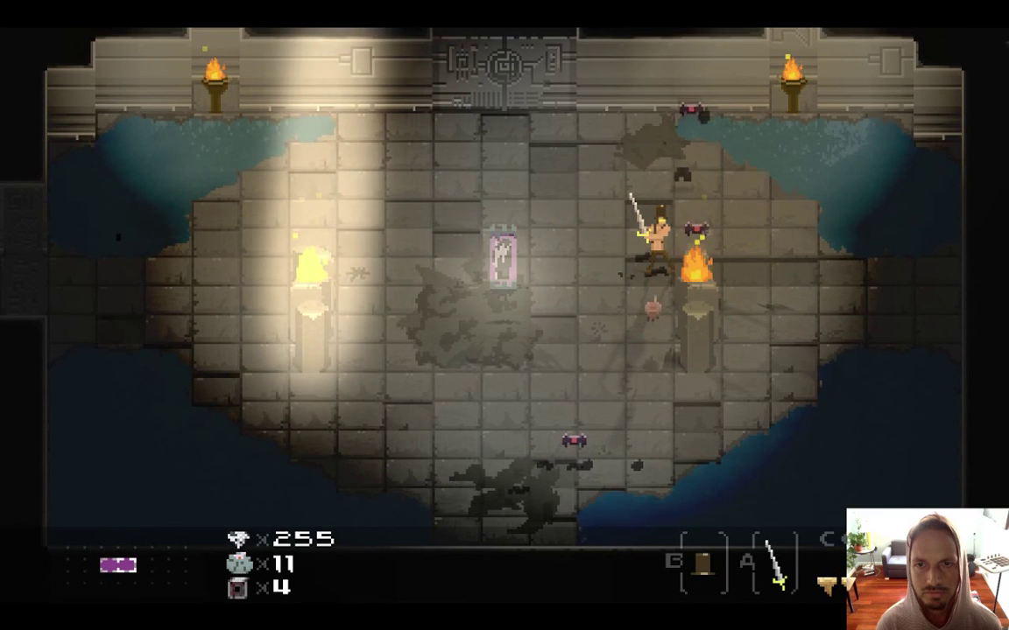
pyautogui.press('Right')
pyautogui.press('Up')
pyautogui.press('Left')
pyautogui.press('Left')
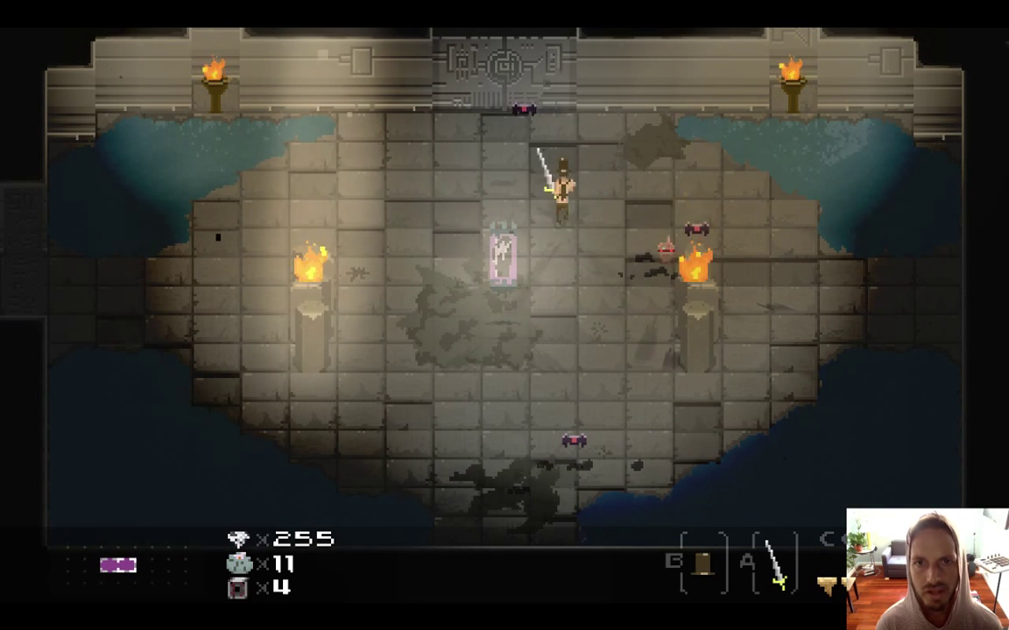
pyautogui.press('Up')
pyautogui.press('Down')
pyautogui.press('Right')
pyautogui.press('Up')
pyautogui.press('a')
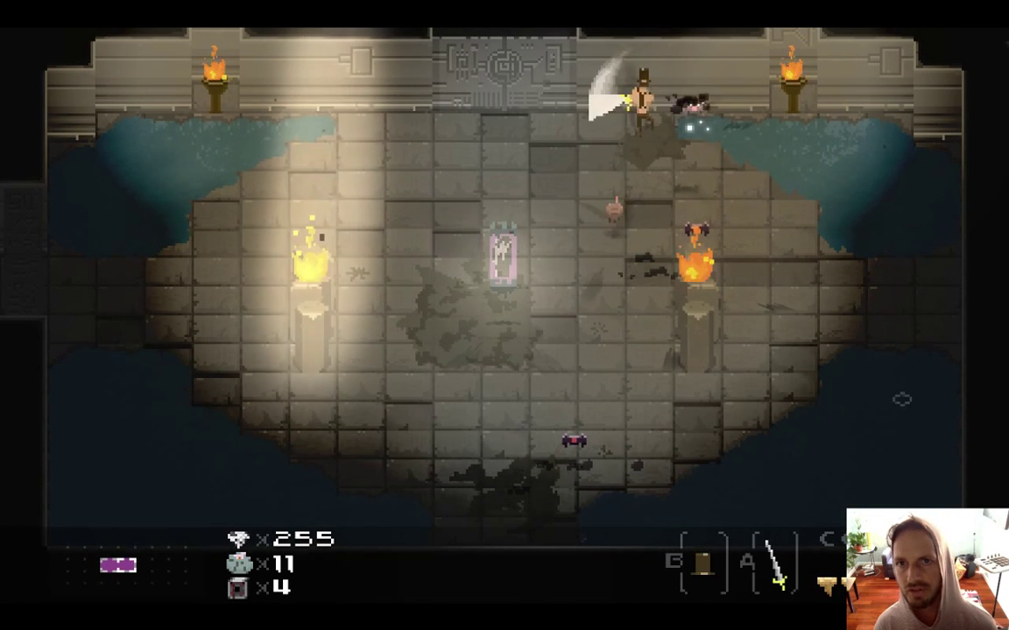
pyautogui.press('Down')
pyautogui.press('Left')
pyautogui.press('Down')
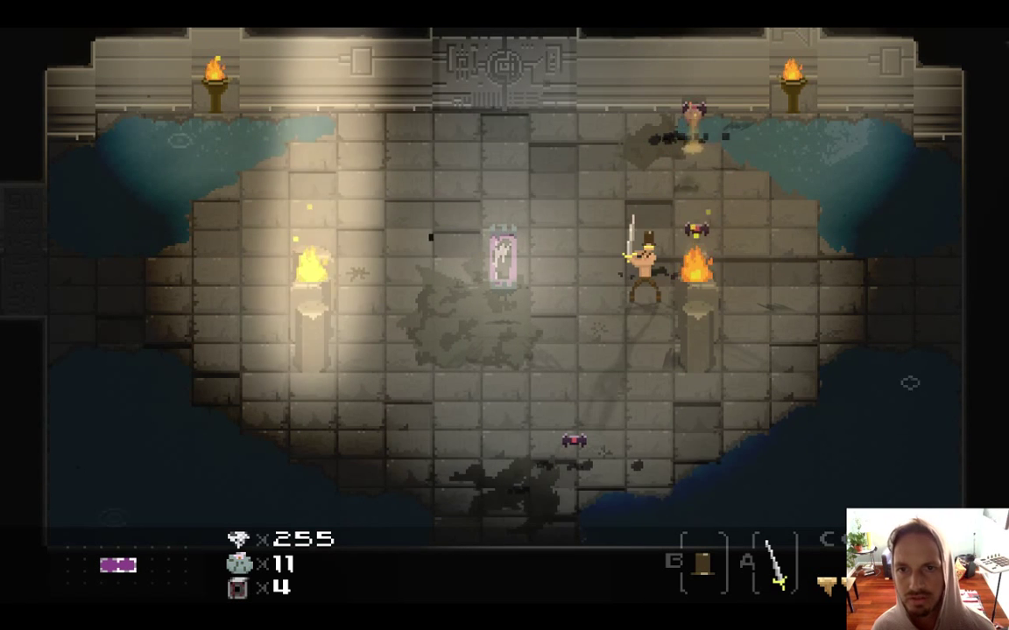
pyautogui.press('Left')
pyautogui.press('Down')
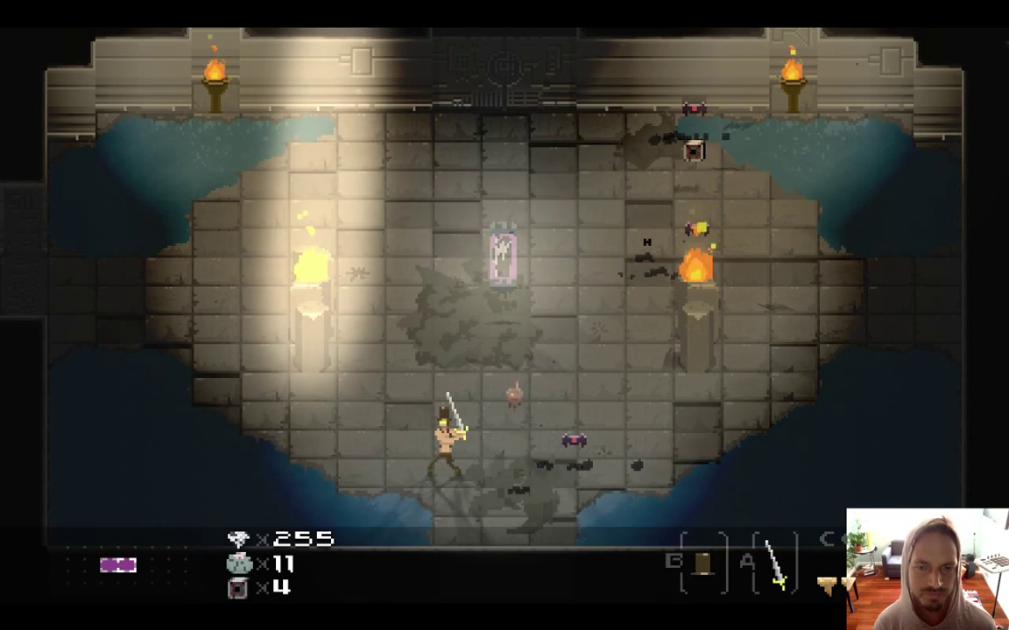
pyautogui.press('Right')
pyautogui.press('Left')
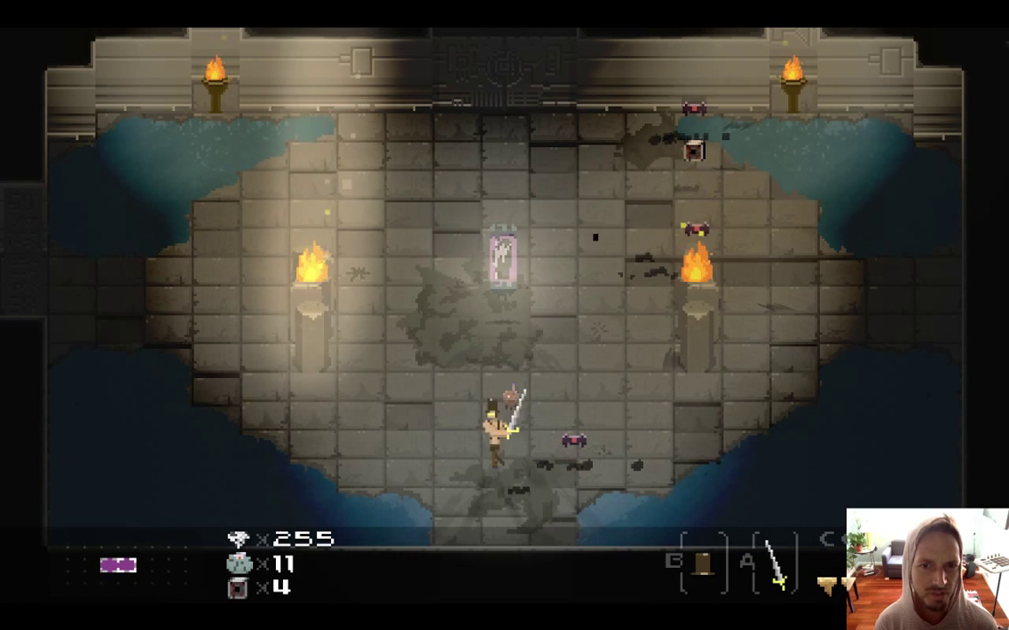
pyautogui.press('Up')
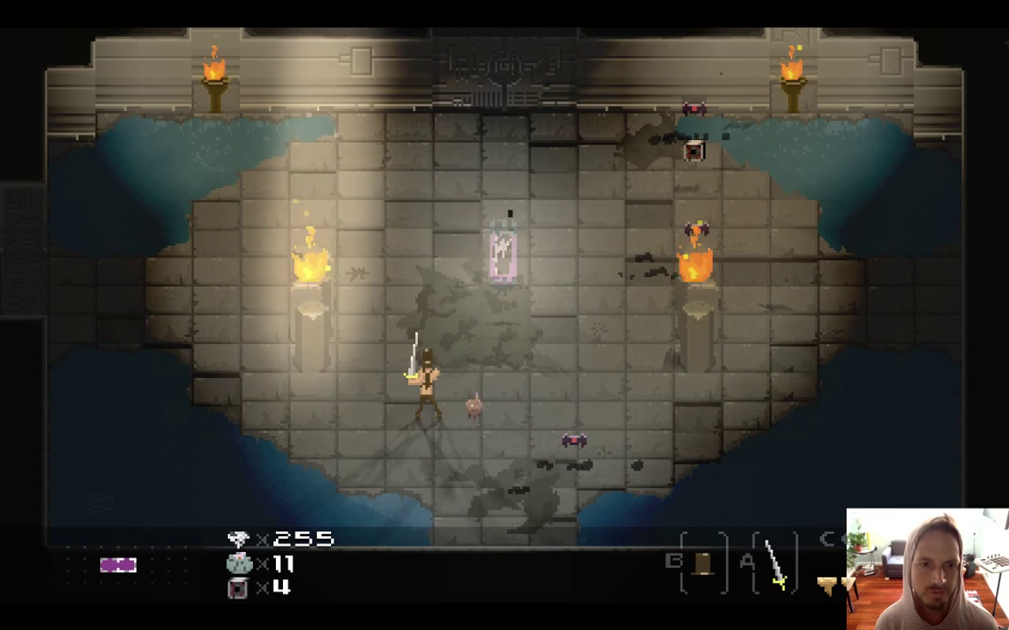
pyautogui.press('Left')
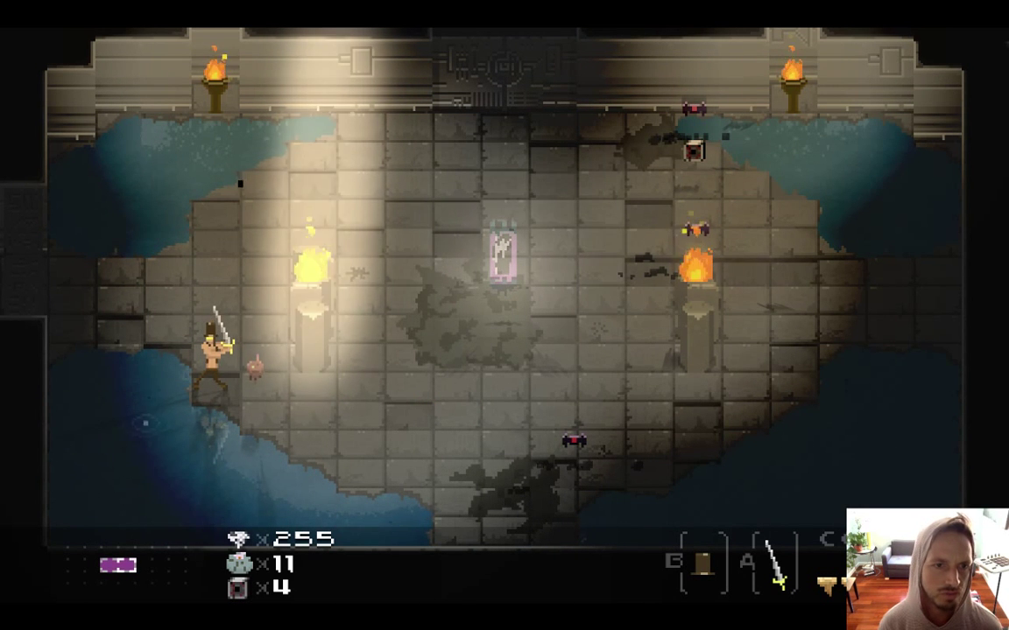
pyautogui.press('Right')
pyautogui.press('Up')
pyautogui.press('Right')
pyautogui.press('Down')
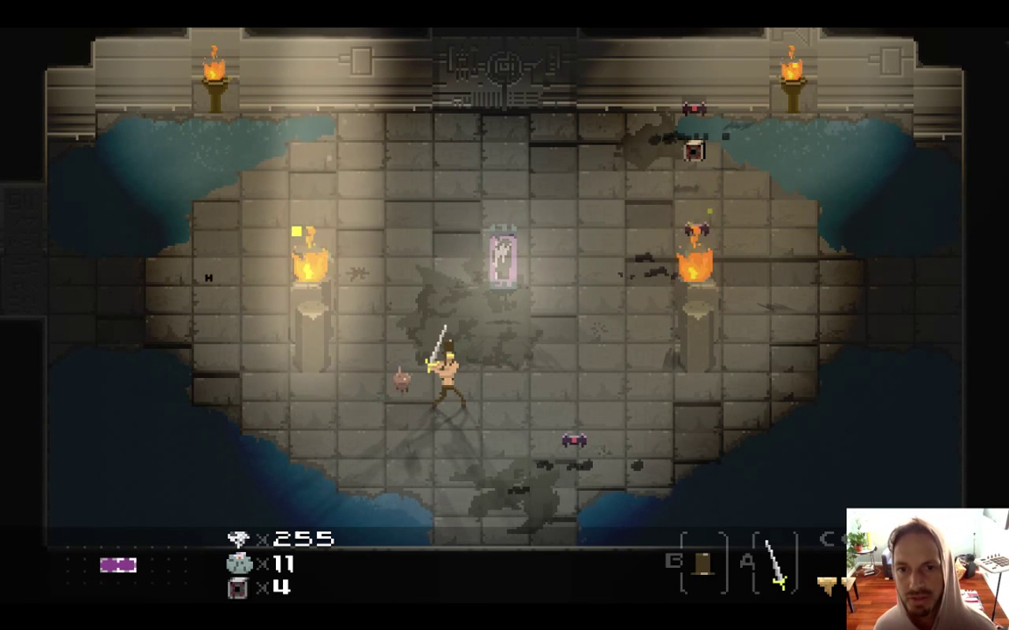
pyautogui.press('Right')
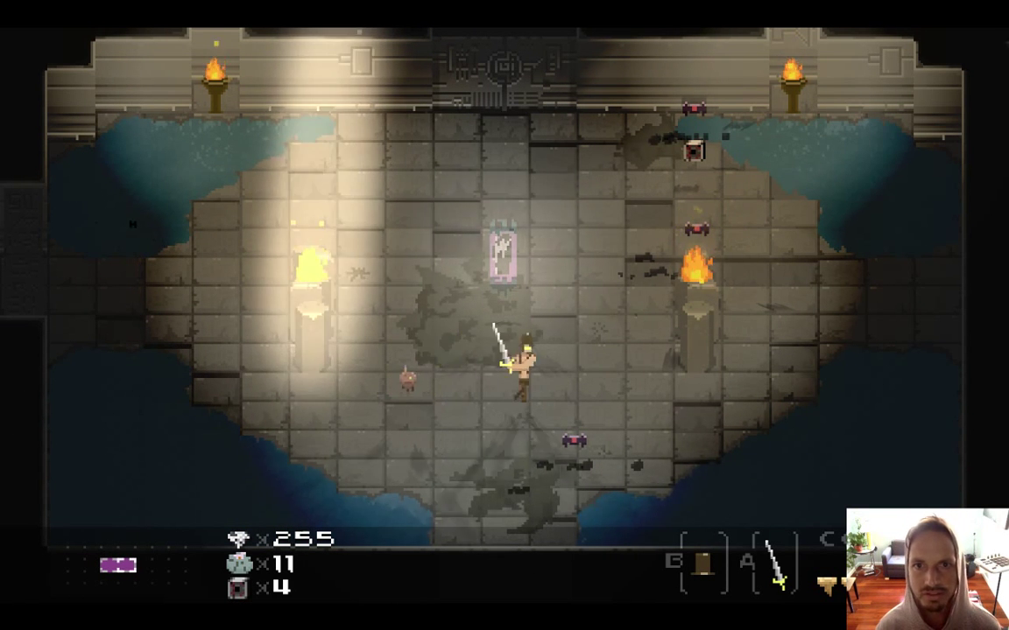
pyautogui.press('Up')
pyautogui.press('Up')
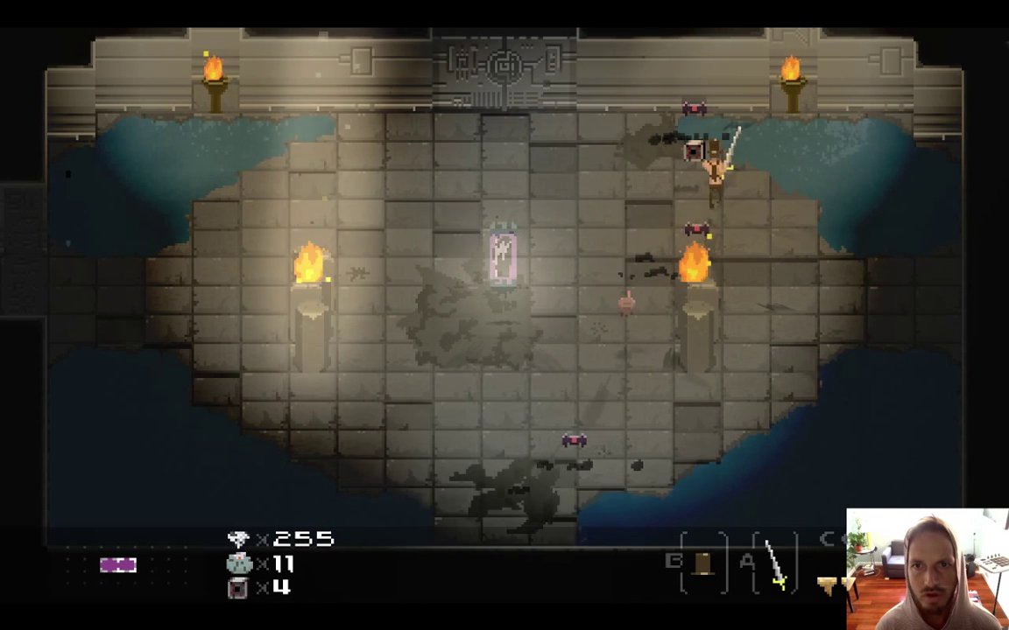
pyautogui.press('Down')
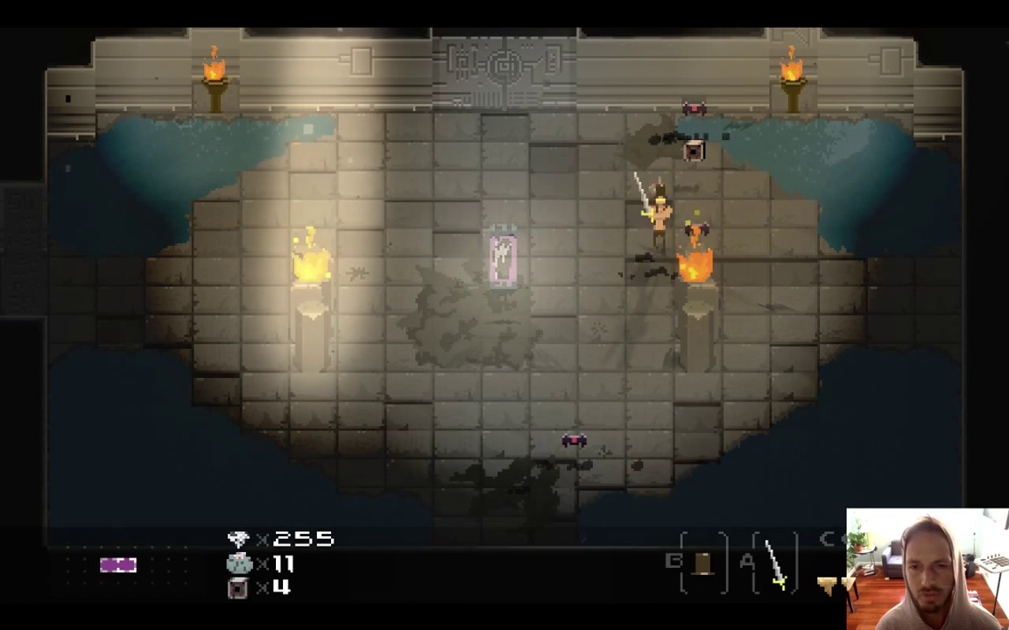
pyautogui.press('Left')
pyautogui.press('Down')
pyautogui.press('Left')
pyautogui.press('Left')
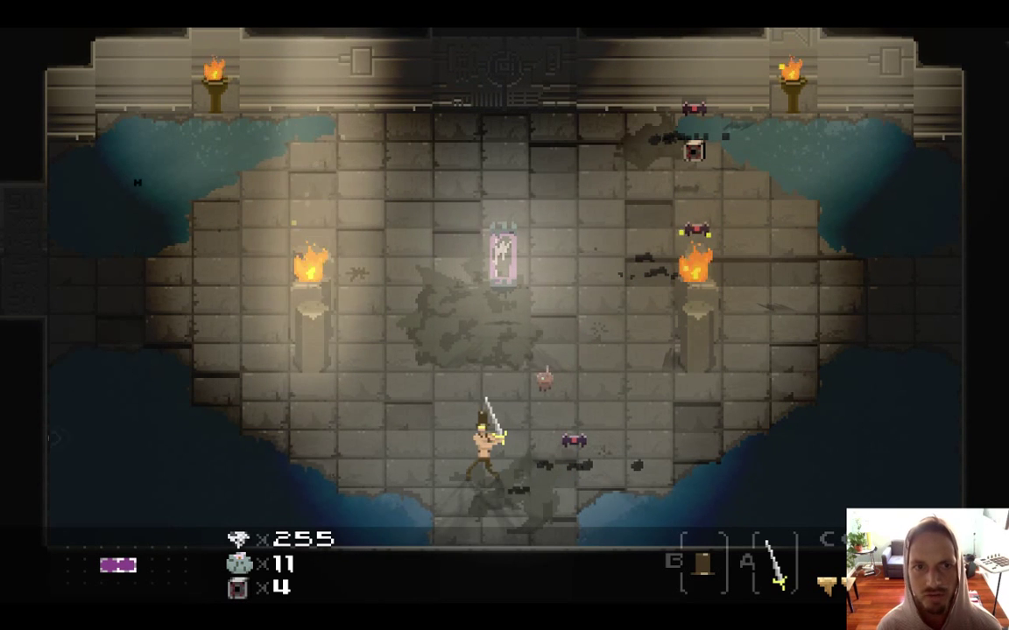
pyautogui.press('Up')
# Switch from the game to Photoshop and open DroidBat.psd from the Foes folder inside Sprites.
pyautogui.press('super+Tab')
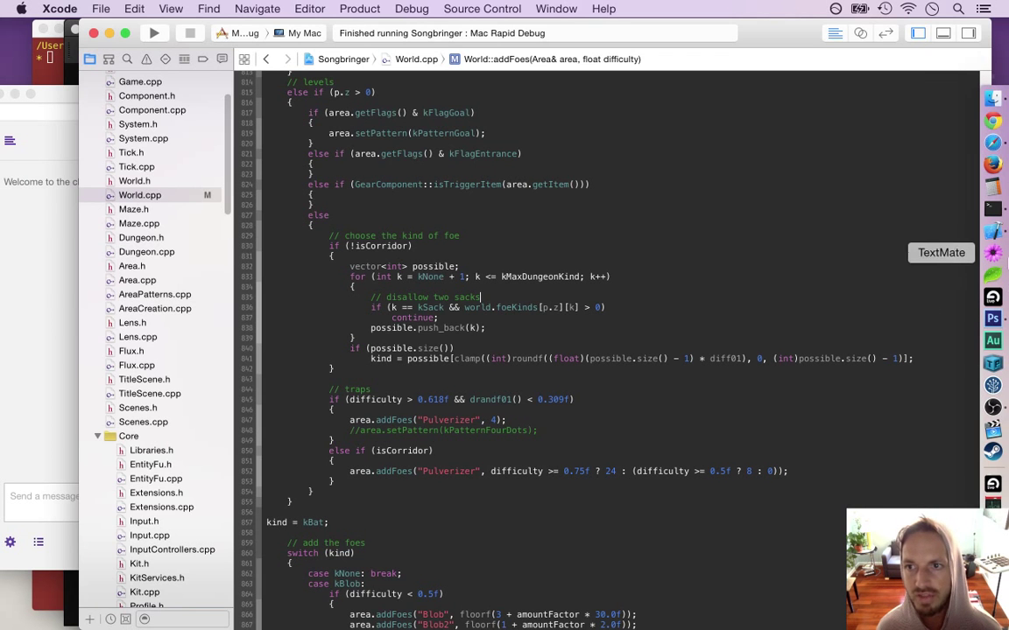
pyautogui.click(895, 287)
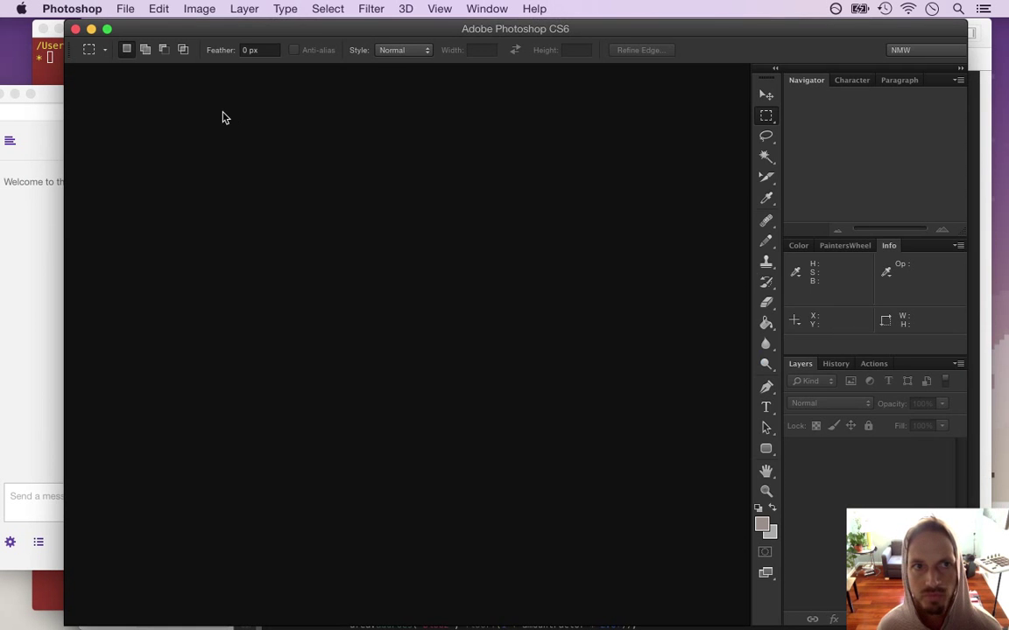
pyautogui.click(128, 8)
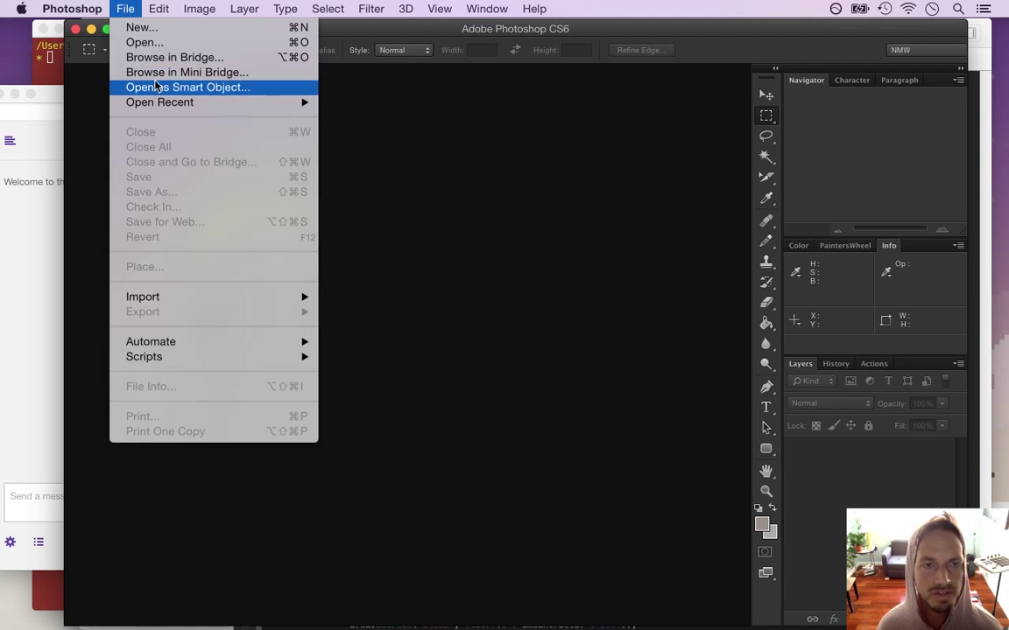
pyautogui.click(155, 48)
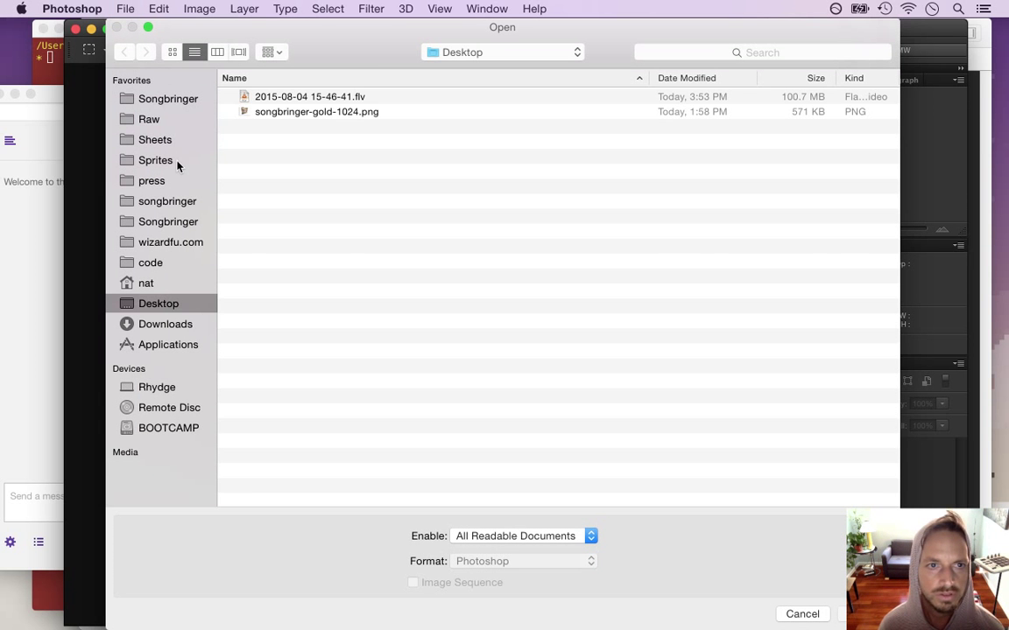
pyautogui.click(178, 161)
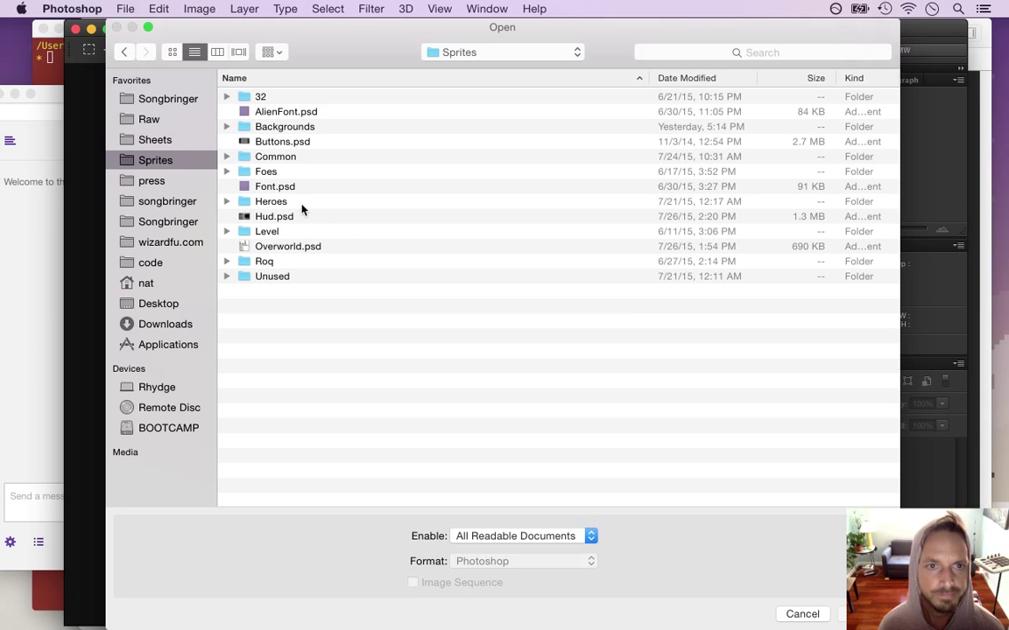
pyautogui.doubleClick(292, 172)
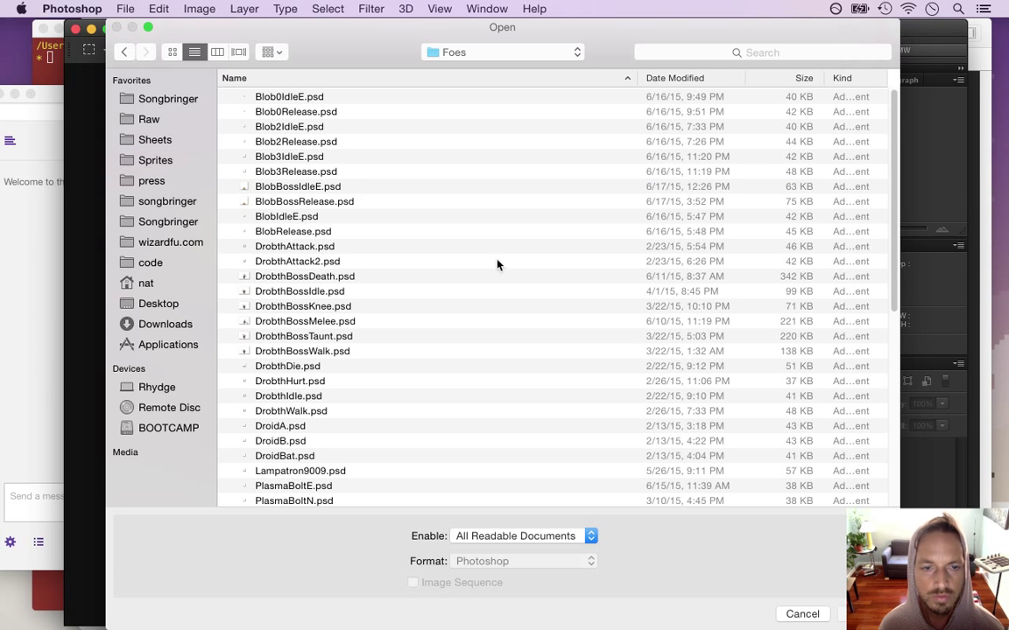
pyautogui.doubleClick(335, 456)
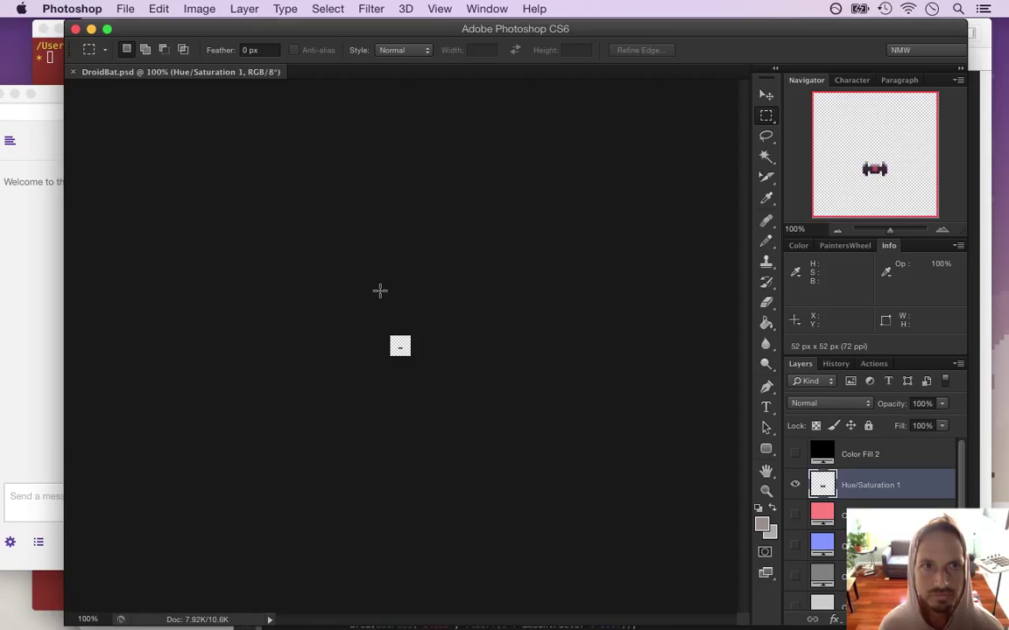
# Enlarge the bat sprite to fill the canvas area and show the animation Timeline.
pyautogui.press('super+space')
pyautogui.moveTo(419, 353); pyautogui.dragTo(592, 422)
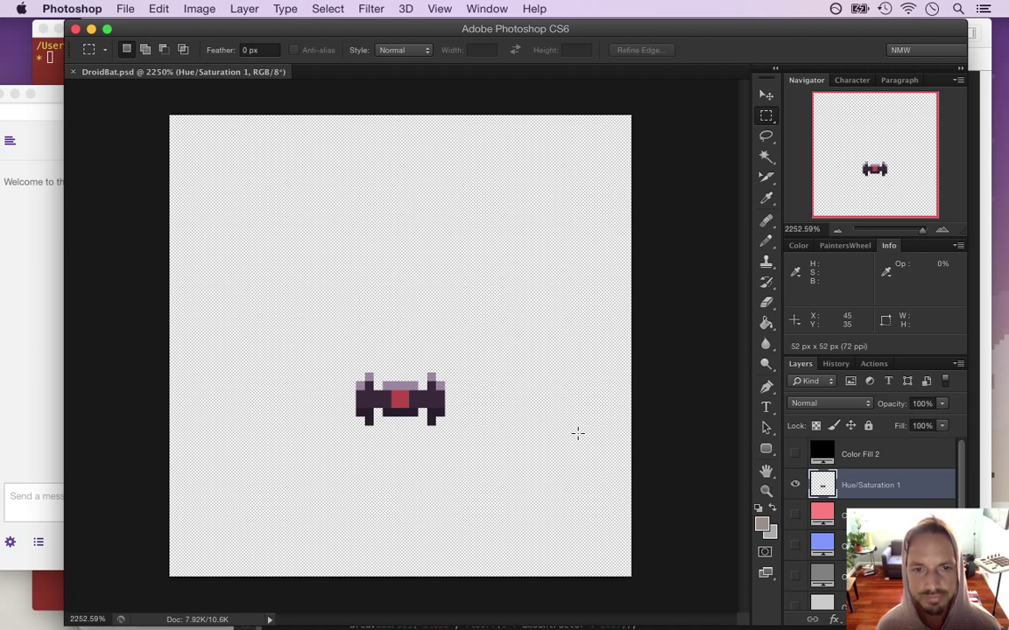
pyautogui.click(113, 8)
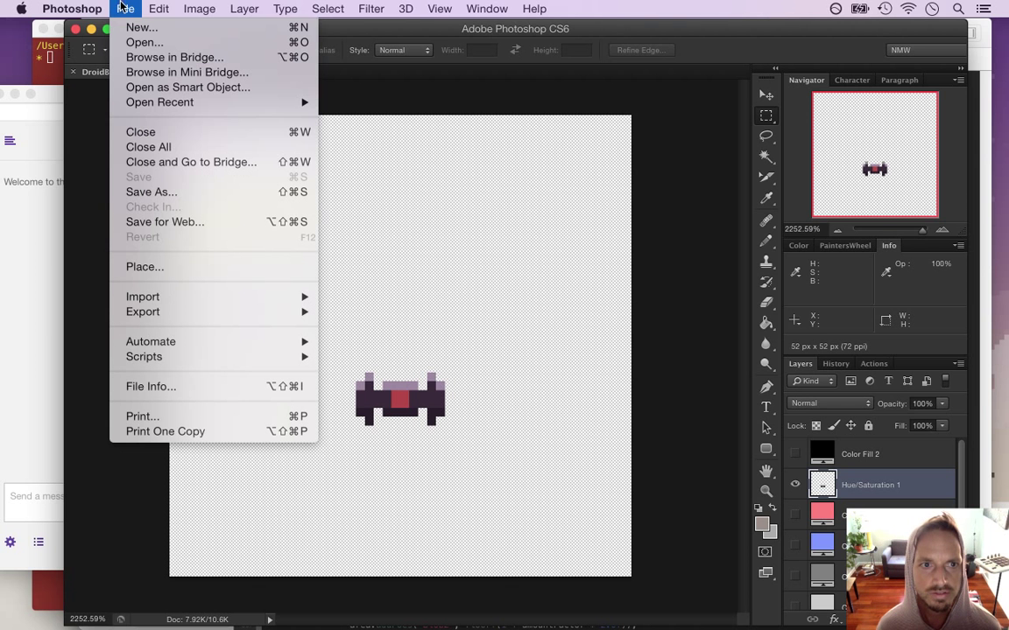
pyautogui.click(93, 178)
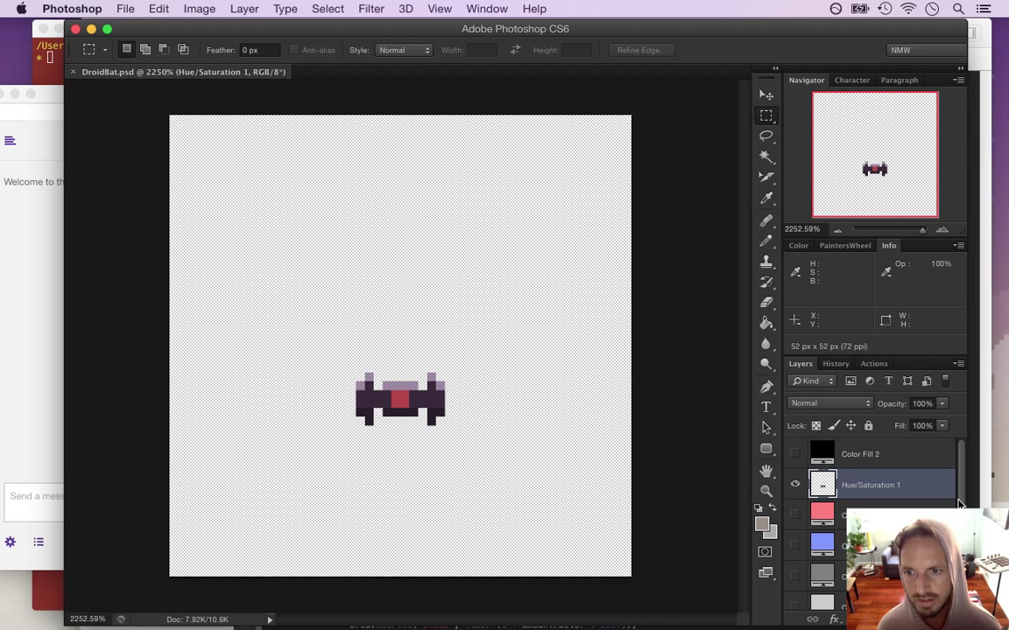
pyautogui.click(487, 9)
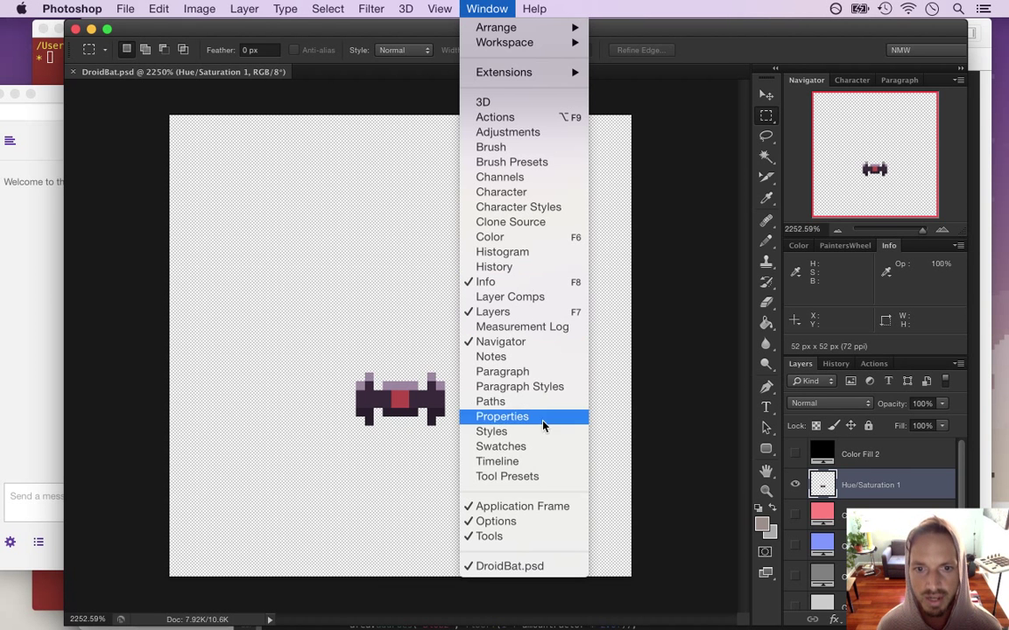
pyautogui.click(526, 465)
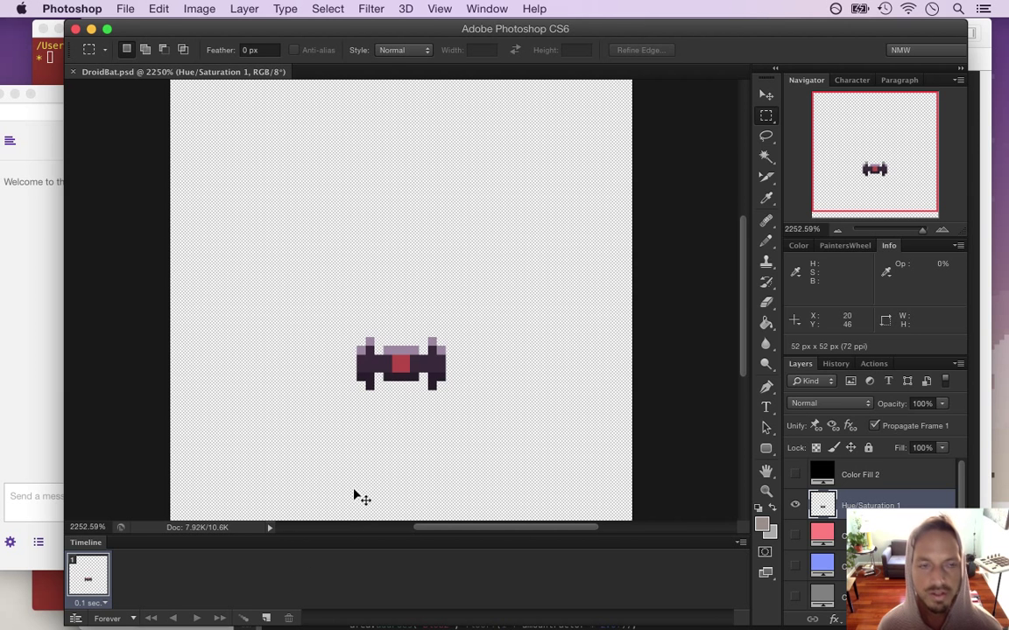
# Switch to Finder and open a new file browser window.
pyautogui.press('super+Tab')
pyautogui.click(204, 344)
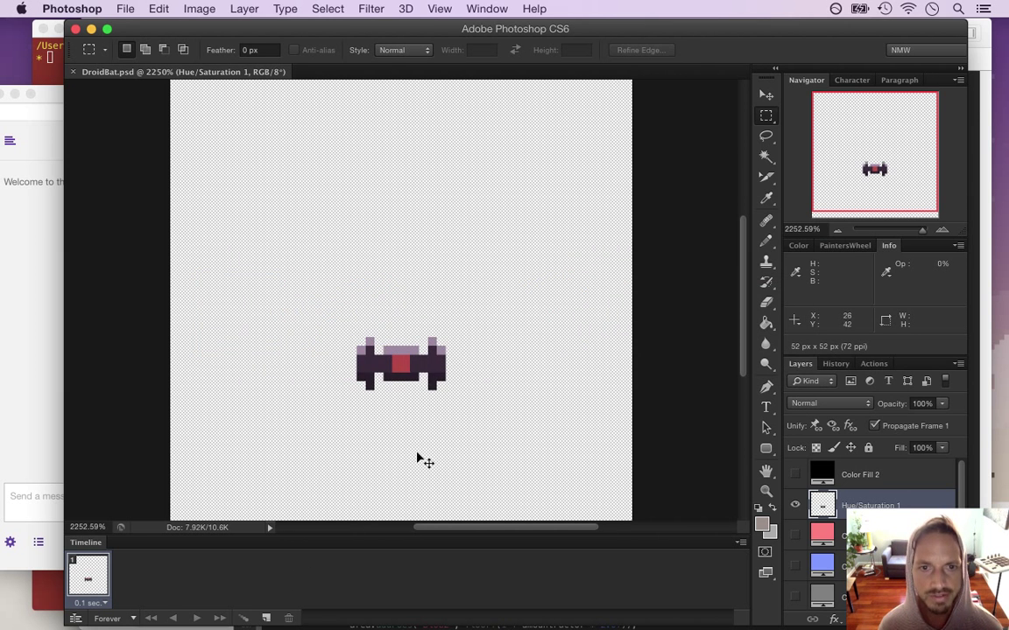
pyautogui.press('super+Tab')
pyautogui.click(656, 356)
pyautogui.press('super+n')
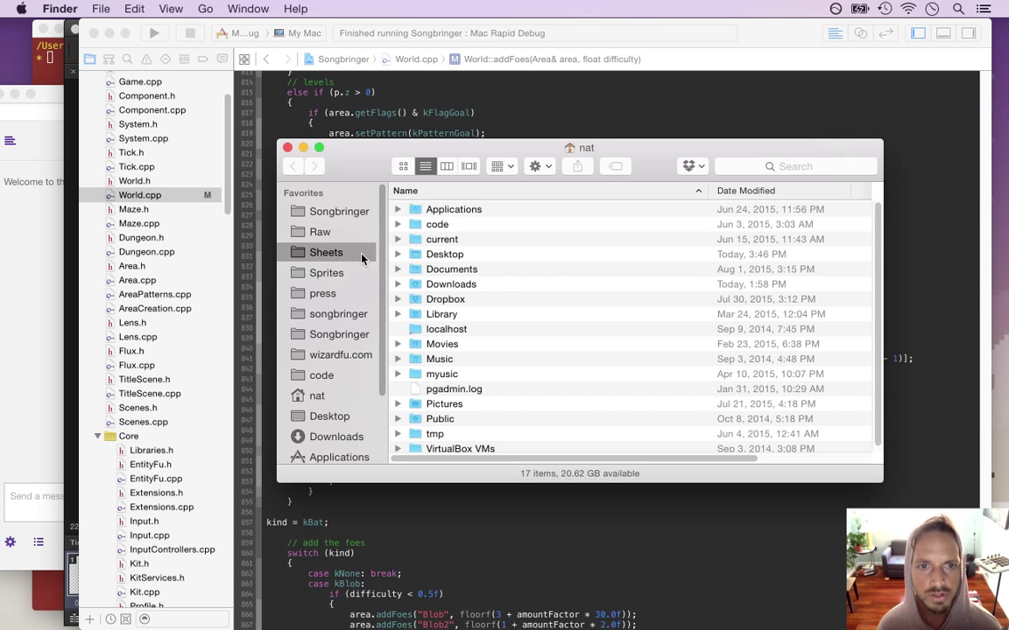
# Open the Foes folder inside Sheets, enlarging the Finder window and narrowing its Name column.
pyautogui.click(325, 253)
pyautogui.moveTo(368, 153); pyautogui.dragTo(289, 94)
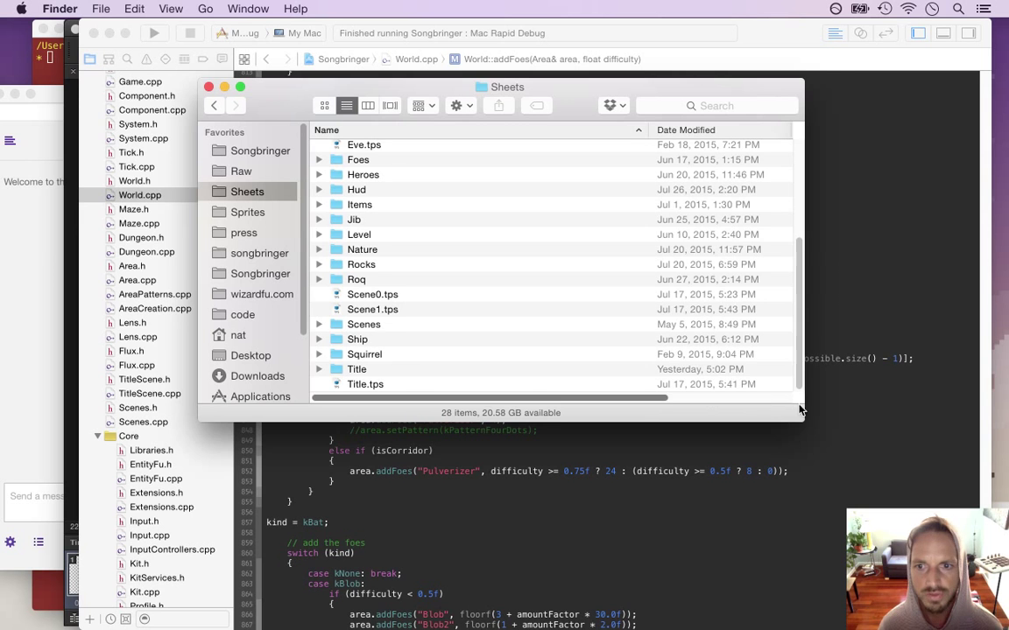
pyautogui.moveTo(799, 419); pyautogui.dragTo(958, 558)
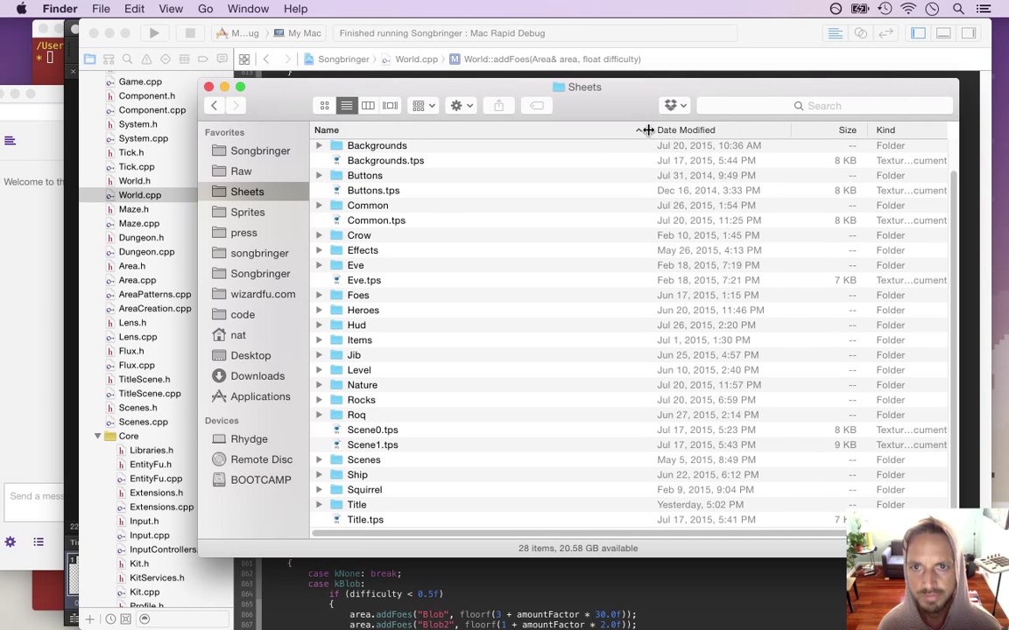
pyautogui.moveTo(648, 129); pyautogui.dragTo(604, 130)
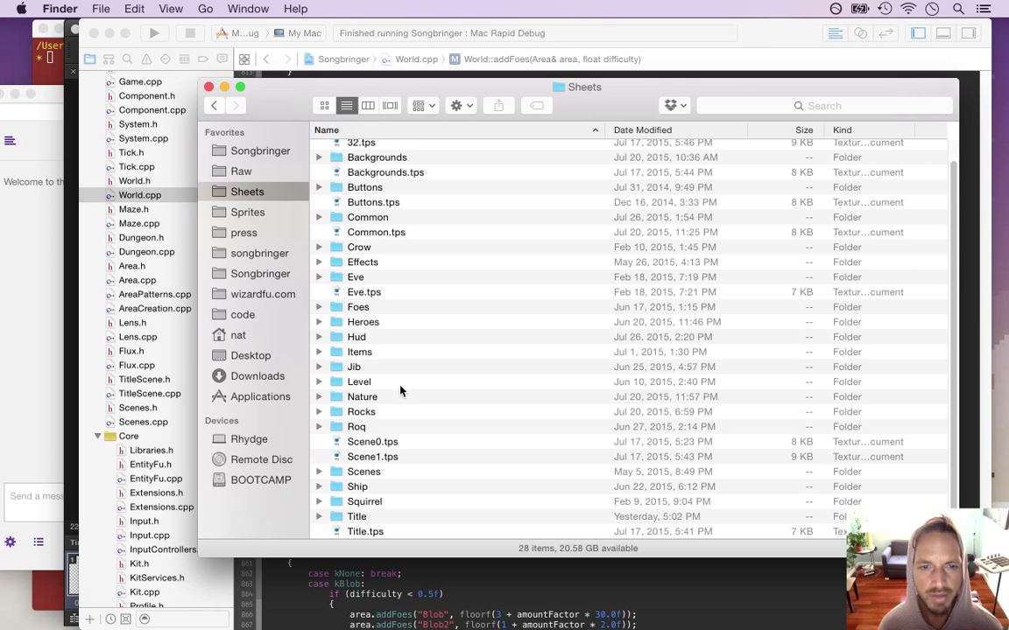
pyautogui.doubleClick(358, 307)
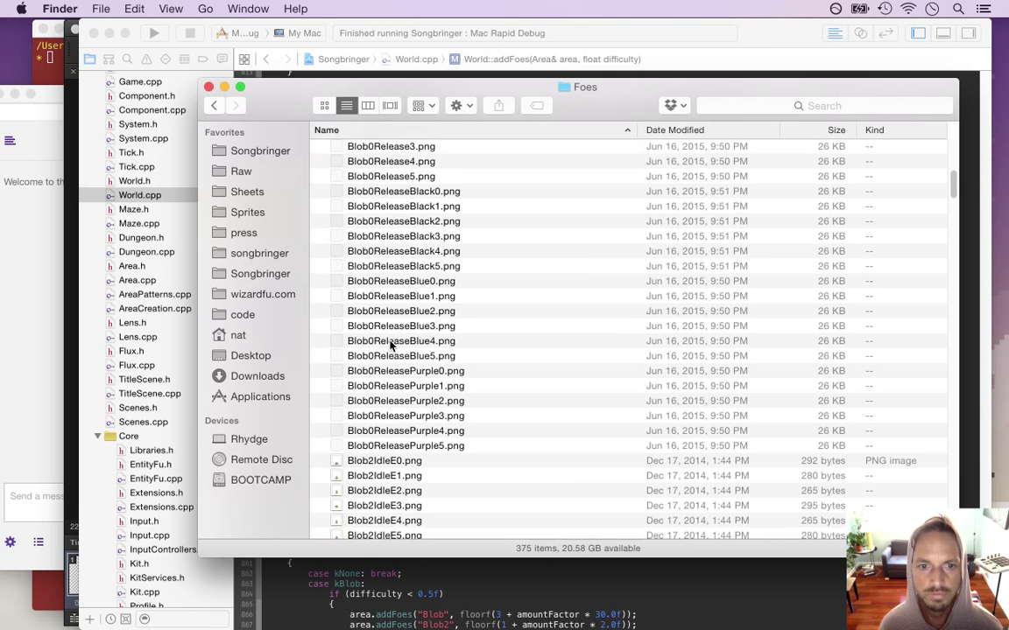
# Find DroidBat.png among the exported foe sprites, preview it, and return to Photoshop.
pyautogui.scroll(-20, 392, 342)
pyautogui.click(392, 339)
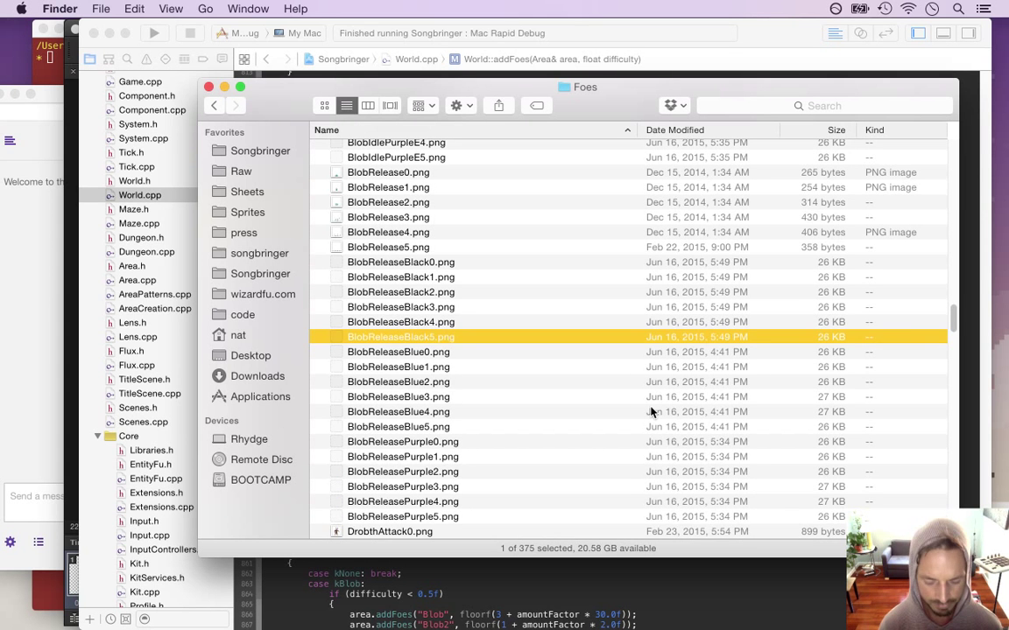
pyautogui.press('d')
pyautogui.press('Down')
pyautogui.press('Down')
pyautogui.press('Down')
pyautogui.press('Down')
pyautogui.press('Down')
pyautogui.press('Down')
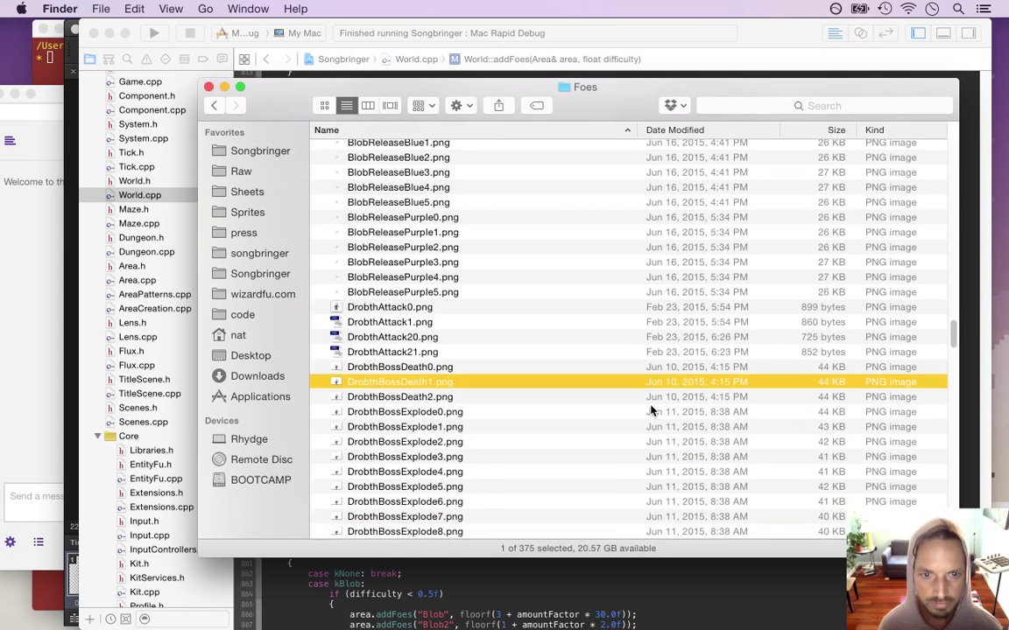
pyautogui.moveTo(953, 333); pyautogui.dragTo(955, 420)
pyautogui.click(358, 277)
pyautogui.press('space')
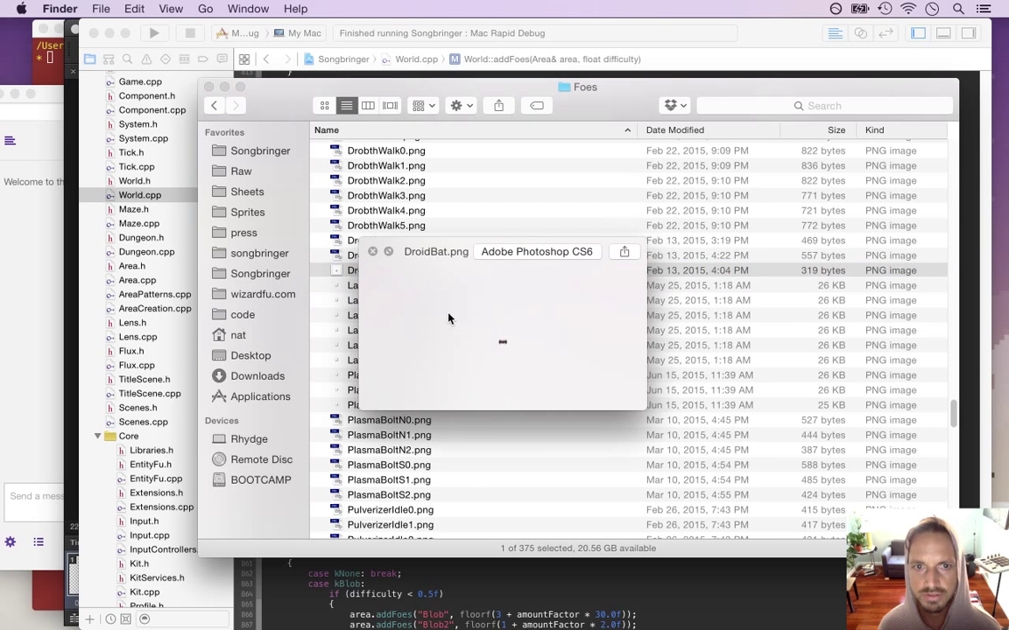
pyautogui.press('space')
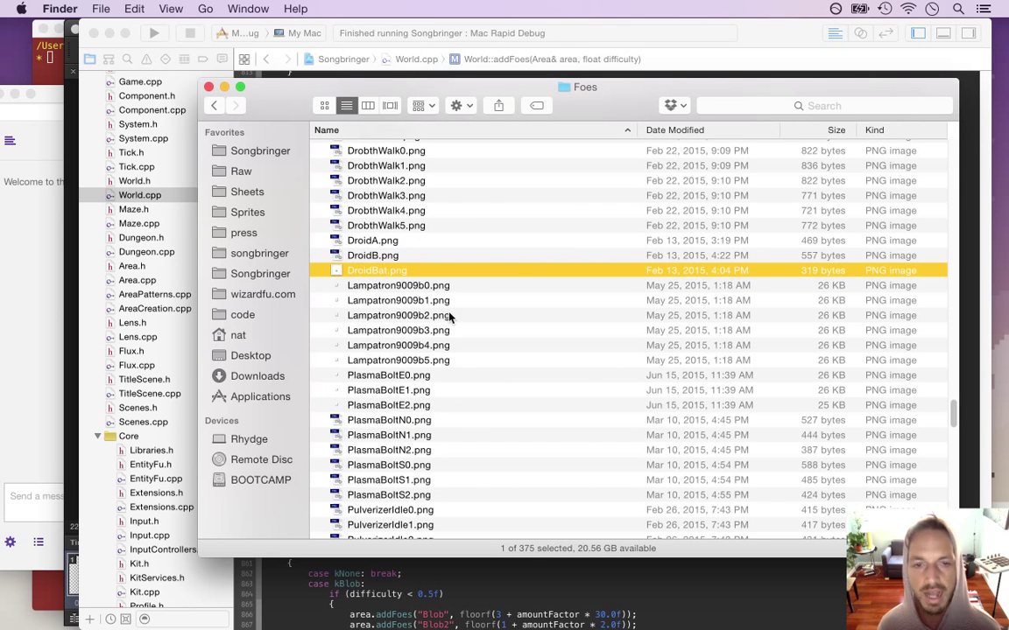
pyautogui.press('super+Tab')
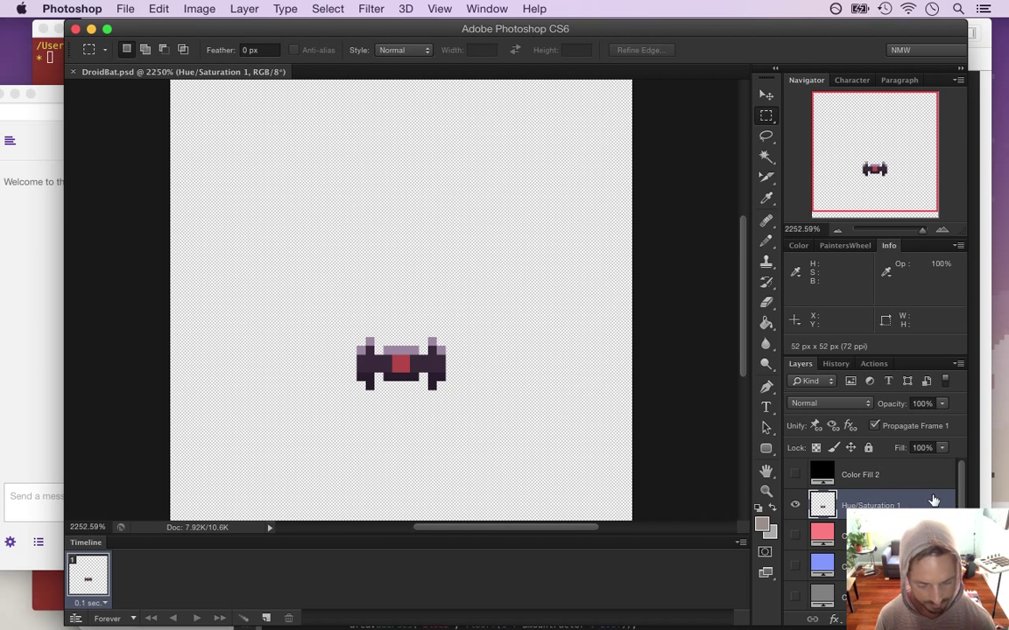
# Duplicate the Hue/Saturation 1 layer, hide the original beneath the copy and rename that original layer bat.
pyautogui.press('super+j')
pyautogui.click(795, 535)
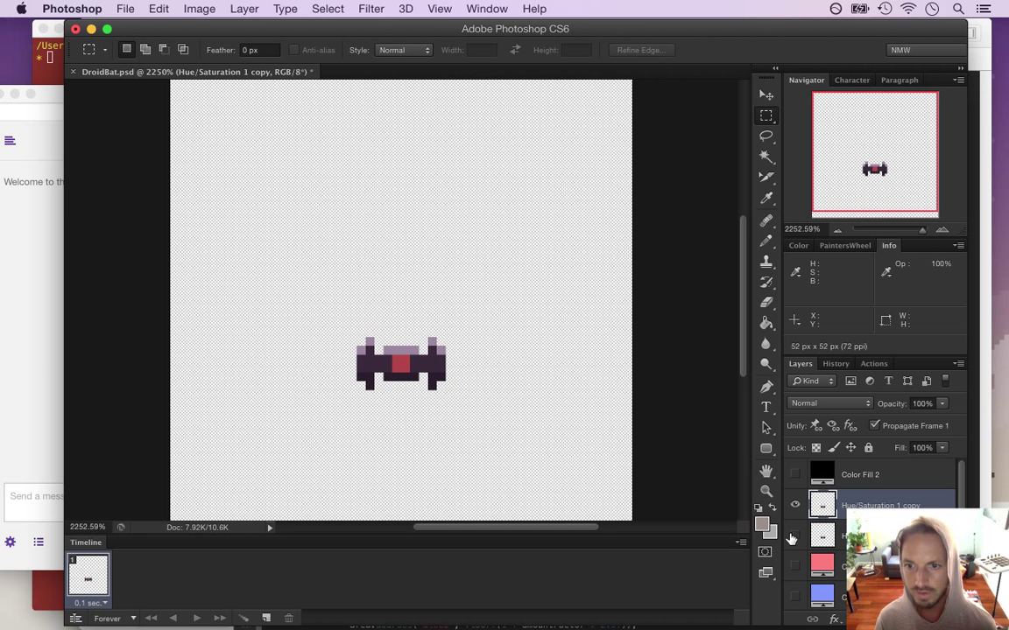
pyautogui.doubleClick(854, 535)
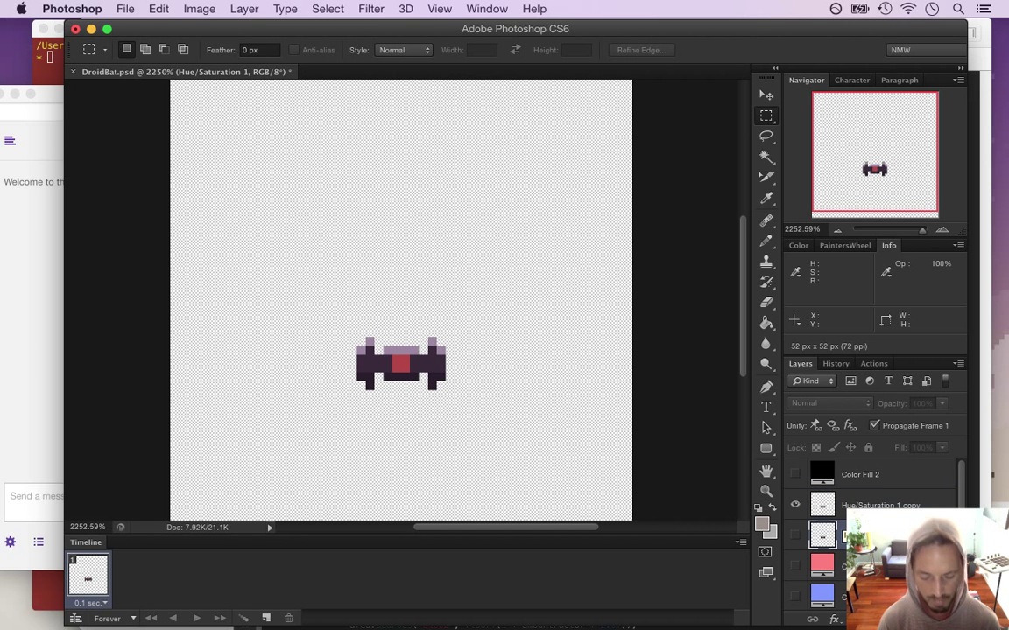
pyautogui.write('bat')
pyautogui.press('Return')
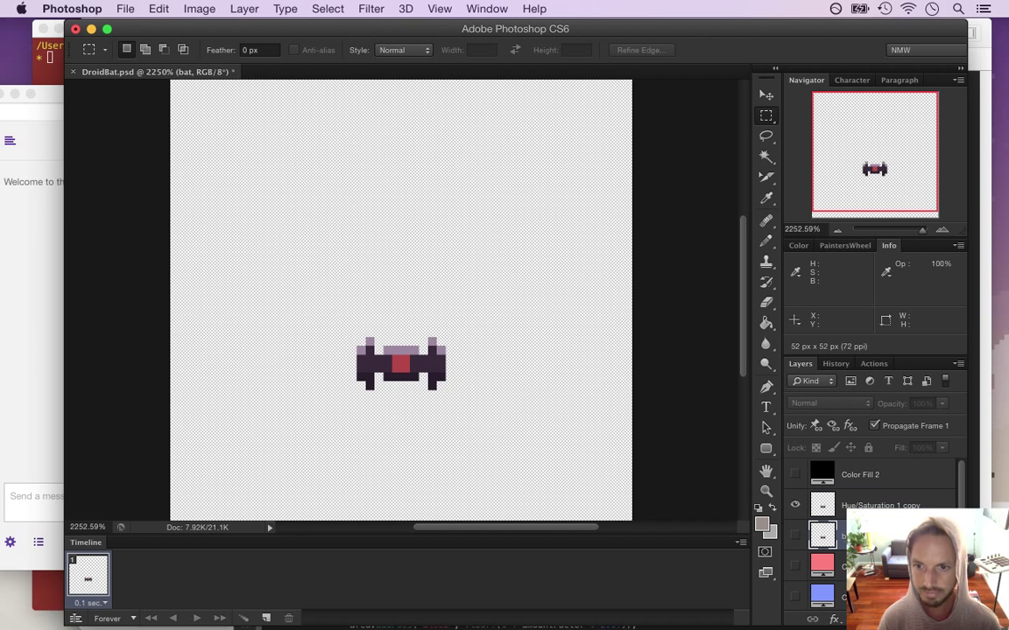
# Delete the surplus Color Fill layers above and below the bat layers, keeping only the grey fill, and save the file.
pyautogui.click(881, 484)
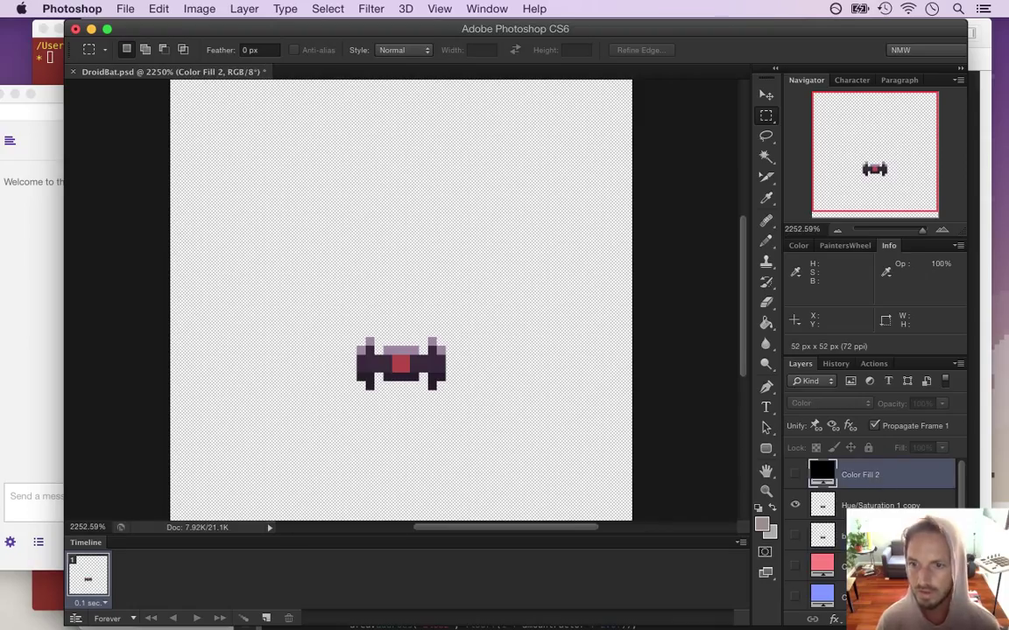
pyautogui.press('Delete')
pyautogui.click(881, 535)
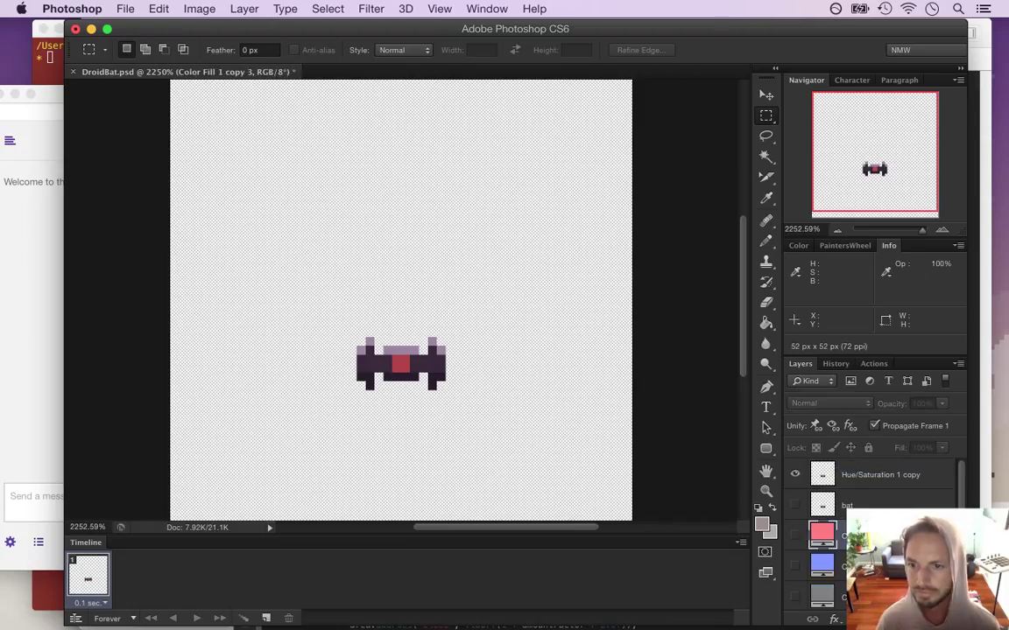
pyautogui.press('BackSpace')
pyautogui.click(880, 566)
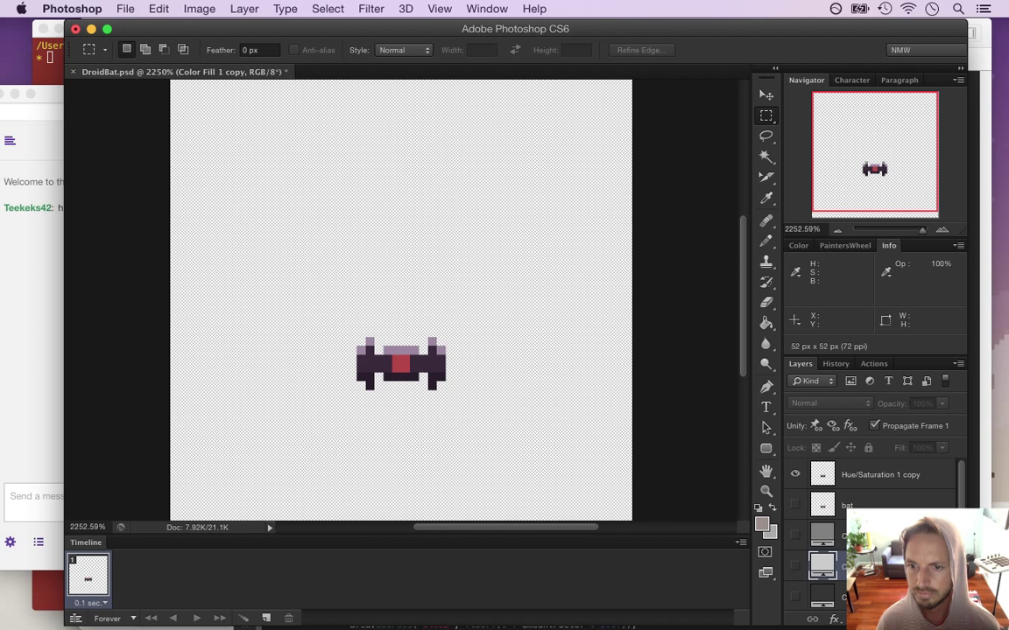
pyautogui.press('BackSpace')
pyautogui.press('BackSpace')
pyautogui.press('super+s')
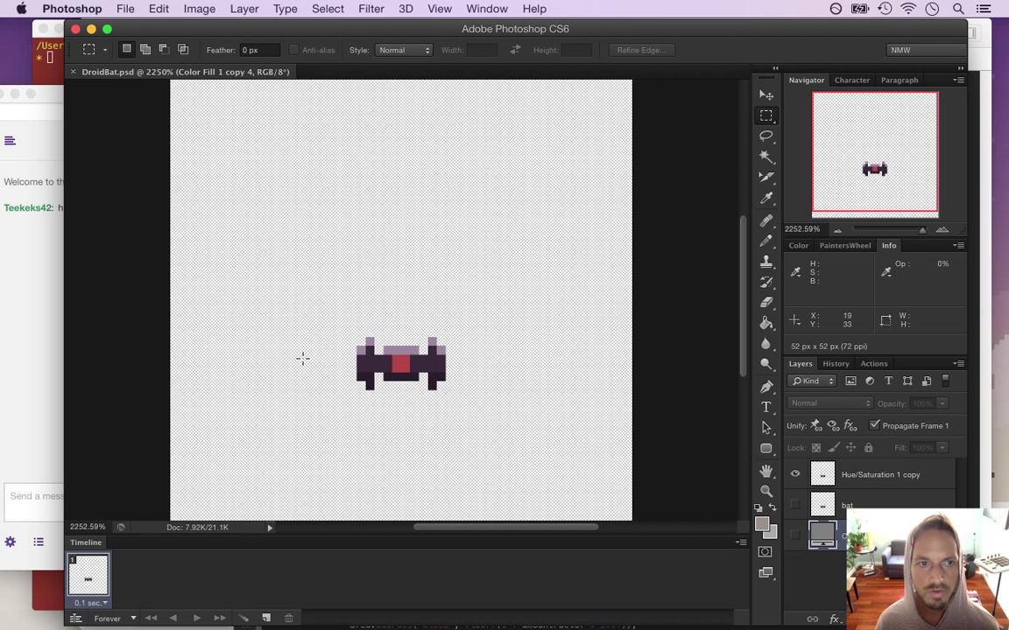
# Switch to Safari to read the new greeting in the Twitch chat, and return to Photoshop.
pyautogui.click(7, 253)
pyautogui.moveTo(58, 209); pyautogui.dragTo(90, 209)
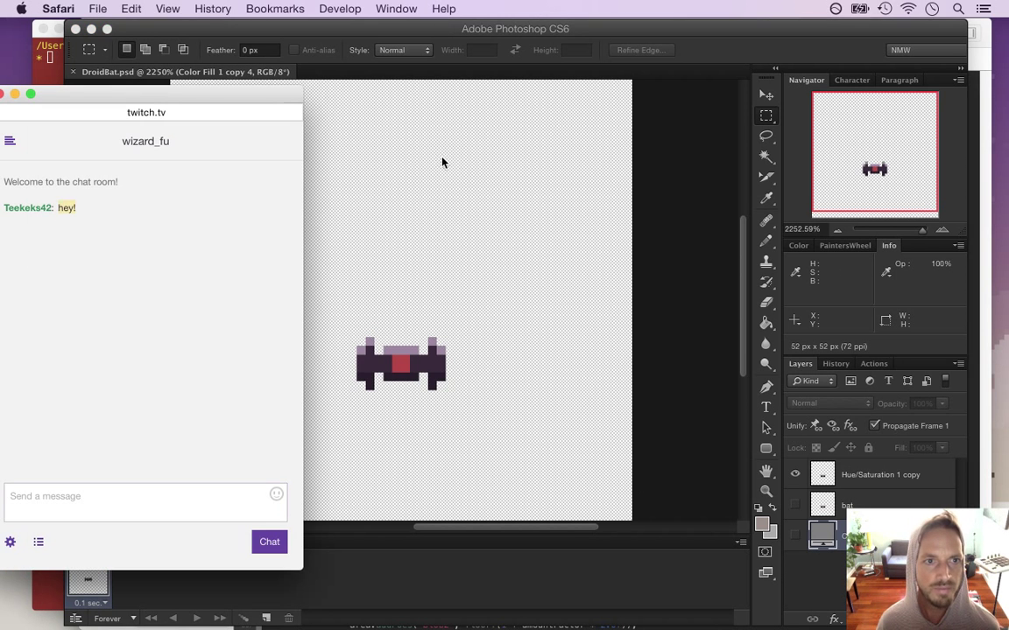
pyautogui.click(700, 210)
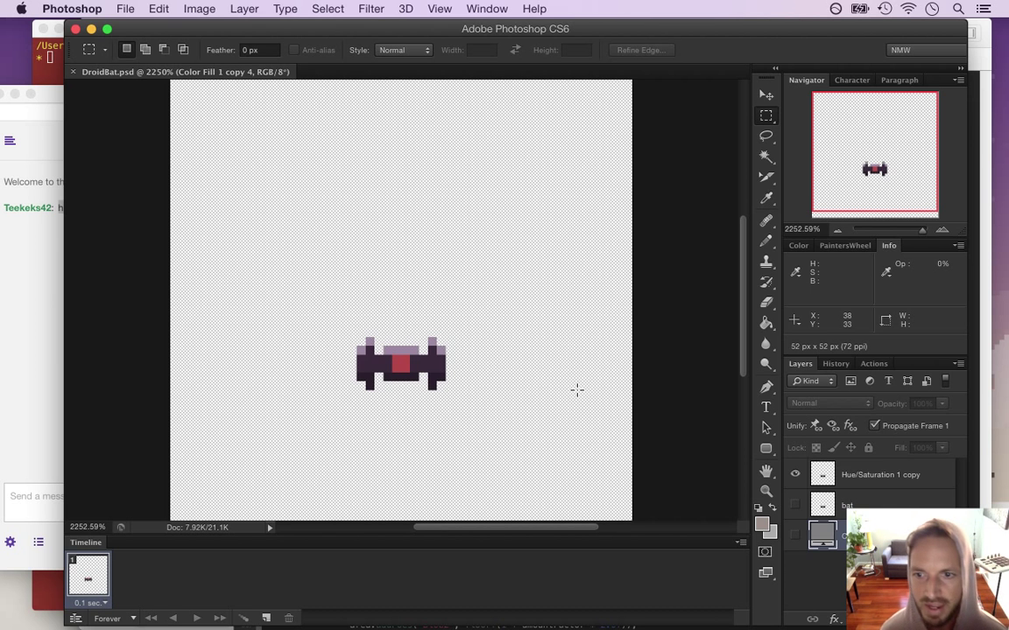
# On the Hue/Saturation 1 copy layer, select the bat's 4-pixel-wide central body, move it up one pixel and deselect.
pyautogui.click(825, 478)
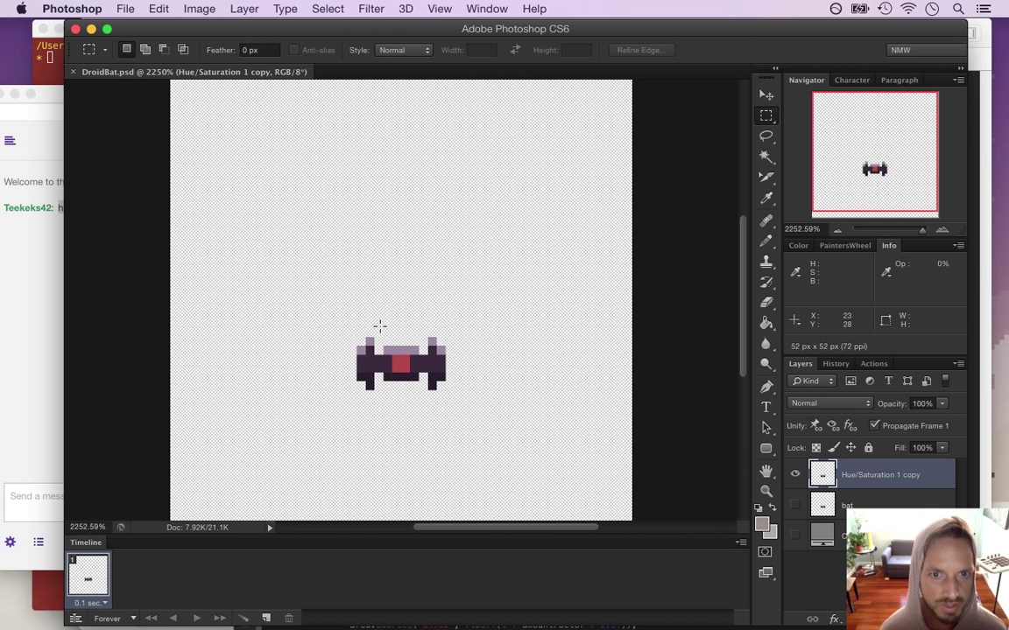
pyautogui.moveTo(383, 320); pyautogui.dragTo(419, 407)
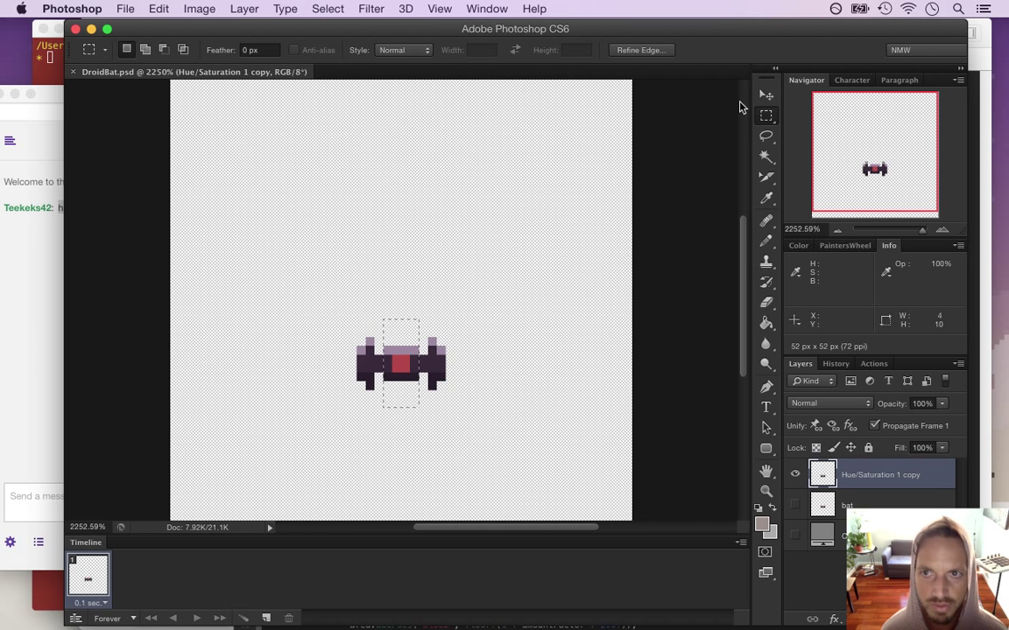
pyautogui.click(768, 94)
pyautogui.press('Up')
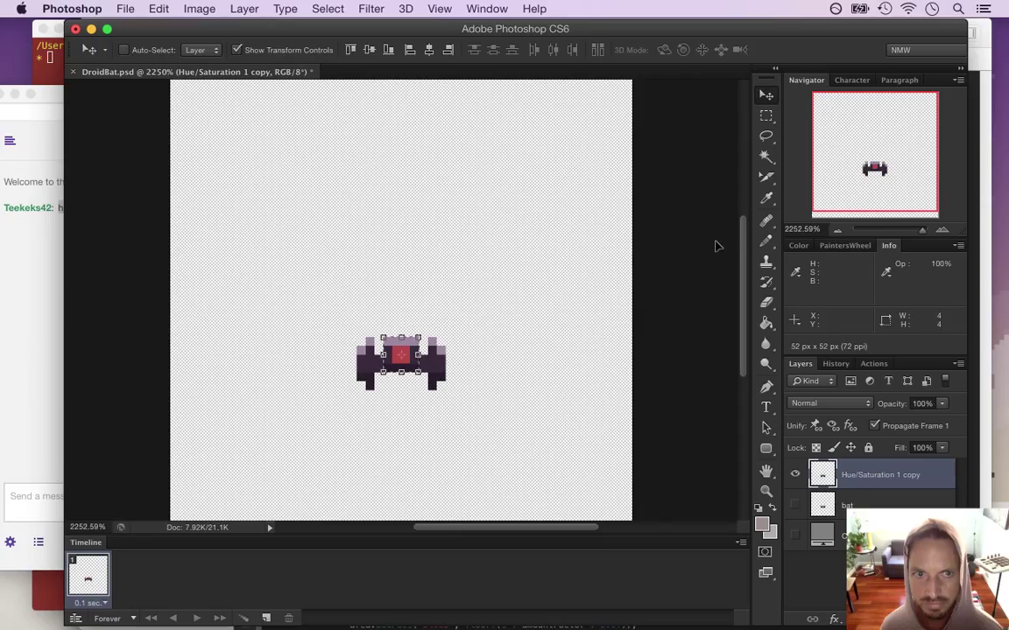
pyautogui.press('m')
pyautogui.press('super+d')
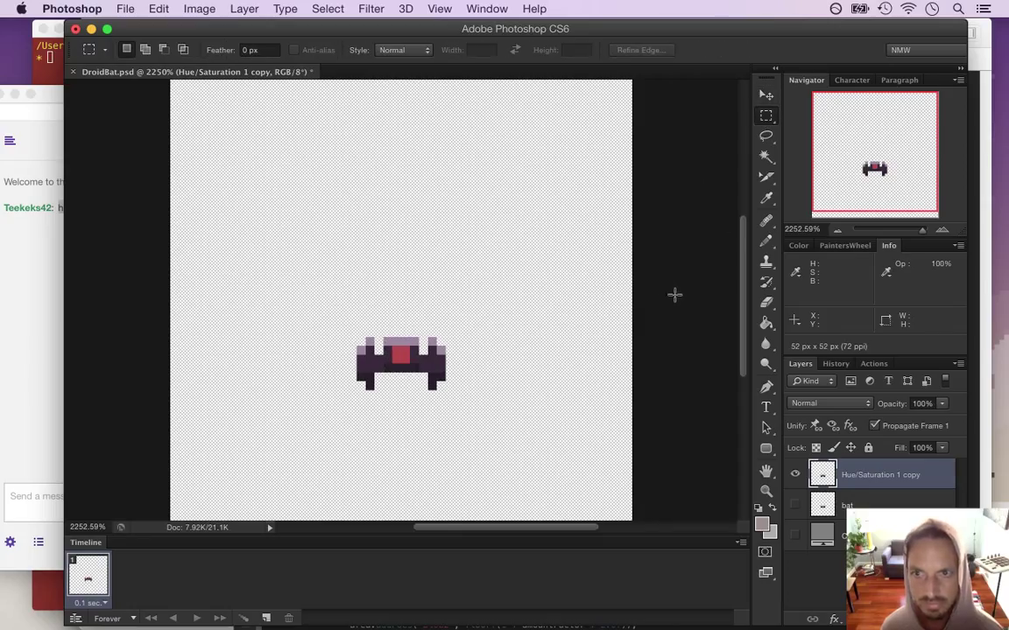
# Select a 4 × 10 pixel area around the bat's right wing and set the layer opacity to 100%.
pyautogui.moveTo(429, 320); pyautogui.dragTo(462, 406)
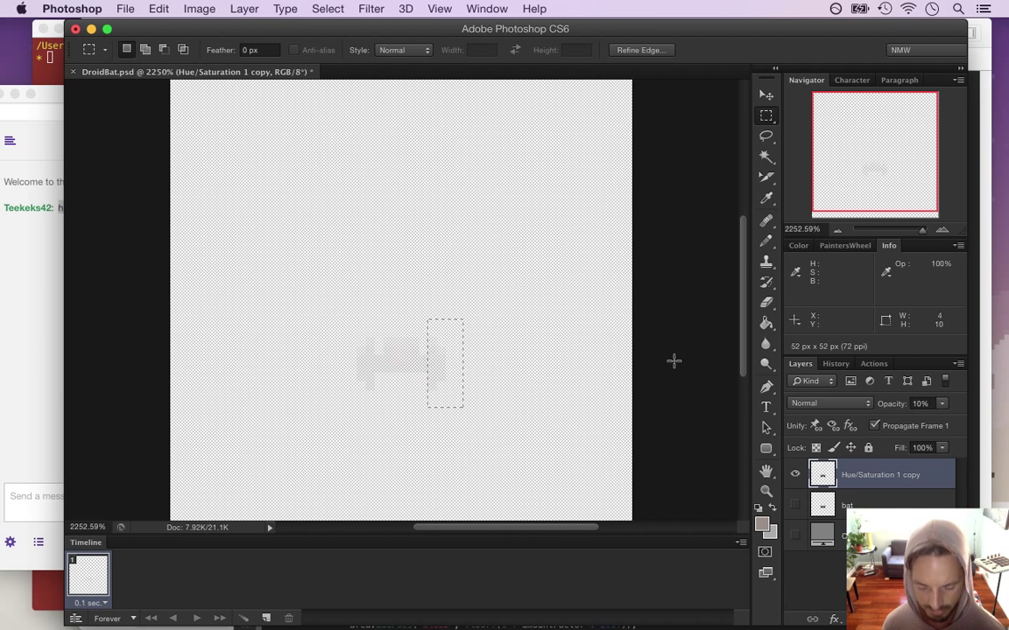
pyautogui.press('0')
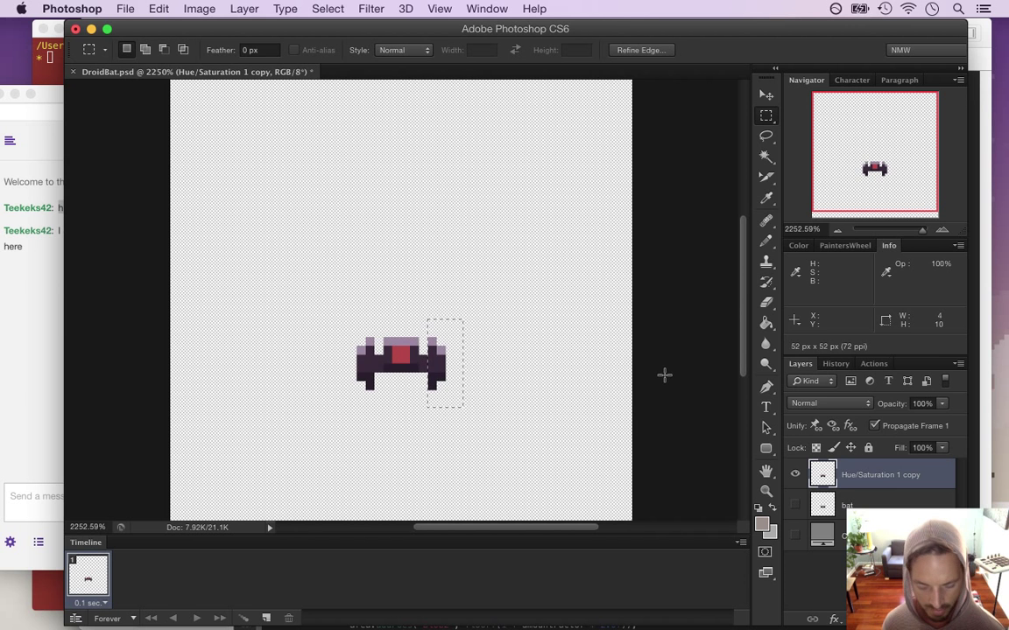
pyautogui.press('v')
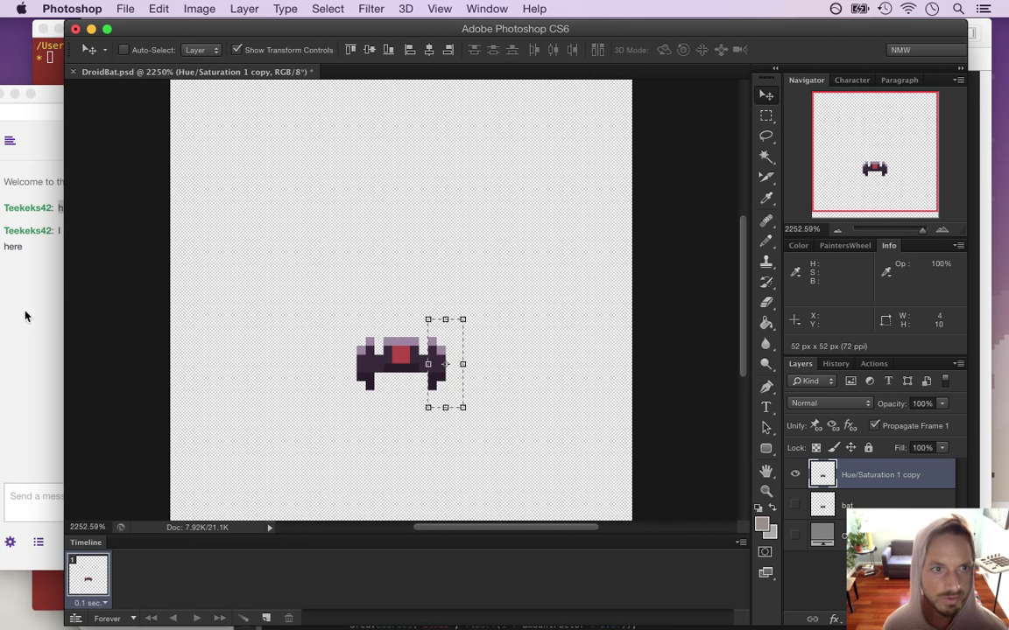
# Switch to the Safari chat window, read the viewer's longer reply, and return to Photoshop.
pyautogui.click(26, 311)
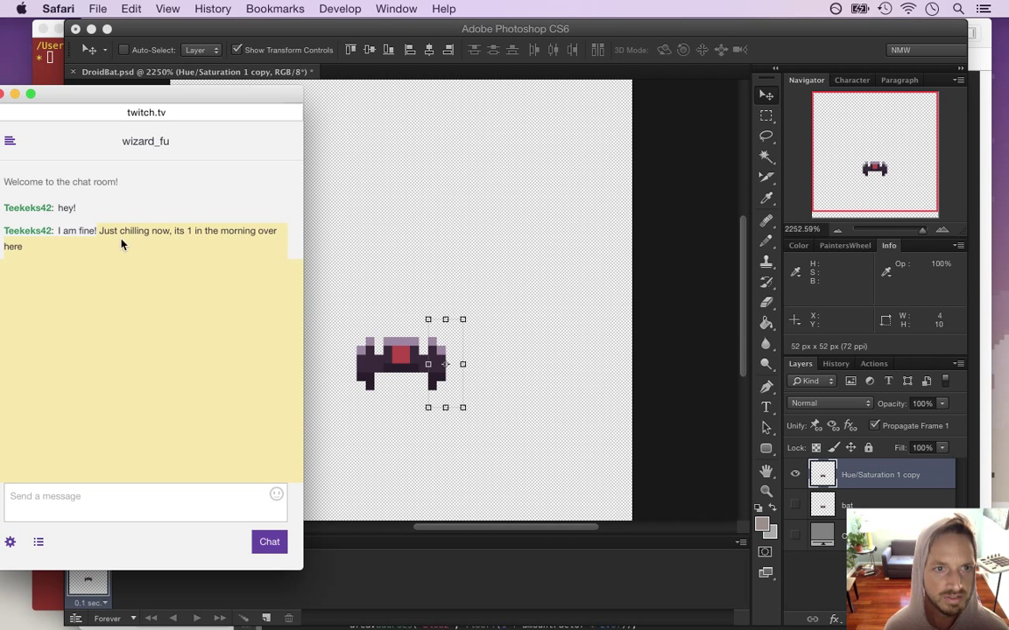
pyautogui.moveTo(64, 225); pyautogui.dragTo(85, 236)
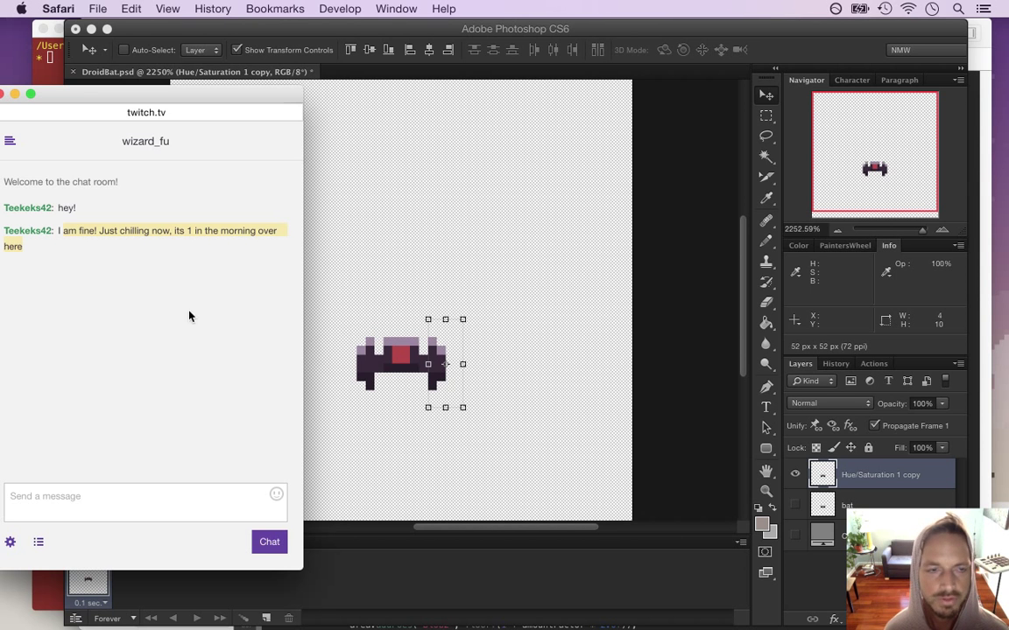
pyautogui.click(77, 228)
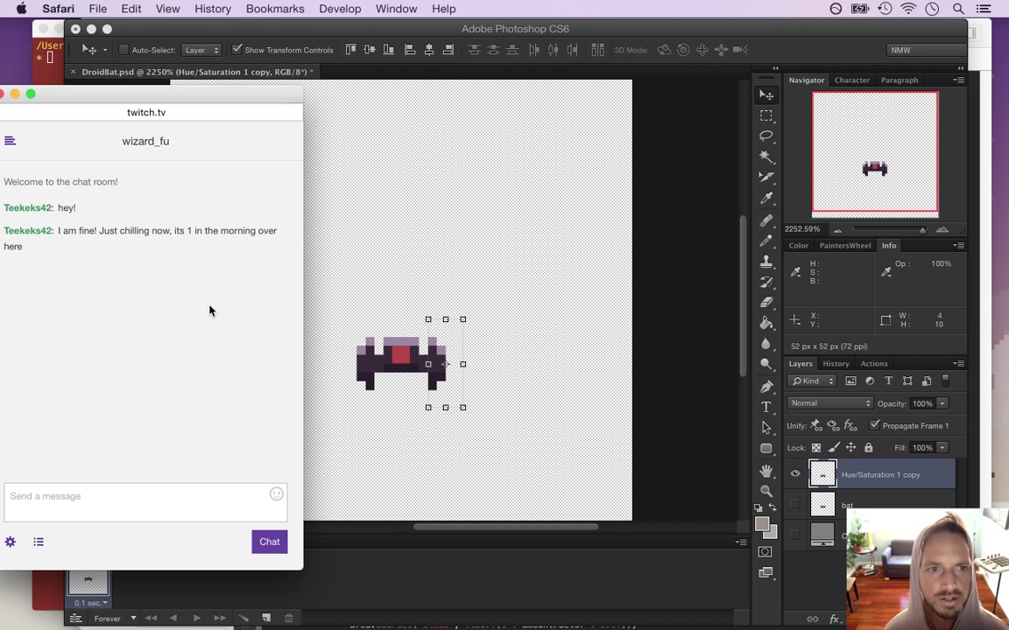
pyautogui.click(777, 48)
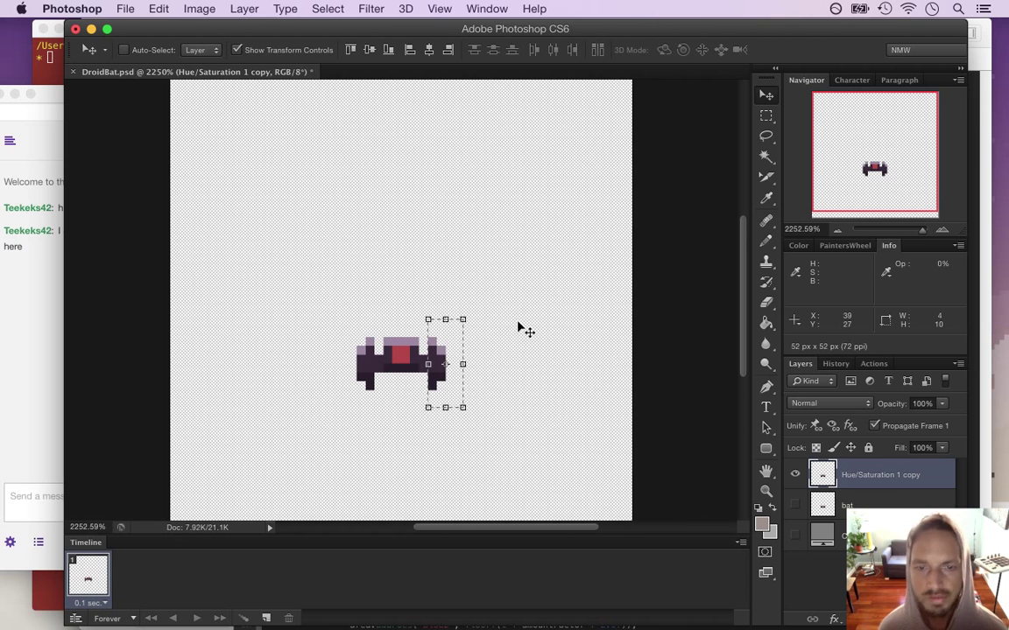
# Move the selected right wing one pixel to the right, deselect it, and undo any accidental shift of the whole sprite.
pyautogui.press('Right')
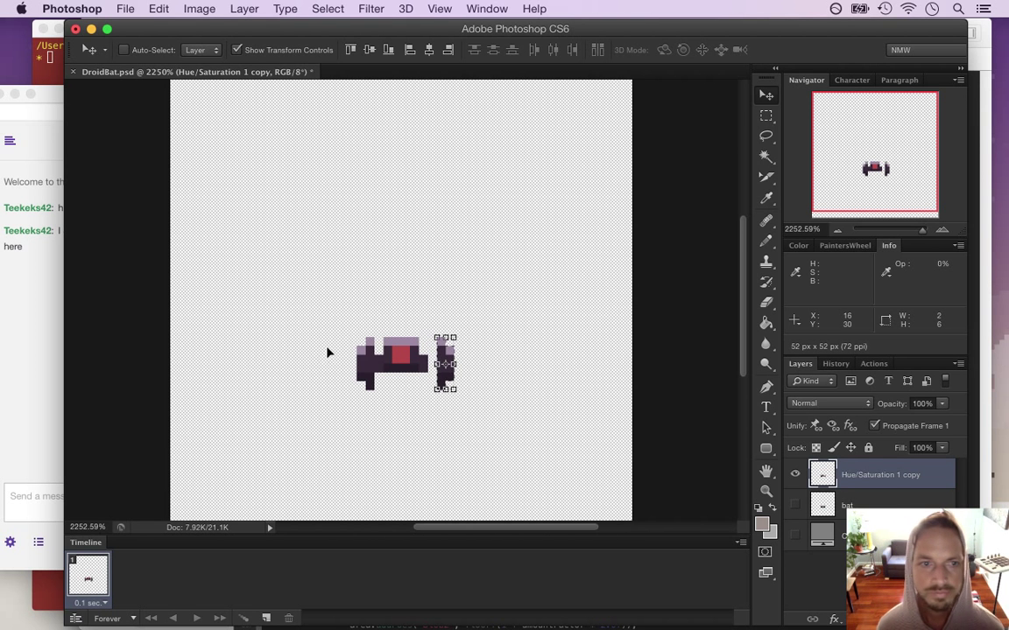
pyautogui.press('m')
pyautogui.click(295, 272)
pyautogui.press('v')
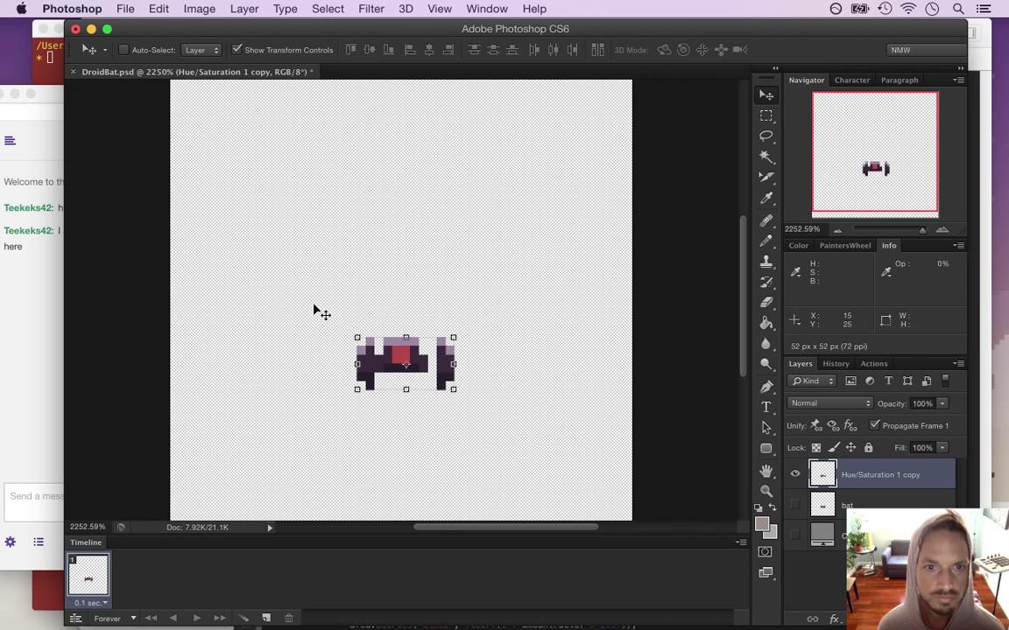
pyautogui.moveTo(315, 306); pyautogui.dragTo(344, 350)
pyautogui.press('super+z')
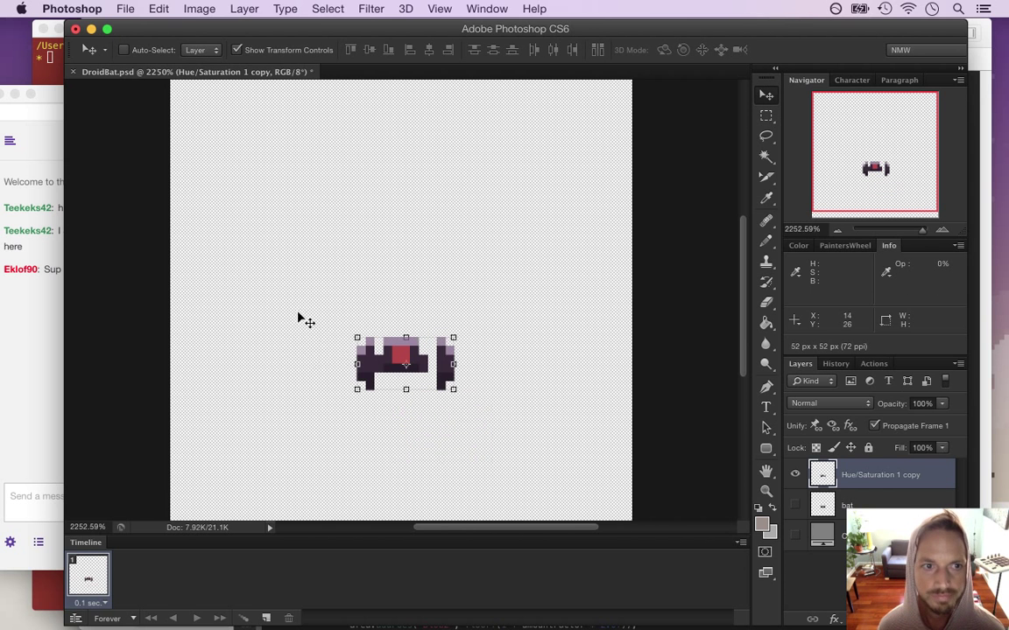
# Check the second viewer's chat message in Safari and go back to Photoshop.
pyautogui.click(53, 303)
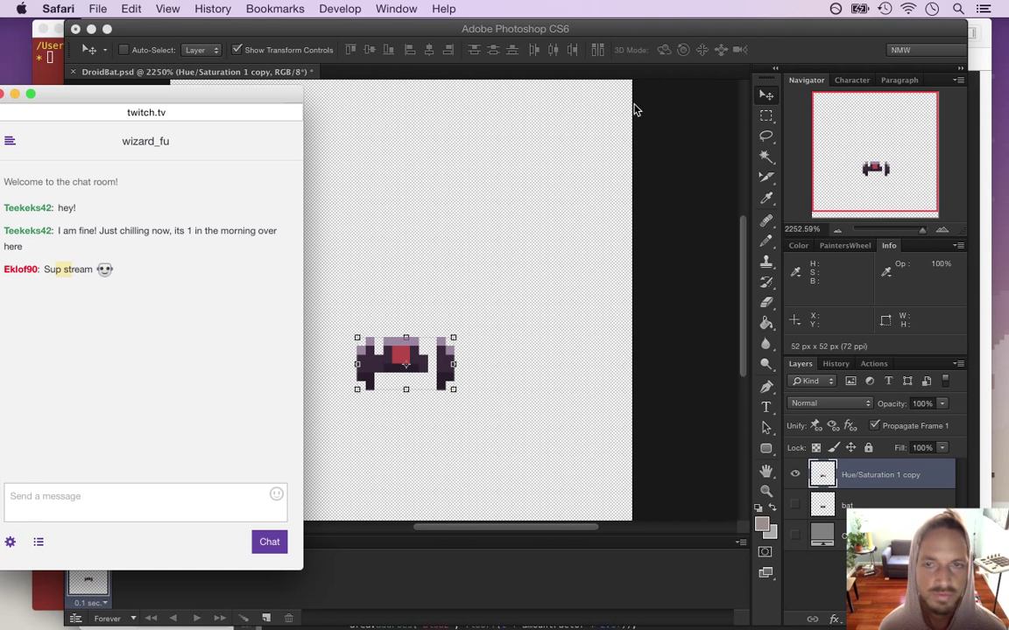
pyautogui.click(803, 56)
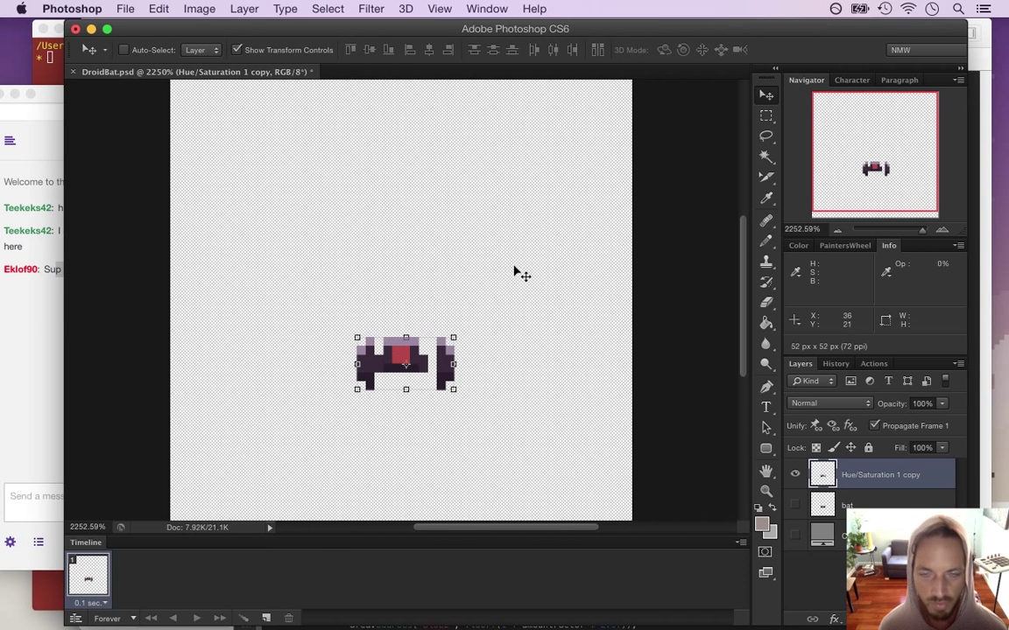
# Select the bat's left wing, move it one pixel to the left, and clear the selection.
pyautogui.press('m')
pyautogui.moveTo(312, 311); pyautogui.dragTo(374, 408)
pyautogui.press('v')
pyautogui.press('Left')
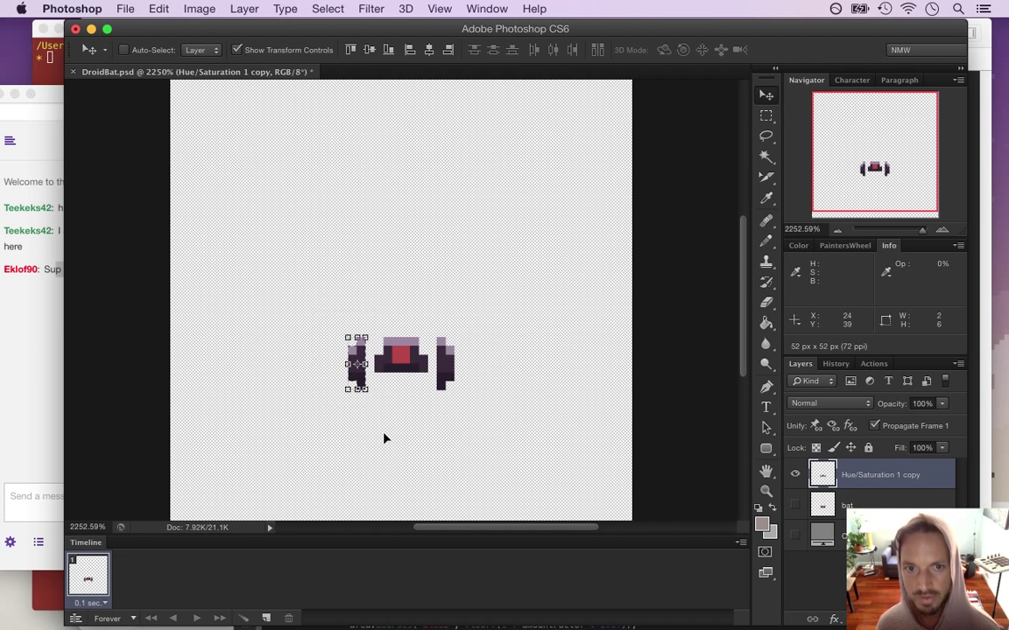
pyautogui.press('m')
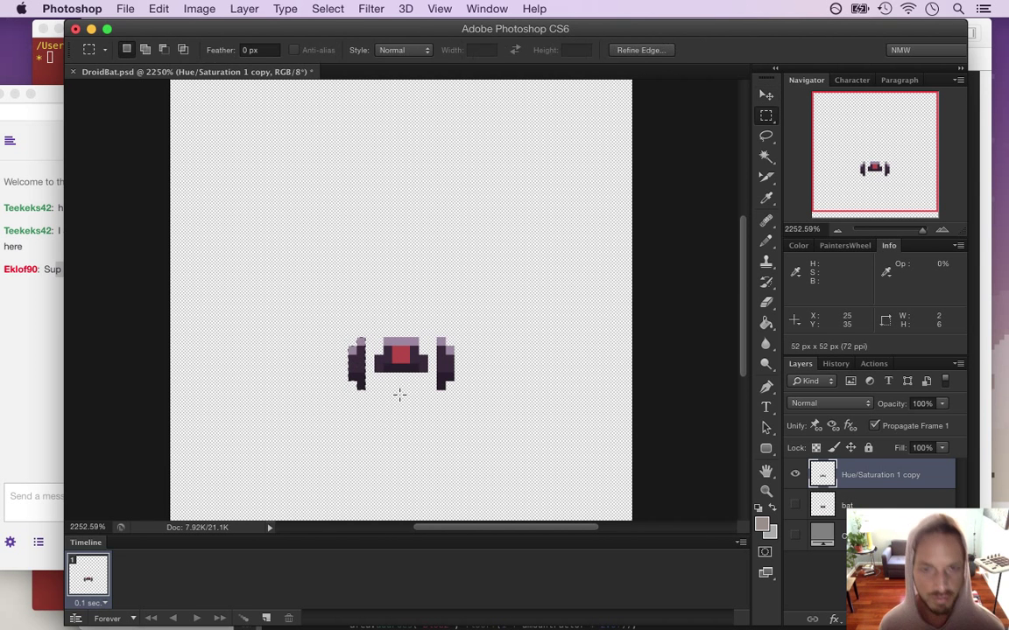
pyautogui.click(536, 303)
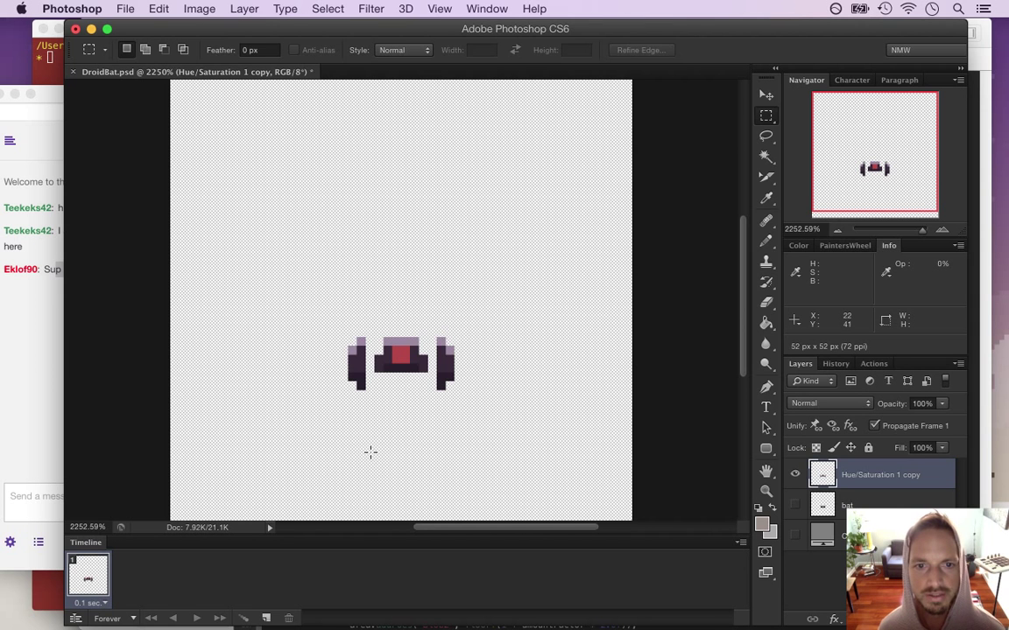
# Sample the wing's dark purple and pencil in the gaps connecting both wings to the body.
pyautogui.press('i')
pyautogui.click(352, 368)
pyautogui.press('b')
pyautogui.click(370, 365)
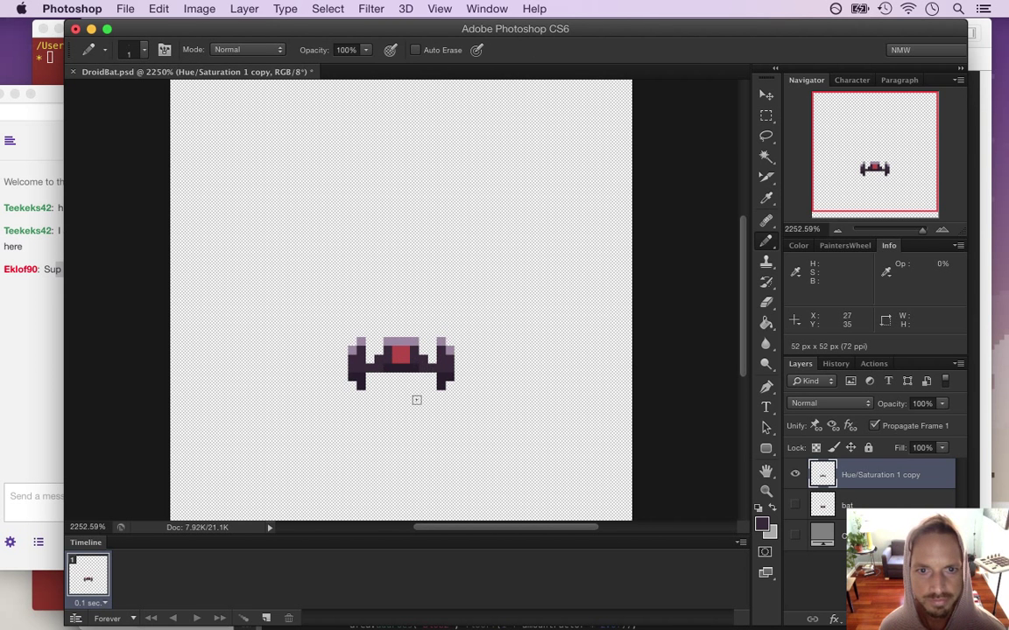
# Shift the upper and lower tips of both wings one pixel inward, penciling them in sampled colors and erasing the old tip pixels.
pyautogui.press('i')
pyautogui.press('b')
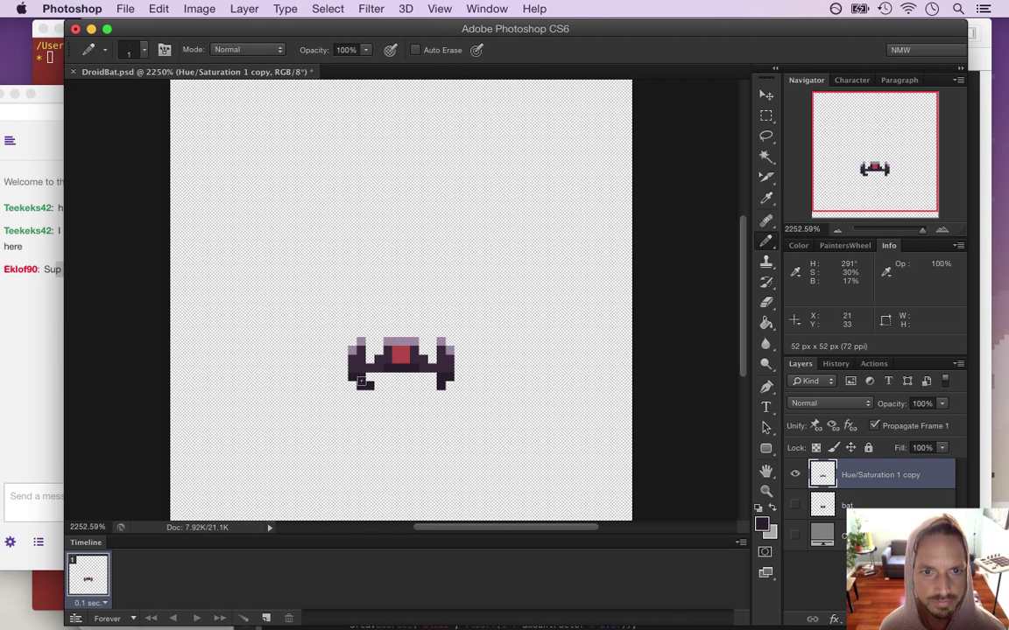
pyautogui.press('i')
pyautogui.click(366, 339)
pyautogui.press('b')
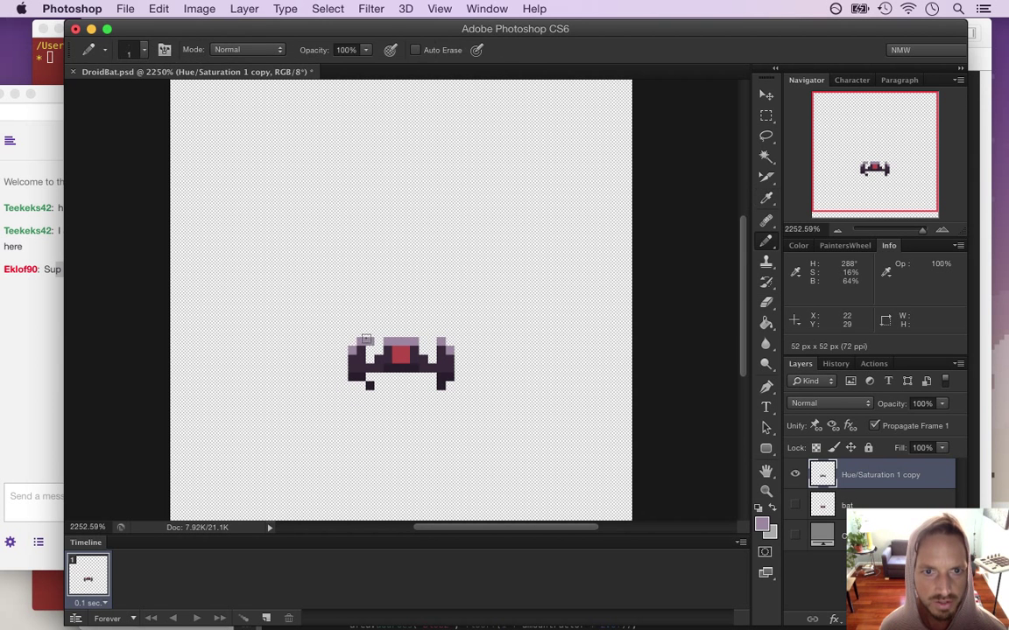
pyautogui.press('i')
pyautogui.press('b')
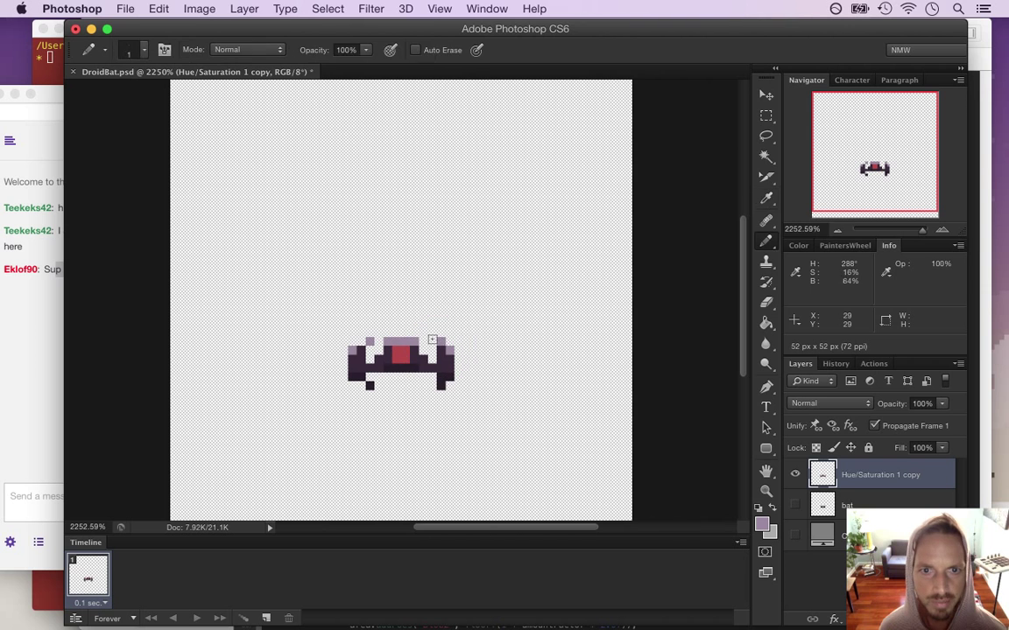
pyautogui.press('i')
pyautogui.click(431, 383)
pyautogui.press('b')
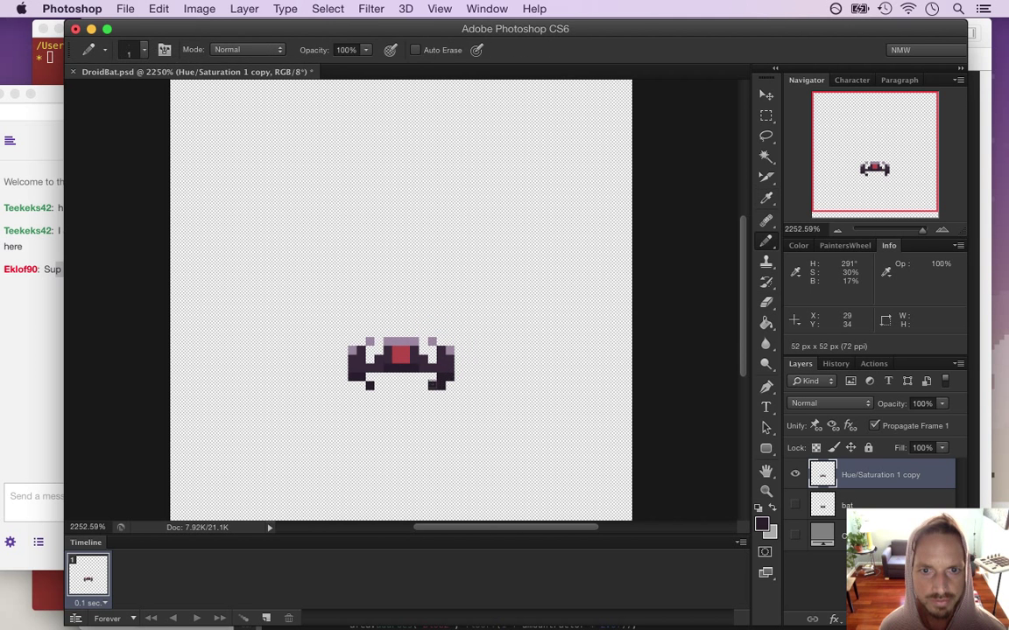
pyautogui.press('e')
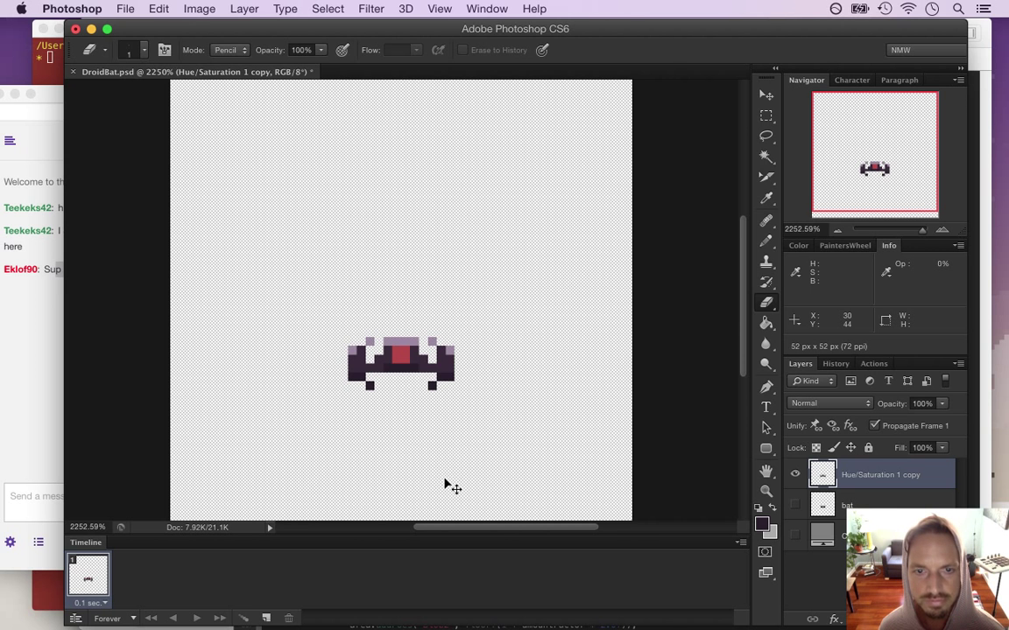
# Select the bat's central body between the wing connections and move it down one pixel.
pyautogui.press('m')
pyautogui.moveTo(382, 329)
pyautogui.mouseDown()
pyautogui.moveTo(426, 352)
pyautogui.moveTo(418, 380)
pyautogui.mouseUp()
pyautogui.press('v')
pyautogui.press('Down')
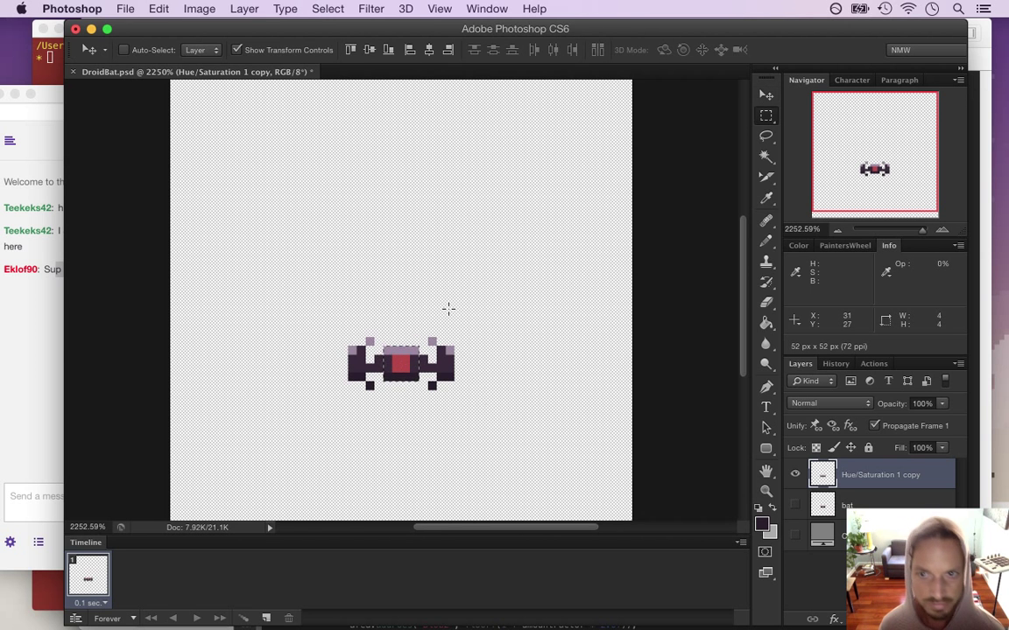
# Clear the selection around the bat's body and save the document.
pyautogui.press('m')
pyautogui.hotkey('ctrl', 'd')
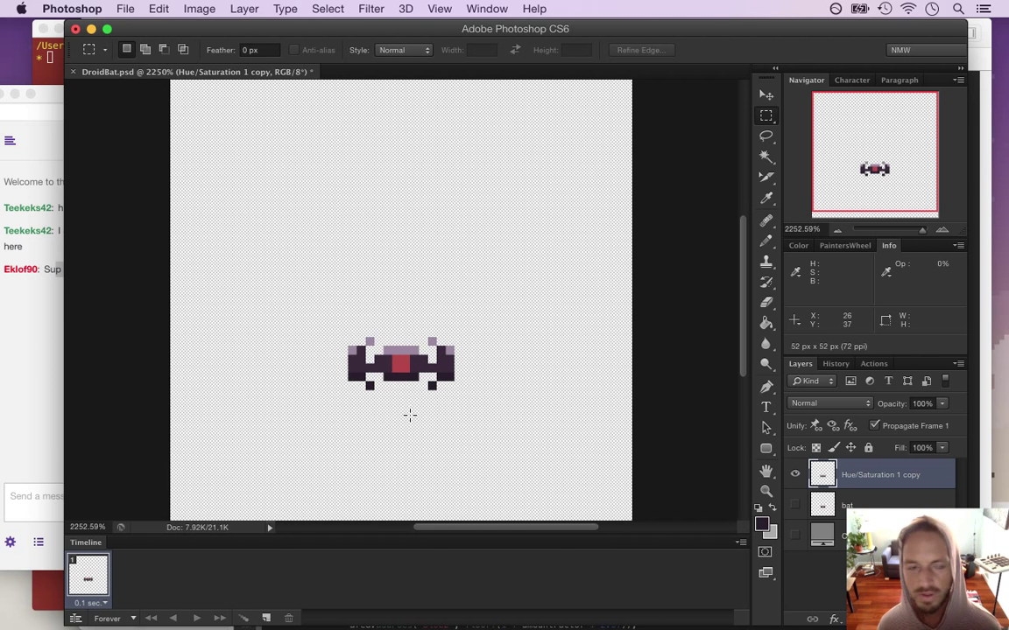
pyautogui.moveTo(330, 302); pyautogui.dragTo(472, 426)
pyautogui.moveTo(498, 363); pyautogui.dragTo(507, 372)
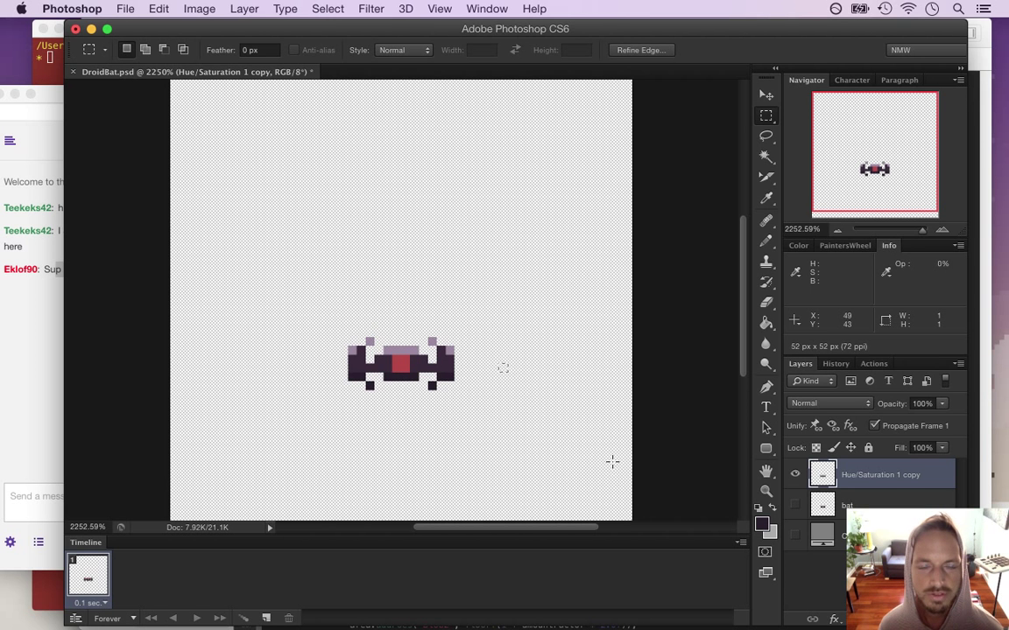
pyautogui.click(528, 333)
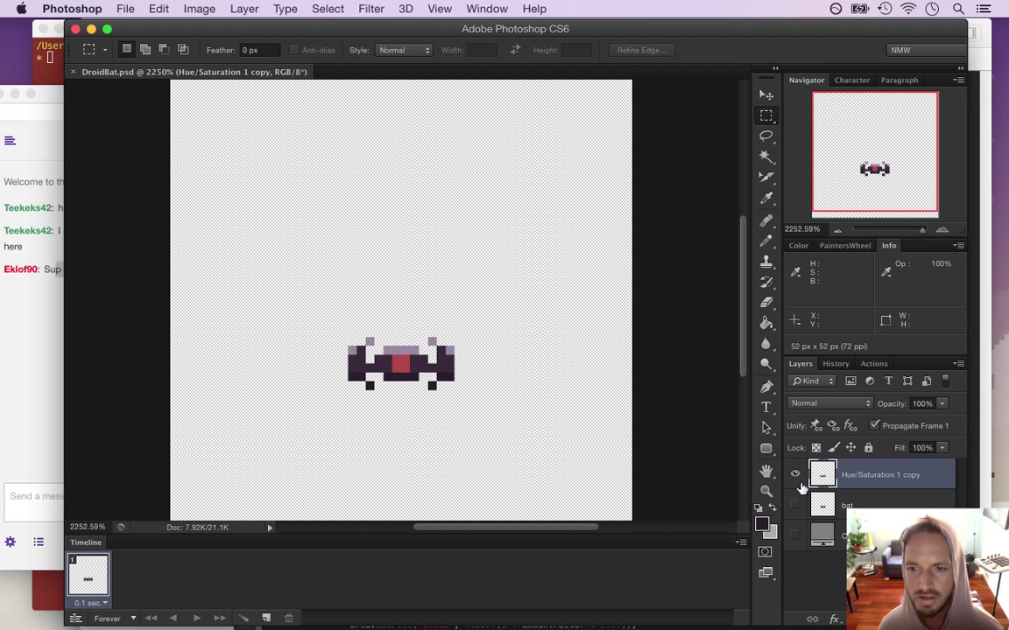
# Rename the Hue/Saturation 1 copy layer as extended.
pyautogui.doubleClick(865, 476)
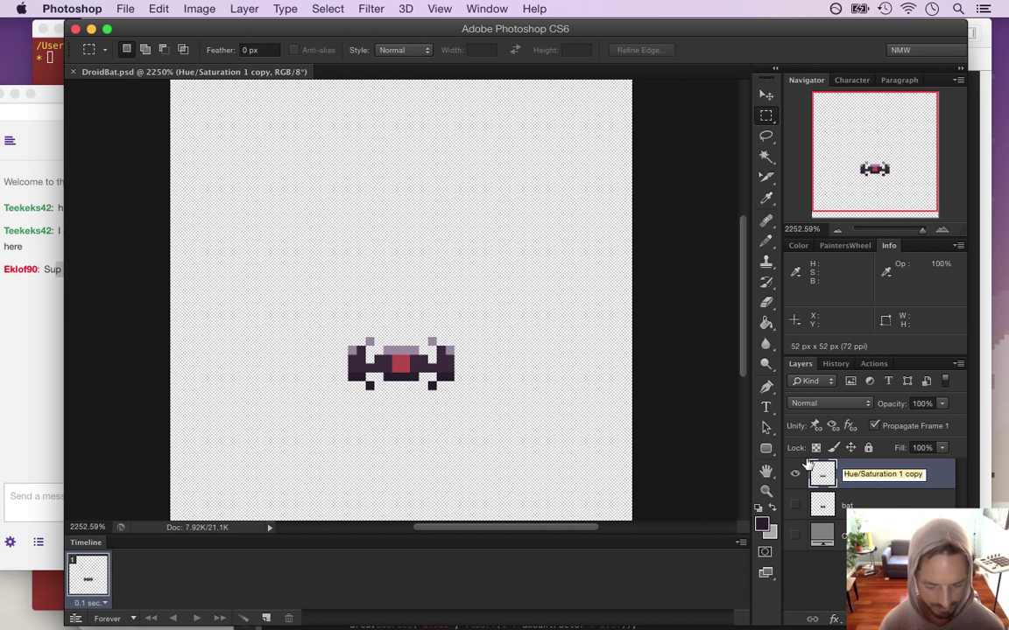
pyautogui.write('ed')
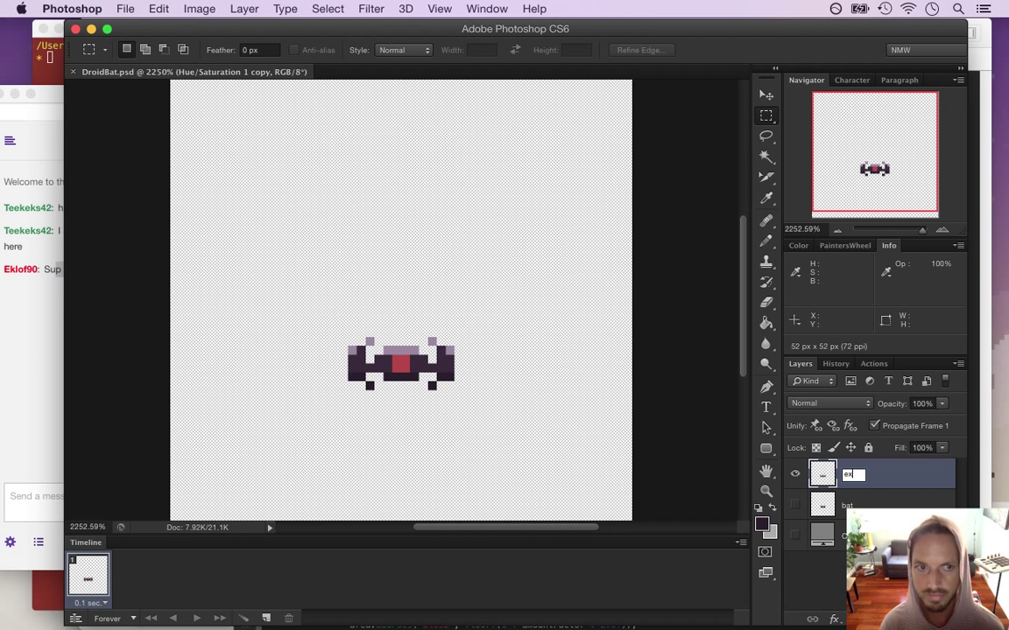
pyautogui.write('tended')
pyautogui.press('Return')
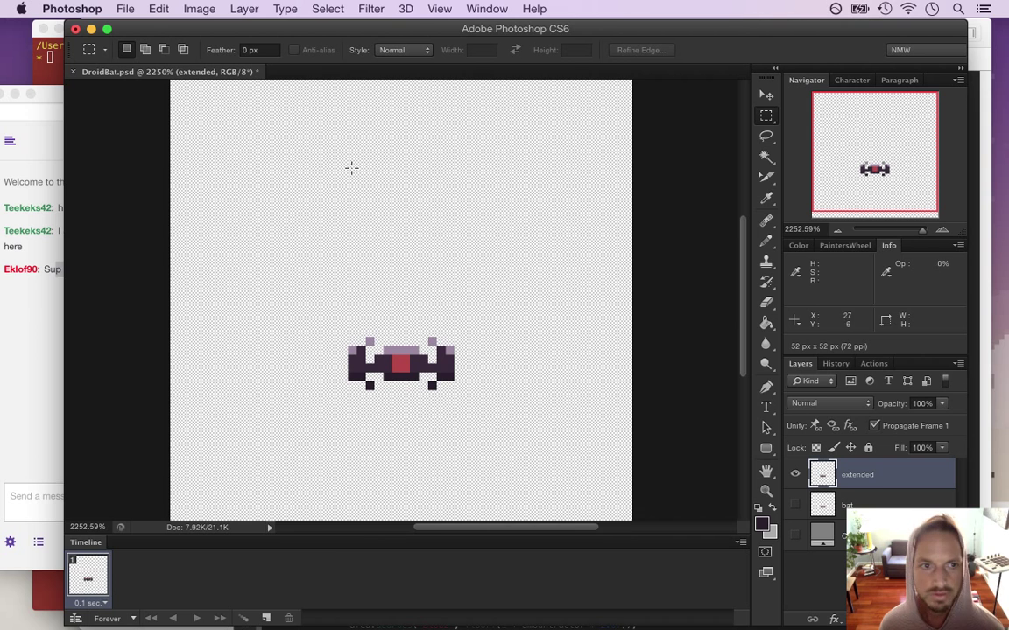
pyautogui.click(61, 298)
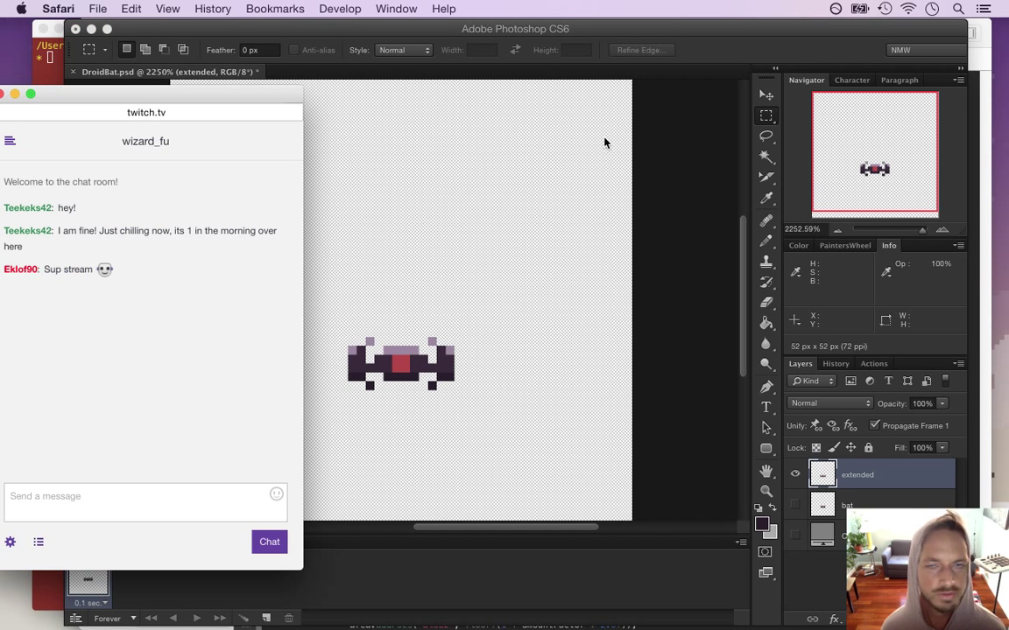
pyautogui.click(652, 55)
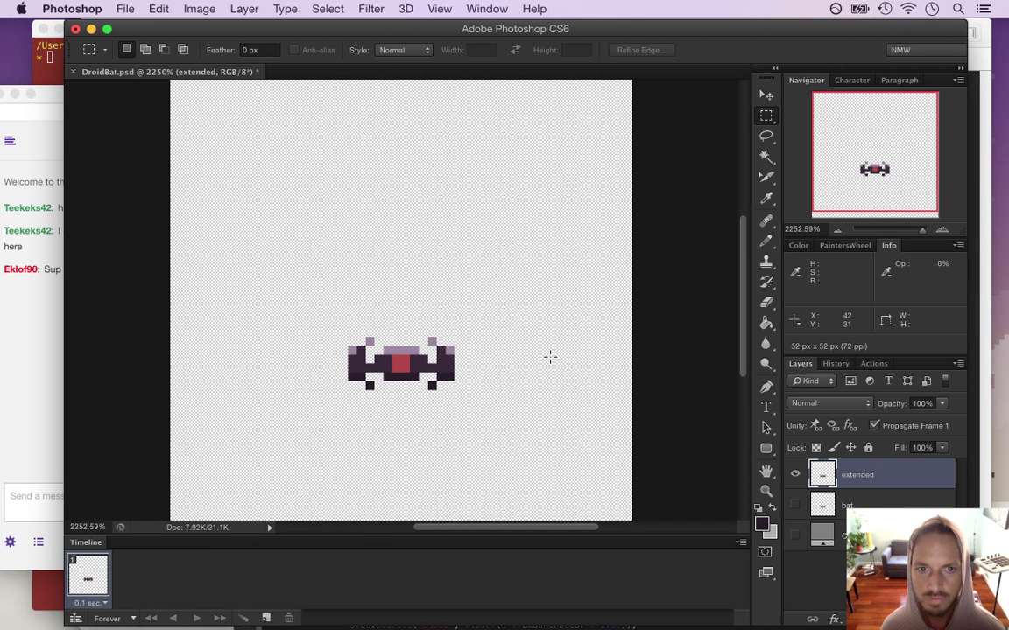
# Sample the light purple of the wing's upper edge and pencil it over the inner pixel beside it on both wings.
pyautogui.press('b')
pyautogui.press('i')
pyautogui.click(353, 349)
pyautogui.press('b')
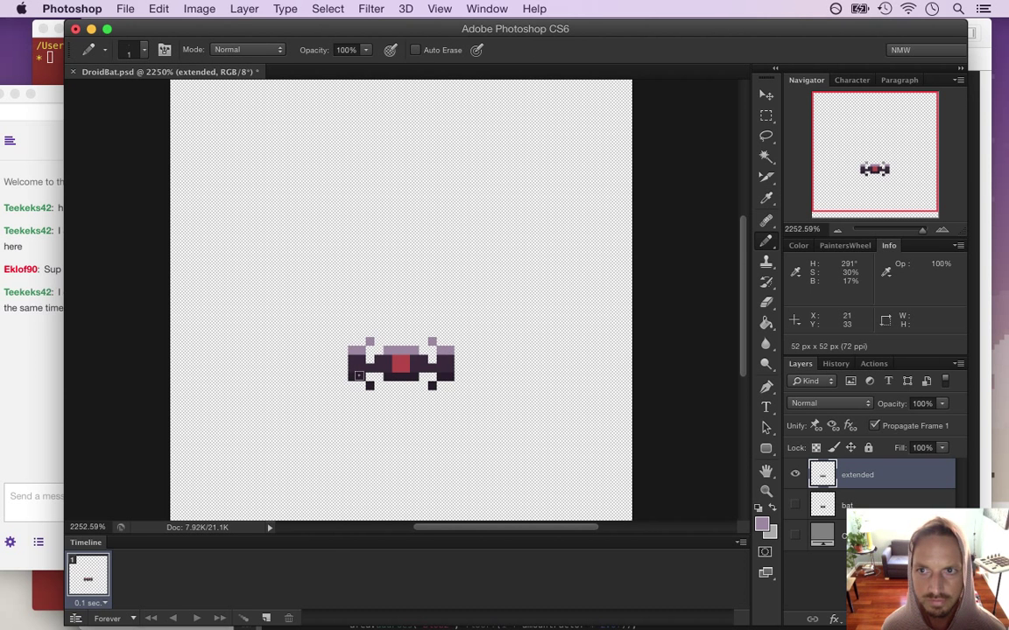
# Switch to the Twitch chat in Safari, read the newest message, and return to Photoshop.
pyautogui.click(32, 370)
pyautogui.moveTo(74, 292)
pyautogui.mouseDown()
pyautogui.moveTo(87, 307)
pyautogui.moveTo(79, 308)
pyautogui.mouseUp()
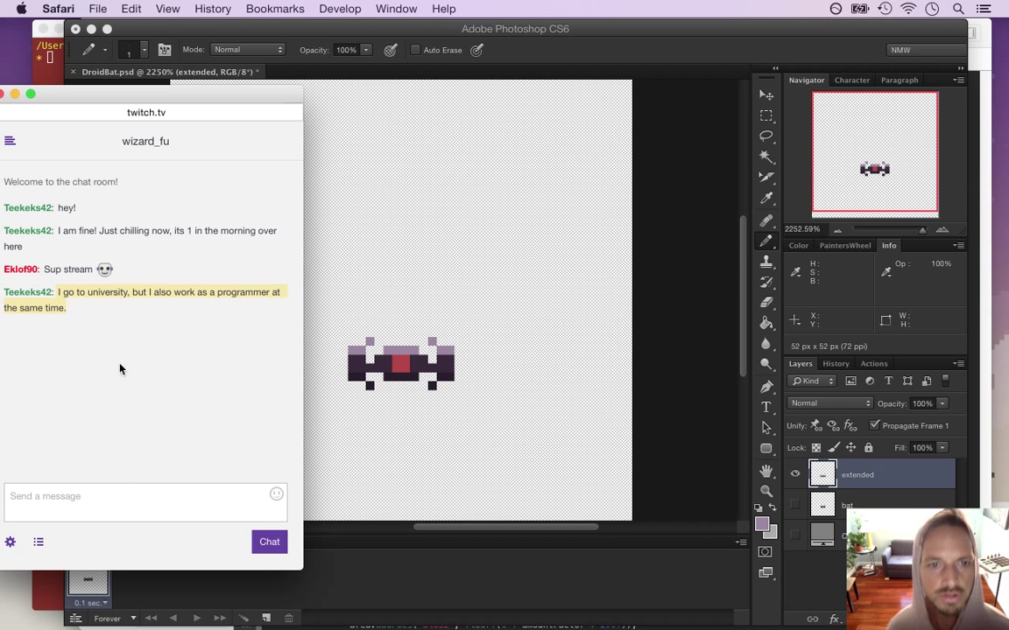
pyautogui.click(96, 282)
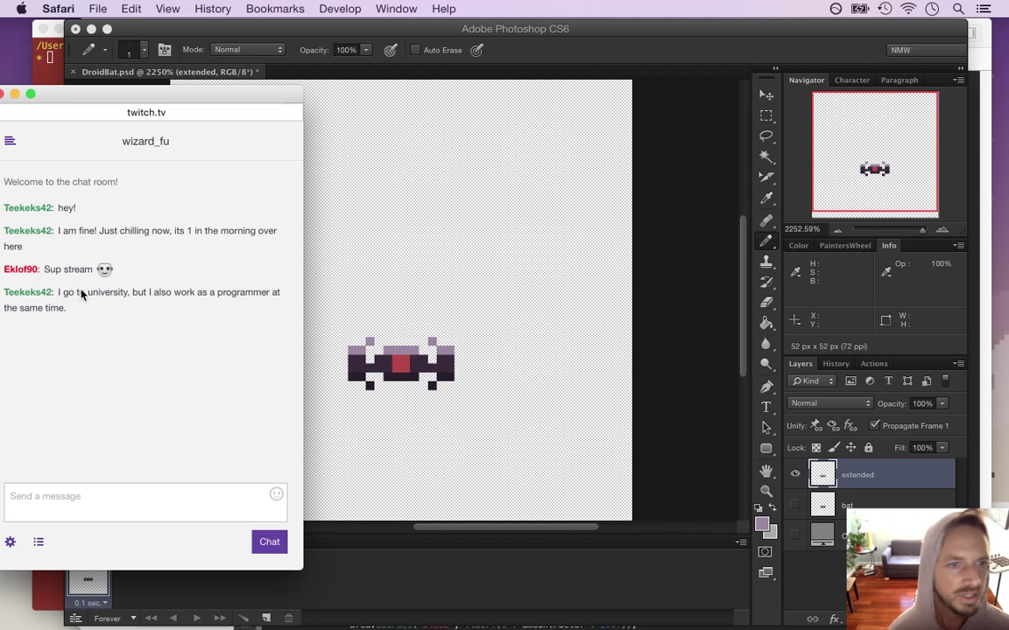
pyautogui.moveTo(101, 299); pyautogui.dragTo(125, 304)
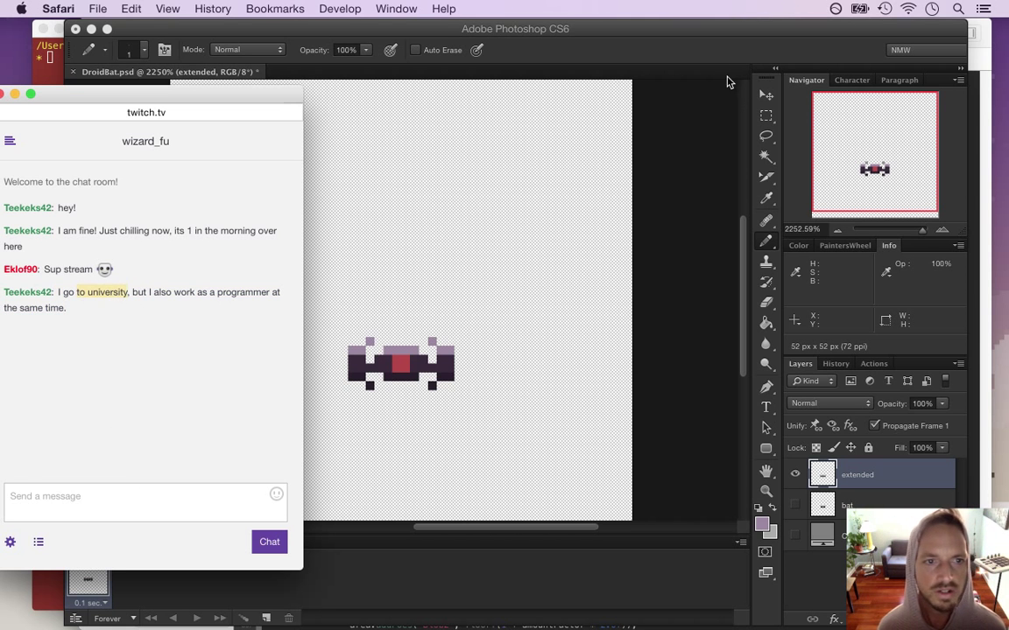
pyautogui.click(709, 50)
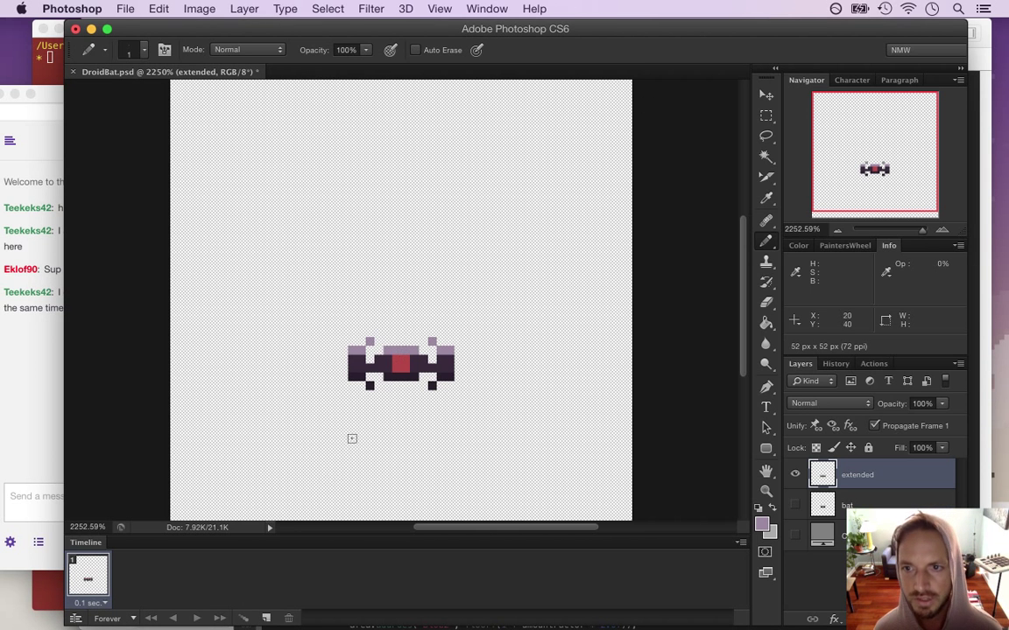
# Save the document and duplicate the extended layer for the next wing pose.
pyautogui.press('super+s')
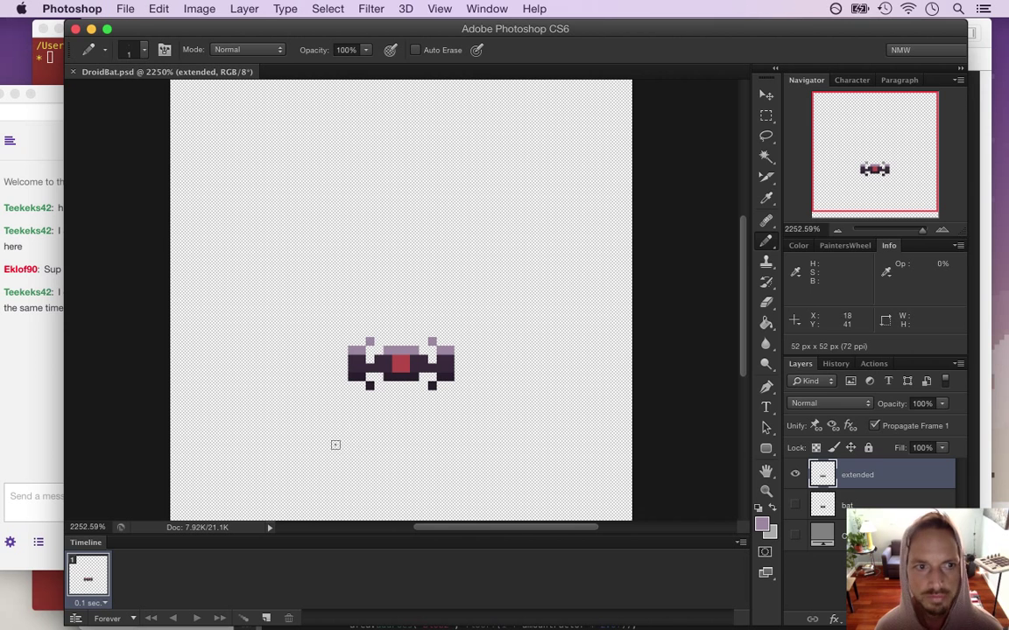
pyautogui.press('super+j')
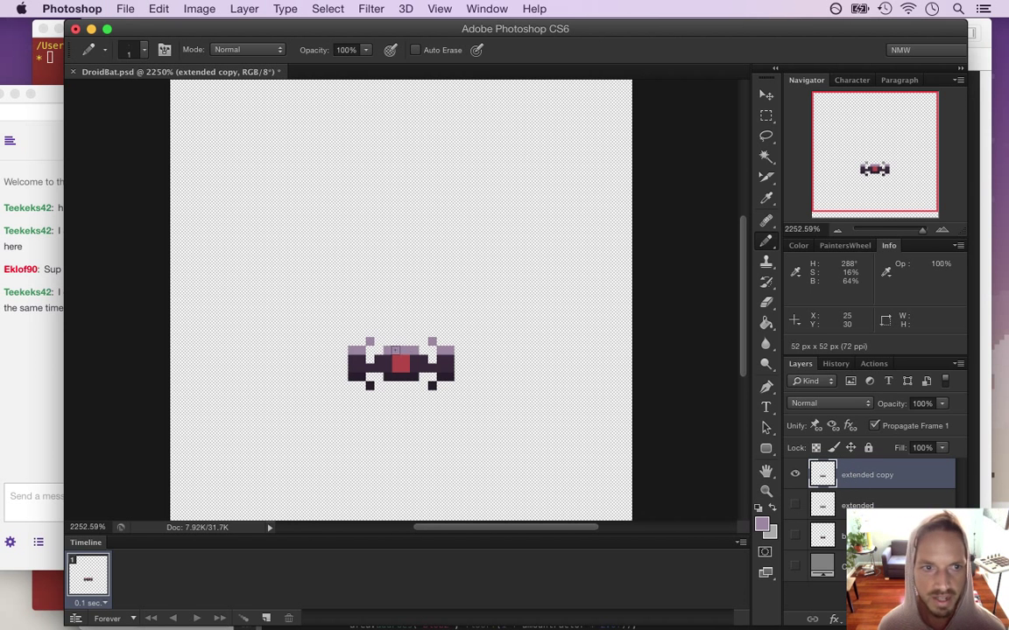
# On the extended copy layer, select the bat's central body, move it up one pixel, clear the selection and save.
pyautogui.press('m')
pyautogui.moveTo(384, 340)
pyautogui.mouseDown()
pyautogui.moveTo(401, 379)
pyautogui.moveTo(419, 375)
pyautogui.mouseUp()
pyautogui.press('v')
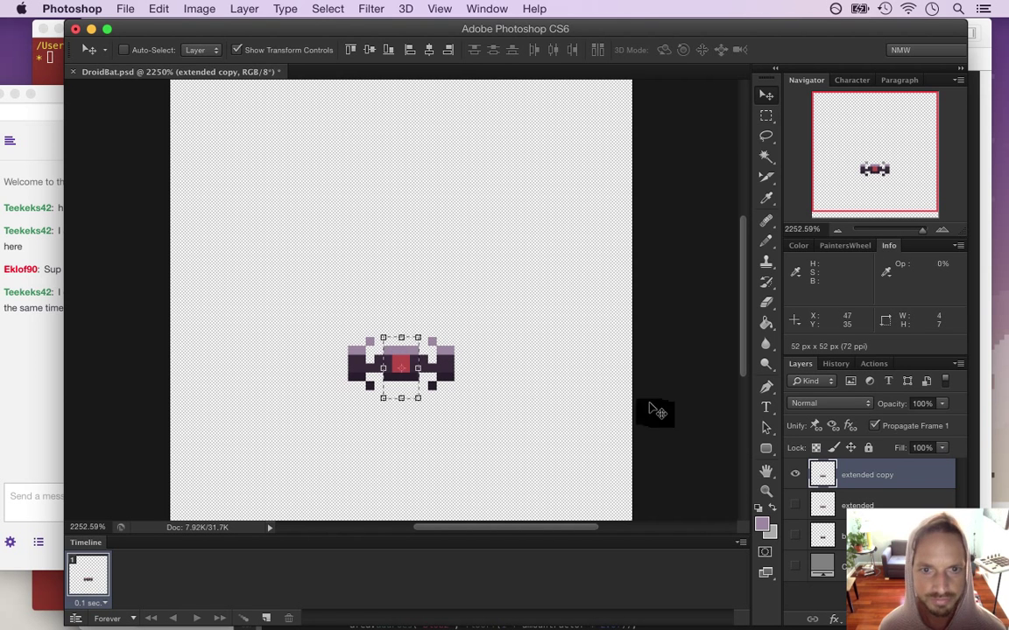
pyautogui.click(767, 115)
pyautogui.press('super+d')
pyautogui.press('super+s')
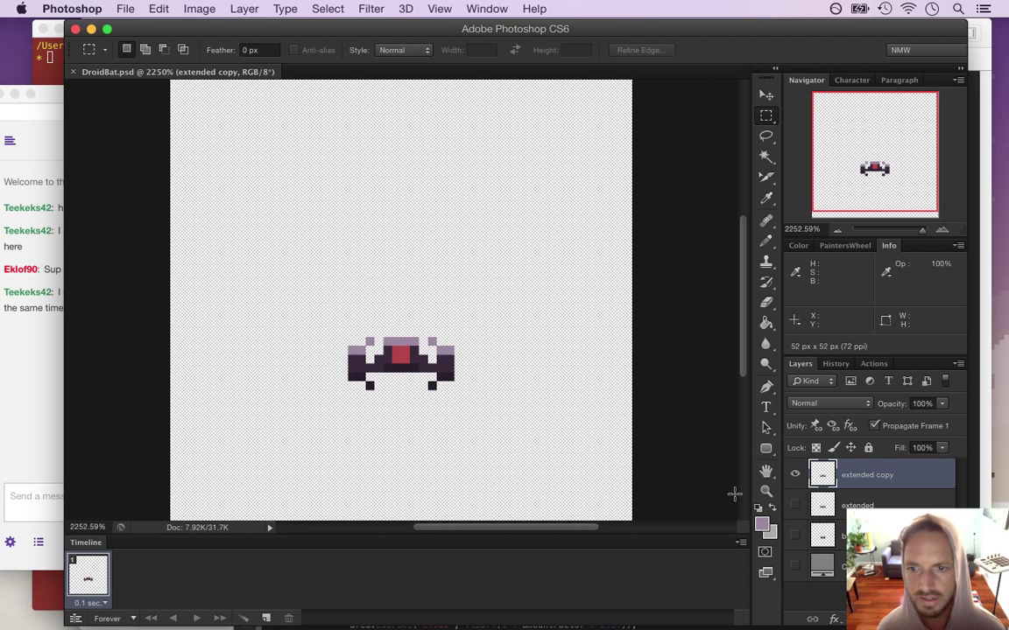
# Hide the extended copy layer, show the bat layer, and add a second frame to the animation timeline.
pyautogui.click(795, 474)
pyautogui.click(795, 535)
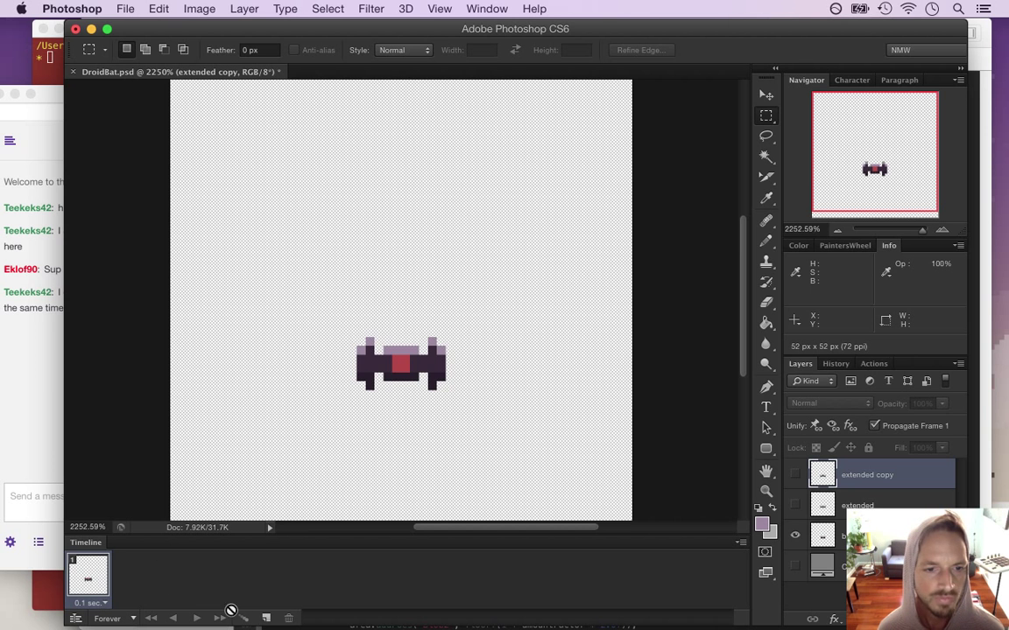
pyautogui.click(264, 618)
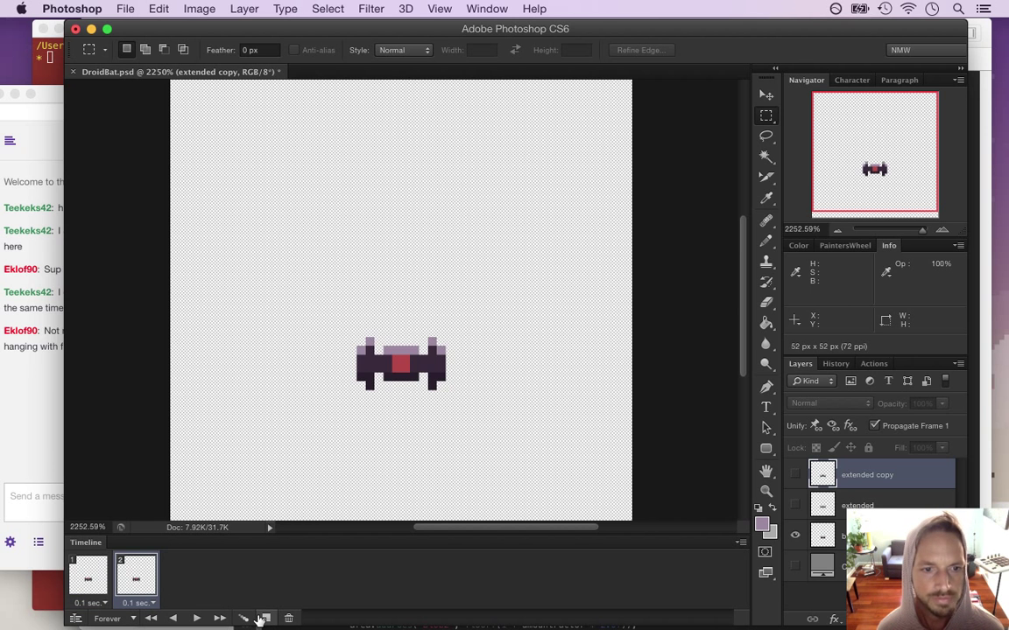
# Switch to the Twitch chat in Safari, read the latest replies about summer plans, and return to Photoshop.
pyautogui.click(22, 398)
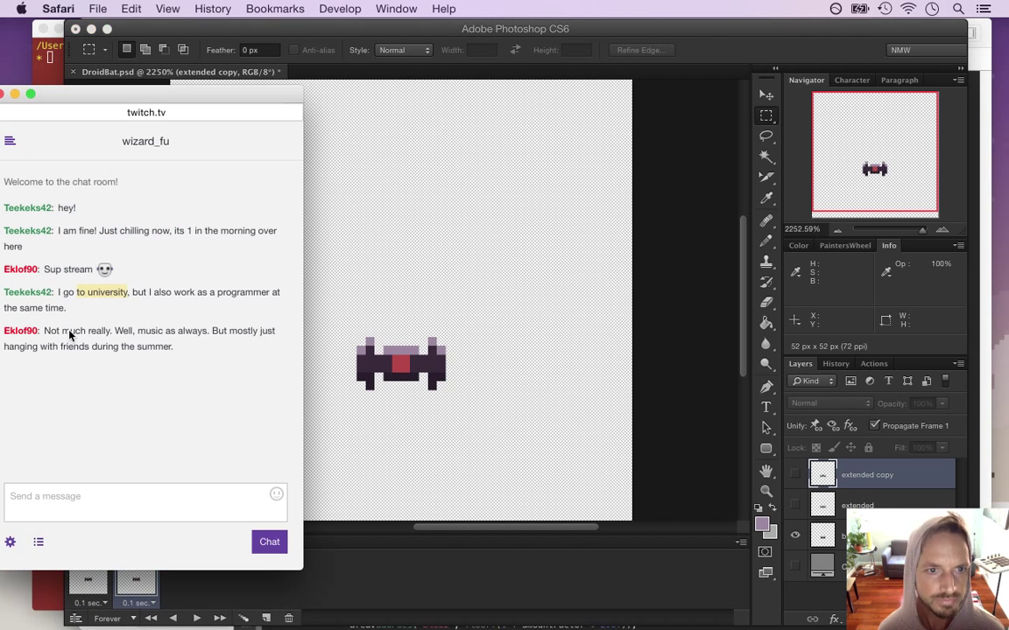
pyautogui.moveTo(63, 333); pyautogui.dragTo(168, 349)
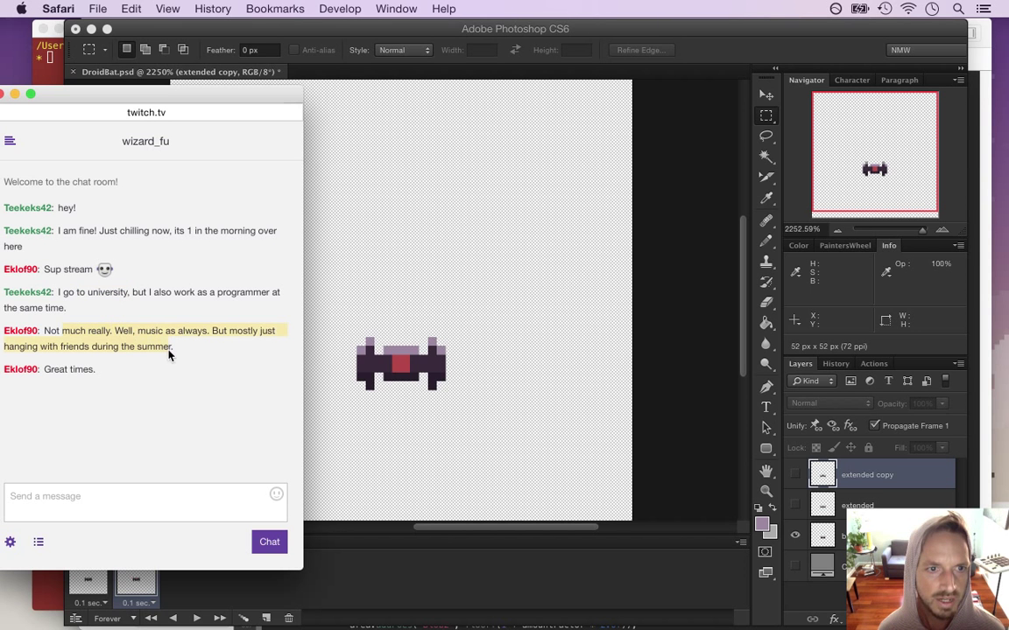
pyautogui.moveTo(60, 347); pyautogui.dragTo(94, 374)
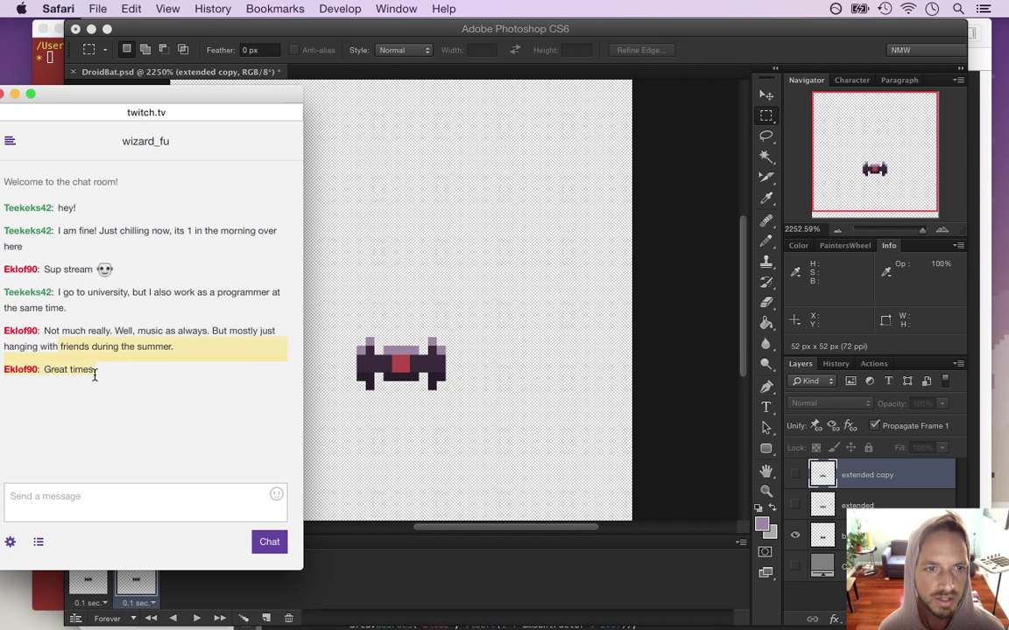
pyautogui.click(79, 344)
pyautogui.moveTo(60, 333); pyautogui.dragTo(108, 369)
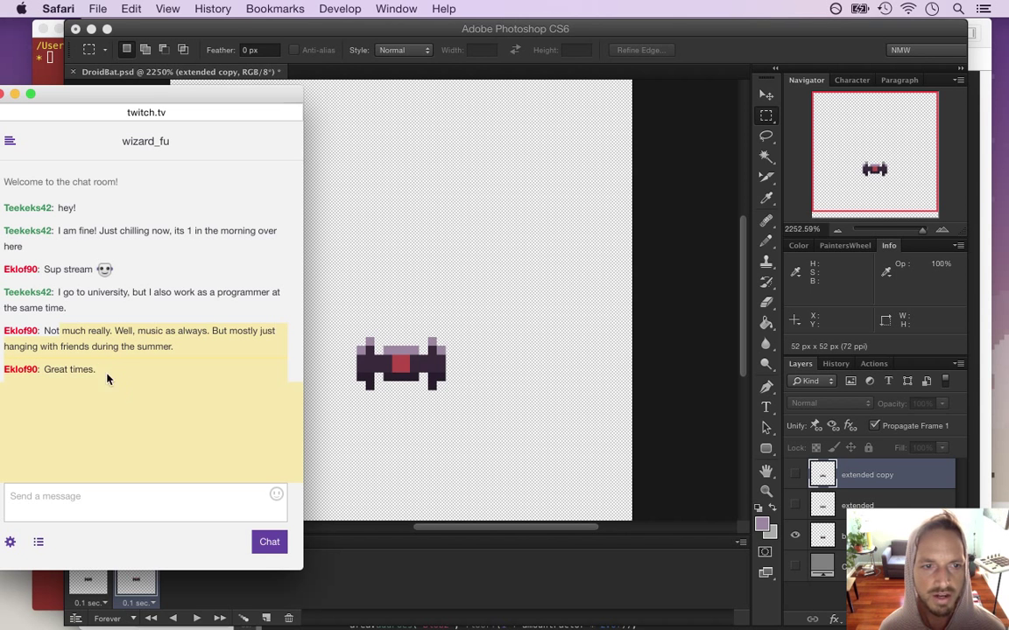
pyautogui.moveTo(62, 332); pyautogui.dragTo(78, 331)
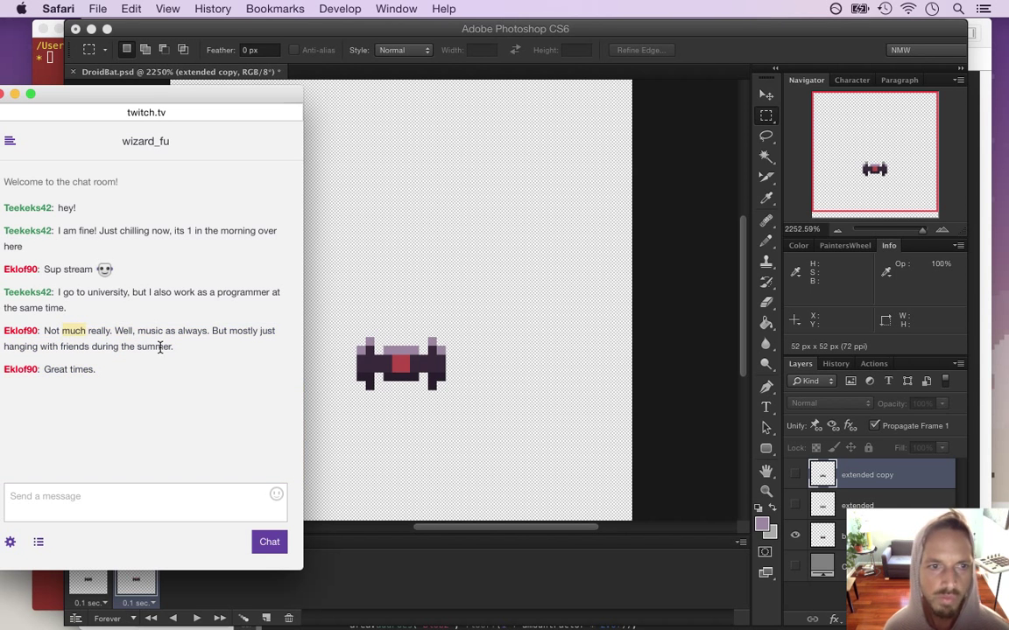
pyautogui.click(652, 65)
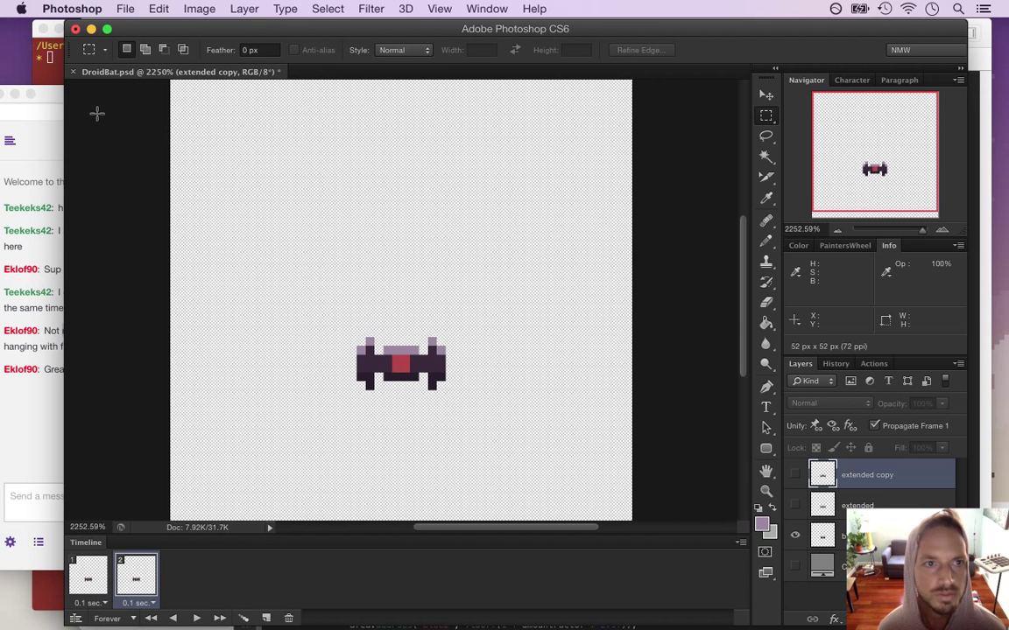
# Narrow the Photoshop window slightly and, in frame 2, move the bat layer up one pixel.
pyautogui.moveTo(62, 112); pyautogui.dragTo(90, 112)
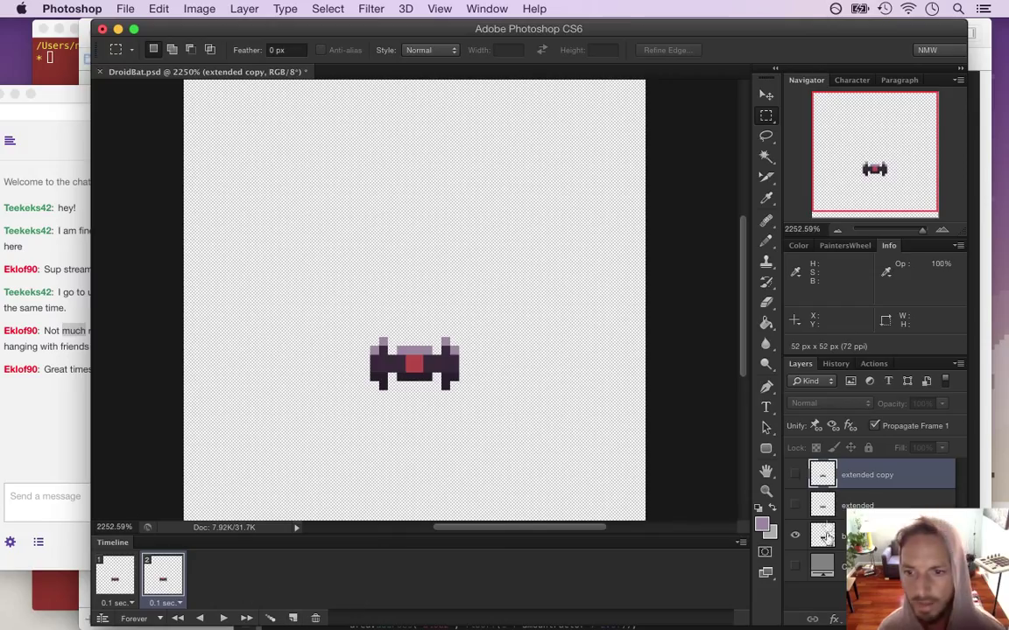
pyautogui.click(824, 536)
pyautogui.press('v')
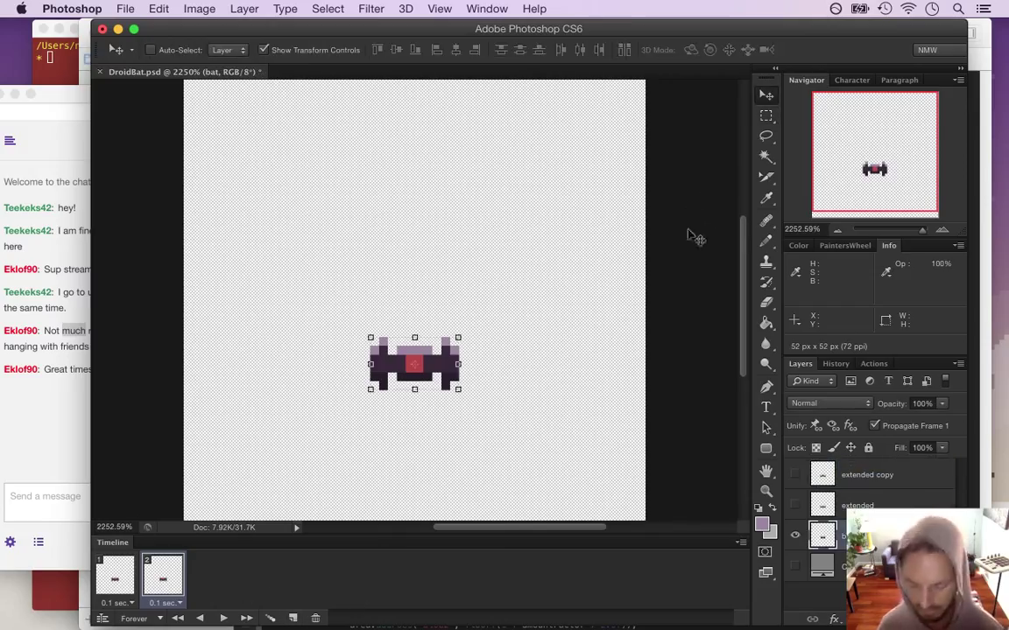
pyautogui.press('Up')
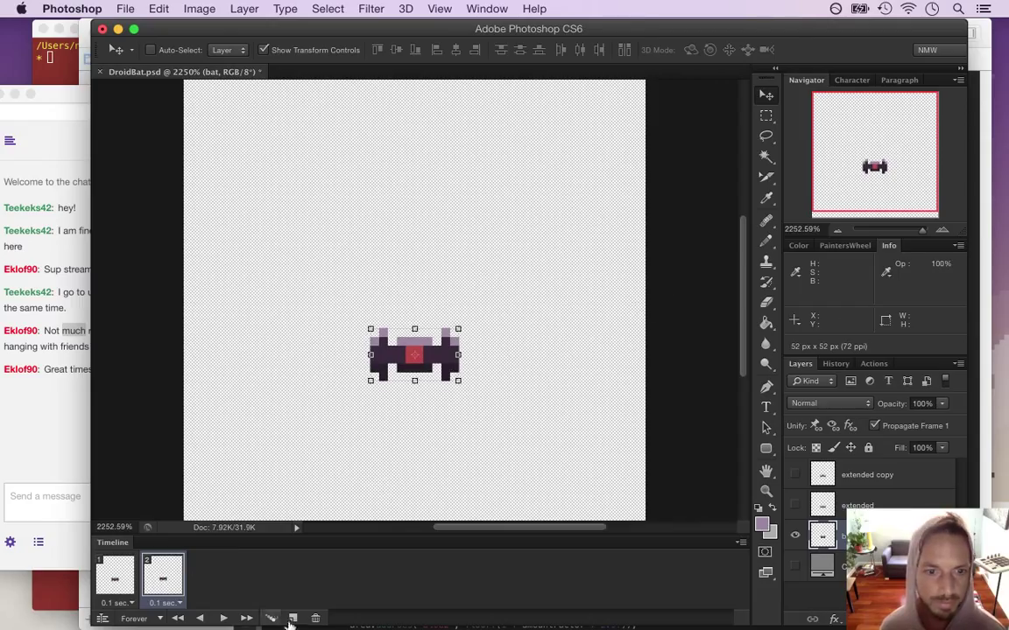
# Add frames 3, 4 and 5, moving the bat down one pixel in frames 3 and 4 and up one pixel in frame 5.
pyautogui.click(294, 619)
pyautogui.press('Down')
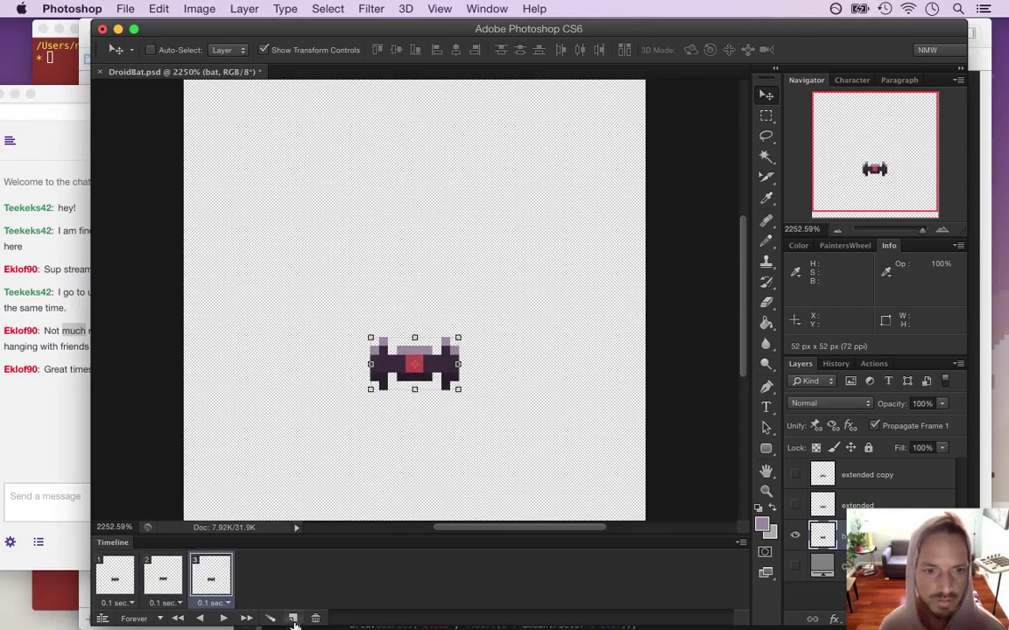
pyautogui.click(294, 619)
pyautogui.press('Down')
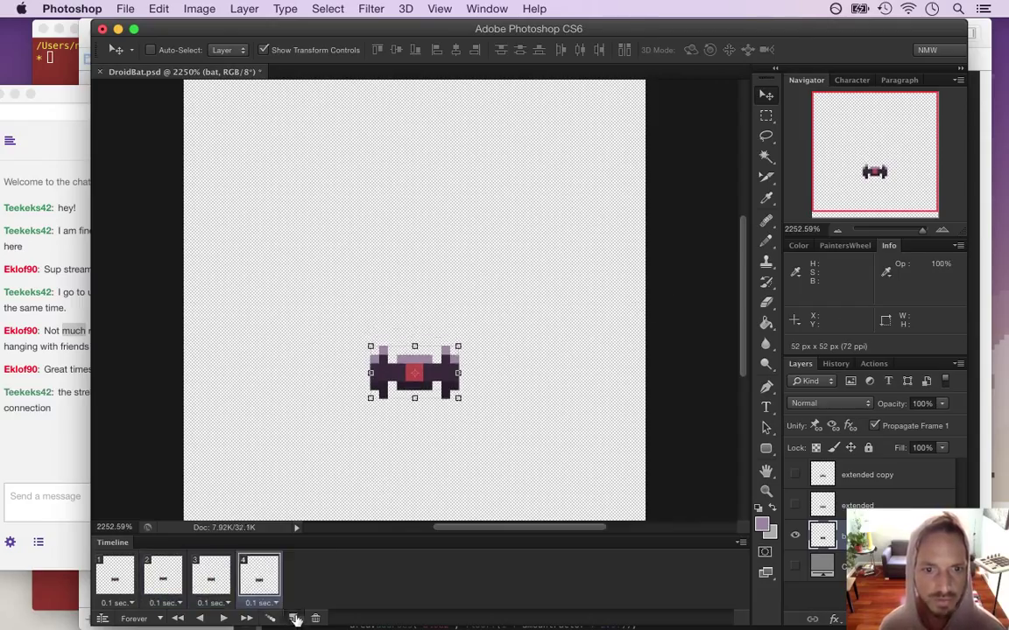
pyautogui.click(294, 619)
pyautogui.press('Up')
# Switch to the Twitch chat in Safari, read the message about stream buffering, and return to Photoshop.
pyautogui.click(61, 453)
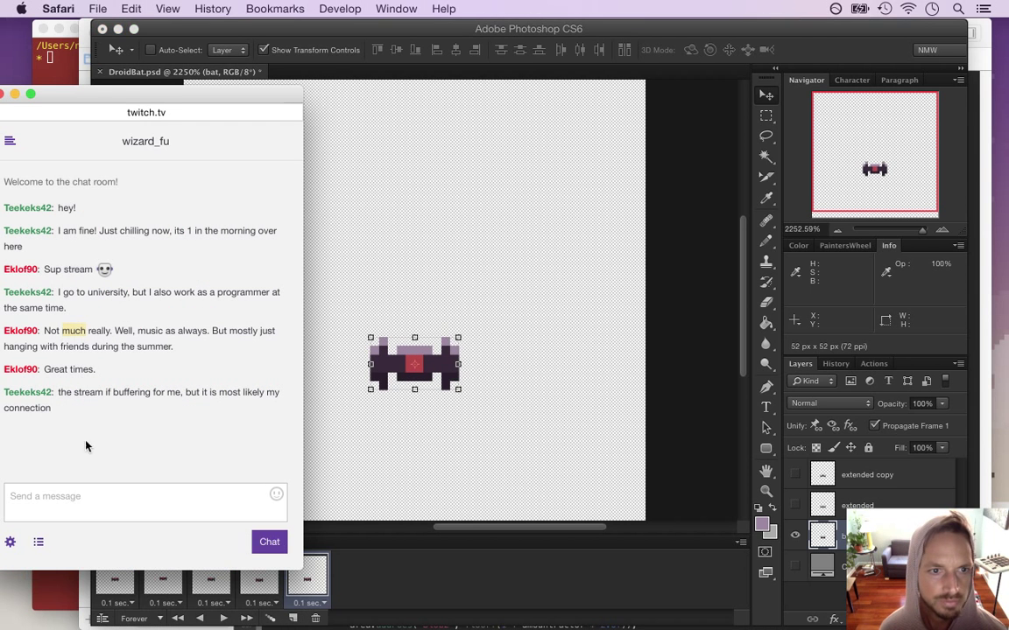
pyautogui.click(77, 396)
pyautogui.moveTo(113, 392); pyautogui.dragTo(148, 391)
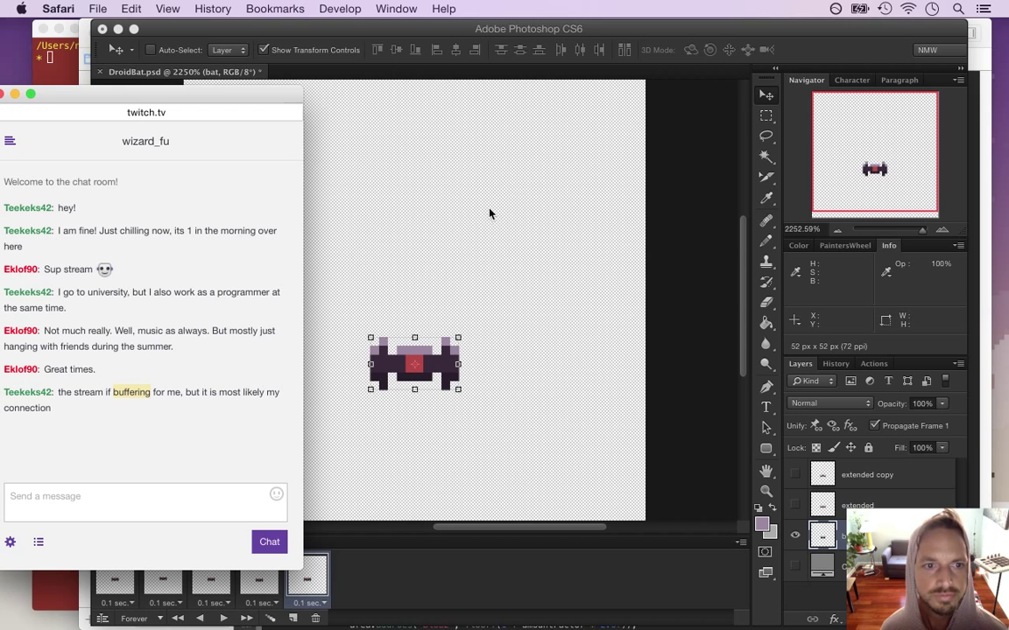
pyautogui.click(543, 218)
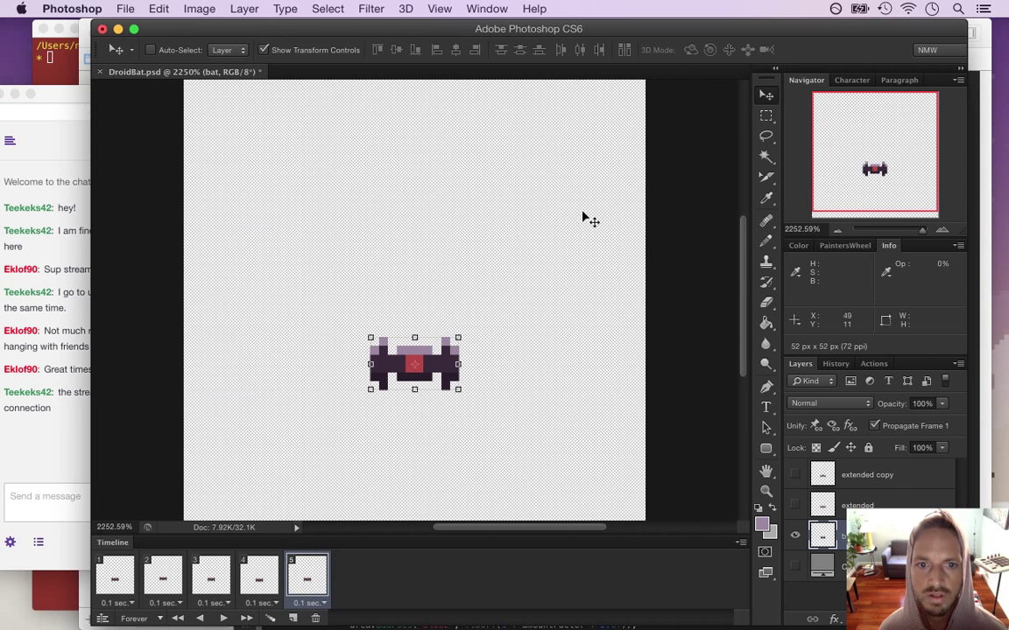
# Check the bat's position in frames 1 through 5 and add a sixth frame after frame 5.
pyautogui.click(262, 571)
pyautogui.click(122, 570)
pyautogui.click(171, 574)
pyautogui.click(210, 574)
pyautogui.click(258, 575)
pyautogui.click(307, 578)
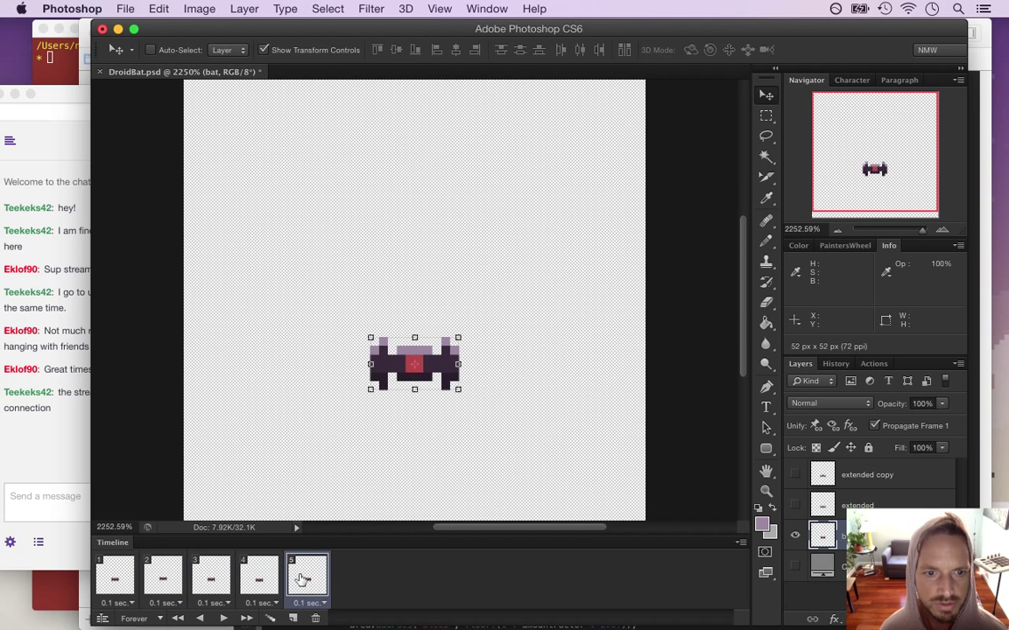
pyautogui.click(292, 619)
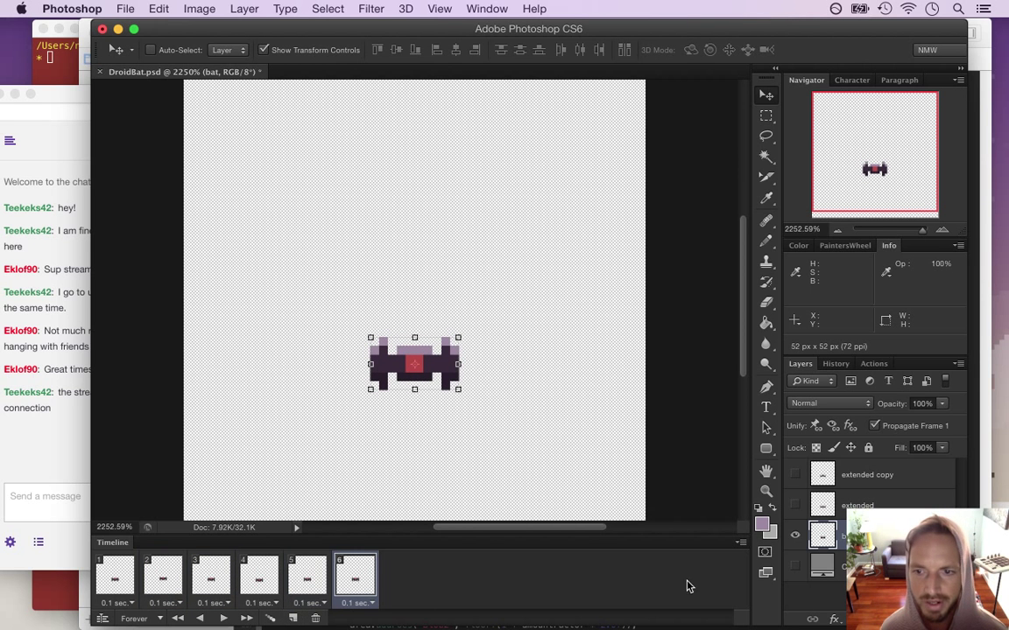
# In frame 6, hide the bat layer, show the extended layer instead, and add frame 7.
pyautogui.click(795, 536)
pyautogui.click(796, 504)
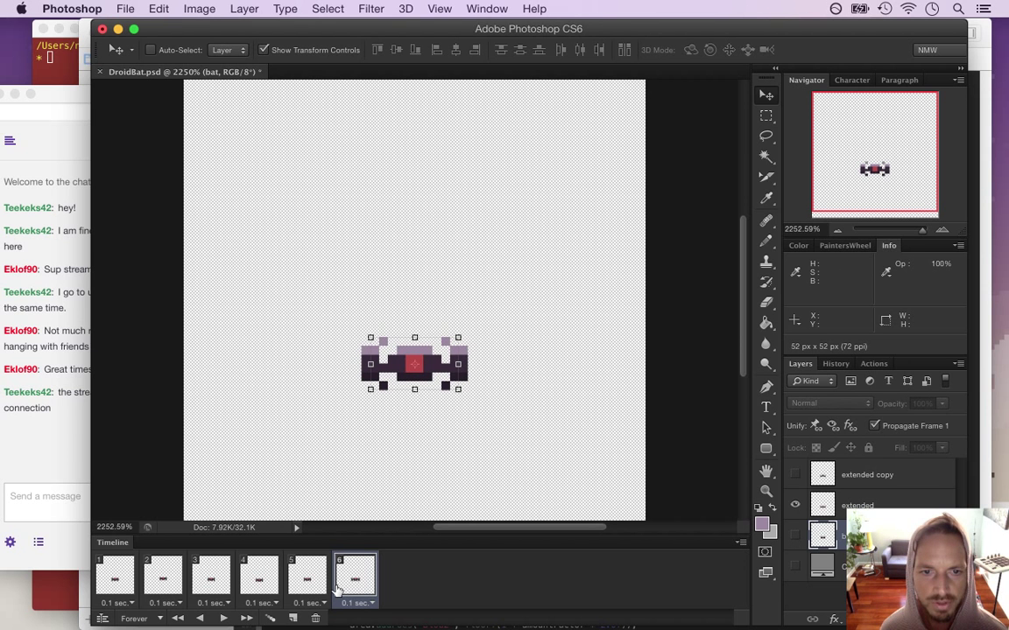
pyautogui.click(294, 618)
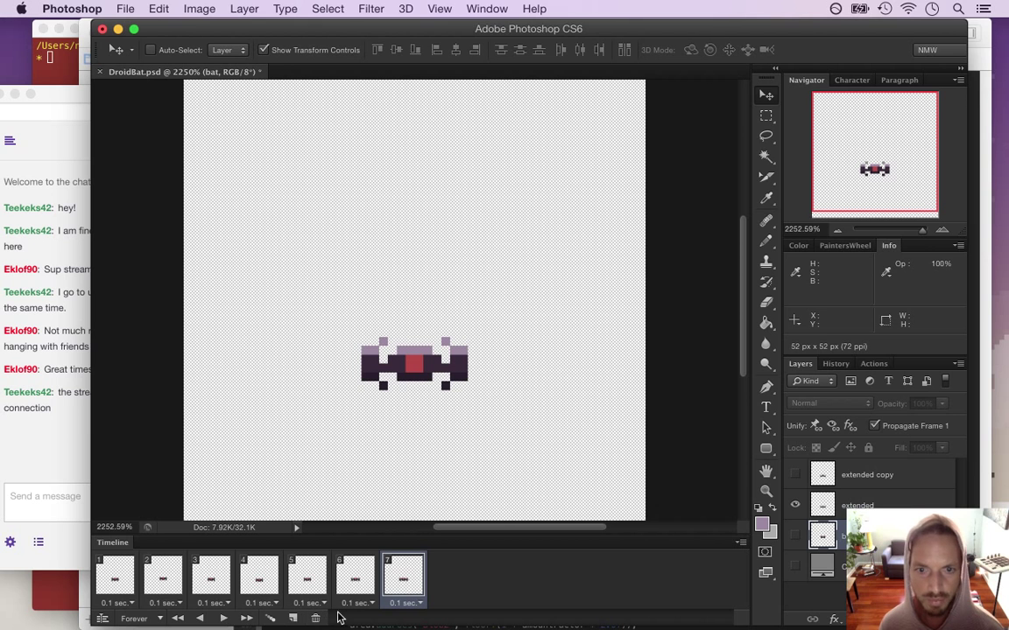
# Move the extended layer up one pixel in frame 6 and down one pixel in frame 7.
pyautogui.click(826, 509)
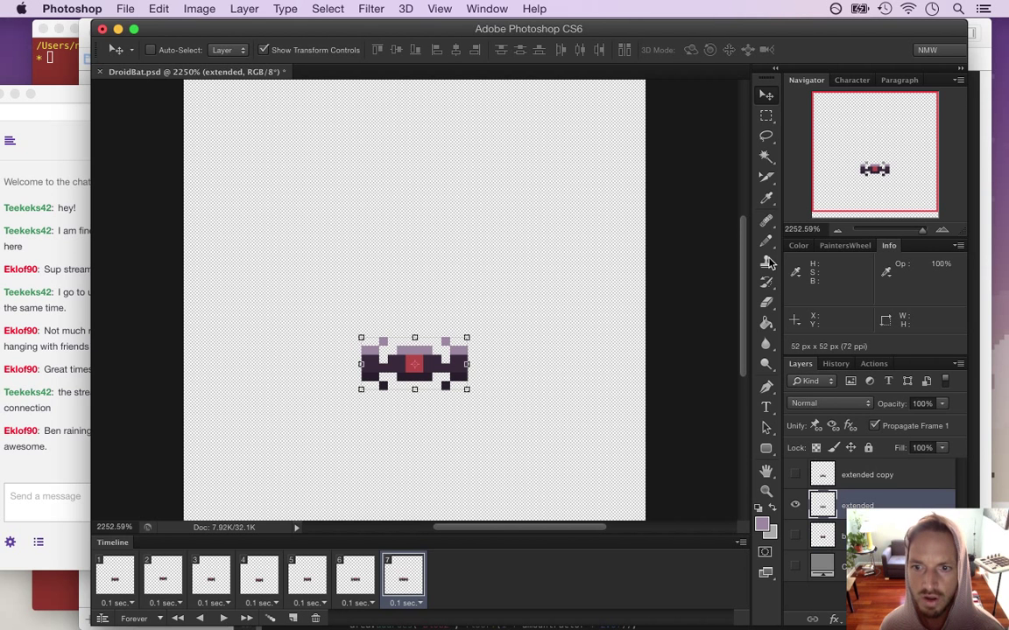
pyautogui.click(354, 582)
pyautogui.click(302, 571)
pyautogui.click(357, 578)
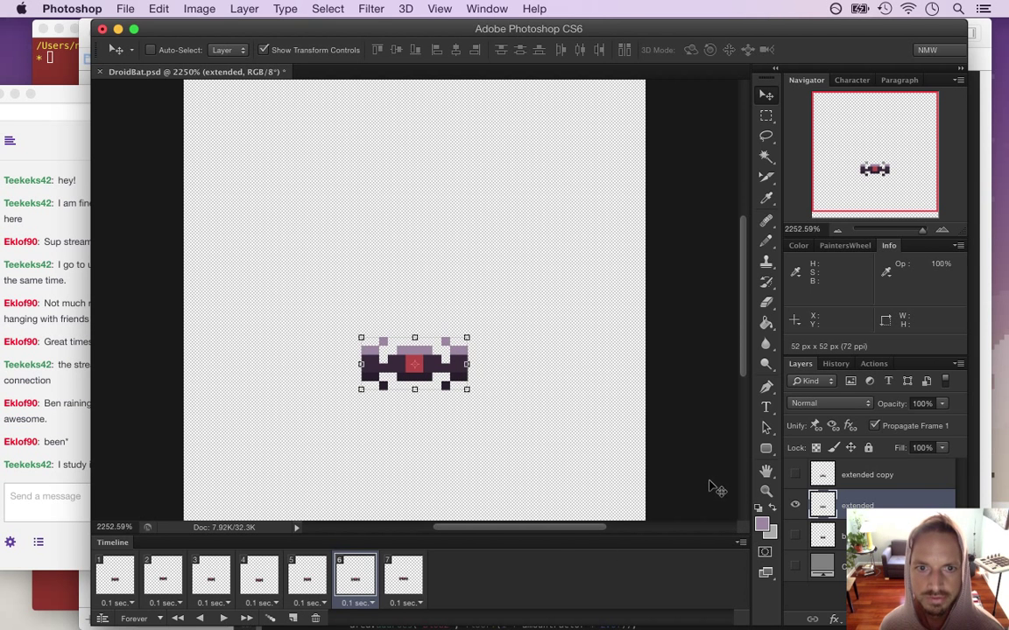
pyautogui.press('Up')
pyautogui.click(403, 578)
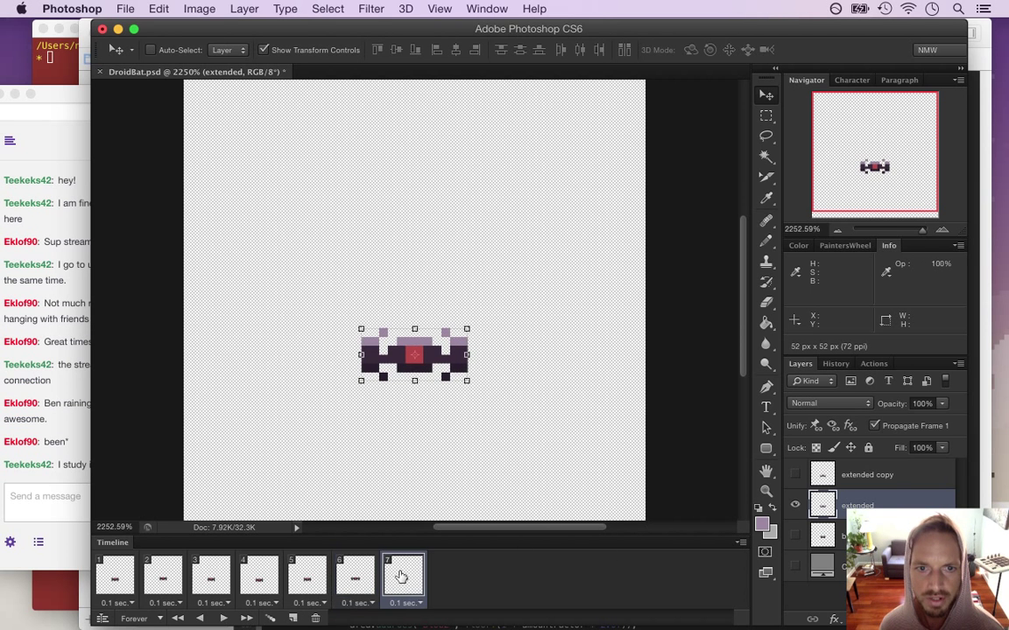
pyautogui.press('Down')
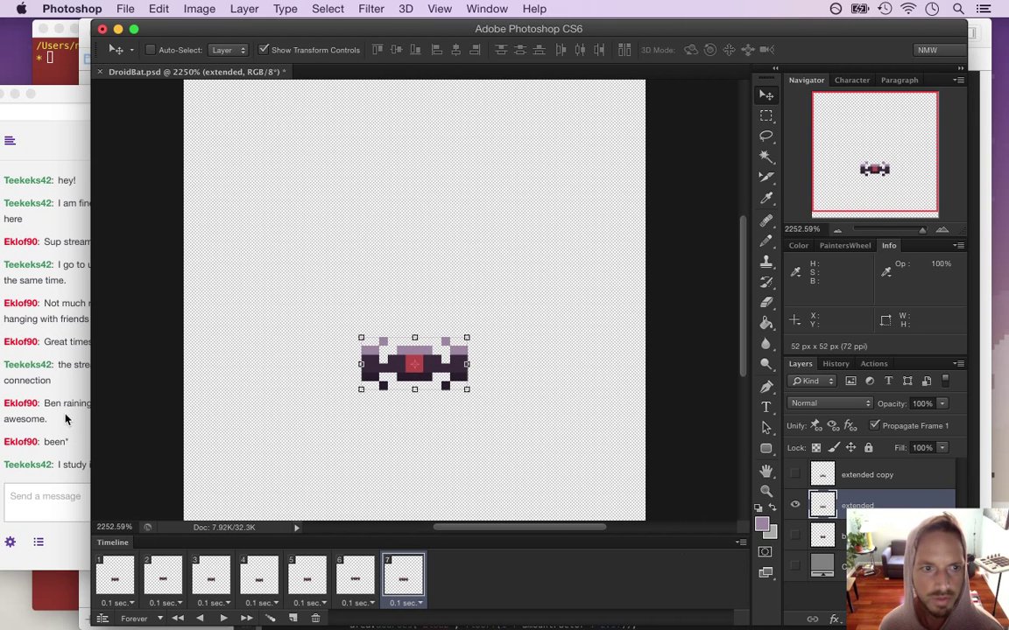
# Switch to the Twitch chat in Safari, read the messages about the weather and studying informatics, and return to Photoshop.
pyautogui.click(65, 420)
pyautogui.moveTo(50, 402); pyautogui.dragTo(99, 419)
pyautogui.click(99, 431)
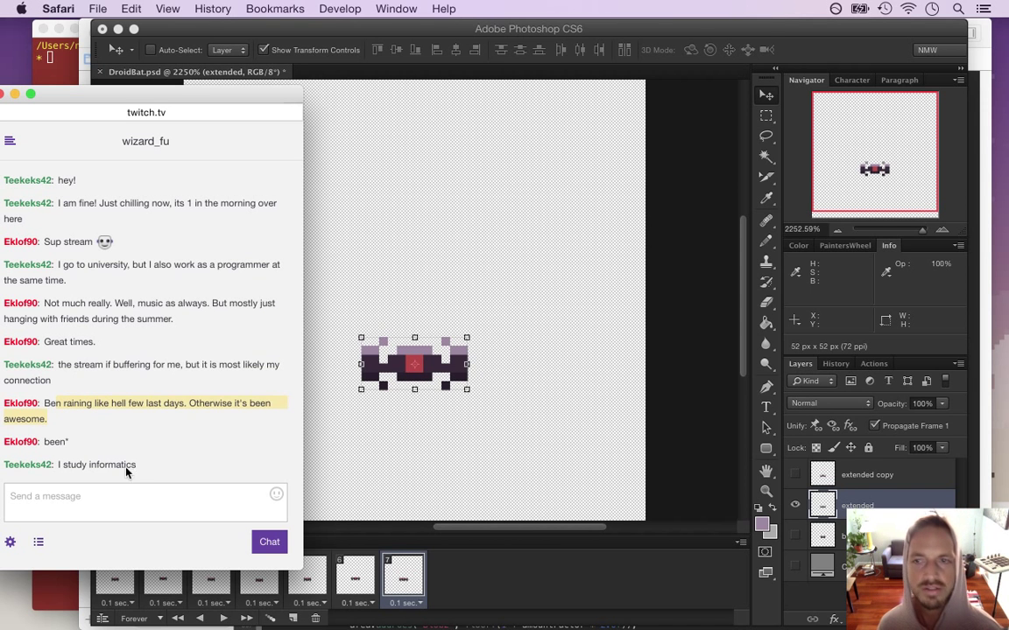
pyautogui.click(57, 429)
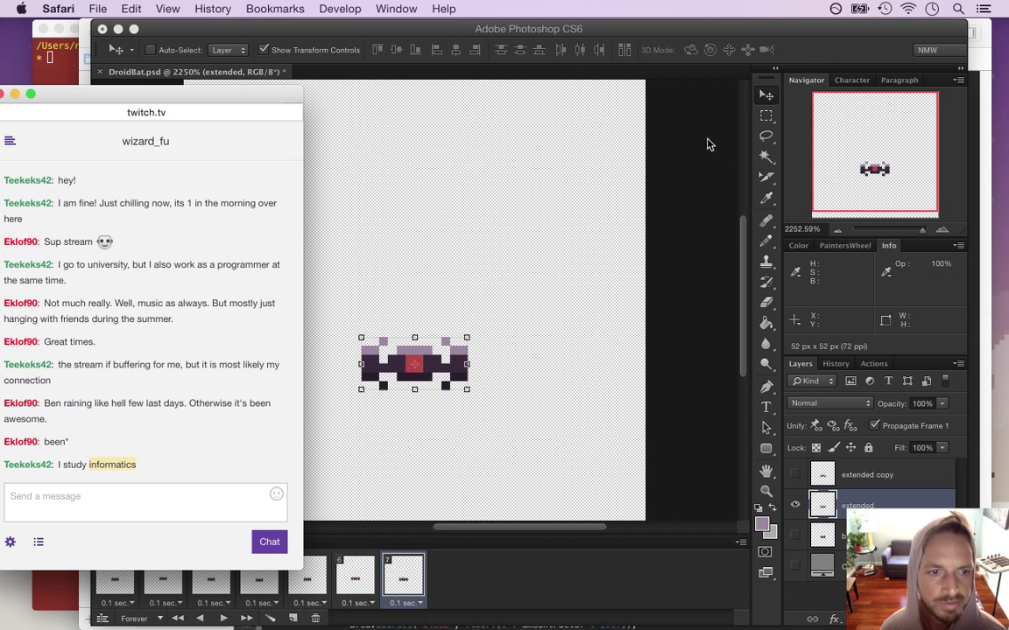
pyautogui.click(755, 55)
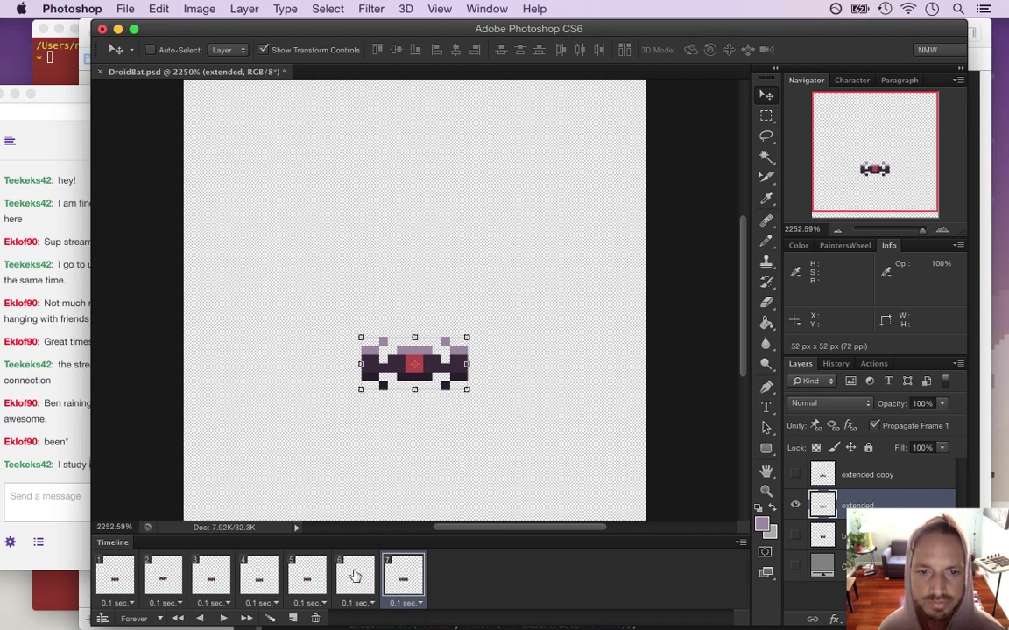
# Compare frames 5 through 7 and, in frame 7, replace the visible extended layer with extended copy.
pyautogui.click(314, 575)
pyautogui.click(403, 576)
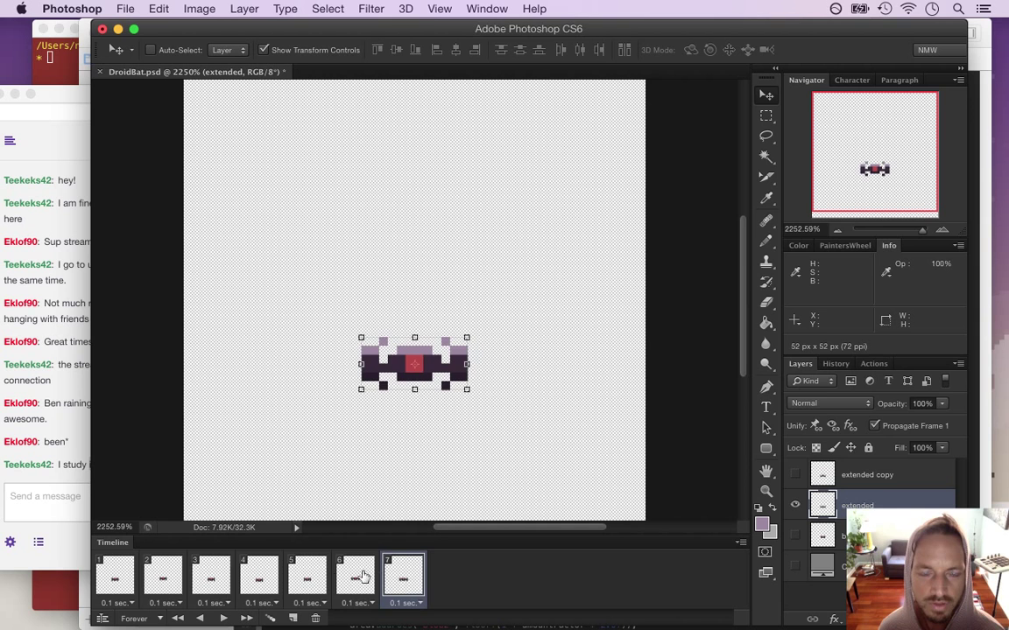
pyautogui.click(316, 576)
pyautogui.click(356, 576)
pyautogui.click(412, 576)
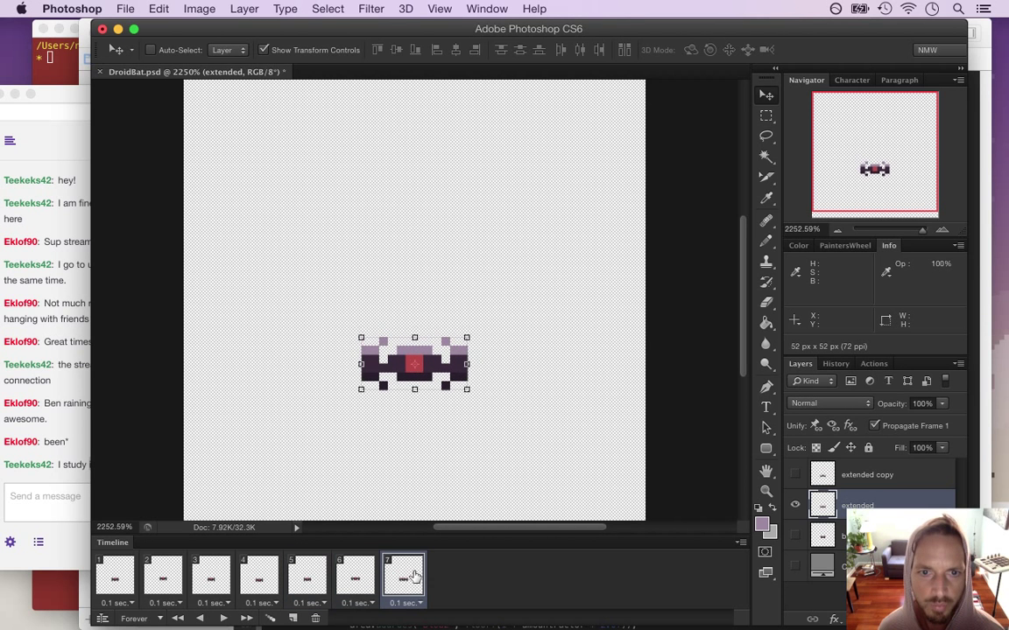
pyautogui.click(795, 507)
pyautogui.click(795, 474)
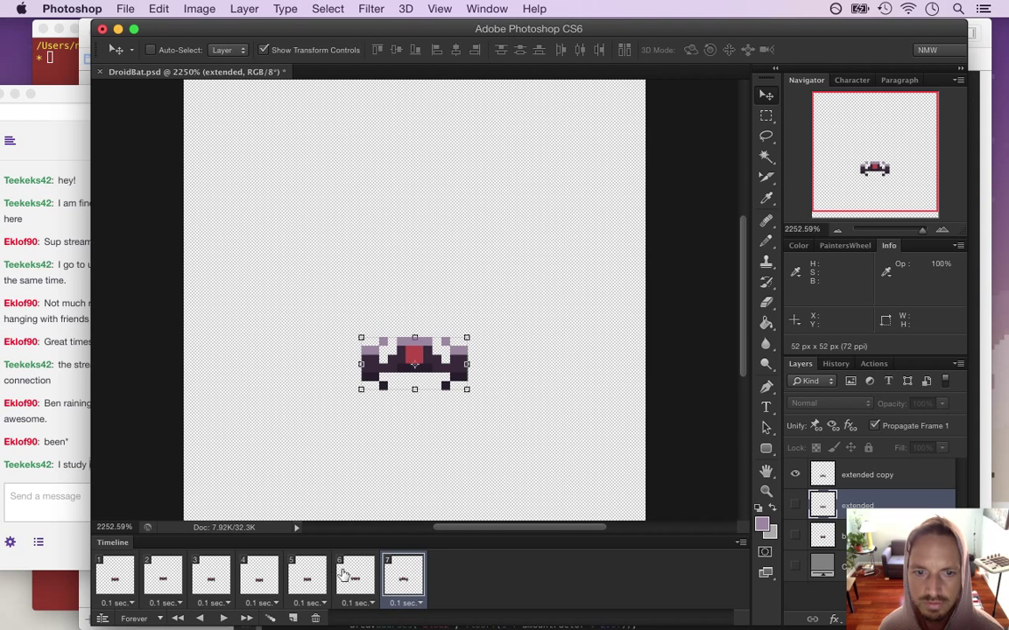
# Add frame 8, show the extended layer in place of extended copy, and move it down one pixel.
pyautogui.click(292, 618)
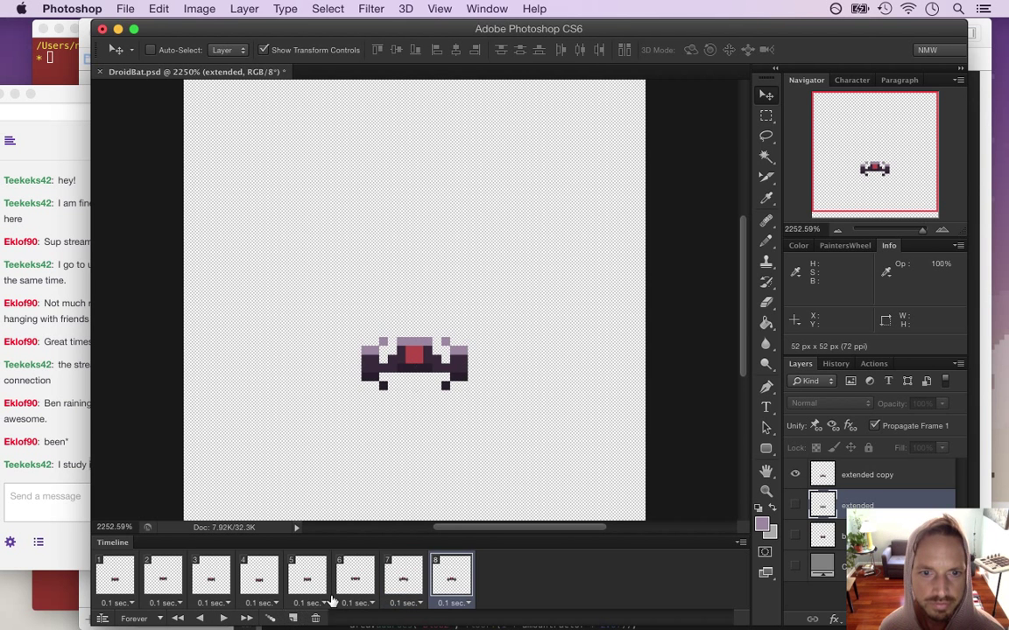
pyautogui.click(795, 506)
pyautogui.click(796, 475)
pyautogui.press('Down')
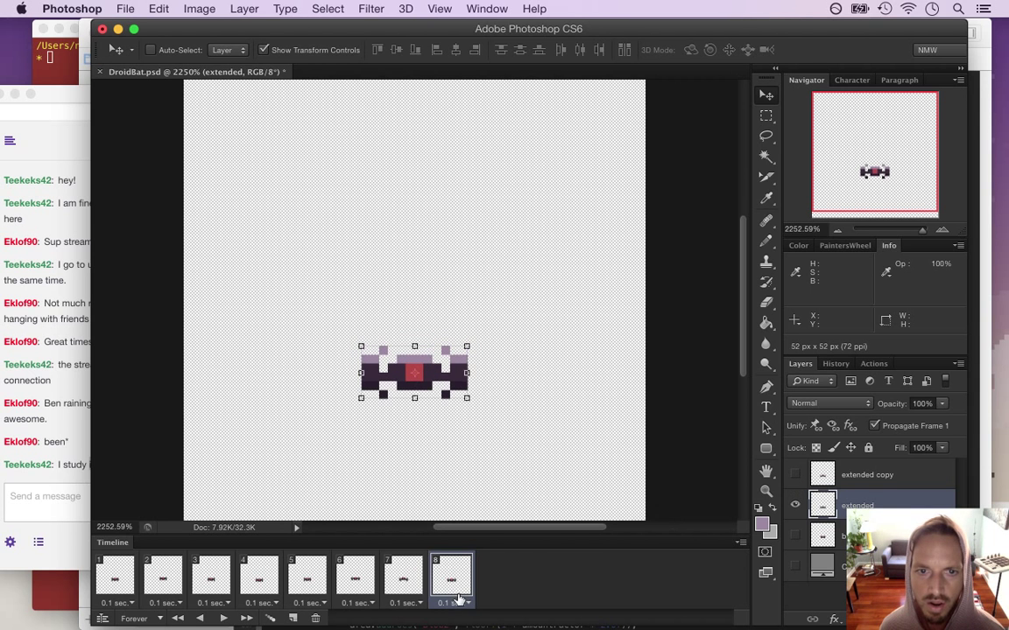
# Compare frames 6 through 8 and, in frame 8, hide the extended layer and show extended copy.
pyautogui.click(394, 587)
pyautogui.click(455, 585)
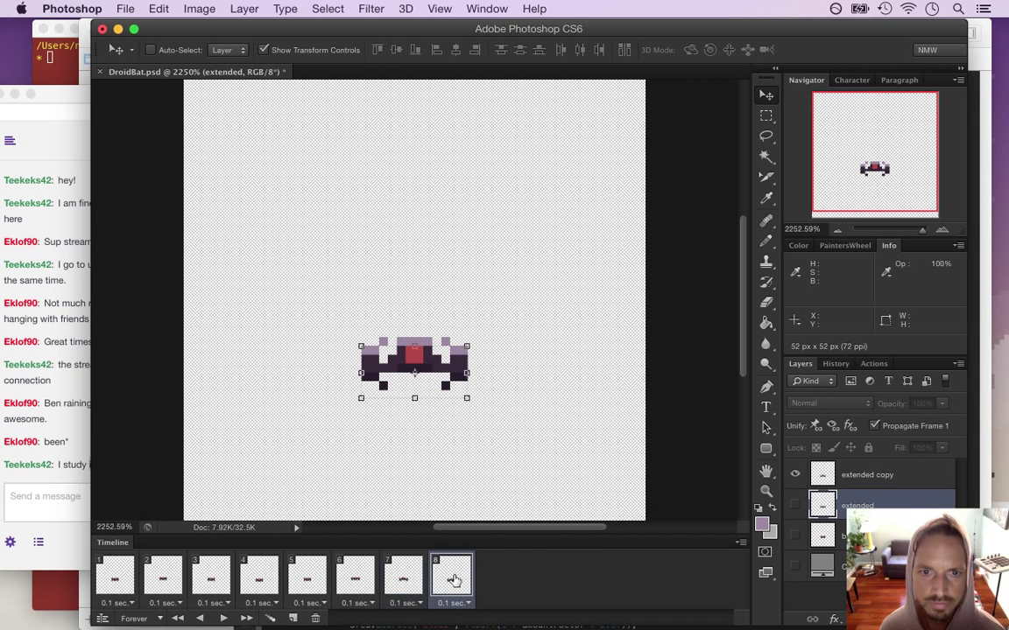
pyautogui.click(358, 583)
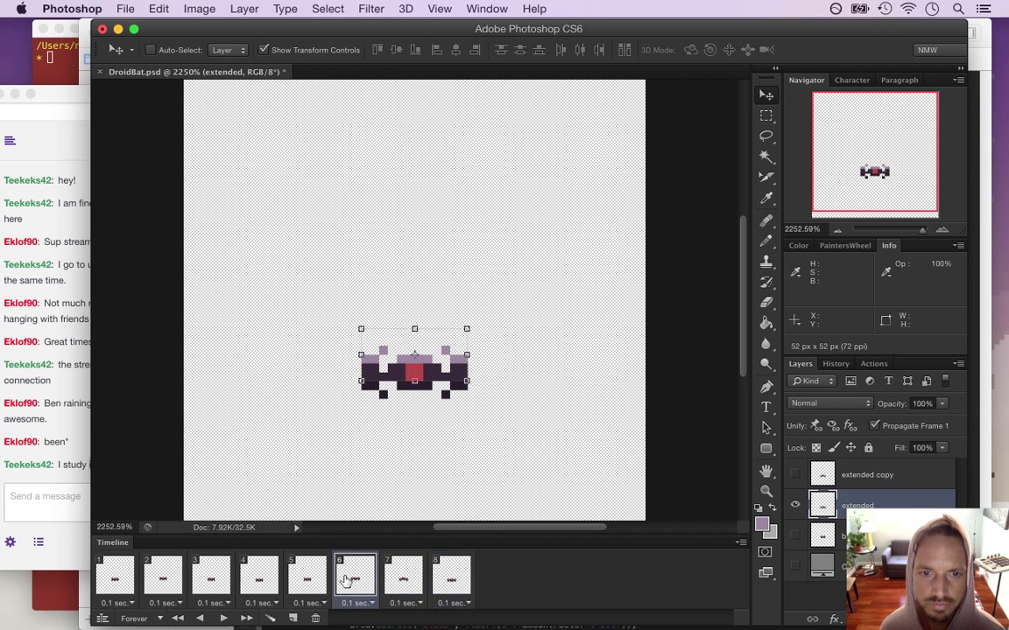
pyautogui.click(422, 584)
pyautogui.click(457, 582)
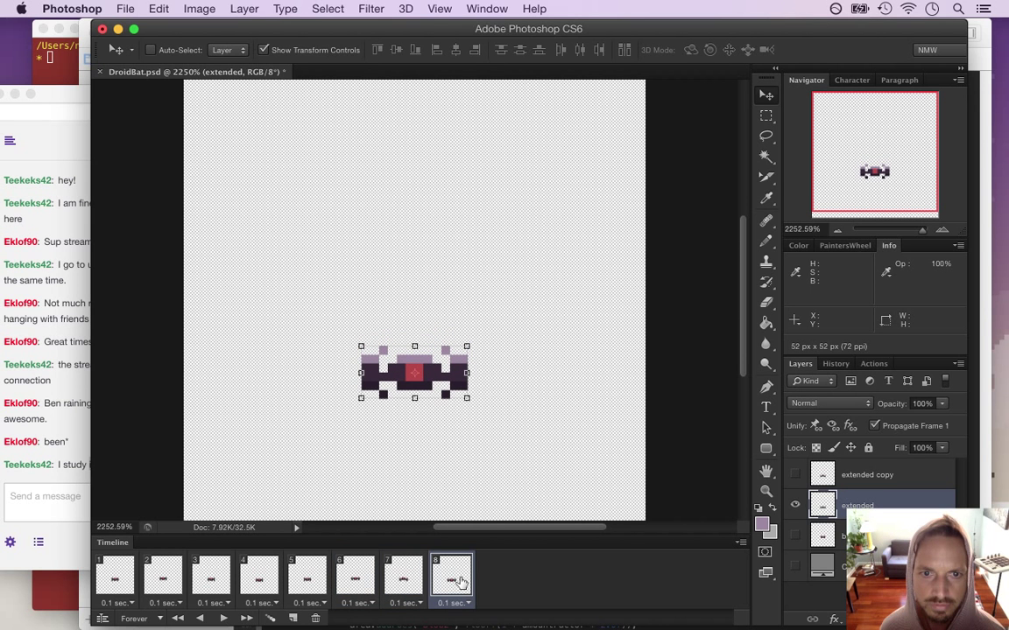
pyautogui.click(796, 505)
pyautogui.click(795, 475)
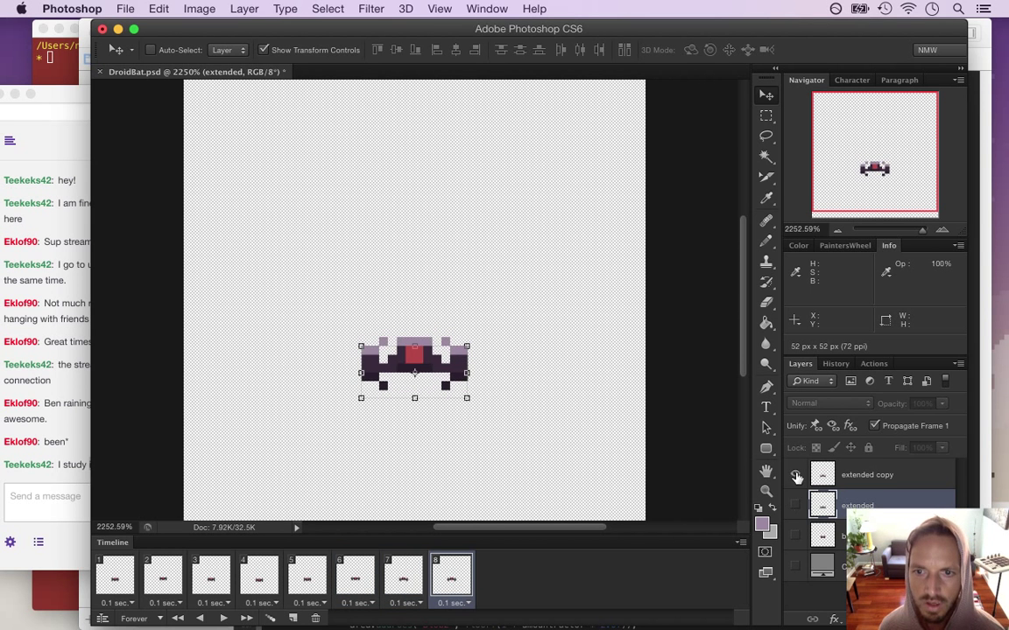
# Add frame 9 with the extended layer visible instead of extended copy, and review frames 6 through 8.
pyautogui.click(293, 618)
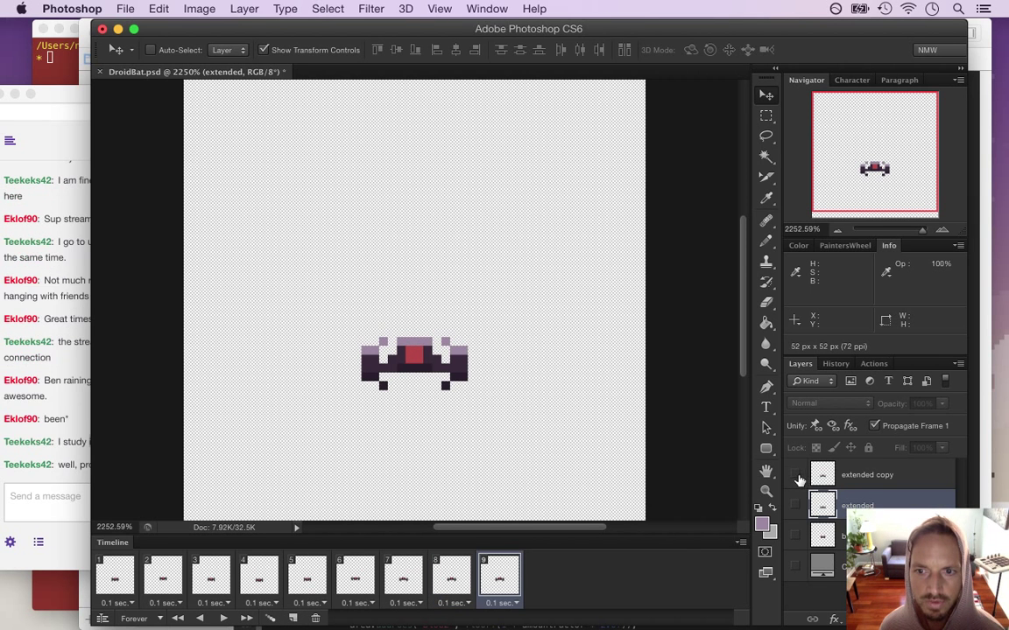
pyautogui.click(797, 476)
pyautogui.click(797, 505)
pyautogui.click(402, 583)
pyautogui.click(451, 584)
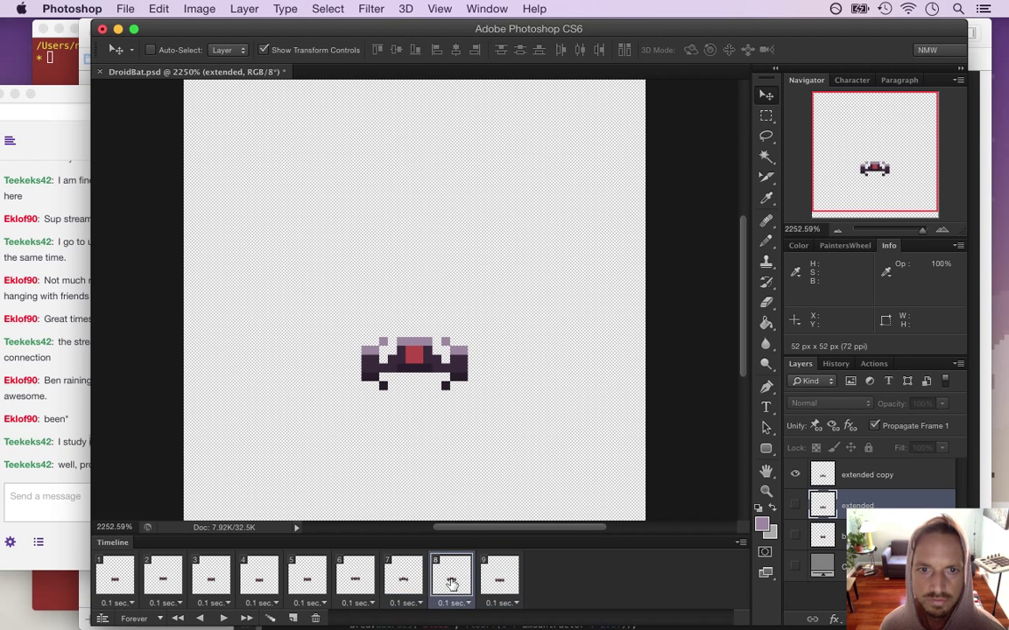
pyautogui.click(402, 581)
pyautogui.click(355, 581)
pyautogui.click(406, 580)
# Switch to the Twitch chat in Safari, read the message about programming, and return to Photoshop.
pyautogui.click(64, 413)
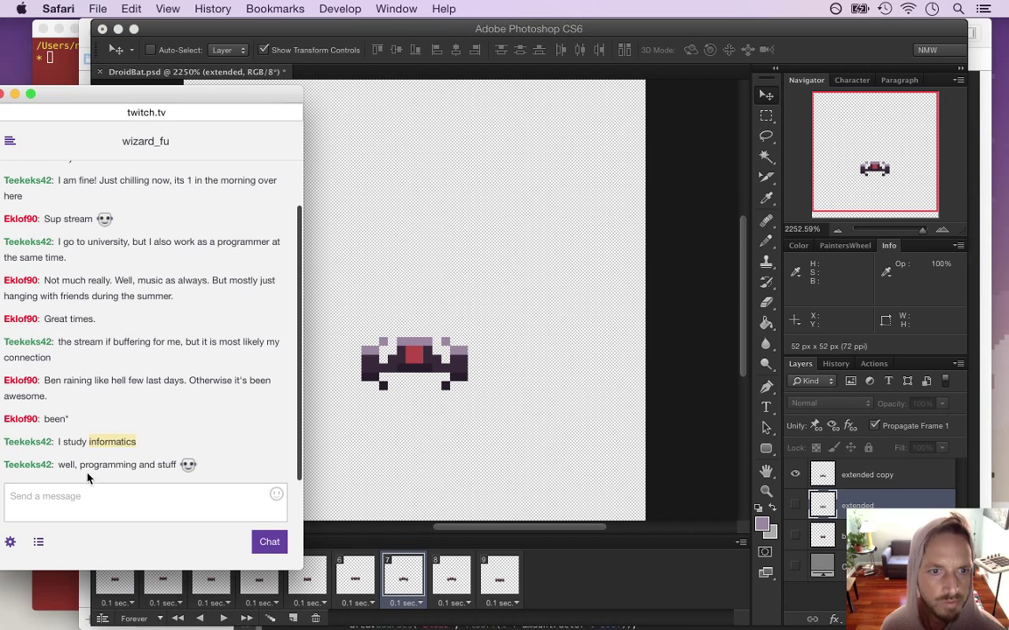
pyautogui.moveTo(81, 466); pyautogui.dragTo(169, 477)
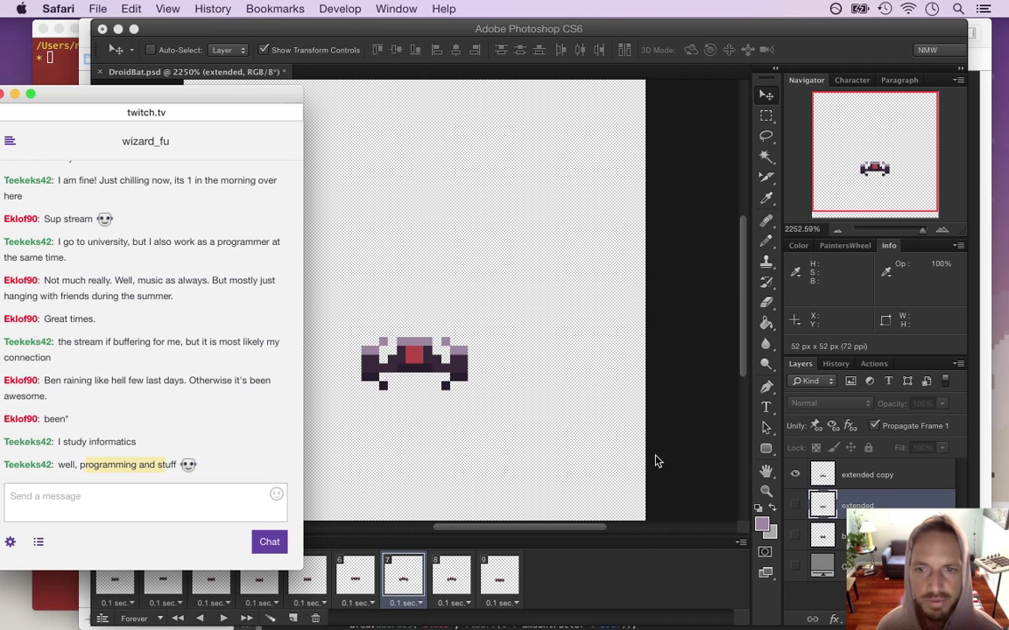
pyautogui.click(688, 419)
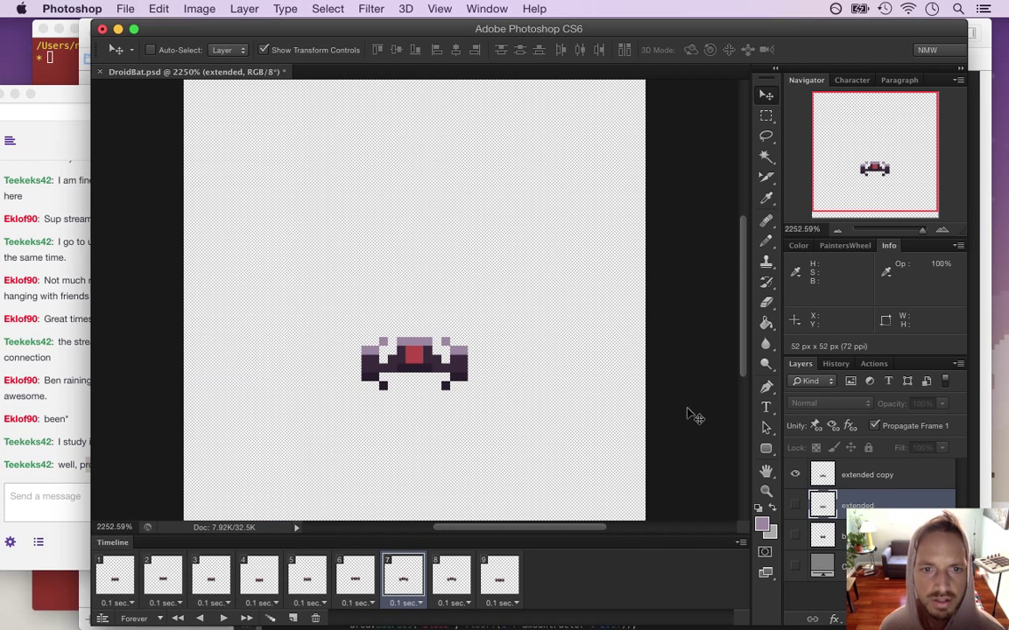
# In frame 8, move the extended copy layer down one pixel and compare it with frame 9.
pyautogui.click(452, 574)
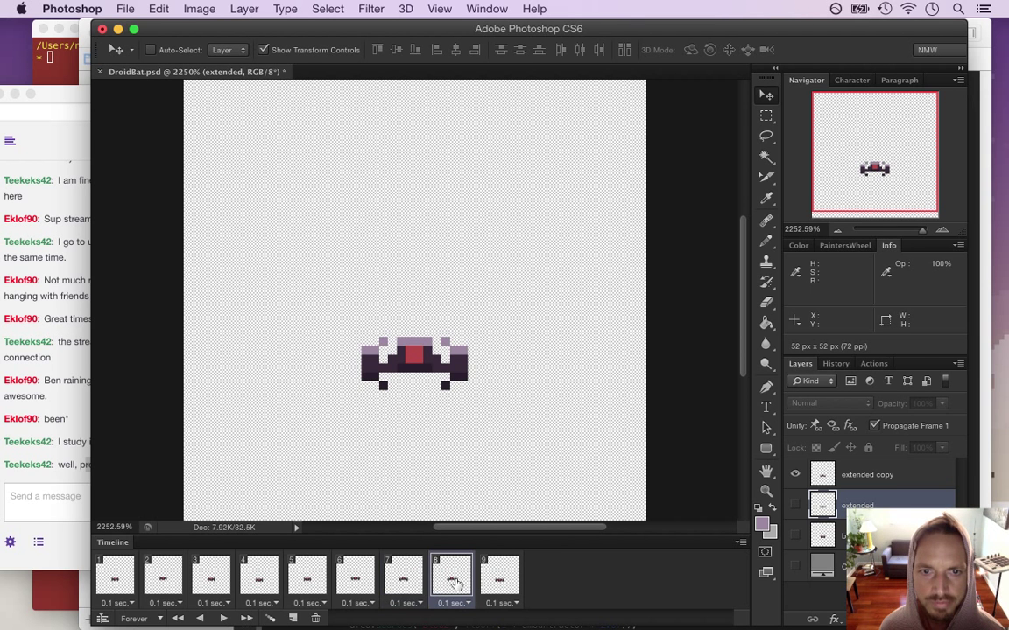
pyautogui.click(823, 475)
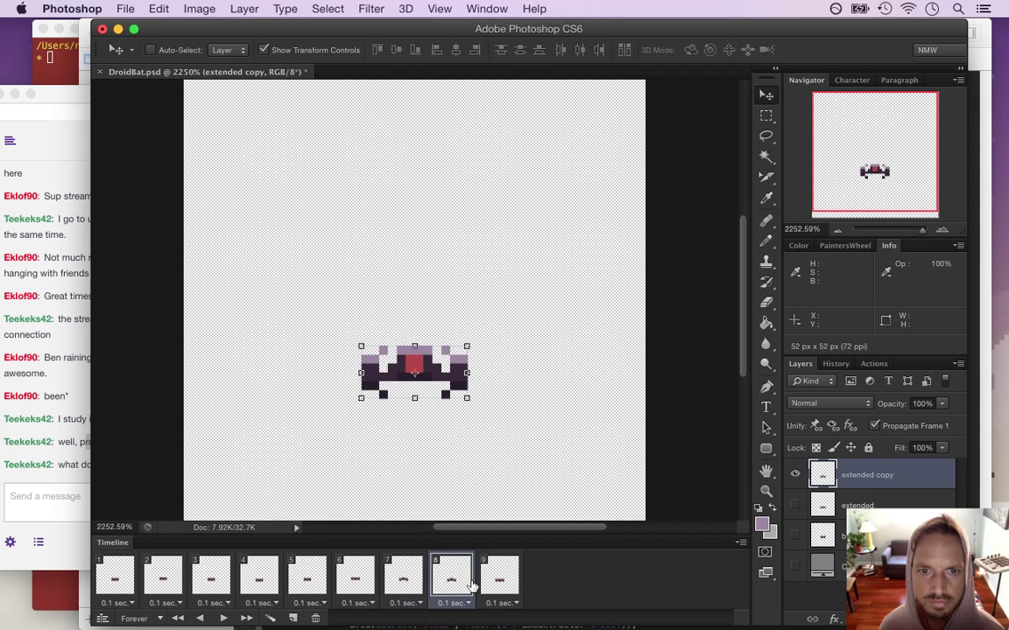
pyautogui.click(510, 583)
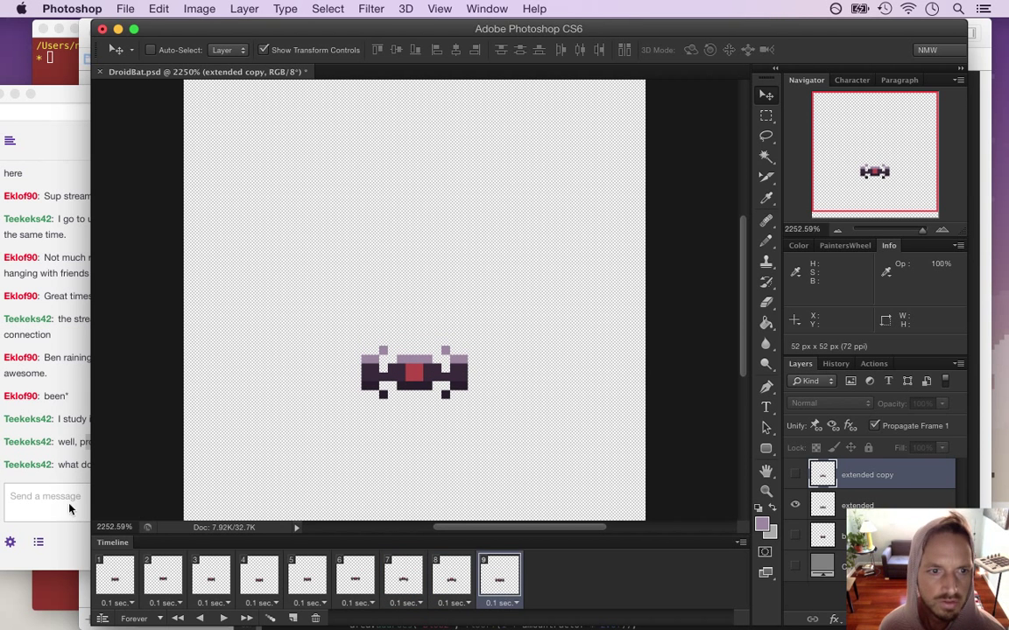
# Read the Twitch chat messages in Safari about computer science and the cabin trip with internet friends, and return to Photoshop.
pyautogui.click(79, 464)
pyautogui.moveTo(83, 465); pyautogui.dragTo(186, 465)
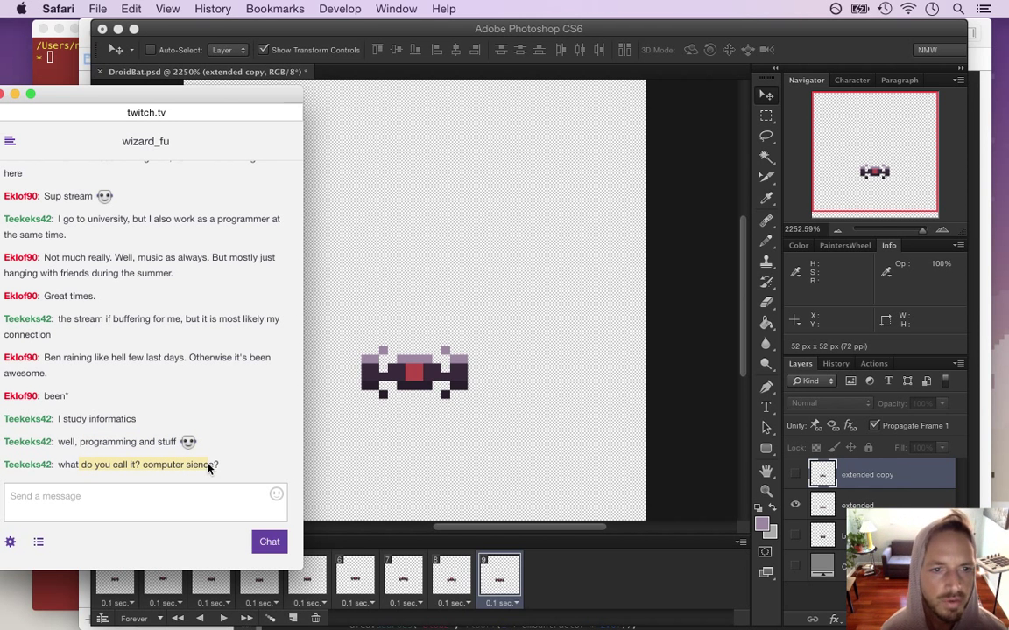
pyautogui.moveTo(209, 468); pyautogui.dragTo(280, 449)
pyautogui.click(234, 375)
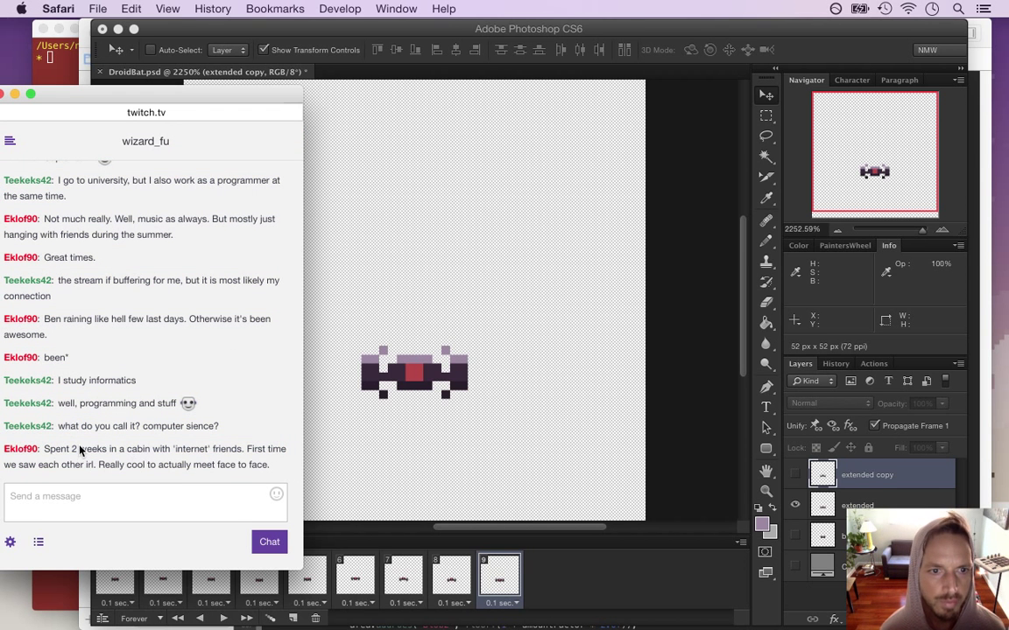
pyautogui.moveTo(74, 452); pyautogui.dragTo(240, 465)
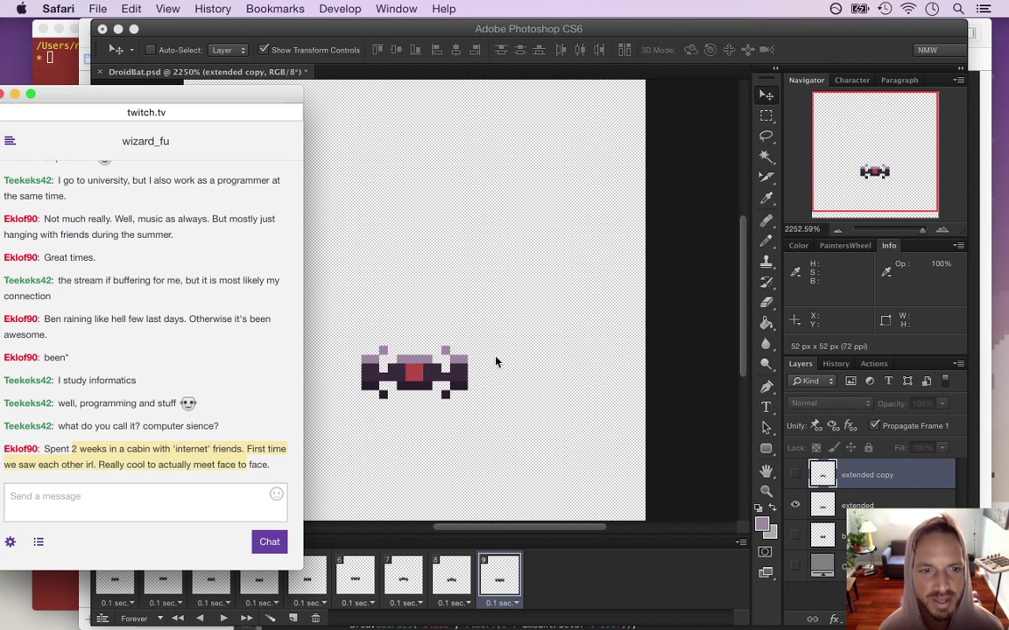
pyautogui.click(733, 46)
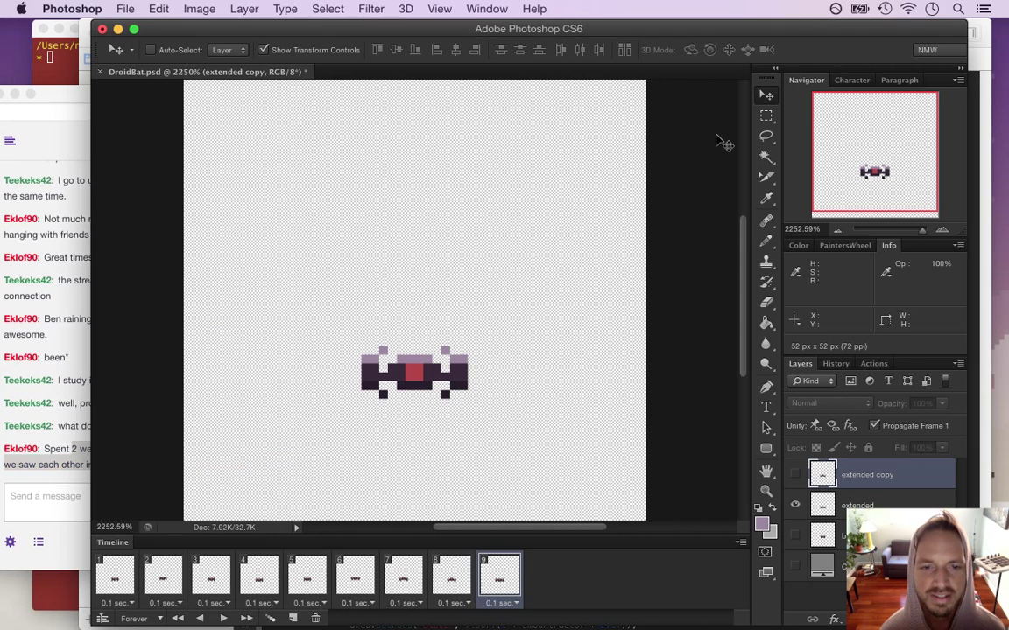
# Check frames 8 and 7, read the Twitch chat message in Safari about friends from Norway and England, and return to Photoshop.
pyautogui.click(453, 576)
pyautogui.click(403, 576)
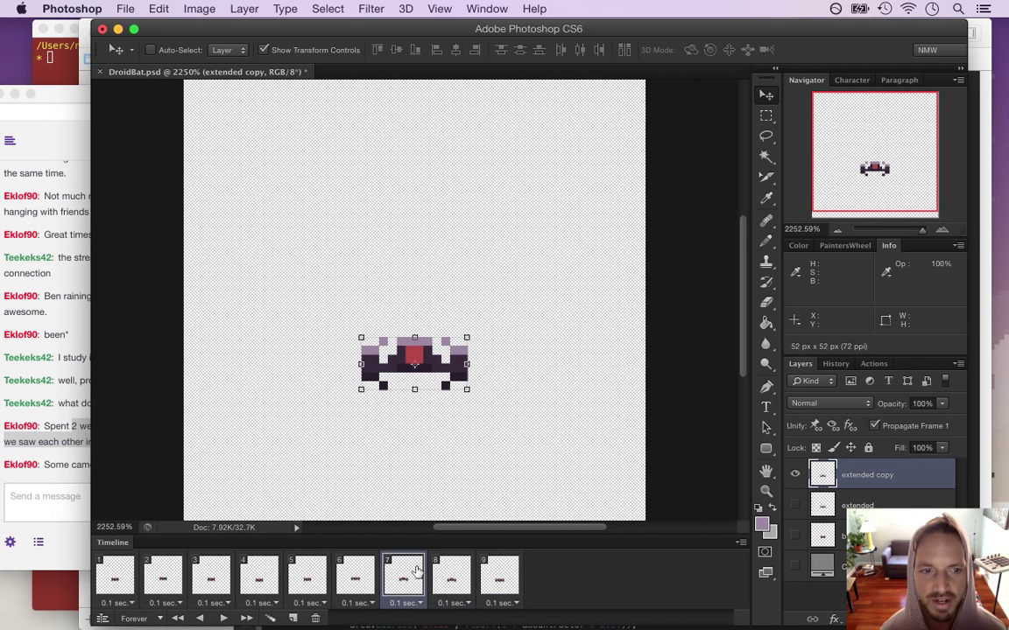
pyautogui.click(69, 478)
pyautogui.moveTo(67, 465); pyautogui.dragTo(206, 465)
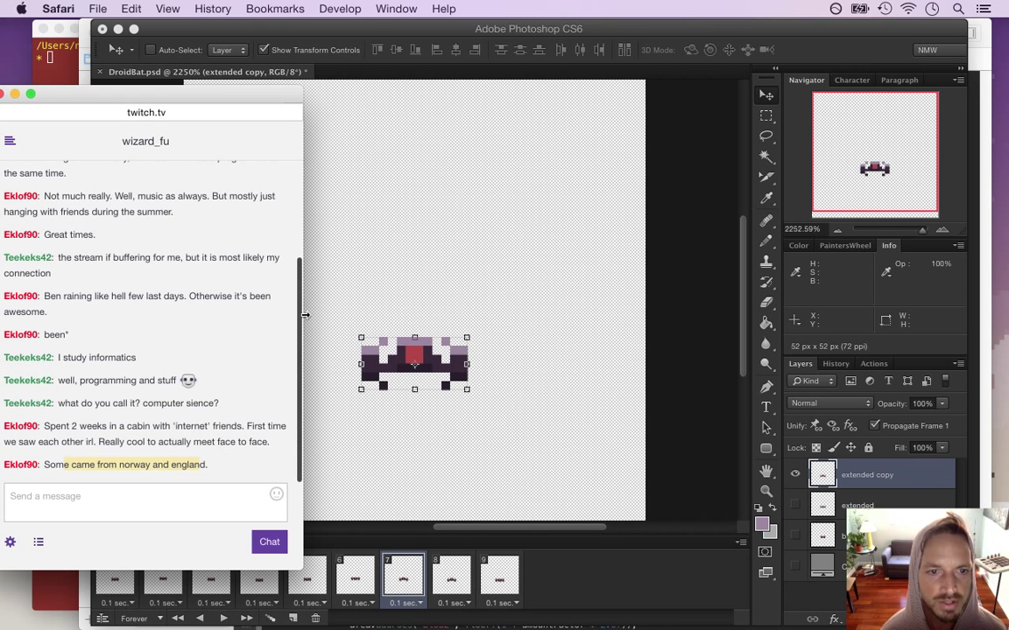
pyautogui.click(832, 51)
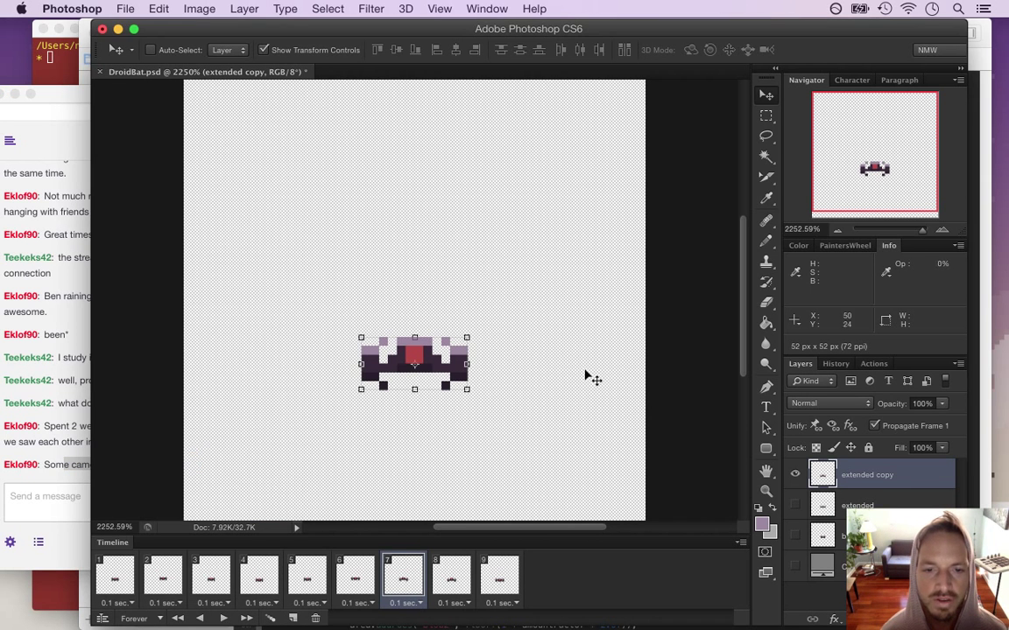
# Compare the bat's wing pose and position across frames 6, 7, 8 and 9.
pyautogui.click(442, 579)
pyautogui.click(357, 580)
pyautogui.click(404, 578)
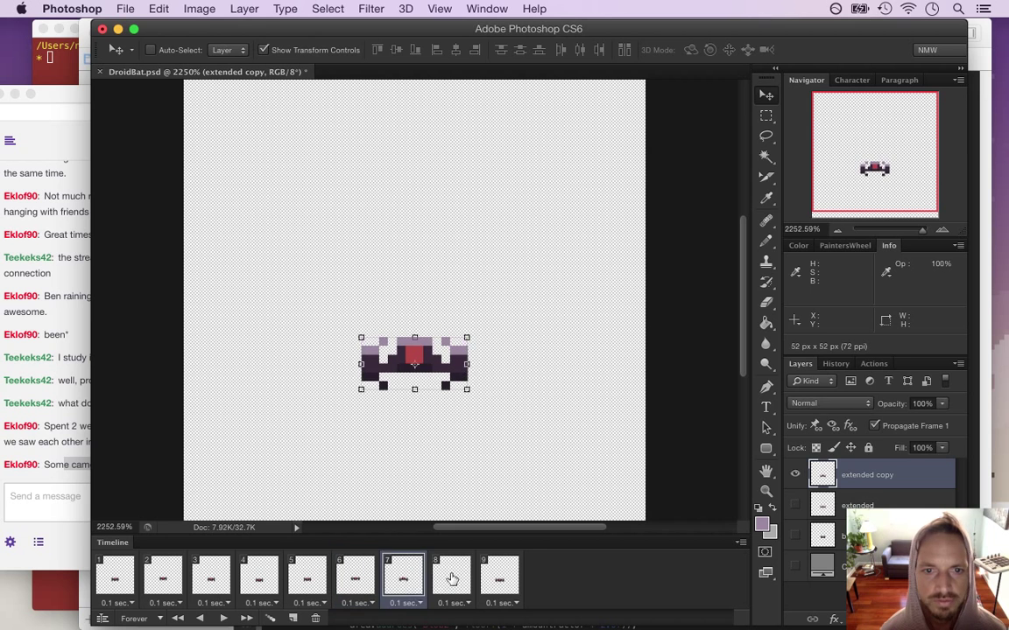
pyautogui.click(452, 576)
pyautogui.click(501, 573)
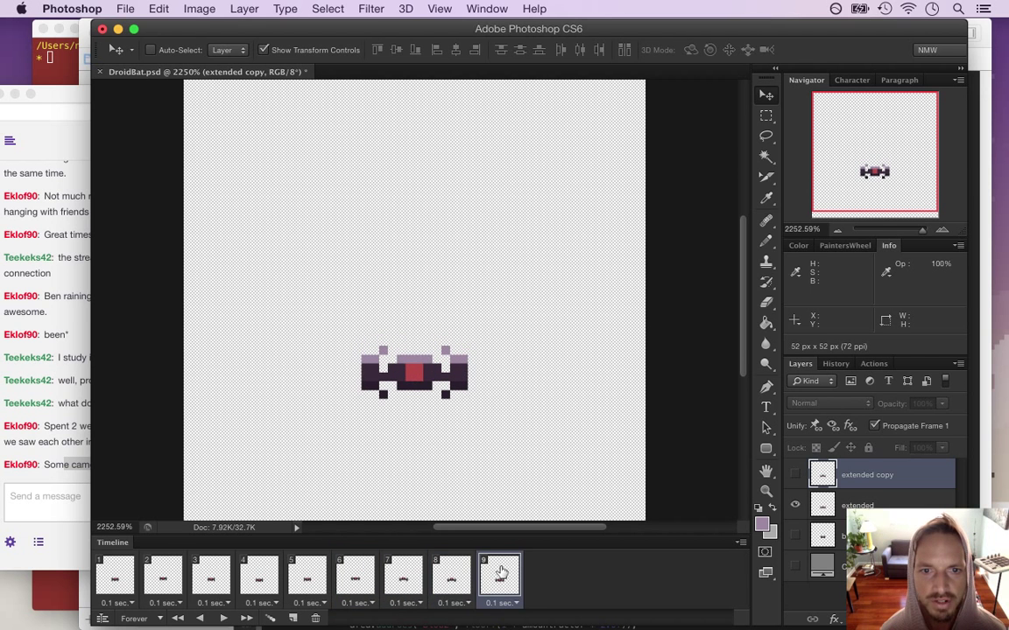
# Step through frames 1 to 9 in order to check the bat's bobbing and wing flap.
pyautogui.click(450, 571)
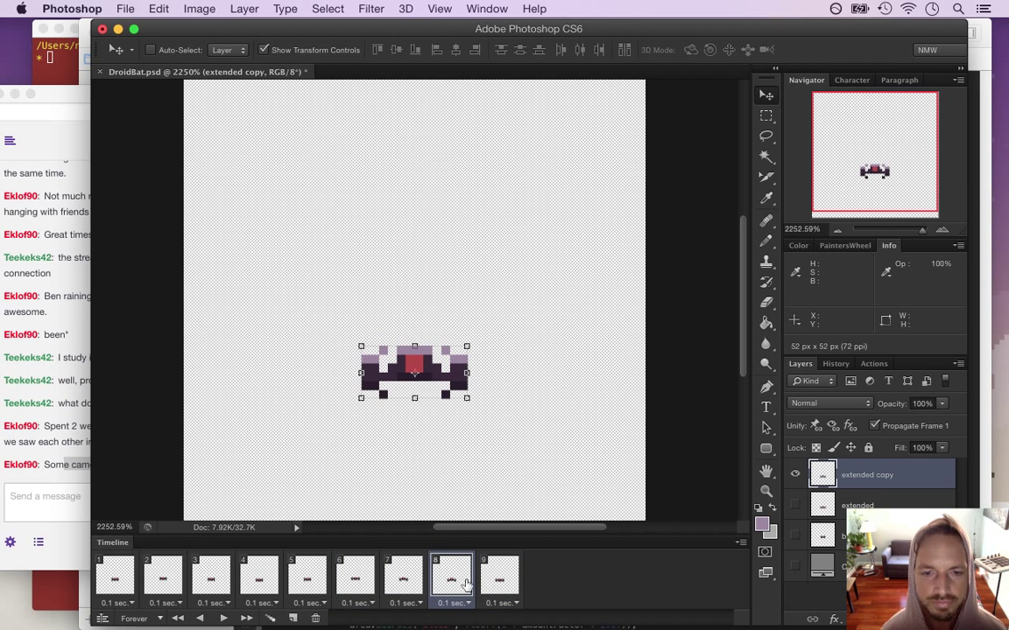
pyautogui.click(123, 578)
pyautogui.click(163, 576)
pyautogui.click(213, 575)
pyautogui.click(260, 576)
pyautogui.click(300, 578)
pyautogui.click(354, 578)
pyautogui.click(401, 578)
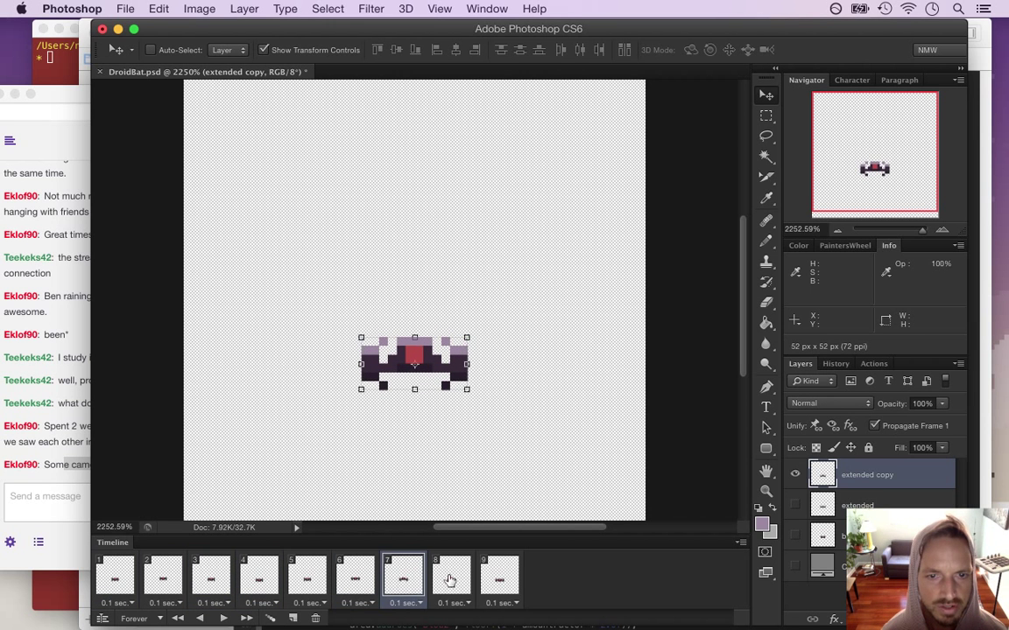
pyautogui.click(450, 578)
pyautogui.click(501, 582)
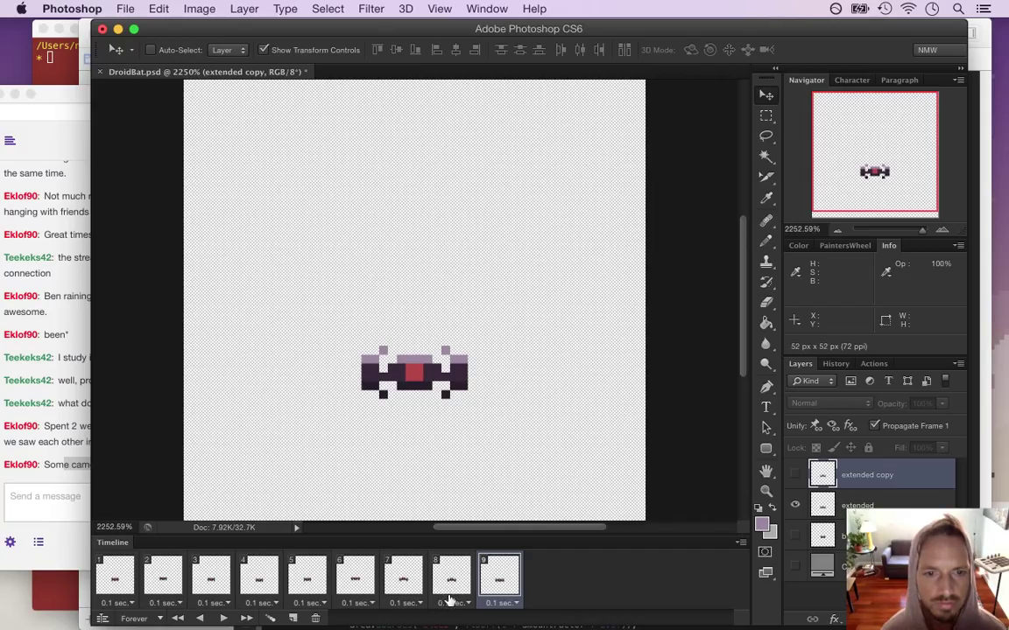
# Compare the bat's wing pose and height across frames 7, 8 and 9.
pyautogui.click(403, 579)
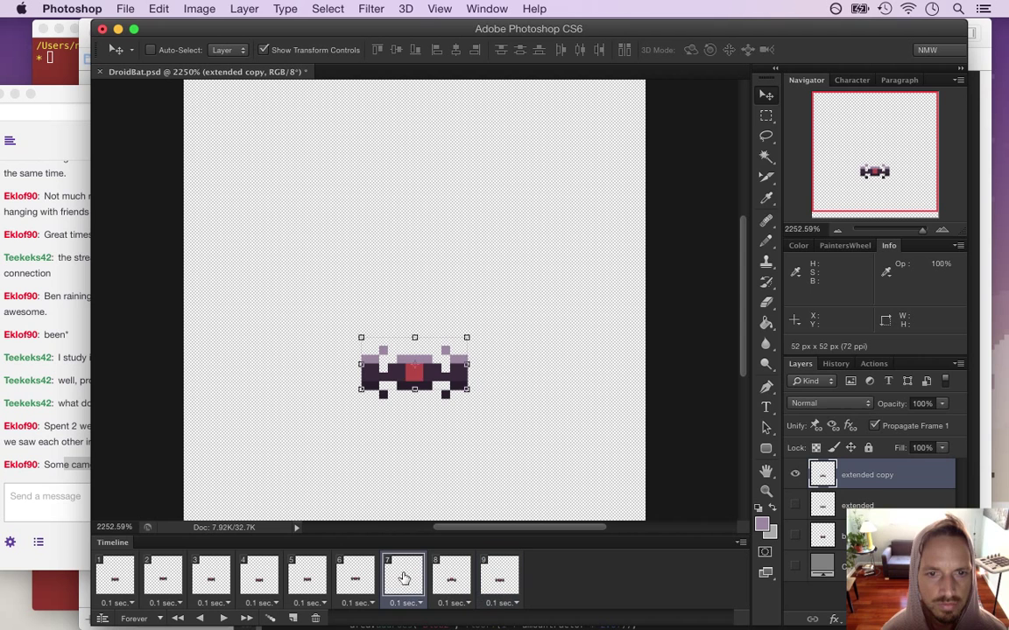
pyautogui.click(455, 581)
pyautogui.click(423, 578)
pyautogui.click(460, 580)
pyautogui.click(501, 578)
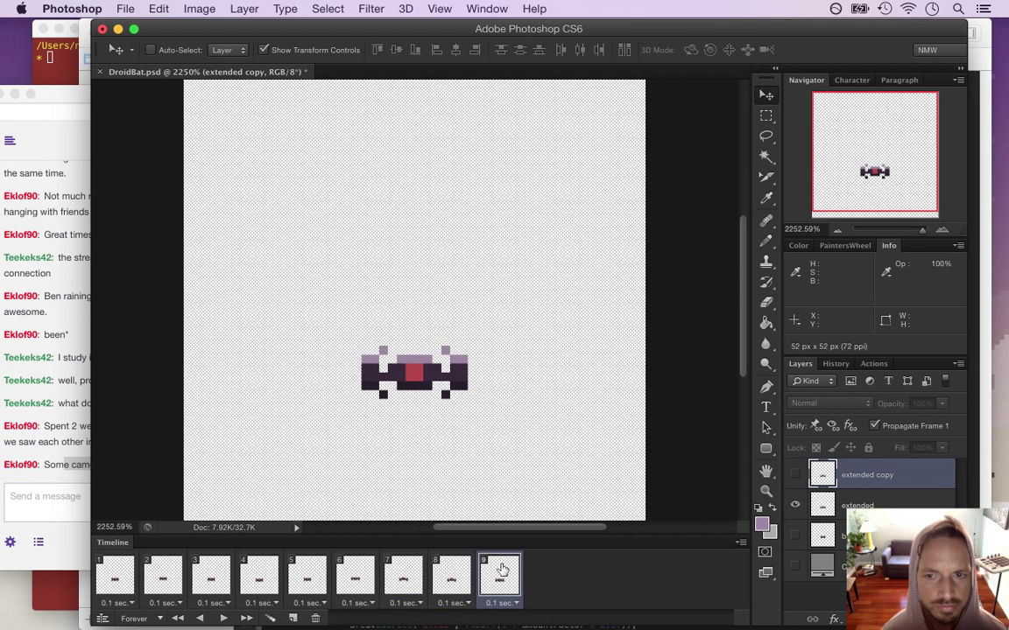
# Select the extended layer in frame 9, then play the full animation from frame 1 and stop it.
pyautogui.hotkey('alt', '[')
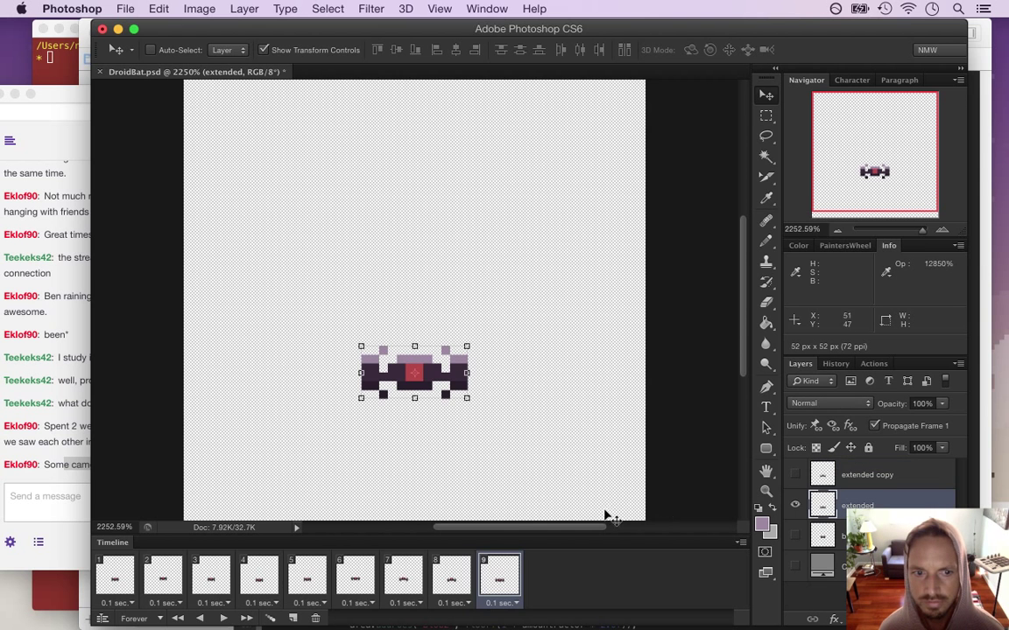
pyautogui.click(110, 578)
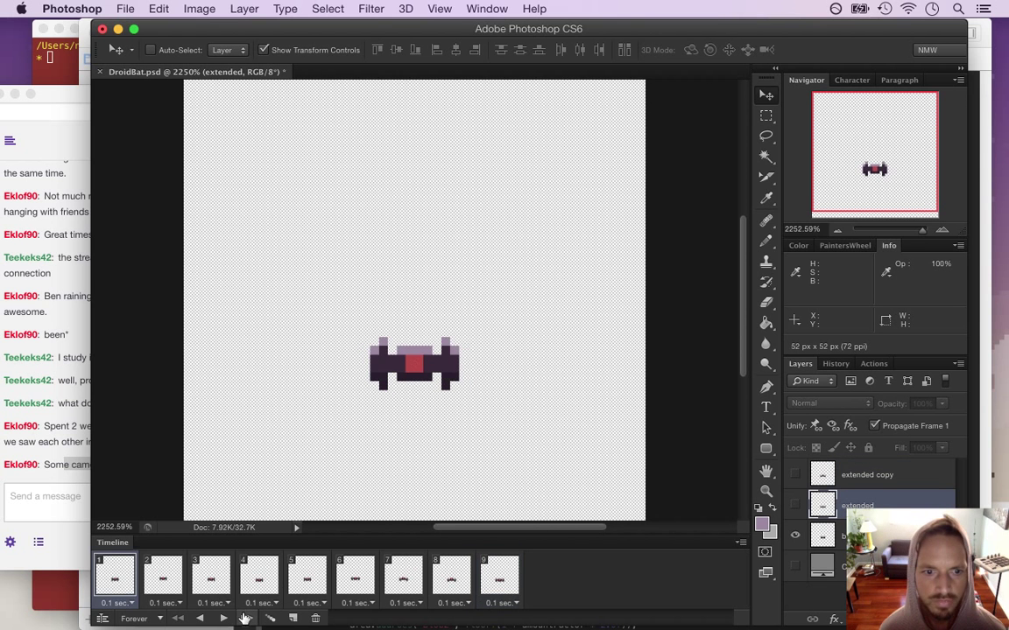
pyautogui.click(219, 618)
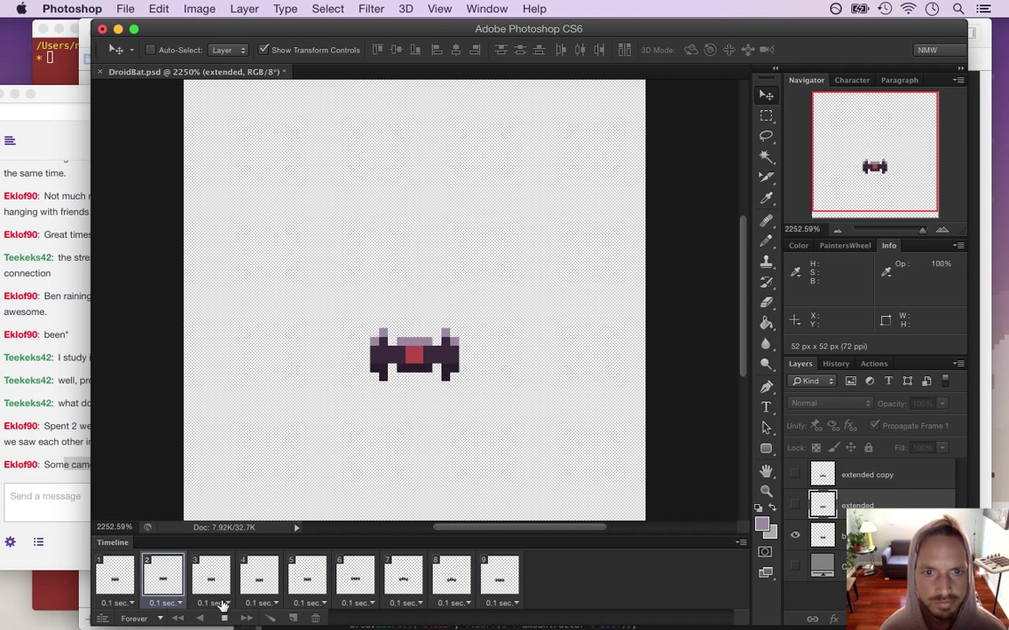
pyautogui.click(767, 116)
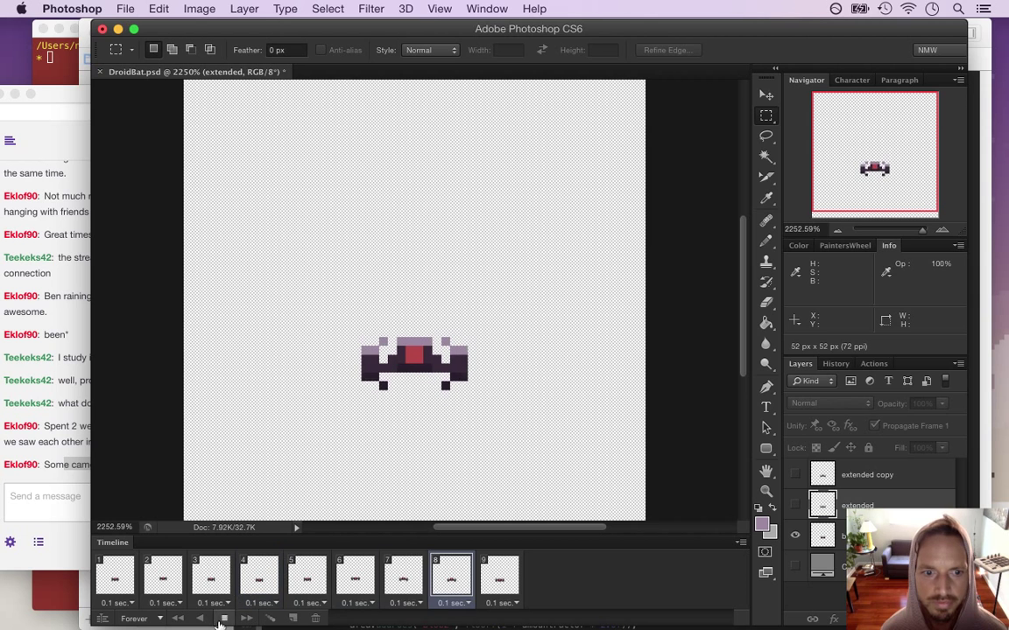
pyautogui.press('space')
# Delete frame 9 and play back the shortened animation from frame 1.
pyautogui.click(499, 575)
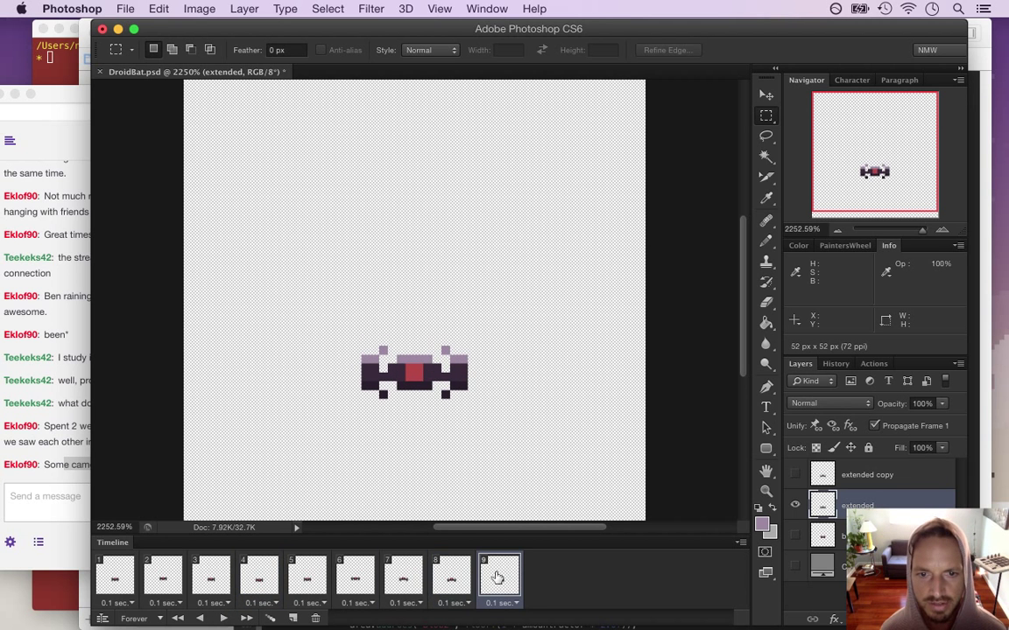
pyautogui.click(315, 619)
pyautogui.click(127, 575)
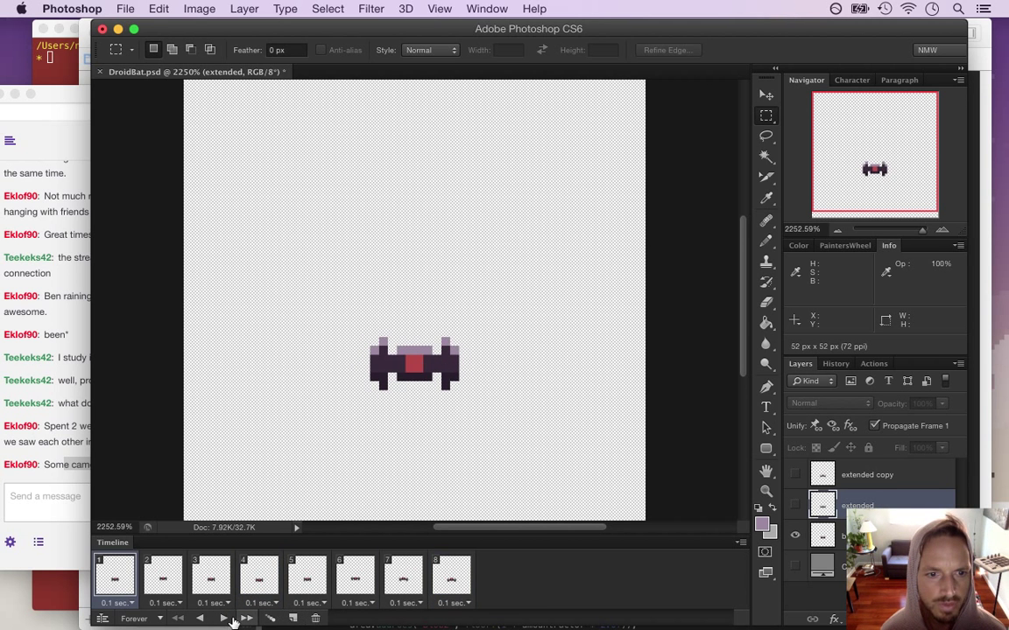
pyautogui.click(229, 619)
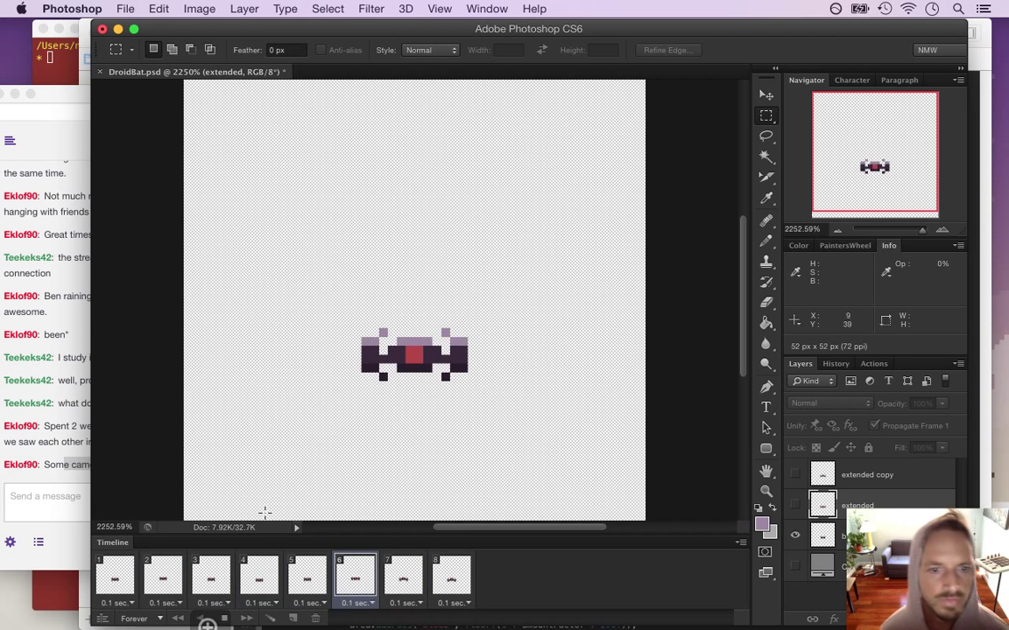
pyautogui.press('space')
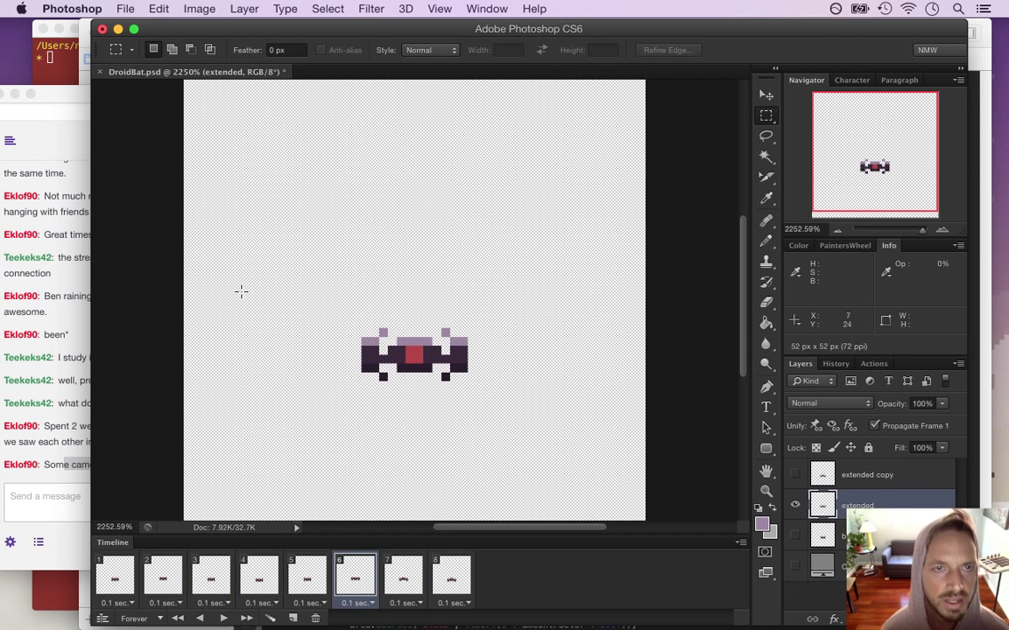
# Check the existing DroidBat.png in Finder's Foes folder, then return to Photoshop and save the document as DroidBatIdle.psd in Foes.
pyautogui.click(125, 9)
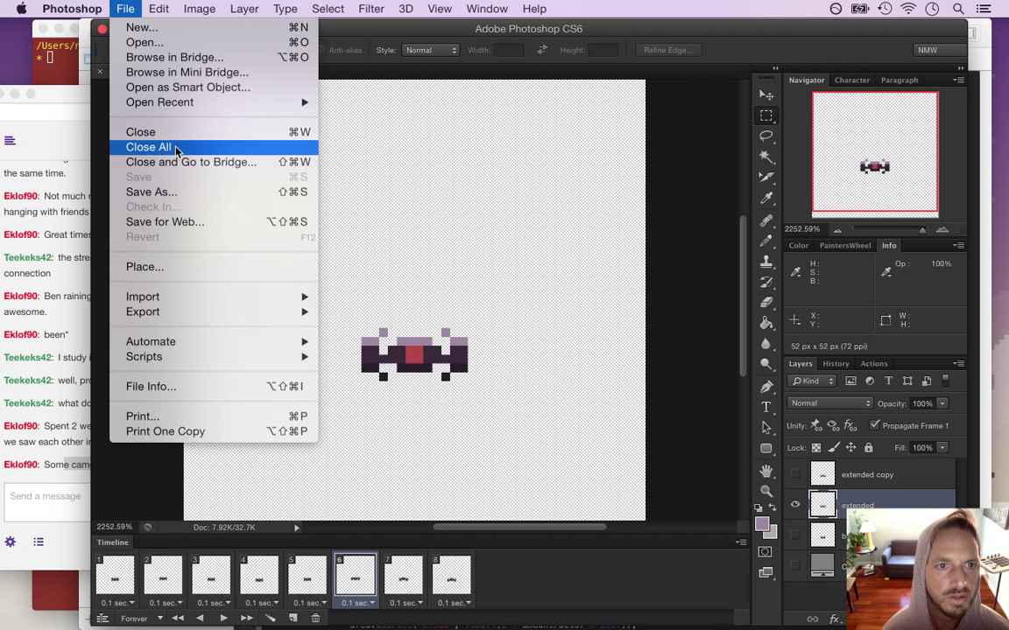
pyautogui.press('super+Tab')
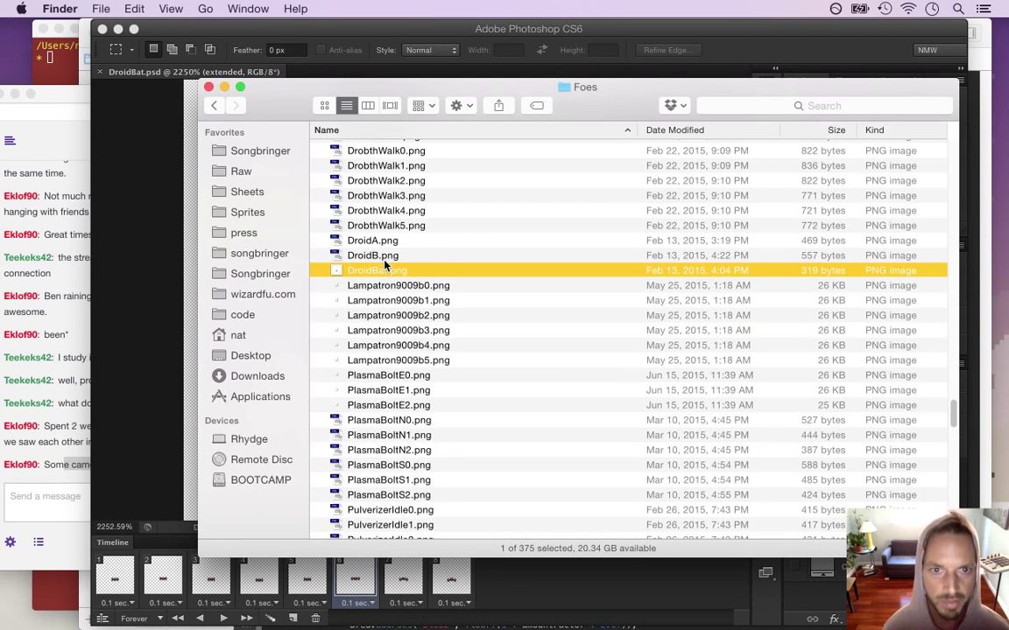
pyautogui.click(144, 160)
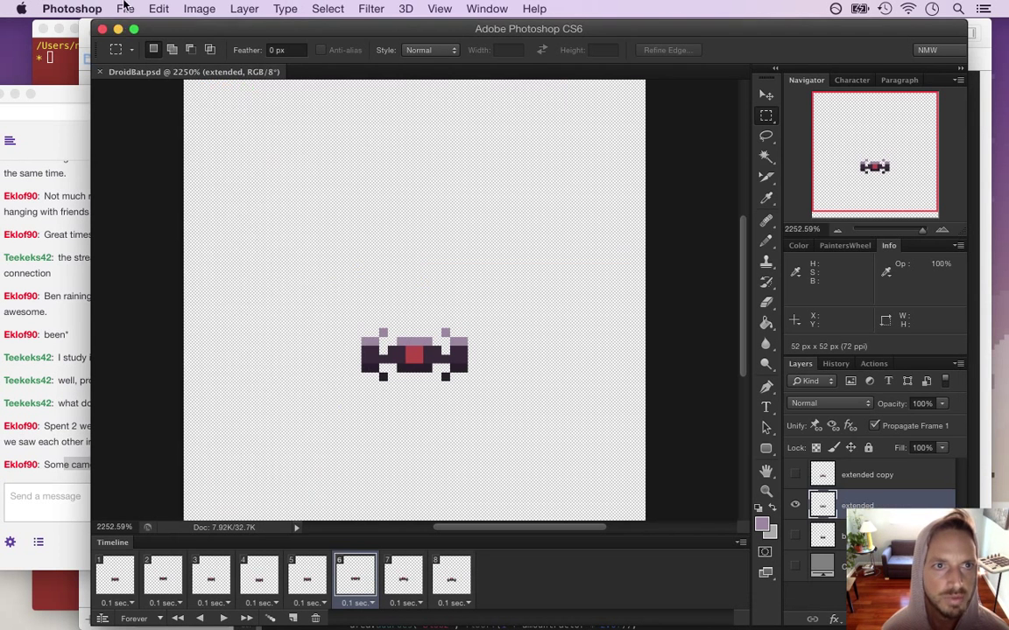
pyautogui.click(126, 9)
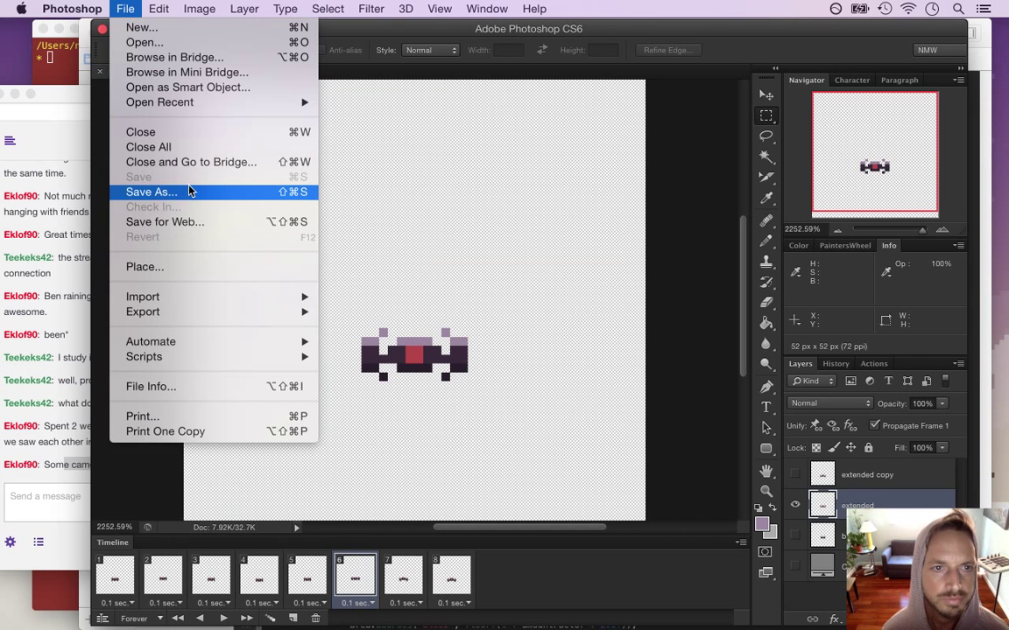
pyautogui.click(189, 192)
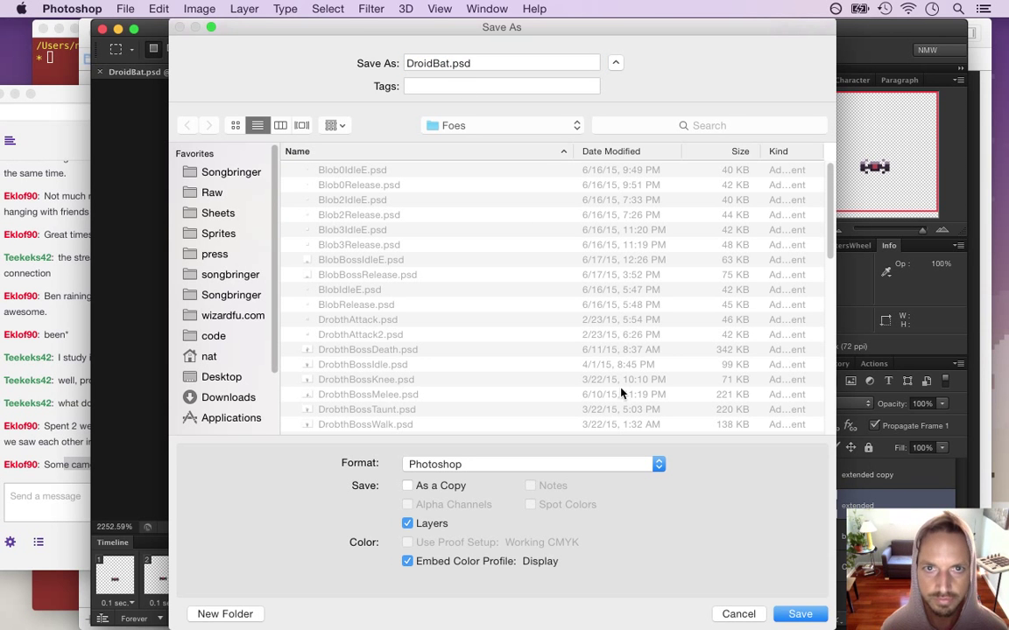
pyautogui.tripleClick(432, 63)
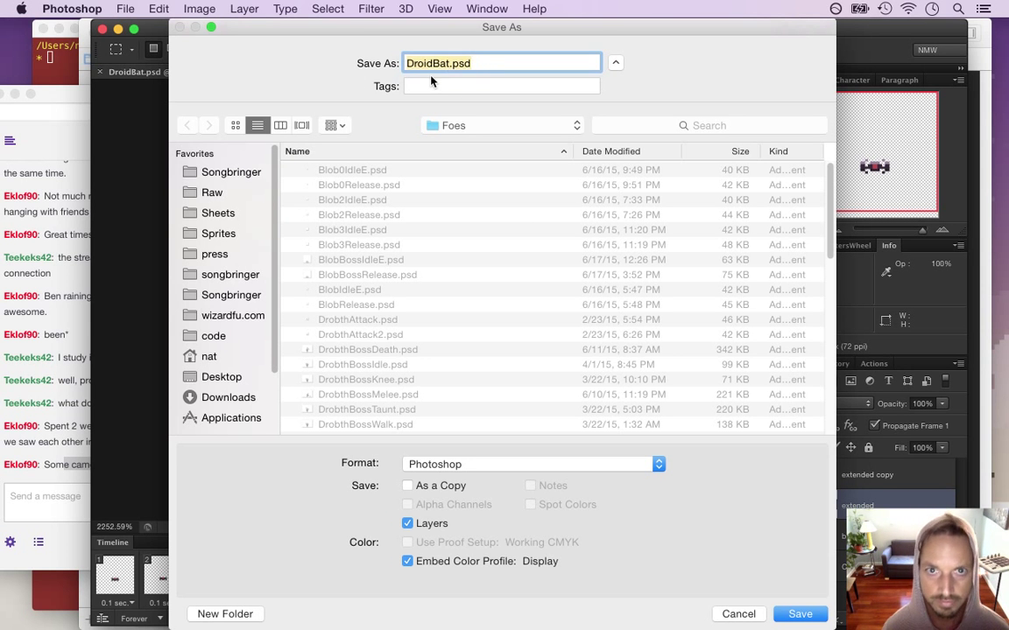
pyautogui.click(450, 63)
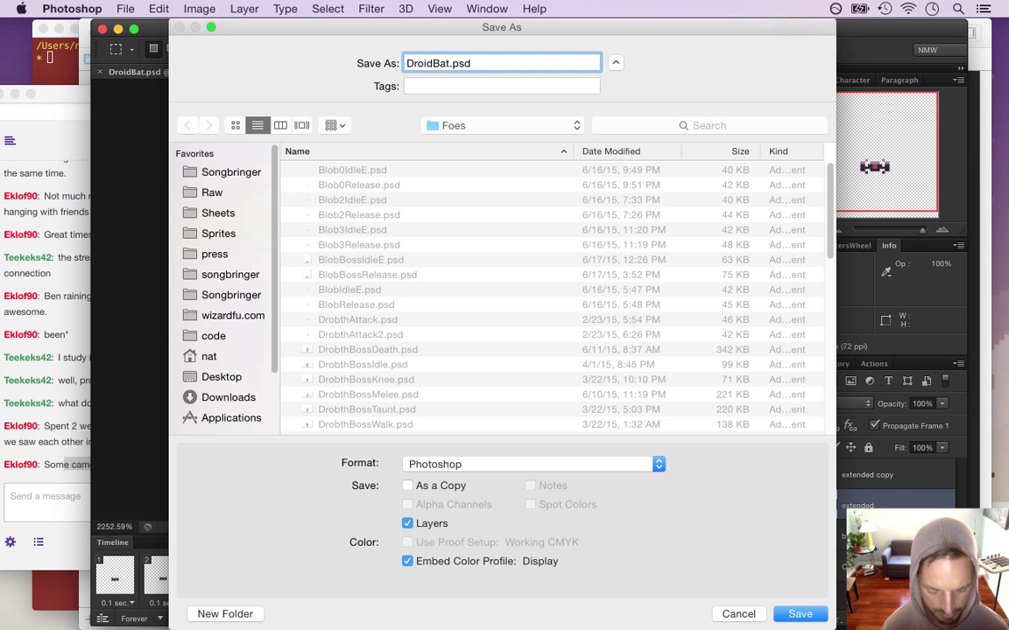
pyautogui.write('Idle')
pyautogui.press('Return')
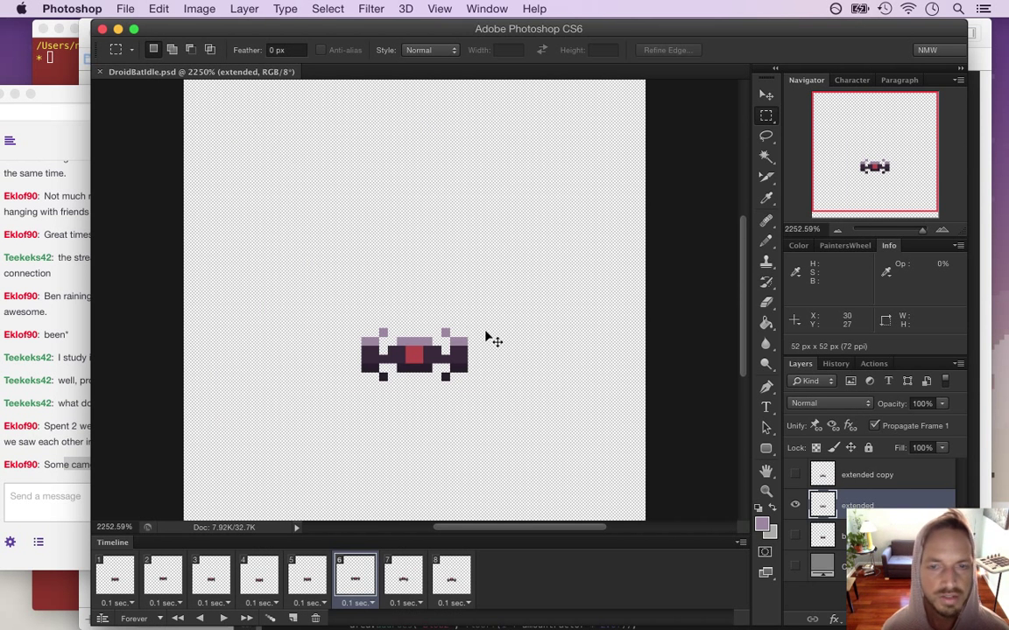
# Switch to Terminal and remove the old file with rm Raw/Sprites/Foes/DroidBat.psd.
pyautogui.press('super+Tab')
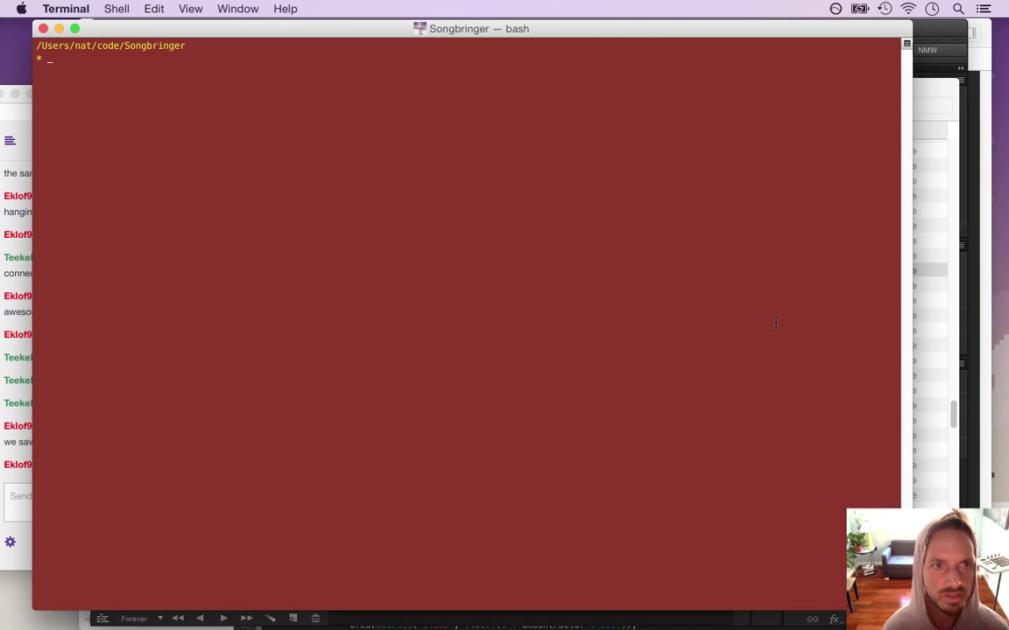
pyautogui.moveTo(373, 29); pyautogui.dragTo(439, 29)
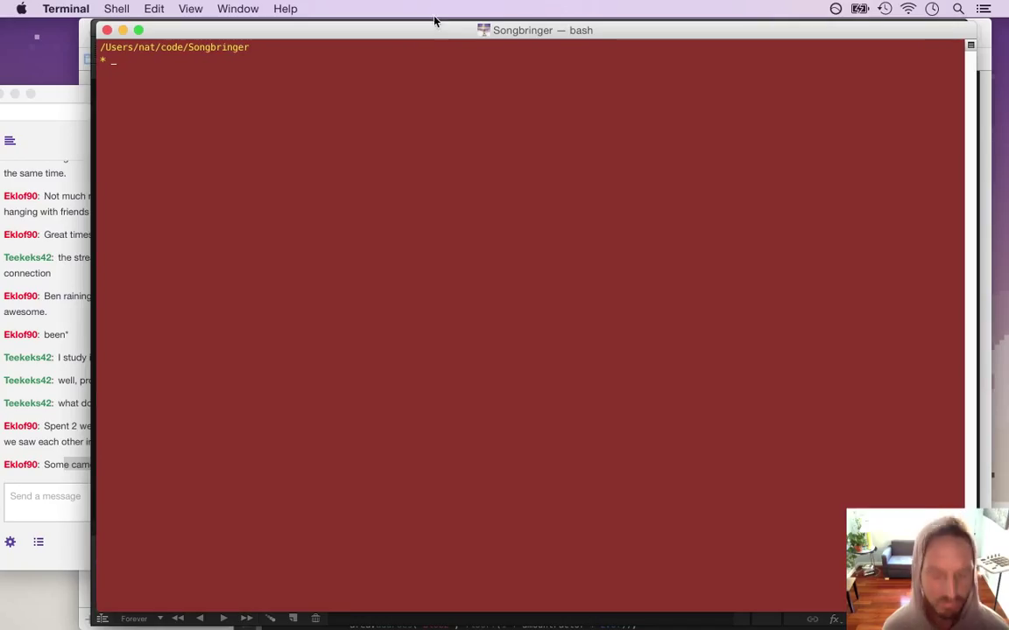
pyautogui.write('rm ')
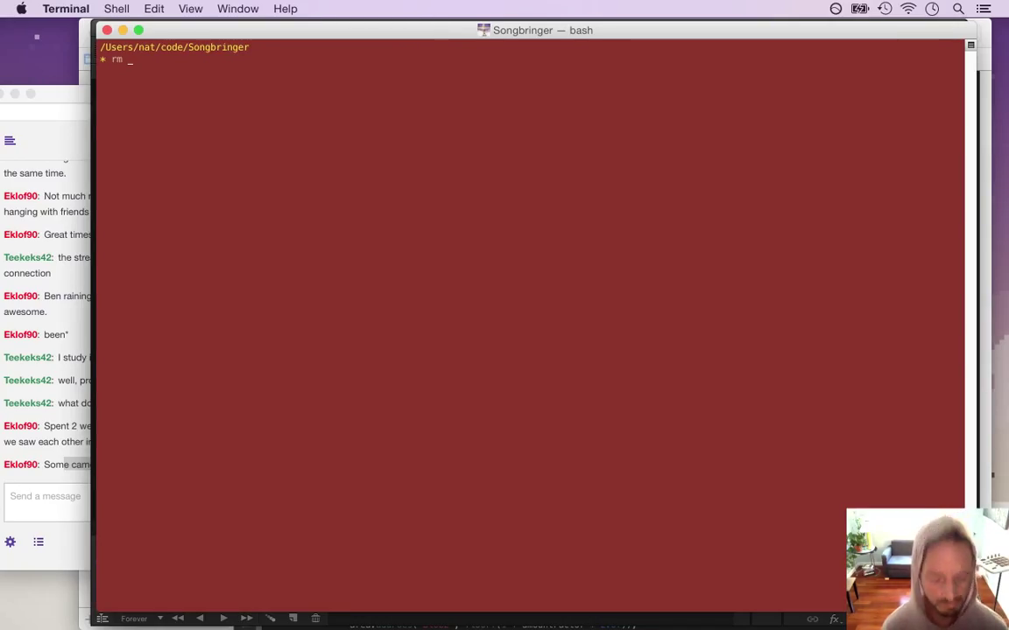
pyautogui.write('Raw/Sprites/Fo')
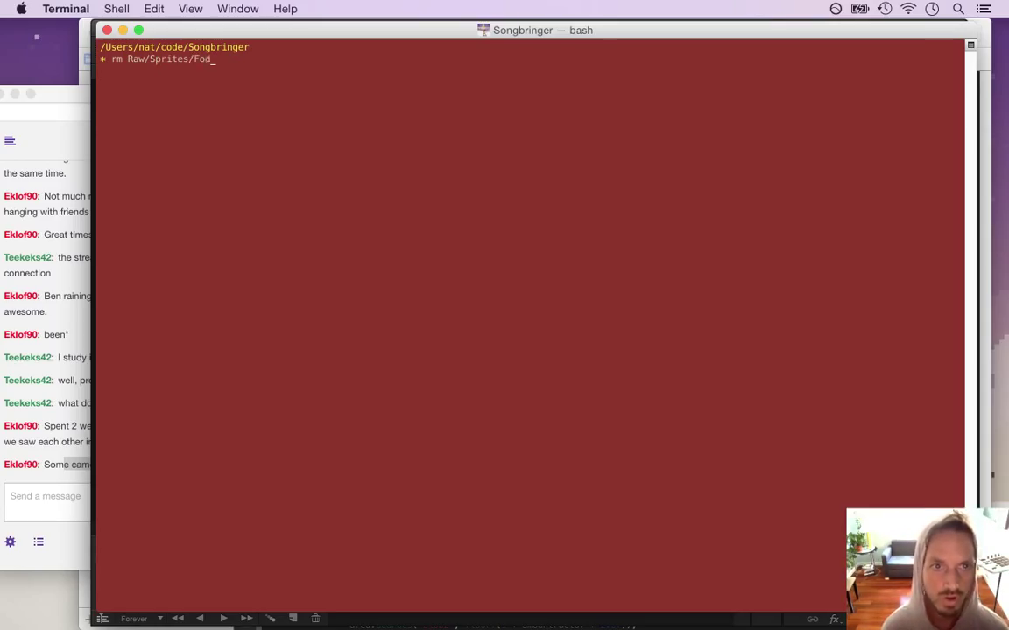
pyautogui.write('es/DroidBat.psd')
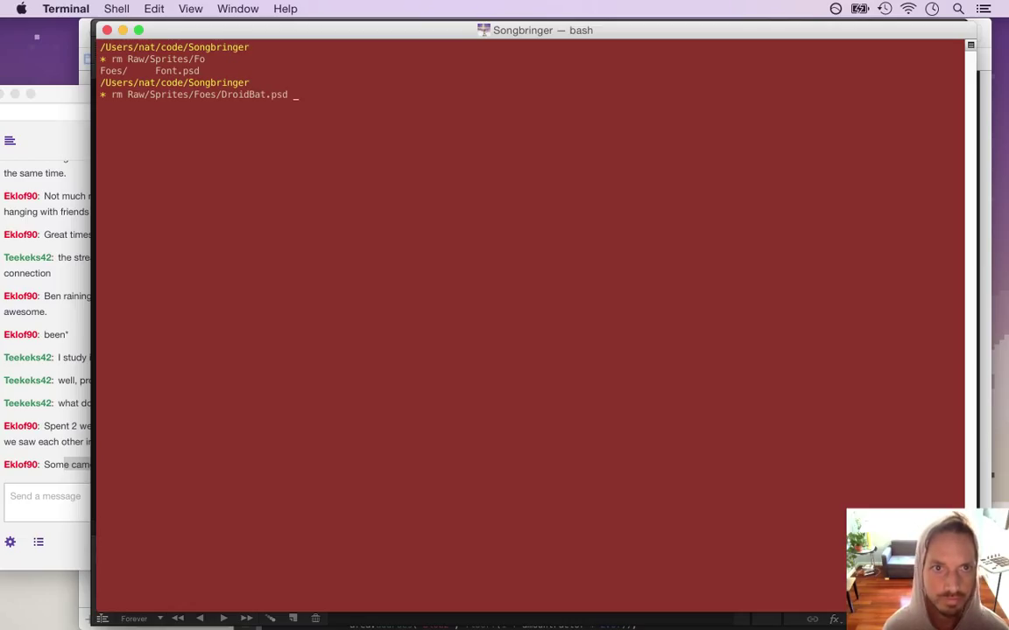
pyautogui.press('Return')
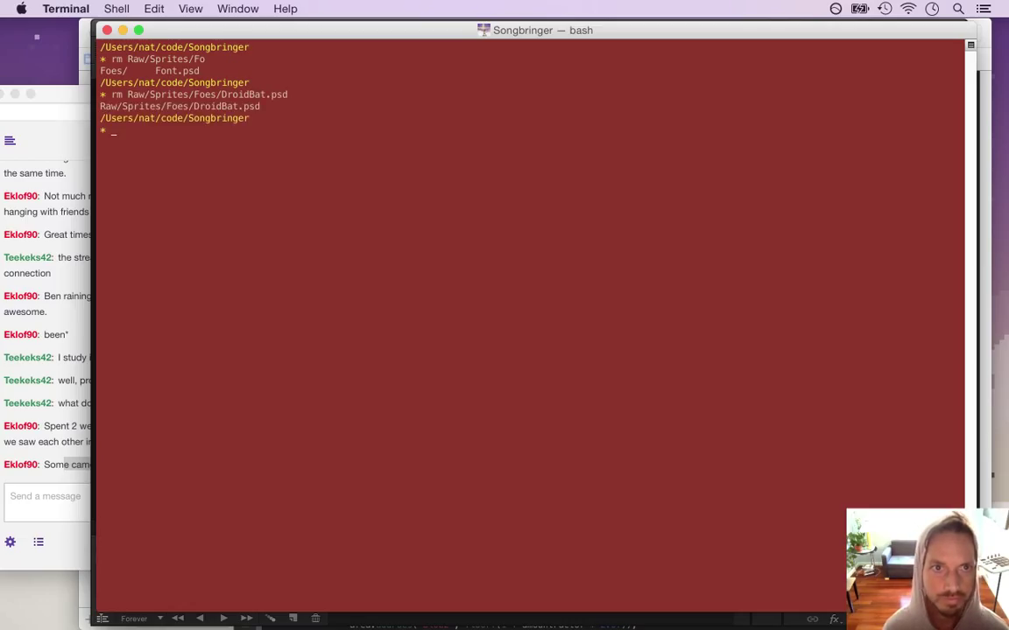
# Return to Photoshop and open the Render Video export for the DroidBatIdle animation.
pyautogui.press('super+Tab')
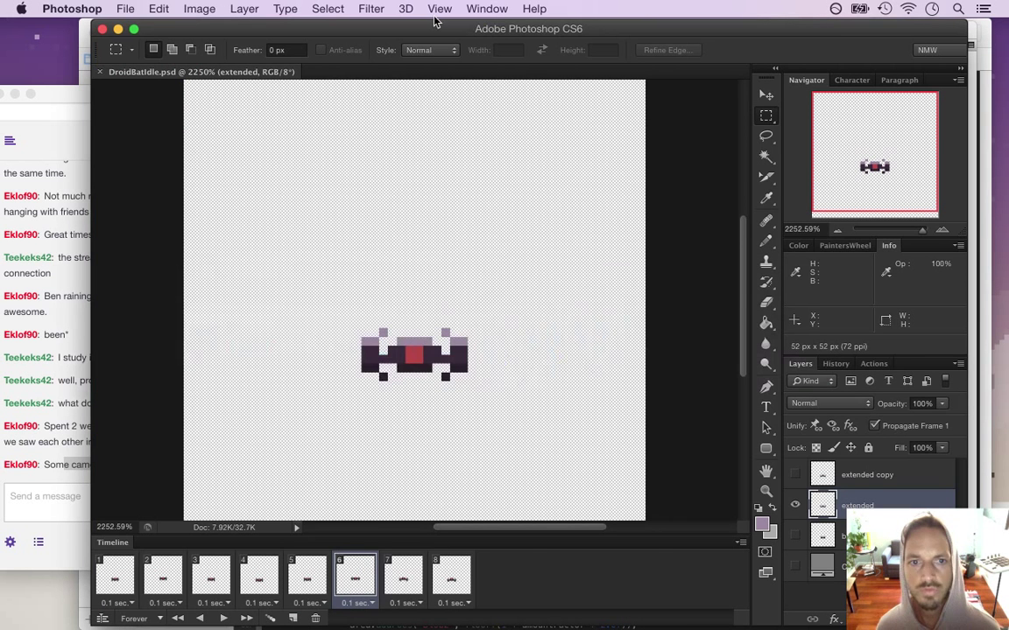
pyautogui.click(125, 9)
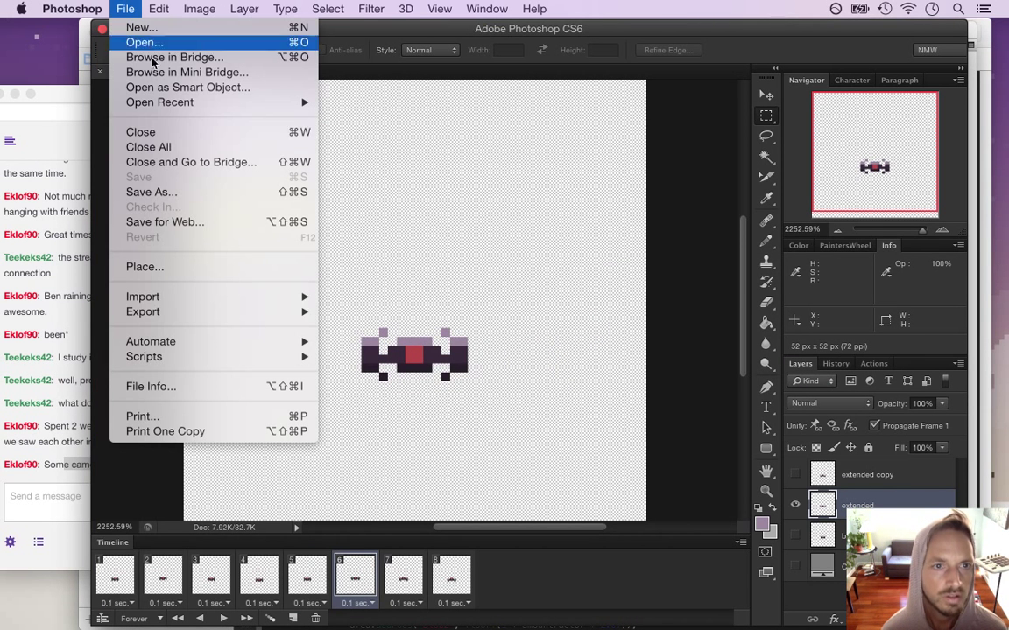
pyautogui.moveTo(233, 311)
pyautogui.click(378, 341)
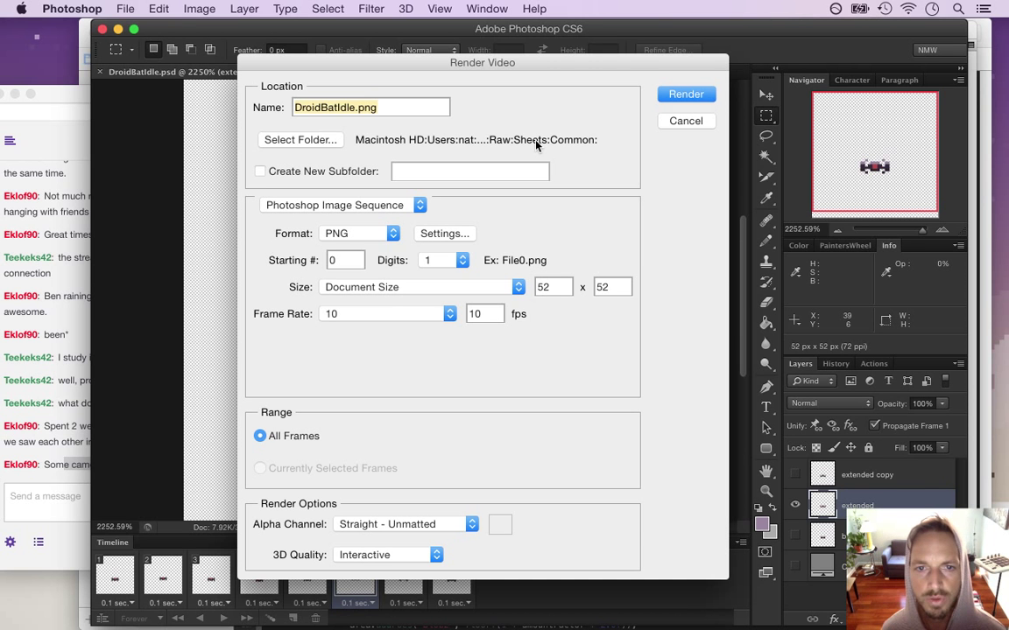
# Look through the sprite PNG files in Finder's Foes folder up to the Blob0Idle images, and return to Photoshop's Render Video settings.
pyautogui.press('super+Tab')
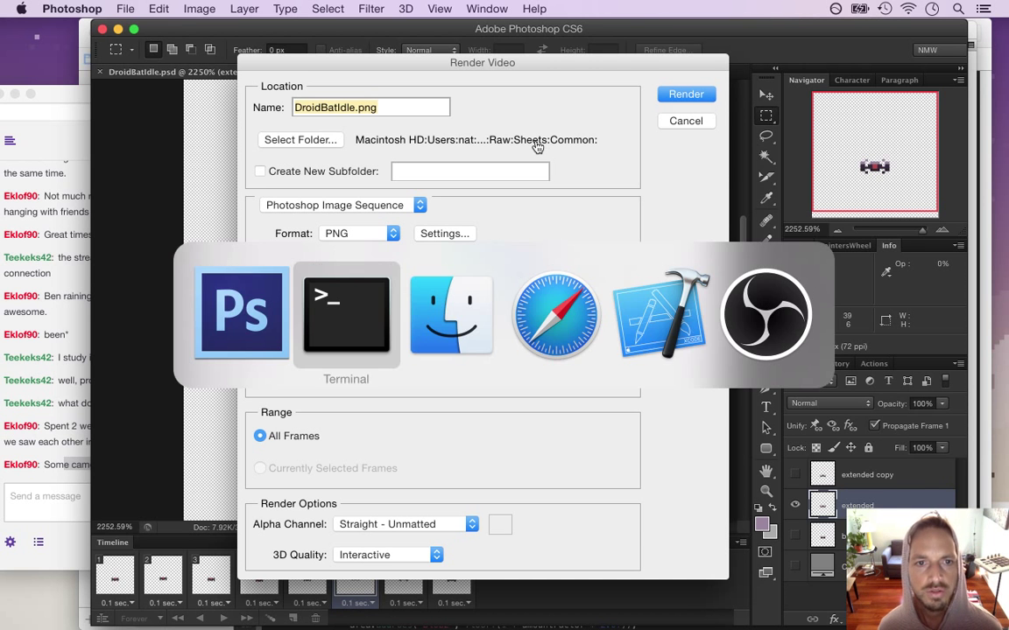
pyautogui.press('super+Tab')
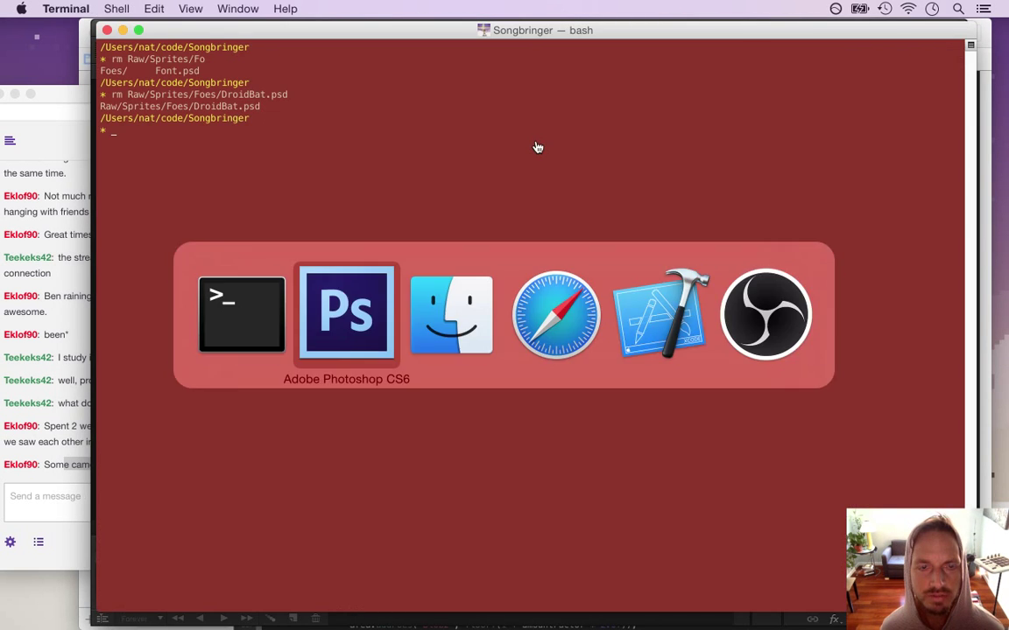
pyautogui.press('super+Tab')
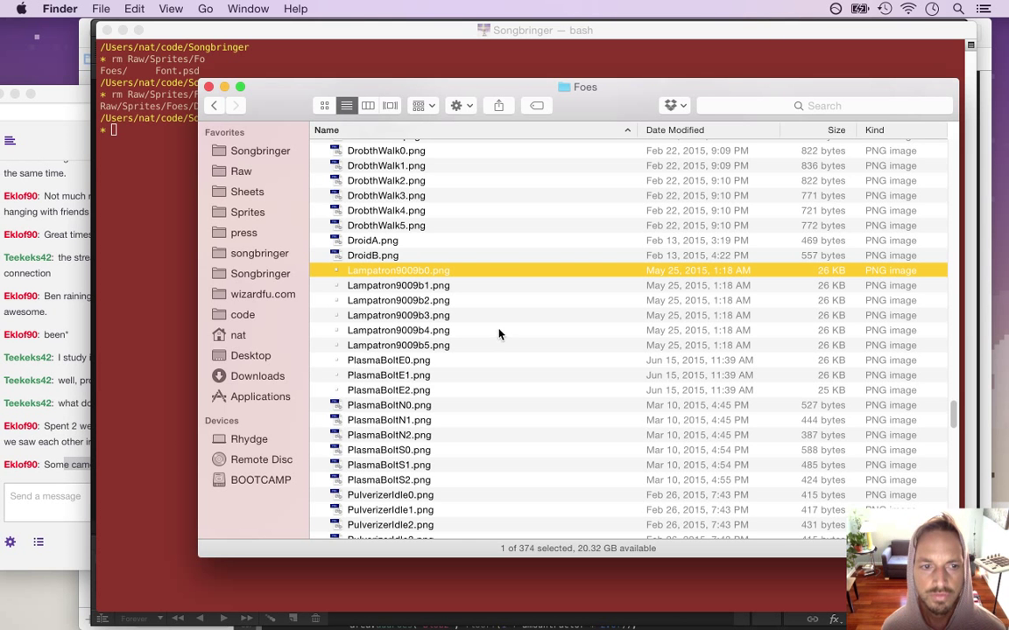
pyautogui.scroll(1, 955, 413)
pyautogui.moveTo(955, 413); pyautogui.dragTo(949, 155)
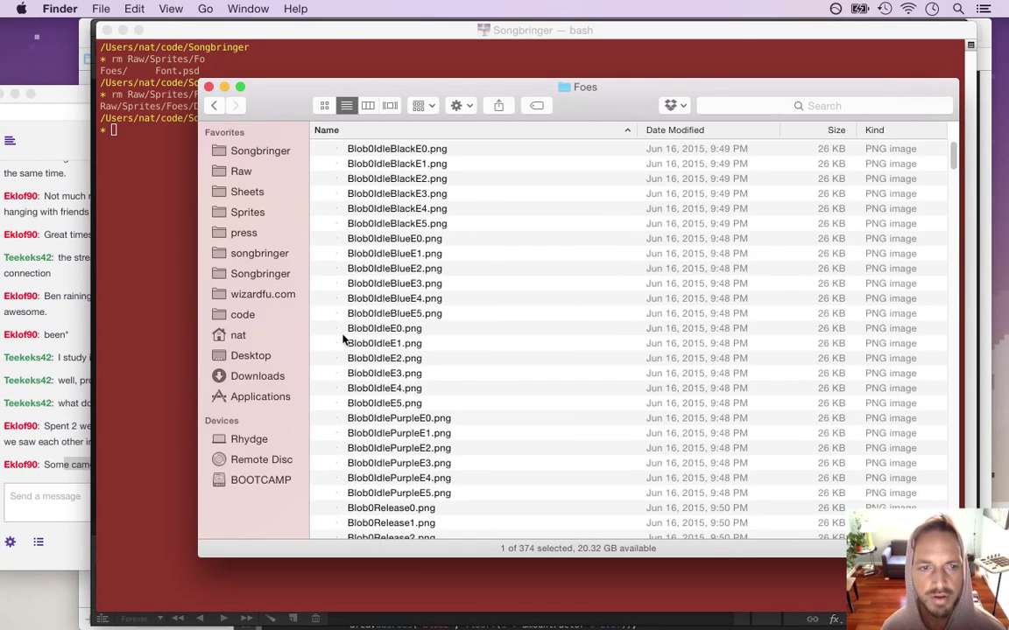
pyautogui.press('super+Tab')
pyautogui.press('super+Tab')
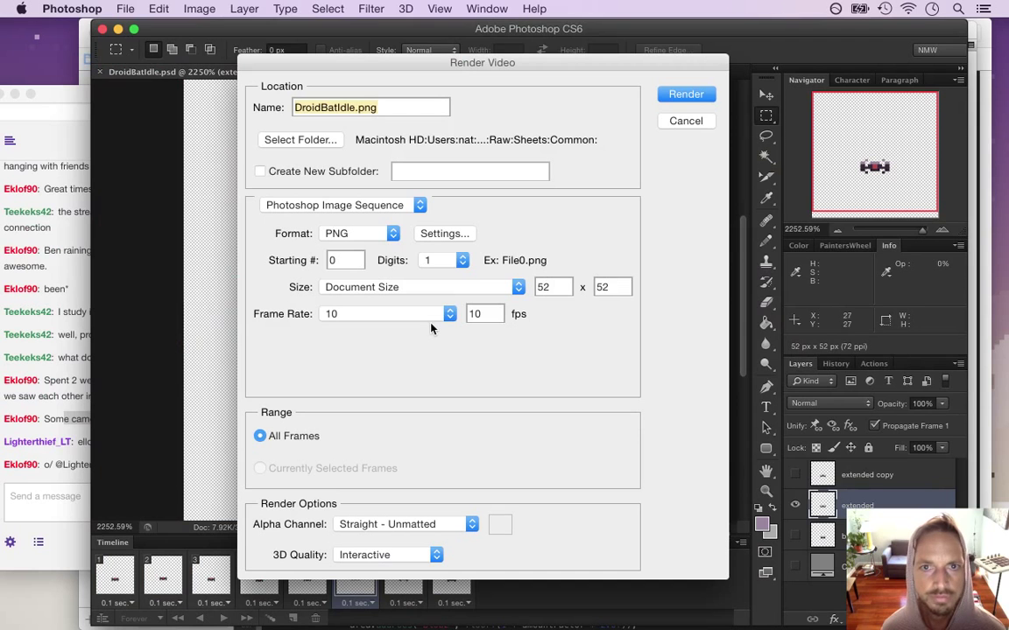
# Glance at the stream chat, return to Photoshop, and render all DroidBatIdle frames as a PNG image sequence into Raw:Sheets:Common.
pyautogui.click(84, 441)
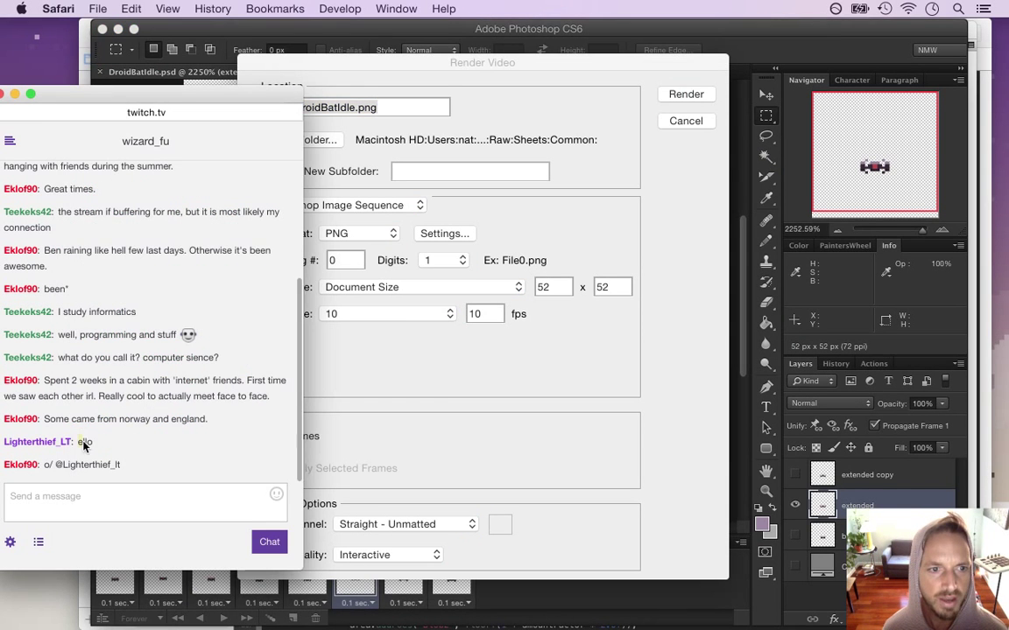
pyautogui.click(711, 309)
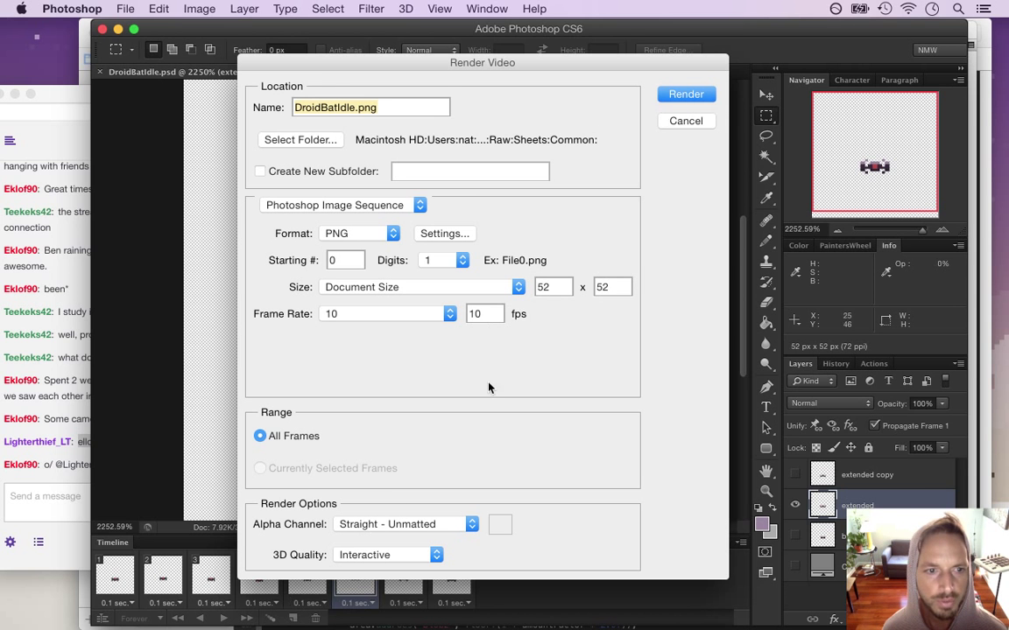
pyautogui.click(686, 95)
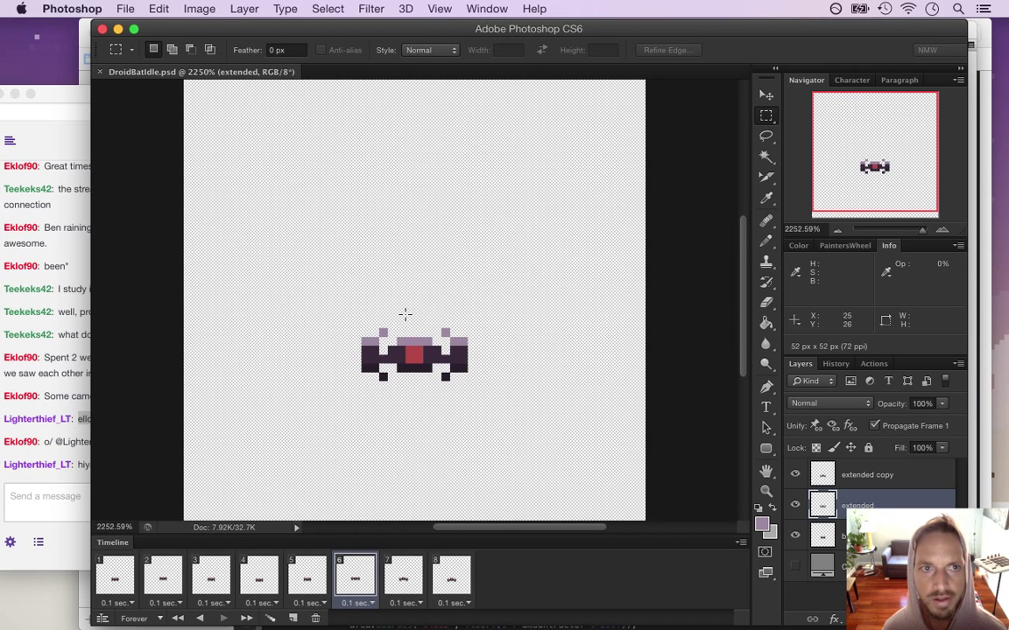
# Switch to Finder and look for the exported DroidBatIdle PNG frames, first in the Foes folder and then in the Common folder.
pyautogui.press('super+Tab')
pyautogui.click(478, 346)
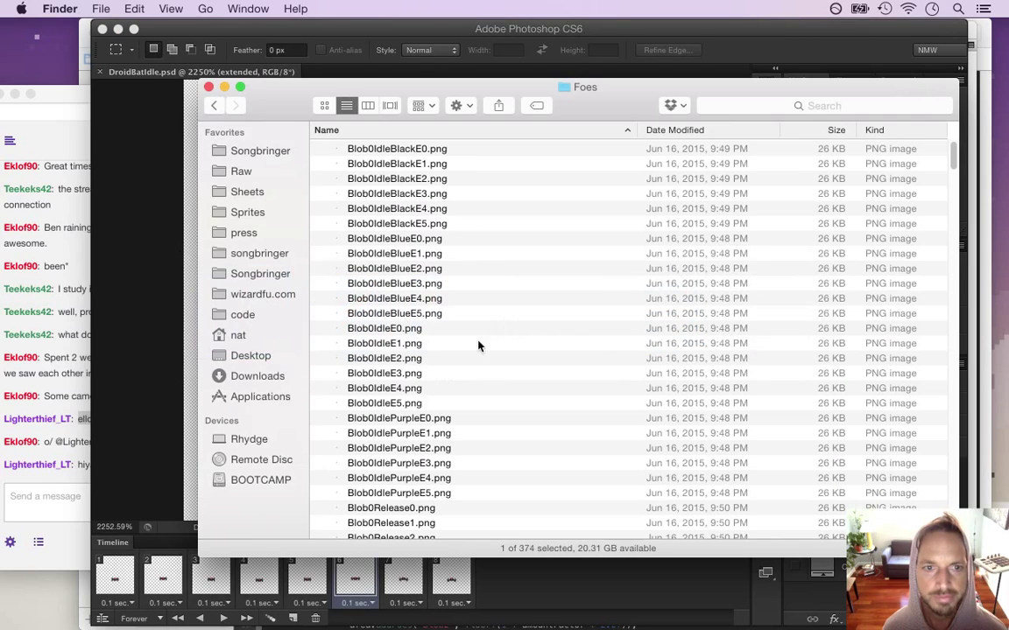
pyautogui.click(92, 478)
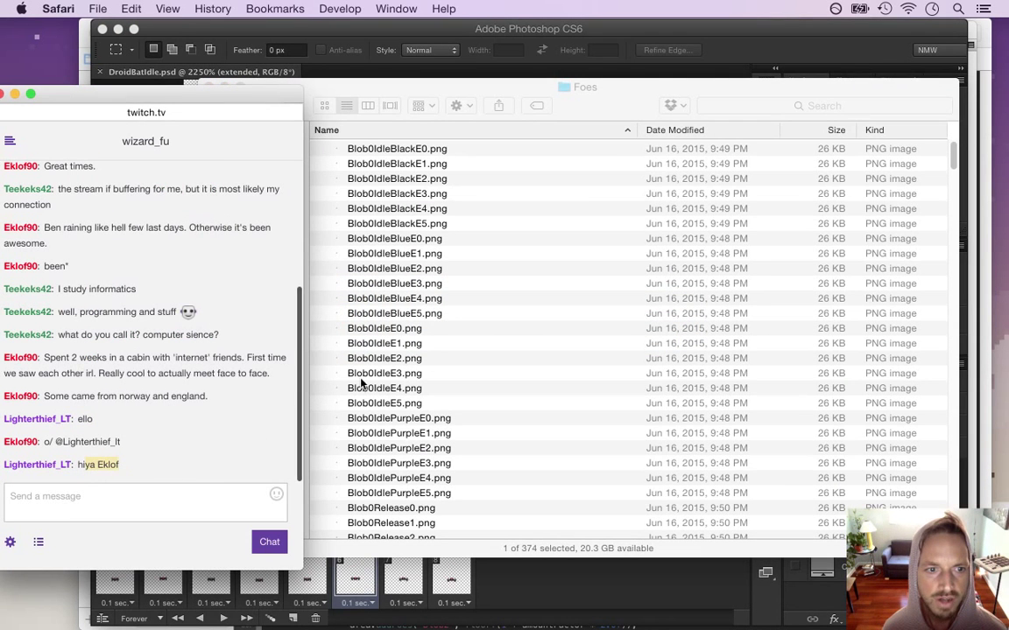
pyautogui.click(613, 138)
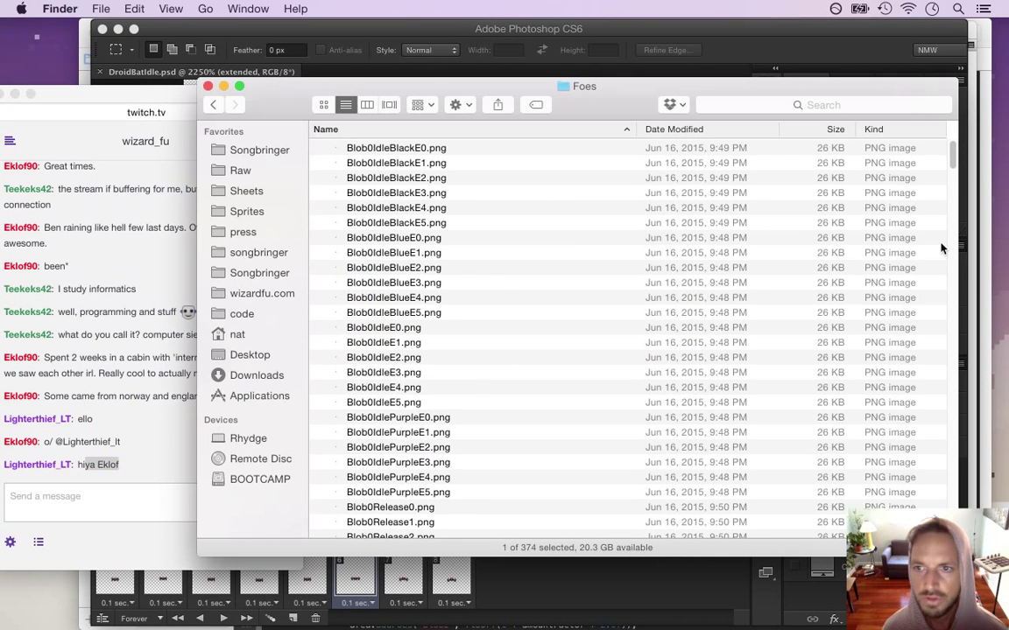
pyautogui.moveTo(953, 164); pyautogui.dragTo(924, 419)
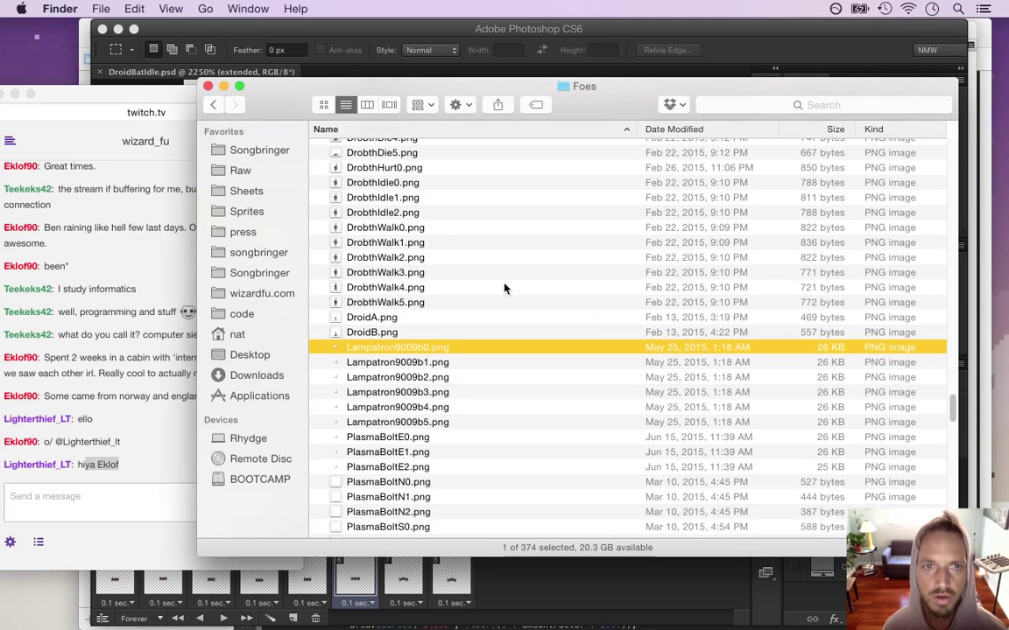
pyautogui.click(212, 105)
pyautogui.doubleClick(376, 217)
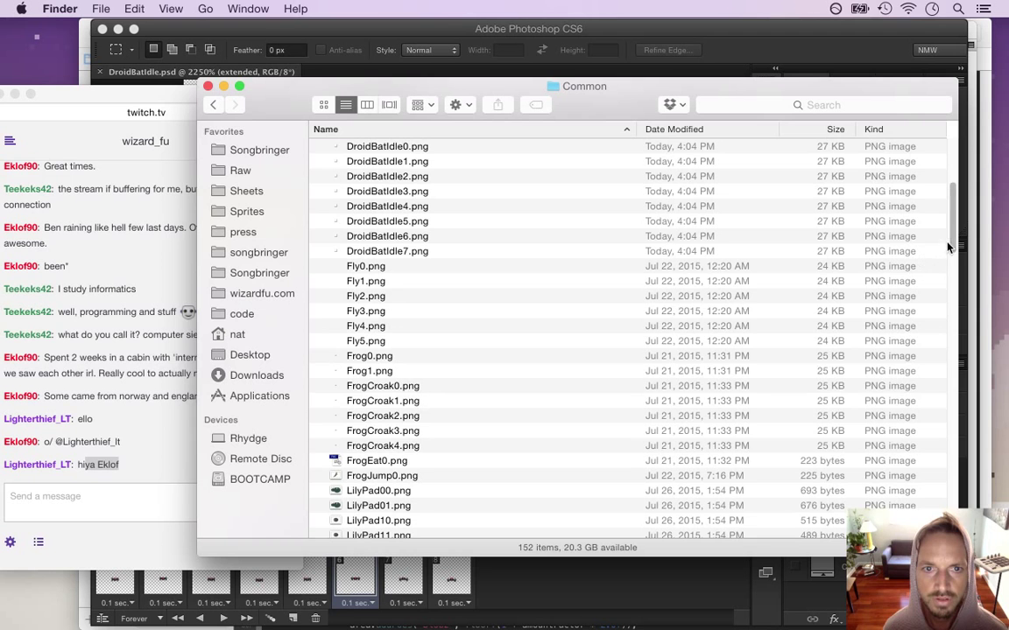
pyautogui.scroll(3, 955, 232)
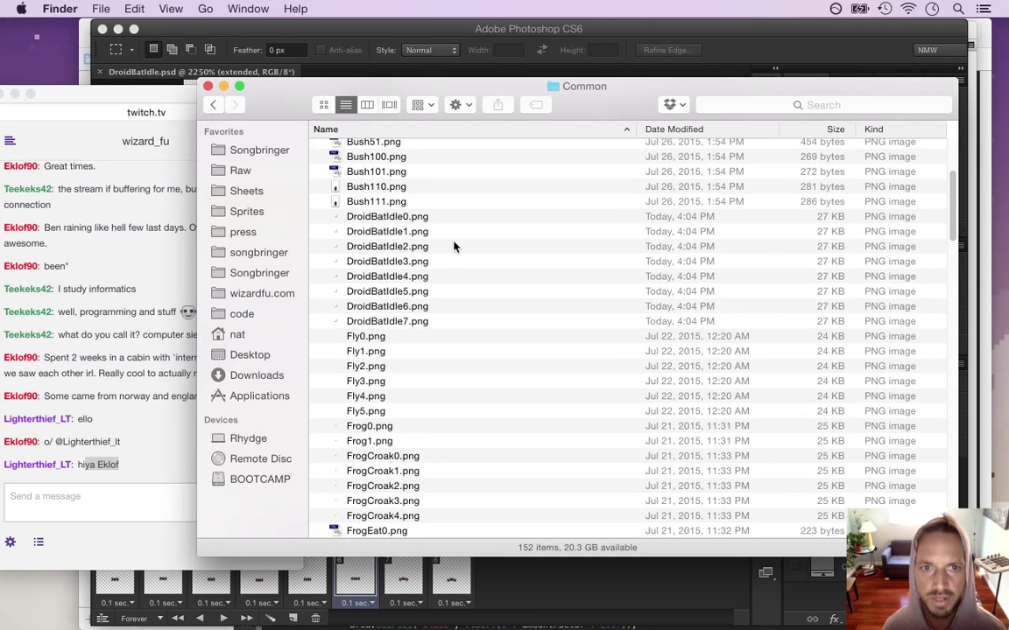
# Switch to Xcode, open DroidBat.plist from the Profiles folder, and expand its idle animation entries.
pyautogui.press('super+Tab')
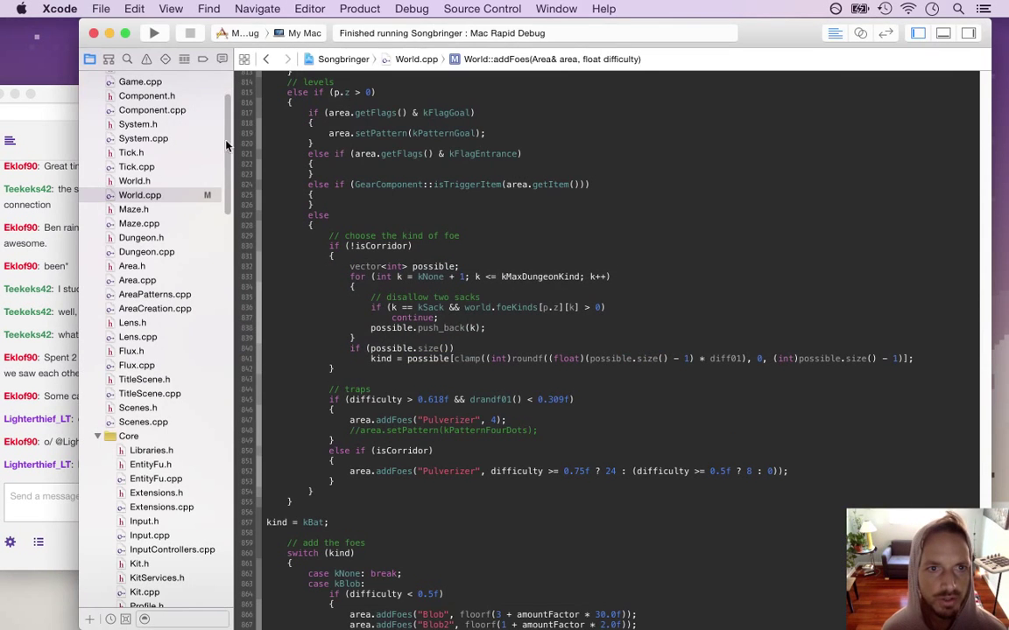
pyautogui.moveTo(227, 129); pyautogui.dragTo(230, 403)
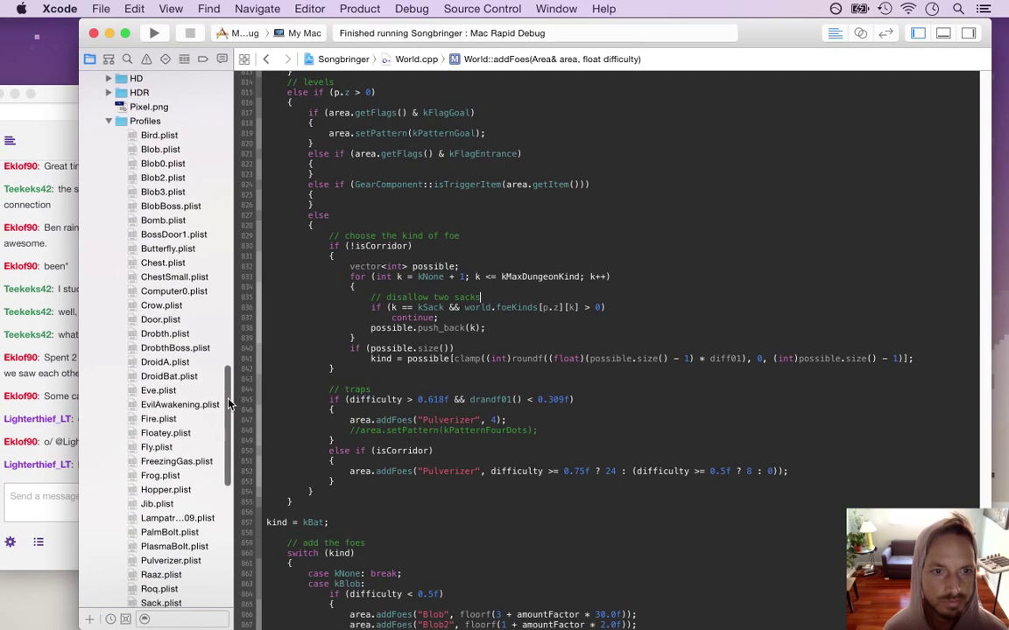
pyautogui.click(186, 350)
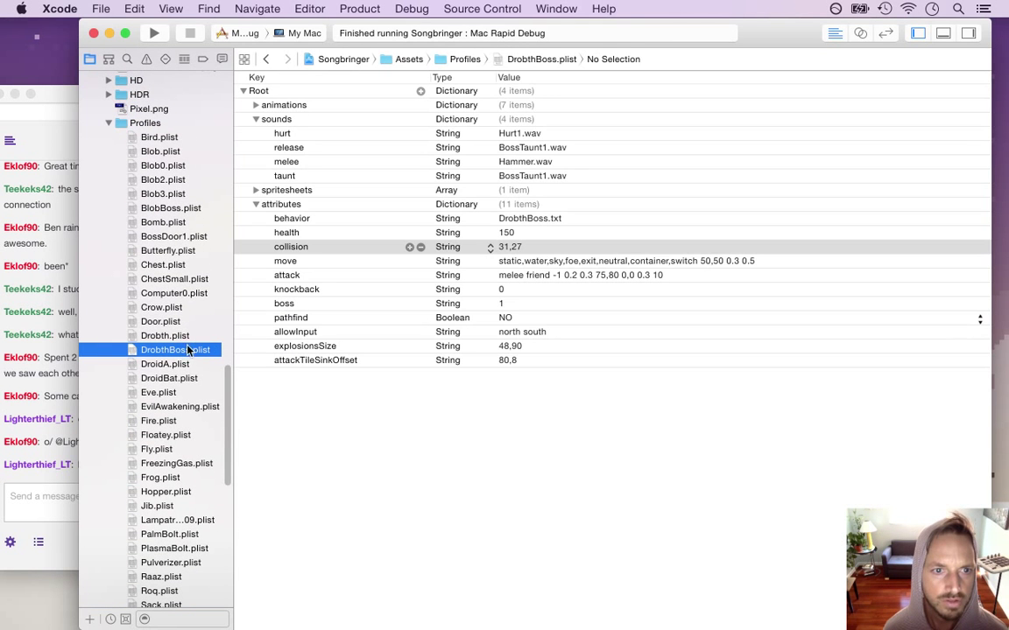
pyautogui.click(181, 379)
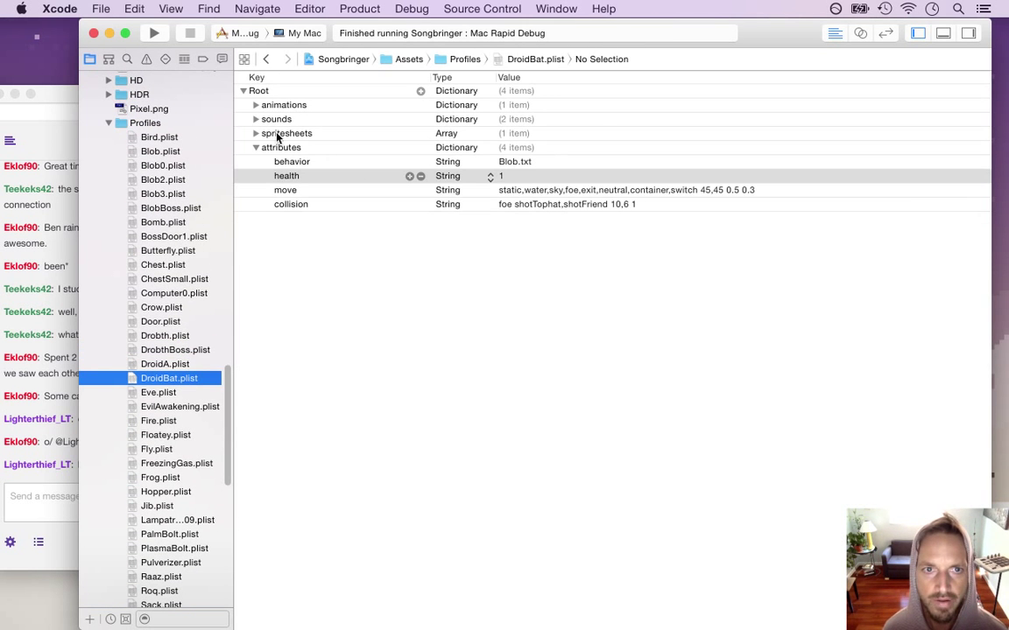
pyautogui.click(255, 105)
pyautogui.click(268, 119)
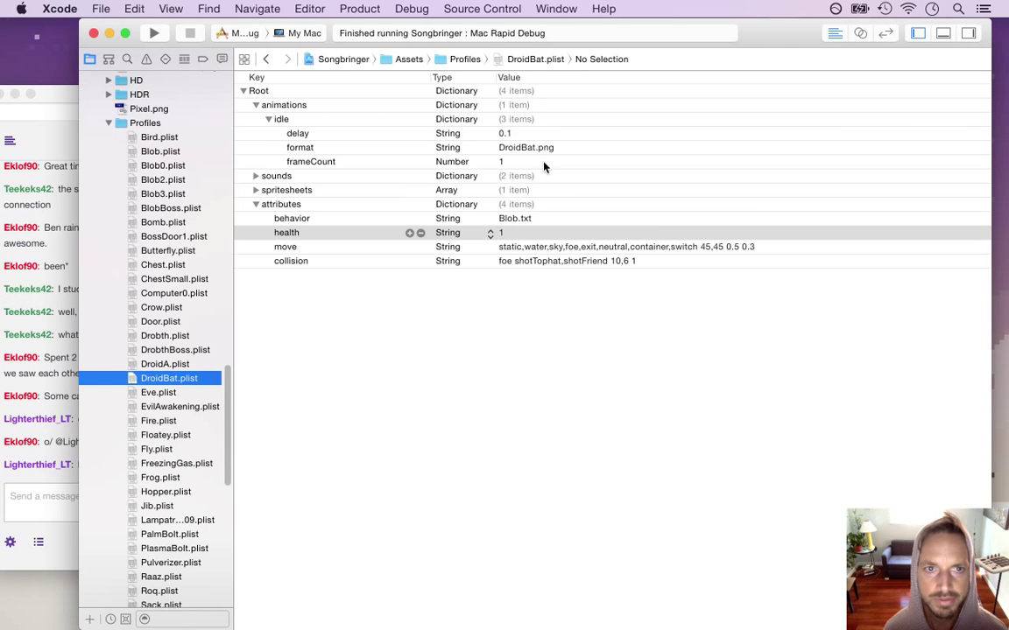
# Set the idle animation's frameCount to 8 and its format to DroidBatIdle%d.png in DroidBat.plist.
pyautogui.doubleClick(508, 163)
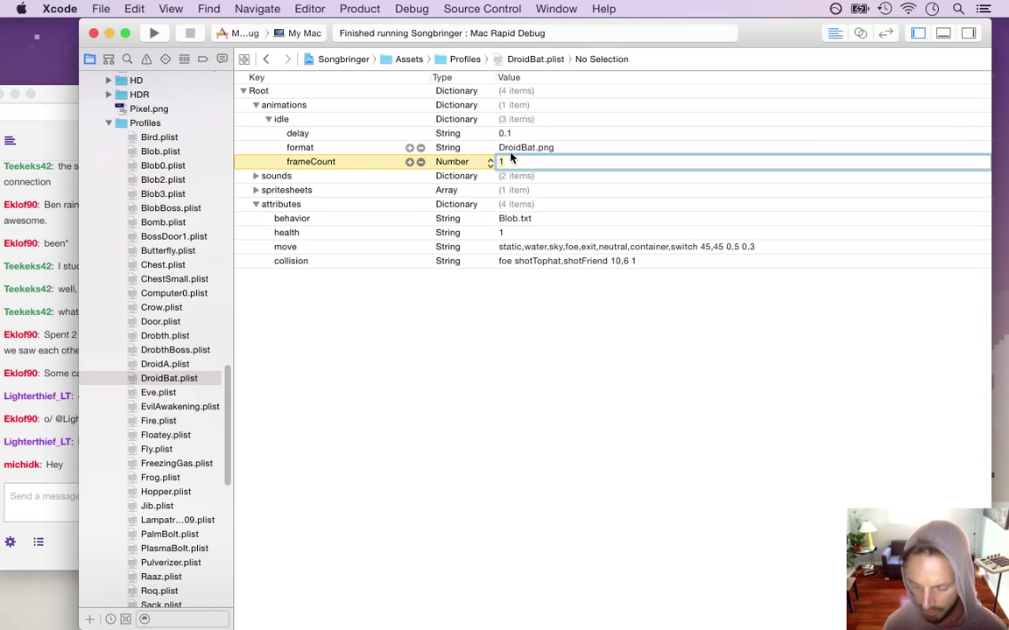
pyautogui.write('8')
pyautogui.press('Return')
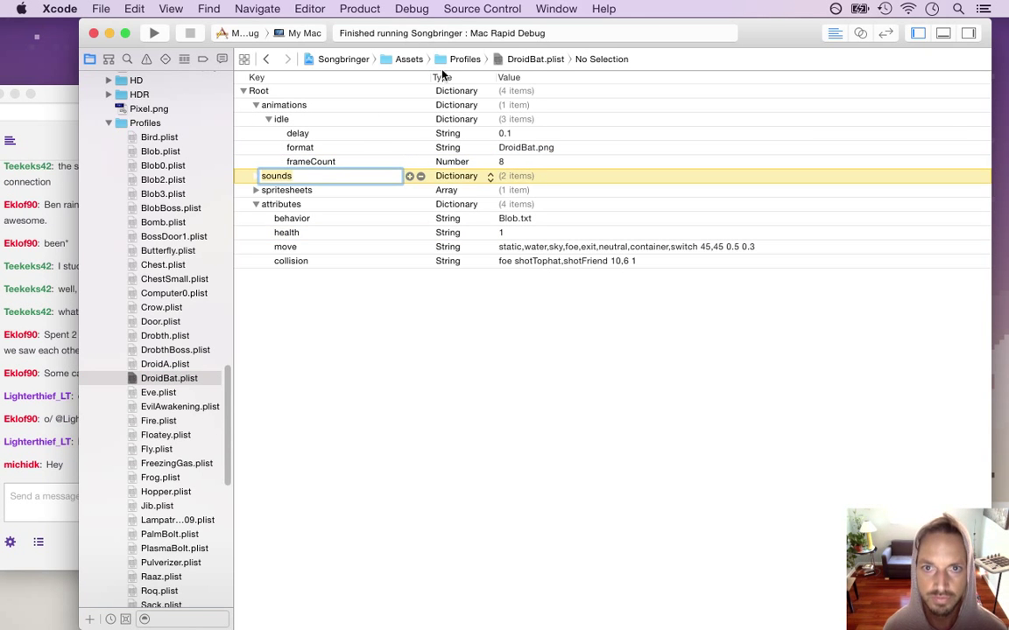
pyautogui.click(536, 147)
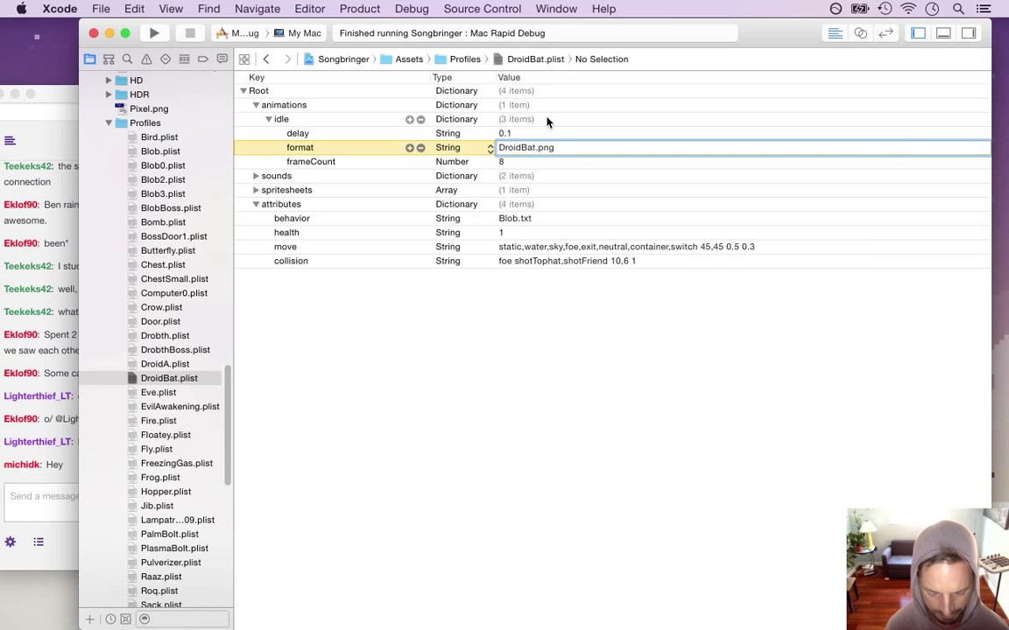
pyautogui.write('Idle')
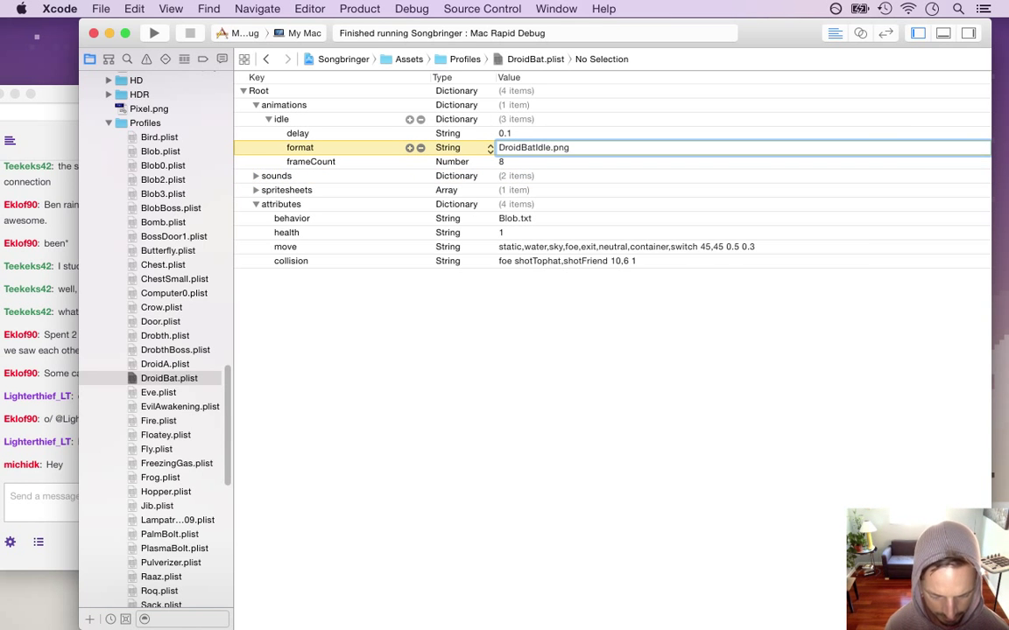
pyautogui.write('%d')
pyautogui.press('Return')
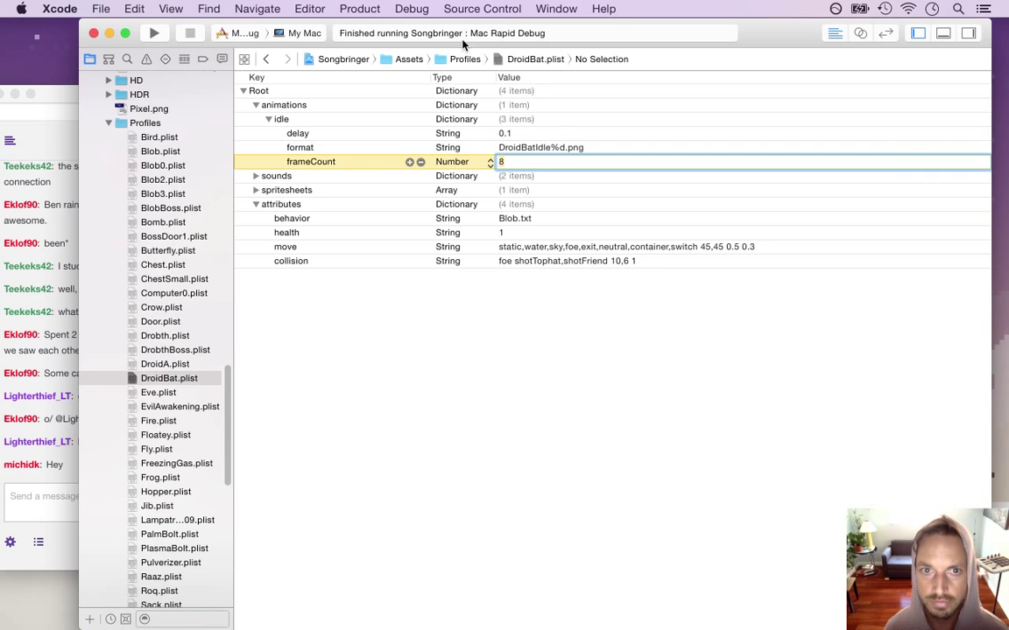
pyautogui.click(324, 149)
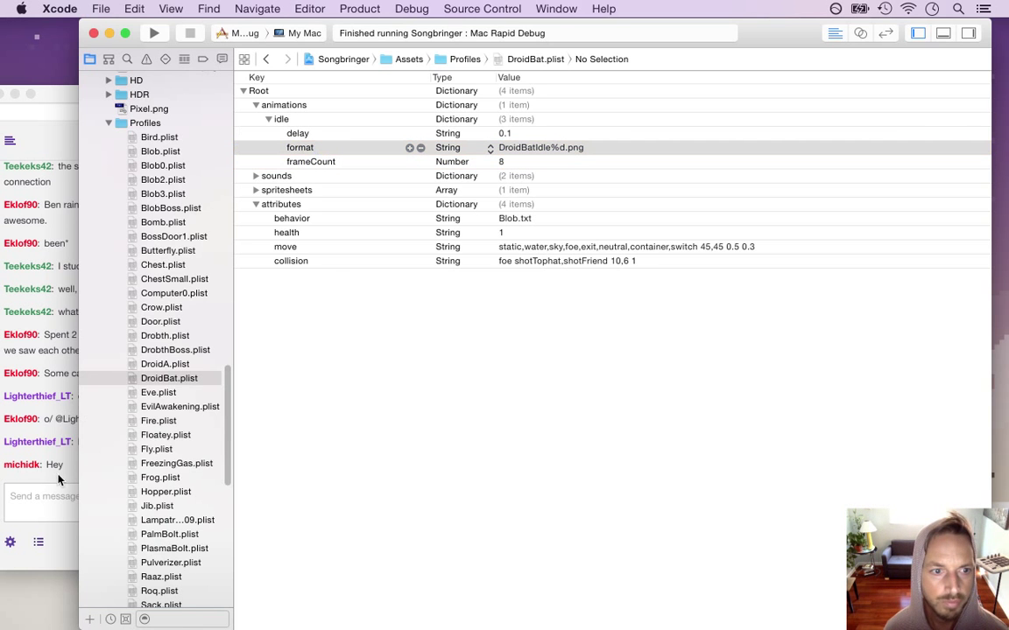
# Glance at the stream chat, run Songbringer from Xcode, move the hero around the dungeon room to watch the bats' idle animation, and quit the game.
pyautogui.click(62, 462)
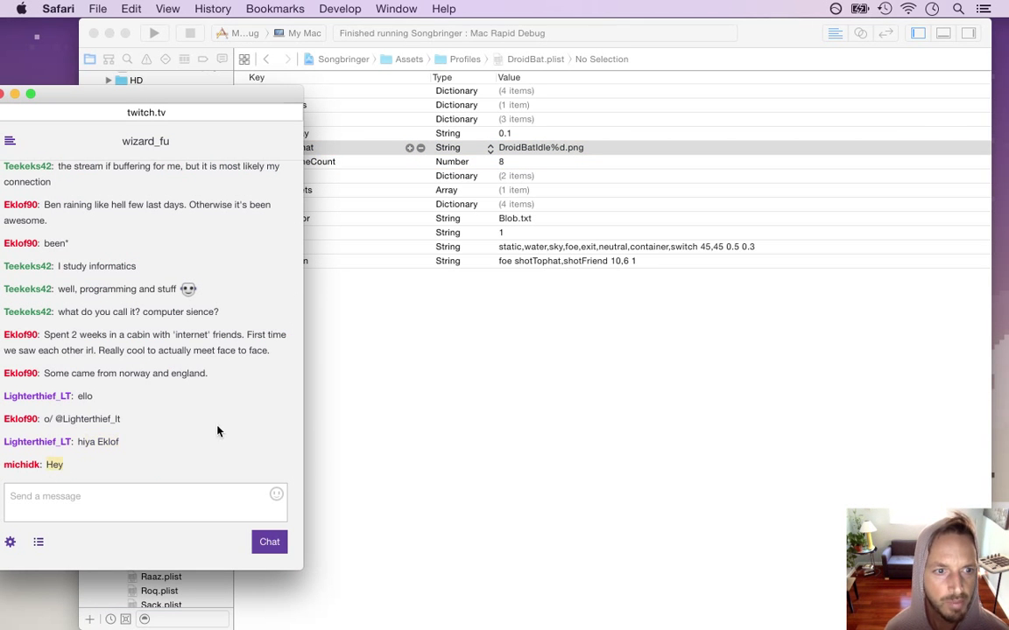
pyautogui.click(497, 383)
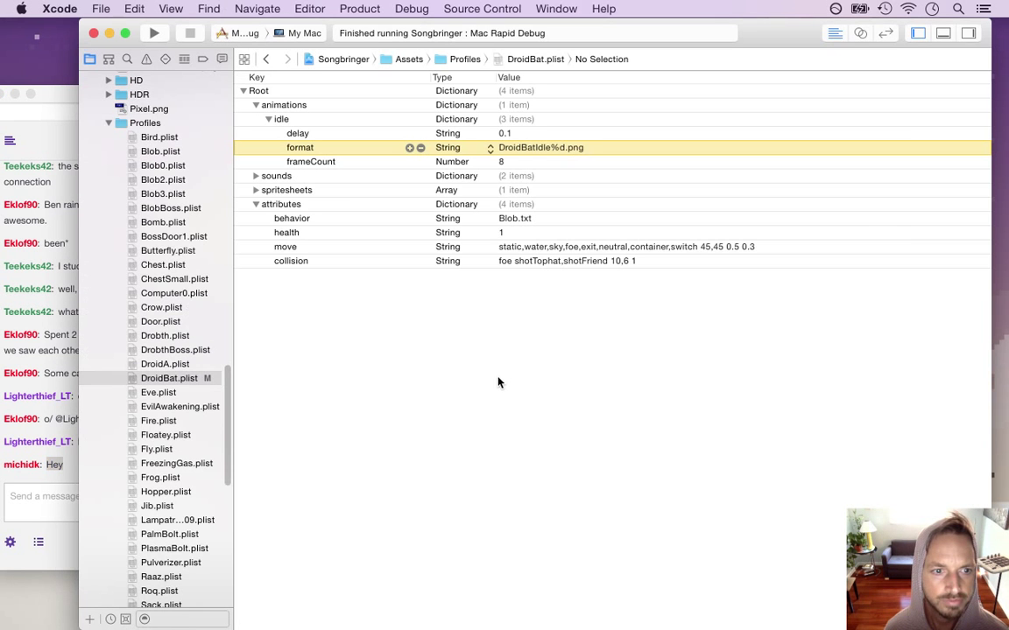
pyautogui.press('super+r')
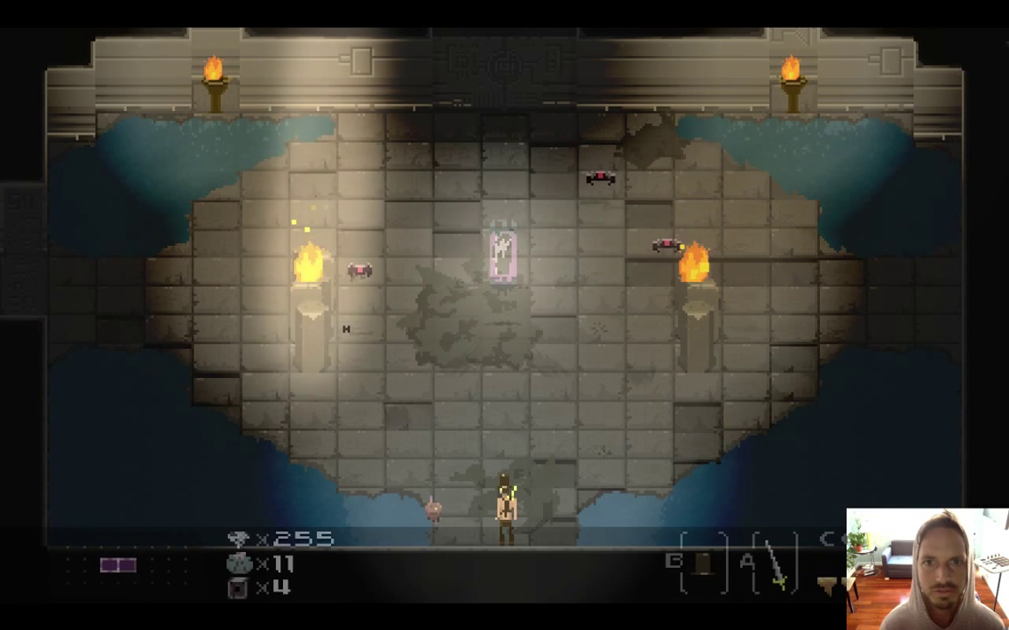
pyautogui.press('Left')
pyautogui.press('Up')
pyautogui.press('w')
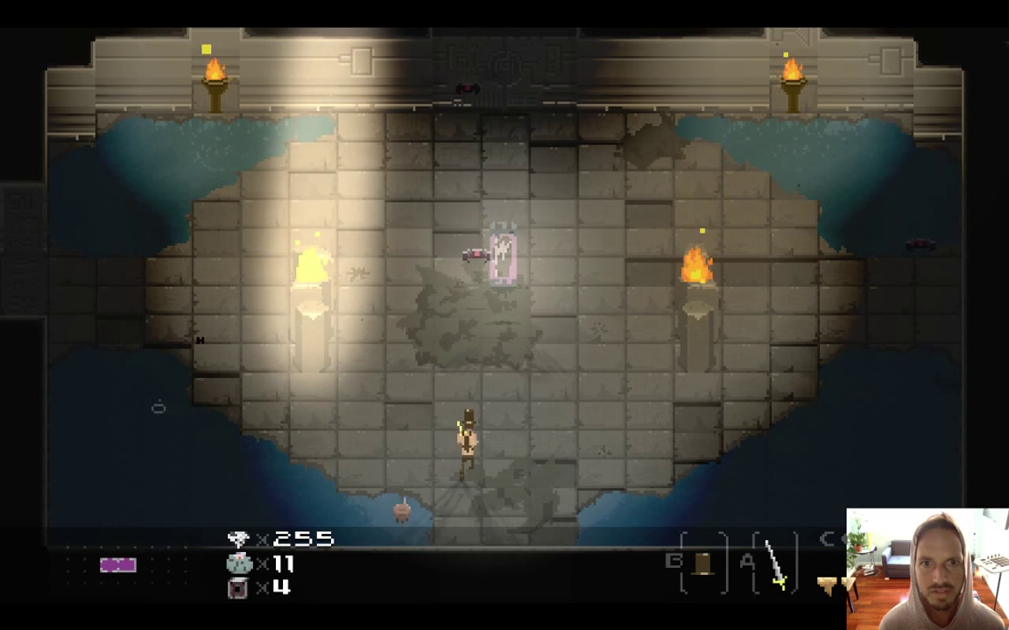
pyautogui.press('a')
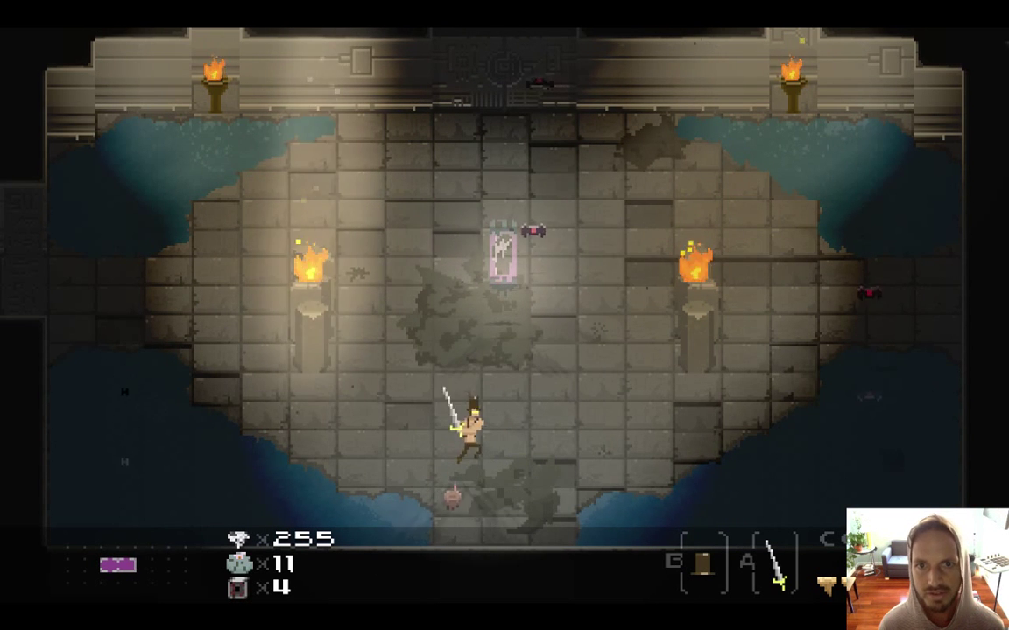
pyautogui.press('Right')
pyautogui.press('a')
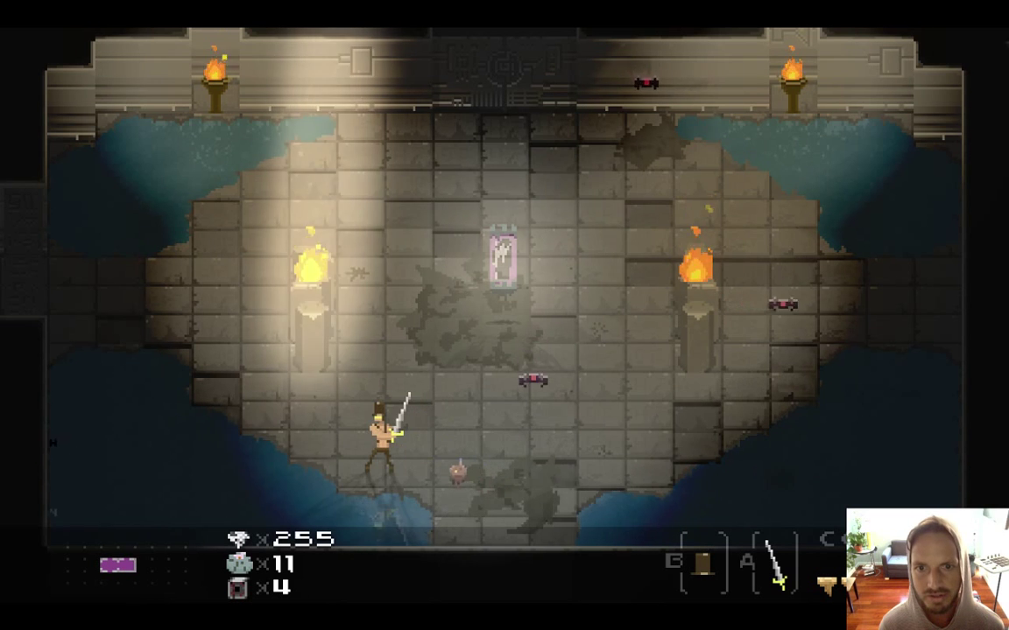
pyautogui.press('w')
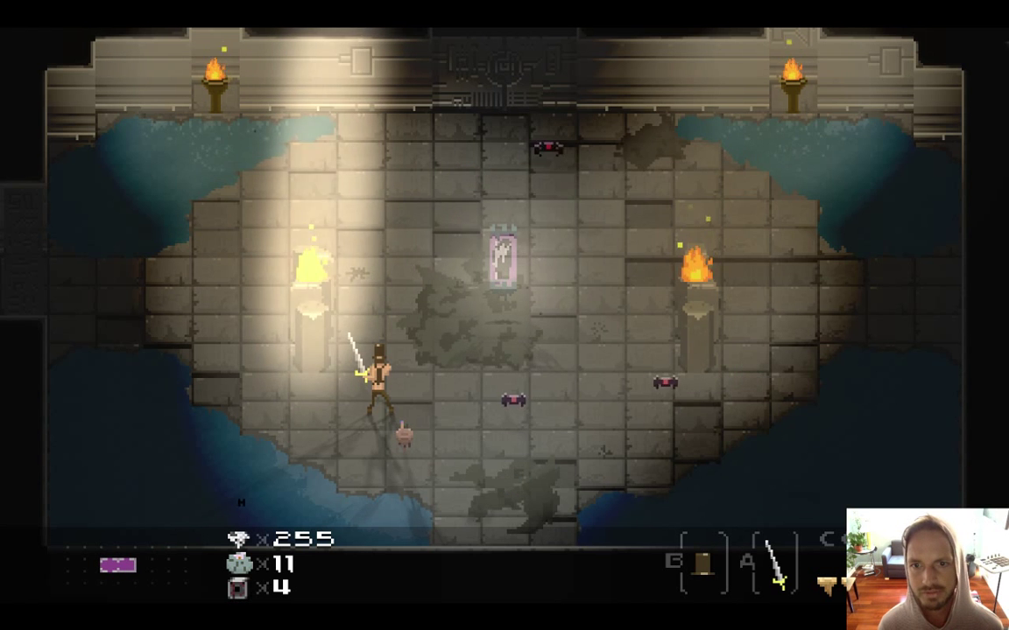
pyautogui.press('super+q')
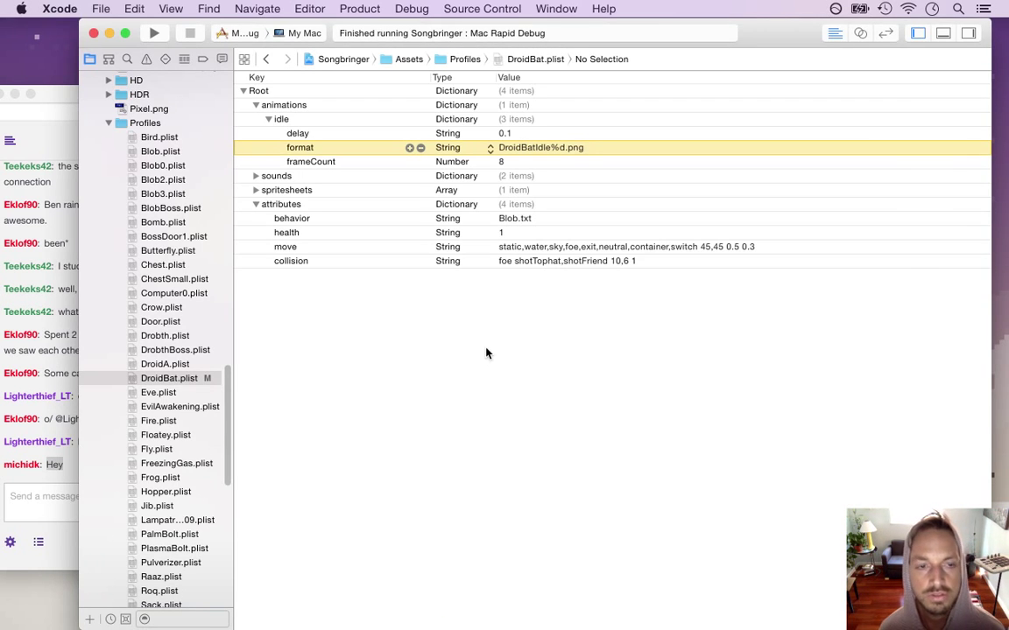
# Switch to Photoshop, move the bat layer down 2 pixels in frame 1 of the DroidBatIdle animation, and display frame 2.
pyautogui.press('super+Tab')
pyautogui.press('super+Tab')
pyautogui.press('super+Tab')
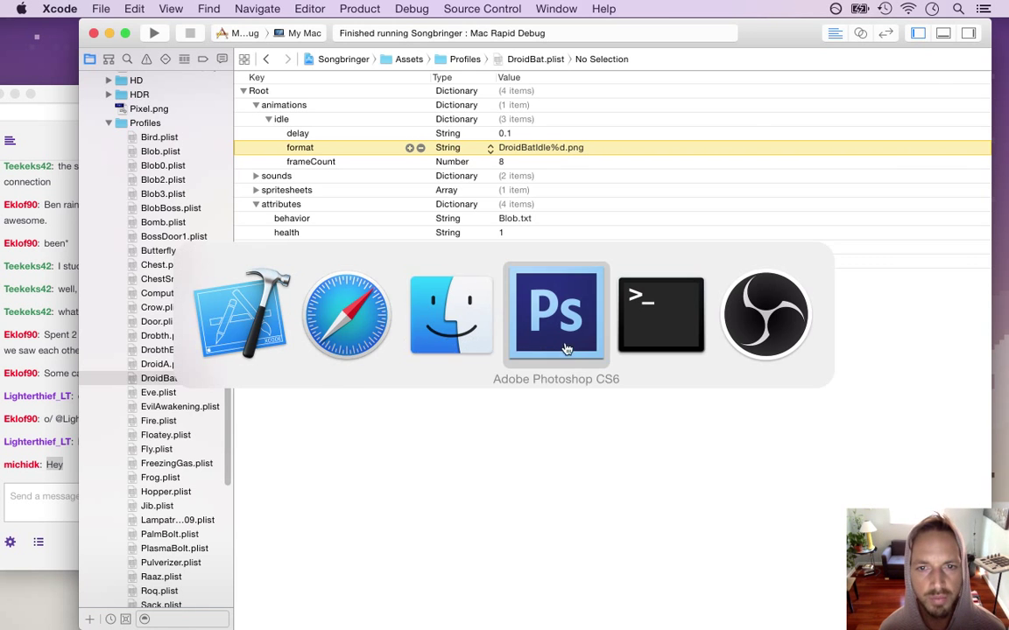
pyautogui.scroll(-3, 743, 349)
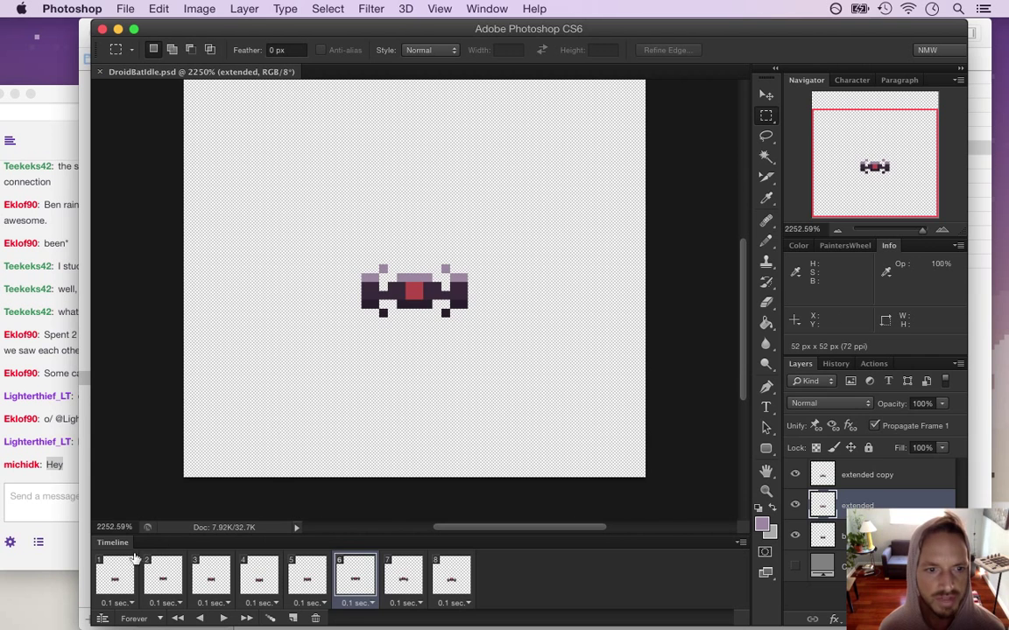
pyautogui.click(114, 575)
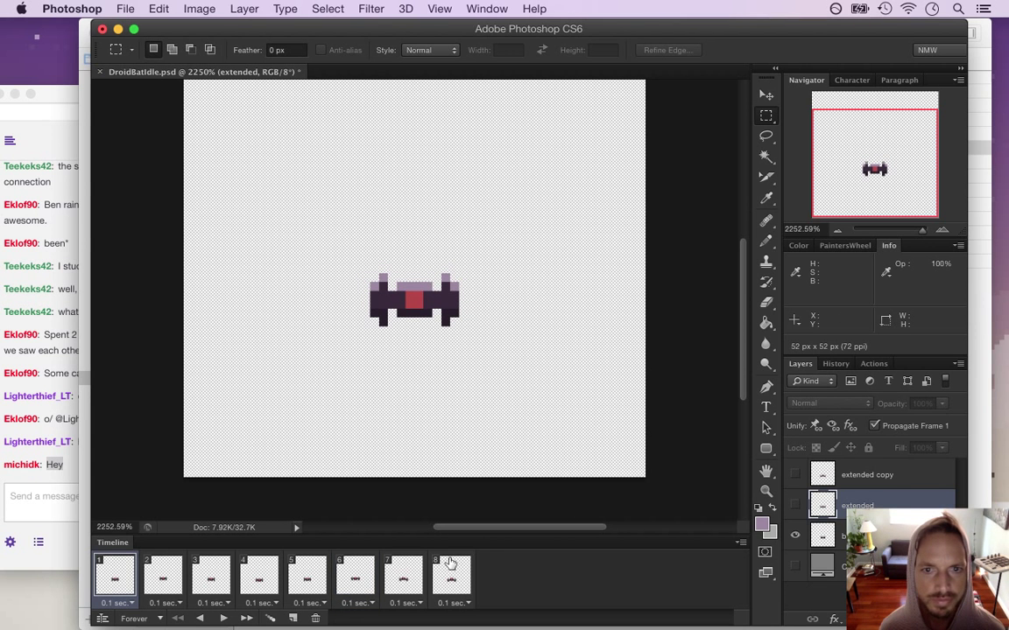
pyautogui.click(820, 536)
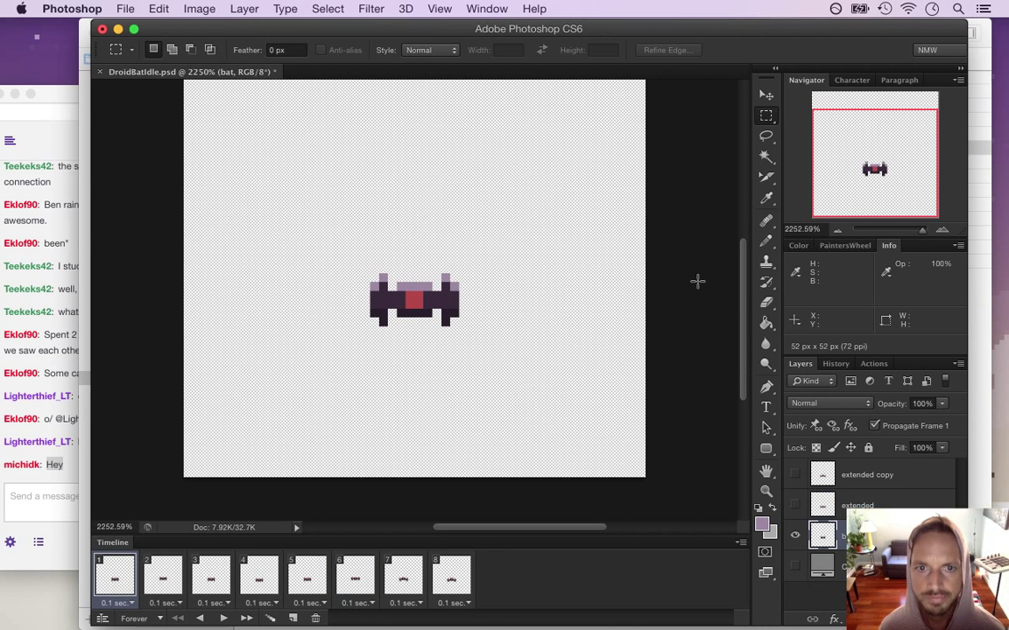
pyautogui.press('v')
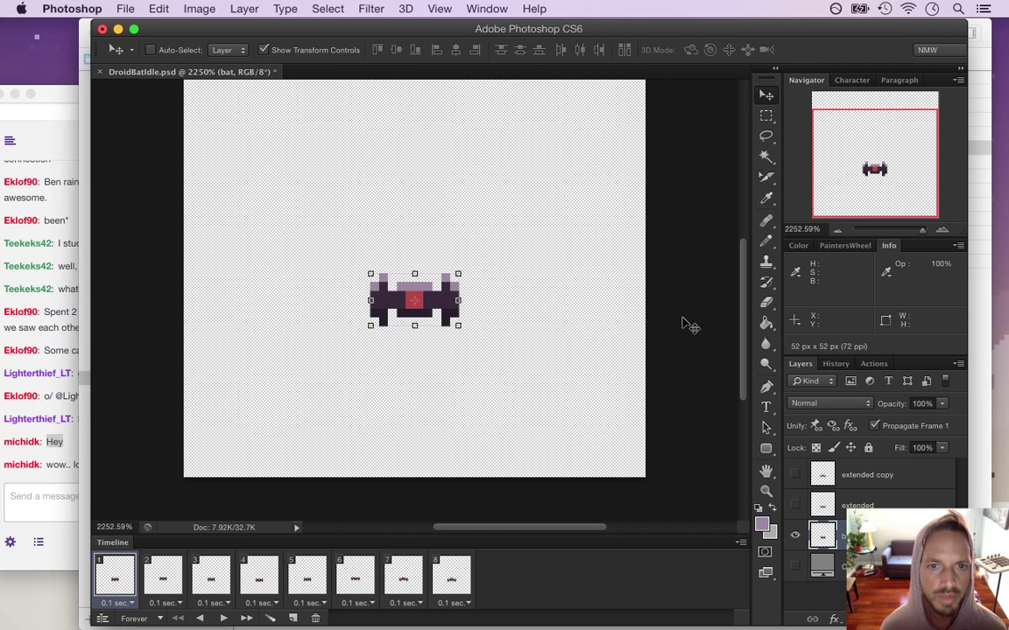
pyautogui.press('Down')
pyautogui.press('Down')
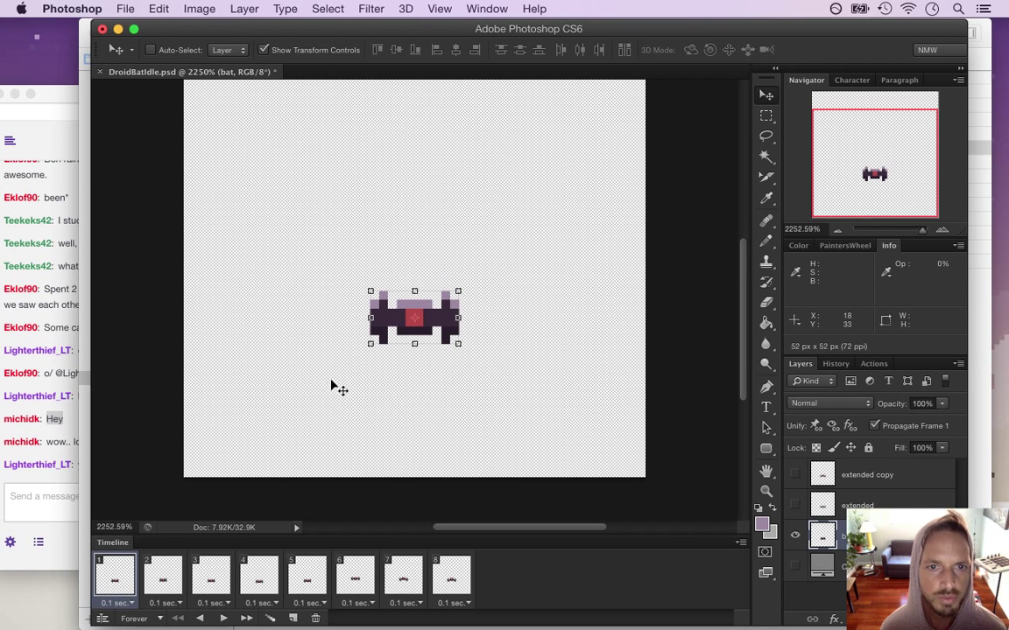
pyautogui.click(160, 575)
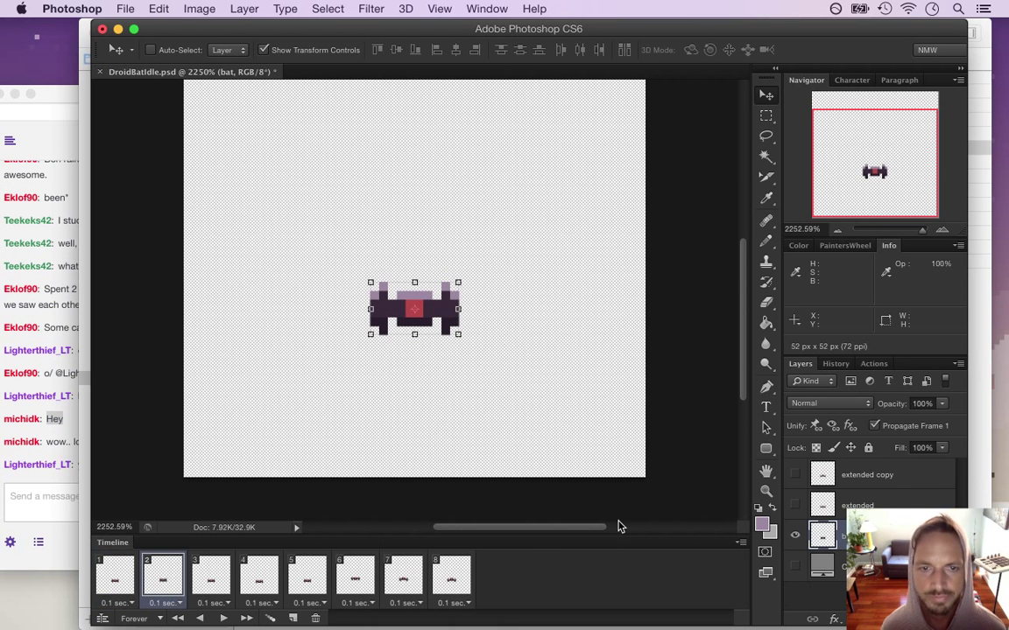
# Move the bat layer down 2 pixels in frame 2, and glance at the stream chat with frame 3 displayed.
pyautogui.press('Down')
pyautogui.press('Down')
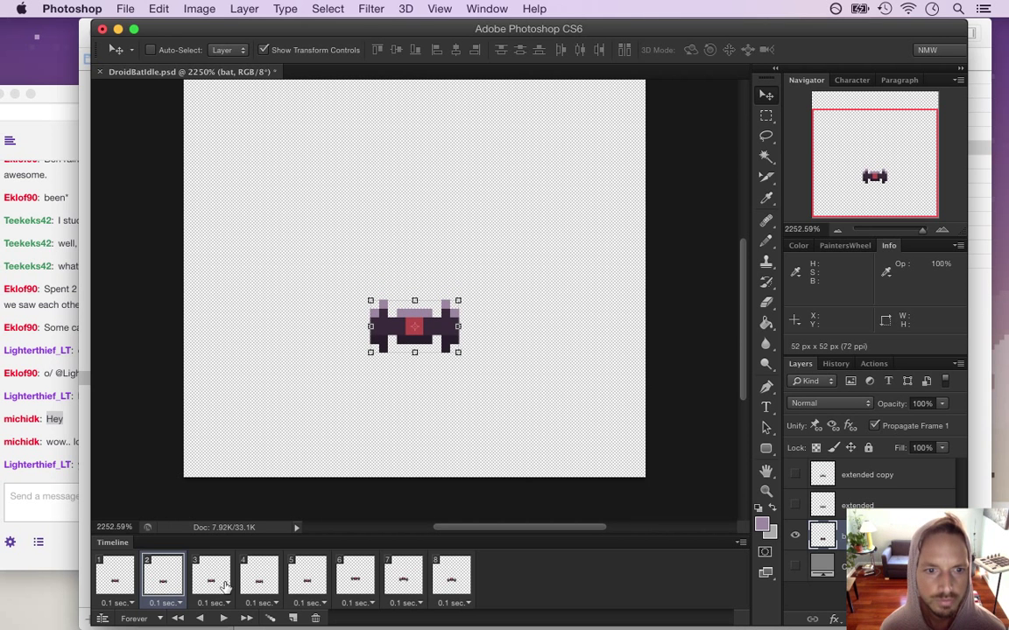
pyautogui.click(212, 578)
pyautogui.click(39, 421)
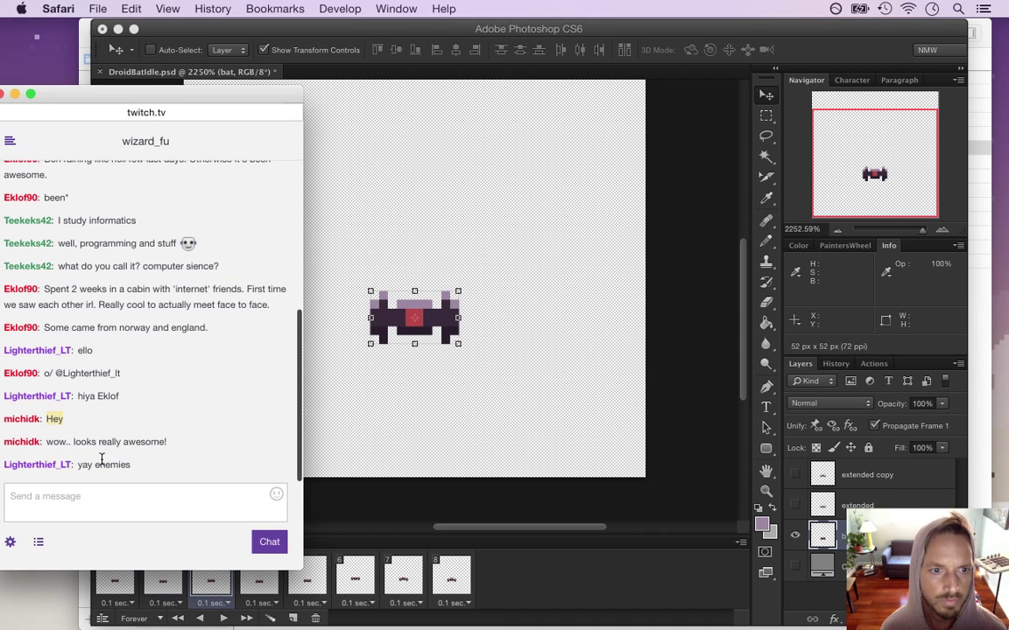
pyautogui.click(457, 500)
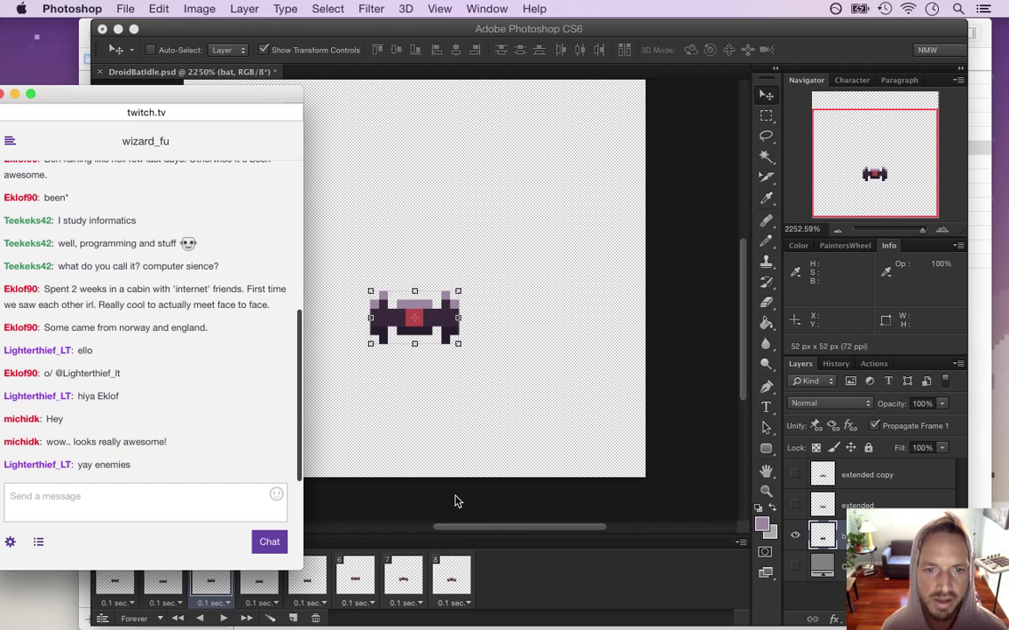
# Compare the bat's height across frames 1 to 4, and move the bat layer down 2 pixels in frame 3.
pyautogui.press('Down')
pyautogui.click(175, 576)
pyautogui.click(210, 576)
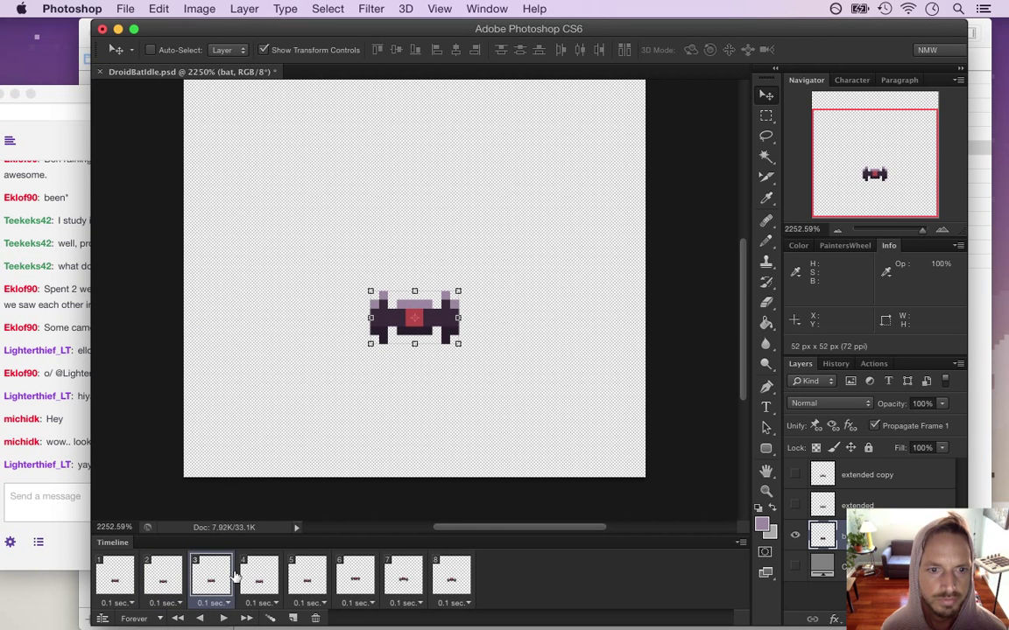
pyautogui.click(256, 576)
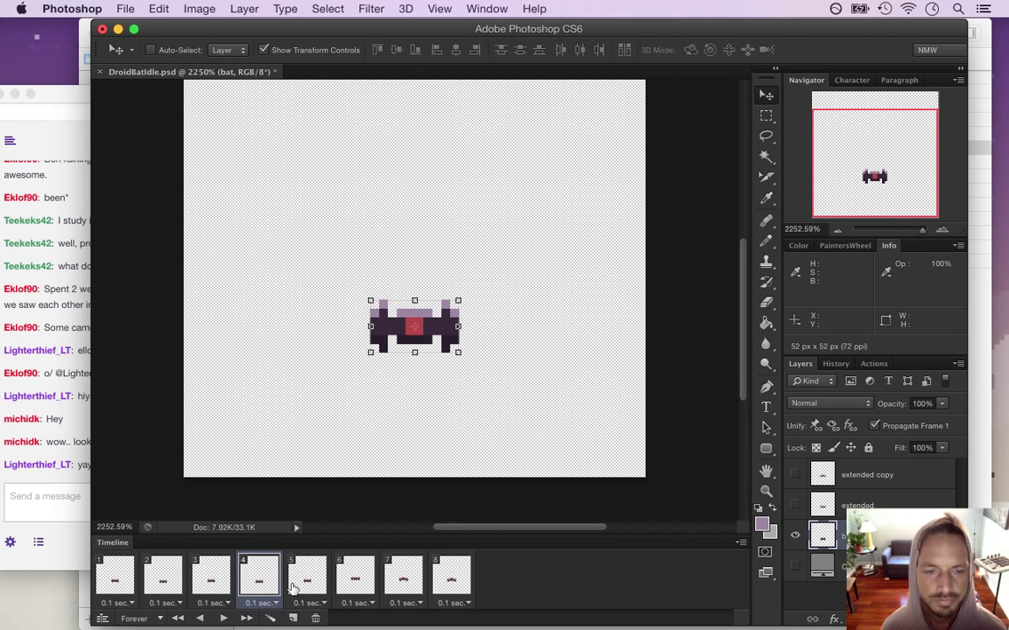
pyautogui.click(119, 579)
pyautogui.click(164, 580)
pyautogui.click(219, 582)
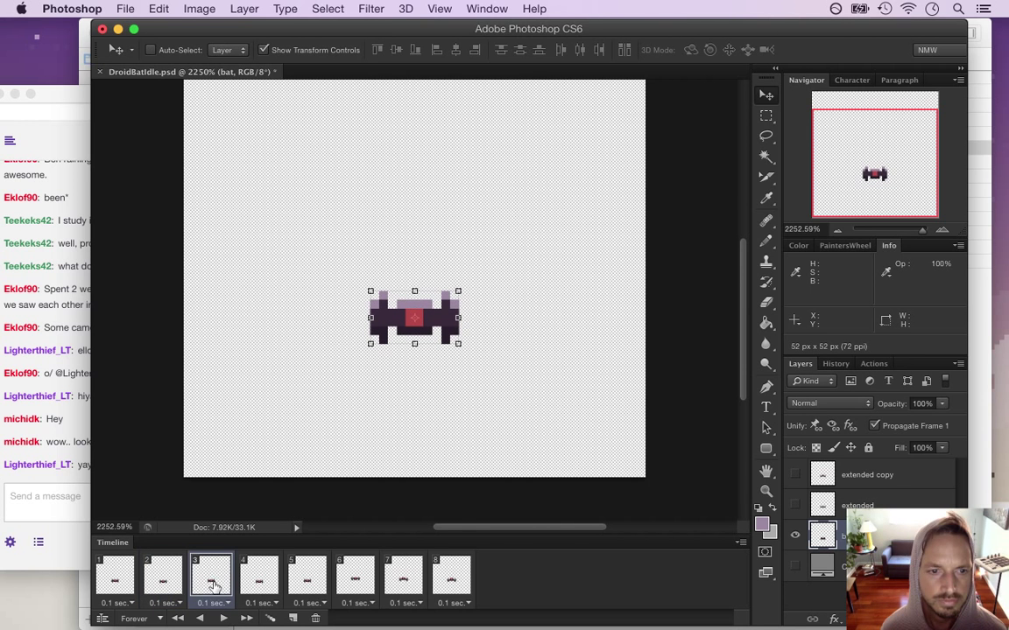
pyautogui.press('Down')
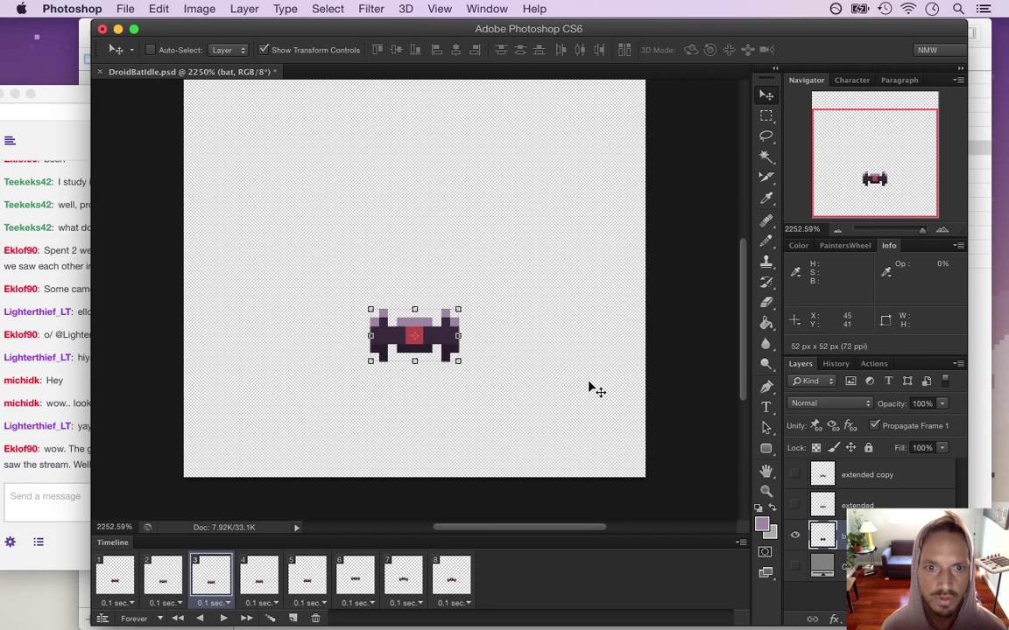
# Move the bat layer down 2 pixels in frame 4 and in frame 5.
pyautogui.click(258, 576)
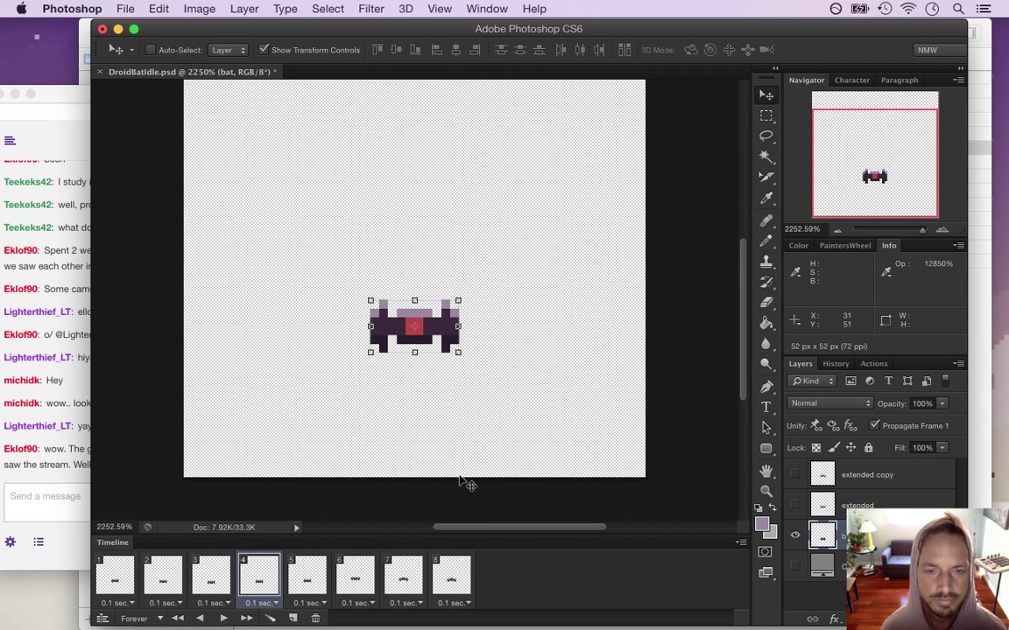
pyautogui.press('Down')
pyautogui.press('Down')
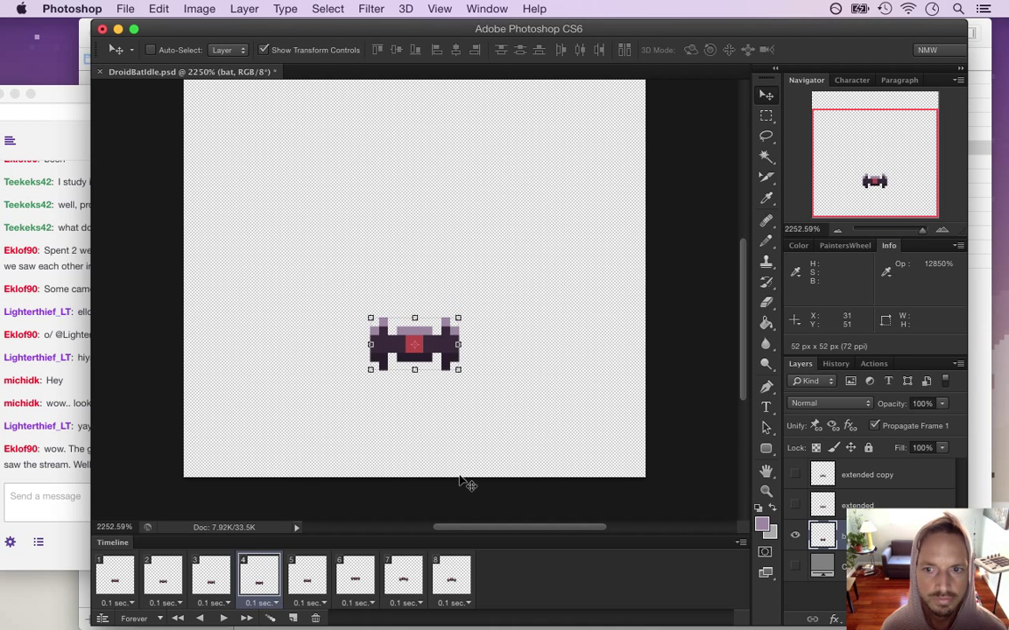
pyautogui.click(306, 576)
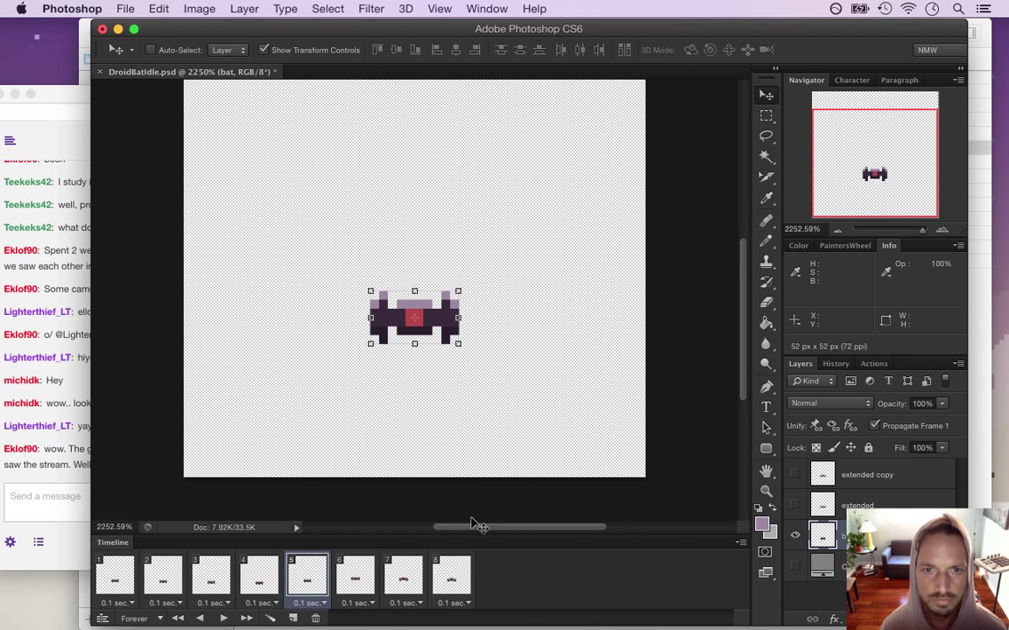
pyautogui.press('Down')
# Read the latest stream chat message, and move the extended layer down 2 pixels in frame 6.
pyautogui.click(359, 574)
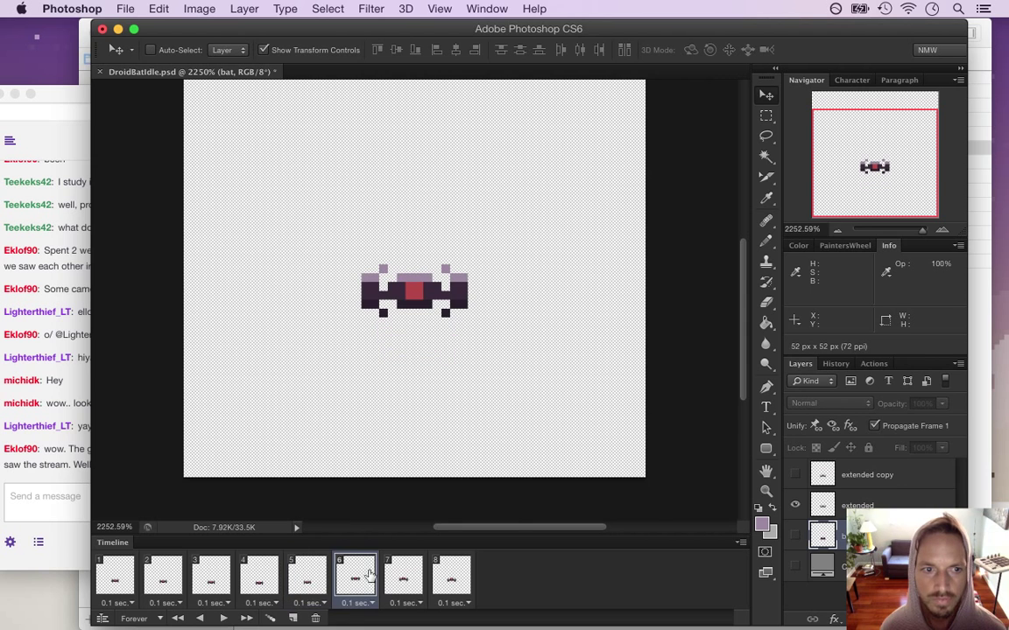
pyautogui.click(72, 420)
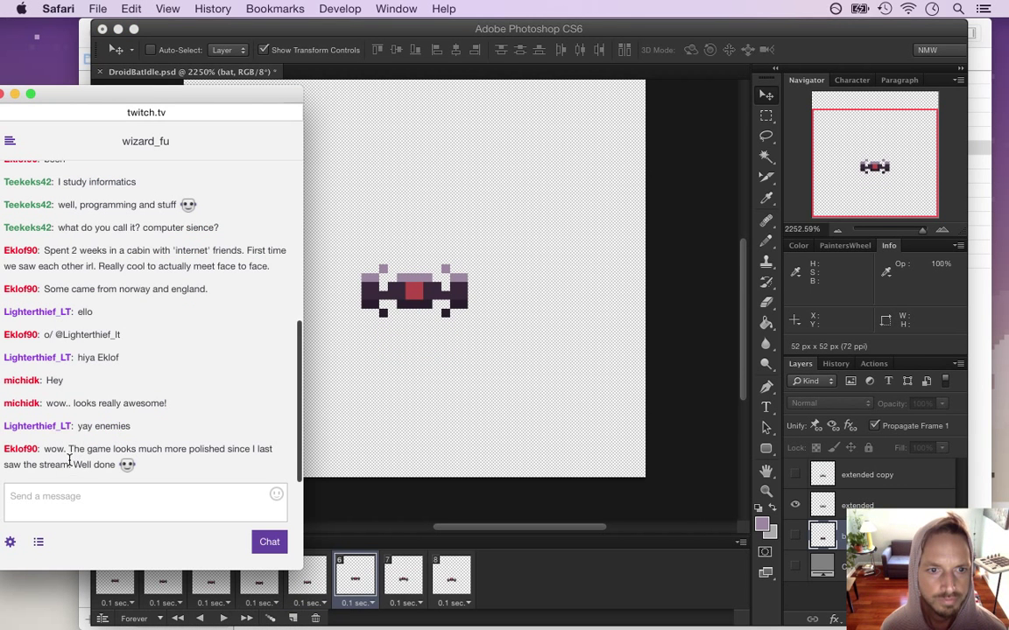
pyautogui.moveTo(58, 449); pyautogui.dragTo(79, 462)
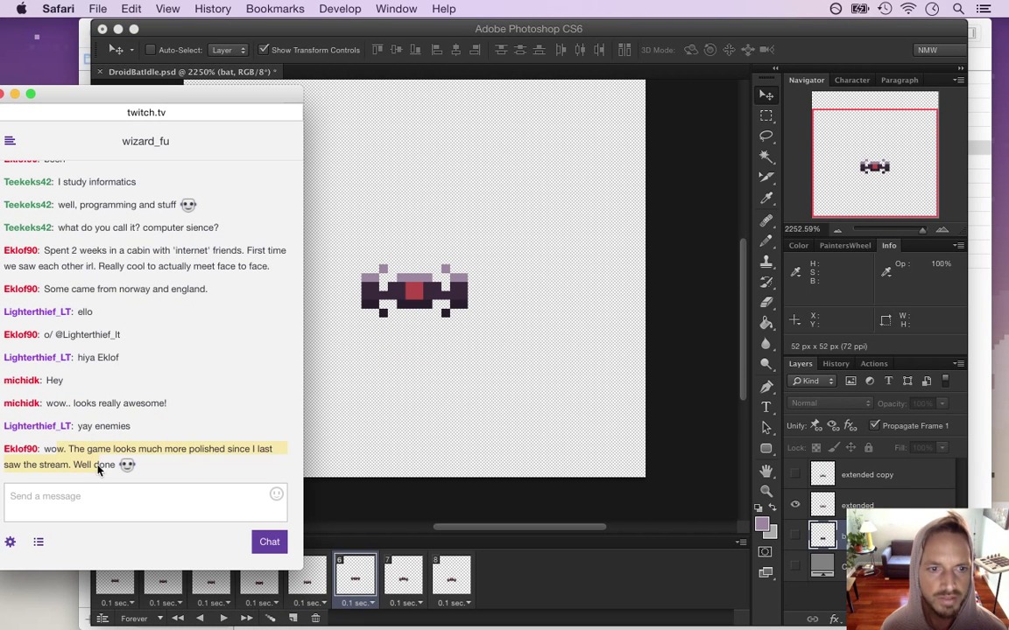
pyautogui.click(813, 52)
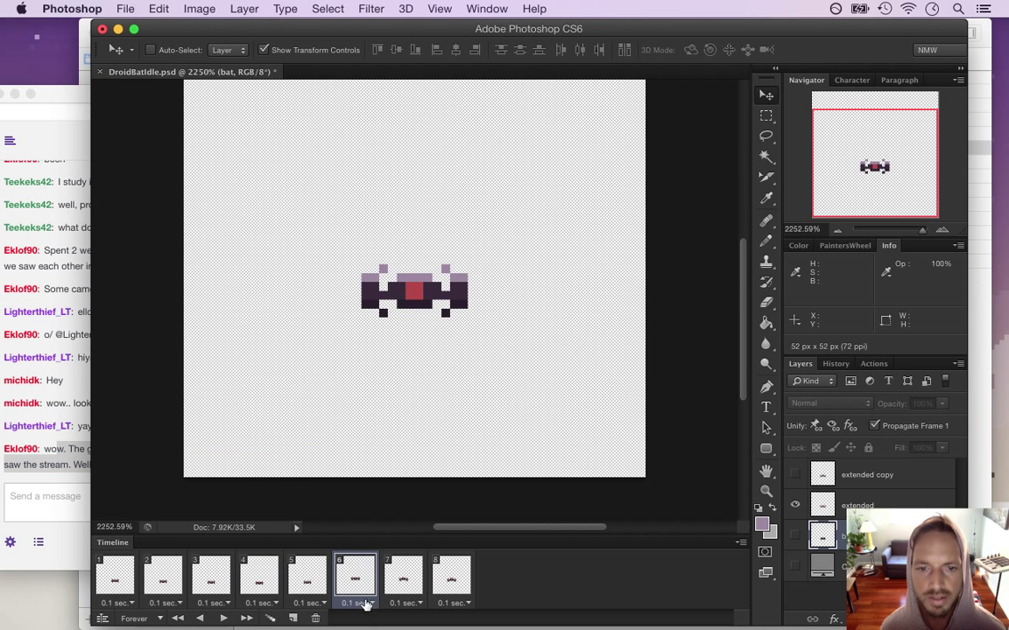
pyautogui.click(313, 578)
pyautogui.click(357, 579)
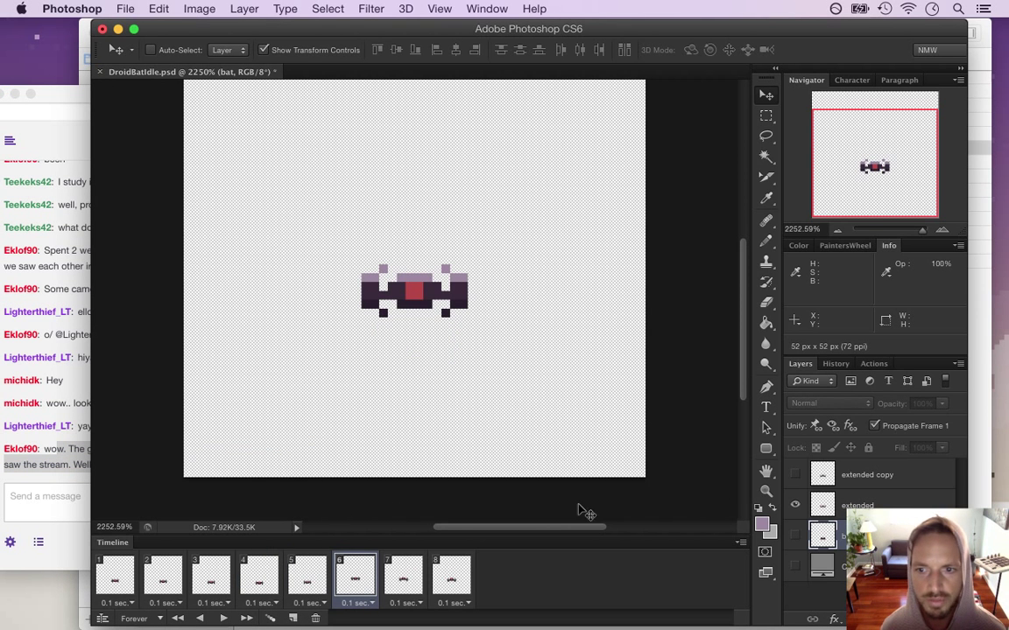
pyautogui.click(832, 508)
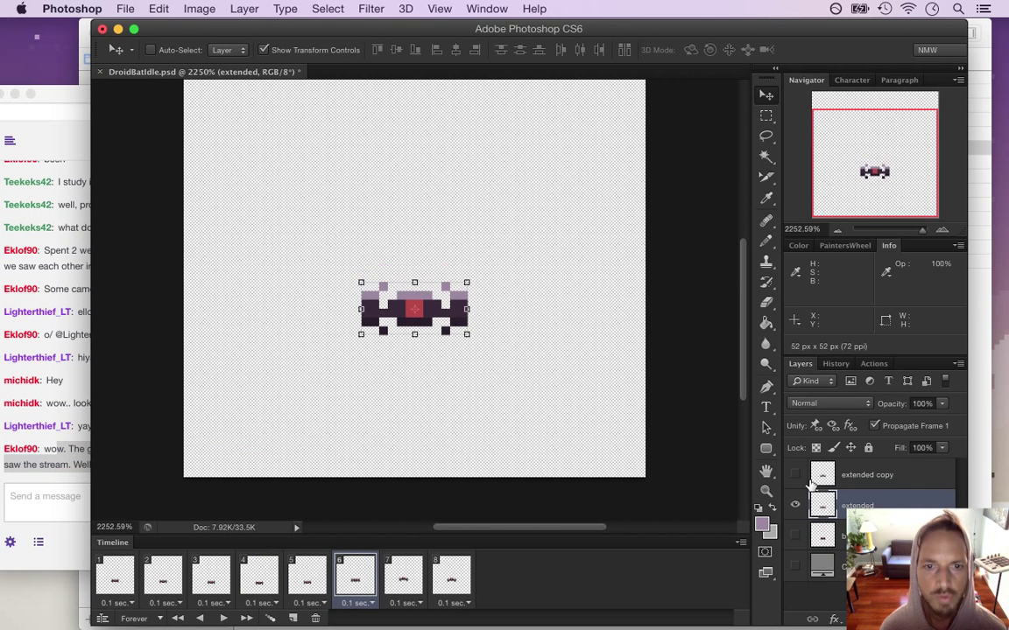
# Move the extended copy layer down 2 pixels in frame 7 and lower it in frame 8 as well.
pyautogui.click(401, 578)
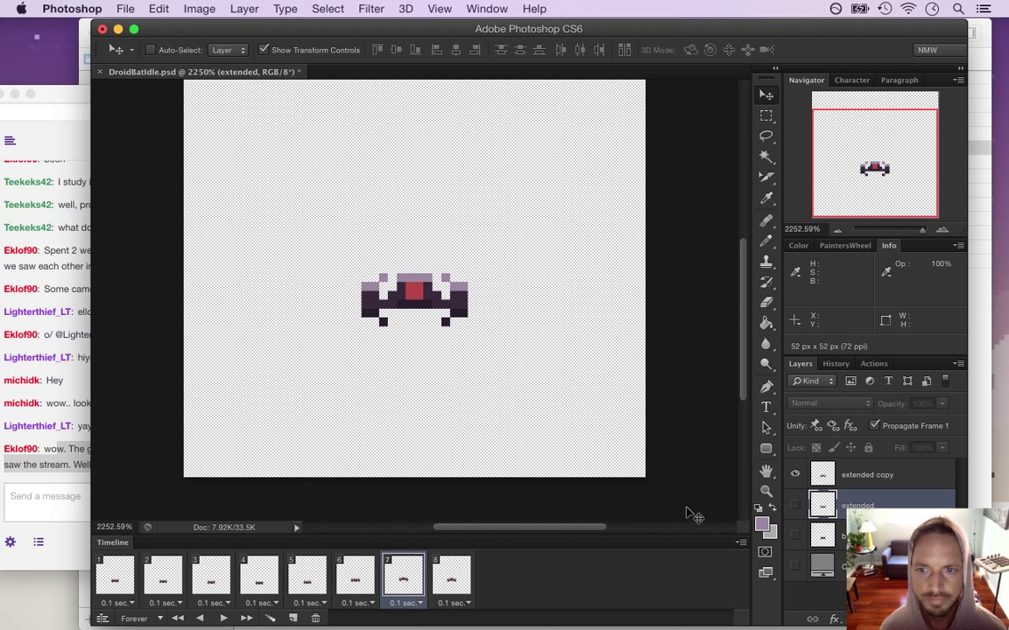
pyautogui.click(810, 473)
pyautogui.press('Down')
pyautogui.press('Down')
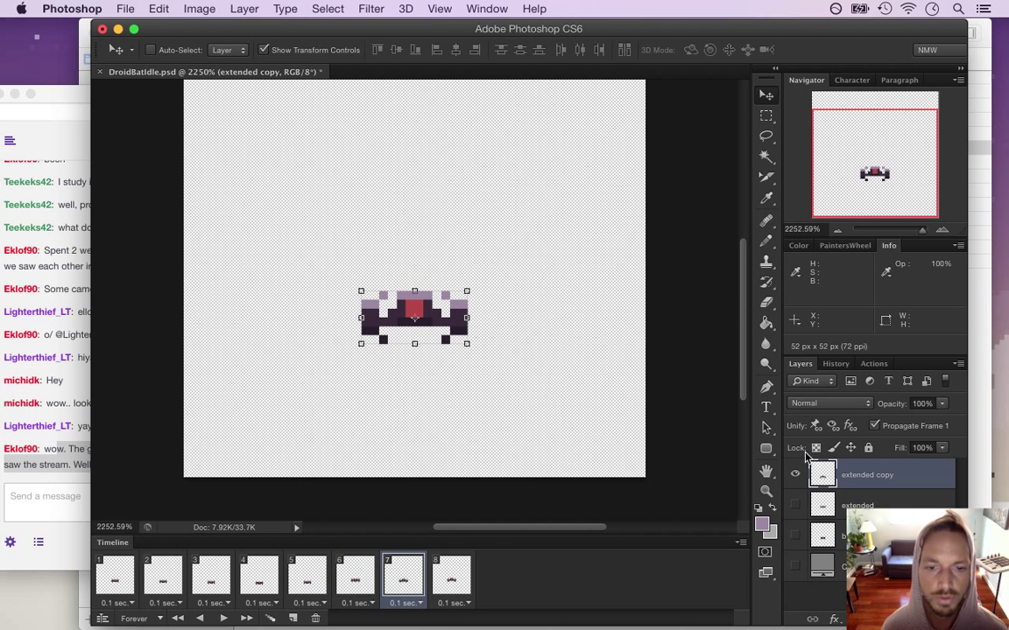
pyautogui.click(462, 578)
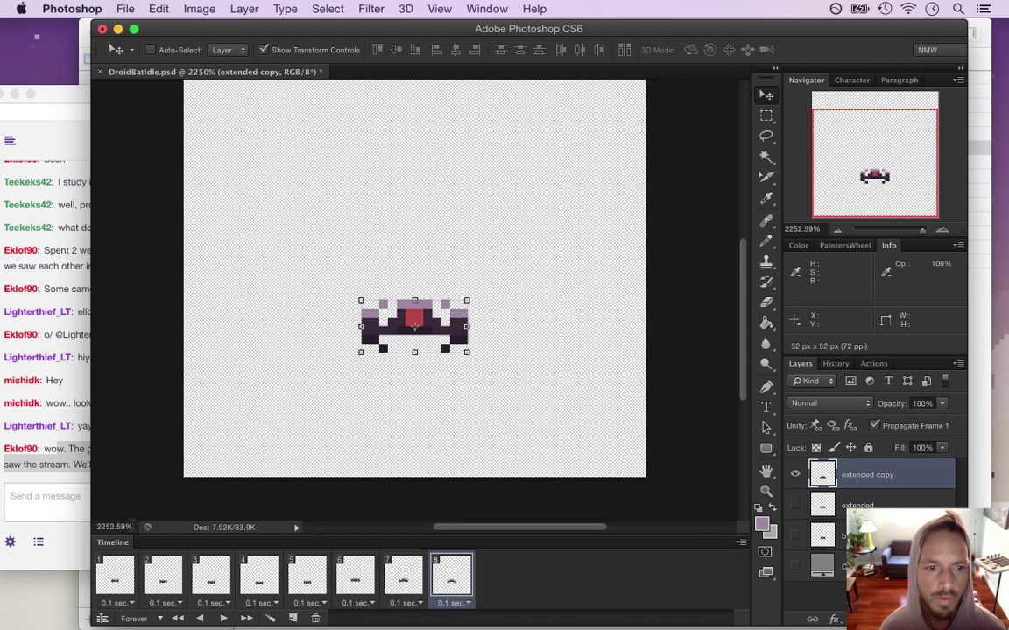
# Step through frames 1 to 6 to compare the bat's height, and move the extended layer down 2 more pixels in frame 6.
pyautogui.click(123, 583)
pyautogui.click(163, 578)
pyautogui.click(210, 577)
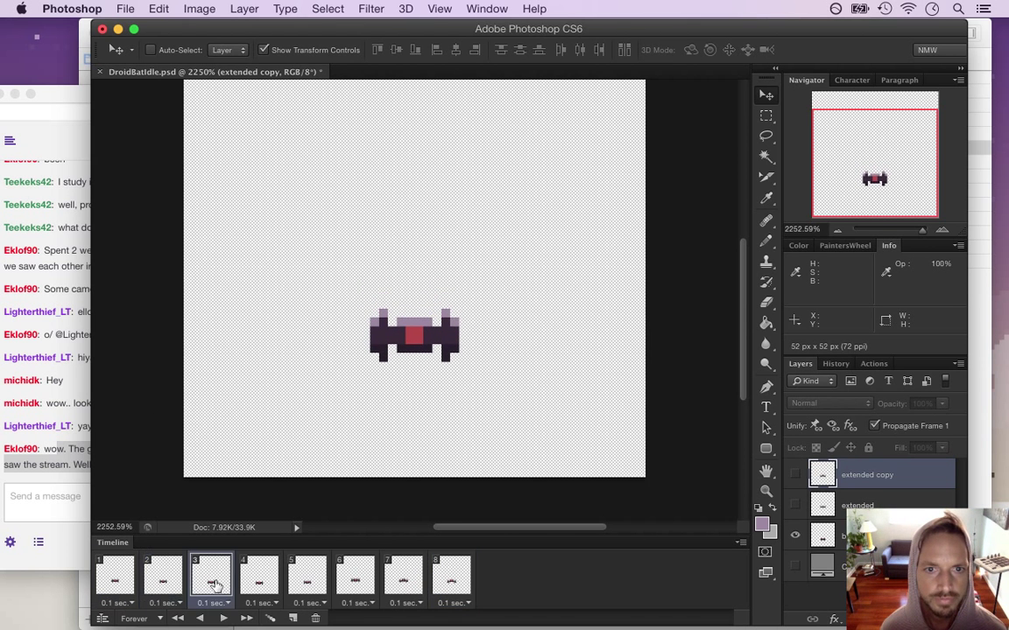
pyautogui.click(250, 583)
pyautogui.click(305, 578)
pyautogui.click(357, 580)
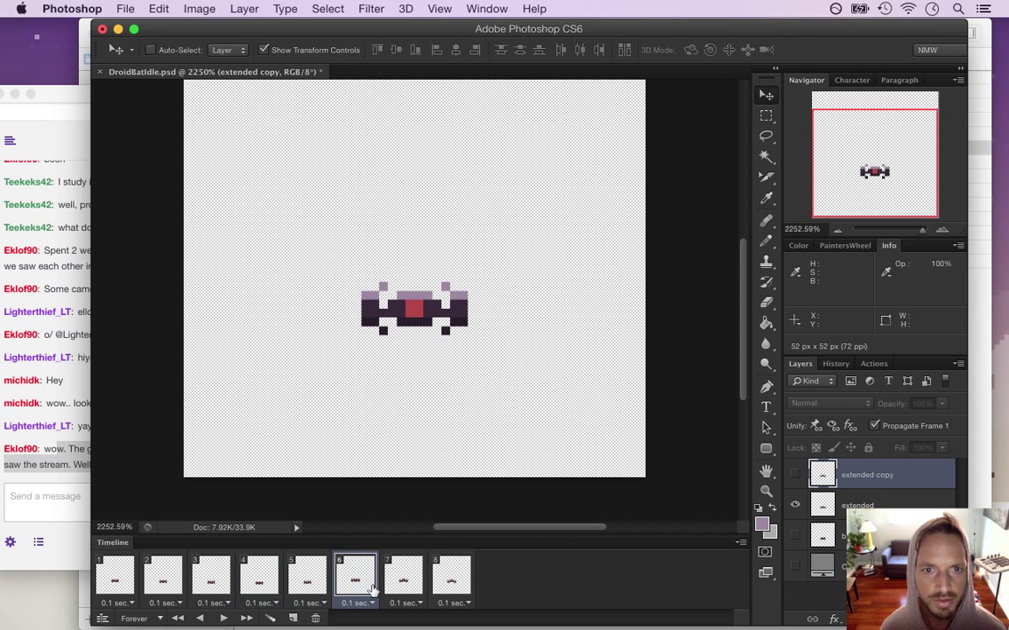
pyautogui.click(319, 589)
pyautogui.click(354, 586)
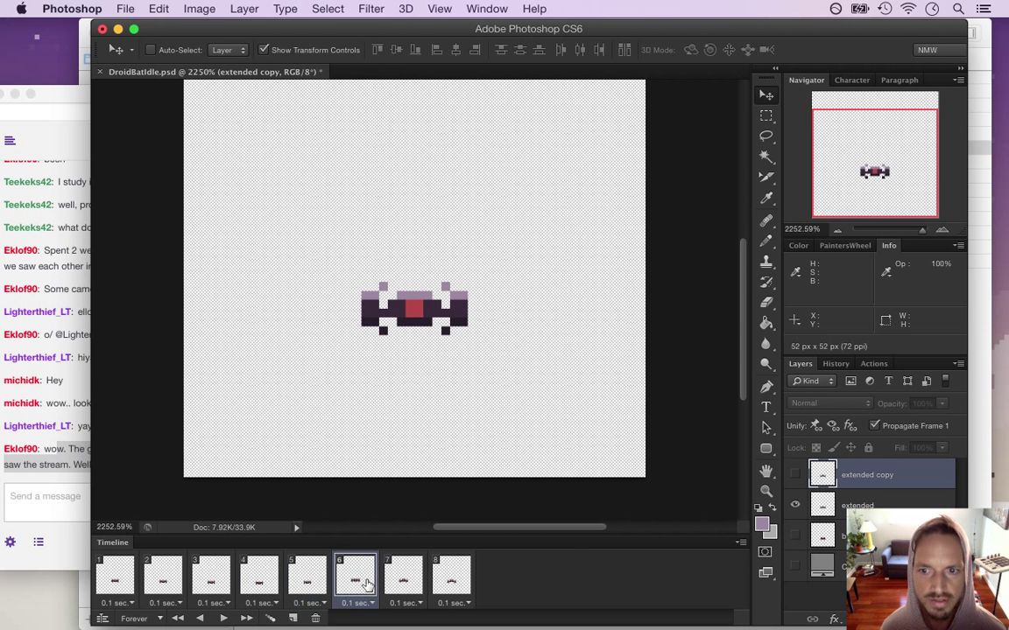
pyautogui.click(309, 578)
pyautogui.click(355, 579)
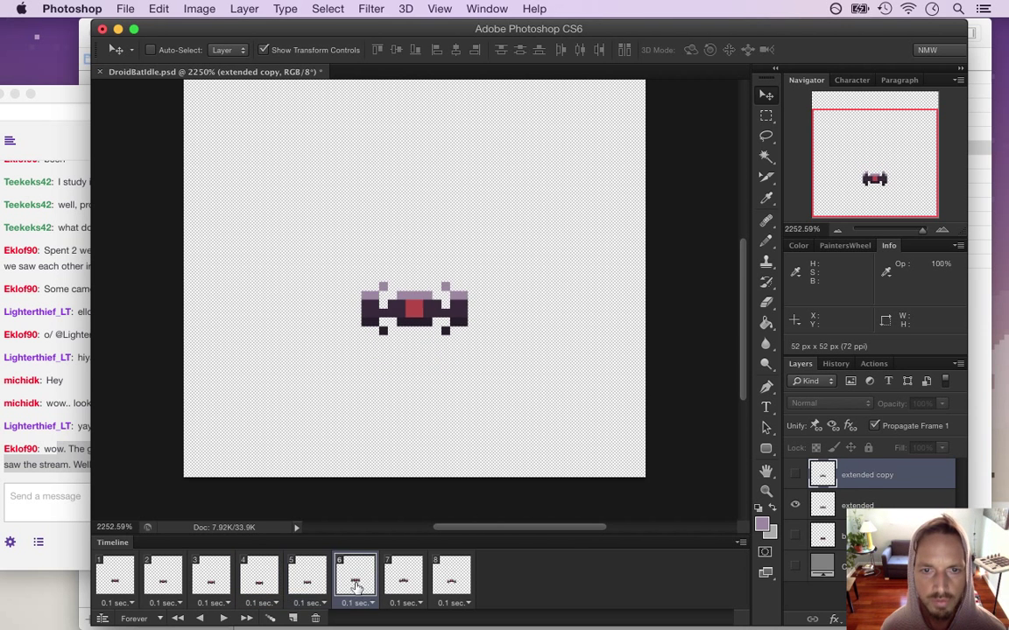
pyautogui.click(832, 515)
pyautogui.press('Down')
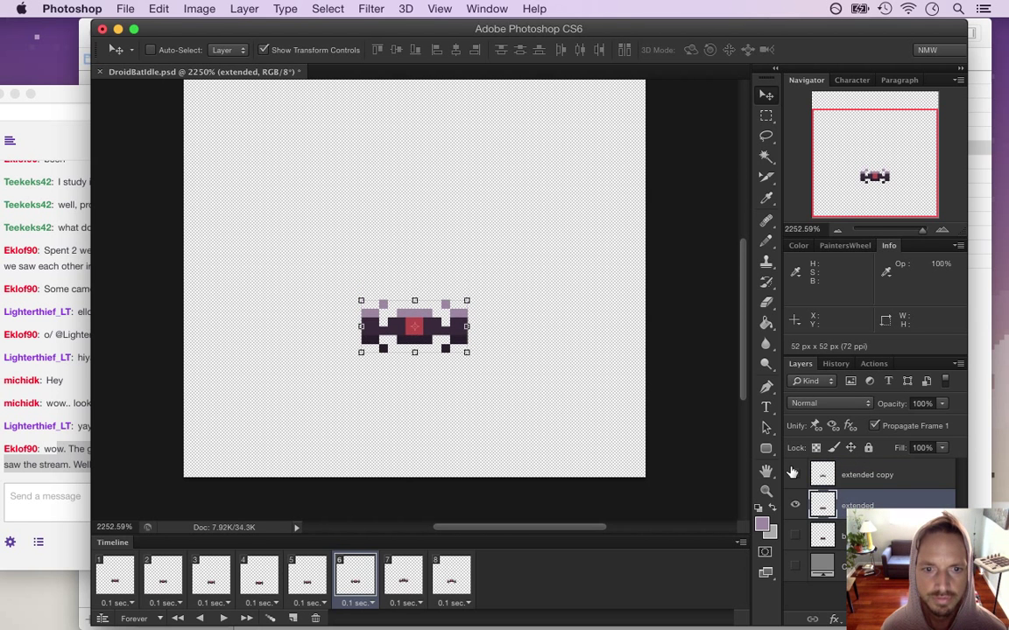
# Compare frames 6 to 8, and move the extended copy layer down 2 more pixels in frame 7.
pyautogui.click(405, 583)
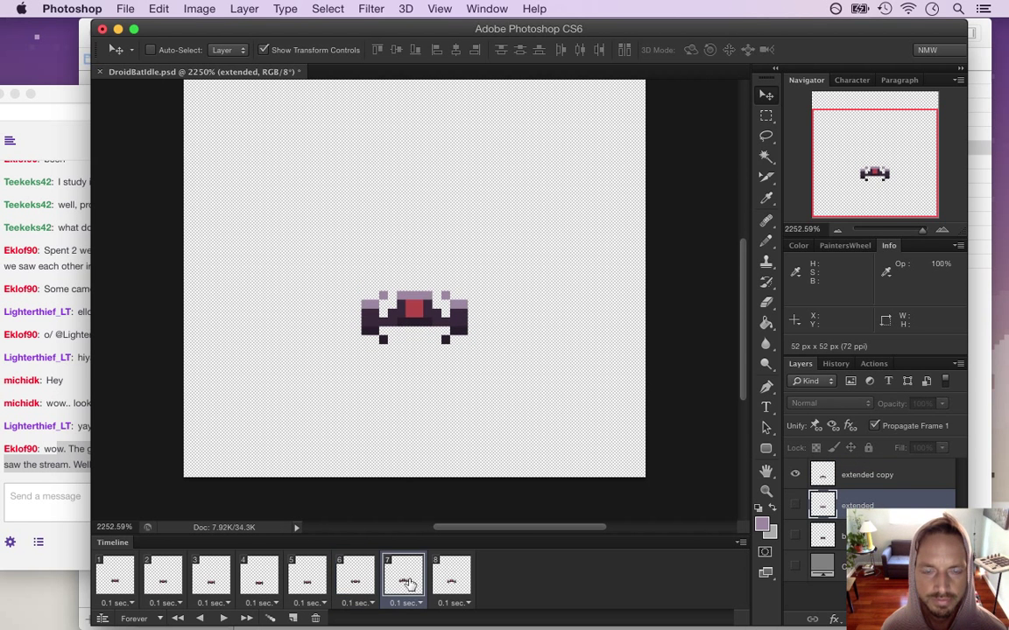
pyautogui.click(341, 581)
pyautogui.click(405, 576)
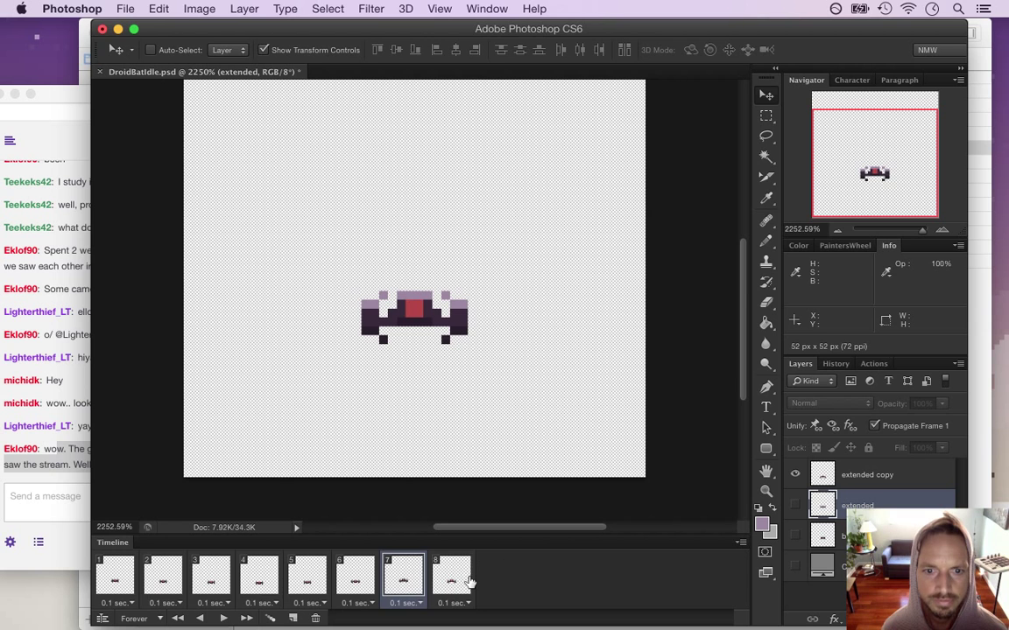
pyautogui.click(468, 581)
pyautogui.click(410, 579)
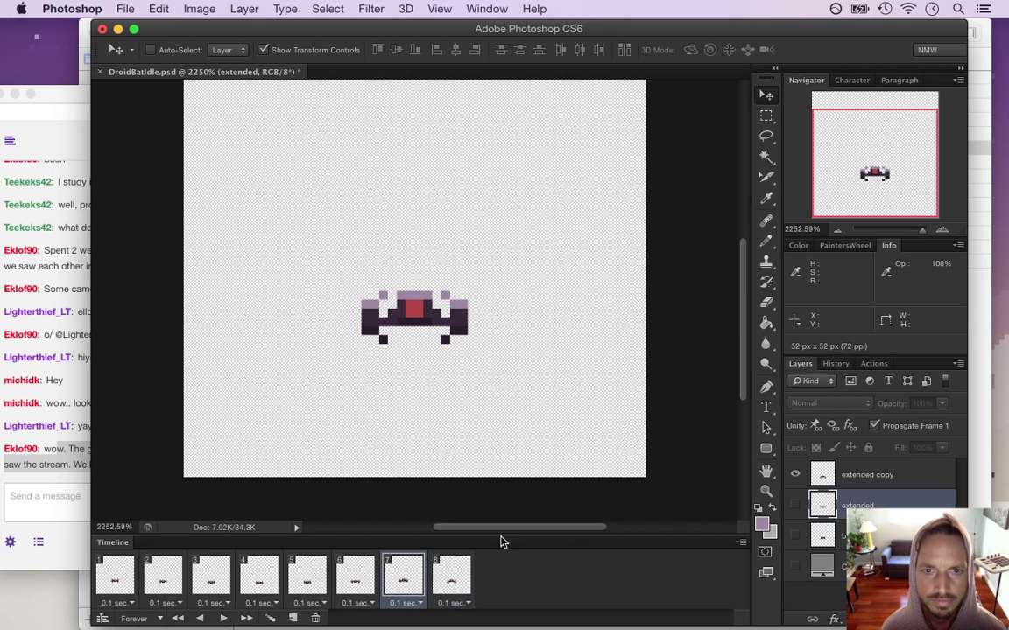
pyautogui.click(817, 482)
pyautogui.moveTo(414, 317); pyautogui.dragTo(414, 335)
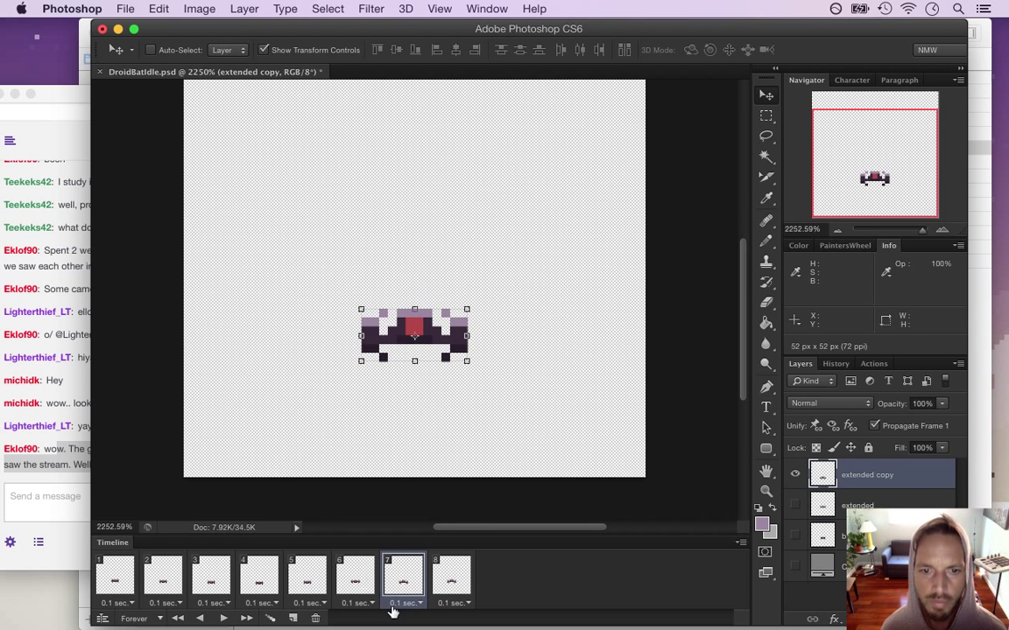
# Move the extended copy layer down 1 more pixel in frame 8, and glance at the stream chat.
pyautogui.click(451, 578)
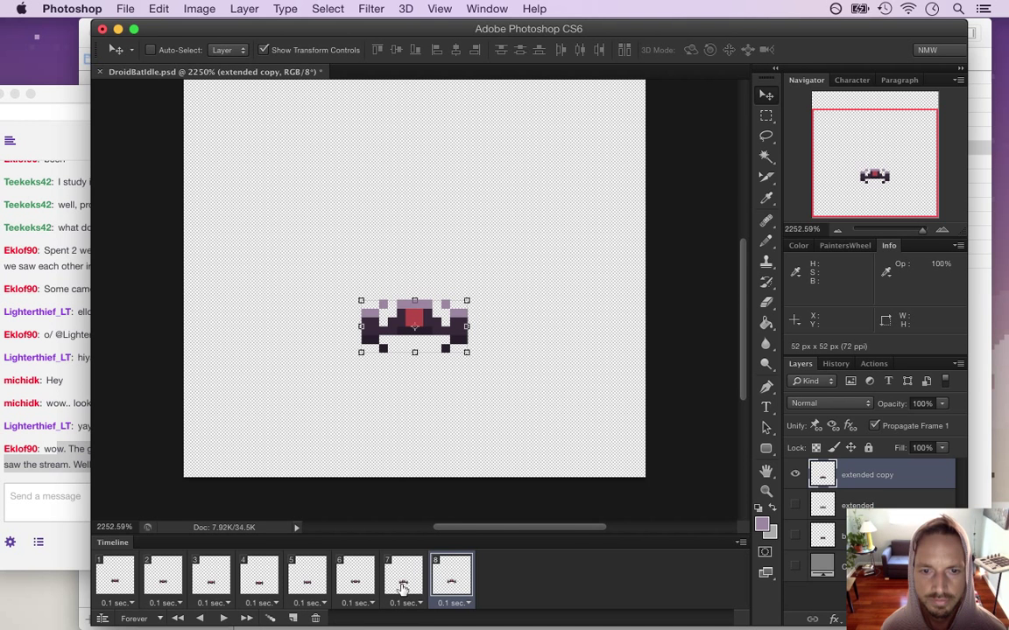
pyautogui.press('Down')
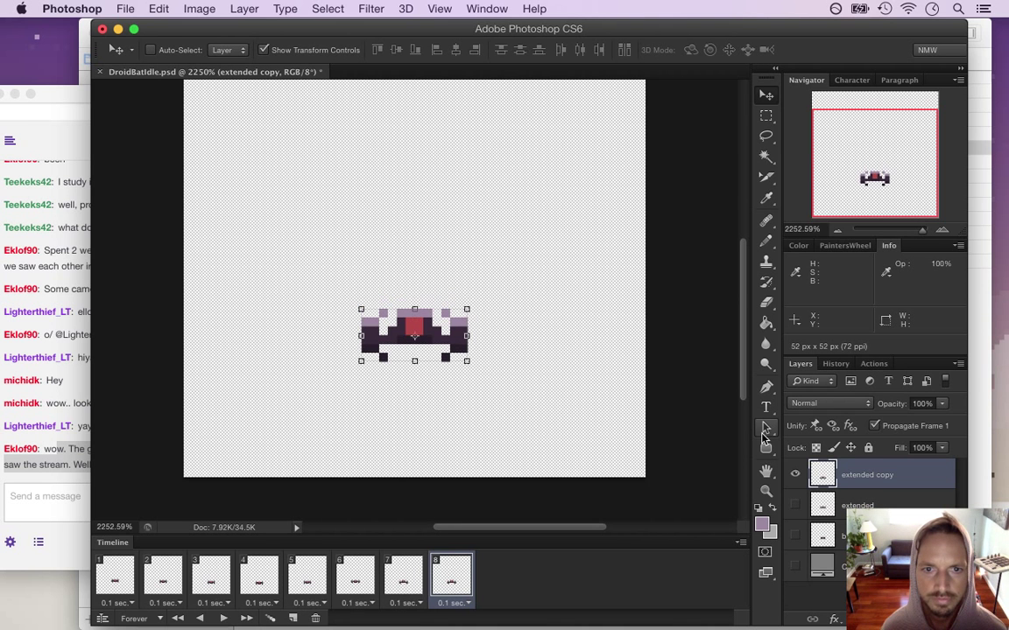
pyautogui.click(75, 421)
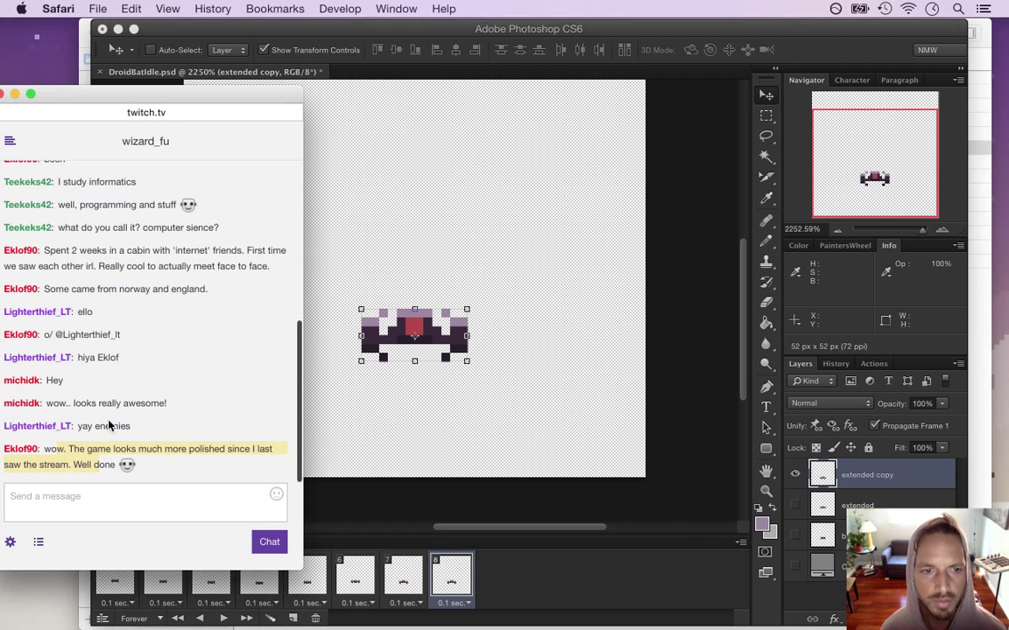
pyautogui.click(692, 324)
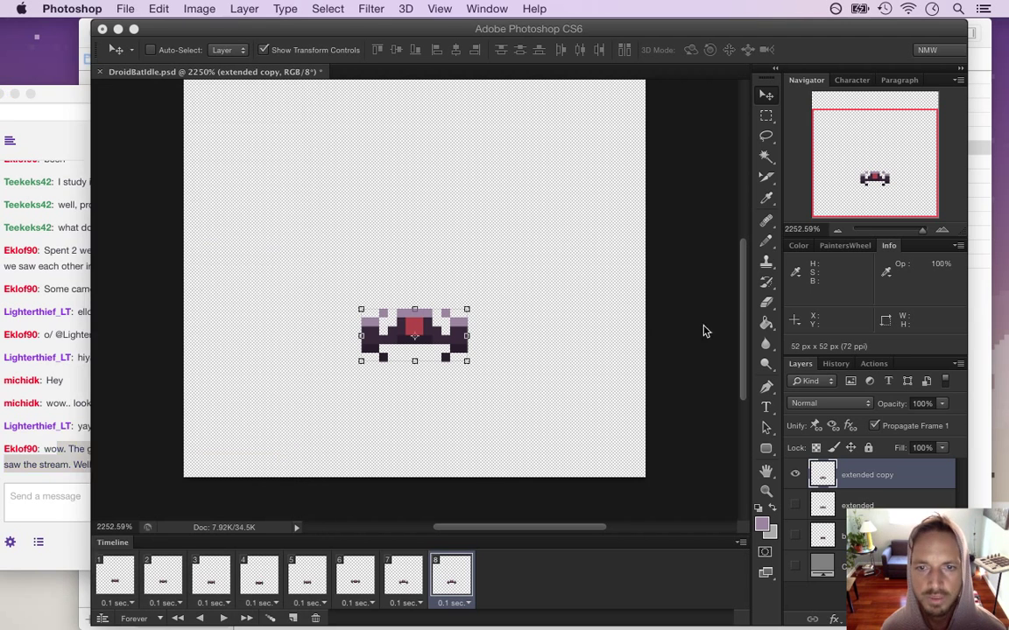
# Compare the bat's height in frames 4, 5, 1, 2 and 3, and glance at the stream chat in between.
pyautogui.click(260, 580)
pyautogui.click(81, 465)
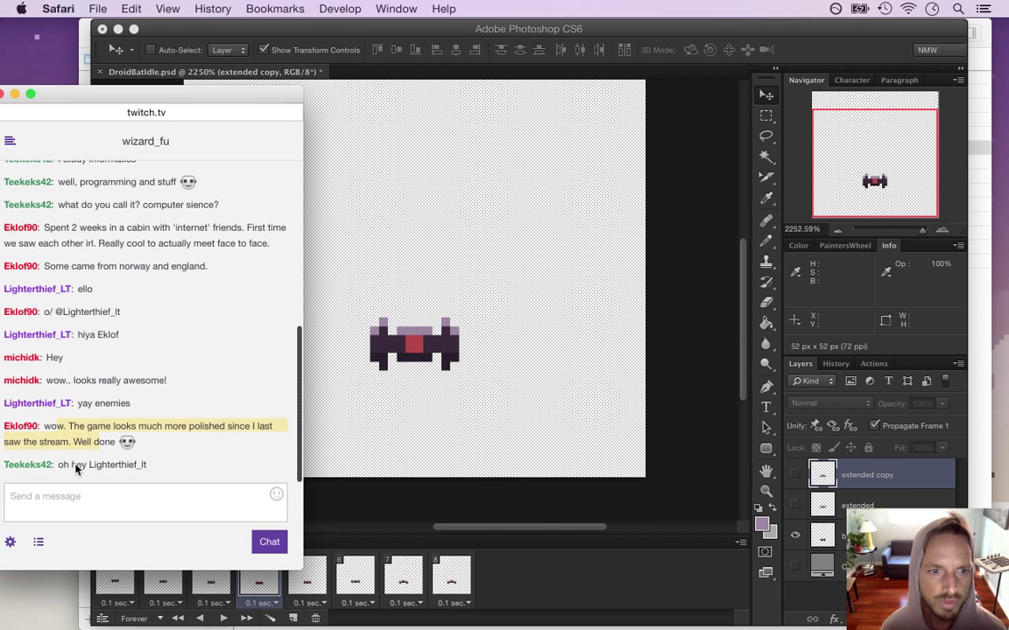
pyautogui.click(367, 531)
pyautogui.click(310, 585)
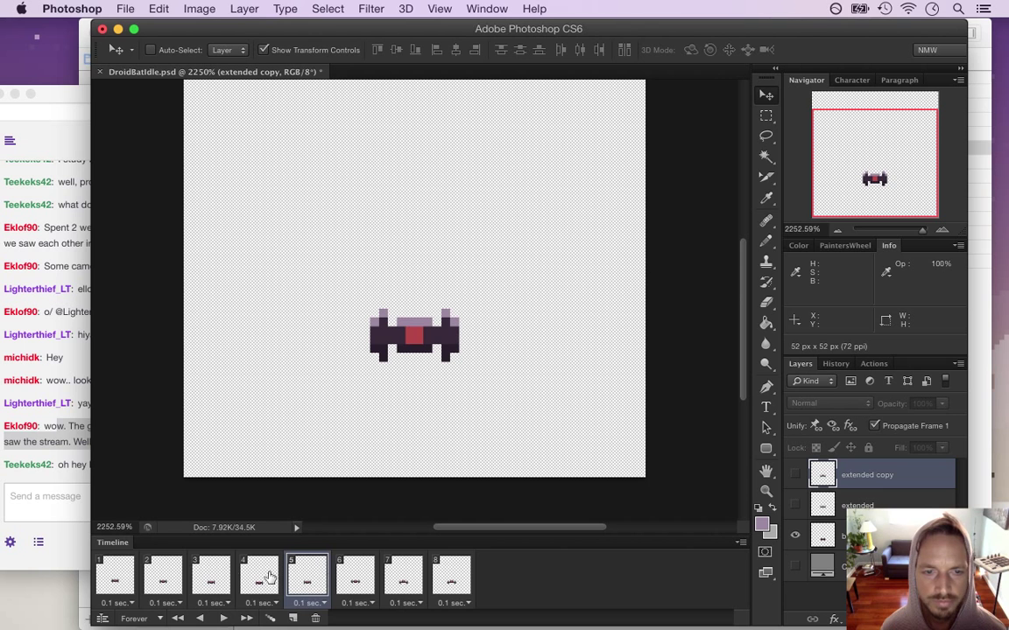
pyautogui.click(114, 576)
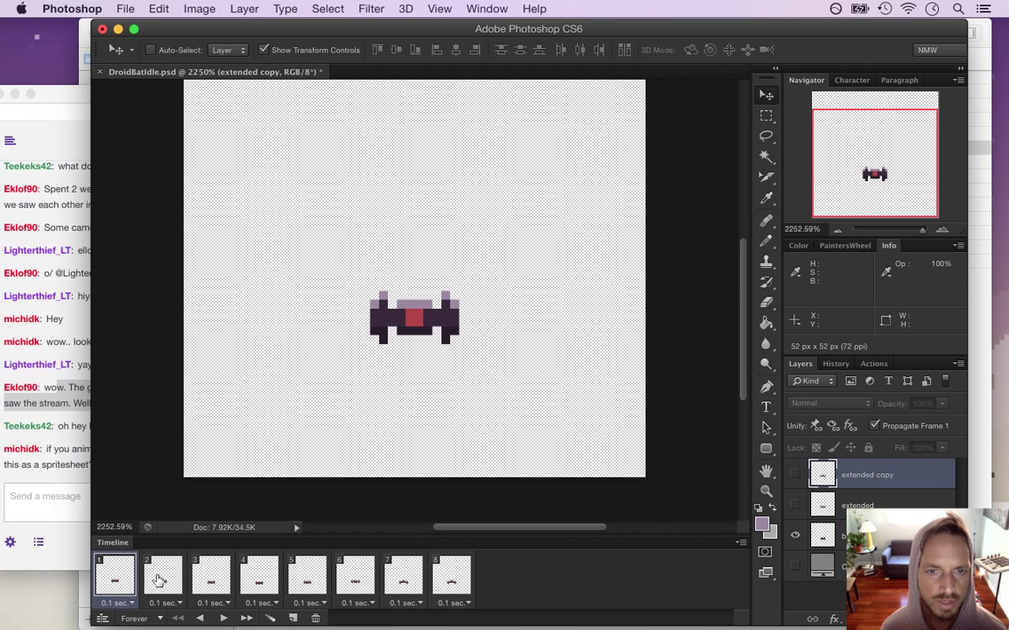
pyautogui.click(165, 580)
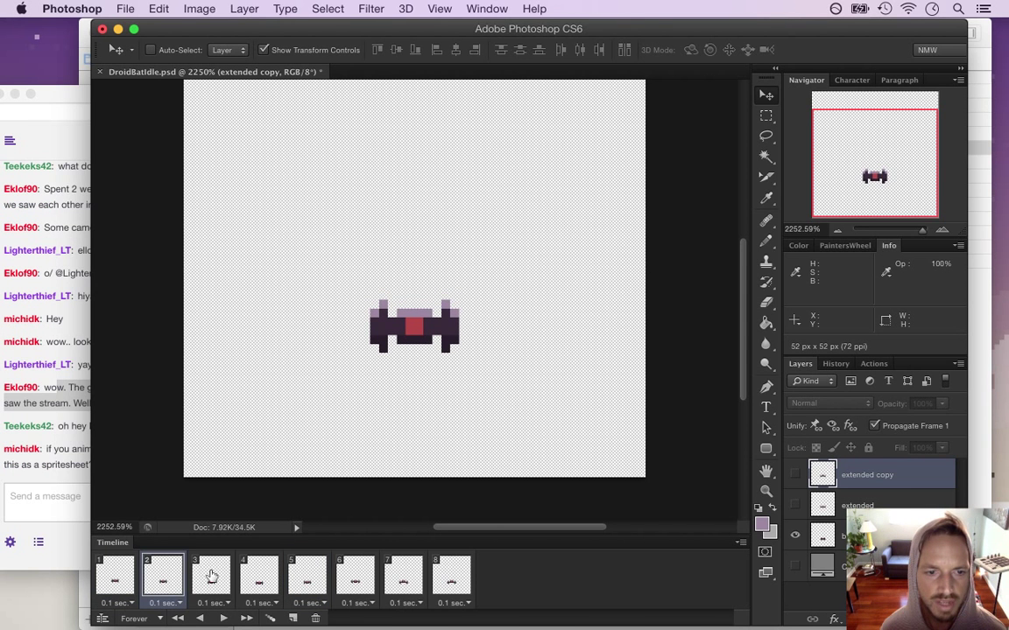
pyautogui.click(219, 580)
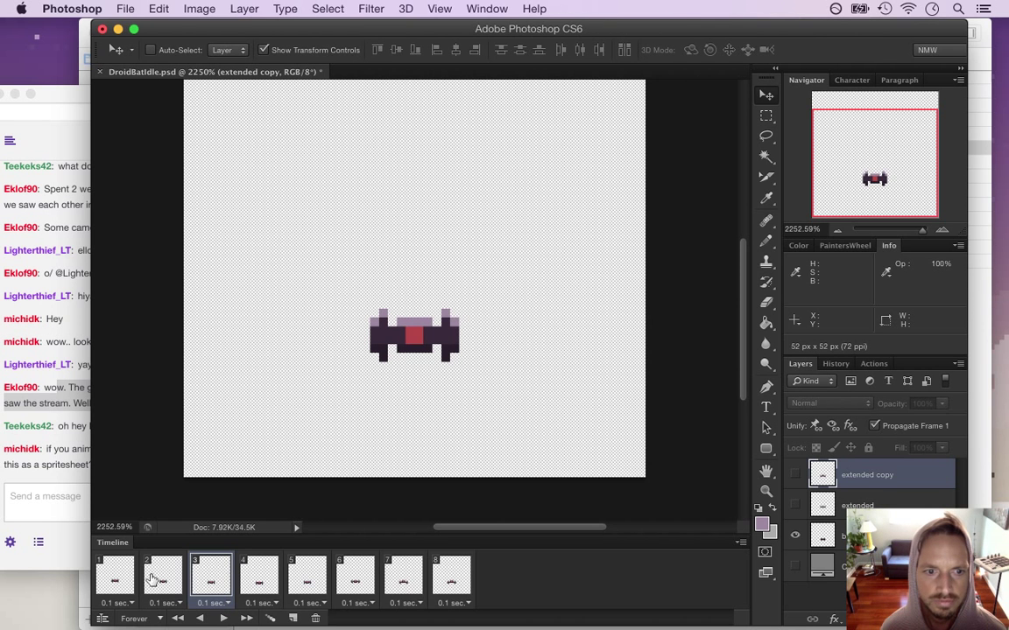
# Step through frames 2 to 8 and back to frame 1 to examine the bat's vertical motion across the idle cycle.
pyautogui.click(166, 576)
pyautogui.click(211, 577)
pyautogui.click(260, 577)
pyautogui.click(307, 577)
pyautogui.click(355, 576)
pyautogui.click(402, 585)
pyautogui.click(452, 591)
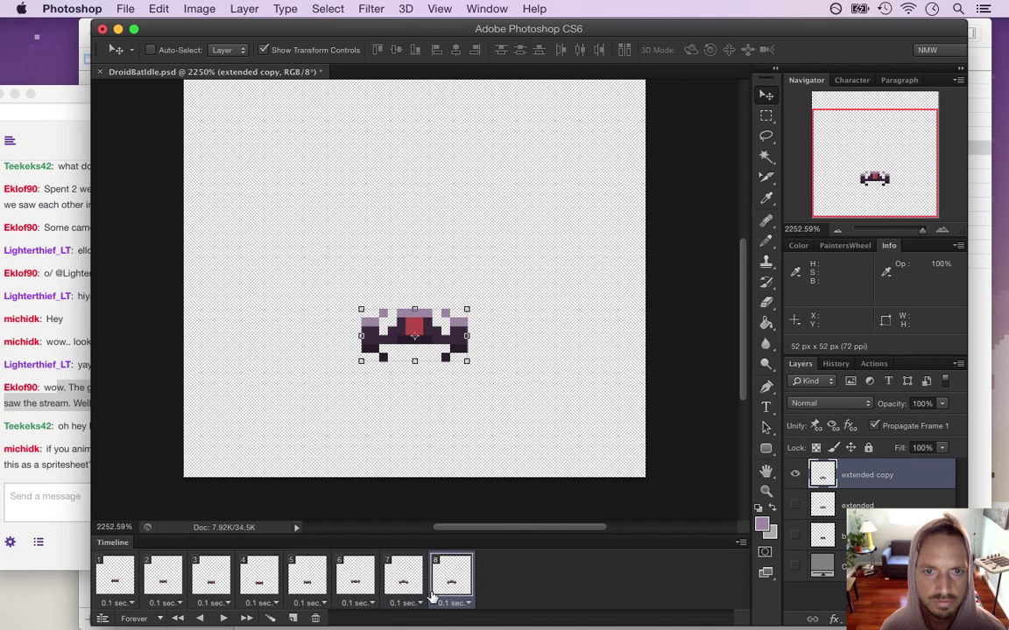
pyautogui.click(402, 582)
pyautogui.click(356, 578)
pyautogui.click(307, 578)
pyautogui.click(260, 578)
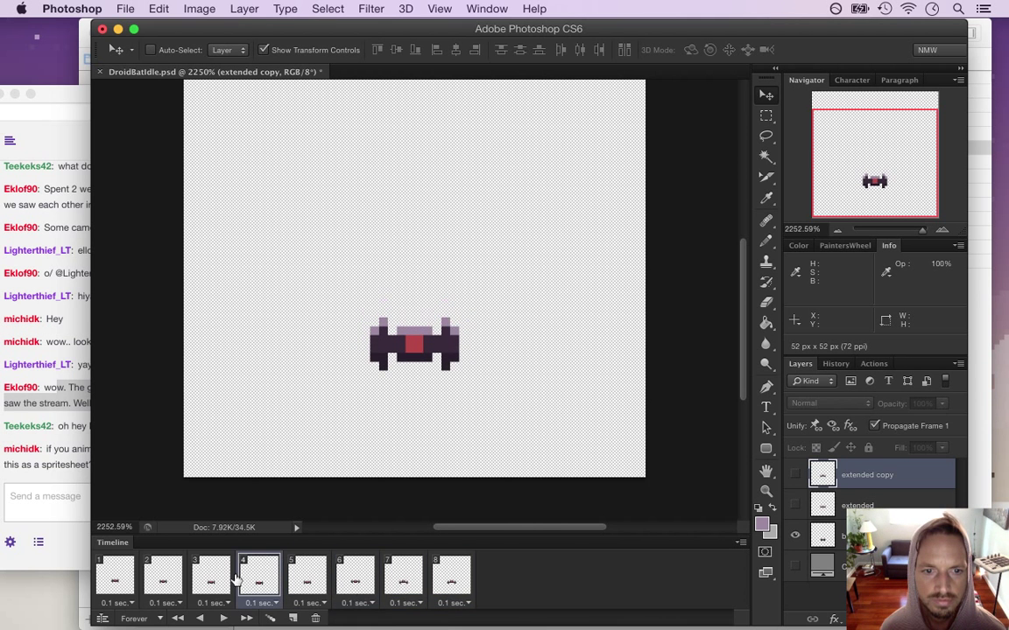
pyautogui.click(120, 581)
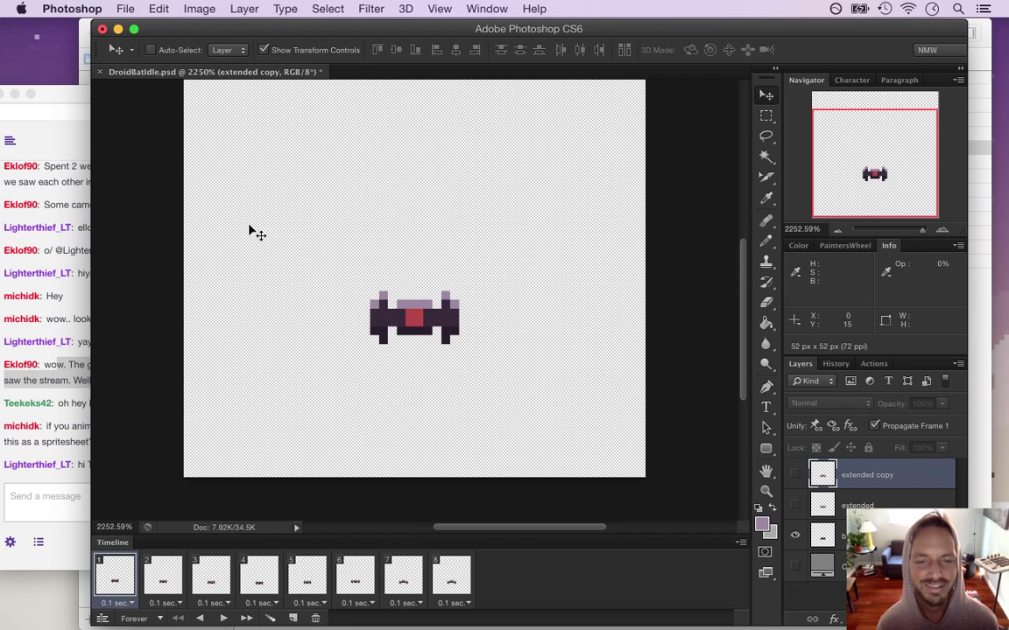
# Step back through the history to undo the recent vertical moves of the bat layers across the frames.
pyautogui.press('super+alt+z')
pyautogui.press('super+alt+z')
pyautogui.press('super+alt+z')
pyautogui.press('super+alt+z')
pyautogui.press('super+alt+z')
pyautogui.press('super+alt+z')
pyautogui.press('super+alt+z')
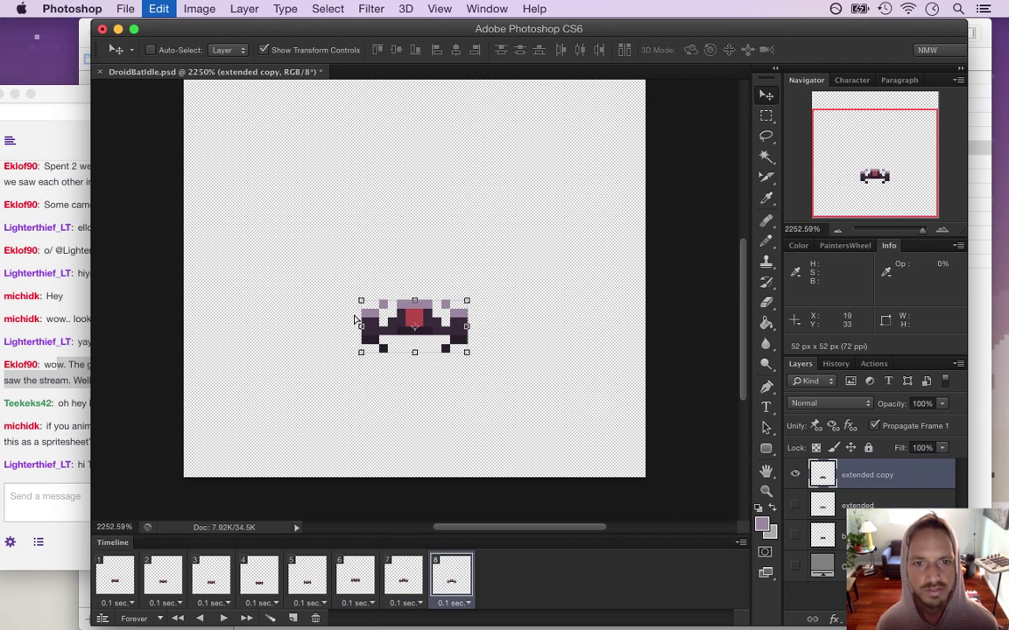
pyautogui.press('alt+super+z')
pyautogui.press('alt+super+z')
pyautogui.press('alt+super+z')
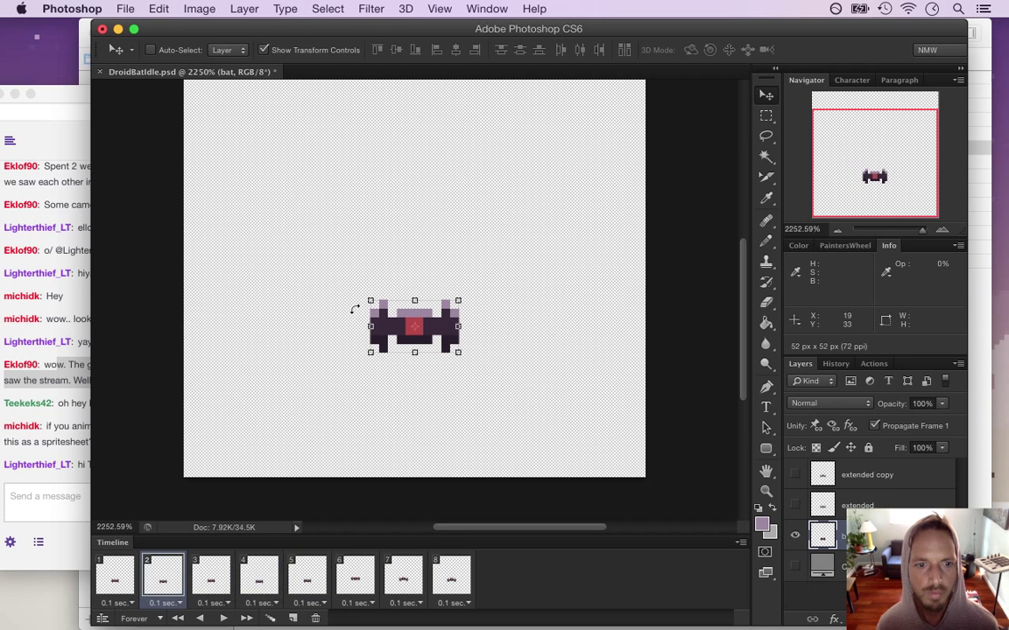
# Return to frame 1, and read the viewer's question in the Safari stream chat about exporting an animation as a spritesheet.
pyautogui.click(162, 573)
pyautogui.click(100, 562)
pyautogui.click(53, 429)
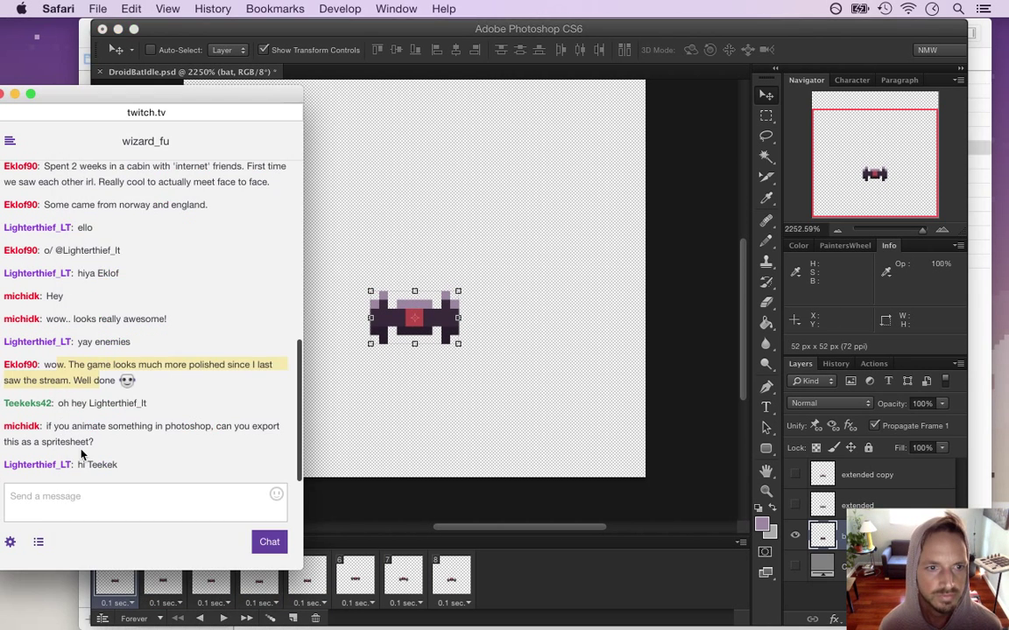
pyautogui.moveTo(56, 426); pyautogui.dragTo(81, 441)
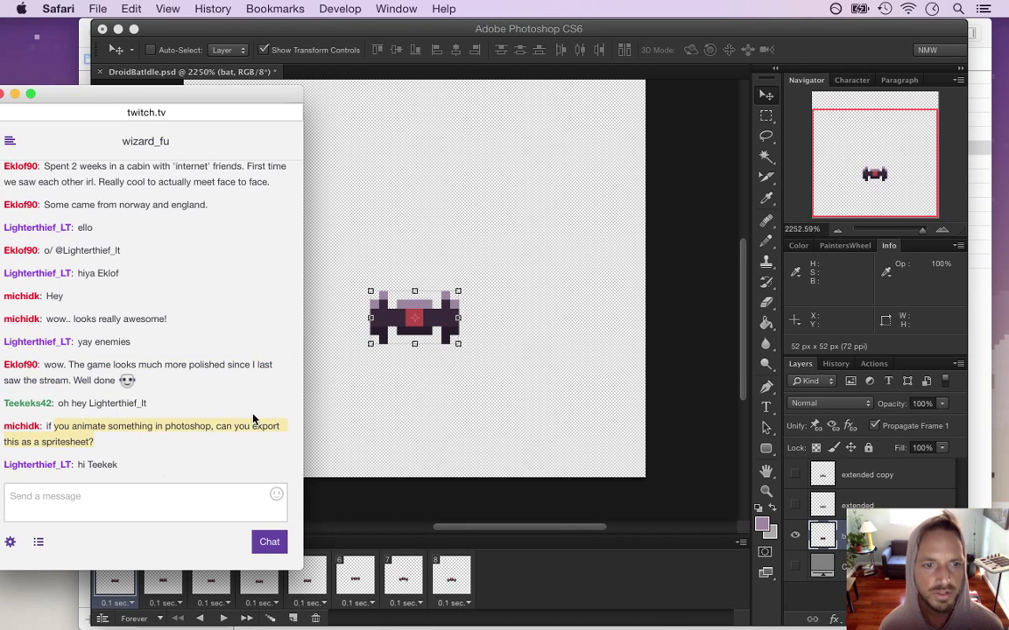
pyautogui.click(706, 334)
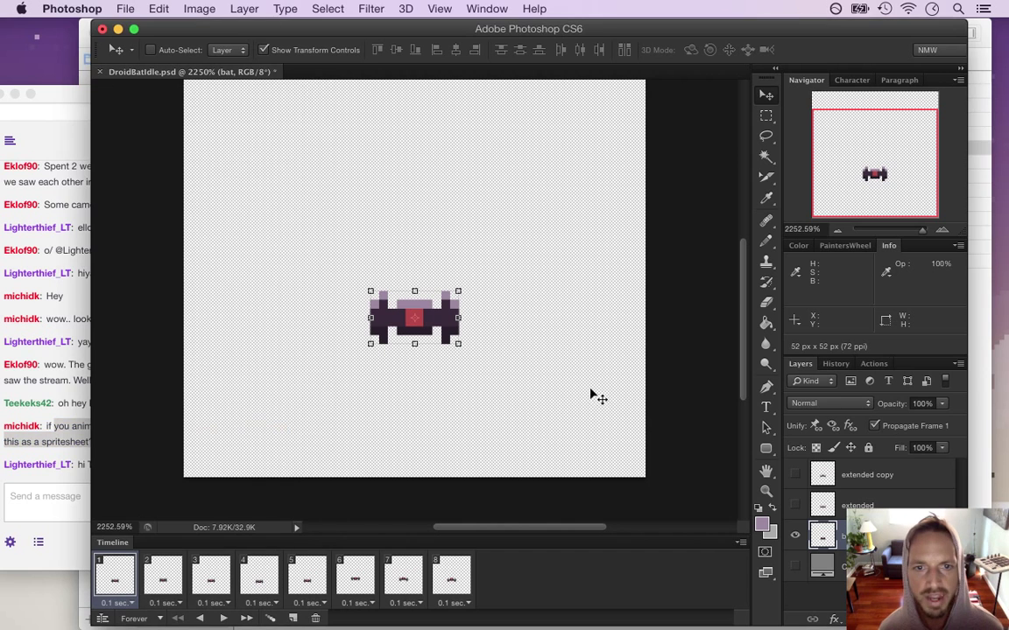
# Step through frames 2 to 6 and return to frame 1 to check the bat's position after the undo.
pyautogui.click(168, 576)
pyautogui.click(215, 578)
pyautogui.click(258, 578)
pyautogui.click(301, 579)
pyautogui.click(347, 580)
pyautogui.click(119, 563)
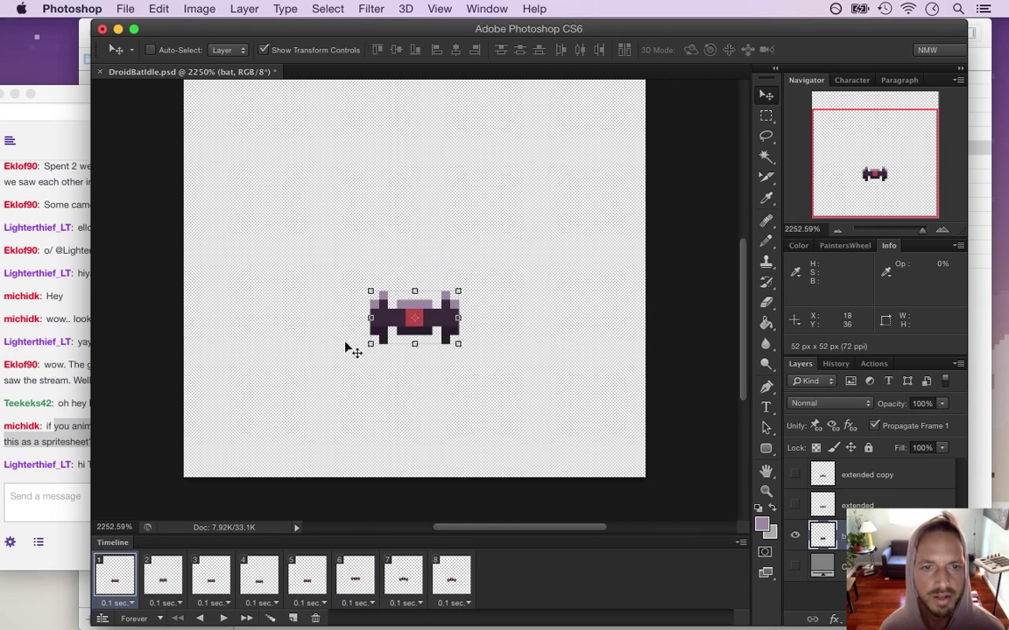
pyautogui.press('super+Tab')
pyautogui.press('super+Tab')
pyautogui.press('super+shift+Tab')
pyautogui.press('super+shift+Tab')
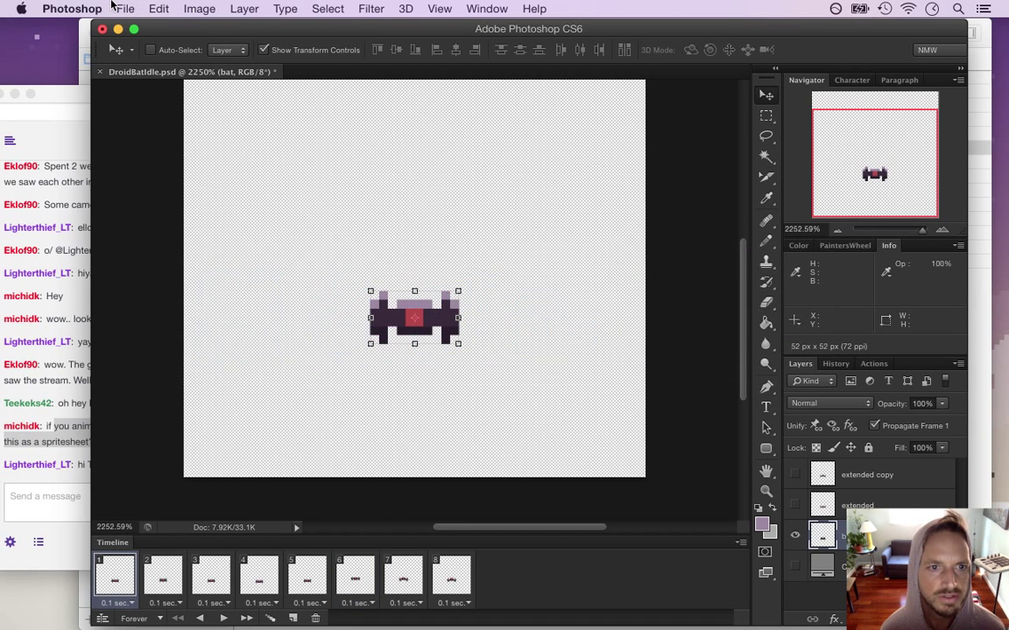
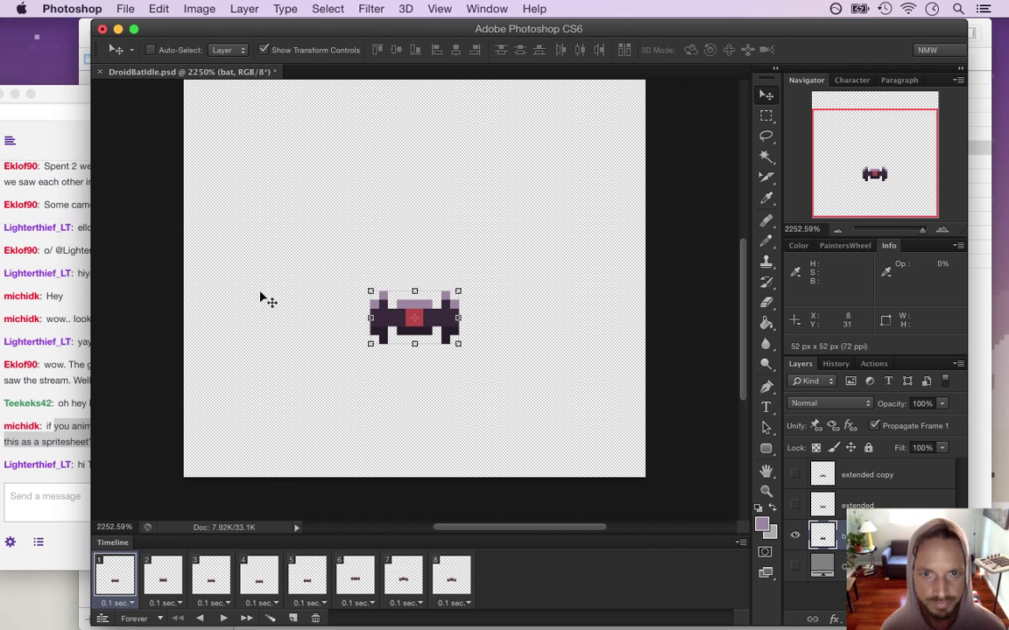
# Examine the Render Video export settings for a PNG image sequence, close them without rendering, and check frames 2, 3 and 1.
pyautogui.click(131, 8)
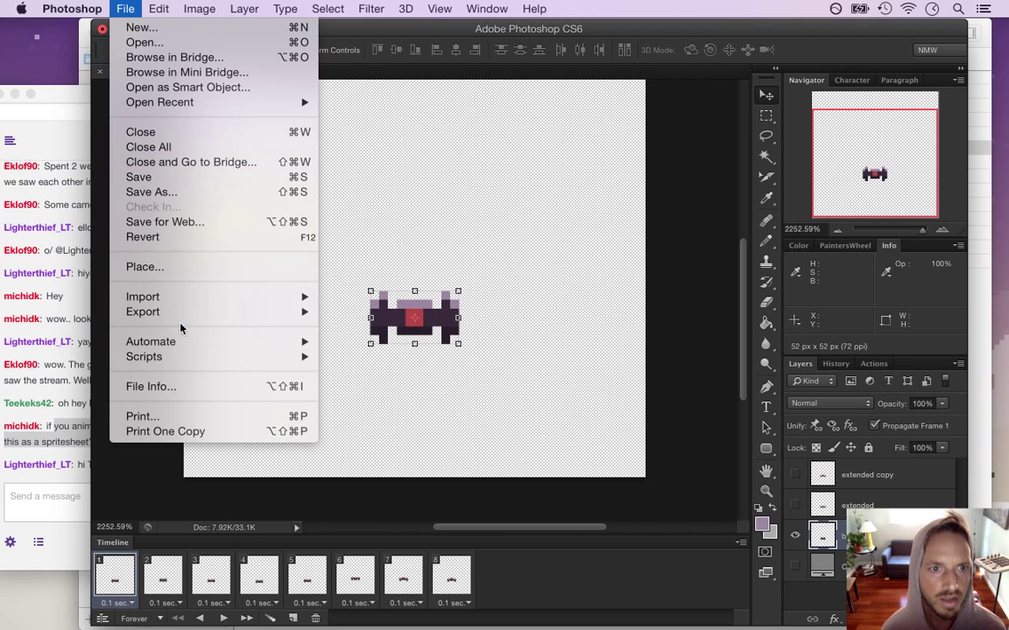
pyautogui.moveTo(312, 311)
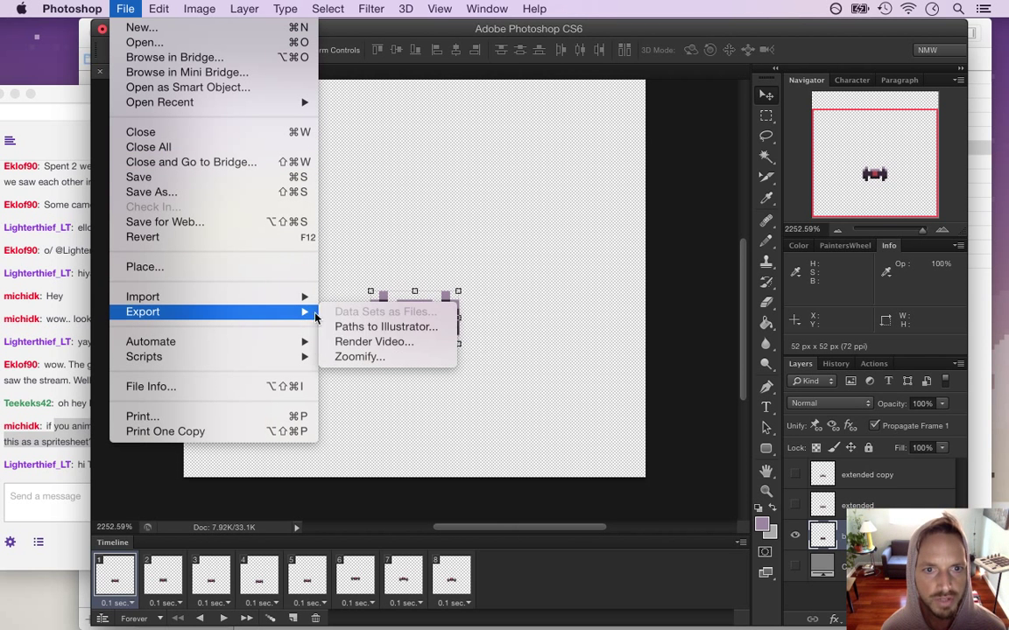
pyautogui.click(360, 344)
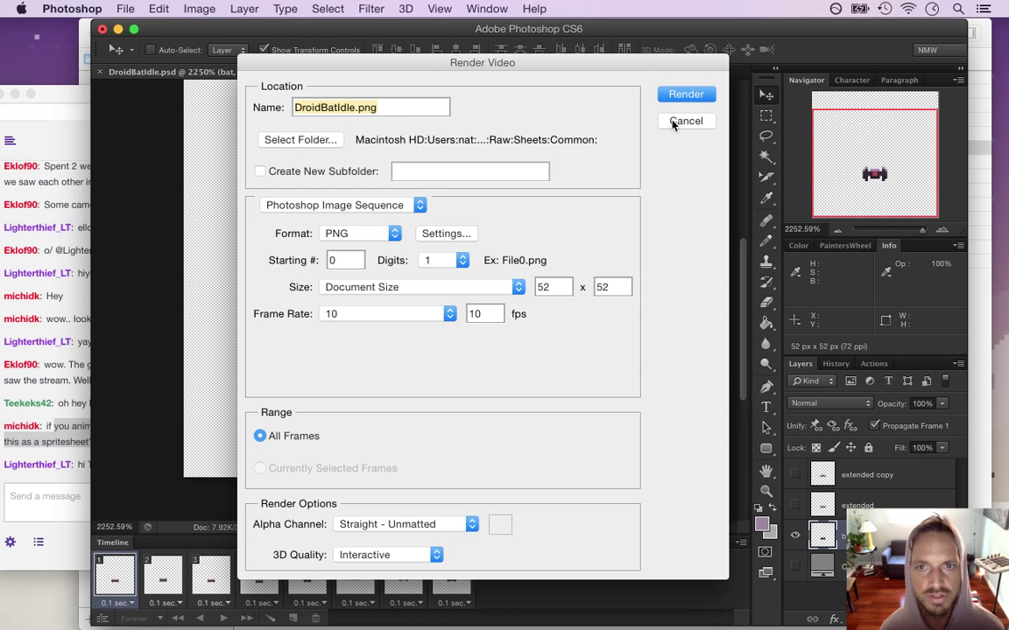
pyautogui.click(682, 122)
pyautogui.click(162, 571)
pyautogui.click(210, 576)
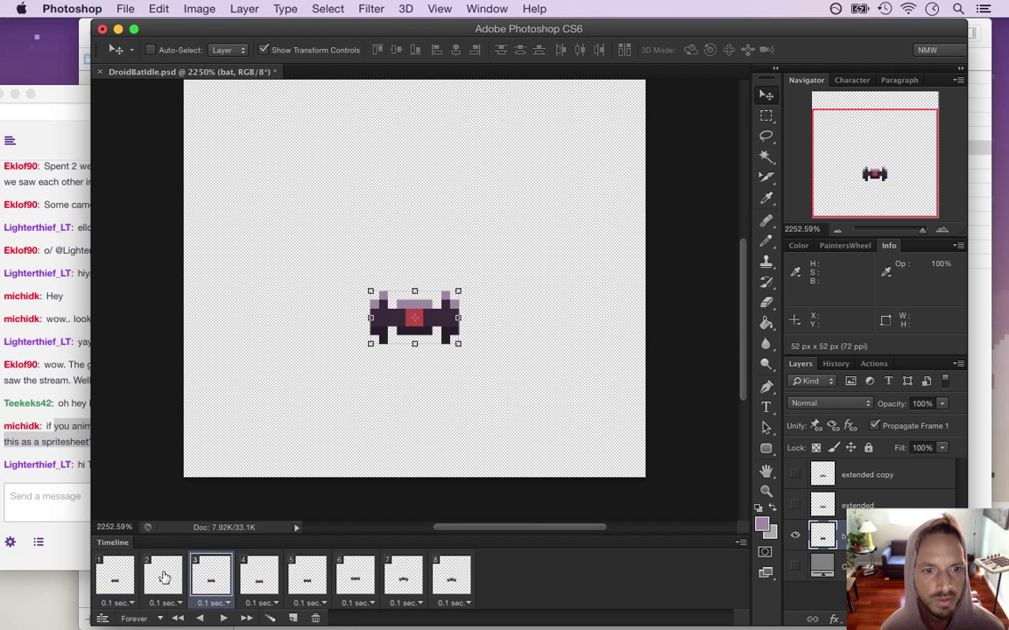
pyautogui.click(117, 575)
# Switch to Finder and preview the exported DroidBatIdle PNG files in the Common folder, starting from DroidBatIdle0.png.
pyautogui.press('super+Tab')
pyautogui.press('super+Tab')
pyautogui.press('super+Tab')
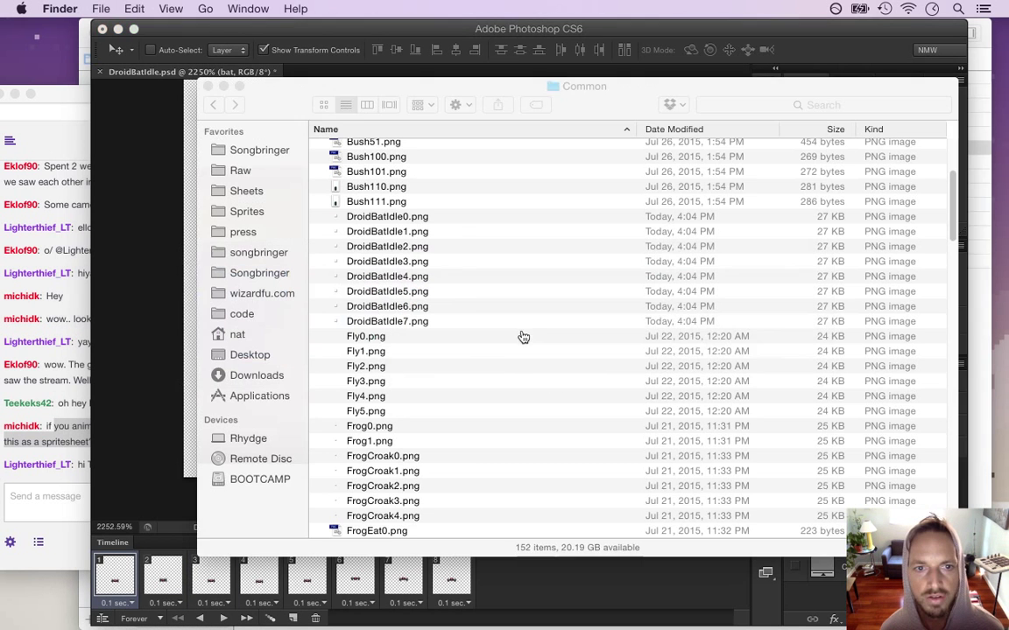
pyautogui.click(452, 219)
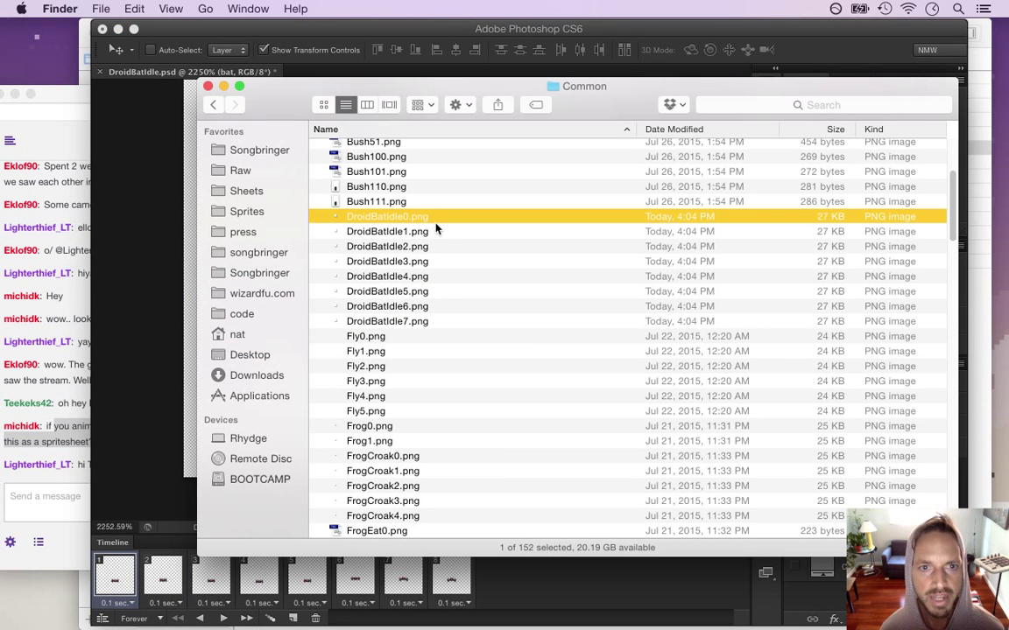
pyautogui.press('space')
pyautogui.press('Down')
pyautogui.press('Down')
pyautogui.press('Down')
pyautogui.press('space')
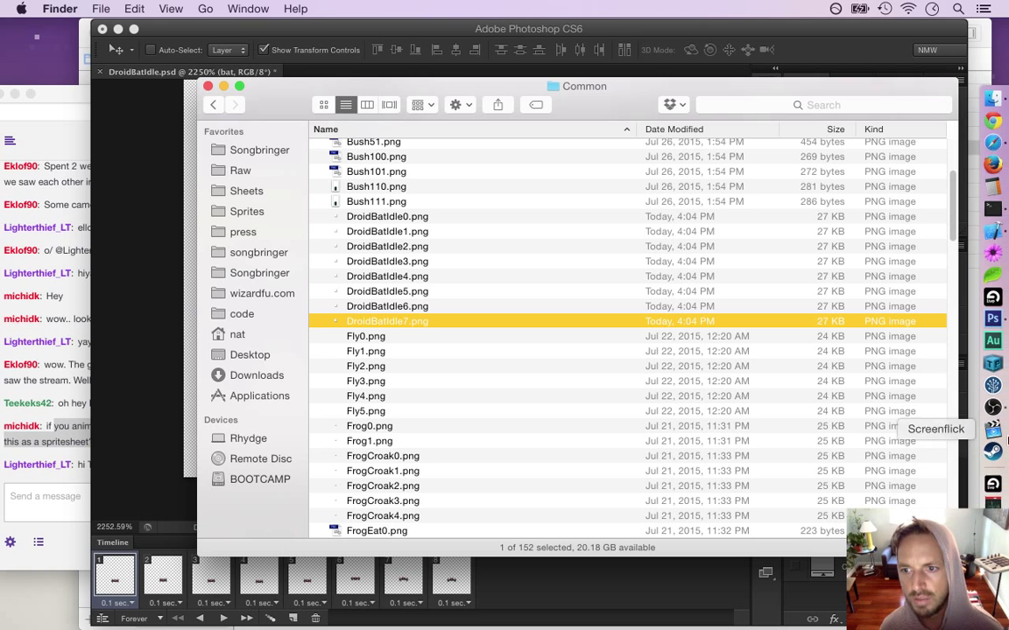
# Switch to TexturePacker, open the recent project Common.tps, and look over the packed sprite sheet.
pyautogui.click(993, 359)
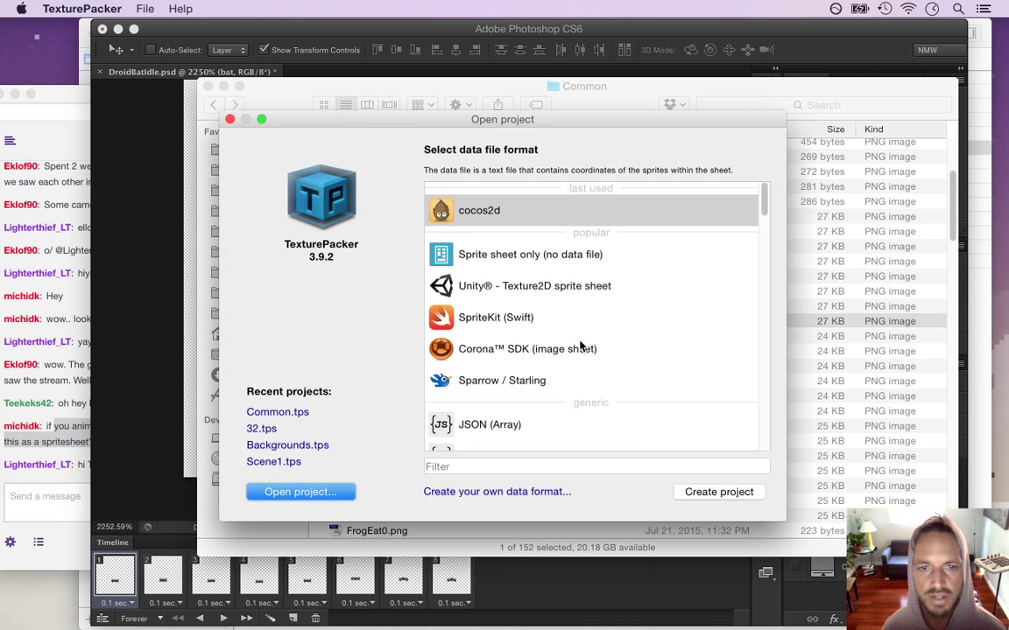
pyautogui.click(276, 412)
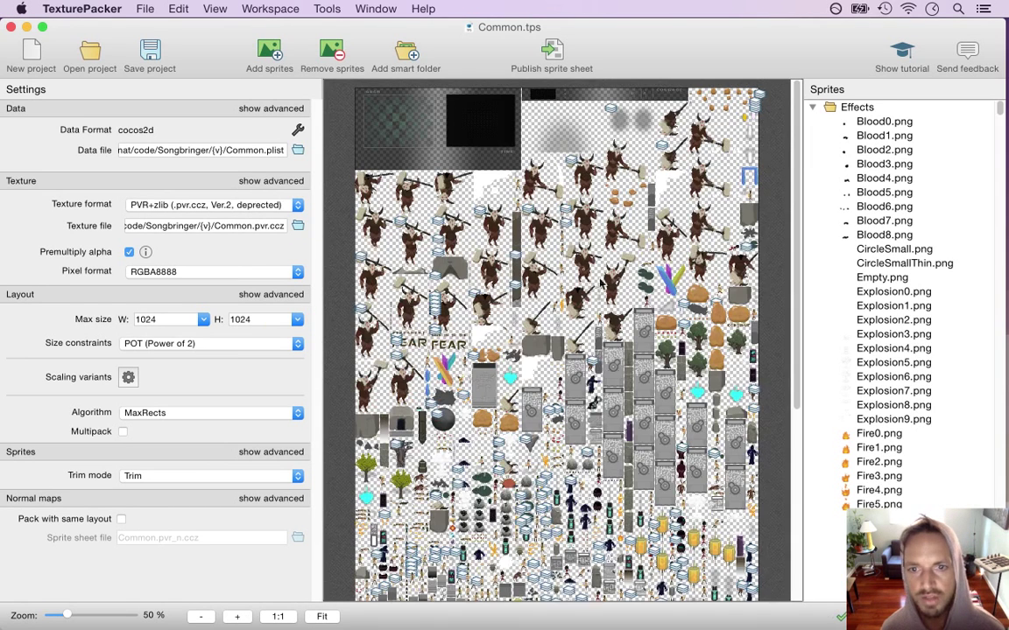
pyautogui.moveTo(798, 172); pyautogui.dragTo(796, 382)
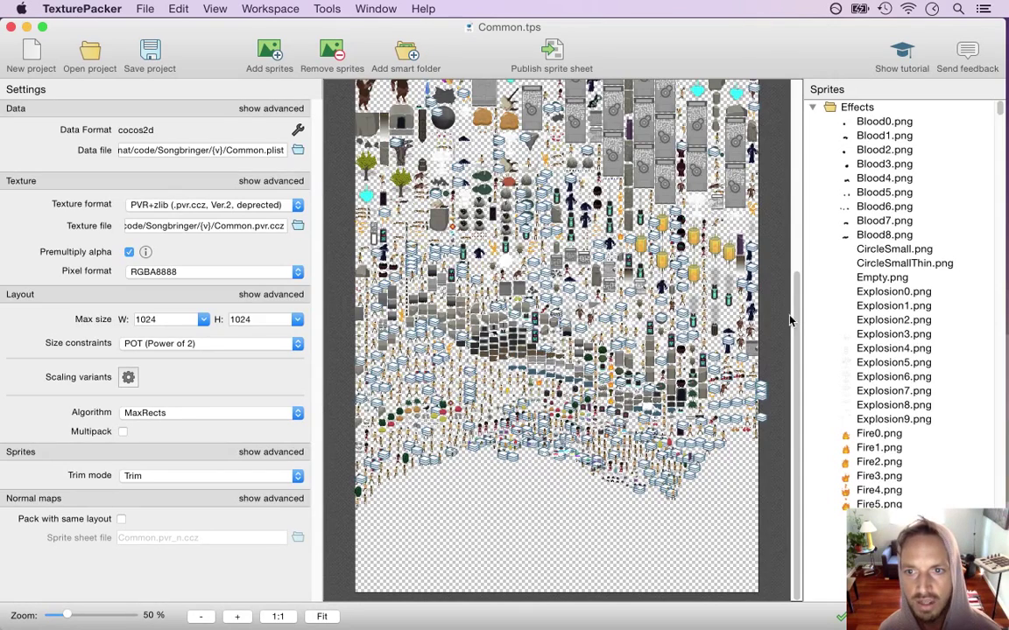
pyautogui.scroll(6, 575, 308)
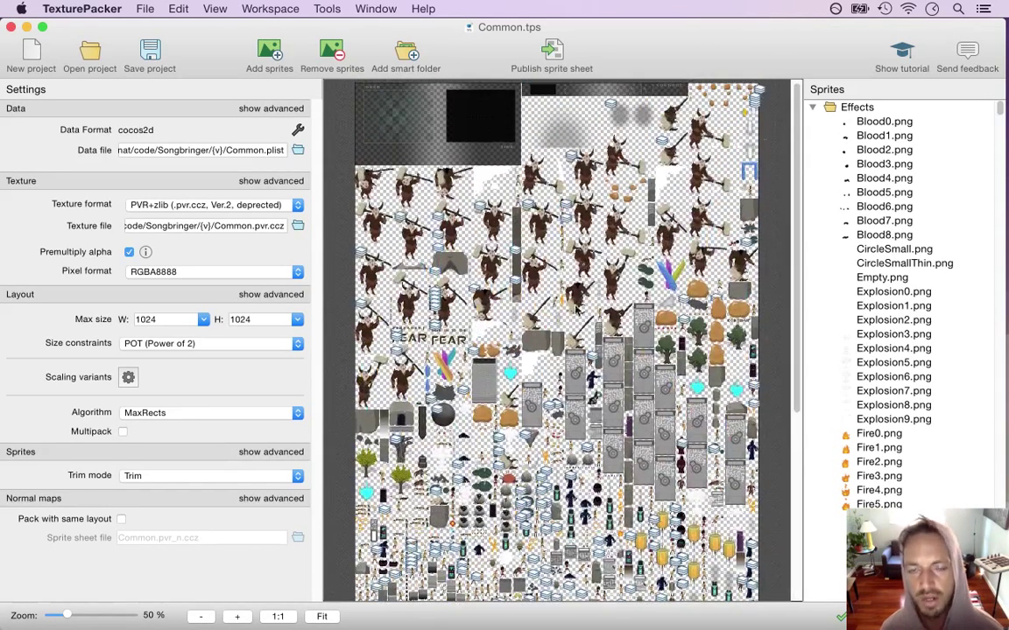
pyautogui.press('super+Tab')
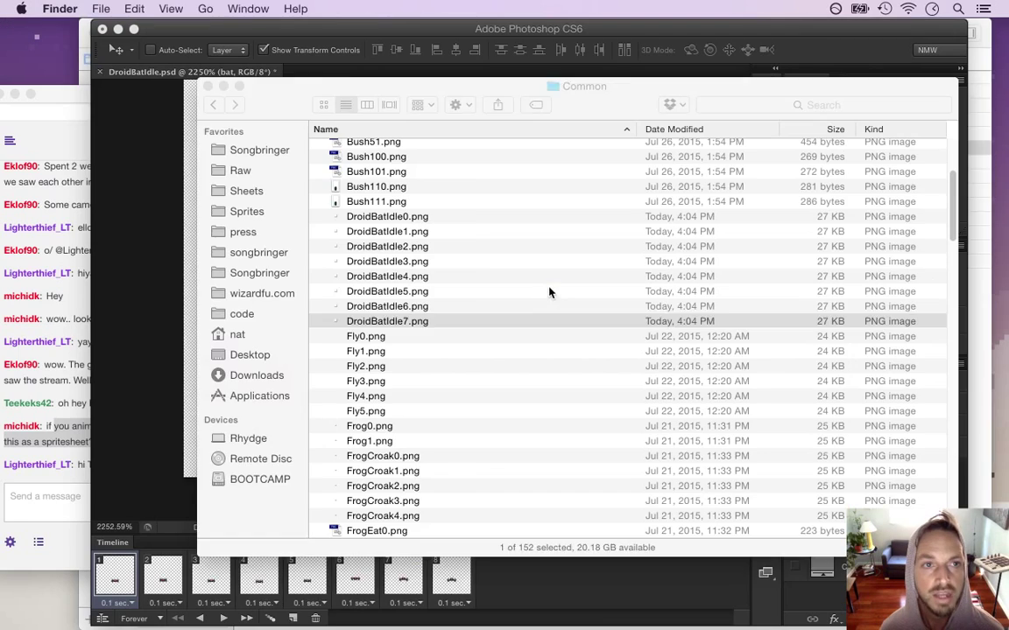
# Glance at the stream chat, and switch to Xcode to examine the idle animation's delay, format and frameCount in DroidBat.plist.
pyautogui.click(158, 378)
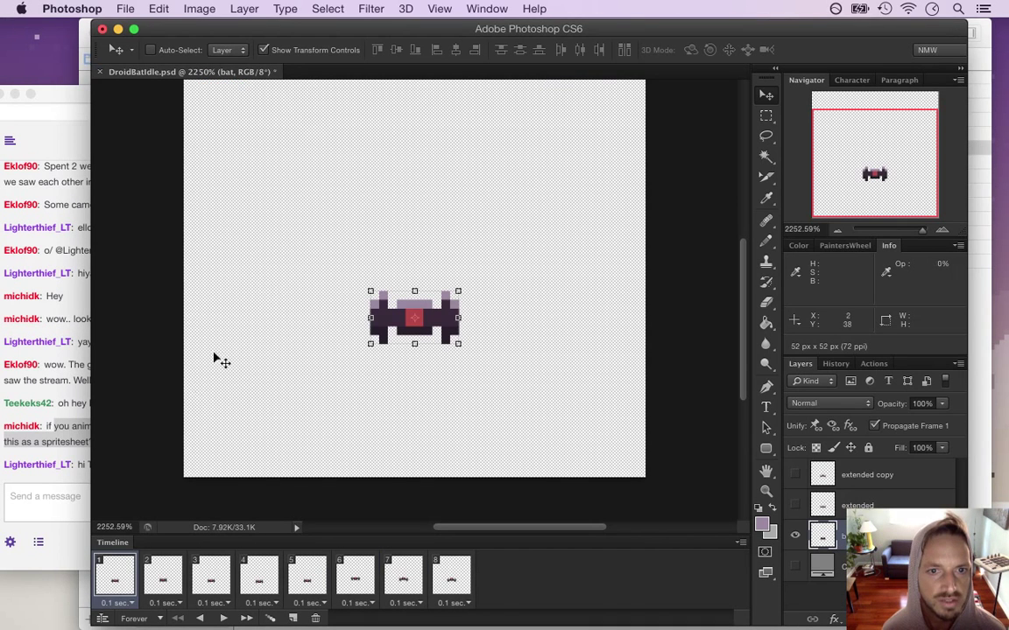
pyautogui.click(66, 494)
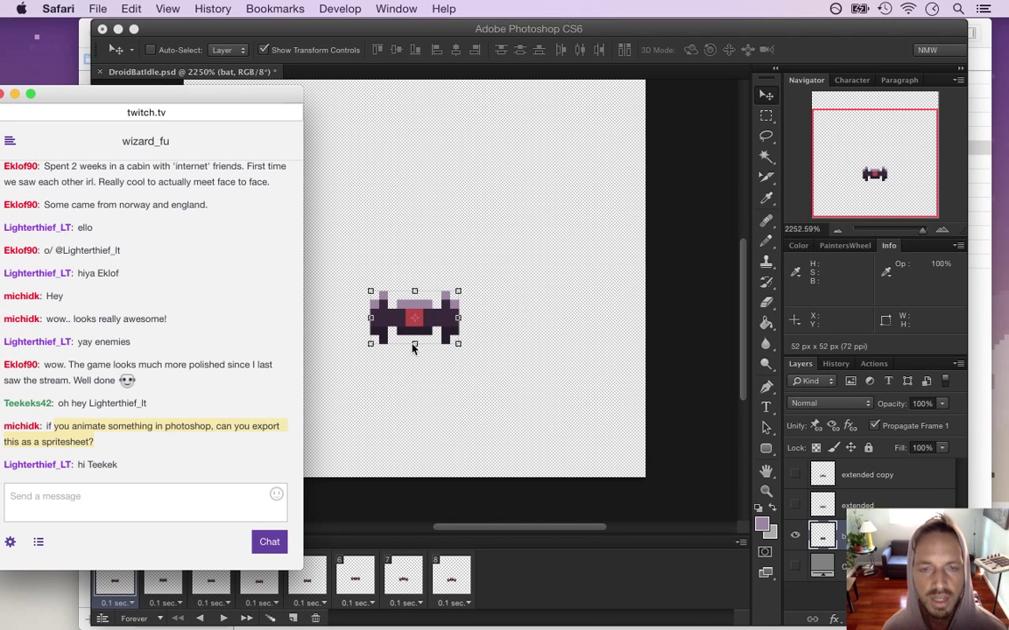
pyautogui.press('super+Tab')
pyautogui.press('super+Tab')
pyautogui.press('super+Tab')
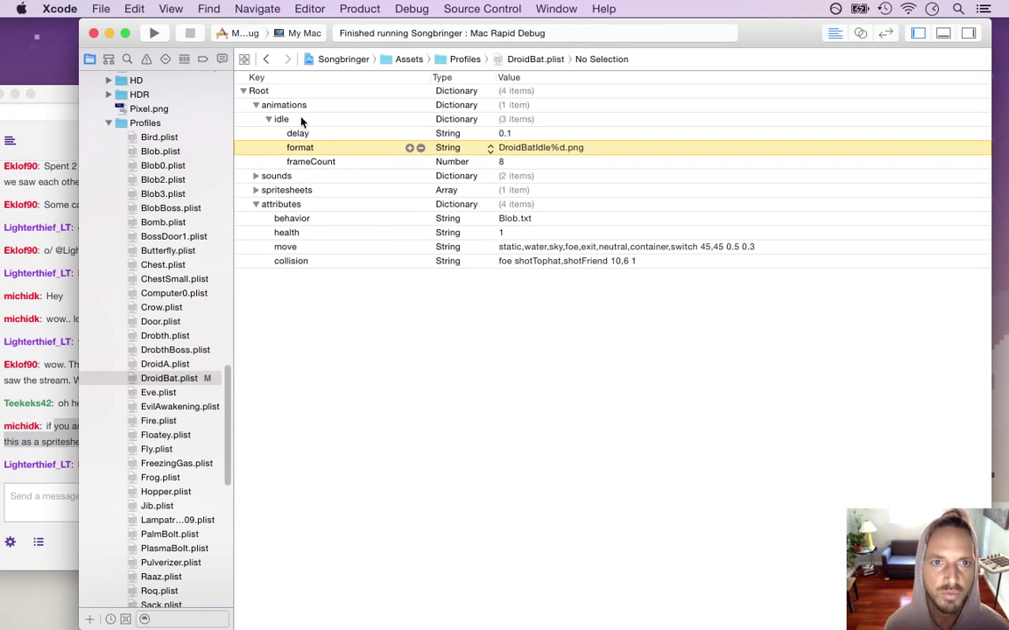
pyautogui.click(331, 136)
pyautogui.press('Down')
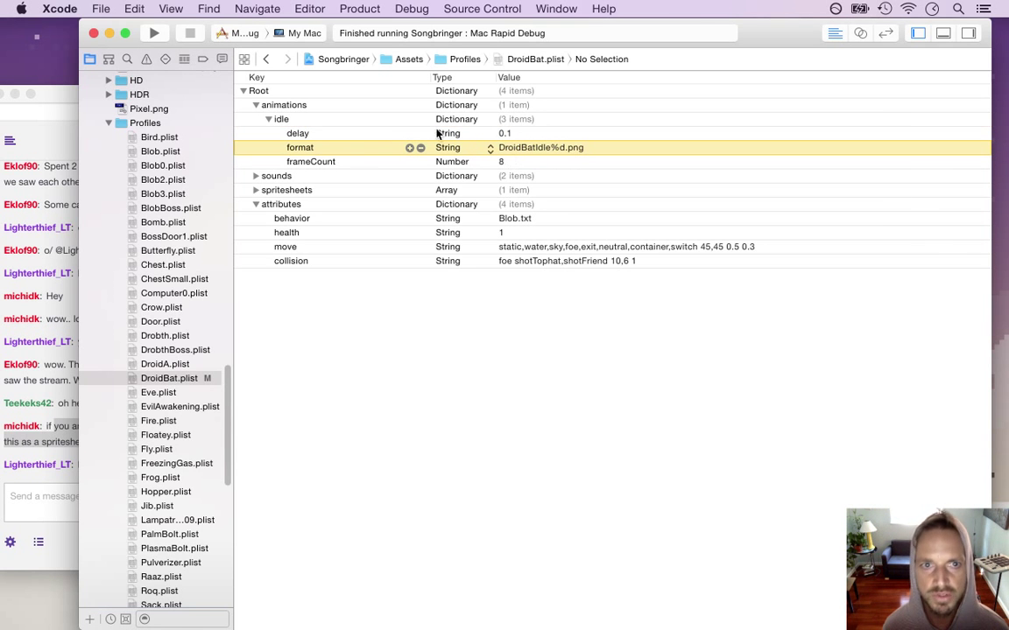
pyautogui.moveTo(226, 398)
pyautogui.mouseDown()
pyautogui.moveTo(203, 108)
pyautogui.moveTo(230, 417)
pyautogui.mouseUp()
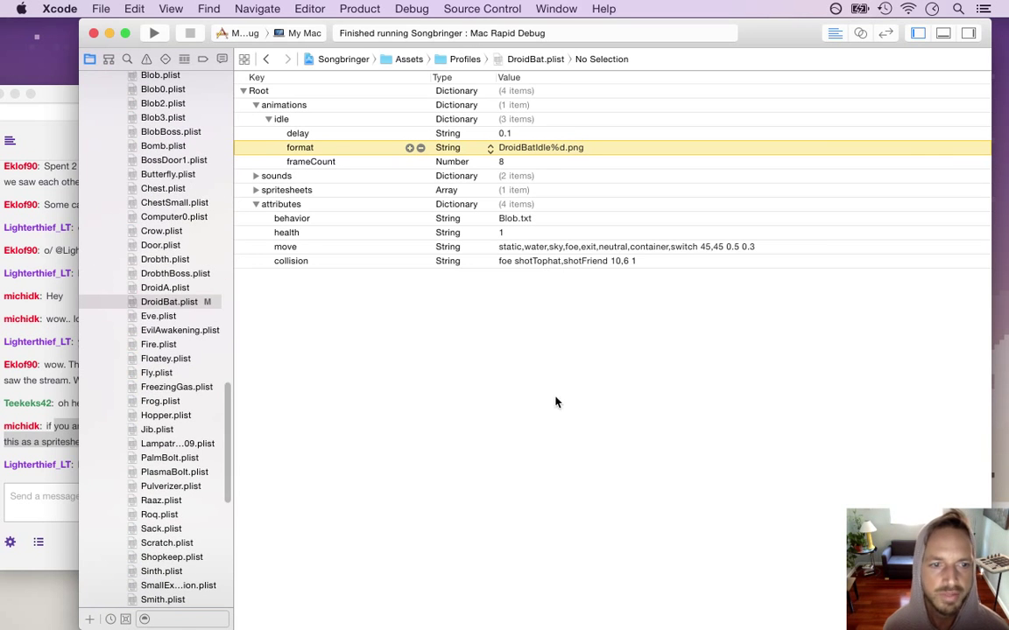
# Switch to Photoshop, compare idle frames 1 and 2, and play the DroidBat animation before returning to frame 1.
pyautogui.press('super+Tab')
pyautogui.click(459, 356)
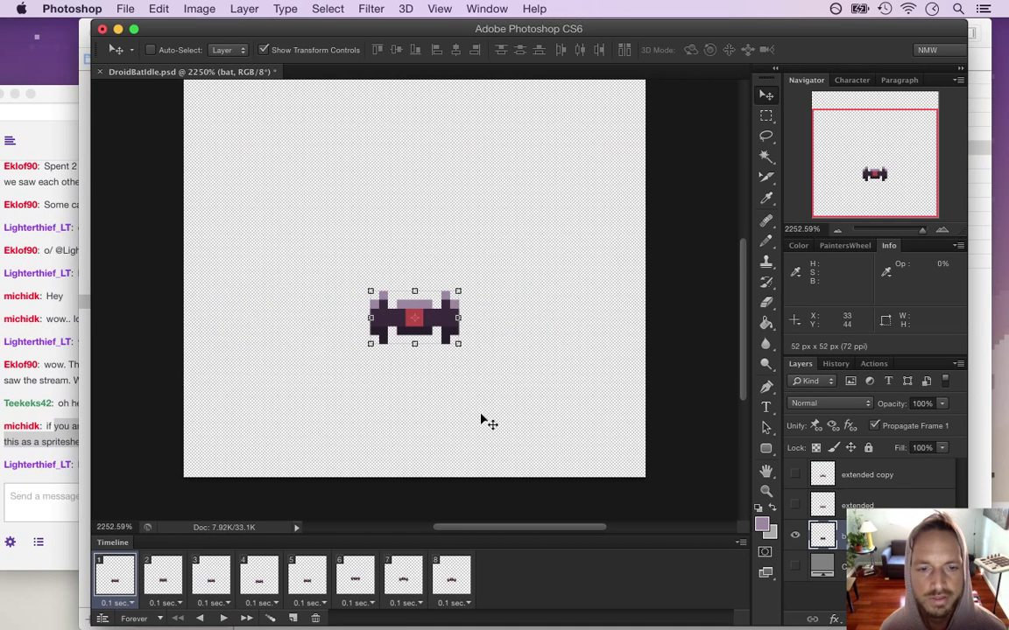
pyautogui.click(161, 583)
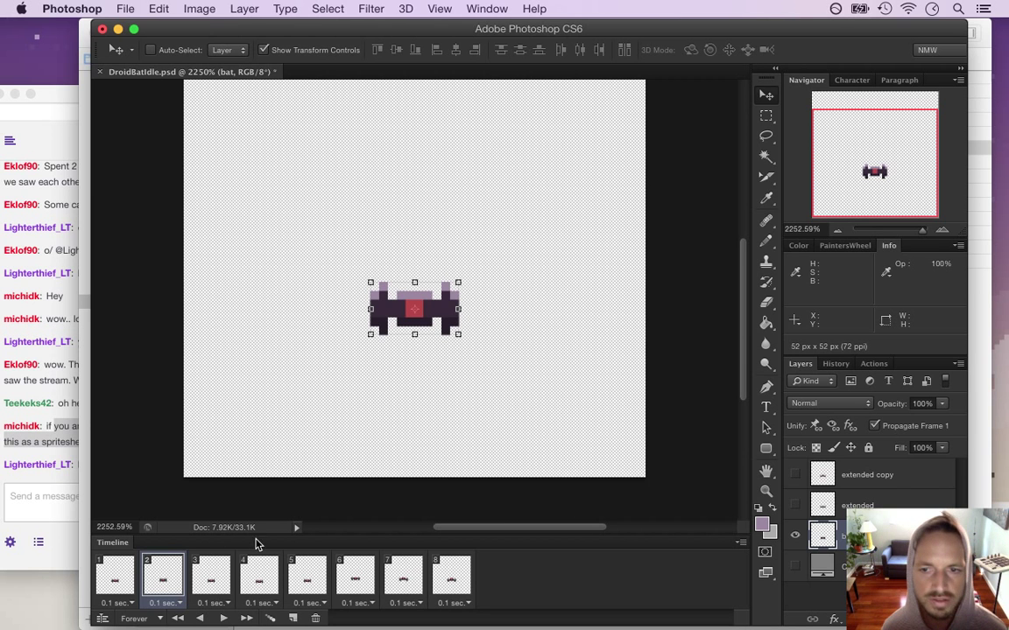
pyautogui.click(132, 580)
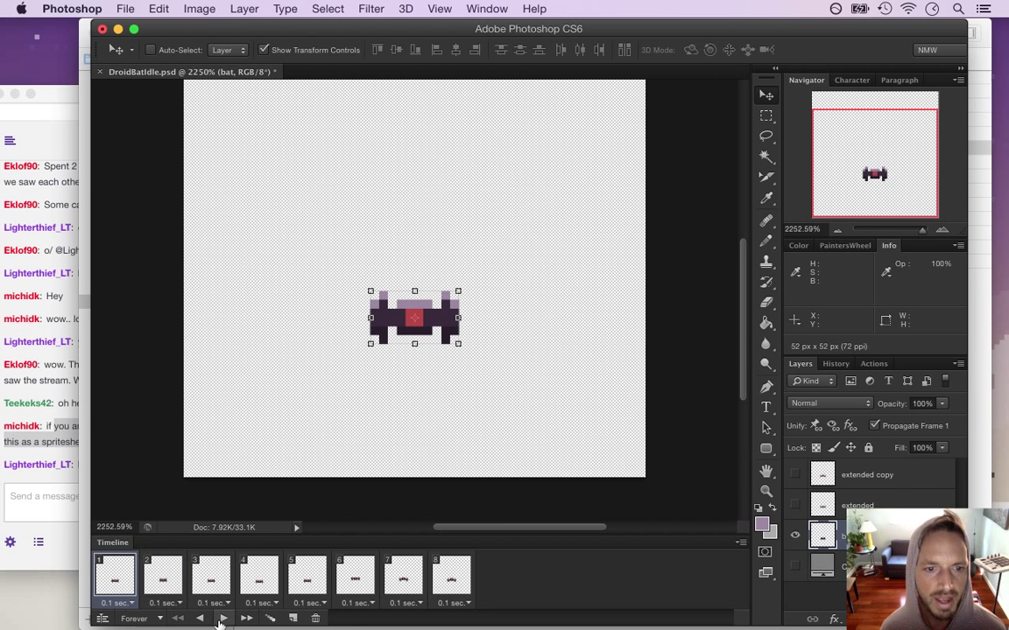
pyautogui.click(223, 618)
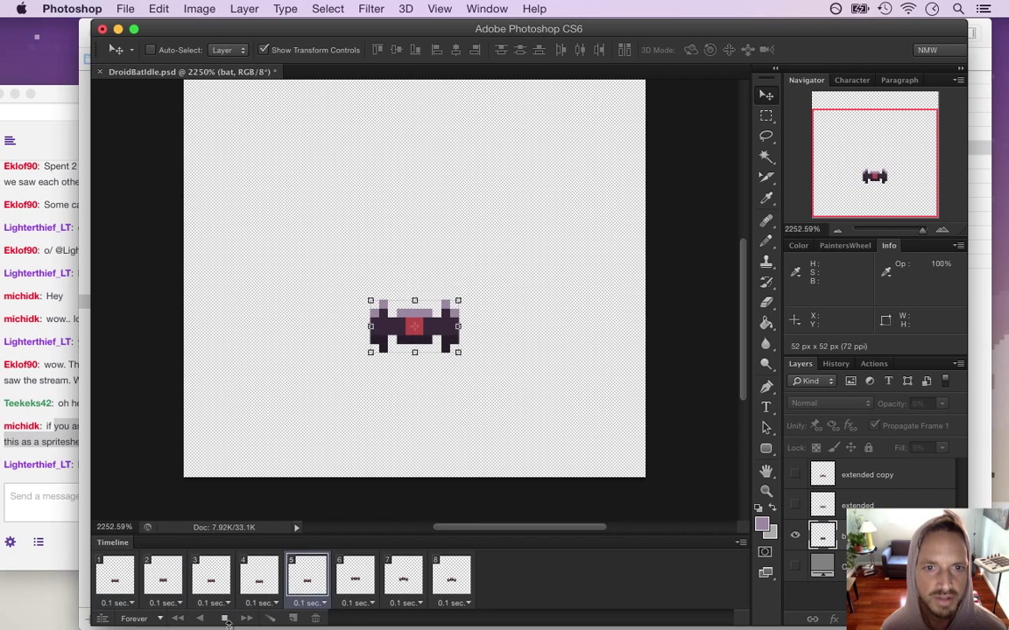
pyautogui.click(118, 578)
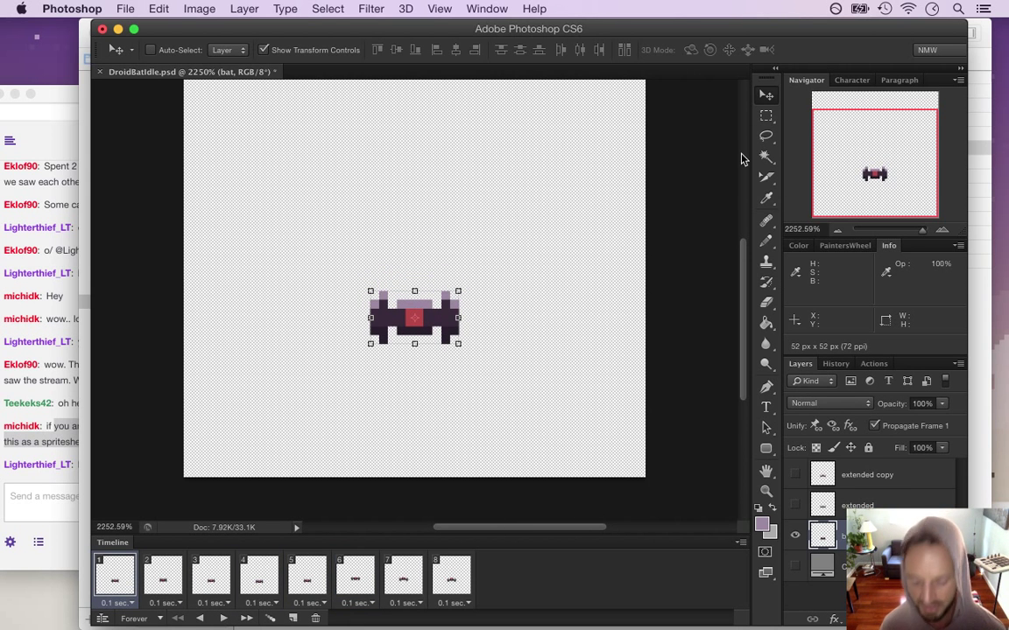
# Nudge the bat layer down 2 pixels in frame 1 and in frame 2, comparing the two frames.
pyautogui.press('Down')
pyautogui.press('Down')
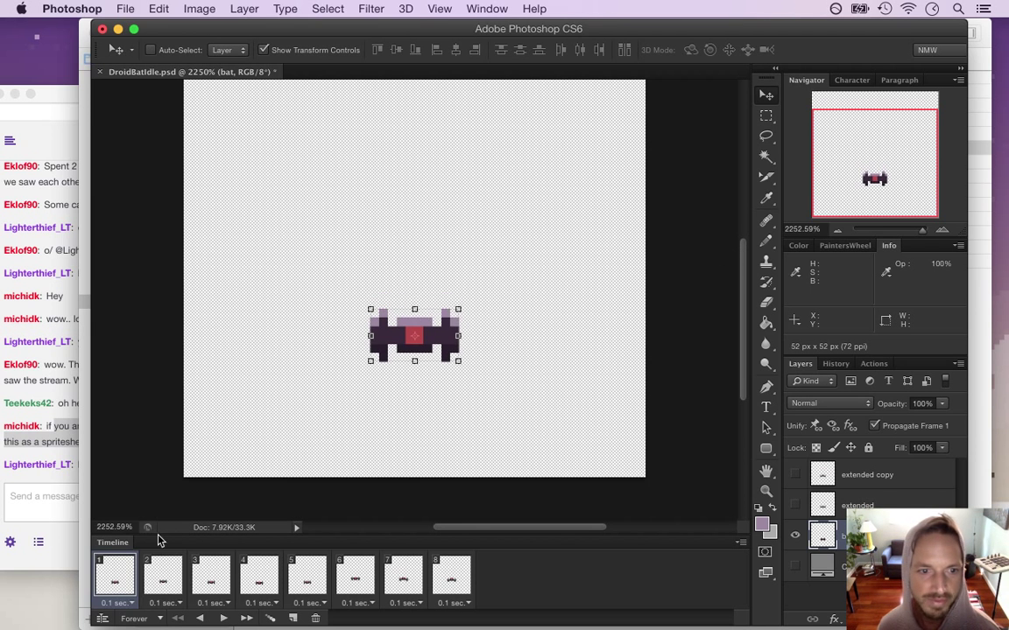
pyautogui.click(164, 589)
pyautogui.click(164, 583)
pyautogui.click(114, 578)
pyautogui.click(163, 578)
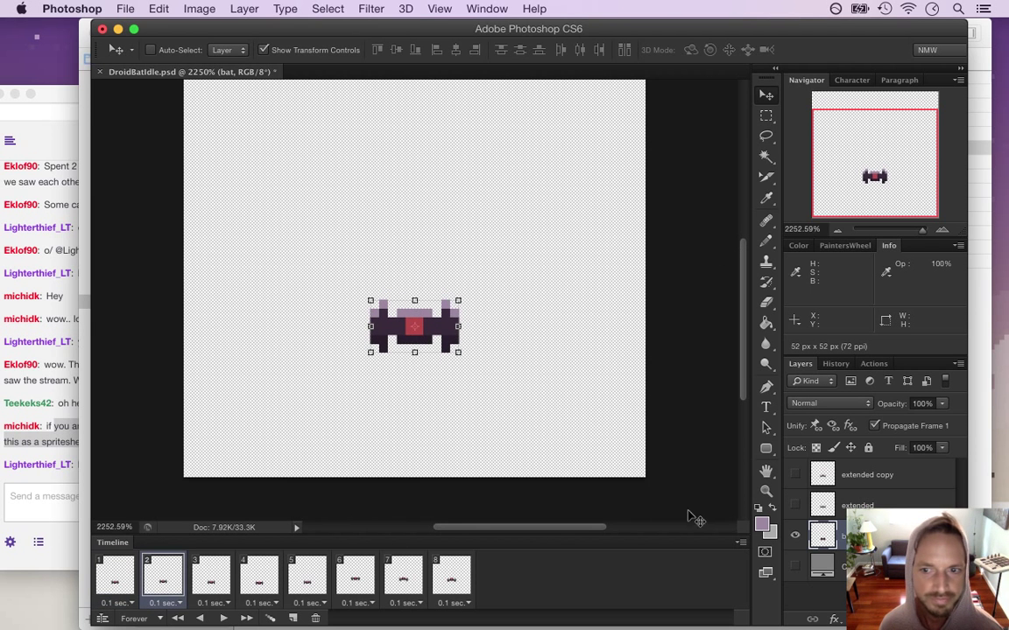
pyautogui.press('Down')
pyautogui.press('Down')
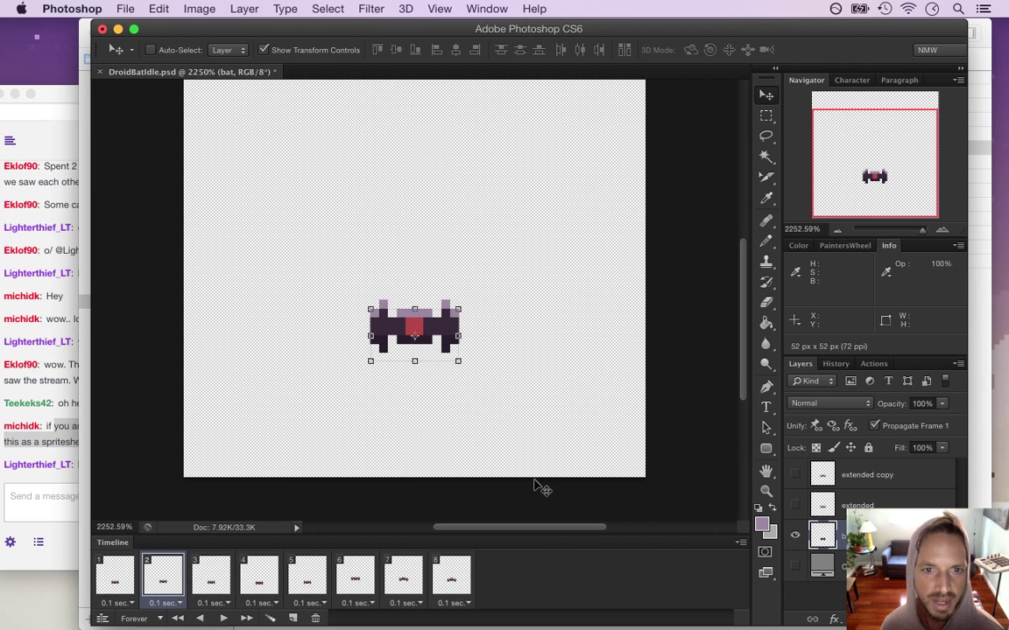
pyautogui.click(115, 578)
pyautogui.click(164, 579)
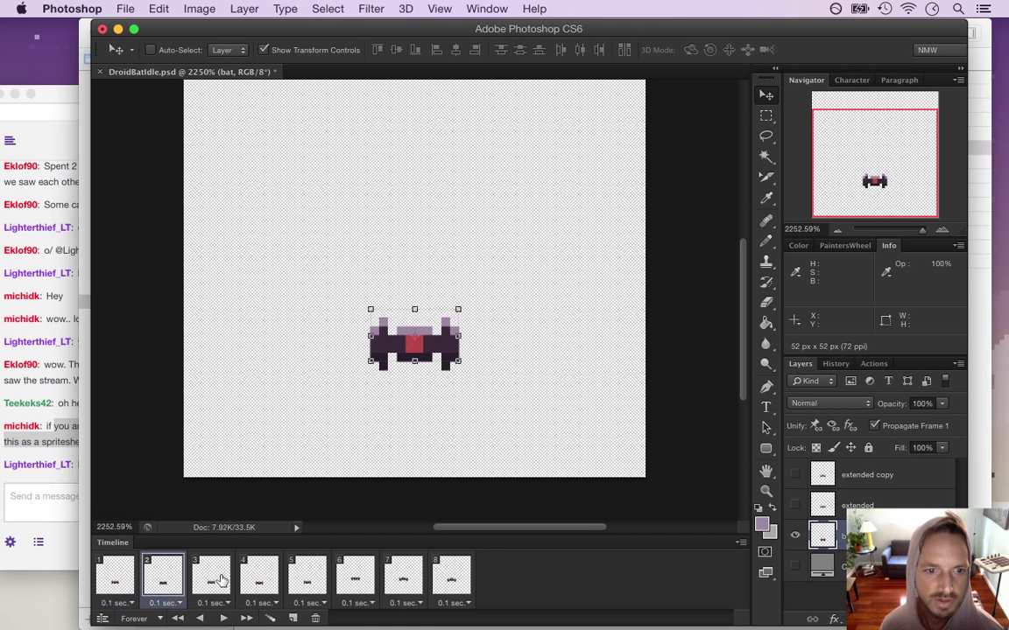
# Nudge the bat layer down 2 pixels in each of frames 3, 4 and 5.
pyautogui.click(210, 578)
pyautogui.press('Down')
pyautogui.press('Down')
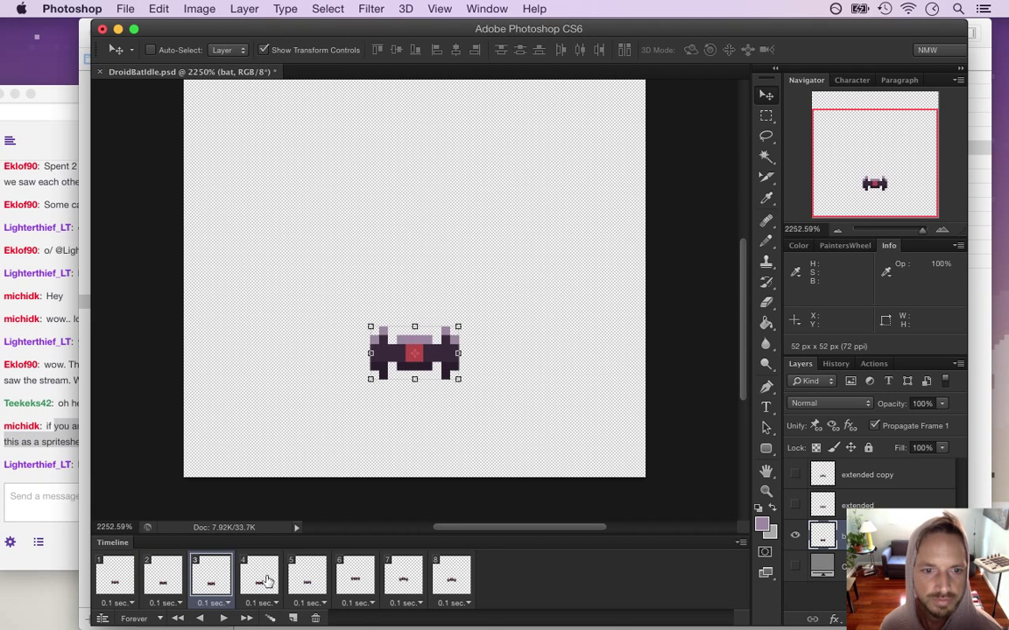
pyautogui.click(260, 580)
pyautogui.press('Down')
pyautogui.press('Down')
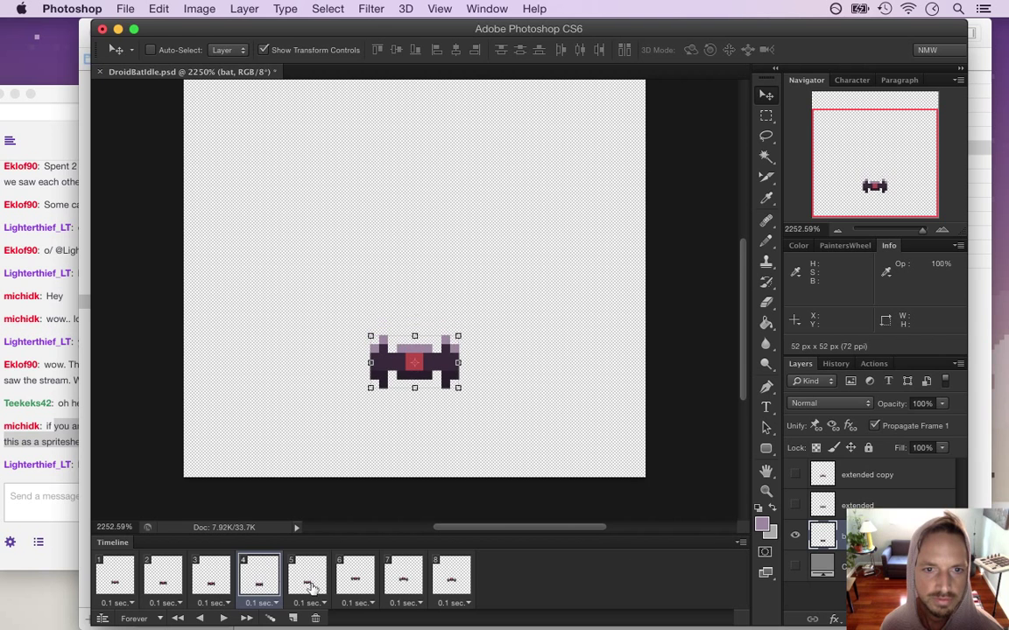
pyautogui.click(320, 587)
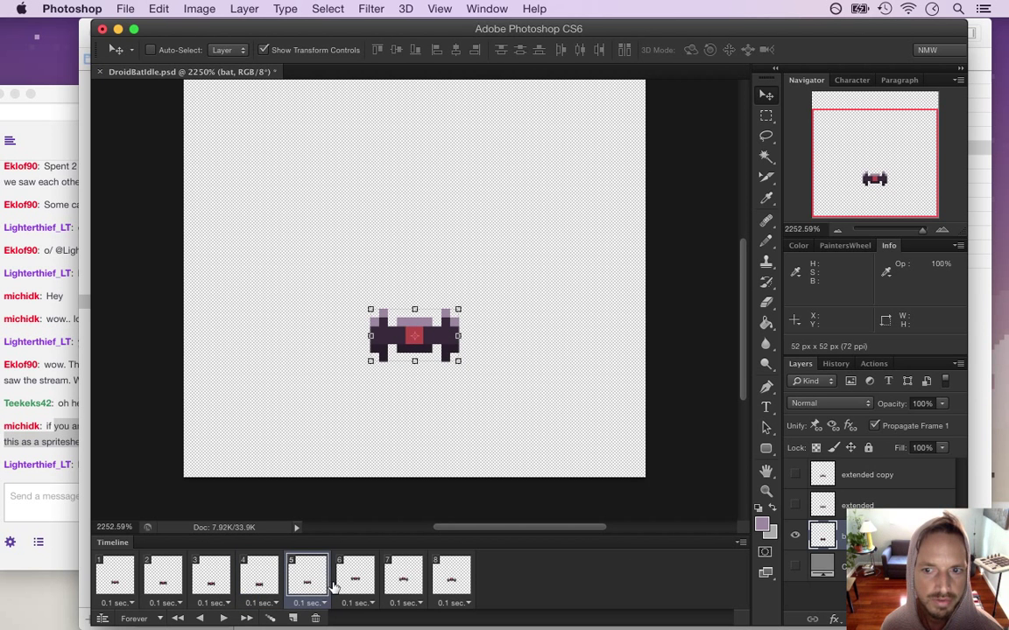
pyautogui.press('Down')
pyautogui.press('Down')
# Nudge the extended layer down 2 pixels in frame 6, and the extended copy layer down 2 pixels in frames 7 and 8.
pyautogui.click(366, 582)
pyautogui.click(829, 508)
pyautogui.press('Down')
pyautogui.press('Down')
pyautogui.click(402, 583)
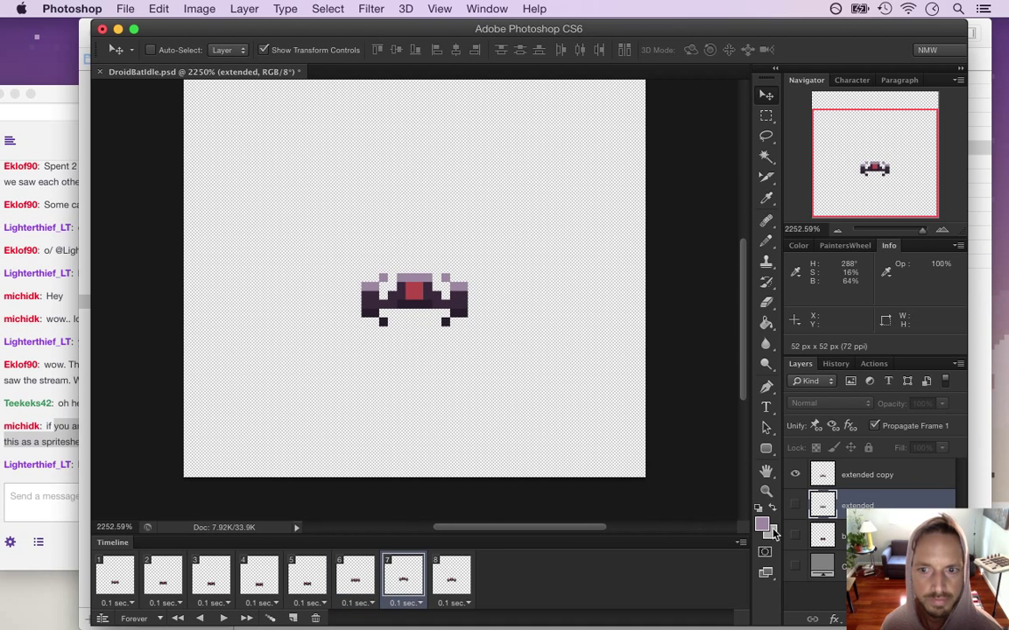
pyautogui.hotkey('alt', ']')
pyautogui.press('Down')
pyautogui.press('Down')
pyautogui.click(451, 578)
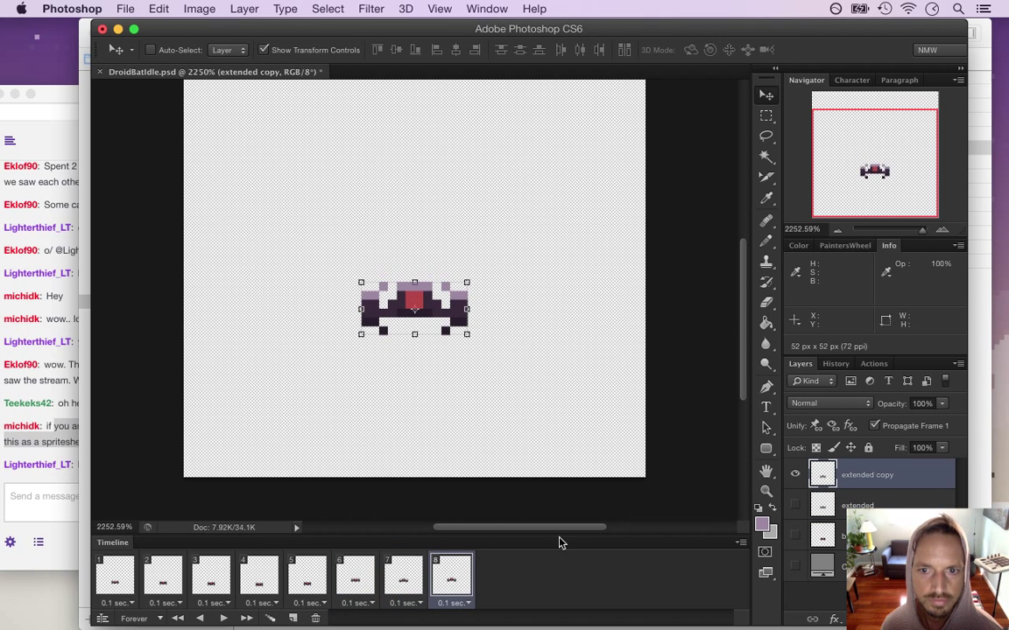
pyautogui.press('Down')
pyautogui.press('Down')
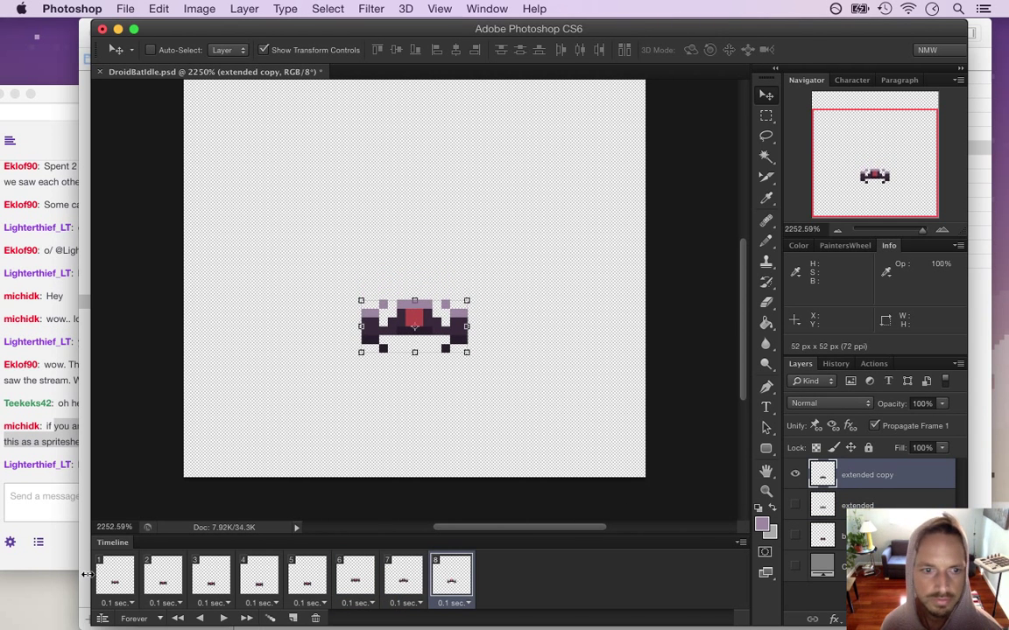
# Play the idle animation from frame 1 and stop it, and glance at the newest stream chat message.
pyautogui.click(110, 583)
pyautogui.click(225, 618)
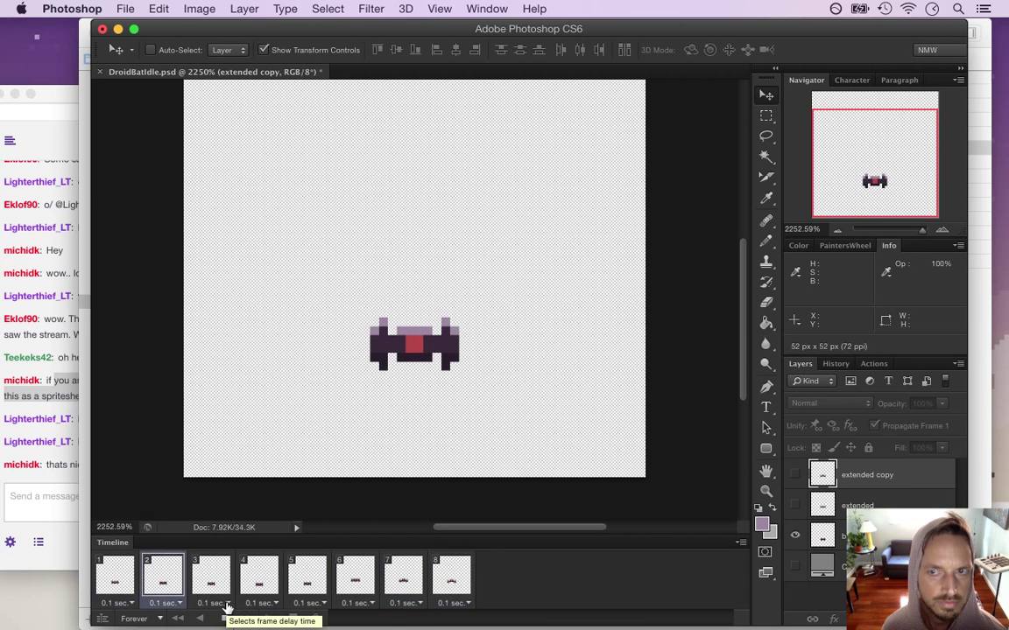
pyautogui.click(225, 620)
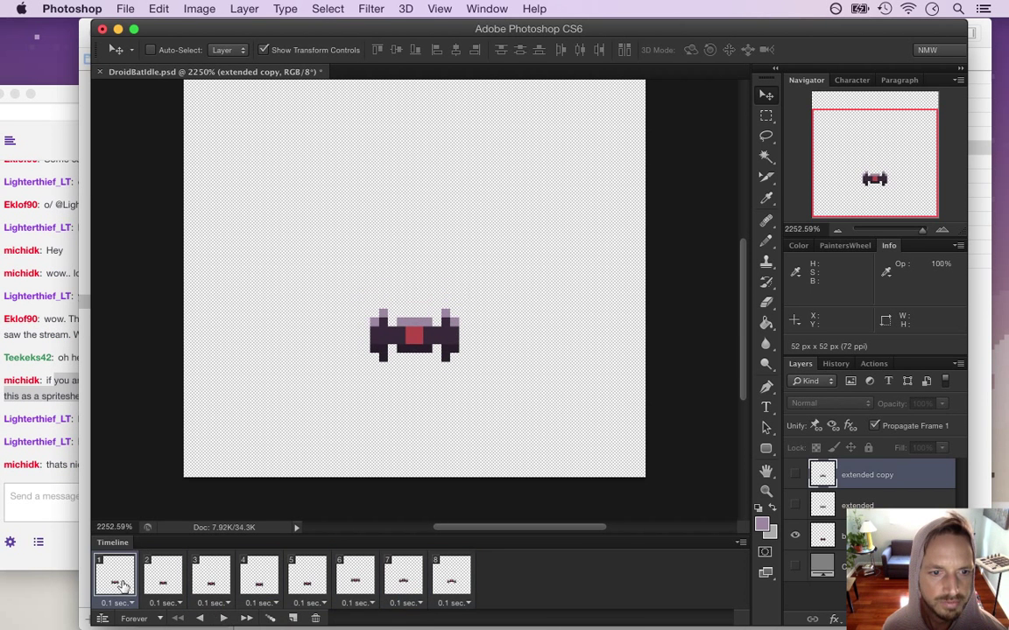
pyautogui.click(80, 492)
pyautogui.moveTo(129, 466); pyautogui.dragTo(218, 466)
pyautogui.click(506, 527)
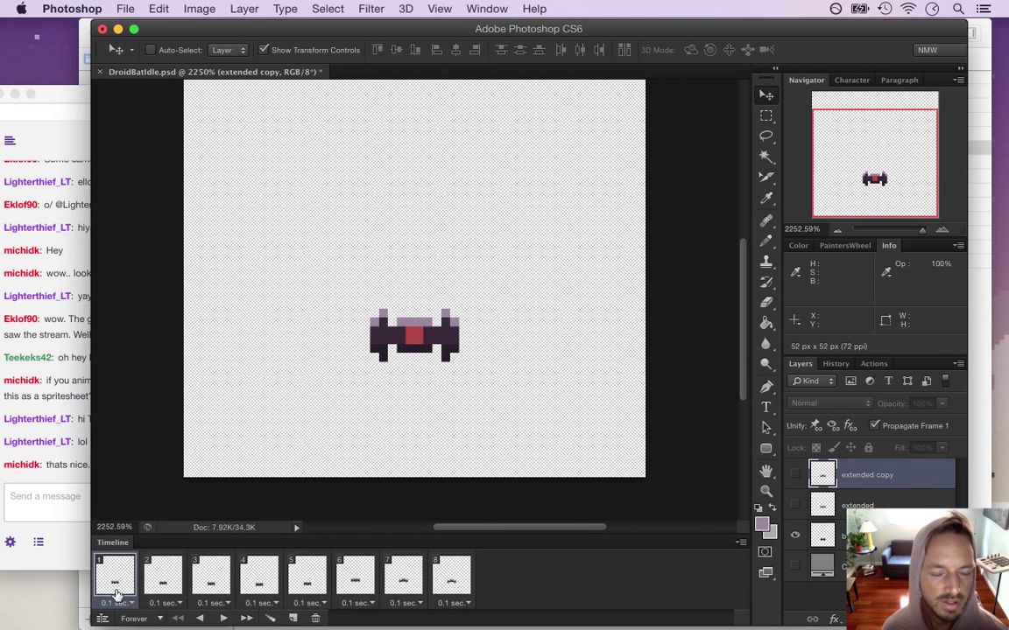
# Step through idle frames 1 to 8 to check the bat's vertical movement, ending back on frame 1.
pyautogui.click(158, 585)
pyautogui.click(112, 583)
pyautogui.click(162, 583)
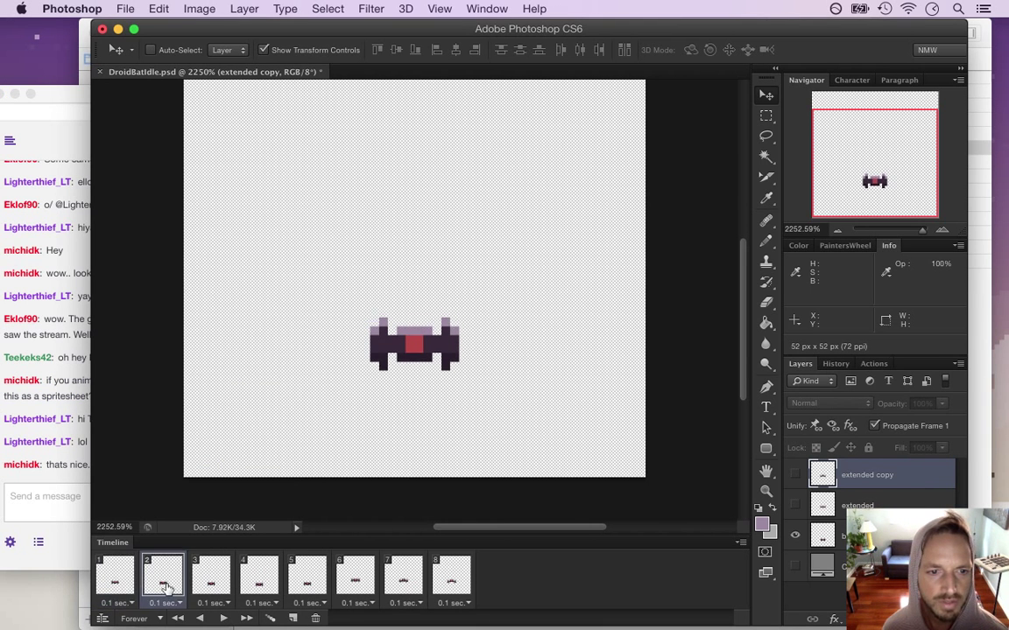
pyautogui.click(212, 582)
pyautogui.click(247, 582)
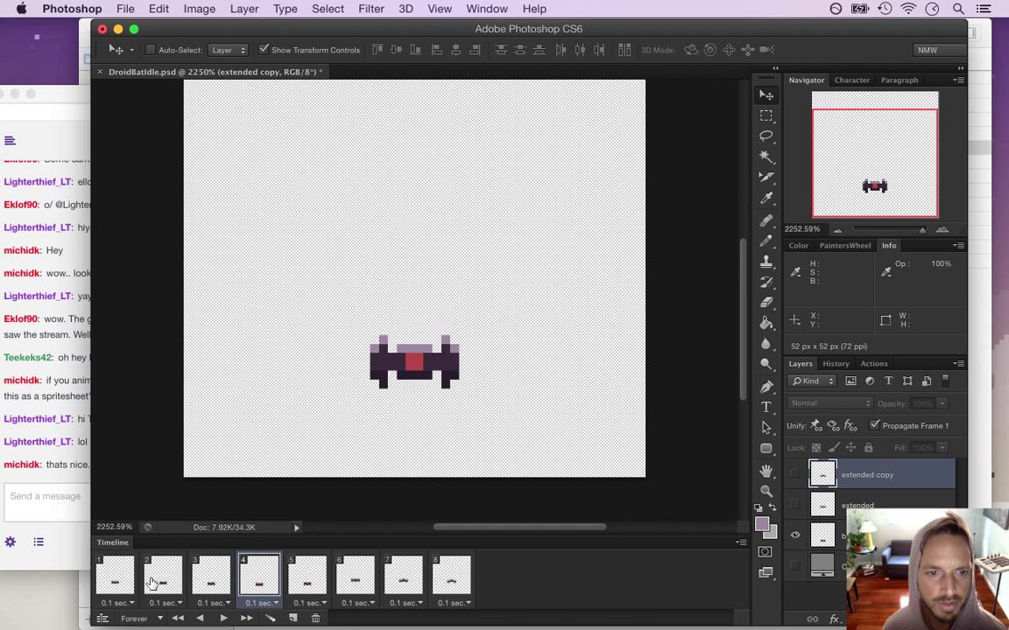
pyautogui.click(117, 583)
pyautogui.click(185, 587)
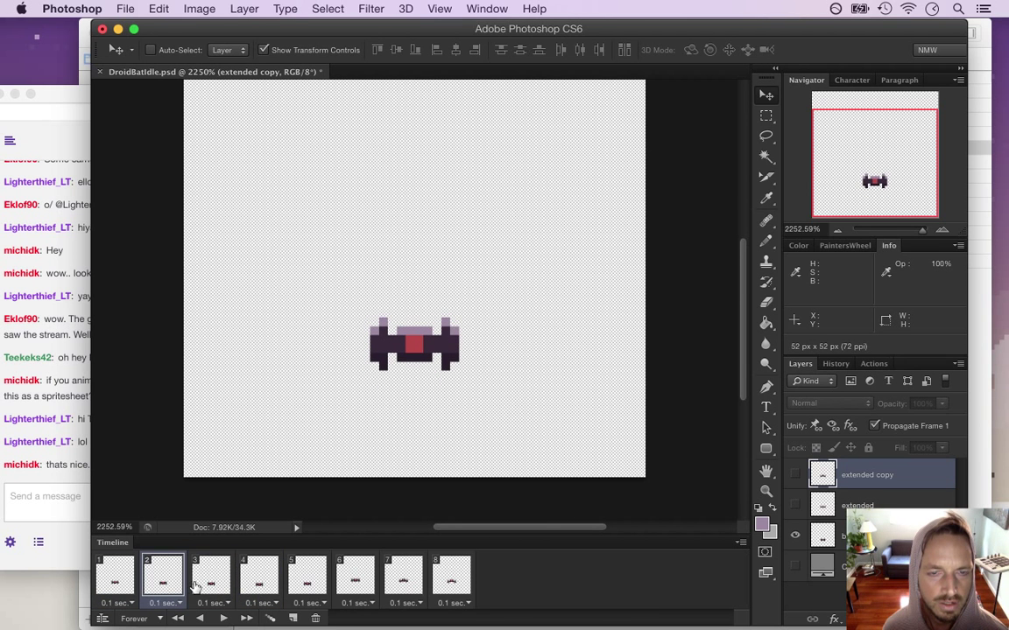
pyautogui.click(219, 582)
pyautogui.click(256, 582)
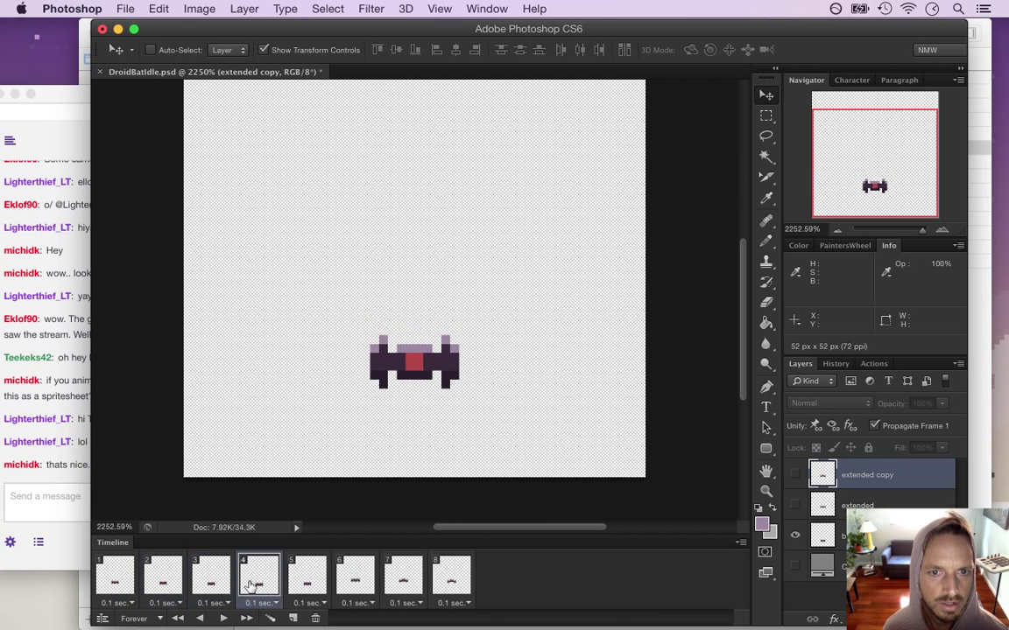
pyautogui.click(294, 584)
pyautogui.click(355, 573)
pyautogui.click(403, 576)
pyautogui.click(450, 576)
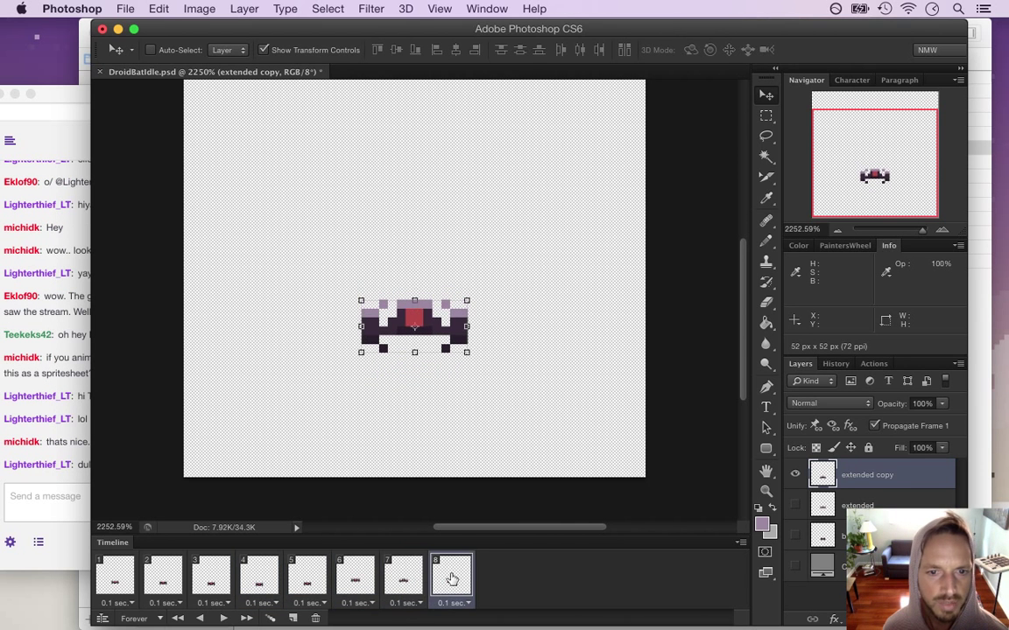
pyautogui.click(114, 576)
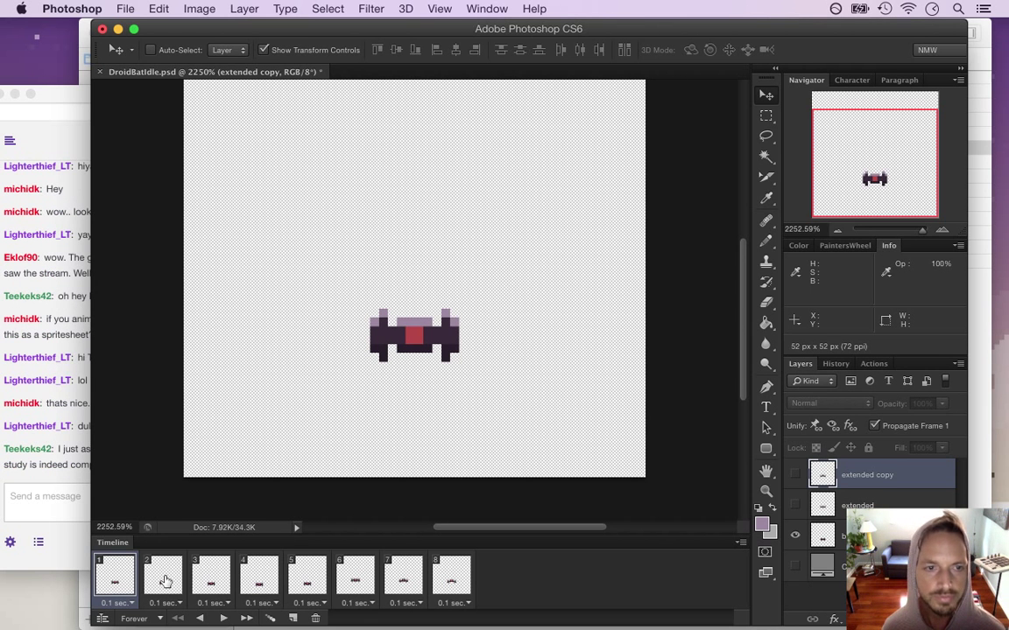
# Switch to Safari, read the latest Twitch chat messages, and return to Photoshop.
pyautogui.press('super+Tab')
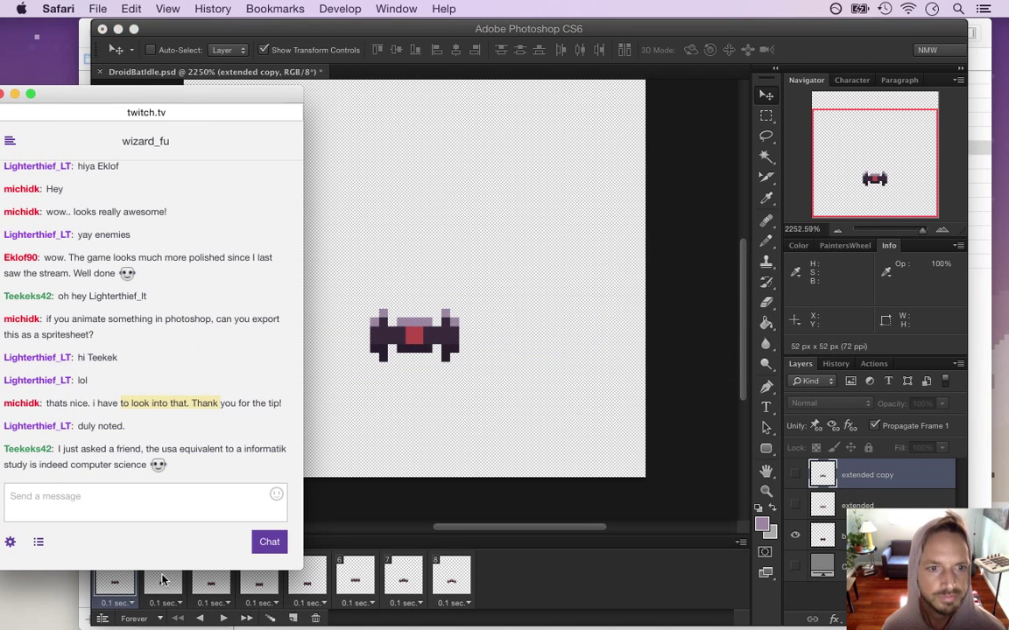
pyautogui.click(149, 439)
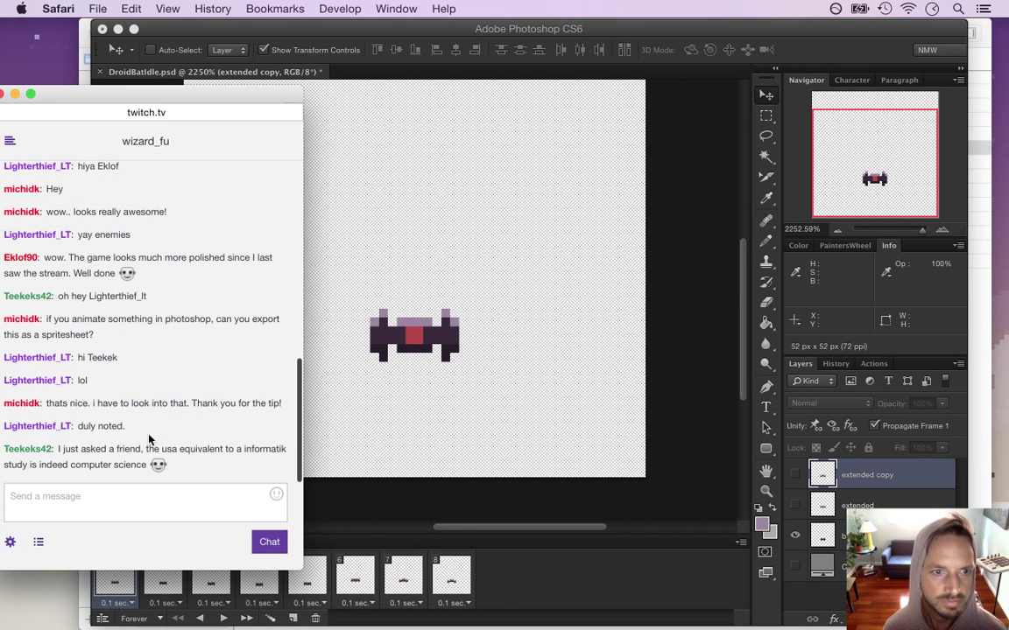
pyautogui.moveTo(91, 449); pyautogui.dragTo(111, 464)
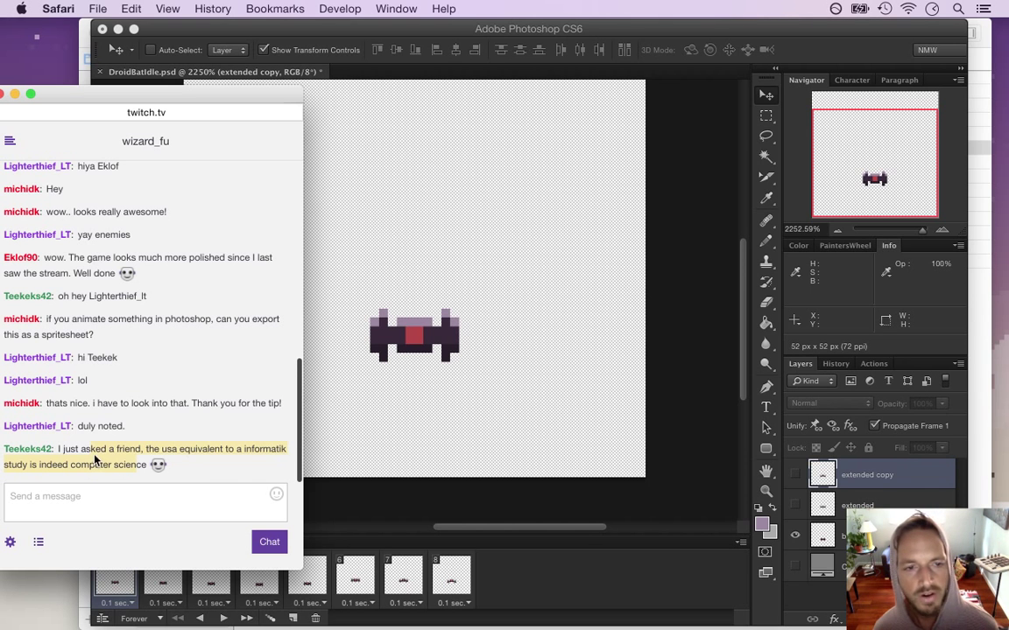
pyautogui.click(86, 428)
pyautogui.moveTo(87, 426); pyautogui.dragTo(124, 427)
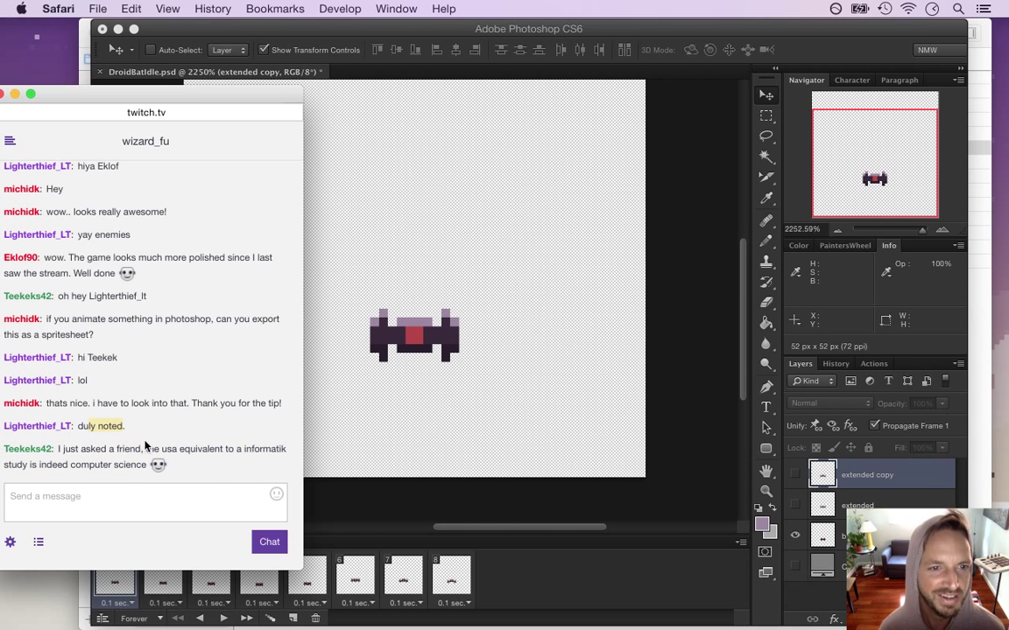
pyautogui.click(90, 452)
pyautogui.tripleClick(90, 456)
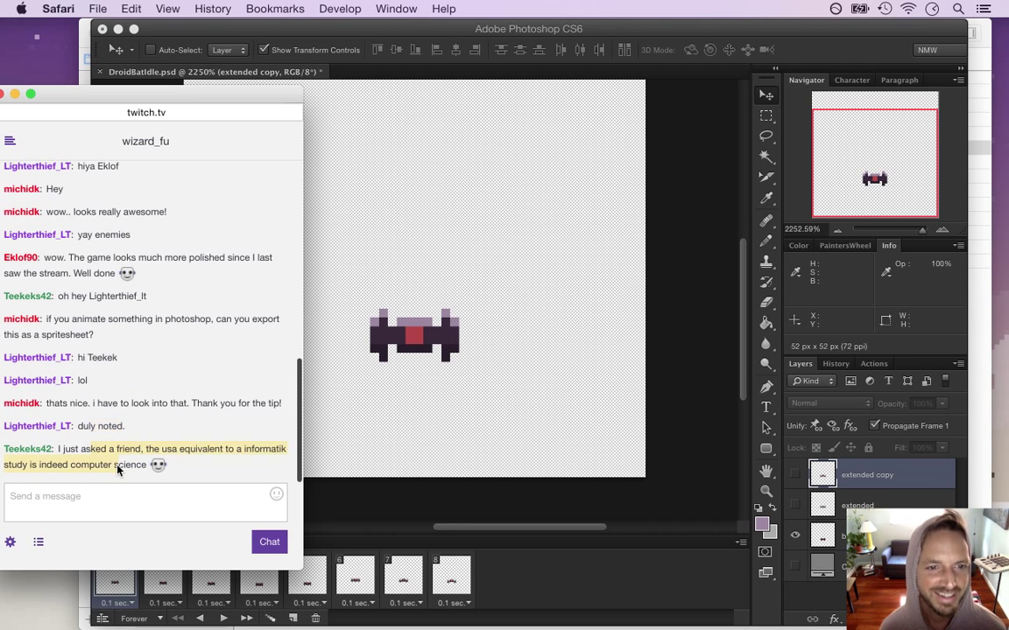
pyautogui.click(354, 455)
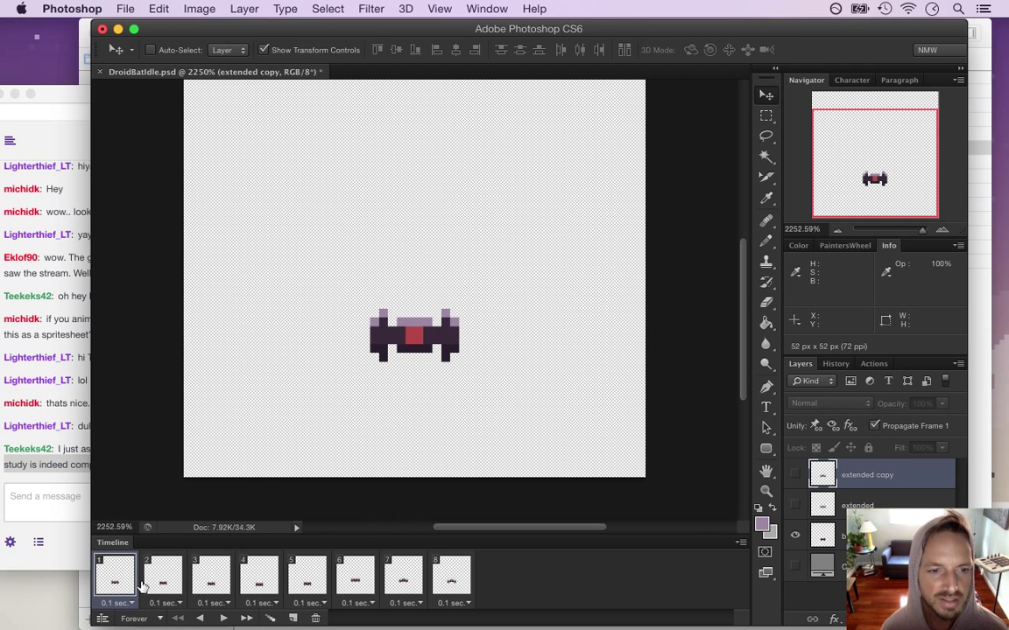
# Alternate between idle frames 1 and 2 to compare the bat's vertical position.
pyautogui.click(149, 576)
pyautogui.click(110, 578)
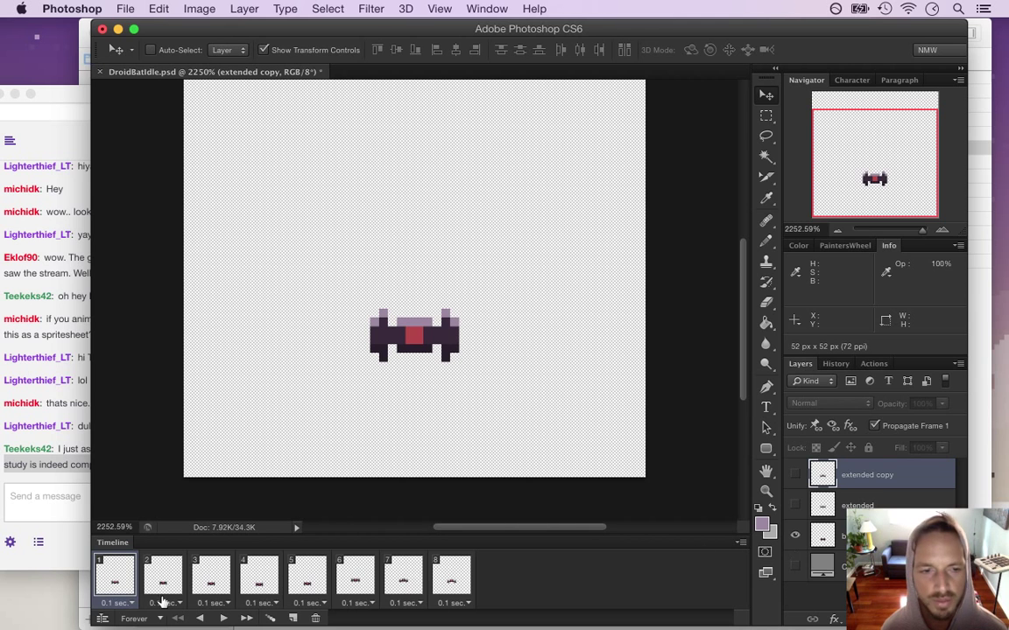
pyautogui.click(164, 578)
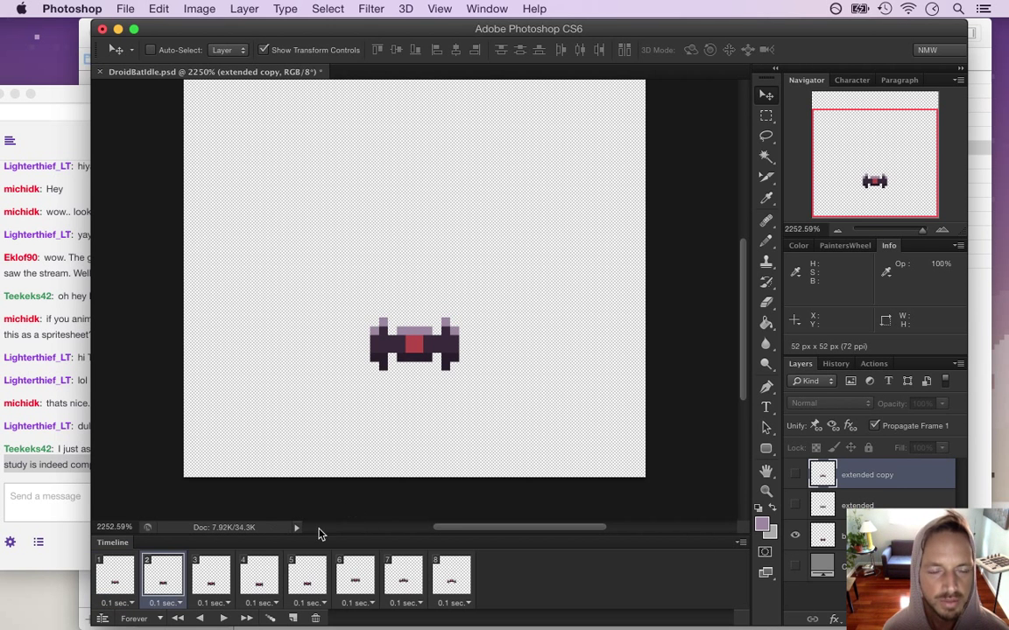
pyautogui.click(116, 578)
pyautogui.click(164, 578)
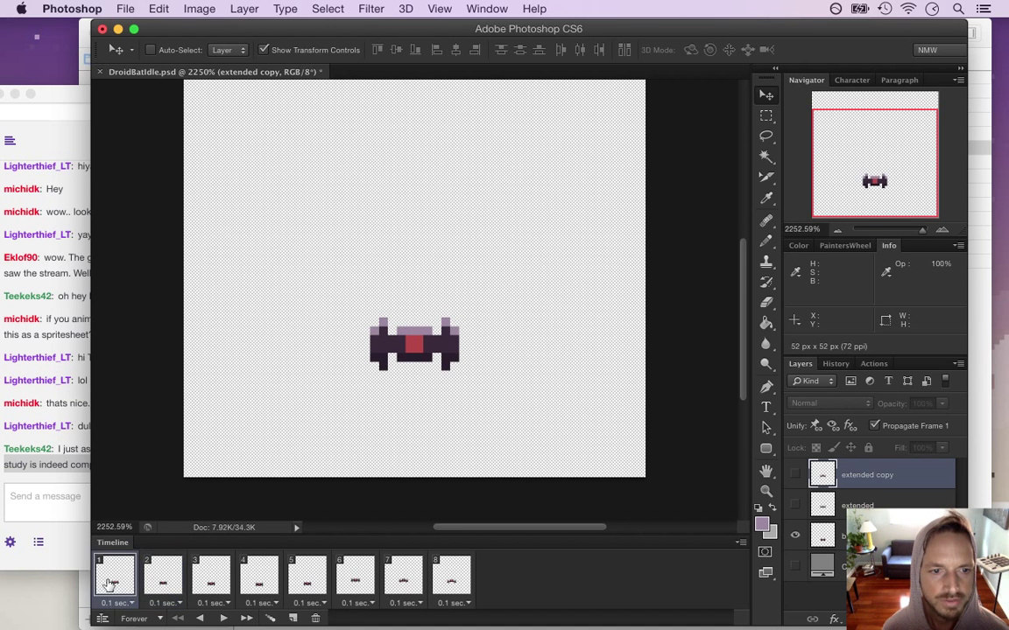
pyautogui.click(112, 582)
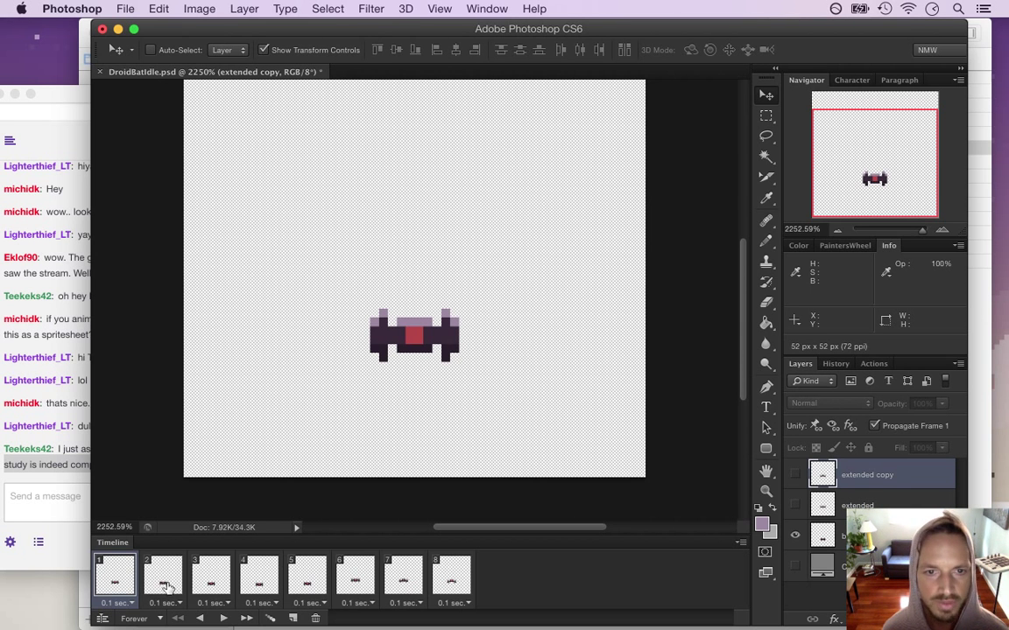
pyautogui.click(167, 587)
pyautogui.click(116, 581)
pyautogui.click(167, 584)
# Nudge the bat layer up 2 pixels in frame 2 and compare with frame 1, reading the newest Twitch chat message between nudges.
pyautogui.click(834, 542)
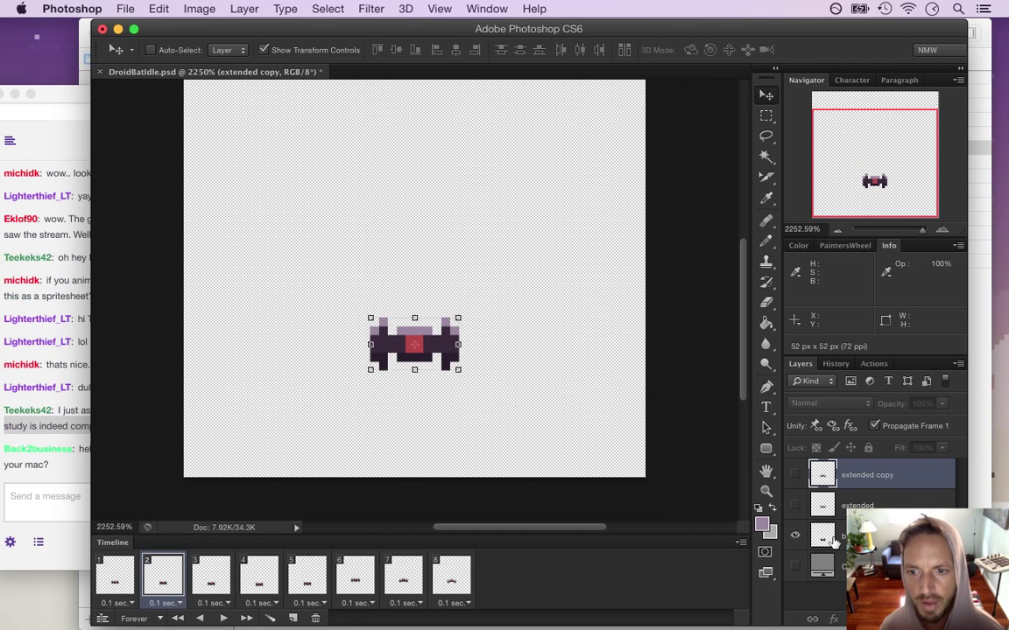
pyautogui.click(834, 543)
pyautogui.press('Up')
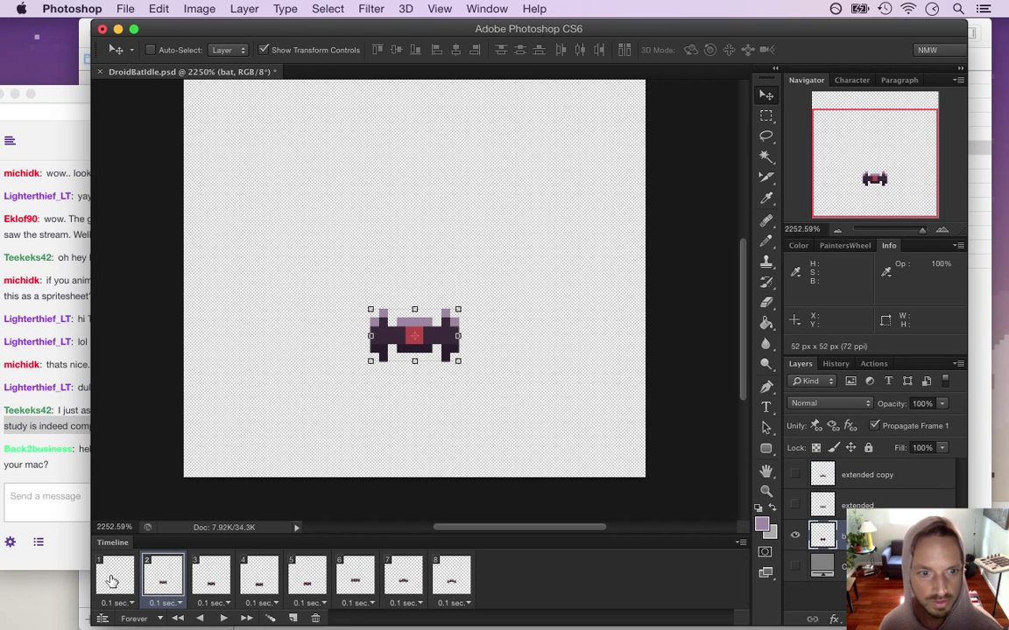
pyautogui.click(75, 465)
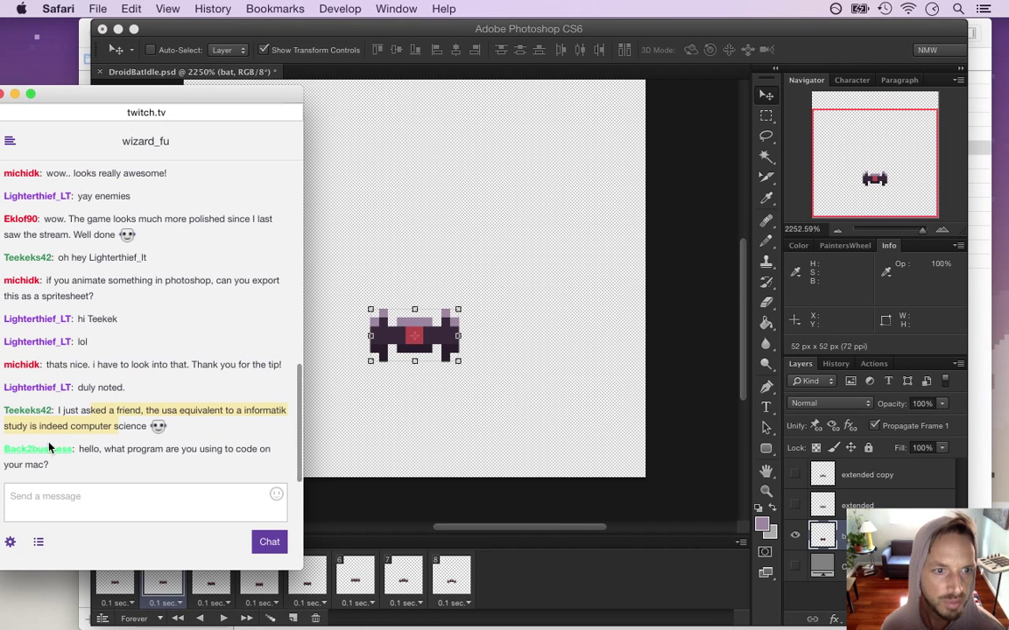
pyautogui.click(143, 578)
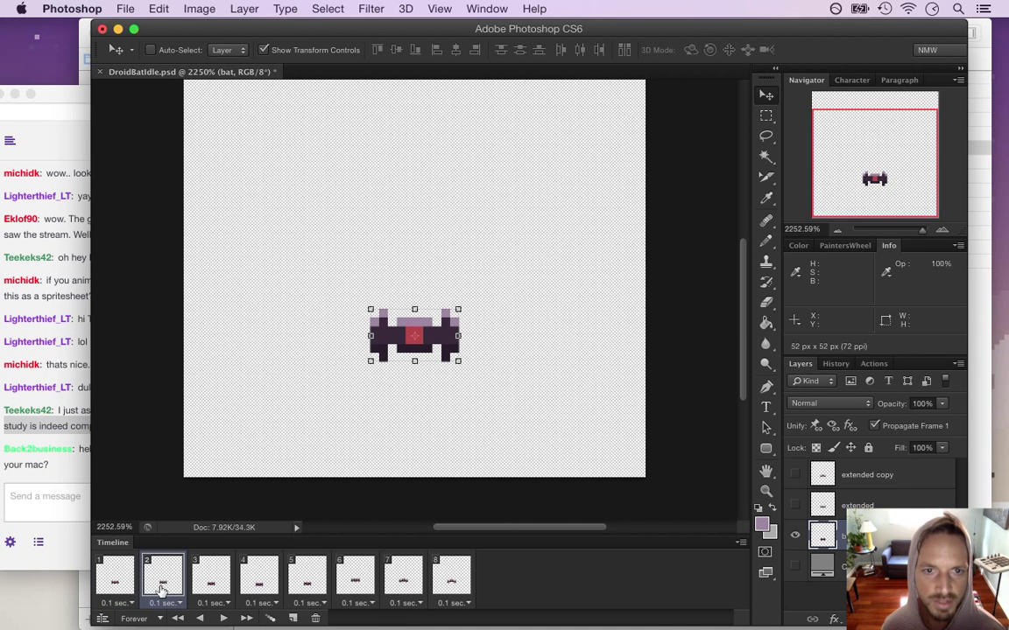
pyautogui.press('Up')
pyautogui.click(119, 583)
pyautogui.click(170, 581)
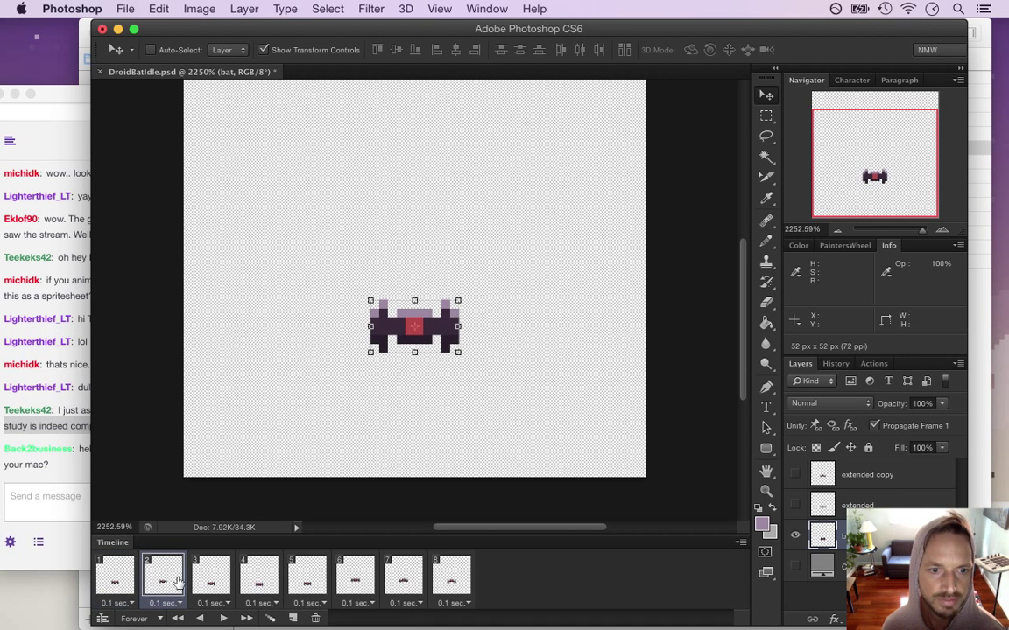
# Switch to Xcode and go back from DroidBat.plist to the World::addFoes code in World.cpp to show it on stream.
pyautogui.press('super+Tab')
pyautogui.press('super+Tab')
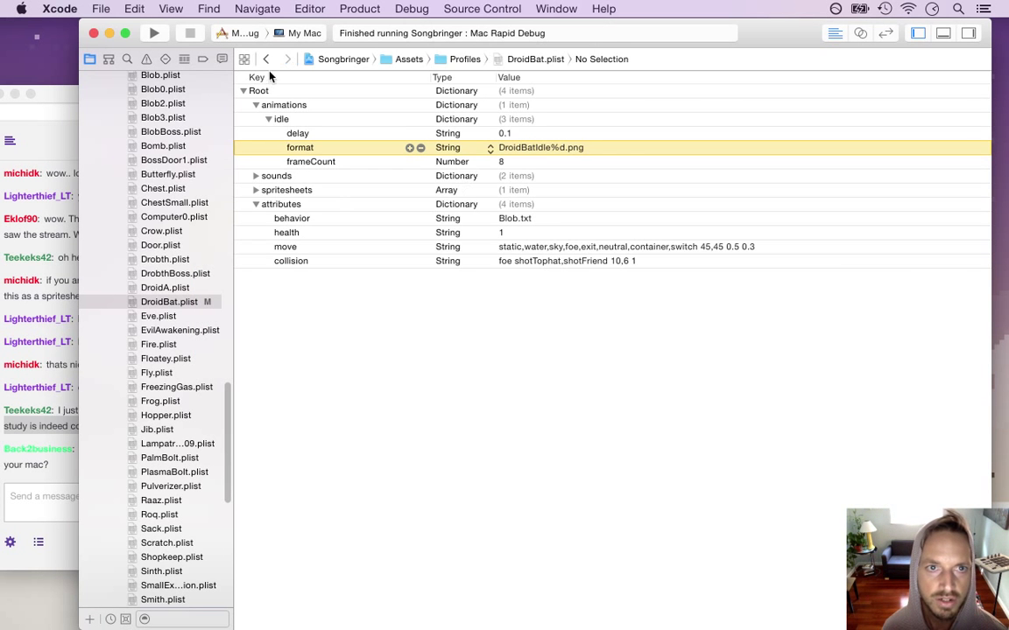
pyautogui.click(266, 59)
pyautogui.click(267, 59)
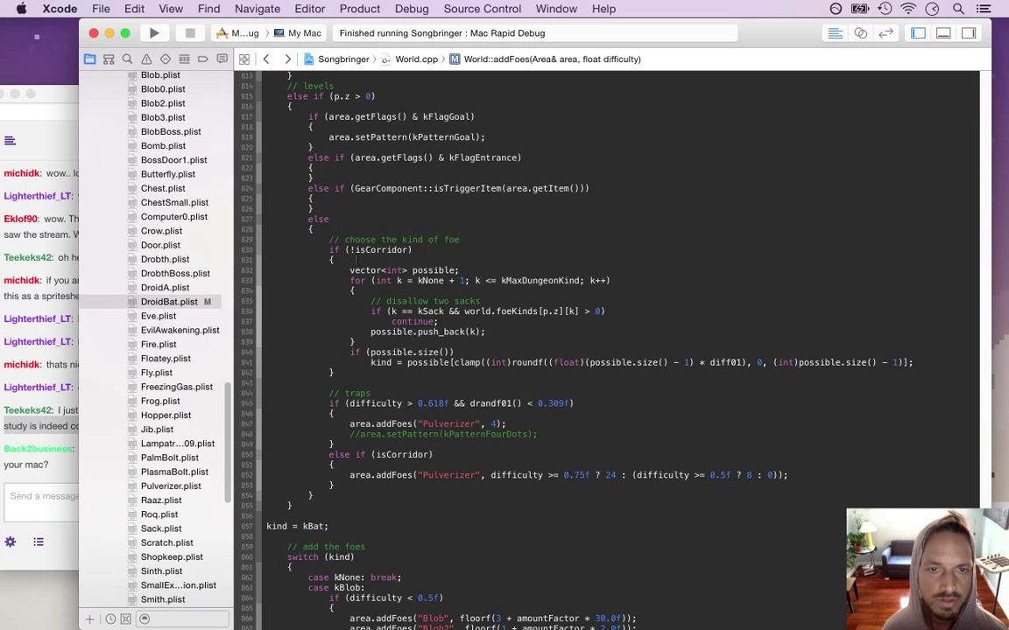
pyautogui.click(659, 210)
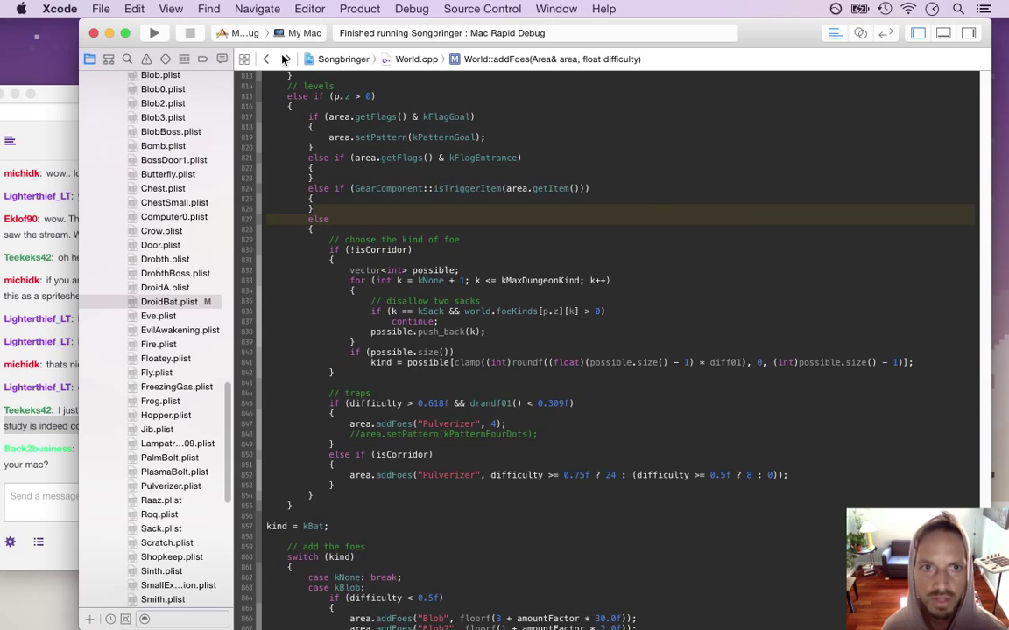
pyautogui.click(286, 58)
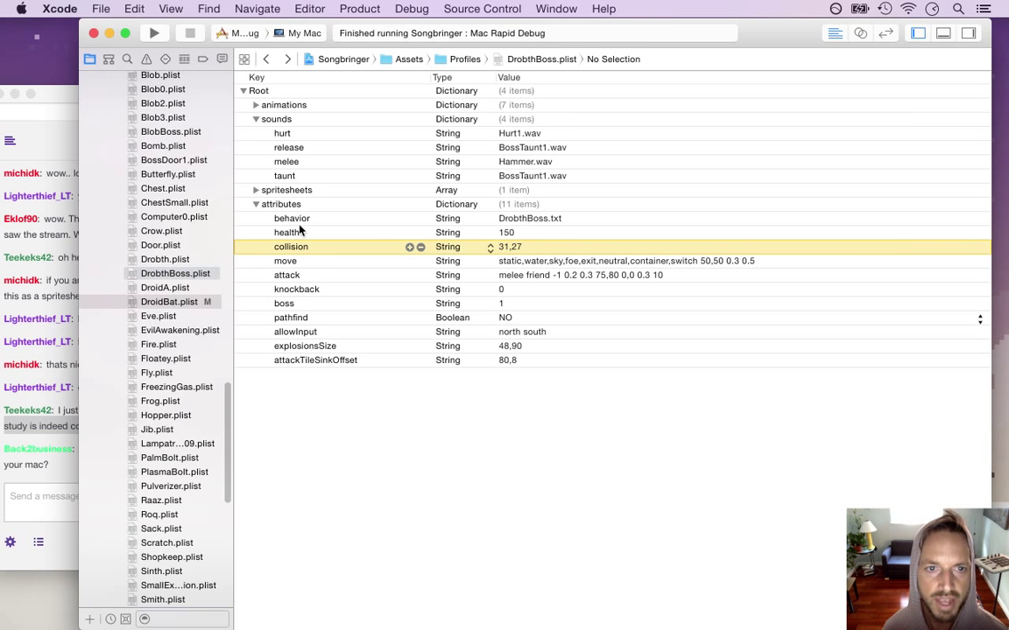
pyautogui.click(266, 58)
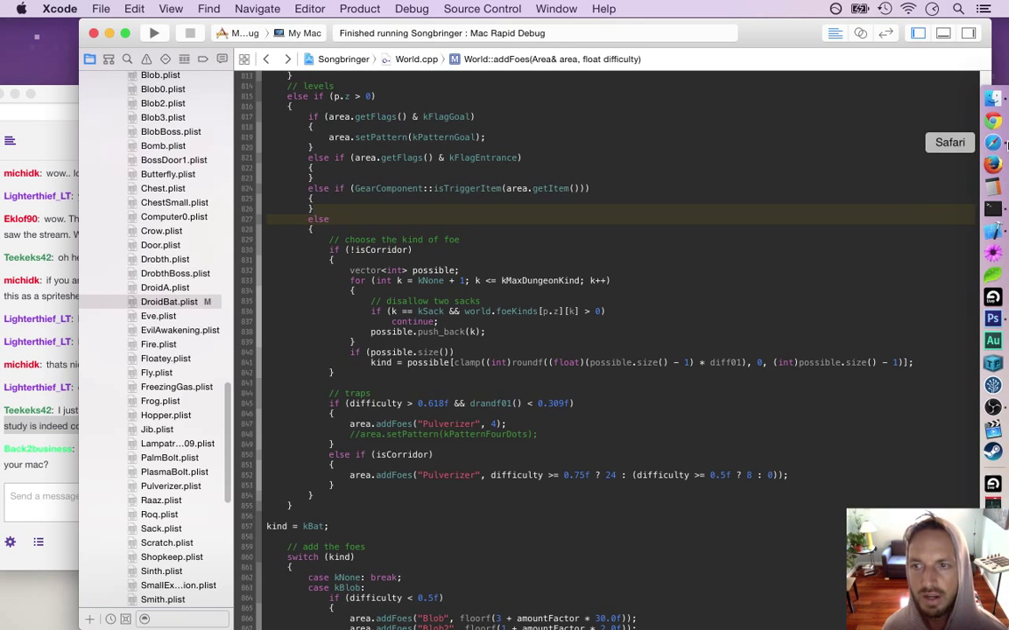
# Open the cocos2d-x.org site in a new Safari window, and return to Photoshop.
pyautogui.click(997, 142)
pyautogui.press('super+n')
pyautogui.write('coc')
pyautogui.press('Return')
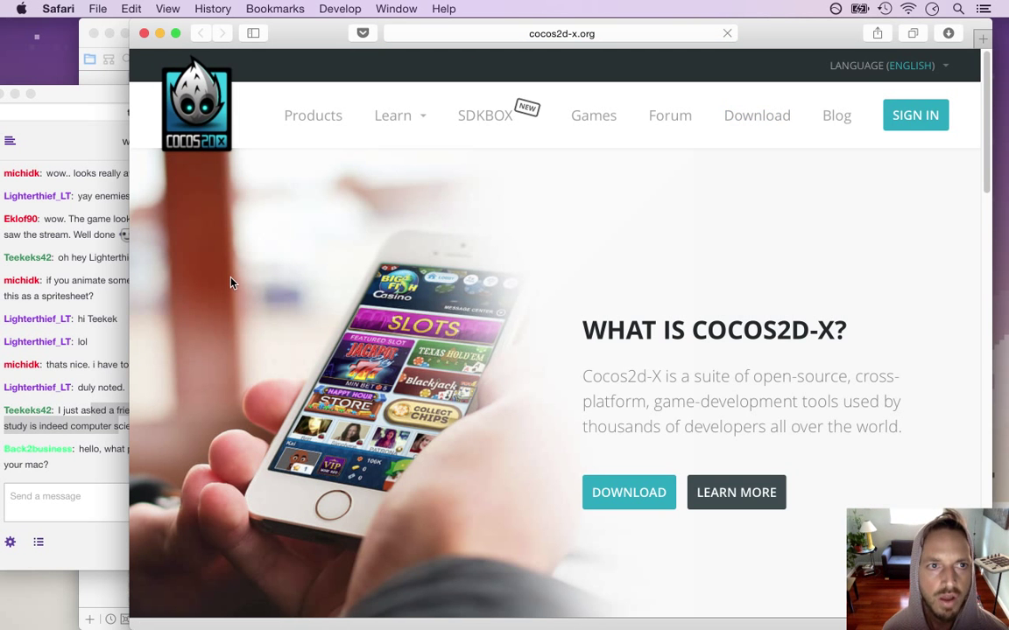
pyautogui.press('super+Tab')
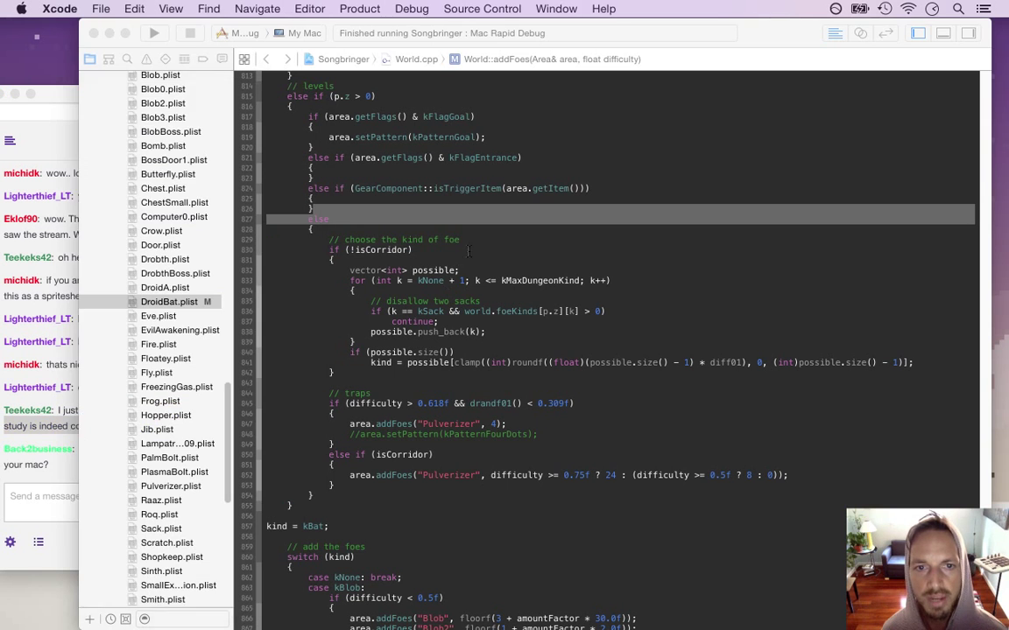
pyautogui.press('super+Tab')
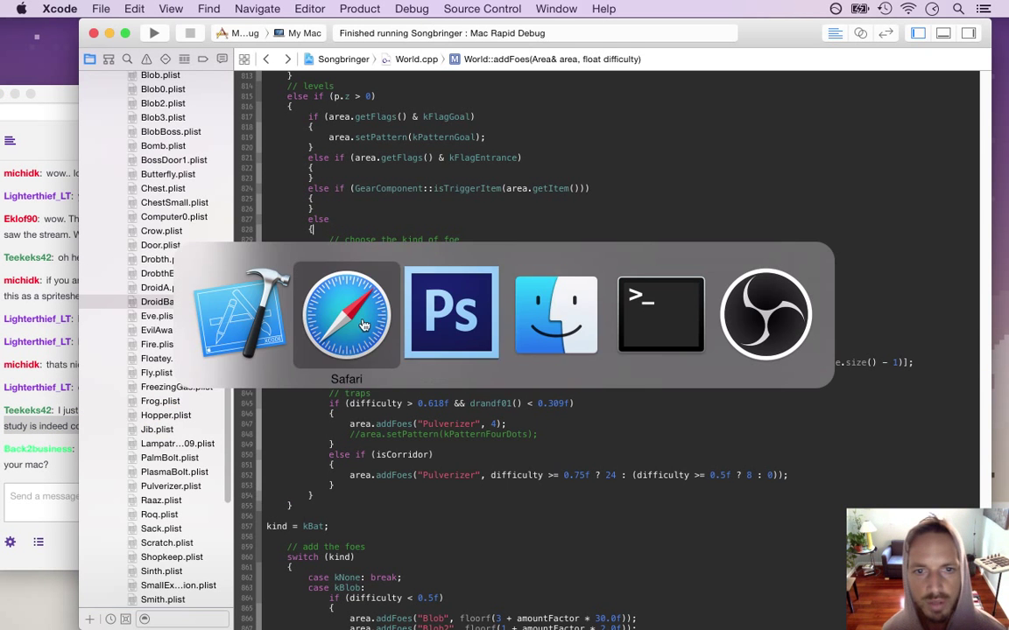
pyautogui.press('super+Tab')
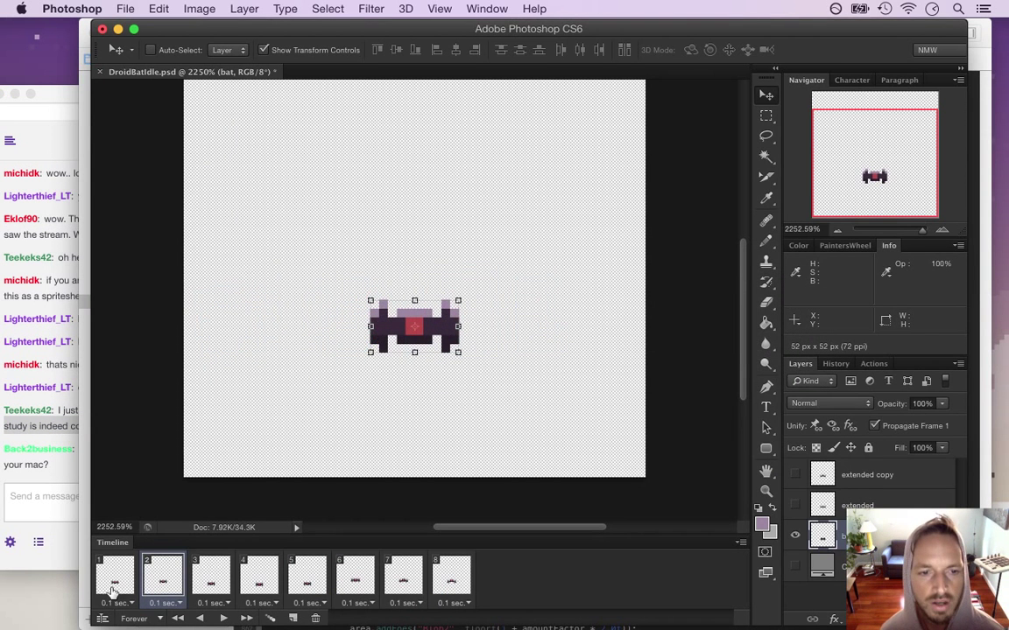
# Compare idle frames 1 to 3 and nudge the bat layer up 2 pixels in frame 3.
pyautogui.click(112, 582)
pyautogui.click(163, 581)
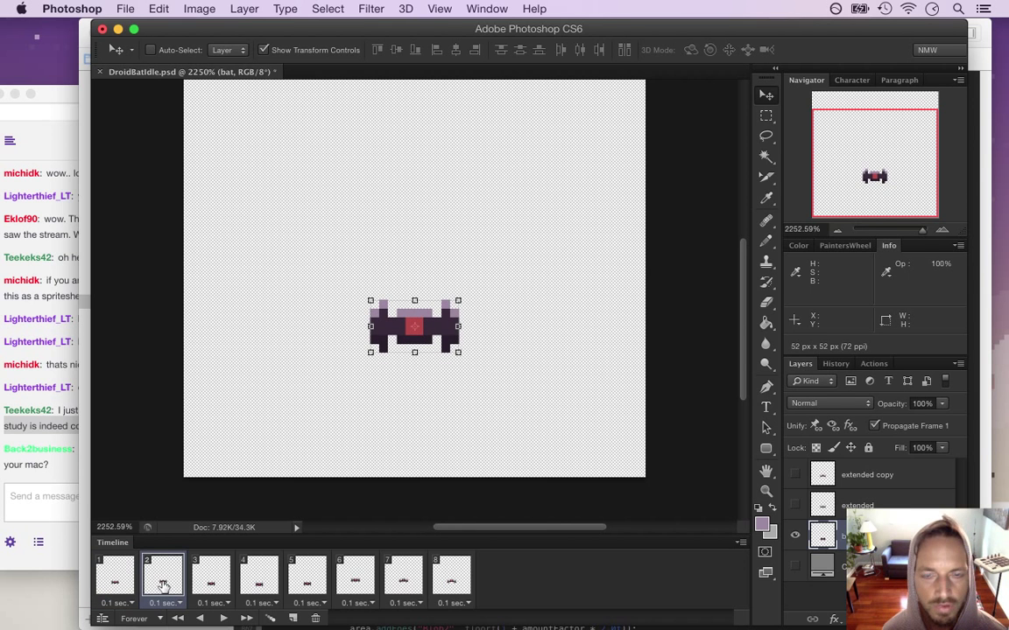
pyautogui.click(200, 583)
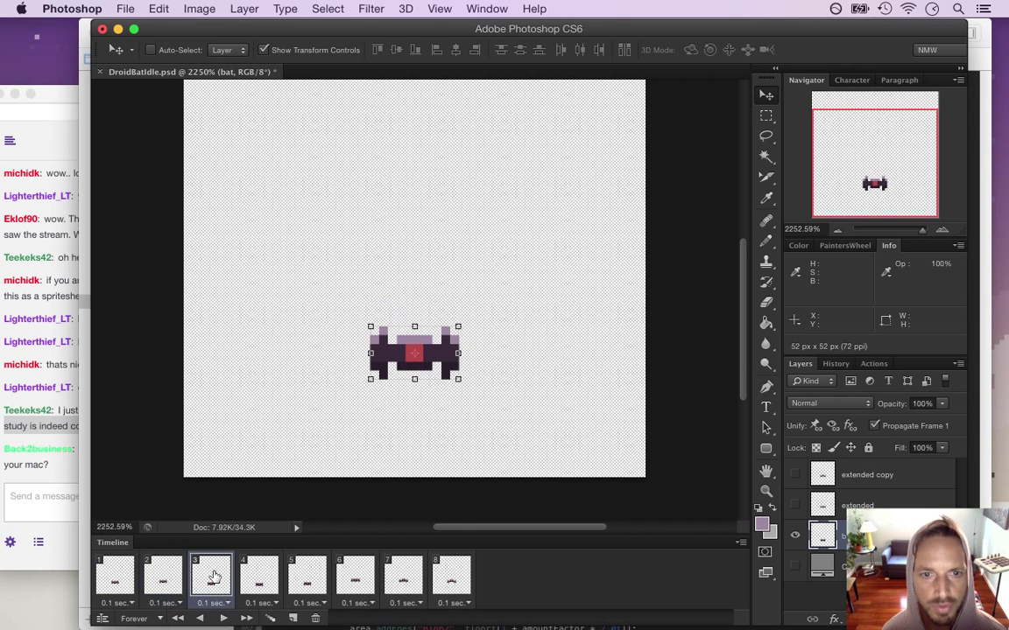
pyautogui.click(114, 577)
pyautogui.click(162, 578)
pyautogui.click(207, 578)
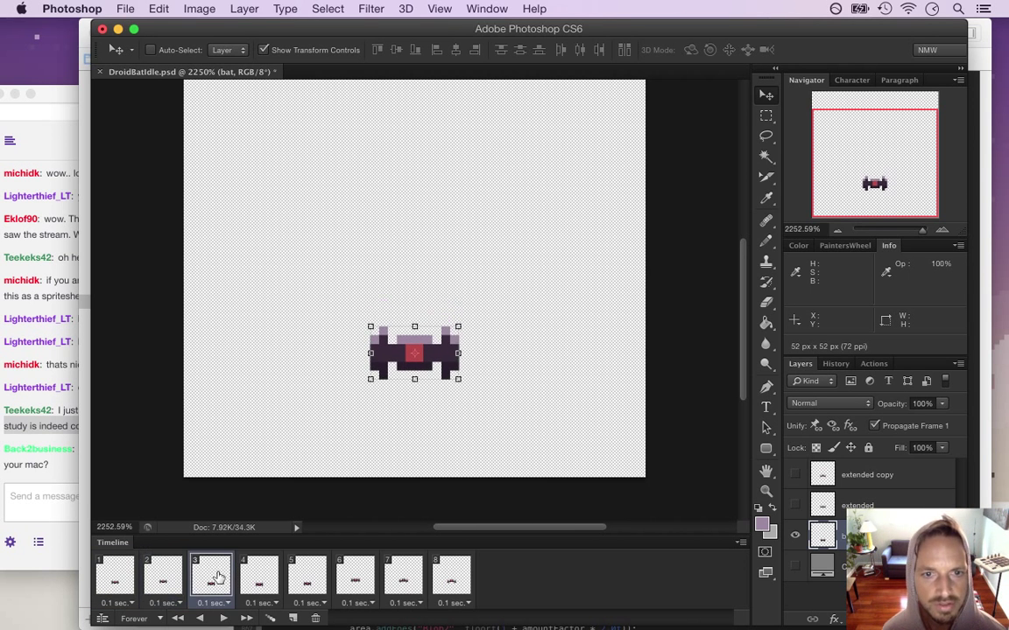
pyautogui.press('Up')
pyautogui.press('Up')
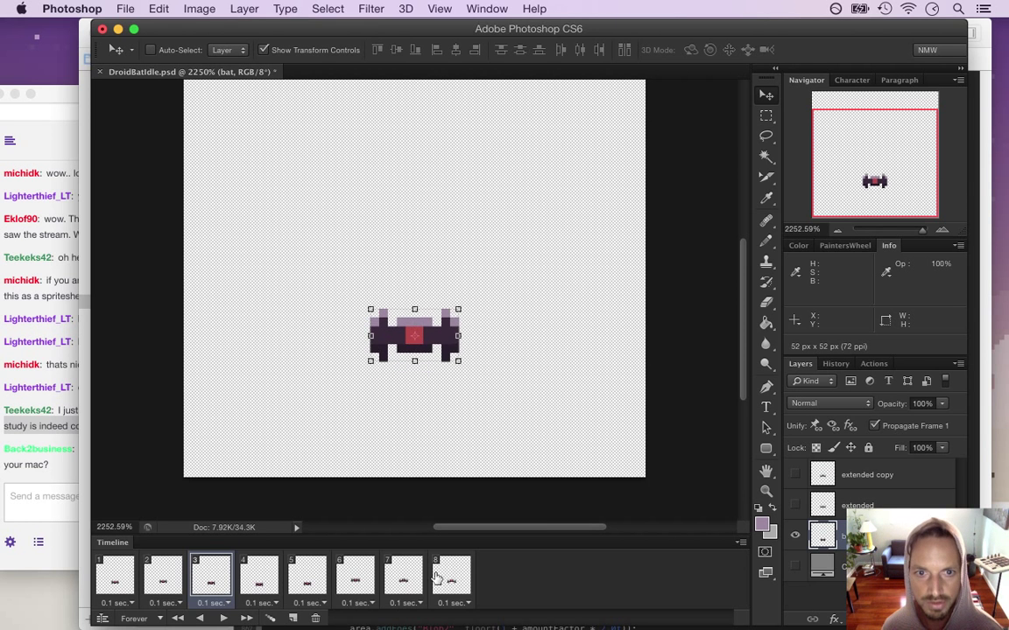
pyautogui.click(164, 576)
pyautogui.click(209, 577)
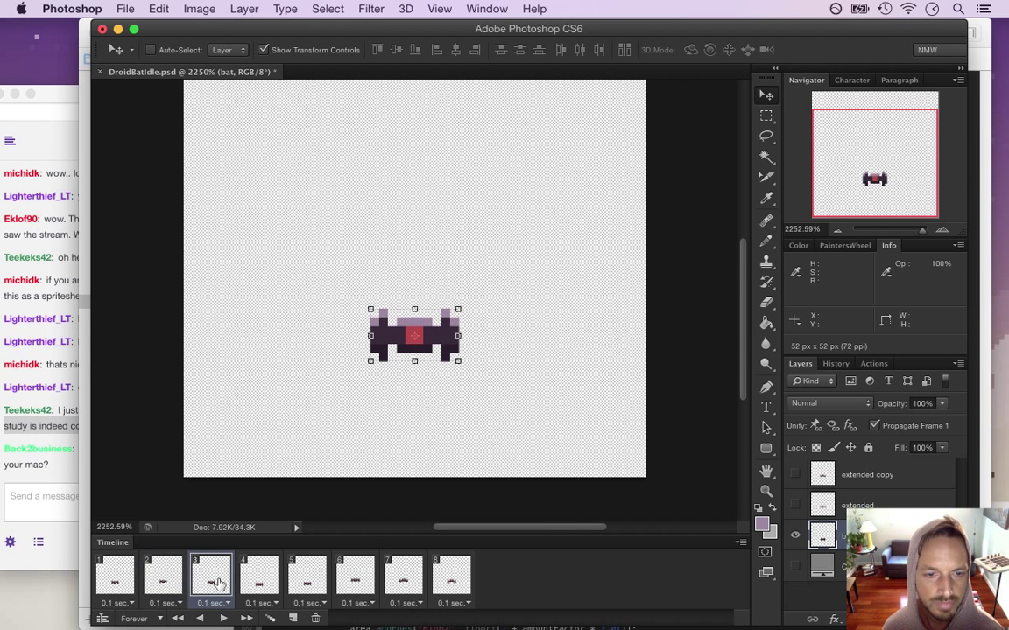
# Nudge the bat layer up 2 pixels in frame 4 and check the movement across frames 1 to 4.
pyautogui.click(260, 581)
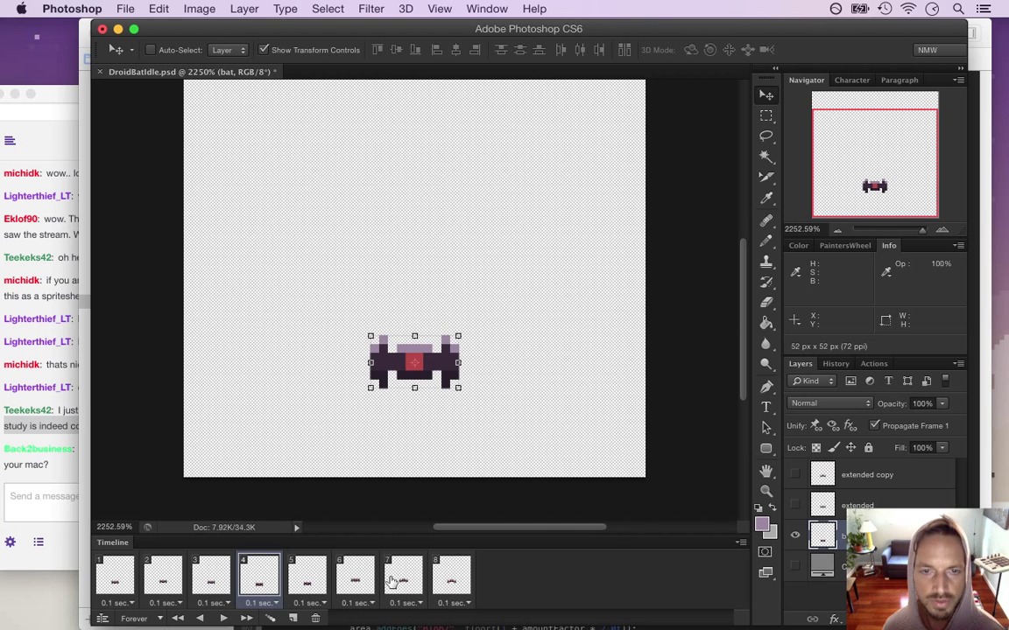
pyautogui.press('Up')
pyautogui.click(212, 571)
pyautogui.click(255, 581)
pyautogui.press('Up')
pyautogui.click(210, 578)
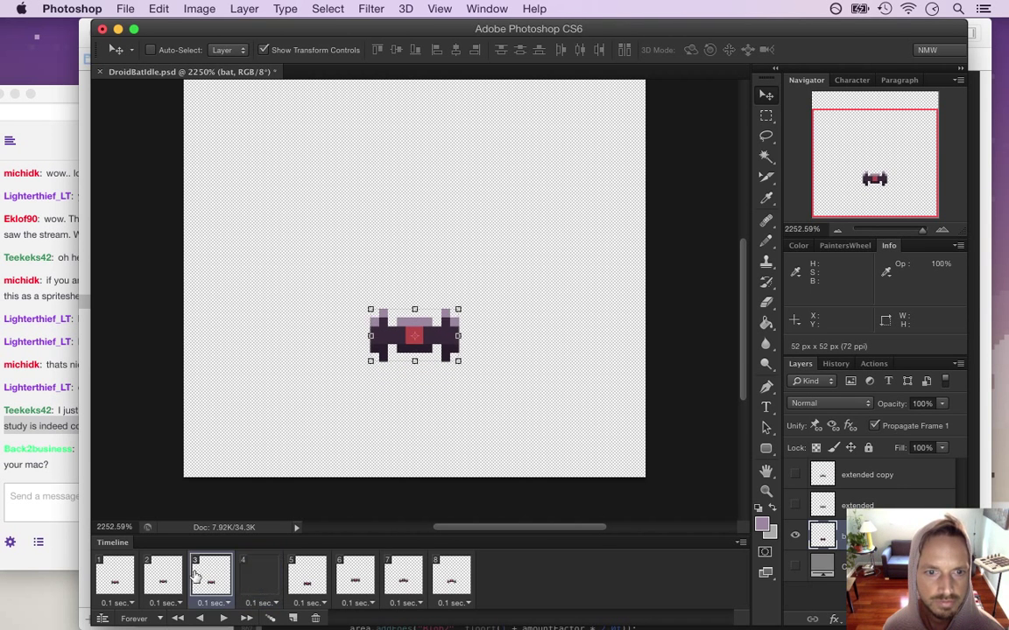
pyautogui.click(114, 578)
pyautogui.click(164, 576)
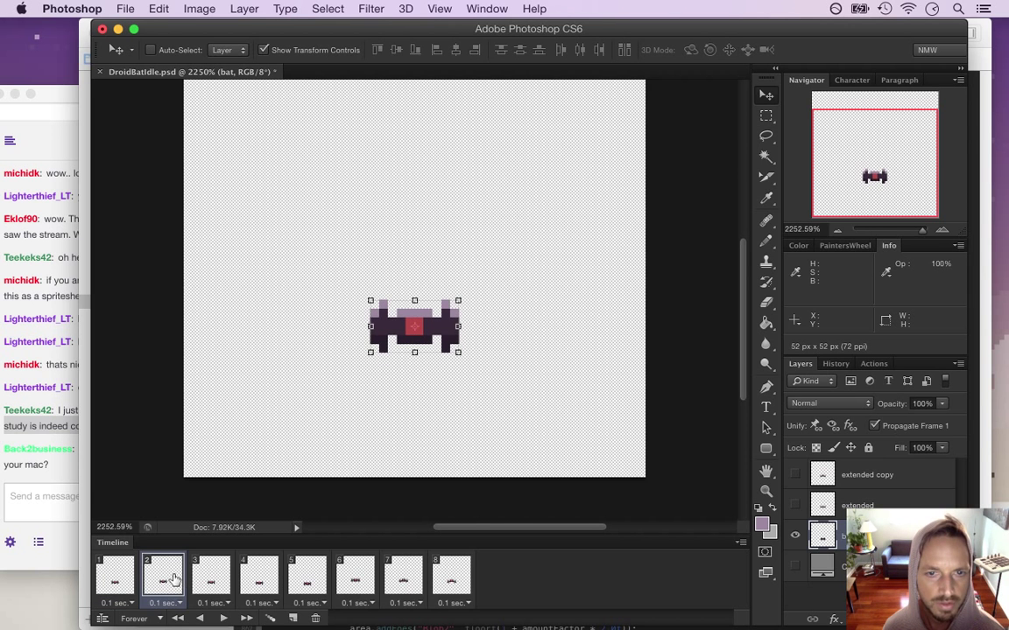
pyautogui.click(198, 578)
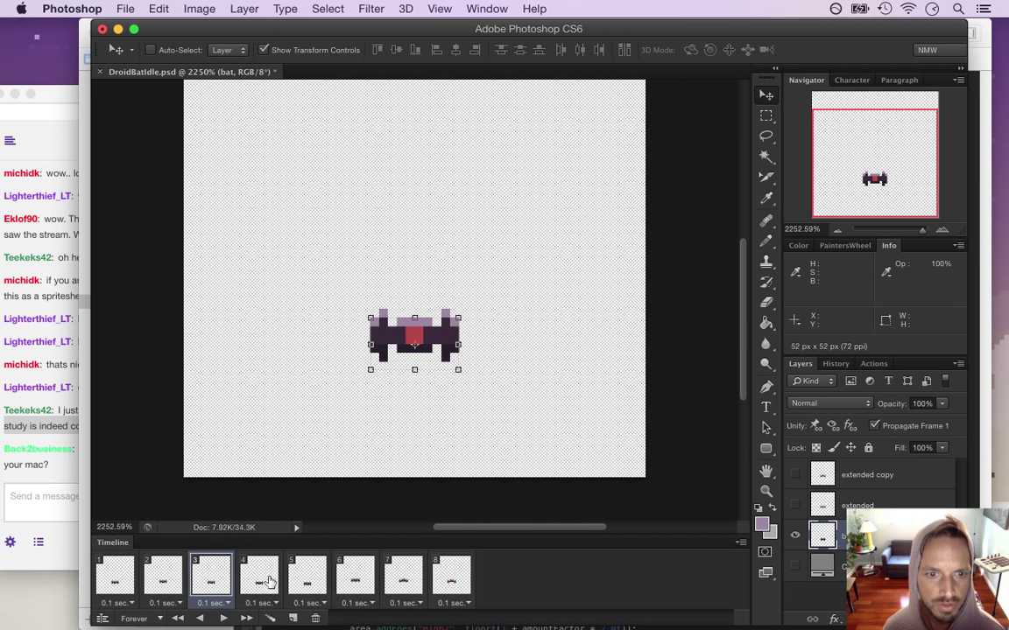
pyautogui.click(261, 579)
# Nudge the bat layer up 2 pixels in frame 5 and compare it with frame 4.
pyautogui.click(308, 579)
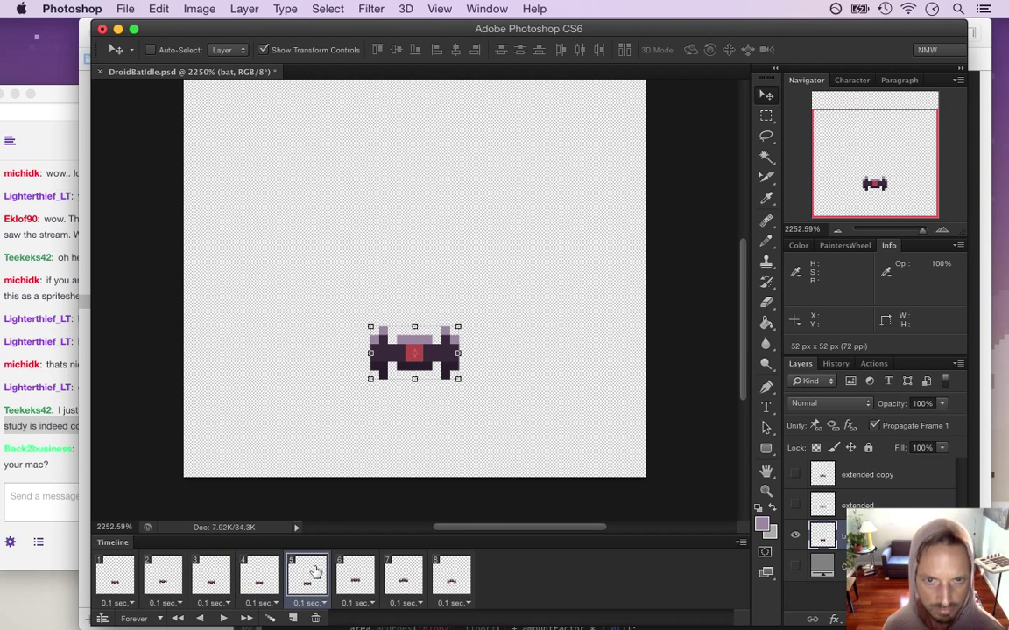
pyautogui.press('Up')
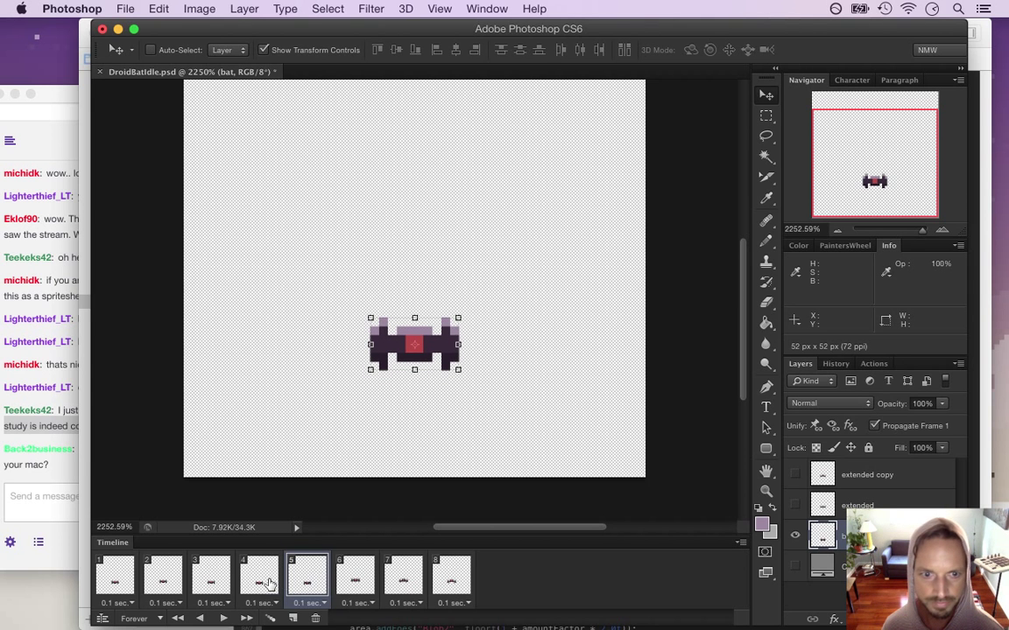
pyautogui.press('Up')
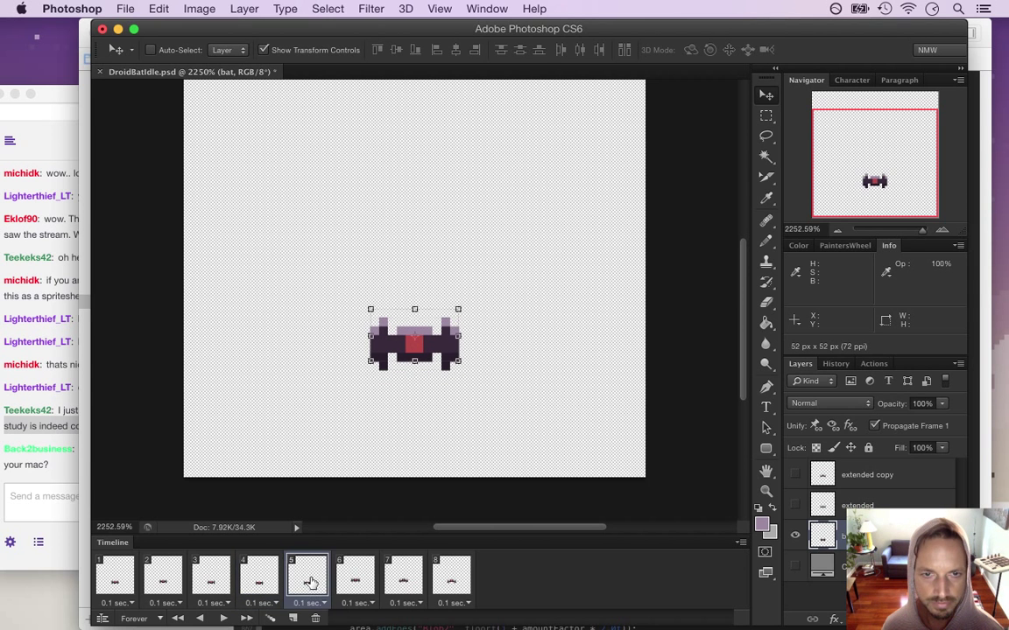
pyautogui.click(261, 580)
pyautogui.click(301, 579)
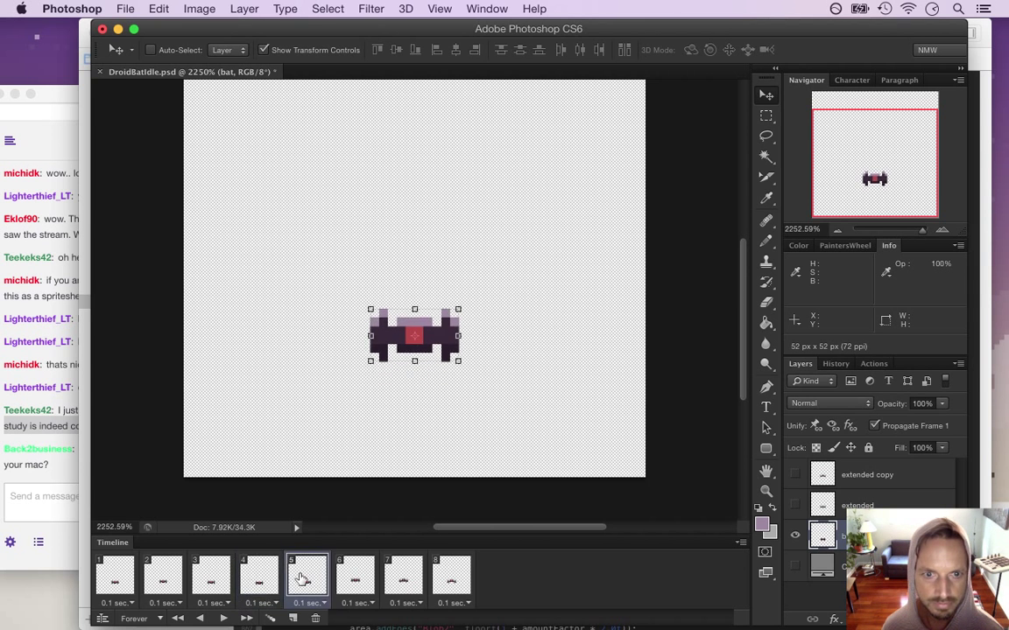
# Nudge the extended layer down 1 pixel in frame 6 and compare it with frame 5.
pyautogui.click(356, 578)
pyautogui.click(834, 506)
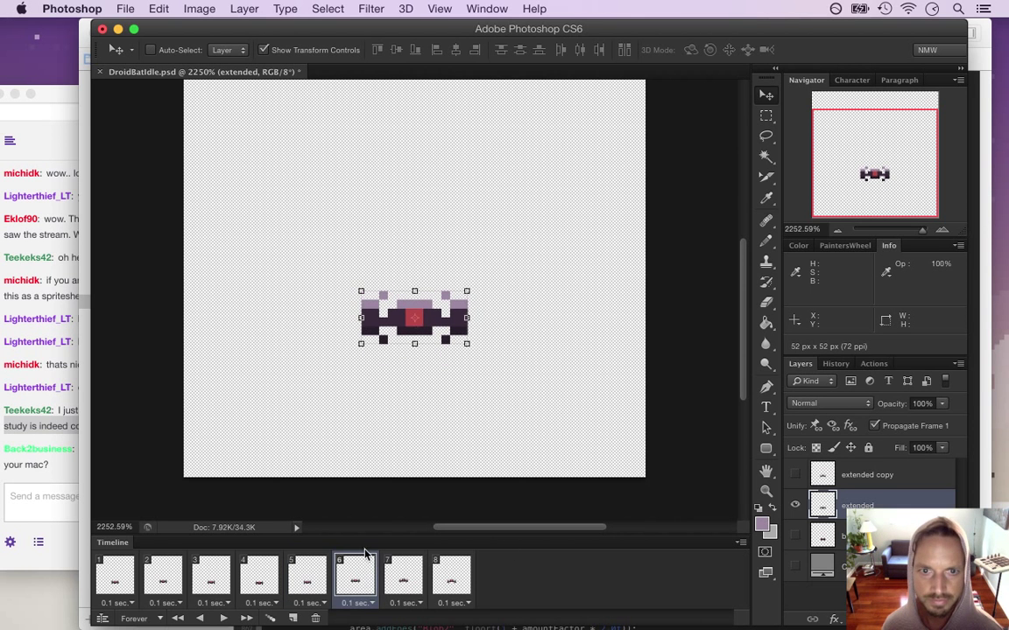
pyautogui.click(306, 578)
pyautogui.click(360, 582)
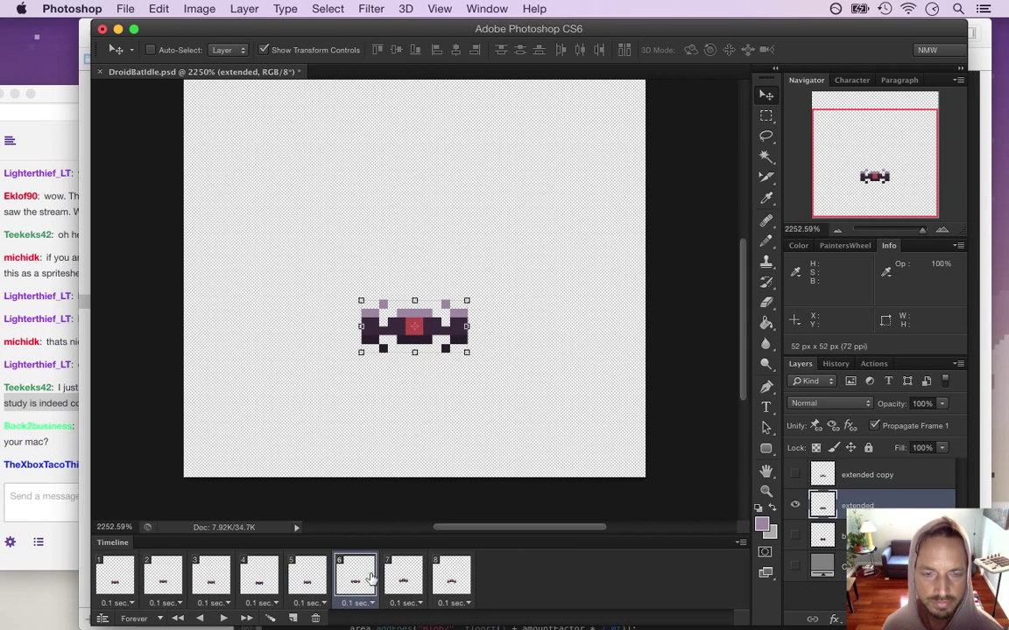
# Nudge the extended copy layer down 2 pixels in frame 7 and compare it with frames 6 and 8.
pyautogui.click(402, 578)
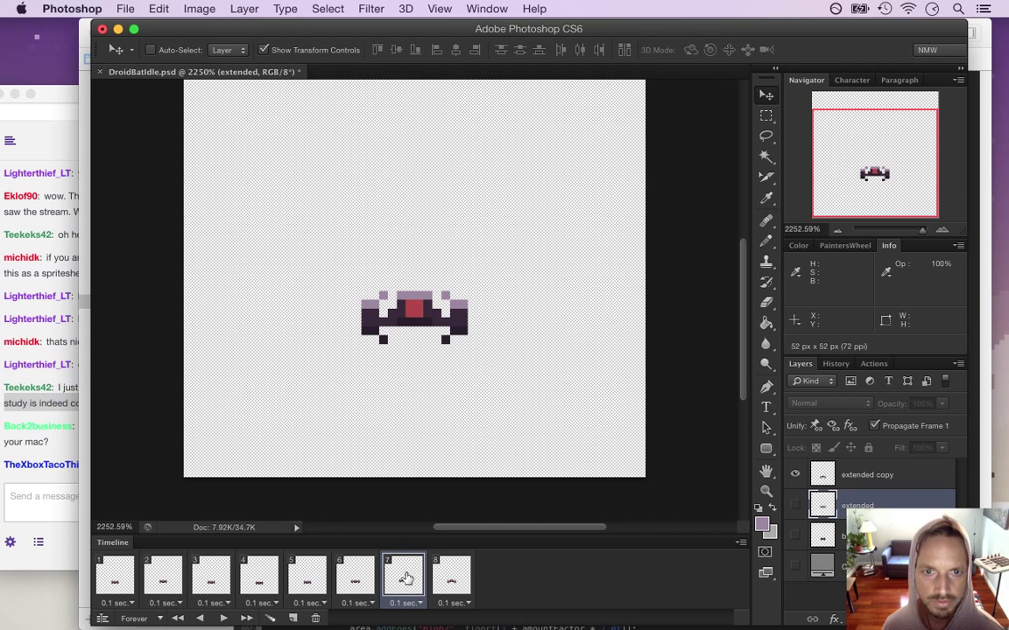
pyautogui.click(820, 477)
pyautogui.press('Down')
pyautogui.press('Down')
pyautogui.click(353, 582)
pyautogui.click(403, 578)
pyautogui.click(451, 578)
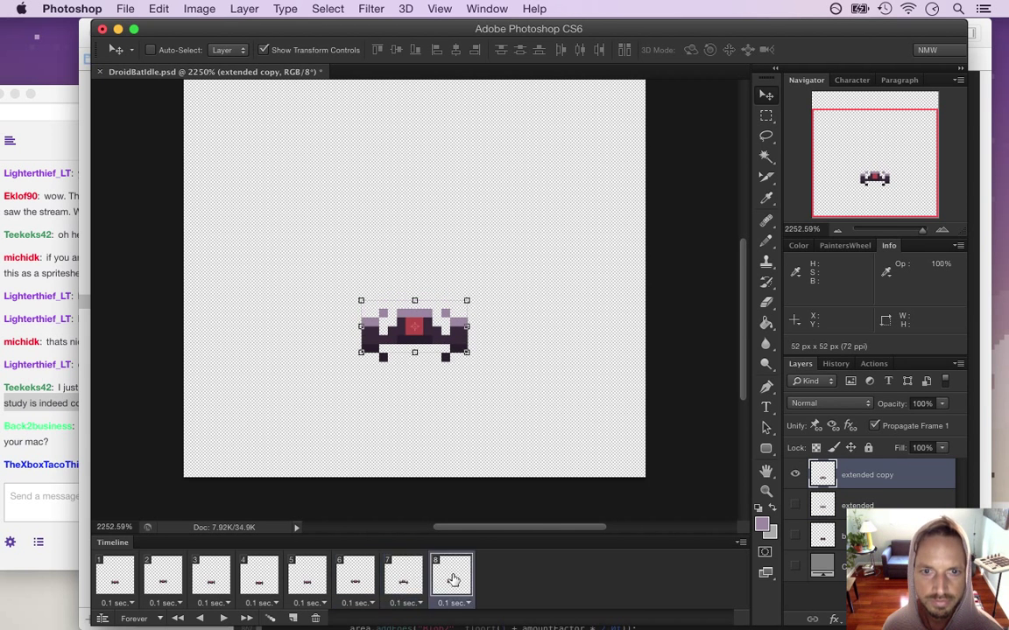
# Nudge the extended copy layer down 1 pixel in frame 8 and go back to frame 1.
pyautogui.press('Down')
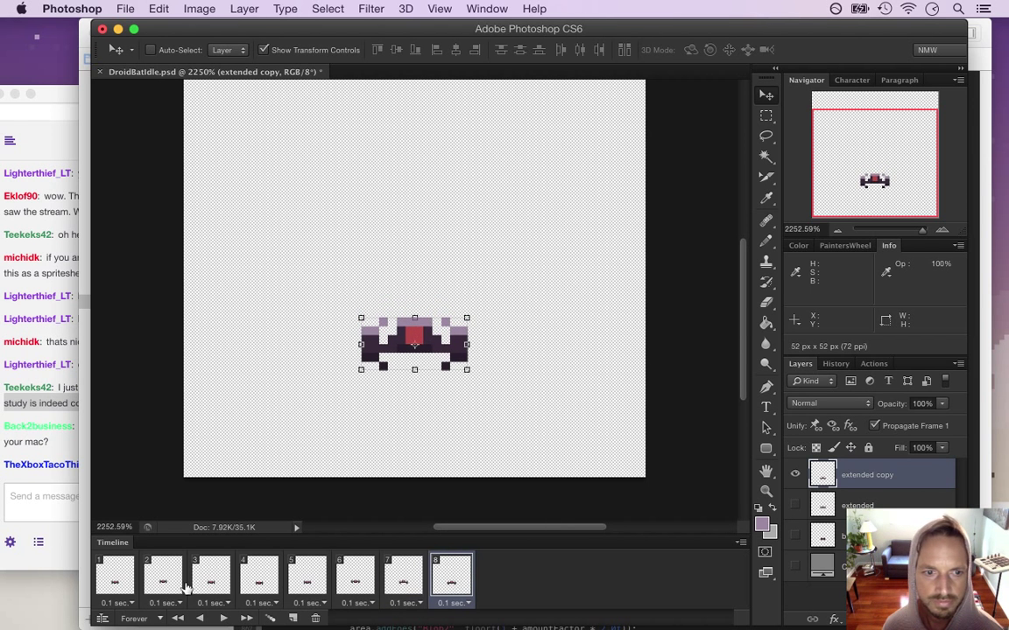
pyautogui.click(115, 576)
# Read the newest stream chat messages and return to the sprite document.
pyautogui.click(45, 397)
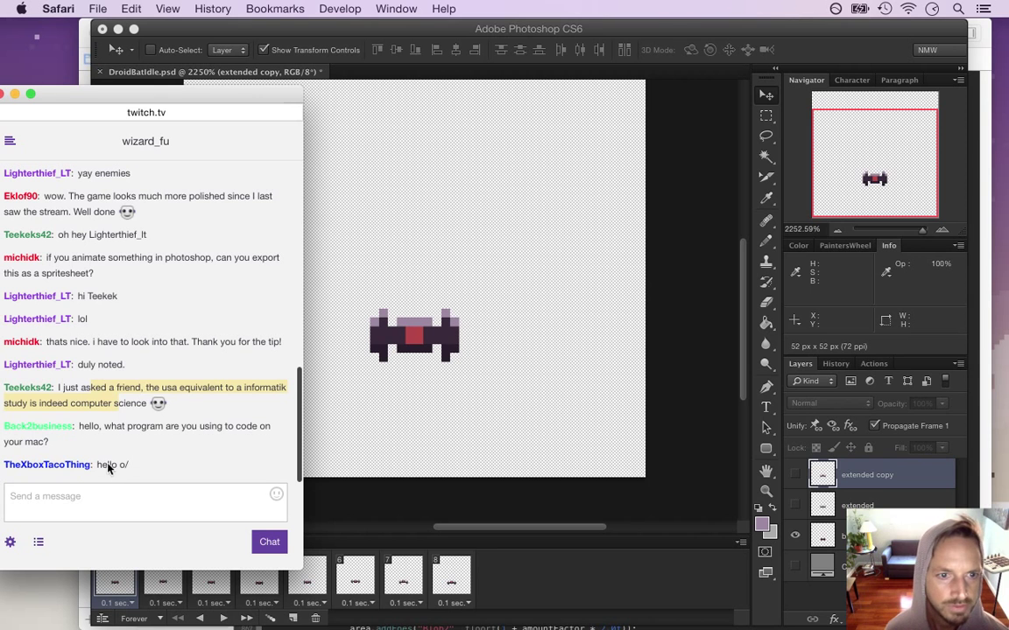
pyautogui.moveTo(97, 464); pyautogui.dragTo(131, 465)
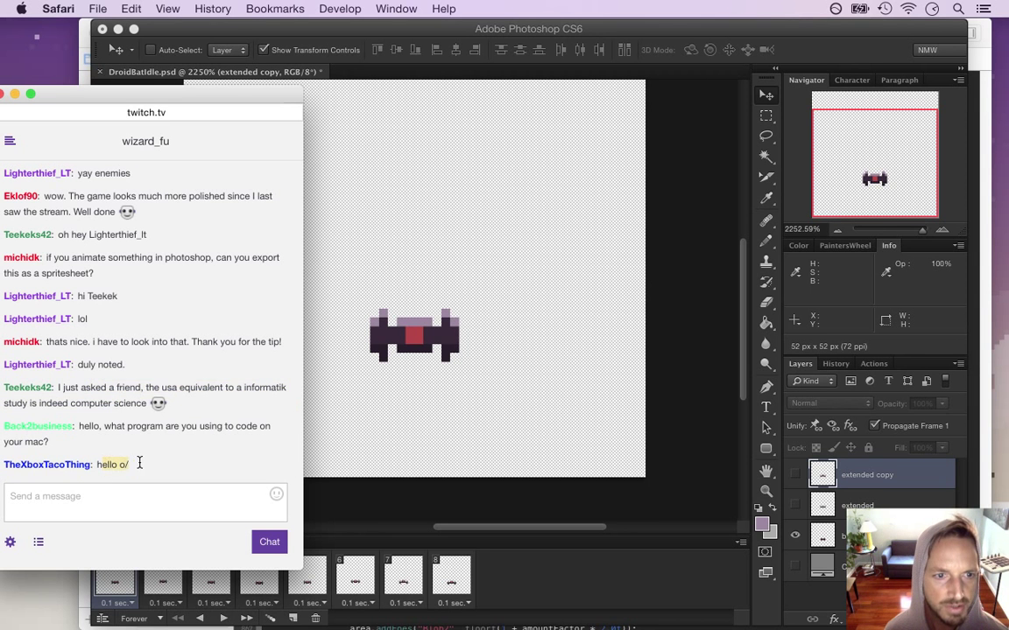
pyautogui.click(446, 500)
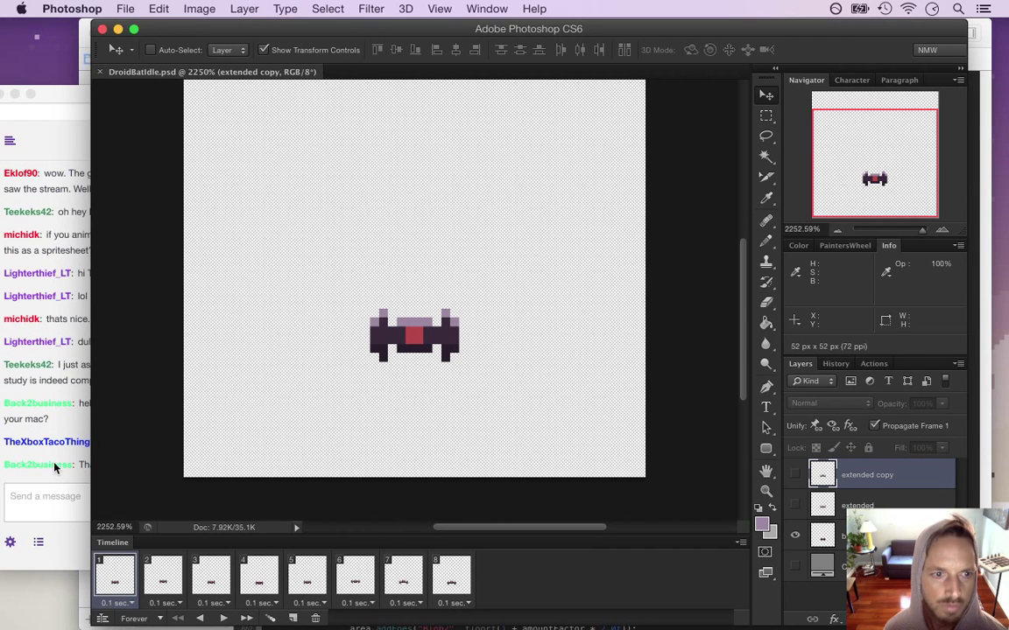
pyautogui.click(72, 419)
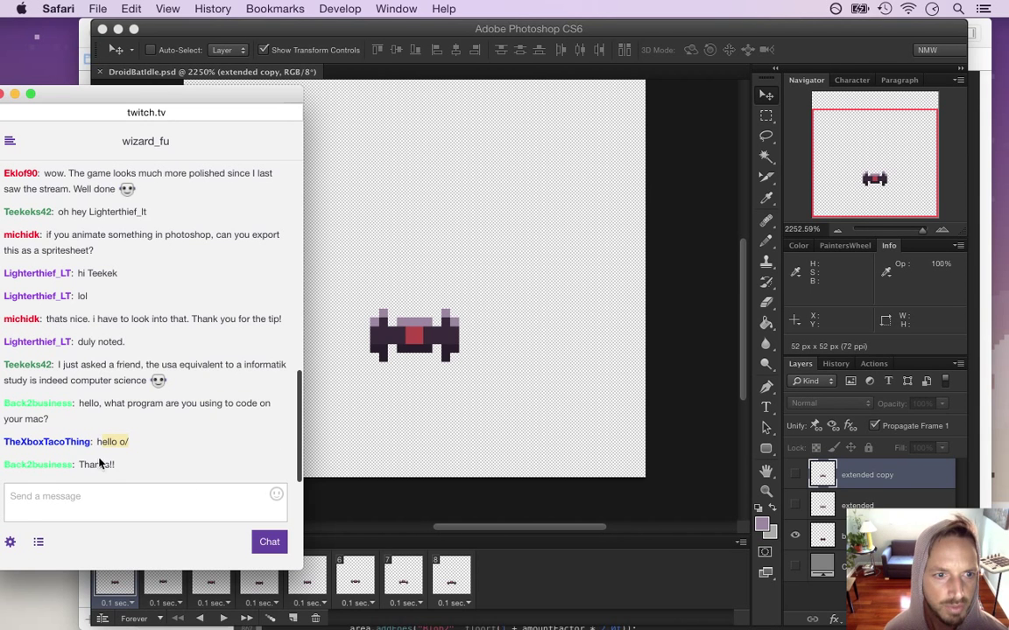
pyautogui.click(388, 460)
# Compare frames 1 and 2, play the idle animation loop to review the hovering motion, and stop playback.
pyautogui.click(159, 575)
pyautogui.click(127, 576)
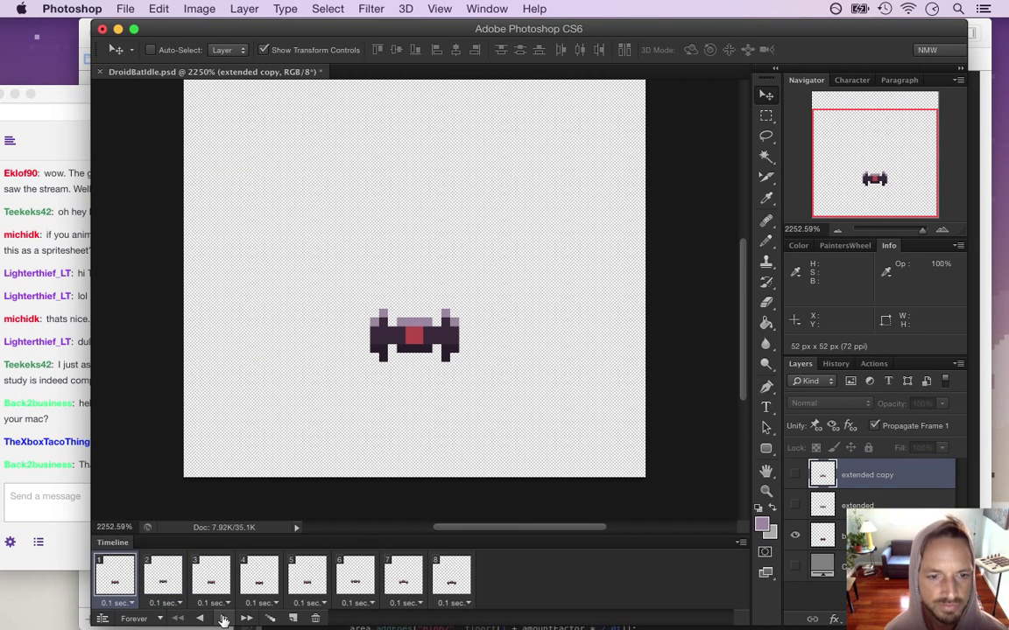
pyautogui.click(224, 620)
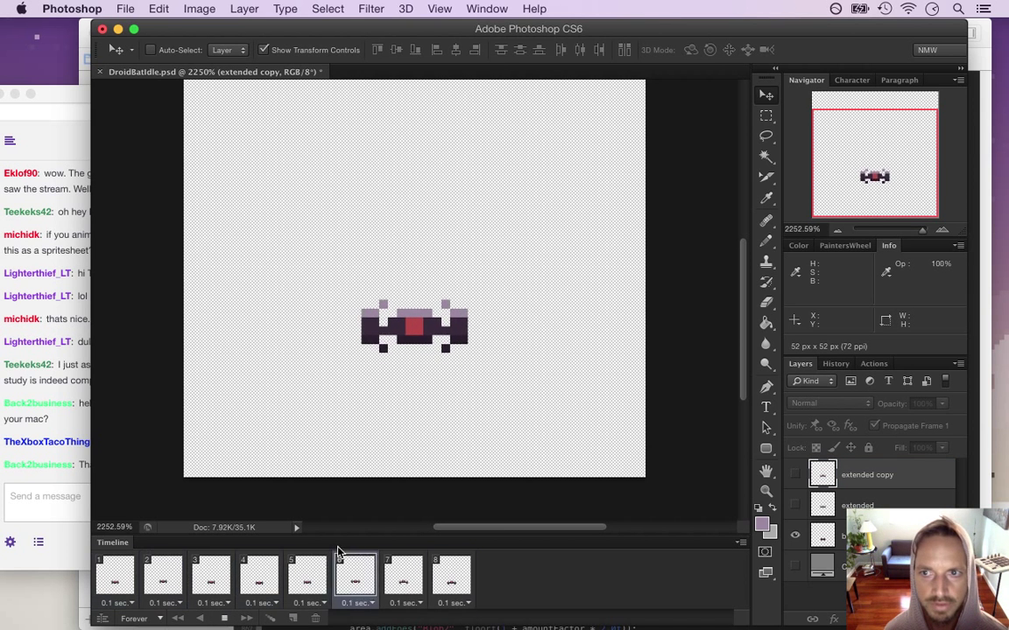
pyautogui.press('m')
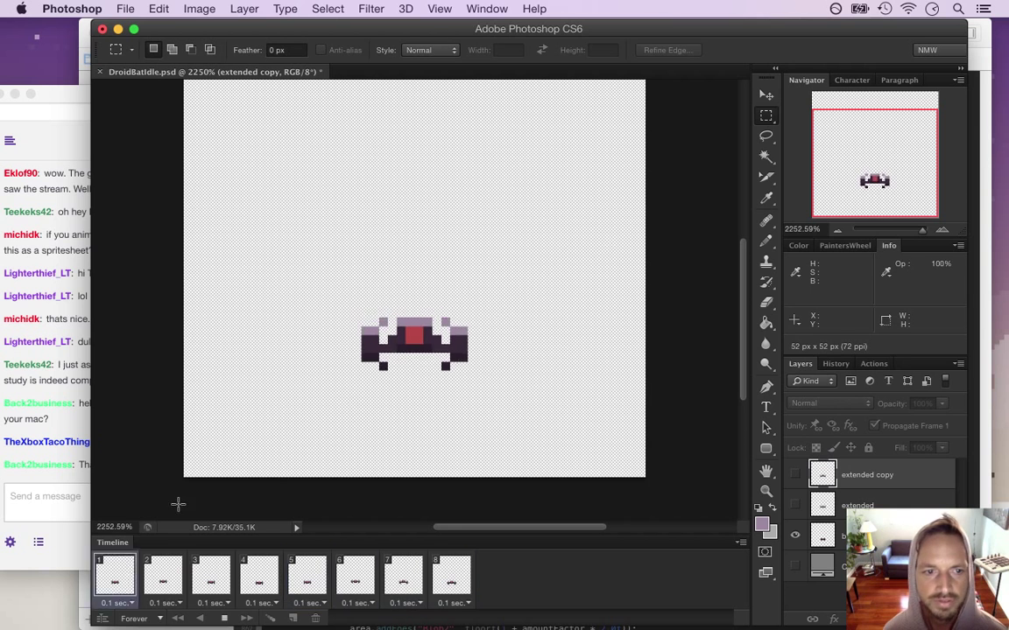
pyautogui.press('space')
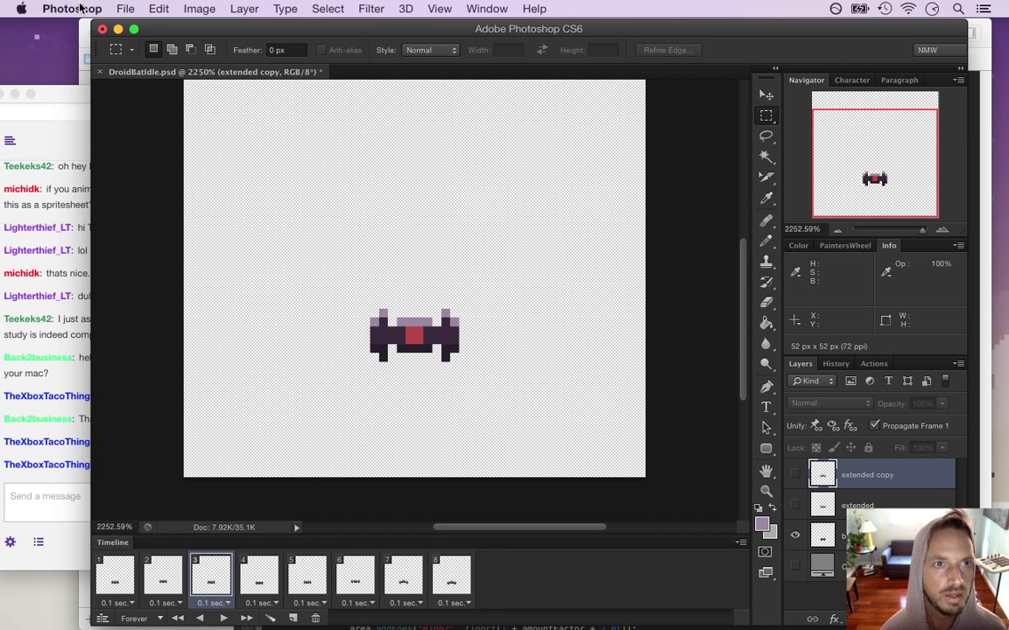
# Check the latest chat messages about the new enemy, return to Photoshop and save DroidBatIdle.psd.
pyautogui.click(35, 480)
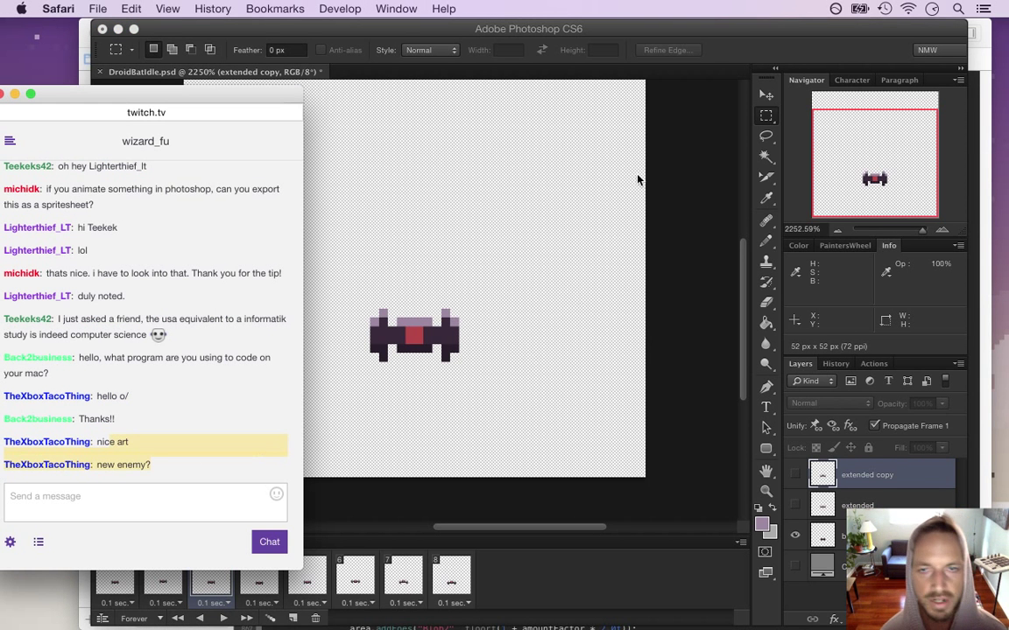
pyautogui.click(749, 37)
pyautogui.press('super+s')
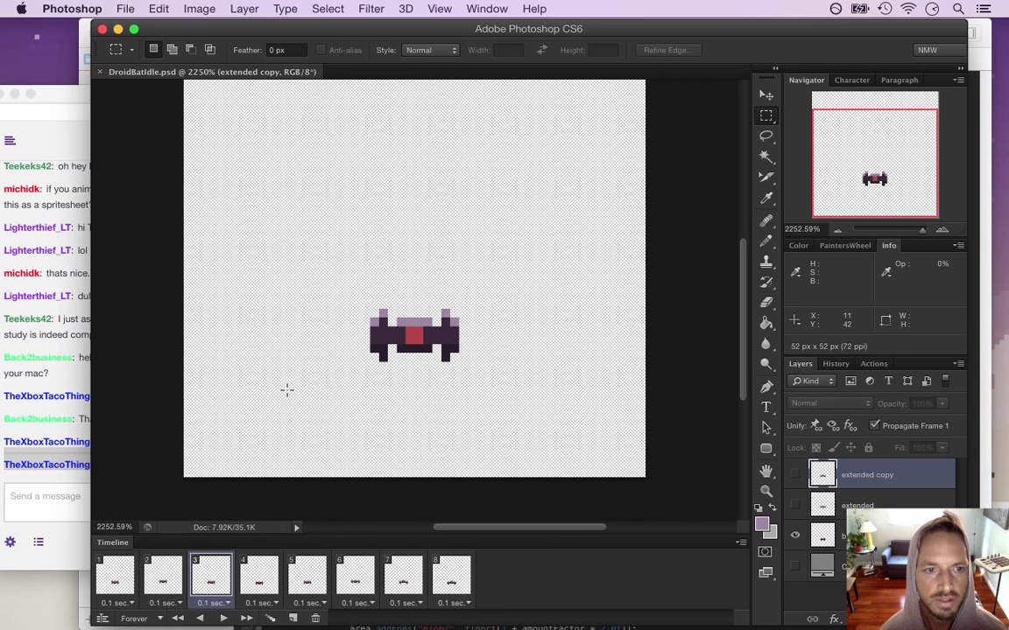
# Render all frames from frame 1 as the PNG image sequence DroidBatIdle.png at 52 x 52 and 10 fps, replacing the existing files.
pyautogui.click(121, 582)
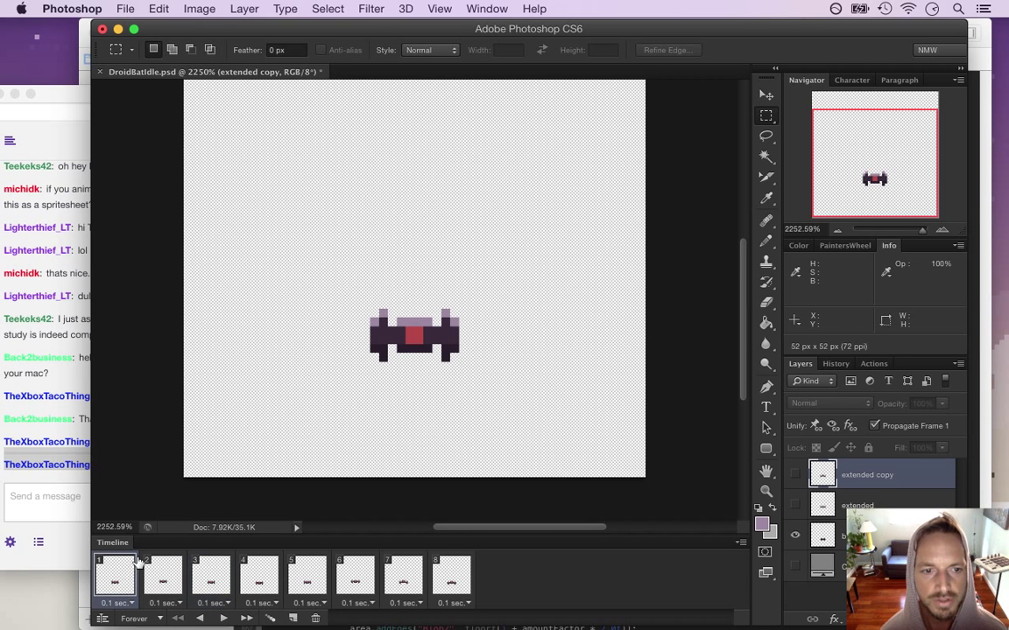
pyautogui.click(125, 9)
pyautogui.moveTo(219, 315)
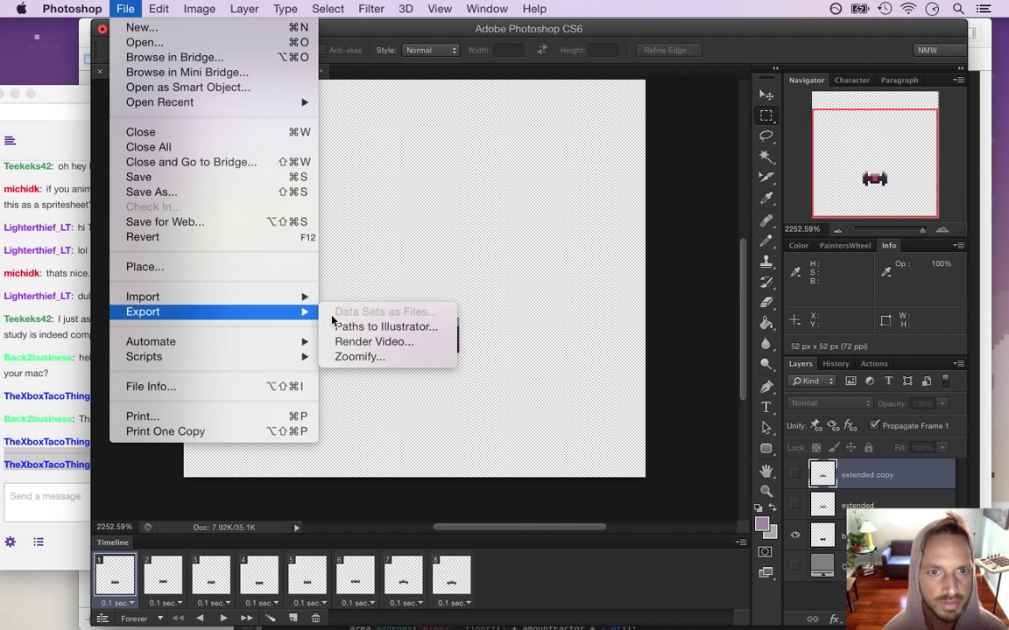
pyautogui.click(366, 344)
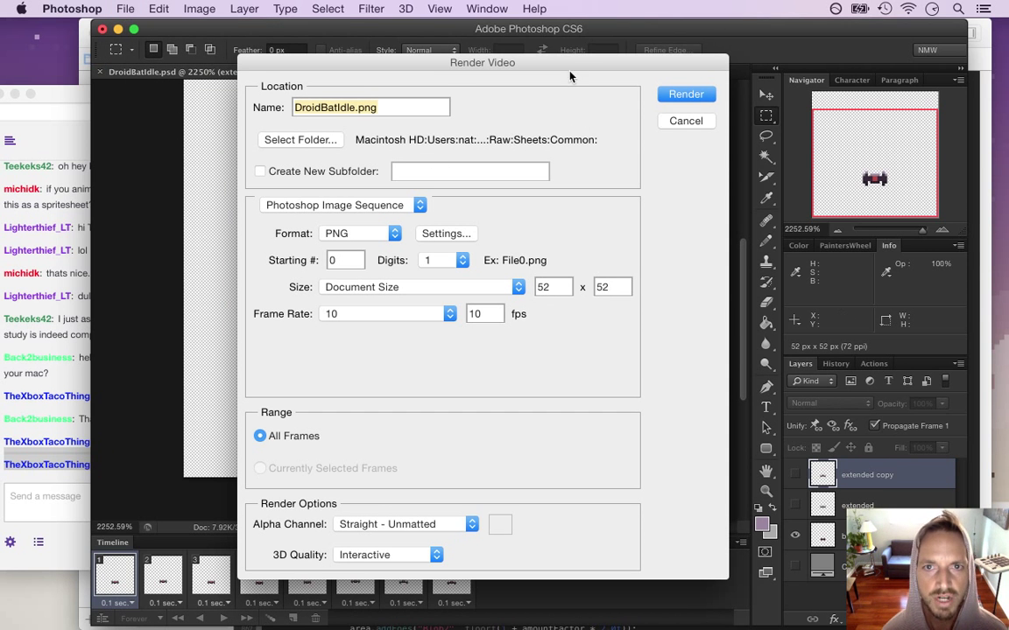
pyautogui.moveTo(519, 55); pyautogui.dragTo(530, 59)
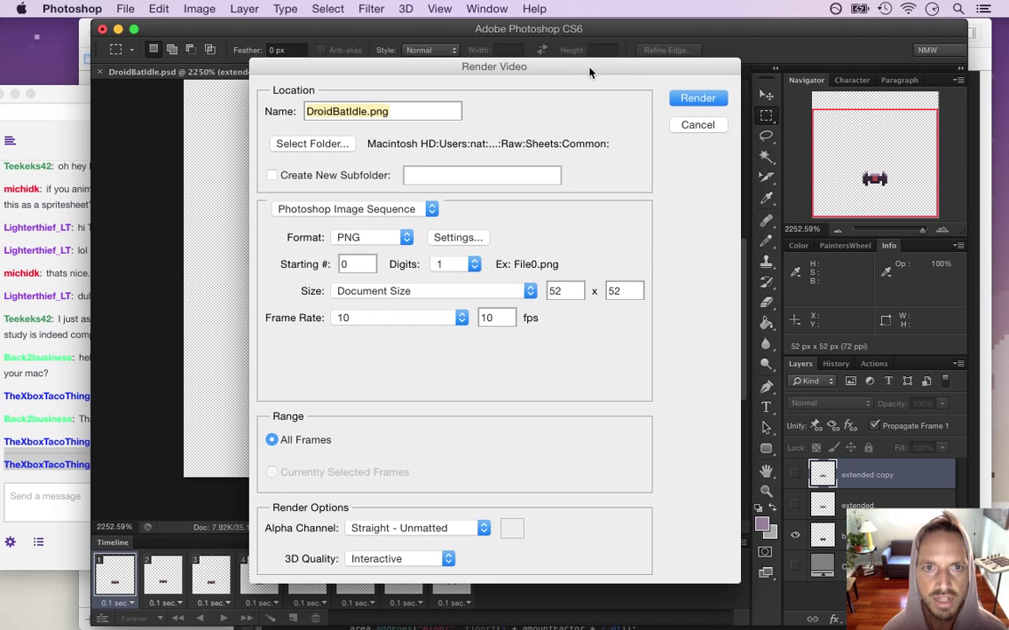
pyautogui.click(704, 98)
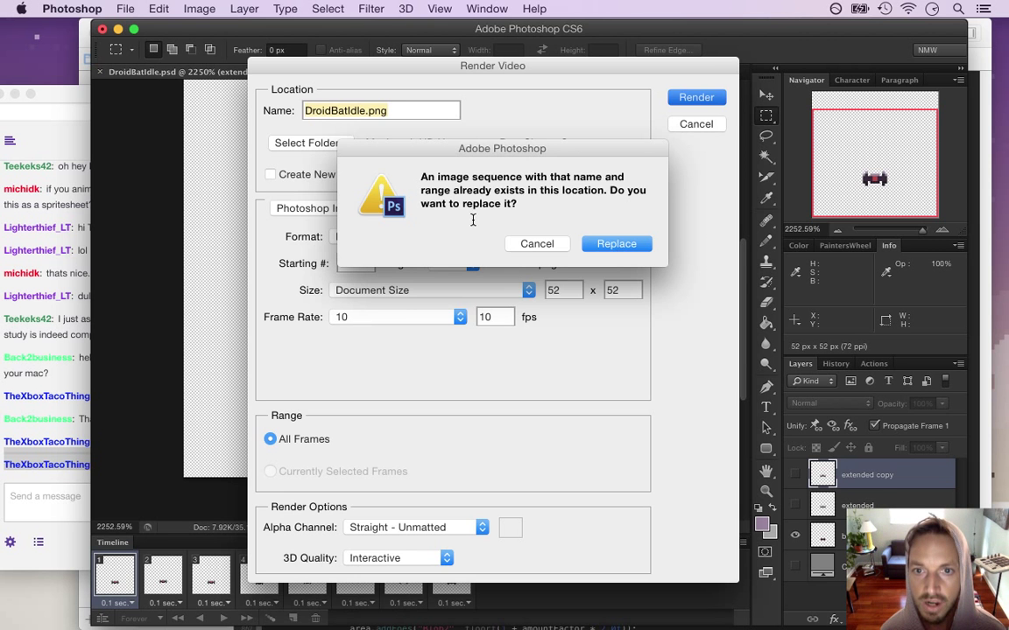
pyautogui.click(618, 244)
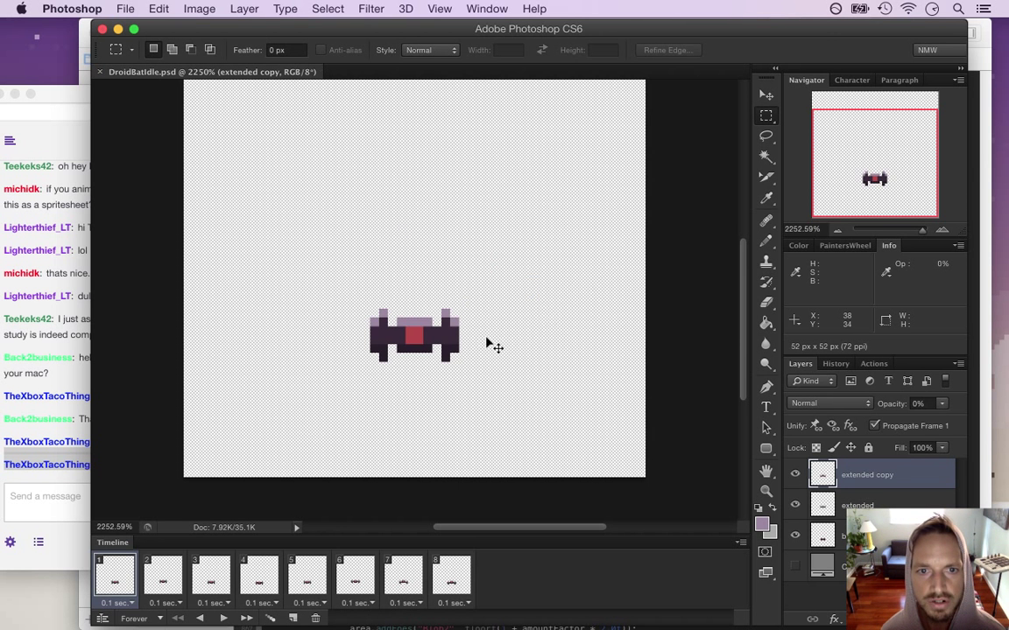
# Switch to Xcode and run the Songbringer project to test the exported bat frames.
pyautogui.press('super+Tab')
pyautogui.press('super+Tab')
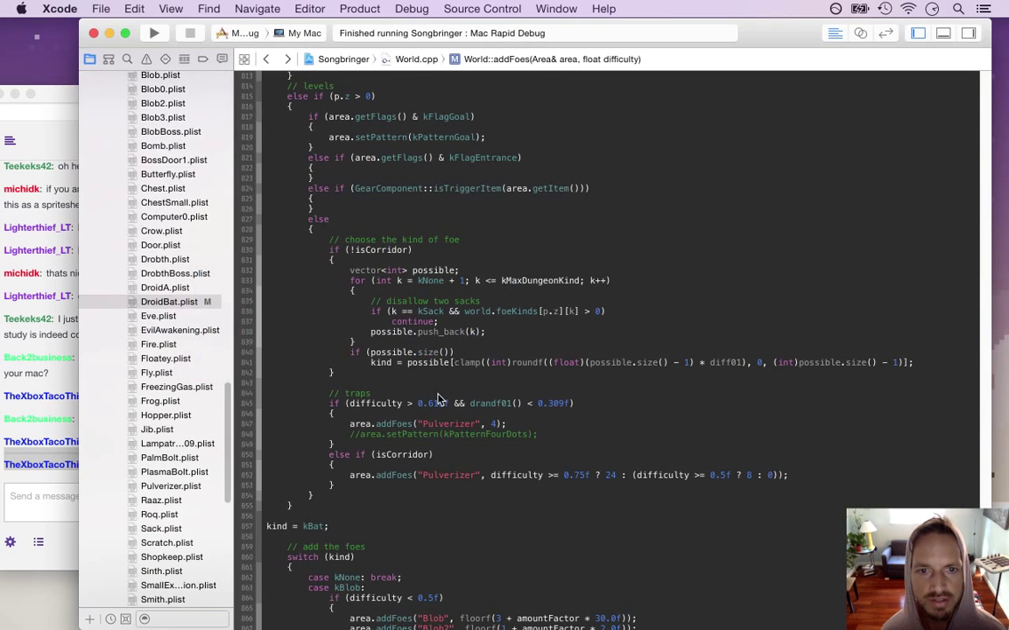
pyautogui.press('F11')
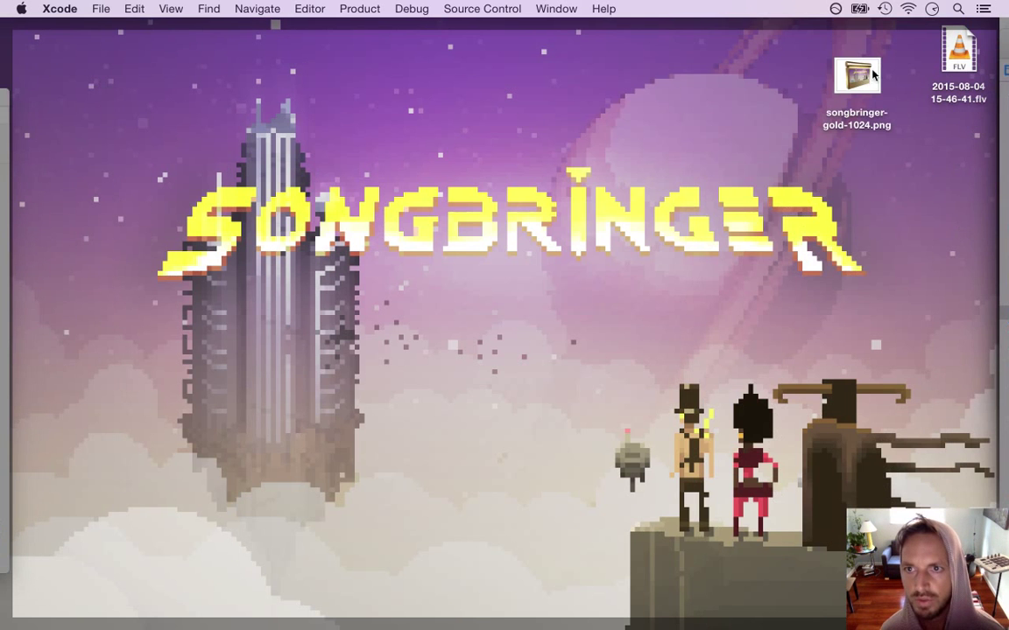
pyautogui.press('F11')
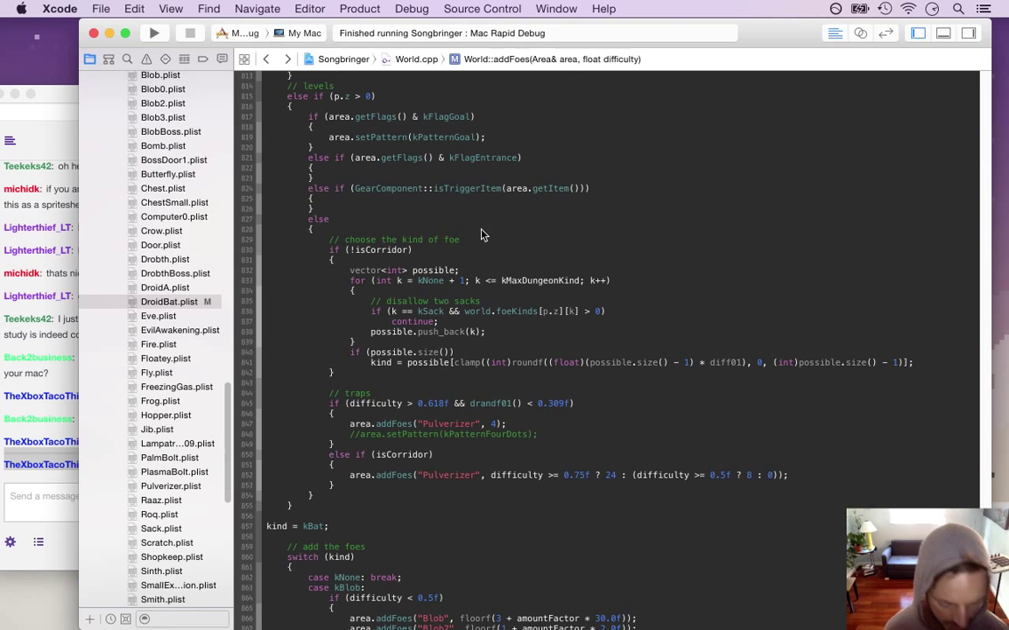
pyautogui.press('super+r')
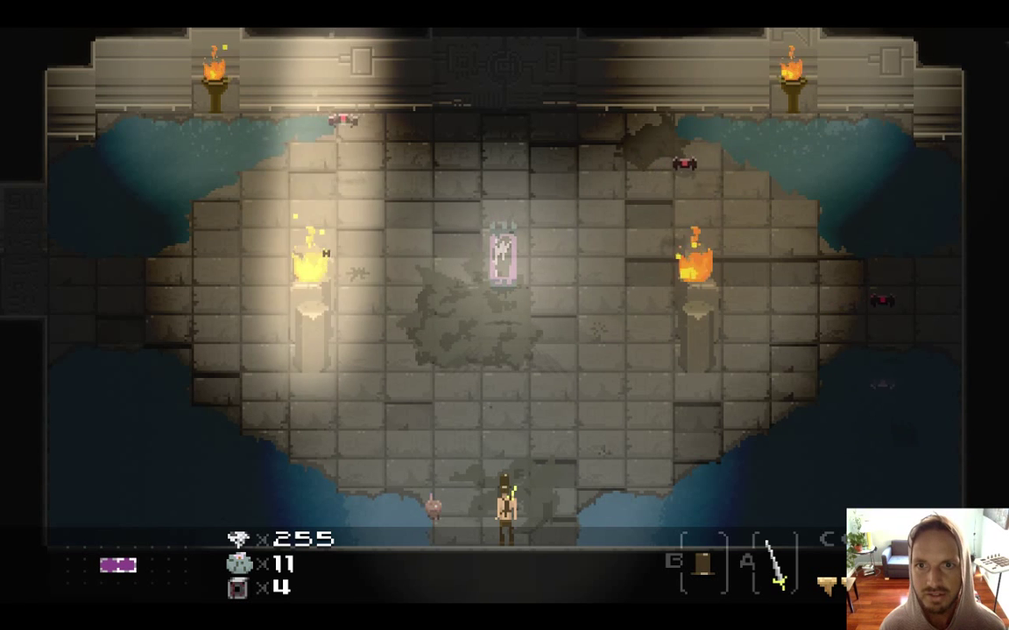
# Walk the character around the dungeon room, fight the droid bats while checking their idle animation, and quit the game.
pyautogui.press('Up')
pyautogui.press('Right')
pyautogui.press('Up')
pyautogui.press('Right')
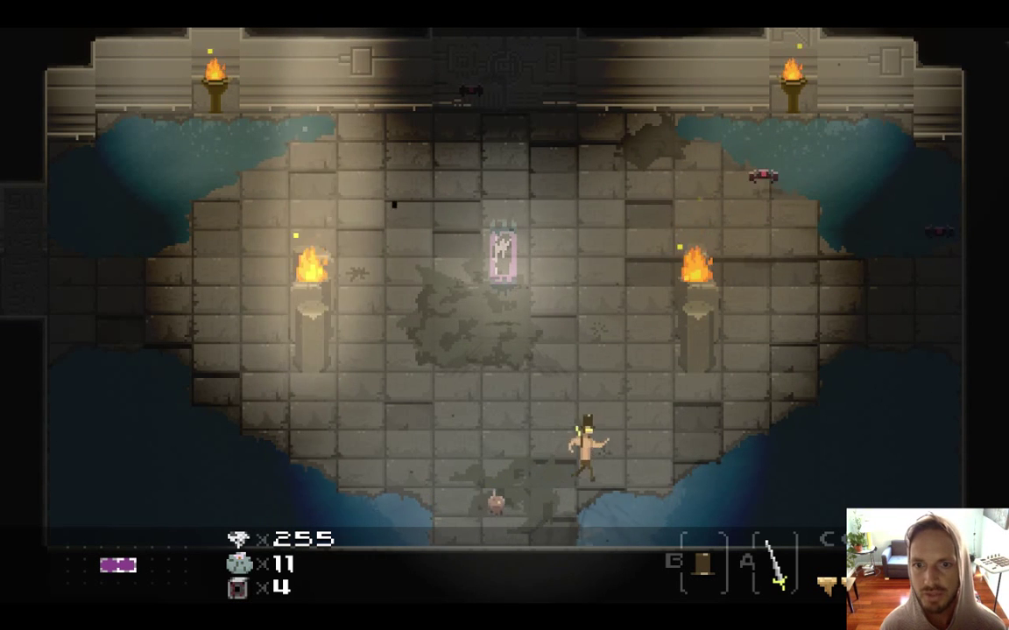
pyautogui.press('Up')
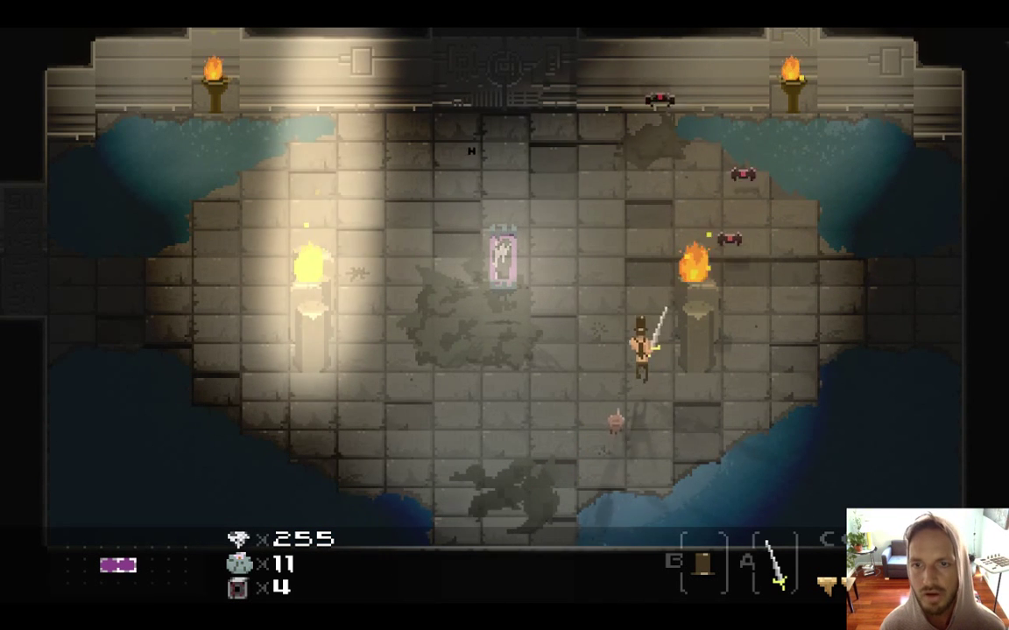
pyautogui.press('a')
pyautogui.press('Left')
pyautogui.press('Down')
pyautogui.press('Right')
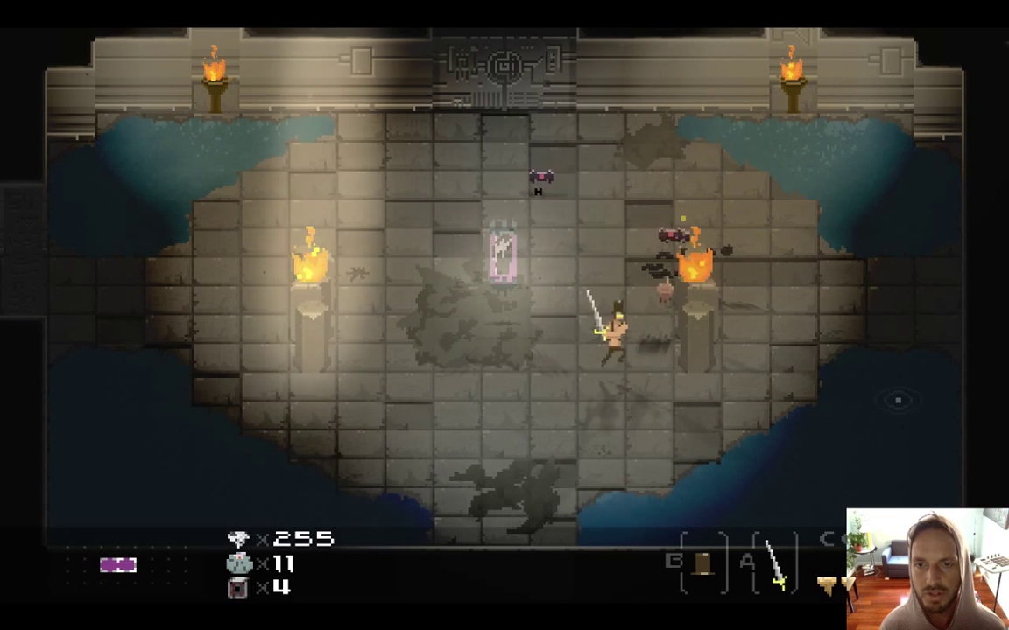
pyautogui.press('x')
pyautogui.press('Left')
pyautogui.press('Up')
pyautogui.press('Right')
pyautogui.press('Up')
pyautogui.press('Right')
pyautogui.press('Down')
pyautogui.press('Left')
pyautogui.press('Right')
pyautogui.press('Left')
pyautogui.press('Right')
pyautogui.press('Left')
pyautogui.press('Left')
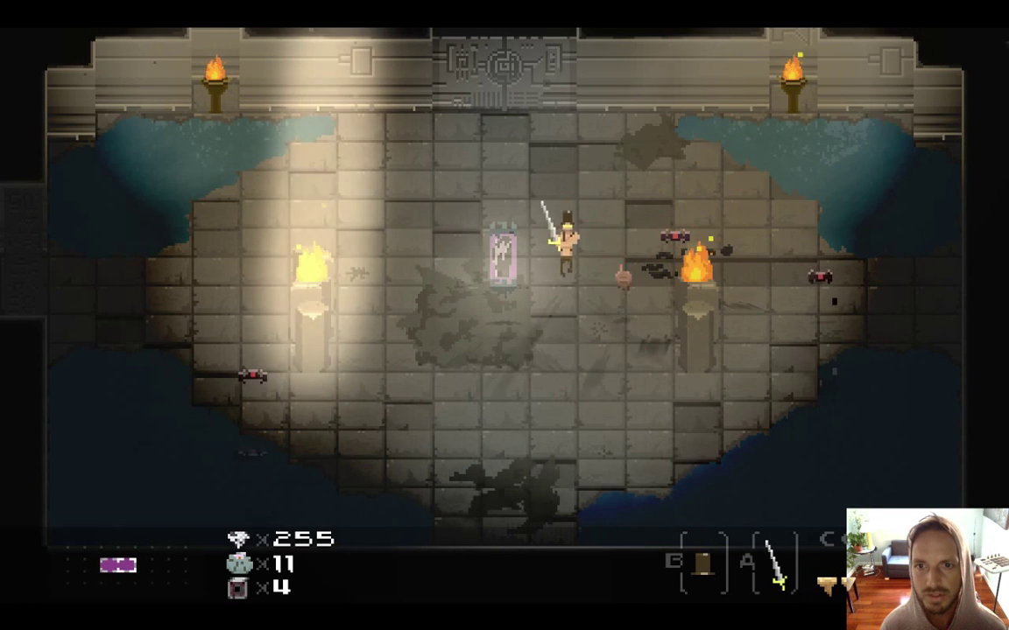
pyautogui.press('Down')
pyautogui.press('Right')
pyautogui.press('Up')
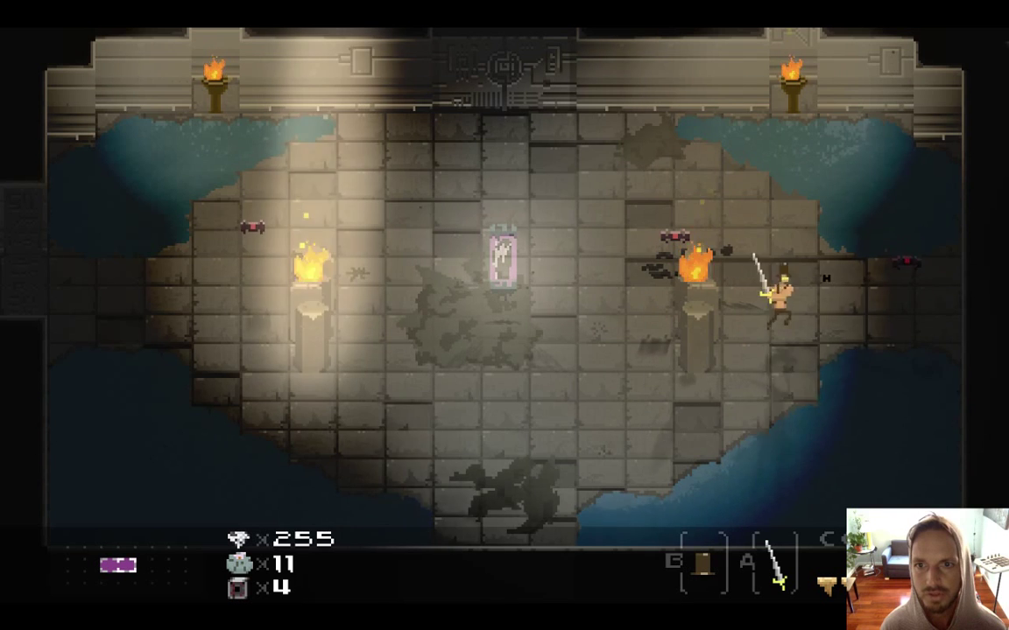
pyautogui.press('Right')
pyautogui.press('x')
pyautogui.press('Left')
pyautogui.press('Left')
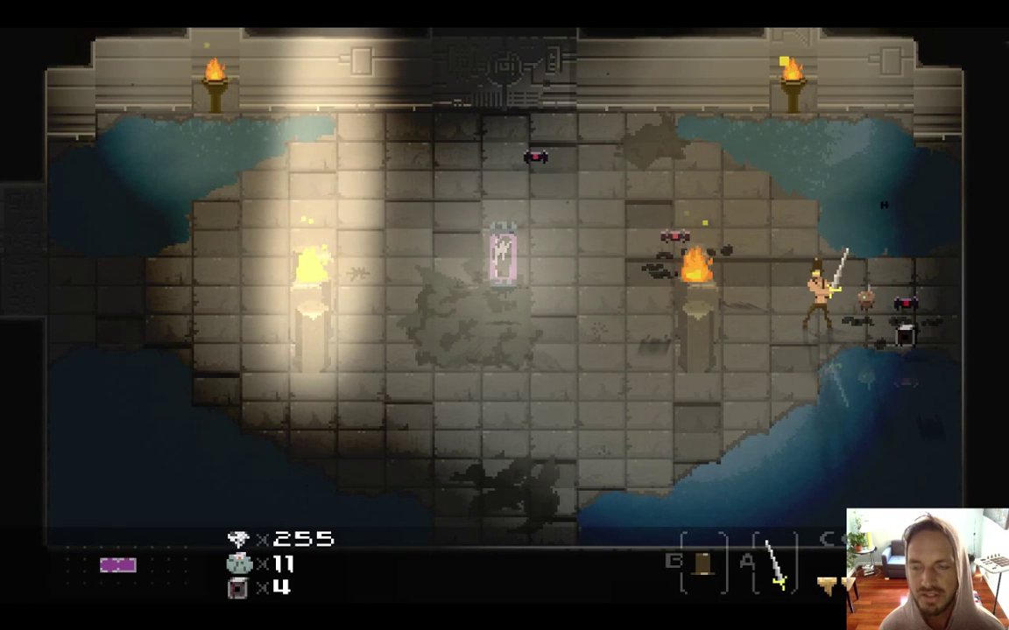
pyautogui.press('Right')
pyautogui.press('Left')
pyautogui.press('super+q')
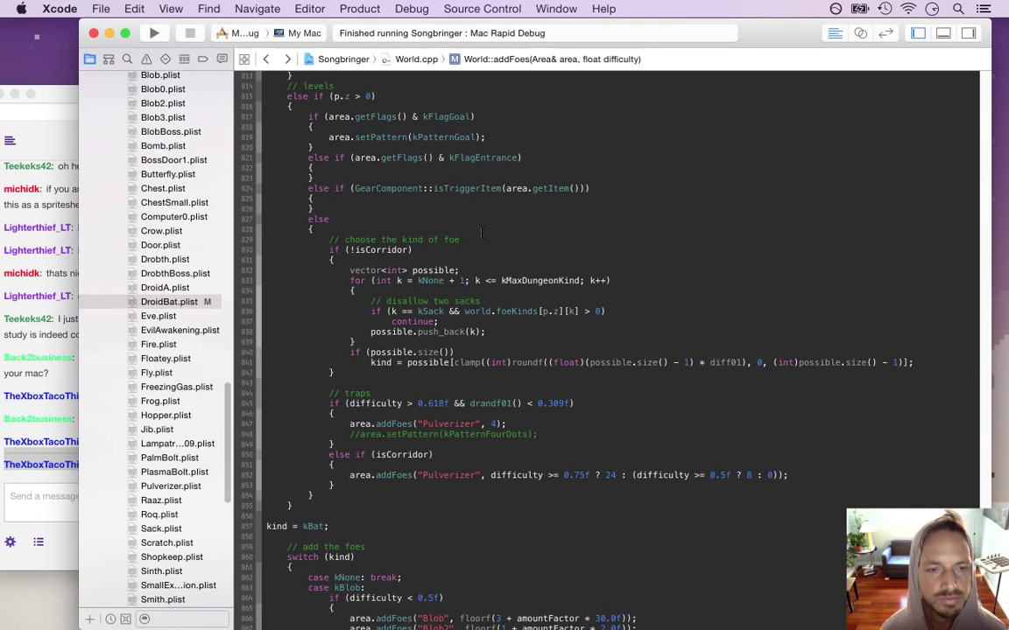
pyautogui.press('super+Tab')
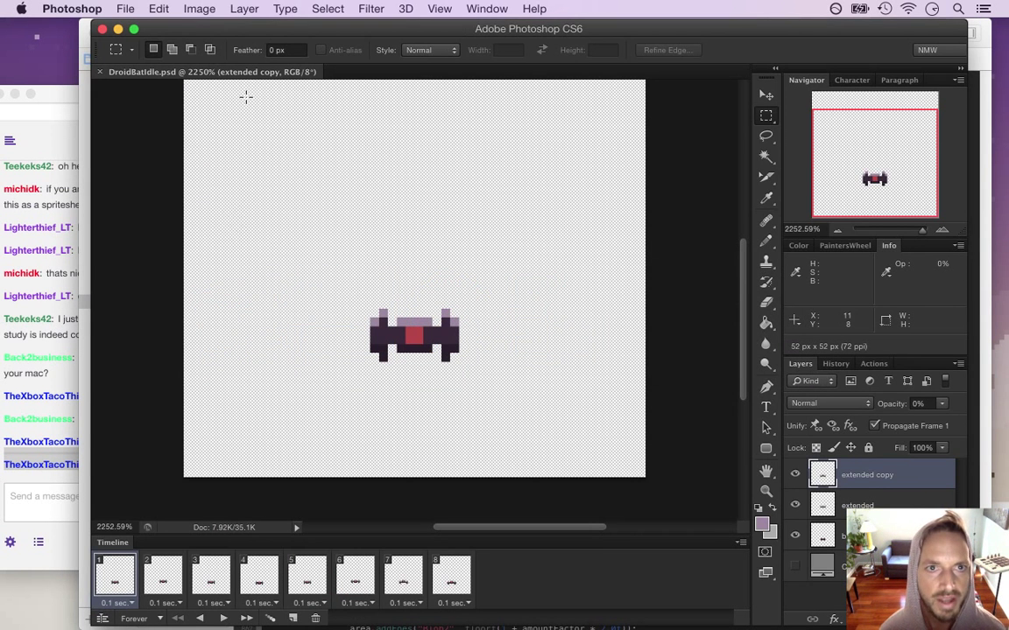
pyautogui.moveTo(326, 268); pyautogui.dragTo(544, 431)
pyautogui.click(210, 429)
# Open the puu.sh image link from the stream chat to view the viewer's game screenshot.
pyautogui.click(48, 488)
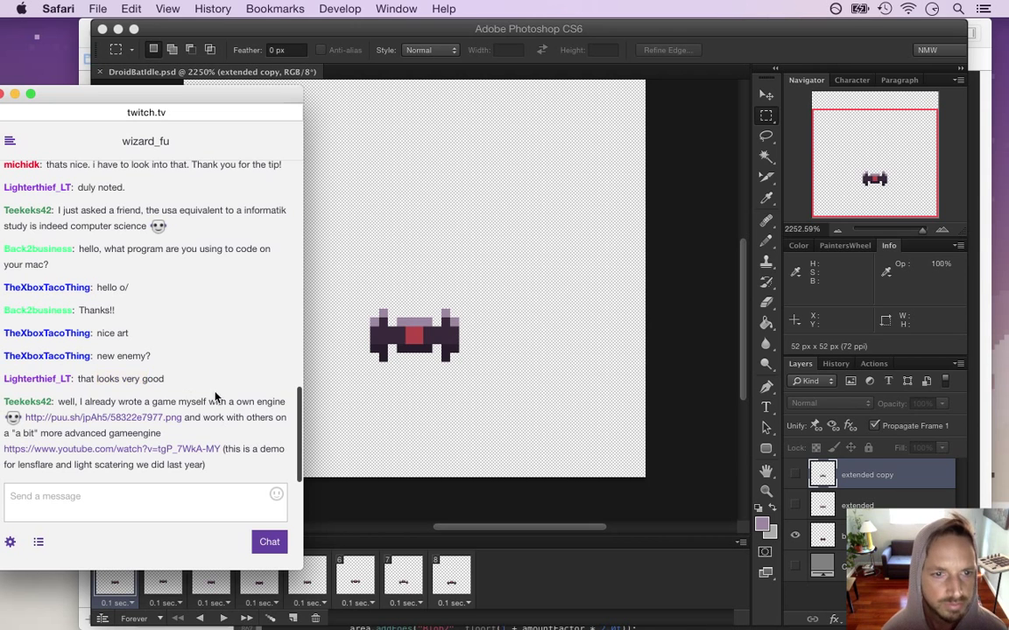
pyautogui.rightClick(108, 421)
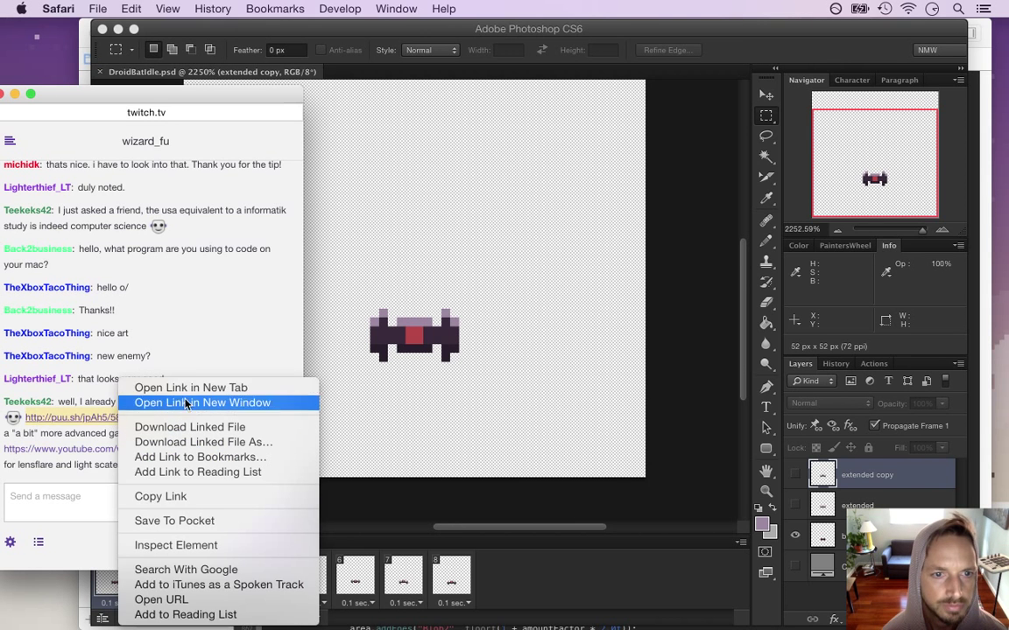
pyautogui.click(180, 387)
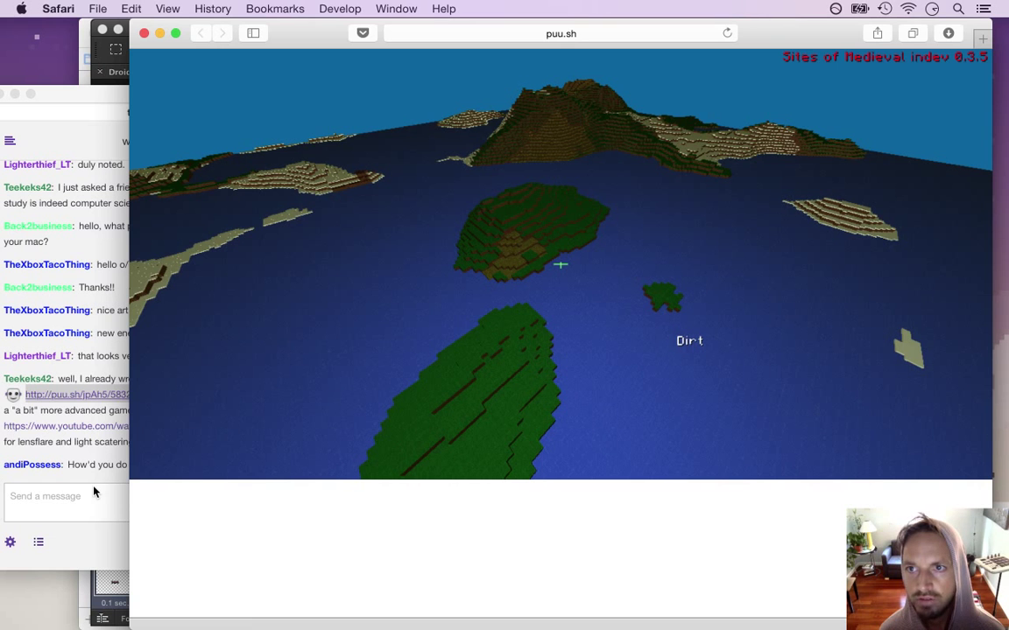
# Open the chat's YouTube link in a new window, move the window beside the chat and enlarge the player to theater mode.
pyautogui.click(80, 418)
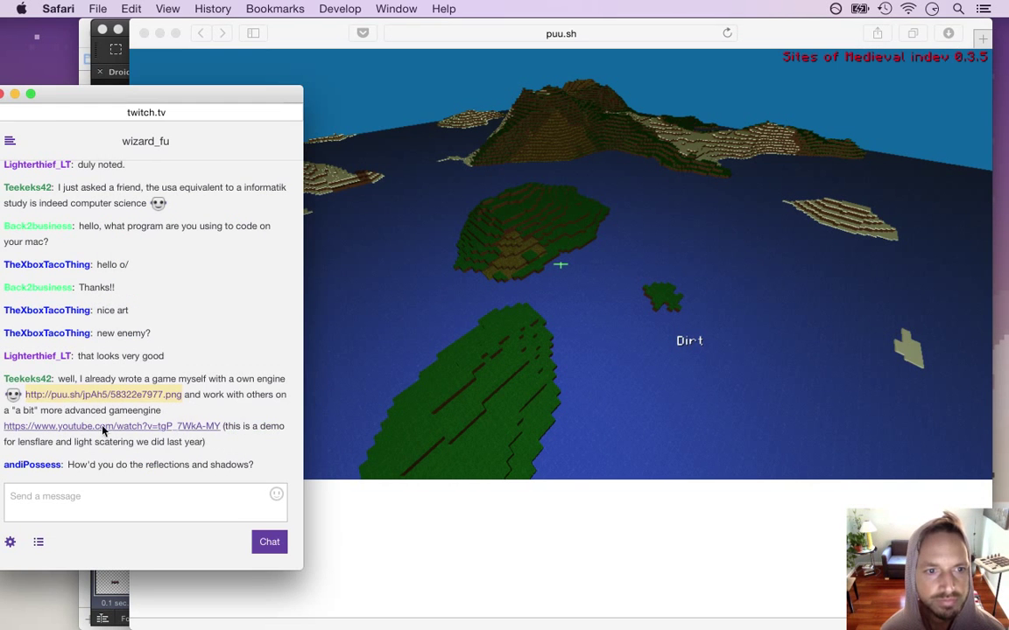
pyautogui.rightClick(184, 426)
pyautogui.click(242, 403)
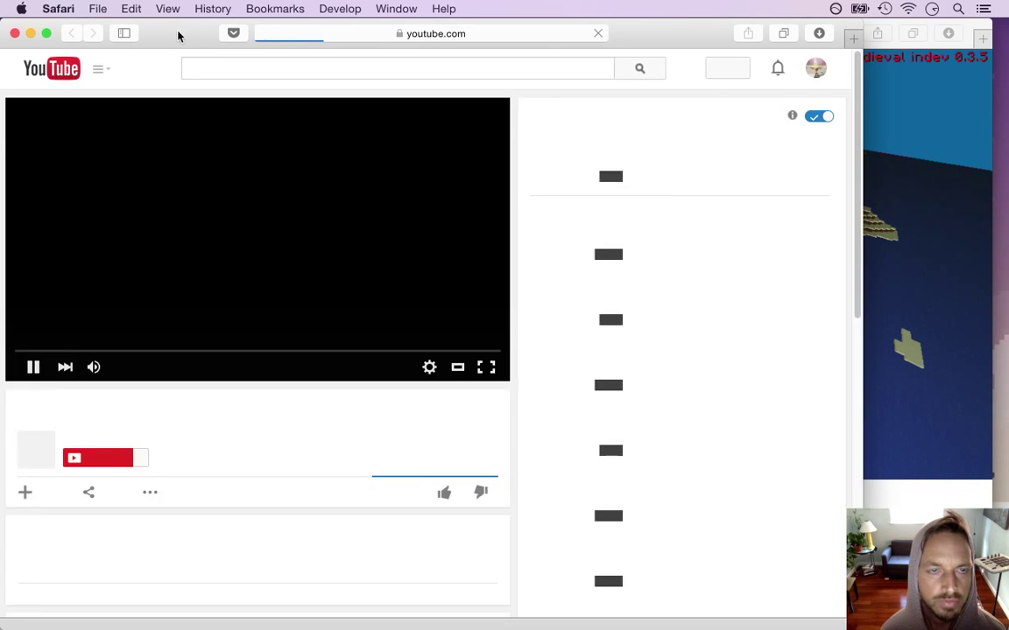
pyautogui.moveTo(178, 35); pyautogui.dragTo(390, 53)
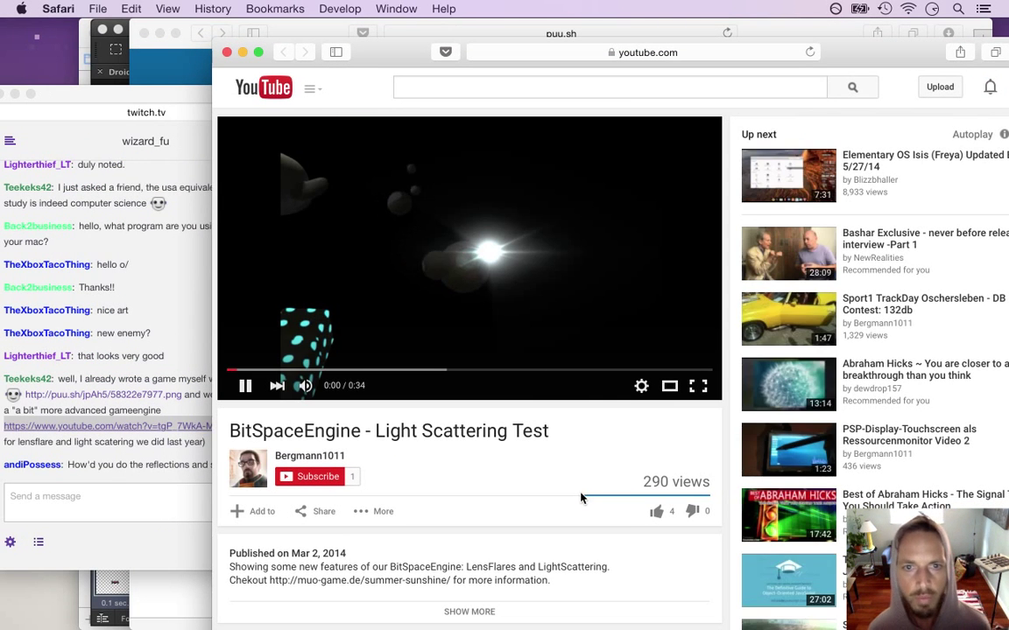
pyautogui.click(669, 386)
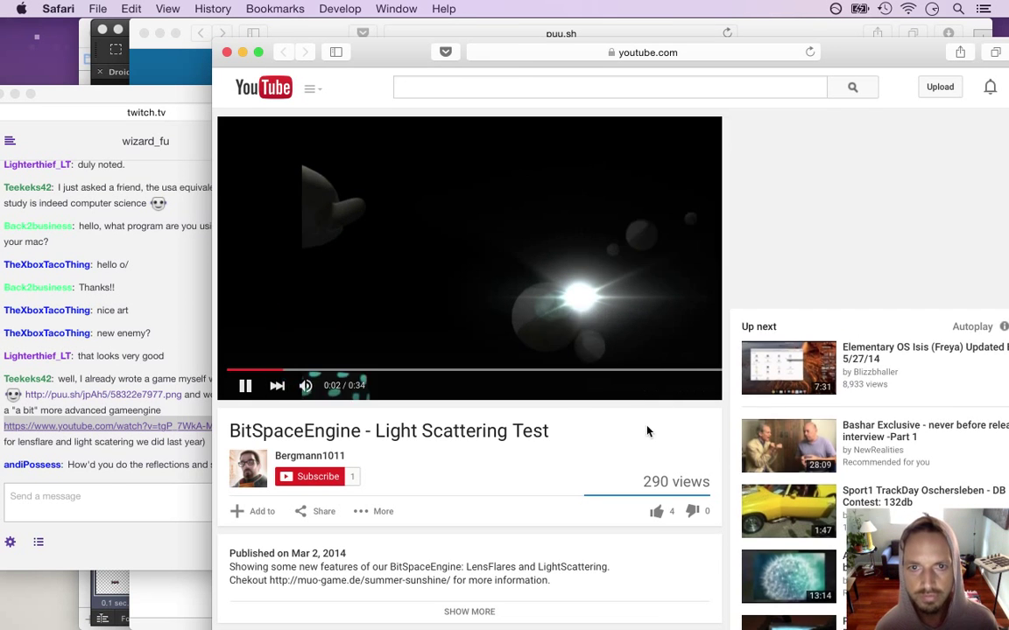
# Highlight the chat question about reflections and shadows and return to the video.
pyautogui.click(115, 482)
pyautogui.moveTo(84, 470); pyautogui.dragTo(476, 354)
pyautogui.click(845, 90)
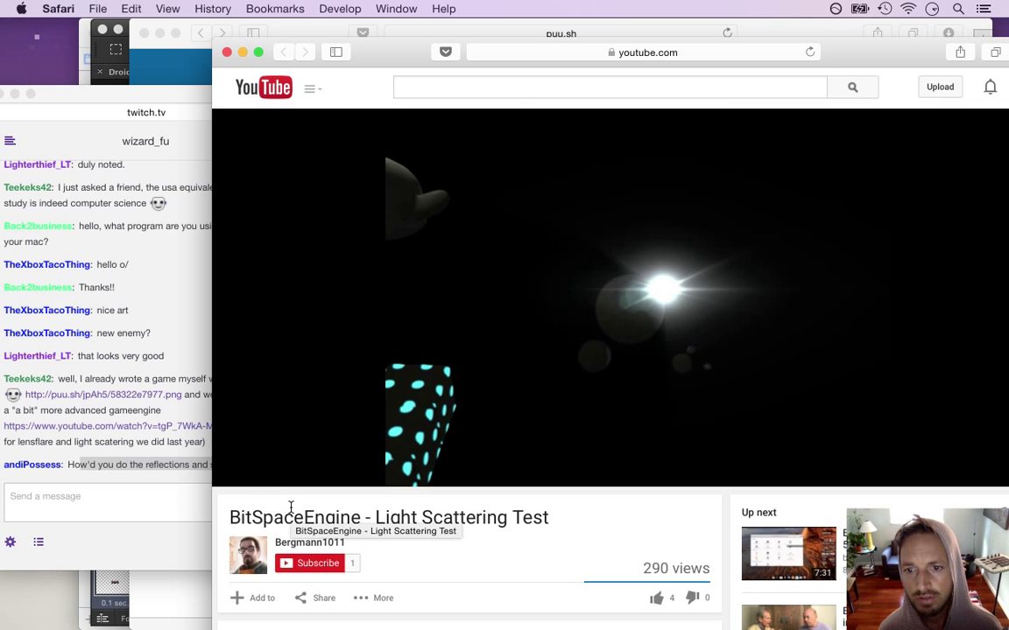
# Like the "BitSpaceEngine - Light Scattering Test" video and close its window.
pyautogui.moveTo(303, 452)
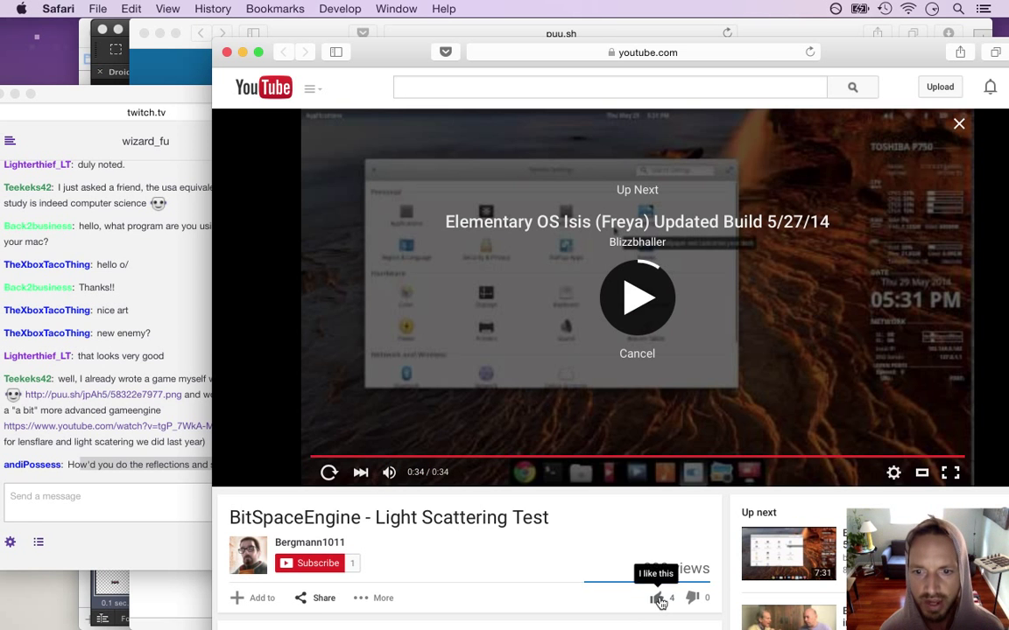
pyautogui.click(656, 598)
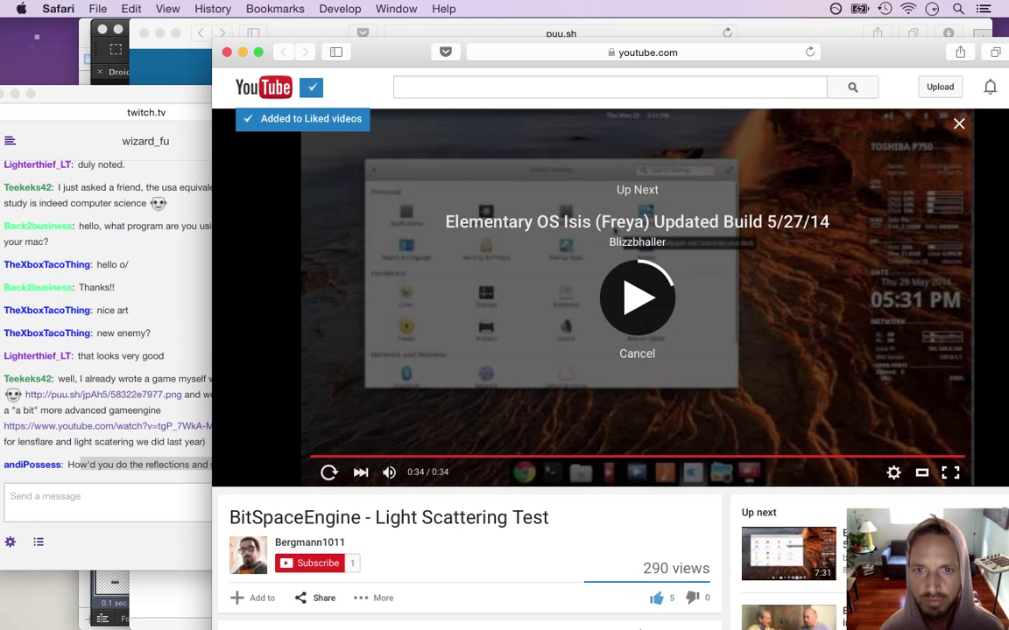
pyautogui.click(227, 52)
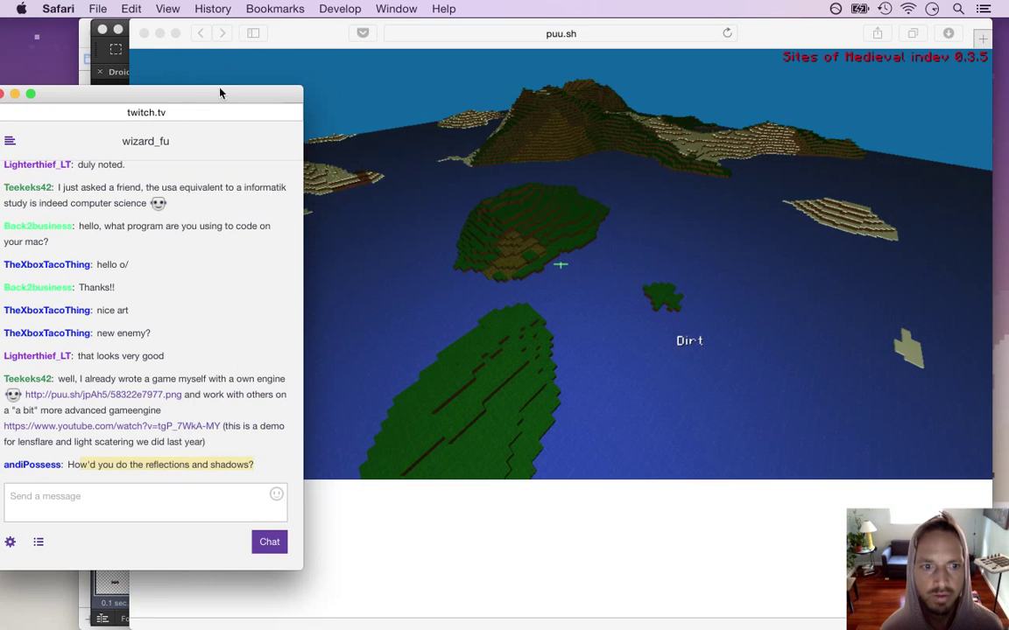
# Close the puu.sh image page, switch to Photoshop and save the bat sprite document under the name DroidBatDie.psd in the Foes folder.
pyautogui.click(526, 529)
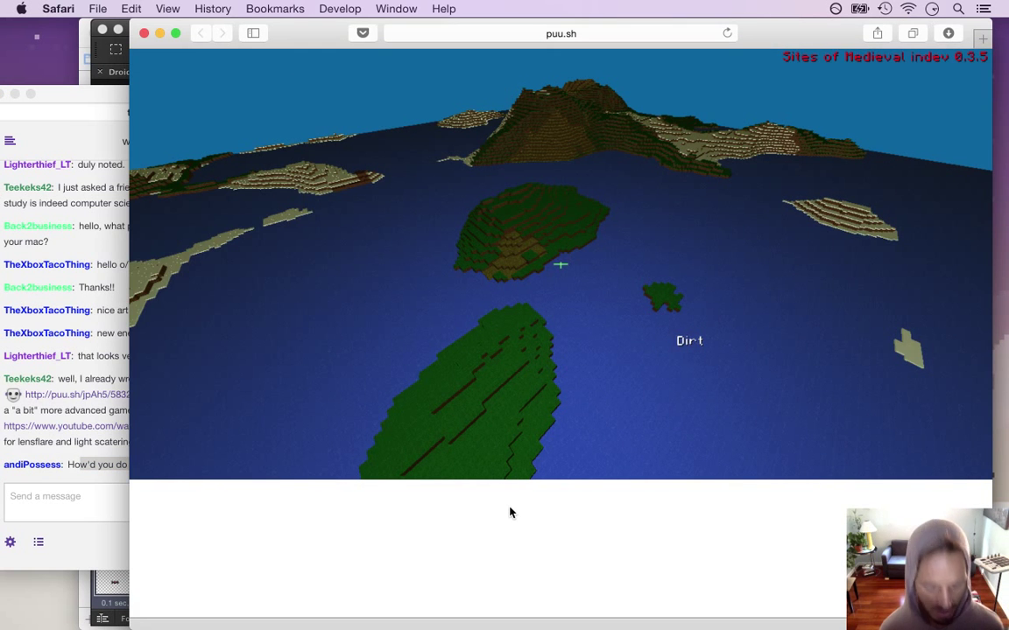
pyautogui.press('super+w')
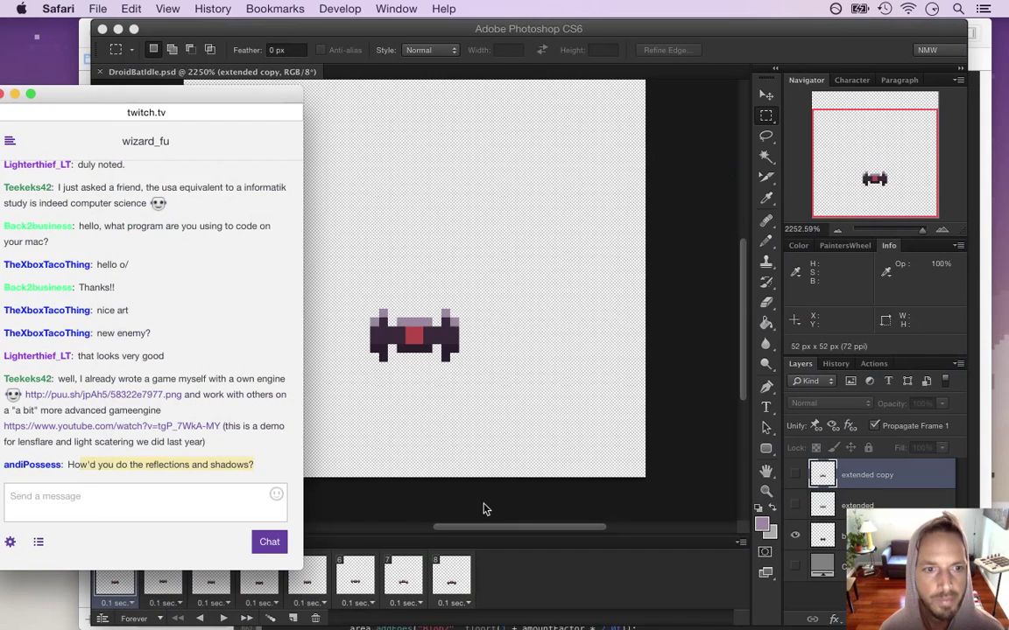
pyautogui.click(527, 484)
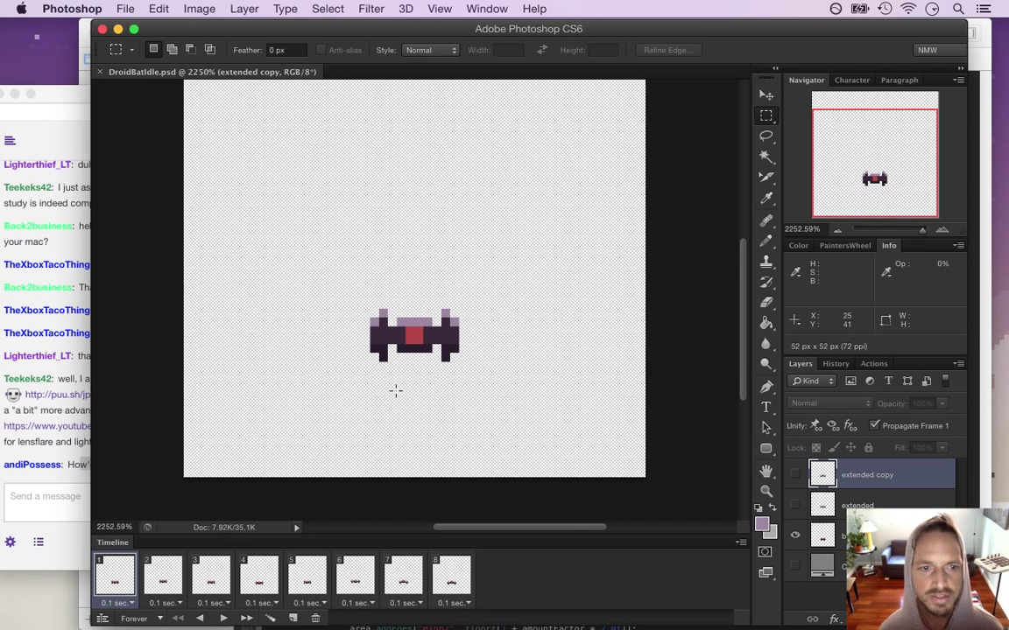
pyautogui.click(127, 9)
pyautogui.click(162, 192)
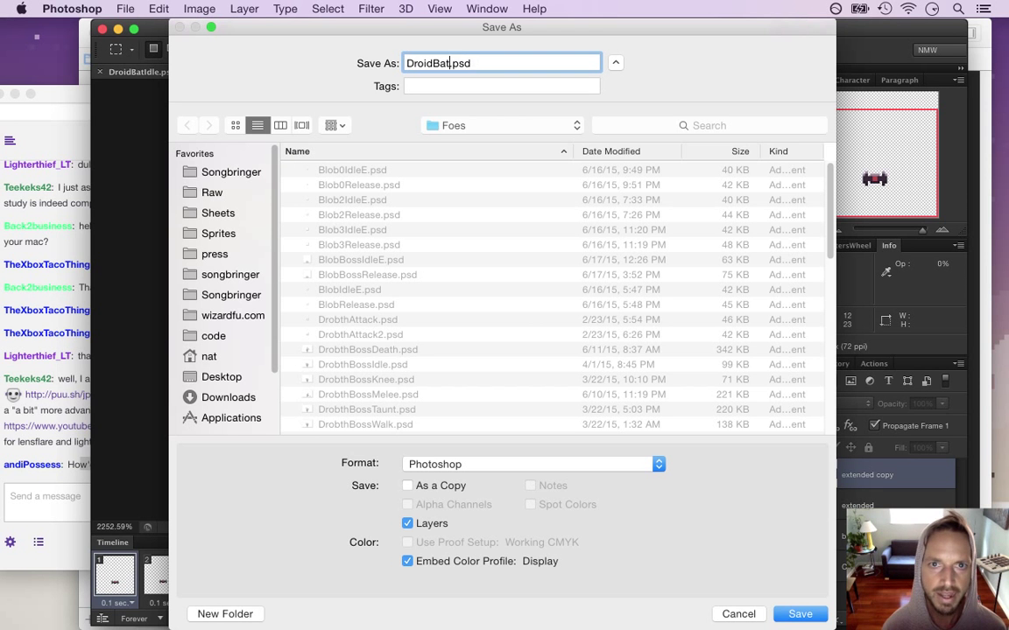
pyautogui.write('Die')
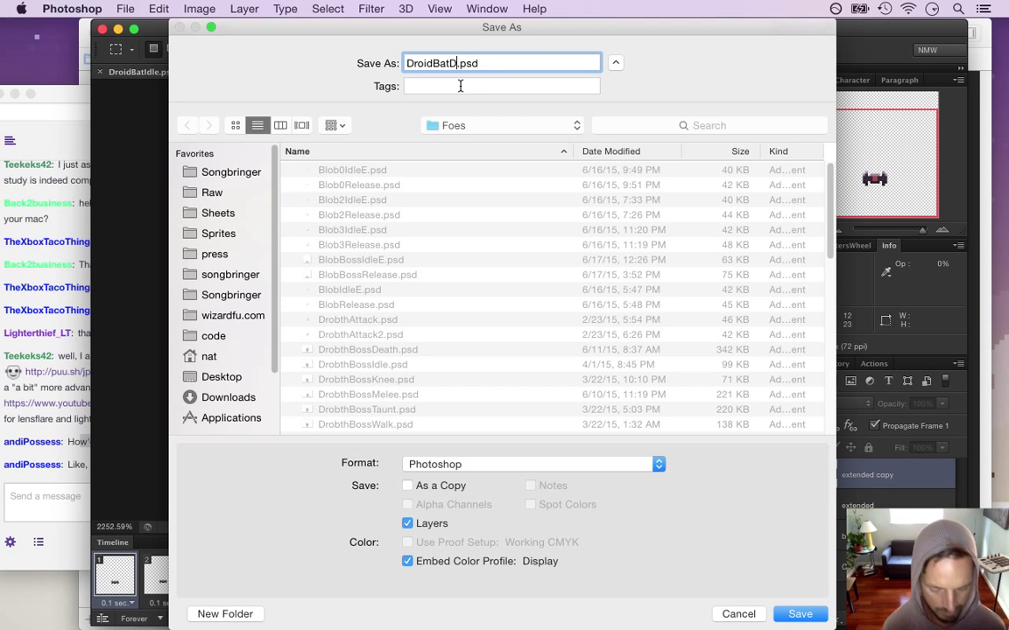
pyautogui.press('Return')
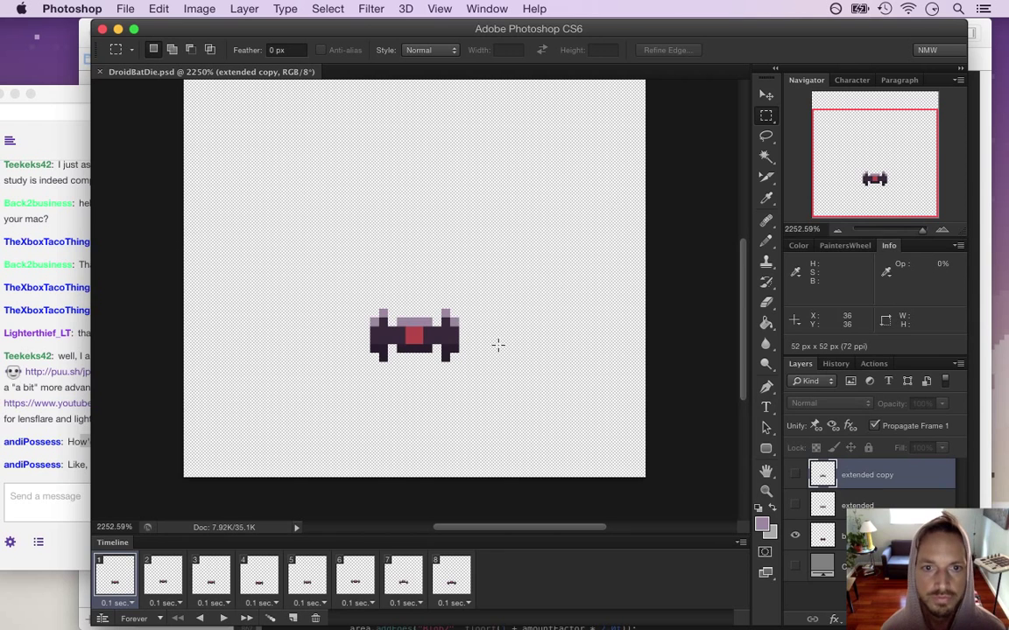
# Read the latest Twitch chat questions about reflections, shadows, screen grab shaders and the techniques used.
pyautogui.click(62, 438)
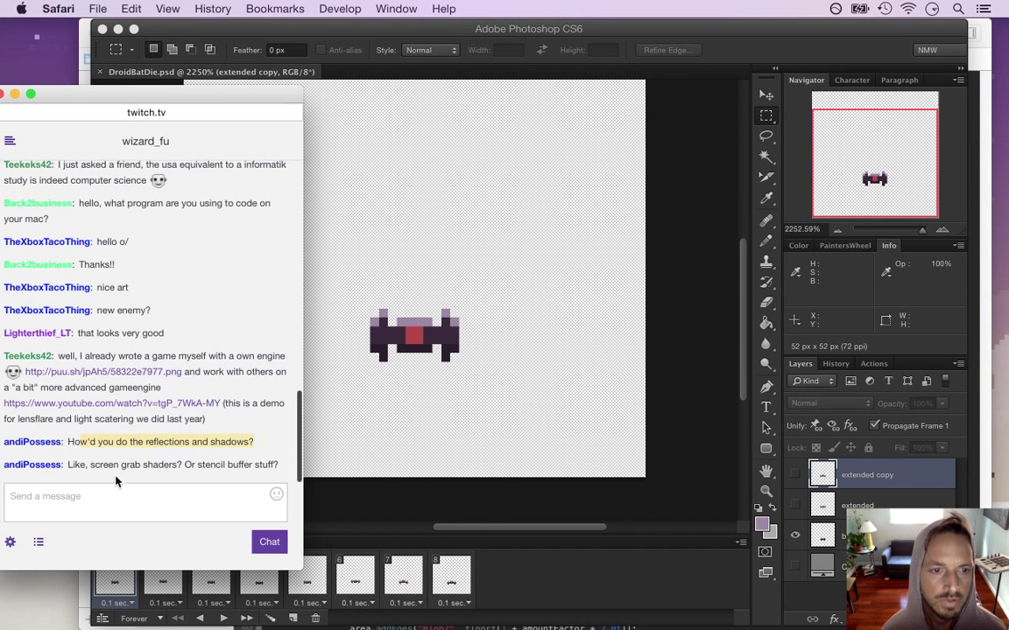
pyautogui.click(89, 469)
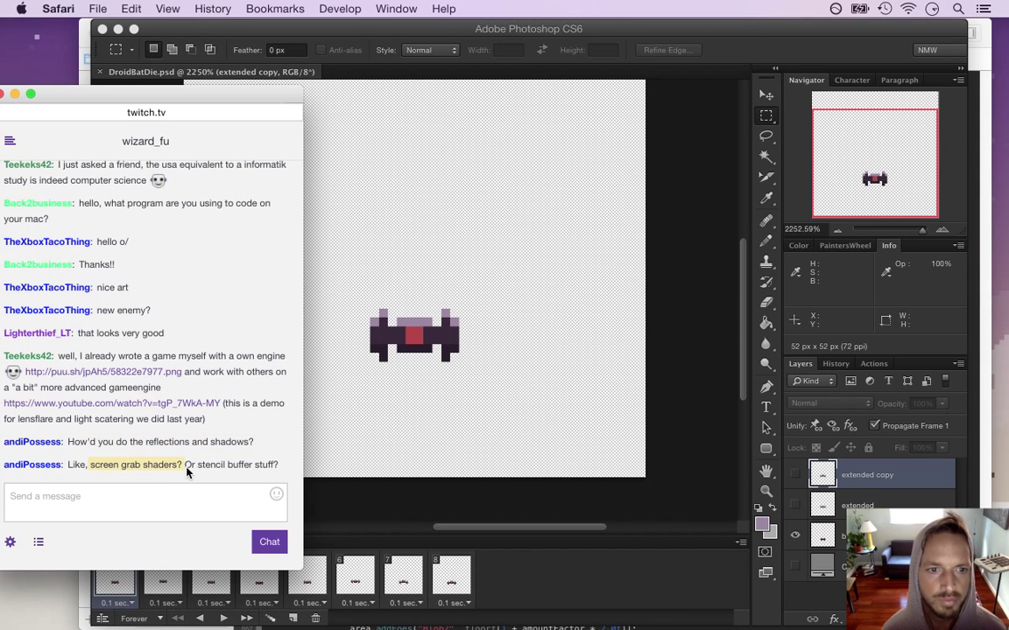
pyautogui.moveTo(1005, 143)
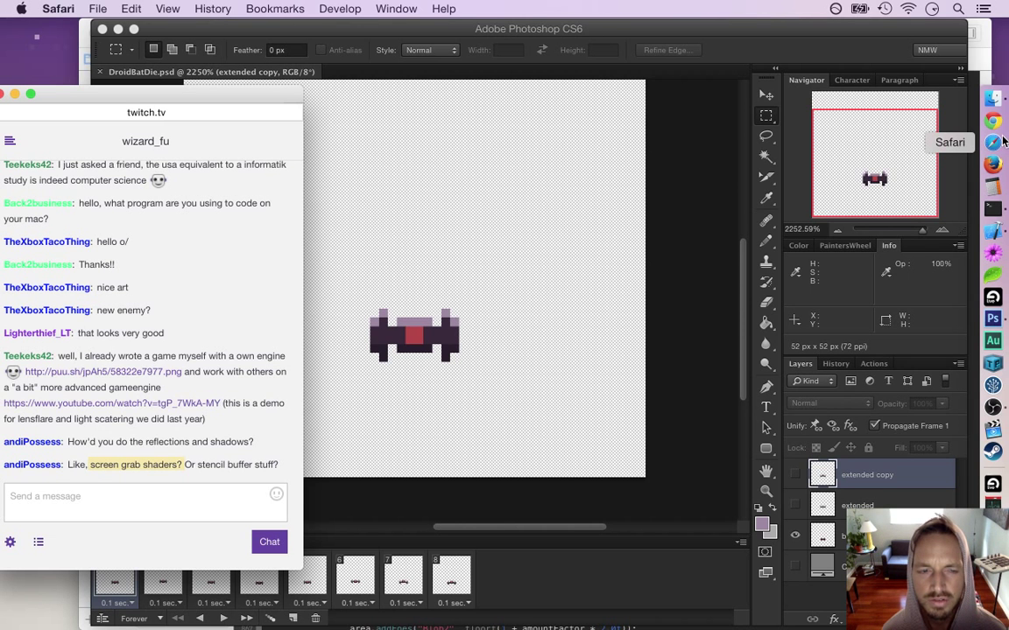
pyautogui.click(88, 468)
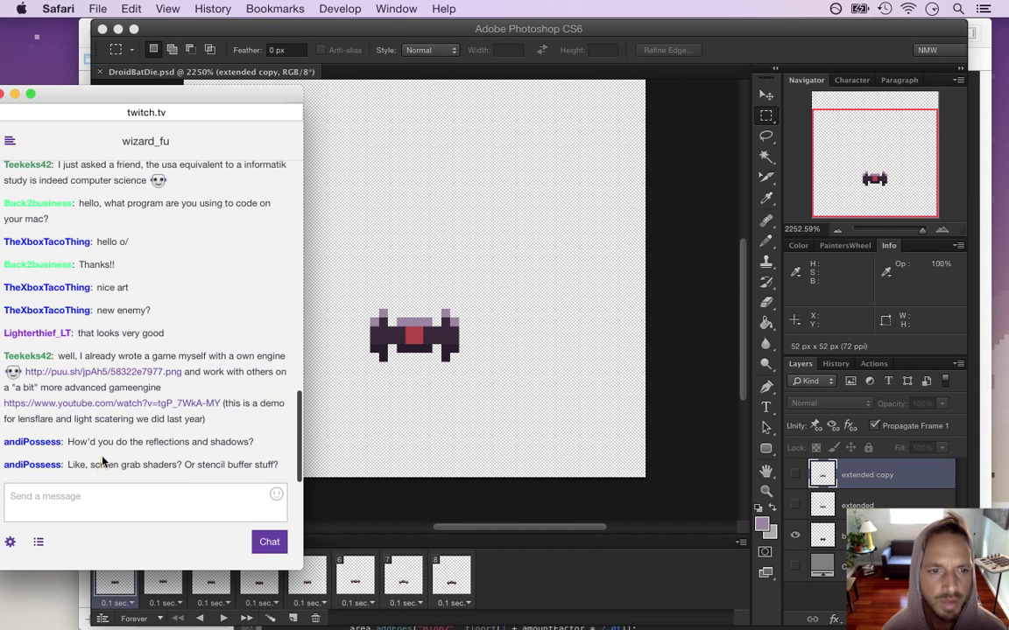
pyautogui.moveTo(91, 467); pyautogui.dragTo(164, 476)
pyautogui.click(109, 464)
pyautogui.moveTo(90, 466); pyautogui.dragTo(135, 468)
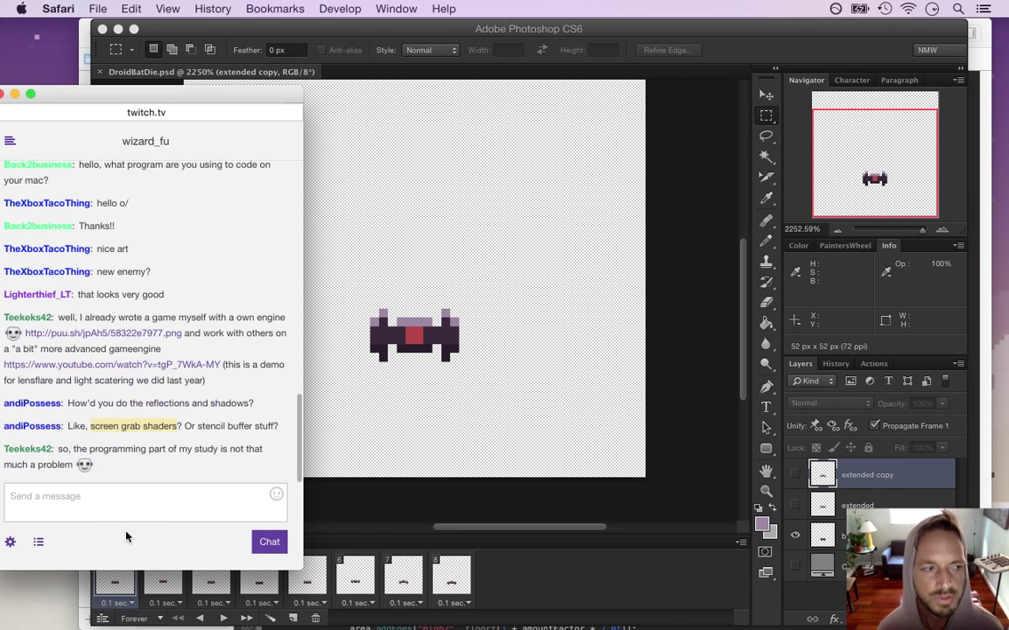
pyautogui.moveTo(92, 429); pyautogui.dragTo(179, 394)
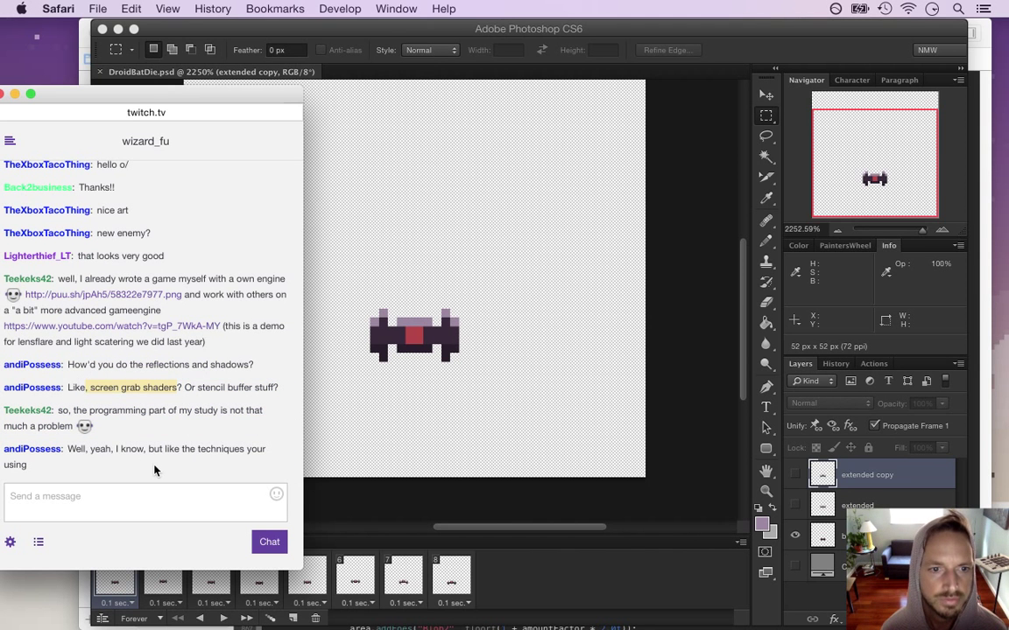
pyautogui.moveTo(88, 450); pyautogui.dragTo(294, 441)
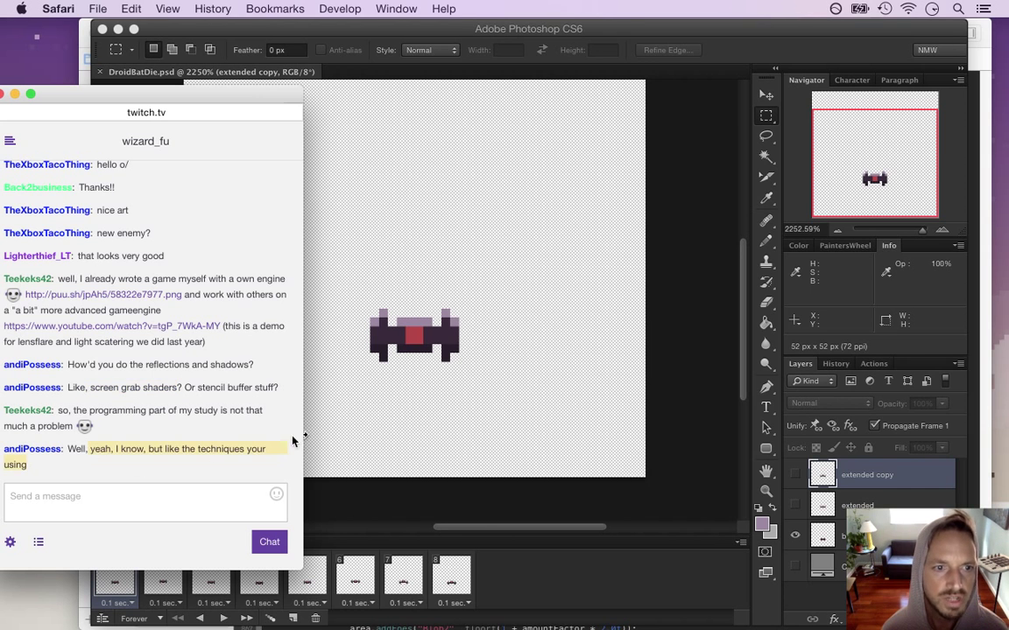
# Open the shaderific.com website in a new Safari window.
pyautogui.moveTo(1005, 88)
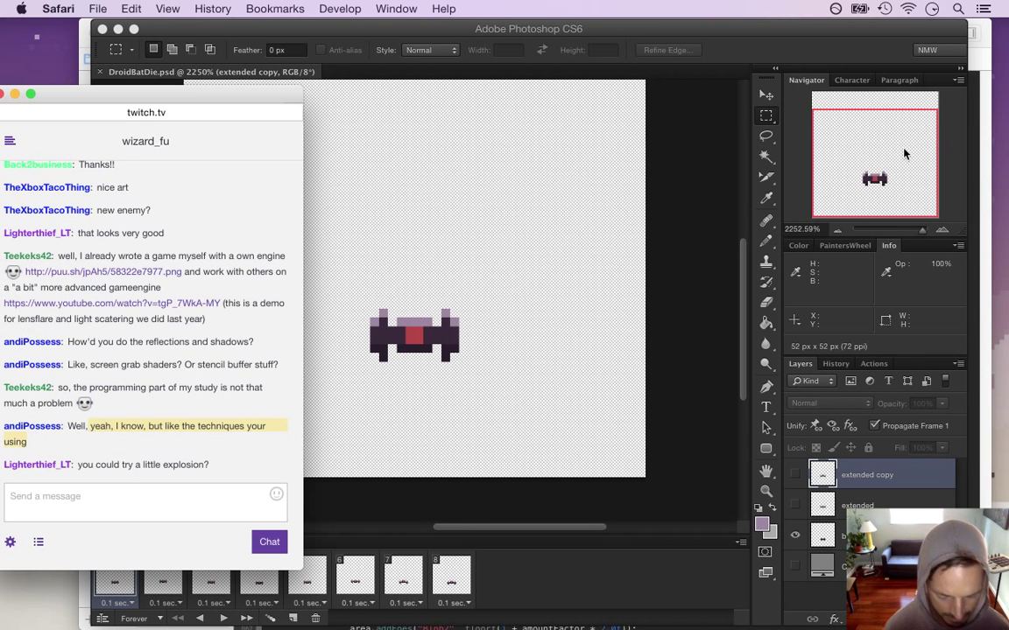
pyautogui.press('super+n')
pyautogui.write('shad')
pyautogui.press('Return')
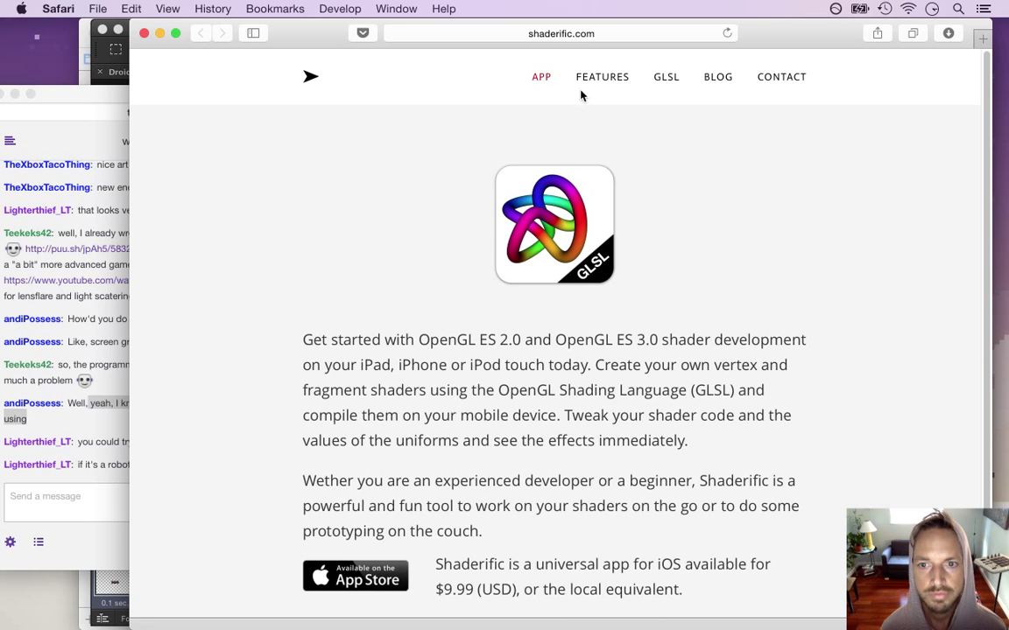
# Copy the shaderific.com address and send it as a message in the Twitch chat.
pyautogui.click(576, 42)
pyautogui.press('super+c')
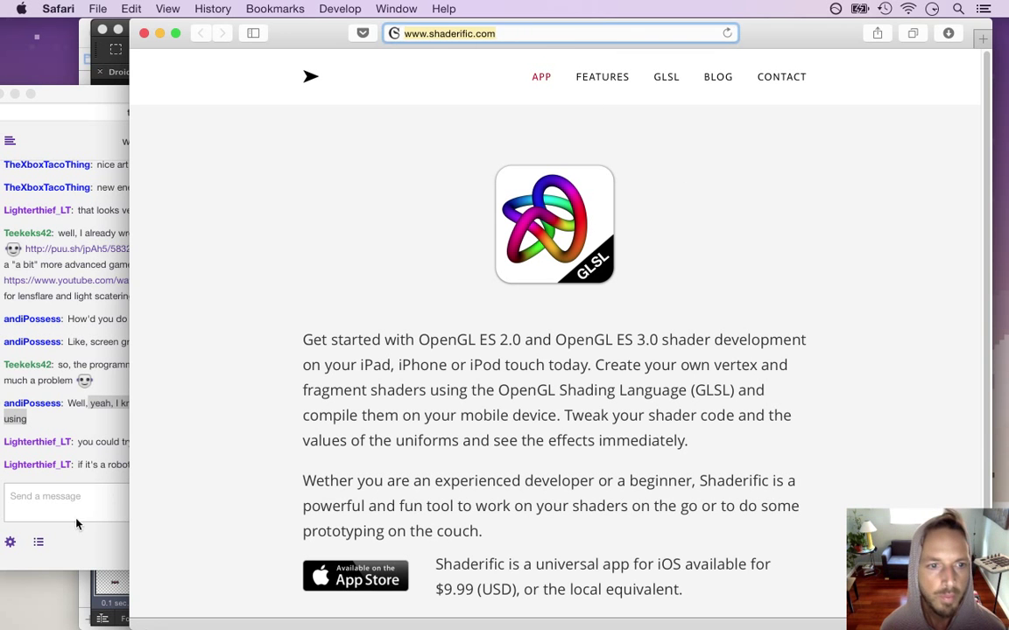
pyautogui.click(94, 508)
pyautogui.click(94, 507)
pyautogui.press('super+v')
pyautogui.press('Return')
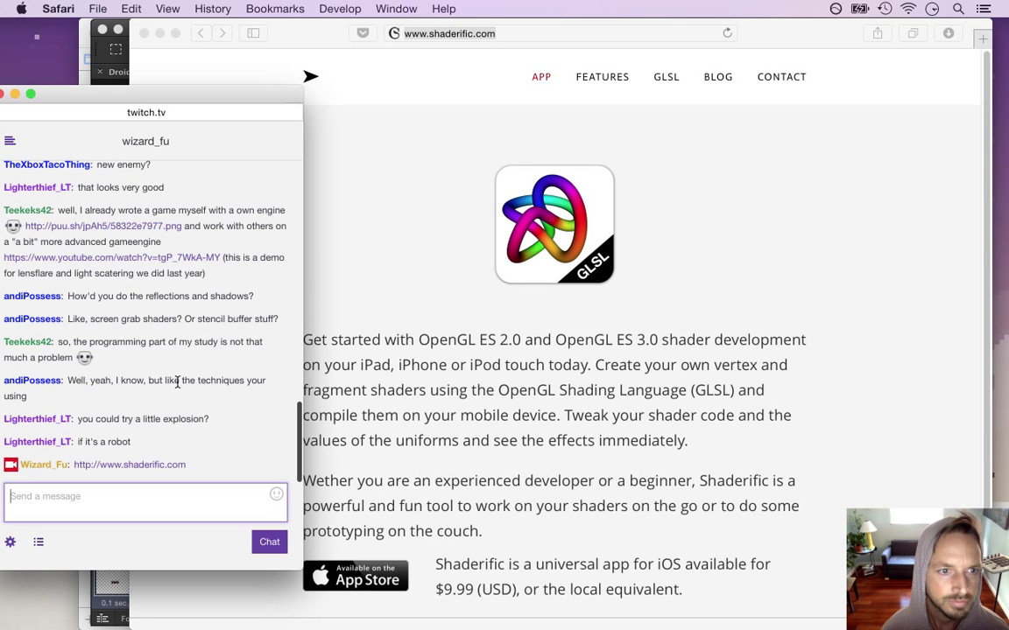
# Close the shaderific.com window and review the chat messages about techniques and trying a little explosion.
pyautogui.moveTo(63, 342); pyautogui.dragTo(82, 354)
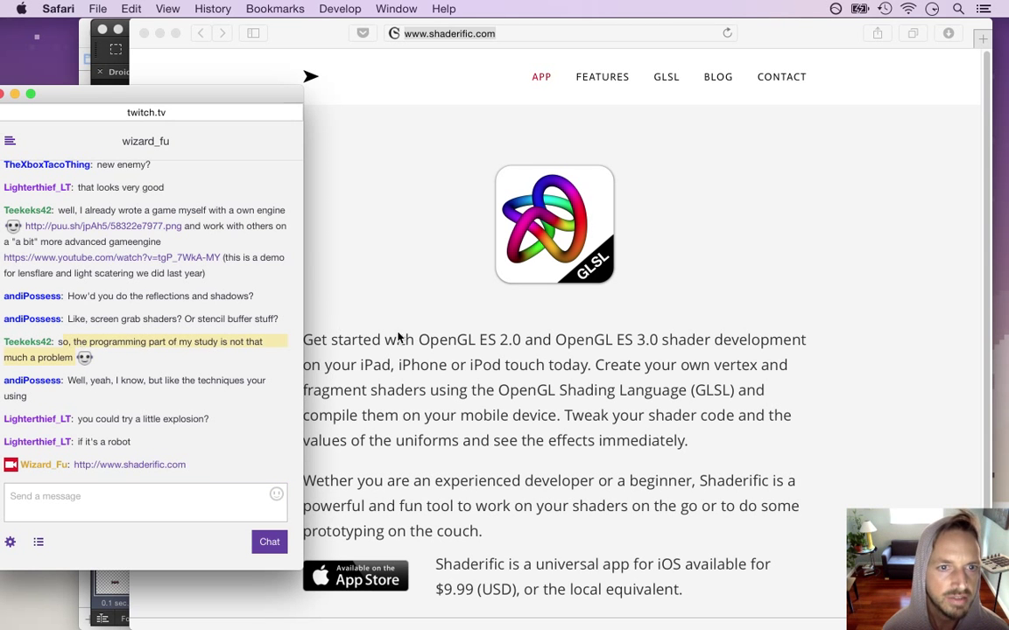
pyautogui.click(340, 335)
pyautogui.press('super+w')
pyautogui.click(134, 384)
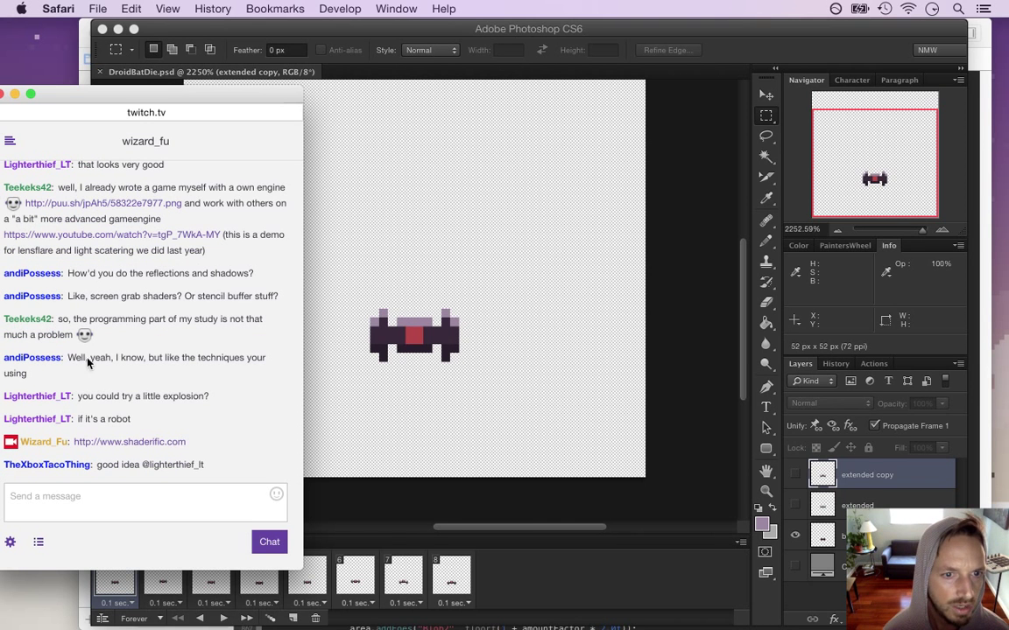
pyautogui.moveTo(100, 363); pyautogui.dragTo(111, 367)
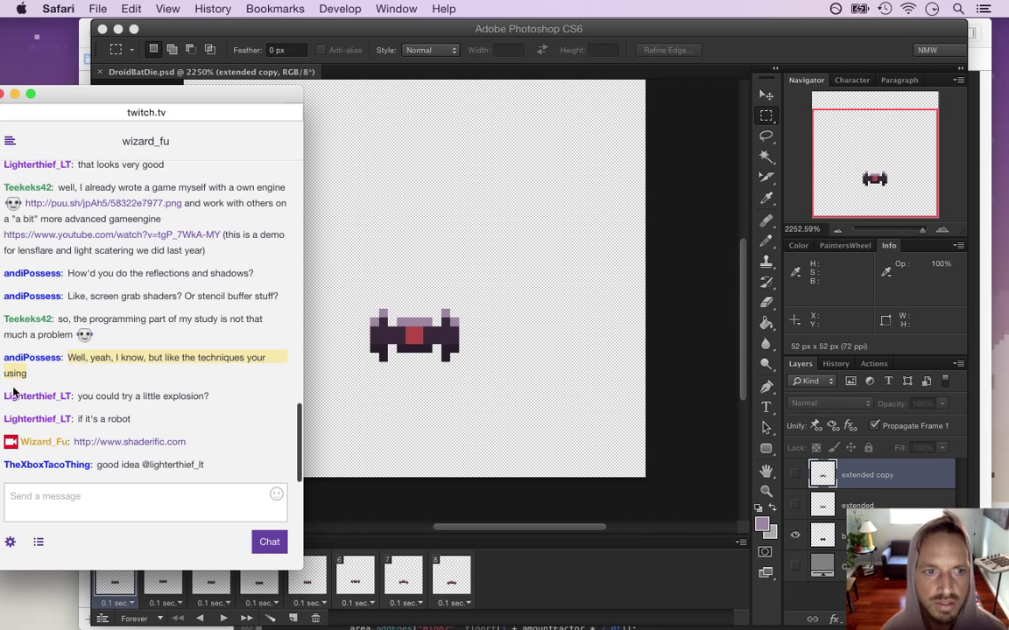
pyautogui.click(78, 360)
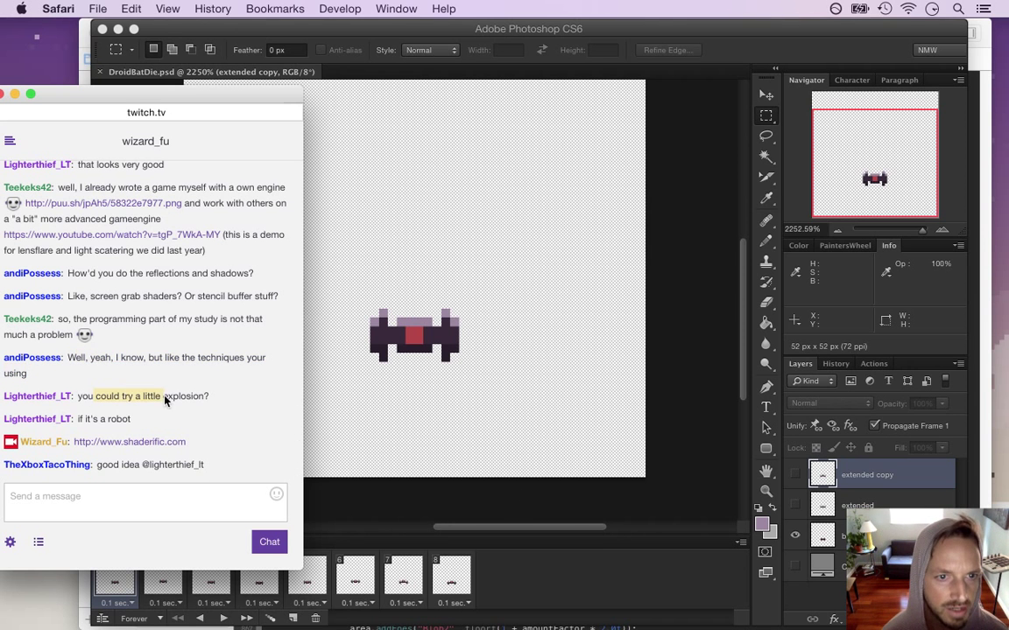
# In Photoshop, delete animation frames 2 through 8 and remove the "extended copy" and "extended" layers.
pyautogui.click(677, 403)
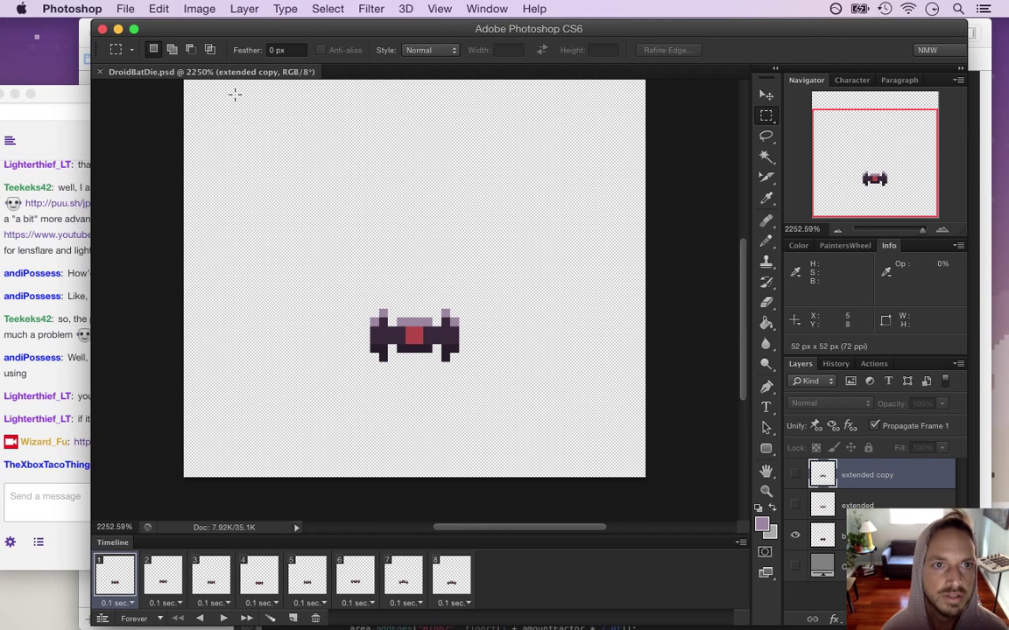
pyautogui.click(445, 570)
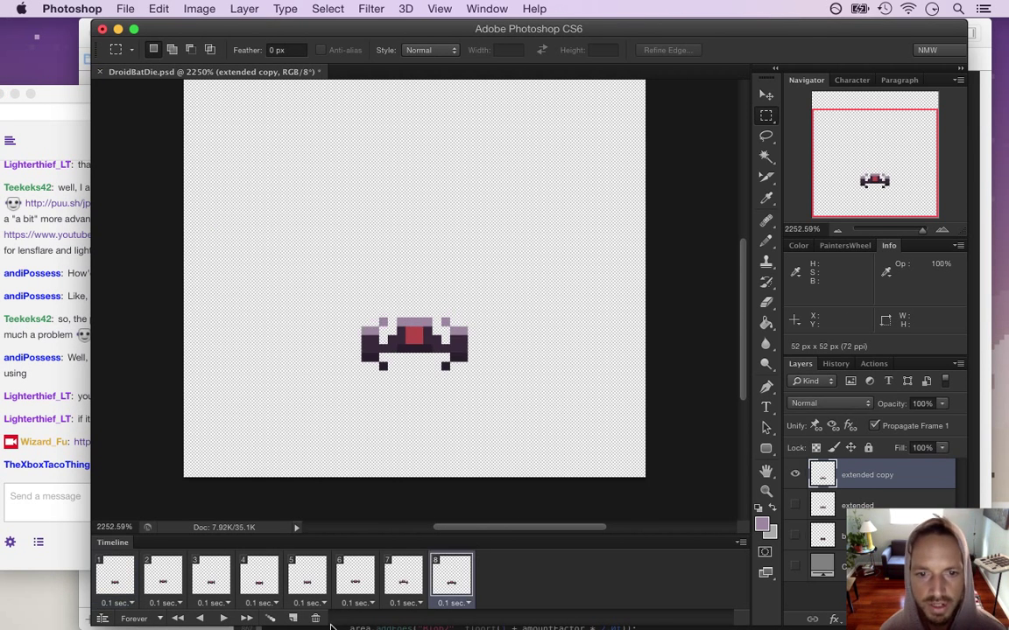
pyautogui.click(316, 619)
pyautogui.click(316, 619)
pyautogui.click(316, 619)
pyautogui.click(316, 619)
pyautogui.click(316, 619)
pyautogui.click(316, 619)
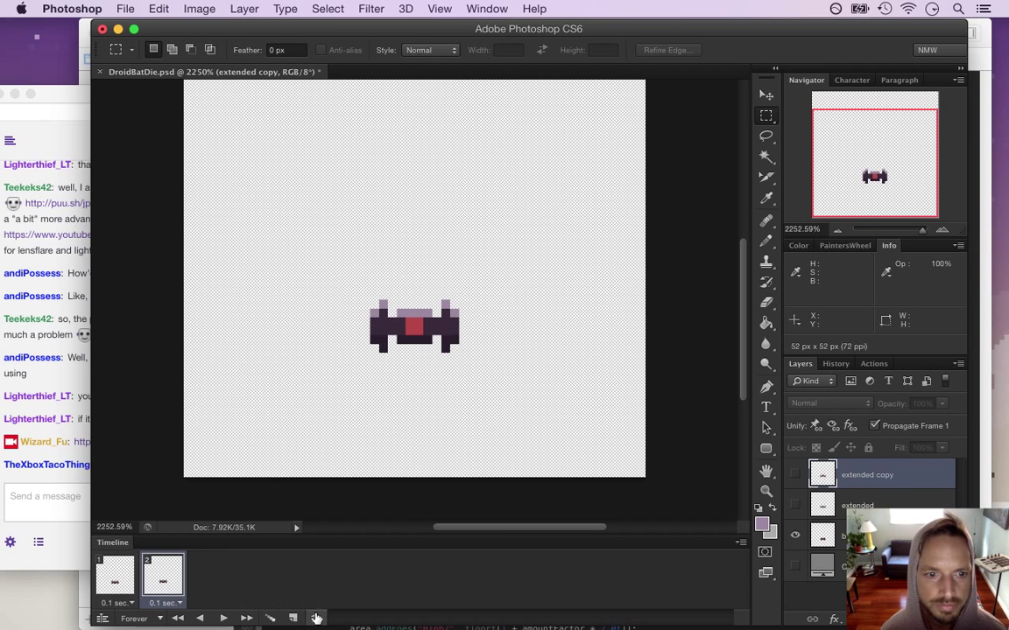
pyautogui.click(316, 619)
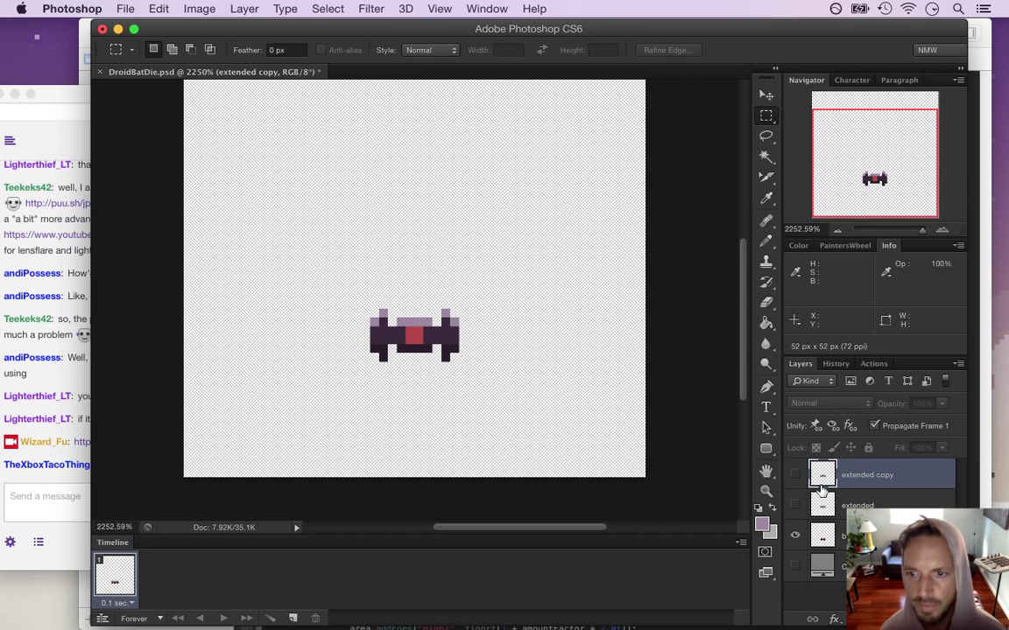
pyautogui.press('BackSpace')
pyautogui.press('BackSpace')
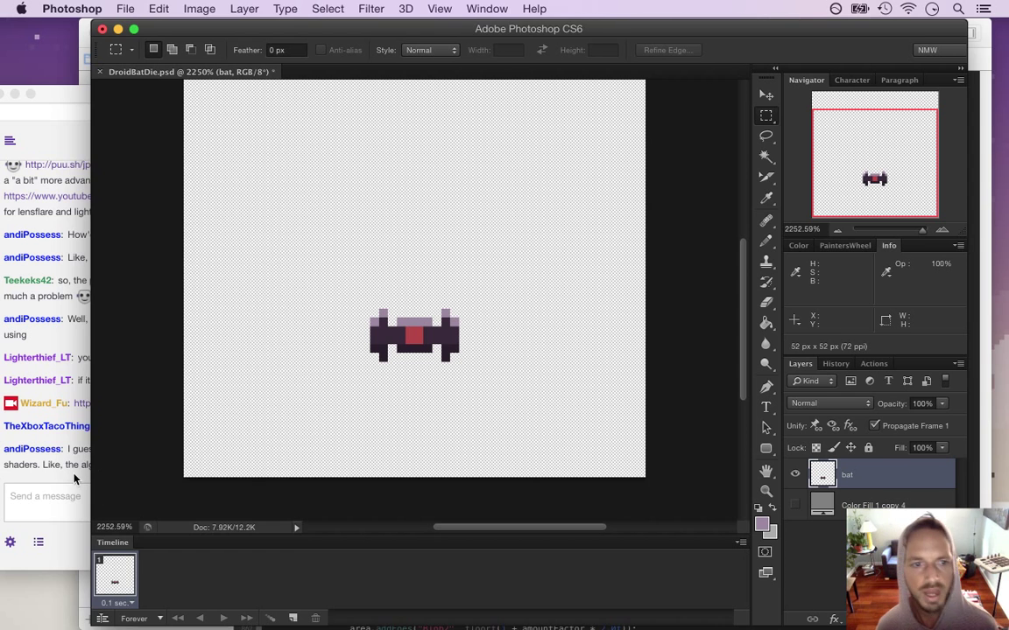
# Read the newest Twitch chat message about the shader algorithm and switch to the running game.
pyautogui.click(74, 481)
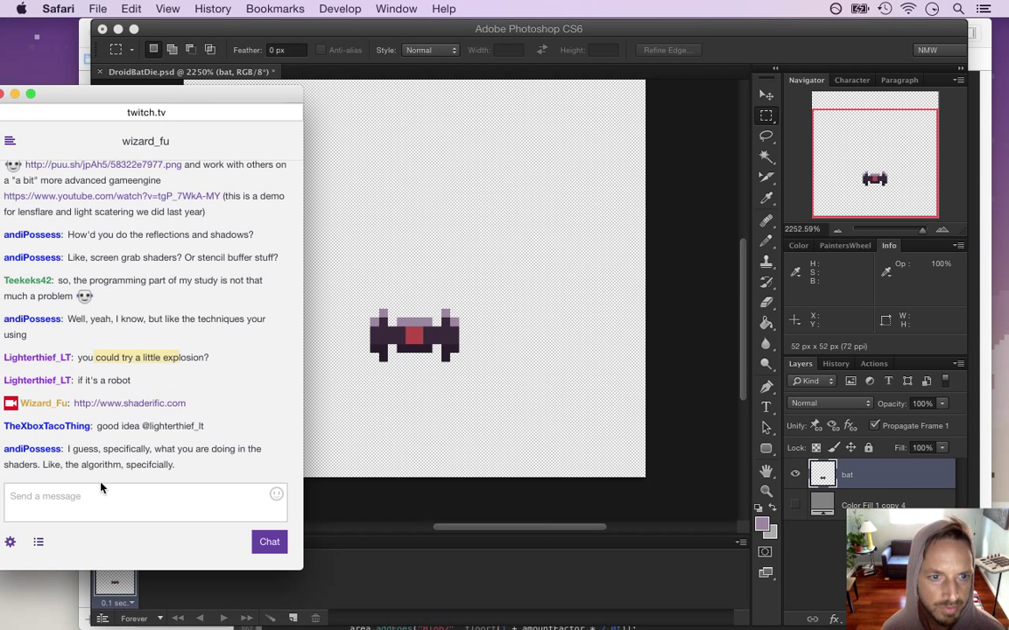
pyautogui.moveTo(74, 450); pyautogui.dragTo(137, 464)
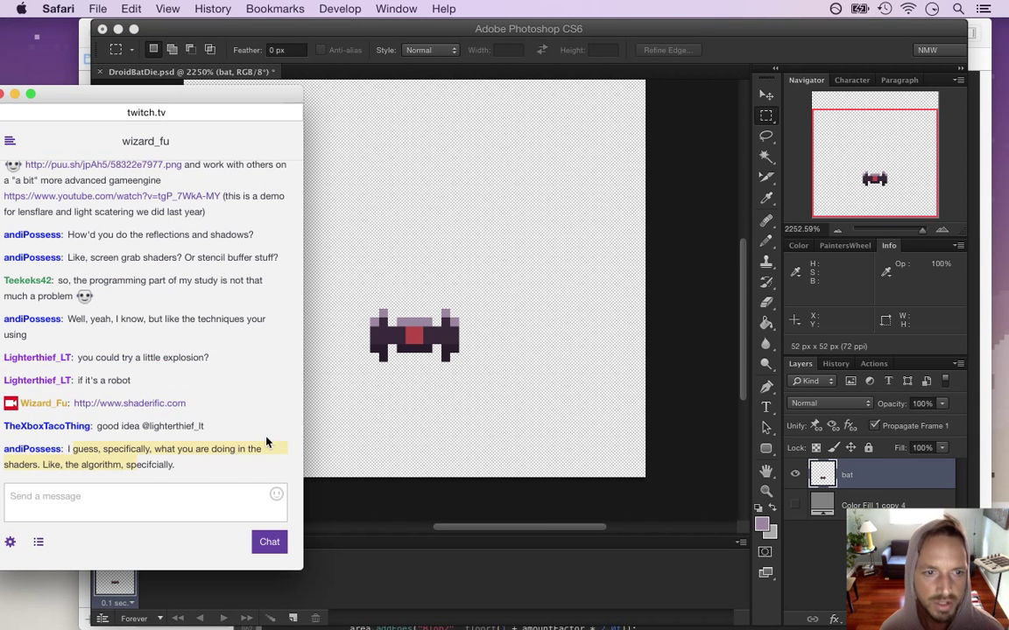
pyautogui.press('super+Tab')
pyautogui.press('super+Tab')
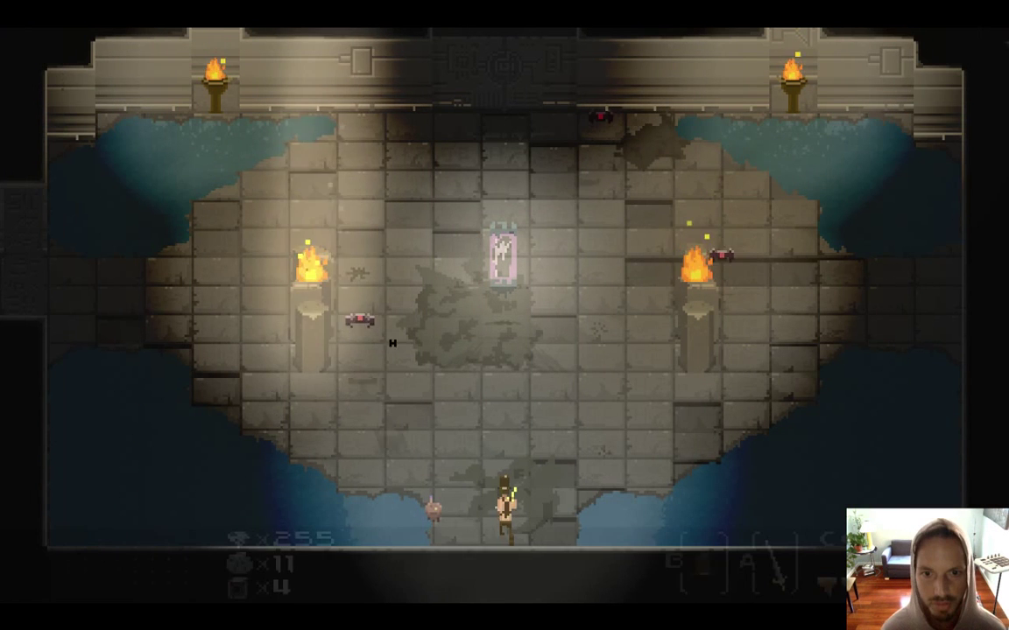
# Walk the game character around the torch-lit room to examine the lighting, shadows and water reflections.
pyautogui.press('Up')
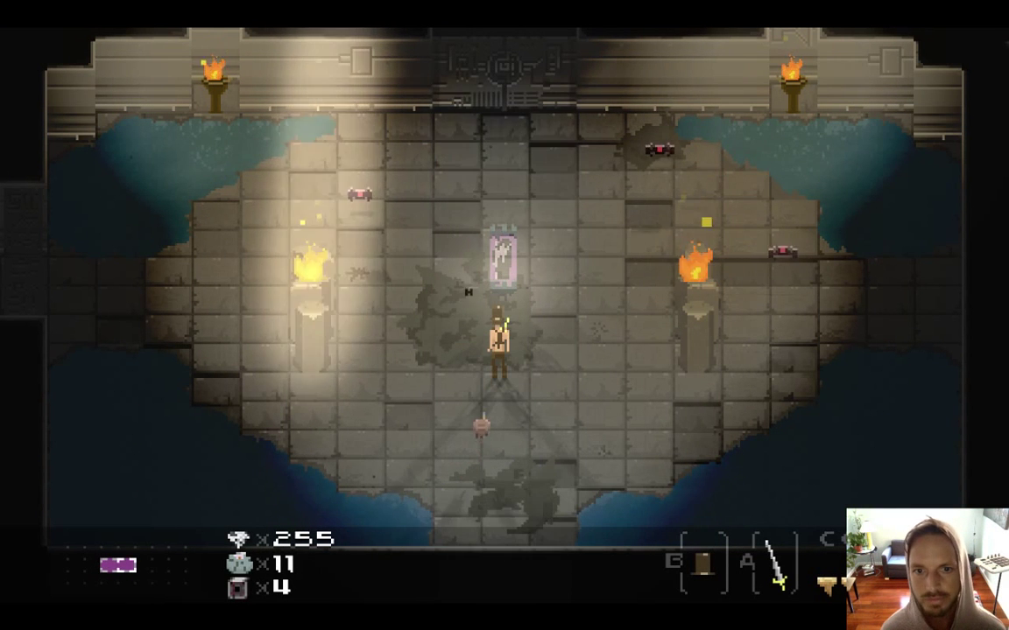
pyautogui.press('Right')
pyautogui.press('Left')
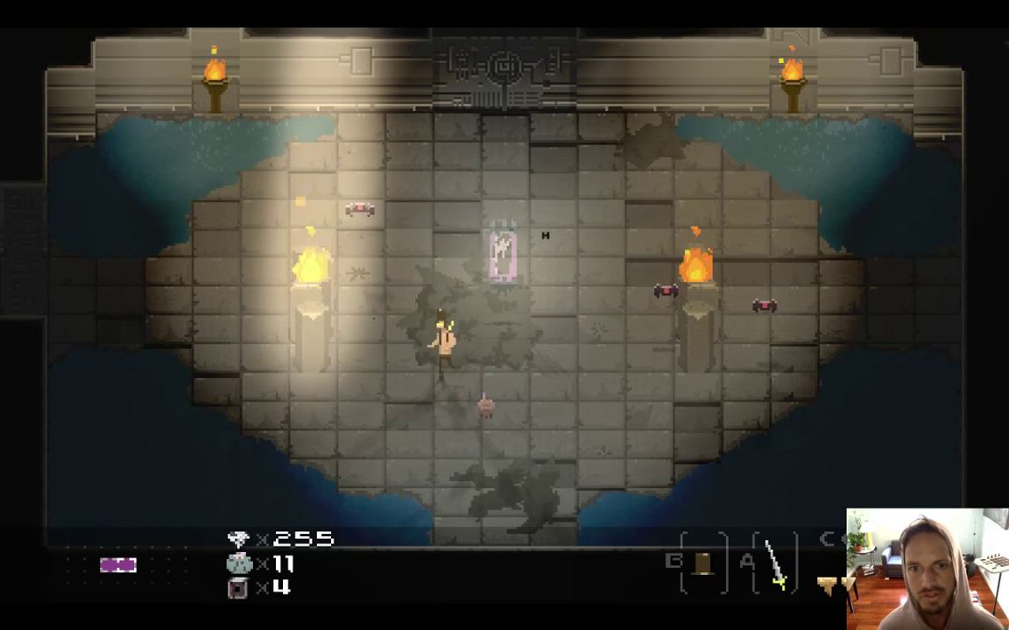
pyautogui.press('Right')
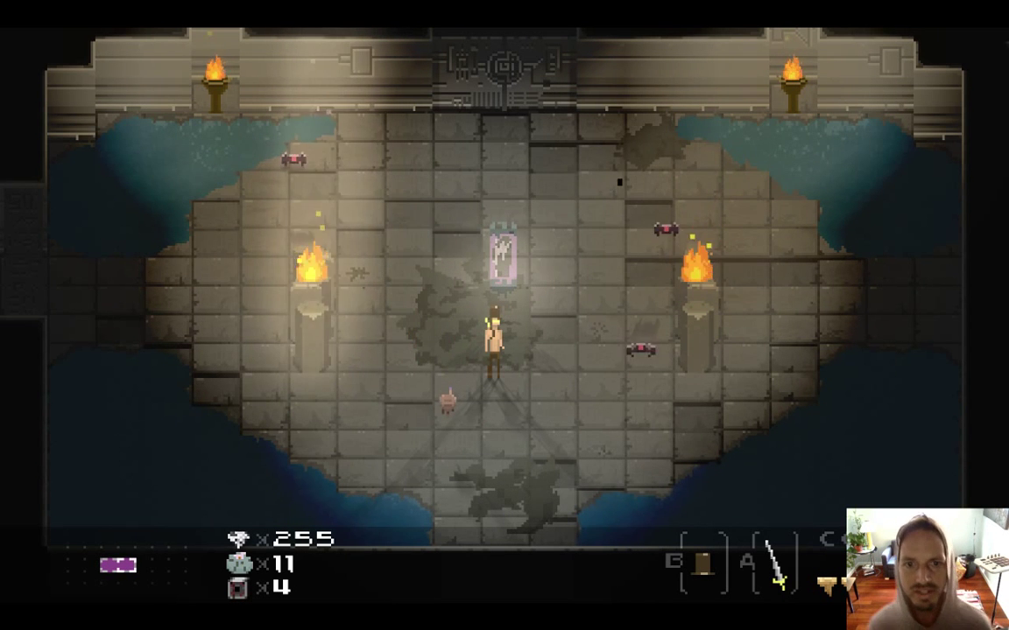
pyautogui.press('Left')
pyautogui.press('Up')
pyautogui.press('Left')
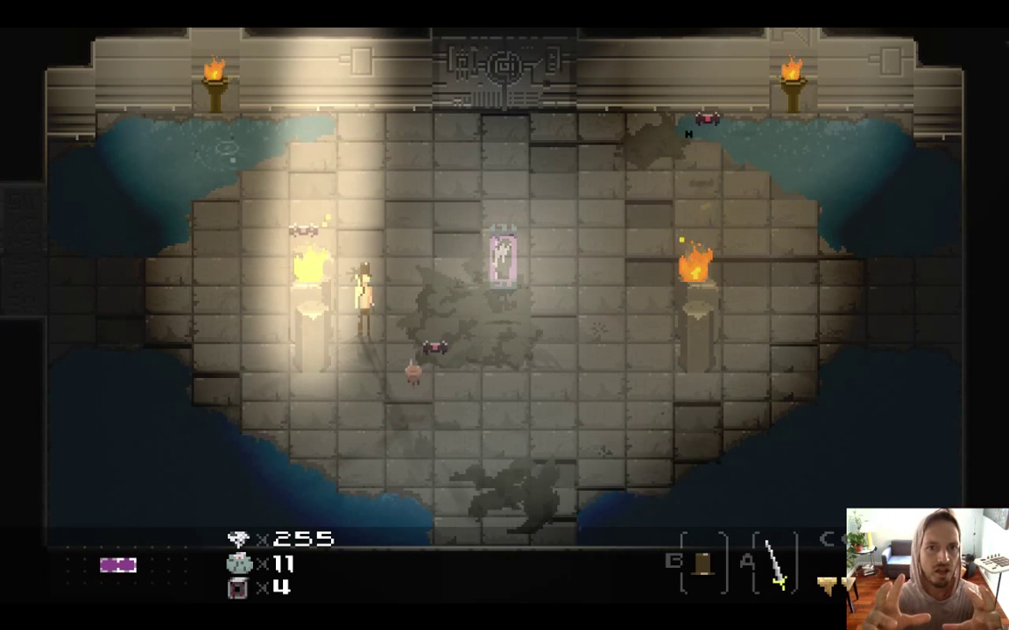
pyautogui.press('Right')
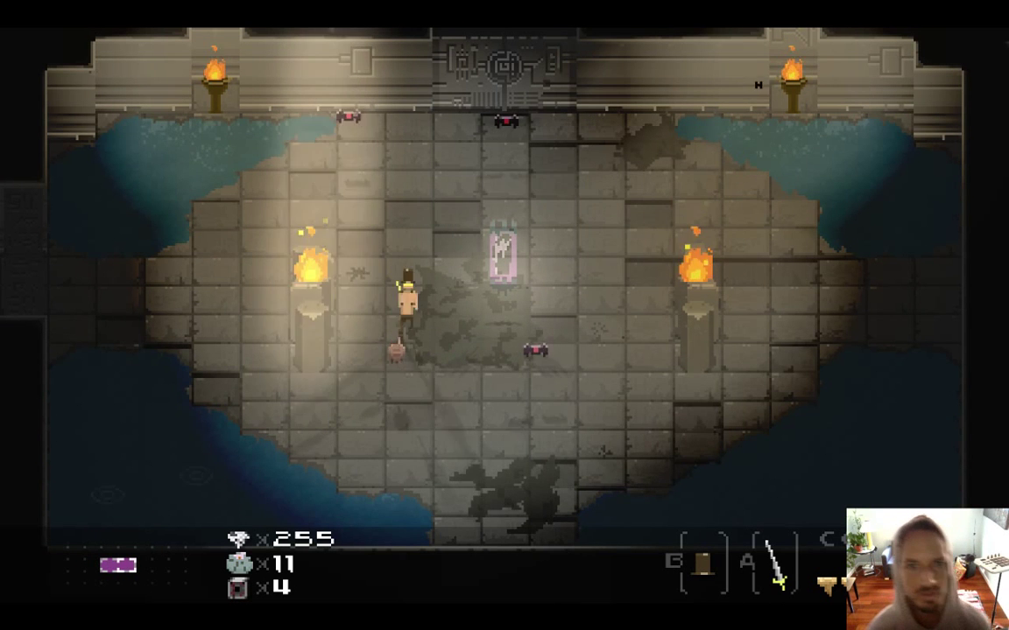
pyautogui.press('Down')
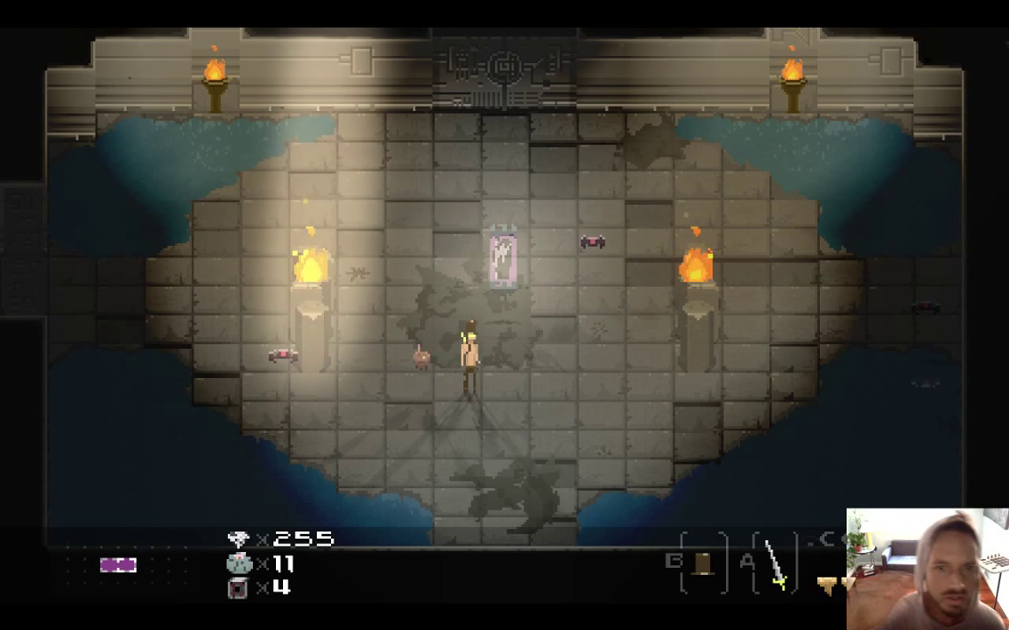
# Walk the game character across the upper and lower floor of the torch-lit room to examine its shadows and lighting.
pyautogui.press('Up')
pyautogui.press('Right')
pyautogui.press('Left')
pyautogui.press('Up')
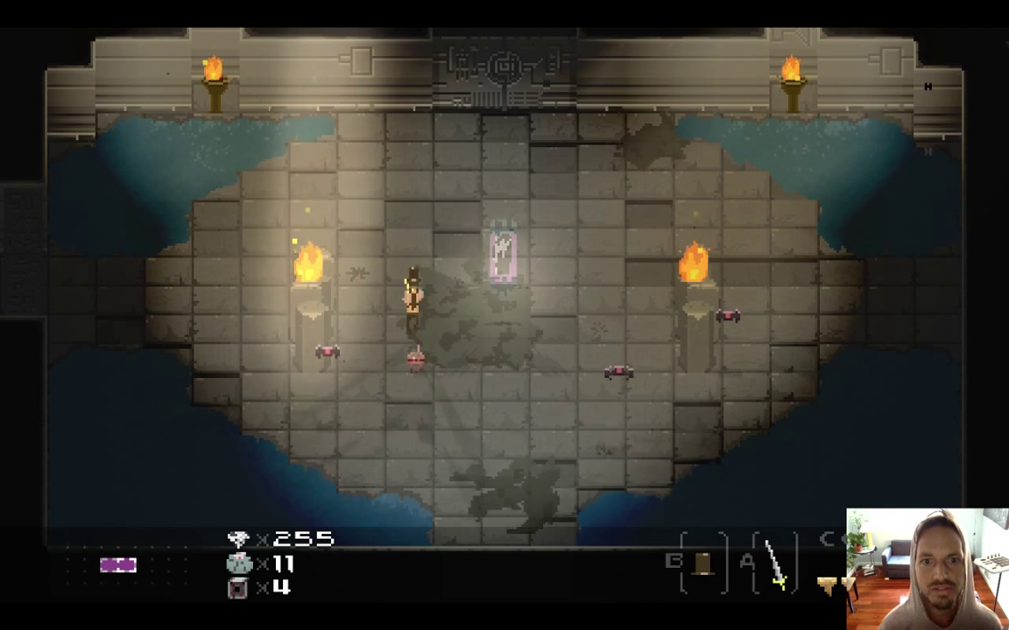
pyautogui.press('Right')
pyautogui.press('Down')
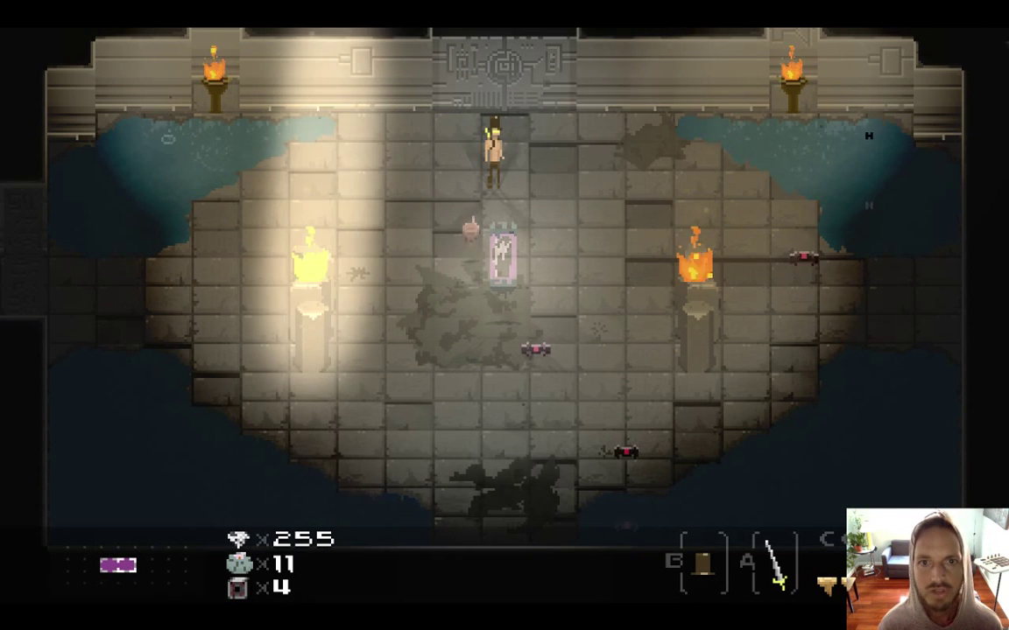
pyautogui.press('Right')
pyautogui.press('Down')
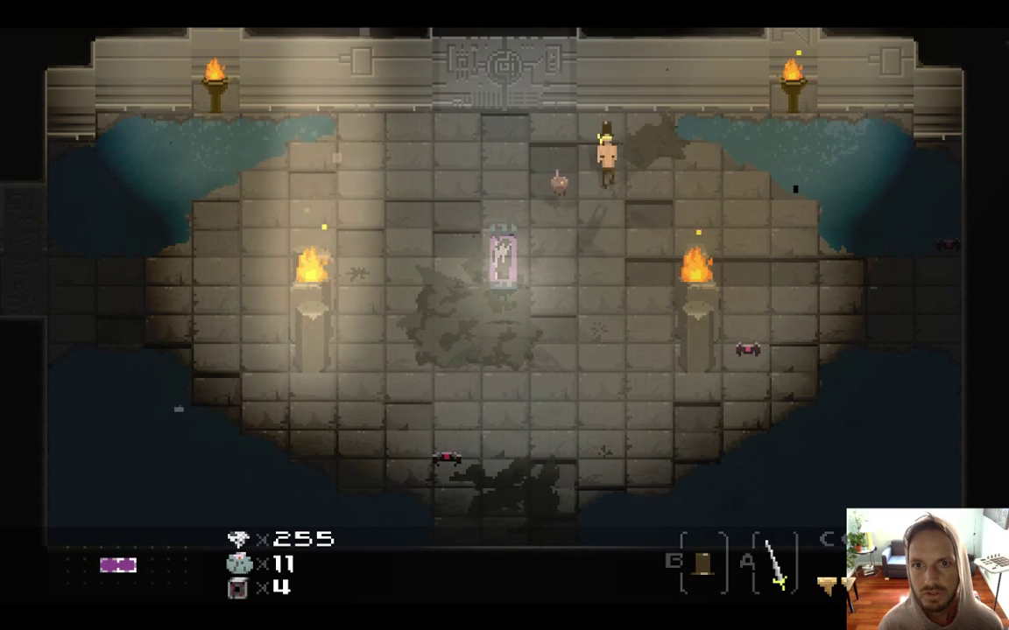
pyautogui.press('Up')
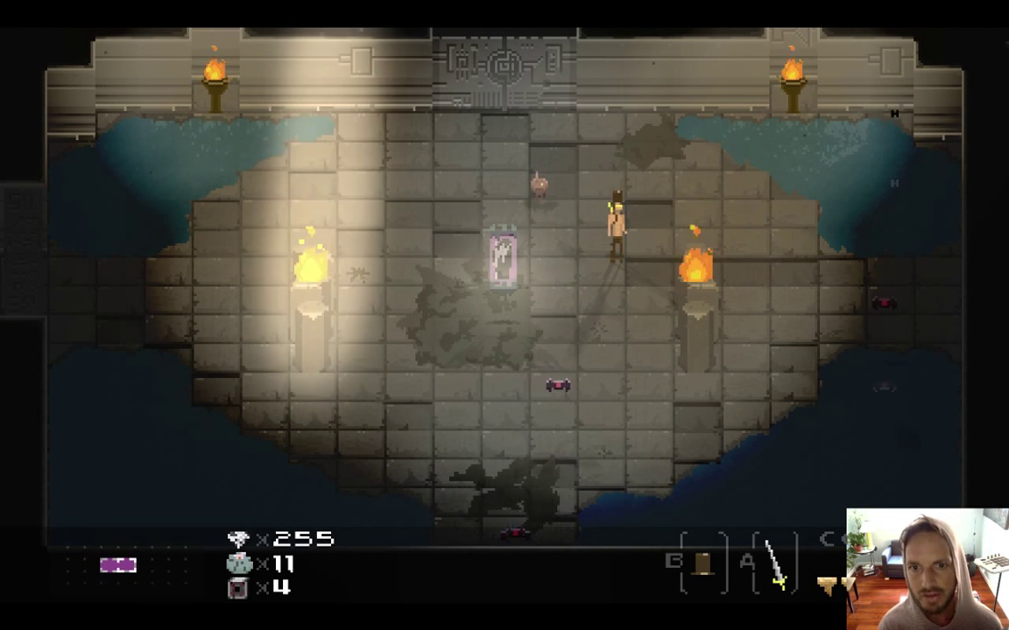
pyautogui.press('Right')
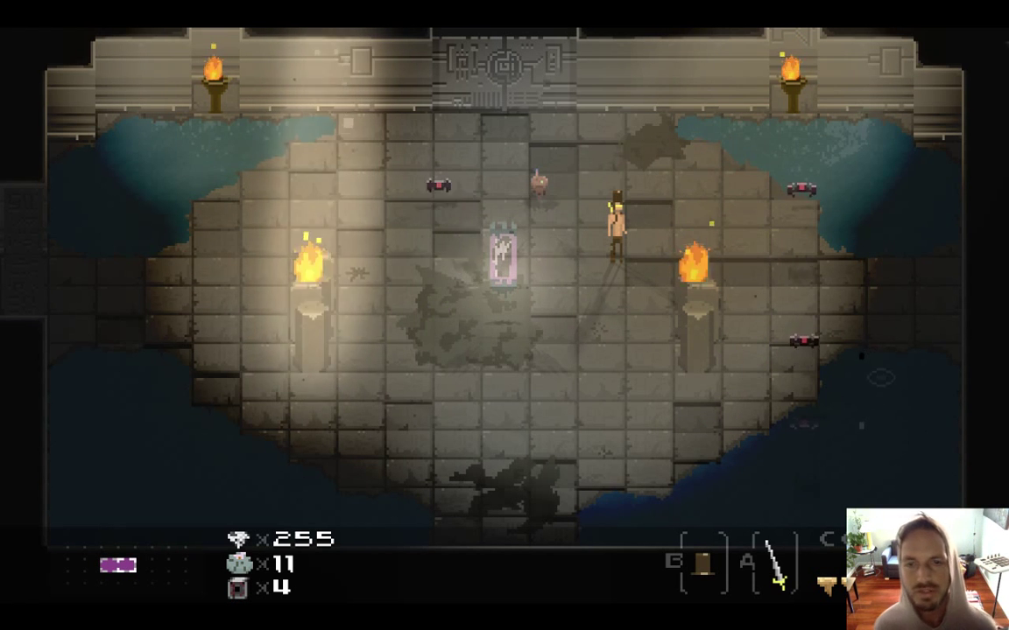
pyautogui.press('Down')
pyautogui.press('Up')
pyautogui.press('Left')
pyautogui.press('Left')
pyautogui.press('Right')
pyautogui.press('Down')
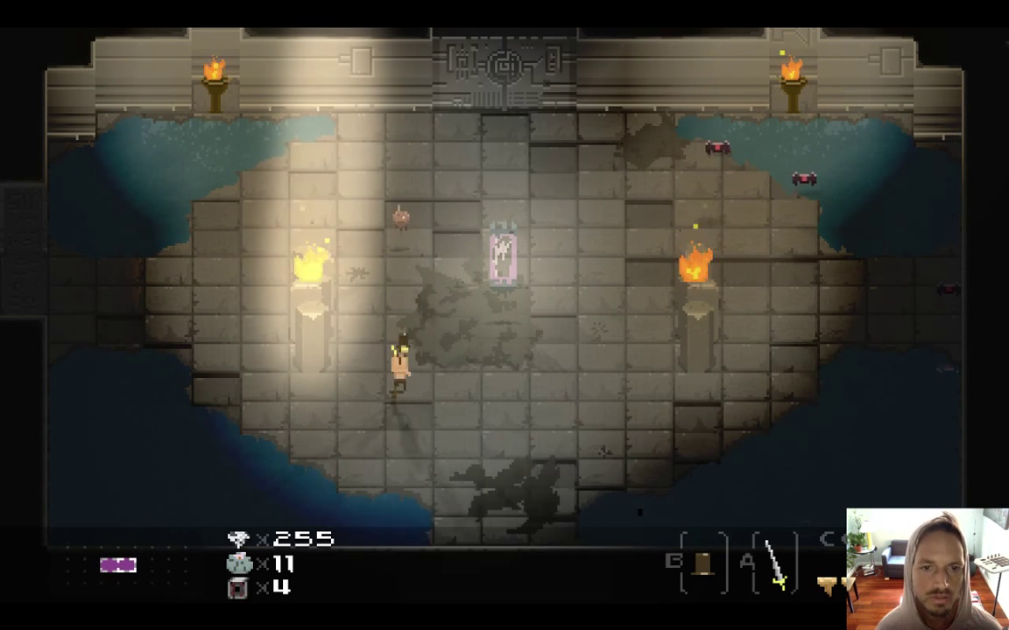
pyautogui.press('Right')
pyautogui.press('Right')
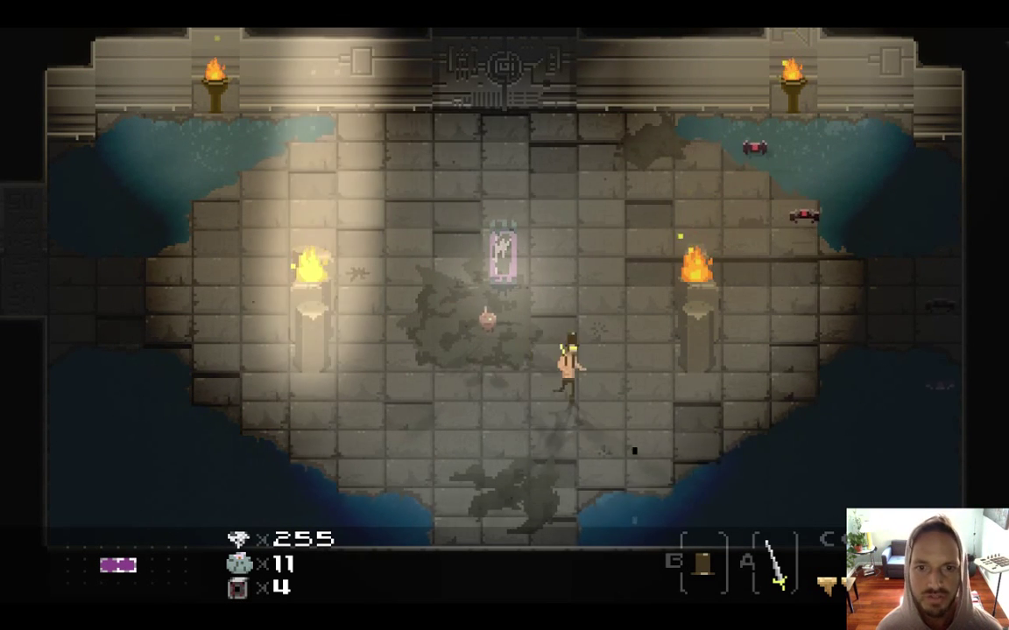
pyautogui.press('Left')
pyautogui.press('Down')
pyautogui.press('Right')
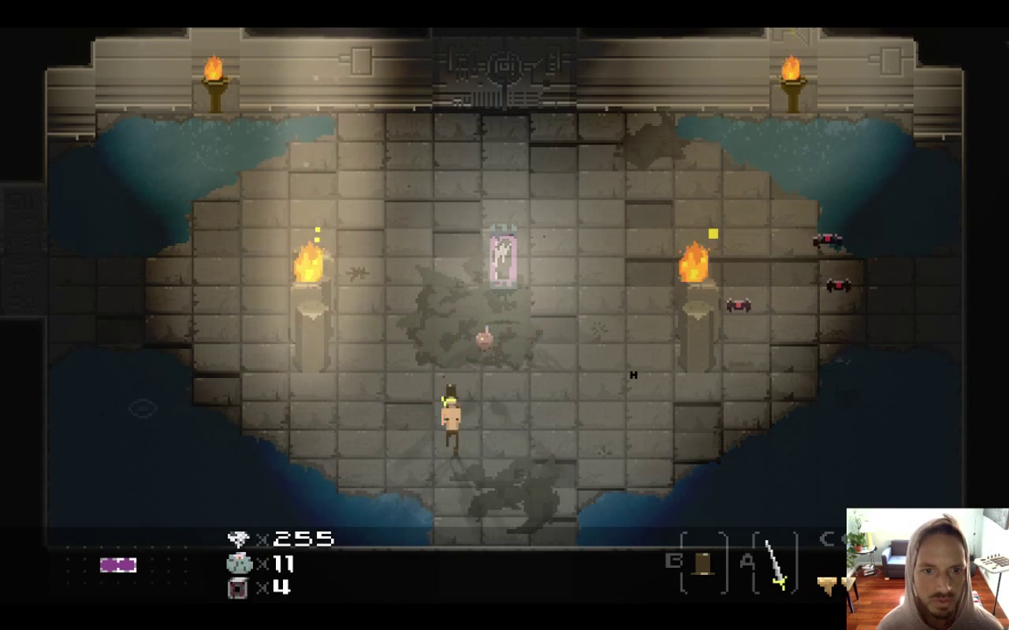
pyautogui.press('Left')
pyautogui.press('Up')
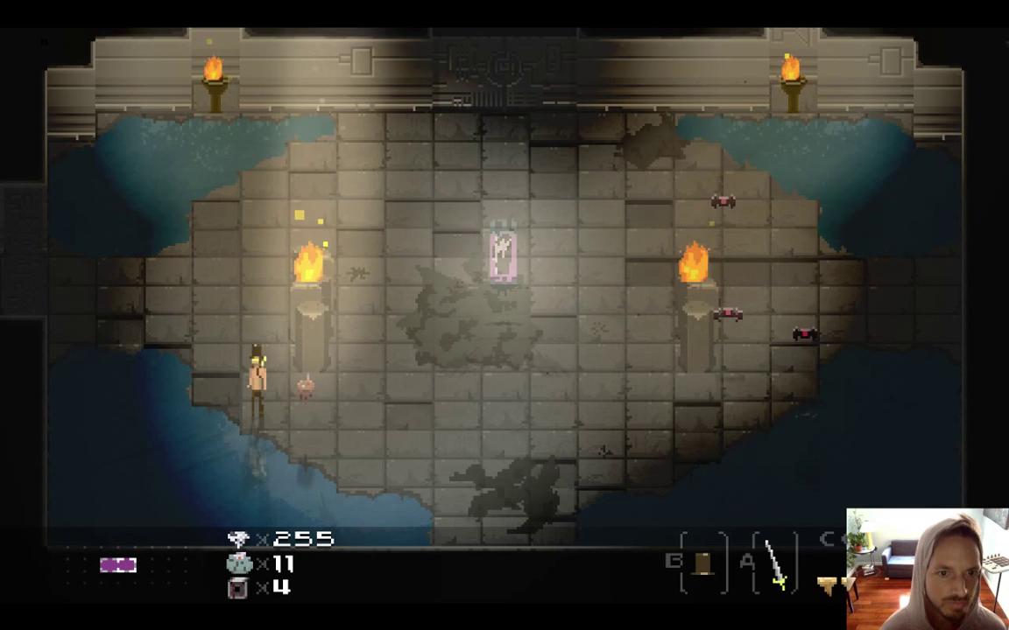
# Walk the character back and forth beside the lower-left pool to examine the water reflection near the torch.
pyautogui.press('Right')
pyautogui.press('Down')
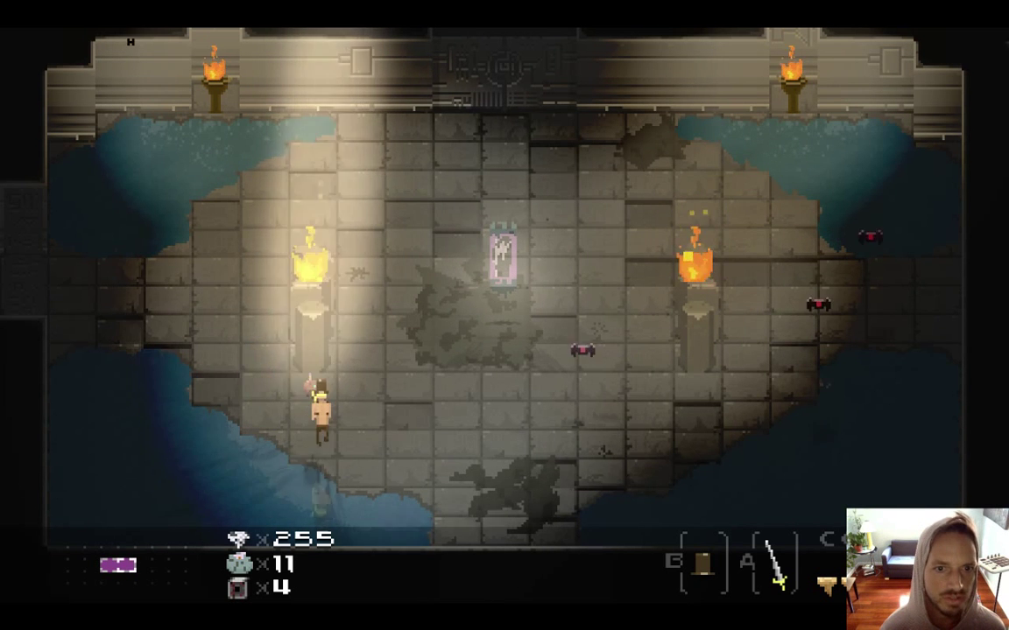
pyautogui.press('Down')
pyautogui.press('Left')
pyautogui.press('Up')
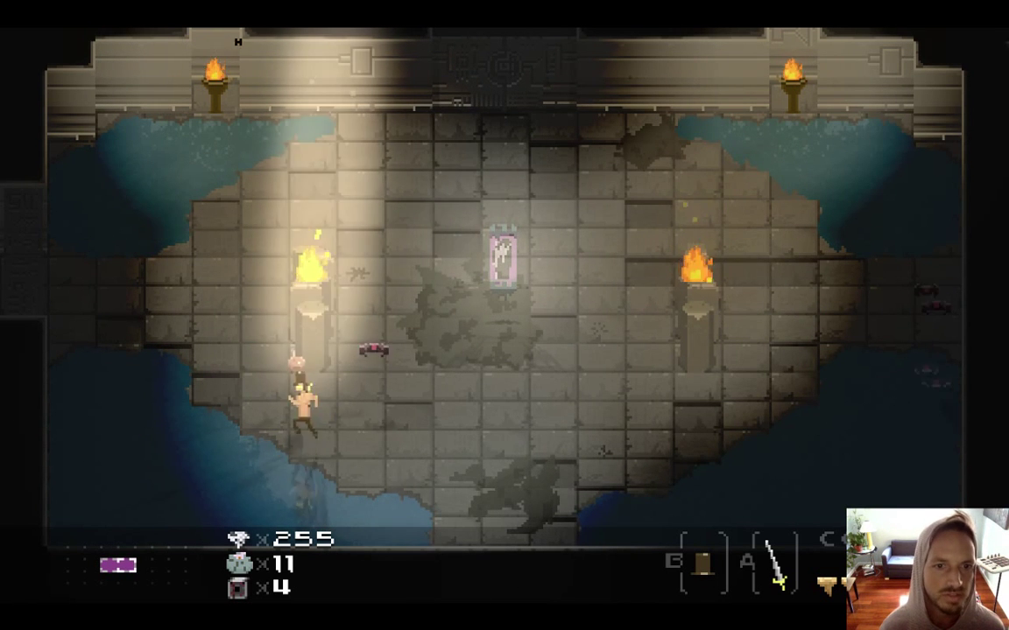
pyautogui.press('Left')
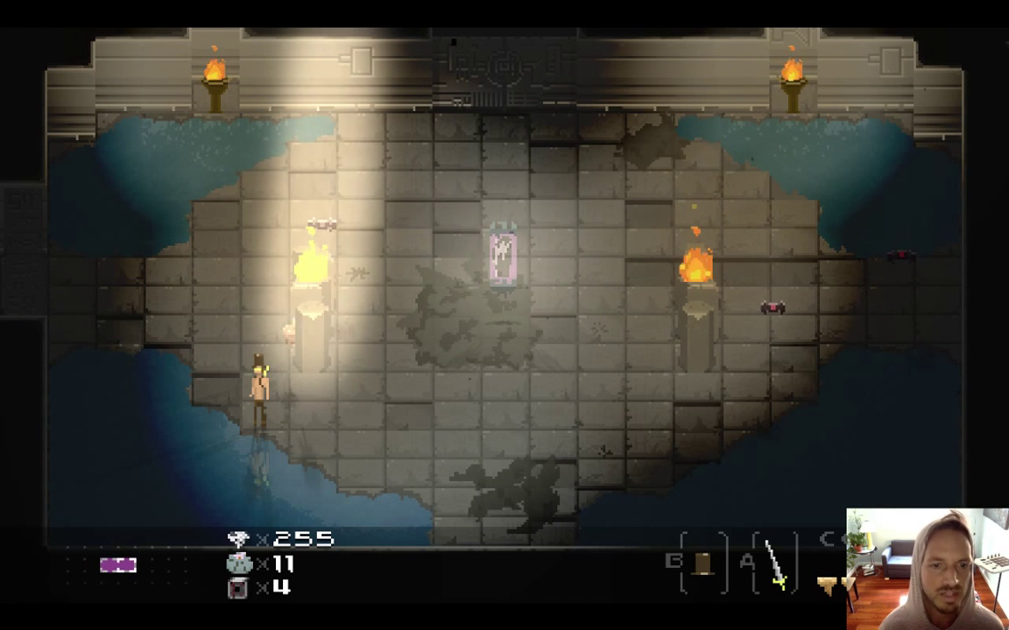
pyautogui.press('Right')
pyautogui.press('Right')
pyautogui.press('Down')
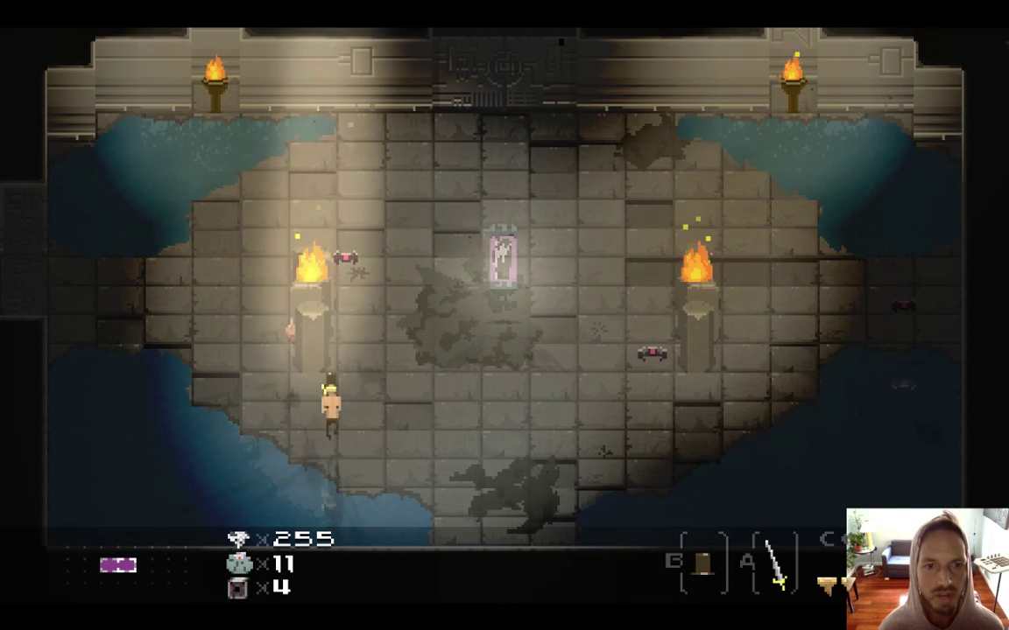
pyautogui.press('Left')
pyautogui.press('Up')
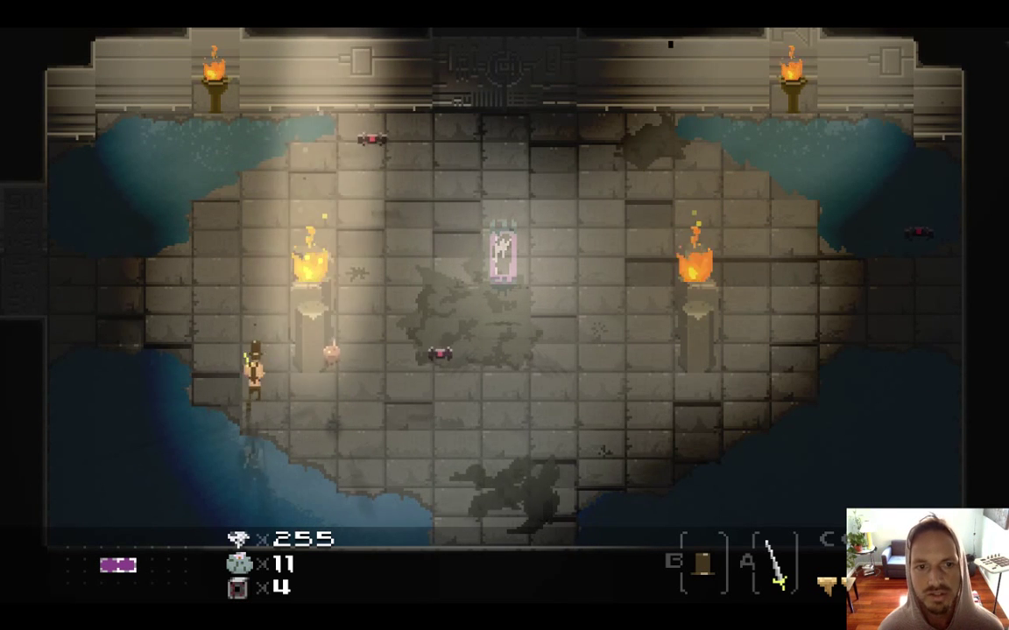
pyautogui.press('Left')
pyautogui.press('Up')
pyautogui.press('Right')
pyautogui.press('Down')
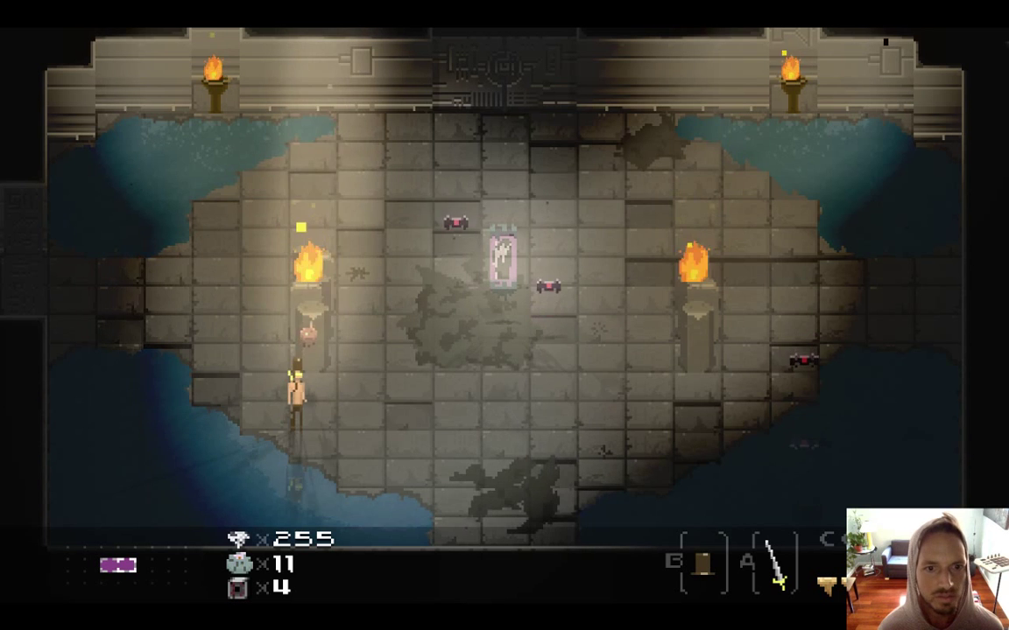
pyautogui.press('Right')
pyautogui.press('Left')
pyautogui.press('Left')
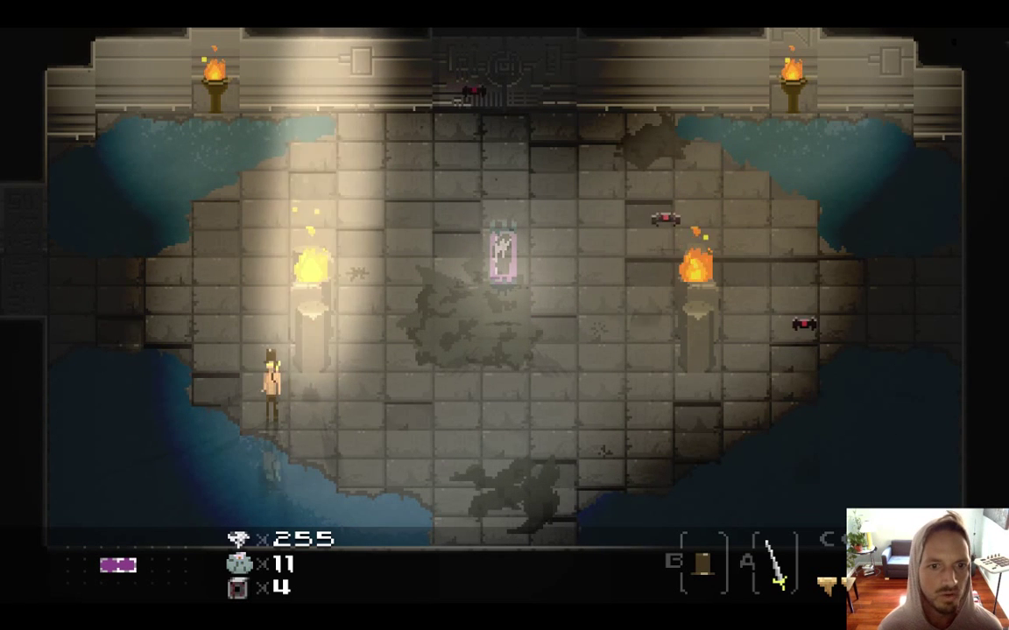
pyautogui.press('Up')
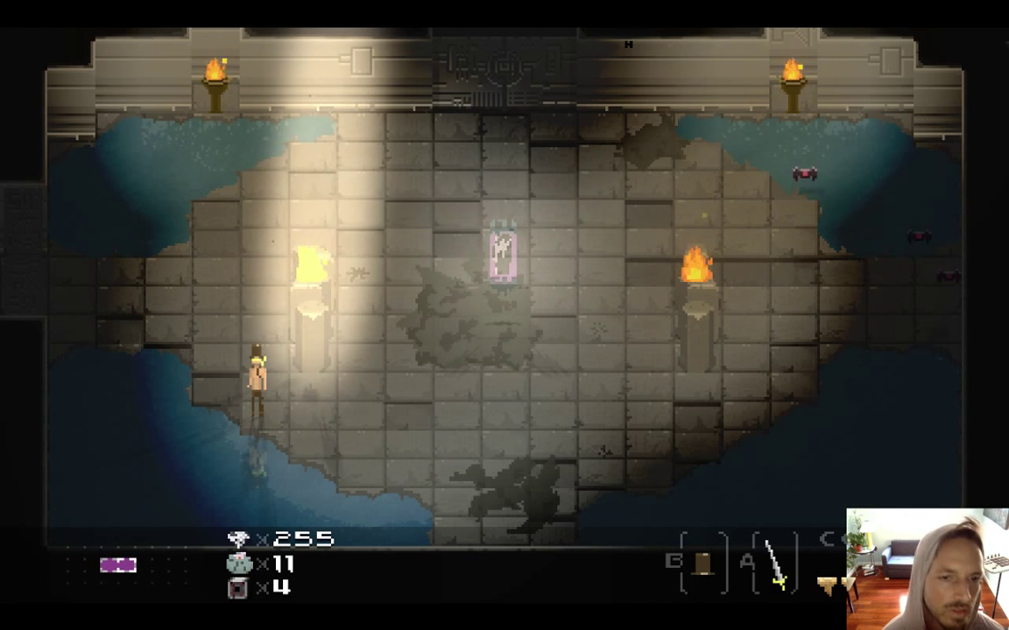
# Quit the running game and switch to the DroidBatDie.psd document in Photoshop.
pyautogui.press('super+q')
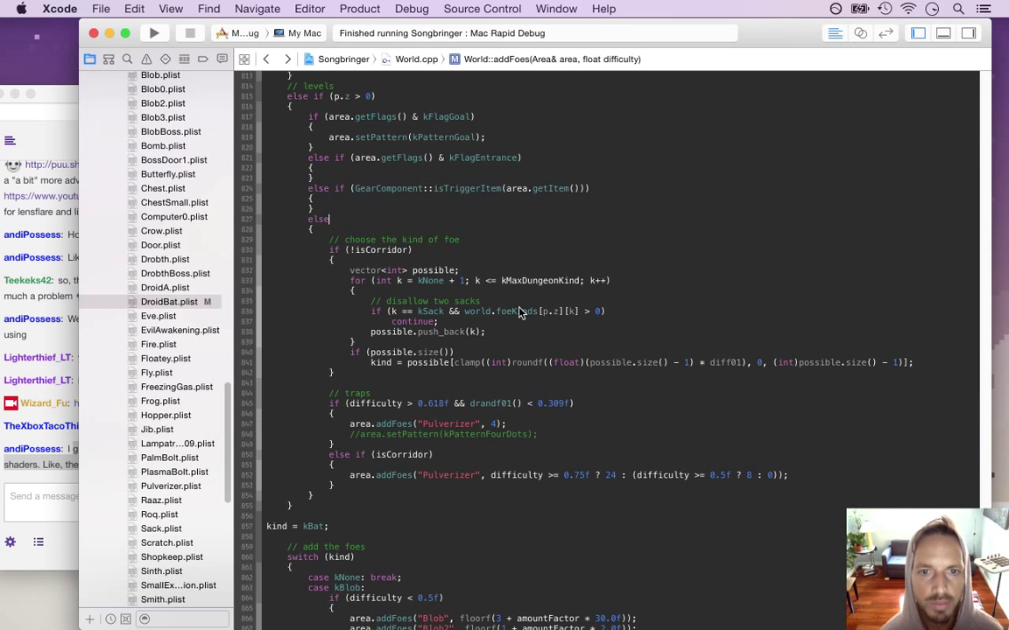
pyautogui.press('super+Tab')
pyautogui.press('super+Tab')
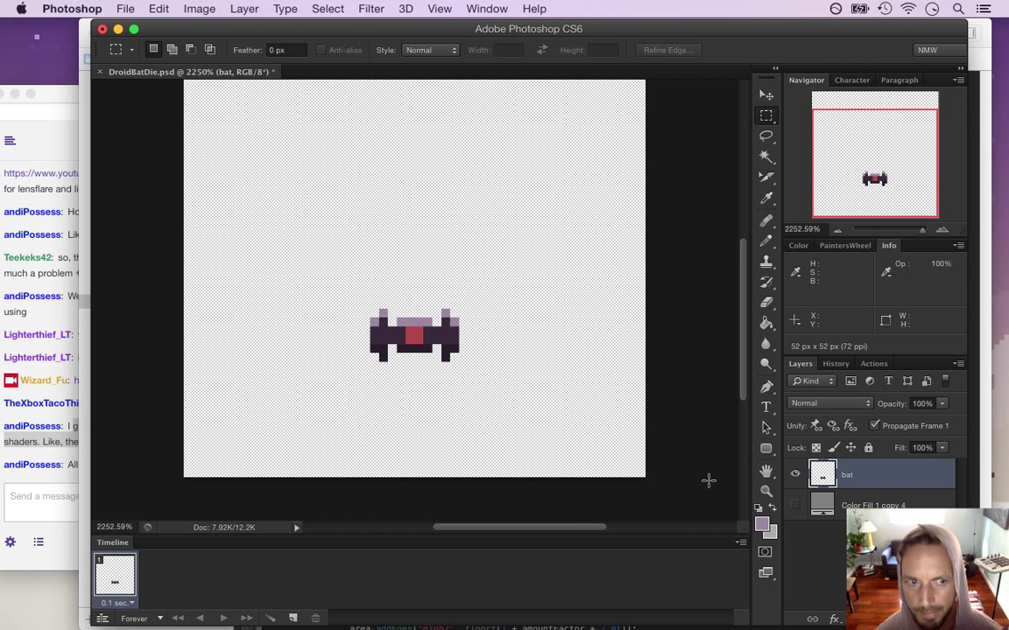
# Read the newest Twitch chat message and return to Photoshop.
pyautogui.click(56, 480)
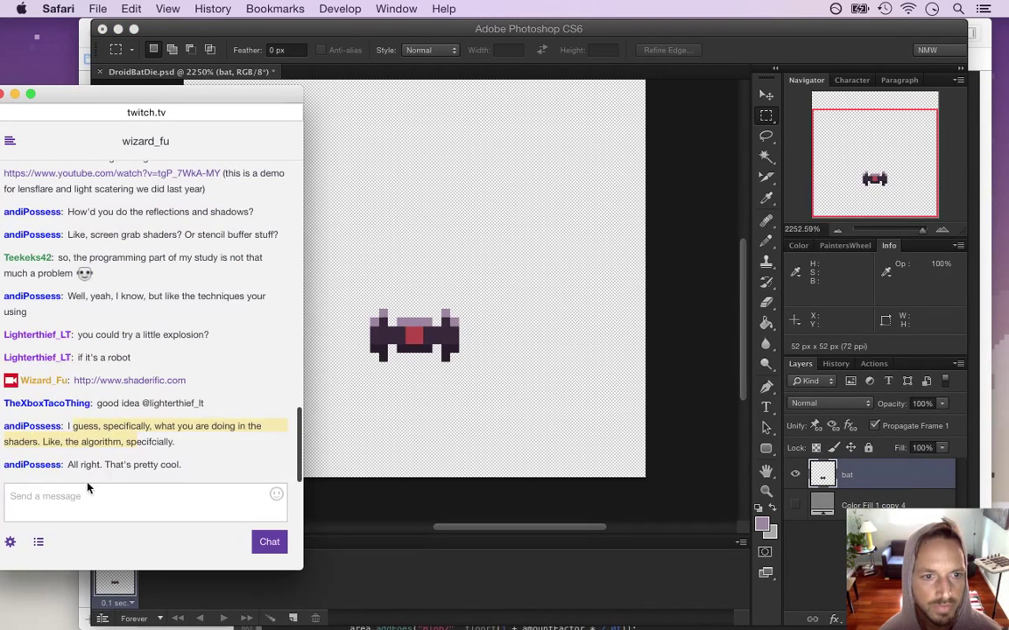
pyautogui.click(103, 474)
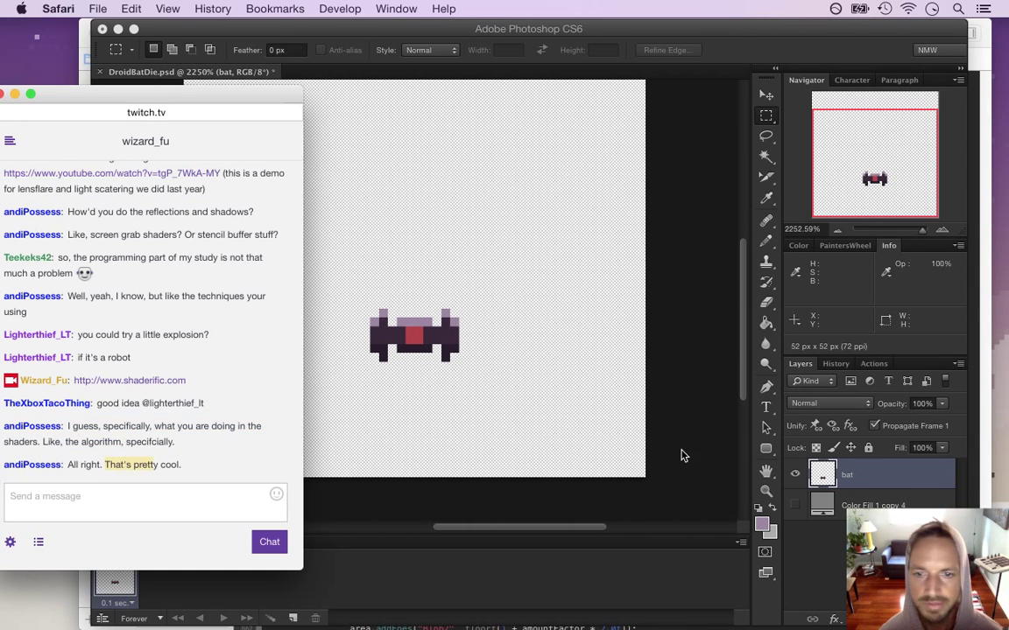
pyautogui.click(681, 471)
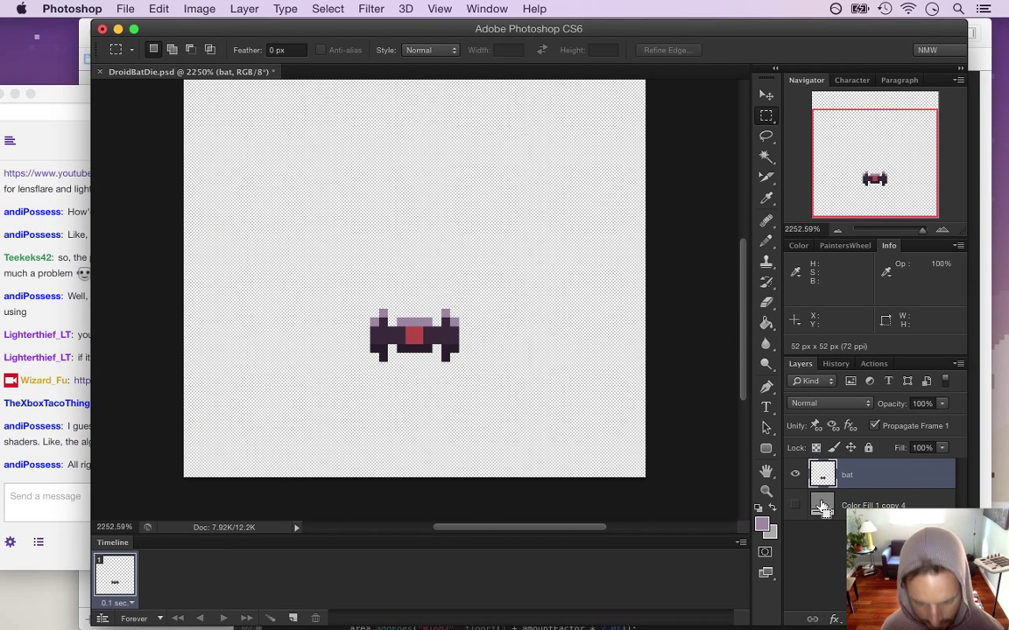
# Duplicate the bat layer and move the copy's right wing about 5 px right and 3 px up from the body.
pyautogui.press('super+j')
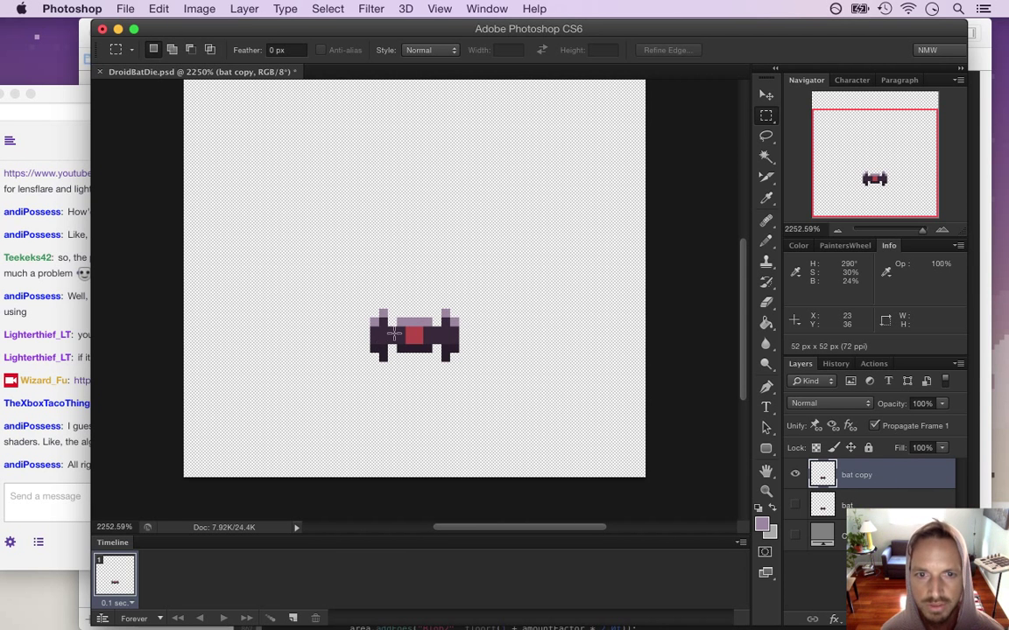
pyautogui.moveTo(432, 308); pyautogui.dragTo(459, 363)
pyautogui.moveTo(441, 291); pyautogui.dragTo(466, 367)
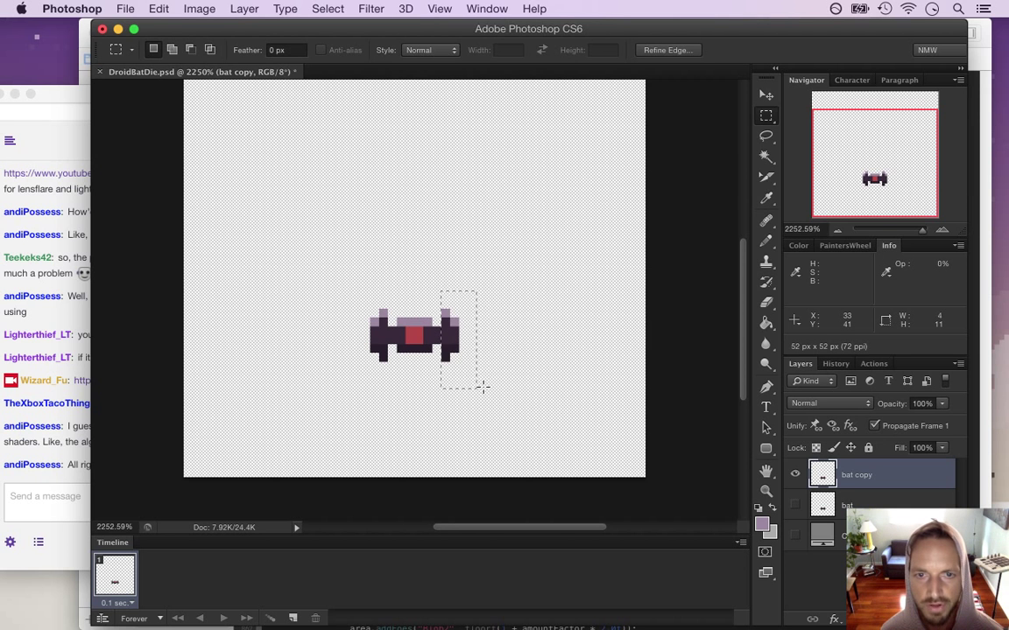
pyautogui.press('v')
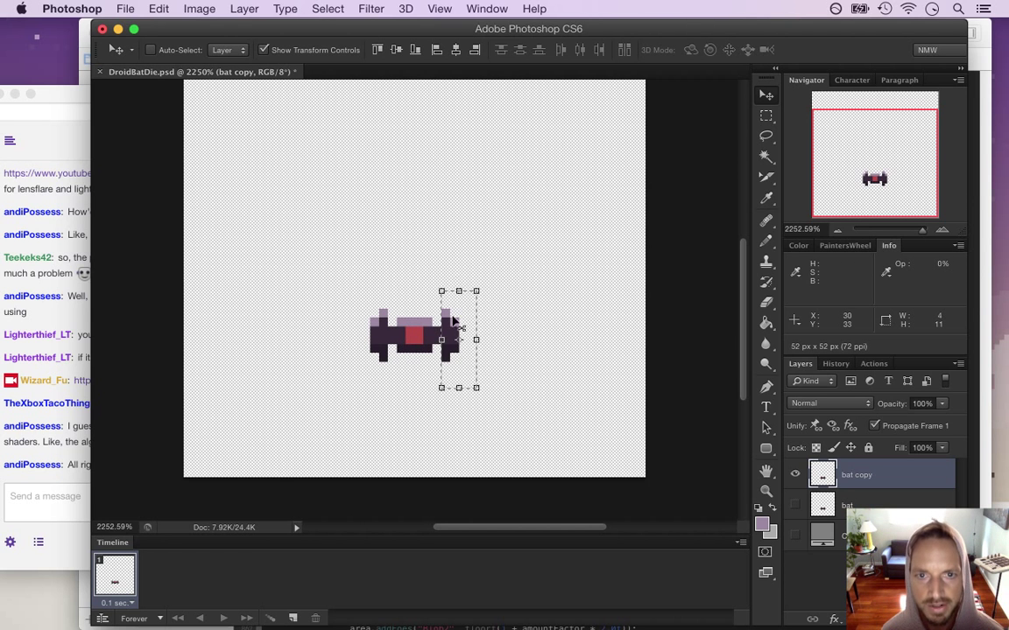
pyautogui.moveTo(452, 328); pyautogui.dragTo(492, 307)
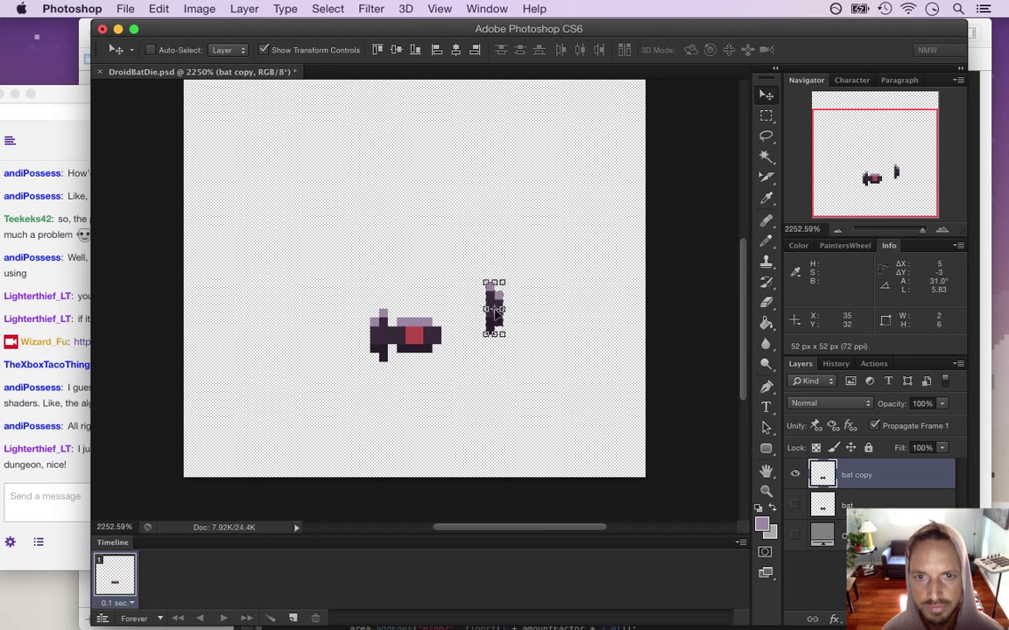
pyautogui.click(477, 267)
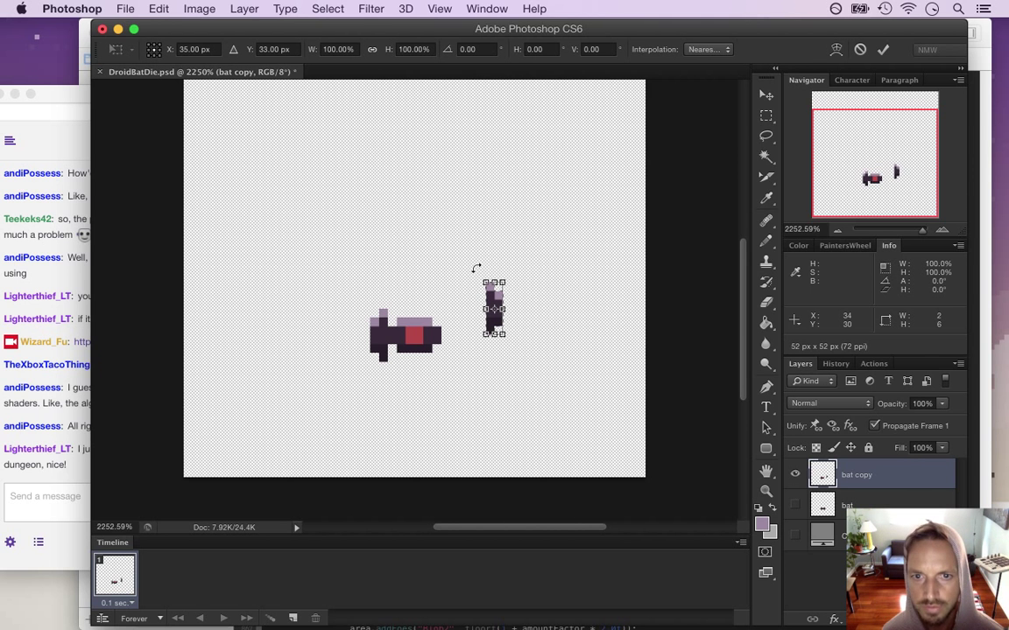
pyautogui.moveTo(476, 267); pyautogui.dragTo(562, 491)
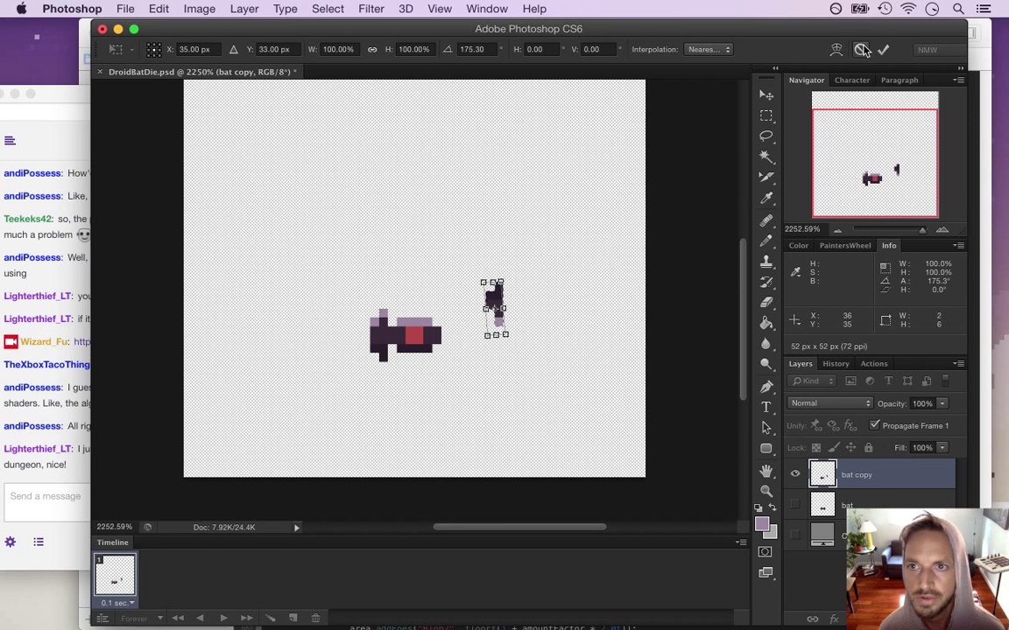
pyautogui.press('Return')
# Check the Twitch chat message about water in the upper dungeon and switch back to Photoshop.
pyautogui.click(61, 478)
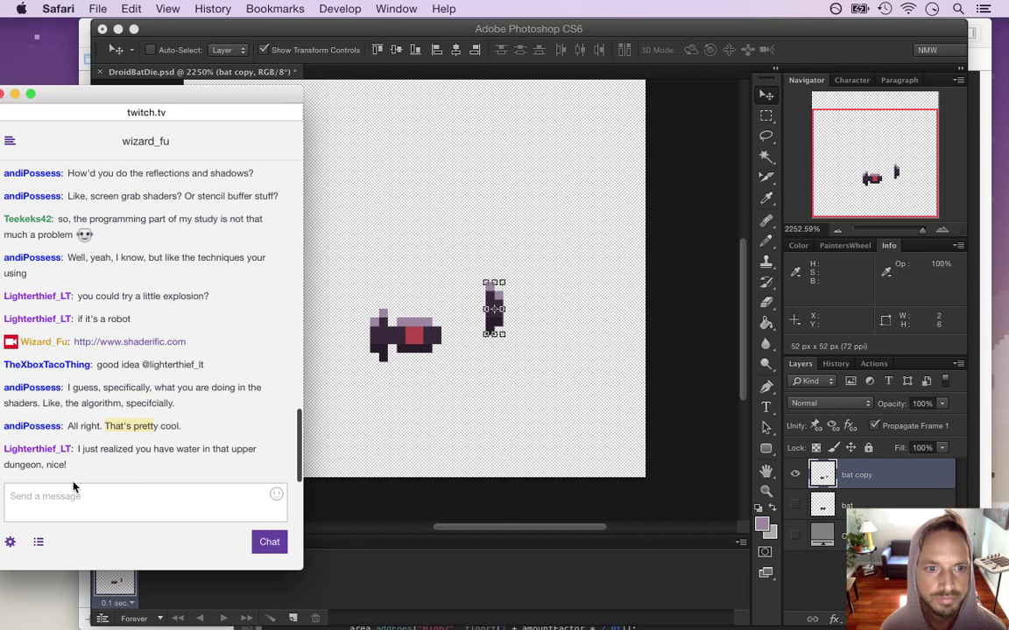
pyautogui.moveTo(98, 453); pyautogui.dragTo(302, 420)
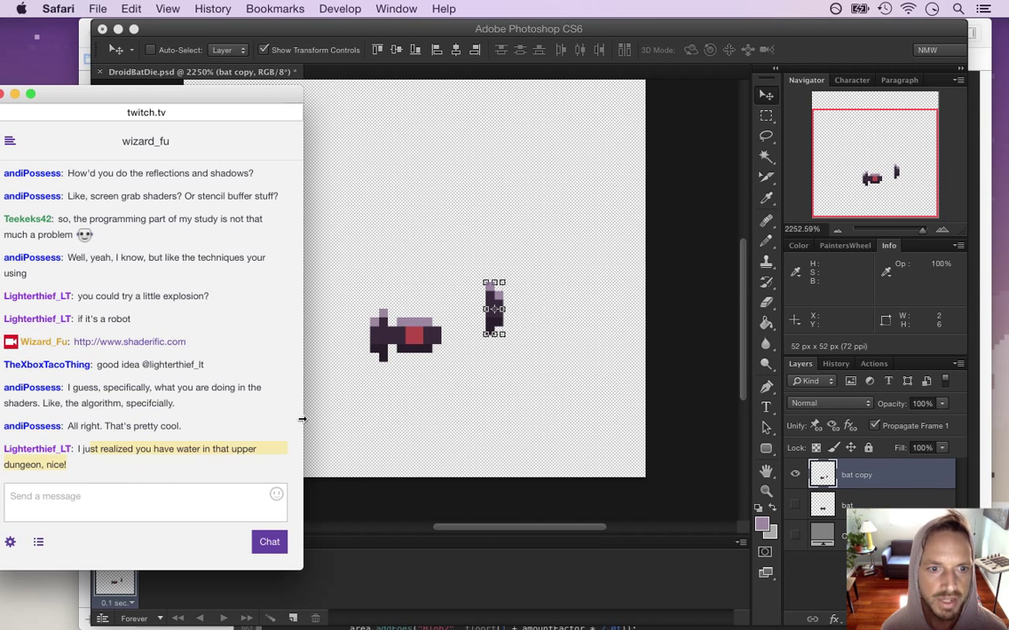
pyautogui.click(765, 73)
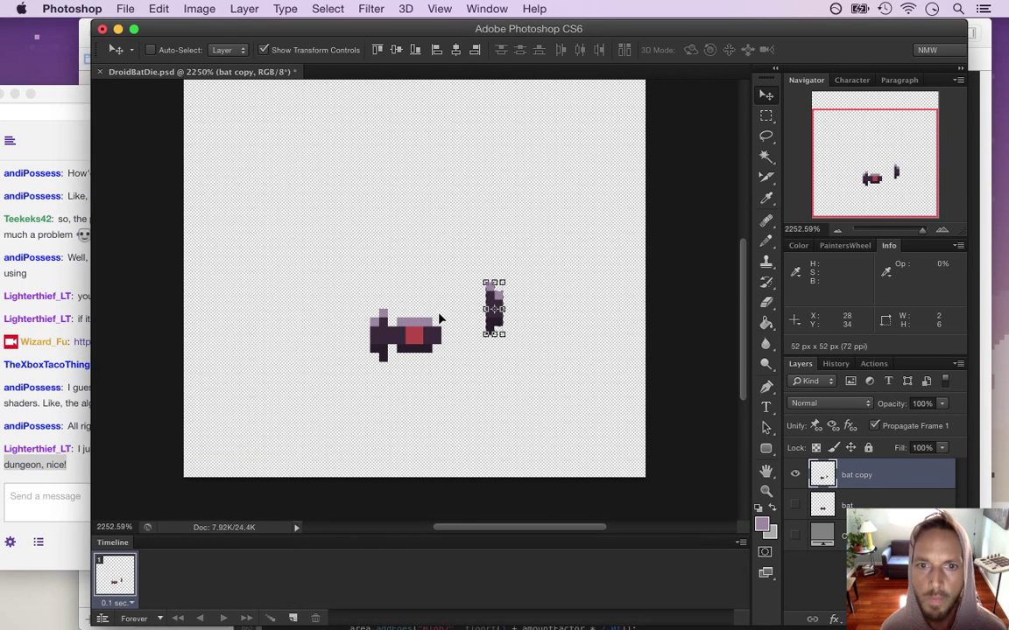
# Rotate the detached right wing by -11.88 degrees and apply the transform.
pyautogui.moveTo(473, 267)
pyautogui.mouseDown()
pyautogui.moveTo(462, 283)
pyautogui.moveTo(471, 281)
pyautogui.mouseUp()
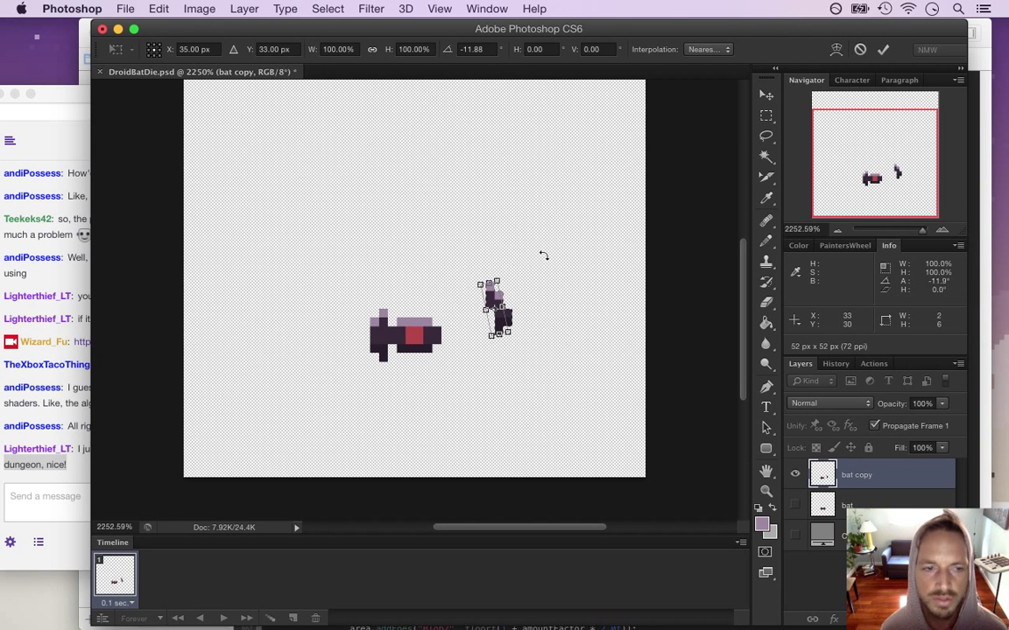
pyautogui.click(882, 49)
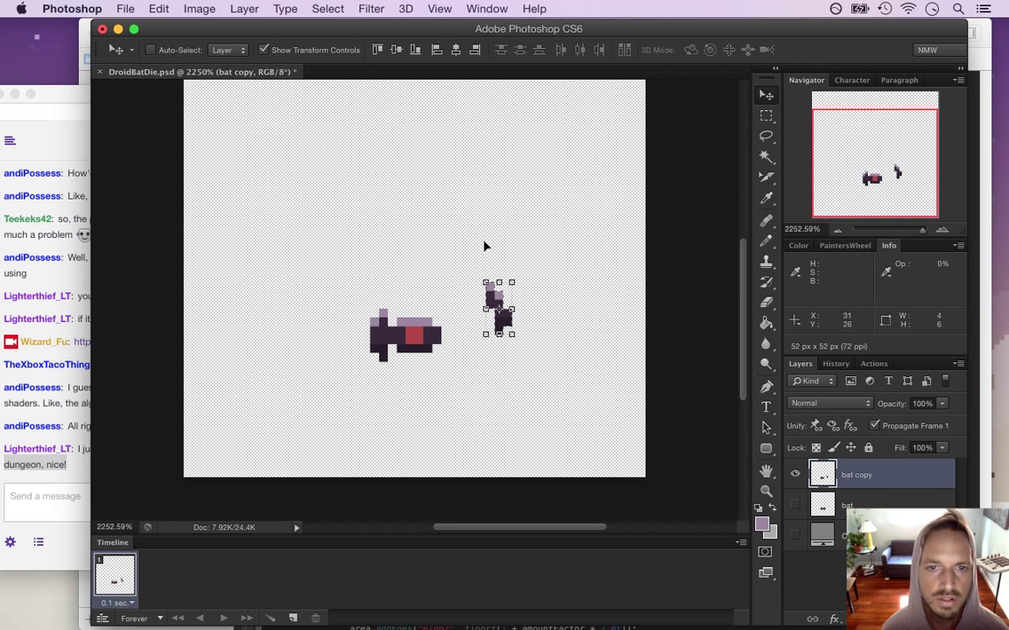
# Move the bat copy's left wing about 7 px left and 2 px up, rotate it by -13.02 degrees and apply the transform.
pyautogui.press('m')
pyautogui.moveTo(342, 290); pyautogui.dragTo(389, 388)
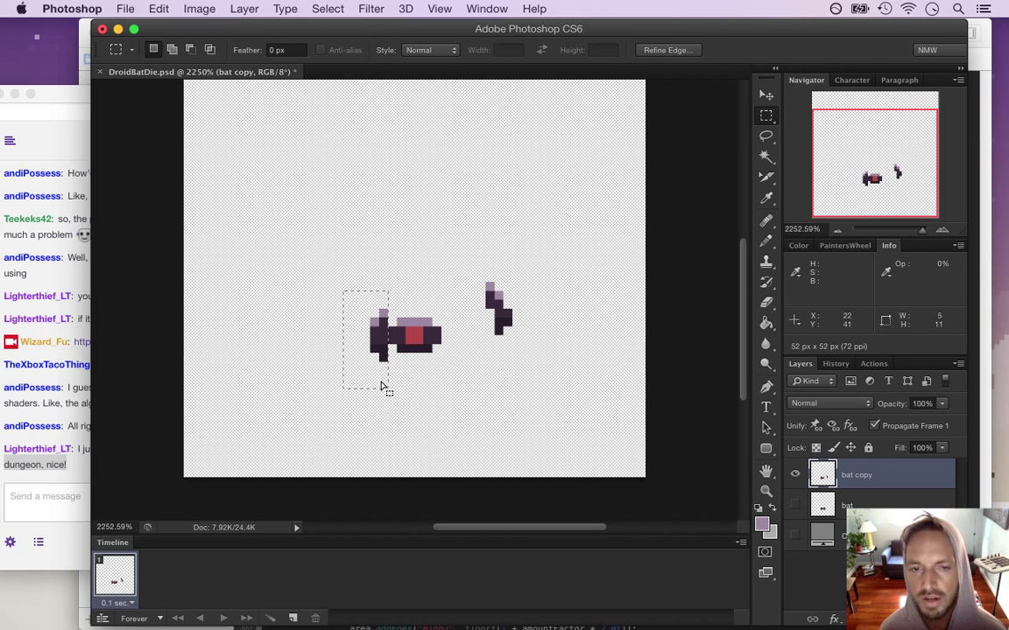
pyautogui.press('v')
pyautogui.moveTo(367, 326); pyautogui.dragTo(313, 313)
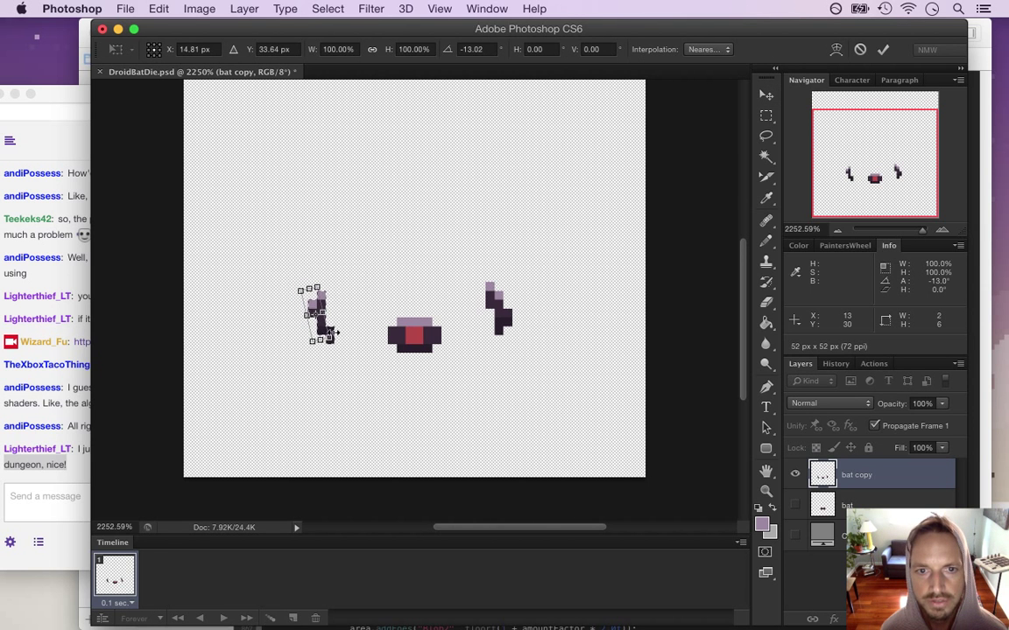
pyautogui.click(883, 49)
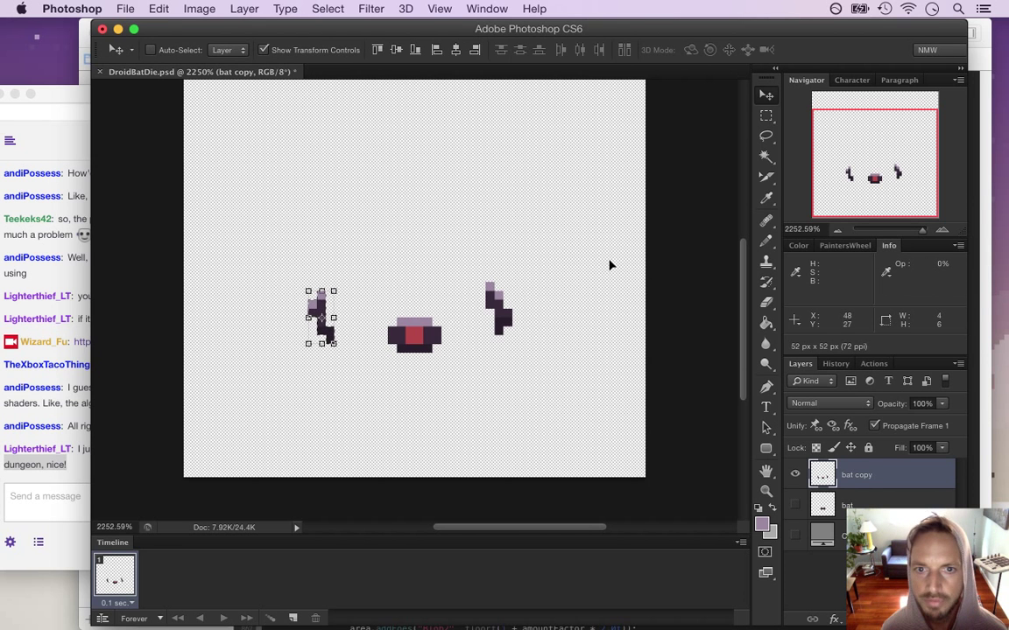
pyautogui.press('m')
pyautogui.moveTo(396, 300); pyautogui.dragTo(431, 366)
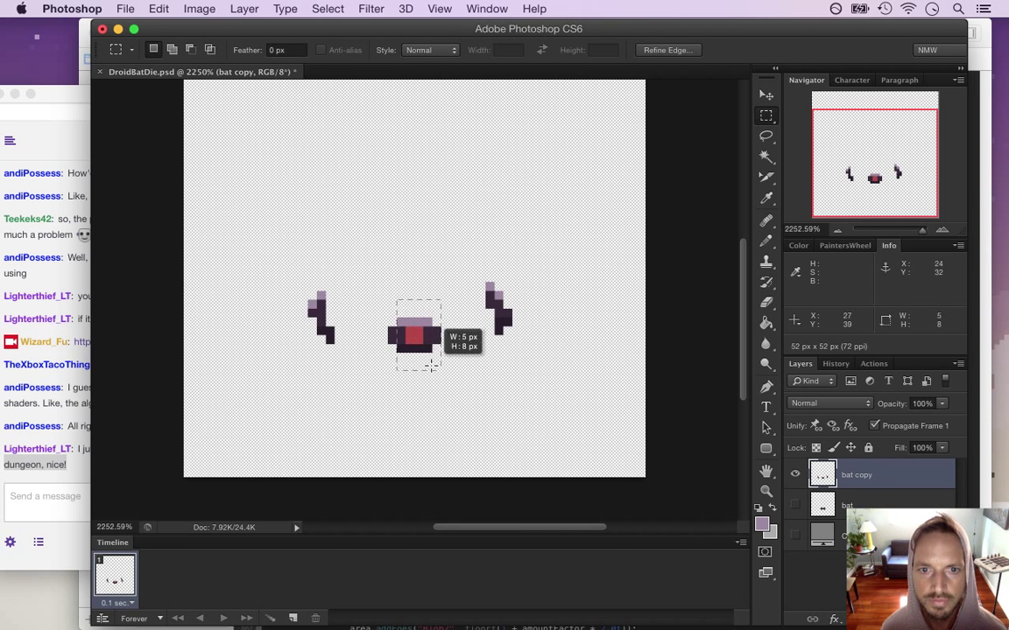
pyautogui.click(405, 294)
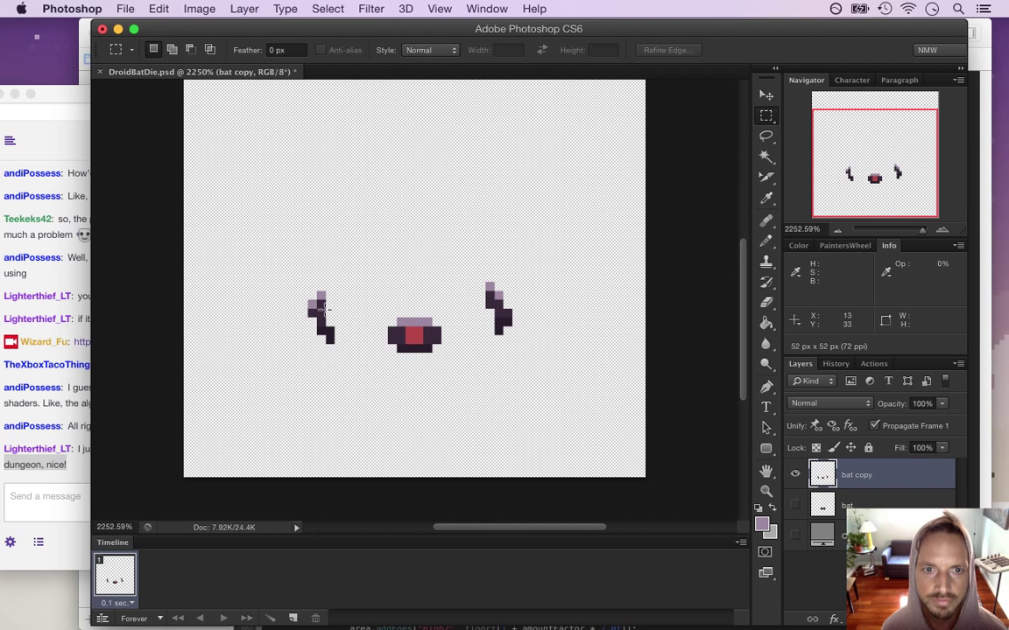
# Nudge the detached left wing 1 px right and the detached right wing 1 px left, closer to the body.
pyautogui.moveTo(288, 283); pyautogui.dragTo(360, 379)
pyautogui.press('v')
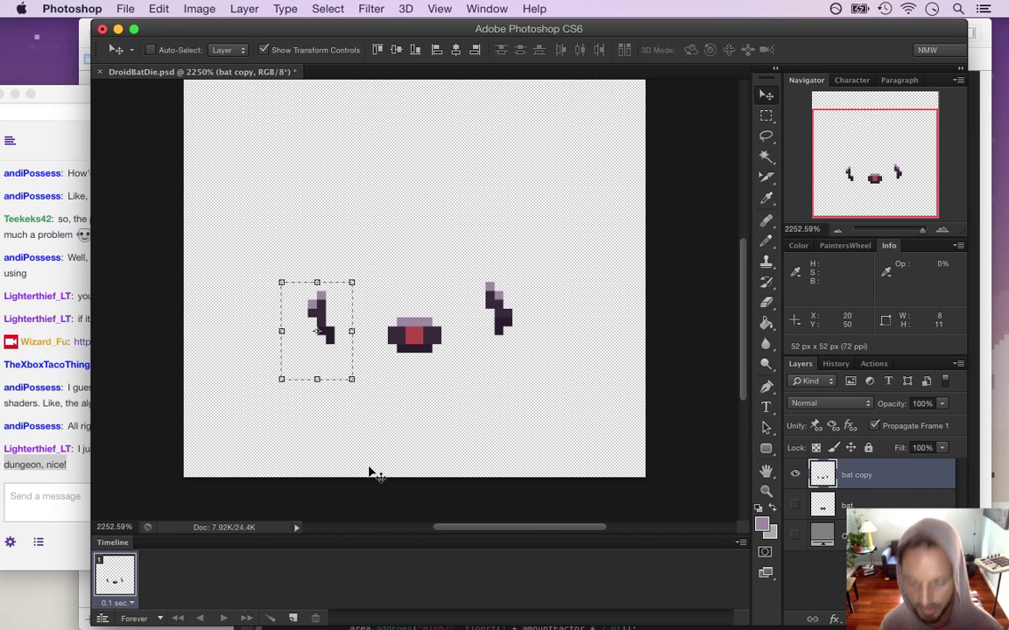
pyautogui.press('Right')
pyautogui.press('m')
pyautogui.moveTo(477, 261); pyautogui.dragTo(528, 364)
pyautogui.press('v')
pyautogui.press('Left')
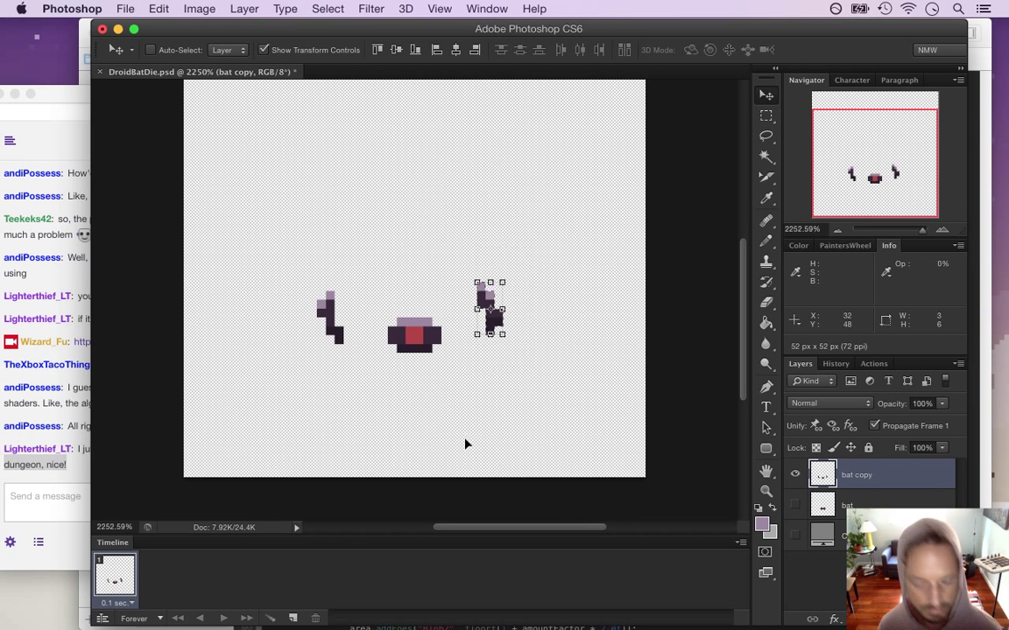
# Move the red-eyed middle of the body about 13 px up, rotate it slightly counterclockwise and apply the transform.
pyautogui.press('m')
pyautogui.moveTo(398, 301); pyautogui.dragTo(432, 369)
pyautogui.press('v')
pyautogui.moveTo(412, 322); pyautogui.dragTo(383, 194)
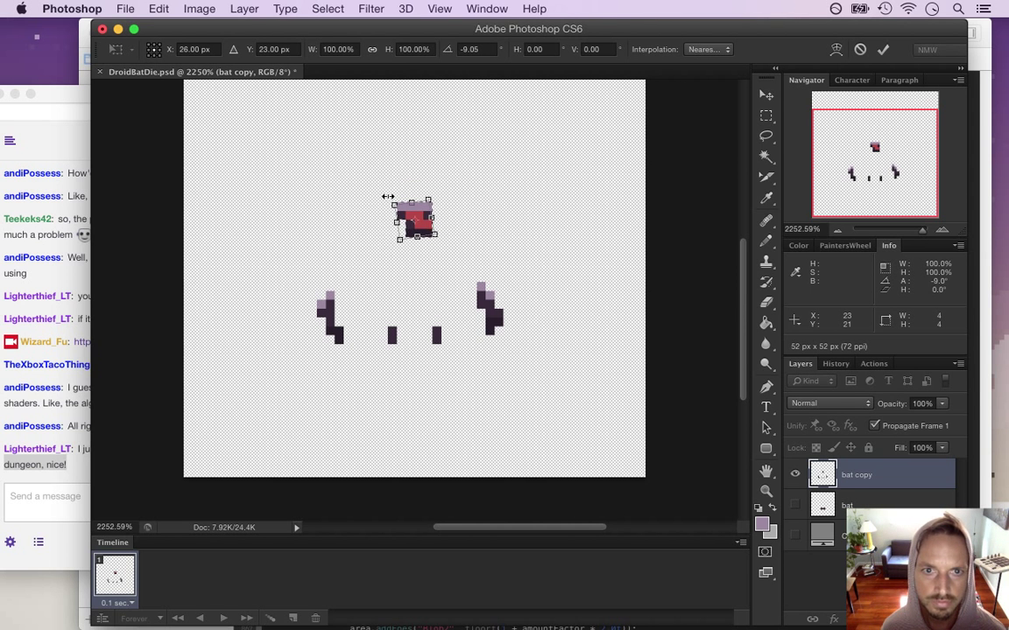
pyautogui.moveTo(383, 196); pyautogui.dragTo(379, 205)
pyautogui.click(883, 49)
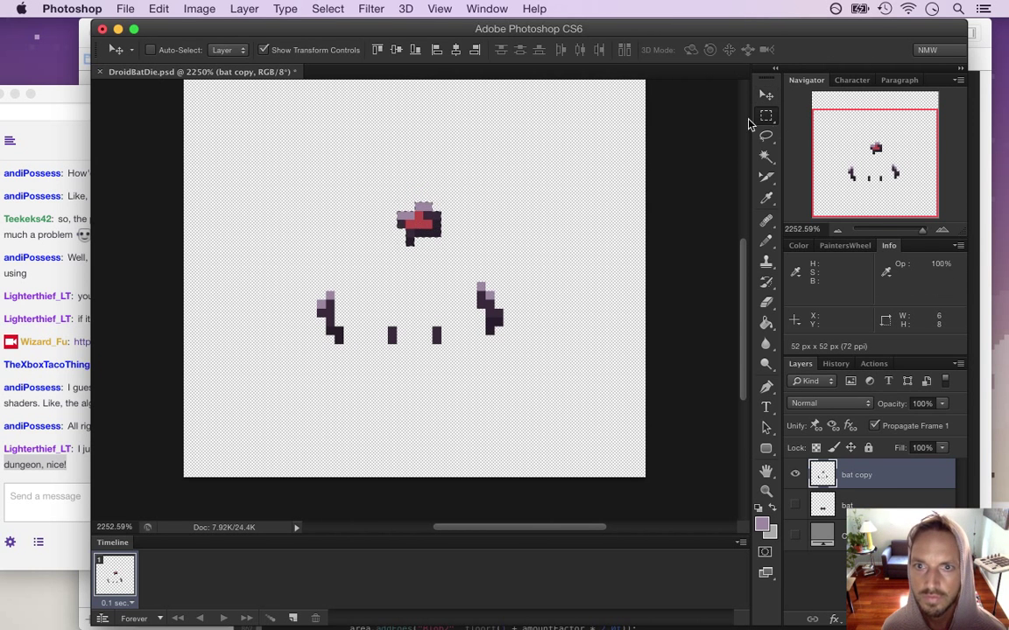
# Move the left body fragment about 2 px left and 4 px down, rotate it by -47.18 degrees and apply the transform.
pyautogui.press('m')
pyautogui.moveTo(370, 308); pyautogui.dragTo(405, 361)
pyautogui.press('v')
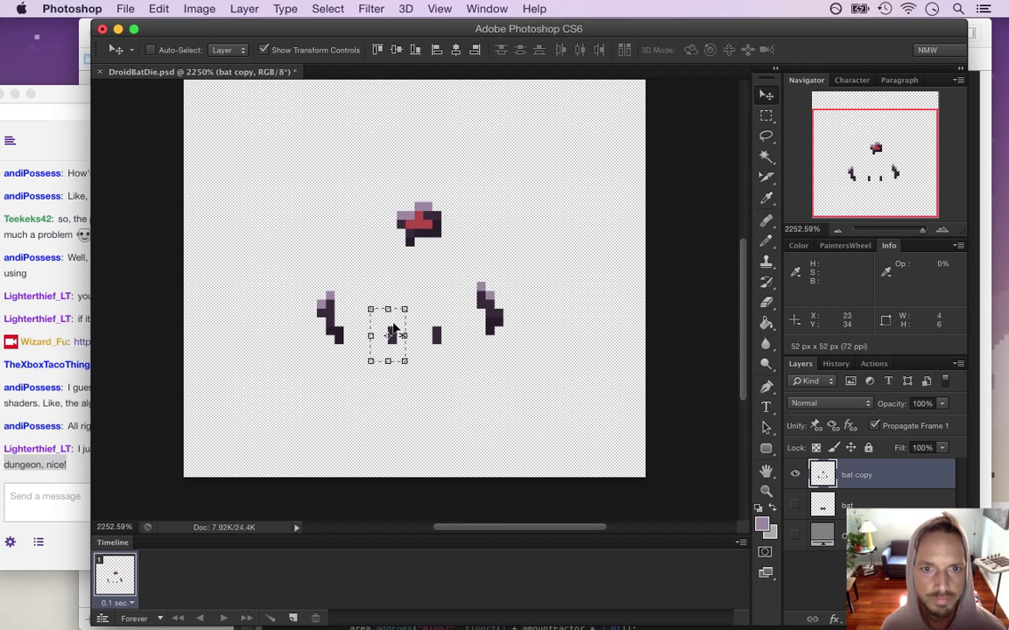
pyautogui.moveTo(393, 325); pyautogui.dragTo(339, 376)
pyautogui.press('super+t')
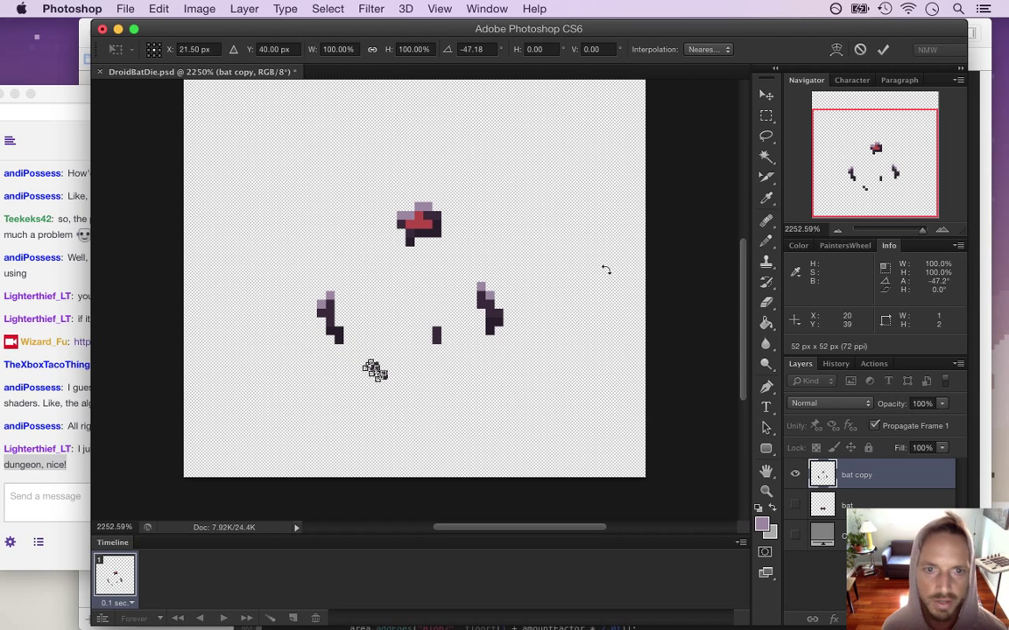
pyautogui.click(883, 49)
# Move the right body fragment about 2 px right and 3 px down, rotate it by 30.64 degrees, apply the transform and deselect.
pyautogui.press('m')
pyautogui.moveTo(415, 308); pyautogui.dragTo(447, 358)
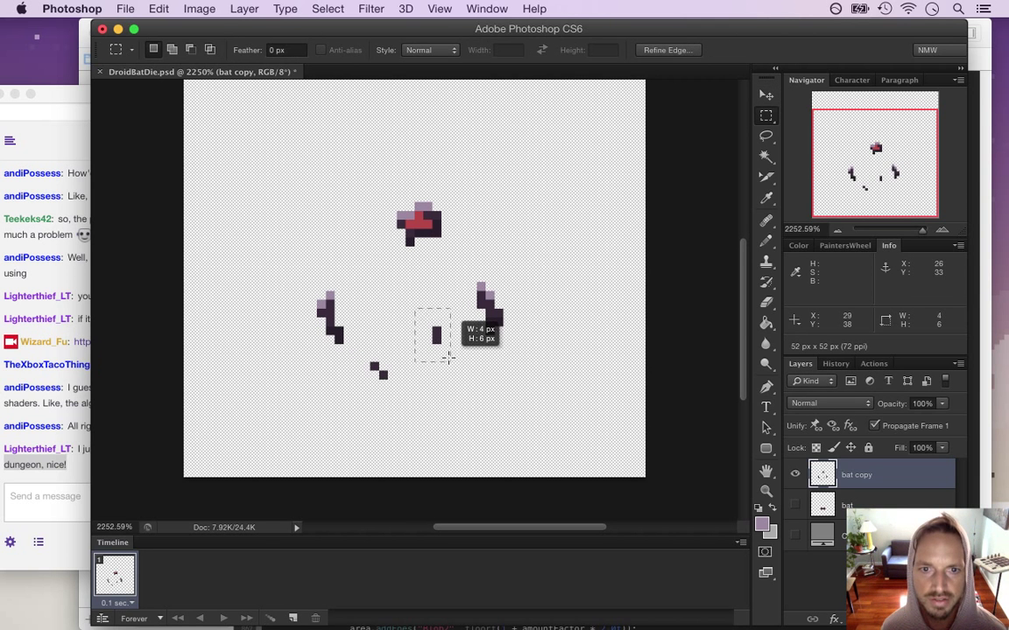
pyautogui.press('v')
pyautogui.moveTo(462, 298); pyautogui.dragTo(460, 361)
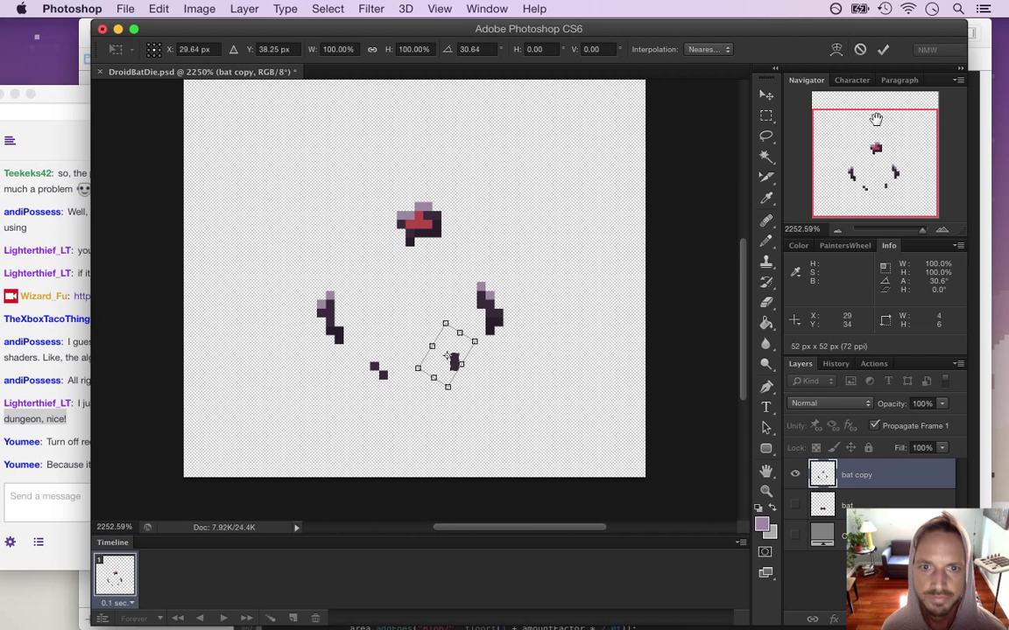
pyautogui.click(882, 50)
pyautogui.click(769, 115)
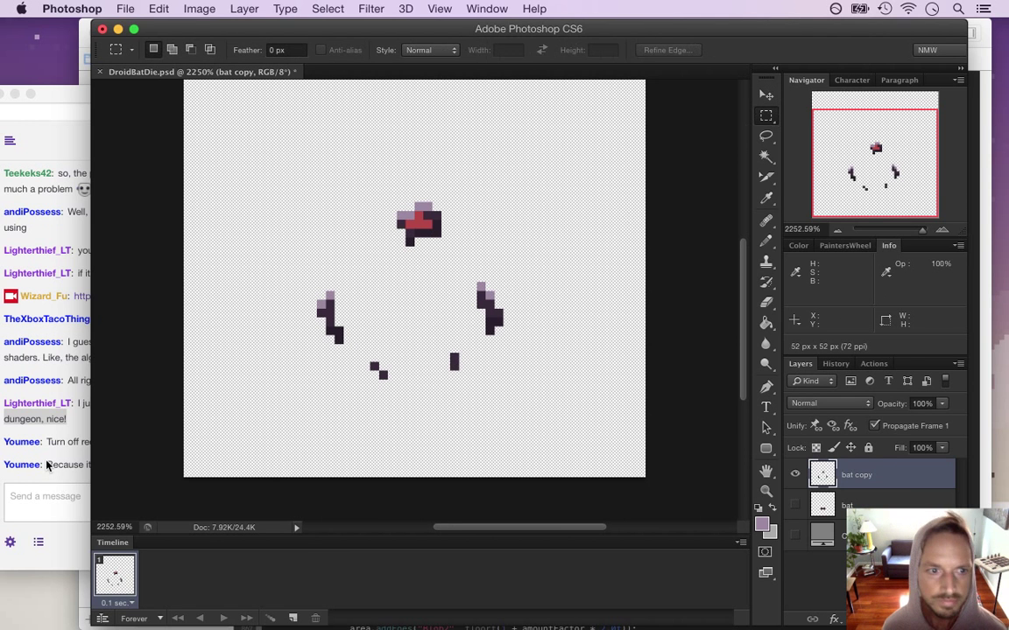
# Read the new Twitch chat messages about turning off the red eye and return to Photoshop.
pyautogui.click(56, 485)
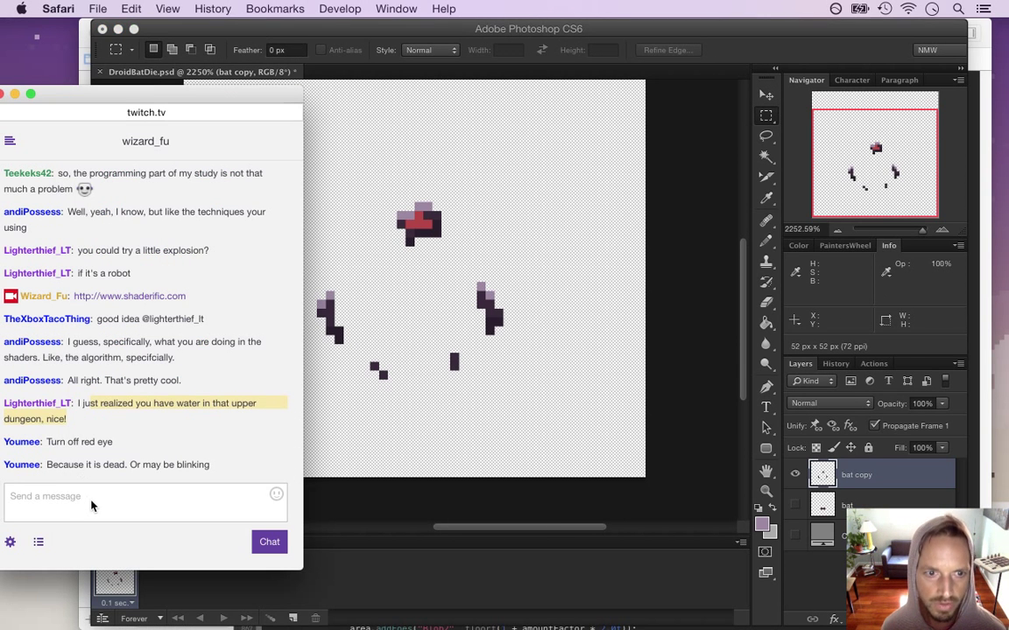
pyautogui.click(67, 443)
pyautogui.moveTo(66, 421); pyautogui.dragTo(112, 421)
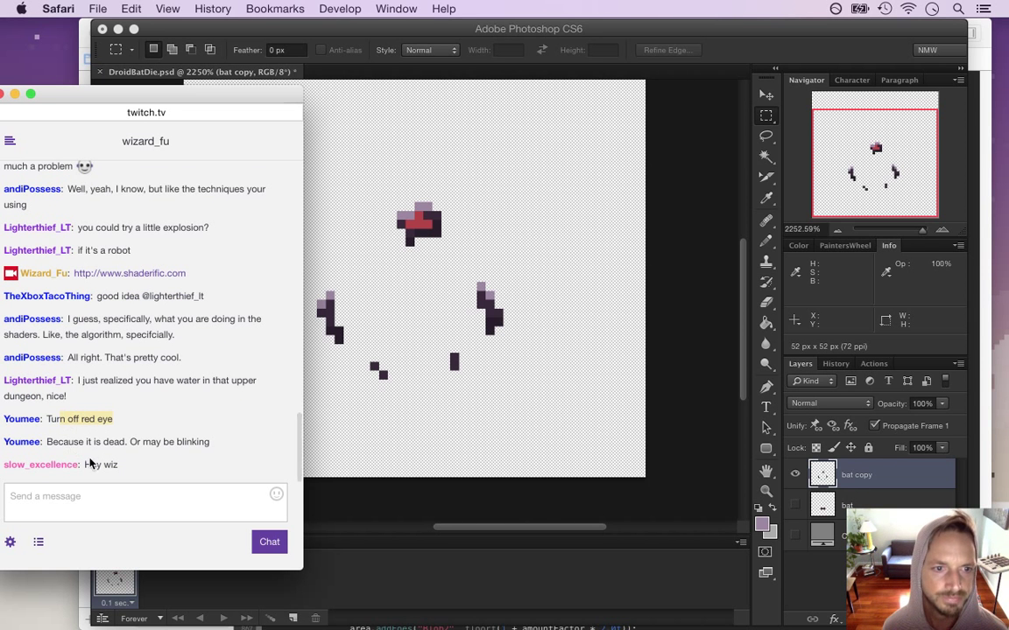
pyautogui.moveTo(98, 466); pyautogui.dragTo(119, 464)
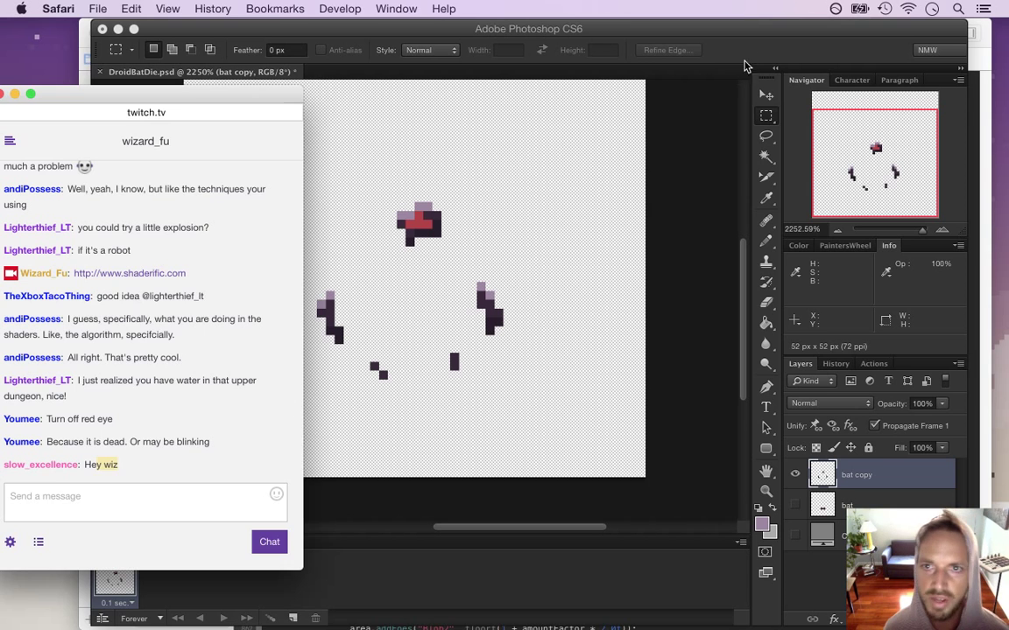
pyautogui.click(476, 282)
# Try painting the bat's red eye black (#000000) with the 1 px Pencil.
pyautogui.press('i')
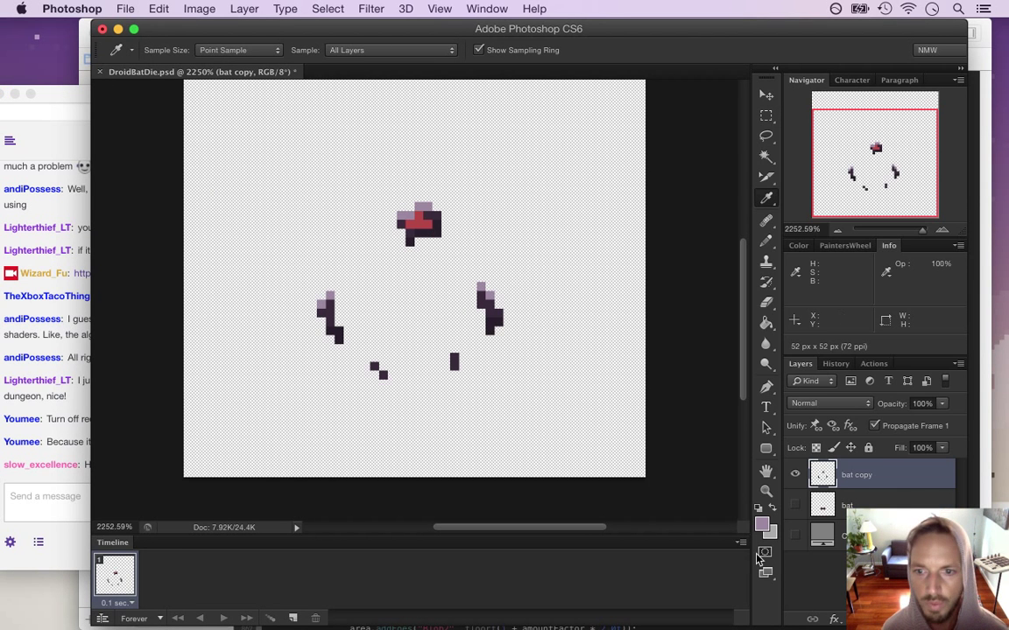
pyautogui.click(761, 523)
pyautogui.moveTo(748, 490); pyautogui.dragTo(750, 514)
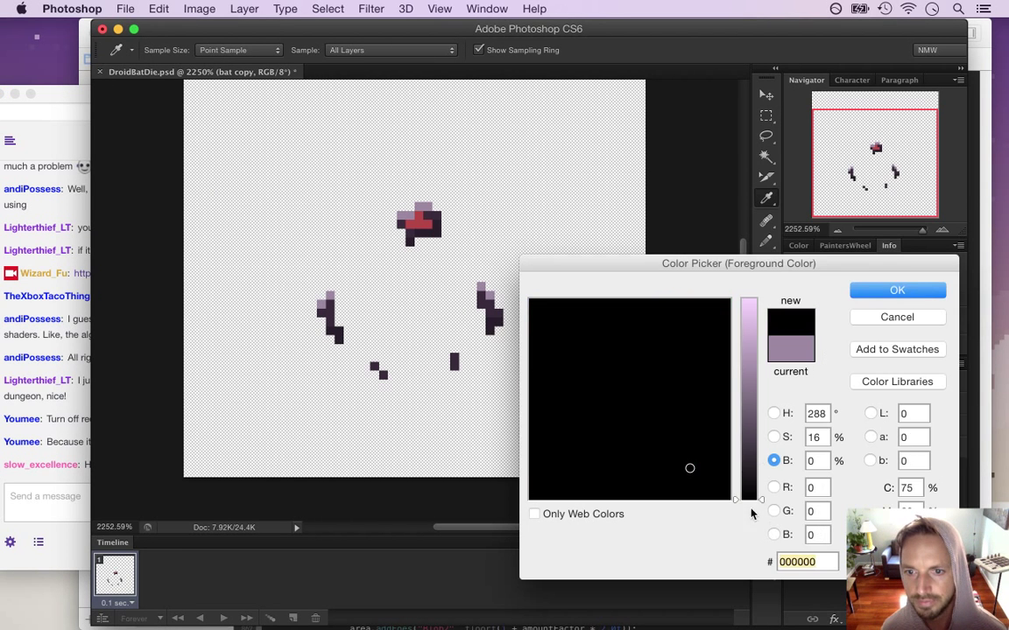
pyautogui.click(896, 291)
pyautogui.press('b')
pyautogui.moveTo(413, 224); pyautogui.dragTo(429, 225)
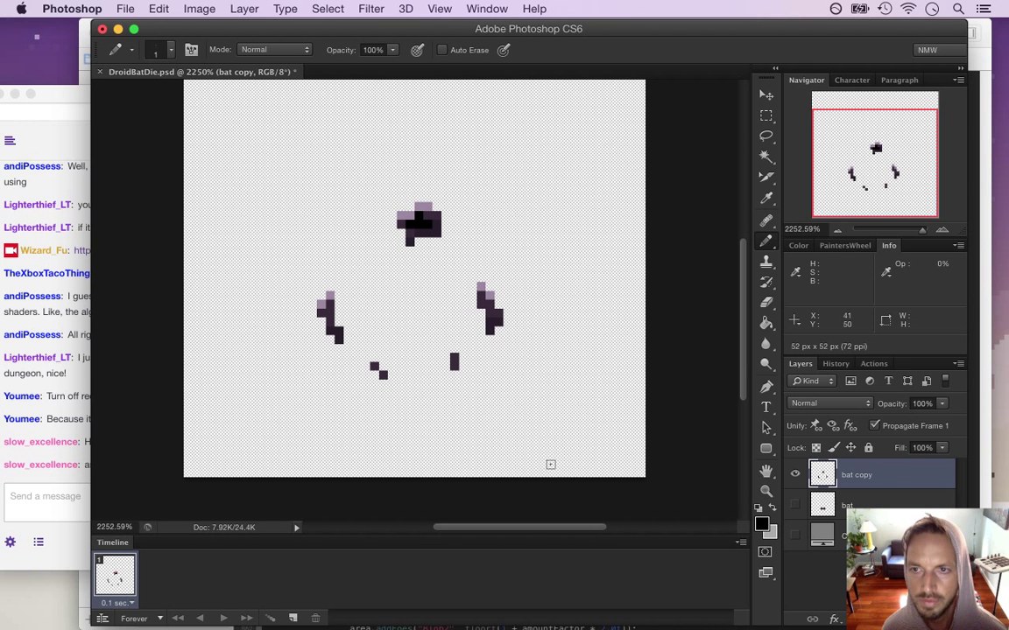
# Undo the black pencil strokes on the eye and leave the foreground colour unchanged.
pyautogui.press('super+alt+z')
pyautogui.press('super+alt+z')
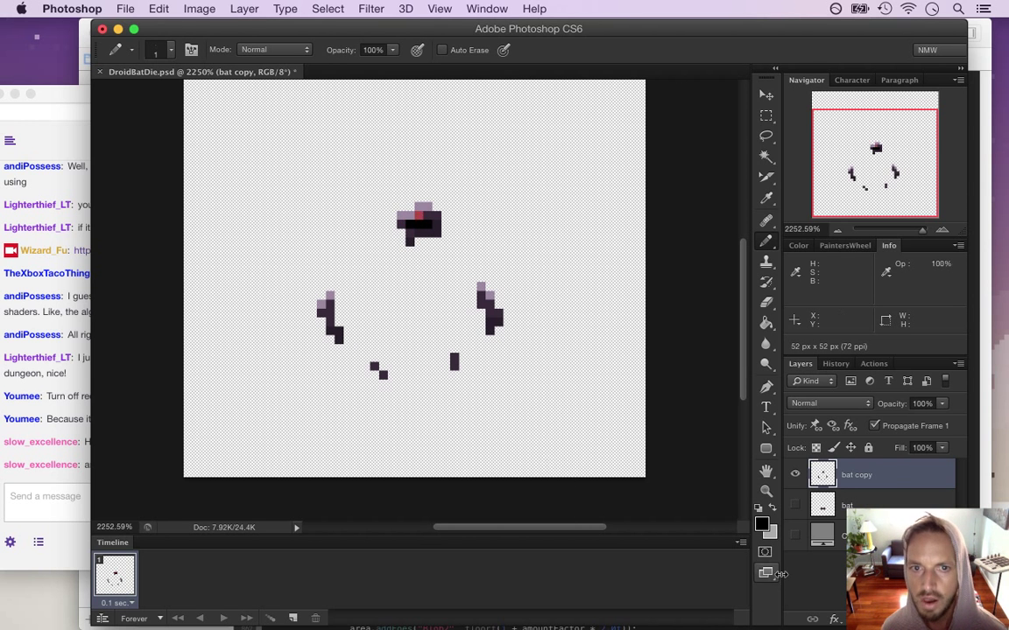
pyautogui.click(762, 524)
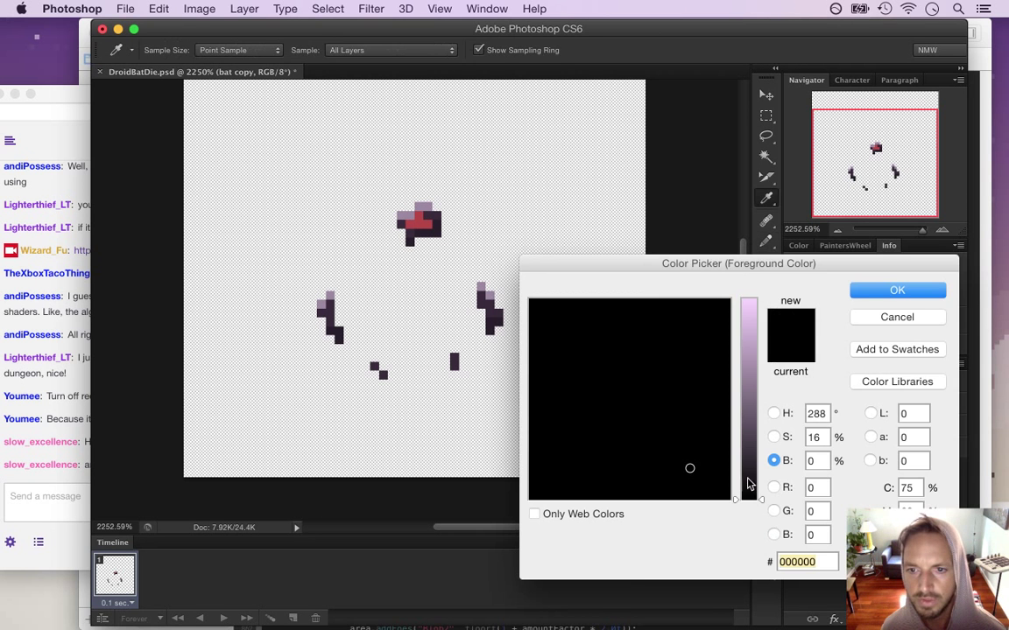
pyautogui.click(895, 315)
# Sample the eye's red and darken it to #421a1a as the foreground colour.
pyautogui.press('i')
pyautogui.click(424, 214)
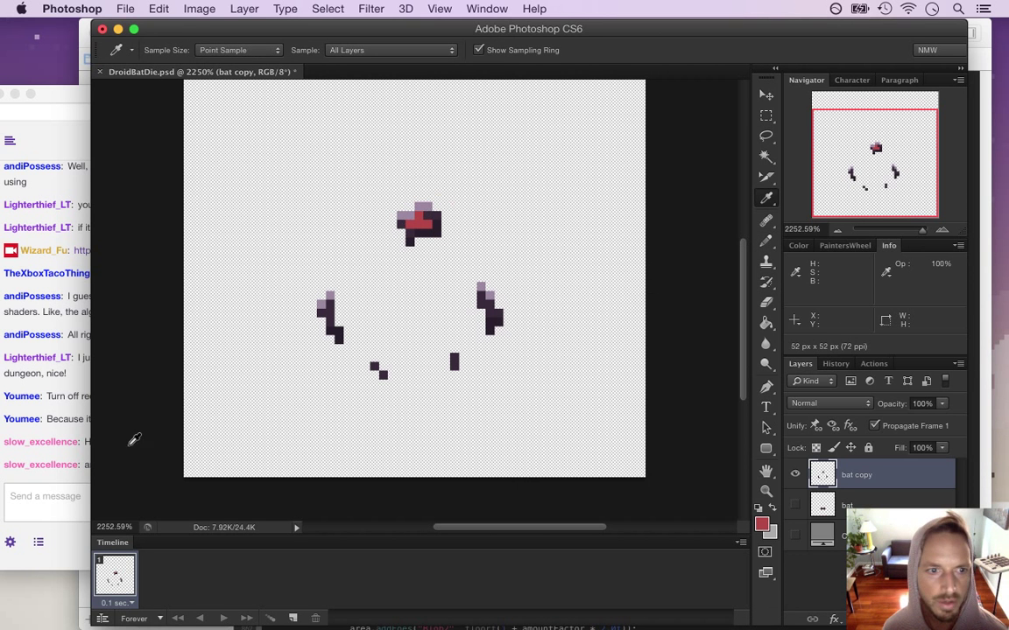
pyautogui.click(70, 426)
pyautogui.click(788, 85)
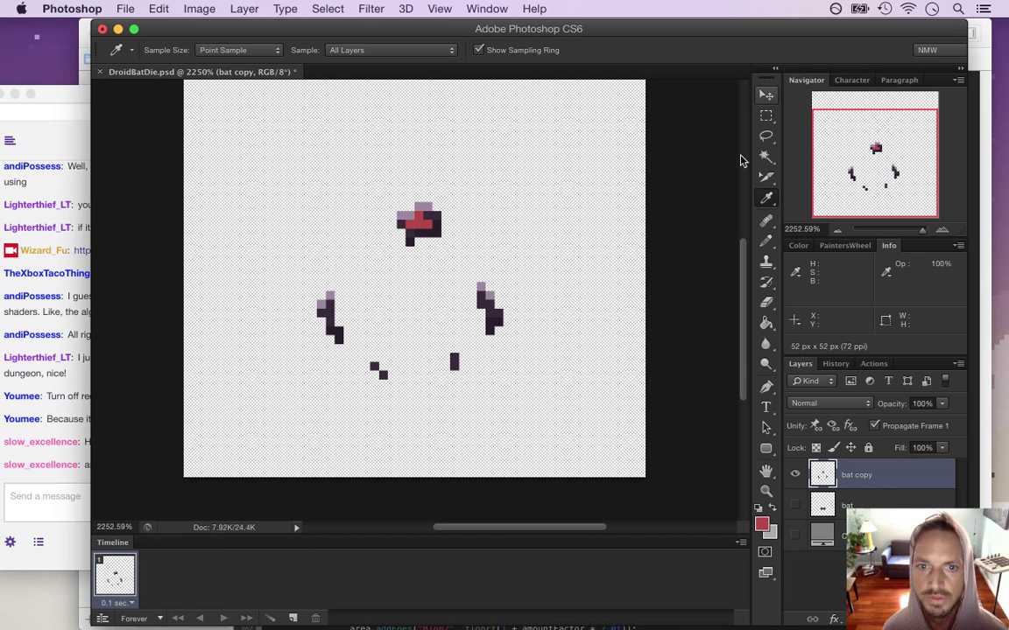
pyautogui.click(762, 524)
pyautogui.moveTo(746, 441); pyautogui.dragTo(750, 454)
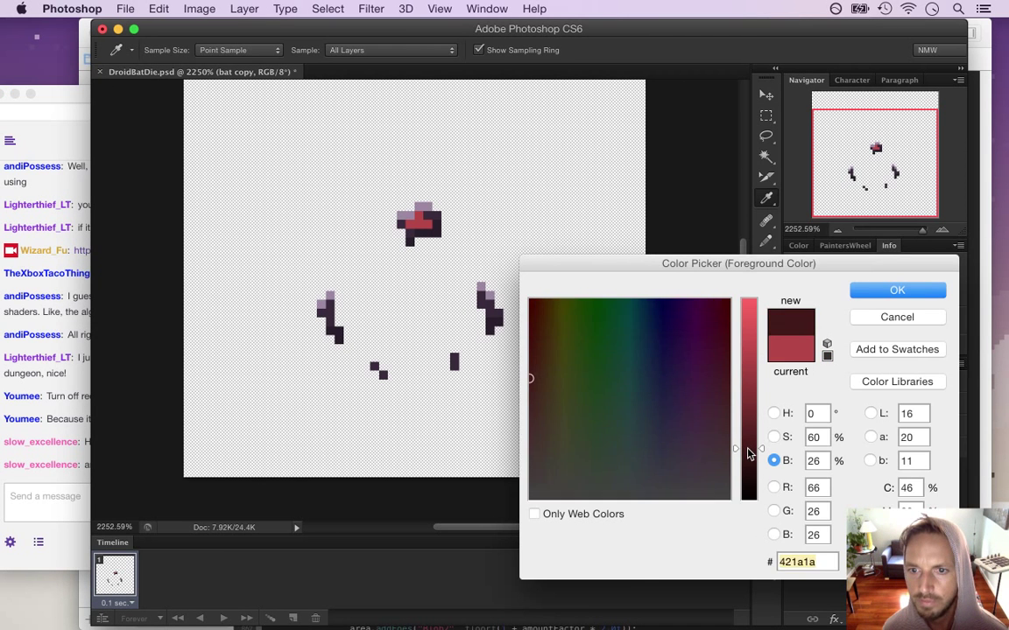
pyautogui.press('Return')
# Paint over the eye's red pixels with the dark red using the 1 px Pencil, and save the document.
pyautogui.press('b')
pyautogui.moveTo(410, 225)
pyautogui.mouseDown()
pyautogui.moveTo(426, 223)
pyautogui.moveTo(418, 216)
pyautogui.mouseUp()
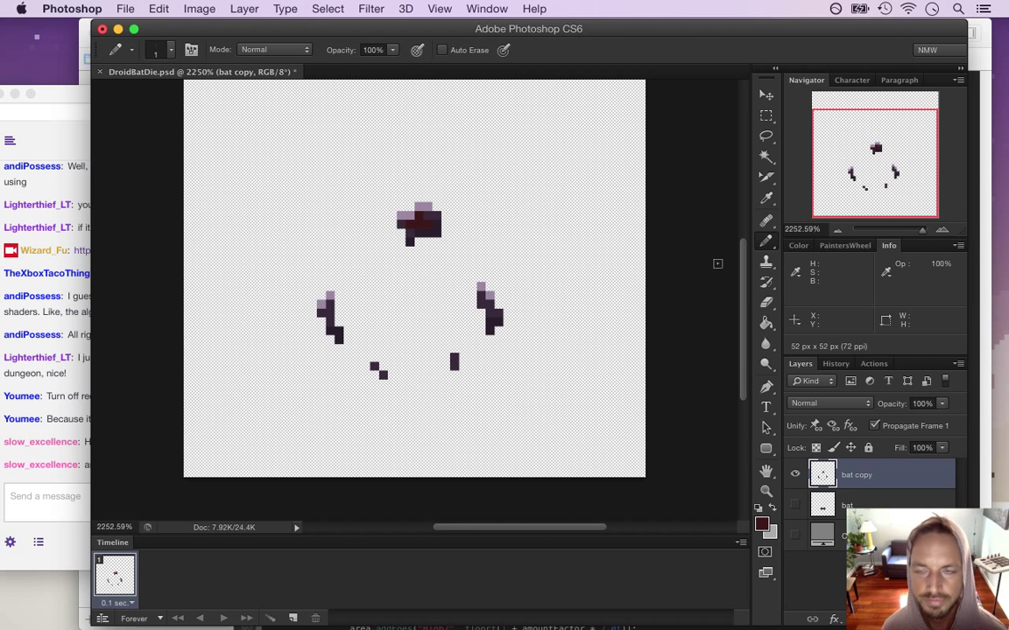
pyautogui.press('super+s')
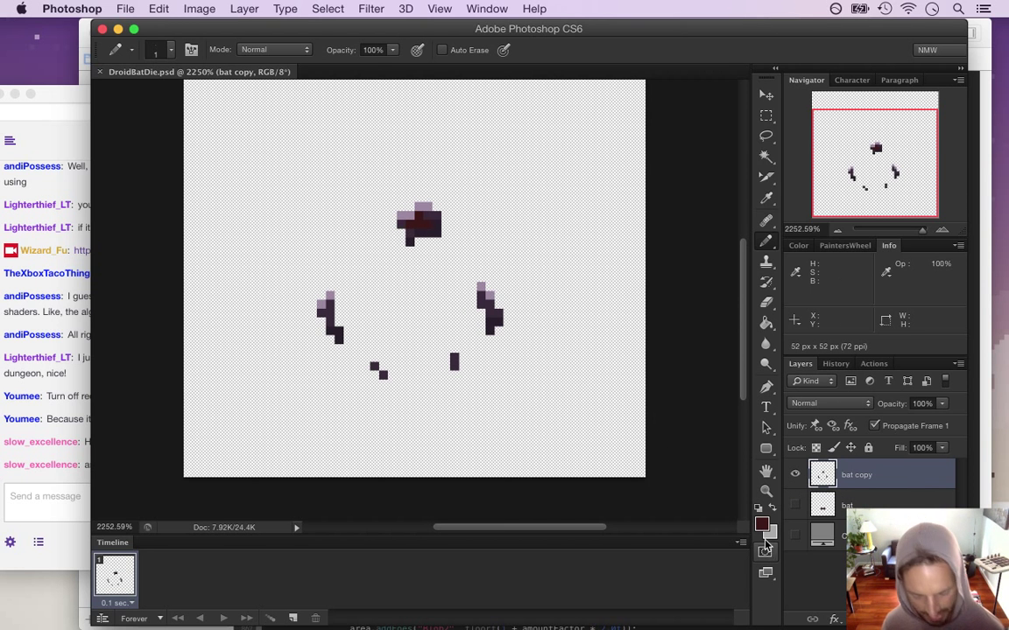
# Rename the bat copy layer to 1 and the original bat layer to 0.
pyautogui.doubleClick(855, 476)
pyautogui.write('1')
pyautogui.press('Return')
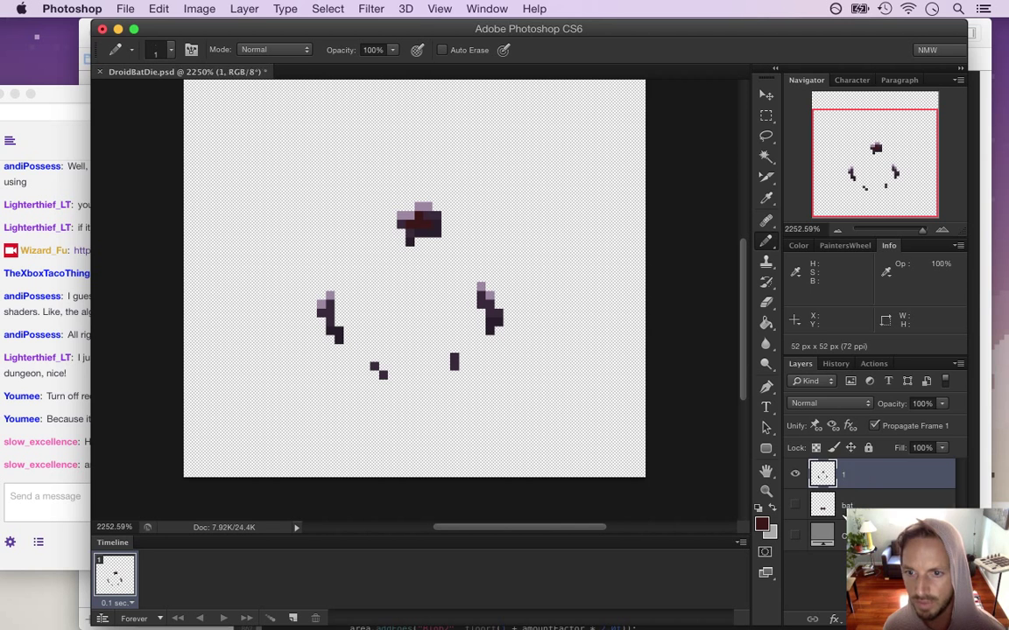
pyautogui.doubleClick(847, 506)
pyautogui.write('0')
pyautogui.press('Return')
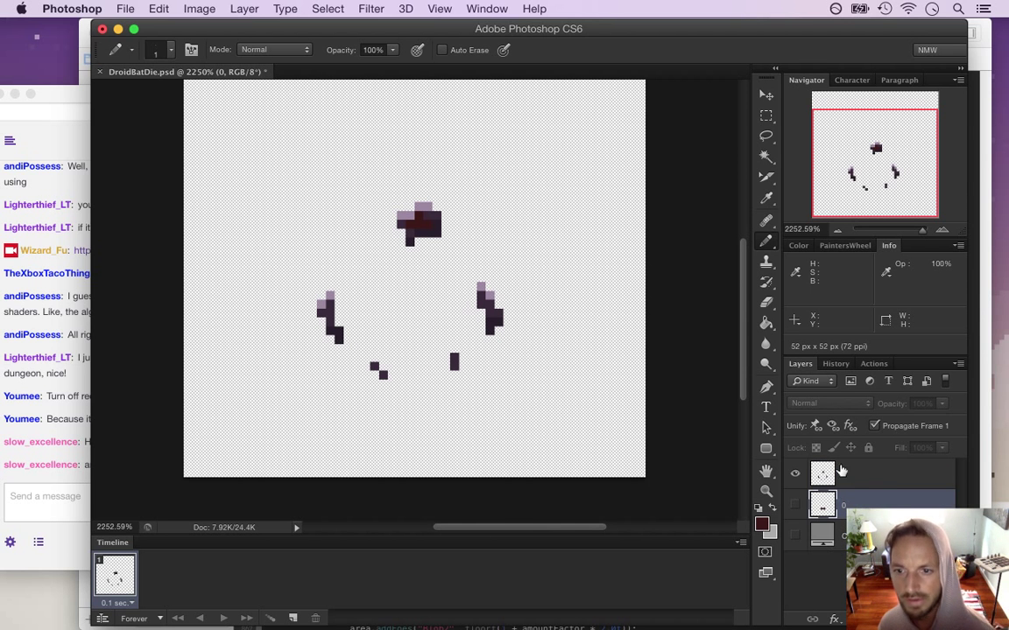
# Duplicate layer 1, rename the copy to 2 and save the document.
pyautogui.click(843, 475)
pyautogui.press('super+j')
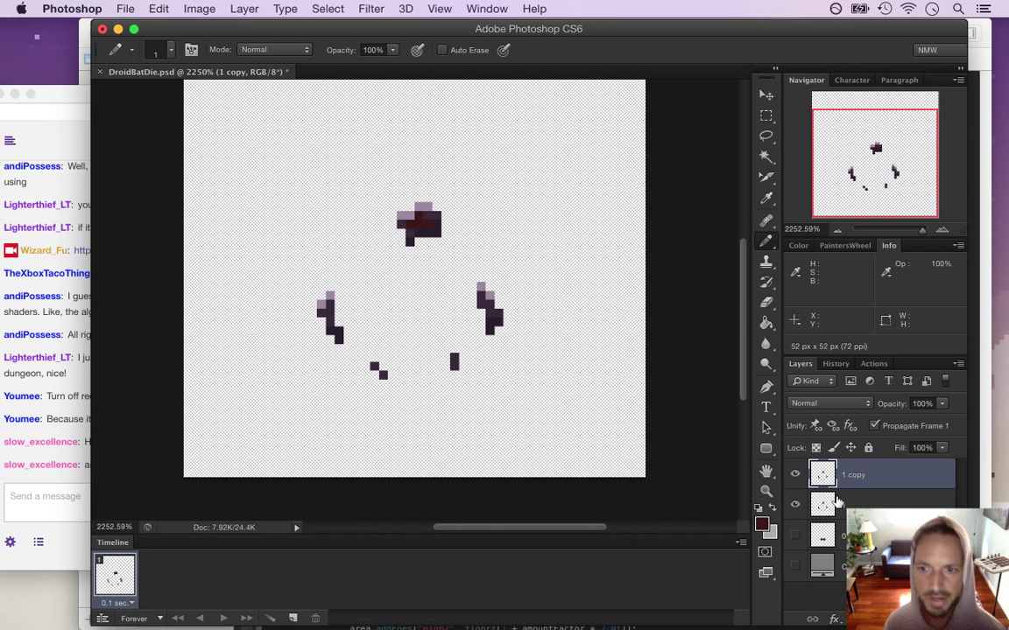
pyautogui.doubleClick(854, 475)
pyautogui.write('2')
pyautogui.press('Return')
pyautogui.press('super+s')
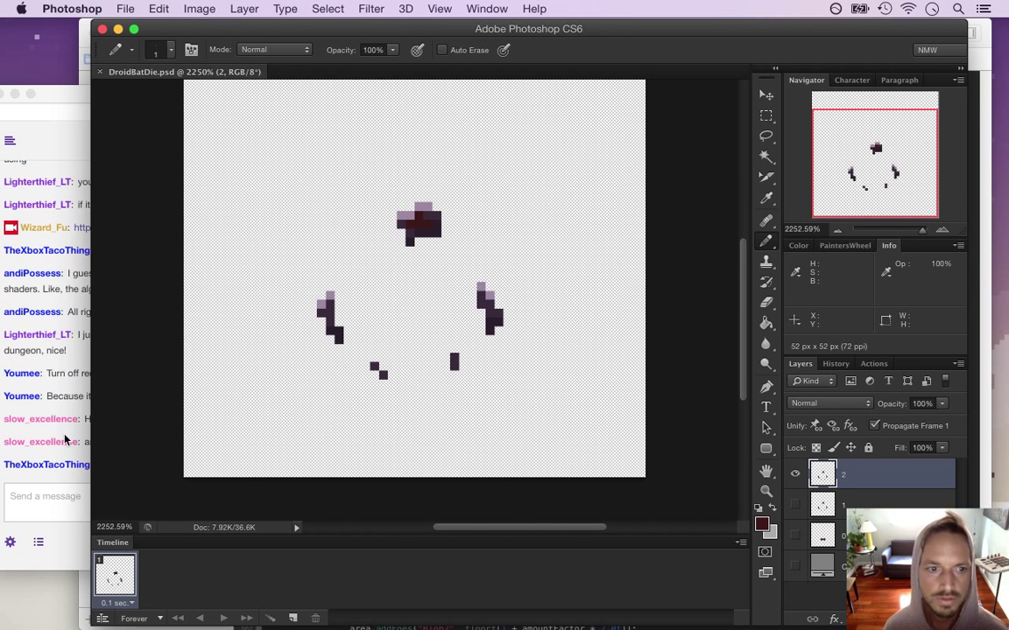
# Check the newest greetings in the Twitch chat and return to Photoshop.
pyautogui.click(74, 401)
pyautogui.click(725, 50)
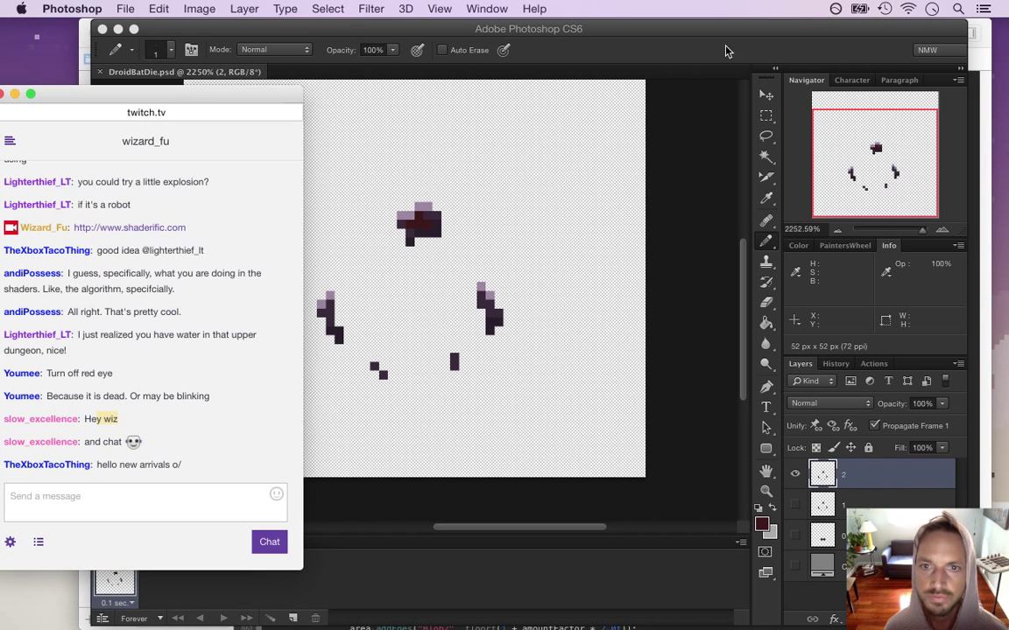
# Move the left wing on layer 2 about 4 px left and 7 px down and rotate it counterclockwise.
pyautogui.press('m')
pyautogui.moveTo(299, 265); pyautogui.dragTo(351, 361)
pyautogui.press('v')
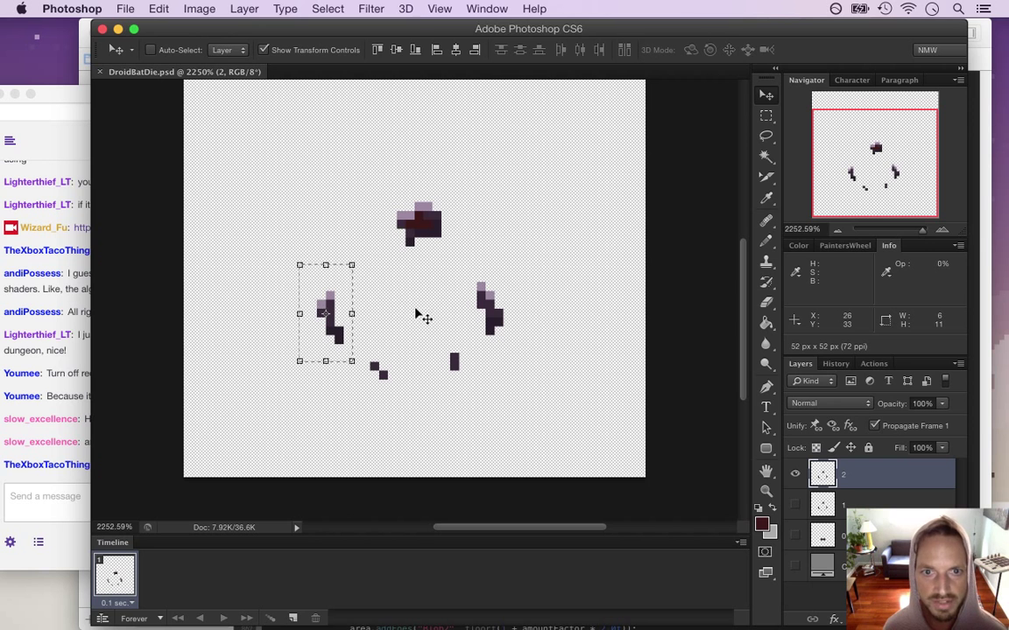
pyautogui.moveTo(326, 293); pyautogui.dragTo(253, 359)
pyautogui.click(860, 50)
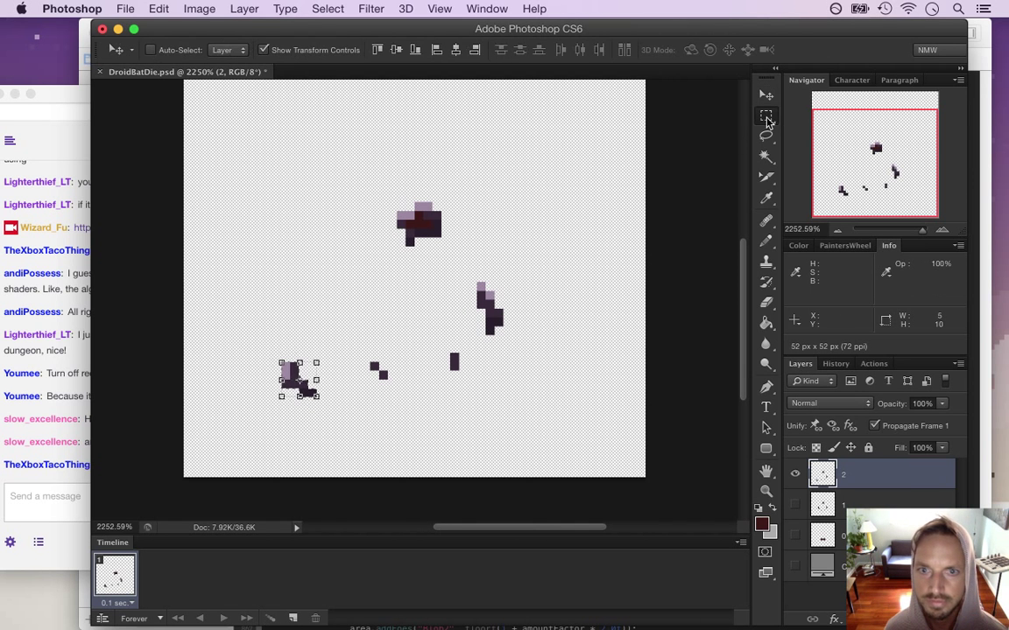
# Move the right wing on layer 2 about 6 px right and 6 px down and rotate it about 51° counterclockwise.
pyautogui.press('m')
pyautogui.moveTo(468, 266); pyautogui.dragTo(512, 361)
pyautogui.press('v')
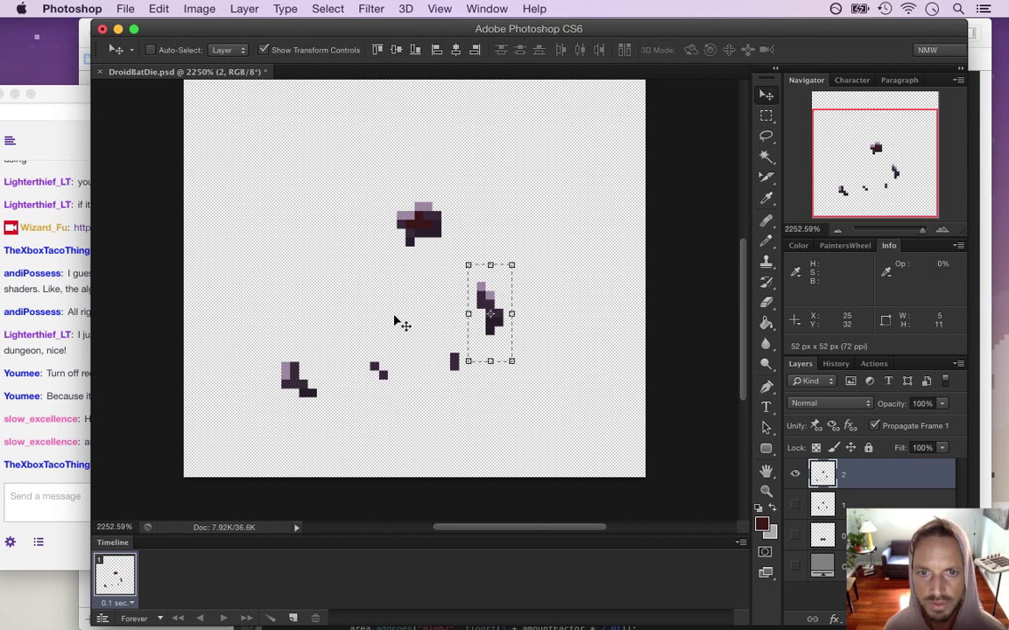
pyautogui.moveTo(492, 302); pyautogui.dragTo(548, 357)
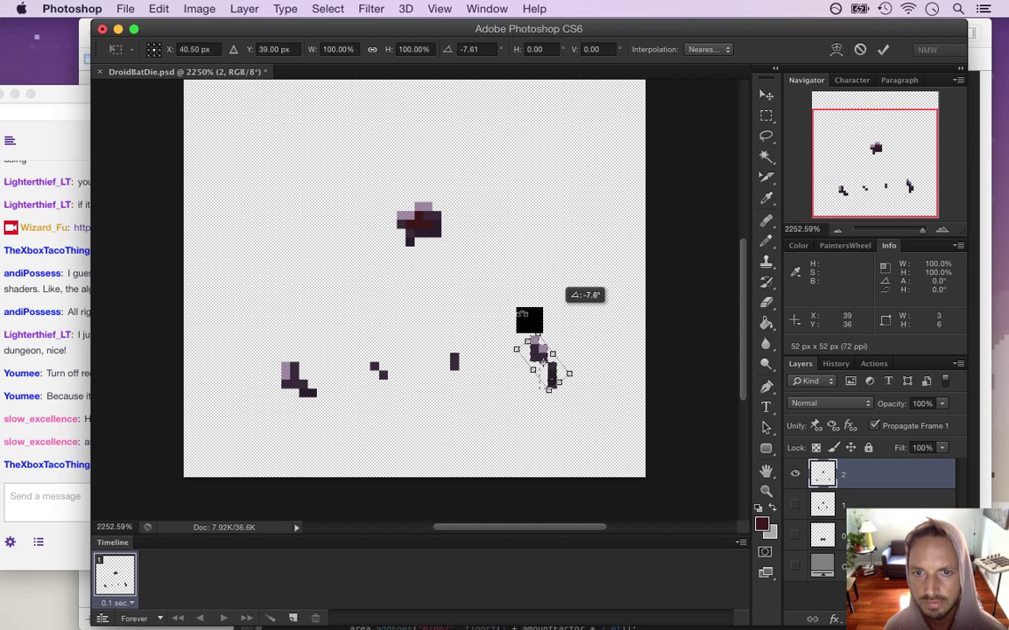
pyautogui.moveTo(564, 324); pyautogui.dragTo(529, 322)
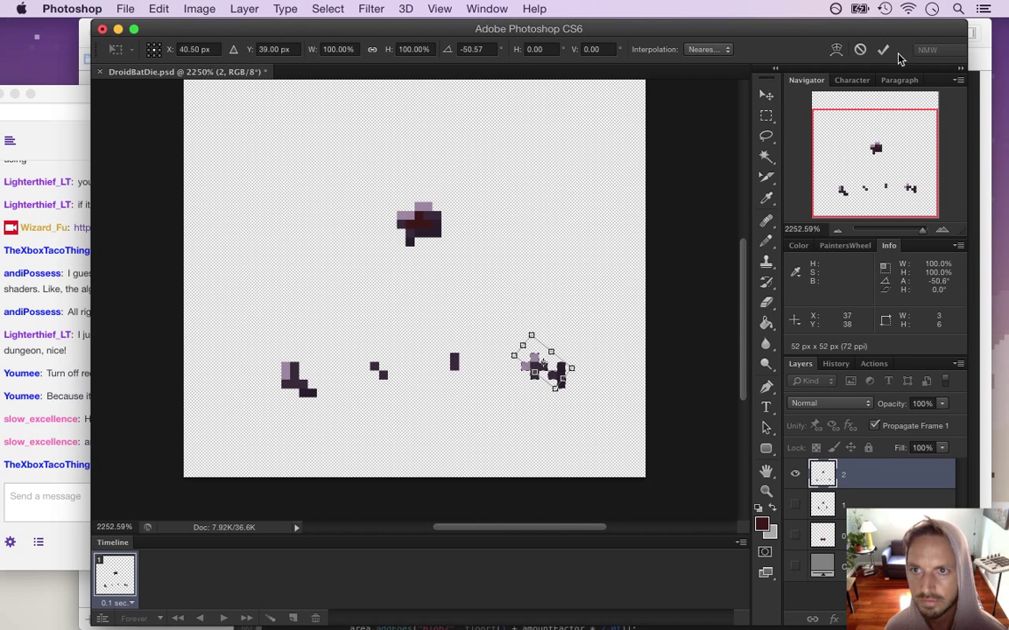
pyautogui.click(882, 49)
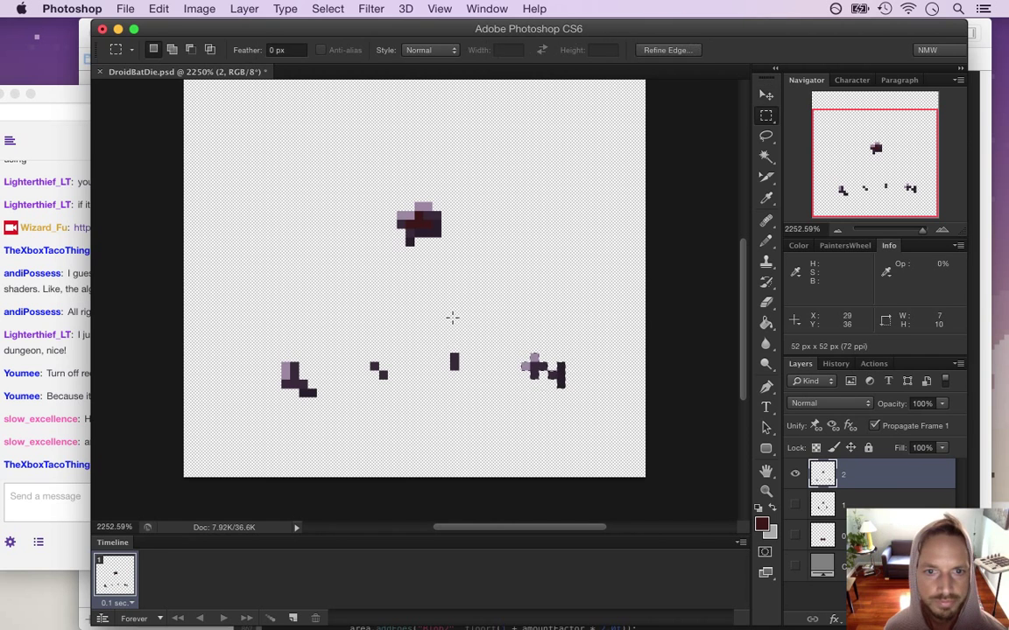
# Move the right small fragment on layer 2 about 2 px right and 8 px down and rotate it about 57° clockwise.
pyautogui.moveTo(441, 318); pyautogui.dragTo(477, 388)
pyautogui.press('v')
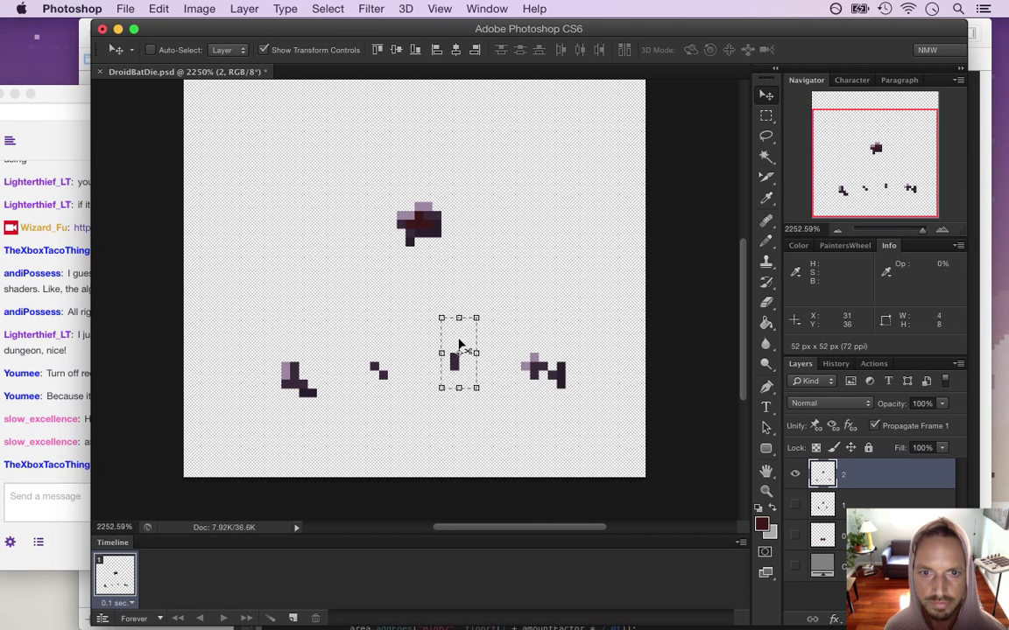
pyautogui.moveTo(459, 343); pyautogui.dragTo(443, 394)
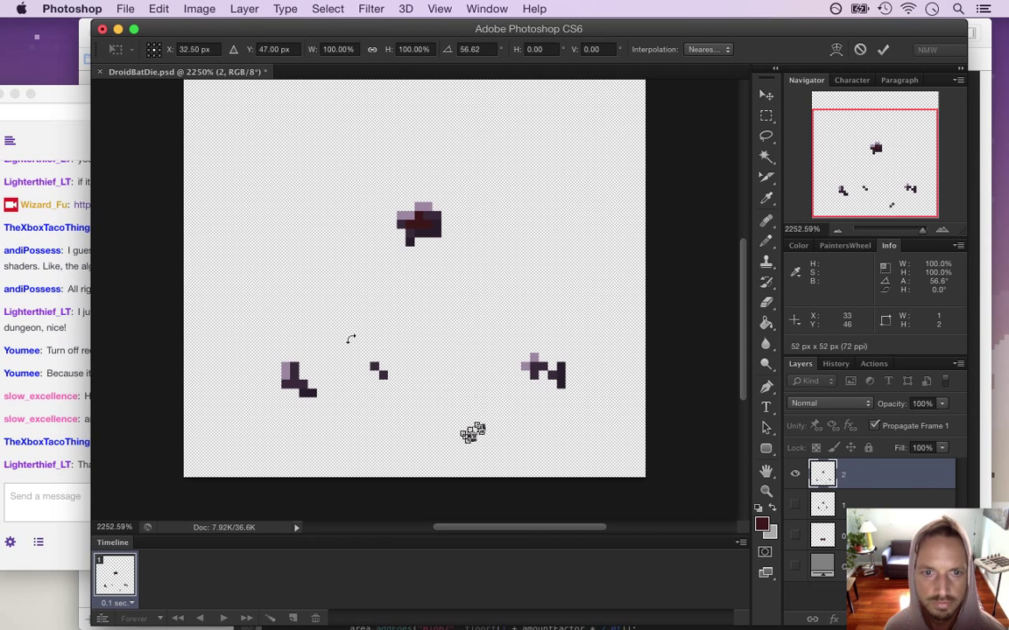
pyautogui.click(883, 49)
pyautogui.hotkey('ctrl', 'd')
# Move the left small fragment about 1 px left and 7 px down, rotate it about 56.5° counterclockwise and restore its missing dark pixel.
pyautogui.press('m')
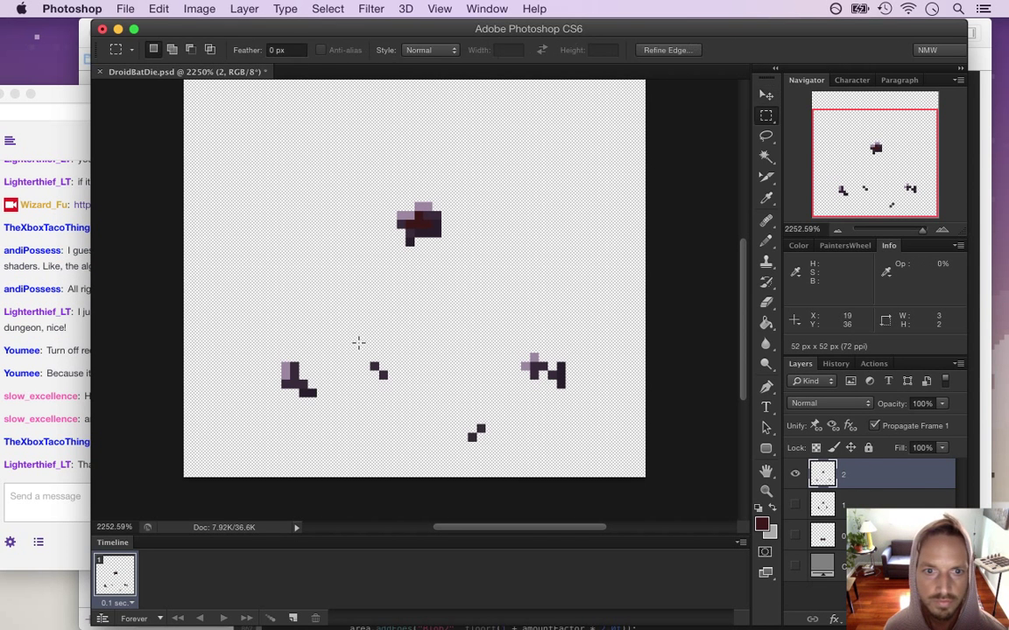
pyautogui.press('v')
pyautogui.moveTo(389, 355); pyautogui.dragTo(627, 267)
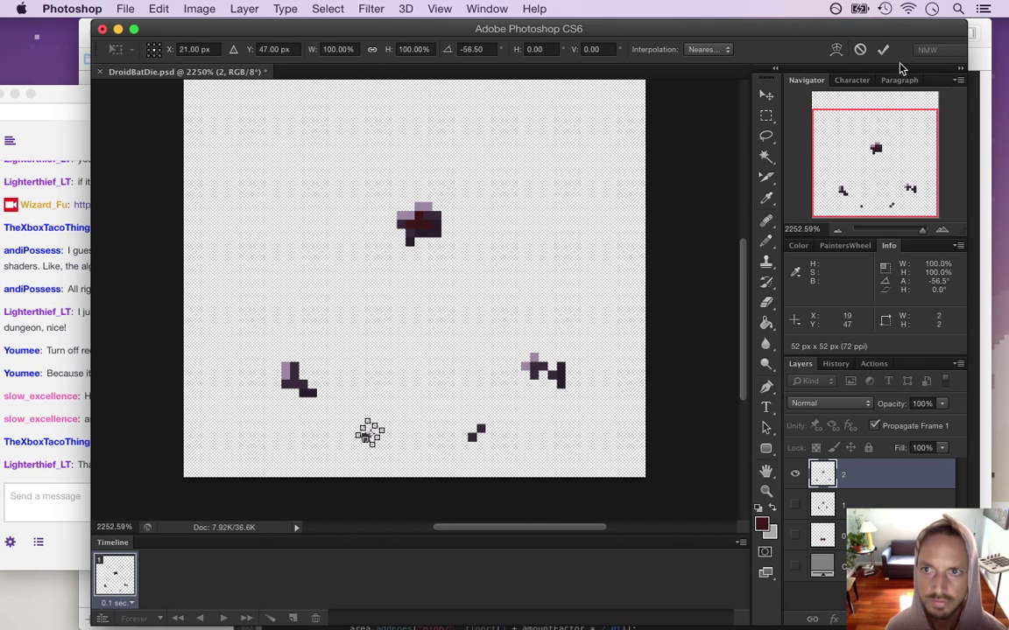
pyautogui.press('Return')
pyautogui.press('m')
pyautogui.press('i')
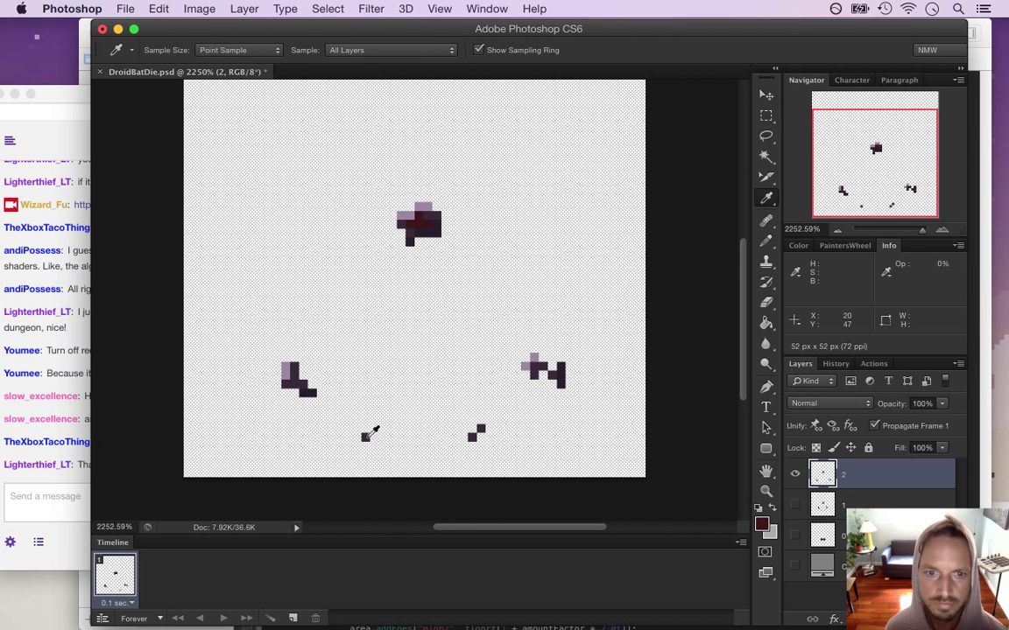
pyautogui.press('b')
# Move the bat's body on layer 2 about 5 px down, rotate it about 58° counterclockwise and deselect it.
pyautogui.press('m')
pyautogui.moveTo(378, 185); pyautogui.dragTo(458, 271)
pyautogui.press('v')
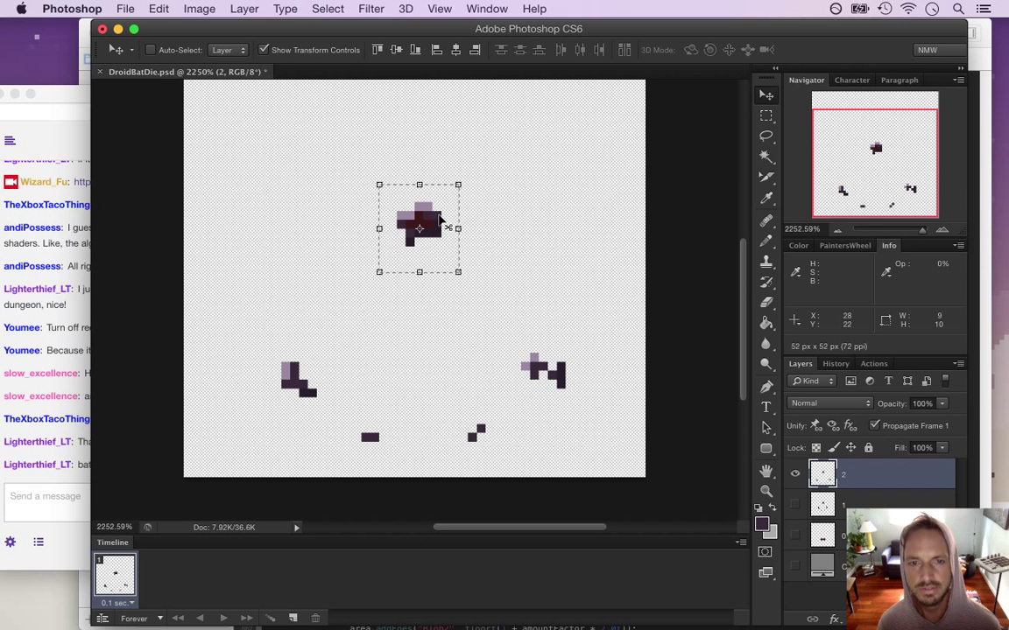
pyautogui.moveTo(432, 228); pyautogui.dragTo(434, 264)
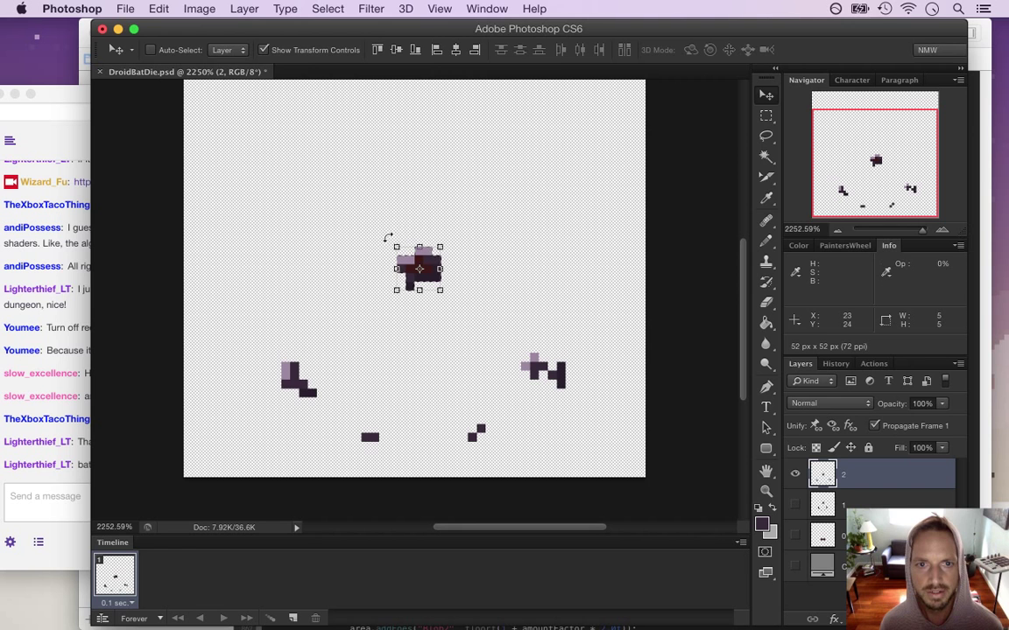
pyautogui.moveTo(387, 231); pyautogui.dragTo(366, 276)
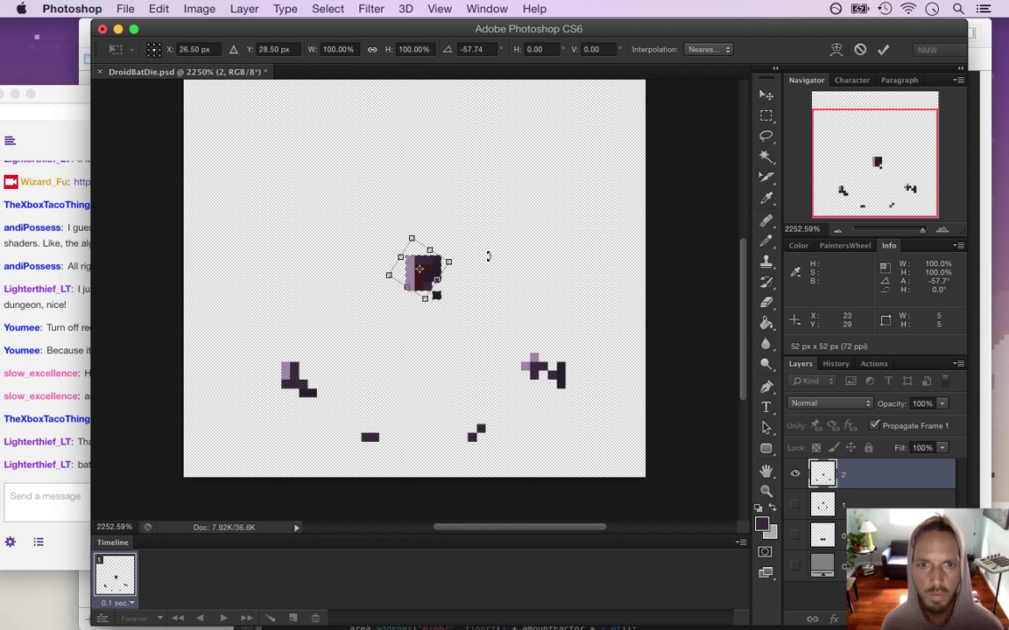
pyautogui.click(860, 49)
pyautogui.press('m')
pyautogui.click(676, 159)
# Repaint the rotated body's top row light purple and its left edge dark purple.
pyautogui.press('i')
pyautogui.click(412, 268)
pyautogui.press('b')
pyautogui.moveTo(434, 259); pyautogui.dragTo(411, 260)
pyautogui.keyDown('alt'); pyautogui.click(438, 271); pyautogui.keyUp('alt')
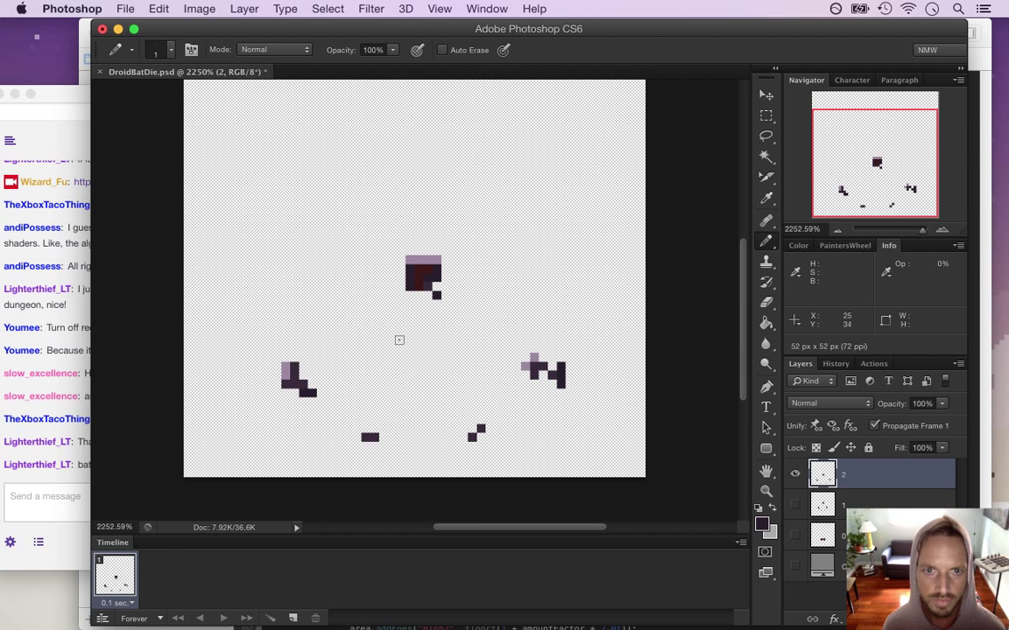
# Sample the light purple from the left wing as the pencil's foreground color.
pyautogui.press('i')
pyautogui.click(287, 372)
pyautogui.press('b')
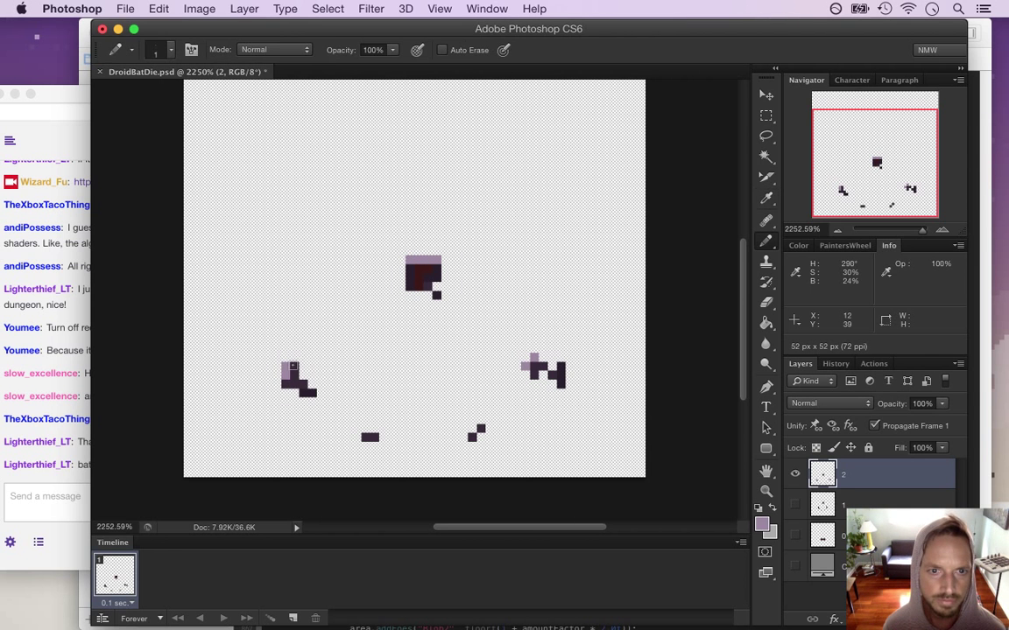
# Check the new messages in the Twitch chat and return to Photoshop.
pyautogui.press('super+Tab')
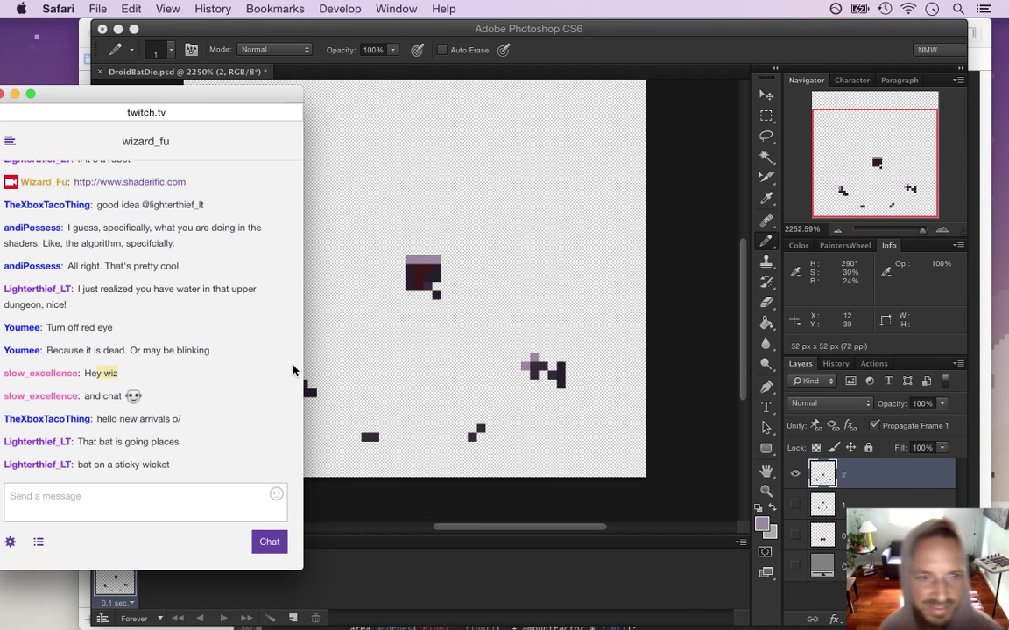
pyautogui.press('super+Tab')
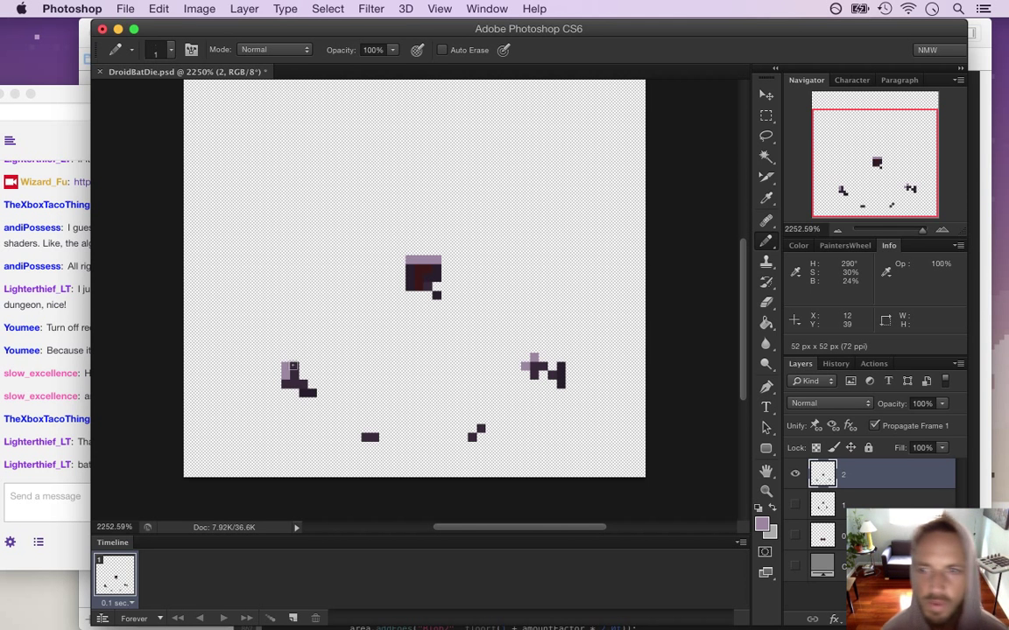
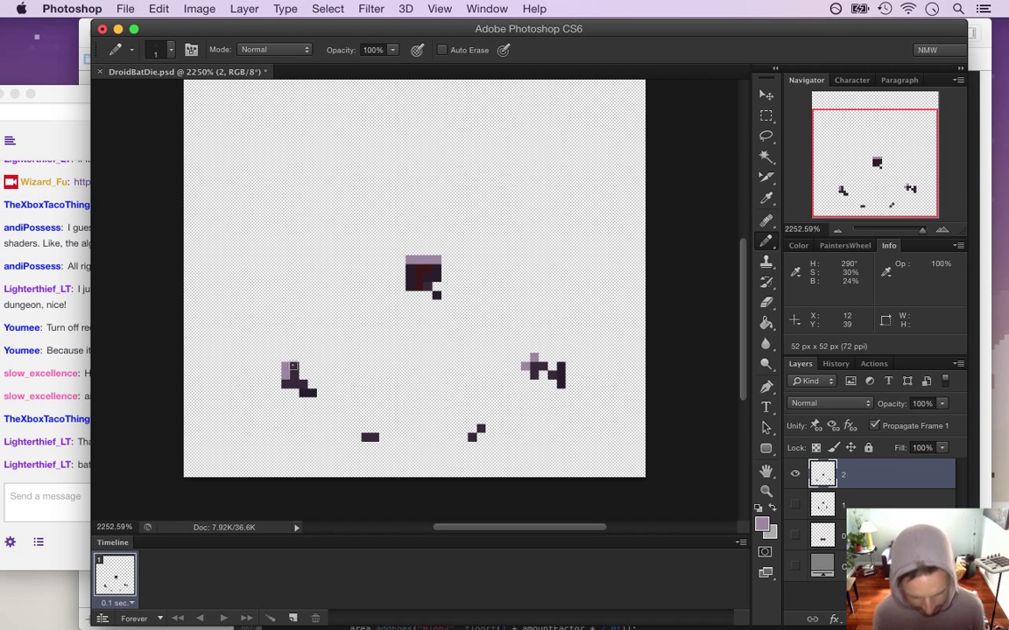
# Repaint both wings on layer 2 with light purple only on their top edge pixels and dark purple below.
pyautogui.moveTo(294, 366); pyautogui.dragTo(303, 410)
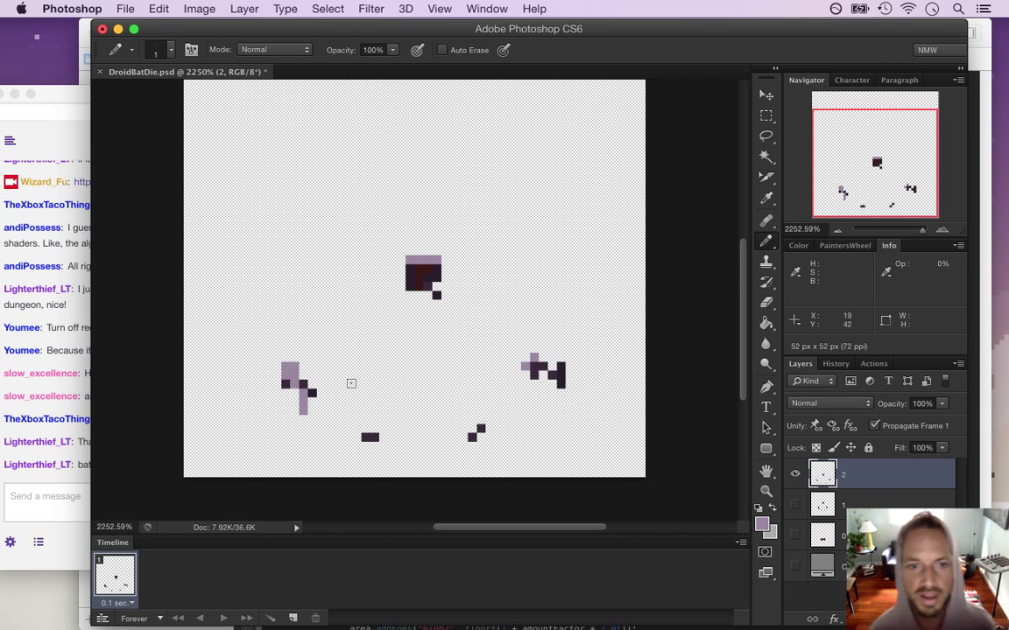
pyautogui.press('super+z')
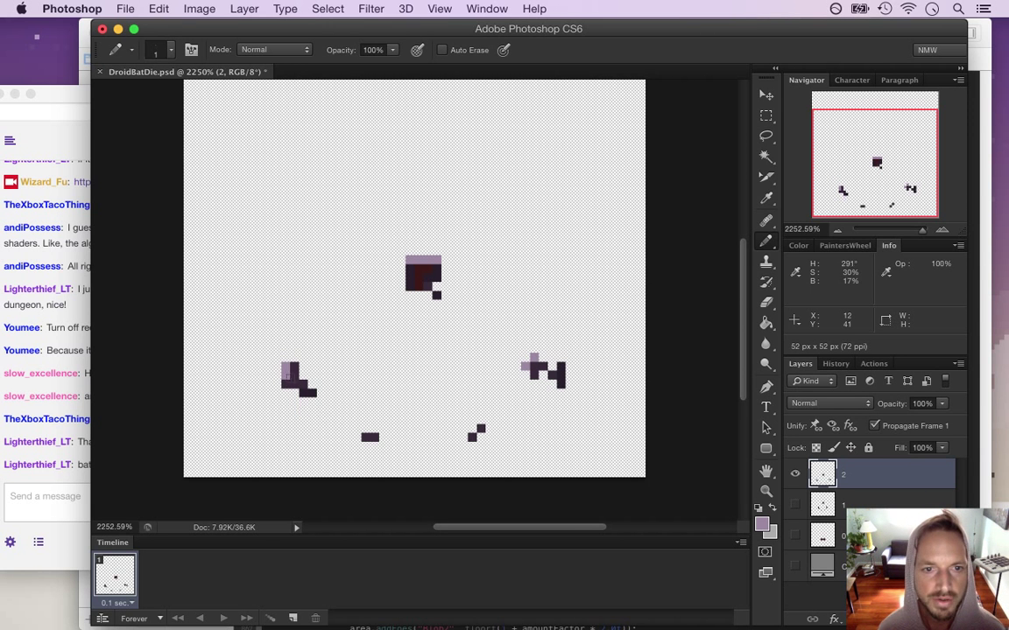
pyautogui.press('i')
pyautogui.click(292, 367)
pyautogui.press('b')
pyautogui.press('alt')
pyautogui.keyDown('alt'); pyautogui.click(534, 360); pyautogui.keyUp('alt')
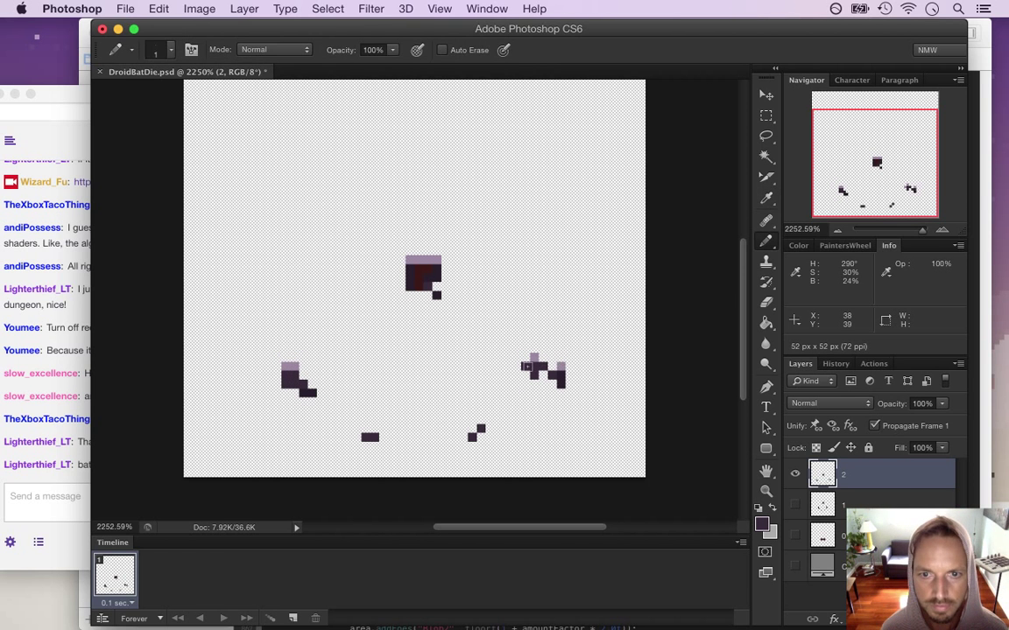
# Sample the red of the original bat's eye from layer 0 and return to layer 2 with the pencil.
pyautogui.keyDown('alt'); pyautogui.click(425, 278); pyautogui.keyUp('alt')
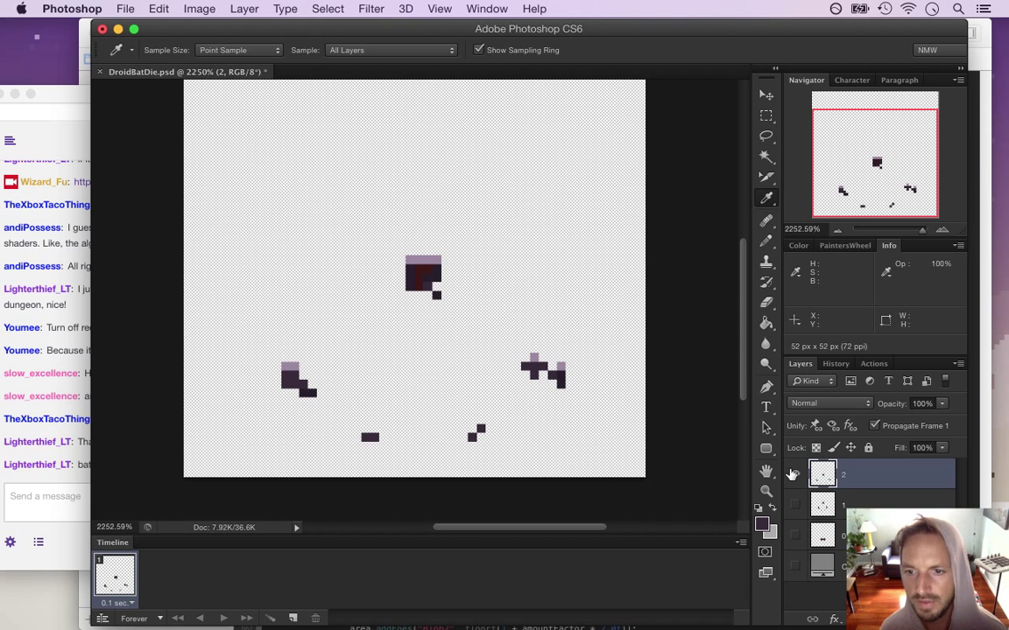
pyautogui.click(795, 474)
pyautogui.click(795, 505)
pyautogui.click(825, 510)
pyautogui.click(795, 506)
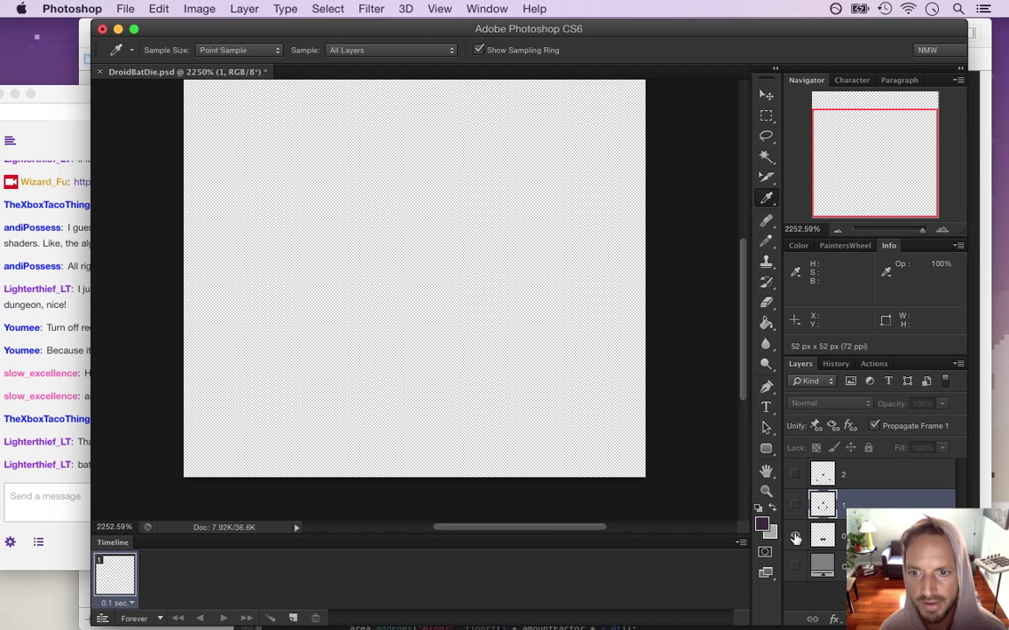
pyautogui.click(796, 536)
pyautogui.click(819, 537)
pyautogui.click(412, 326)
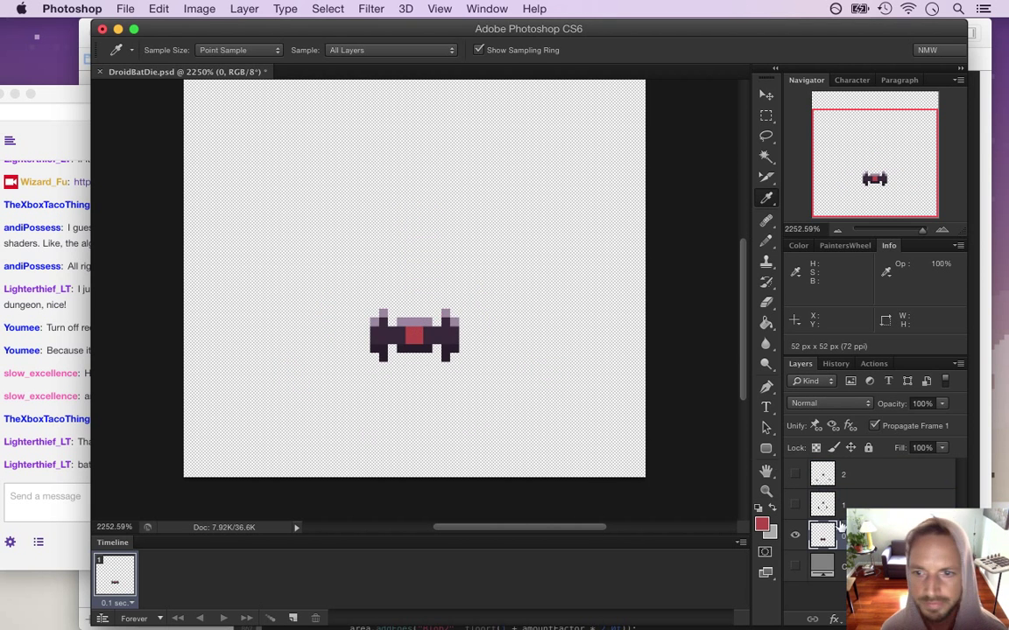
pyautogui.click(795, 535)
pyautogui.click(795, 474)
pyautogui.click(822, 475)
pyautogui.press('b')
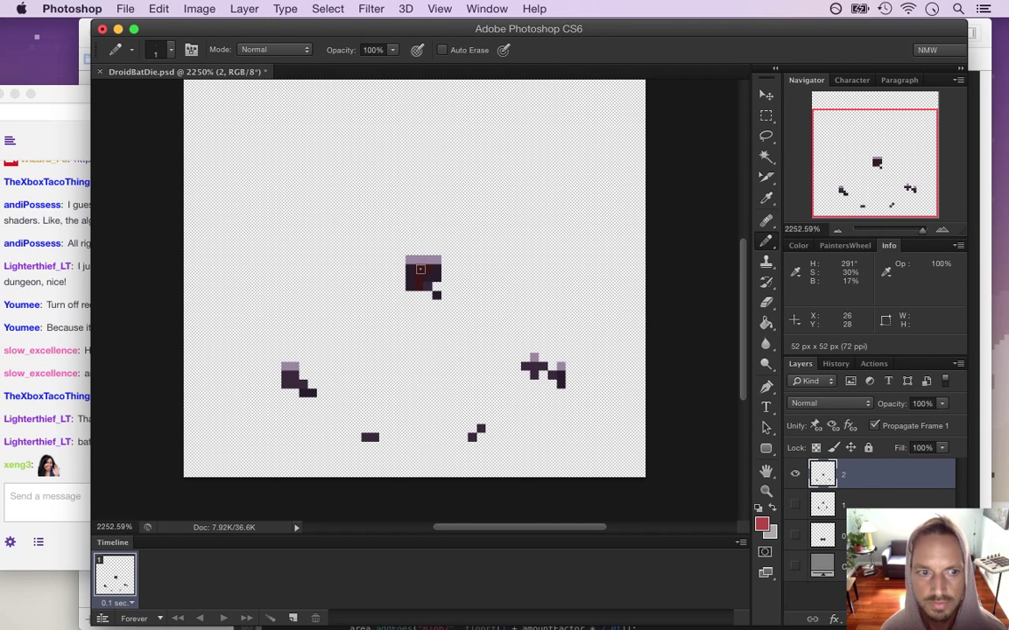
# Check the latest Twitch chat message and go back to the bat sprite in Photoshop.
pyautogui.press('super+Tab')
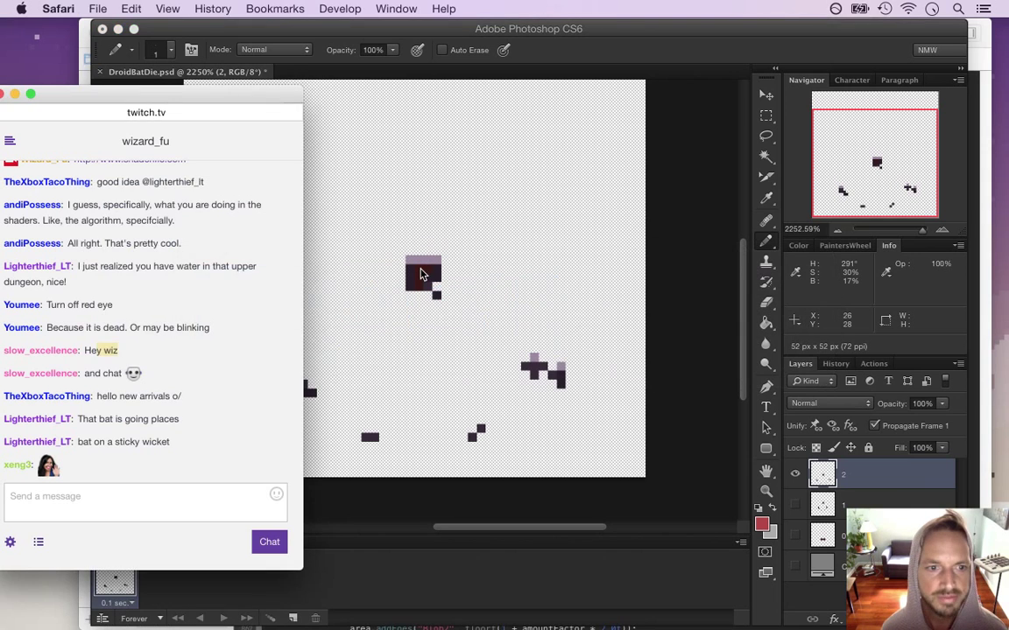
pyautogui.click(421, 270)
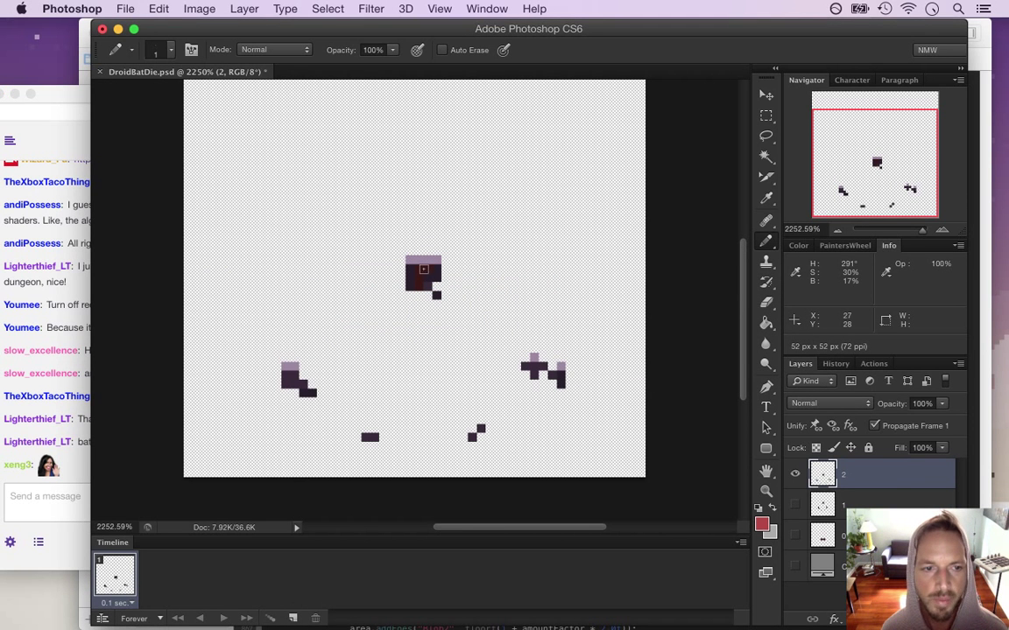
# Paint the body's upper eye pixels red, darken the remaining dark red pixel and erase the stray pixel below the body.
pyautogui.moveTo(423, 271); pyautogui.dragTo(445, 304)
pyautogui.press('super+z')
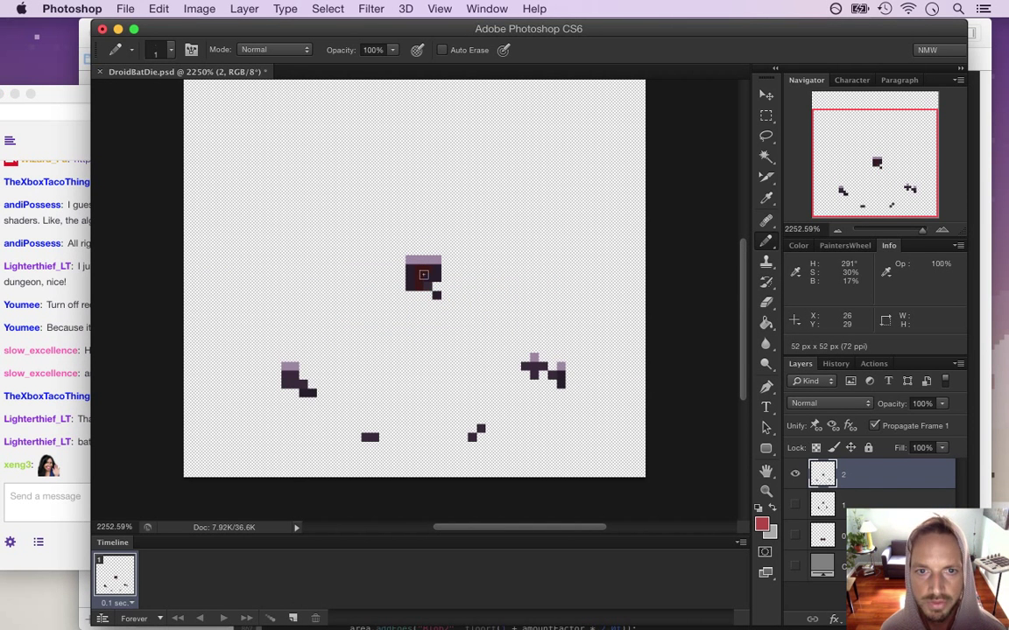
pyautogui.moveTo(422, 272); pyautogui.dragTo(421, 279)
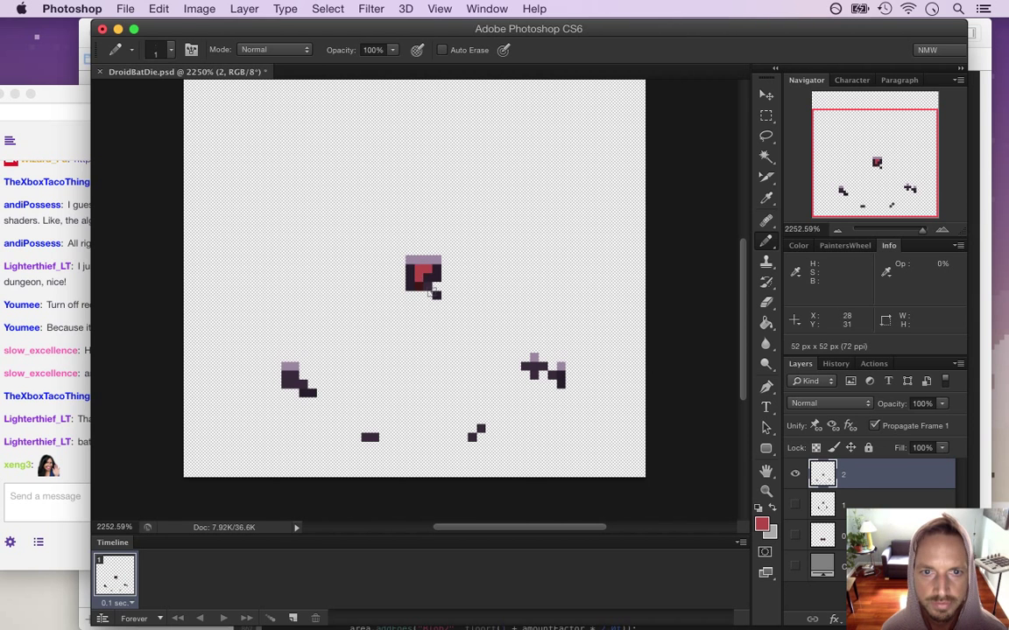
pyautogui.keyDown('alt'); pyautogui.click(436, 278); pyautogui.keyUp('alt')
pyautogui.press('e')
pyautogui.click(436, 296)
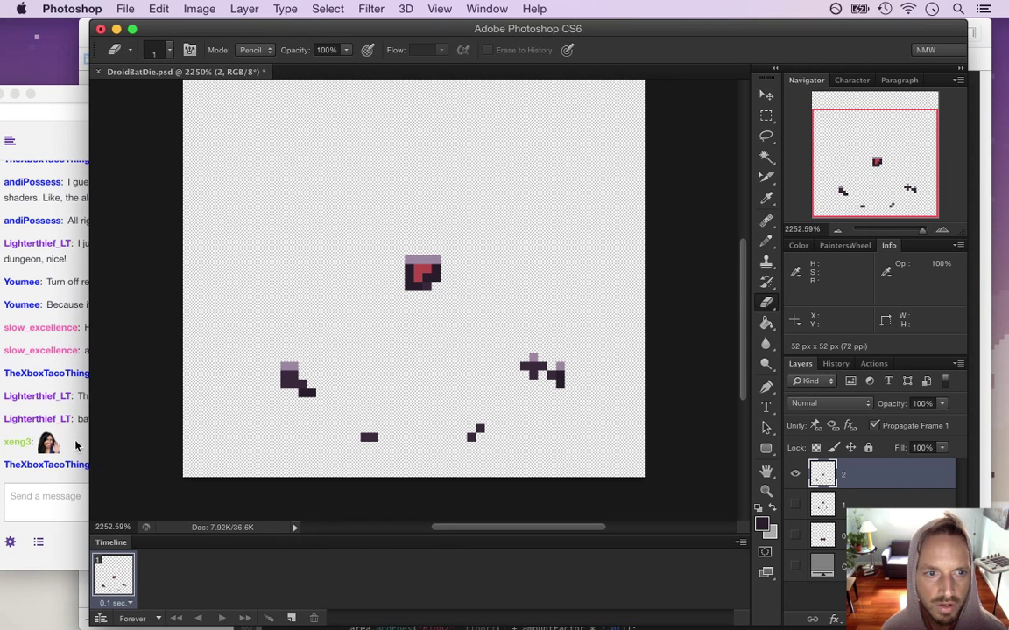
# Read the newest question in the Twitch chat and return to Photoshop.
pyautogui.click(72, 403)
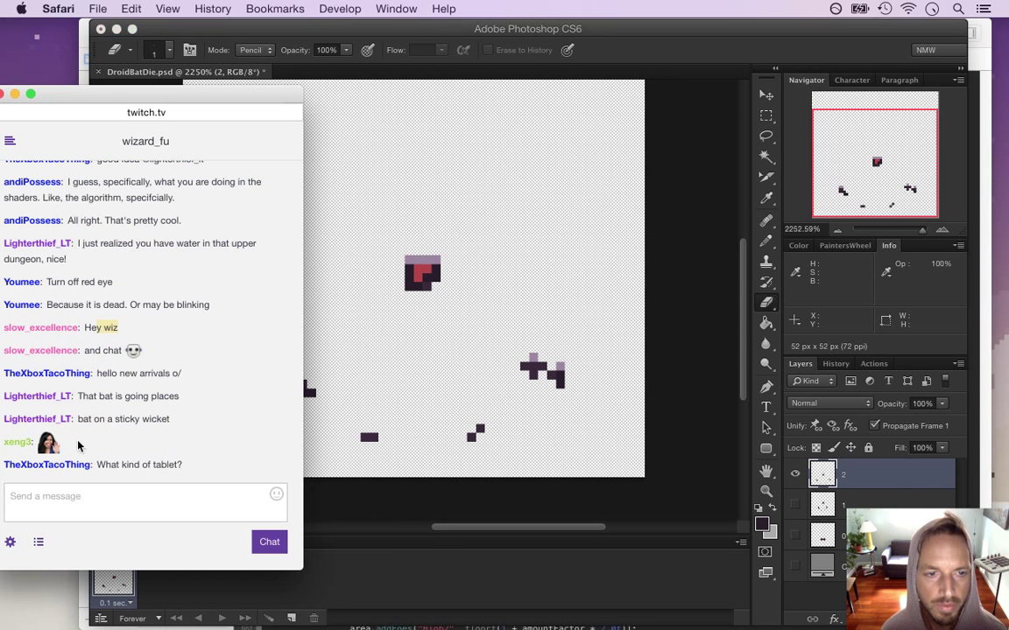
pyautogui.press('super+Tab')
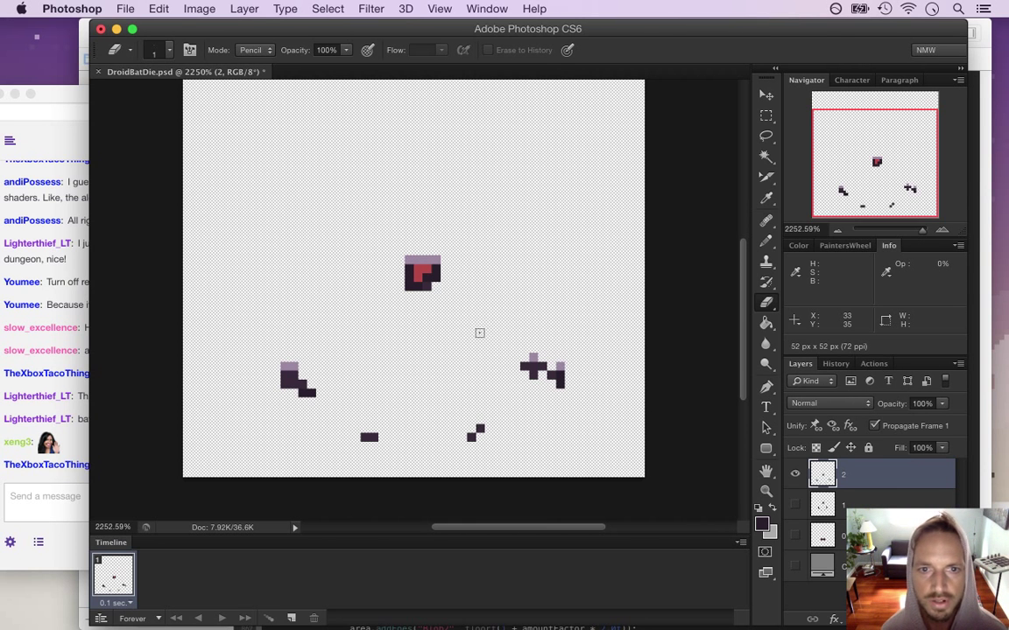
# Show layer 1 alone to compare it with layer 2, return to layer 2 and save the document.
pyautogui.click(795, 476)
pyautogui.click(795, 504)
pyautogui.click(822, 507)
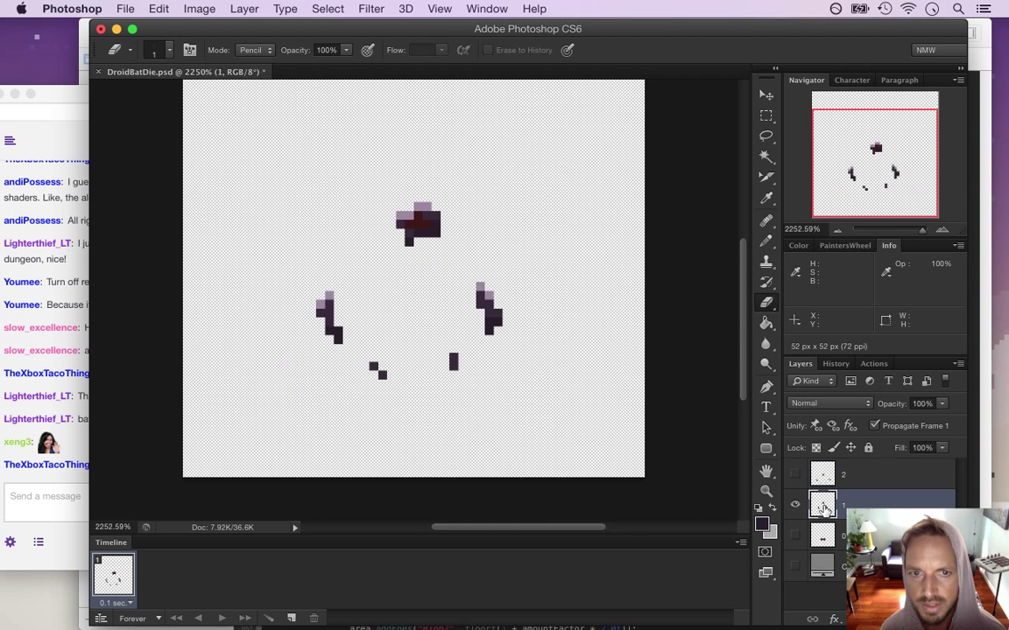
pyautogui.click(795, 505)
pyautogui.click(795, 476)
pyautogui.click(822, 476)
pyautogui.press('u')
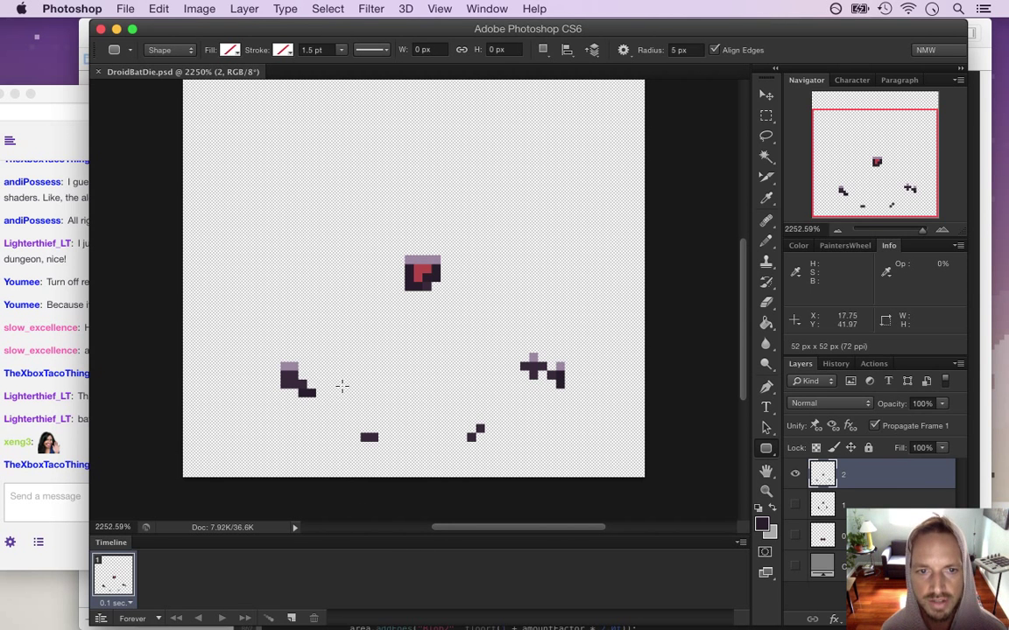
# Duplicate layer 2 and hide the original layer 2.
pyautogui.moveTo(742, 294)
pyautogui.mouseDown()
pyautogui.moveTo(741, 280)
pyautogui.moveTo(742, 293)
pyautogui.mouseUp()
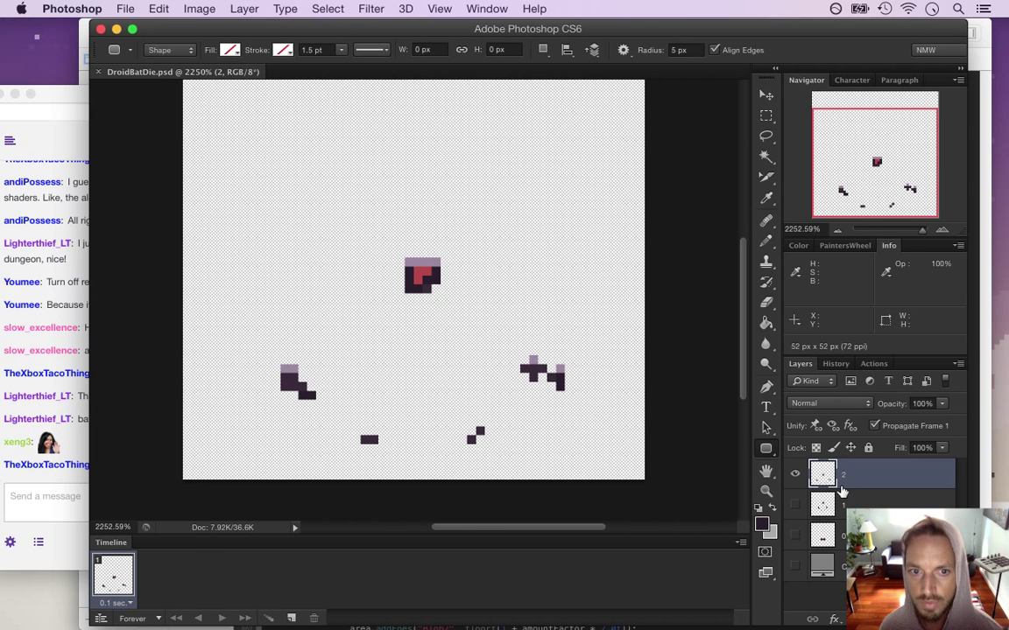
pyautogui.press('super+j')
pyautogui.click(799, 505)
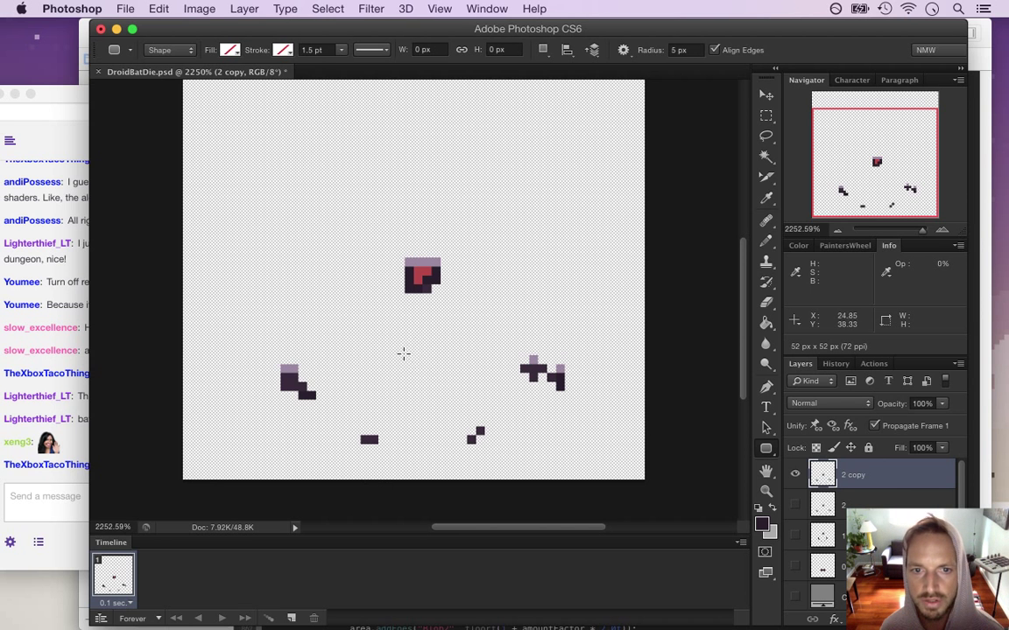
# Rename the duplicated layer to 3.
pyautogui.doubleClick(853, 474)
pyautogui.write('3')
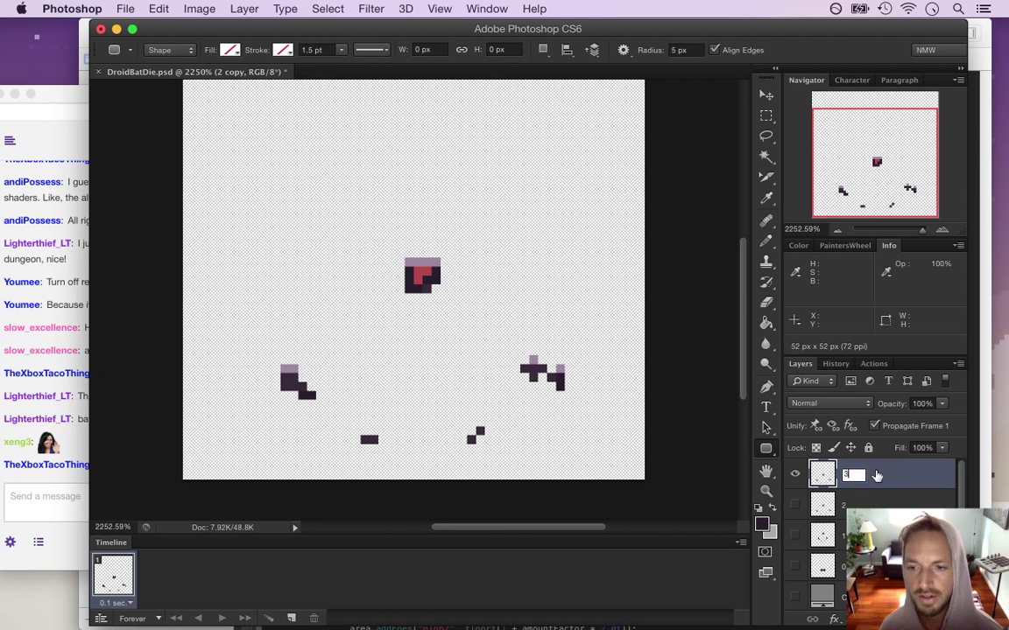
pyautogui.press('Return')
# Read the tablet questions in the Twitch chat and return to Photoshop.
pyautogui.click(61, 372)
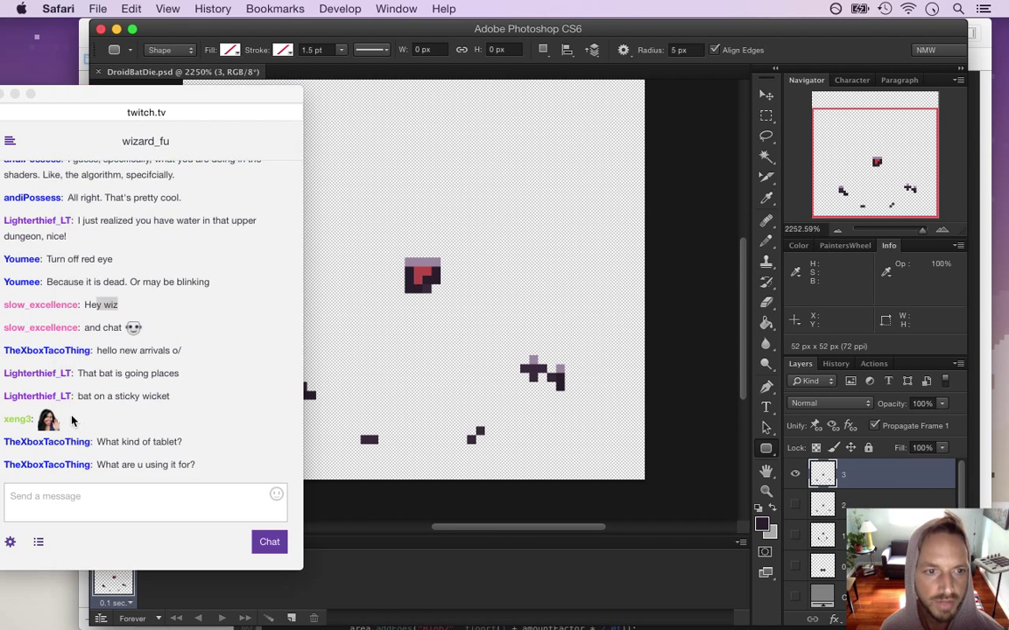
pyautogui.moveTo(121, 441); pyautogui.dragTo(193, 441)
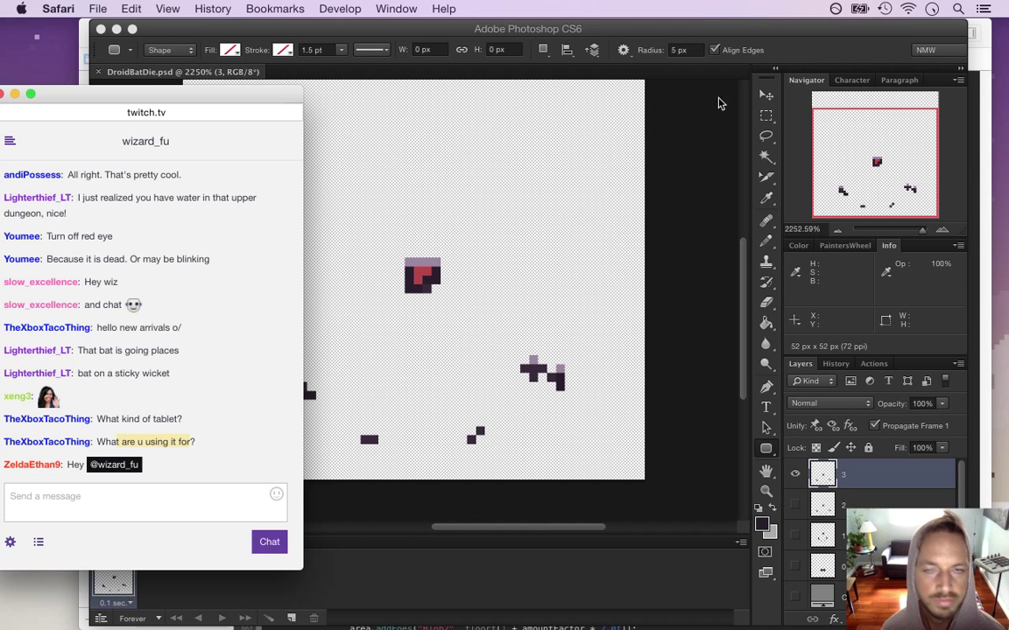
pyautogui.click(813, 50)
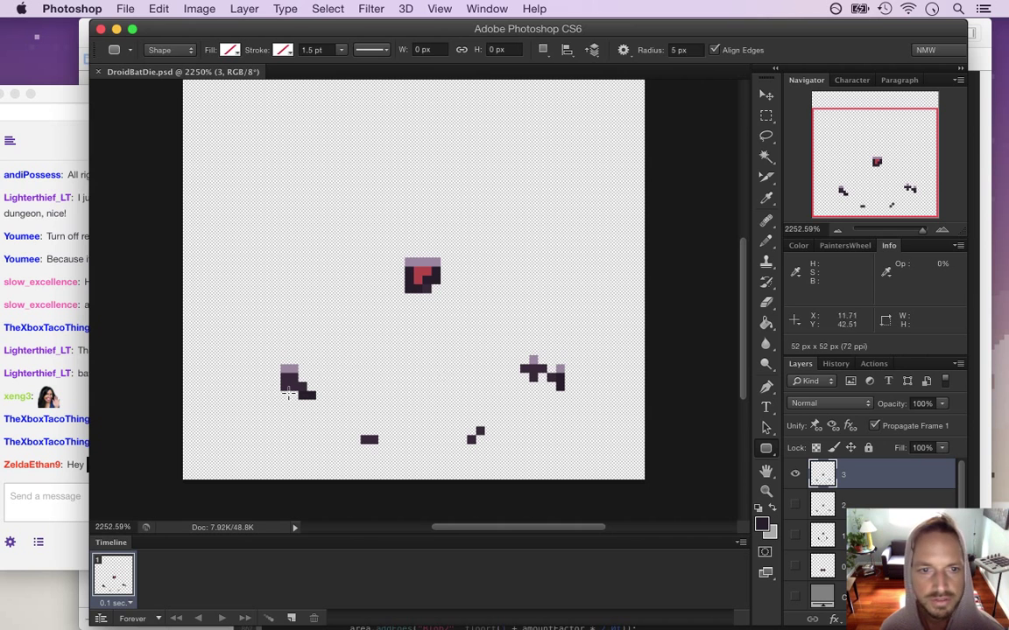
# Move the left wing fragment lower on layer 3, rotate it about -37 degrees and clear the selection.
pyautogui.press('m')
pyautogui.moveTo(273, 347); pyautogui.dragTo(332, 417)
pyautogui.press('v')
pyautogui.moveTo(297, 370); pyautogui.dragTo(291, 407)
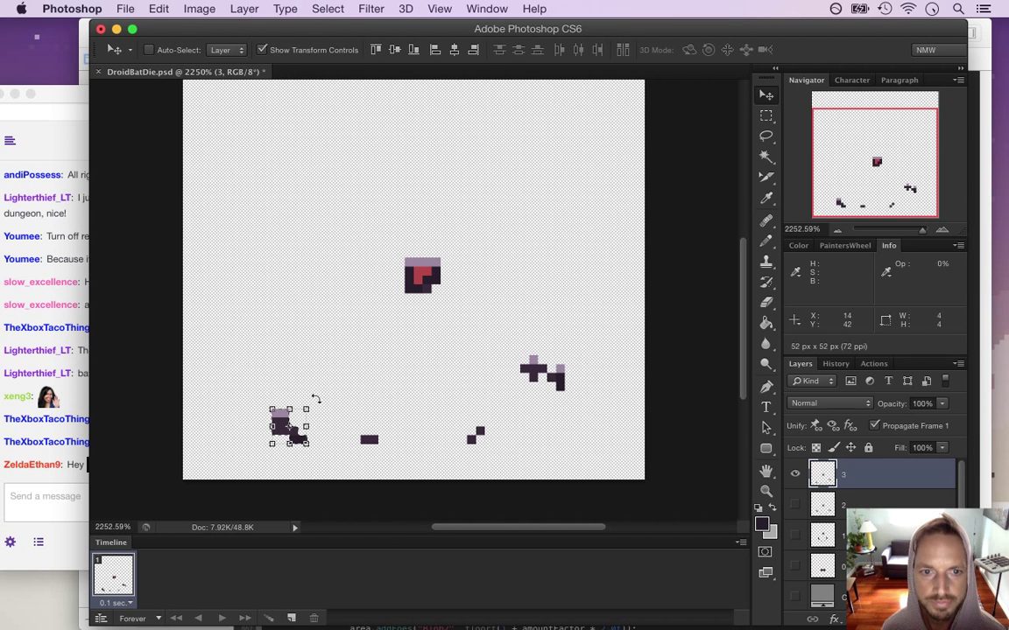
pyautogui.moveTo(322, 395); pyautogui.dragTo(296, 378)
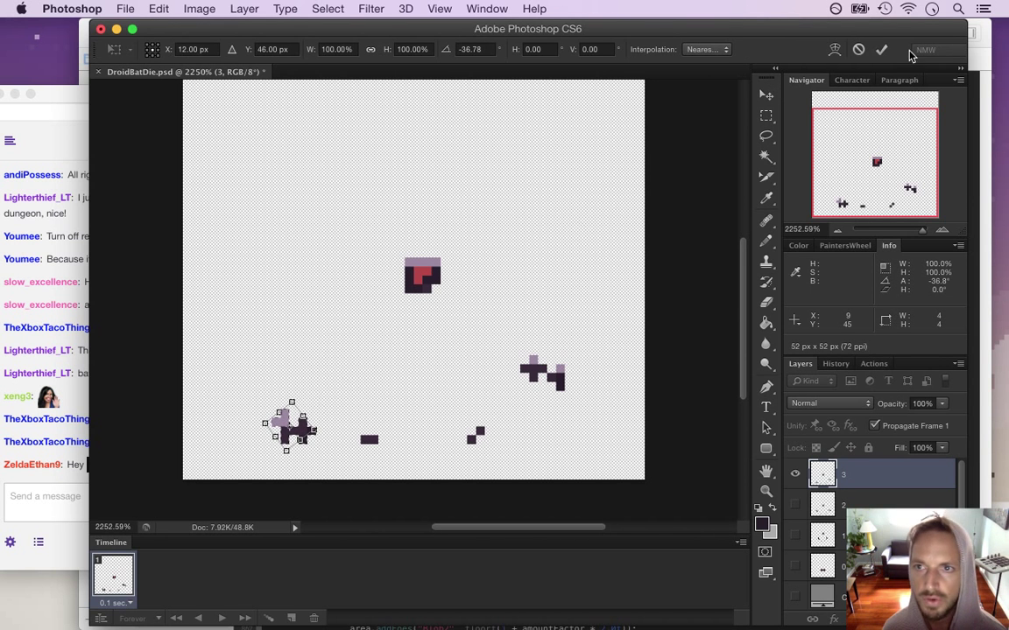
pyautogui.press('Return')
pyautogui.press('m')
pyautogui.click(520, 302)
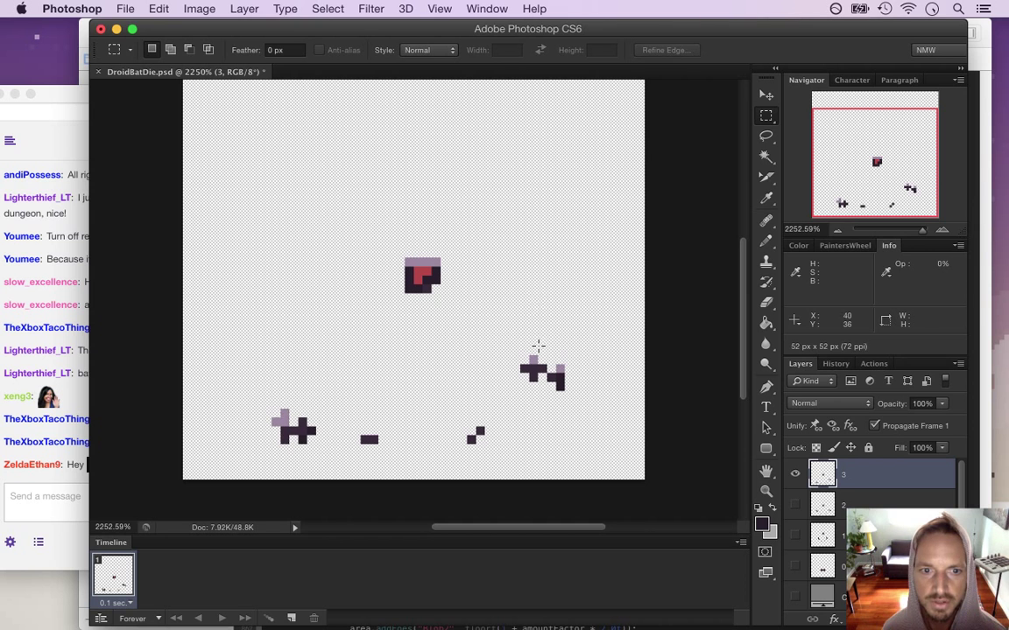
# Move the right wing fragment lower, rotate it about 41 degrees and clear the selection.
pyautogui.moveTo(265, 391); pyautogui.dragTo(327, 450)
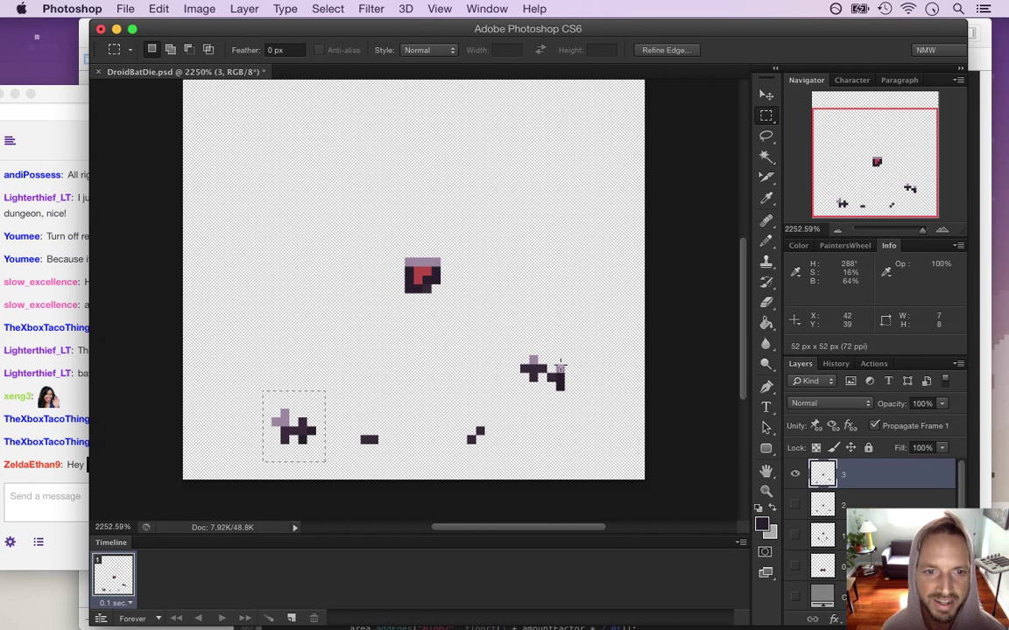
pyautogui.moveTo(512, 338); pyautogui.dragTo(581, 399)
pyautogui.press('v')
pyautogui.moveTo(553, 358)
pyautogui.mouseDown()
pyautogui.moveTo(569, 403)
pyautogui.moveTo(522, 381)
pyautogui.moveTo(550, 375)
pyautogui.mouseUp()
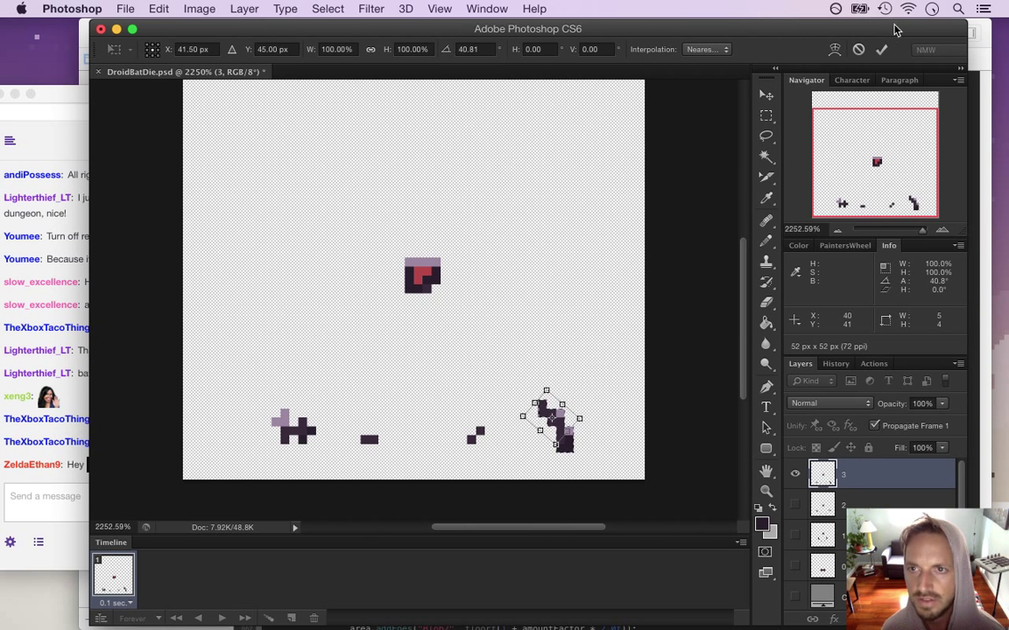
pyautogui.click(881, 49)
pyautogui.hotkey('ctrl', 'd')
# Move the small diagonal fragment down to the canvas's bottom edge and slightly right, and clear the selection.
pyautogui.click(765, 117)
pyautogui.moveTo(460, 409); pyautogui.dragTo(483, 455)
pyautogui.press('v')
pyautogui.press('Down')
pyautogui.press('Down')
pyautogui.press('Right')
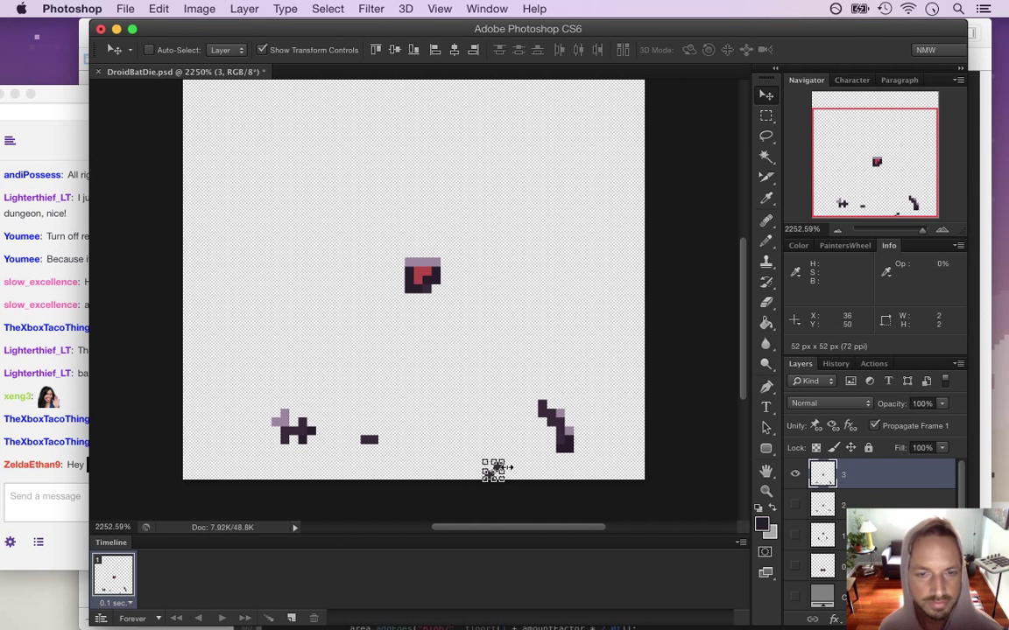
pyautogui.press('m')
pyautogui.press('super+d')
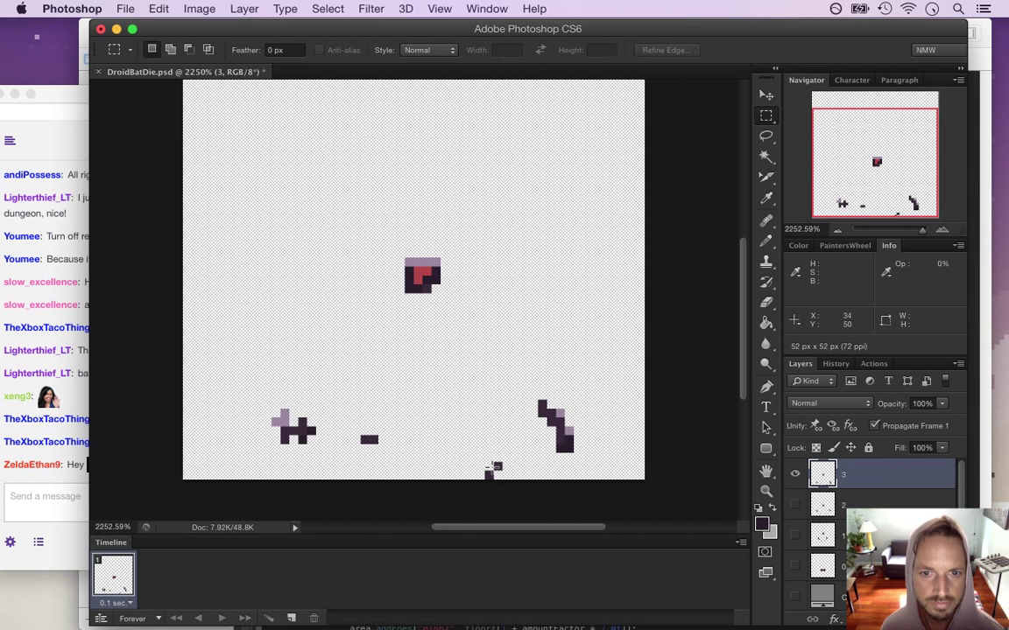
# Flatten the diagonal fragment into a horizontal two-pixel piece by painting its lower right pixel in the fragment's colour and erasing the upper one.
pyautogui.press('i')
pyautogui.click(500, 468)
pyautogui.press('b')
pyautogui.click(498, 475)
pyautogui.press('e')
pyautogui.click(498, 465)
# Move the other small two-pixel fragment straight down to the canvas's bottom edge and clear the selection.
pyautogui.press('m')
pyautogui.moveTo(351, 418)
pyautogui.mouseDown()
pyautogui.moveTo(385, 451)
pyautogui.moveTo(360, 462)
pyautogui.mouseUp()
pyautogui.press('v')
pyautogui.press('Down')
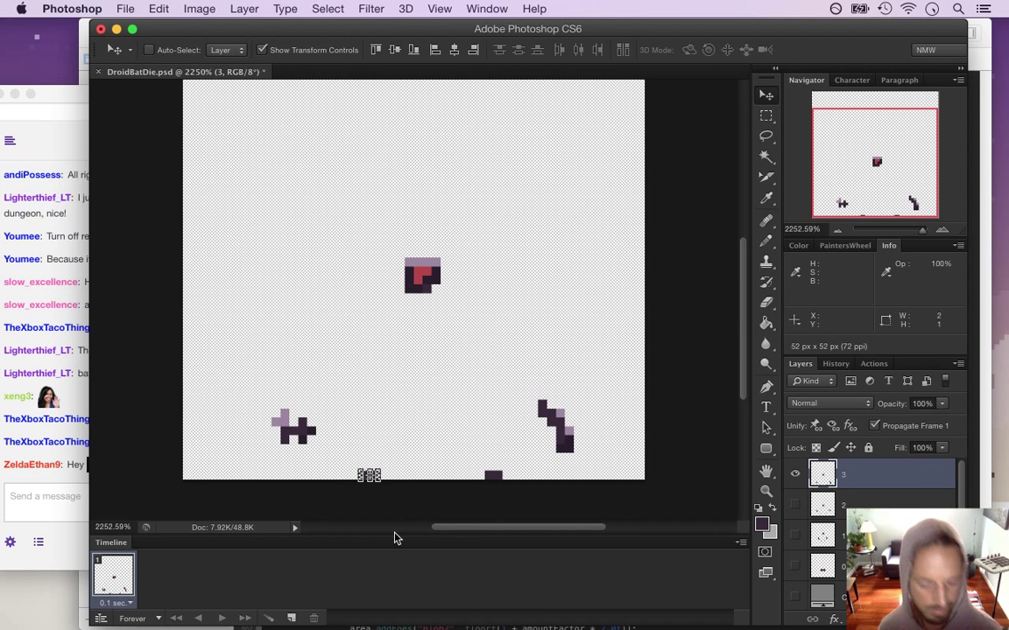
pyautogui.press('m')
pyautogui.hotkey('ctrl', 'd')
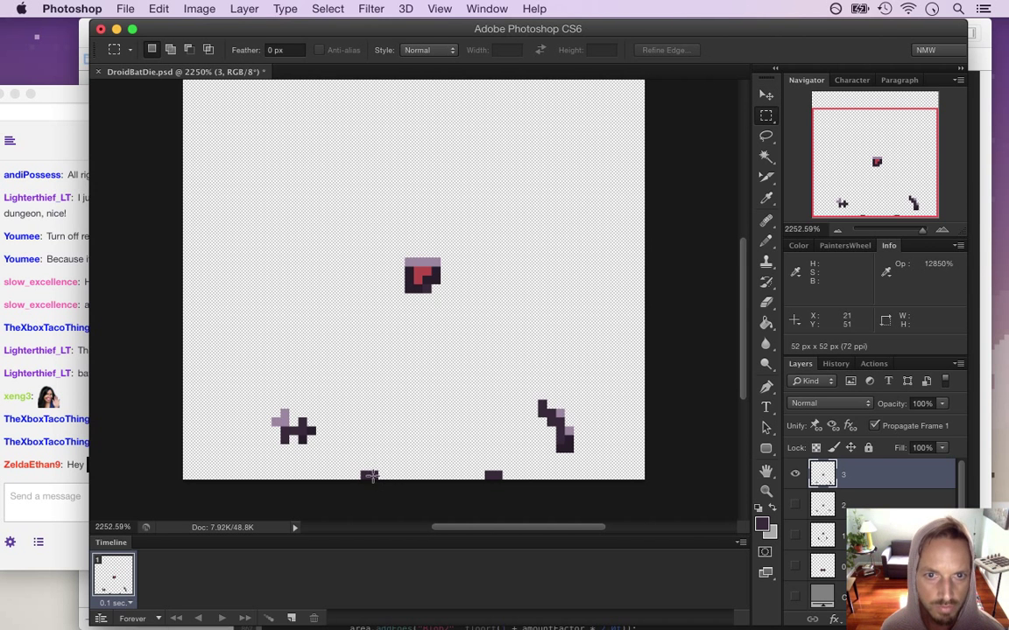
# Move the bat's body lower, rotate it about 31 degrees and clear the selection.
pyautogui.moveTo(387, 241); pyautogui.dragTo(457, 311)
pyautogui.press('v')
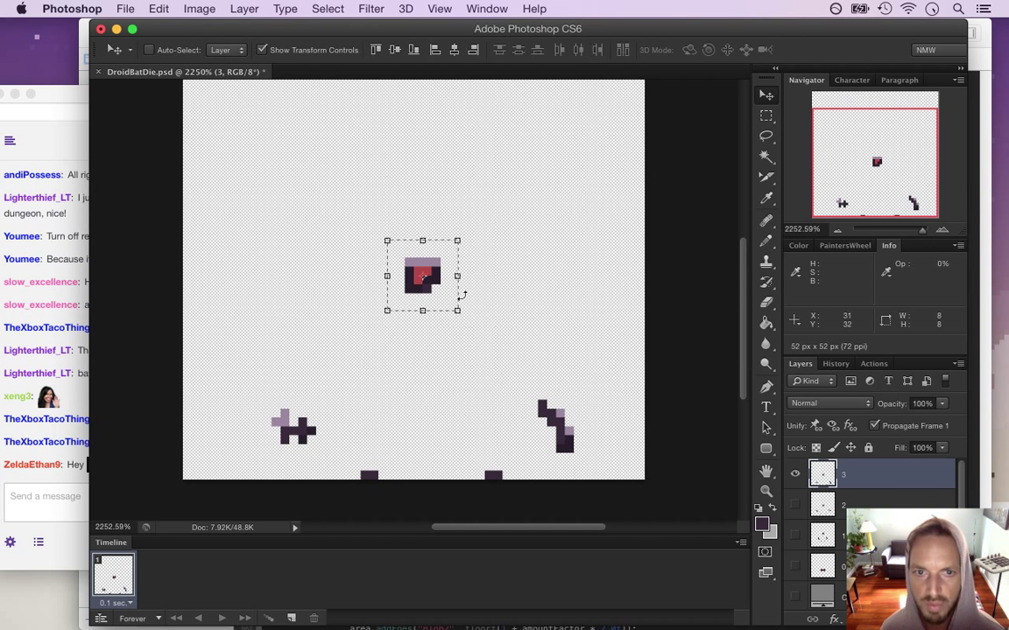
pyautogui.moveTo(441, 265); pyautogui.dragTo(461, 339)
pyautogui.hotkey('ctrl', 't')
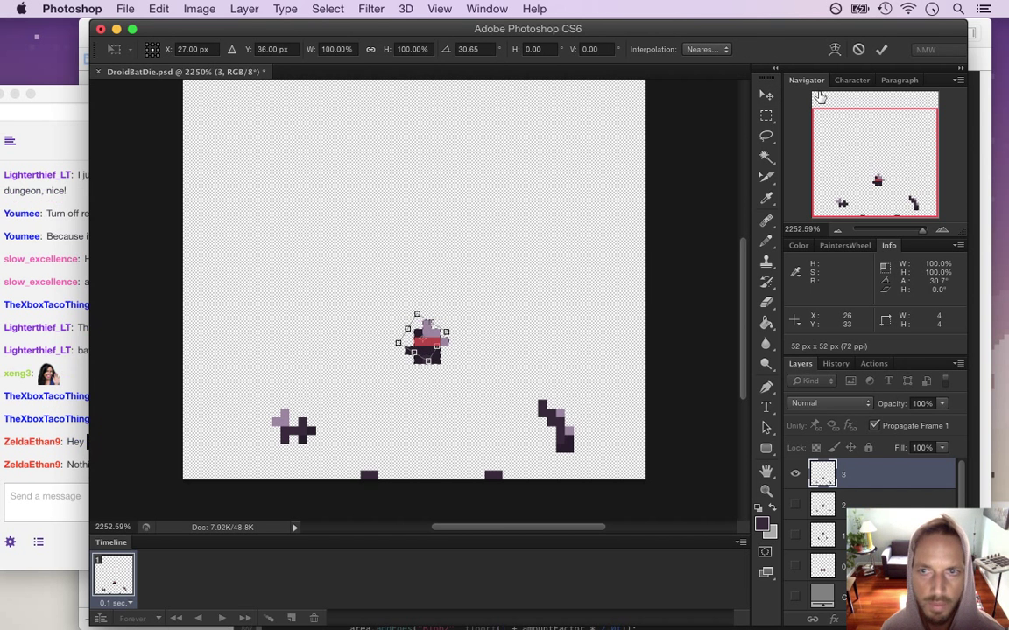
pyautogui.click(884, 50)
pyautogui.press('m')
pyautogui.hotkey('ctrl', 'd')
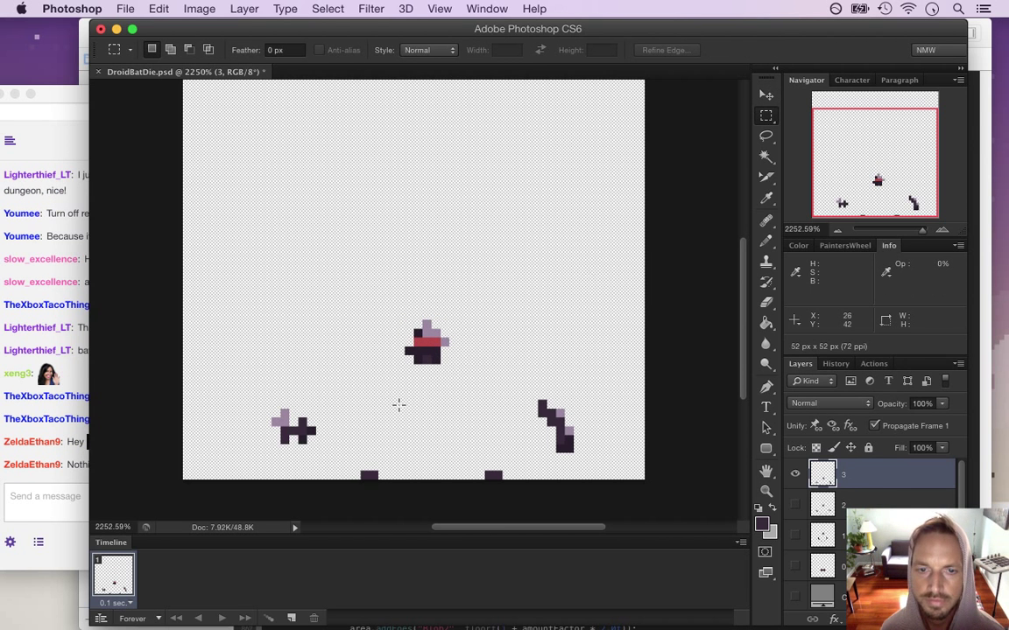
# Sample the dark red from the eye on layer 1 and paint layer 3's bright red eye pixels with it.
pyautogui.press('i')
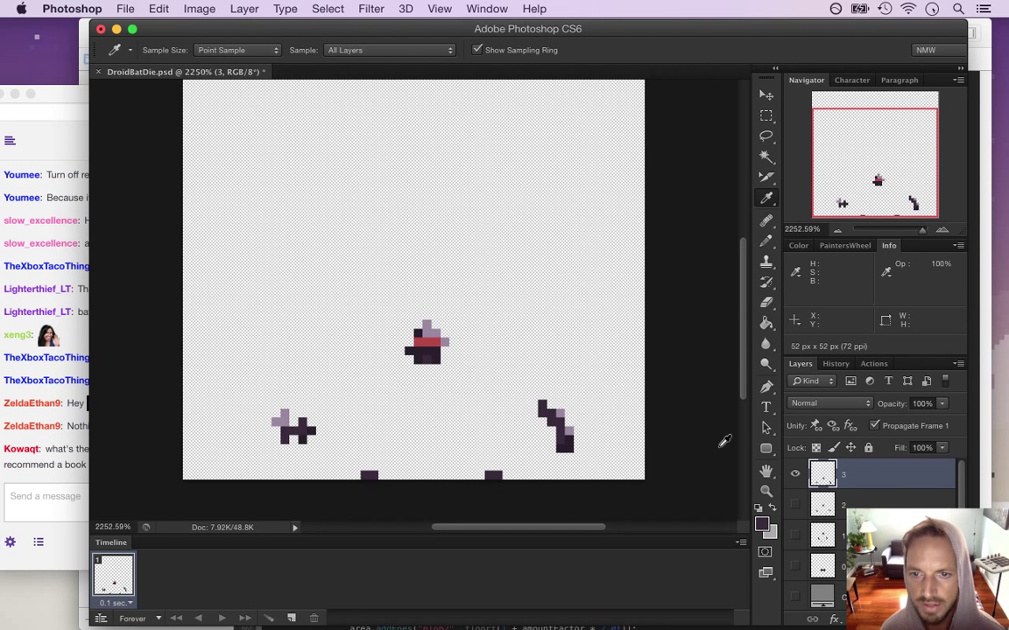
pyautogui.click(795, 474)
pyautogui.click(794, 506)
pyautogui.click(819, 506)
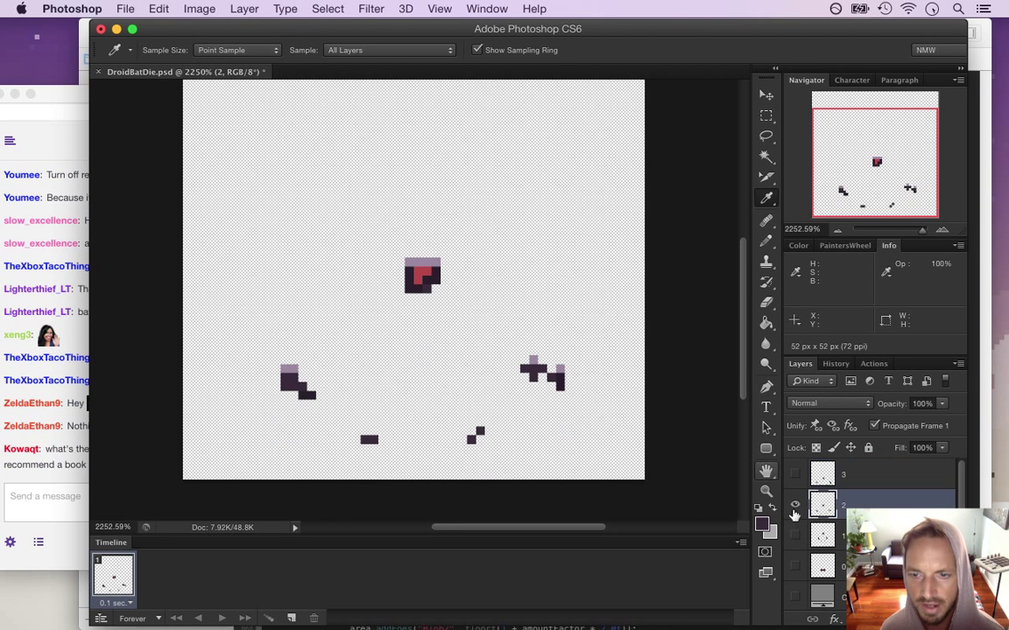
pyautogui.click(794, 507)
pyautogui.click(794, 535)
pyautogui.click(821, 535)
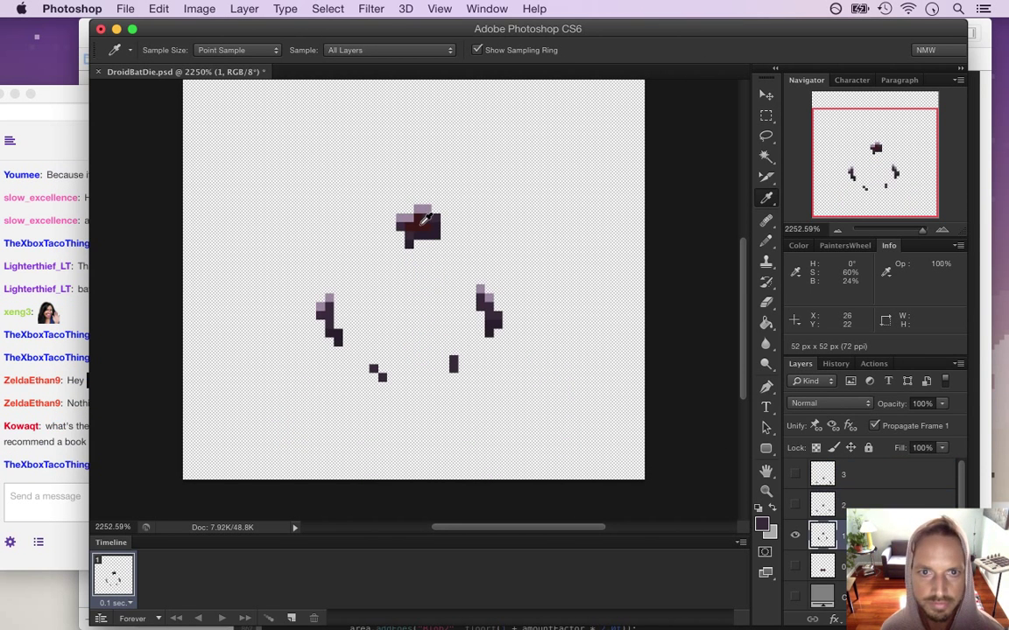
pyautogui.click(794, 534)
pyautogui.click(795, 474)
pyautogui.click(822, 474)
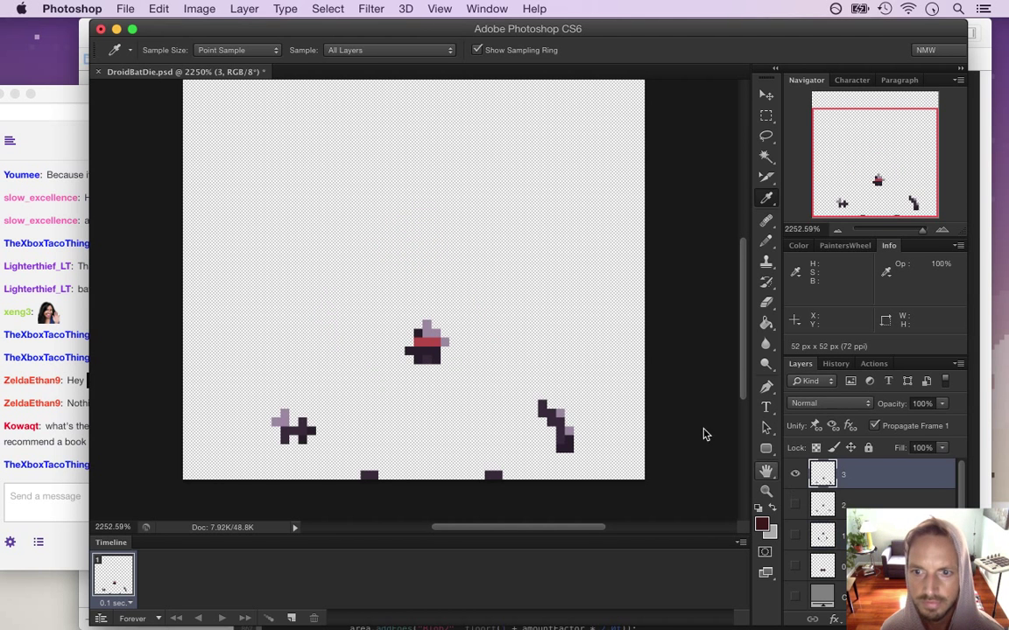
pyautogui.press('b')
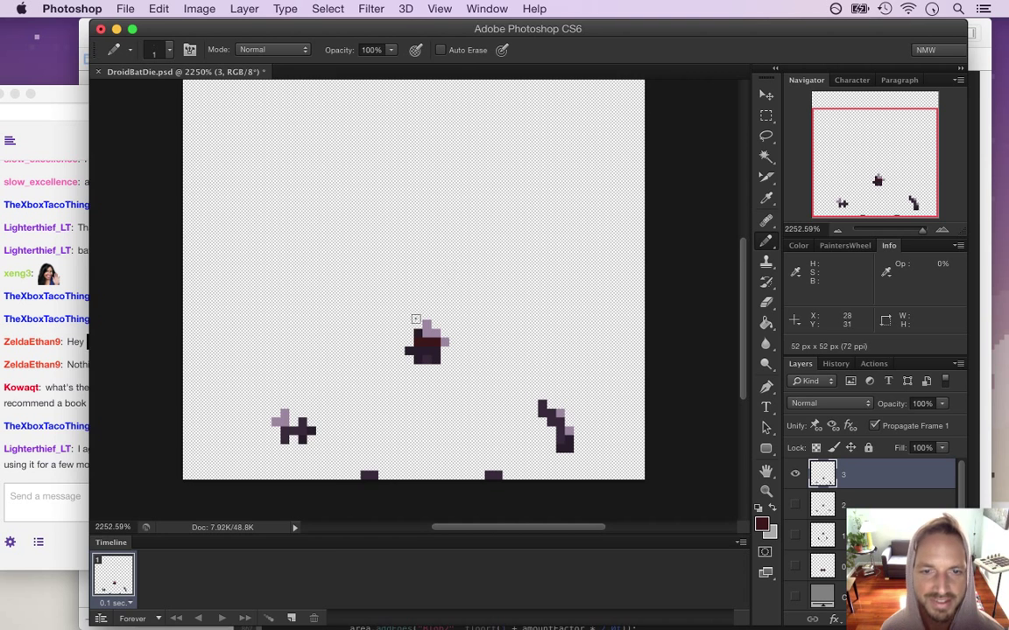
# Read the question about getting into C++ in the Twitch chat.
pyautogui.click(75, 427)
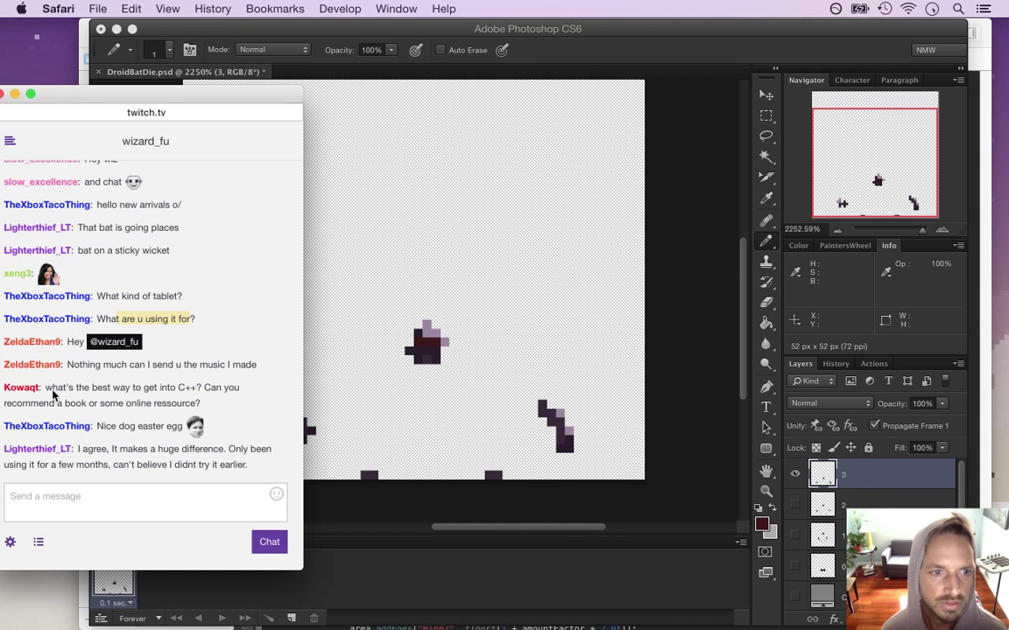
pyautogui.moveTo(45, 388); pyautogui.dragTo(137, 395)
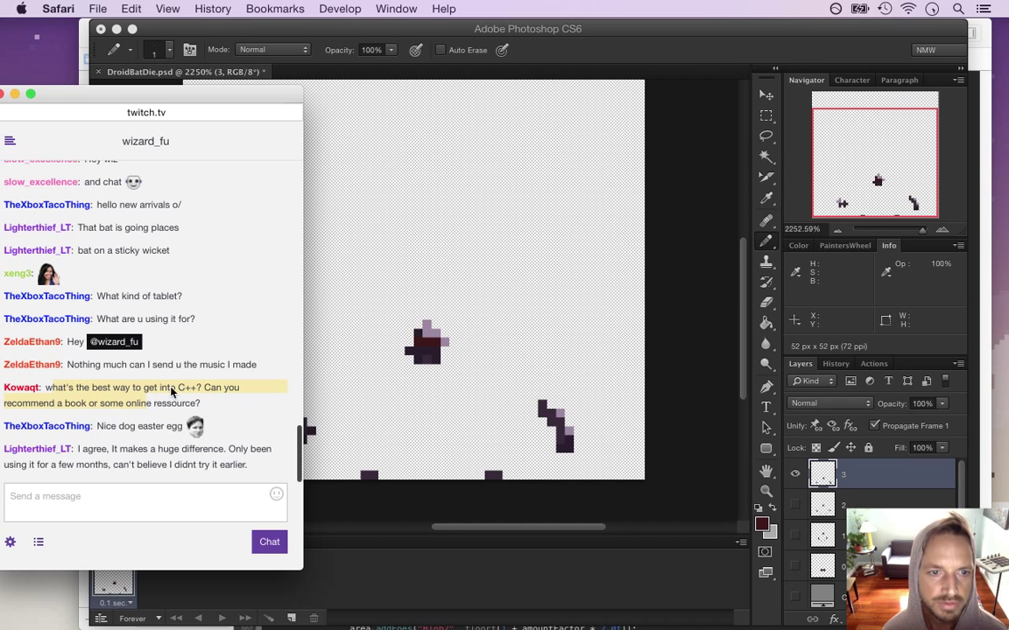
pyautogui.click(154, 392)
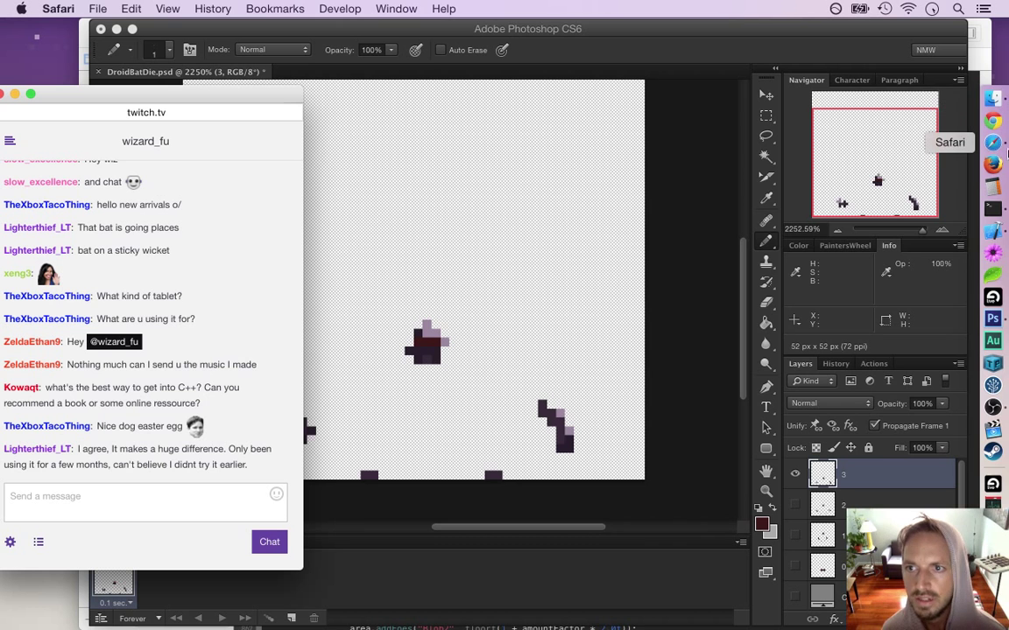
# Search Google for "learn c the hard way" in a new Safari window and open the Learn C The Hard Way book page.
pyautogui.press('super+n')
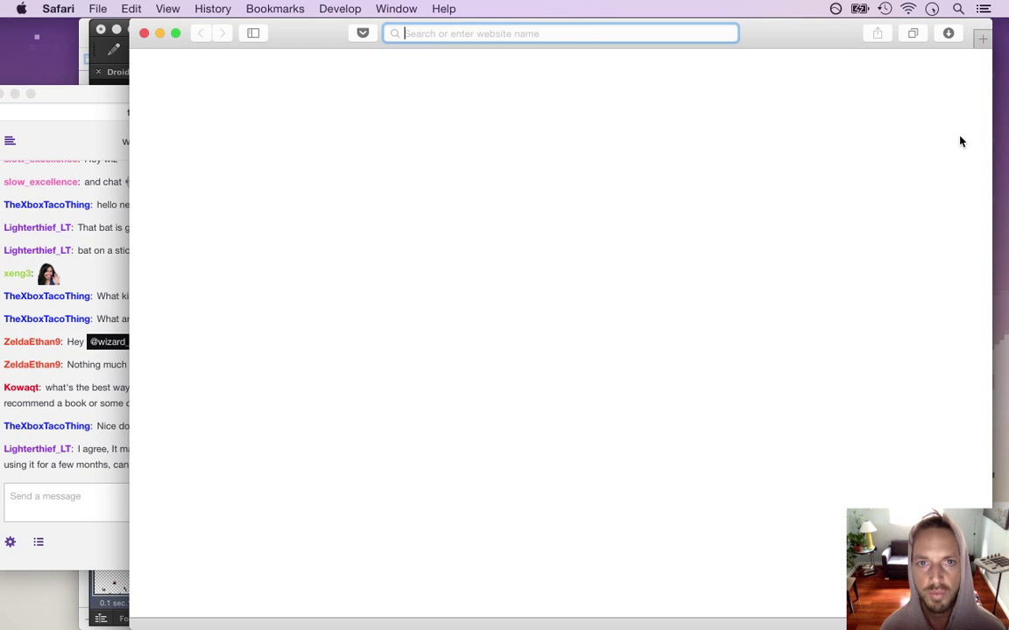
pyautogui.write('learn c th')
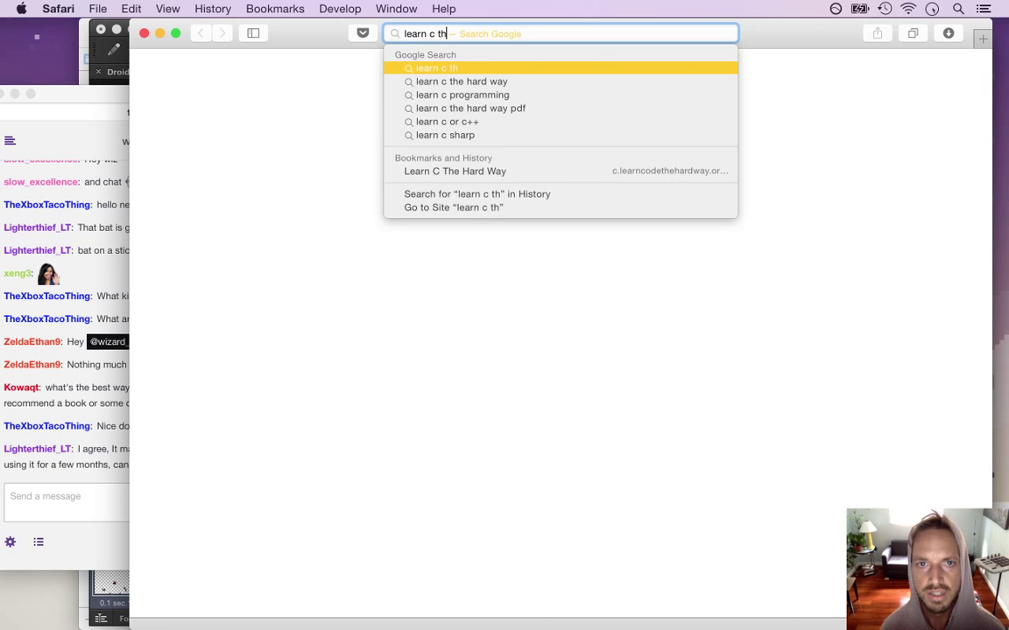
pyautogui.write('e hard way')
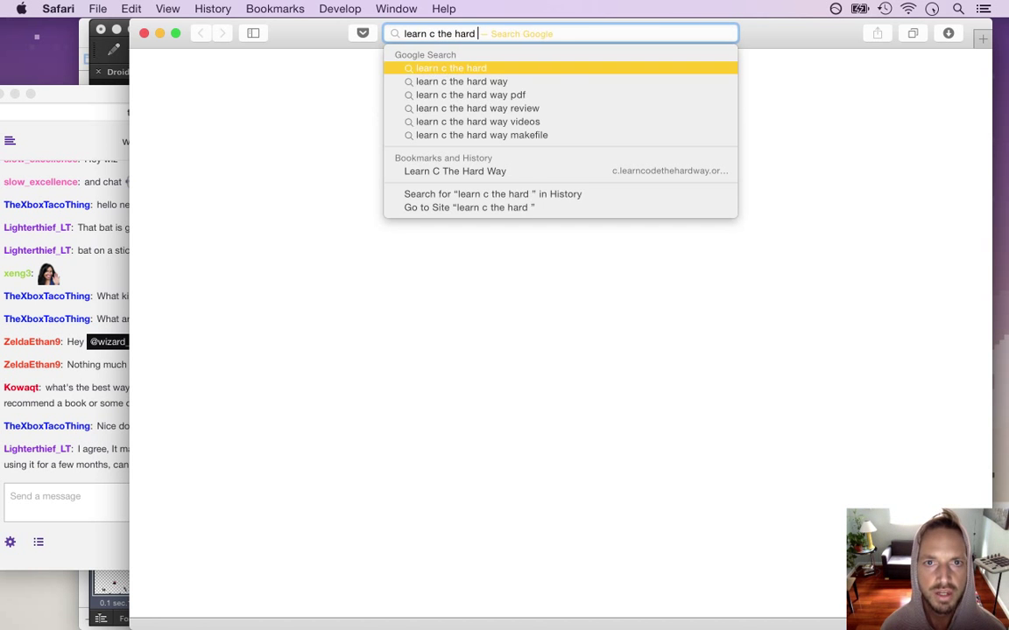
pyautogui.press('Return')
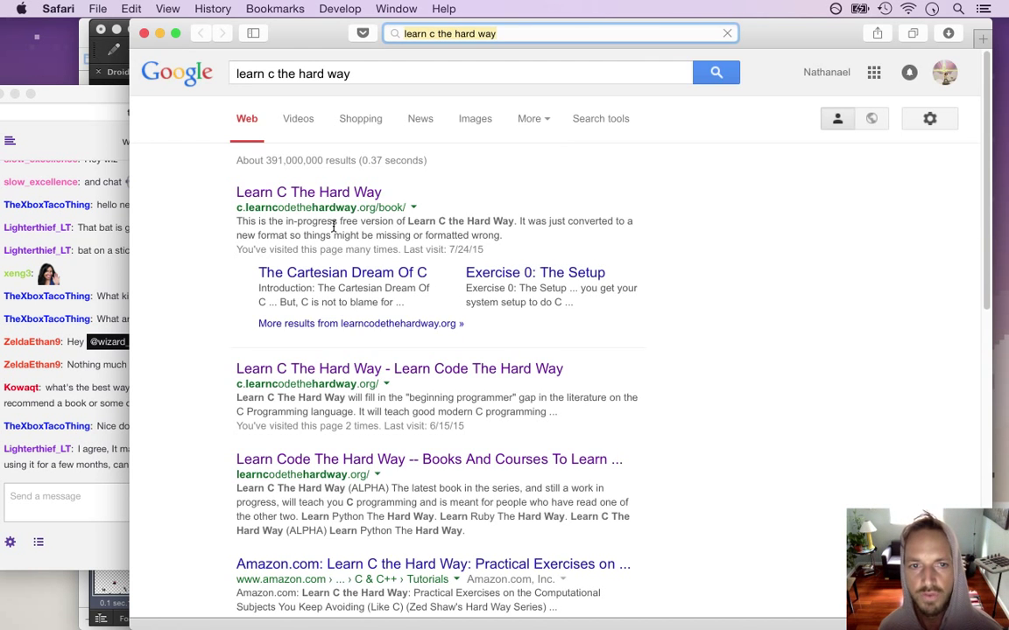
pyautogui.click(334, 199)
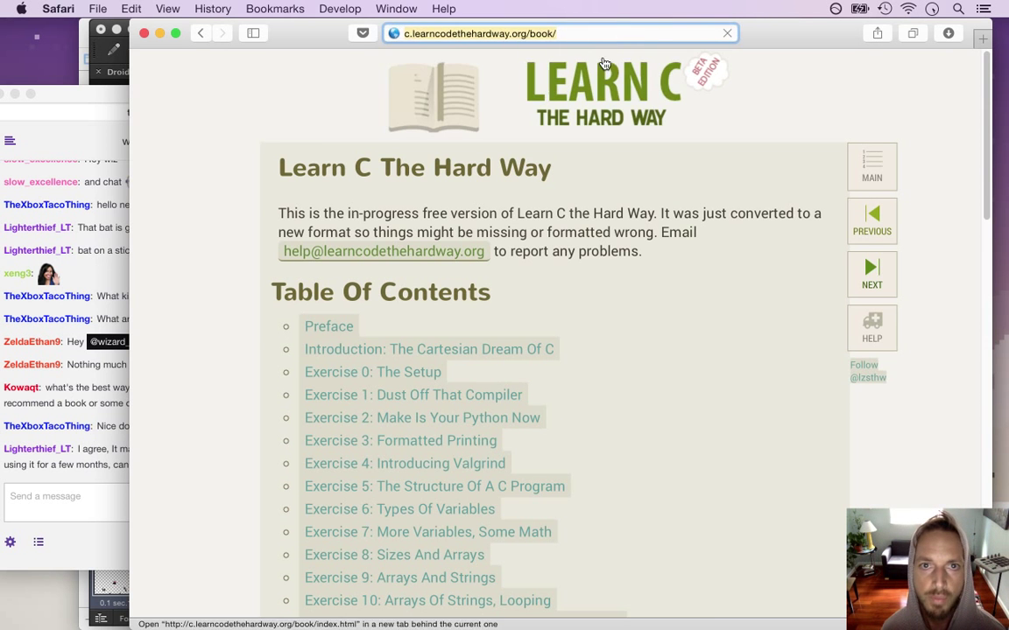
pyautogui.click(103, 505)
pyautogui.write('http://c.learncodethehardway.org/book/')
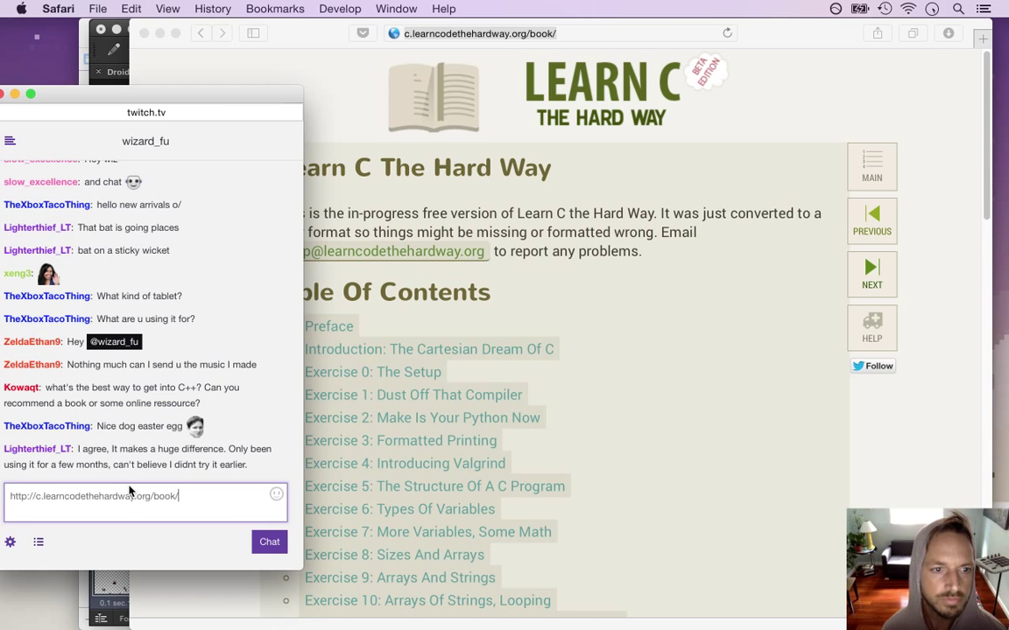
pyautogui.press('Return')
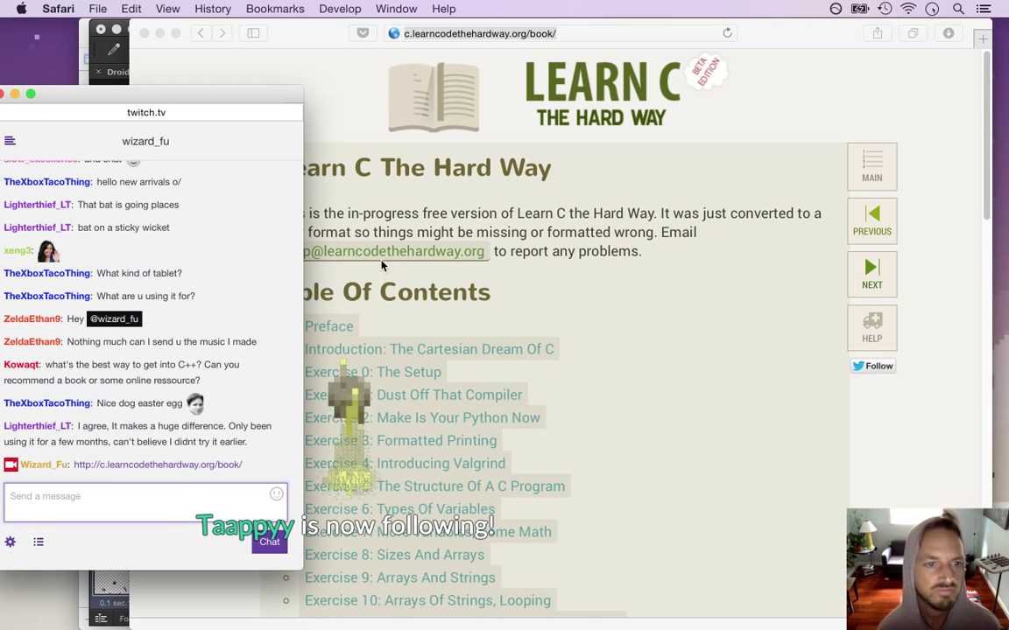
# Read the chat messages about the dog easter egg and the huge difference a viewer noticed.
pyautogui.moveTo(116, 365); pyautogui.dragTo(166, 370)
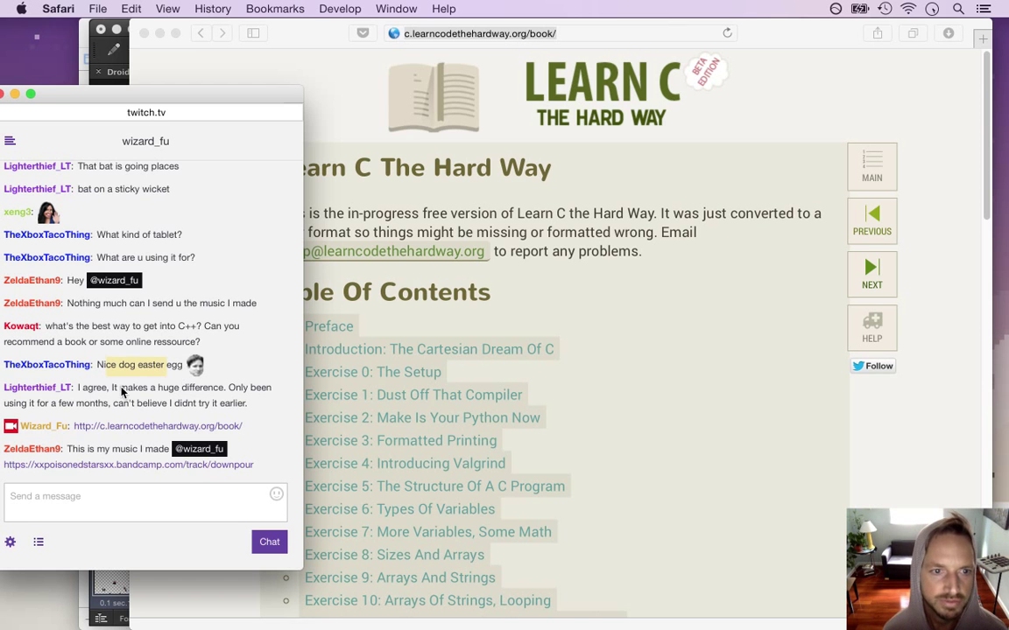
pyautogui.moveTo(122, 390); pyautogui.dragTo(236, 408)
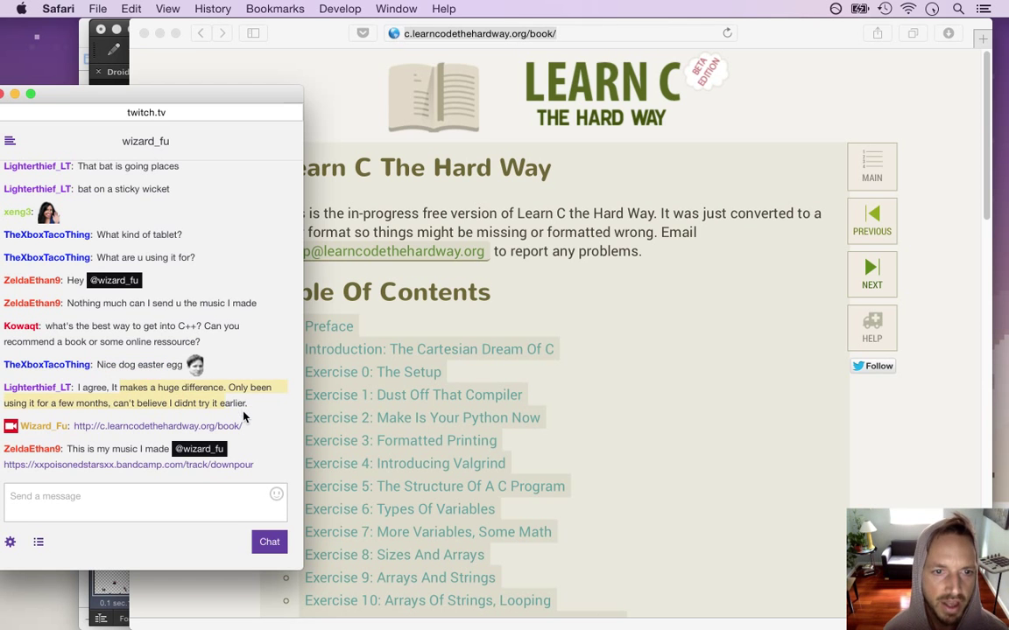
pyautogui.click(247, 391)
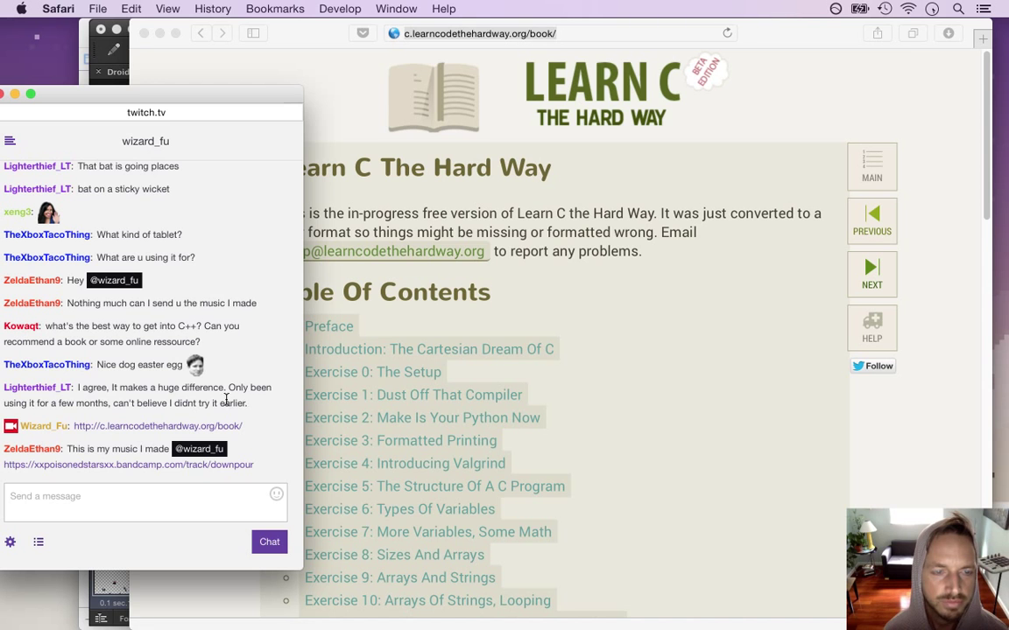
pyautogui.moveTo(127, 393); pyautogui.dragTo(226, 401)
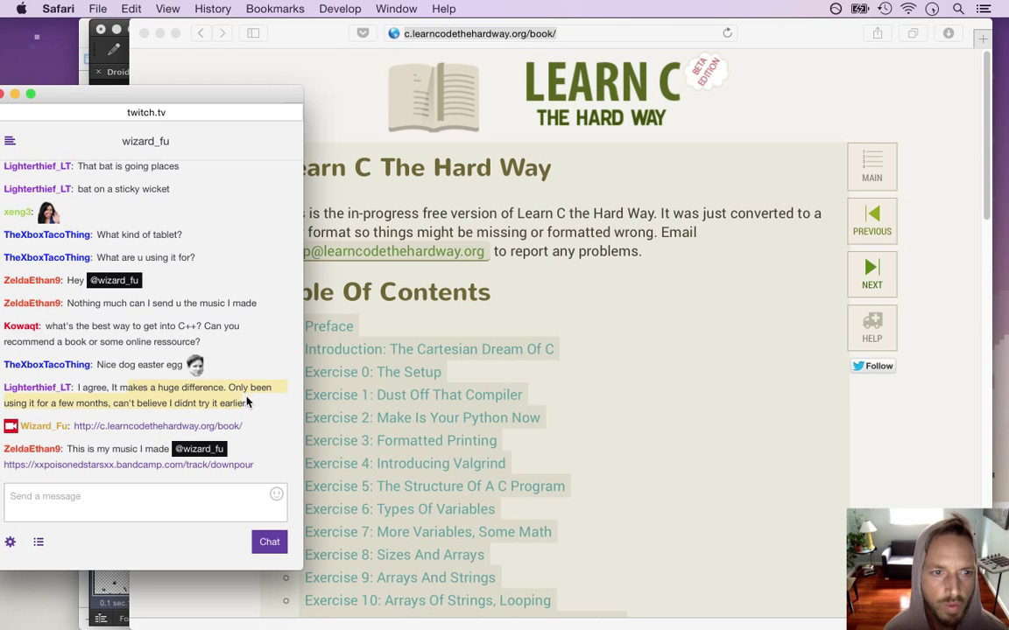
# Close the Learn C page and open the viewer's Bandcamp track link from the Twitch chat in a new window.
pyautogui.click(343, 87)
pyautogui.press('super+w')
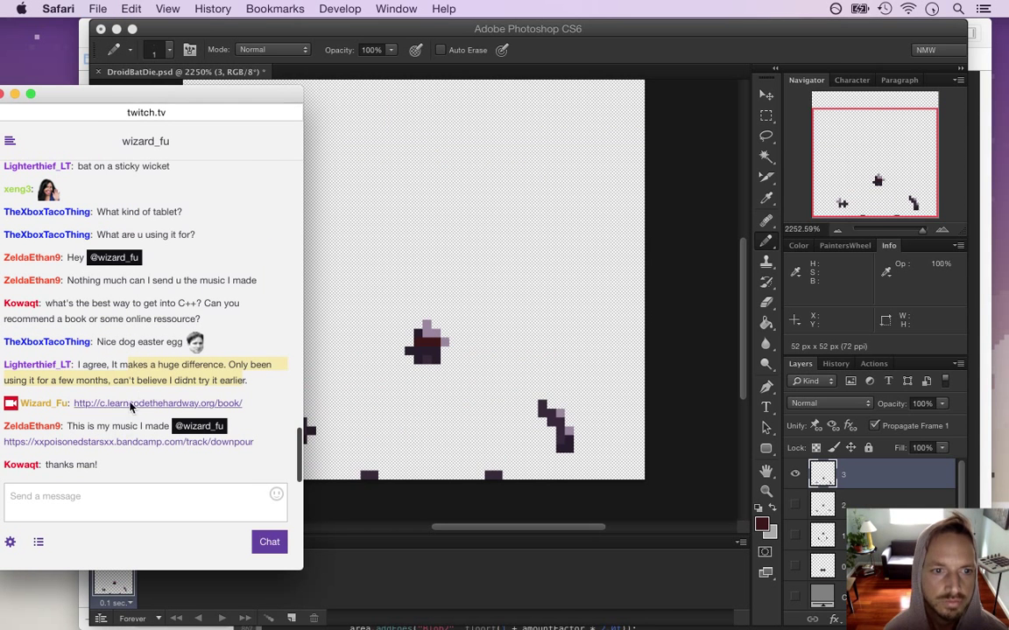
pyautogui.rightClick(115, 447)
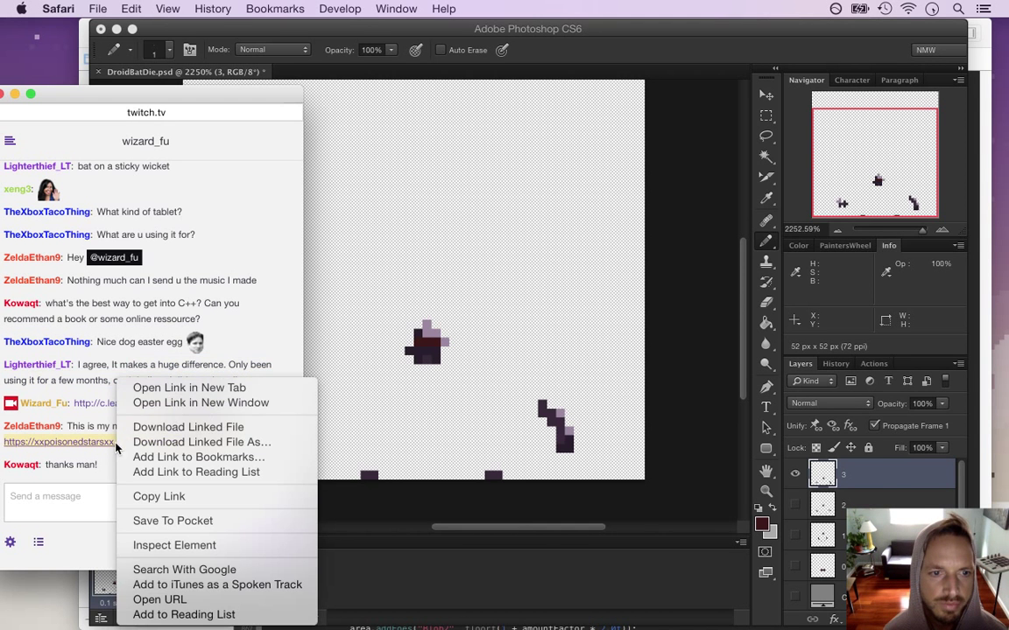
pyautogui.click(175, 403)
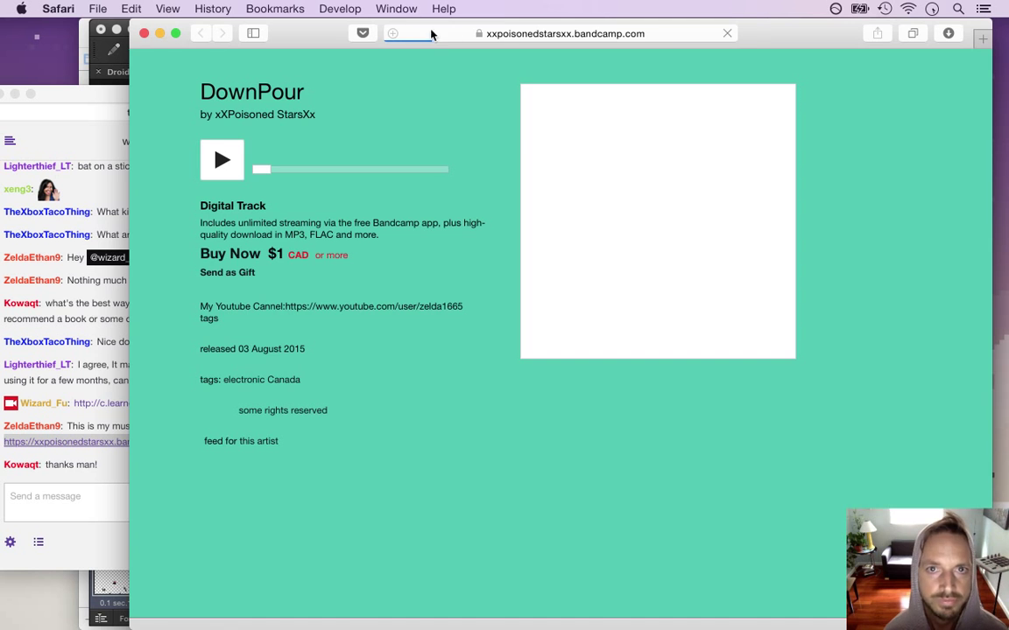
# With the system sound muted, save the DownPour track page's link to the desktop and close the page.
pyautogui.click(518, 35)
pyautogui.press('XF86AudioMute')
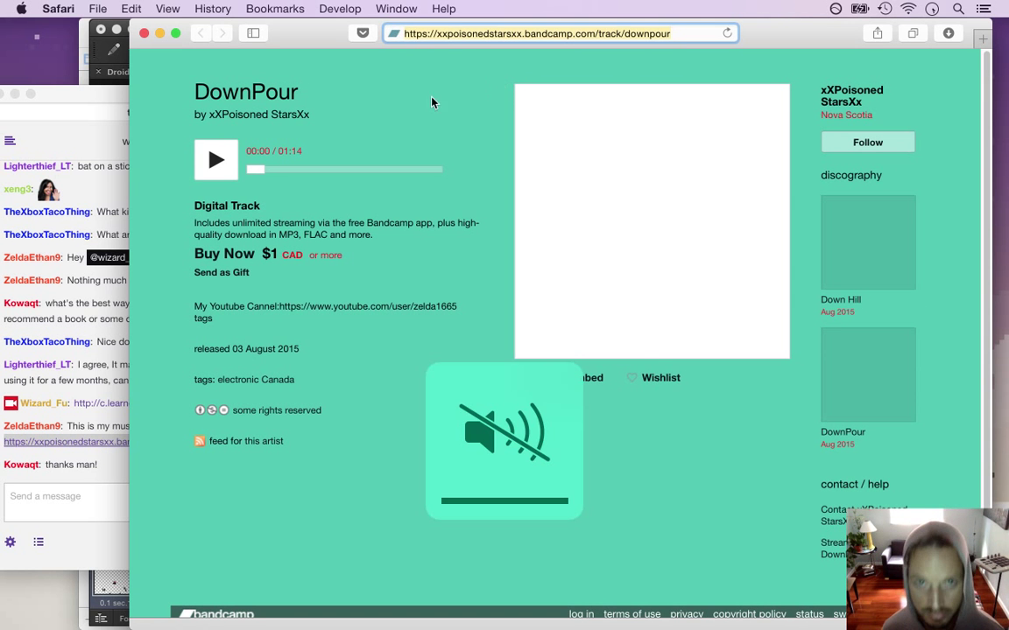
pyautogui.moveTo(396, 35); pyautogui.dragTo(44, 60)
pyautogui.press('super+w')
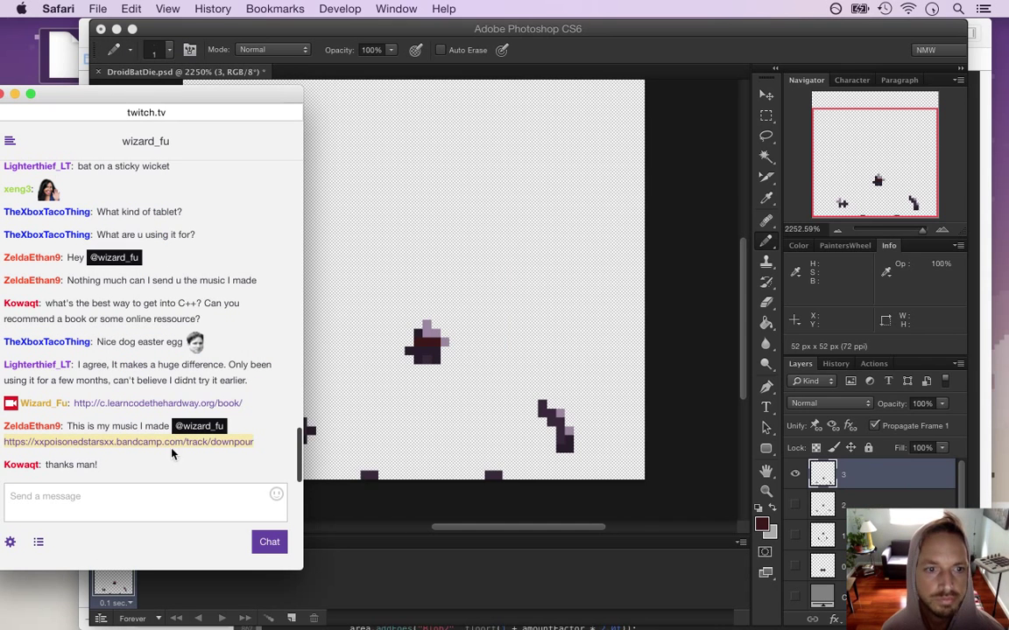
# Unmute the system sound at a slightly lower volume and switch back to Photoshop.
pyautogui.press('XF86AudioMute')
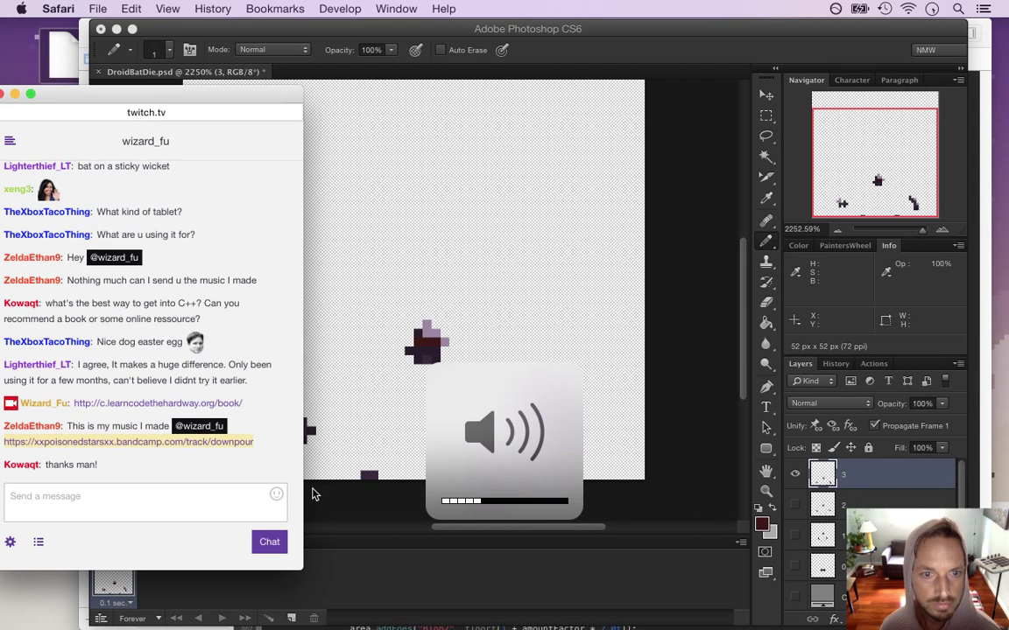
pyautogui.press('XF86AudioLowerVolume')
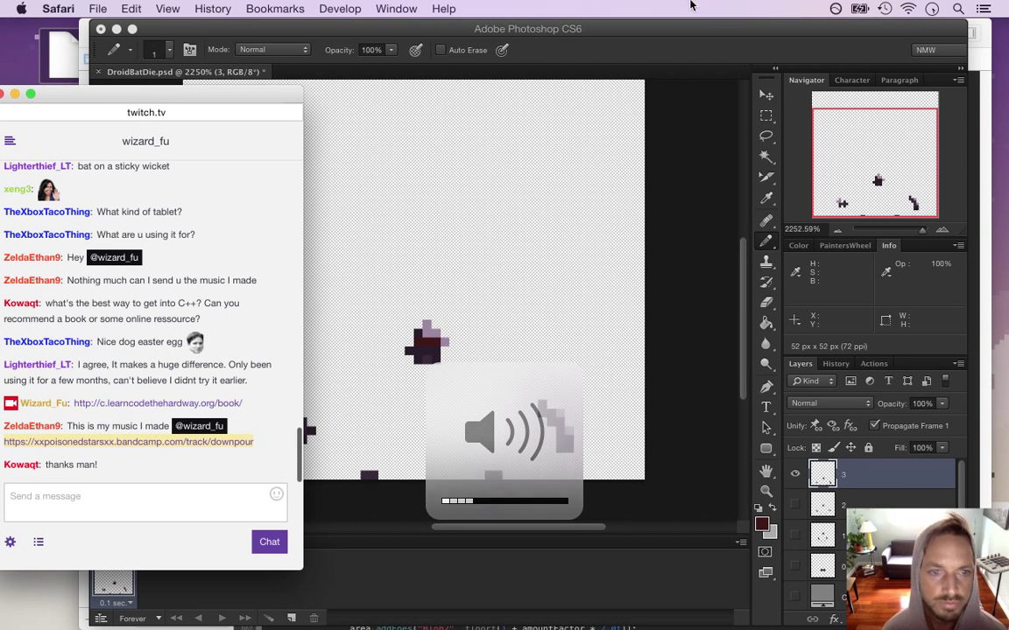
pyautogui.click(675, 43)
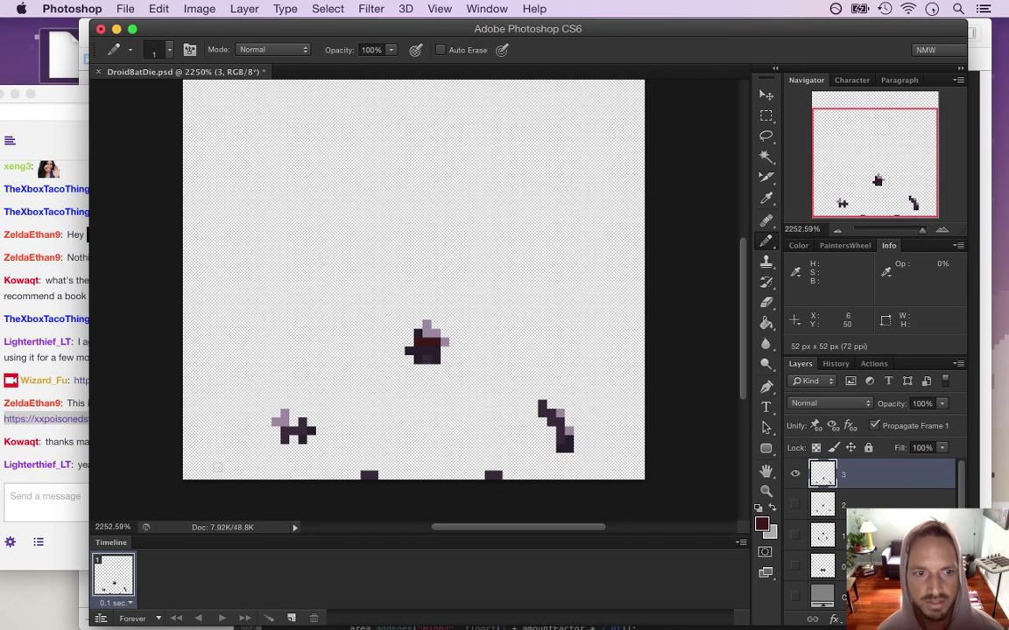
# Read the newest Twitch chat messages about the tablet and return to Photoshop.
pyautogui.click(69, 481)
pyautogui.moveTo(86, 468); pyautogui.dragTo(138, 448)
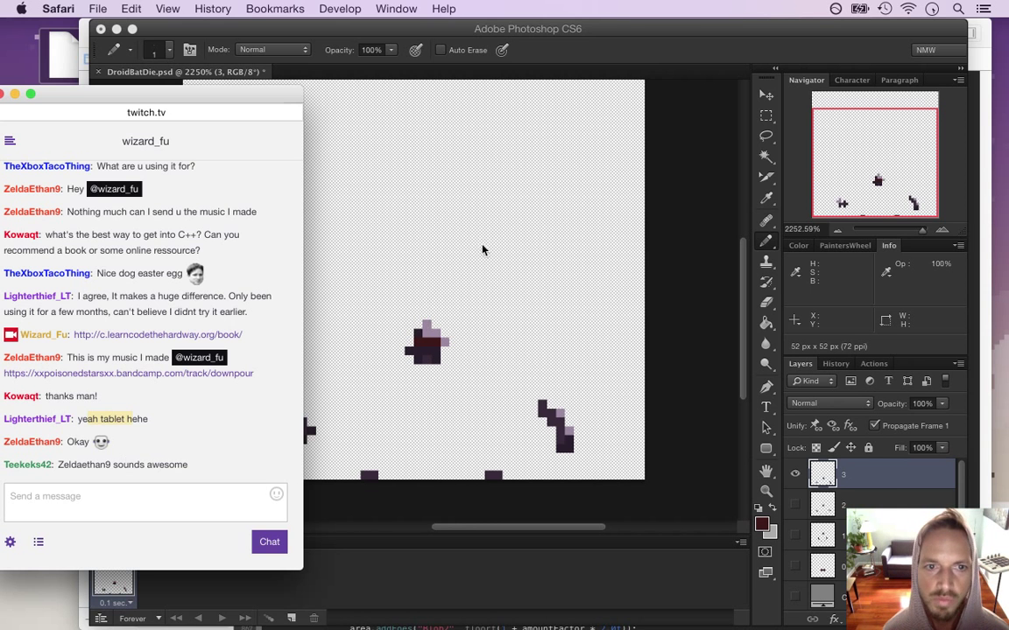
pyautogui.click(663, 51)
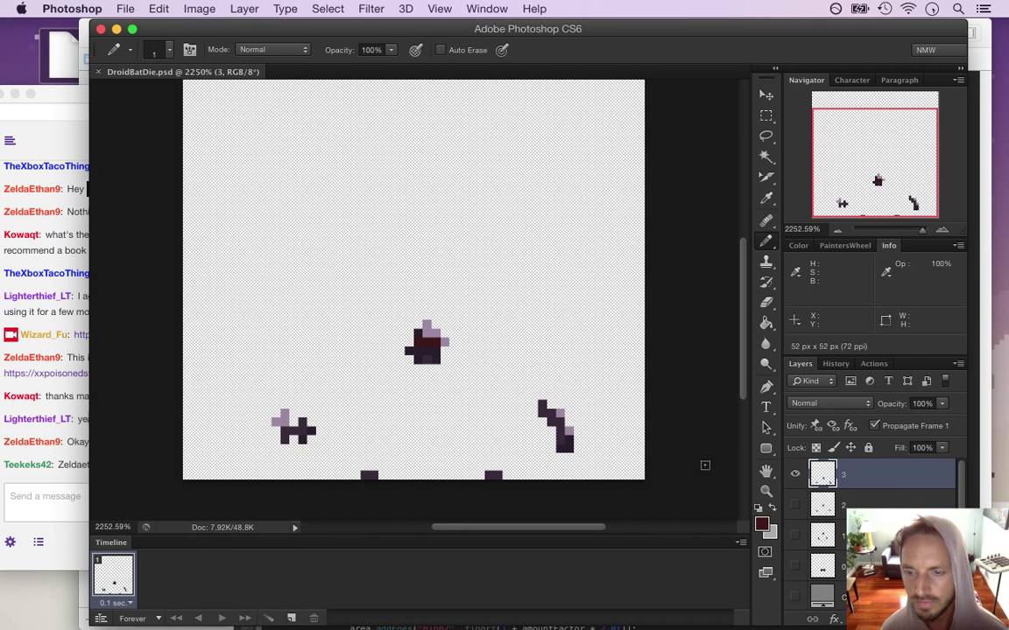
# On layer 3, erase the stray pixel beside the bat body's left edge and fill its lower-right edge with sampled dark purple.
pyautogui.press('e')
pyautogui.click(408, 351)
pyautogui.press('i')
pyautogui.click(431, 355)
pyautogui.press('b')
pyautogui.moveTo(441, 353); pyautogui.dragTo(441, 360)
# Sample the light purple from the bat body's top and recolor the dark pixel at its upper-left corner with it.
pyautogui.press('i')
pyautogui.click(427, 325)
pyautogui.press('b')
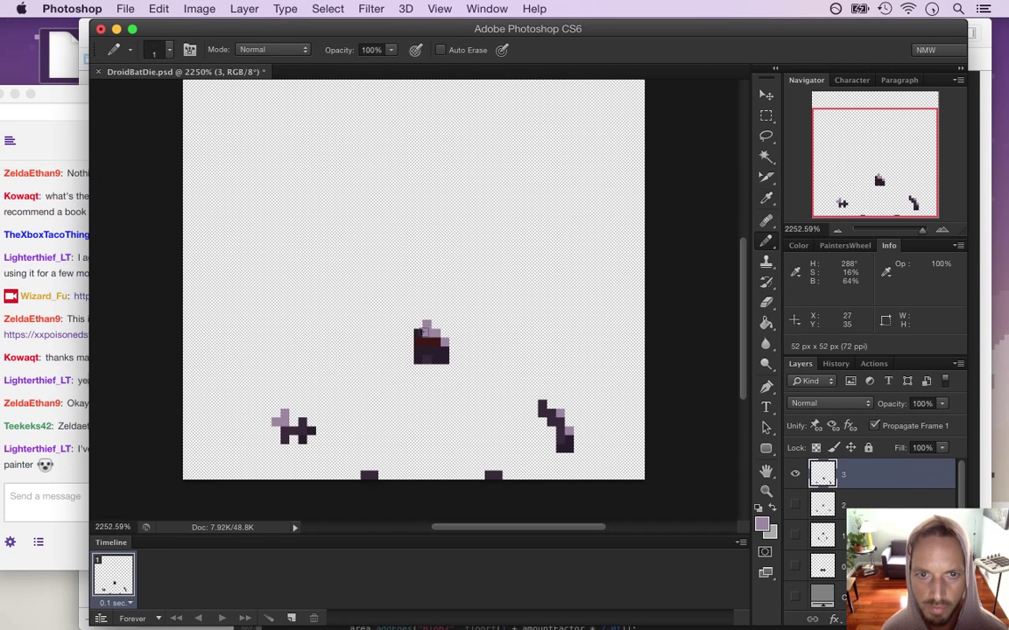
pyautogui.press('i')
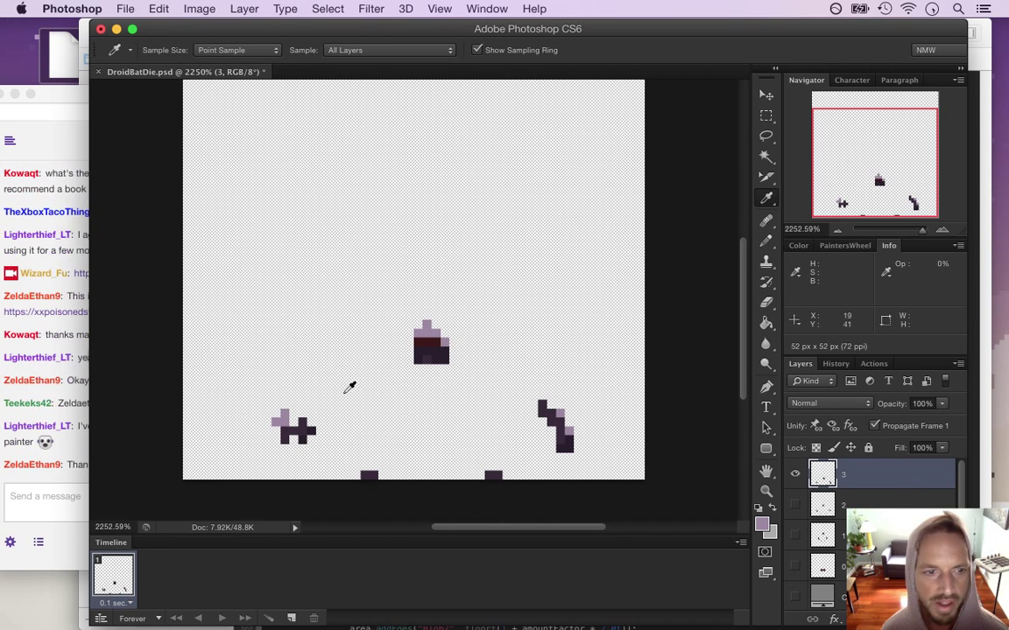
# Read the Twitch chat messages about starting digital art as a painter and wishing for a Cintiq.
pyautogui.click(87, 441)
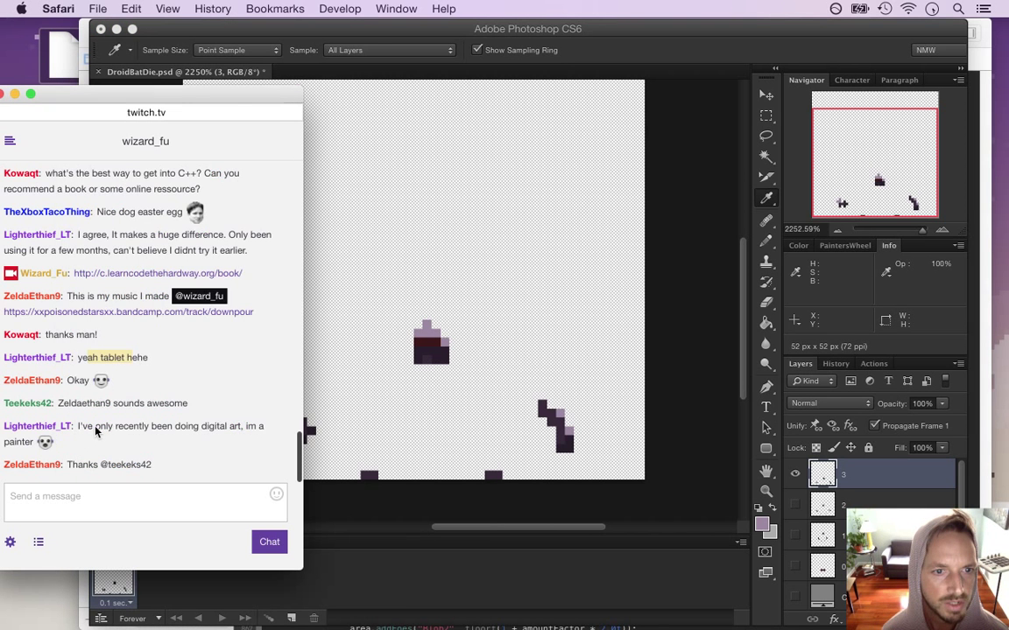
pyautogui.moveTo(97, 404); pyautogui.dragTo(137, 418)
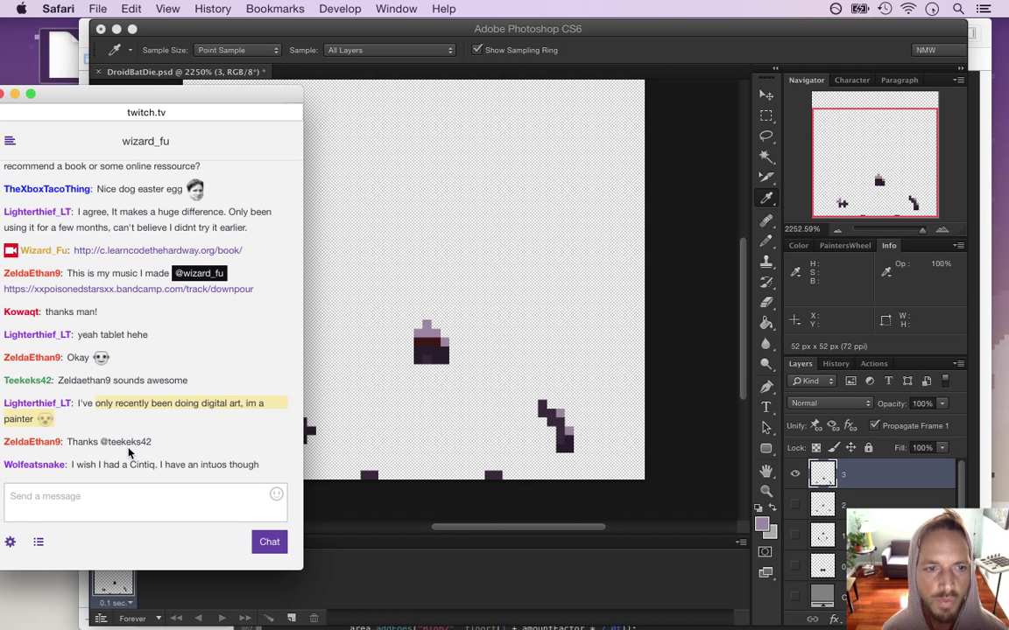
pyautogui.click(87, 406)
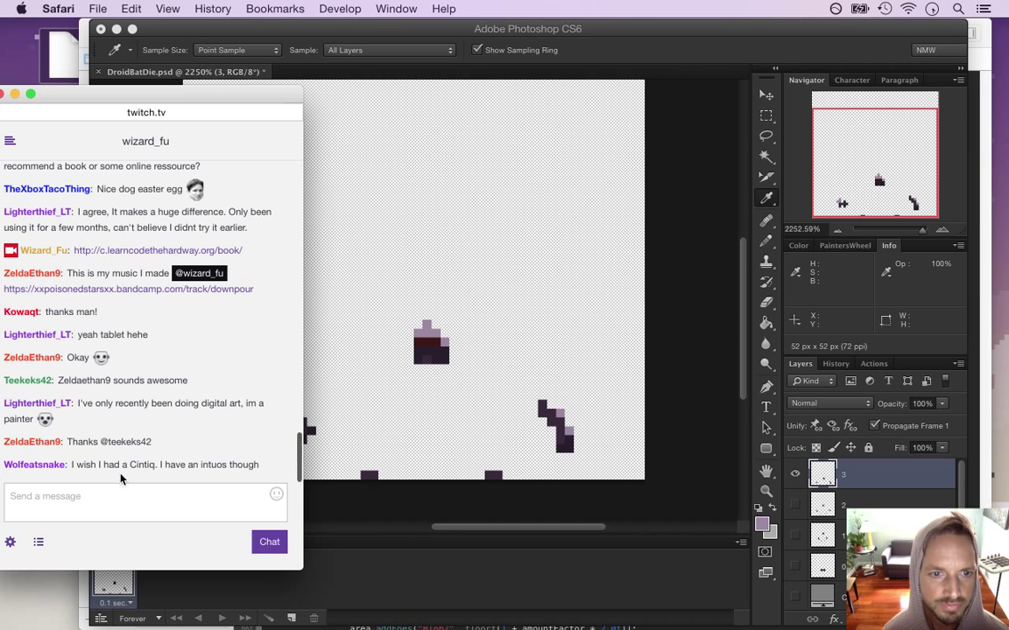
pyautogui.moveTo(86, 465); pyautogui.dragTo(136, 471)
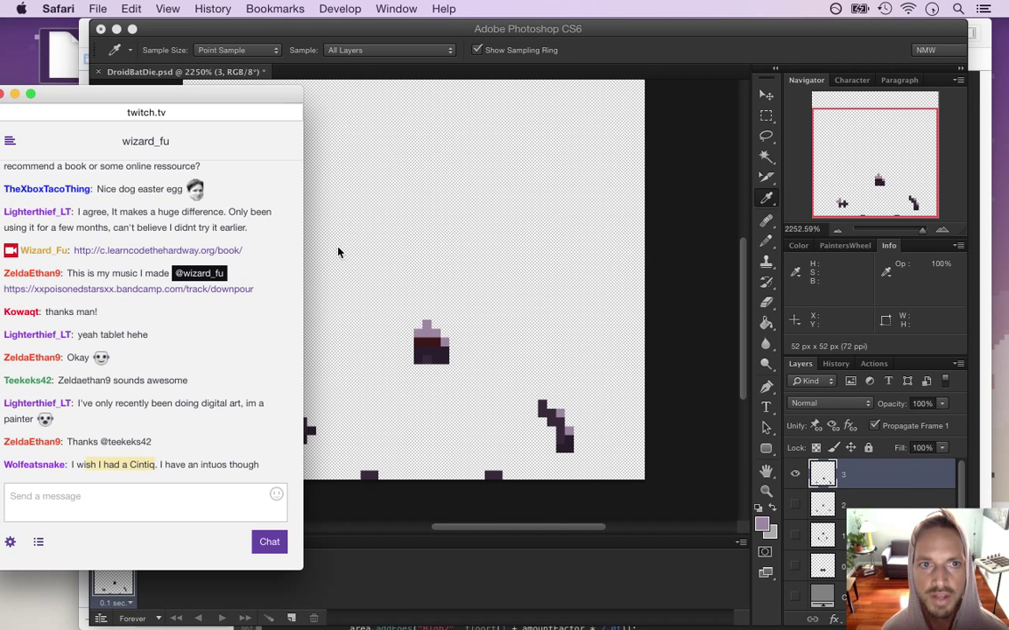
# Open youtube.com in a new Safari window.
pyautogui.press('super+Tab')
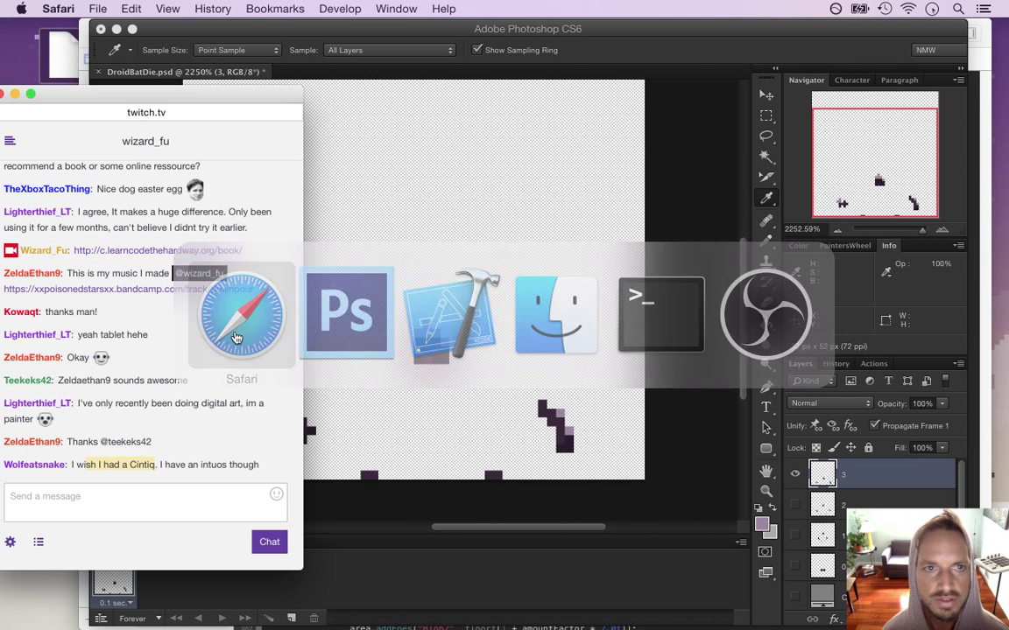
pyautogui.press('super+n')
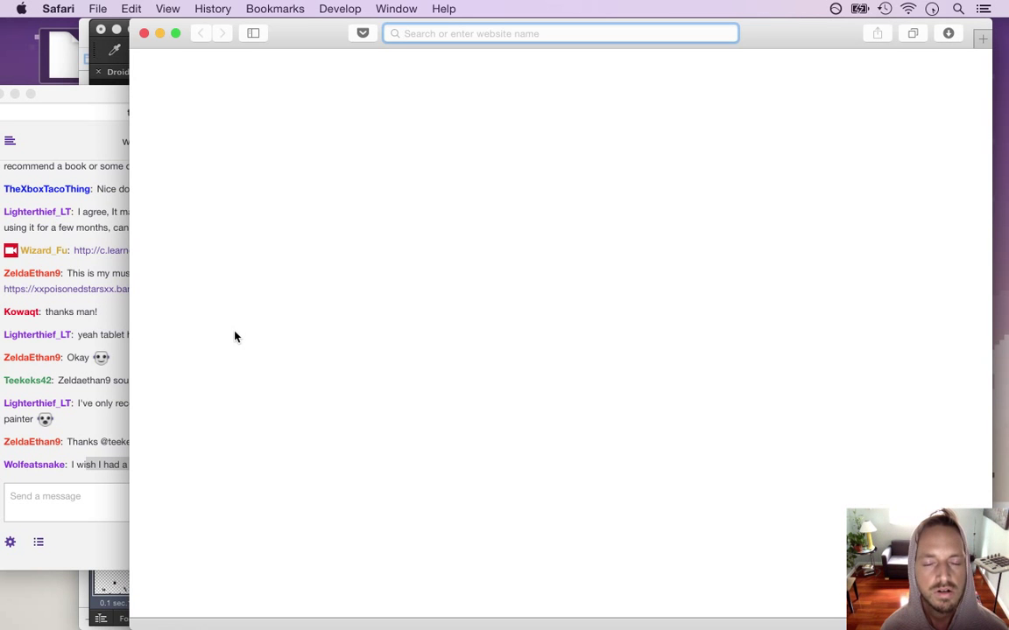
pyautogui.write('you')
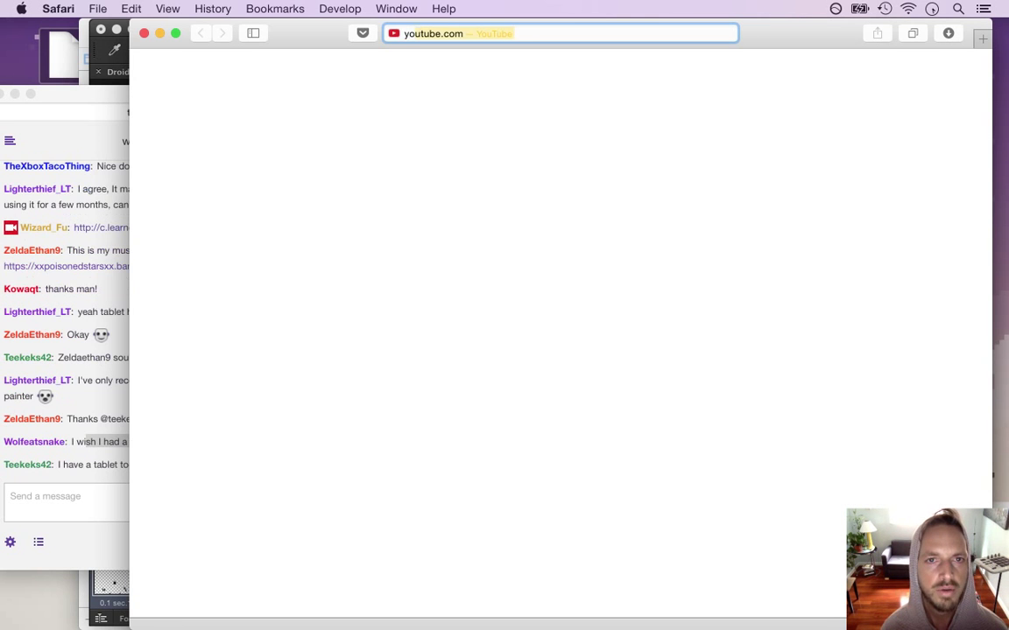
pyautogui.press('BackSpace')
pyautogui.press('BackSpace')
pyautogui.press('BackSpace')
pyautogui.press('BackSpace')
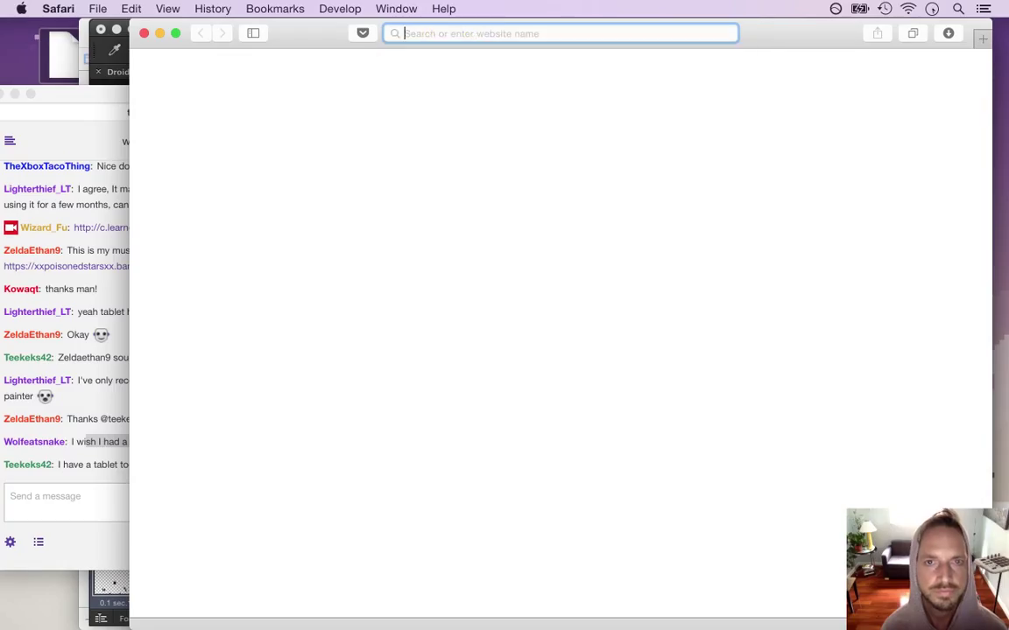
pyautogui.write('youtube.com/')
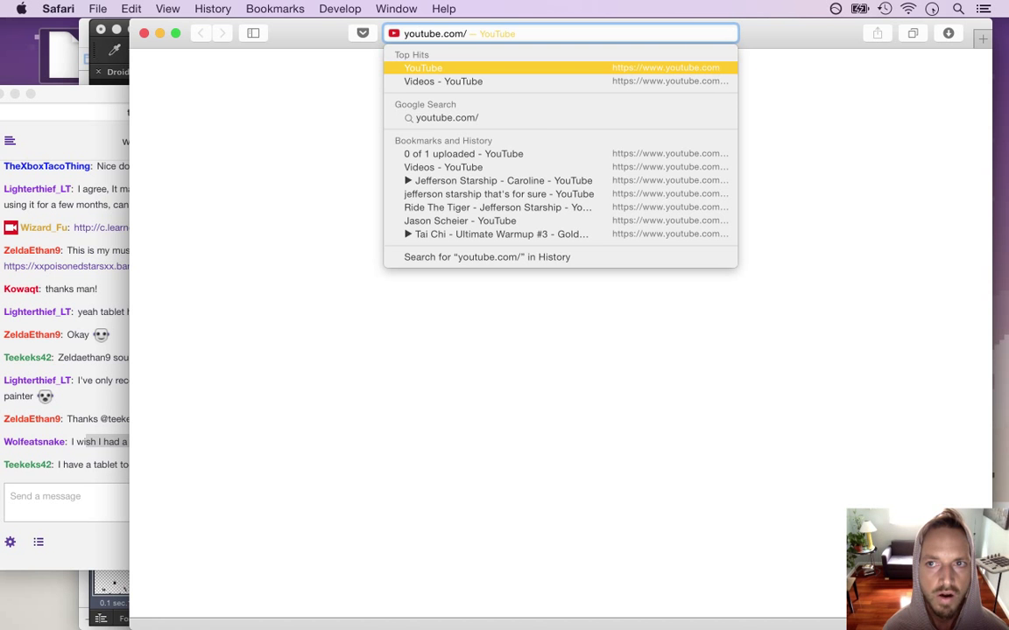
pyautogui.write('wi')
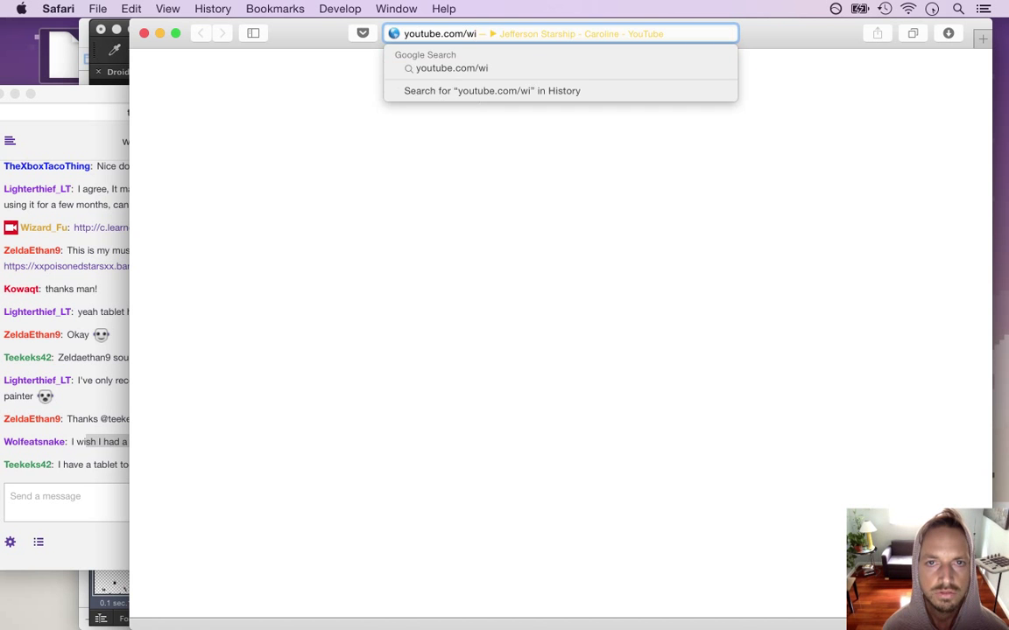
pyautogui.press('BackSpace')
pyautogui.press('BackSpace')
pyautogui.press('BackSpace')
pyautogui.press('BackSpace')
pyautogui.press('Return')
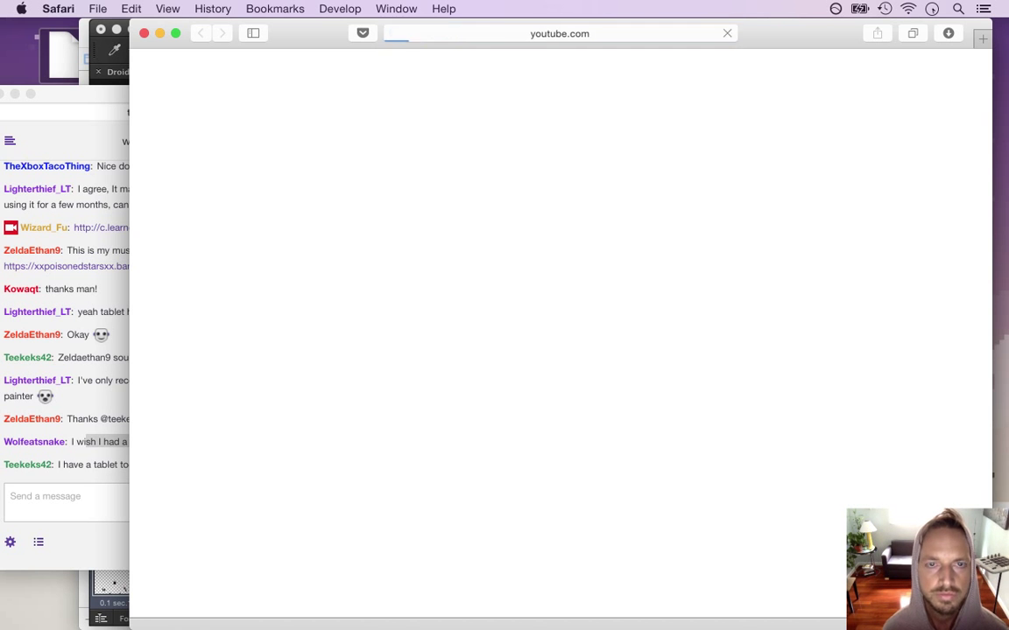
# Open the video "Jason Scheier on creating digital concept art" from the Liked videos playlist on YouTube.
pyautogui.click(104, 458)
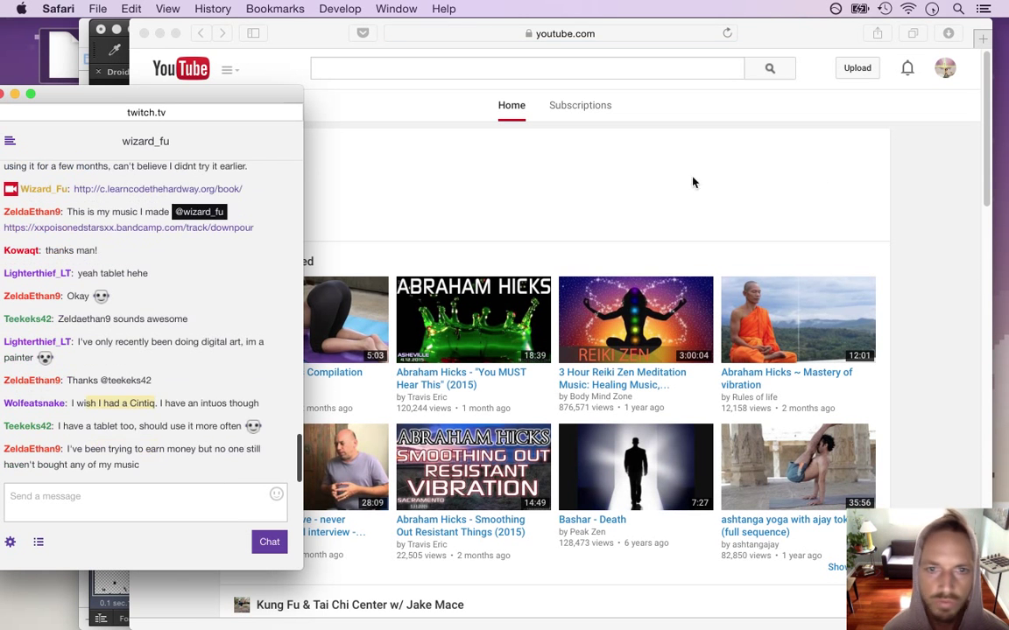
pyautogui.click(923, 191)
pyautogui.scroll(-3, 269, 89)
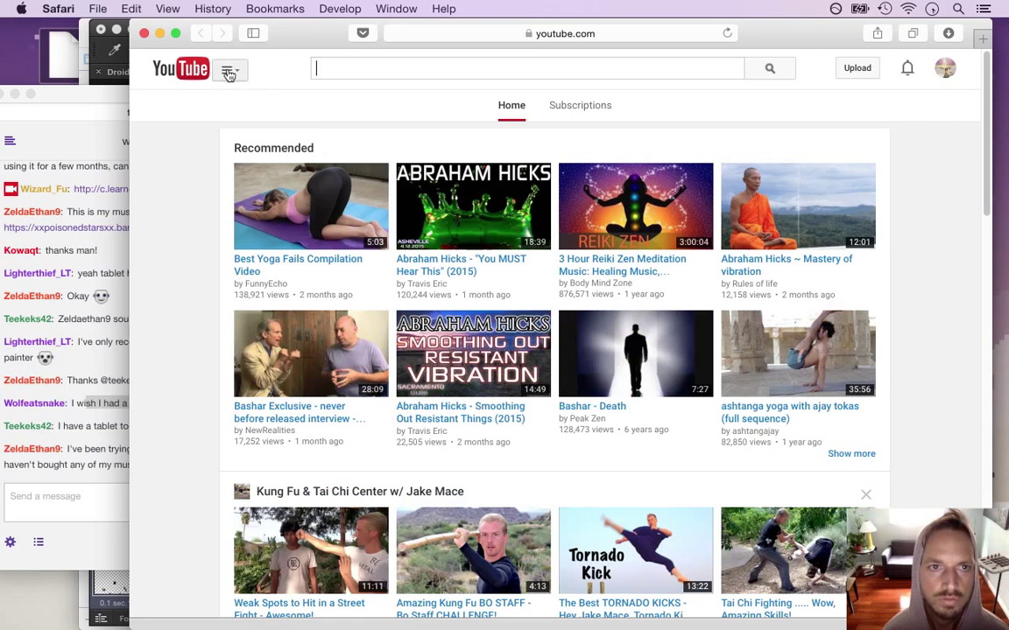
pyautogui.click(227, 72)
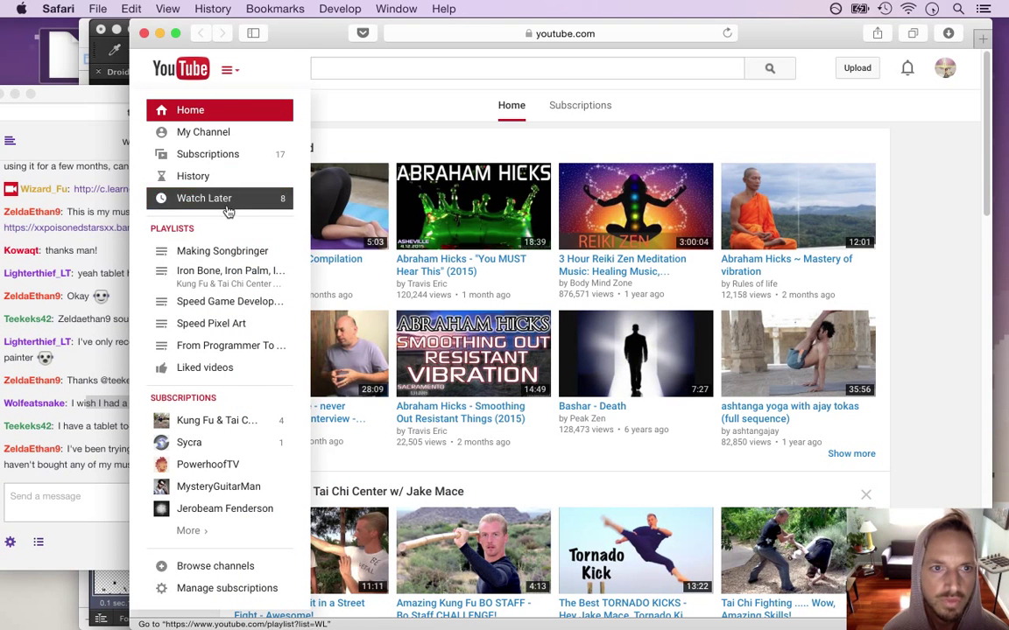
pyautogui.click(220, 372)
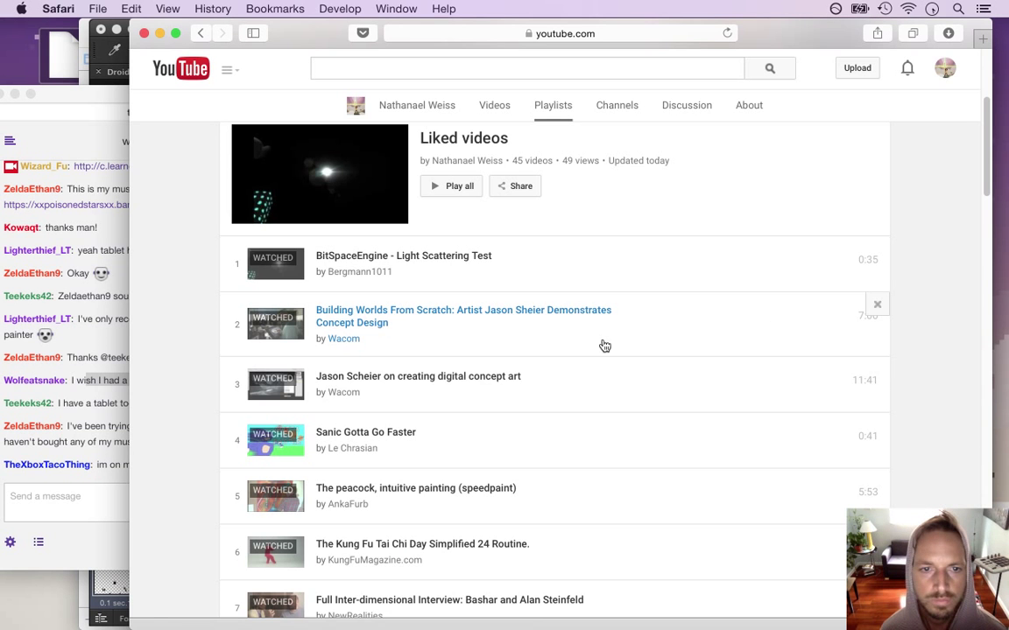
pyautogui.click(412, 377)
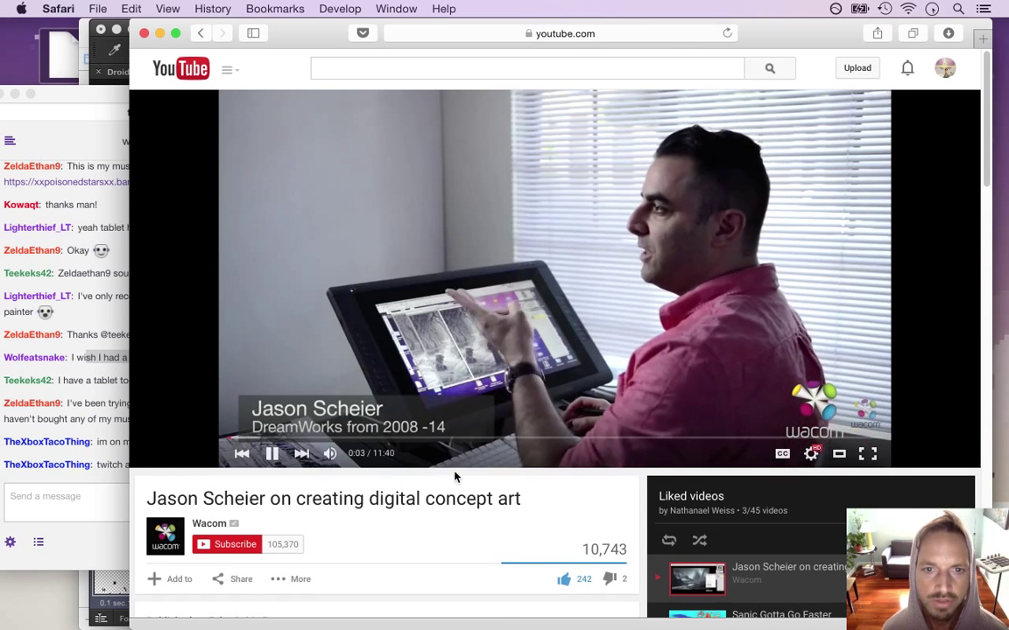
# Copy the Jason Scheier video's link, pause the playback, and post the link in the Twitch chat.
pyautogui.click(627, 38)
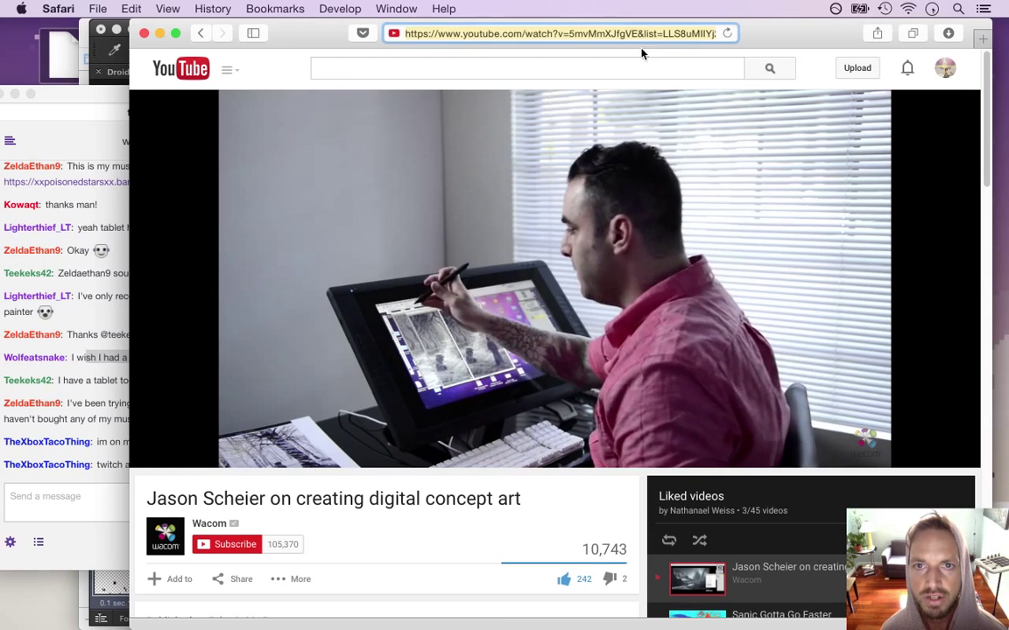
pyautogui.click(272, 453)
pyautogui.click(68, 528)
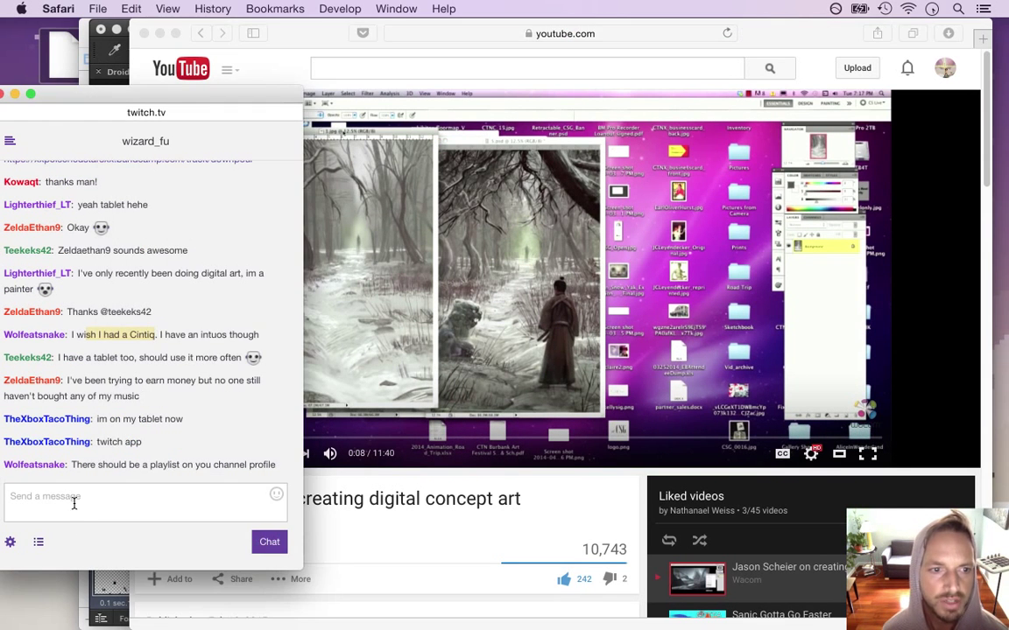
pyautogui.click(75, 502)
pyautogui.write('https://www.youtube.com/watch?v=5mvMmXJfgVE&list=LLS8uMIlYj2vEKMia9HAPHeA&index=3')
pyautogui.press('Return')
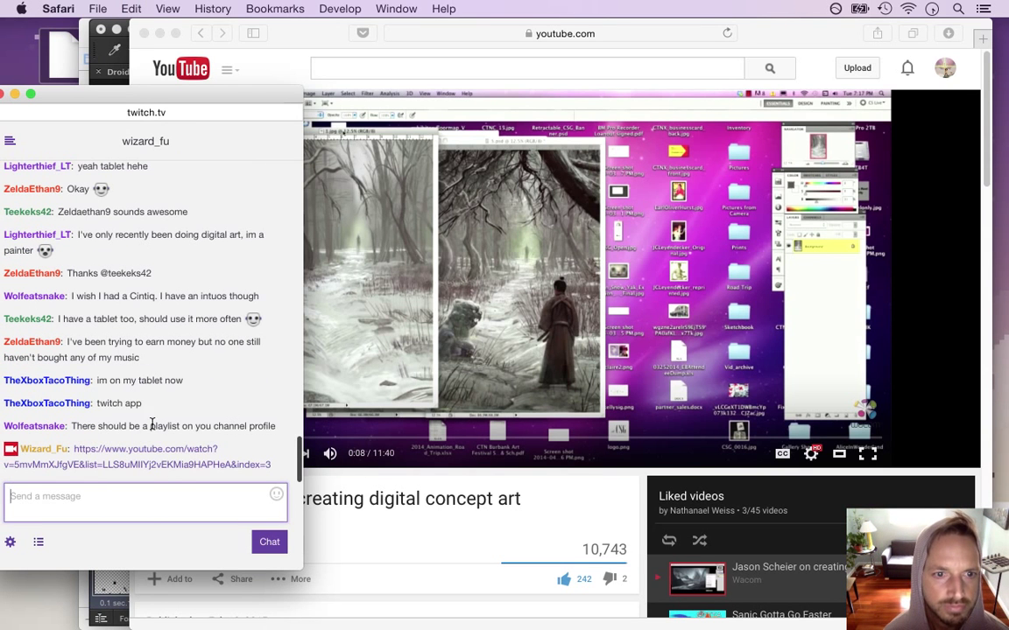
# Read the chat messages about the channel playlist and watching through the Twitch app on a tablet.
pyautogui.moveTo(129, 427); pyautogui.dragTo(190, 442)
pyautogui.moveTo(124, 382)
pyautogui.mouseDown()
pyautogui.moveTo(146, 394)
pyautogui.moveTo(123, 404)
pyautogui.mouseUp()
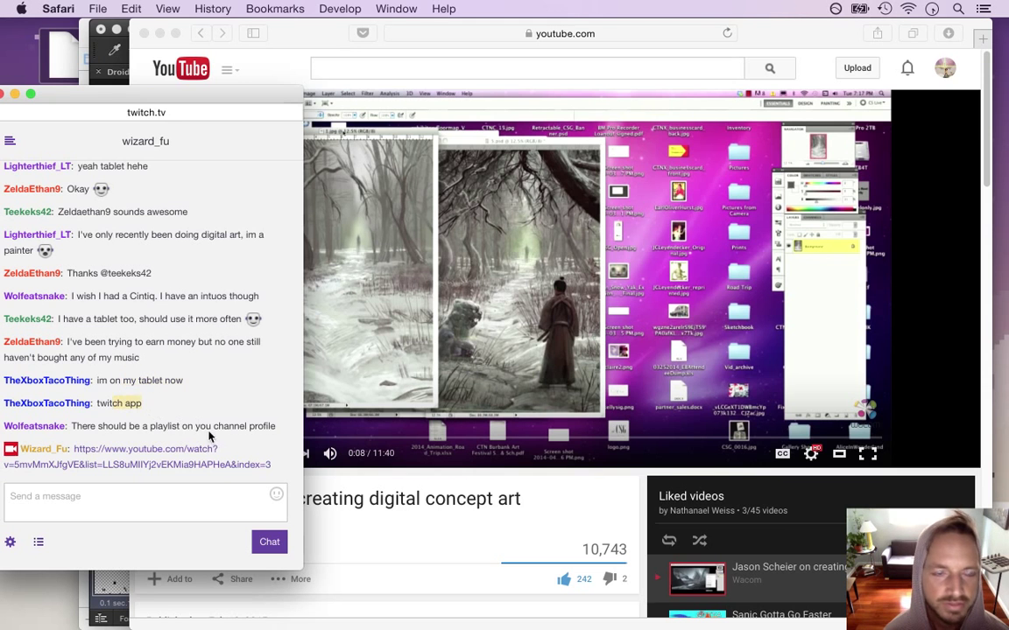
pyautogui.moveTo(111, 380); pyautogui.dragTo(178, 378)
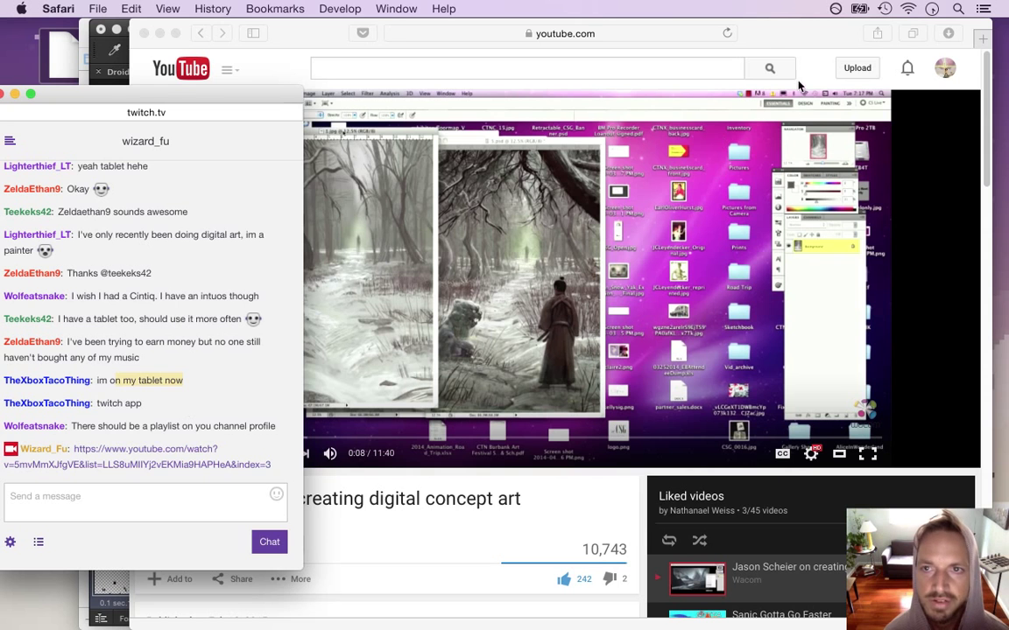
# Close the YouTube window and switch back to the droid bat document in Photoshop.
pyautogui.click(783, 44)
pyautogui.press('super+w')
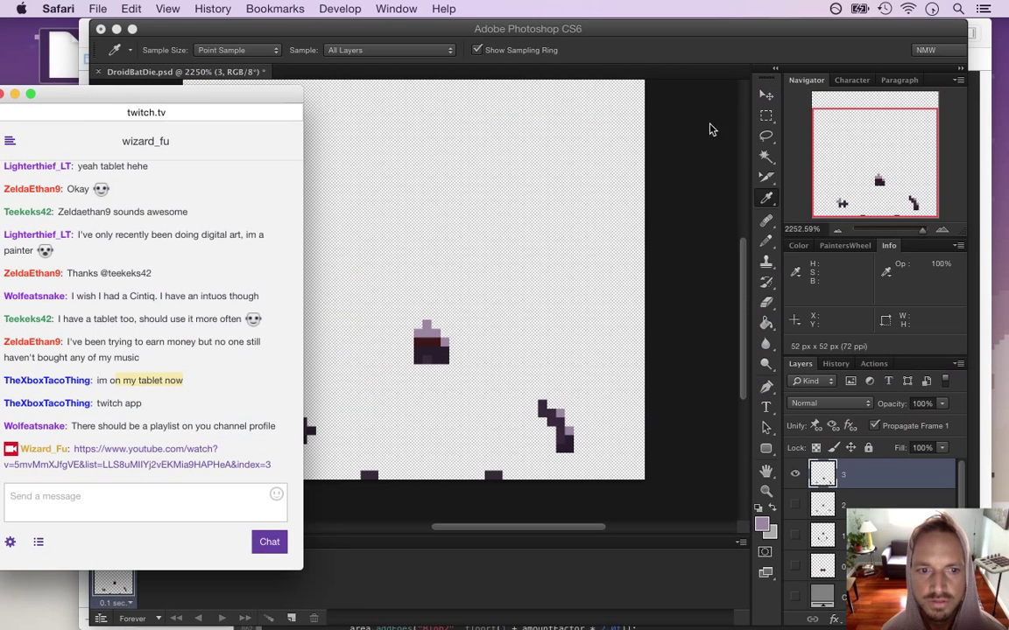
pyautogui.click(646, 248)
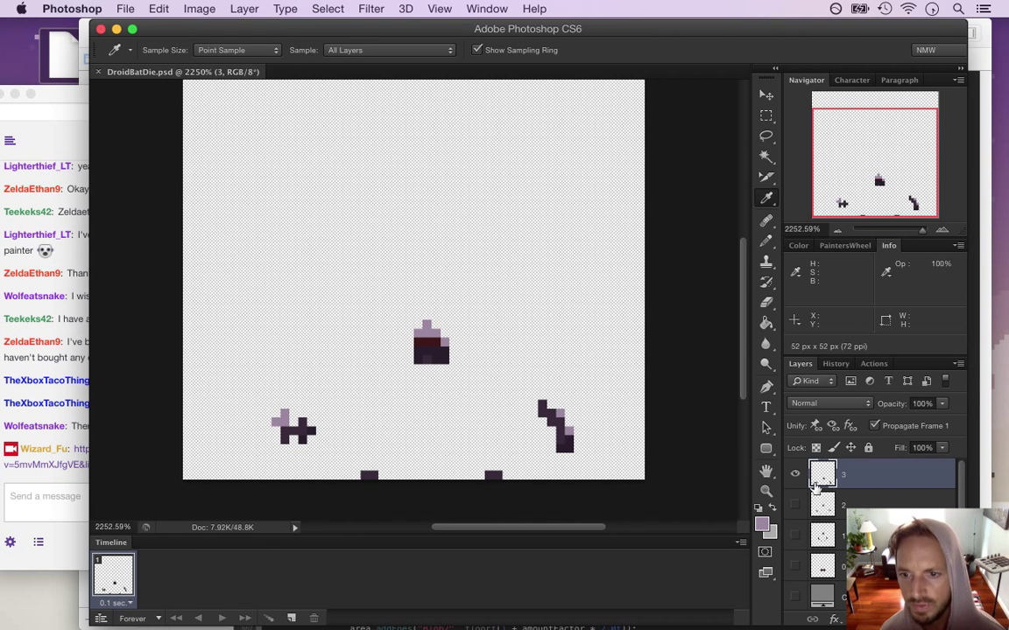
# Duplicate layer 3, hide the original, and rename the copy as 4.
pyautogui.press('super+j')
pyautogui.click(794, 504)
pyautogui.doubleClick(853, 475)
pyautogui.write('4')
pyautogui.press('Return')
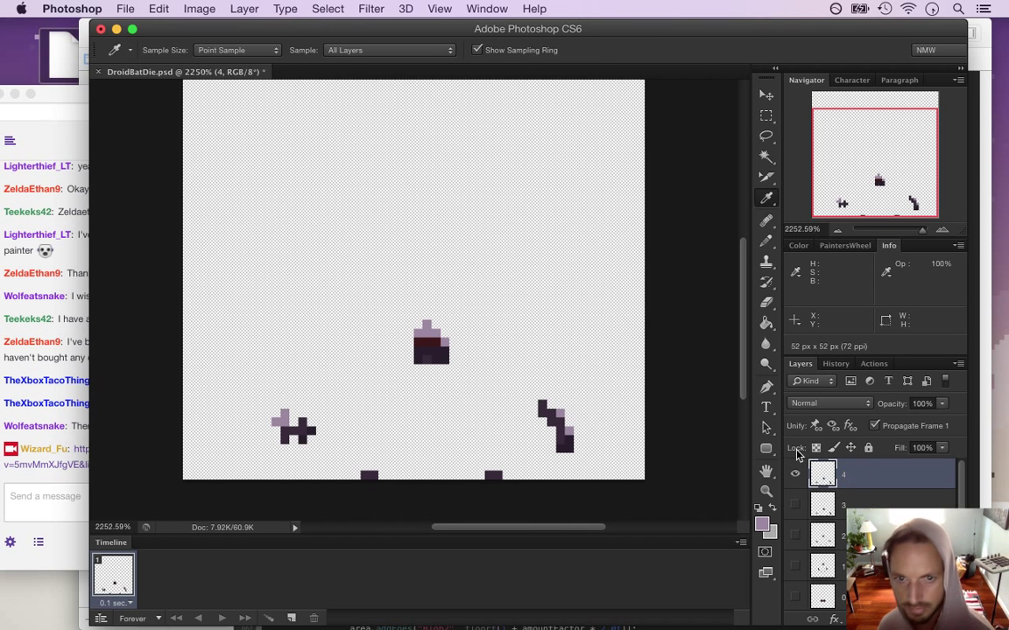
# Move the left wing fragment on layer 4 down to the canvas's bottom edge and deselect it.
pyautogui.press('m')
pyautogui.moveTo(263, 409); pyautogui.dragTo(332, 448)
pyautogui.press('v')
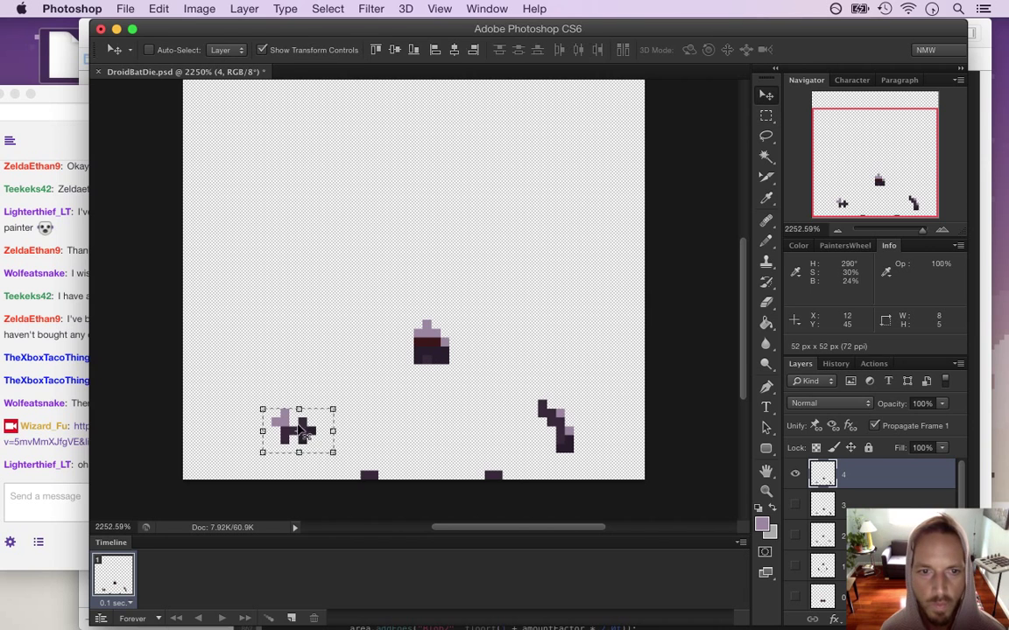
pyautogui.moveTo(278, 422); pyautogui.dragTo(272, 449)
pyautogui.press('Down')
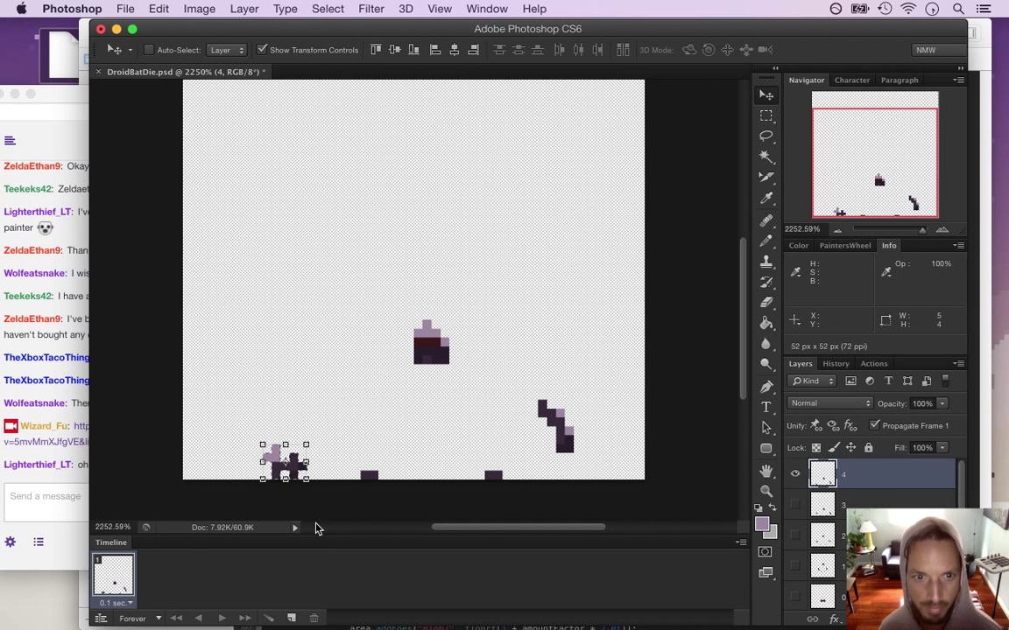
pyautogui.press('m')
pyautogui.press('super+d')
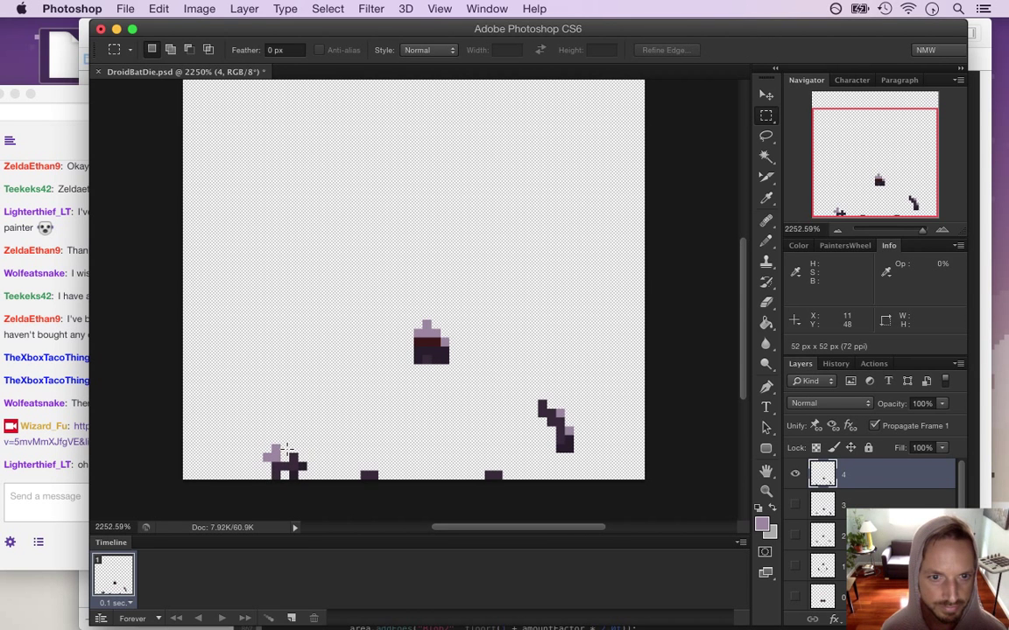
# Recolour the left fragment's upper right pixel light purple and fill the gap between its legs with dark purple.
pyautogui.press('i')
pyautogui.click(282, 450)
pyautogui.click(294, 458)
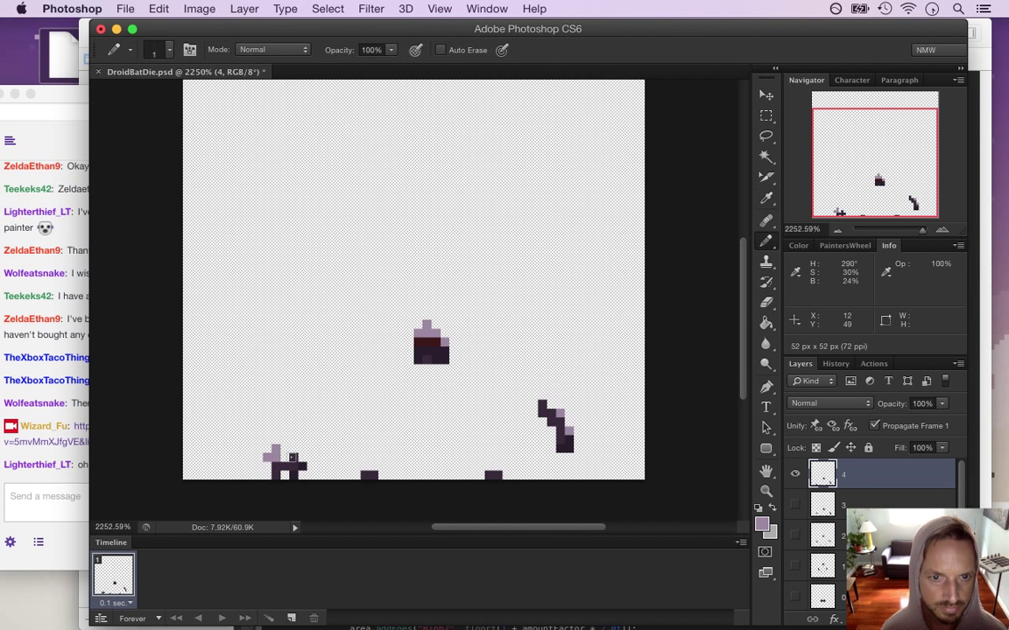
pyautogui.keyDown('alt'); pyautogui.click(293, 466); pyautogui.keyUp('alt')
pyautogui.click(285, 472)
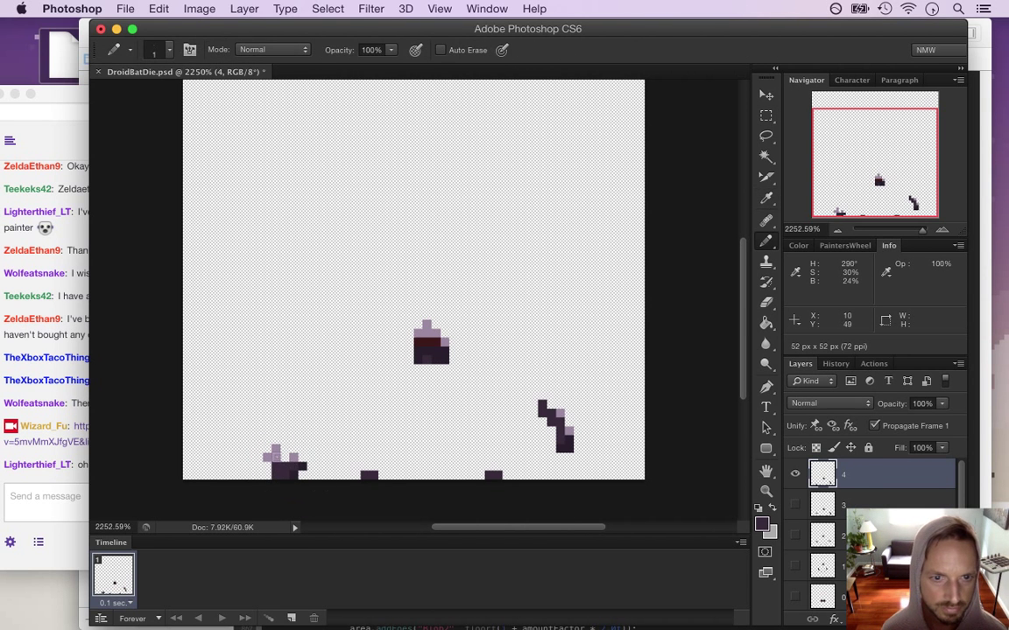
# Erase the left fragment's protruding side pixels and widen its base with dark purple pixels on both sides.
pyautogui.press('e')
pyautogui.click(268, 457)
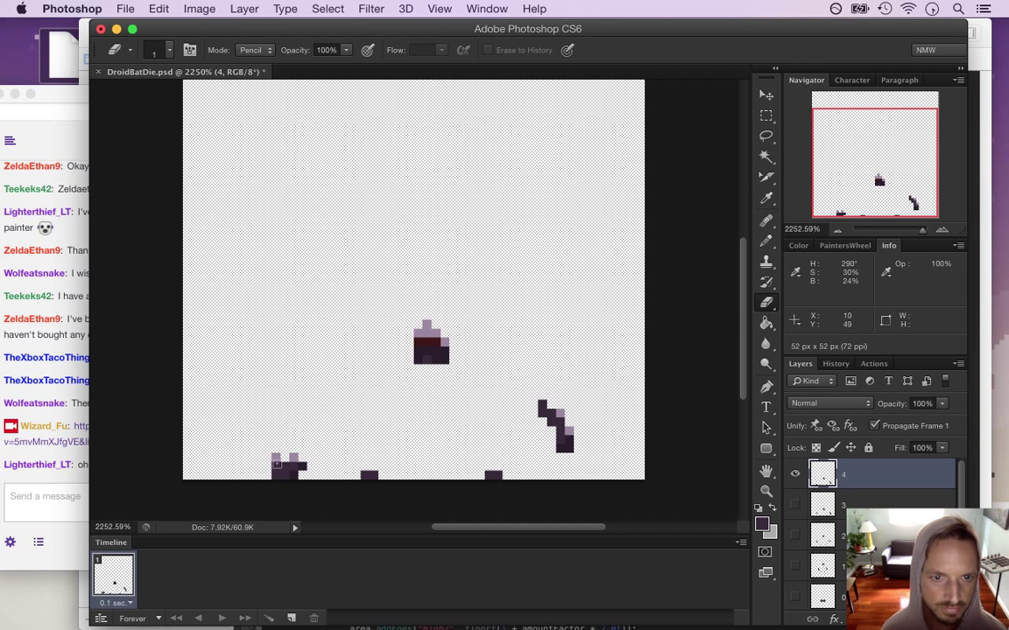
pyautogui.click(302, 466)
pyautogui.press('b')
pyautogui.keyDown('alt'); pyautogui.click(271, 466); pyautogui.keyUp('alt')
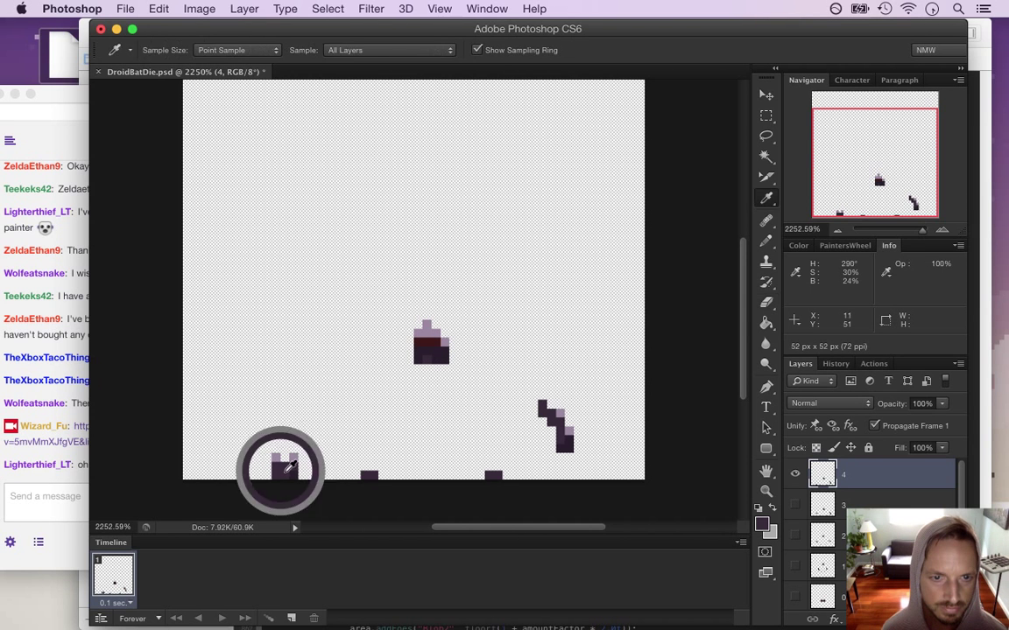
pyautogui.click(268, 475)
pyautogui.click(302, 476)
pyautogui.click(302, 467)
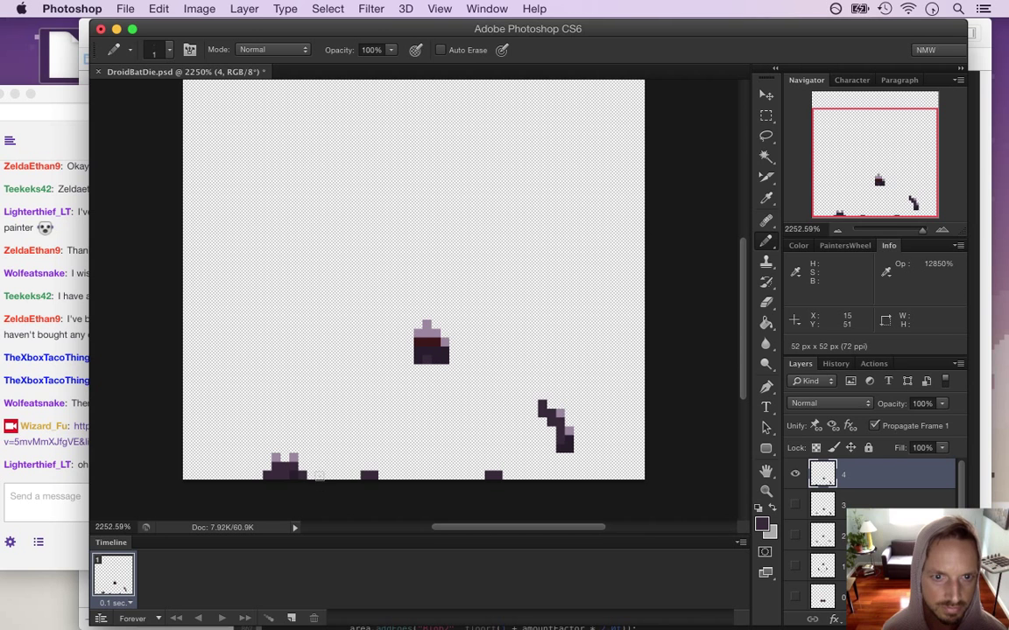
# Move the right wing fragment down near the canvas's bottom edge and rotate it about 103 degrees.
pyautogui.press('m')
pyautogui.moveTo(520, 383); pyautogui.dragTo(590, 461)
pyautogui.press('v')
pyautogui.moveTo(558, 412); pyautogui.dragTo(588, 456)
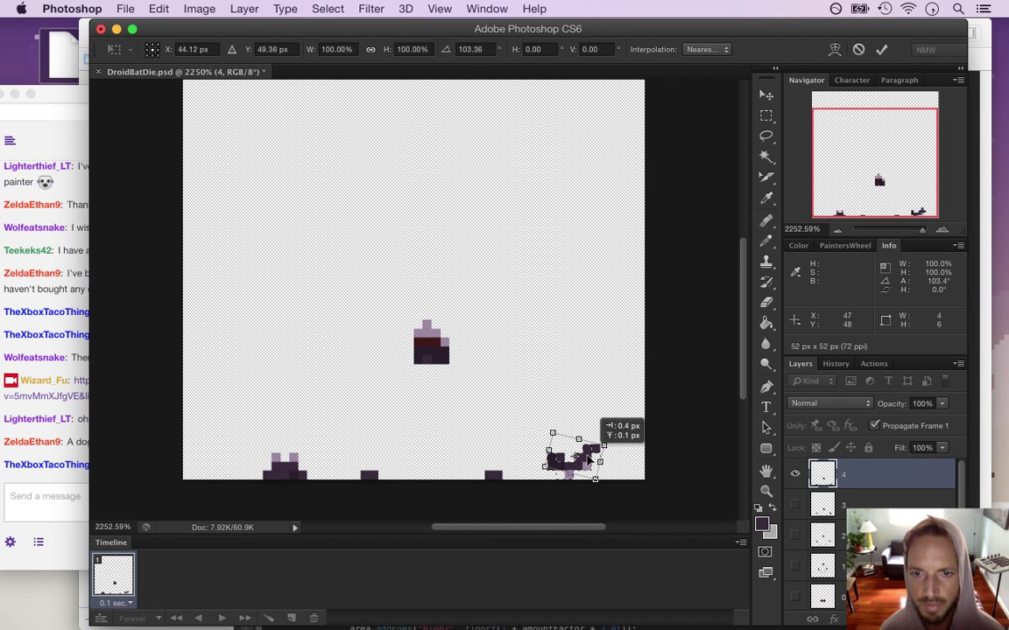
pyautogui.click(881, 49)
pyautogui.click(767, 114)
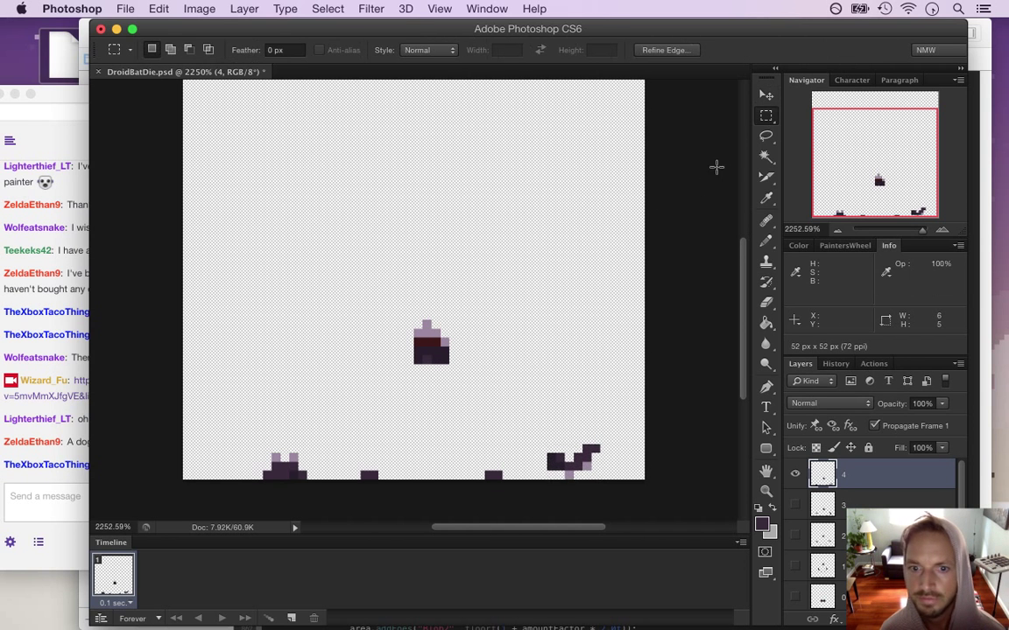
# Read the chat messages about what is being made, the Kindle Fire tablet and perspective, and return to Photoshop.
pyautogui.click(70, 412)
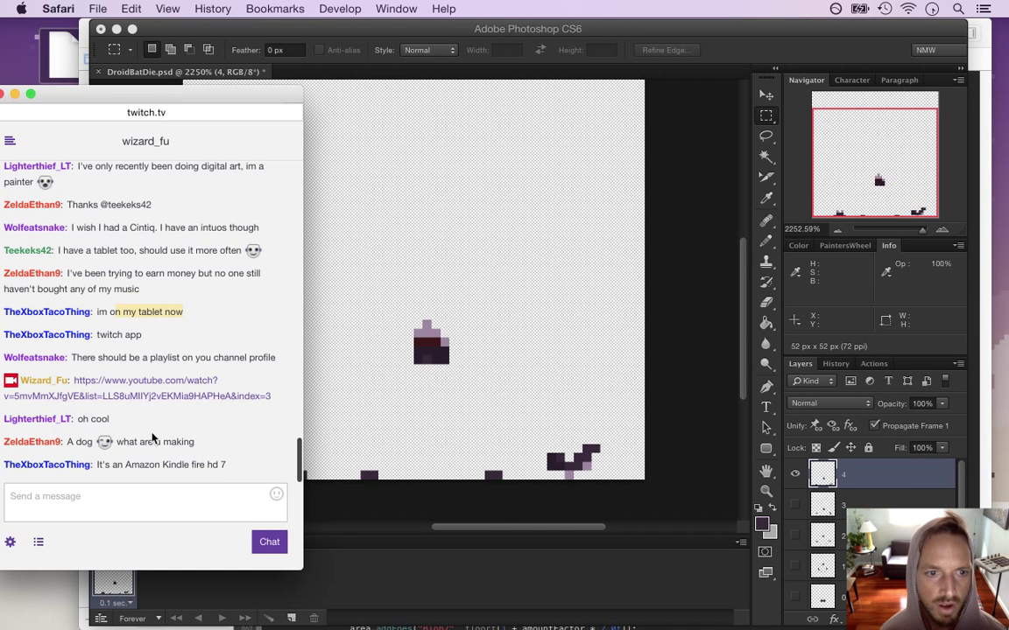
pyautogui.moveTo(139, 442); pyautogui.dragTo(194, 442)
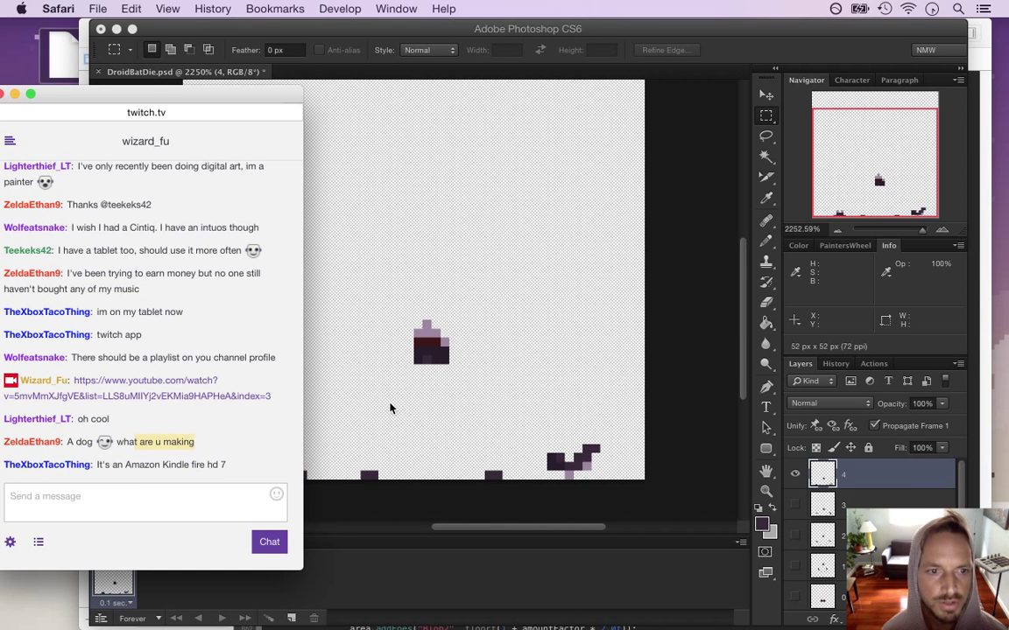
pyautogui.moveTo(125, 465); pyautogui.dragTo(204, 465)
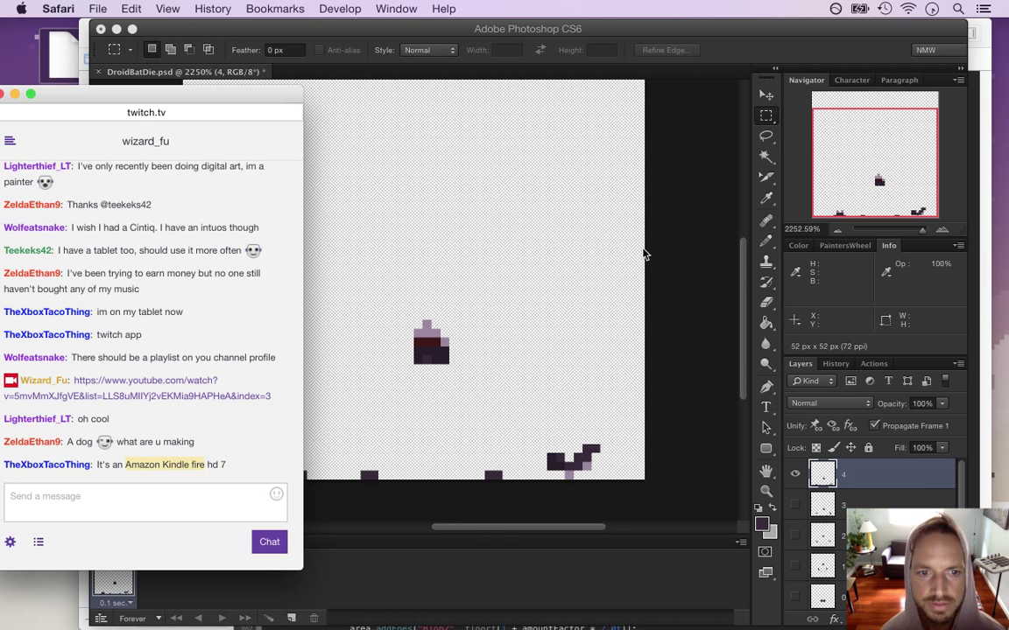
pyautogui.click(732, 38)
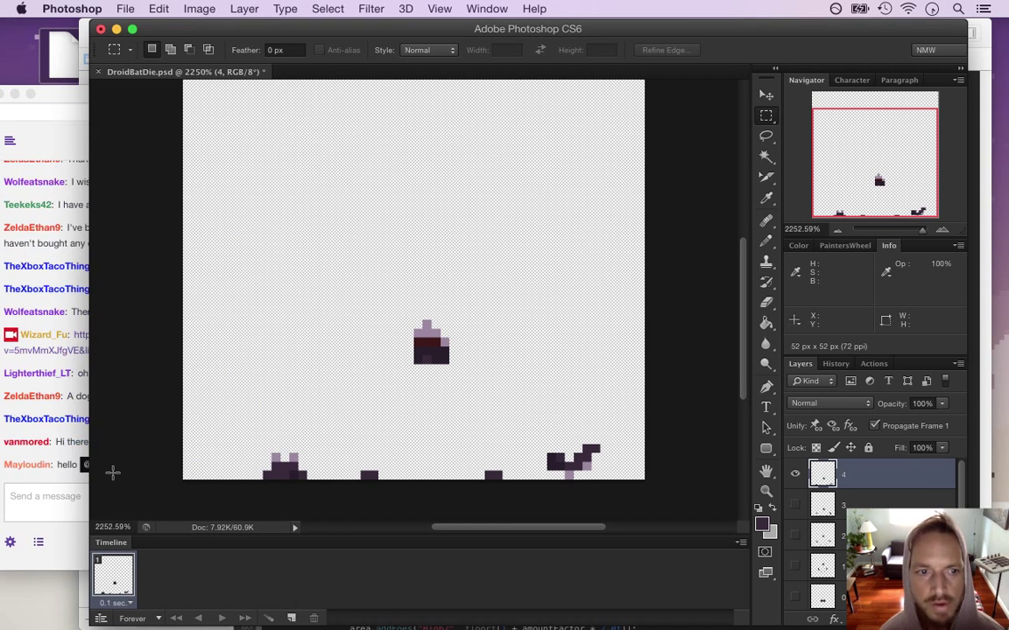
pyautogui.click(68, 442)
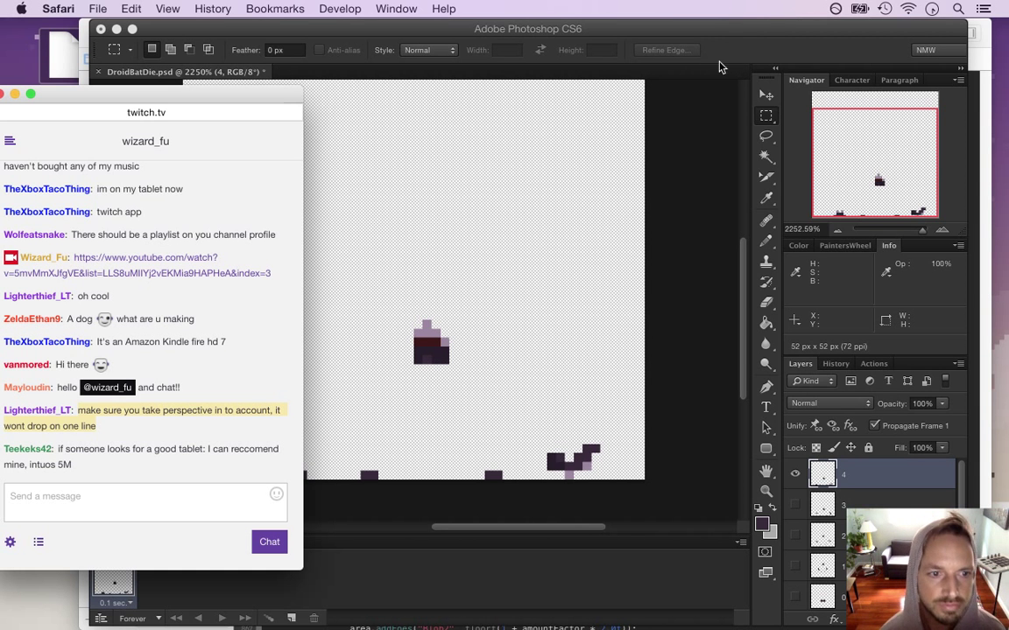
pyautogui.click(689, 106)
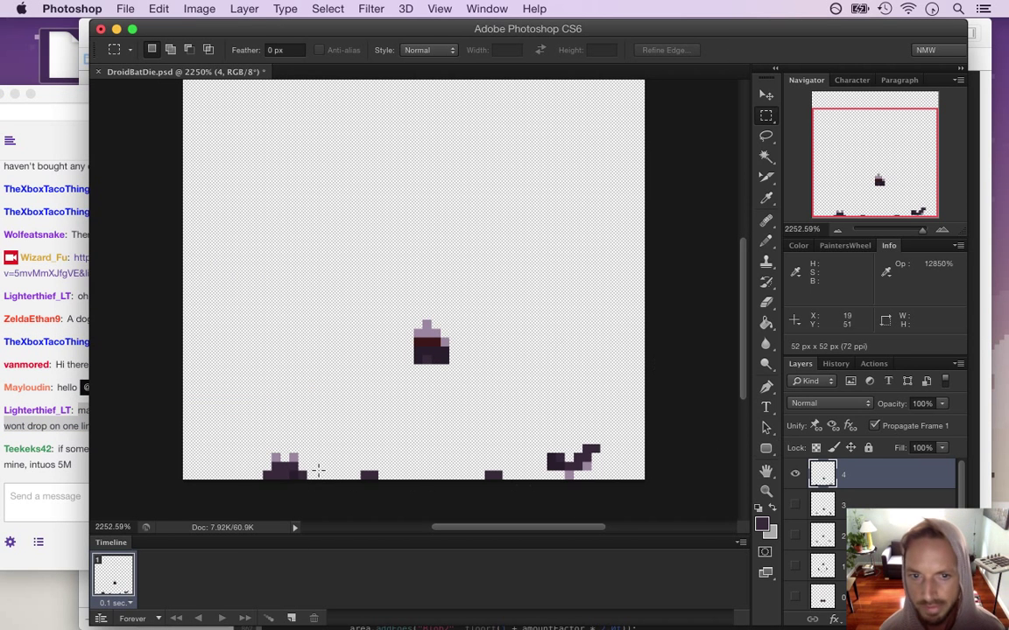
# Select the left wing fragment and nudge it up 3 pixels.
pyautogui.moveTo(248, 428); pyautogui.dragTo(326, 483)
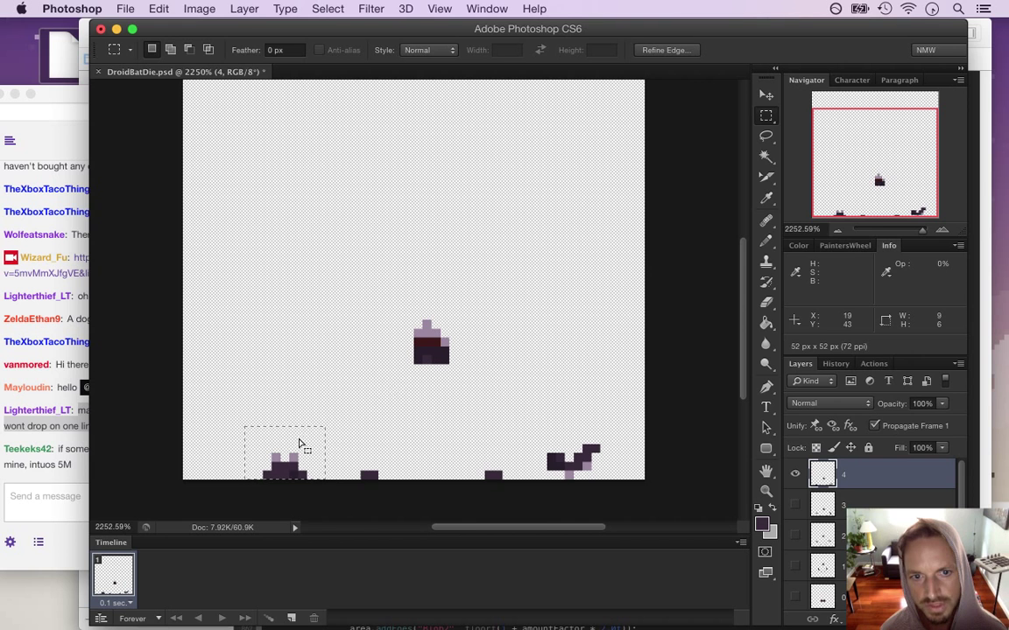
pyautogui.press('v')
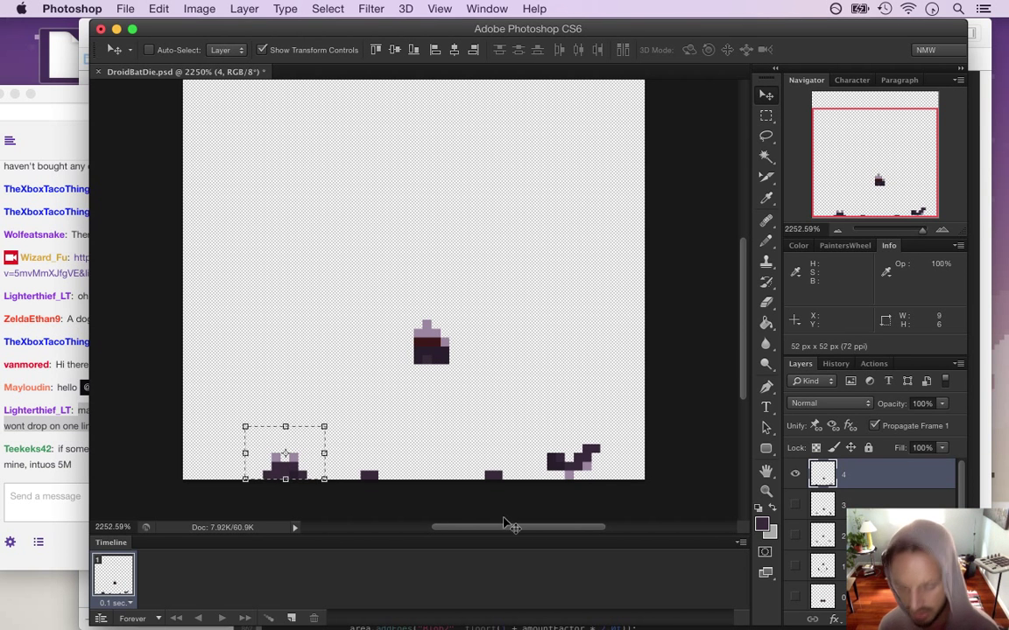
pyautogui.press('Up')
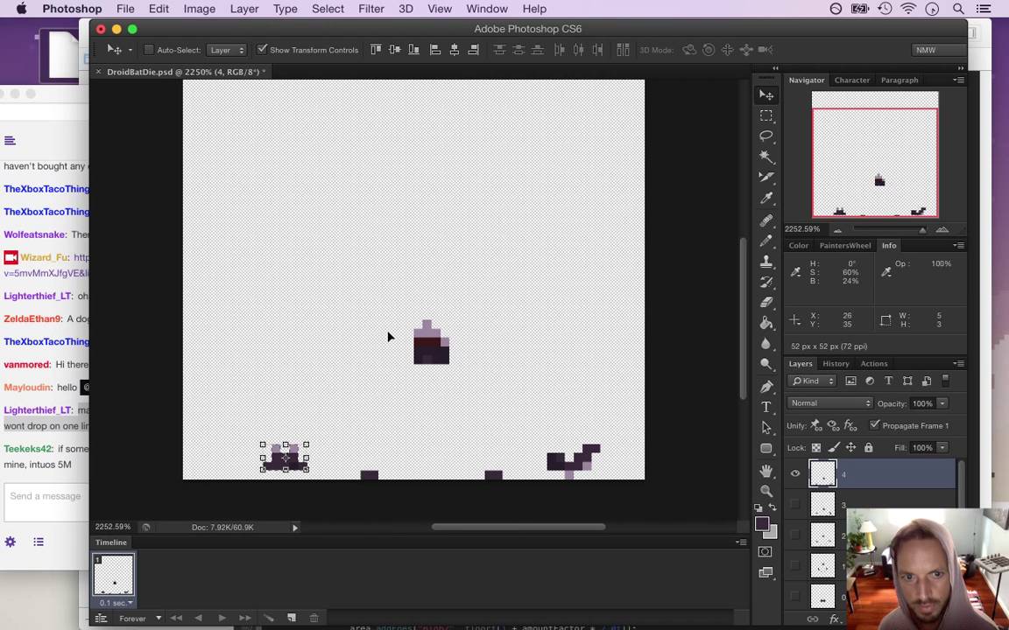
pyautogui.press('Up')
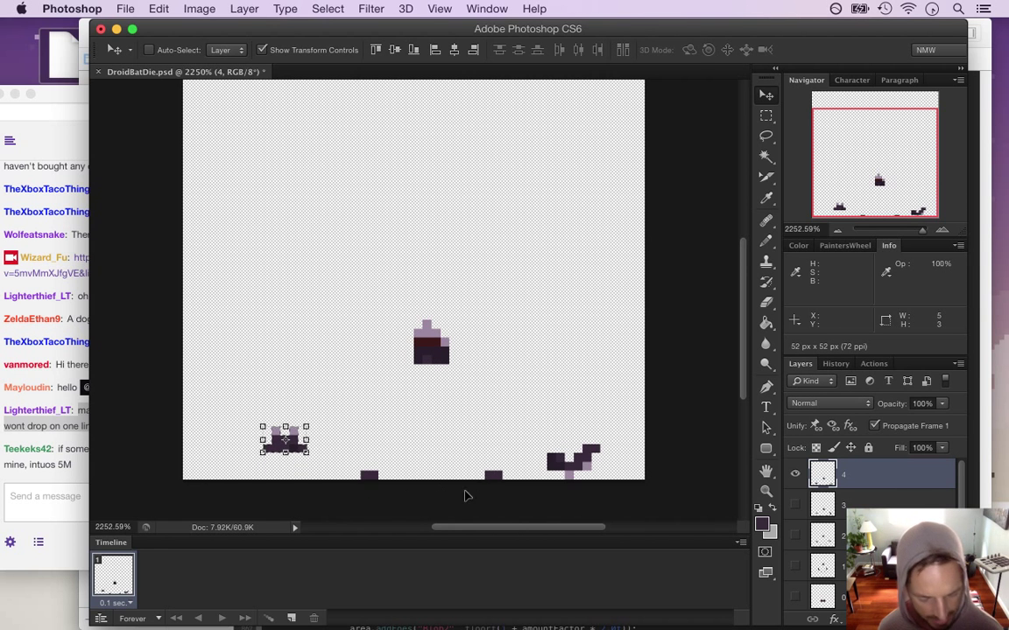
# Select the right wing fragment, nudge it up 1 pixel, and deselect it.
pyautogui.press('m')
pyautogui.moveTo(529, 418); pyautogui.dragTo(600, 516)
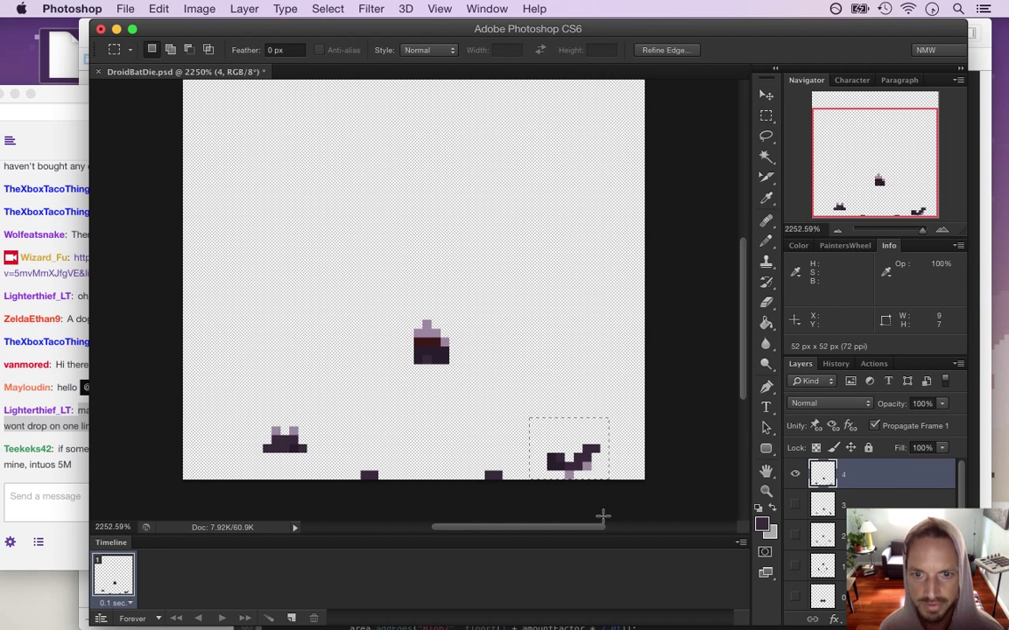
pyautogui.press('v')
pyautogui.press('Up')
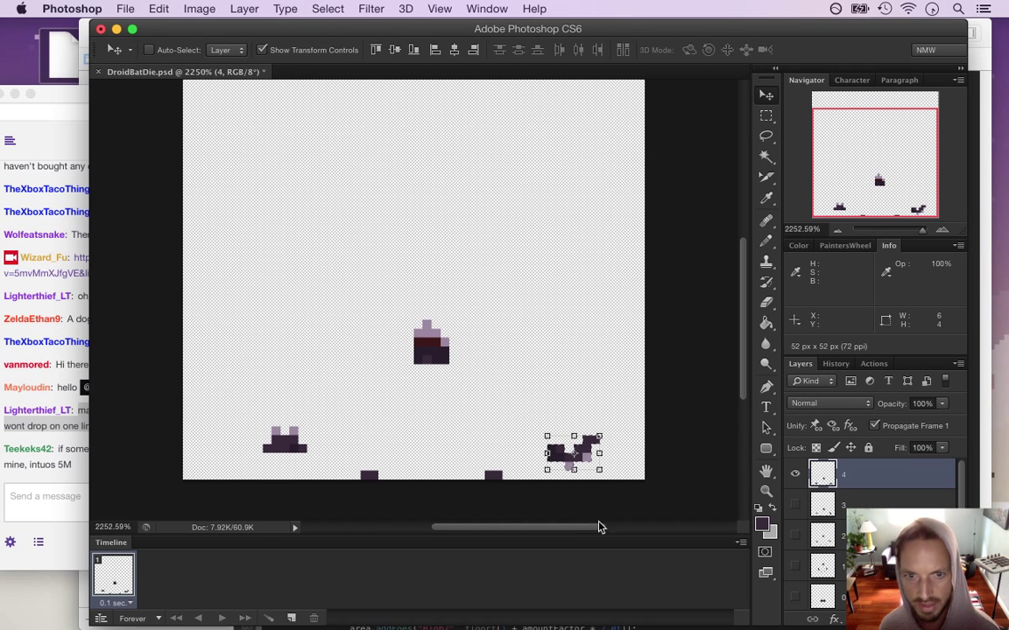
pyautogui.press('m')
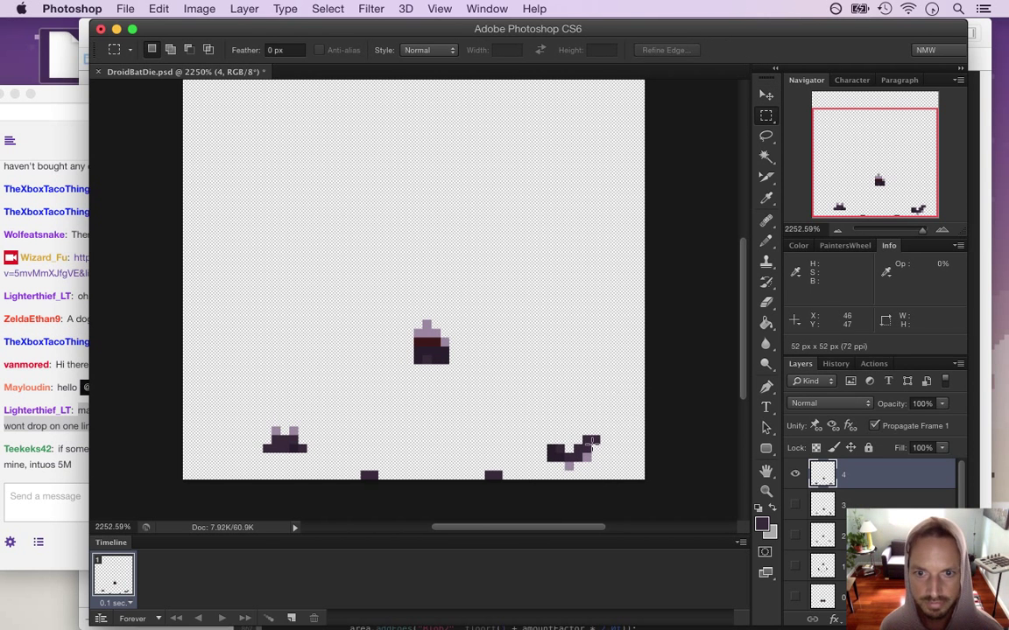
# Flatten the right fragment's raised tip by adding a dark pixel below it and erasing the pixels above.
pyautogui.press('b')
pyautogui.keyDown('alt'); pyautogui.click(593, 441); pyautogui.keyUp('alt')
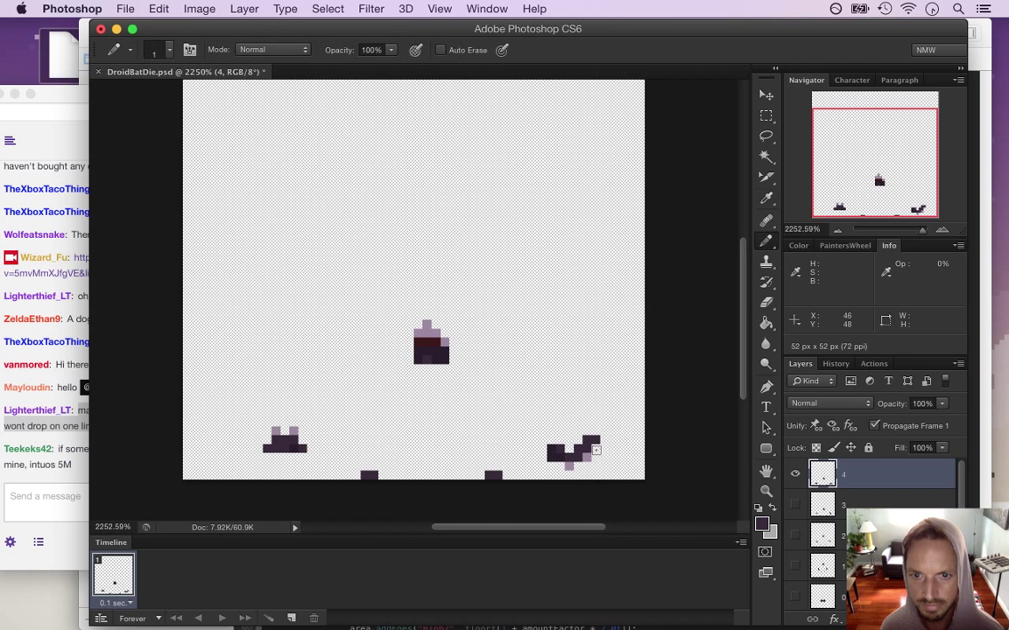
pyautogui.press('e')
pyautogui.moveTo(597, 442); pyautogui.dragTo(581, 435)
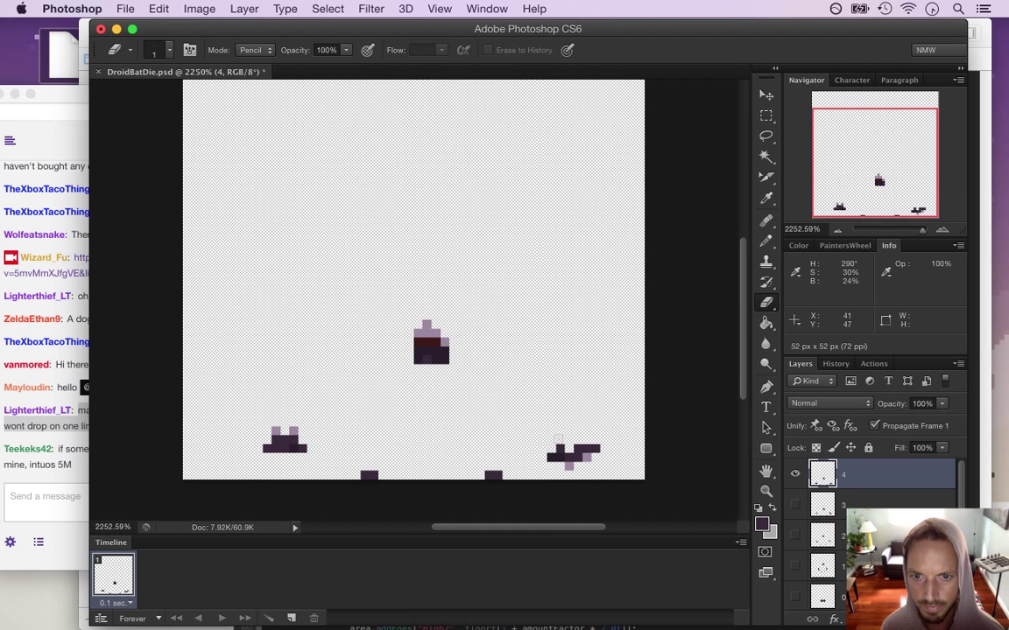
# Recolour the right fragment with light purple on its upper pixels and dark purple on its underside pixels.
pyautogui.press('b')
pyautogui.keyDown('alt'); pyautogui.click(578, 456); pyautogui.keyUp('alt')
pyautogui.click(559, 448)
pyautogui.click(596, 448)
pyautogui.keyDown('alt'); pyautogui.click(575, 458); pyautogui.keyUp('alt')
pyautogui.click(587, 457)
pyautogui.click(570, 464)
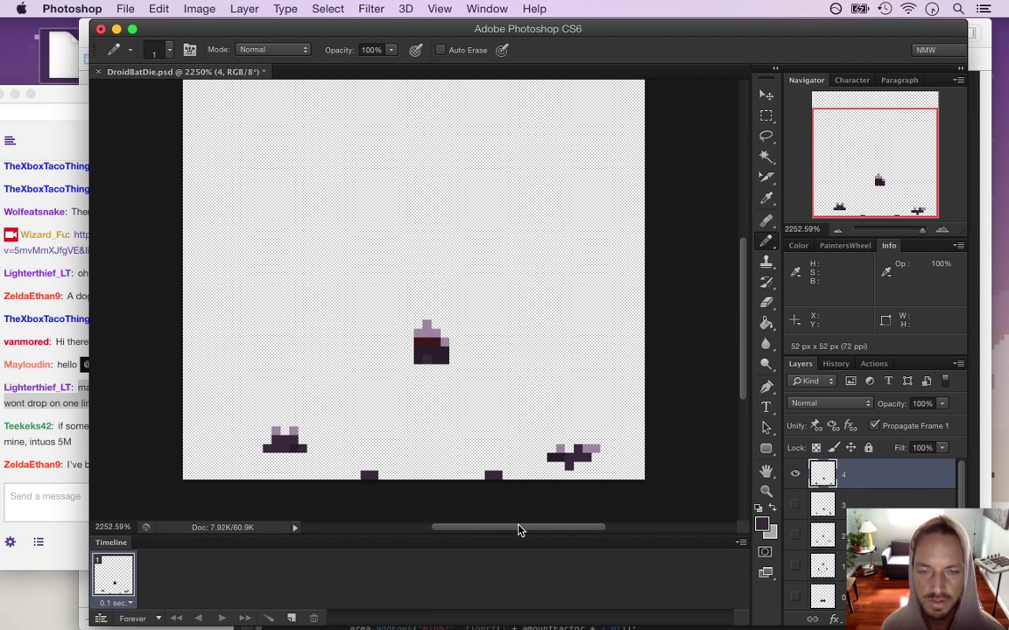
# Select the central body piece and move it down about 9 pixels, level with the wing fragments.
pyautogui.press('m')
pyautogui.moveTo(397, 311); pyautogui.dragTo(467, 391)
pyautogui.press('v')
pyautogui.moveTo(445, 347); pyautogui.dragTo(444, 422)
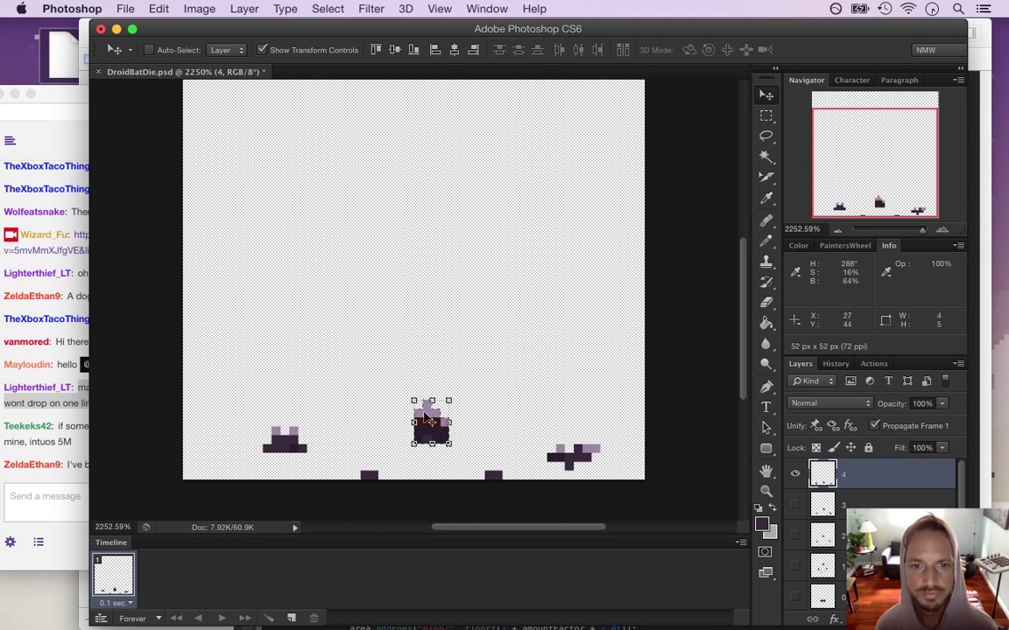
# Cut away the single light pixel protruding from the top of the central body piece.
pyautogui.press('m')
pyautogui.moveTo(416, 393); pyautogui.dragTo(445, 402)
pyautogui.press('super+x')
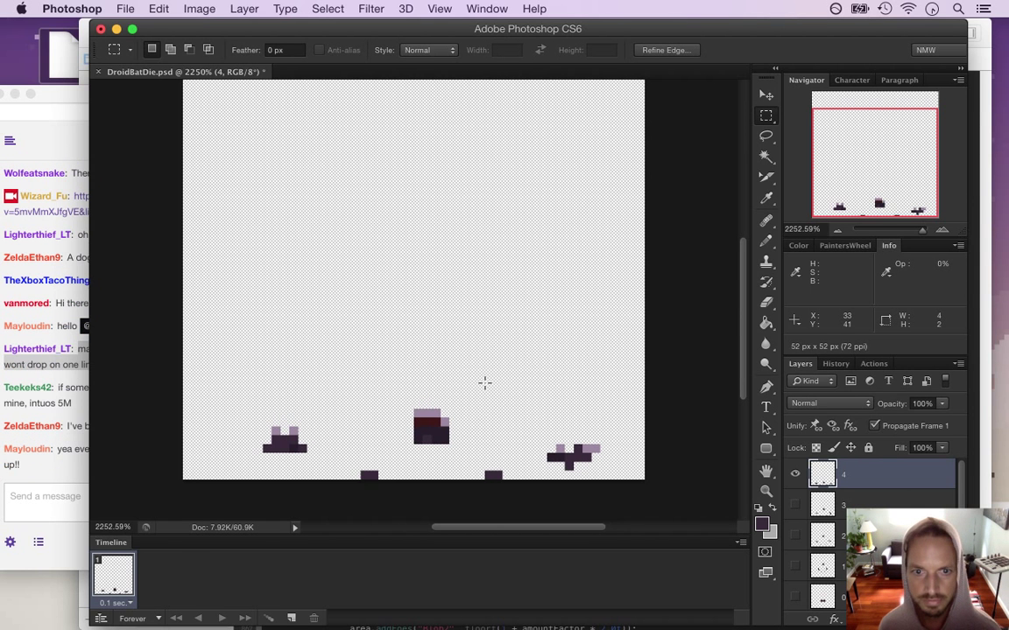
pyautogui.press('i')
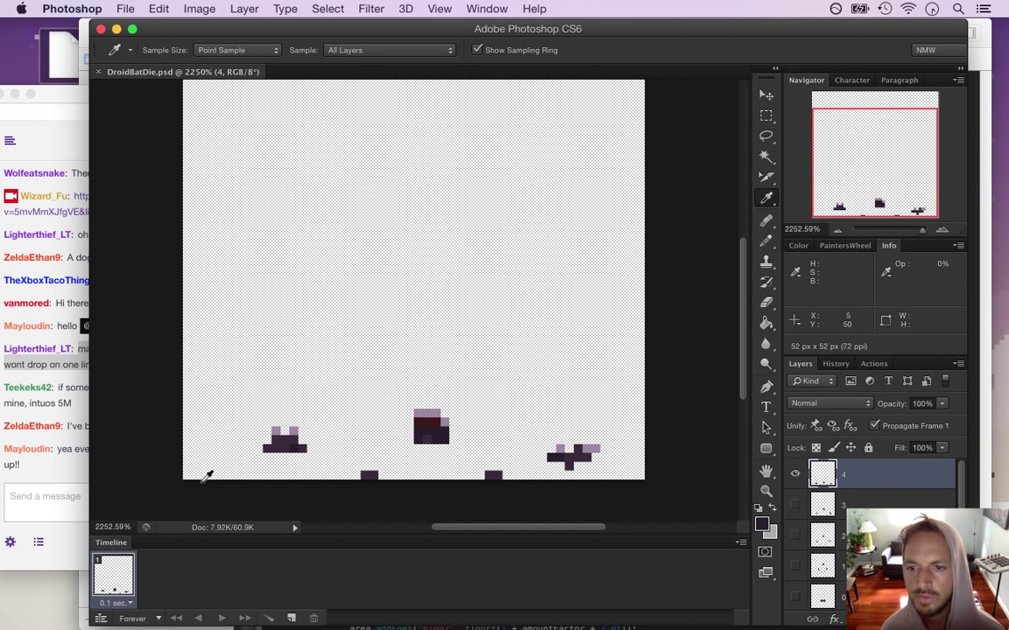
# Read the chat message about finishing a dissertation and switch back to the droid bat document in Photoshop.
pyautogui.click(87, 483)
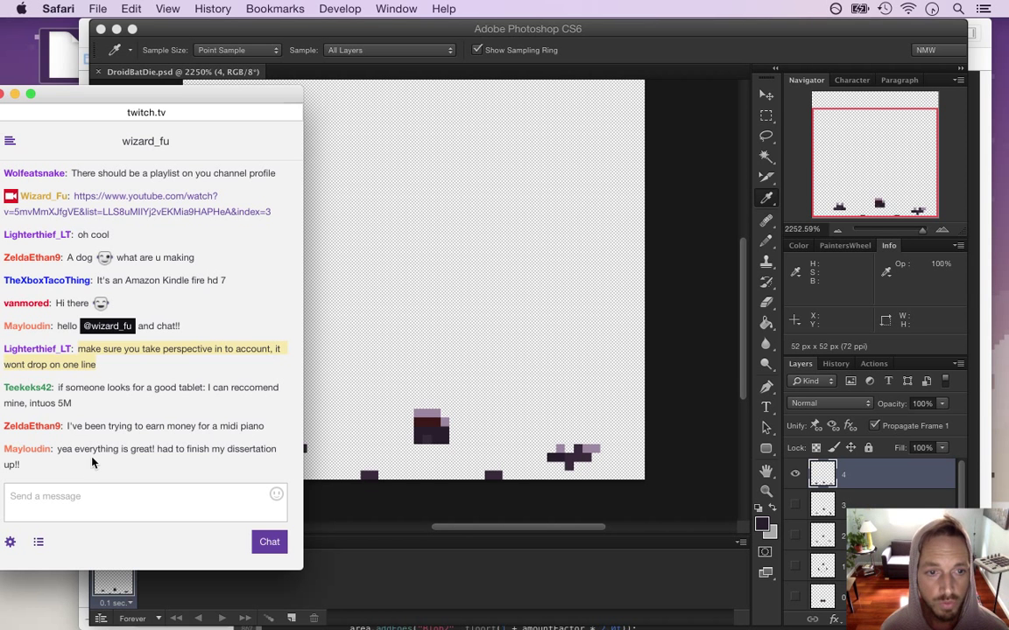
pyautogui.moveTo(94, 454); pyautogui.dragTo(186, 486)
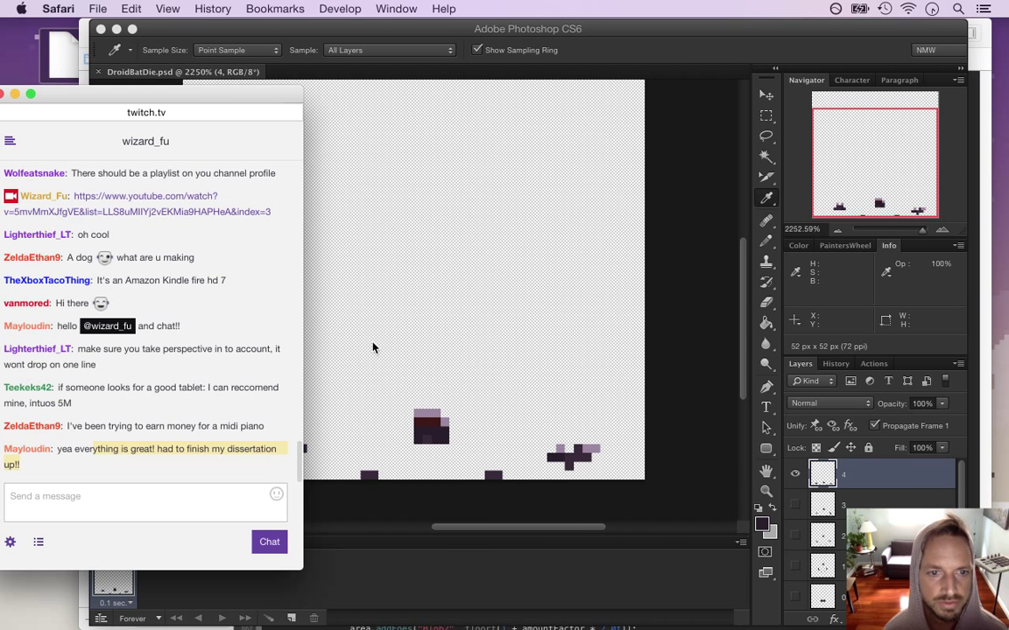
pyautogui.click(669, 50)
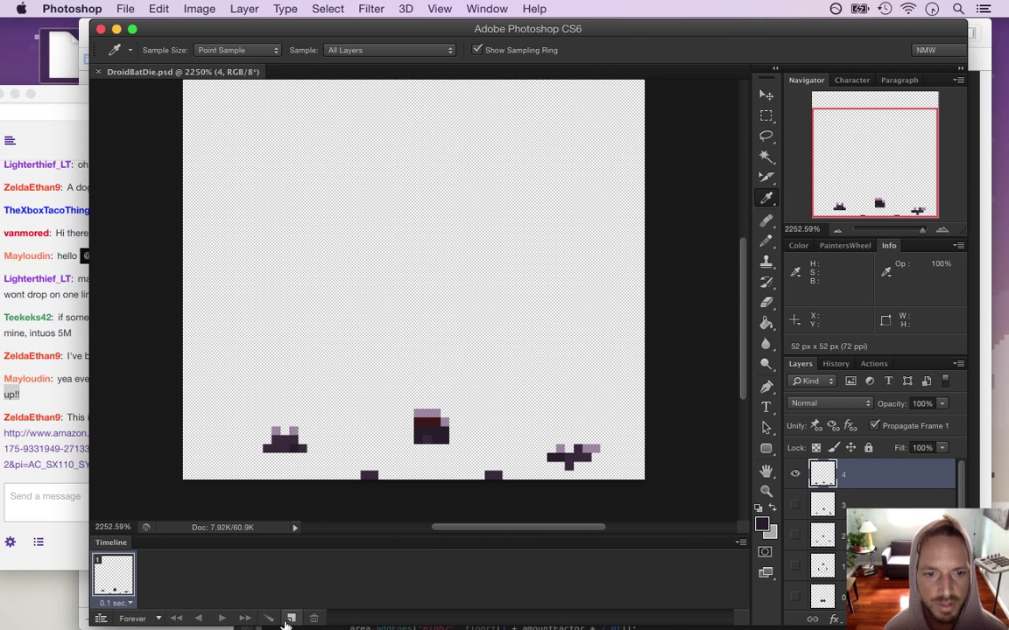
# Hide layer 4 and show layer 0 as the content of the first timeline frame.
pyautogui.click(795, 474)
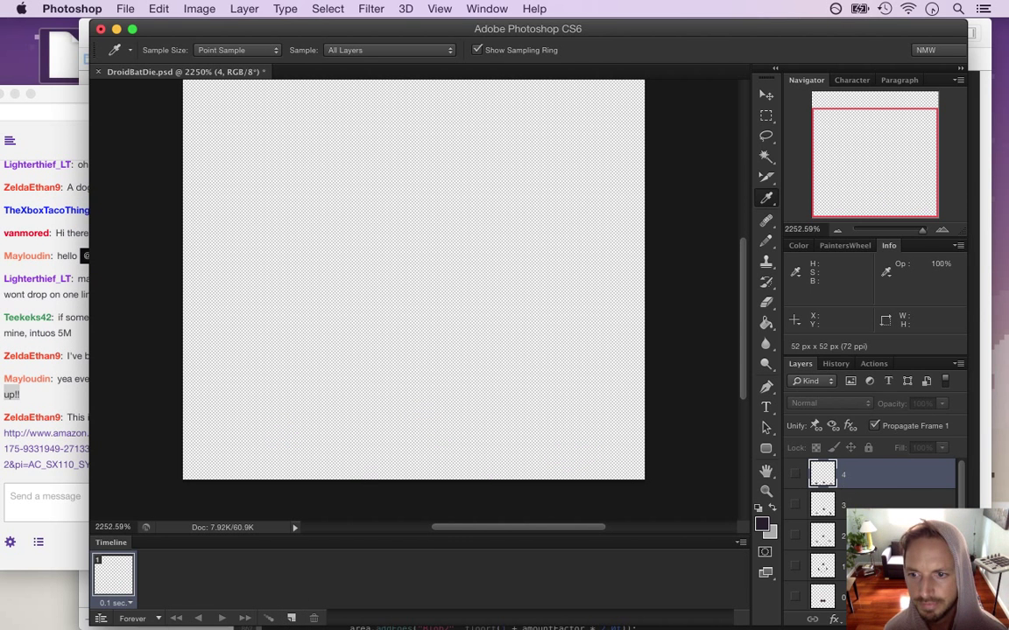
pyautogui.scroll(-1, 871, 534)
pyautogui.click(796, 564)
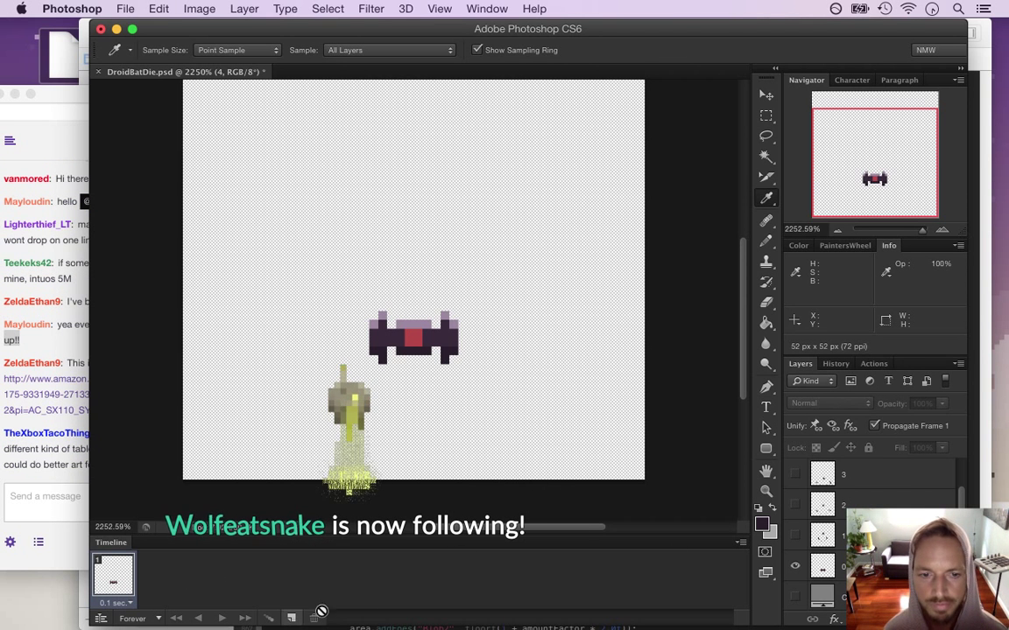
# Switch to OBS to check the running stream, minimize its window and return to the Twitch chat in Safari.
pyautogui.press('super+Tab')
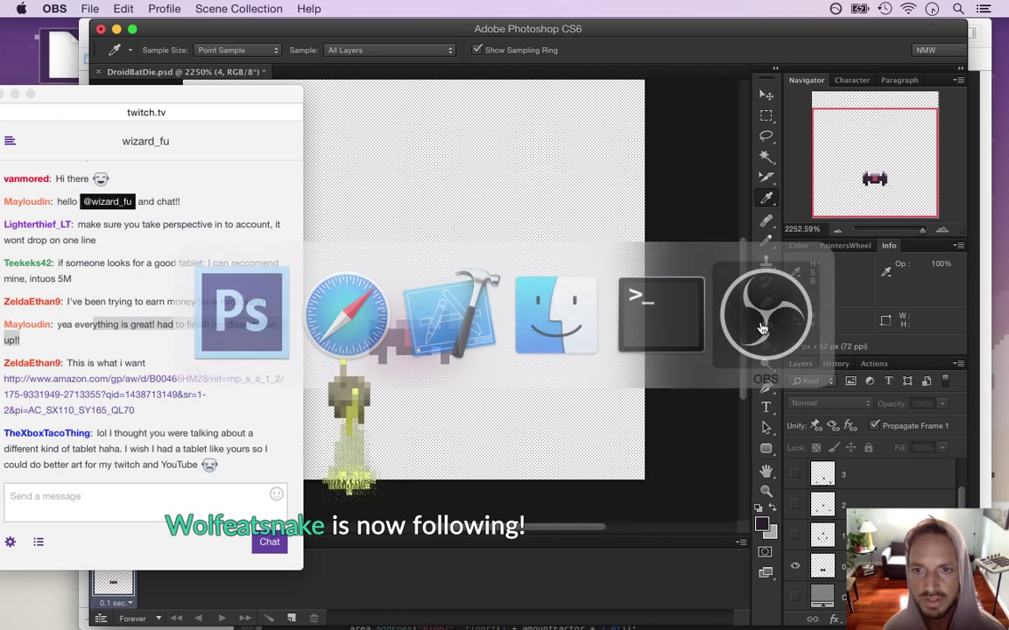
pyautogui.moveTo(1005, 452)
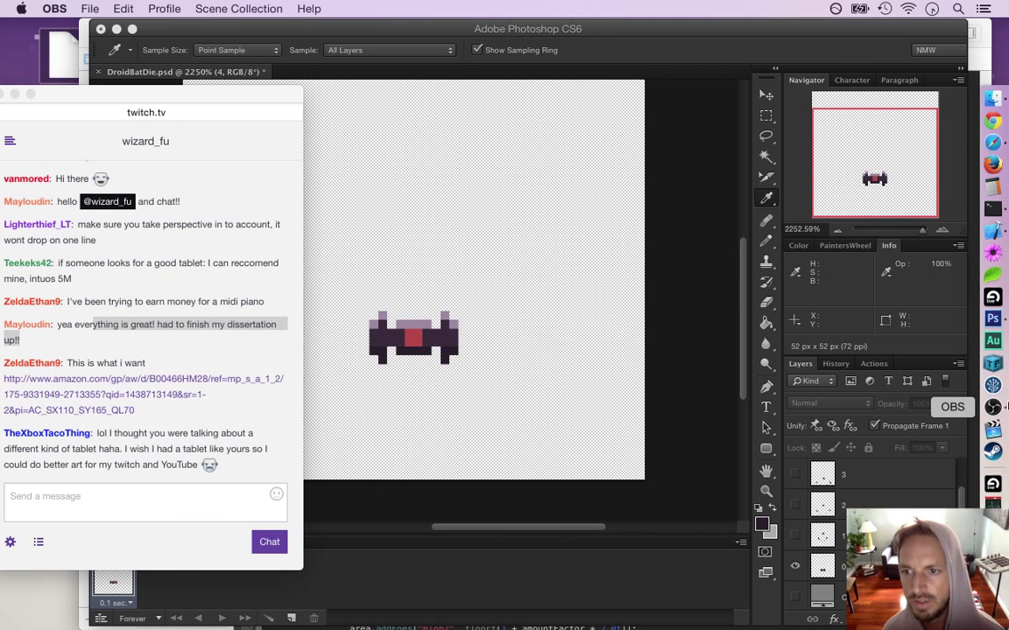
pyautogui.click(994, 408)
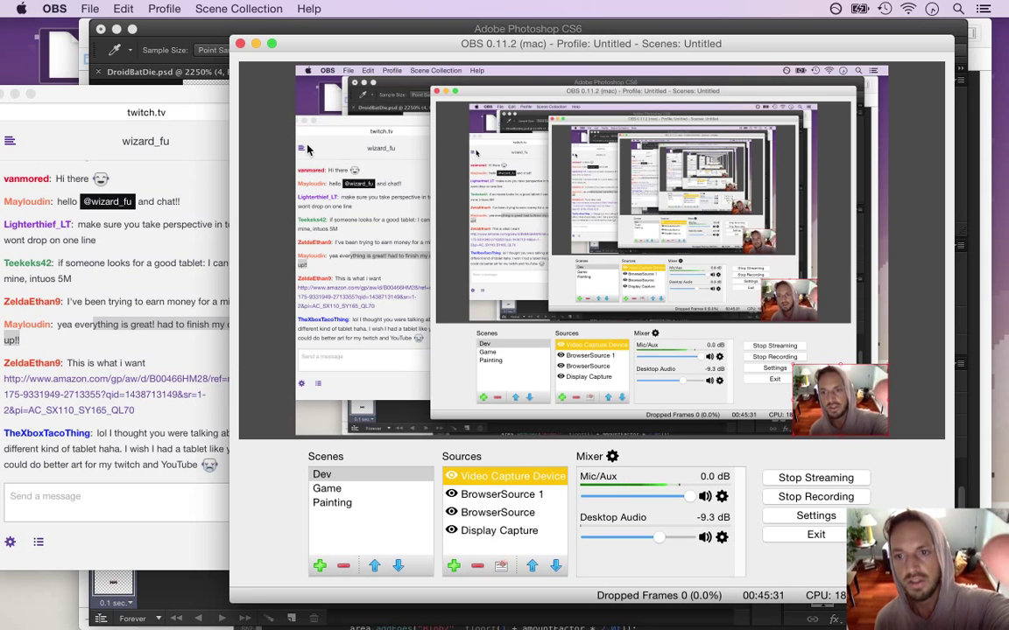
pyautogui.click(256, 44)
pyautogui.click(181, 343)
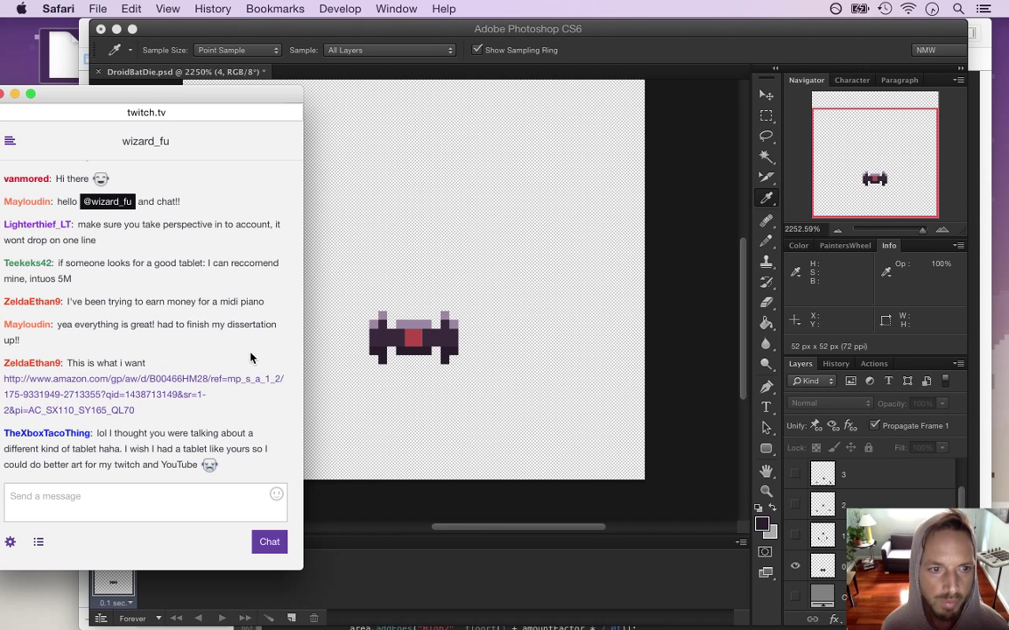
# Read the chat messages about drawing tablets, the death animation idea and AI reasoning.
pyautogui.moveTo(111, 438); pyautogui.dragTo(194, 466)
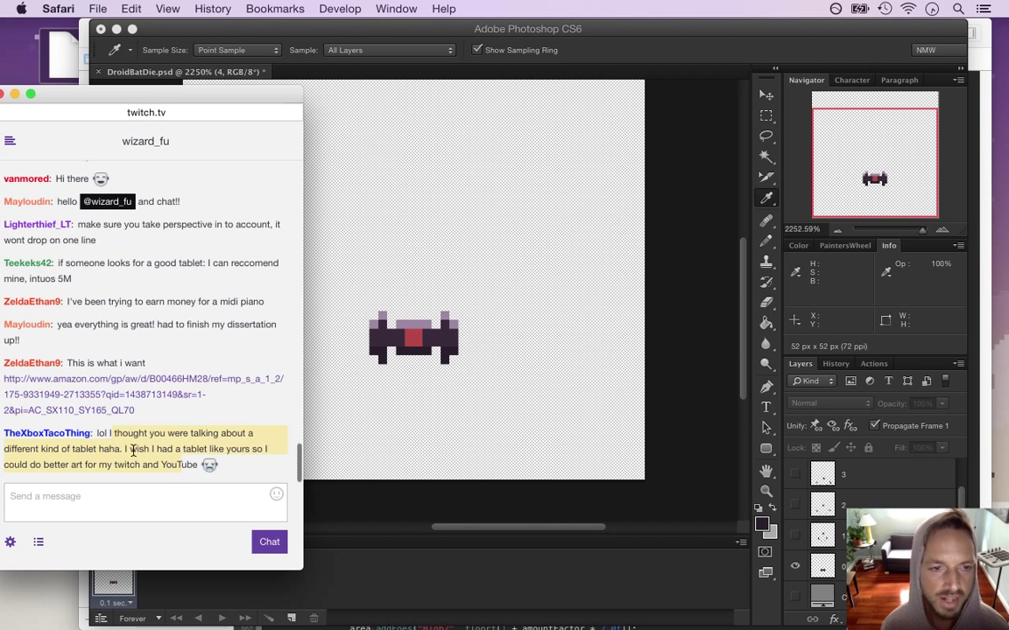
pyautogui.click(137, 451)
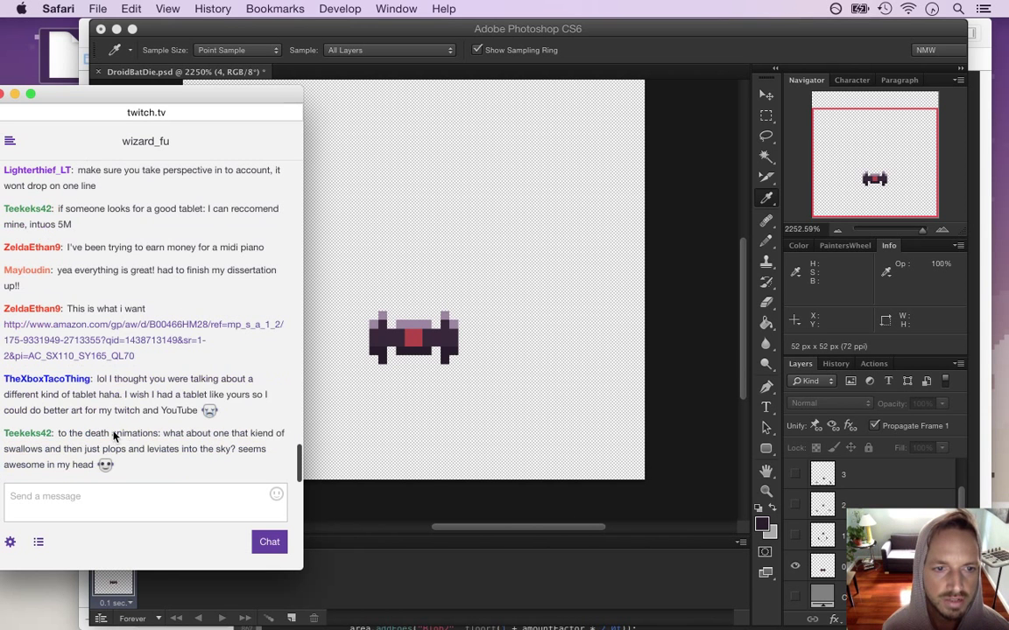
pyautogui.moveTo(107, 379); pyautogui.dragTo(180, 417)
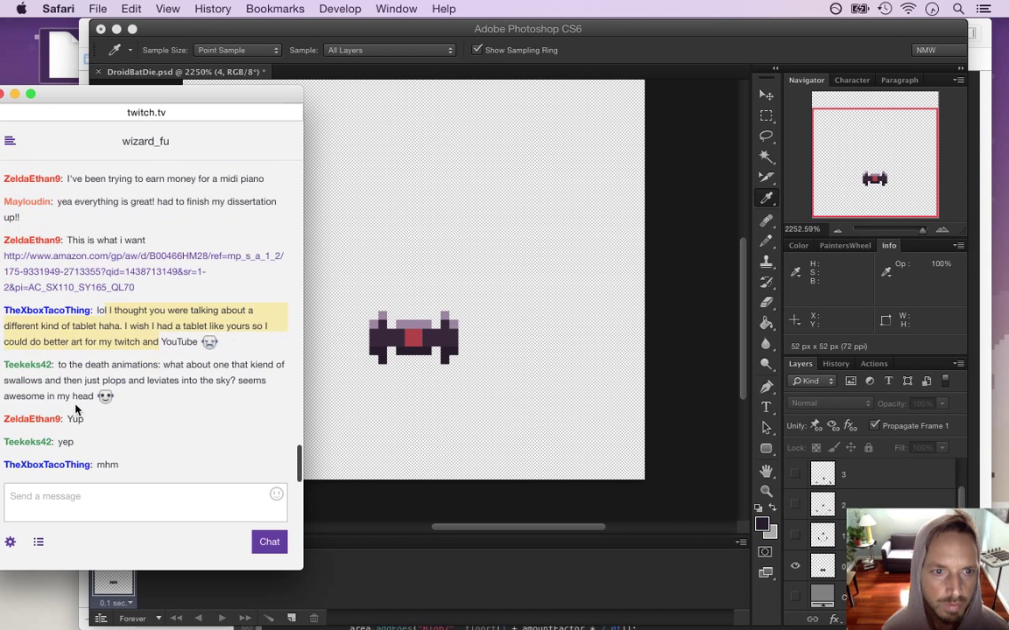
pyautogui.moveTo(64, 370); pyautogui.dragTo(152, 375)
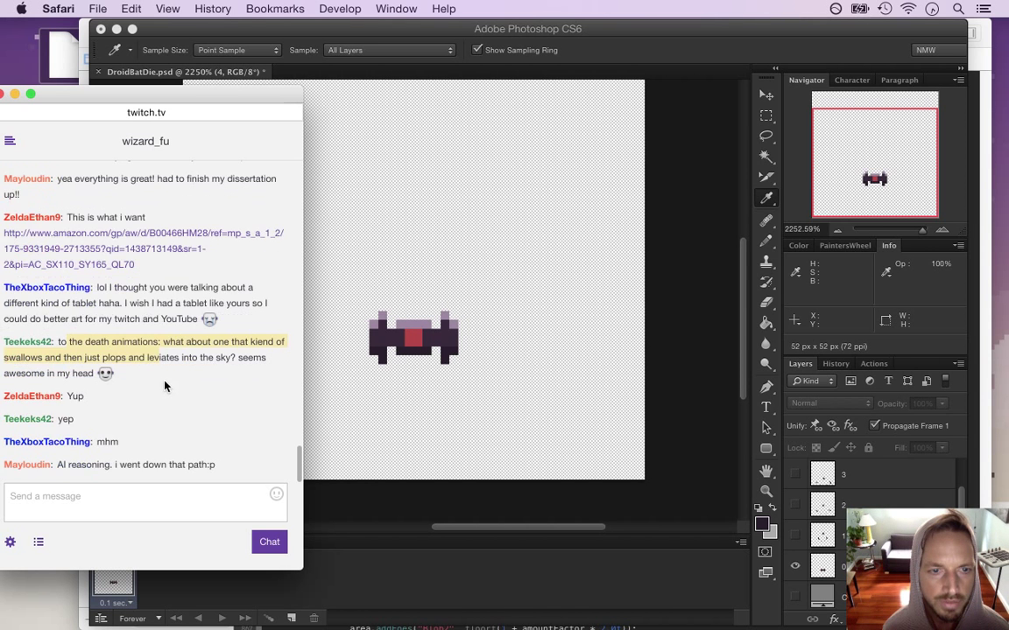
pyautogui.click(82, 343)
pyautogui.moveTo(66, 341); pyautogui.dragTo(88, 374)
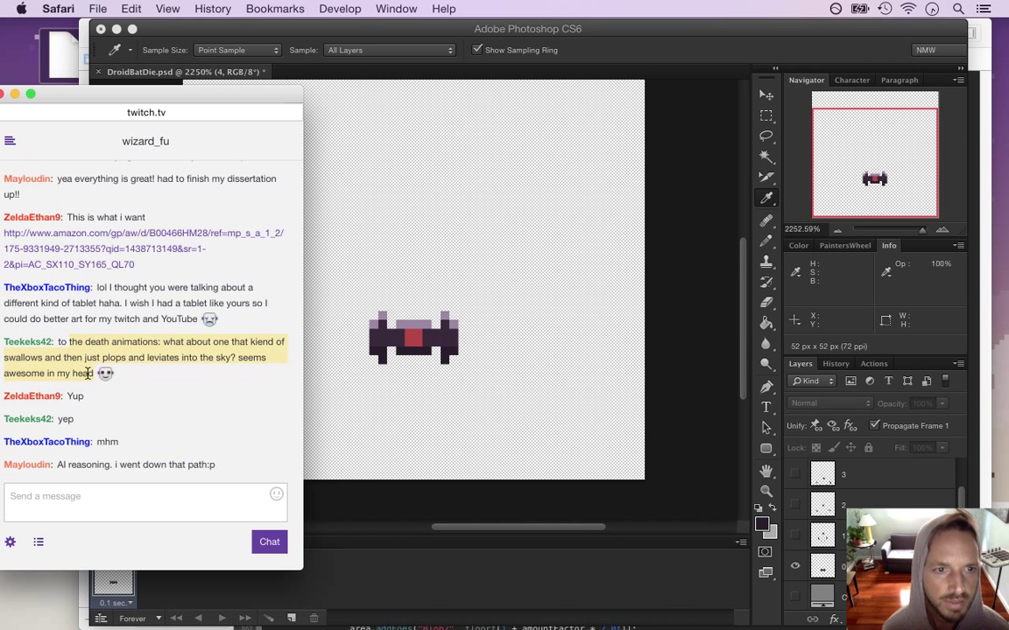
pyautogui.moveTo(147, 353); pyautogui.dragTo(148, 348)
pyautogui.click(56, 360)
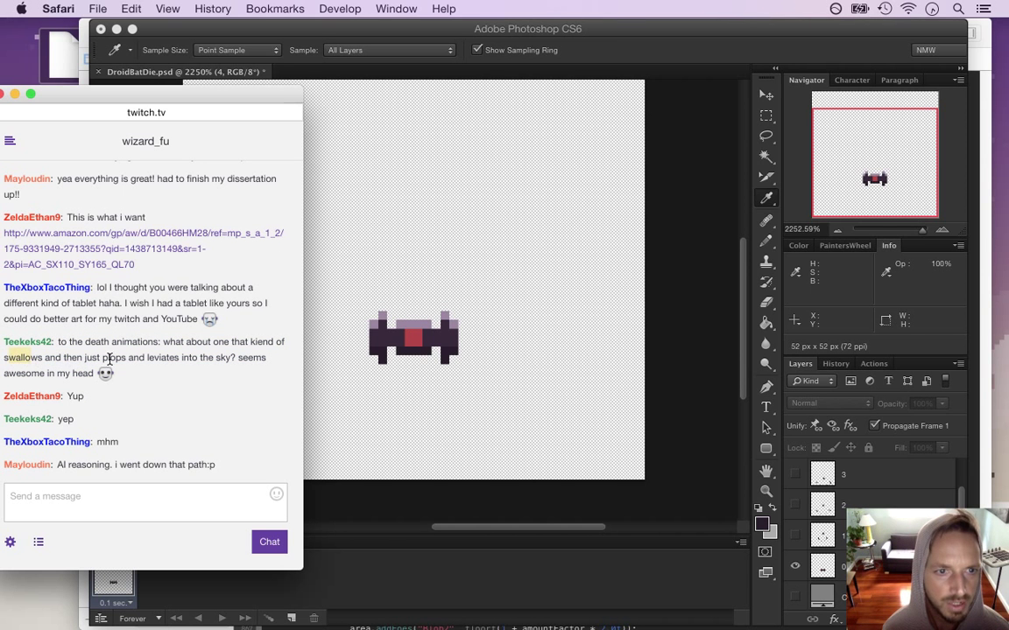
pyautogui.moveTo(102, 359); pyautogui.dragTo(113, 362)
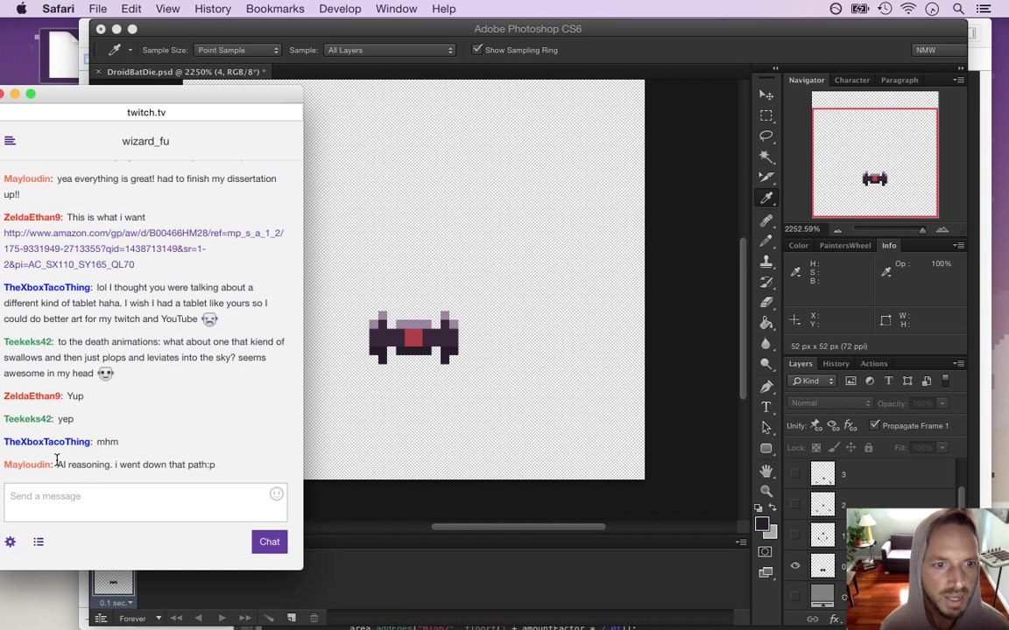
pyautogui.moveTo(67, 462); pyautogui.dragTo(105, 465)
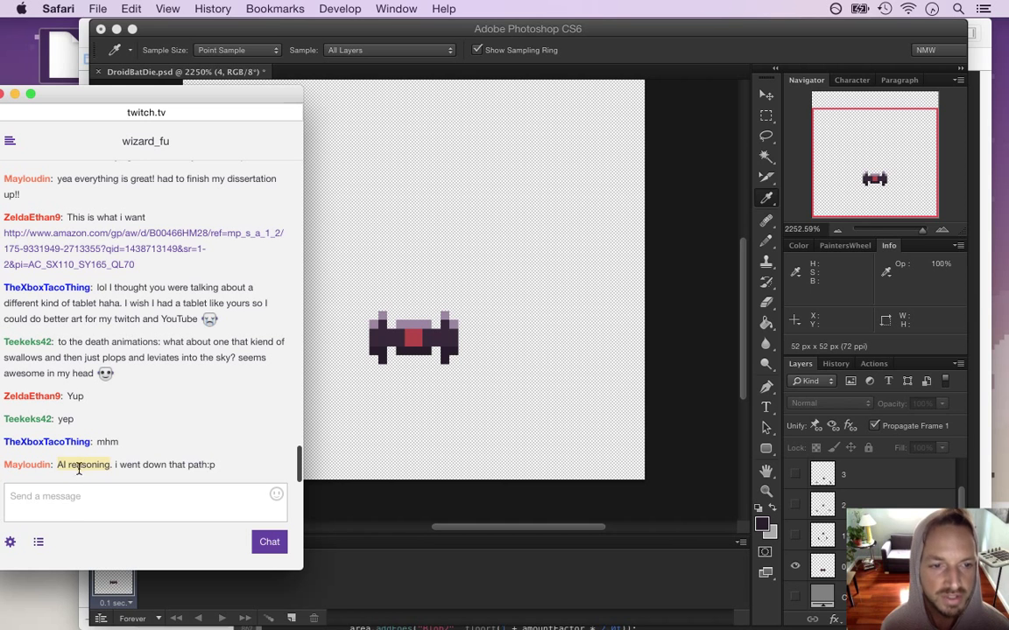
# Return to Photoshop and add two timeline frames, showing only layer 1 in the second and only layer 2 in the third.
pyautogui.click(703, 42)
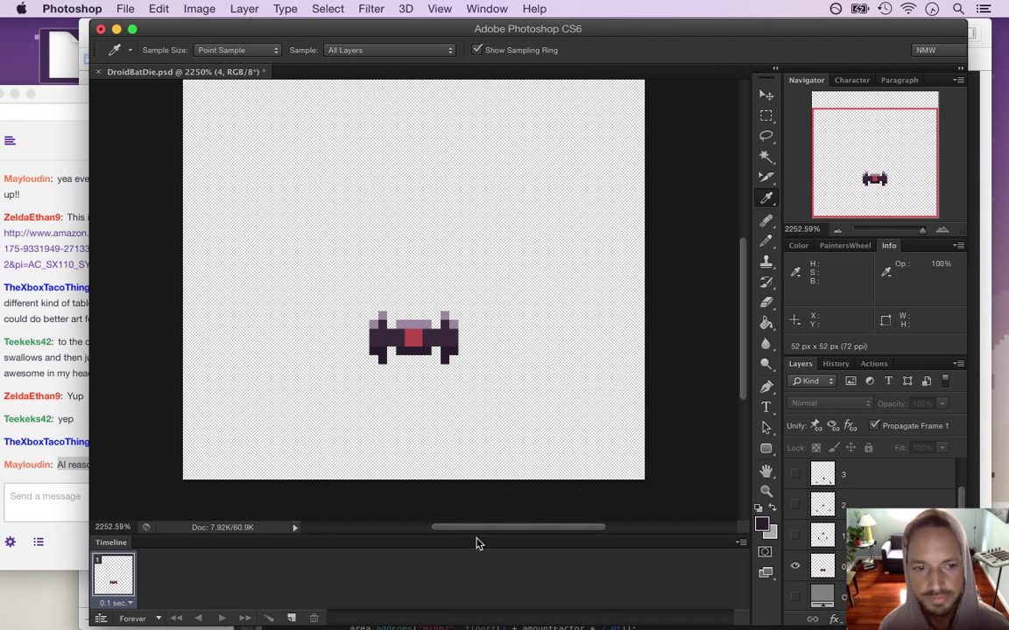
pyautogui.click(292, 618)
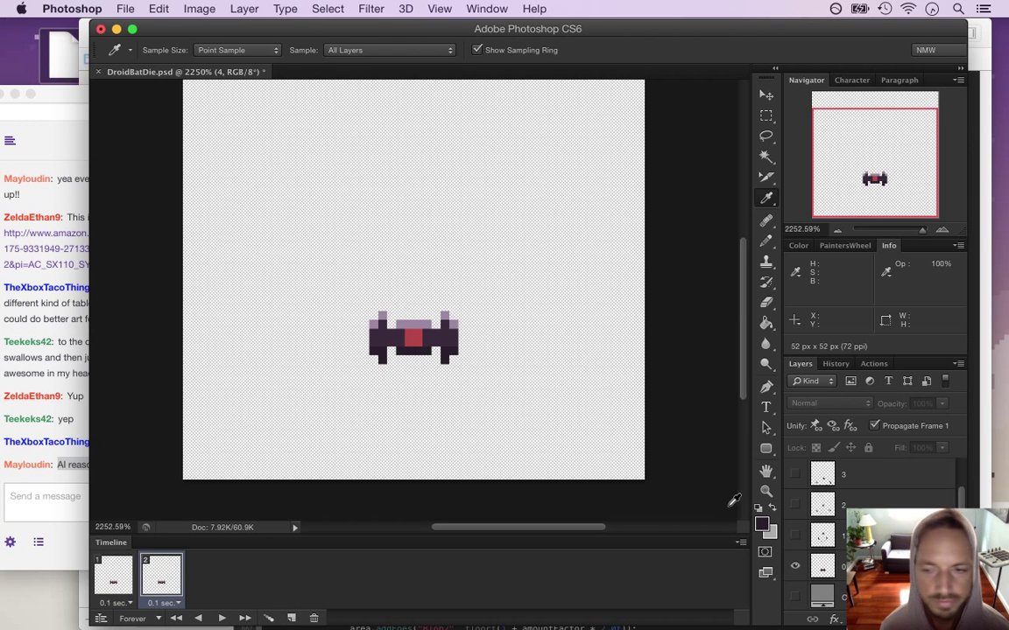
pyautogui.click(795, 566)
pyautogui.click(795, 536)
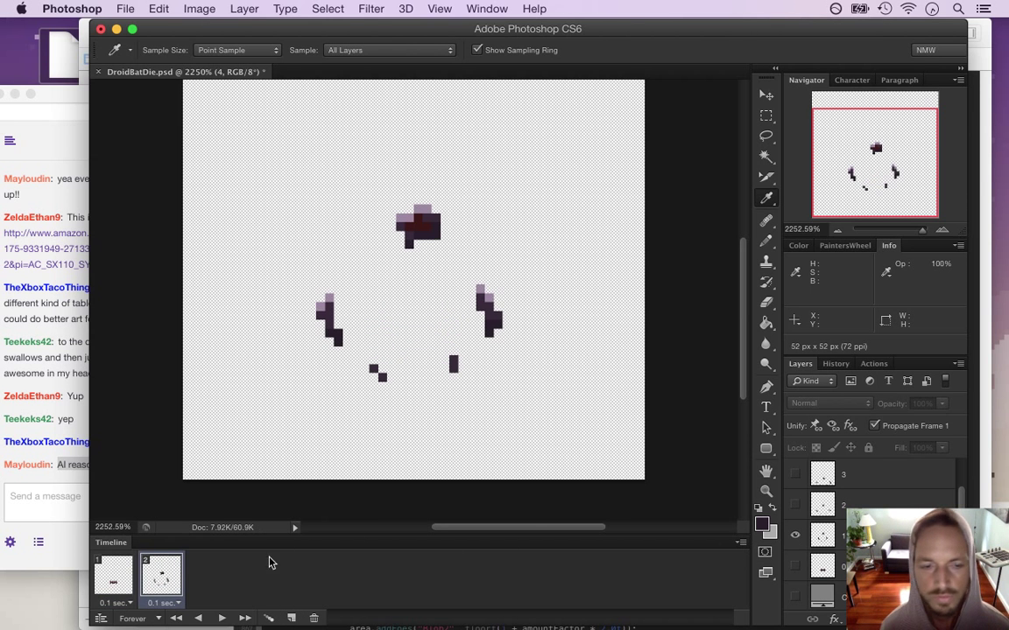
pyautogui.click(292, 618)
pyautogui.click(795, 535)
pyautogui.click(795, 504)
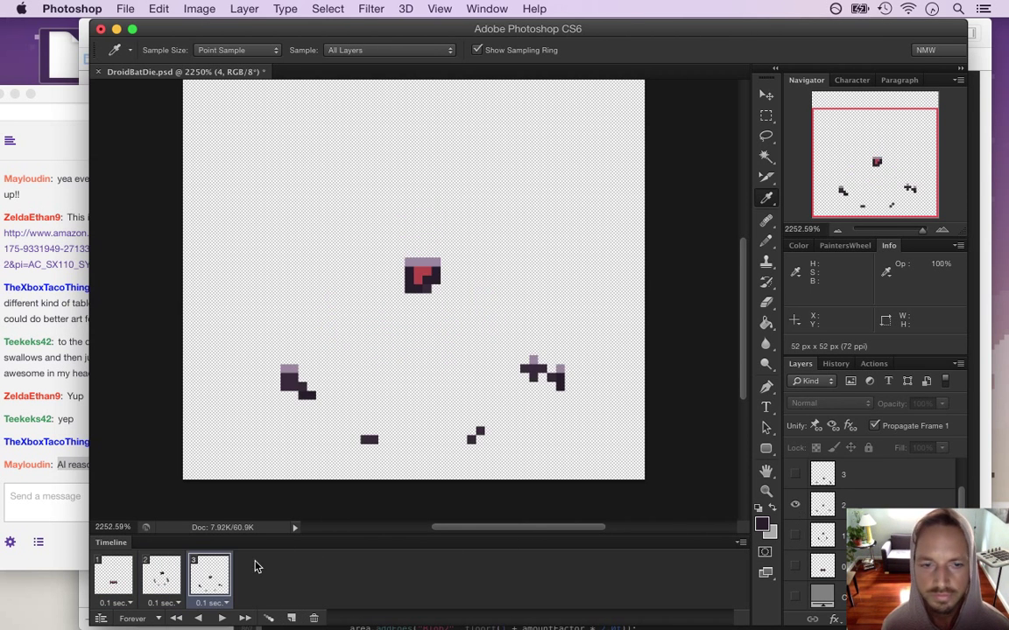
# Add a fourth frame showing only layer 3 and a fifth showing only layer 4, and shorten the Navigator to enlarge the layer list.
pyautogui.click(292, 618)
pyautogui.click(795, 504)
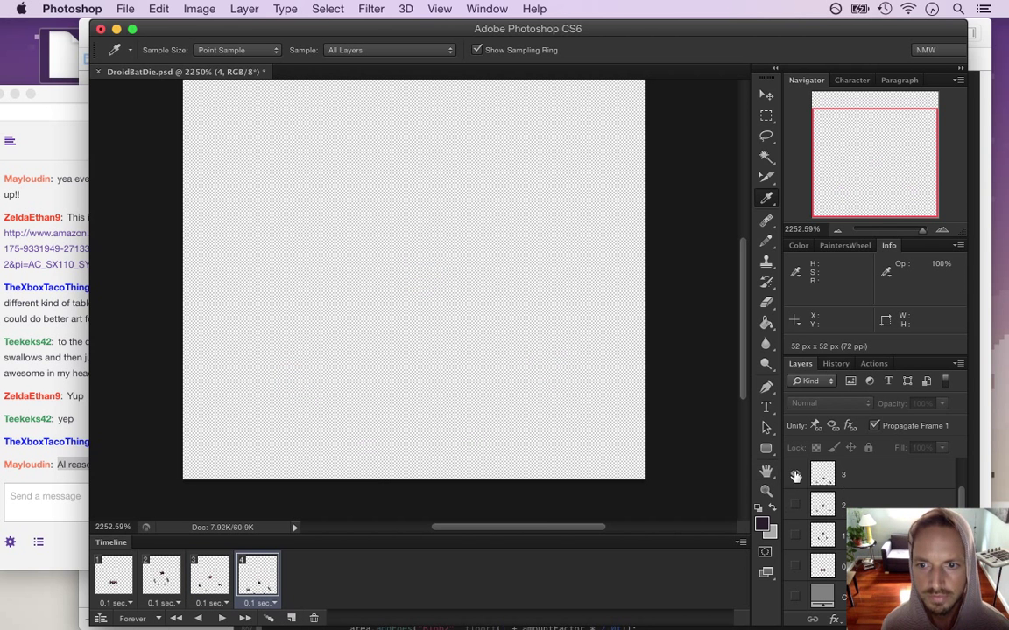
pyautogui.click(795, 474)
pyautogui.click(291, 618)
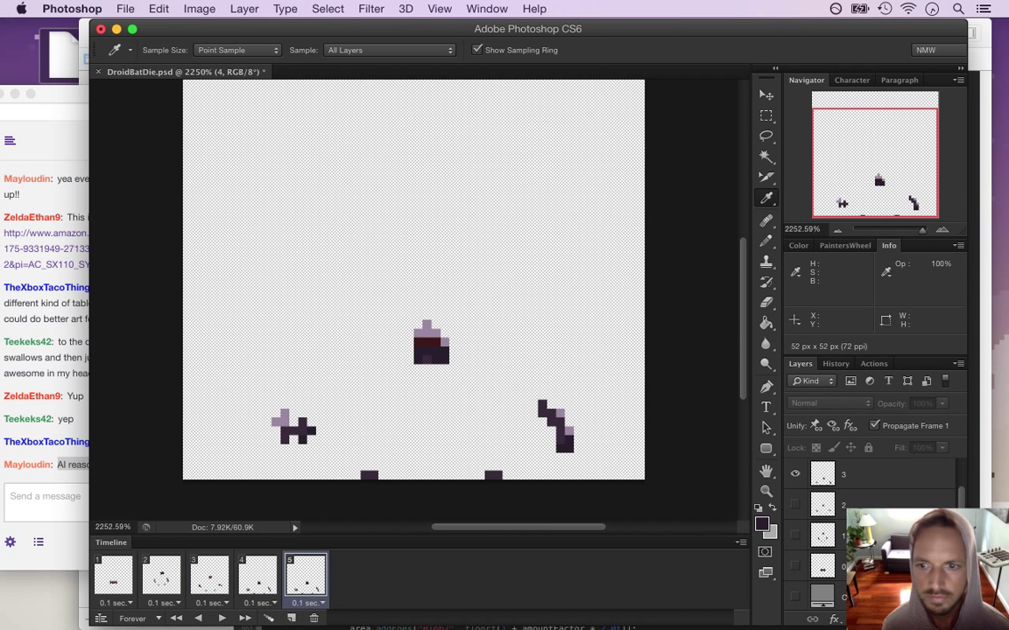
pyautogui.moveTo(958, 500); pyautogui.dragTo(958, 485)
pyautogui.click(795, 504)
pyautogui.click(795, 474)
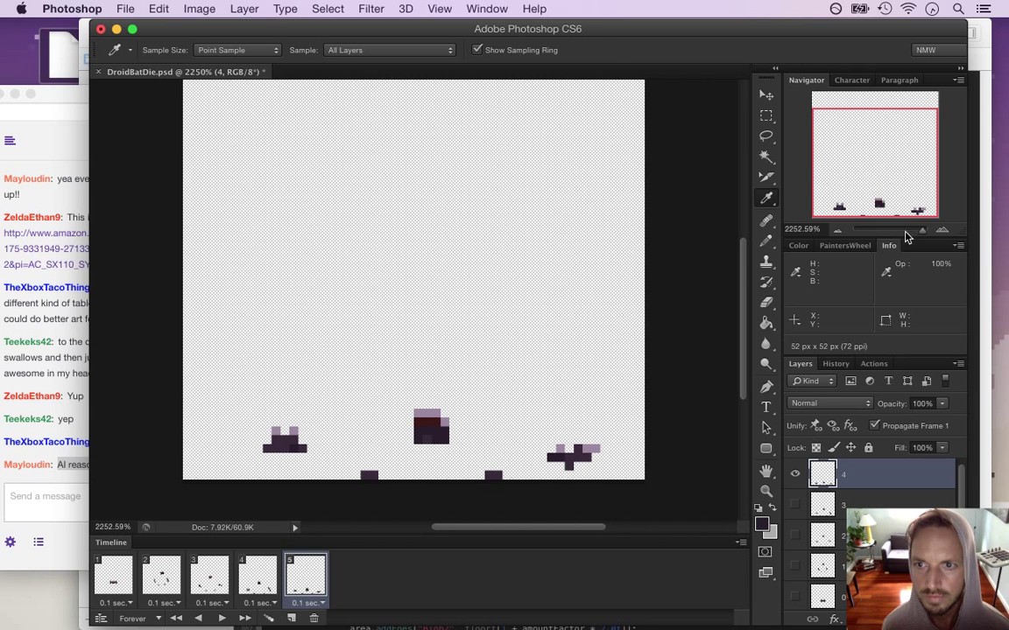
pyautogui.moveTo(908, 235); pyautogui.dragTo(908, 215)
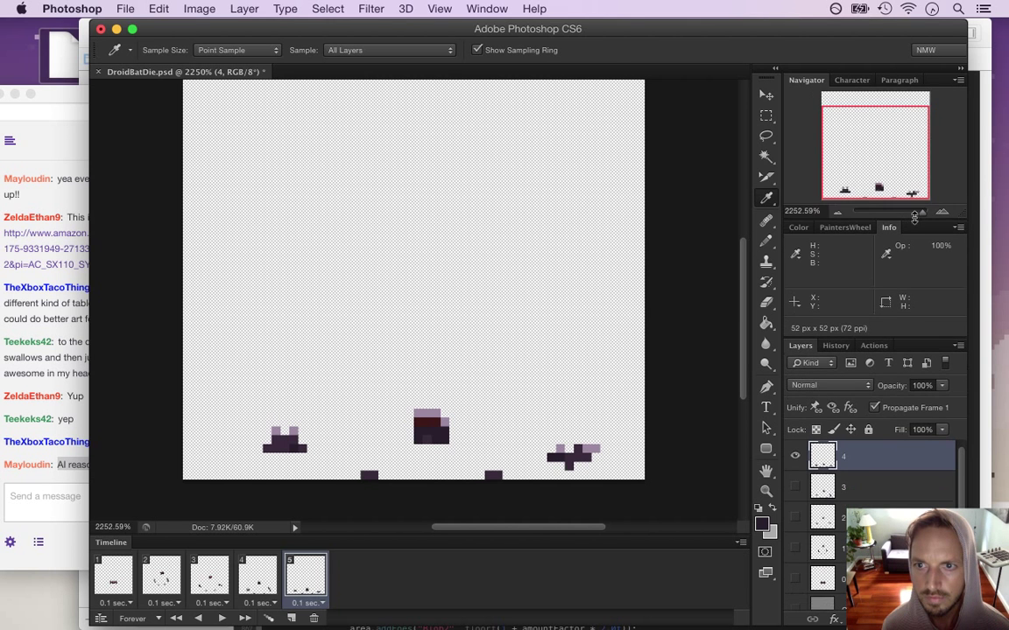
# Check the new chat message about popcorn-like plopping, play the death animation from its first frame and stop on frame 3.
pyautogui.click(107, 593)
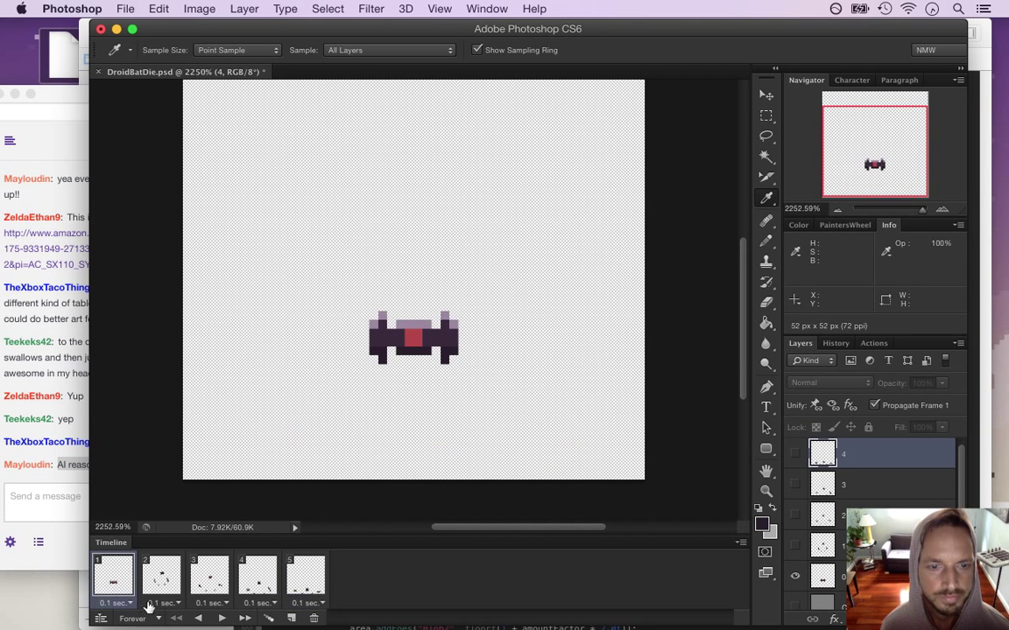
pyautogui.click(83, 473)
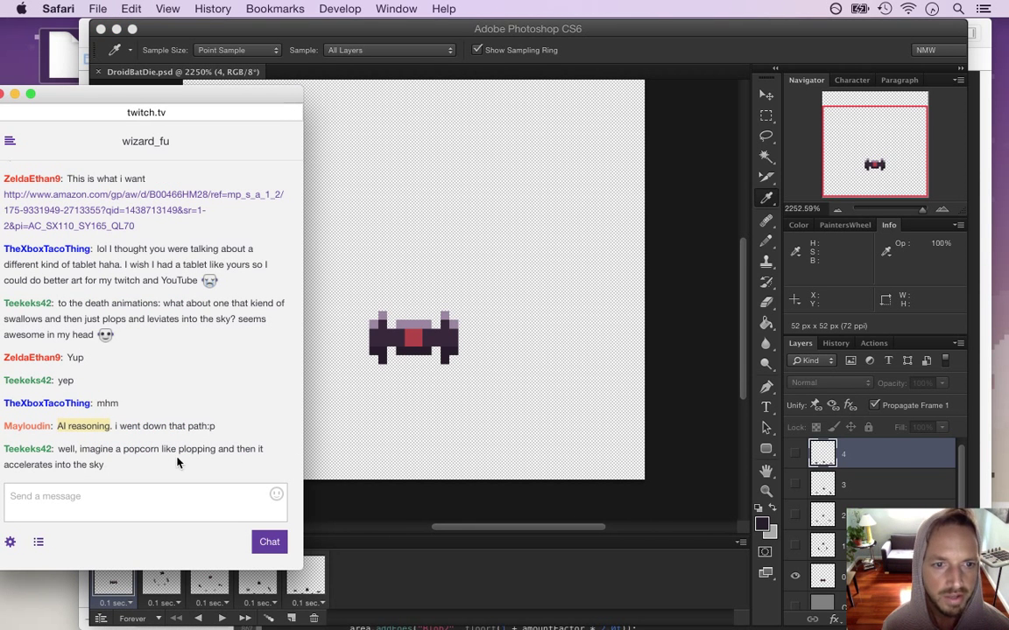
pyautogui.click(354, 507)
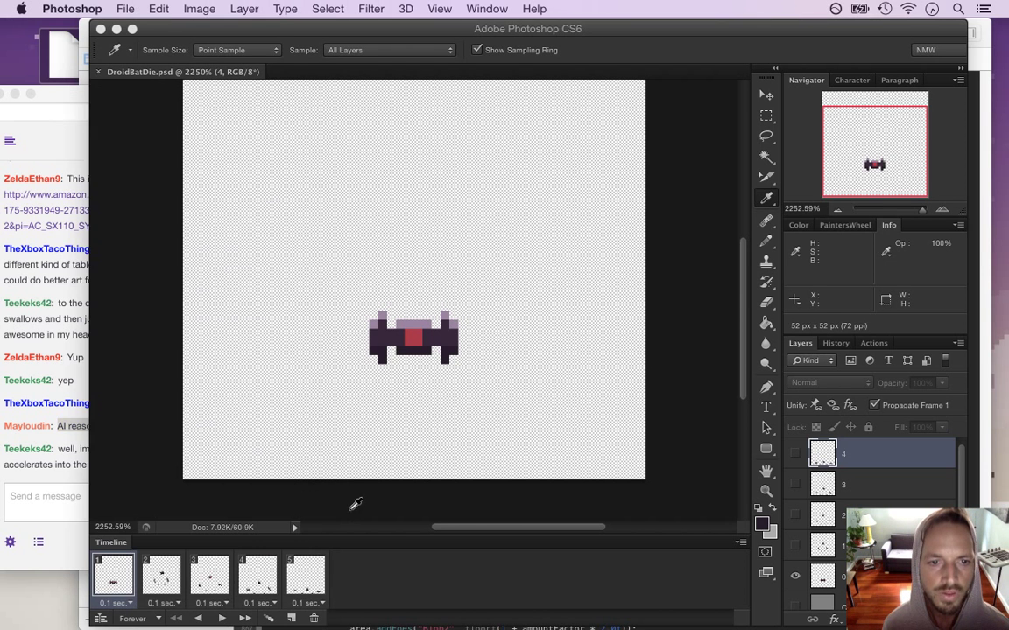
pyautogui.click(224, 619)
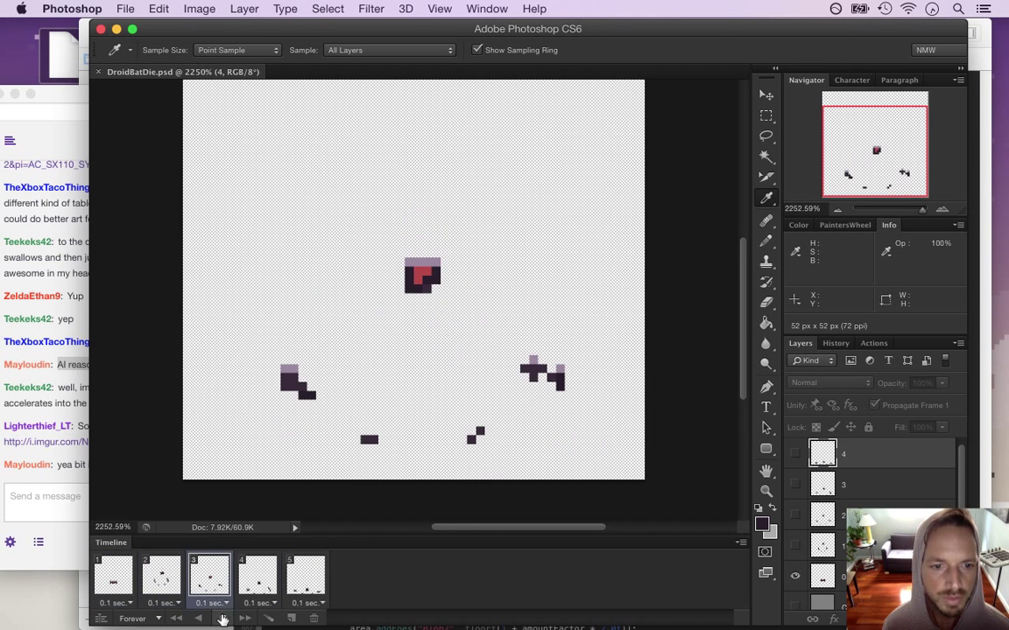
pyautogui.click(210, 574)
# Read the chat message about the Chappie movie and view the linked painting kBCCrVv.jpg in a new Safari window.
pyautogui.click(89, 420)
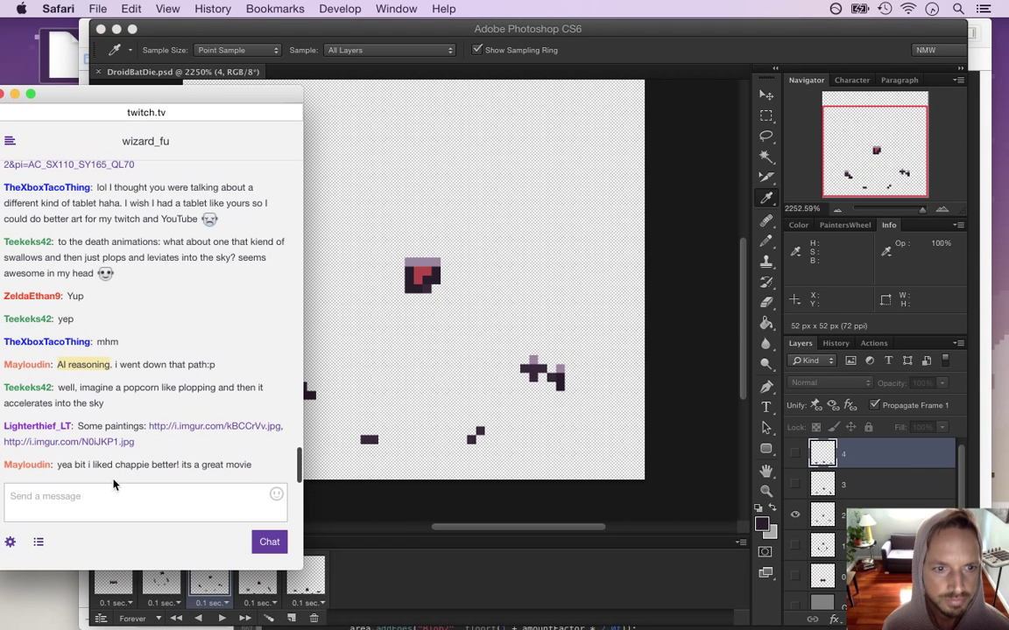
pyautogui.moveTo(94, 466); pyautogui.dragTo(117, 465)
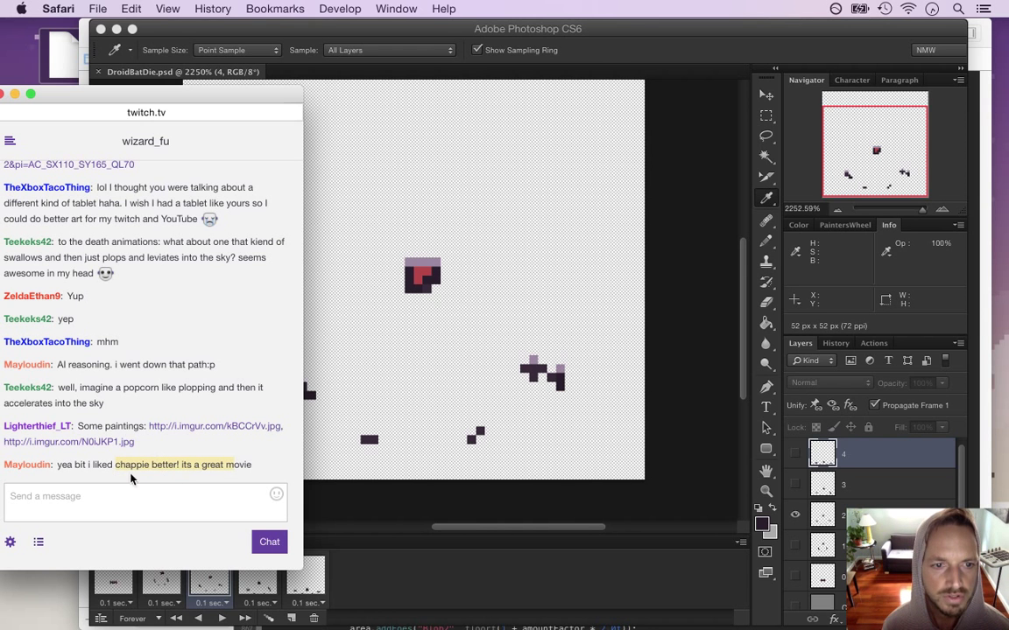
pyautogui.click(168, 443)
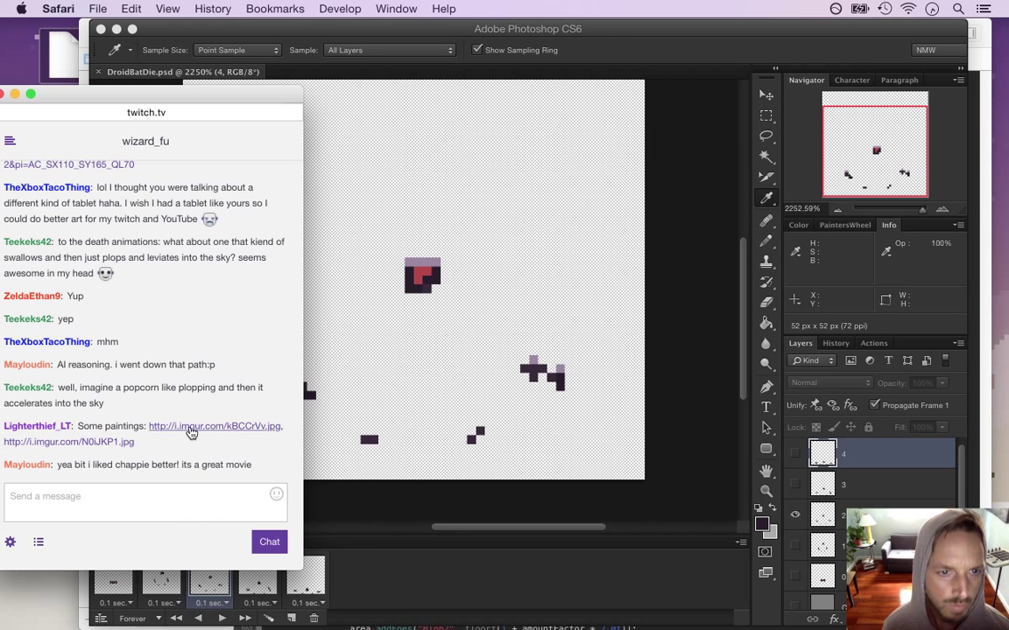
pyautogui.rightClick(195, 435)
pyautogui.click(254, 402)
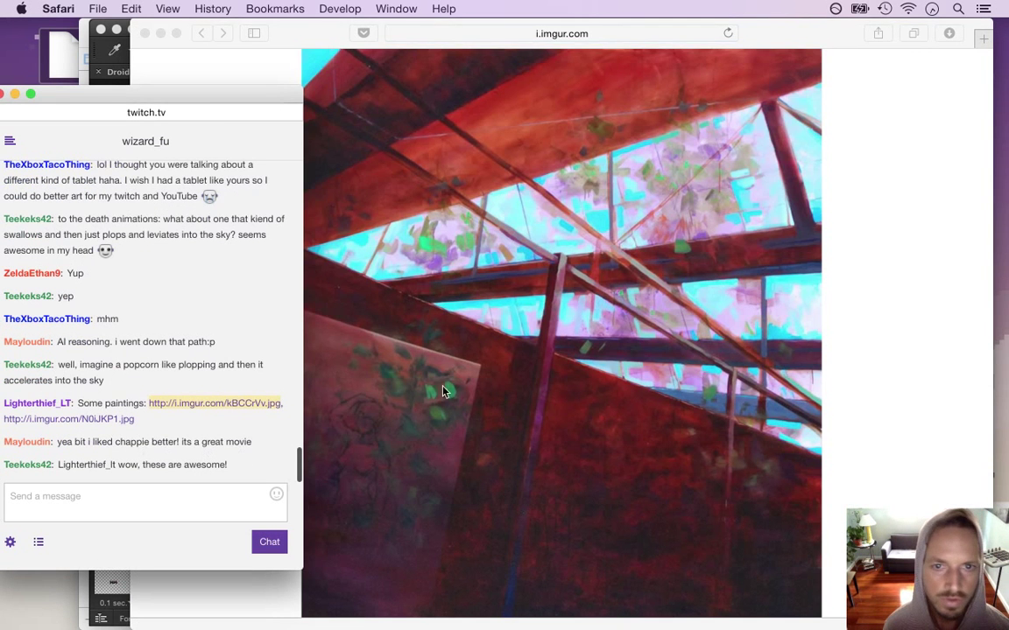
pyautogui.click(442, 391)
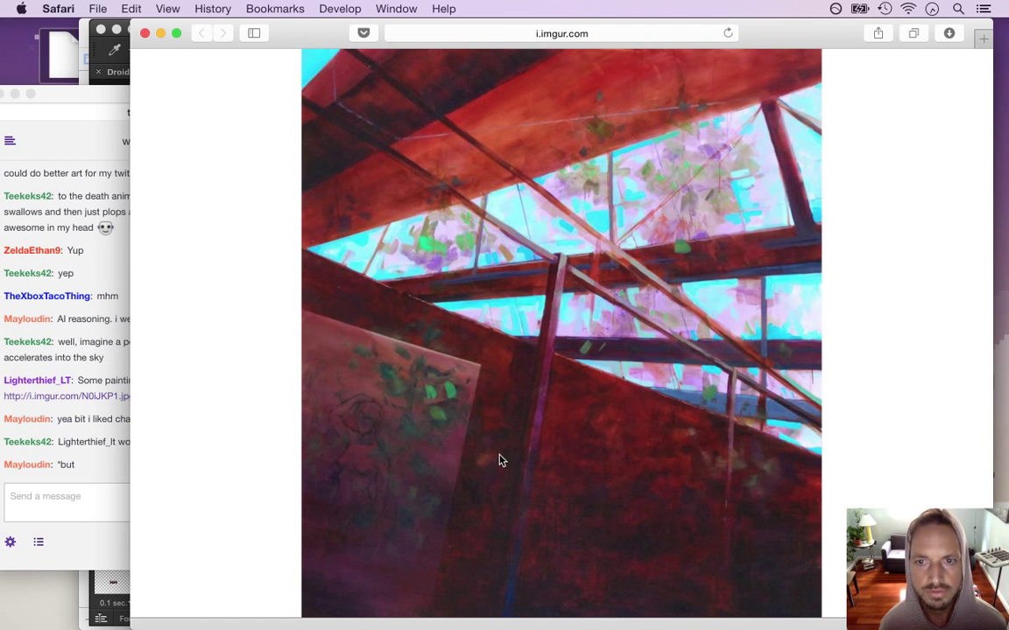
# Open the second linked painting, N0iJKP1.jpg, in a new window and look at it.
pyautogui.click(96, 416)
pyautogui.rightClick(123, 382)
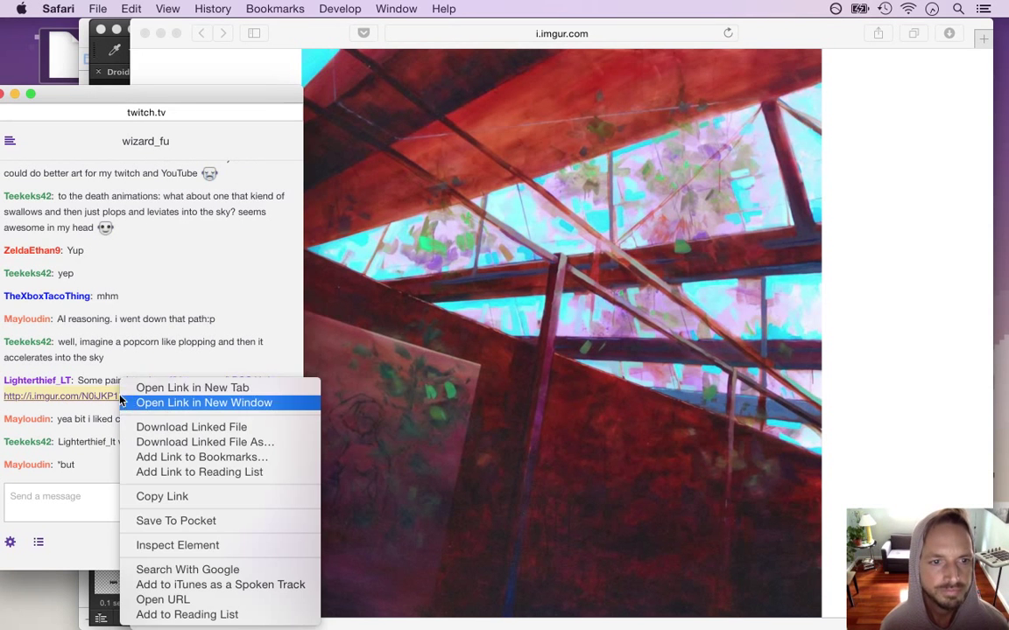
pyautogui.click(166, 403)
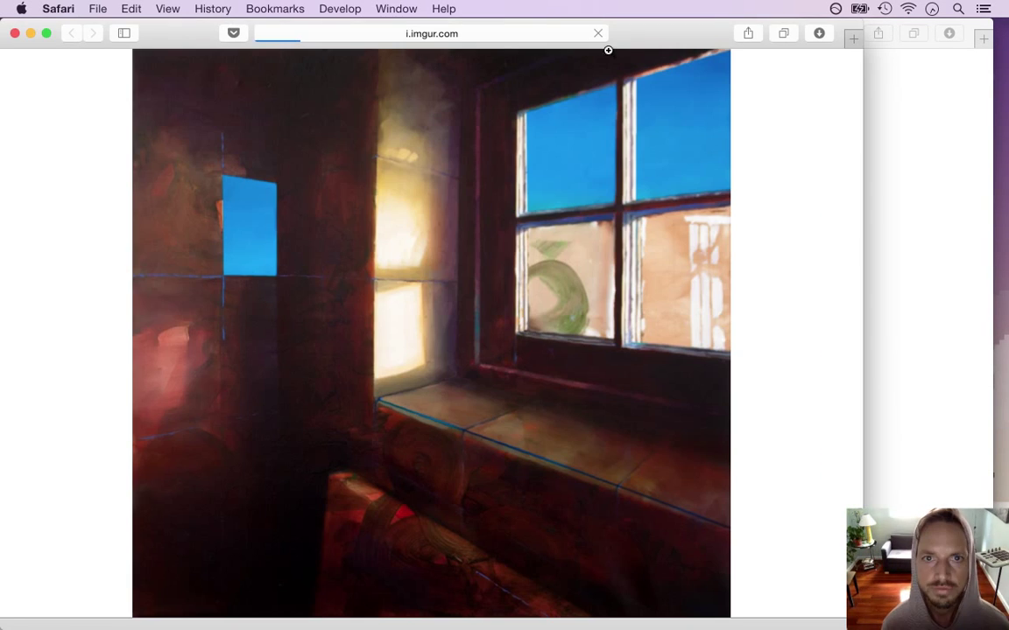
pyautogui.moveTo(657, 39)
pyautogui.mouseDown()
pyautogui.moveTo(786, 41)
pyautogui.moveTo(776, 123)
pyautogui.moveTo(788, 328)
pyautogui.moveTo(767, 451)
pyautogui.moveTo(777, 32)
pyautogui.mouseUp()
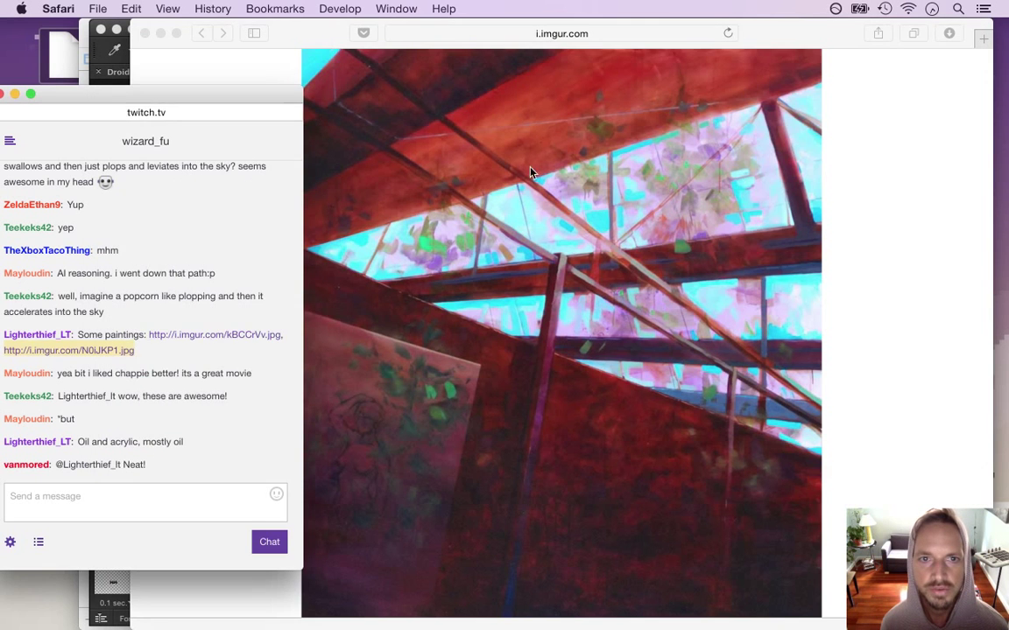
# Look at the first painting again, close its window and read the chat message about oil and acrylic.
pyautogui.click(530, 173)
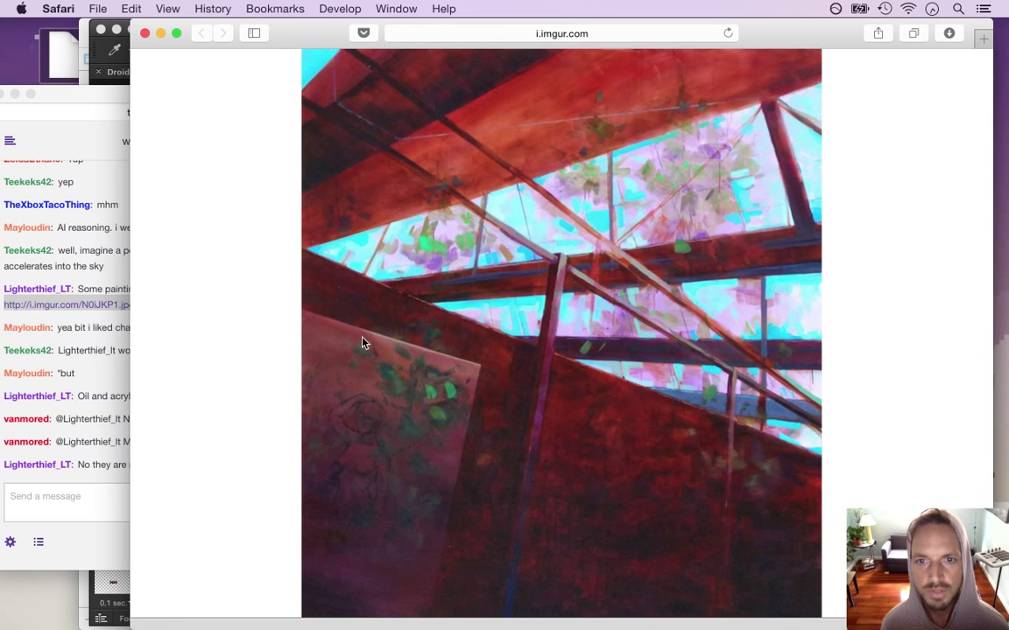
pyautogui.press('super+w')
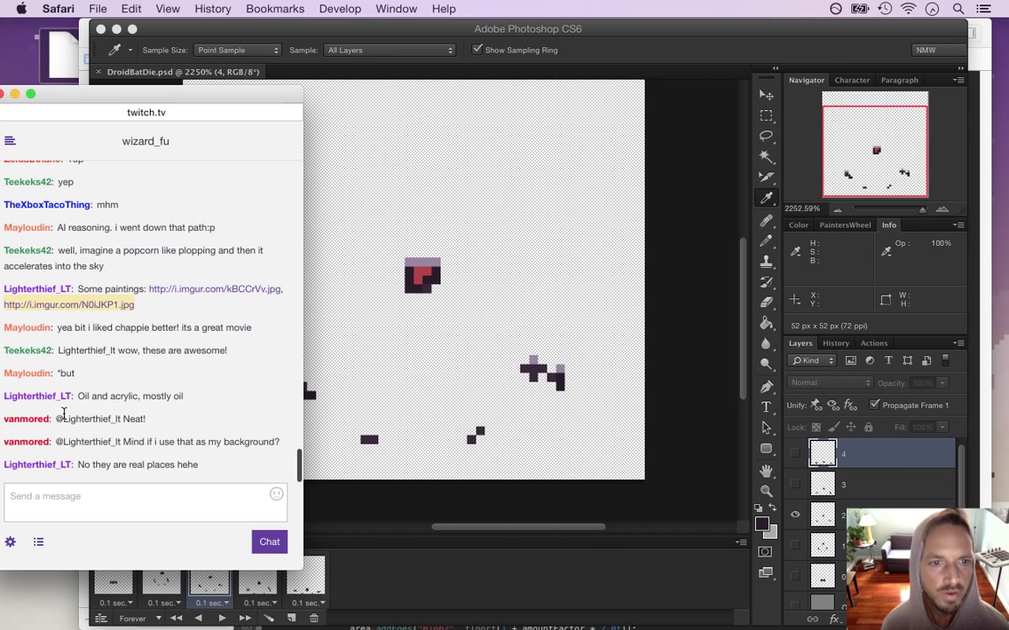
pyautogui.moveTo(89, 396); pyautogui.dragTo(136, 392)
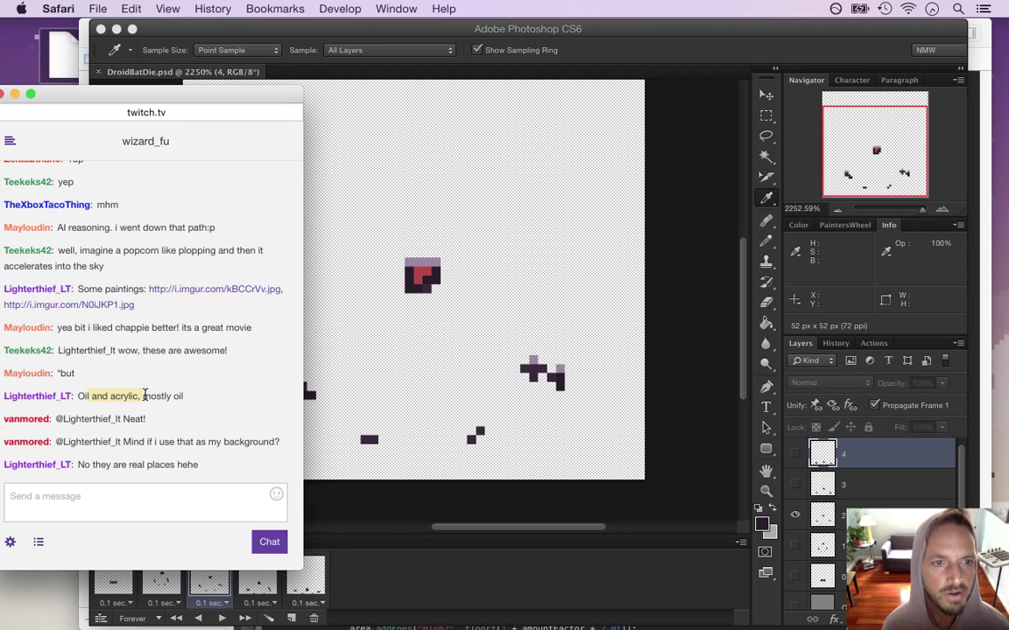
# Read the chat replies about mostly oil paint and real places, and return to Photoshop.
pyautogui.moveTo(146, 394); pyautogui.dragTo(166, 396)
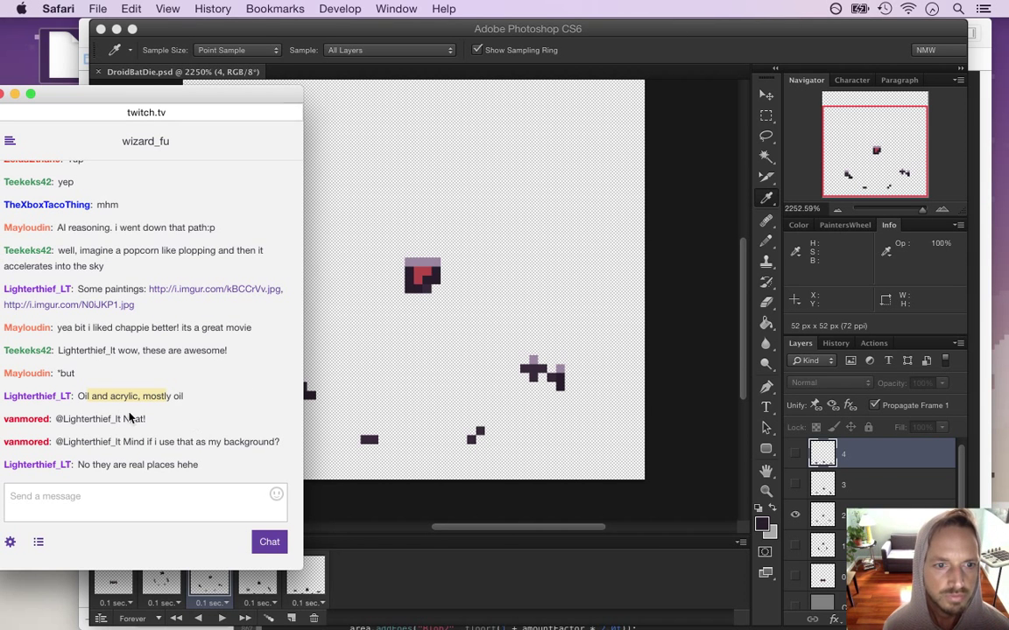
pyautogui.moveTo(100, 465); pyautogui.dragTo(170, 468)
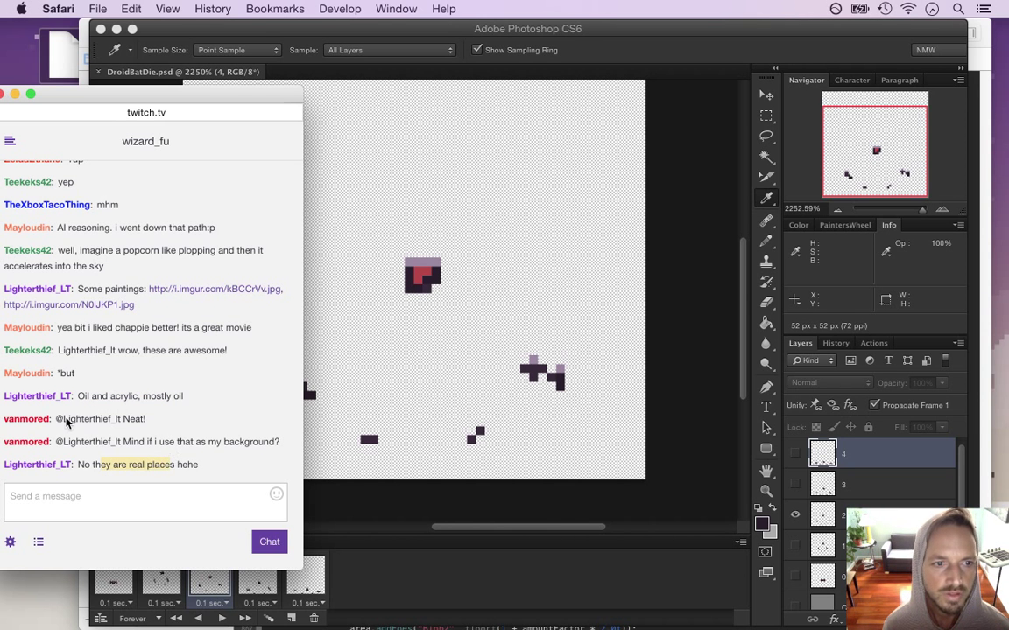
pyautogui.click(743, 36)
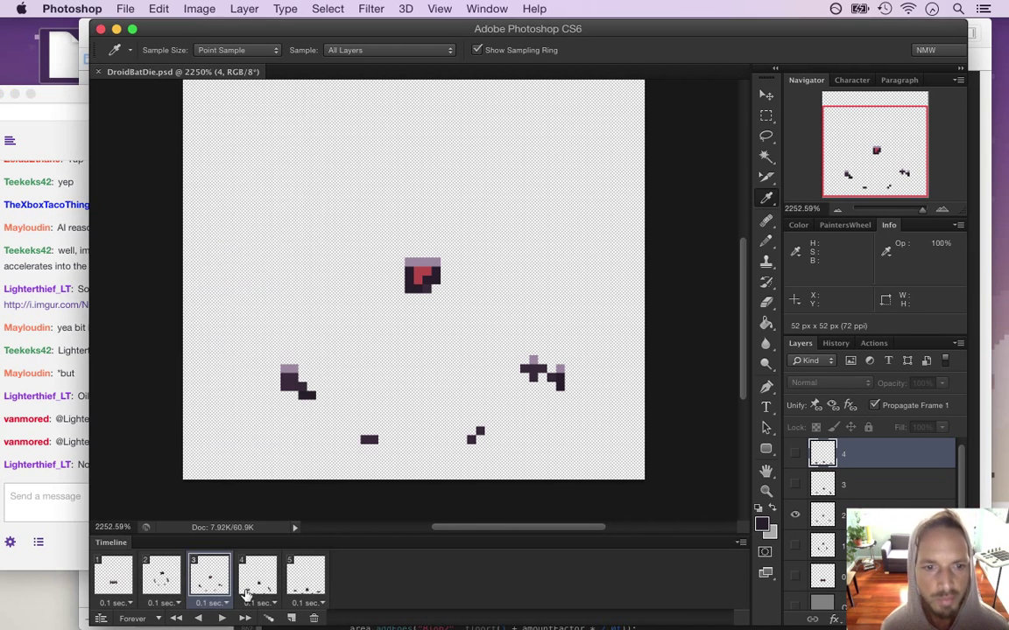
# Compare the fourth and fifth frames of the death animation by switching between them.
pyautogui.click(249, 589)
pyautogui.click(309, 583)
pyautogui.click(254, 585)
pyautogui.click(311, 582)
# In frame 4, select the central body piece on layer 3 and nudge it one pixel to the right.
pyautogui.click(256, 579)
pyautogui.hotkey('alt', '[')
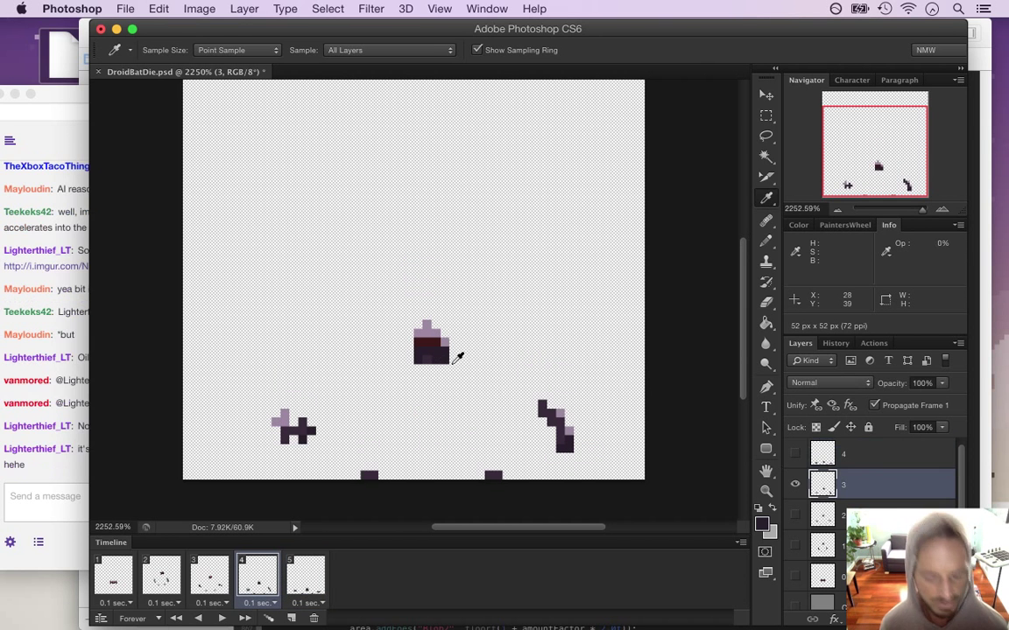
pyautogui.press('m')
pyautogui.moveTo(396, 303); pyautogui.dragTo(475, 399)
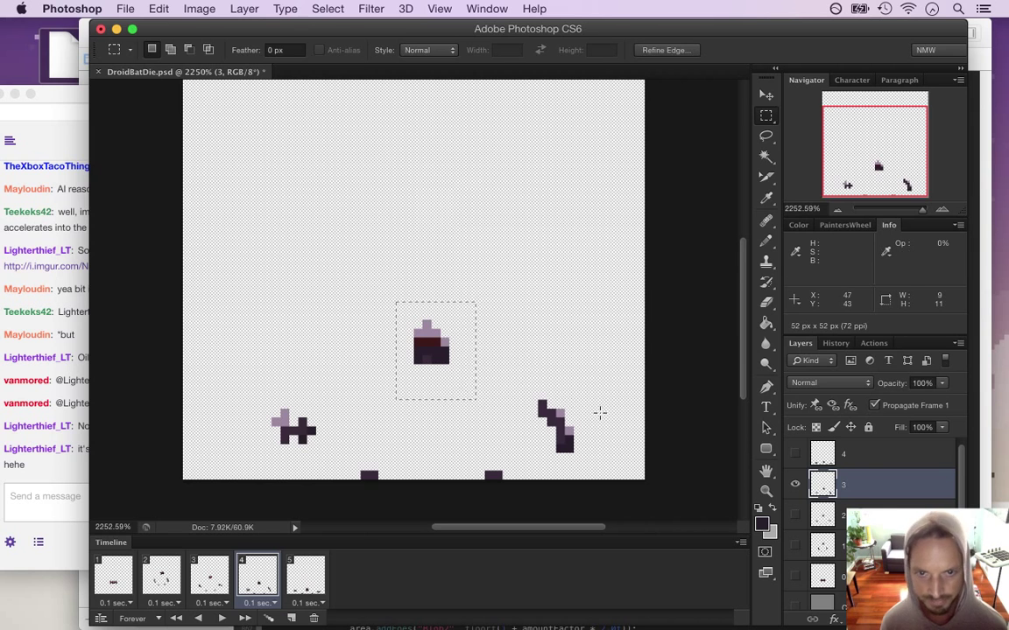
pyautogui.press('v')
pyautogui.press('Right')
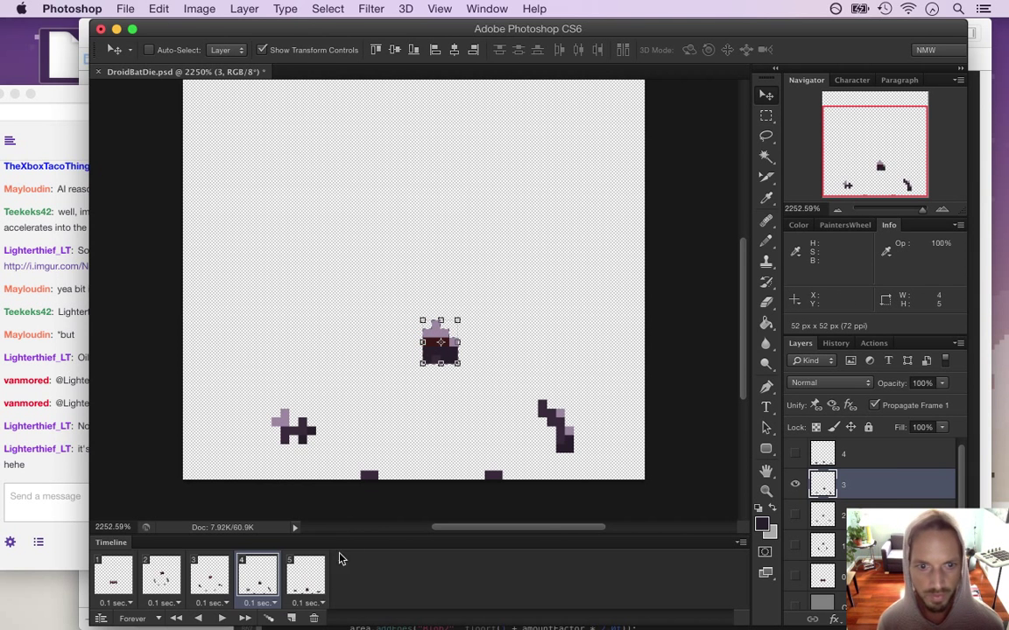
# In frame 5, nudge the central body piece on layer 4 one pixel to the right and save the file.
pyautogui.press('m')
pyautogui.click(306, 576)
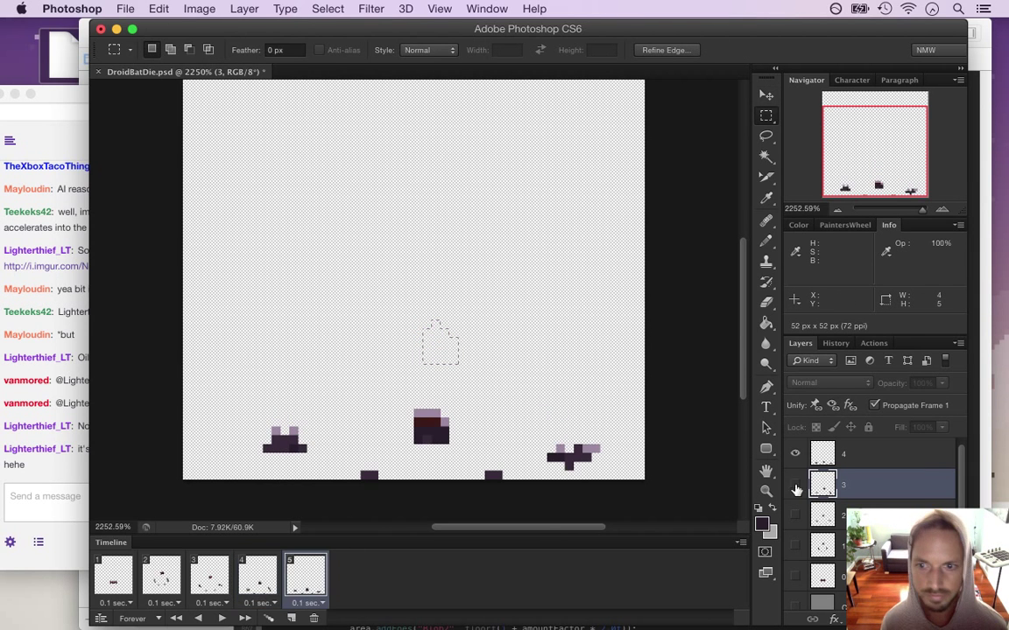
pyautogui.click(841, 454)
pyautogui.moveTo(400, 393); pyautogui.dragTo(474, 450)
pyautogui.press('v')
pyautogui.press('Right')
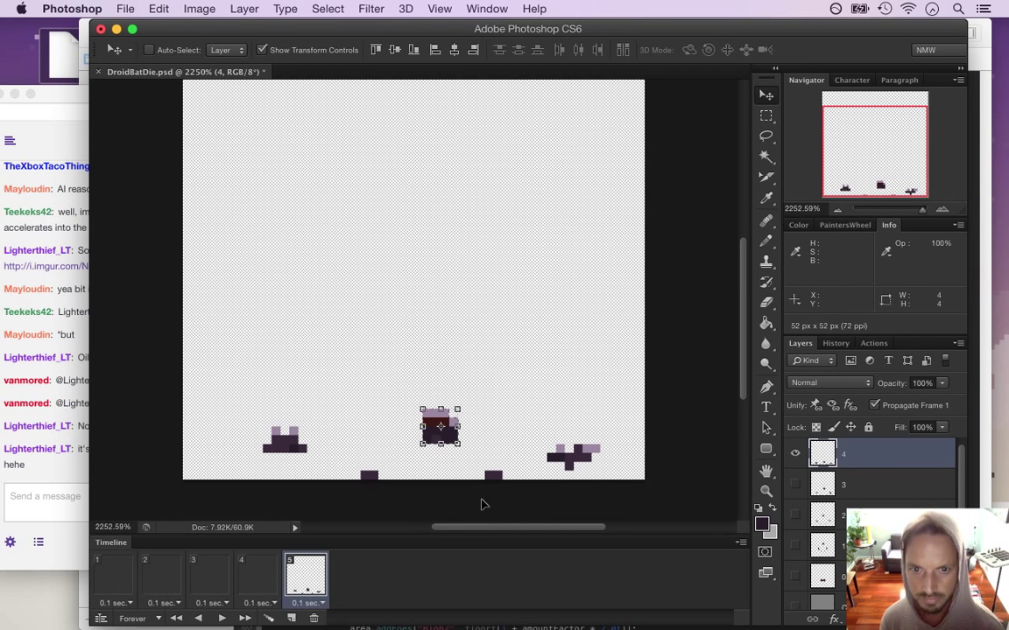
pyautogui.click(766, 114)
pyautogui.press('super+d')
# Set the last frame's delay to 1.0 second and go back to the first frame.
pyautogui.click(263, 578)
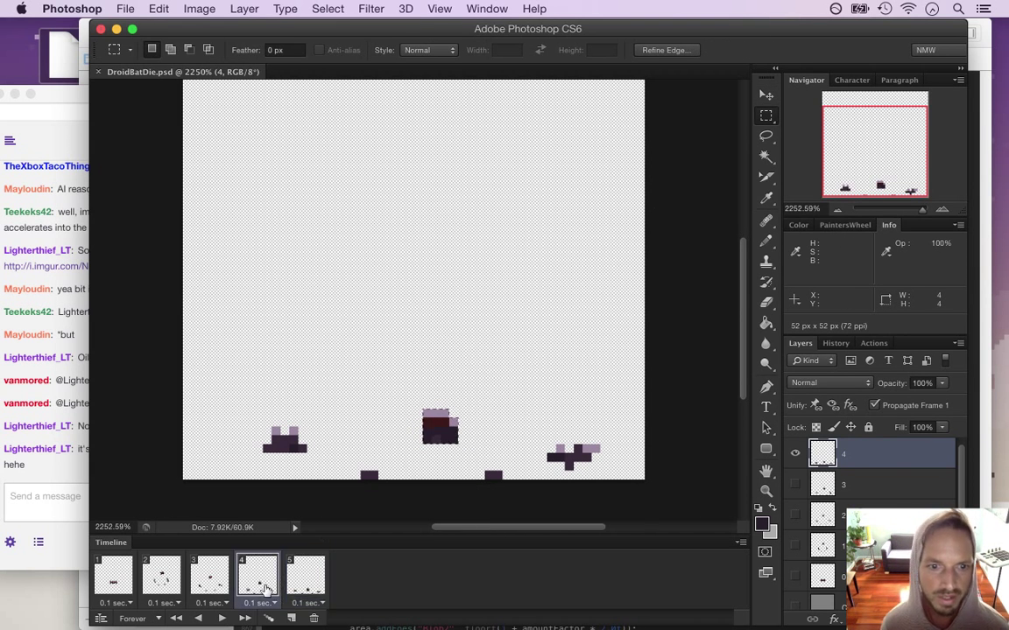
pyautogui.click(305, 578)
pyautogui.click(308, 603)
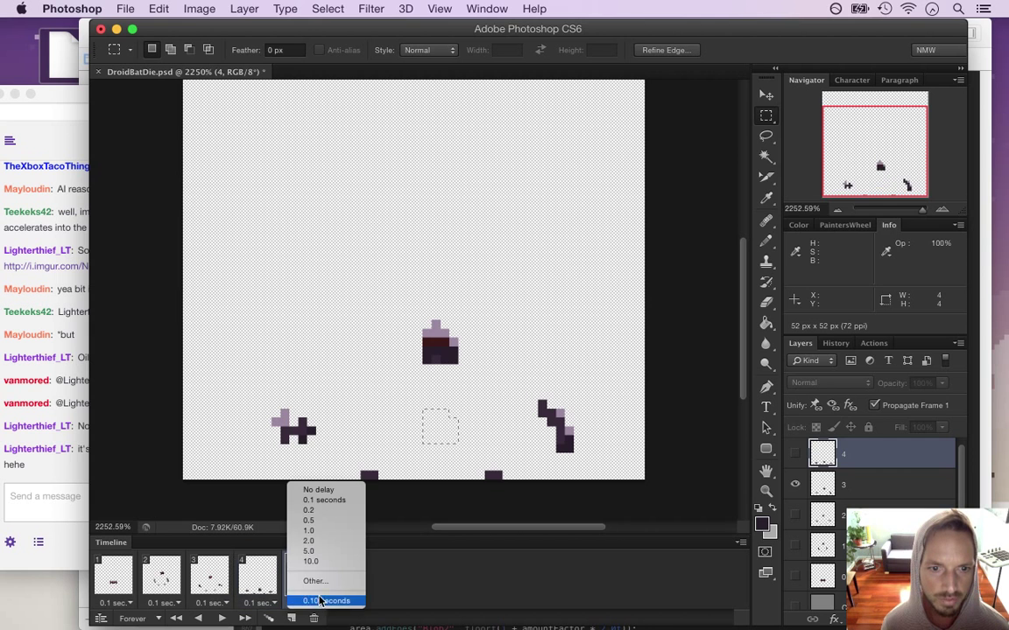
pyautogui.click(309, 531)
pyautogui.click(175, 618)
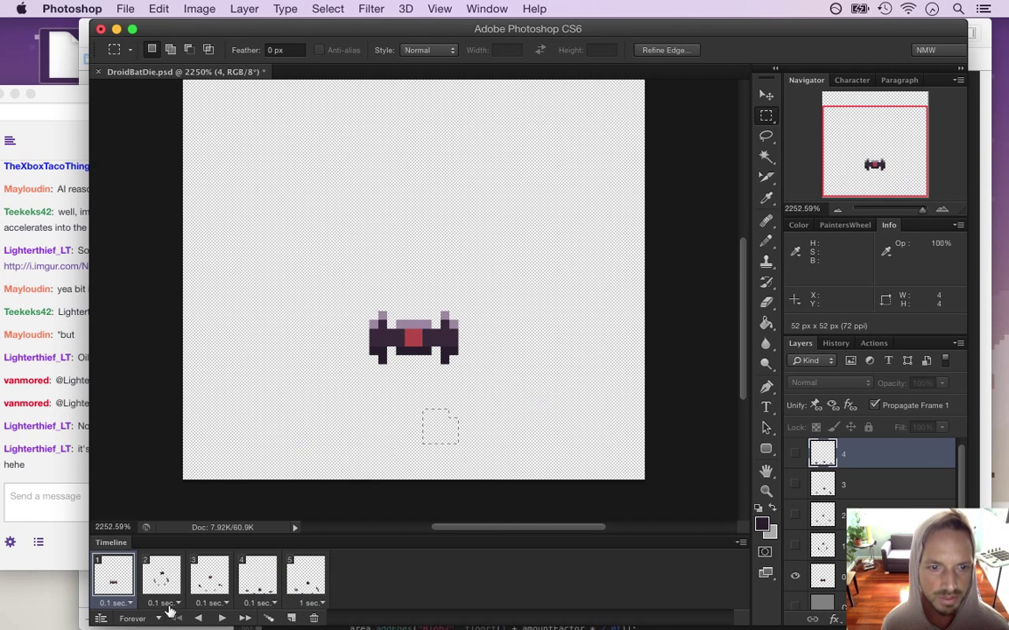
# Read the chat message about breaking the illusion of the painting and return to Photoshop.
pyautogui.click(63, 478)
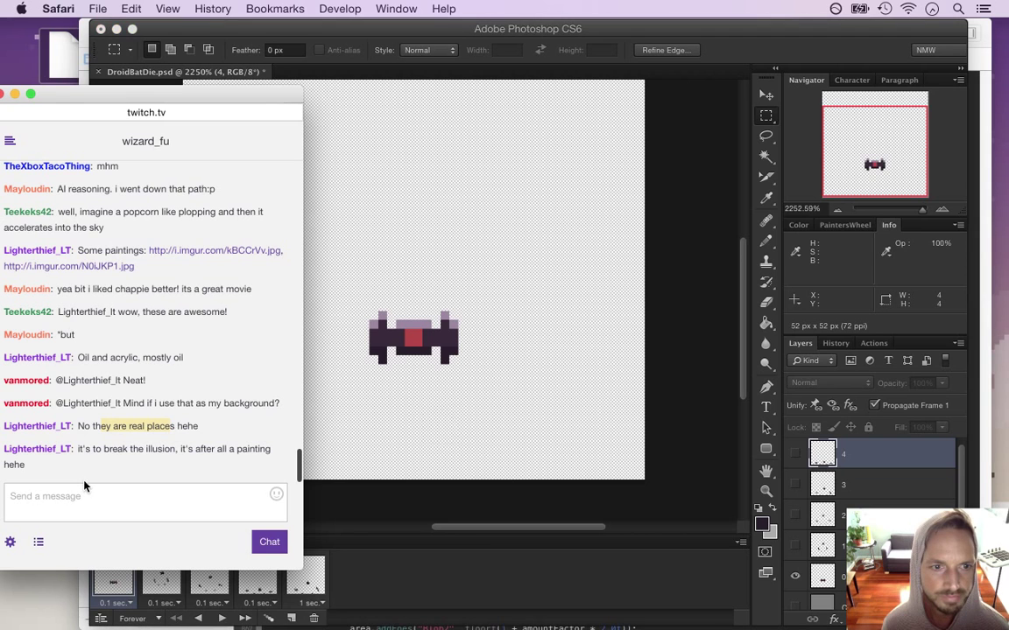
pyautogui.moveTo(79, 449); pyautogui.dragTo(256, 457)
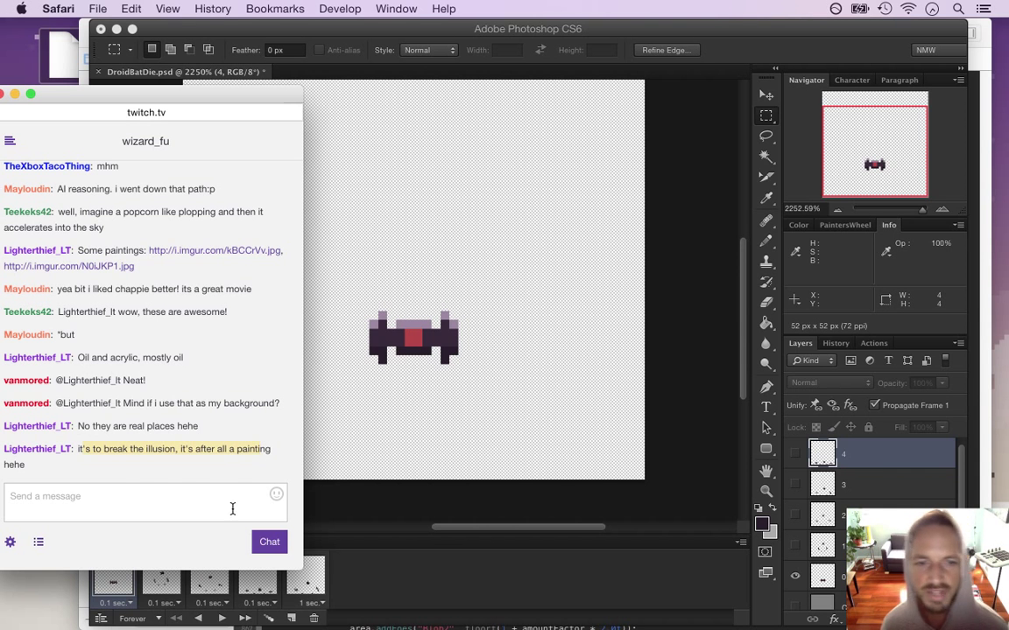
pyautogui.click(338, 506)
# Clear the selection and play the death animation from the first frame, stopping it after checking the motion.
pyautogui.click(156, 578)
pyautogui.click(114, 582)
pyautogui.press('super+d')
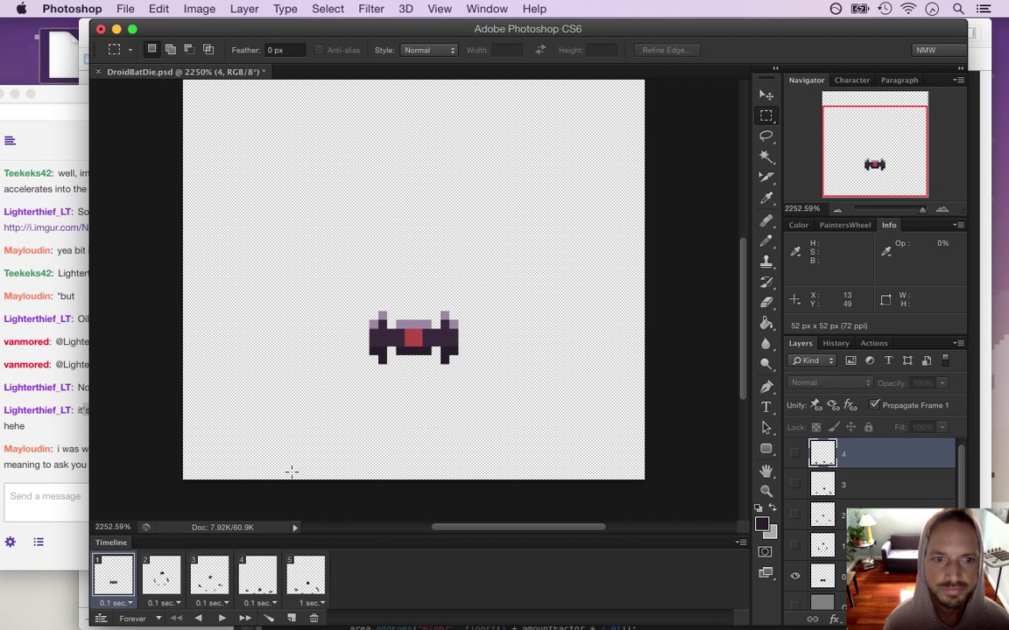
pyautogui.click(222, 618)
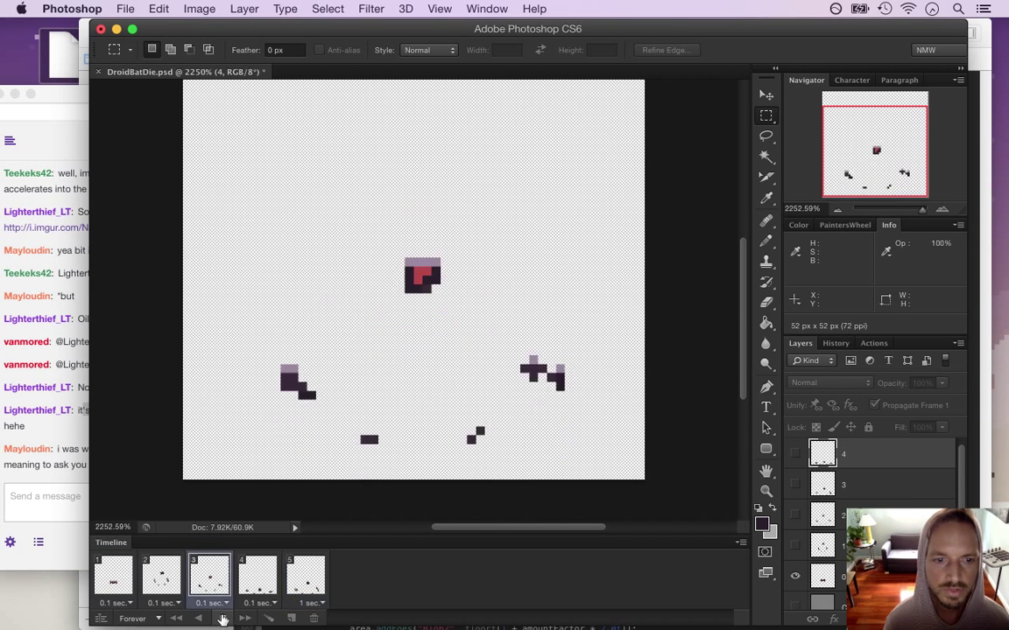
pyautogui.click(224, 618)
# Move the fourth frame behind the fifth in the animation and play the new order.
pyautogui.click(261, 579)
pyautogui.moveTo(263, 585); pyautogui.dragTo(324, 589)
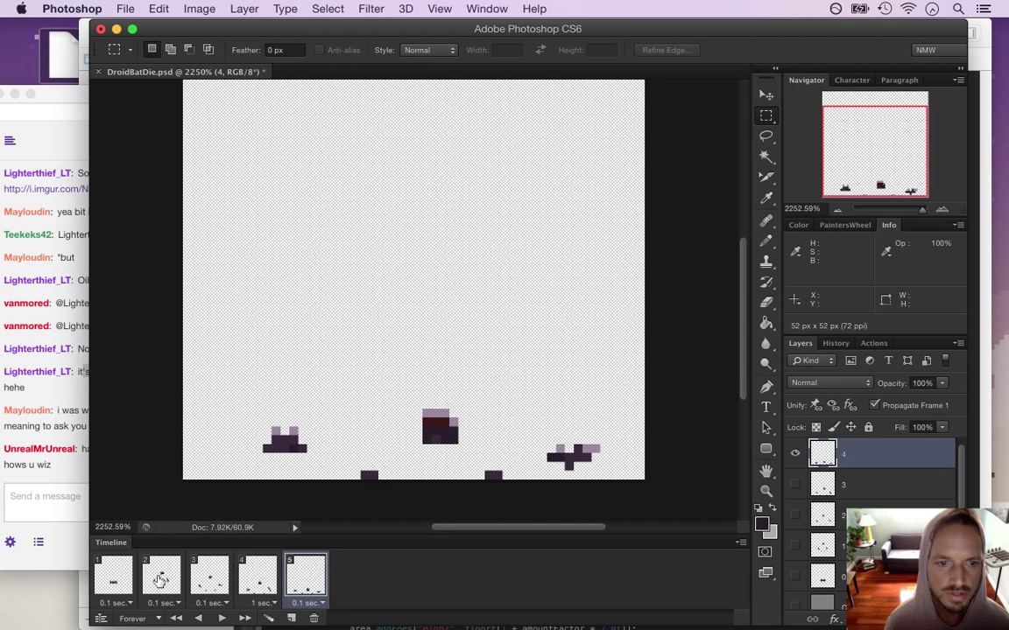
pyautogui.click(224, 618)
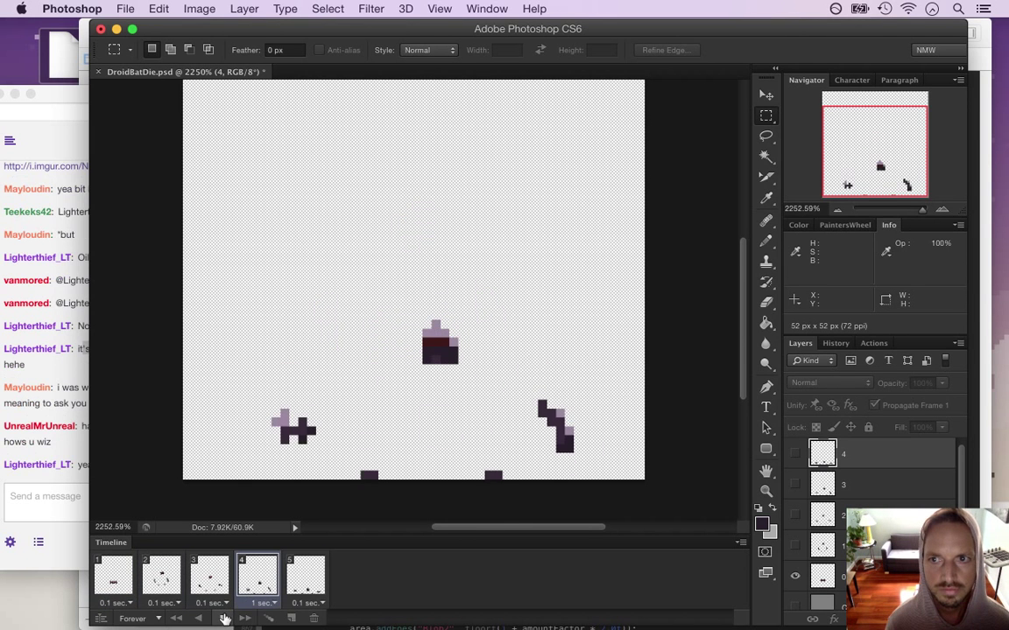
pyautogui.click(224, 619)
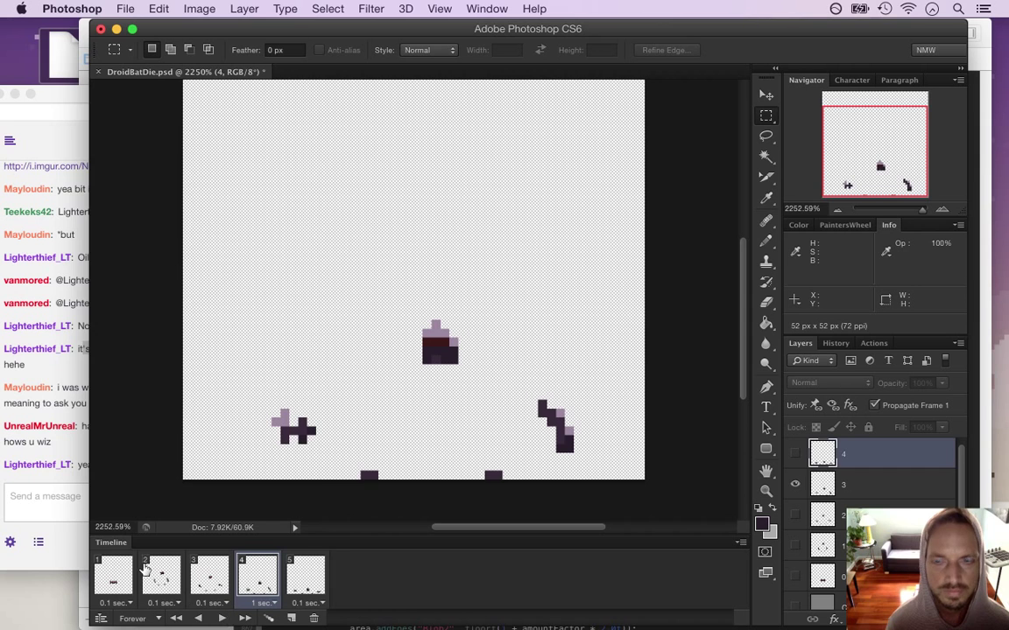
# Read the chat question about using Unity for pixel art and the viewers' greetings.
pyautogui.click(65, 465)
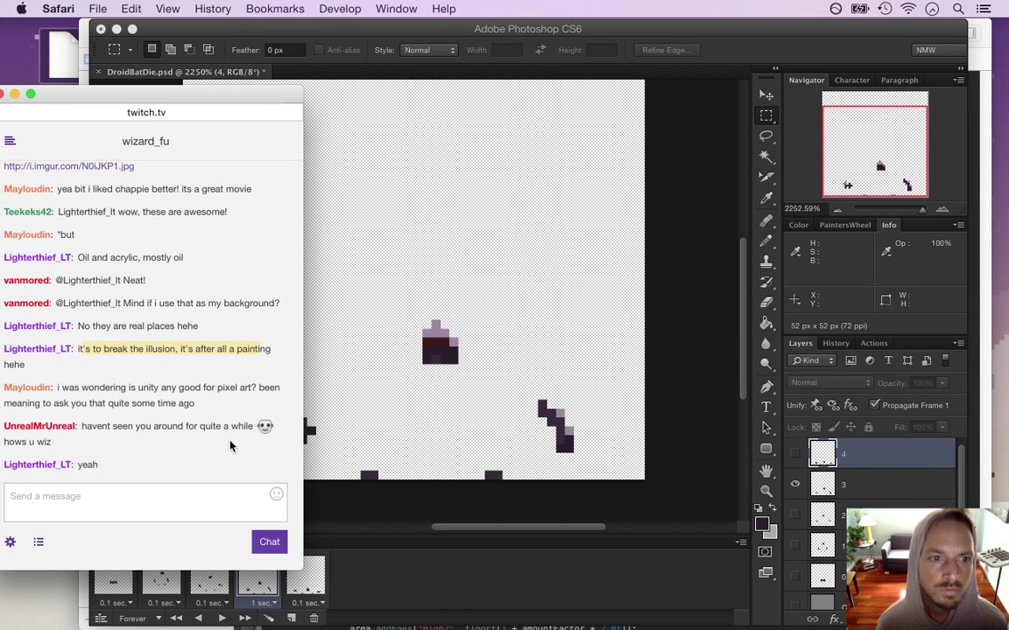
pyautogui.moveTo(62, 387); pyautogui.dragTo(194, 391)
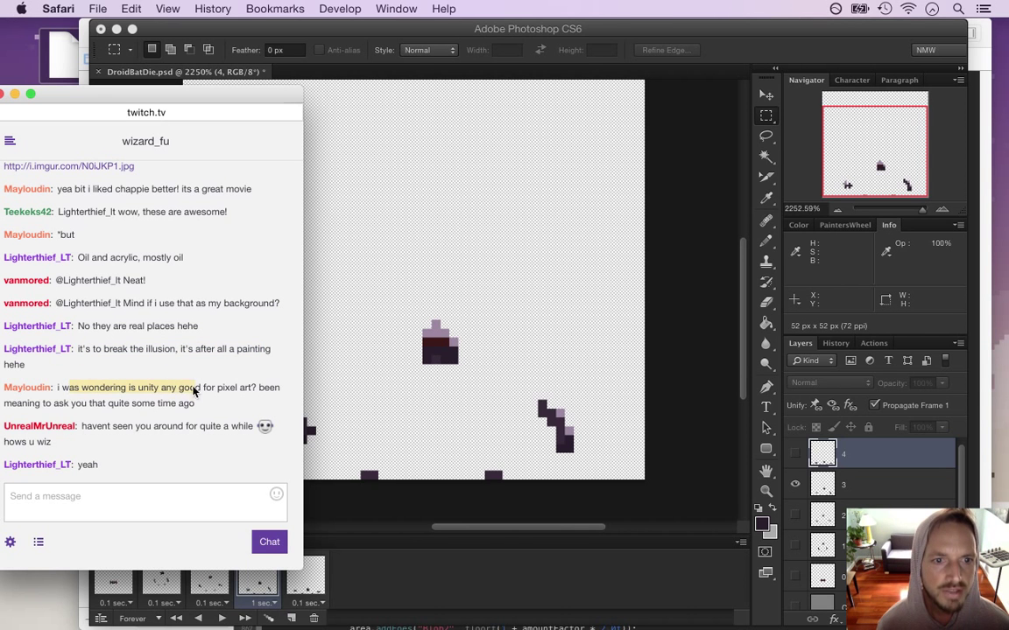
pyautogui.click(239, 400)
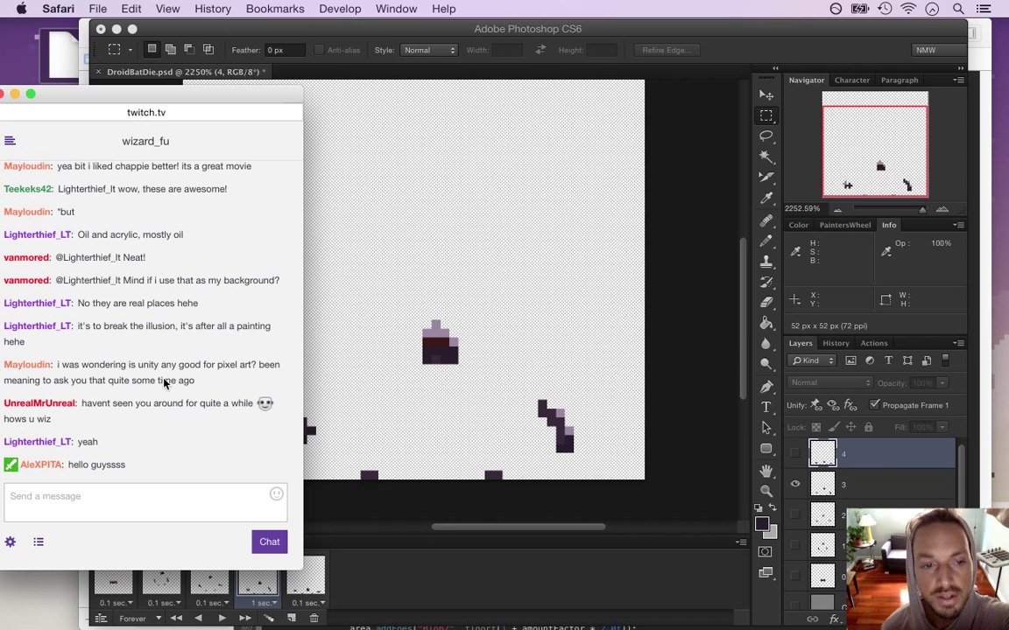
pyautogui.moveTo(79, 466); pyautogui.dragTo(142, 465)
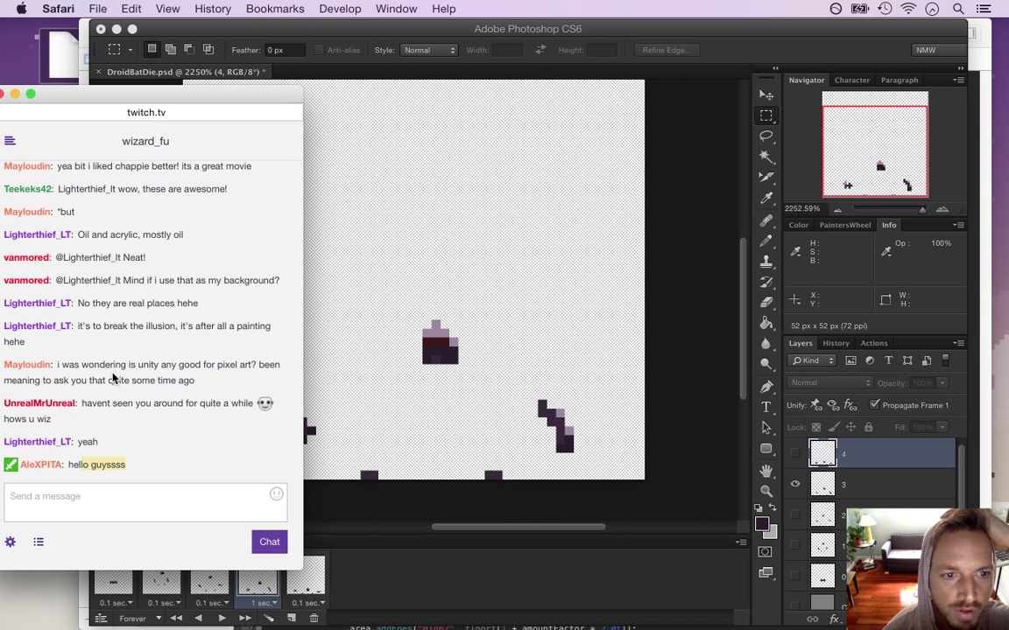
pyautogui.moveTo(109, 404); pyautogui.dragTo(145, 422)
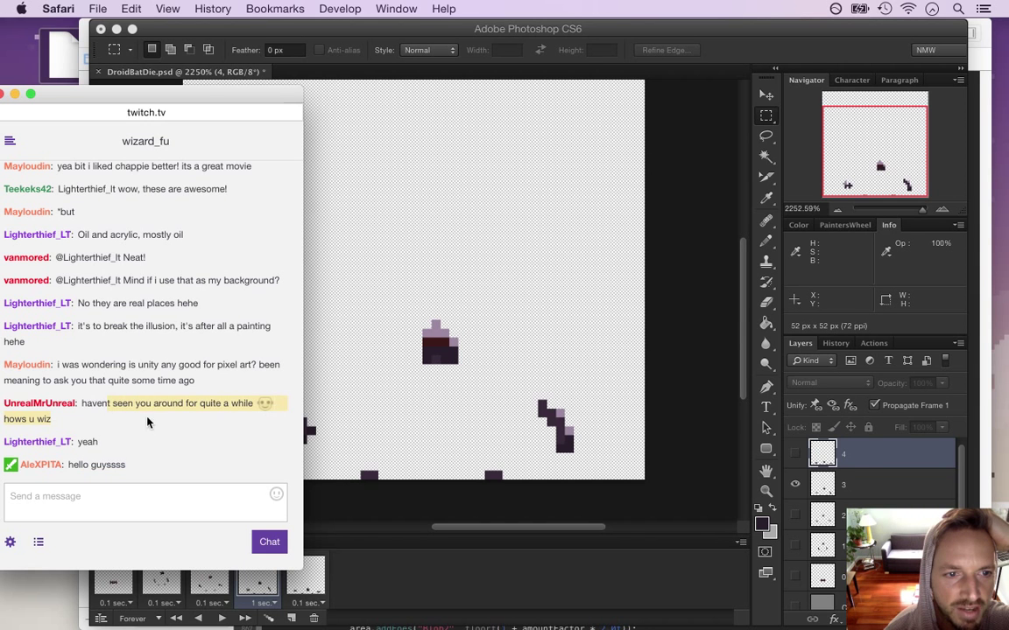
pyautogui.click(130, 432)
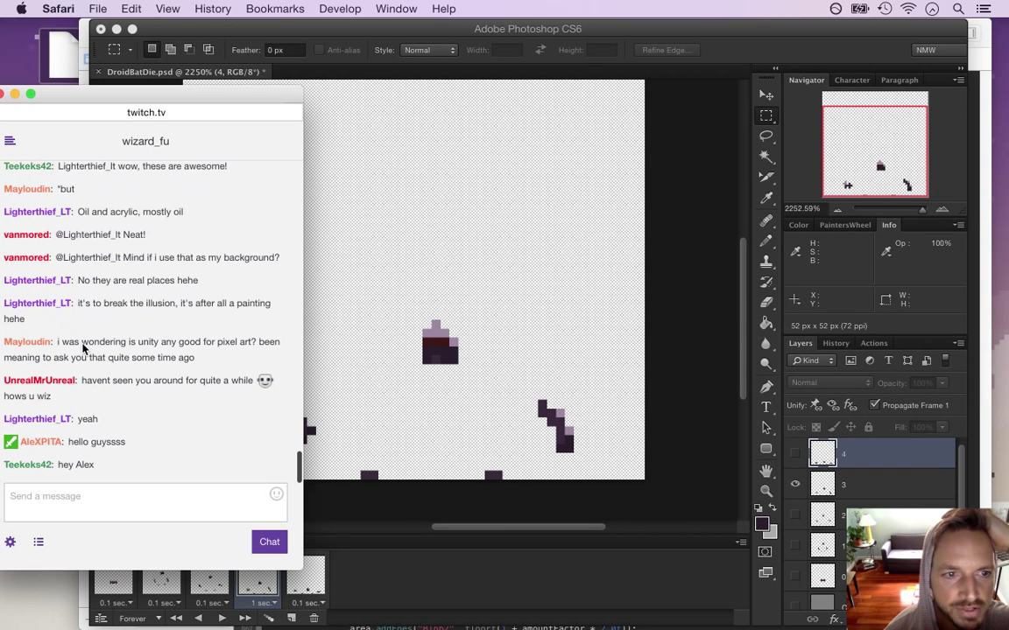
pyautogui.moveTo(82, 341); pyautogui.dragTo(166, 374)
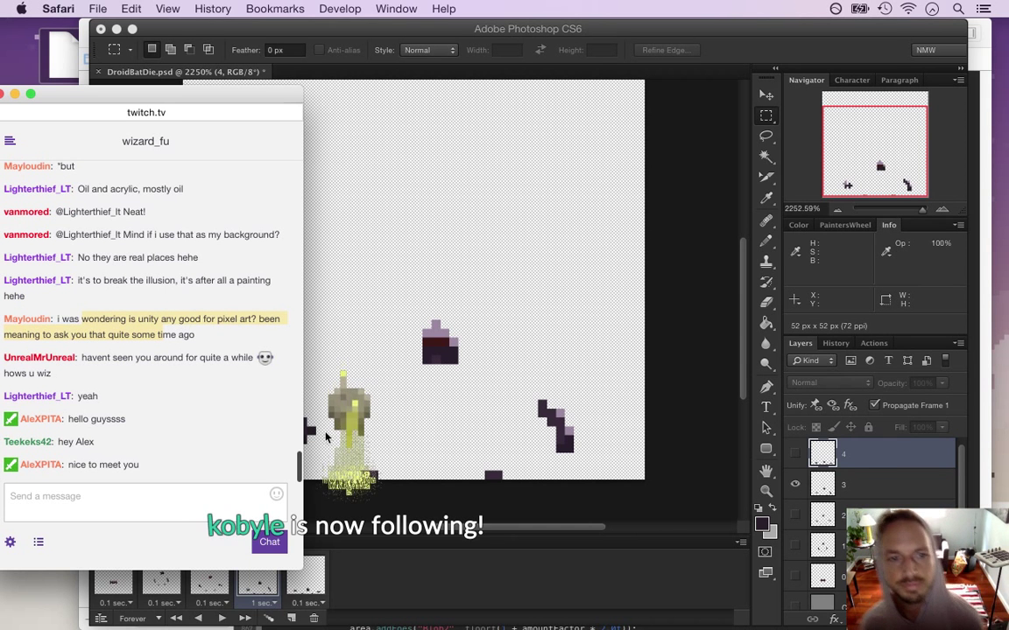
# Switch to OBS to check the stream, and close its window.
pyautogui.click(734, 67)
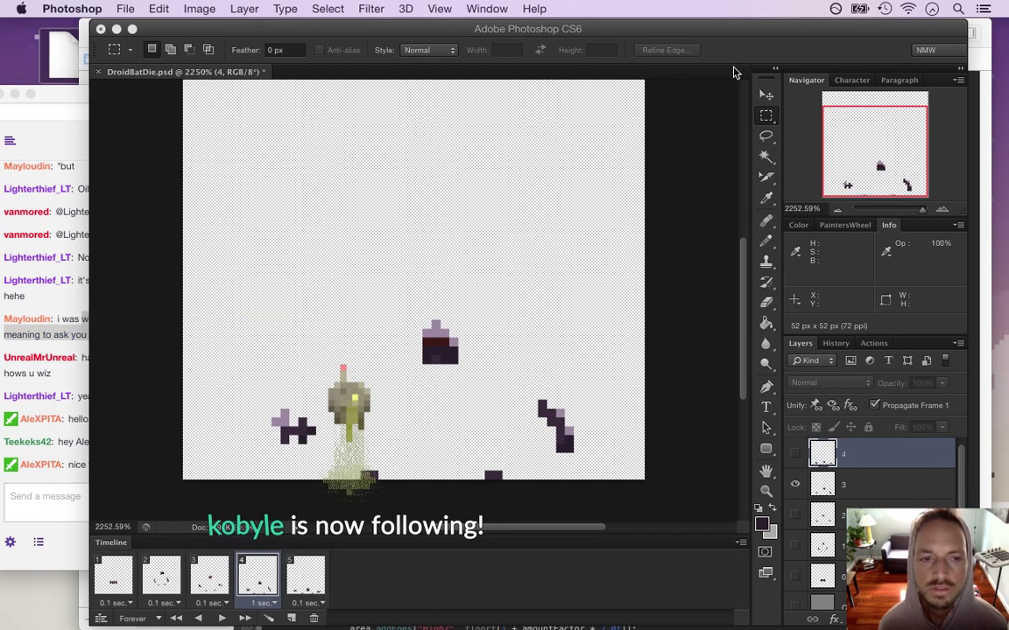
pyautogui.click(1004, 412)
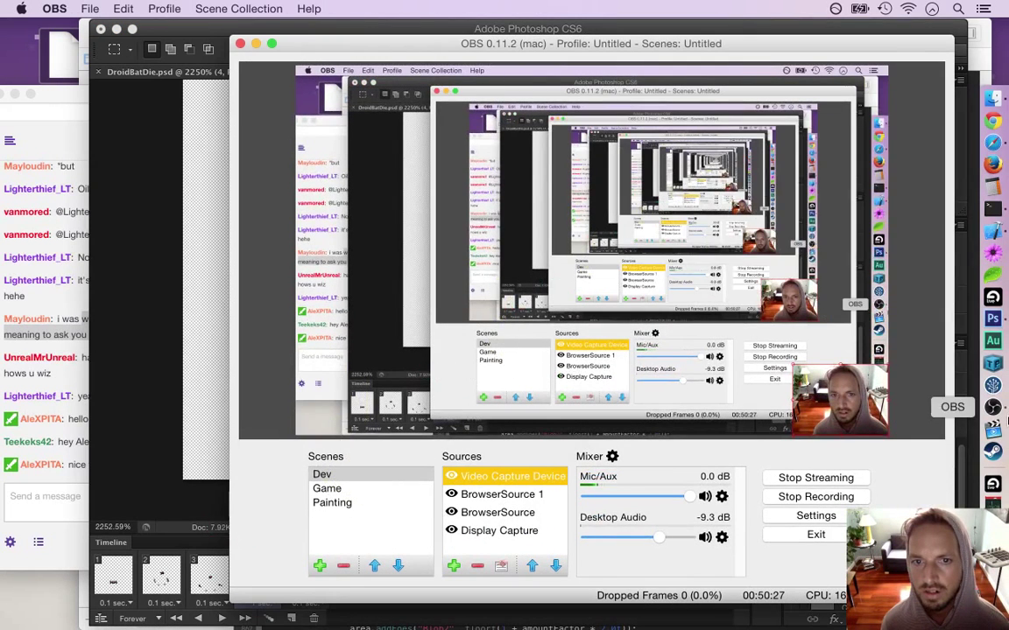
pyautogui.click(254, 44)
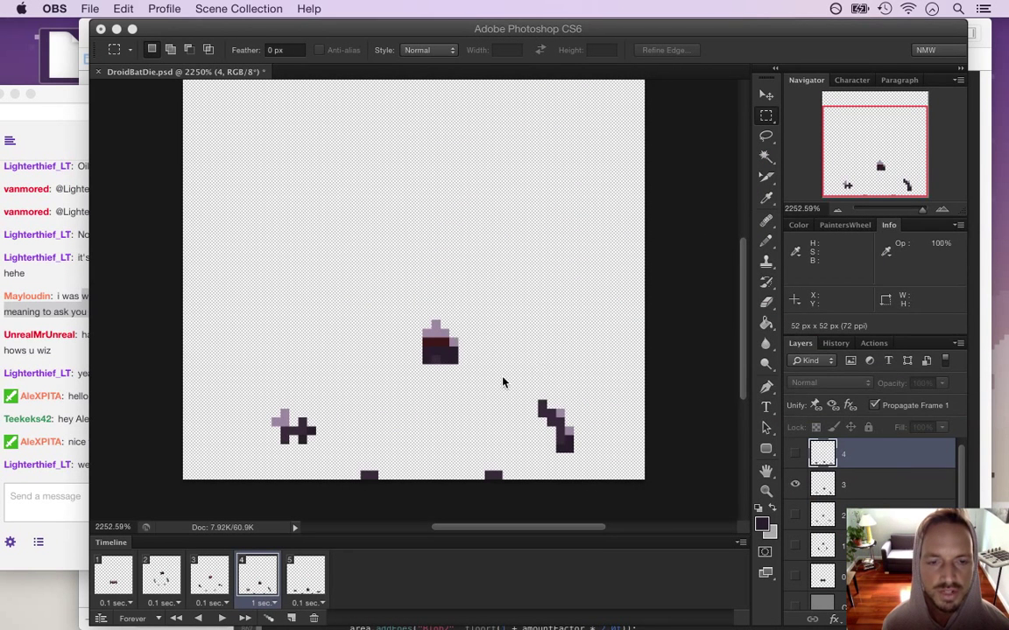
# Set the delay of frame 4 to 0.1 seconds and the delay of frame 5 to 1.0 second.
pyautogui.click(273, 599)
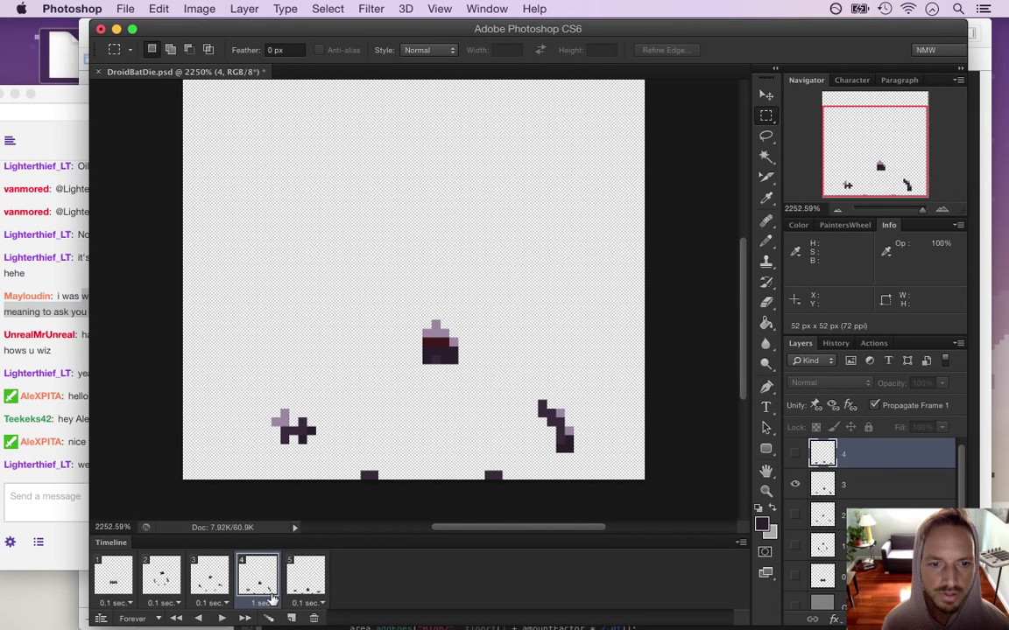
pyautogui.click(273, 604)
pyautogui.click(289, 525)
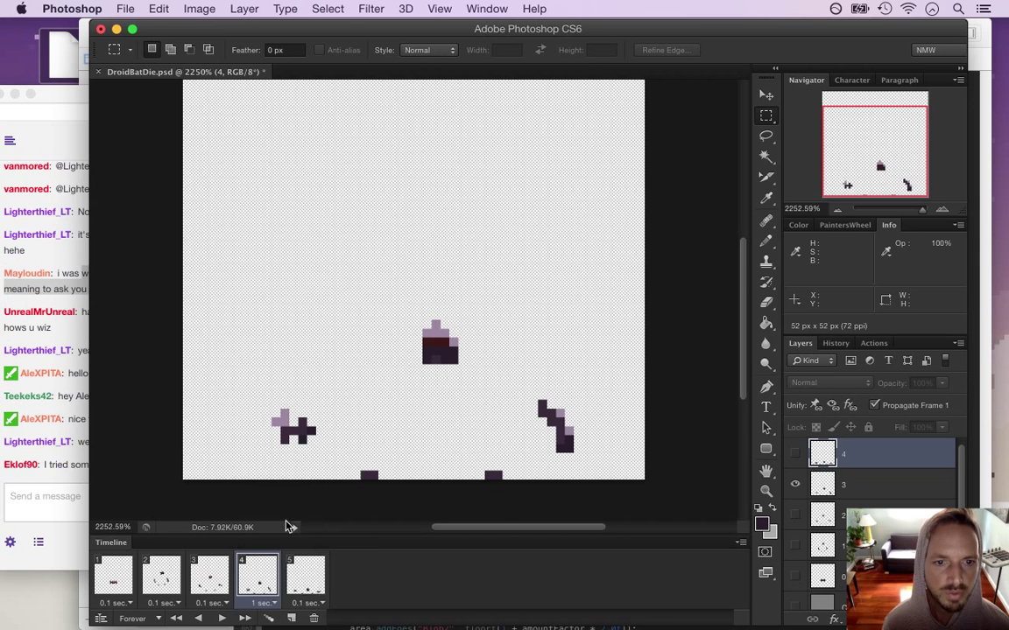
pyautogui.click(309, 603)
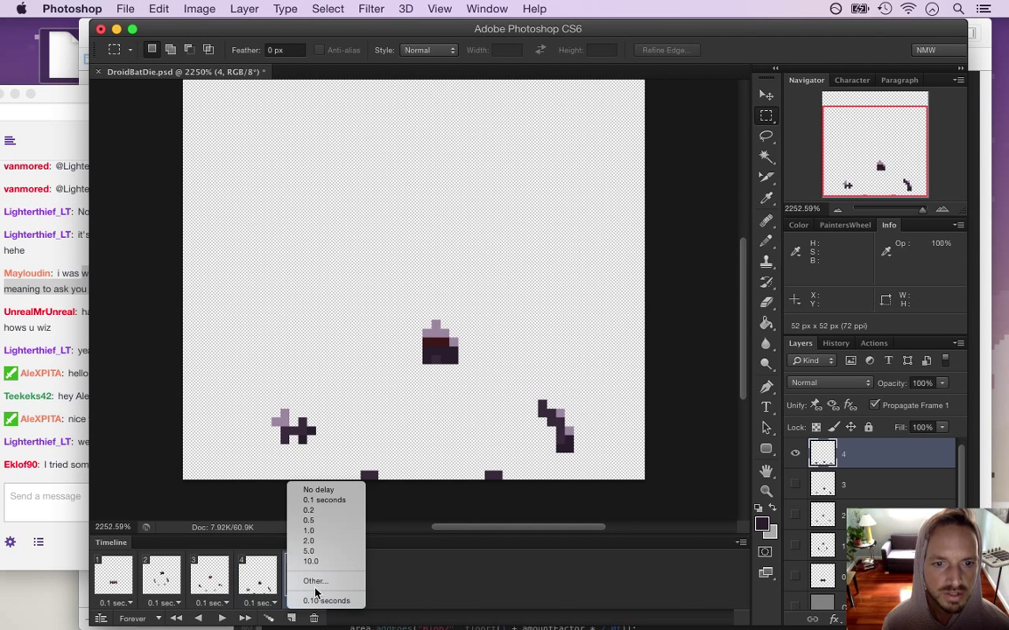
pyautogui.click(307, 531)
# Play the death animation with the new frame delays and stop on frame 2.
pyautogui.click(222, 618)
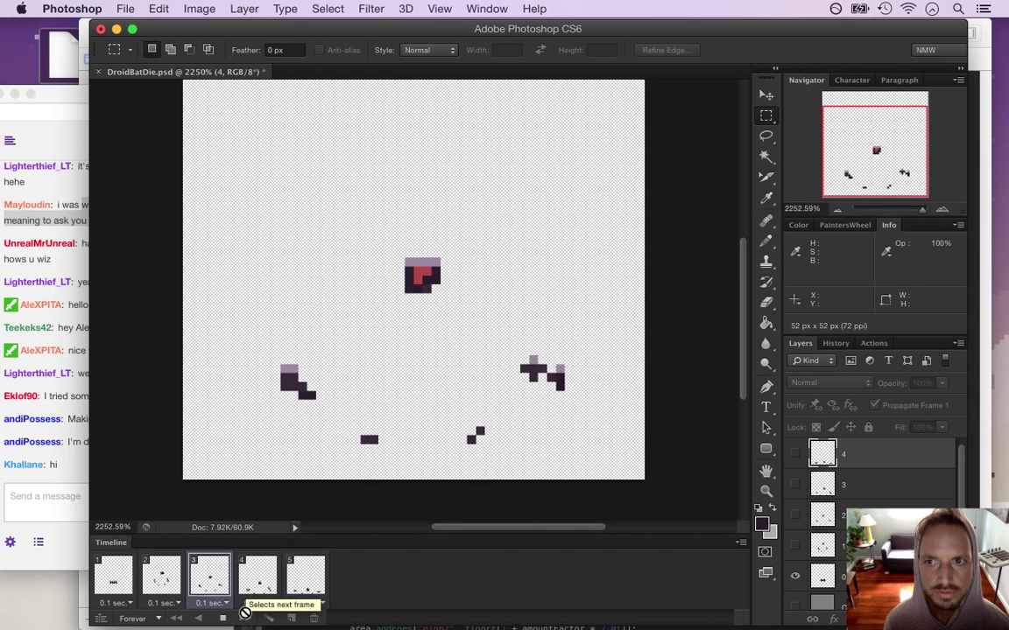
pyautogui.click(142, 585)
pyautogui.click(167, 580)
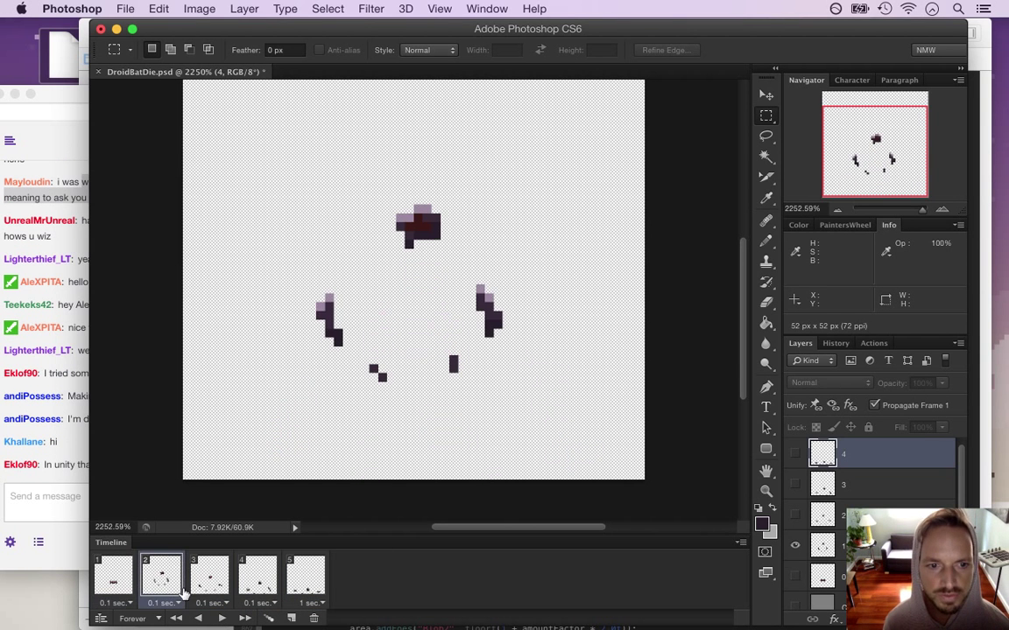
# Select layer 1 for editing in frame 2 and set the foreground colour to orange ffae00.
pyautogui.click(827, 549)
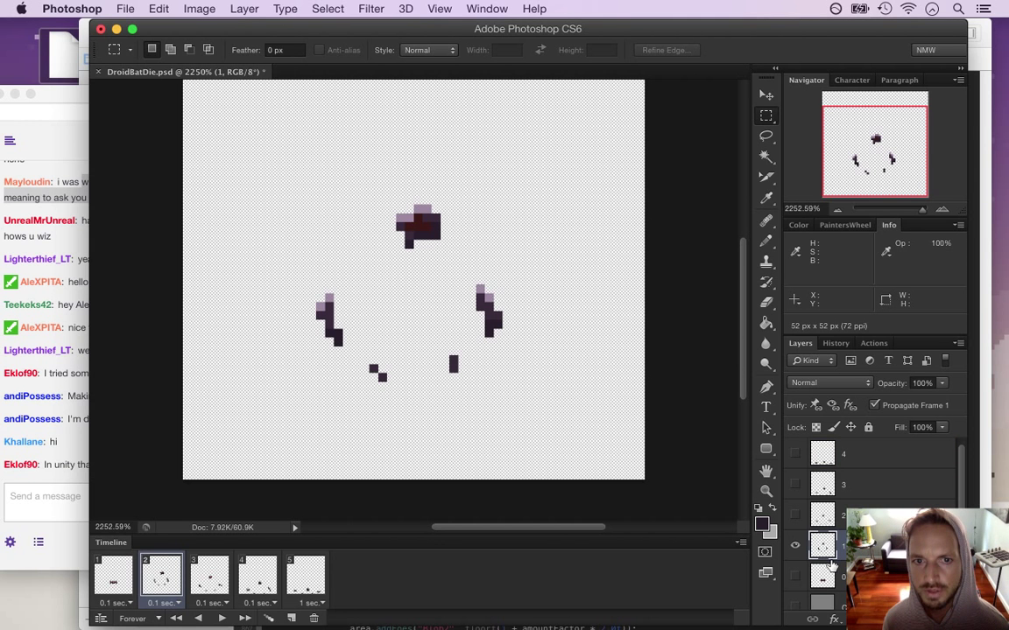
pyautogui.click(760, 524)
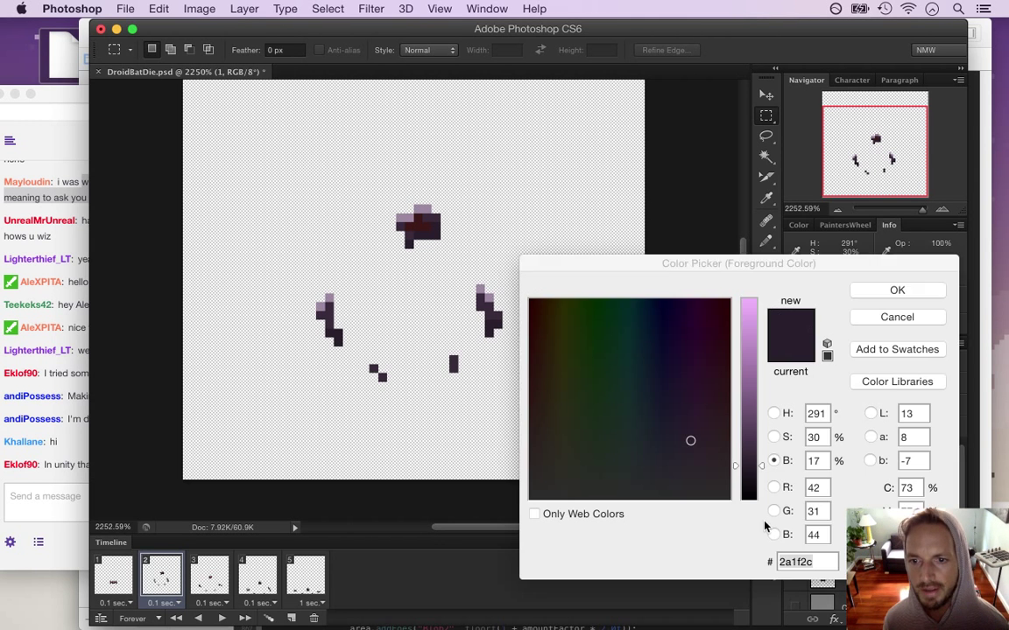
pyautogui.moveTo(694, 394)
pyautogui.mouseDown()
pyautogui.moveTo(583, 324)
pyautogui.moveTo(543, 290)
pyautogui.moveTo(552, 287)
pyautogui.mouseUp()
pyautogui.click(751, 313)
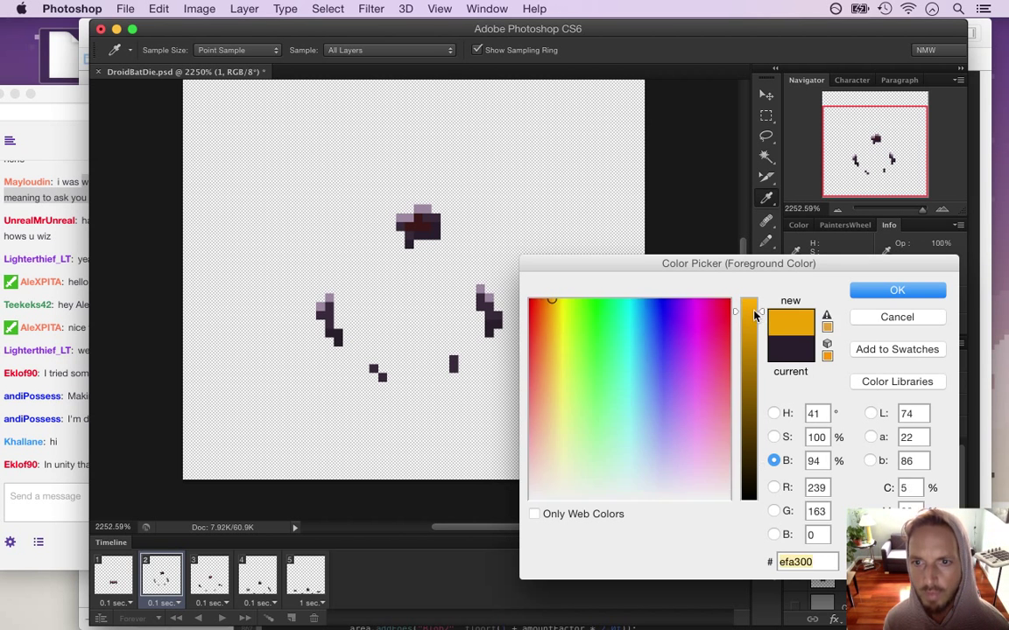
pyautogui.moveTo(754, 315); pyautogui.dragTo(752, 299)
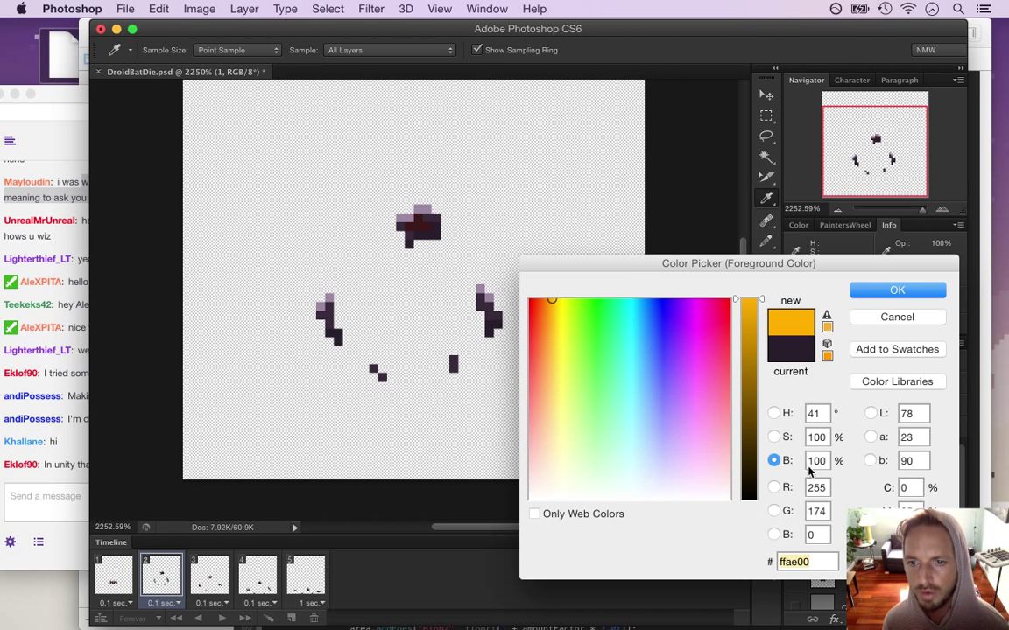
pyautogui.click(894, 289)
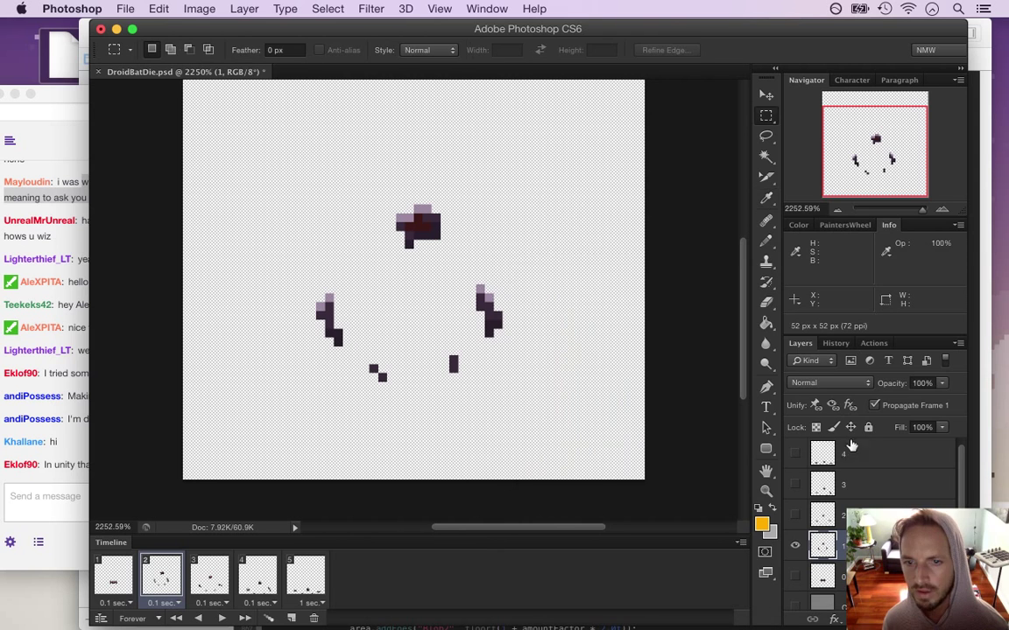
# Pencil in a solid orange explosion blob about 9 by 9 pixels in the middle of the droid bat fragments.
pyautogui.hotkey('shift', 'b')
pyautogui.moveTo(404, 291)
pyautogui.mouseDown()
pyautogui.moveTo(427, 318)
pyautogui.moveTo(431, 308)
pyautogui.moveTo(411, 299)
pyautogui.moveTo(434, 290)
pyautogui.moveTo(391, 285)
pyautogui.moveTo(397, 333)
pyautogui.moveTo(407, 307)
pyautogui.moveTo(391, 307)
pyautogui.moveTo(427, 320)
pyautogui.moveTo(429, 303)
pyautogui.moveTo(416, 284)
pyautogui.moveTo(428, 311)
pyautogui.moveTo(376, 286)
pyautogui.moveTo(386, 272)
pyautogui.moveTo(378, 288)
pyautogui.moveTo(385, 277)
pyautogui.moveTo(375, 277)
pyautogui.moveTo(418, 278)
pyautogui.moveTo(443, 288)
pyautogui.mouseUp()
pyautogui.moveTo(383, 323)
pyautogui.mouseDown()
pyautogui.moveTo(400, 339)
pyautogui.moveTo(441, 332)
pyautogui.mouseUp()
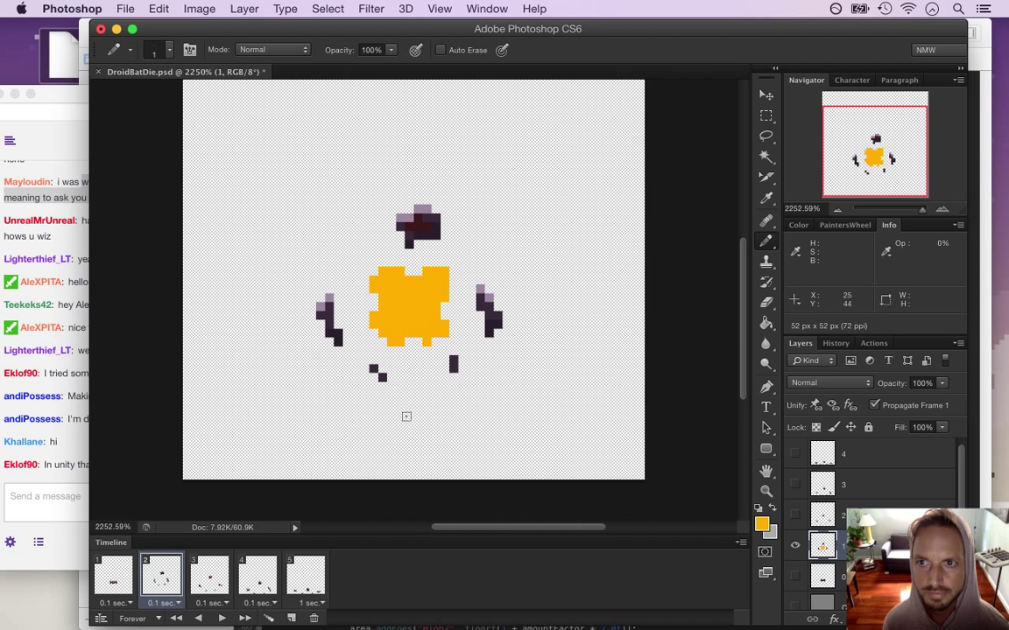
# Switch to the Twitch chat in Safari and read the messages about using pixel art in Unity and the greeting.
pyautogui.click(77, 446)
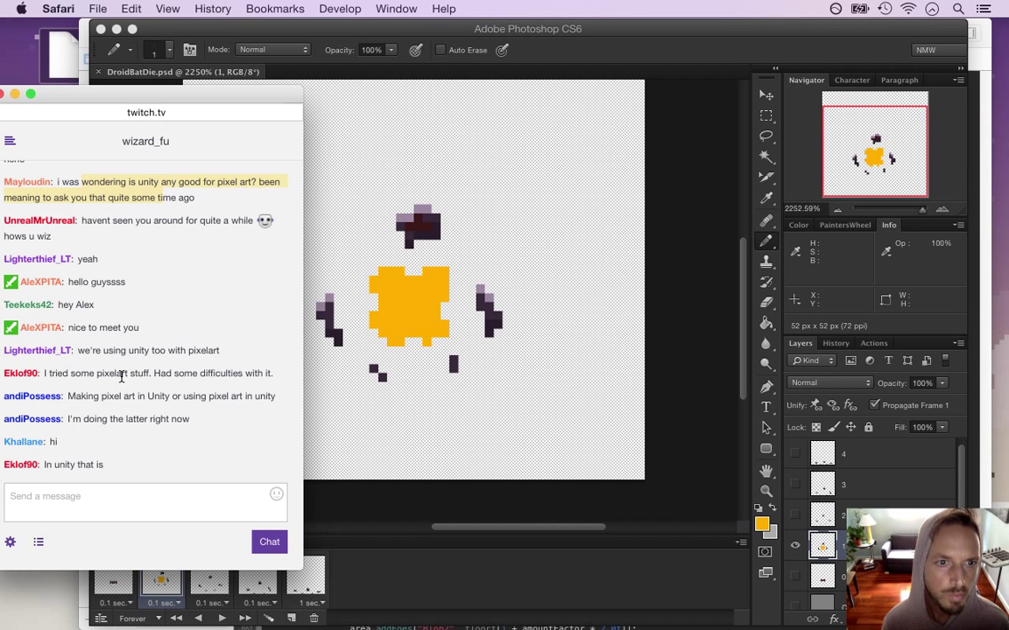
pyautogui.moveTo(93, 351); pyautogui.dragTo(195, 357)
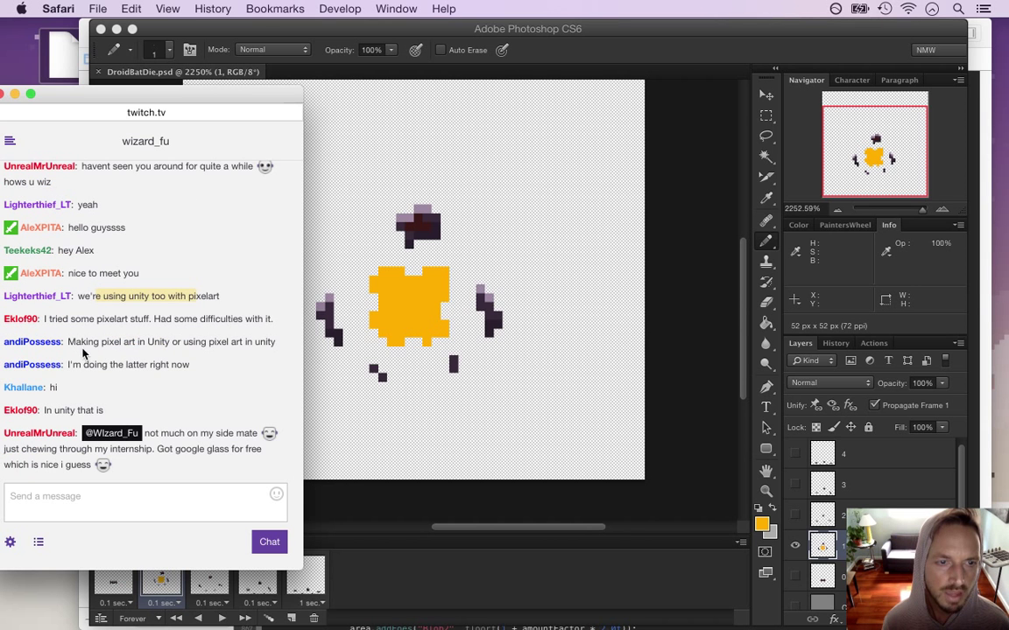
pyautogui.moveTo(184, 345); pyautogui.dragTo(275, 344)
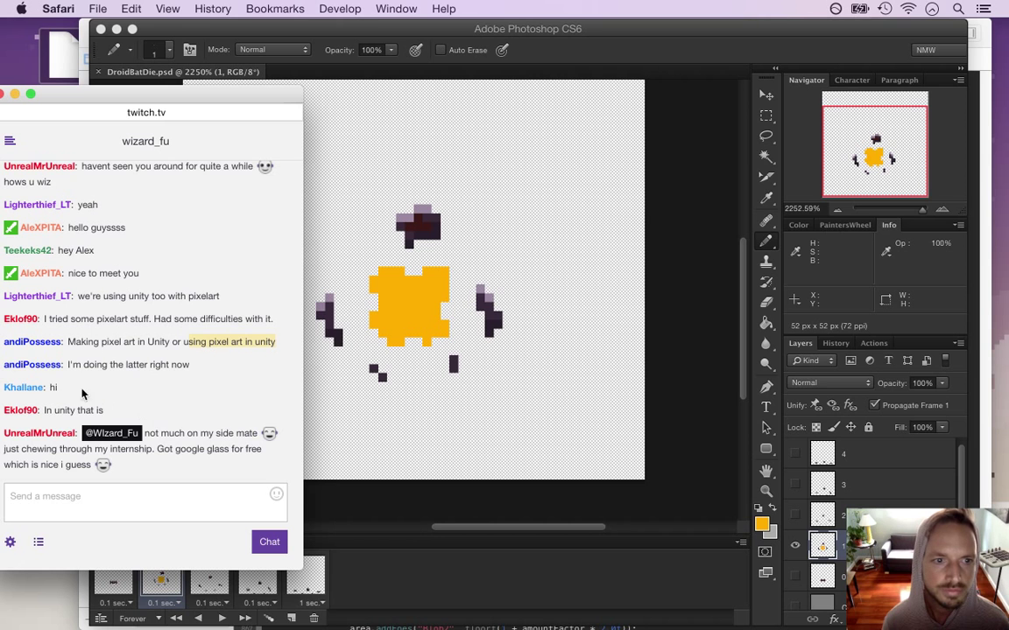
pyautogui.doubleClick(52, 387)
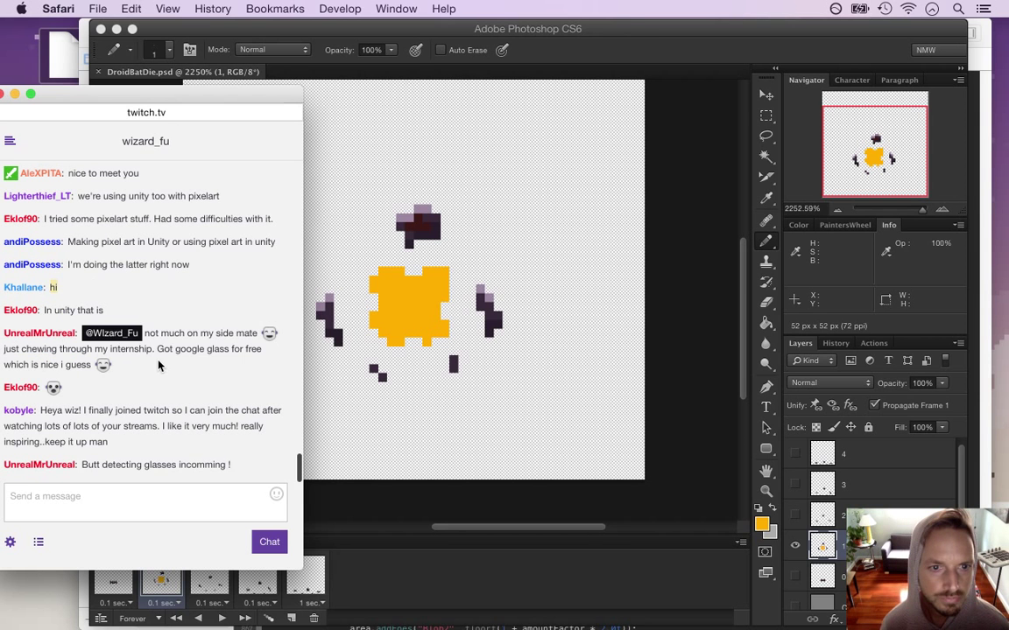
# Read the chat messages about the internship and Google Glass, the new viewer's greeting and the remark on making pixel art.
pyautogui.doubleClick(164, 343)
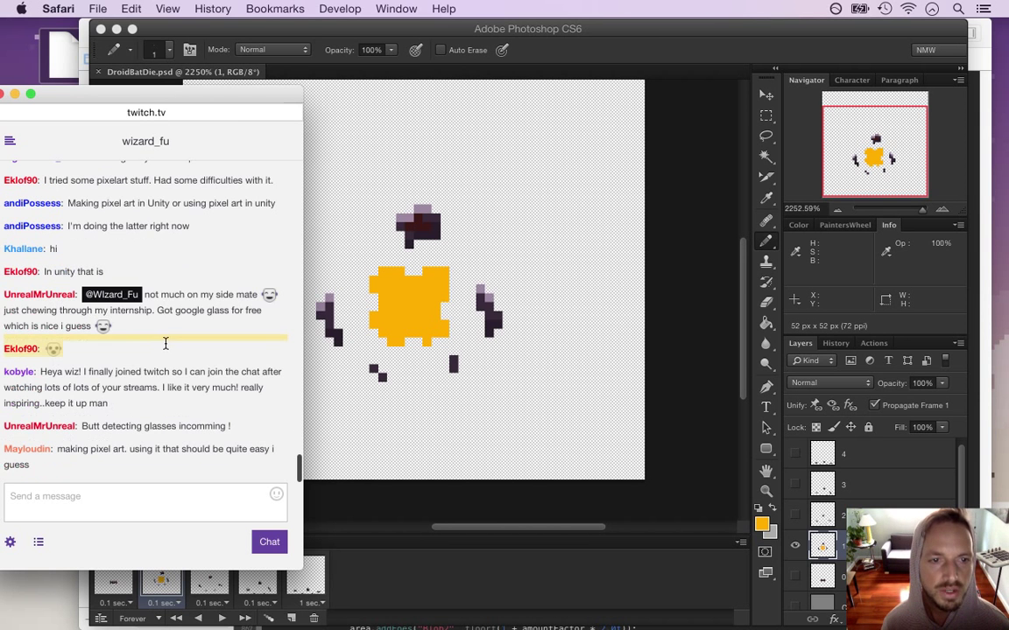
pyautogui.moveTo(145, 295); pyautogui.dragTo(180, 329)
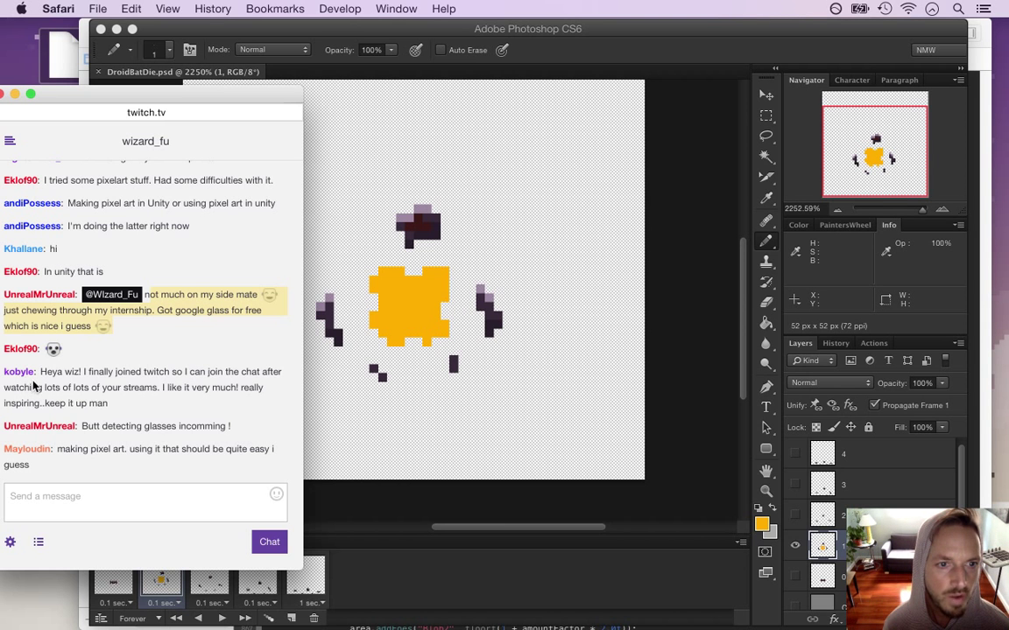
pyautogui.moveTo(50, 374); pyautogui.dragTo(117, 400)
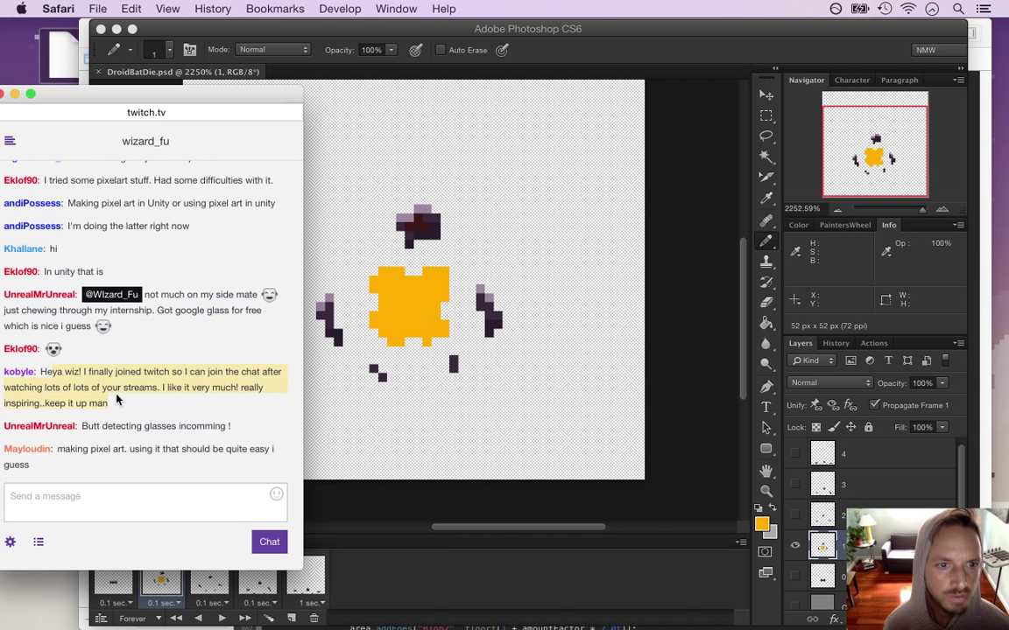
pyautogui.click(62, 374)
pyautogui.tripleClick(44, 376)
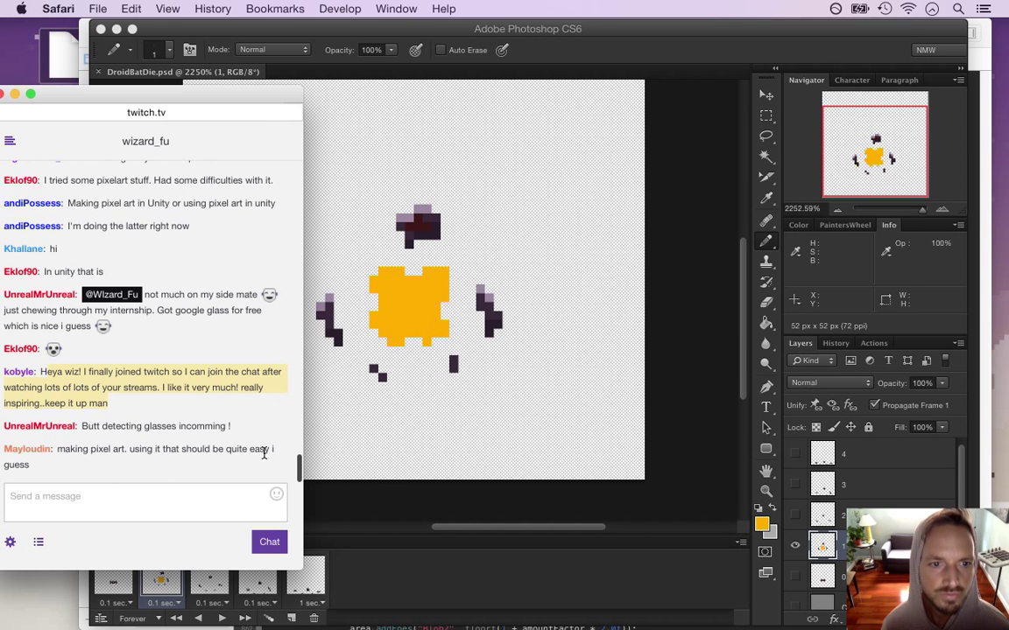
pyautogui.moveTo(88, 430); pyautogui.dragTo(171, 430)
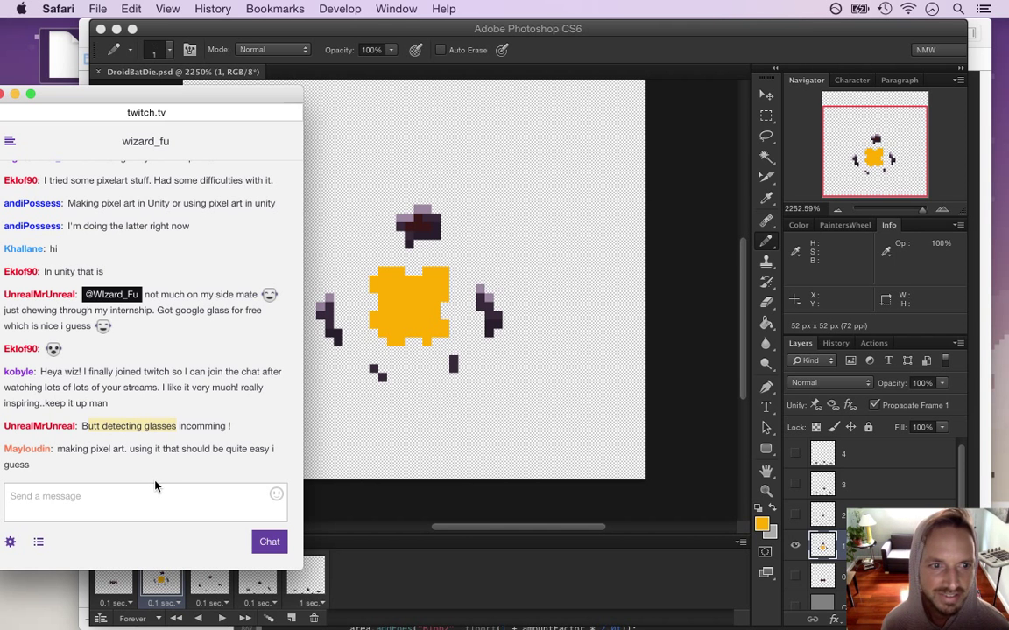
pyautogui.moveTo(55, 449); pyautogui.dragTo(122, 451)
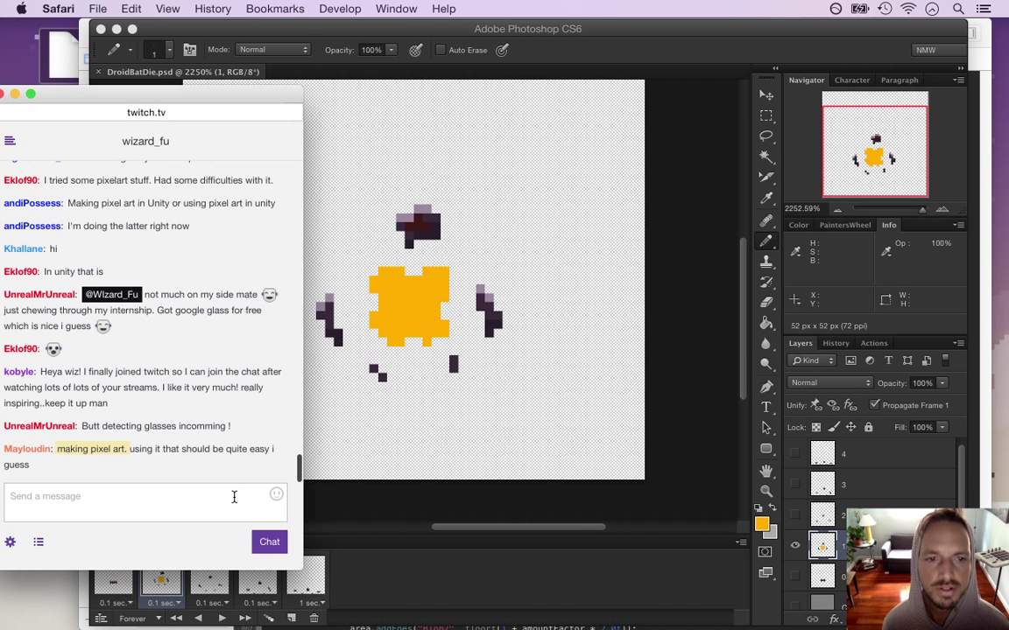
# Back in Photoshop, set the foreground colour to yellow fffc00 and paint highlights along the blob's upper edge and across its middle.
pyautogui.click(611, 90)
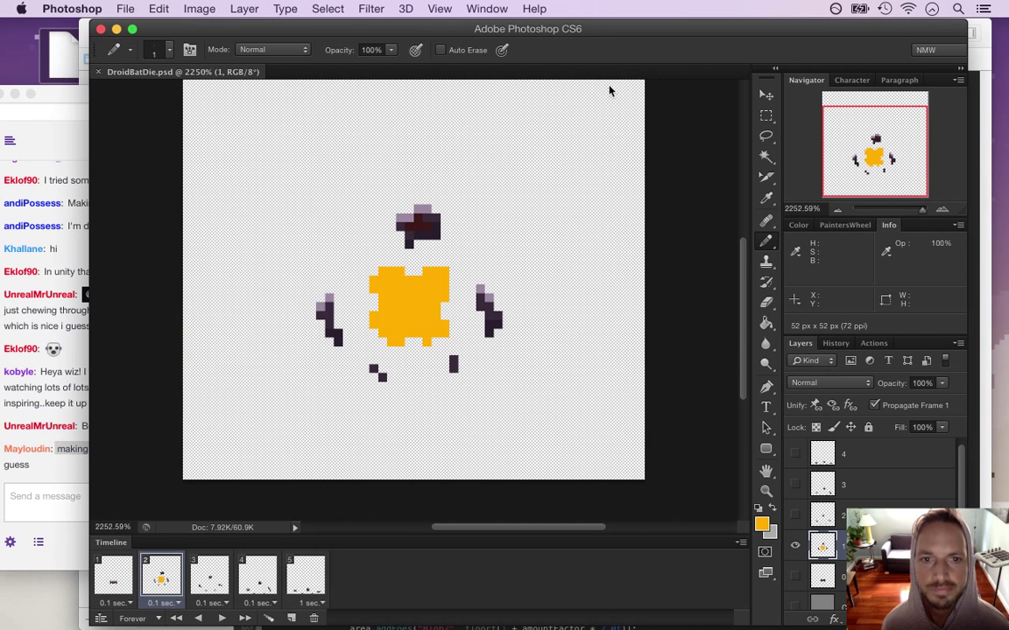
pyautogui.click(761, 523)
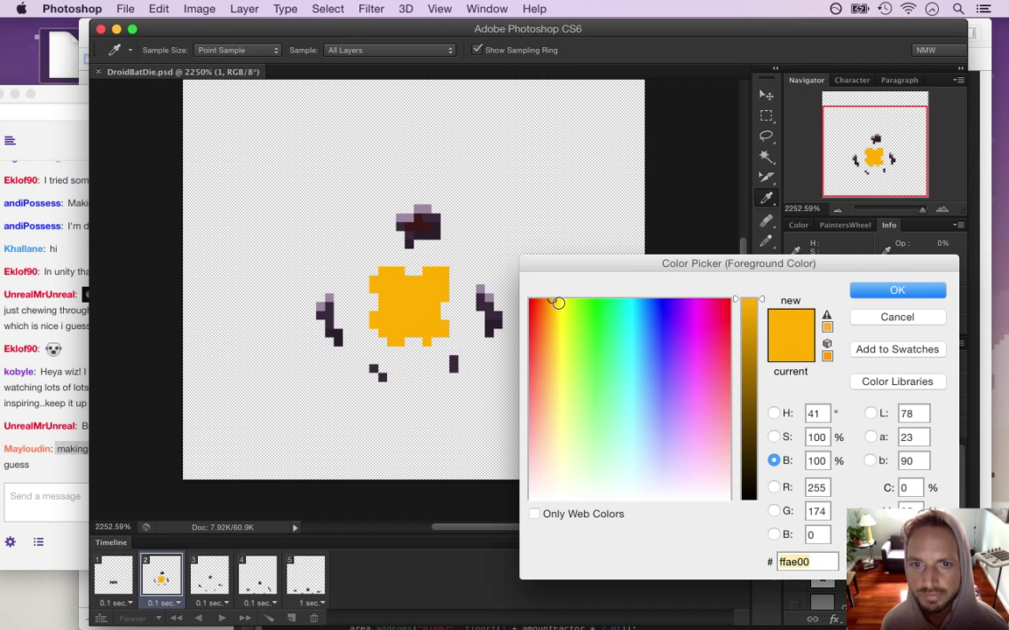
pyautogui.click(563, 300)
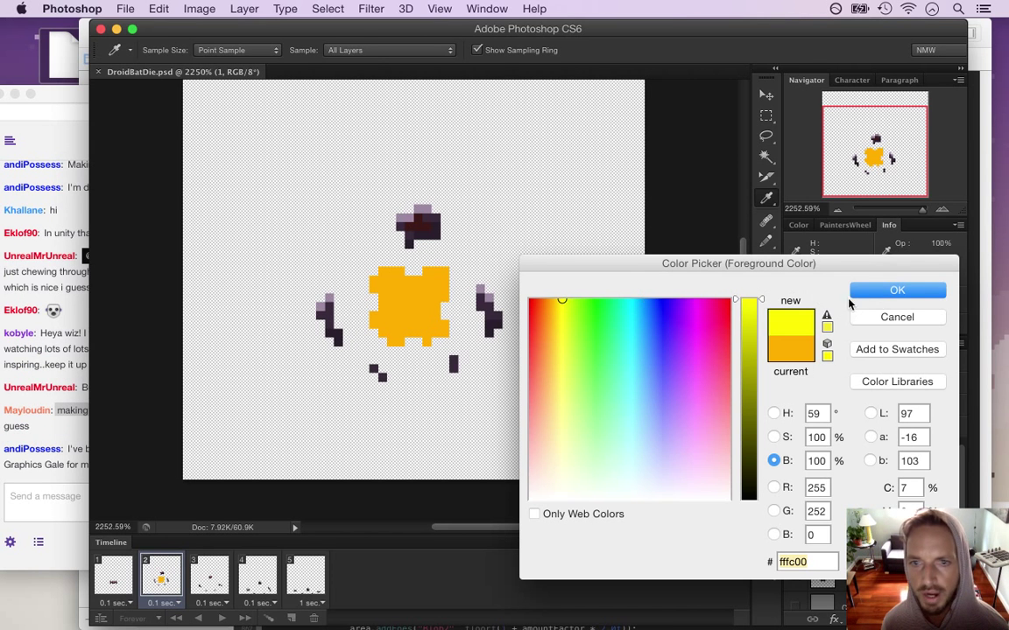
pyautogui.click(894, 292)
pyautogui.moveTo(374, 284)
pyautogui.mouseDown()
pyautogui.moveTo(429, 274)
pyautogui.moveTo(406, 280)
pyautogui.moveTo(445, 271)
pyautogui.mouseUp()
pyautogui.click(407, 280)
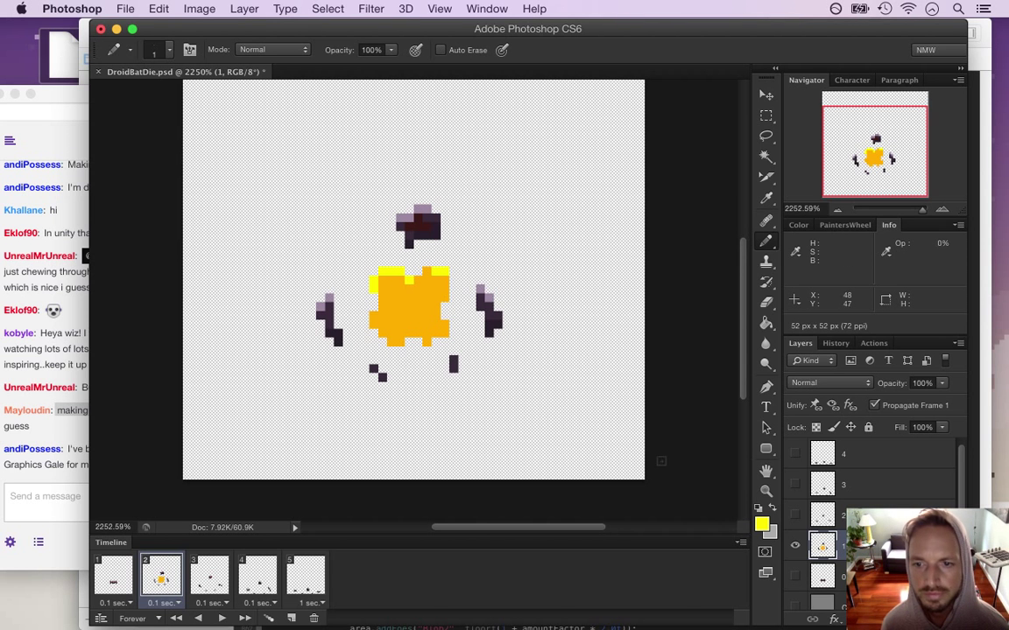
pyautogui.moveTo(385, 306)
pyautogui.mouseDown()
pyautogui.moveTo(409, 316)
pyautogui.moveTo(436, 306)
pyautogui.mouseUp()
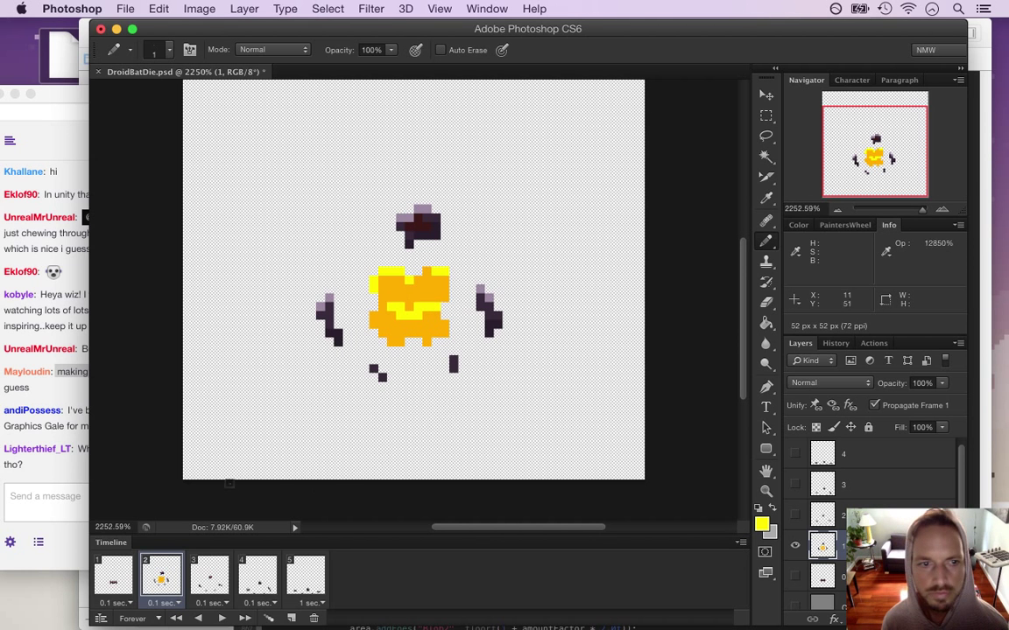
# Switch to the Twitch chat and read the messages about Graphics Gale, its palettes and animations, and a viewer's reply.
pyautogui.click(51, 401)
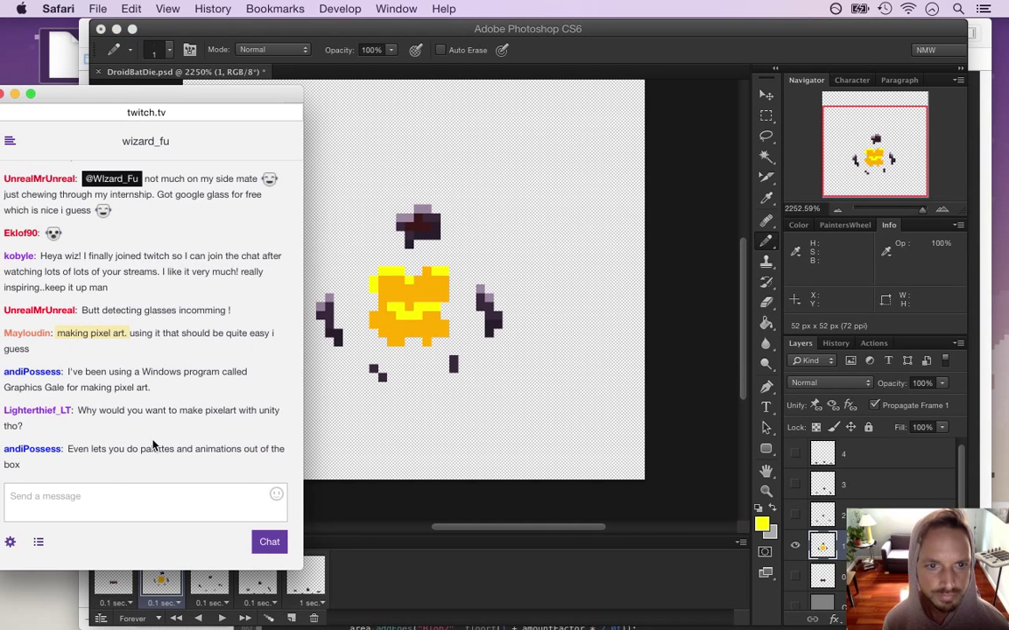
pyautogui.moveTo(78, 349); pyautogui.dragTo(172, 388)
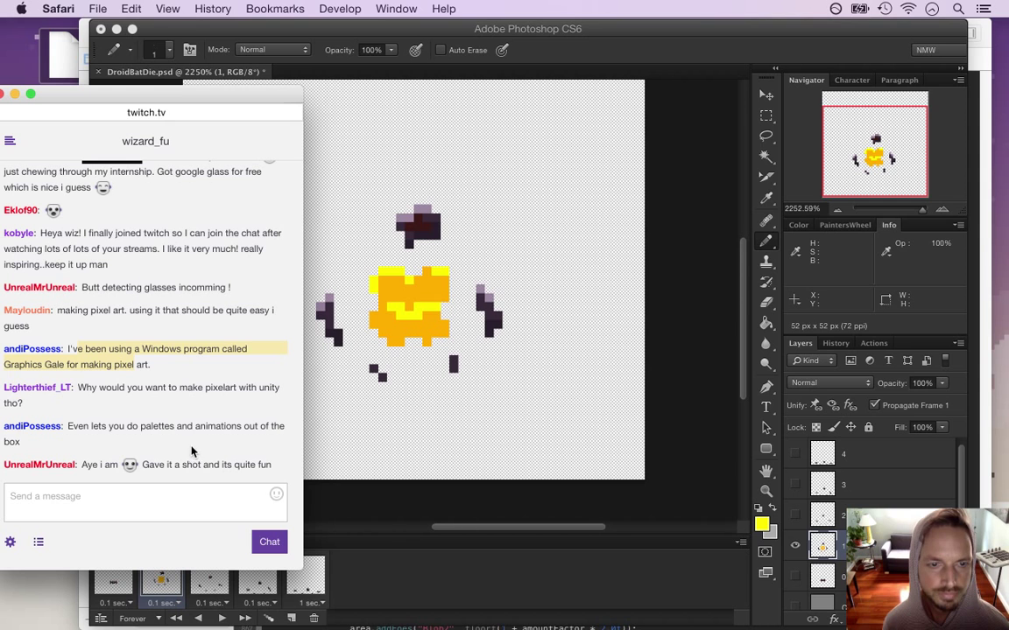
pyautogui.moveTo(84, 427); pyautogui.dragTo(205, 427)
pyautogui.click(202, 412)
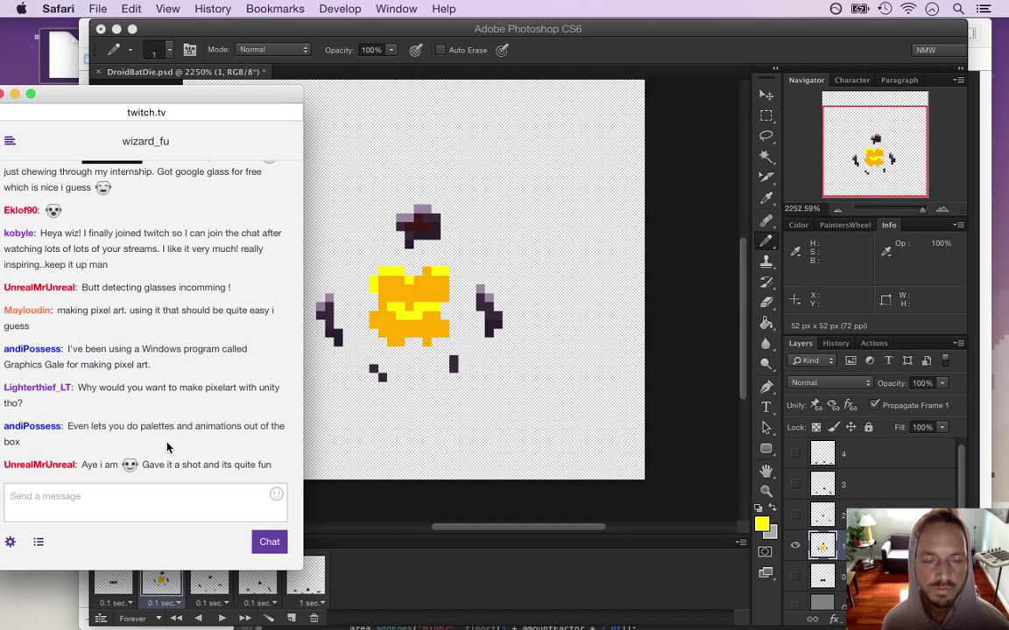
pyautogui.moveTo(128, 427); pyautogui.dragTo(225, 450)
pyautogui.click(204, 420)
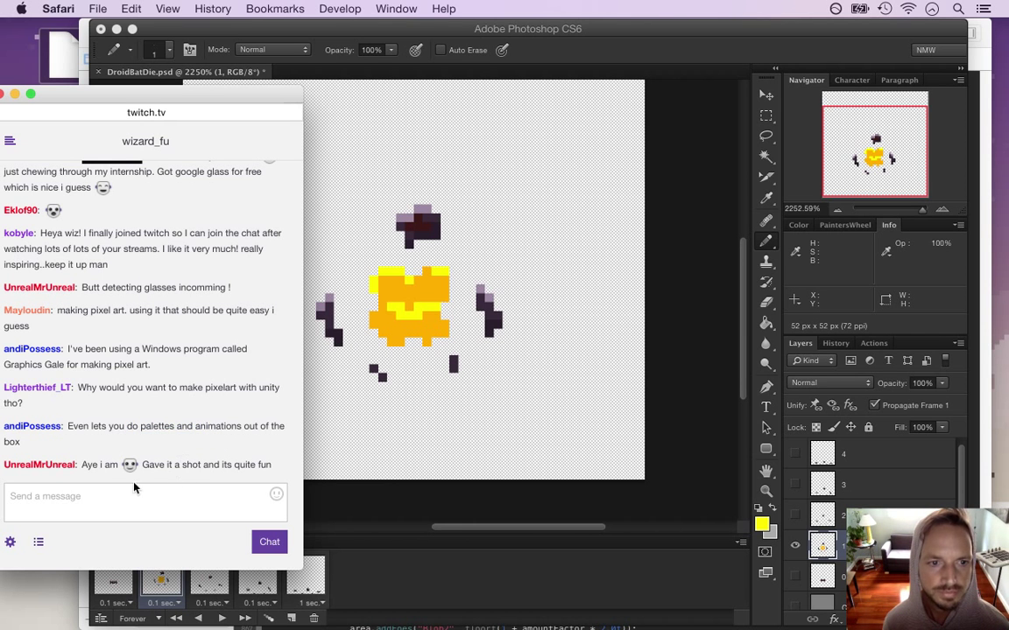
pyautogui.moveTo(100, 461); pyautogui.dragTo(241, 459)
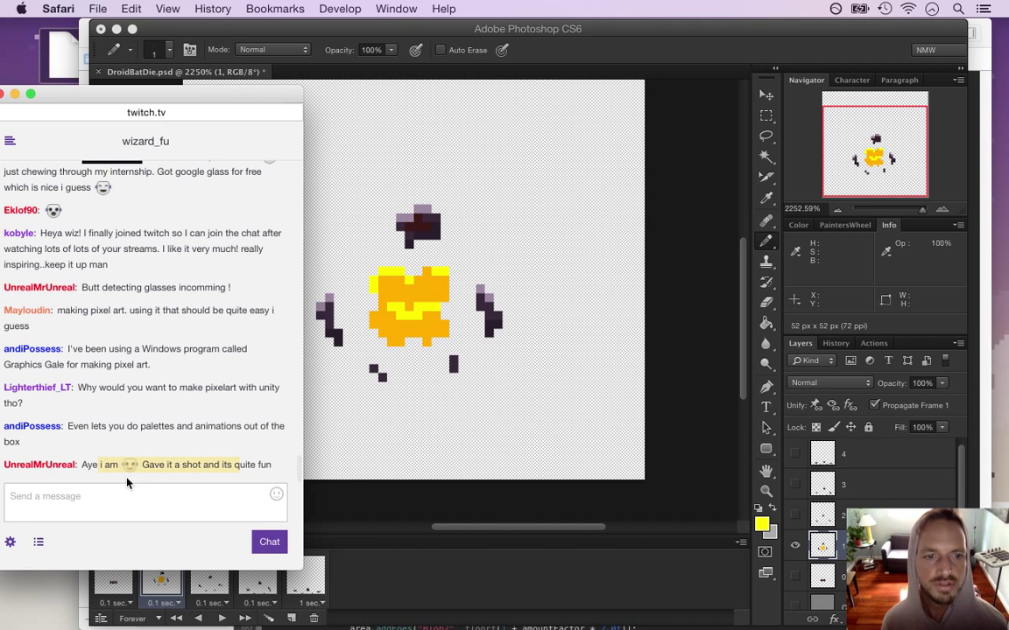
# Back in Photoshop, set the foreground colour to red ff0000 and paint pixels along the blob's lower edge and two short bars above the middle highlight.
pyautogui.click(683, 55)
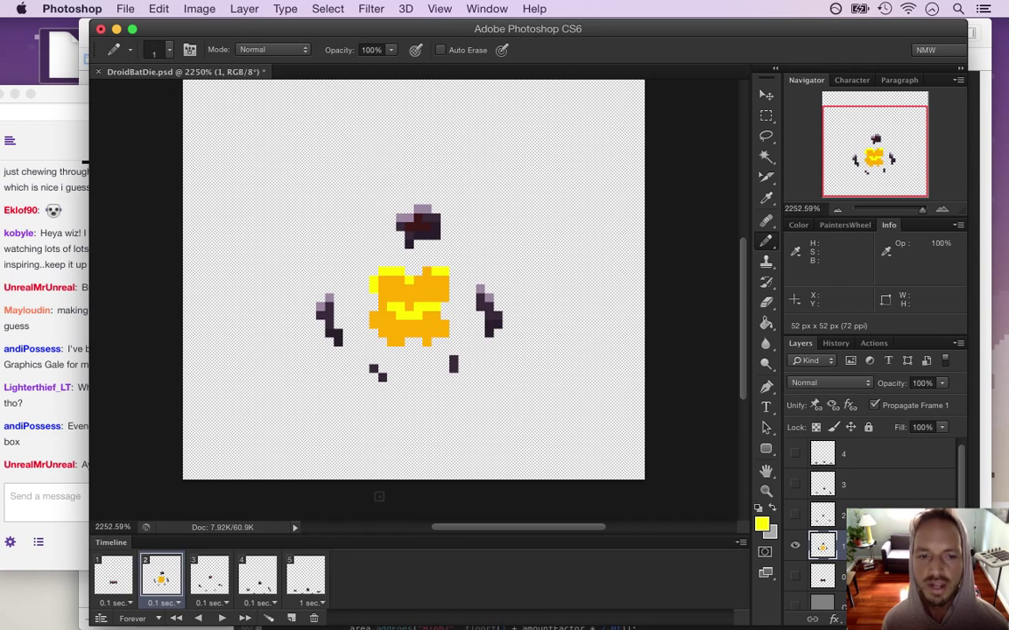
pyautogui.click(762, 523)
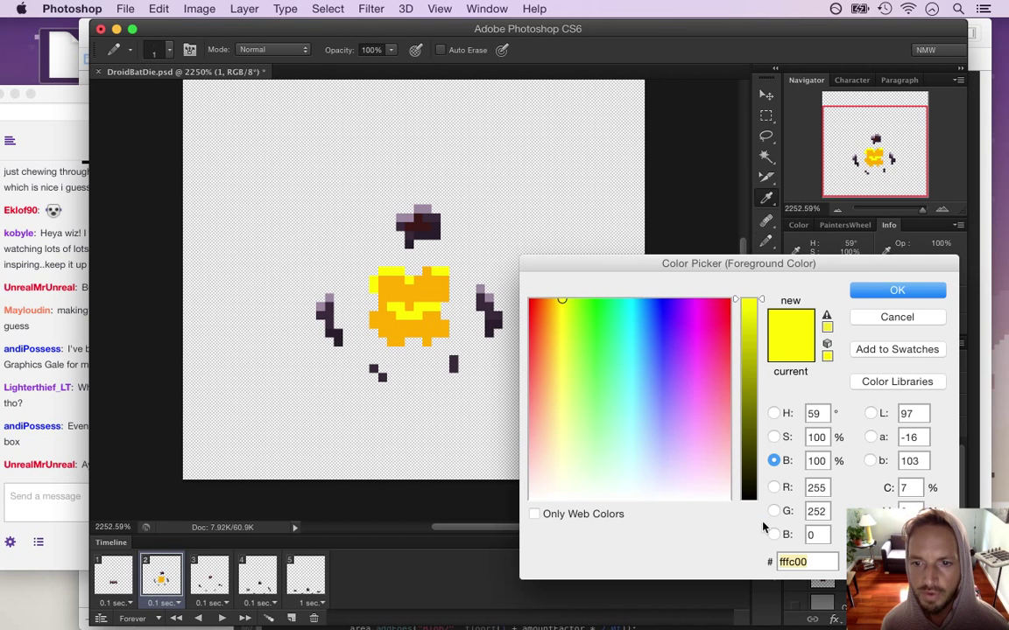
pyautogui.moveTo(532, 302); pyautogui.dragTo(518, 287)
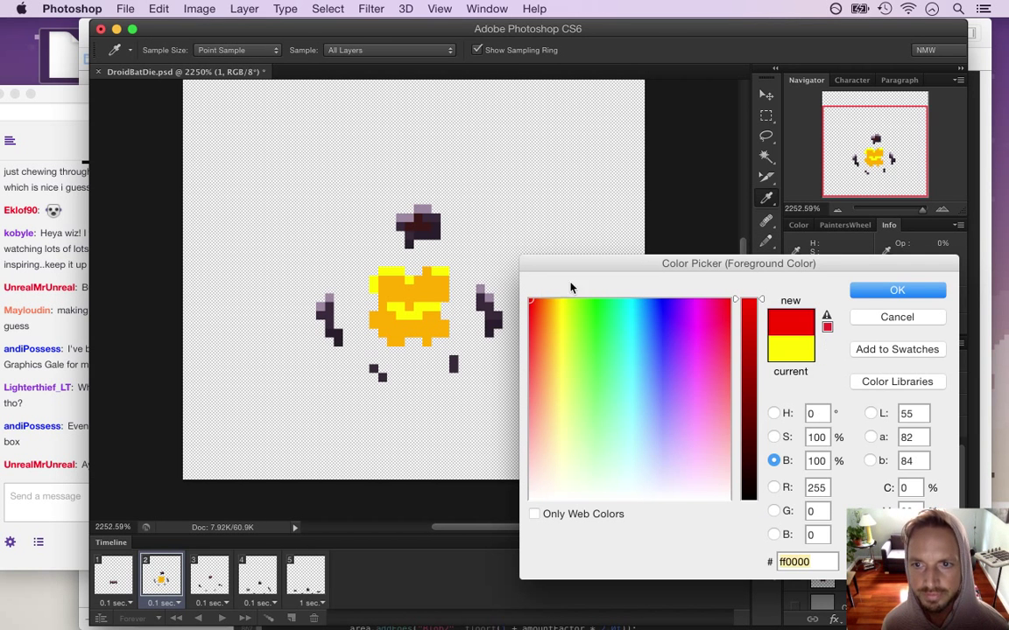
pyautogui.click(874, 293)
pyautogui.moveTo(383, 337); pyautogui.dragTo(403, 343)
pyautogui.click(427, 342)
pyautogui.click(444, 333)
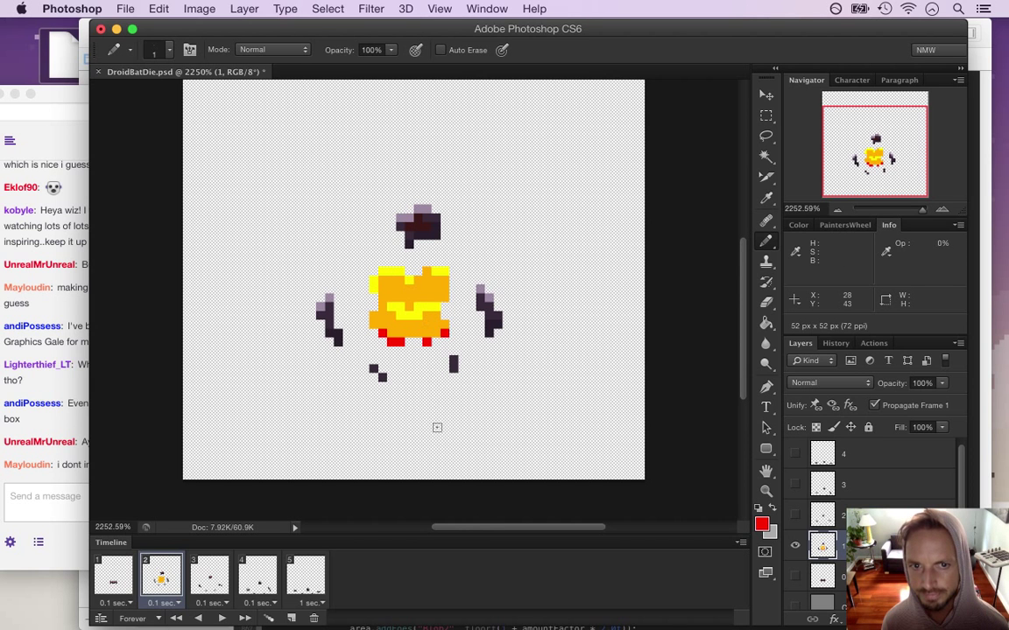
pyautogui.moveTo(383, 298); pyautogui.dragTo(436, 298)
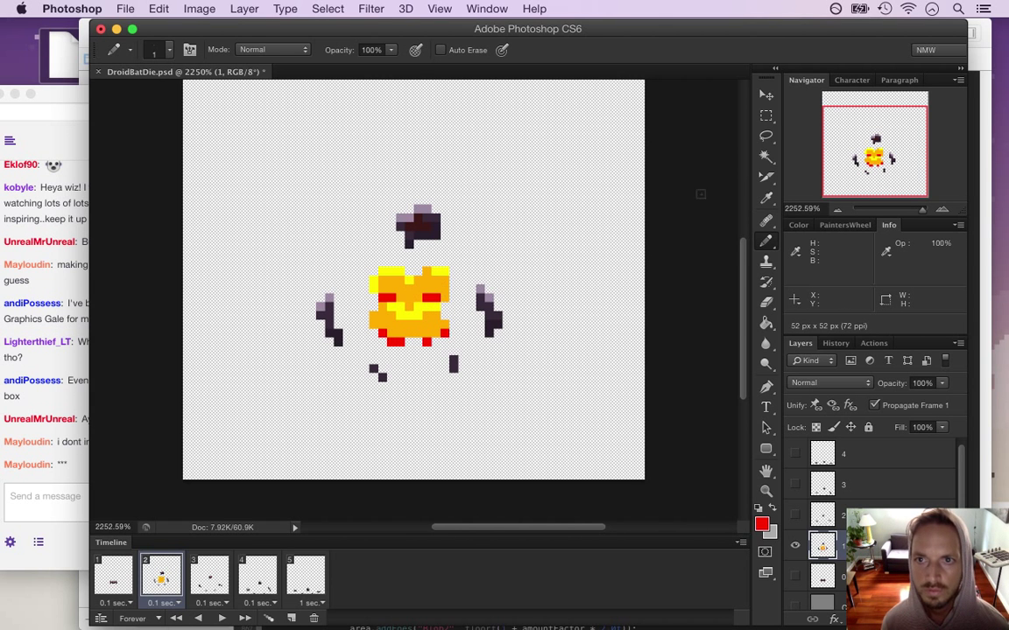
# Select the blob's yellow highlights and red patches together with the Magic Wand at zero tolerance.
pyautogui.click(765, 157)
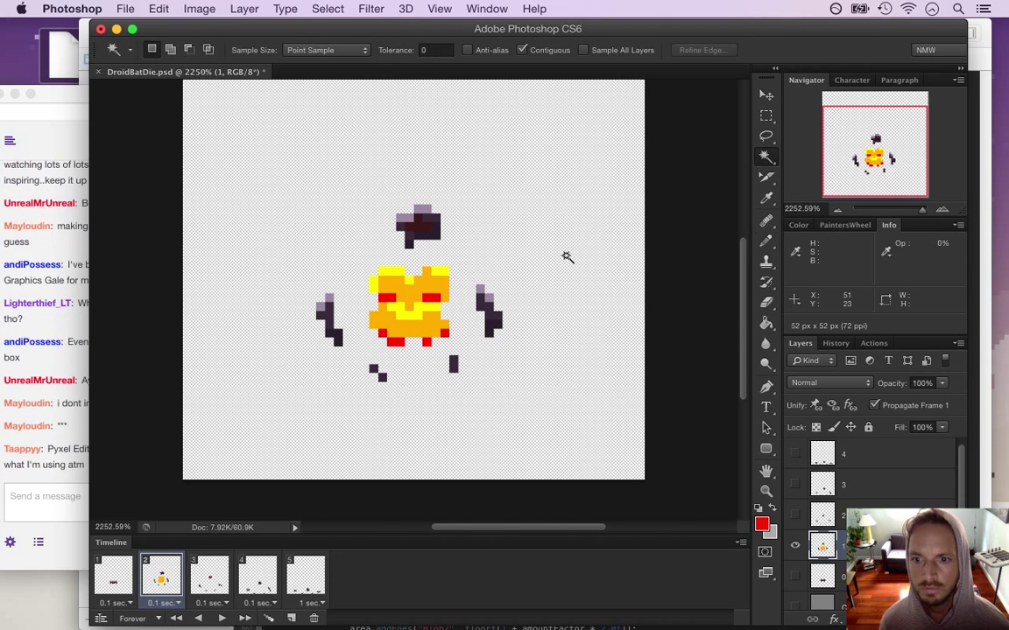
pyautogui.click(388, 274)
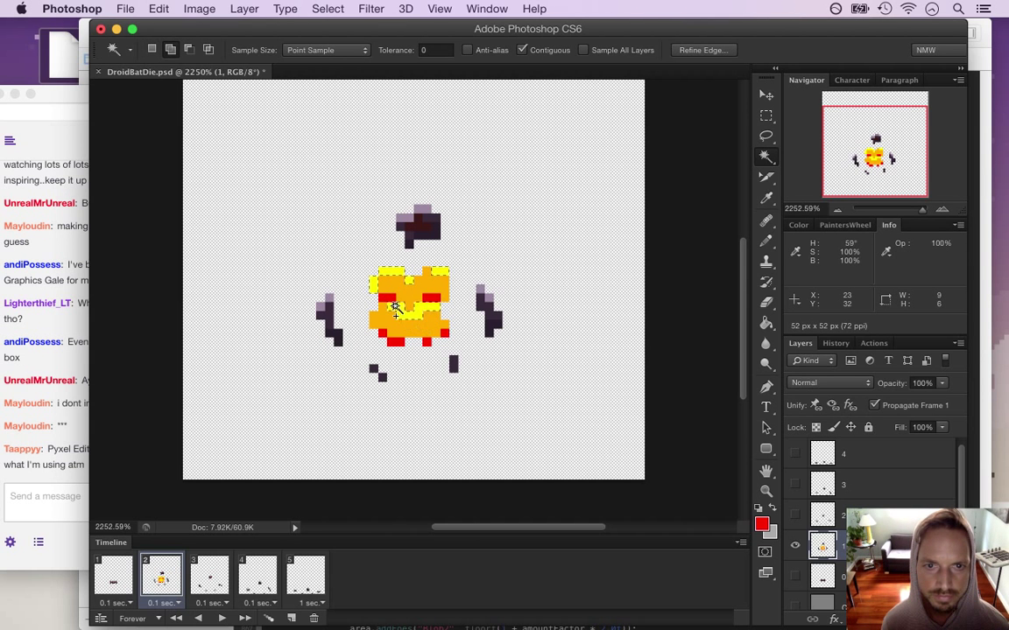
pyautogui.click(426, 299)
pyautogui.click(445, 335)
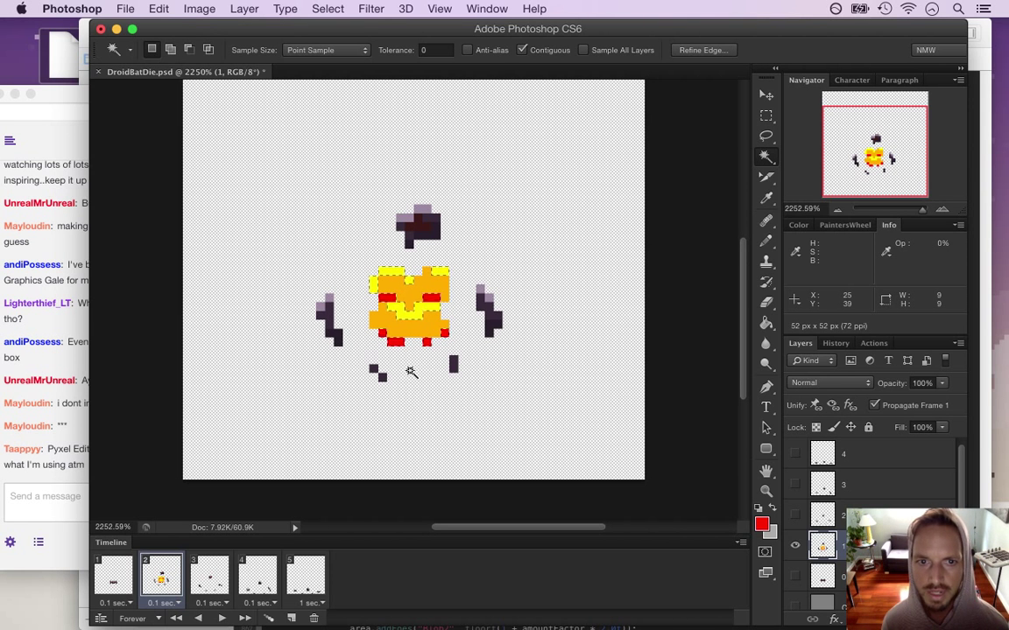
# Sample the blob's orange and paint over the selected highlights and red patches with a 6 px Pencil at 50% opacity.
pyautogui.press('i')
pyautogui.click(403, 321)
pyautogui.press('b')
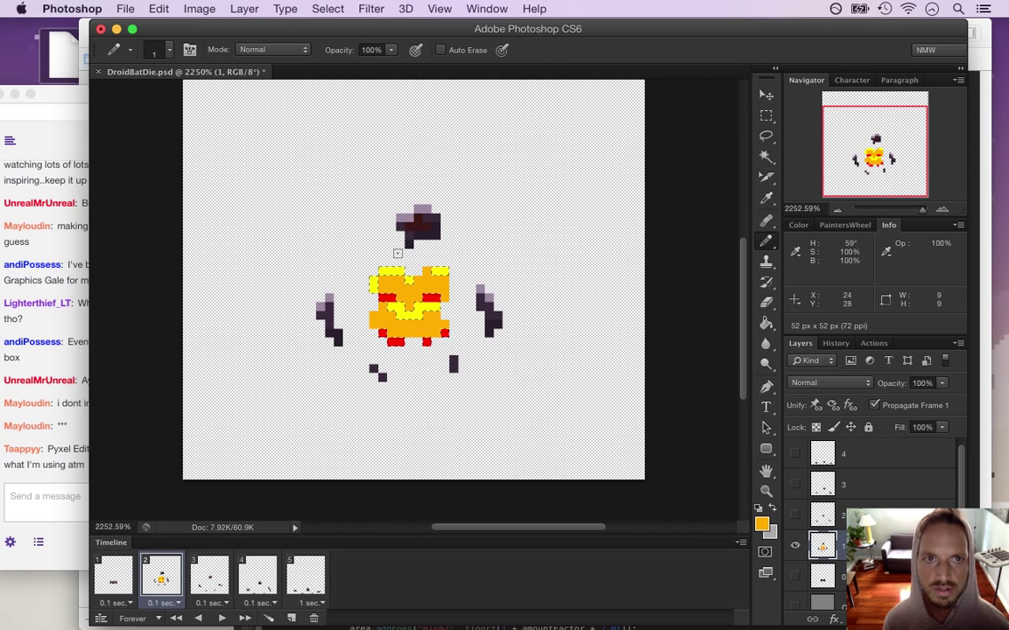
pyautogui.press('5')
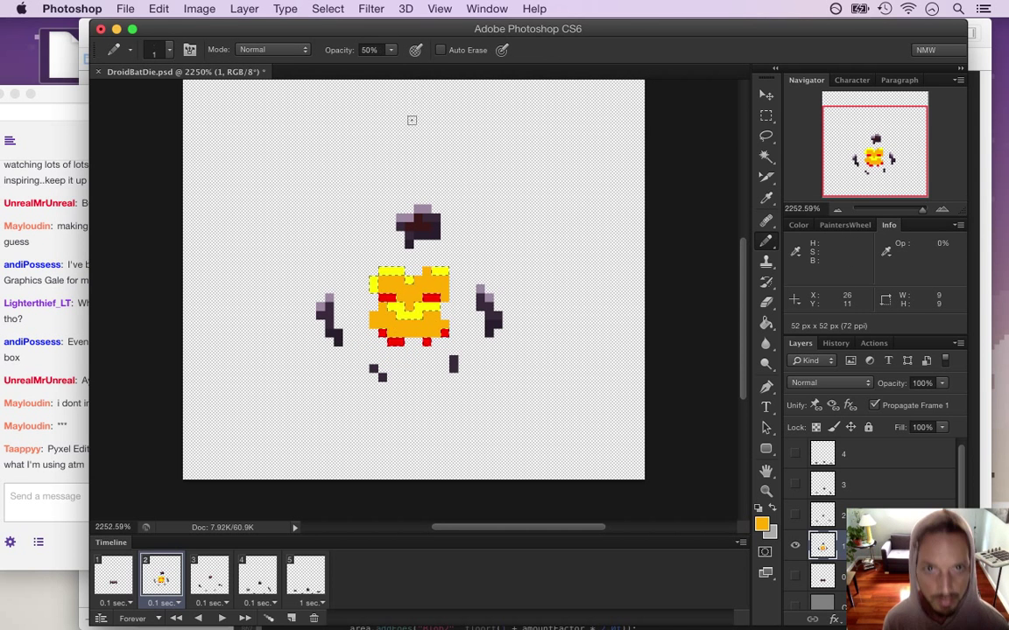
pyautogui.press(']')
pyautogui.press(']')
pyautogui.press(']')
pyautogui.press(']')
pyautogui.moveTo(387, 320); pyautogui.dragTo(394, 284)
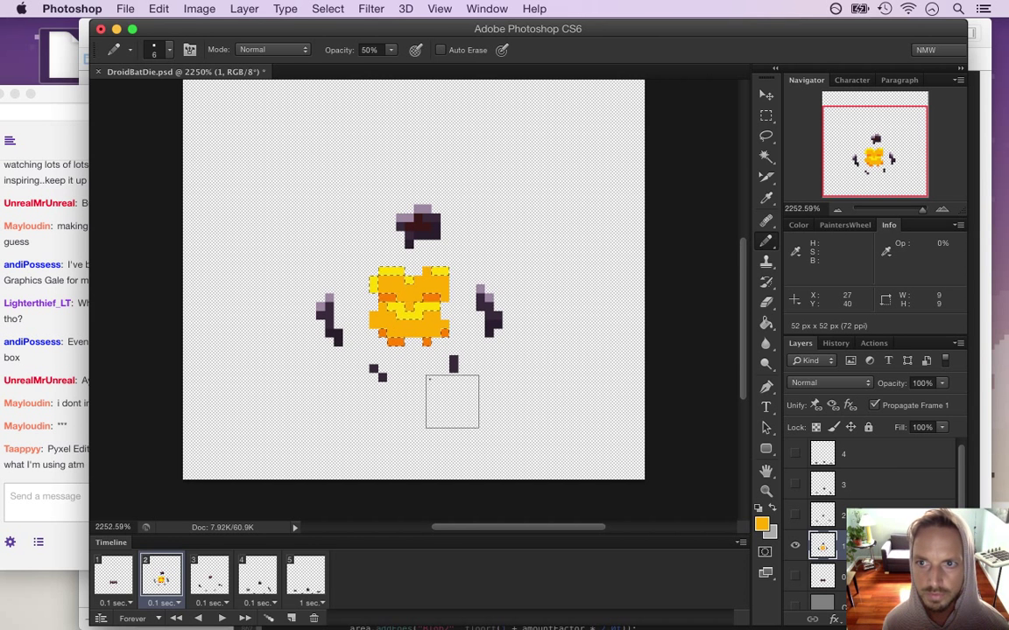
# Switch to the Twitch chat and read the messages about Pyxel Edit and being bad at creating art.
pyautogui.click(63, 401)
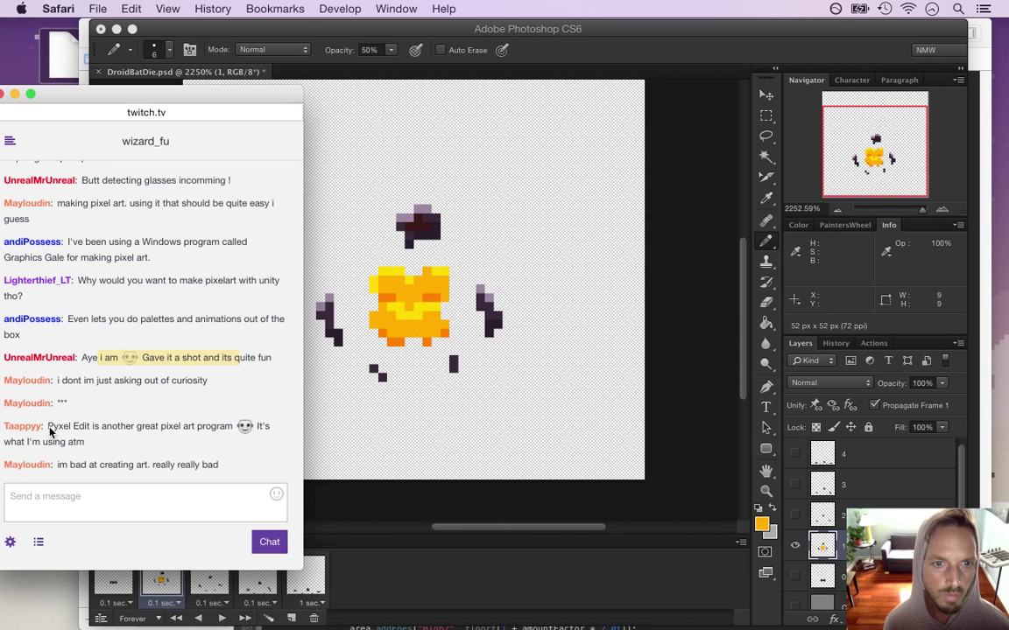
pyautogui.moveTo(50, 428); pyautogui.dragTo(96, 441)
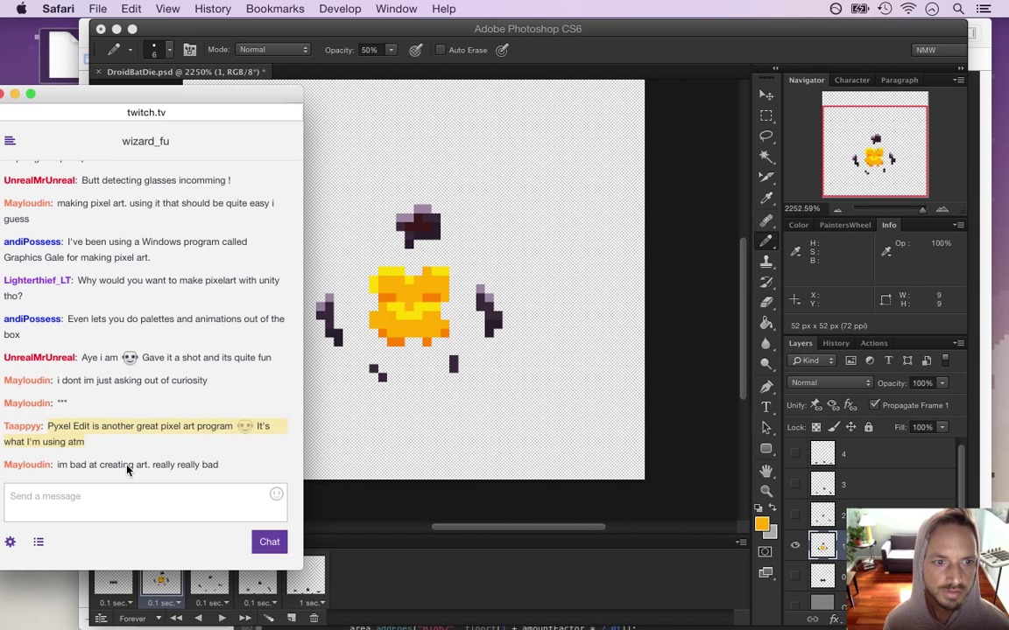
pyautogui.click(85, 467)
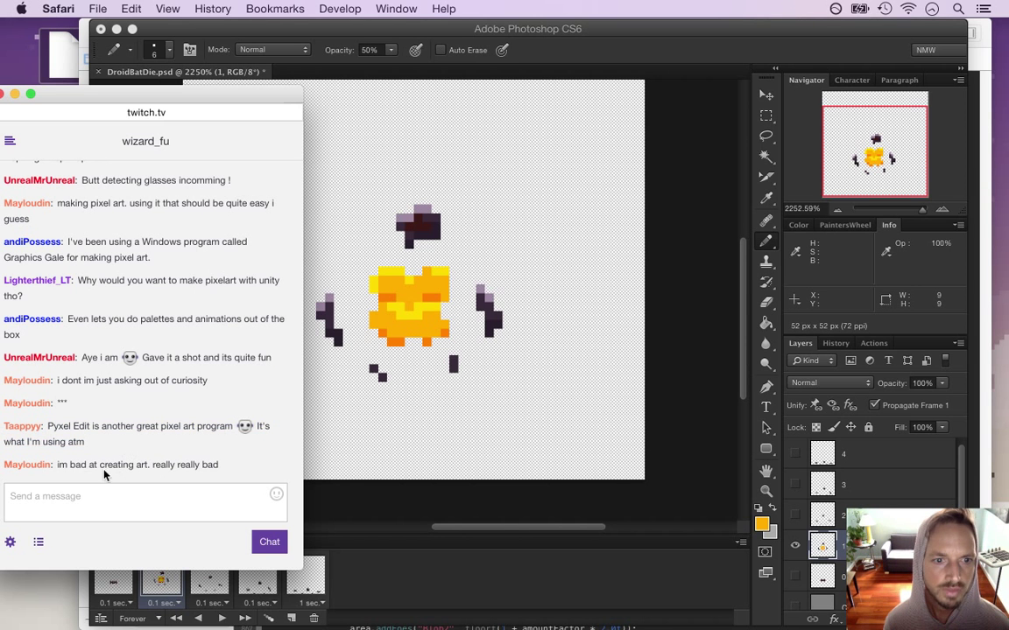
pyautogui.moveTo(83, 469); pyautogui.dragTo(177, 469)
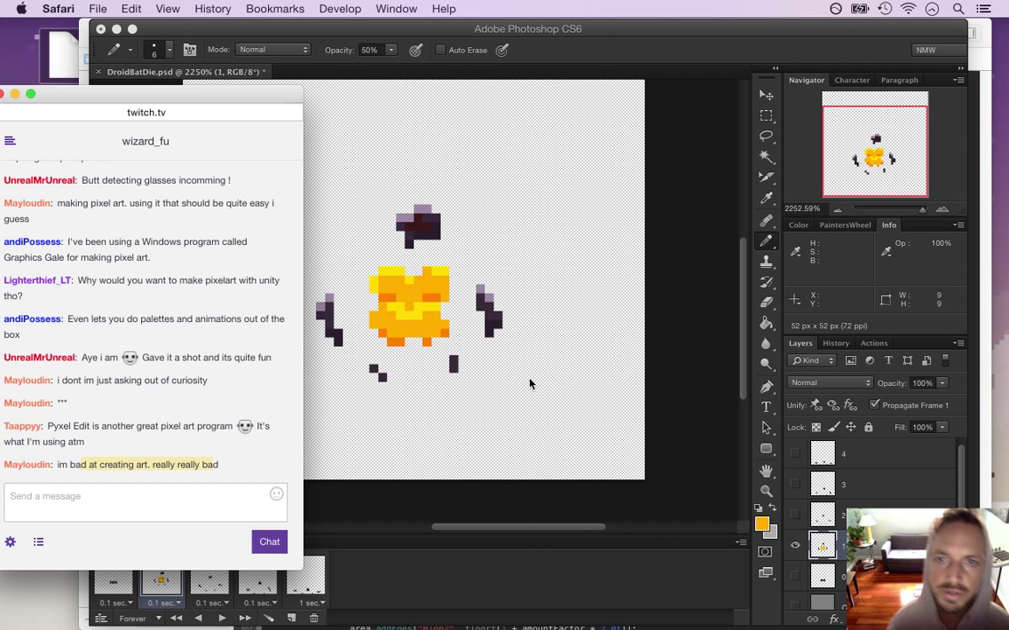
# Back in Photoshop, deselect the blob's highlights and patches.
pyautogui.click(685, 52)
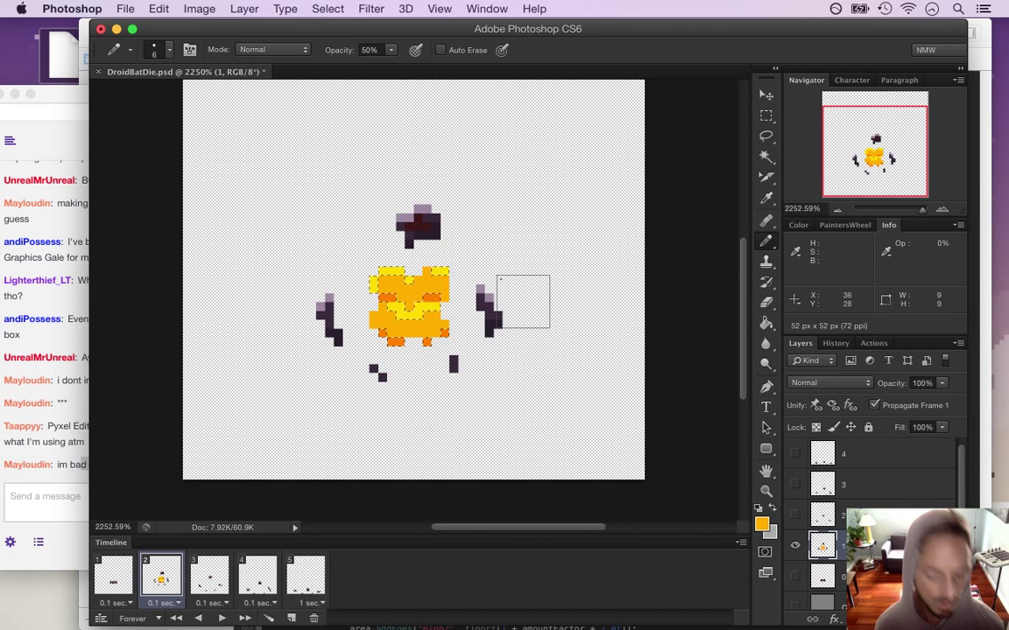
pyautogui.press('m')
pyautogui.press('b')
pyautogui.press('m')
pyautogui.press('super+d')
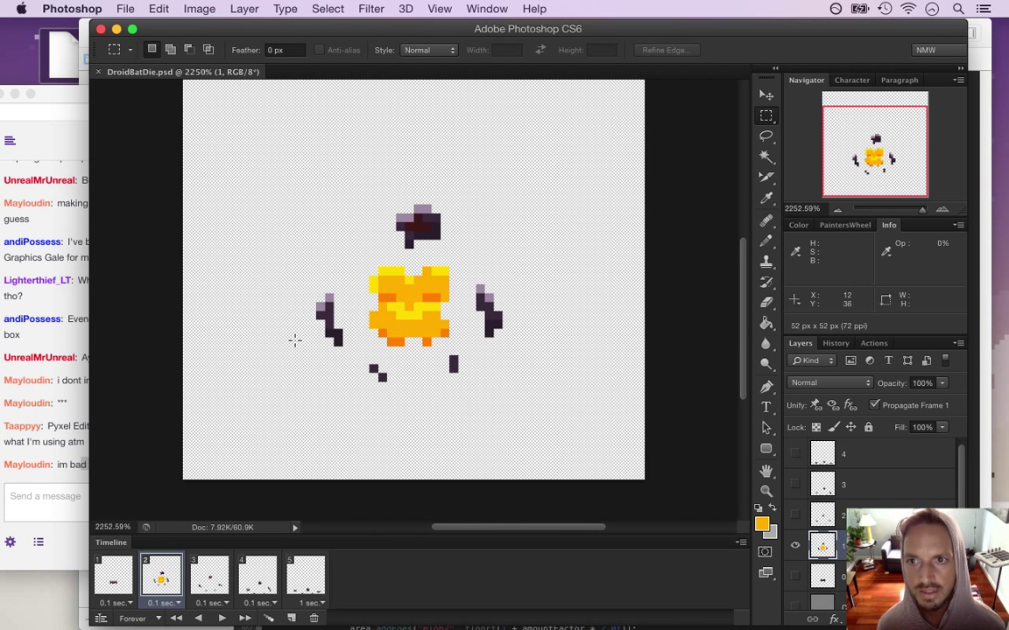
# Play the death animation from frame 1 and return to frame 2.
pyautogui.click(112, 578)
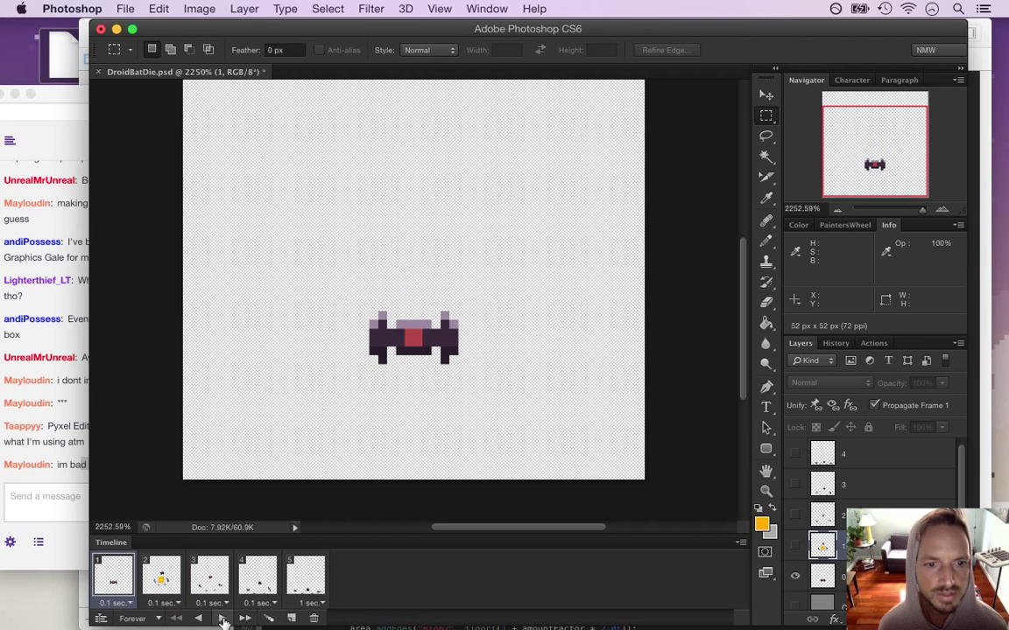
pyautogui.click(223, 619)
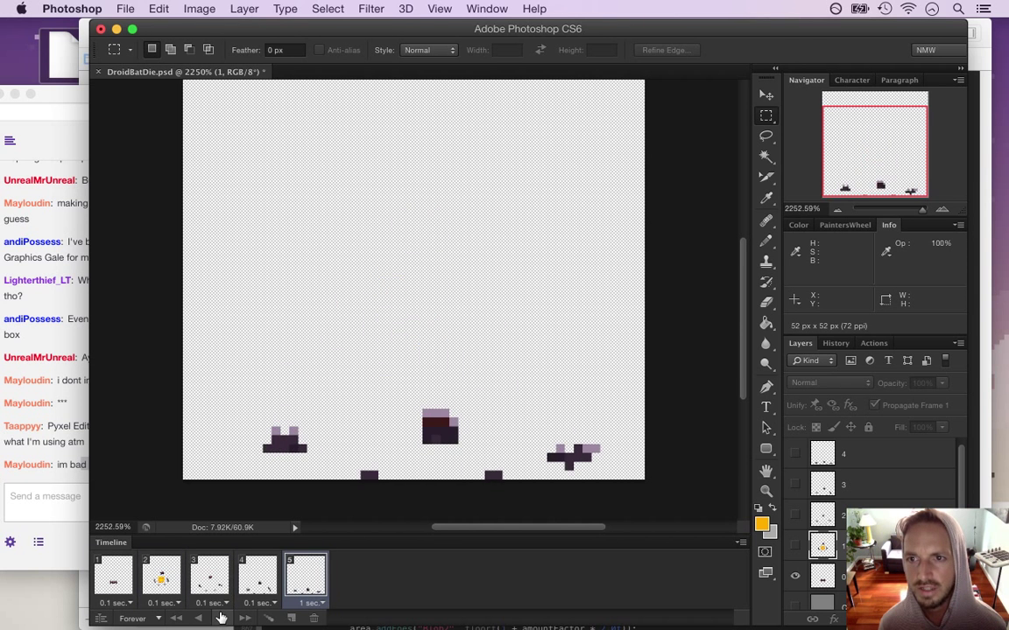
pyautogui.click(179, 585)
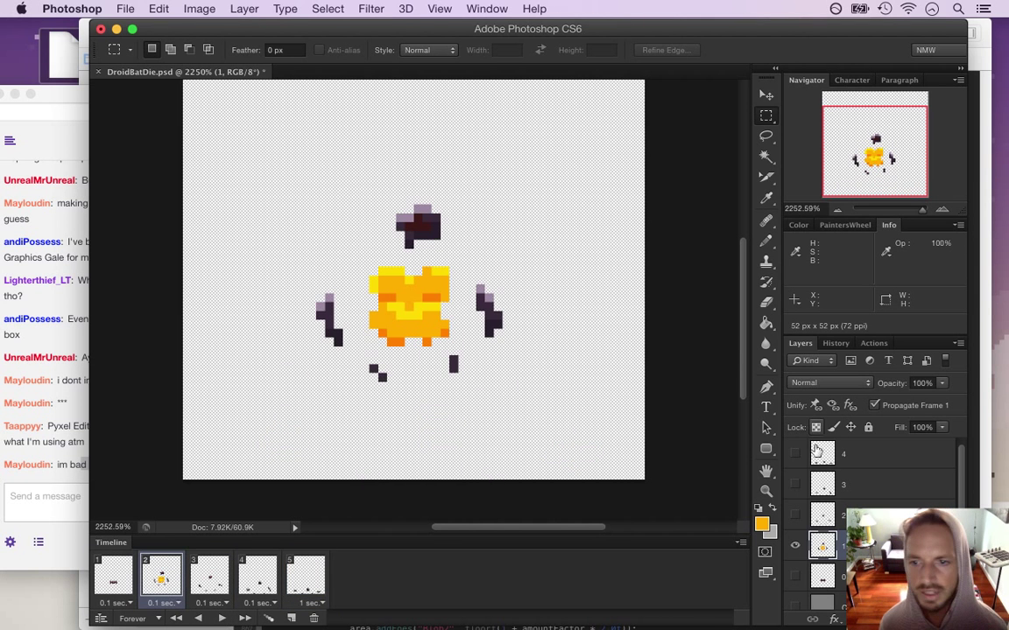
# Try to blend the blob's shading with a 6 px orange Pencil stroke at 50% opacity, and undo it.
pyautogui.press('i')
pyautogui.click(366, 276)
pyautogui.press('b')
pyautogui.press('super+z')
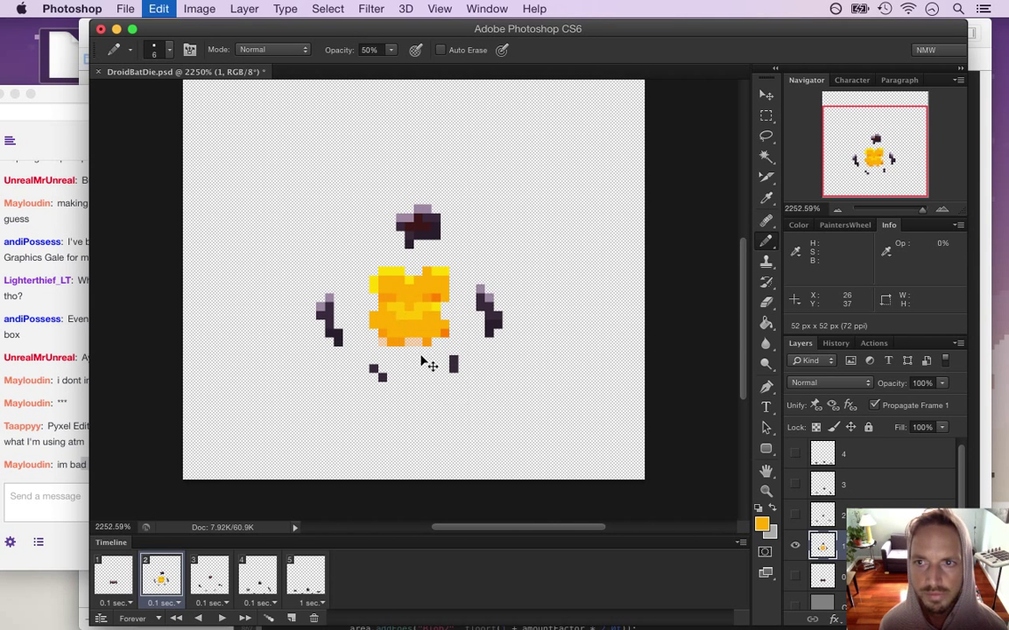
# Reduce the Pencil to 1 px and soften the blob's highlights and shadows with orange at 50% opacity.
pyautogui.press('[')
pyautogui.press('[')
pyautogui.press('[')
pyautogui.press('[')
pyautogui.press('[')
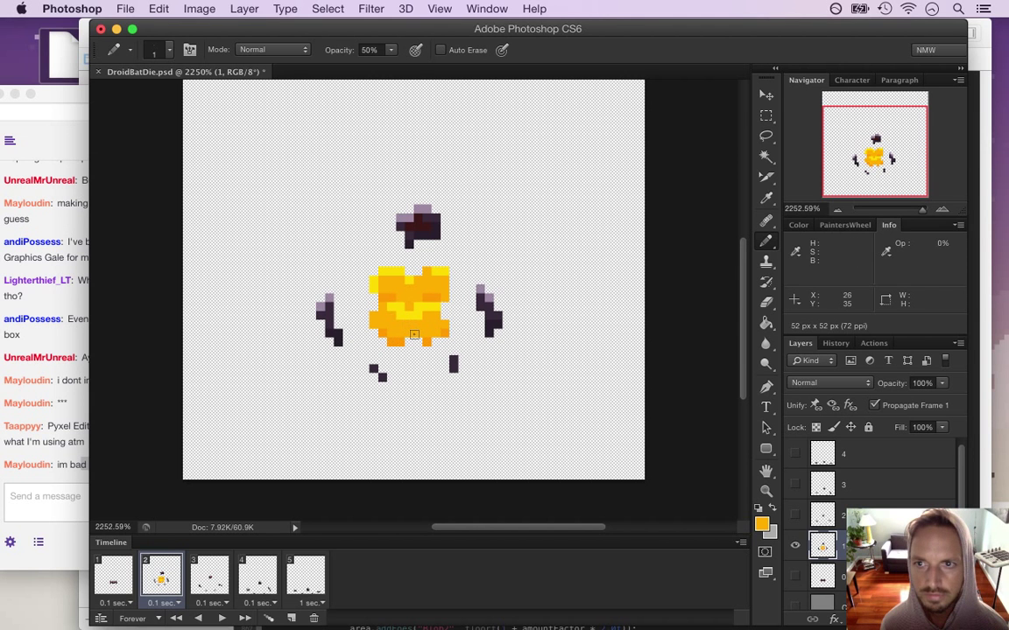
pyautogui.press('super+z')
pyautogui.moveTo(391, 306); pyautogui.dragTo(421, 313)
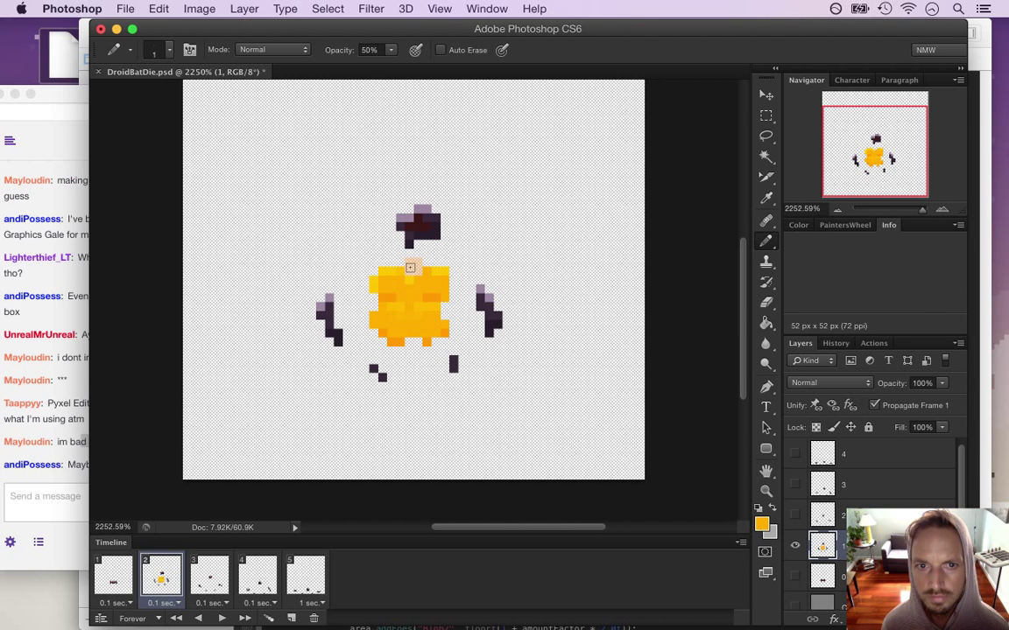
# Round out the blob with orange pixels along its top and both sides at 100% opacity, undoing the stroke added at its lower tip.
pyautogui.press('i')
pyautogui.click(381, 256)
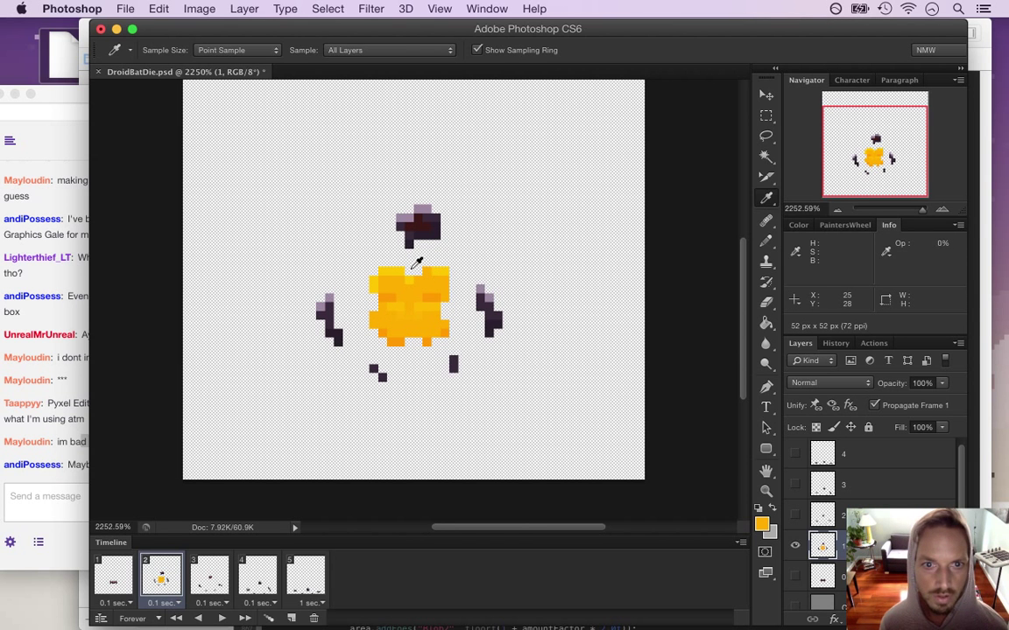
pyautogui.press('b')
pyautogui.moveTo(415, 272); pyautogui.dragTo(421, 268)
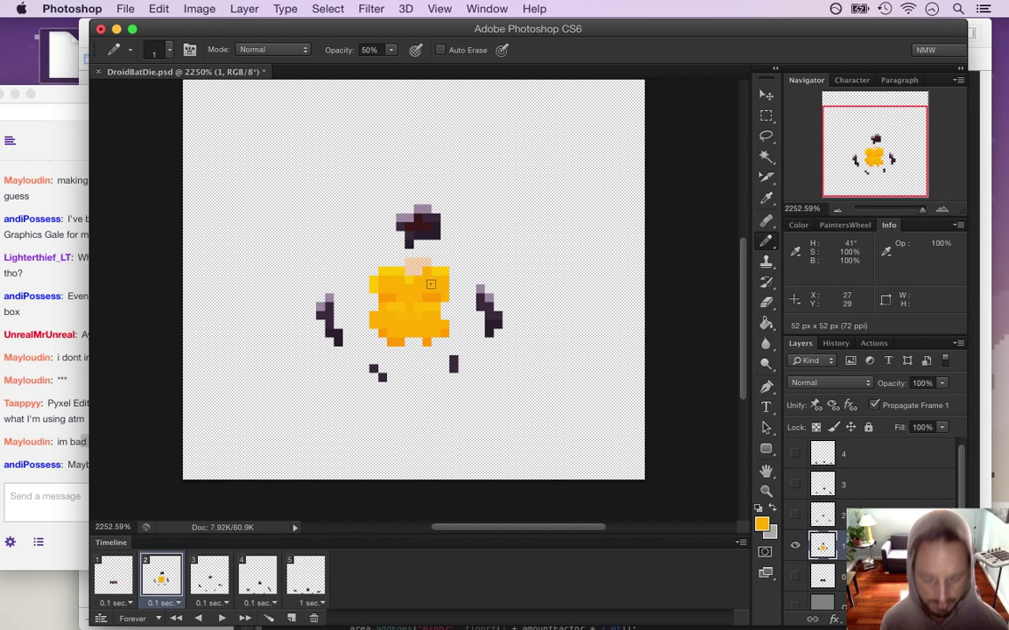
pyautogui.moveTo(414, 274)
pyautogui.mouseDown()
pyautogui.moveTo(411, 263)
pyautogui.moveTo(427, 263)
pyautogui.mouseUp()
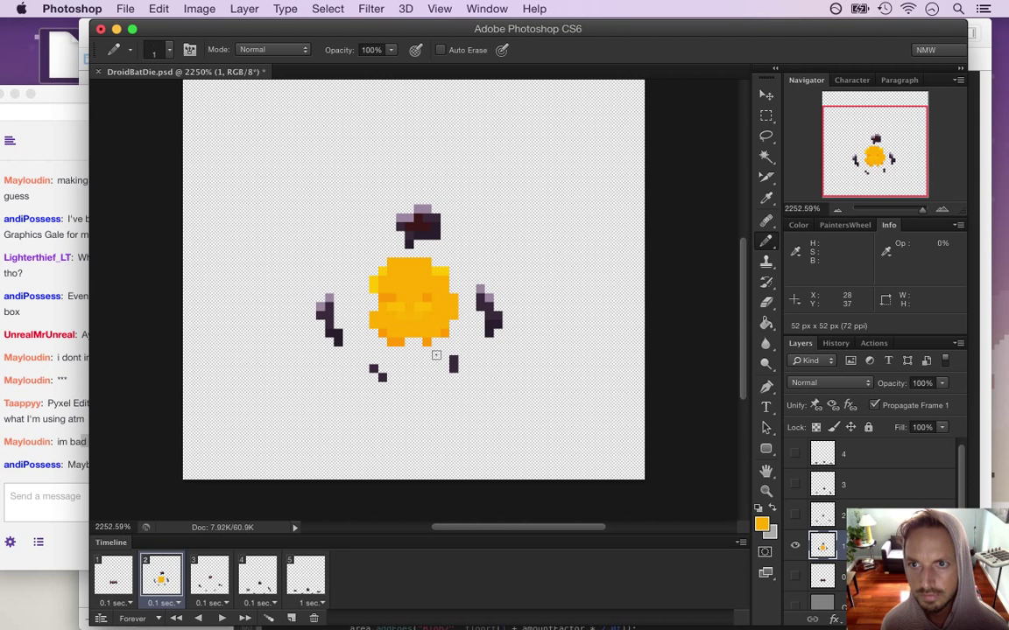
pyautogui.moveTo(382, 305)
pyautogui.mouseDown()
pyautogui.moveTo(367, 299)
pyautogui.moveTo(366, 316)
pyautogui.mouseUp()
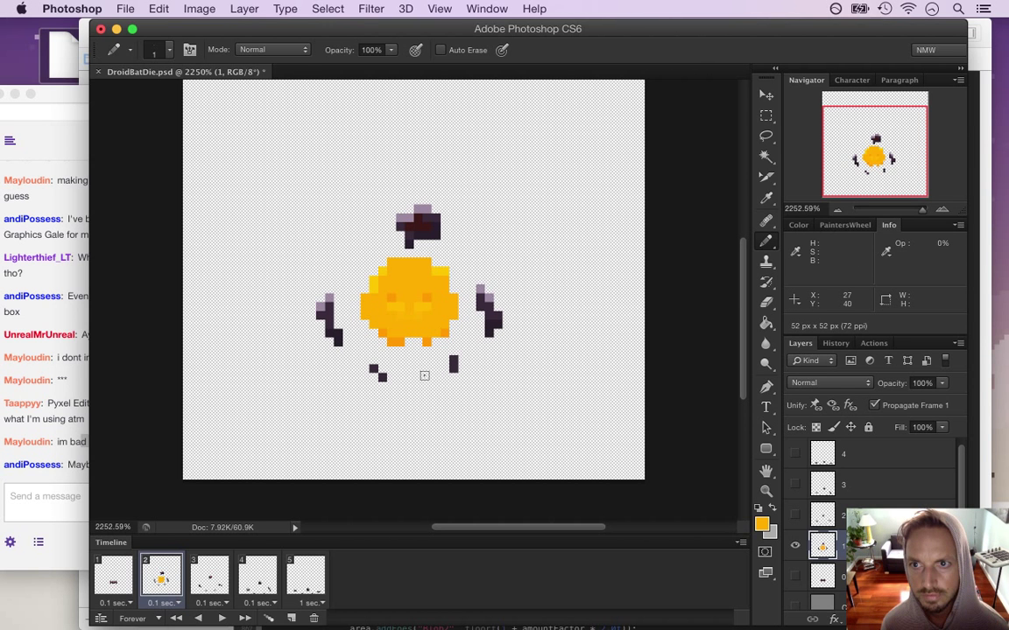
pyautogui.moveTo(410, 338)
pyautogui.mouseDown()
pyautogui.moveTo(428, 344)
pyautogui.moveTo(411, 351)
pyautogui.moveTo(409, 333)
pyautogui.mouseUp()
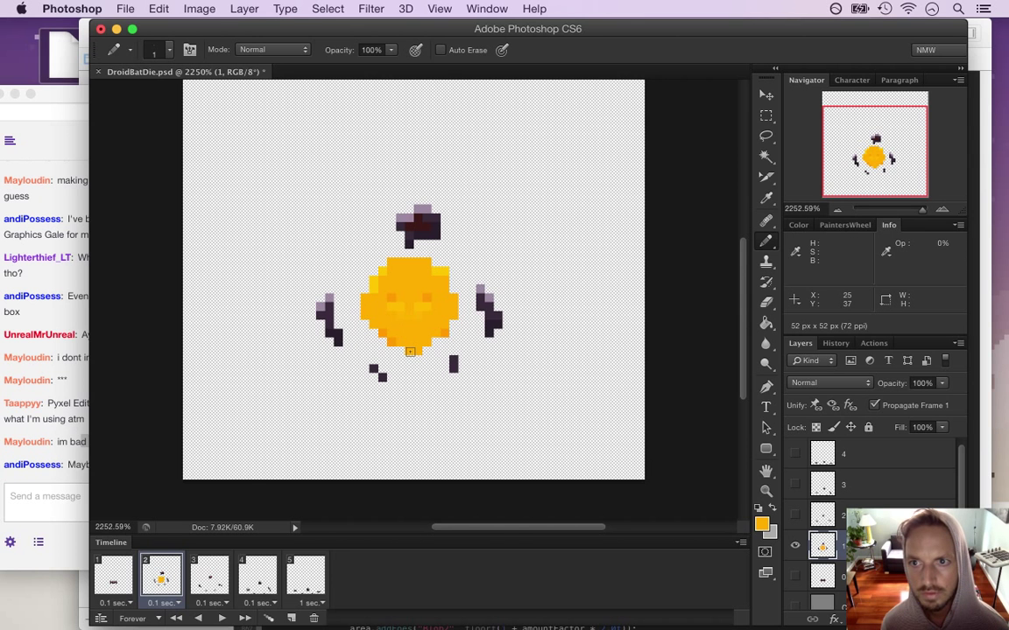
pyautogui.press('super+z')
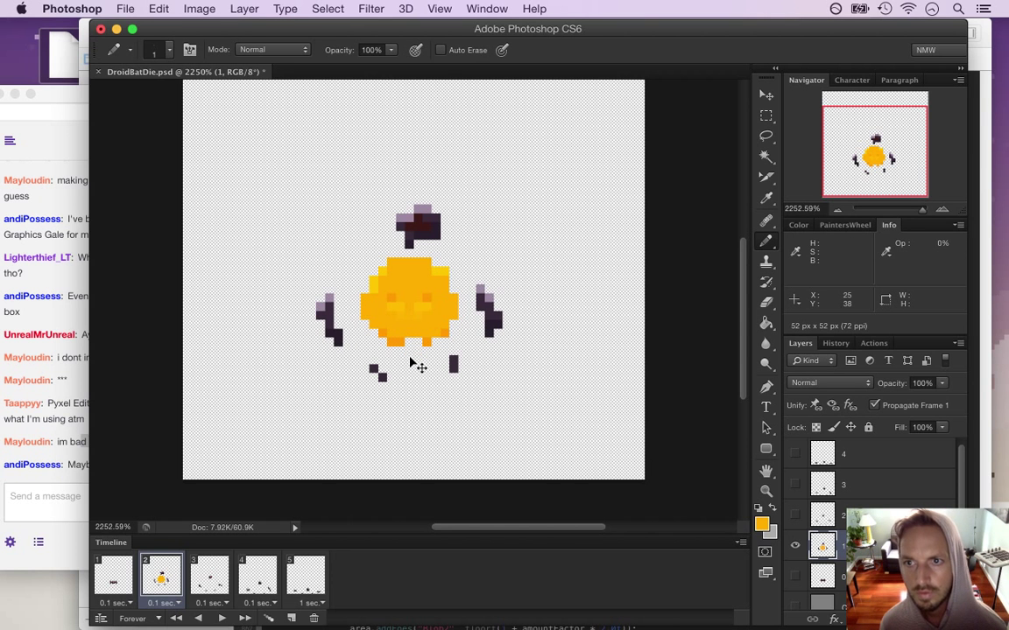
# Check the chat message about making the pieces bounce, and play back the animation in Photoshop before returning to frame 2.
pyautogui.click(63, 369)
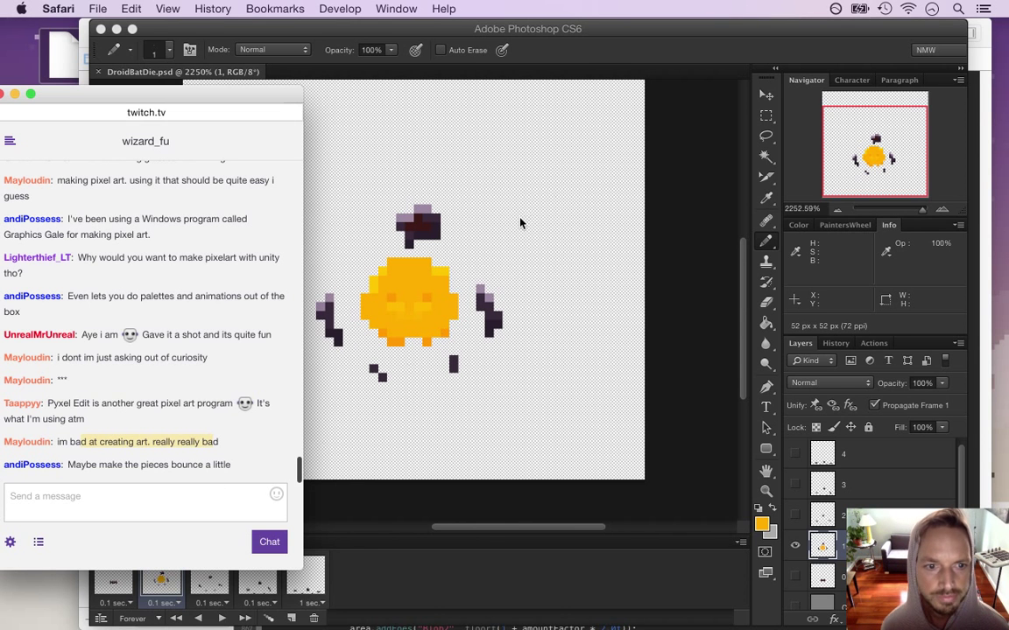
pyautogui.click(544, 53)
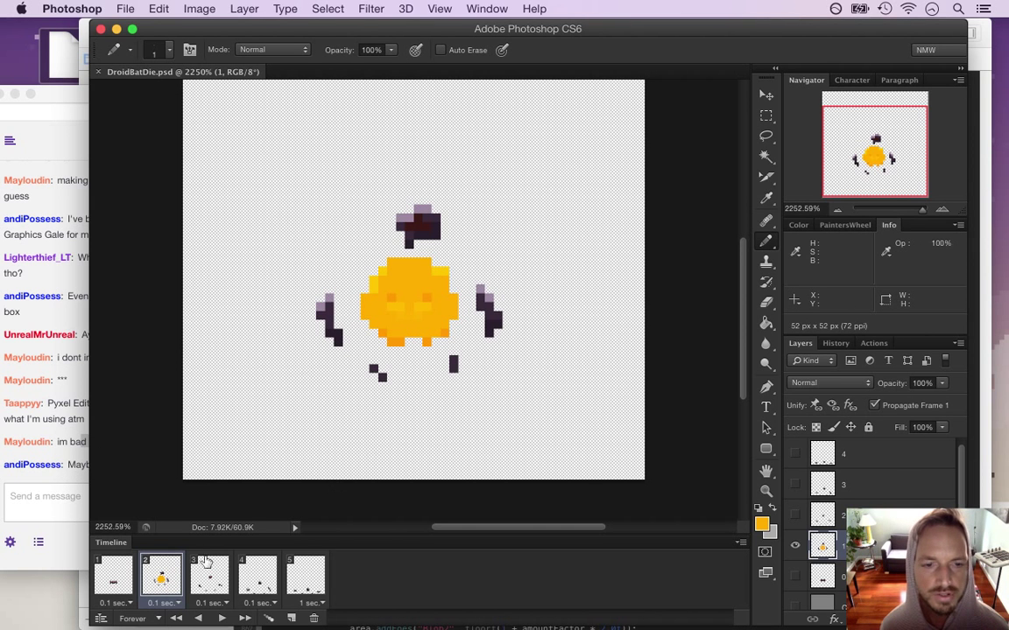
pyautogui.click(221, 619)
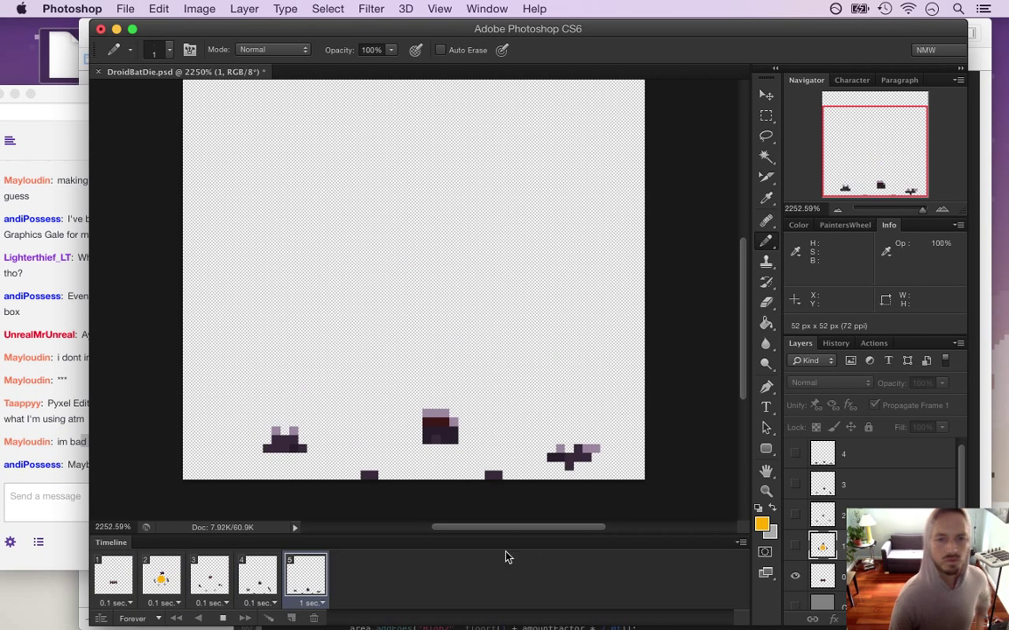
pyautogui.click(216, 604)
pyautogui.click(222, 618)
pyautogui.click(161, 576)
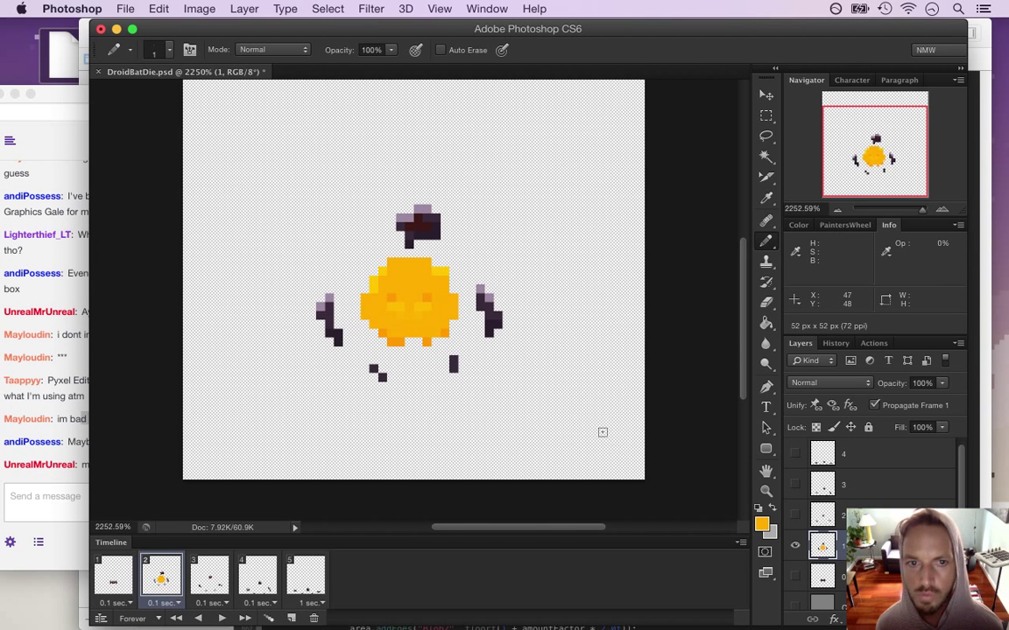
# Marquee-select the blob, fade it with a 9 px Eraser in Pencil mode at 50% opacity, and deselect it.
pyautogui.press('m')
pyautogui.moveTo(353, 253)
pyautogui.mouseDown()
pyautogui.moveTo(447, 318)
pyautogui.moveTo(467, 346)
pyautogui.mouseUp()
pyautogui.press('e')
pyautogui.press('5')
pyautogui.press(']')
pyautogui.press(']')
pyautogui.press(']')
pyautogui.press(']')
pyautogui.press(']')
pyautogui.press(']')
pyautogui.press(']')
pyautogui.press(']')
pyautogui.moveTo(406, 278)
pyautogui.mouseDown()
pyautogui.moveTo(371, 340)
pyautogui.moveTo(428, 292)
pyautogui.mouseUp()
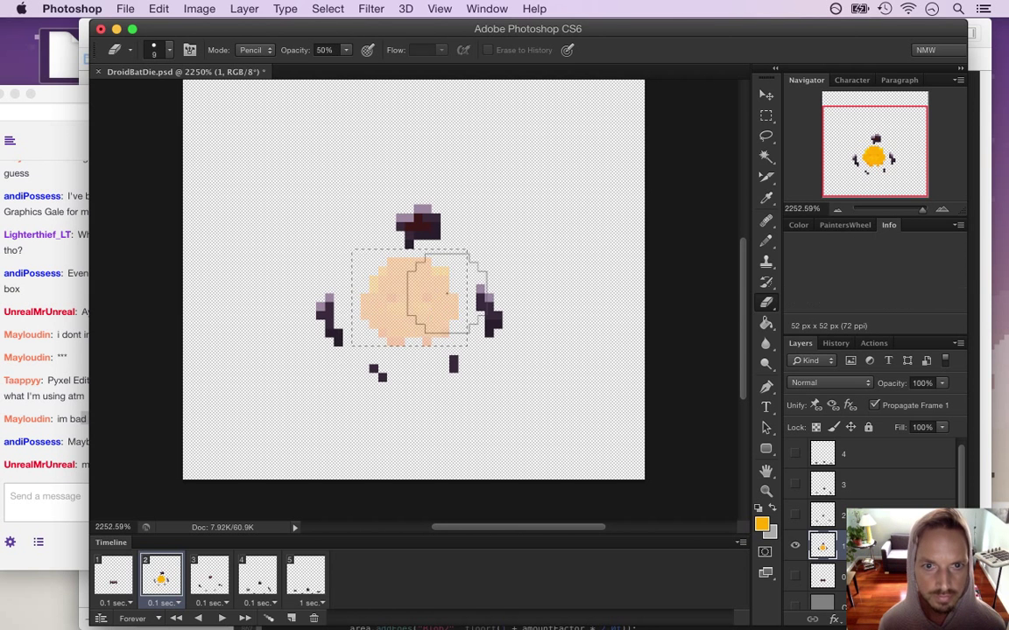
pyautogui.press('m')
pyautogui.hotkey('ctrl', 'd')
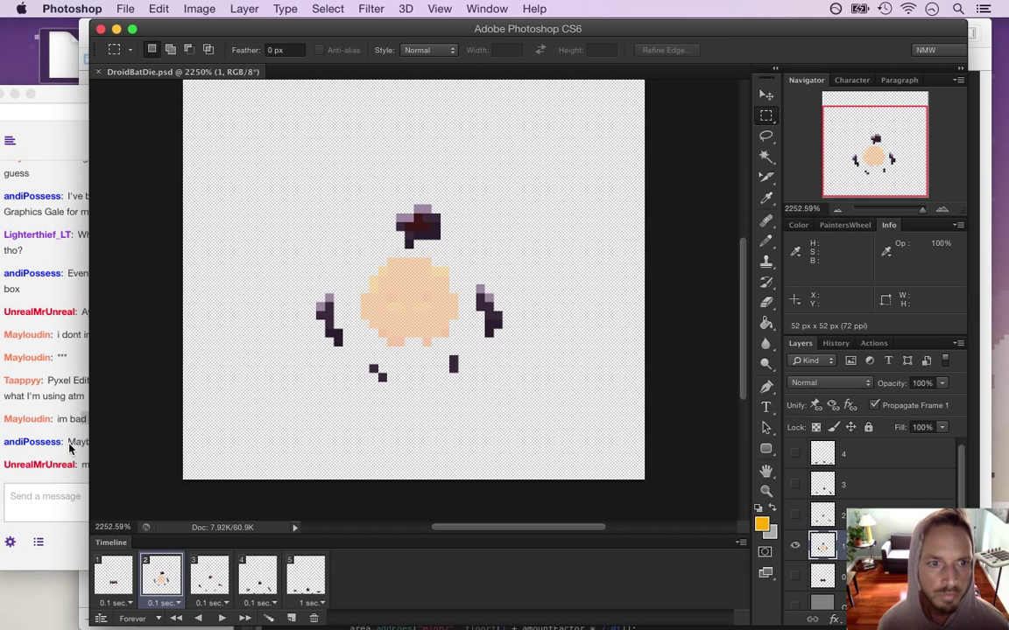
# Switch to the Twitch chat and read the suggestions about flames on the parts, the Fanta explosion and smoke disappearing slowly.
pyautogui.click(97, 481)
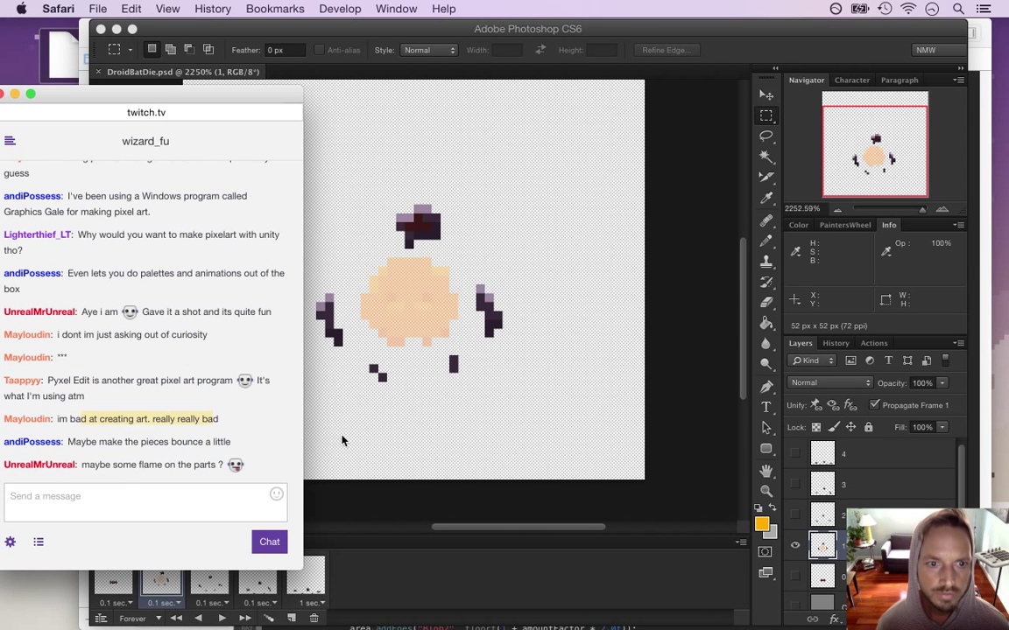
pyautogui.moveTo(99, 395); pyautogui.dragTo(178, 399)
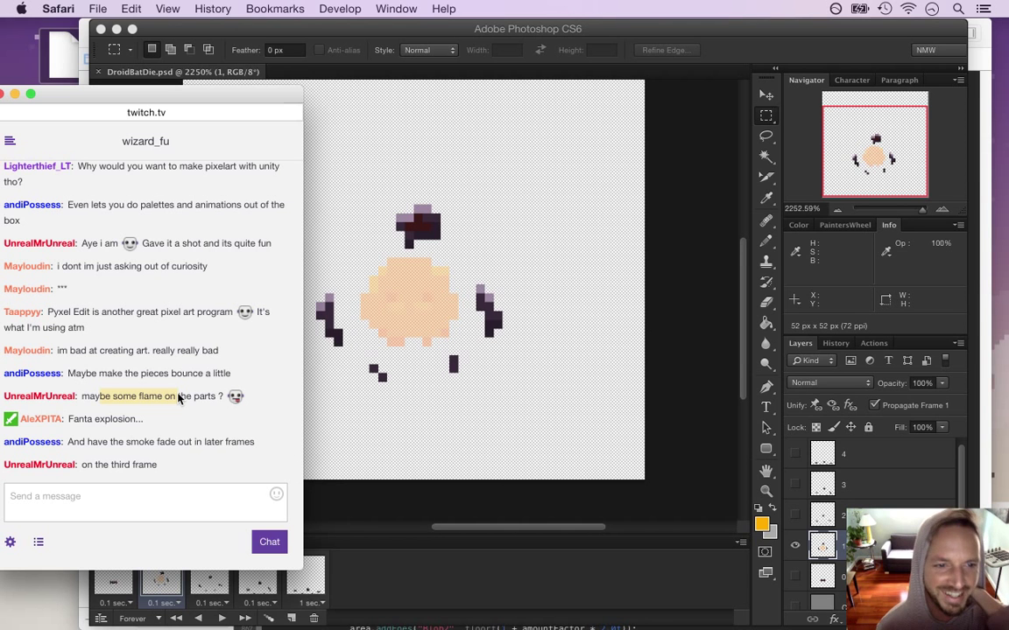
pyautogui.moveTo(180, 398); pyautogui.dragTo(77, 420)
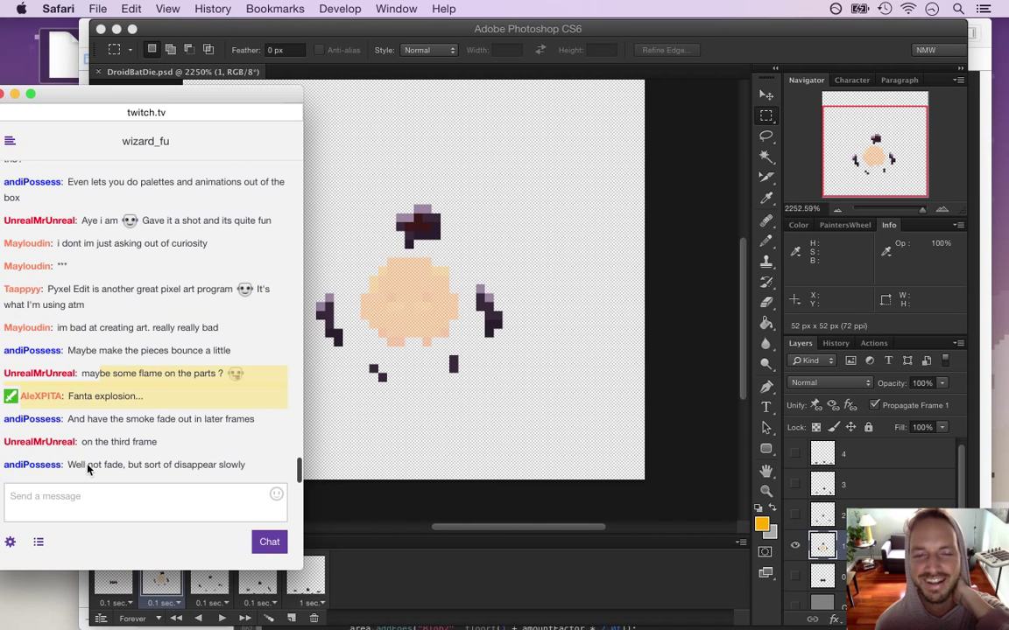
pyautogui.click(87, 405)
pyautogui.moveTo(76, 399); pyautogui.dragTo(125, 399)
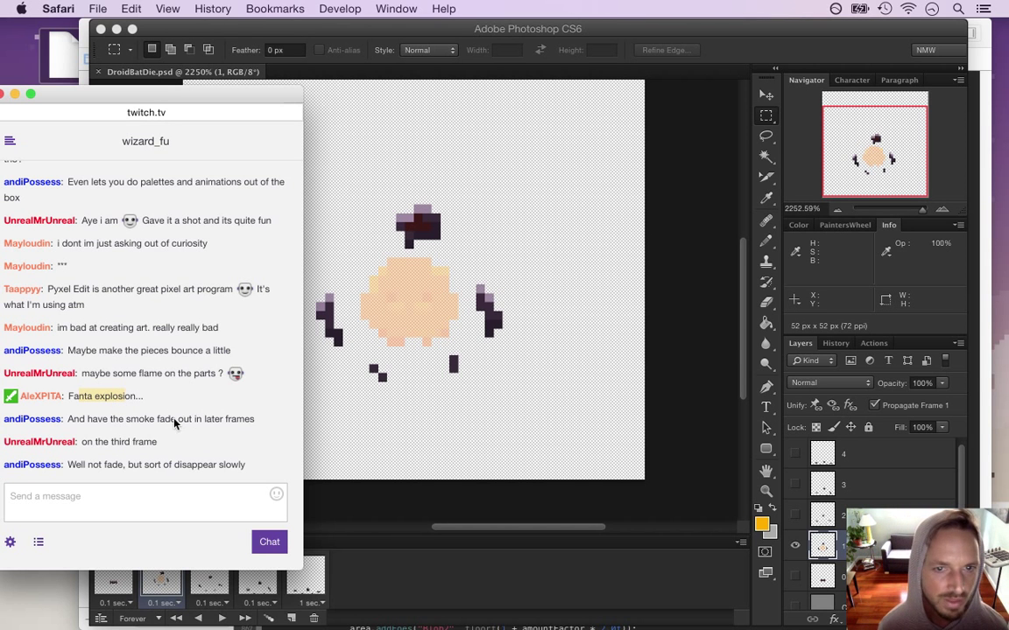
pyautogui.moveTo(122, 421); pyautogui.dragTo(153, 423)
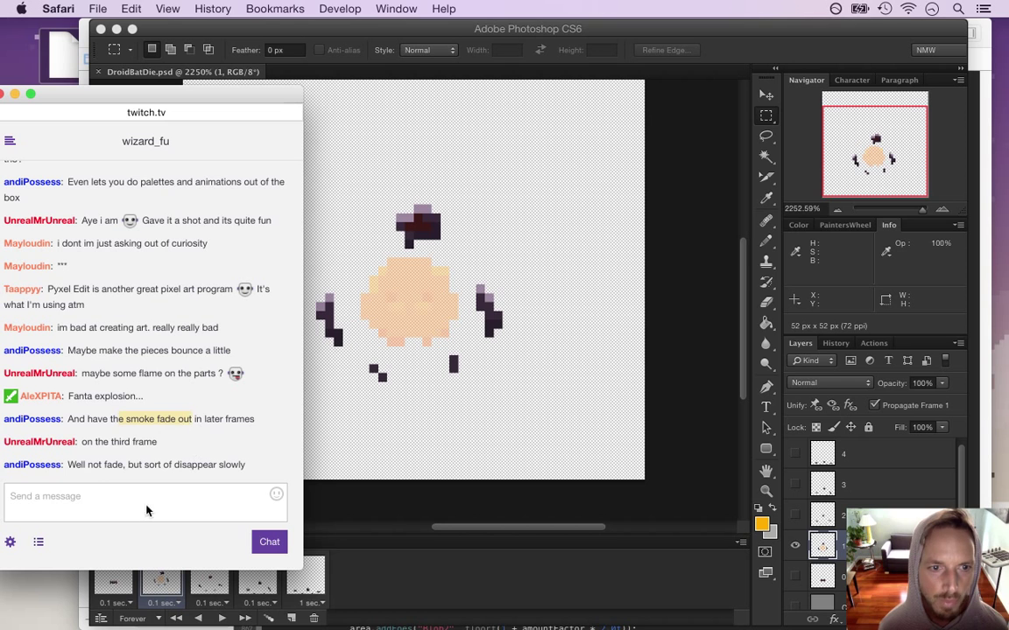
pyautogui.moveTo(103, 464); pyautogui.dragTo(185, 458)
pyautogui.click(182, 429)
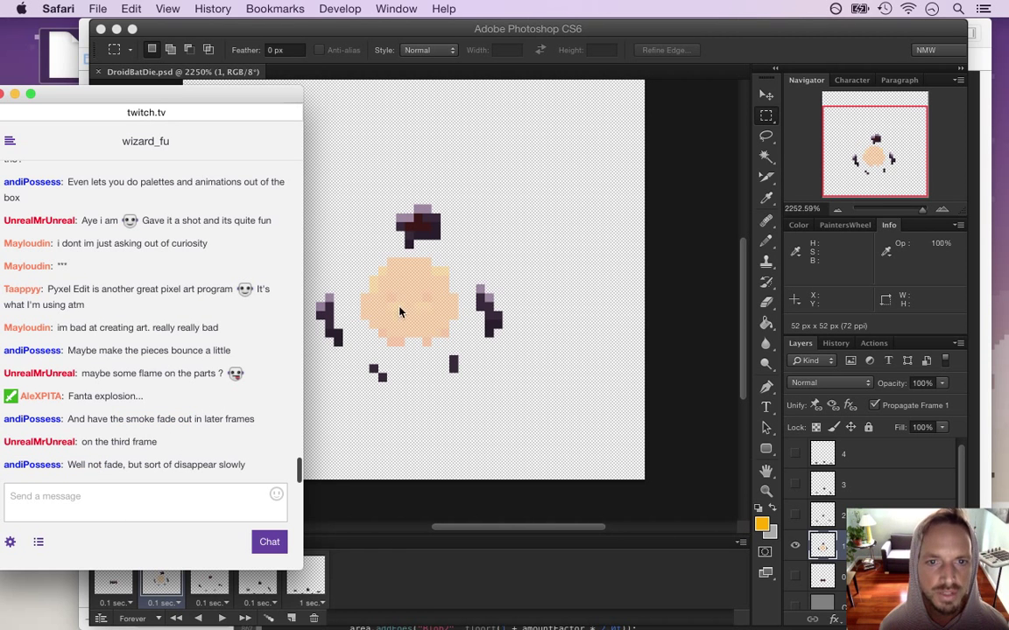
# Back in Photoshop, start choosing a new foreground colour for the explosion with the Eyedropper.
pyautogui.click(745, 50)
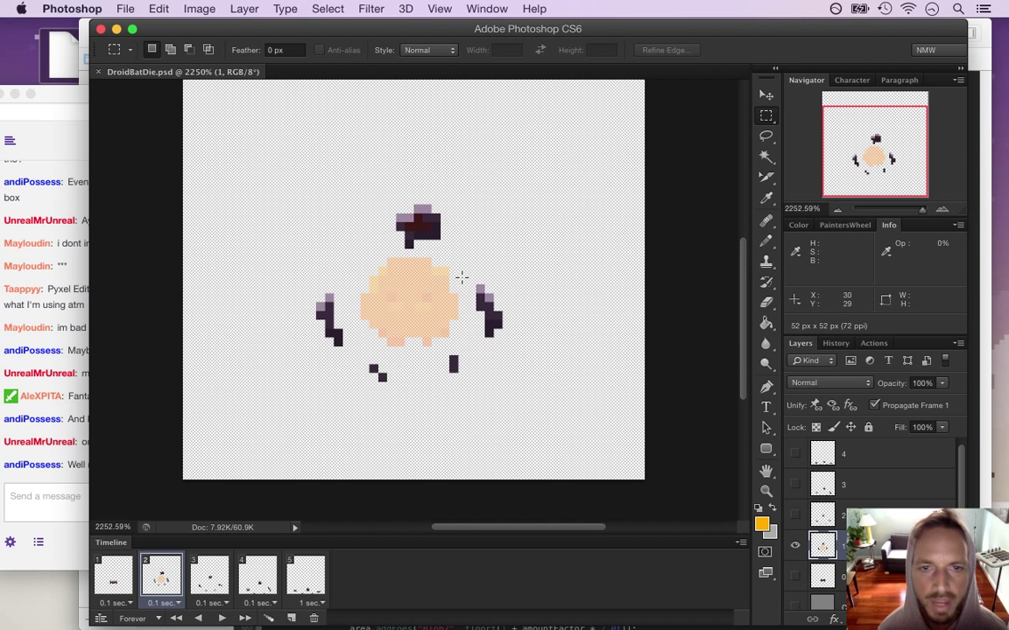
pyautogui.press('i')
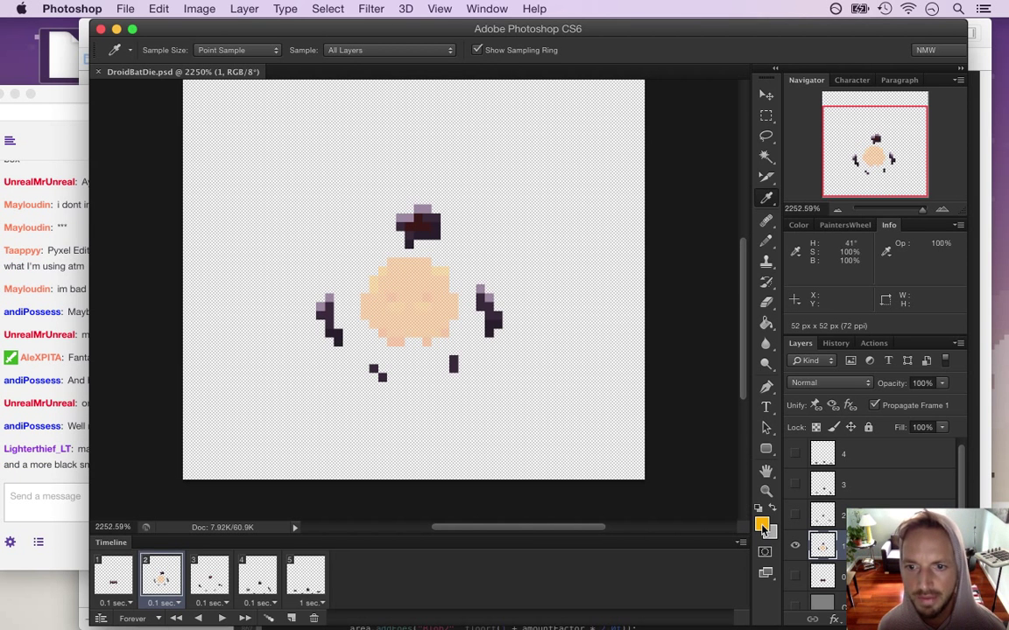
pyautogui.click(333, 278)
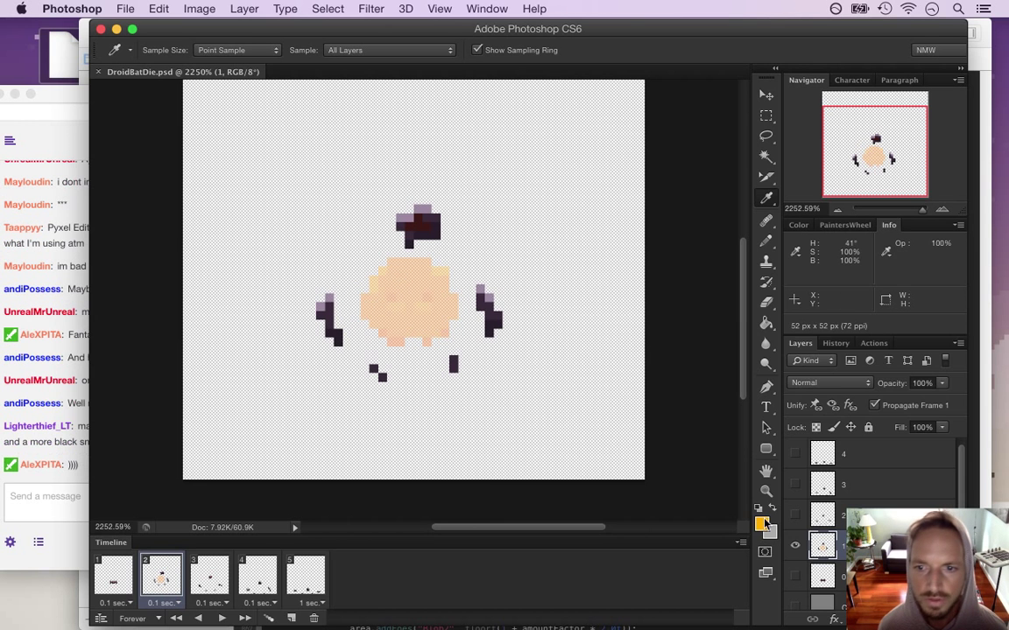
# Pick a pale yellow foreground colour and set the Pencil's opacity to 50%.
pyautogui.click(763, 522)
pyautogui.click(774, 437)
pyautogui.moveTo(749, 407); pyautogui.dragTo(748, 426)
pyautogui.click(863, 292)
pyautogui.press('b')
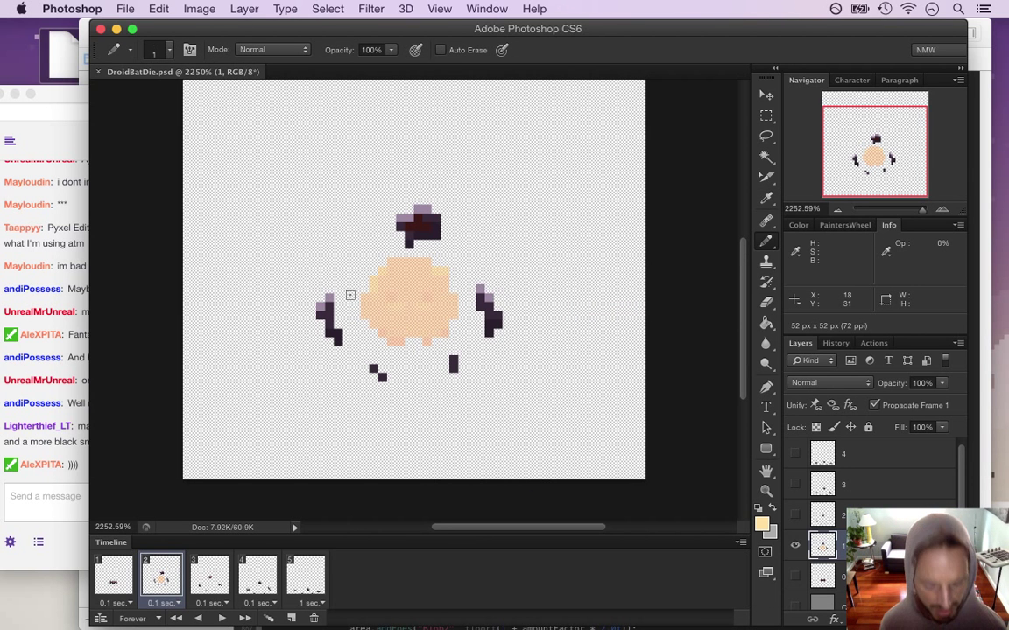
pyautogui.press('5')
# Try tinting the left wing fragment in frame 2 with the pale yellow Pencil, and undo the stroke.
pyautogui.moveTo(330, 300); pyautogui.dragTo(338, 342)
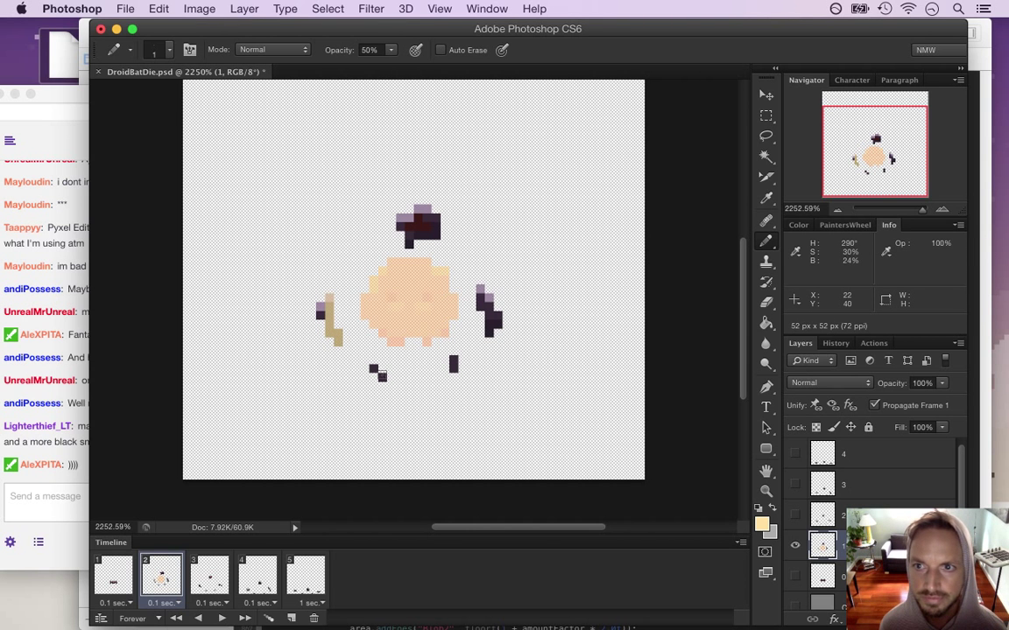
pyautogui.press('super+z')
# Switch to the Twitch chat in Safari, read the suggestion about an orange ball and black smoke, and return to Photoshop.
pyautogui.click(88, 412)
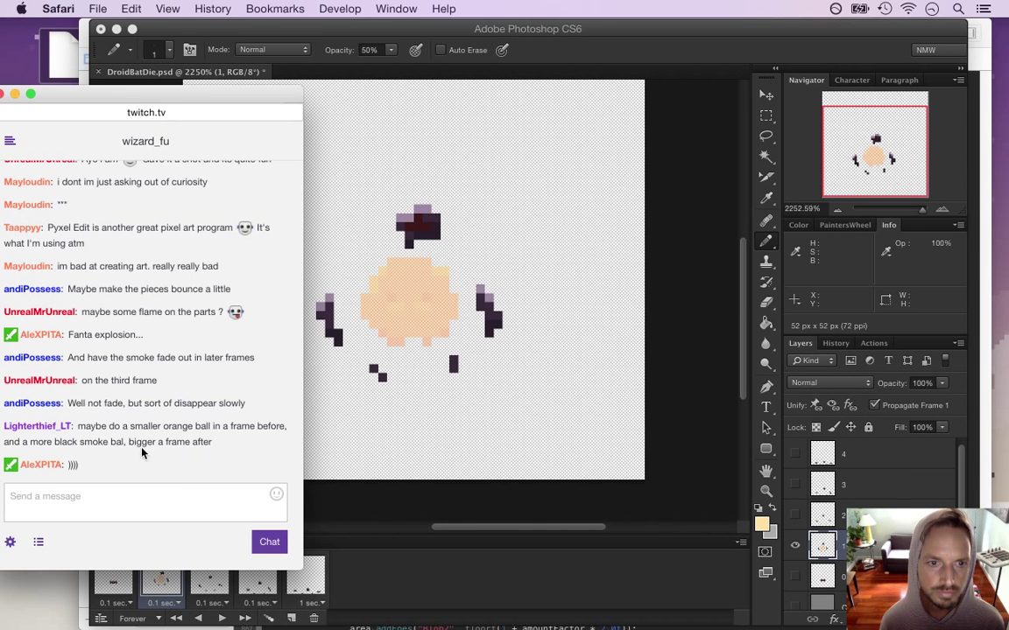
pyautogui.moveTo(102, 429); pyautogui.dragTo(188, 442)
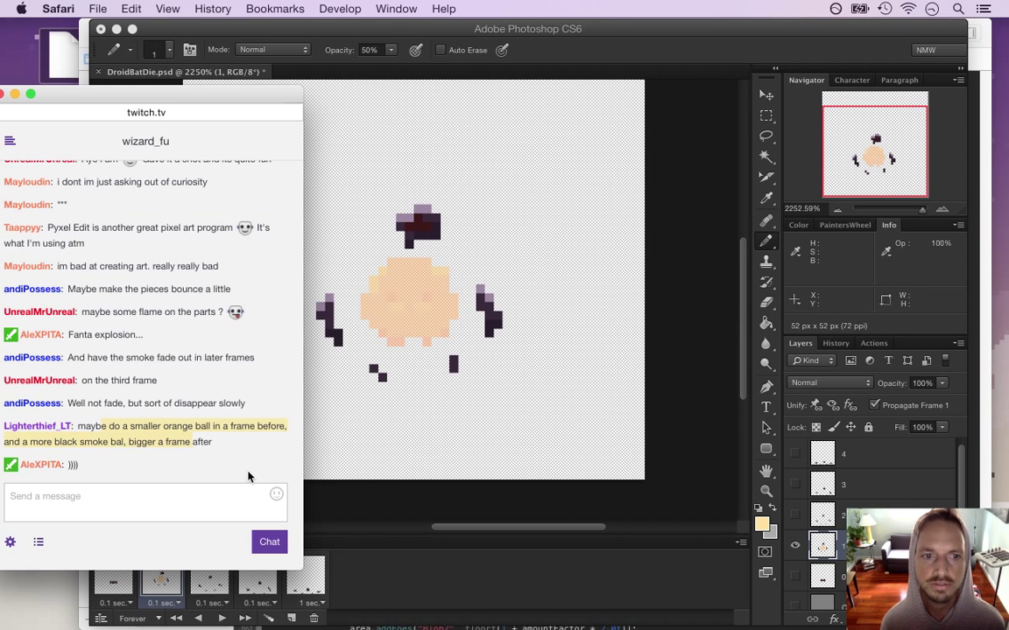
pyautogui.click(78, 415)
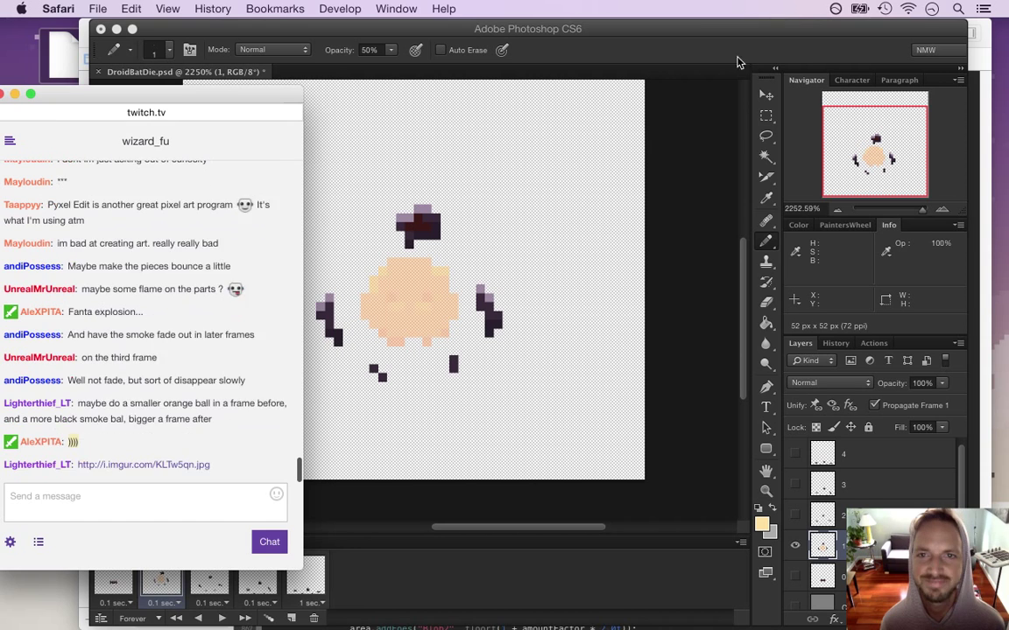
pyautogui.click(589, 226)
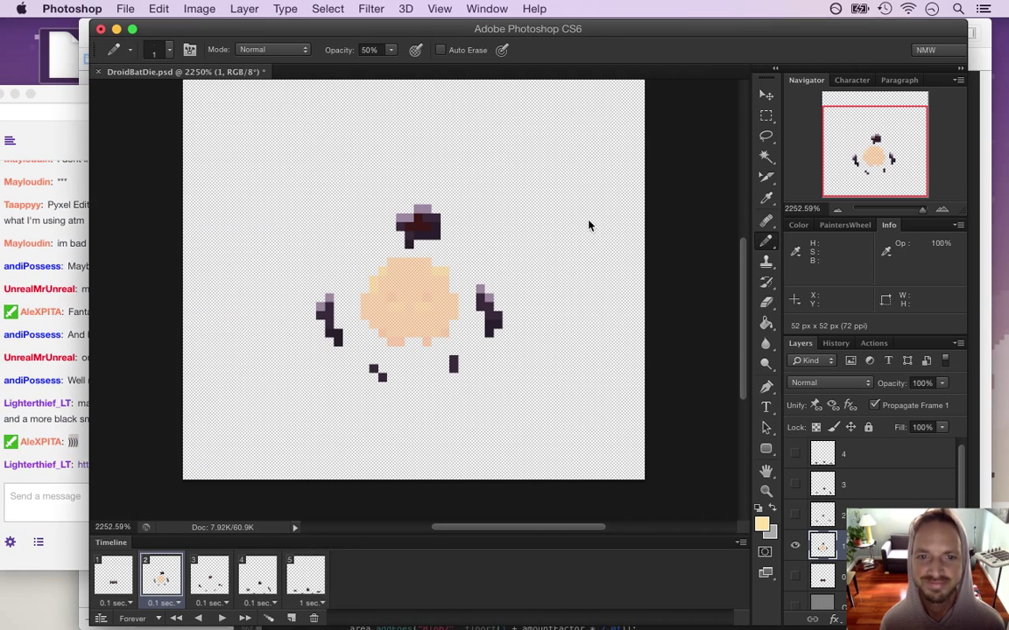
# Compare animation frames 1 and 2 and set the foreground colour back to orange.
pyautogui.click(114, 580)
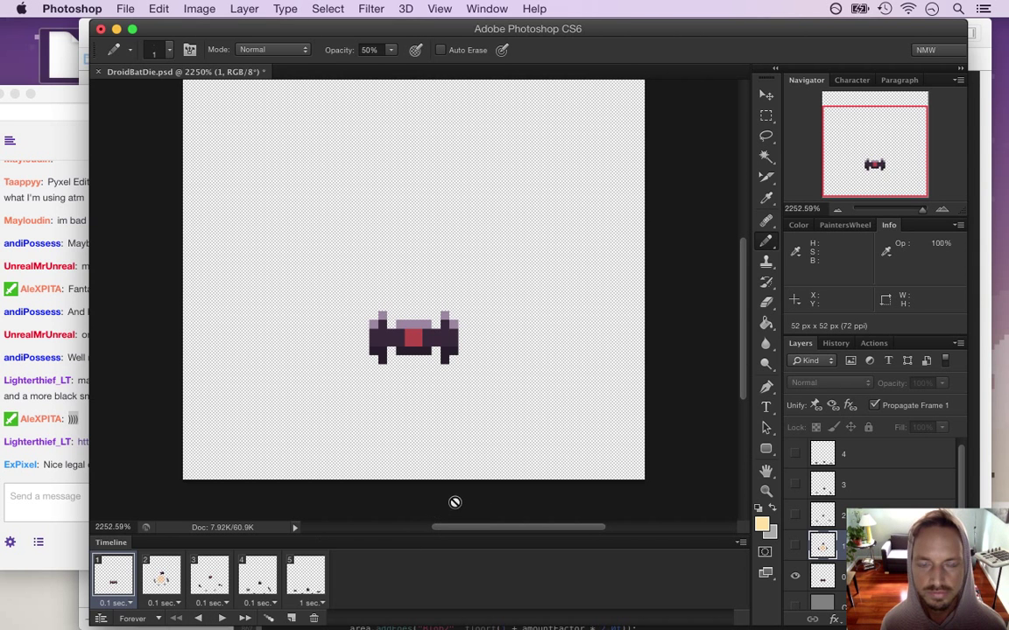
pyautogui.click(162, 579)
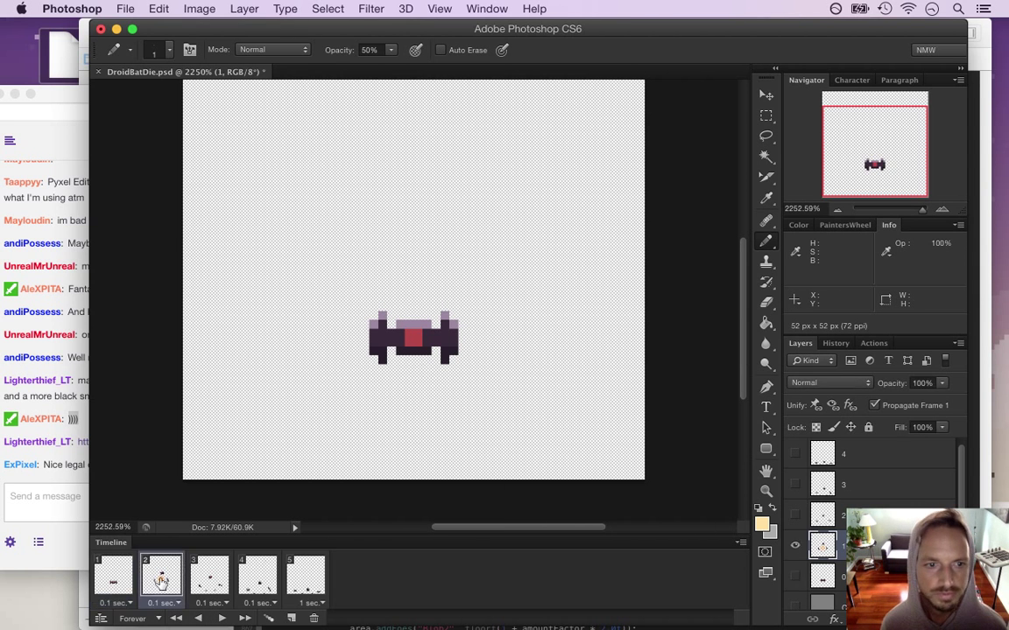
pyautogui.press('i')
# Switch to the Twitch chat, read the newest message about exploring art creation, and return to Photoshop.
pyautogui.click(70, 427)
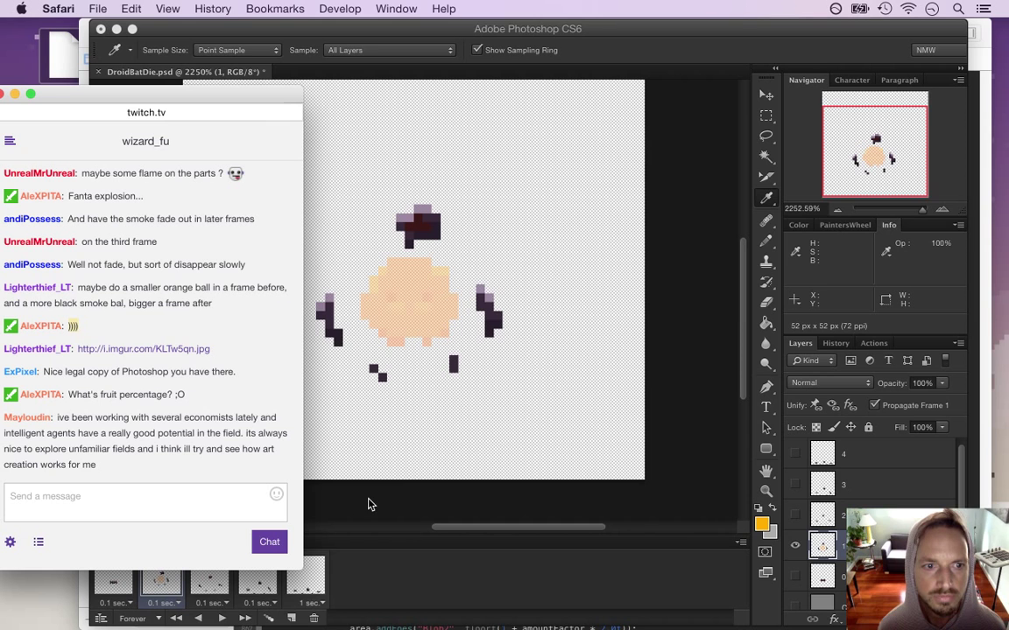
pyautogui.moveTo(93, 419); pyautogui.dragTo(182, 486)
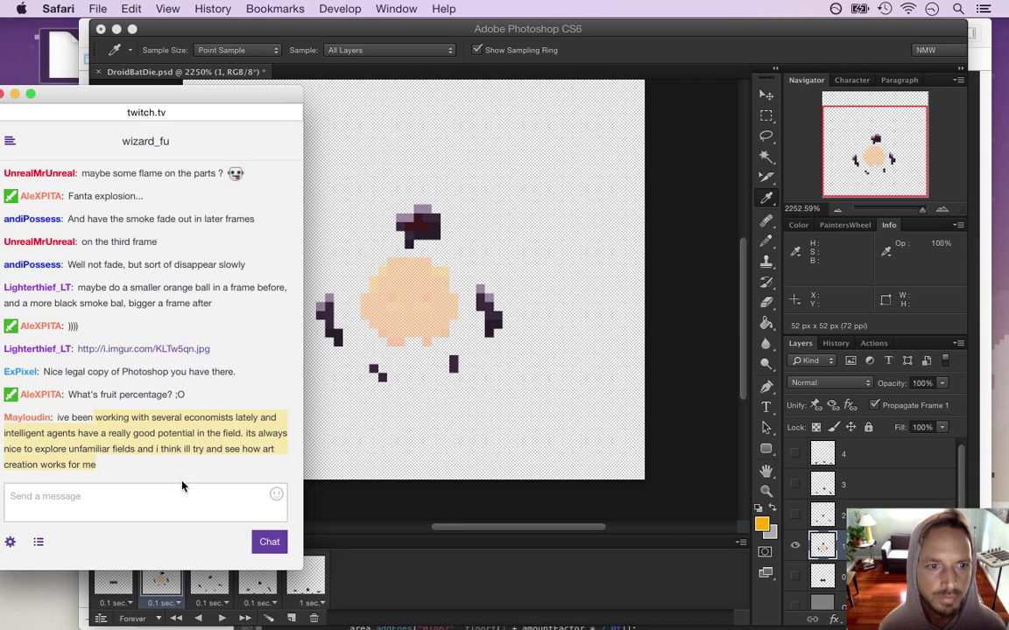
pyautogui.click(383, 516)
# Paint an orange glow above and below the bat's body on layer 0 of frame 1 with the 50% Pencil.
pyautogui.click(129, 565)
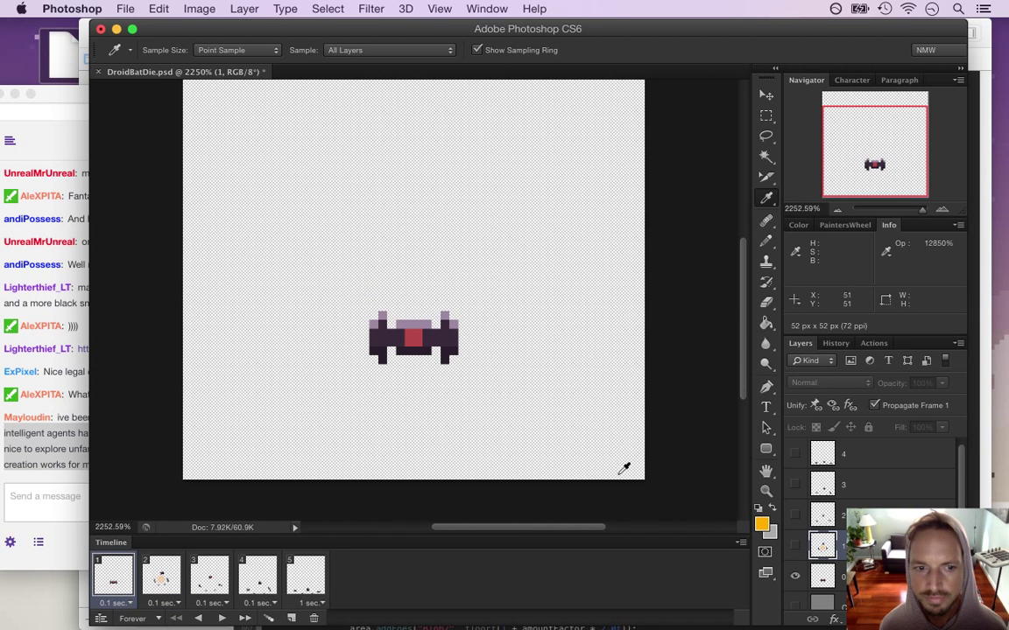
pyautogui.press('b')
pyautogui.hotkey('alt', '[')
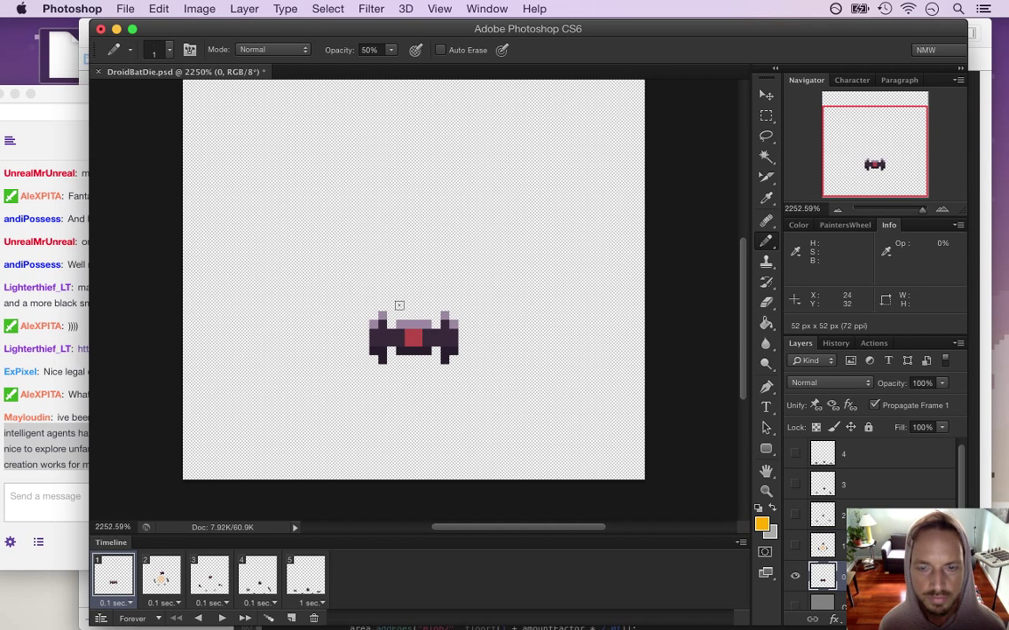
pyautogui.moveTo(401, 308)
pyautogui.mouseDown()
pyautogui.moveTo(426, 310)
pyautogui.moveTo(437, 356)
pyautogui.moveTo(405, 365)
pyautogui.moveTo(390, 354)
pyautogui.mouseUp()
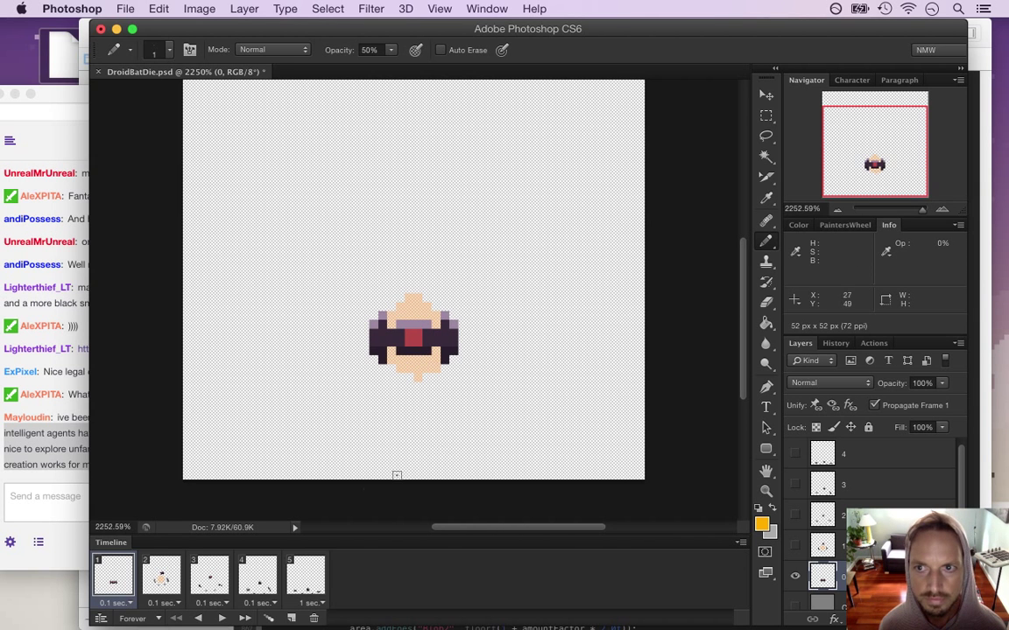
# Compare frames 1 and 2, and tint the centre of the bat's body orange in frame 1.
pyautogui.click(162, 576)
pyautogui.click(113, 577)
pyautogui.click(162, 576)
pyautogui.click(113, 576)
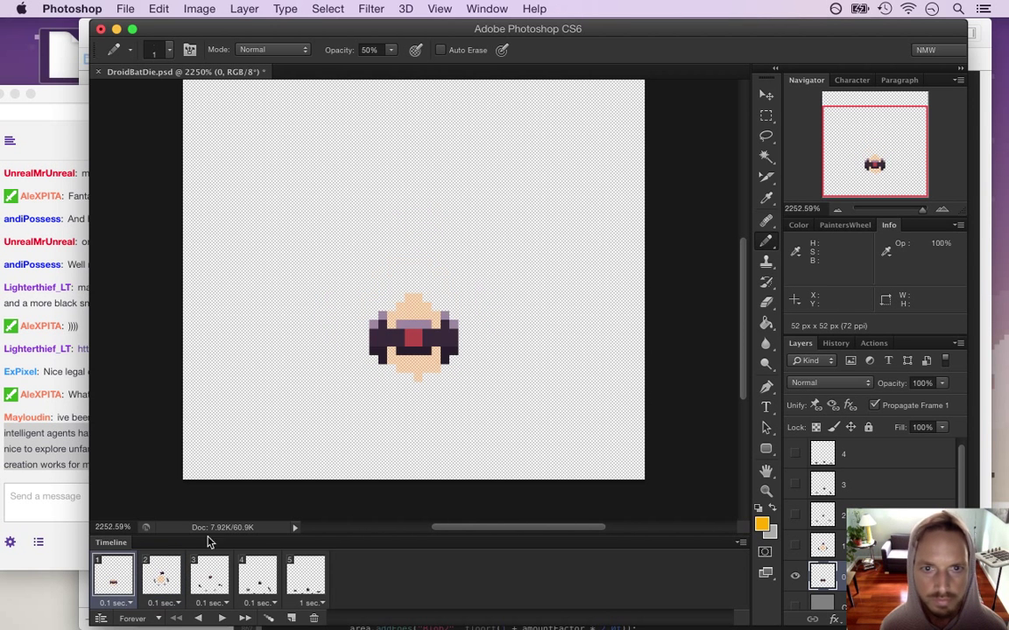
pyautogui.moveTo(405, 344)
pyautogui.mouseDown()
pyautogui.moveTo(410, 325)
pyautogui.moveTo(425, 348)
pyautogui.mouseUp()
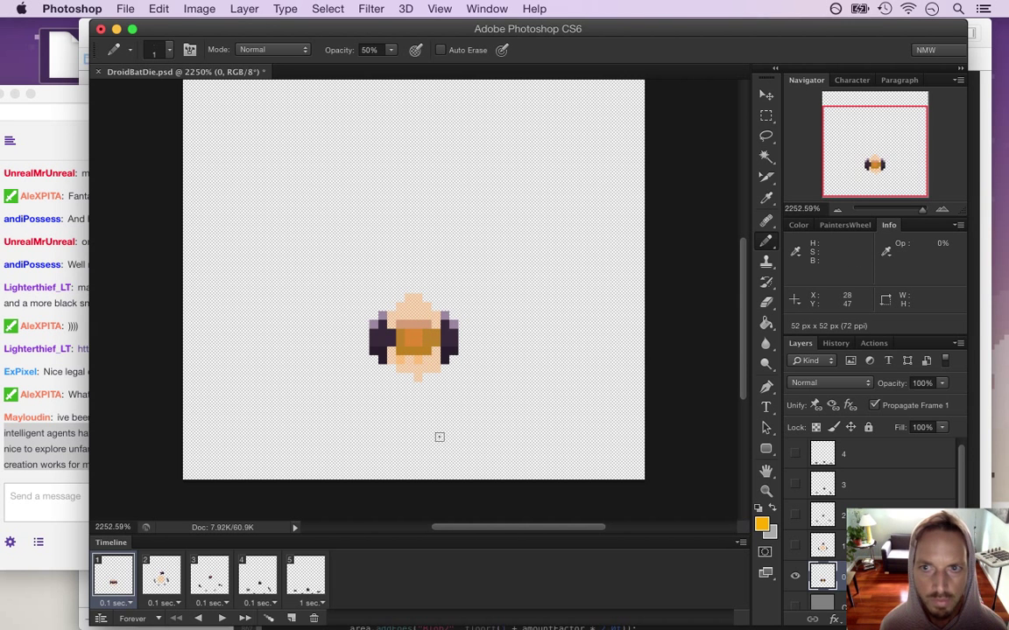
# Make layer 2 of frame 3 active and set the foreground colour to black, 000000.
pyautogui.click(162, 575)
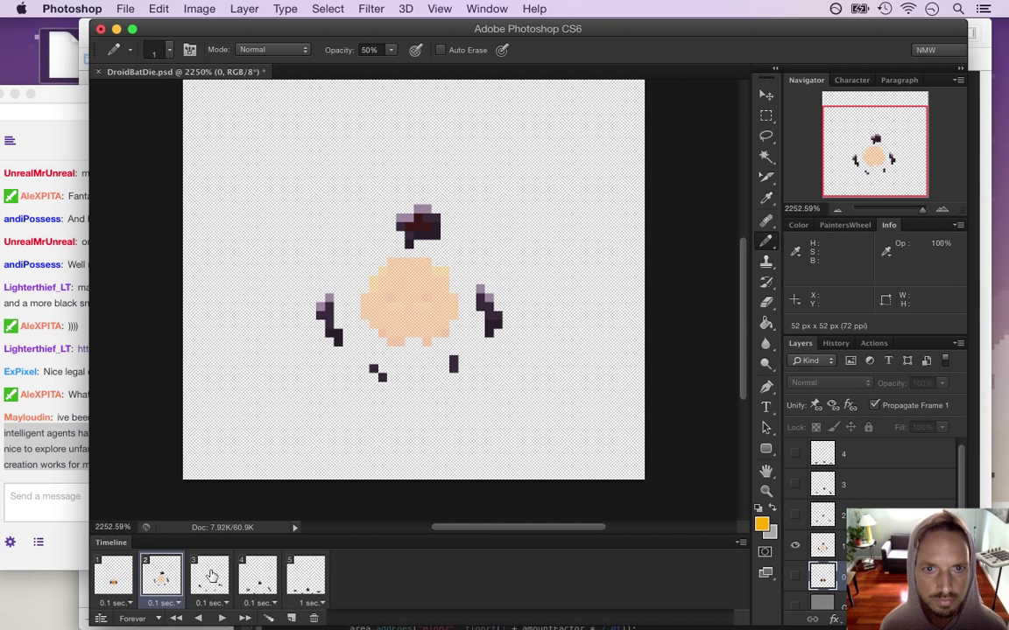
pyautogui.click(210, 580)
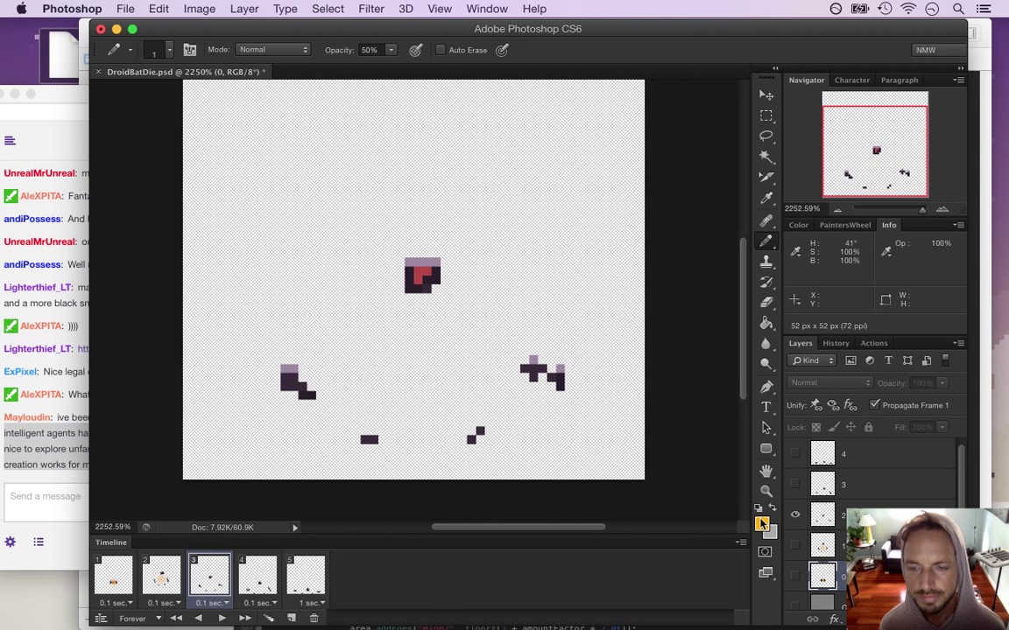
pyautogui.click(763, 526)
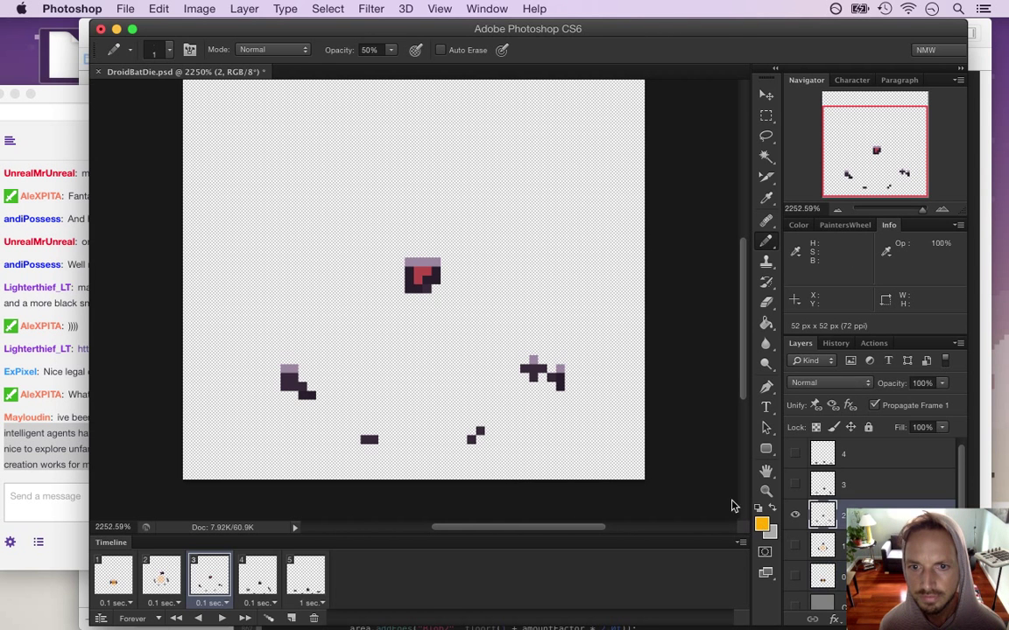
pyautogui.click(548, 500)
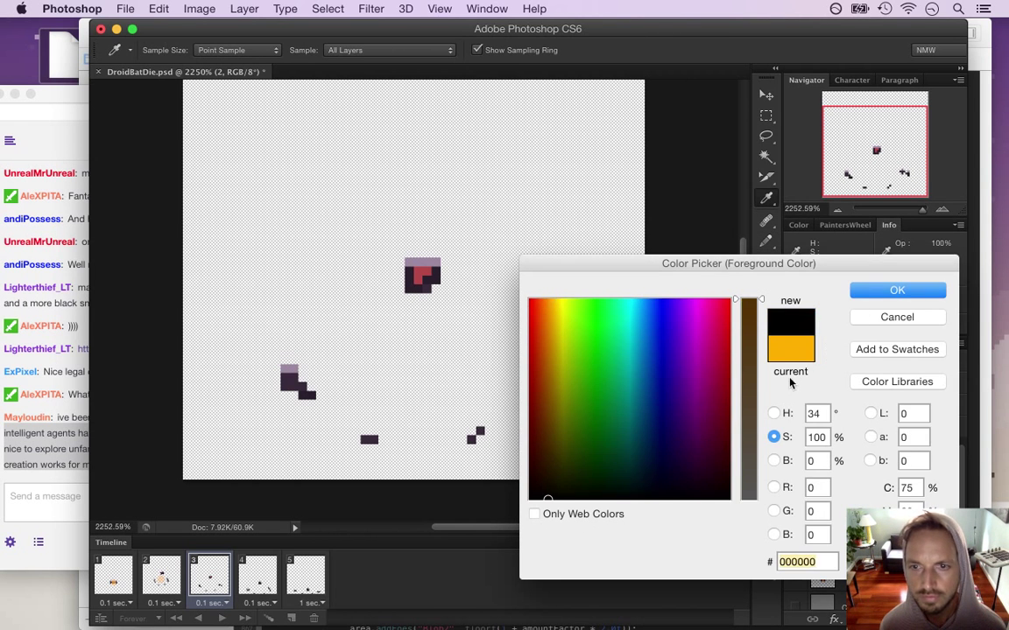
pyautogui.click(897, 291)
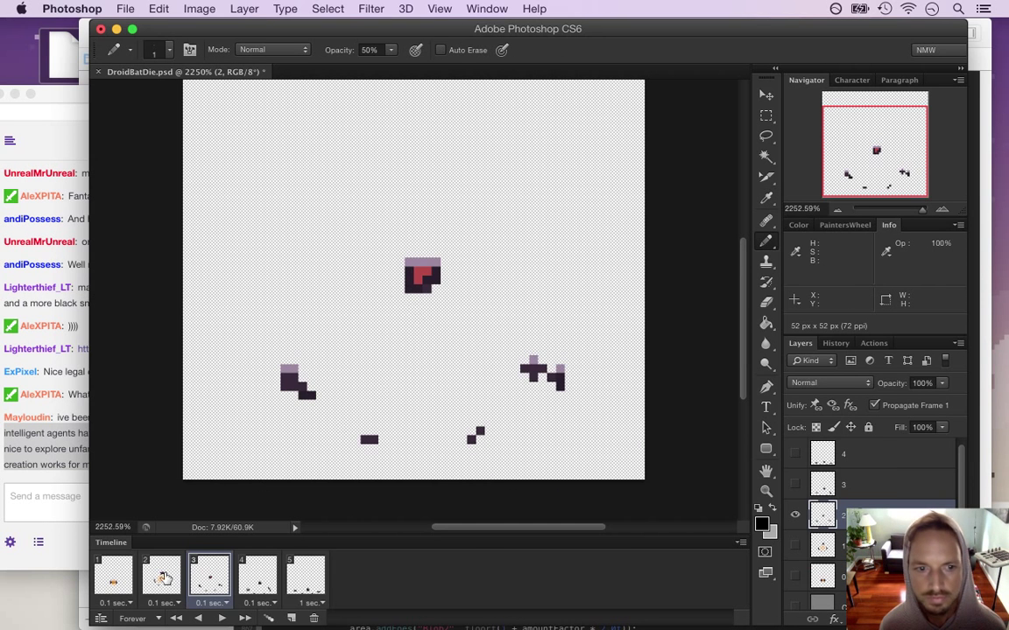
# Show frame 2 and try to select part of the orange explosion with a rectangular marquee.
pyautogui.click(177, 583)
pyautogui.press('m')
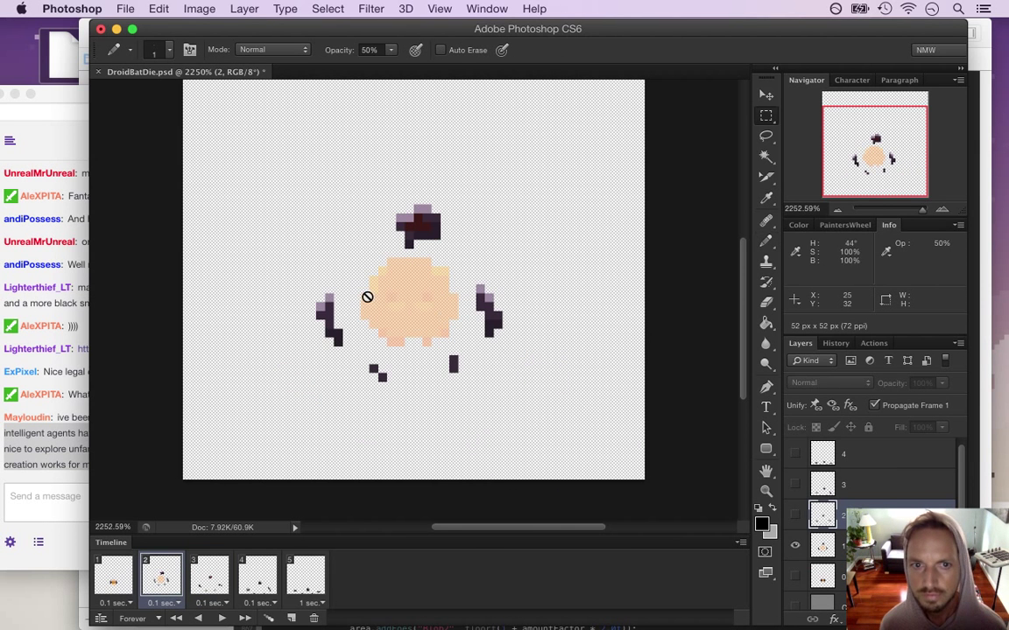
pyautogui.moveTo(363, 259); pyautogui.dragTo(409, 319)
pyautogui.press('super+d')
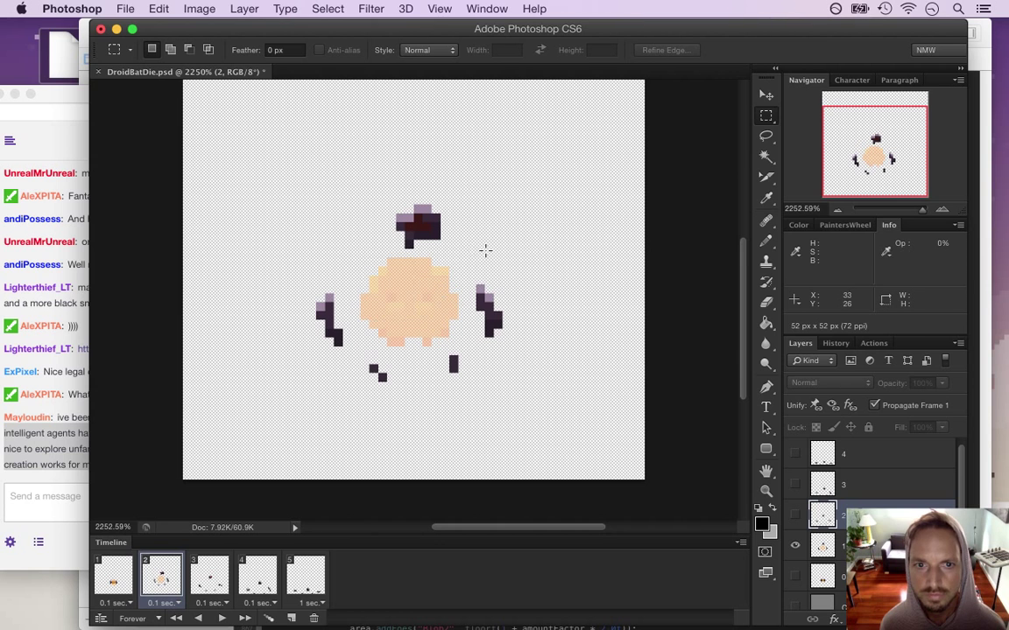
# Try to select the explosion in frame 2 with the Magic Wand while layer 2 is active, raising the tolerance to 30.
pyautogui.press('w')
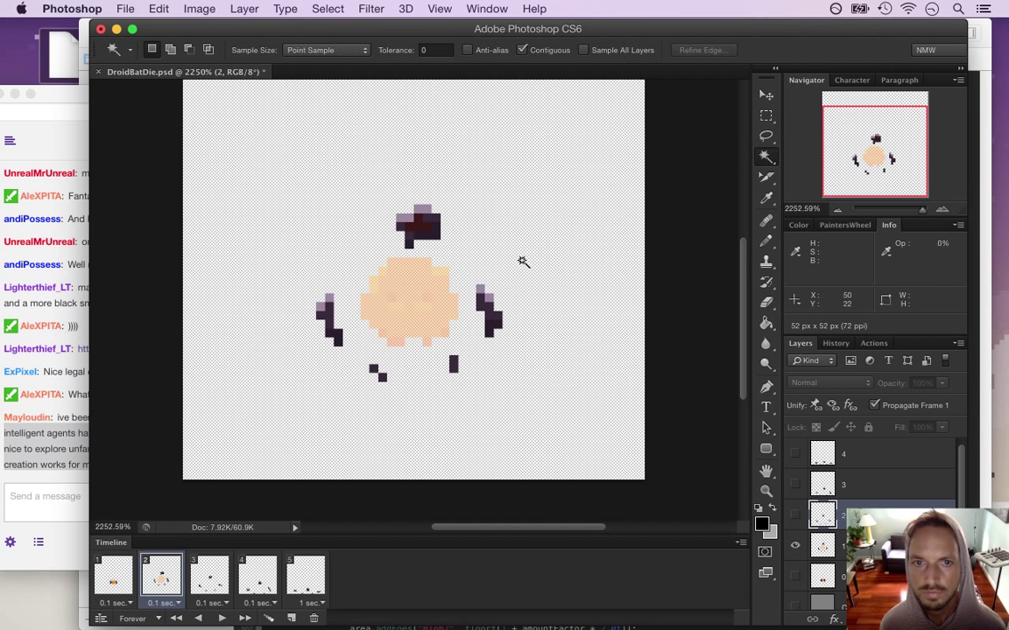
pyautogui.click(406, 289)
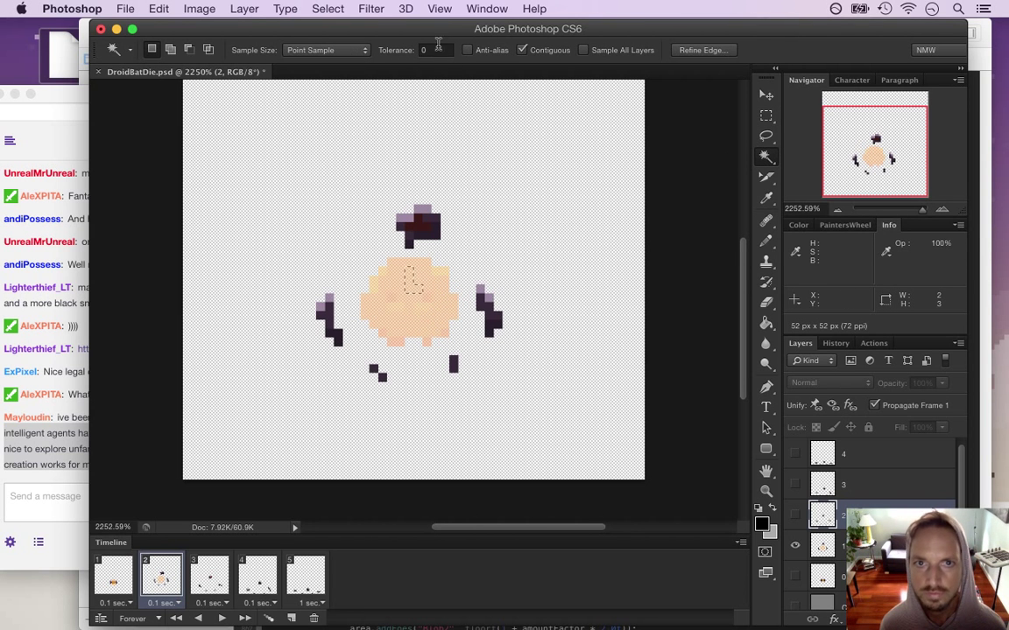
pyautogui.write('30')
pyautogui.press('Return')
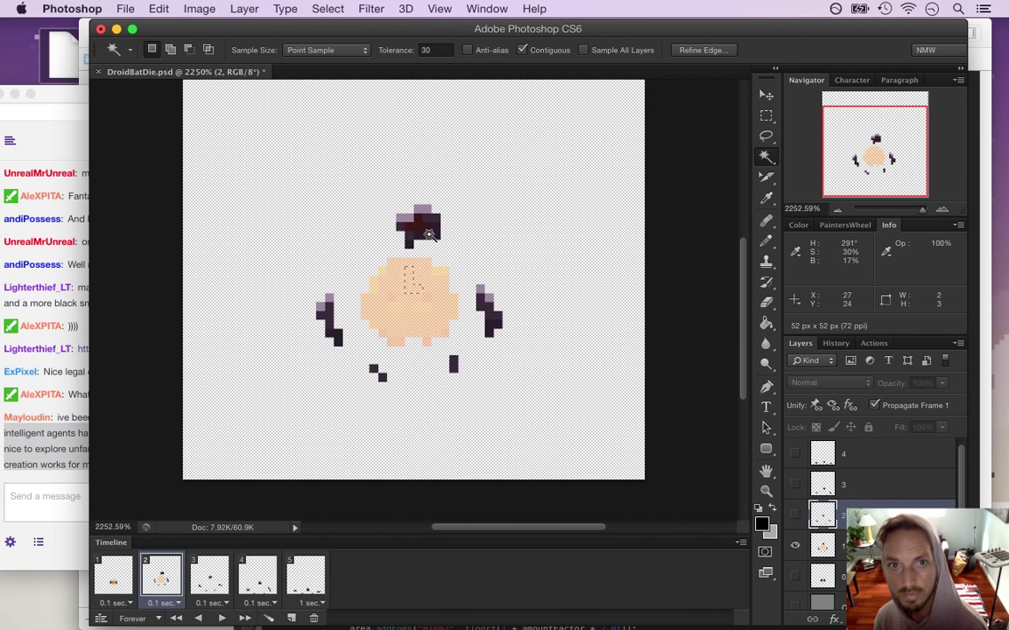
pyautogui.click(427, 297)
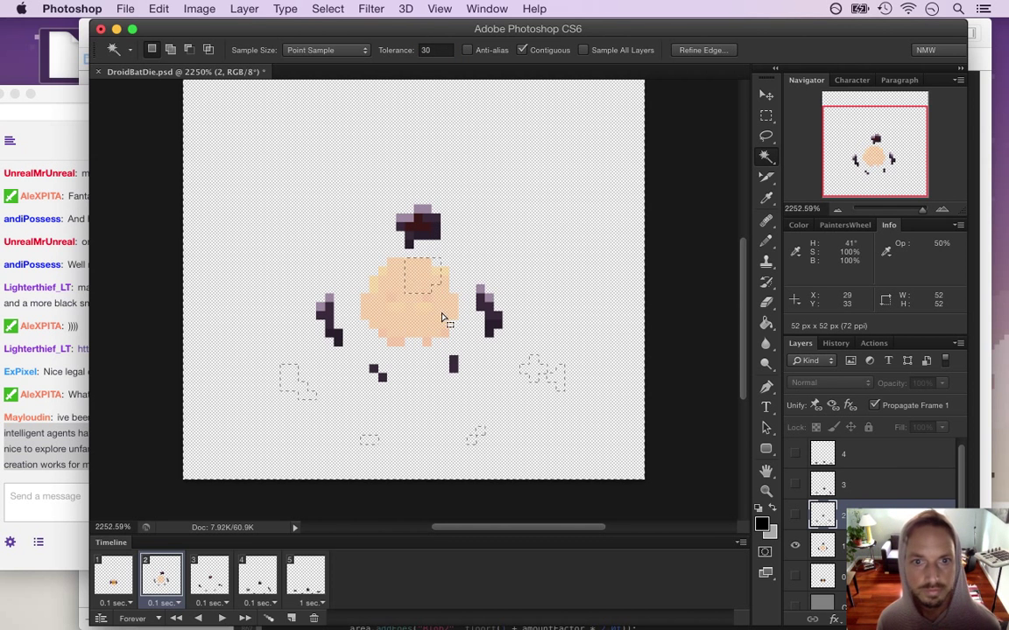
pyautogui.click(380, 306)
pyautogui.click(397, 311)
pyautogui.click(394, 274)
pyautogui.click(399, 270)
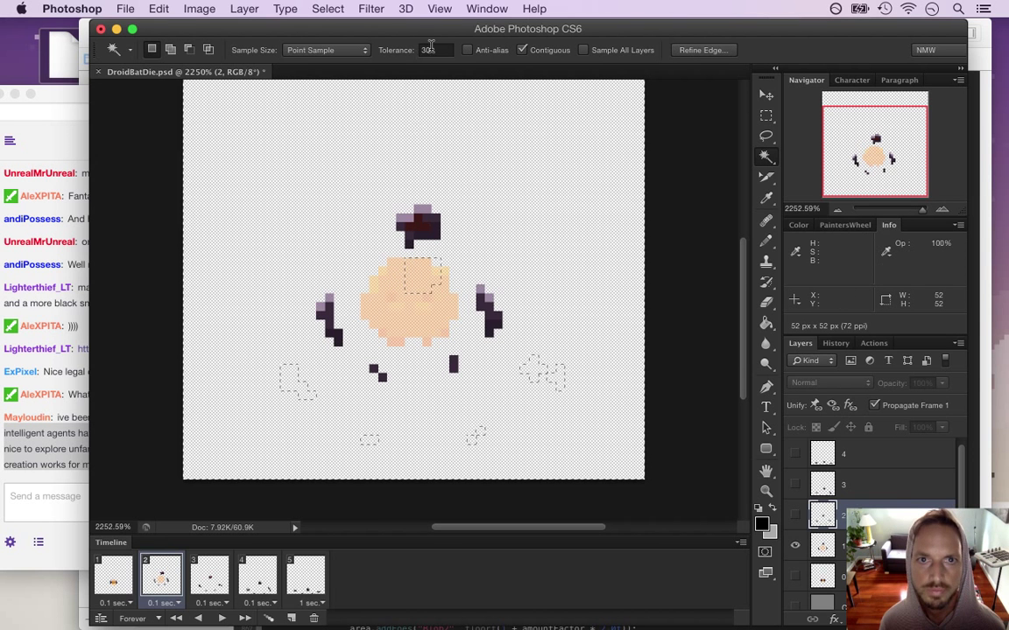
# Set the Magic Wand tolerance to 20, clear the old selection and select the orange explosion on layer 1.
pyautogui.moveTo(431, 50); pyautogui.dragTo(406, 44)
pyautogui.write('20')
pyautogui.press('Return')
pyautogui.press('super+h')
pyautogui.press('super+h')
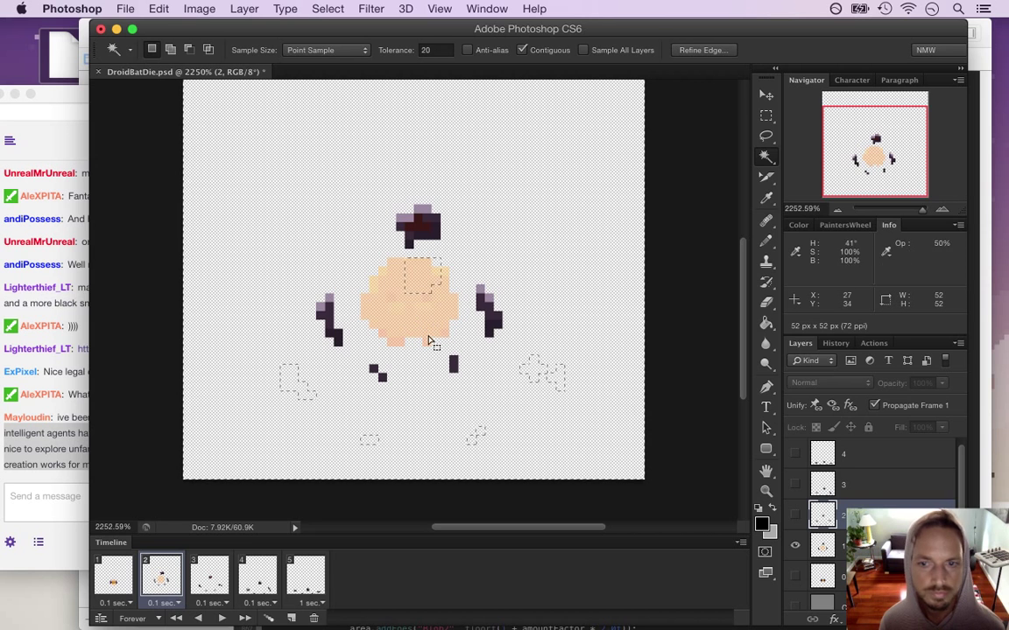
pyautogui.hotkey('alt', '[')
pyautogui.press('super+d')
pyautogui.click(401, 322)
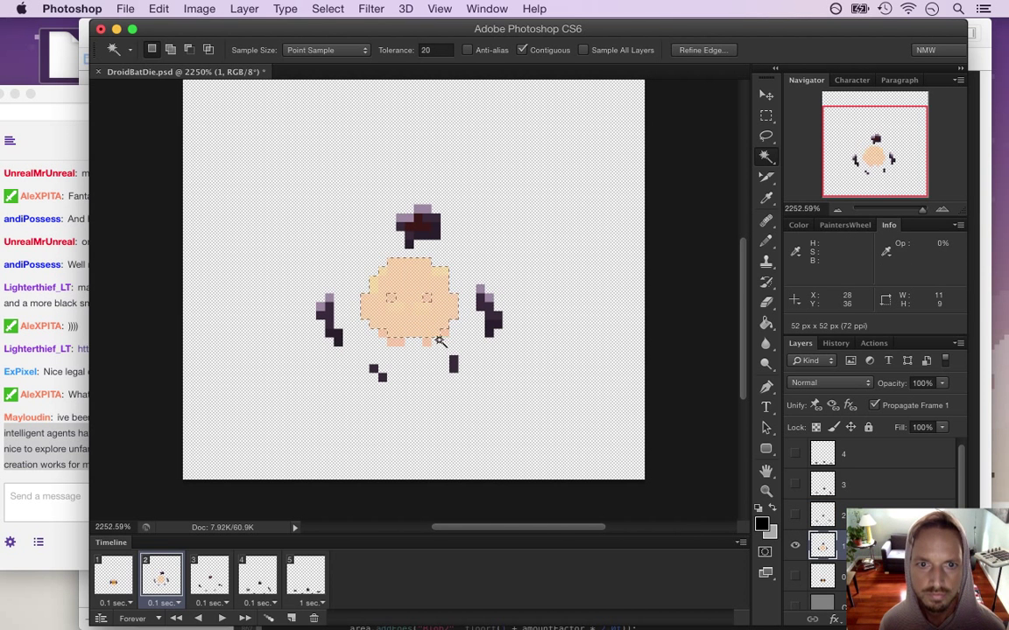
# Reselect the whole explosion with a Magic Wand tolerance of 30, and show frame 3 with the Rectangular Marquee tool active.
pyautogui.click(425, 50)
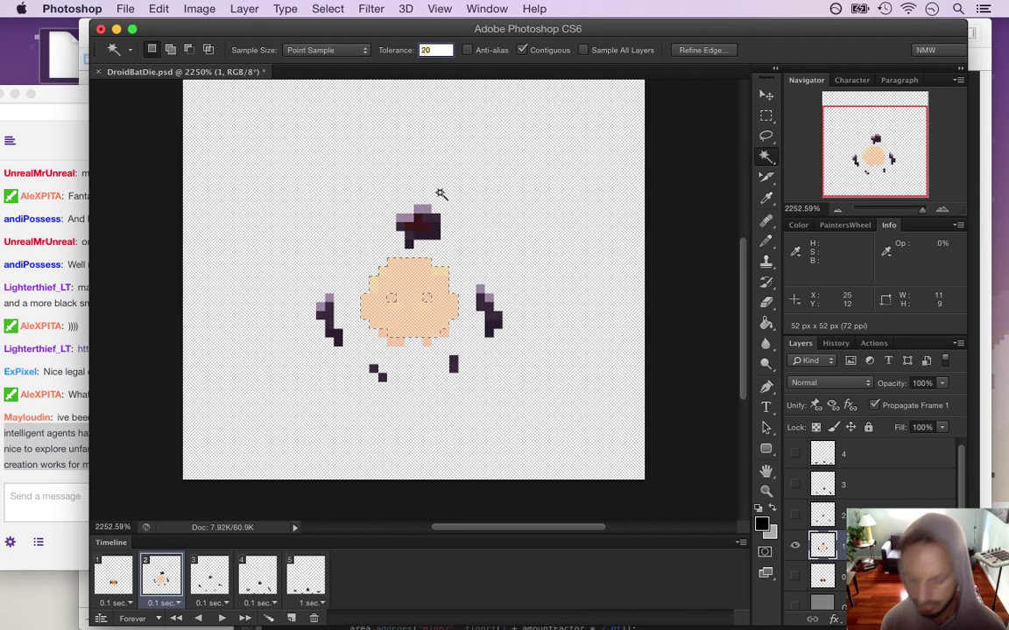
pyautogui.write('30')
pyautogui.click(427, 324)
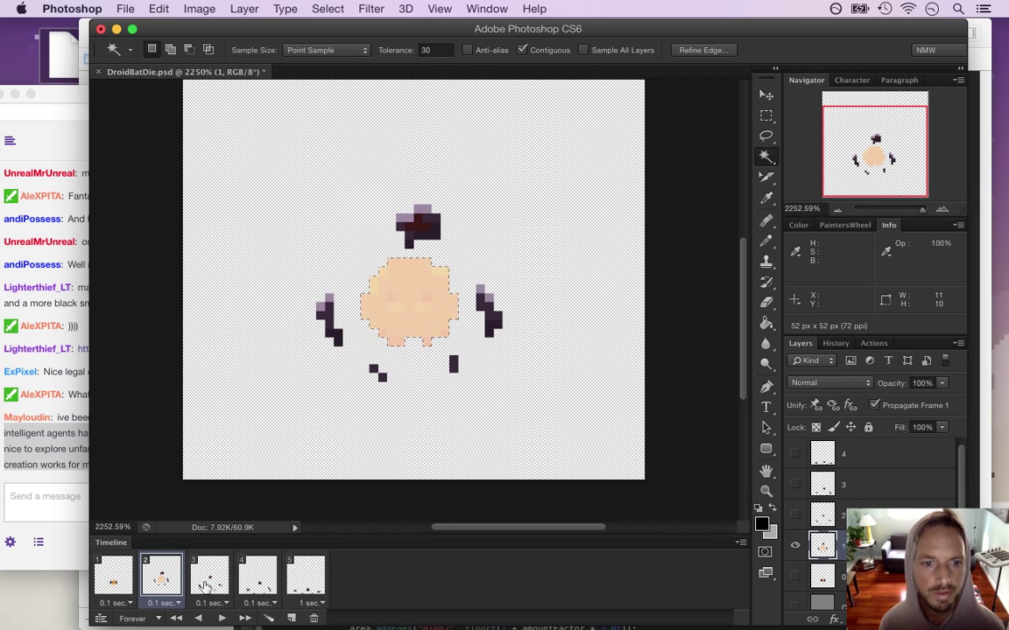
pyautogui.click(221, 574)
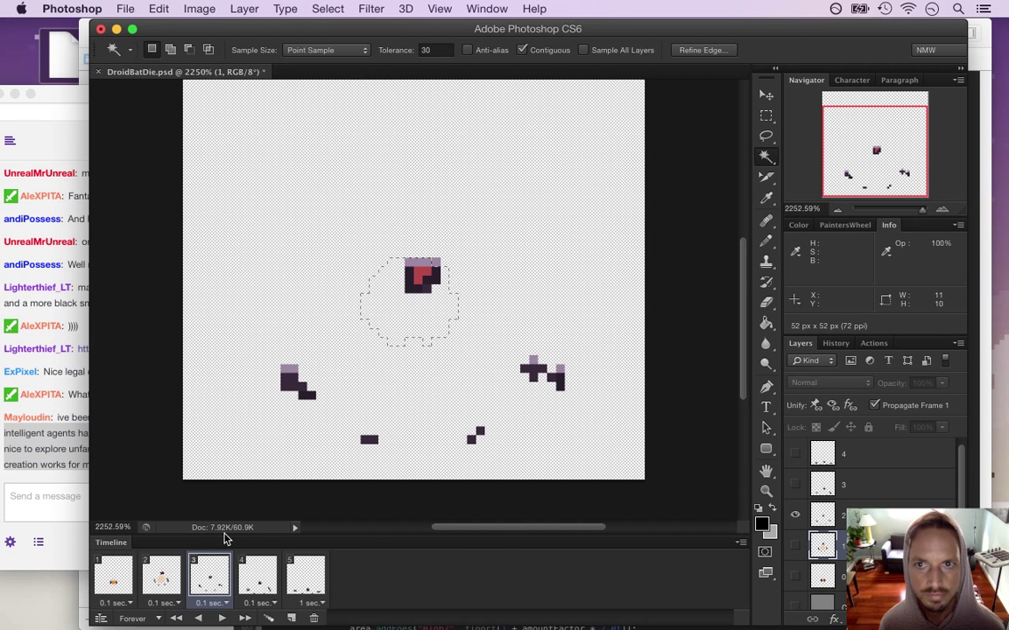
pyautogui.press('m')
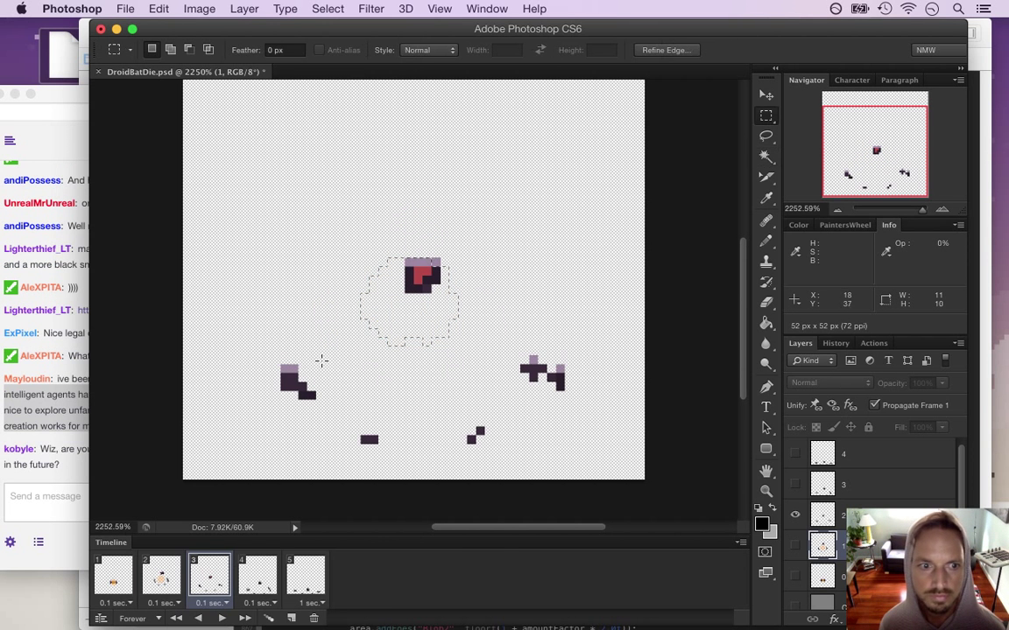
# Switch to the Twitch chat and read the question about opening a game studio.
pyautogui.click(76, 482)
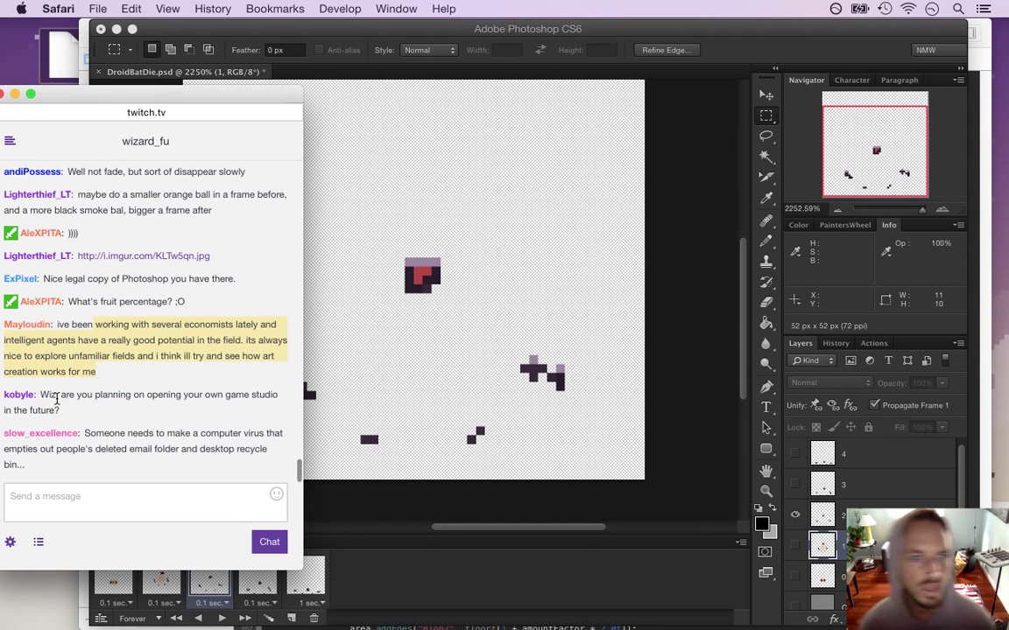
pyautogui.moveTo(62, 398); pyautogui.dragTo(80, 412)
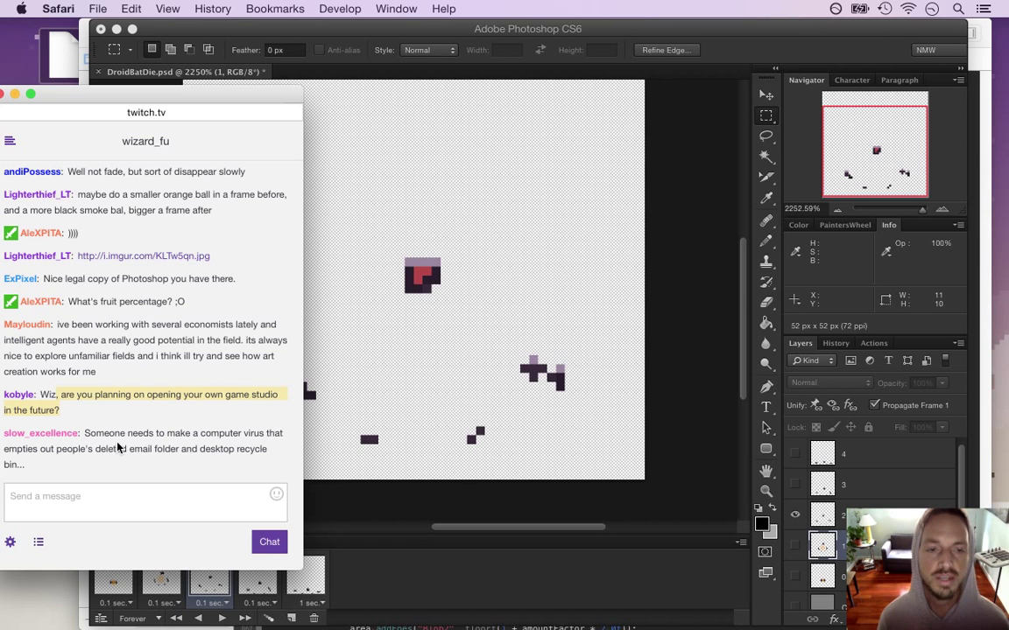
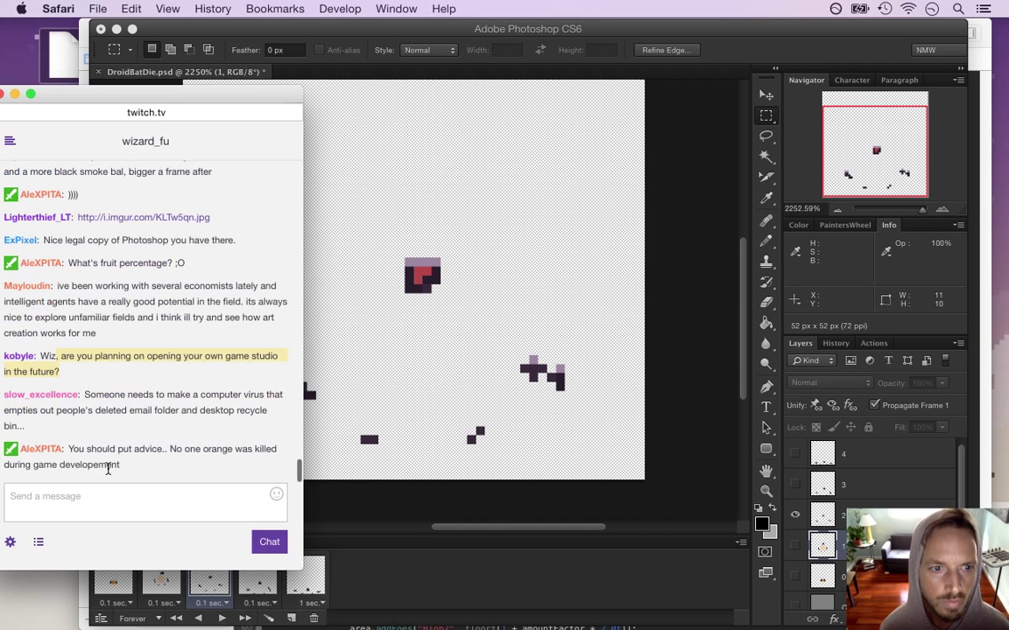
# Read the newest Twitch chat messages about the computer virus and the orange advice joke.
pyautogui.click(88, 394)
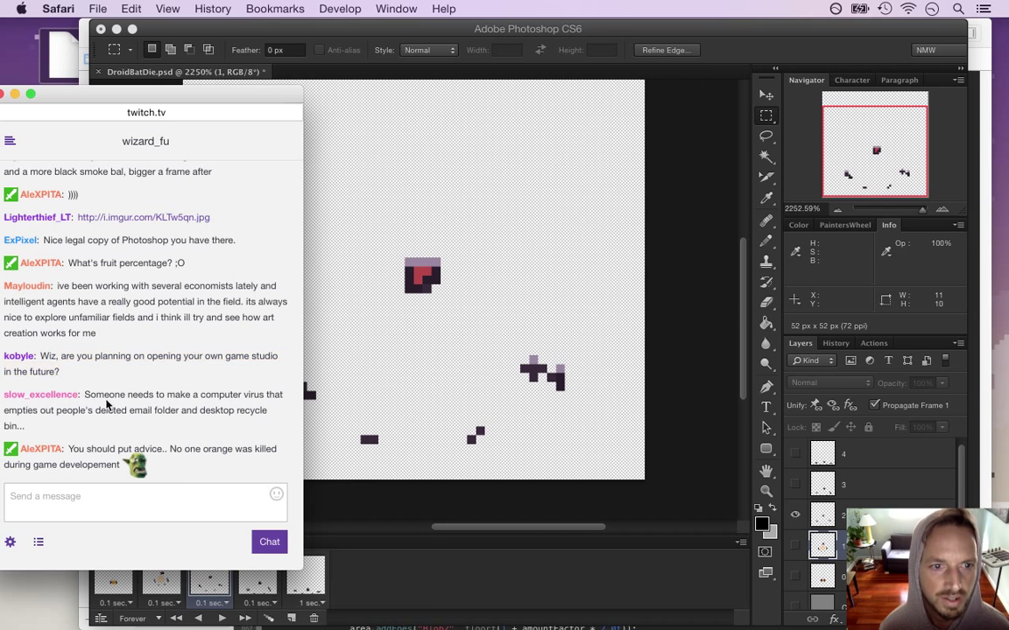
pyautogui.click(140, 427)
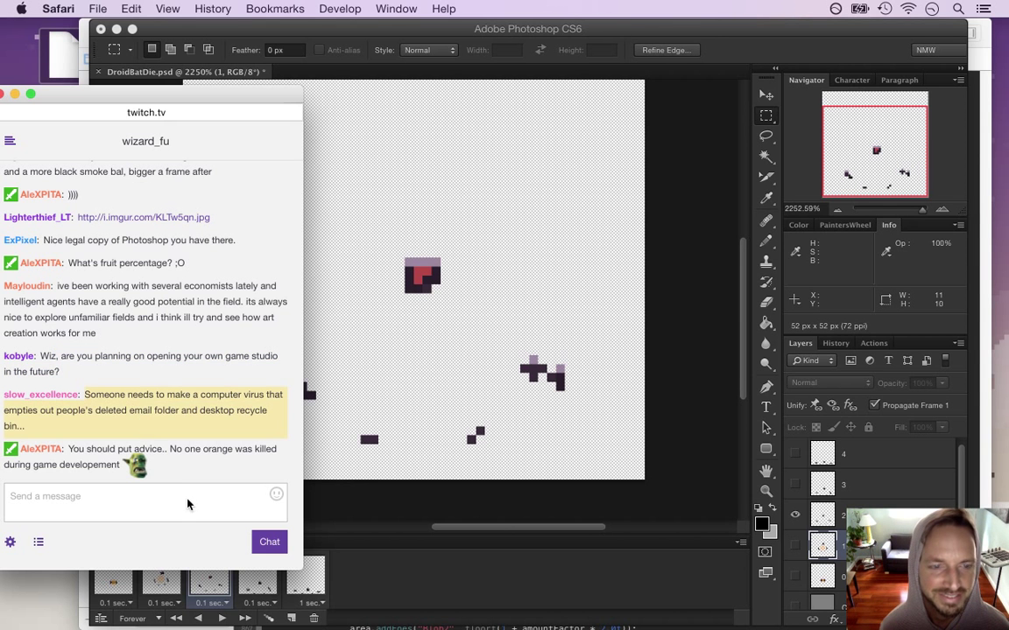
pyautogui.click(200, 466)
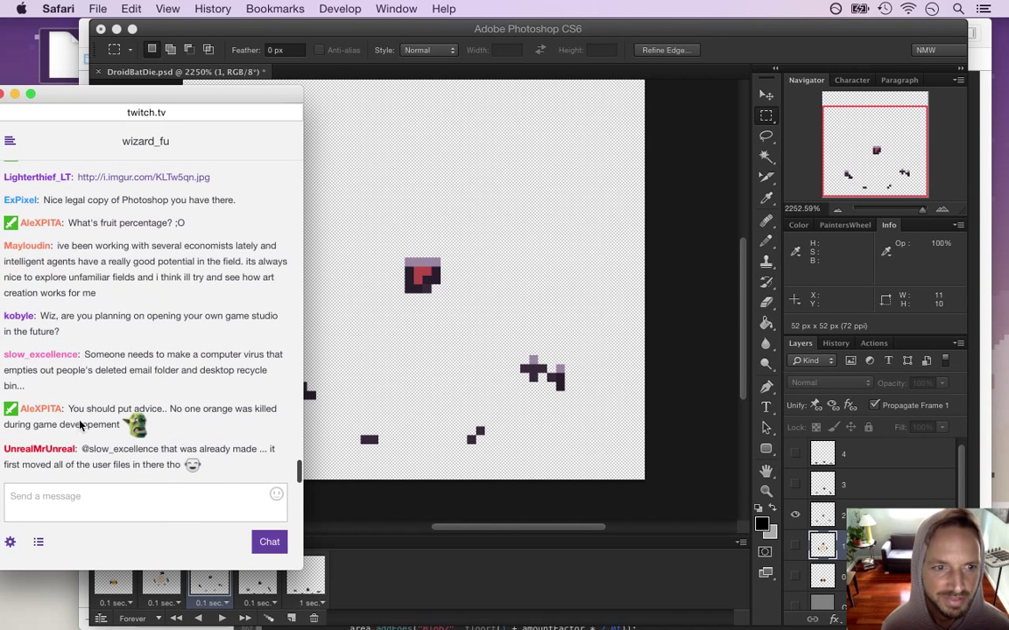
pyautogui.moveTo(87, 408); pyautogui.dragTo(145, 426)
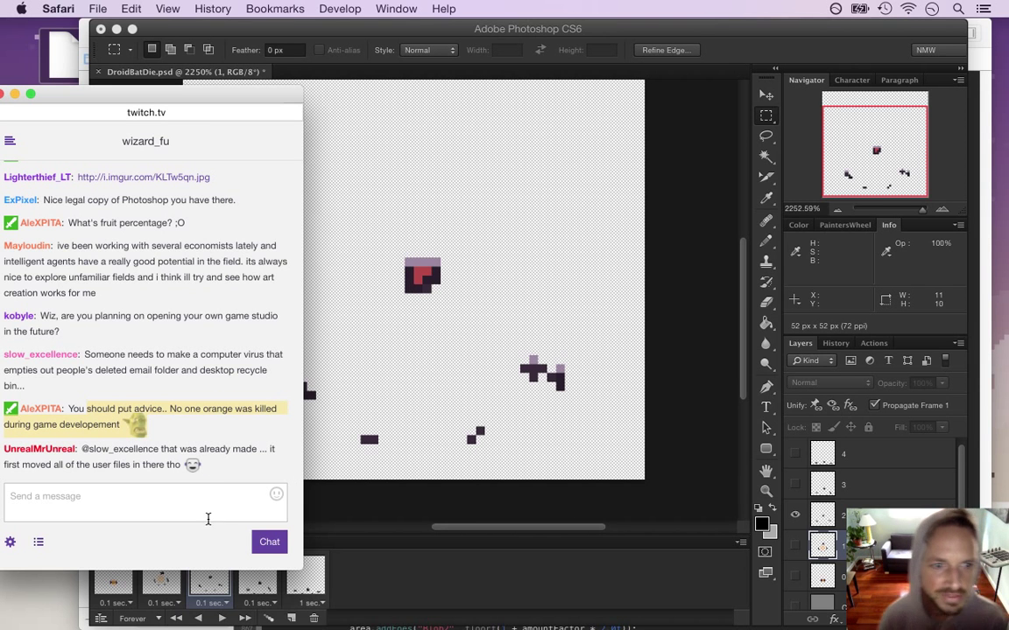
# Switch back to Photoshop, shift the explosion-shaped selection up one pixel in frame 3, and make layer 2 active.
pyautogui.click(735, 49)
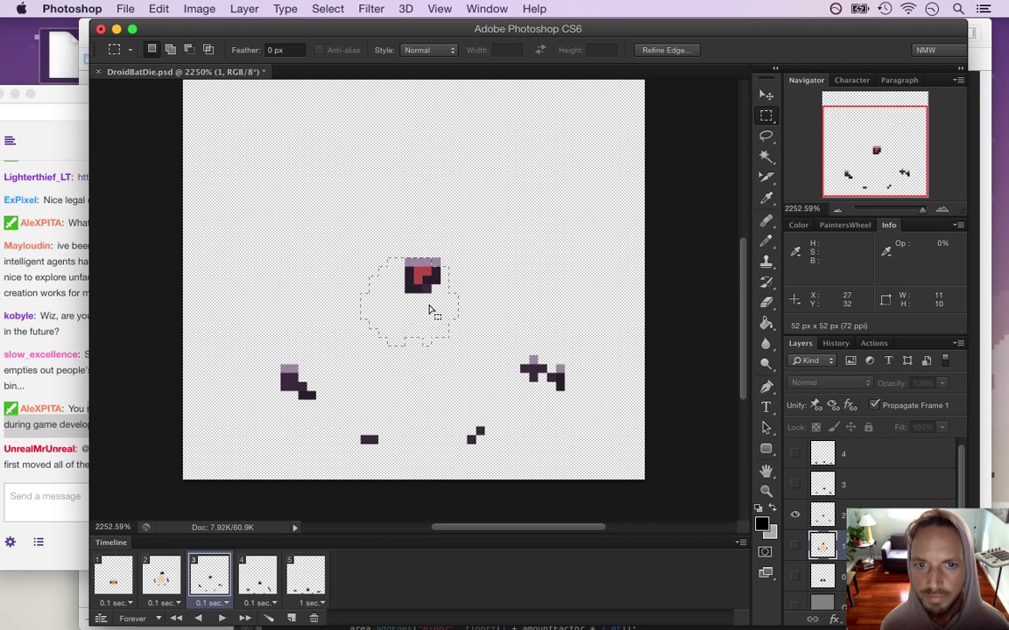
pyautogui.press('v')
pyautogui.press('m')
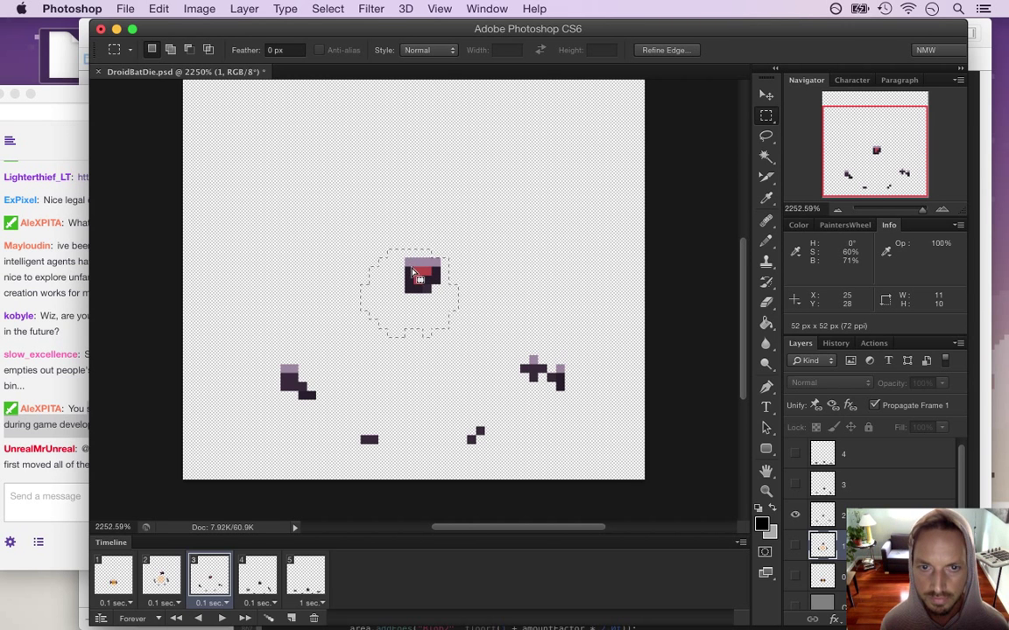
pyautogui.click(828, 513)
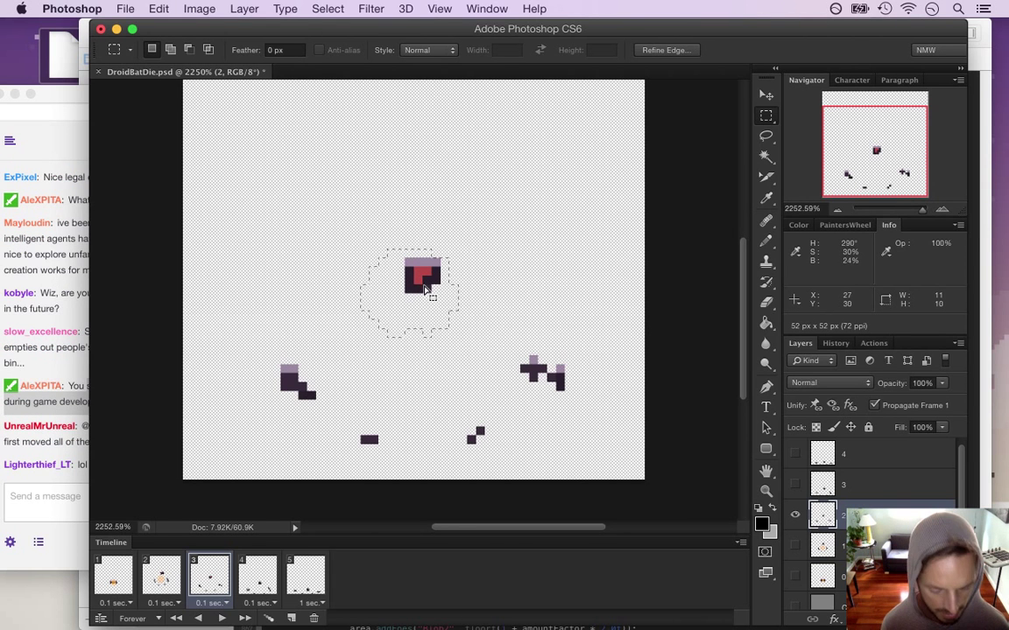
# Paint the selection in frame 3 with the black Pencil at 20% opacity to form a translucent smoke cloud.
pyautogui.press('b')
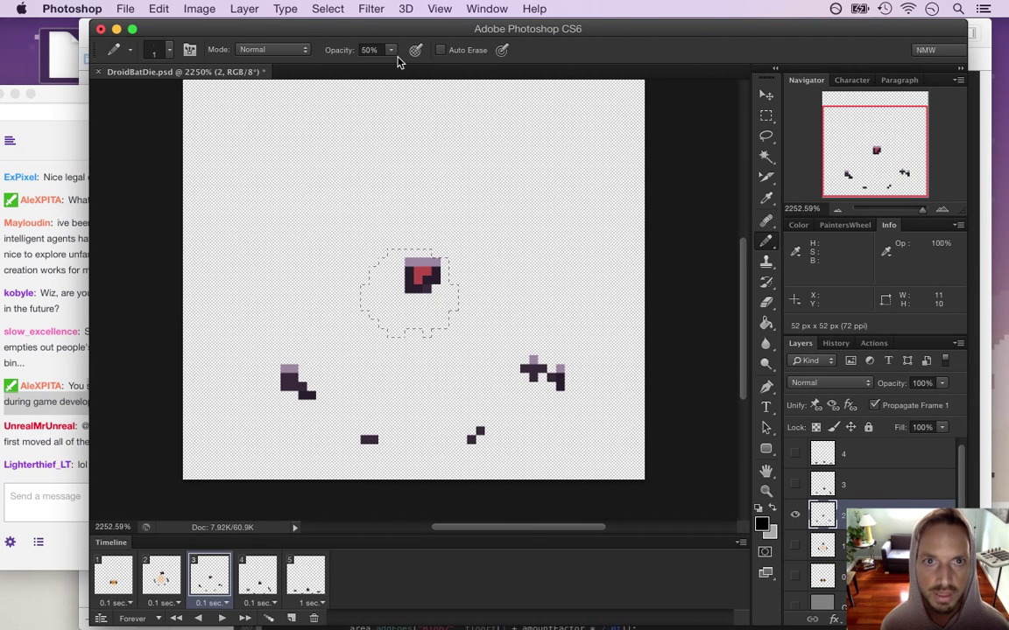
pyautogui.moveTo(377, 50); pyautogui.dragTo(344, 49)
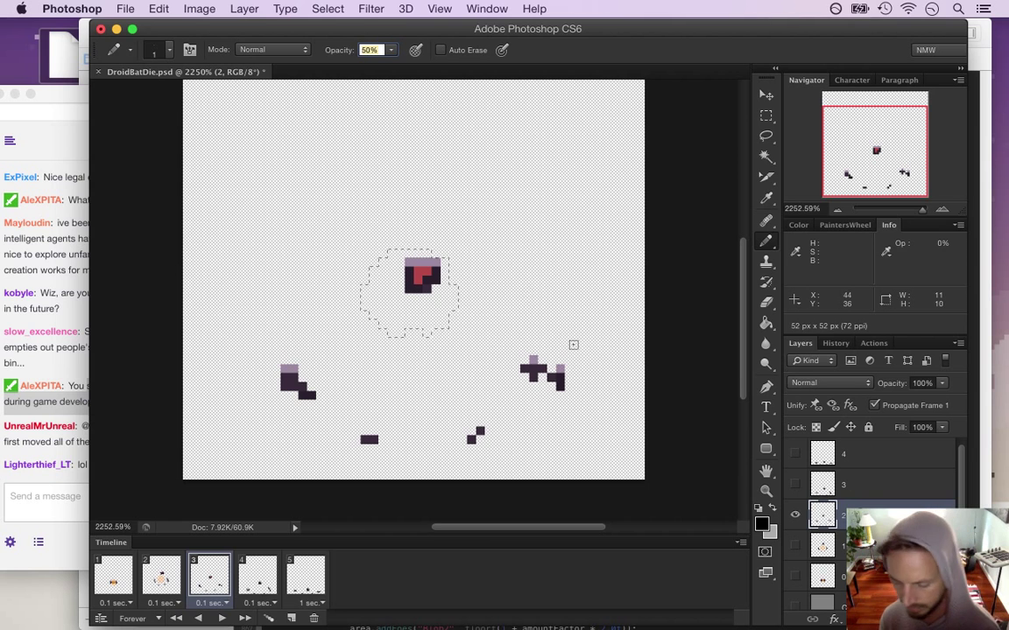
pyautogui.write('20')
pyautogui.press('Return')
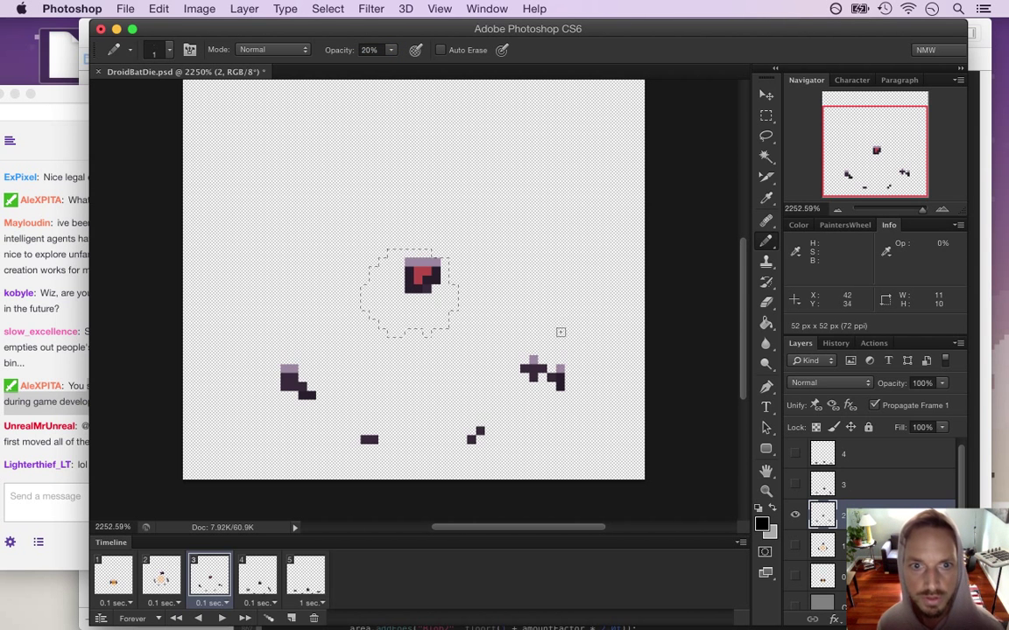
pyautogui.moveTo(363, 307)
pyautogui.mouseDown()
pyautogui.moveTo(388, 262)
pyautogui.moveTo(434, 251)
pyautogui.moveTo(396, 268)
pyautogui.mouseUp()
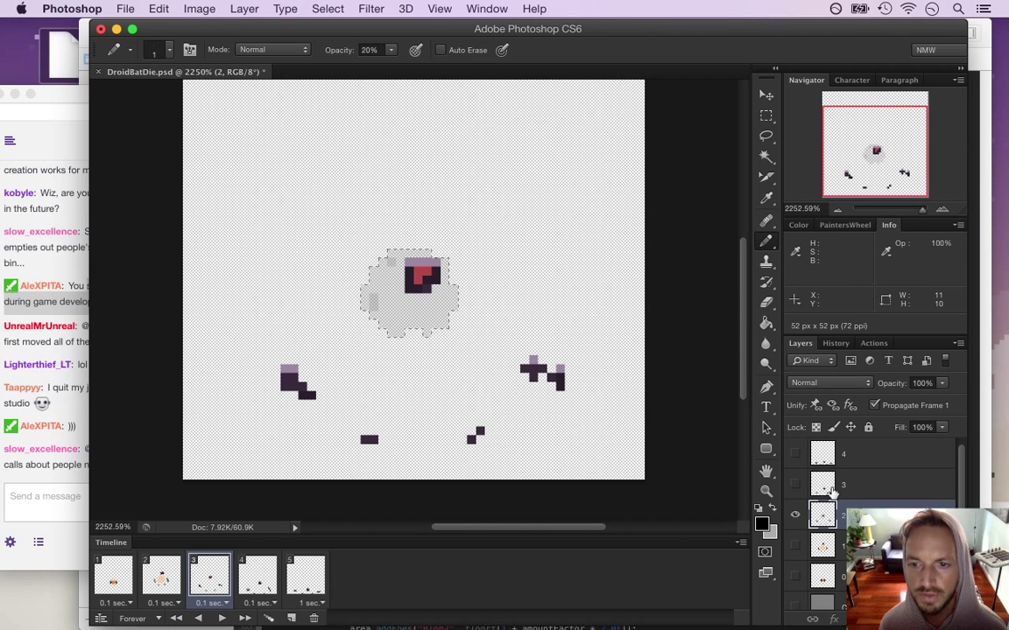
# In frame 4, shift the smoke selection up two pixels and contract it by 1 pixel.
pyautogui.click(263, 579)
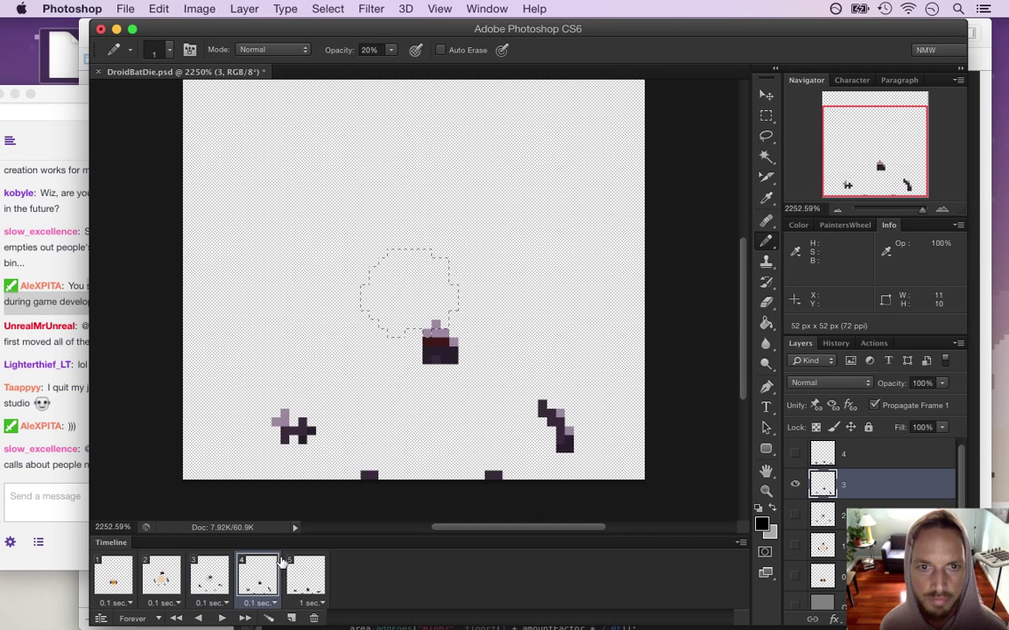
pyautogui.press('m')
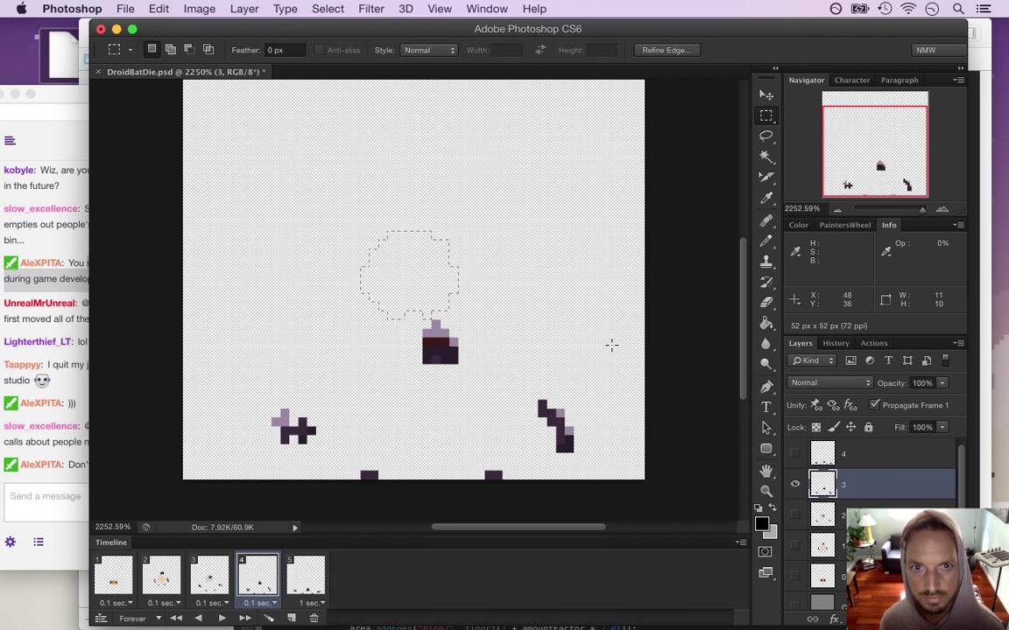
pyautogui.click(282, 8)
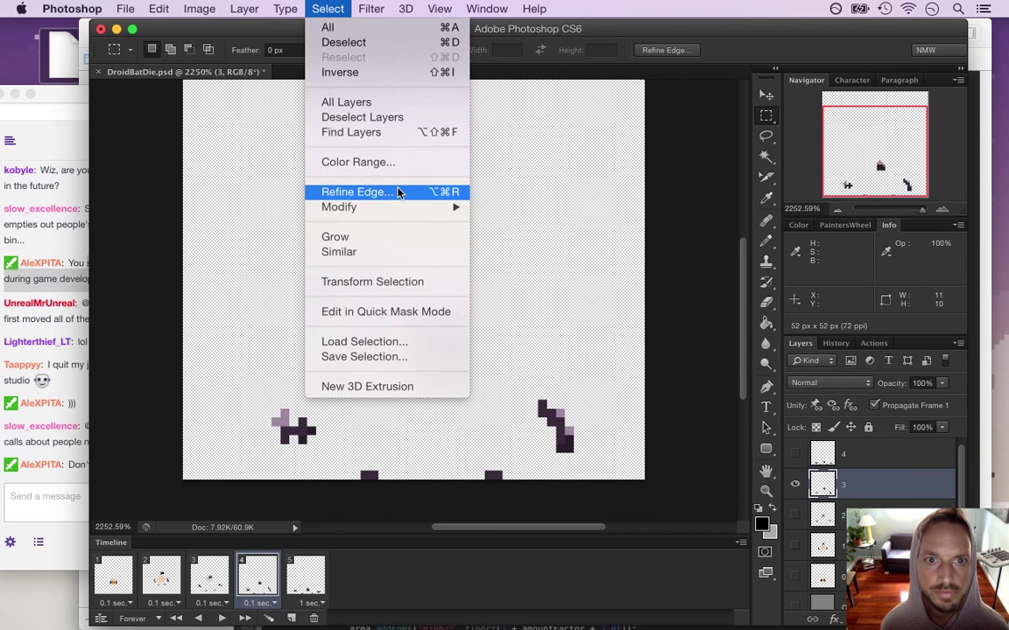
pyautogui.moveTo(449, 205)
pyautogui.click(515, 252)
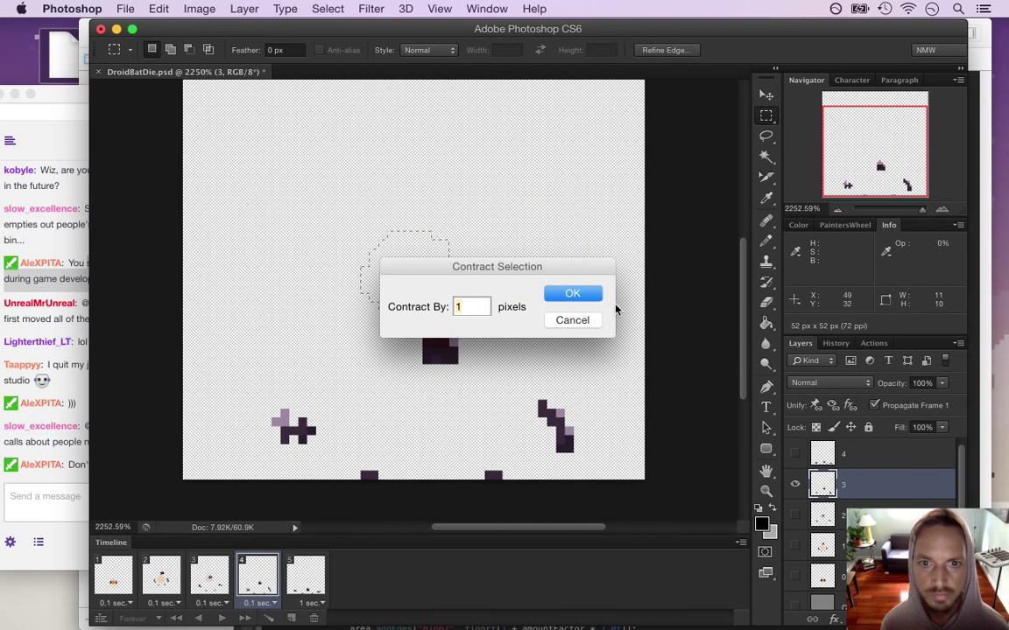
pyautogui.click(574, 295)
# Paint the contracted selection on layer 3 with the black Pencil at 15% opacity as a fainter smoke cloud.
pyautogui.press('b')
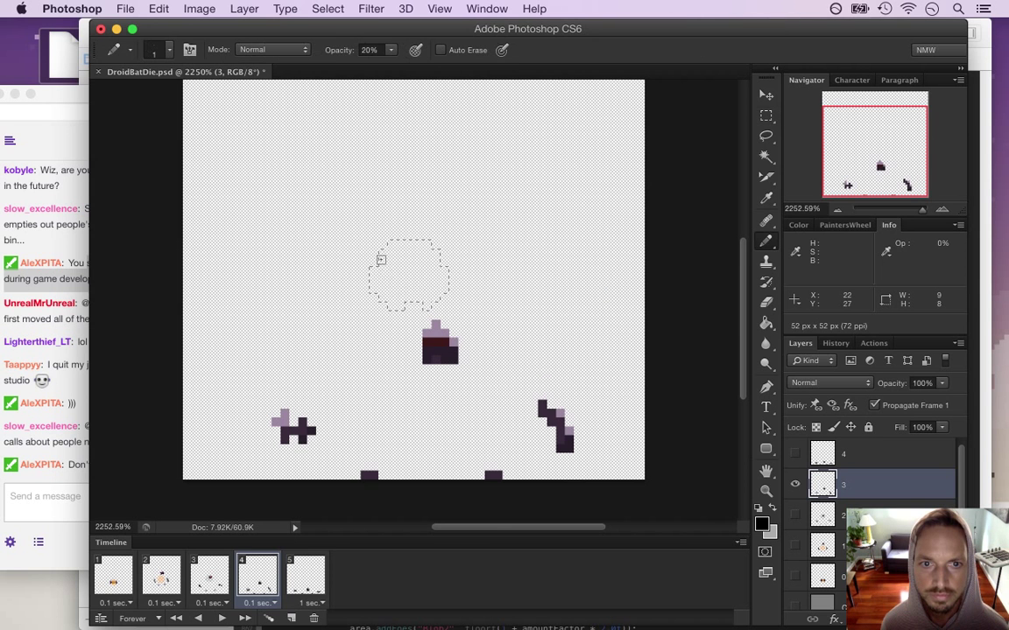
pyautogui.moveTo(384, 49); pyautogui.dragTo(349, 49)
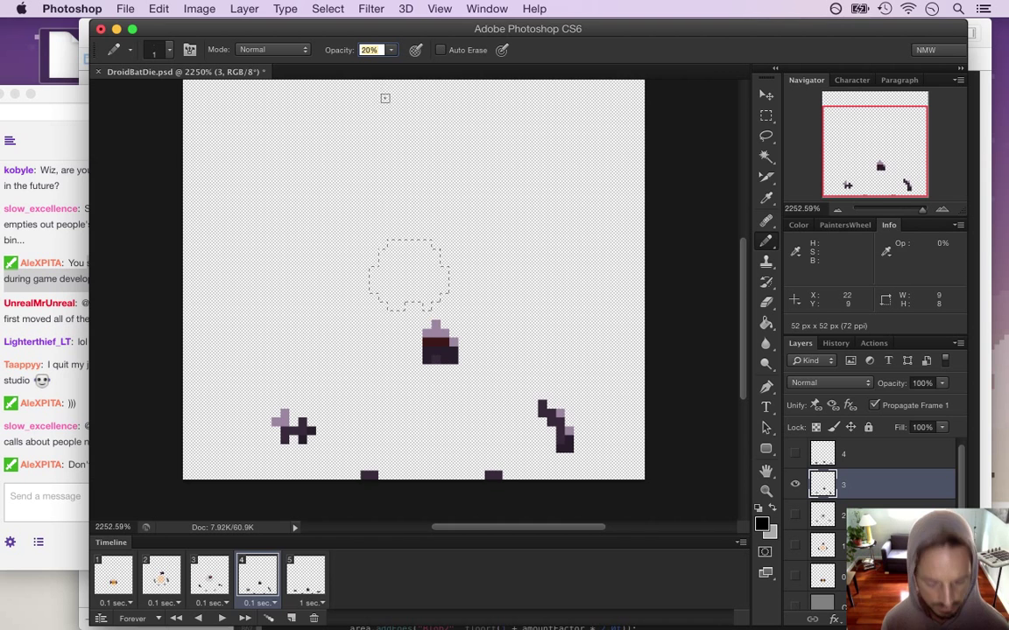
pyautogui.write('15')
pyautogui.press('Return')
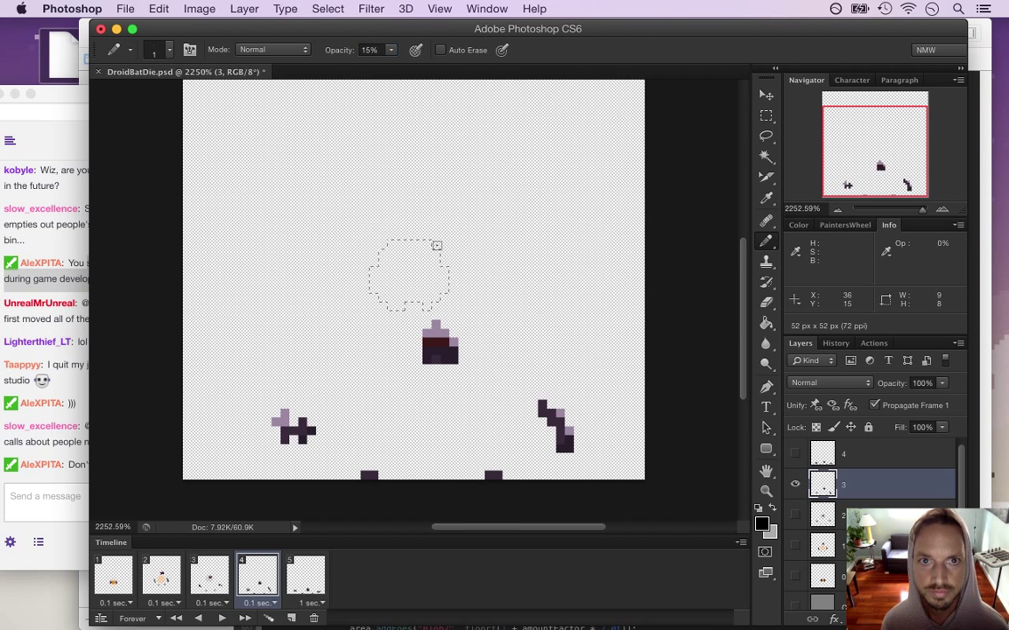
pyautogui.moveTo(383, 250)
pyautogui.mouseDown()
pyautogui.moveTo(409, 241)
pyautogui.moveTo(392, 314)
pyautogui.moveTo(444, 264)
pyautogui.moveTo(438, 304)
pyautogui.mouseUp()
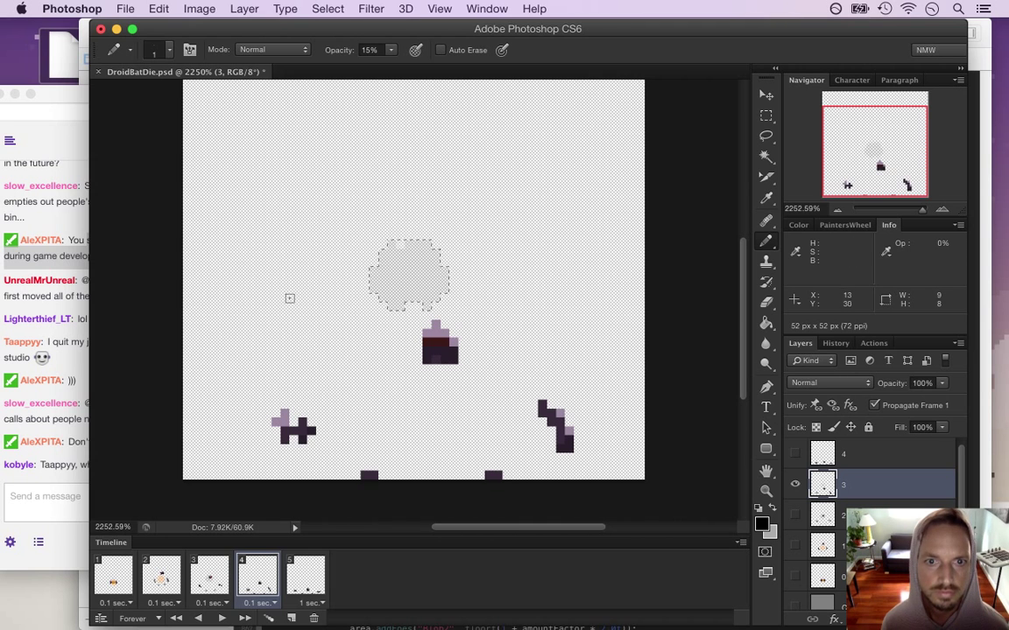
# Switch to the Twitch chat and read the messages about leaving an AAA job to start an indie studio.
pyautogui.click(61, 369)
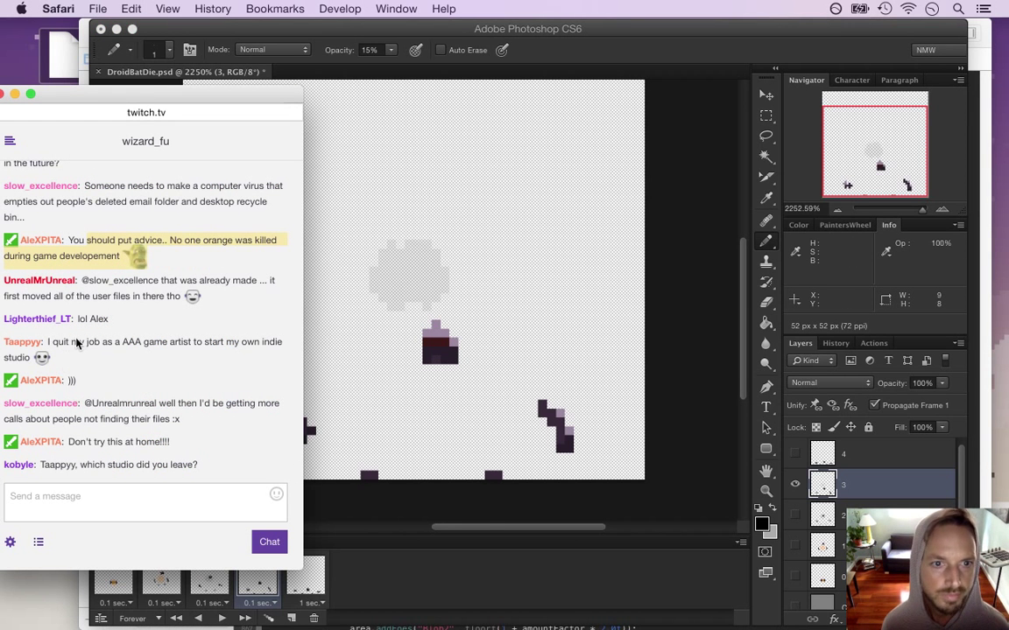
pyautogui.moveTo(58, 349); pyautogui.dragTo(94, 354)
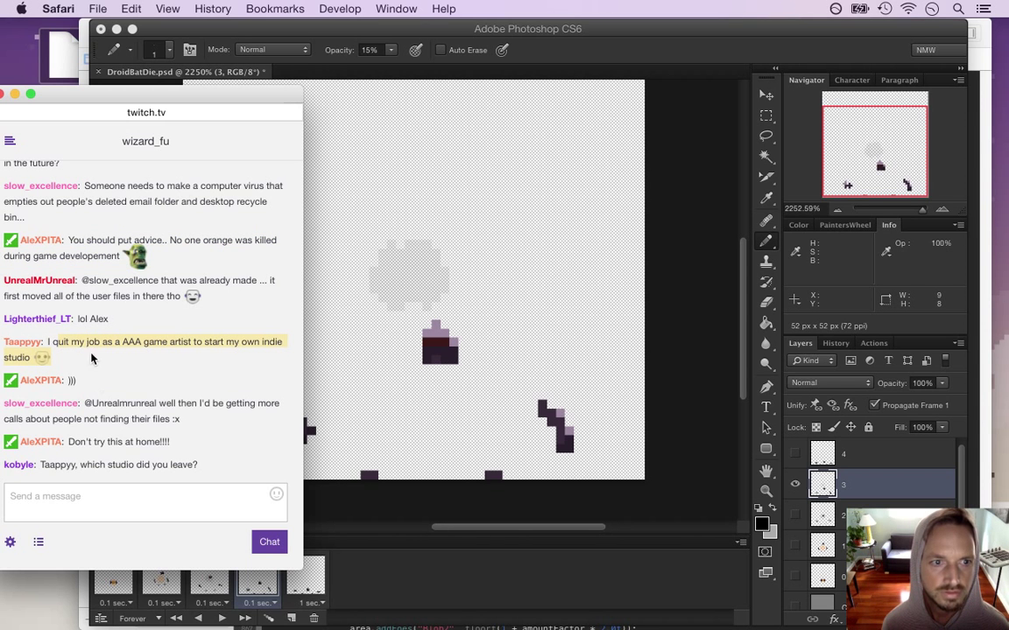
pyautogui.click(98, 355)
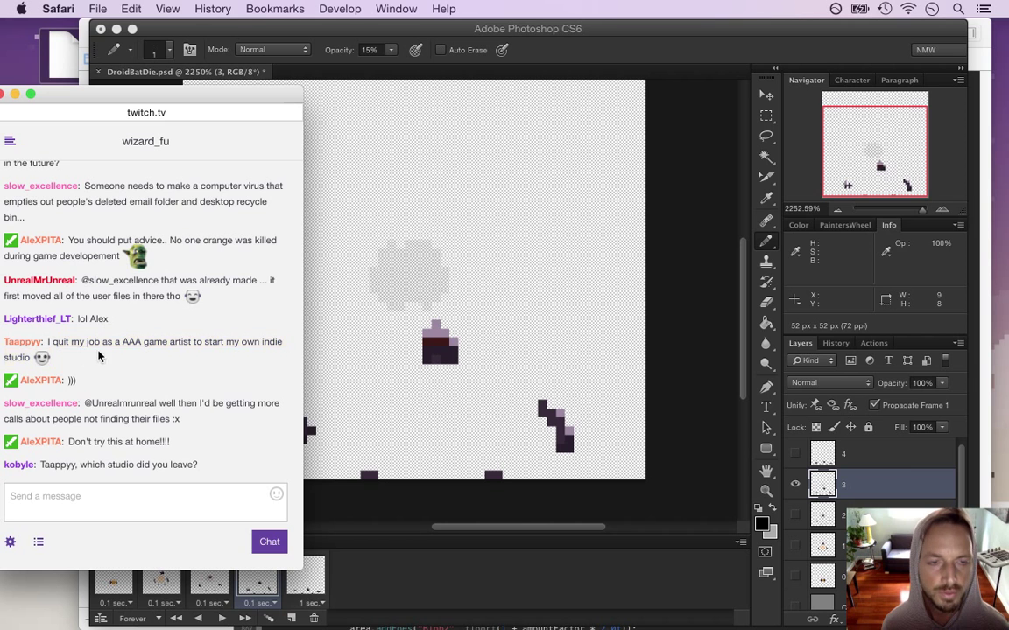
pyautogui.moveTo(86, 304); pyautogui.dragTo(128, 320)
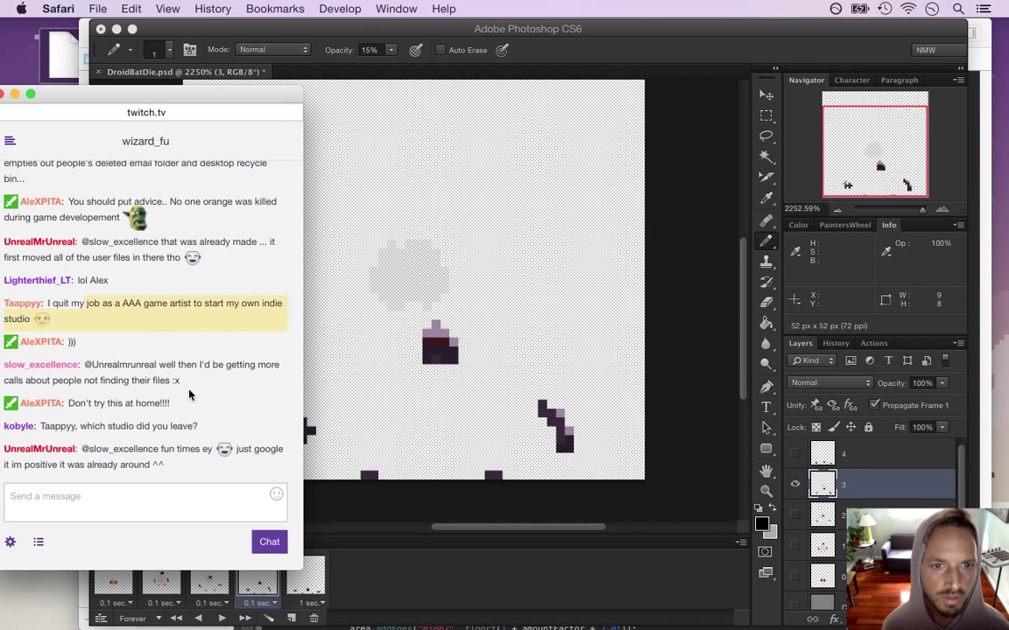
pyautogui.moveTo(132, 364); pyautogui.dragTo(180, 381)
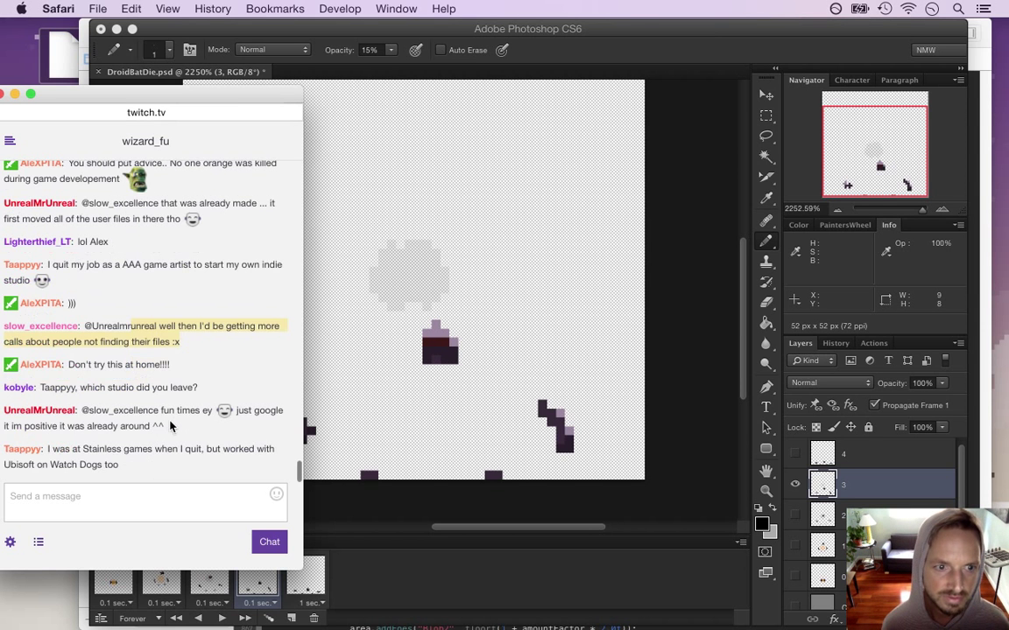
pyautogui.click(110, 404)
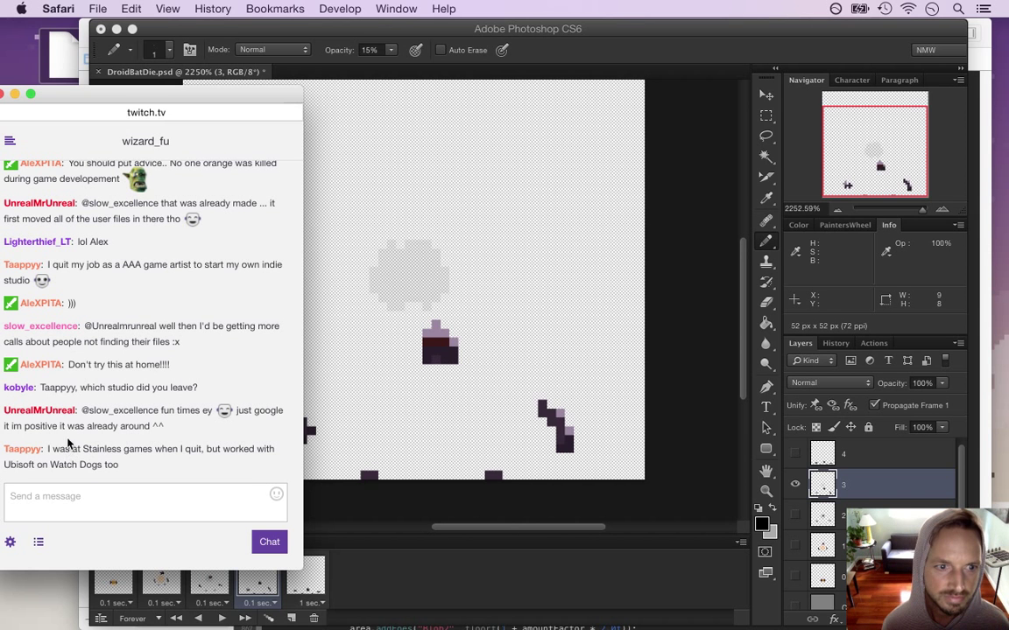
pyautogui.moveTo(67, 450); pyautogui.dragTo(117, 484)
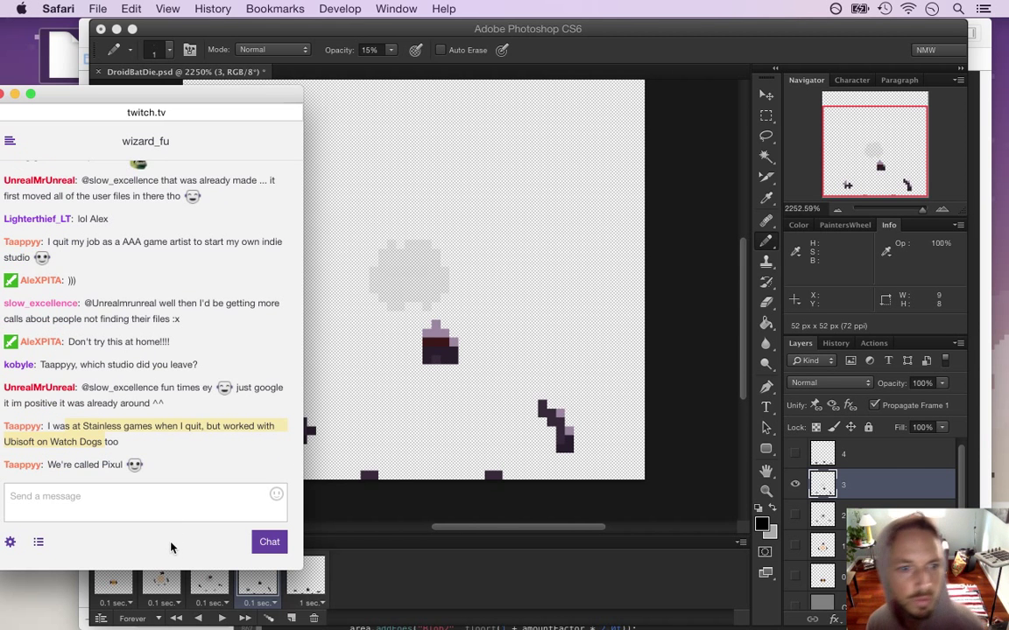
pyautogui.click(102, 471)
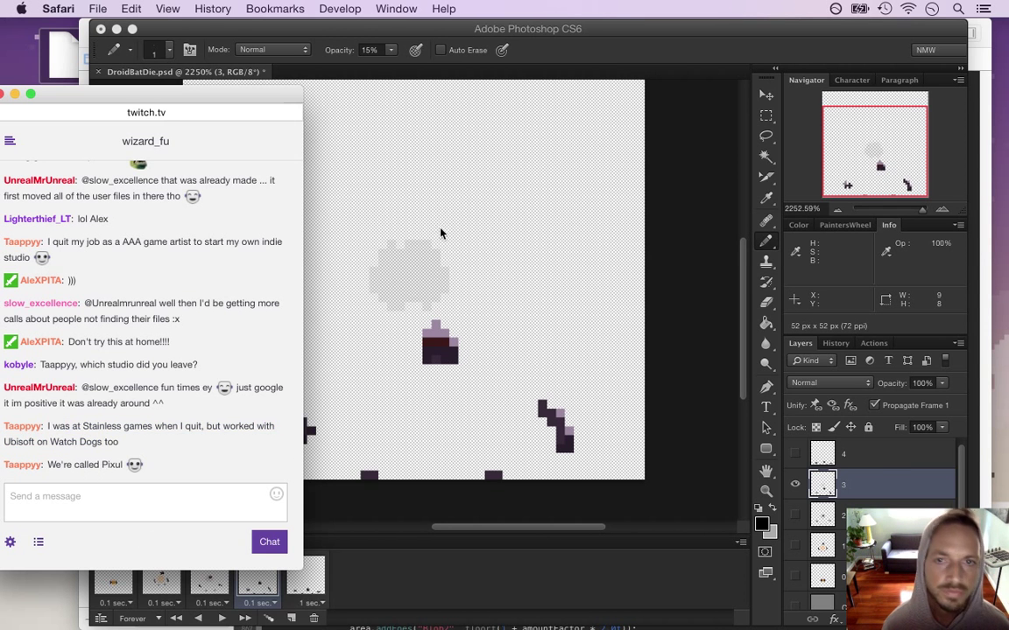
# Return to Photoshop, compare frames 4 and 5, and make layer 4 active with frame 5 shown.
pyautogui.click(609, 57)
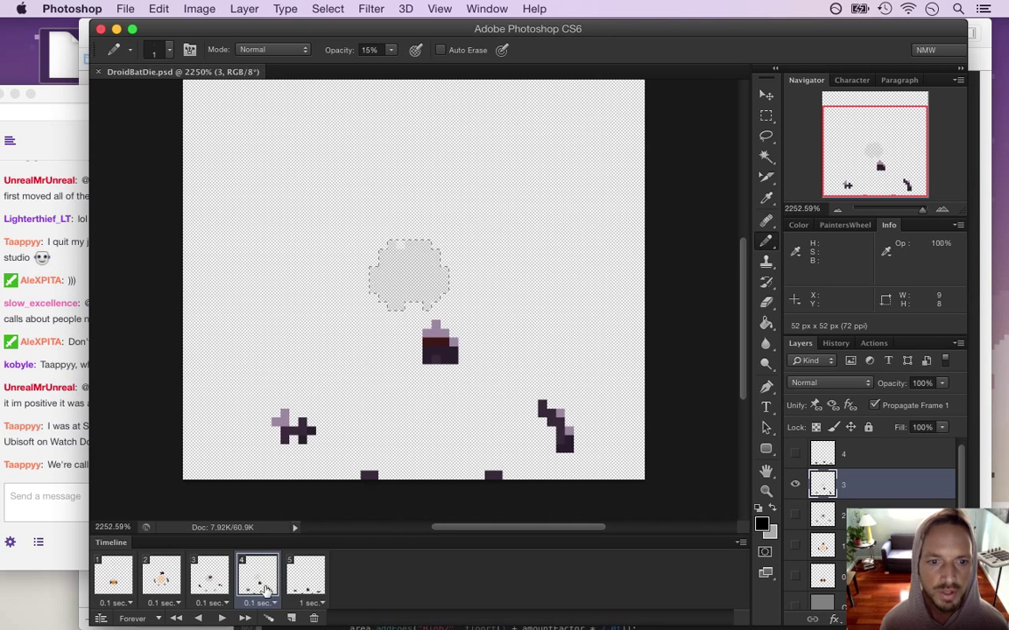
pyautogui.click(301, 580)
pyautogui.click(261, 584)
pyautogui.click(311, 583)
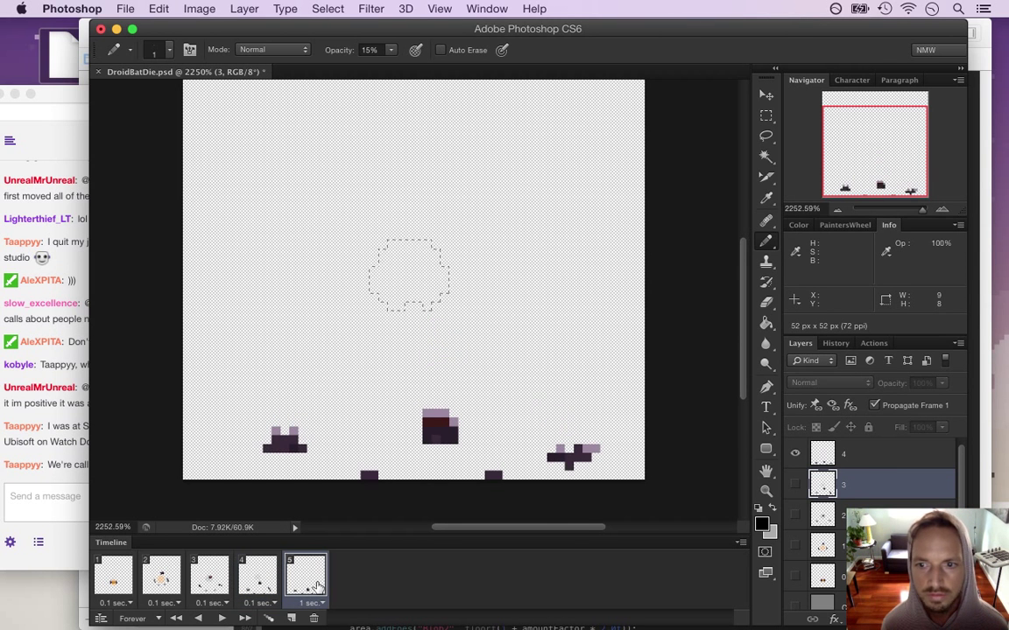
pyautogui.click(854, 454)
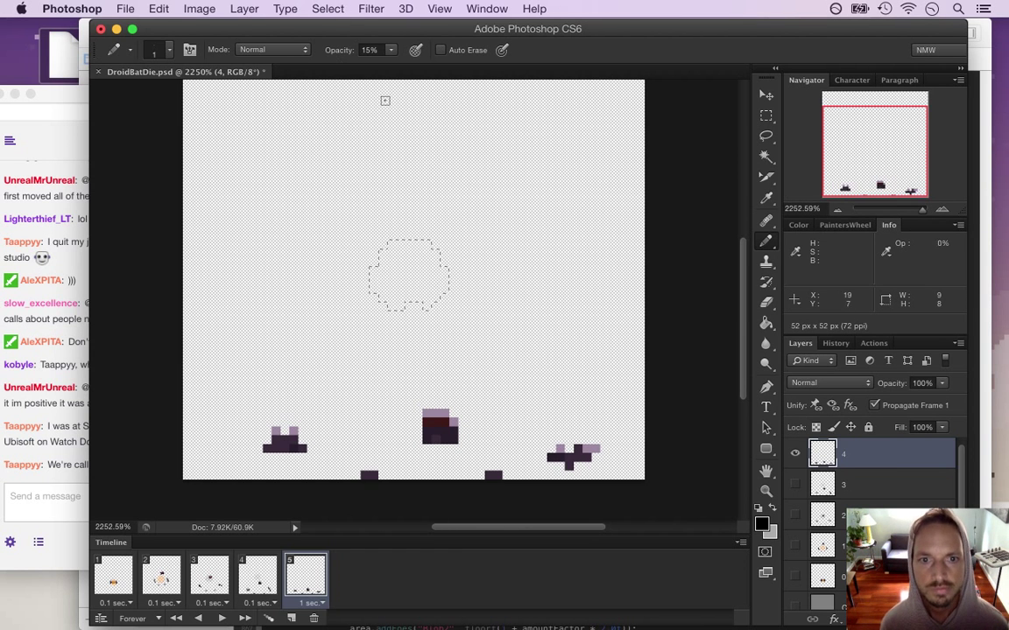
# Shift the smoke selection up two pixels in frame 5, contract it by 1 pixel, and activate the Pencil tool.
pyautogui.press('m')
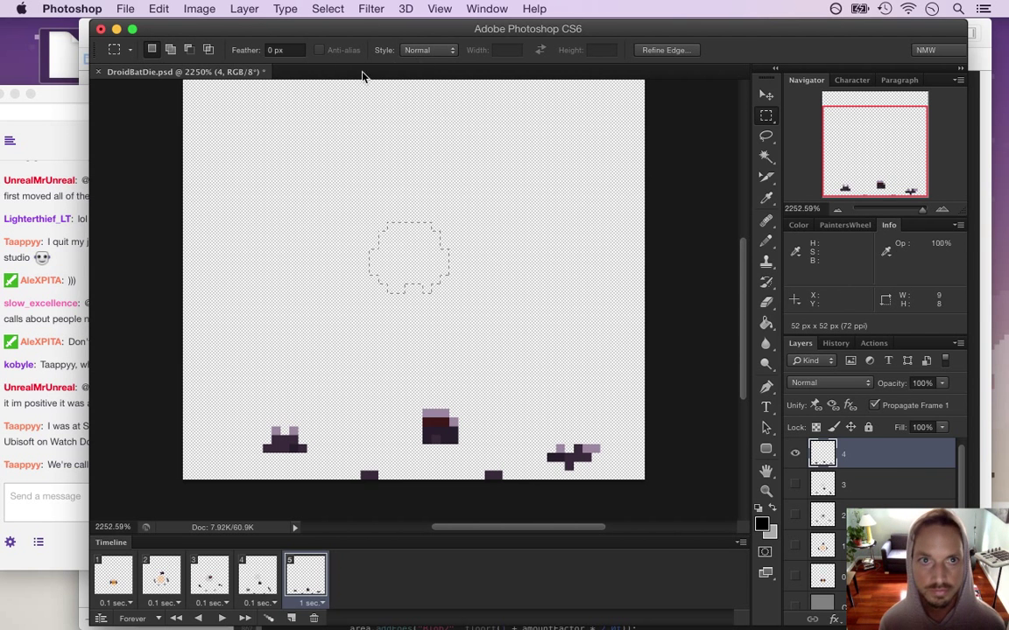
pyautogui.click(327, 9)
pyautogui.moveTo(385, 206)
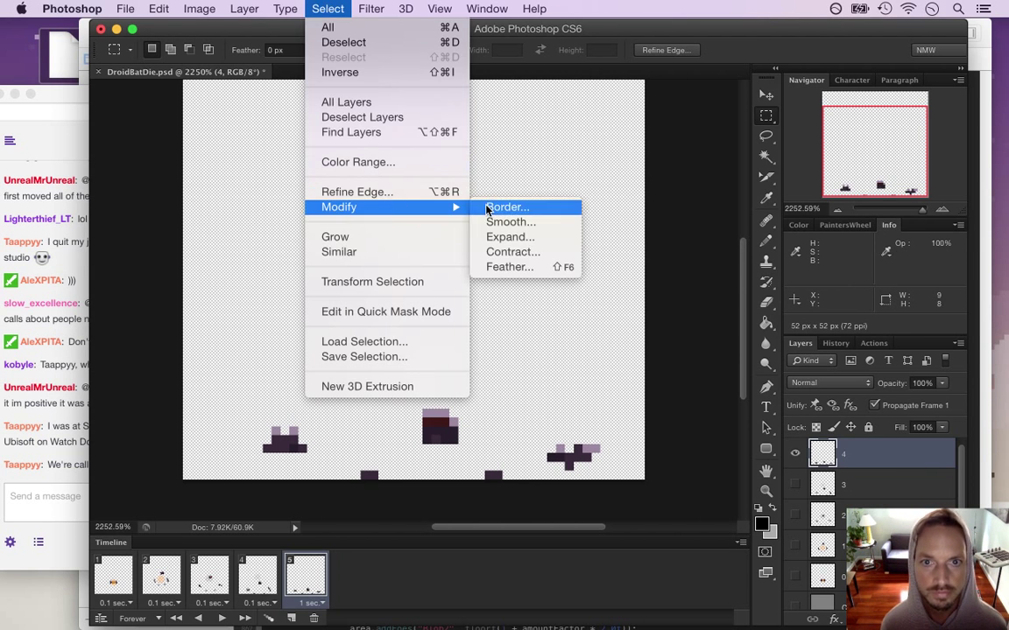
pyautogui.click(513, 252)
pyautogui.click(580, 293)
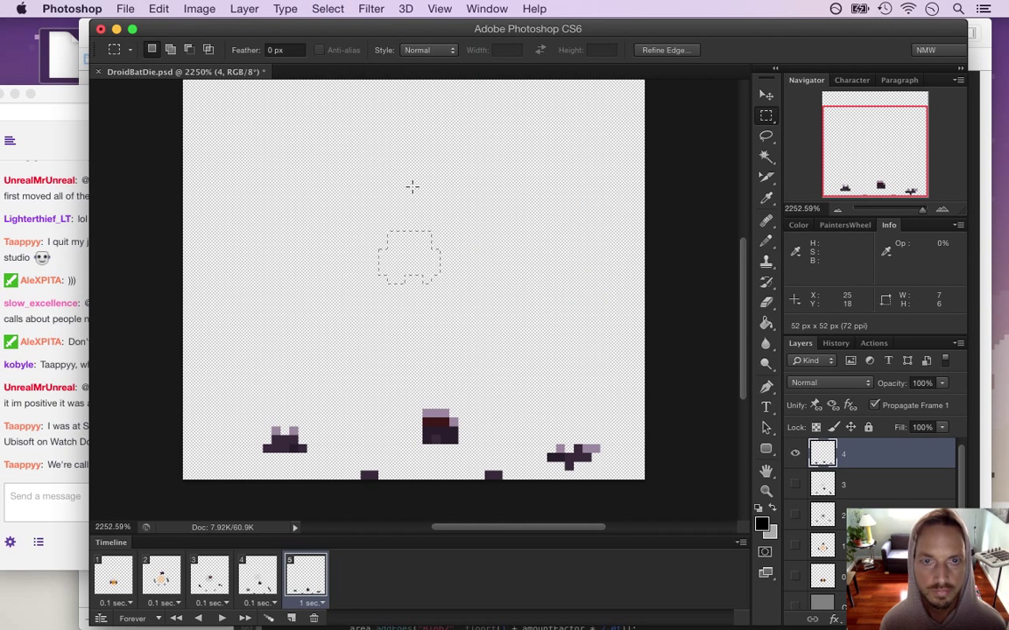
pyautogui.press('b')
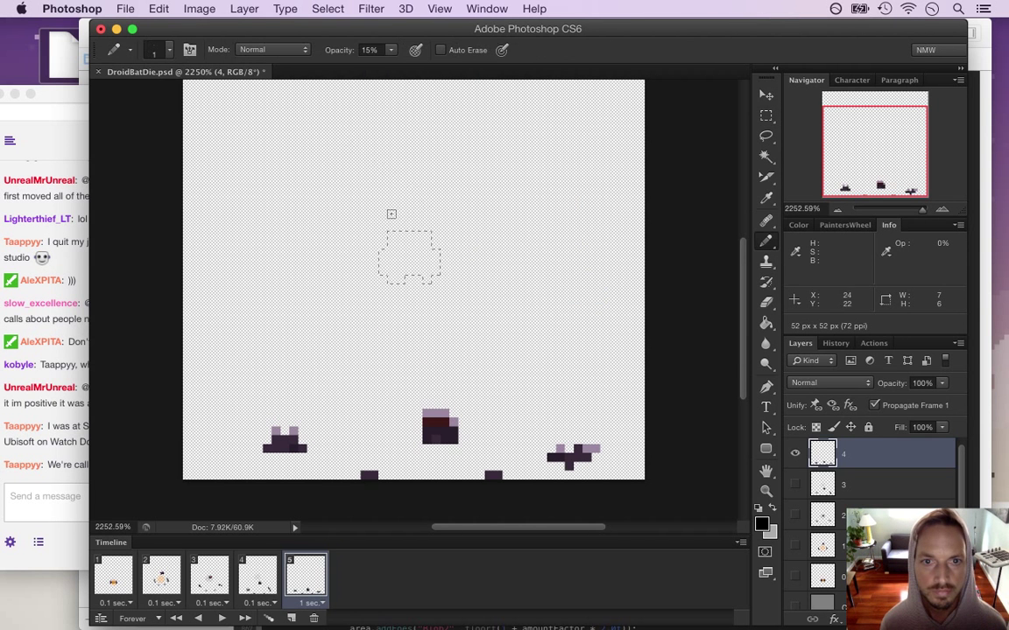
# Paint the contracted smoke selection on layer 4 with the black Pencil at 10% opacity and deselect it.
pyautogui.click(340, 49)
pyautogui.write('10')
pyautogui.press('Return')
pyautogui.moveTo(382, 254); pyautogui.dragTo(382, 269)
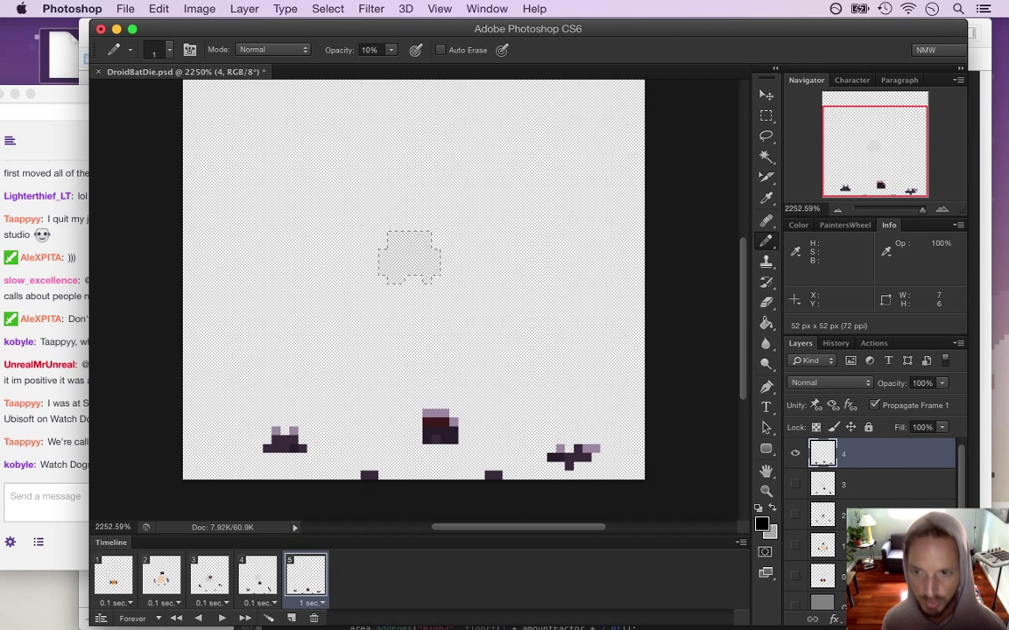
pyautogui.hotkey('ctrl', 'j')
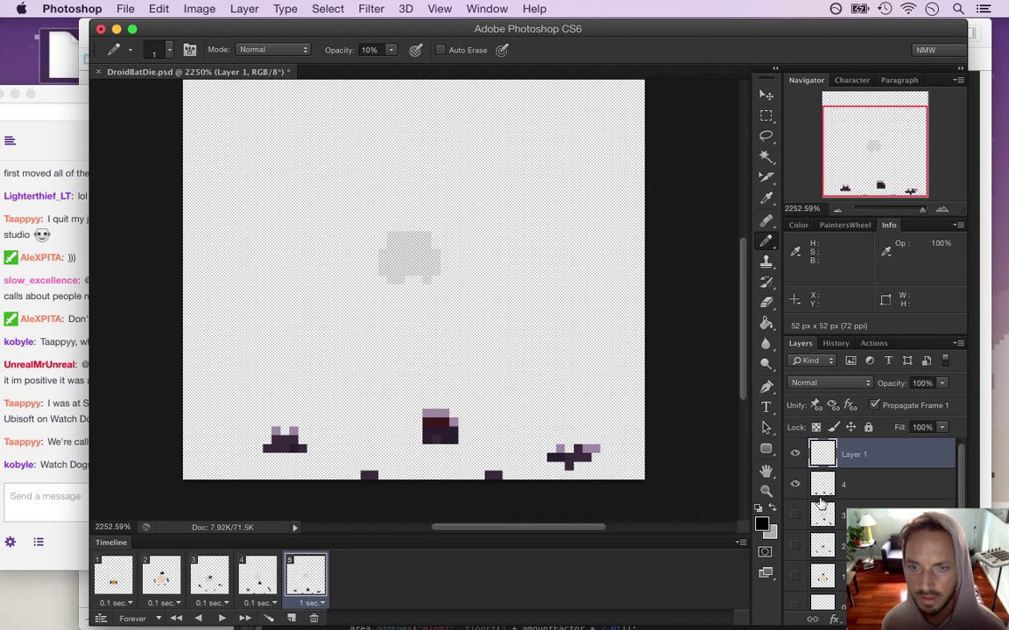
pyautogui.hotkey('ctrl', 'z')
pyautogui.press('m')
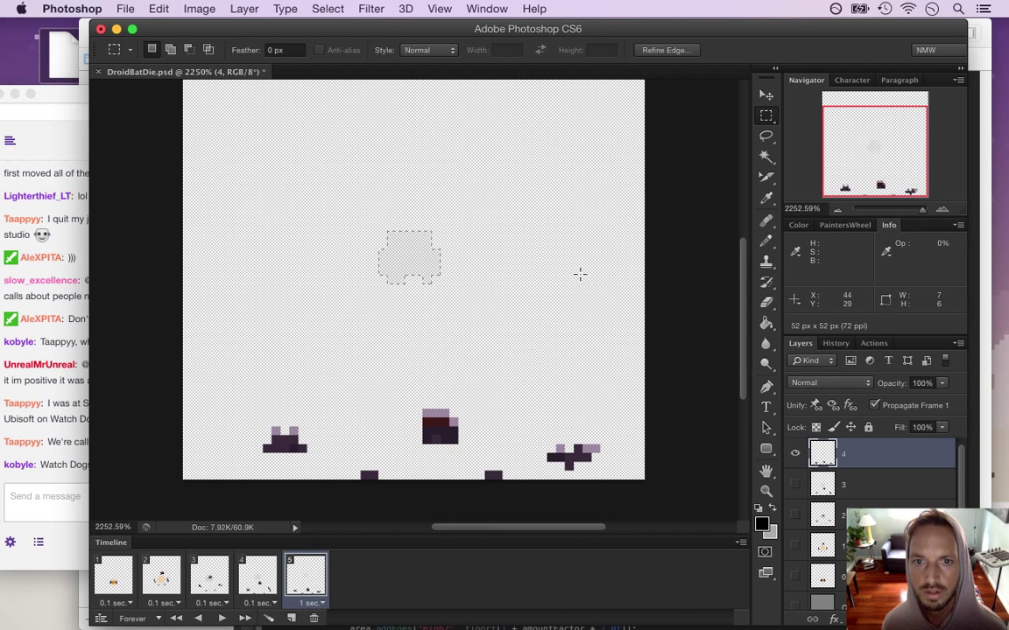
pyautogui.hotkey('ctrl', 'd')
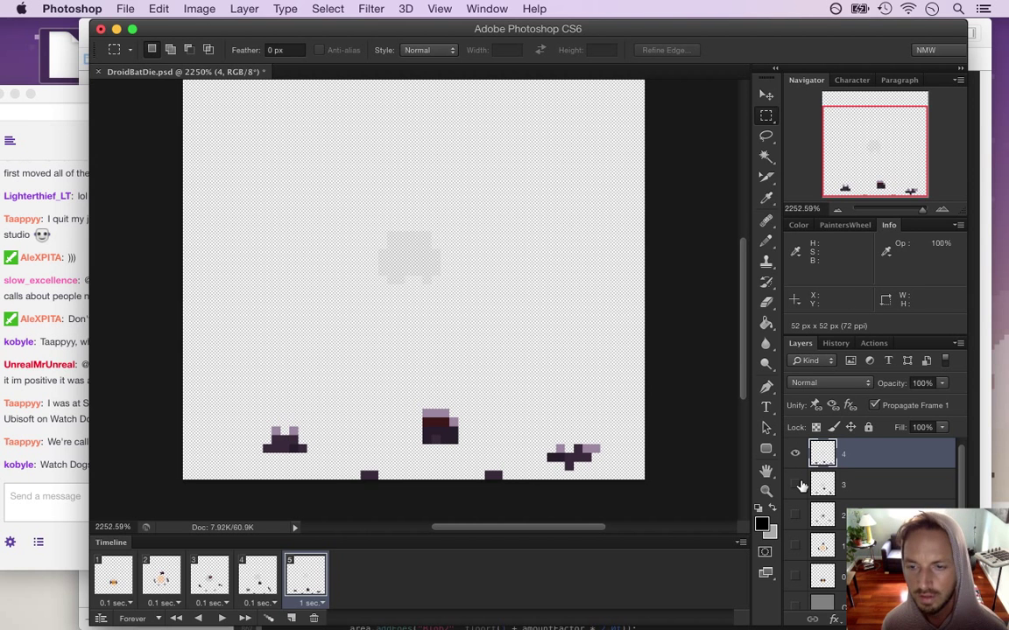
# Check the Twitch chat for new messages and return to Photoshop.
pyautogui.click(77, 481)
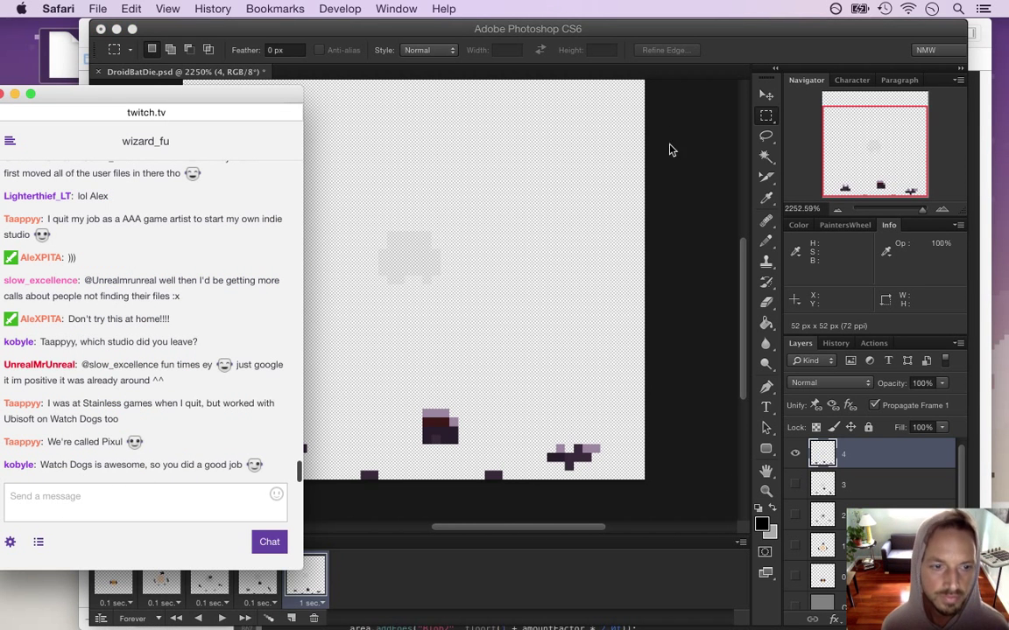
pyautogui.click(687, 109)
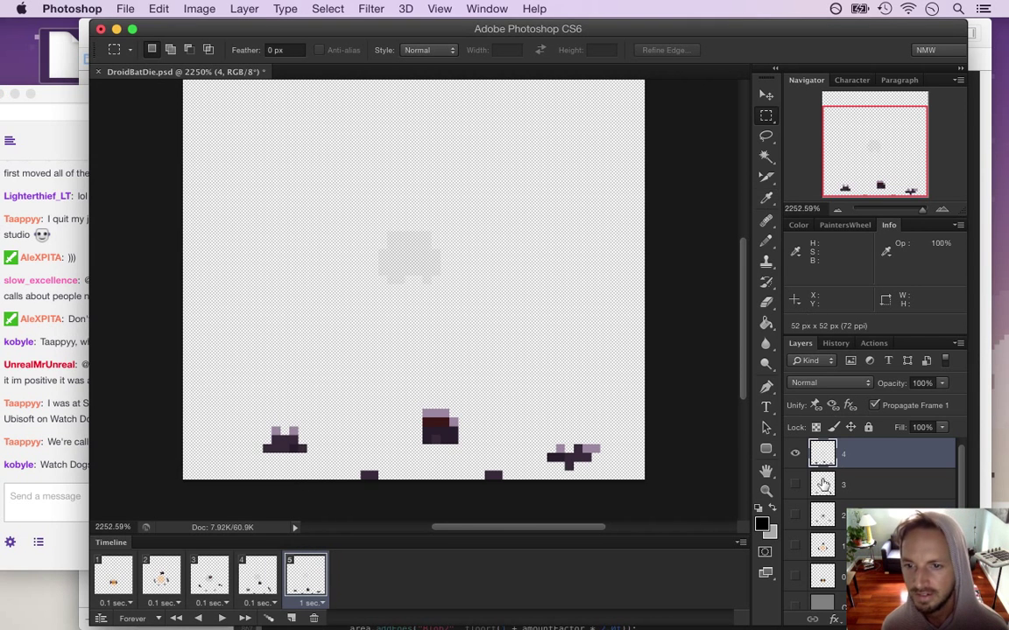
# Duplicate layer 4, hide the original, and rename the copy 5.
pyautogui.press('super+j')
pyautogui.click(796, 484)
pyautogui.doubleClick(860, 453)
pyautogui.write('5')
pyautogui.press('Return')
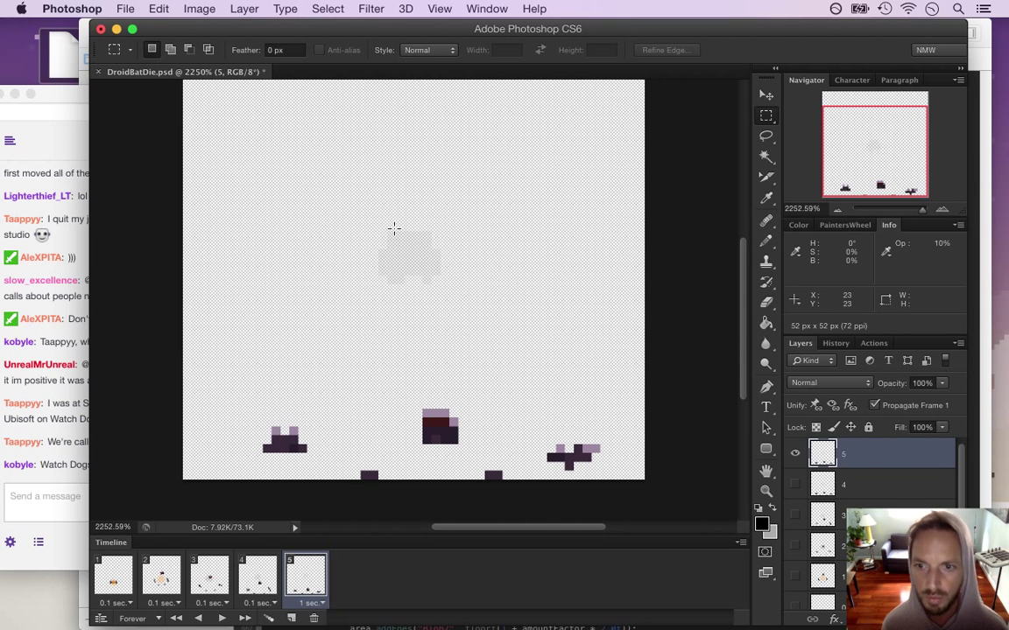
# Select a 13 by 11 pixel area around the smoke cloud on layer 5, move it up two pixels, and deselect.
pyautogui.moveTo(360, 213); pyautogui.dragTo(477, 311)
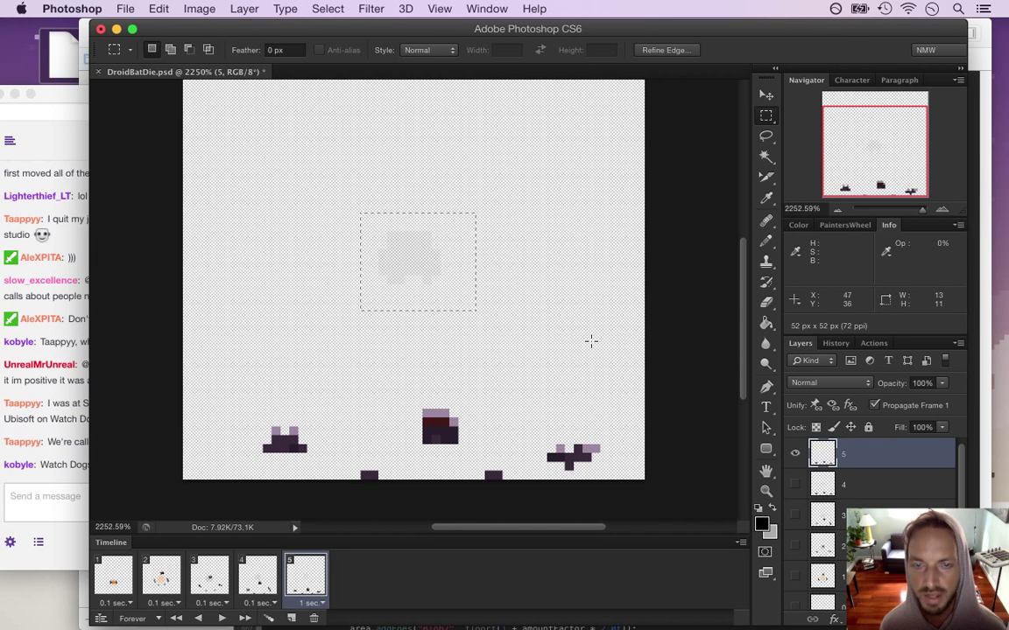
pyautogui.press('v')
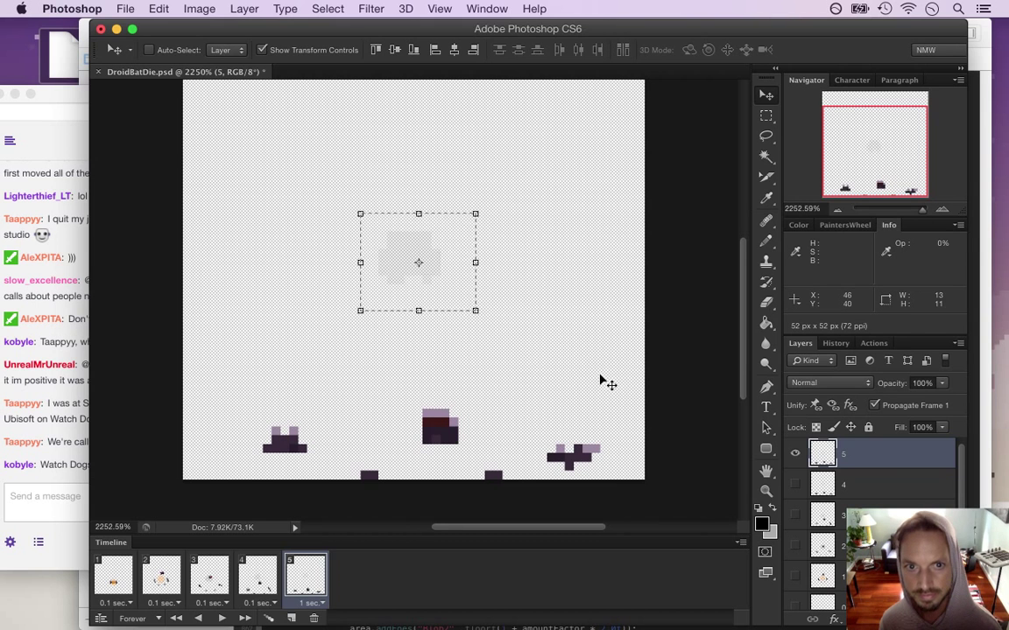
pyautogui.press('m')
pyautogui.hotkey('ctrl', 'd')
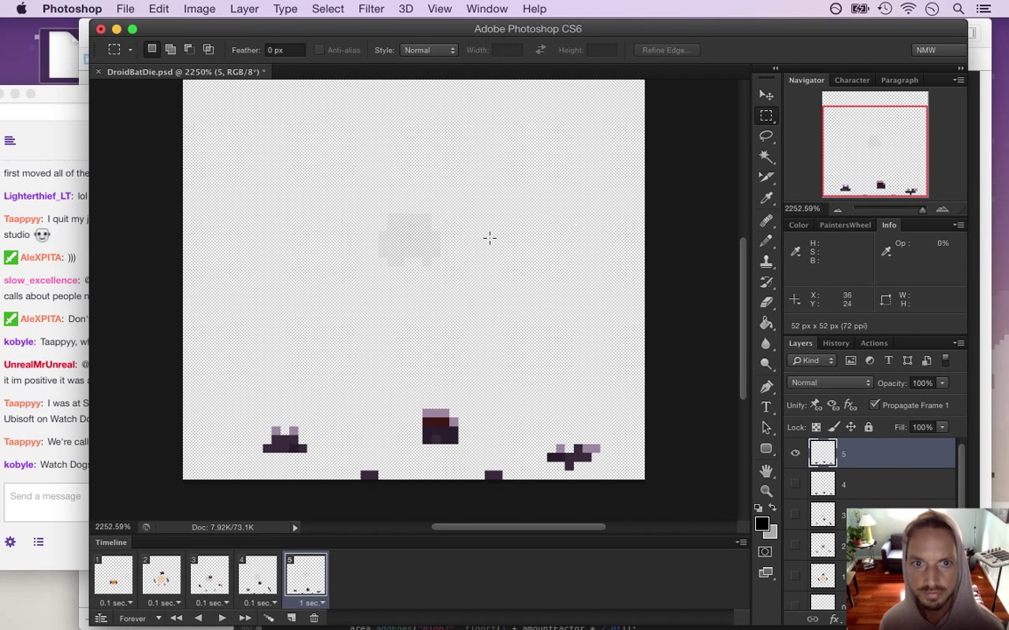
# Trim the outer pixels of the smoke cloud on layer 5 with a 1-pixel Eraser at 100% opacity and save the file.
pyautogui.press('b')
pyautogui.press('e')
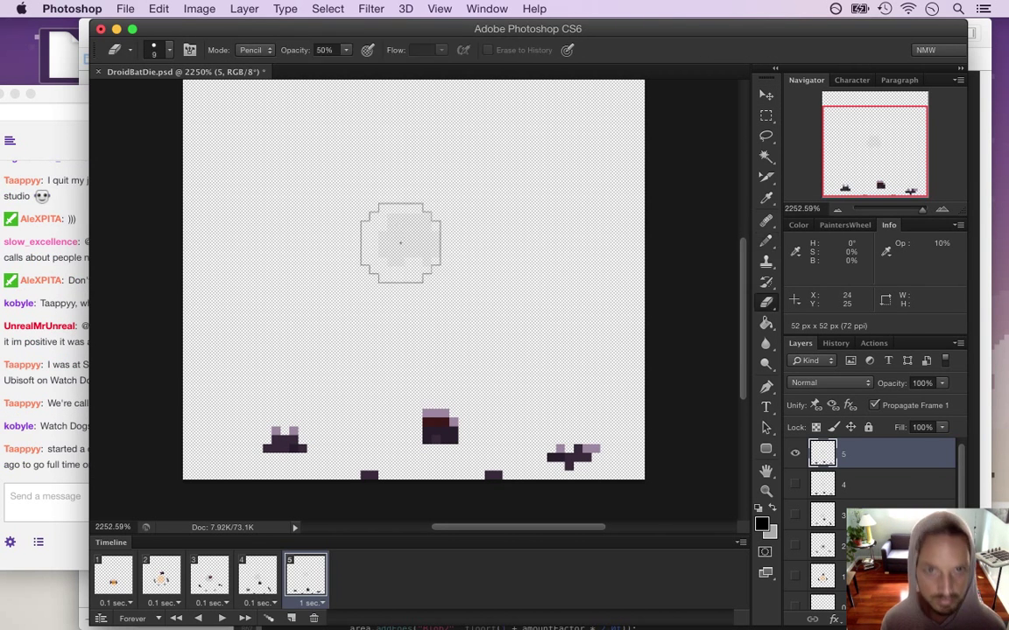
pyautogui.press('0')
pyautogui.press('[')
pyautogui.press('[')
pyautogui.press('[')
pyautogui.press('[')
pyautogui.press('[')
pyautogui.press('[')
pyautogui.press('[')
pyautogui.press('[')
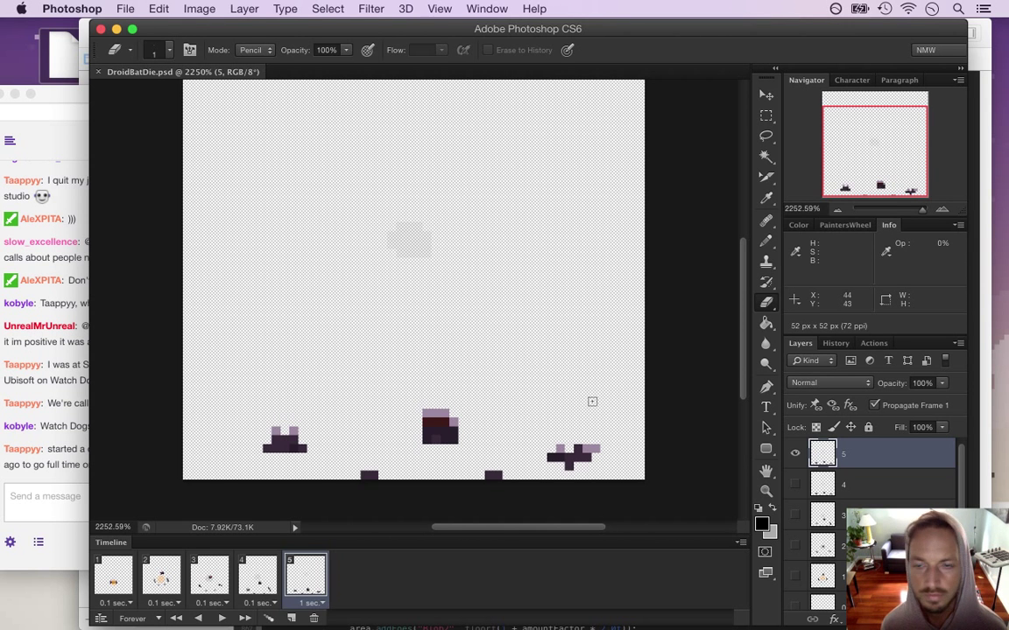
pyautogui.click(54, 375)
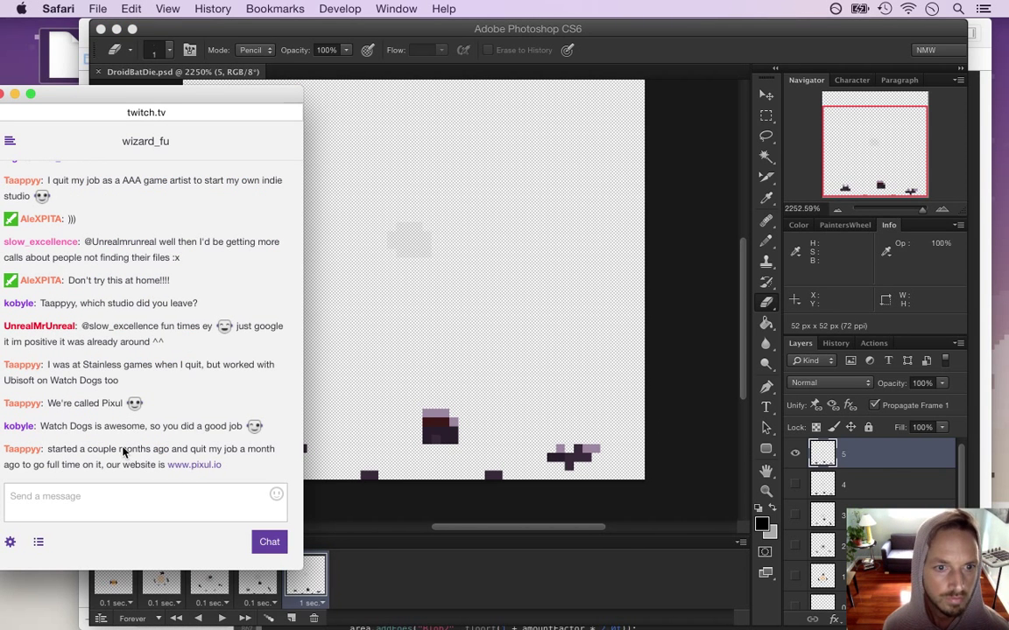
pyautogui.moveTo(75, 452); pyautogui.dragTo(136, 430)
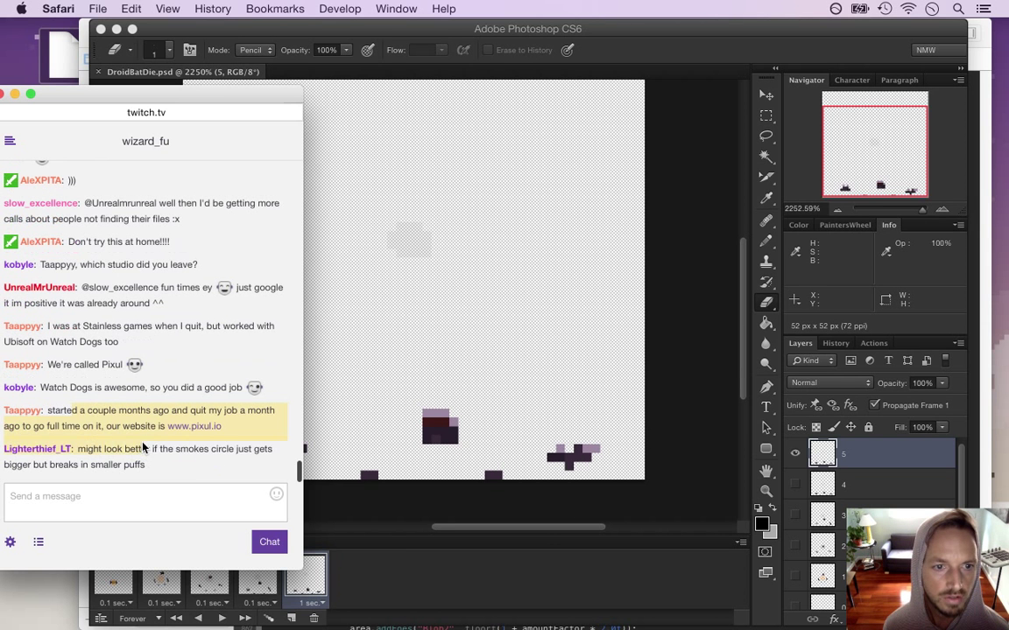
pyautogui.rightClick(202, 429)
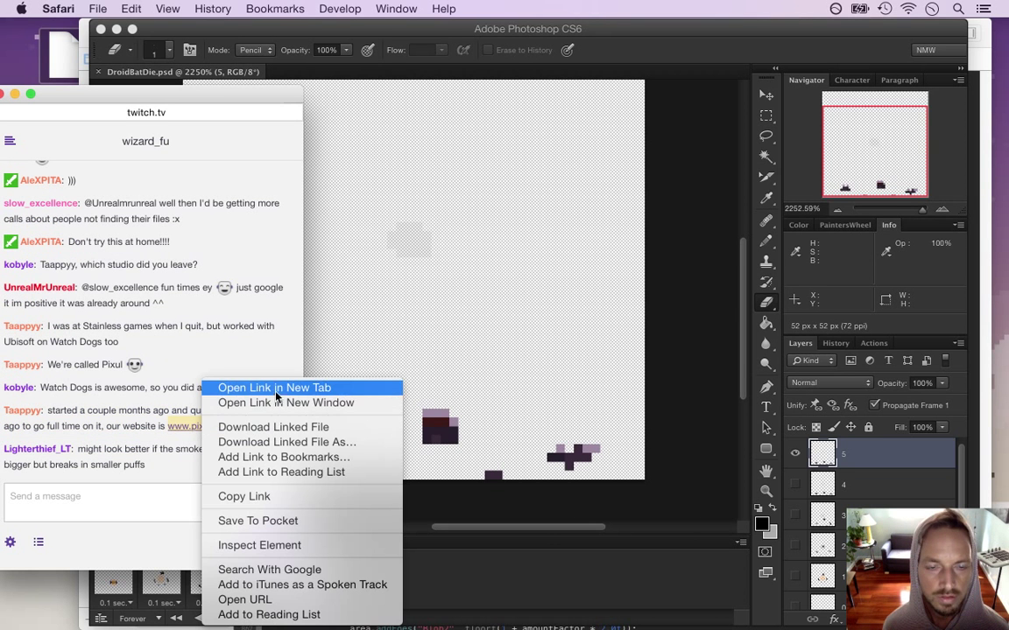
pyautogui.click(269, 405)
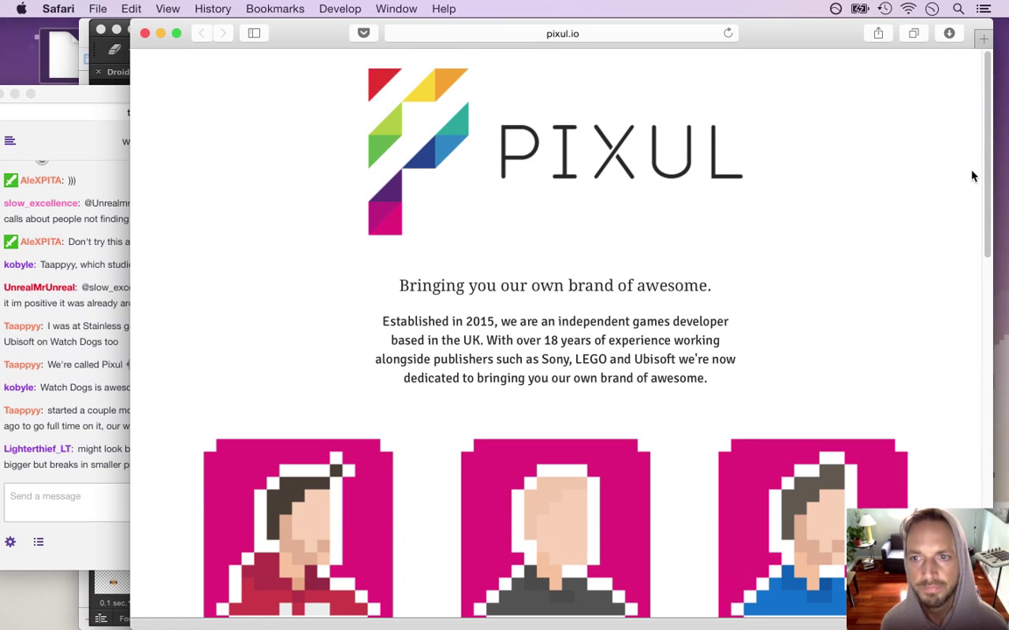
# Read the Pixul website's team and Takeout Restaurant sections, and close the page.
pyautogui.moveTo(989, 138); pyautogui.dragTo(989, 283)
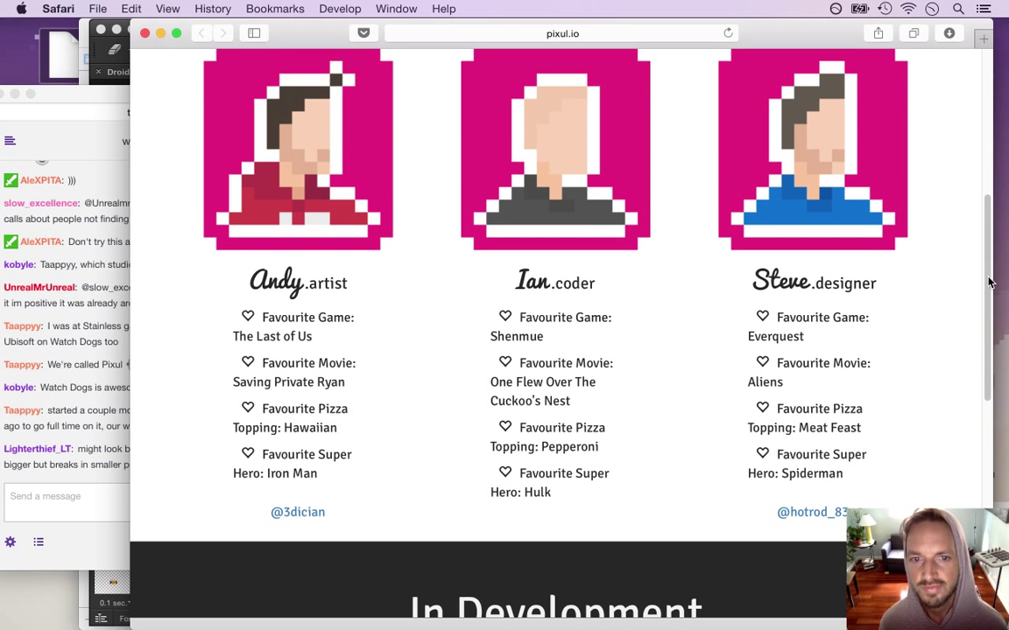
pyautogui.moveTo(990, 283); pyautogui.dragTo(991, 472)
pyautogui.scroll(-2, 990, 468)
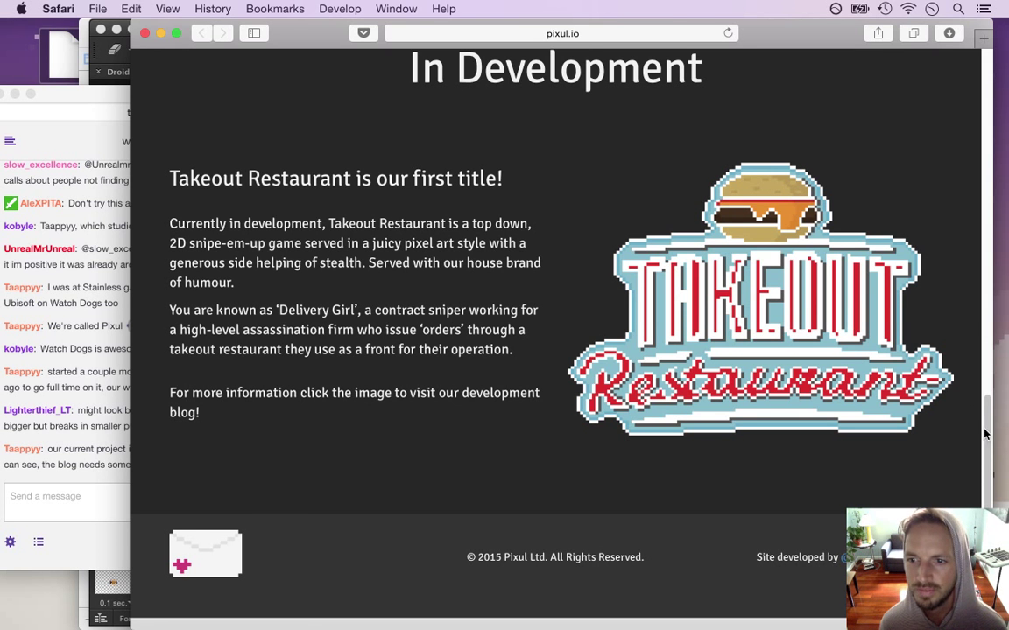
pyautogui.scroll(-2, 920, 416)
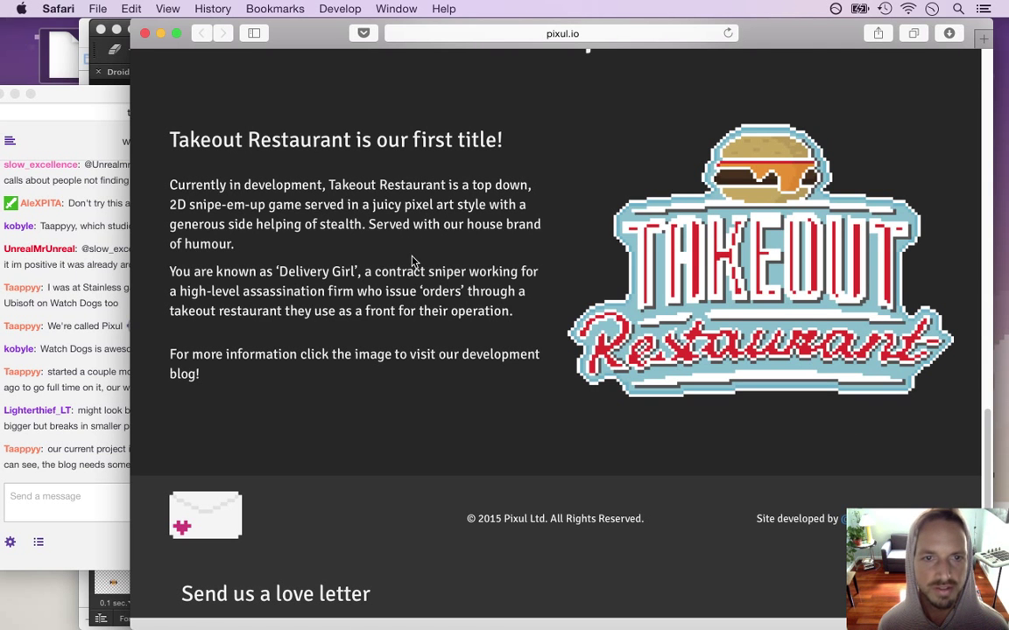
pyautogui.press('super+w')
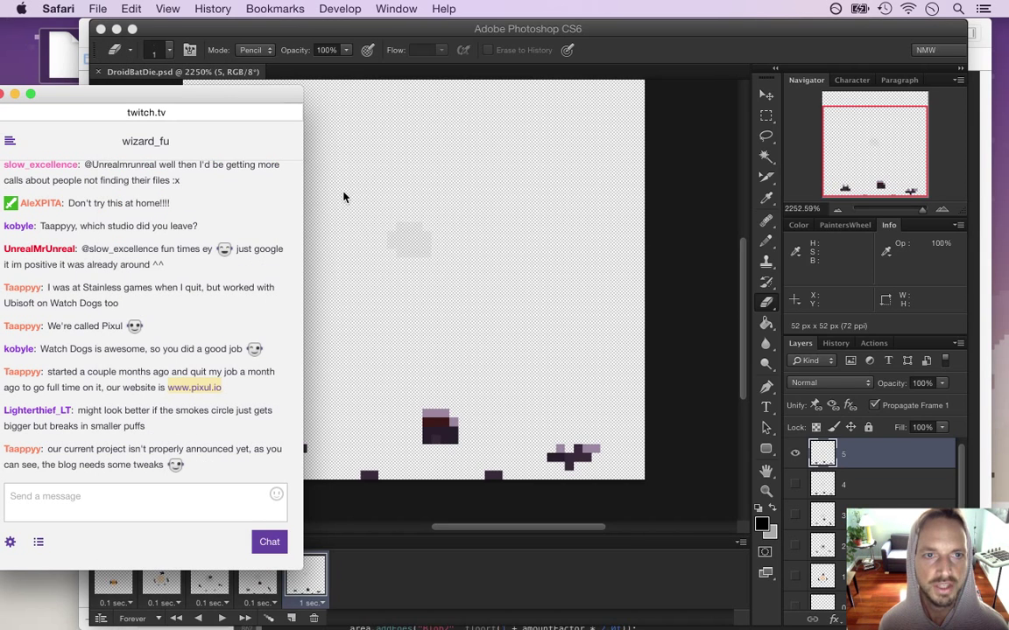
# Read the chat messages about the unannounced project and breaking the smoke into smaller puffs.
pyautogui.moveTo(57, 450); pyautogui.dragTo(159, 476)
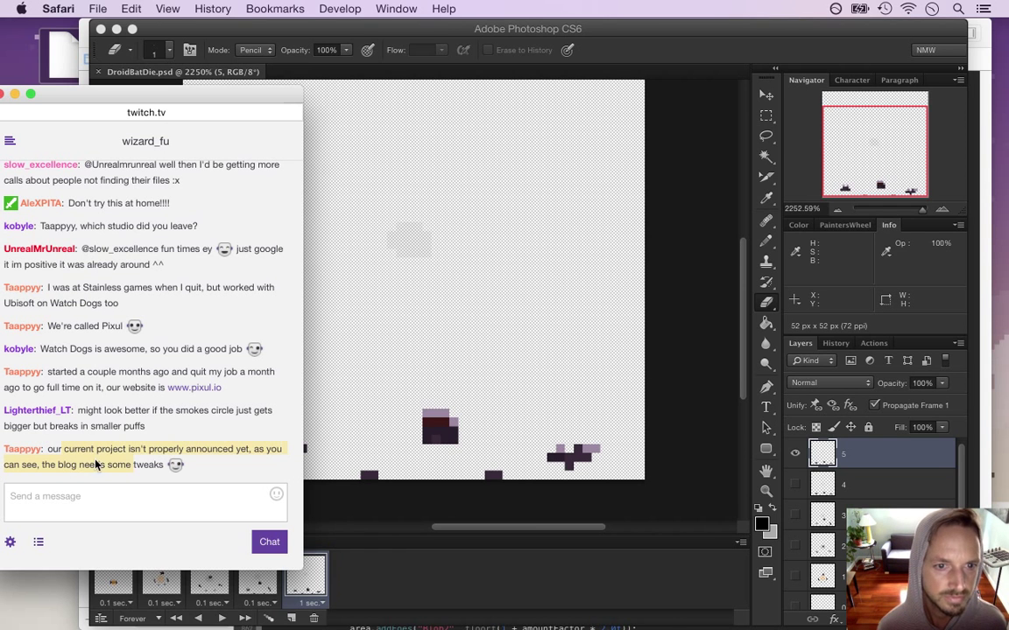
pyautogui.moveTo(88, 402); pyautogui.dragTo(128, 422)
pyautogui.click(109, 411)
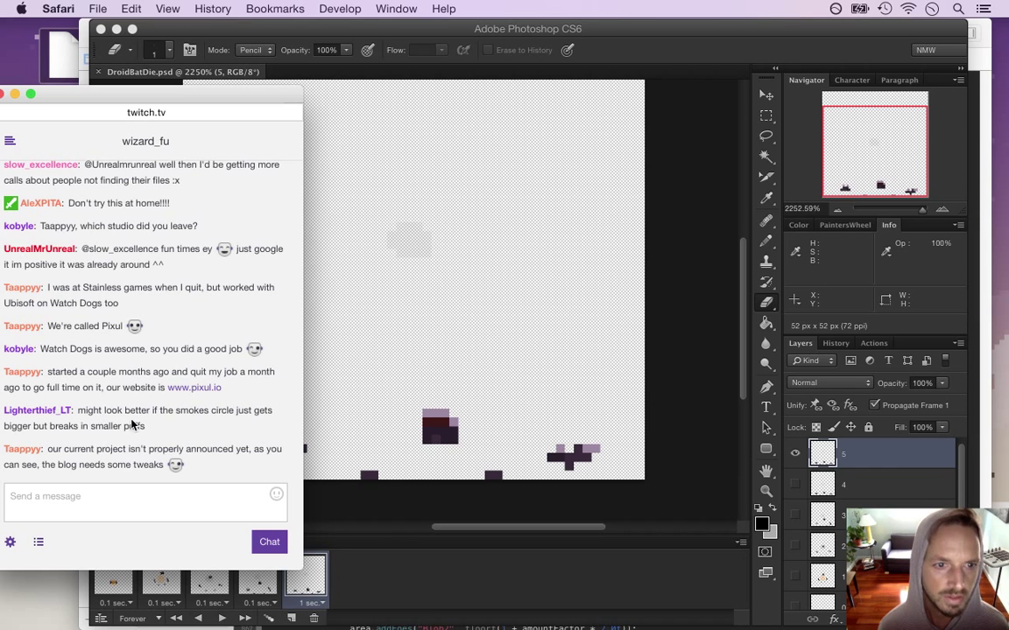
pyautogui.tripleClick(99, 411)
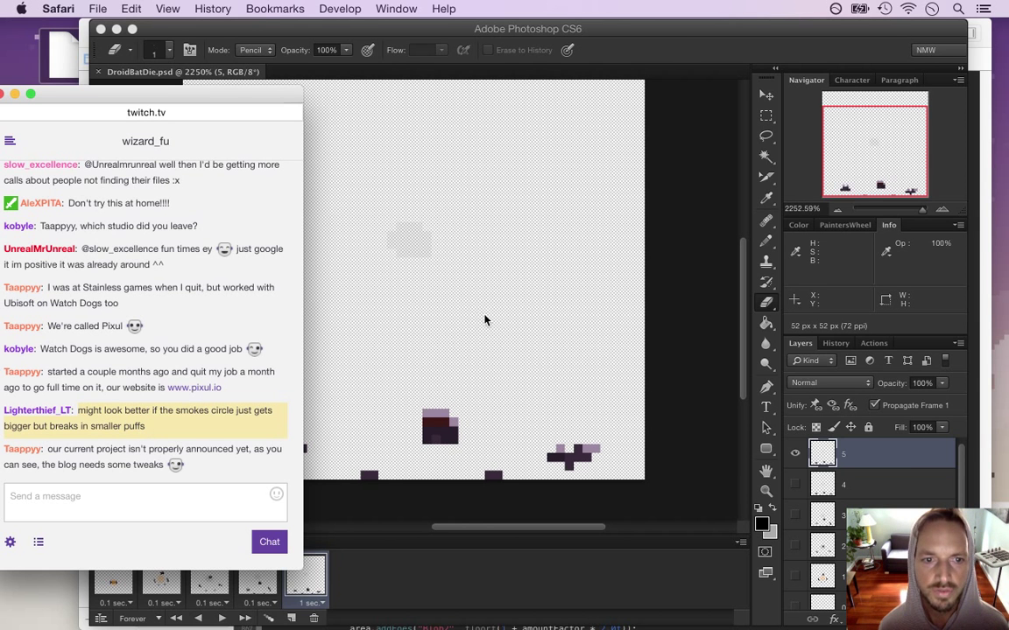
# Return to Photoshop and compare frames 4 and 5 to check how the smoke cloud rises and shrinks.
pyautogui.click(668, 60)
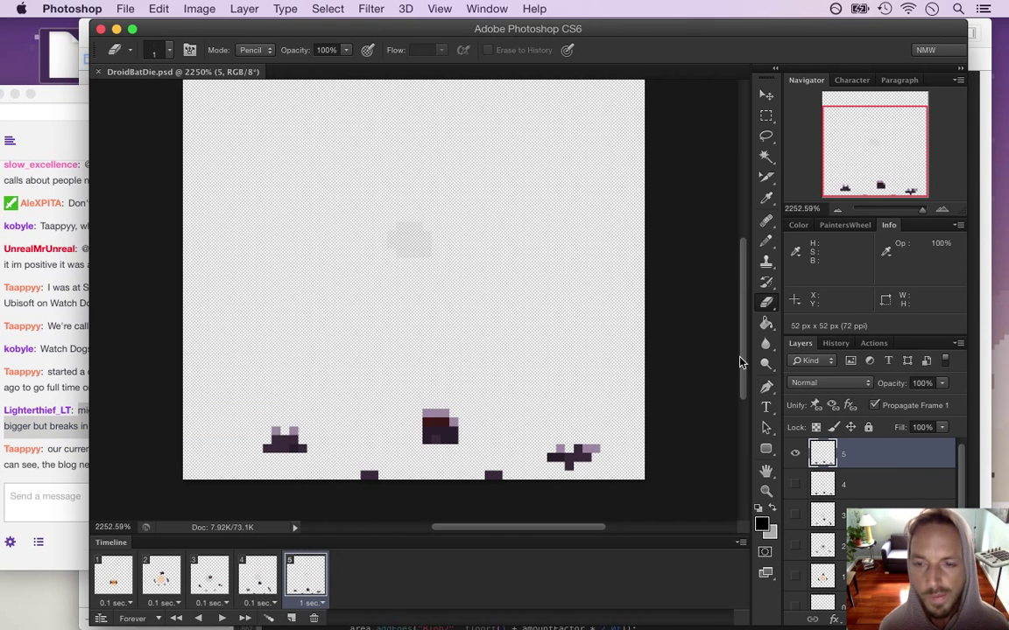
pyautogui.click(258, 585)
pyautogui.click(318, 576)
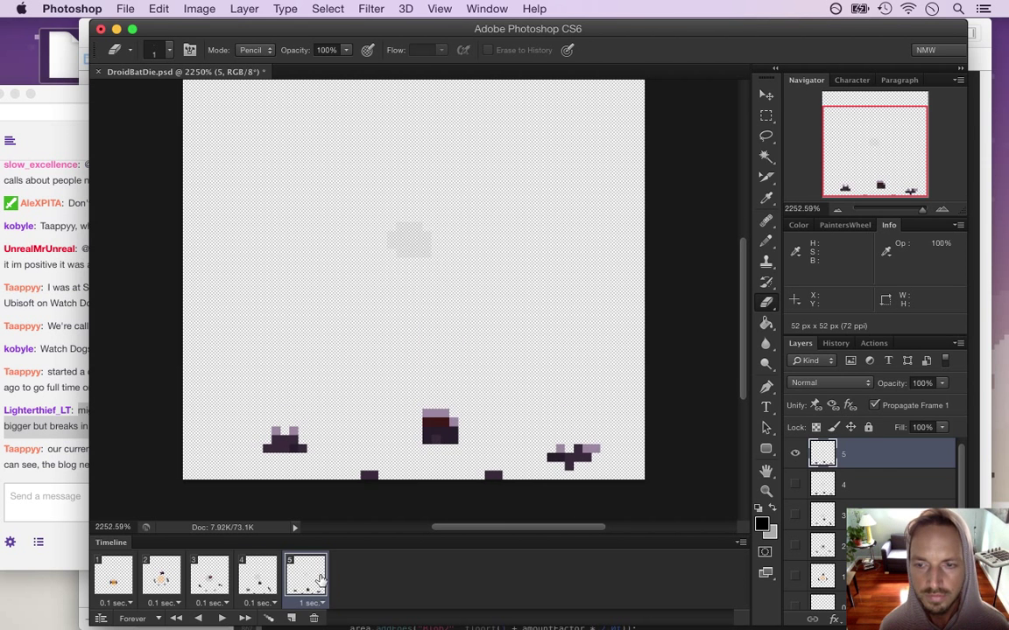
pyautogui.click(257, 581)
pyautogui.click(304, 581)
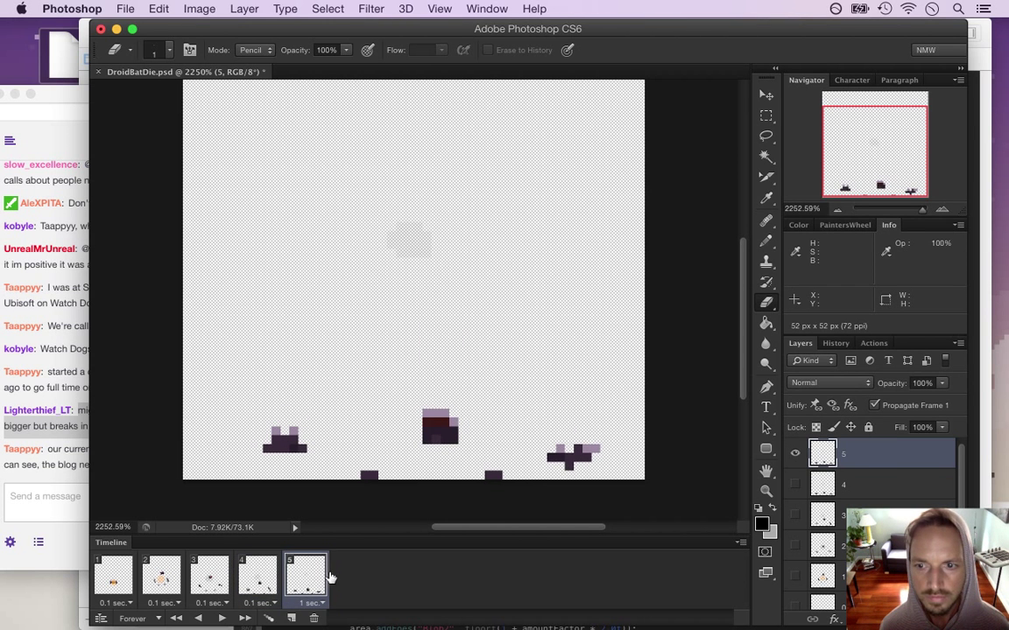
pyautogui.click(261, 580)
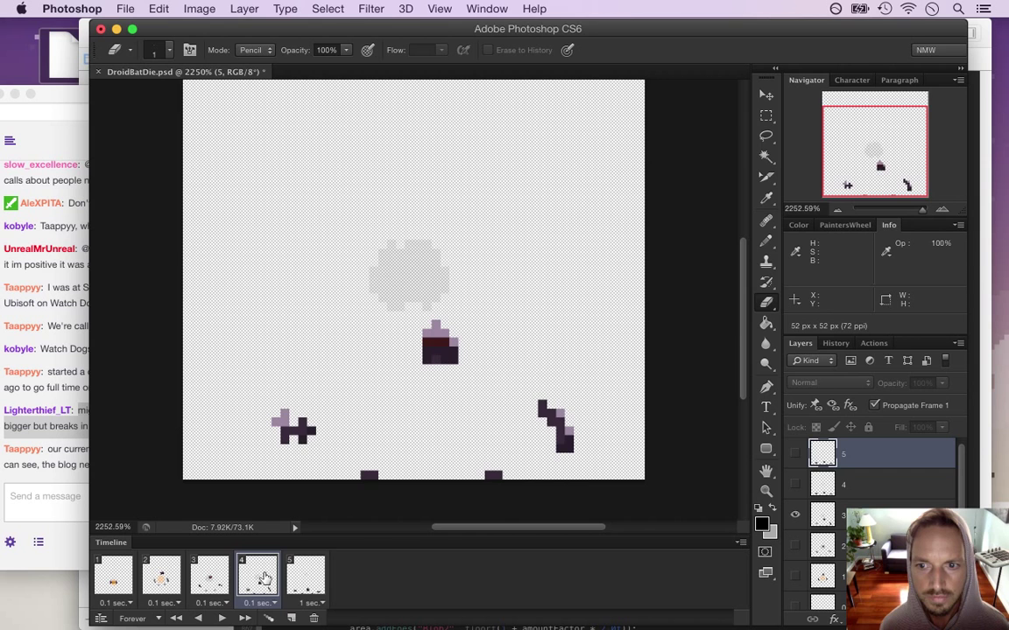
pyautogui.click(298, 578)
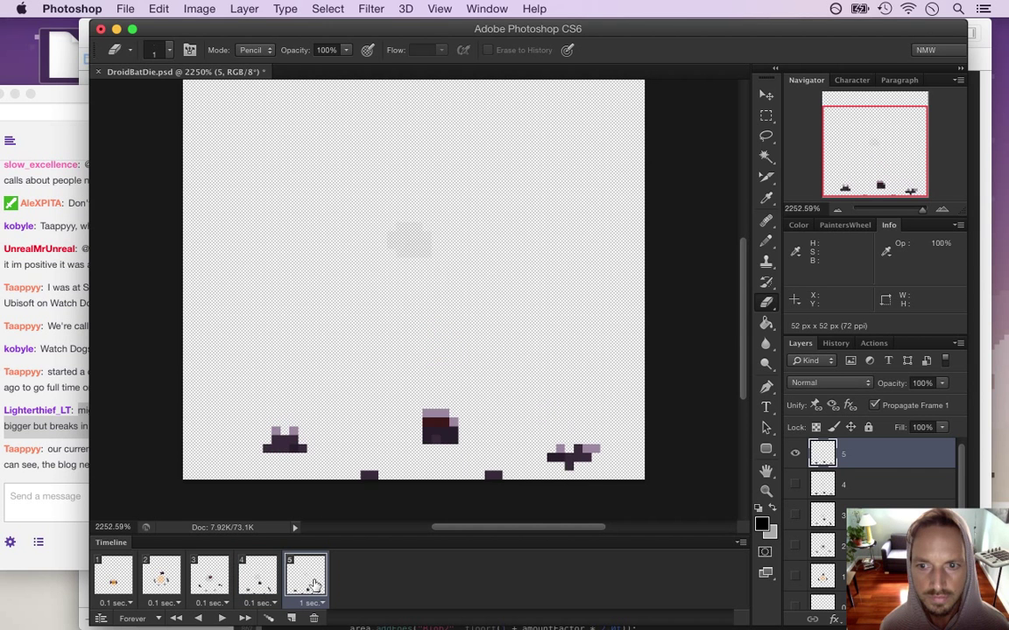
# In frame 5, show layer 4 instead of layer 5 and set the frame delay to 0.1 seconds.
pyautogui.click(796, 457)
pyautogui.click(795, 483)
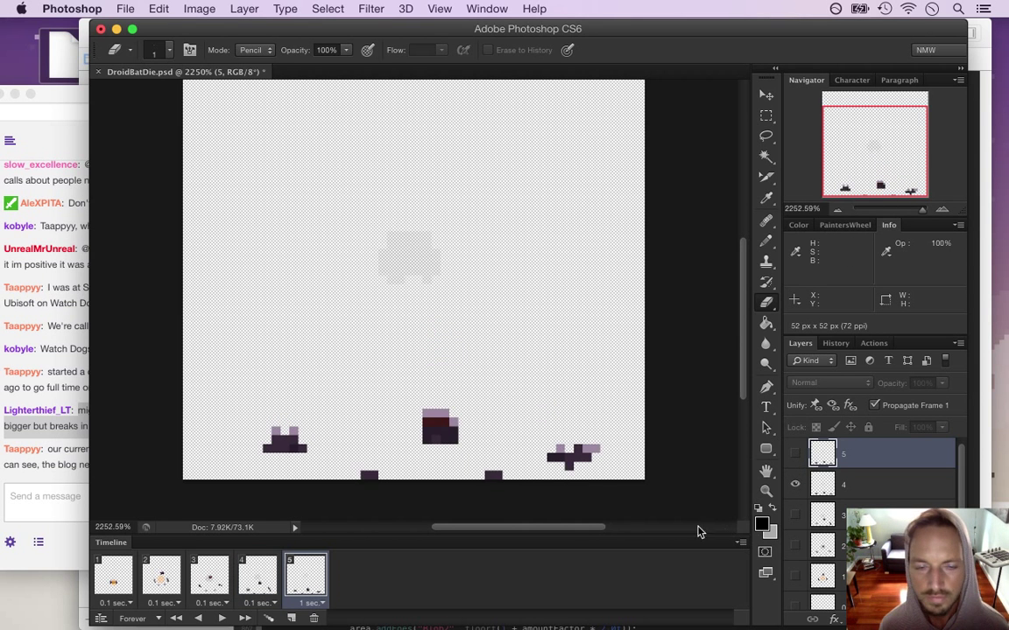
pyautogui.click(311, 603)
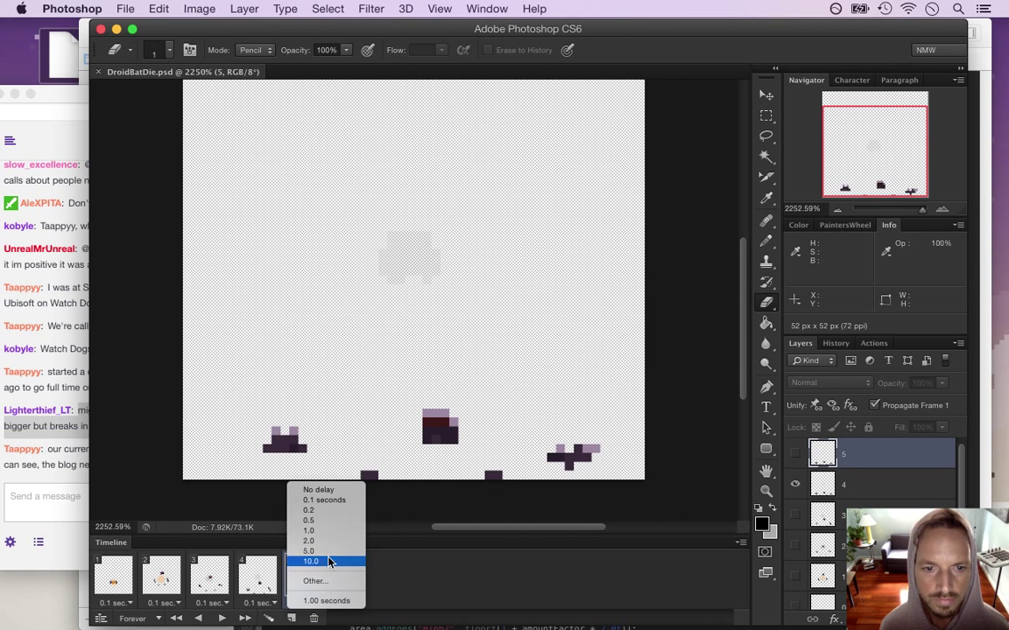
pyautogui.click(322, 501)
# Duplicate frame 5 as frame 6 and show layer 5 instead of layer 4 in the new frame.
pyautogui.click(290, 620)
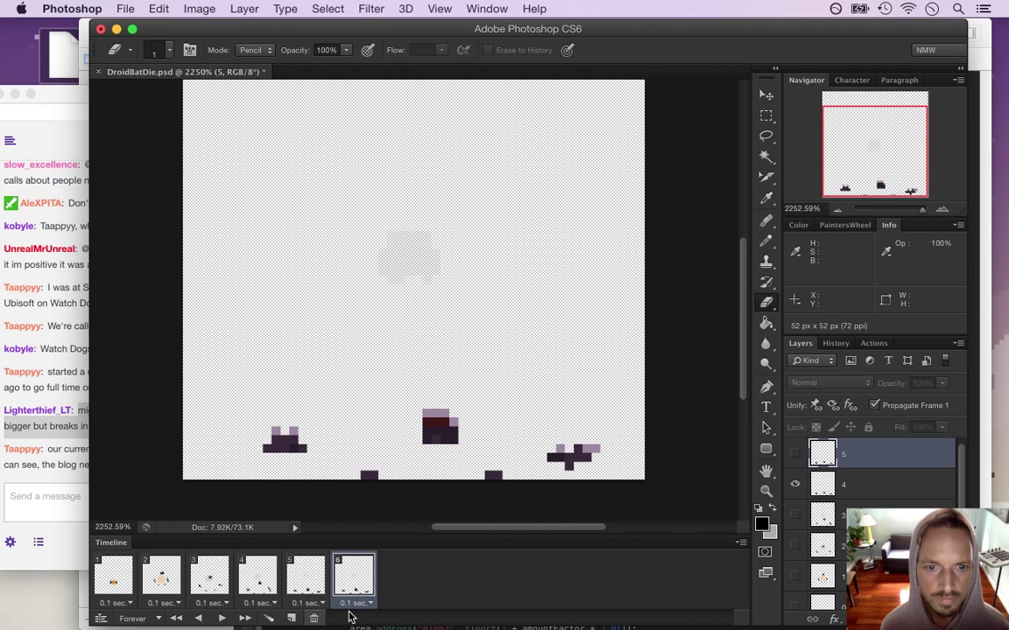
pyautogui.click(795, 483)
pyautogui.click(795, 453)
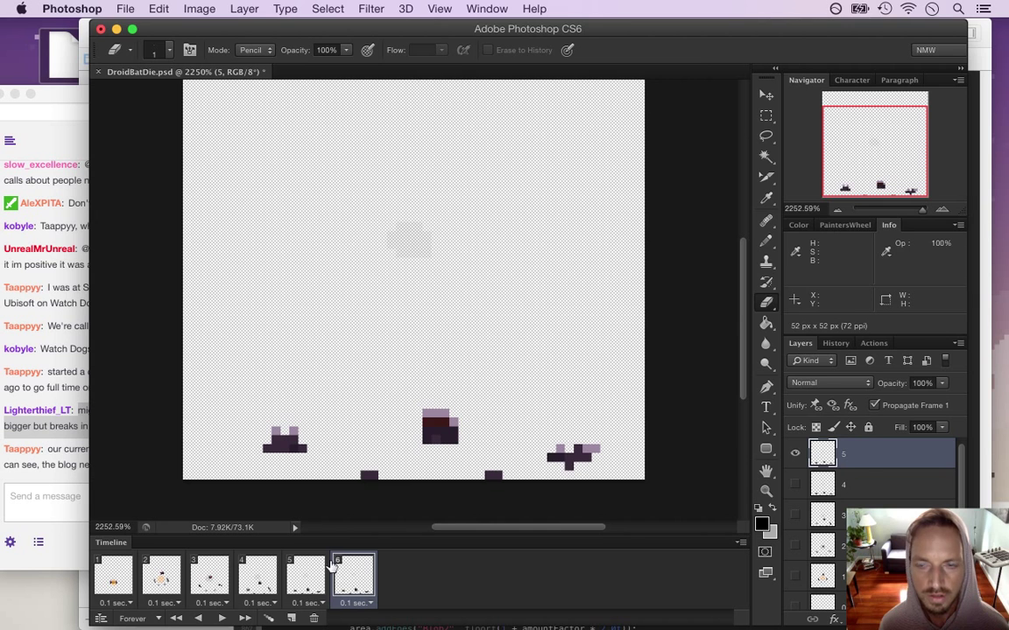
# Check frame 6 against frames 4 and 5, and raise the central debris chunk in frame 6 by 2 pixels.
pyautogui.press('m')
pyautogui.moveTo(245, 409); pyautogui.dragTo(316, 454)
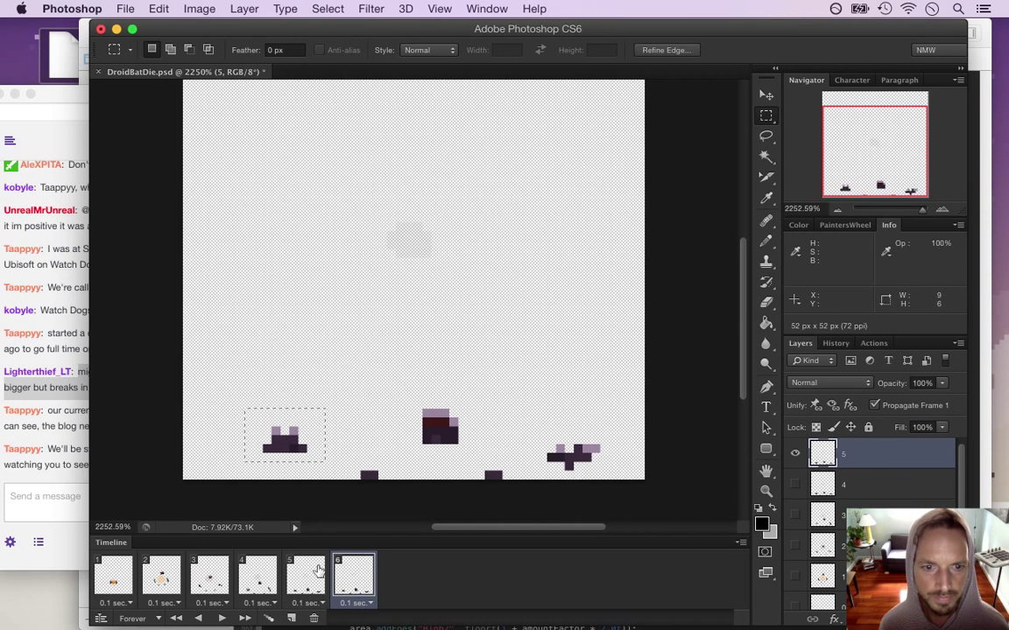
pyautogui.click(257, 580)
pyautogui.click(313, 579)
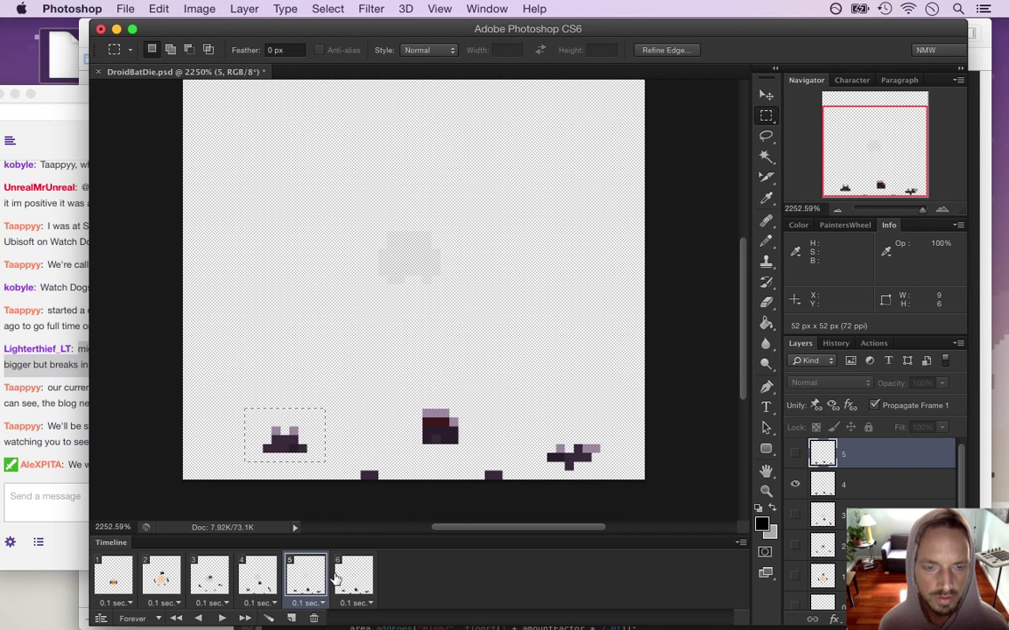
pyautogui.click(354, 580)
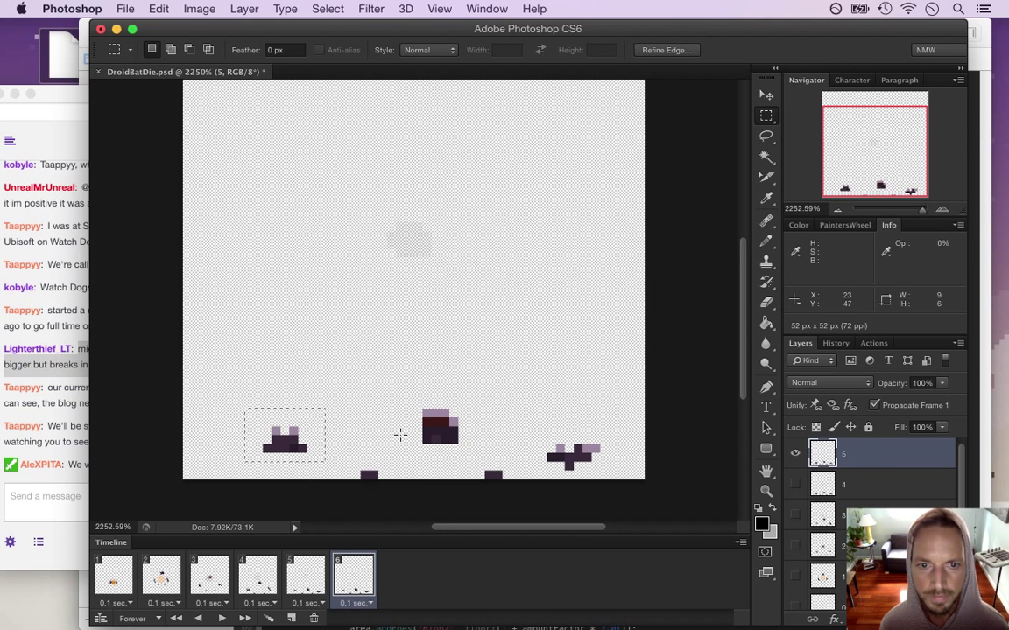
pyautogui.moveTo(415, 401); pyautogui.dragTo(475, 461)
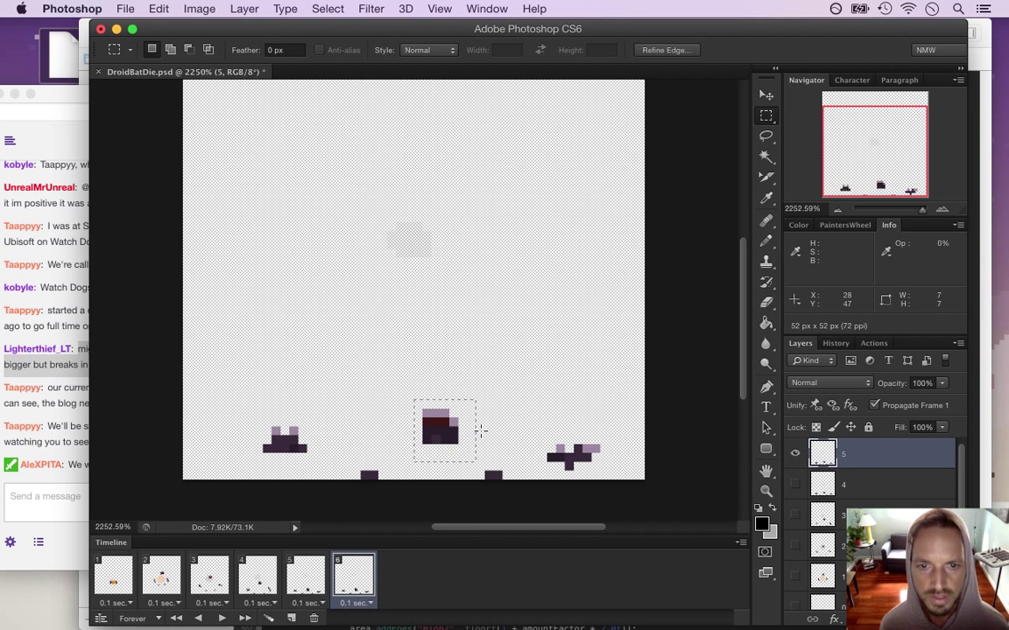
pyautogui.press('v')
pyautogui.press('Up')
pyautogui.press('Up')
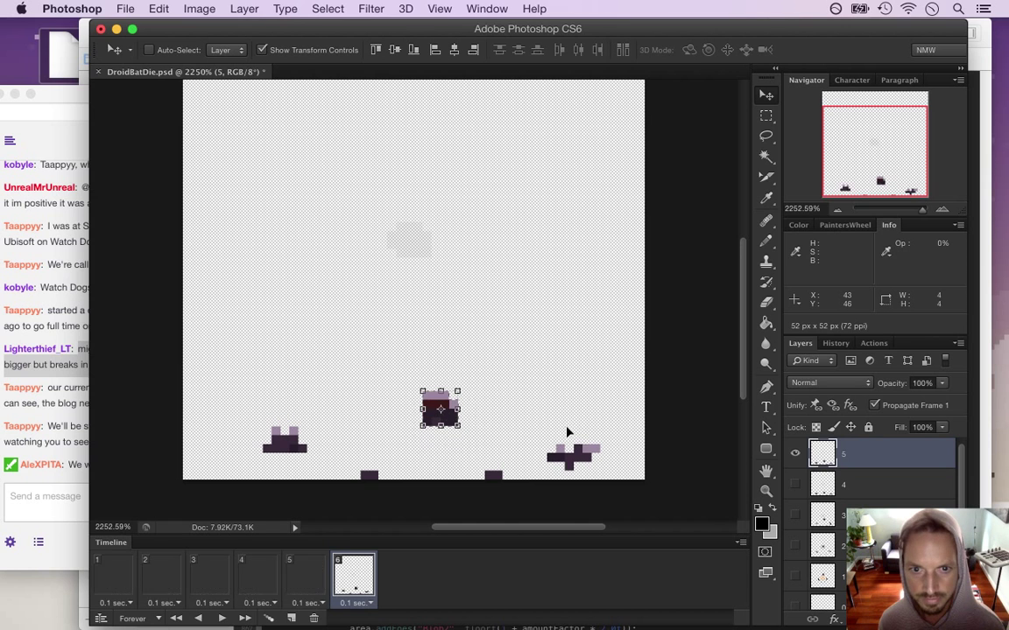
# Raise the small debris piece just right of the central chunk by 1 pixel in frame 6.
pyautogui.click(765, 114)
pyautogui.press('super+d')
pyautogui.moveTo(538, 428); pyautogui.dragTo(607, 481)
pyautogui.click(479, 461)
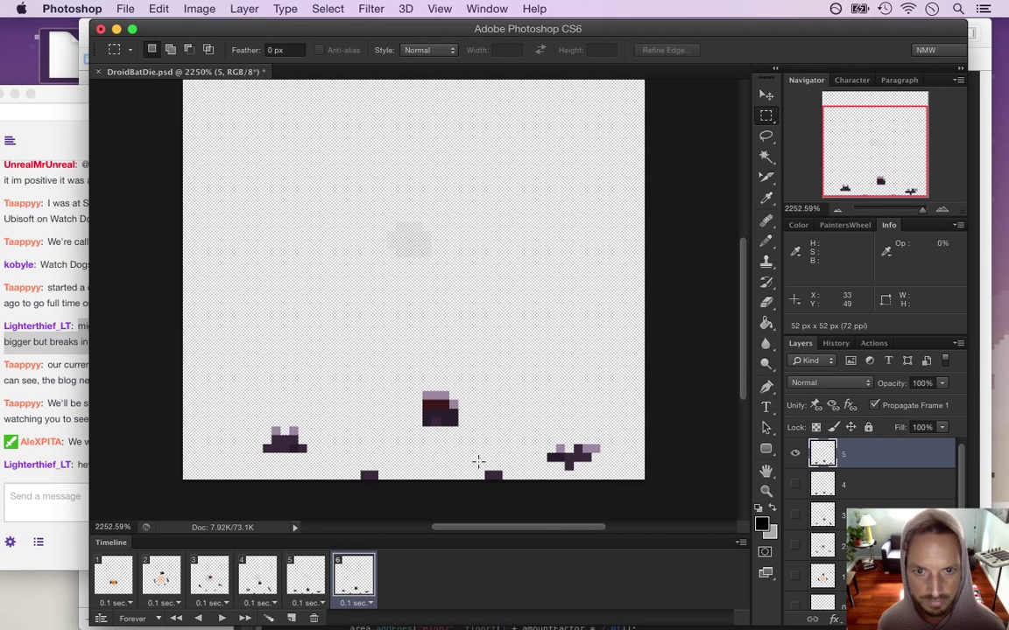
pyautogui.moveTo(476, 461); pyautogui.dragTo(520, 482)
pyautogui.press('v')
pyautogui.press('Up')
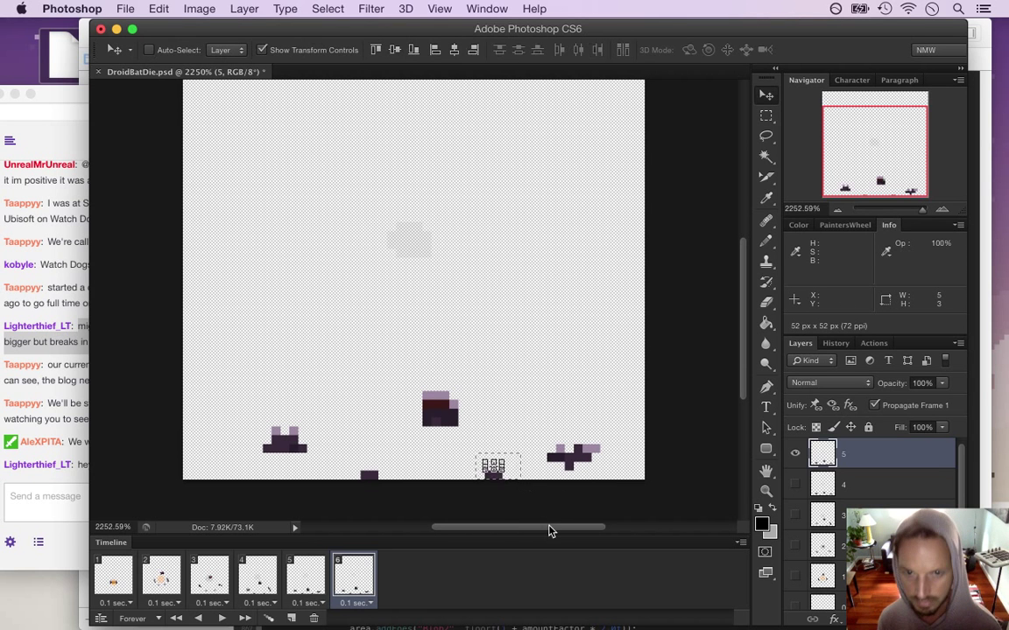
pyautogui.press('m')
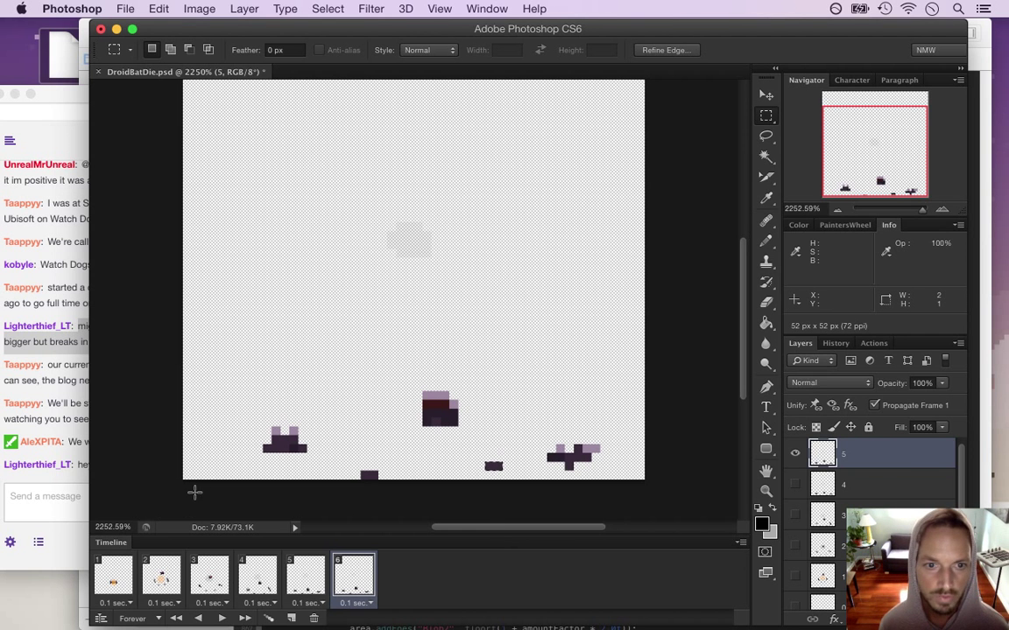
# Switch to the Twitch chat and read the messages about streaming development, orange blood and the Unity side project.
pyautogui.press('super+Tab')
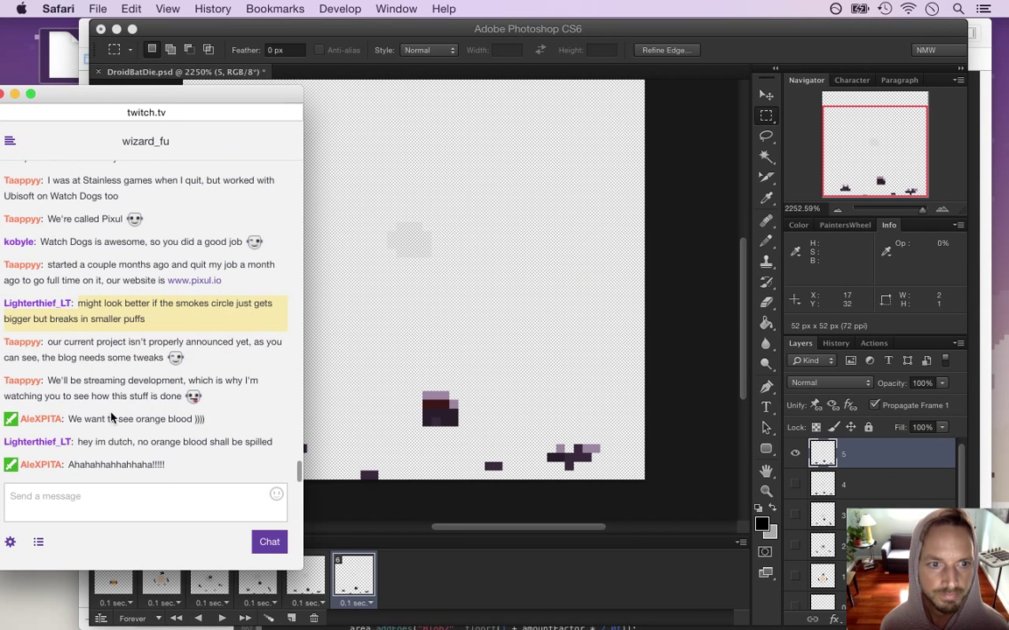
pyautogui.moveTo(70, 380); pyautogui.dragTo(94, 396)
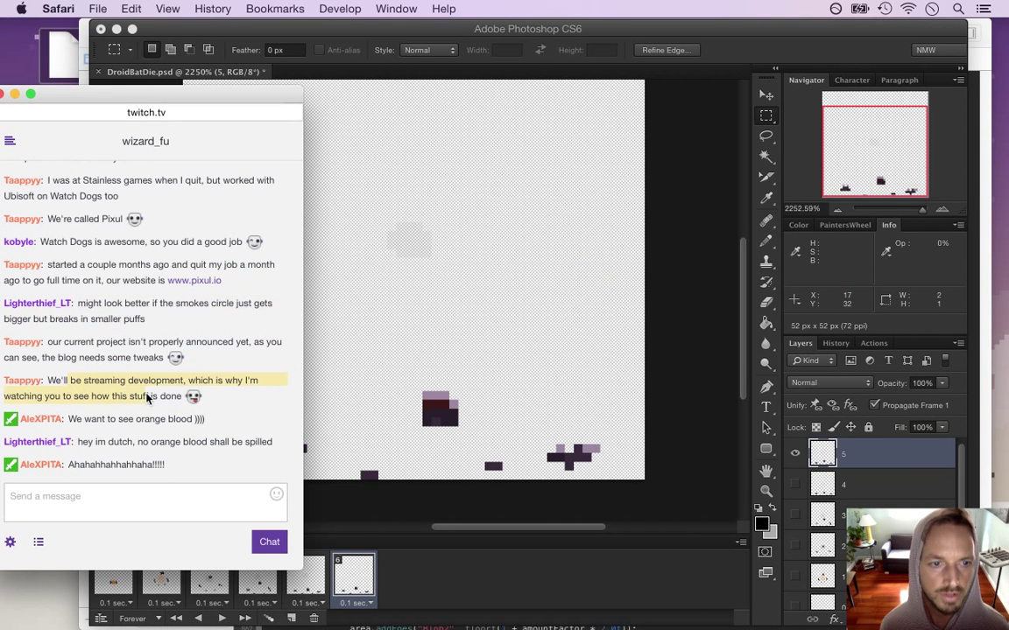
pyautogui.moveTo(157, 399); pyautogui.dragTo(176, 400)
pyautogui.click(205, 343)
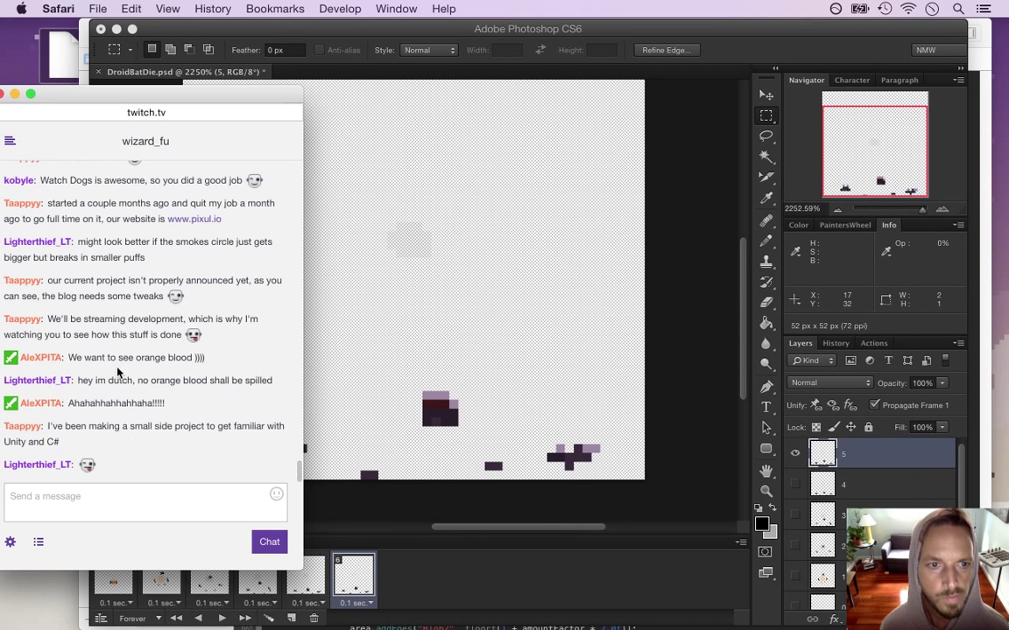
pyautogui.moveTo(59, 320); pyautogui.dragTo(176, 343)
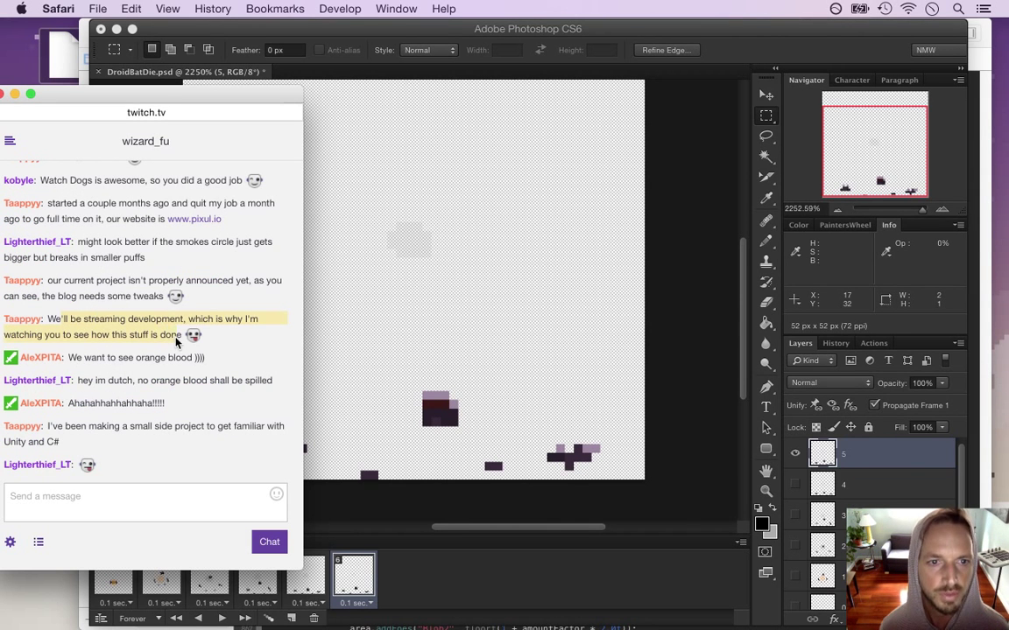
pyautogui.moveTo(97, 358); pyautogui.dragTo(207, 360)
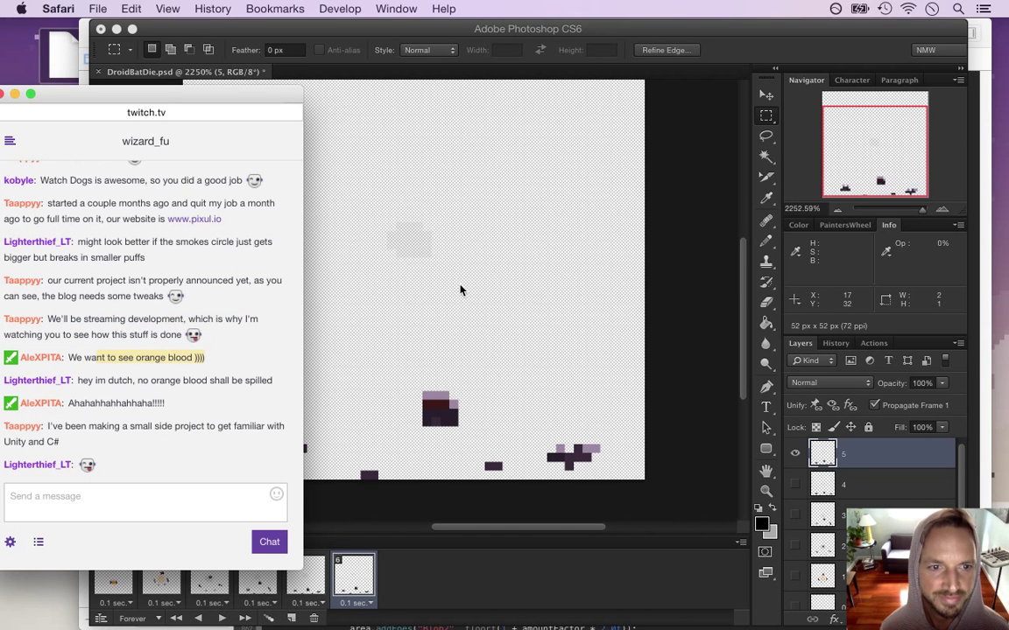
pyautogui.moveTo(108, 381); pyautogui.dragTo(274, 487)
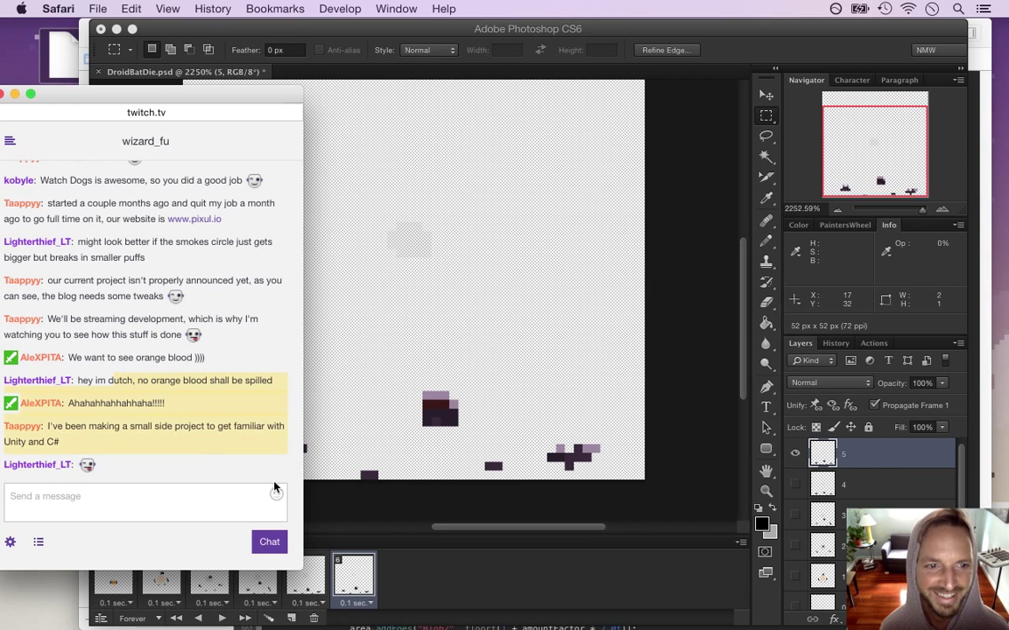
pyautogui.click(196, 387)
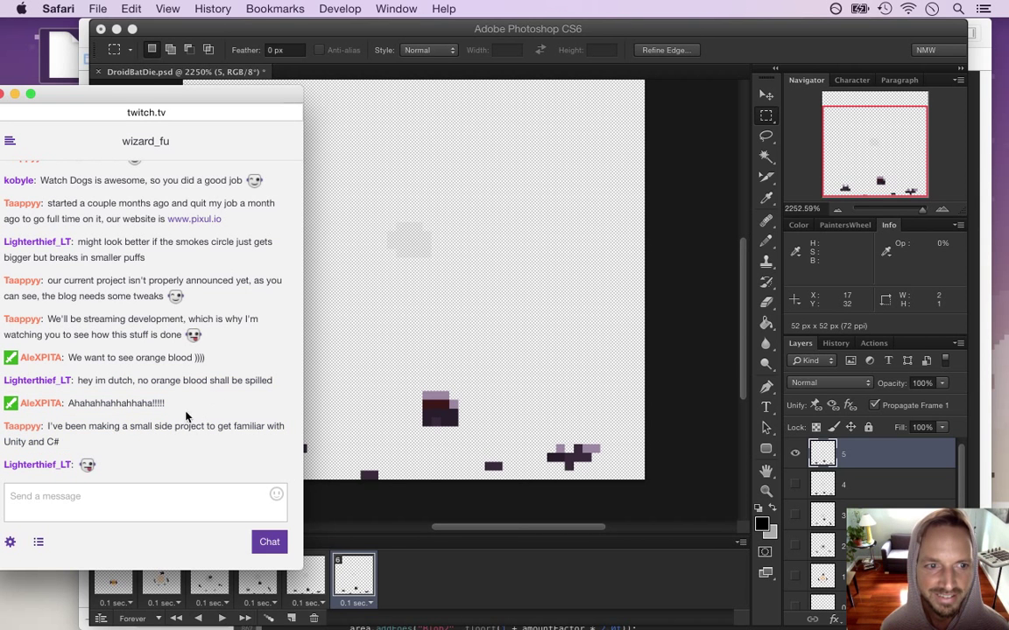
pyautogui.tripleClick(53, 426)
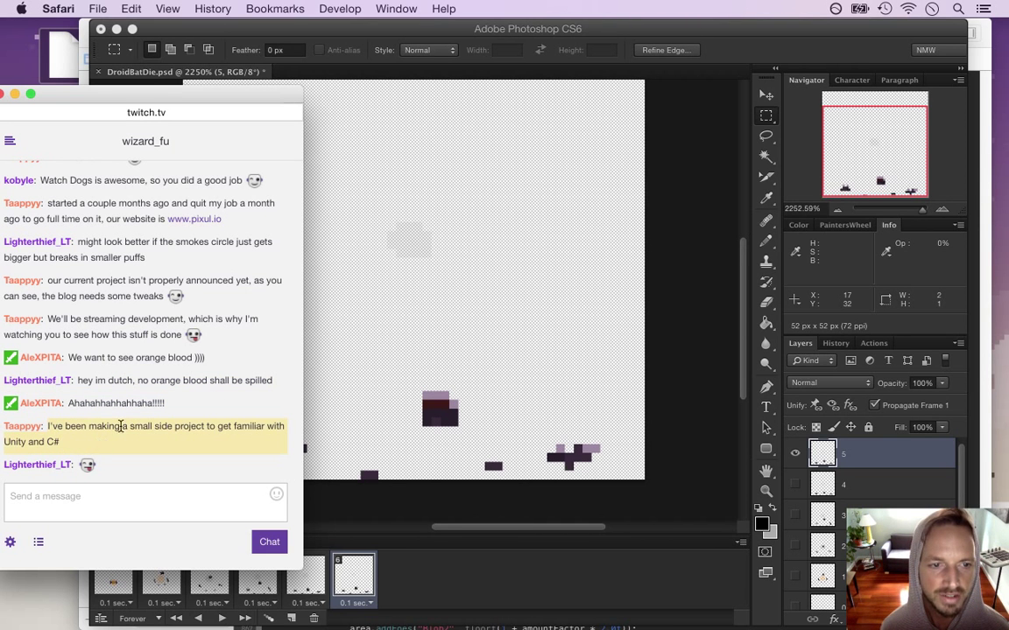
# Return to Photoshop, raise the small debris piece left of the central chunk by 1 pixel, and clear the selection.
pyautogui.click(736, 61)
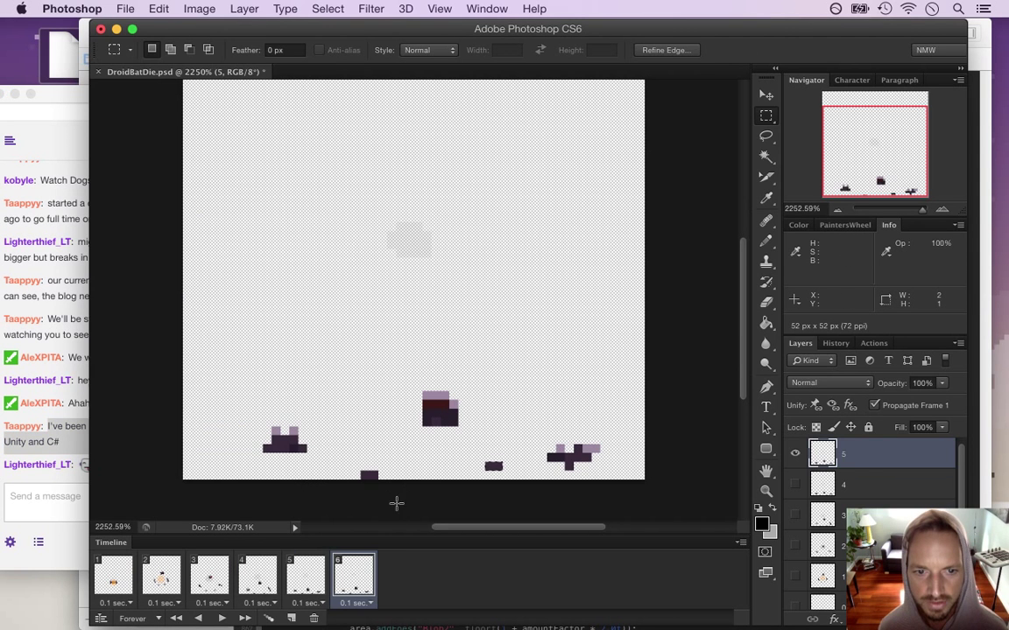
pyautogui.moveTo(352, 454); pyautogui.dragTo(397, 484)
pyautogui.press('v')
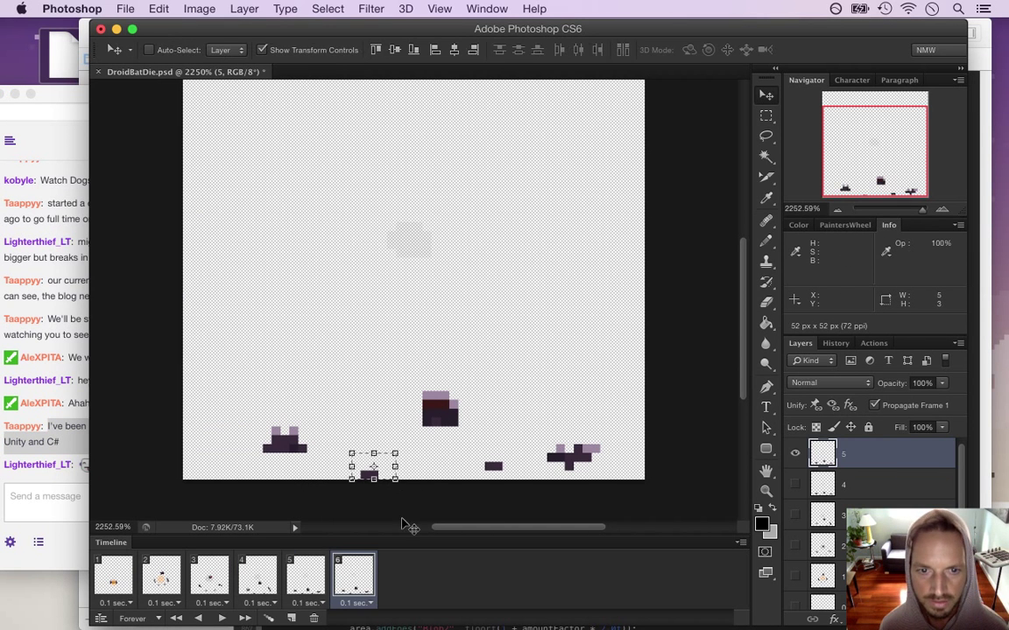
pyautogui.press('Up')
pyautogui.press('m')
pyautogui.press('super+d')
# Duplicate layer 5, hide the original, and rename the copy to 6.
pyautogui.press('super+j')
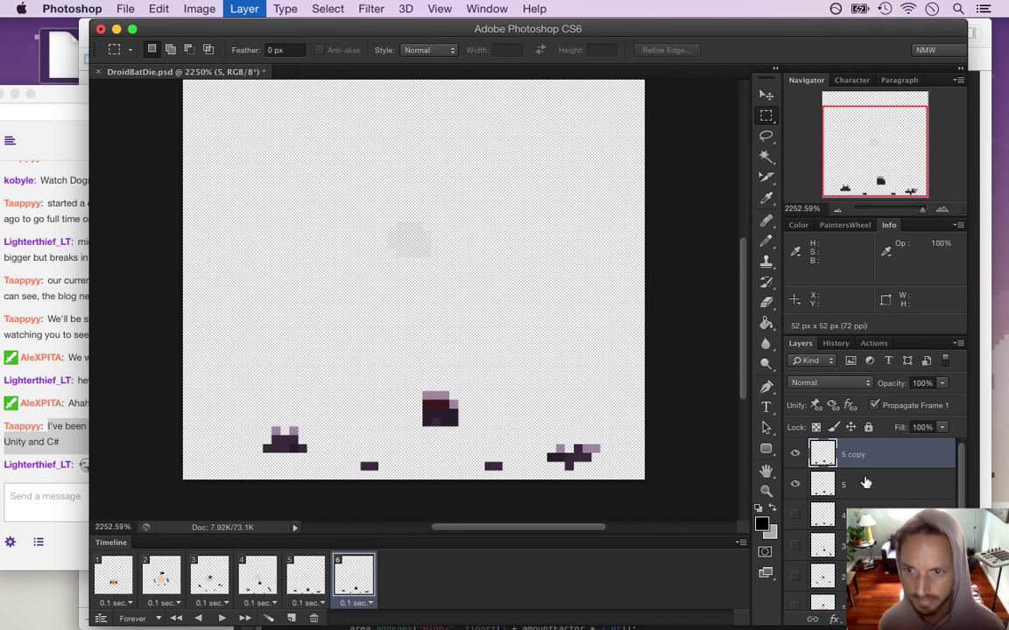
pyautogui.click(795, 485)
pyautogui.doubleClick(854, 455)
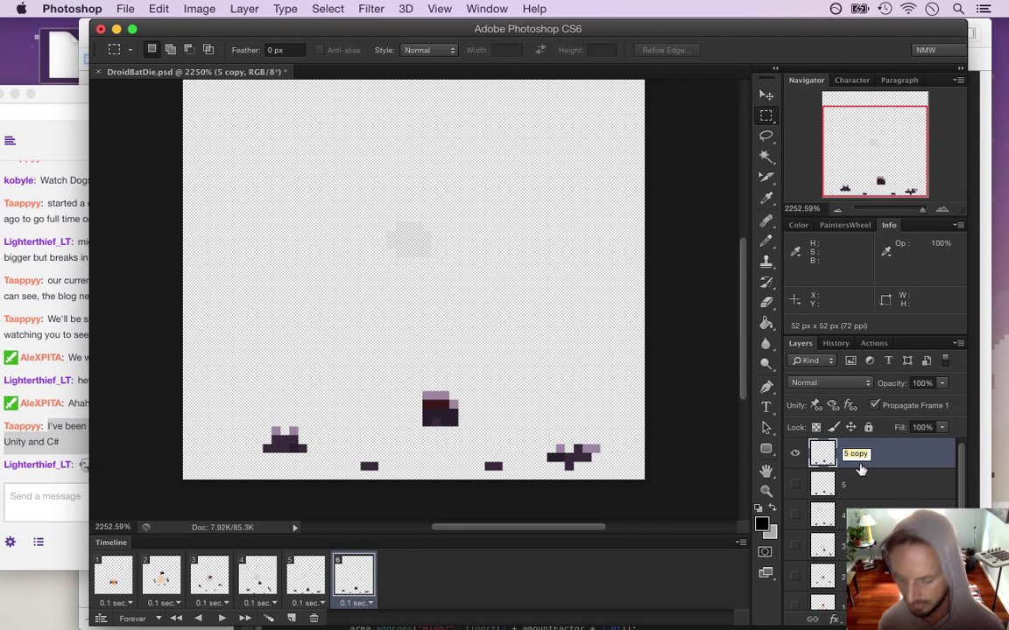
pyautogui.write('6')
pyautogui.press('Return')
# In frame 6, hide layer 6 and show layer 5 again.
pyautogui.click(309, 576)
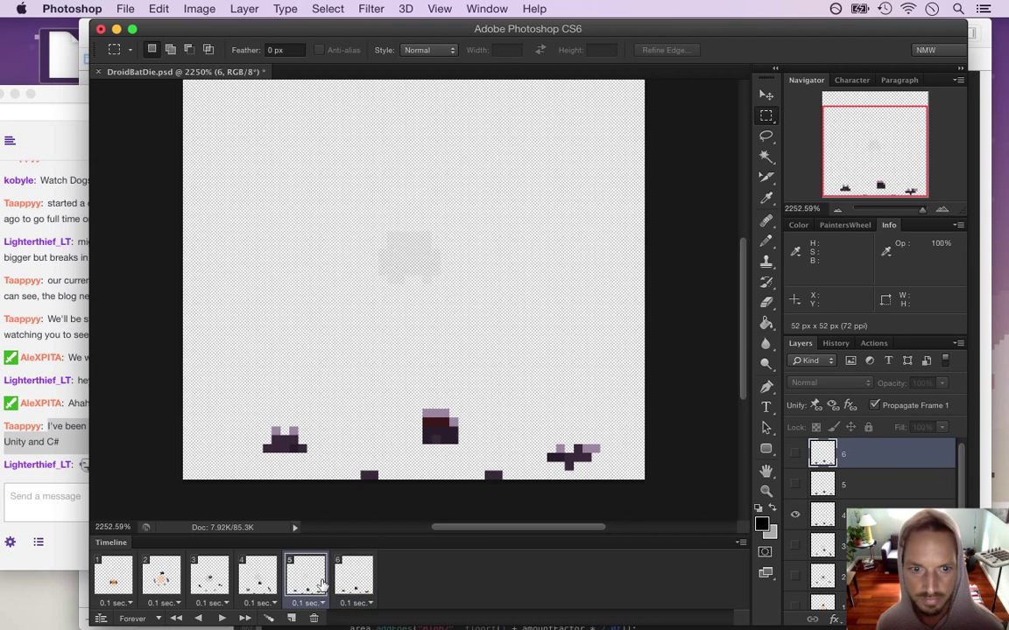
pyautogui.click(352, 584)
pyautogui.click(795, 454)
pyautogui.click(795, 485)
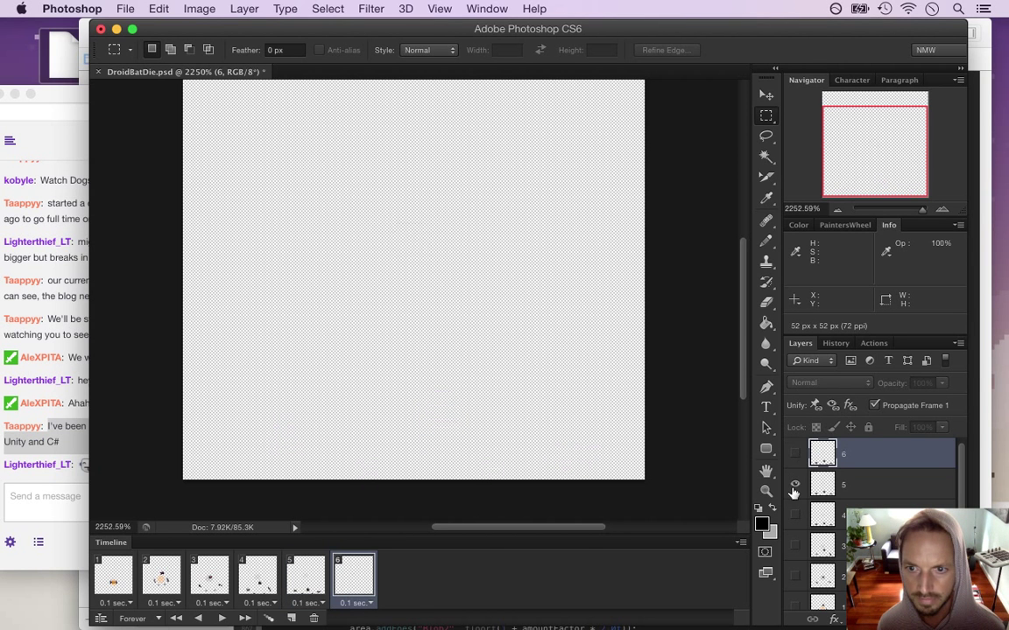
# Duplicate frame 6 as frame 7 with layer 6 shown instead of layer 5, and turn off Propagate Frame 1.
pyautogui.click(292, 618)
pyautogui.click(795, 484)
pyautogui.click(796, 453)
pyautogui.click(874, 404)
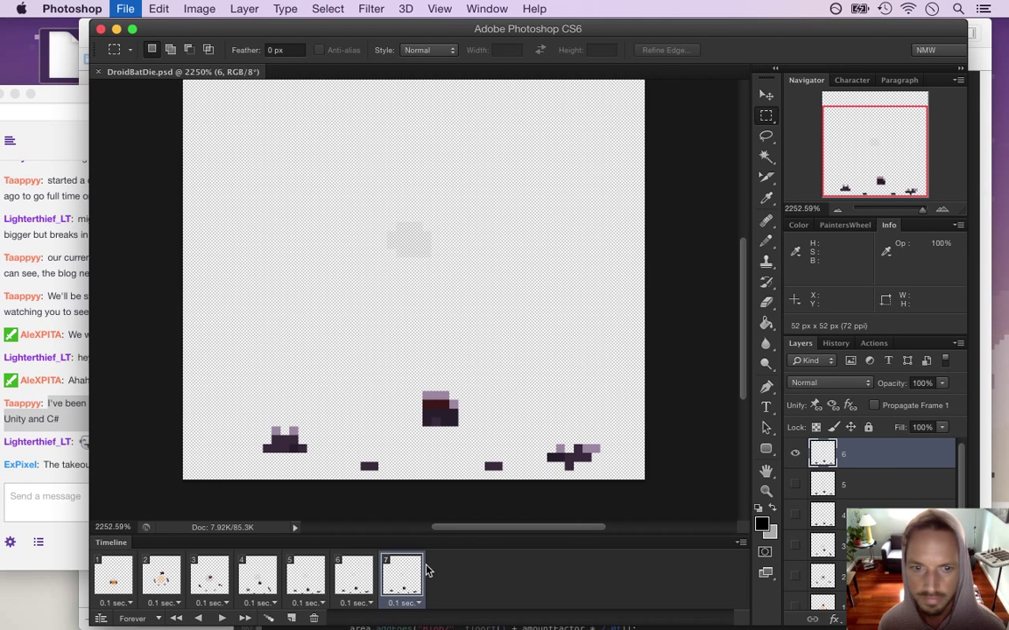
# In frame 7, lower the central debris chunk and the two small pieces beside it together by 1 pixel.
pyautogui.click(354, 575)
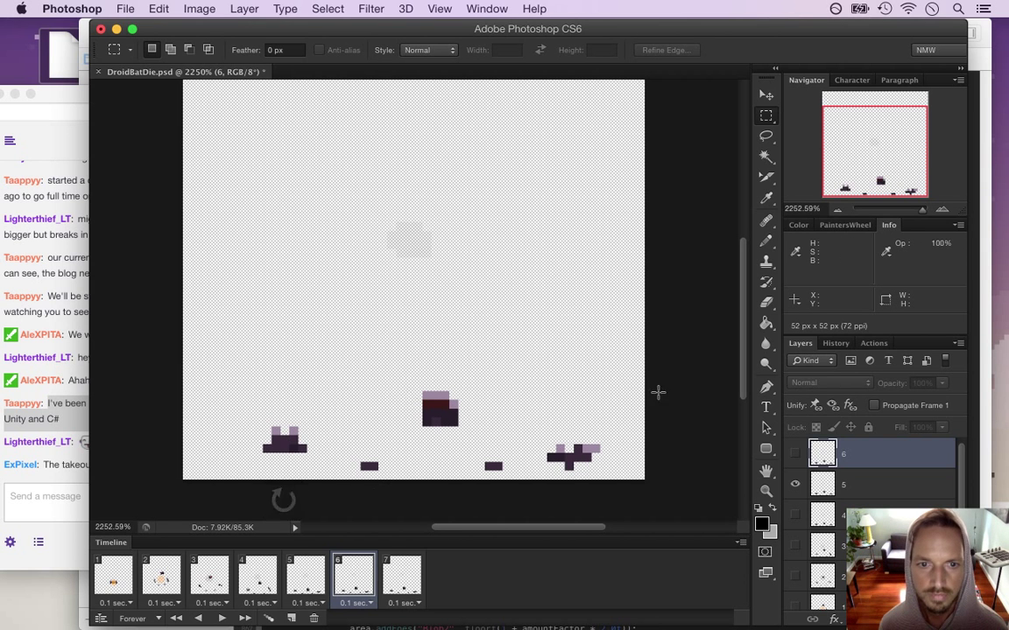
pyautogui.click(401, 578)
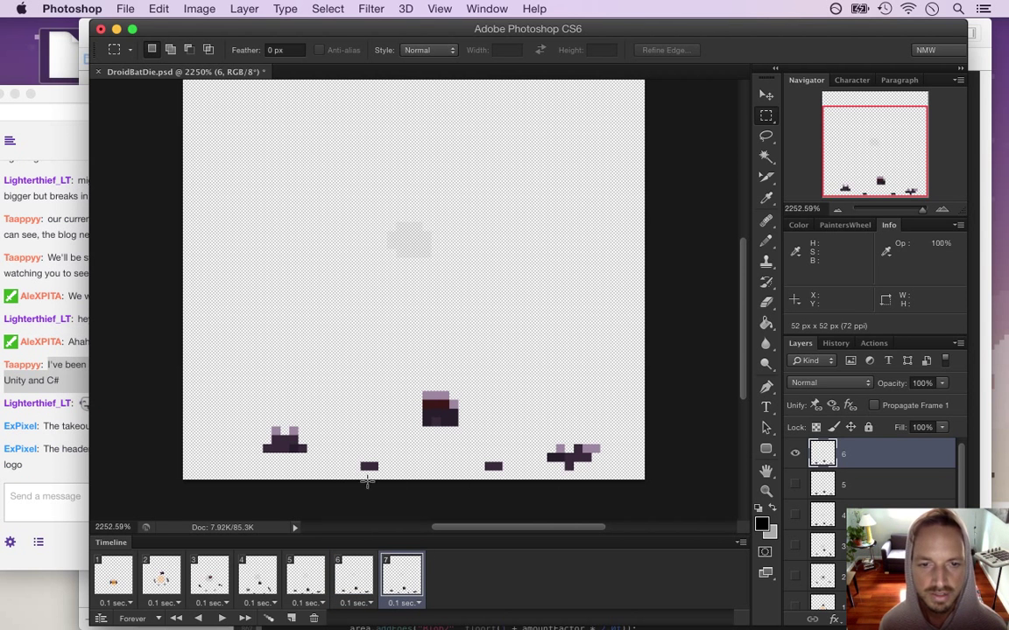
pyautogui.moveTo(344, 379); pyautogui.dragTo(516, 478)
pyautogui.press('v')
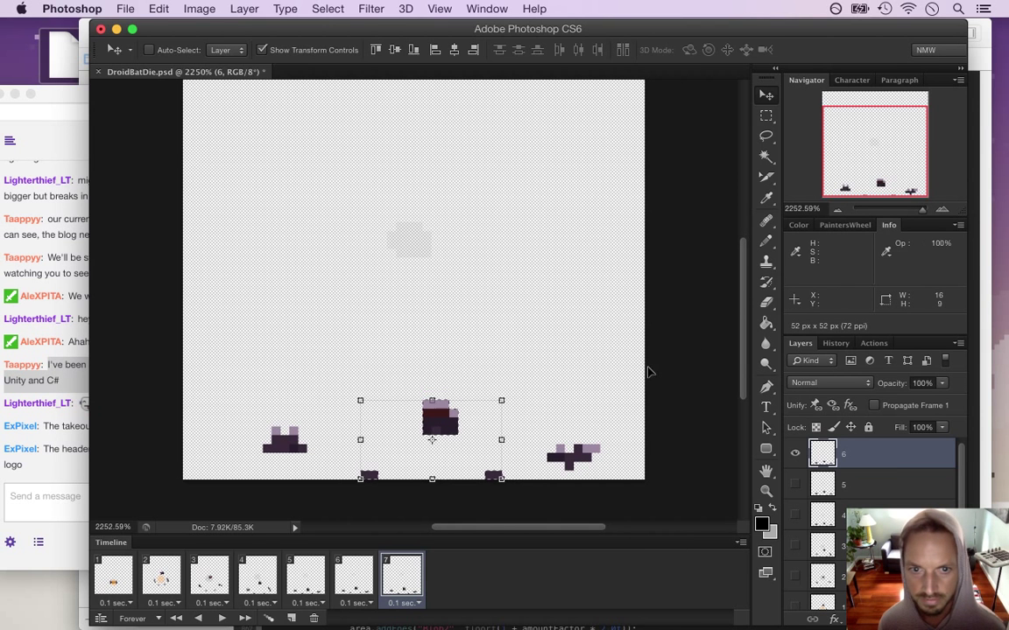
# Lower only the central debris chunk in frame 7 by 1 more pixel and clear the selection.
pyautogui.press('m')
pyautogui.moveTo(405, 365); pyautogui.dragTo(482, 448)
pyautogui.press('v')
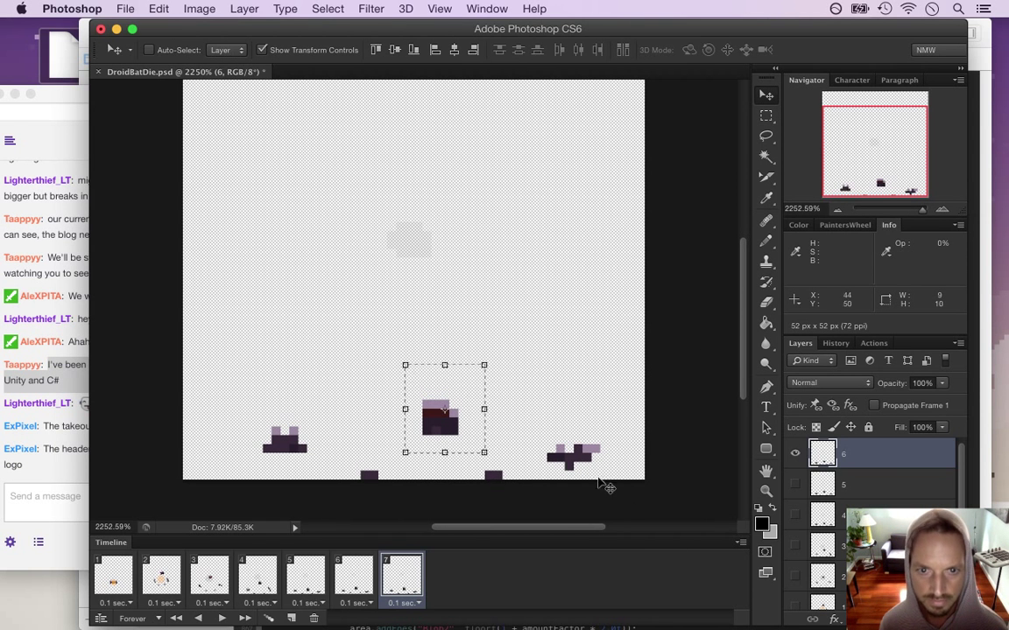
pyautogui.press('Down')
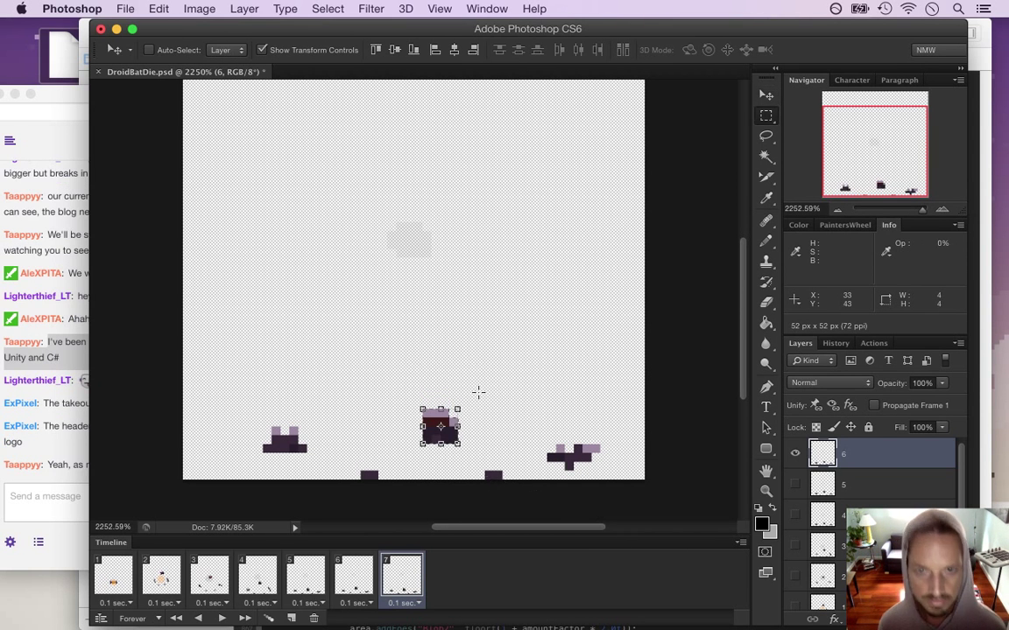
pyautogui.press('m')
pyautogui.hotkey('ctrl', 'd')
# Step through frames 4 to 7 to check how the debris bounces and the smoke cloud shrinks.
pyautogui.click(356, 576)
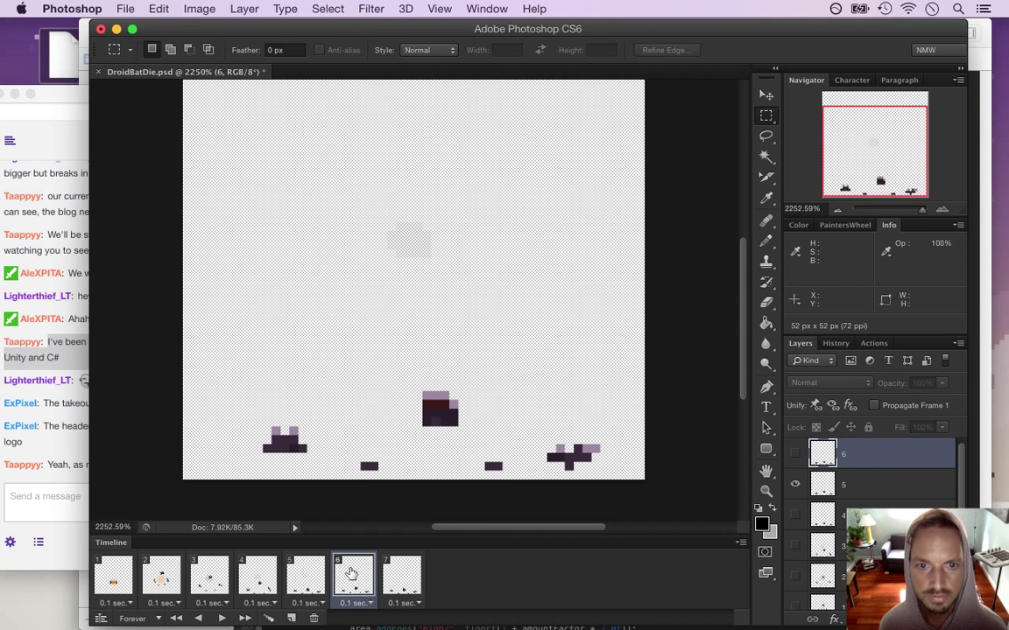
pyautogui.click(305, 576)
pyautogui.click(262, 578)
pyautogui.click(307, 578)
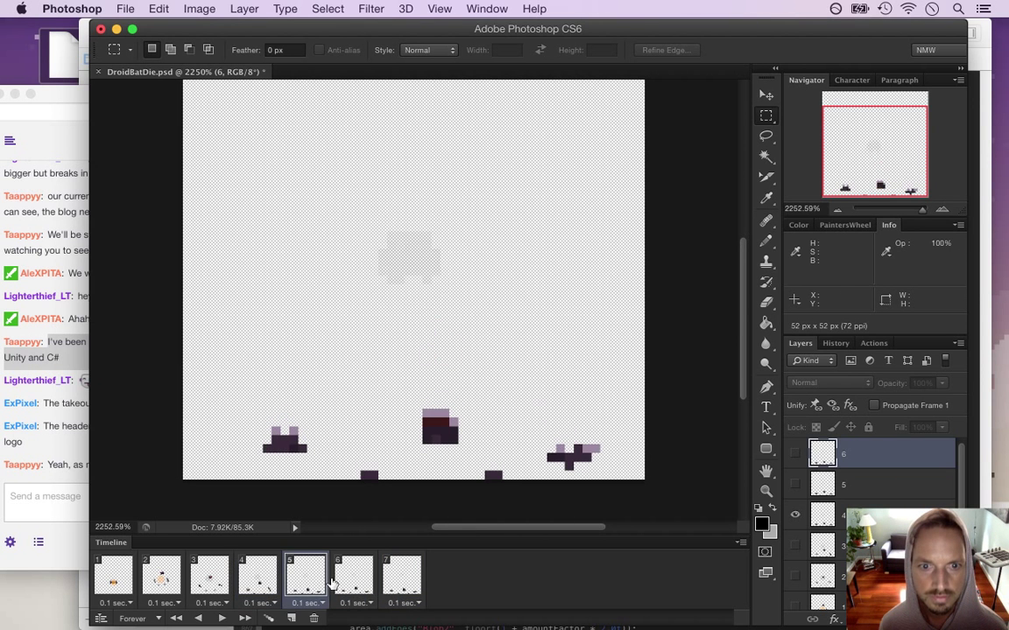
pyautogui.click(350, 582)
pyautogui.click(404, 576)
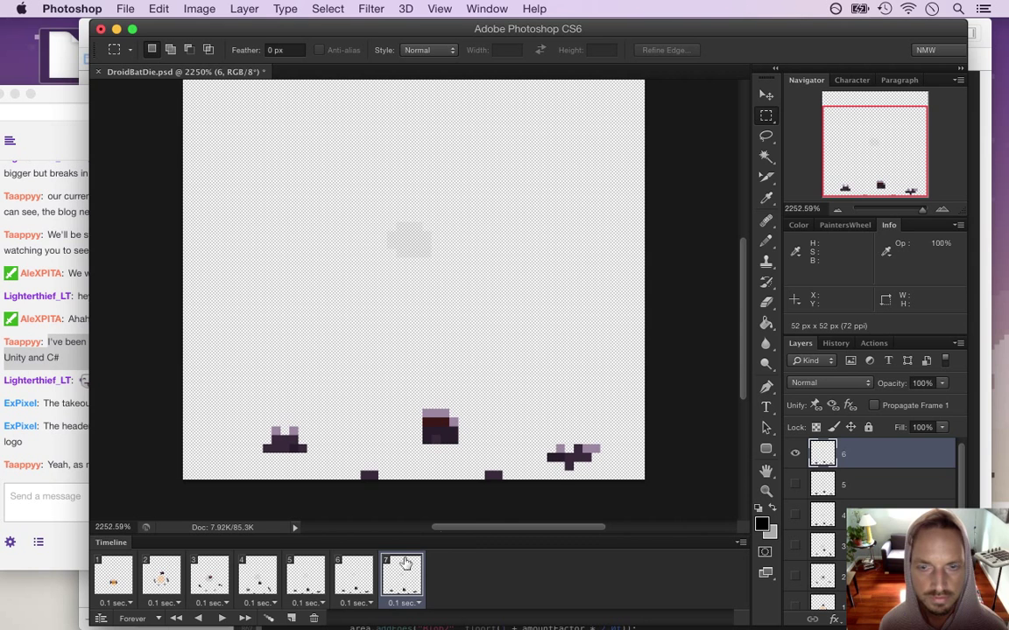
pyautogui.click(354, 578)
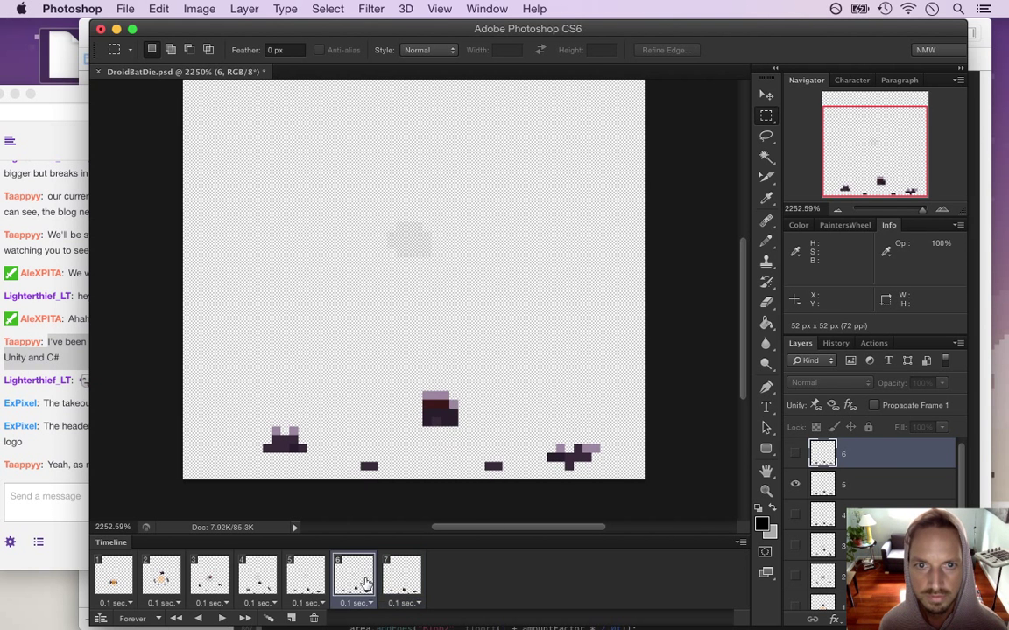
pyautogui.click(310, 578)
pyautogui.click(352, 578)
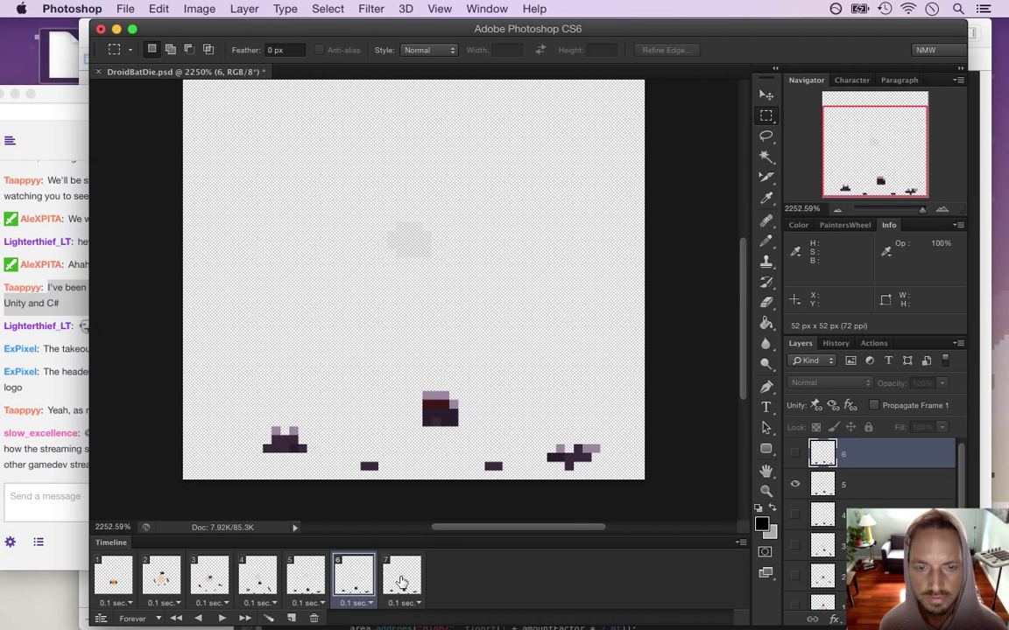
# In frame 7, erase the outer pixels of the smoke cloud on layer 6 with the 1-pixel Eraser to leave a smaller puff.
pyautogui.click(400, 583)
pyautogui.press('e')
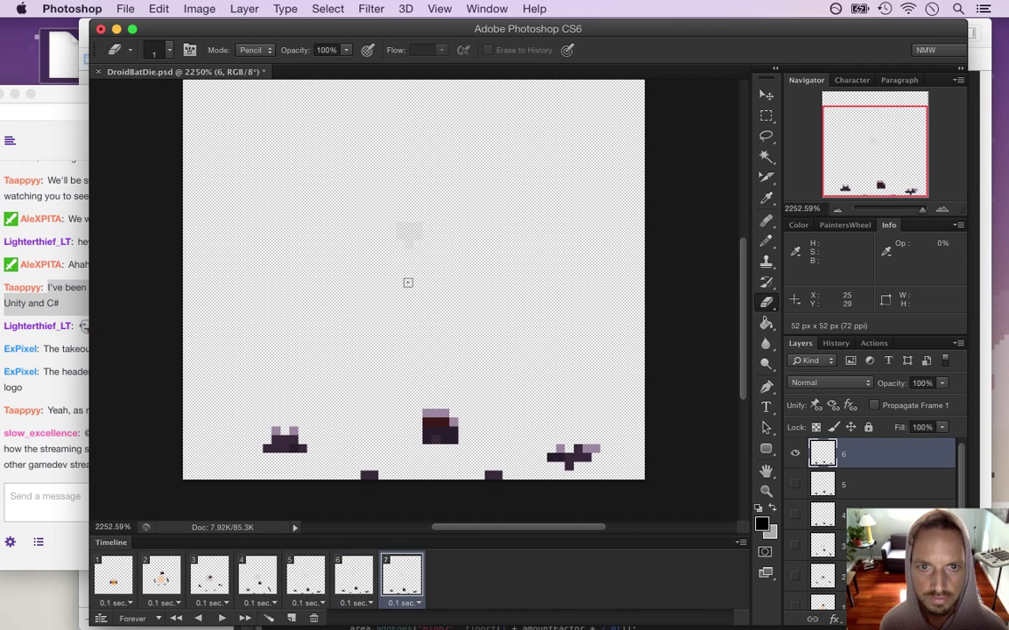
# Switch to the Twitch chat and read the message about how the streaming side is done.
pyautogui.click(61, 465)
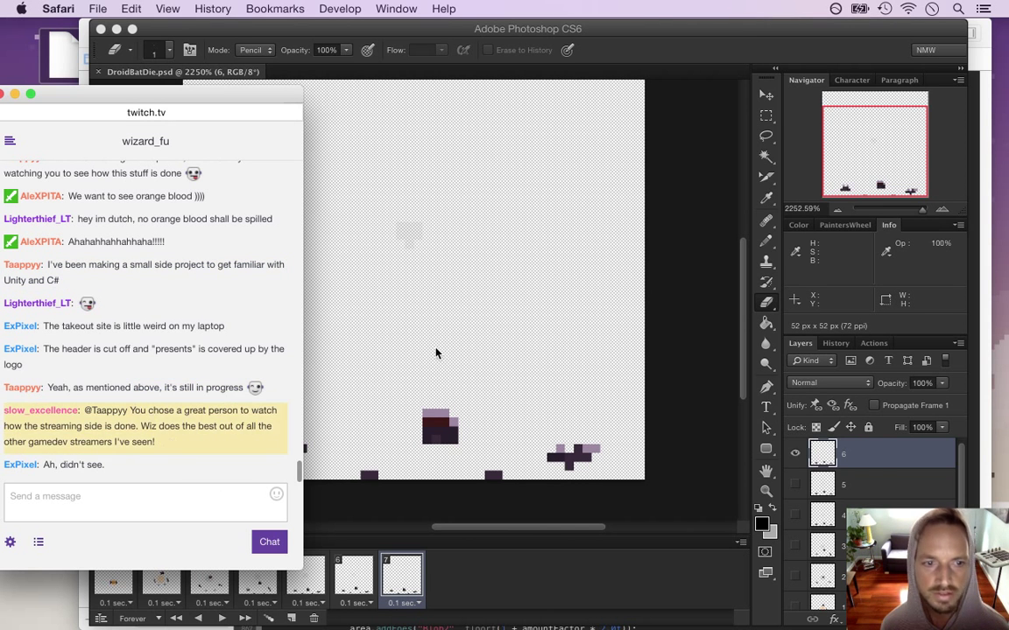
# Switch back to Photoshop and set the delay of frame 7 to 1.0 second.
pyautogui.click(723, 50)
pyautogui.click(118, 576)
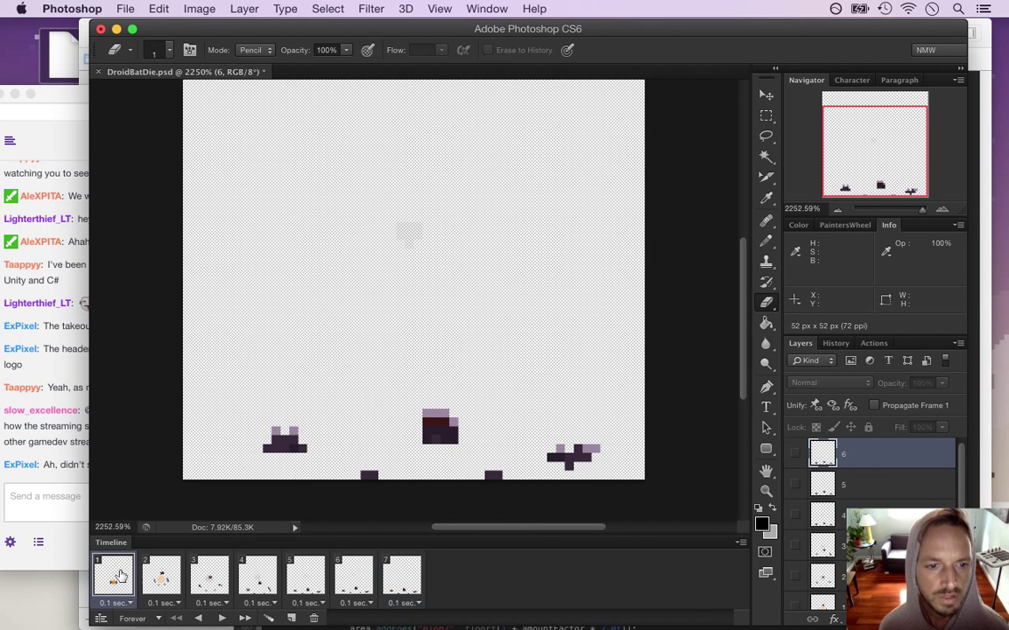
pyautogui.click(401, 605)
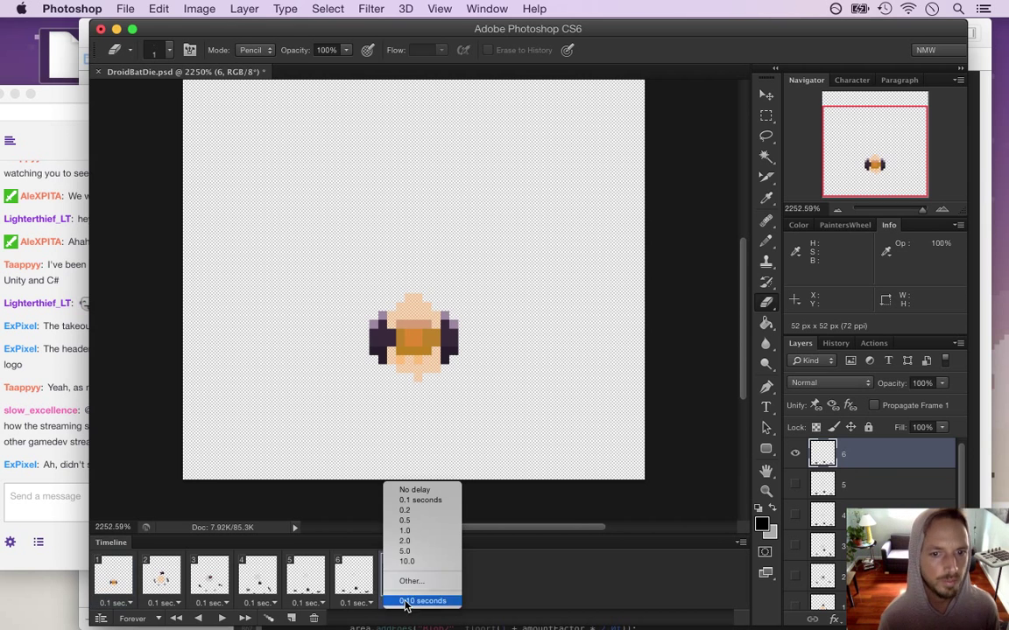
pyautogui.click(412, 532)
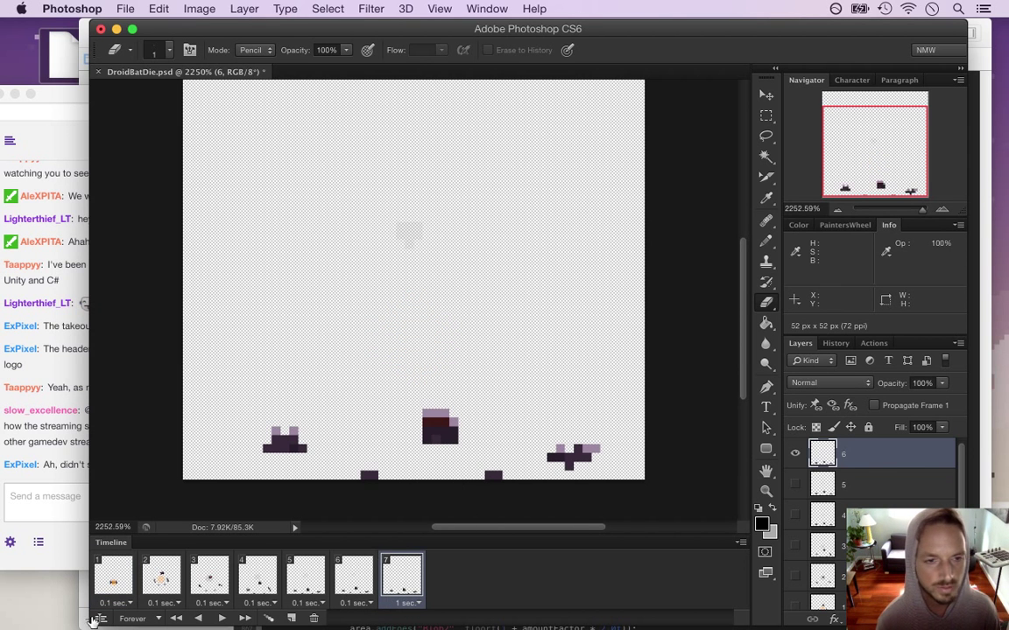
# Play the animation from frame 1, stop it, and inspect frames 5 and 6.
pyautogui.click(112, 565)
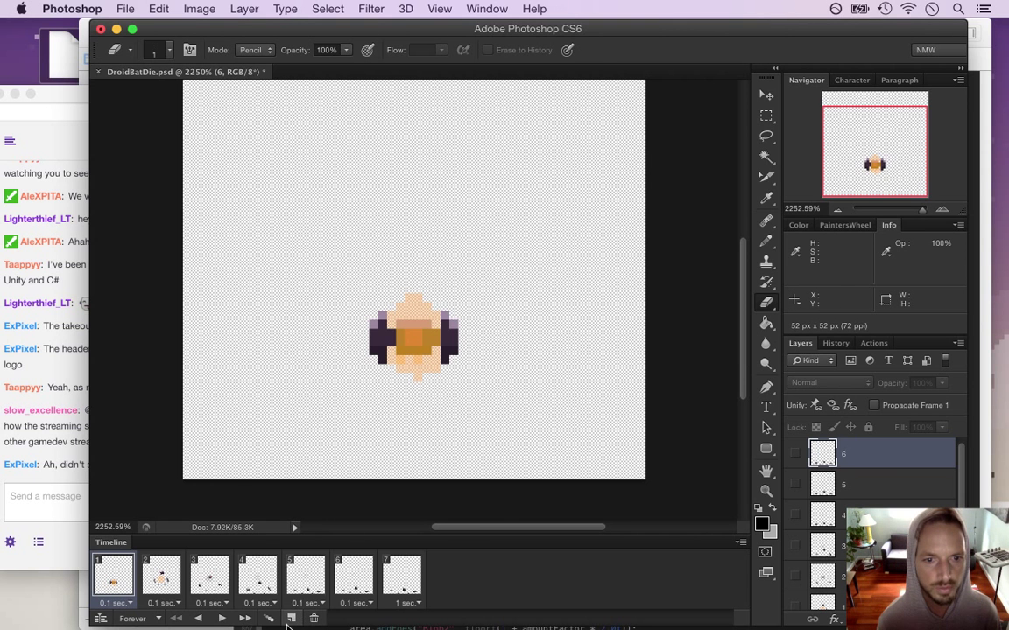
pyautogui.click(221, 618)
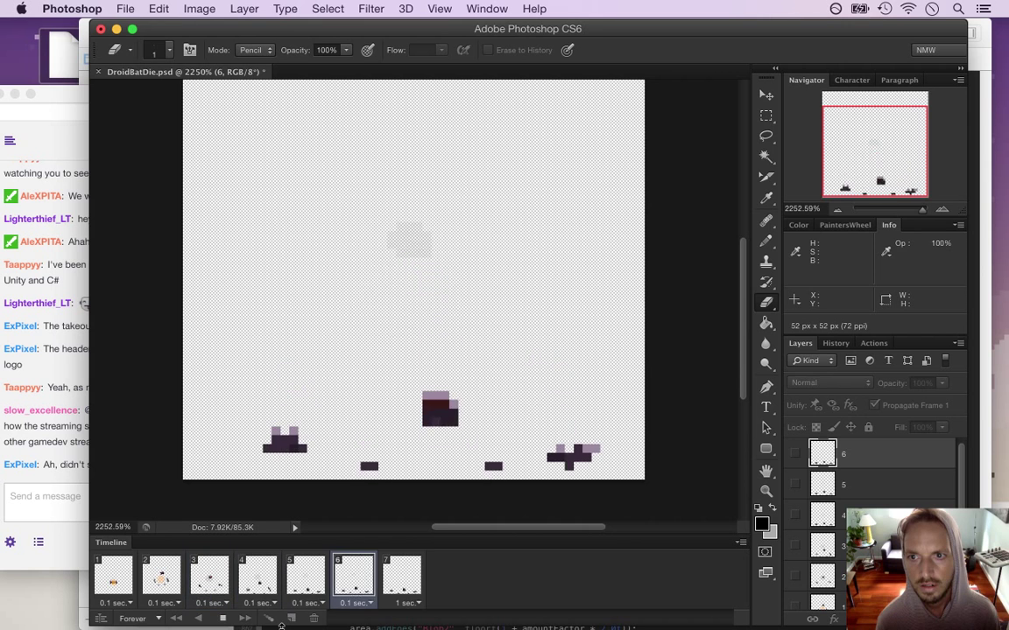
pyautogui.click(221, 618)
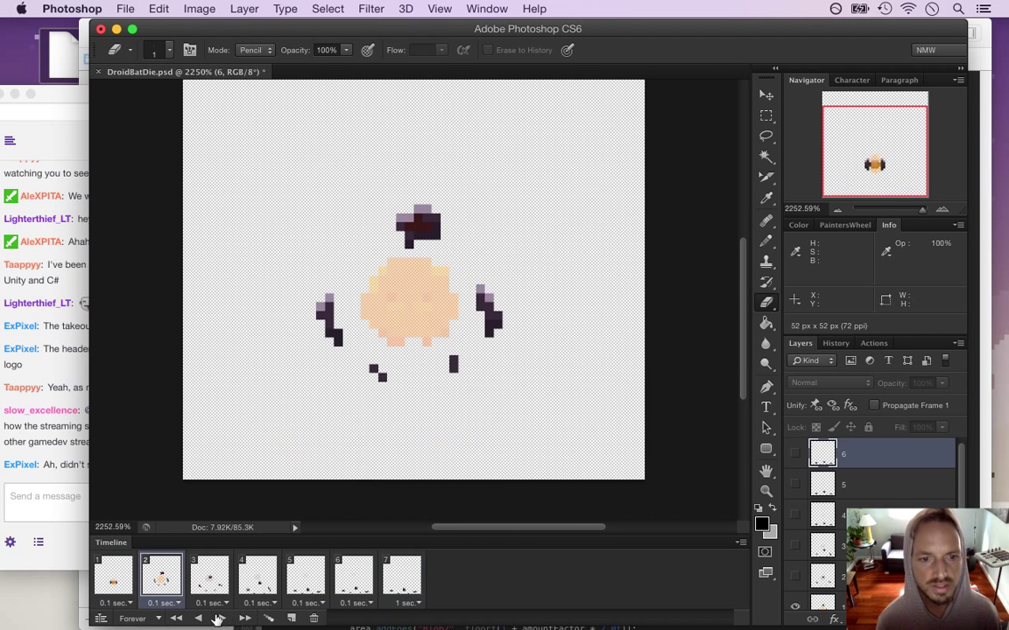
pyautogui.click(308, 584)
pyautogui.click(356, 585)
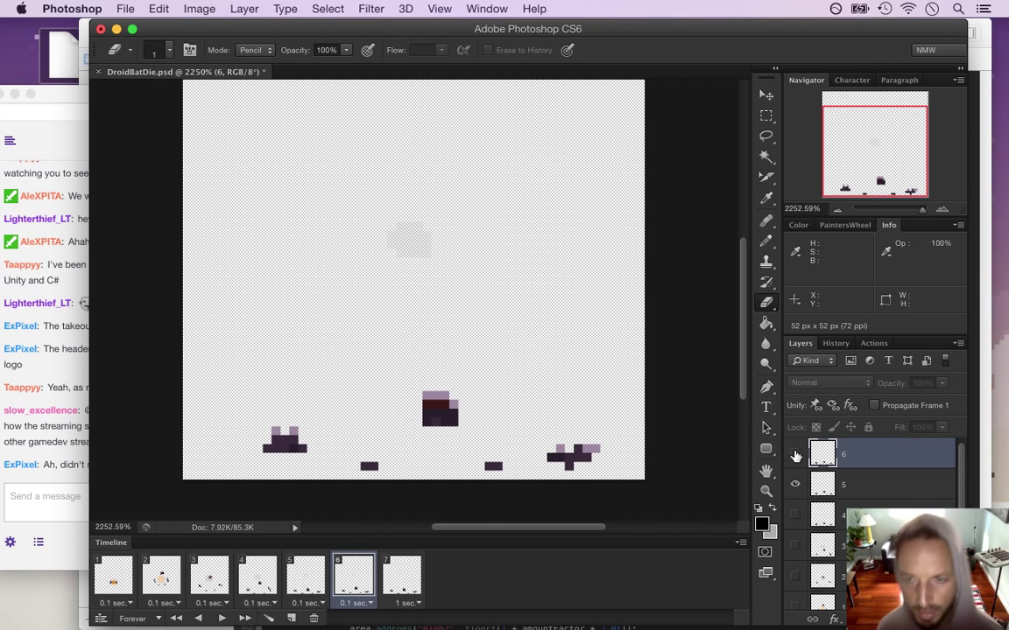
# Set the delay of frame 7 back to 0.1 seconds and duplicate it as frame 8.
pyautogui.click(396, 578)
pyautogui.click(405, 603)
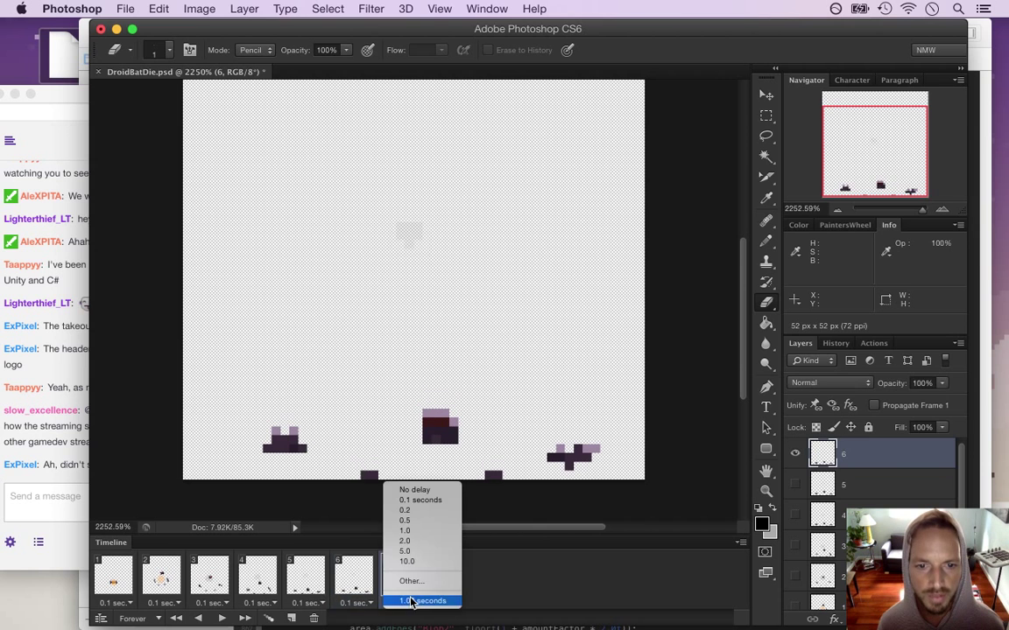
pyautogui.click(422, 501)
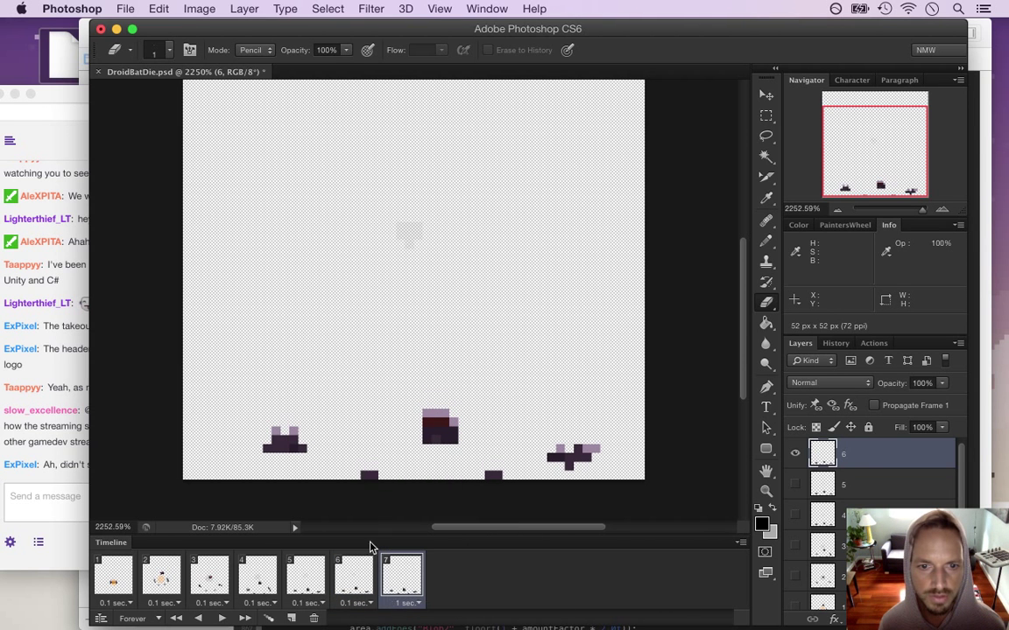
pyautogui.click(291, 618)
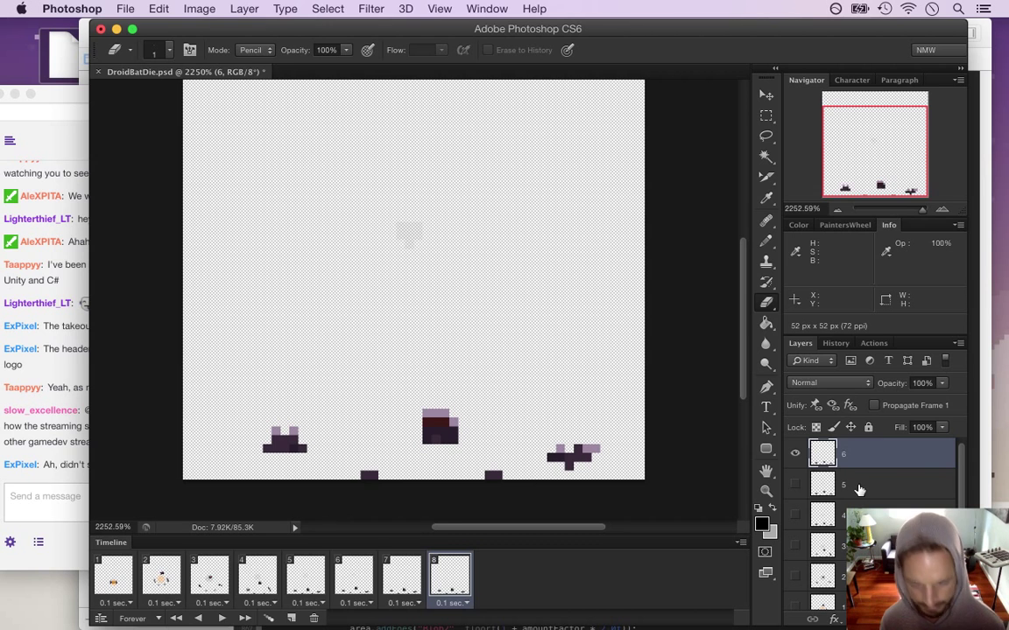
# Duplicate layer 6 for the new frame and rename the copy to 7.
pyautogui.press('super+j')
pyautogui.doubleClick(855, 454)
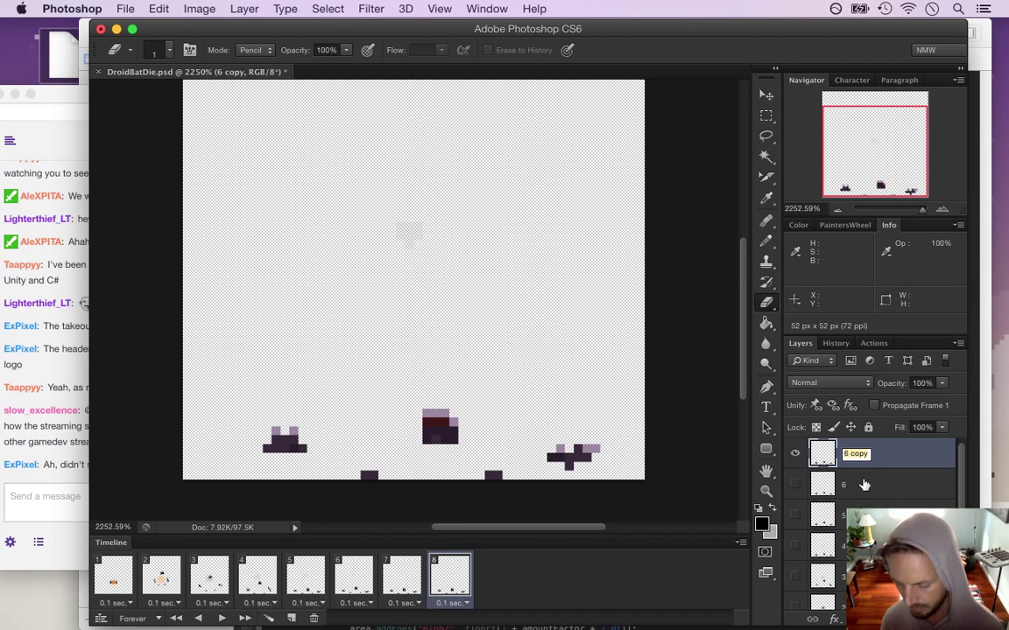
pyautogui.press('Return')
pyautogui.click(862, 485)
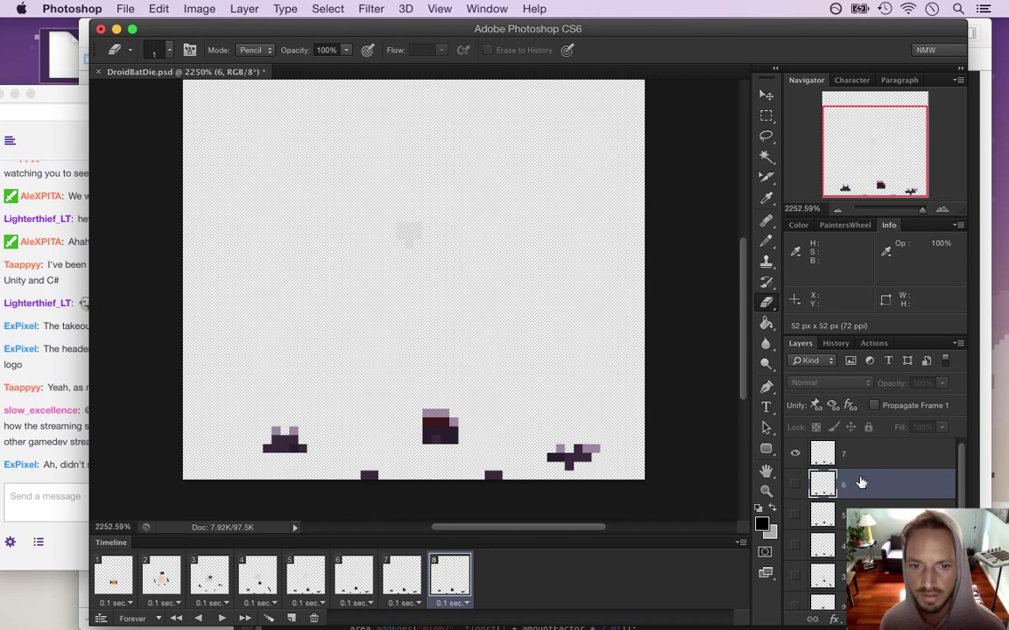
# In frame 8, delete the remaining smoke puff from layer 7 and clear the selection.
pyautogui.press('m')
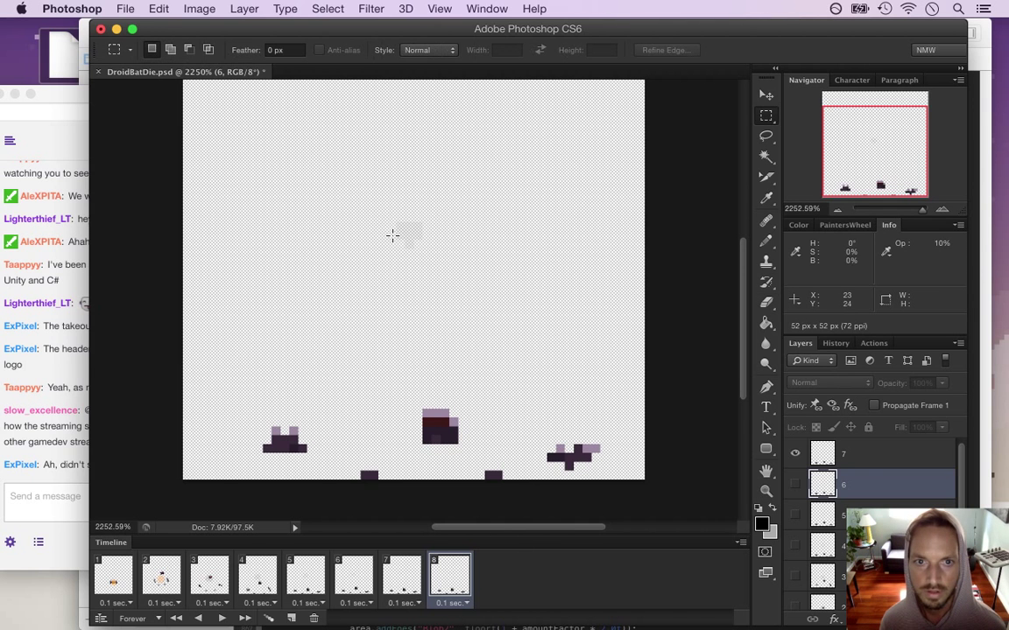
pyautogui.click(821, 456)
pyautogui.moveTo(342, 196); pyautogui.dragTo(450, 285)
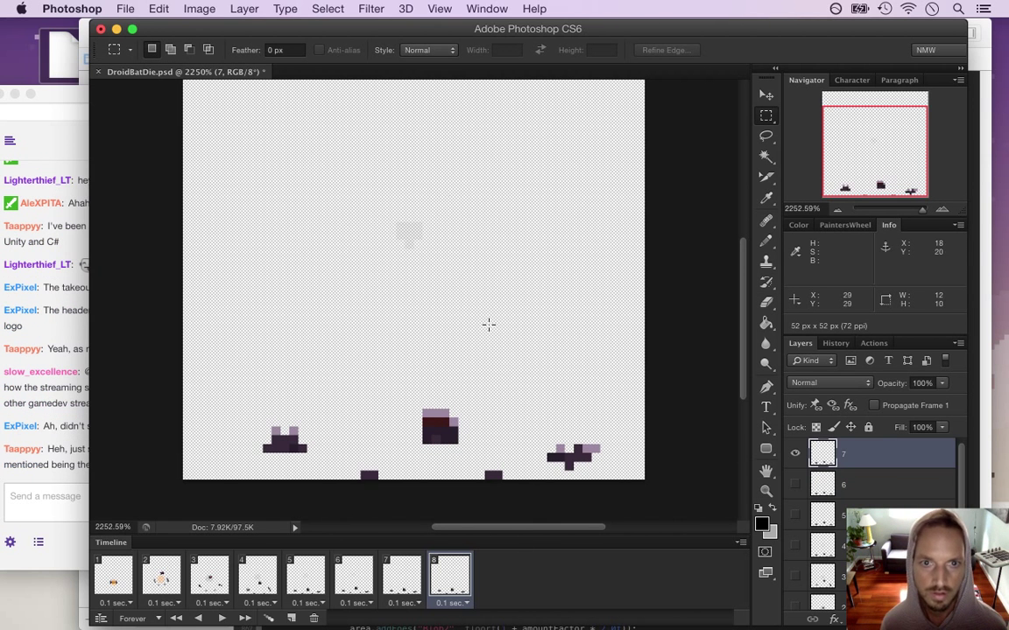
pyautogui.press('BackSpace')
pyautogui.press('super+d')
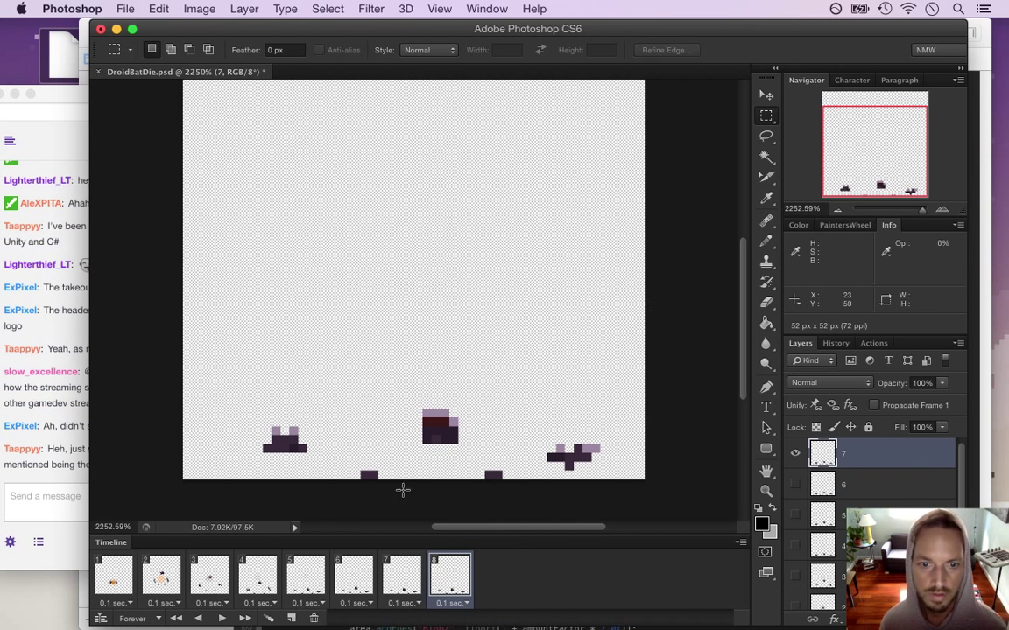
# In frame 6, lower the left one of the two tiny ground debris pieces on layer 5 by 1 pixel.
pyautogui.click(403, 576)
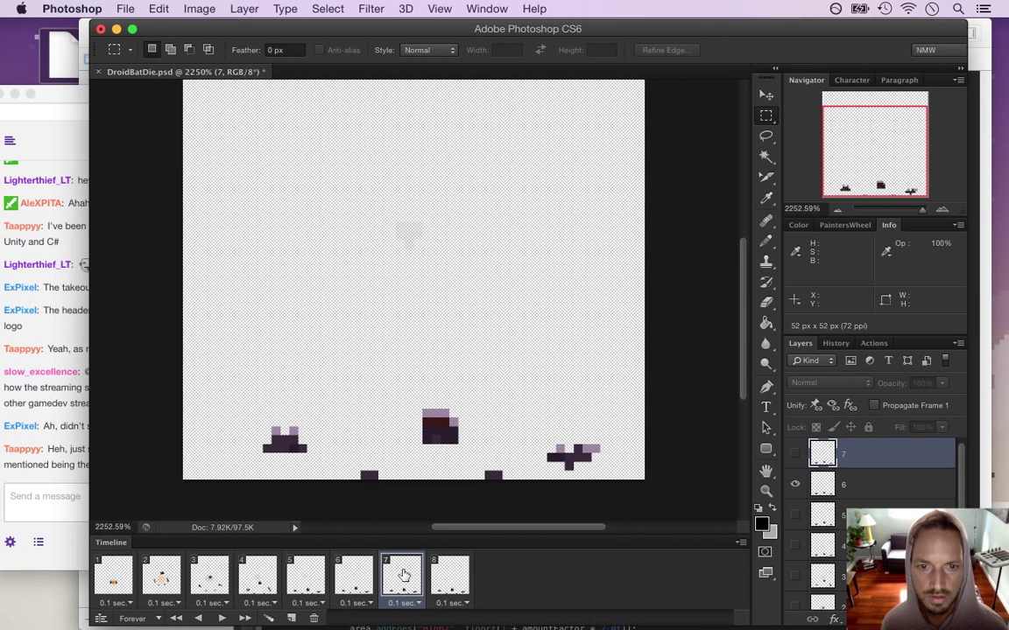
pyautogui.click(354, 576)
pyautogui.click(814, 523)
pyautogui.press('v')
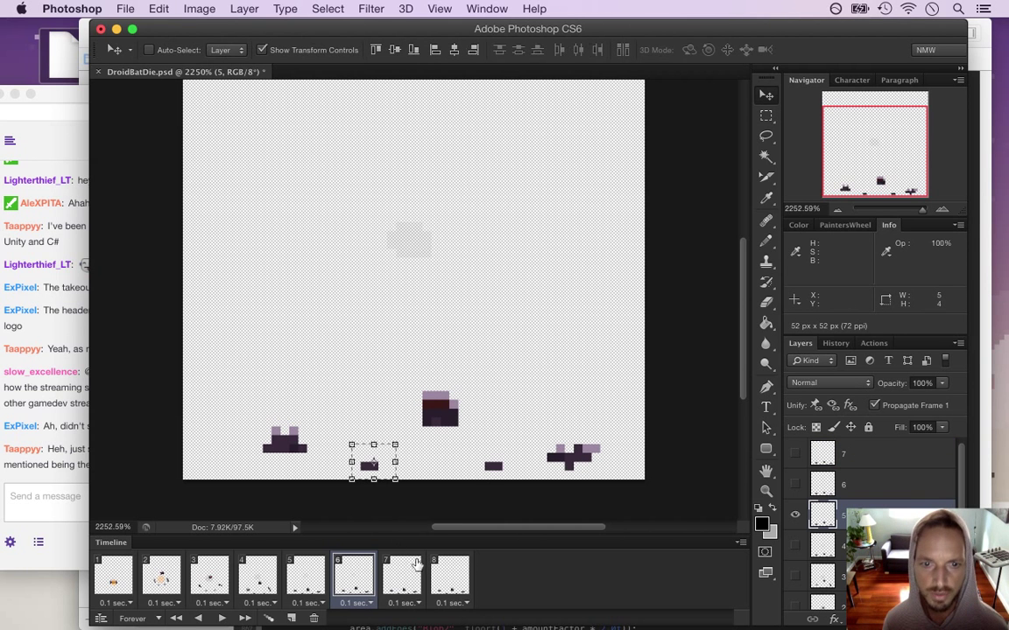
pyautogui.press('Down')
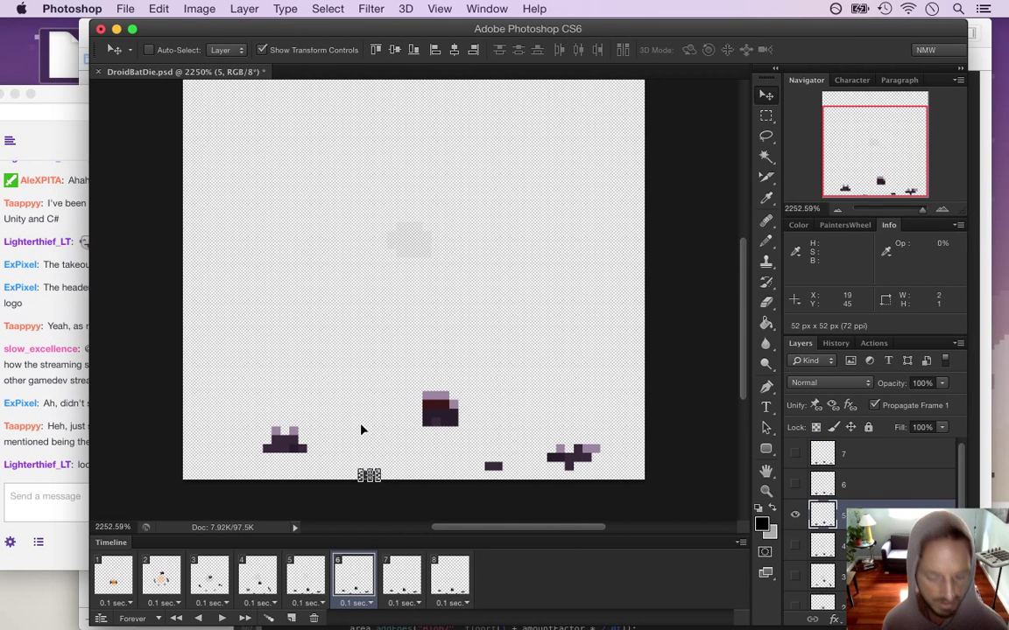
# Raise the middle pixel column of the left wing debris on layer 5 by 1 pixel and clear the selection.
pyautogui.press('m')
pyautogui.moveTo(278, 429); pyautogui.dragTo(286, 463)
pyautogui.press('v')
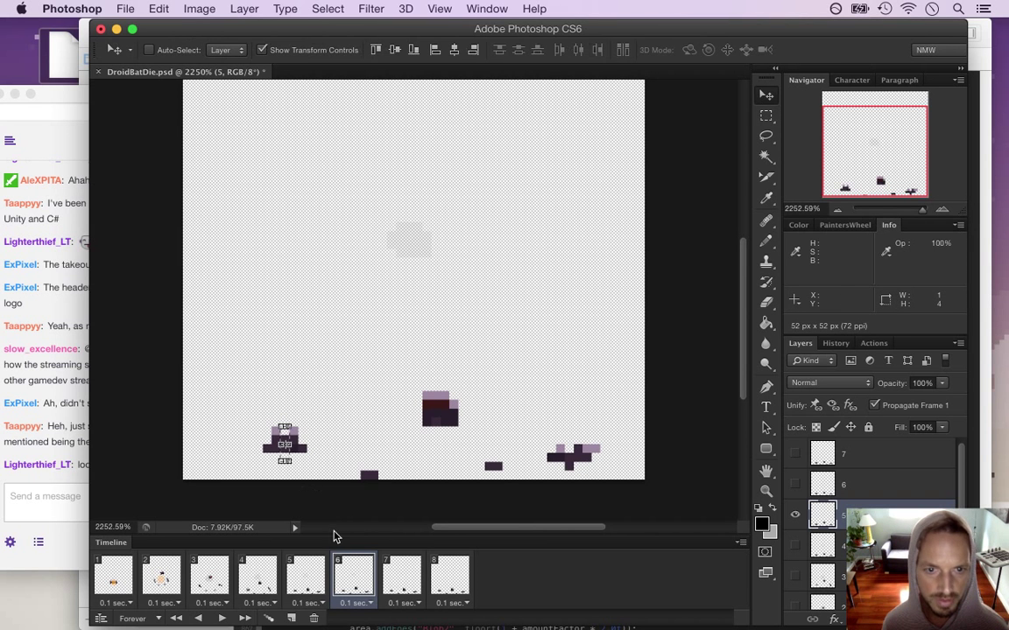
pyautogui.press('Up')
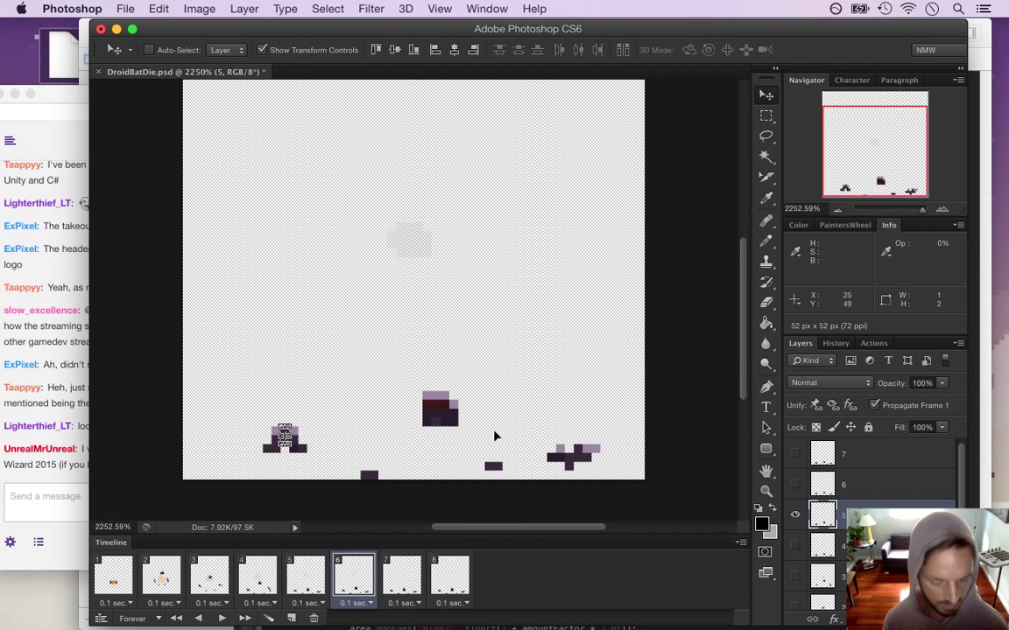
pyautogui.press('m')
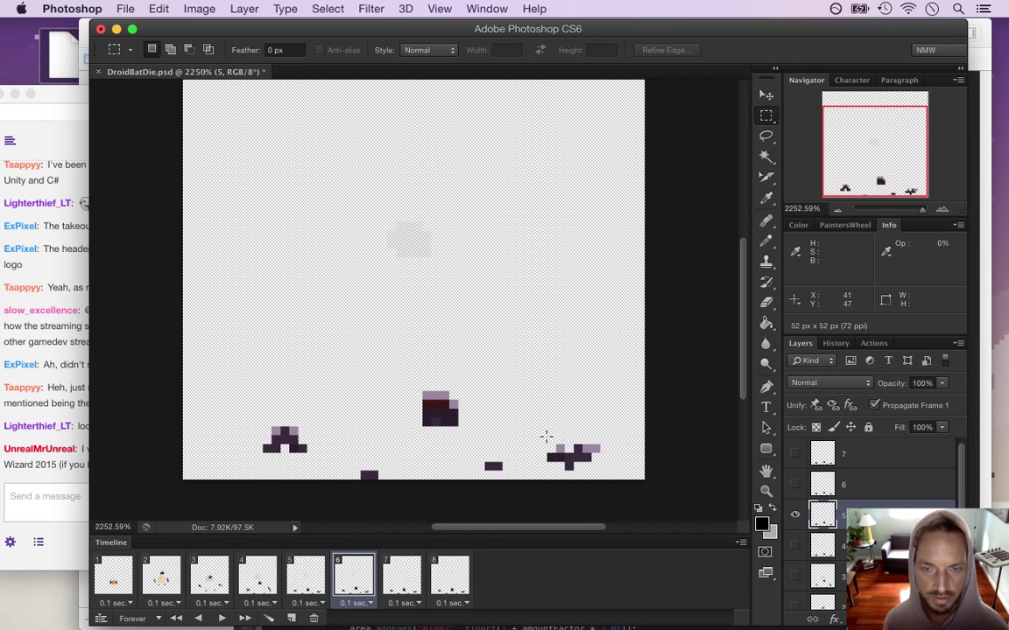
# In frame 7, lower the upper-right pixels of the right wing debris on layer 6 by 1 pixel.
pyautogui.click(317, 574)
pyautogui.click(349, 576)
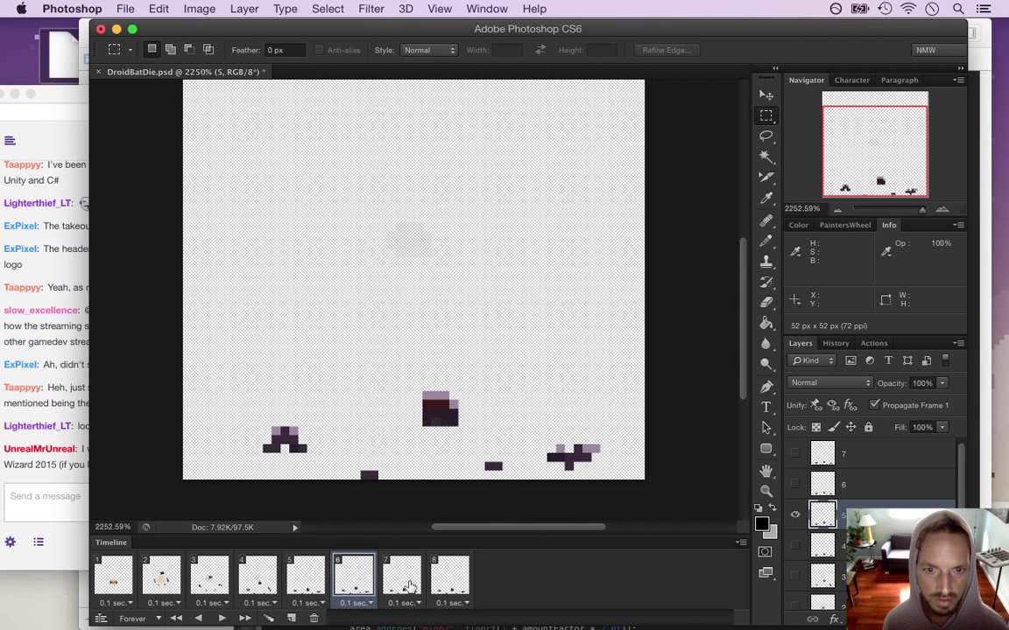
pyautogui.click(405, 581)
pyautogui.press('l')
pyautogui.press('m')
pyautogui.moveTo(574, 436); pyautogui.dragTo(609, 453)
pyautogui.press('v')
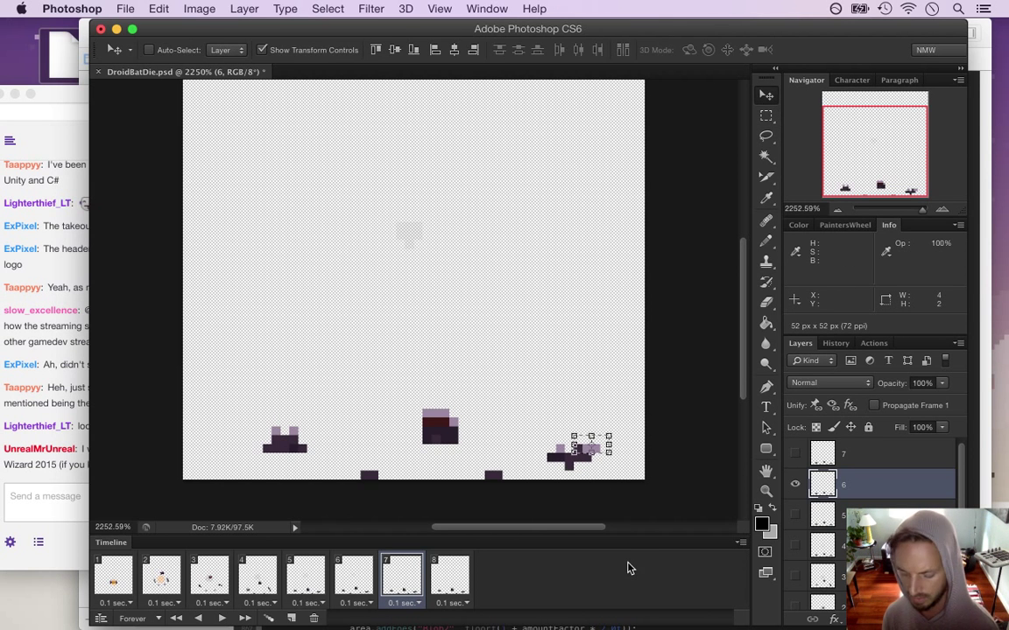
pyautogui.press('m')
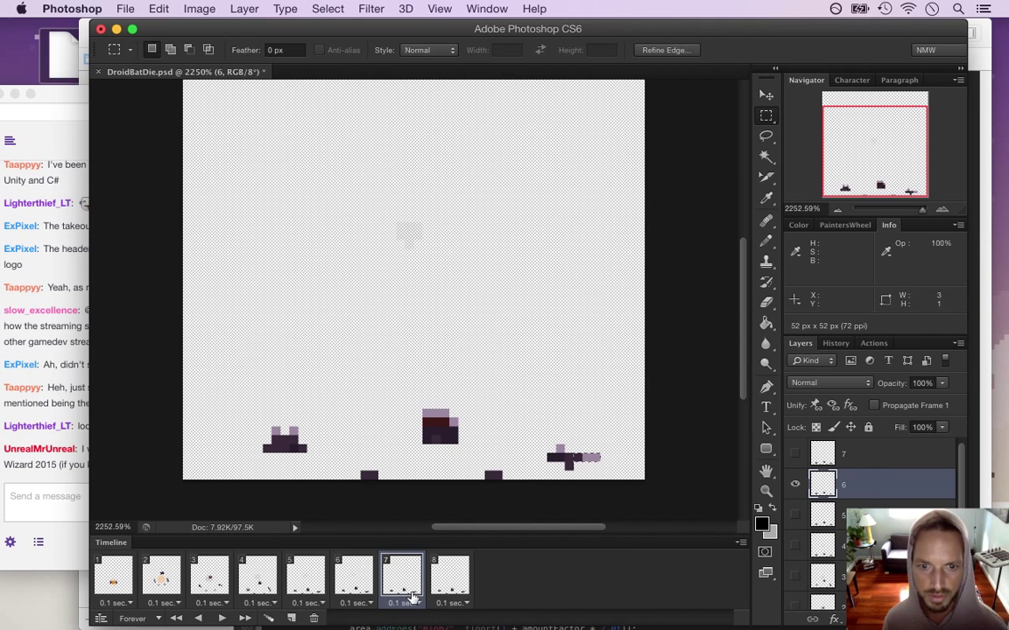
# In frame 8, lower the upper-right pixels of the right wing debris on layer 7 by 1 pixel and clear the selection.
pyautogui.click(449, 576)
pyautogui.click(824, 454)
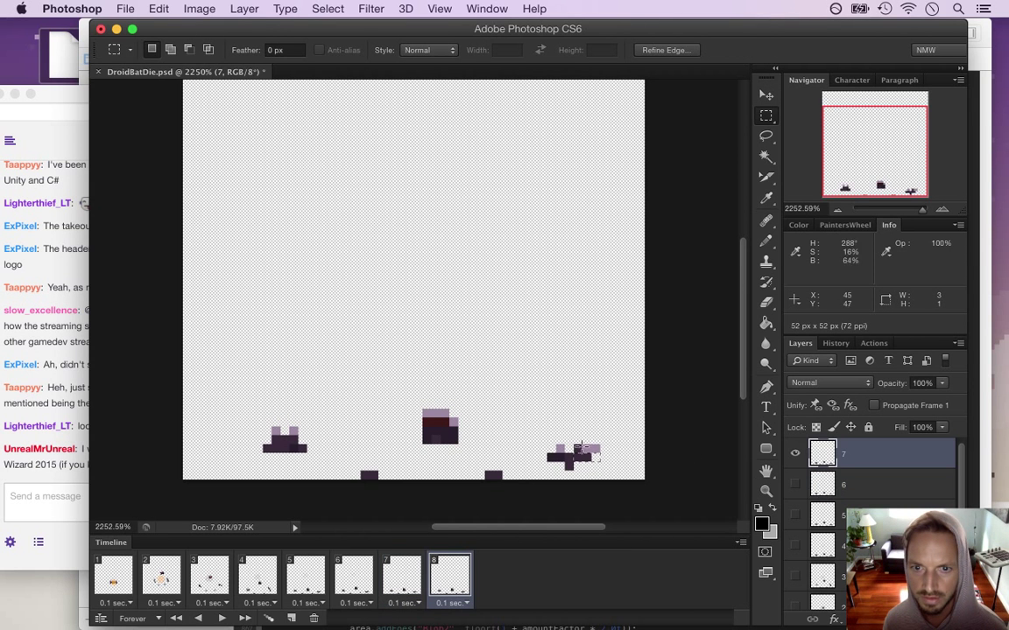
pyautogui.moveTo(572, 435); pyautogui.dragTo(602, 449)
pyautogui.press('v')
pyautogui.press('Down')
pyautogui.hotkey('ctrl', 'd')
pyautogui.press('m')
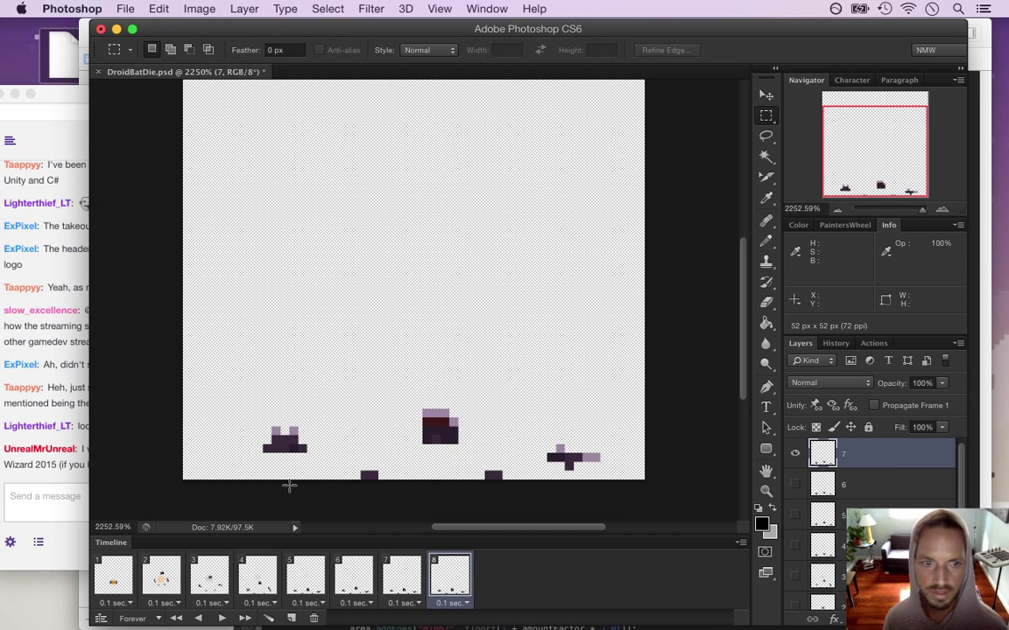
# Play the animation from frame 1 to check the adjusted debris motion, and stop it.
pyautogui.click(124, 585)
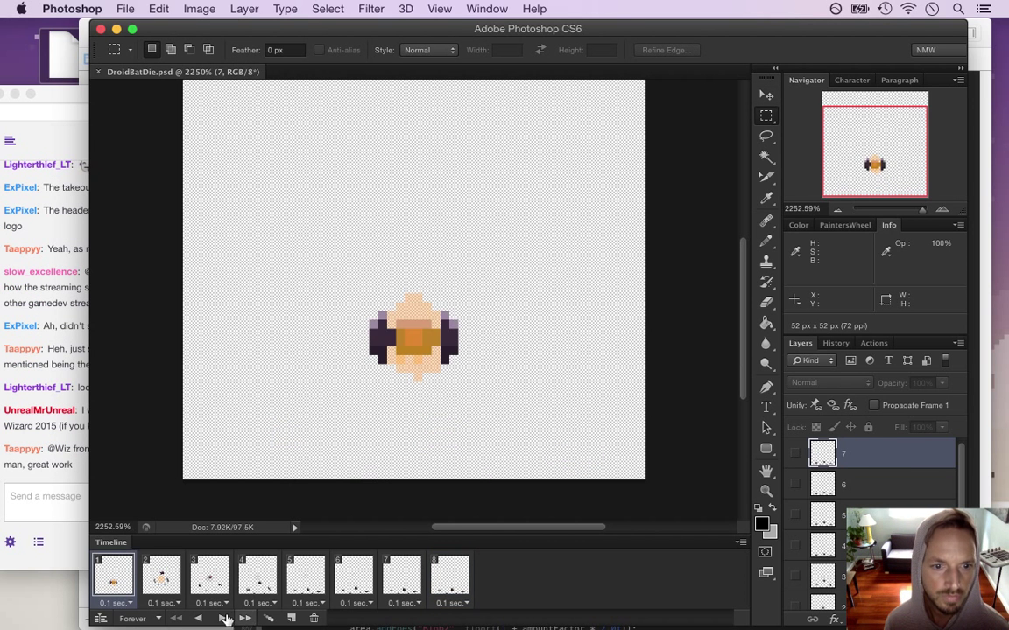
pyautogui.click(222, 618)
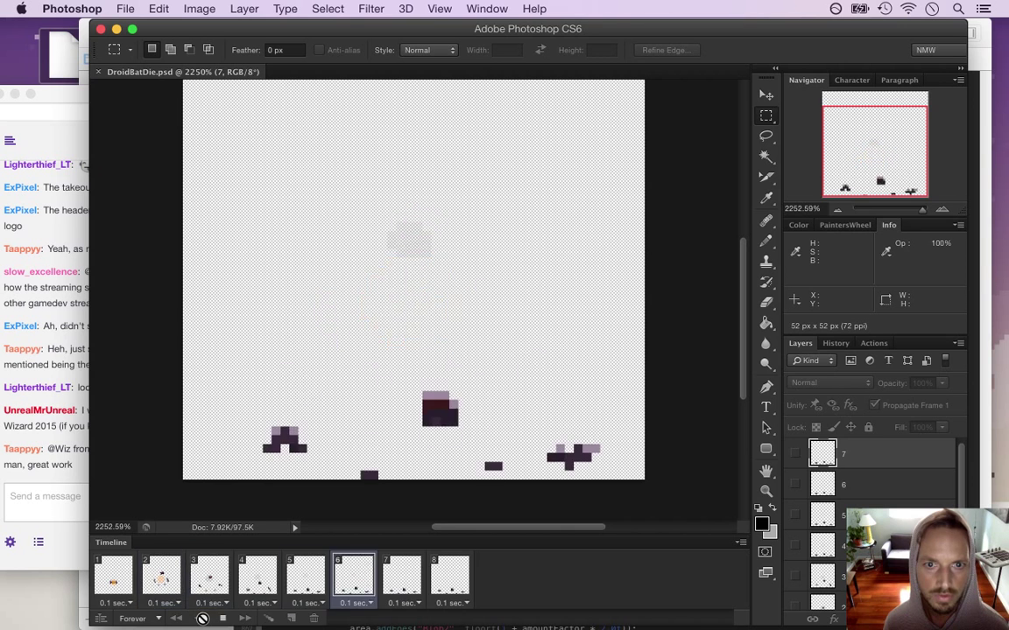
pyautogui.click(221, 618)
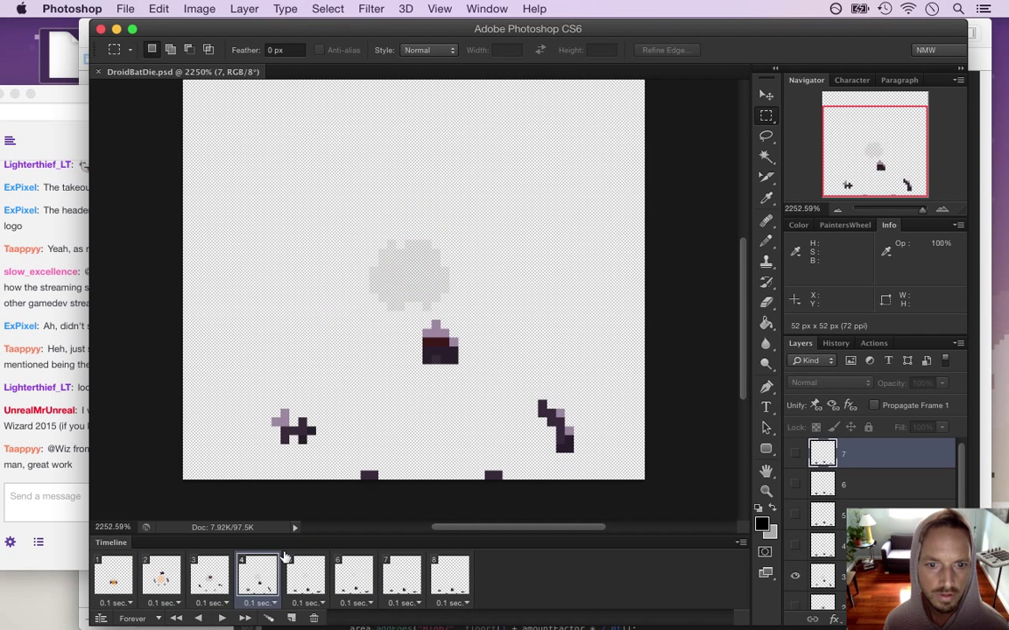
# Set the delay of frame 8 to 1.0 second and play the animation to check the pause at the end.
pyautogui.click(452, 579)
pyautogui.click(452, 603)
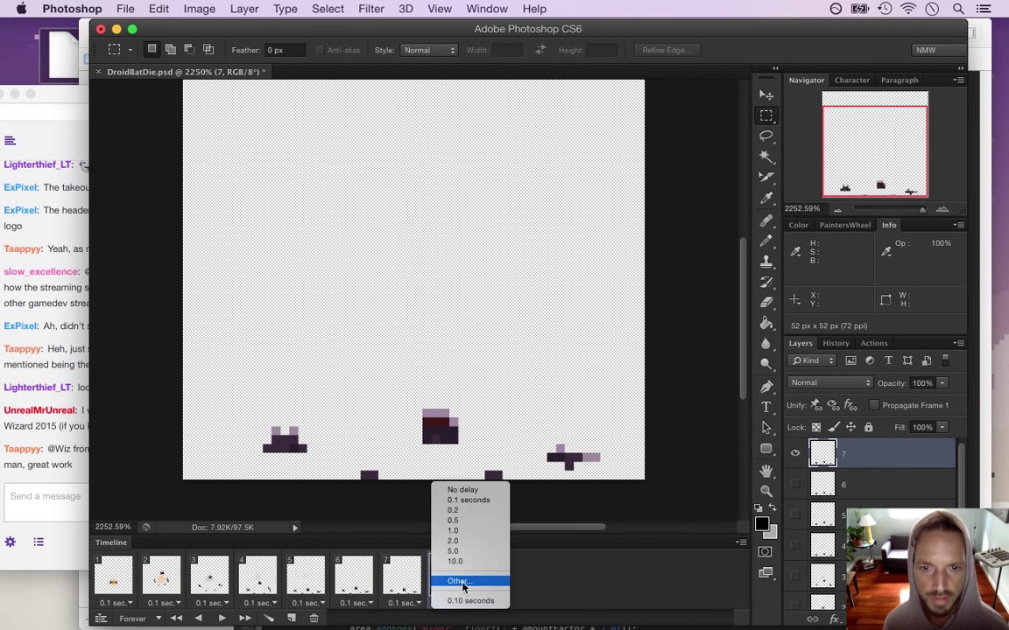
pyautogui.click(470, 532)
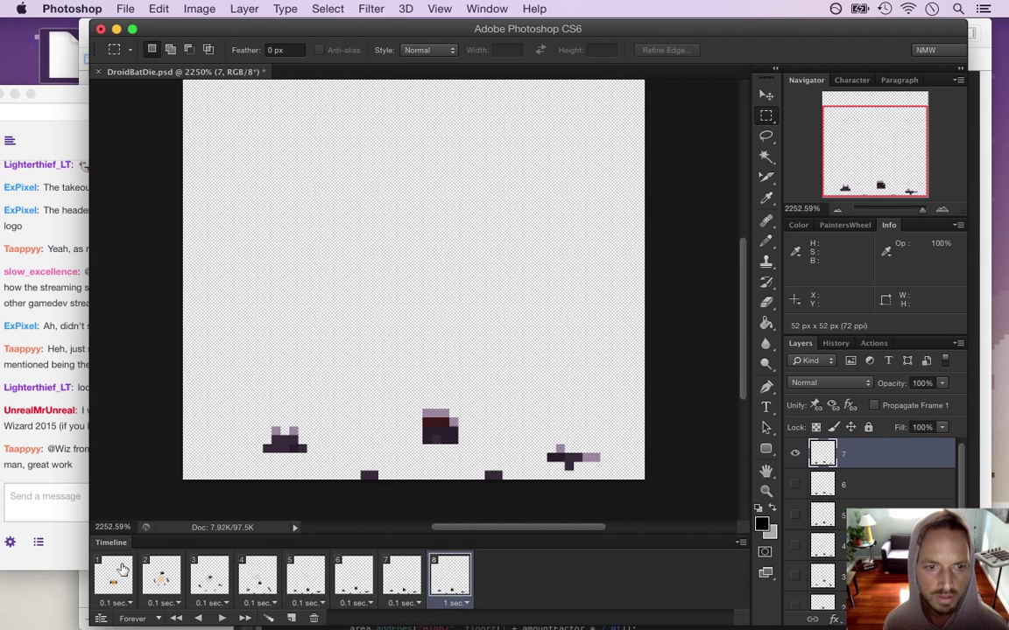
pyautogui.click(221, 619)
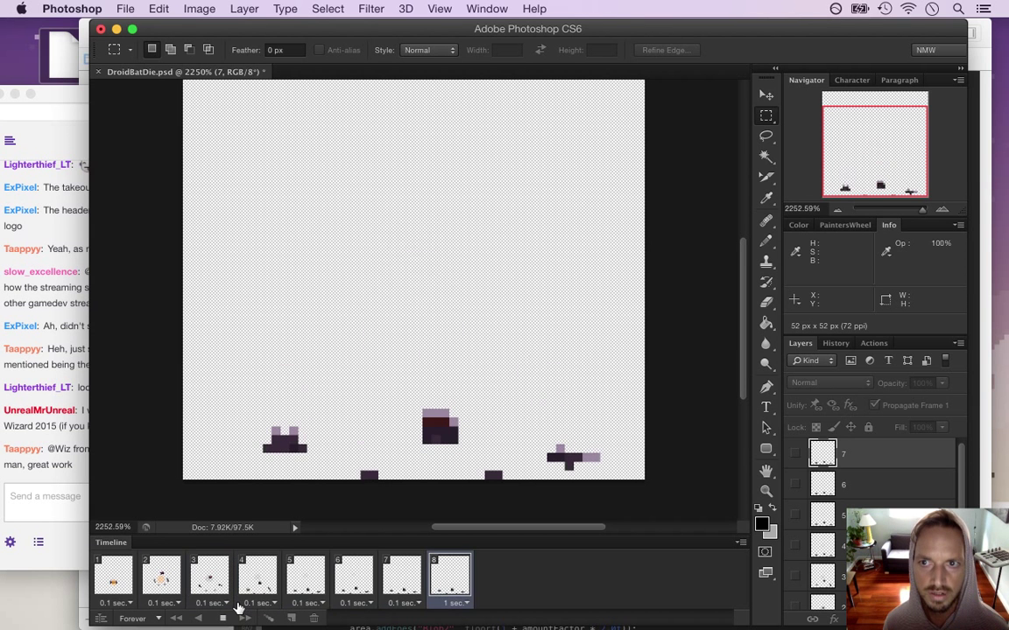
pyautogui.click(222, 618)
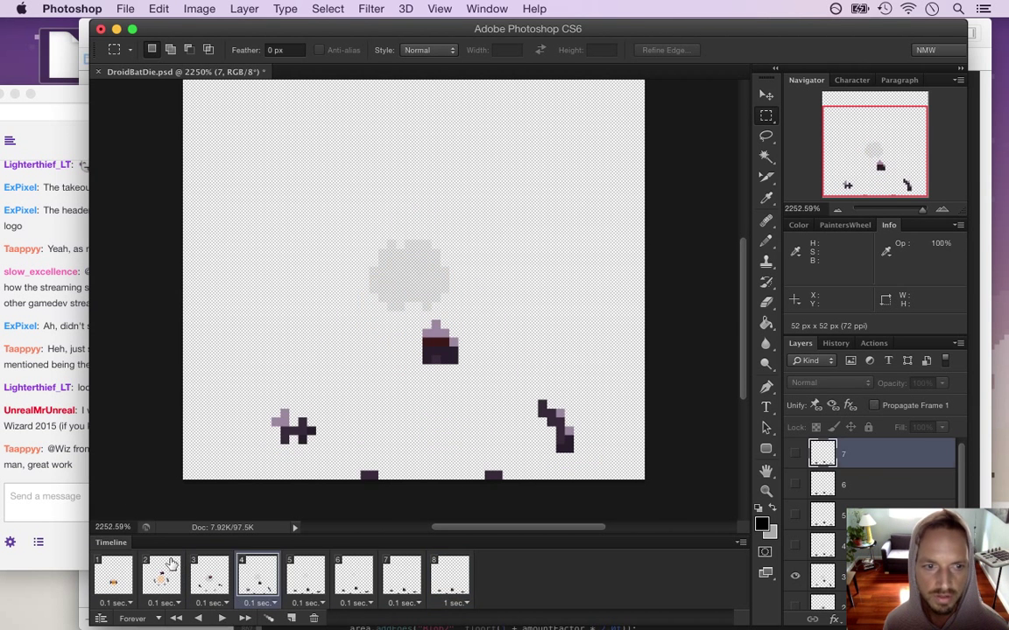
# Switch to the Twitch chat and read the message about making other stuff bounce too.
pyautogui.click(61, 358)
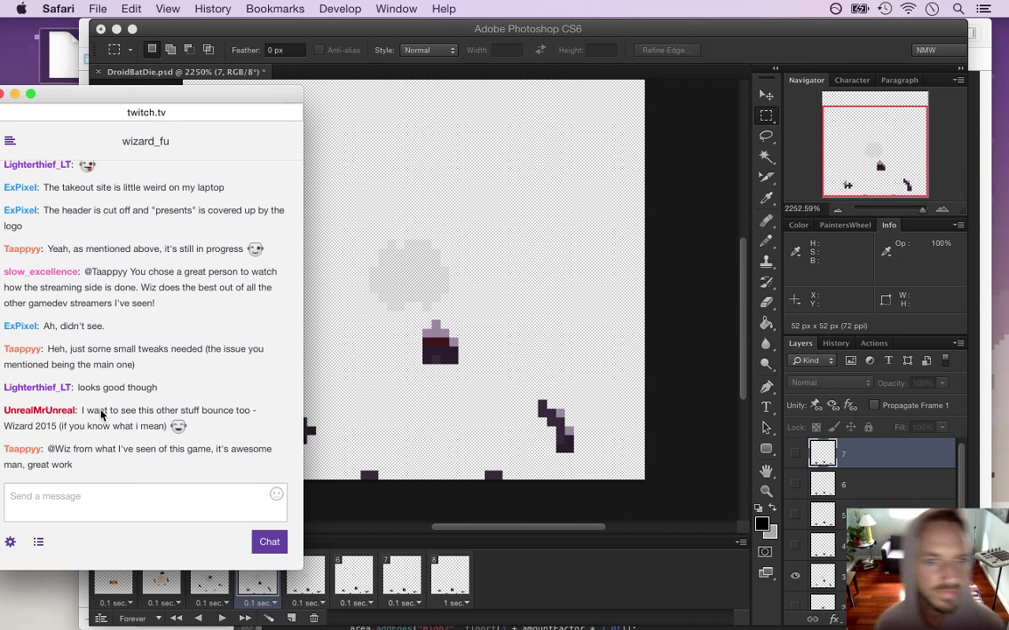
pyautogui.moveTo(105, 411); pyautogui.dragTo(140, 431)
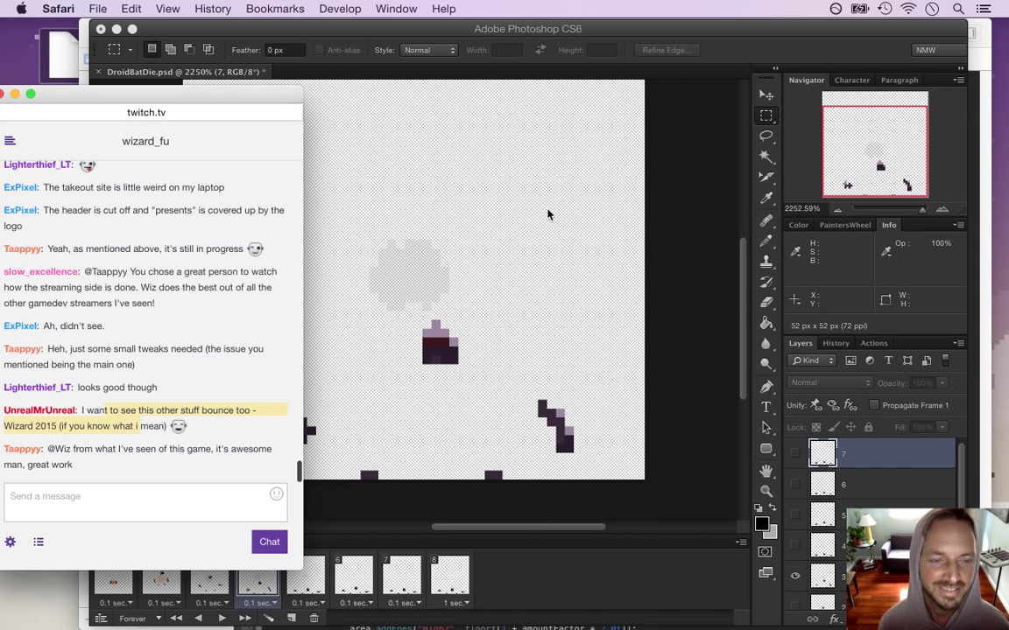
# Return to Photoshop and compare the smoke and debris positions across frames 3 to 7 of the death animation.
pyautogui.click(736, 65)
pyautogui.click(298, 584)
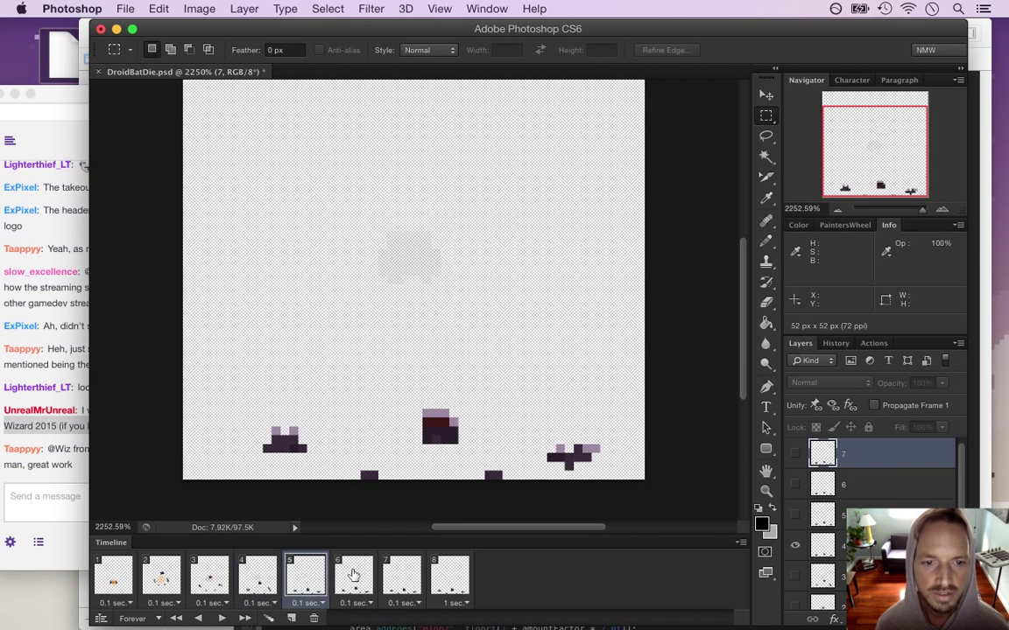
pyautogui.click(361, 585)
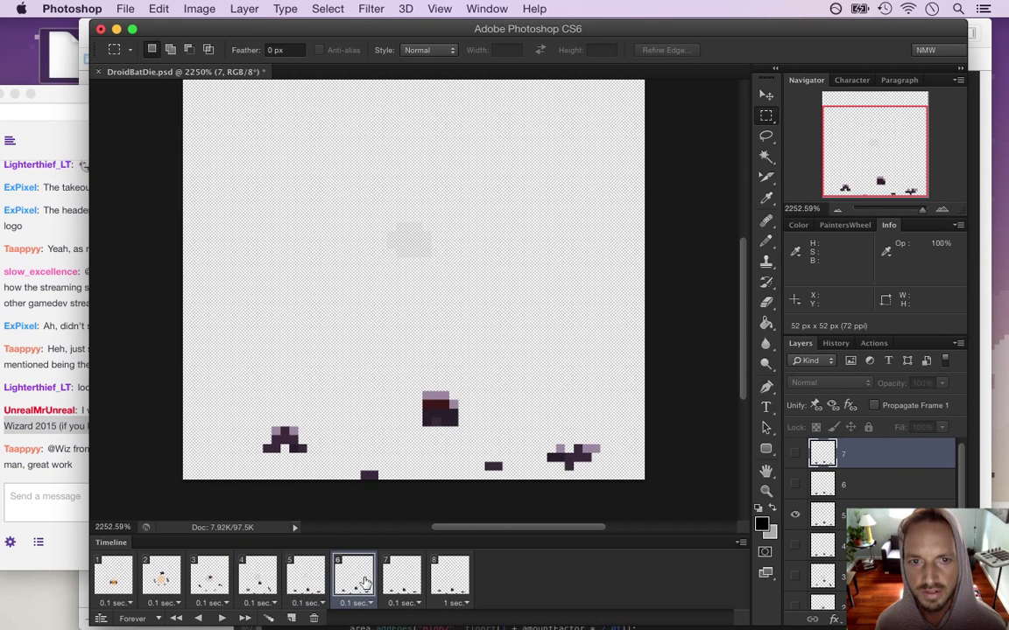
pyautogui.click(399, 576)
pyautogui.click(316, 580)
pyautogui.click(255, 585)
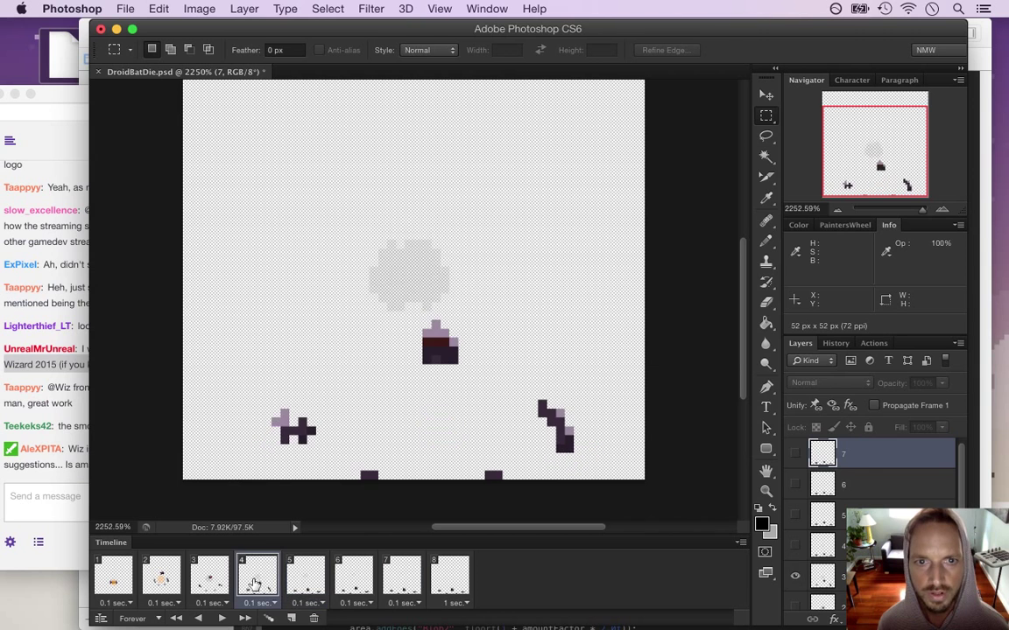
pyautogui.click(210, 579)
pyautogui.click(256, 580)
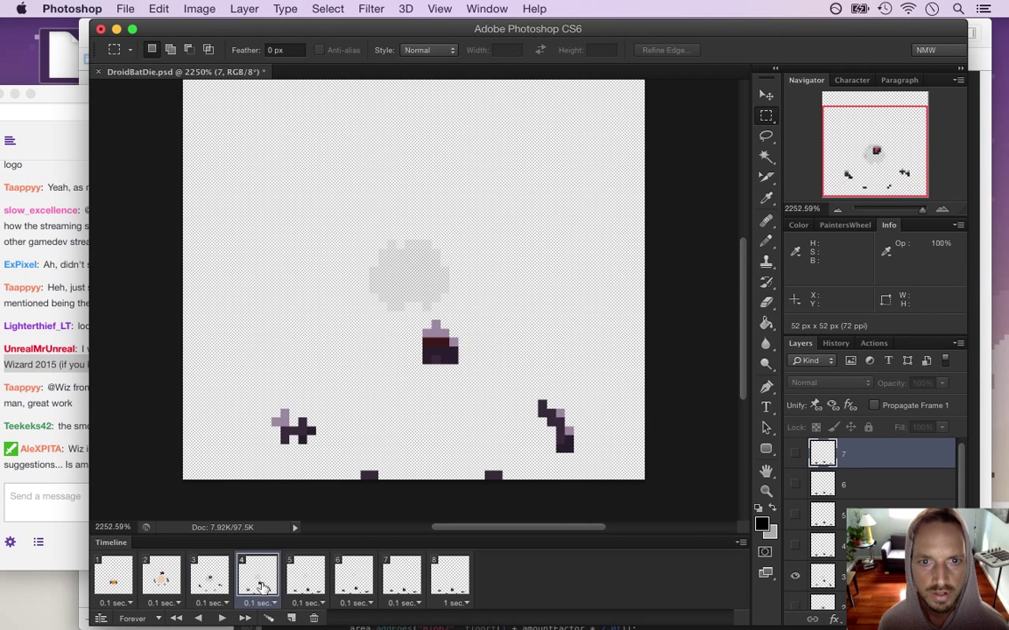
pyautogui.click(311, 589)
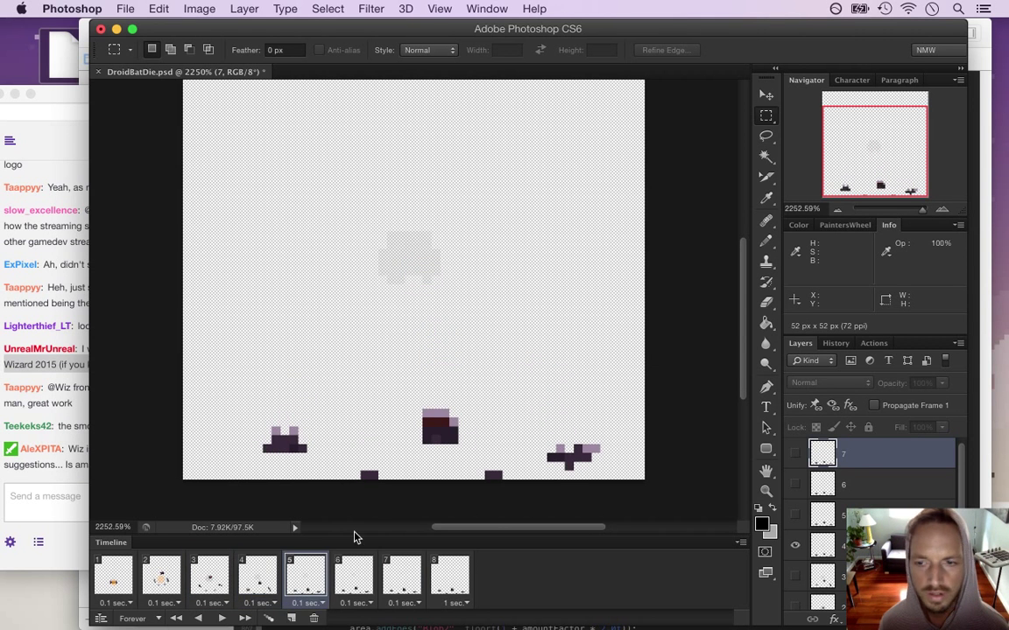
# In frame 4, shift the right half of the smoke on layer 3 right by 1 pixel and erase edge pixels to shape two puffs.
pyautogui.click(256, 578)
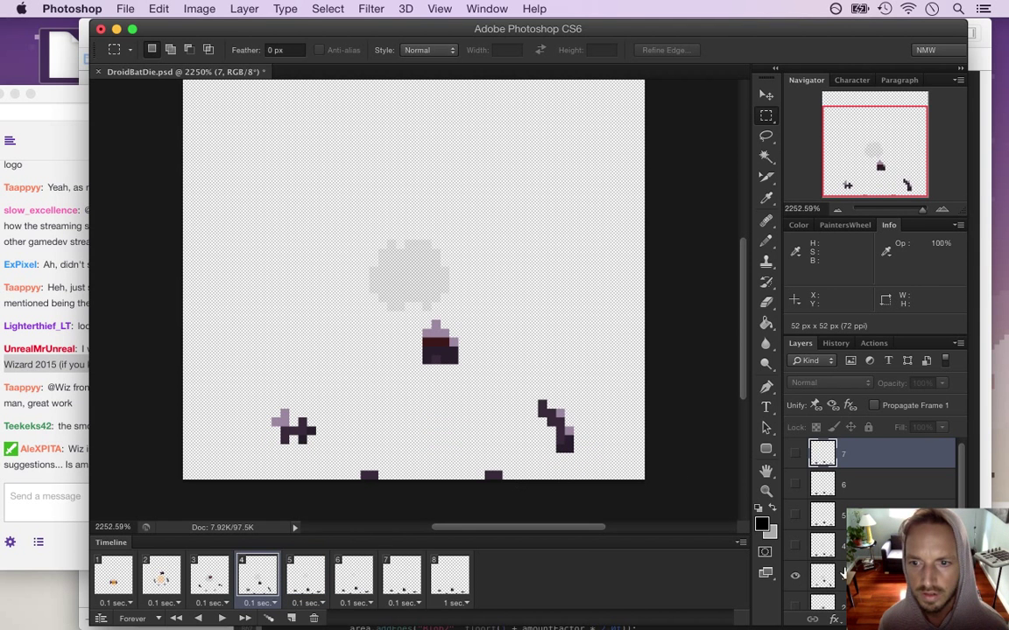
pyautogui.moveTo(404, 233); pyautogui.dragTo(458, 308)
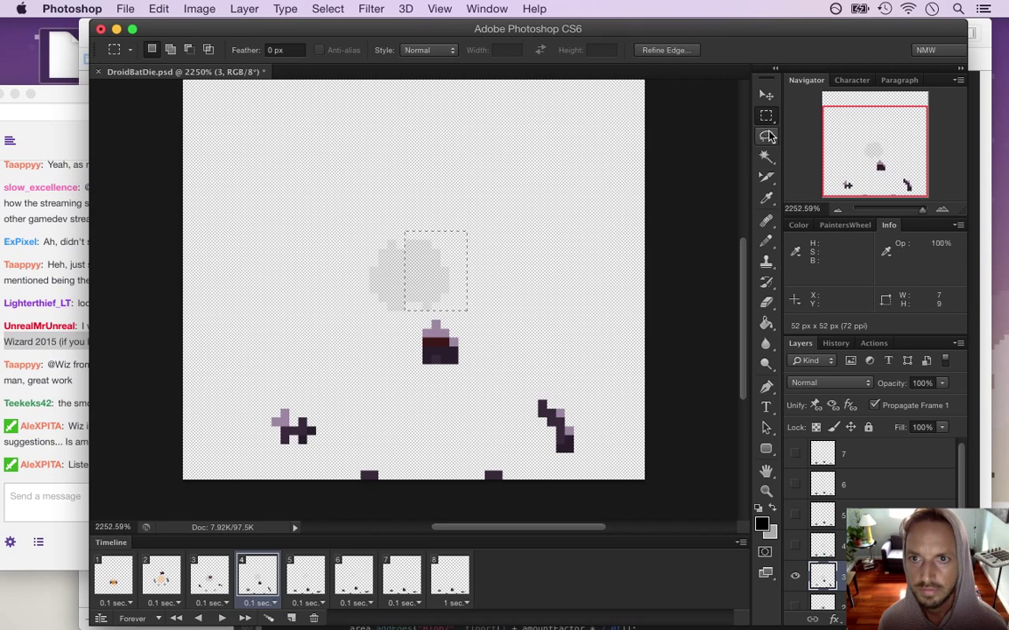
pyautogui.press('l')
pyautogui.moveTo(459, 226)
pyautogui.mouseDown()
pyautogui.moveTo(397, 232)
pyautogui.moveTo(421, 315)
pyautogui.moveTo(457, 307)
pyautogui.moveTo(473, 246)
pyautogui.mouseUp()
pyautogui.press('v')
pyautogui.hotkey('ctrl', 'd')
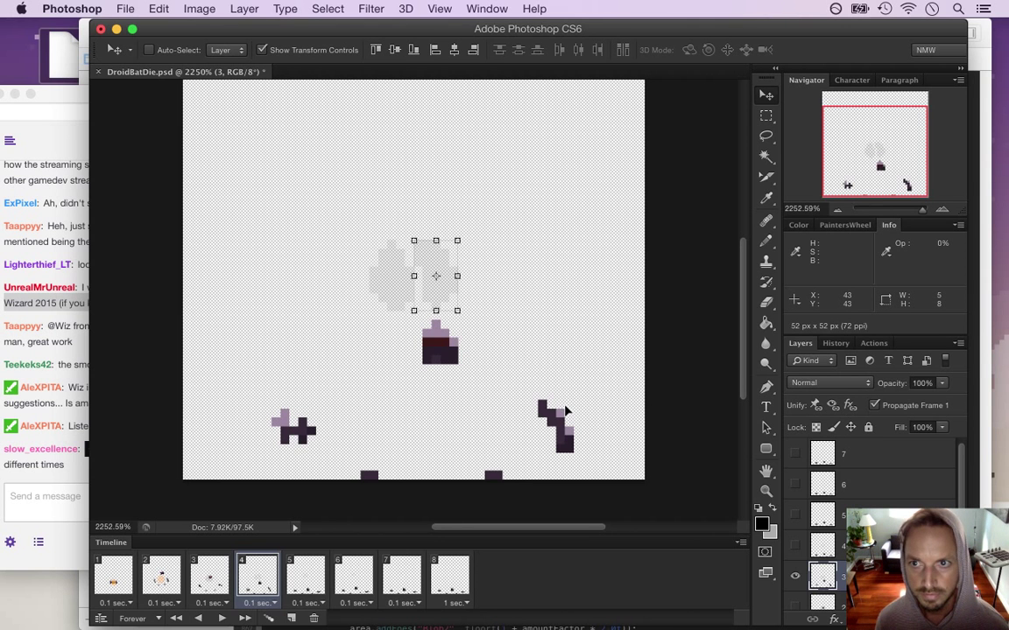
pyautogui.press('l')
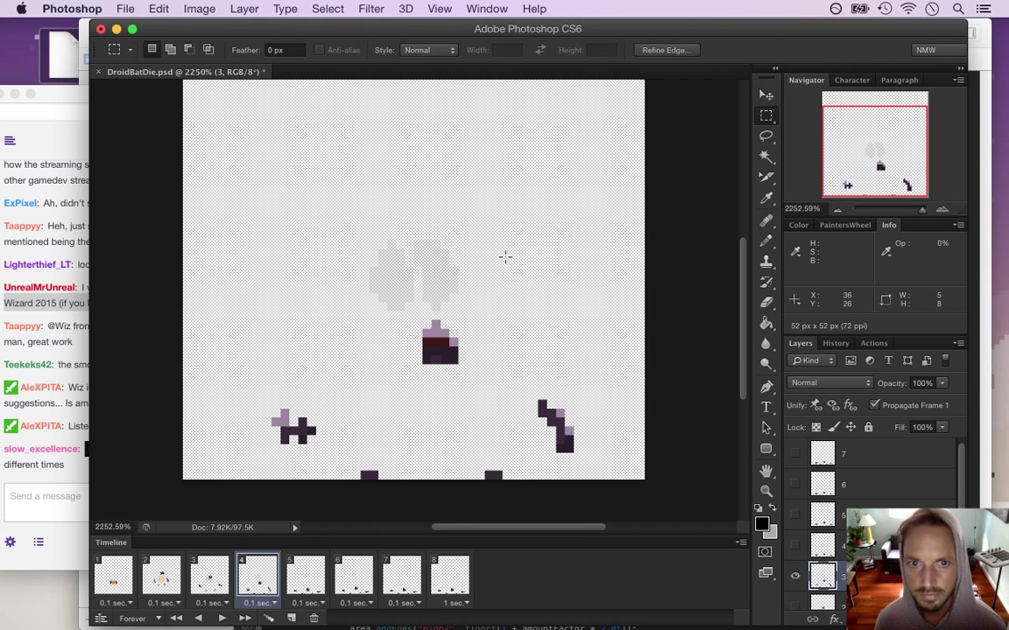
pyautogui.press('e')
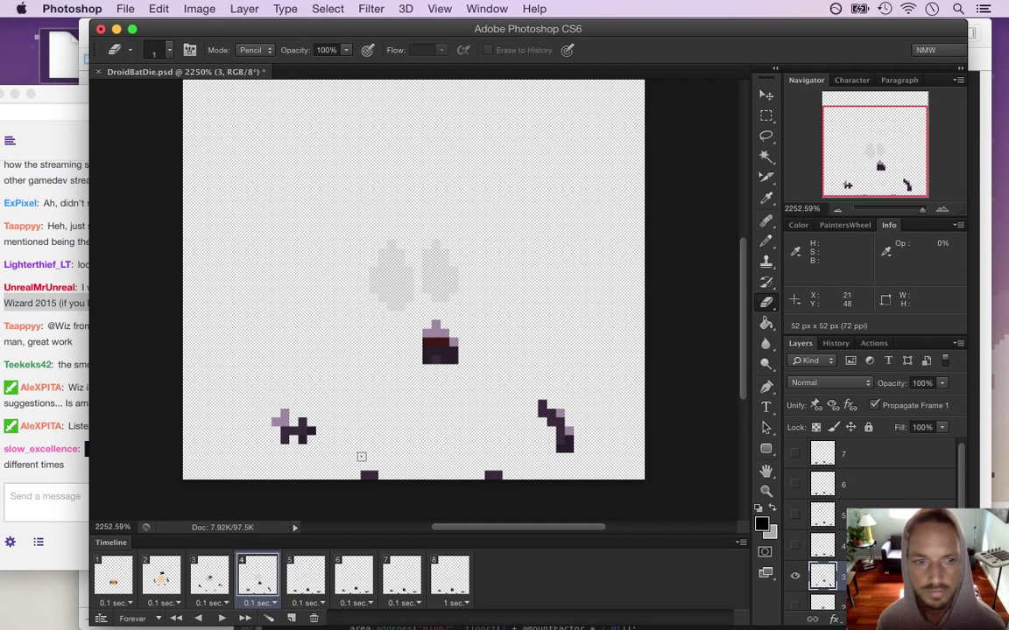
# Switch to the Twitch chat and read the suggestions about rising smoke and debris hitting the ground at different times.
pyautogui.click(71, 373)
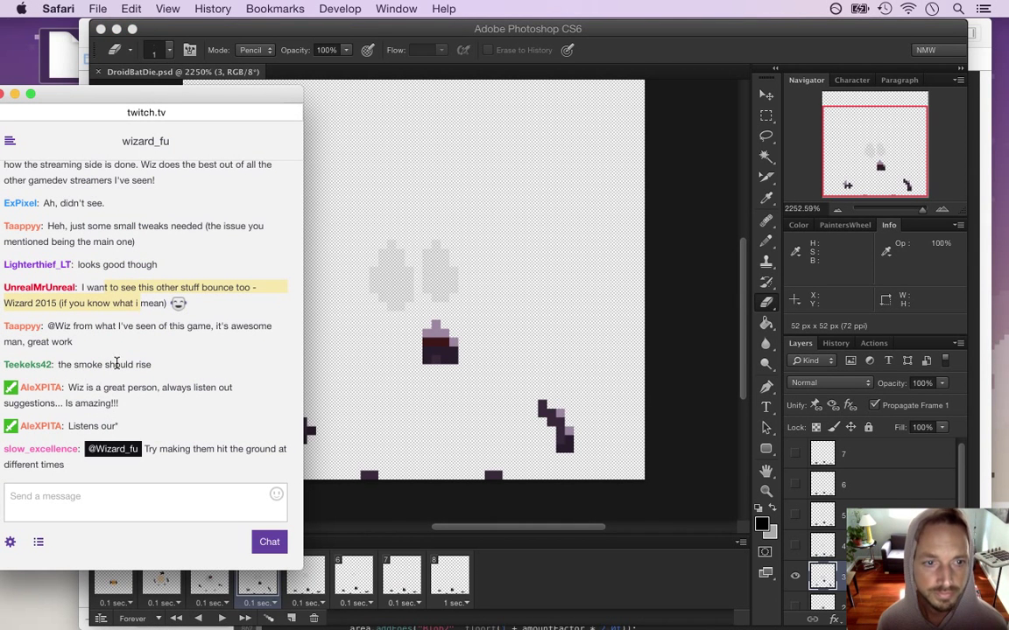
pyautogui.doubleClick(98, 363)
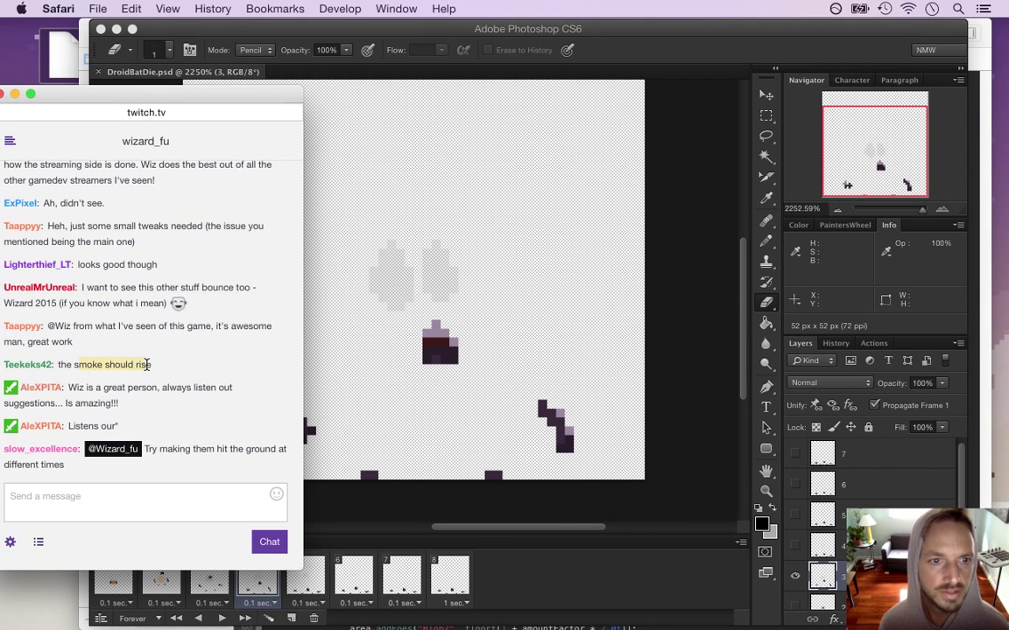
pyautogui.click(72, 388)
pyautogui.moveTo(104, 383); pyautogui.dragTo(147, 409)
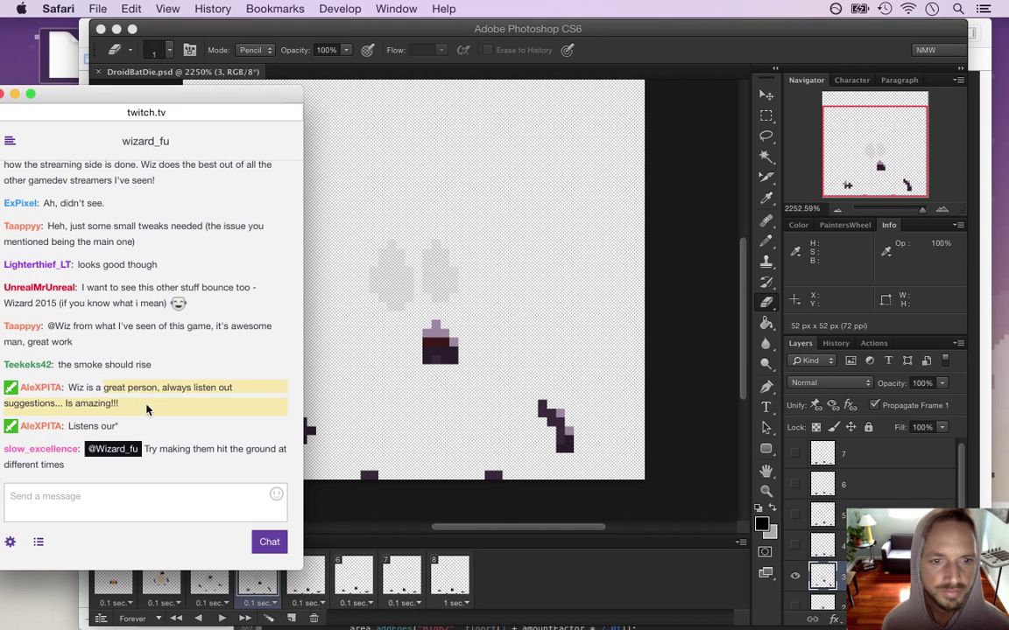
pyautogui.moveTo(159, 450); pyautogui.dragTo(218, 473)
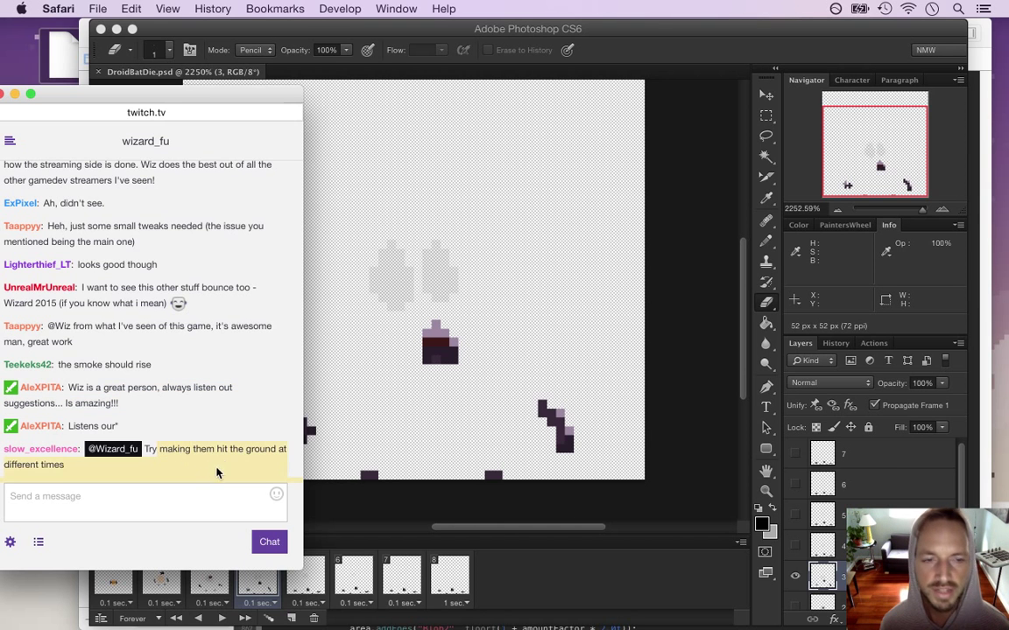
# In frame 5 in Photoshop, move the right half of layer 4's smoke 2 pixels right and 1 pixel up, and erase some edge pixels.
pyautogui.click(725, 49)
pyautogui.click(313, 585)
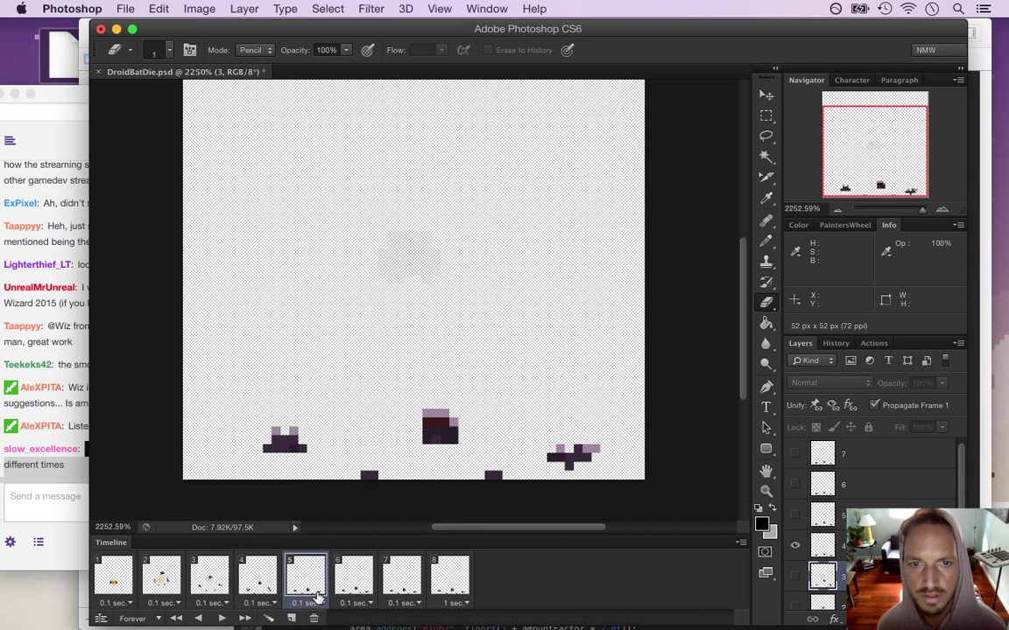
pyautogui.click(258, 577)
pyautogui.click(307, 584)
pyautogui.click(827, 542)
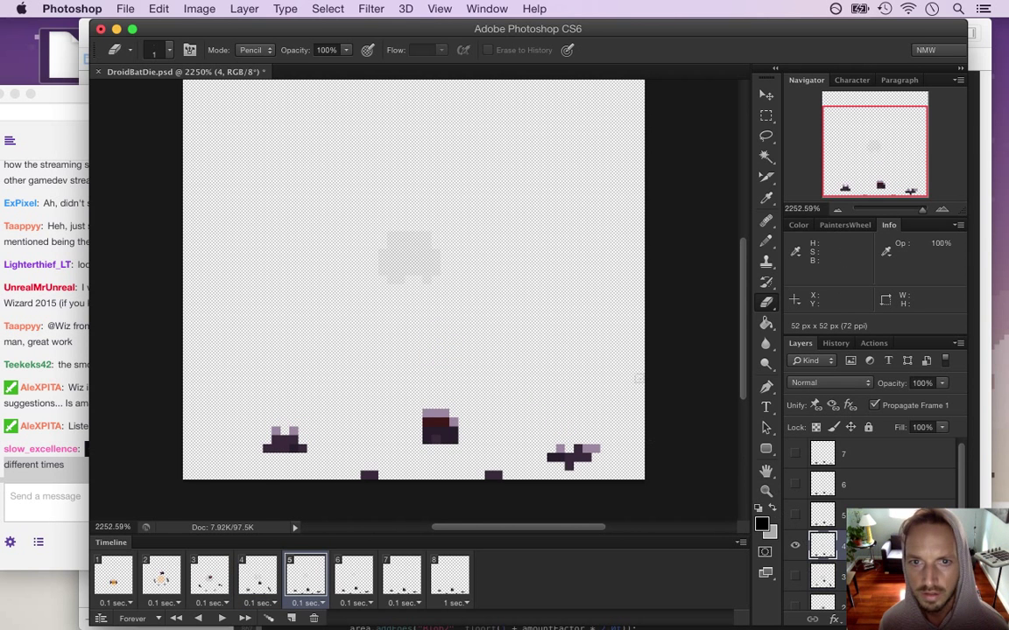
pyautogui.click(766, 135)
pyautogui.moveTo(446, 214)
pyautogui.mouseDown()
pyautogui.moveTo(409, 249)
pyautogui.moveTo(422, 294)
pyautogui.moveTo(467, 260)
pyautogui.moveTo(449, 215)
pyautogui.mouseUp()
pyautogui.press('v')
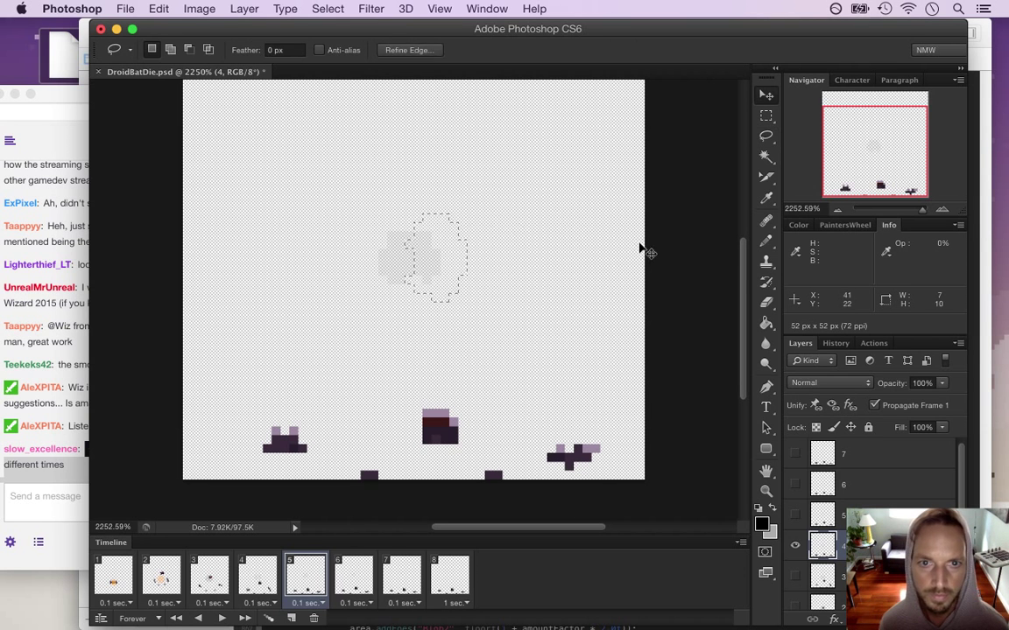
pyautogui.press('Right')
pyautogui.press('Right')
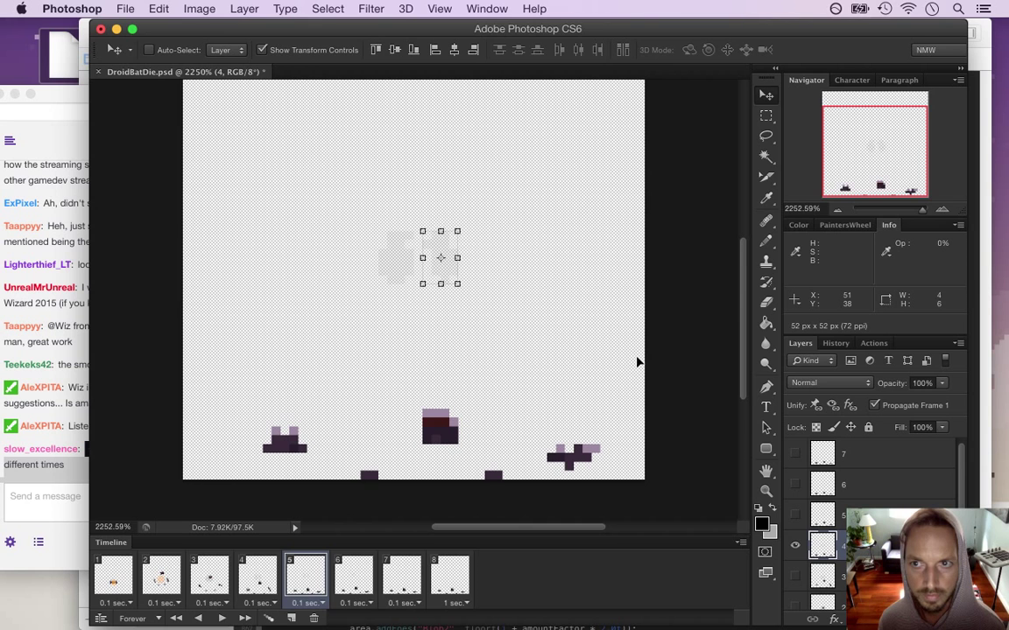
pyautogui.press('Up')
pyautogui.press('m')
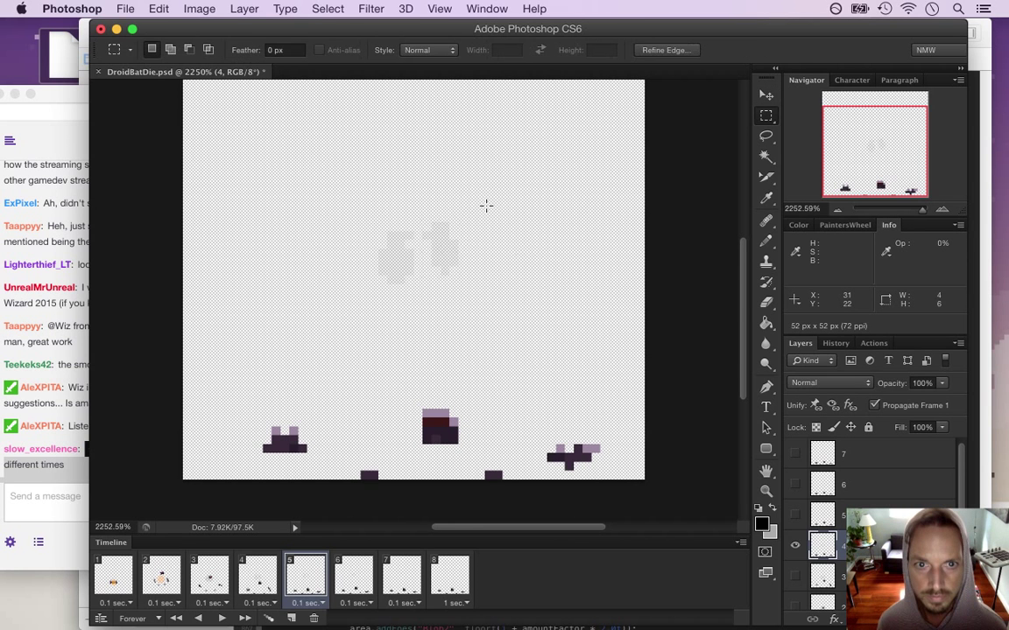
pyautogui.press('e')
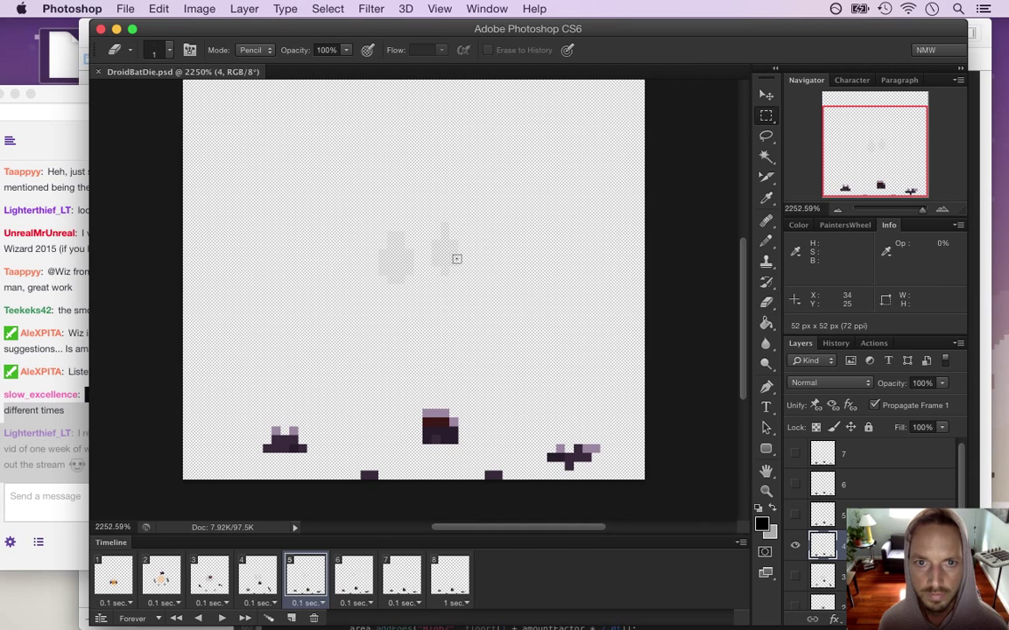
# Scale frame 5's right smoke puff to 114.29% width and 111.11% height and erase the extra pixel at its tip.
pyautogui.press('m')
pyautogui.moveTo(423, 214); pyautogui.dragTo(484, 292)
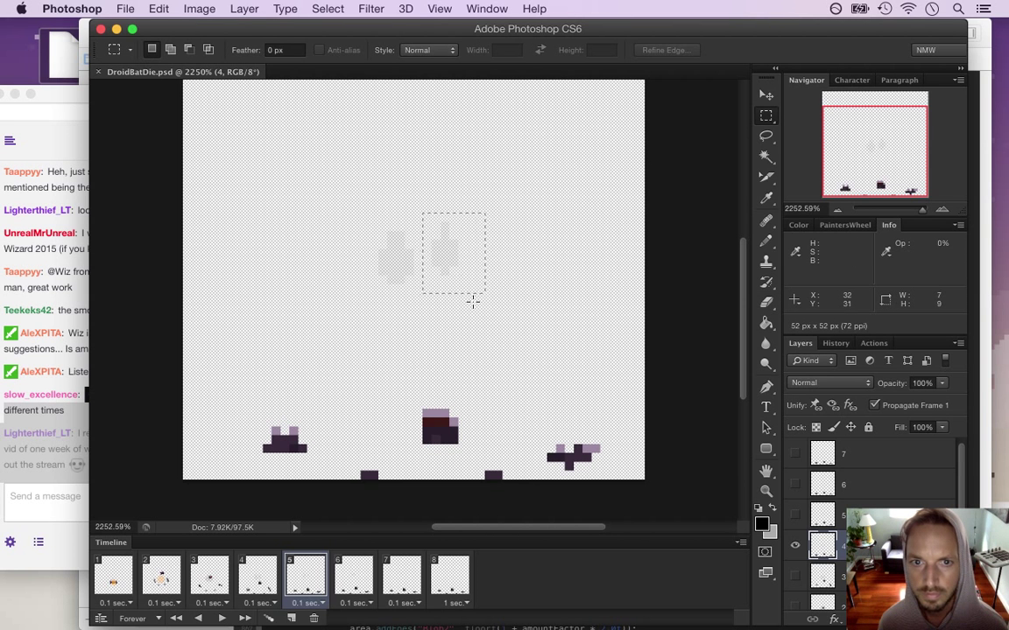
pyautogui.press('v')
pyautogui.moveTo(486, 254)
pyautogui.mouseDown()
pyautogui.moveTo(513, 254)
pyautogui.moveTo(487, 254)
pyautogui.mouseUp()
pyautogui.moveTo(484, 212); pyautogui.dragTo(494, 201)
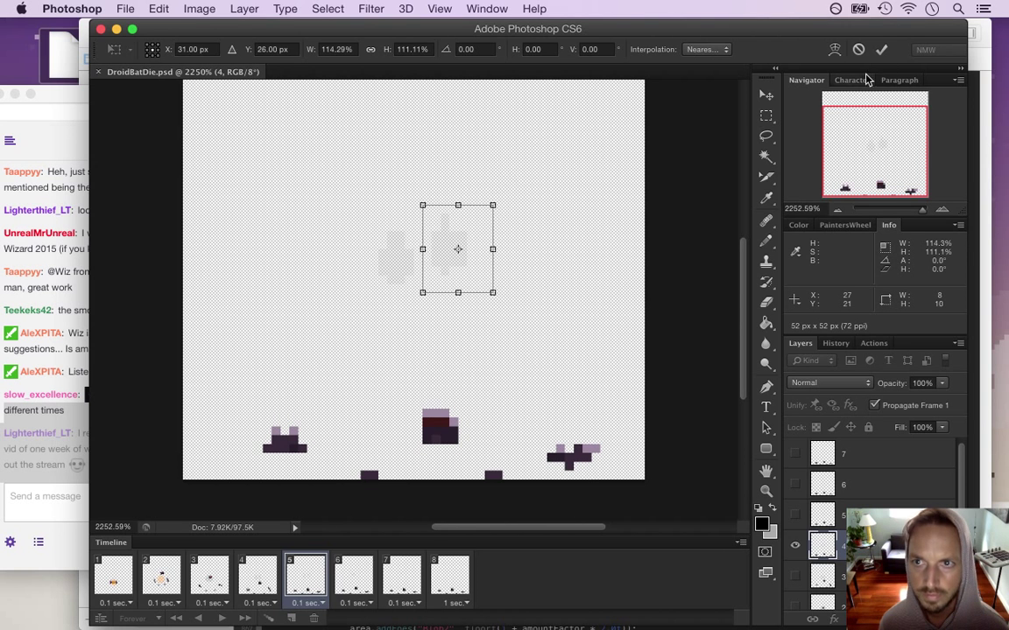
pyautogui.click(881, 49)
pyautogui.click(771, 119)
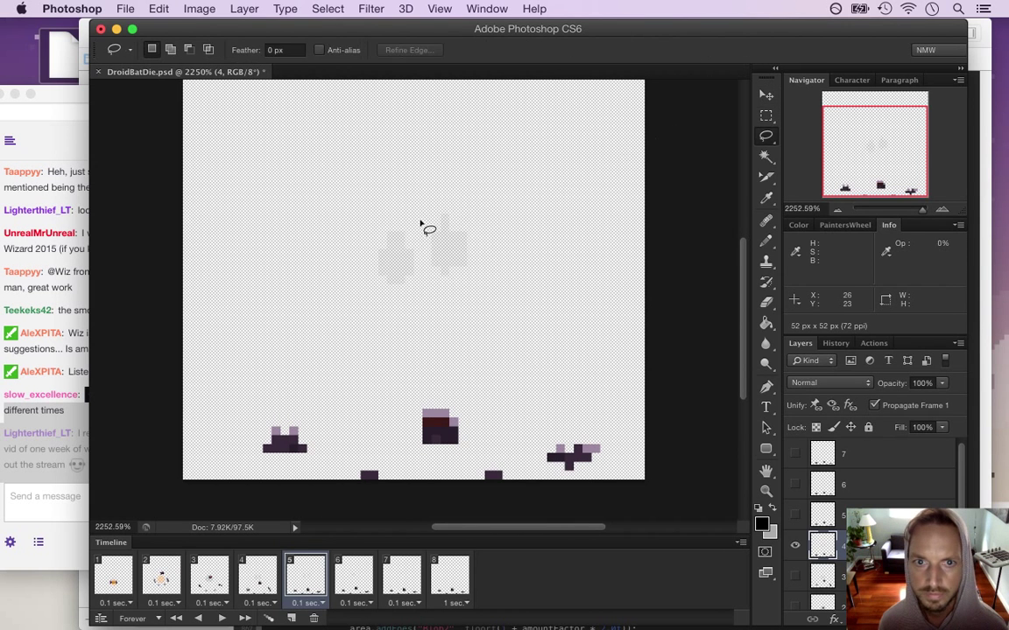
pyautogui.press('e')
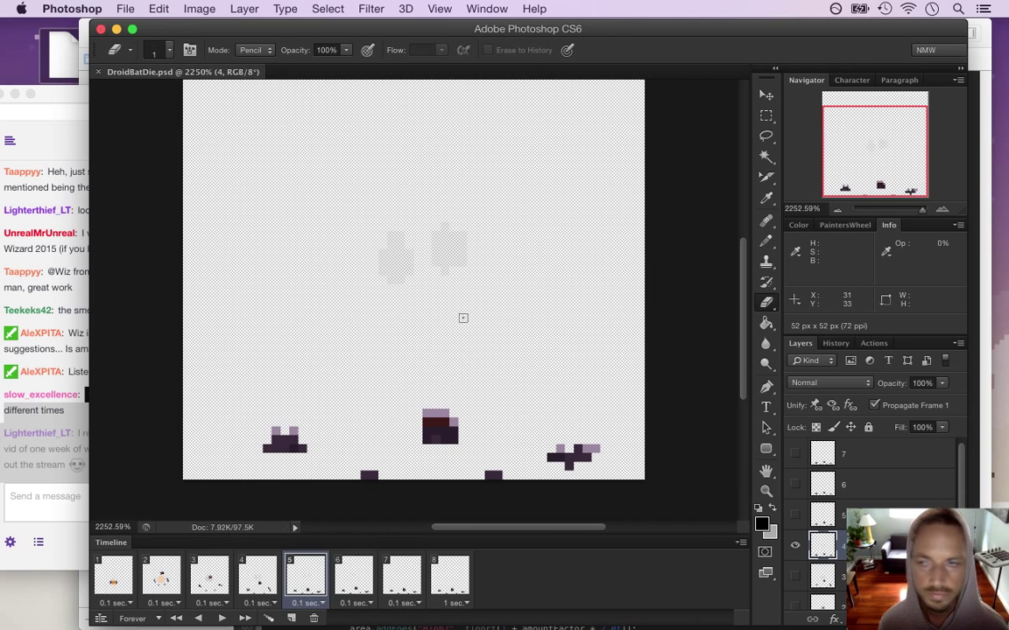
# Switch to the Twitch chat and read the messages about the sped-up timelapse video of coding.
pyautogui.click(43, 476)
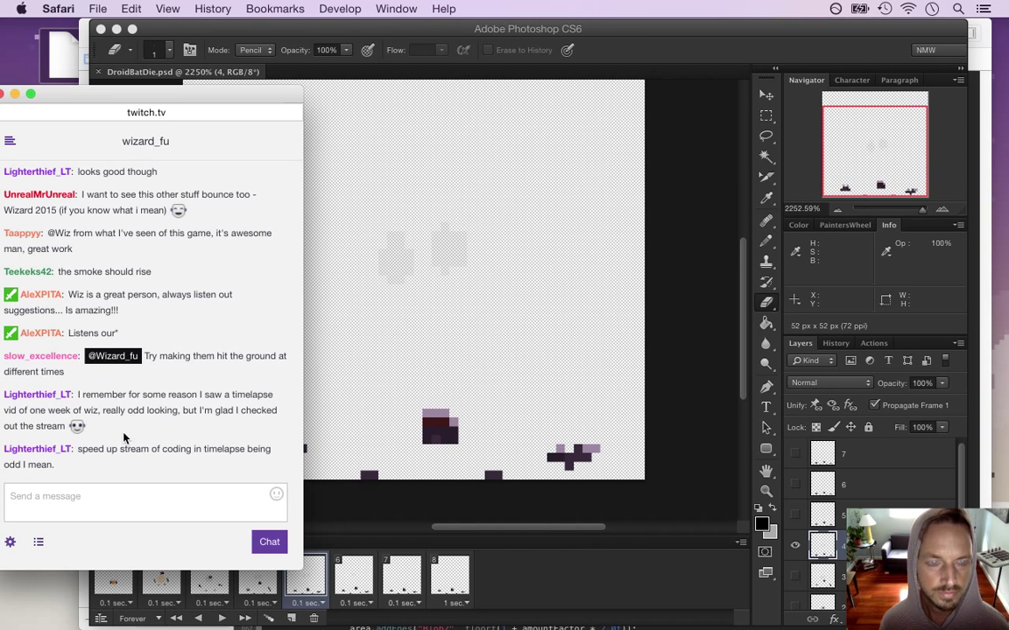
pyautogui.moveTo(86, 401); pyautogui.dragTo(136, 423)
pyautogui.click(159, 423)
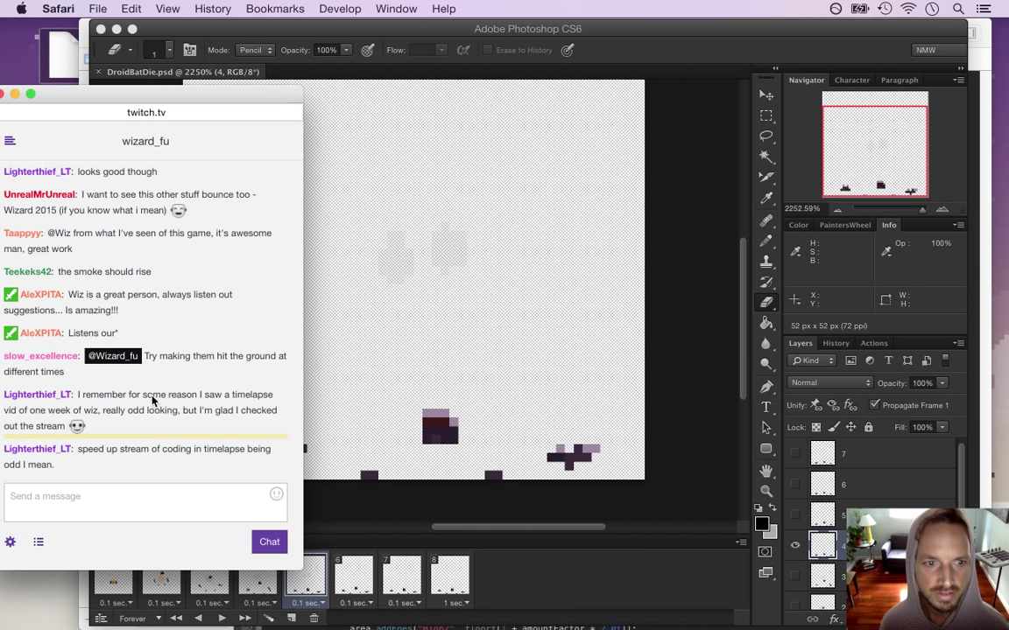
pyautogui.moveTo(105, 449); pyautogui.dragTo(119, 460)
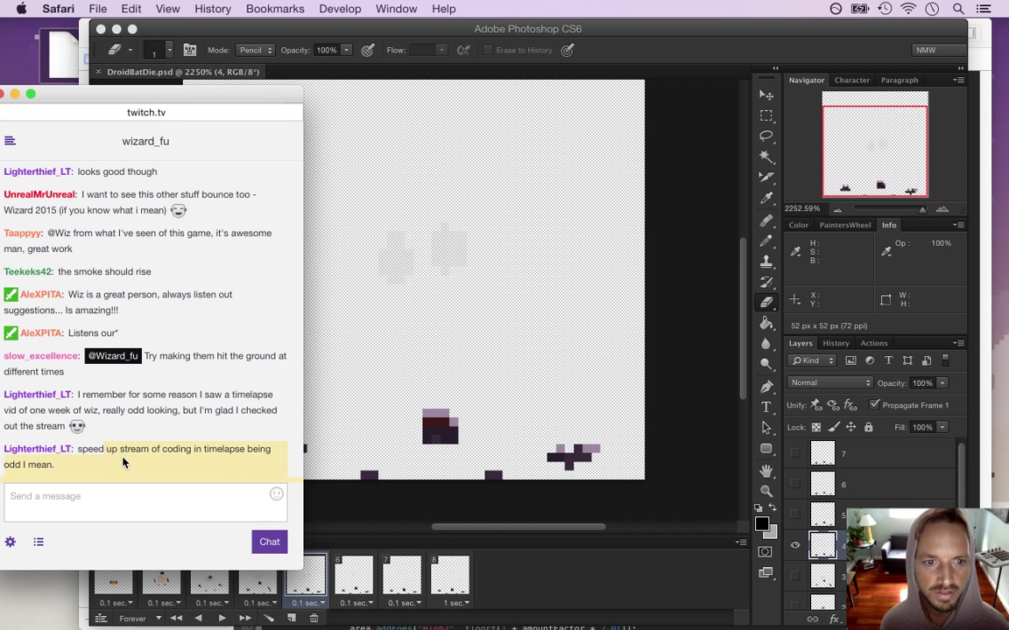
pyautogui.click(204, 387)
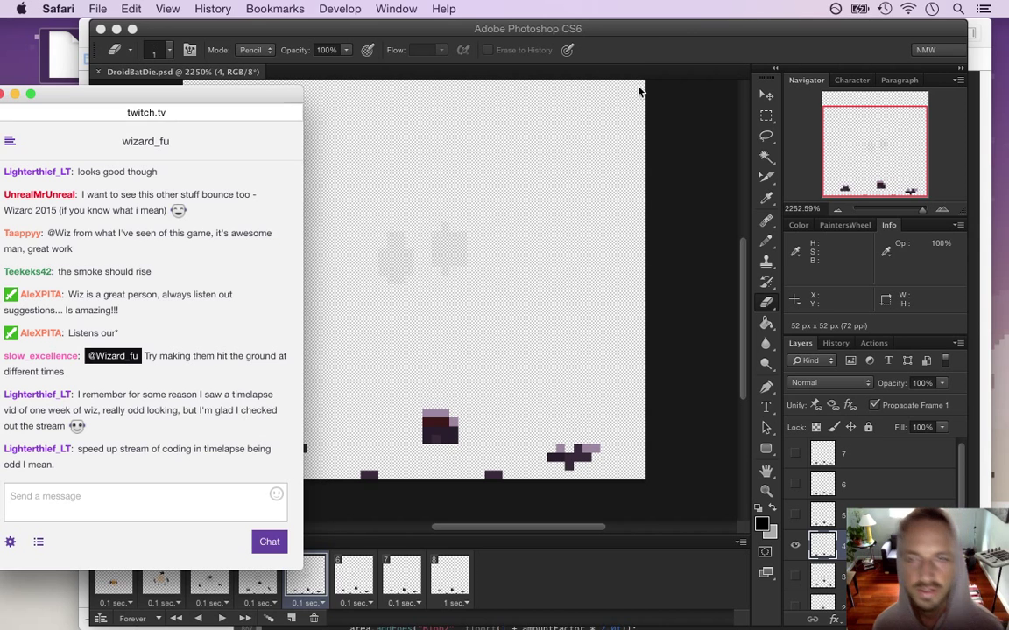
# Switch back to Photoshop, compare the smoke in frames 5 and 6, and make layer 5 active in frame 6.
pyautogui.click(675, 50)
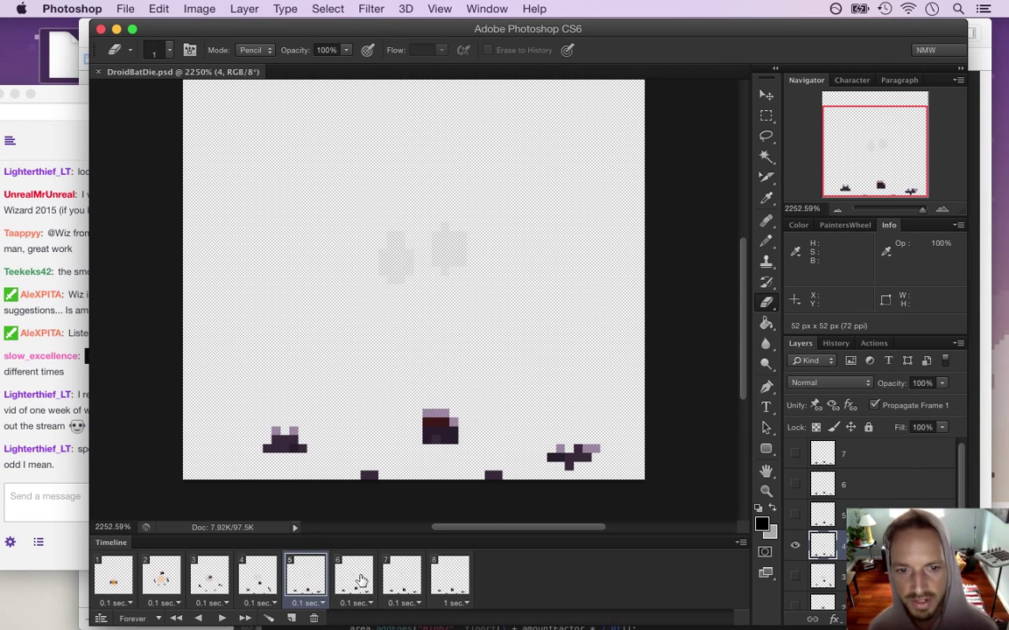
pyautogui.click(315, 577)
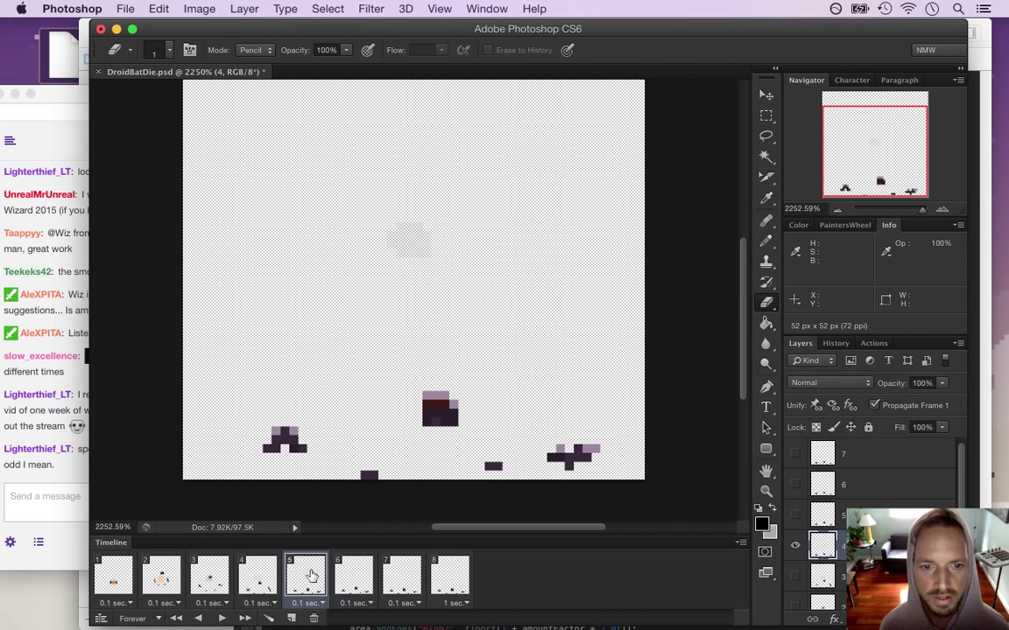
pyautogui.click(356, 573)
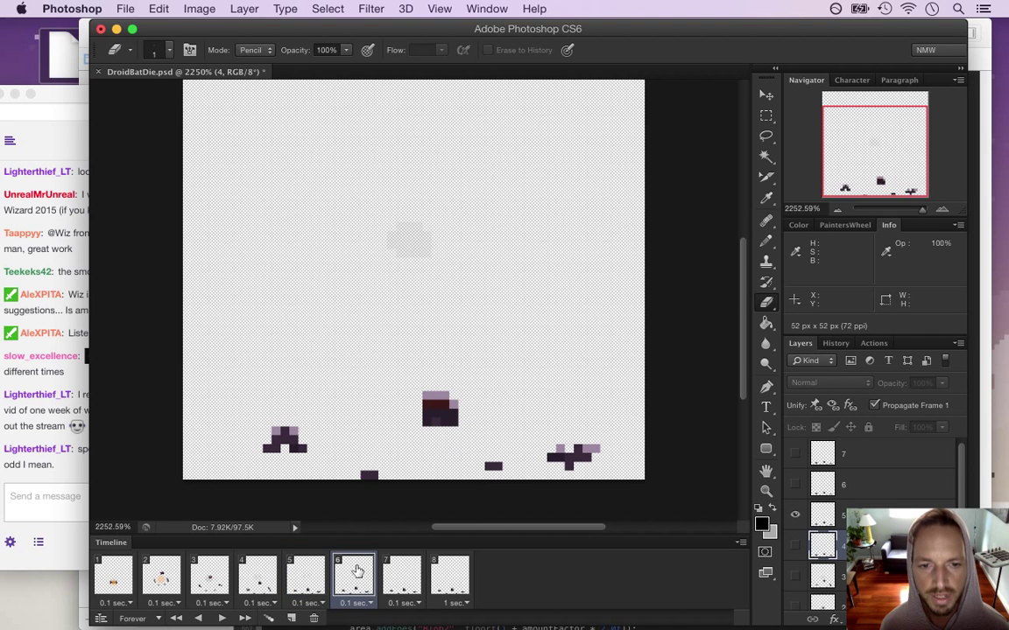
pyautogui.click(307, 574)
pyautogui.click(354, 577)
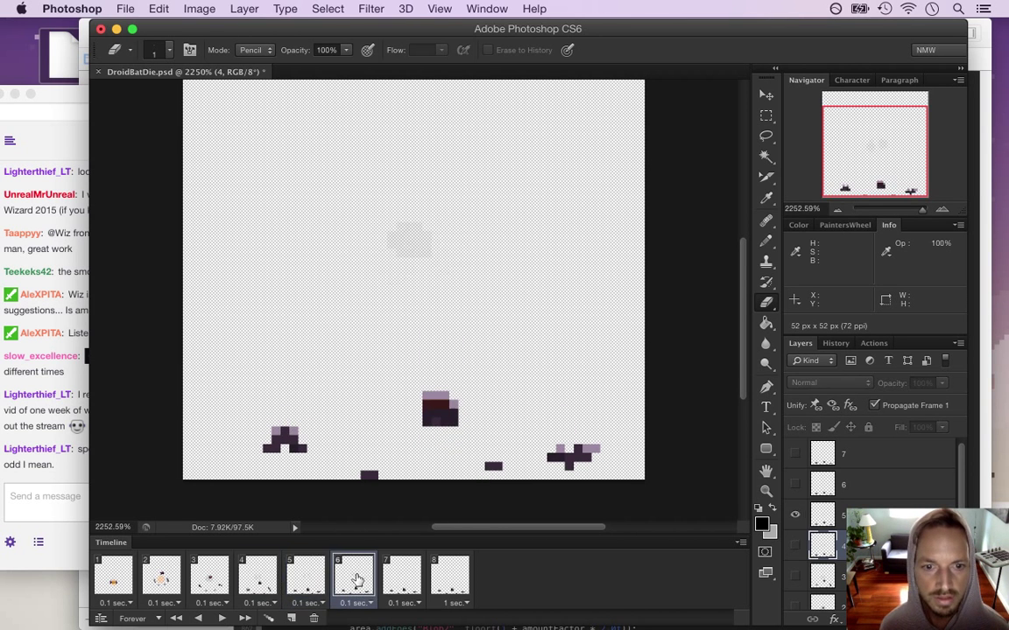
pyautogui.click(820, 518)
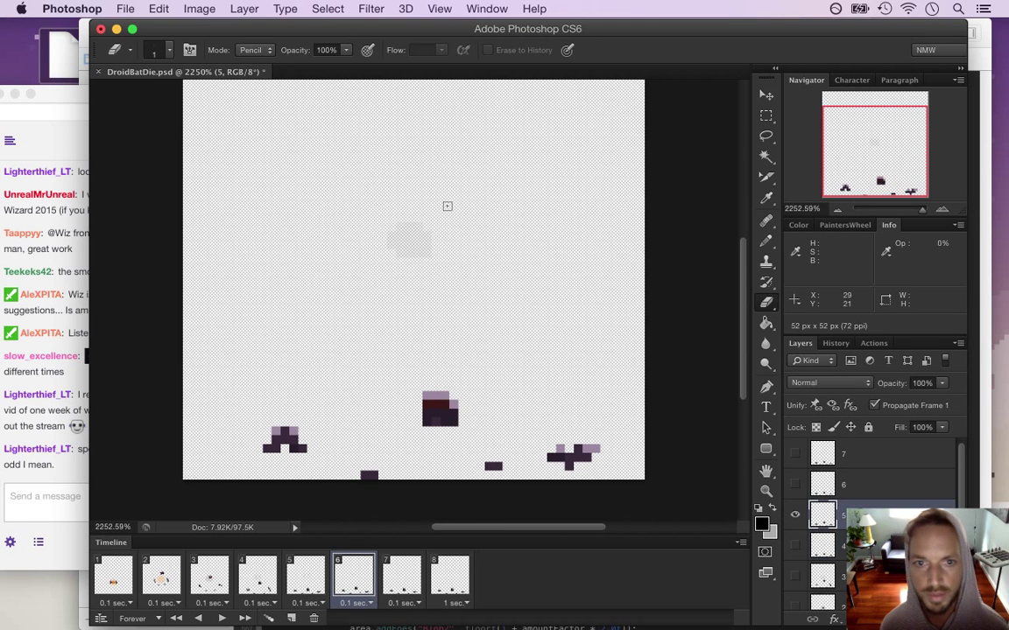
pyautogui.press('m')
pyautogui.moveTo(429, 197); pyautogui.dragTo(405, 221)
pyautogui.press('v')
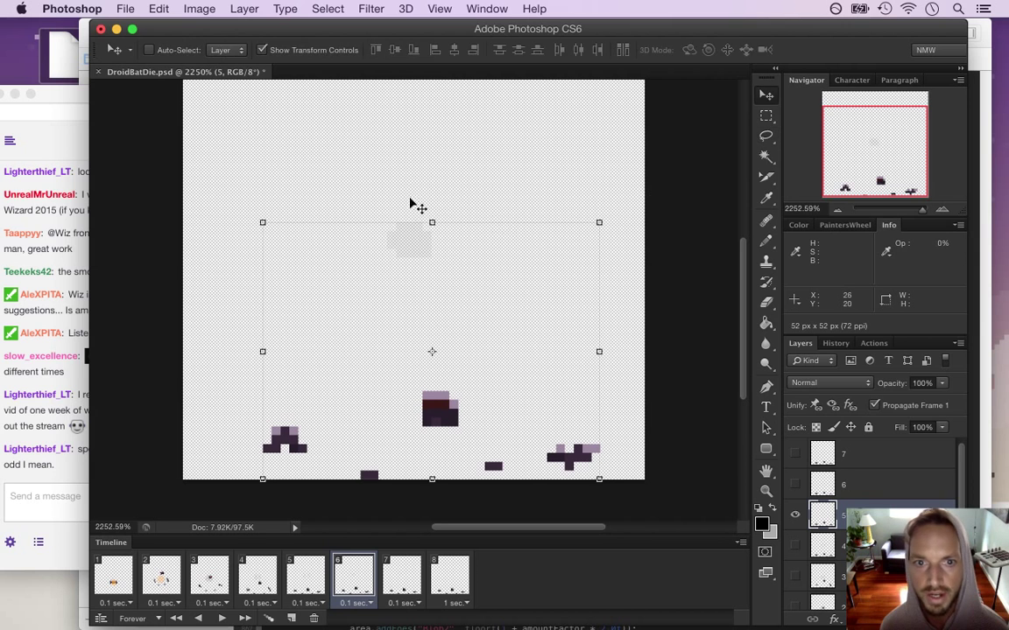
pyautogui.press('m')
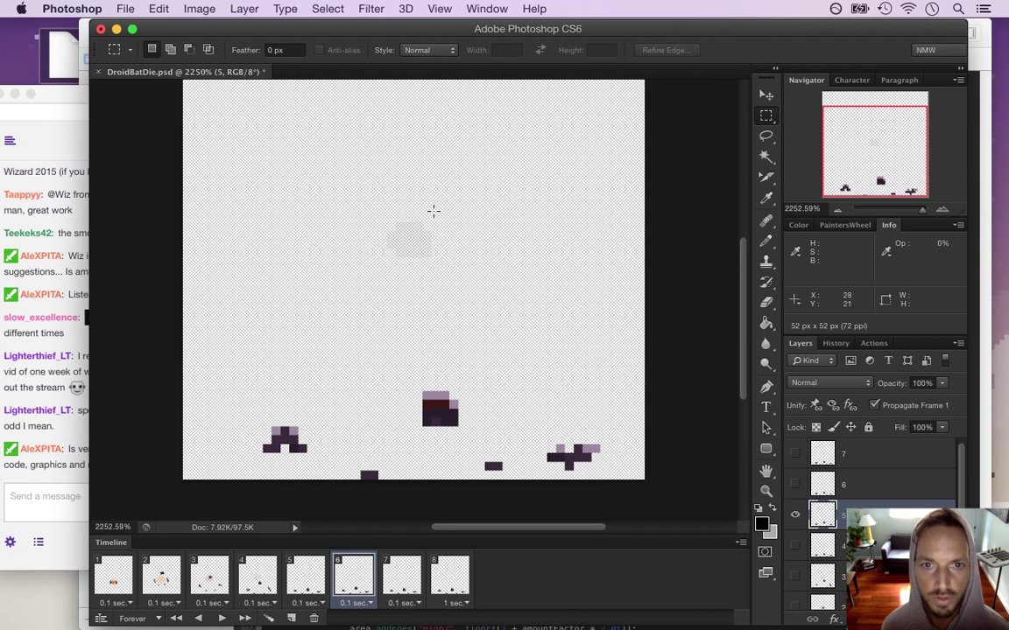
pyautogui.click(766, 136)
pyautogui.moveTo(420, 212)
pyautogui.mouseDown()
pyautogui.moveTo(411, 244)
pyautogui.moveTo(439, 224)
pyautogui.mouseUp()
pyautogui.press('super+d')
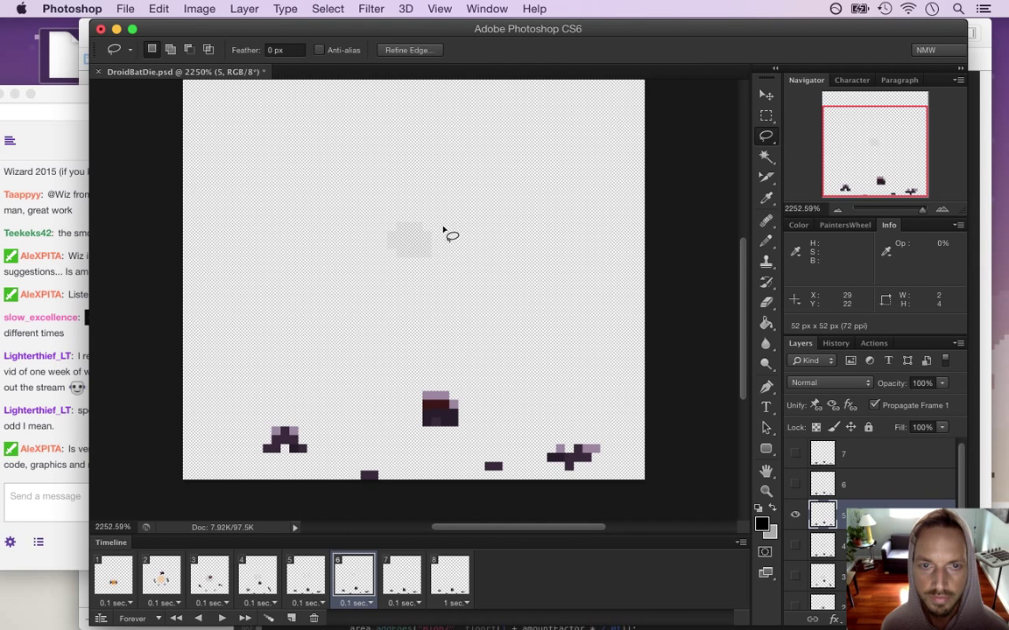
# Duplicate frame 6's smoke puff 5 pixels right and 1 pixel up, and erase edge pixels so the two puffs differ.
pyautogui.press('m')
pyautogui.moveTo(360, 205); pyautogui.dragTo(457, 273)
pyautogui.press('v')
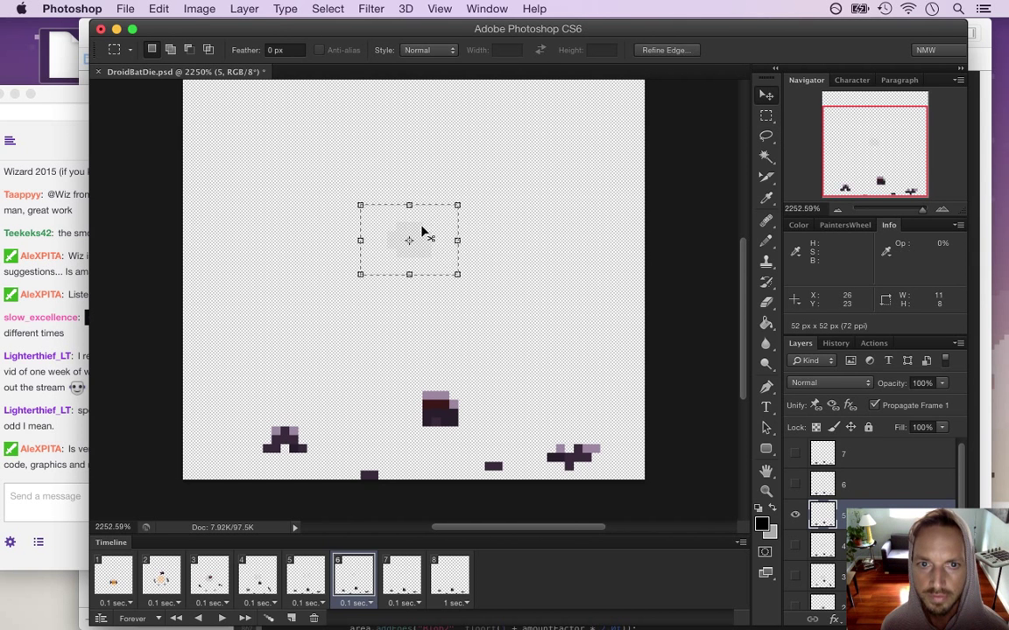
pyautogui.moveTo(414, 234); pyautogui.dragTo(450, 226)
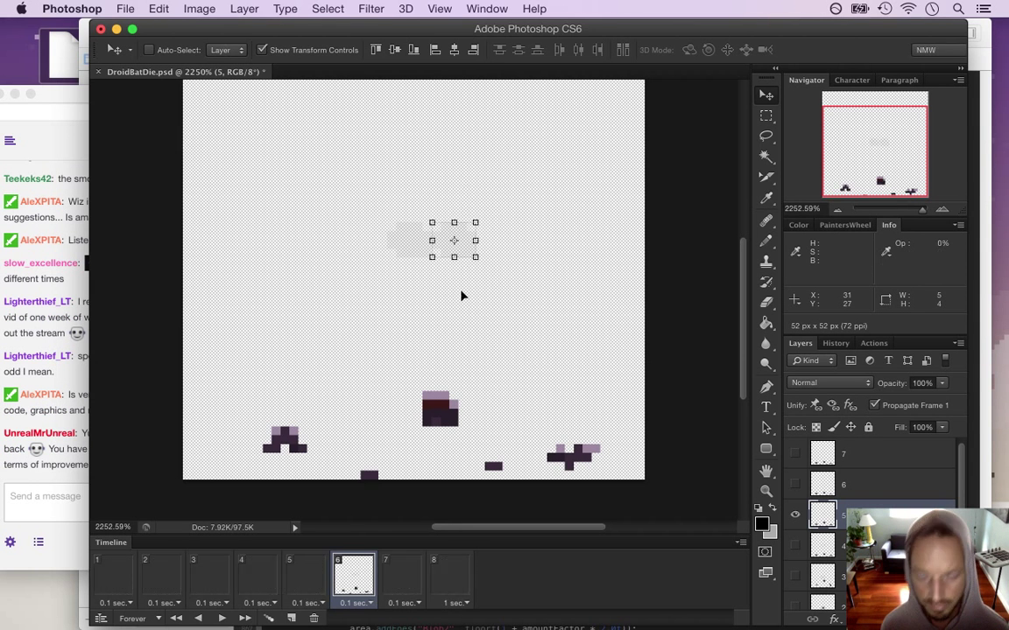
pyautogui.press('Up')
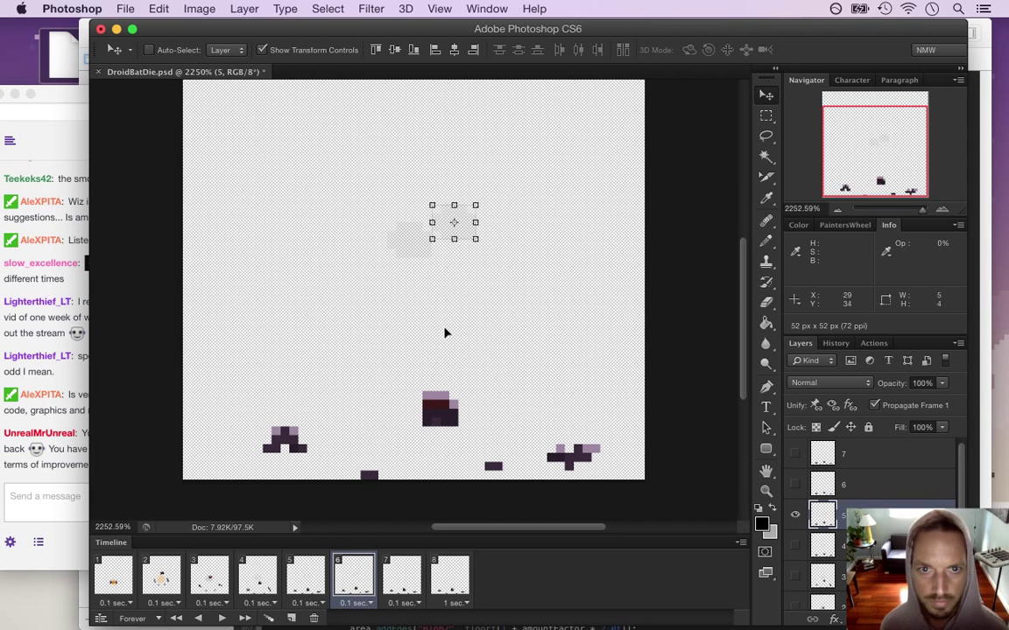
pyautogui.press('Down')
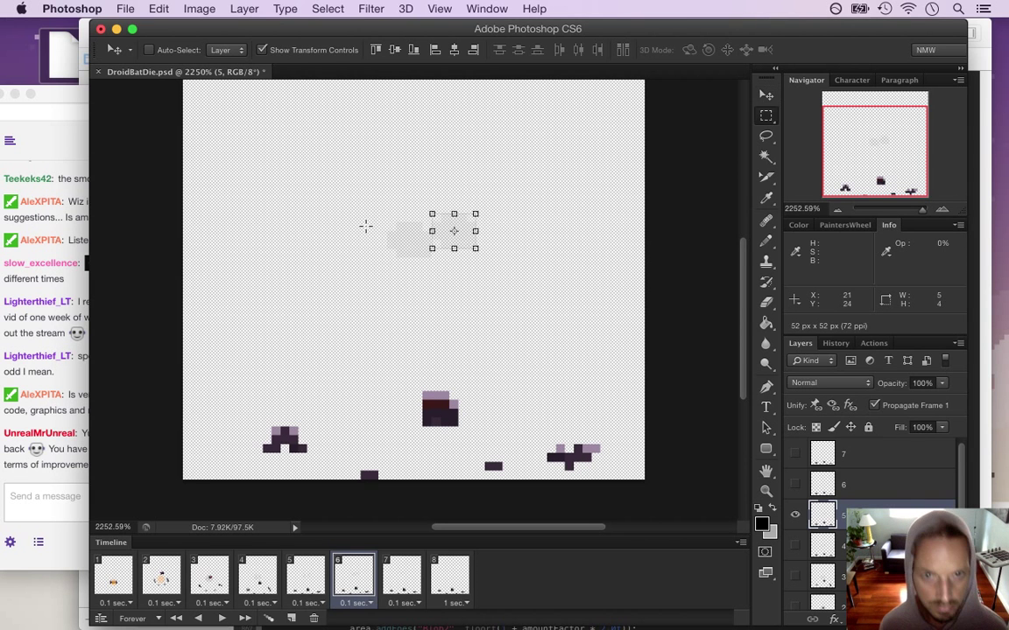
pyautogui.press('m')
pyautogui.press('e')
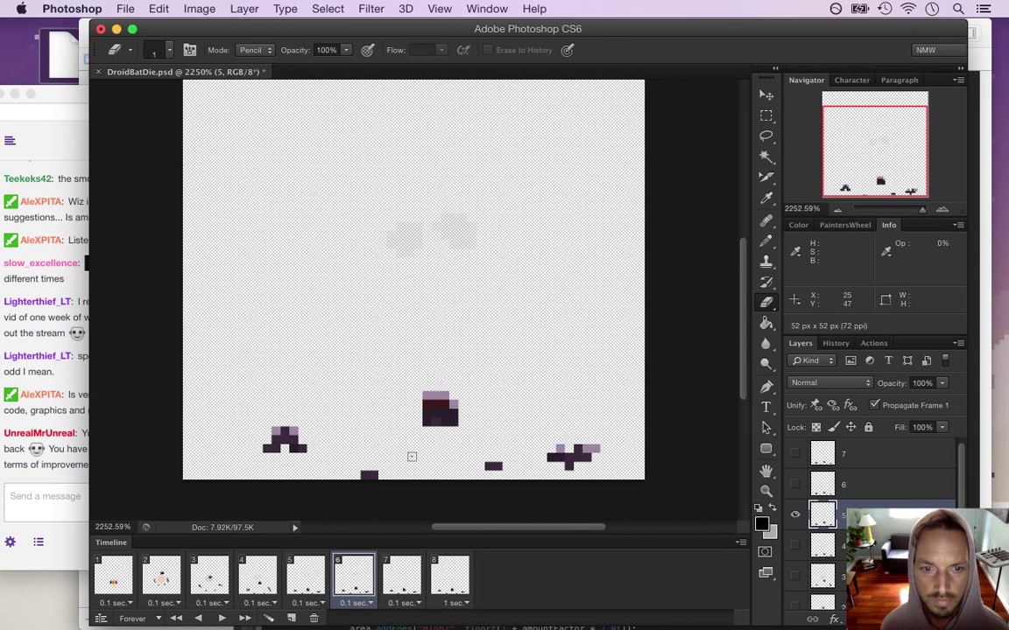
# In frame 7, move layer 6's small smoke puff 1 pixel left.
pyautogui.click(401, 575)
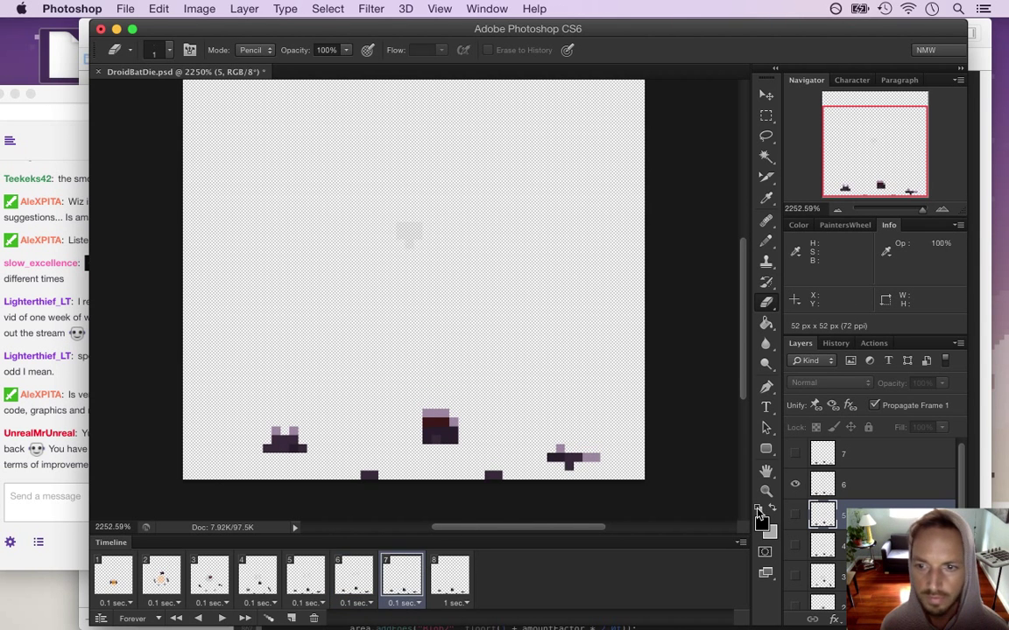
pyautogui.click(867, 485)
pyautogui.press('m')
pyautogui.moveTo(388, 204); pyautogui.dragTo(441, 266)
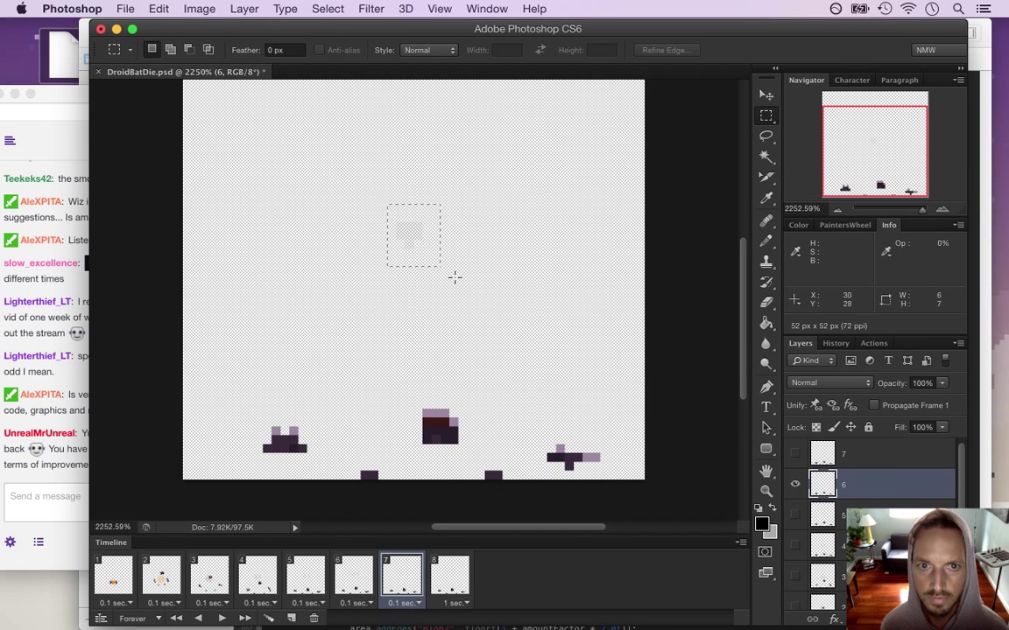
pyautogui.press('v')
pyautogui.hotkey('ctrl', 'd')
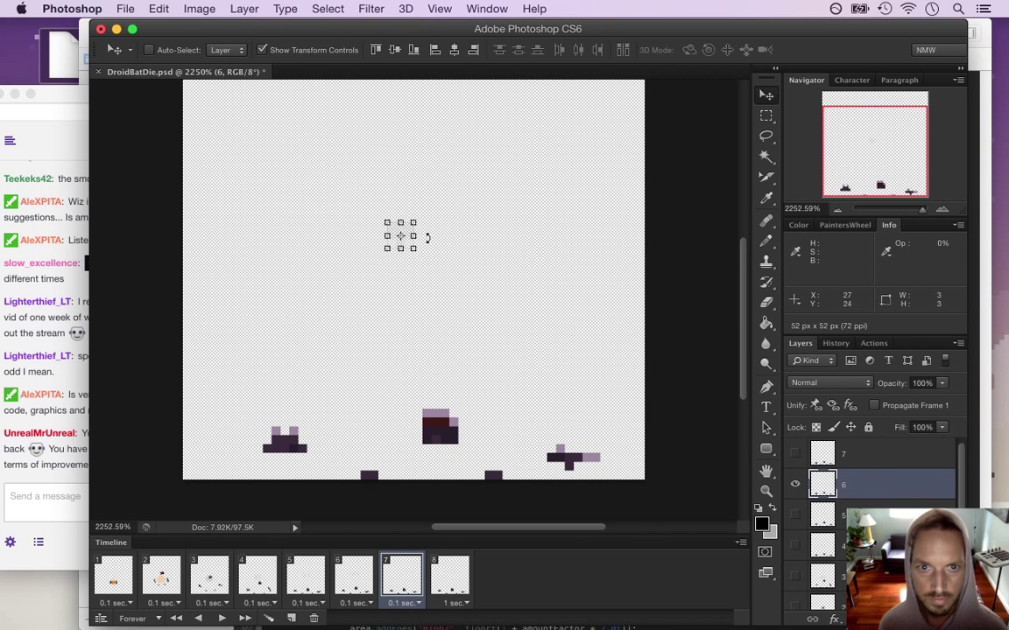
# Duplicate frame 7's smoke puff 6 pixels right and 1 pixel up, and erase an edge pixel of the copy.
pyautogui.press('m')
pyautogui.press('v')
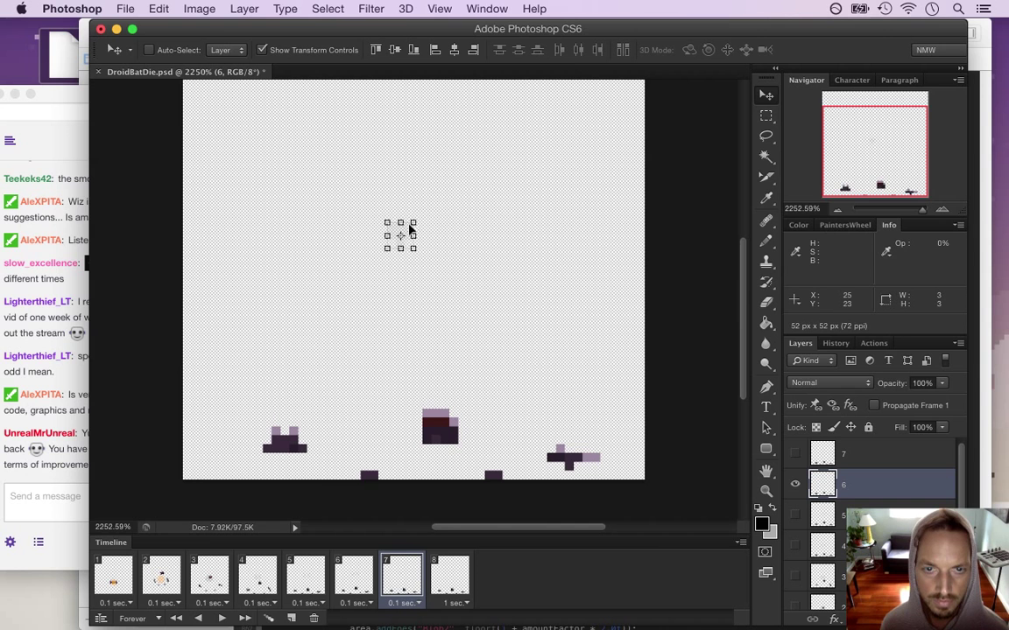
pyautogui.moveTo(407, 231); pyautogui.dragTo(447, 232)
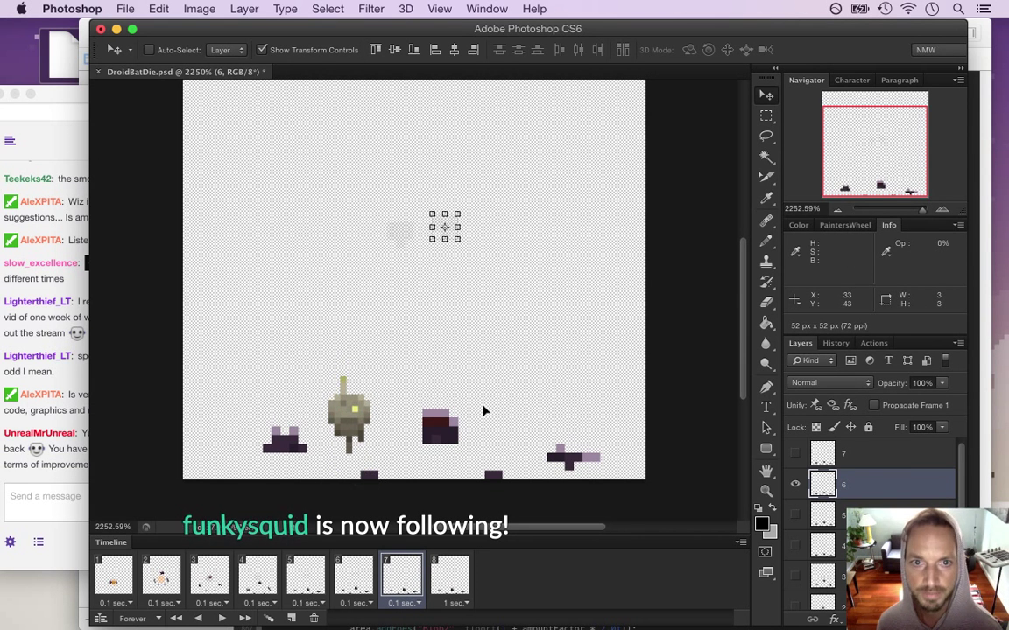
pyautogui.press('Right')
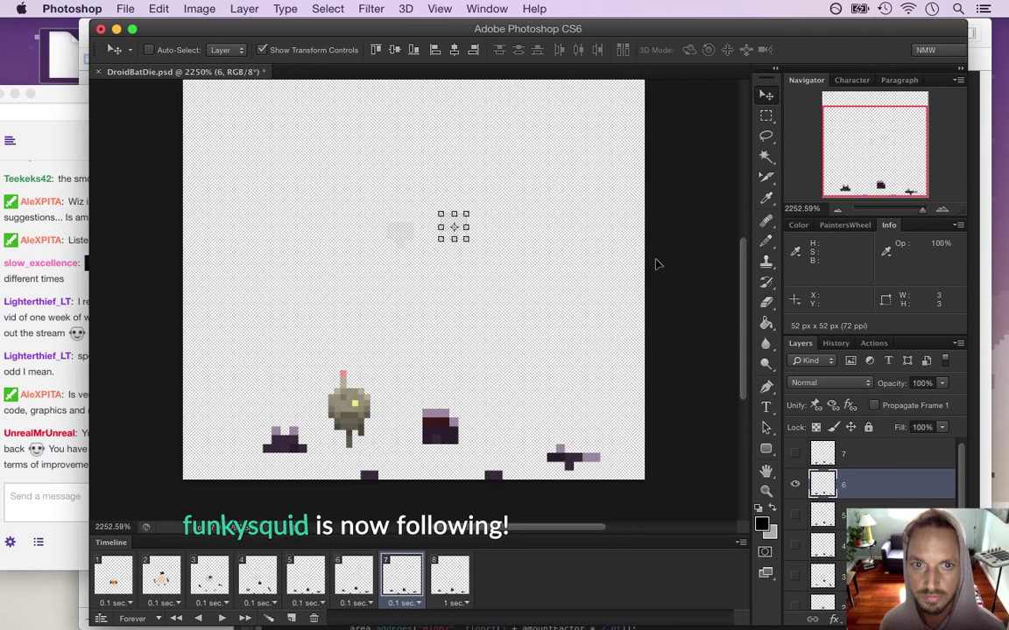
pyautogui.press('m')
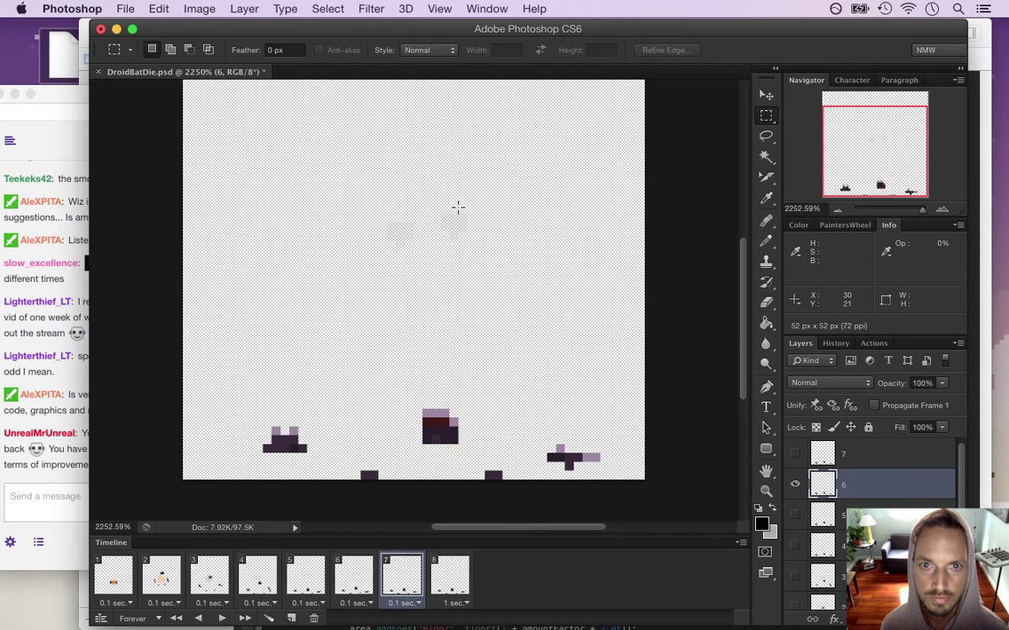
pyautogui.press('e')
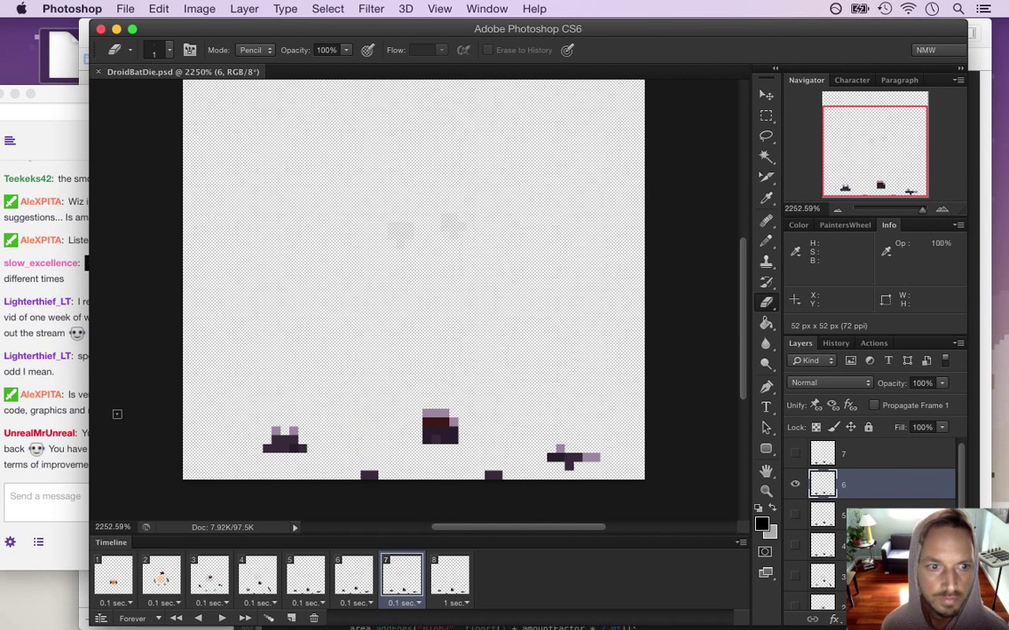
# Switch to the Twitch chat and read the messages about coding, graphics and music and the game's improvement.
pyautogui.click(62, 385)
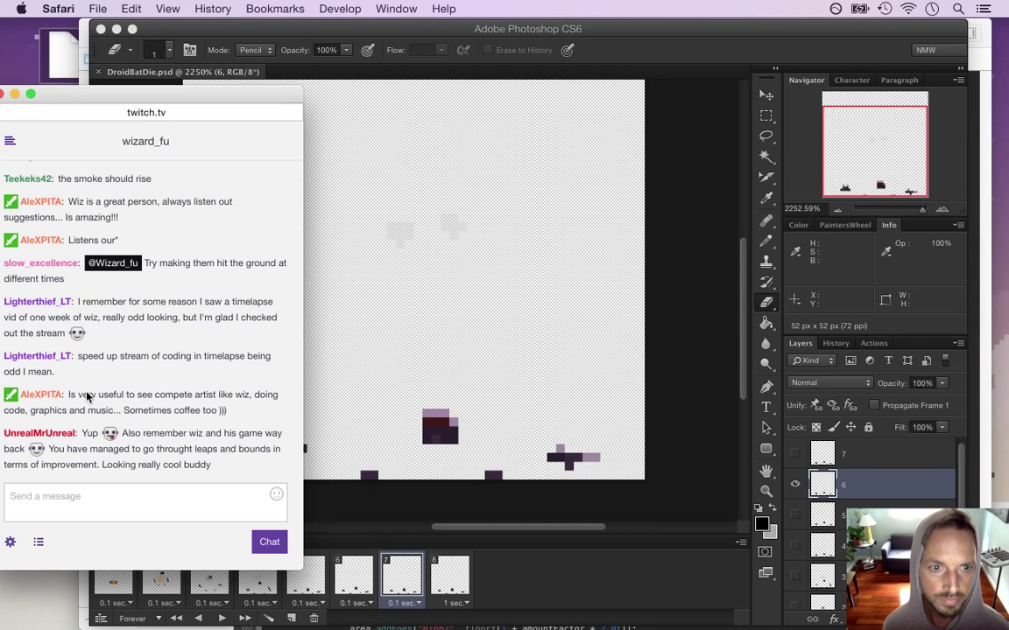
pyautogui.moveTo(88, 398); pyautogui.dragTo(209, 411)
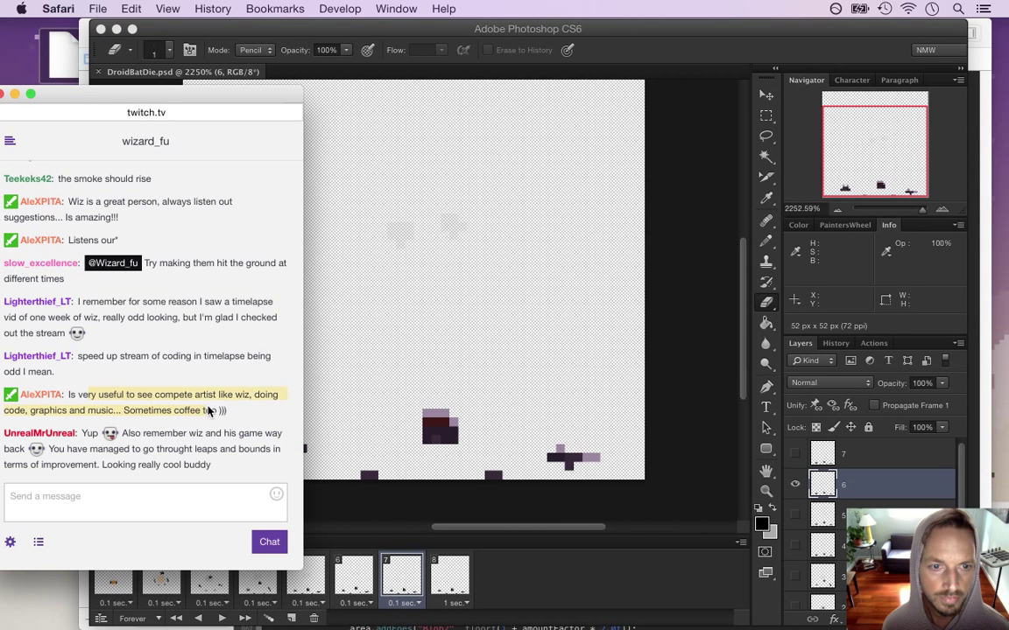
pyautogui.click(216, 425)
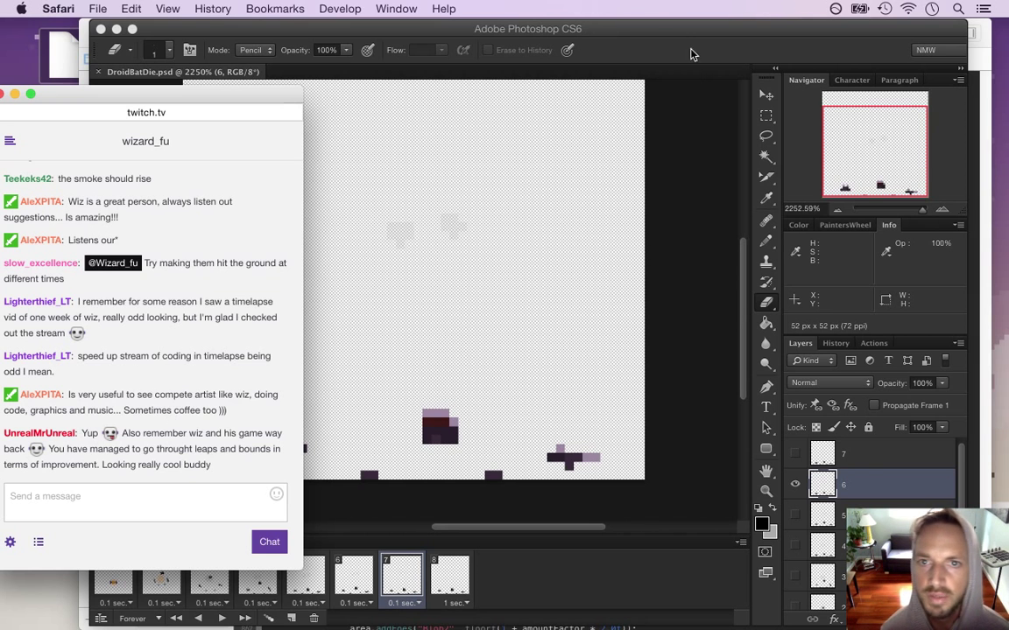
# Return to Photoshop and step through frames 8 to 3 and back to 6 to examine how the smoke rises.
pyautogui.click(585, 34)
pyautogui.click(444, 580)
pyautogui.click(394, 585)
pyautogui.click(317, 571)
pyautogui.click(259, 578)
pyautogui.click(297, 580)
pyautogui.click(254, 579)
pyautogui.click(210, 580)
pyautogui.click(257, 580)
pyautogui.click(304, 579)
pyautogui.click(366, 582)
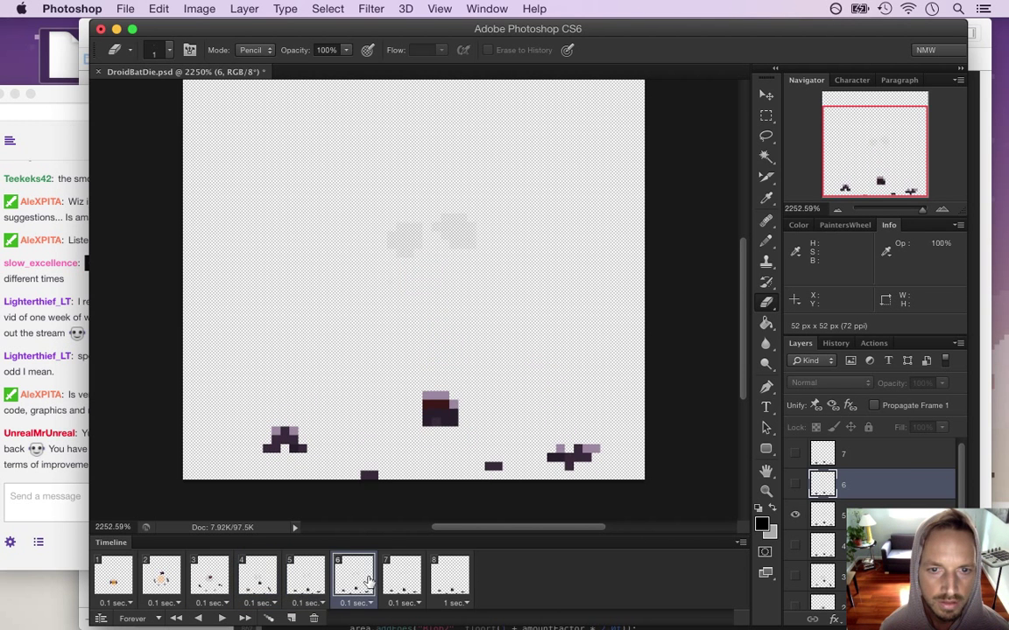
# Compare frames 4, 5 and 6 repeatedly to examine the transition of the smoke puffs and debris.
pyautogui.click(314, 583)
pyautogui.click(254, 586)
pyautogui.click(316, 585)
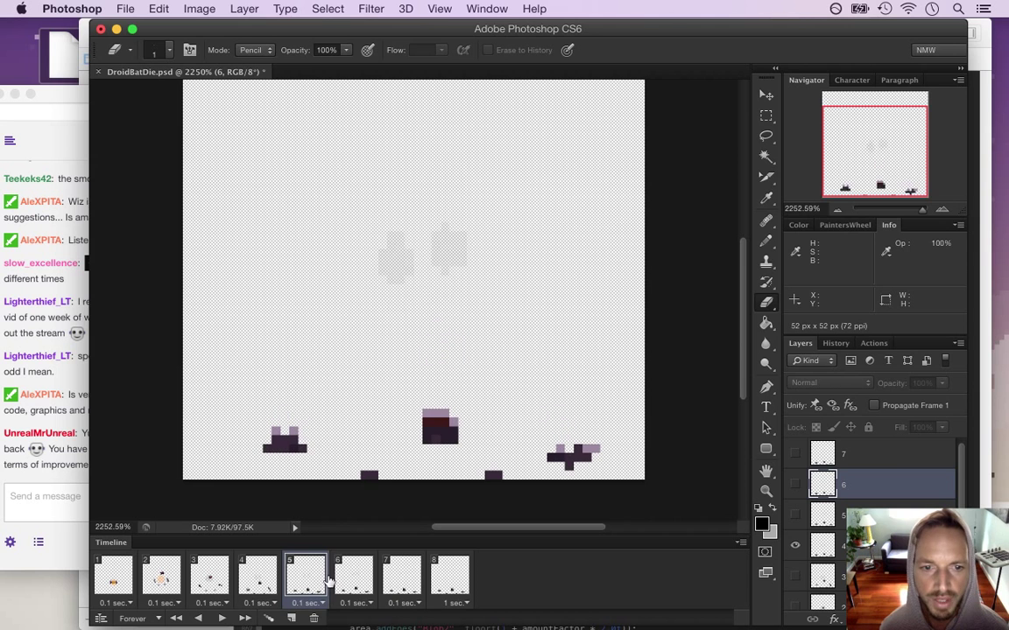
pyautogui.click(360, 578)
pyautogui.click(312, 576)
pyautogui.click(358, 575)
pyautogui.click(313, 580)
pyautogui.click(359, 580)
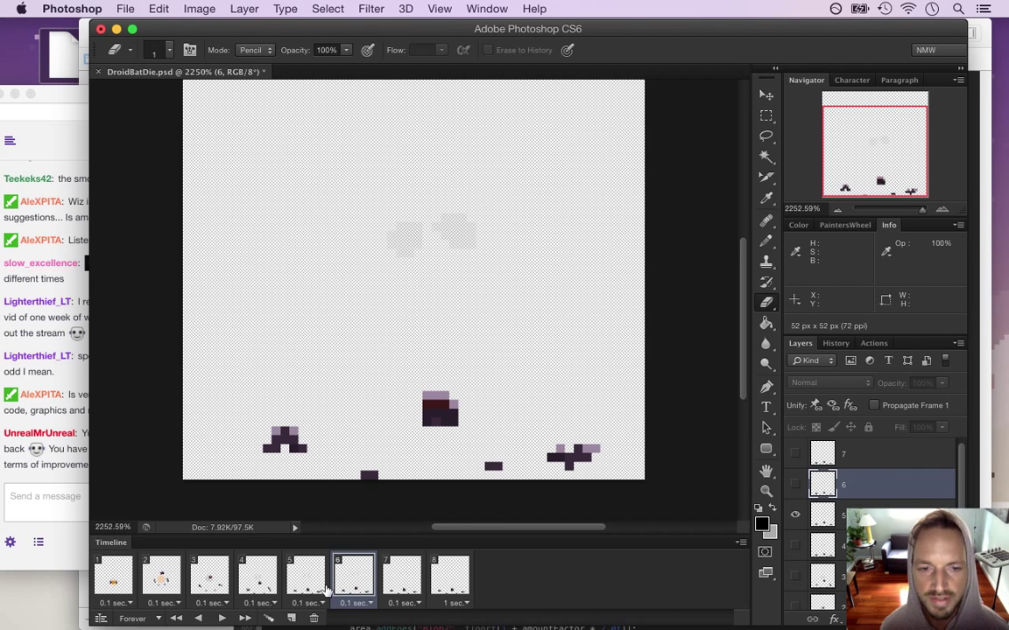
# Examine the bouncing debris and smoke across frames 5, 6 and 7, ending on frame 5 with layer 4 active.
pyautogui.click(814, 519)
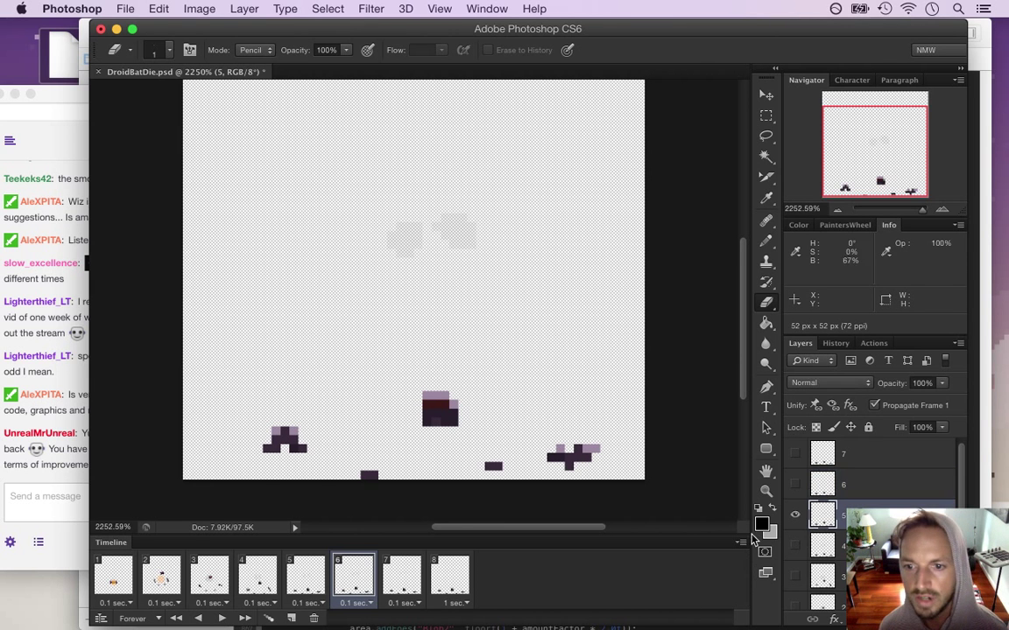
pyautogui.press('m')
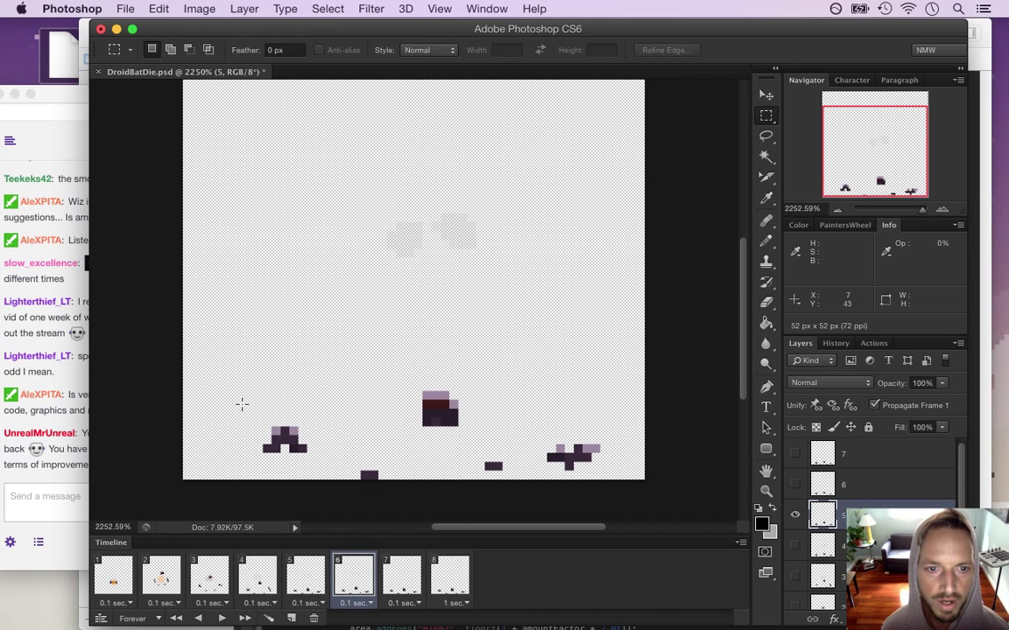
pyautogui.click(306, 574)
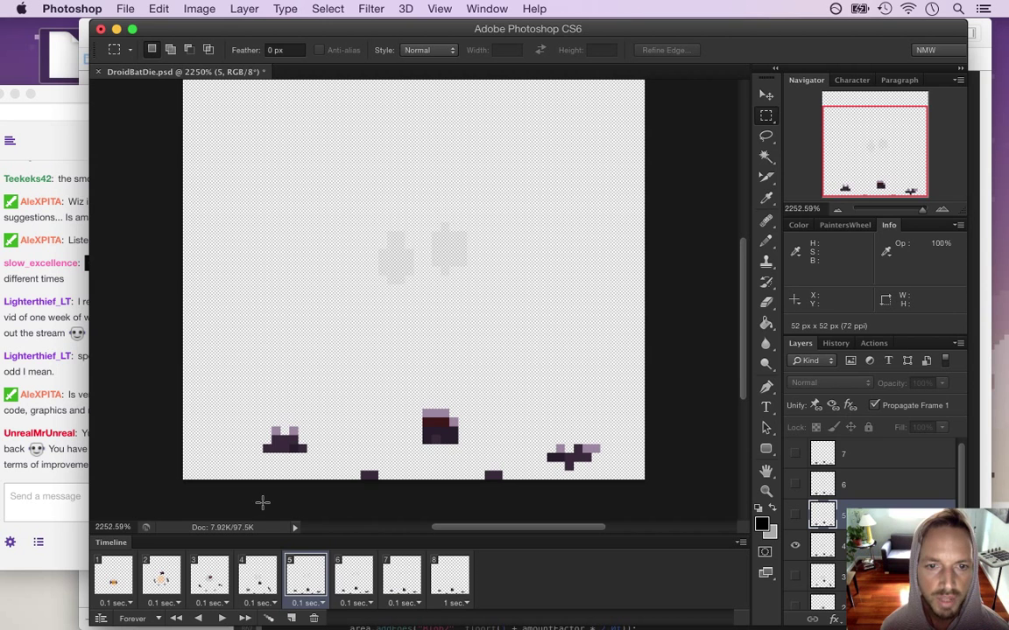
pyautogui.click(361, 592)
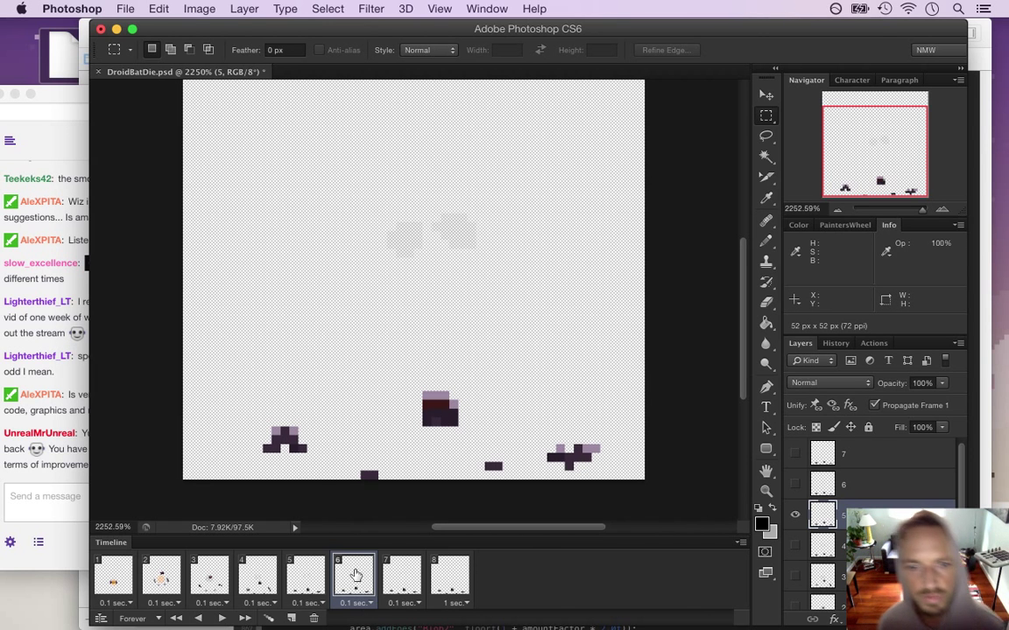
pyautogui.click(397, 586)
pyautogui.click(357, 578)
pyautogui.click(322, 587)
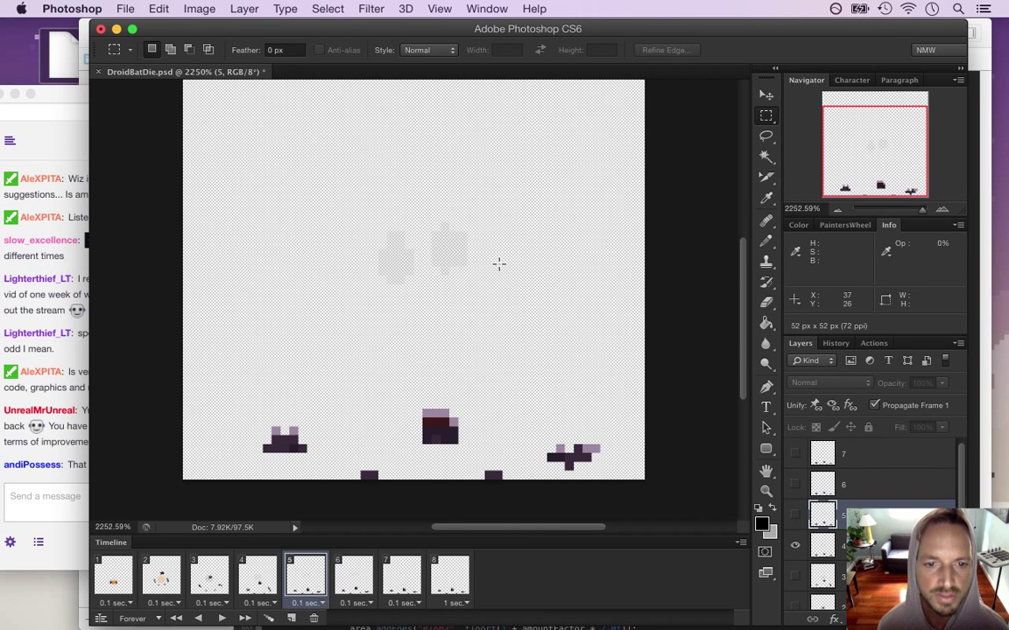
pyautogui.click(818, 547)
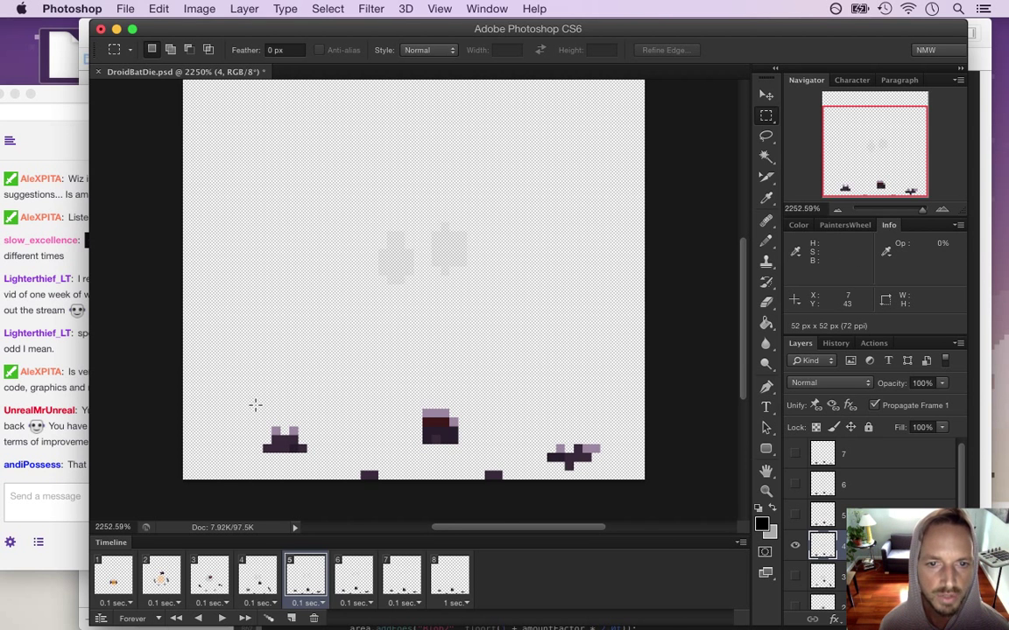
# Step through frames 6 to 8 and back to frame 4 to check the smoke's fading and the debris settling.
pyautogui.click(359, 595)
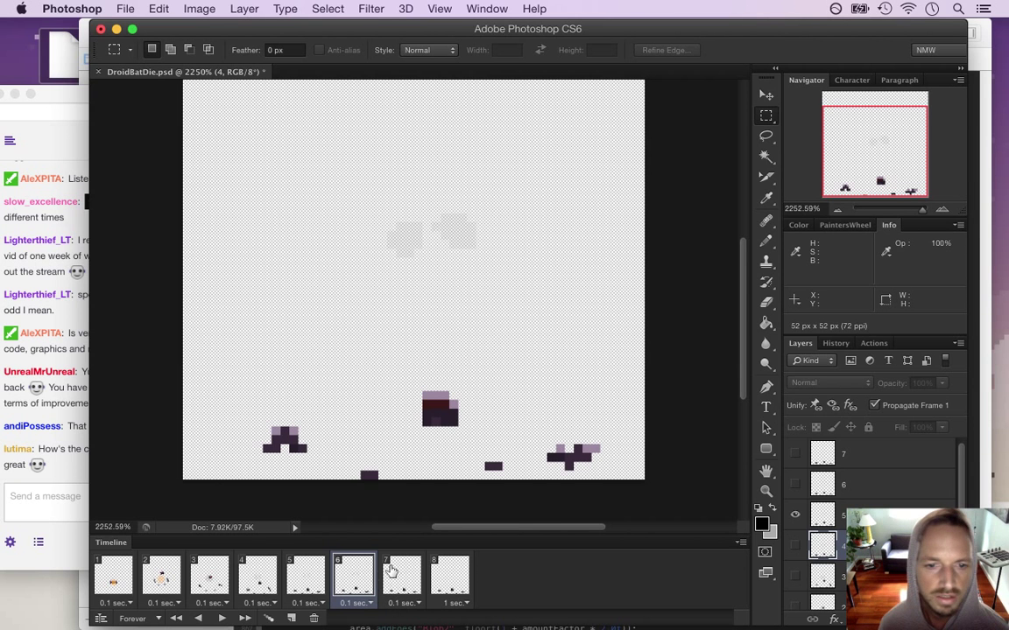
pyautogui.click(405, 581)
pyautogui.click(448, 581)
pyautogui.click(405, 584)
pyautogui.click(350, 578)
pyautogui.click(394, 579)
pyautogui.click(338, 574)
pyautogui.click(303, 578)
pyautogui.click(247, 579)
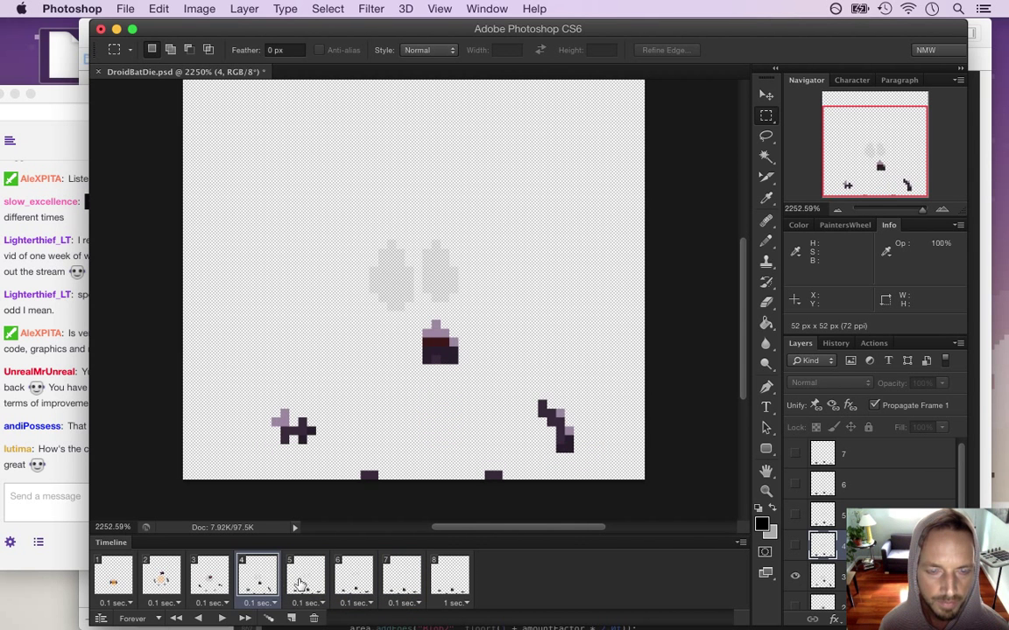
# Step through frames 3 to 5, read the chat comment about the middle part rolling, and return to Photoshop.
pyautogui.click(209, 576)
pyautogui.click(257, 576)
pyautogui.click(305, 576)
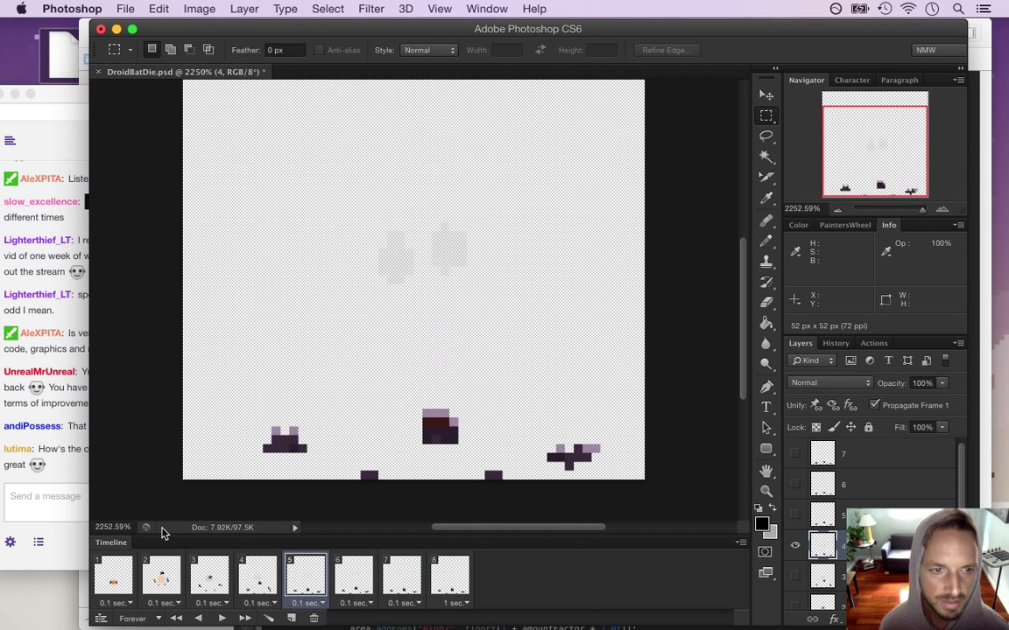
pyautogui.click(69, 448)
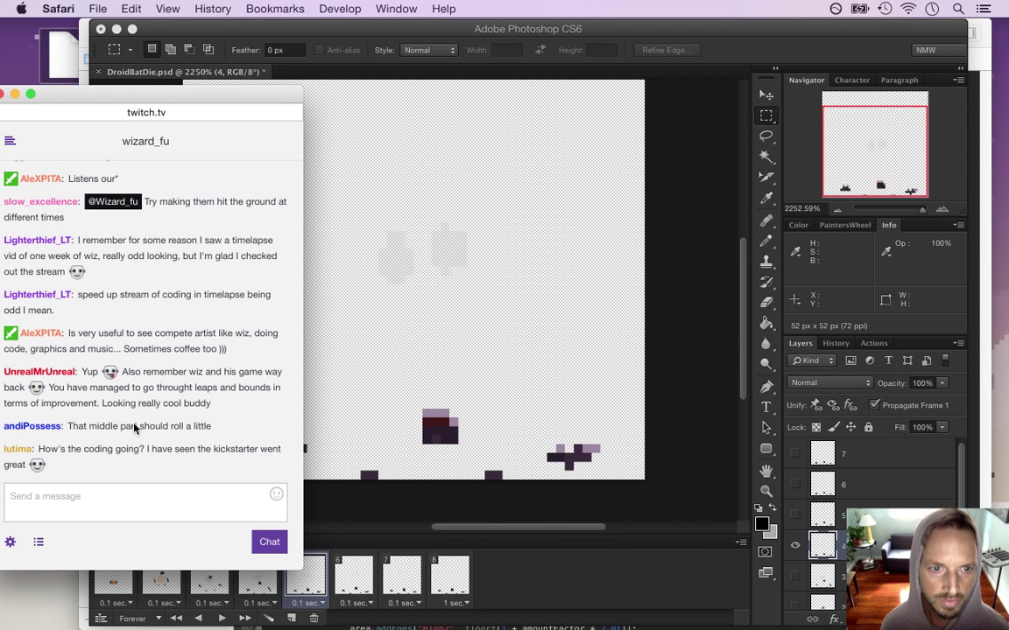
pyautogui.moveTo(120, 425); pyautogui.dragTo(236, 474)
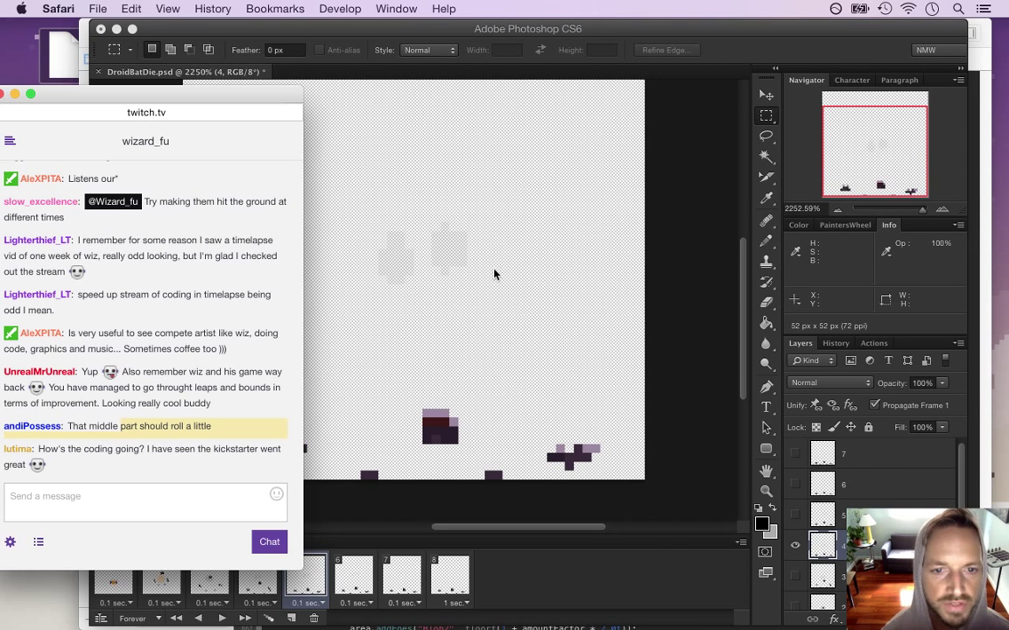
pyautogui.click(674, 54)
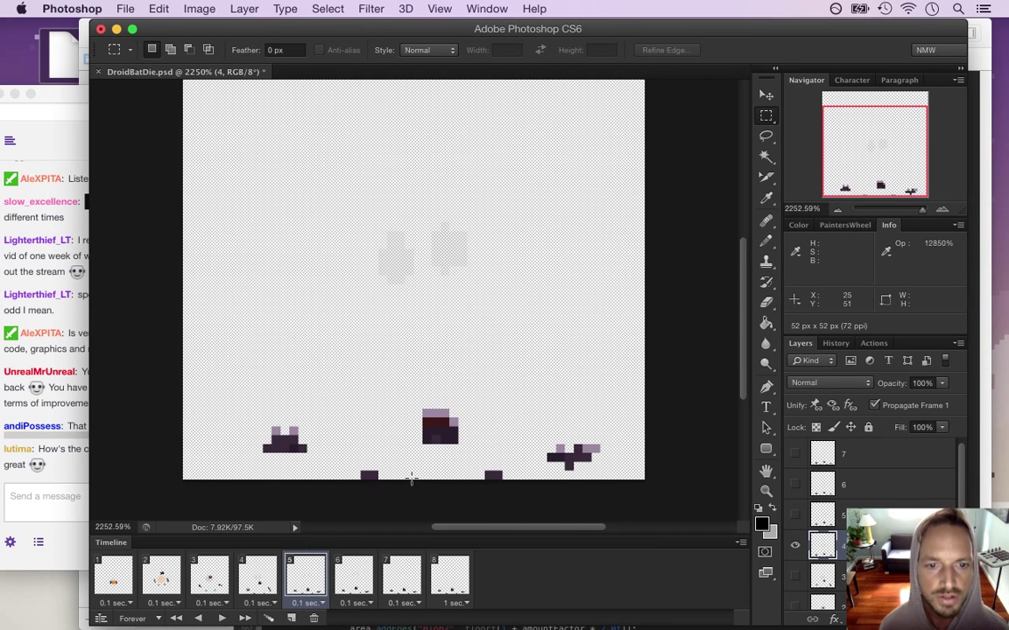
# Step through frames 5 to 8 and return to frame 6 to examine the middle chunk's bounce.
pyautogui.click(346, 594)
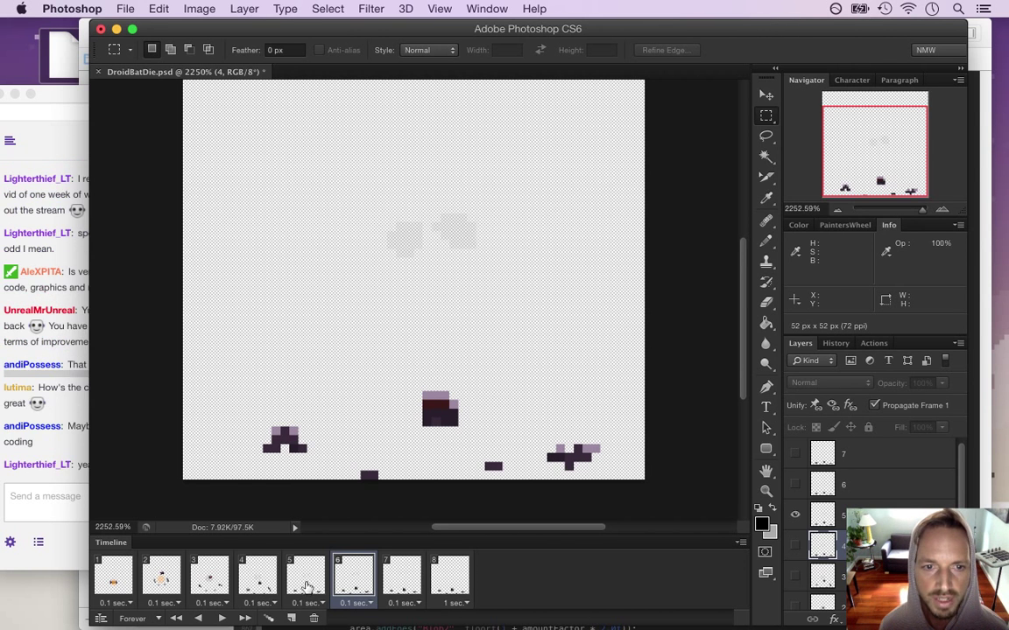
pyautogui.click(309, 584)
pyautogui.click(359, 587)
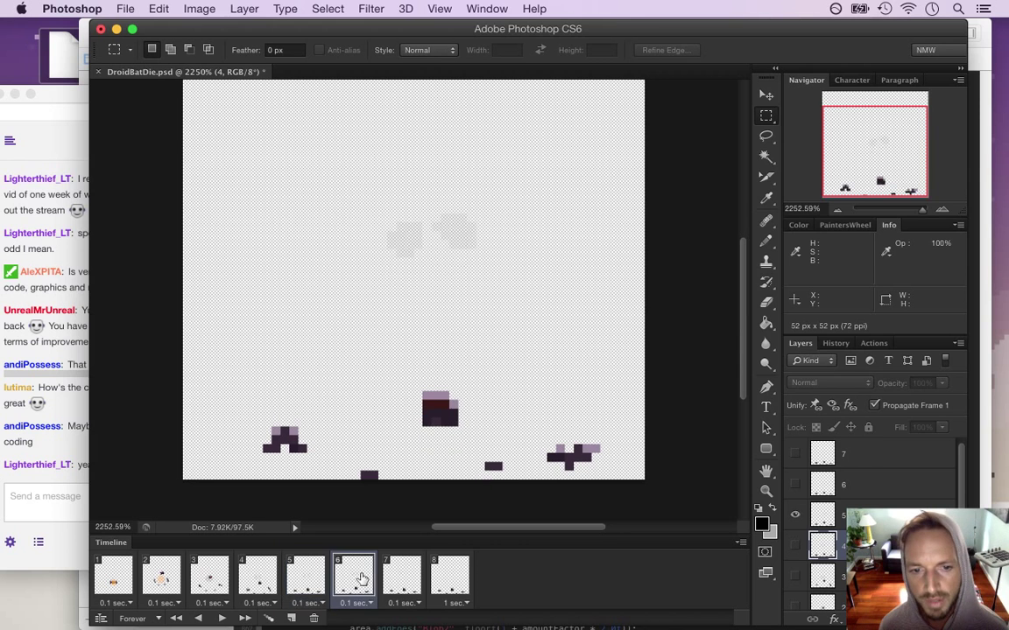
pyautogui.click(416, 589)
pyautogui.click(449, 581)
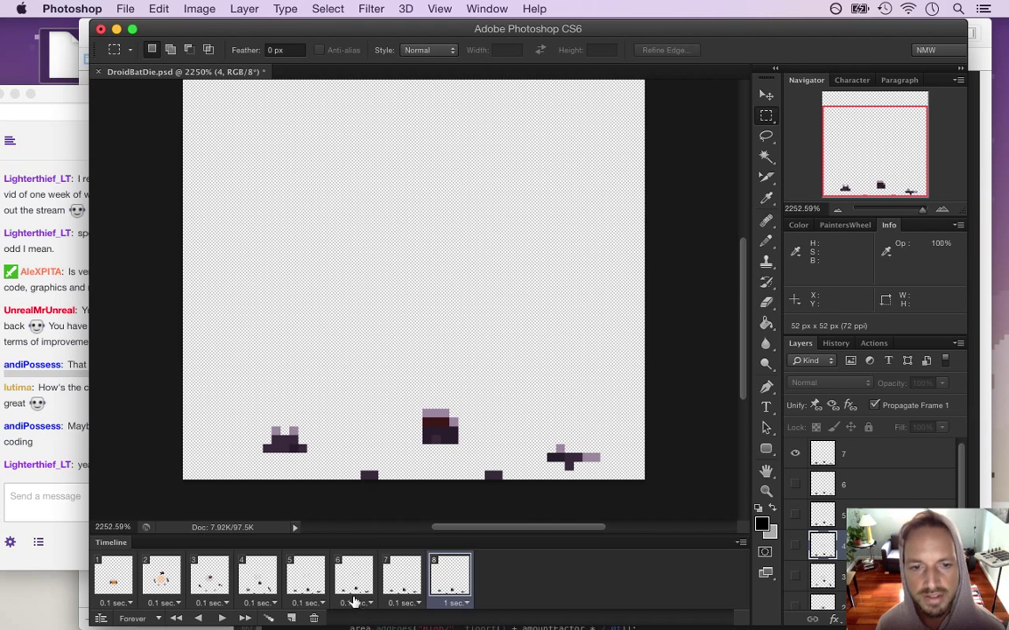
pyautogui.click(353, 578)
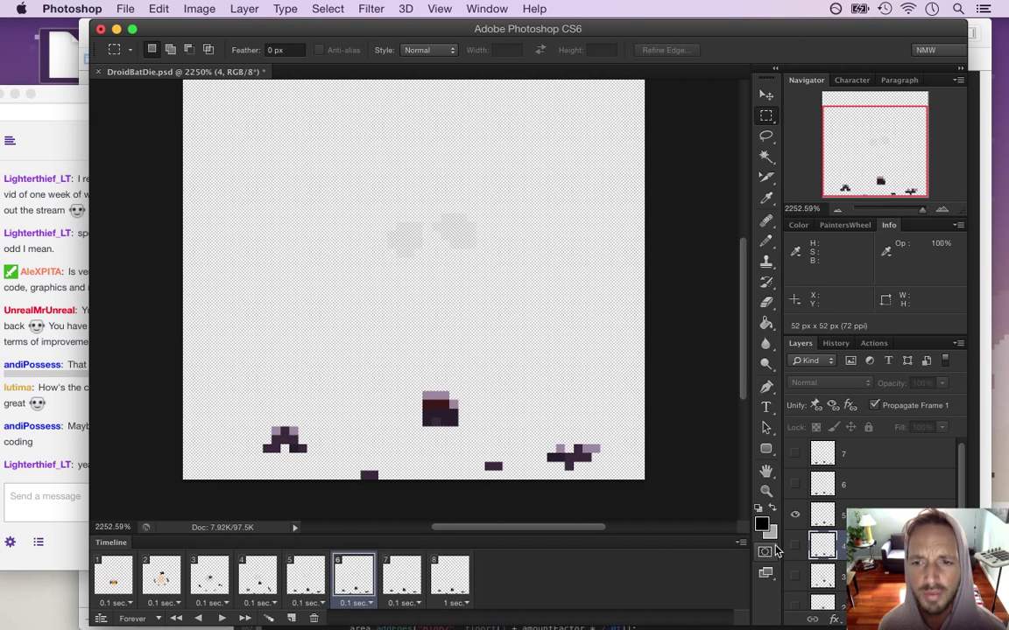
pyautogui.click(399, 577)
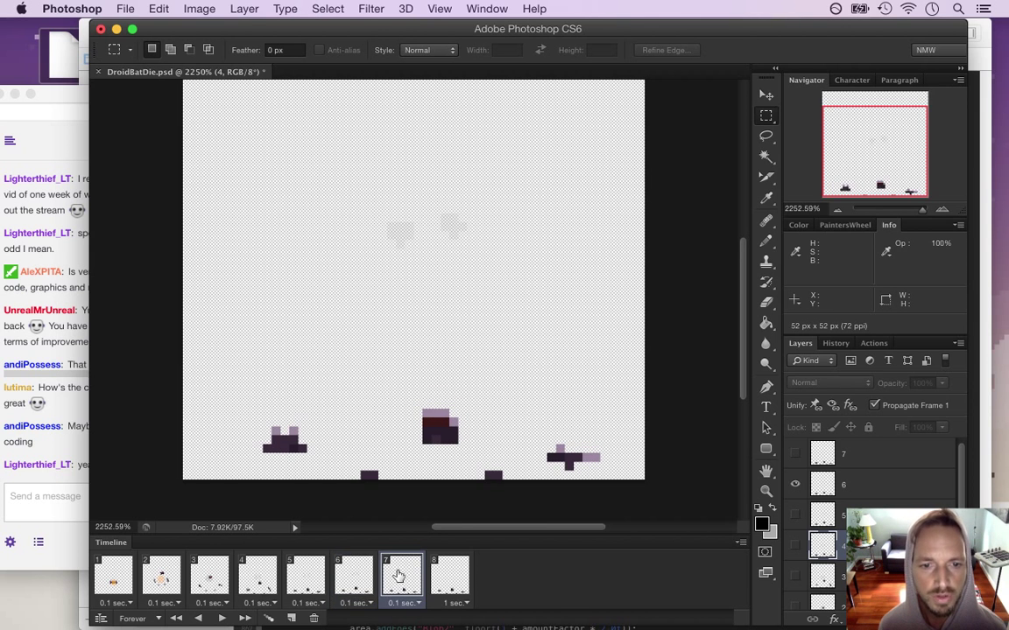
pyautogui.click(362, 582)
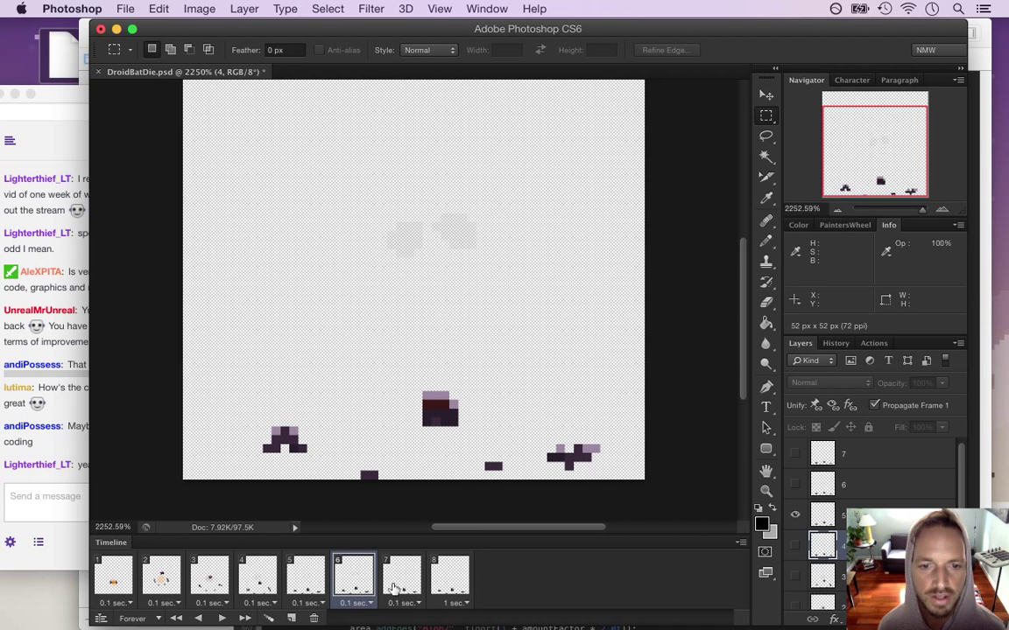
# Switch to the Twitch chat and highlight the viewer's question about how the coding is going.
pyautogui.click(83, 396)
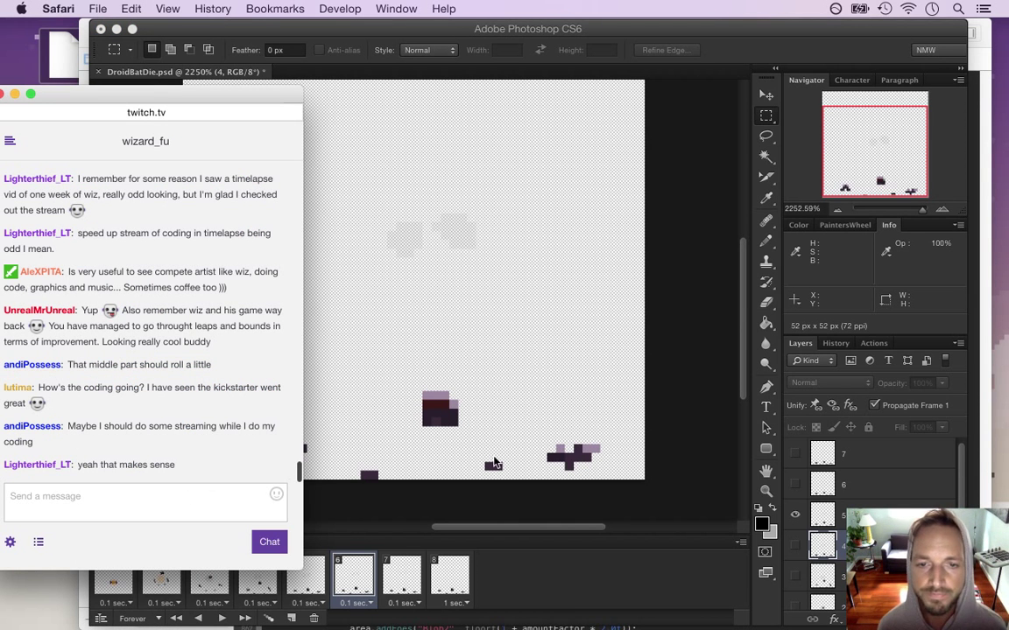
pyautogui.moveTo(122, 391); pyautogui.dragTo(180, 395)
pyautogui.click(99, 386)
pyautogui.moveTo(82, 391); pyautogui.dragTo(140, 394)
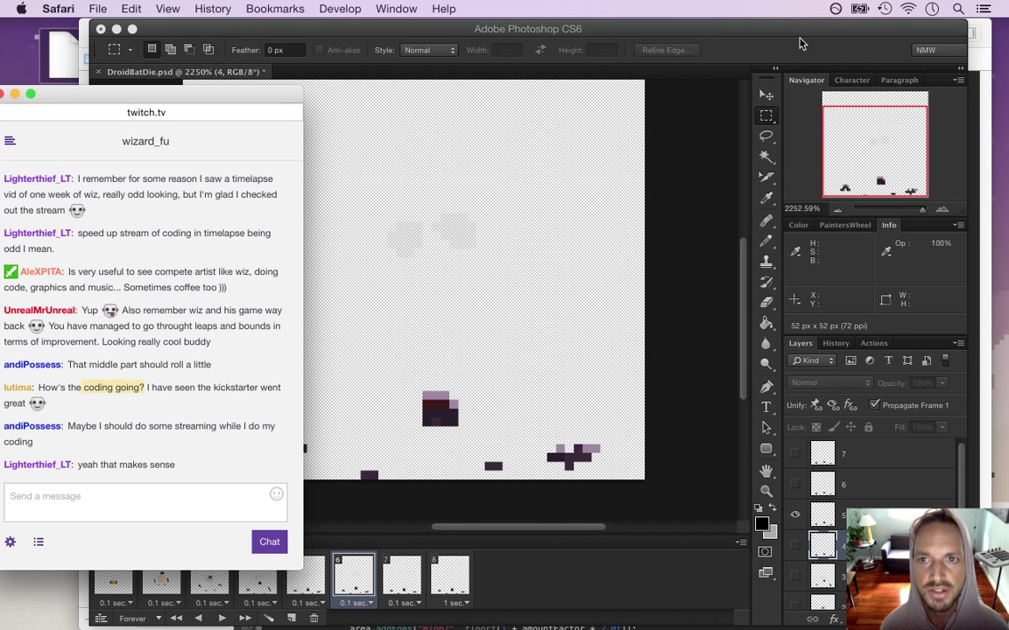
# Switch to Xcode to look at the addFoes code in World.cpp, then return to Photoshop.
pyautogui.press('super+Tab')
pyautogui.press('super+Tab')
pyautogui.press('super+Tab')
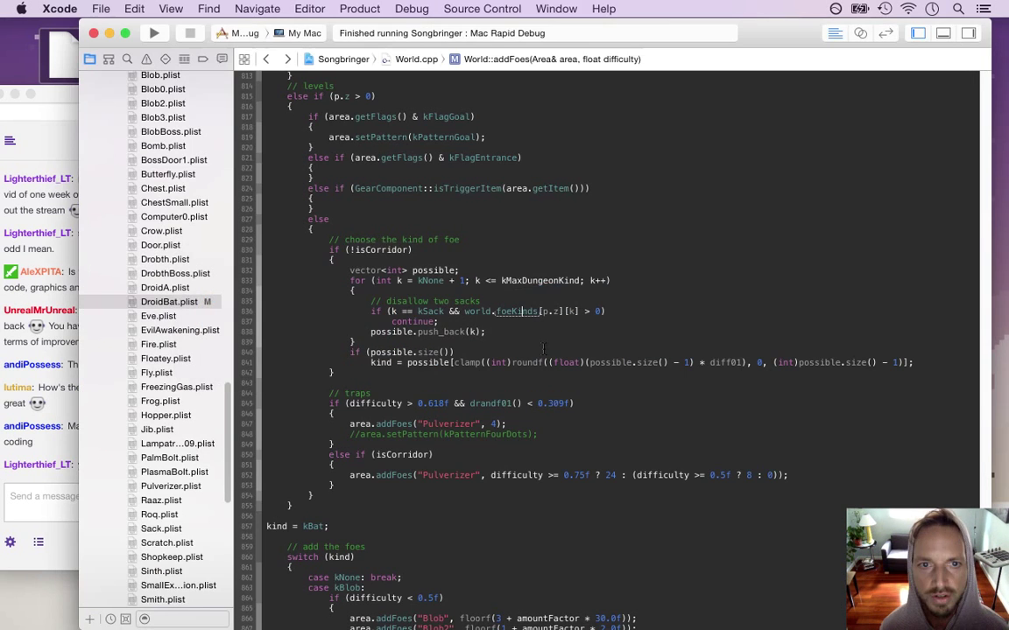
pyautogui.press('super+Tab')
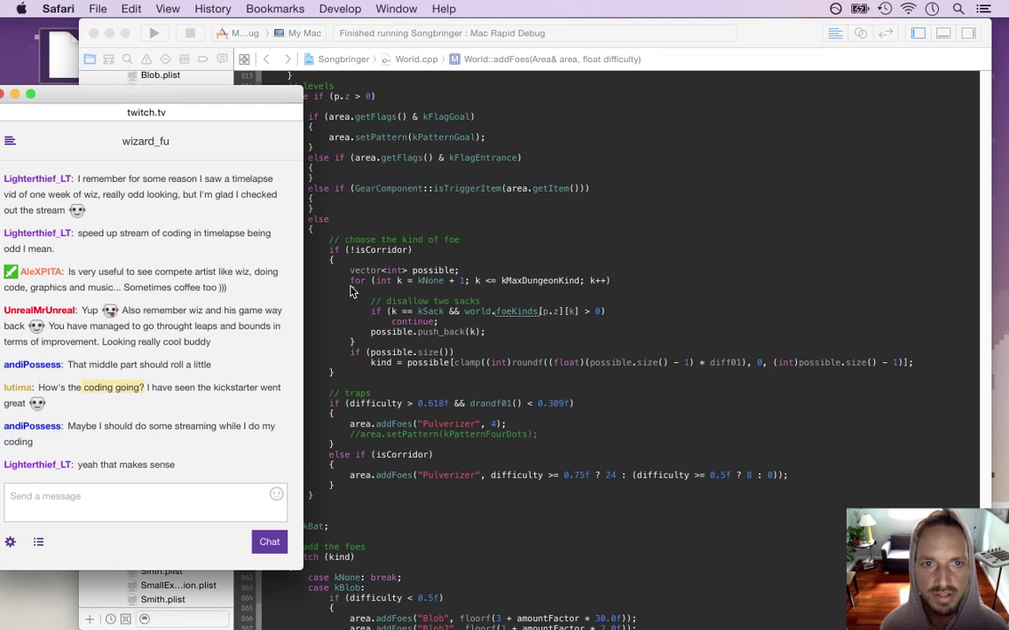
pyautogui.press('super+Tab')
pyautogui.press('super+Tab')
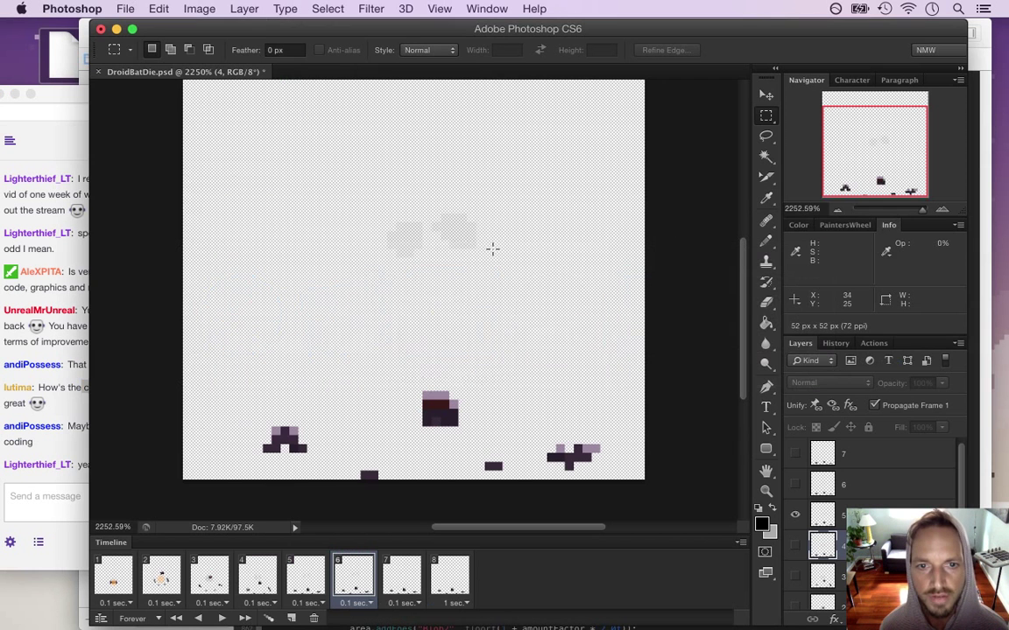
# Read the newest Twitch chat message about the initial goal and return to Photoshop.
pyautogui.click(65, 391)
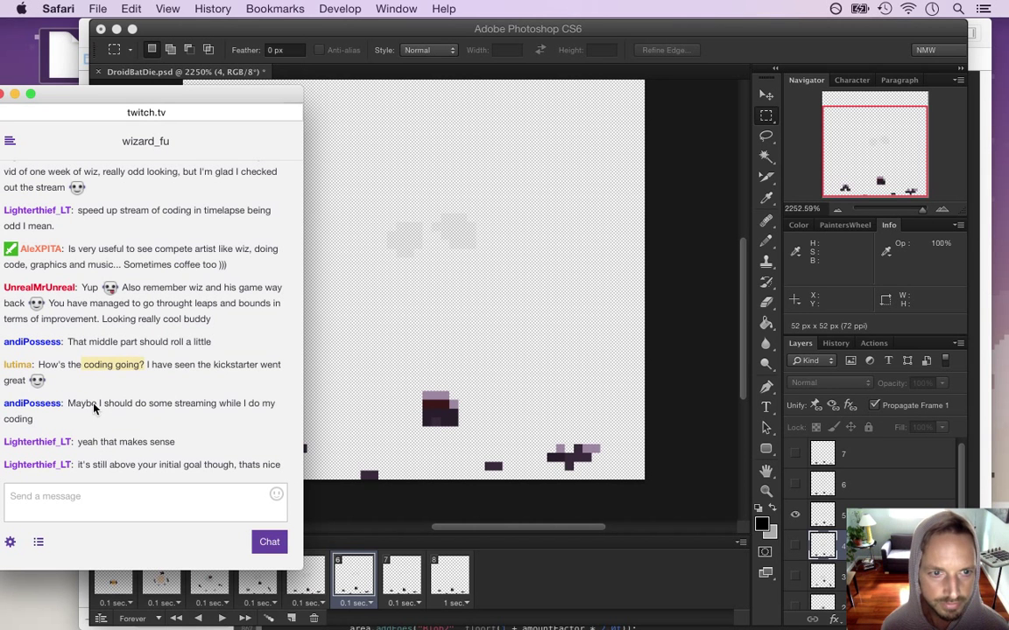
pyautogui.moveTo(111, 465); pyautogui.dragTo(239, 465)
pyautogui.click(672, 100)
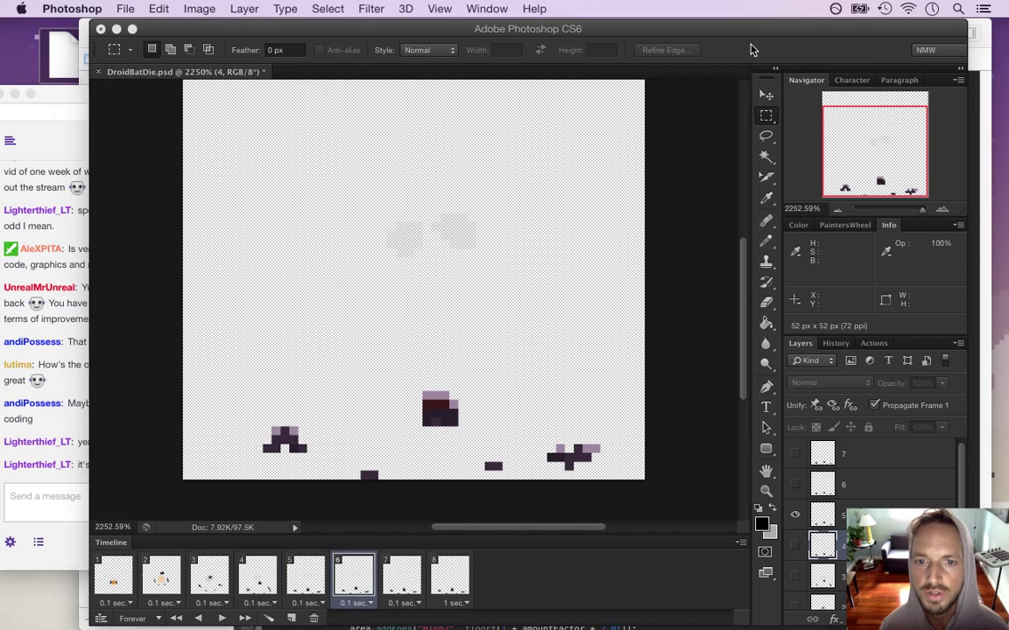
# Step from frame 7 to 8 and back through to frame 4 to examine the debris motion in reverse.
pyautogui.click(403, 585)
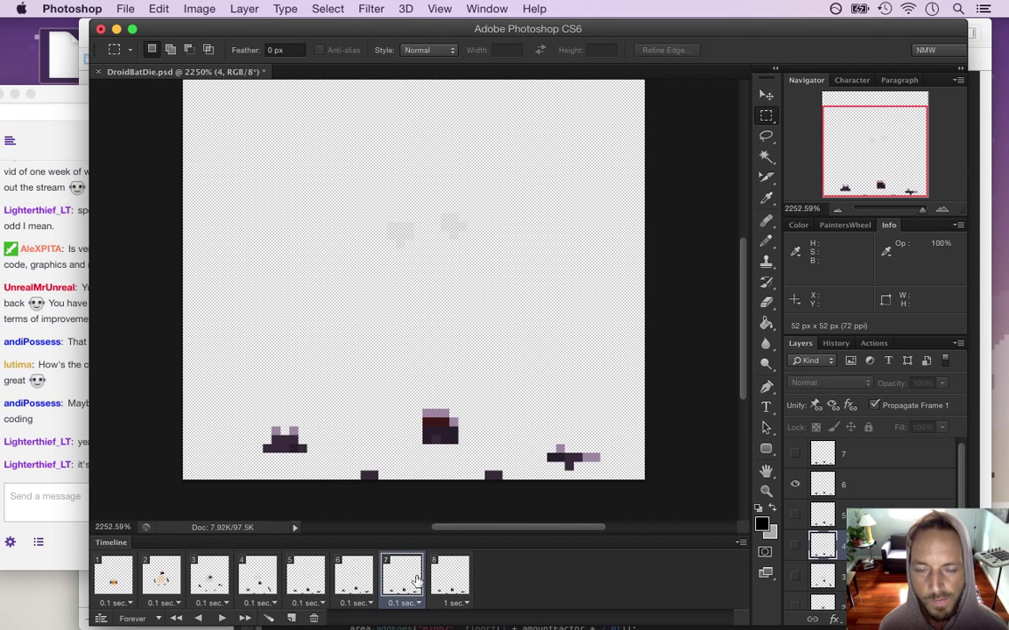
pyautogui.click(456, 577)
pyautogui.click(417, 577)
pyautogui.click(350, 580)
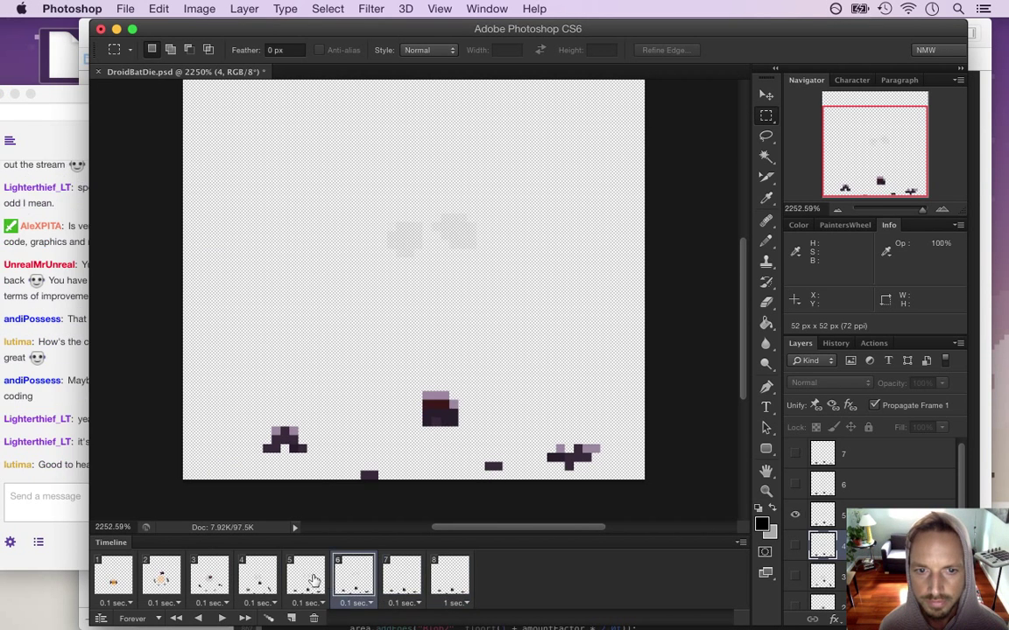
pyautogui.click(314, 581)
pyautogui.click(265, 580)
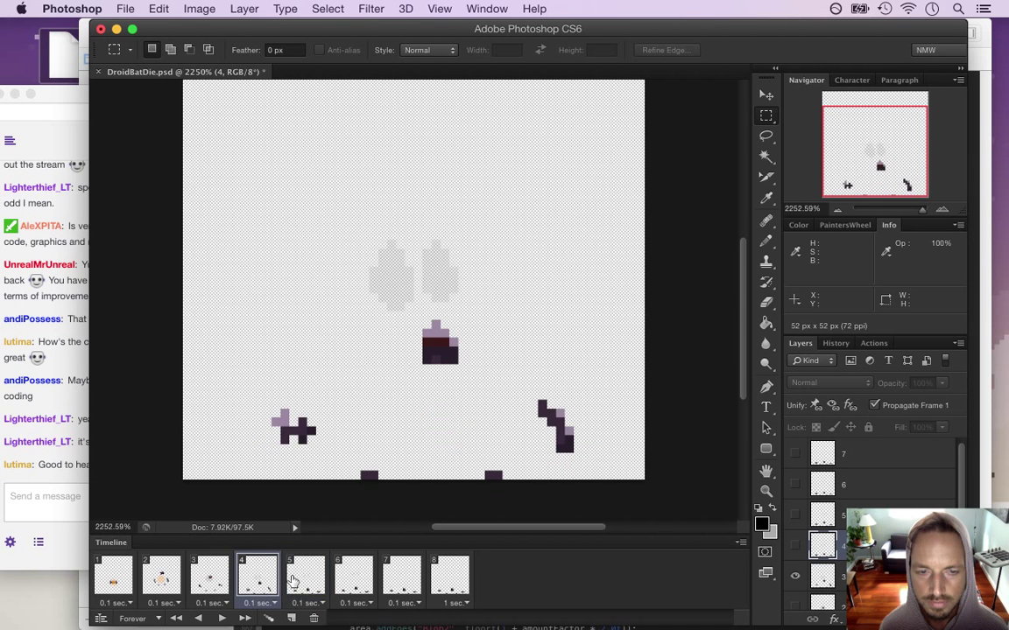
# Flip repeatedly between frames 4 and 5 to examine how the debris hits the ground.
pyautogui.click(316, 583)
pyautogui.click(265, 580)
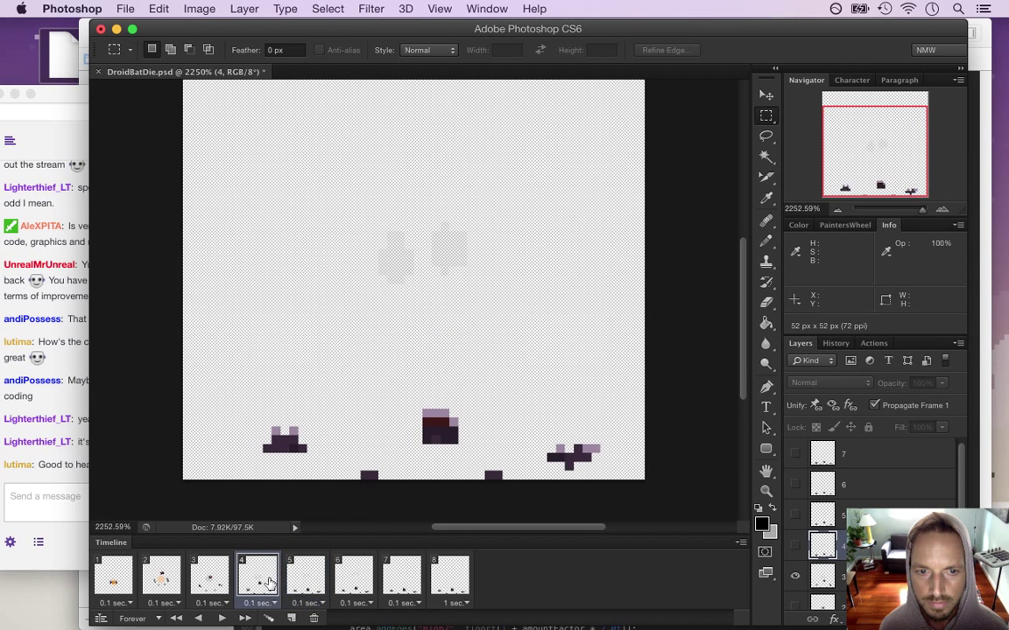
pyautogui.click(312, 582)
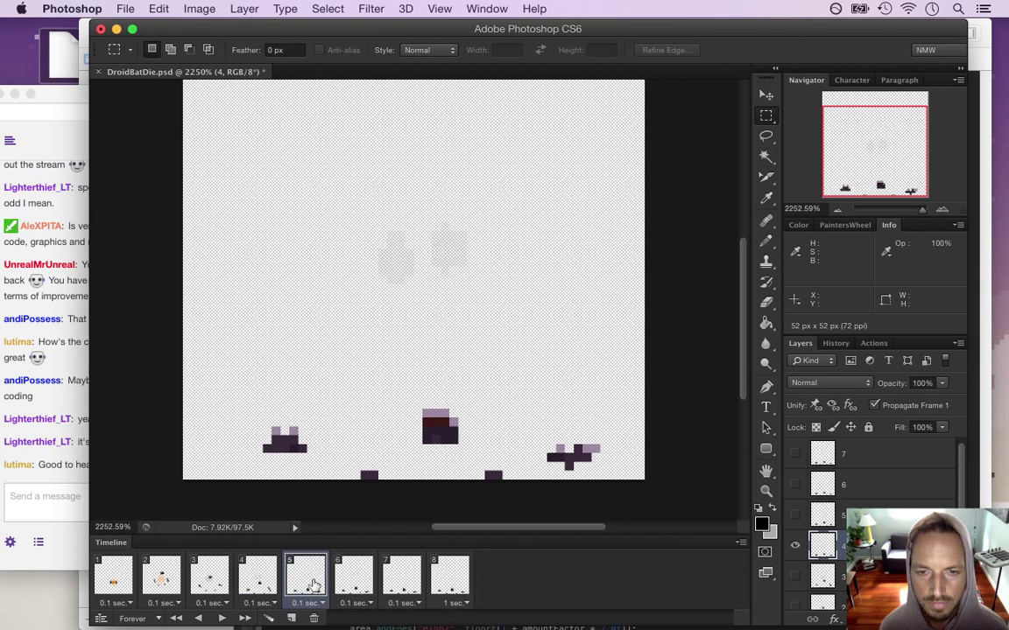
pyautogui.click(262, 583)
pyautogui.click(311, 582)
pyautogui.click(267, 580)
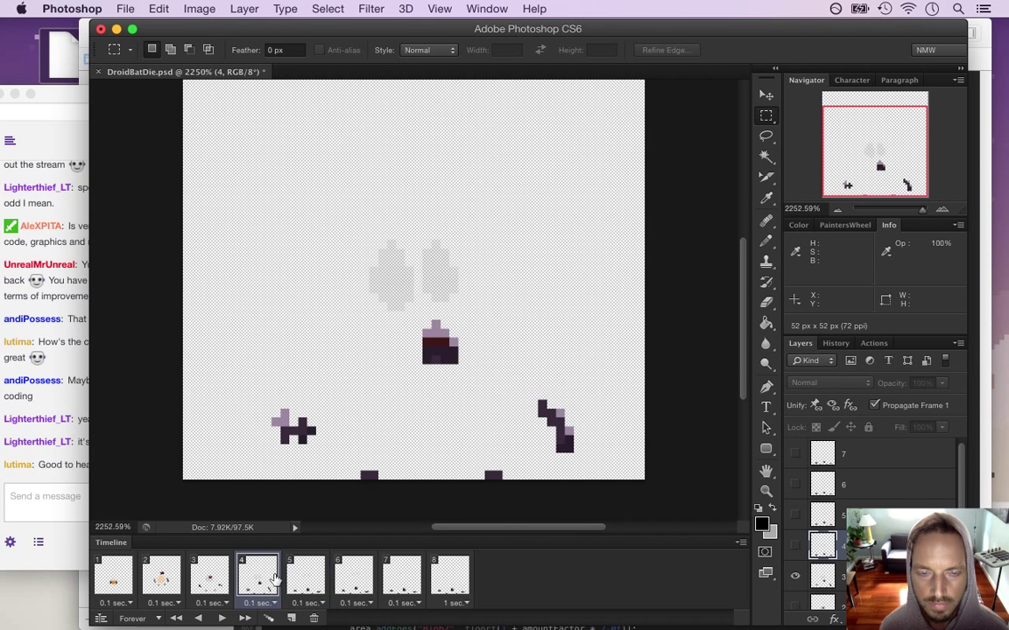
pyautogui.click(312, 580)
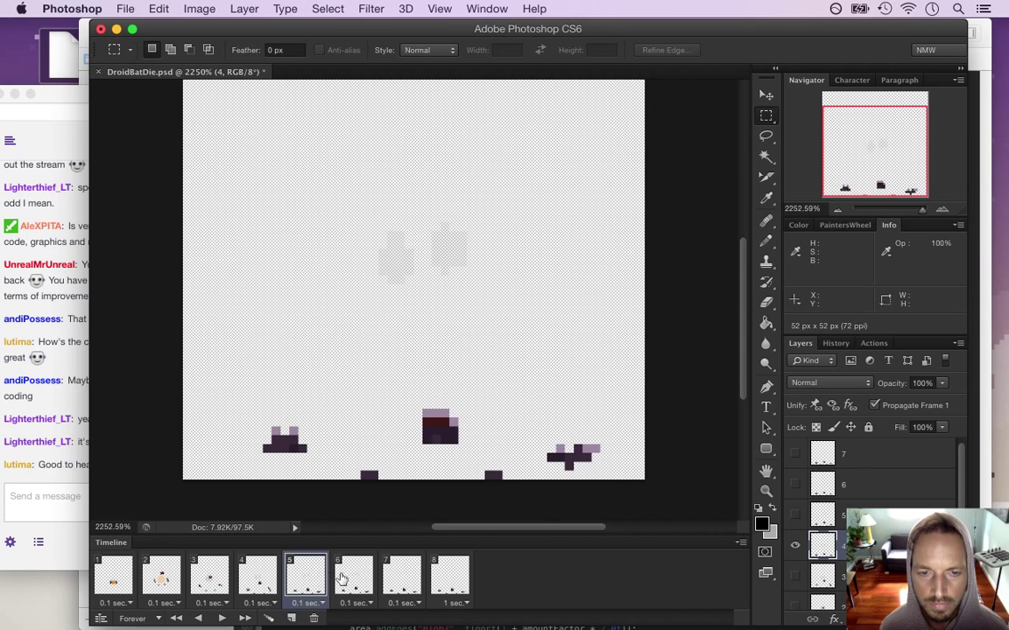
# Compare frames 3 to 6 back and forth to check when each debris piece lands and bounces, ending on frame 5.
pyautogui.click(349, 580)
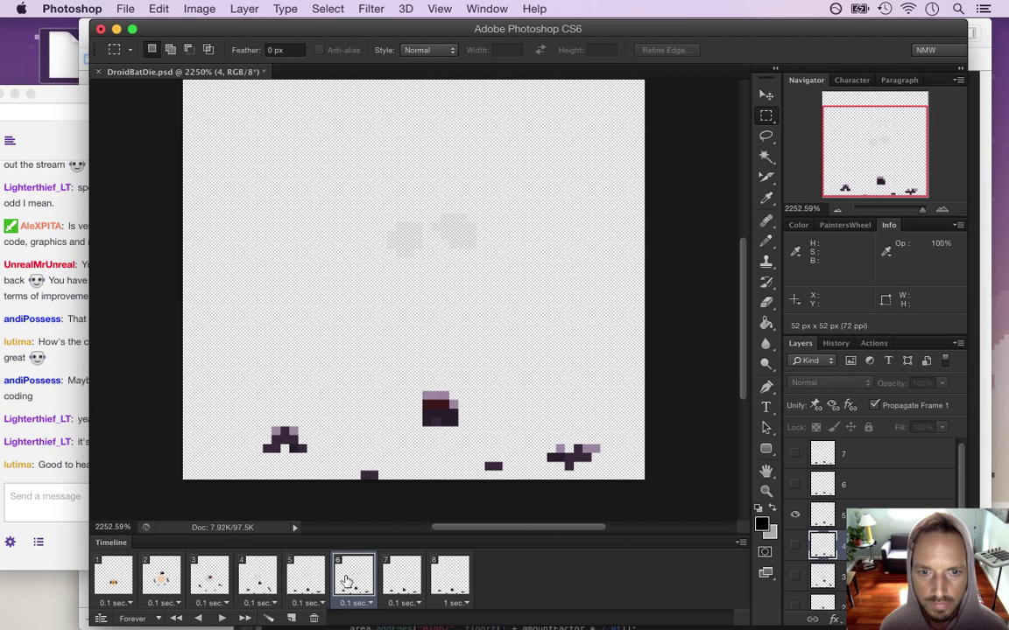
pyautogui.click(306, 581)
pyautogui.click(255, 580)
pyautogui.click(302, 583)
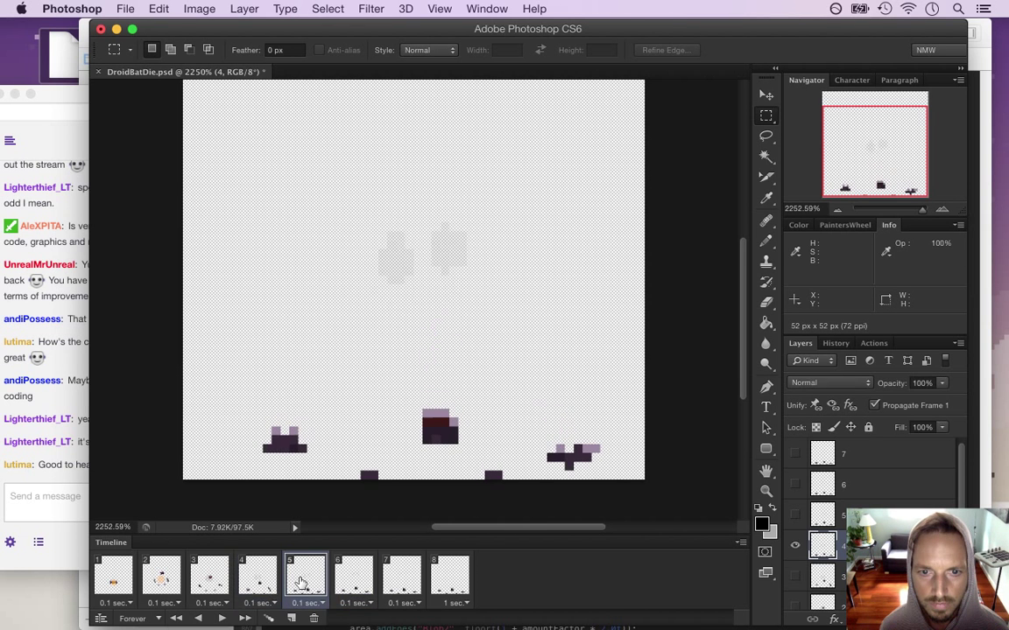
pyautogui.click(256, 580)
pyautogui.click(211, 581)
pyautogui.click(254, 581)
pyautogui.click(304, 580)
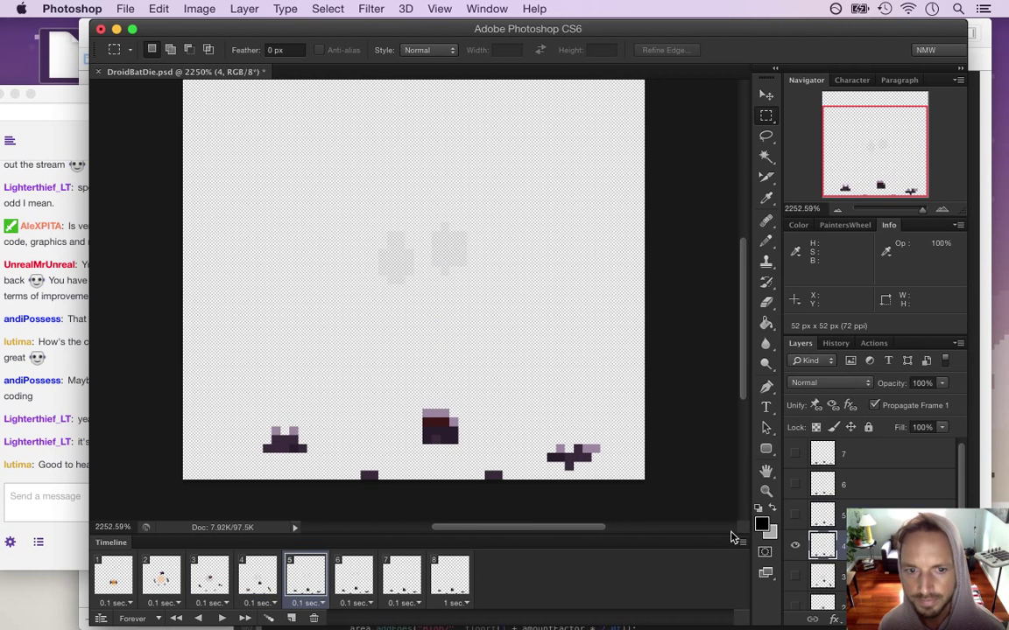
pyautogui.click(351, 580)
pyautogui.click(307, 580)
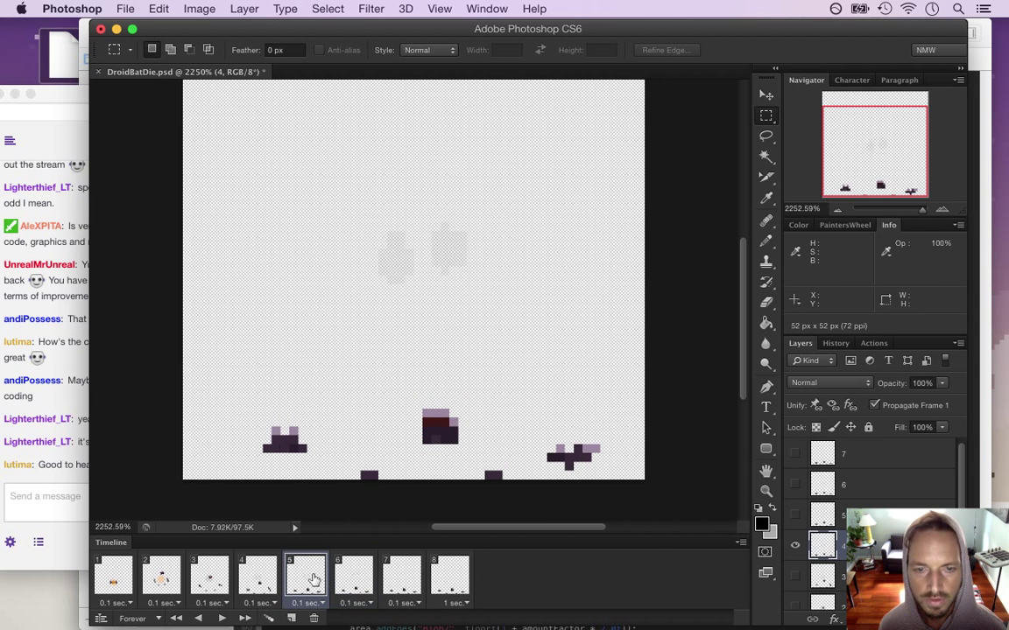
# Move the small debris block right of the middle chunk up one pixel in frame 5, then deselect it.
pyautogui.moveTo(475, 453); pyautogui.dragTo(522, 483)
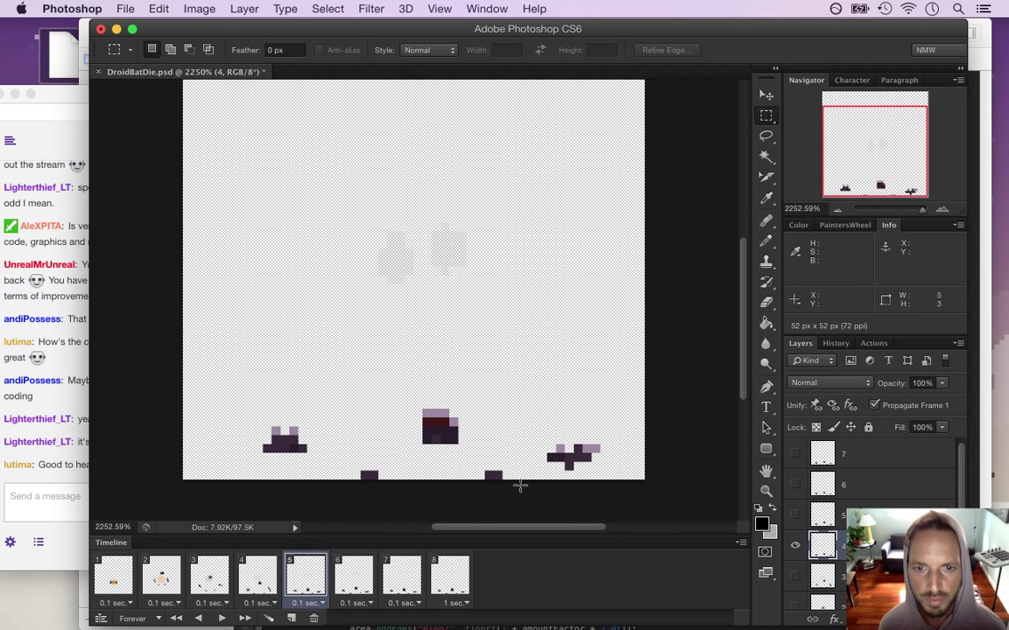
pyautogui.press('v')
pyautogui.press('Up')
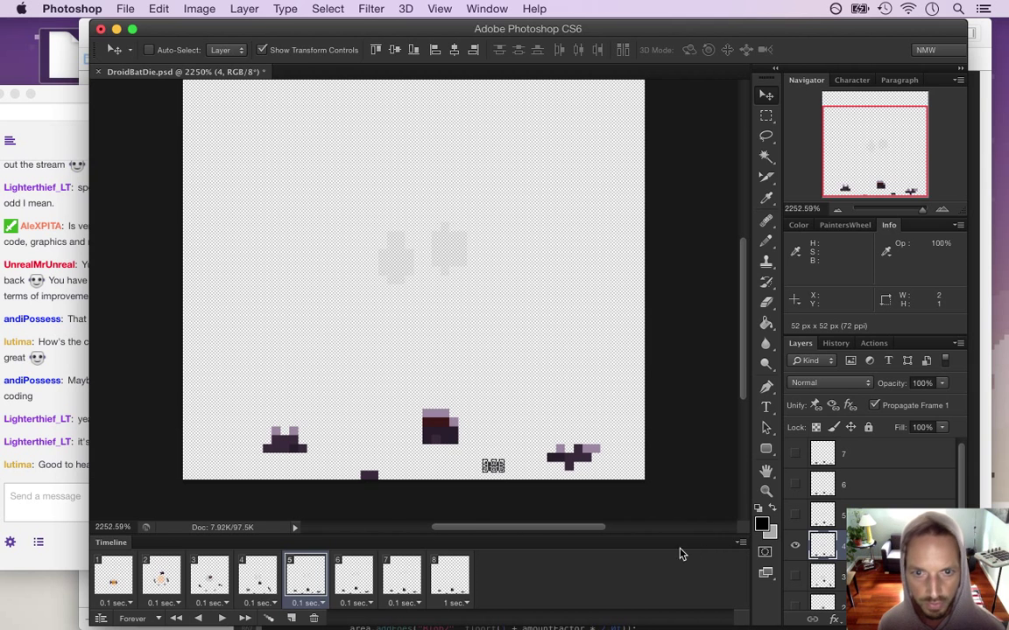
pyautogui.press('m')
pyautogui.press('super+d')
# Move the small debris block right of the middle chunk down one pixel to the ground on frame 6's layer 5.
pyautogui.click(369, 574)
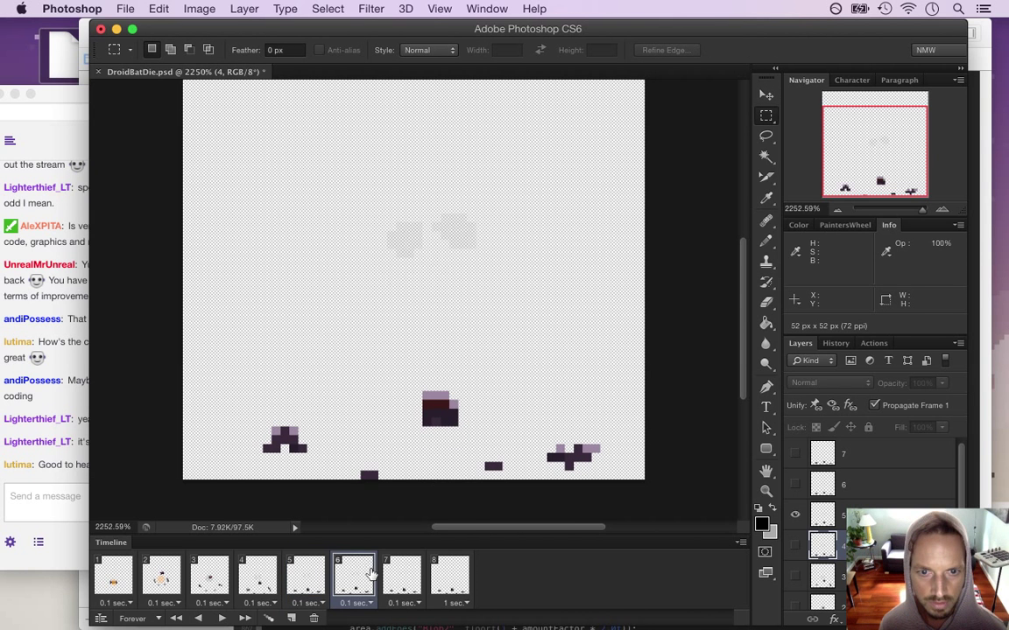
pyautogui.click(825, 521)
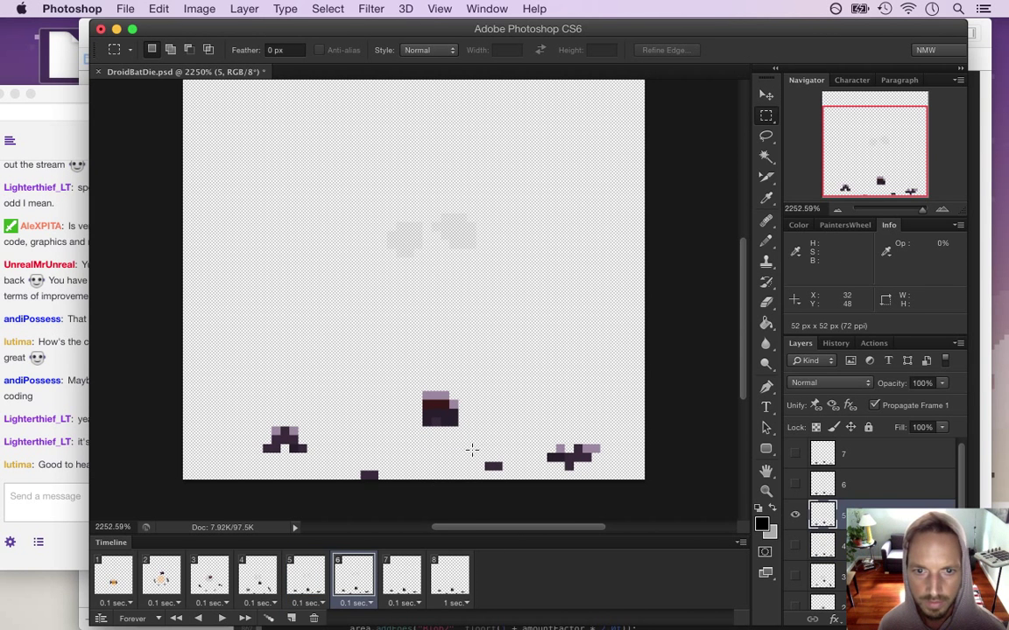
pyautogui.press('v')
pyautogui.press('Down')
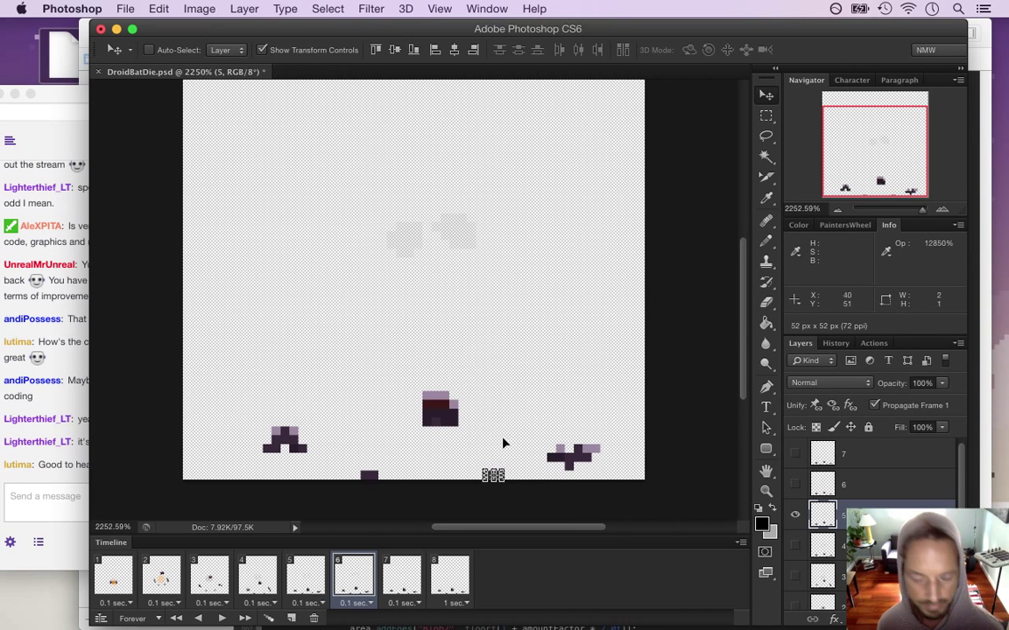
pyautogui.press('m')
# On frame 8's layer 7, rotate the middle debris chunk about -3.6° and shift it one pixel left, then deselect it.
pyautogui.click(401, 575)
pyautogui.click(450, 580)
pyautogui.click(419, 585)
pyautogui.click(442, 587)
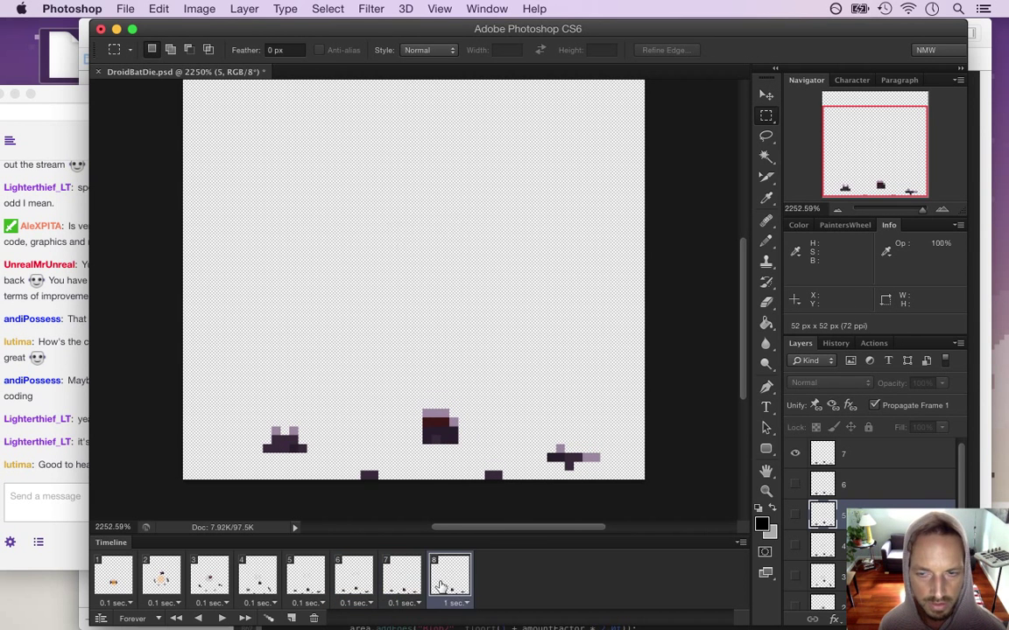
pyautogui.click(827, 460)
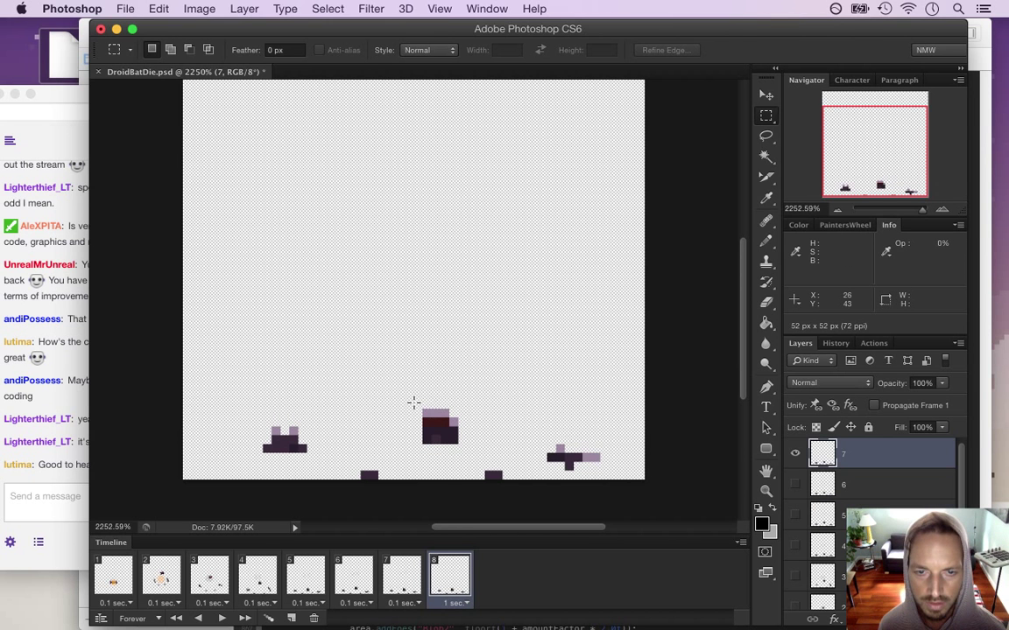
pyautogui.moveTo(416, 403); pyautogui.dragTo(465, 451)
pyautogui.press('v')
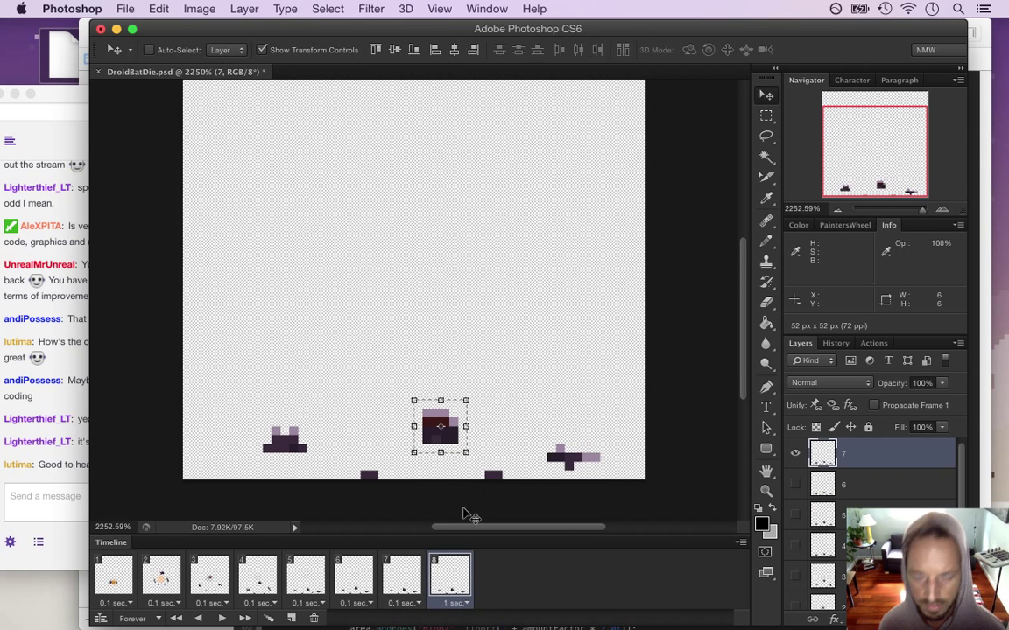
pyautogui.moveTo(398, 387)
pyautogui.mouseDown()
pyautogui.moveTo(387, 391)
pyautogui.moveTo(399, 388)
pyautogui.mouseUp()
pyautogui.press('Left')
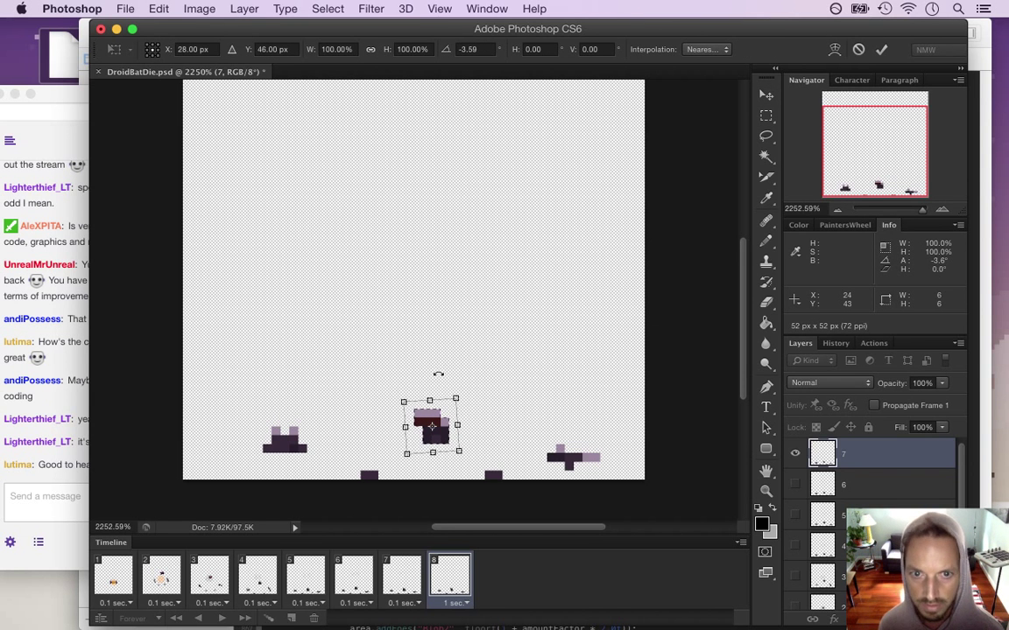
pyautogui.click(880, 49)
pyautogui.press('m')
pyautogui.press('super+d')
# Fill the rotated middle chunk's lower-left gap with its dark purple using the Pencil at 100% opacity, and erase its bottom-left corner pixel.
pyautogui.press('i')
pyautogui.click(423, 425)
pyautogui.press('b')
pyautogui.click(402, 576)
pyautogui.click(450, 578)
pyautogui.press('e')
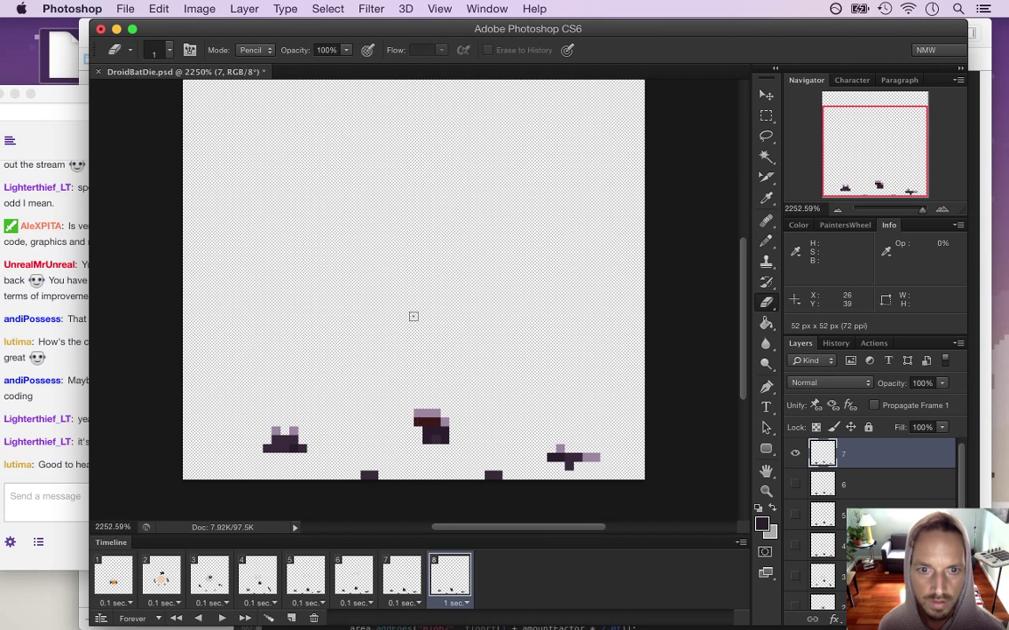
pyautogui.press('b')
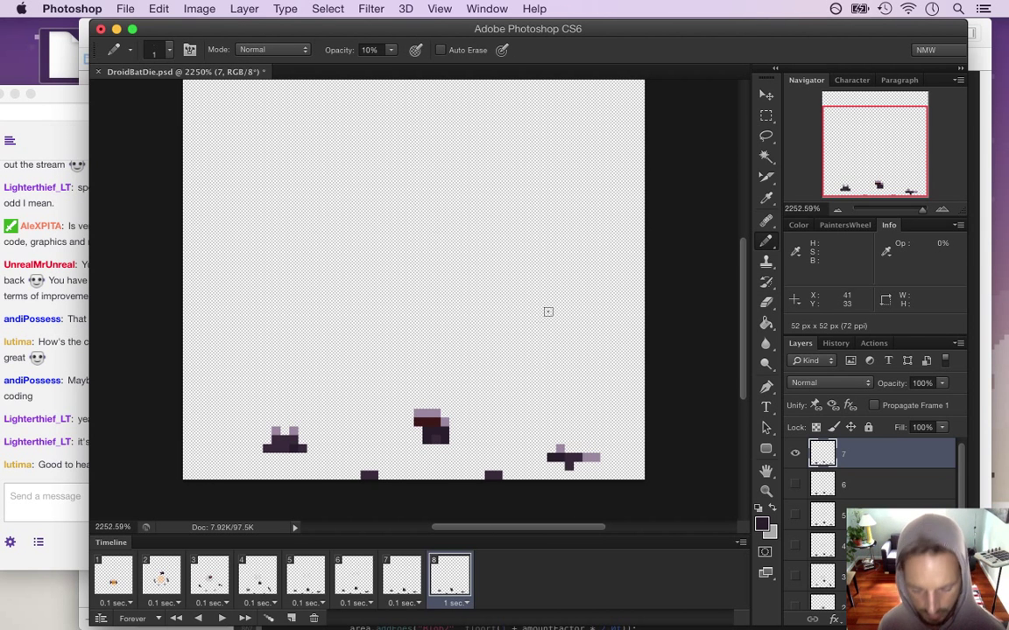
pyautogui.press('0')
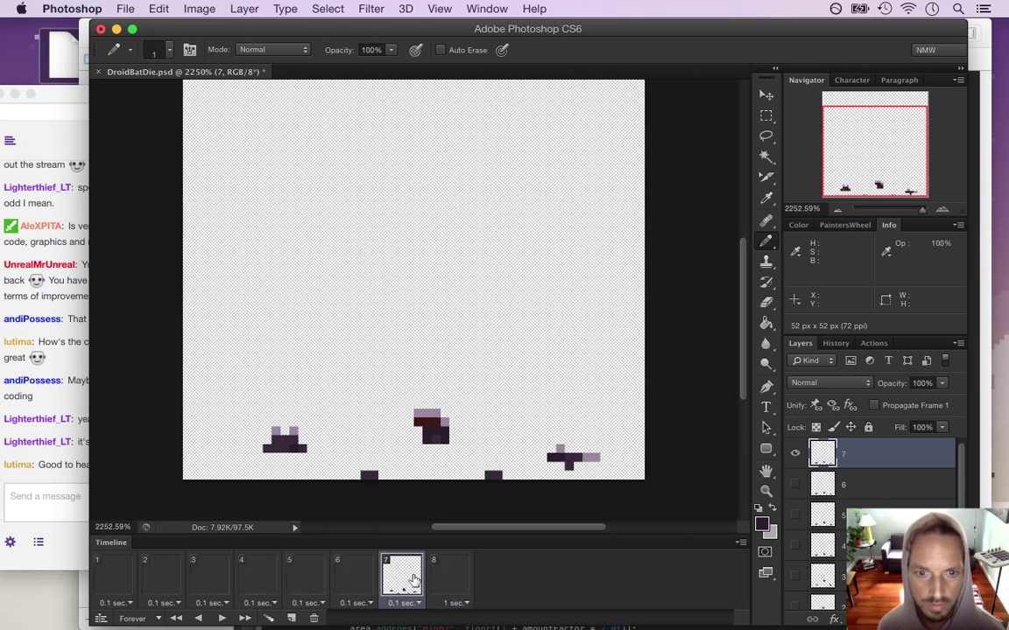
pyautogui.click(401, 574)
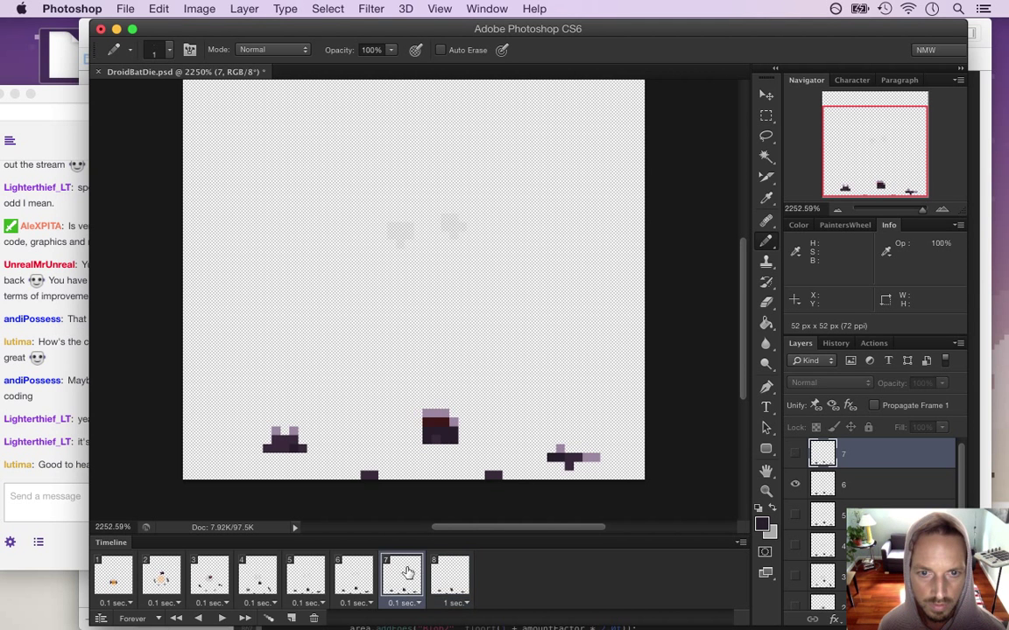
pyautogui.click(450, 576)
pyautogui.keyDown('alt'); pyautogui.click(438, 426); pyautogui.keyUp('alt')
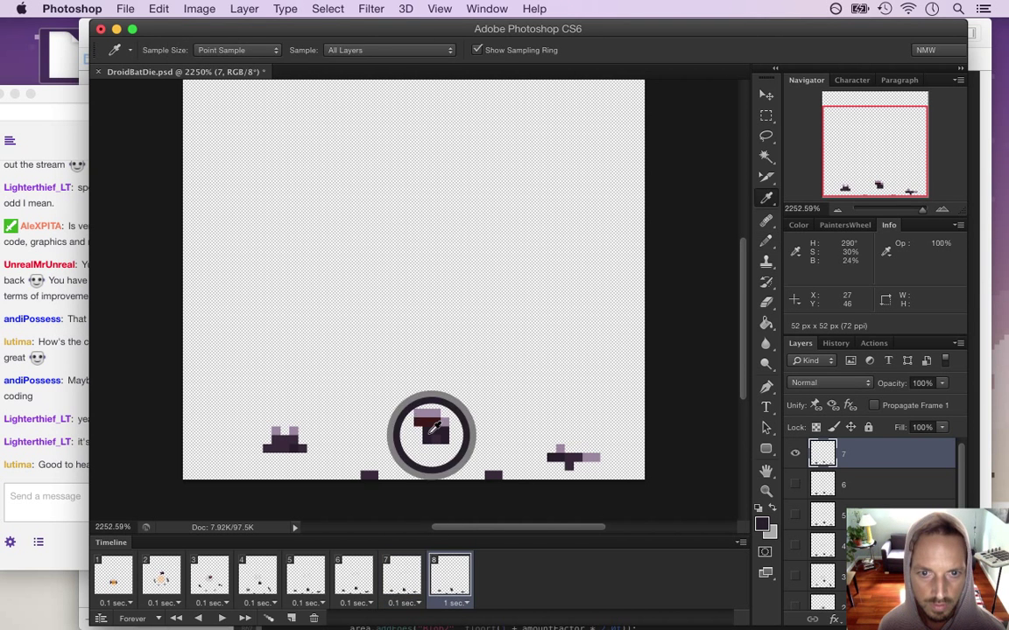
pyautogui.click(403, 578)
pyautogui.click(449, 578)
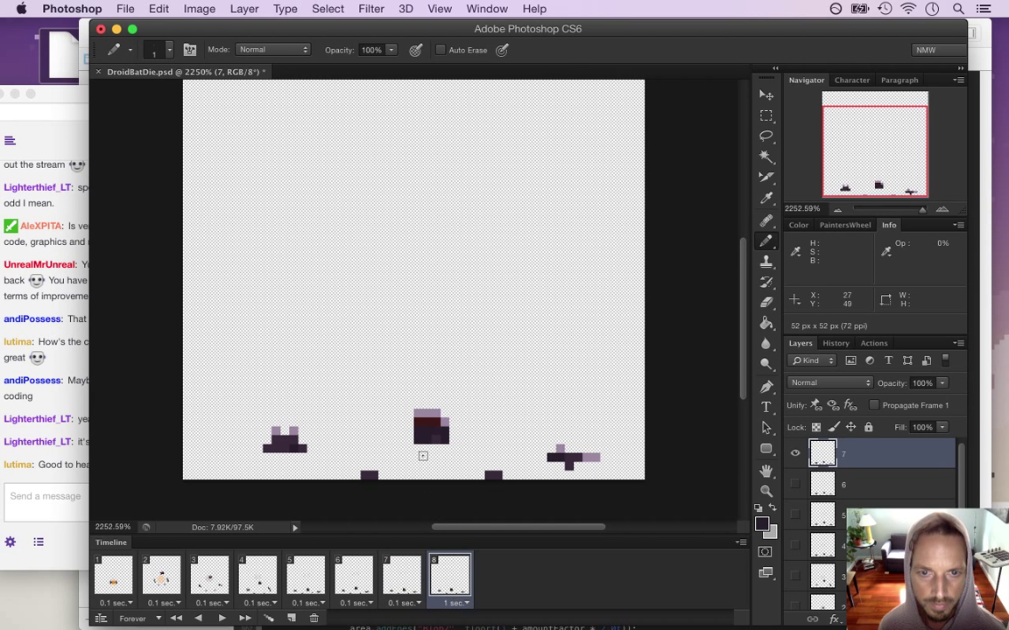
pyautogui.press('e')
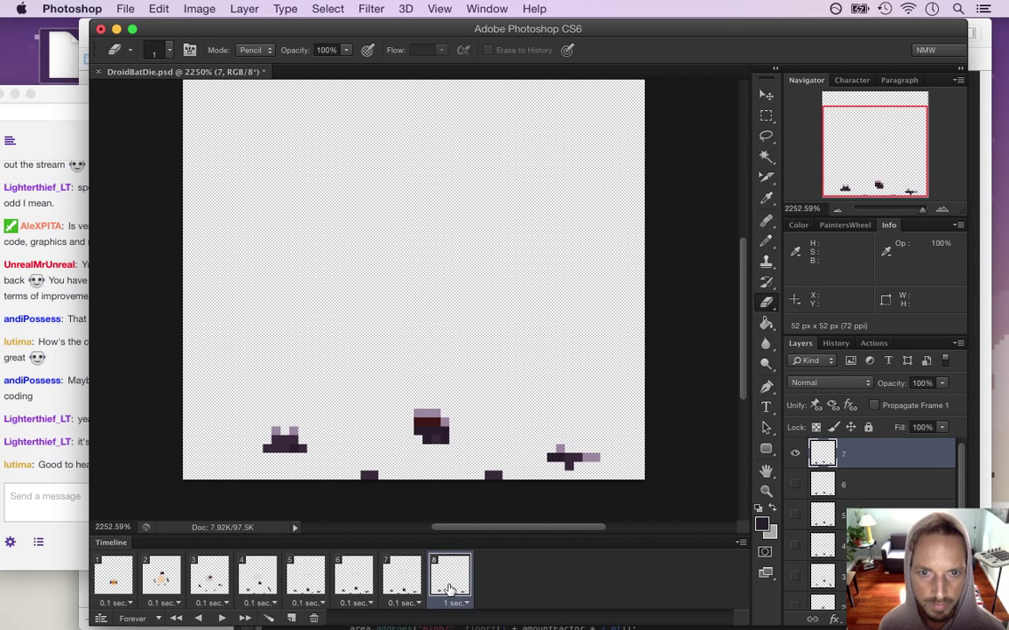
# Play the death animation from frame 1 to review the motion, then stop it and return to frame 1.
pyautogui.click(125, 582)
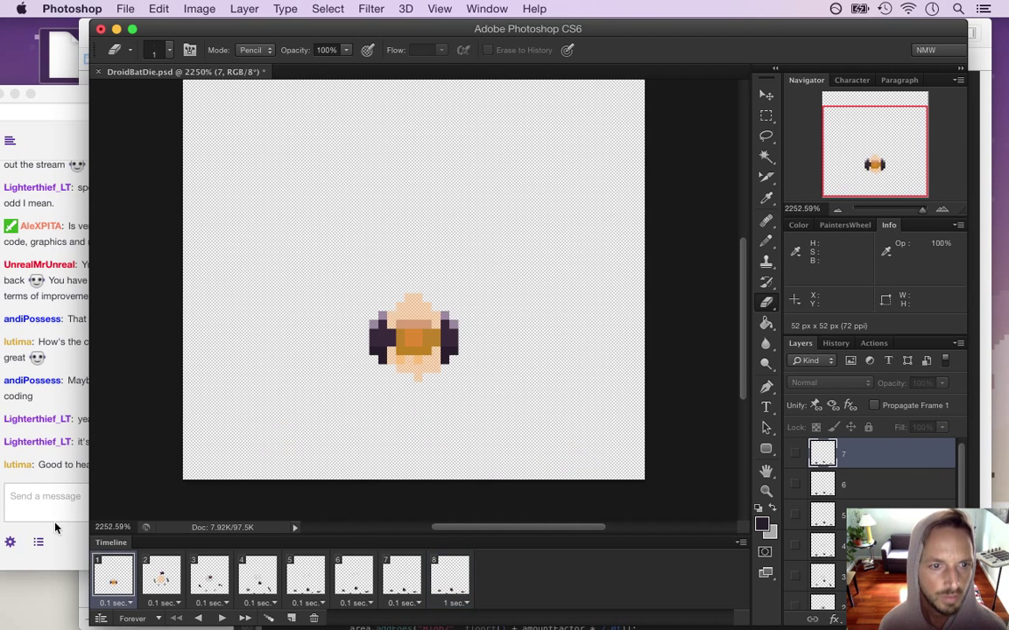
pyautogui.click(69, 466)
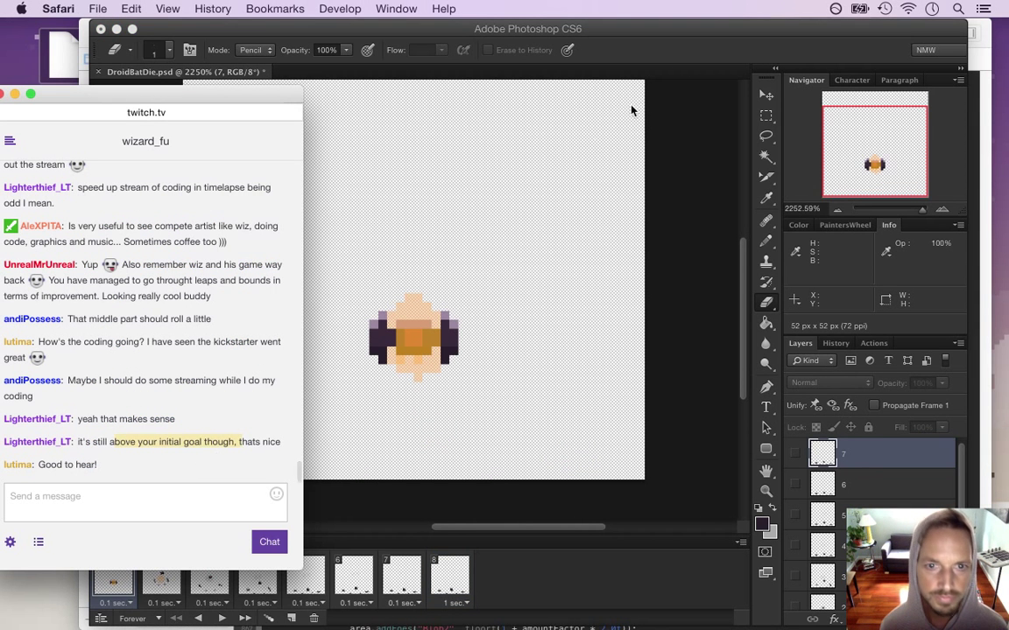
pyautogui.click(678, 44)
pyautogui.press('space')
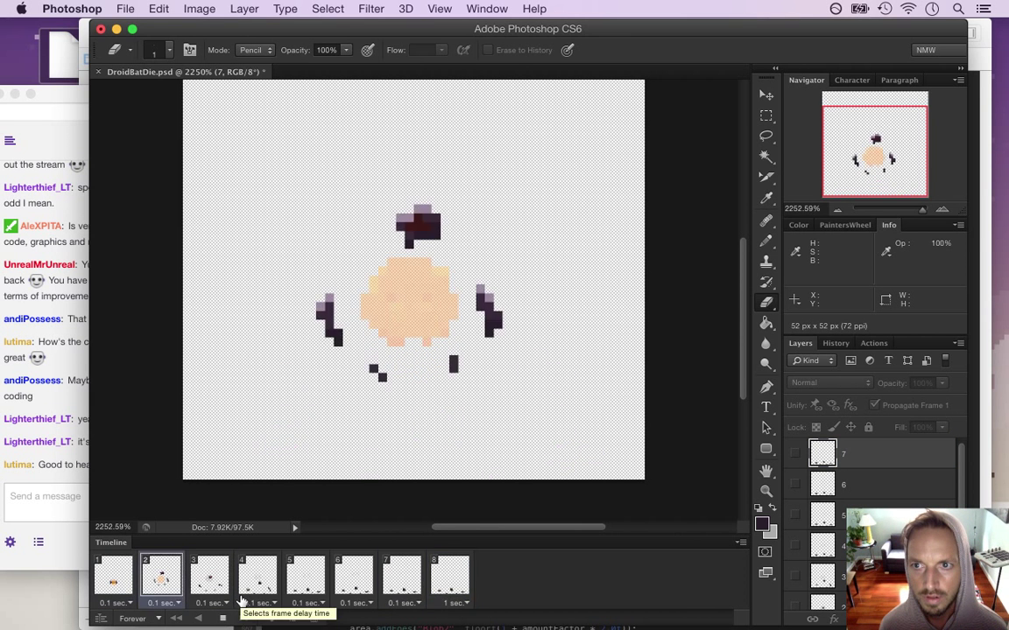
pyautogui.click(215, 589)
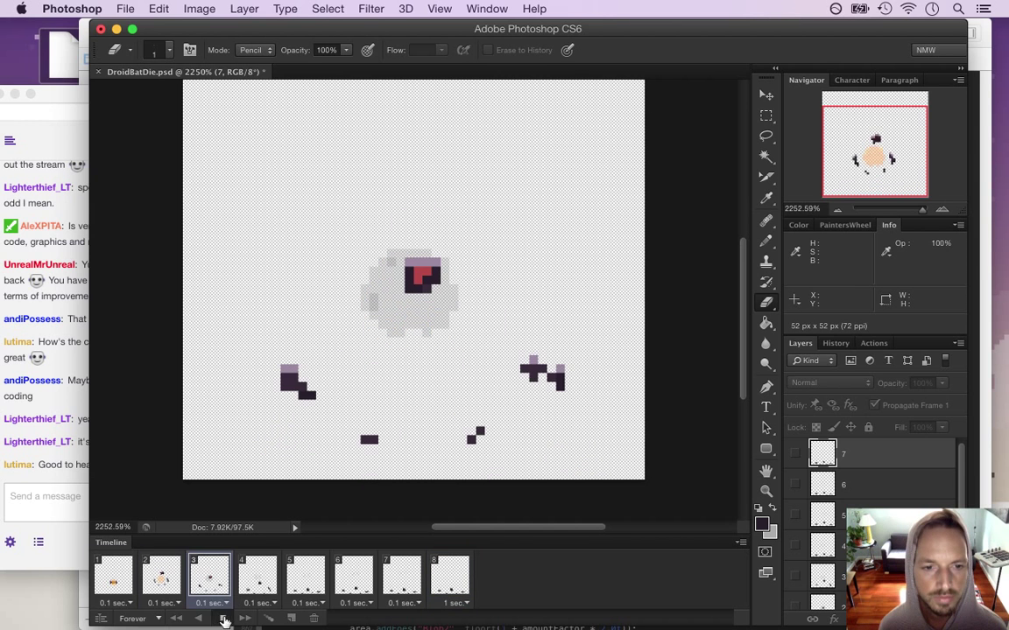
pyautogui.click(122, 578)
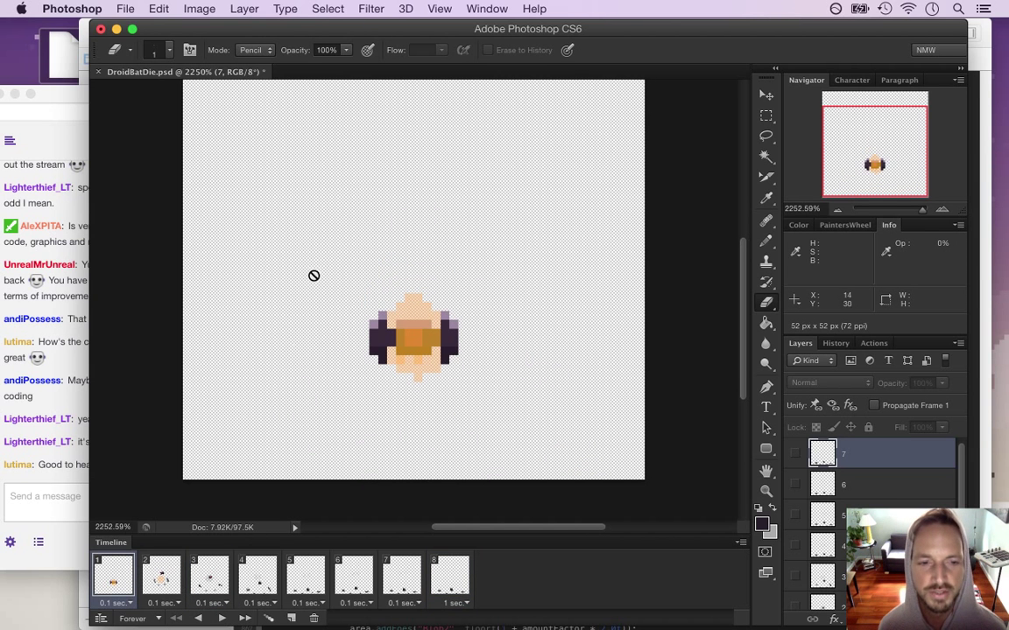
pyautogui.click(125, 9)
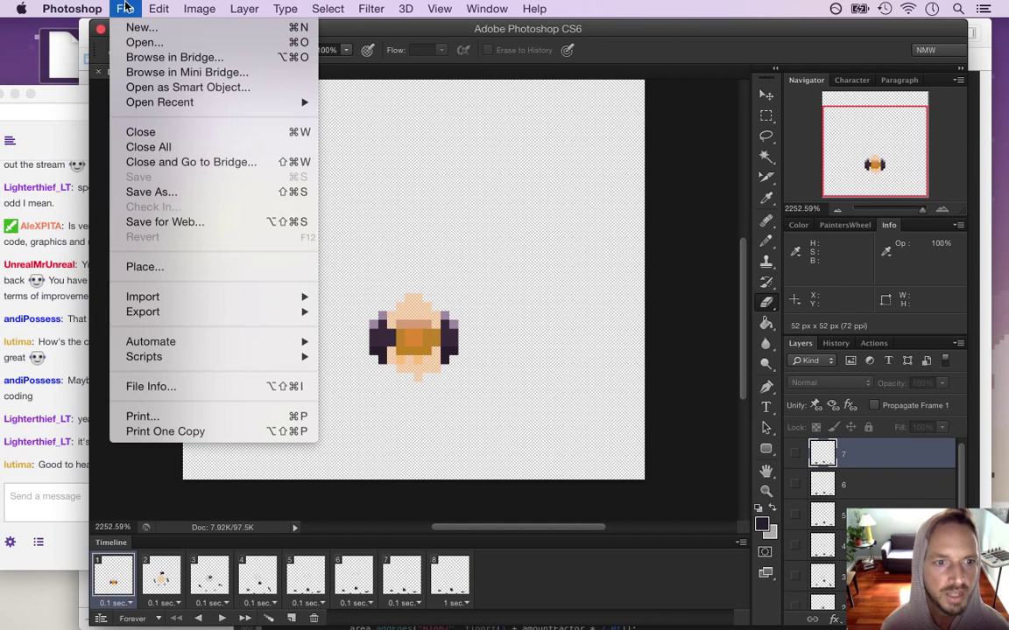
pyautogui.moveTo(254, 311)
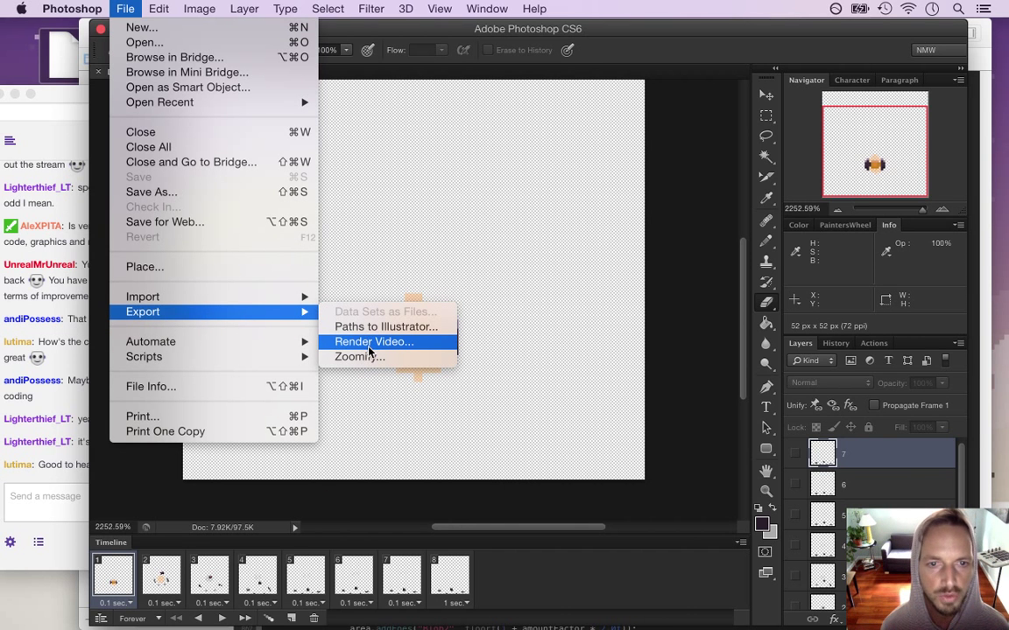
pyautogui.click(448, 486)
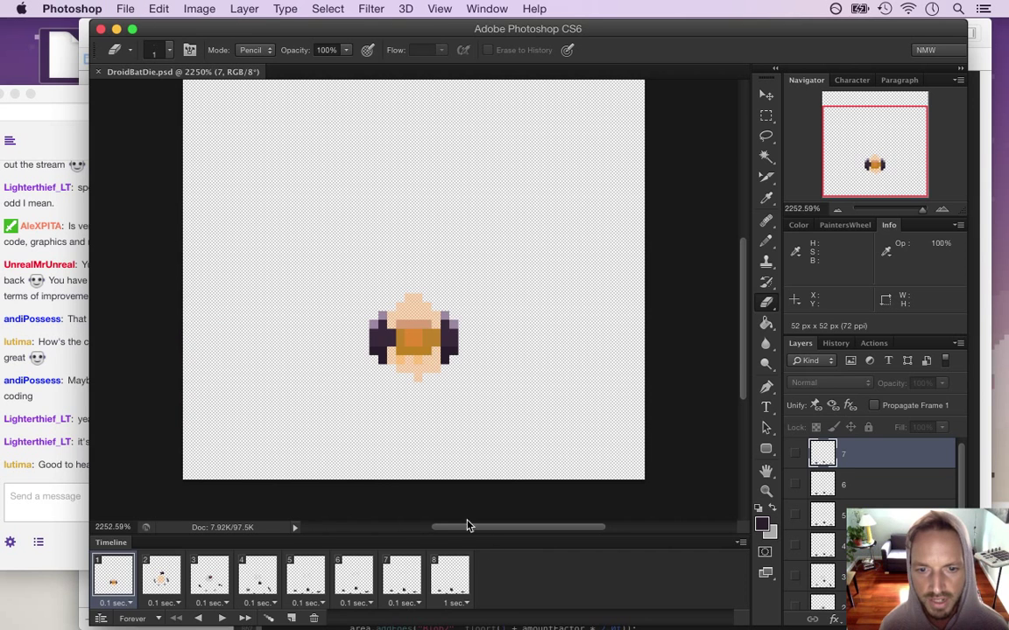
# Set frame 8's delay to 0.1 seconds and return to frame 1.
pyautogui.click(449, 578)
pyautogui.click(457, 602)
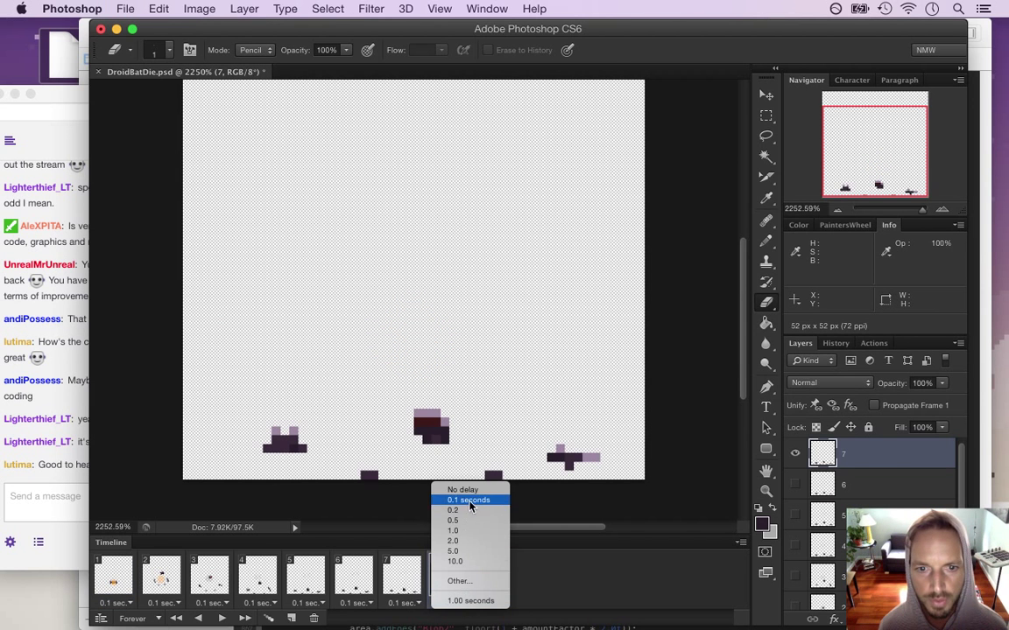
pyautogui.click(429, 515)
pyautogui.click(114, 576)
pyautogui.click(125, 8)
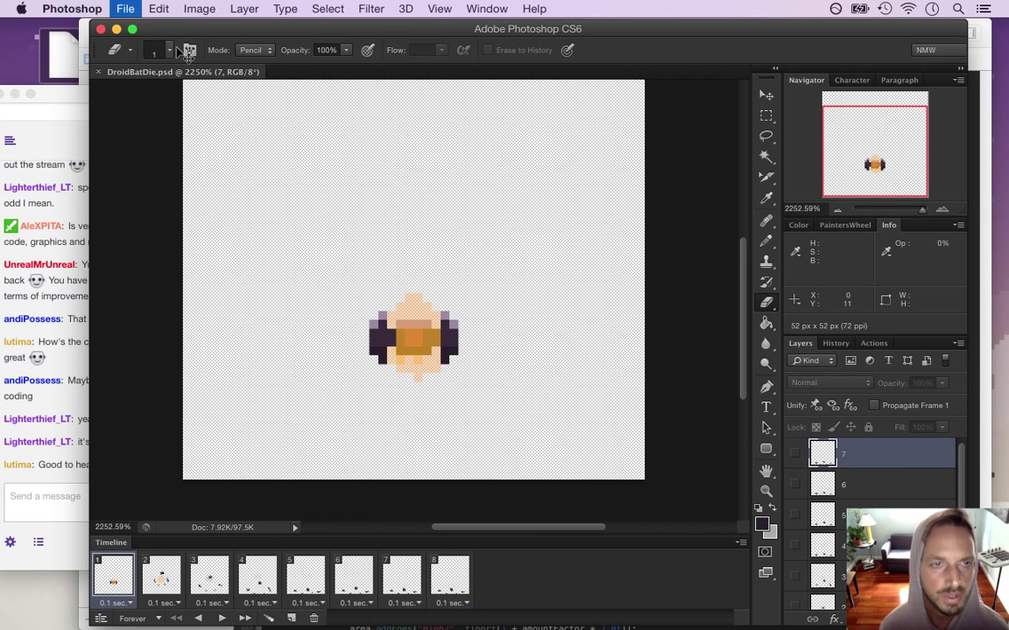
pyautogui.click(210, 222)
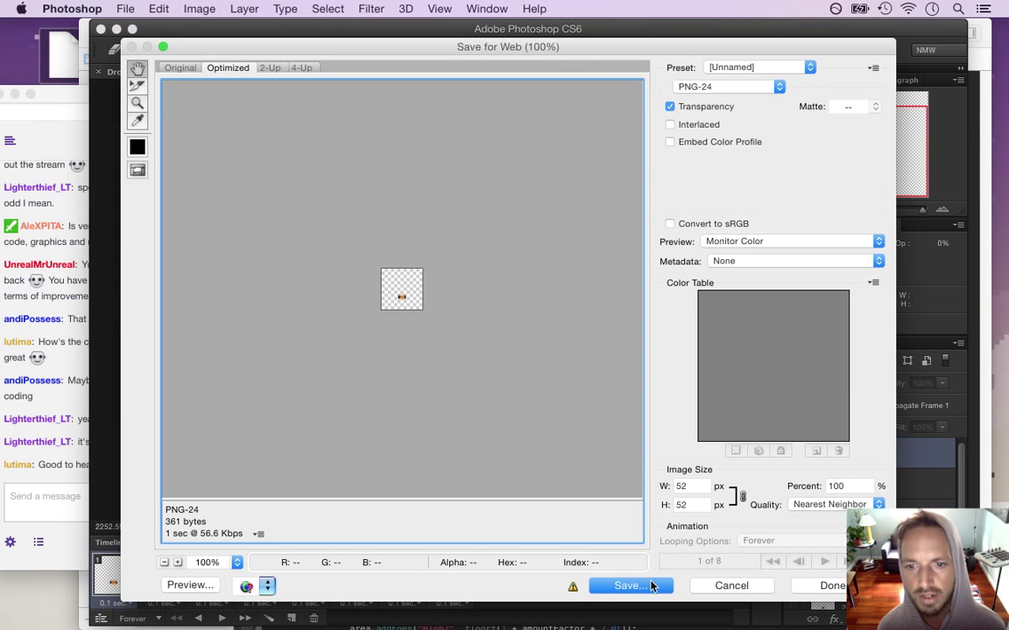
pyautogui.click(710, 586)
# Render all frames as a PNG image sequence named DroidBatDie.png in the Common folder at 52 x 52 and 10 fps.
pyautogui.click(127, 8)
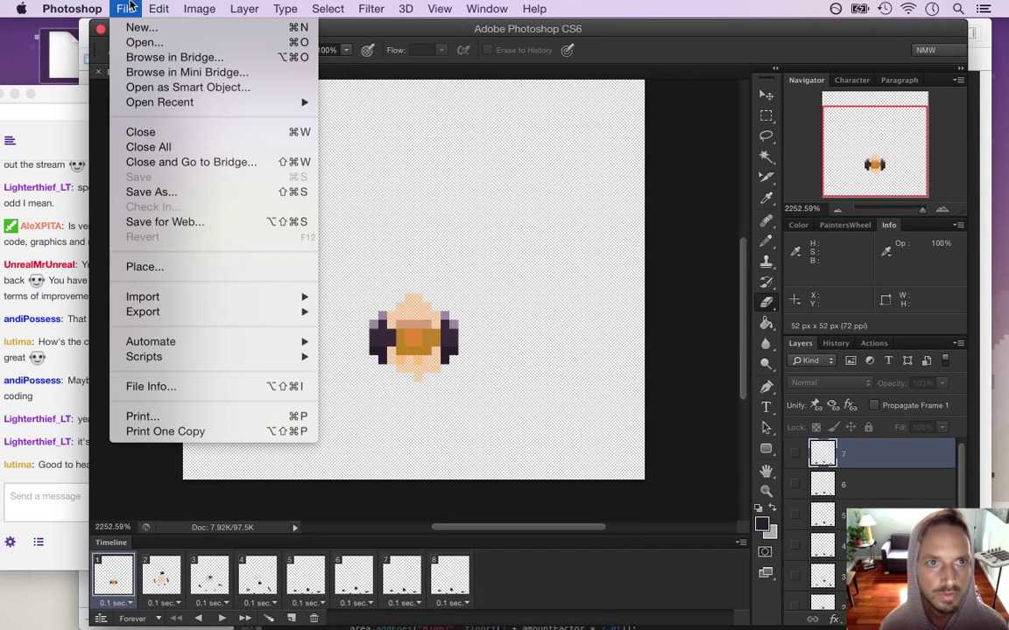
pyautogui.moveTo(211, 312)
pyautogui.click(346, 342)
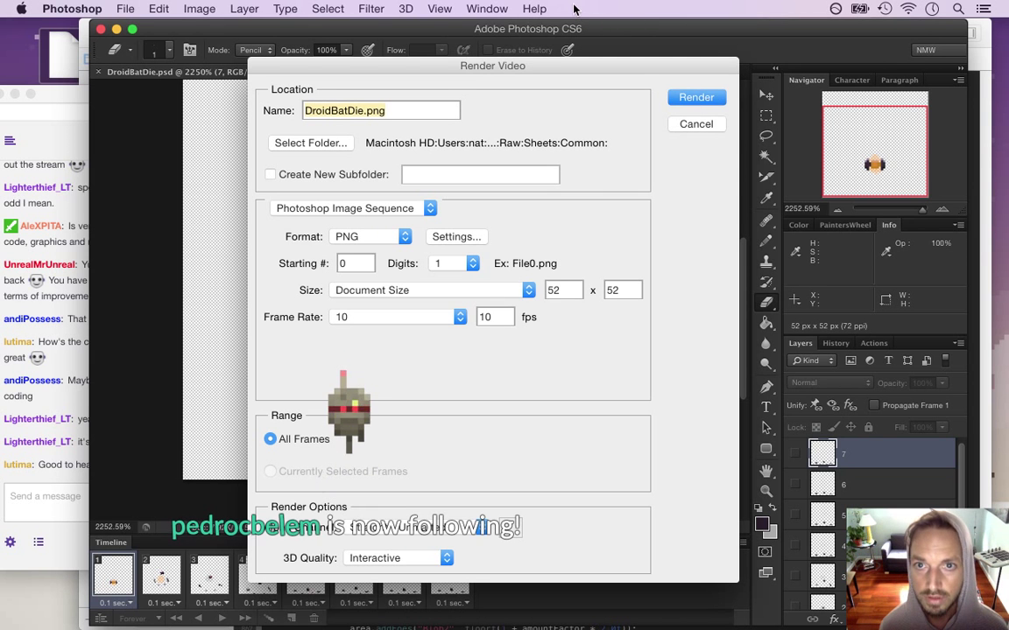
pyautogui.click(697, 99)
# Switch to Xcode, open DroidBat.plist, duplicate the idle animation entry and name the copy die.
pyautogui.press('super+Tab')
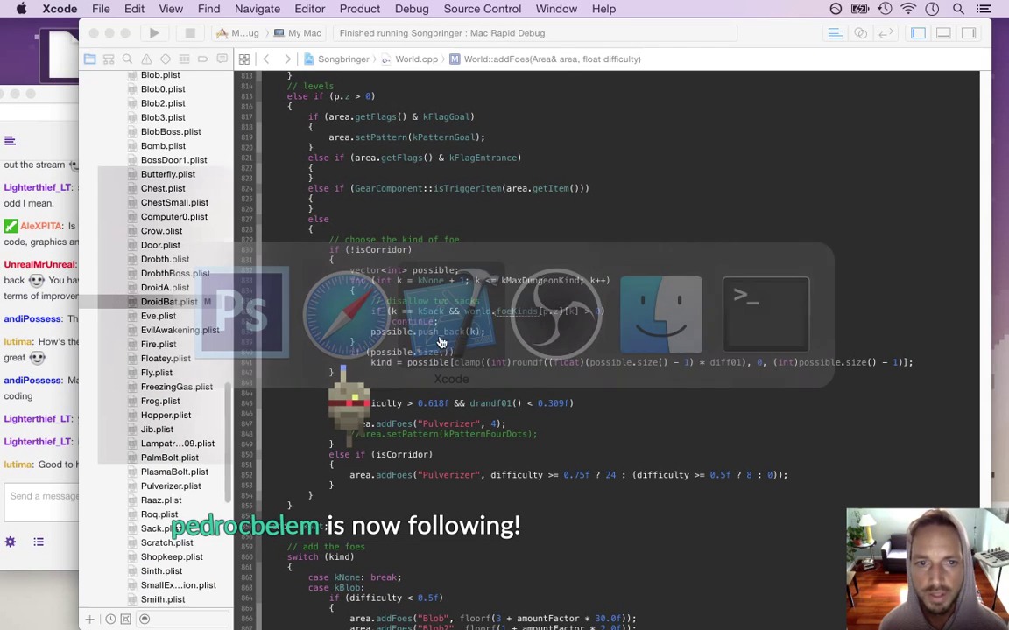
pyautogui.click(173, 301)
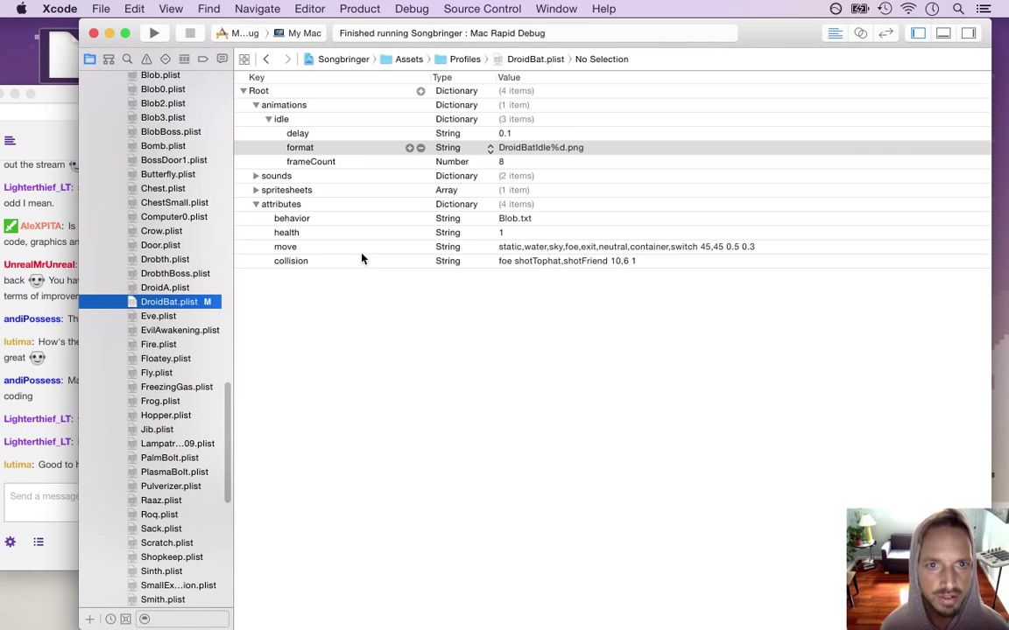
pyautogui.click(293, 117)
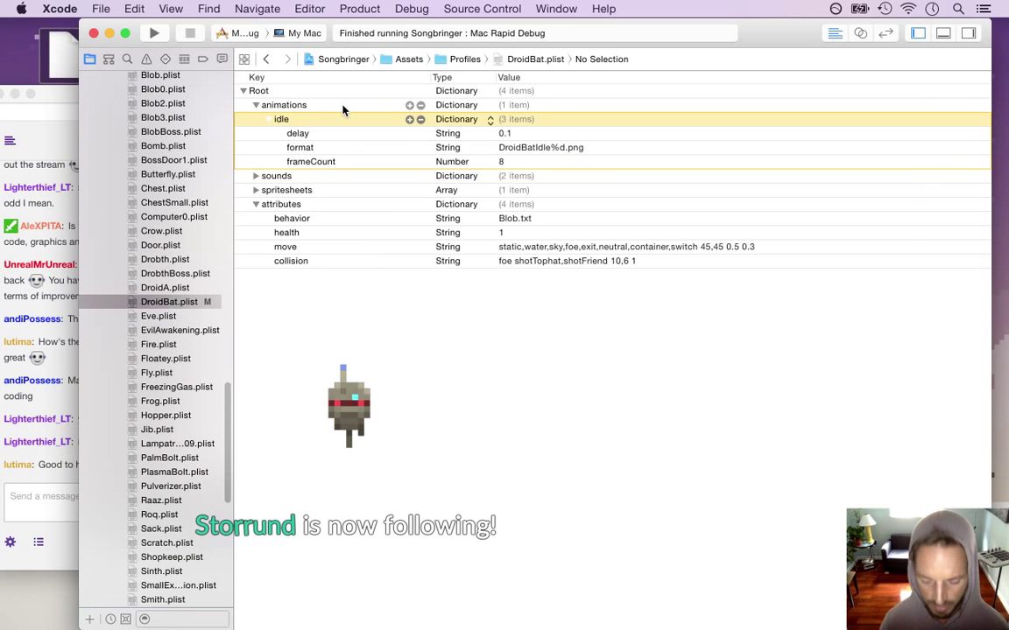
pyautogui.press('Left')
pyautogui.press('super+d')
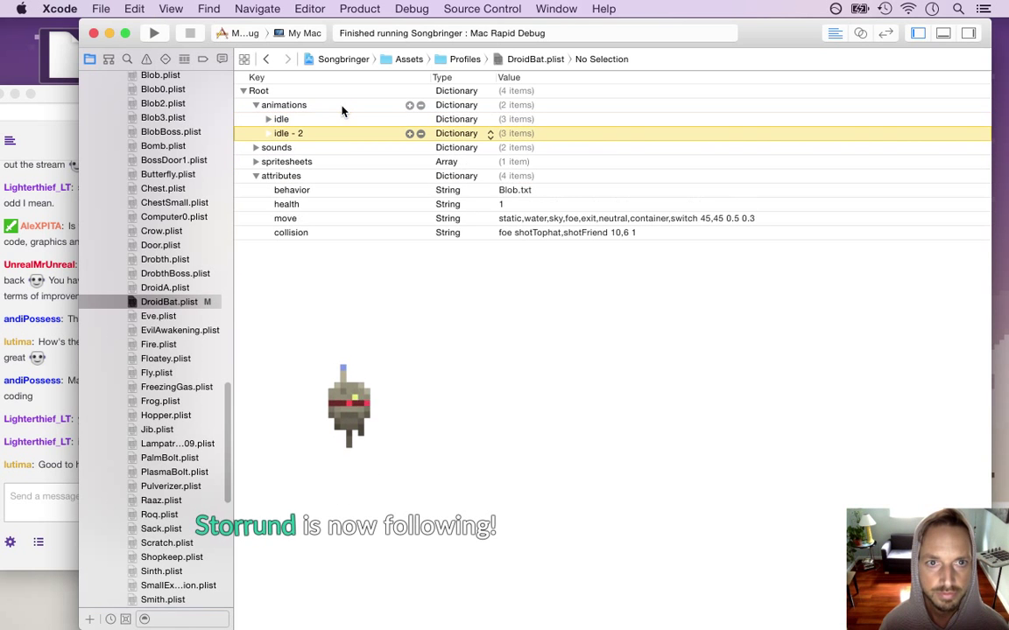
pyautogui.write('die')
pyautogui.press('Return')
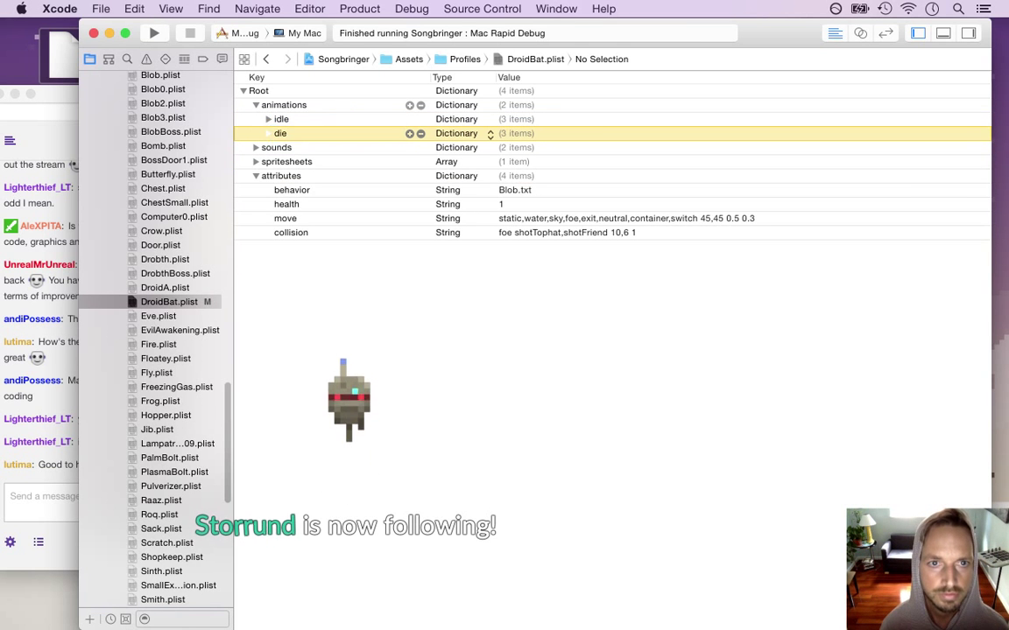
# Set the die animation's format to DroidBatDie%d.png, keeping frameCount at 8.
pyautogui.press('Right')
pyautogui.press('Down')
pyautogui.click(569, 161)
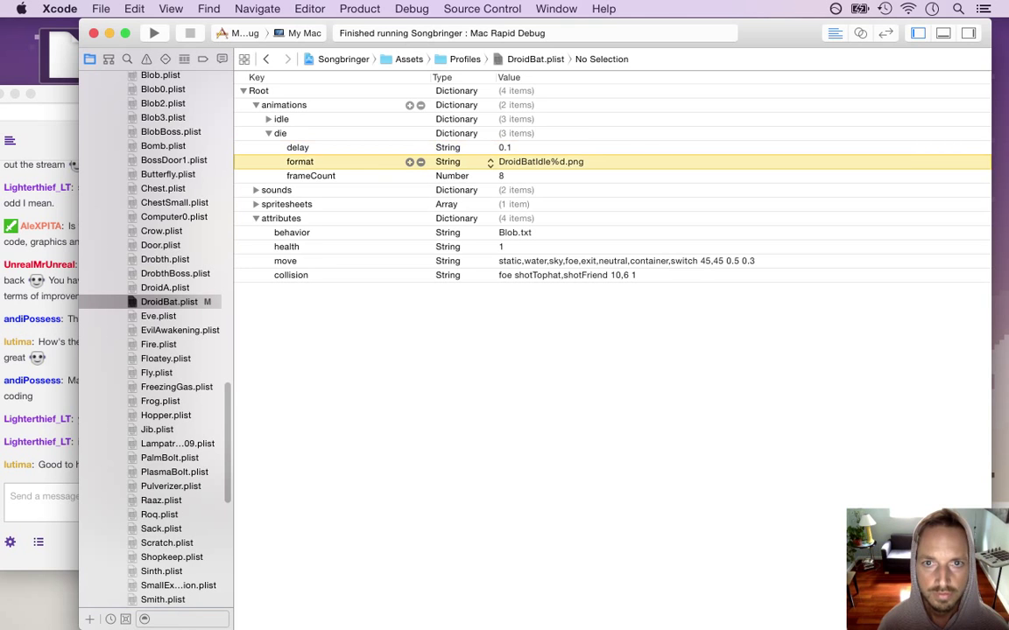
pyautogui.click(569, 161)
pyautogui.press('Left')
pyautogui.press('Left')
pyautogui.press('BackSpace')
pyautogui.press('BackSpace')
pyautogui.press('BackSpace')
pyautogui.press('BackSpace')
pyautogui.write('Die')
pyautogui.press('Return')
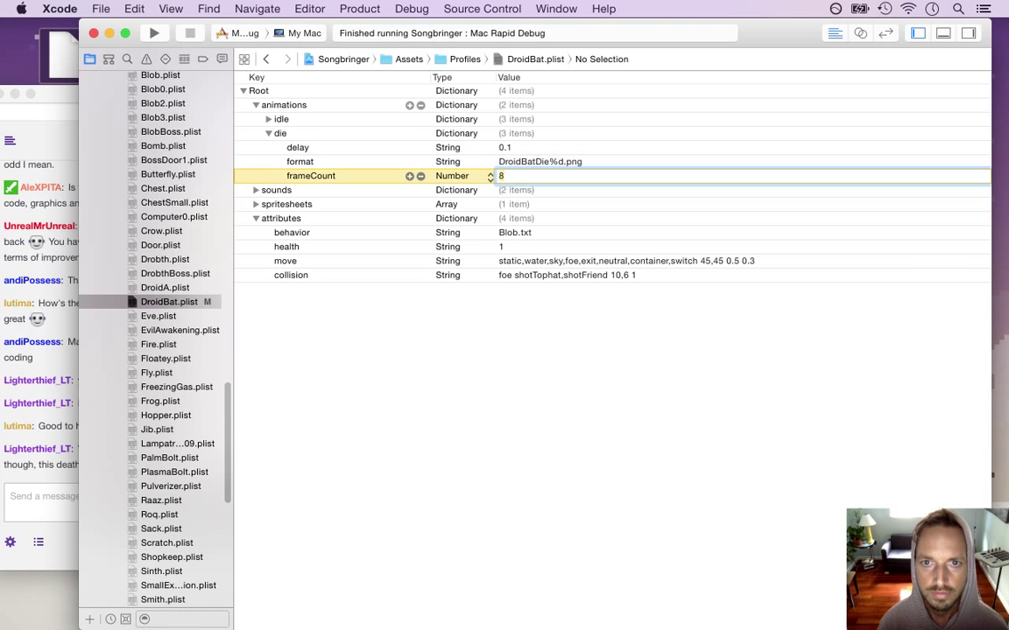
pyautogui.press('Return')
pyautogui.press('super+Tab')
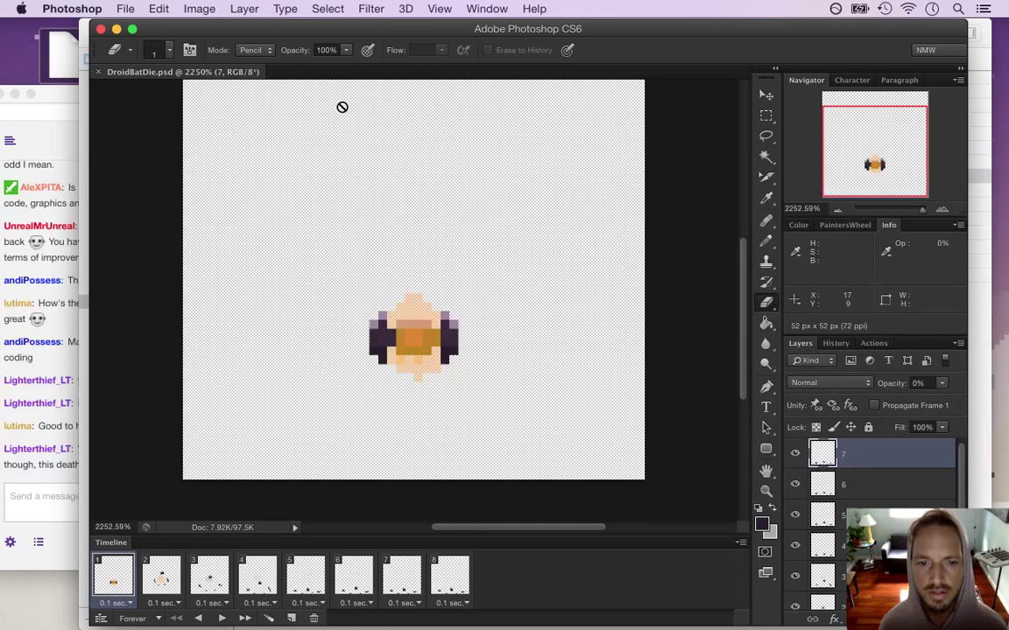
pyautogui.press('super+Tab')
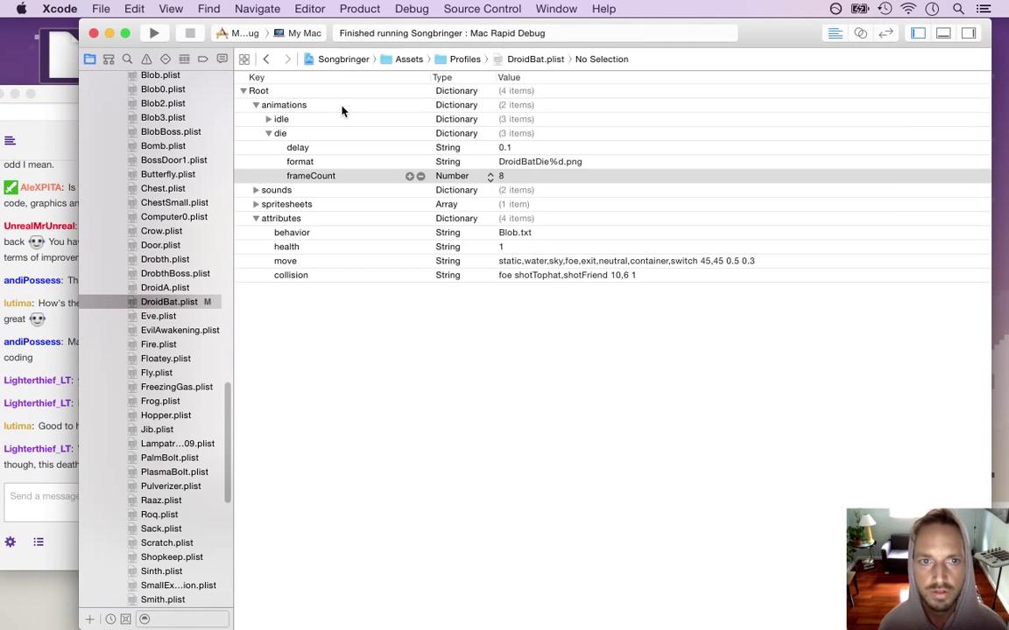
pyautogui.press('super+Tab')
pyautogui.press('super+Tab')
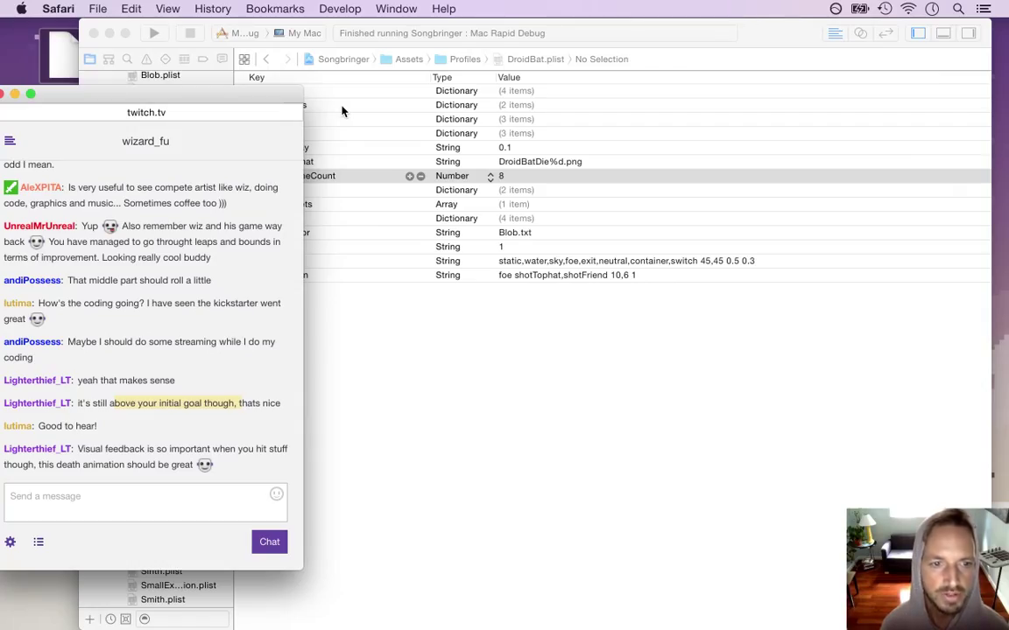
pyautogui.press('super+Tab')
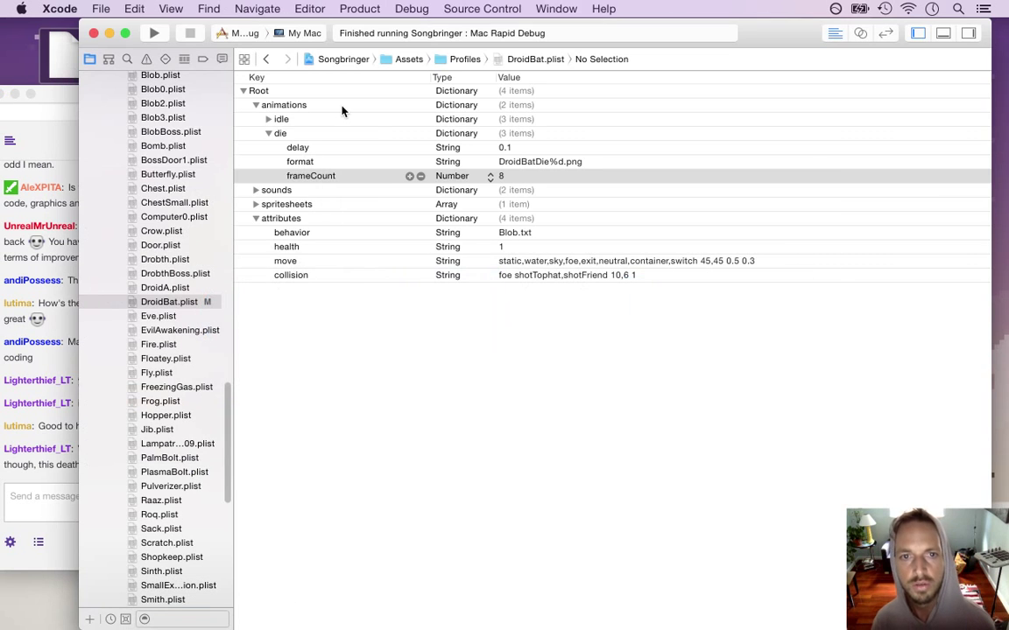
# Run the game and strike a droid bat with the sword to check its death animation, and quit the game.
pyautogui.press('super+r')
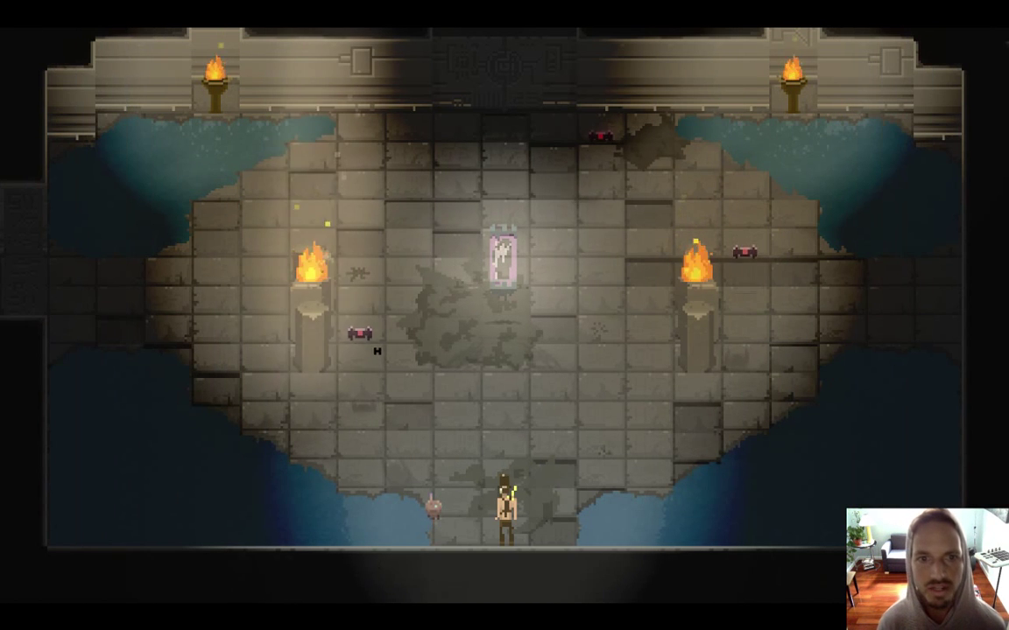
pyautogui.press('Left')
pyautogui.press('Up')
pyautogui.press('space')
pyautogui.press('Up')
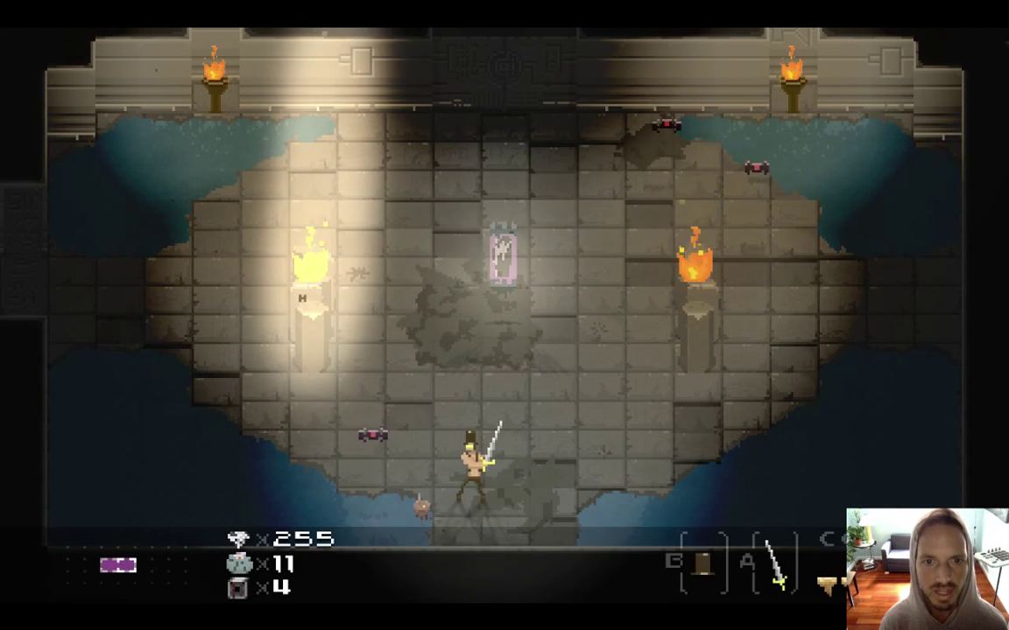
pyautogui.press('space')
pyautogui.press('Up')
pyautogui.press('Left')
pyautogui.press('Left')
pyautogui.press('Up')
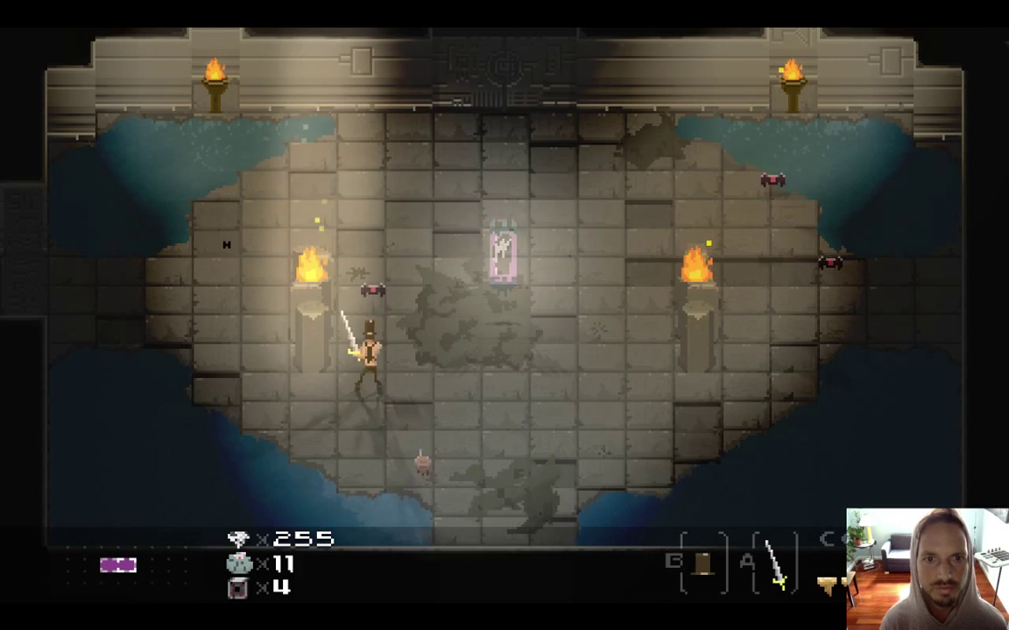
pyautogui.press('space')
pyautogui.press('Right')
pyautogui.press('Right')
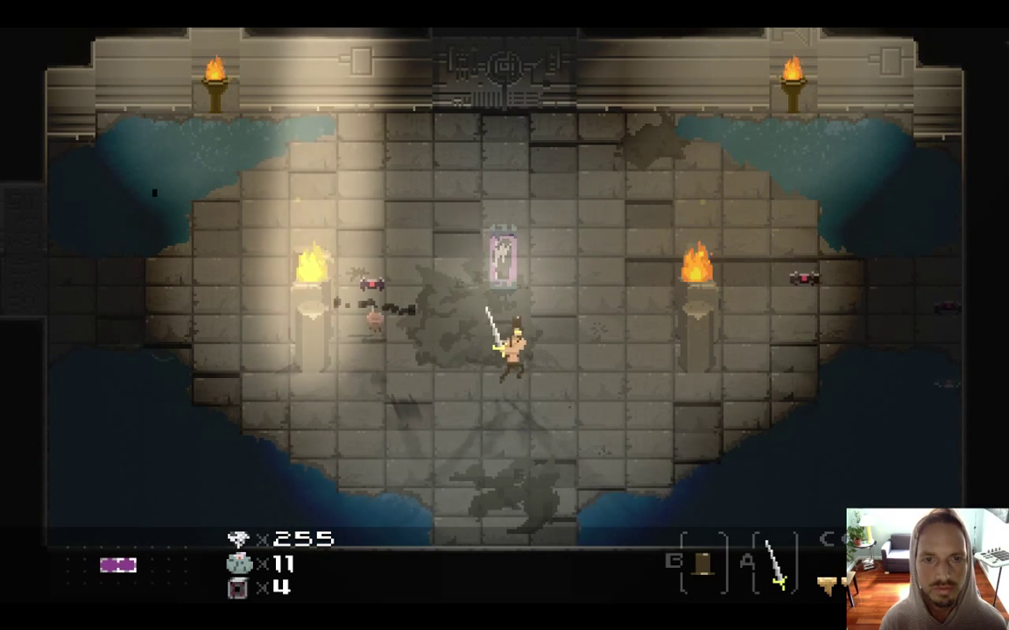
pyautogui.press('Left')
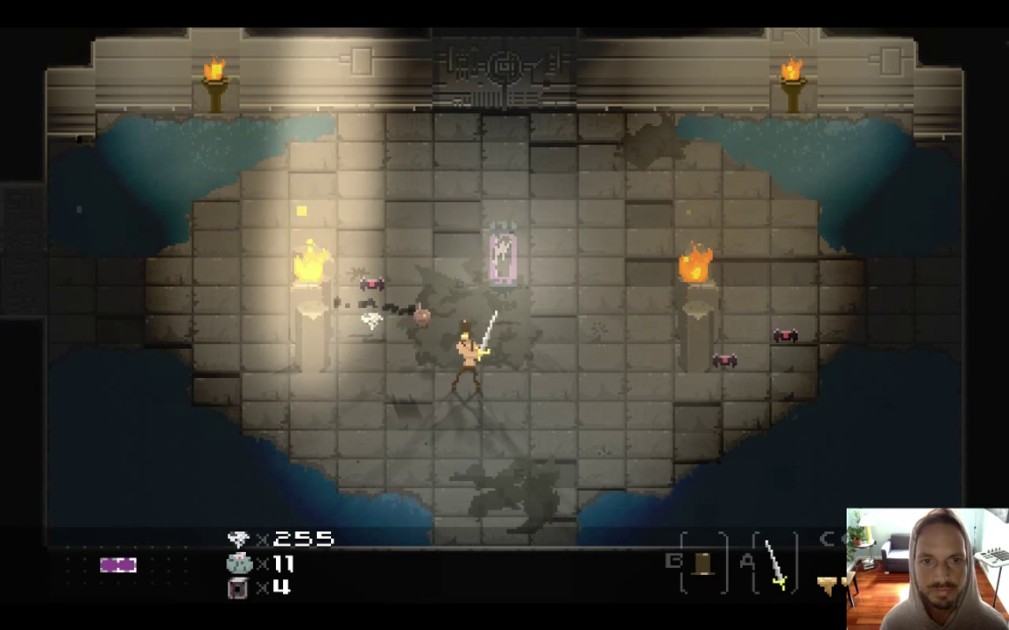
pyautogui.press('super+q')
# Rename the die entry under animations in DroidBat.plist to release.
pyautogui.click(292, 138)
pyautogui.click(292, 136)
pyautogui.write('release')
pyautogui.press('Return')
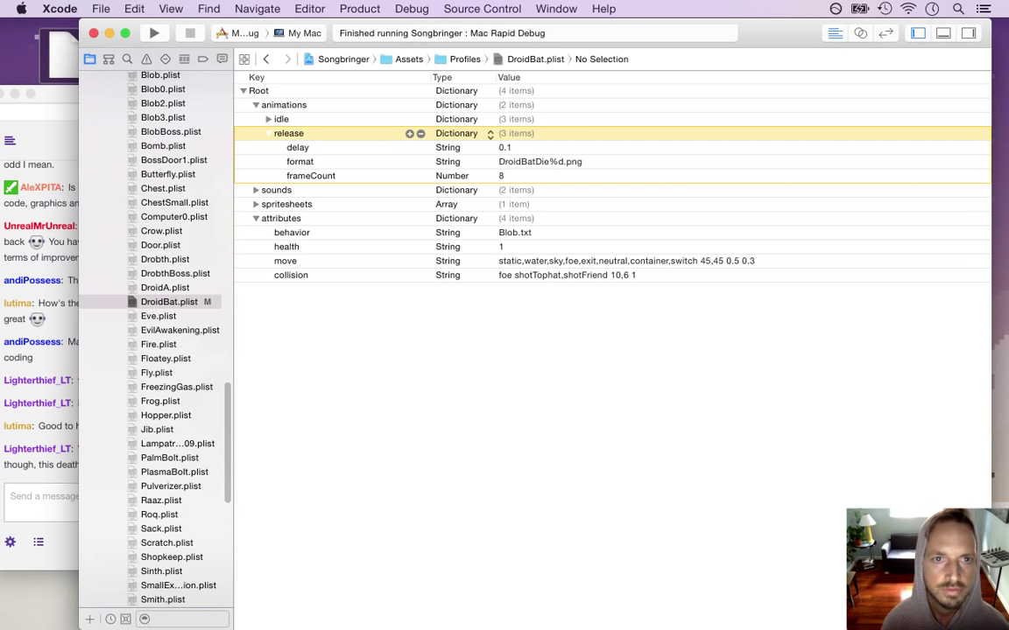
# Run the game again and kill the droid bats to check the DroidBatDie animation under the release key.
pyautogui.press('super+r')
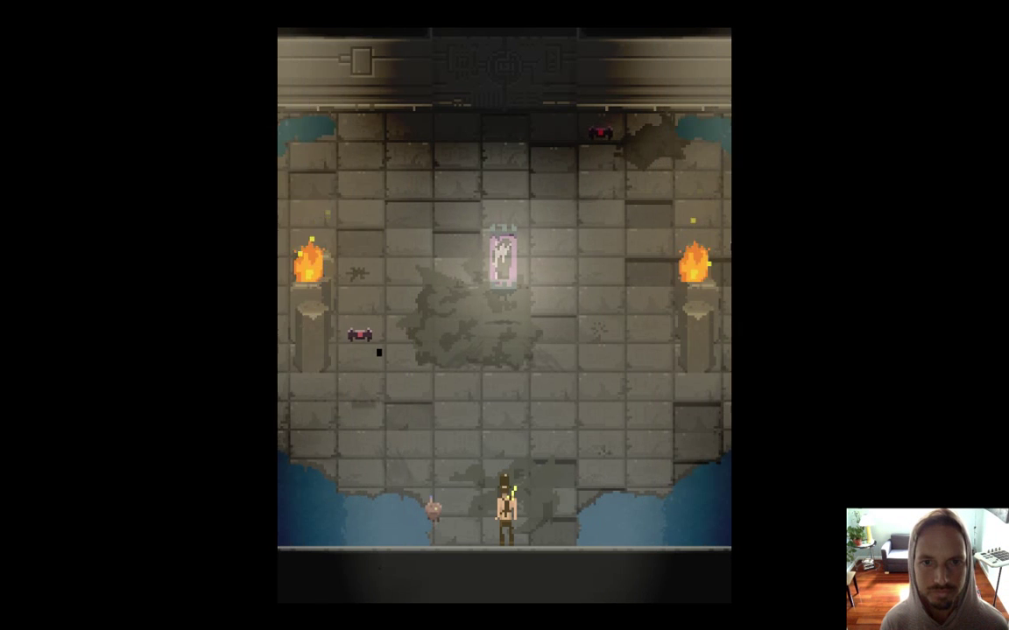
pyautogui.press('Up')
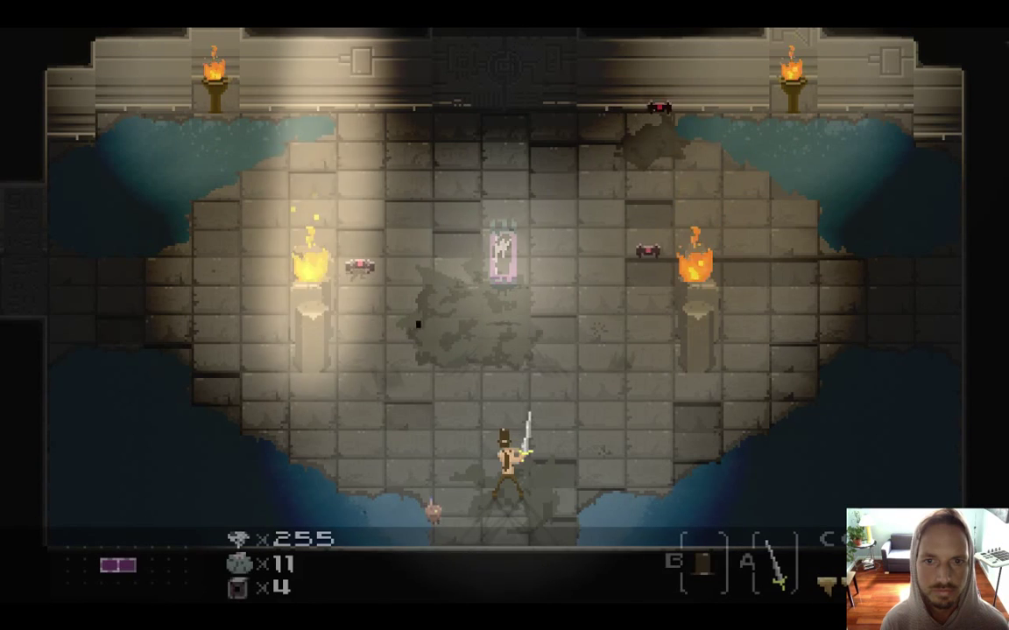
pyautogui.press('Up')
pyautogui.press('space')
pyautogui.press('Right')
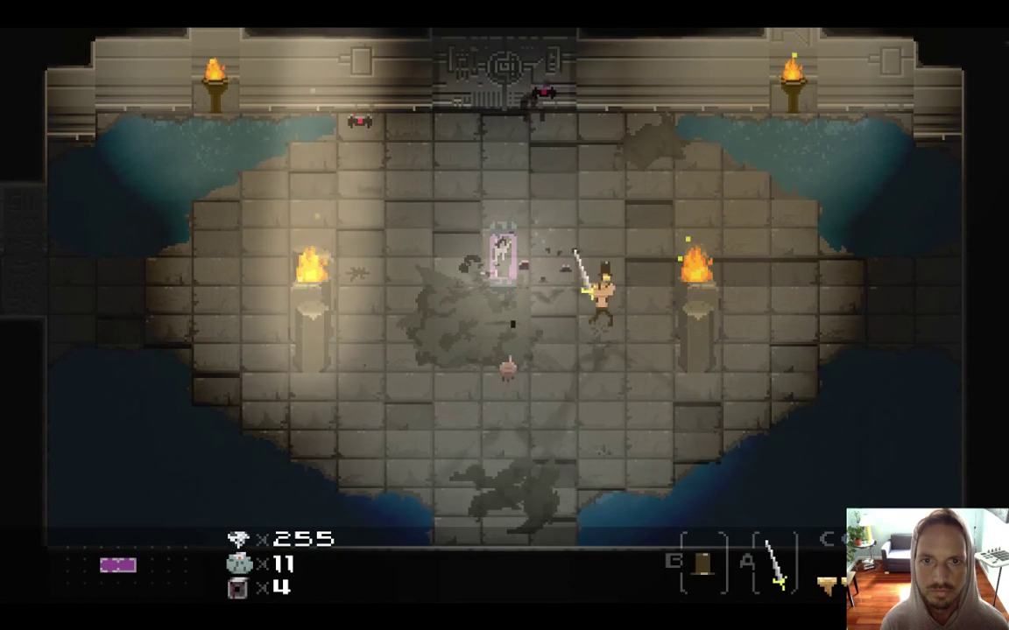
pyautogui.press('Up')
pyautogui.press('Left')
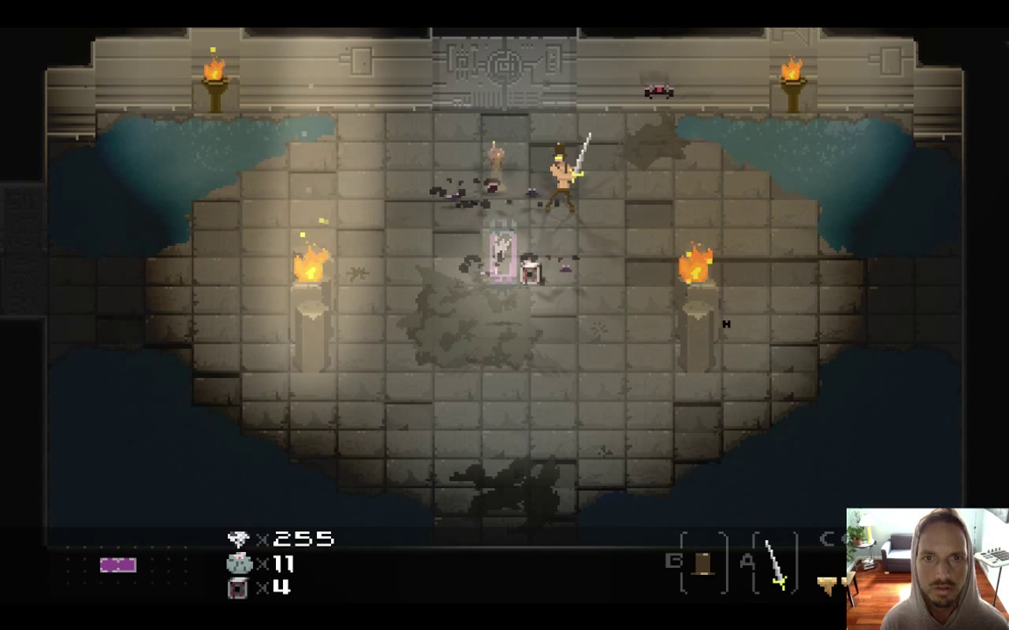
pyautogui.press('Left')
pyautogui.press('space')
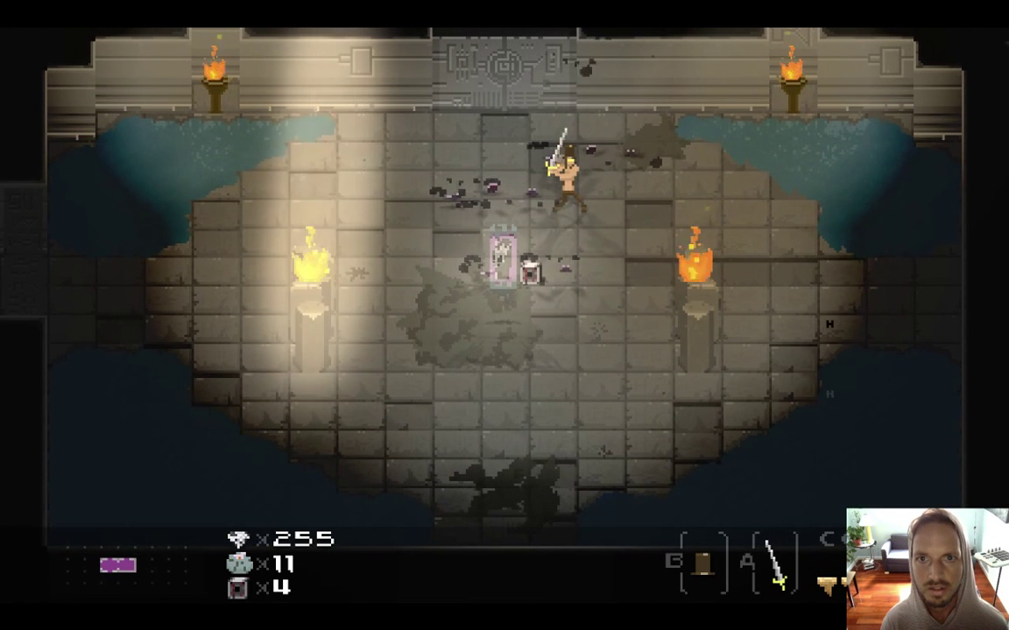
pyautogui.press('Left')
pyautogui.press('space')
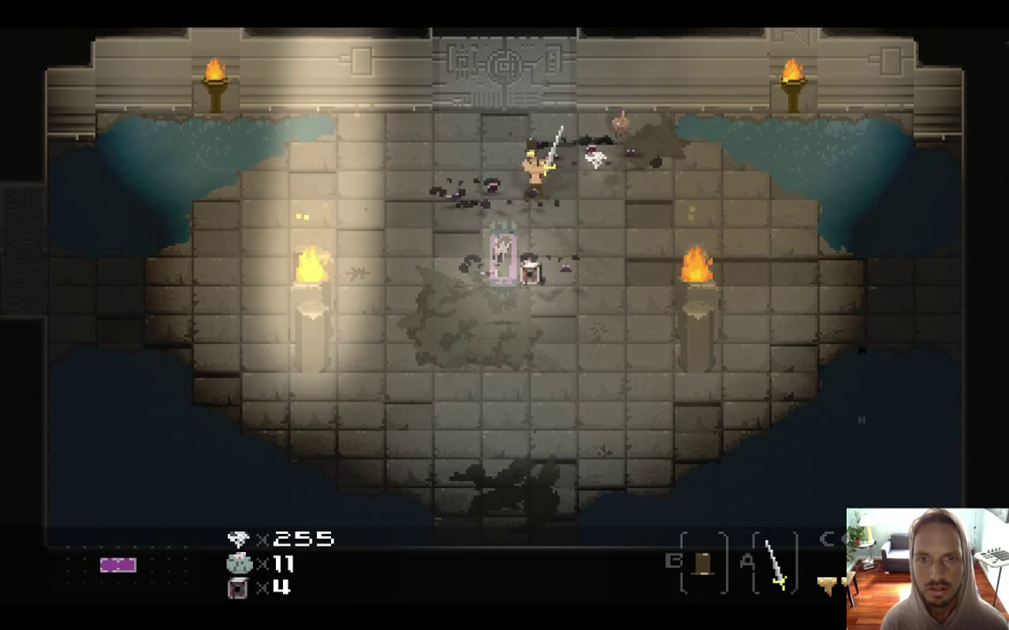
# Switch back to Xcode, open Settings.plist and set alwaysScreencap to YES.
pyautogui.press('super+Tab')
pyautogui.scroll(15, 226, 87)
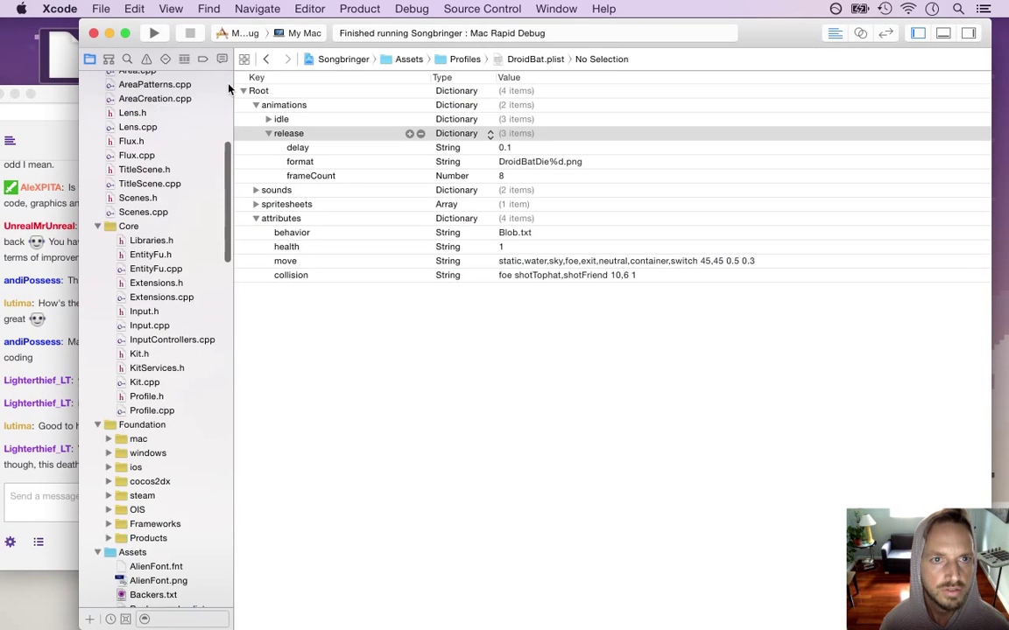
pyautogui.click(145, 116)
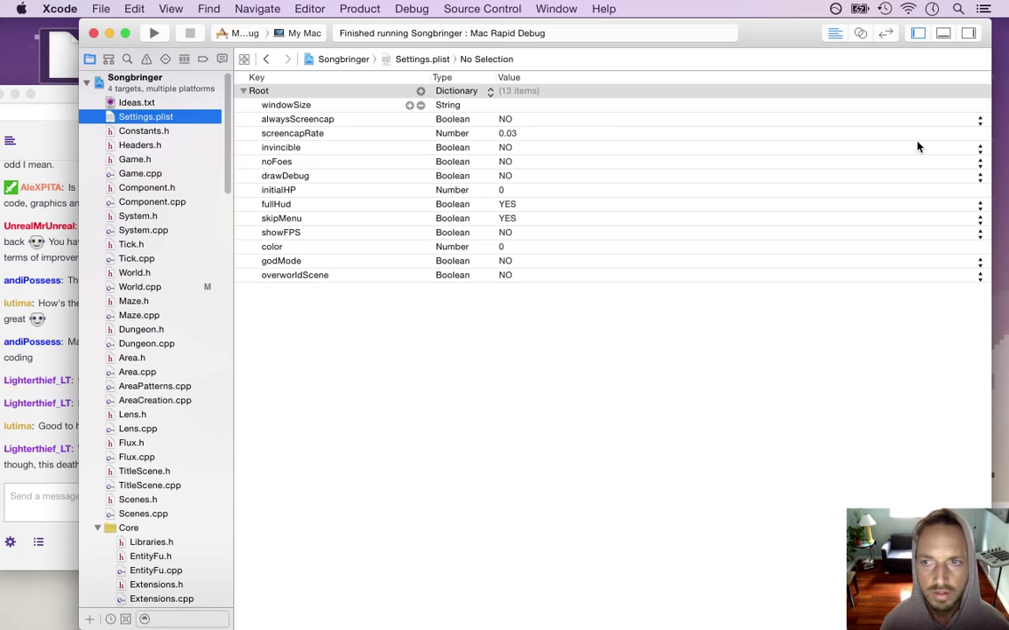
pyautogui.click(980, 121)
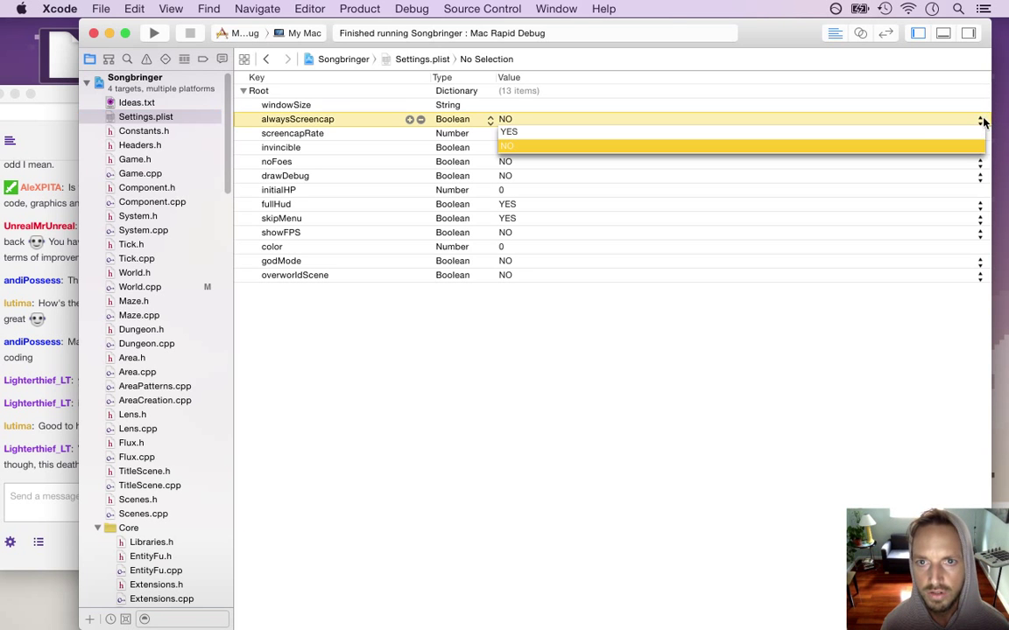
pyautogui.click(934, 132)
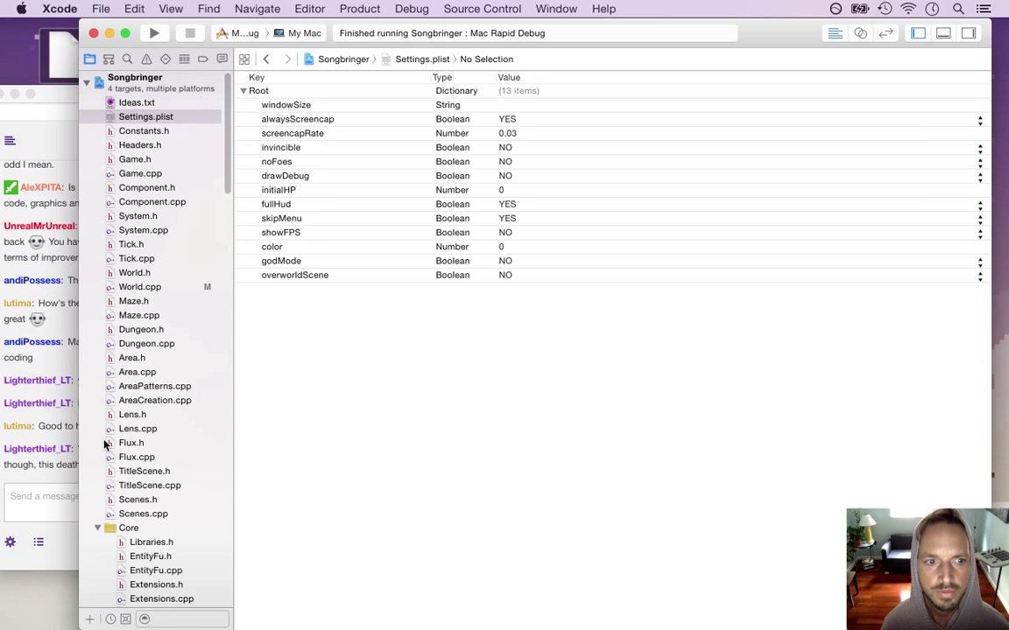
# Run Songbringer with screen capture enabled to record a gameplay image sequence, and quit the game.
pyautogui.click(40, 428)
pyautogui.click(529, 490)
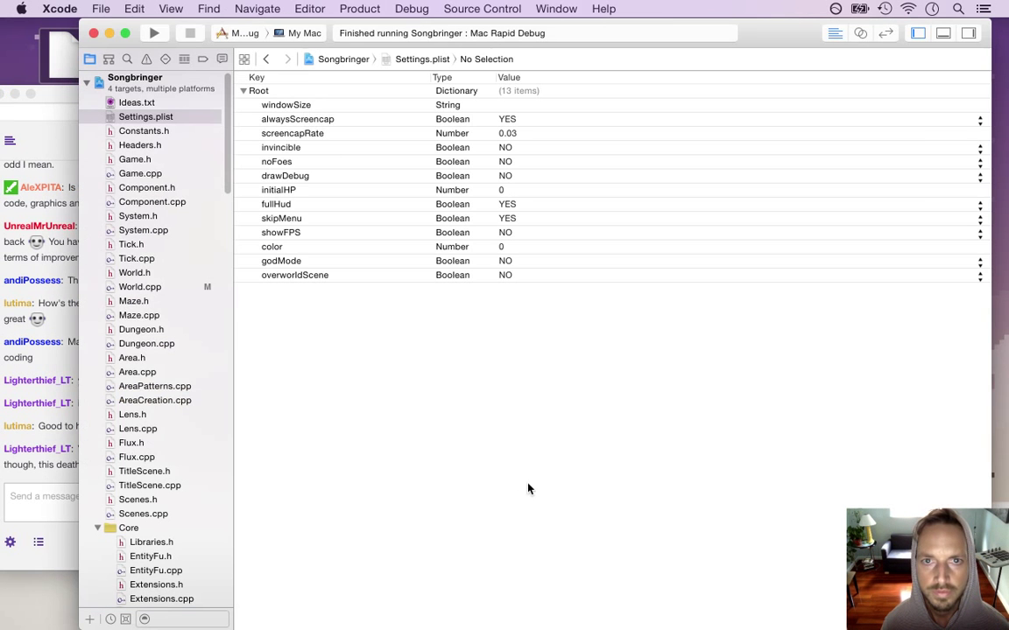
pyautogui.press('super+r')
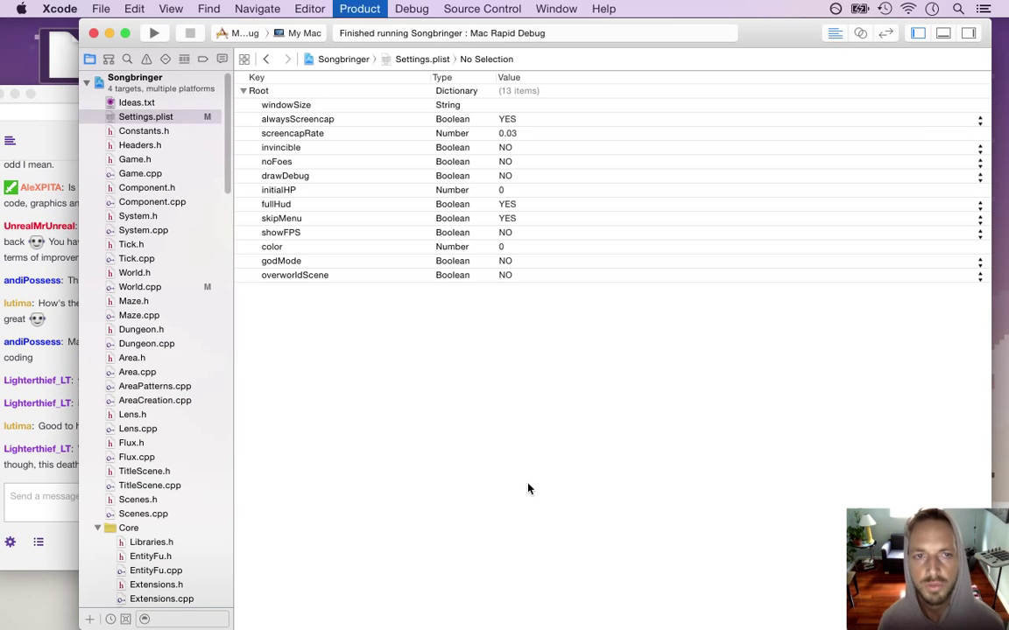
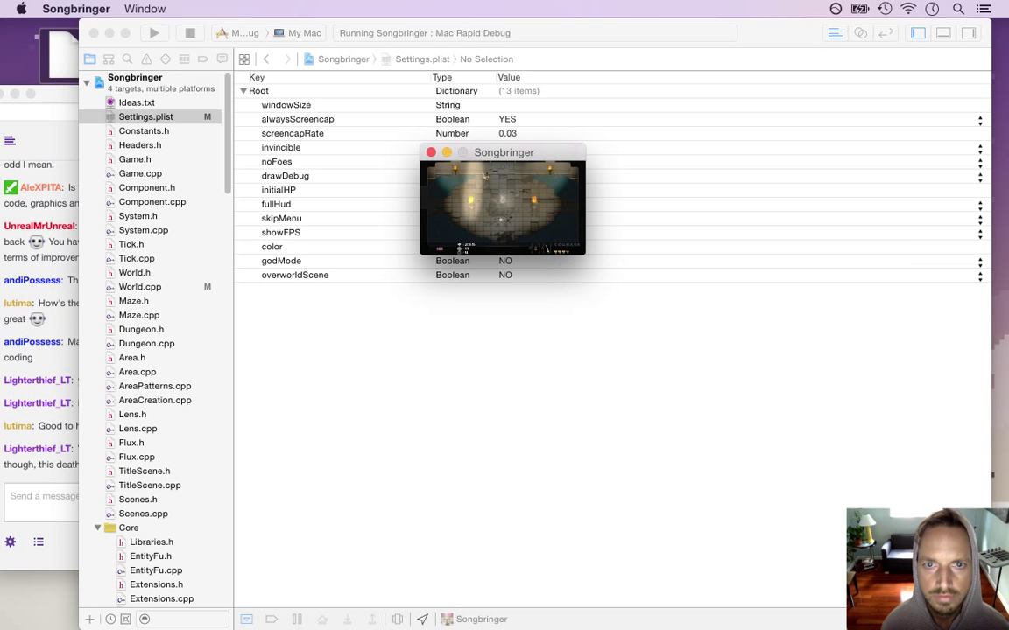
pyautogui.press('super+q')
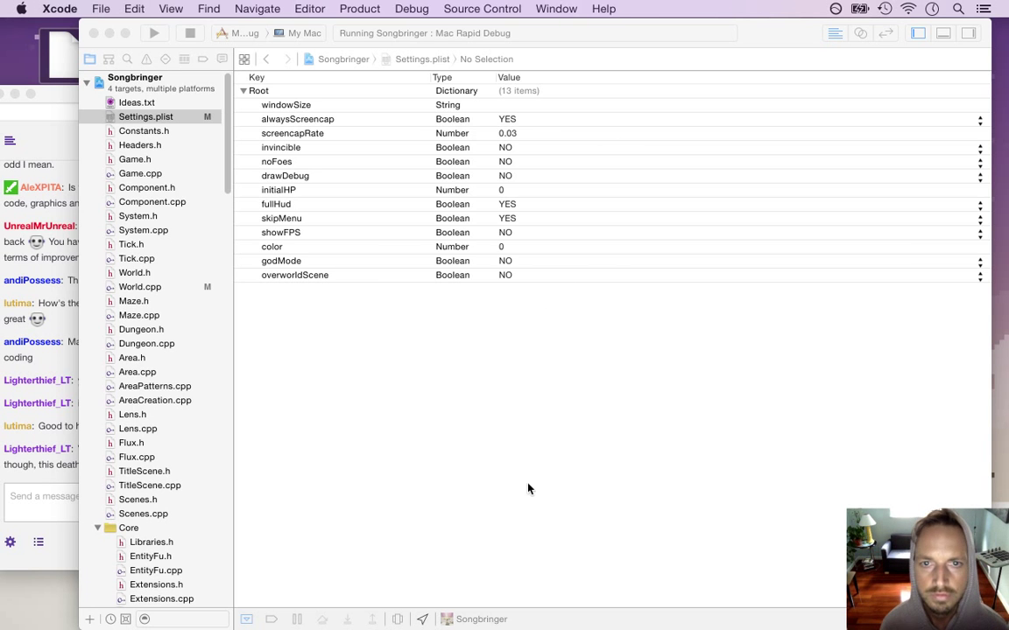
# Set alwaysScreencap back to NO in Settings.plist.
pyautogui.click(978, 120)
pyautogui.click(828, 146)
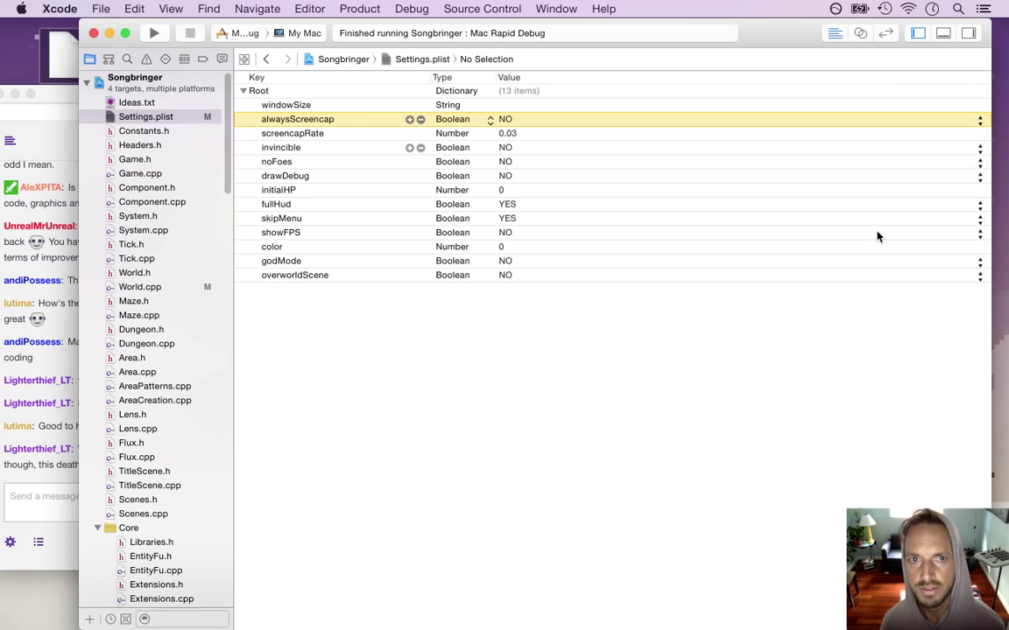
pyautogui.click(806, 374)
# Open the 08-04-15 capture folder from the desktop and select Screen001.png.
pyautogui.press('F11')
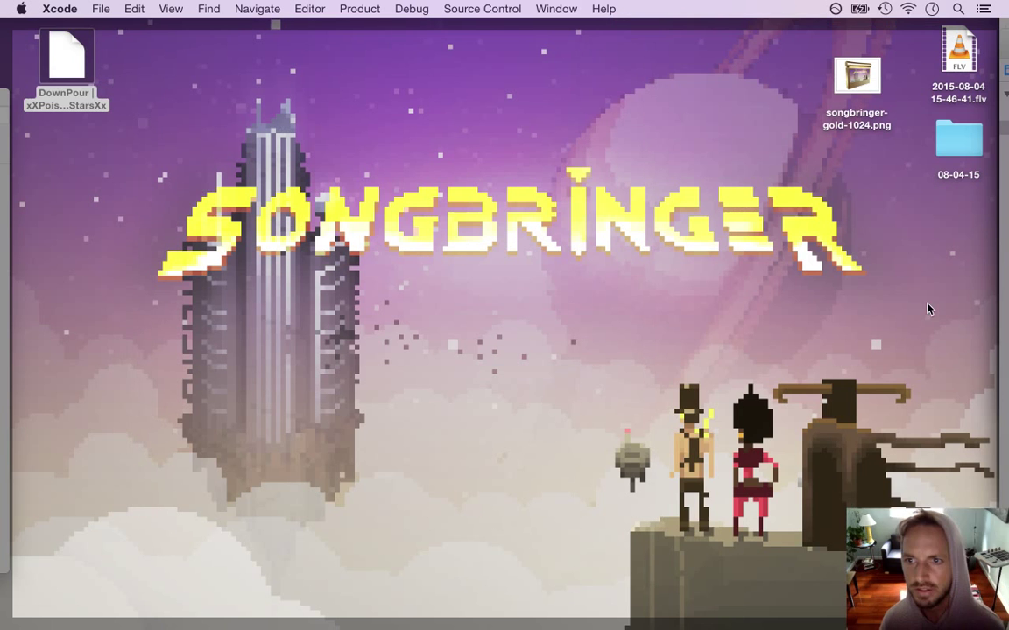
pyautogui.doubleClick(960, 136)
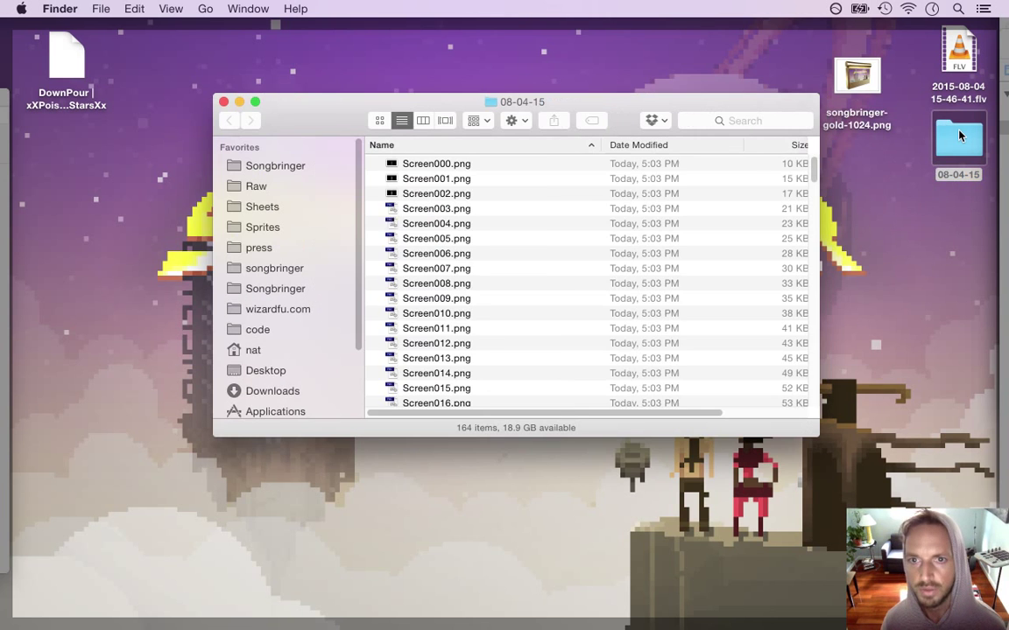
pyautogui.click(630, 180)
pyautogui.press('F11')
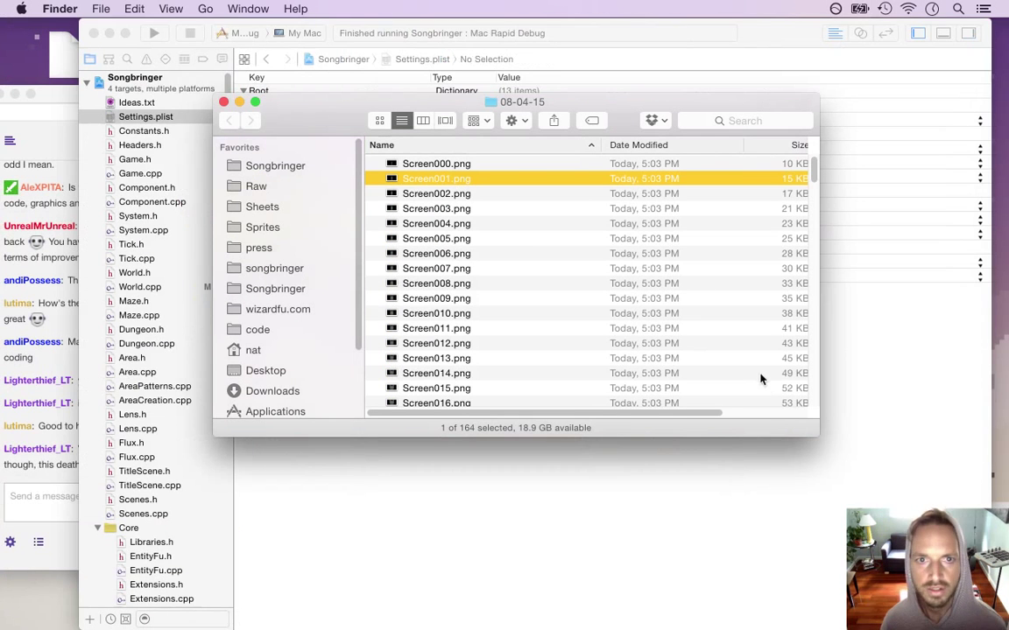
# Preview the captured frames one after another from Screen000.png to Screen076.png to examine the droid bat's death.
pyautogui.press('Down')
pyautogui.press('Down')
pyautogui.press('Down')
pyautogui.press('Down')
pyautogui.press('Down')
pyautogui.press('Down')
pyautogui.press('space')
pyautogui.press('Up')
pyautogui.press('Up')
pyautogui.press('Up')
pyautogui.press('Down')
pyautogui.press('Down')
pyautogui.press('Down')
pyautogui.press('Down')
pyautogui.press('Down')
pyautogui.press('Down')
pyautogui.press('Down')
pyautogui.press('Down')
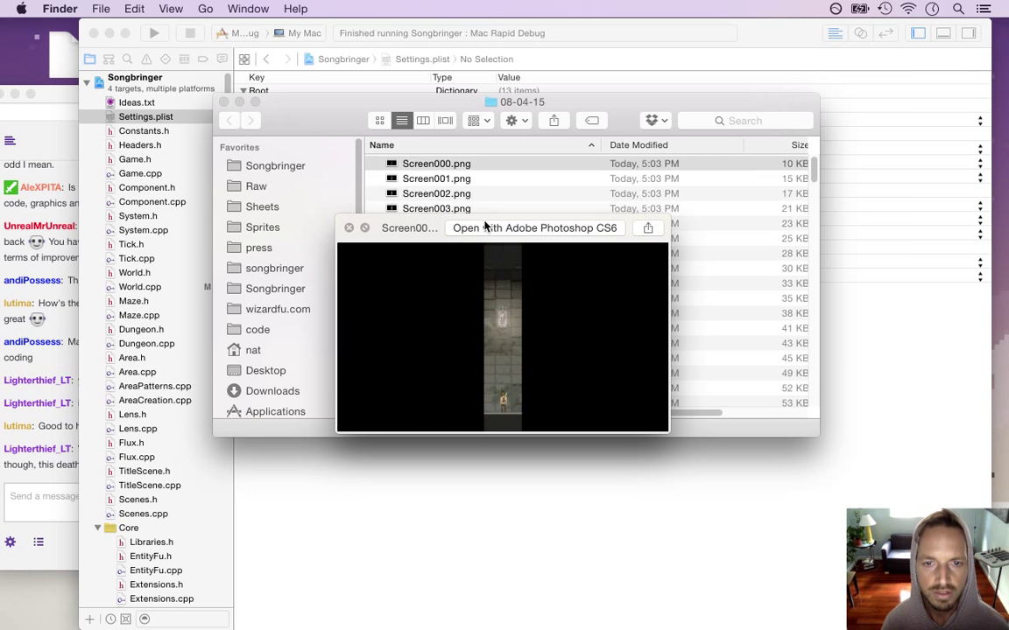
pyautogui.press('Down')
pyautogui.press('Down')
pyautogui.press('Down')
pyautogui.press('Down')
pyautogui.press('Down')
pyautogui.press('Down')
pyautogui.press('Down')
pyautogui.press('Down')
pyautogui.press('Down')
pyautogui.press('Down')
pyautogui.press('Down')
pyautogui.press('Down')
pyautogui.press('Down')
pyautogui.press('Down')
pyautogui.press('Down')
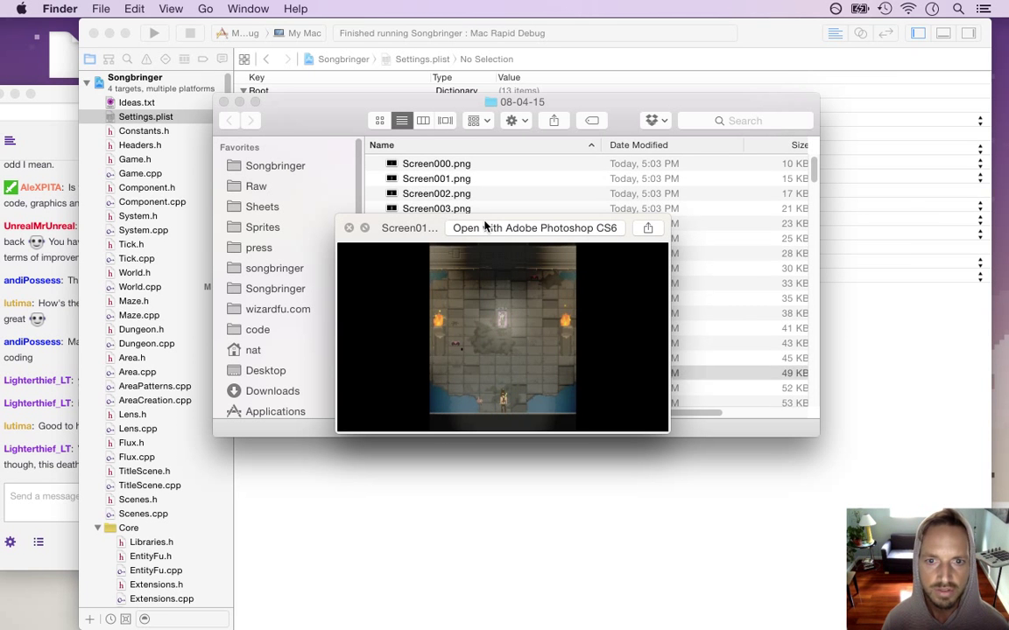
pyautogui.press('Down')
pyautogui.press('Down')
pyautogui.press('Down')
pyautogui.press('Down')
pyautogui.press('Down')
pyautogui.press('Down')
pyautogui.press('Down')
pyautogui.press('Down')
pyautogui.press('Down')
pyautogui.press('Down')
pyautogui.press('Down')
pyautogui.press('Down')
pyautogui.press('Down')
pyautogui.press('Down')
pyautogui.press('Down')
pyautogui.press('Down')
pyautogui.press('Down')
pyautogui.press('Down')
pyautogui.press('Down')
pyautogui.press('Down')
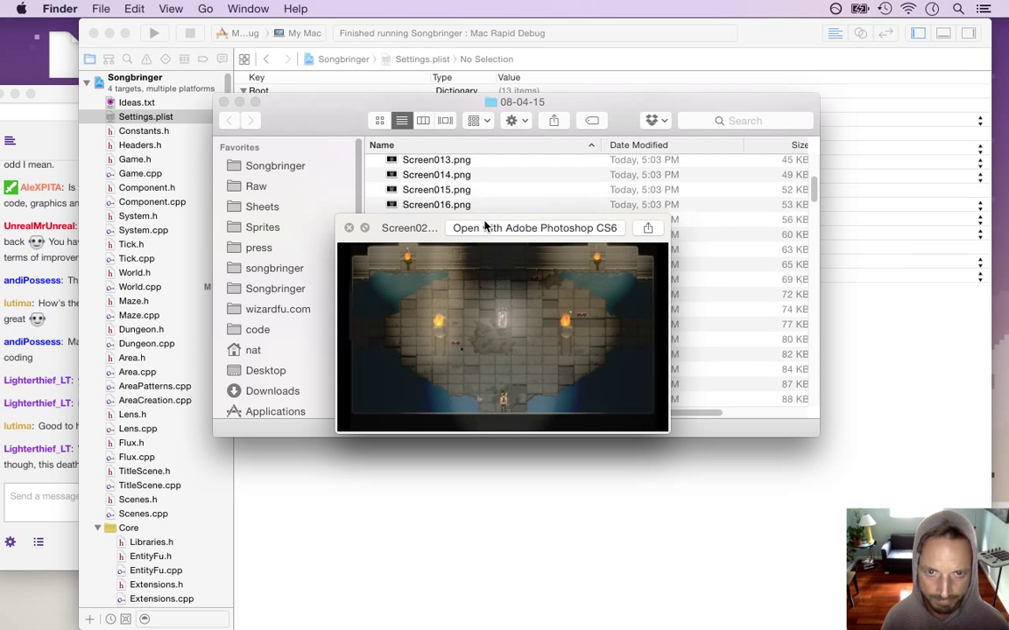
pyautogui.press('Down')
pyautogui.press('Down')
pyautogui.press('Down')
pyautogui.press('Down')
pyautogui.press('Down')
pyautogui.press('Down')
pyautogui.press('Down')
pyautogui.press('Down')
pyautogui.press('Down')
pyautogui.press('Down')
pyautogui.press('Down')
pyautogui.press('Down')
pyautogui.press('Down')
pyautogui.press('Down')
pyautogui.press('Down')
pyautogui.press('Down')
pyautogui.press('Down')
pyautogui.press('Down')
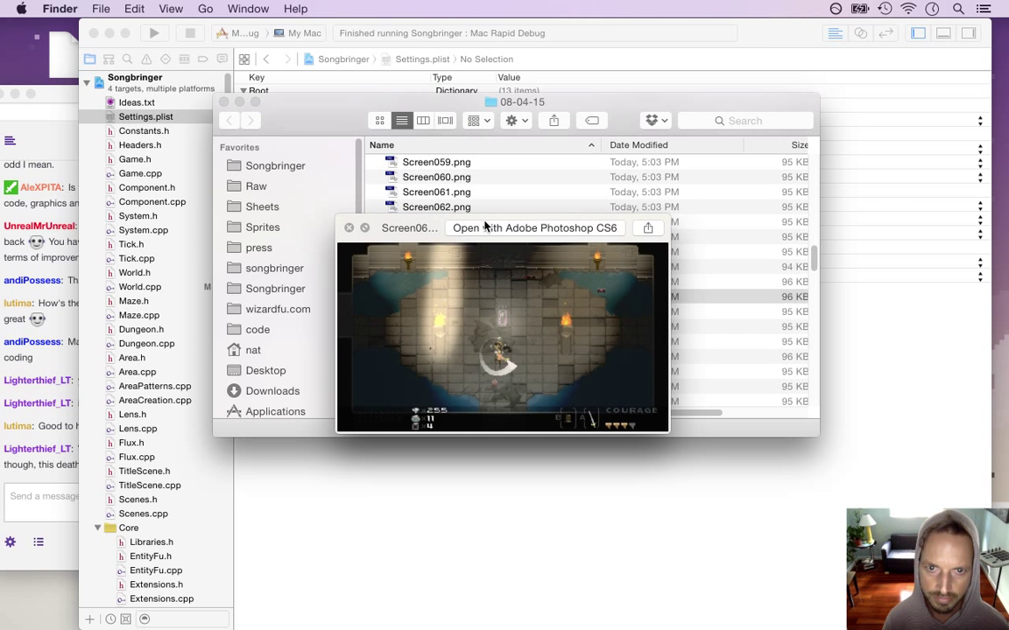
pyautogui.press('Down')
pyautogui.press('Down')
pyautogui.press('Down')
pyautogui.press('Down')
pyautogui.press('Down')
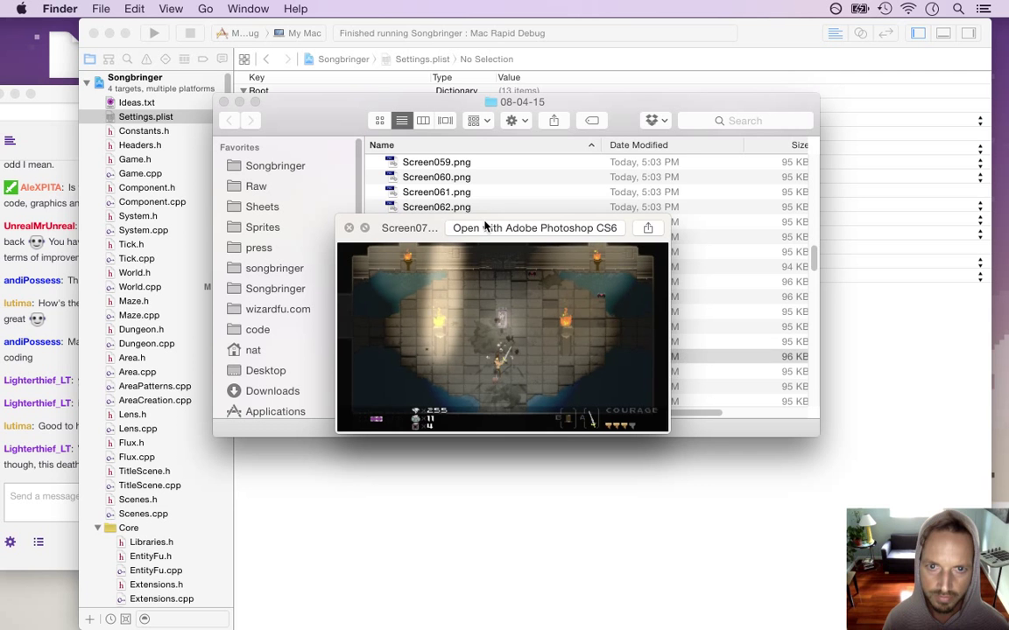
pyautogui.press('Down')
pyautogui.press('Down')
pyautogui.press('Down')
pyautogui.press('Down')
pyautogui.press('Down')
pyautogui.press('Down')
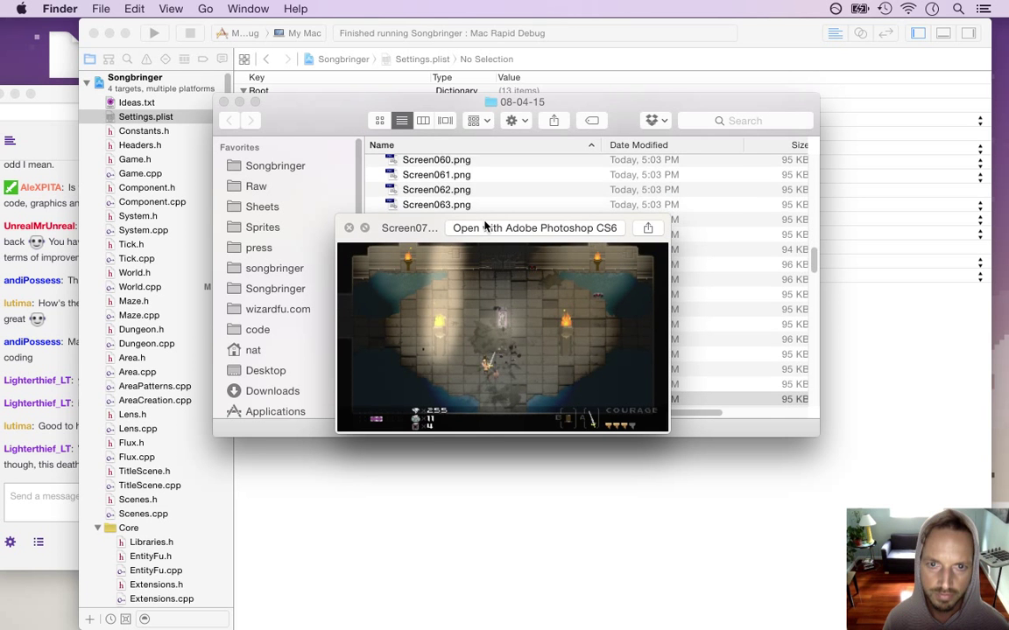
pyautogui.press('super+f')
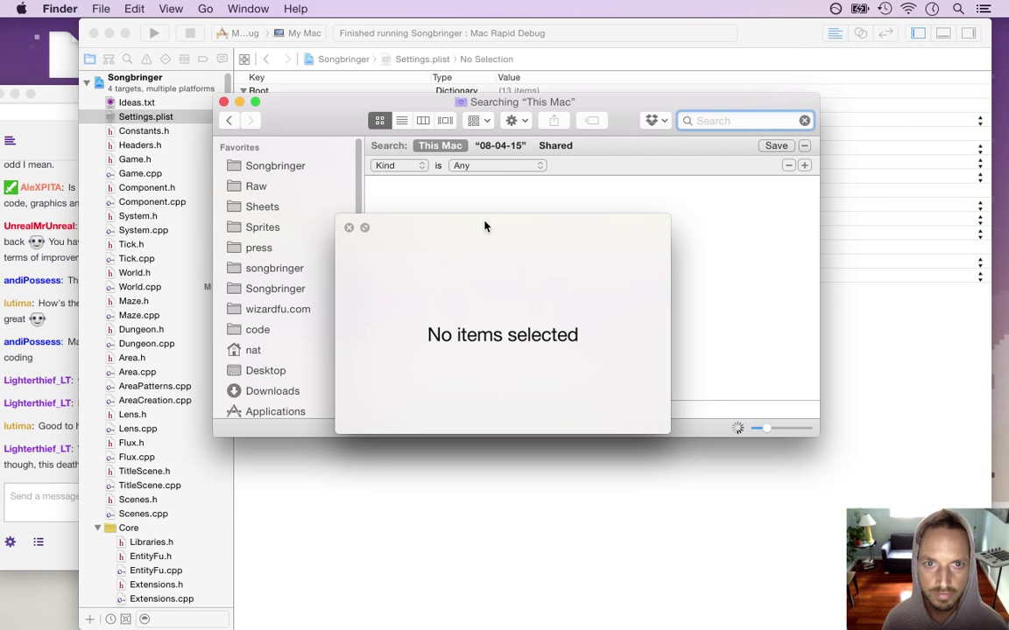
pyautogui.click(348, 229)
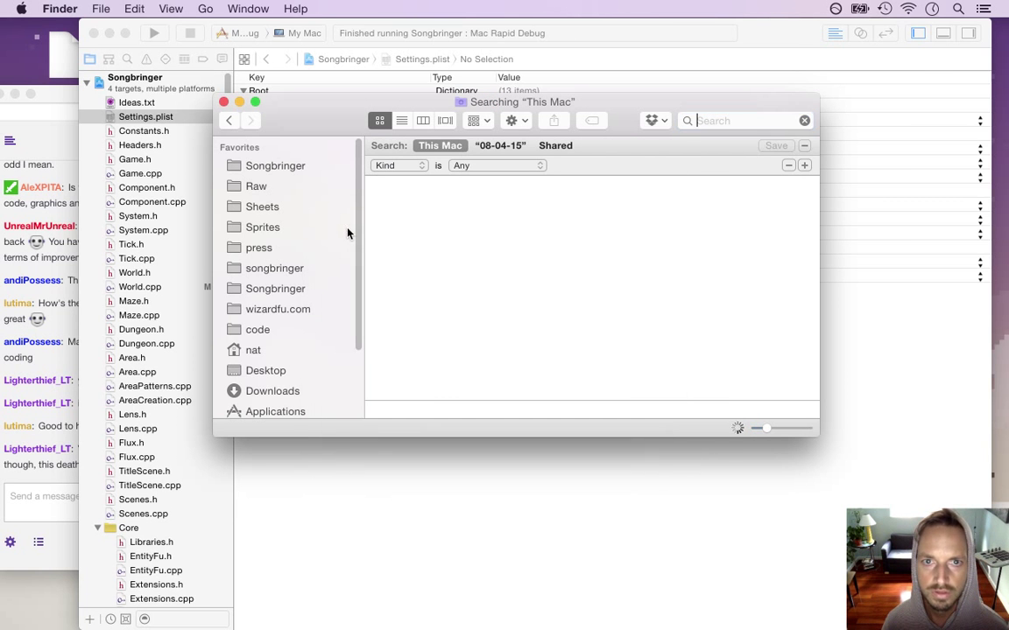
pyautogui.click(805, 121)
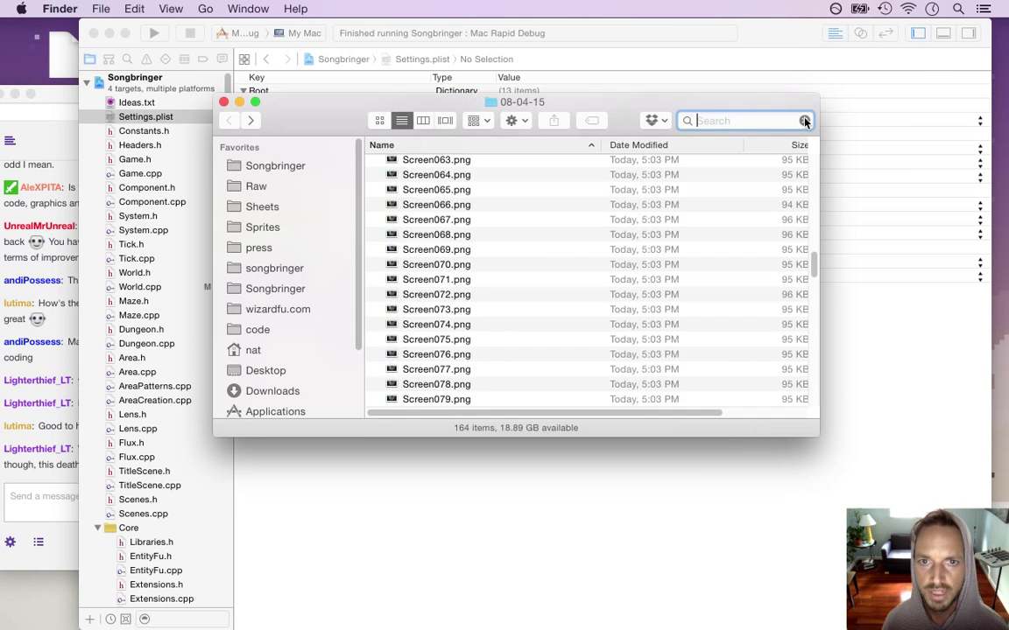
# Preview the captures from Screen069.png to Screen076.png again to examine the sword strike and the bat's debris.
pyautogui.click(555, 253)
pyautogui.press('space')
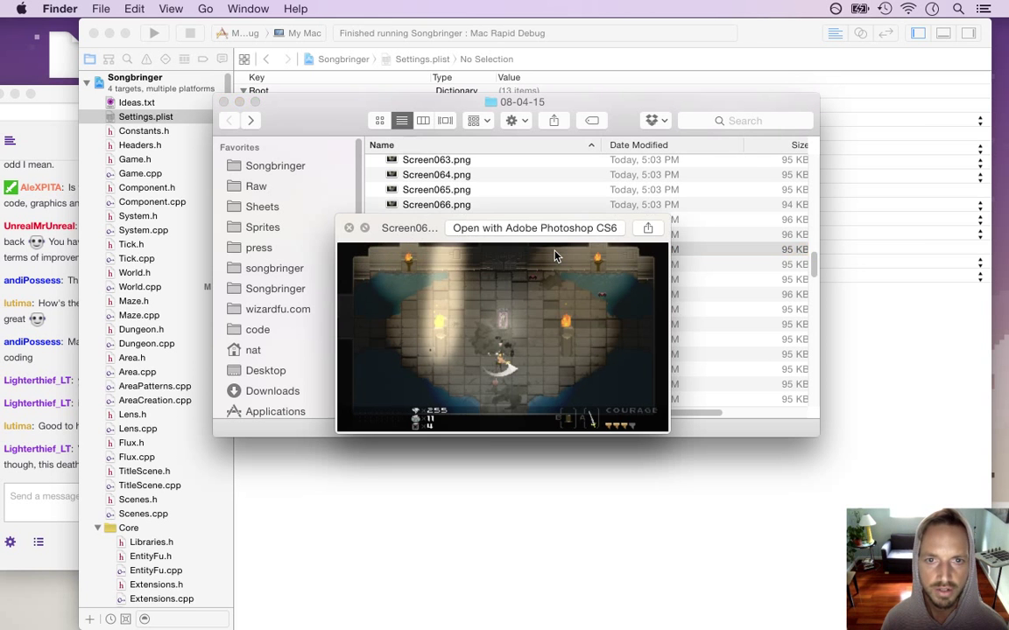
pyautogui.press('Down')
pyautogui.press('Down')
pyautogui.press('Down')
pyautogui.press('Down')
pyautogui.press('Down')
pyautogui.press('Down')
pyautogui.press('Down')
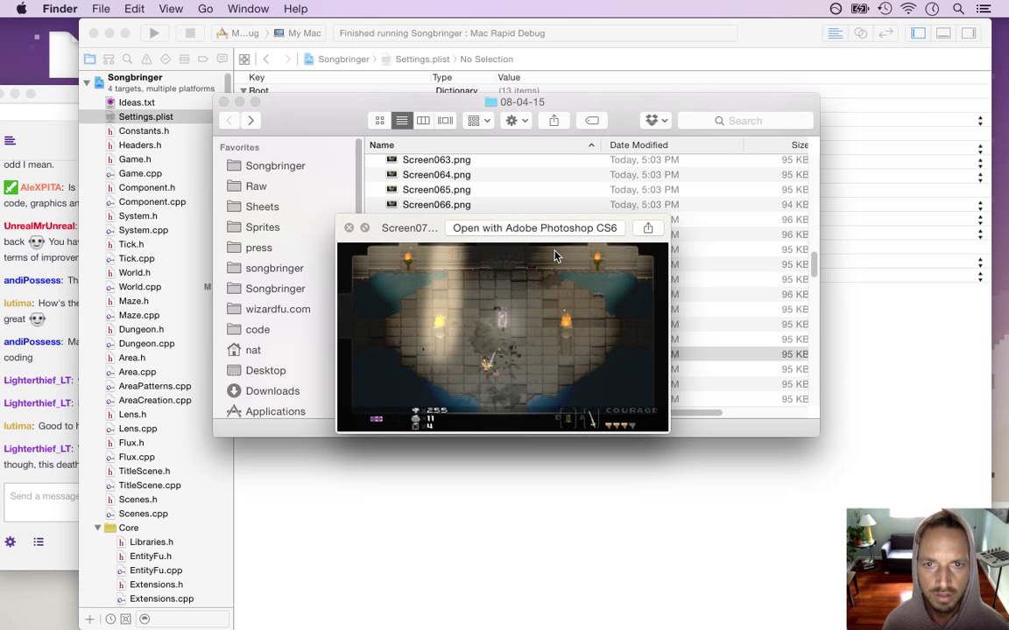
# View Screen076.png at full-screen size to examine the bat's debris, and close its preview.
pyautogui.click(365, 229)
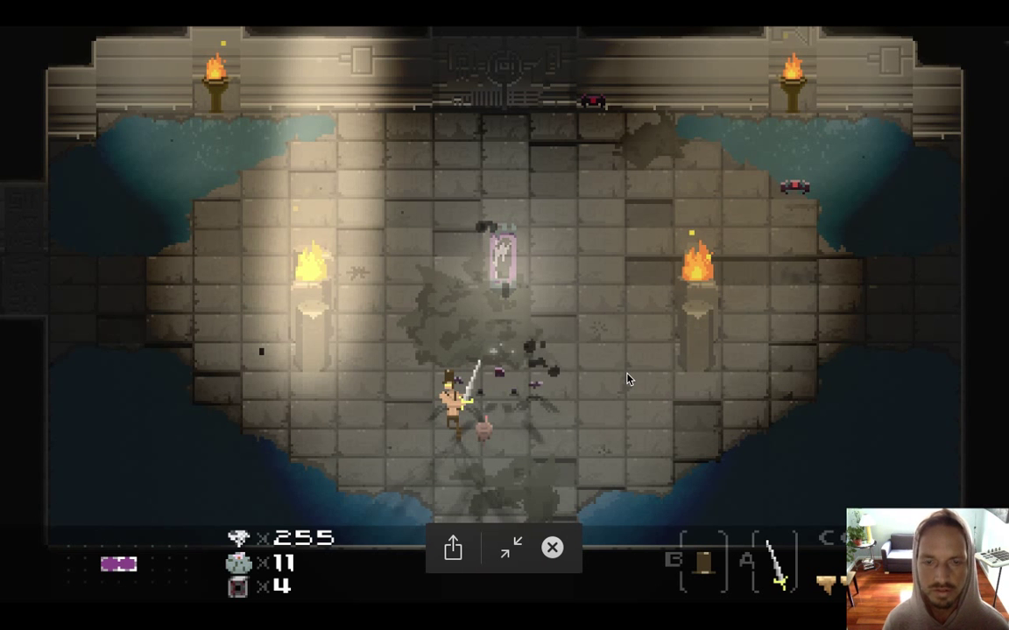
pyautogui.press('Escape')
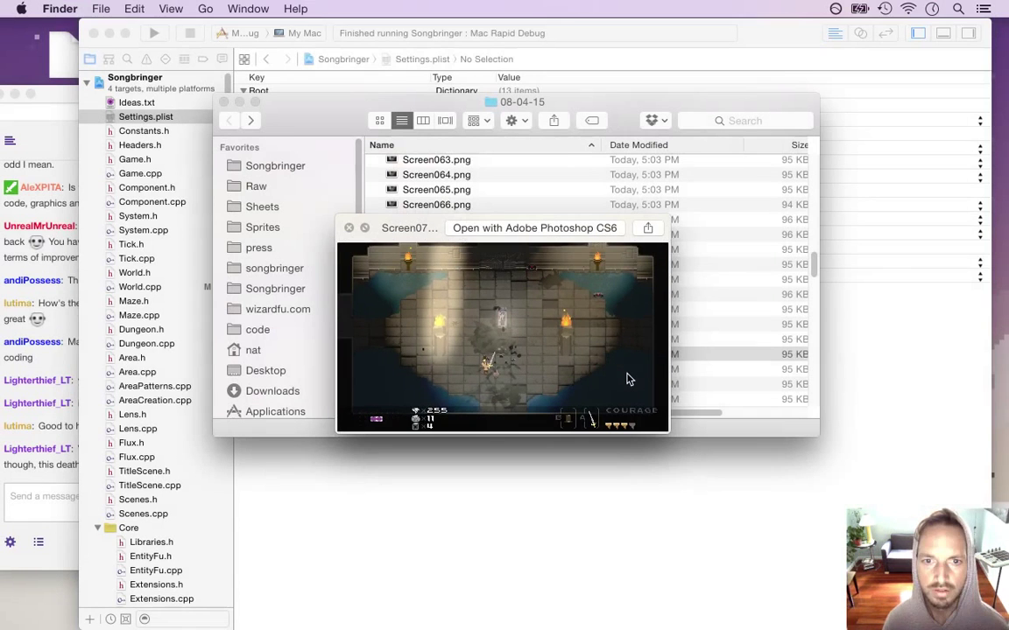
pyautogui.press('space')
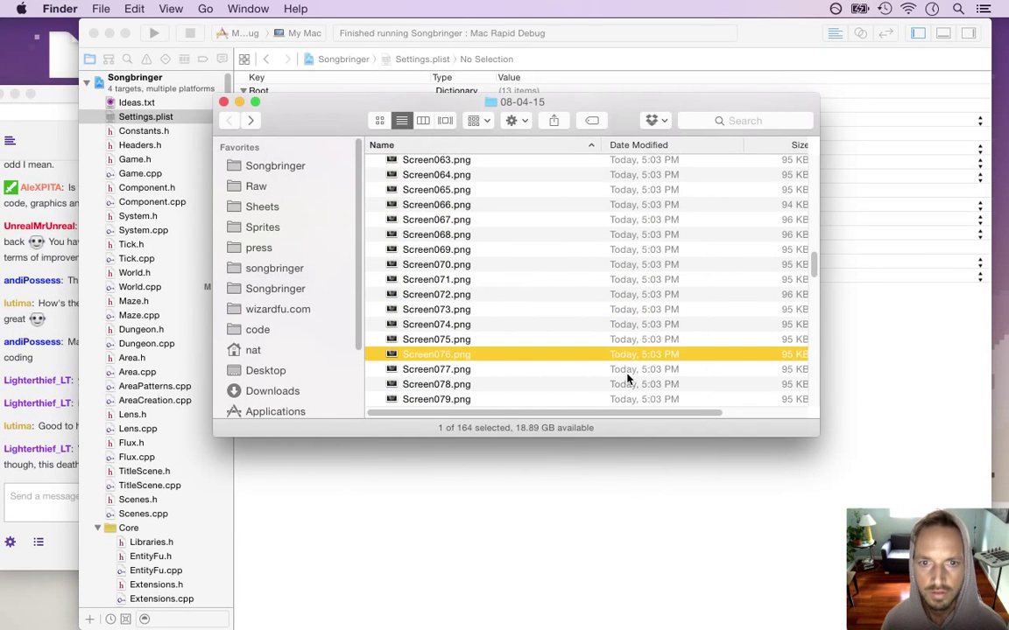
# Select all captures in the 08-04-15 folder and view them as a full-screen sequence, advancing through the opening frames before closing the preview.
pyautogui.press('super+a')
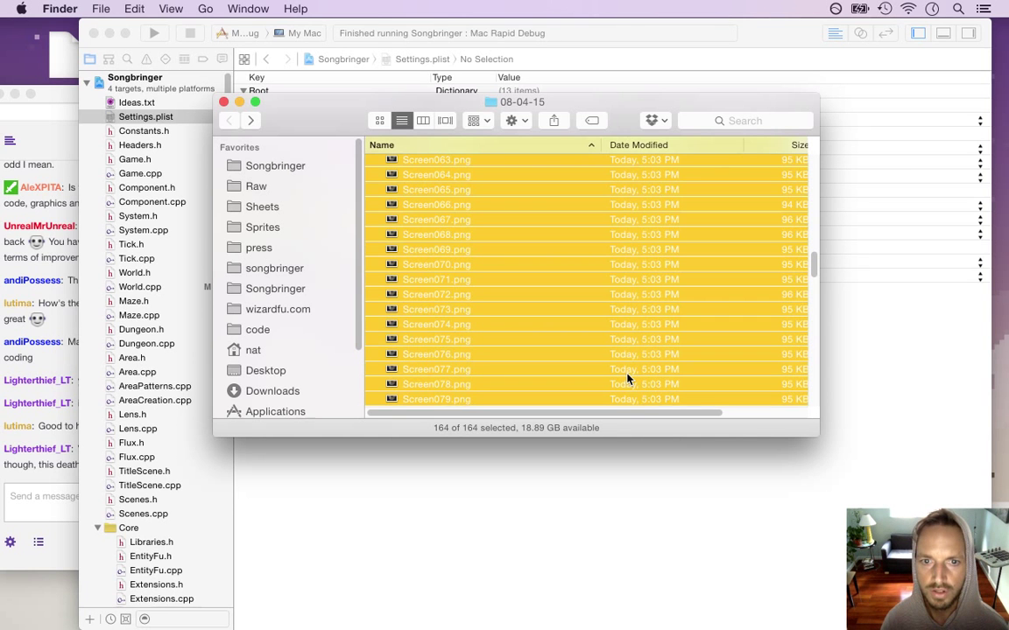
pyautogui.press('space')
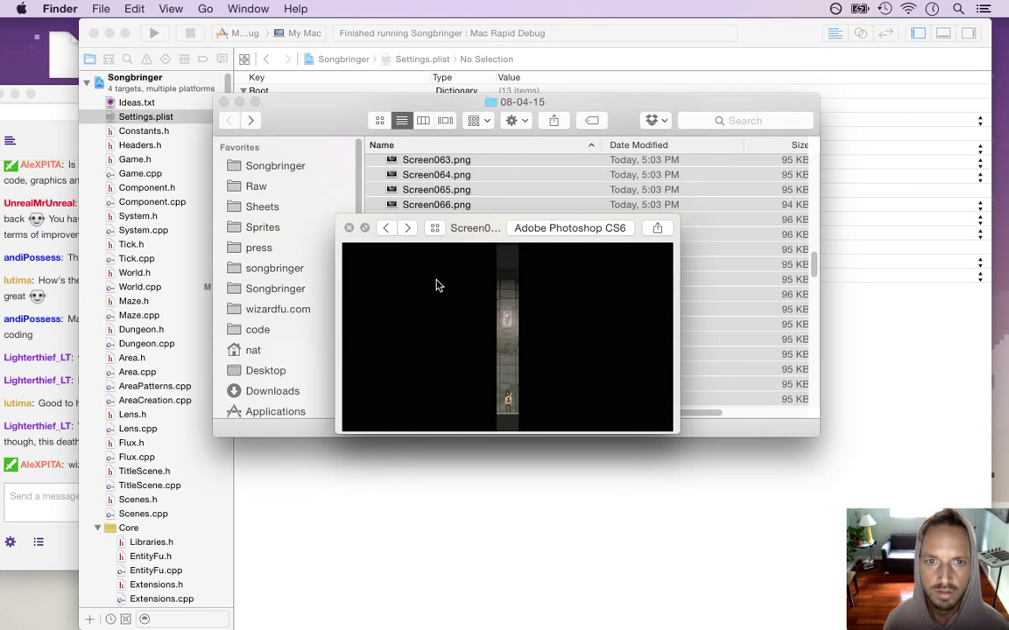
pyautogui.click(365, 228)
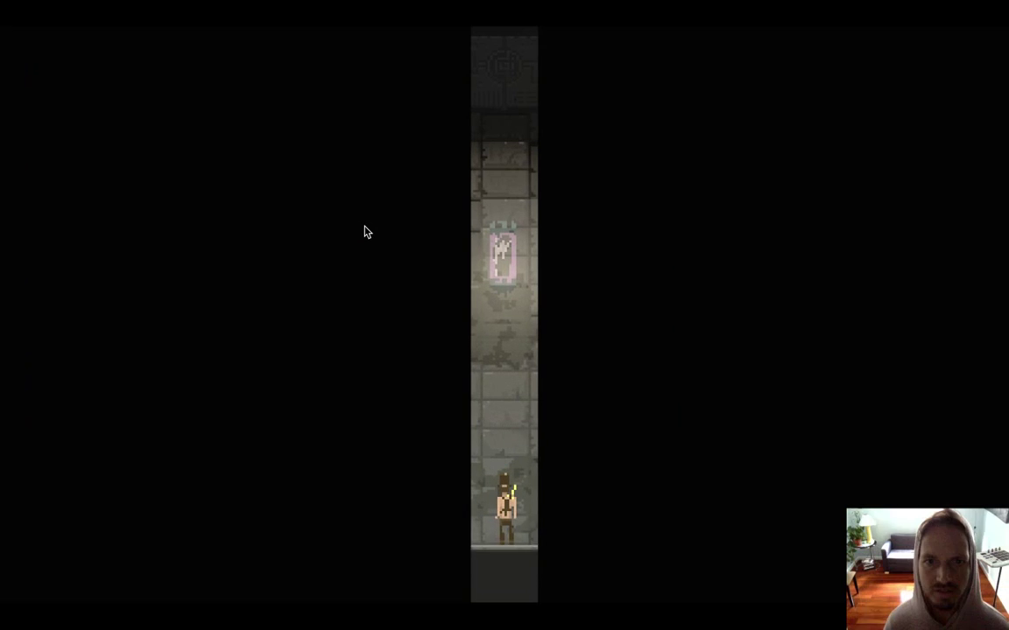
pyautogui.press('Right')
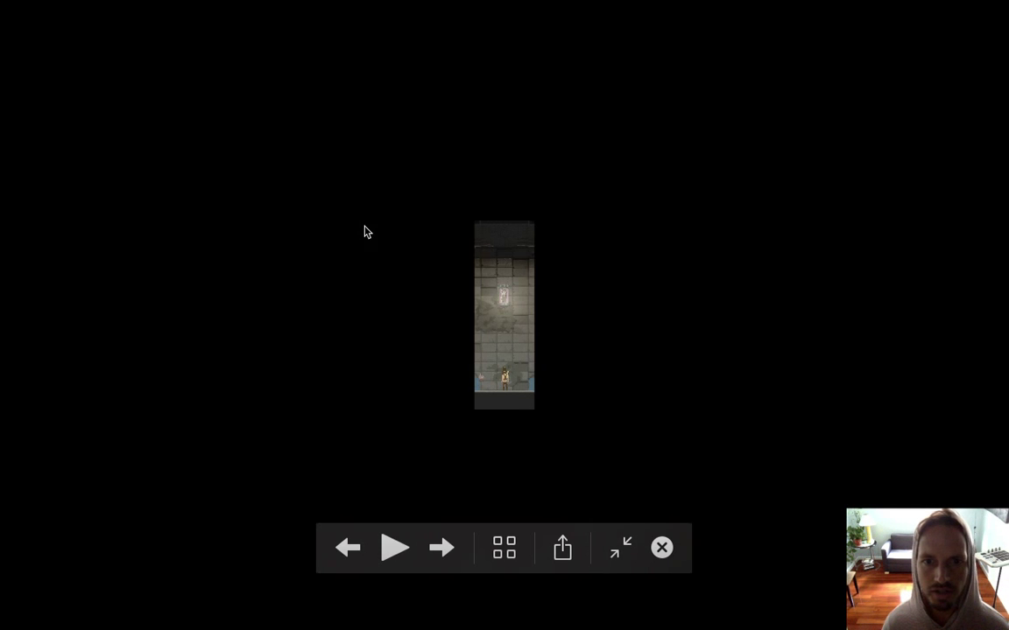
pyautogui.press('Right')
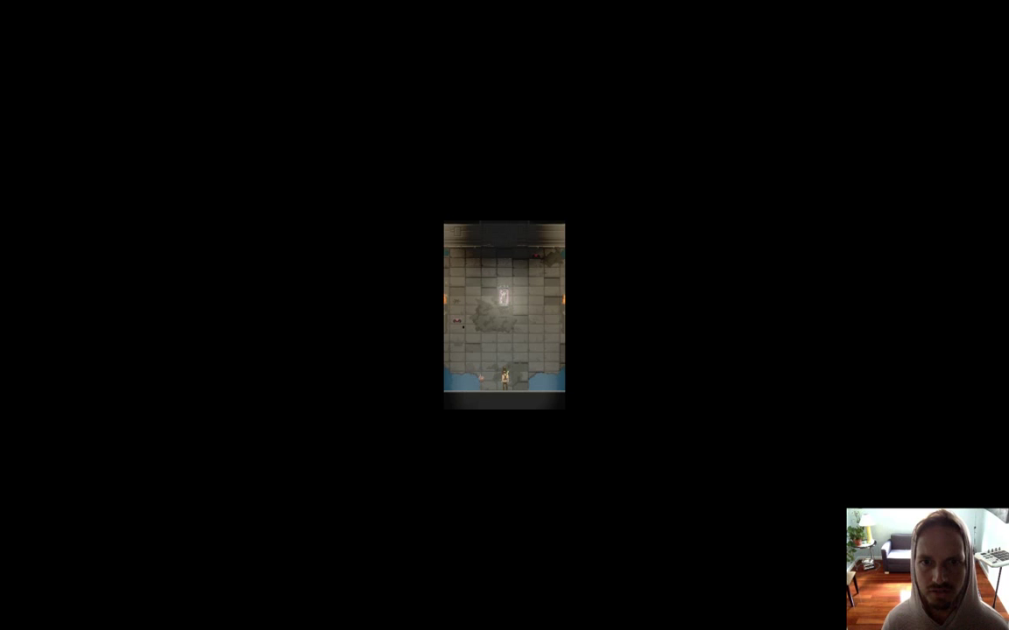
pyautogui.press('Right')
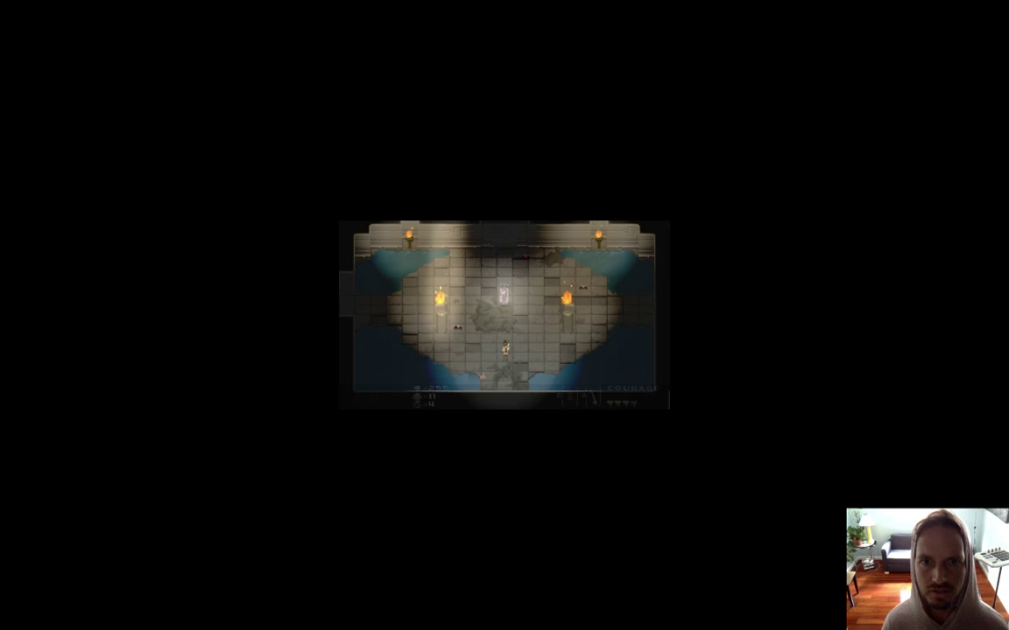
pyautogui.press('Escape')
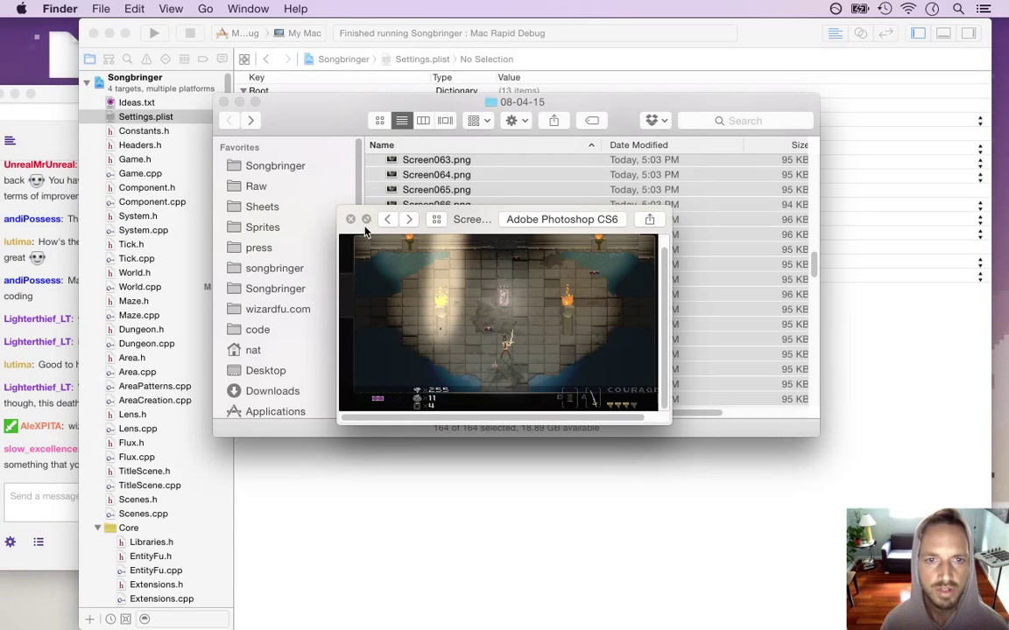
pyautogui.click(350, 219)
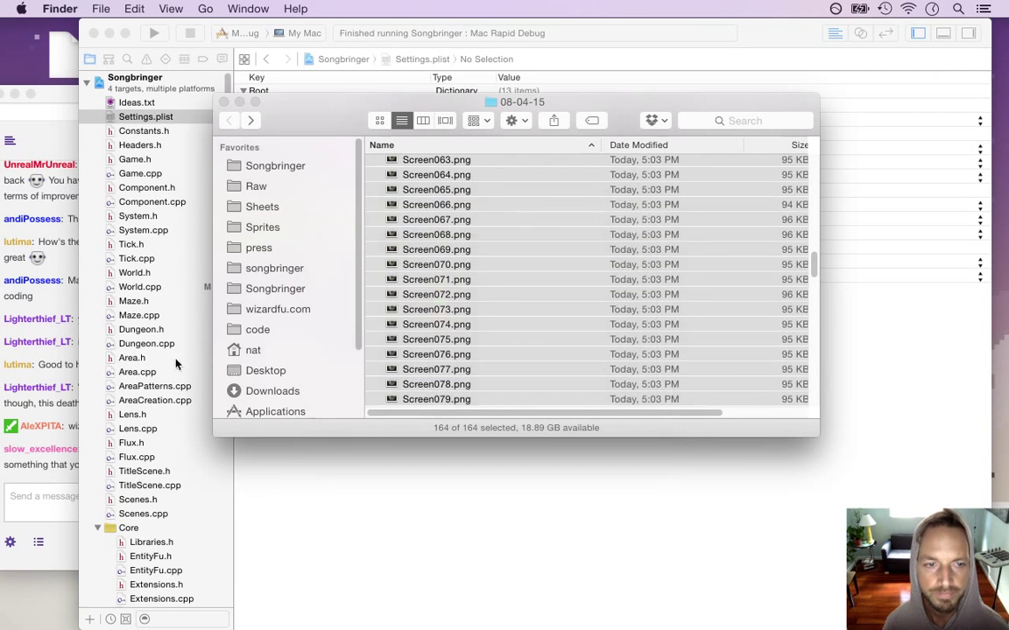
# Switch to the Twitch chat in Safari and read the questions about a wallpaper and the screen capture feature.
pyautogui.click(59, 468)
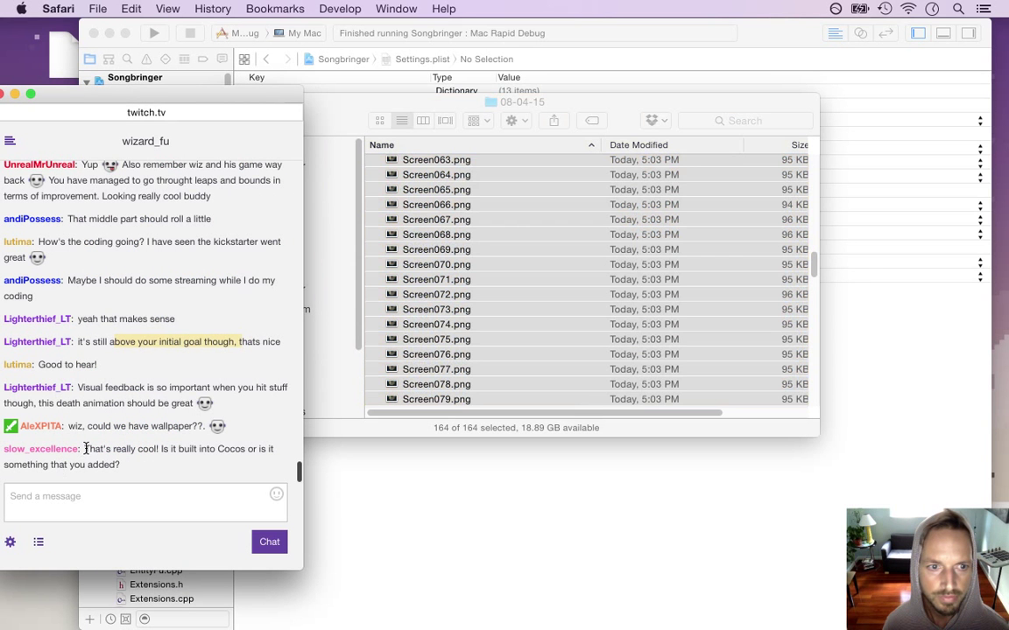
pyautogui.click(91, 388)
pyautogui.moveTo(102, 429); pyautogui.dragTo(180, 438)
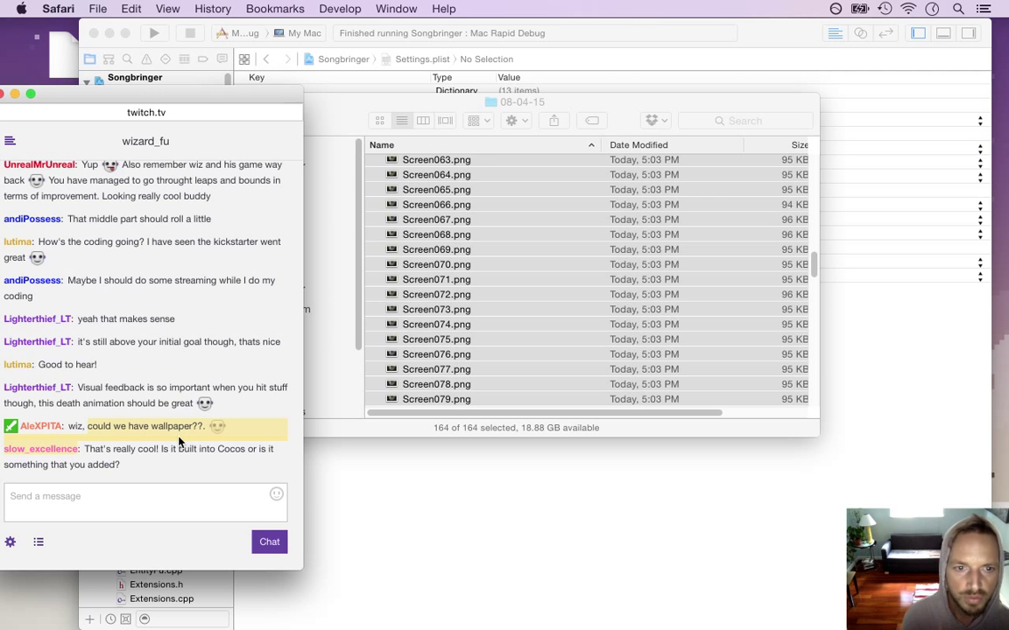
pyautogui.click(111, 451)
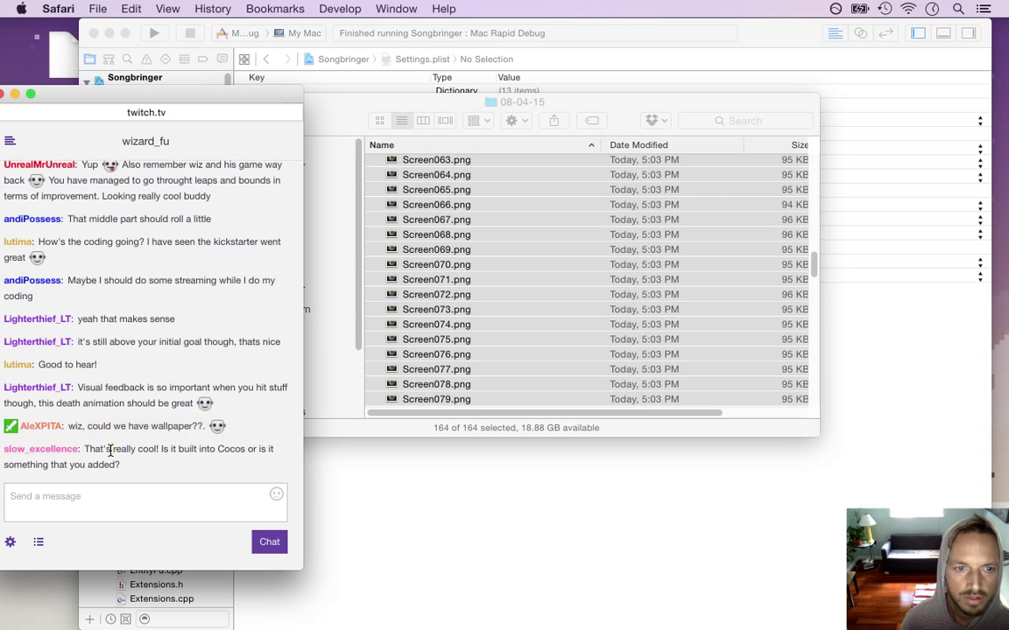
pyautogui.moveTo(110, 451); pyautogui.dragTo(141, 465)
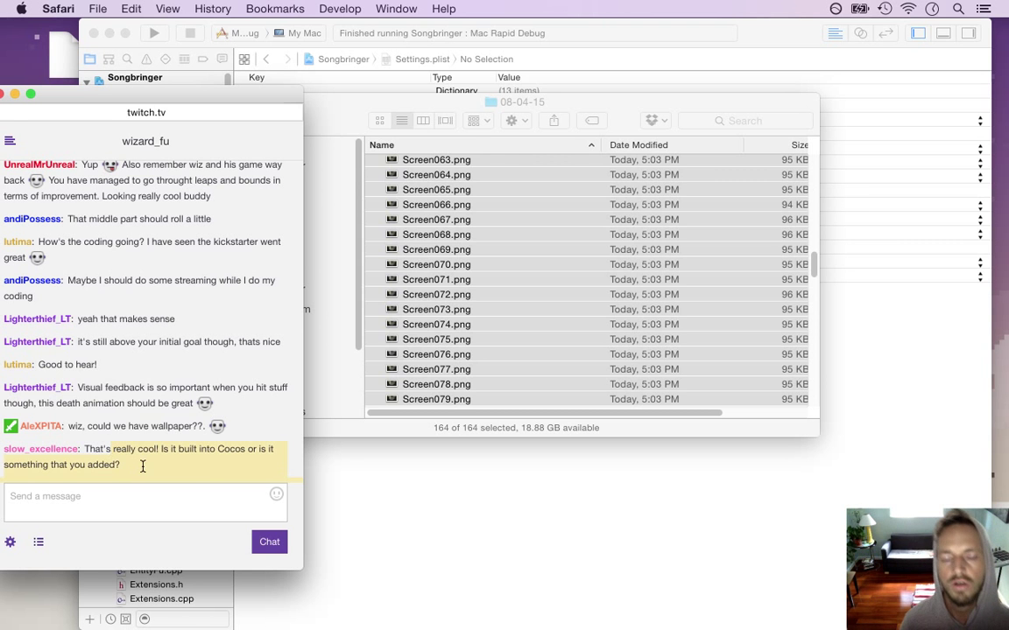
# Return to Xcode, open Game.cpp and search it for "screen" to locate the capture code.
pyautogui.click(408, 530)
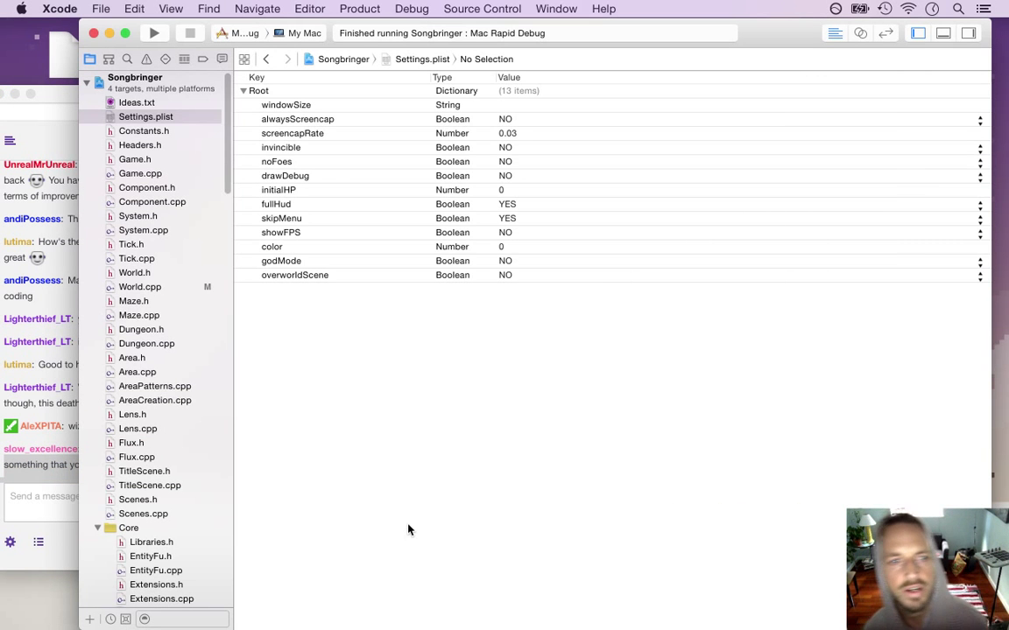
pyautogui.click(184, 174)
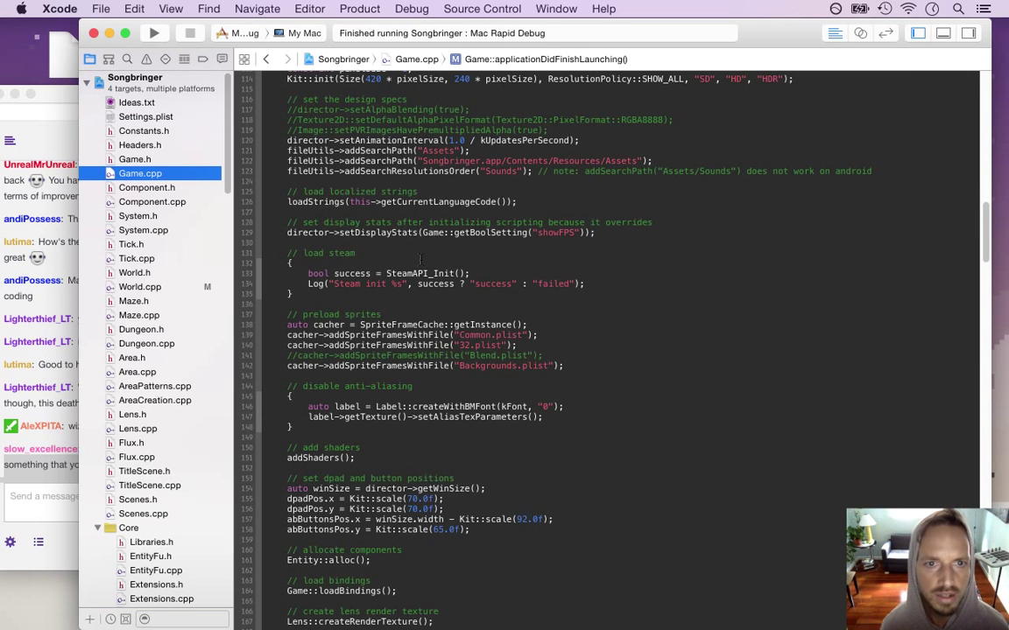
pyautogui.click(420, 260)
pyautogui.press('super+f')
pyautogui.write('a')
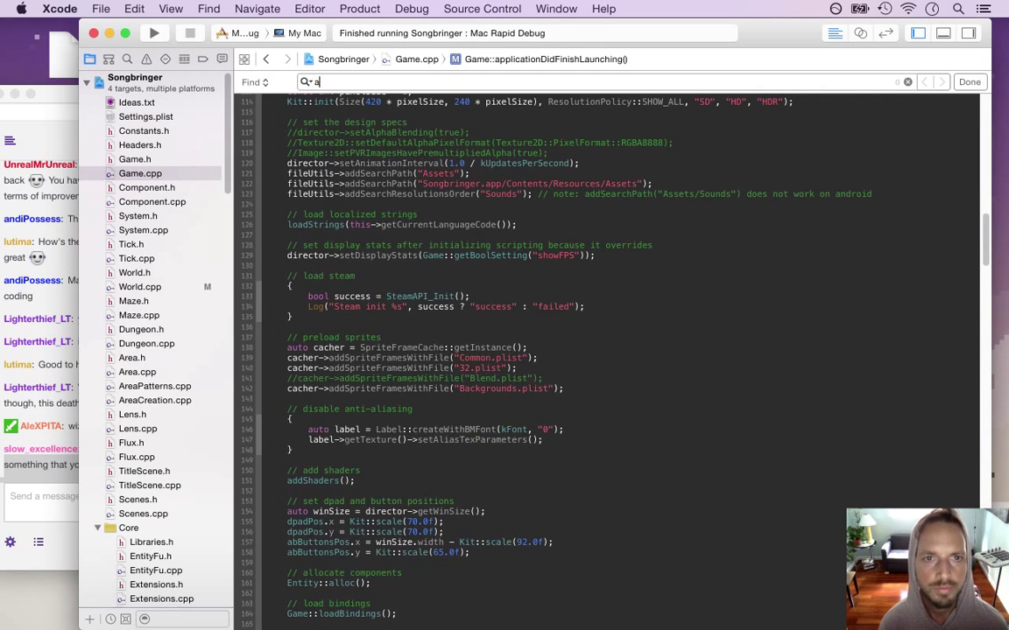
pyautogui.write('utoscre')
pyautogui.press('BackSpace')
pyautogui.write('re')
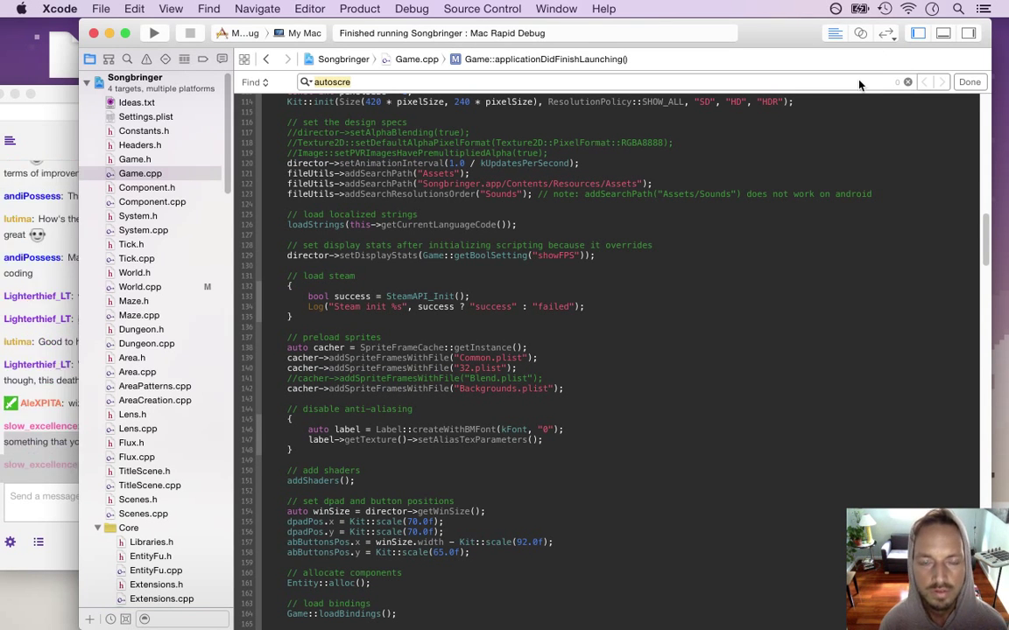
pyautogui.press('super+a')
pyautogui.write('sc')
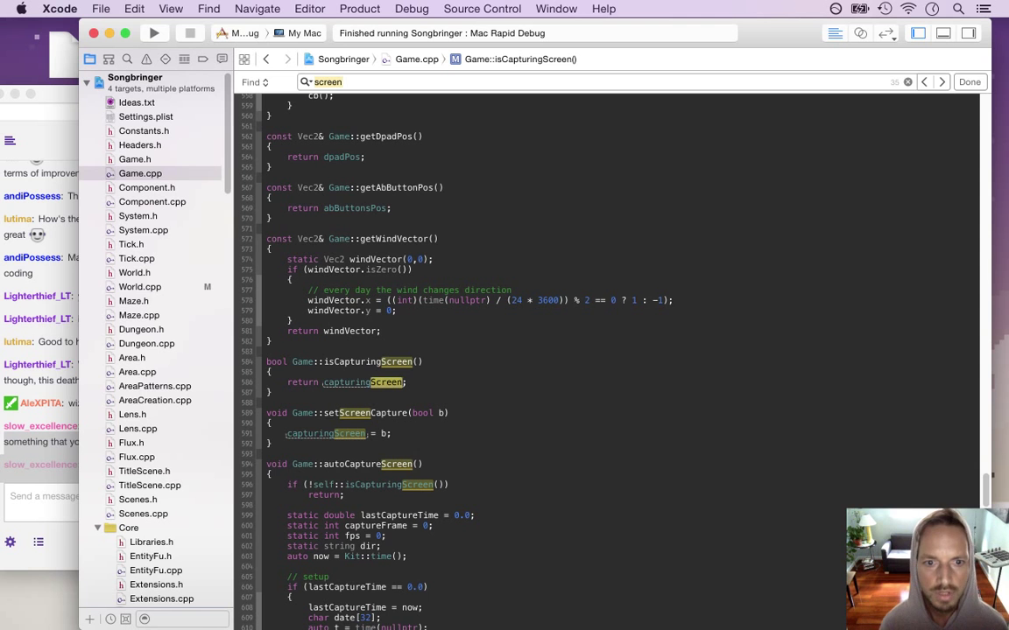
# Examine the autoCaptureScreen function, from its folder setup to the utils::captureScreen call.
pyautogui.click(737, 477)
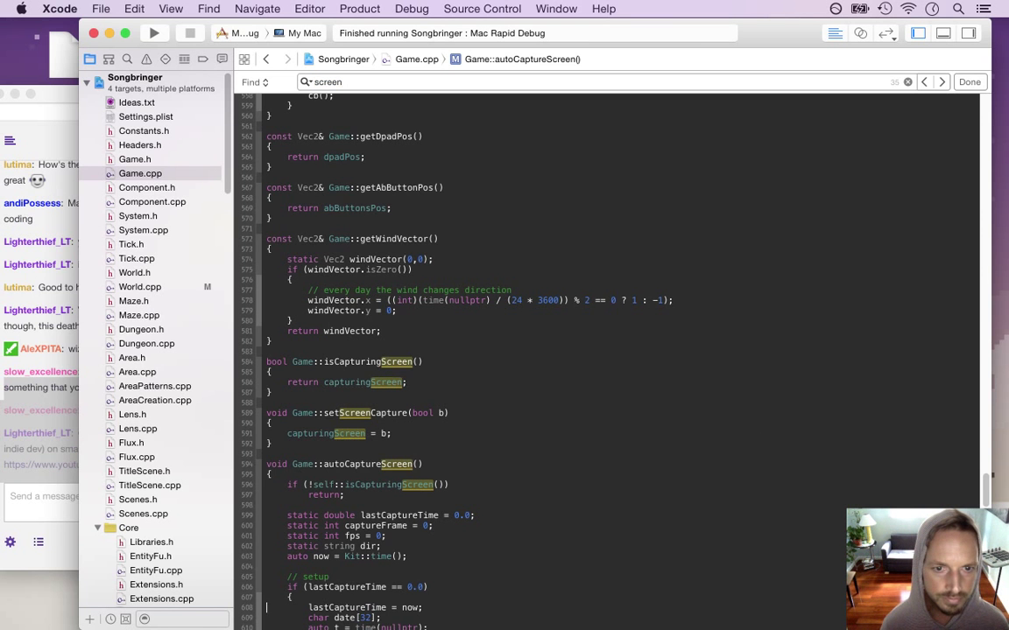
pyautogui.scroll(-5, 613, 350)
pyautogui.press('Down')
pyautogui.press('Down')
pyautogui.press('Down')
pyautogui.press('Down')
pyautogui.press('Down')
pyautogui.press('Down')
pyautogui.press('Down')
pyautogui.press('Down')
pyautogui.press('Down')
pyautogui.press('Down')
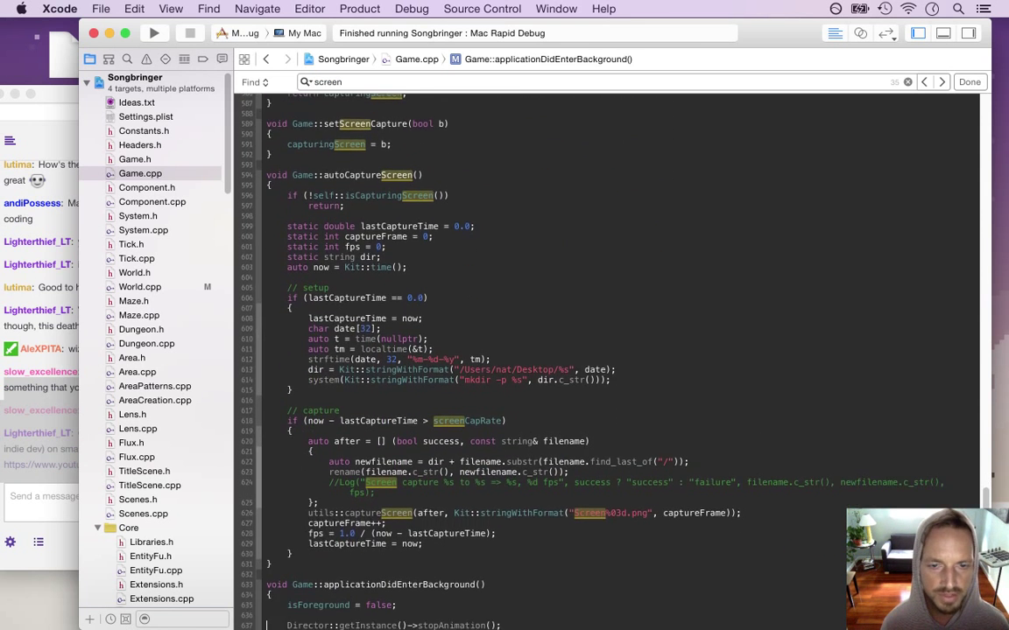
pyautogui.click(267, 378)
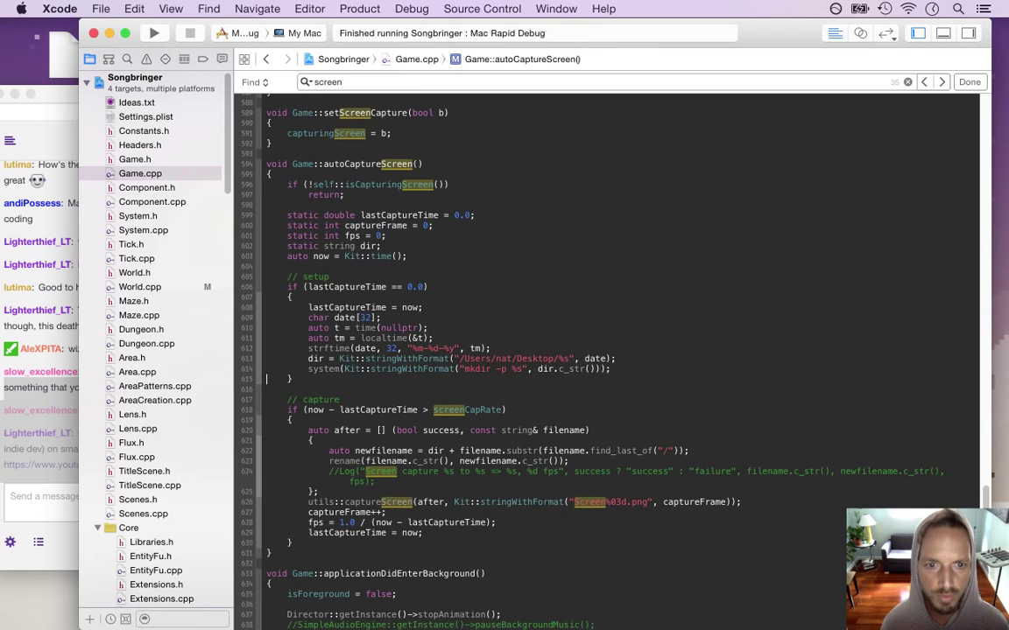
pyautogui.click(267, 501)
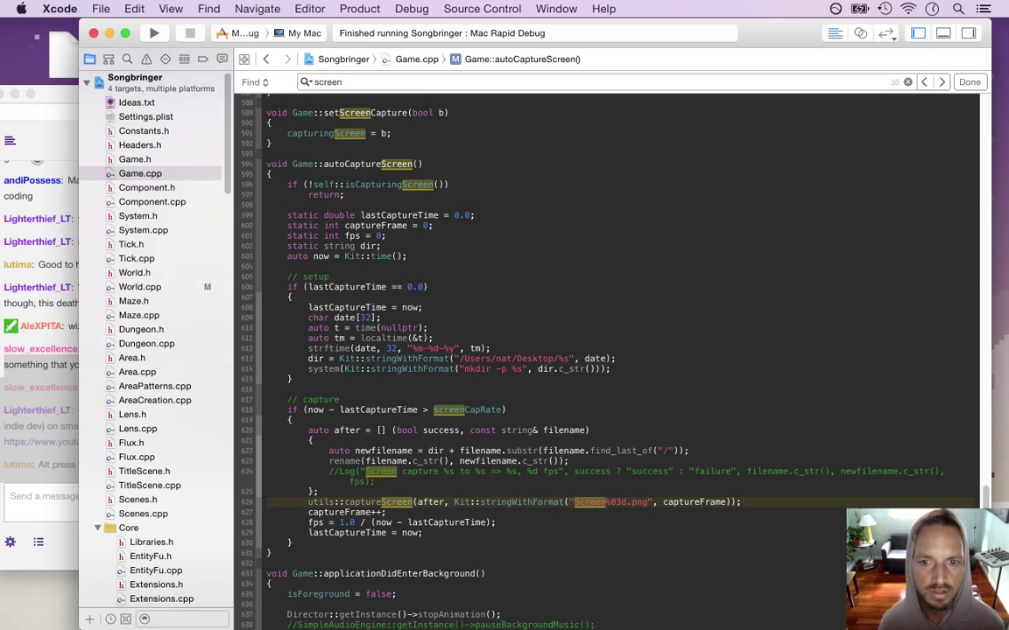
# Send the message "utils::captureScreen" in the Twitch chat.
pyautogui.click(32, 518)
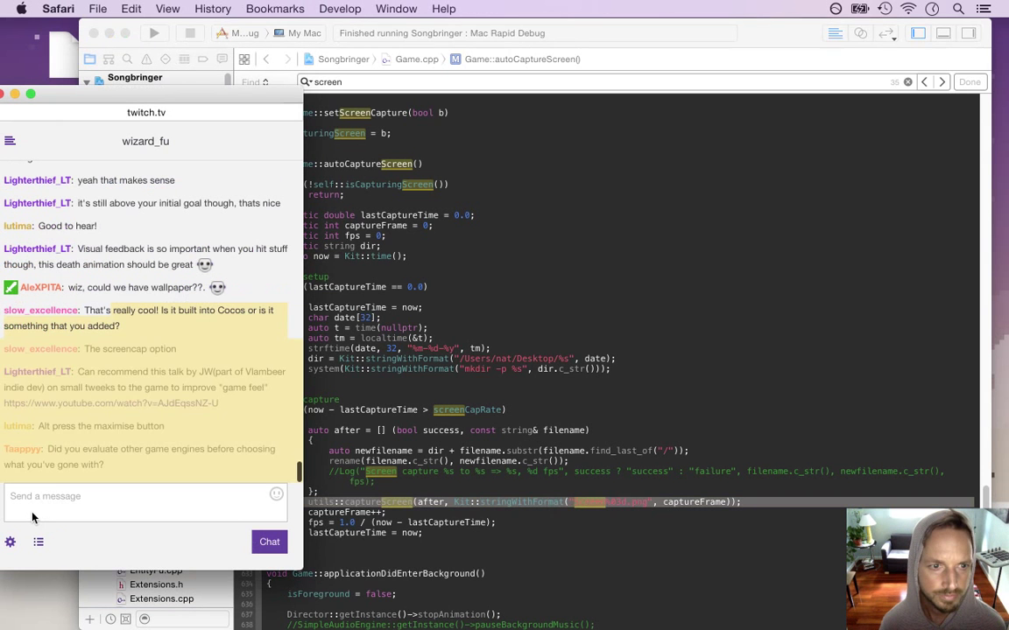
pyautogui.write('utils::captureScr')
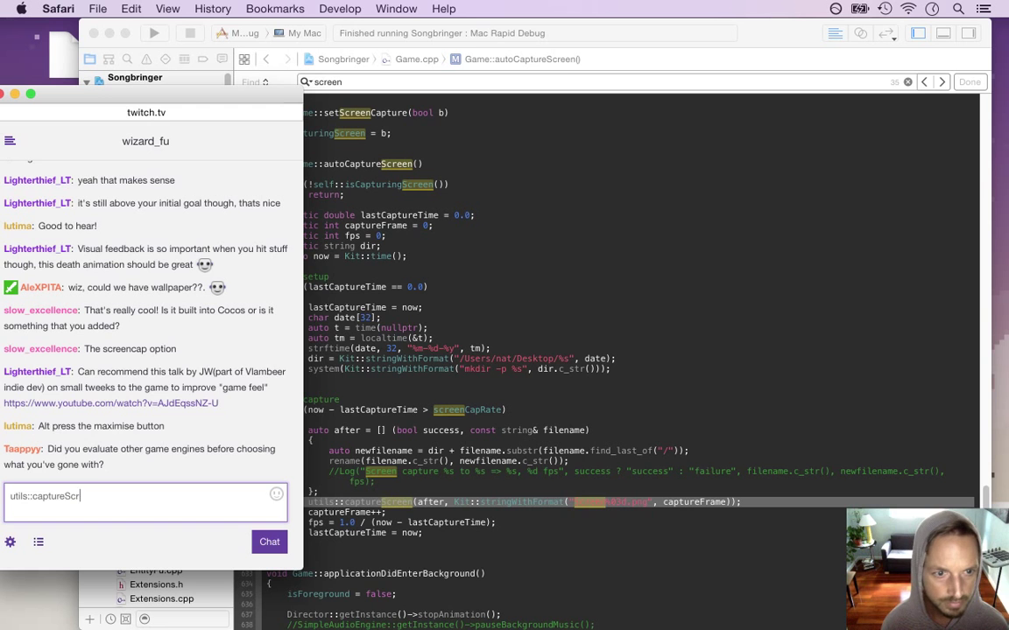
pyautogui.press('Return')
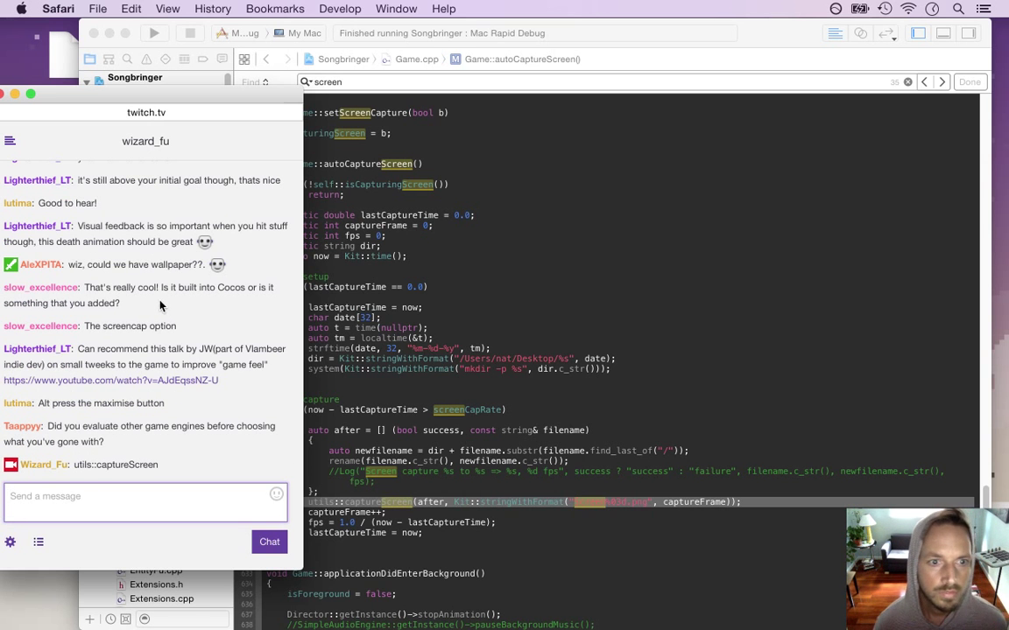
# Open the YouTube talk linked in the chat in a new window, mute the system sound and skip the ad.
pyautogui.rightClick(85, 384)
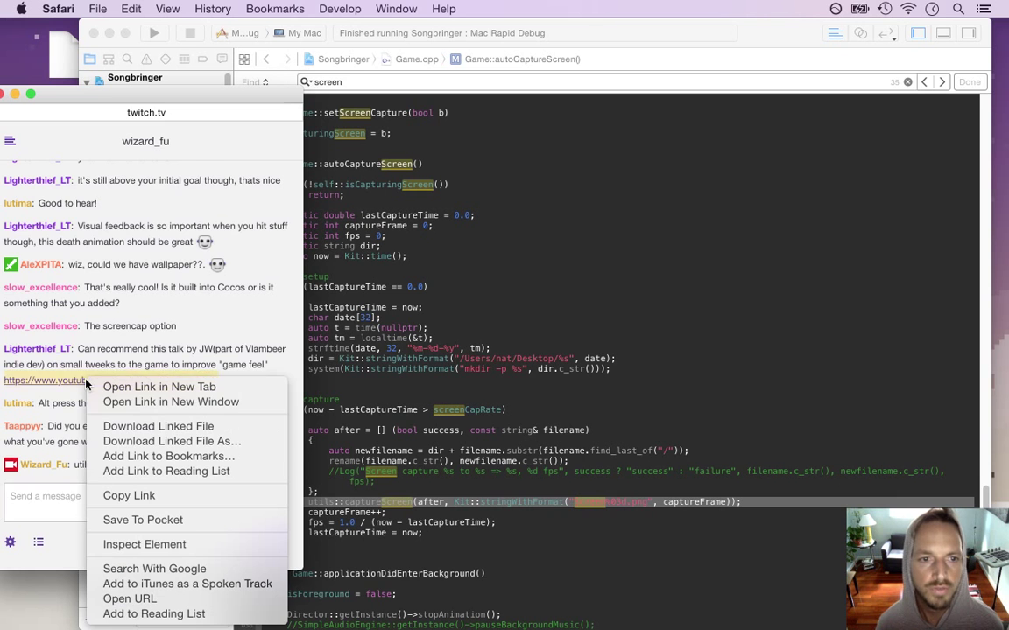
pyautogui.click(126, 404)
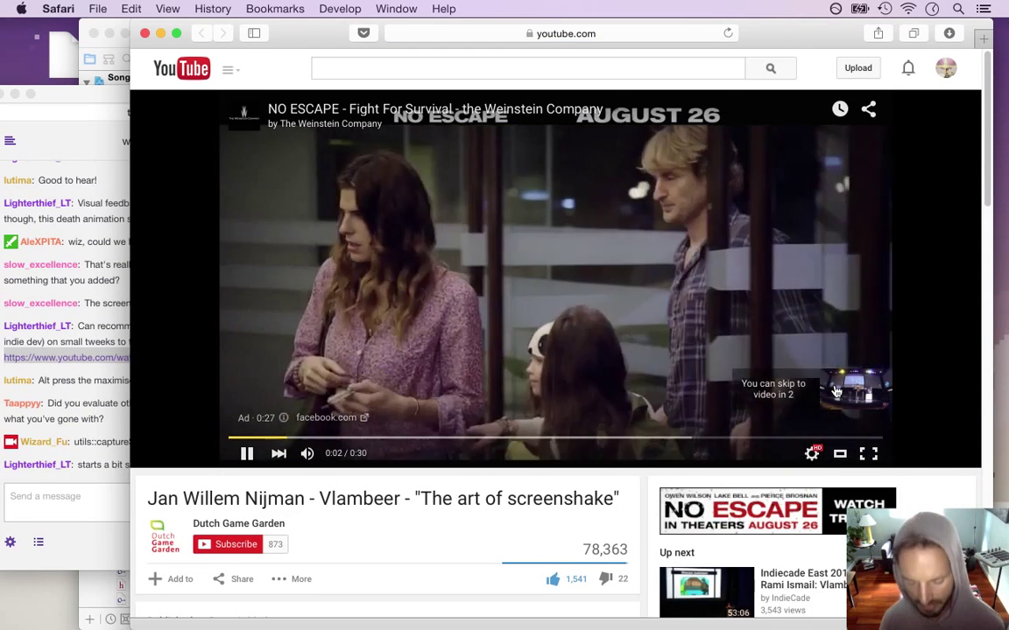
pyautogui.press('XF86AudioMute')
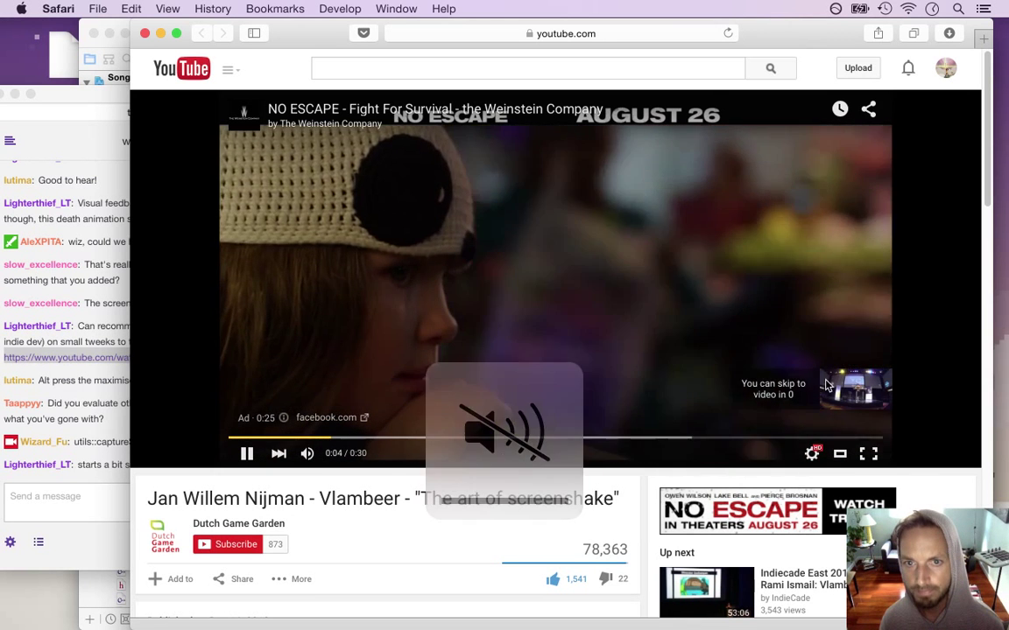
pyautogui.click(823, 389)
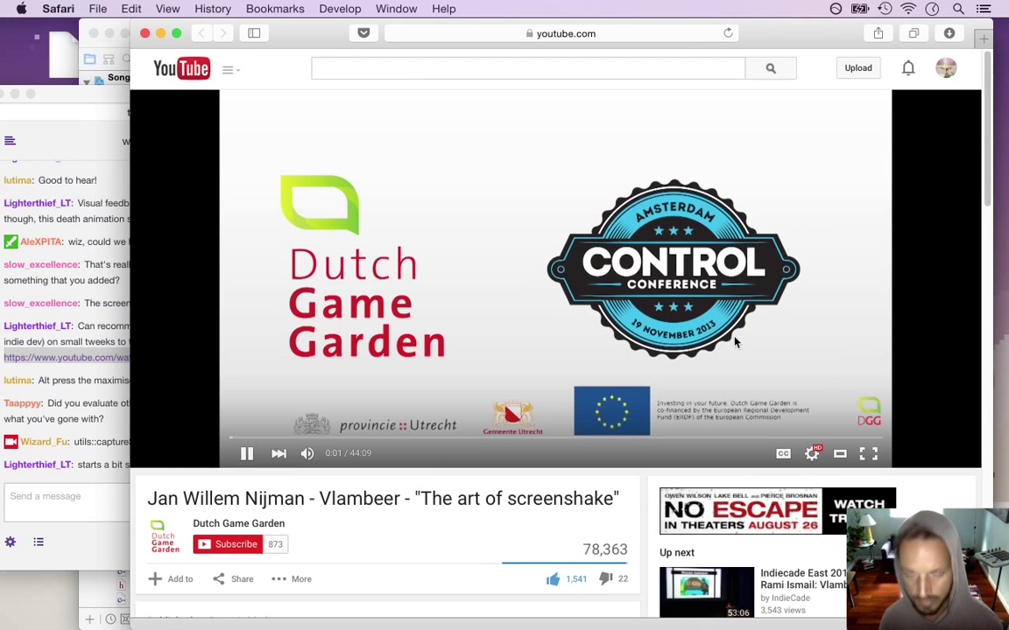
# Restore the sound and sample "The art of screenshake" talk at about 3:02, 6:10 and 12:26.
pyautogui.press('XF86AudioRaiseVolume')
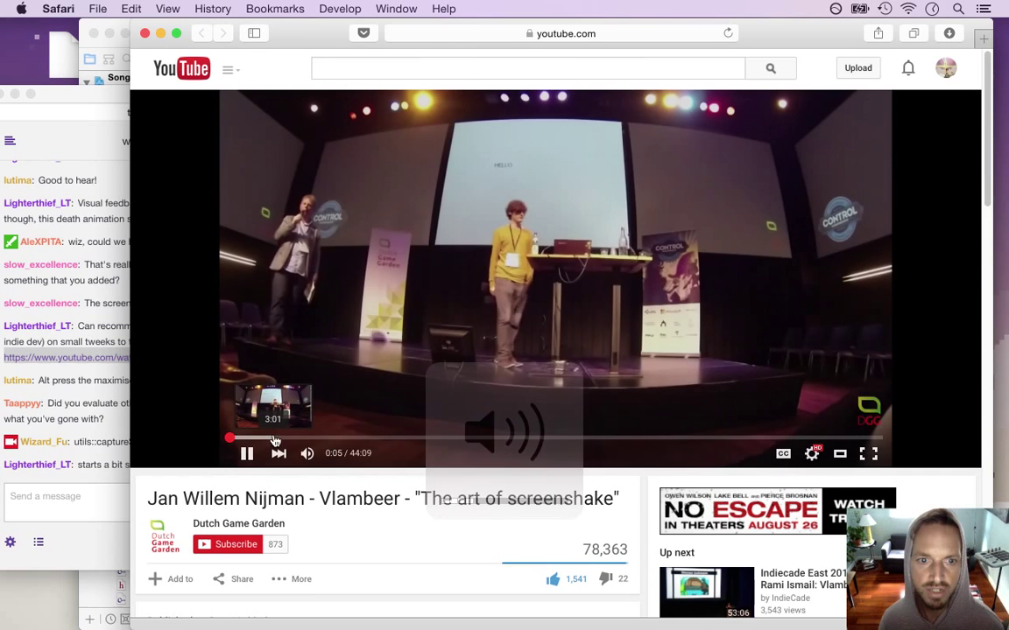
pyautogui.click(275, 439)
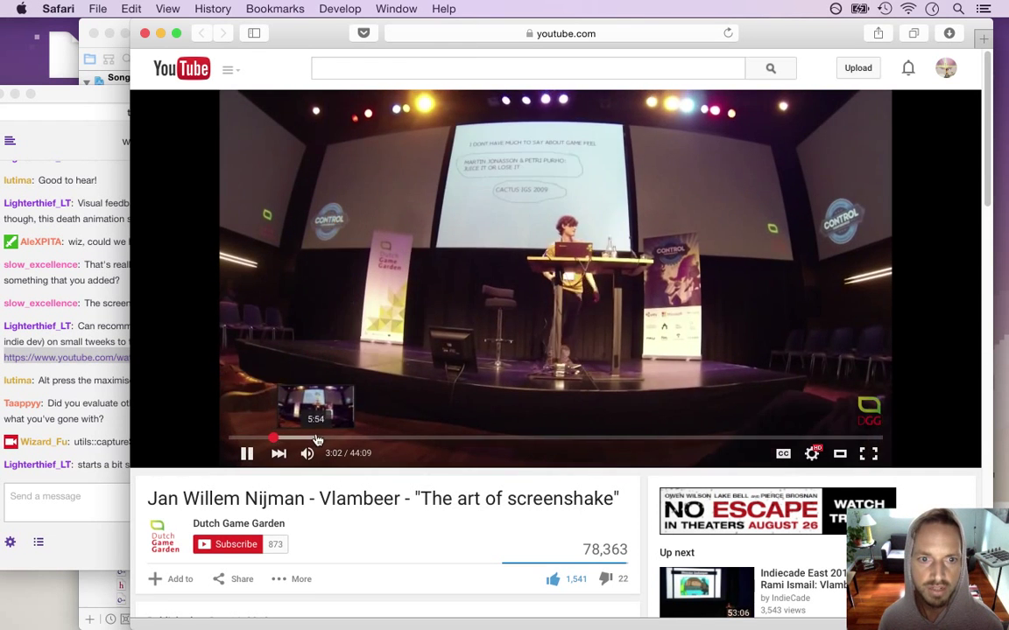
pyautogui.click(320, 439)
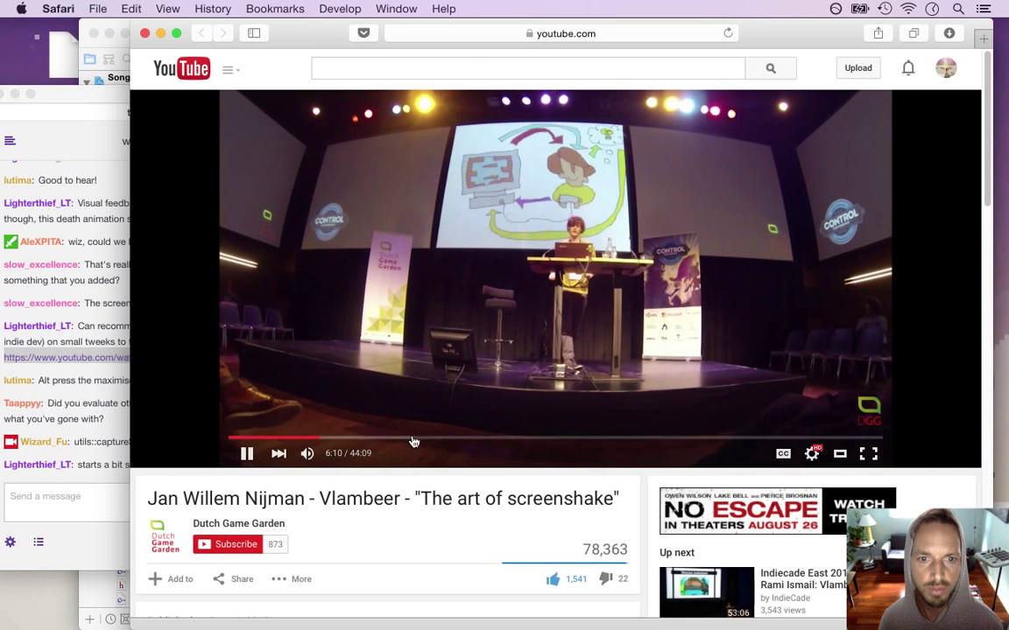
pyautogui.click(413, 439)
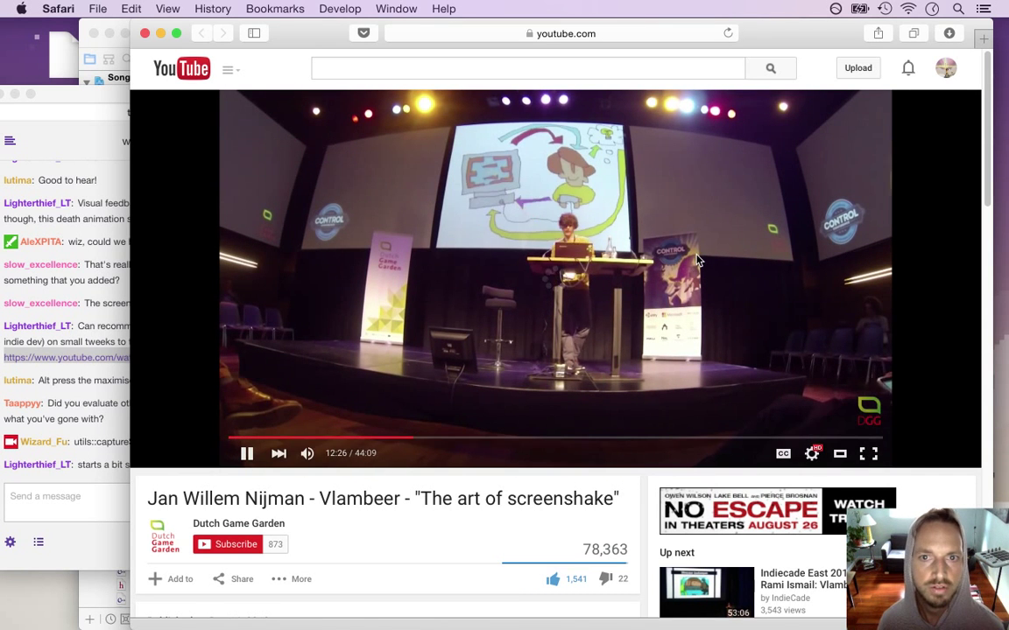
# Close the YouTube talk and read the chat tip about the maximise button.
pyautogui.press('super+w')
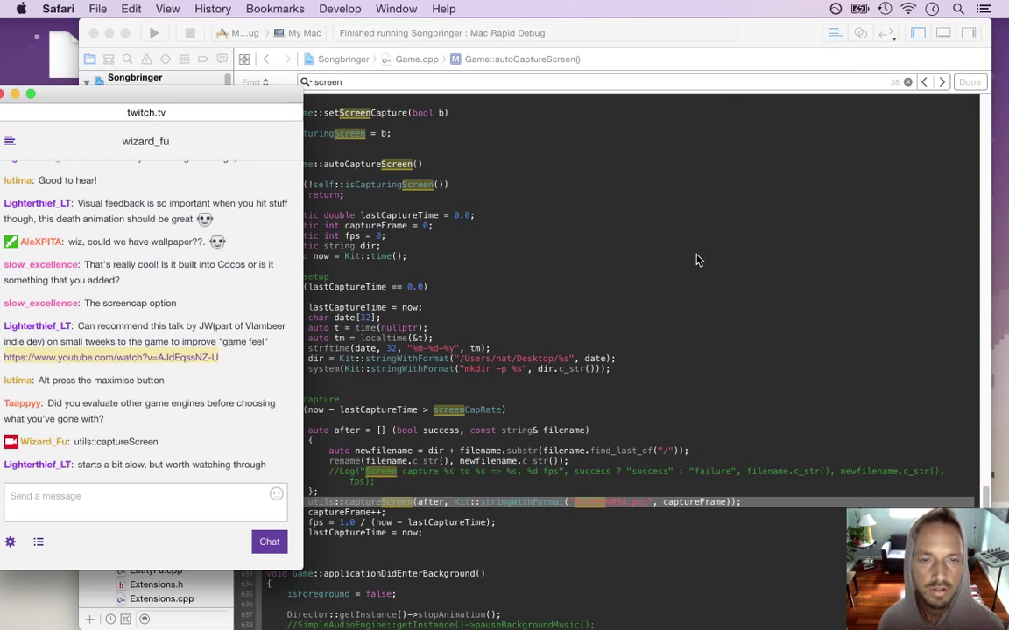
pyautogui.click(166, 388)
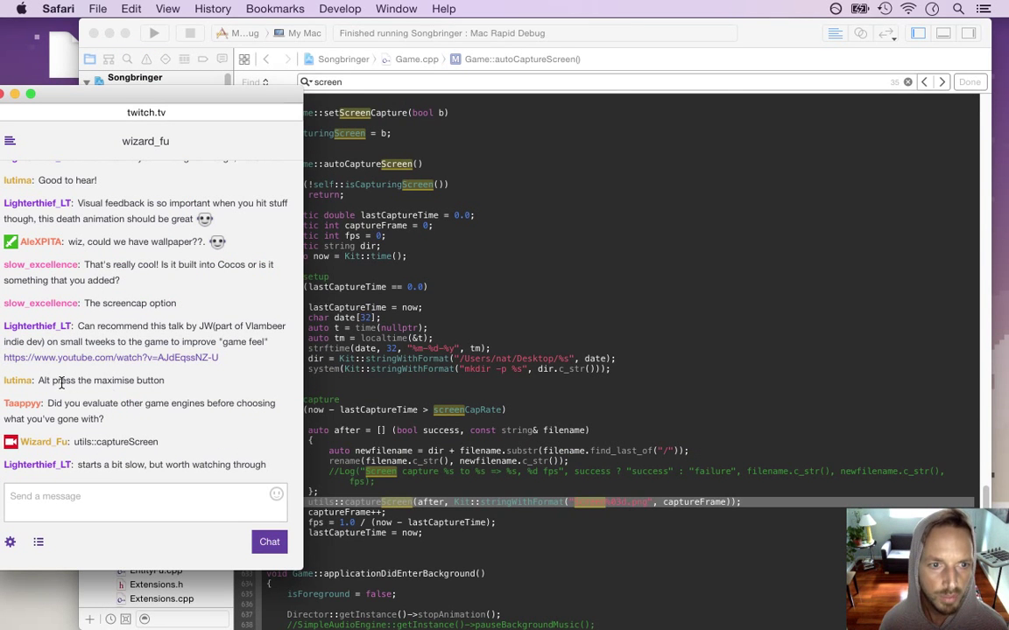
pyautogui.moveTo(64, 383); pyautogui.dragTo(165, 382)
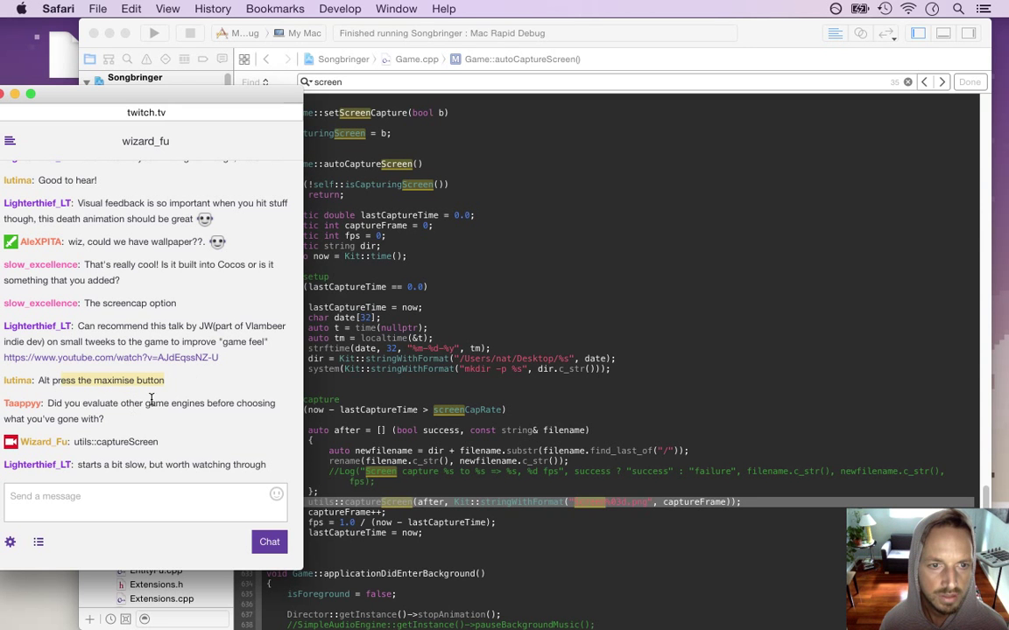
pyautogui.click(194, 381)
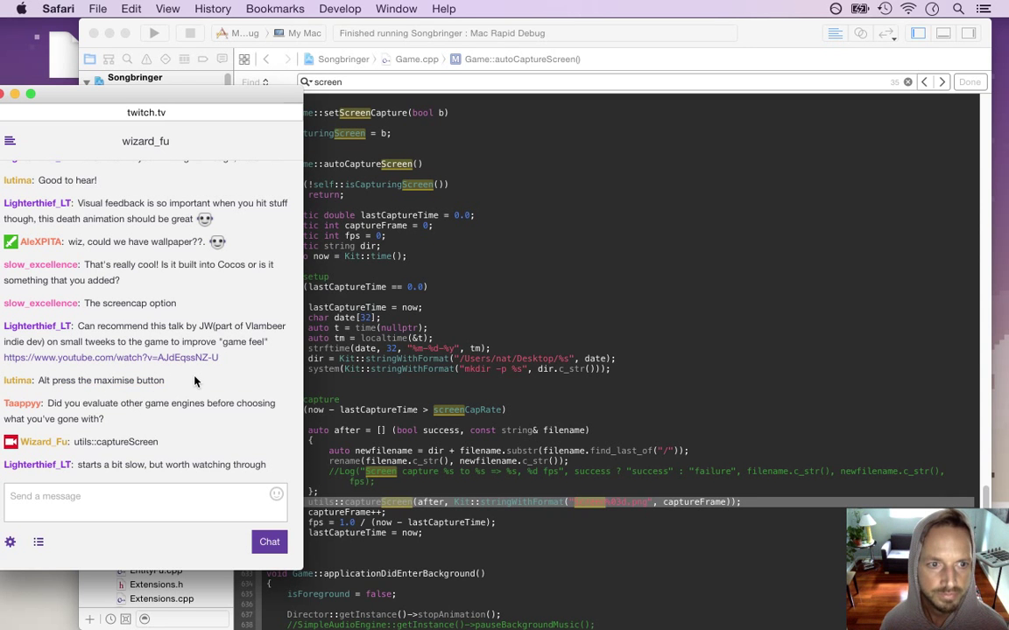
# Switch to Finder and close the 08-04-15 screen captures folder window.
pyautogui.press('super+Tab')
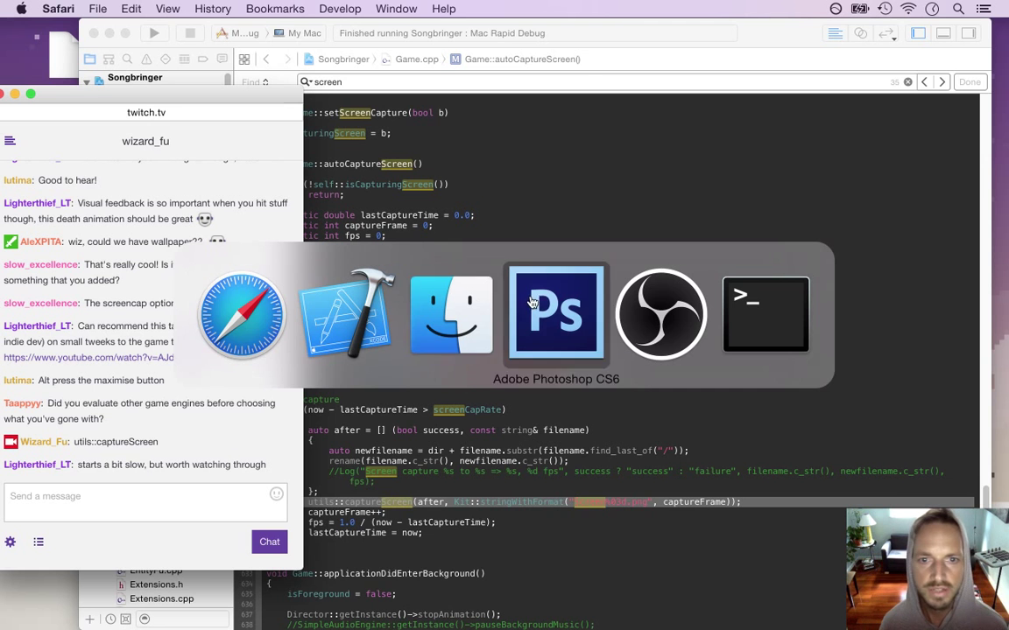
pyautogui.click(473, 322)
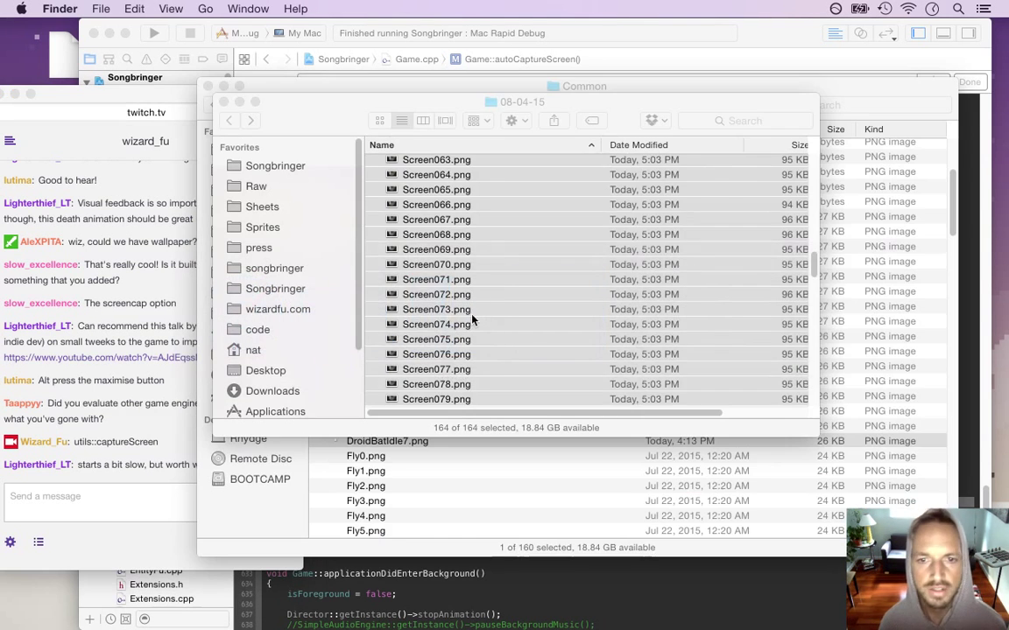
pyautogui.click(220, 102)
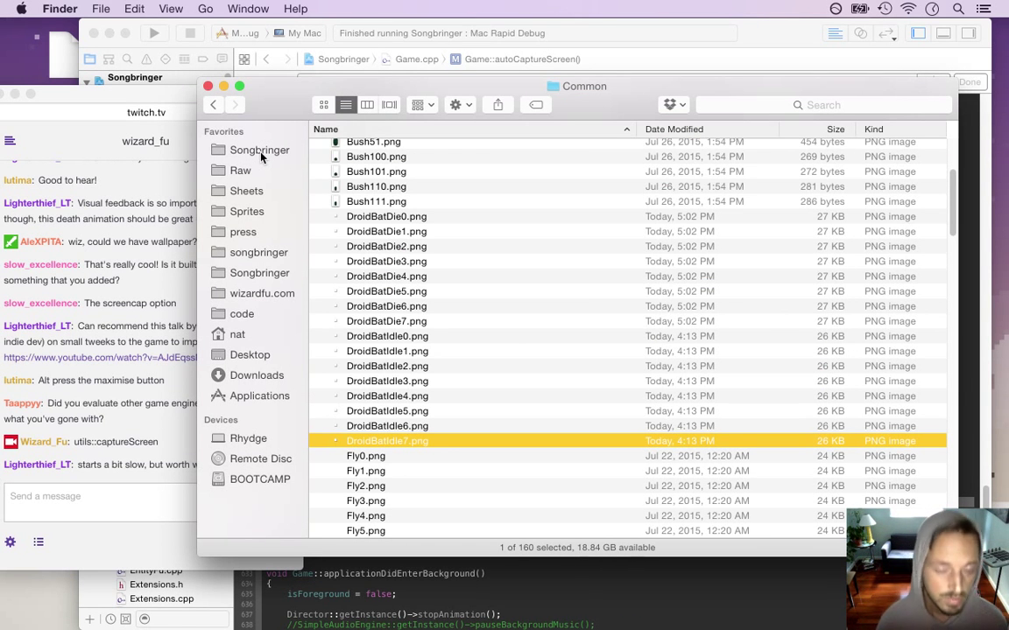
# Find SongbringerWallpaper1.png in the songbringer folder and preview the image.
pyautogui.click(248, 254)
pyautogui.click(465, 272)
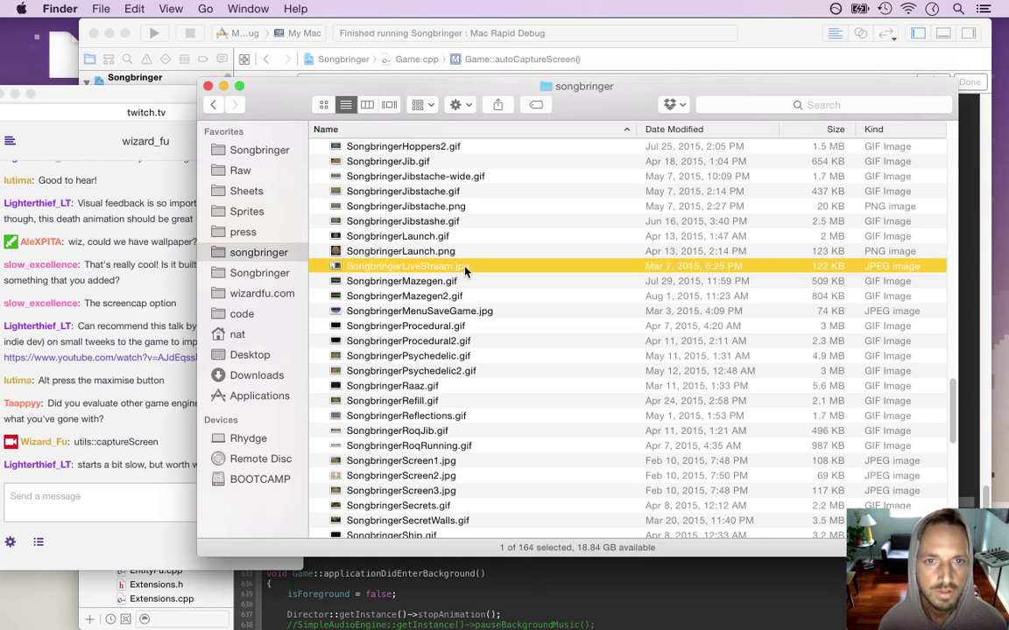
pyautogui.press('Up')
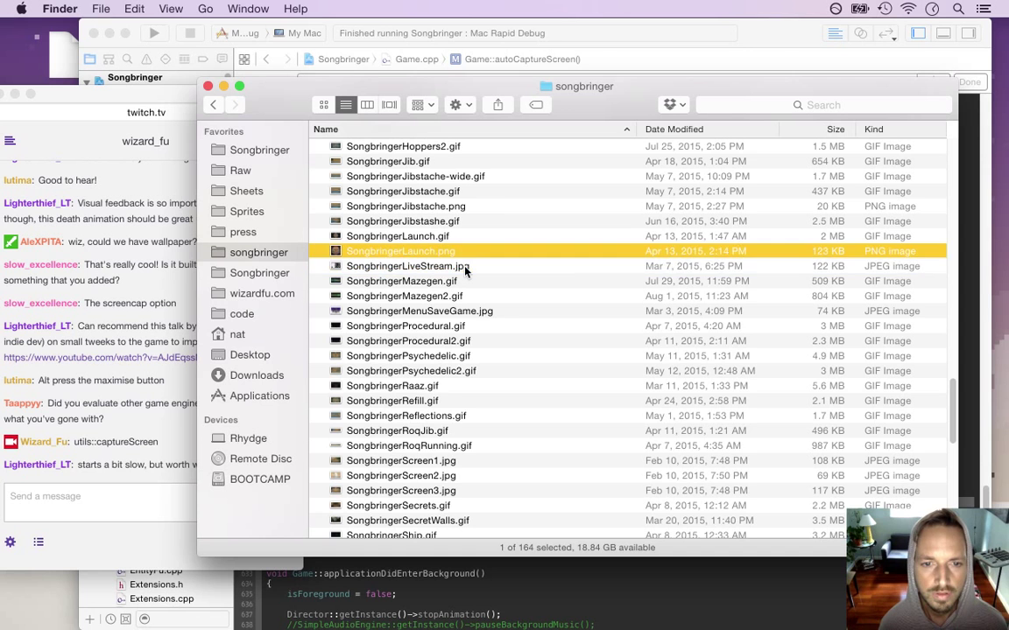
pyautogui.press('Down')
pyautogui.press('Down')
pyautogui.press('Down')
pyautogui.press('Down')
pyautogui.press('Down')
pyautogui.press('Down')
pyautogui.press('Down')
pyautogui.press('Down')
pyautogui.press('Down')
pyautogui.press('Down')
pyautogui.press('Down')
pyautogui.press('Down')
pyautogui.press('Down')
pyautogui.press('Down')
pyautogui.press('Down')
pyautogui.press('Down')
pyautogui.press('Down')
pyautogui.press('Down')
pyautogui.press('Down')
pyautogui.press('Down')
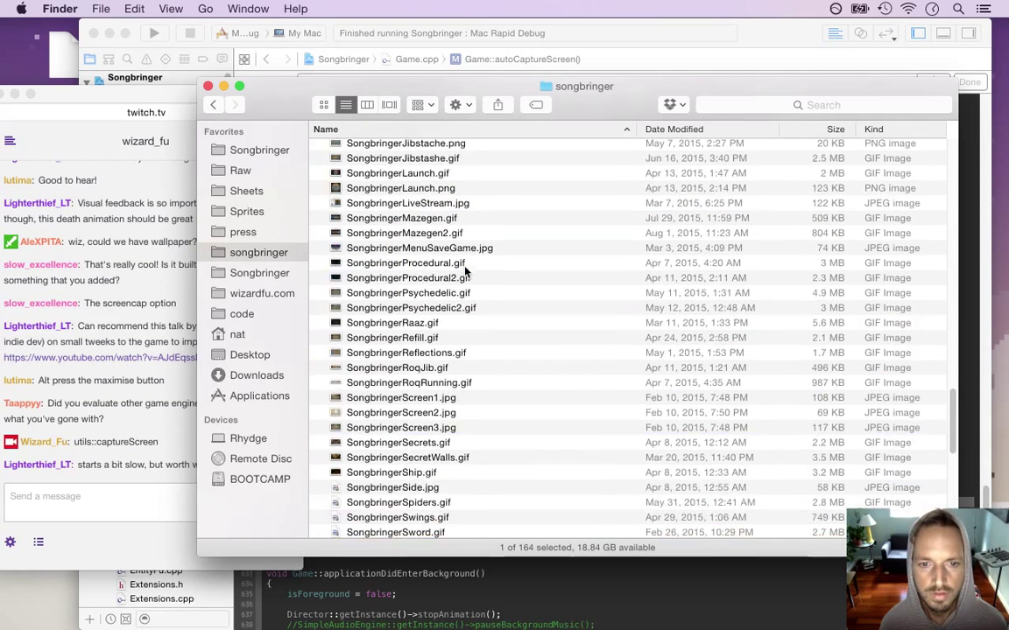
pyautogui.press('Down')
pyautogui.press('Down')
pyautogui.press('Down')
pyautogui.press('Down')
pyautogui.press('Down')
pyautogui.press('Down')
pyautogui.press('Down')
pyautogui.press('Down')
pyautogui.press('Down')
pyautogui.press('Down')
pyautogui.press('Down')
pyautogui.press('Down')
pyautogui.press('Down')
pyautogui.press('Up')
pyautogui.press('Up')
pyautogui.press('Up')
pyautogui.press('Up')
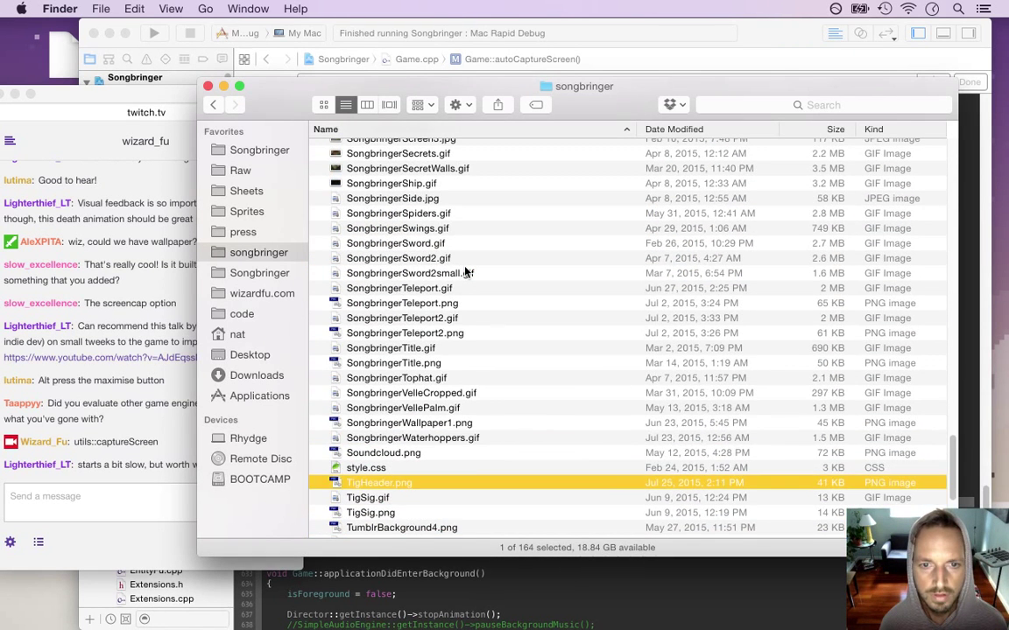
pyautogui.press('Up')
pyautogui.press('space')
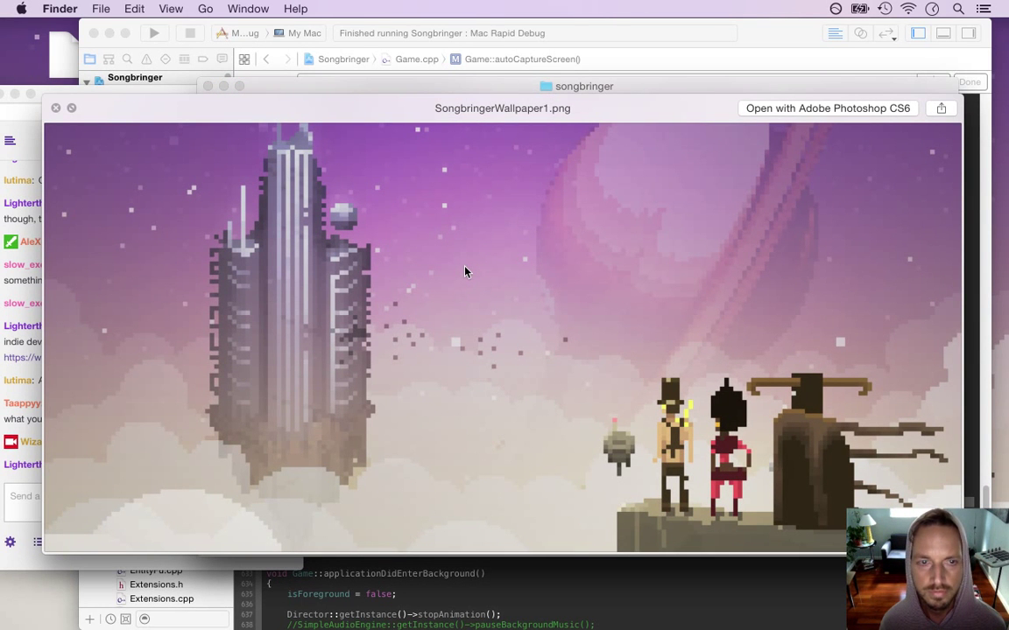
pyautogui.press('space')
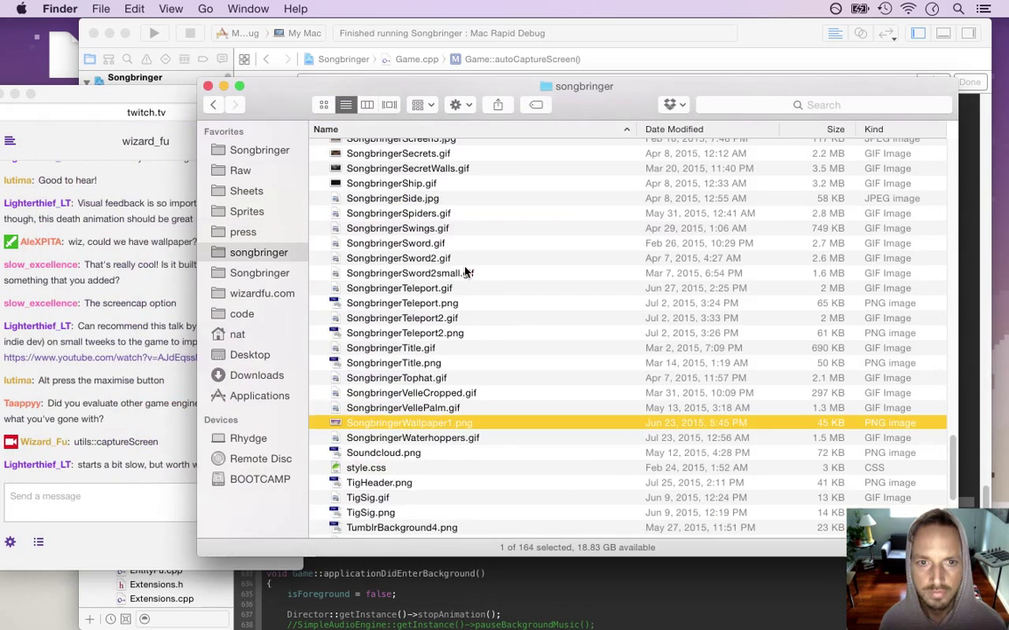
# Open SongbringerWallpaper1.png in Photoshop and check its canvas size without changing it.
pyautogui.rightClick(376, 423)
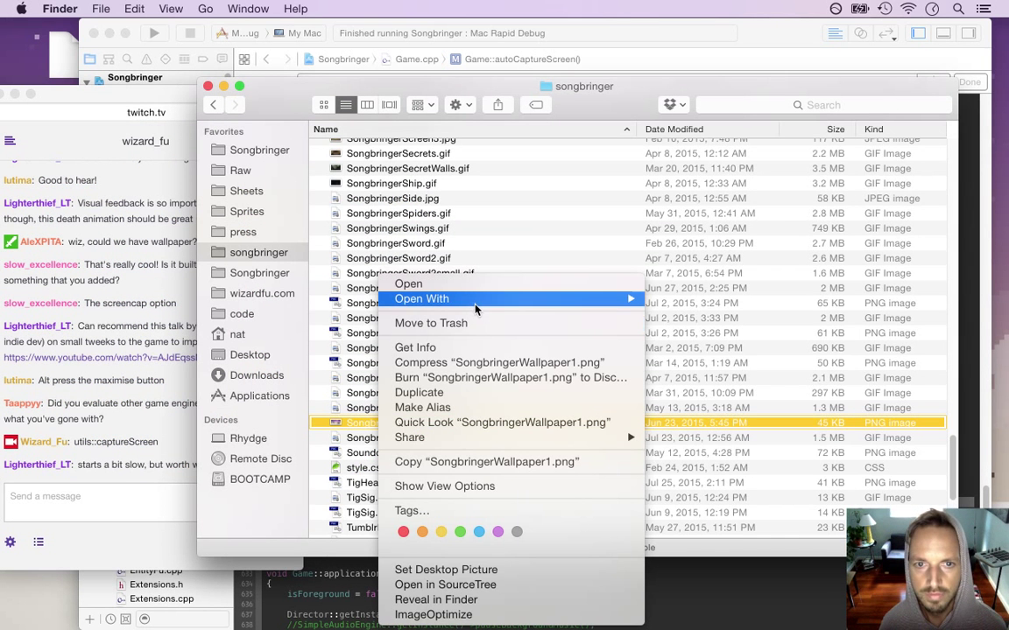
pyautogui.moveTo(477, 298)
pyautogui.click(669, 298)
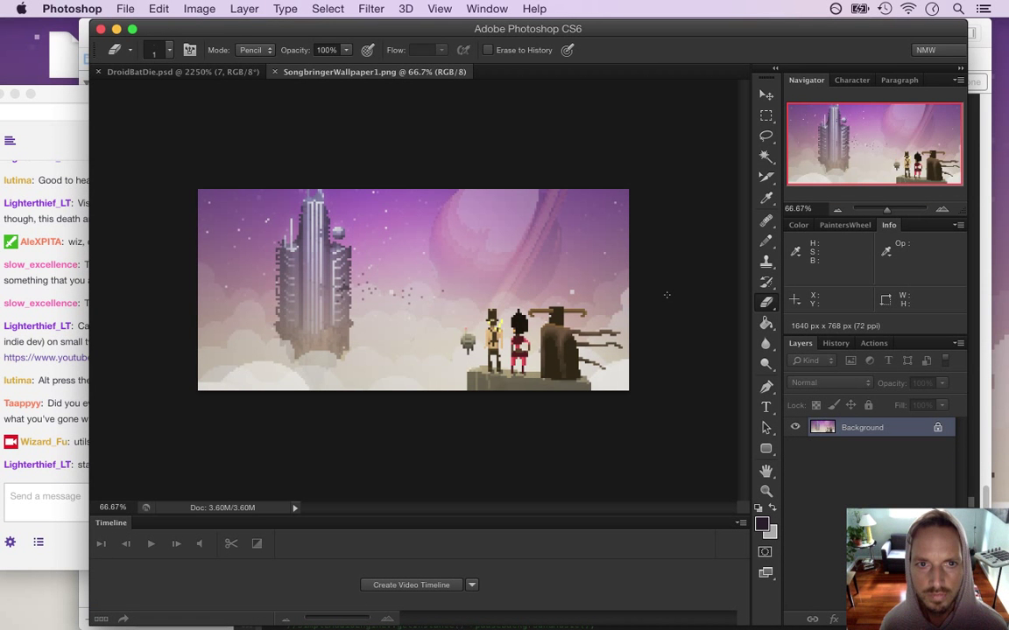
pyautogui.press('super+alt+c')
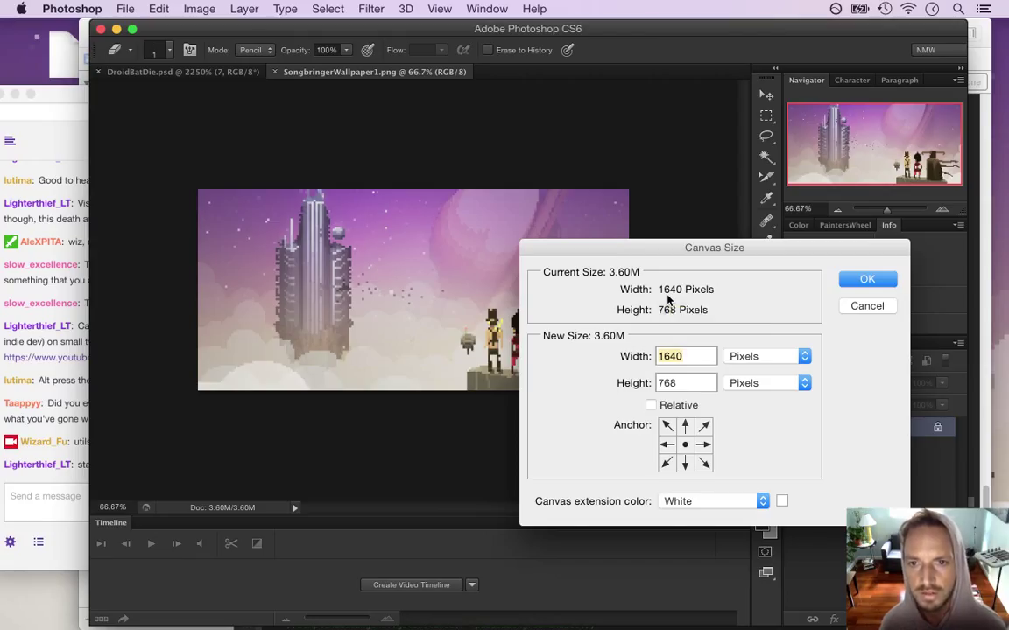
pyautogui.press('Escape')
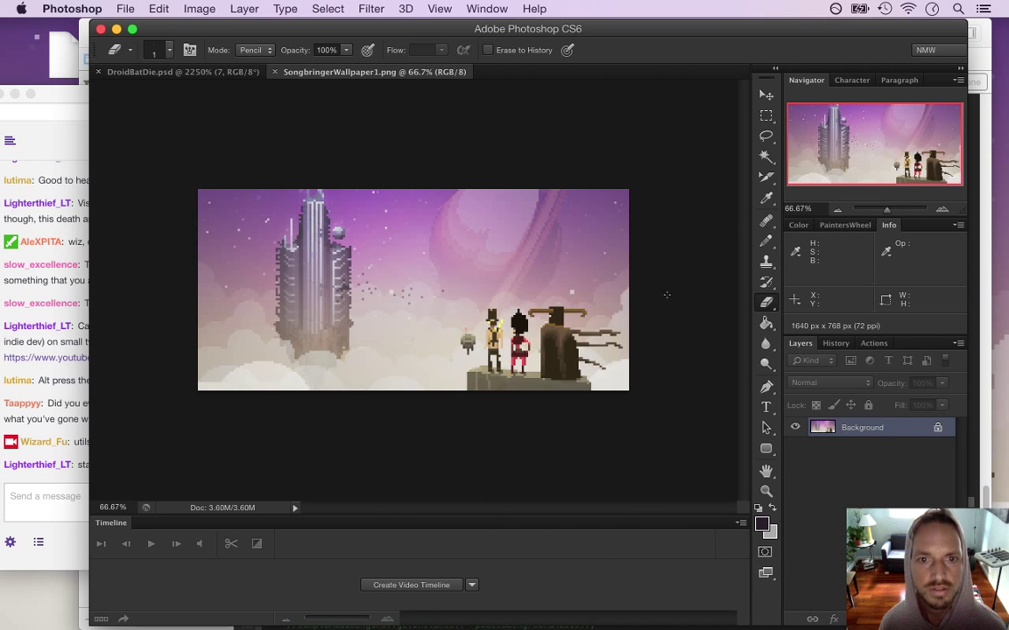
# Switch to Safari and open imgur.com in a new browser window.
pyautogui.press('super+Tab')
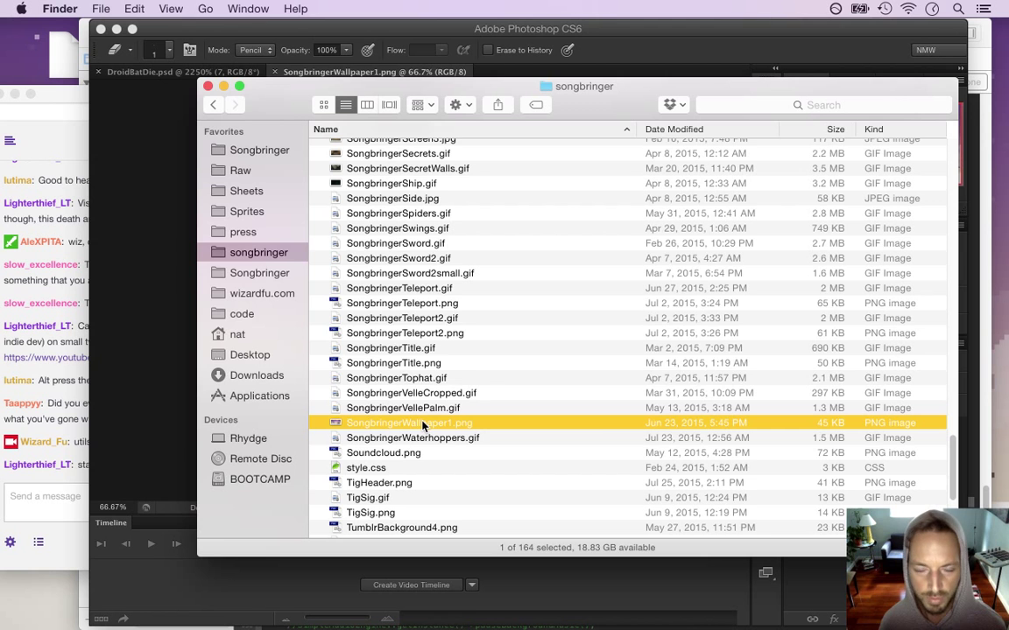
pyautogui.press('super+Tab')
pyautogui.press('super+Tab')
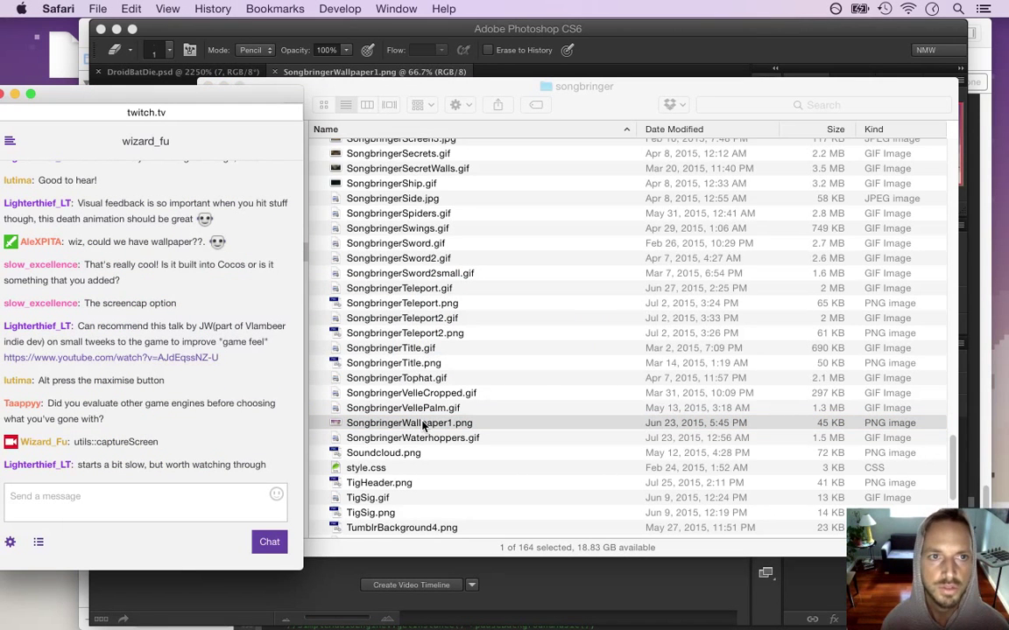
pyautogui.press('super+n')
pyautogui.write('imgur.com')
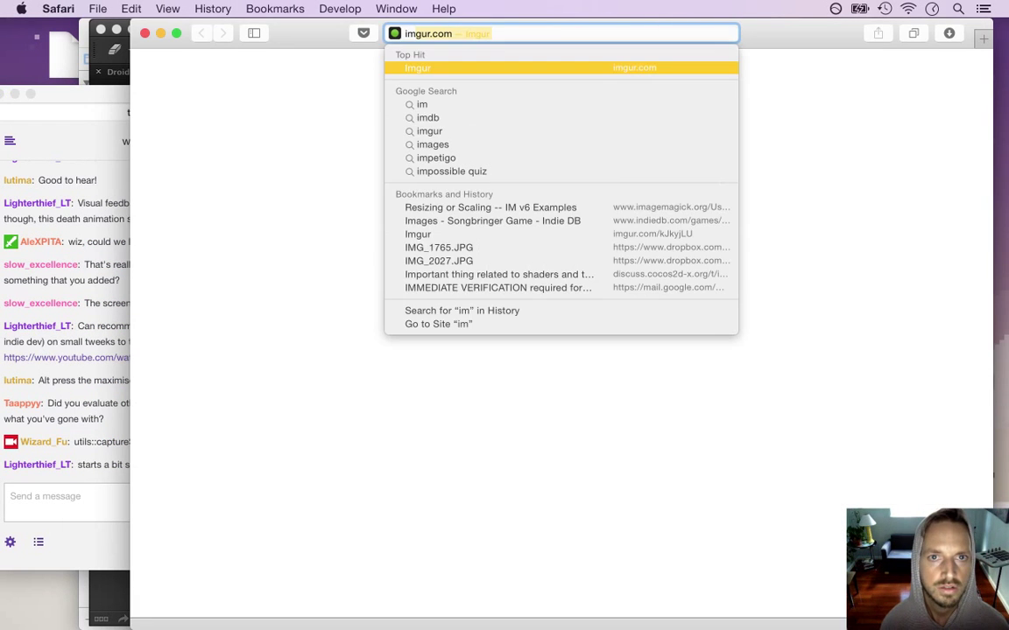
pyautogui.press('Return')
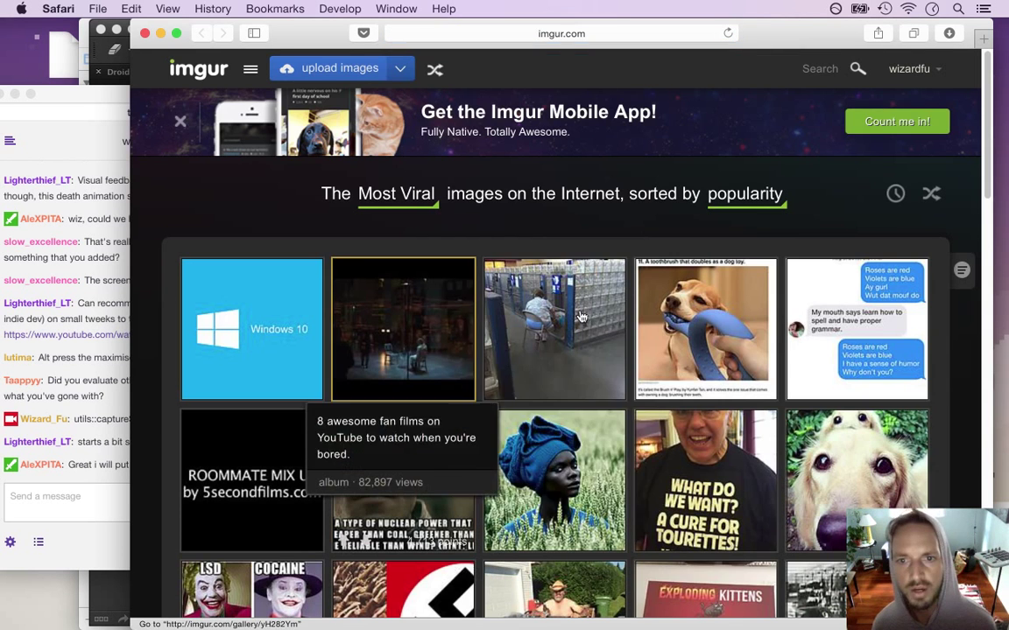
# Start an image upload from the computer and choose Songbringer-desktop-background.png in the songbringer folder.
pyautogui.click(332, 69)
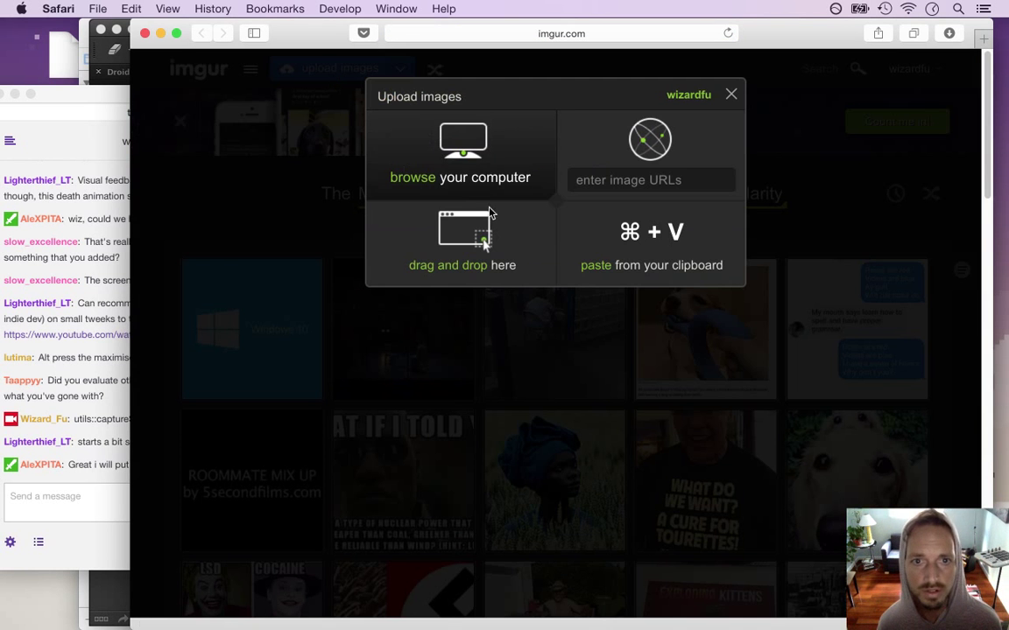
pyautogui.click(465, 136)
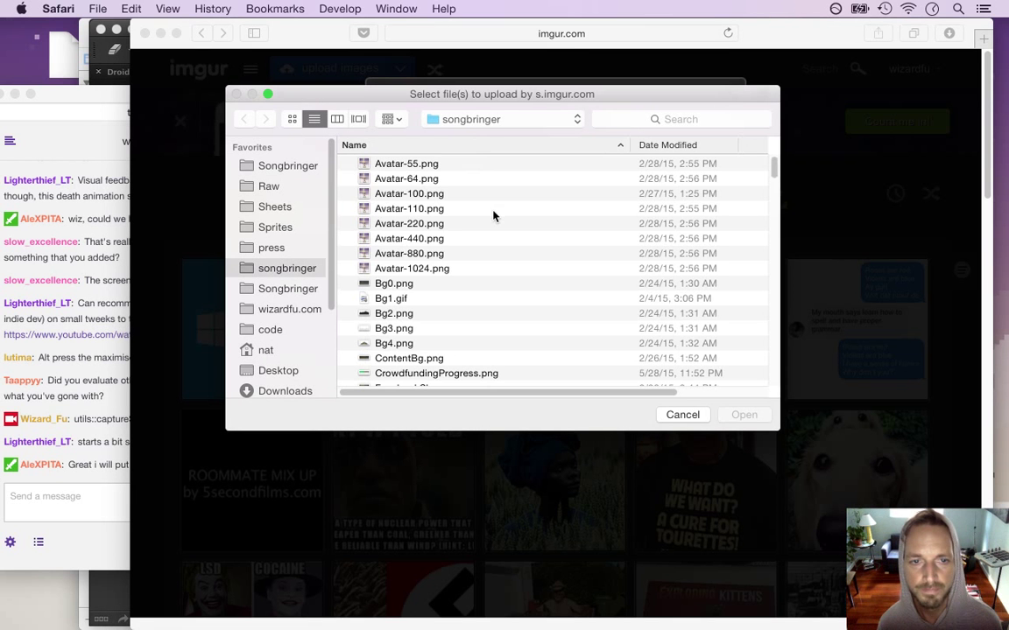
pyautogui.click(613, 273)
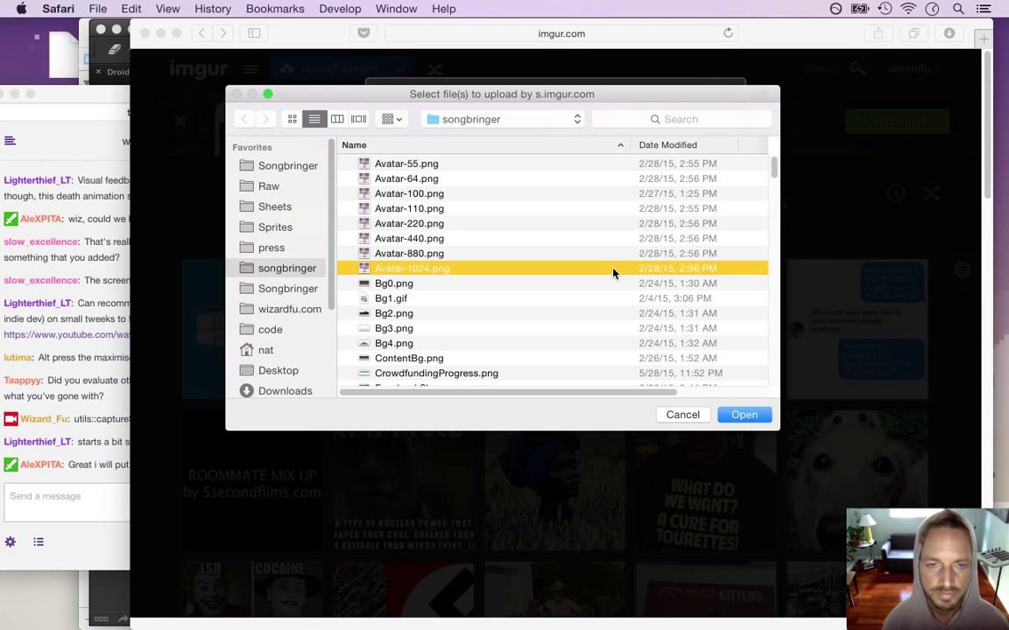
pyautogui.press('s')
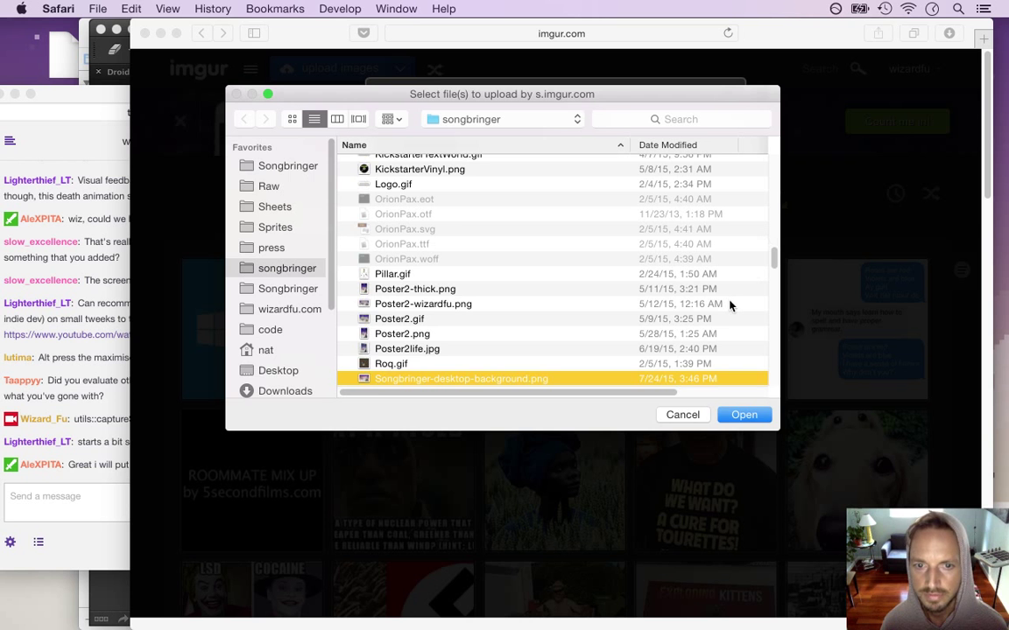
pyautogui.press('Down')
pyautogui.press('Down')
pyautogui.press('Down')
pyautogui.press('Up')
pyautogui.press('Up')
pyautogui.press('Up')
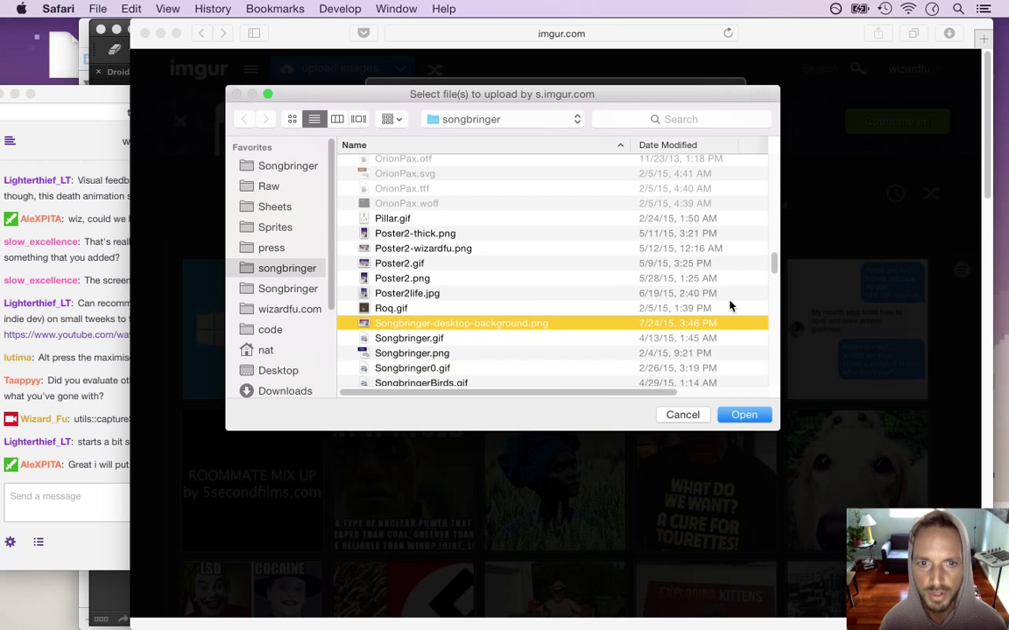
pyautogui.press('super+Tab')
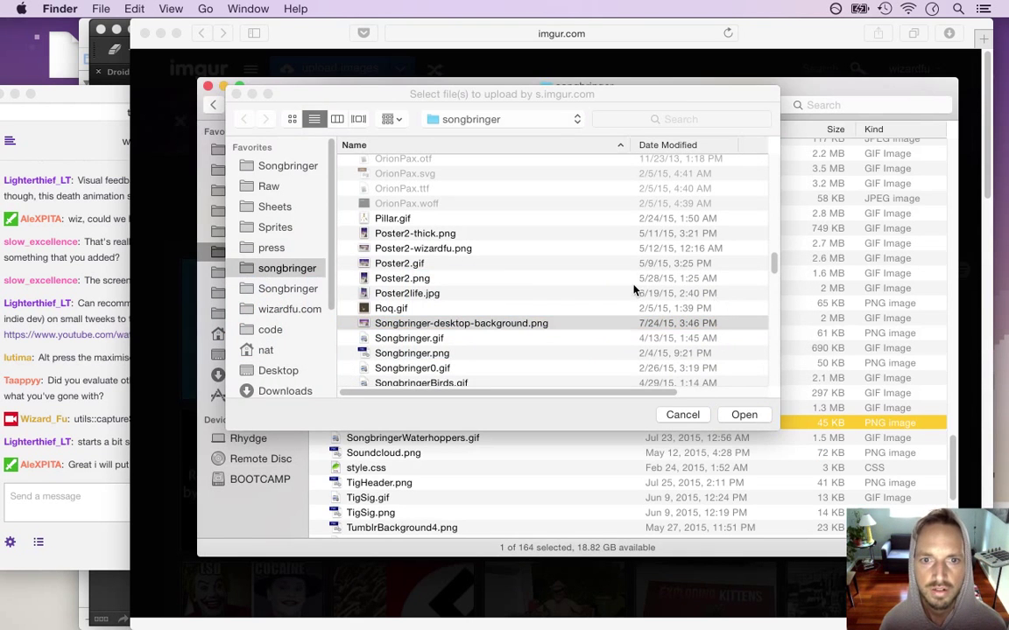
pyautogui.click(504, 331)
pyautogui.click(759, 418)
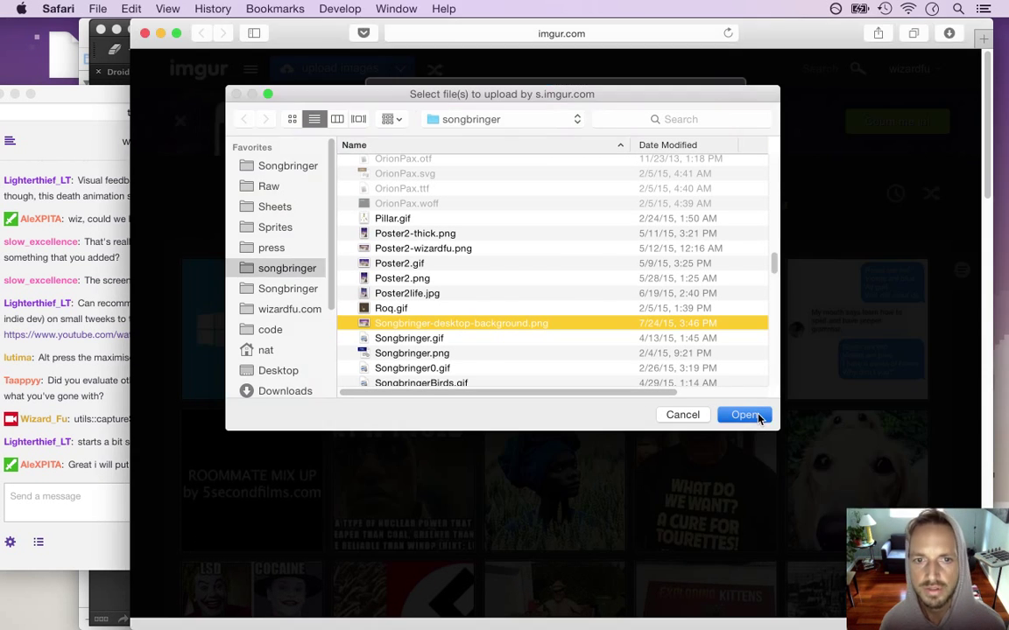
# Switch to Finder and preview Songbringer-desktop-background.png in the songbringer folder.
pyautogui.press('super+Tab')
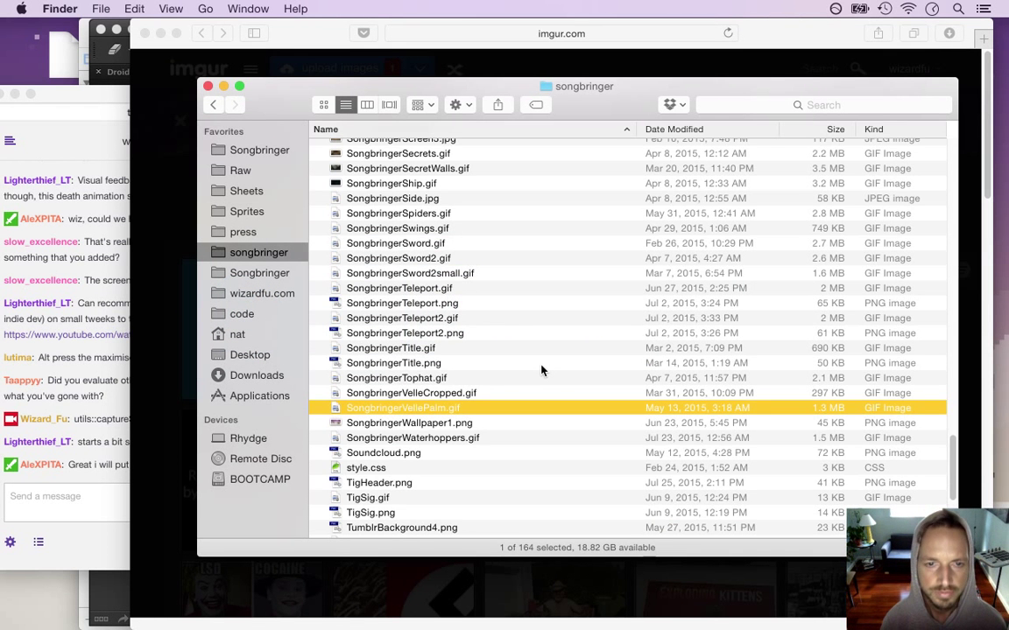
pyautogui.press('s')
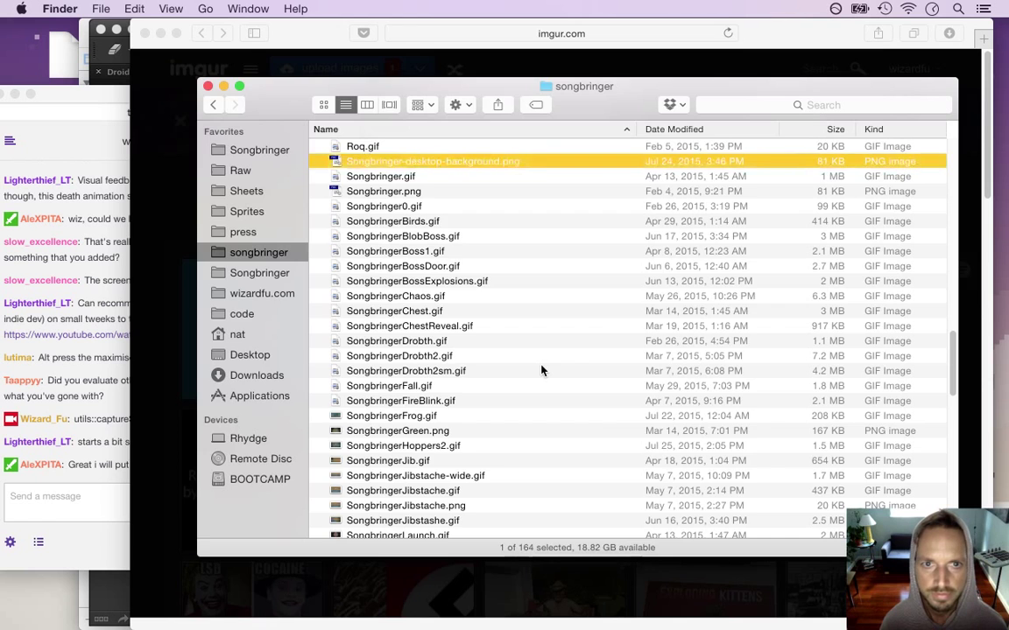
pyautogui.press('space')
pyautogui.press('space')
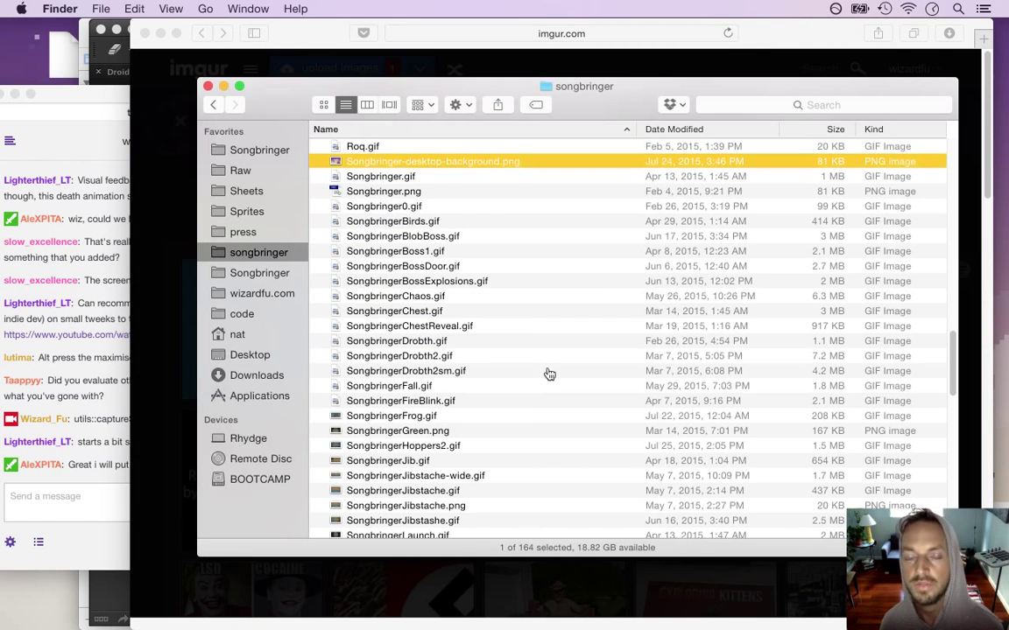
# Return to Safari and upload the queued desktop background image to Imgur.
pyautogui.press('super+Tab')
pyautogui.press('super+Tab')
pyautogui.press('super+Tab')
pyautogui.press('super+Tab')
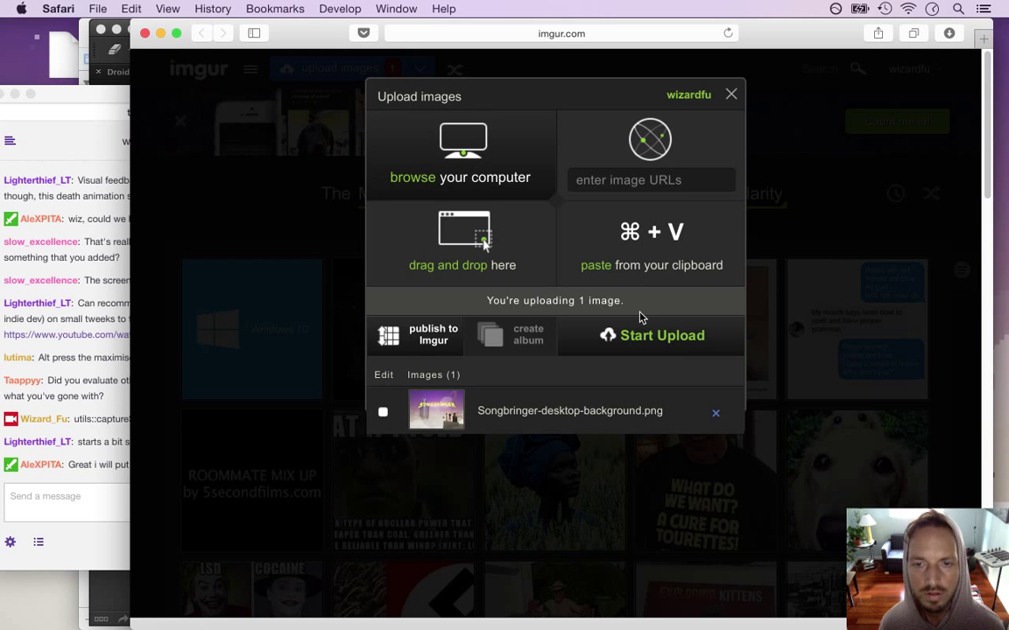
pyautogui.click(635, 335)
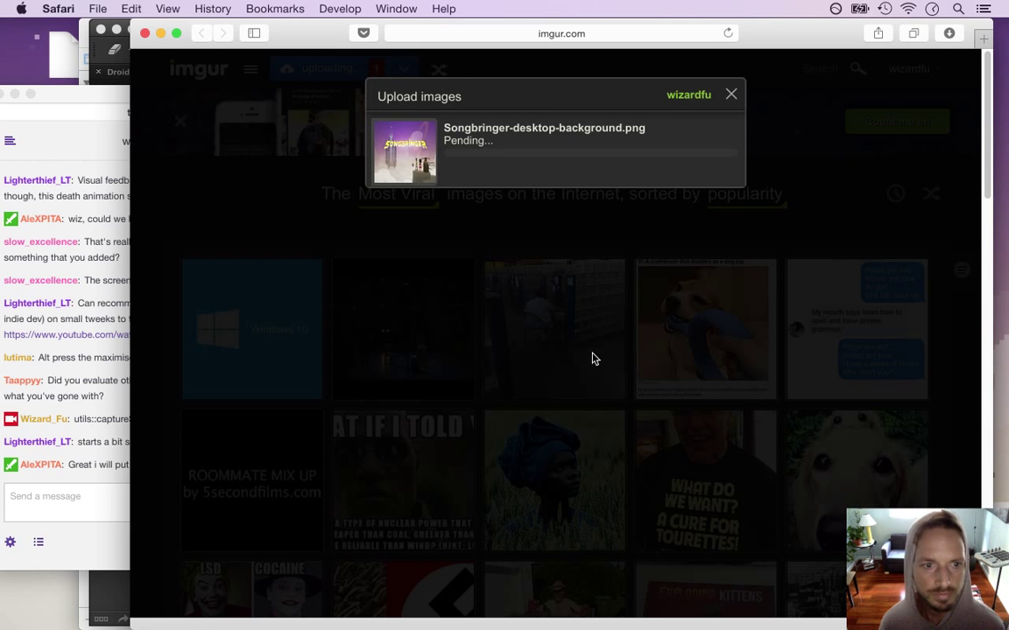
# Copy the uploaded wallpaper's Image Link and post it in the Twitch chat.
pyautogui.click(99, 477)
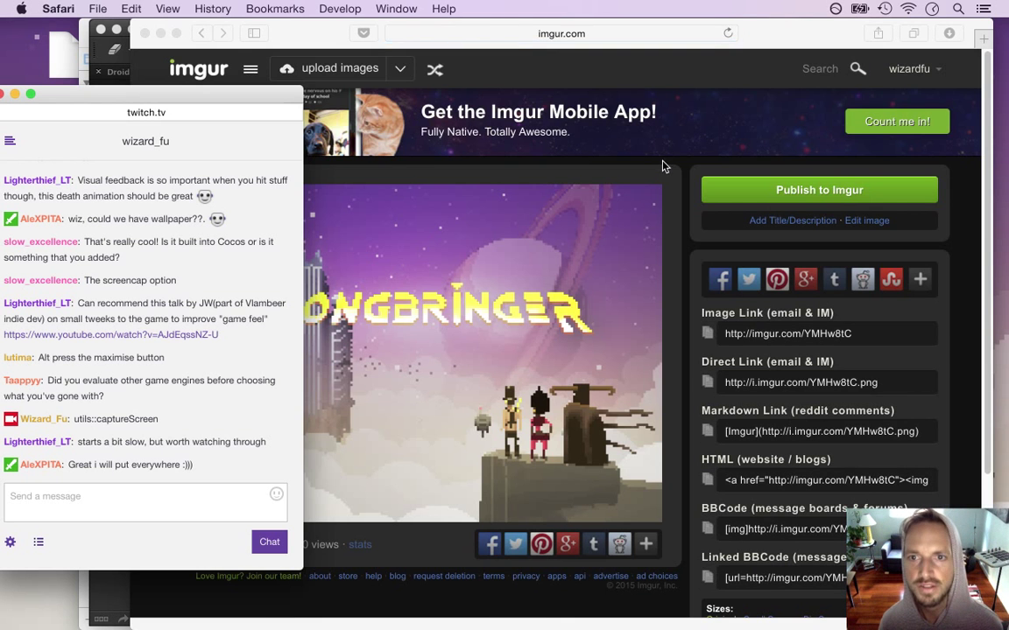
pyautogui.click(531, 294)
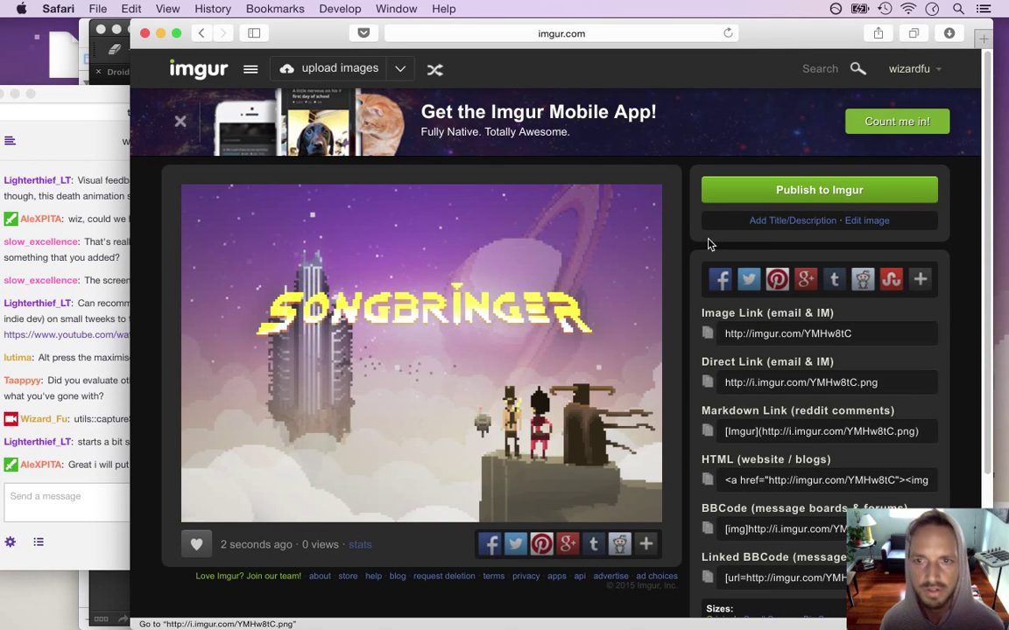
pyautogui.click(870, 340)
pyautogui.press('super+c')
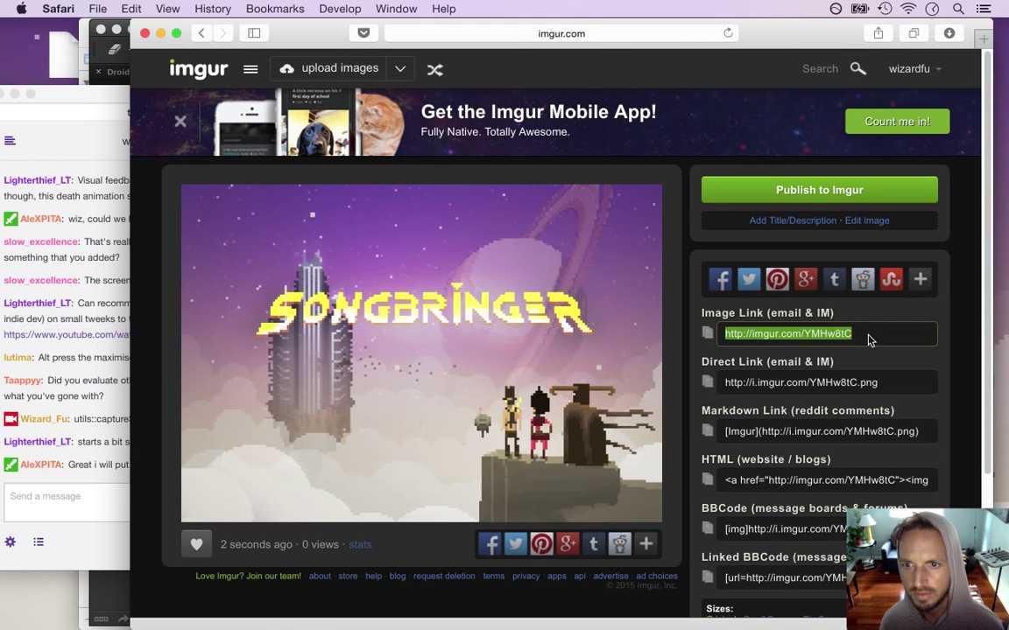
pyautogui.click(86, 495)
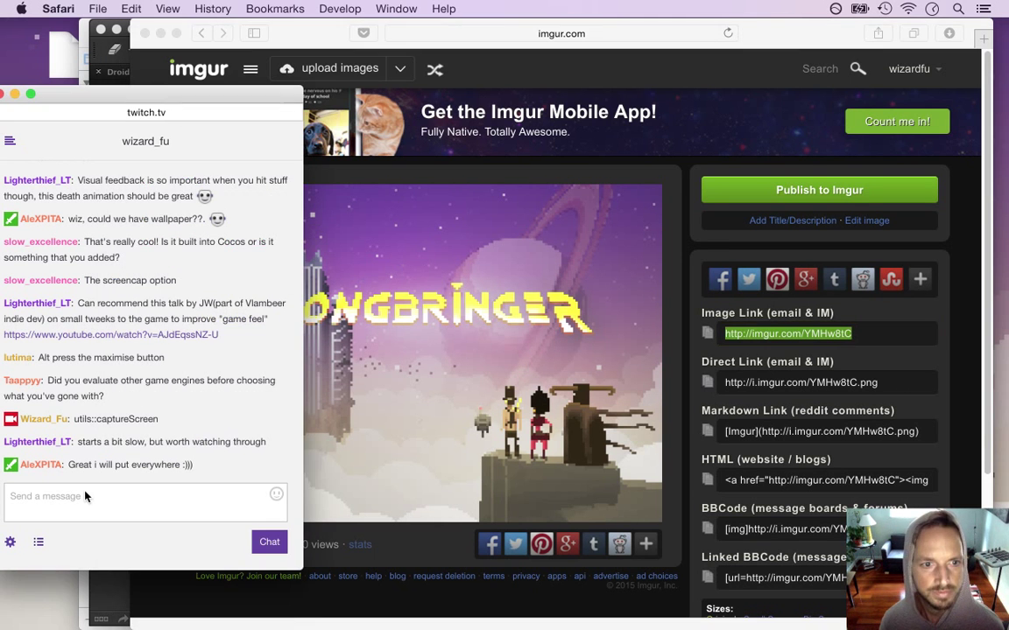
pyautogui.press('super+v')
pyautogui.press('Return')
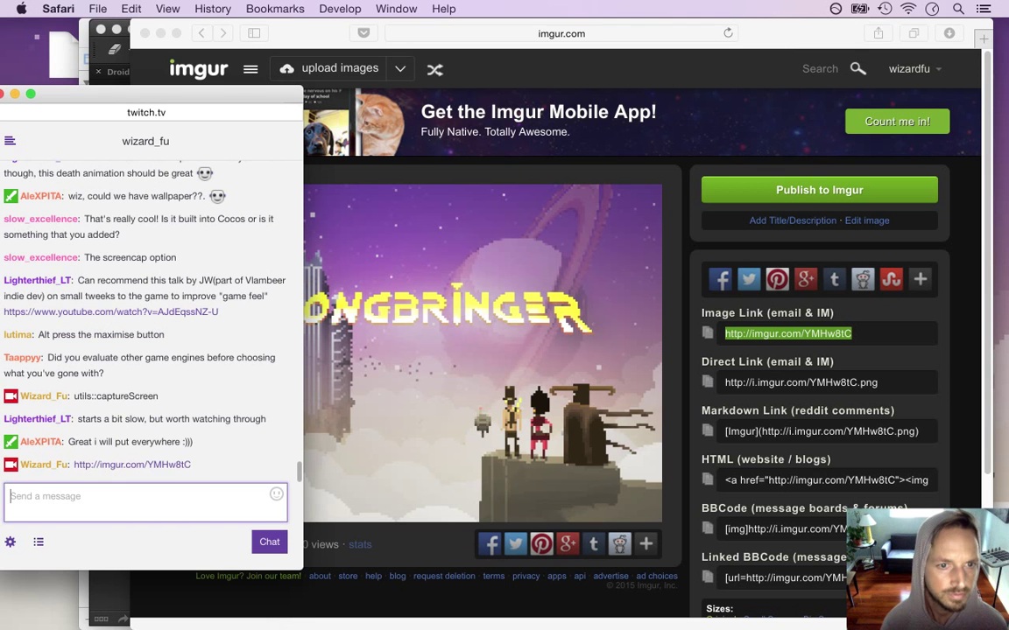
# Close the Imgur browser window and the SongbringerWallpaper1.png document in Photoshop.
pyautogui.moveTo(82, 359); pyautogui.dragTo(111, 376)
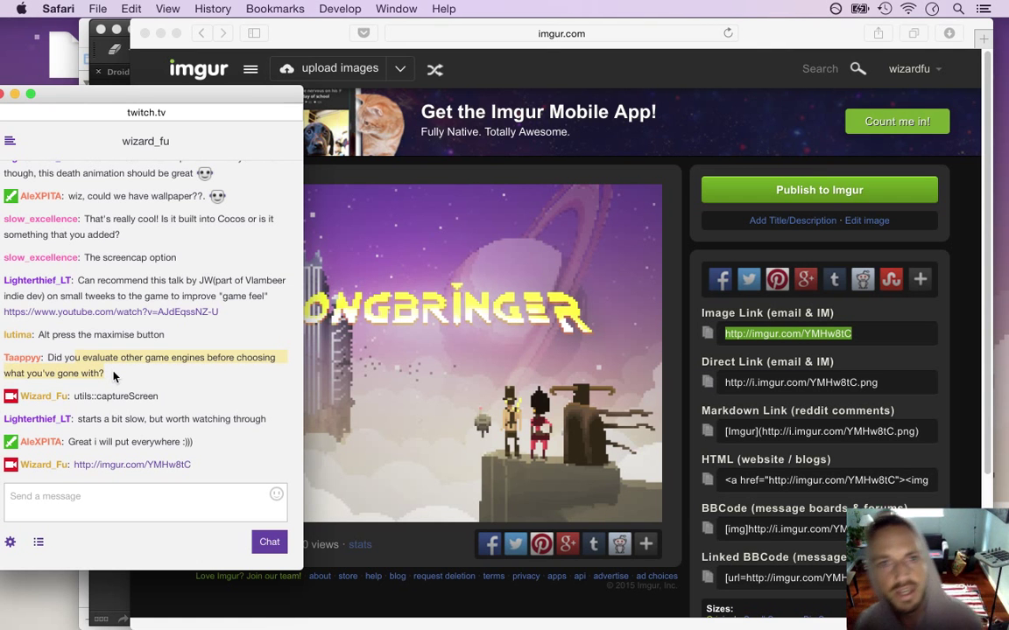
pyautogui.click(301, 41)
pyautogui.press('super+w')
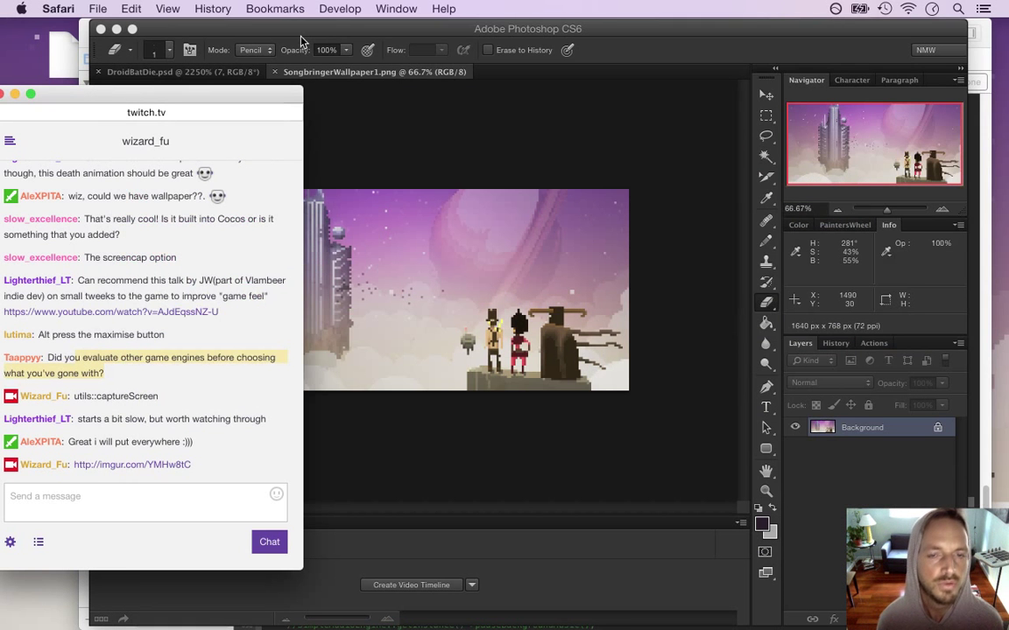
pyautogui.click(480, 140)
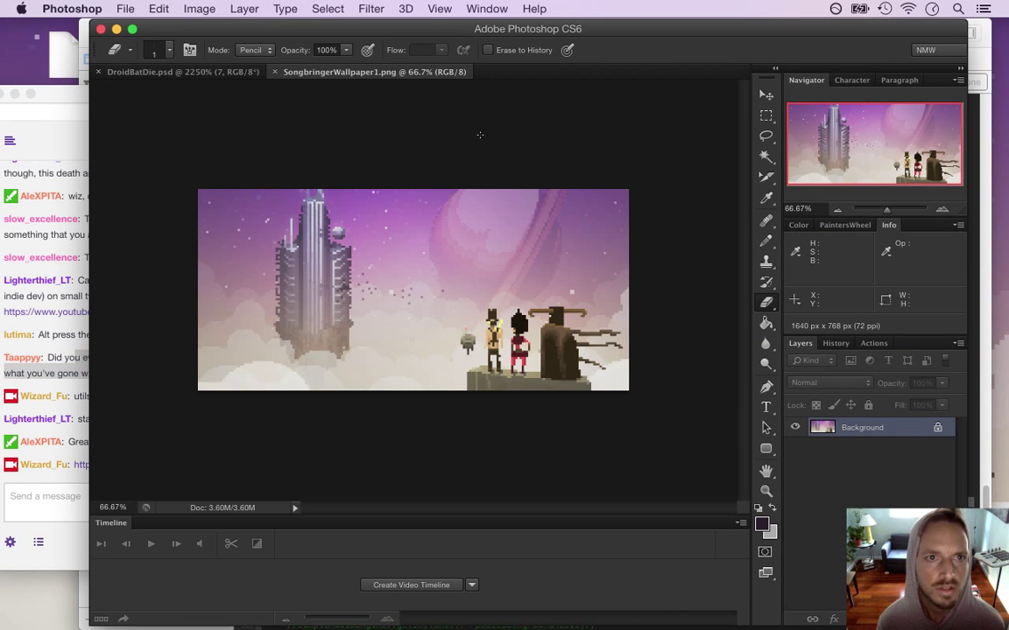
pyautogui.press('super+w')
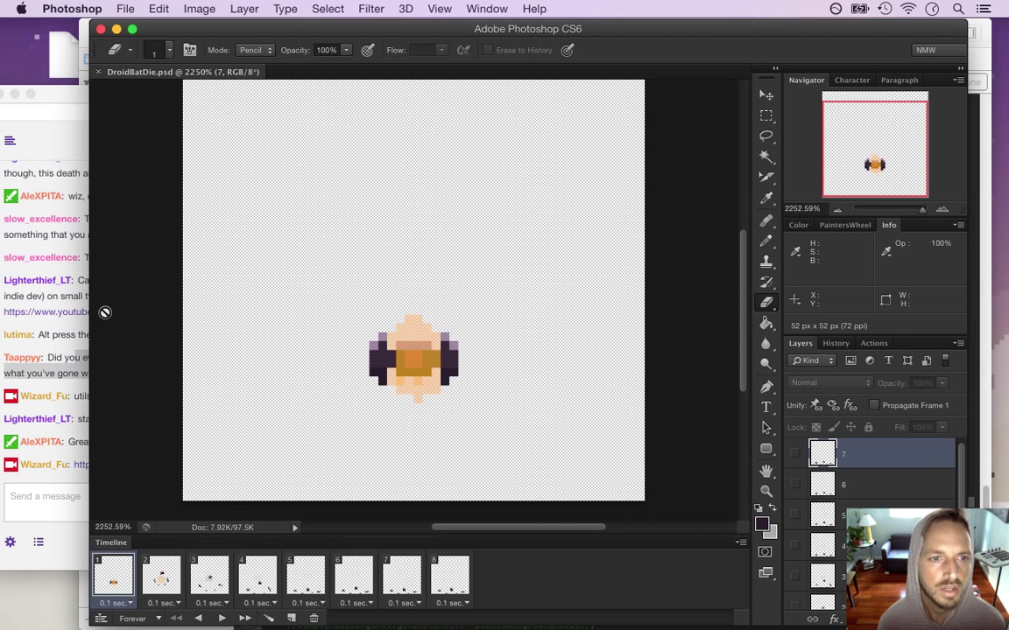
# Bring the Twitch chat window forward to read the viewers' latest messages and switch to Xcode.
pyautogui.click(57, 300)
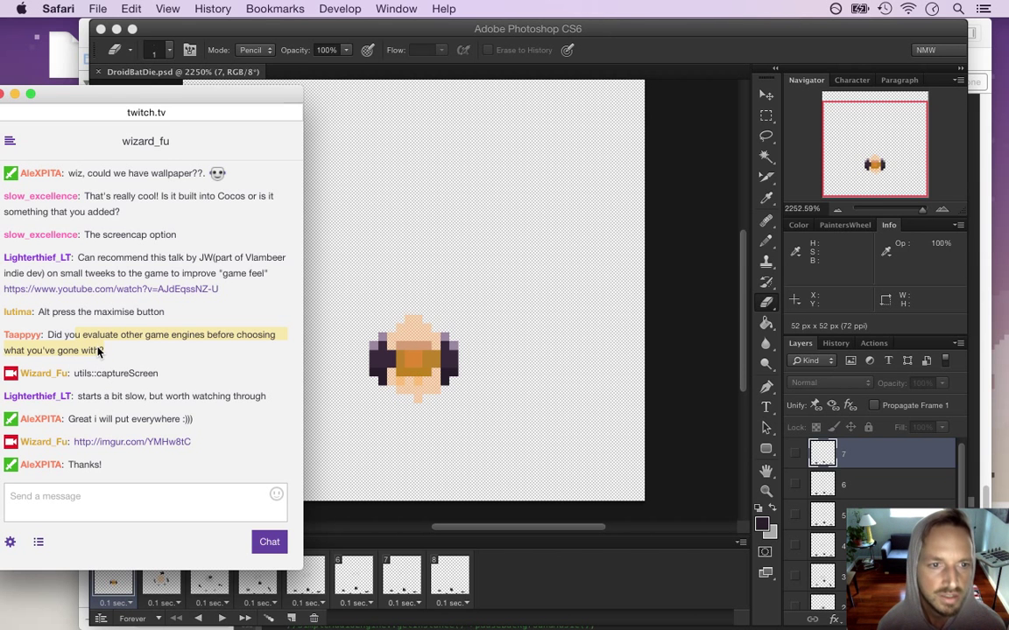
pyautogui.press('super+Tab')
pyautogui.press('super+Tab')
pyautogui.press('super+Tab')
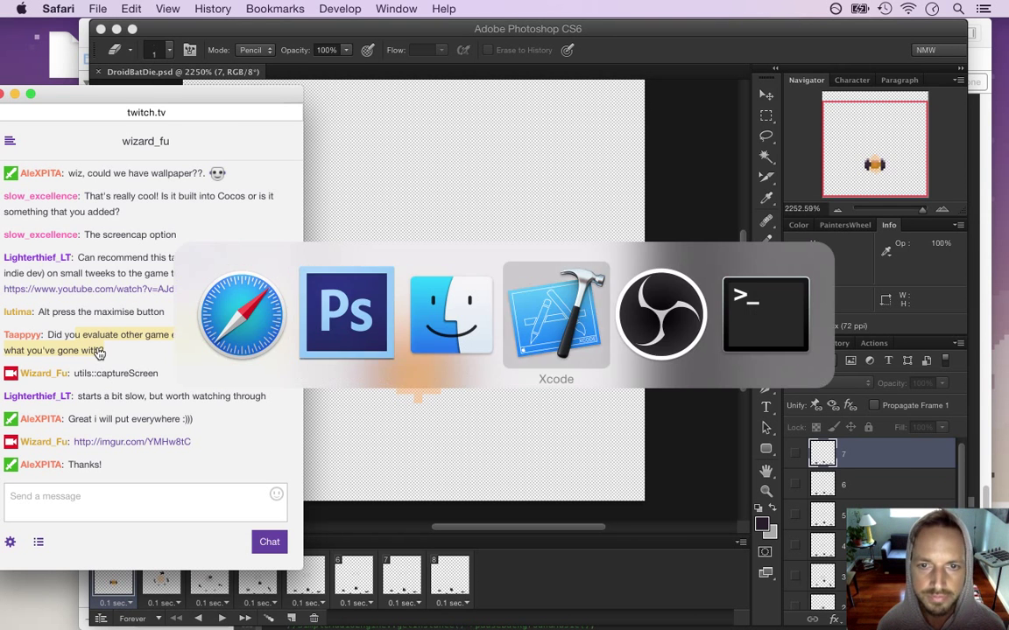
pyautogui.press('super+Tab')
# Reveal the desktop, open the 08-04-15 folder and preview all of its captured screenshots with Quick Look.
pyautogui.press('F11')
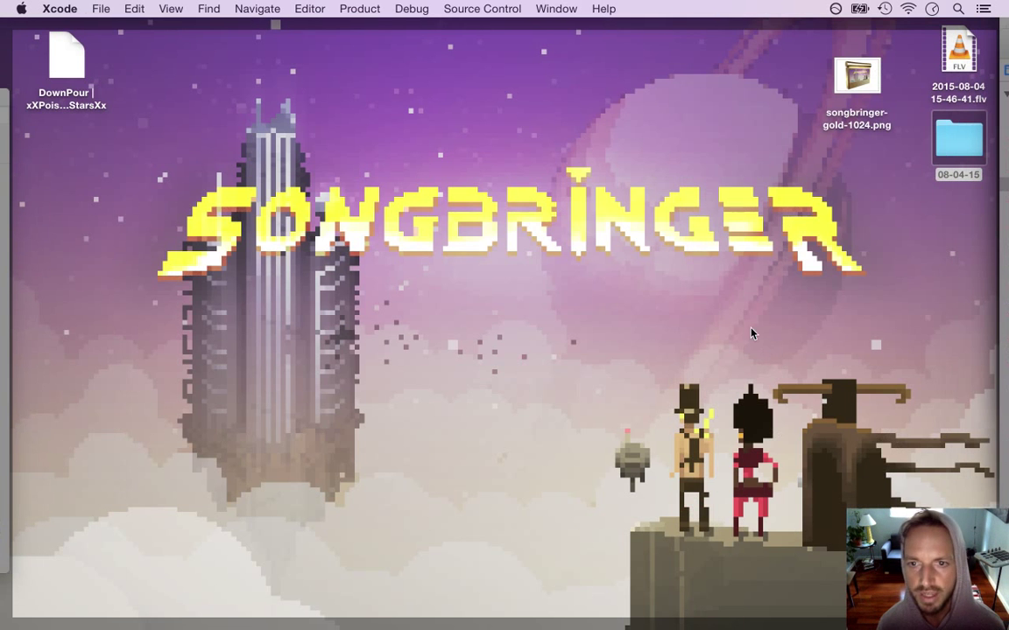
pyautogui.click(974, 145)
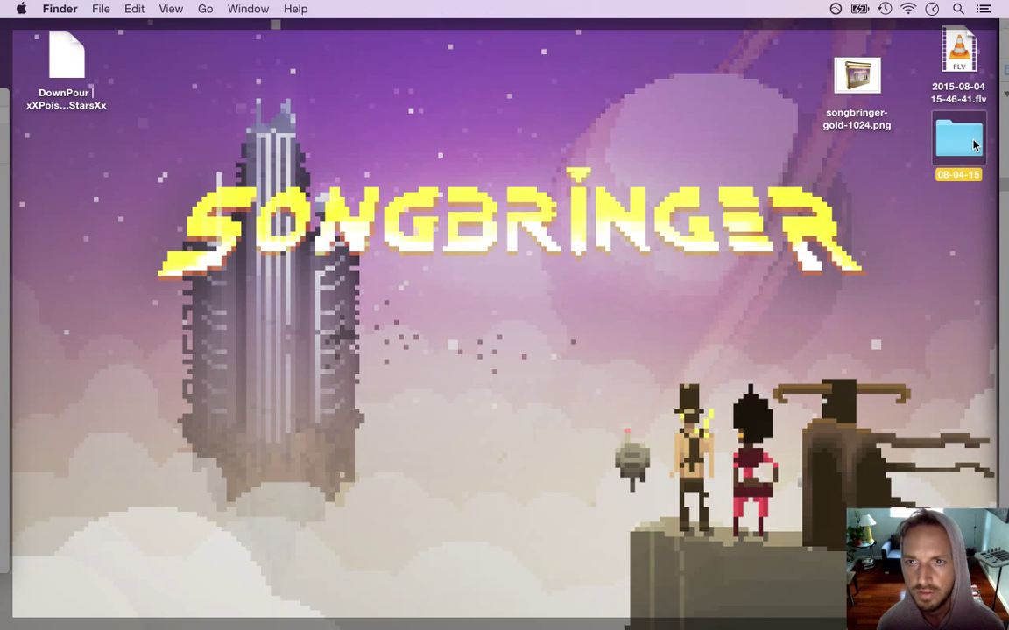
pyautogui.doubleClick(974, 144)
pyautogui.click(557, 310)
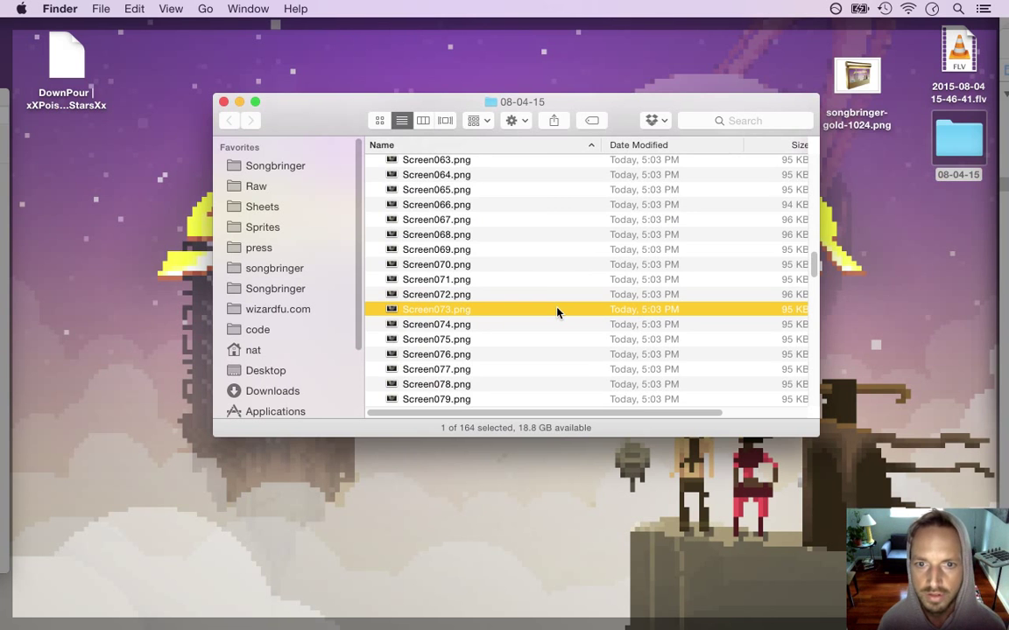
pyautogui.press('super+a')
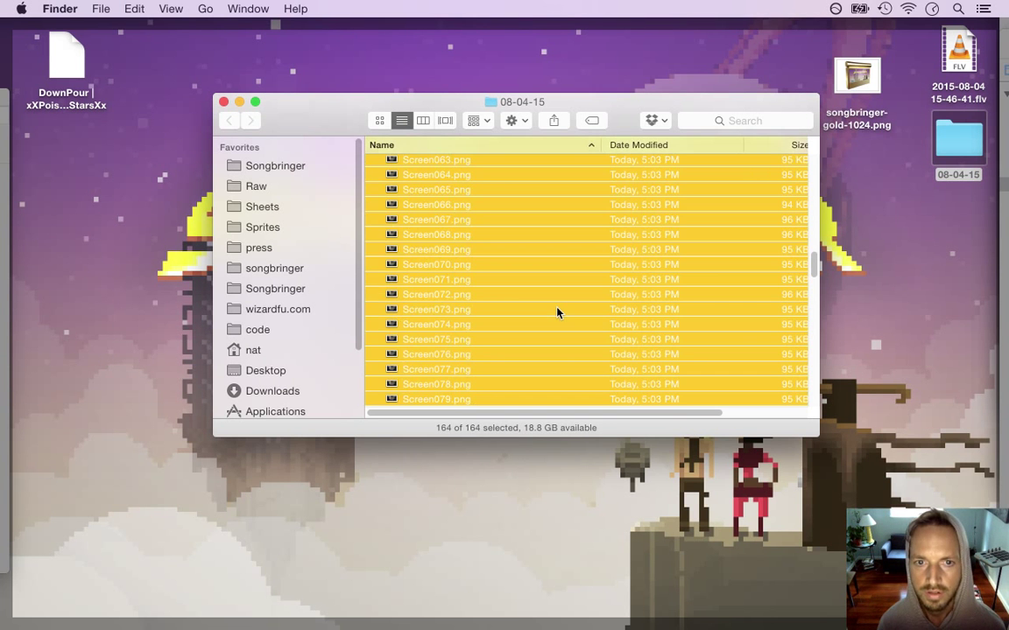
pyautogui.press('space')
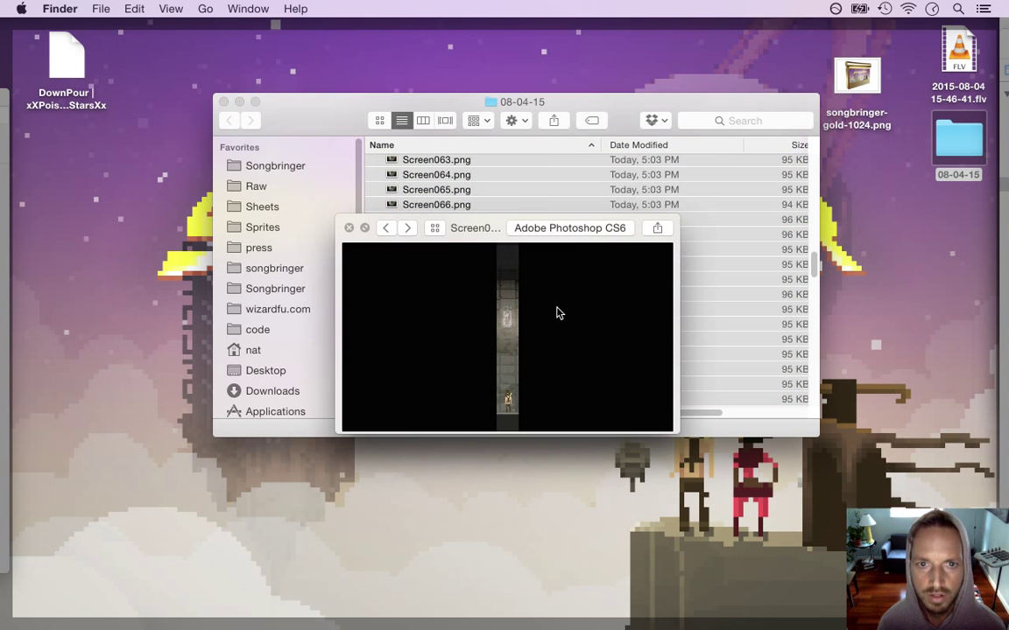
# View the captured game screenshots full screen, step through them and close the preview.
pyautogui.click(364, 230)
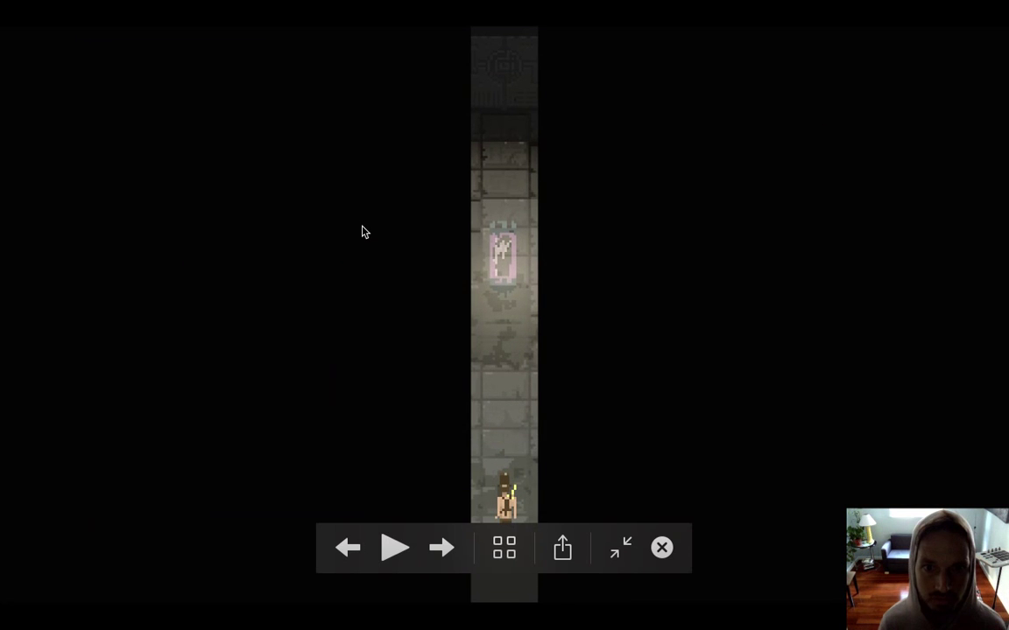
pyautogui.press('Right')
pyautogui.press('Right')
pyautogui.press('Right')
pyautogui.press('Right')
pyautogui.press('Right')
pyautogui.press('Escape')
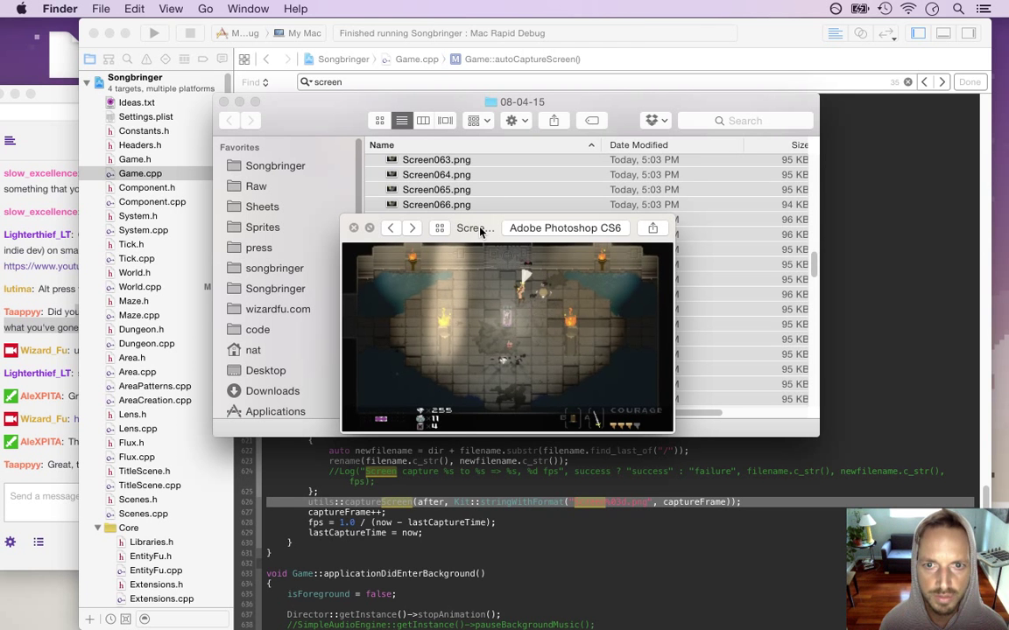
pyautogui.press('space')
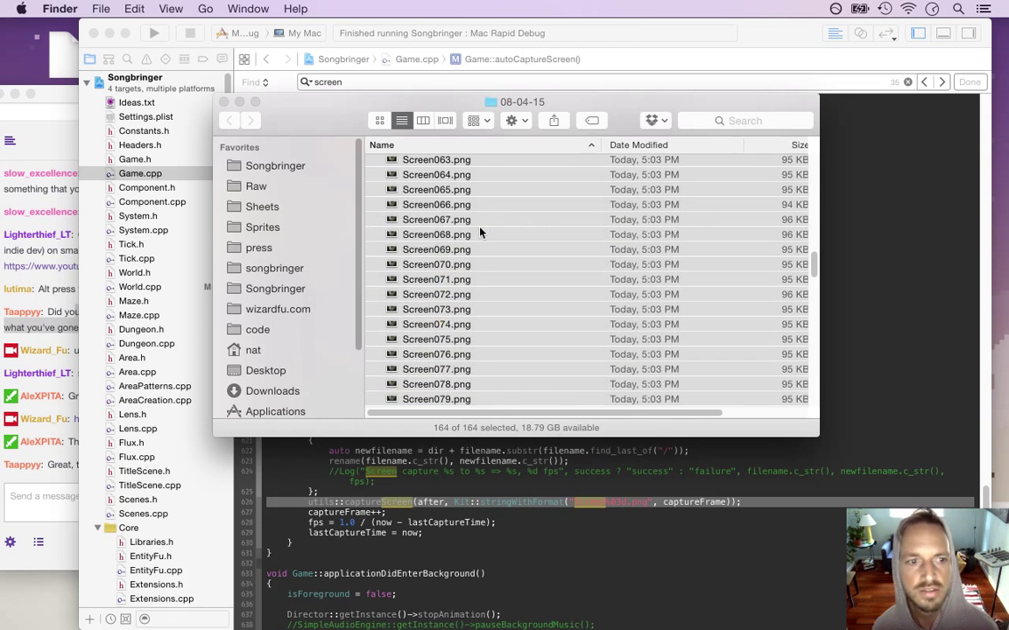
pyautogui.press('super+a')
# Switch back to Photoshop and duplicate the first DroidBatDie animation frame twice.
pyautogui.press('super+Tab')
pyautogui.click(541, 303)
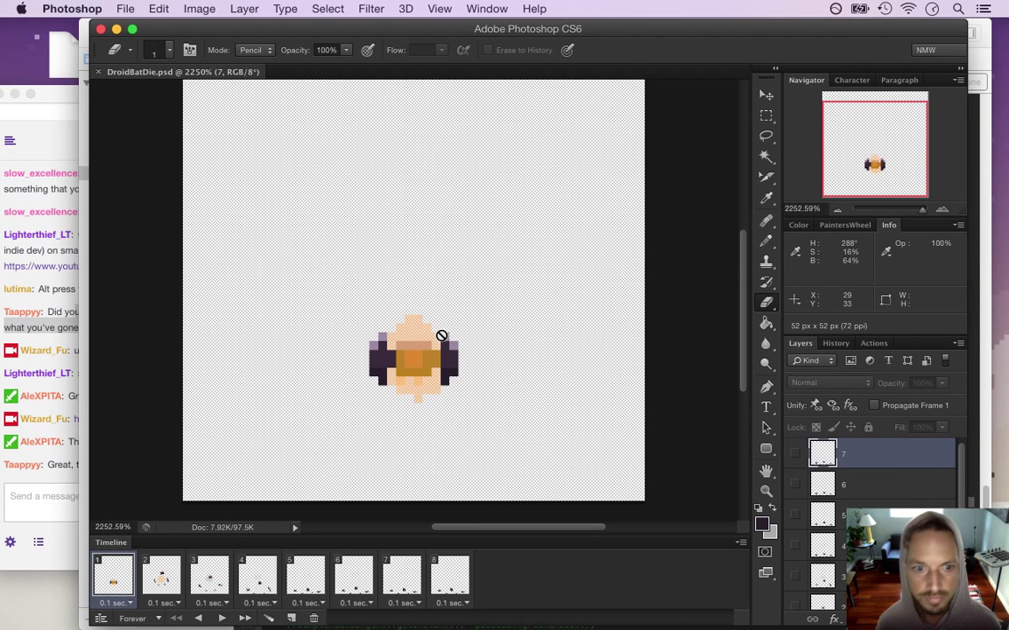
pyautogui.click(292, 619)
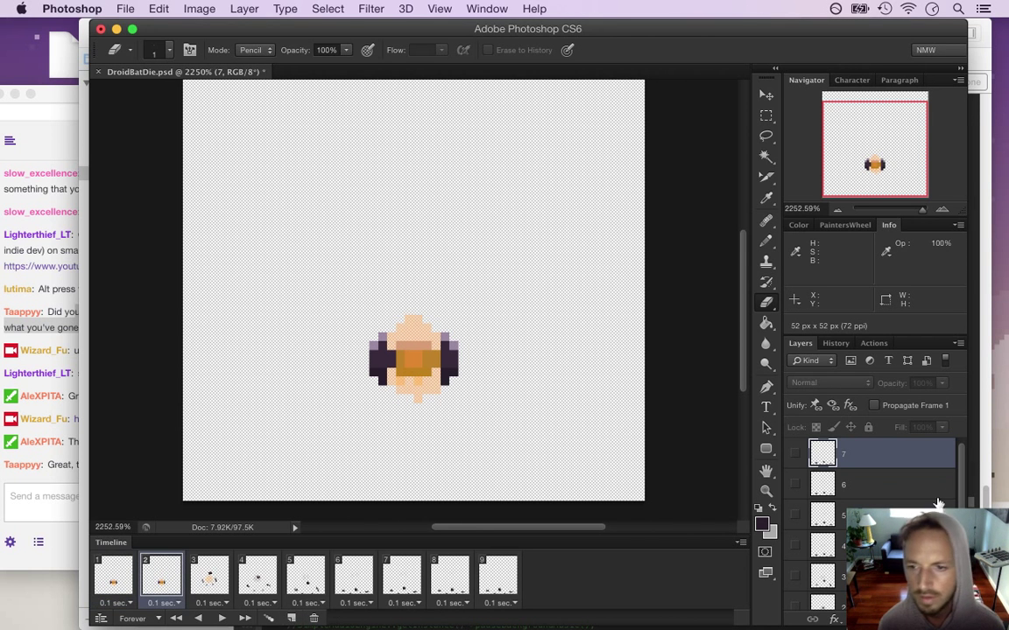
pyautogui.moveTo(964, 493); pyautogui.dragTo(963, 525)
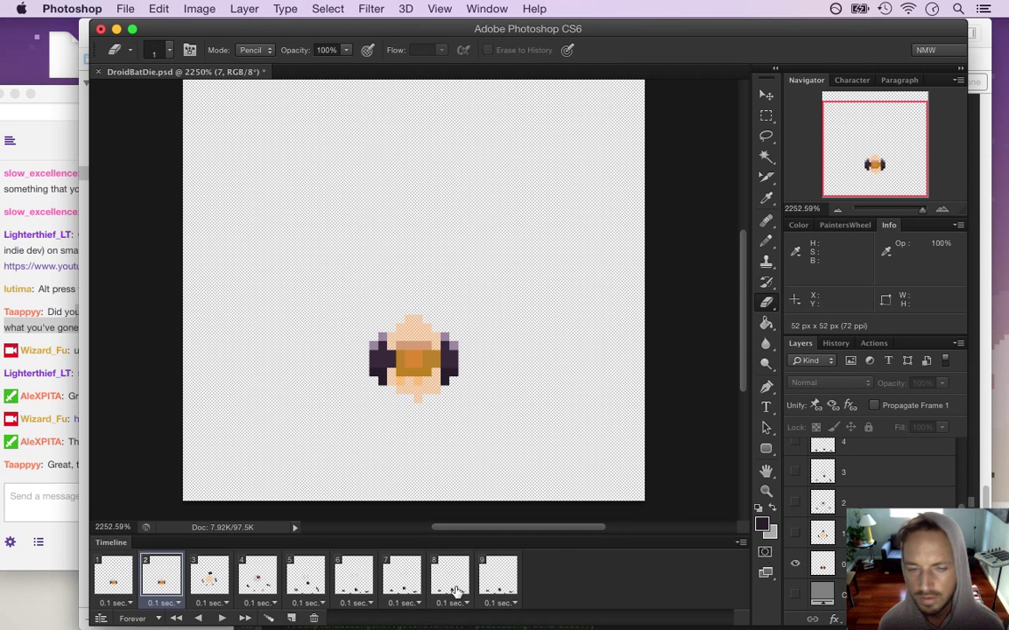
pyautogui.click(292, 618)
# Open the recent file DroidBatIdle.psd and select its entire canvas.
pyautogui.click(121, 8)
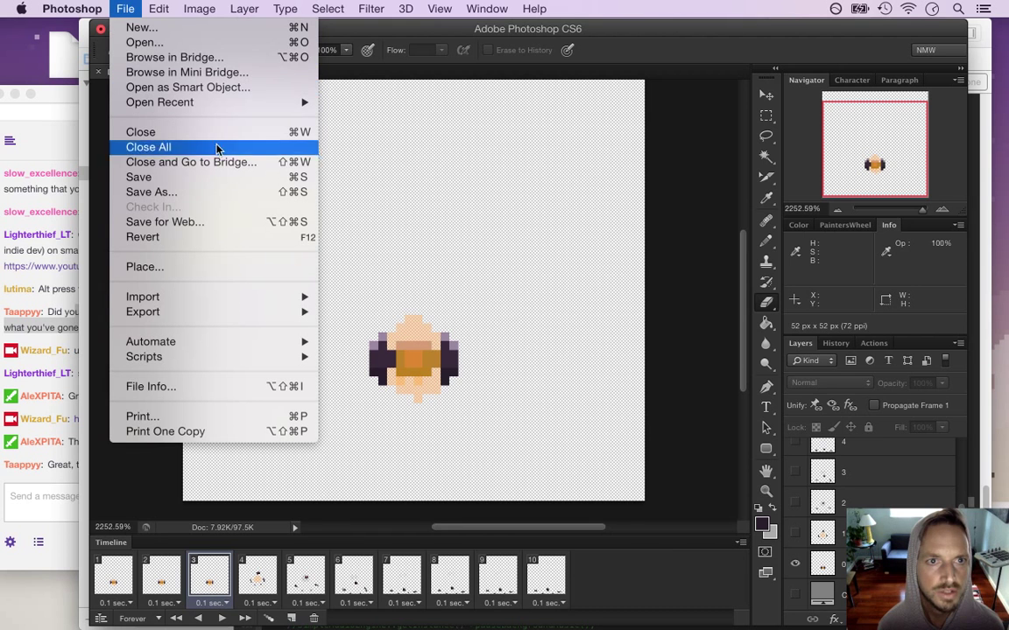
pyautogui.moveTo(260, 102)
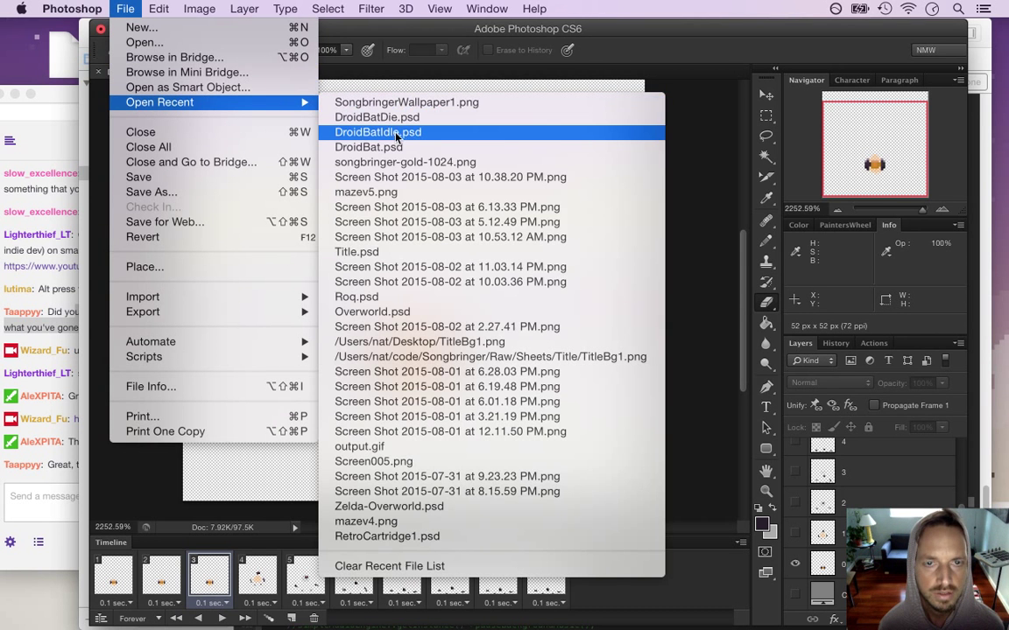
pyautogui.click(396, 137)
pyautogui.moveTo(502, 336); pyautogui.dragTo(485, 405)
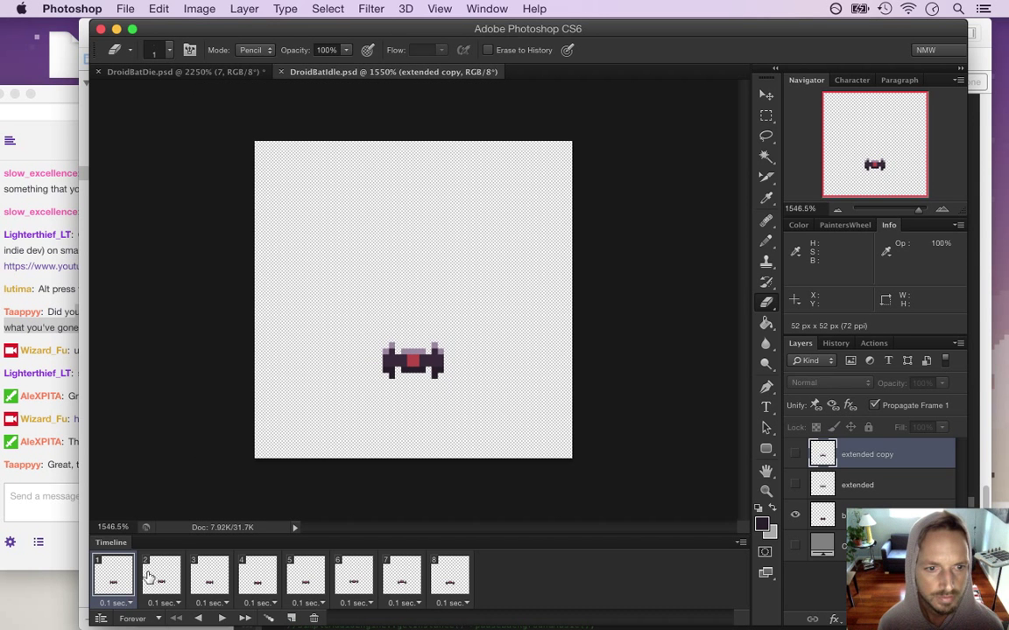
pyautogui.press('super+a')
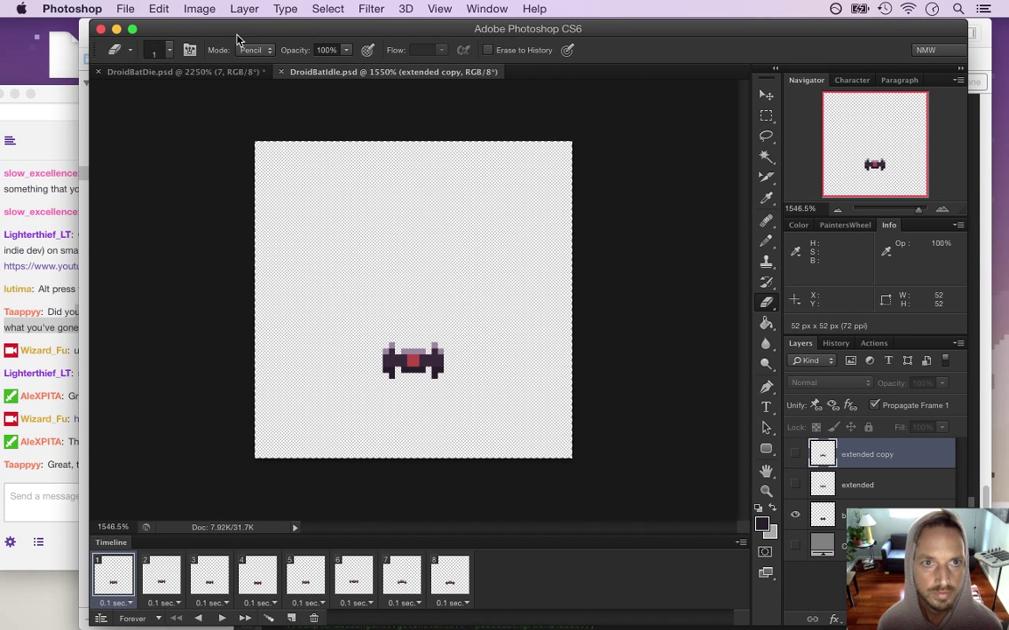
# Return to DroidBatDie.psd and check the Propagate Frame 1 setting on layers 1 through 7.
pyautogui.click(228, 77)
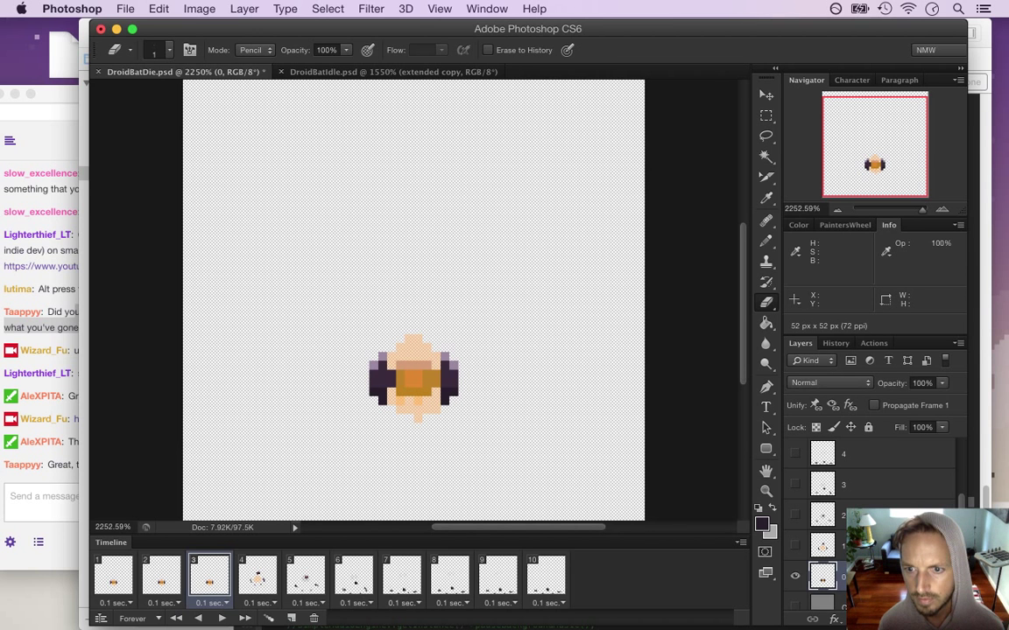
pyautogui.click(879, 546)
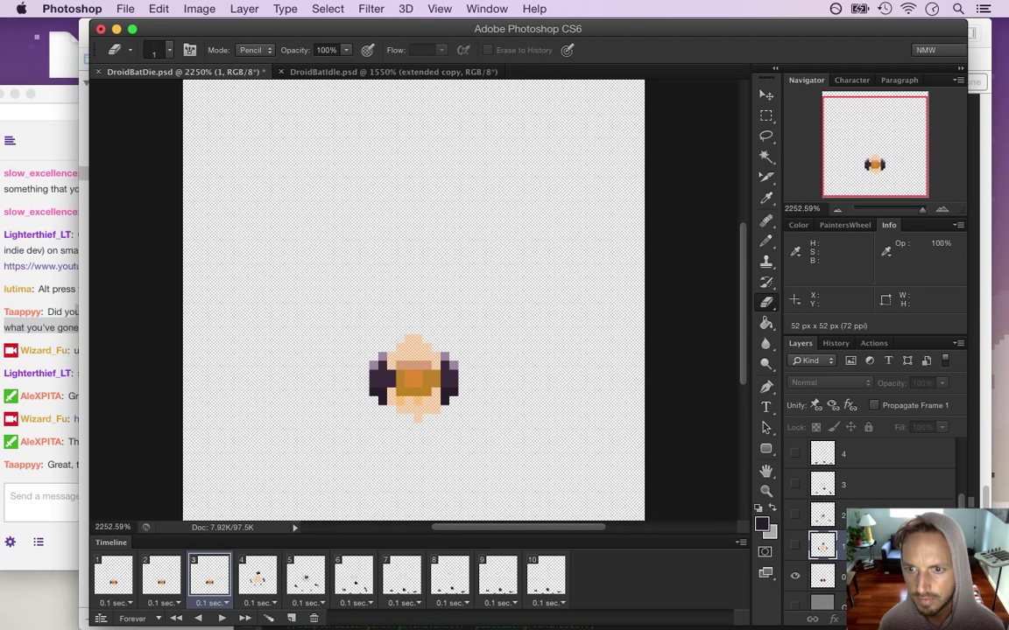
pyautogui.hotkey('alt', ']')
pyautogui.click(876, 406)
pyautogui.click(870, 485)
pyautogui.click(874, 406)
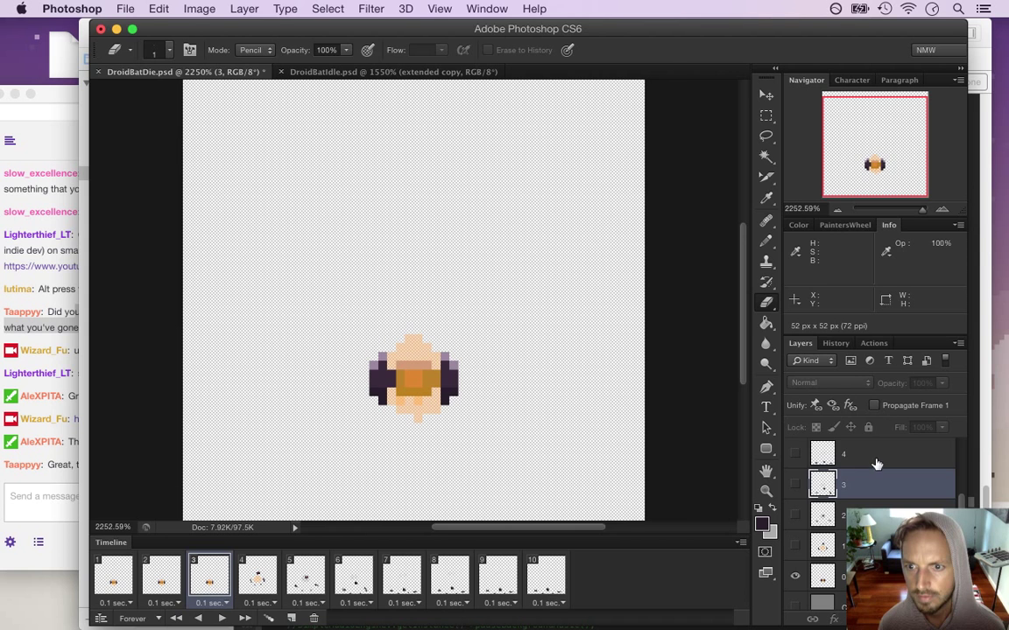
pyautogui.click(876, 462)
pyautogui.click(875, 405)
pyautogui.scroll(3, 950, 480)
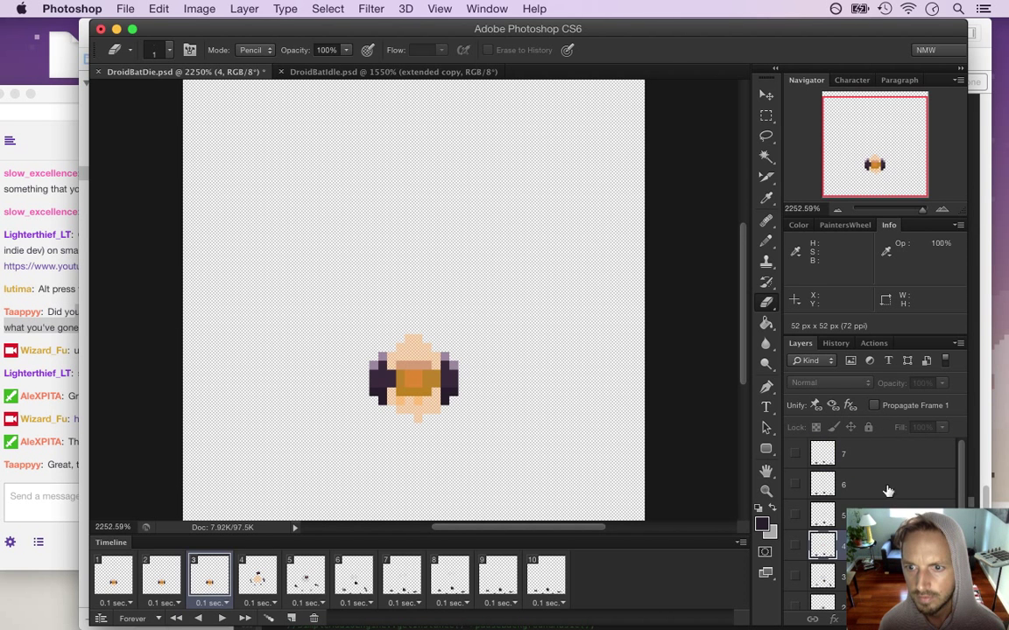
pyautogui.click(884, 515)
pyautogui.click(869, 479)
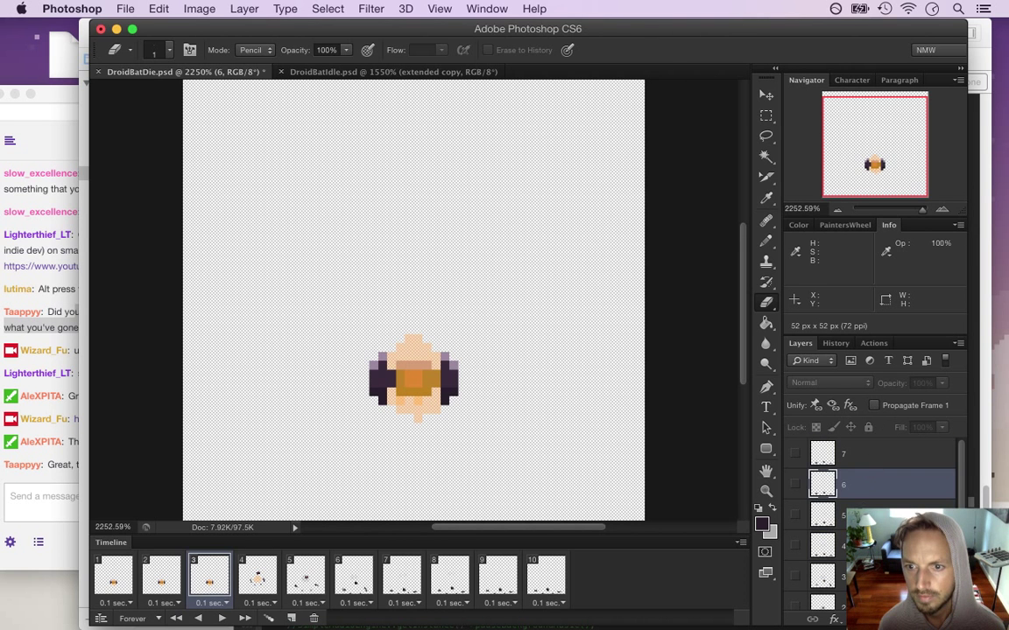
pyautogui.click(884, 515)
pyautogui.click(861, 484)
pyautogui.click(892, 462)
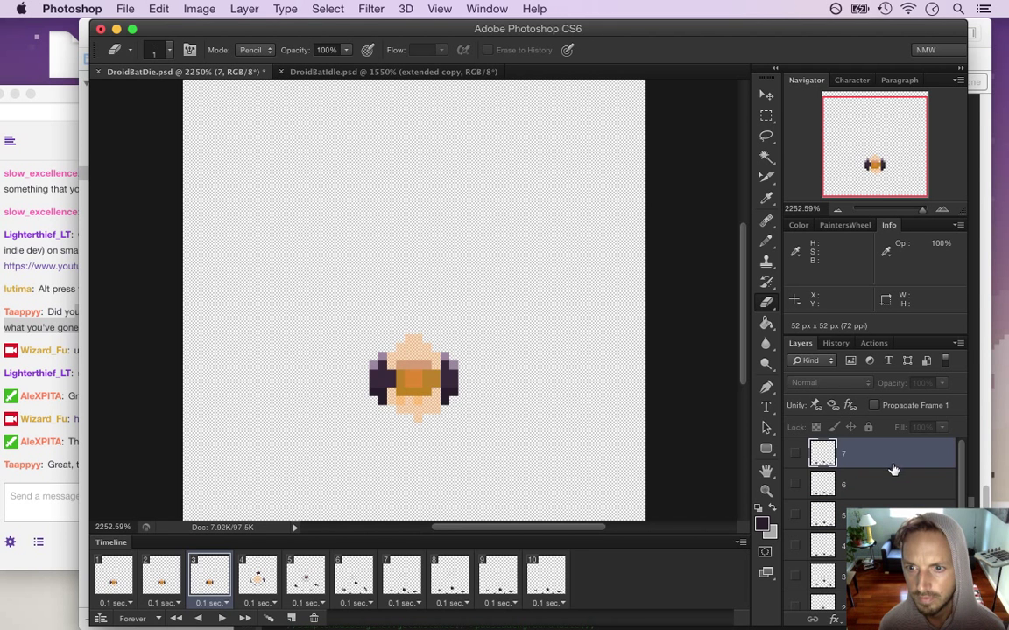
# Select layer 0 in DroidBatDie.psd and paste the idle bat sprite from DroidBatIdle.psd into frame 3.
pyautogui.moveTo(961, 493); pyautogui.dragTo(961, 559)
pyautogui.click(885, 564)
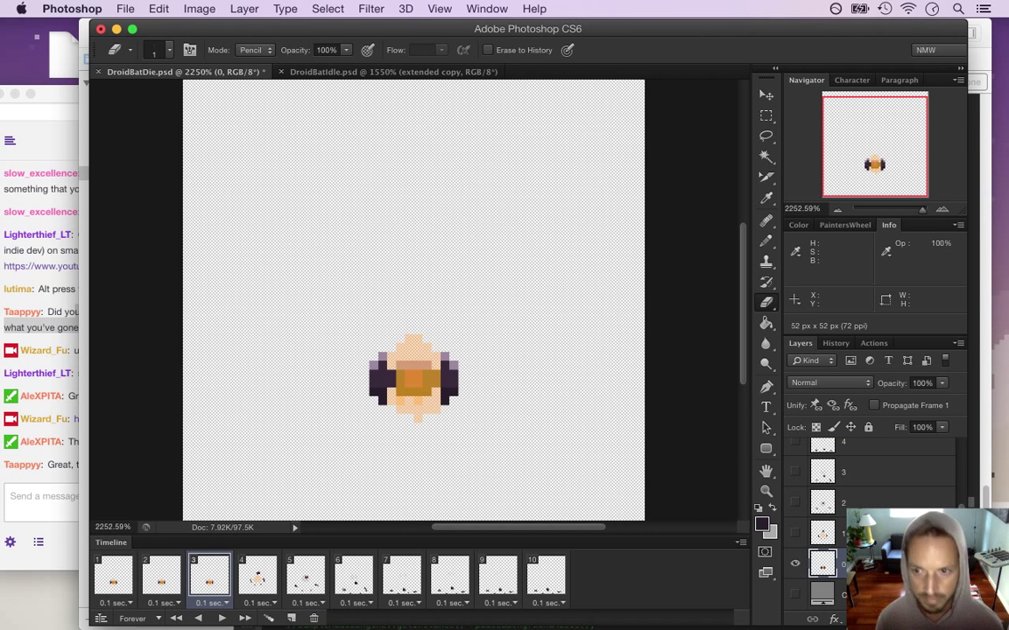
pyautogui.click(425, 74)
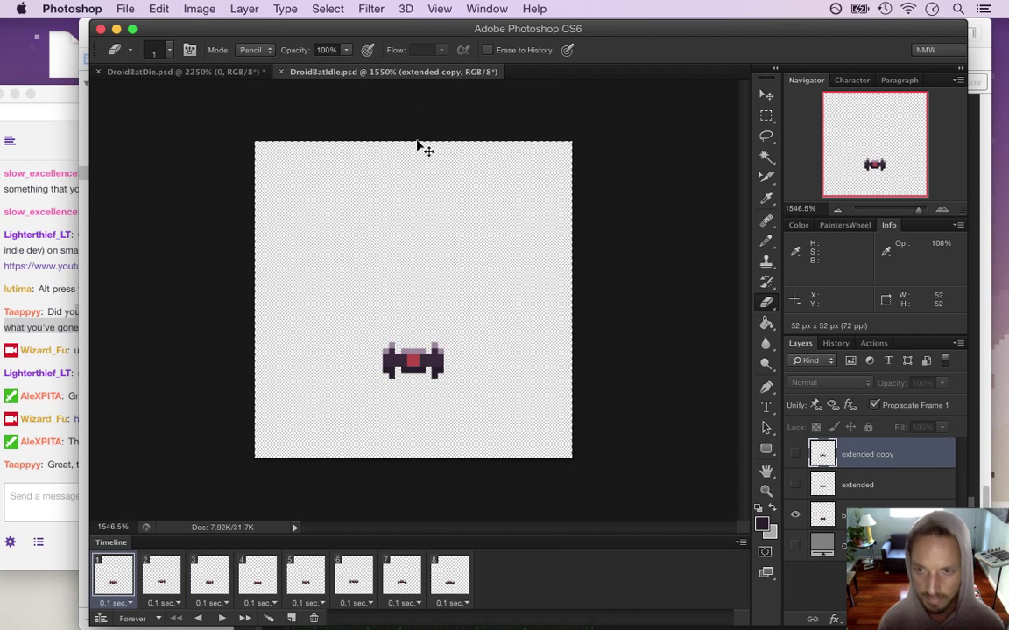
pyautogui.click(229, 72)
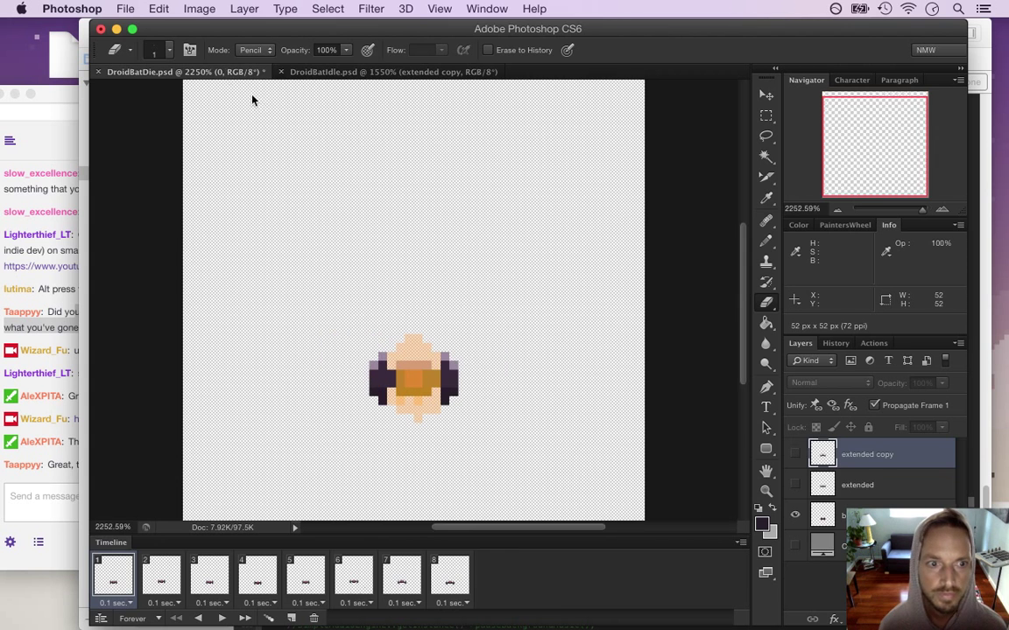
pyautogui.hotkey('ctrl', 'v')
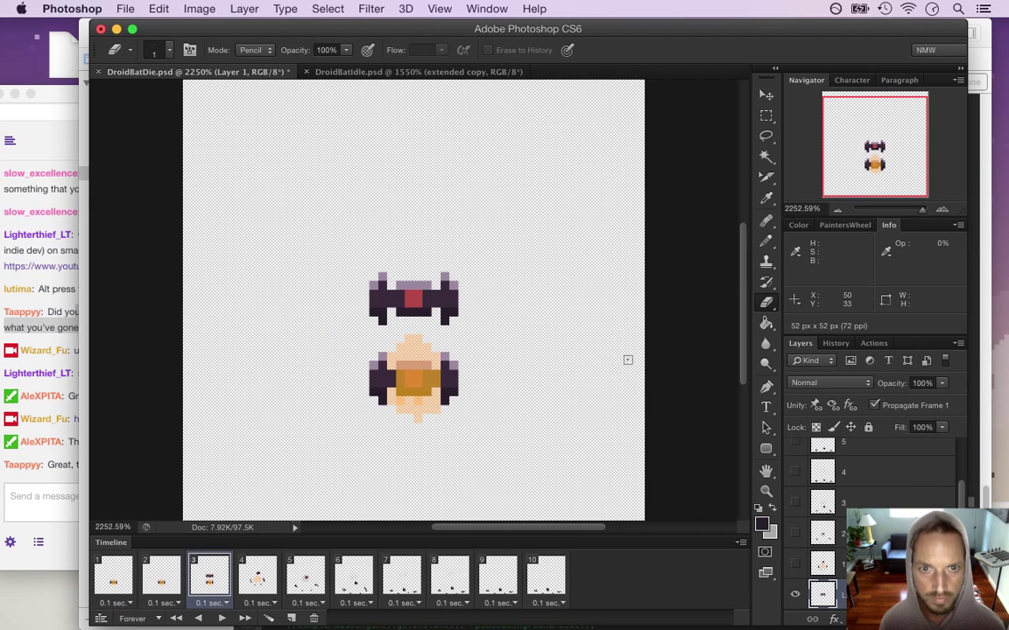
# Move the pasted idle bat onto the dying bat in frame 3, then place its layer beneath layer 0 and hide it.
pyautogui.press('v')
pyautogui.moveTo(457, 292); pyautogui.dragTo(440, 382)
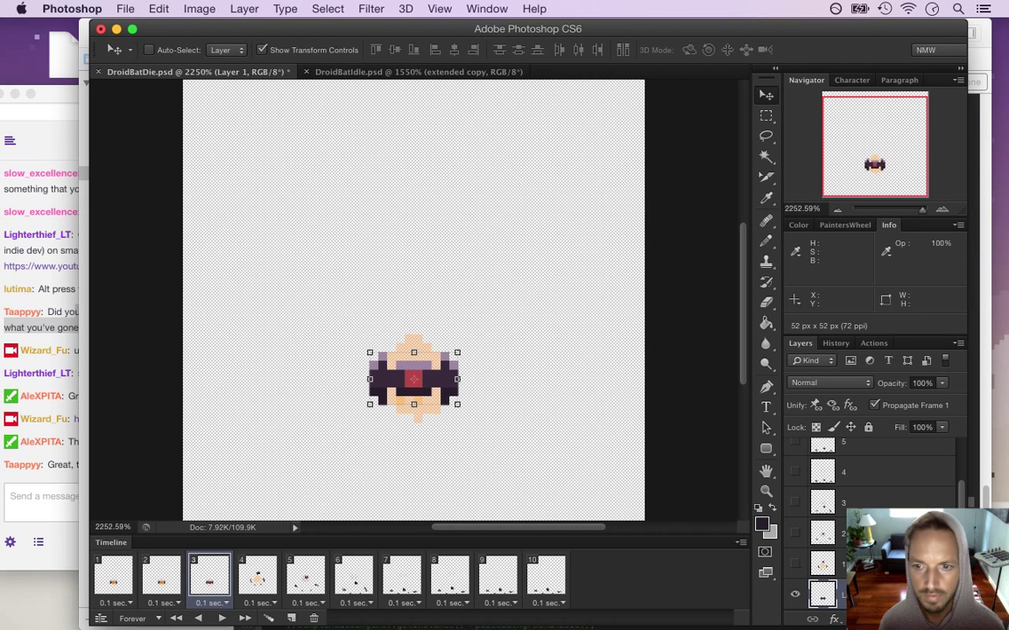
pyautogui.scroll(-2, 828, 561)
pyautogui.click(795, 537)
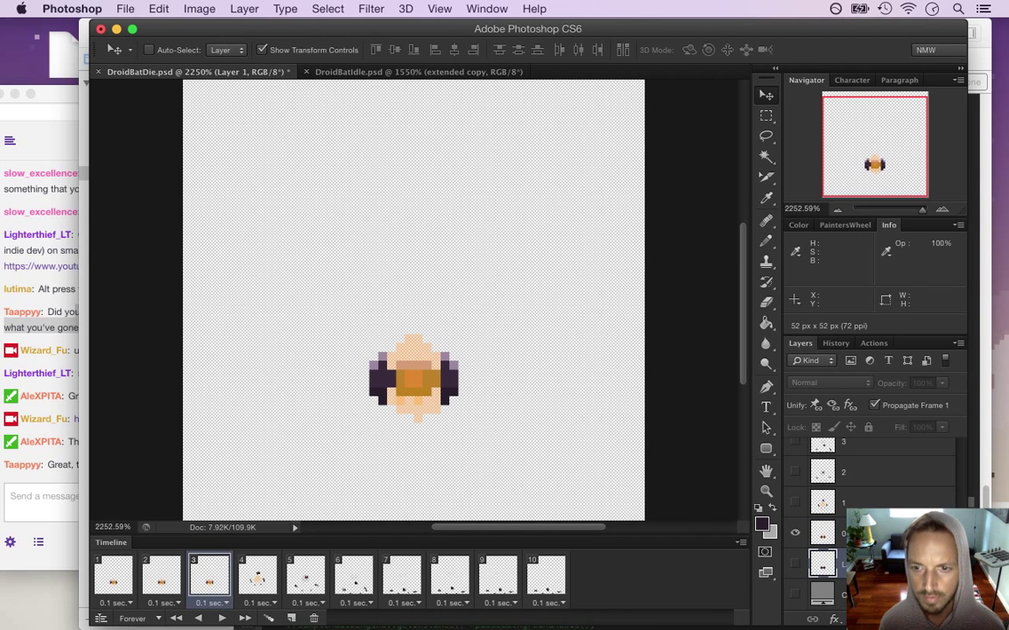
# In frames 2 and 1, hide layer 0 and show the pasted idle bat layer instead.
pyautogui.click(162, 580)
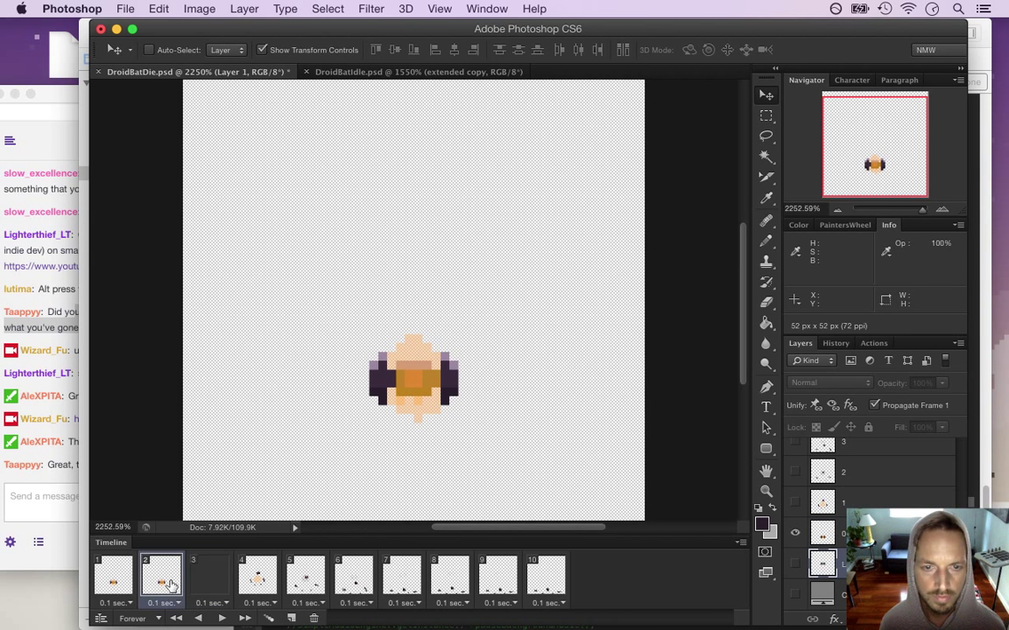
pyautogui.click(795, 537)
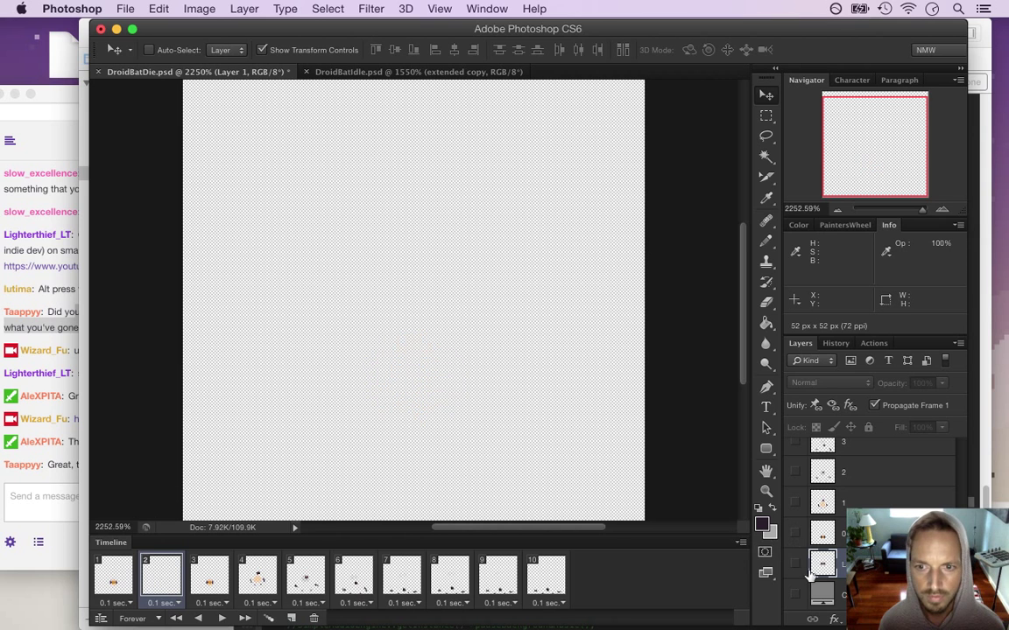
pyautogui.click(795, 564)
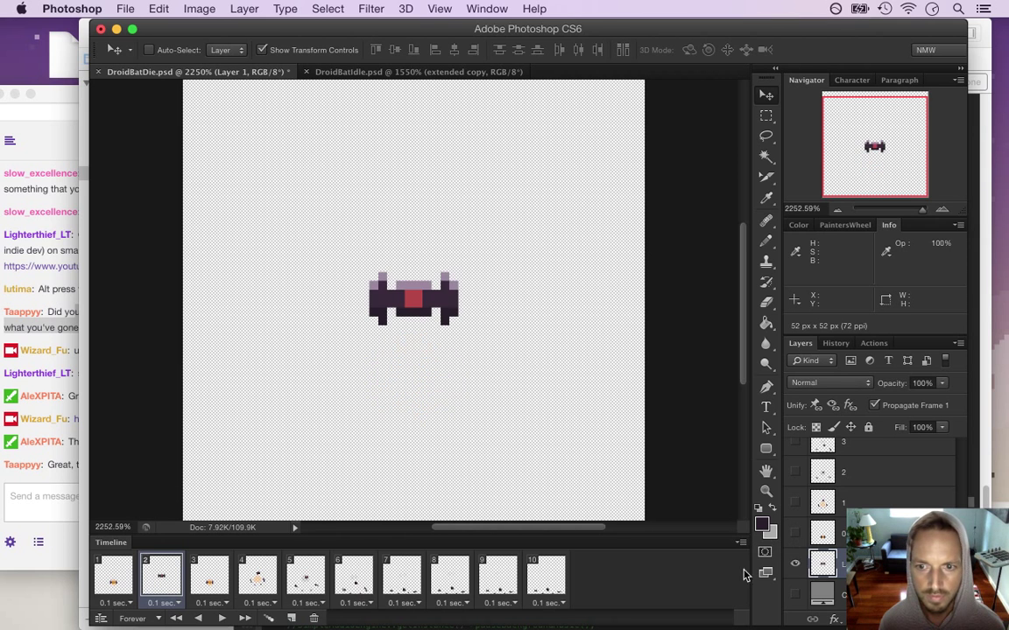
pyautogui.click(113, 585)
pyautogui.click(795, 532)
pyautogui.click(795, 564)
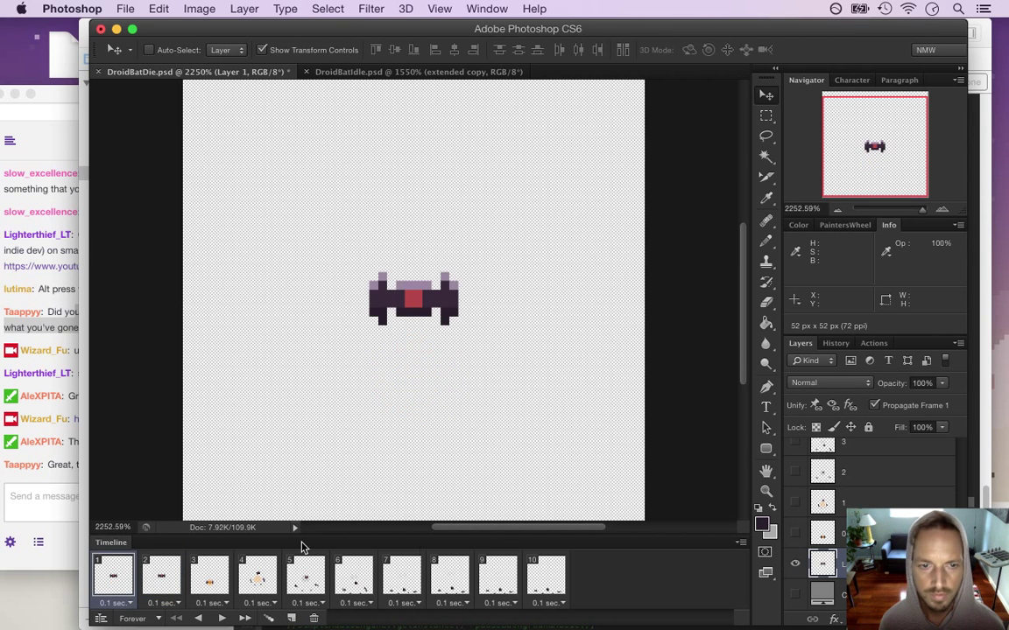
# Lower the idle bat in frame 2 until it sits at the same height as the exploding bat in frame 3.
pyautogui.click(151, 579)
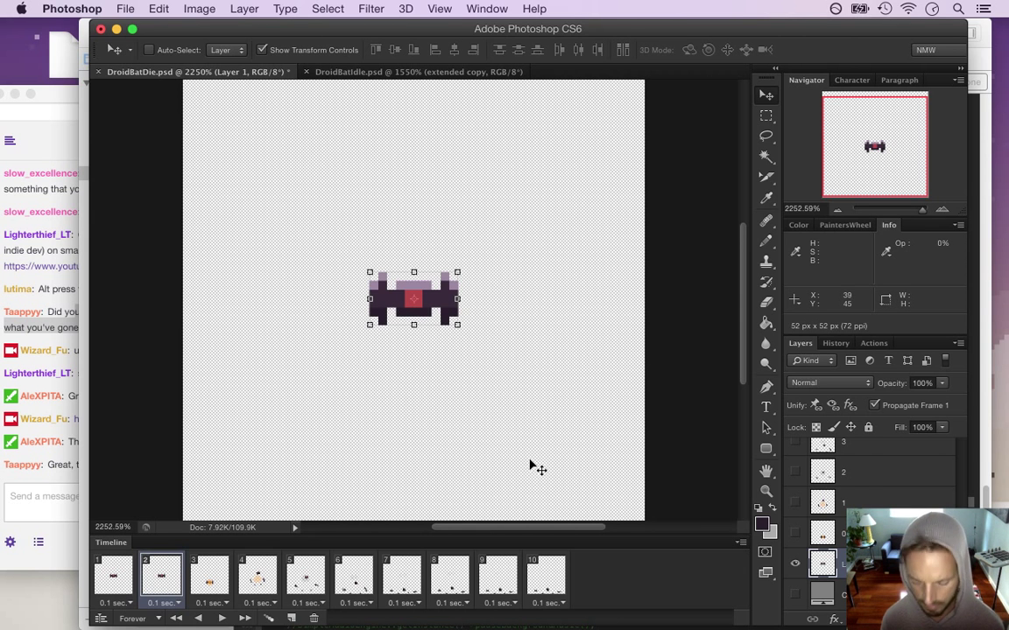
pyautogui.press('Down')
pyautogui.press('Down')
pyautogui.click(208, 575)
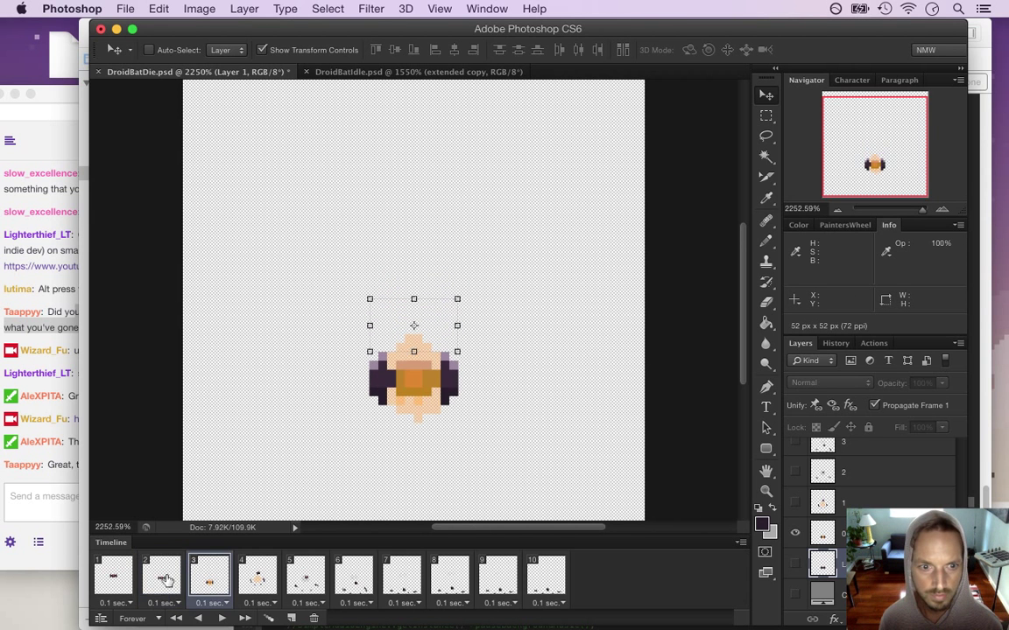
pyautogui.click(164, 579)
pyautogui.click(218, 581)
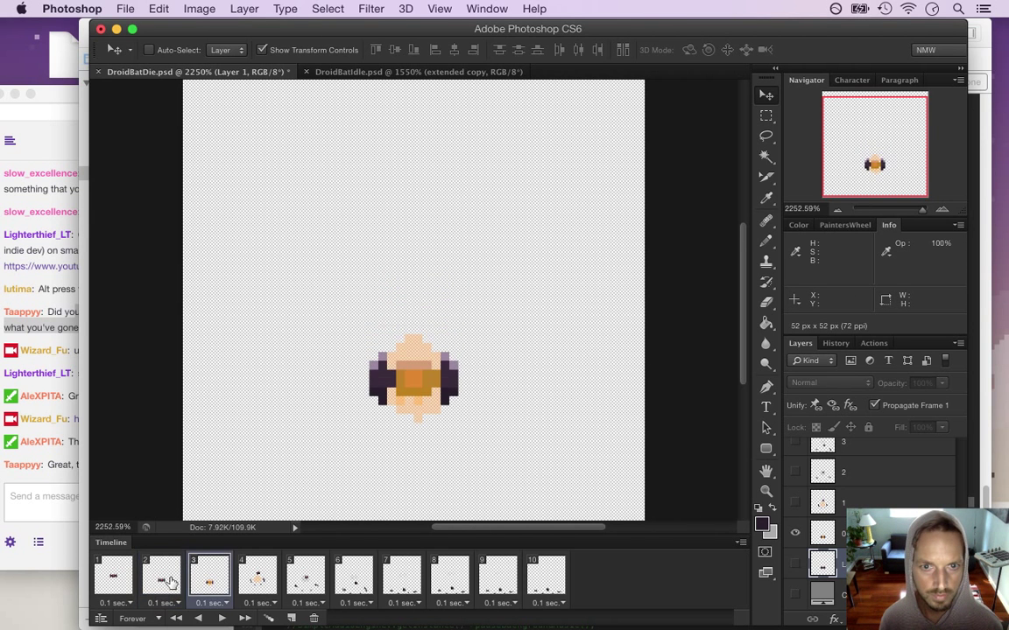
pyautogui.click(166, 581)
pyautogui.press('Down')
pyautogui.press('Down')
pyautogui.click(210, 580)
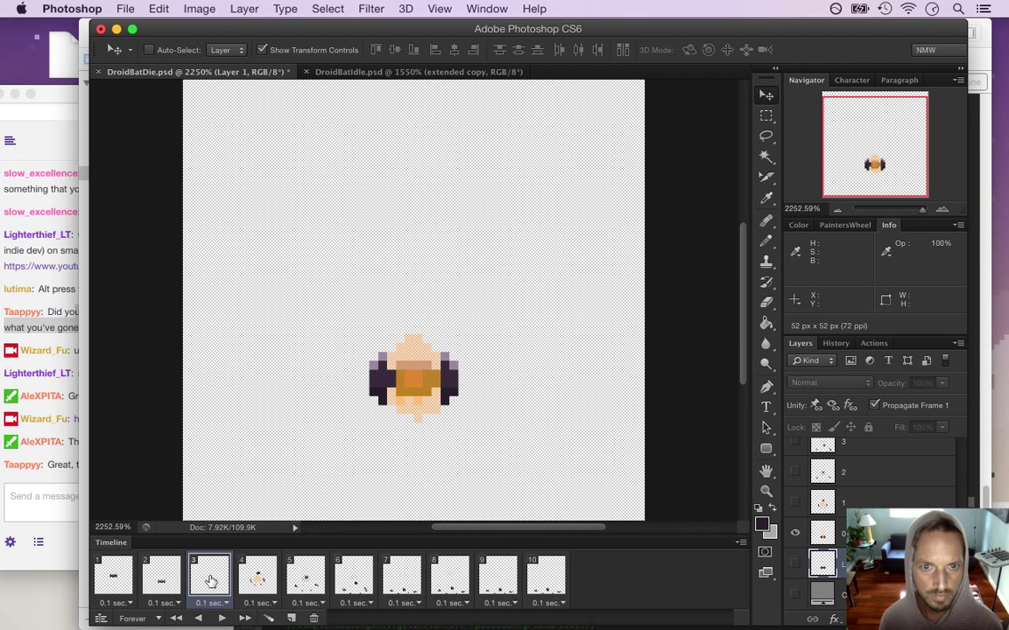
pyautogui.click(163, 581)
pyautogui.press('Down')
pyautogui.click(209, 580)
pyautogui.click(163, 582)
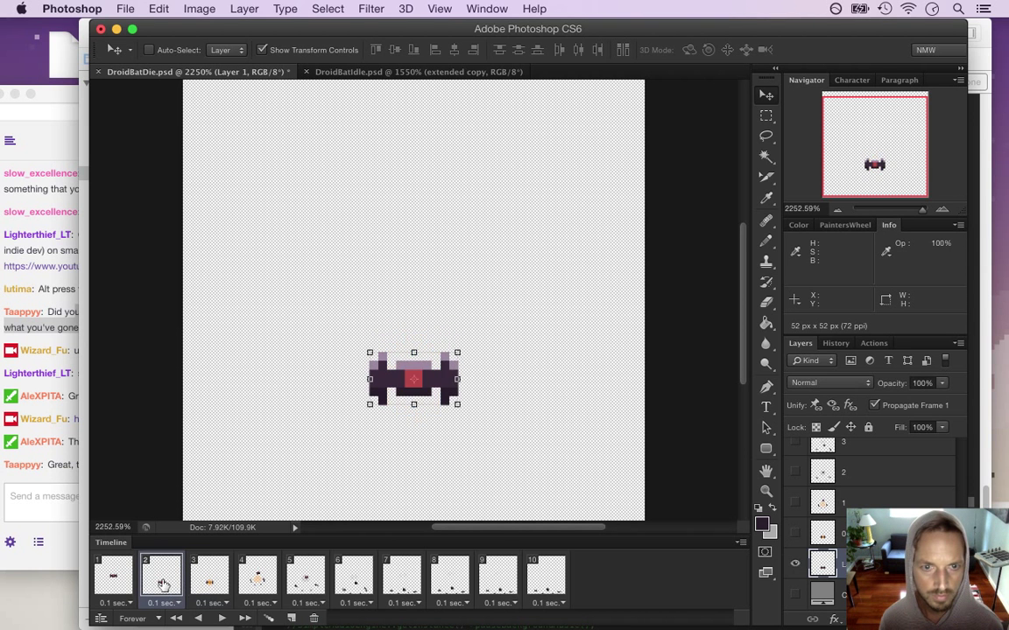
# Lower the idle bat in frame 1 towards the exploding bat's height and compare it with frame 2.
pyautogui.click(113, 581)
pyautogui.press('Down')
pyautogui.press('Down')
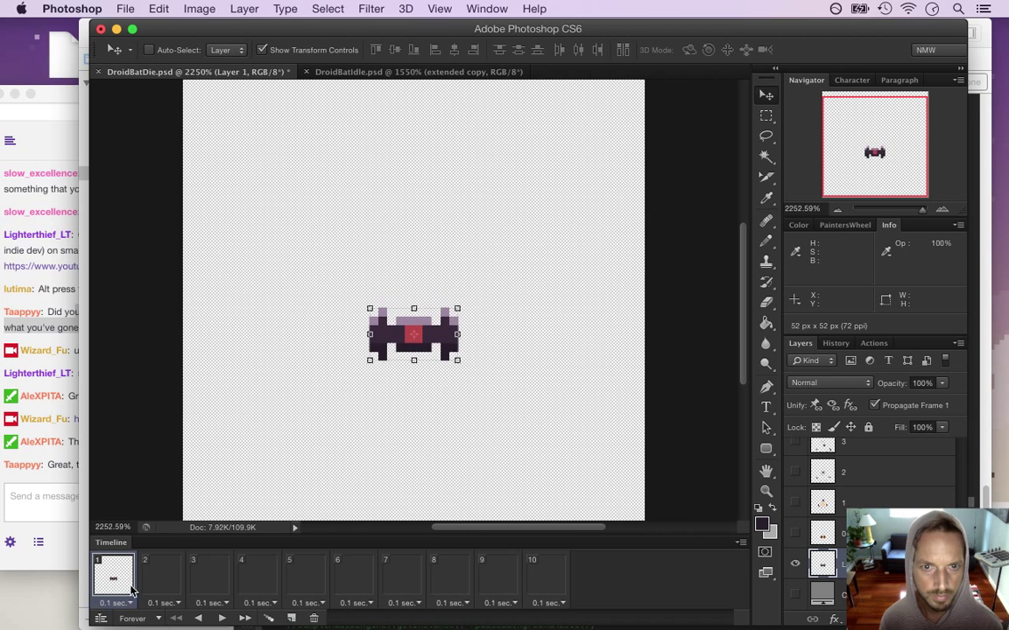
pyautogui.press('Down')
pyautogui.press('Down')
pyautogui.press('Down')
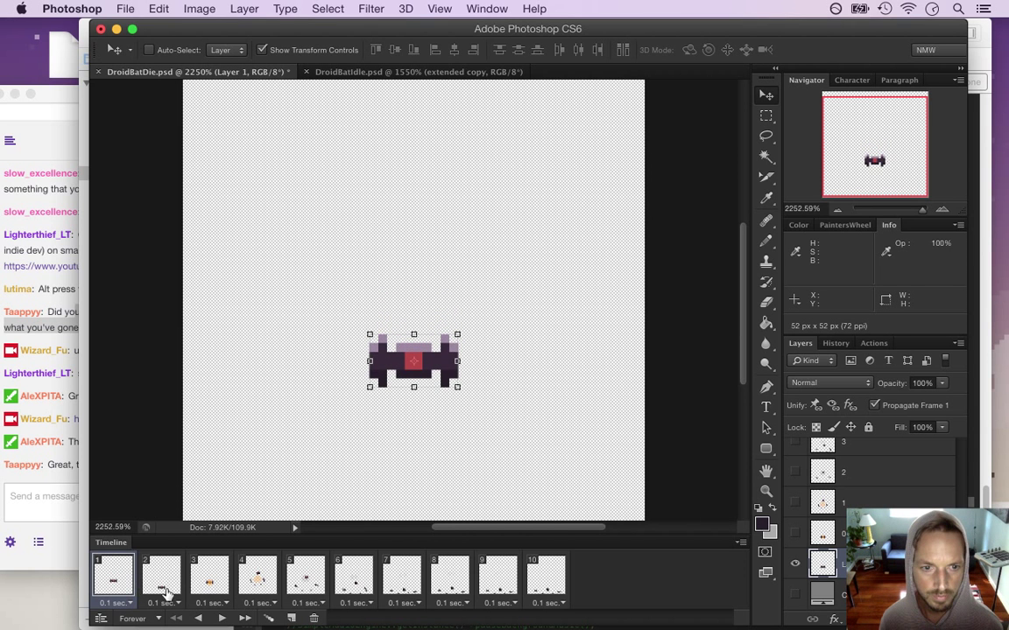
pyautogui.click(167, 595)
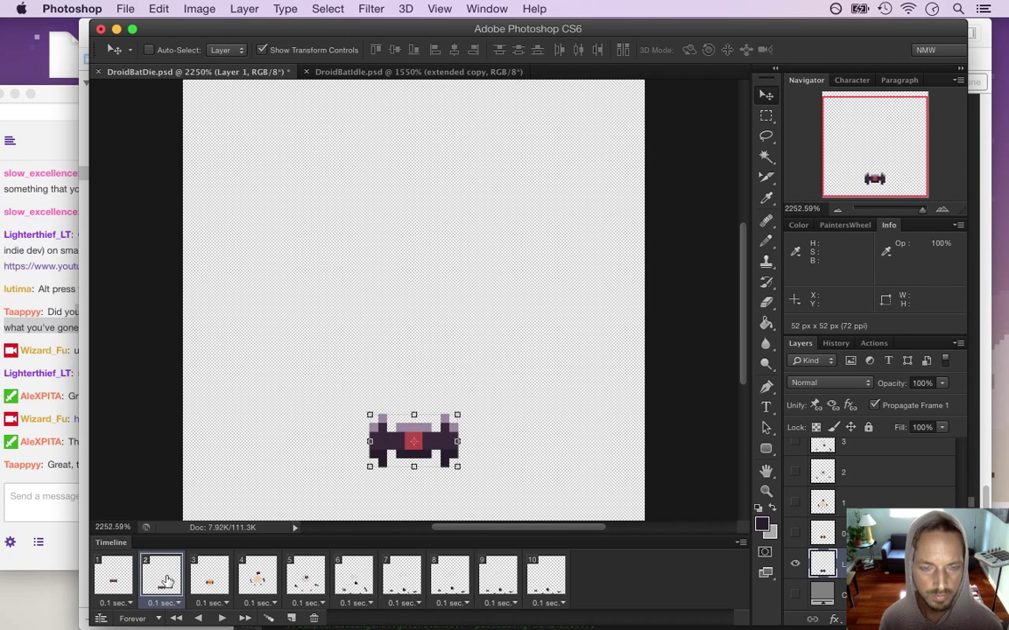
# Turn off Propagate Frame 1 for the idle bat layer and raise the bat in frame 2 to line up with frame 3.
pyautogui.click(874, 406)
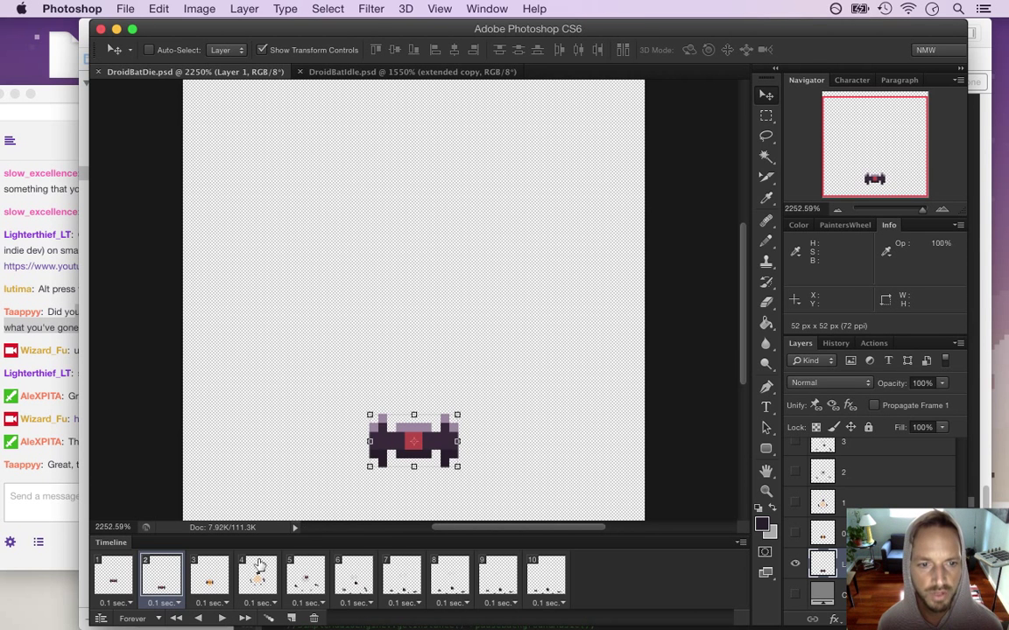
pyautogui.click(210, 577)
pyautogui.click(165, 578)
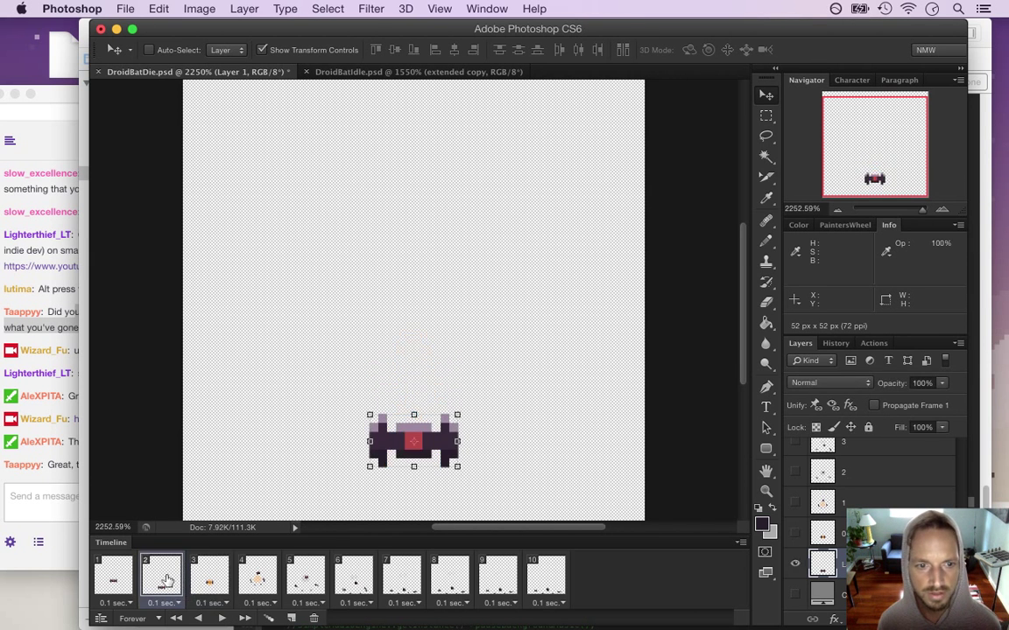
pyautogui.press('Up')
pyautogui.press('Up')
pyautogui.press('Up')
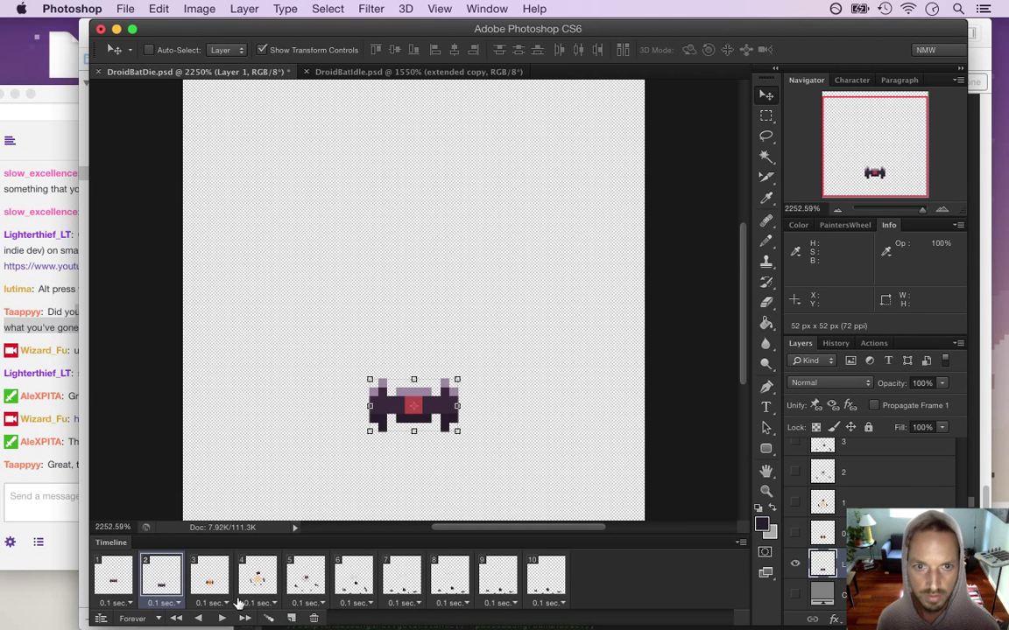
pyautogui.click(217, 580)
pyautogui.click(165, 579)
pyautogui.click(215, 578)
pyautogui.click(160, 574)
# Adjust the idle bat's height in frame 1 to match frame 2, comparing the first three frames.
pyautogui.click(114, 578)
pyautogui.press('Up')
pyautogui.press('Up')
pyautogui.press('Up')
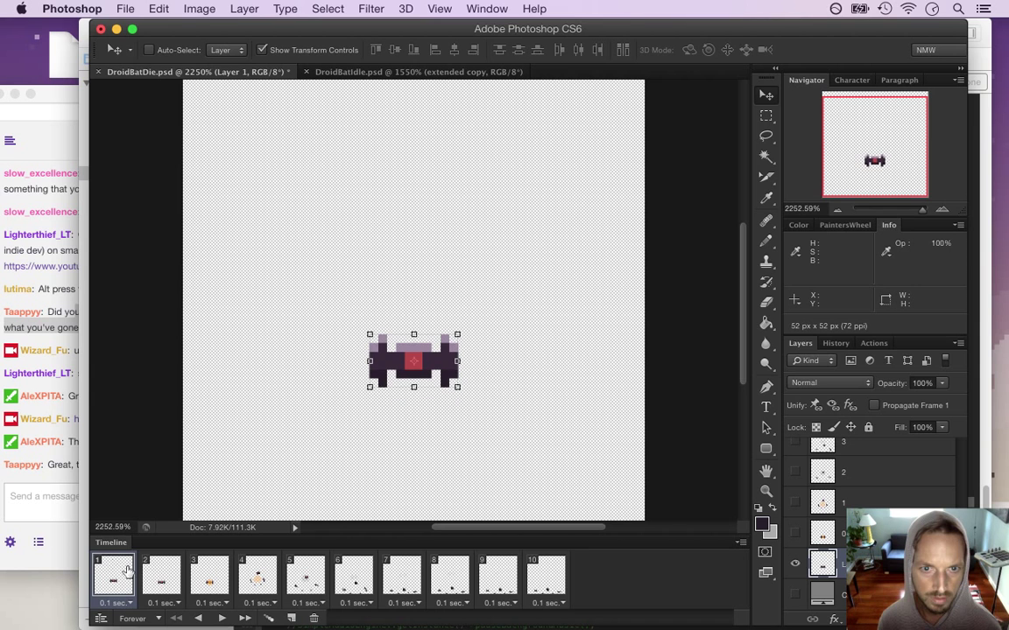
pyautogui.click(175, 582)
pyautogui.click(116, 580)
pyautogui.click(157, 580)
pyautogui.click(197, 582)
pyautogui.click(161, 580)
pyautogui.click(118, 580)
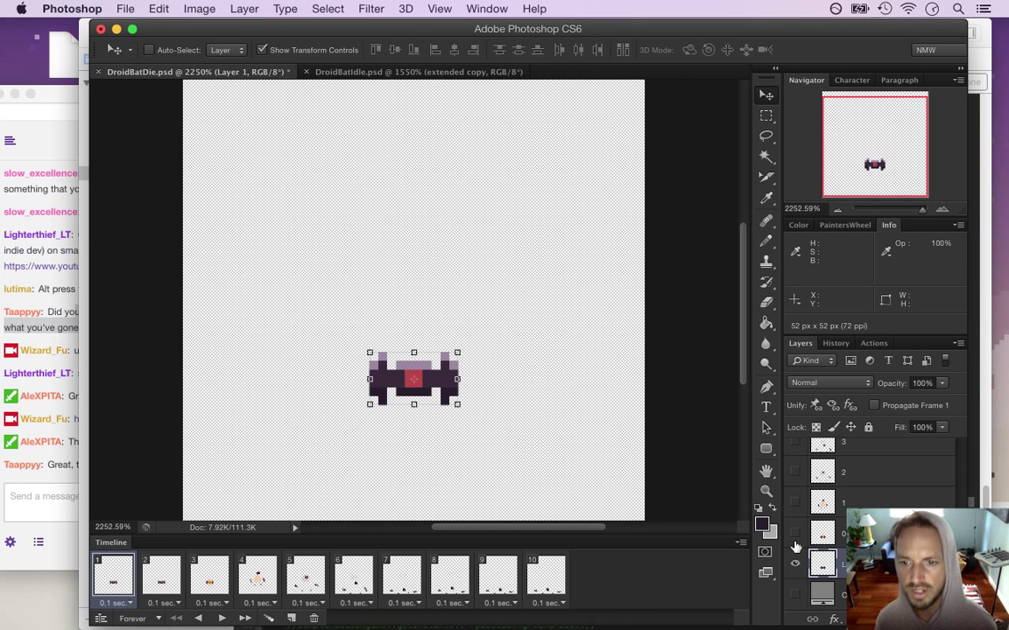
# Shift the idle bat one pixel left in frame 1 and two pixels right in frame 2 to make it shake.
pyautogui.press('Left')
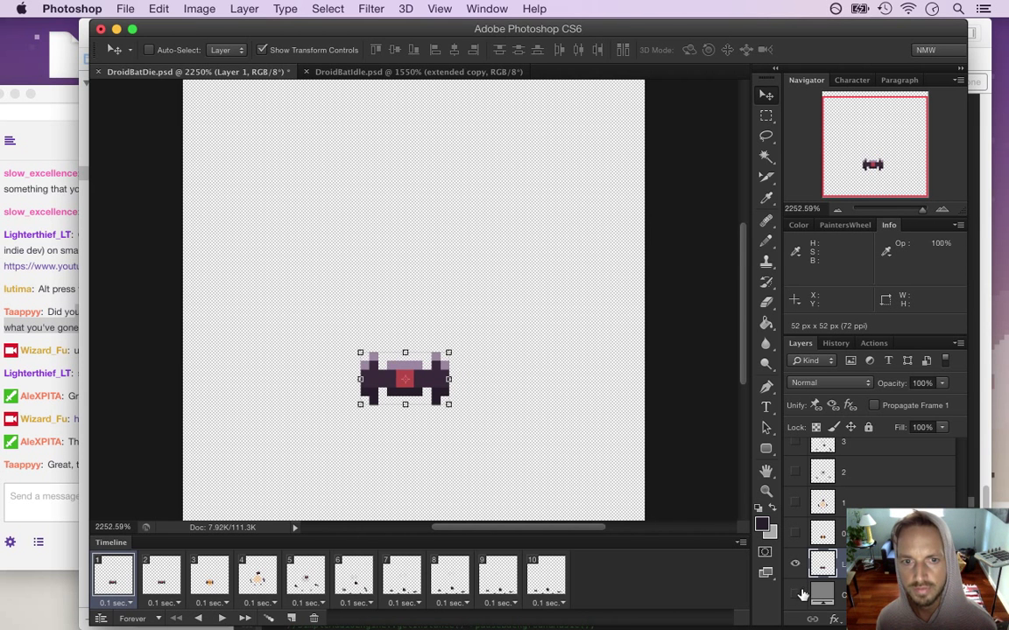
pyautogui.click(171, 578)
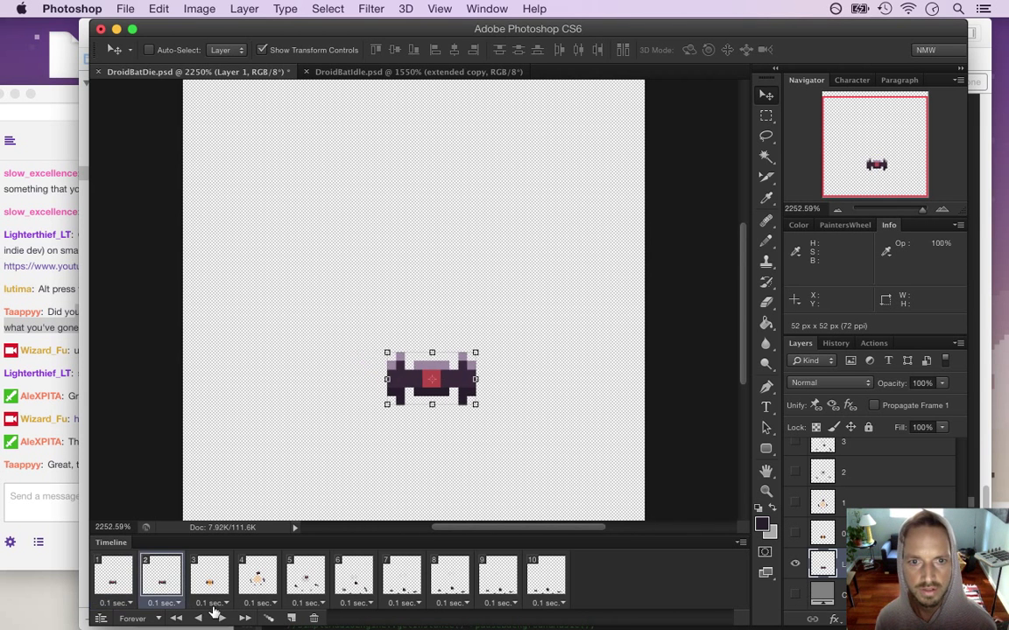
pyautogui.click(207, 587)
pyautogui.click(122, 582)
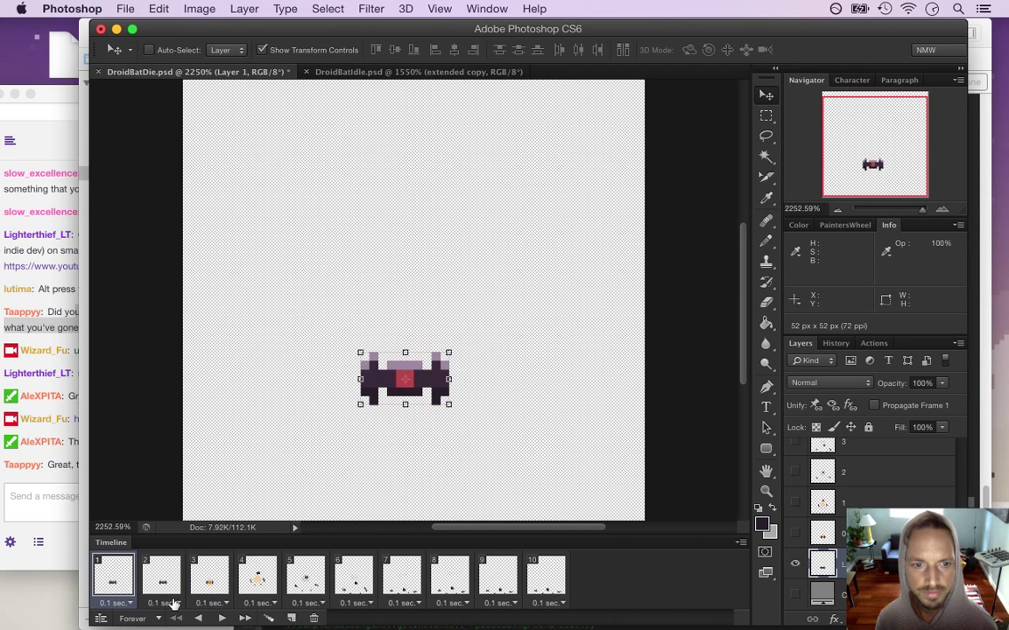
# Play the death animation twice to check the shaking opening frames, and return to frame 1.
pyautogui.click(222, 618)
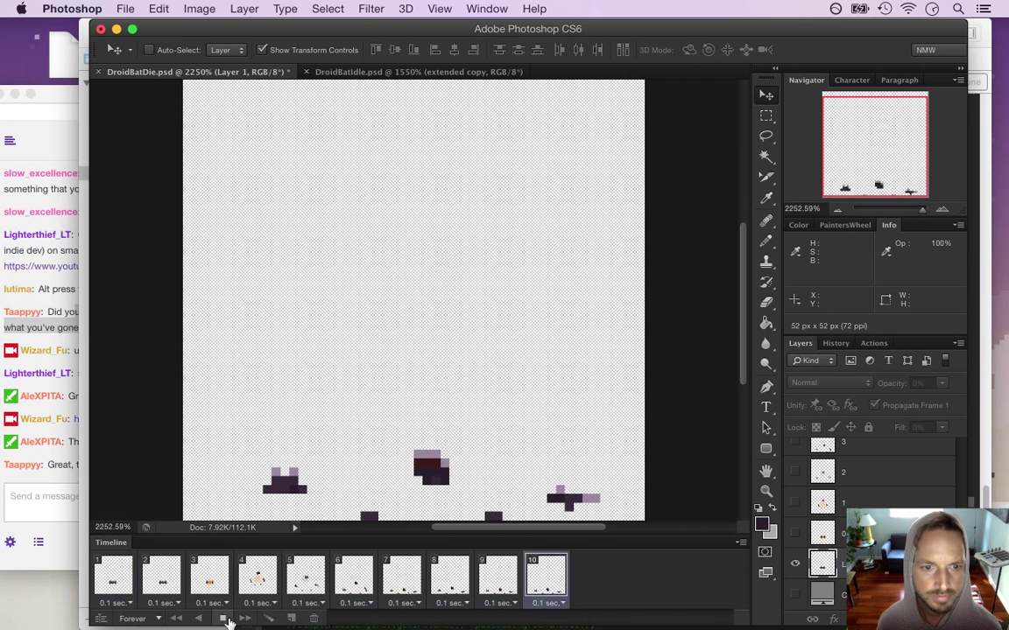
pyautogui.click(223, 618)
pyautogui.click(110, 578)
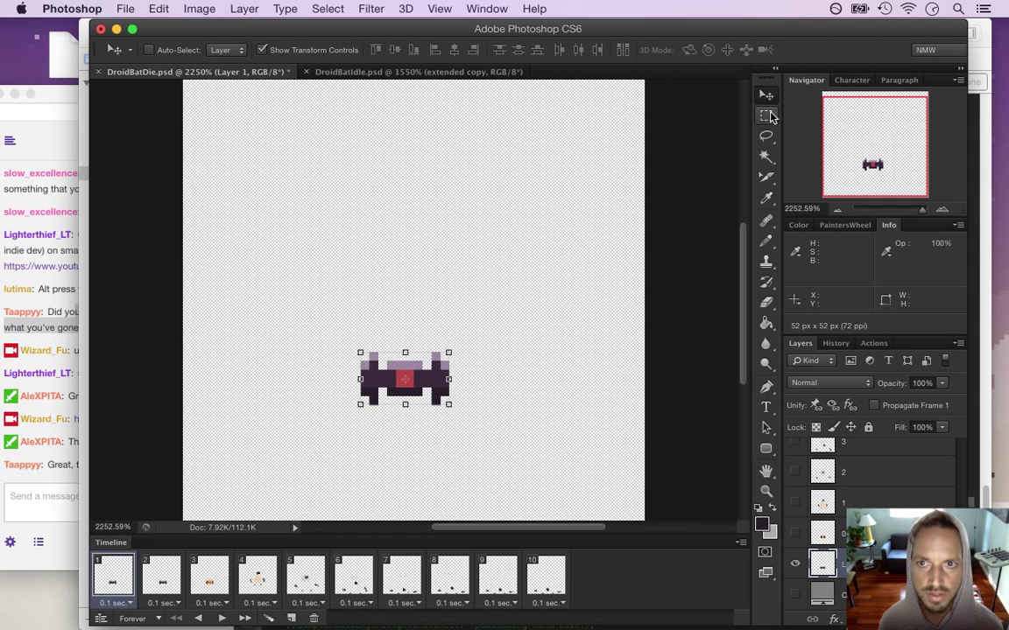
pyautogui.press('m')
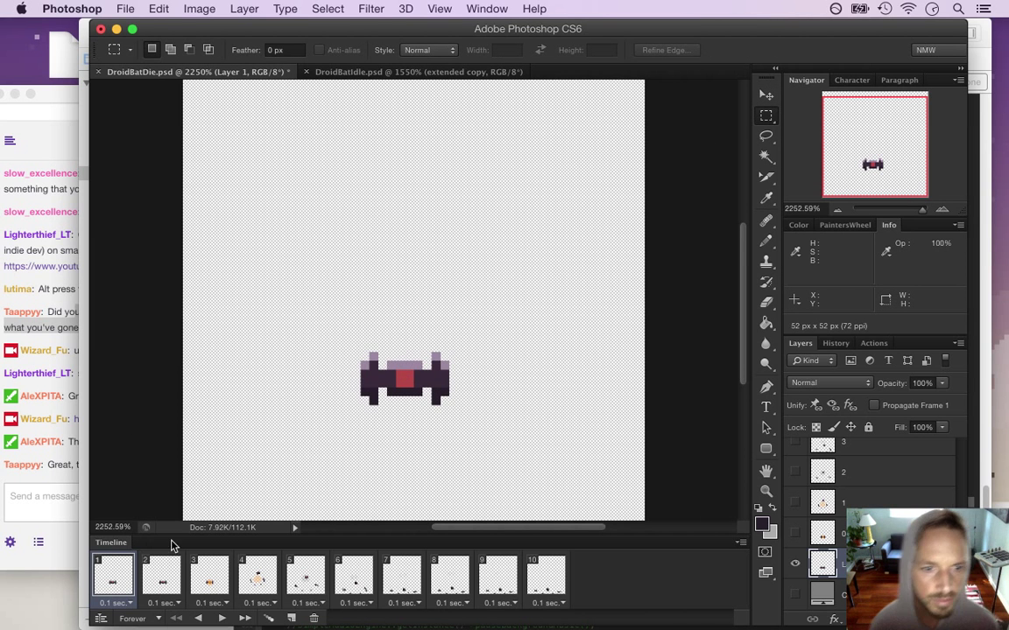
pyautogui.click(223, 619)
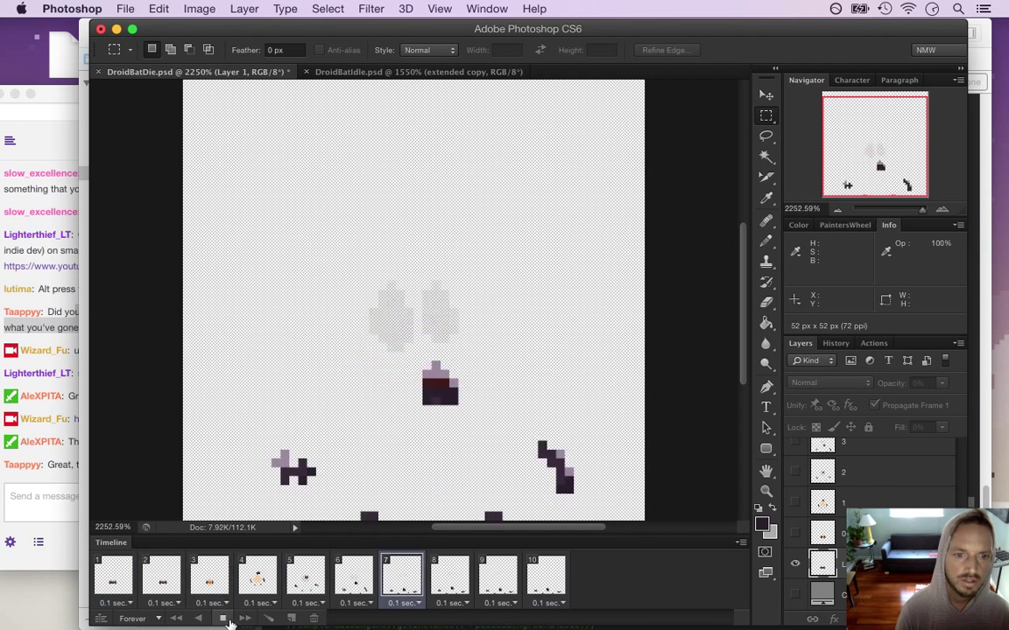
pyautogui.click(224, 619)
pyautogui.click(131, 585)
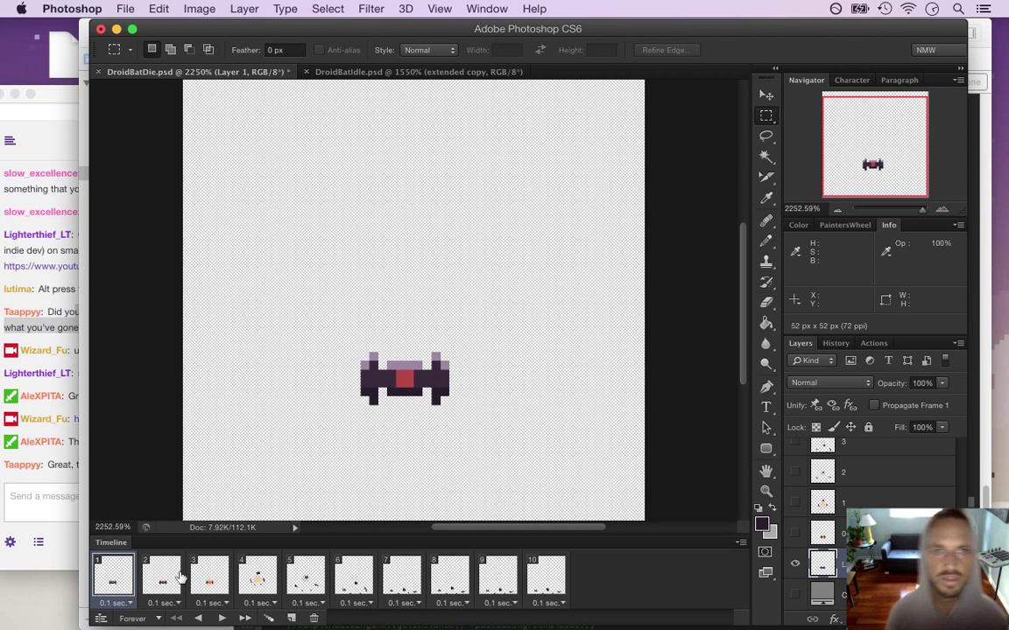
# Render all frames as the 10 fps PNG image sequence DroidBatDie.png at 52 x 52, replacing the existing sequence.
pyautogui.click(125, 8)
pyautogui.moveTo(302, 312)
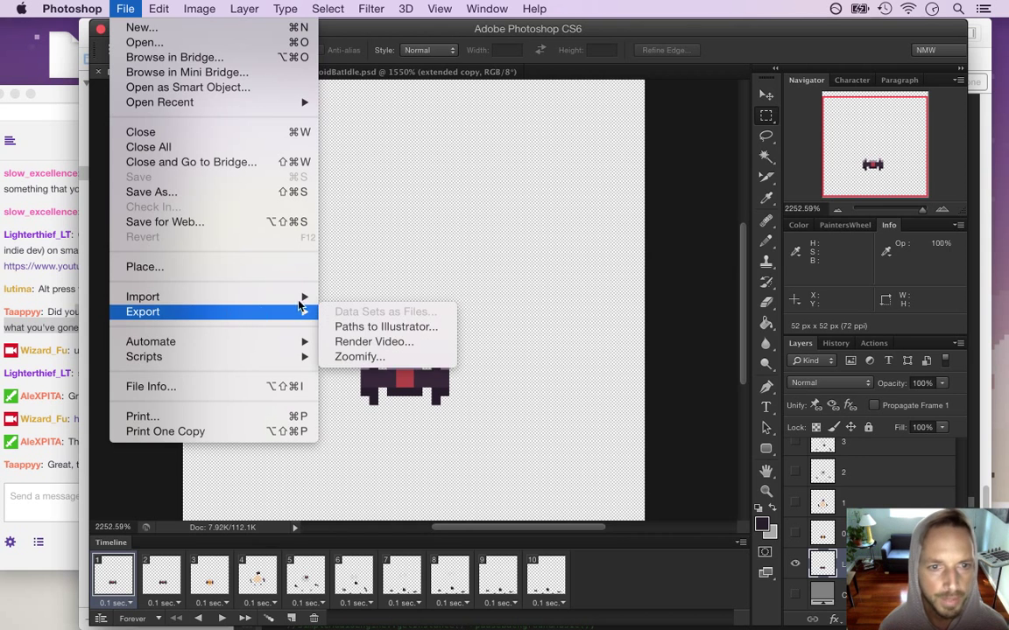
pyautogui.click(376, 342)
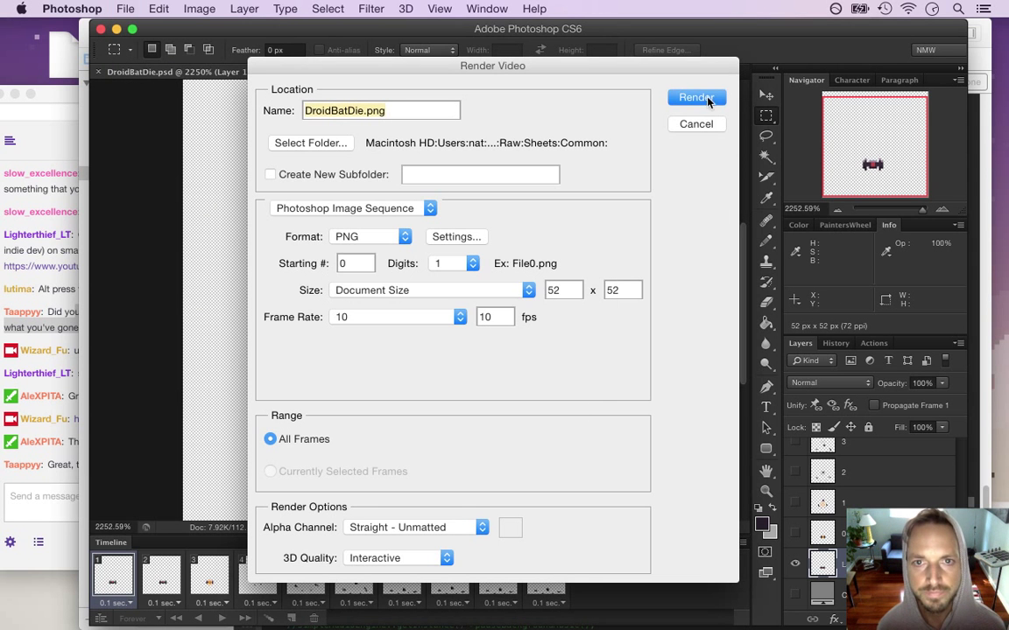
pyautogui.click(706, 100)
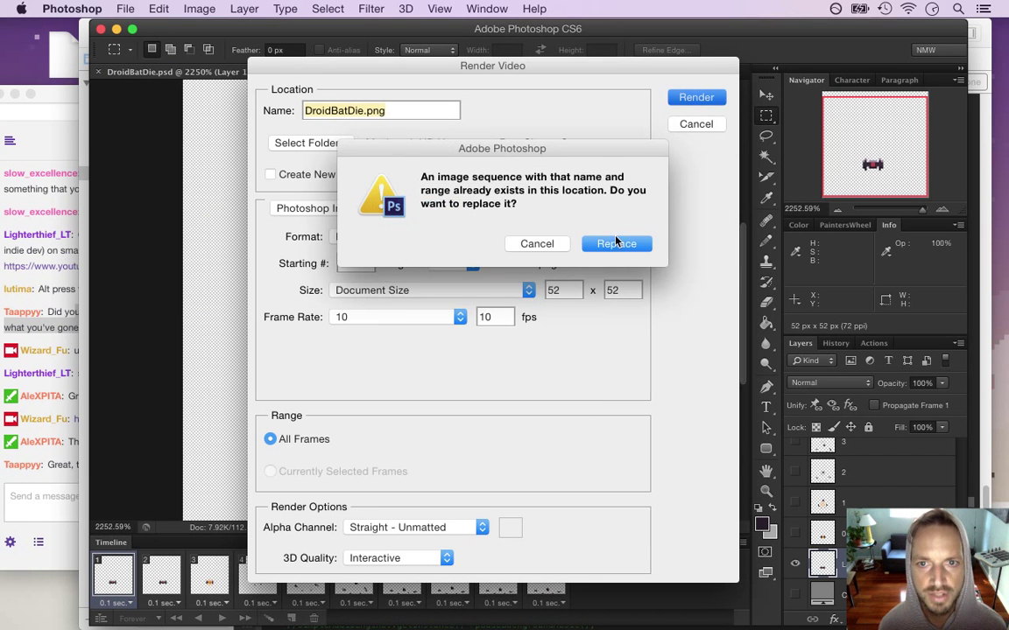
pyautogui.click(616, 243)
# Switch to Xcode, set the release animation's frameCount to 10 in DroidBat.plist, and run the game.
pyautogui.press('super+Tab')
pyautogui.press('super+Tab')
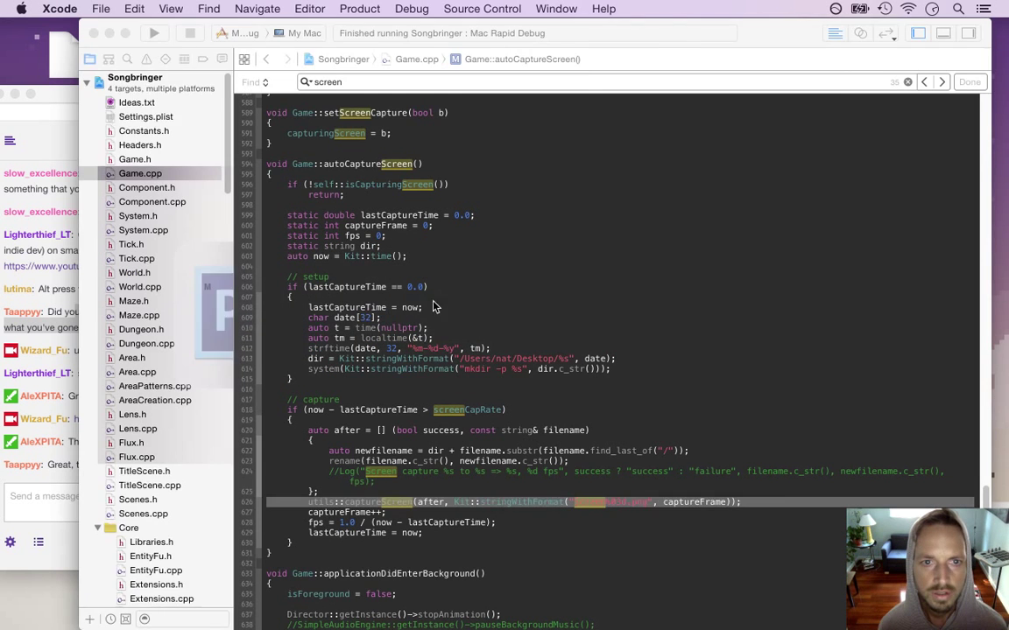
pyautogui.moveTo(267, 62); pyautogui.dragTo(263, 94)
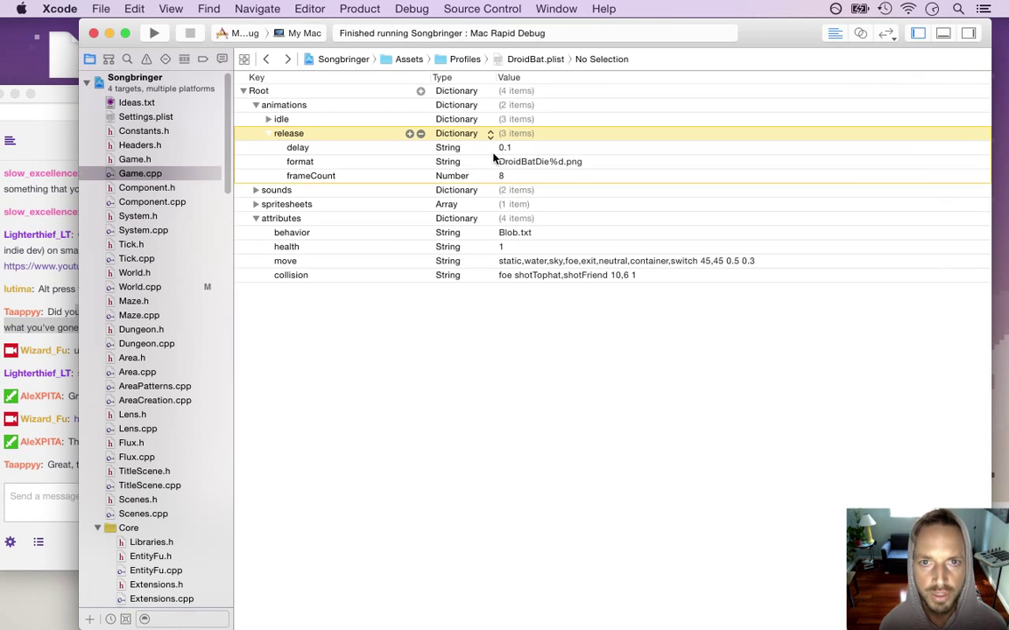
pyautogui.click(504, 177)
pyautogui.write('10')
pyautogui.press('Tab')
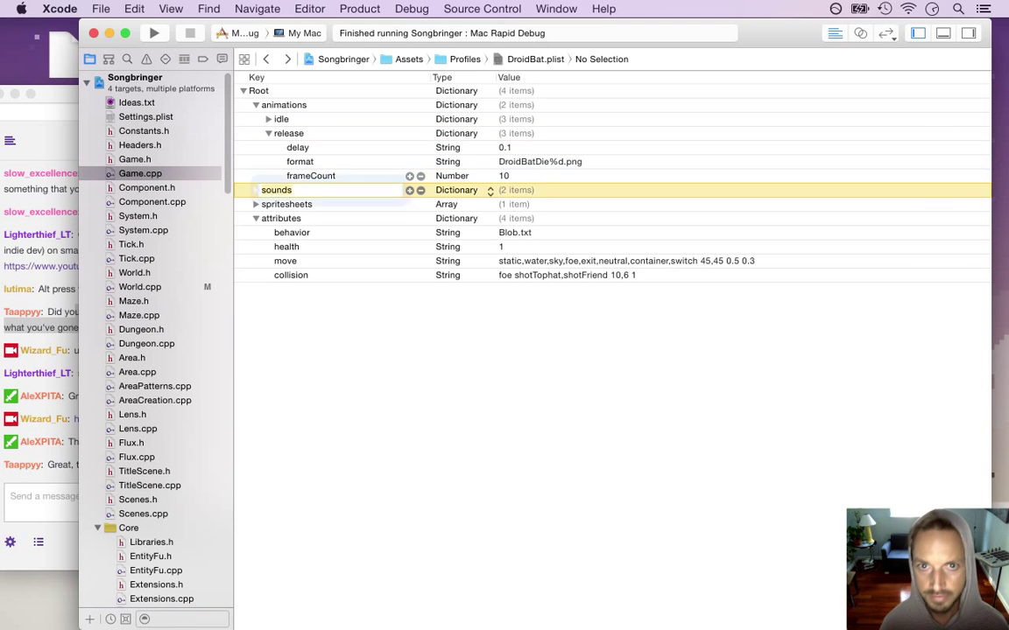
pyautogui.click(295, 166)
pyautogui.press('super+r')
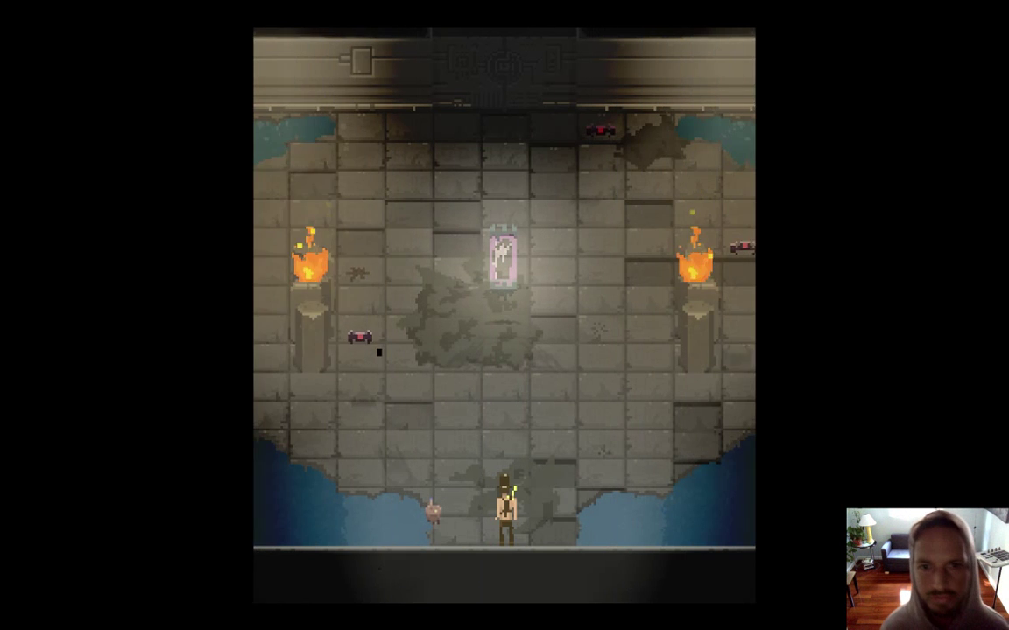
# Strike a droid bat in the lower-left part of the room with the sword to watch its death animation.
pyautogui.press('Up')
pyautogui.press('a')
pyautogui.press('Left')
pyautogui.press('a')
pyautogui.press('Down')
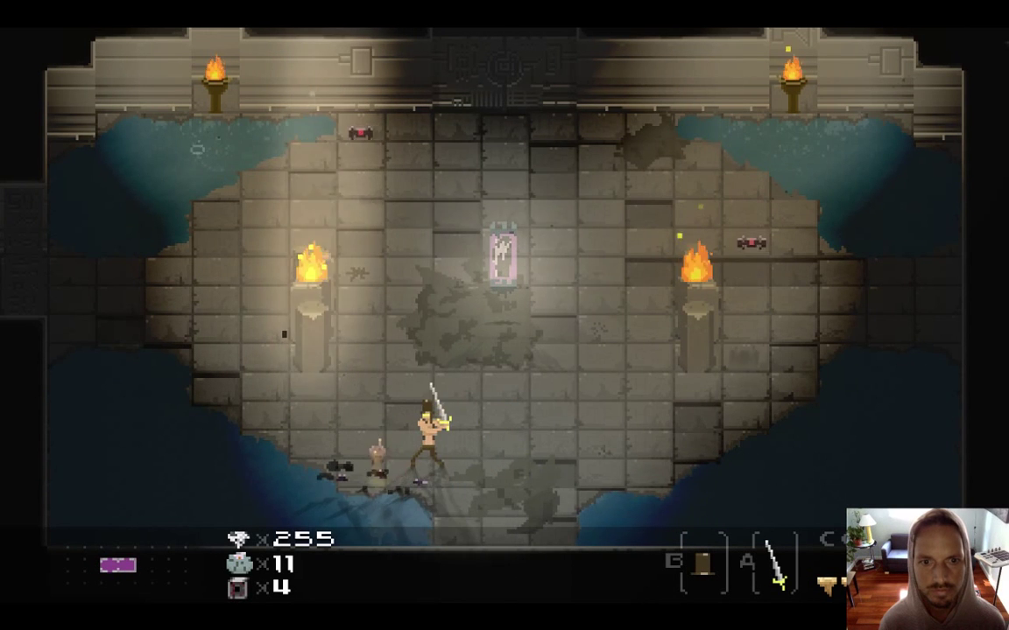
pyautogui.press('Up')
pyautogui.press('Right')
pyautogui.press('Left')
pyautogui.press('Down')
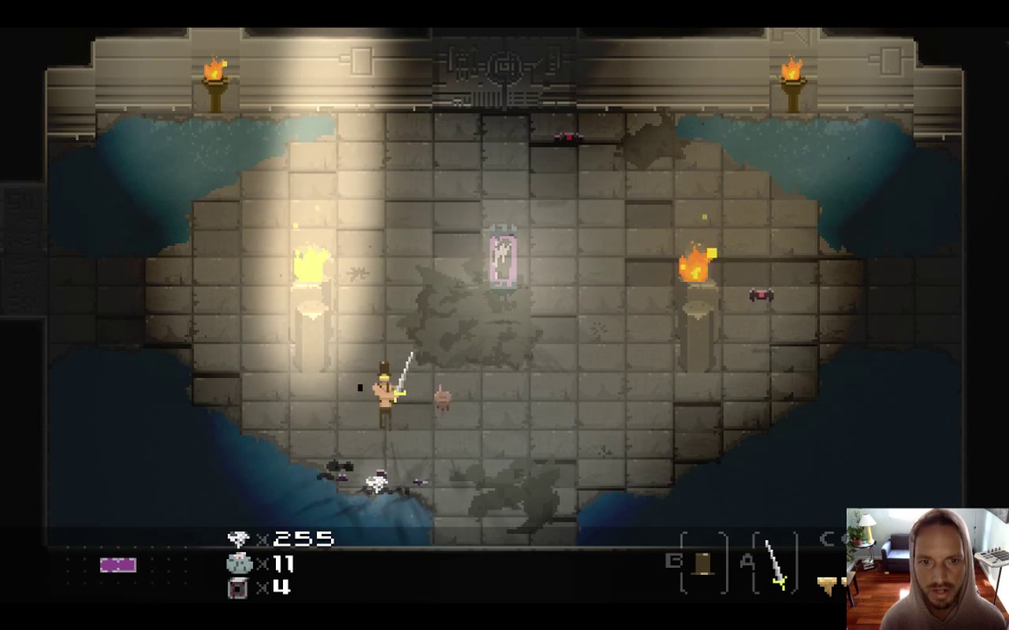
# Chase the remaining droid bats across the room's right side and kill them to examine the new death animation.
pyautogui.press('Right')
pyautogui.press('Right')
pyautogui.press('Up')
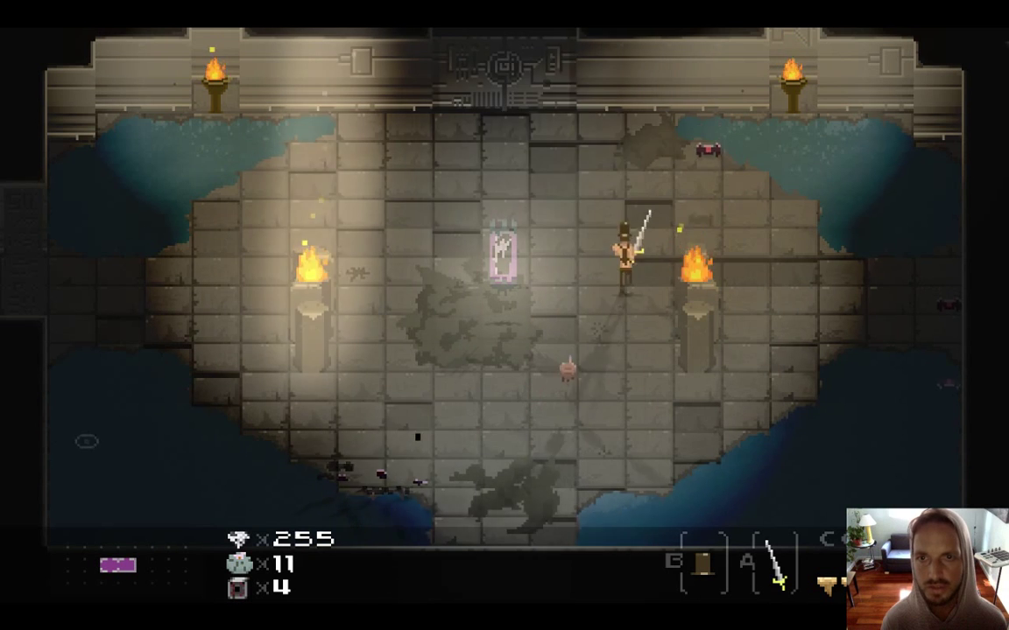
pyautogui.press('Left')
pyautogui.press('Right')
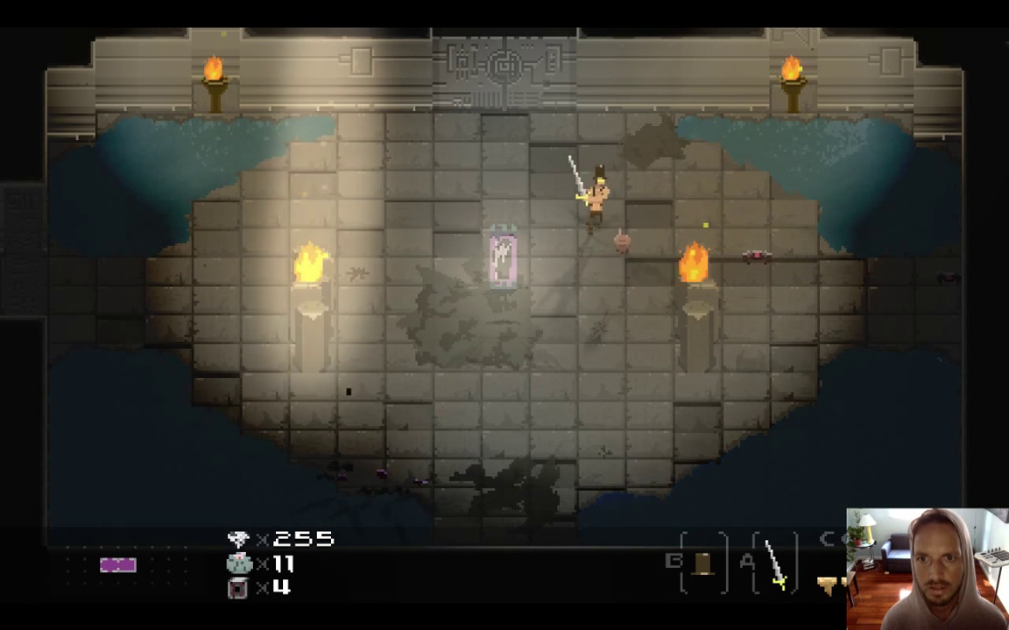
pyautogui.press('Right')
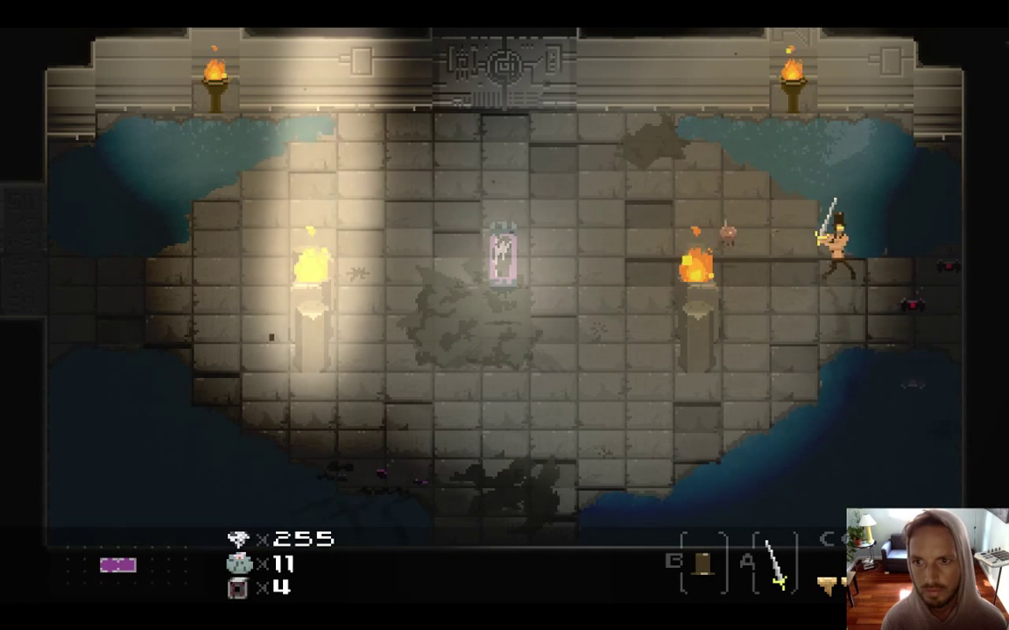
pyautogui.press('Left')
pyautogui.press('Left')
pyautogui.press('Down')
pyautogui.press('Right')
pyautogui.press('Left')
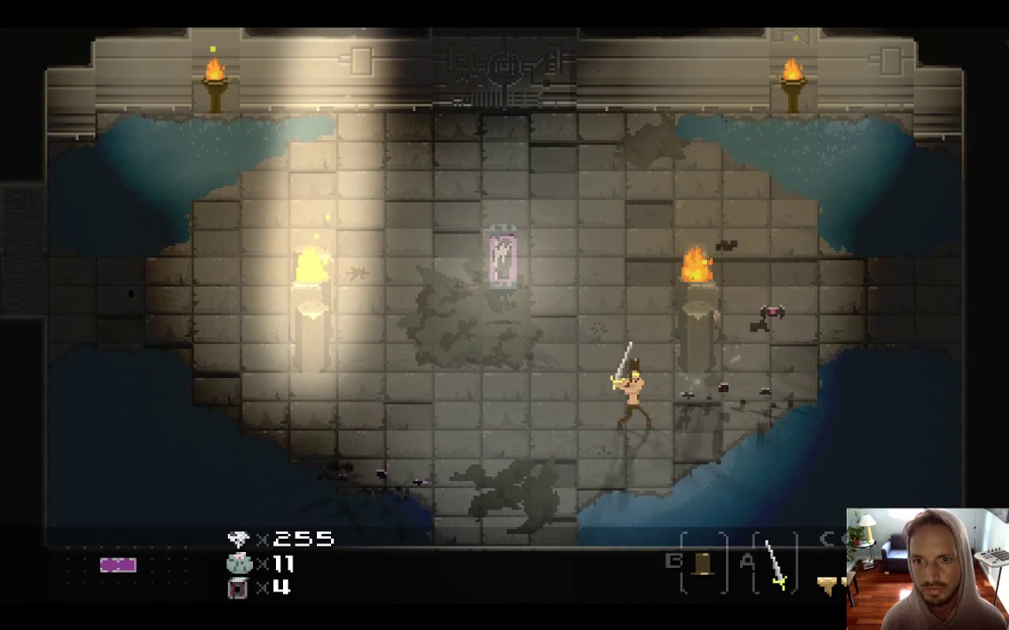
pyautogui.press('Right')
pyautogui.press('Up')
pyautogui.press('a')
pyautogui.press('a')
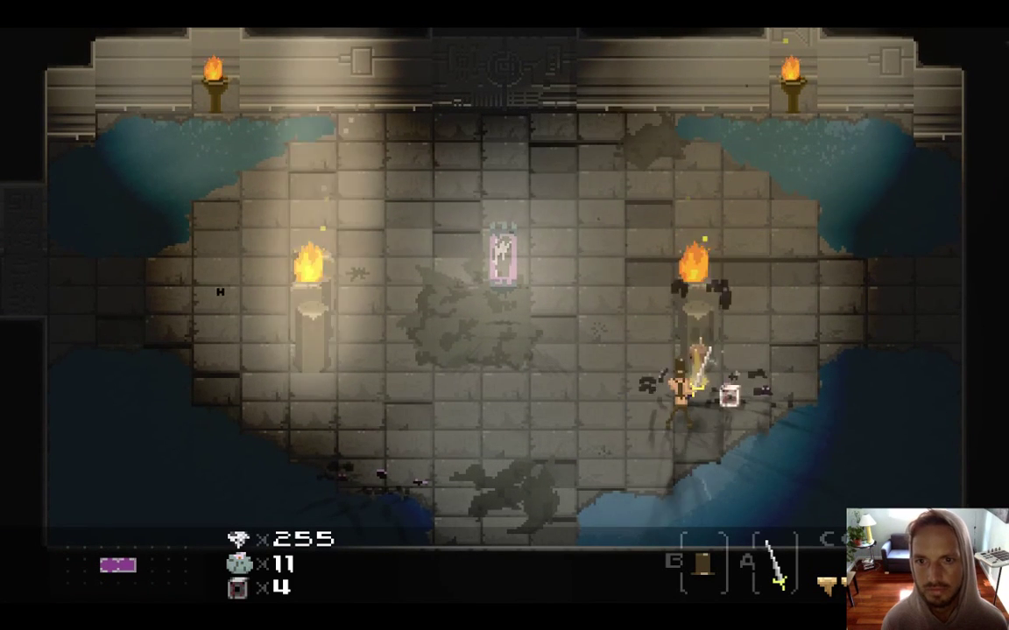
# Quit the game and run it again from Xcode to restart the room with live droid bats.
pyautogui.press('Right')
pyautogui.press('super+q')
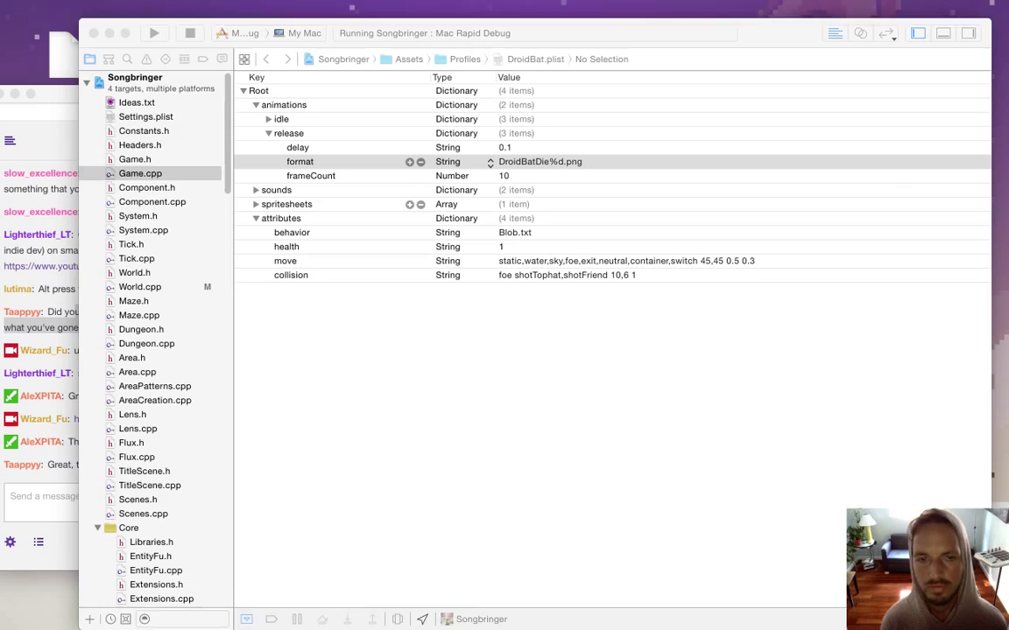
pyautogui.press('super+r')
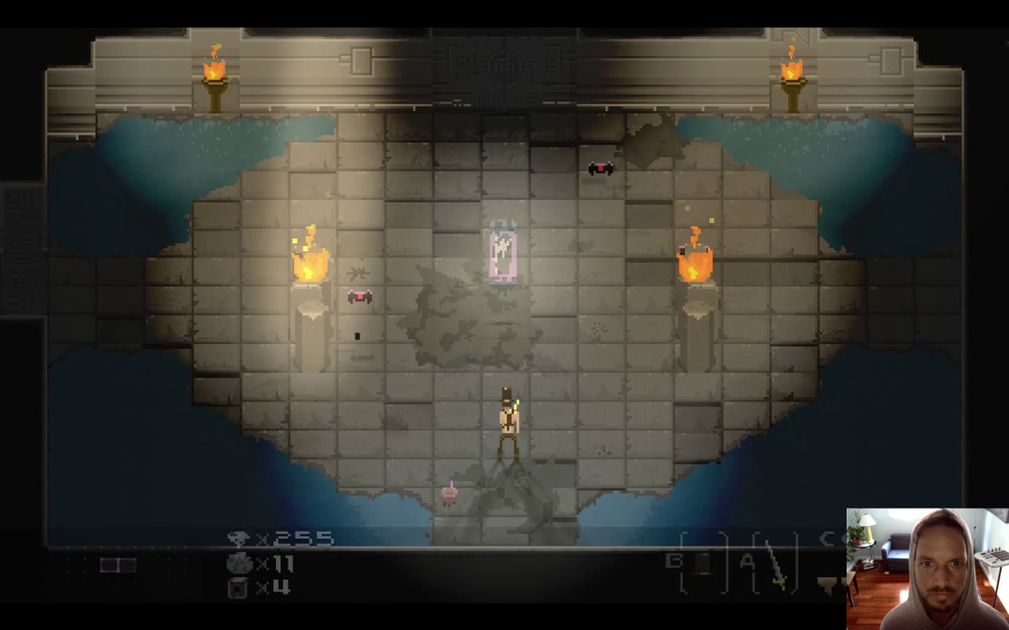
# Go after the droid bats around the central pillar and upper part of the room, striking them to watch the death animation.
pyautogui.press('z')
pyautogui.press('Up')
pyautogui.press('Left')
pyautogui.press('Up')
pyautogui.press('Left')
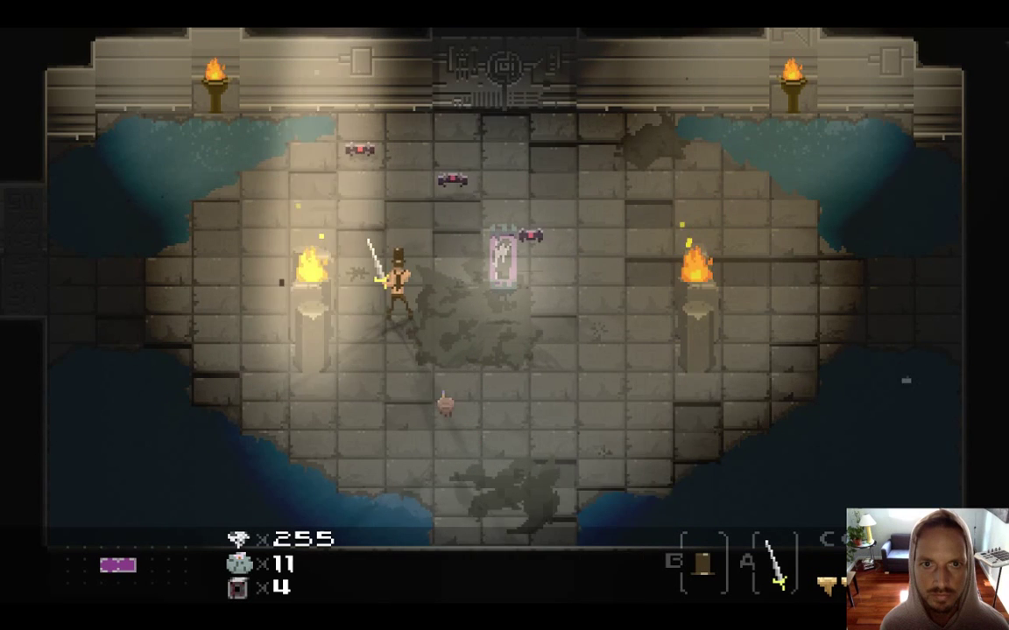
pyautogui.press('Right')
pyautogui.press('z')
pyautogui.press('Down')
pyautogui.press('Right')
pyautogui.press('Left')
pyautogui.press('Up')
pyautogui.press('z')
pyautogui.press('Left')
pyautogui.press('z')
pyautogui.press('Down')
pyautogui.press('Down')
pyautogui.press('Left')
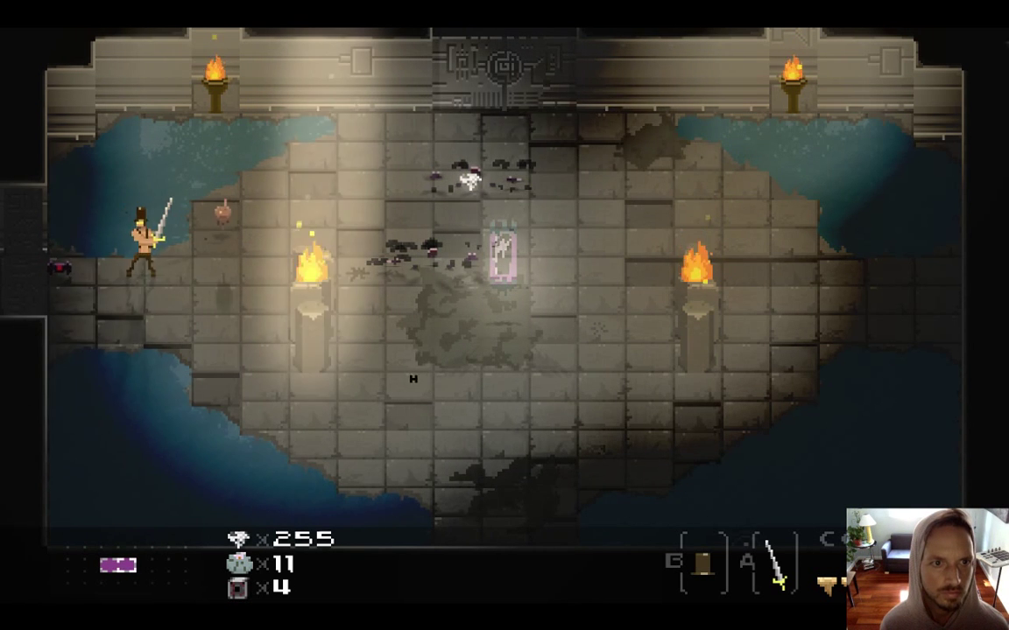
# Strike at the remaining droid bat by the room's left doorway and quit the game.
pyautogui.press('Down')
pyautogui.press('Left')
pyautogui.press('z')
pyautogui.press('Down')
pyautogui.press('z')
pyautogui.press('super+q')
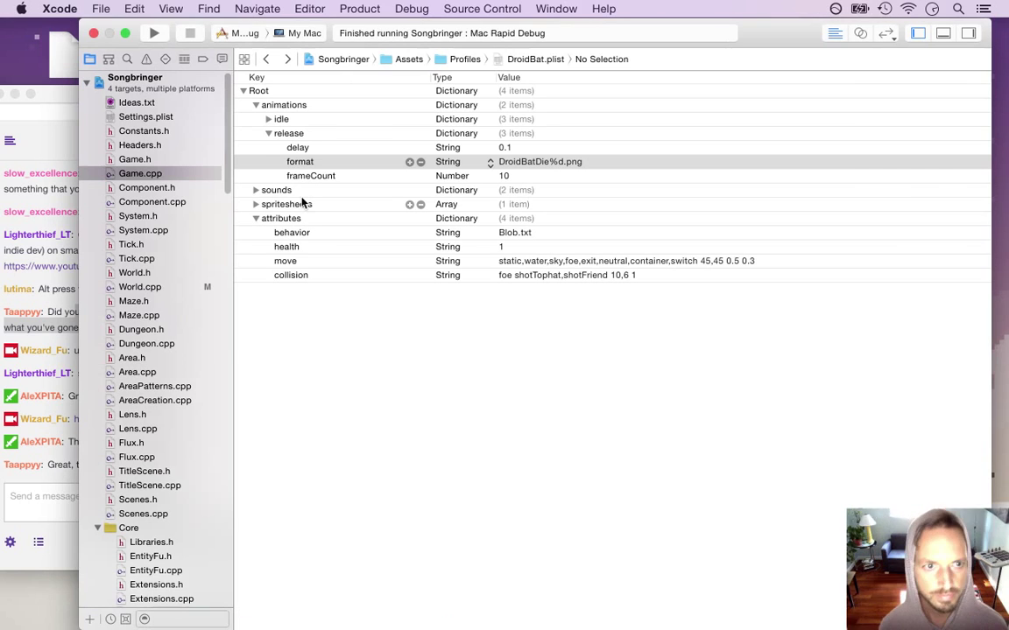
# Set alwaysScreencap to YES in Settings.plist and run the game.
pyautogui.click(190, 122)
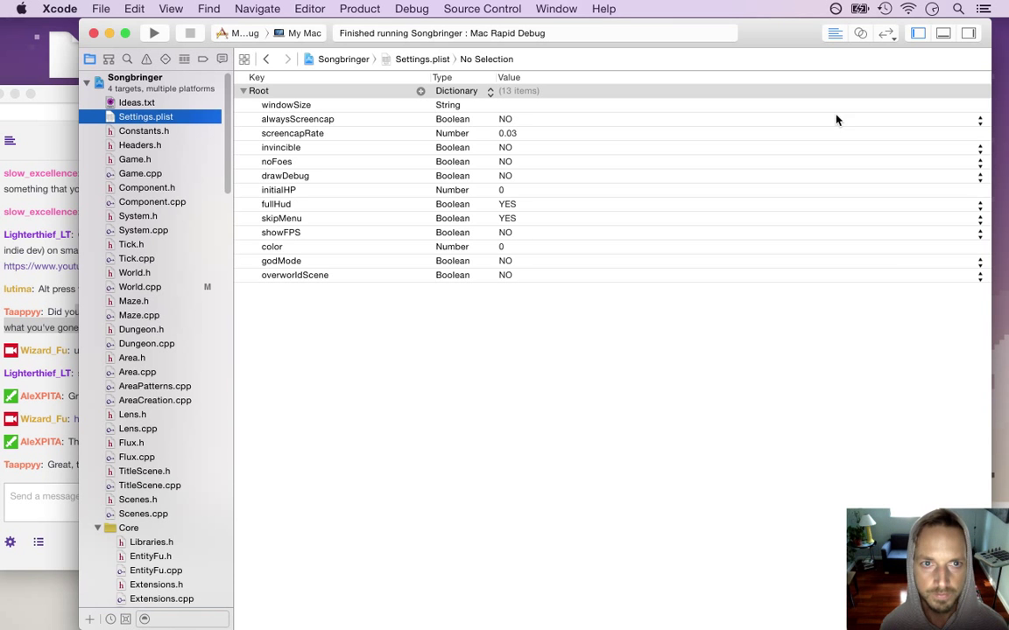
pyautogui.click(980, 119)
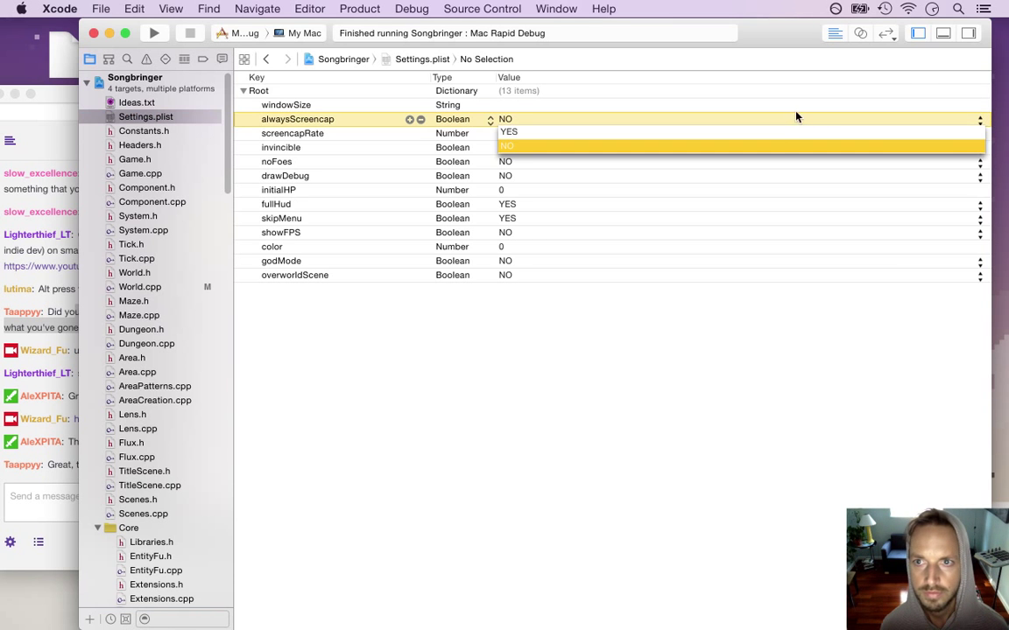
pyautogui.click(777, 133)
pyautogui.press('super+r')
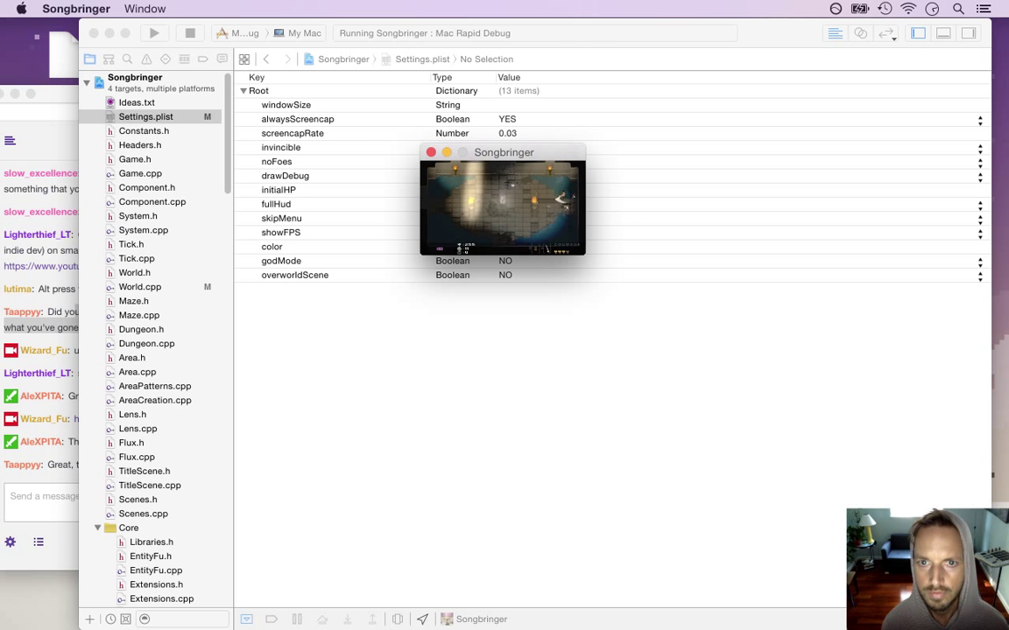
# Quit the game, open the desktop's 08-04-15 screenshot folder in Finder, and preview Screen066.png.
pyautogui.press('super+q')
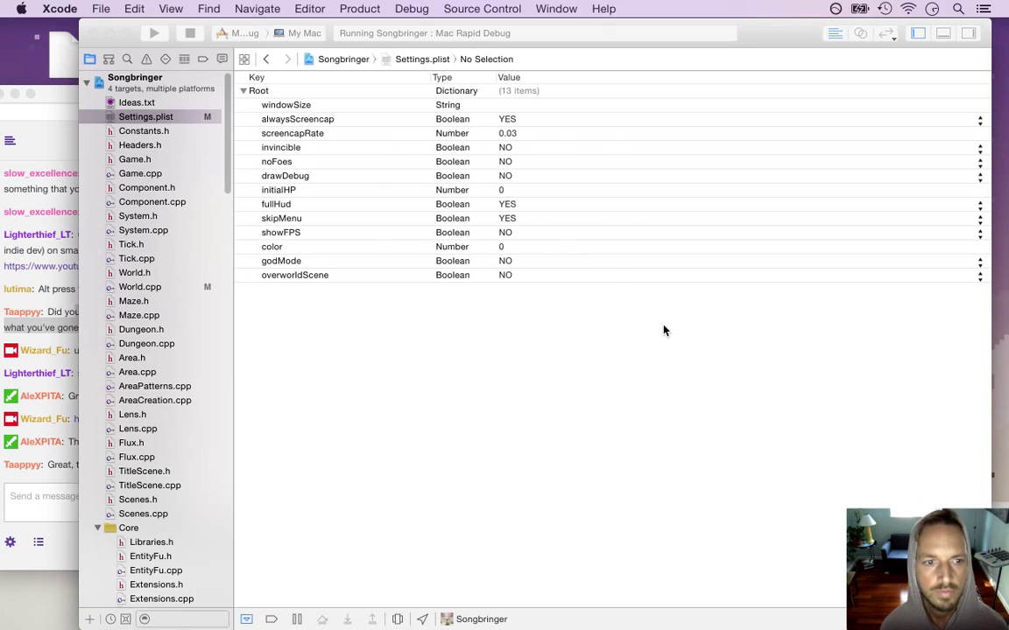
pyautogui.press('F11')
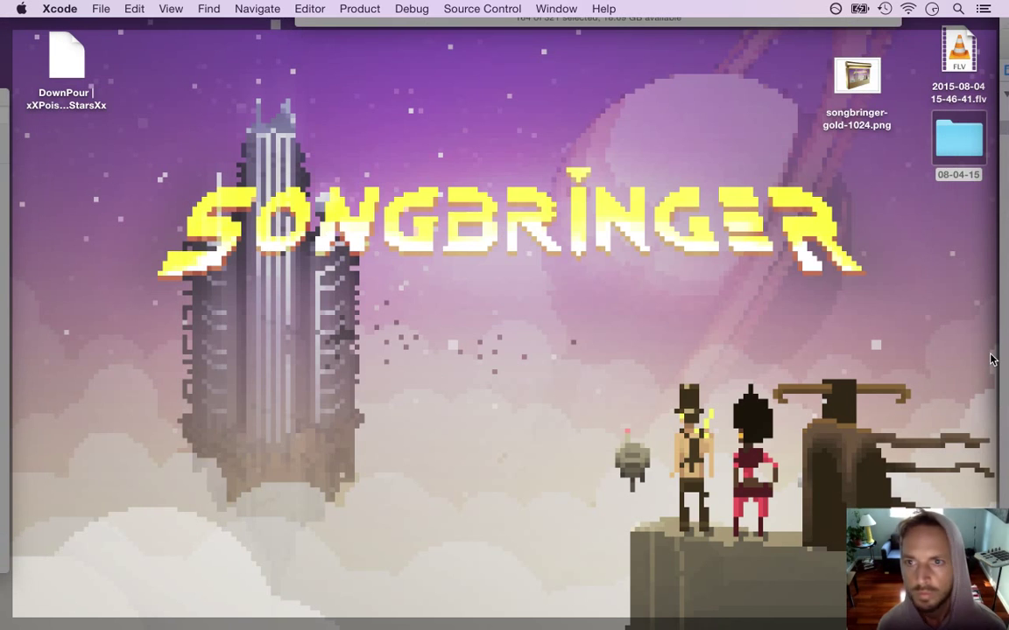
pyautogui.doubleClick(947, 146)
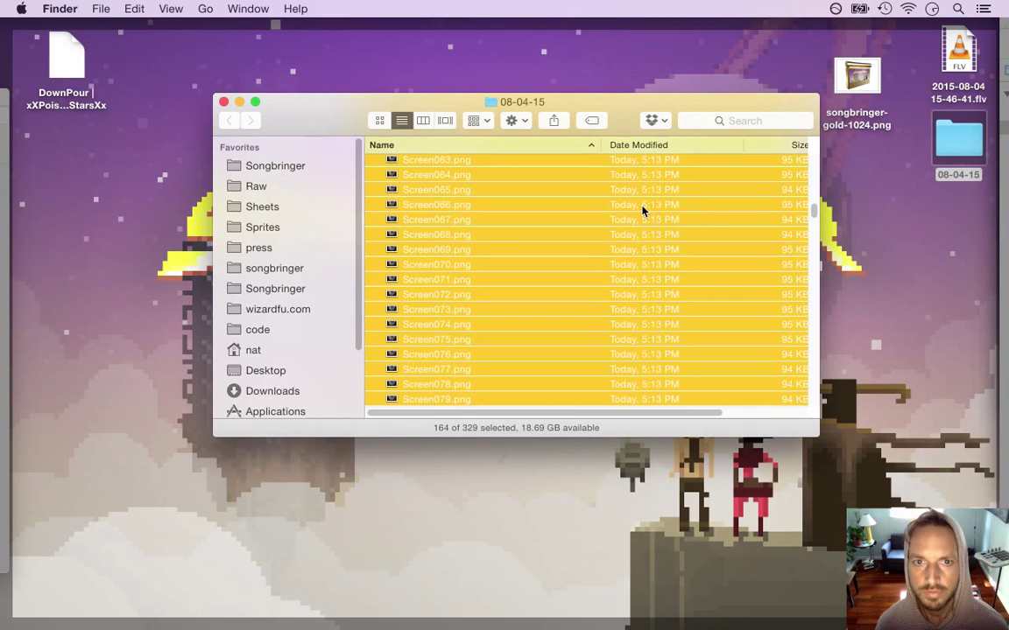
pyautogui.click(642, 209)
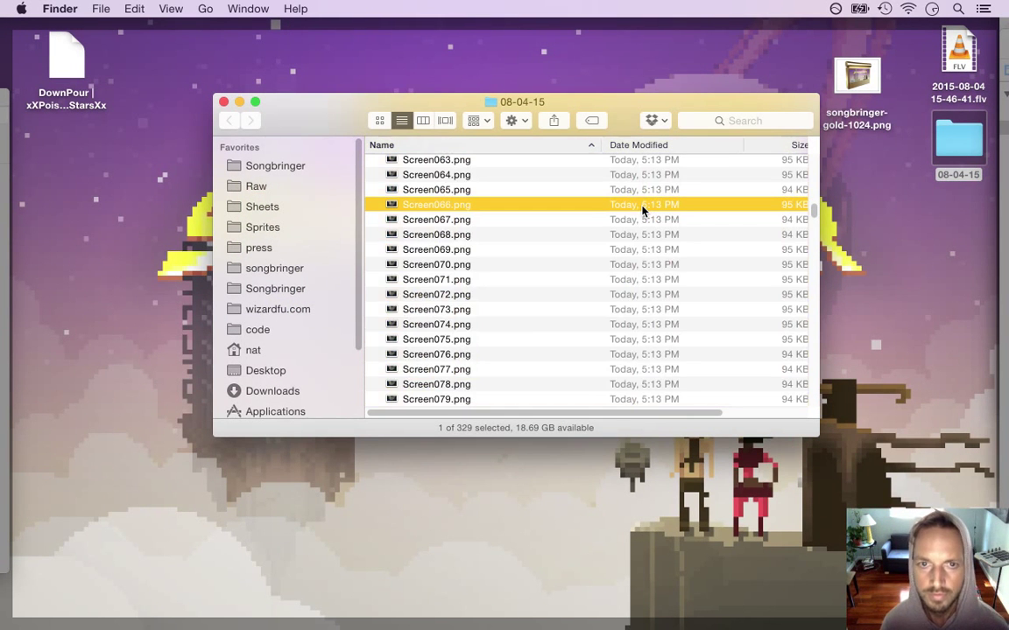
pyautogui.press('F11')
pyautogui.press('space')
# Step forward through the previewed captures after Screen066.png to look for a droid bat being killed.
pyautogui.press('Down')
pyautogui.press('Down')
pyautogui.press('Down')
pyautogui.press('Down')
pyautogui.press('Down')
pyautogui.press('Down')
pyautogui.press('Down')
pyautogui.press('Down')
pyautogui.press('Down')
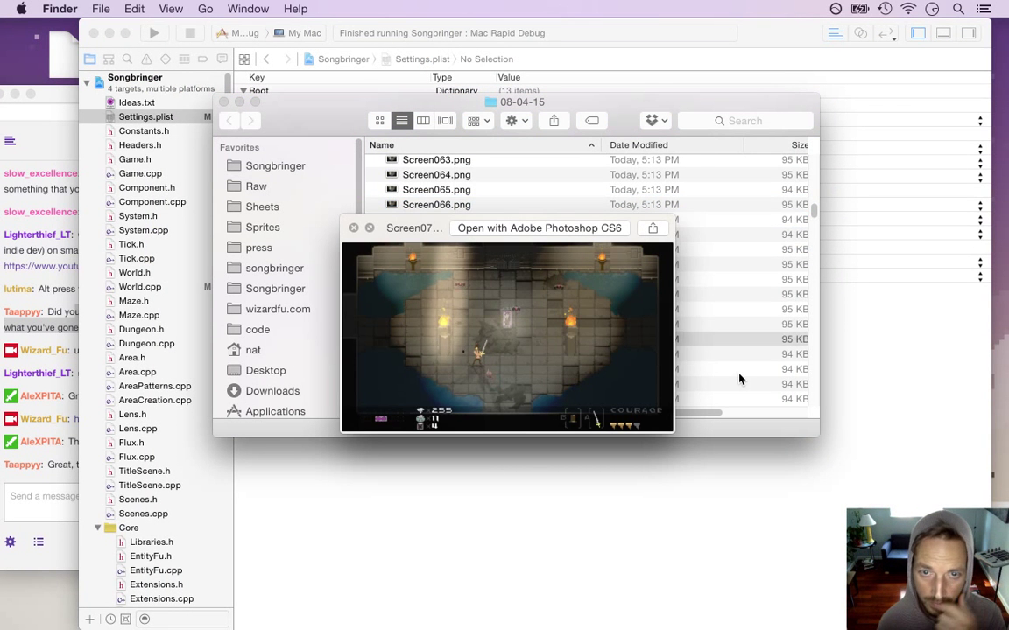
pyautogui.press('Down')
pyautogui.press('Down')
pyautogui.press('Down')
pyautogui.press('Down')
pyautogui.press('Down')
pyautogui.press('Down')
pyautogui.press('Down')
pyautogui.press('Down')
pyautogui.press('Down')
pyautogui.press('Down')
pyautogui.press('Down')
pyautogui.press('Down')
pyautogui.press('Down')
pyautogui.press('Down')
pyautogui.press('Down')
pyautogui.press('Down')
pyautogui.press('Down')
pyautogui.press('Down')
pyautogui.press('Down')
pyautogui.press('Down')
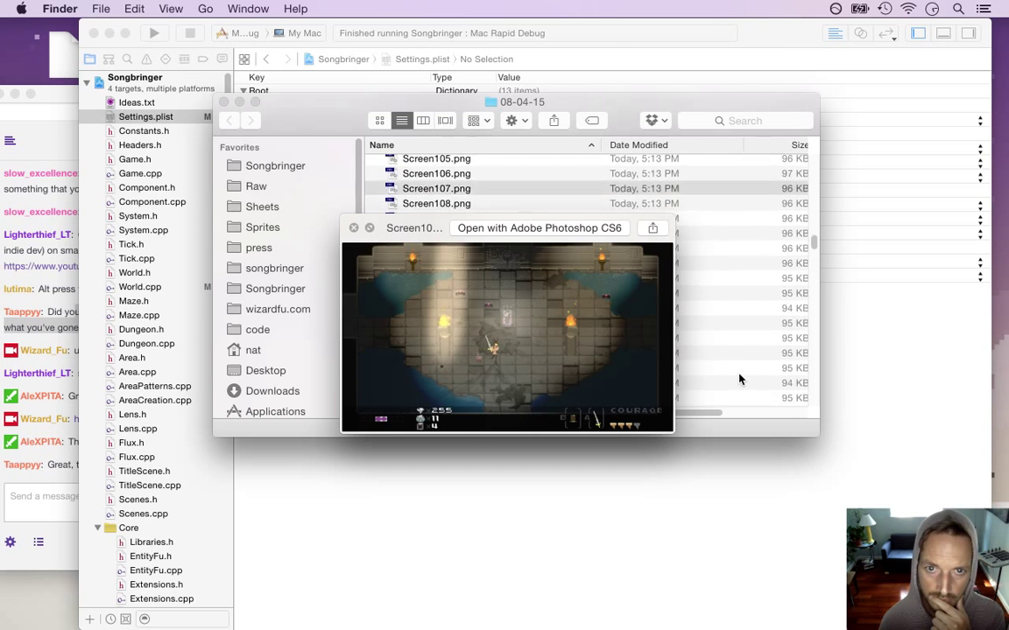
pyautogui.press('Down')
pyautogui.press('Down')
pyautogui.press('Down')
pyautogui.press('Down')
pyautogui.press('Down')
pyautogui.press('Down')
pyautogui.press('Down')
pyautogui.press('Down')
pyautogui.press('Down')
pyautogui.press('Down')
pyautogui.press('Down')
pyautogui.press('Down')
pyautogui.press('Down')
pyautogui.press('Down')
pyautogui.press('Down')
pyautogui.press('Down')
pyautogui.press('Down')
pyautogui.press('Down')
pyautogui.press('Down')
pyautogui.press('Down')
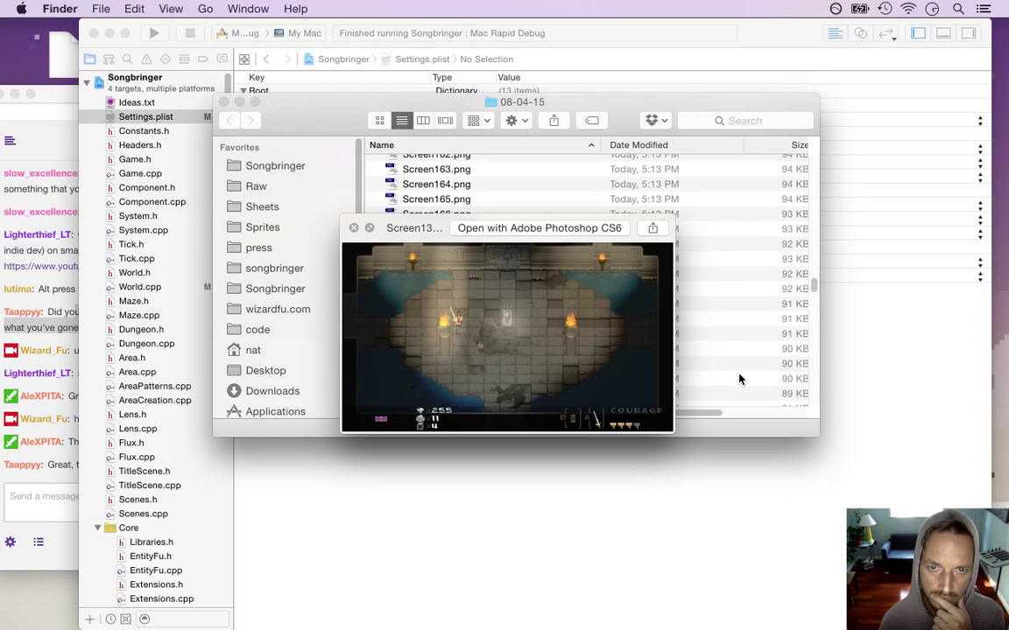
pyautogui.press('Down')
pyautogui.press('Down')
pyautogui.press('Down')
pyautogui.press('Down')
pyautogui.press('Down')
pyautogui.press('Down')
pyautogui.press('Down')
pyautogui.press('Down')
pyautogui.press('Down')
pyautogui.press('Down')
pyautogui.press('Down')
pyautogui.press('Down')
pyautogui.press('Down')
pyautogui.press('Down')
pyautogui.press('Down')
pyautogui.press('Down')
pyautogui.press('Down')
pyautogui.press('Down')
pyautogui.press('Down')
pyautogui.press('Down')
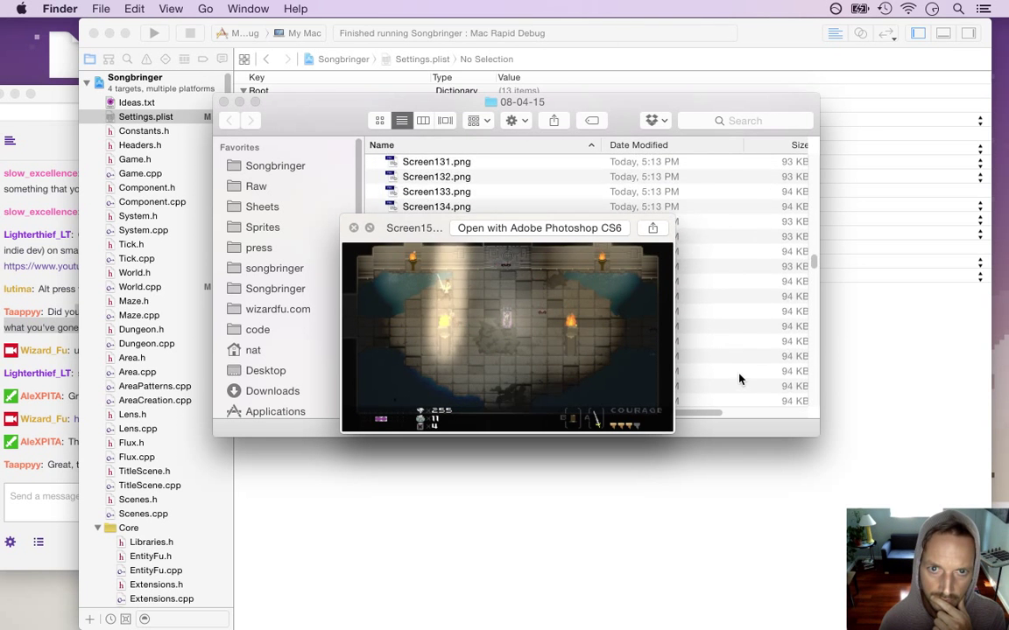
pyautogui.press('Down')
pyautogui.press('Down')
pyautogui.press('Down')
pyautogui.press('Down')
pyautogui.press('Down')
pyautogui.press('Down')
pyautogui.press('Down')
pyautogui.press('Down')
pyautogui.press('Down')
pyautogui.press('Down')
pyautogui.press('Down')
pyautogui.press('Down')
pyautogui.press('Down')
pyautogui.press('Down')
pyautogui.press('Down')
pyautogui.press('Down')
pyautogui.press('Down')
pyautogui.press('Down')
pyautogui.press('Down')
pyautogui.press('Down')
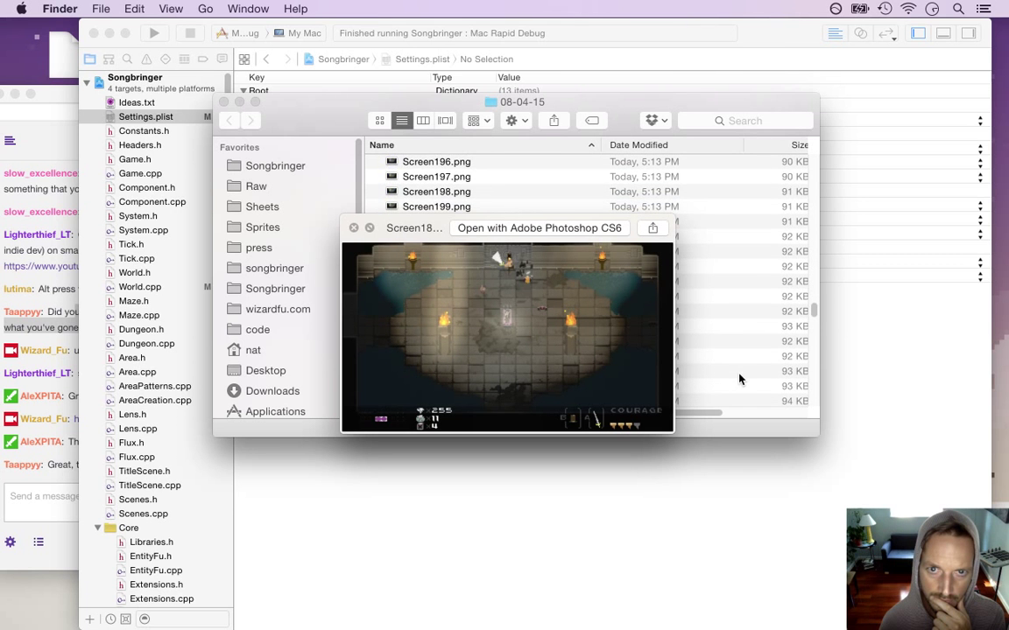
# Go back to Screen174.png and step forward through the captures to examine the droid bat's death frame by frame.
pyautogui.press('Up')
pyautogui.press('Up')
pyautogui.press('Up')
pyautogui.press('Up')
pyautogui.press('Up')
pyautogui.press('Up')
pyautogui.press('Up')
pyautogui.press('Up')
pyautogui.press('Up')
pyautogui.press('Up')
pyautogui.press('Up')
pyautogui.press('Up')
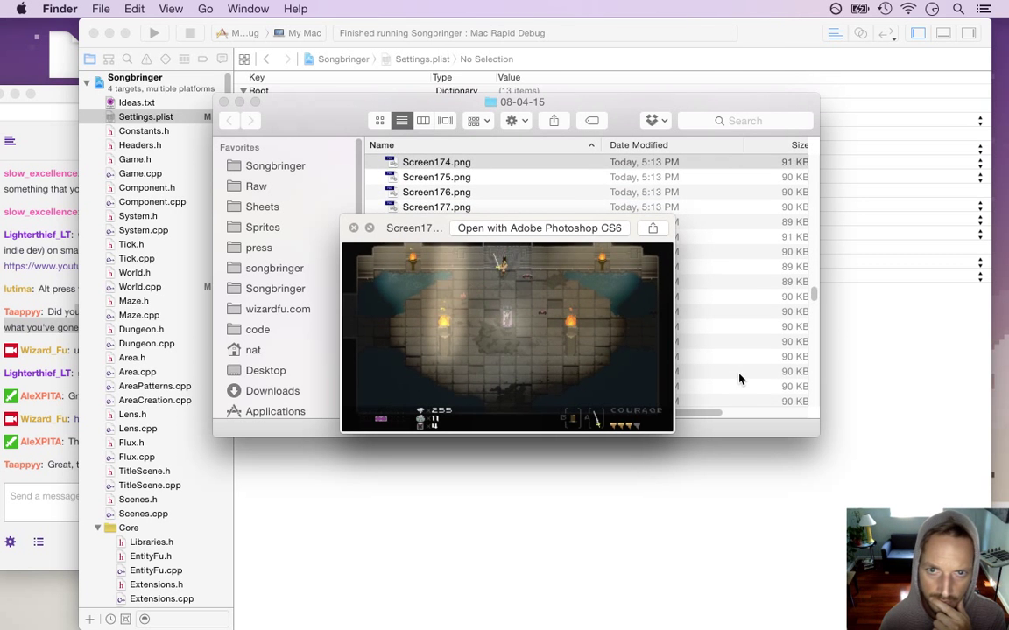
pyautogui.press('Down')
pyautogui.press('Down')
pyautogui.press('Down')
pyautogui.press('Down')
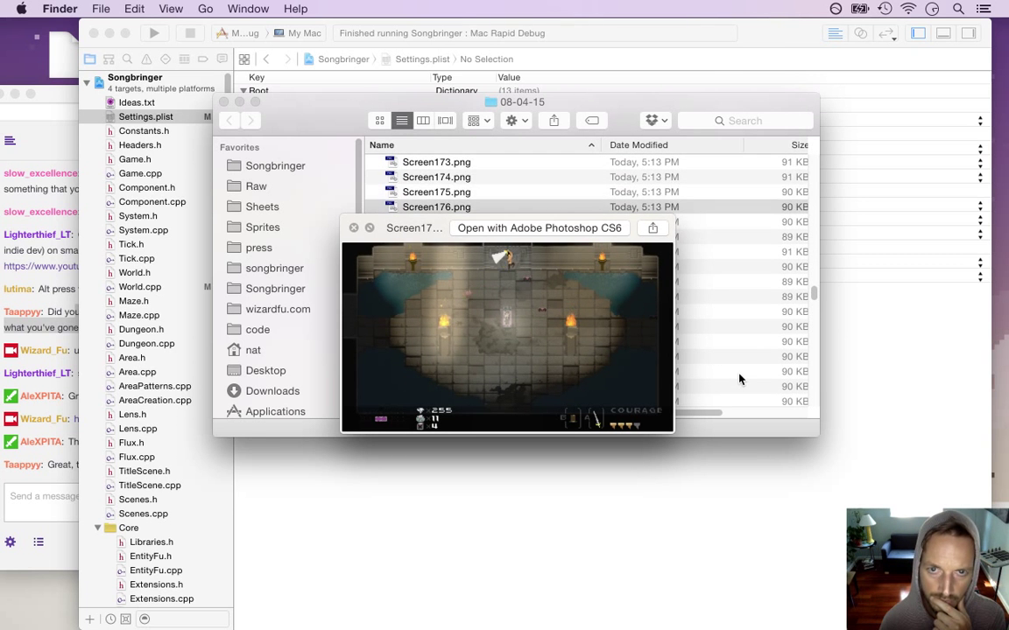
pyautogui.press('Down')
pyautogui.press('Down')
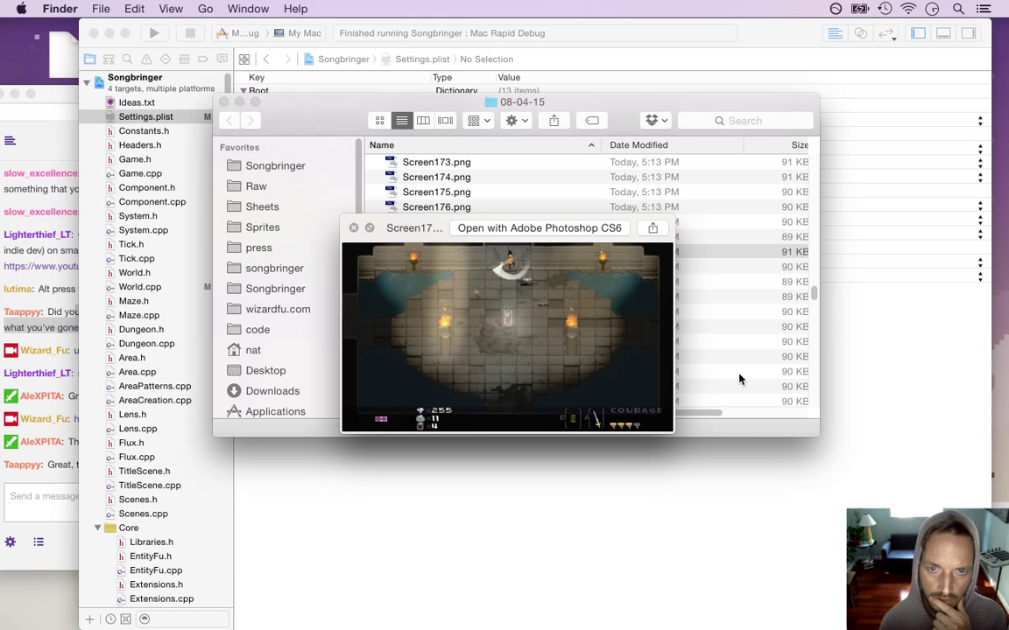
pyautogui.press('Down')
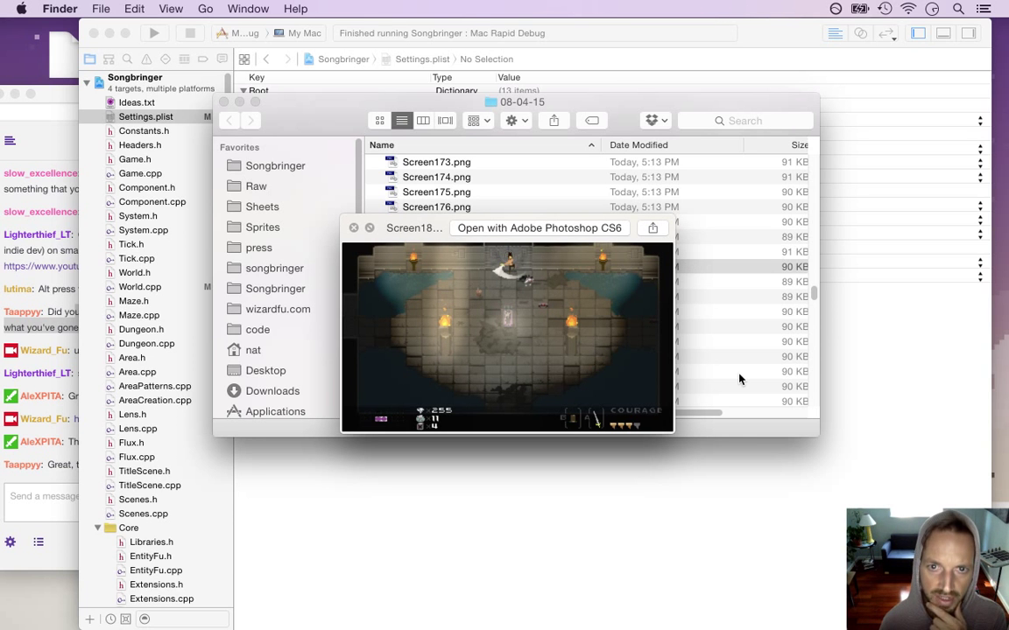
pyautogui.press('Down')
pyautogui.press('Down')
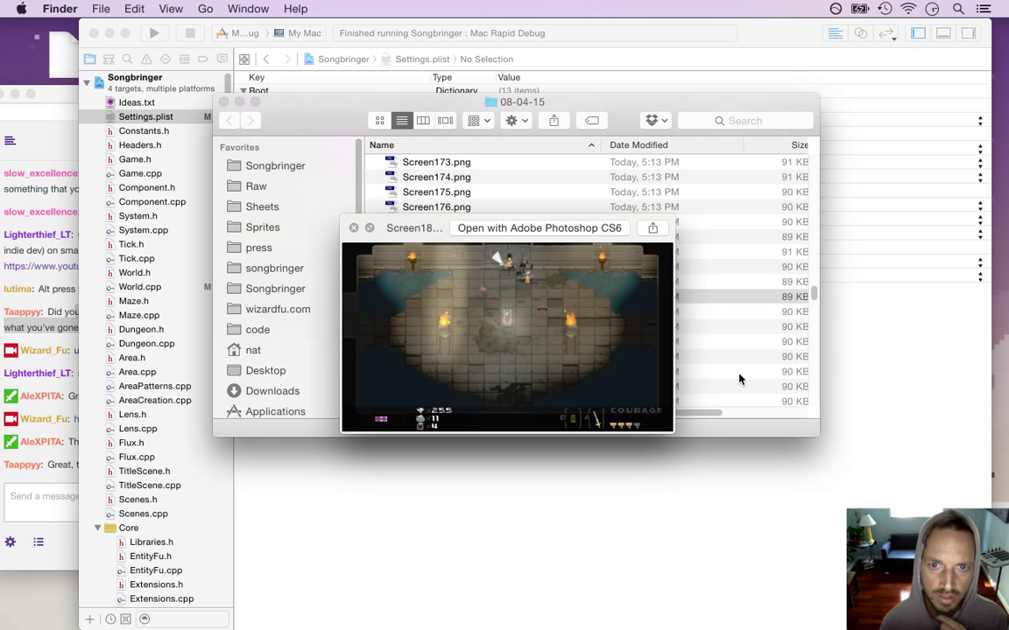
pyautogui.press('Down')
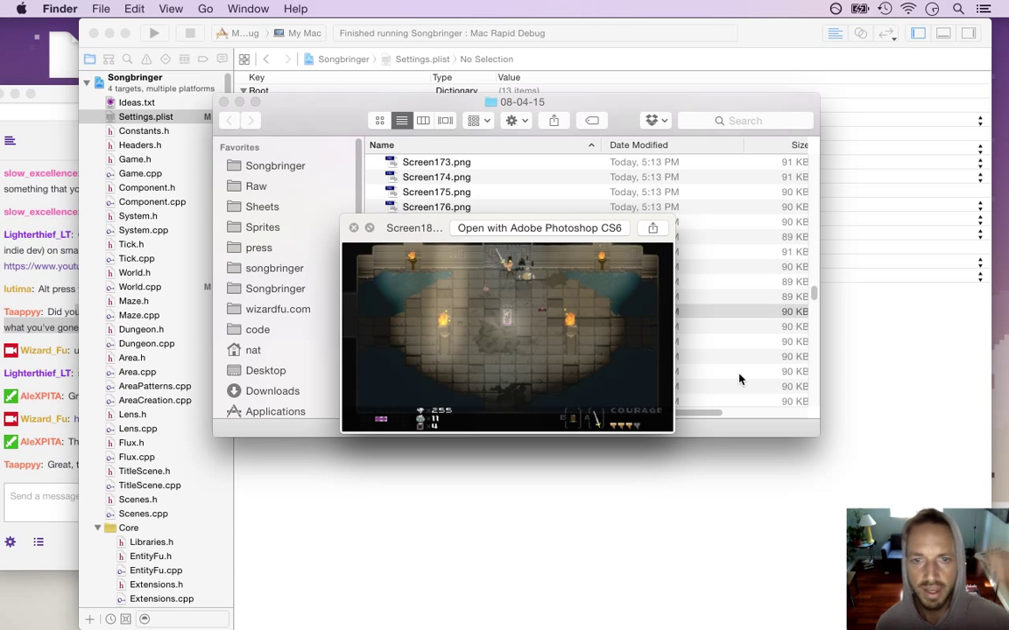
pyautogui.press('Down')
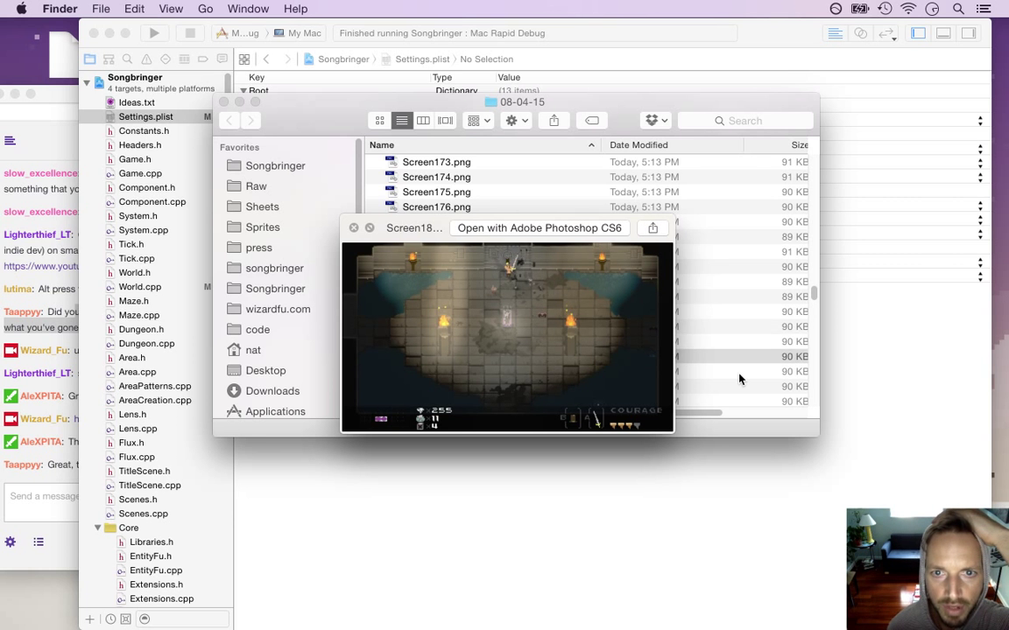
# Step back and forth through the captures around Screen181.png to Screen189.png to examine the frames of the droid bat's death.
pyautogui.press('Up')
pyautogui.press('Up')
pyautogui.press('Up')
pyautogui.press('Up')
pyautogui.press('Up')
pyautogui.press('Up')
pyautogui.press('Up')
pyautogui.press('Down')
pyautogui.press('Down')
pyautogui.press('Down')
pyautogui.press('Down')
pyautogui.press('Down')
pyautogui.press('Down')
pyautogui.press('Down')
pyautogui.press('Down')
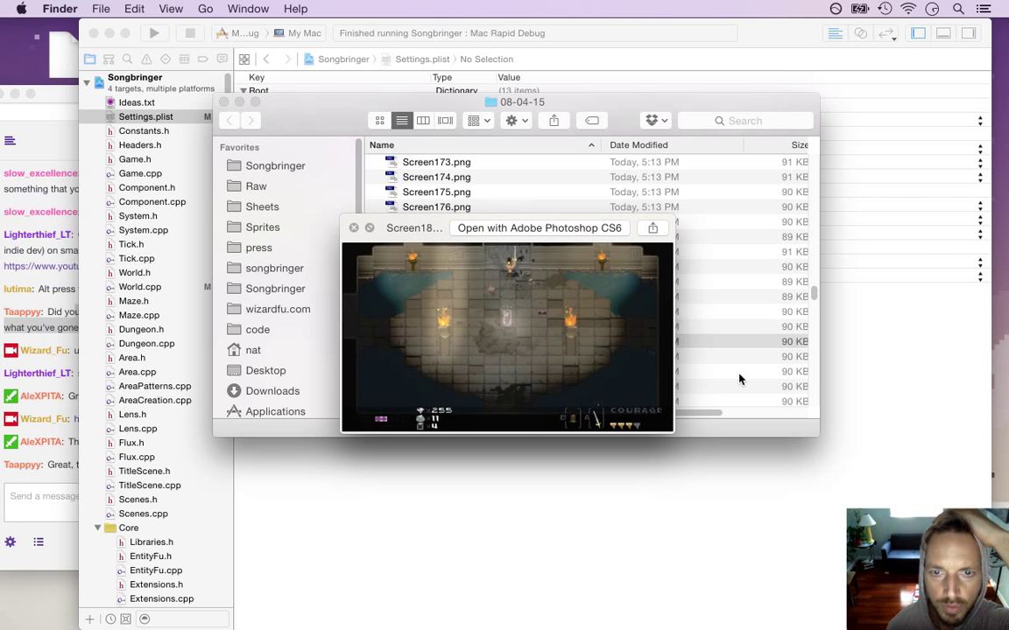
pyautogui.press('Up')
pyautogui.press('Up')
pyautogui.press('Up')
pyautogui.press('Up')
pyautogui.press('Up')
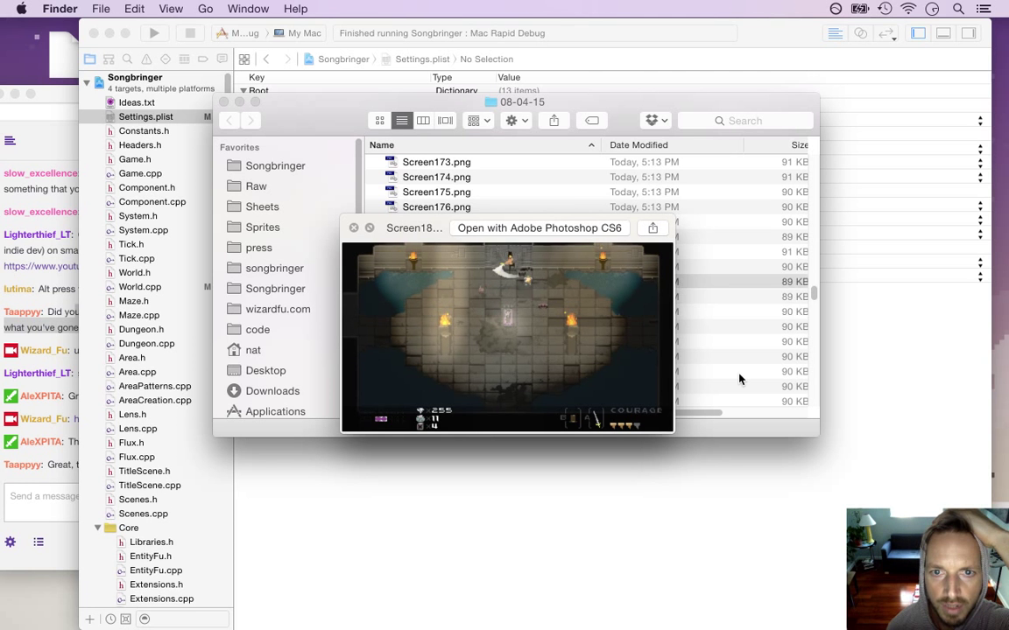
pyautogui.press('Down')
pyautogui.press('Down')
pyautogui.press('Down')
pyautogui.press('Down')
pyautogui.press('Down')
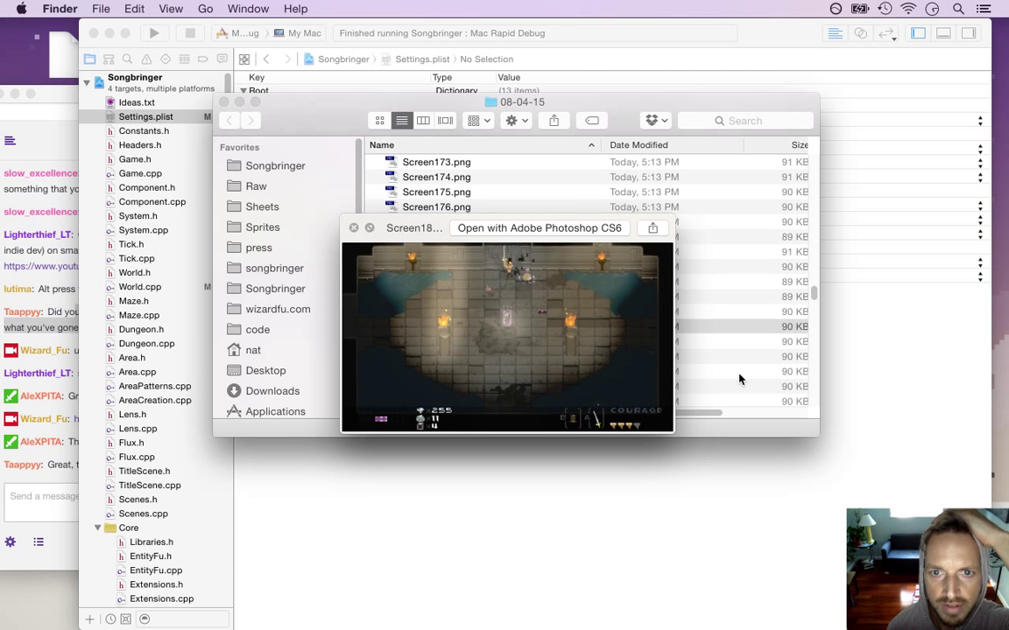
pyautogui.press('Down')
pyautogui.press('Down')
pyautogui.press('Down')
pyautogui.press('Down')
pyautogui.press('Down')
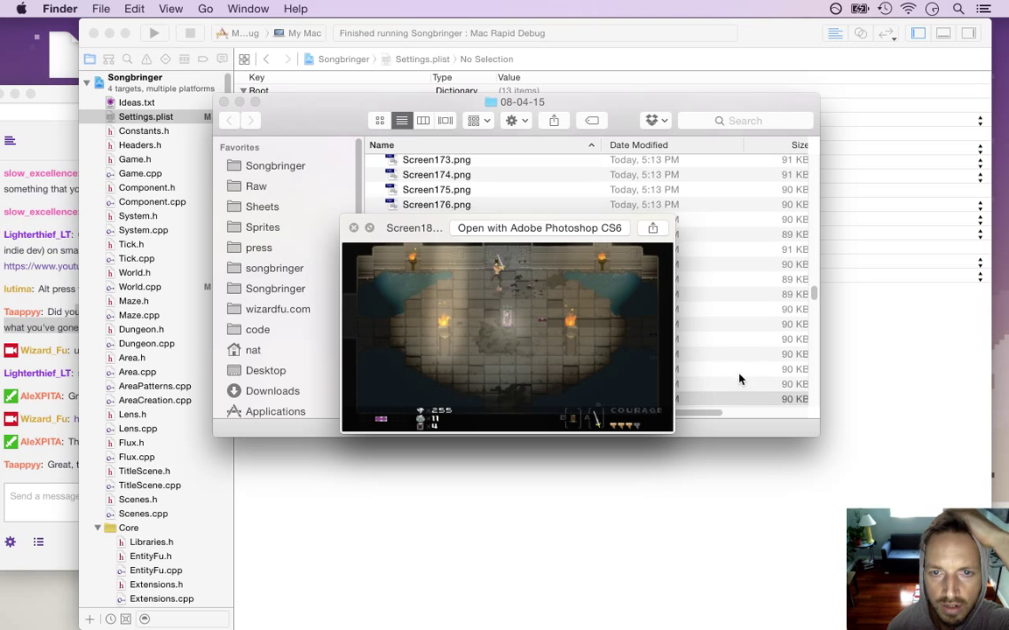
# Continue past Screen189.png and step back and forth around Screen200.png to examine the bat's remains on the floor.
pyautogui.press('Down')
pyautogui.press('Down')
pyautogui.press('Down')
pyautogui.press('Down')
pyautogui.press('Down')
pyautogui.press('Down')
pyautogui.press('Down')
pyautogui.press('Down')
pyautogui.press('Down')
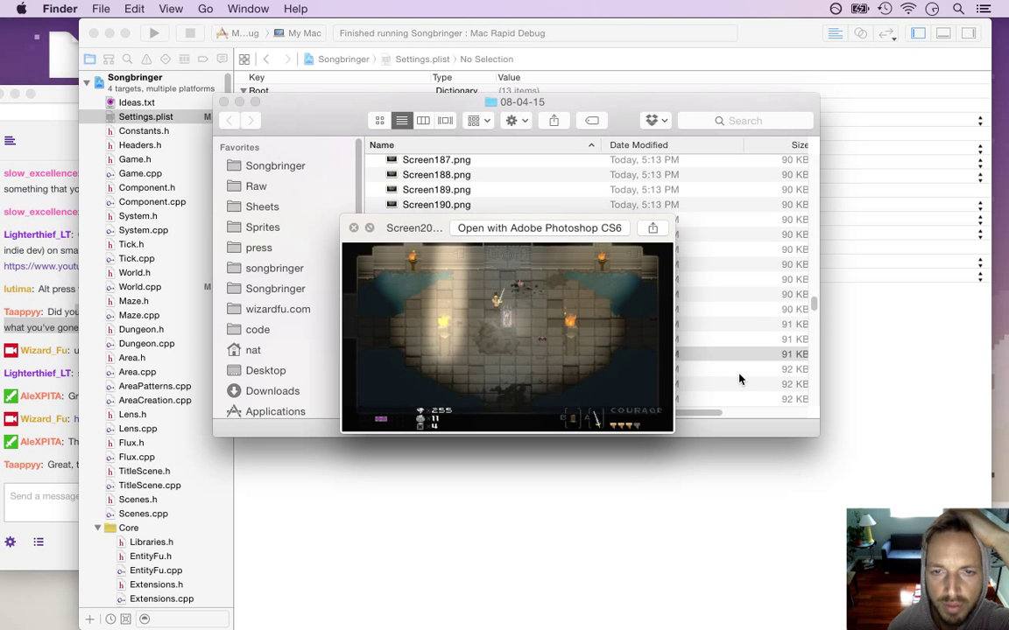
pyautogui.press('Down')
pyautogui.press('Down')
pyautogui.press('Down')
pyautogui.press('Down')
pyautogui.press('Up')
pyautogui.press('Up')
pyautogui.press('Up')
pyautogui.press('Up')
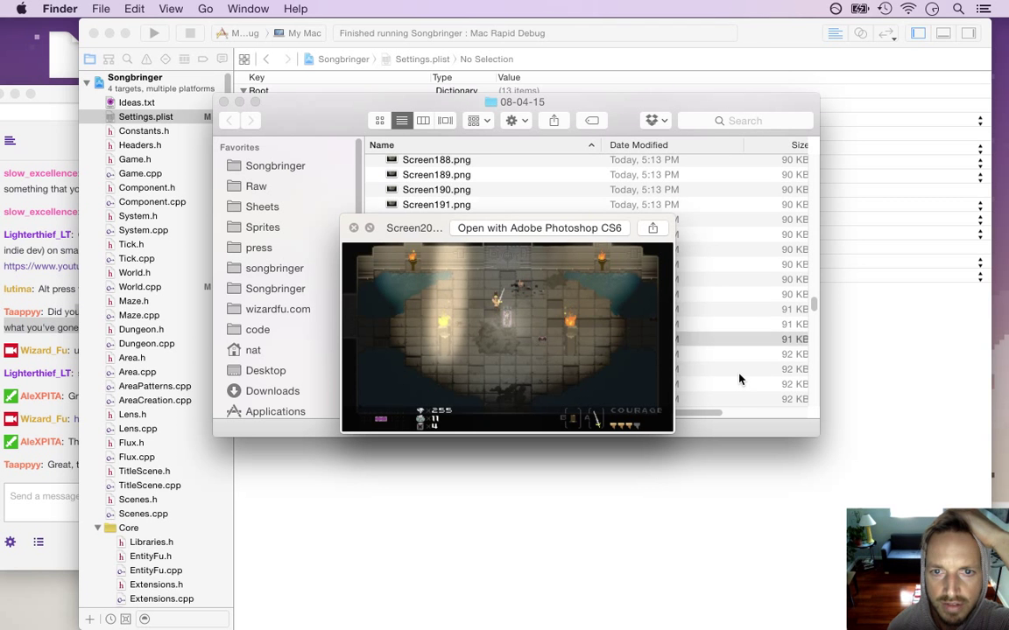
pyautogui.press('Up')
pyautogui.press('Up')
pyautogui.press('Up')
pyautogui.press('Up')
pyautogui.press('Down')
pyautogui.press('Down')
pyautogui.press('Down')
pyautogui.press('Down')
pyautogui.press('Down')
pyautogui.press('Down')
pyautogui.press('Down')
pyautogui.press('Down')
pyautogui.press('Down')
pyautogui.press('Down')
pyautogui.press('Down')
pyautogui.press('Down')
pyautogui.press('Down')
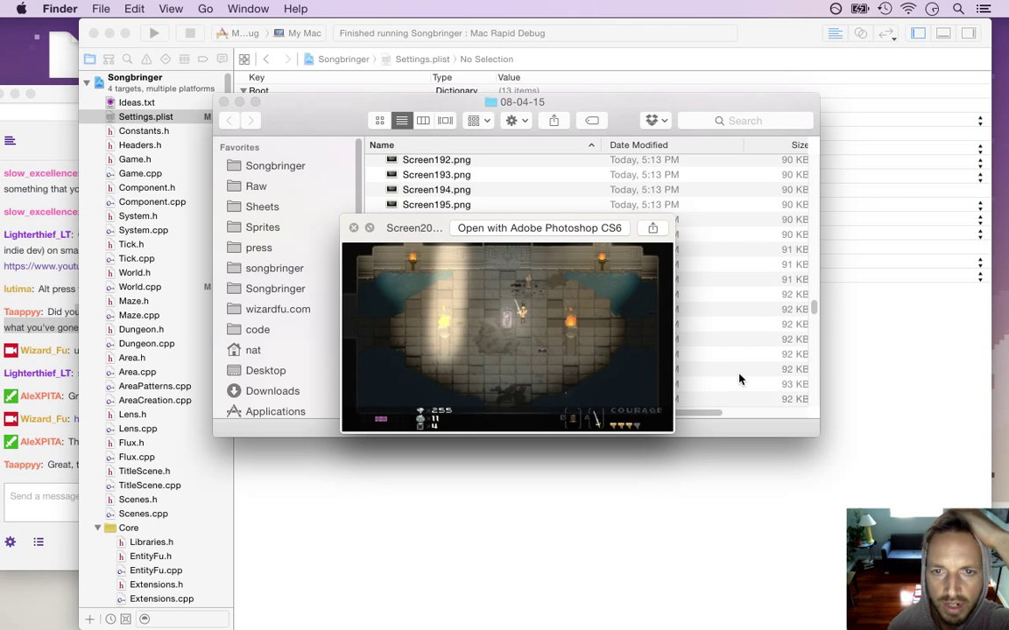
# Step forward through the remaining sword-swing captures up to Screen244.png to look for another bat being killed.
pyautogui.press('Down')
pyautogui.press('Down')
pyautogui.press('Down')
pyautogui.press('Down')
pyautogui.press('Down')
pyautogui.press('Down')
pyautogui.press('Down')
pyautogui.press('Down')
pyautogui.press('Down')
pyautogui.press('Down')
pyautogui.press('Down')
pyautogui.press('Down')
pyautogui.press('Down')
pyautogui.press('Down')
pyautogui.press('Down')
pyautogui.press('Down')
pyautogui.press('Down')
pyautogui.press('Down')
pyautogui.press('Down')
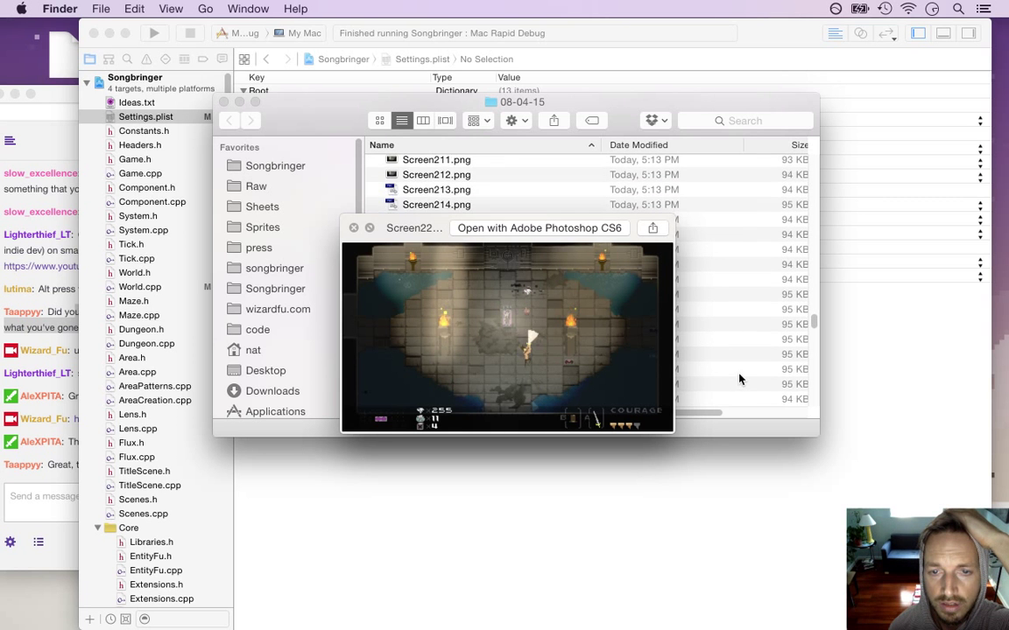
pyautogui.press('Down')
pyautogui.press('Down')
pyautogui.press('Down')
pyautogui.press('Down')
pyautogui.press('Down')
pyautogui.press('Down')
pyautogui.press('Down')
pyautogui.press('Down')
pyautogui.press('Down')
pyautogui.press('Down')
pyautogui.press('Down')
pyautogui.press('Down')
pyautogui.press('Down')
pyautogui.press('Down')
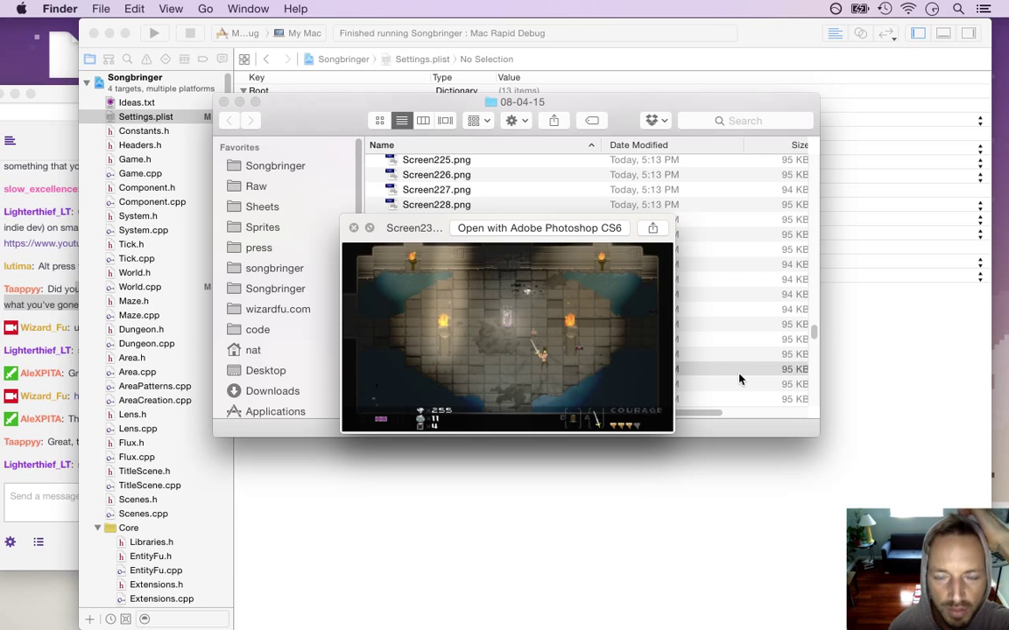
pyautogui.press('Down')
pyautogui.press('Down')
pyautogui.press('Down')
pyautogui.press('Down')
pyautogui.press('Down')
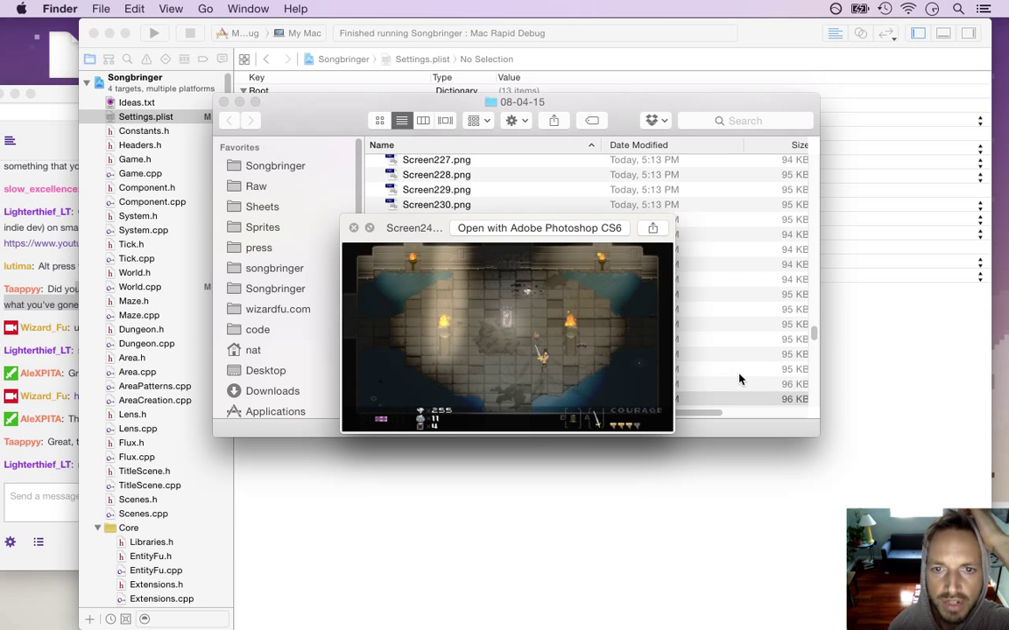
# Close the capture preview and check the Twitch chat in Safari.
pyautogui.click(353, 229)
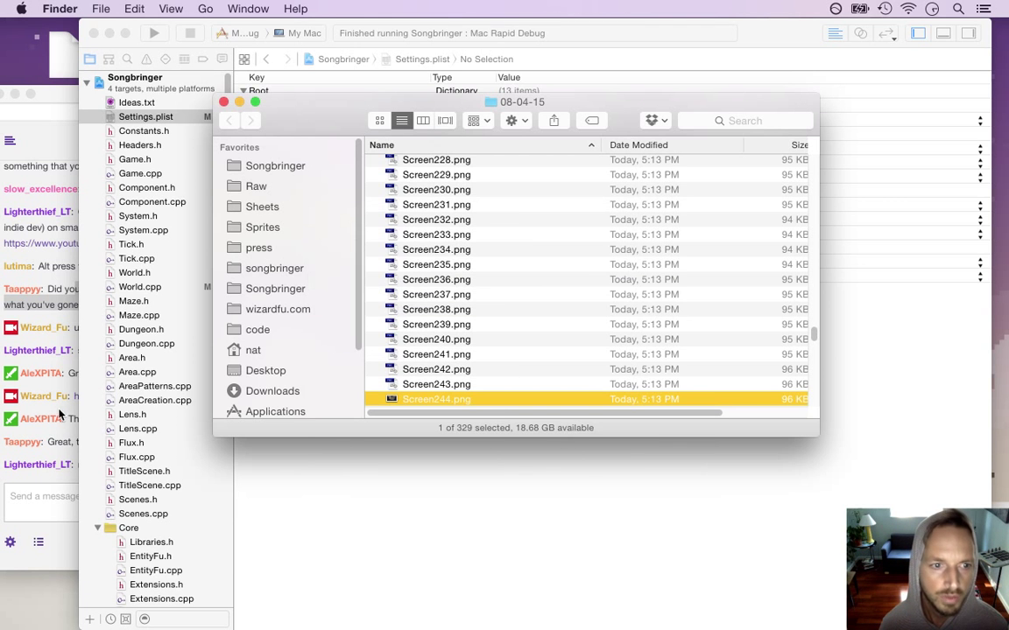
pyautogui.click(58, 433)
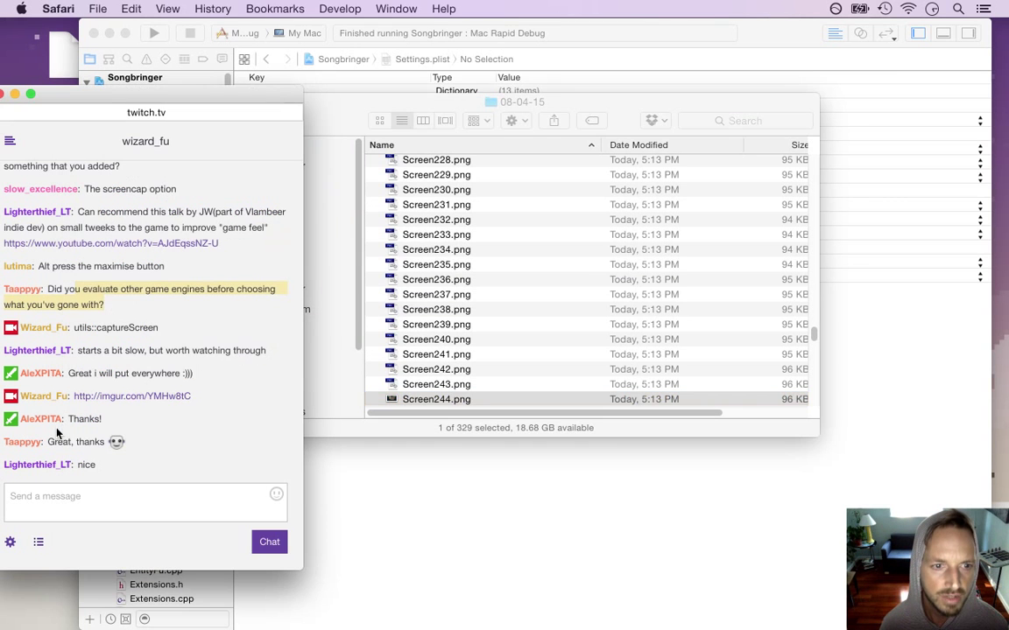
# Switch to Xcode, set the number after 45,45 in DroidBat.plist's move attribute to 2.5, and run the game.
pyautogui.click(515, 532)
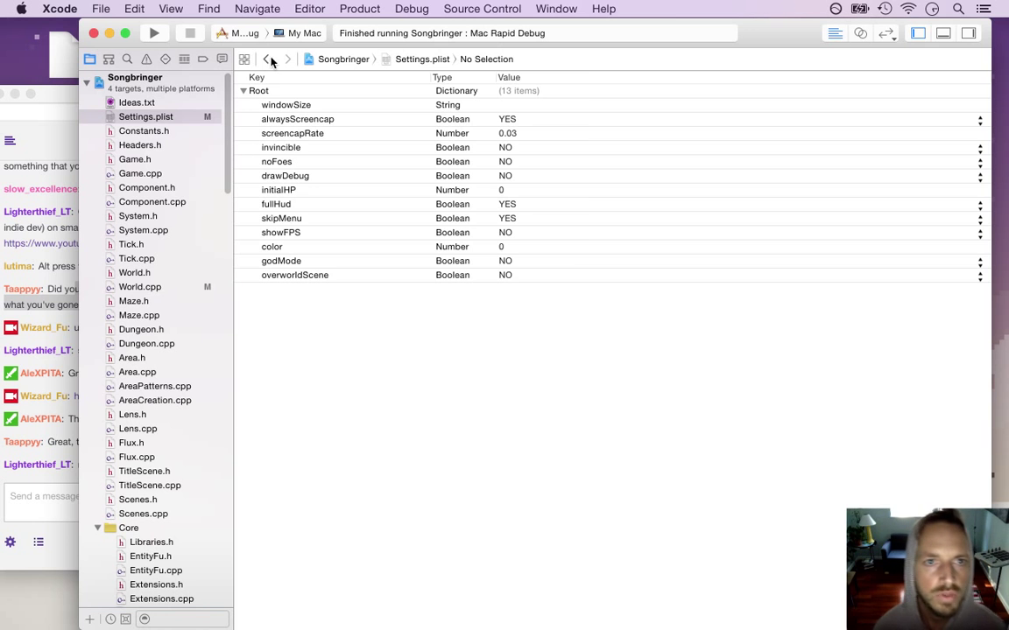
pyautogui.moveTo(265, 62)
pyautogui.mouseDown()
pyautogui.moveTo(275, 107)
pyautogui.moveTo(275, 79)
pyautogui.mouseUp()
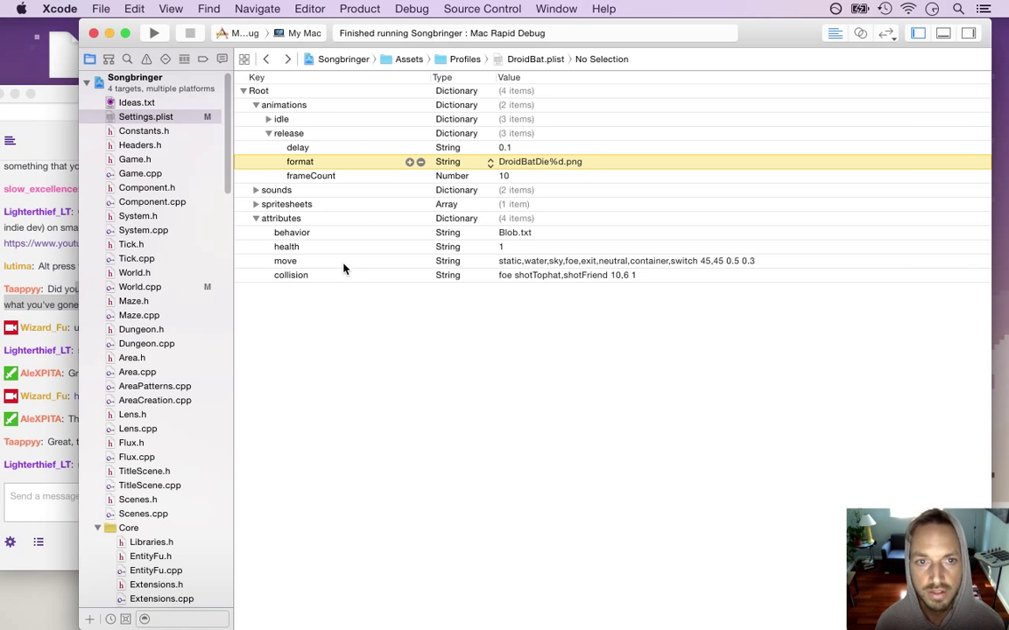
pyautogui.click(538, 267)
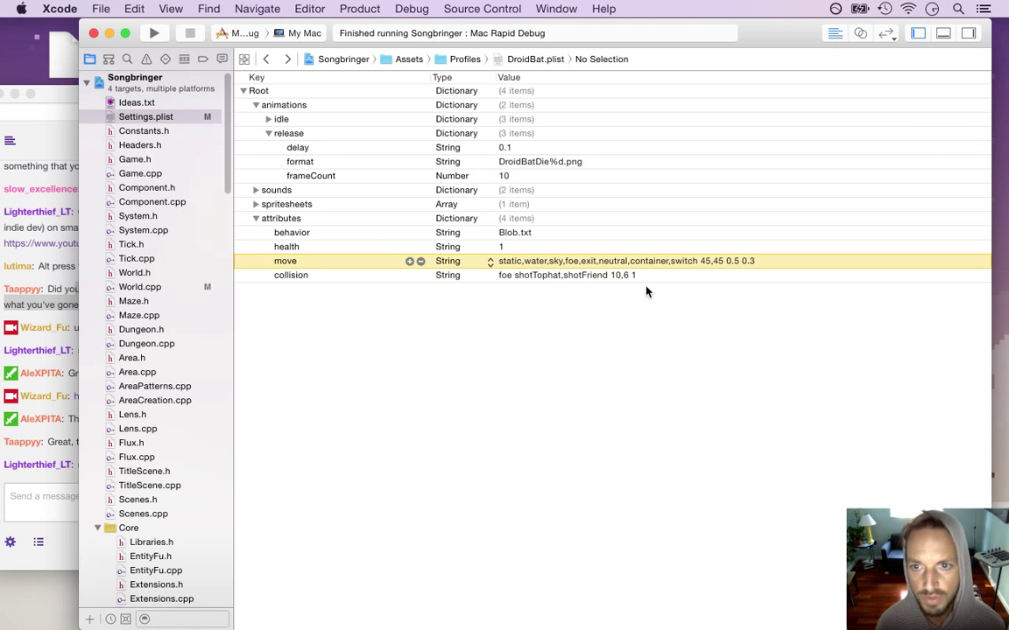
pyautogui.click(734, 263)
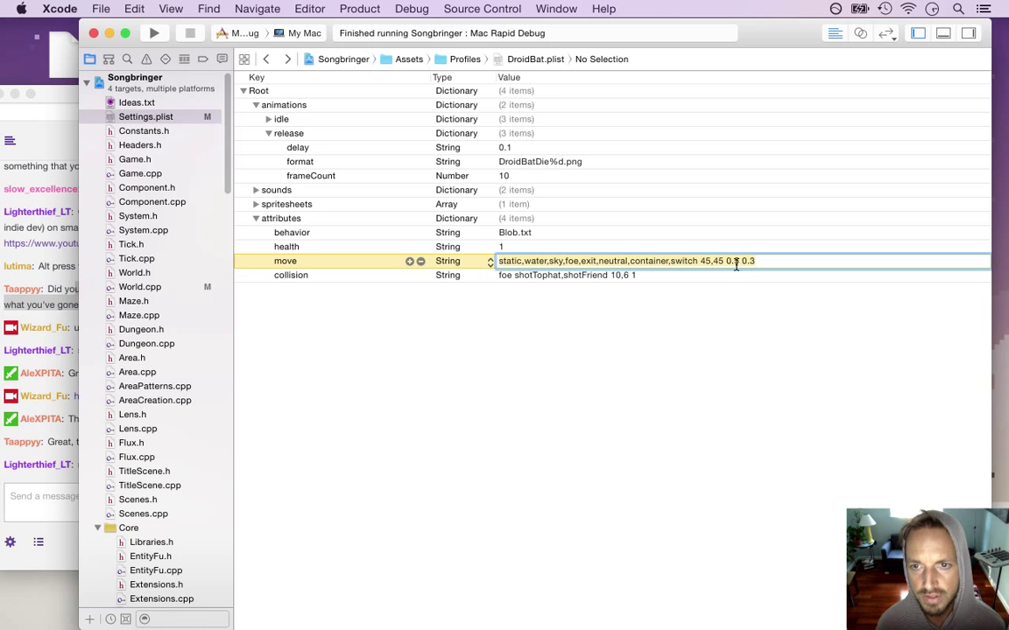
pyautogui.doubleClick(730, 262)
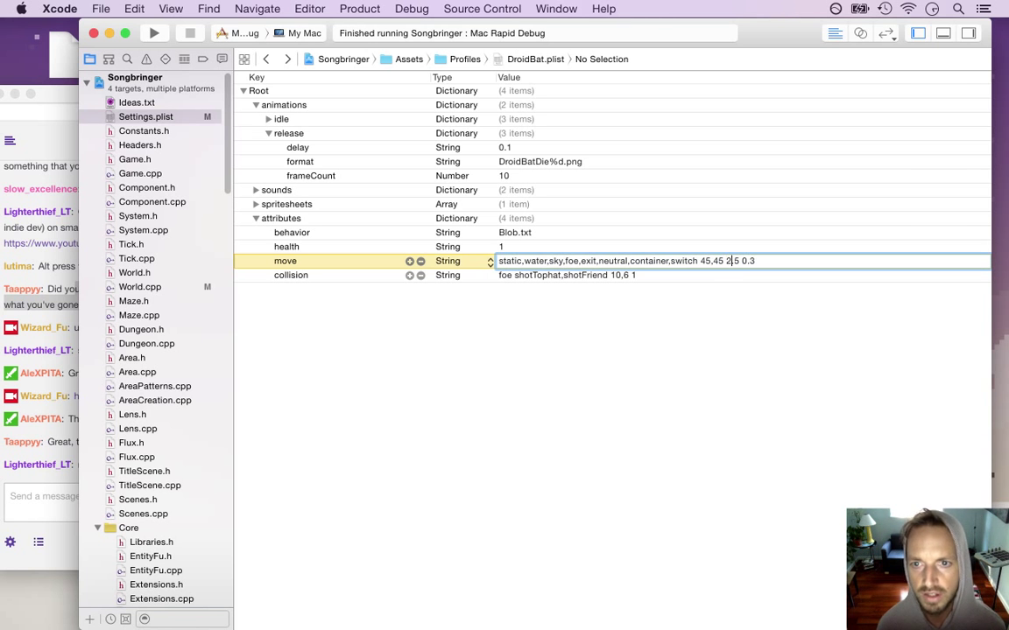
pyautogui.click(716, 307)
pyautogui.press('super+r')
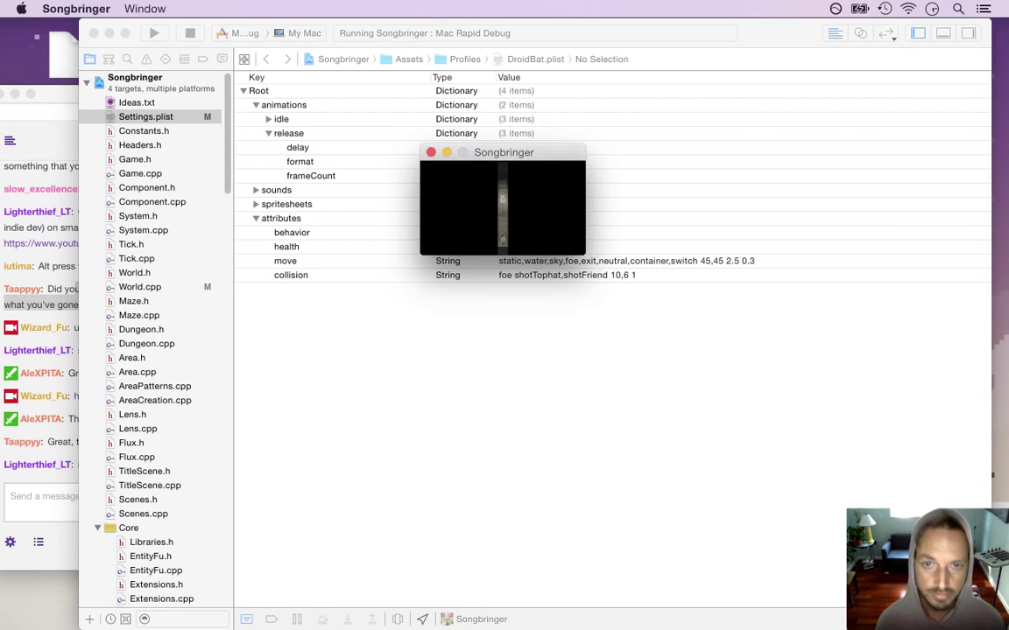
# Restart the game with alwaysScreencap set to NO in Settings.plist, and return to DroidBat.plist.
pyautogui.press('super+q')
pyautogui.click(171, 116)
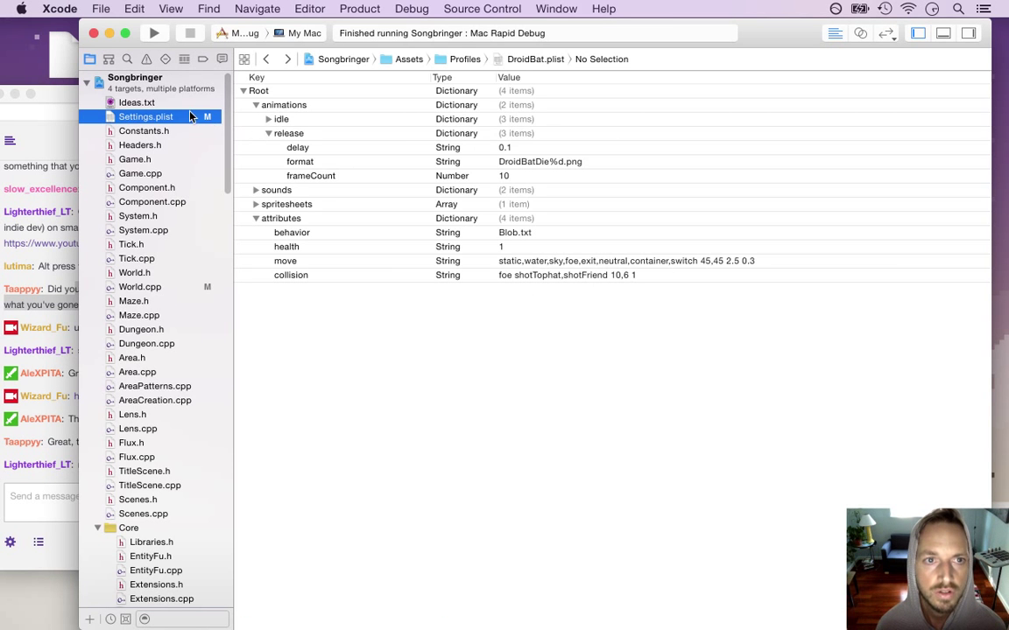
pyautogui.click(874, 119)
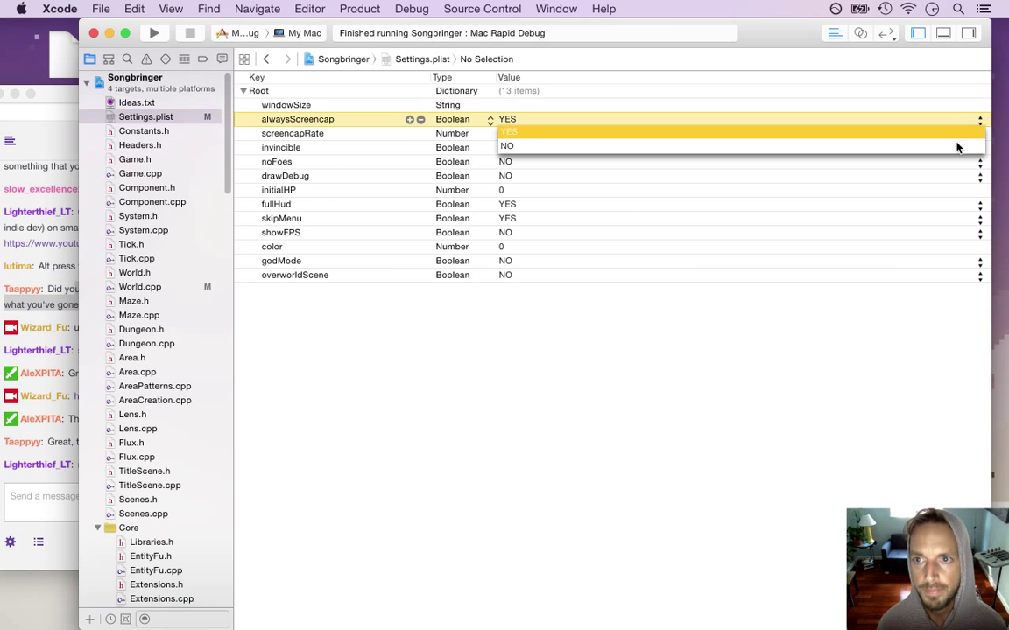
pyautogui.click(957, 145)
pyautogui.click(820, 277)
pyautogui.press('super+r')
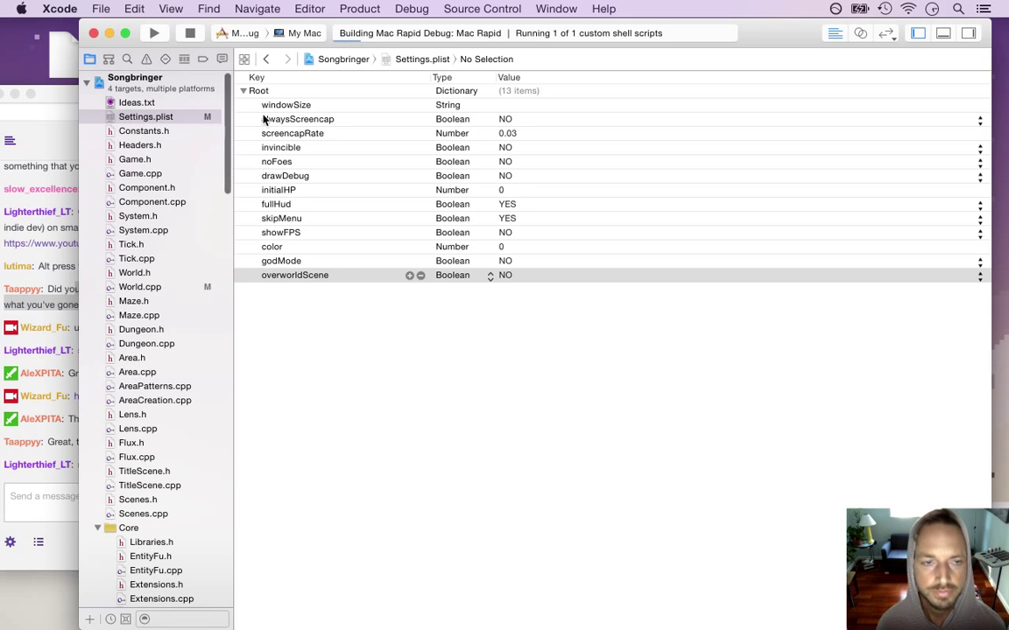
pyautogui.click(266, 59)
pyautogui.click(318, 314)
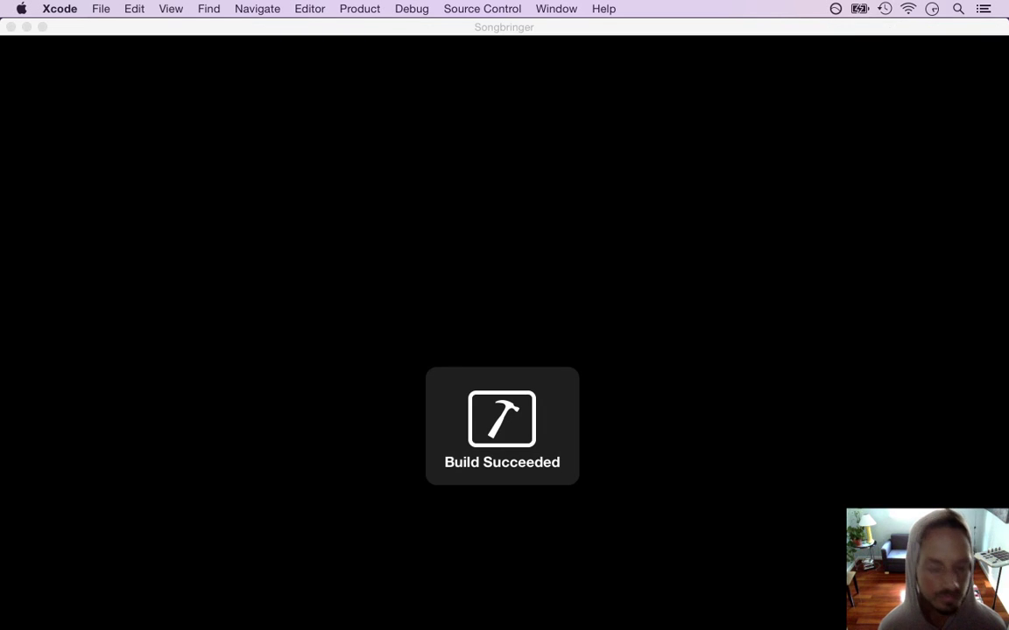
# Switch to the Twitch chat in Safari and read the newest message.
pyautogui.press('super+Tab')
pyautogui.press('super+Tab')
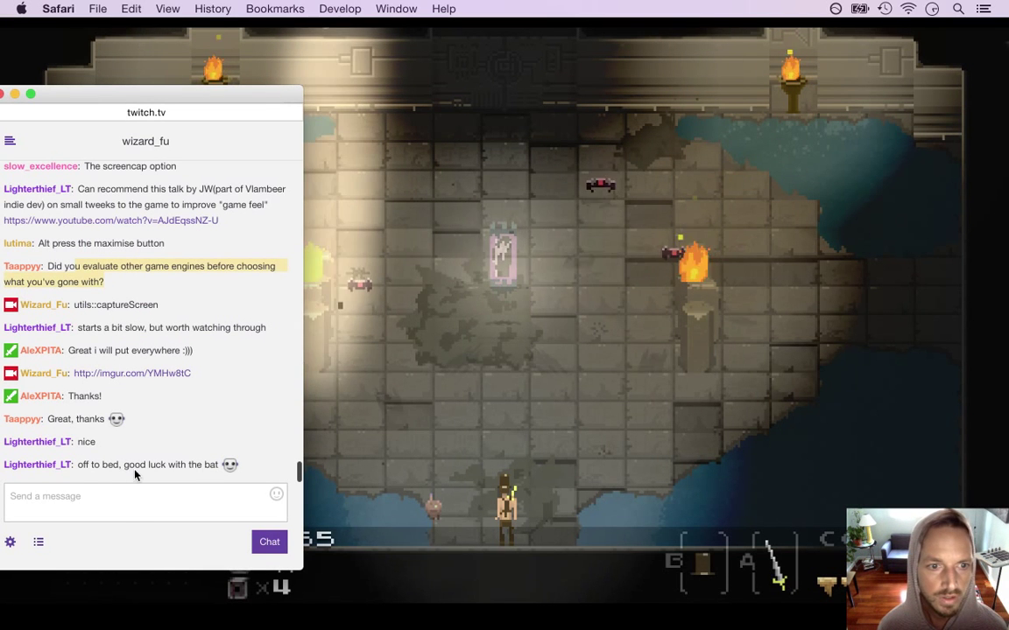
pyautogui.moveTo(103, 466); pyautogui.dragTo(194, 470)
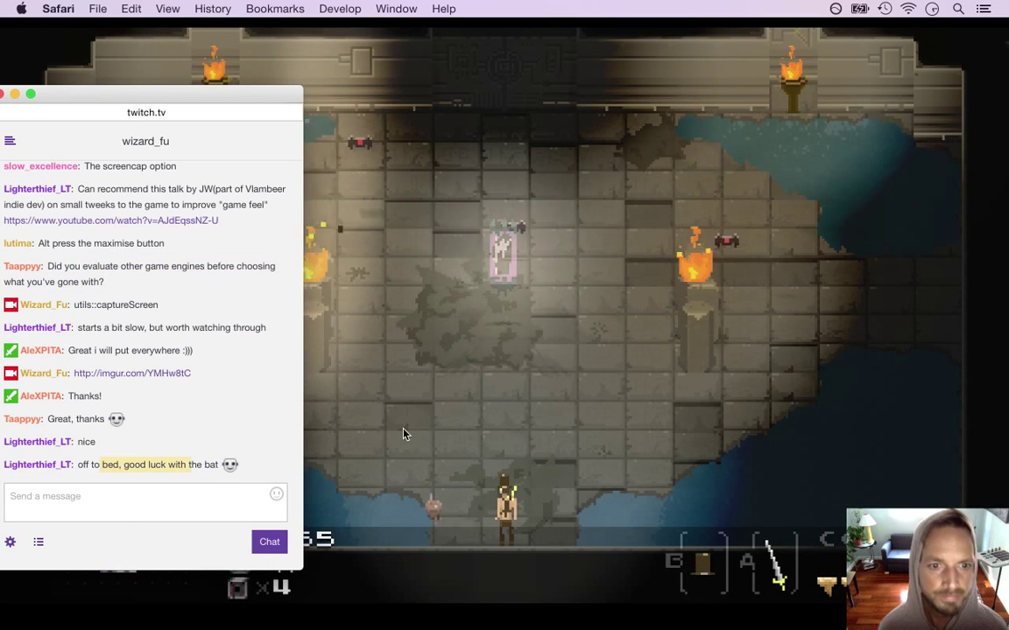
# Return to the game and walk the character up into the room to watch how the droid bats move.
pyautogui.click(362, 386)
pyautogui.press('Left')
pyautogui.press('Up')
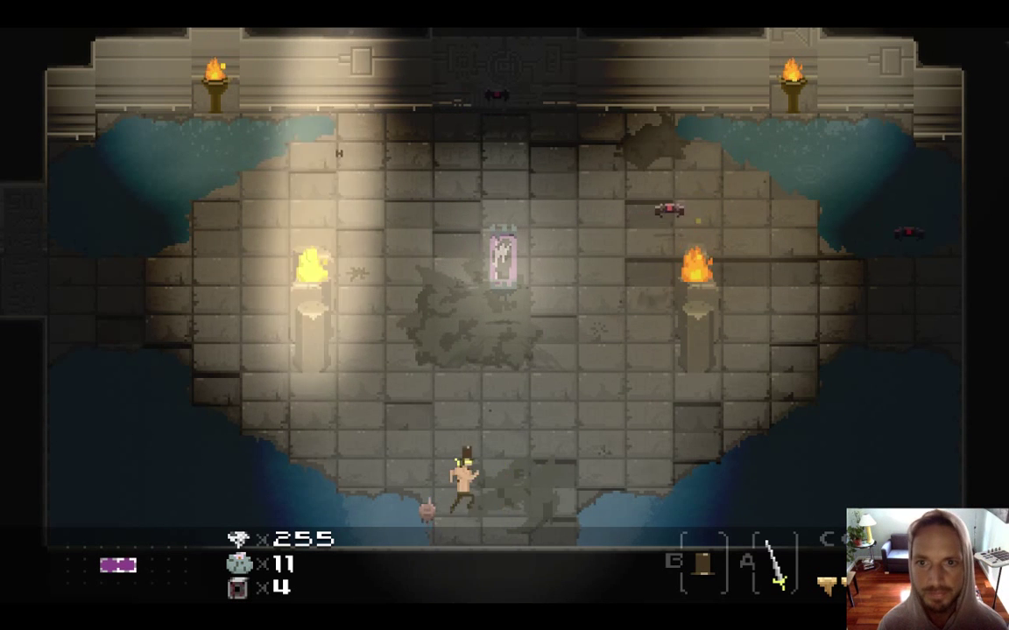
pyautogui.press('Right')
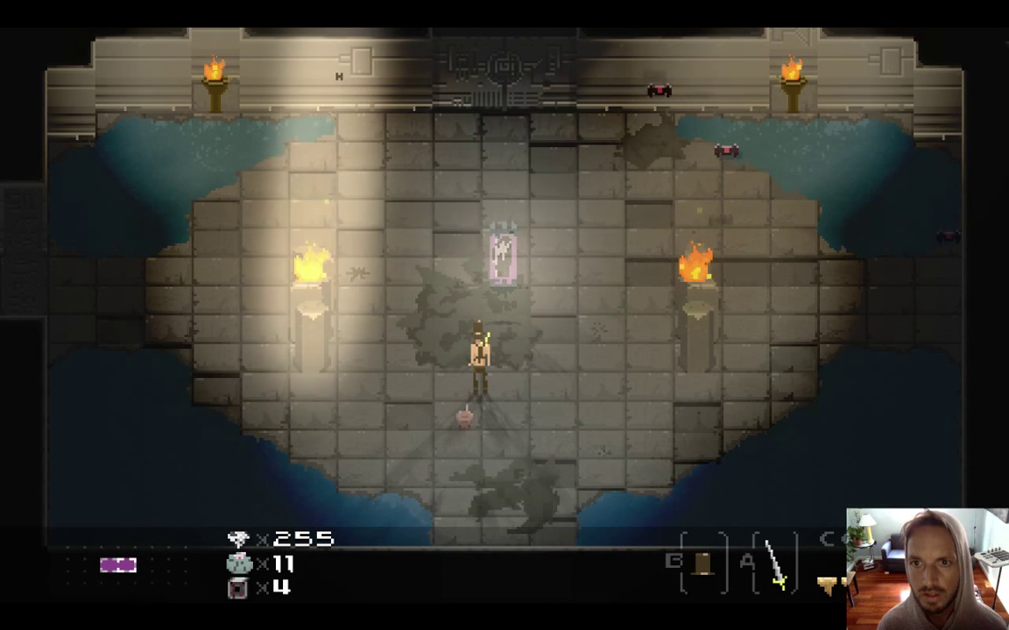
# Quit and rerun the game to observe the droid bats' movement from the room's start.
pyautogui.press('super+q')
pyautogui.click(383, 427)
pyautogui.press('super+r')
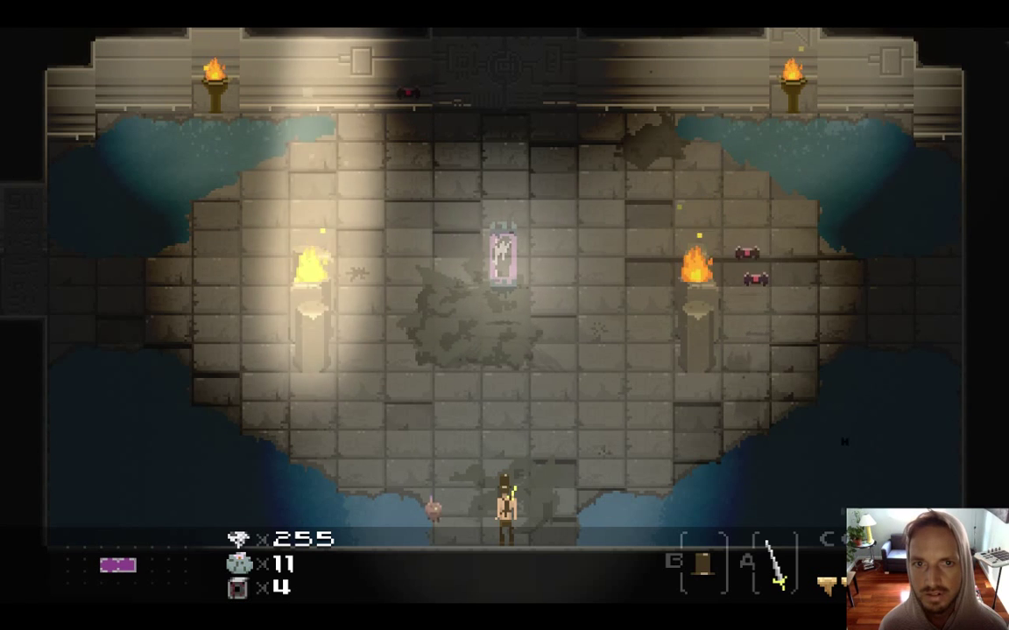
# Quit the game and set the number after 45,45 in the droid bat's move attribute to 5.0.
pyautogui.press('super+q')
pyautogui.doubleClick(734, 261)
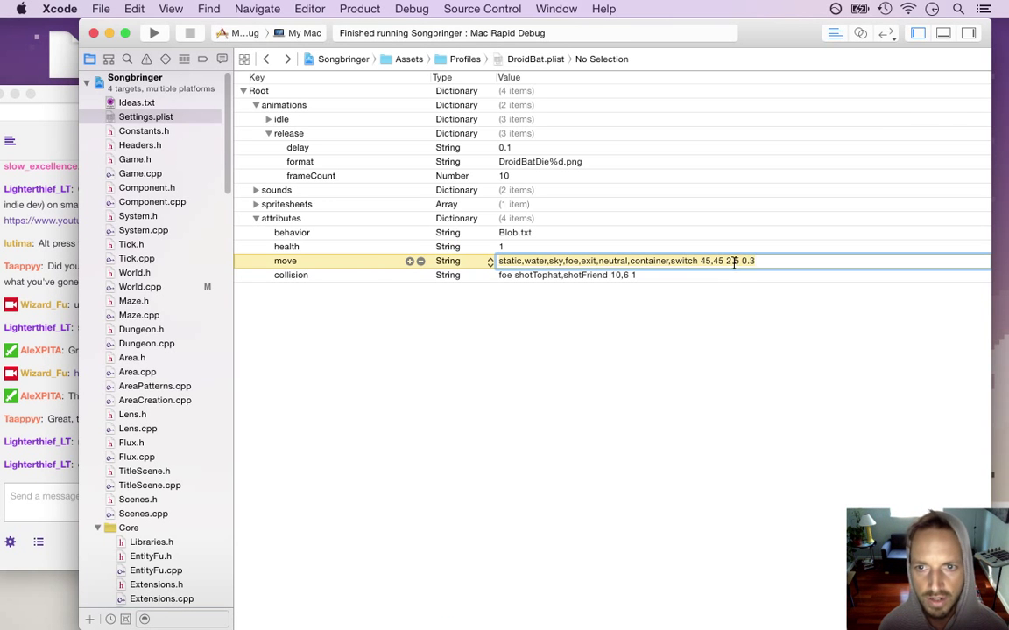
pyautogui.click(726, 267)
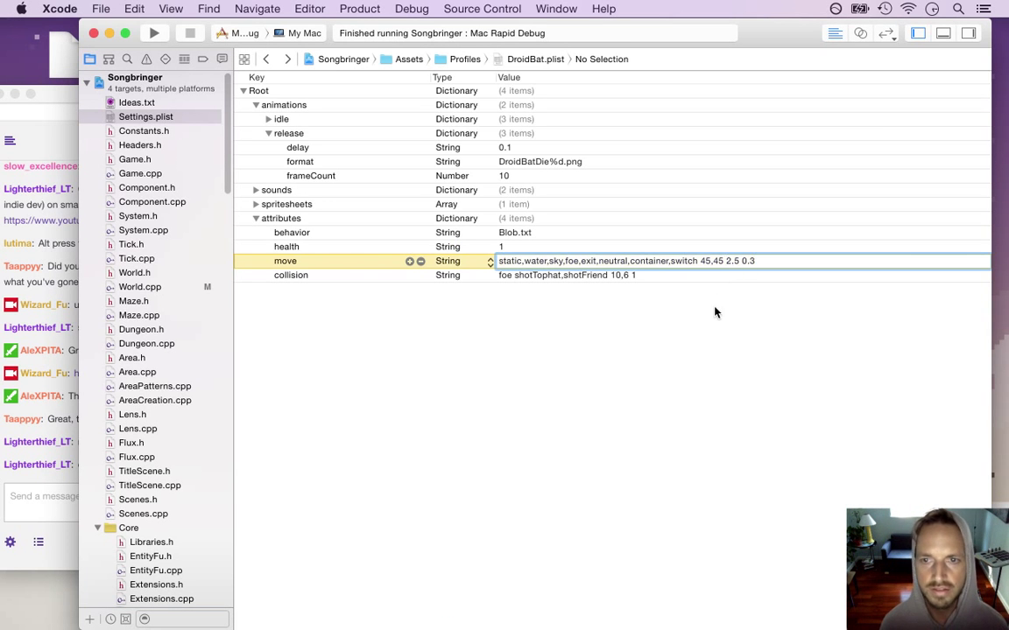
pyautogui.press('Delete')
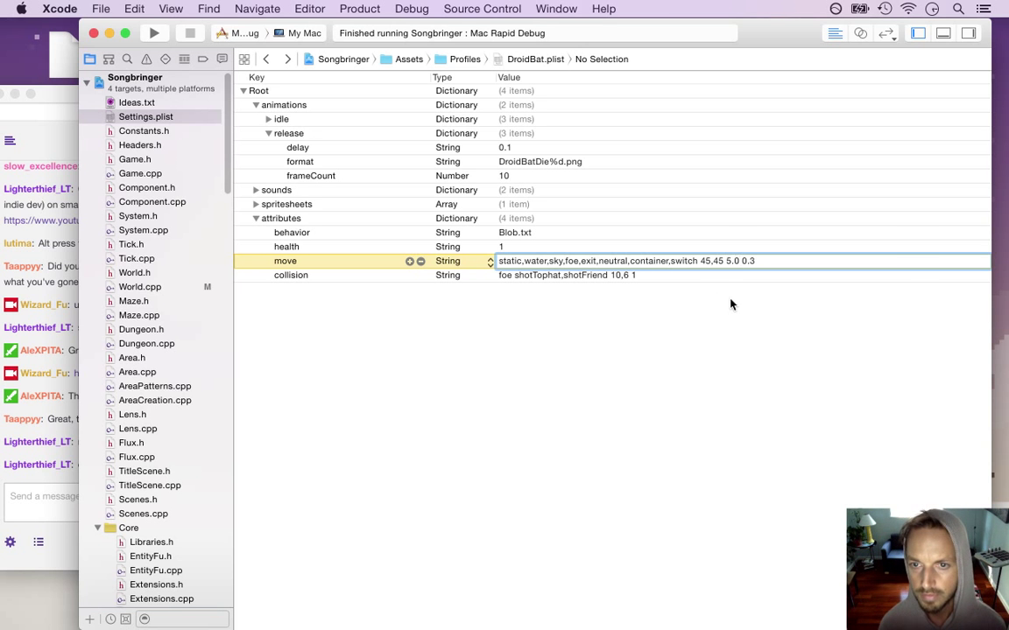
pyautogui.click(711, 233)
# Set the last number of the droid bat's move attribute to 1.0.
pyautogui.click(751, 264)
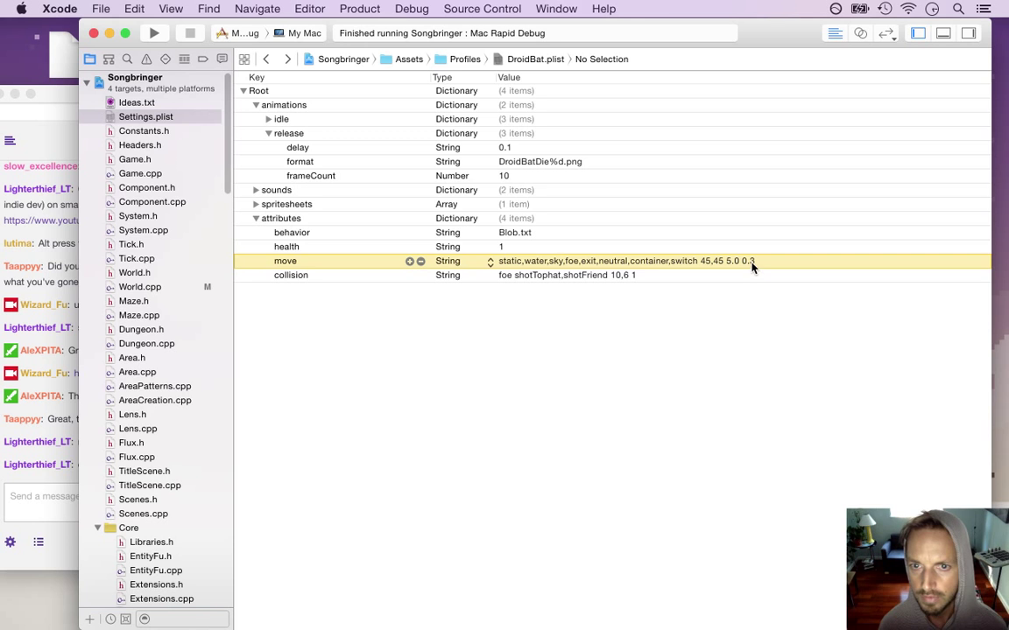
pyautogui.click(756, 266)
pyautogui.press('BackSpace')
pyautogui.press('BackSpace')
pyautogui.press('BackSpace')
pyautogui.press('BackSpace')
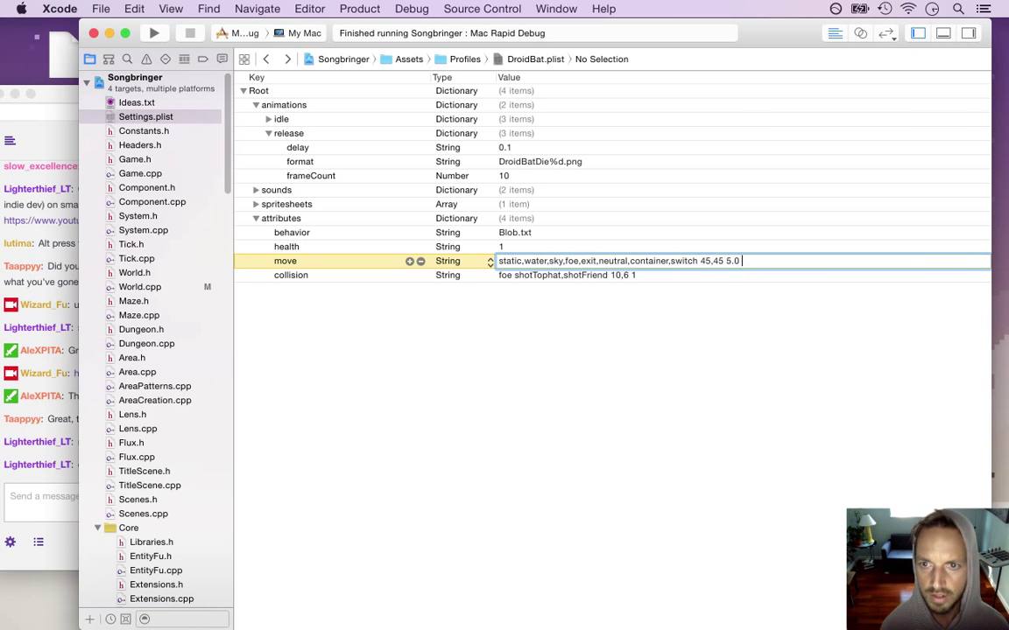
pyautogui.write('1.0')
pyautogui.press('Tab')
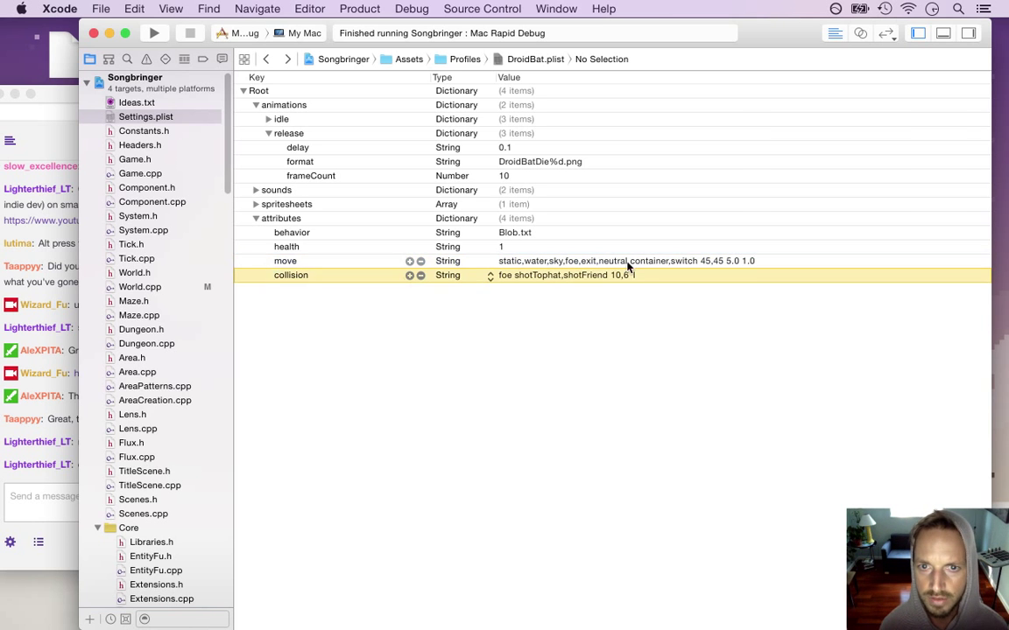
# Run the game and move the character slightly into the room to watch the bats with the new move values.
pyautogui.press('super+r')
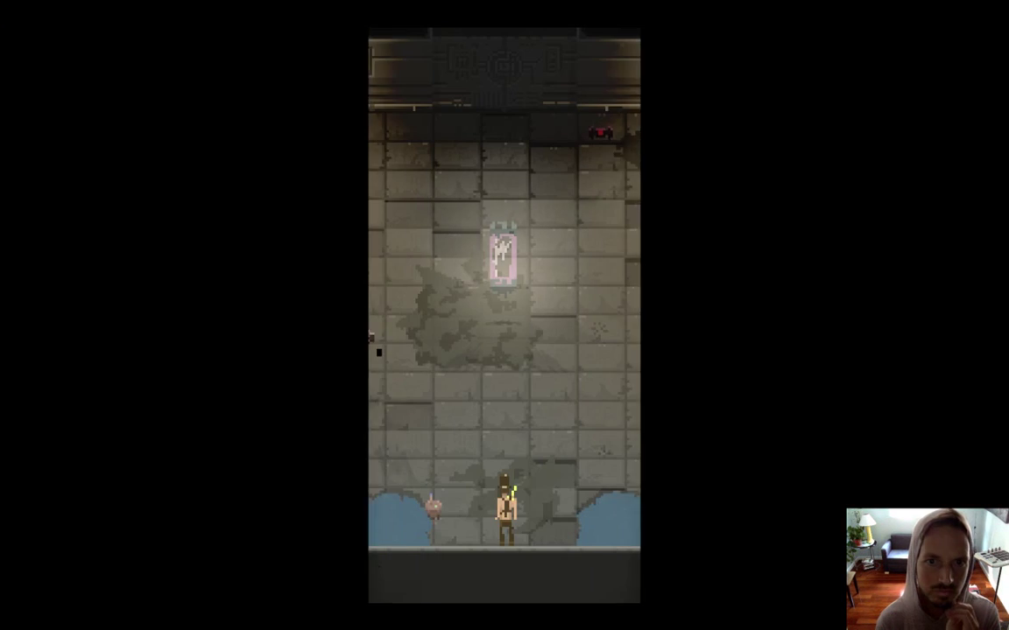
pyautogui.press('Up')
pyautogui.press('Left')
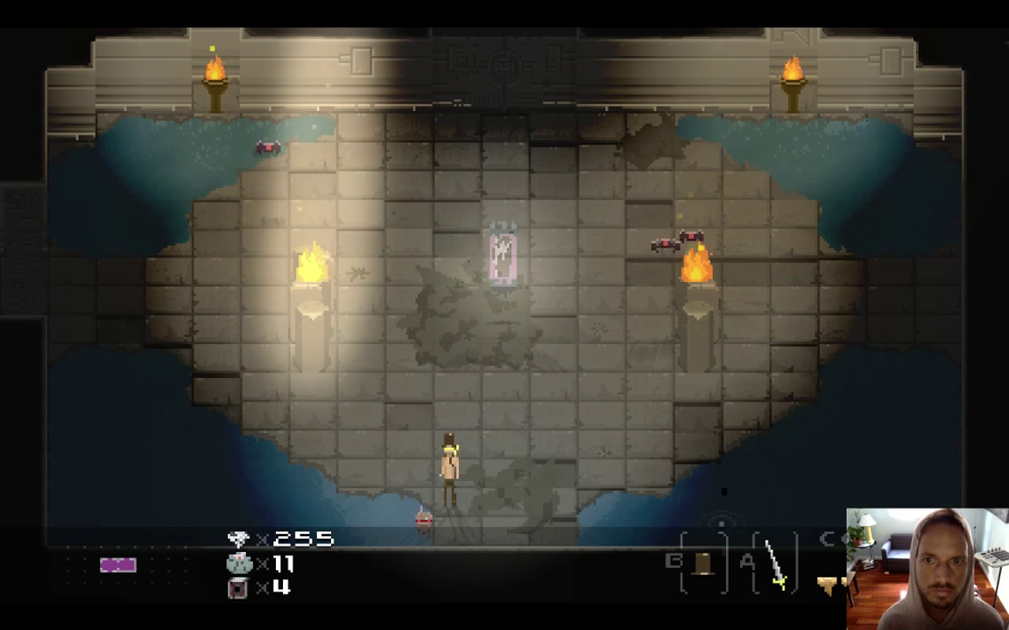
# Walk the character up and to the right while swinging the sword to observe the bats' movement.
pyautogui.press('Up')
pyautogui.press('a')
pyautogui.press('Right')
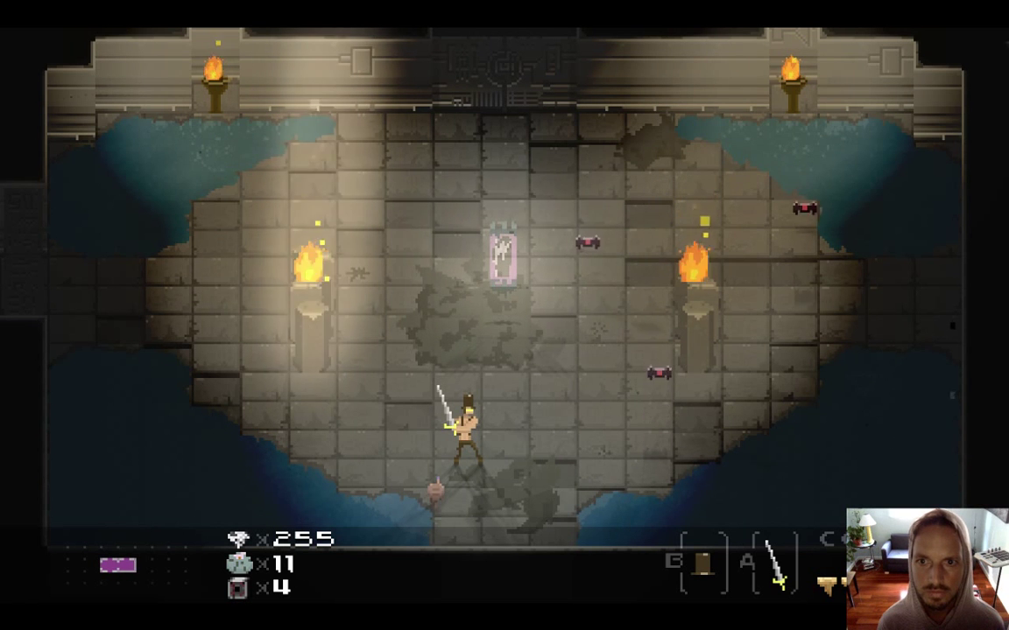
# Leave the game to check the latest message in the Twitch chat, and return to Xcode.
pyautogui.press('super+Tab')
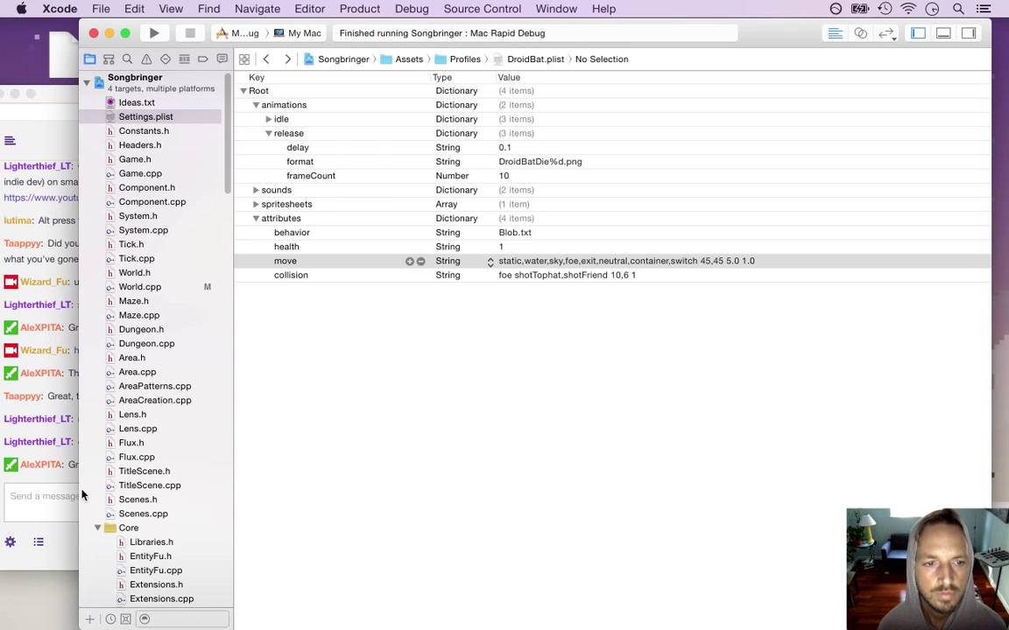
pyautogui.click(58, 480)
pyautogui.moveTo(70, 465); pyautogui.dragTo(85, 464)
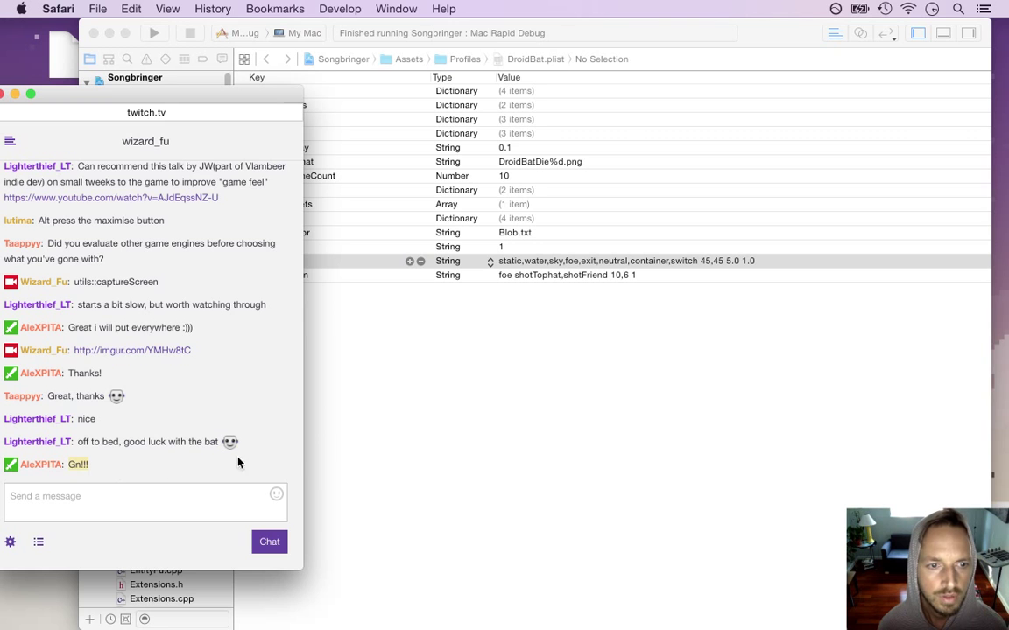
pyautogui.click(430, 375)
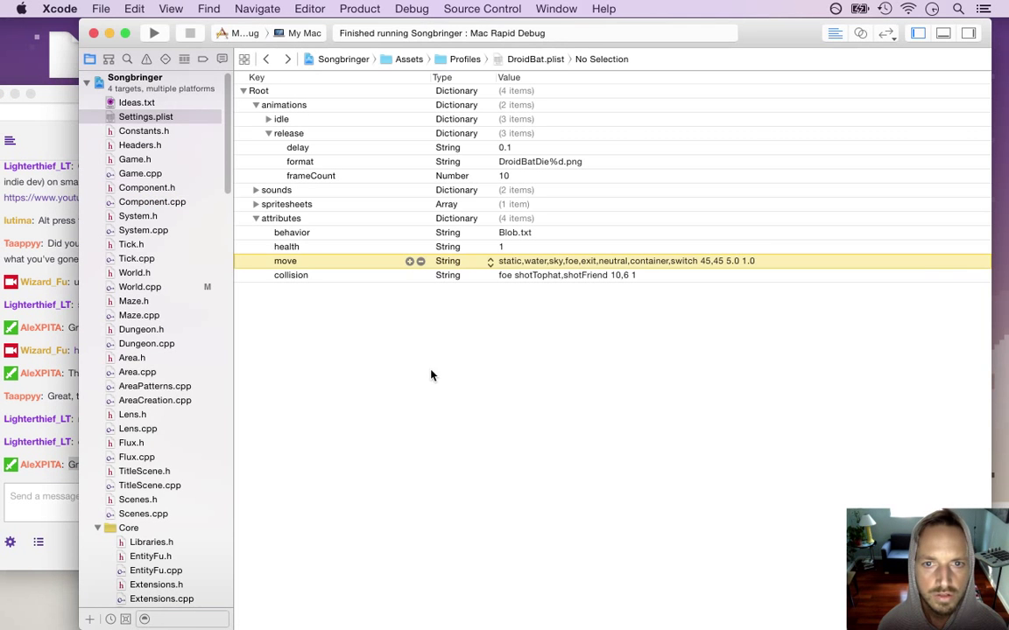
# Remove water and sky from the collision types in the droid bat's move attribute.
pyautogui.click(516, 277)
pyautogui.doubleClick(533, 261)
pyautogui.click(544, 261)
pyautogui.press('BackSpace')
pyautogui.press('BackSpace')
pyautogui.press('BackSpace')
pyautogui.press('BackSpace')
pyautogui.press('BackSpace')
pyautogui.press('BackSpace')
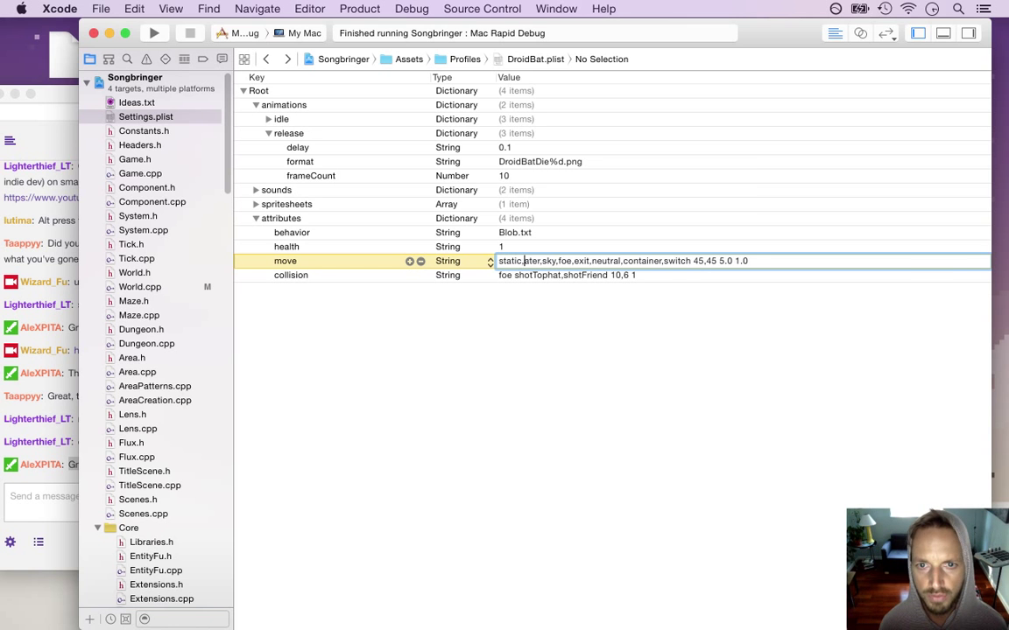
pyautogui.press('Delete')
pyautogui.press('Delete')
pyautogui.press('Delete')
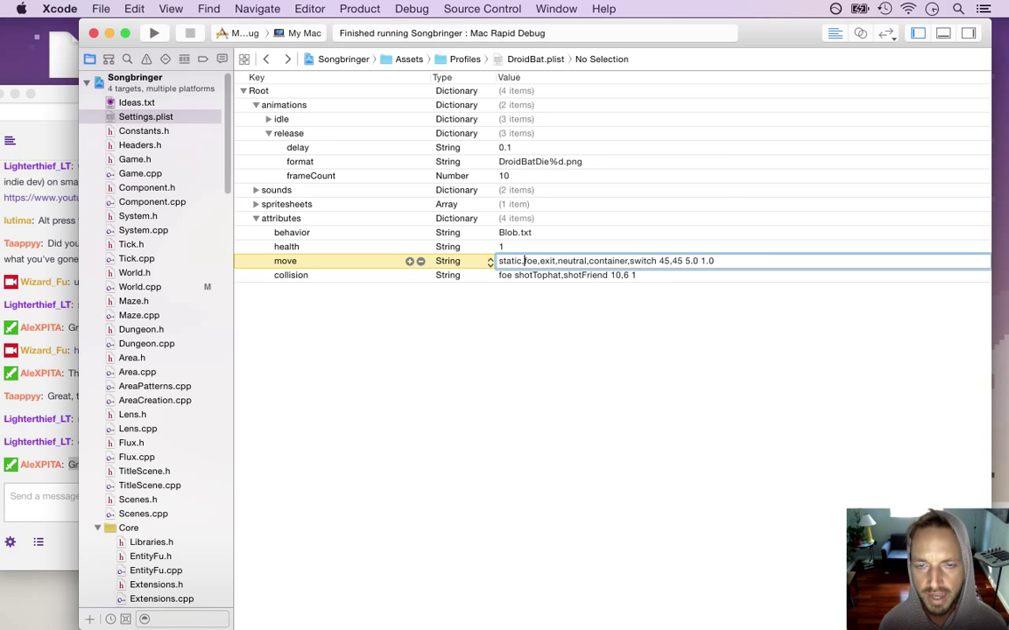
pyautogui.click(585, 307)
# Run the game and walk the character a little into the room to watch how the bats fly over water.
pyautogui.press('super+r')
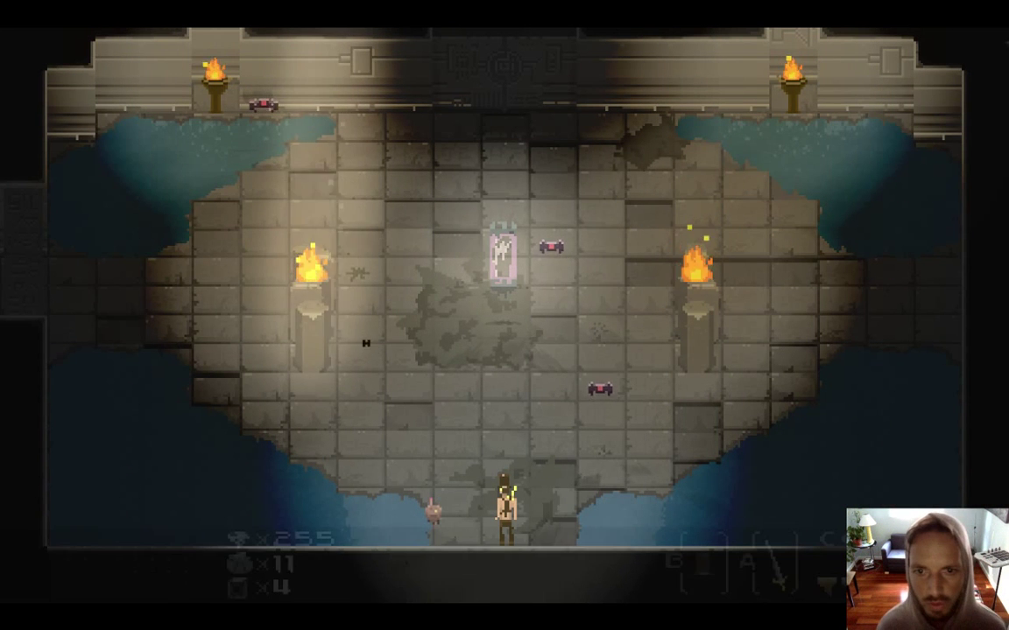
pyautogui.press('Up')
pyautogui.press('Left')
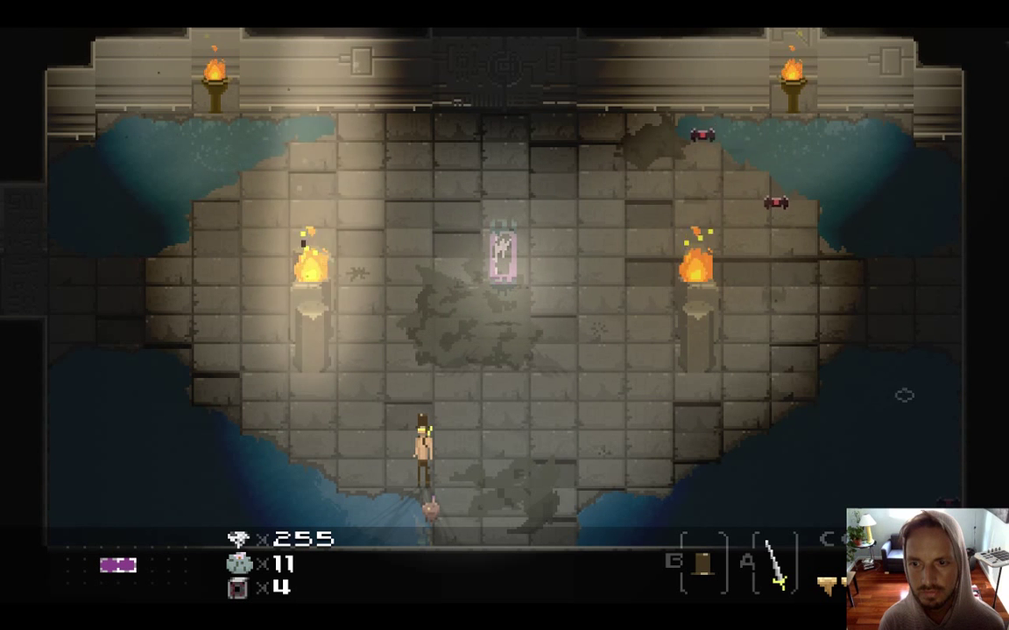
pyautogui.press('Right')
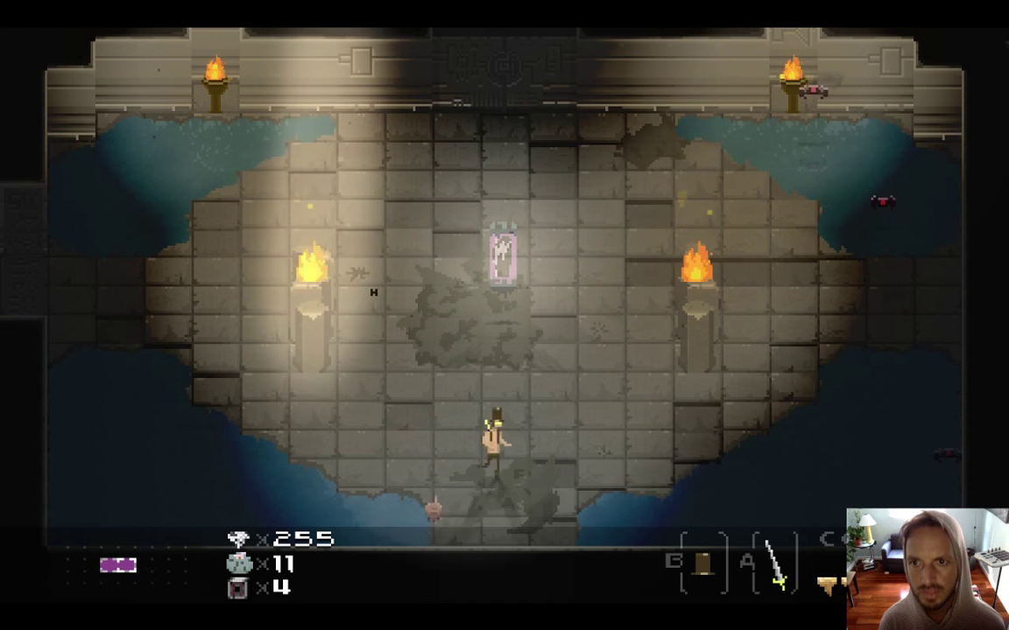
# Chase the bats toward the room's right side and attack them with the sword.
pyautogui.press('Up')
pyautogui.press('a')
pyautogui.press('Up')
pyautogui.press('a')
pyautogui.press('Left')
pyautogui.press('Up')
pyautogui.press('Down')
pyautogui.press('Right')
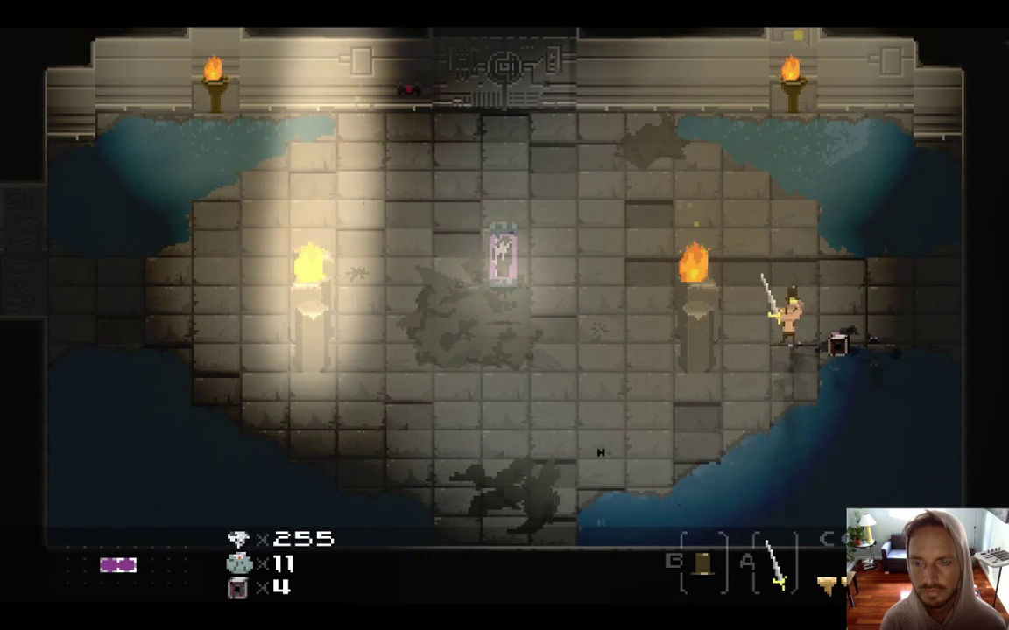
# Walk the character back toward the middle of the room to watch the remaining bats, and quit the game.
pyautogui.press('x')
pyautogui.press('Left')
pyautogui.press('Up')
pyautogui.press('Left')
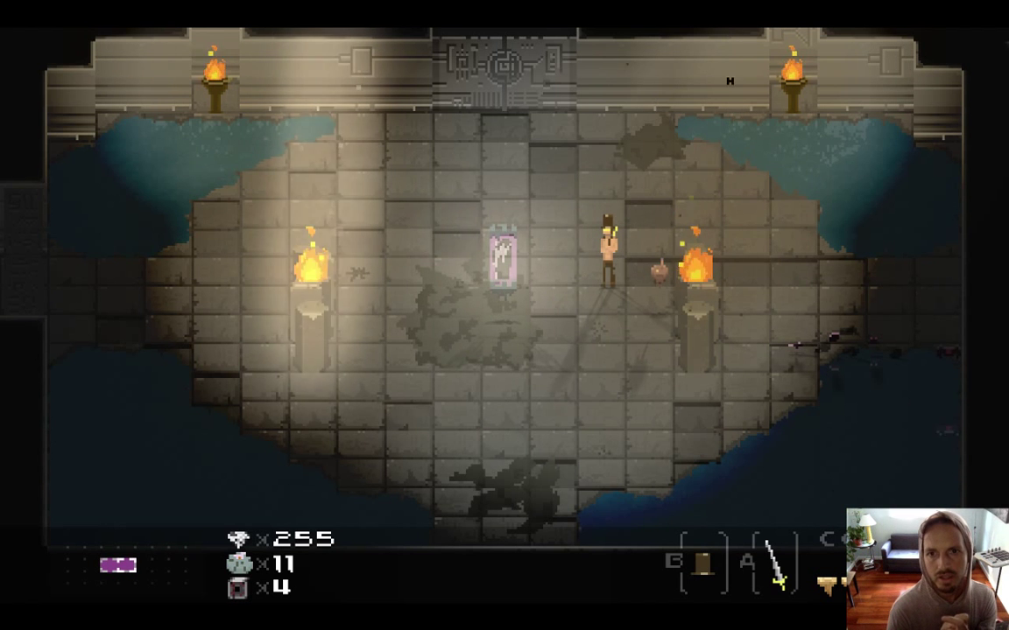
pyautogui.press('Down')
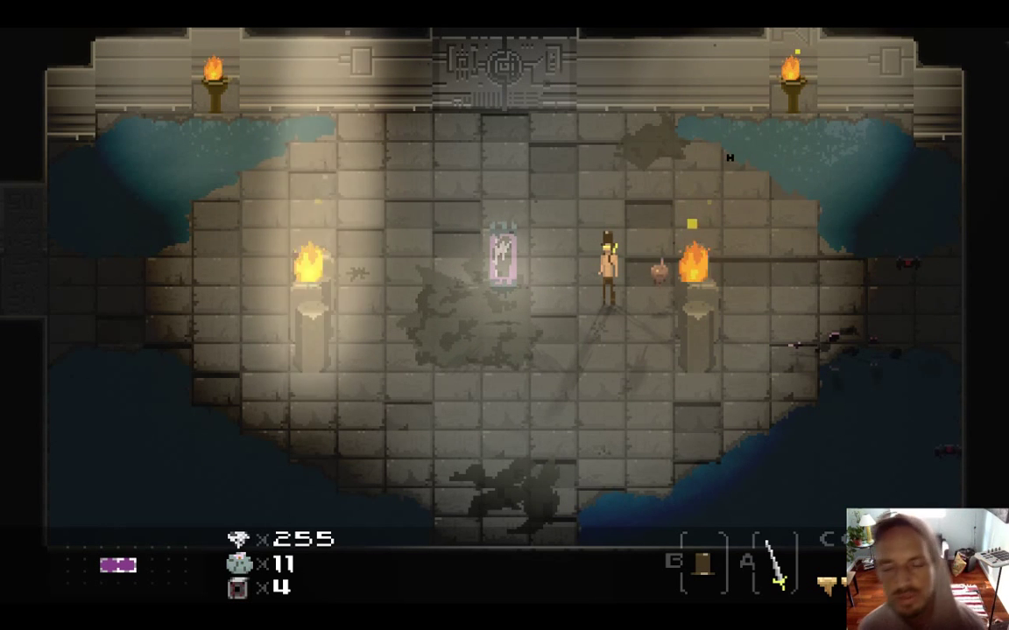
pyautogui.press('super+q')
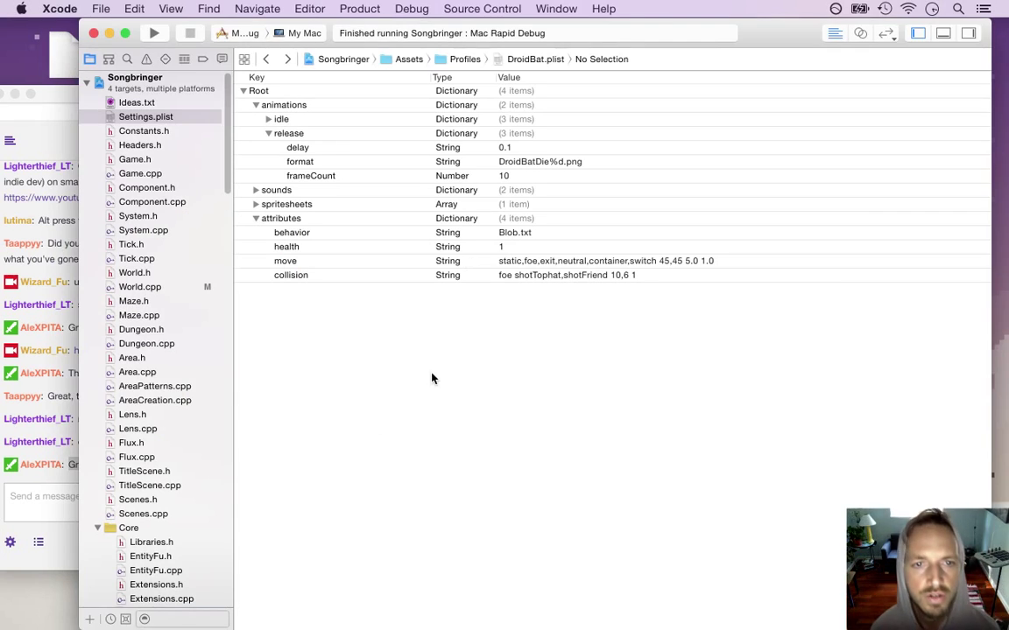
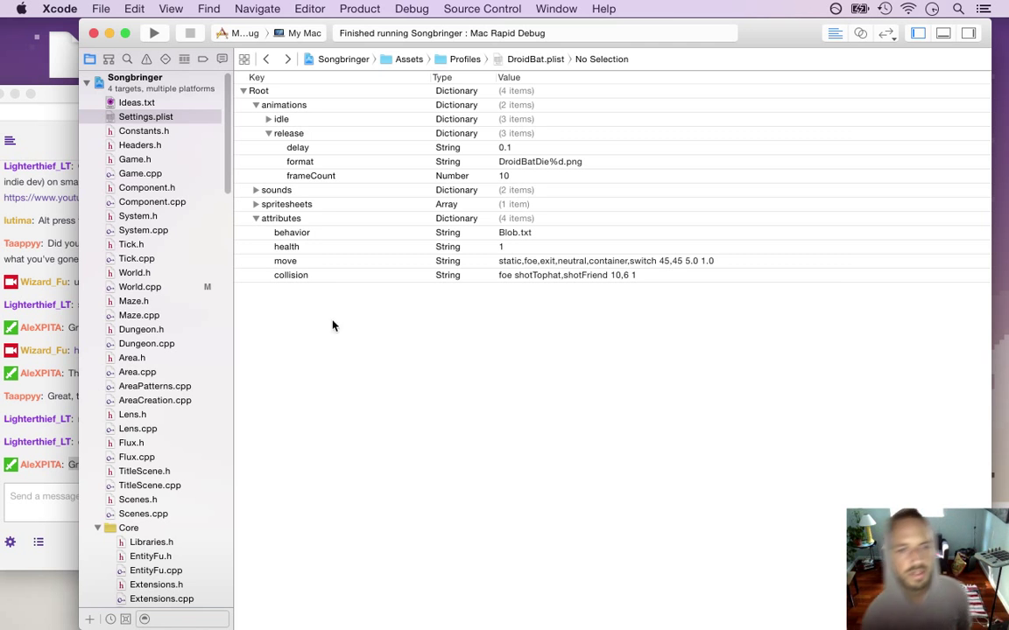
# Set the behavior attribute in DroidBat.plist to DroidBat.txt.
pyautogui.moveTo(226, 175); pyautogui.dragTo(208, 444)
pyautogui.click(187, 392)
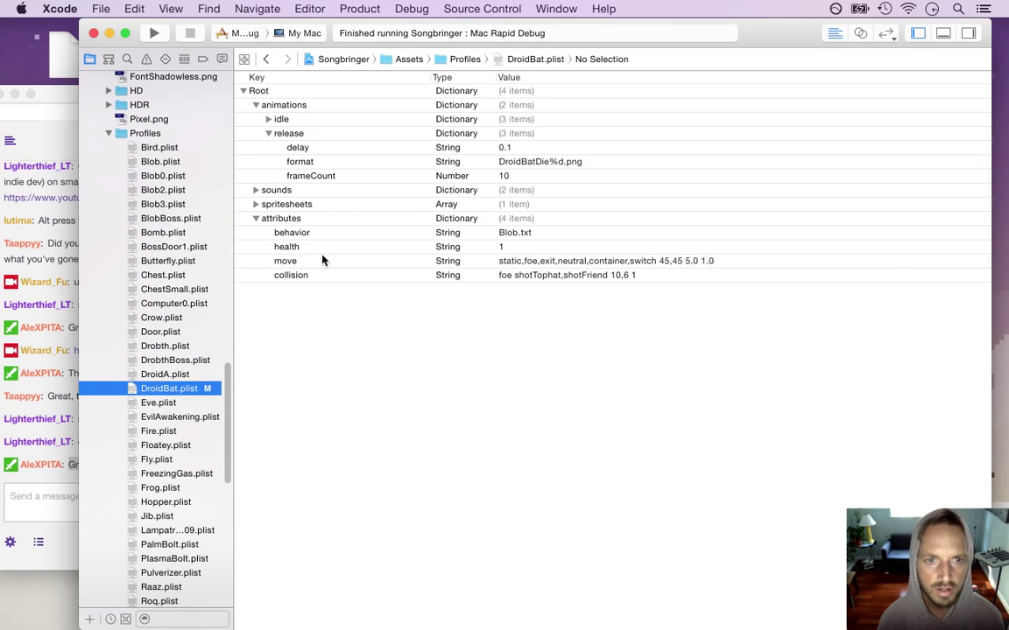
pyautogui.click(513, 234)
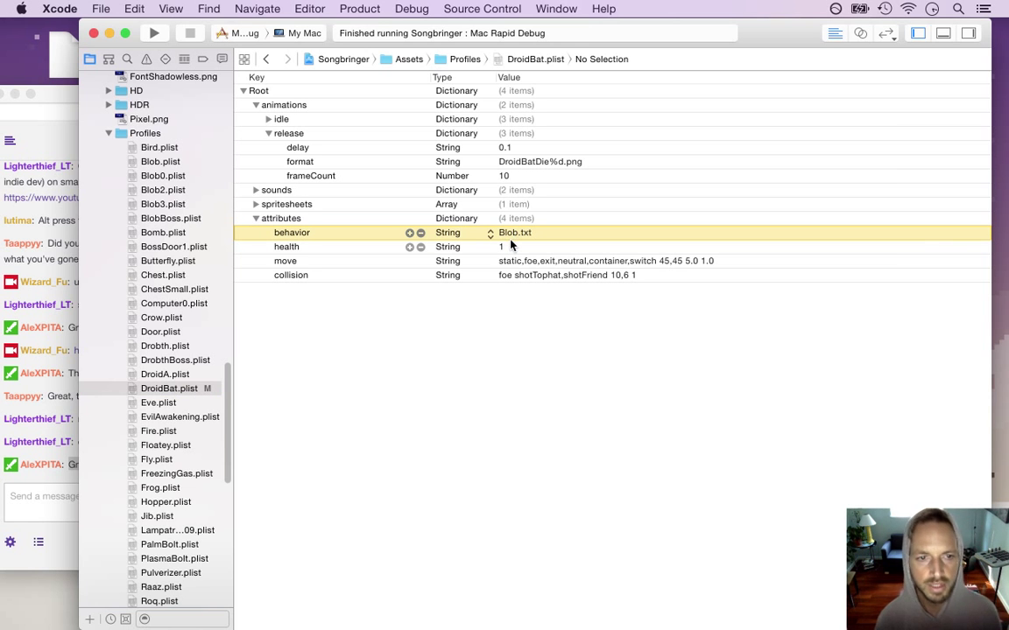
pyautogui.click(517, 234)
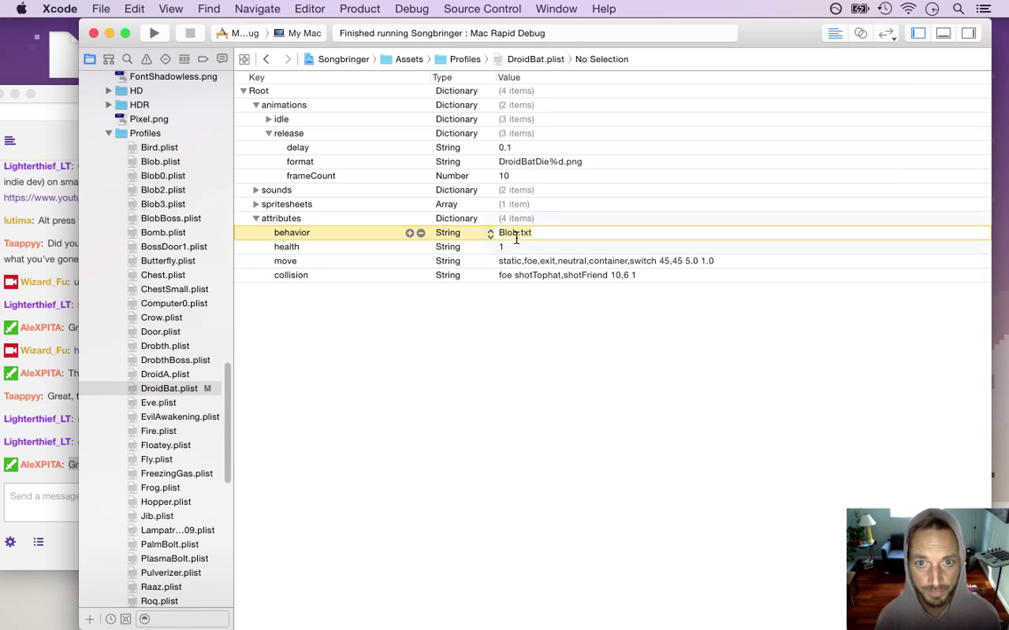
pyautogui.press('BackSpace')
pyautogui.press('BackSpace')
pyautogui.press('BackSpace')
pyautogui.press('BackSpace')
pyautogui.write('Droid')
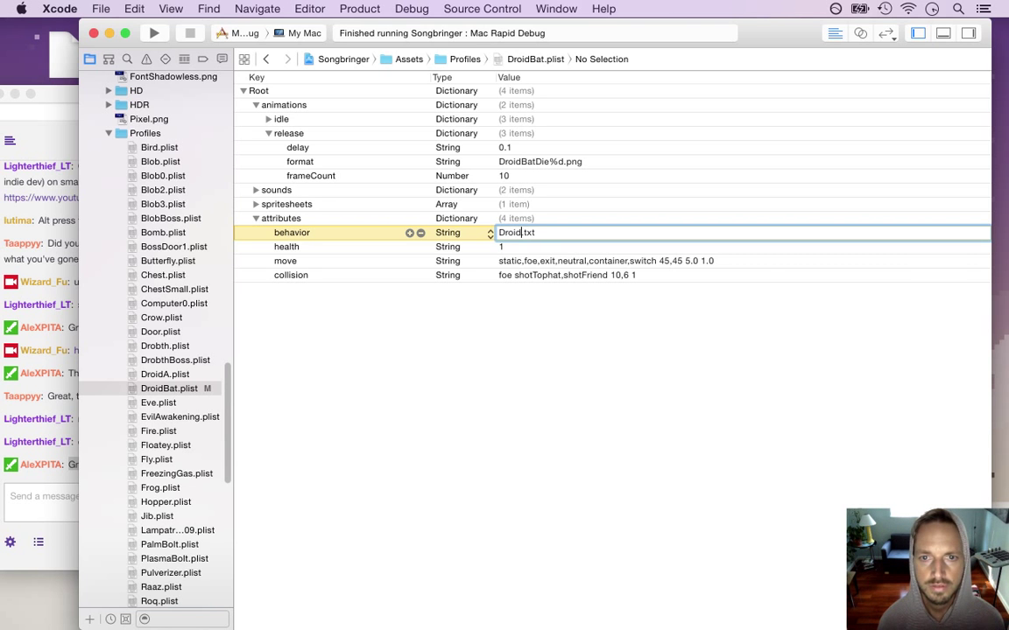
pyautogui.write('Bat')
pyautogui.press('Tab')
pyautogui.click(318, 234)
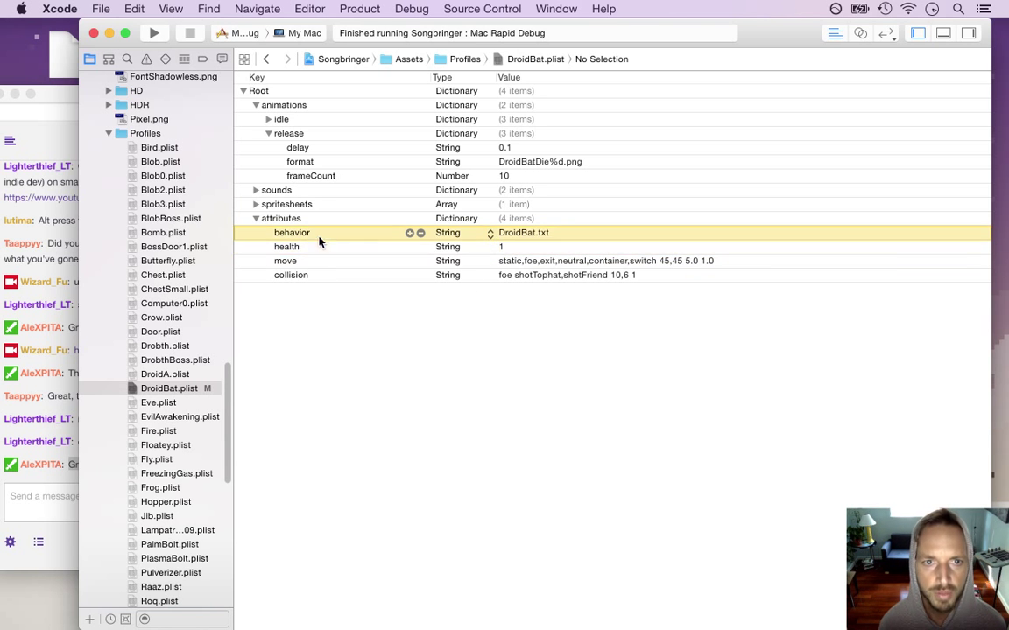
# Open Blob.txt from the Behaviors group and reveal it in Finder.
pyautogui.moveTo(227, 377); pyautogui.dragTo(228, 232)
pyautogui.scroll(-3, 172, 248)
pyautogui.click(179, 271)
pyautogui.rightClick(180, 271)
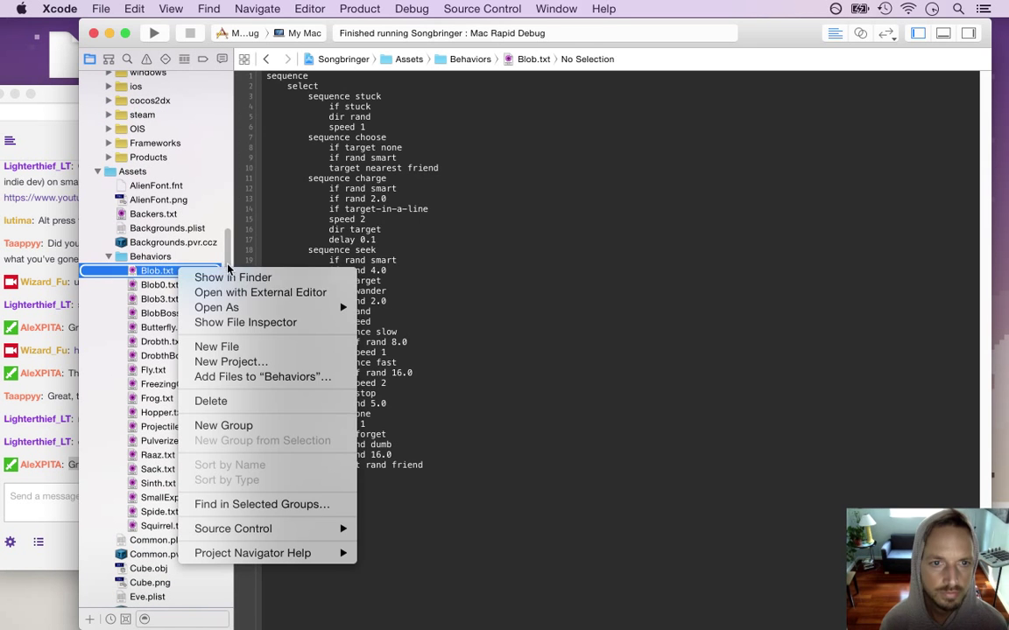
pyautogui.click(230, 275)
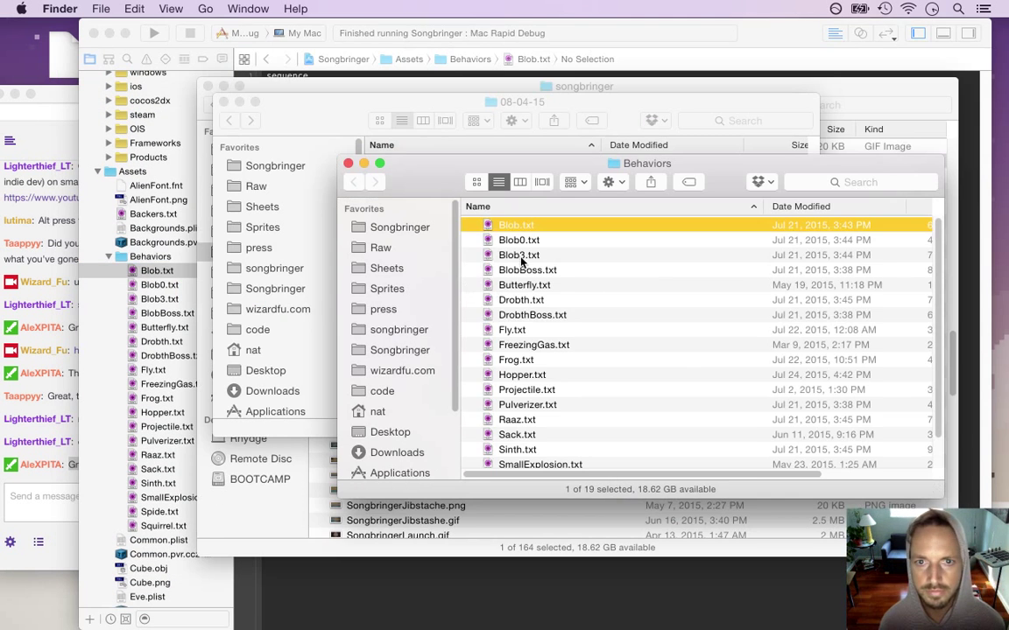
# Duplicate Blob.txt in the Behaviors folder, name the copy DroidBat.txt, and return to Xcode.
pyautogui.press('Return')
pyautogui.write('S.txt')
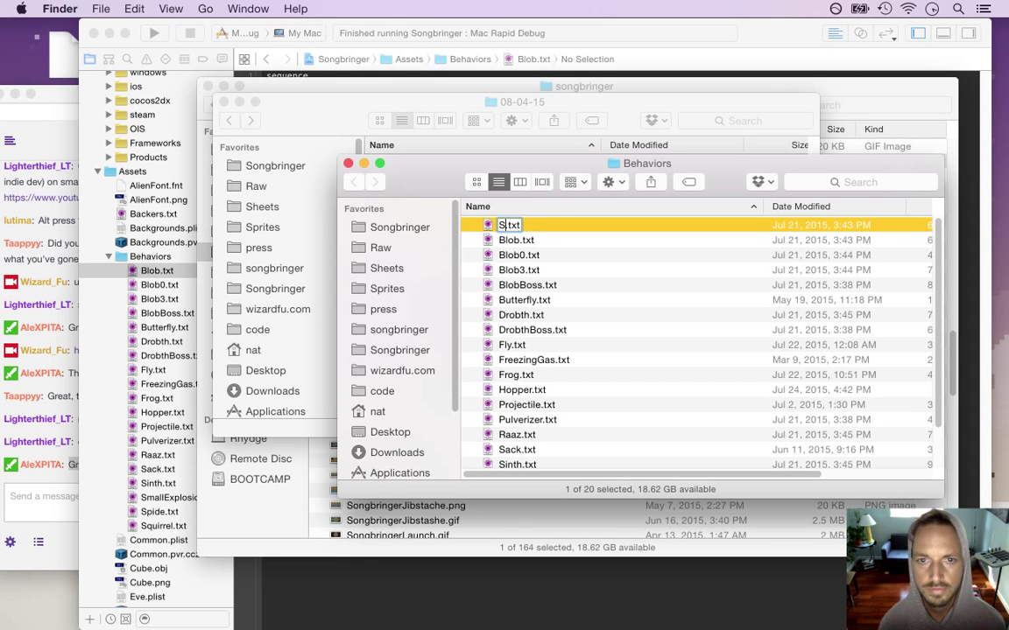
pyautogui.press('BackSpace')
pyautogui.write('DroidBat')
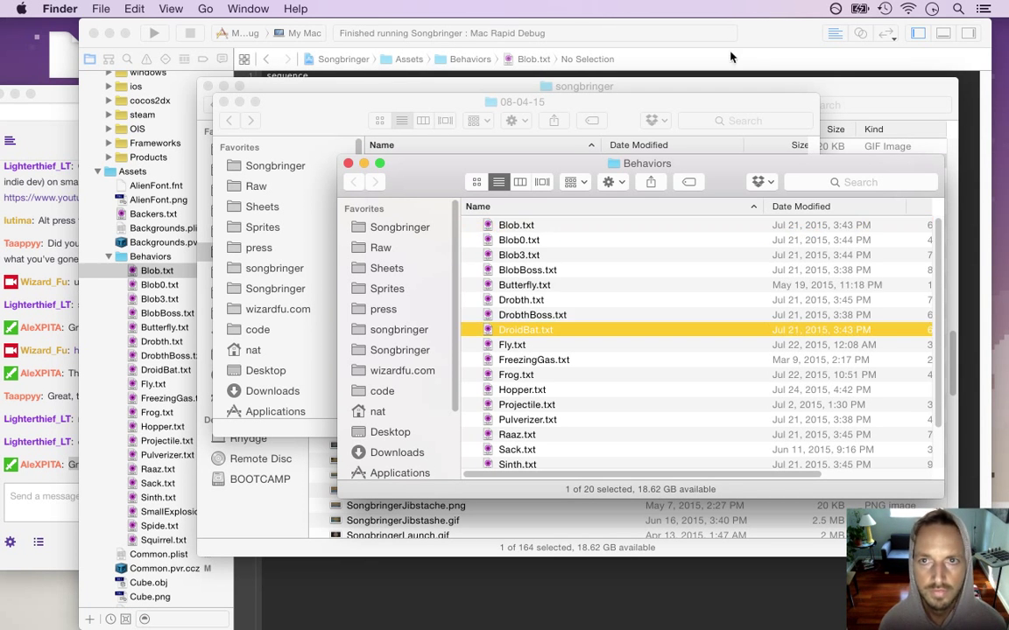
pyautogui.click(732, 56)
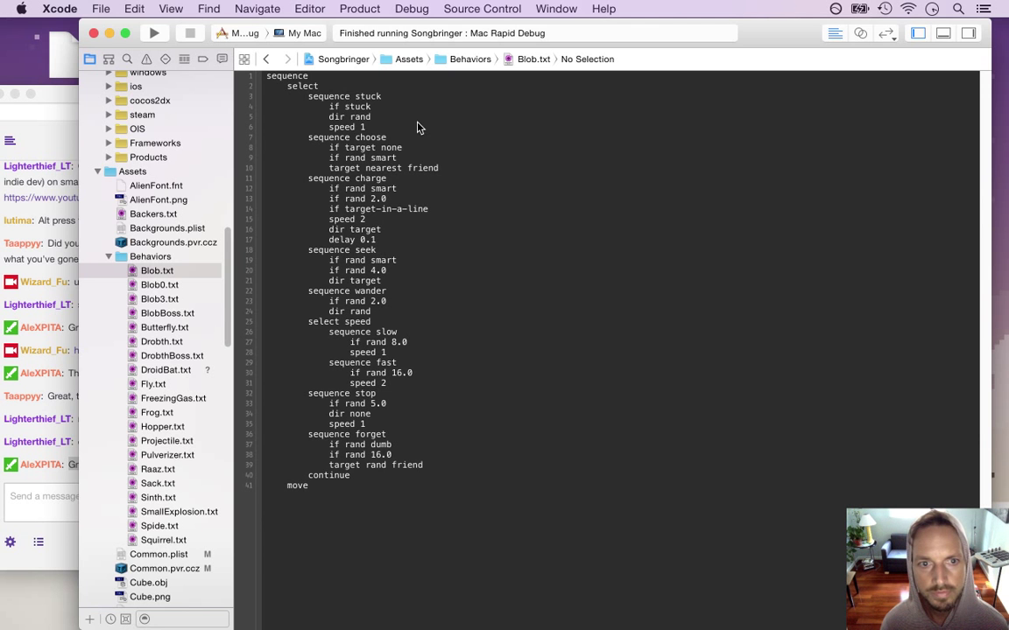
# Run the game, move around the room swinging the sword to test the bats with their own behavior file, and quit.
pyautogui.press('super+r')
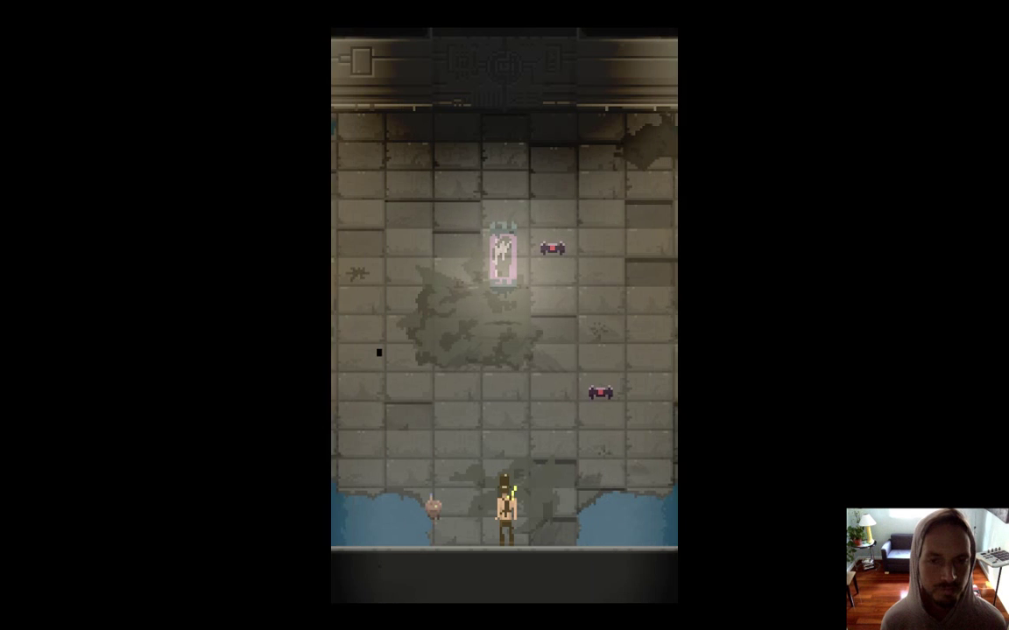
pyautogui.press('Up')
pyautogui.press('Left')
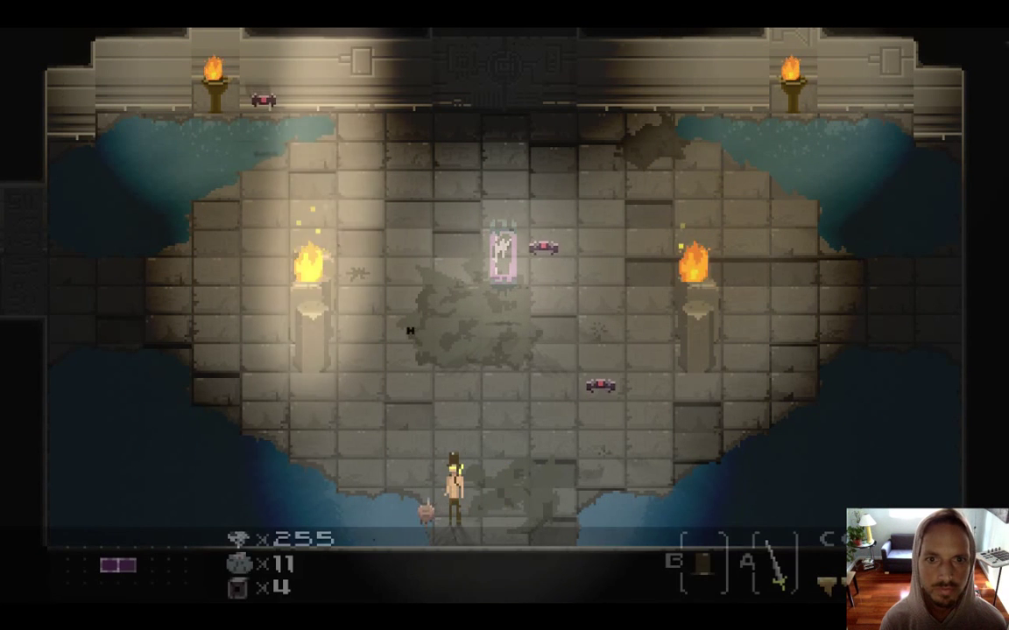
pyautogui.press('Up')
pyautogui.press('Right')
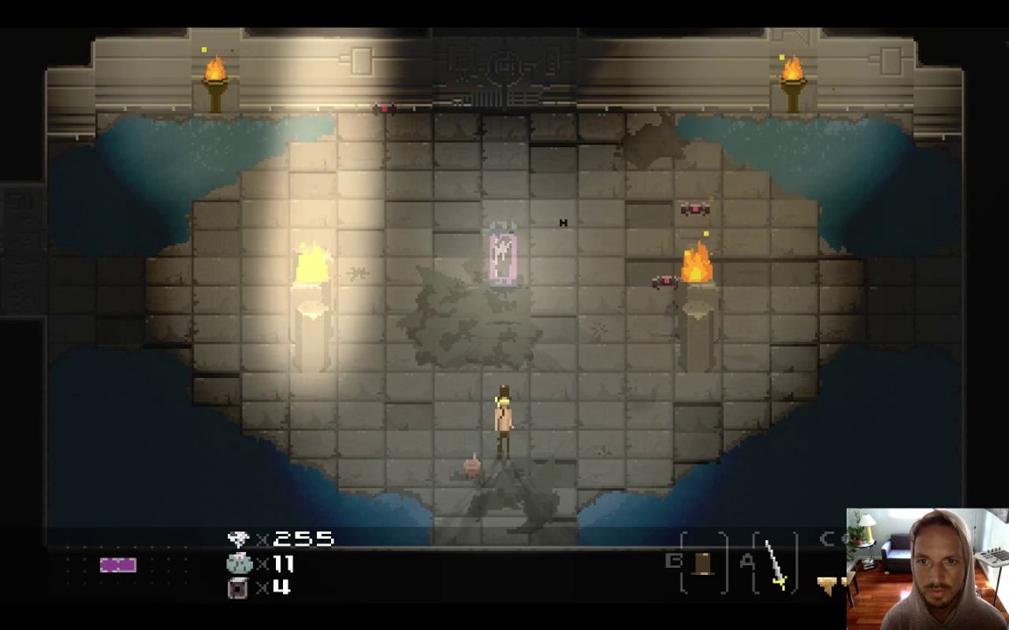
pyautogui.press('Right')
pyautogui.press('a')
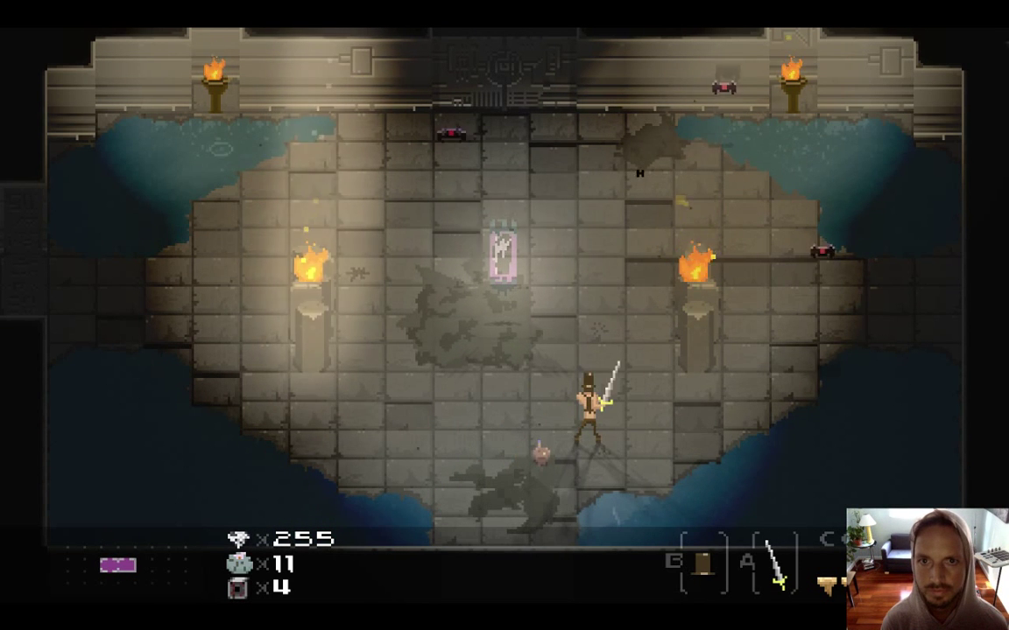
pyautogui.press('Left')
pyautogui.press('a')
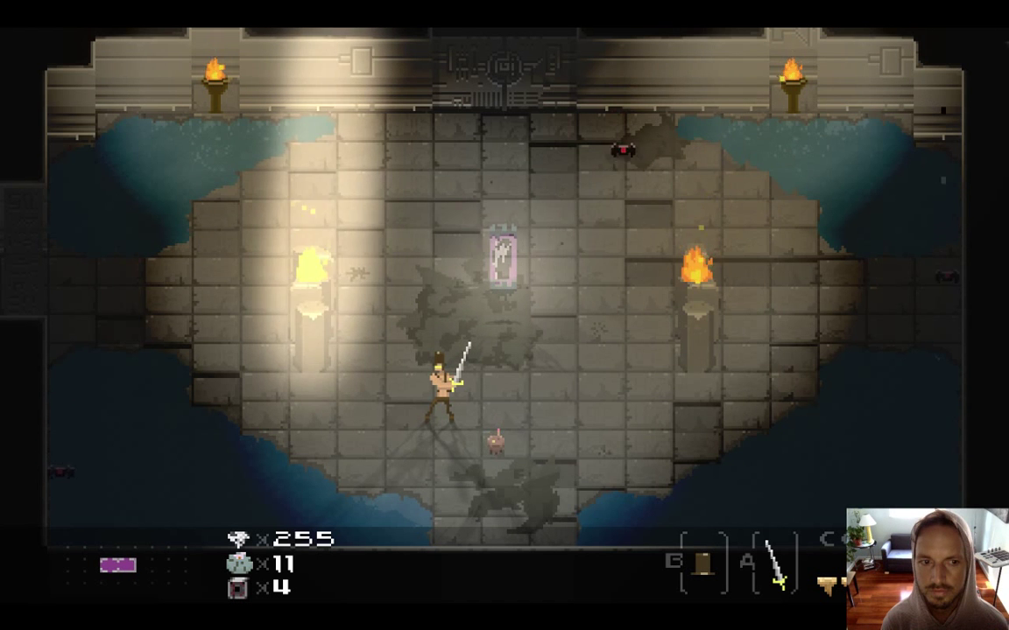
pyautogui.press('Up')
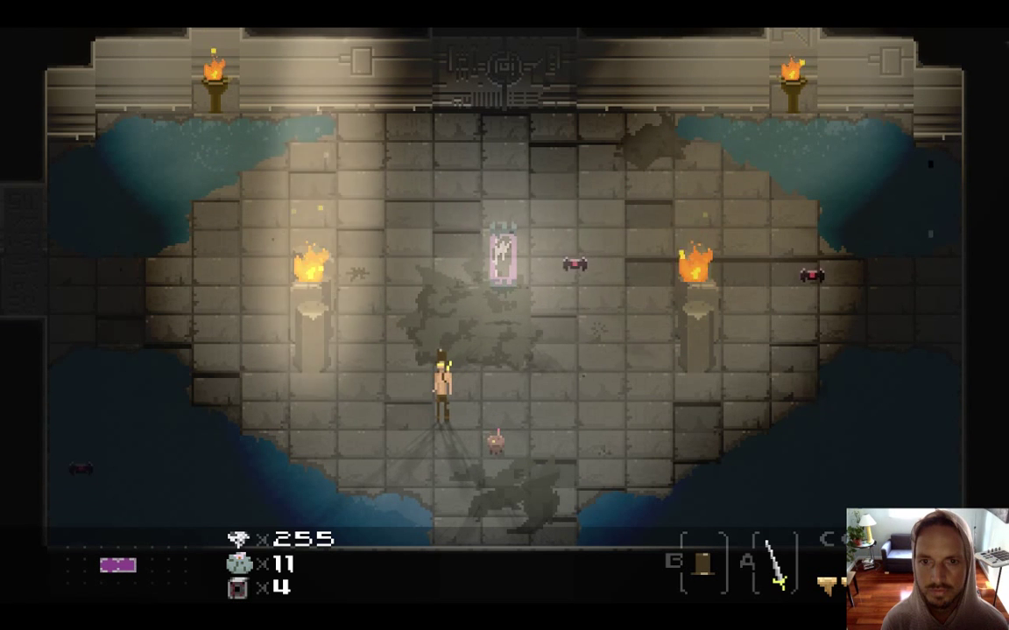
pyautogui.press('super+q')
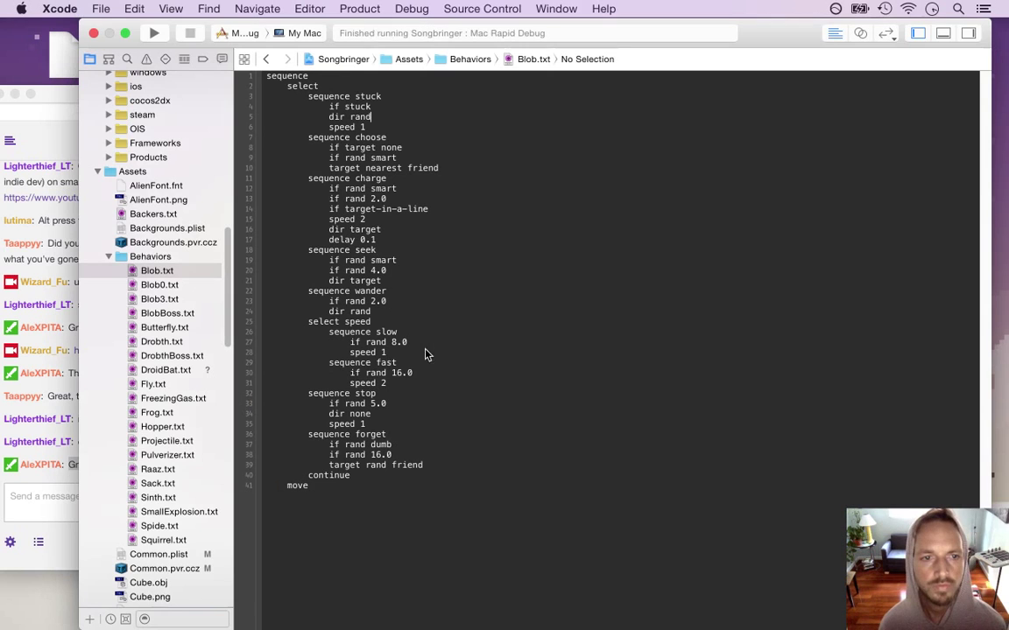
# Collapse the Core group in the project and select World.cpp.
pyautogui.scroll(5, 234, 275)
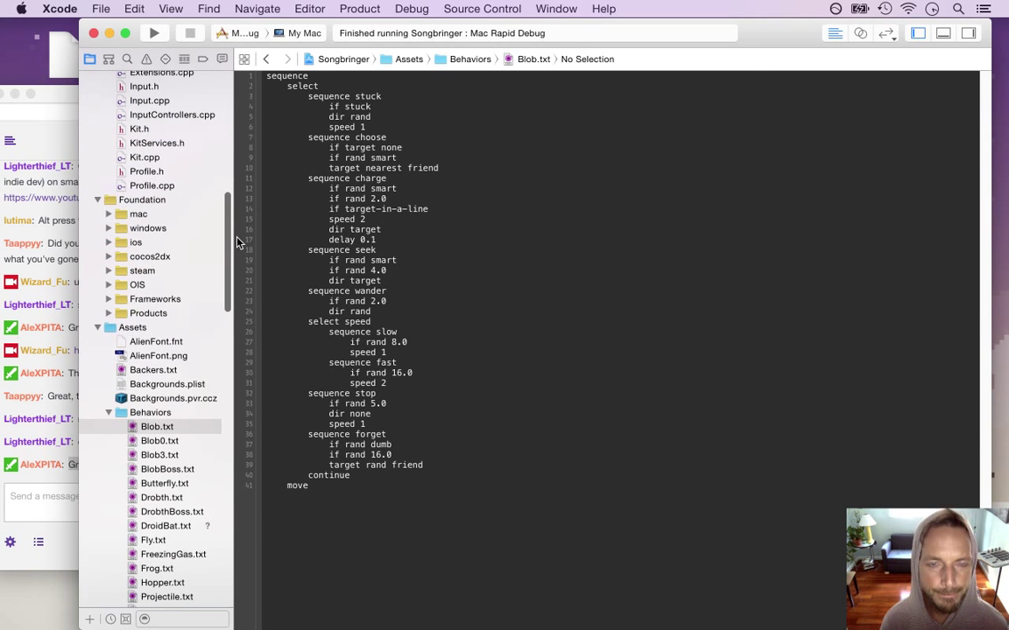
pyautogui.scroll(10, 234, 227)
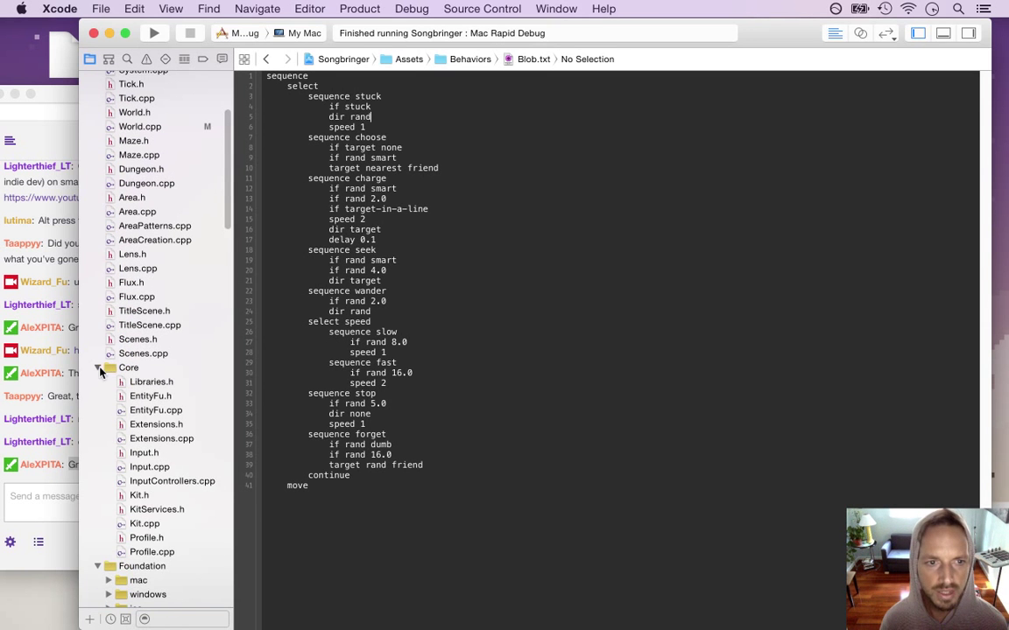
pyautogui.click(98, 369)
pyautogui.scroll(5, 201, 187)
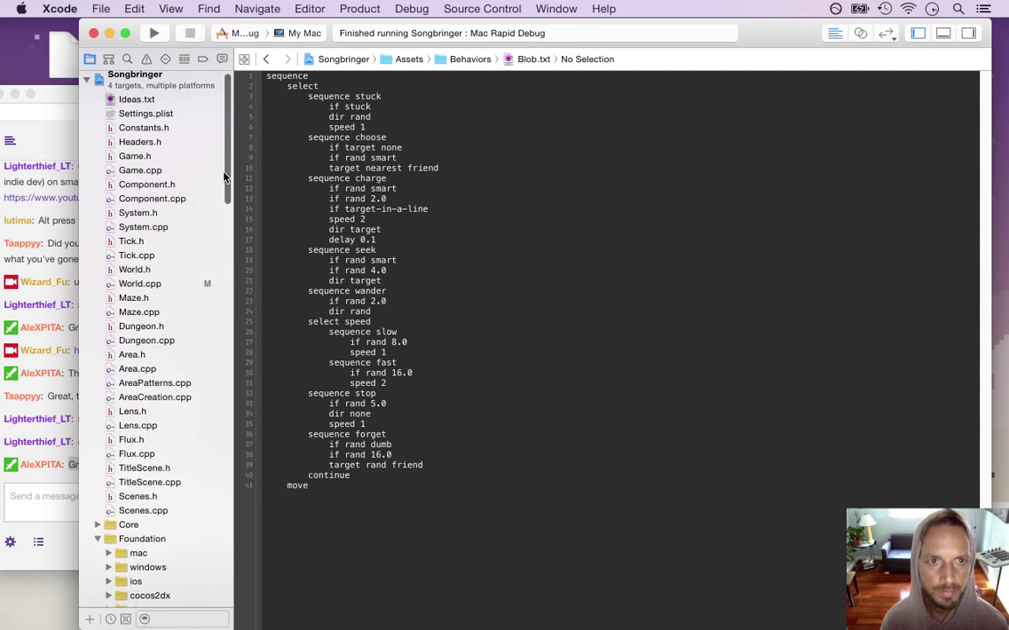
pyautogui.click(149, 281)
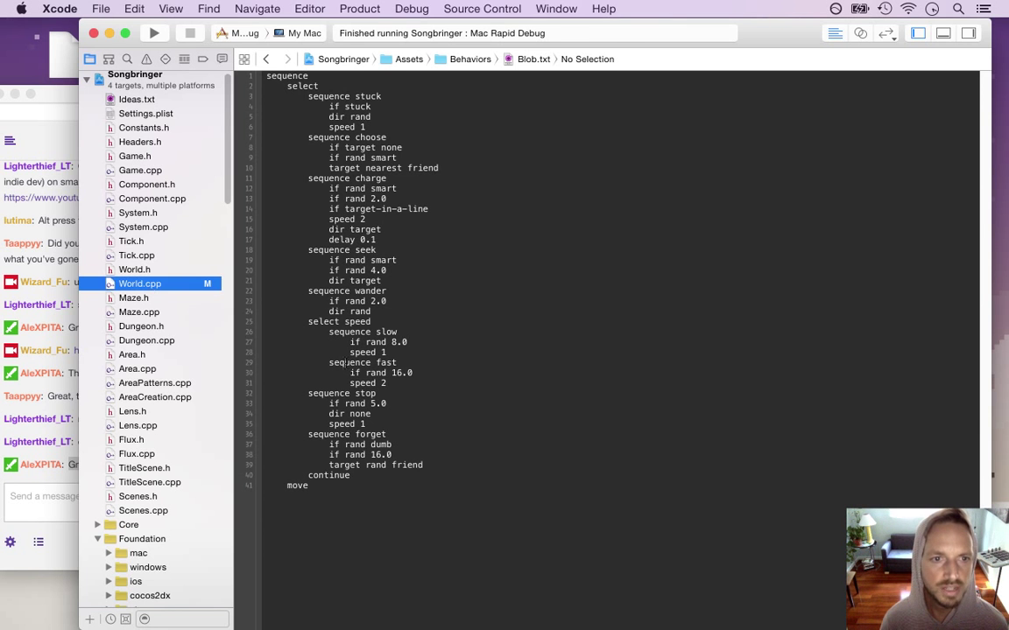
# Delete the forced "kind = kBat;" line above the foe switch in World::addFoes and review the function's foe selection code.
pyautogui.click(286, 517)
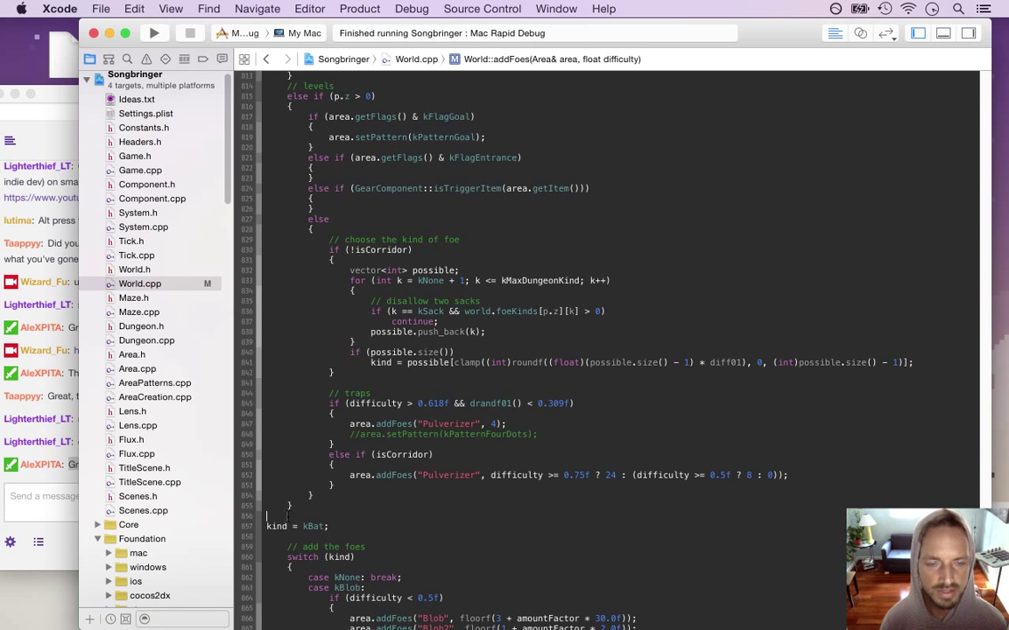
pyautogui.hotkey('shift', 'Down')
pyautogui.hotkey('shift', 'Down')
pyautogui.press('BackSpace')
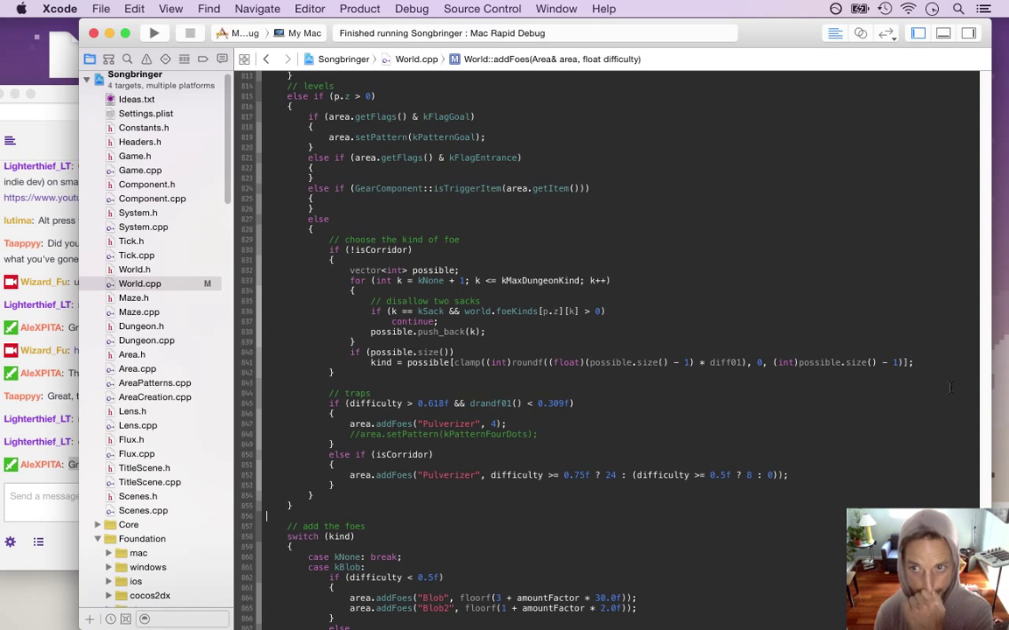
pyautogui.scroll(10, 605, 351)
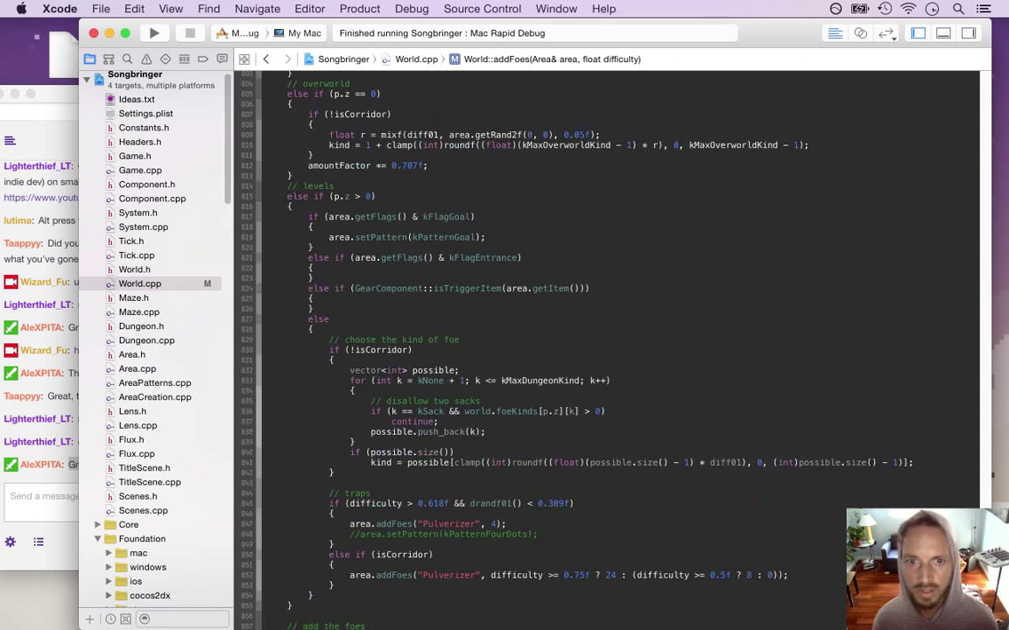
pyautogui.scroll(9, 604, 350)
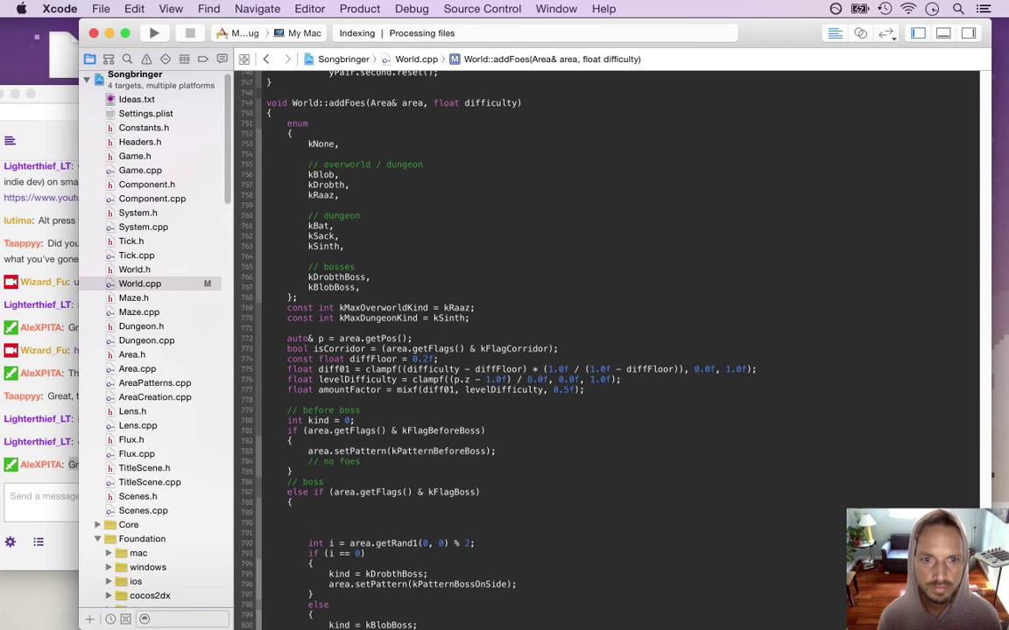
pyautogui.scroll(-8, 605, 351)
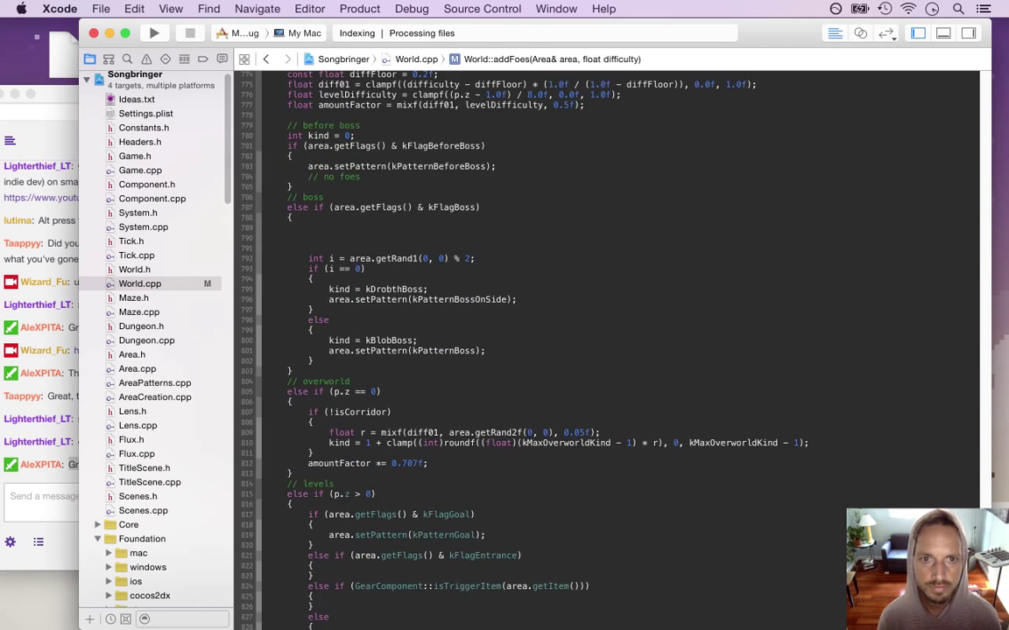
pyautogui.scroll(-12, 266, 454)
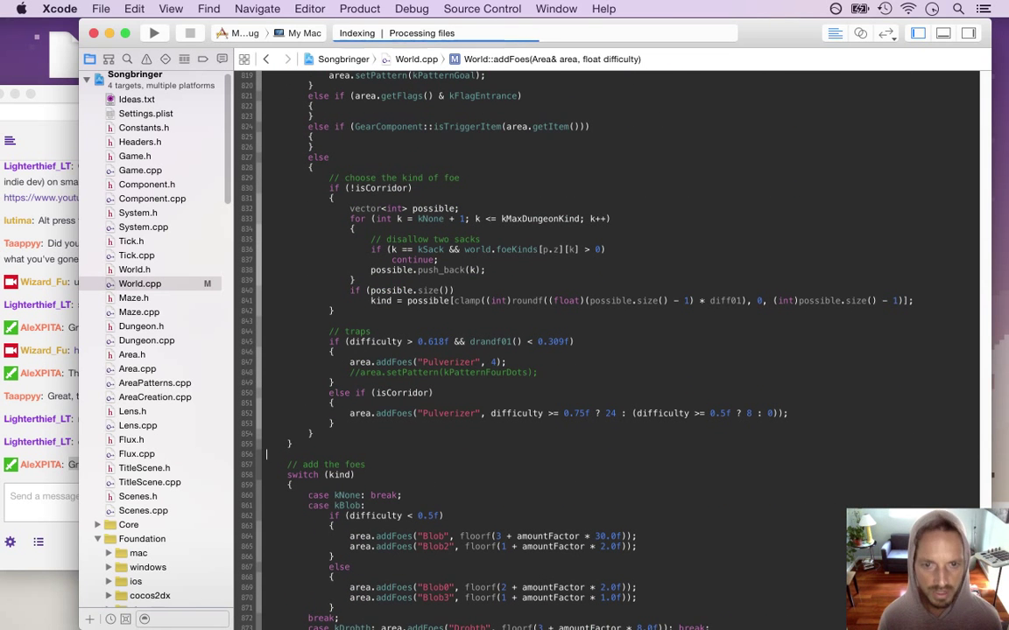
# Run the game, walk into the dungeon room with the blobs, swing the sword, and quit.
pyautogui.press('super+r')
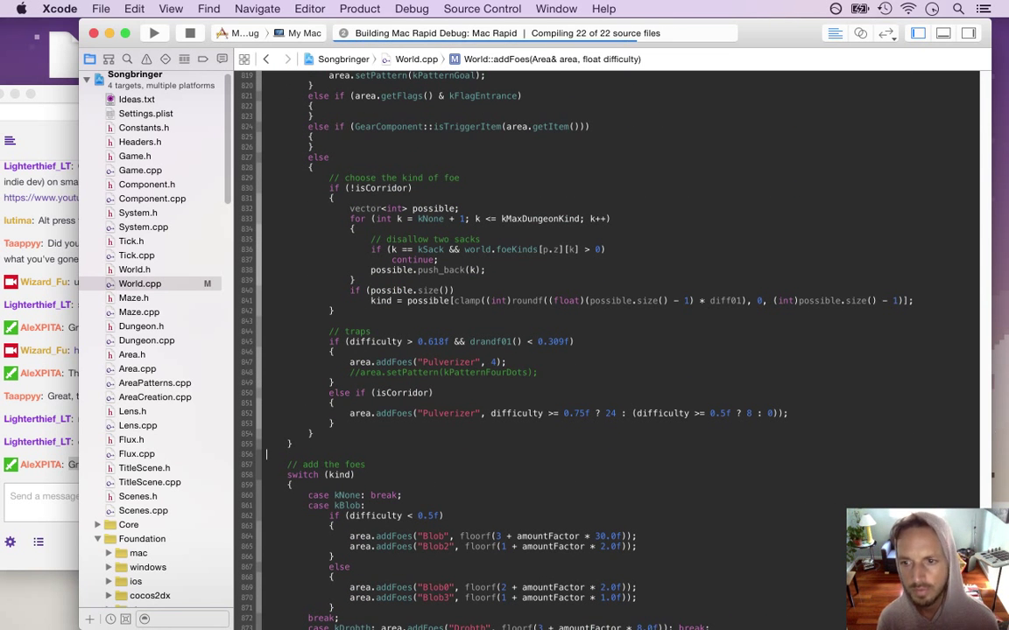
pyautogui.scroll(-5, 613, 350)
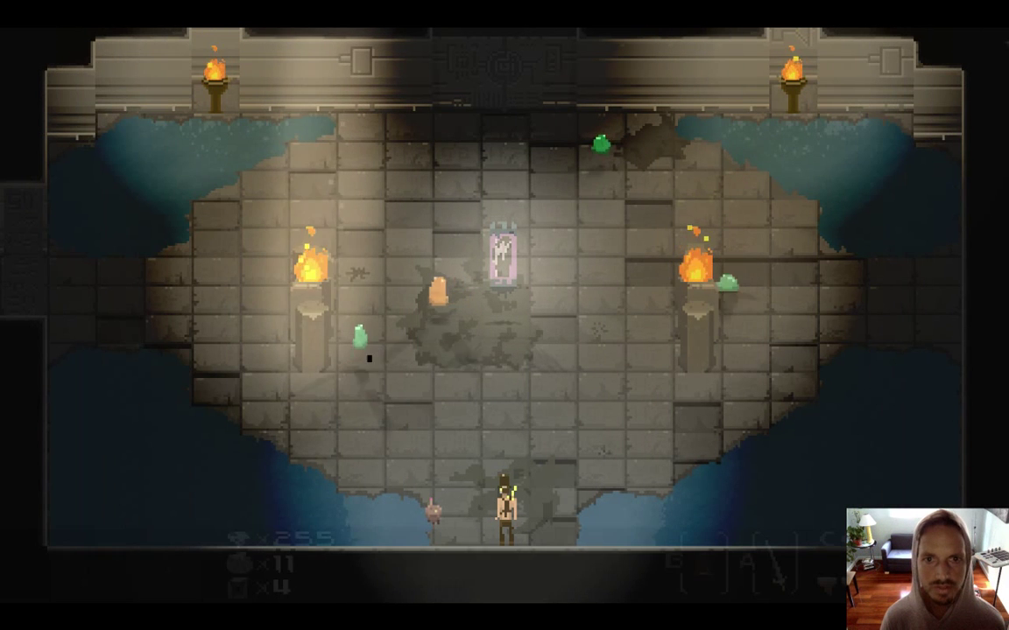
pyautogui.press('Up')
pyautogui.press('Left')
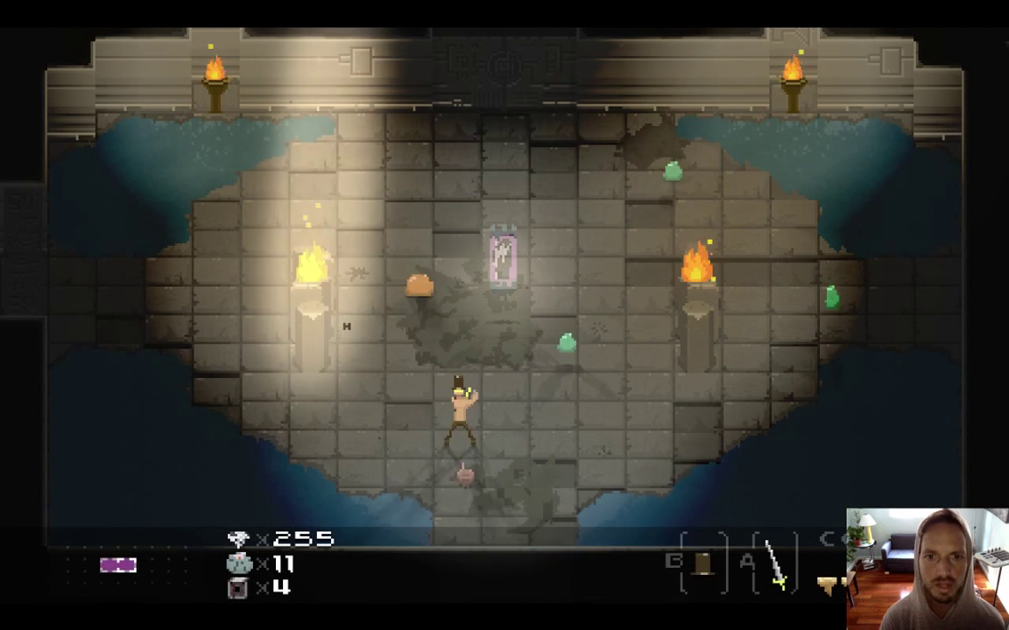
pyautogui.press('a')
pyautogui.press('super+q')
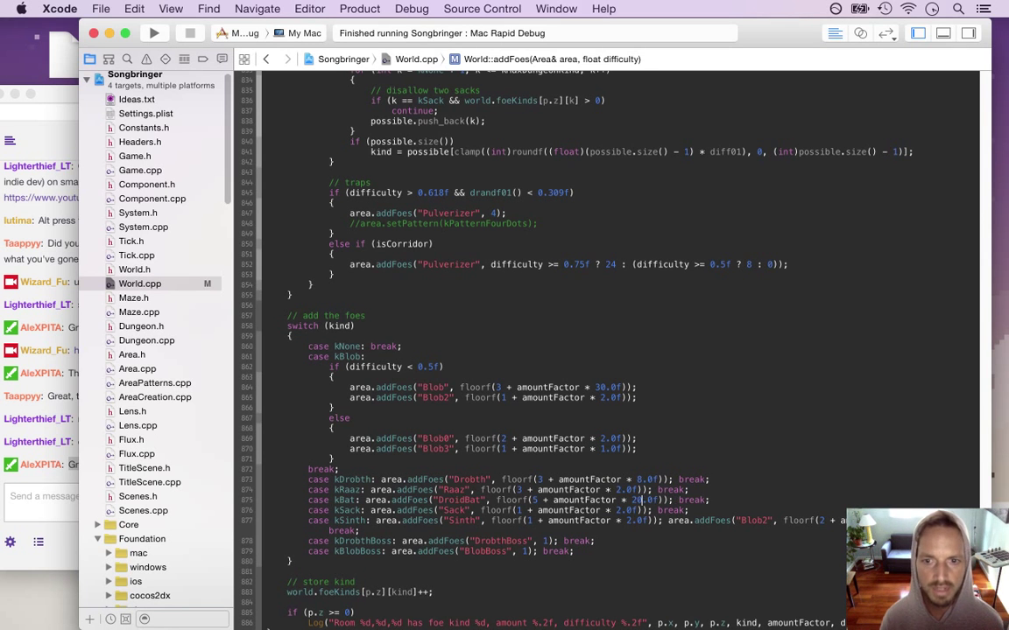
# Examine the foe kind, amount and difficulty logged for each dungeon 1 room in the debug console, and hide the console.
pyautogui.press('super+shift+y')
pyautogui.moveTo(693, 523); pyautogui.dragTo(723, 203)
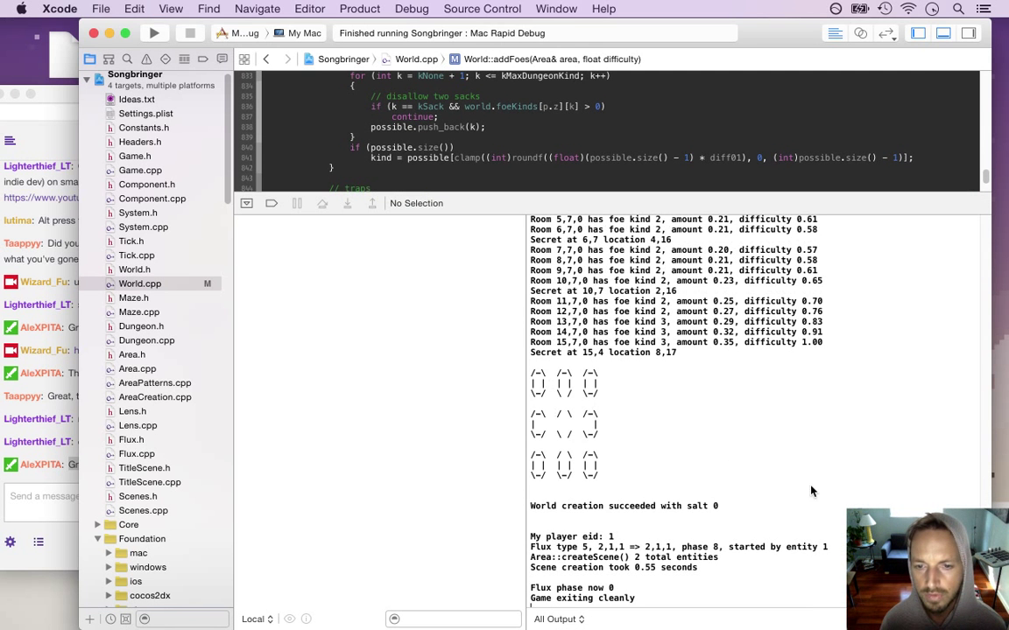
pyautogui.scroll(15, 752, 410)
pyautogui.scroll(-7, 752, 410)
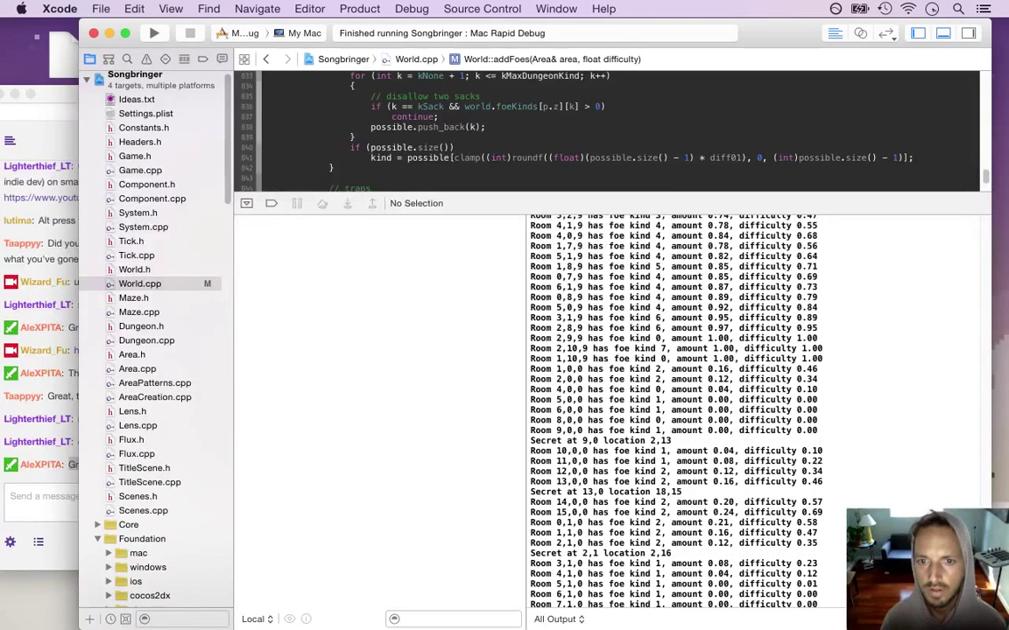
pyautogui.scroll(8, 754, 412)
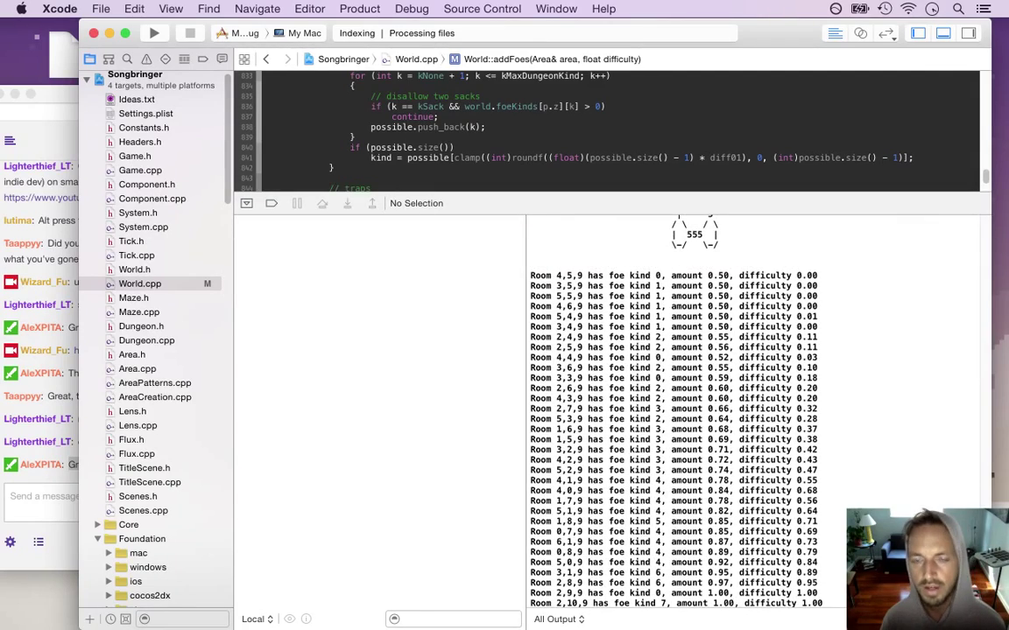
pyautogui.scroll(-15, 754, 411)
pyautogui.scroll(15, 754, 412)
pyautogui.scroll(-7, 753, 411)
pyautogui.scroll(-10, 963, 371)
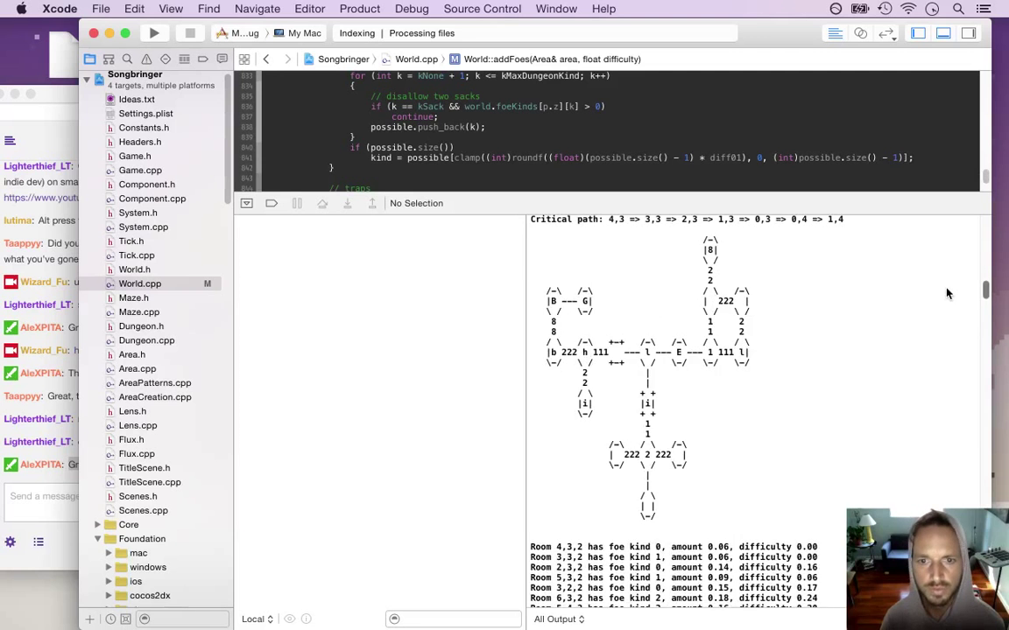
pyautogui.scroll(6, 945, 271)
pyautogui.scroll(-10, 945, 277)
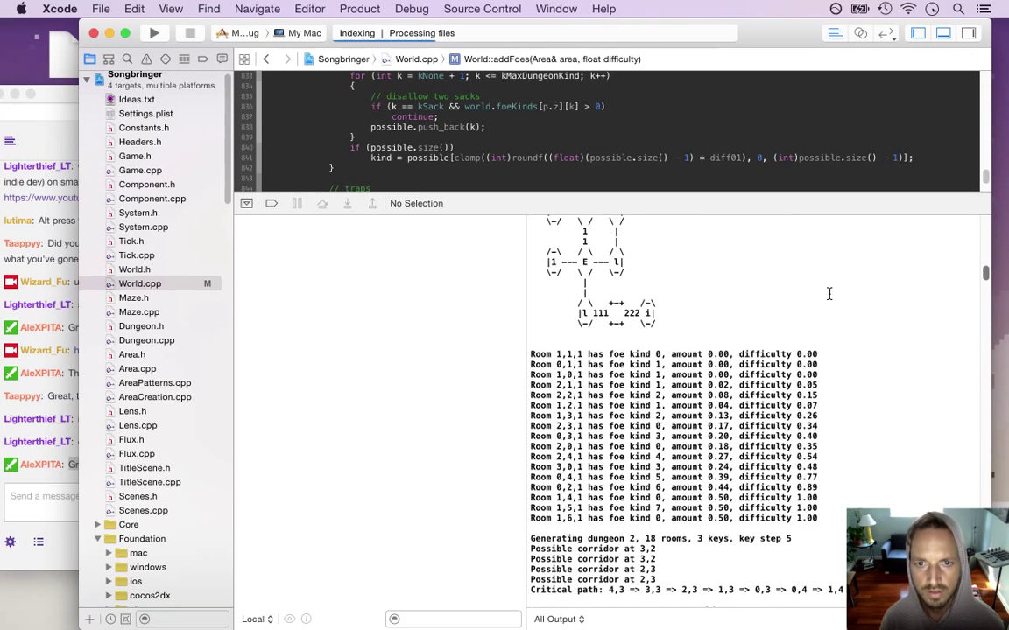
pyautogui.moveTo(557, 354); pyautogui.dragTo(750, 457)
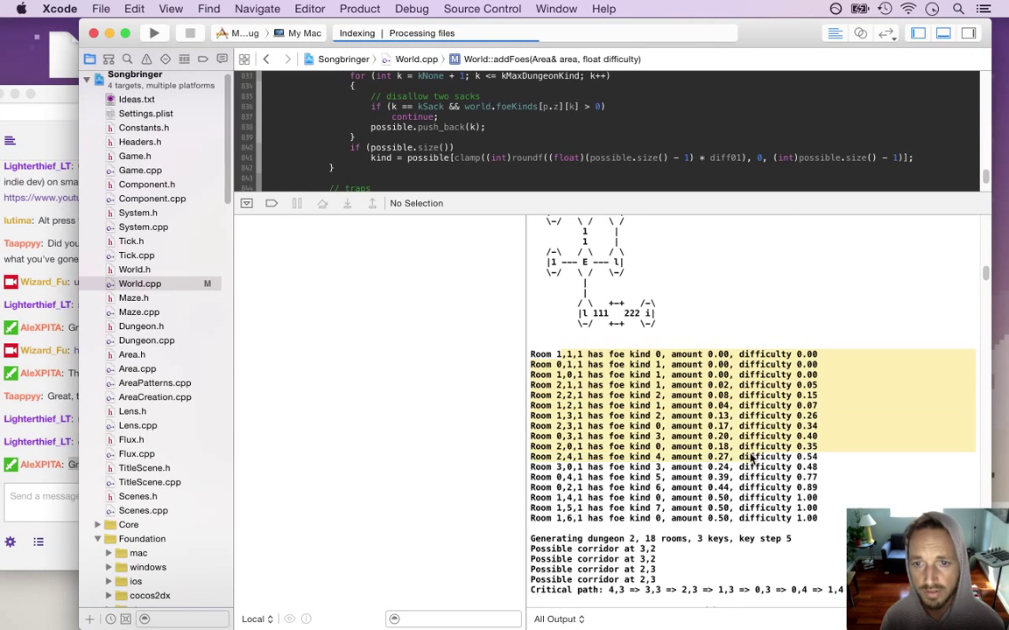
pyautogui.press('super+shift+y')
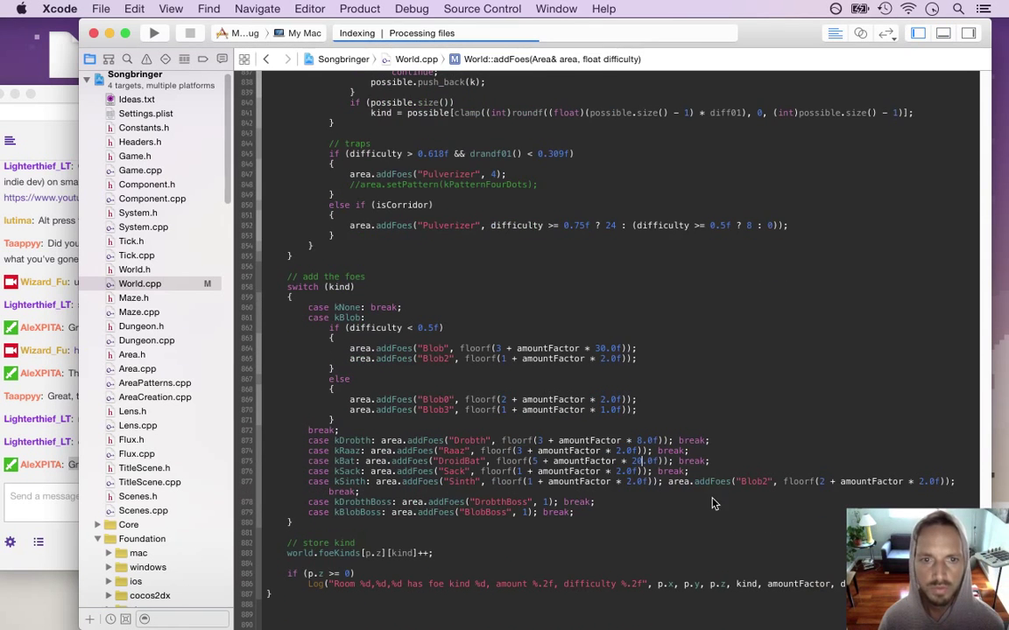
# Compare the foe kind enum in addFoes with the dungeon 1 room log and map to locate the bat room.
pyautogui.scroll(20, 613, 350)
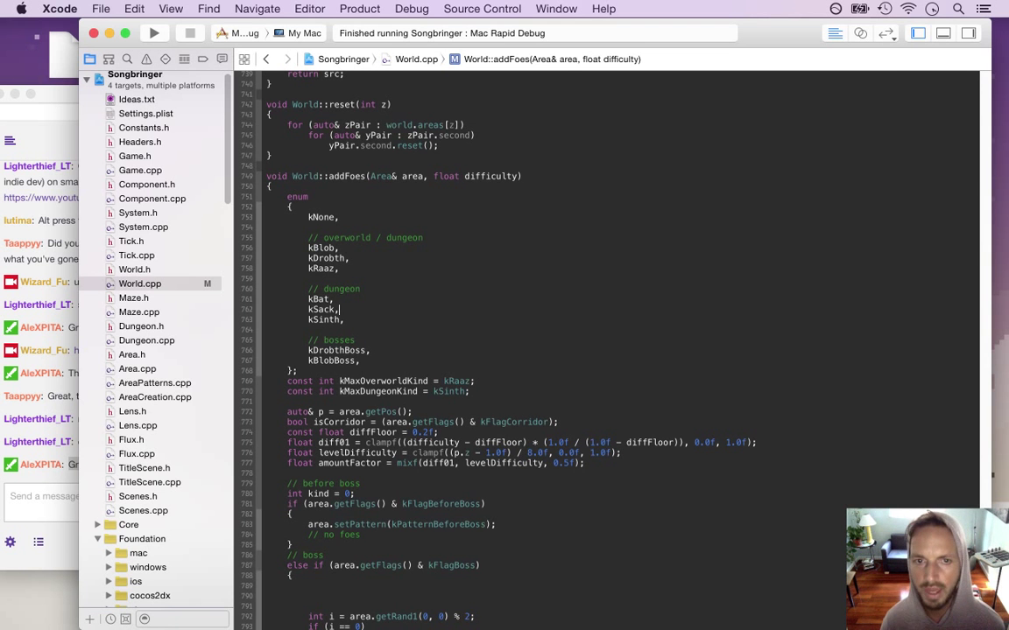
pyautogui.press('super+shift+y')
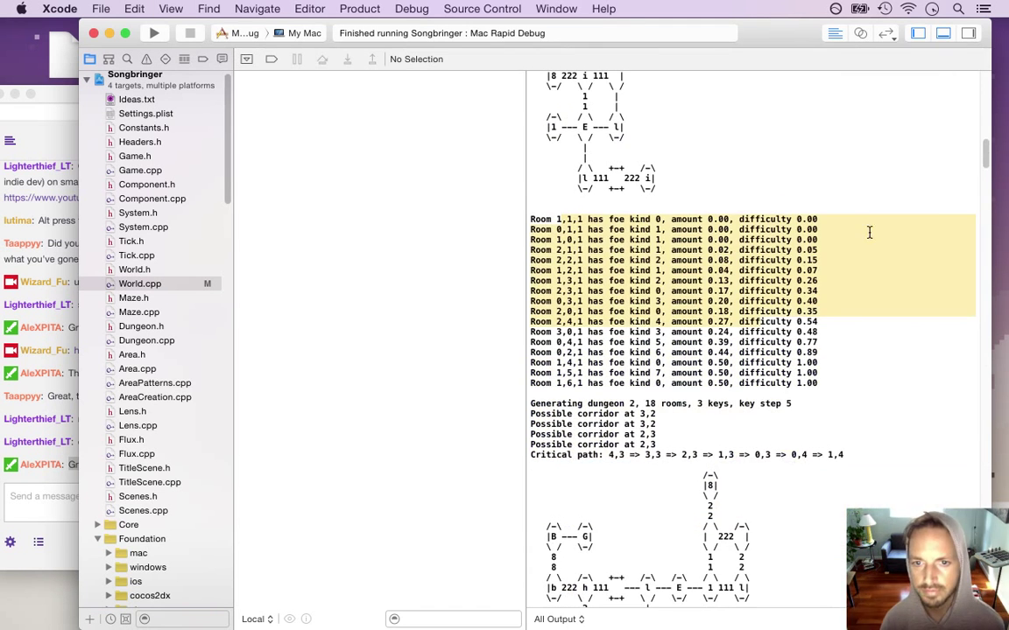
pyautogui.click(707, 254)
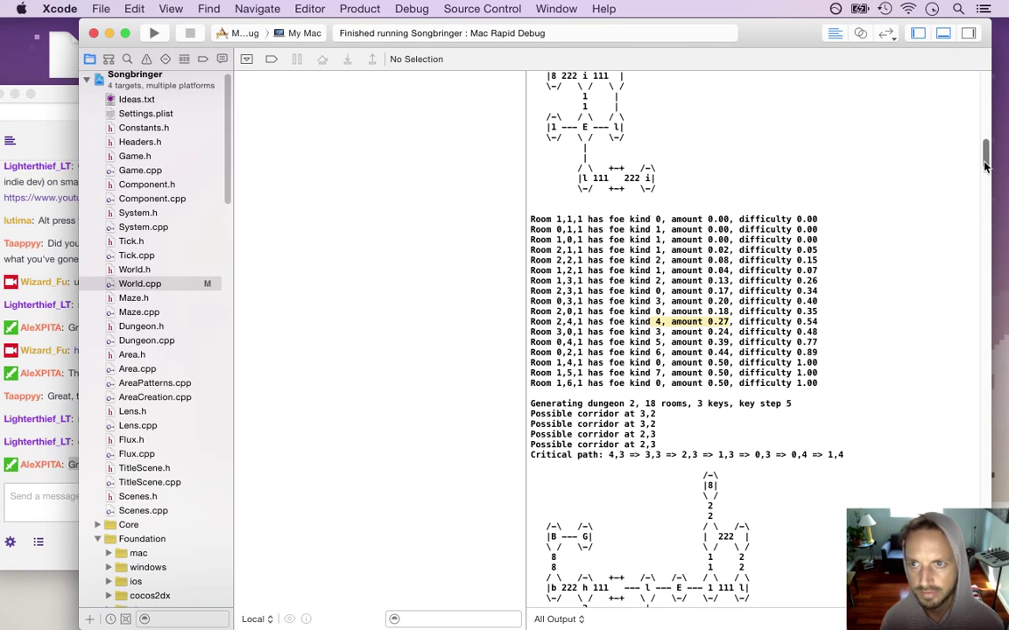
pyautogui.scroll(5, 984, 166)
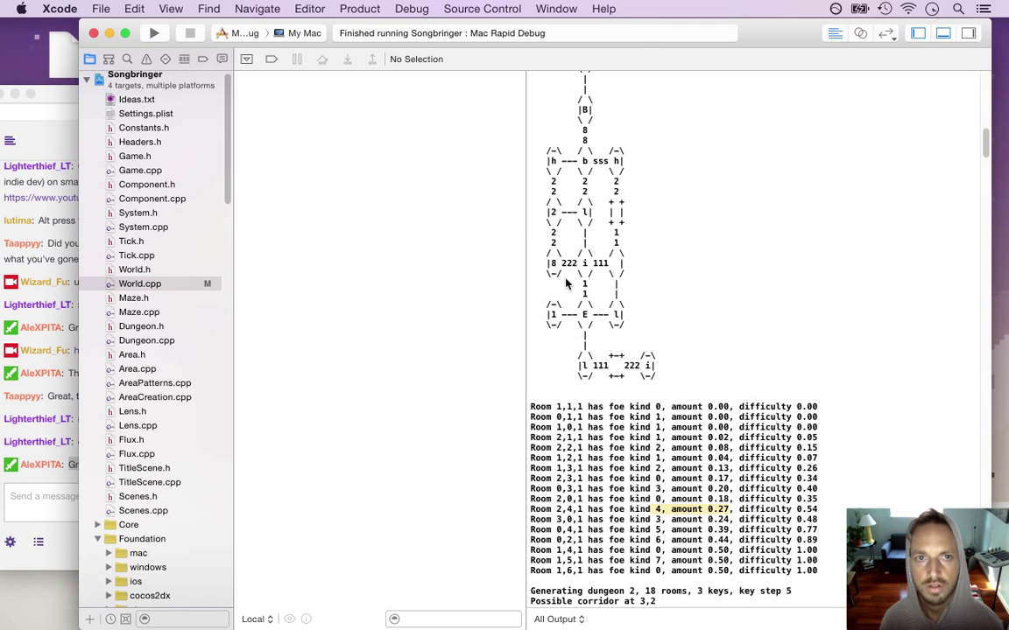
pyautogui.moveTo(643, 55); pyautogui.dragTo(635, 626)
# Run the game again and walk the hero through the first dungeon room to its west doorway.
pyautogui.press('super+r')
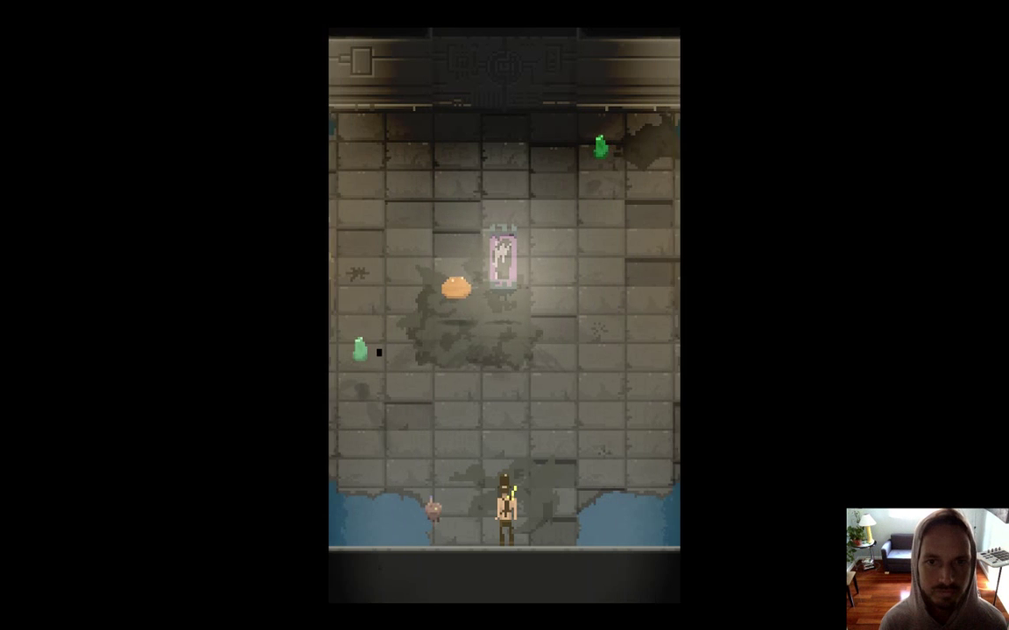
pyautogui.press('Up')
pyautogui.press('Left')
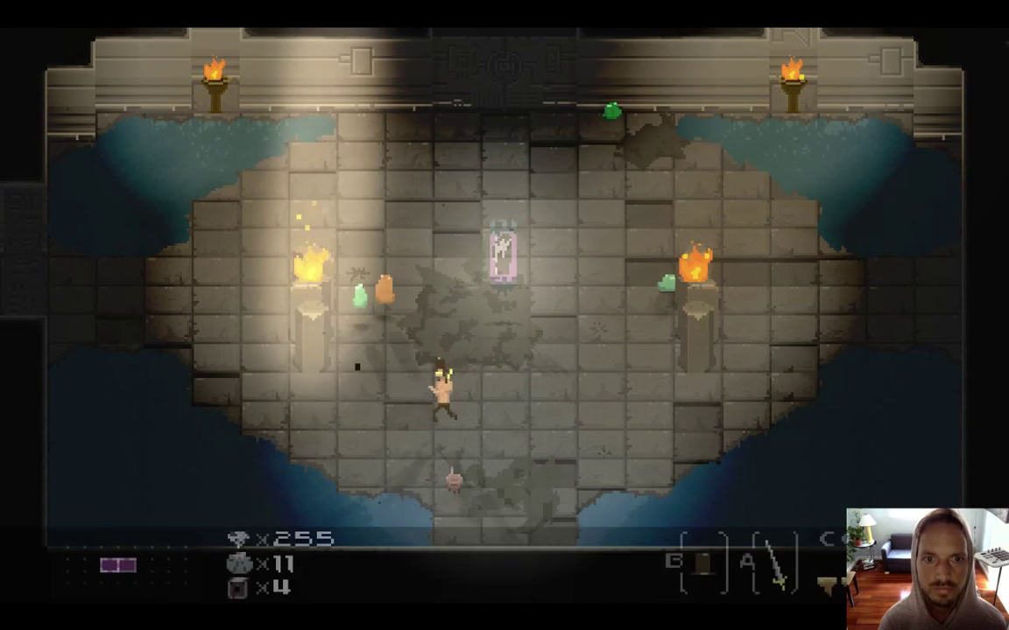
pyautogui.press('Up')
pyautogui.press('Left')
pyautogui.press('Up')
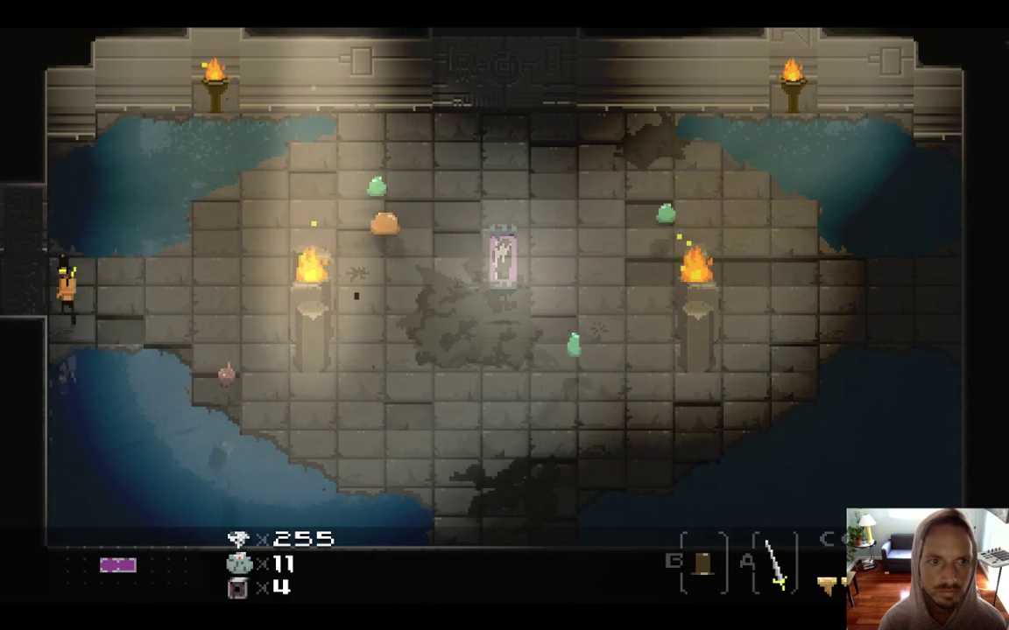
# Cross the first room to its east side, killing the green blobs with the sword.
pyautogui.press('Right')
pyautogui.press('z')
pyautogui.press('Right')
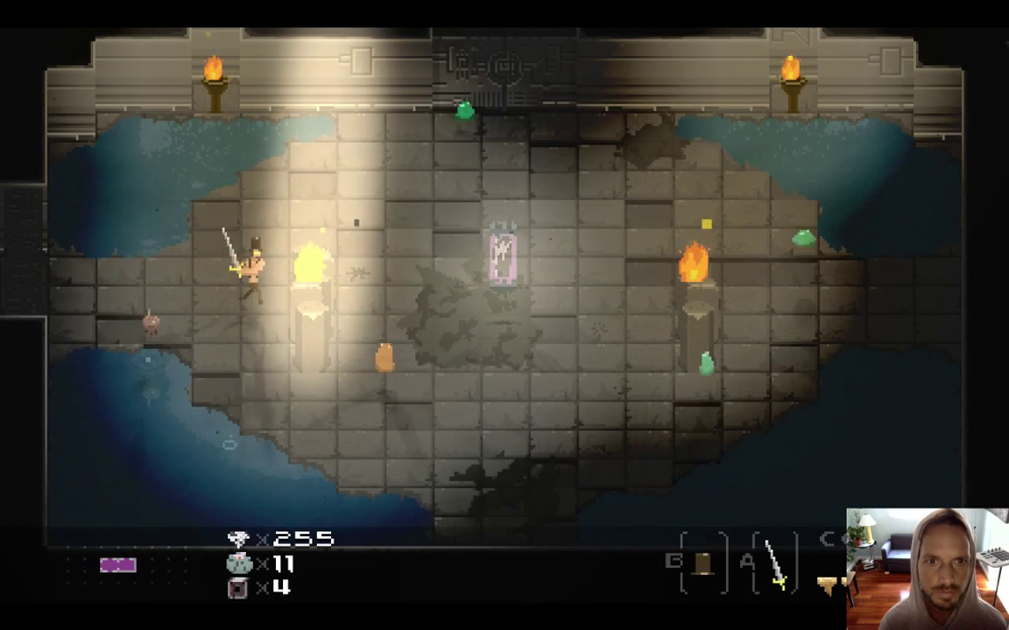
pyautogui.press('Up')
pyautogui.press('Right')
pyautogui.press('Up')
pyautogui.press('z')
pyautogui.press('Down')
pyautogui.press('Right')
pyautogui.press('z')
pyautogui.press('Down')
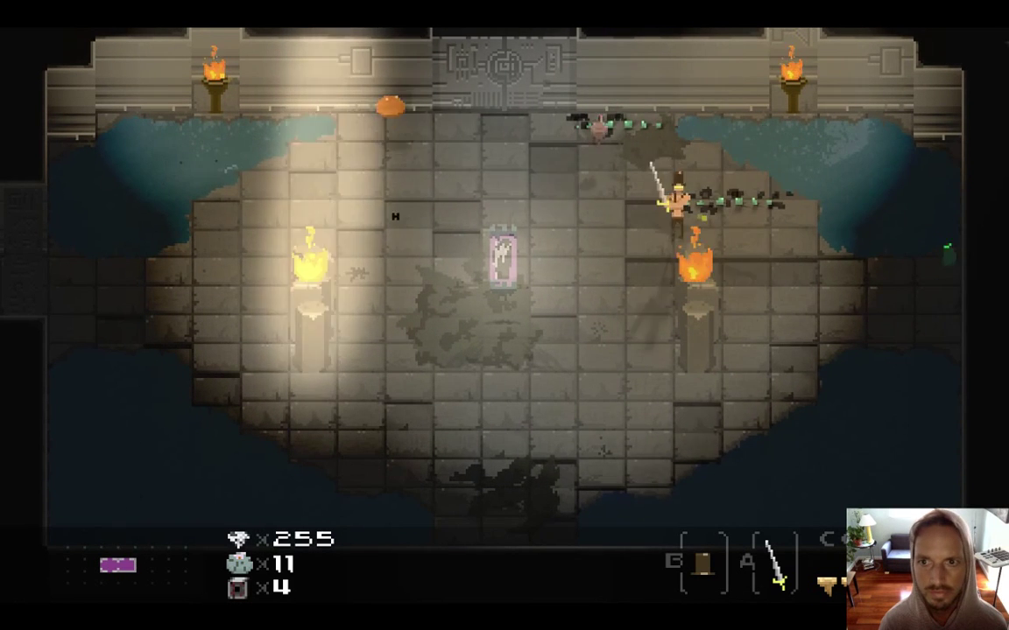
pyautogui.press('Right')
pyautogui.press('z')
pyautogui.press('Left')
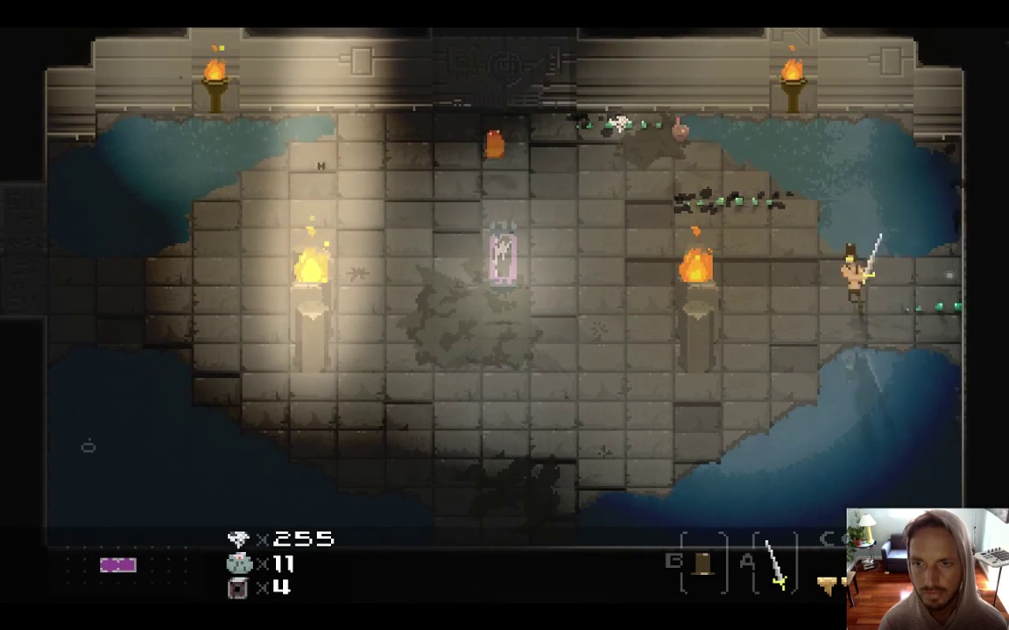
# Attack and kill the remaining orange blob near the north door of the first room.
pyautogui.press('Up')
pyautogui.press('Left')
pyautogui.press('Up')
pyautogui.press('z')
pyautogui.press('Down')
pyautogui.press('Right')
pyautogui.press('z')
pyautogui.press('Right')
pyautogui.press('z')
# Walk west through the pink-door room into the room with the black glyph pillar.
pyautogui.press('Left')
pyautogui.press('Left')
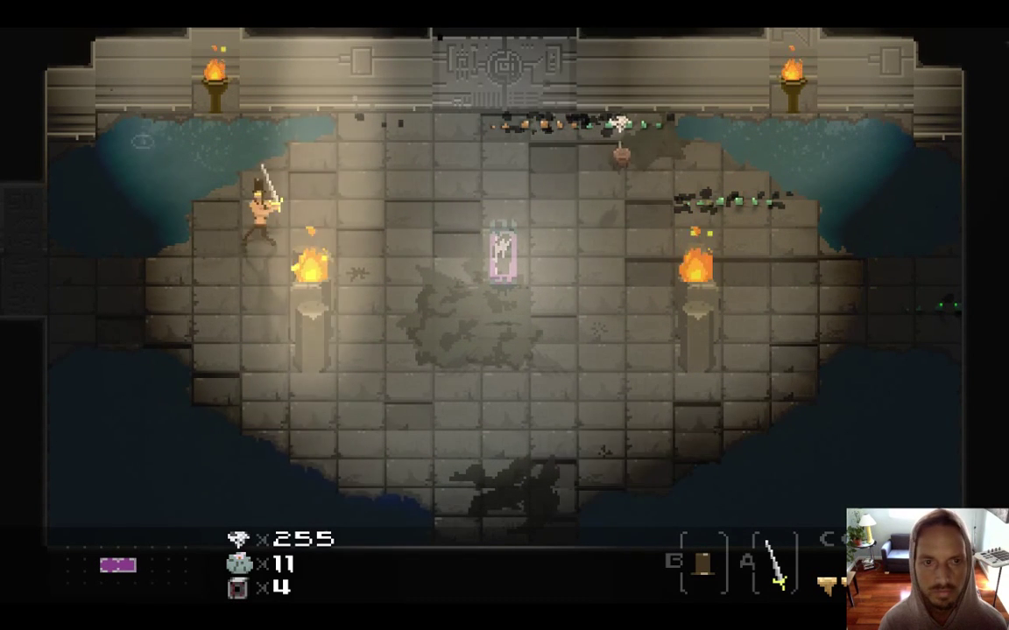
pyautogui.press('Down')
pyautogui.press('Left')
pyautogui.press('Left')
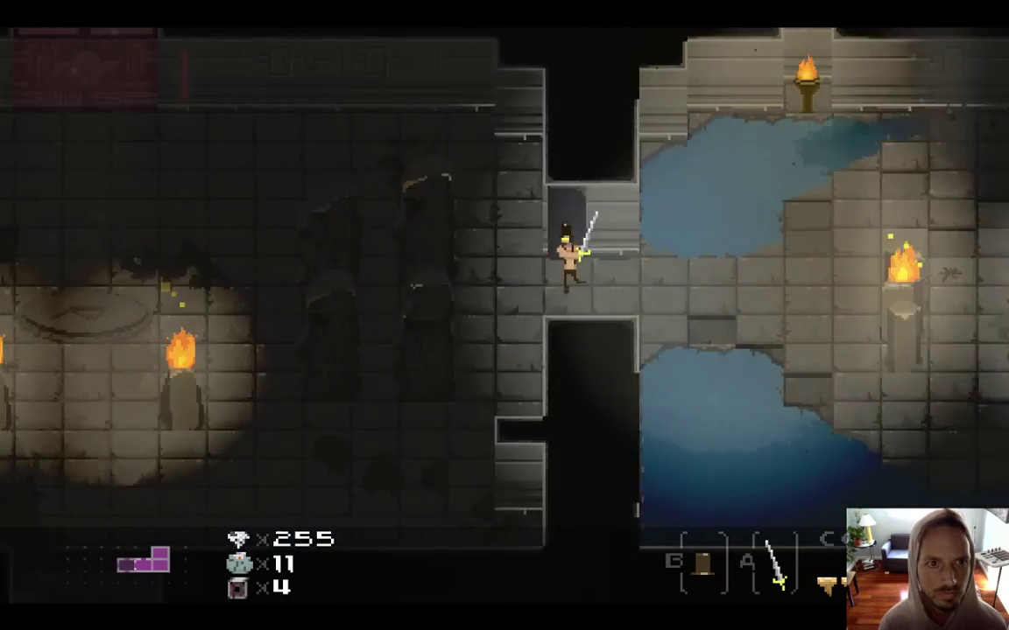
pyautogui.press('Down')
pyautogui.press('Left')
pyautogui.press('Up')
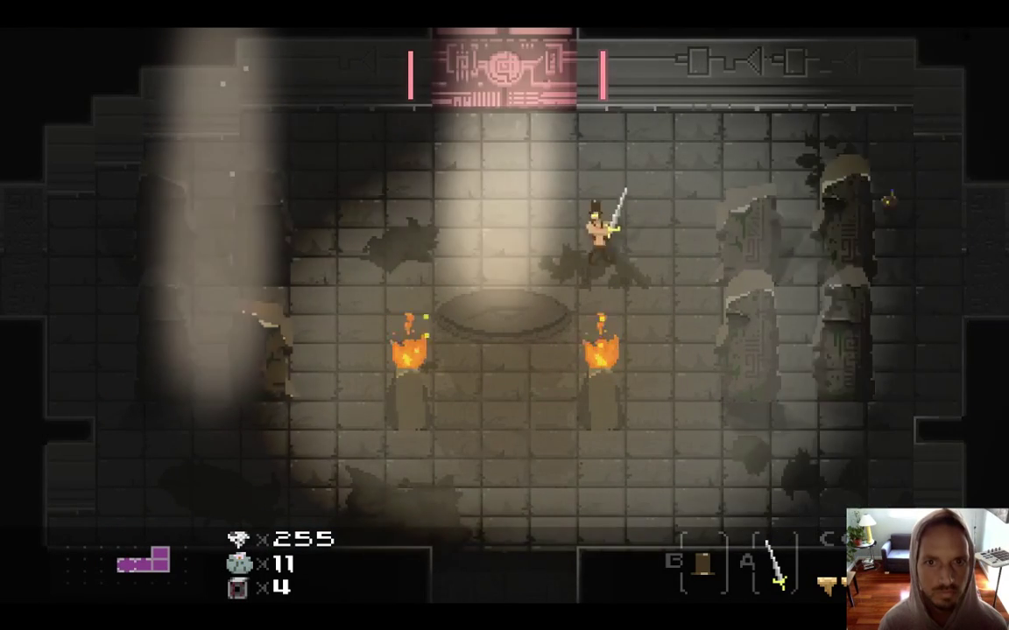
pyautogui.press('Down')
pyautogui.press('Left')
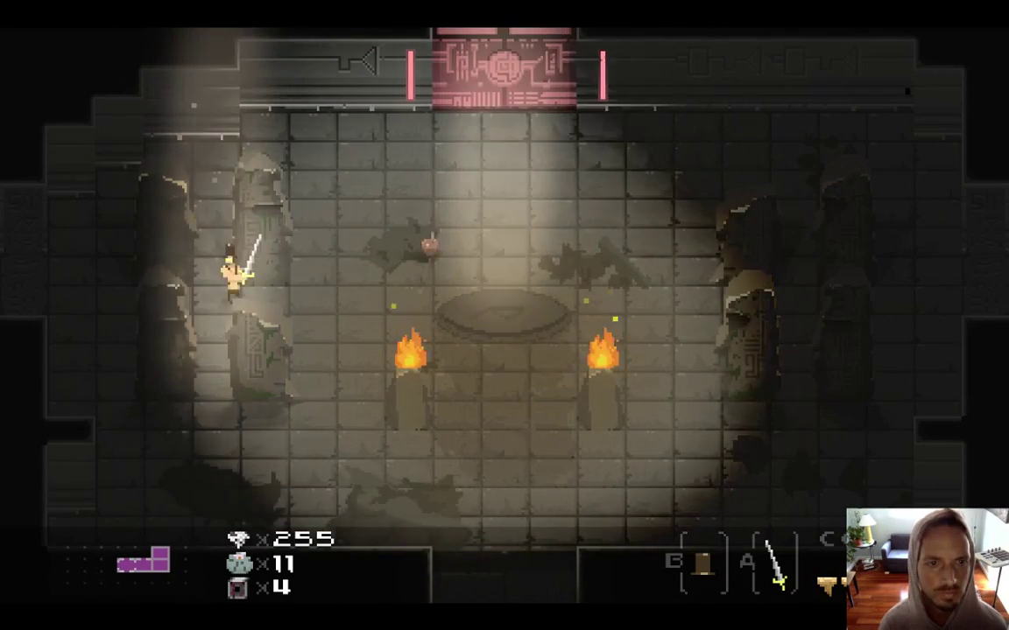
pyautogui.press('Left')
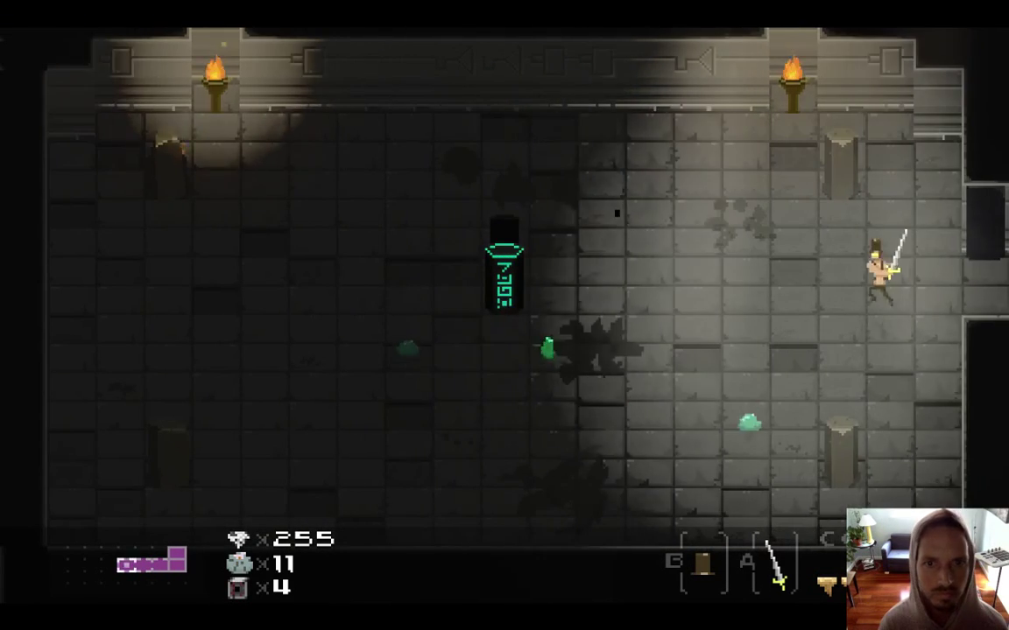
# Kill the green blobs on the east side of the glyph pillar room with the sword.
pyautogui.press('Down')
pyautogui.press('Right')
pyautogui.press('a')
pyautogui.press('Left')
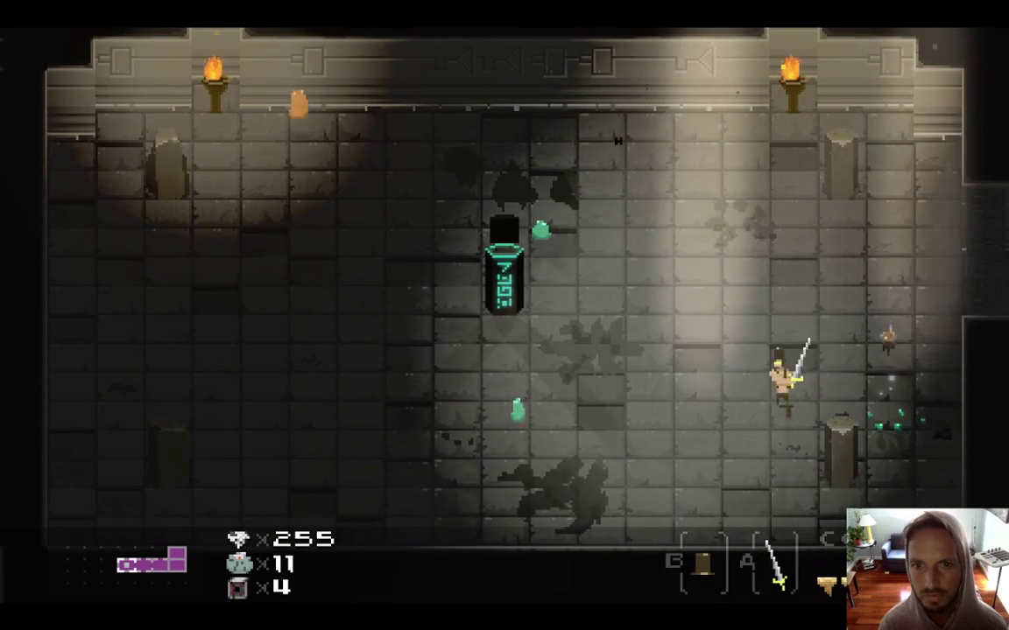
pyautogui.press('a')
pyautogui.press('Up')
pyautogui.press('Right')
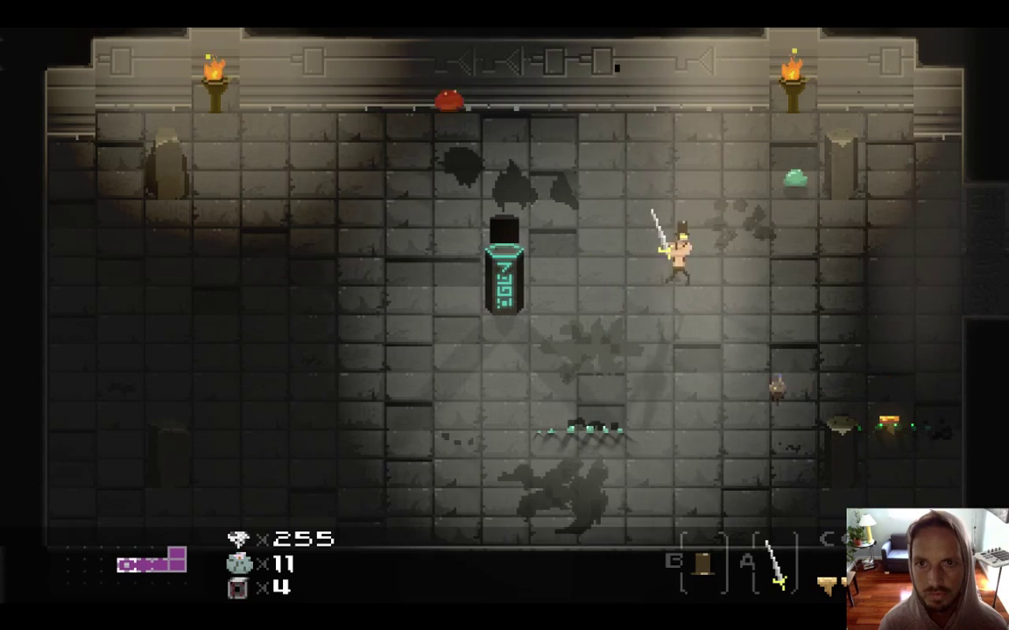
pyautogui.press('Up')
pyautogui.press('Right')
pyautogui.press('a')
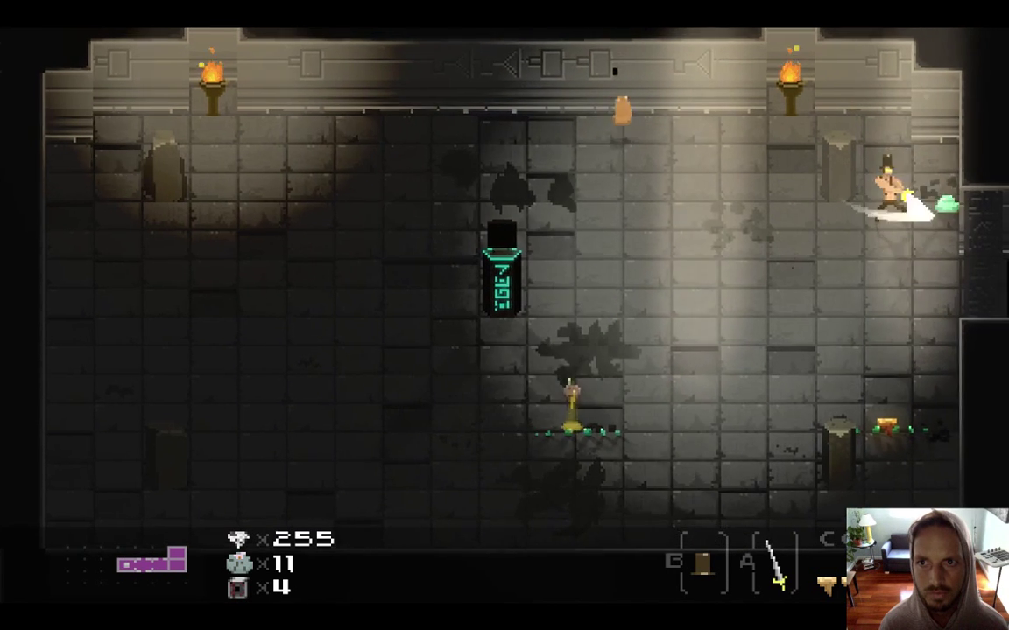
# Kill the orange blob near the north wall and walk around to the west side of the glyph pillar.
pyautogui.press('Left')
pyautogui.press('Up')
pyautogui.press('a')
pyautogui.press('Left')
pyautogui.press('a')
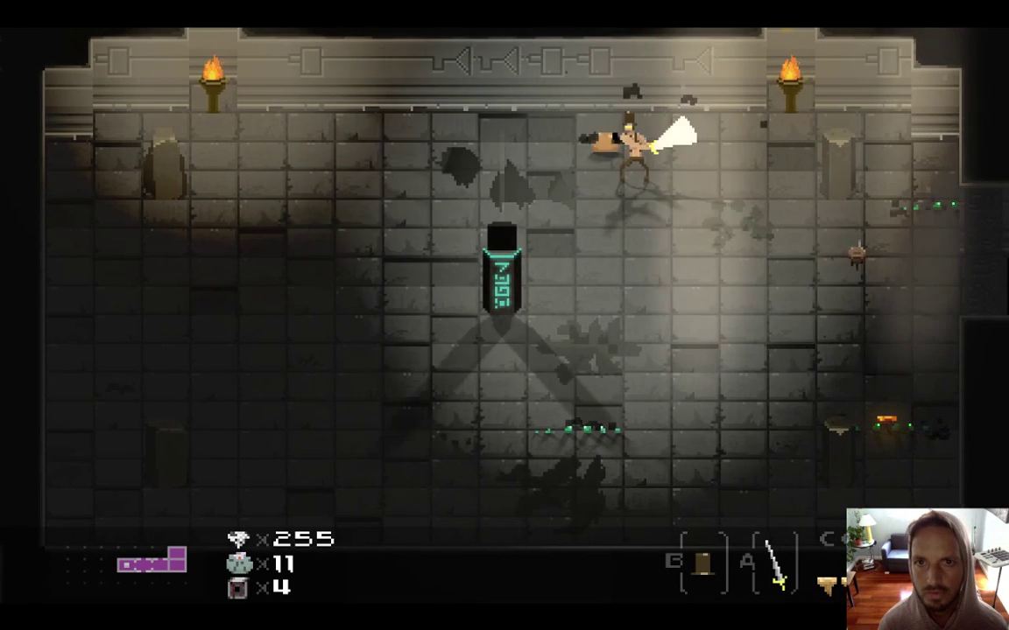
pyautogui.press('Down')
pyautogui.press('Left')
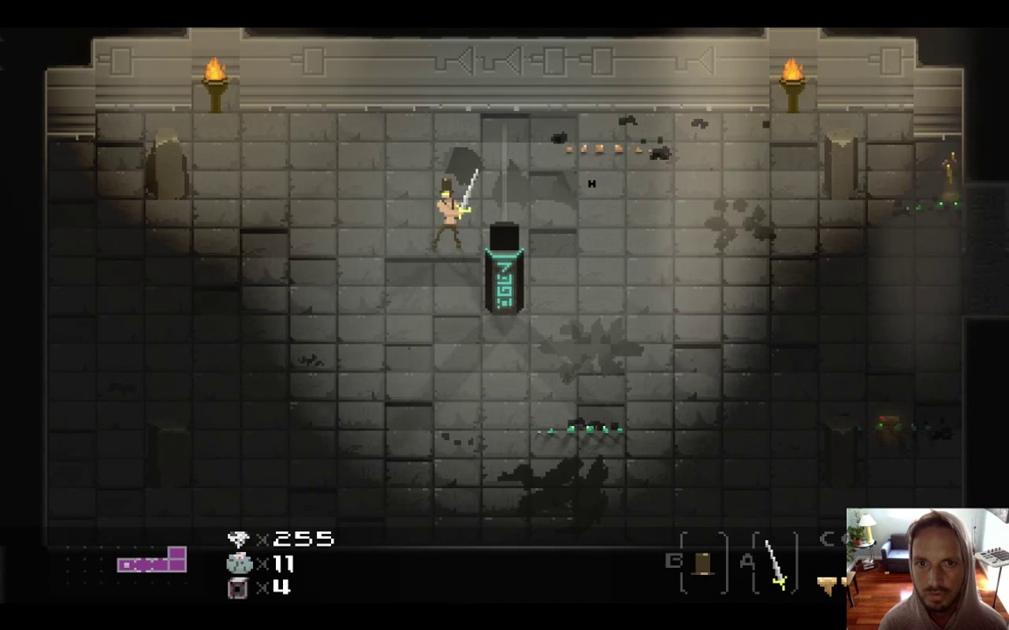
# Strike the glyph pillar with the sword until it breaks open and take the red password.
pyautogui.press('Down')
pyautogui.press('z')
pyautogui.press('Right')
pyautogui.press('a')
pyautogui.press('a')
pyautogui.press('Down')
pyautogui.press('a')
pyautogui.press('Up')
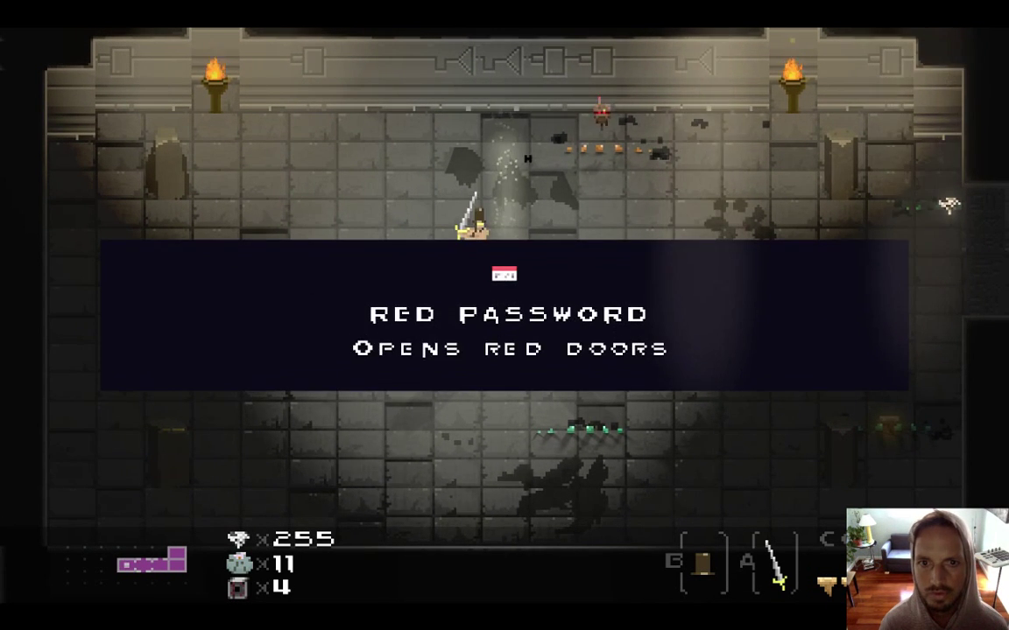
pyautogui.press('Right')
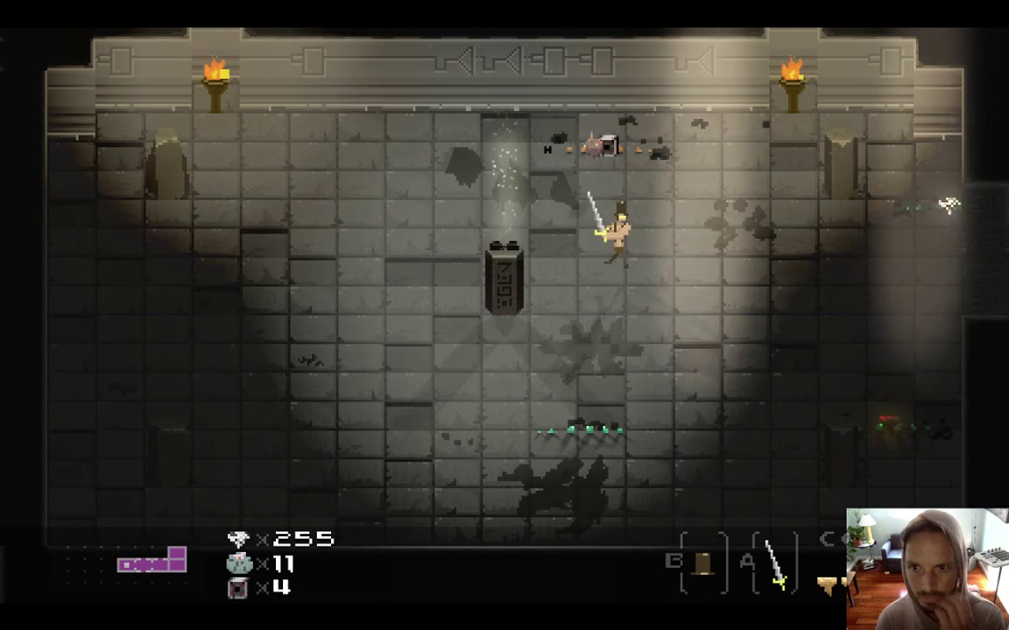
# Gather the items dropped by the blobs and walk back through the east doorway.
pyautogui.press('Left')
pyautogui.press('Up')
pyautogui.press('Right')
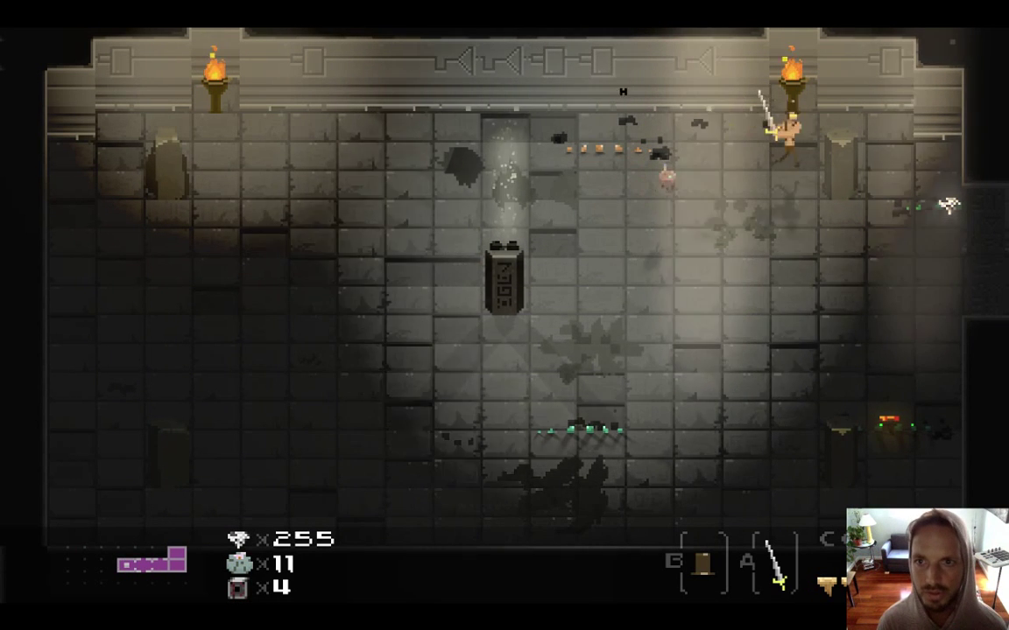
pyautogui.press('Down')
pyautogui.press('Down')
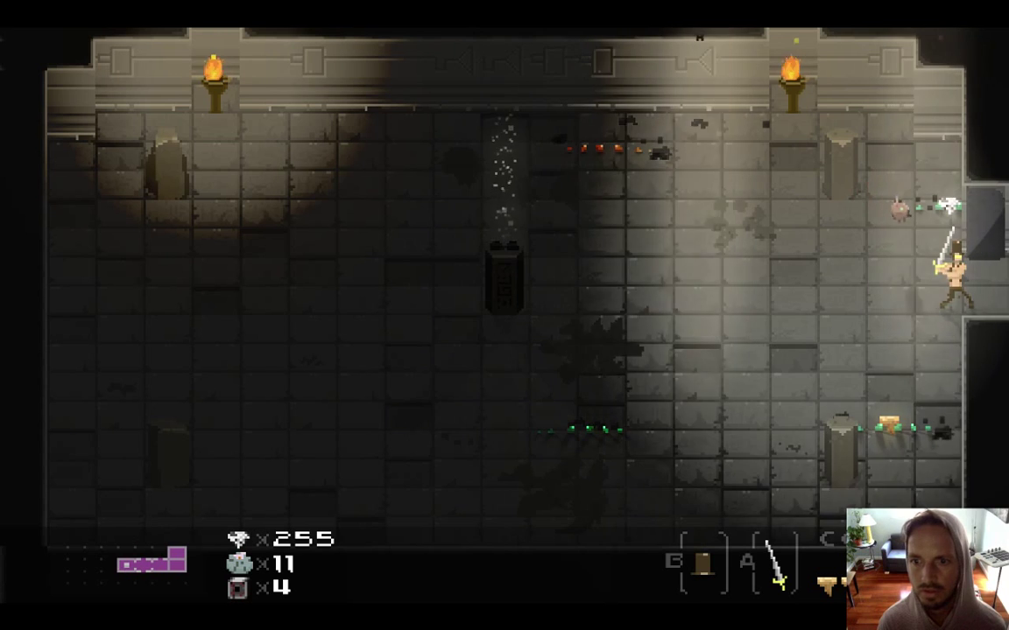
pyautogui.press('Down')
pyautogui.press('Up')
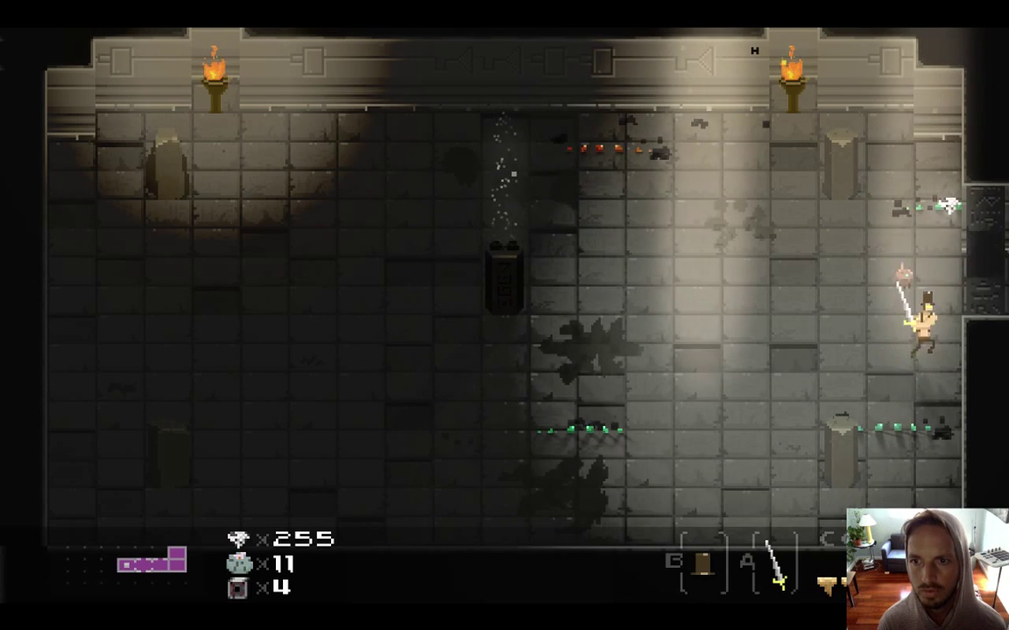
pyautogui.press('Right')
pyautogui.press('Right')
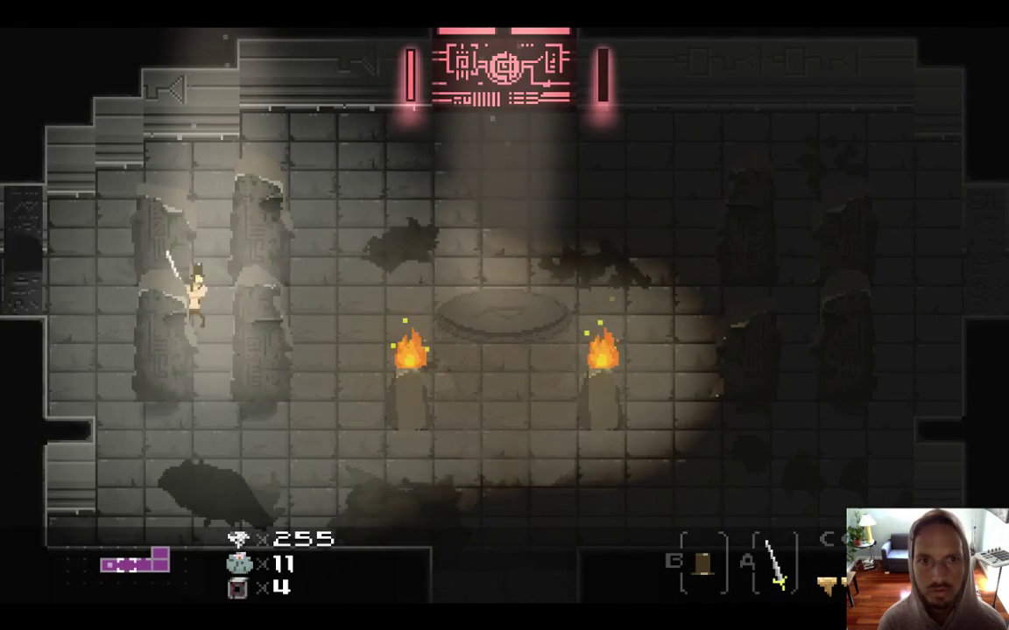
# Open the red north door with the red password and walk through to the next room.
pyautogui.press('Up')
pyautogui.press('Right')
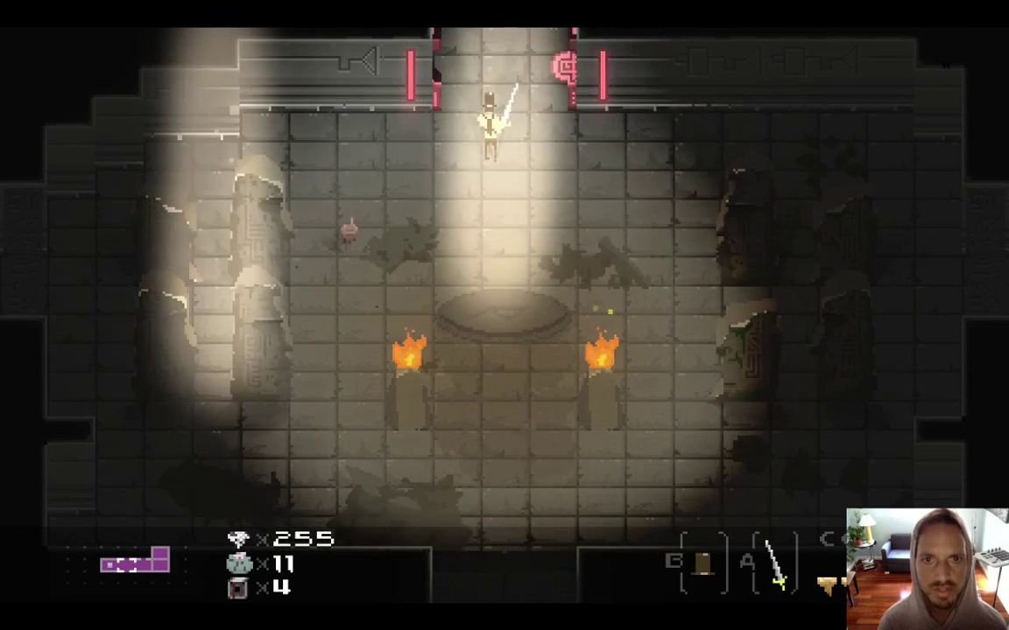
pyautogui.press('Up')
pyautogui.press('Up')
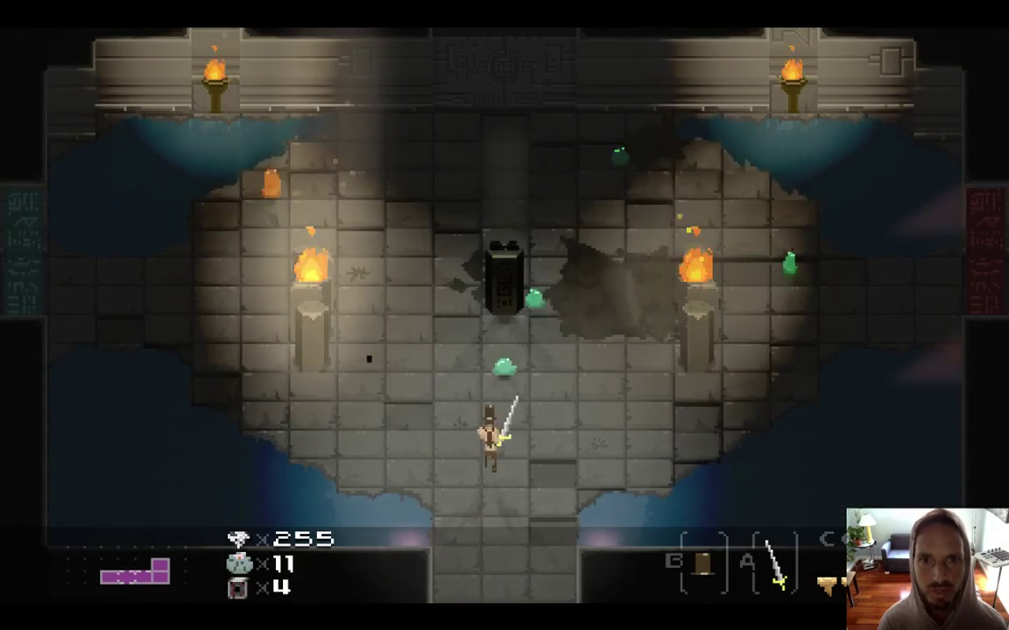
# Weave past the blobs around the spent pillar and leave the room through its north door.
pyautogui.press('Left')
pyautogui.press('Down')
pyautogui.press('Right')
pyautogui.press('Up')
pyautogui.press('Right')
pyautogui.press('Up')
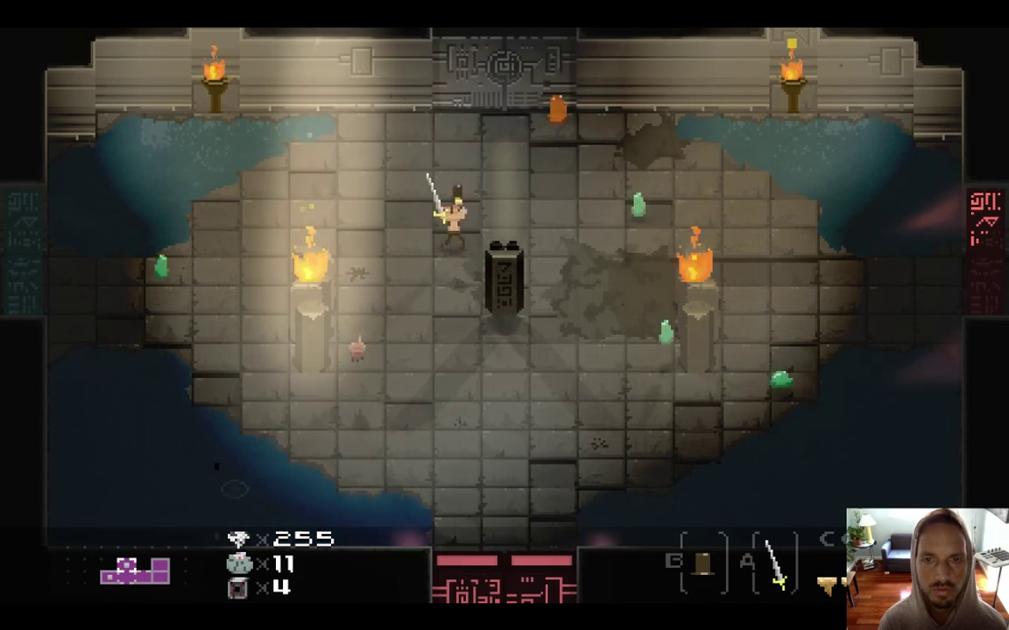
pyautogui.press('Up')
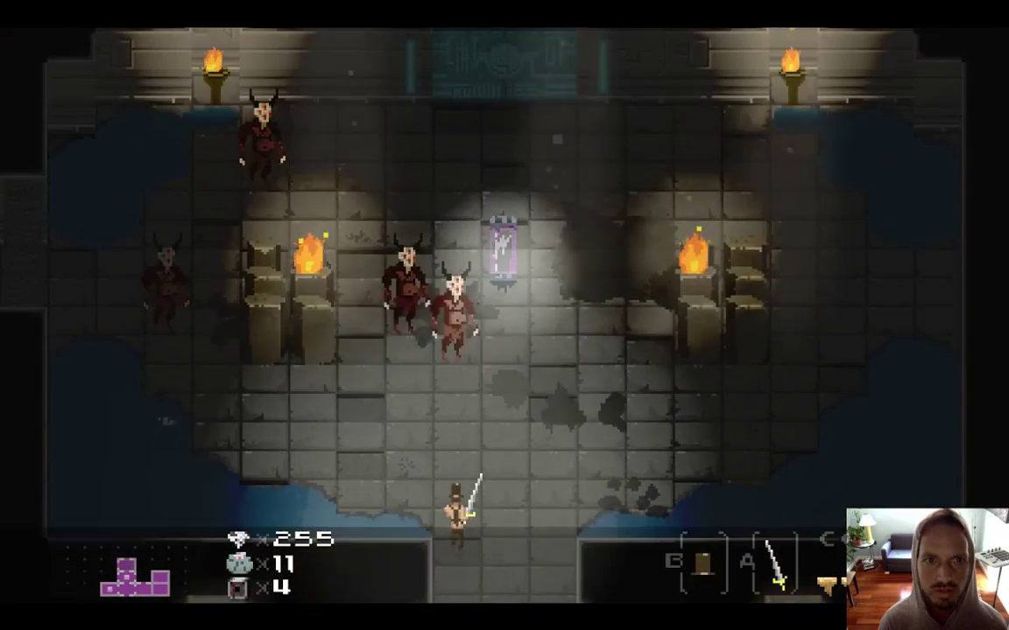
# Approach the horned foes beside the west brazier and kill the first one with the sword.
pyautogui.press('Left')
pyautogui.press('Left')
pyautogui.press('Up')
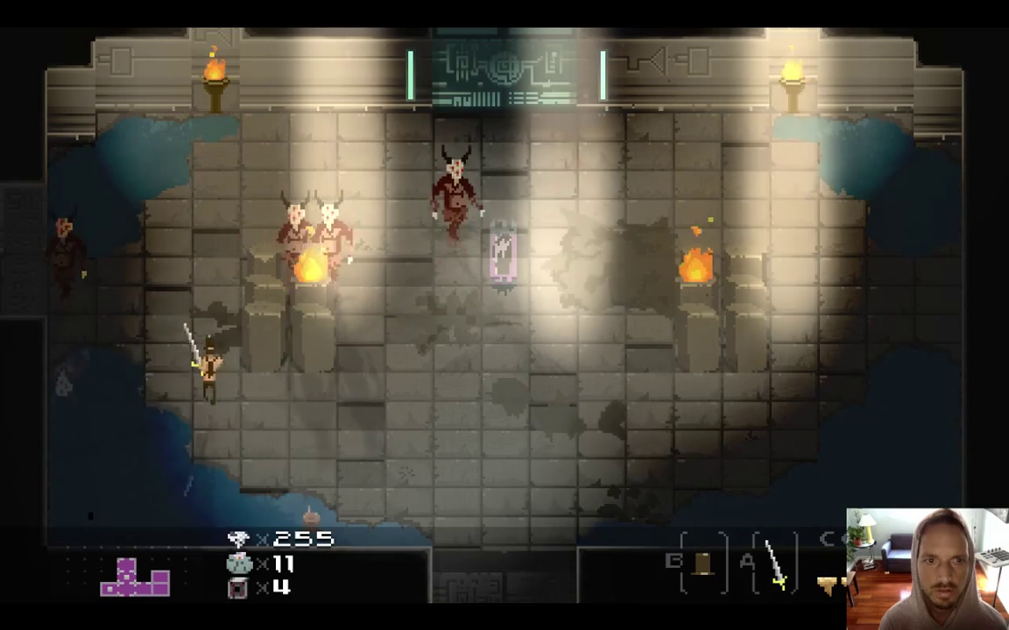
pyautogui.press('a')
pyautogui.press('a')
pyautogui.press('Left')
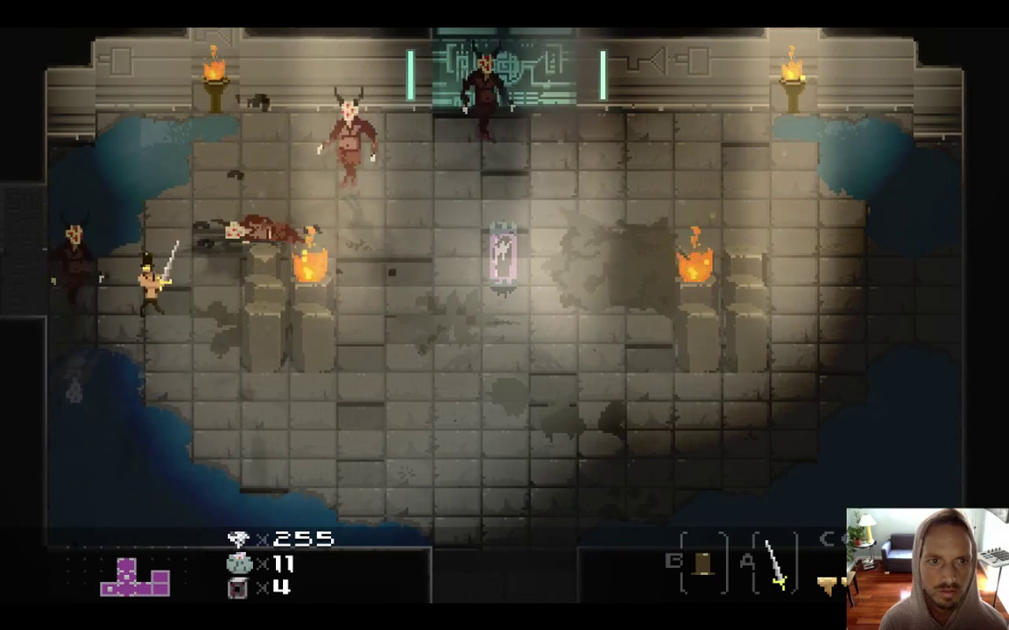
# Kill two more horned foes on the west side of the lantern room.
pyautogui.press('a')
pyautogui.press('Right')
pyautogui.press('a')
pyautogui.press('Left')
pyautogui.press('Down')
pyautogui.press('Up')
pyautogui.press('a')
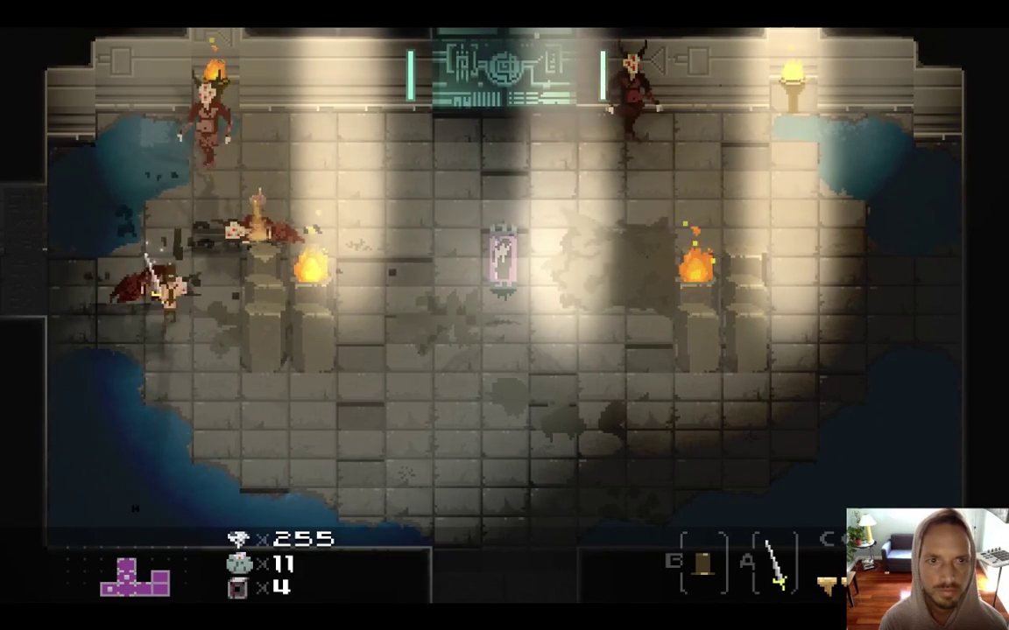
pyautogui.press('Up')
pyautogui.press('a')
pyautogui.press('Right')
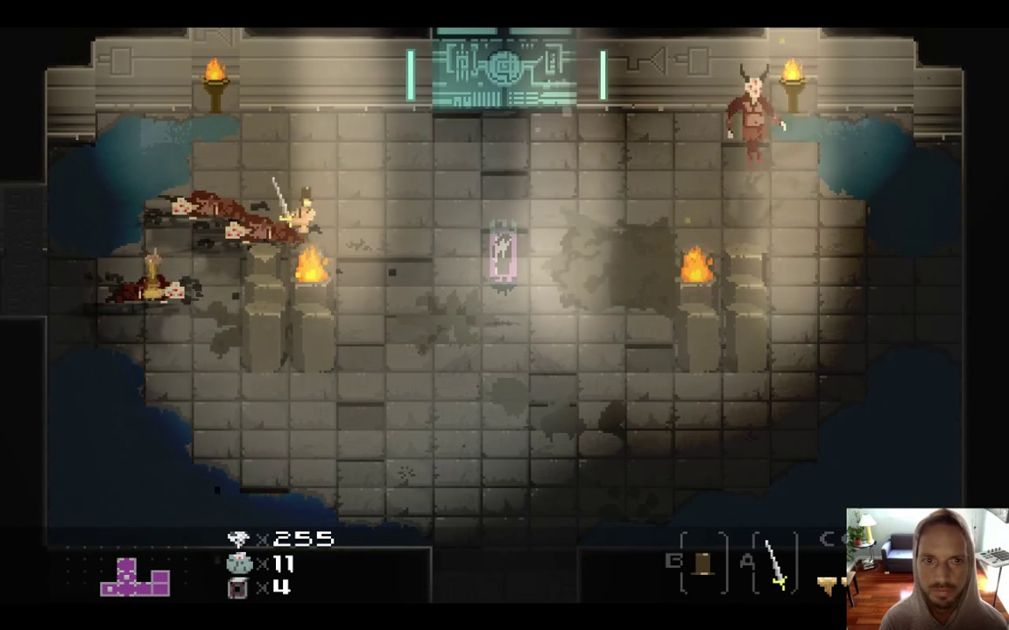
# Kill the last horned foe at the room's east edge and cross back out through the west doorway.
pyautogui.press('x')
pyautogui.press('Right')
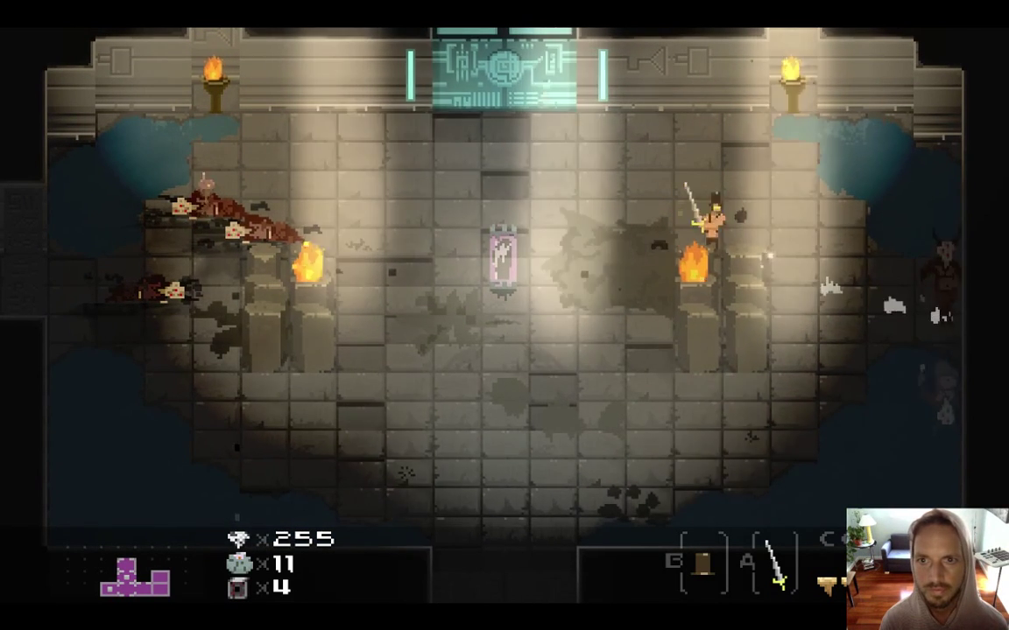
pyautogui.press('a')
pyautogui.press('Down')
pyautogui.press('Left')
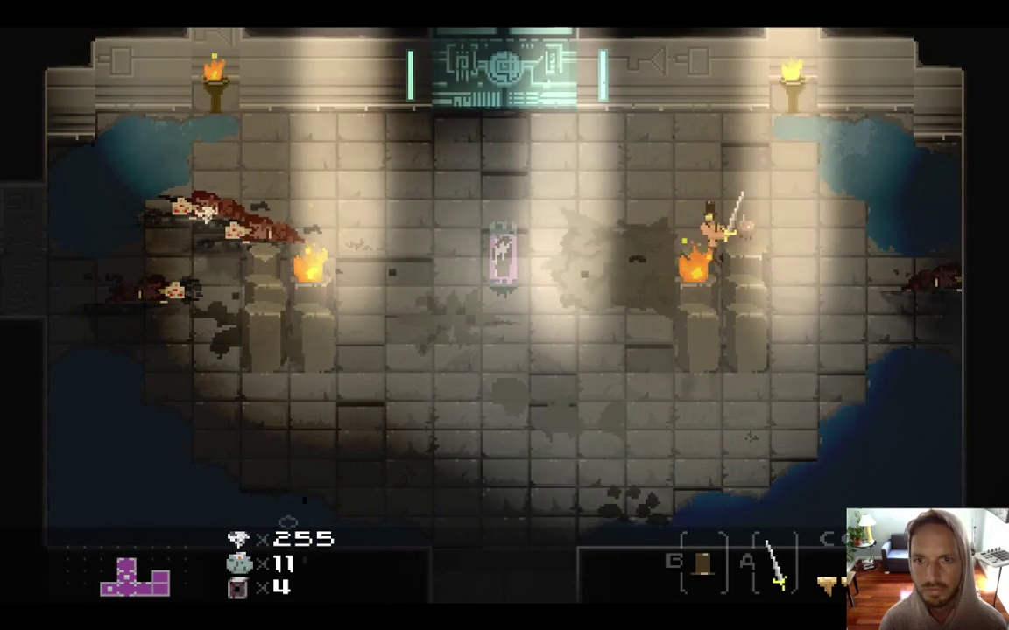
pyautogui.press('Left')
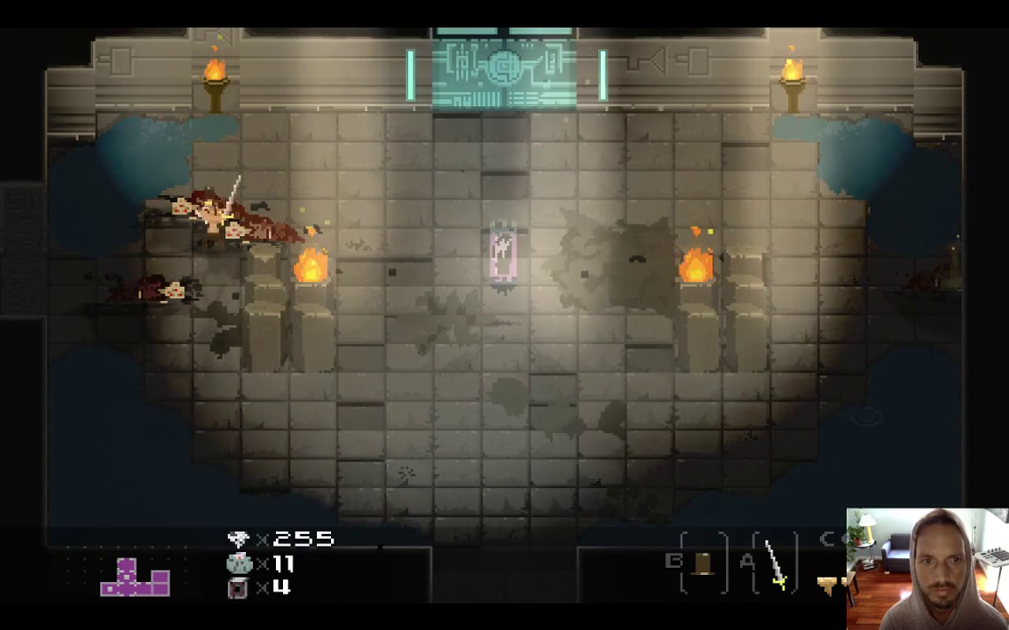
pyautogui.press('Left')
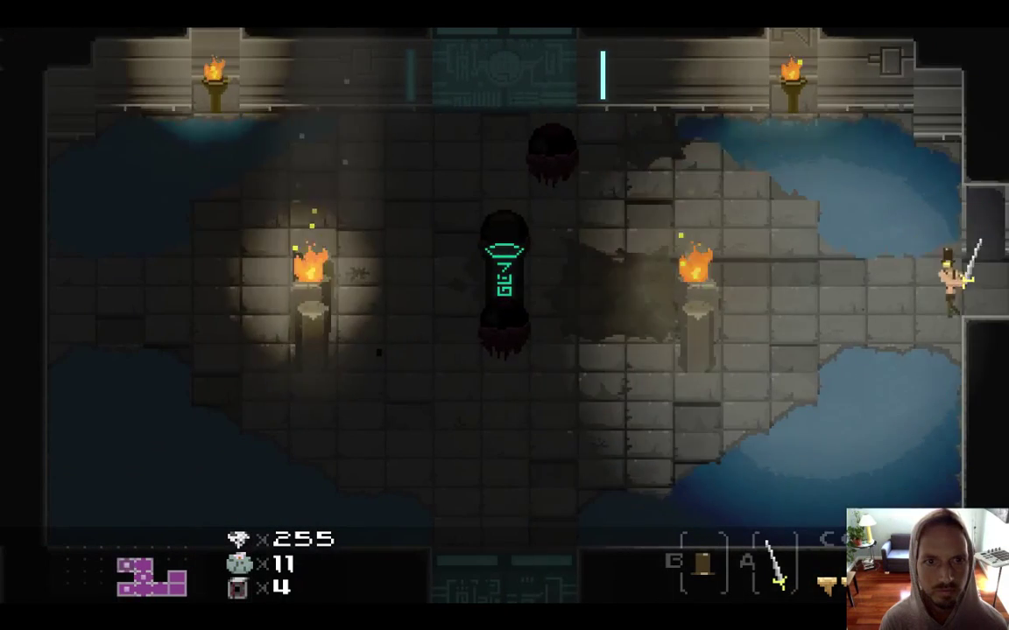
# Fight the floating dark orbs in the cyan-door room, destroying the two near the north wall.
pyautogui.press('Up')
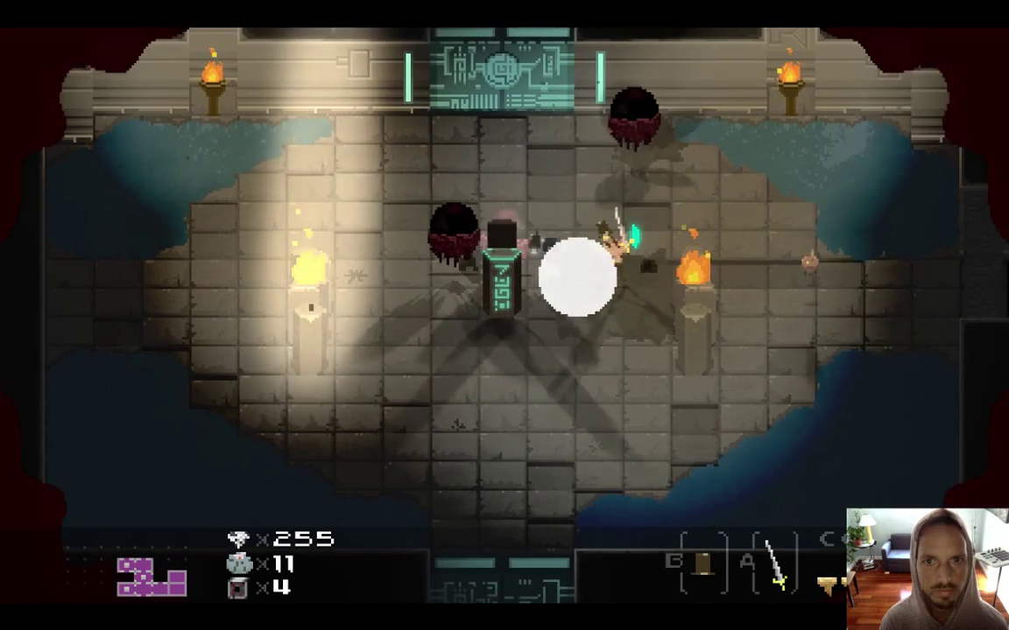
pyautogui.press('Up')
pyautogui.press('Right')
pyautogui.press('z')
pyautogui.press('z')
pyautogui.press('z')
pyautogui.press('Left')
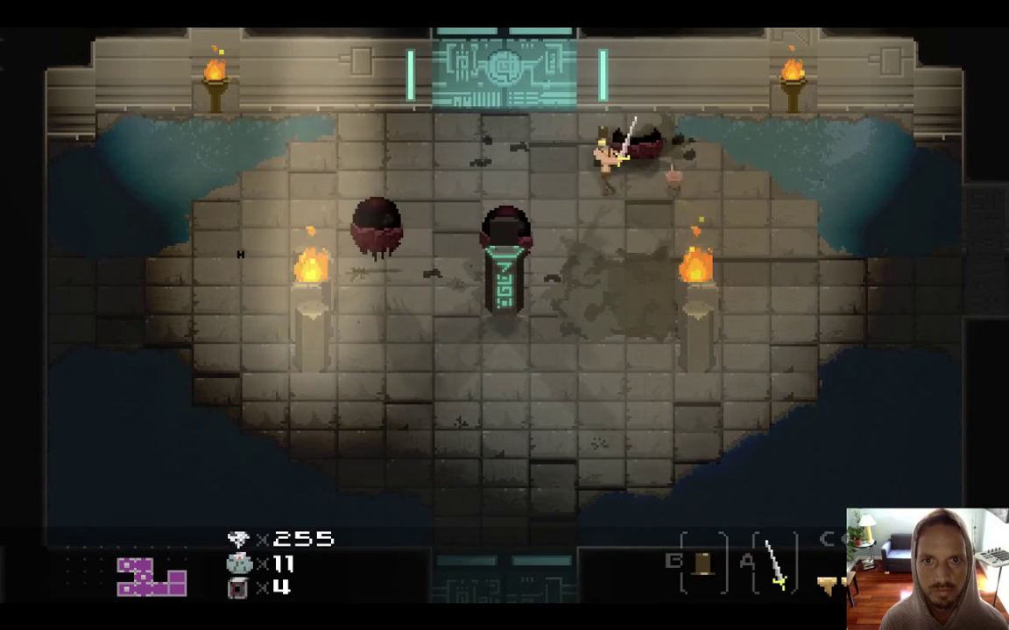
pyautogui.press('z')
pyautogui.press('Down')
pyautogui.press('Right')
pyautogui.press('z')
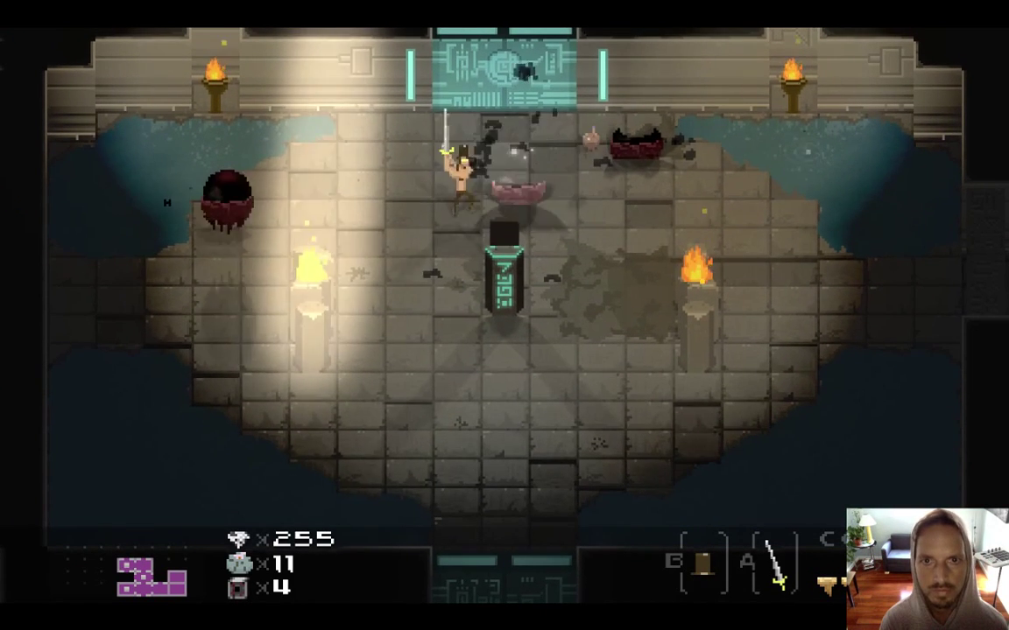
# Chase the remaining dark orb to the room's west side and destroy it with the sword.
pyautogui.press('Left')
pyautogui.press('z')
pyautogui.press('Left')
pyautogui.press('z')
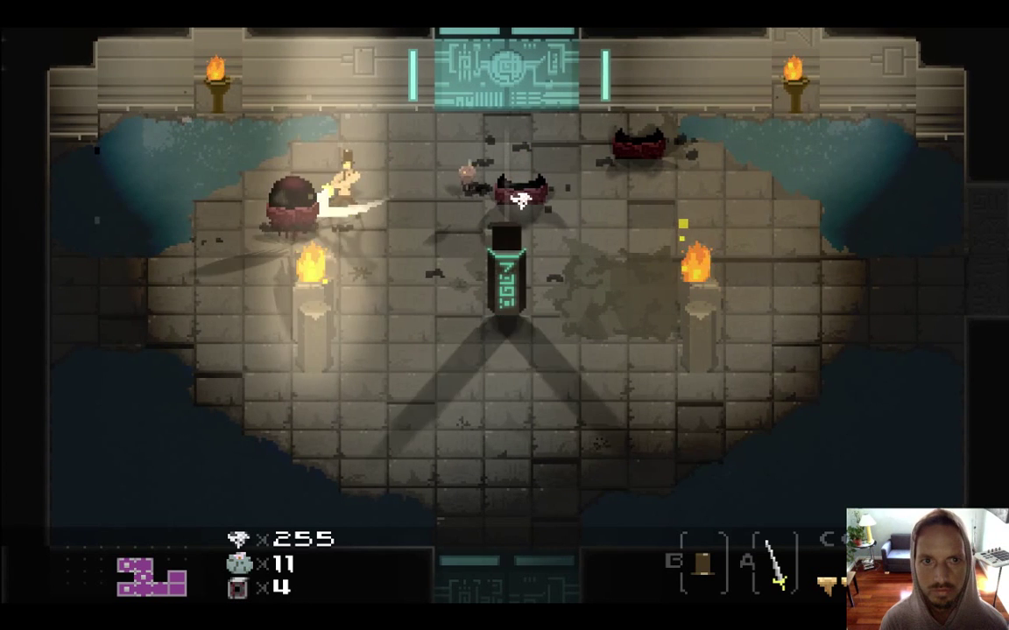
pyautogui.press('Right')
pyautogui.press('Down')
pyautogui.press('z')
# Break open the glyph pillar in the cyan-door room and take the cyan password.
pyautogui.press('Right')
pyautogui.press('Down')
pyautogui.press('Up')
pyautogui.press('z')
pyautogui.press('z')
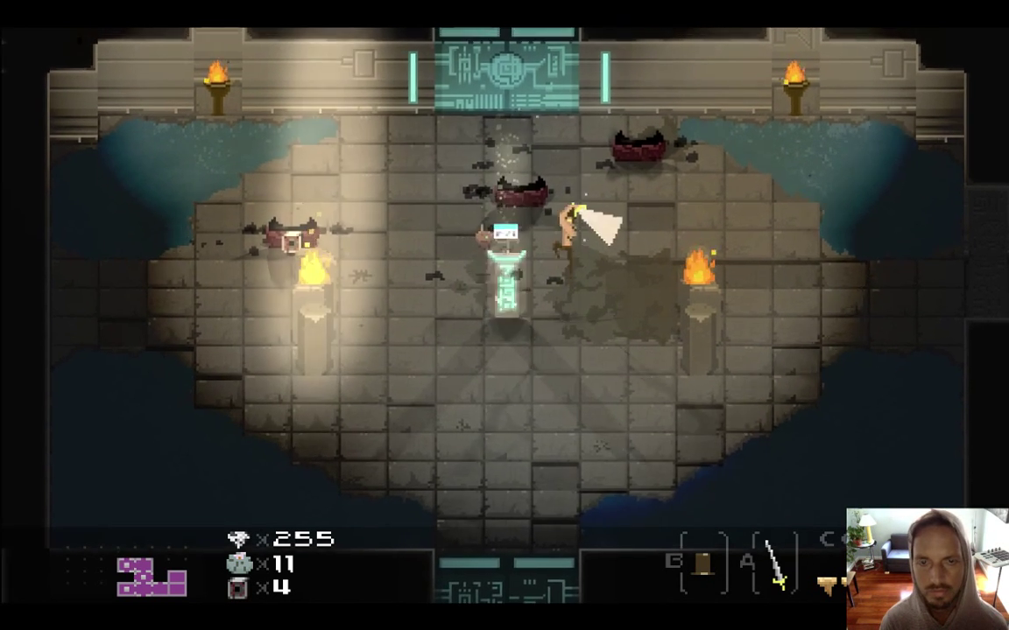
pyautogui.press('Down')
pyautogui.press('Left')
pyautogui.press('Up')
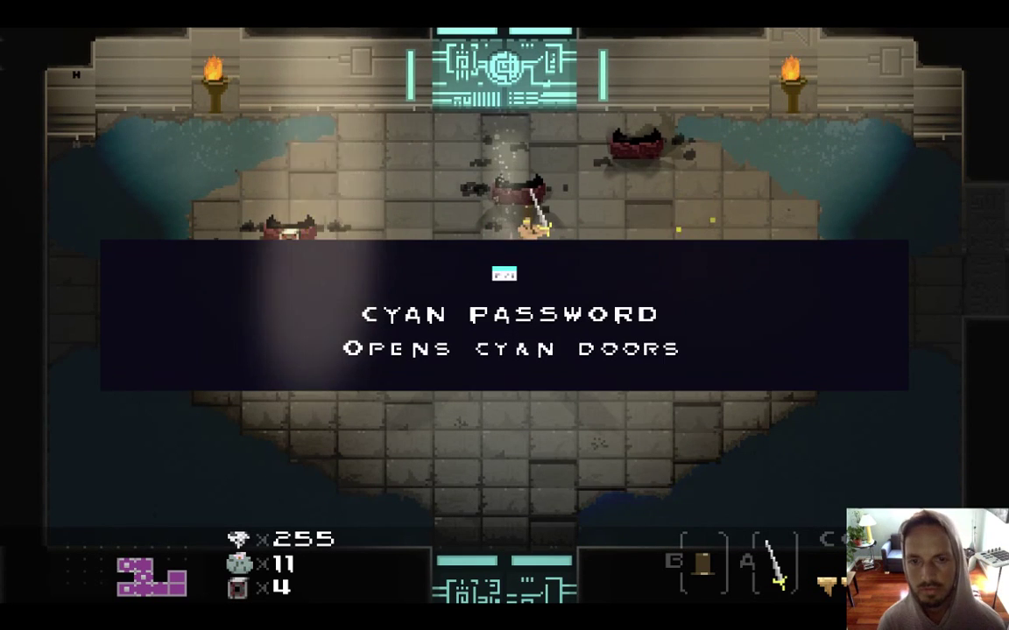
# Open the pause menu and quit the running game.
pyautogui.press('Right')
pyautogui.press('Escape')
pyautogui.press('Down')
pyautogui.press('Return')
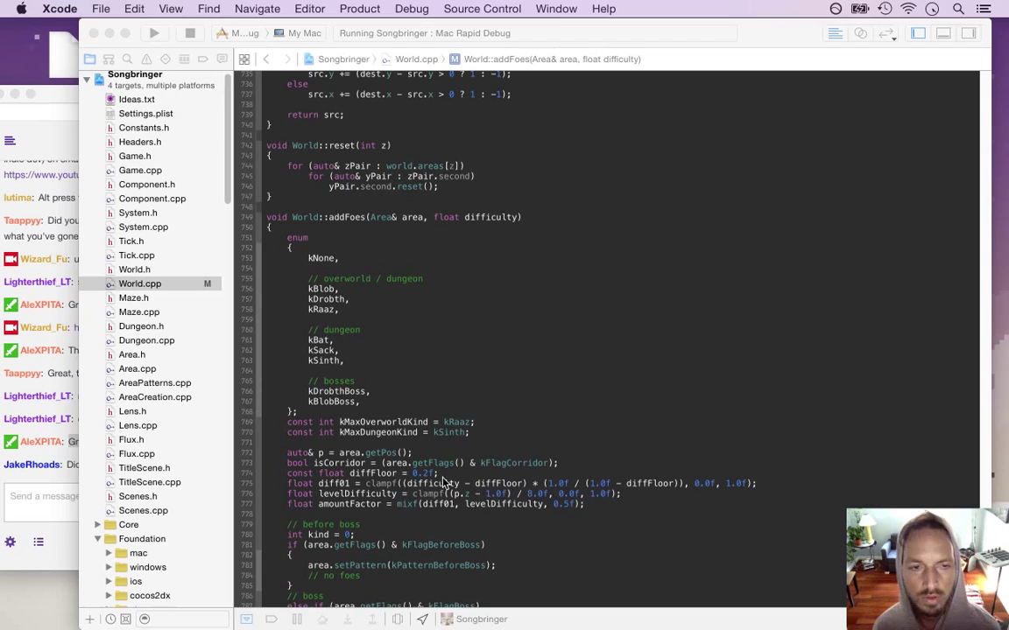
# Read the newest viewer question in the Twitch chat in Safari and return to World.cpp in Xcode.
pyautogui.click(62, 515)
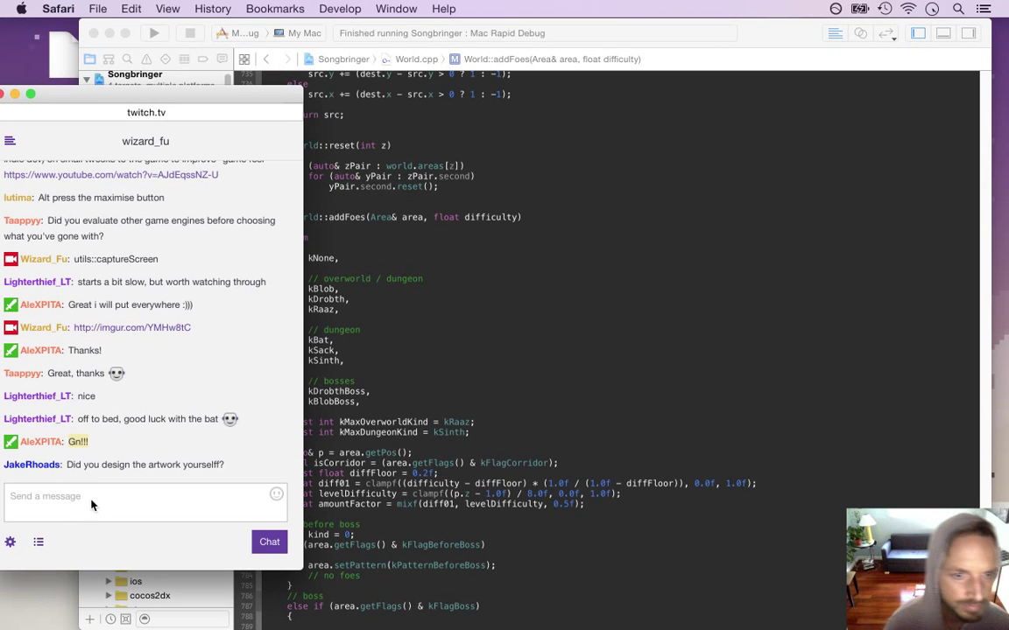
pyautogui.moveTo(84, 465); pyautogui.dragTo(207, 480)
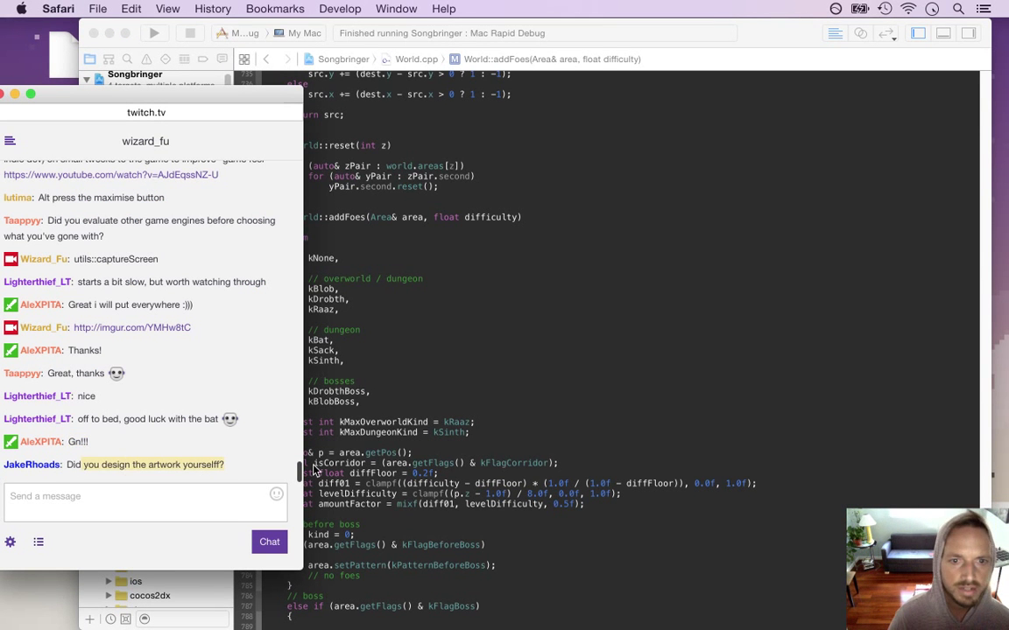
pyautogui.click(400, 452)
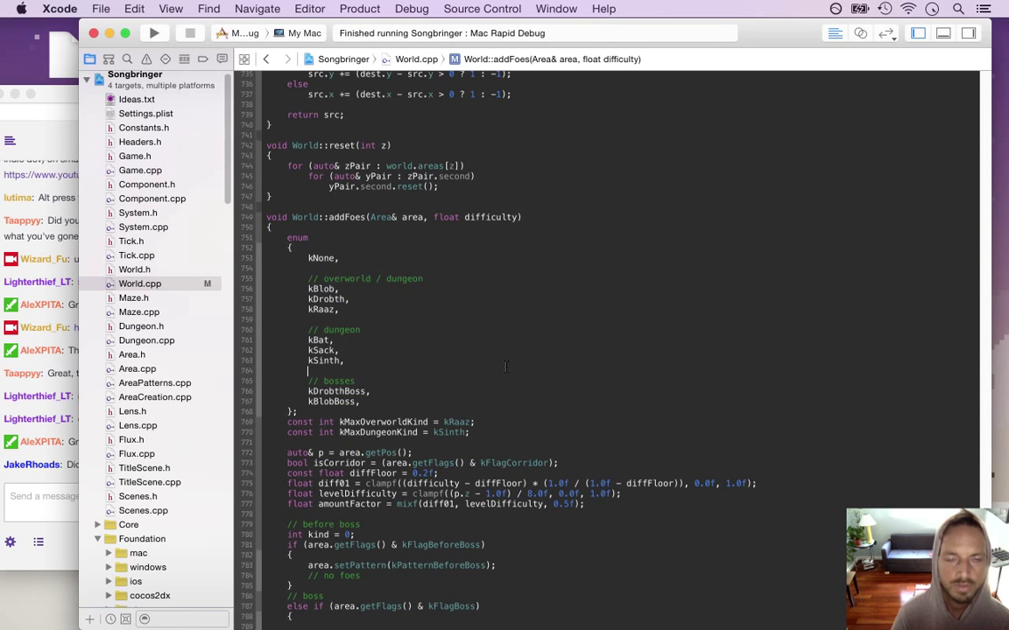
# Switch to Photoshop and play the animation of DroidBatDie.psd.
pyautogui.press('super+Tab')
pyautogui.press('super+Tab')
pyautogui.press('super+Tab')
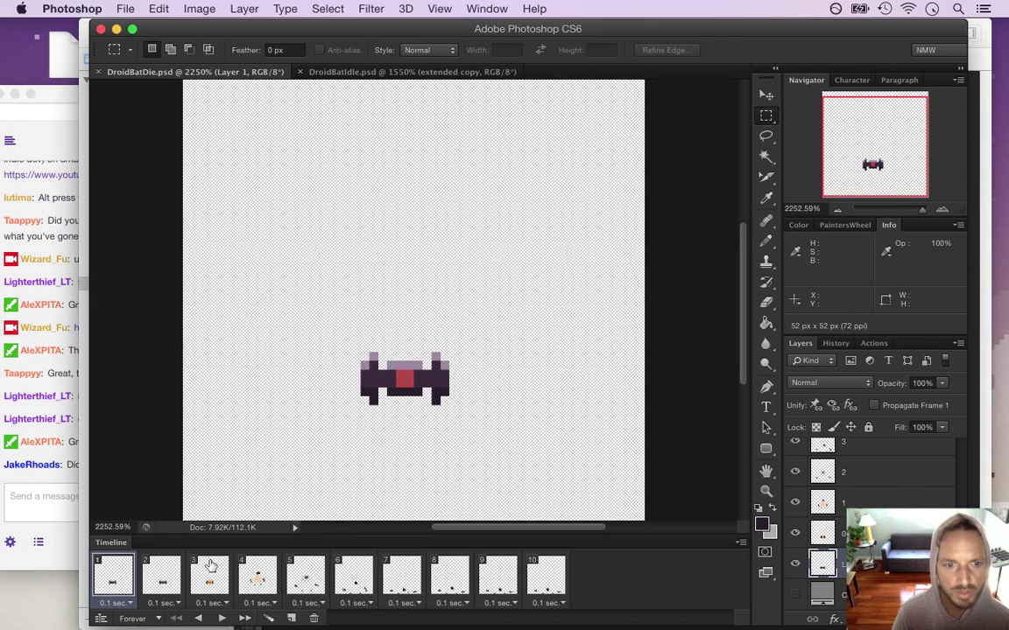
pyautogui.click(222, 618)
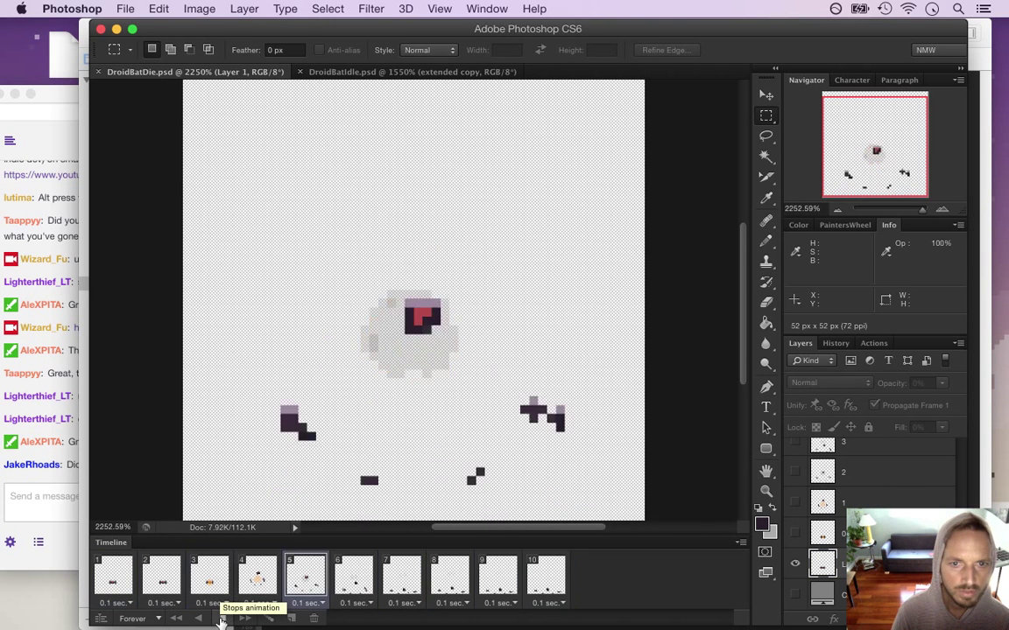
# Stop the bat death animation, select its first frame and switch back to Xcode.
pyautogui.click(221, 618)
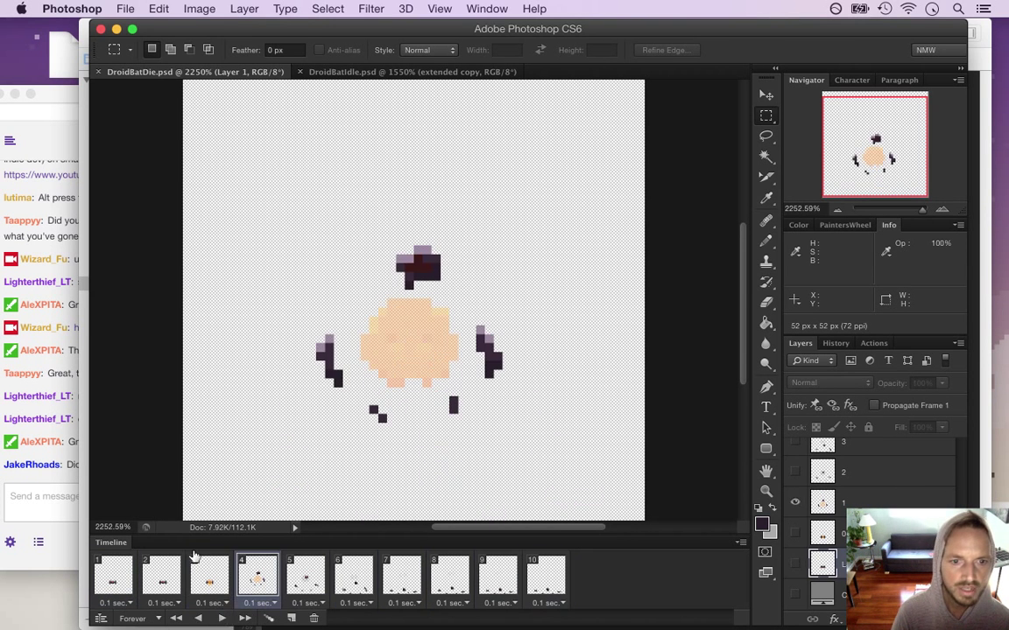
pyautogui.click(115, 571)
pyautogui.press('super+Tab')
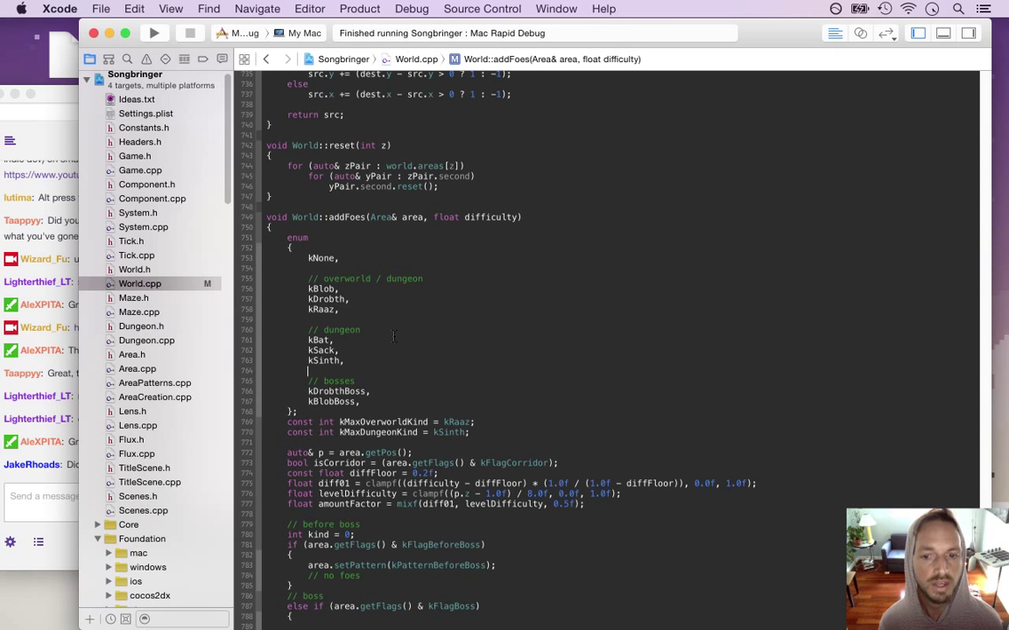
# In Settings.plist, set the windowSize value to movie and save the file.
pyautogui.click(154, 112)
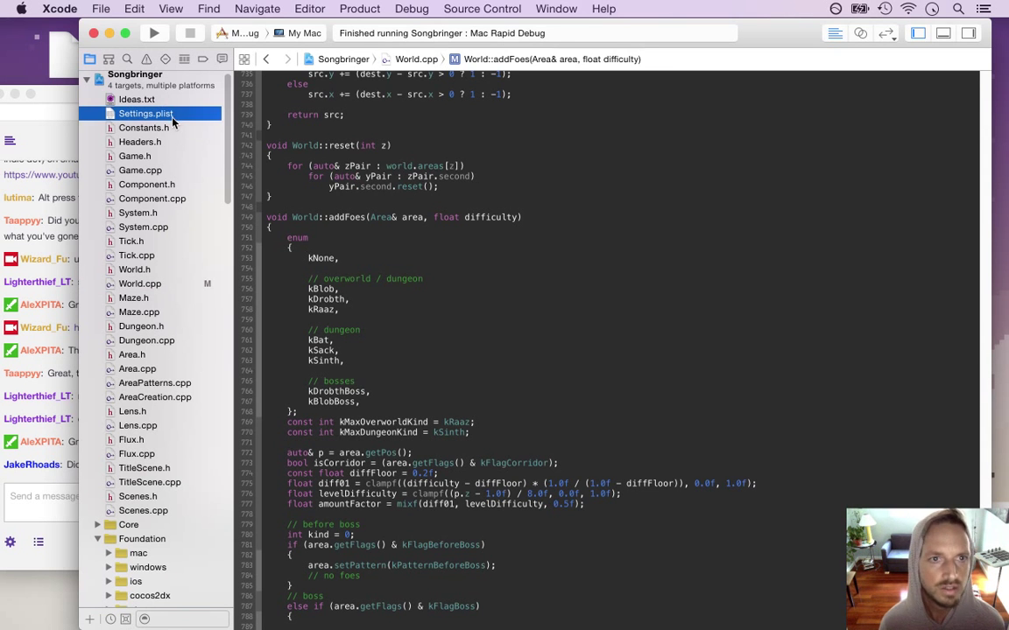
pyautogui.click(583, 107)
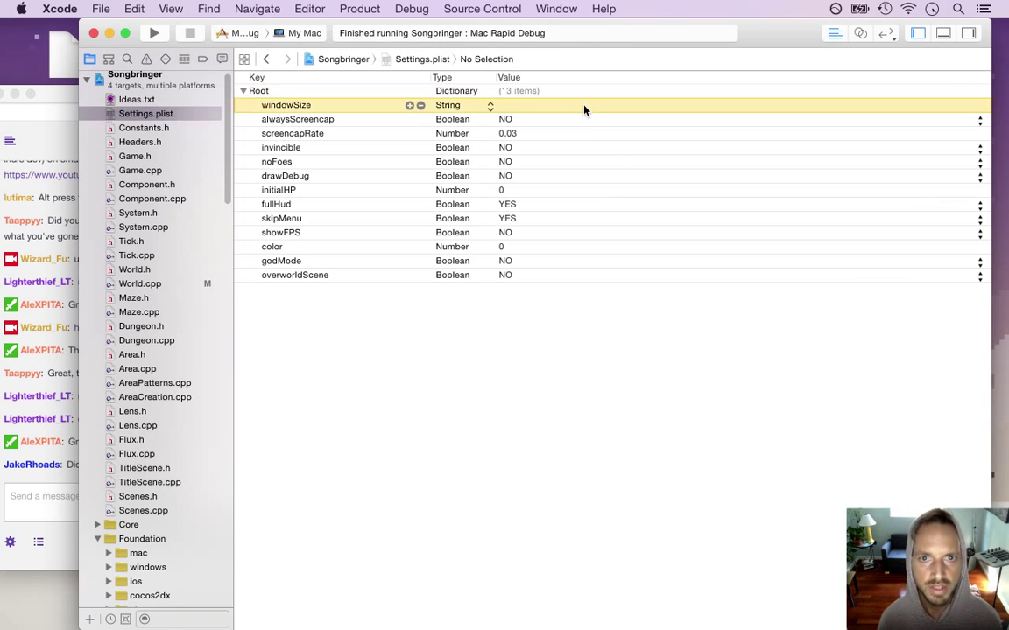
pyautogui.click(514, 105)
pyautogui.write('movie')
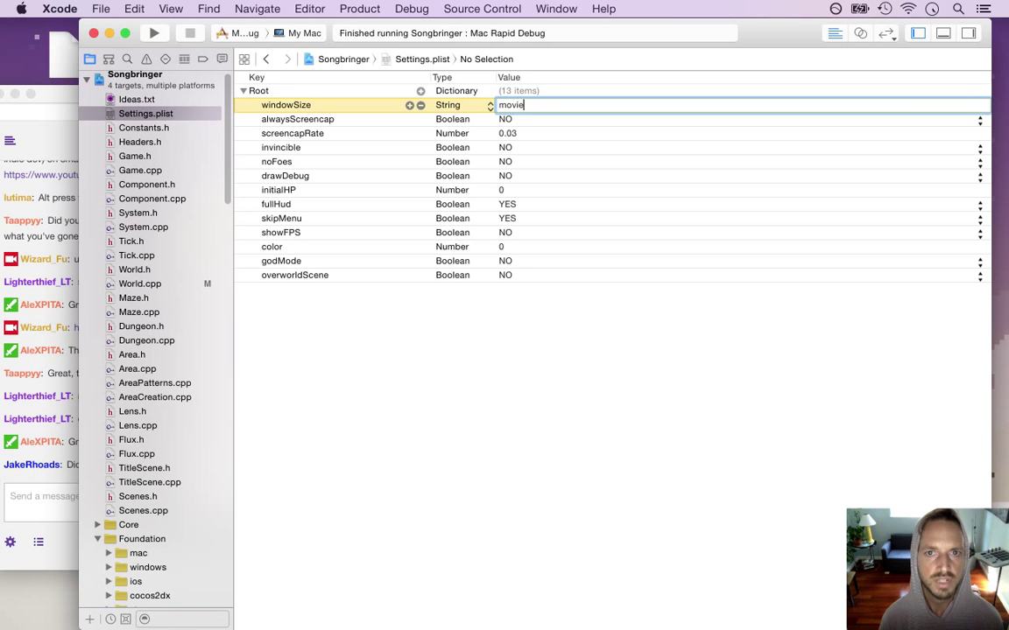
pyautogui.press('Tab')
pyautogui.press('super+s')
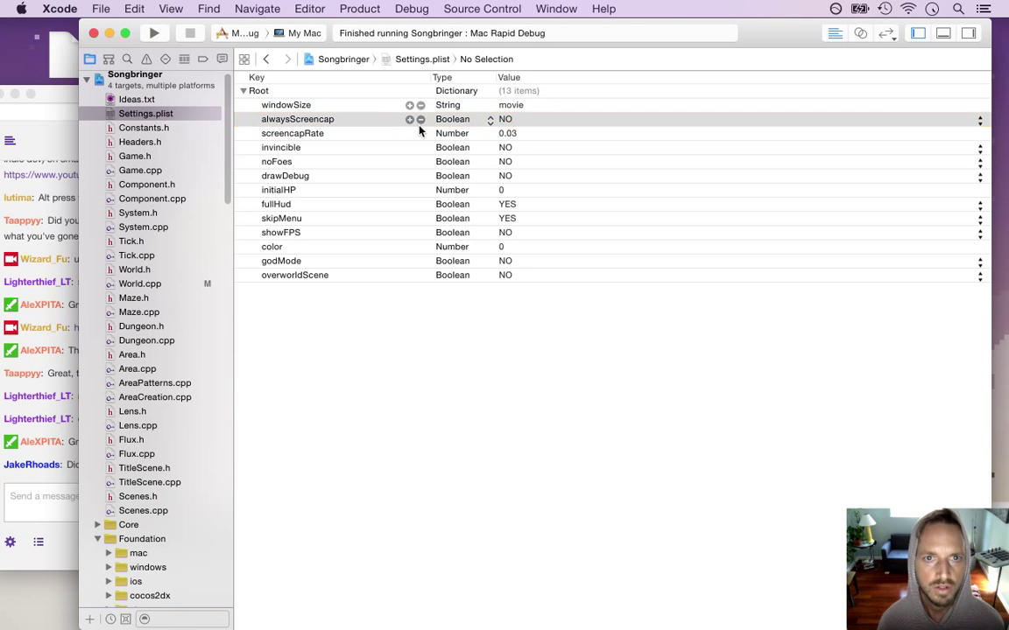
# Switch to OBS to check the stream, and minimize its window again.
pyautogui.moveTo(1004, 505)
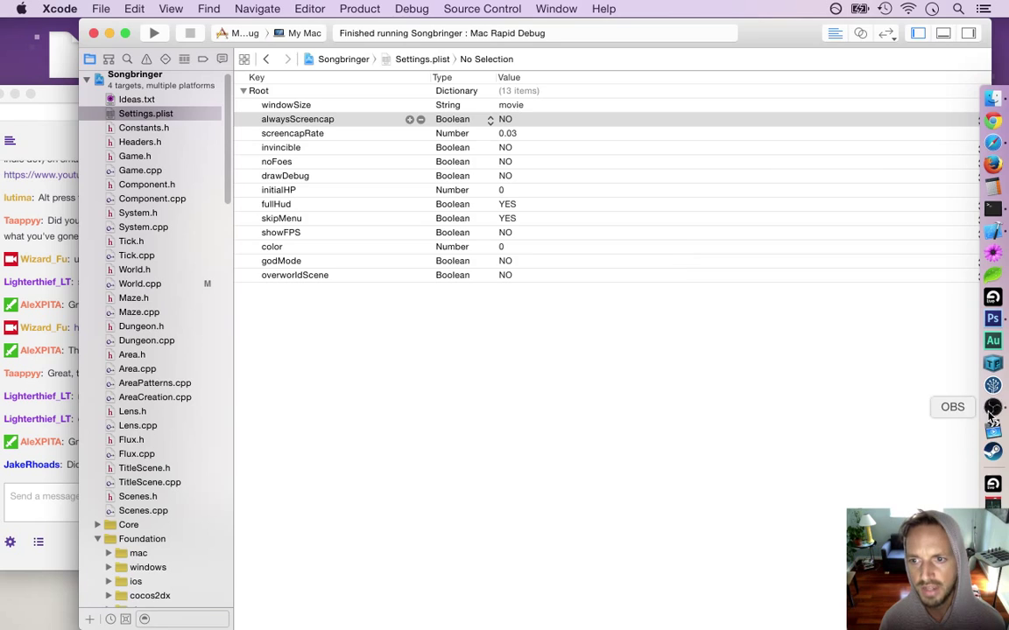
pyautogui.click(993, 407)
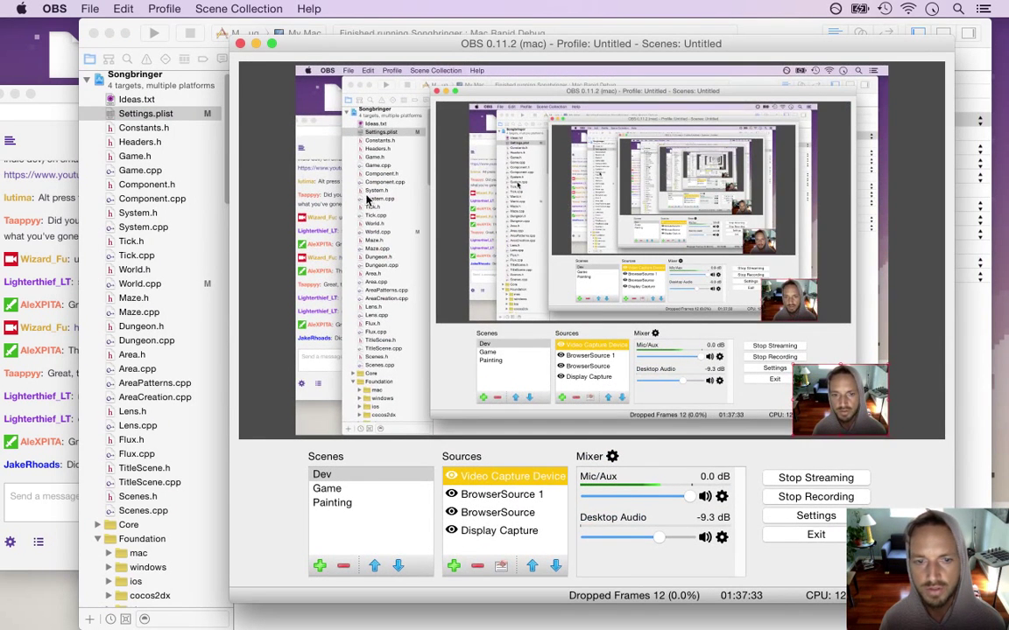
pyautogui.click(256, 44)
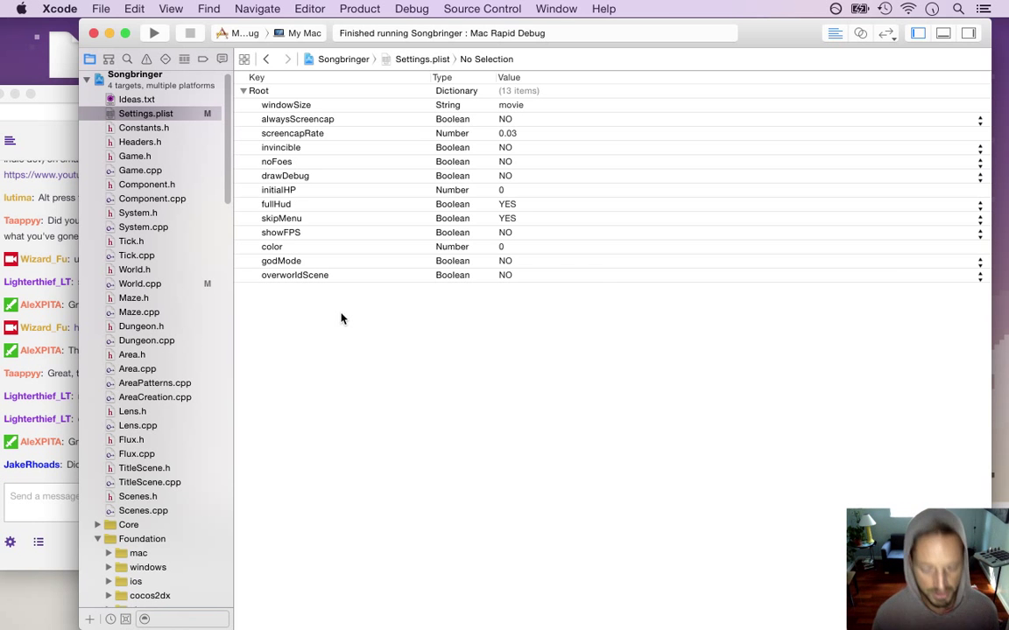
# Show the debug console in Xcode and examine the printed dungeon map, marking the h room beside the sss passage.
pyautogui.press('super+shift+y')
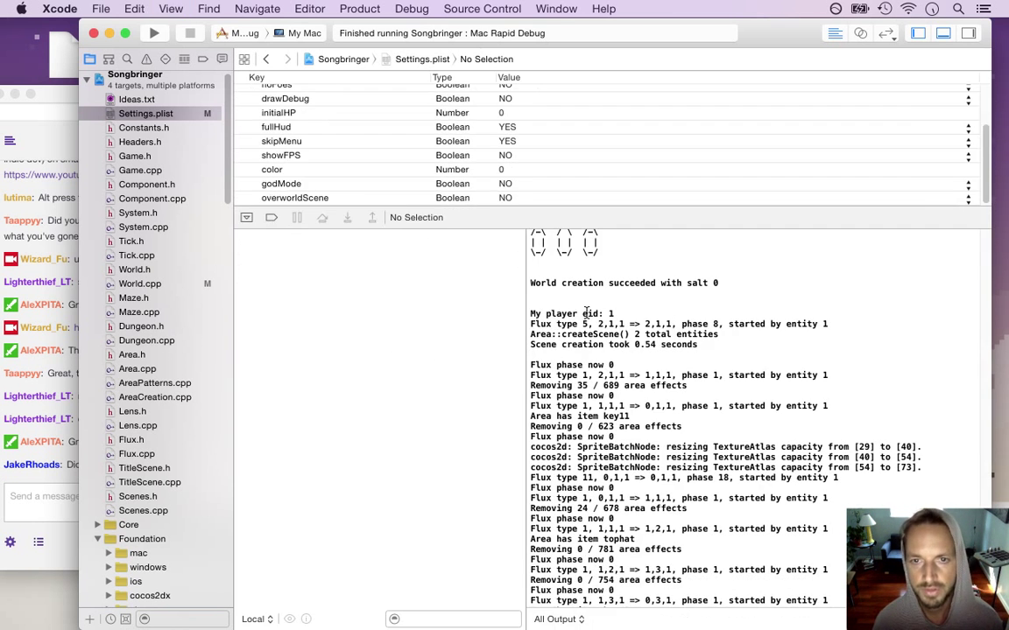
pyautogui.moveTo(986, 586); pyautogui.dragTo(993, 273)
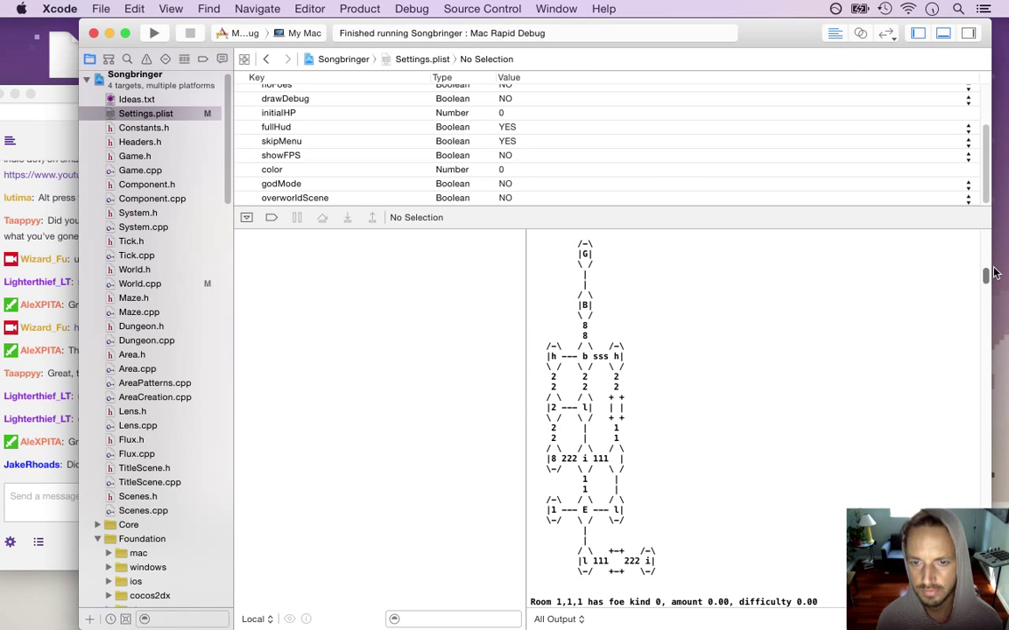
pyautogui.doubleClick(617, 357)
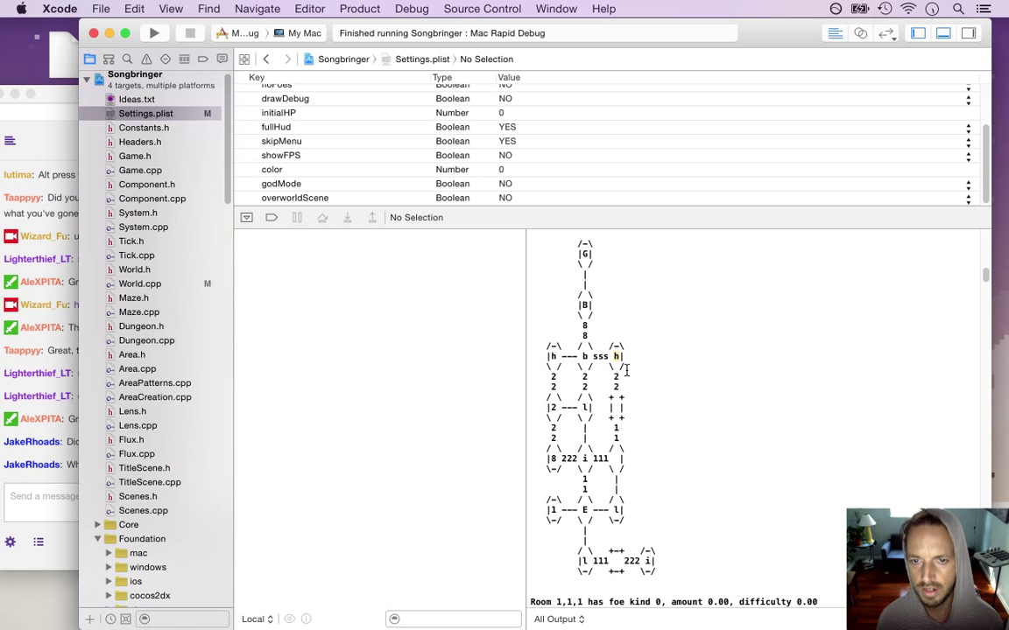
# Read the newest viewer question in the Twitch chat in Safari and hide the debug console in Xcode.
pyautogui.click(52, 436)
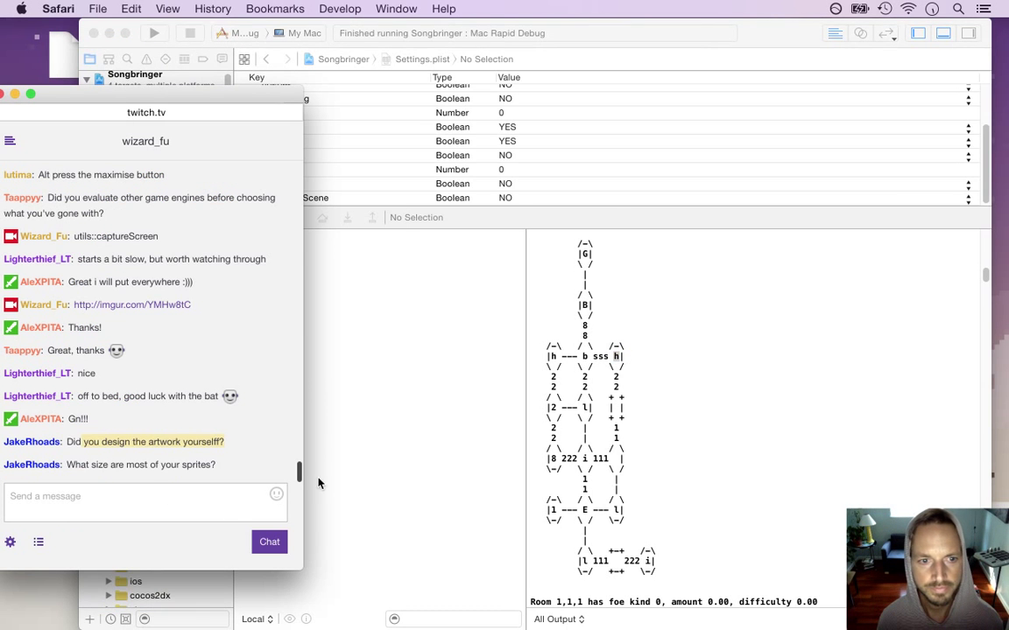
pyautogui.click(374, 264)
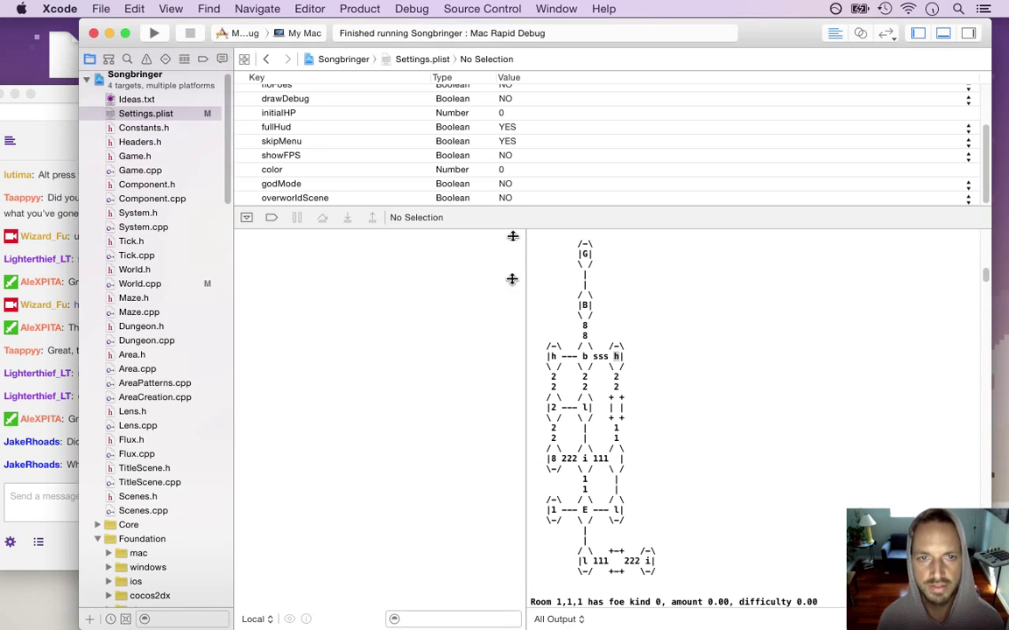
pyautogui.moveTo(513, 215); pyautogui.dragTo(506, 629)
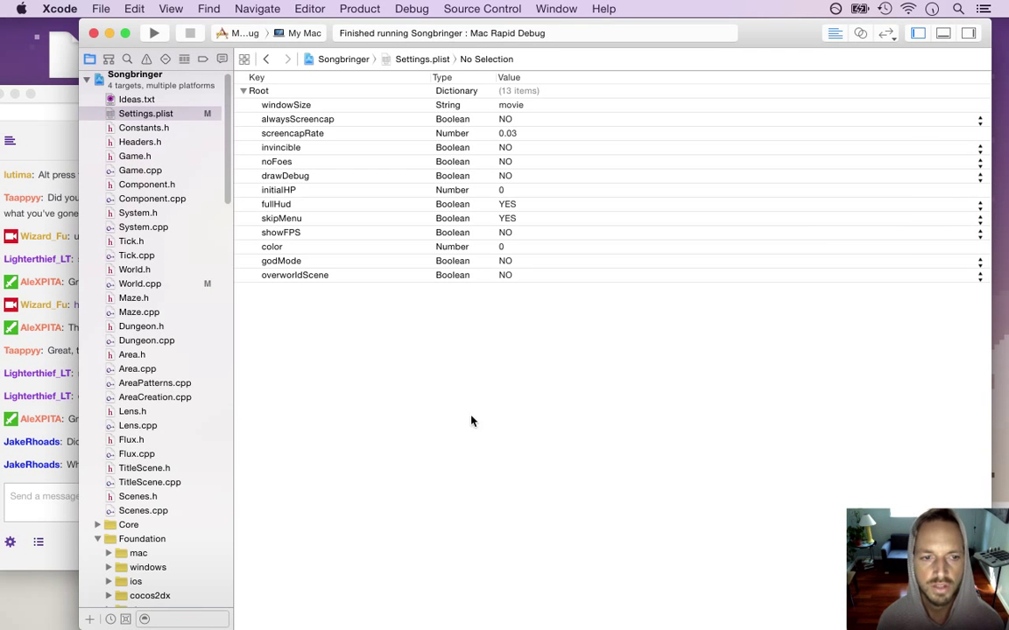
# Switch to Photoshop, check the canvas size of DroidBatDie.psd and measure the bat sprite with the marquee.
pyautogui.press('super+Tab')
pyautogui.click(536, 338)
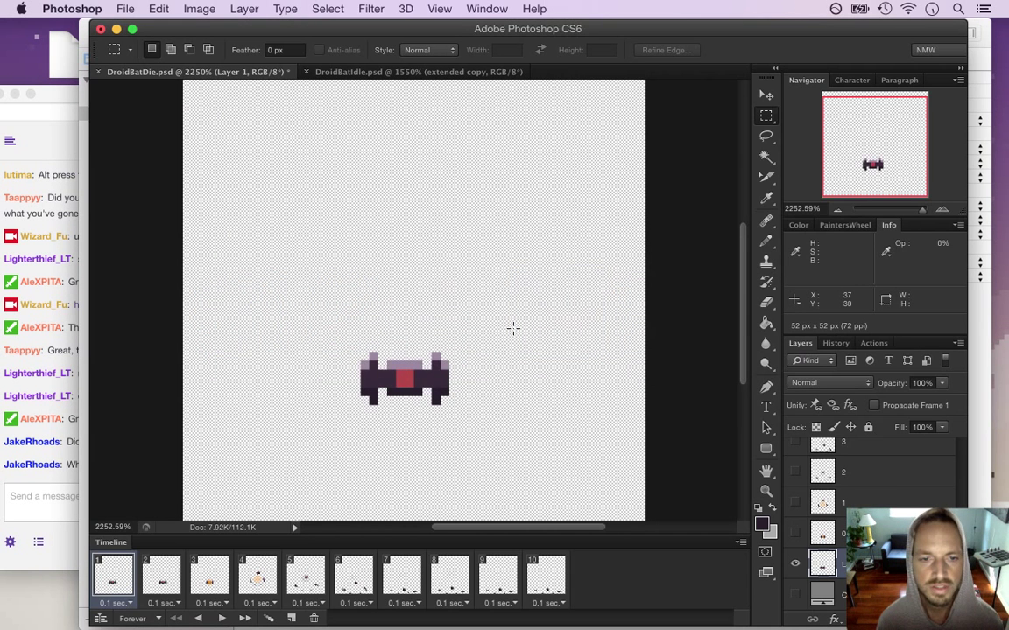
pyautogui.press('super+alt+c')
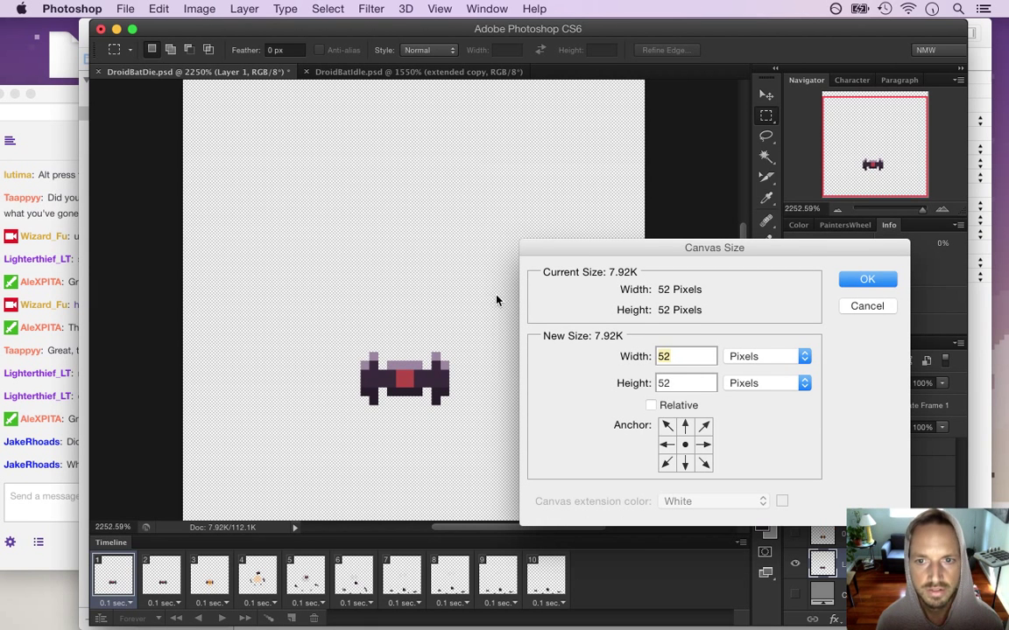
pyautogui.press('Escape')
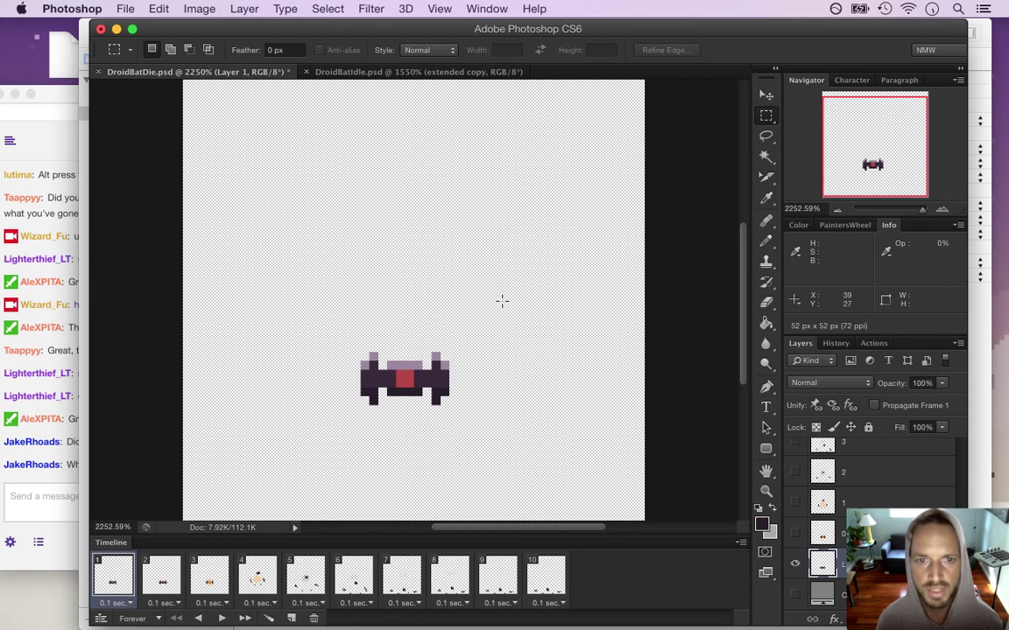
pyautogui.moveTo(360, 353); pyautogui.dragTo(447, 400)
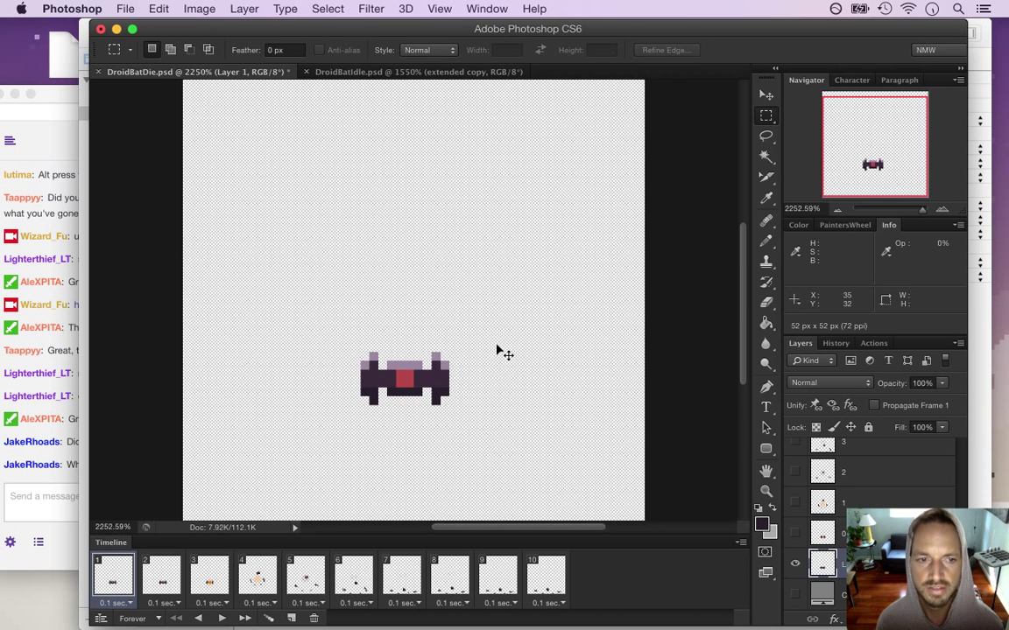
# Return to Xcode and run Songbringer with the changed window size.
pyautogui.press('super+Tab')
pyautogui.click(367, 342)
pyautogui.press('super+r')
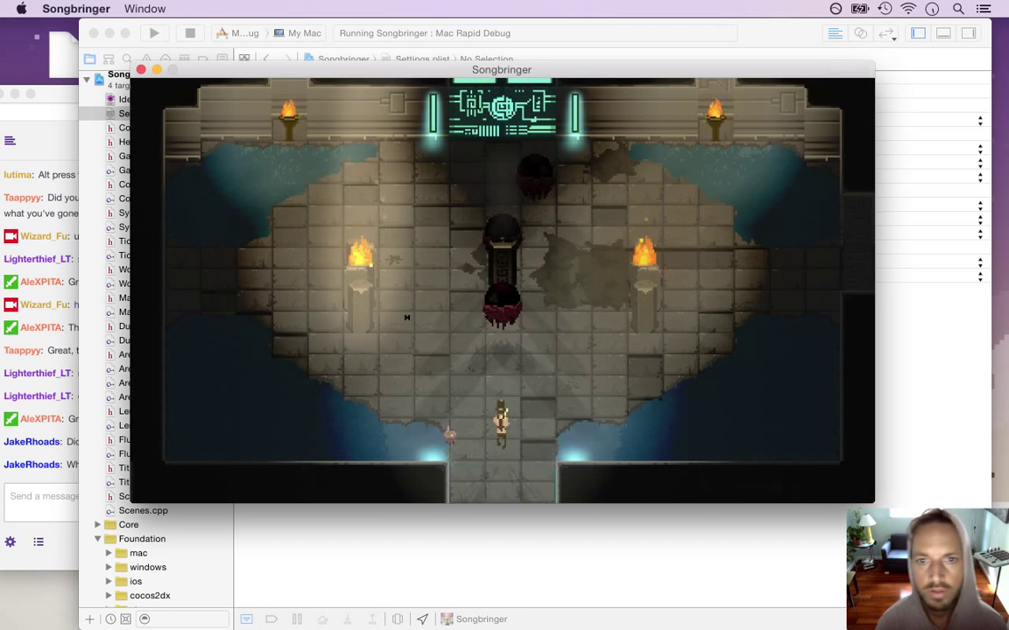
# Move past the round dark foes and the central pillar, and leave the room through its east doorway.
pyautogui.press('Up')
pyautogui.press('space')
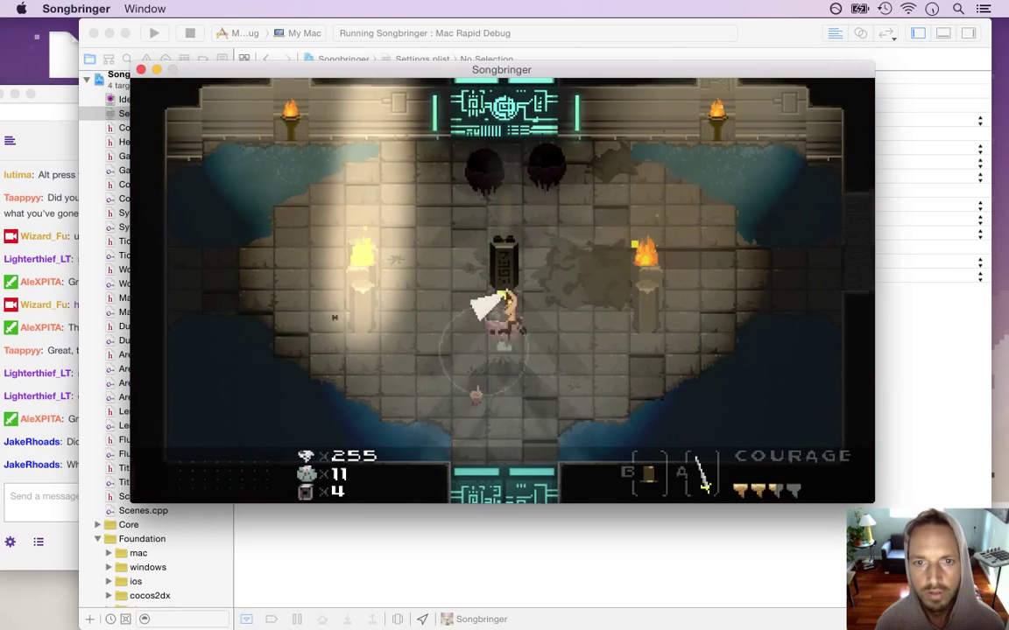
pyautogui.press('Right')
pyautogui.press('Up')
pyautogui.press('Right')
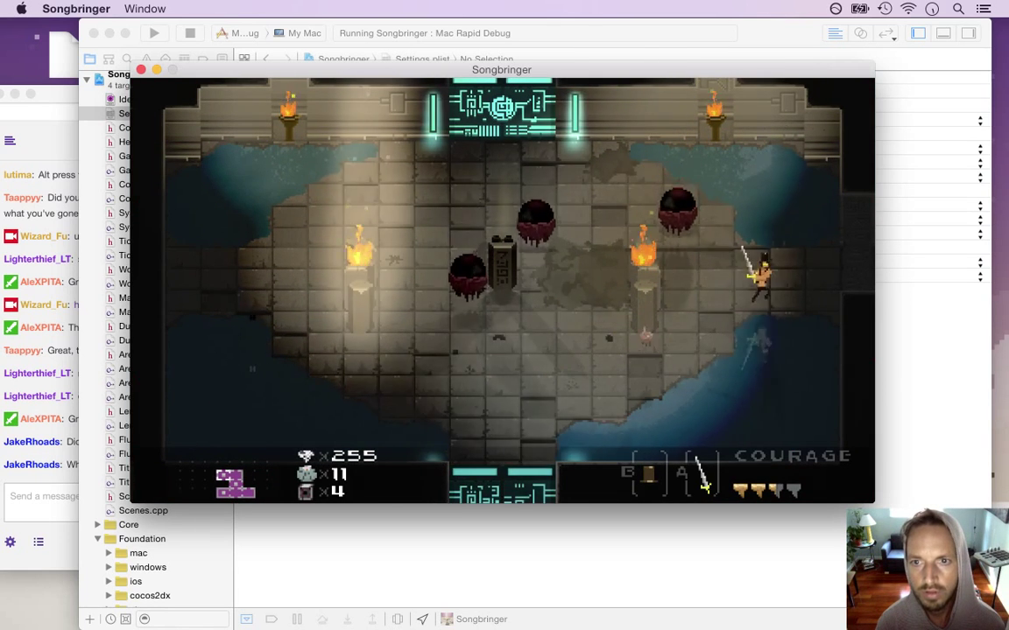
pyautogui.press('Right')
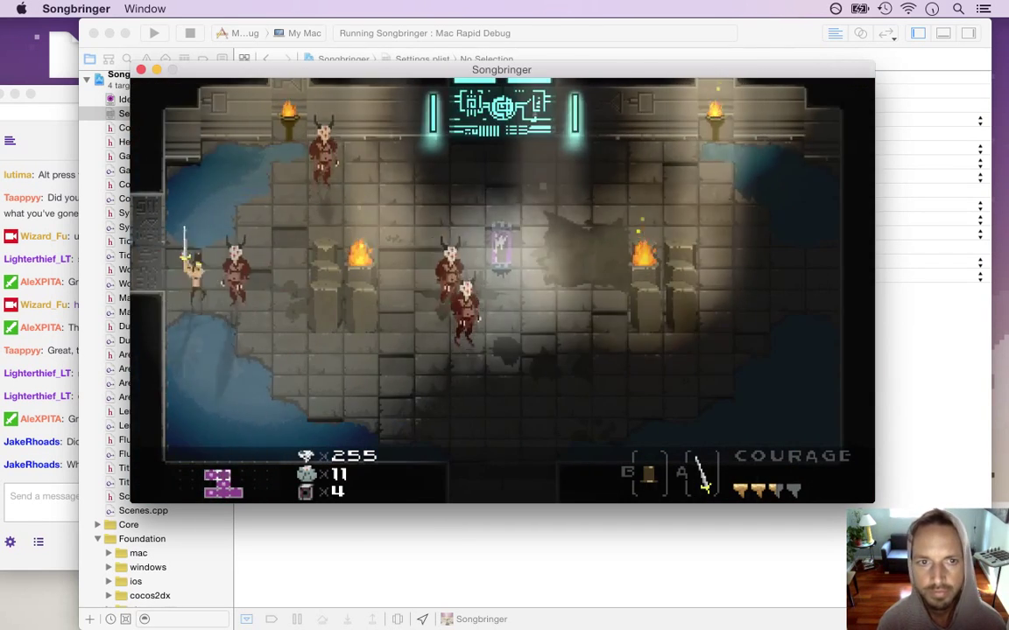
# Fight the horned foes with the sword, from the west doorway to the pink-glowing pillar.
pyautogui.press('space')
pyautogui.press('space')
pyautogui.press('space')
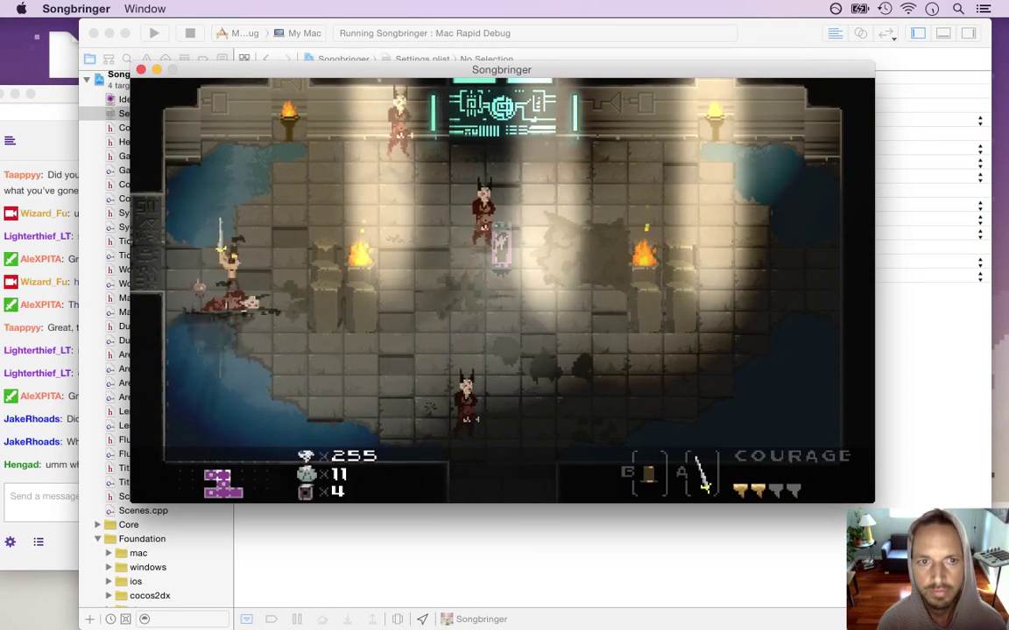
pyautogui.press('Right')
pyautogui.press('Up')
pyautogui.press('Right')
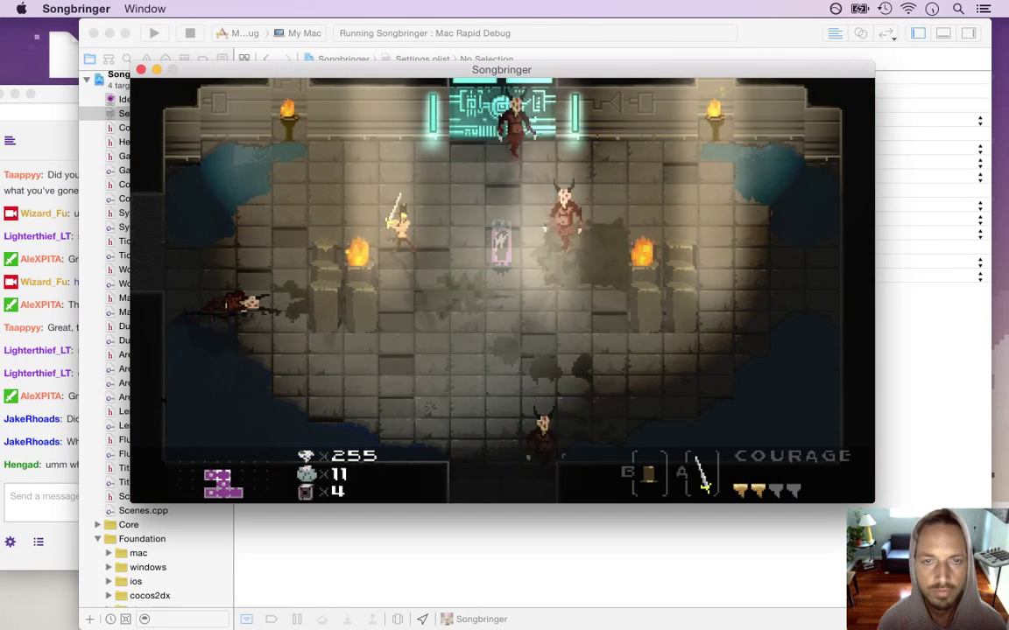
pyautogui.press('space')
pyautogui.press('space')
pyautogui.press('Right')
pyautogui.press('Down')
pyautogui.press('Up')
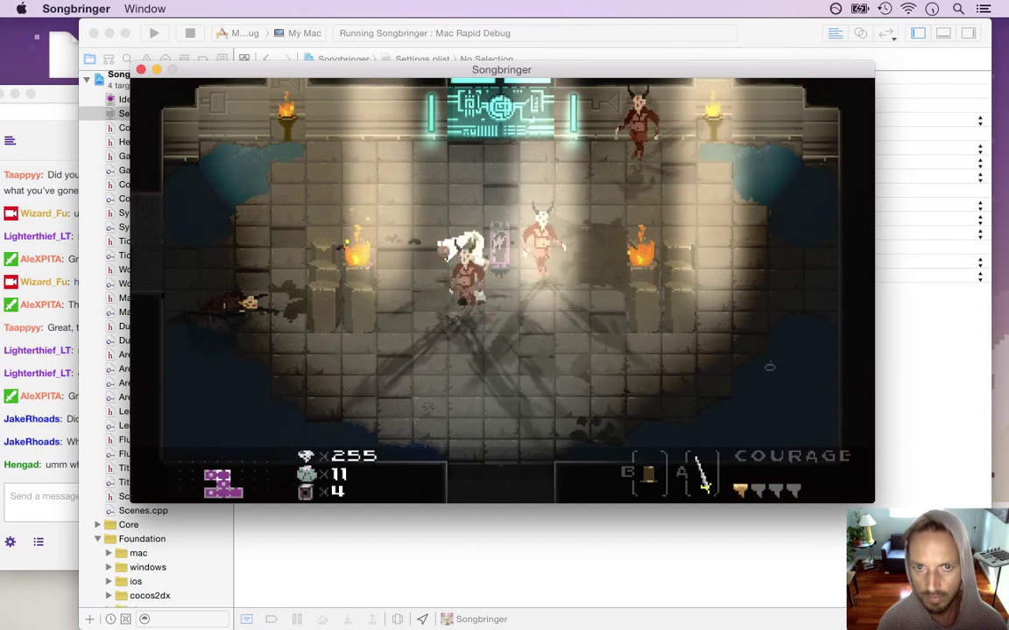
# Pause the game and read the newest viewer question in the Twitch chat in Safari.
pyautogui.press('Escape')
pyautogui.press('super+Tab')
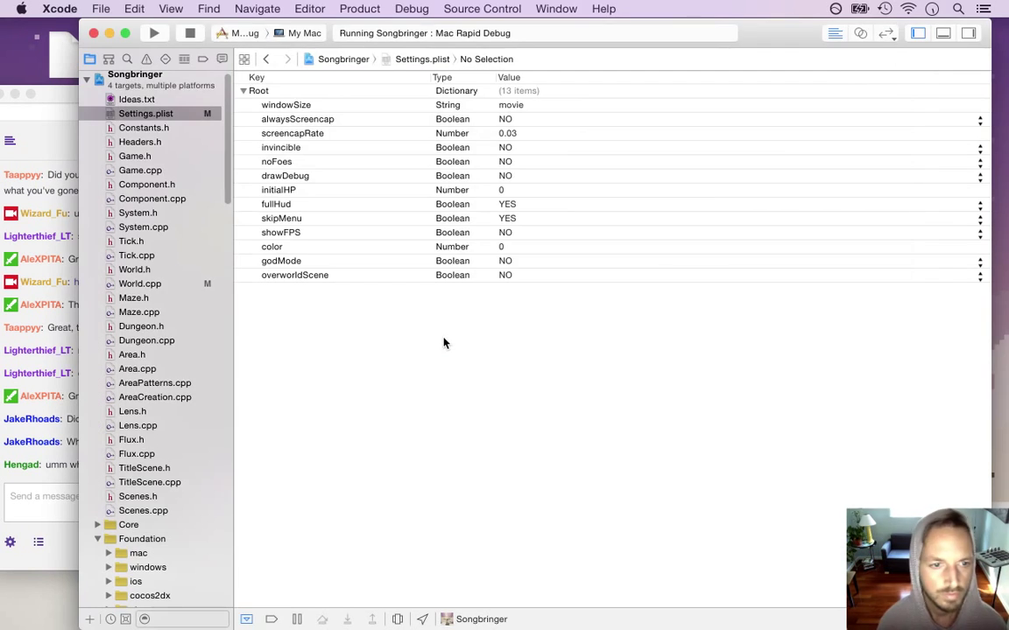
pyautogui.click(54, 477)
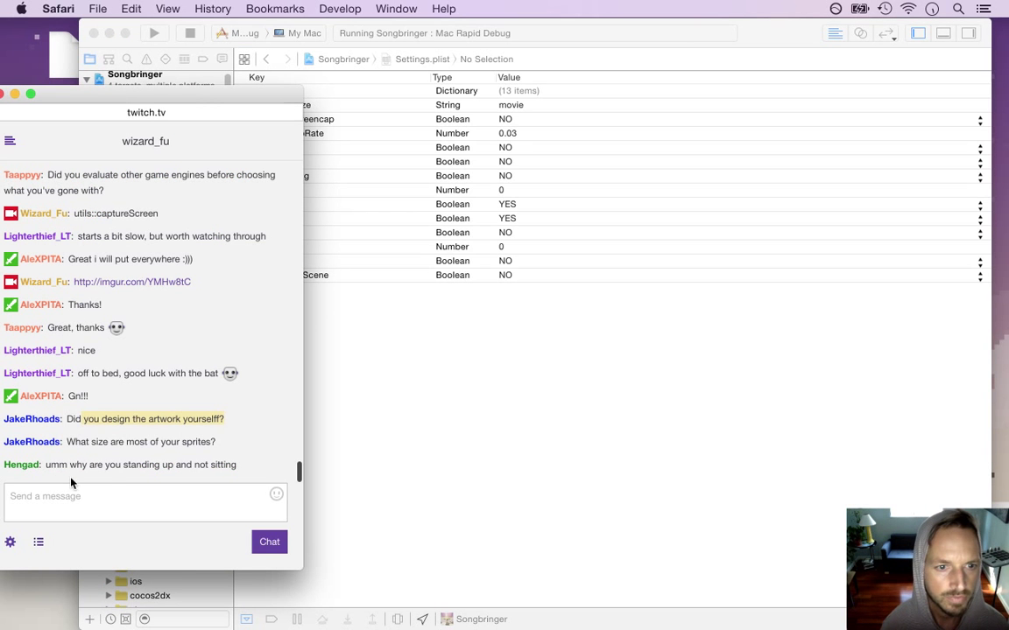
pyautogui.doubleClick(96, 466)
pyautogui.click(445, 421)
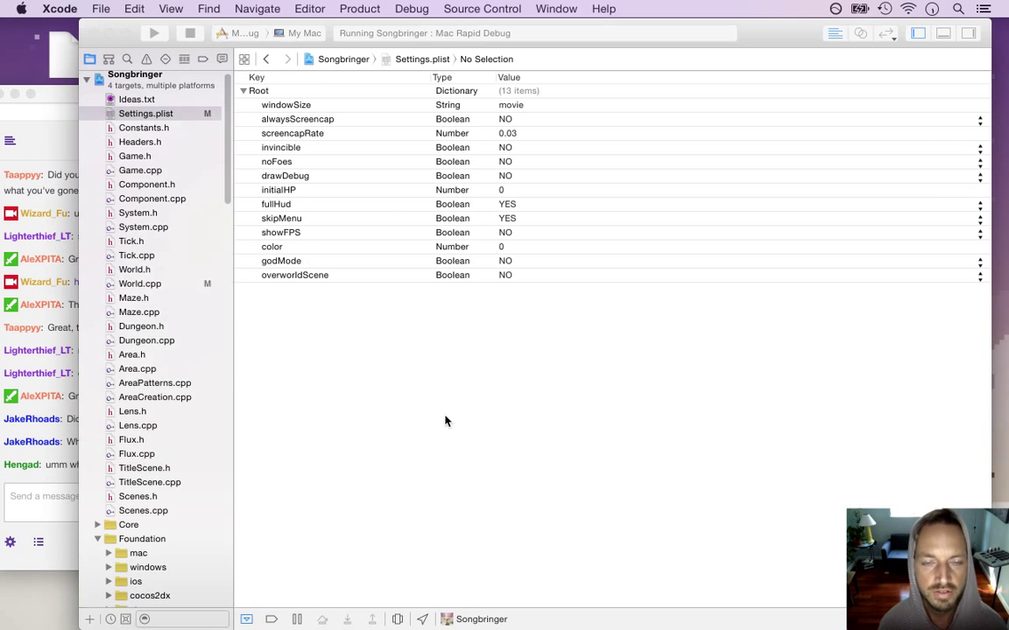
# Continue the paused game and kill the remaining horned foes near the north wall.
pyautogui.press('super+Tab')
pyautogui.press('Tab')
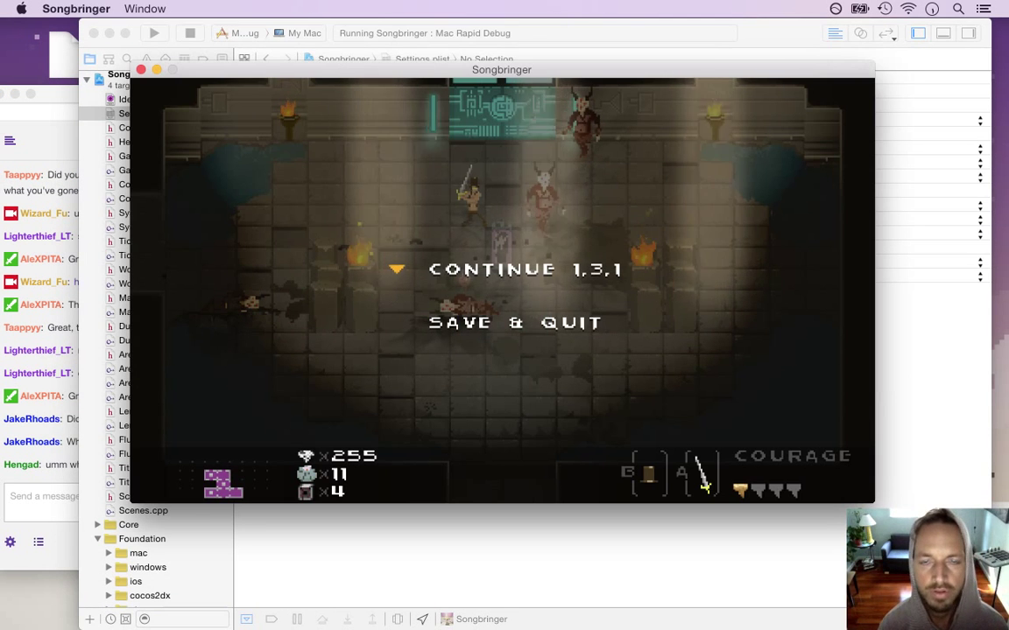
pyautogui.press('Return')
pyautogui.press('Up')
pyautogui.press('space')
pyautogui.press('space')
pyautogui.press('space')
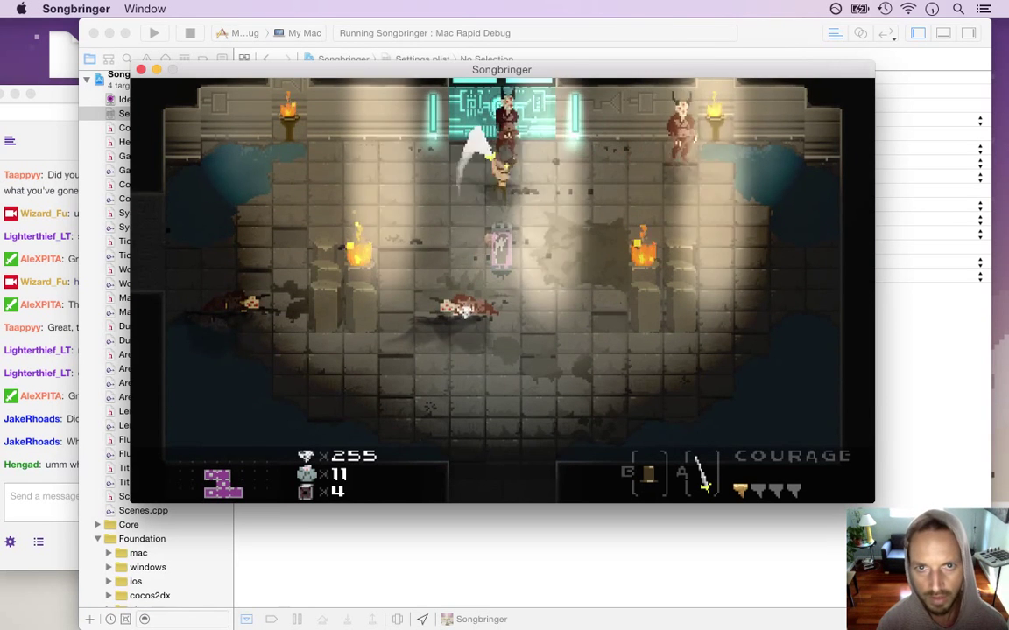
pyautogui.press('Right')
pyautogui.press('space')
pyautogui.press('space')
pyautogui.press('space')
pyautogui.press('Up')
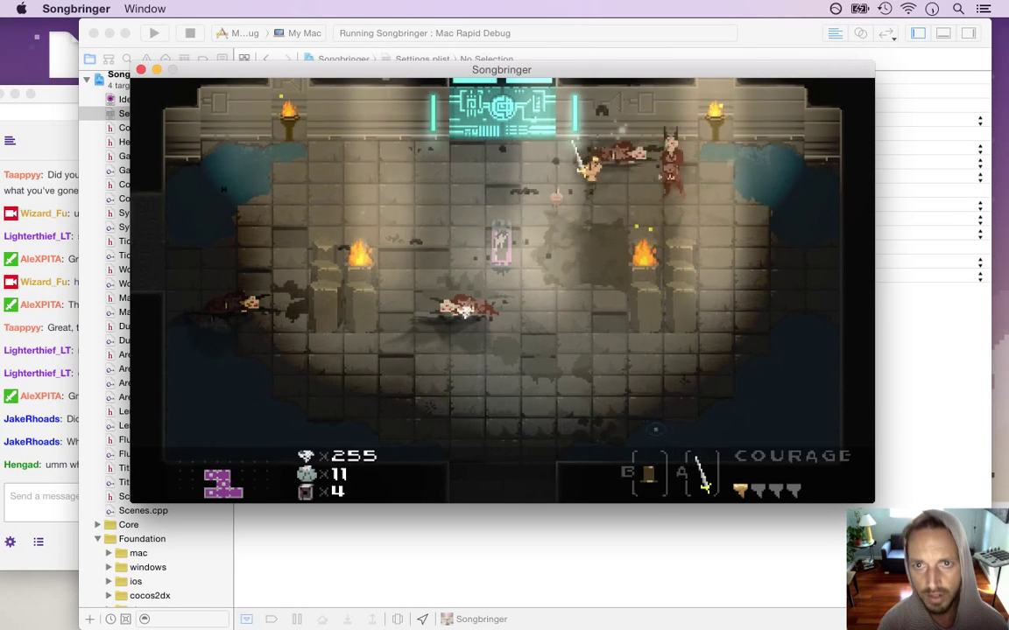
pyautogui.press('Left')
pyautogui.press('Right')
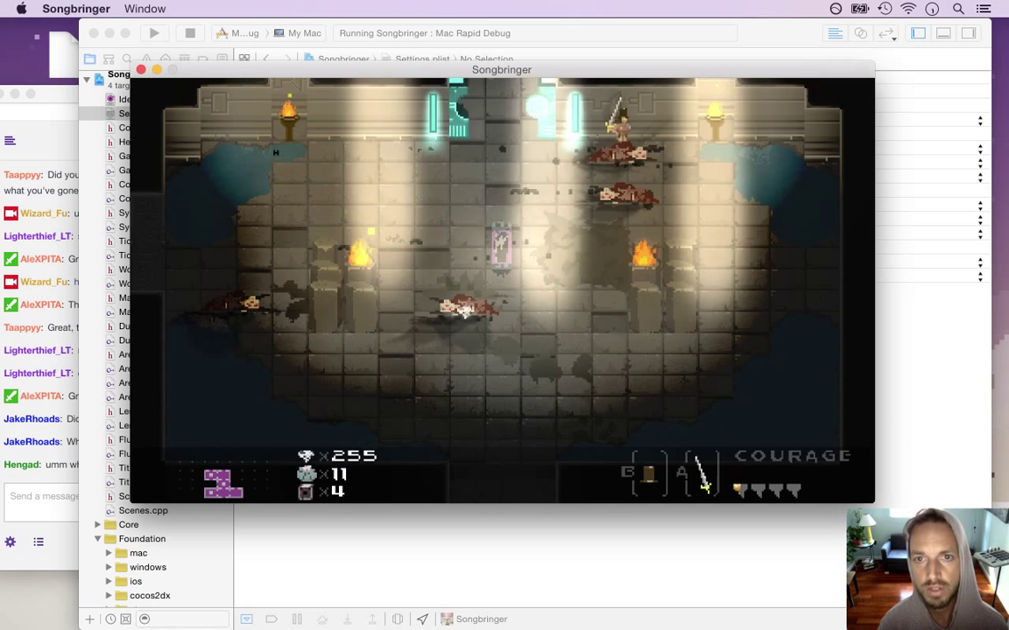
# Go through the opened cyan door in the north wall into the room with the large red gate.
pyautogui.press('Left')
pyautogui.press('Up')
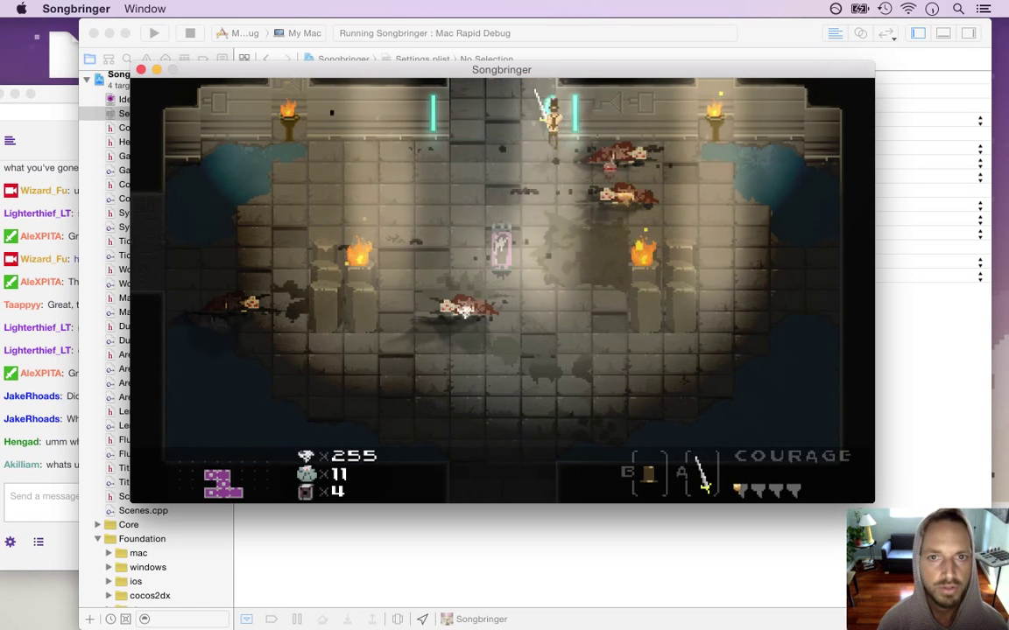
pyautogui.press('Up')
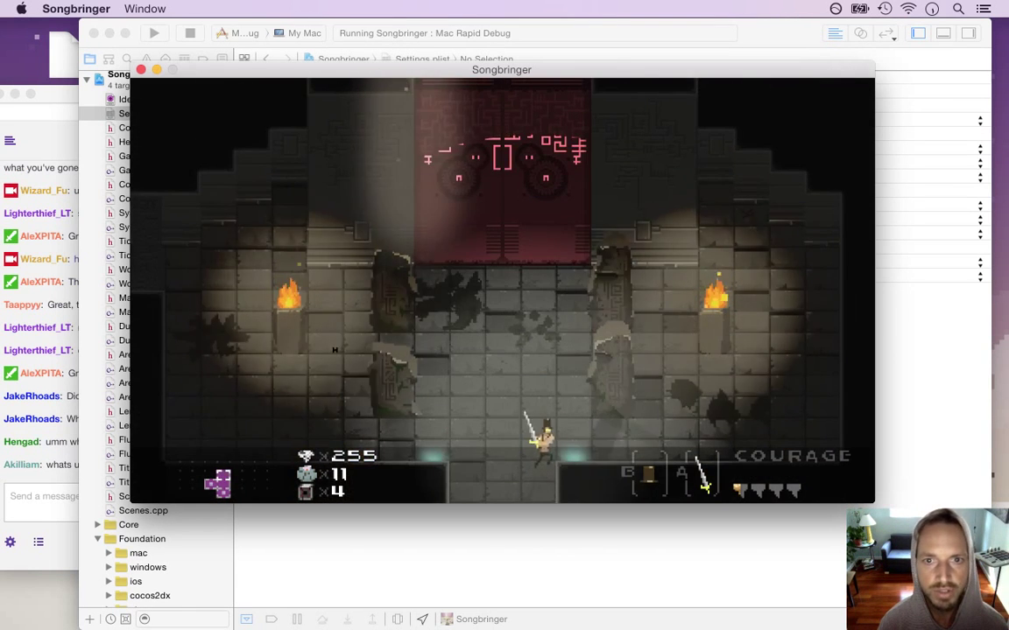
# Leave the red gate room southward and cross the cleared horned-foe room into the room with the black pillar.
pyautogui.press('Right')
pyautogui.press('Left')
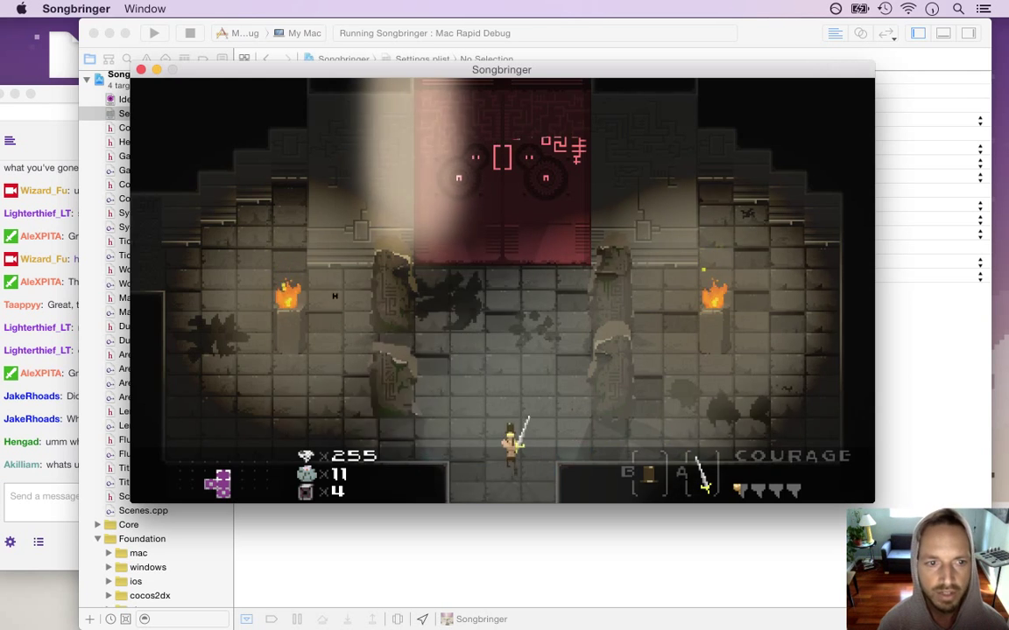
pyautogui.press('Down')
pyautogui.press('Down')
pyautogui.press('Right')
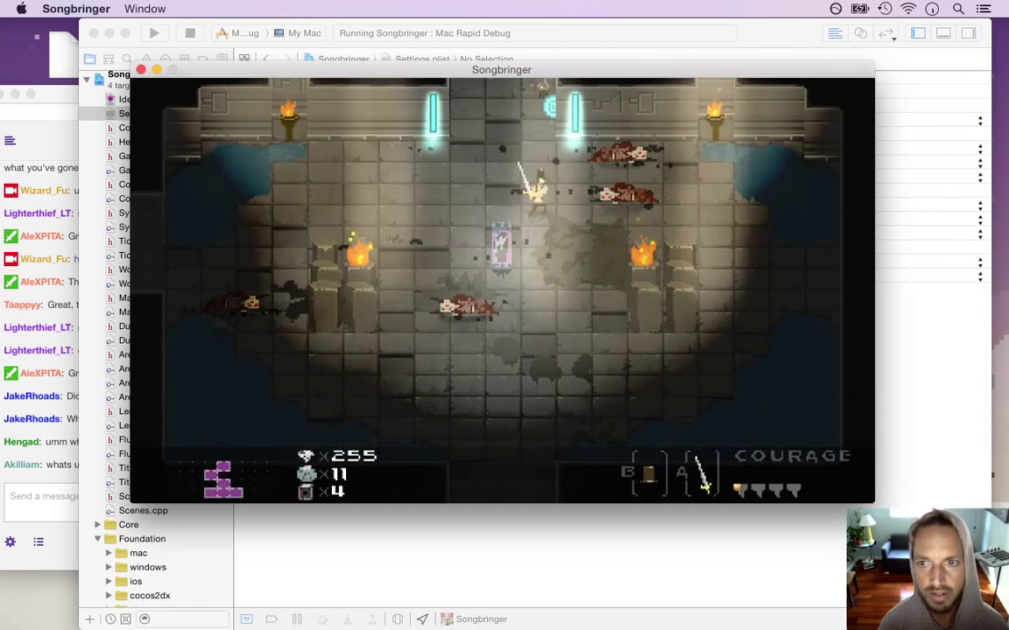
pyautogui.press('Down')
pyautogui.press('Left')
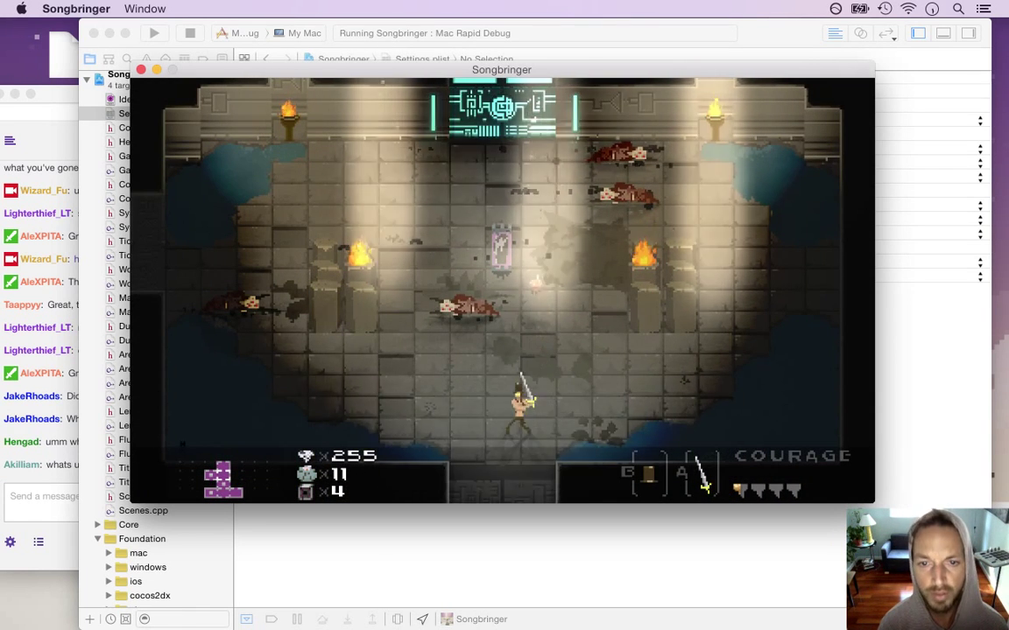
pyautogui.press('Down')
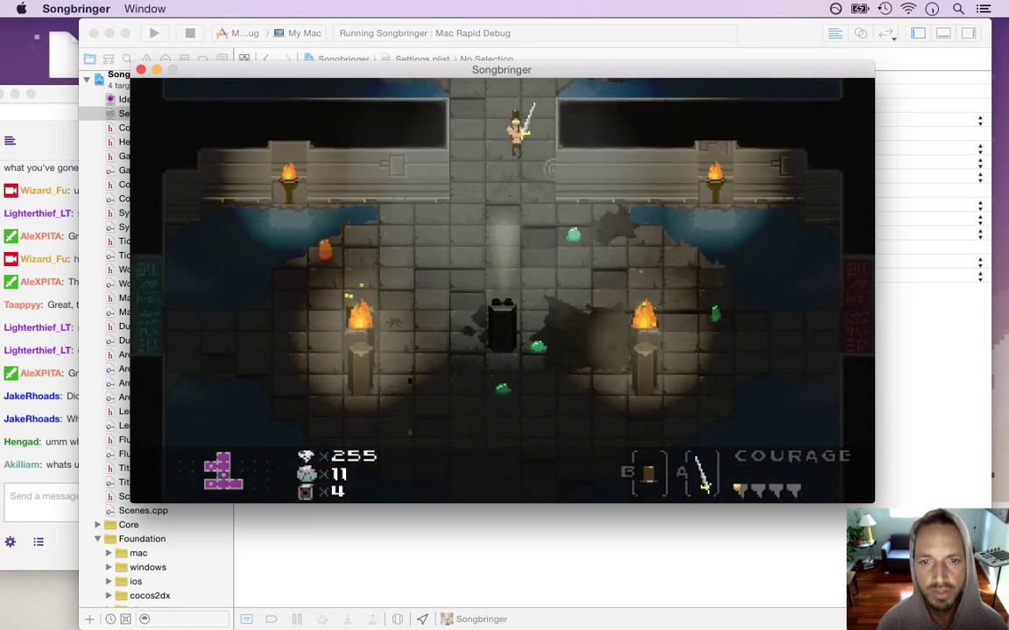
# Fight the green slimes with the sword from the black pillar to the red door in the east.
pyautogui.press('Right')
pyautogui.press('Down')
pyautogui.press('Right')
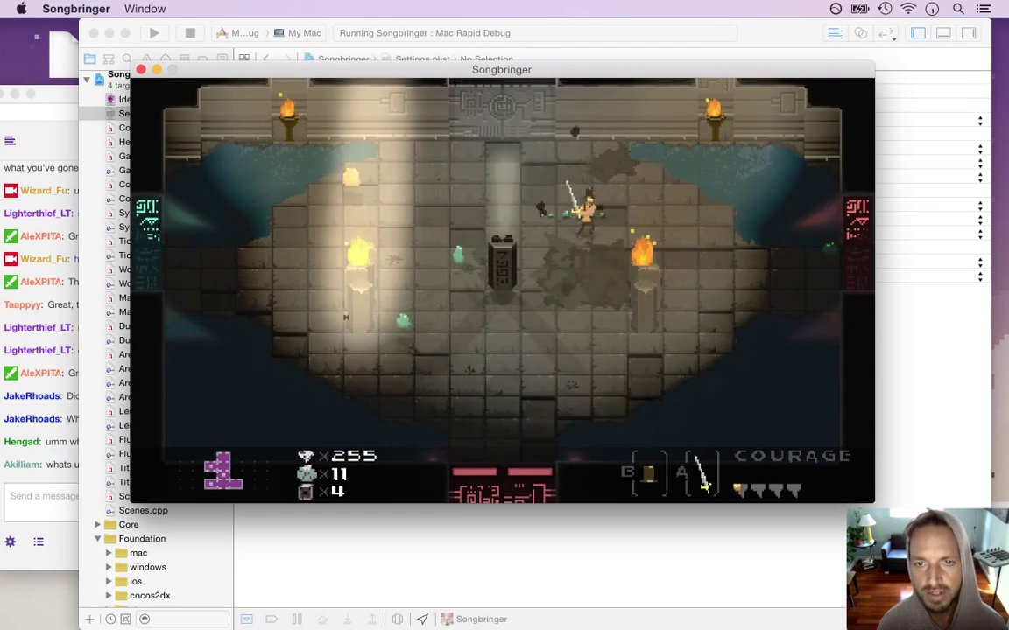
pyautogui.press('Down')
pyautogui.press('Right')
pyautogui.press('space')
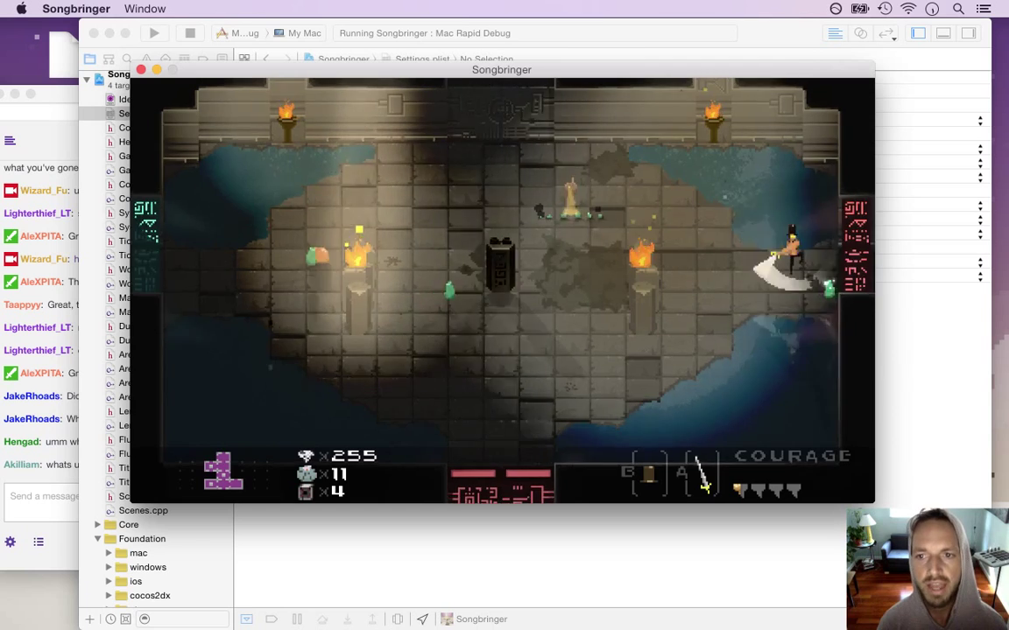
# Quit the game from the fear screen, run it again from Xcode to check the starting room, and quit.
pyautogui.press('Right')
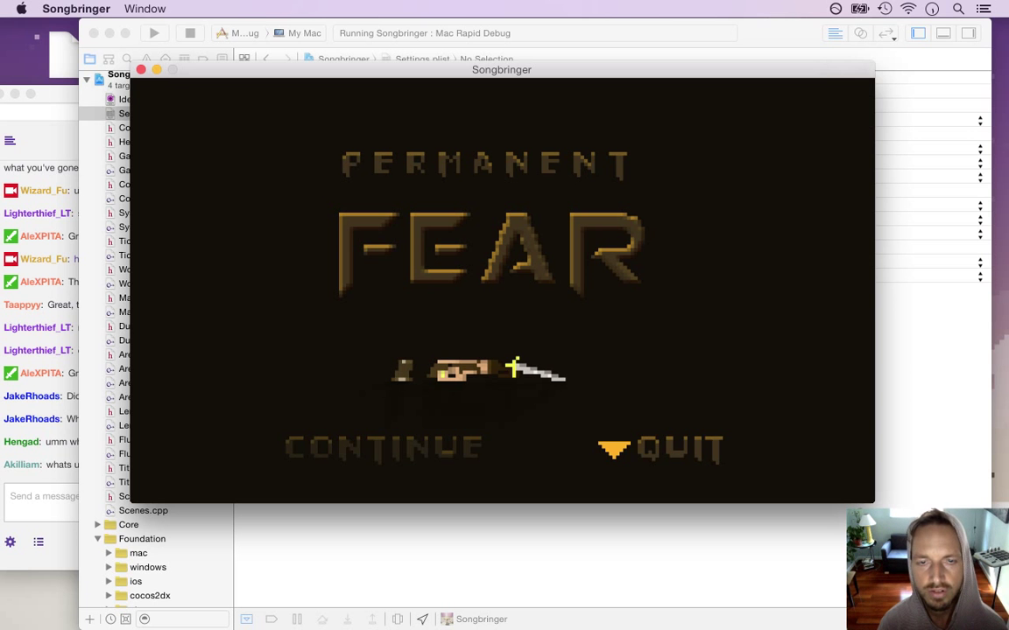
pyautogui.press('super+q')
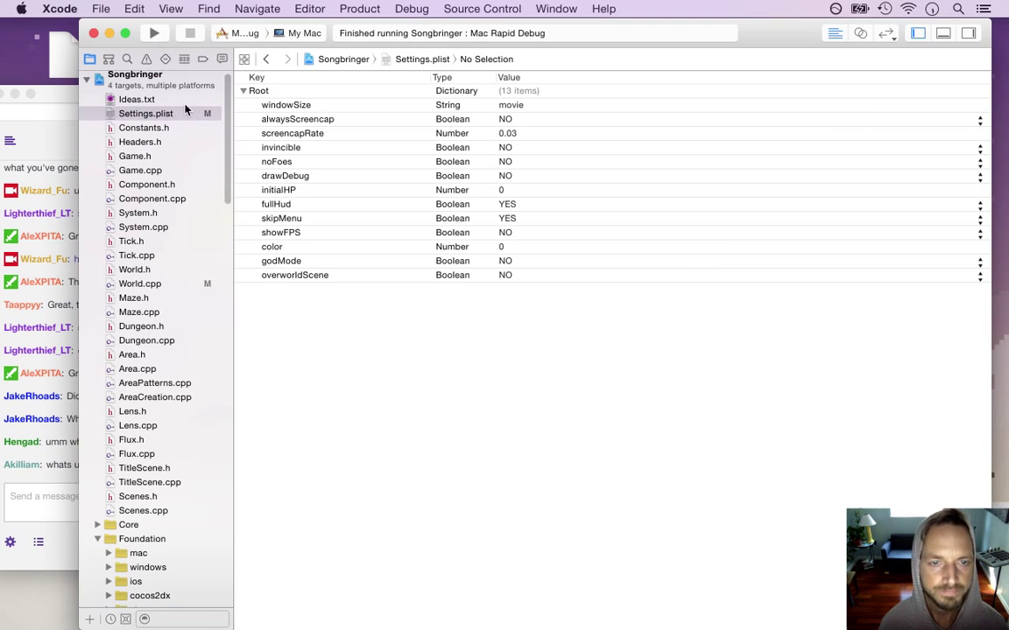
pyautogui.click(153, 33)
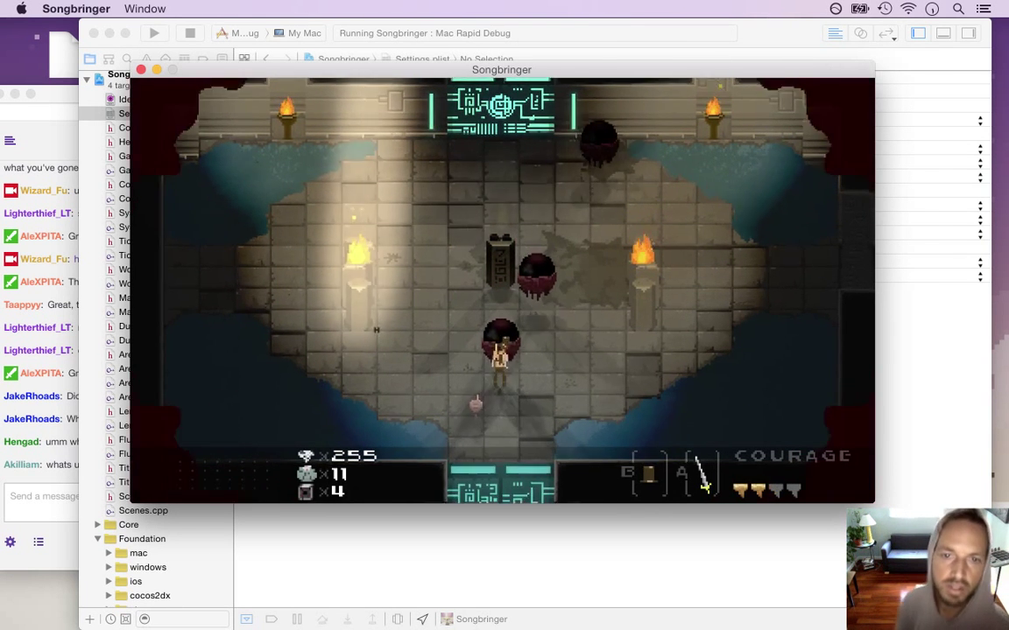
pyautogui.press('super+q')
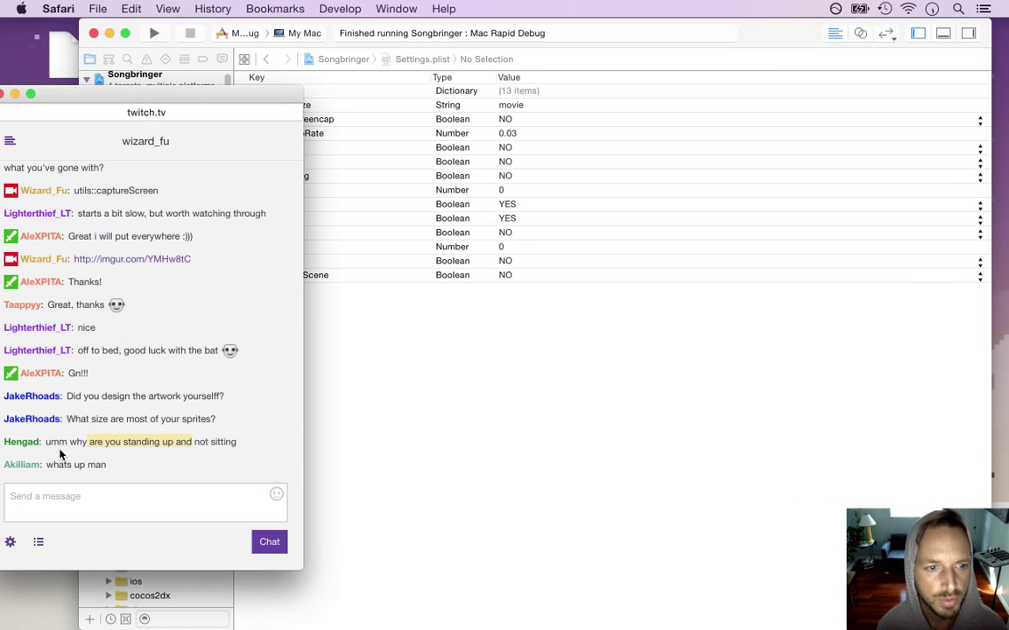
# Read the newest viewer message in the Twitch chat in Safari and return to Xcode.
pyautogui.click(56, 412)
pyautogui.moveTo(63, 465); pyautogui.dragTo(110, 465)
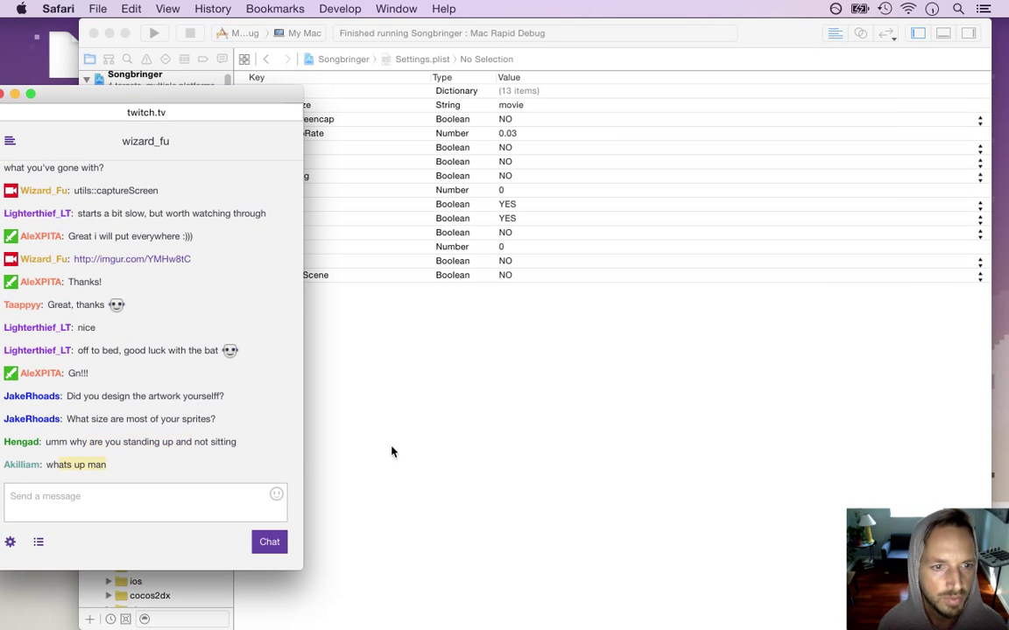
pyautogui.click(473, 418)
# In Terminal, run "songbringer write 0p 2,4,1" to set the saved player position to the droid bat room.
pyautogui.press('super+Tab')
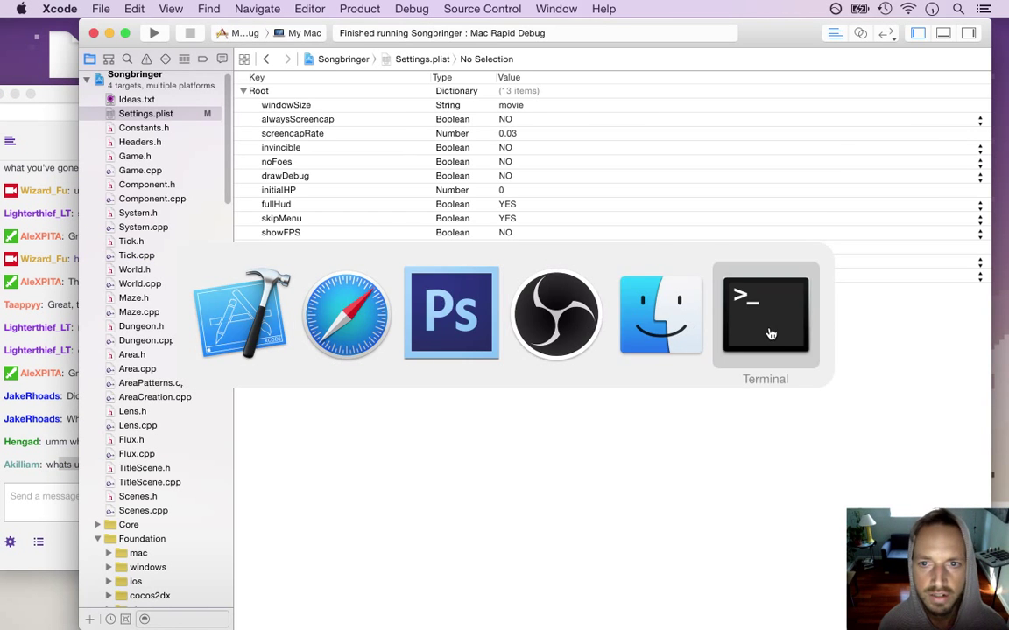
pyautogui.write('son')
pyautogui.press('Tab')
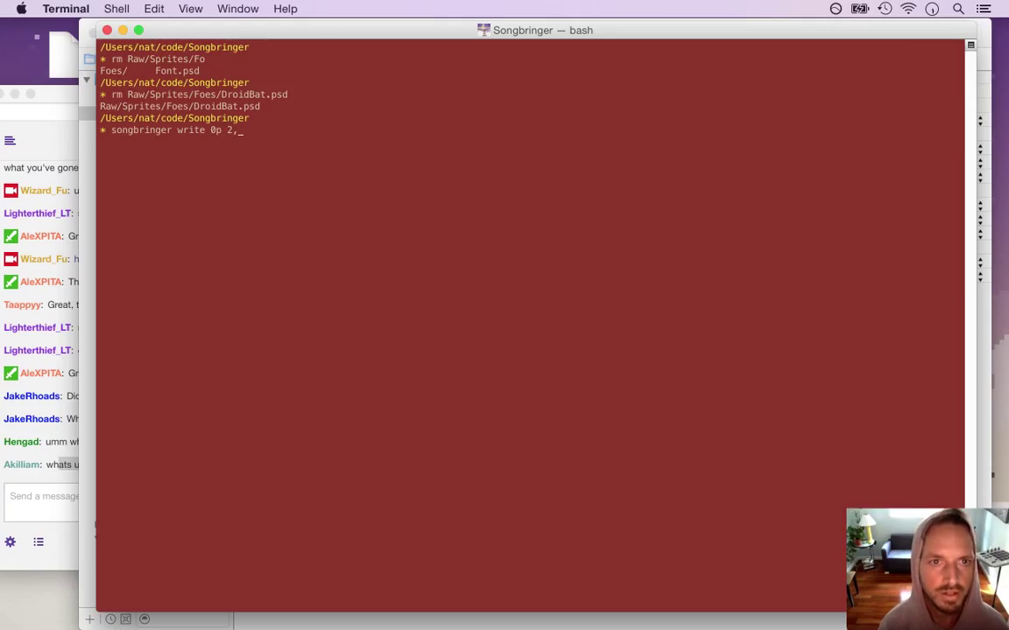
pyautogui.write('write 0p 2,4,1')
pyautogui.press('Return')
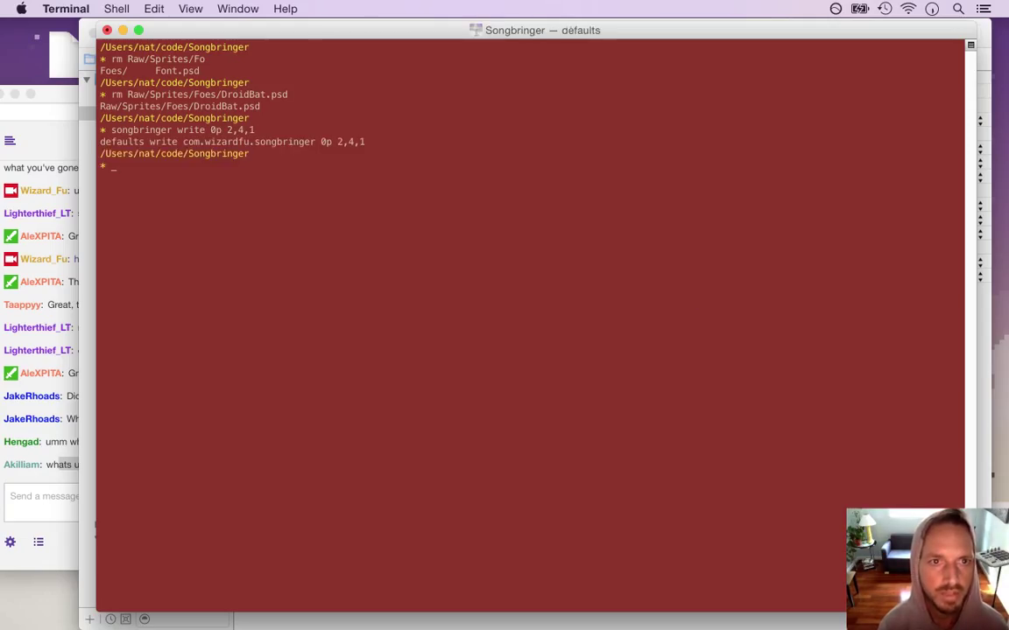
# Run Songbringer from Xcode and attack the droid bats in the middle of the room with the sword.
pyautogui.press('super+Tab')
pyautogui.press('super+r')
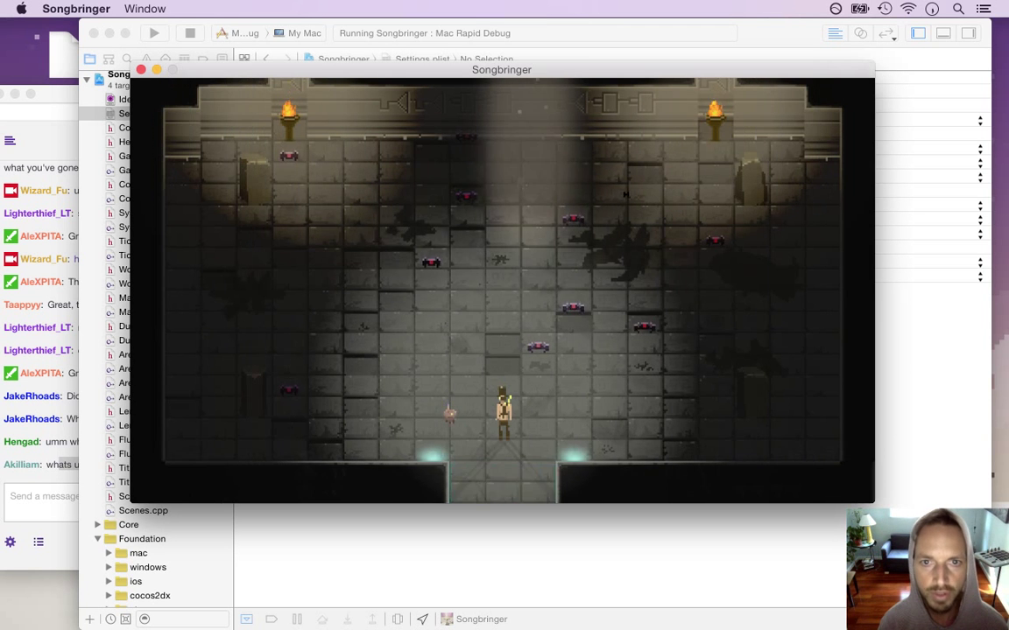
pyautogui.press('space')
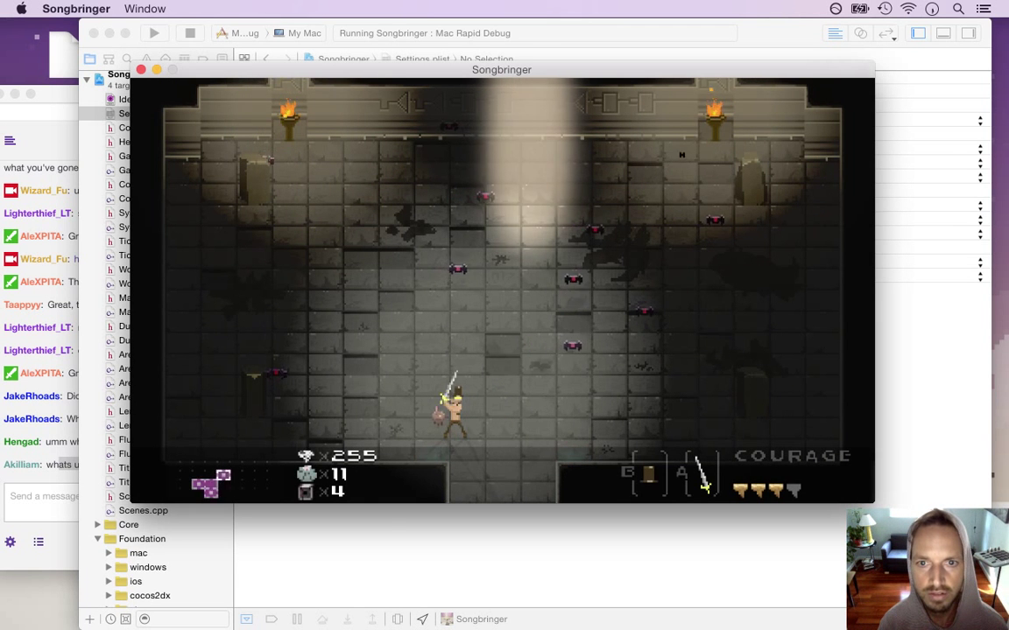
pyautogui.press('Right')
pyautogui.press('Up')
pyautogui.press('space')
pyautogui.press('Left')
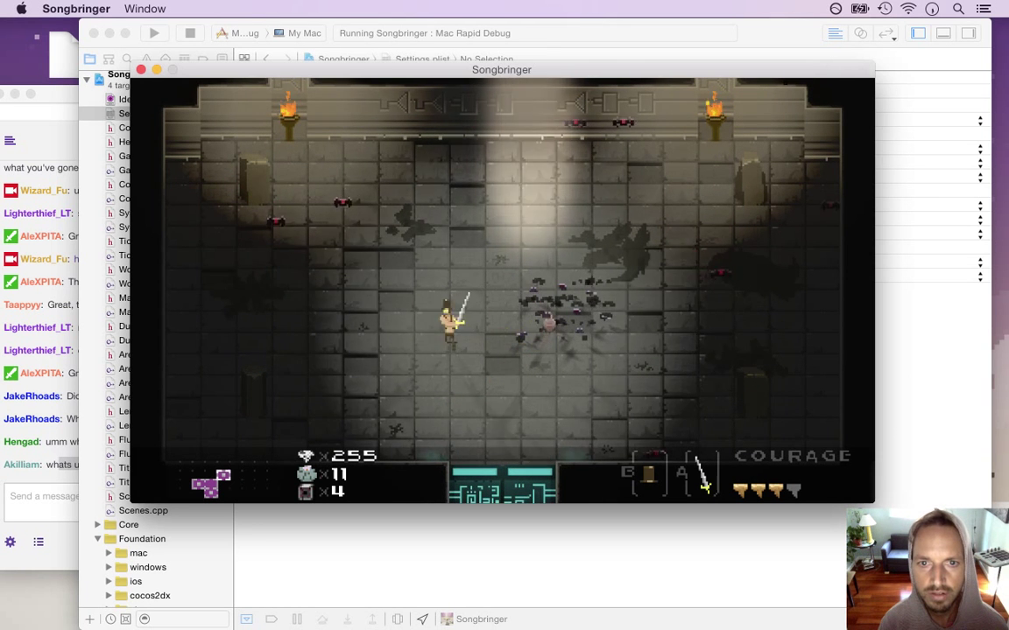
# Kill the two droid bats on the west side of the room with the sword.
pyautogui.press('Up')
pyautogui.press('Up')
pyautogui.press('space')
pyautogui.press('Left')
pyautogui.press('space')
pyautogui.press('Left')
pyautogui.press('Down')
pyautogui.press('space')
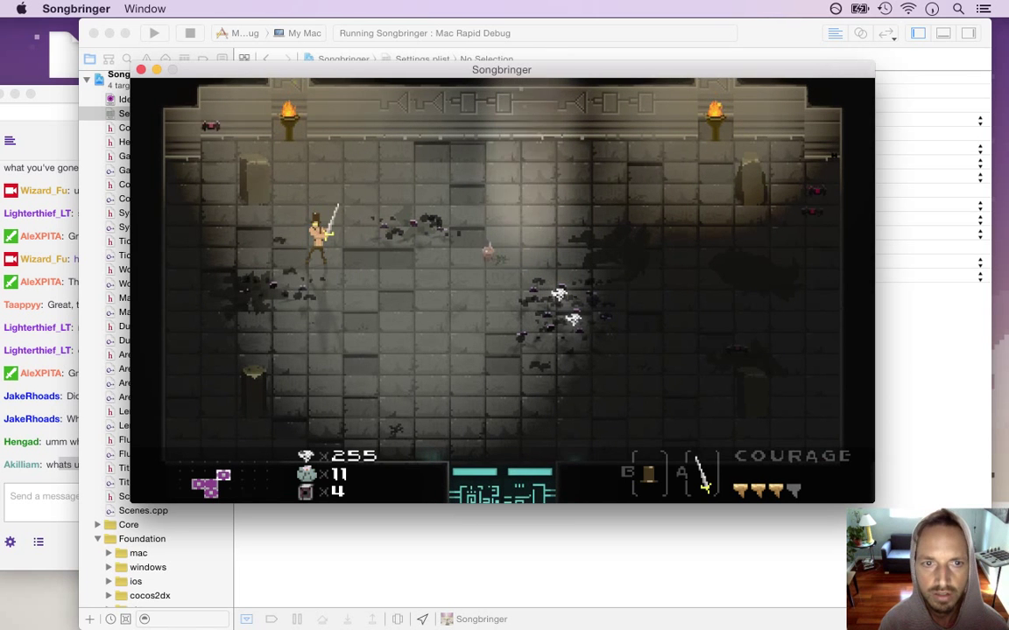
# Strike at the droid bat near the northwest torch, head back southeast and quit the game.
pyautogui.press('Up')
pyautogui.press('space')
pyautogui.press('Right')
pyautogui.press('Down')
pyautogui.press('super+q')
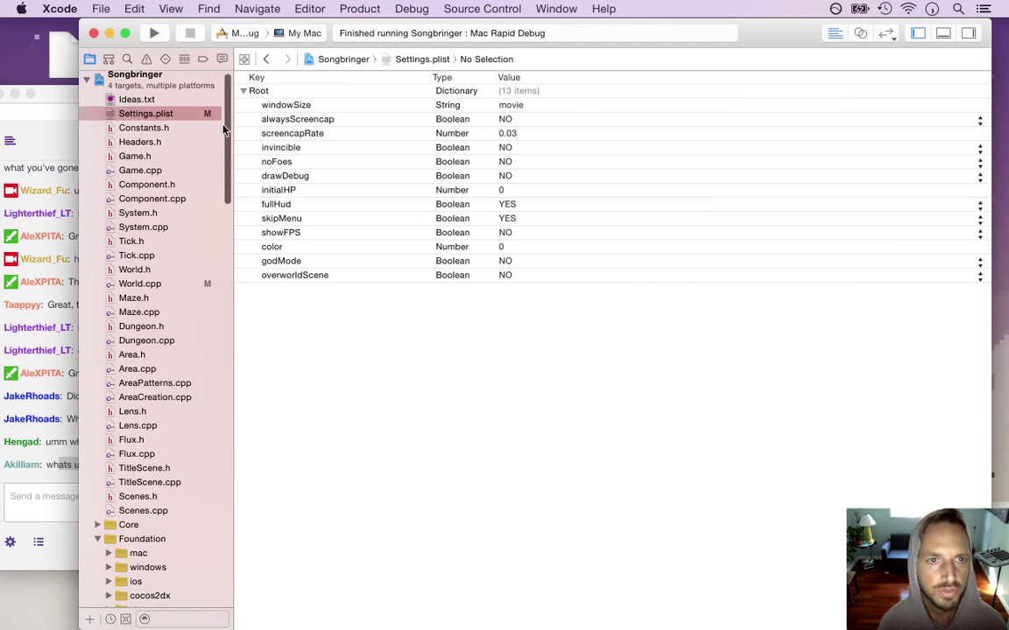
# Open Tick.h and examine the sleep function's declaration in the Tick class.
pyautogui.scroll(-1, 224, 123)
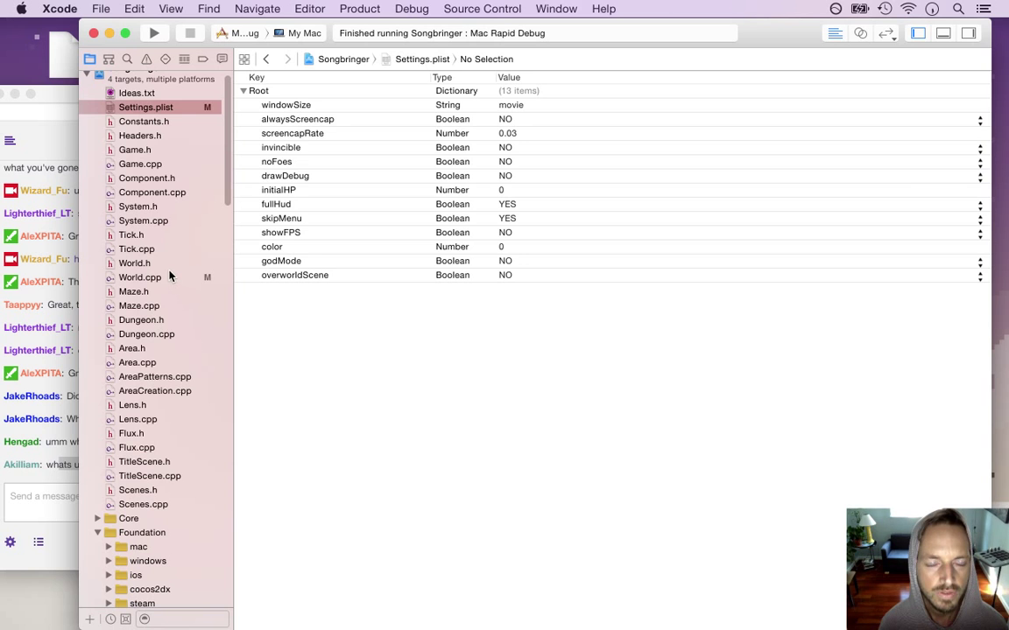
pyautogui.click(158, 235)
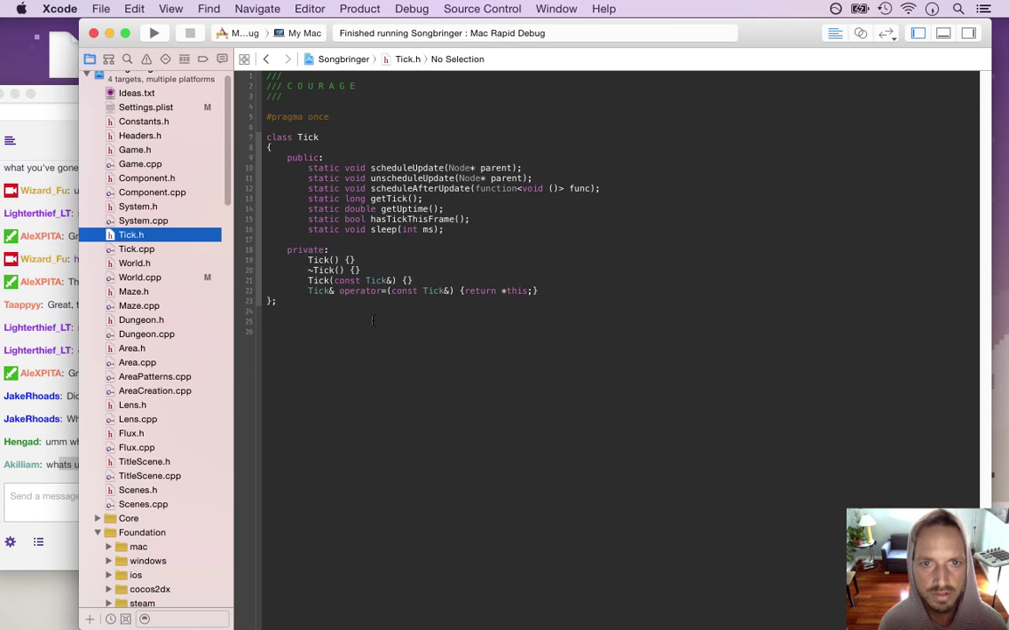
pyautogui.moveTo(372, 229); pyautogui.dragTo(442, 246)
pyautogui.click(427, 198)
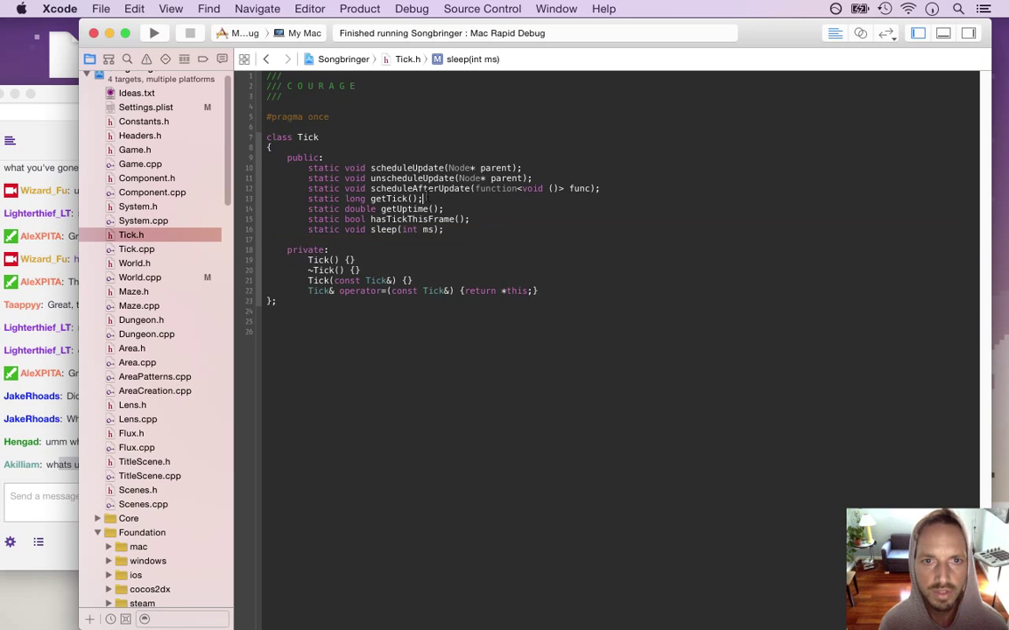
# Find Tick::sleep in Tick.cpp and make it assign sleepTimer with = instead of adding to it.
pyautogui.click(161, 252)
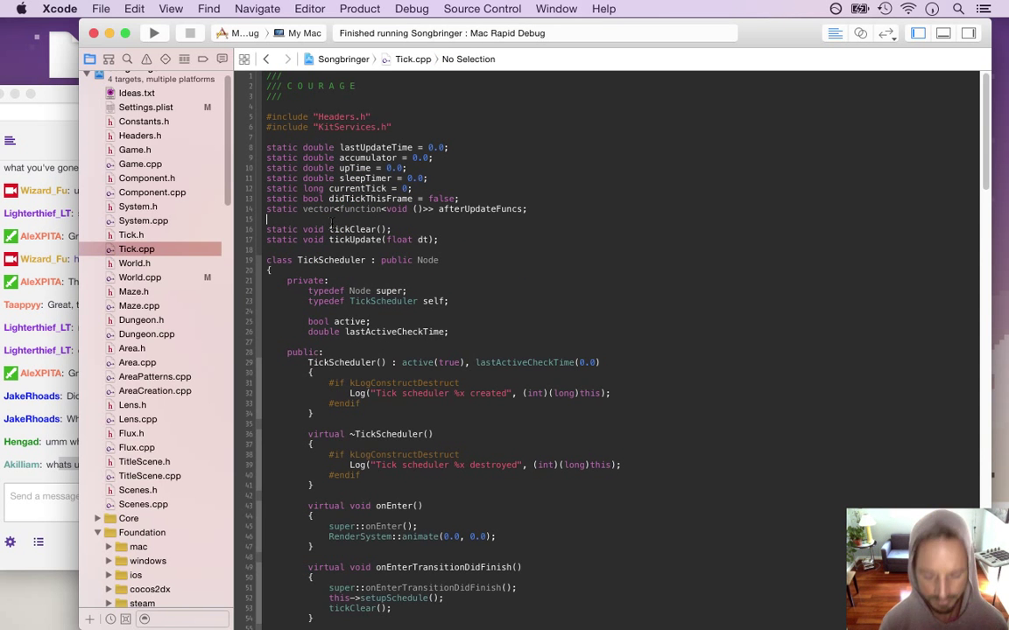
pyautogui.press('super+f')
pyautogui.write('::slee')
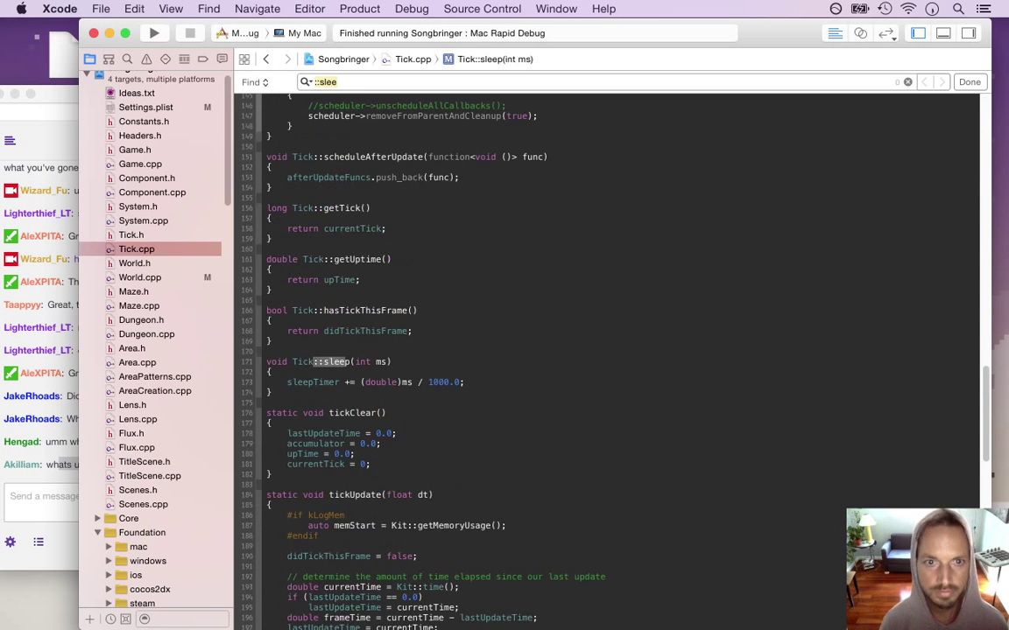
pyautogui.click(326, 383)
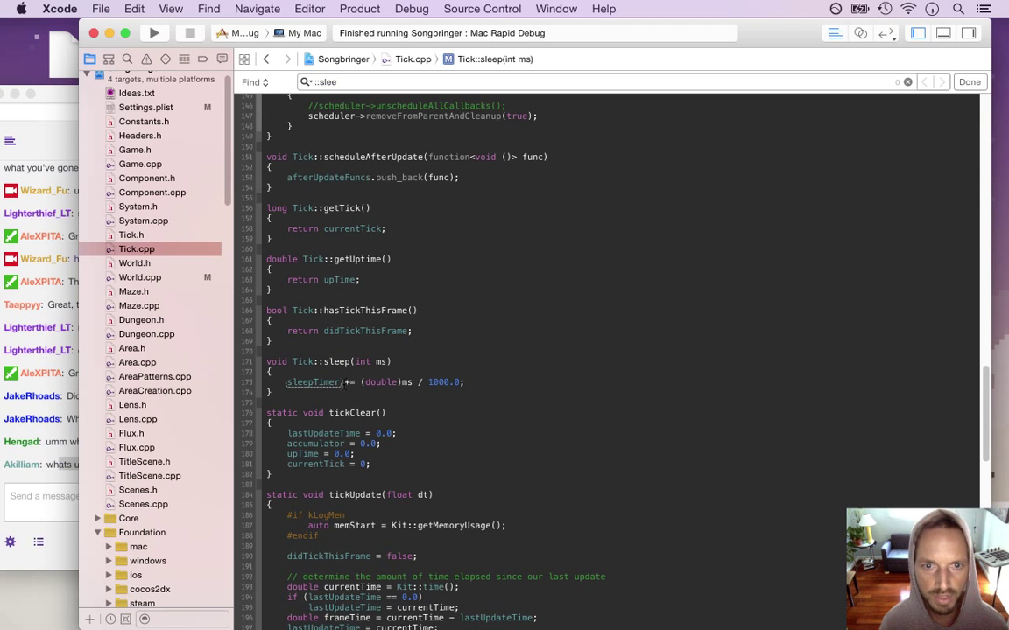
pyautogui.click(345, 383)
pyautogui.press('BackSpace')
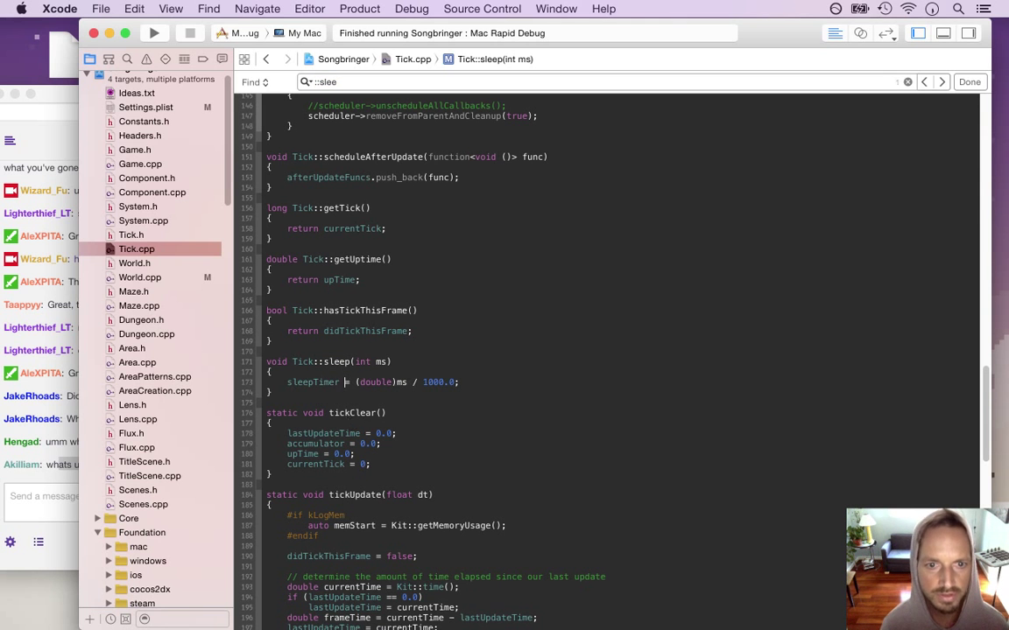
# Rebuild and run the game, then strike the cluster of droid bats near the room's center.
pyautogui.press('super+r')
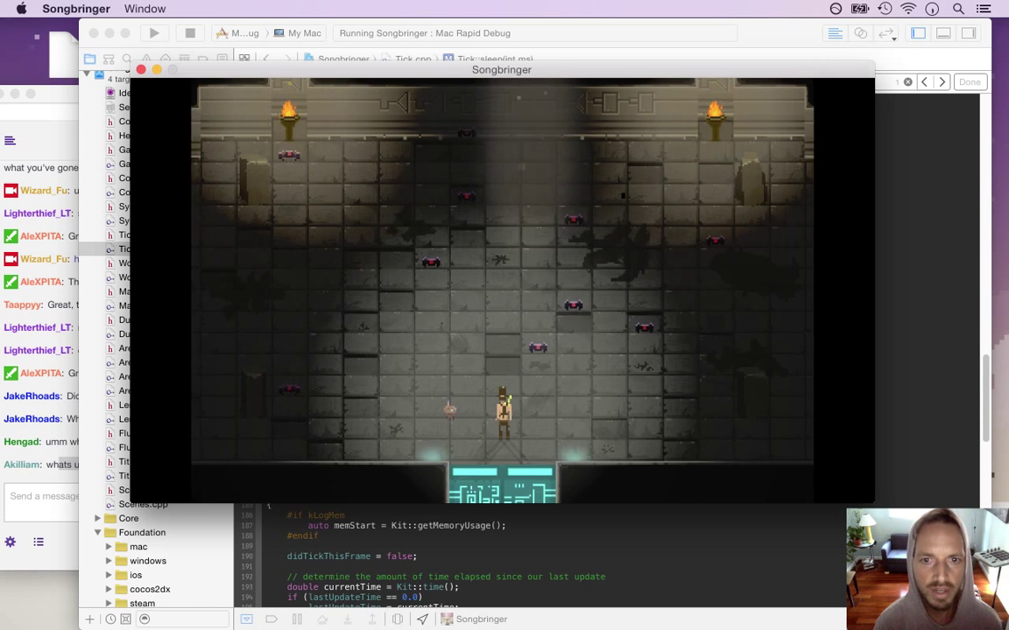
pyautogui.press('Up')
pyautogui.press('Left')
pyautogui.press('Up')
pyautogui.press('Right')
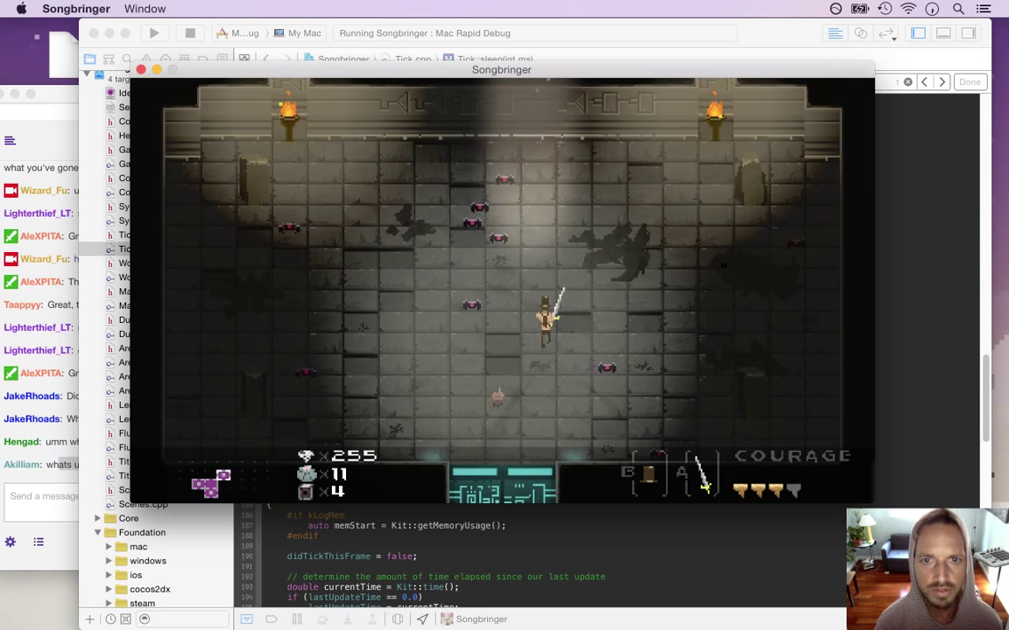
pyautogui.press('Left')
pyautogui.press('space')
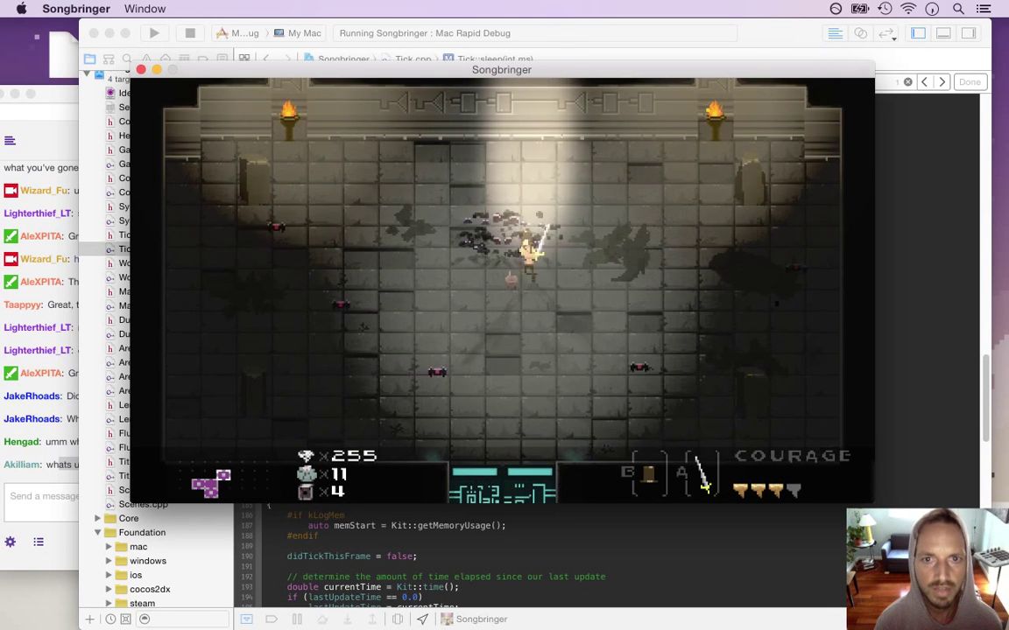
# Kill the droid bats flying west of the room's center with the sword.
pyautogui.press('Left')
pyautogui.press('space')
pyautogui.press('Left')
pyautogui.press('space')
# Cross the room to the northeast torch and kill a droid bat near the corner pillar.
pyautogui.press('Up')
pyautogui.press('Right')
pyautogui.press('Right')
pyautogui.press('Up')
pyautogui.press('space')
pyautogui.press('Right')
pyautogui.press('Right')
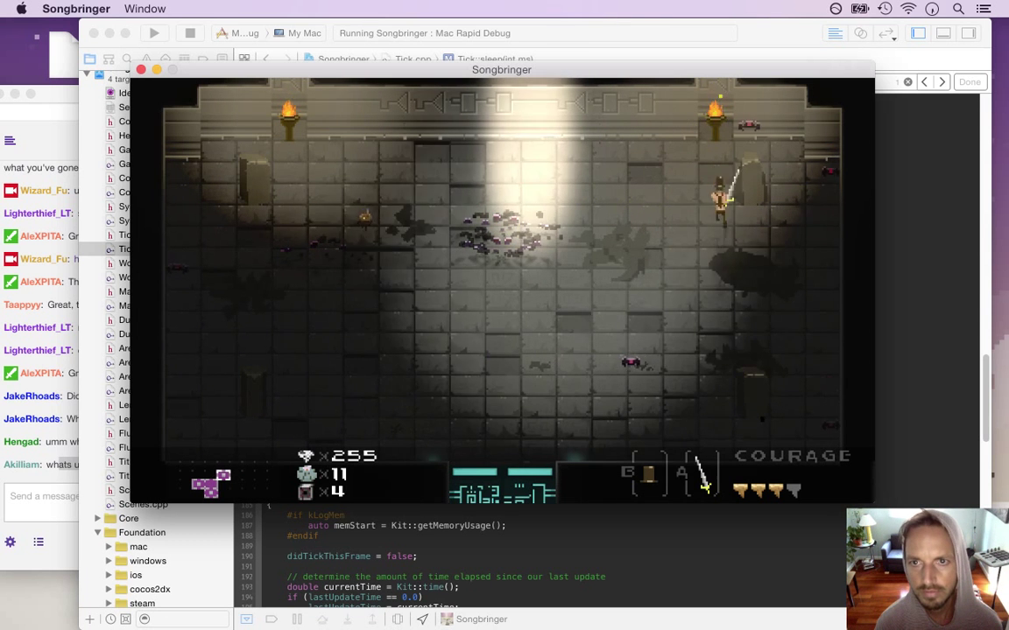
pyautogui.press('Up')
pyautogui.press('Right')
pyautogui.press('space')
# Chase a droid bat along the north wall to the northwest torch and return toward the center.
pyautogui.press('Left')
pyautogui.press('Left')
pyautogui.press('Down')
pyautogui.press('Left')
pyautogui.press('Left')
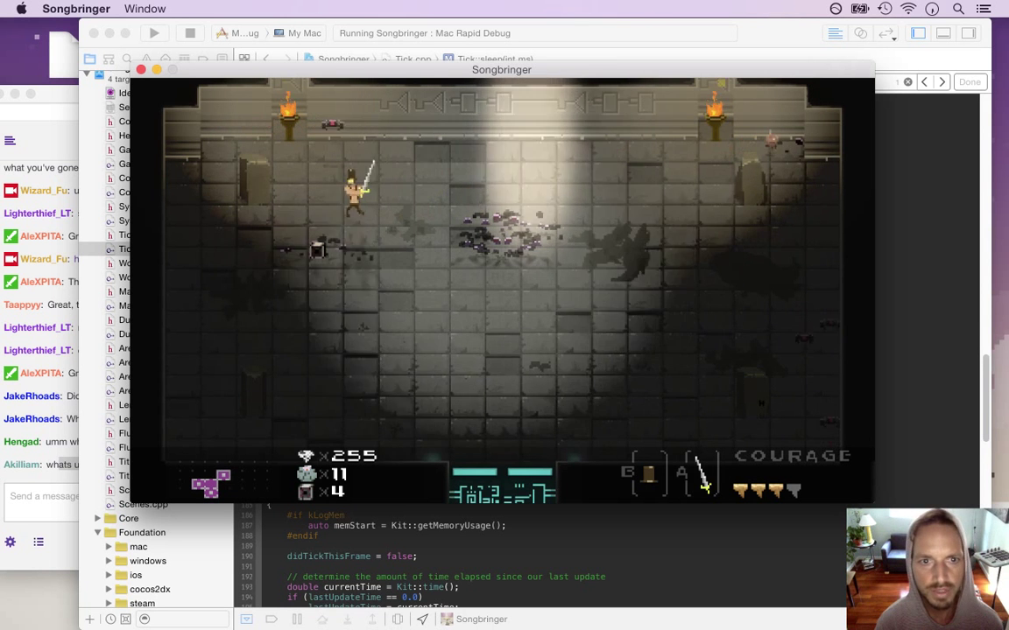
pyautogui.press('Down')
pyautogui.press('Right')
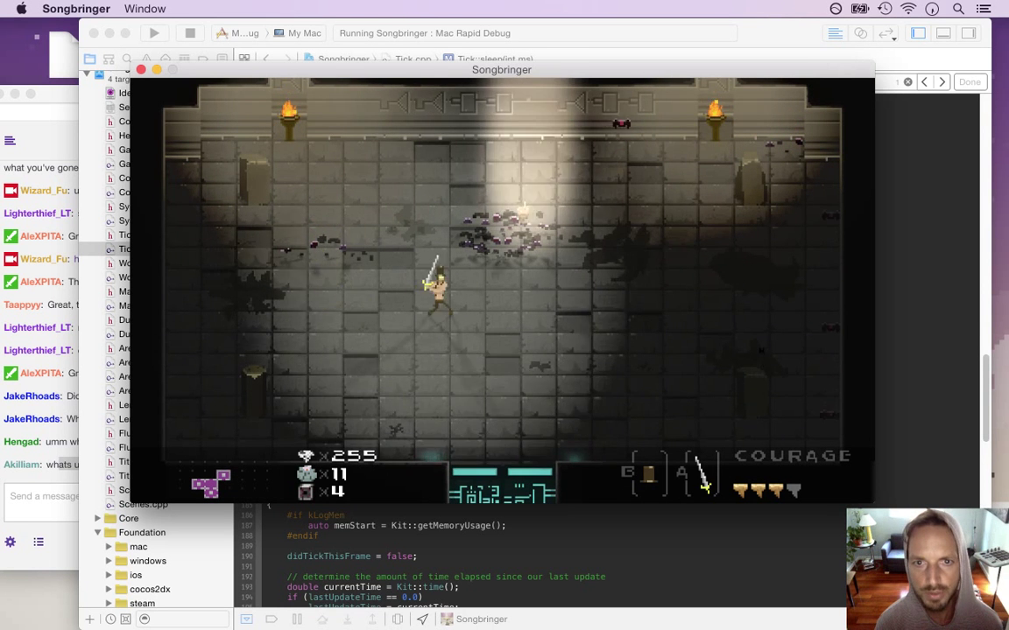
# Pursue the remaining droid bats along the east and north walls with the sword, and quit the game.
pyautogui.press('Right')
pyautogui.press('Right')
pyautogui.press('Up')
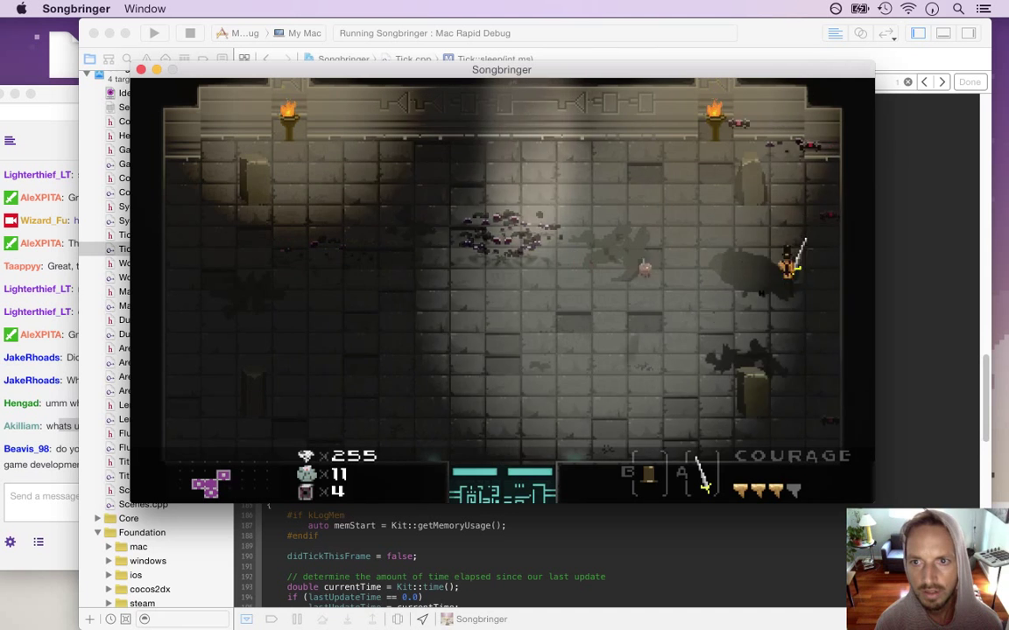
pyautogui.press('a')
pyautogui.press('Left')
pyautogui.press('Left')
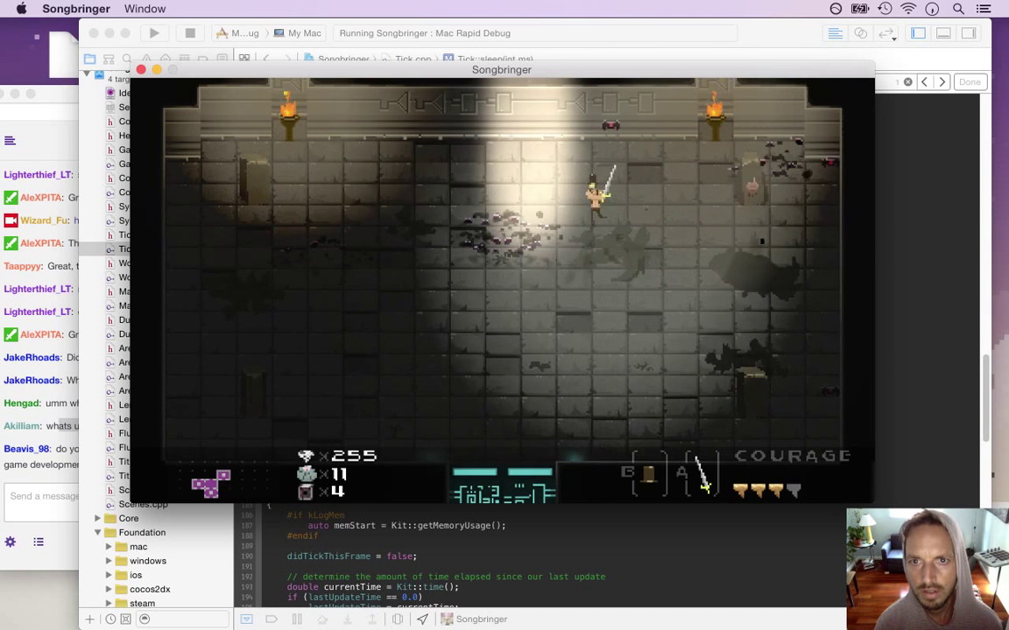
pyautogui.press('Up')
pyautogui.press('Right')
pyautogui.press('a')
pyautogui.press('super+q')
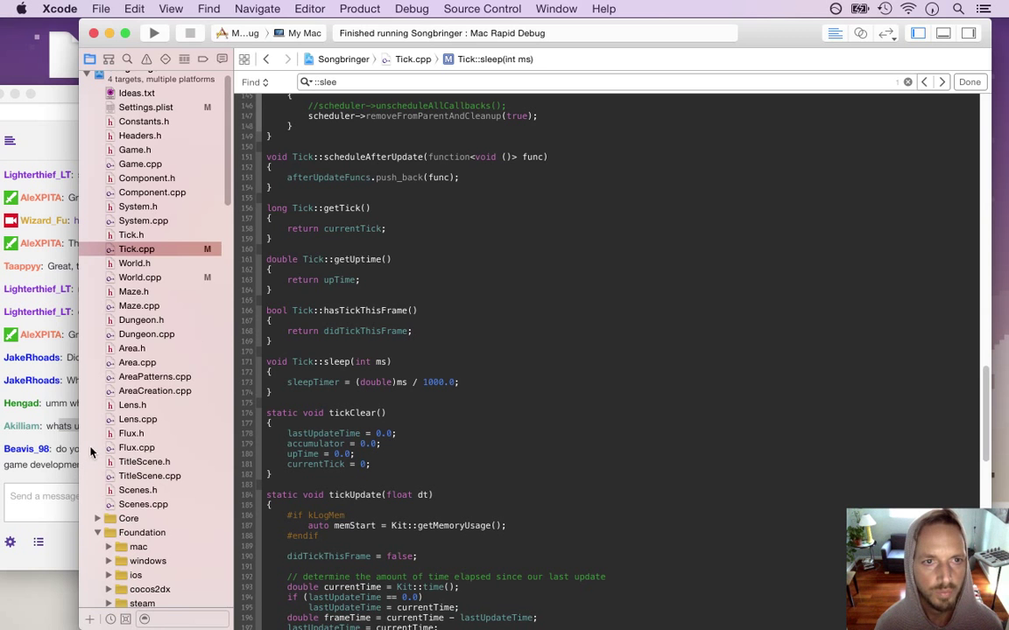
# Switch to the Twitch chat and read the viewer's question about preferring software development or game development.
pyautogui.click(50, 477)
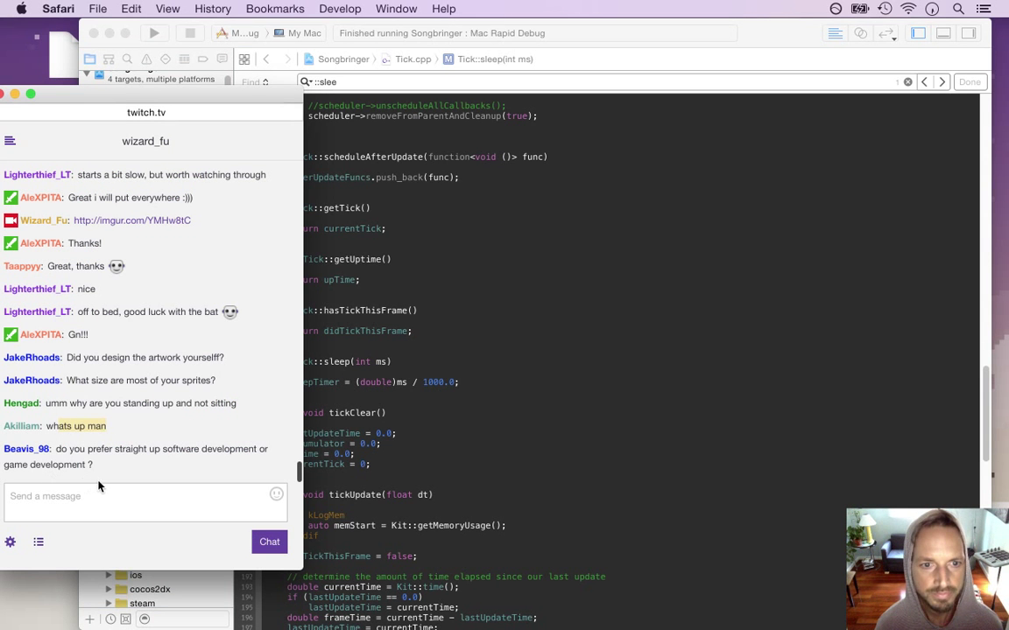
pyautogui.moveTo(58, 450); pyautogui.dragTo(111, 472)
pyautogui.click(121, 472)
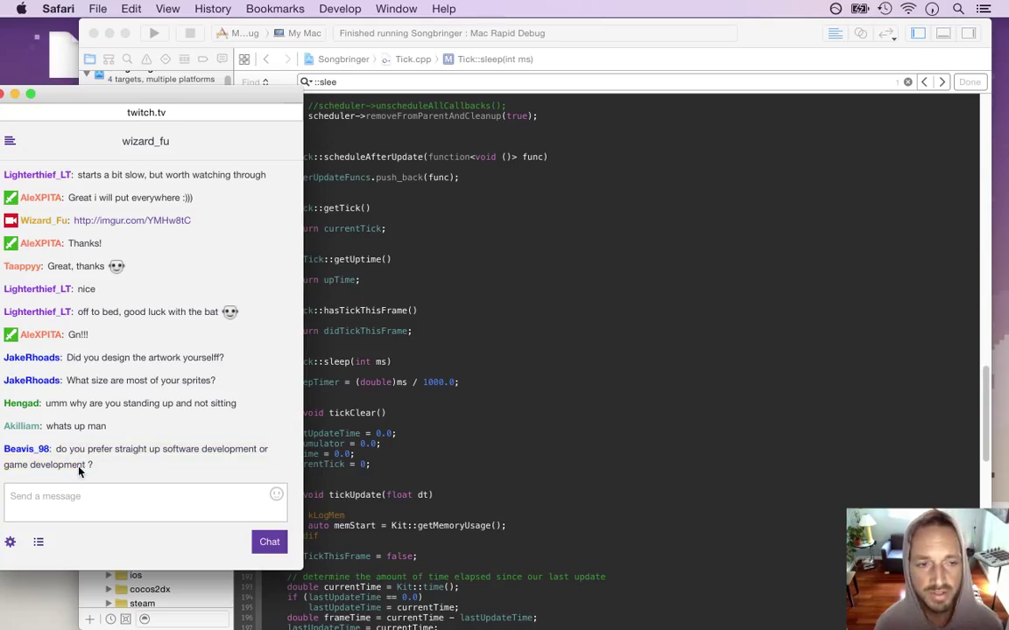
pyautogui.moveTo(84, 467); pyautogui.dragTo(4, 466)
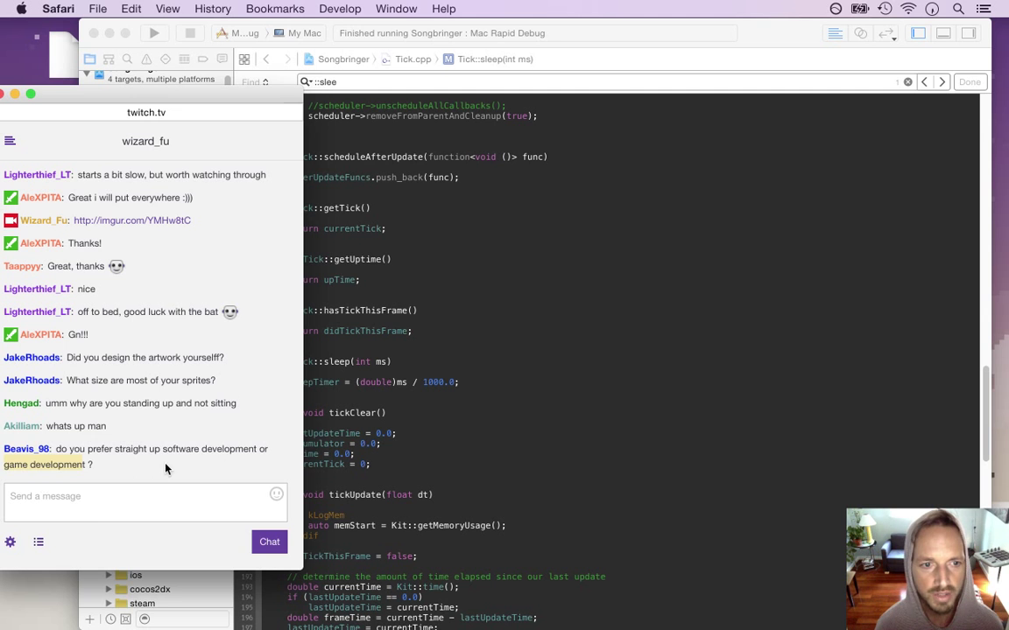
pyautogui.click(345, 381)
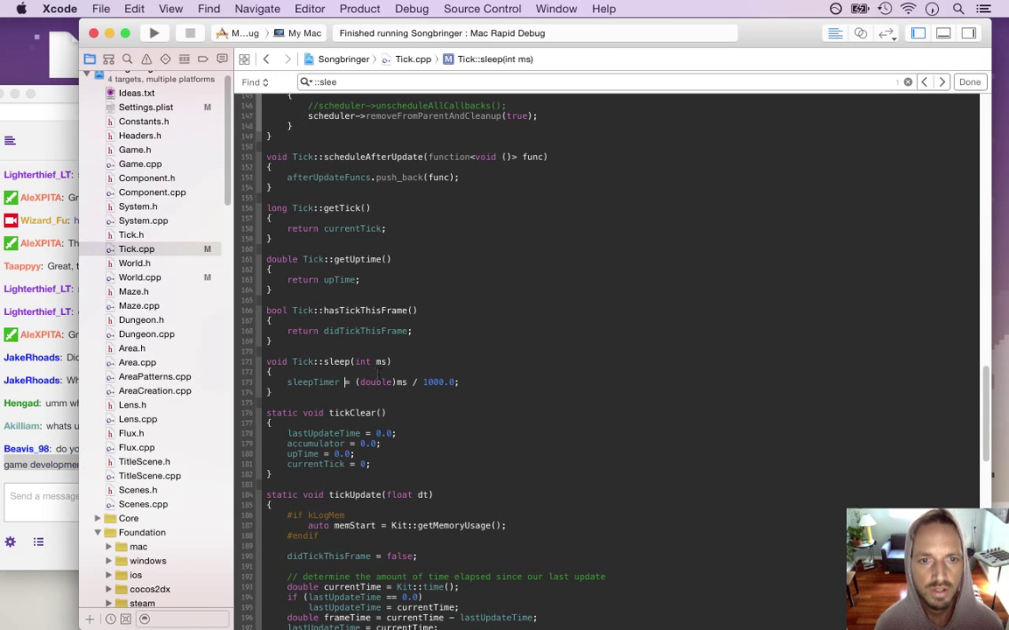
# Open World.cpp and review addFoes from the foe enum to the boss and overworld branches, checking the newest chat greeting.
pyautogui.click(198, 278)
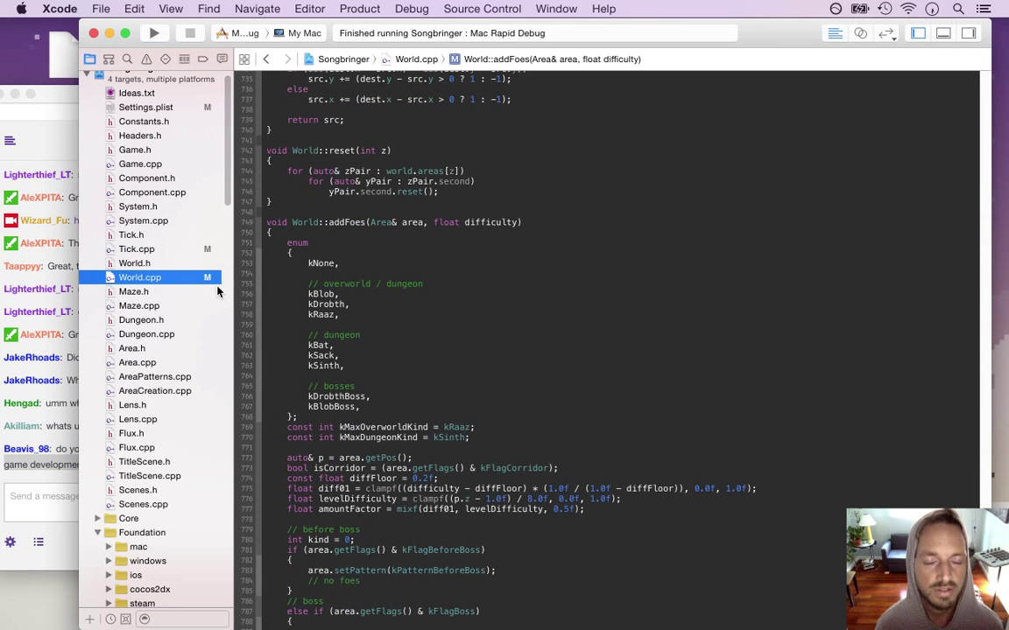
pyautogui.click(432, 398)
pyautogui.press('Down')
pyautogui.press('Down')
pyautogui.press('Down')
pyautogui.press('Down')
pyautogui.press('Down')
pyautogui.press('Down')
pyautogui.press('Down')
pyautogui.press('Down')
pyautogui.press('Down')
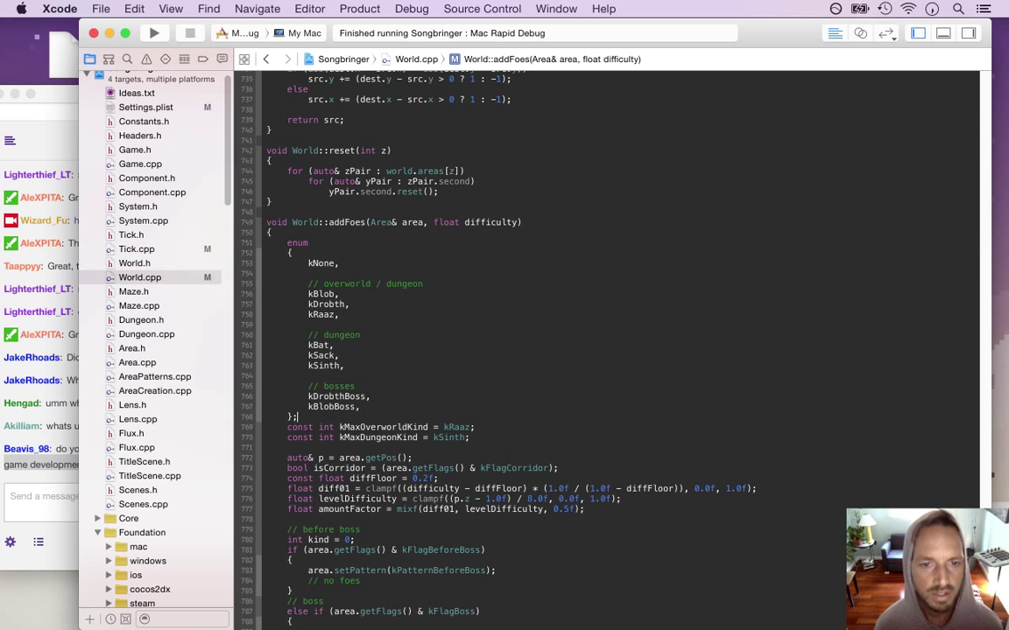
pyautogui.scroll(-10, 323, 601)
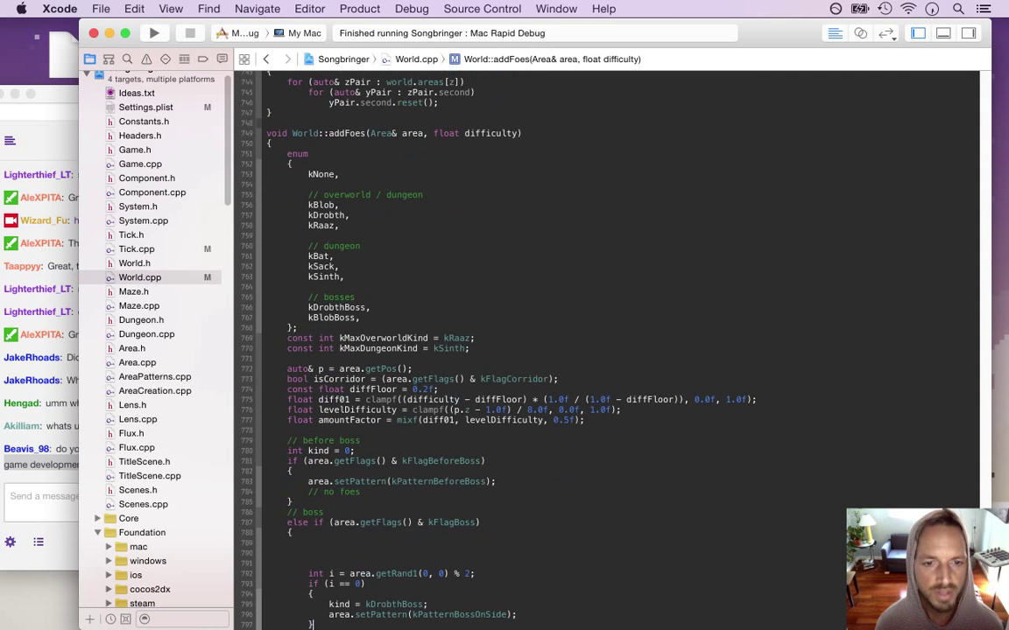
pyautogui.scroll(-2, 382, 302)
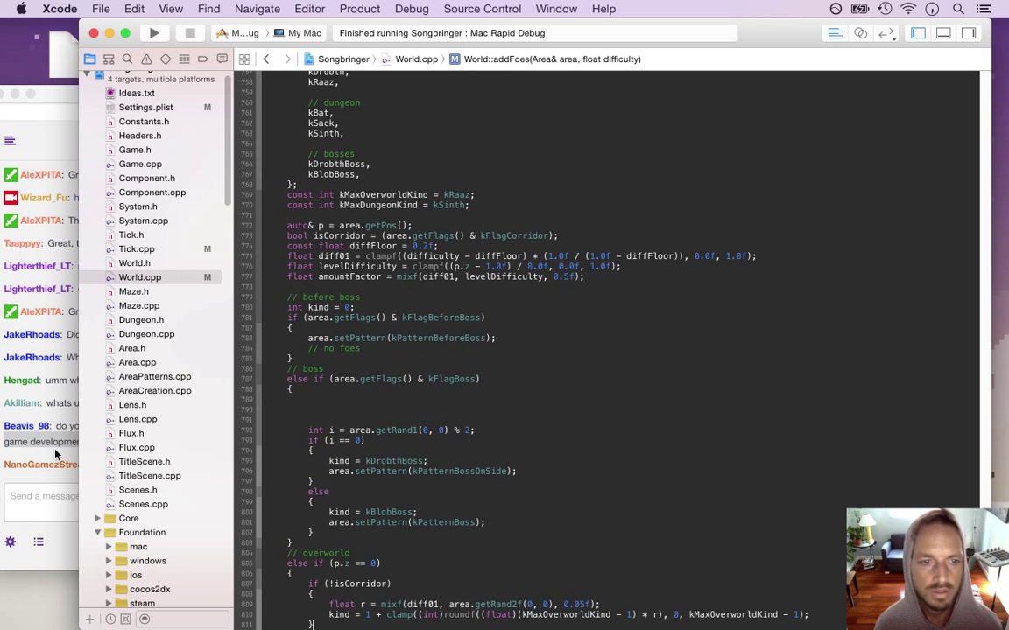
pyautogui.click(53, 411)
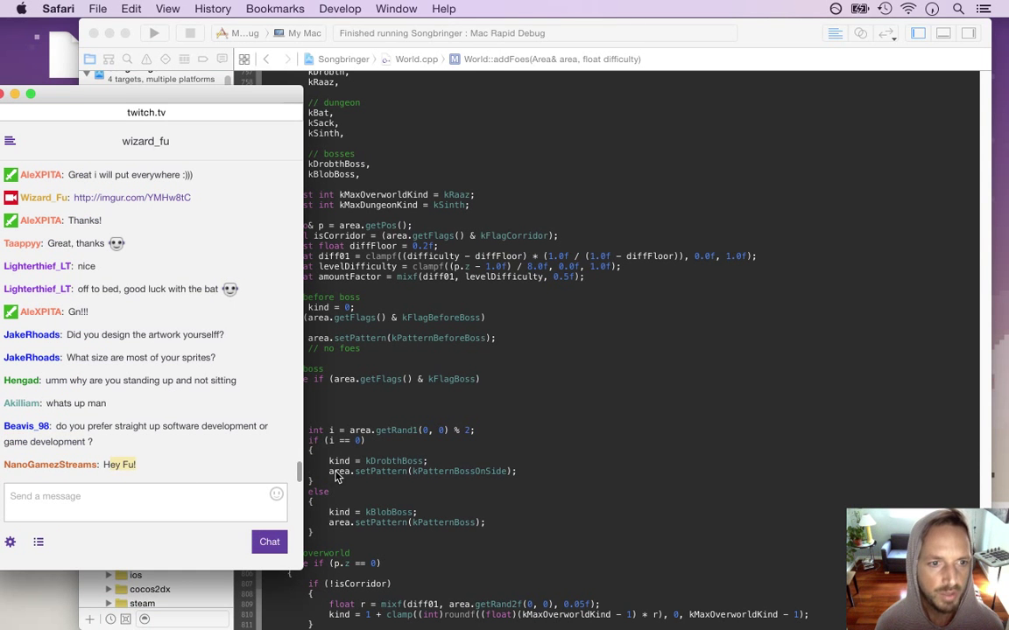
pyautogui.click(540, 364)
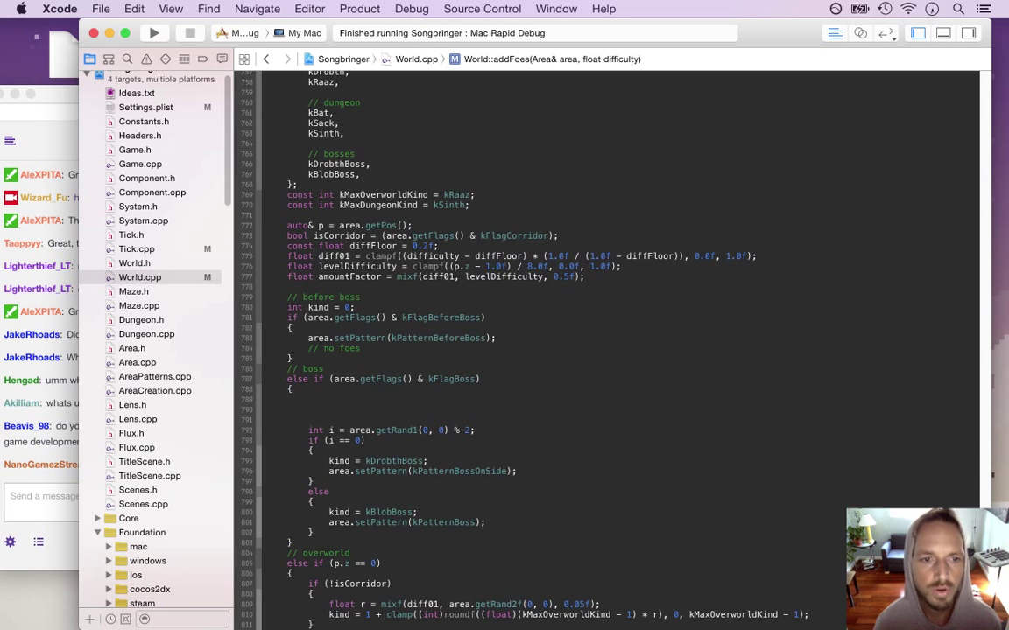
# Raise the base DroidBat count in the kBat case of addFoes to 10.
pyautogui.scroll(-15, 286, 349)
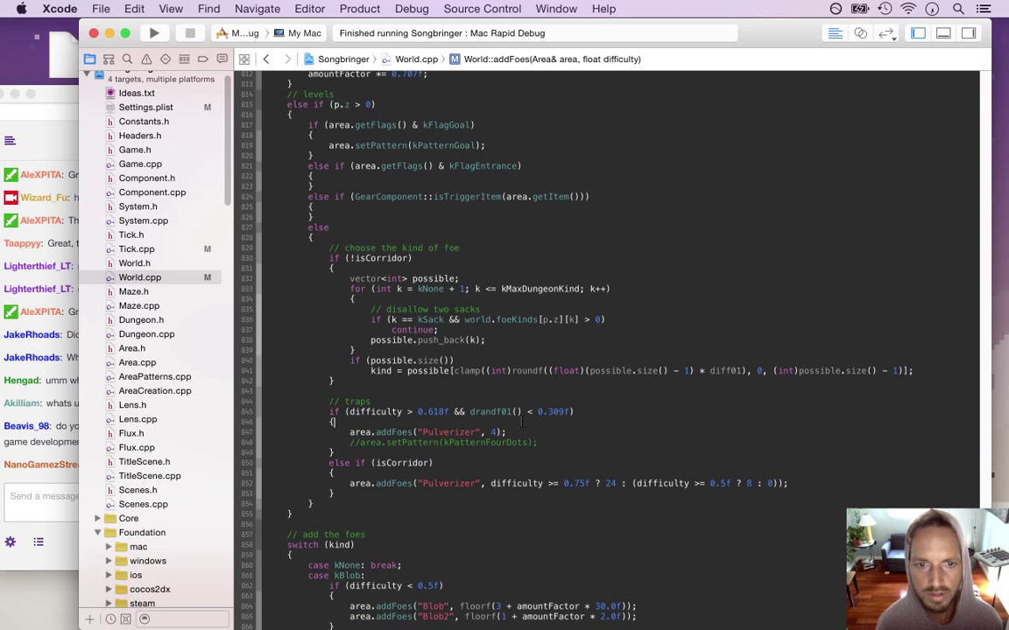
pyautogui.press('super+Down')
pyautogui.click(301, 405)
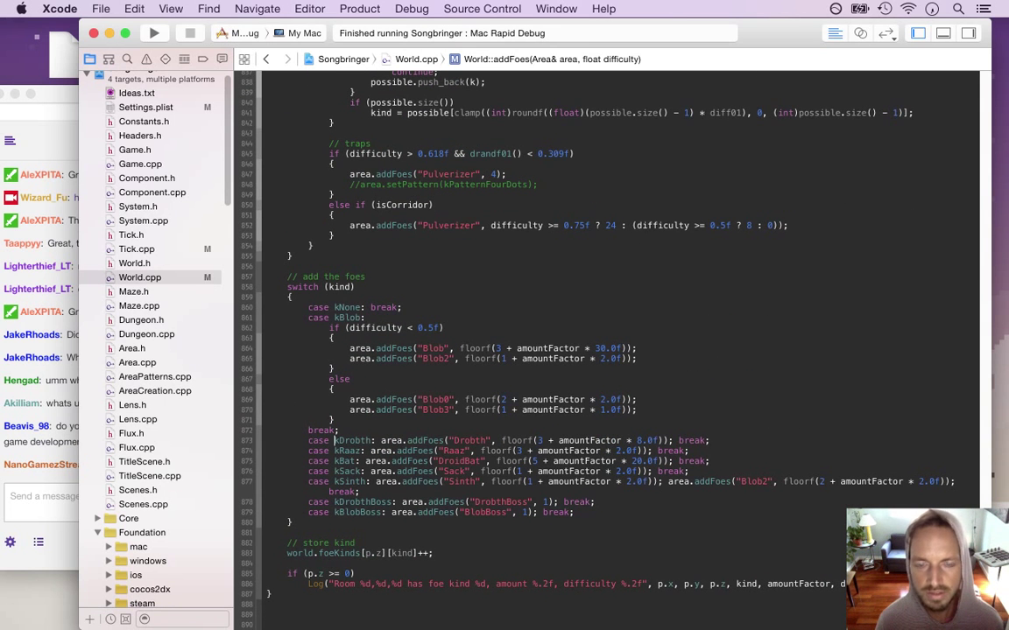
pyautogui.click(536, 461)
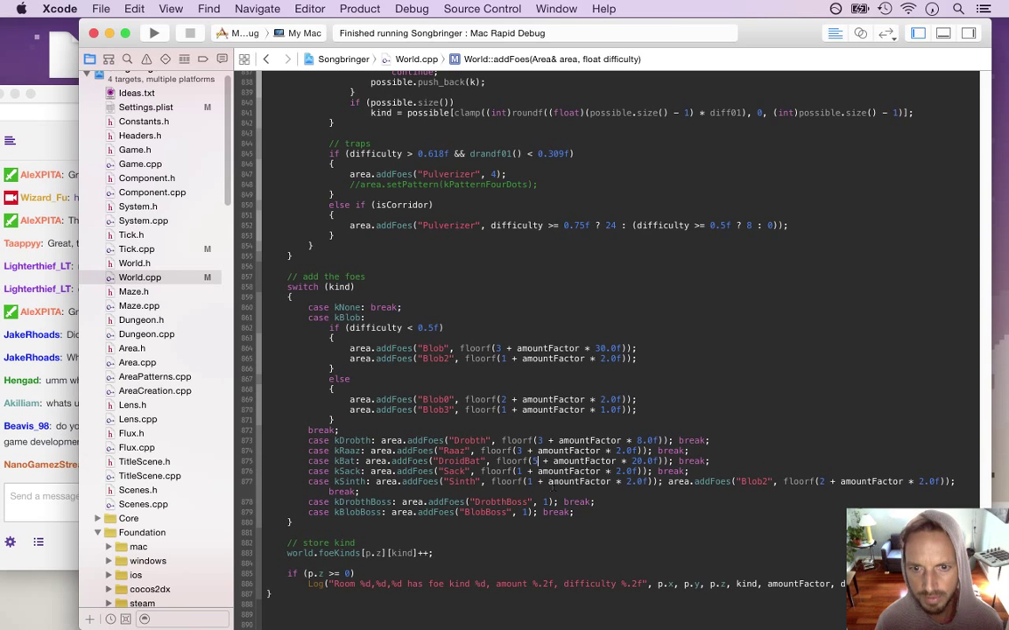
pyautogui.press('BackSpace')
pyautogui.write('10')
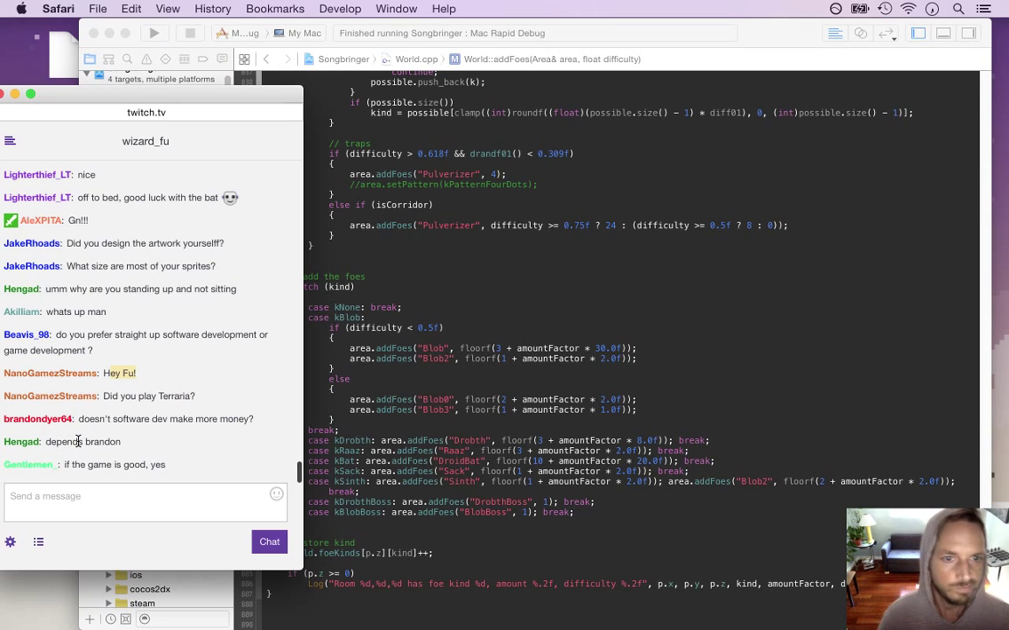
# Read the viewer's question in the Twitch chat about having played Terraria.
pyautogui.moveTo(120, 397); pyautogui.dragTo(195, 399)
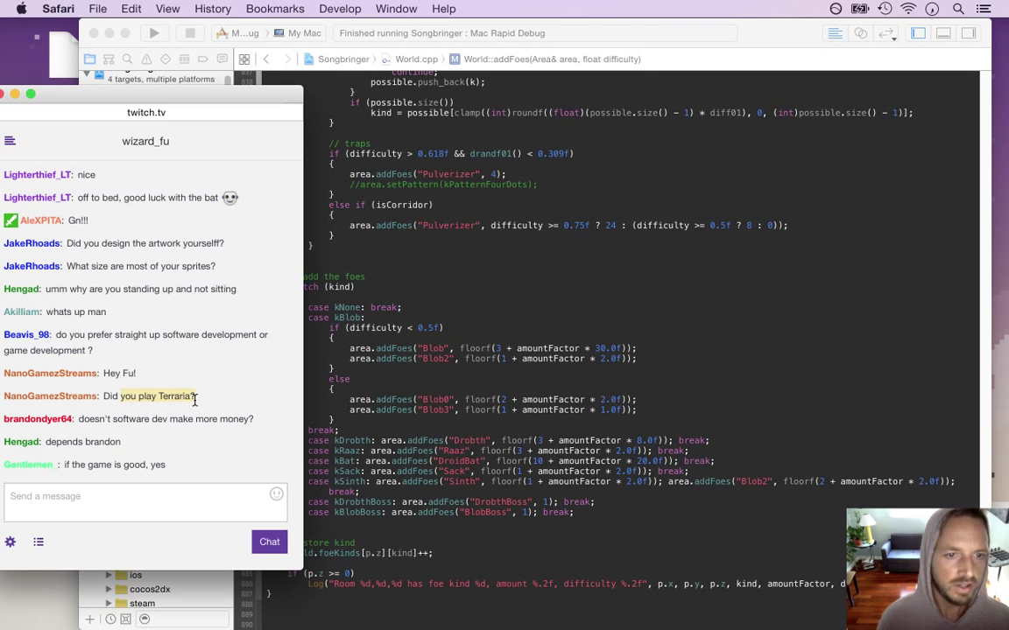
pyautogui.click(141, 392)
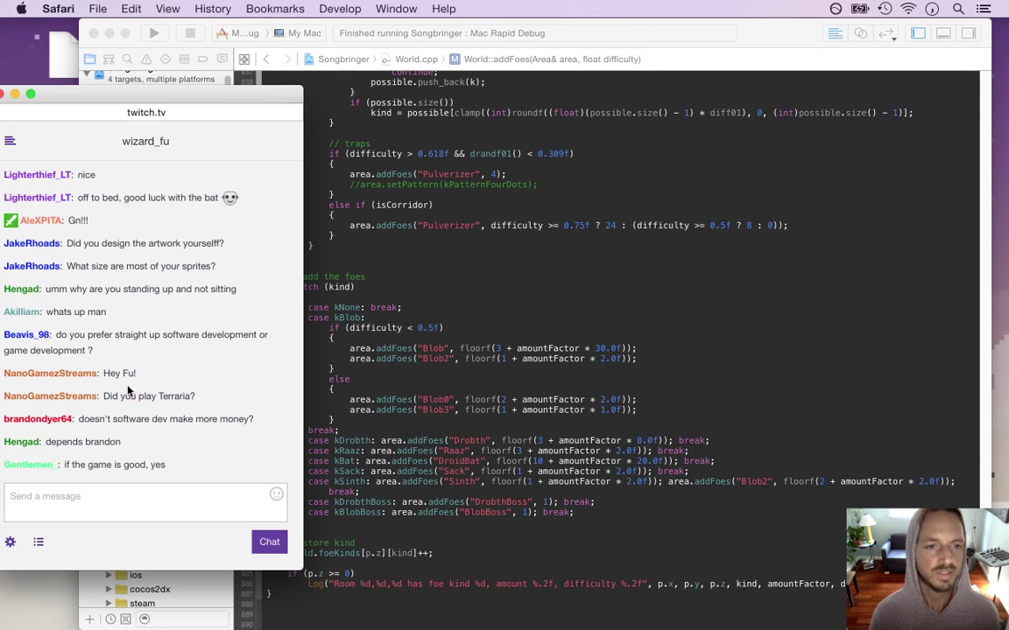
pyautogui.moveTo(109, 374); pyautogui.dragTo(191, 398)
pyautogui.click(166, 388)
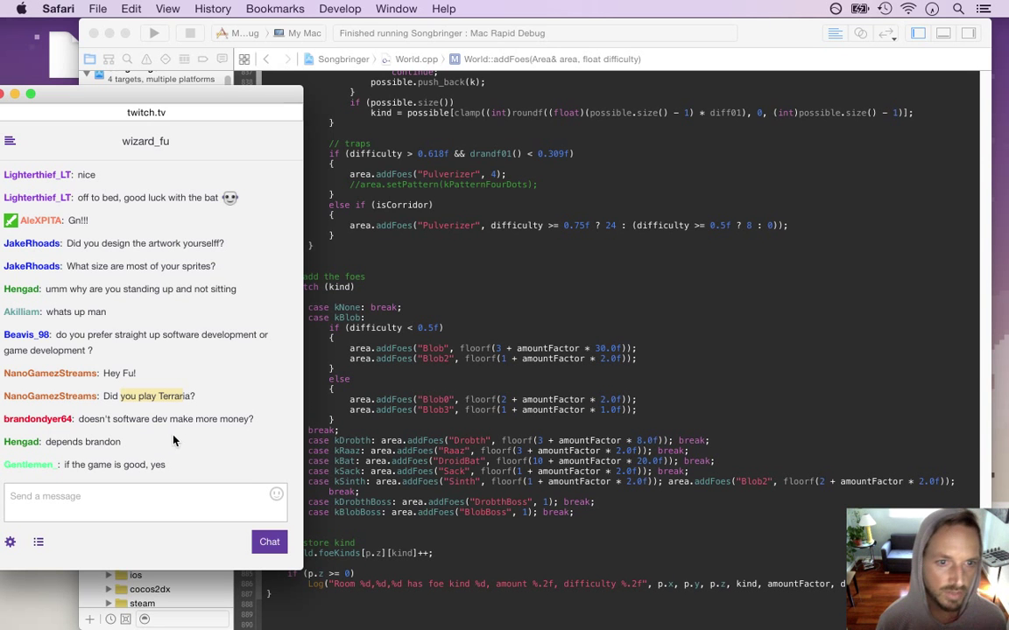
# Read the chat question on whether software development makes more money, and another viewer's reply about enjoying the work.
pyautogui.moveTo(117, 421); pyautogui.dragTo(265, 428)
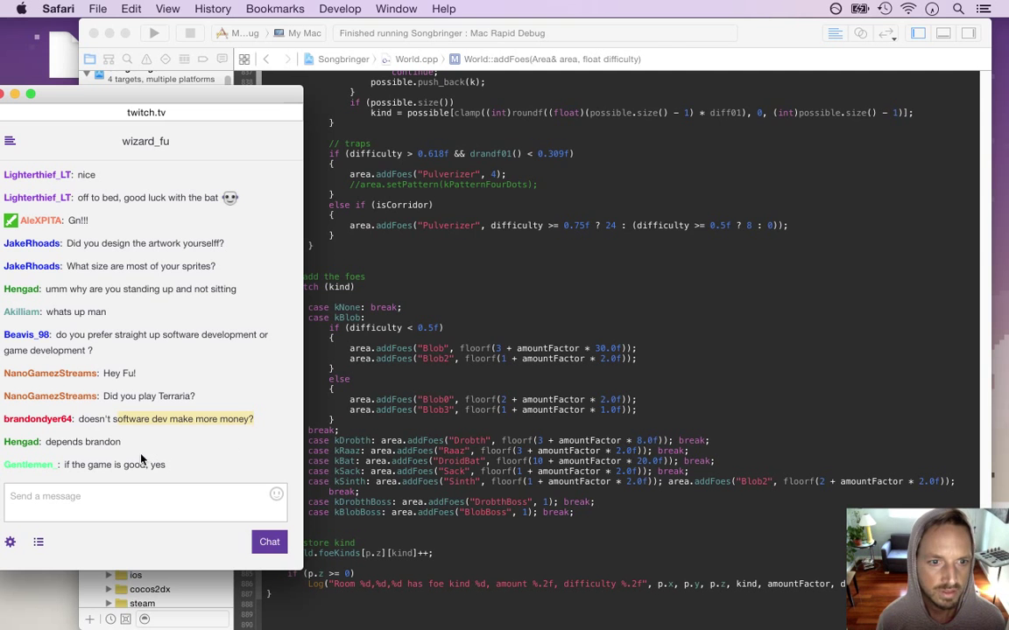
pyautogui.click(98, 427)
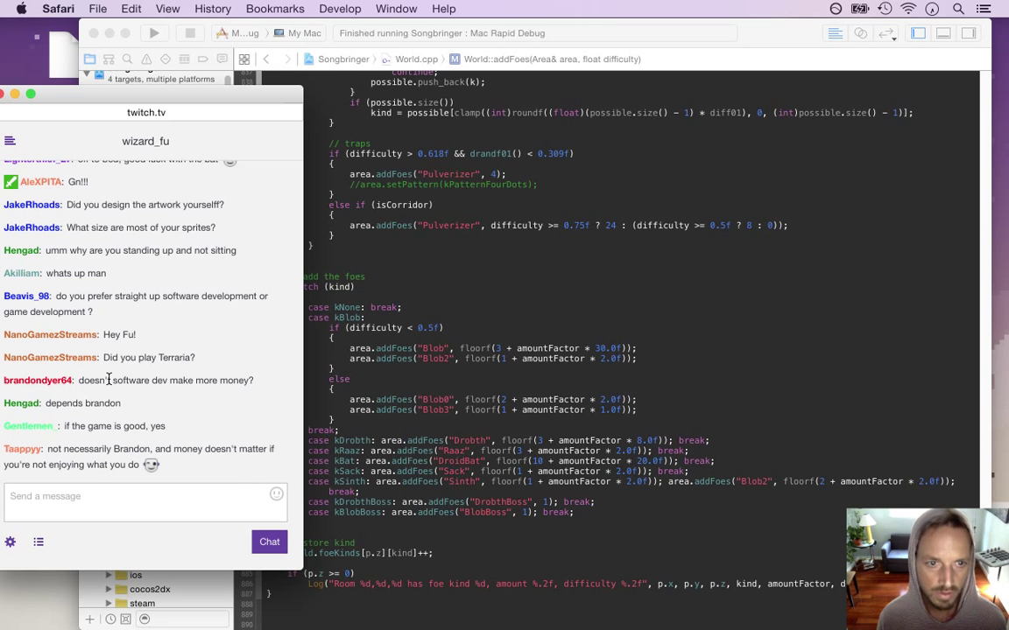
pyautogui.moveTo(79, 380); pyautogui.dragTo(191, 388)
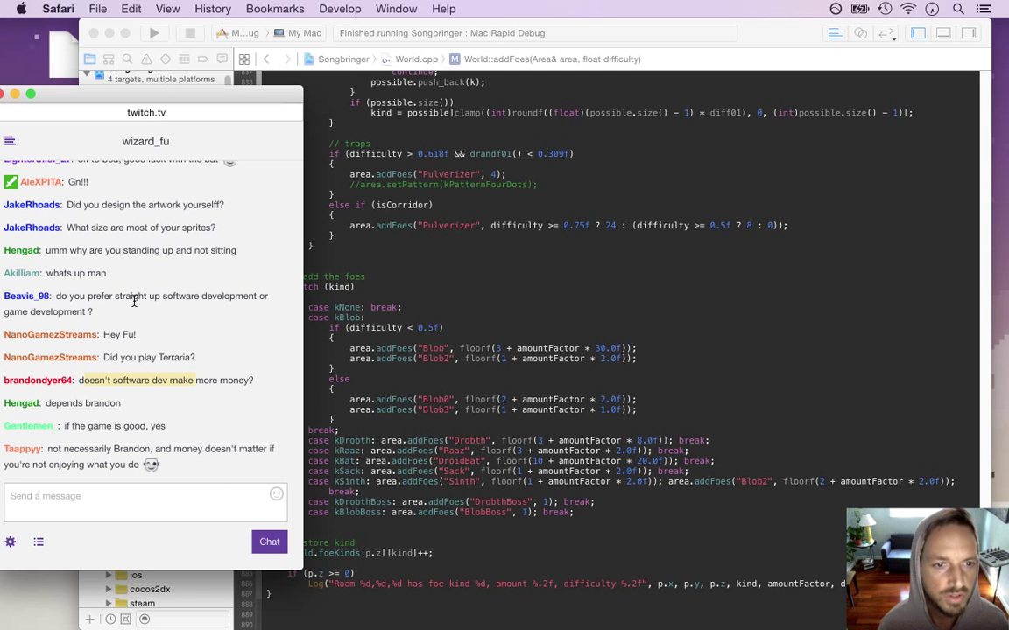
pyautogui.click(160, 345)
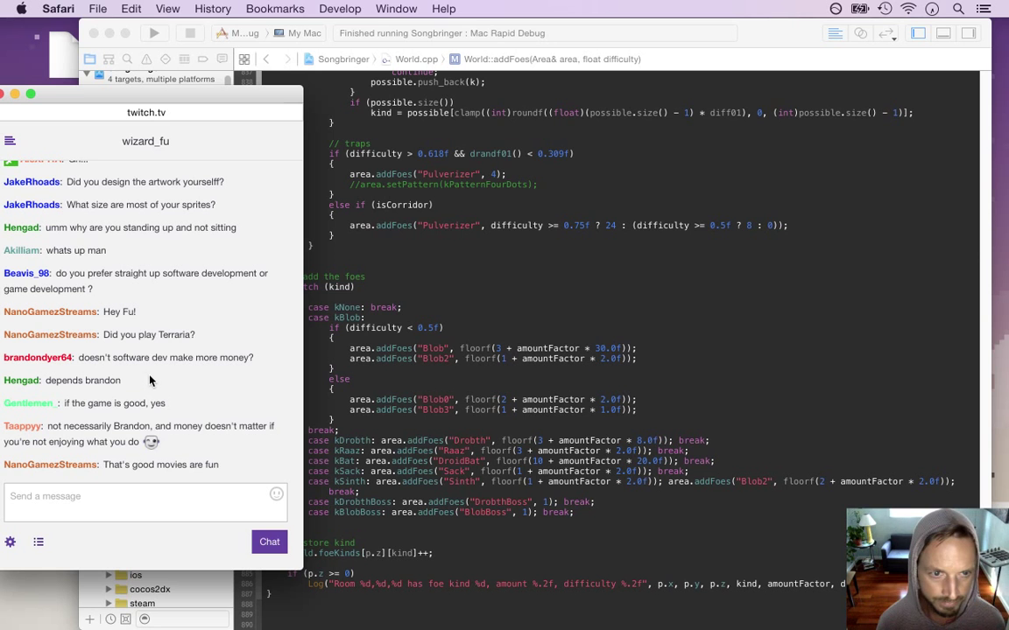
pyautogui.moveTo(48, 426); pyautogui.dragTo(126, 446)
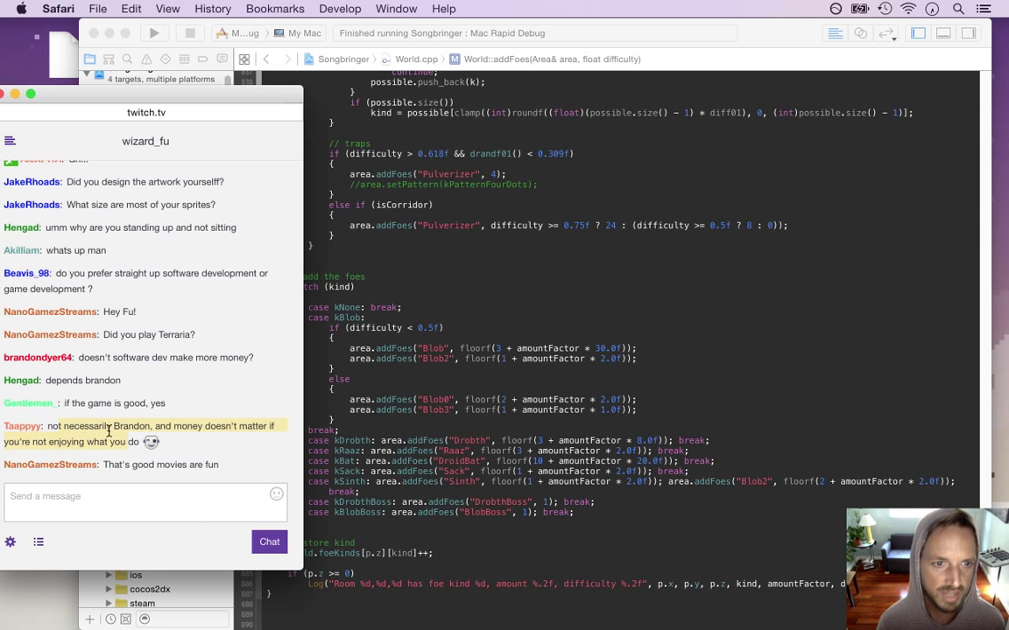
pyautogui.click(33, 434)
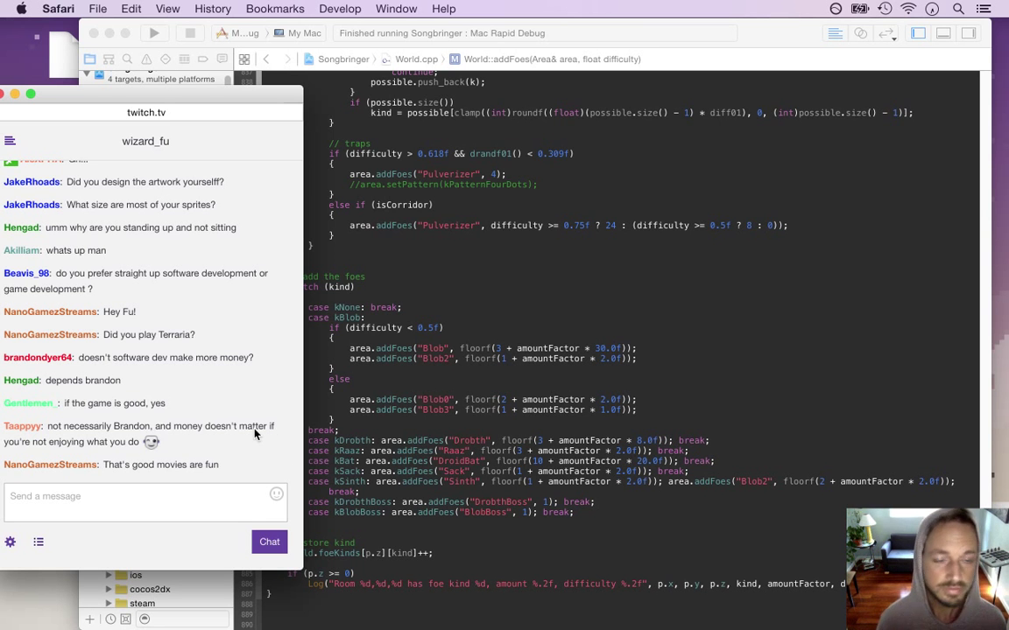
# Build and run Songbringer from Xcode to inspect the number of droid bats in the room, and quit the game.
pyautogui.click(393, 430)
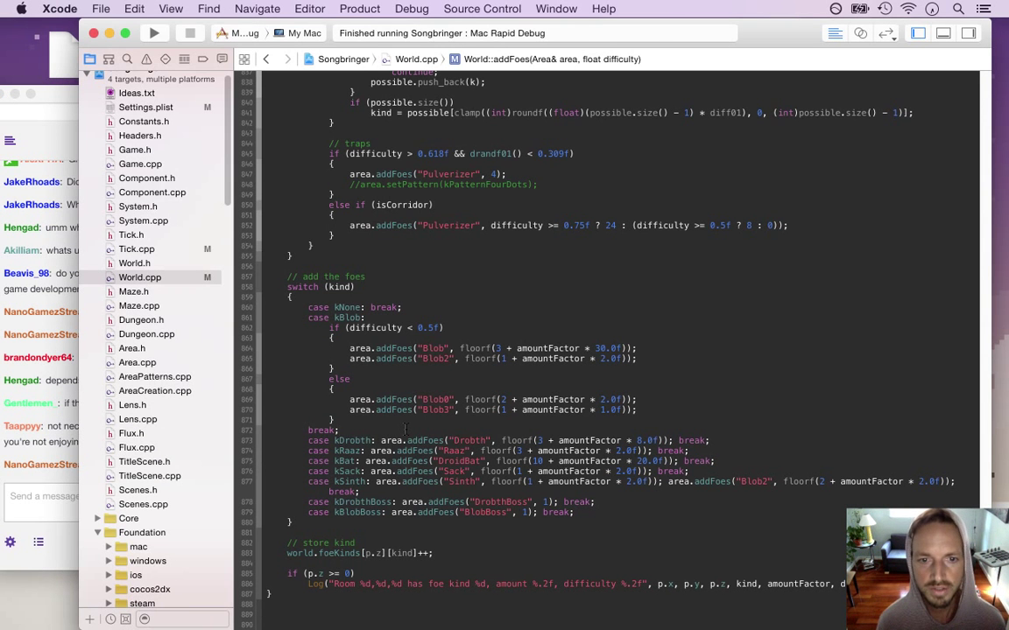
pyautogui.press('super+r')
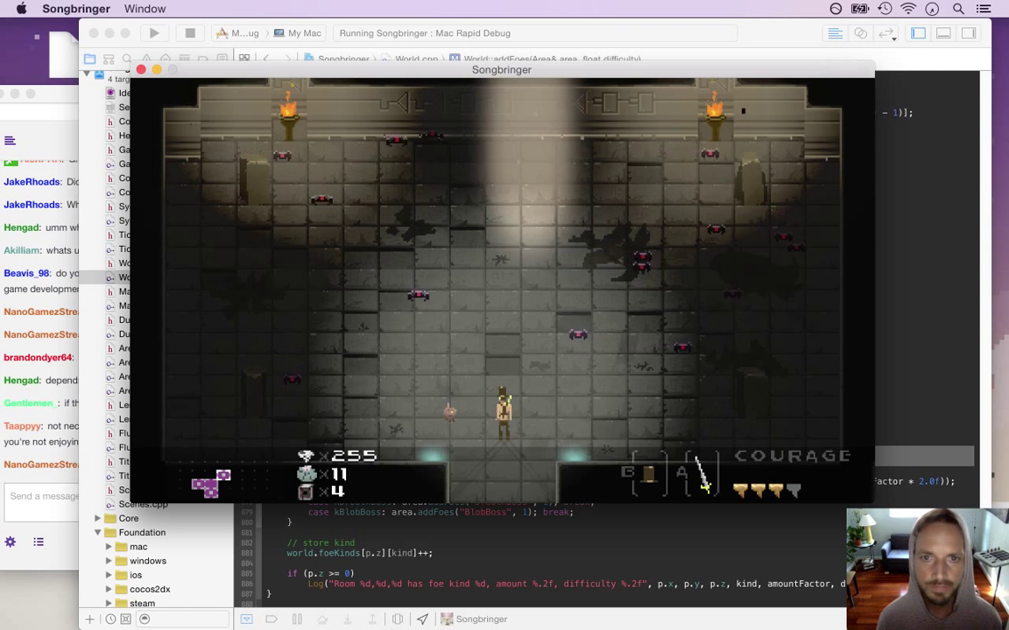
pyautogui.press('super+q')
pyautogui.click(556, 312)
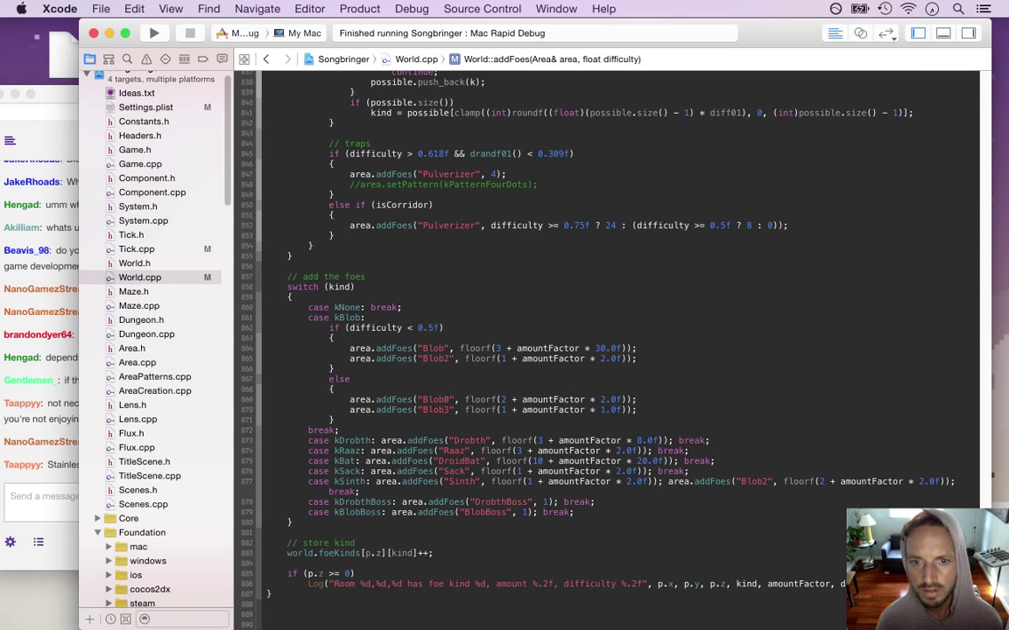
# Insert the test line "amountFactor = 1.0f;" above the "add the foes" comment and run the game, glancing at the chat.
pyautogui.click(435, 261)
pyautogui.press('Return')
pyautogui.write('amoun')
pyautogui.press('Return')
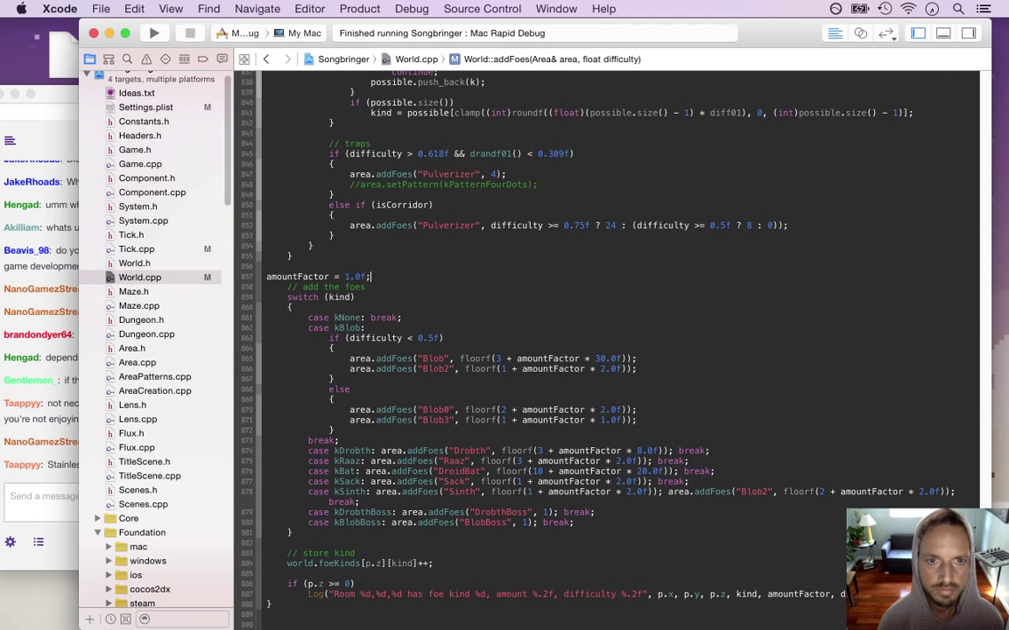
pyautogui.write('= 1.0f;')
pyautogui.press('Return')
pyautogui.press('super+r')
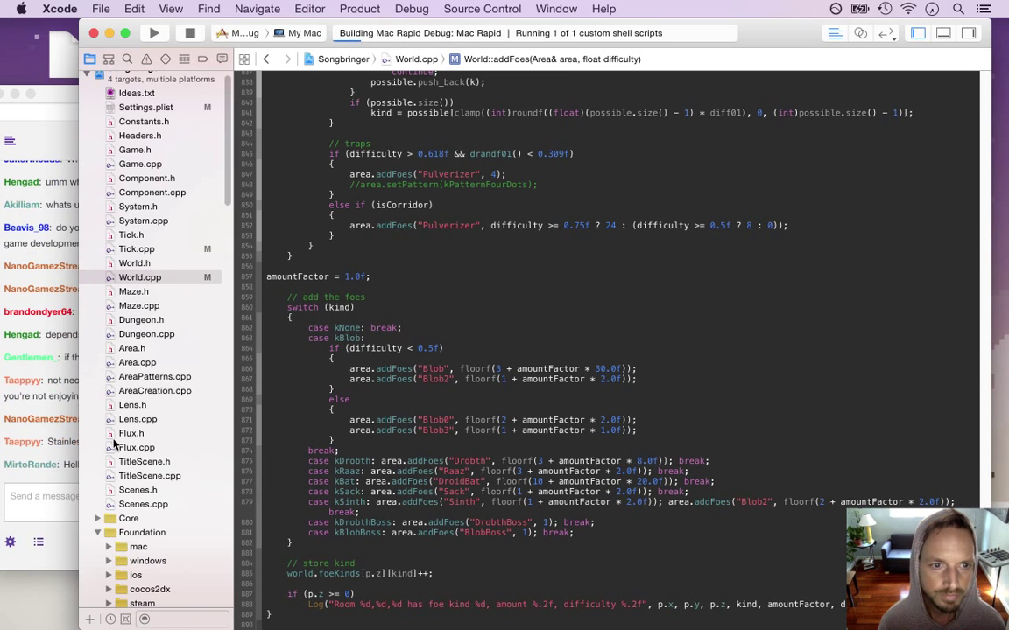
pyautogui.click(61, 446)
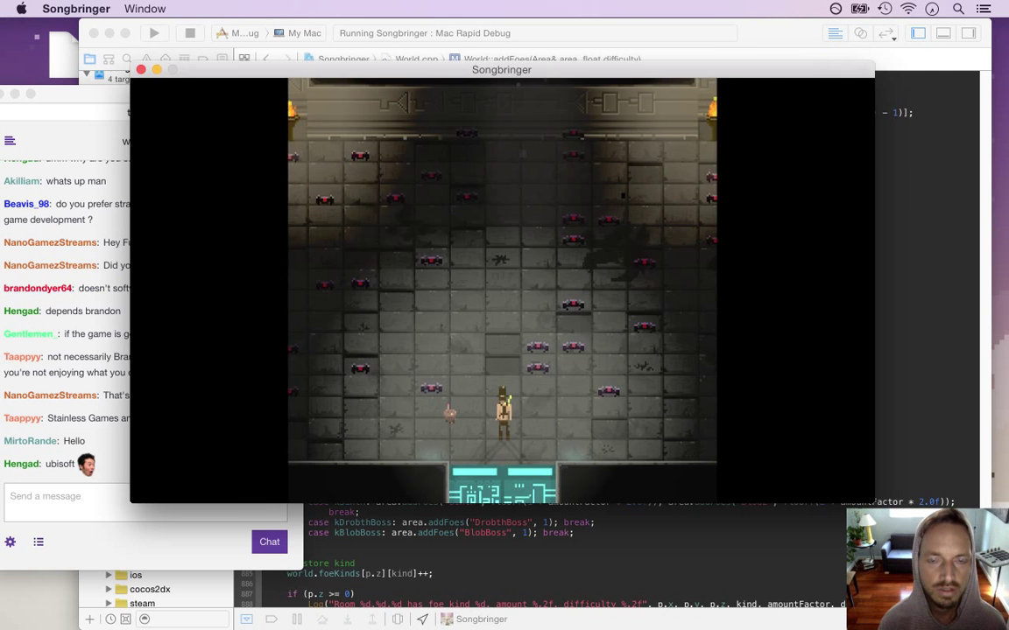
# Move from the south door toward the room's center and strike the nearest droid bats with the sword.
pyautogui.press('Left')
pyautogui.press('space')
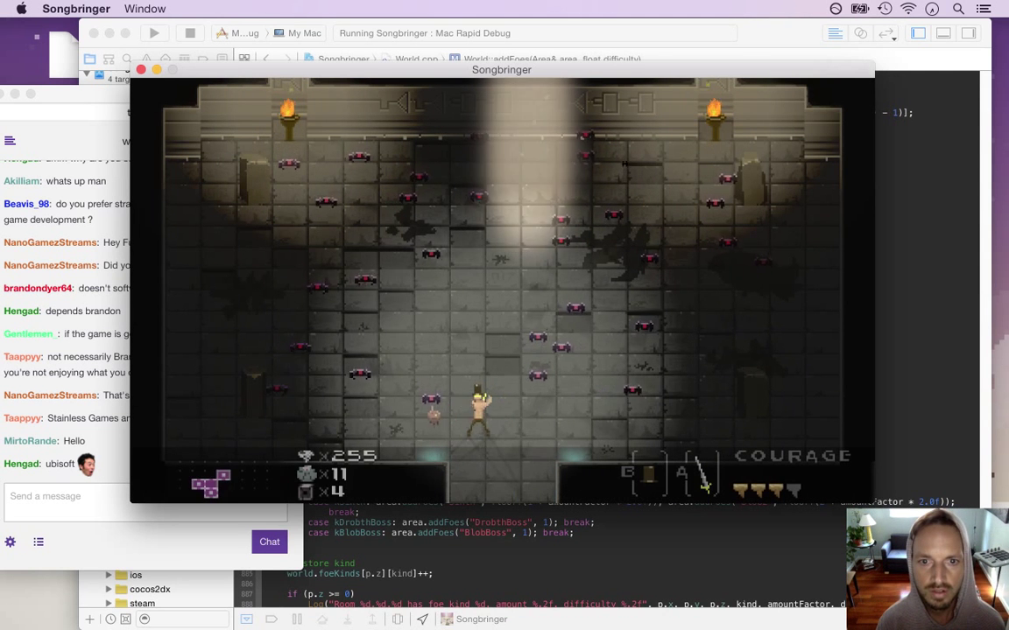
pyautogui.press('Right')
pyautogui.press('Up')
pyautogui.press('space')
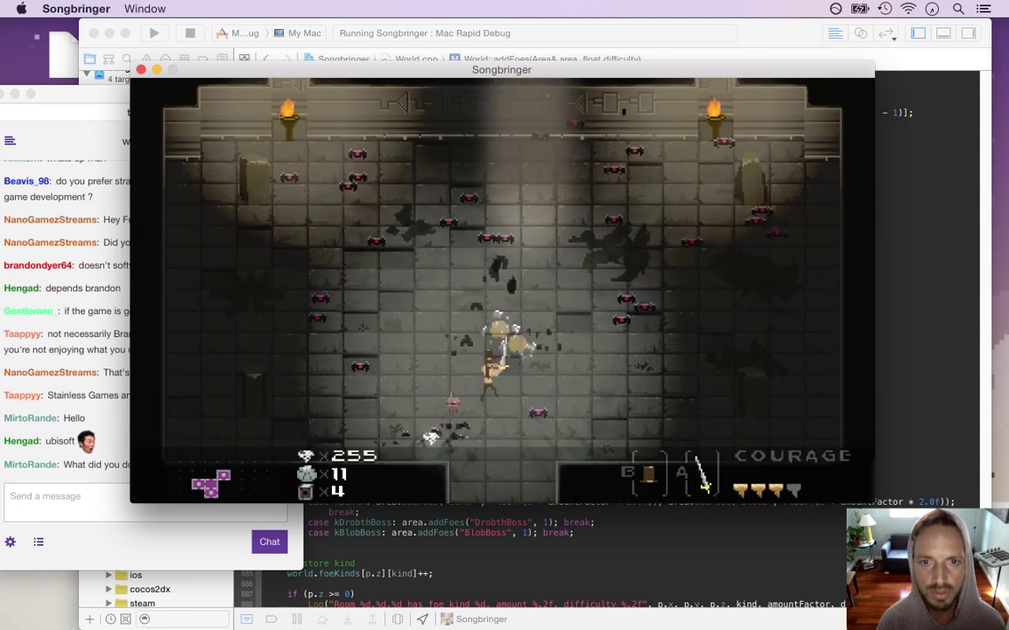
# Push north through the middle of the bat room, slashing the droid bats on both sides.
pyautogui.press('space')
pyautogui.press('Left')
pyautogui.press('space')
pyautogui.press('Up')
pyautogui.press('space')
pyautogui.press('Right')
pyautogui.press('space')
pyautogui.press('Up')
pyautogui.press('Left')
pyautogui.press('space')
# Strike the droid bats around the room's center while retreating south toward the door.
pyautogui.press('Right')
pyautogui.press('space')
pyautogui.press('Up')
pyautogui.press('Down')
pyautogui.press('space')
pyautogui.press('Left')
pyautogui.press('Down')
pyautogui.press('Down')
pyautogui.press('space')
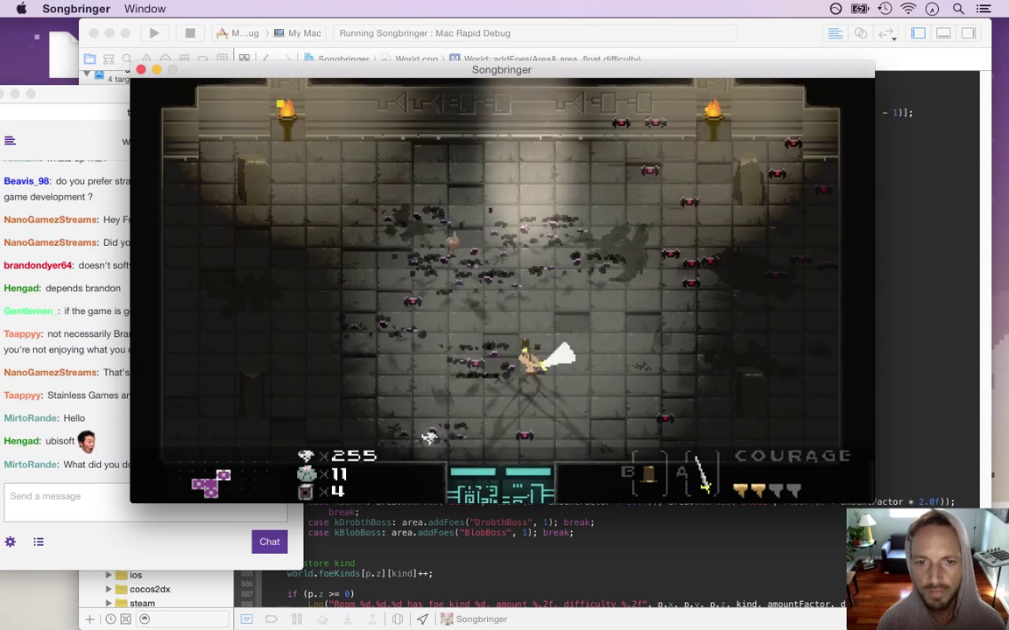
# Leave the bat room through the south door, enter the red-carpeted bridge room, and quit the game.
pyautogui.press('Down')
pyautogui.press('Down')
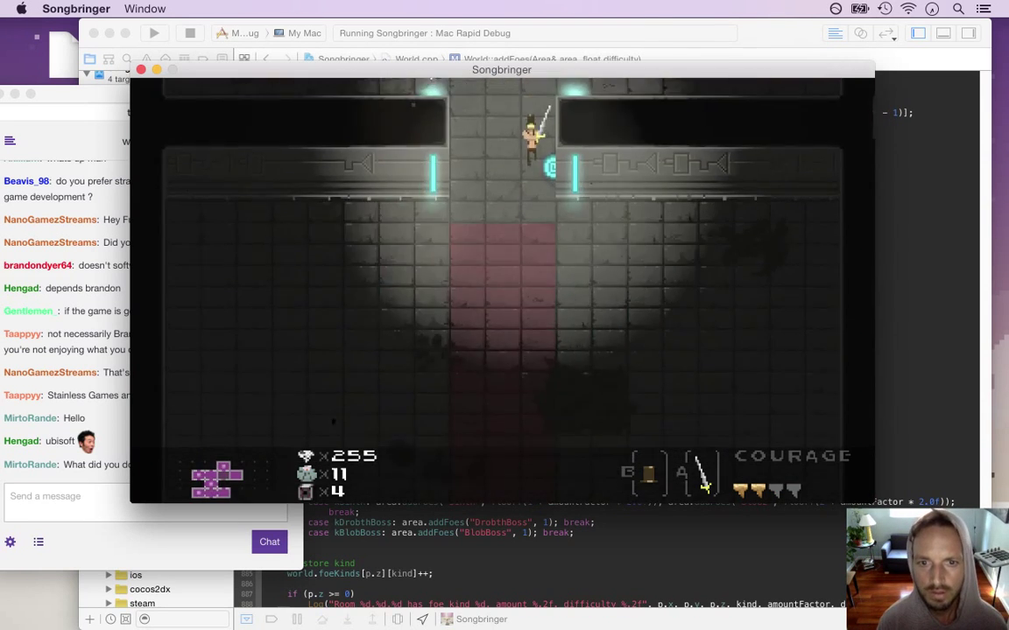
pyautogui.press('Down')
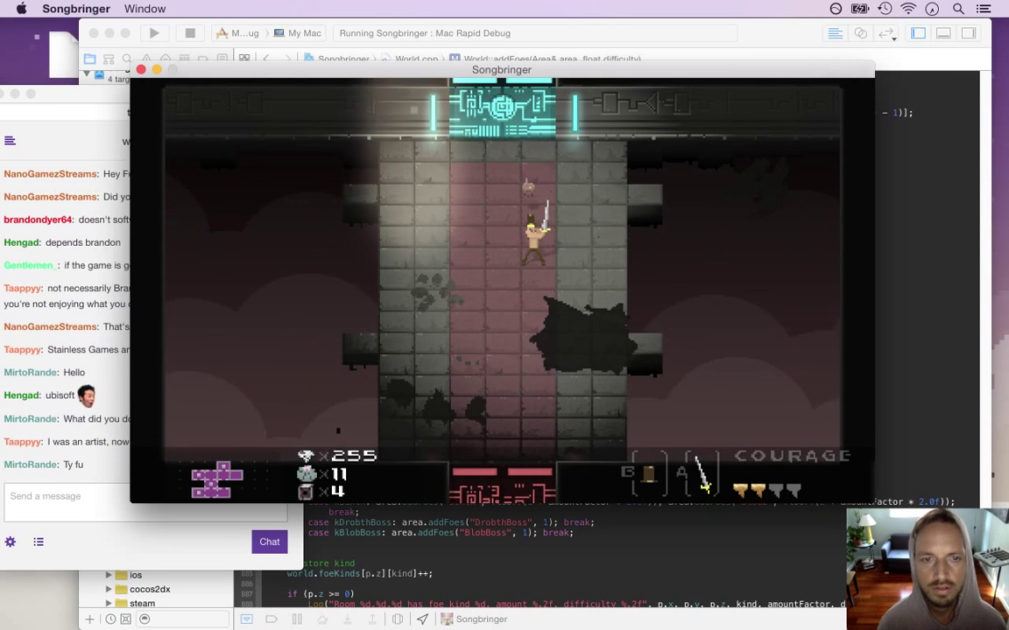
pyautogui.press('super+q')
# Clear the windowSize value in Settings.plist and save the file.
pyautogui.click(136, 206)
pyautogui.click(370, 138)
pyautogui.click(157, 110)
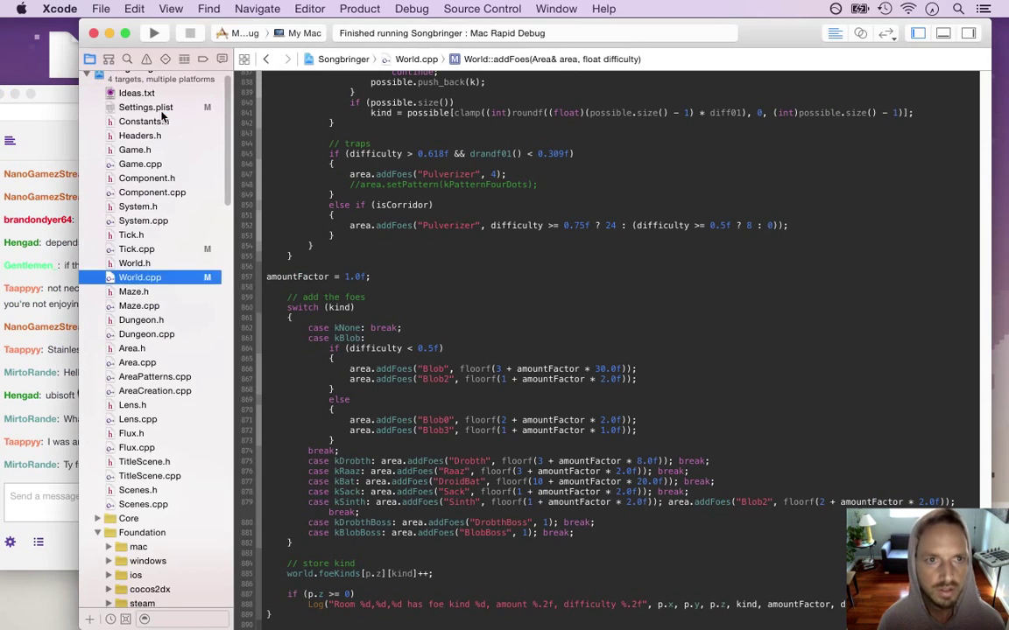
pyautogui.click(514, 108)
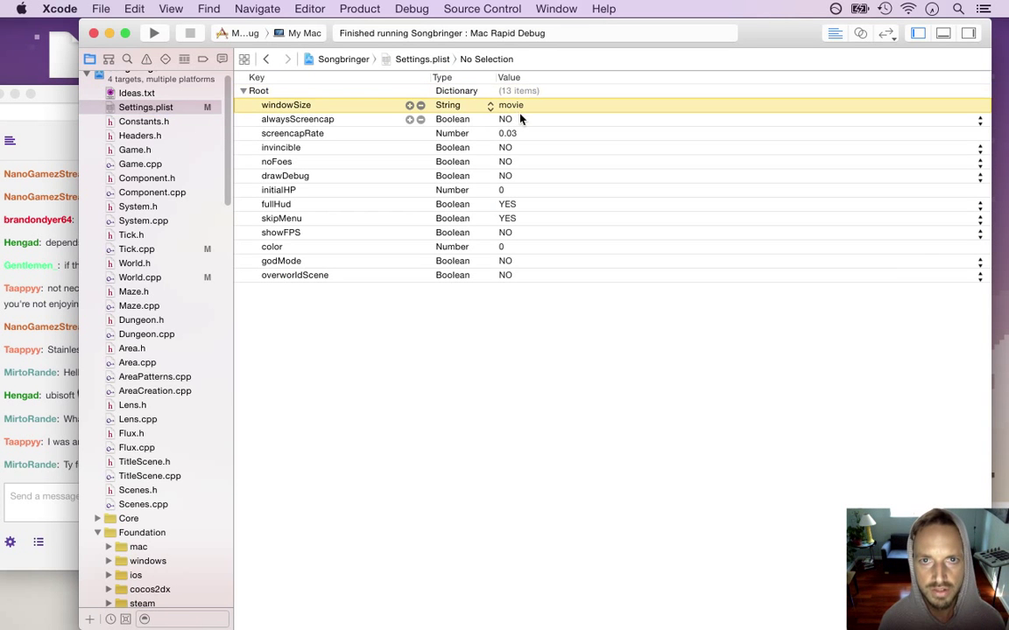
pyautogui.click(517, 106)
pyautogui.press('BackSpace')
pyautogui.press('super+s')
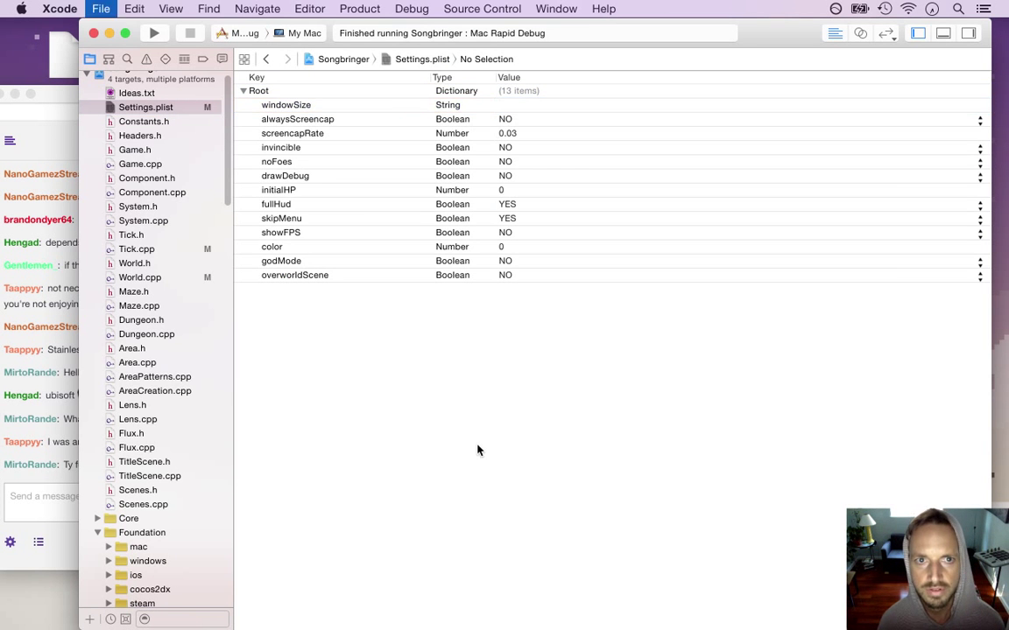
# Return to World.cpp, build and run the game, and bring the Twitch chat forward during the build.
pyautogui.click(267, 59)
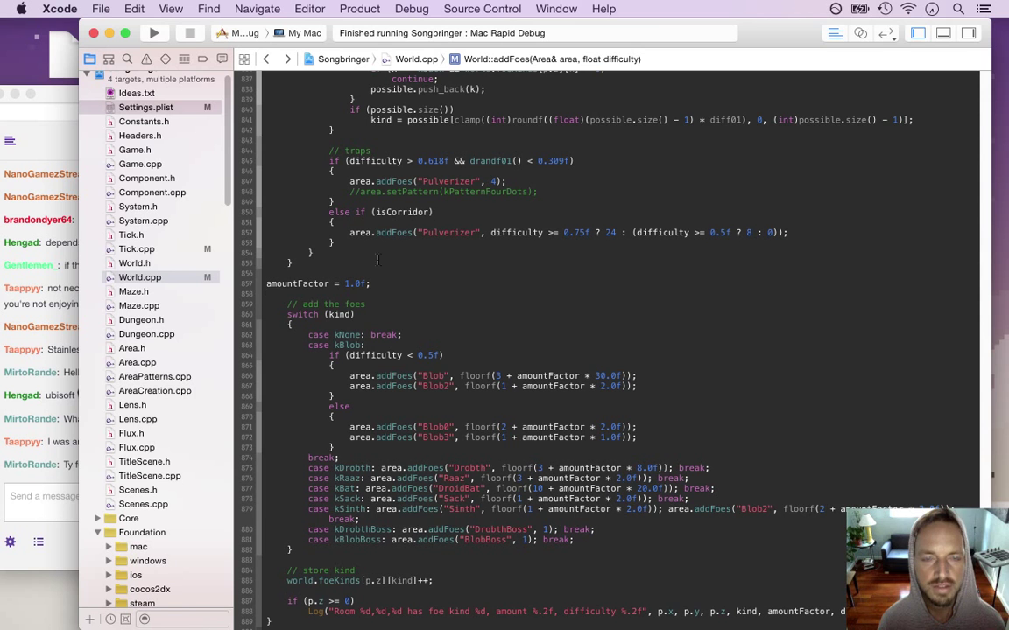
pyautogui.press('super+r')
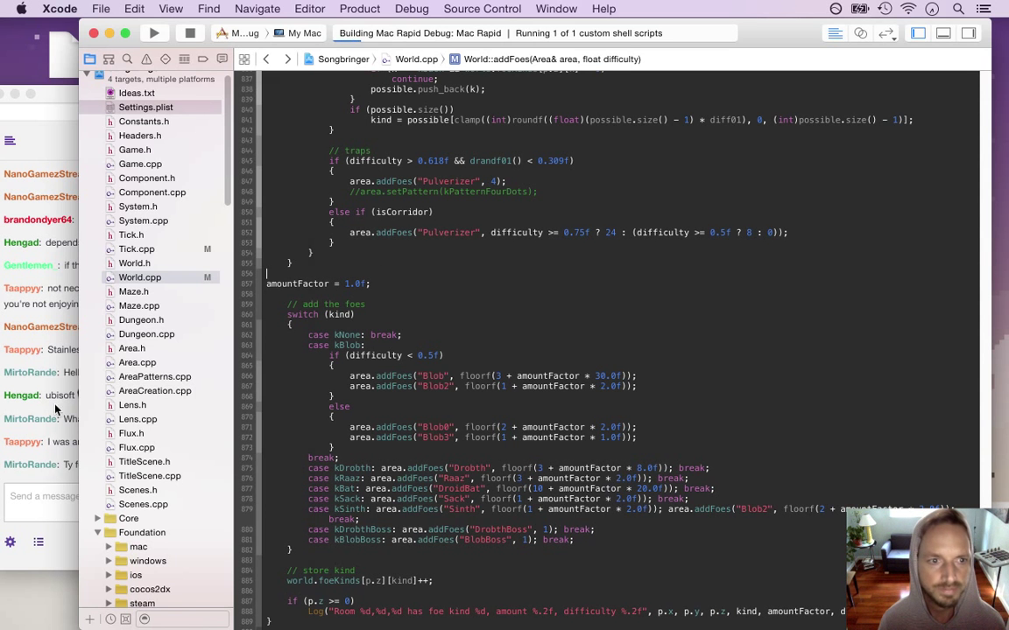
pyautogui.click(51, 368)
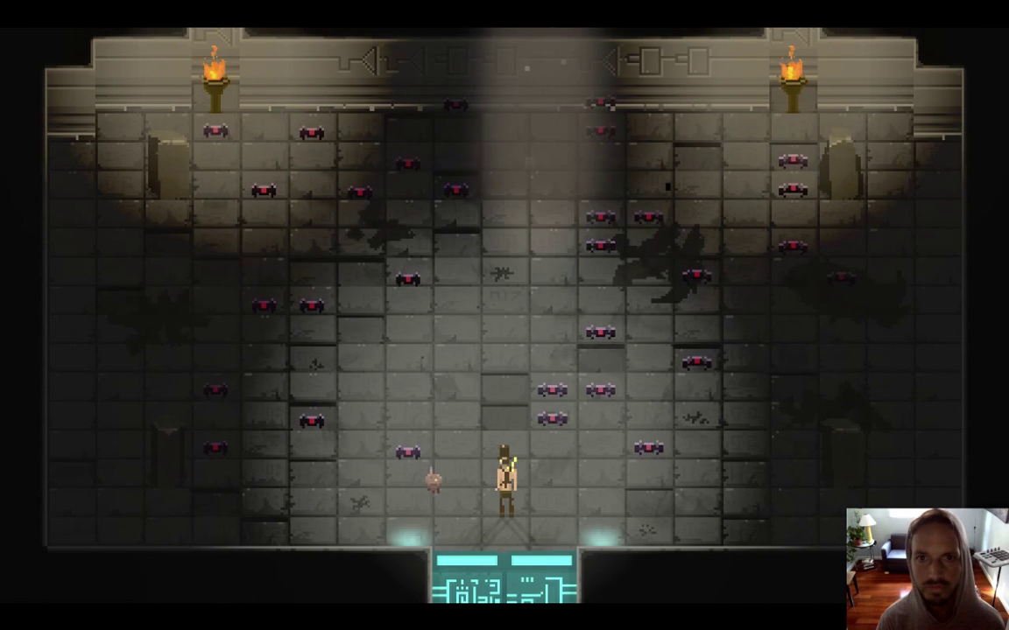
# Move from the south door toward the lower-left part of the bat room and slash the nearby droid bats.
pyautogui.press('Left')
pyautogui.press('space')
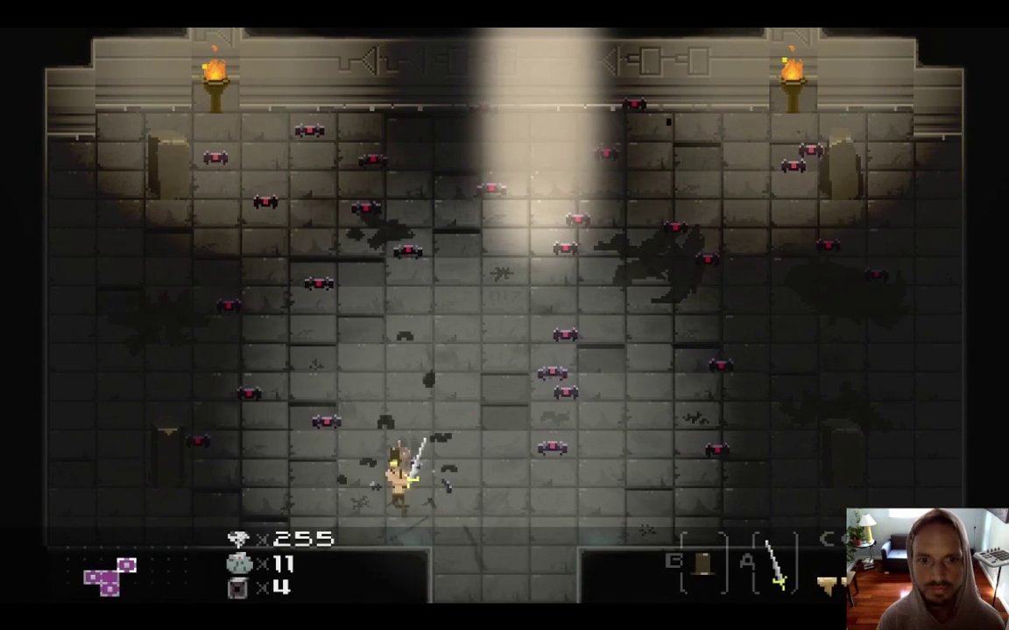
pyautogui.press('Up')
pyautogui.press('space')
pyautogui.press('space')
pyautogui.press('Right')
pyautogui.press('space')
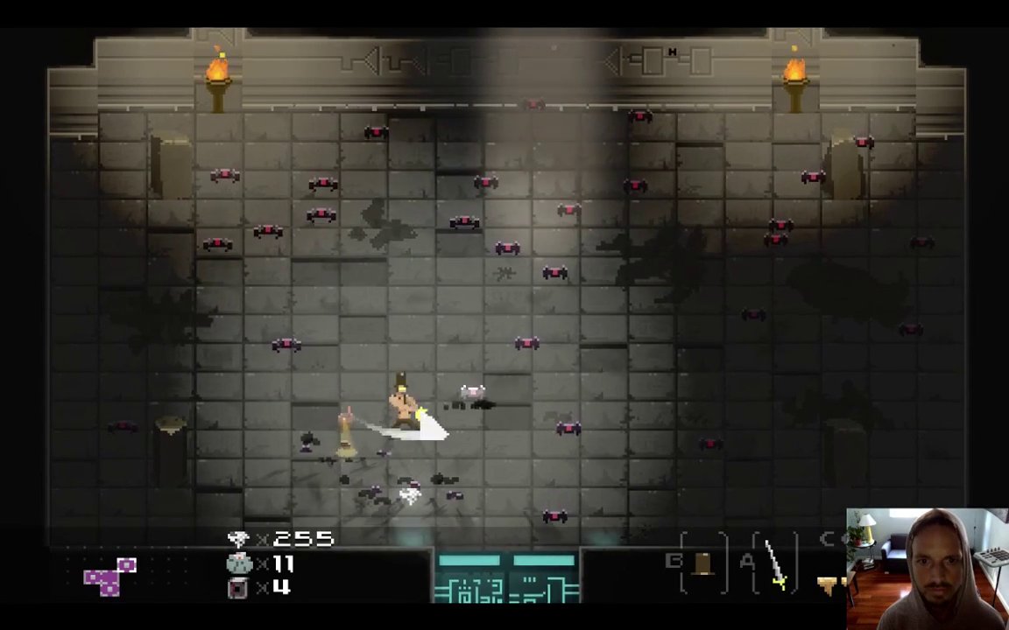
# Retreat through the south door to the red-carpeted bridge room and quit the full-screen game.
pyautogui.press('Down')
pyautogui.press('Down')
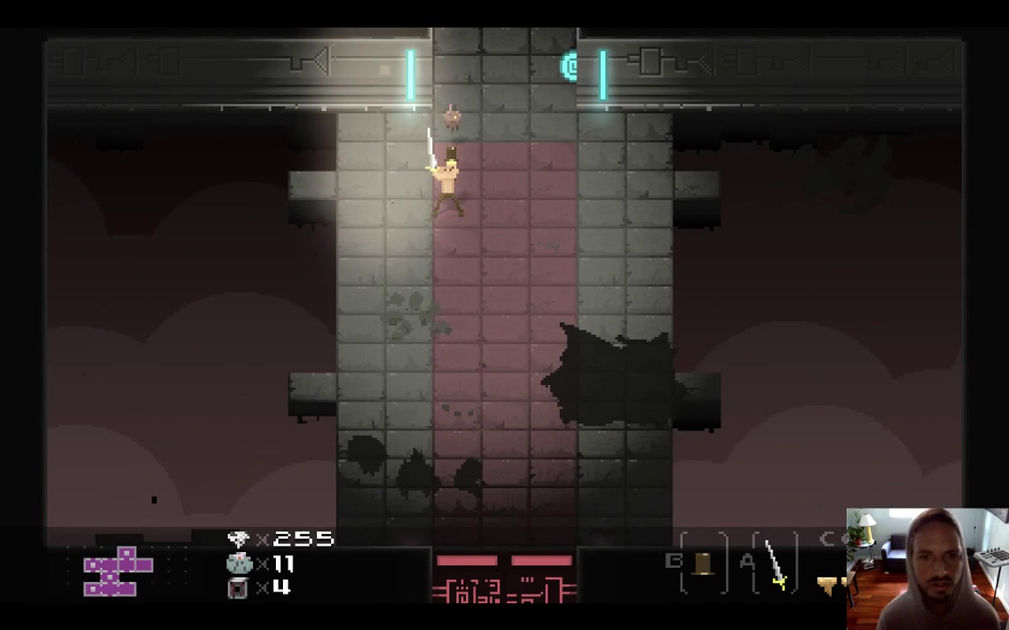
pyautogui.press('super+q')
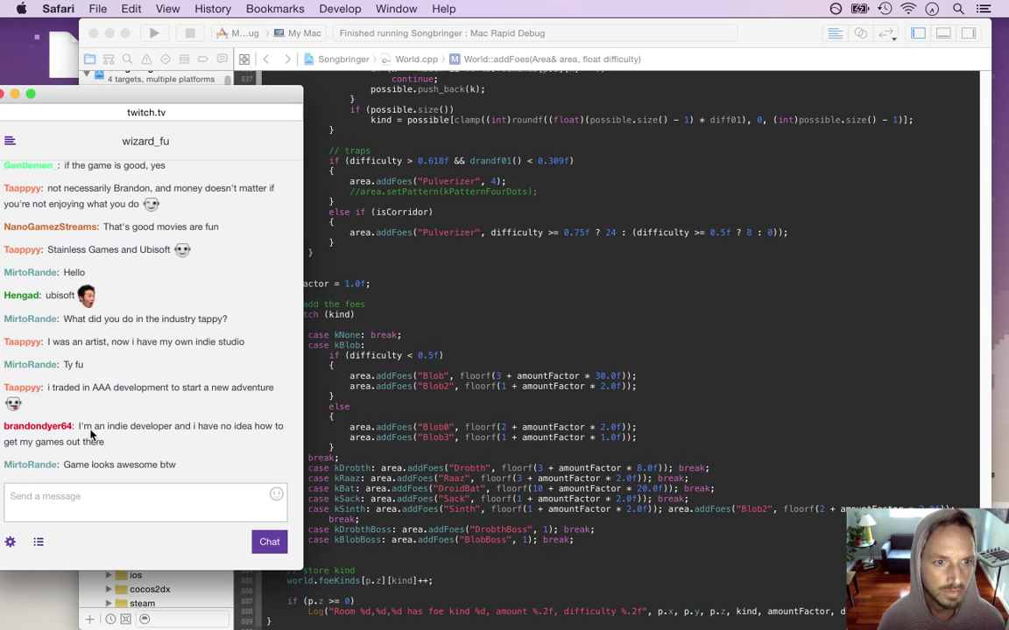
# Read the viewer's chat message about getting indie games out there, highlighting its text.
pyautogui.moveTo(112, 442)
pyautogui.mouseDown()
pyautogui.moveTo(90, 443)
pyautogui.moveTo(83, 428)
pyautogui.moveTo(109, 453)
pyautogui.mouseUp()
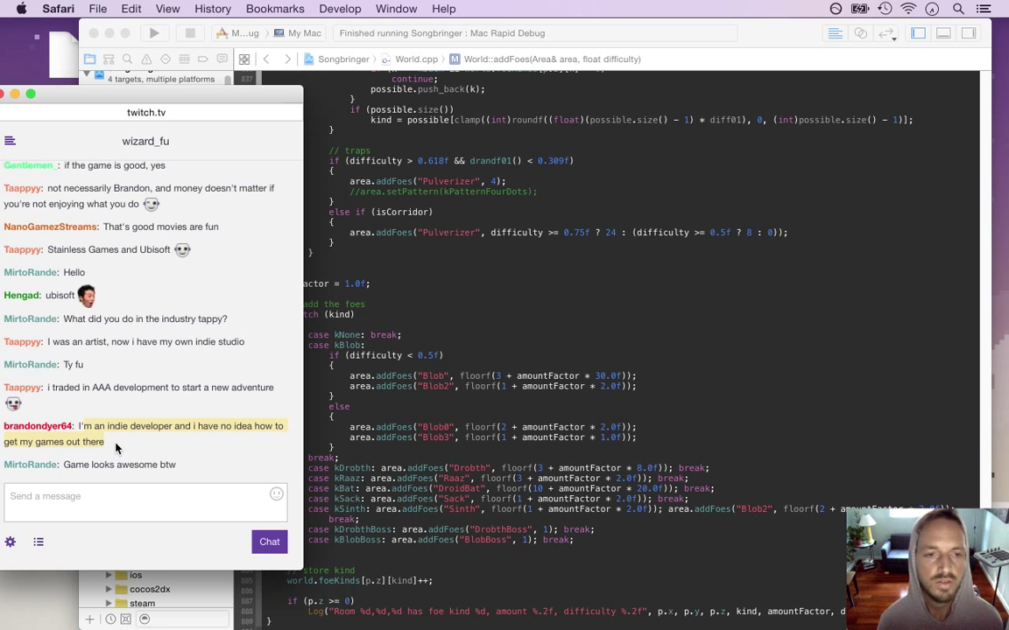
pyautogui.click(196, 407)
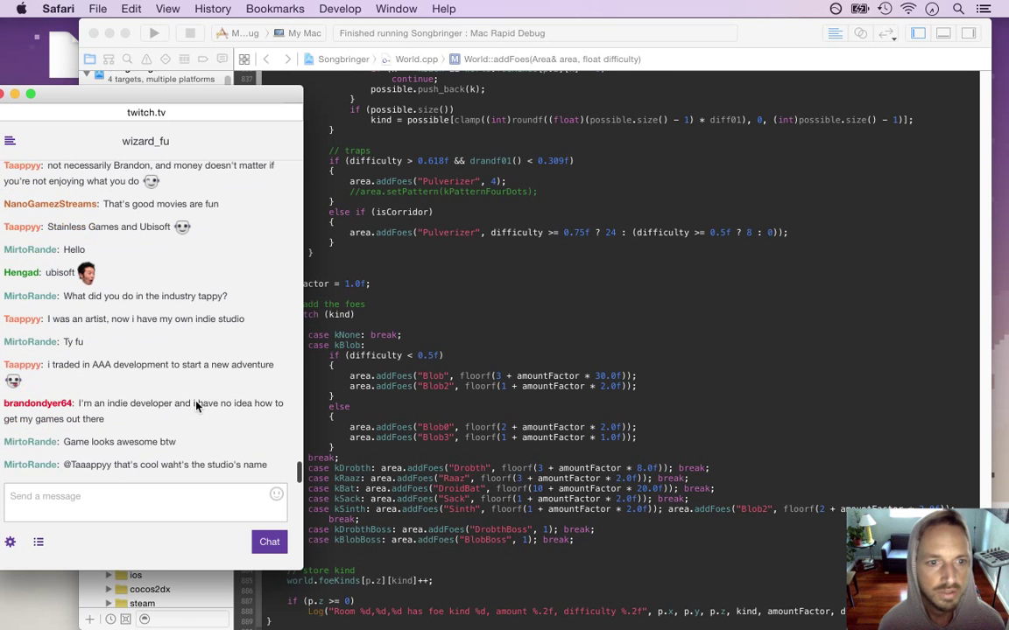
# Read the stream chat messages about an indie developer having no idea how to get games out there.
pyautogui.moveTo(75, 442); pyautogui.dragTo(180, 447)
pyautogui.click(117, 402)
pyautogui.moveTo(92, 404); pyautogui.dragTo(146, 428)
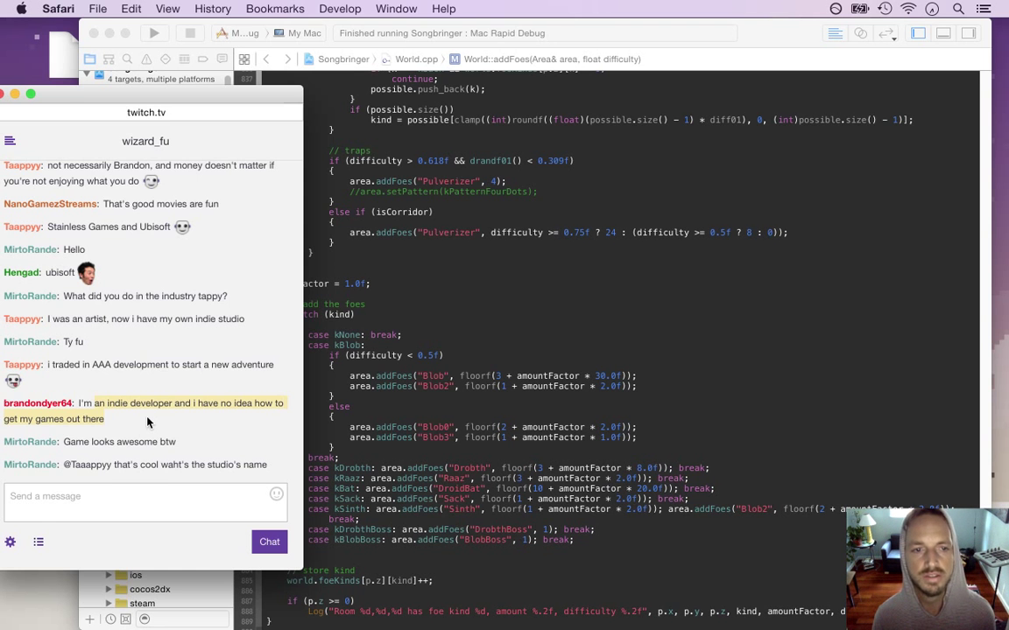
pyautogui.click(412, 331)
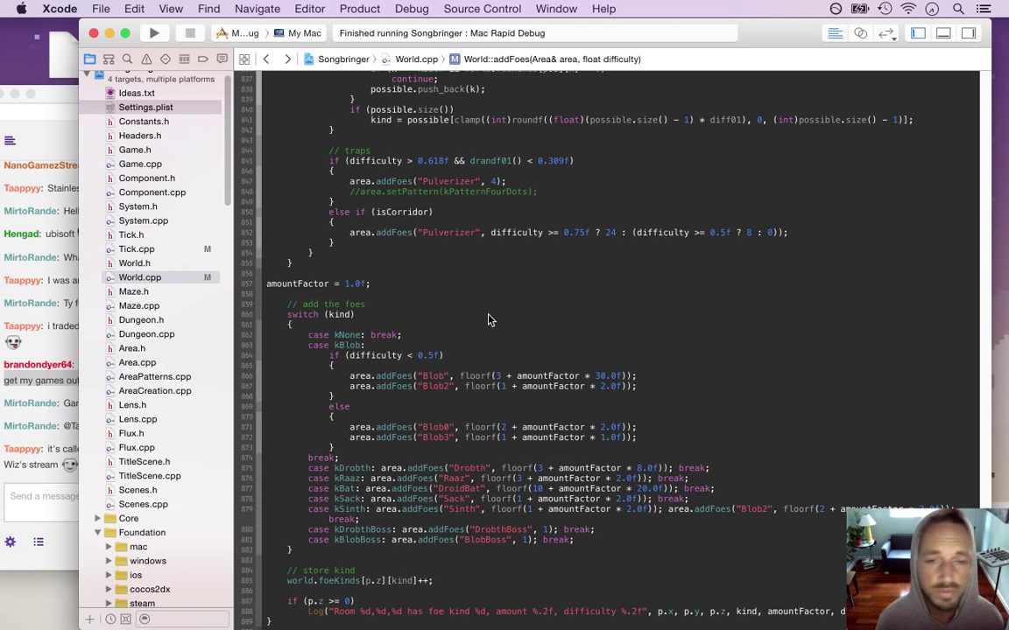
pyautogui.click(53, 383)
pyautogui.tripleClick(79, 376)
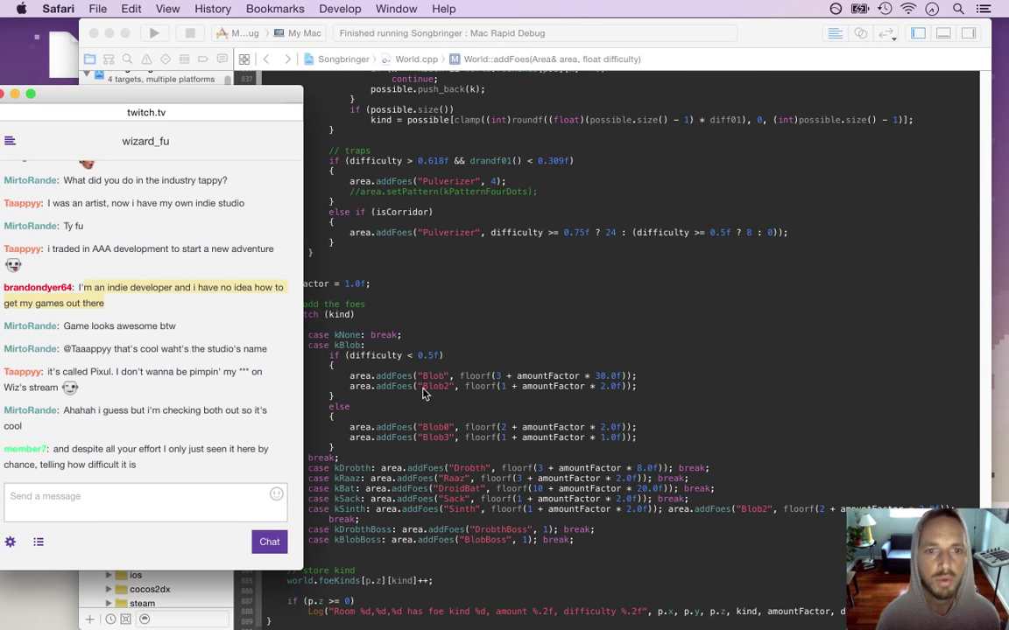
# Switch to Xcode, run the Songbringer build to check how many foes fill the dungeon room, and quit the game.
pyautogui.click(465, 324)
pyautogui.press('super+r')
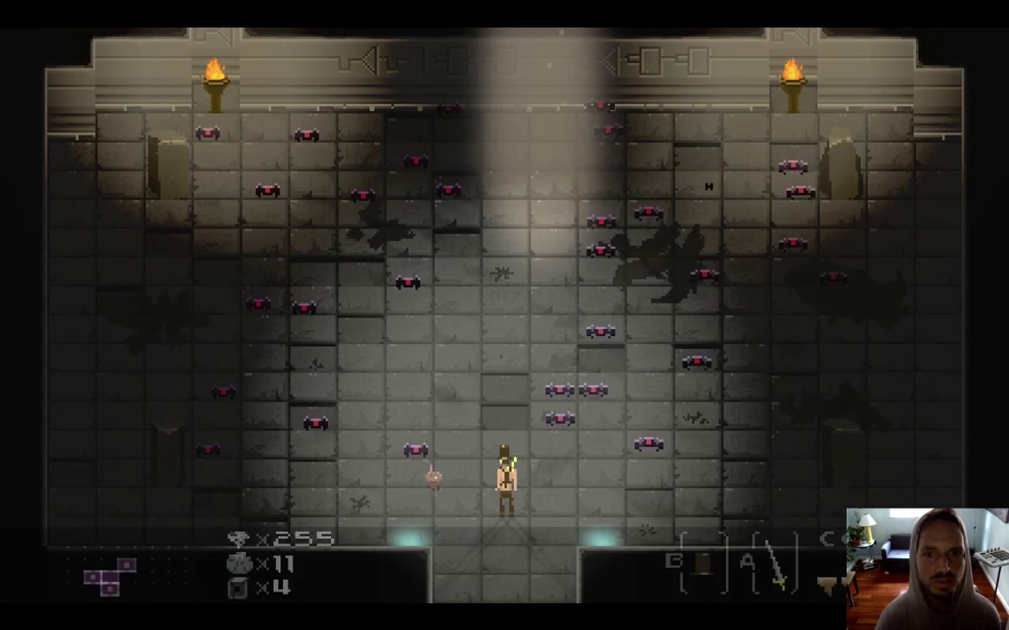
pyautogui.press('super+q')
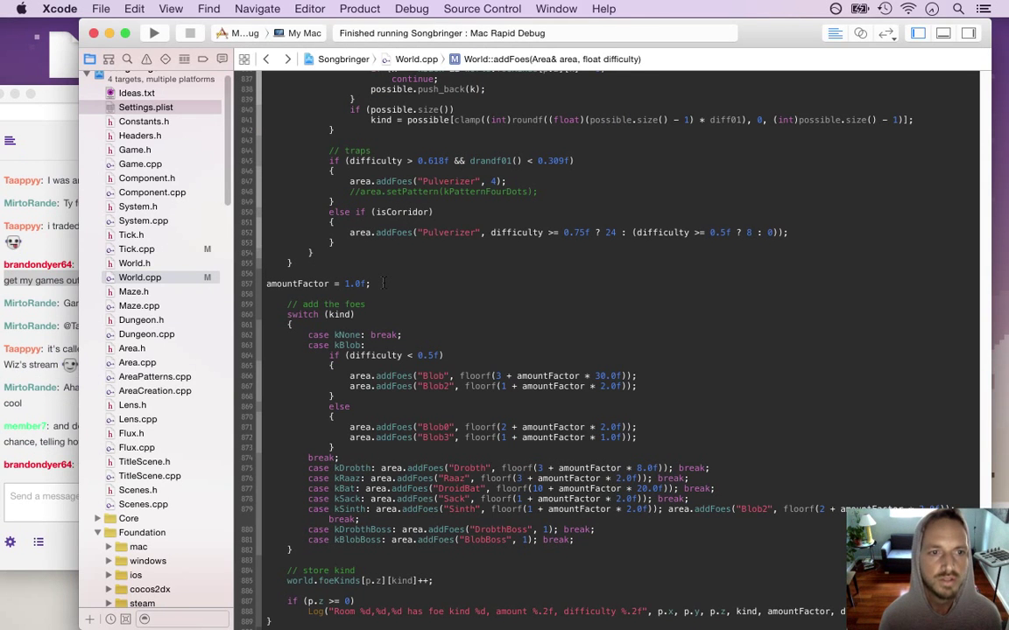
# Read the newest stream chat message giving thanks for the advice, and return to the World.cpp code.
pyautogui.click(30, 263)
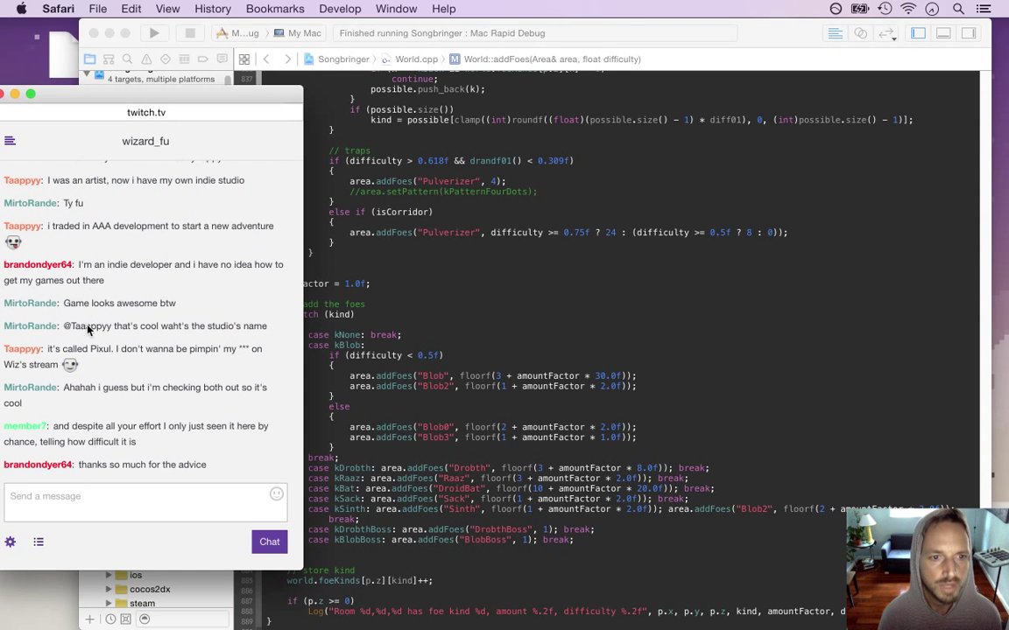
pyautogui.moveTo(93, 467); pyautogui.dragTo(207, 460)
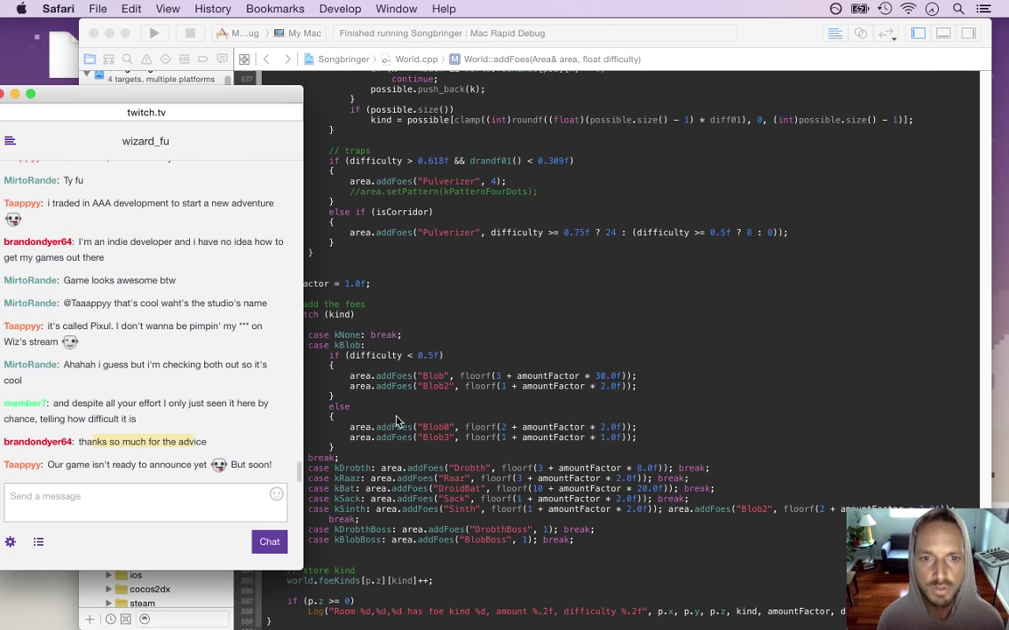
pyautogui.click(419, 308)
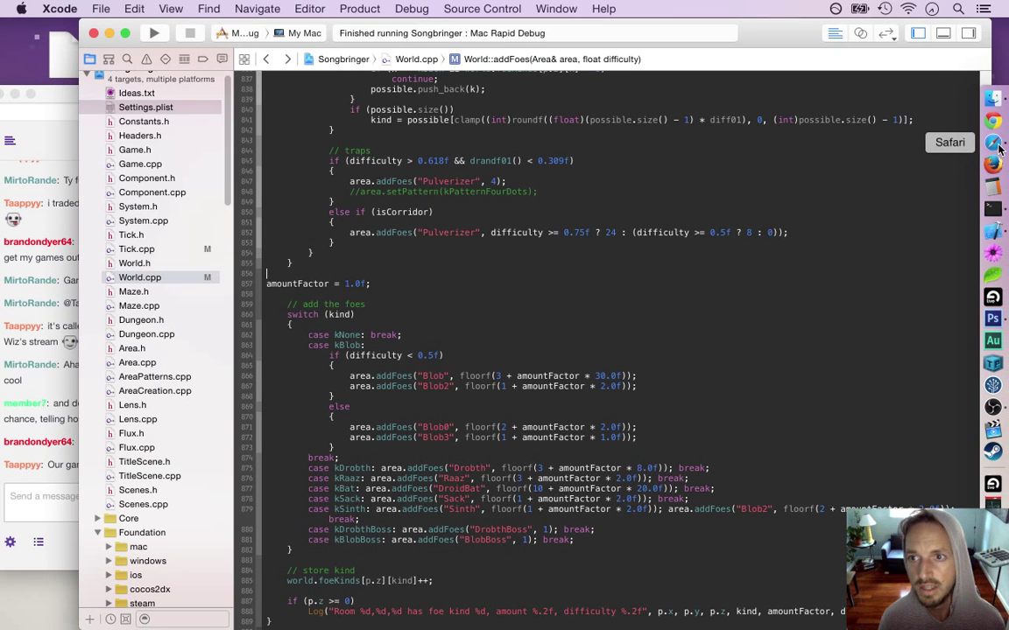
# Open the Songbringer project page on kickstarter.com in a new Safari window, using a trimmed version of a previously visited address.
pyautogui.click(993, 142)
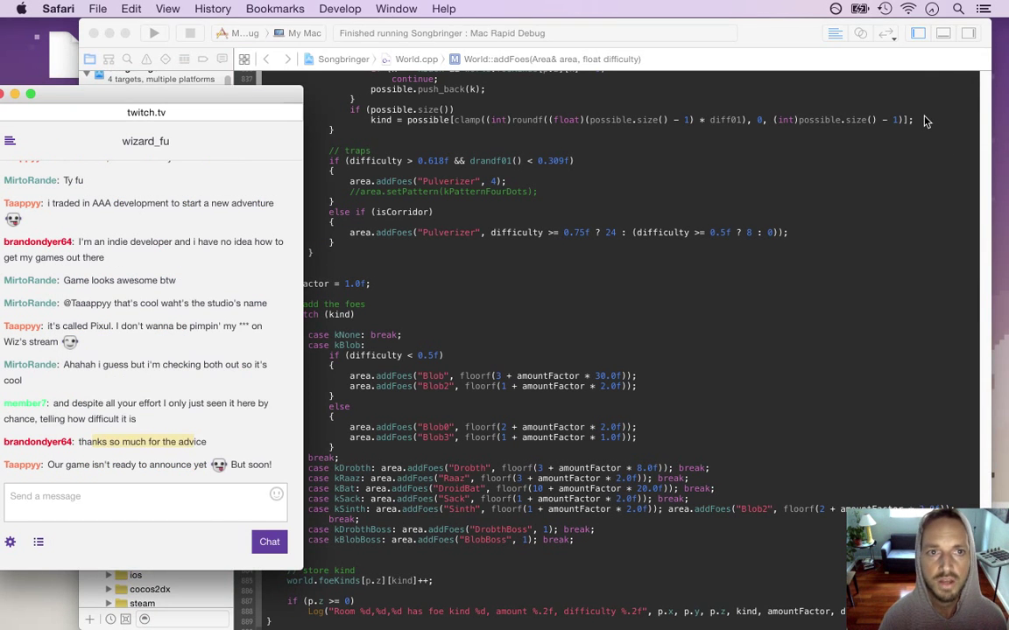
pyautogui.press('super+n')
pyautogui.write('kiickstarter.com/')
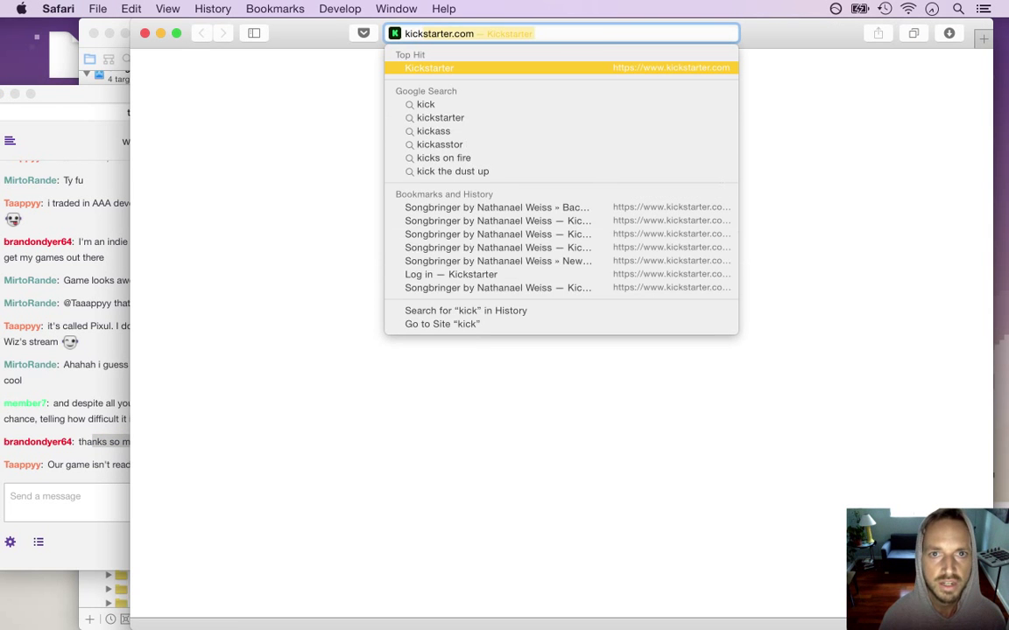
pyautogui.press('Down')
pyautogui.press('Down')
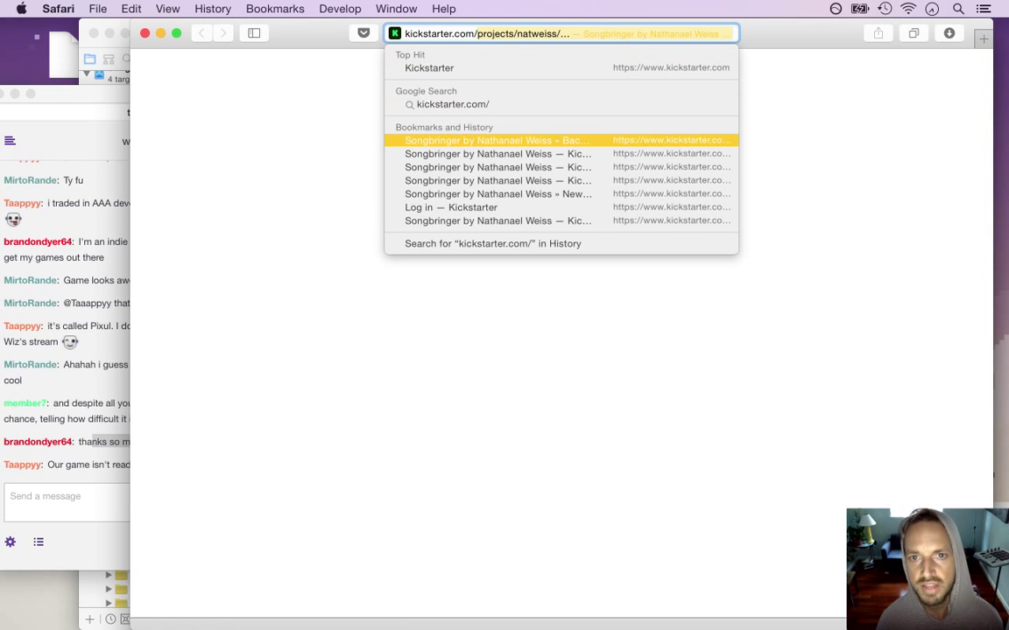
pyautogui.press('Right')
pyautogui.press('BackSpace')
pyautogui.press('BackSpace')
pyautogui.press('BackSpace')
pyautogui.press('BackSpace')
pyautogui.press('BackSpace')
pyautogui.press('BackSpace')
pyautogui.press('BackSpace')
pyautogui.press('BackSpace')
pyautogui.press('BackSpace')
pyautogui.press('BackSpace')
pyautogui.press('BackSpace')
pyautogui.press('BackSpace')
pyautogui.press('BackSpace')
pyautogui.press('BackSpace')
pyautogui.press('BackSpace')
pyautogui.press('BackSpace')
pyautogui.press('BackSpace')
pyautogui.press('BackSpace')
pyautogui.press('BackSpace')
pyautogui.press('BackSpace')
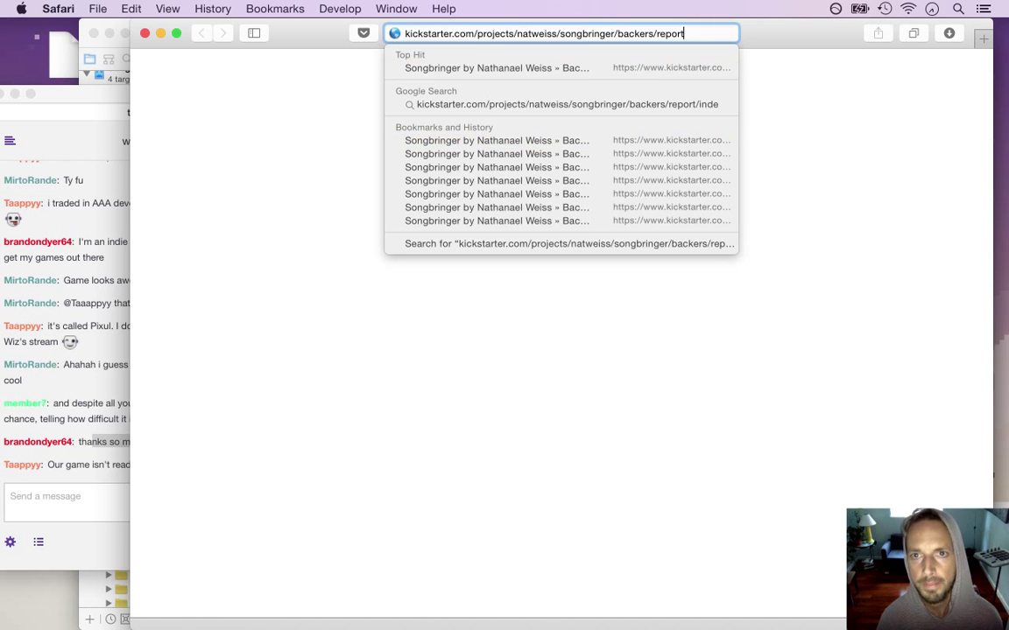
pyautogui.press('Return')
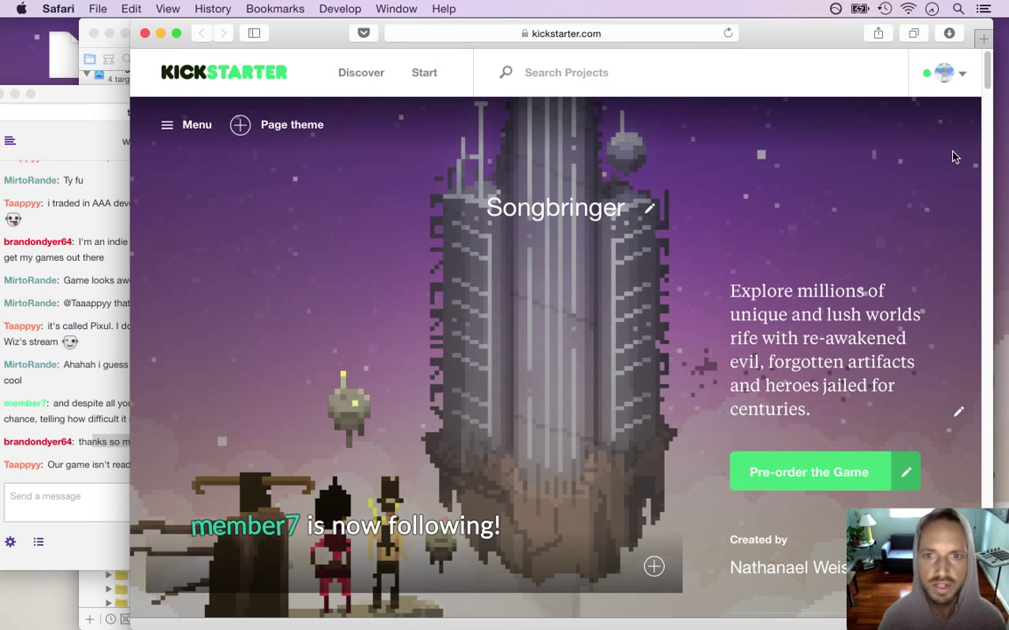
# Look through the Songbringer campaign's pledge total and reward tiers, and close the Kickstarter window.
pyautogui.moveTo(986, 80); pyautogui.dragTo(985, 123)
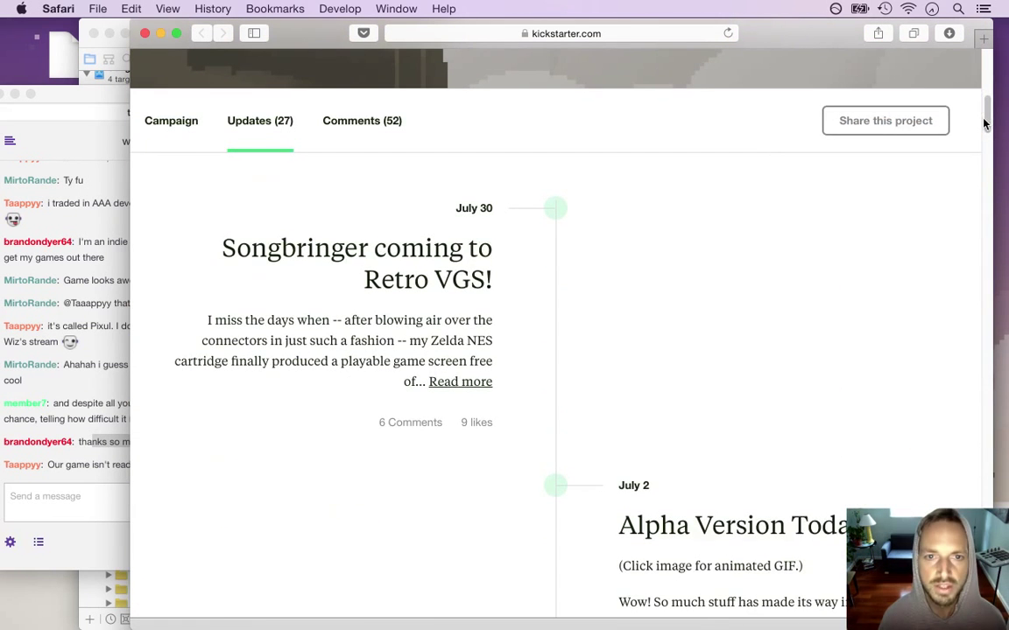
pyautogui.click(185, 138)
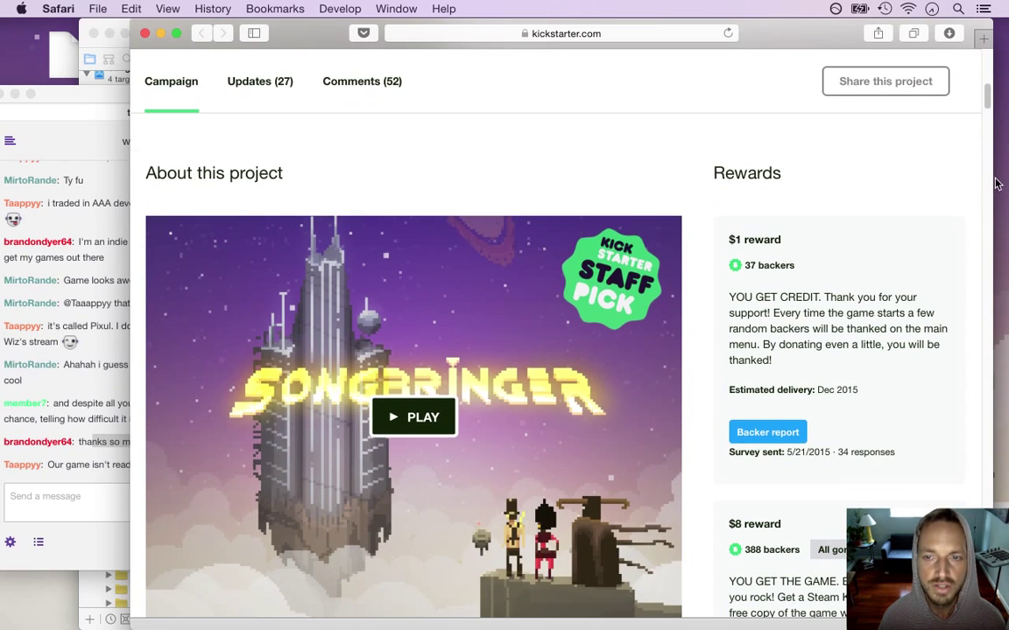
pyautogui.moveTo(986, 91)
pyautogui.mouseDown()
pyautogui.moveTo(985, 117)
pyautogui.moveTo(988, 87)
pyautogui.moveTo(987, 107)
pyautogui.mouseUp()
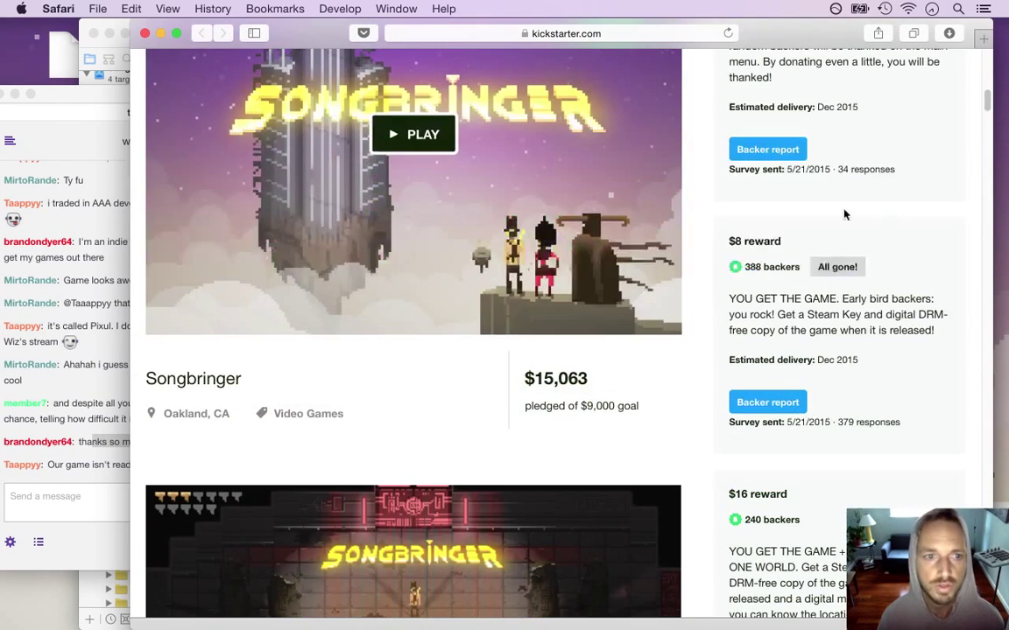
pyautogui.click(95, 341)
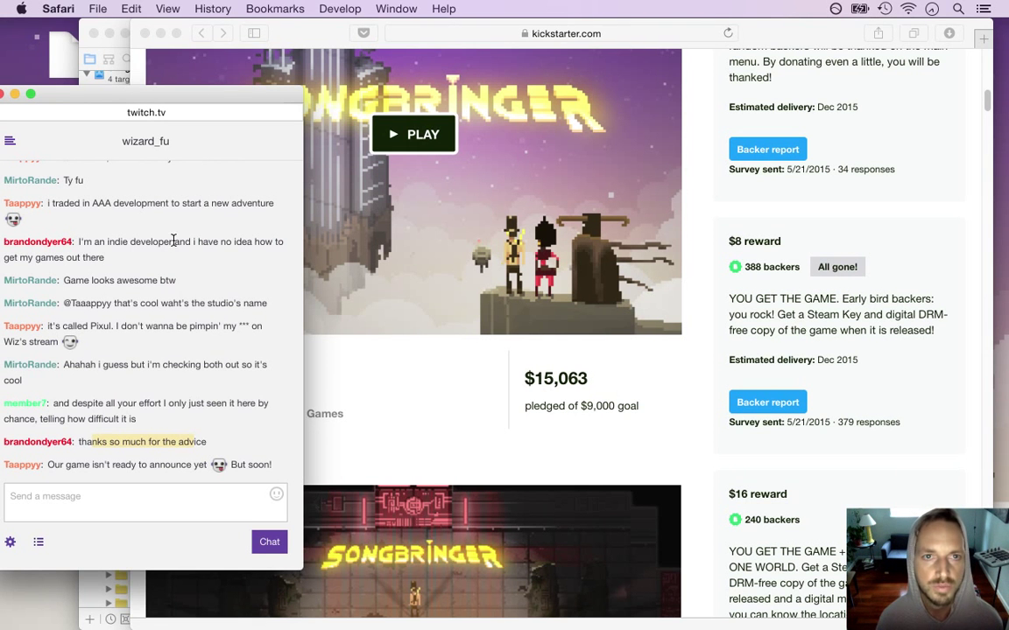
pyautogui.click(294, 107)
pyautogui.press('super+w')
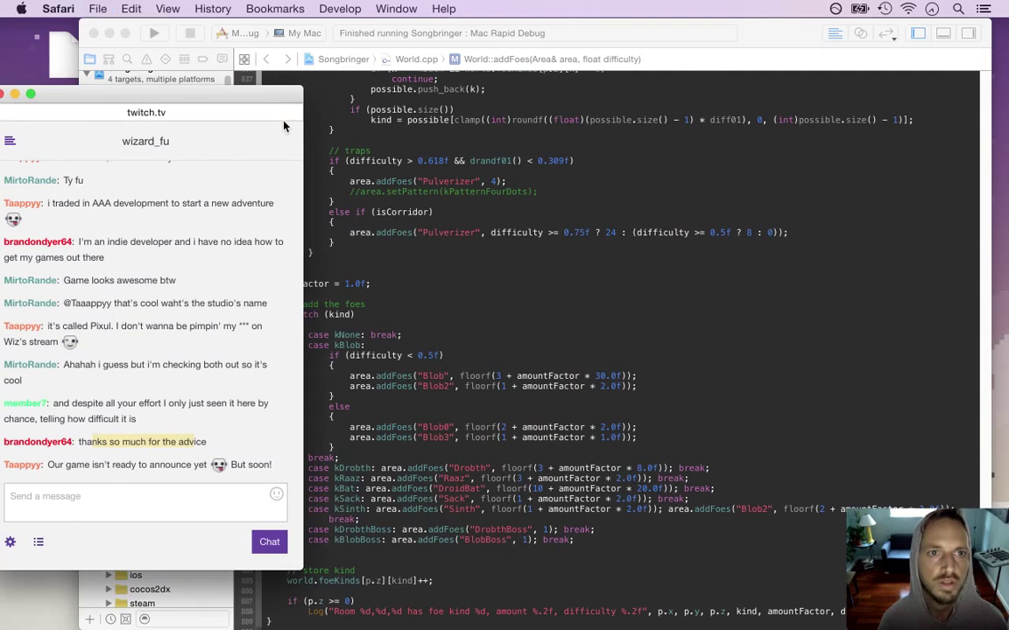
# Read the latest stream chat messages, including the question about using Patreon.
pyautogui.click(107, 441)
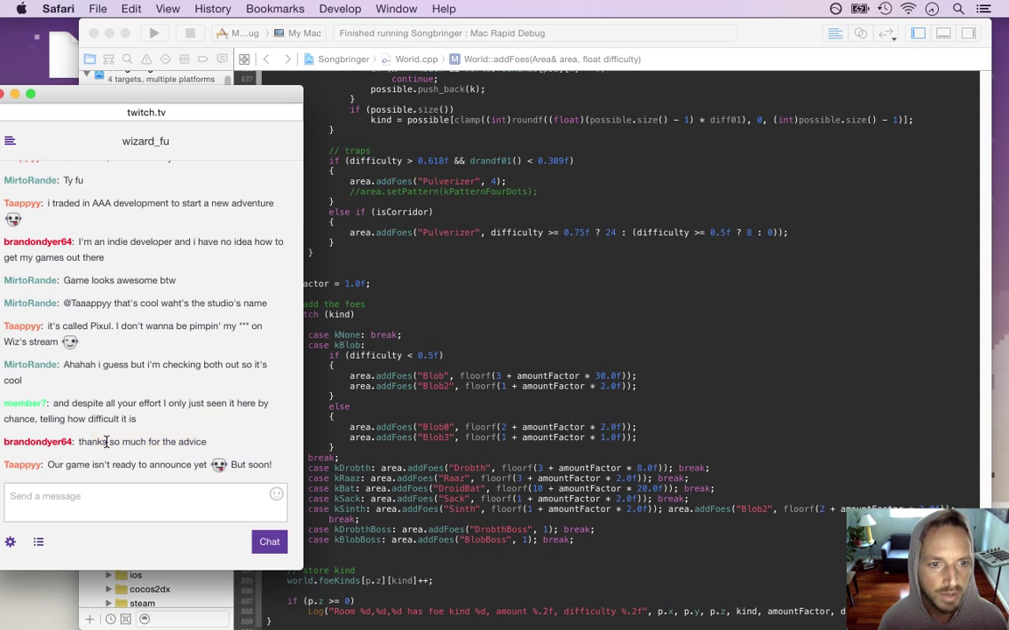
pyautogui.moveTo(93, 441); pyautogui.dragTo(124, 439)
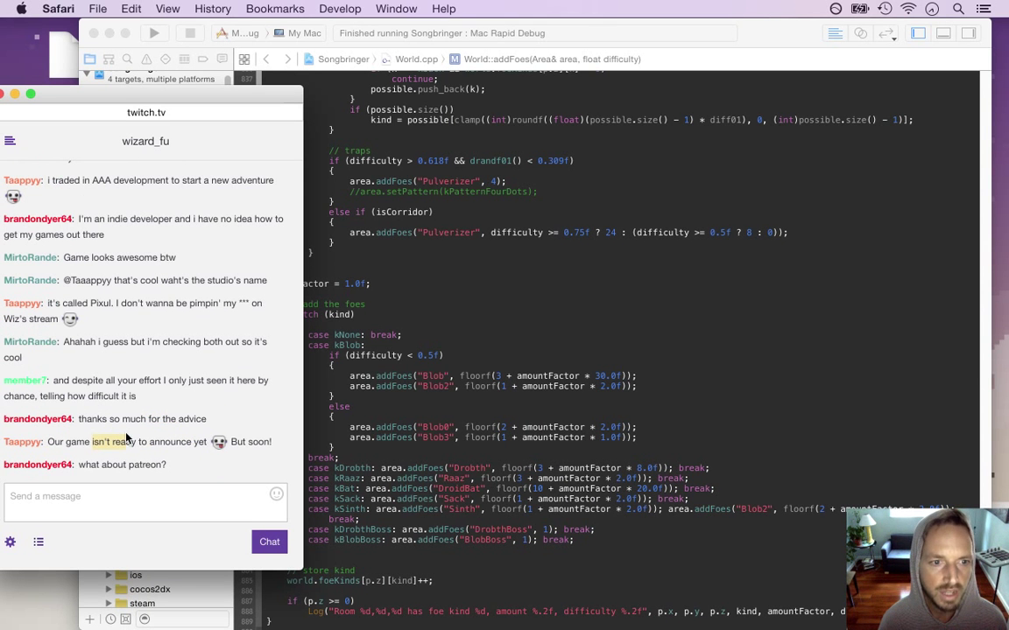
pyautogui.click(129, 431)
pyautogui.moveTo(101, 418); pyautogui.dragTo(173, 414)
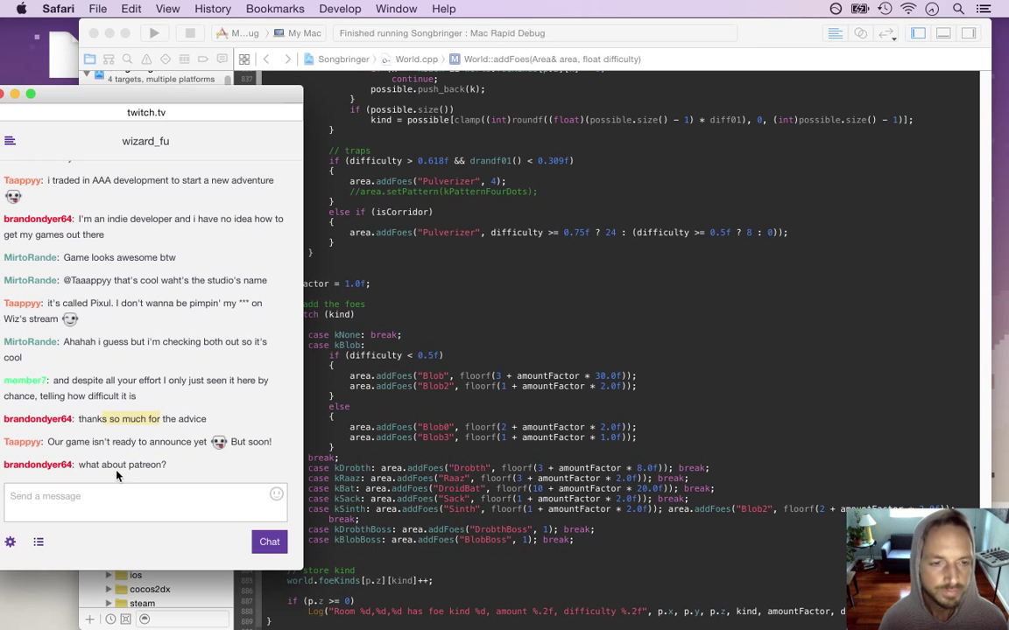
pyautogui.moveTo(102, 465)
pyautogui.mouseDown()
pyautogui.moveTo(179, 463)
pyautogui.moveTo(112, 464)
pyautogui.mouseUp()
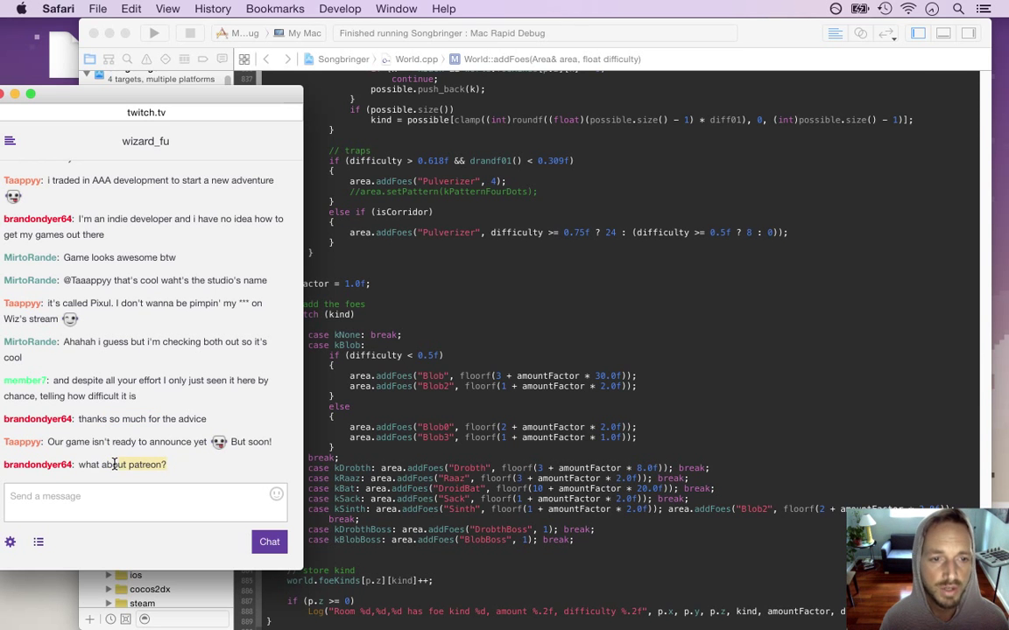
pyautogui.click(119, 459)
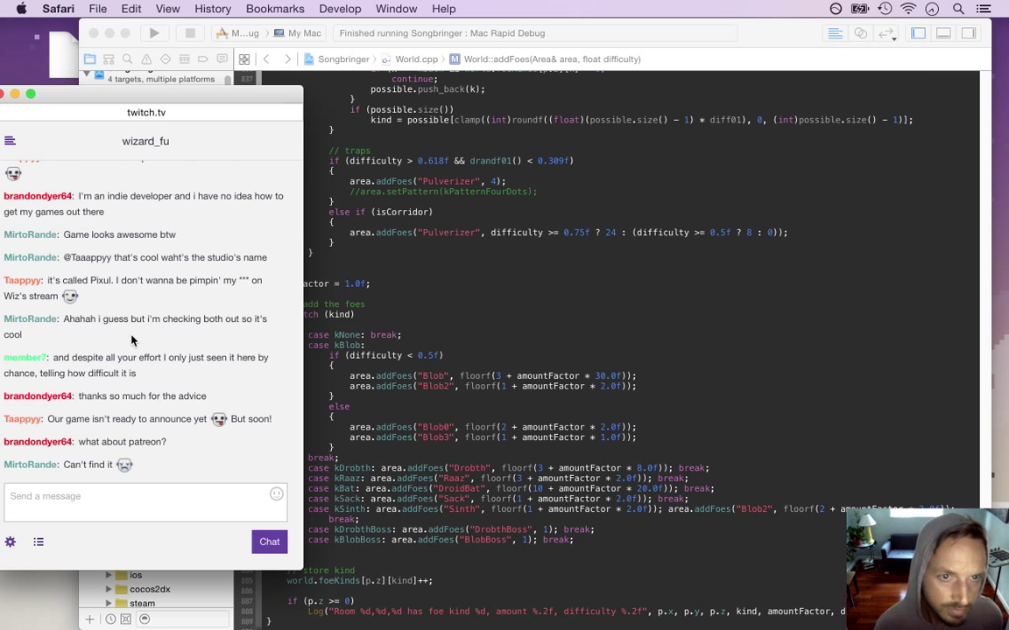
# Read the chat message naming the Pixul studio.
pyautogui.tripleClick(59, 297)
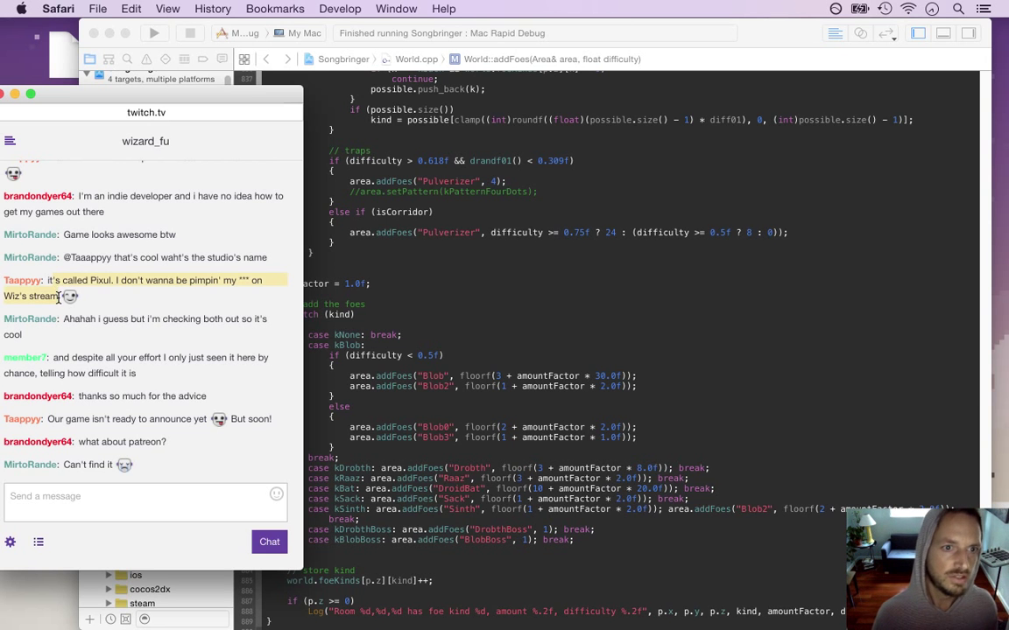
pyautogui.click(126, 296)
pyautogui.moveTo(54, 280); pyautogui.dragTo(118, 287)
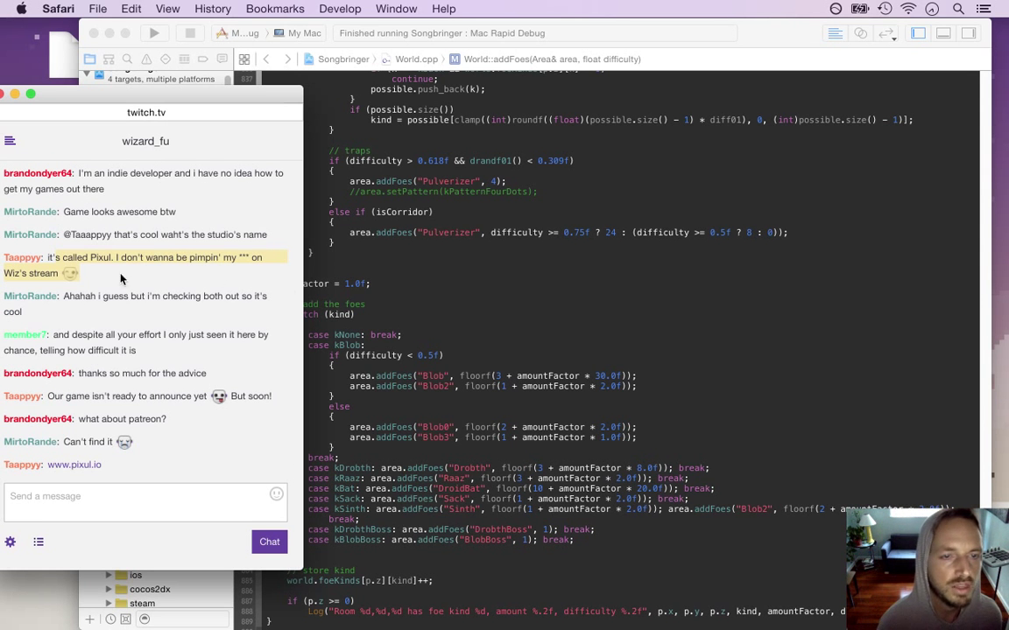
pyautogui.click(73, 258)
pyautogui.moveTo(73, 258); pyautogui.dragTo(158, 278)
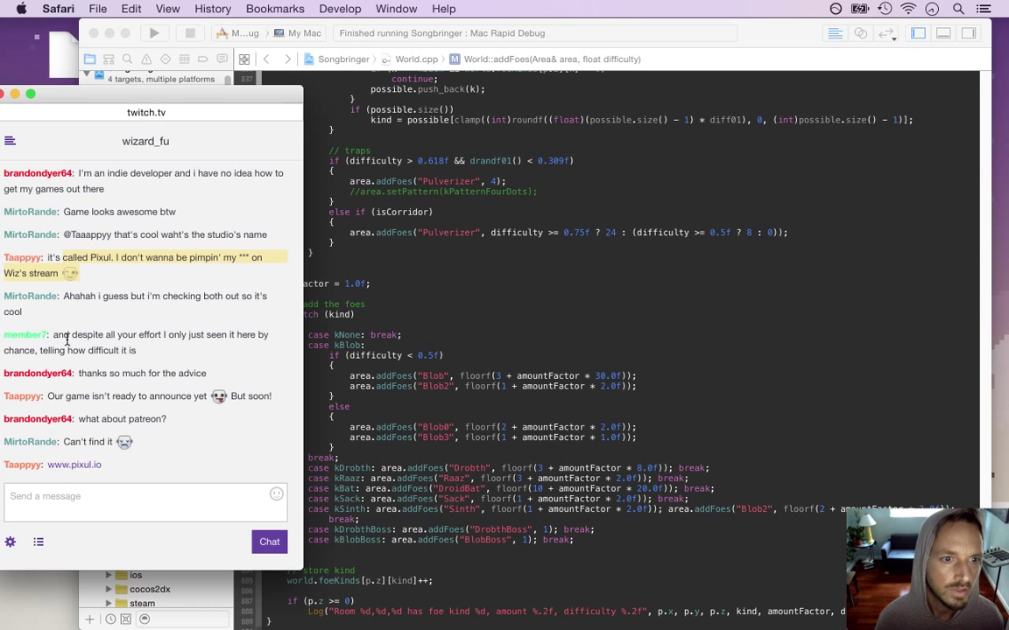
# Read the chat message about discovering the game only by chance despite all the effort.
pyautogui.moveTo(64, 336); pyautogui.dragTo(151, 368)
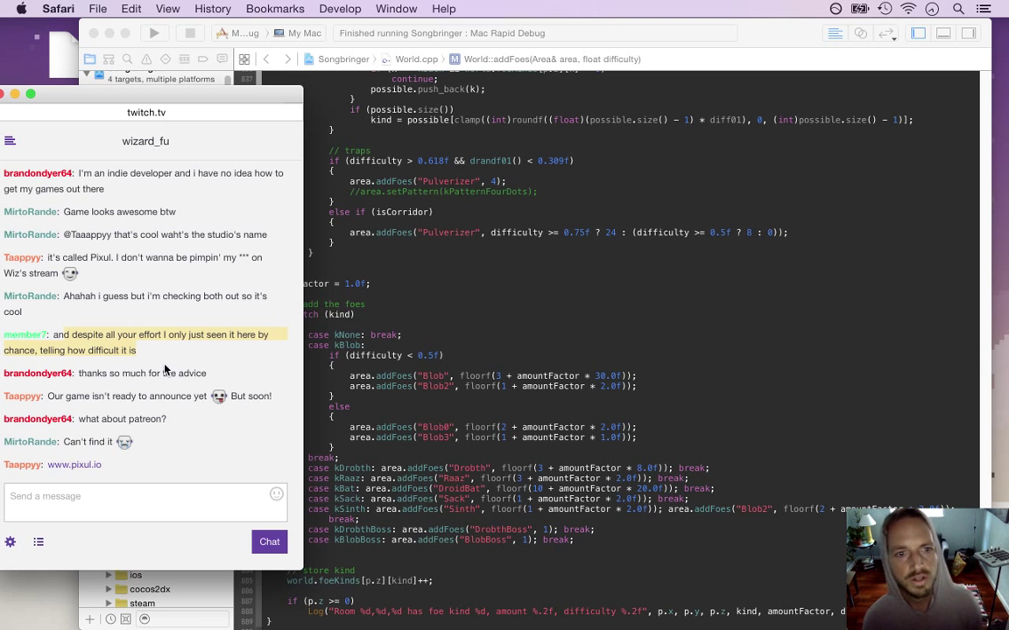
pyautogui.press('super+Tab')
pyautogui.click(63, 357)
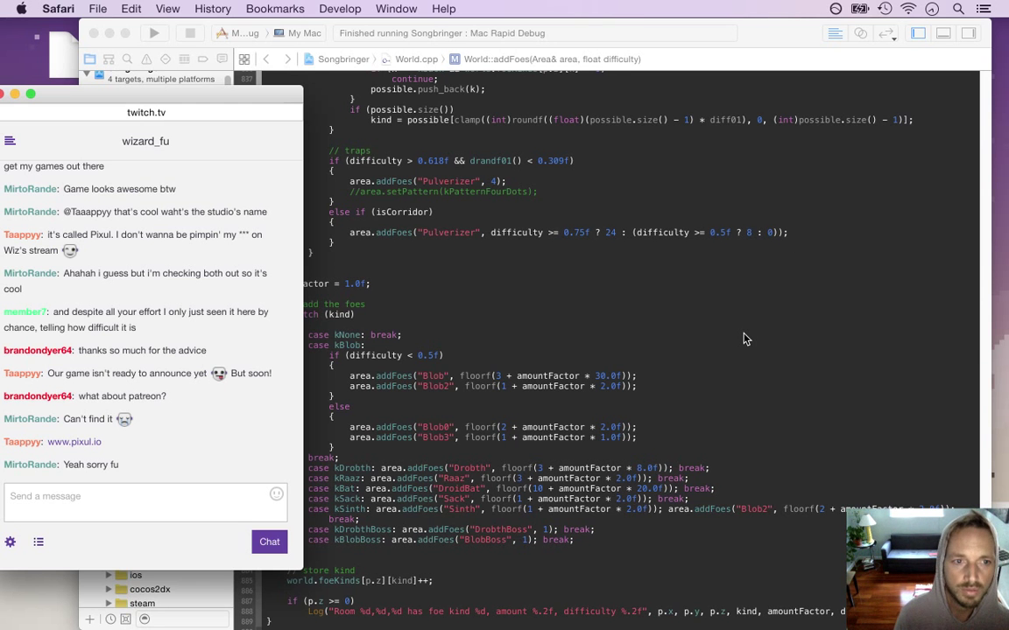
pyautogui.moveTo(72, 311); pyautogui.dragTo(161, 344)
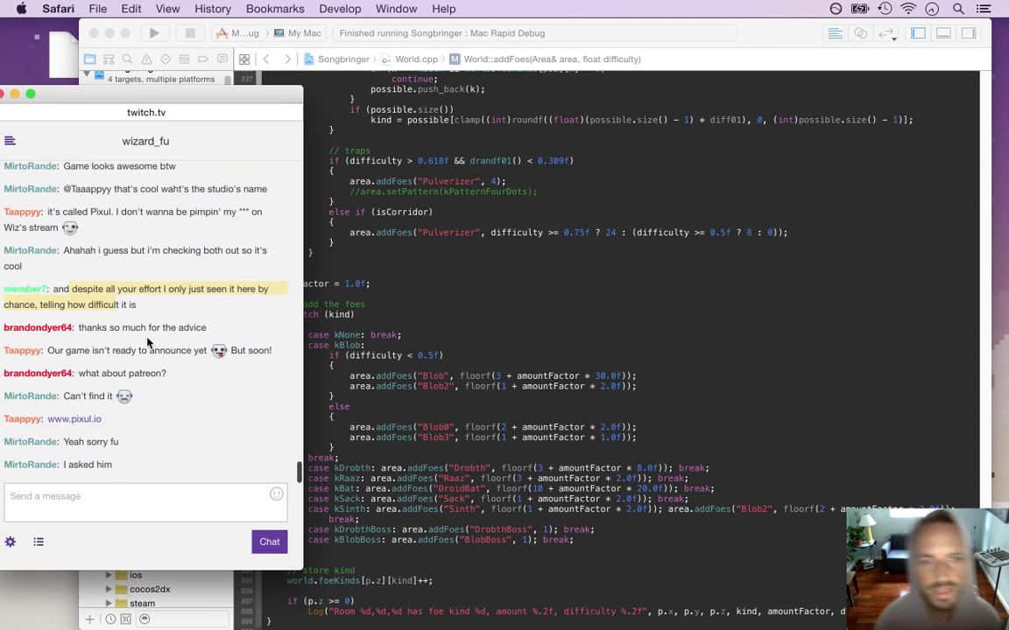
pyautogui.click(383, 329)
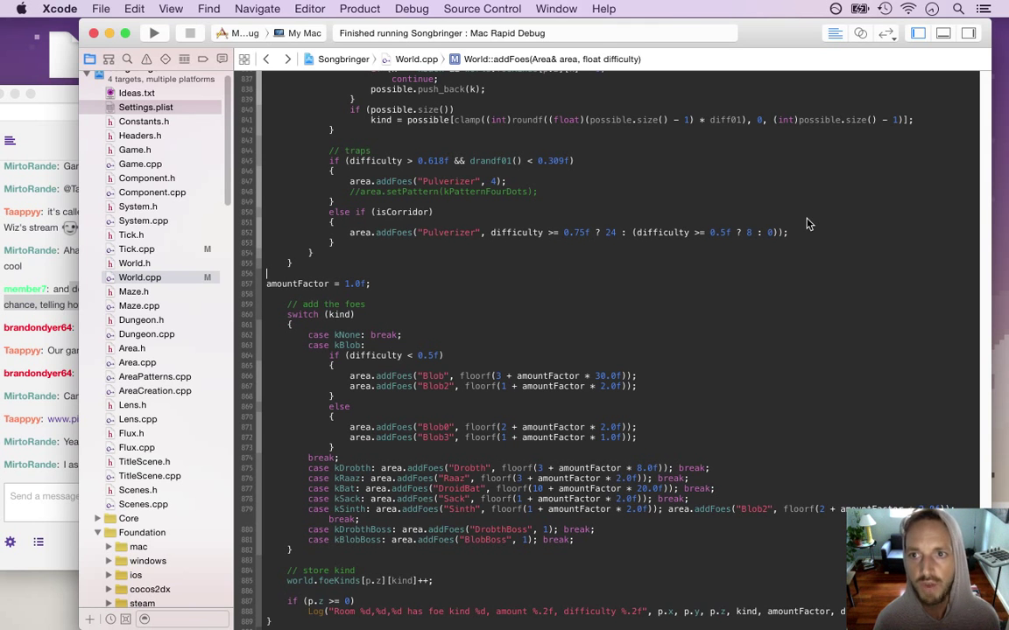
pyautogui.click(70, 305)
pyautogui.click(70, 305)
pyautogui.moveTo(54, 290); pyautogui.dragTo(159, 294)
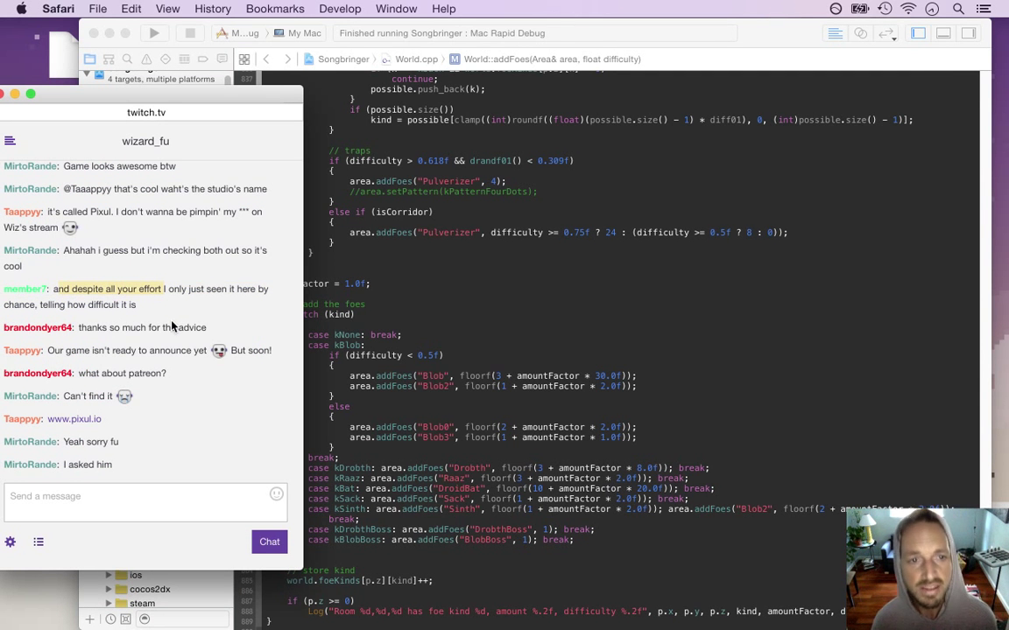
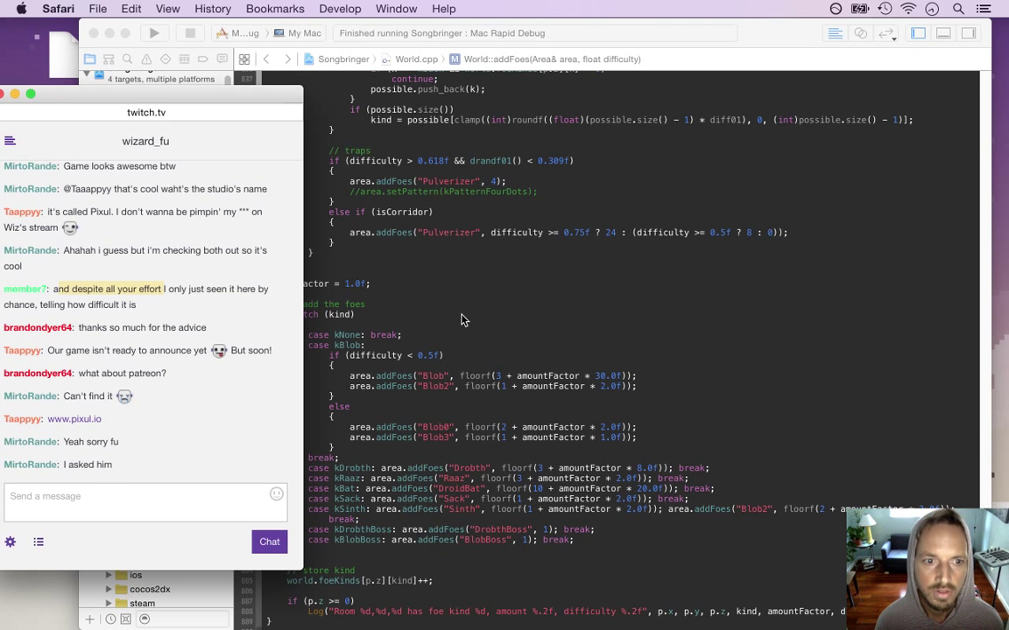
# In World.cpp, delete the "amountFactor = 1.0f;" line and the blank line after it, above the "add the foes" comment.
pyautogui.click(431, 331)
pyautogui.press('Down')
pyautogui.hotkey('shift', 'Down')
pyautogui.hotkey('shift', 'Down')
pyautogui.press('BackSpace')
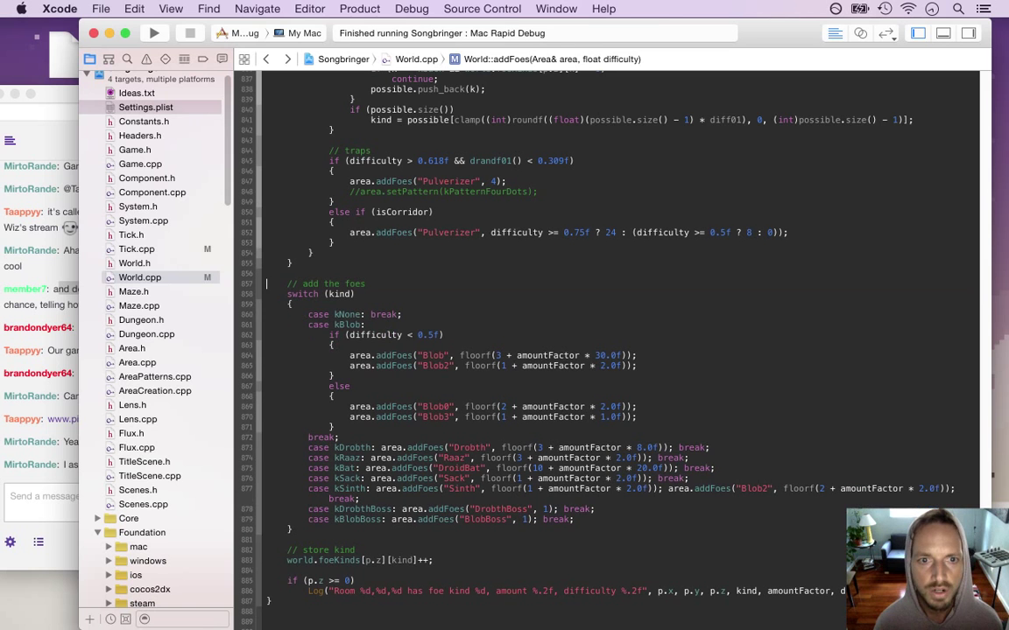
# Run Songbringer and walk south from the bat room through the connecting rooms into the torch-lit room with the horned foes.
pyautogui.press('super+r')
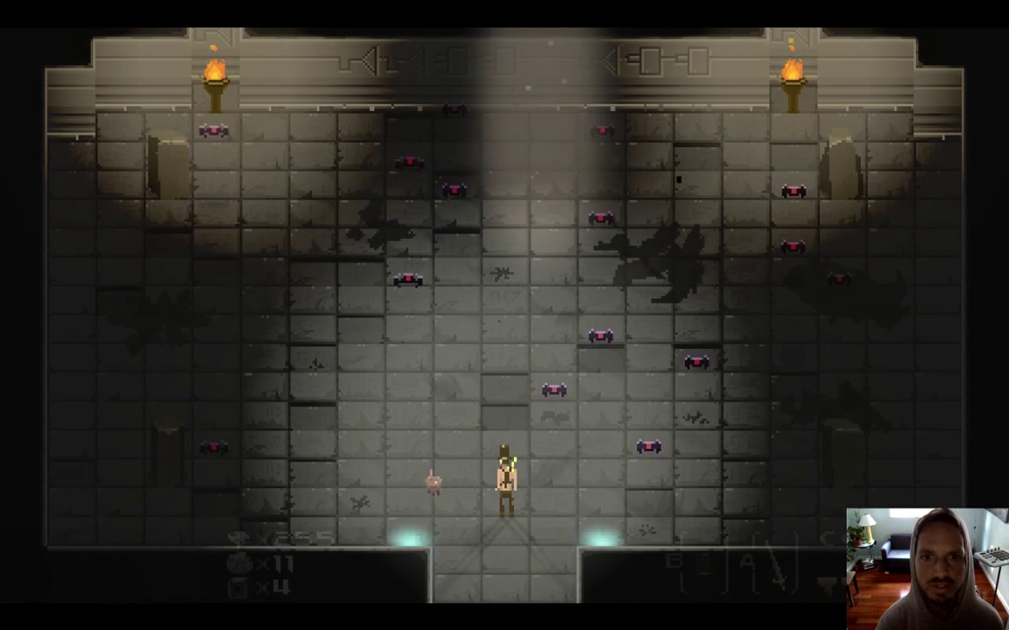
pyautogui.press('Up')
pyautogui.press('Left')
pyautogui.press('space')
pyautogui.press('Down')
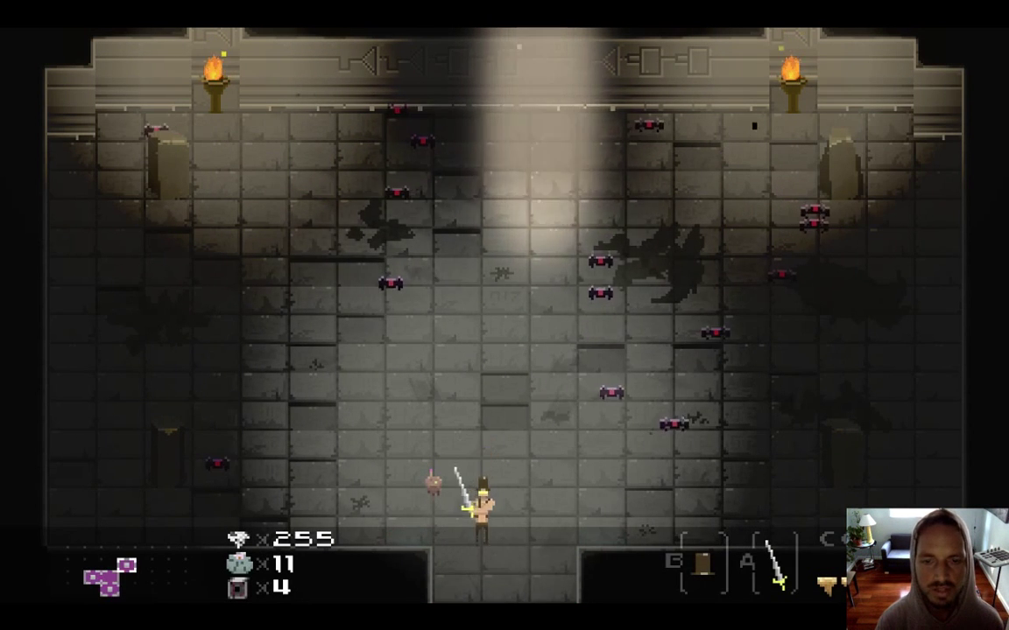
pyautogui.press('Down')
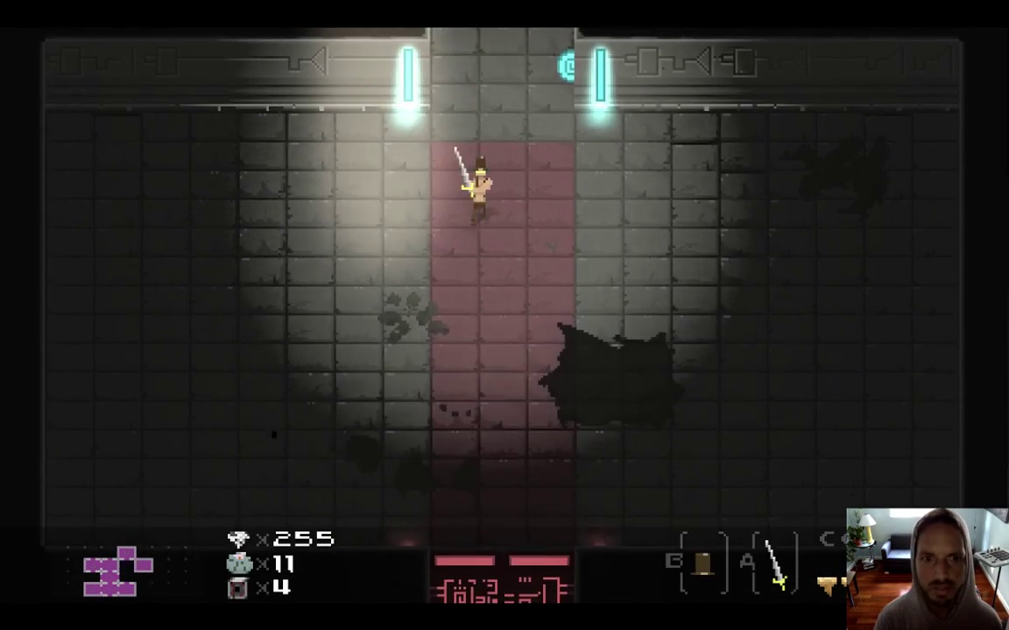
pyautogui.press('Down')
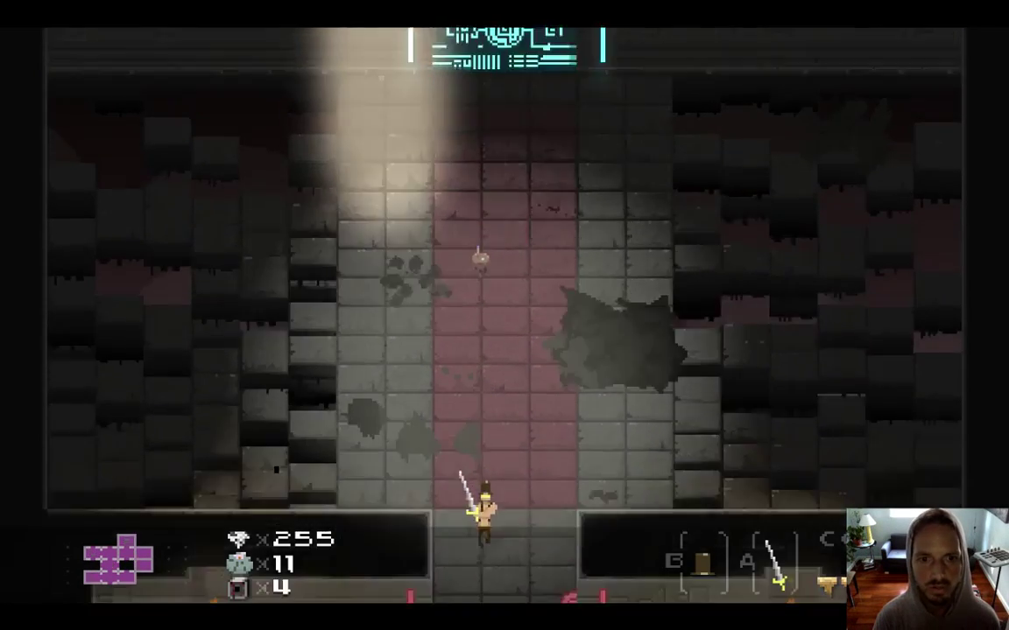
pyautogui.press('Left')
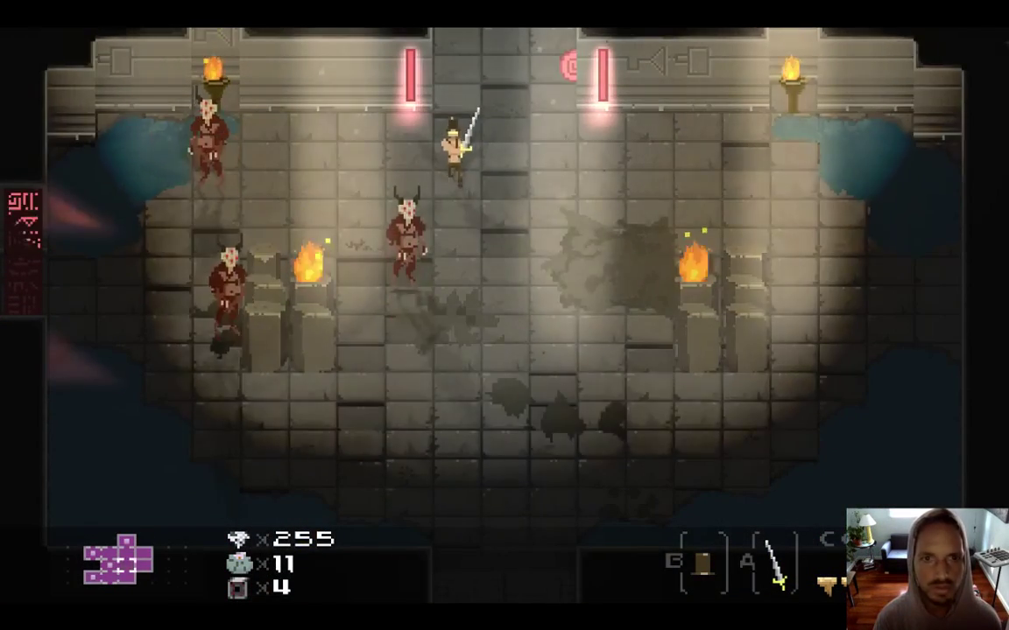
# Fight the horned foes in the torch-lit room with the sword, and quit the game.
pyautogui.press('a')
pyautogui.press('Left')
pyautogui.press('a')
pyautogui.press('Right')
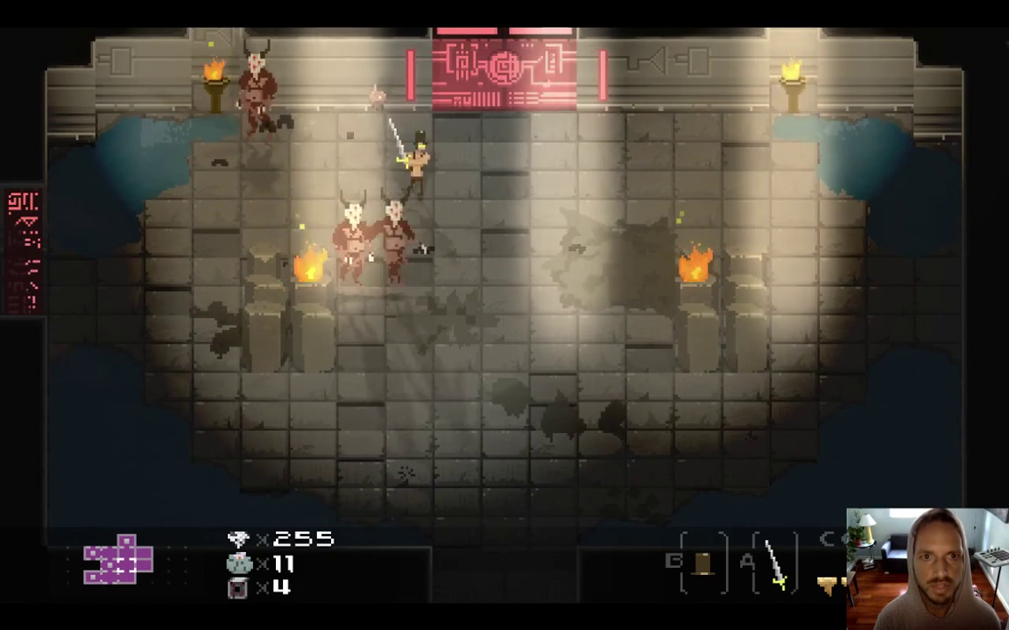
pyautogui.press('Down')
pyautogui.press('a')
pyautogui.press('Left')
pyautogui.press('a')
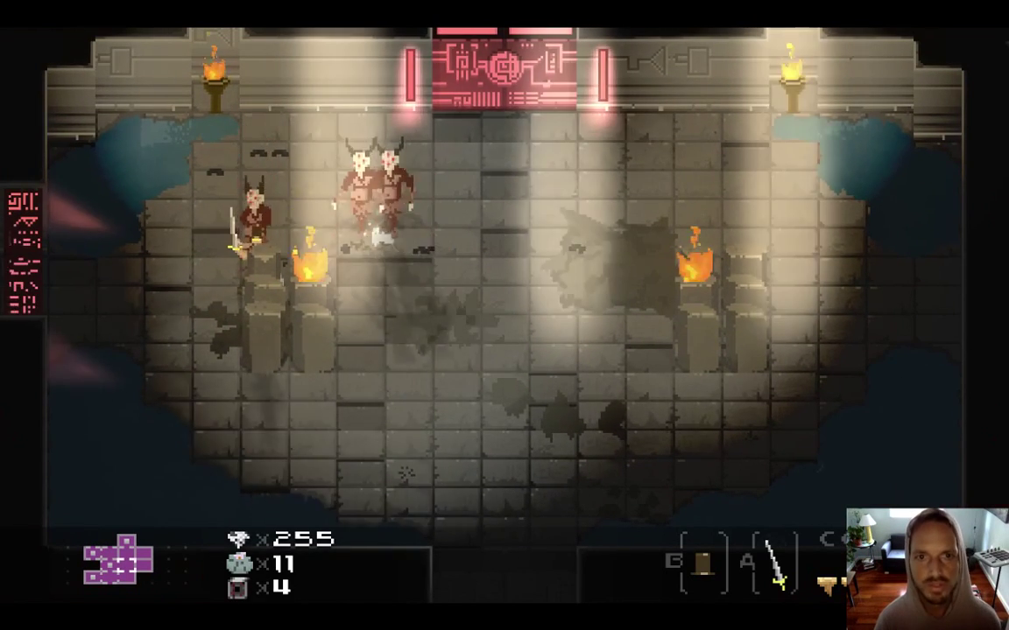
pyautogui.press('super+q')
# Switch to Terminal and set the game's saved position by running "songbringer write 0p 7,0,0".
pyautogui.click(441, 306)
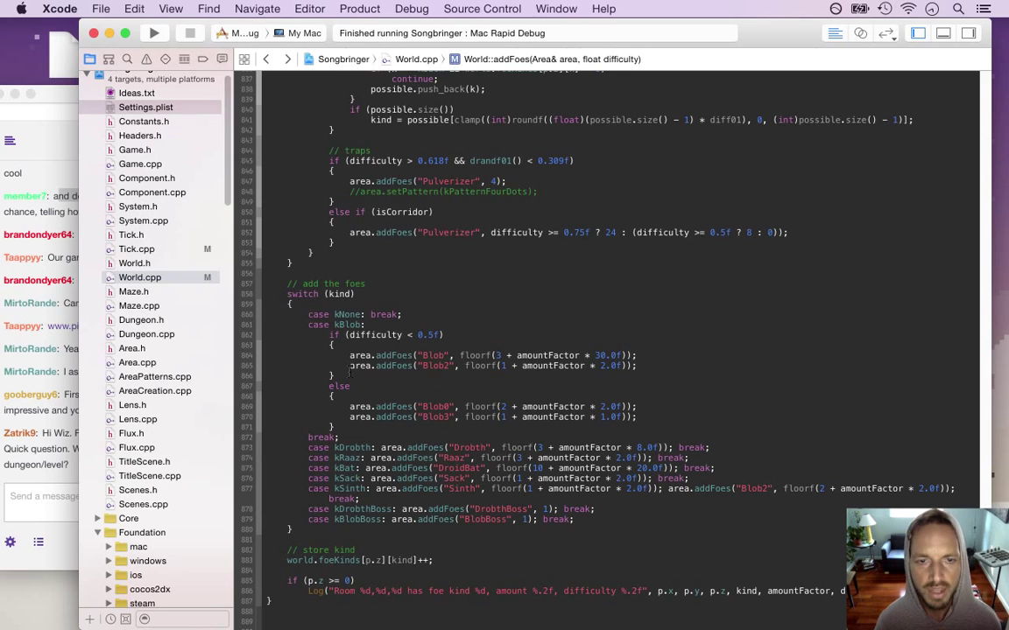
pyautogui.press('super+Tab')
pyautogui.press('Tab')
pyautogui.press('Tab')
pyautogui.click(450, 319)
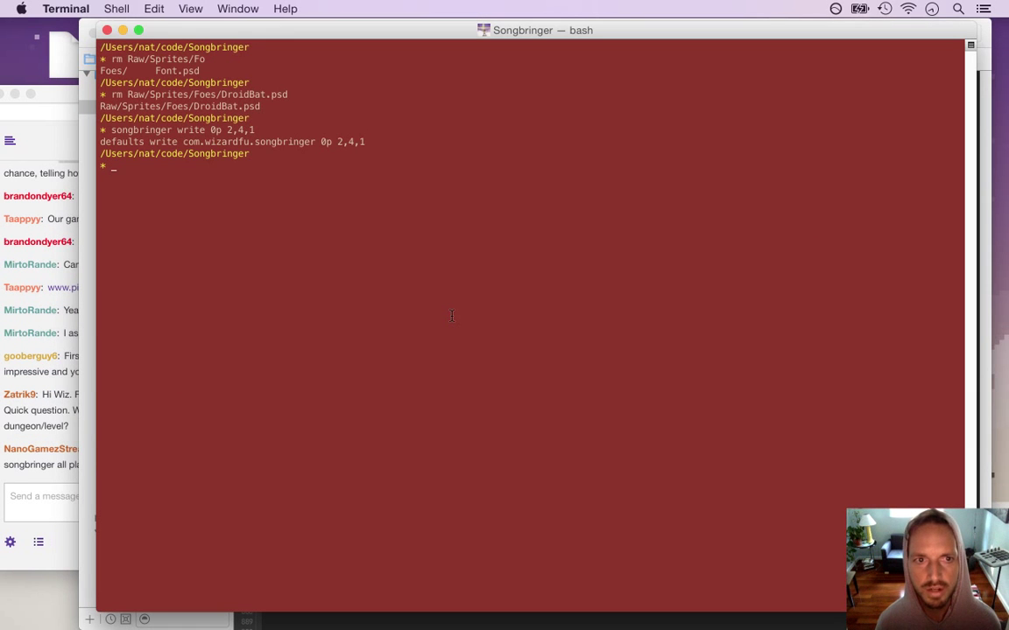
pyautogui.press('Up')
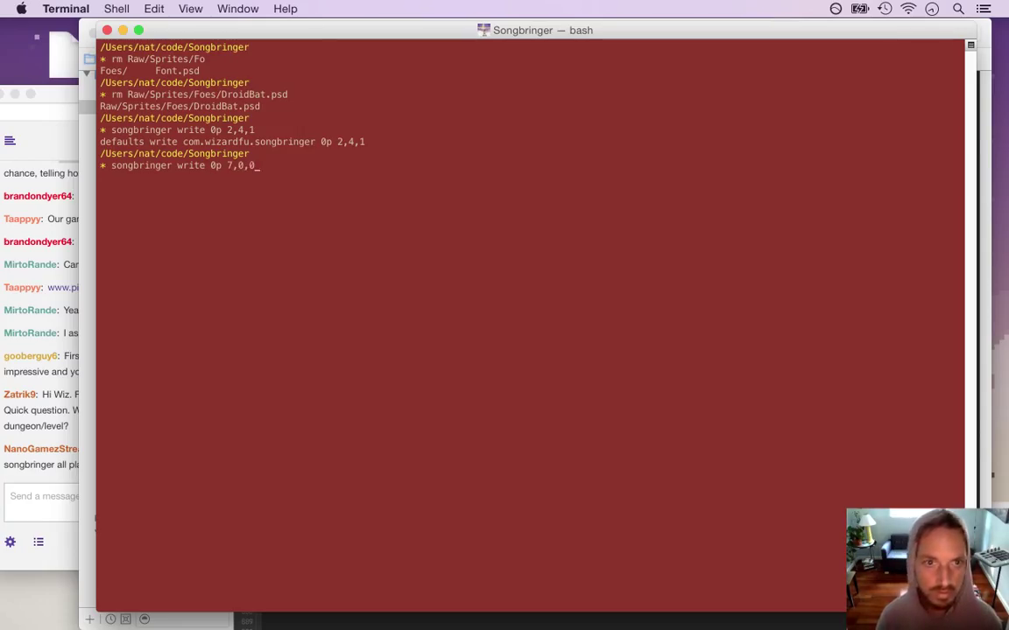
pyautogui.press('Return')
# Read the stream chat's first-time viewer compliment and the question about how the dungeon layouts are made.
pyautogui.click(59, 387)
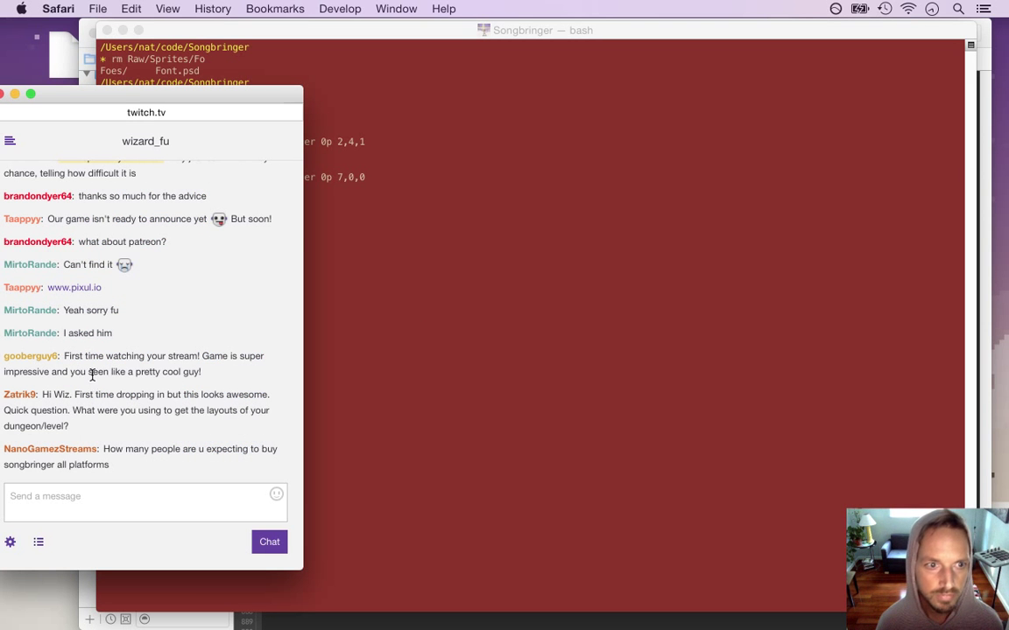
pyautogui.moveTo(83, 355); pyautogui.dragTo(200, 376)
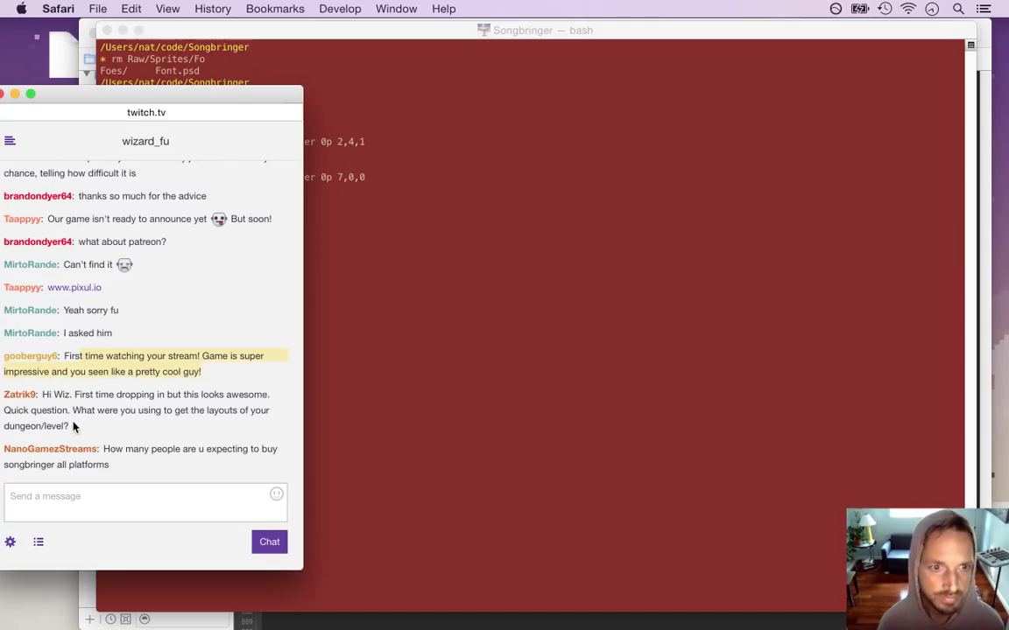
pyautogui.moveTo(42, 395); pyautogui.dragTo(88, 433)
pyautogui.click(94, 394)
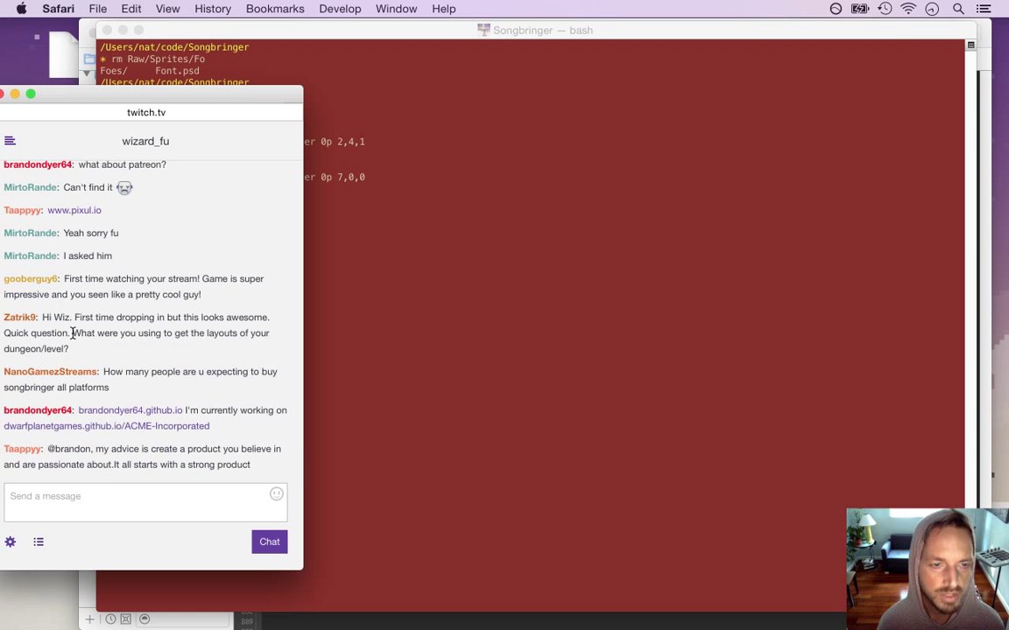
pyautogui.moveTo(76, 333); pyautogui.dragTo(174, 363)
pyautogui.click(180, 348)
# Switch to Xcode, show the debug console enlarged, and examine the overworld map printed in the Songbringer log.
pyautogui.press('super+Tab')
pyautogui.press('super+Tab')
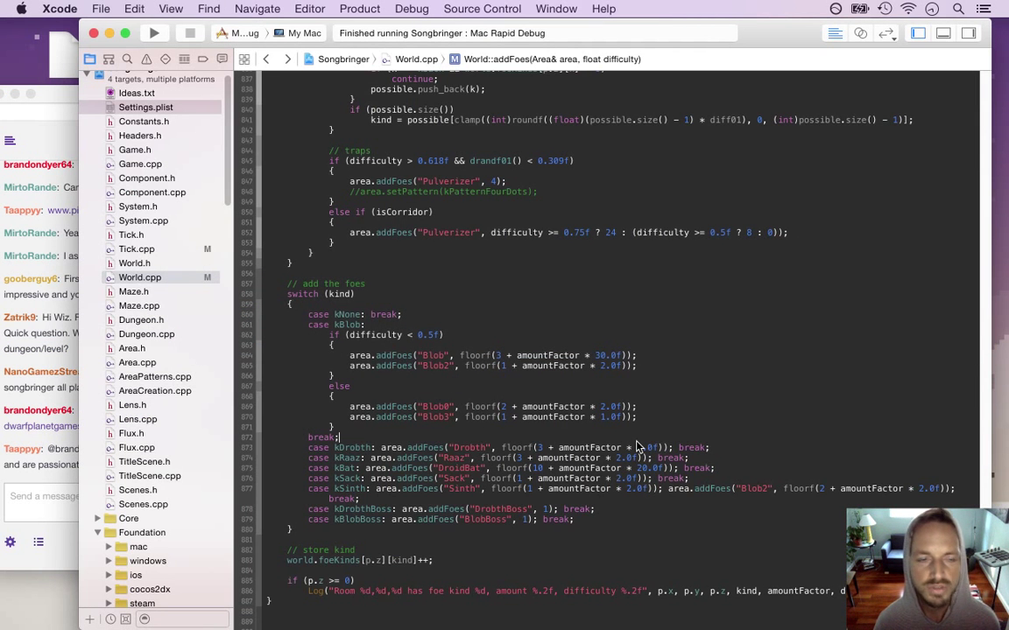
pyautogui.press('super+shift+c')
pyautogui.moveTo(655, 509); pyautogui.dragTo(683, 131)
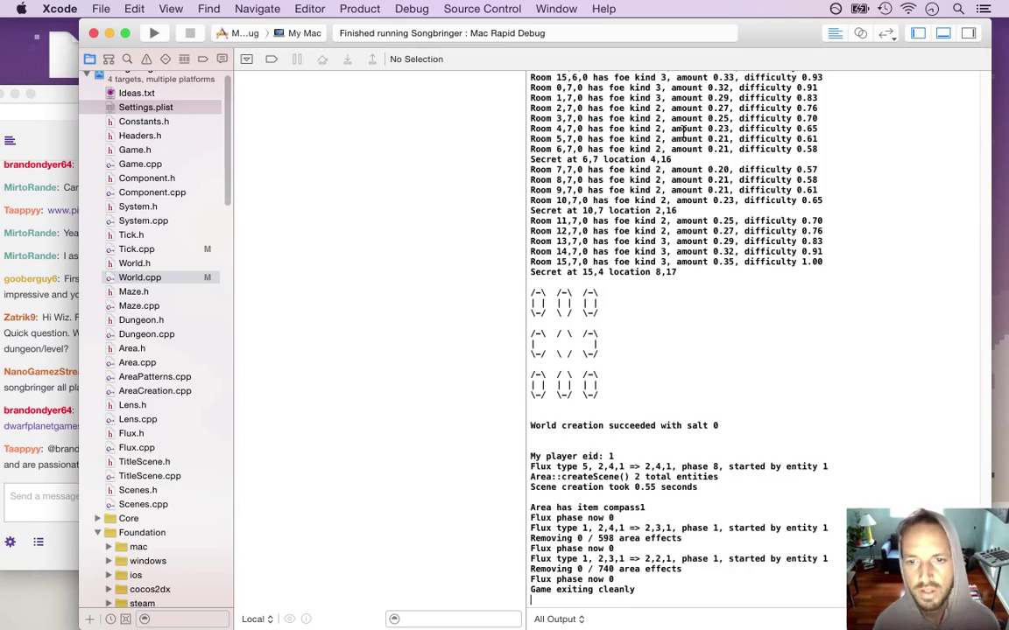
pyautogui.scroll(20, 682, 132)
pyautogui.scroll(20, 923, 235)
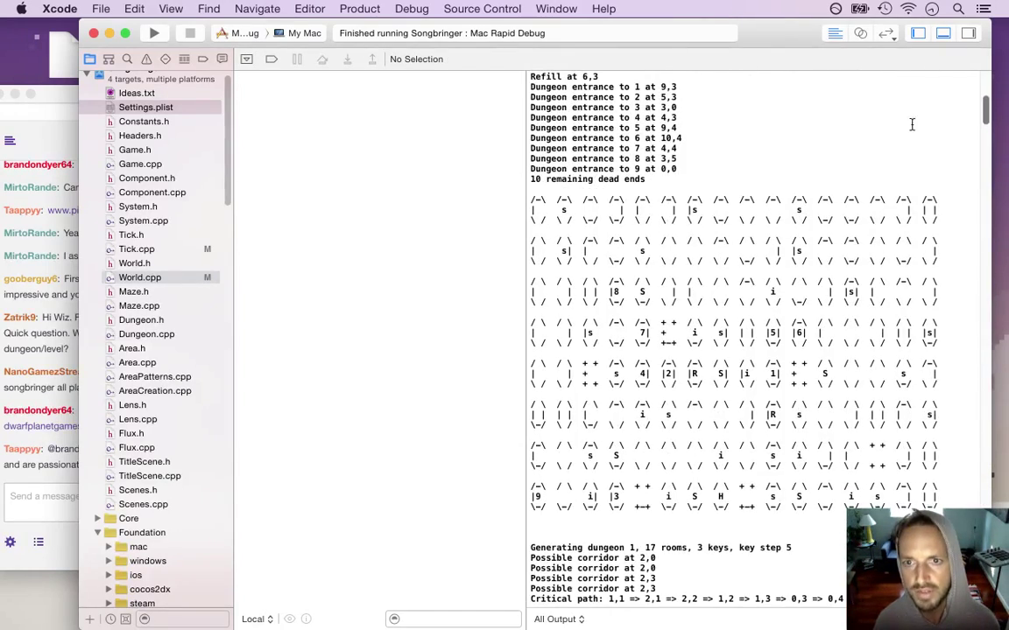
pyautogui.moveTo(531, 198); pyautogui.dragTo(934, 500)
# Examine the generated maps of dungeons 1 and 2 in the console log, and hide the console.
pyautogui.scroll(-10, 986, 138)
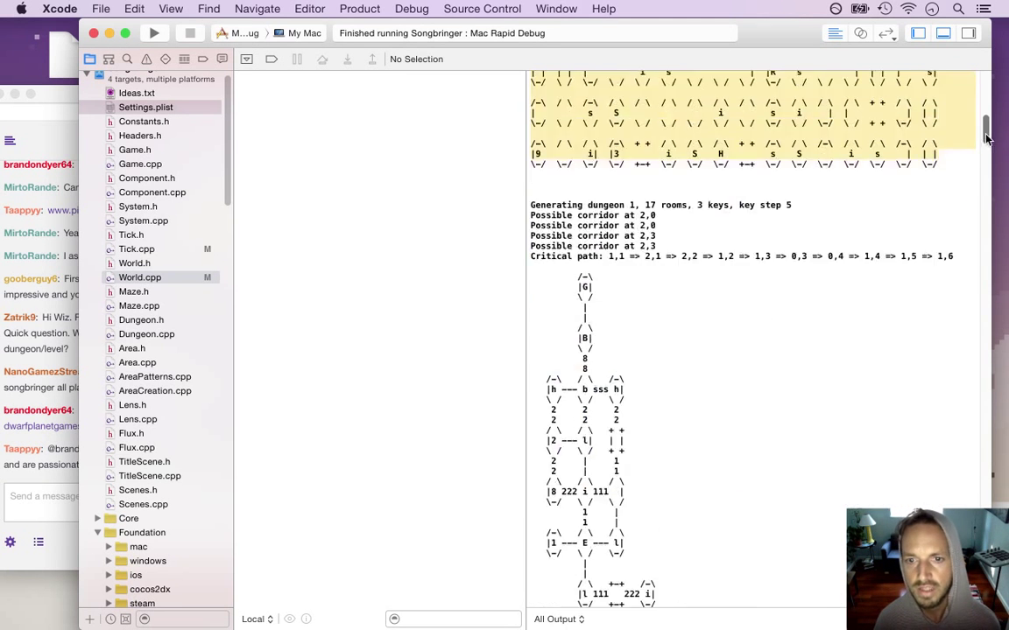
pyautogui.scroll(-5, 986, 138)
pyautogui.moveTo(529, 103); pyautogui.dragTo(761, 441)
pyautogui.moveTo(984, 139); pyautogui.dragTo(986, 172)
pyautogui.moveTo(553, 164); pyautogui.dragTo(777, 383)
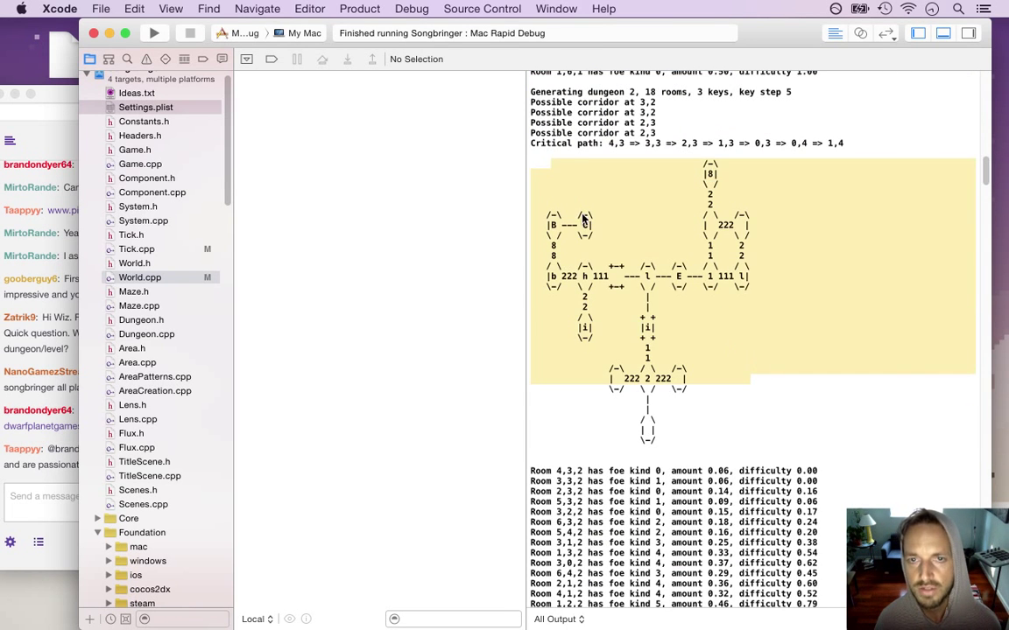
pyautogui.press('super+shift+y')
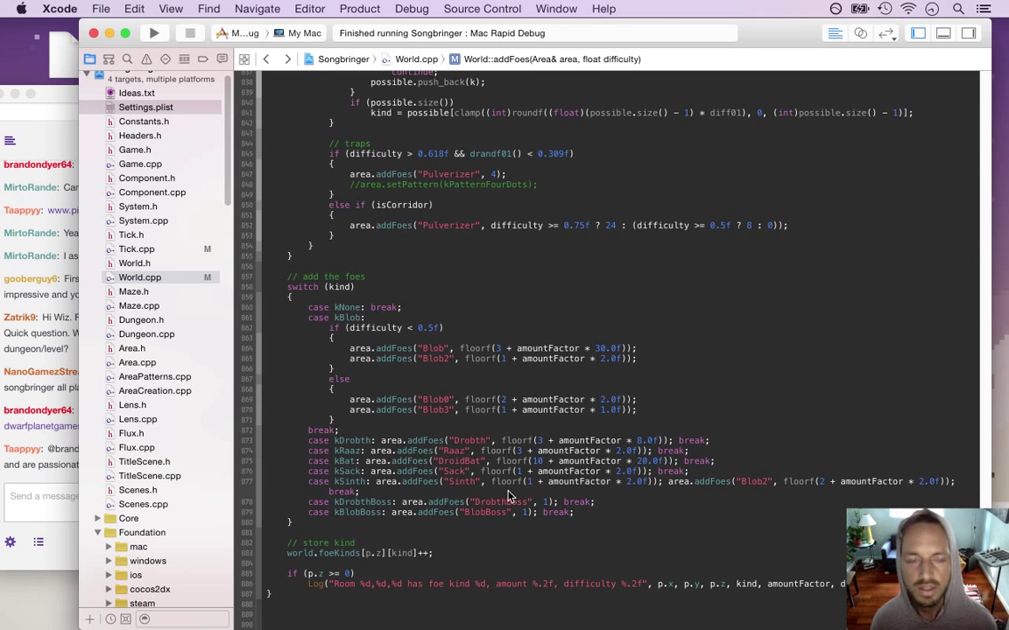
# Run Songbringer to check the overworld area at the new start position, and quit the game.
pyautogui.click(21, 393)
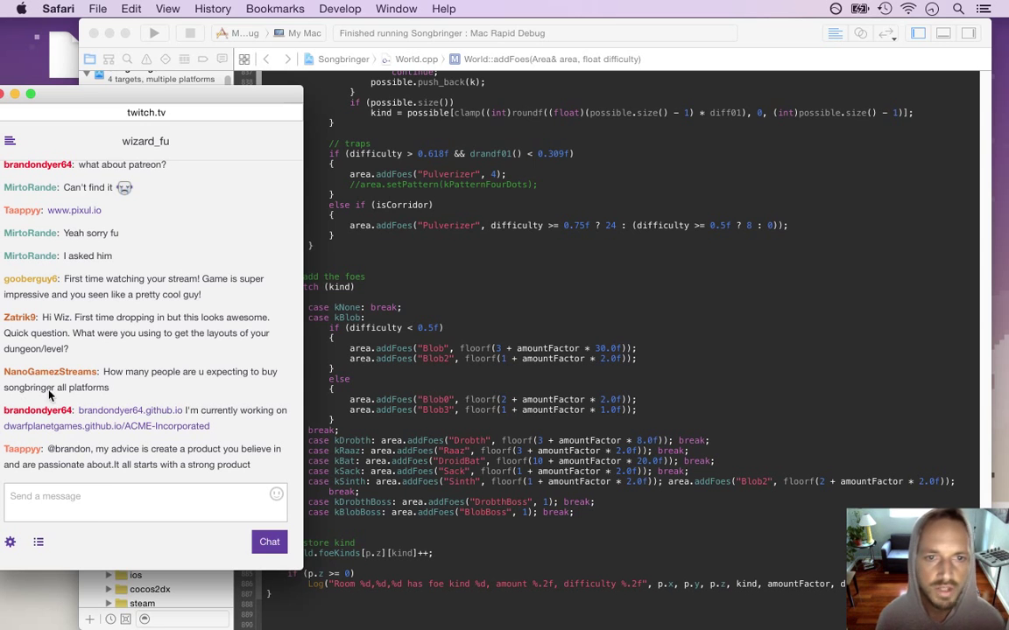
pyautogui.click(386, 287)
pyautogui.press('super+r')
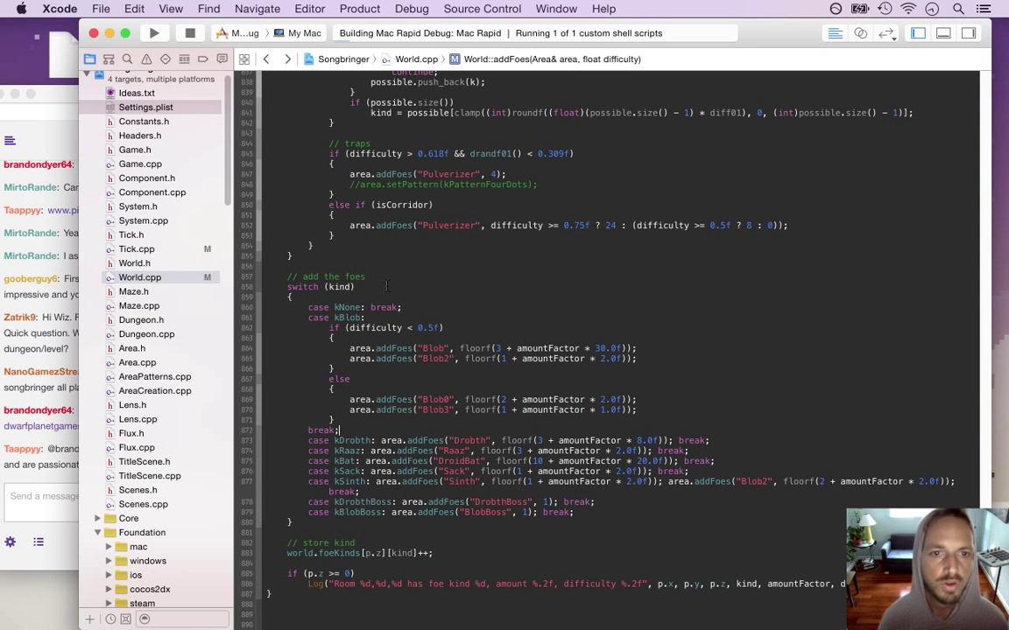
pyautogui.click(28, 324)
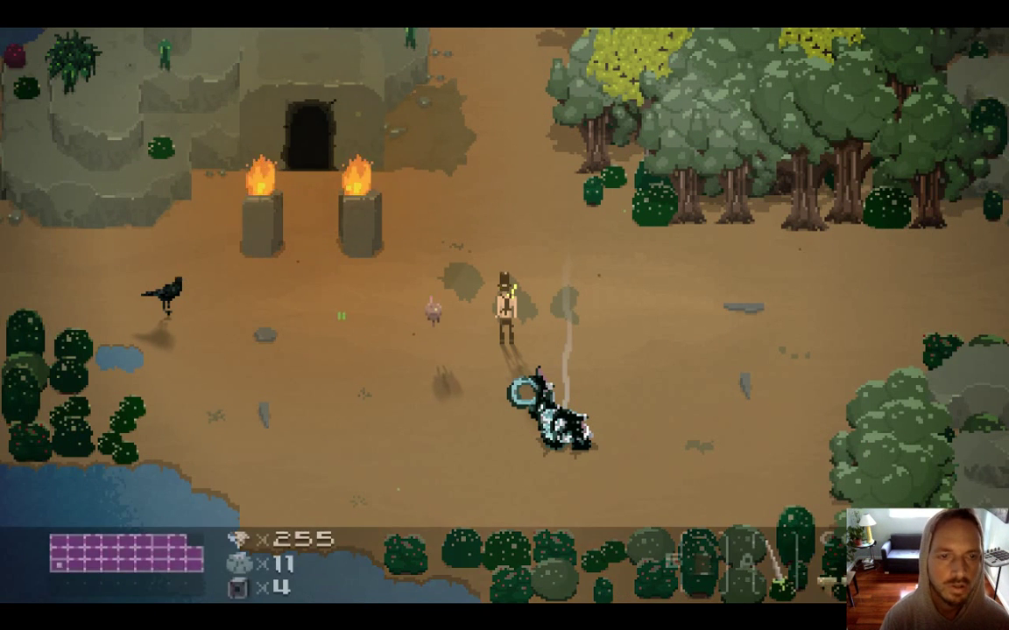
pyautogui.press('super+q')
# Read the chat question about expected Songbringer buyers and open the ACME-Incorporated link in a new tab.
pyautogui.moveTo(103, 372); pyautogui.dragTo(117, 381)
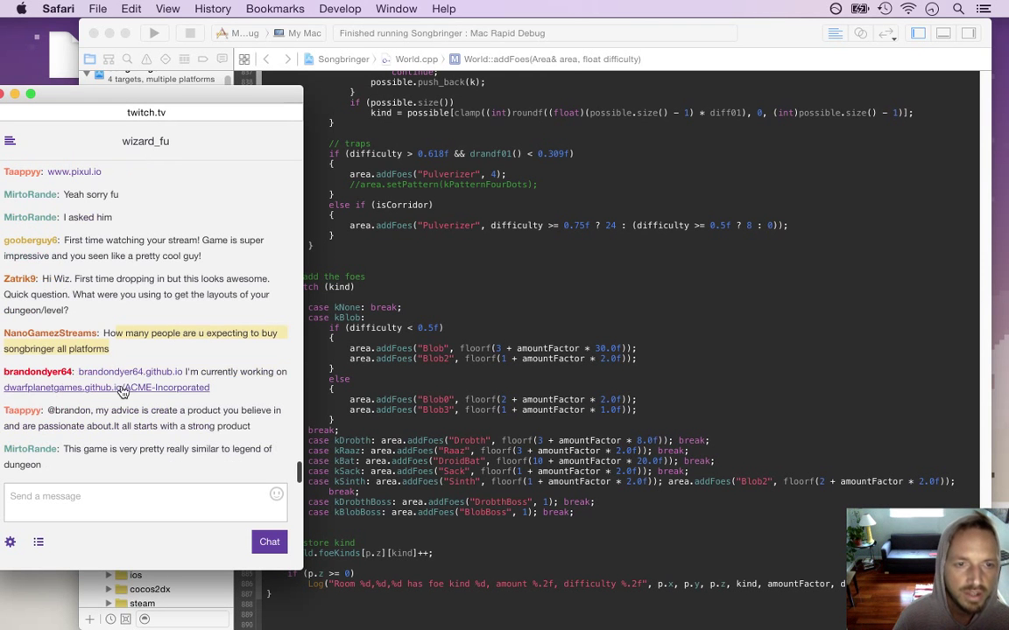
pyautogui.click(112, 346)
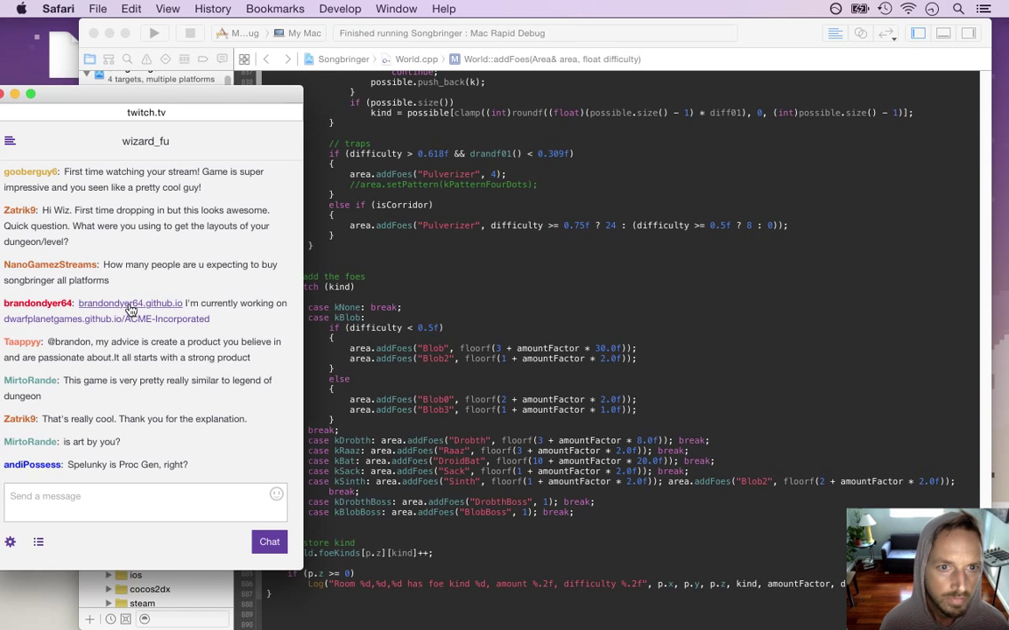
pyautogui.rightClick(77, 322)
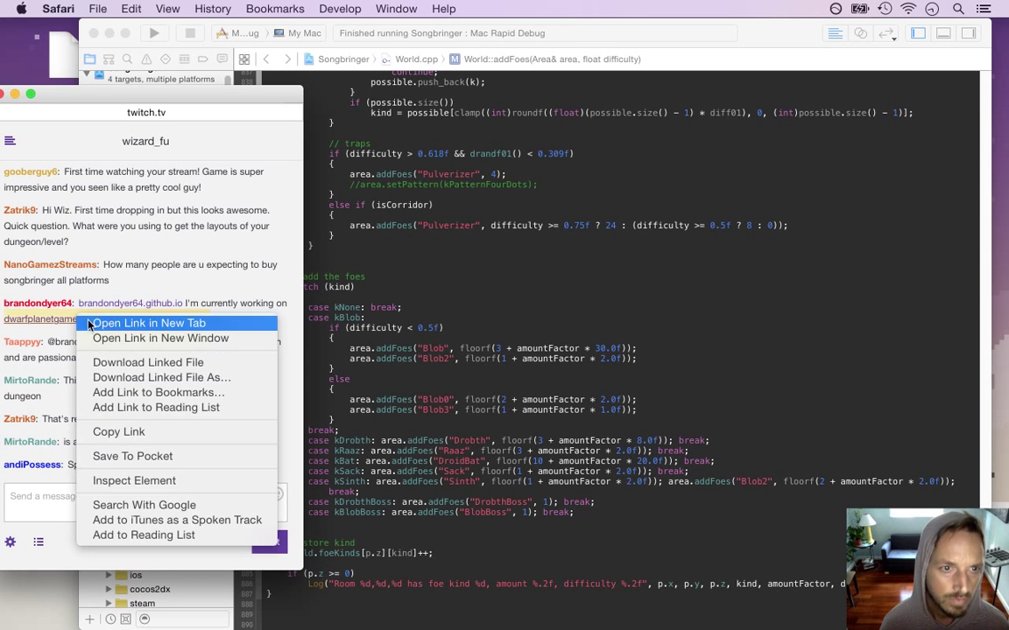
pyautogui.click(168, 326)
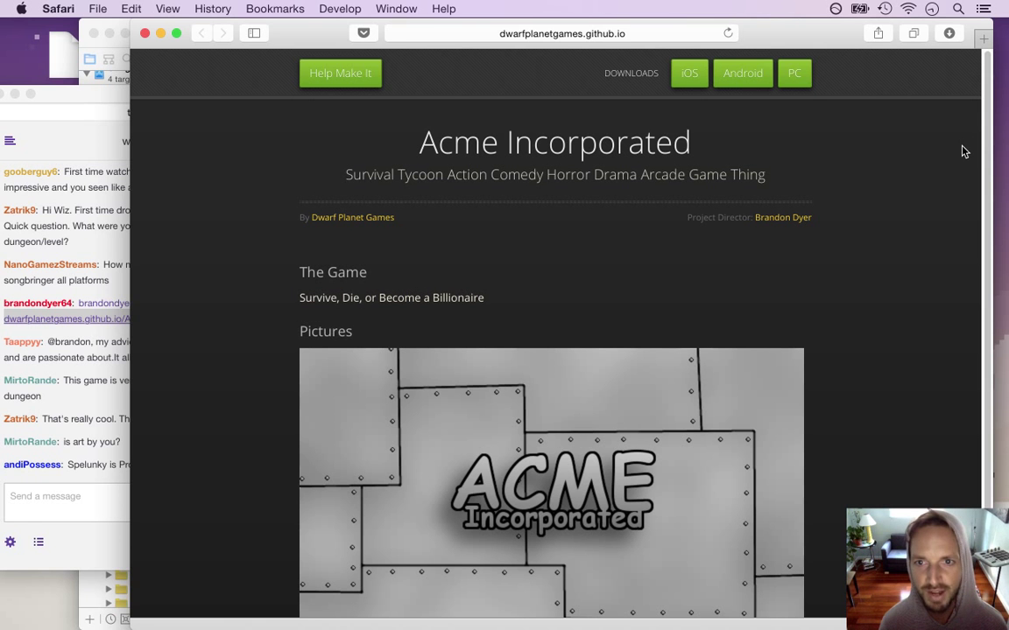
# Look through the Acme Incorporated game page and close its browser window.
pyautogui.scroll(-3, 970, 277)
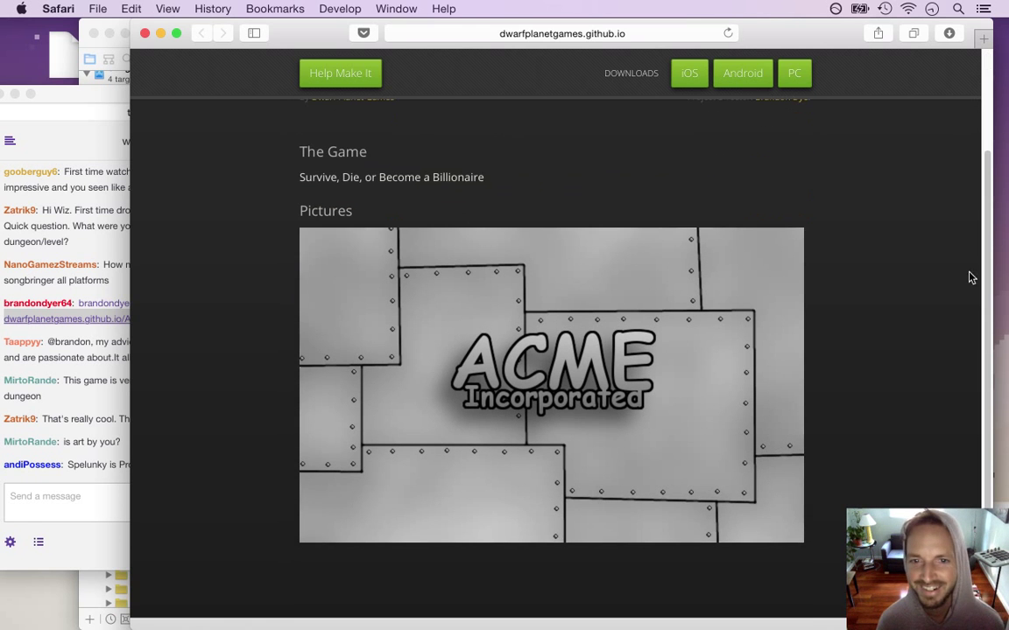
pyautogui.scroll(3, 955, 219)
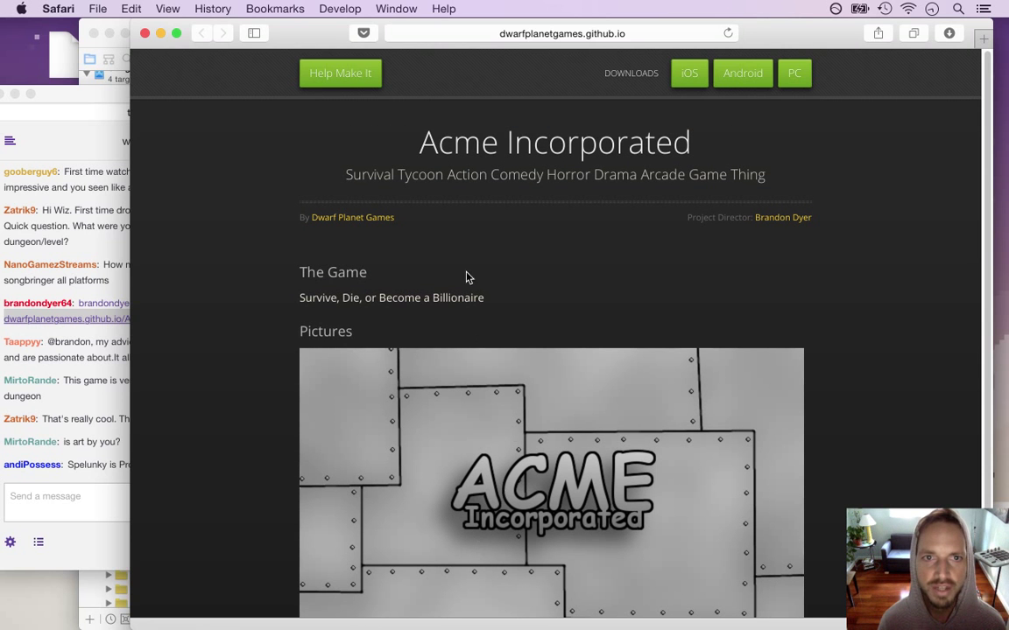
pyautogui.click(144, 33)
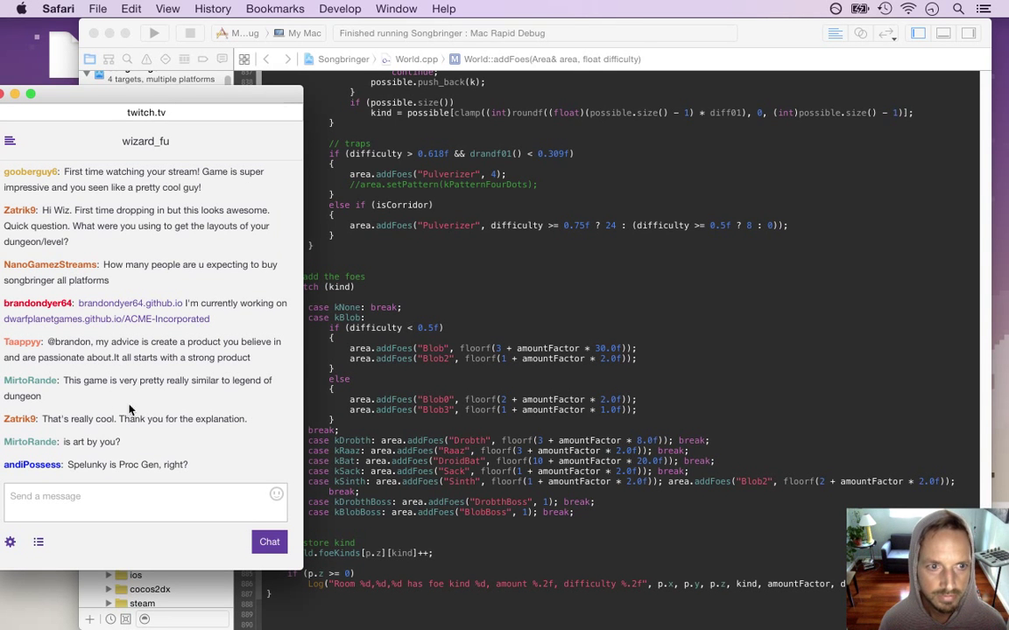
# Read the chat messages about Legend of Dungeon, who made the art, and Spelunky being procedurally generated.
pyautogui.moveTo(66, 381); pyautogui.dragTo(133, 388)
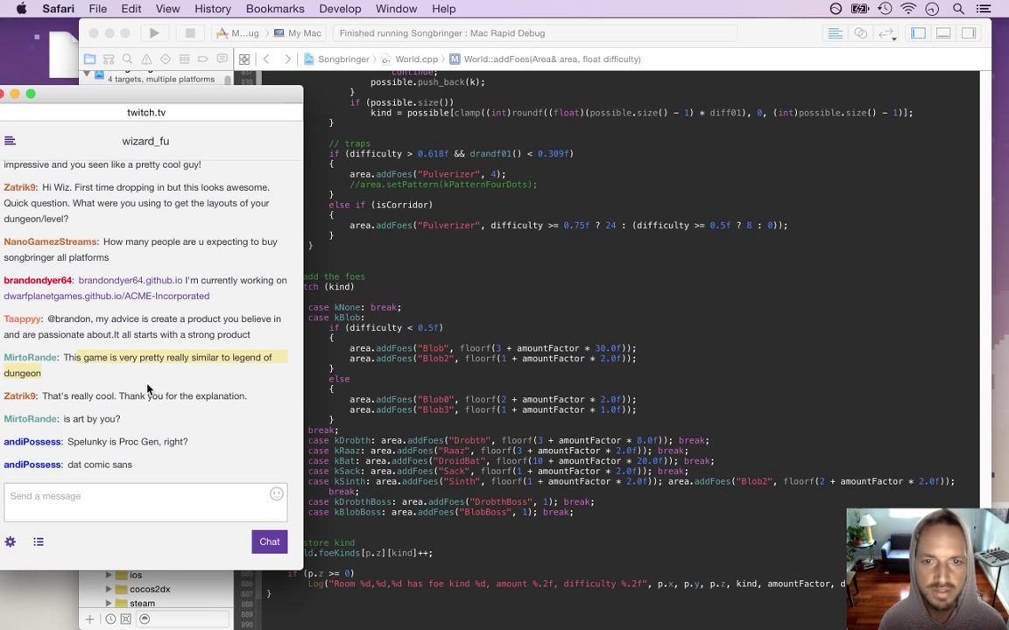
pyautogui.moveTo(68, 419); pyautogui.dragTo(123, 425)
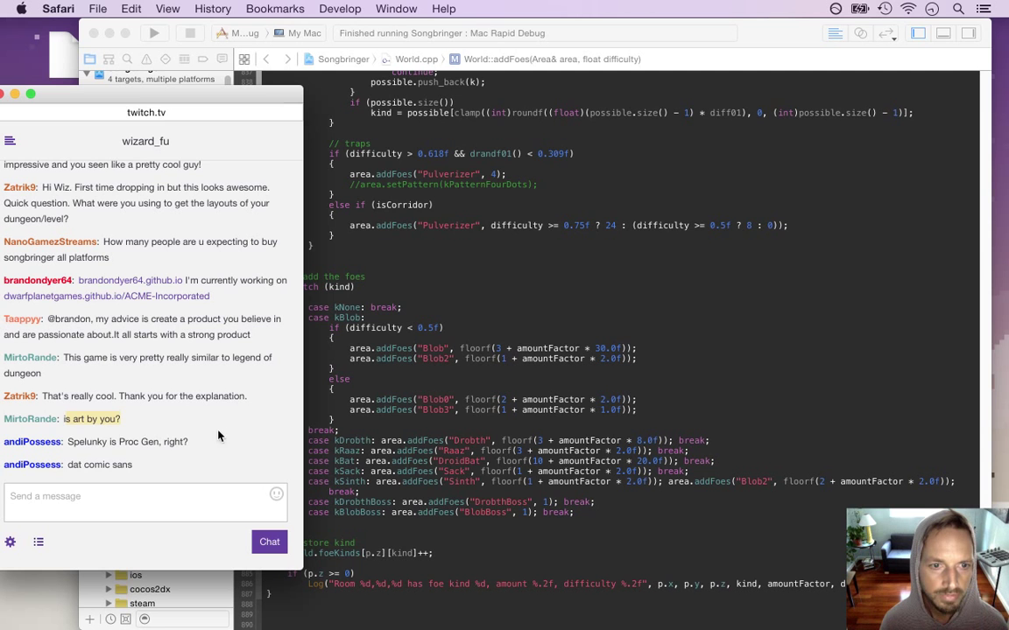
pyautogui.moveTo(85, 443); pyautogui.dragTo(184, 444)
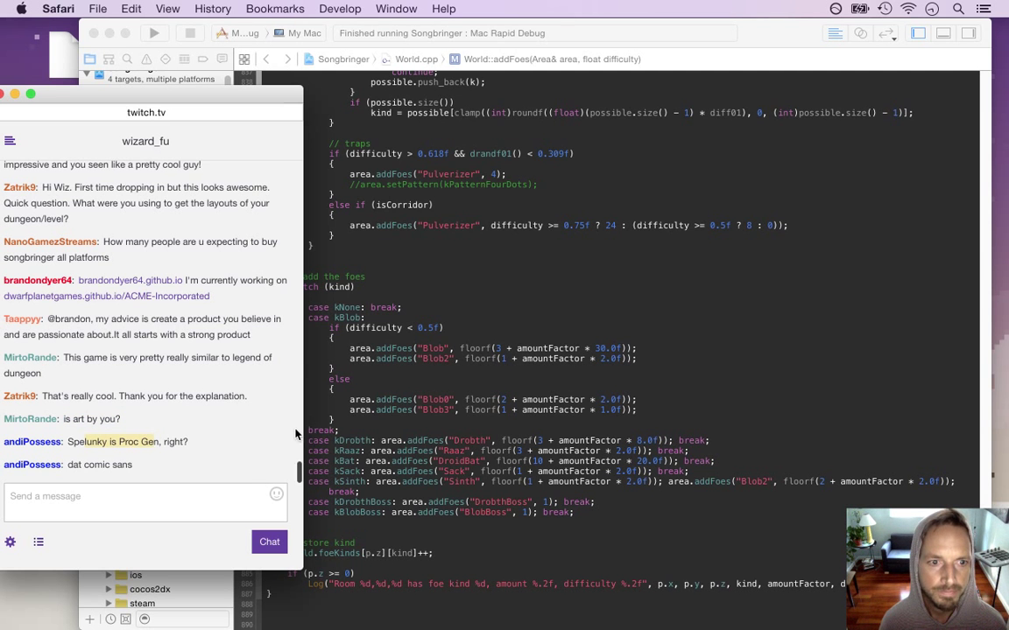
# Switch to Xcode and move kDrobth and kRaaz into the dungeon group of the foe enum in World::addFoes.
pyautogui.click(403, 391)
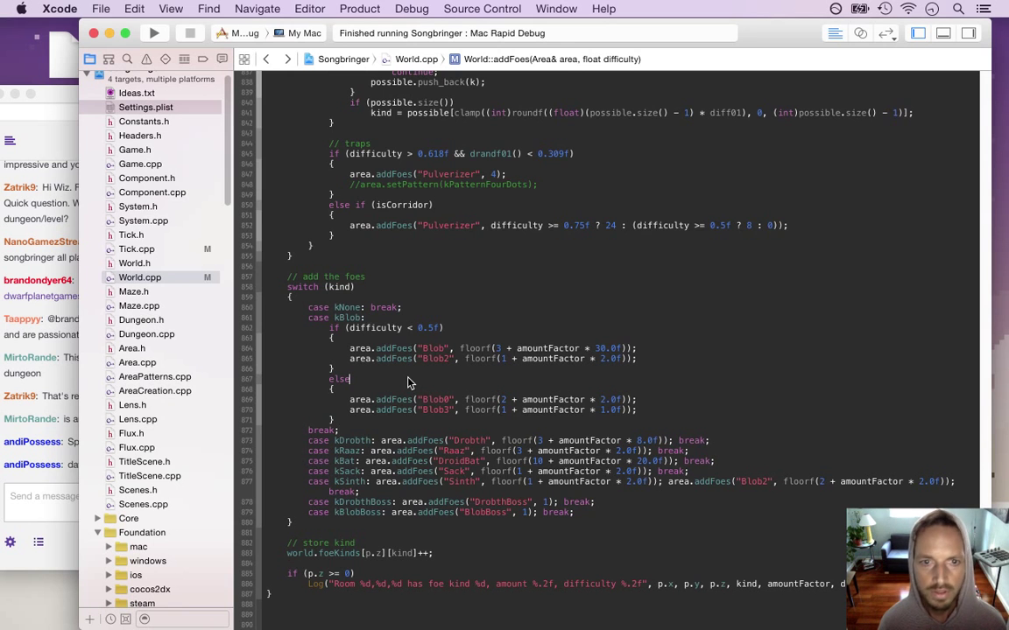
pyautogui.scroll(10, 403, 390)
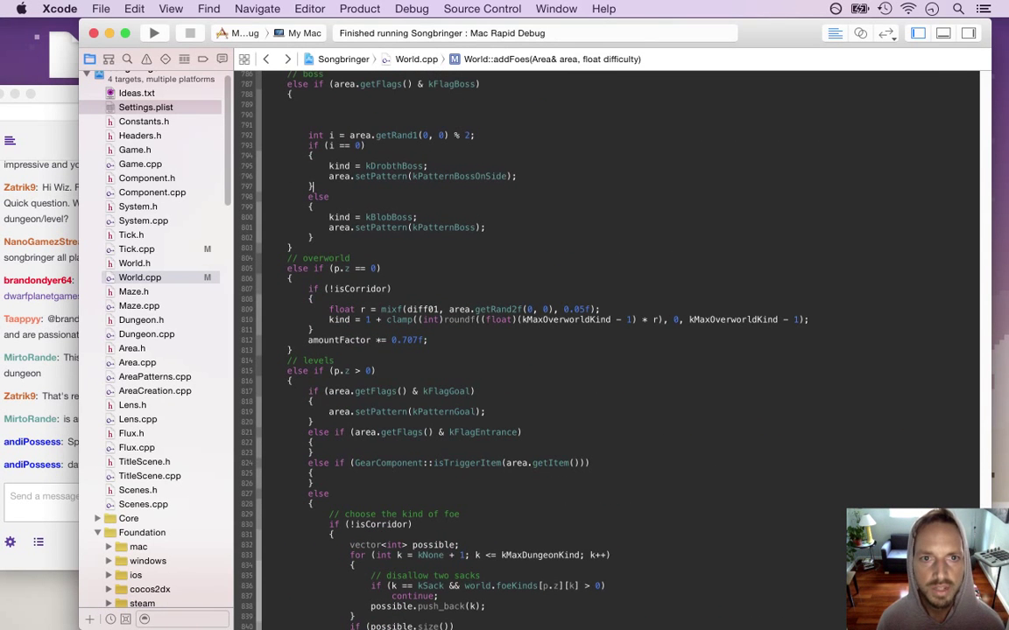
pyautogui.scroll(10, 613, 351)
pyautogui.scroll(2, 383, 375)
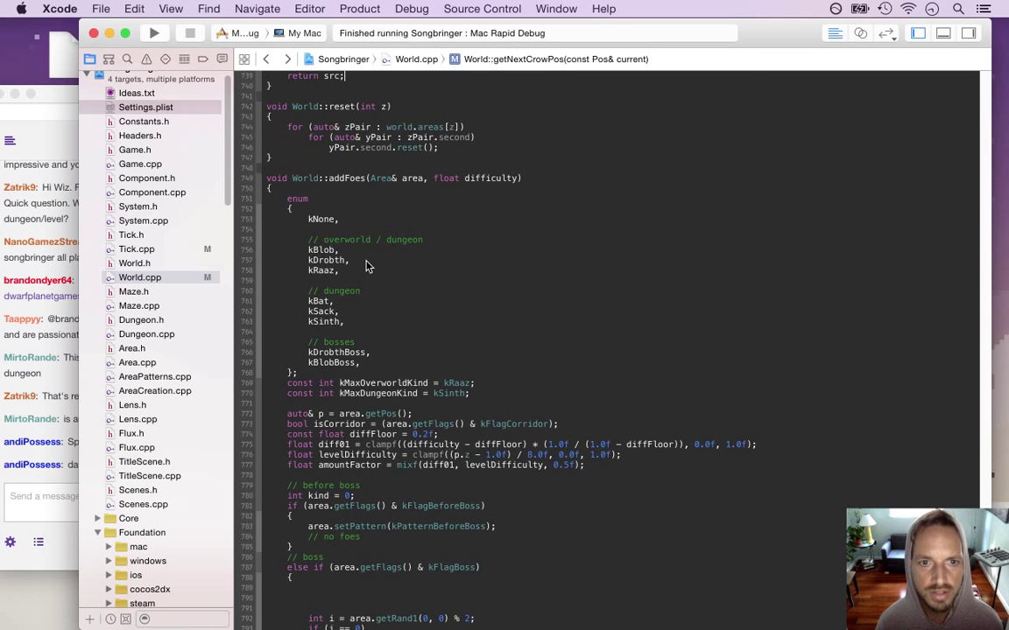
pyautogui.hotkey('shift', 'Down')
pyautogui.press('BackSpace')
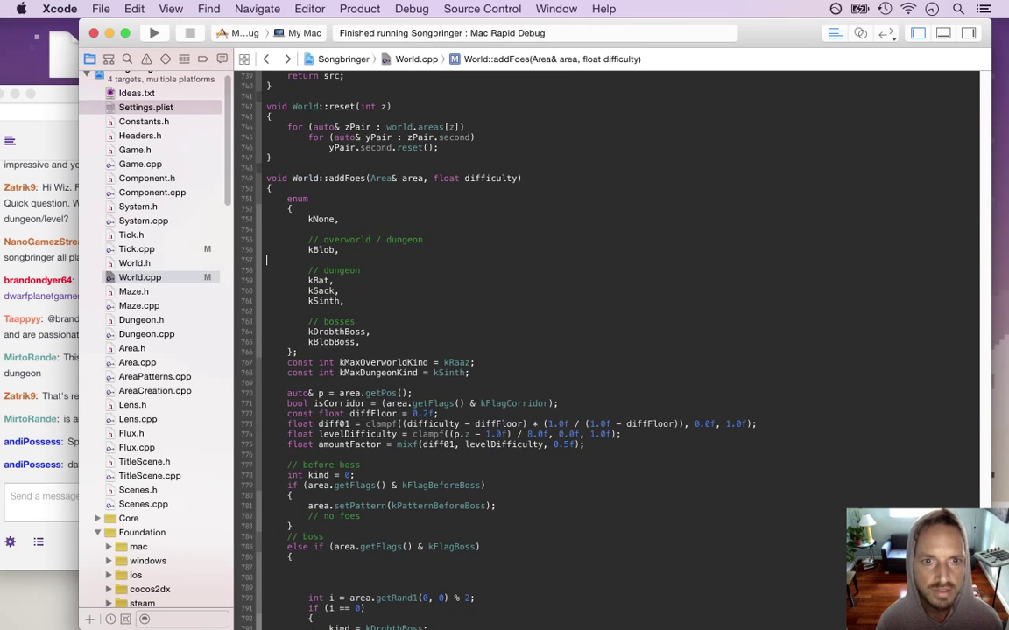
pyautogui.write('kDrobth, kRaaz,')
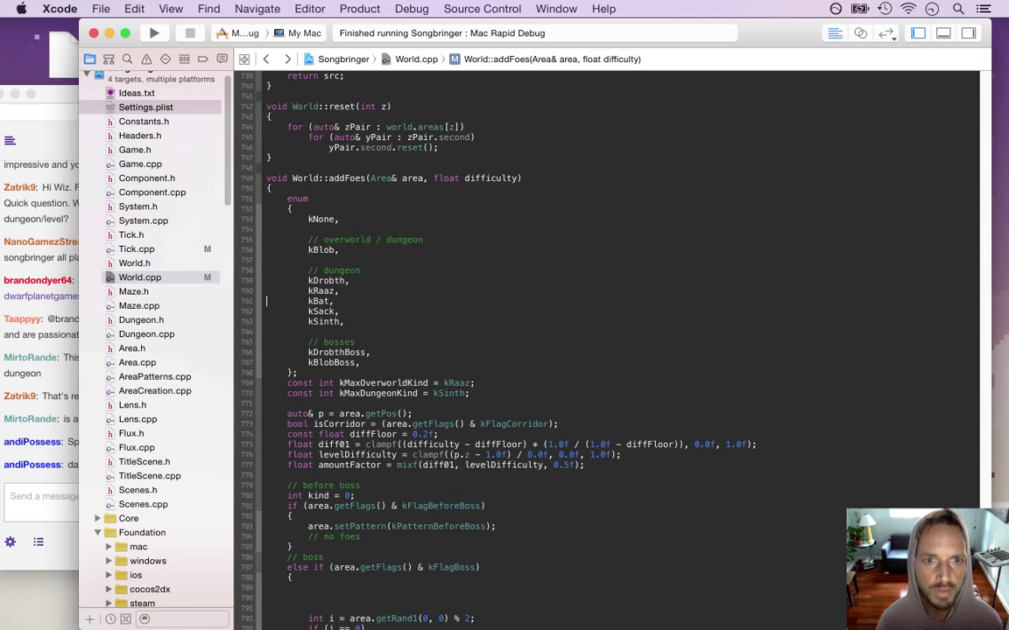
# Shorten the comment above kBlob to "// overworld" and move kBat ahead of kDrobth in the dungeon group.
pyautogui.moveTo(328, 242); pyautogui.dragTo(365, 260)
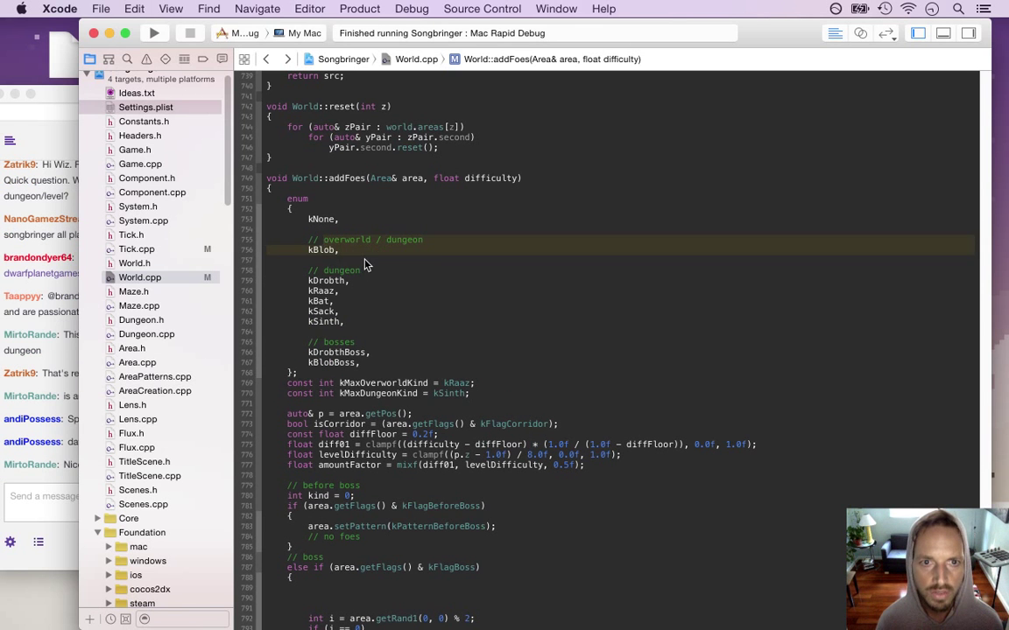
pyautogui.click(377, 241)
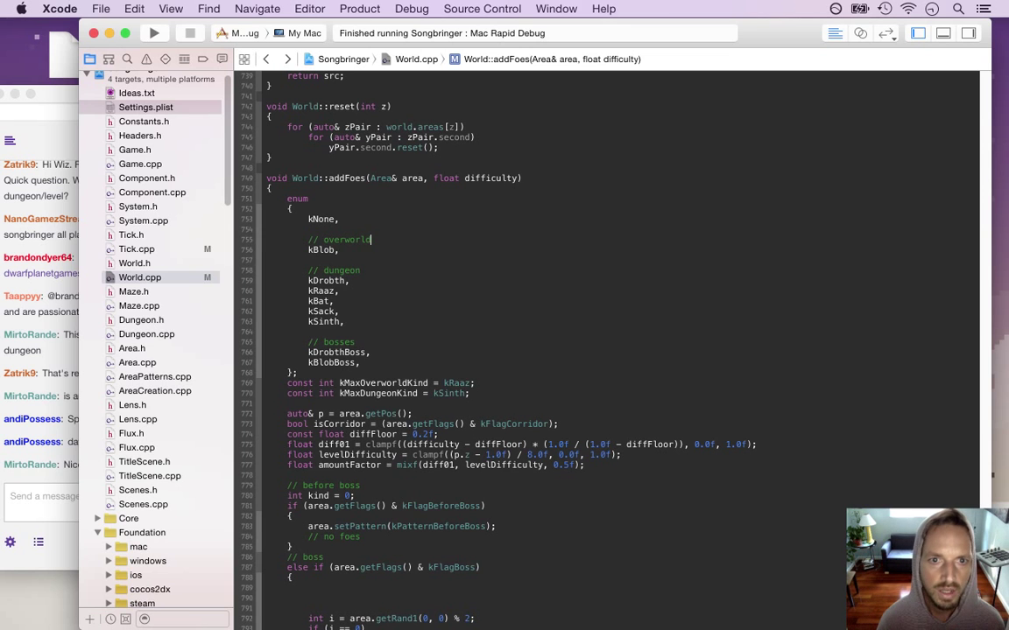
pyautogui.hotkey('shift', 'Down')
pyautogui.press('super+x')
pyautogui.press('Up')
pyautogui.press('Up')
pyautogui.press('super+v')
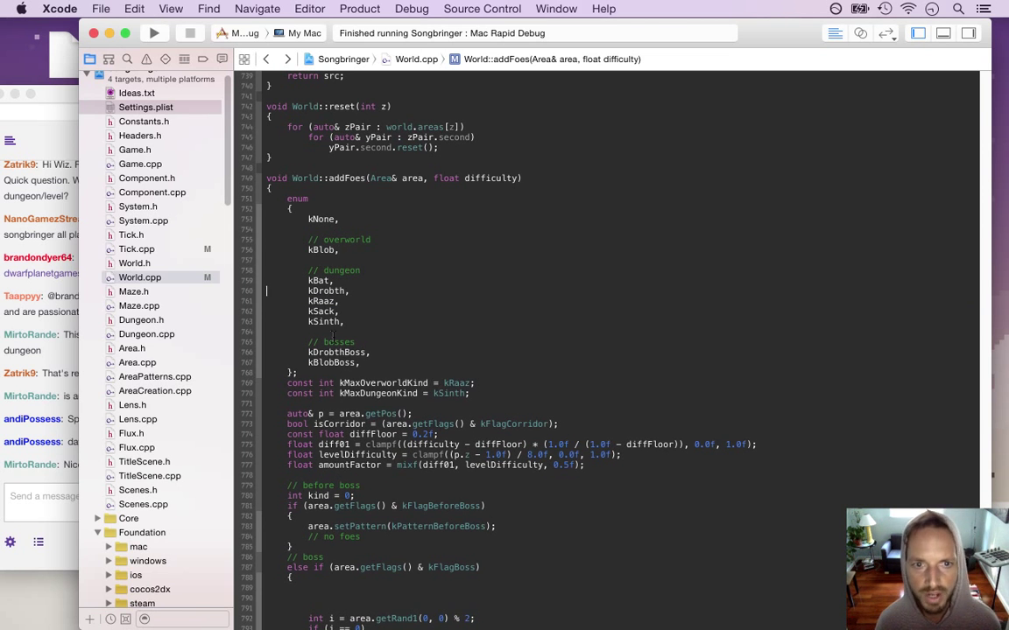
# Review the regrouped foe kinds in the enum and set kMaxOverworldKind to kBlob.
pyautogui.moveTo(308, 280); pyautogui.dragTo(371, 331)
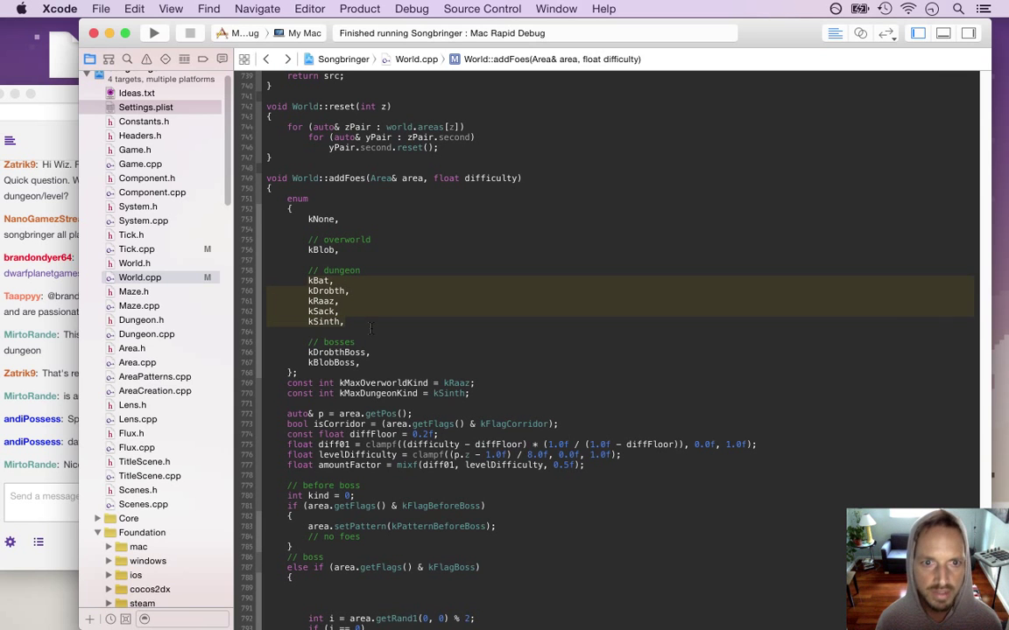
pyautogui.click(361, 271)
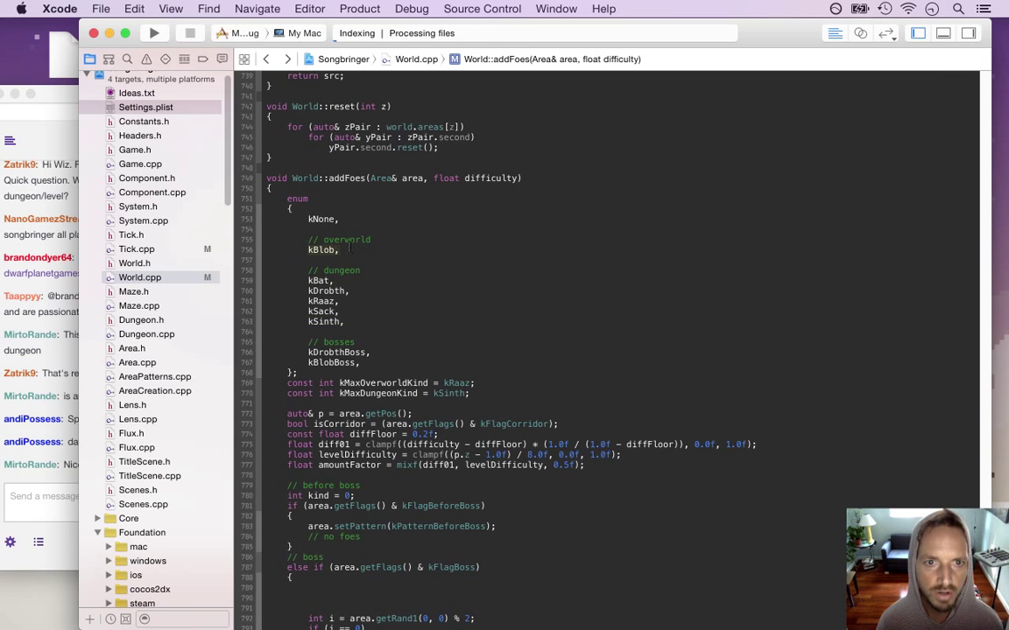
pyautogui.moveTo(304, 282); pyautogui.dragTo(366, 337)
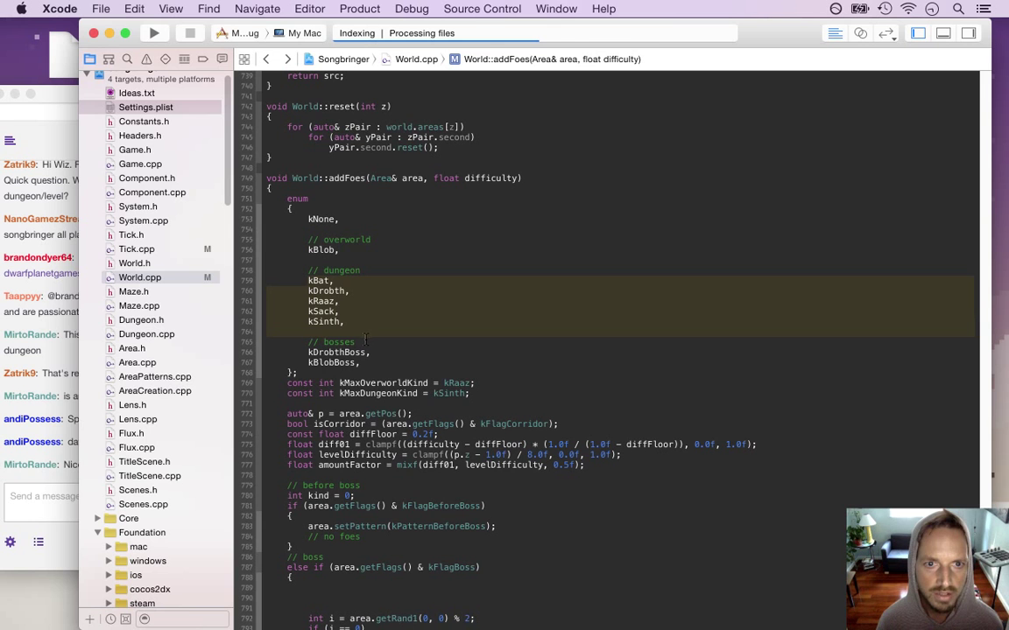
pyautogui.click(342, 382)
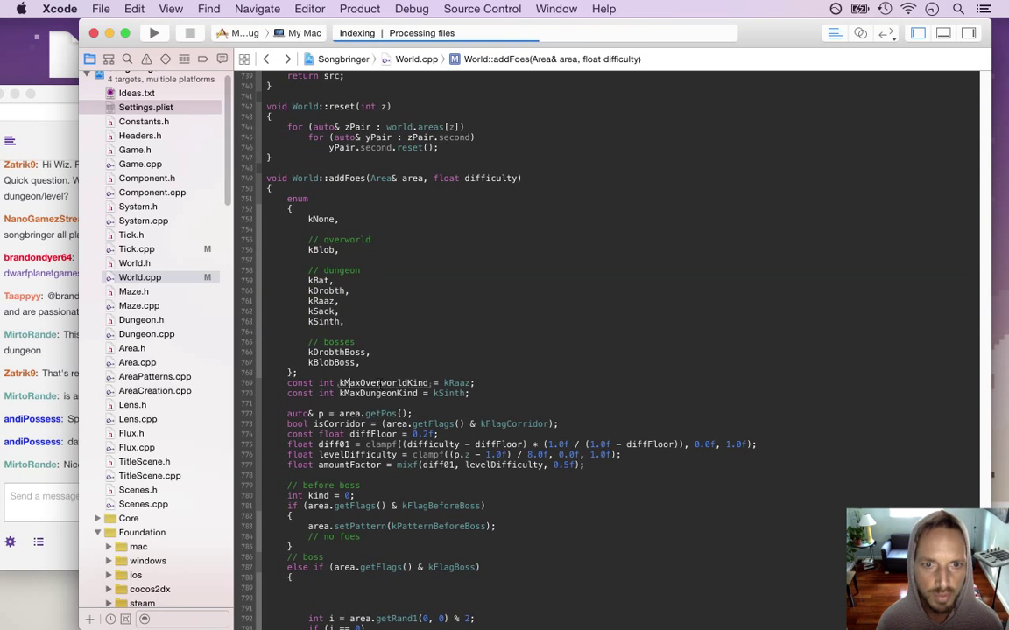
pyautogui.doubleClick(457, 383)
pyautogui.write('kB')
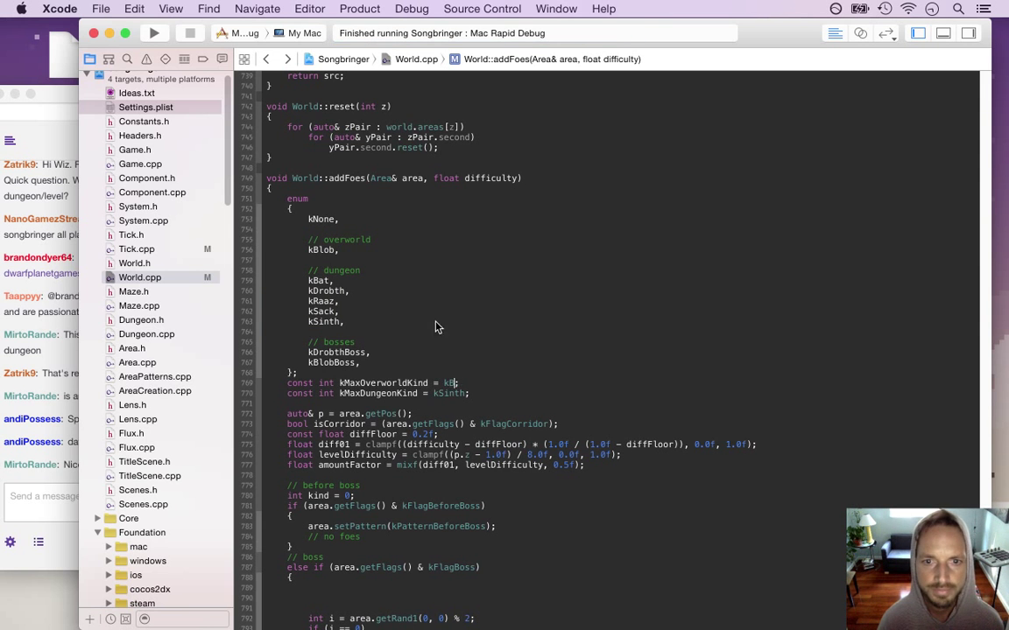
pyautogui.write('lob')
pyautogui.click(465, 383)
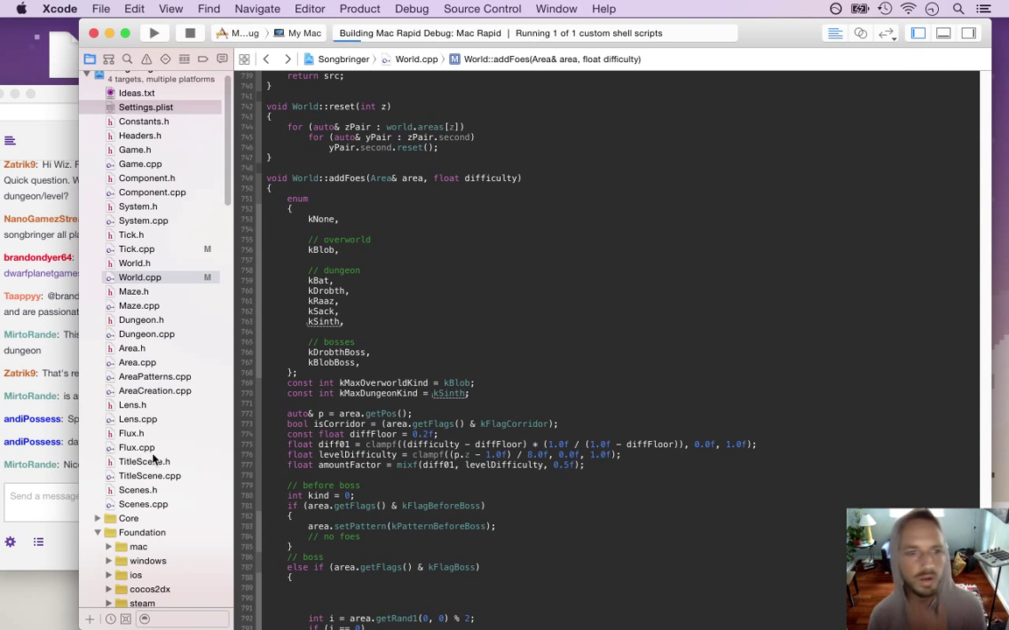
# Run Songbringer, glancing at the stream chat during the build, and fight the foes in the overworld area north of the start.
pyautogui.click(62, 457)
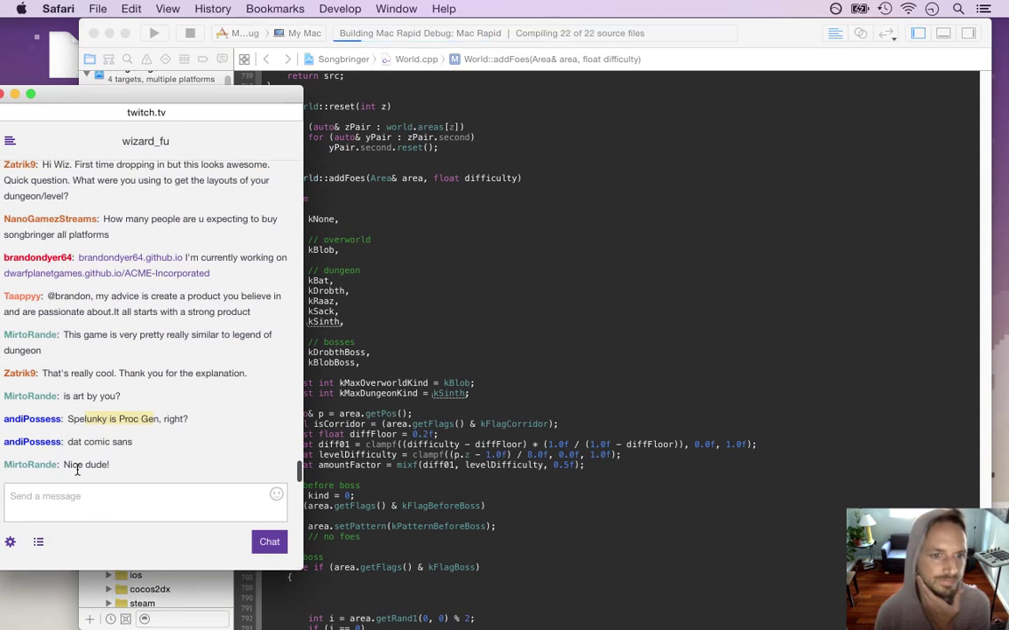
pyautogui.click(539, 386)
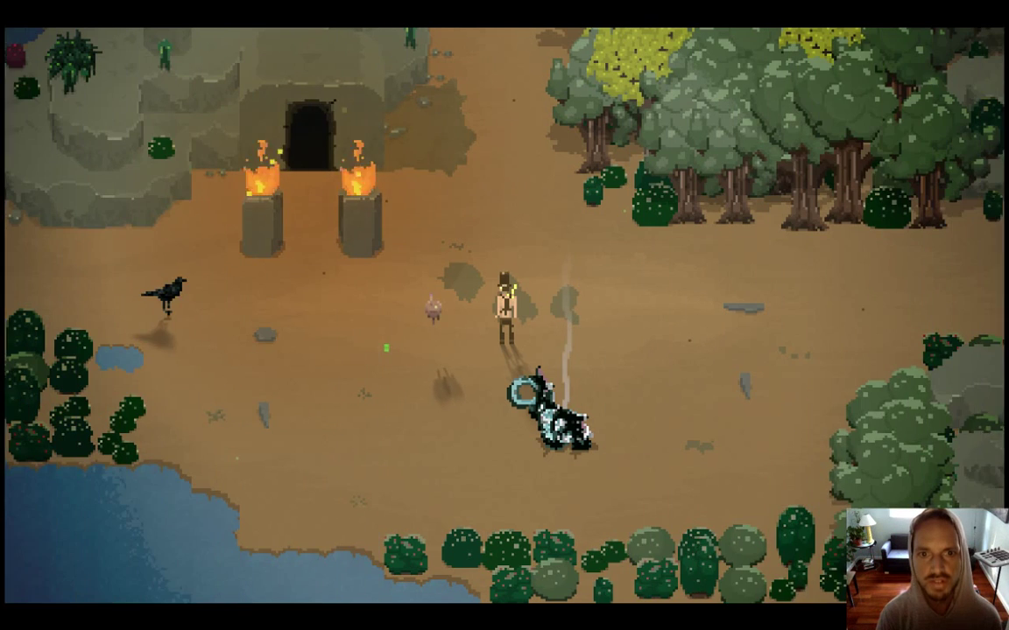
pyautogui.press('Up')
pyautogui.press('w')
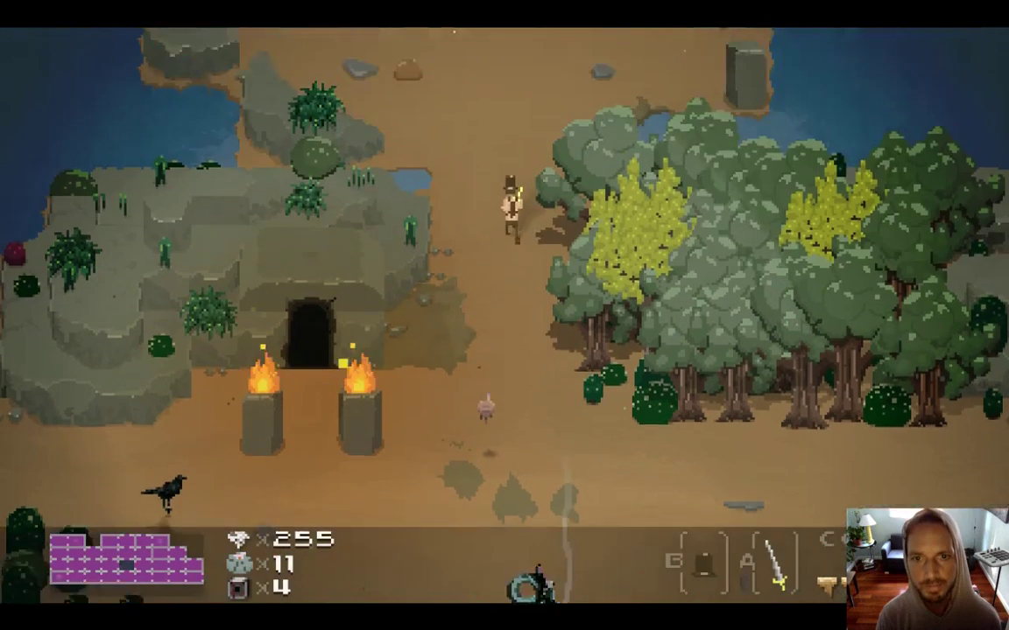
pyautogui.press('space')
pyautogui.press('space')
pyautogui.press('space')
pyautogui.press('d')
pyautogui.press('w')
pyautogui.press('d')
pyautogui.press('w')
pyautogui.press('space')
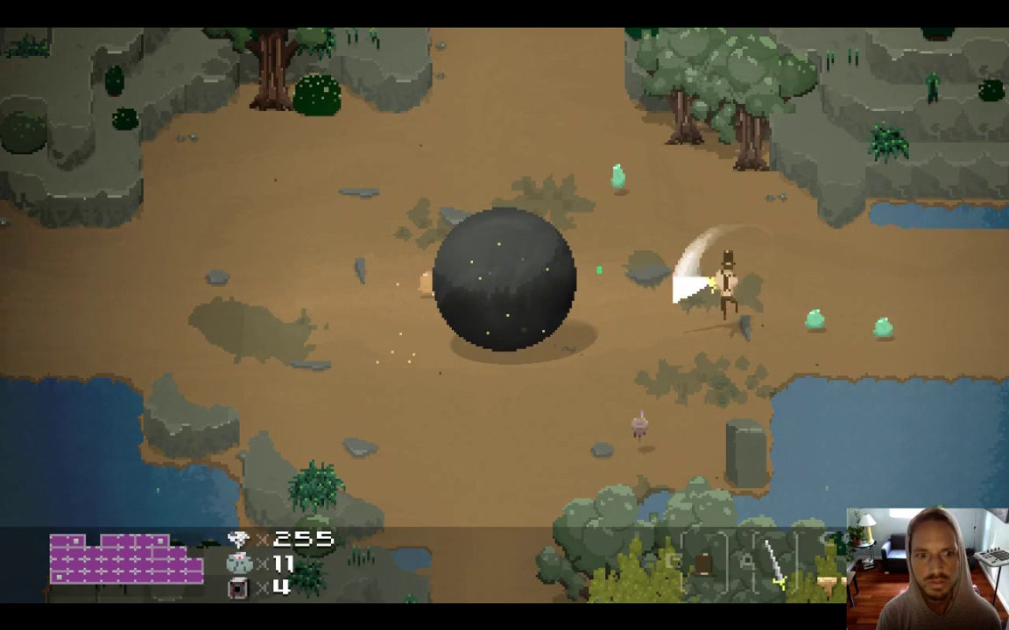
pyautogui.press('space')
pyautogui.press('a')
pyautogui.press('w')
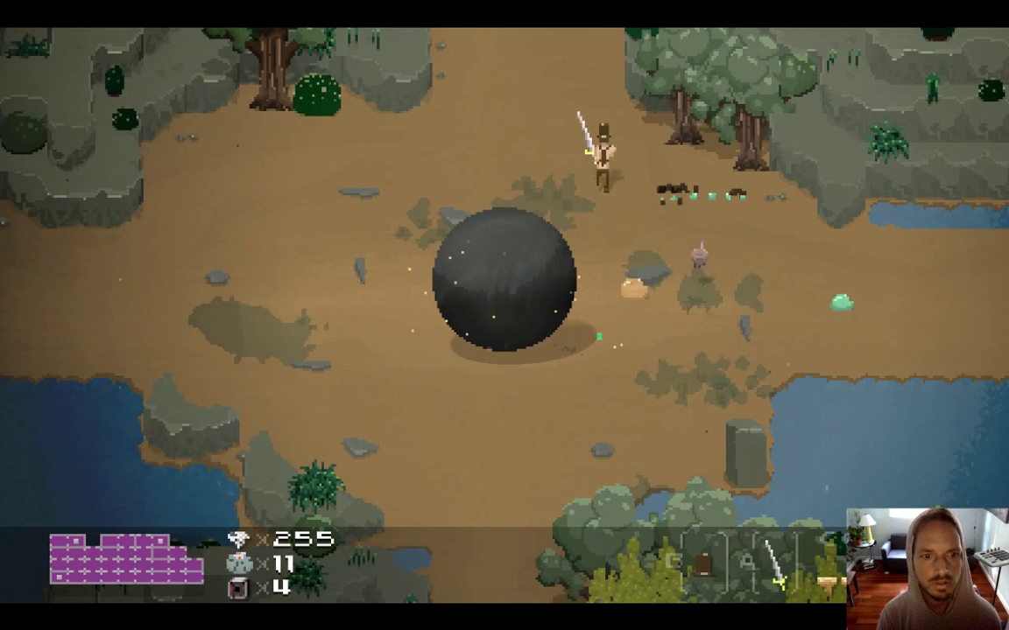
# Walk through the next overworld areas to the north and east to check which foes spawn and how many.
pyautogui.press('w')
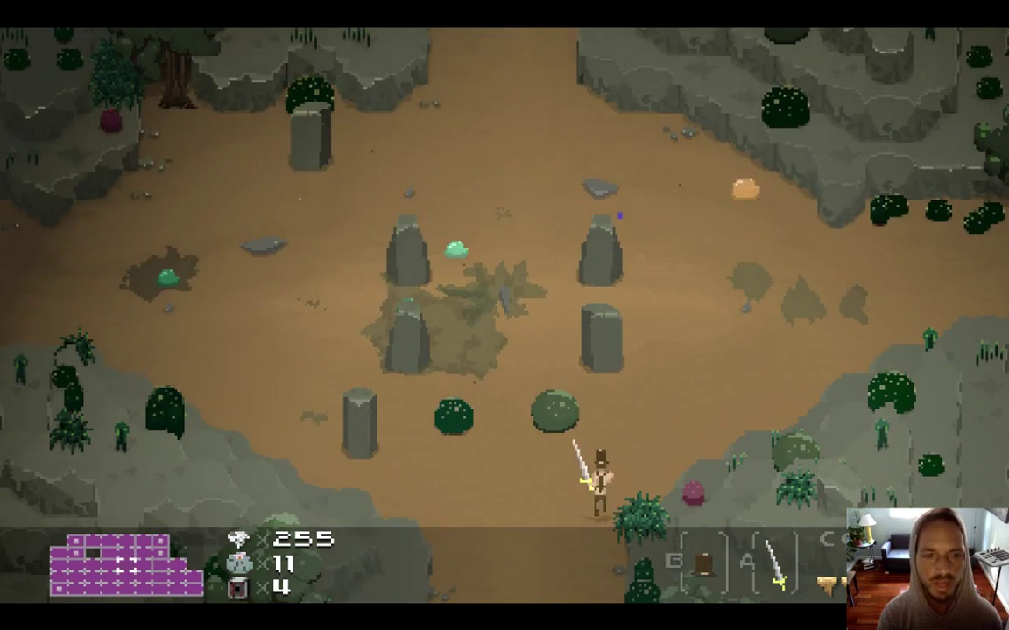
pyautogui.press('d')
pyautogui.press('d')
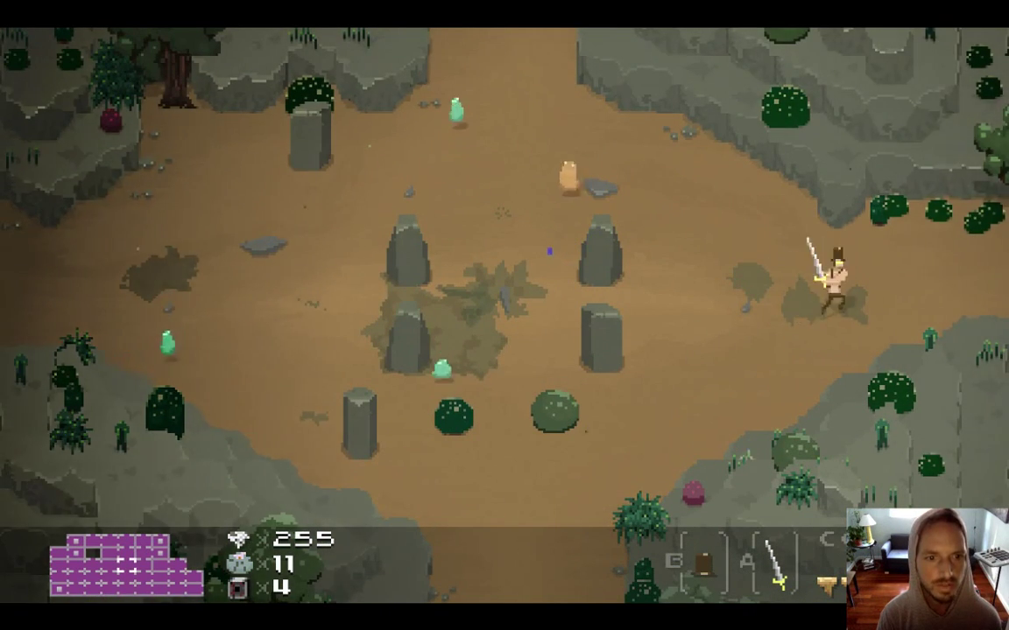
pyautogui.press('d')
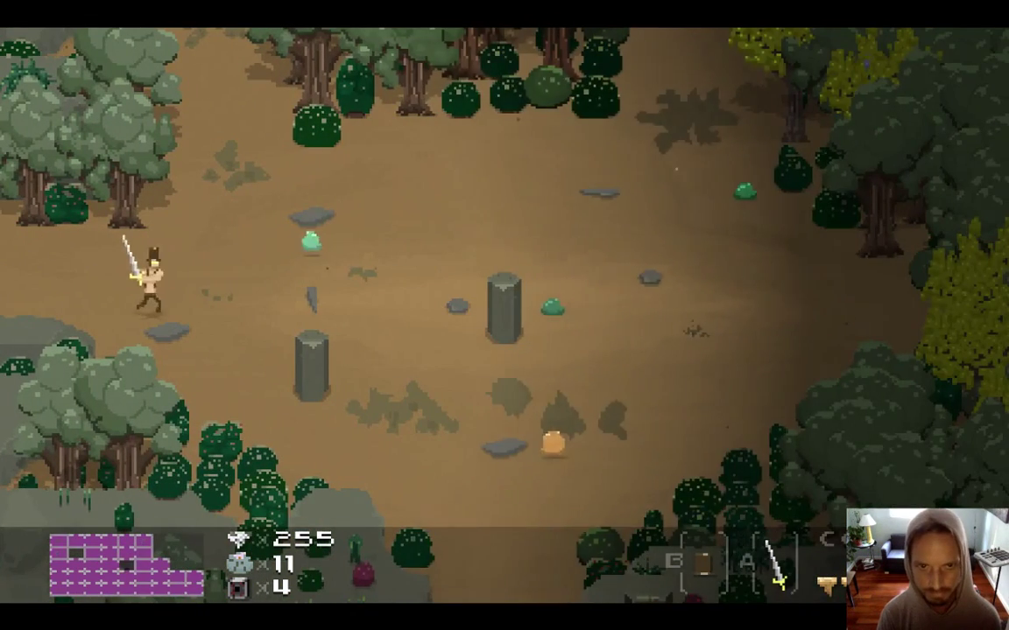
pyautogui.press('d')
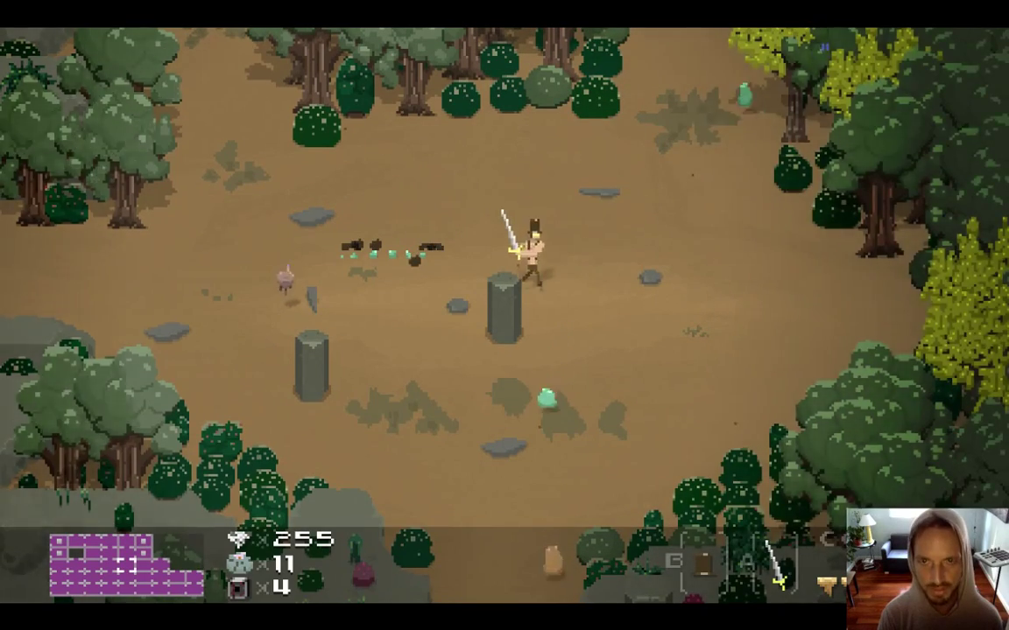
pyautogui.press('w')
pyautogui.press('w')
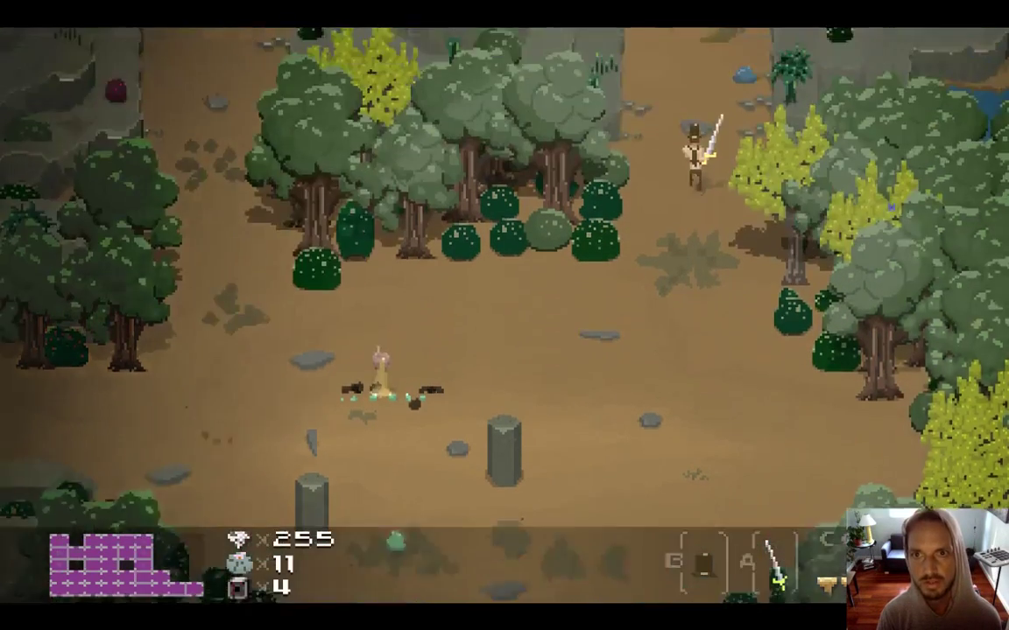
pyautogui.press('w')
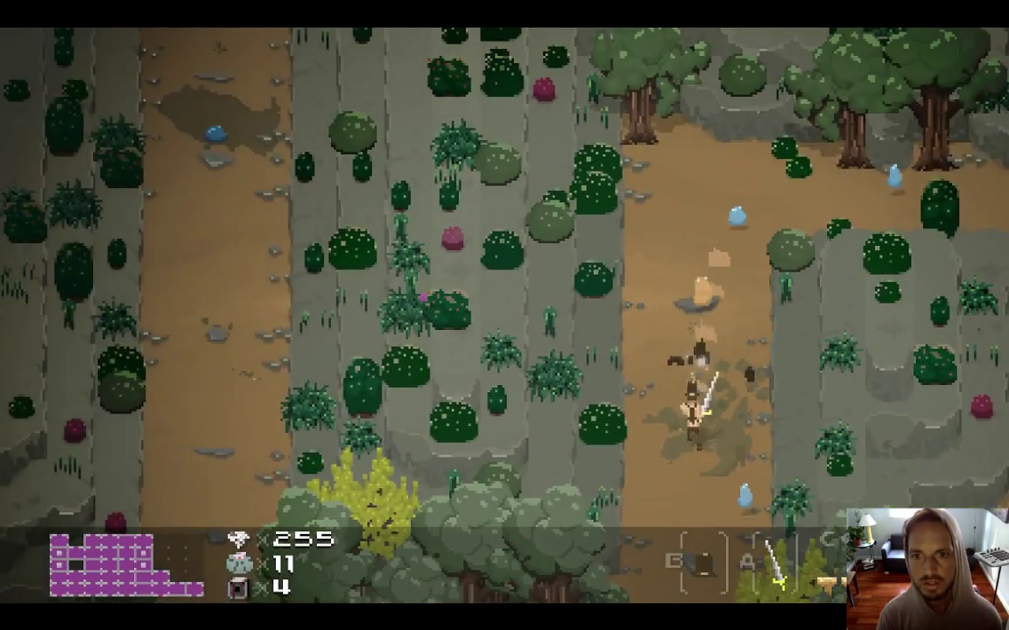
pyautogui.press('w')
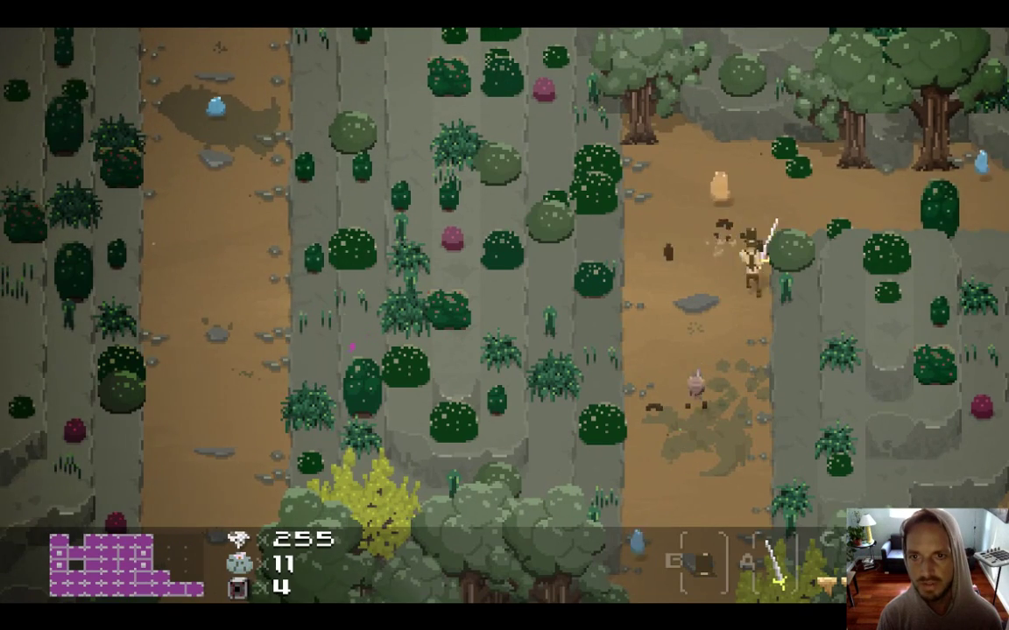
# Walk east to the torch-lit stone shrine and step onto its round platform to enter the dungeon.
pyautogui.press('d')
pyautogui.press('d')
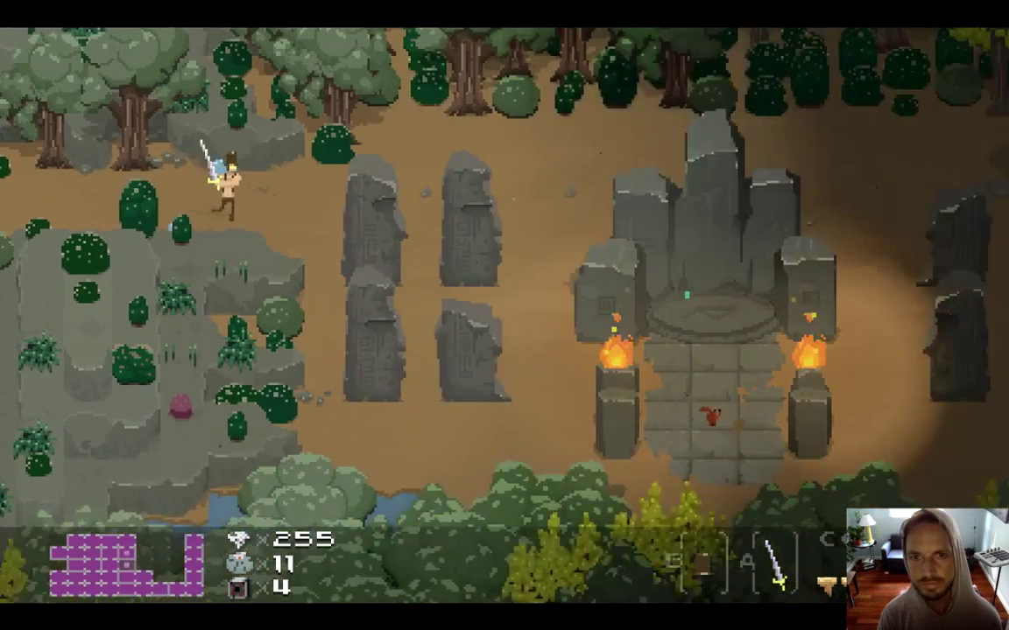
pyautogui.press('s')
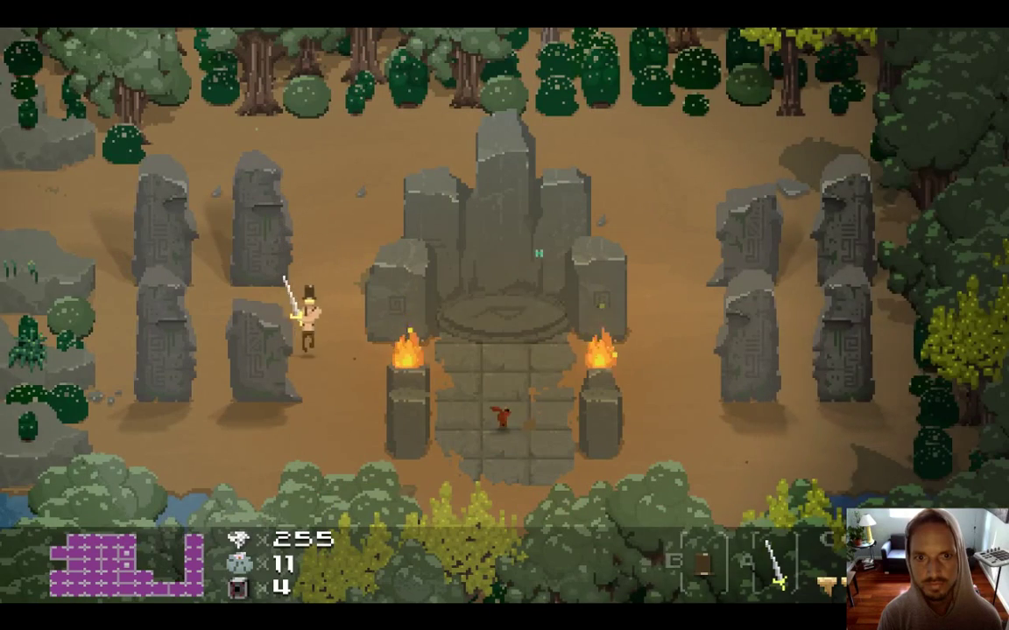
pyautogui.press('d')
pyautogui.press('w')
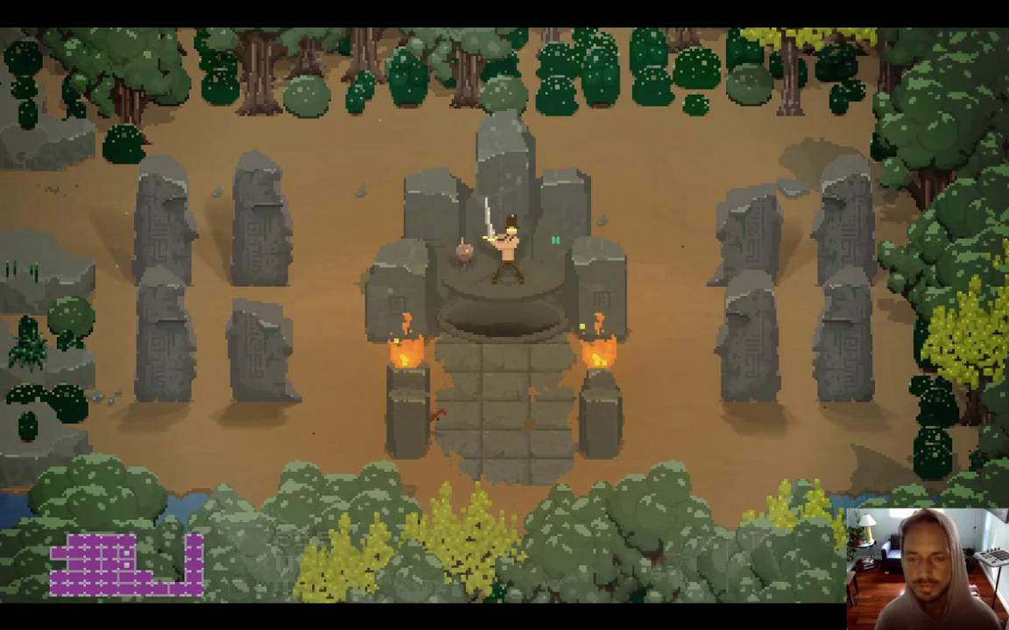
pyautogui.press('w')
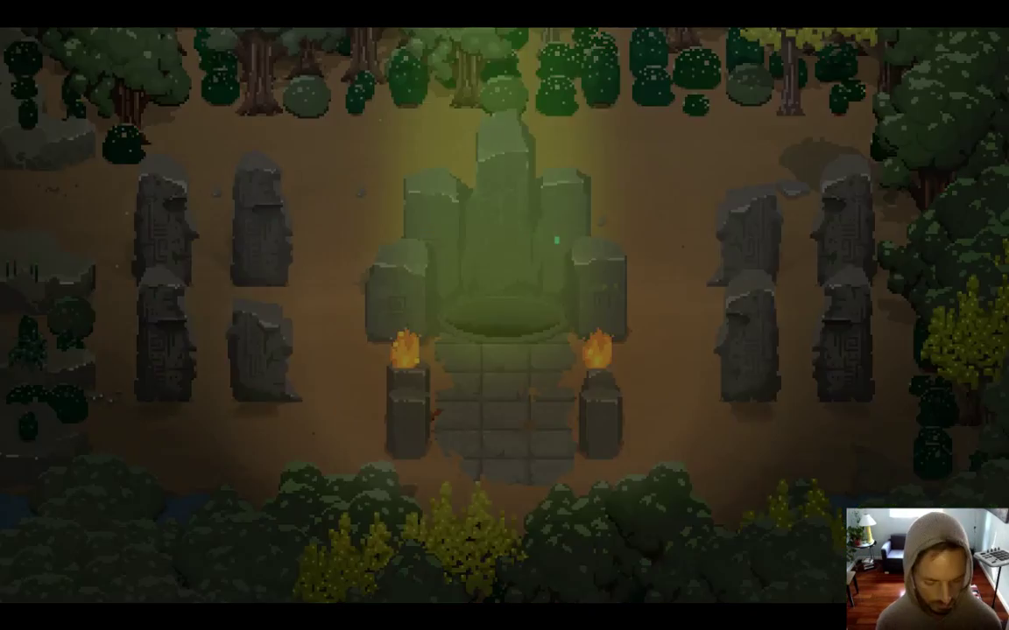
# Switch to the stream chat, read the question about config files, and return to the game.
pyautogui.press('super+Tab')
pyautogui.press('super+Tab')
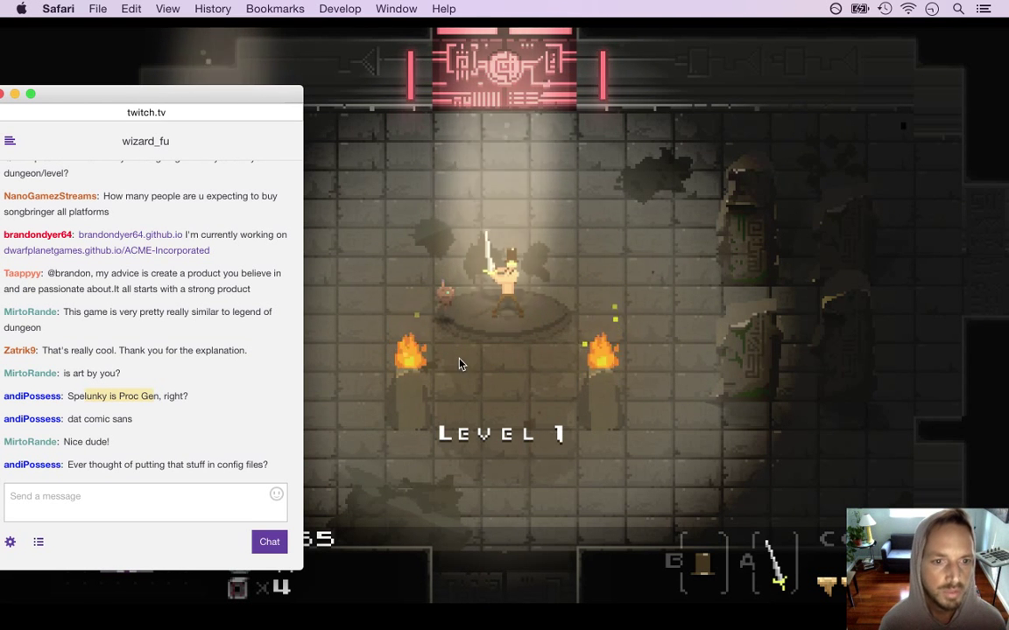
pyautogui.click(443, 407)
# Walk from the dungeon's entrance room past the stone statues into the adjoining room to the east.
pyautogui.press('Right')
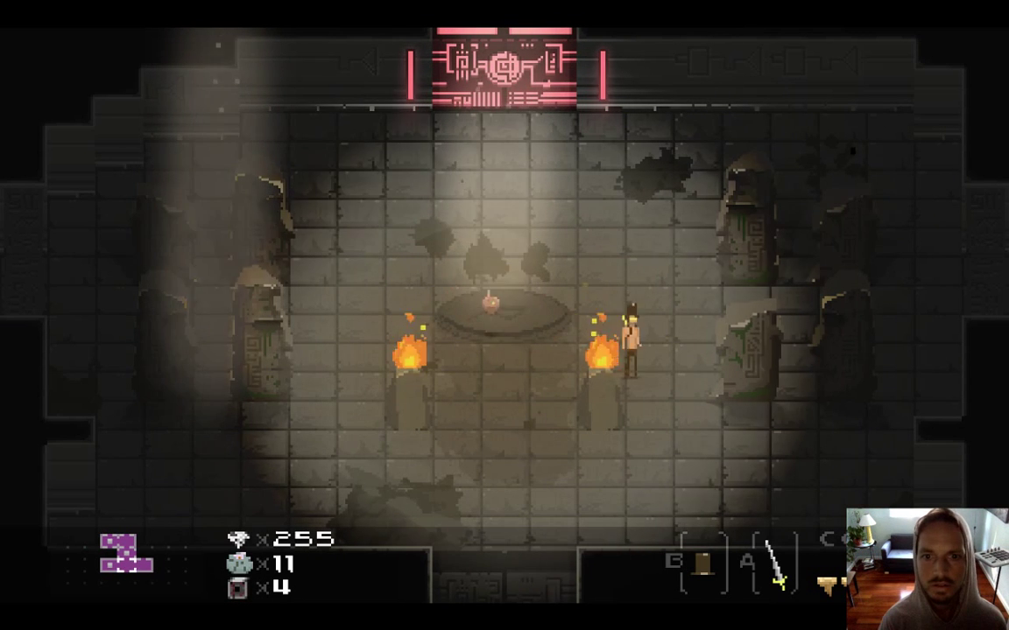
pyautogui.press('Left')
pyautogui.press('Right')
pyautogui.press('Up')
pyautogui.press('Right')
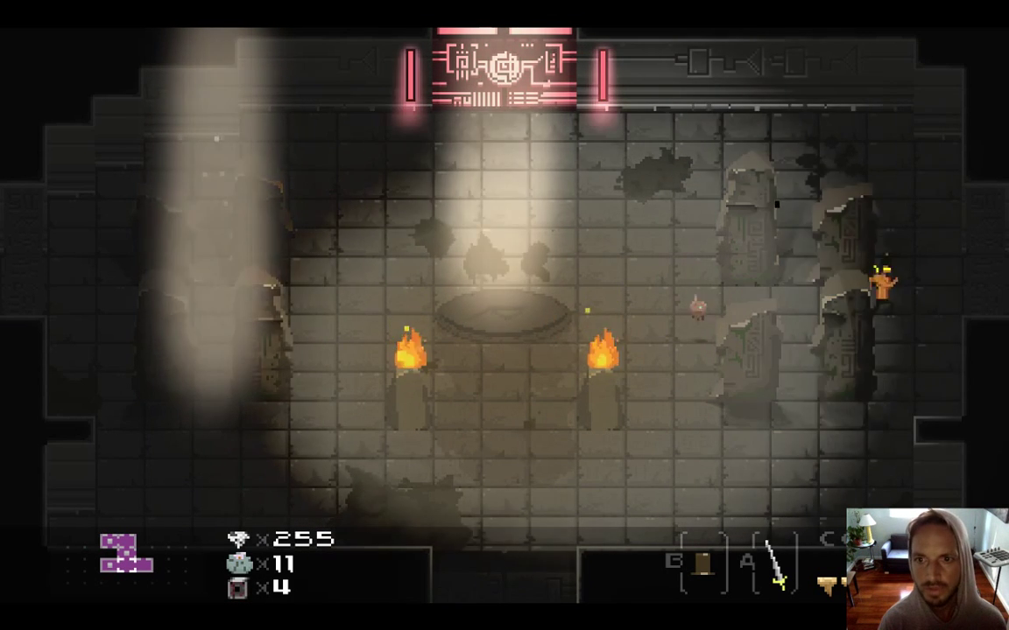
pyautogui.press('Right')
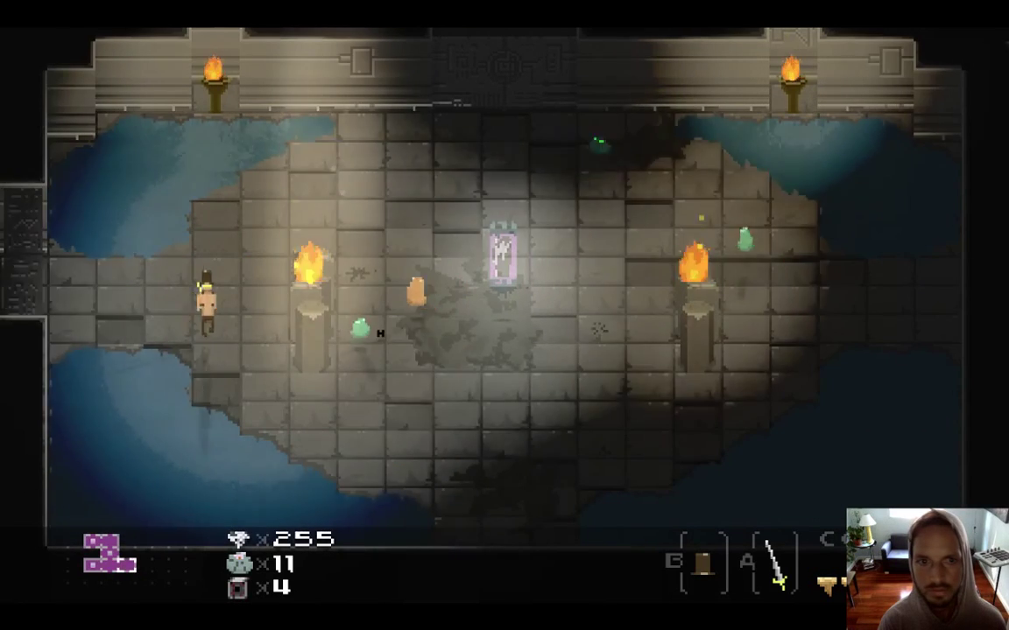
# Move among the blobs in the pool-lined dungeon room, swinging the sword to test the spawned foes, and quit the game.
pyautogui.press('Down')
pyautogui.press('a')
pyautogui.press('Up')
pyautogui.press('Right')
pyautogui.press('Right')
pyautogui.press('Down')
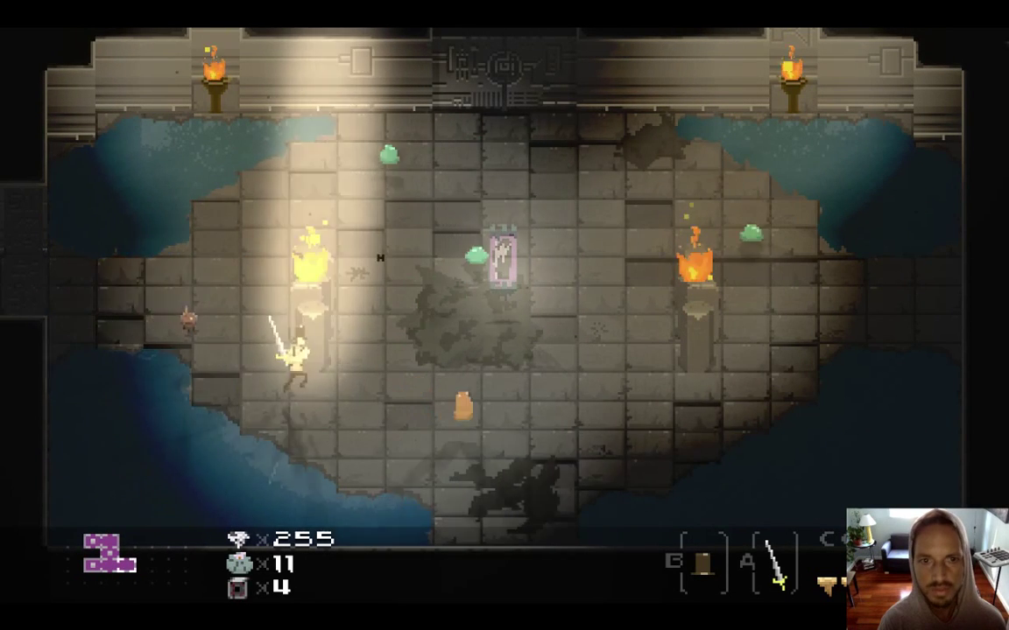
pyautogui.press('Up')
pyautogui.press('Right')
pyautogui.press('Up')
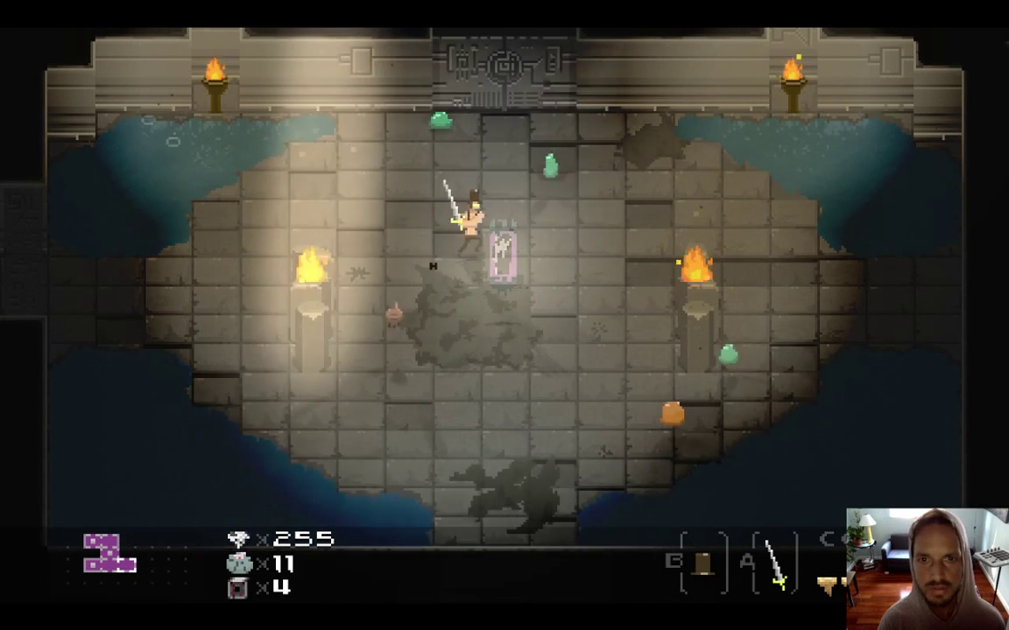
pyautogui.press('Right')
pyautogui.press('x')
pyautogui.press('Down')
pyautogui.press('Right')
pyautogui.press('Left')
pyautogui.press('Up')
pyautogui.press('Left')
pyautogui.press('Down')
pyautogui.press('super+q')
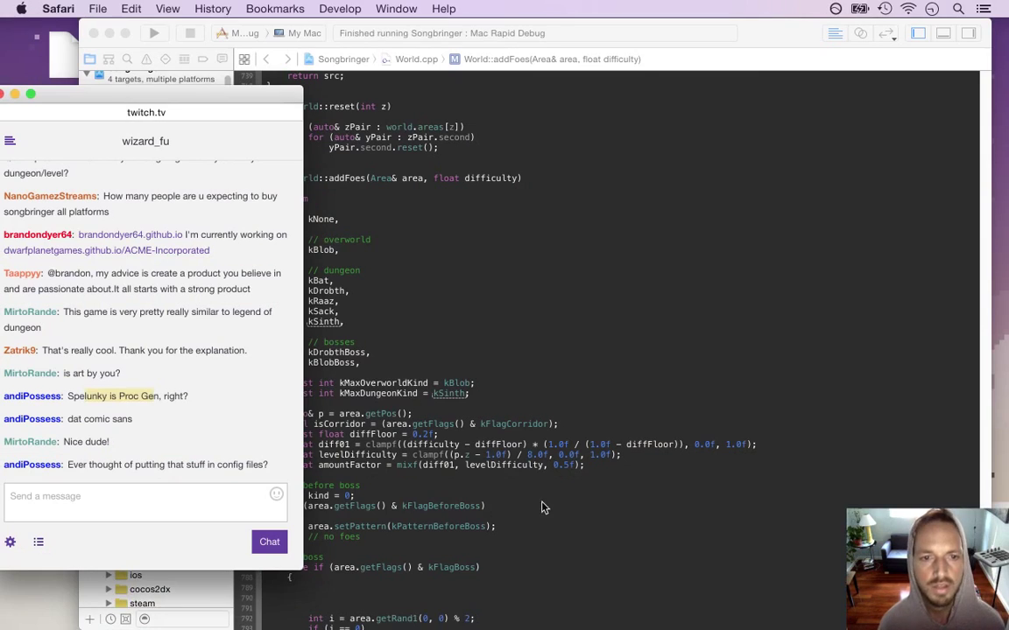
# Read the chat's follow-up about enemy spawn locations, view the keys in Settings.plist, and go back to the previous file.
pyautogui.click(382, 414)
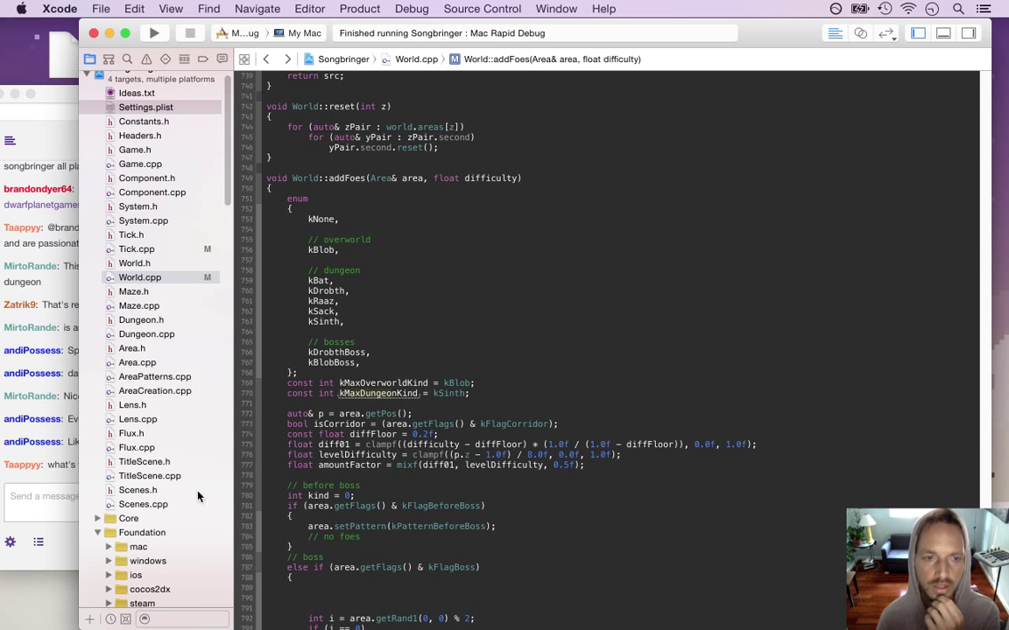
pyautogui.click(60, 489)
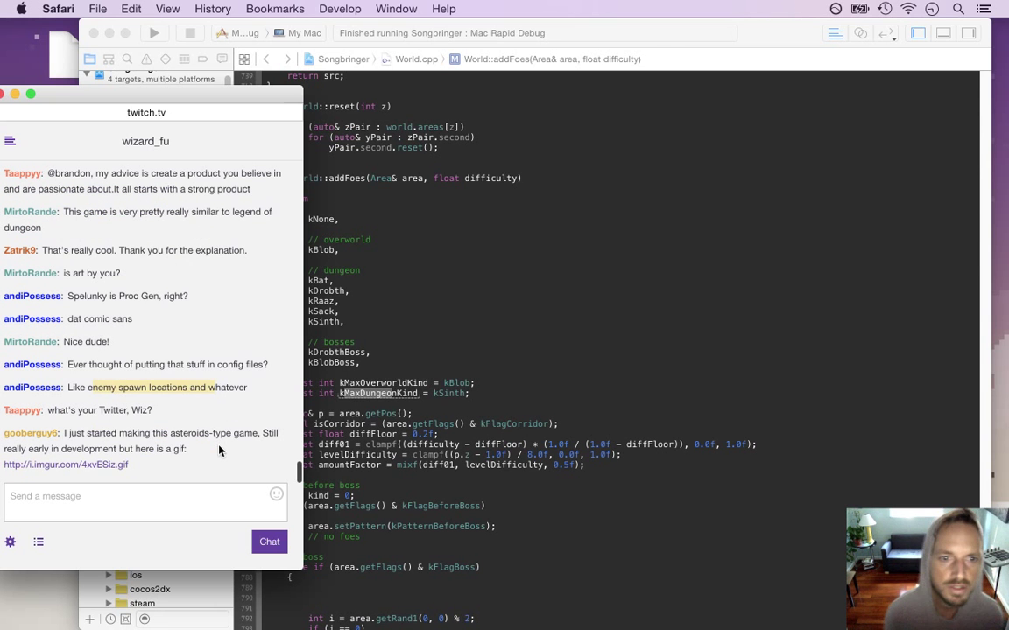
pyautogui.click(397, 200)
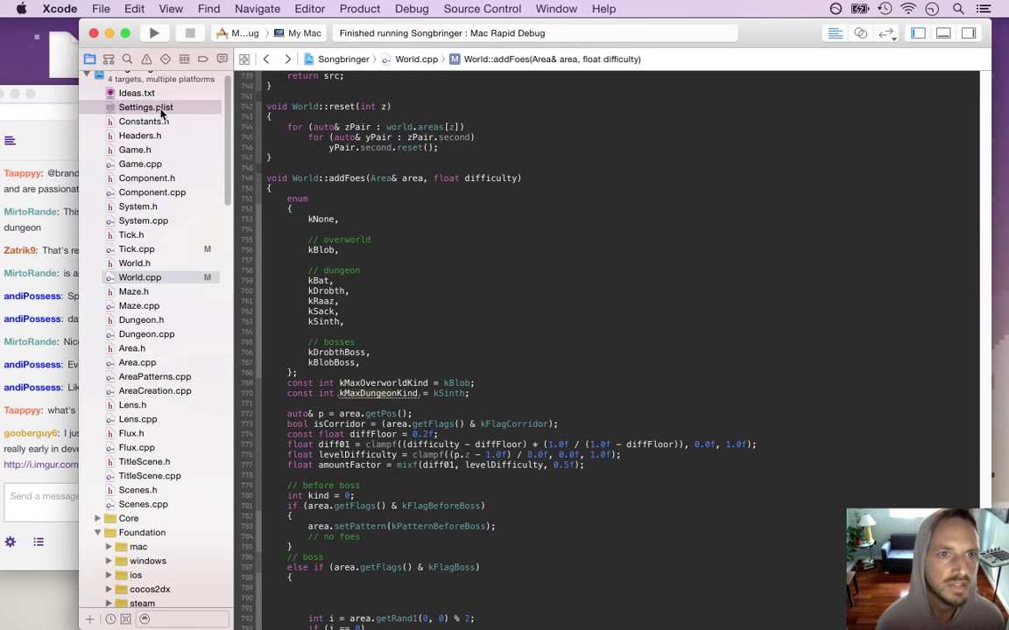
pyautogui.click(174, 107)
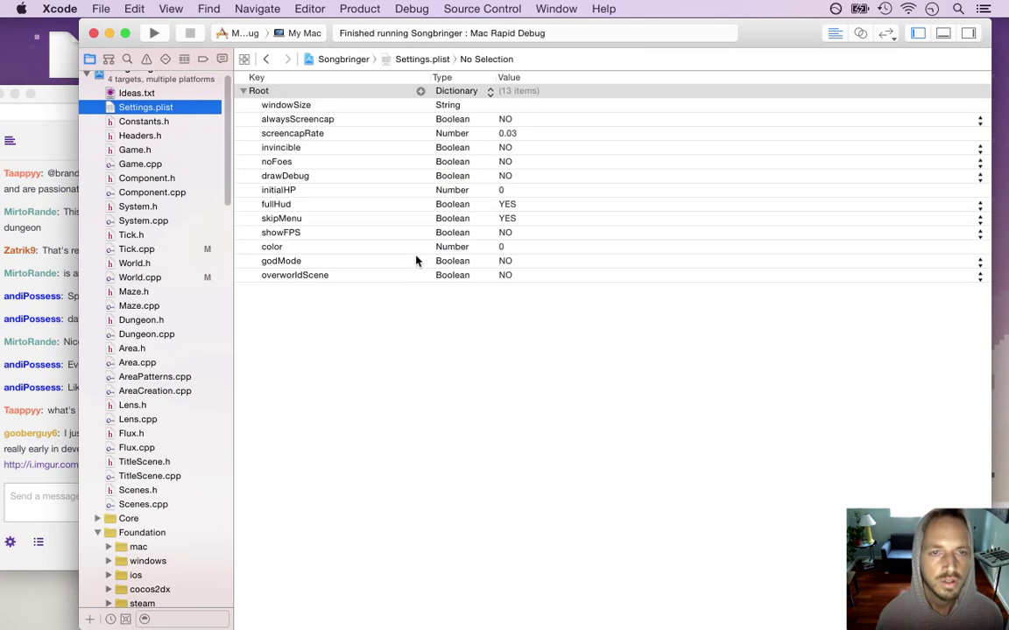
pyautogui.click(265, 59)
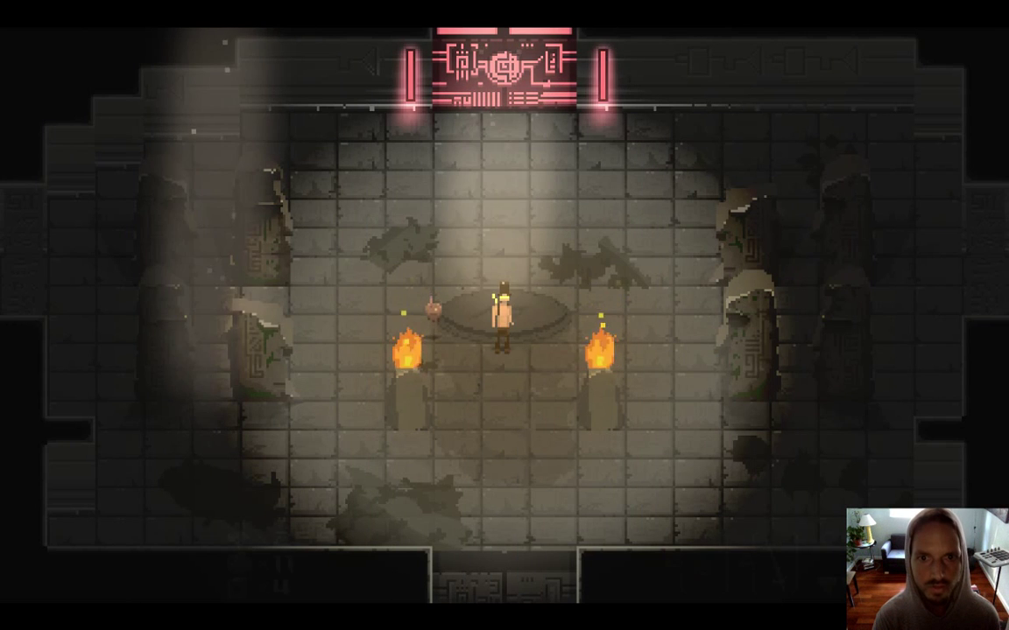
# Exit the running game to its save-slot screen and erase slot B.
pyautogui.press('Escape')
pyautogui.press('Down')
pyautogui.press('Return')
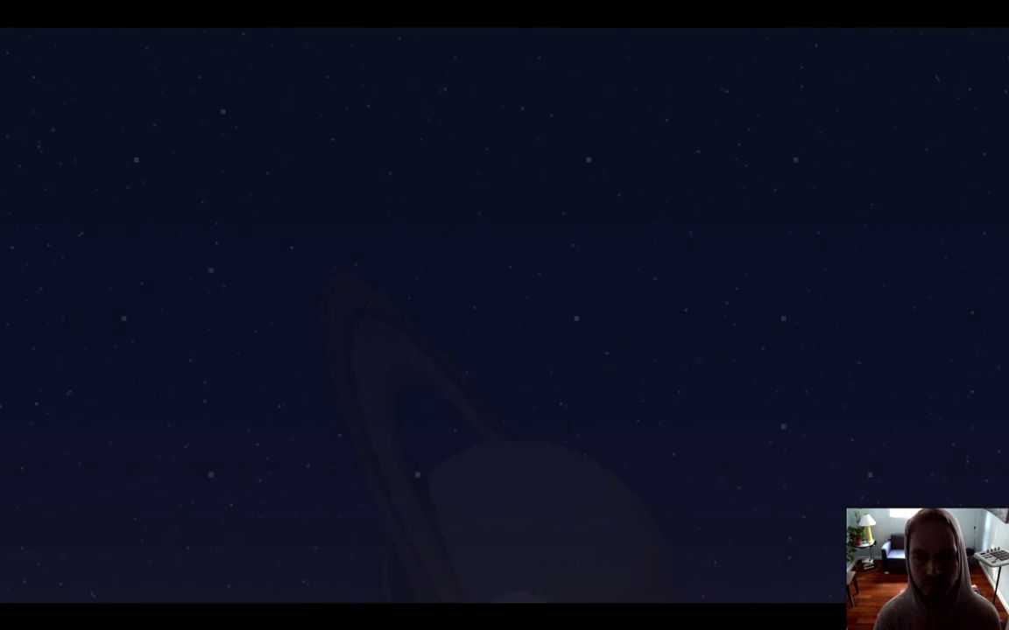
pyautogui.press('Down')
pyautogui.press('Down')
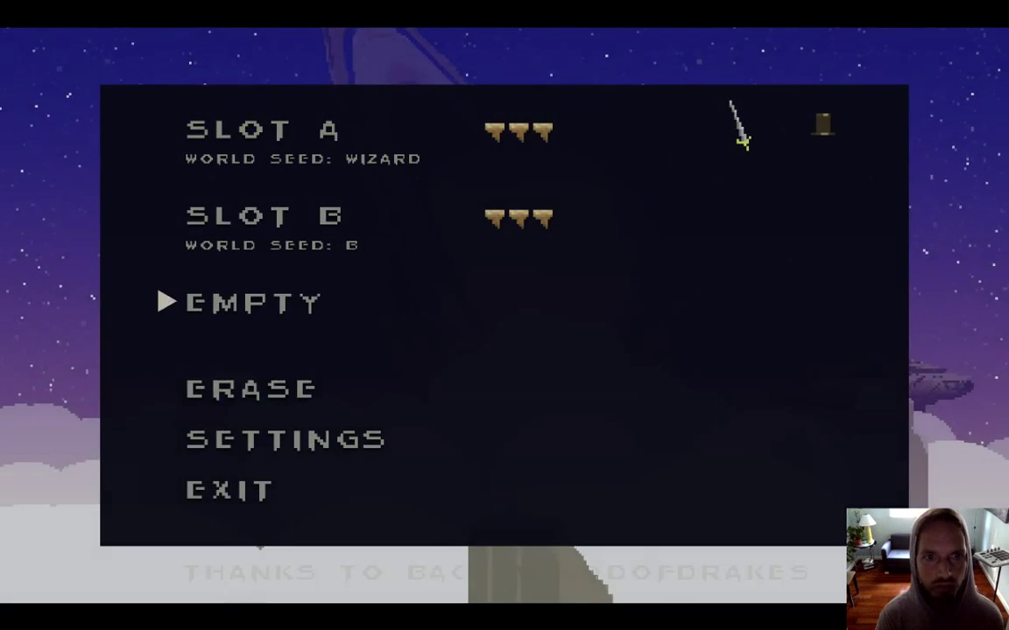
pyautogui.press('Down')
pyautogui.press('Return')
pyautogui.press('Down')
pyautogui.press('Return')
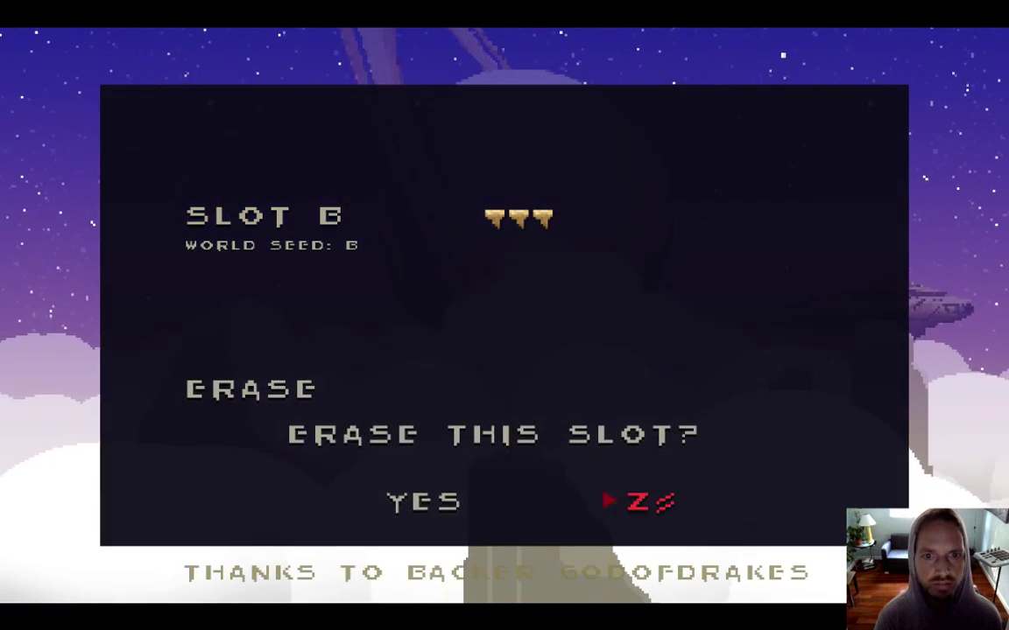
pyautogui.press('Left')
pyautogui.press('Return')
# Start a new game in slot B with the Regular game mode.
pyautogui.press('Down')
pyautogui.press('Return')
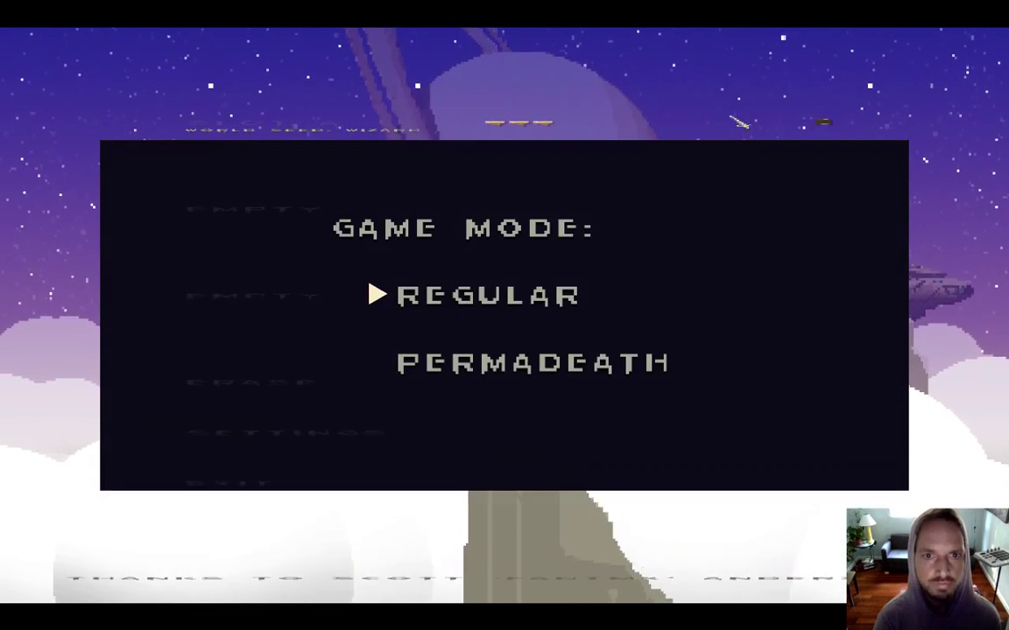
pyautogui.press('Return')
# Enter CATNIP as the world seed for slot B and confirm it to generate the world.
pyautogui.press('Right')
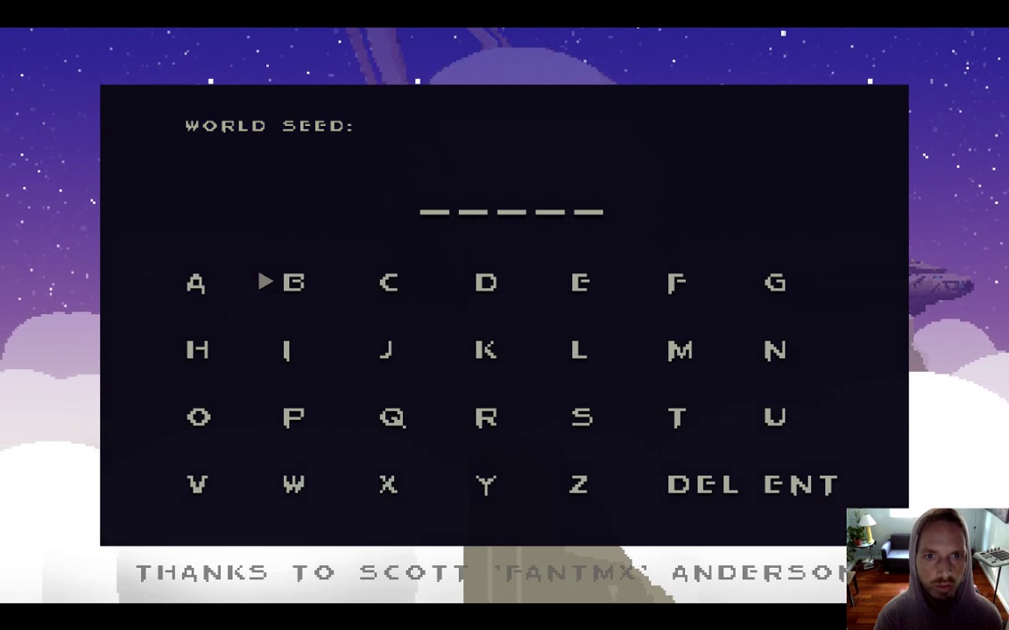
pyautogui.press('Right')
pyautogui.press('Return')
pyautogui.press('Return')
pyautogui.press('Down')
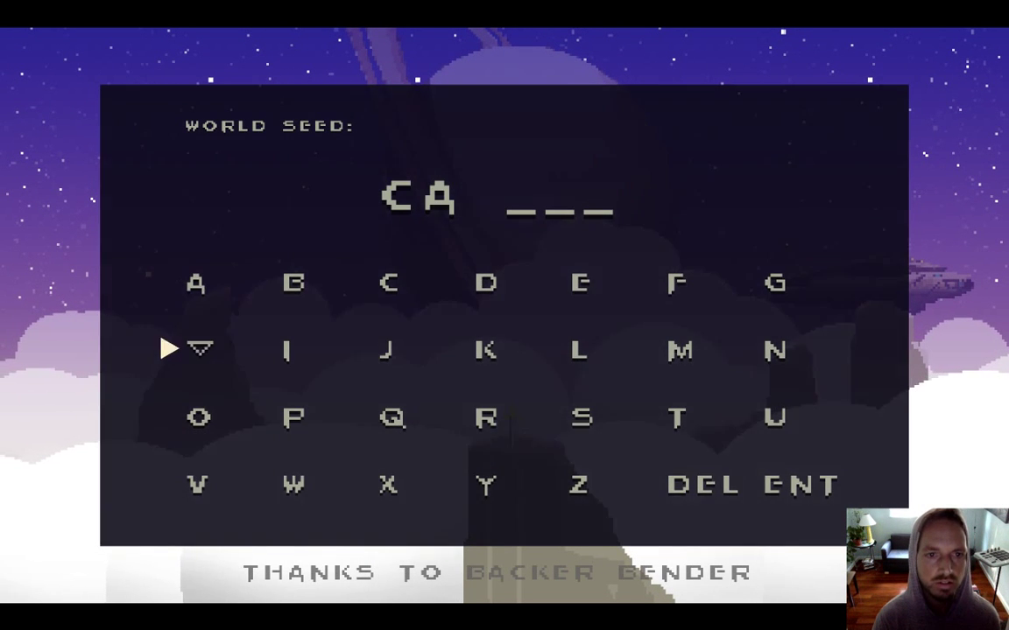
pyautogui.press('Right')
pyautogui.press('Return')
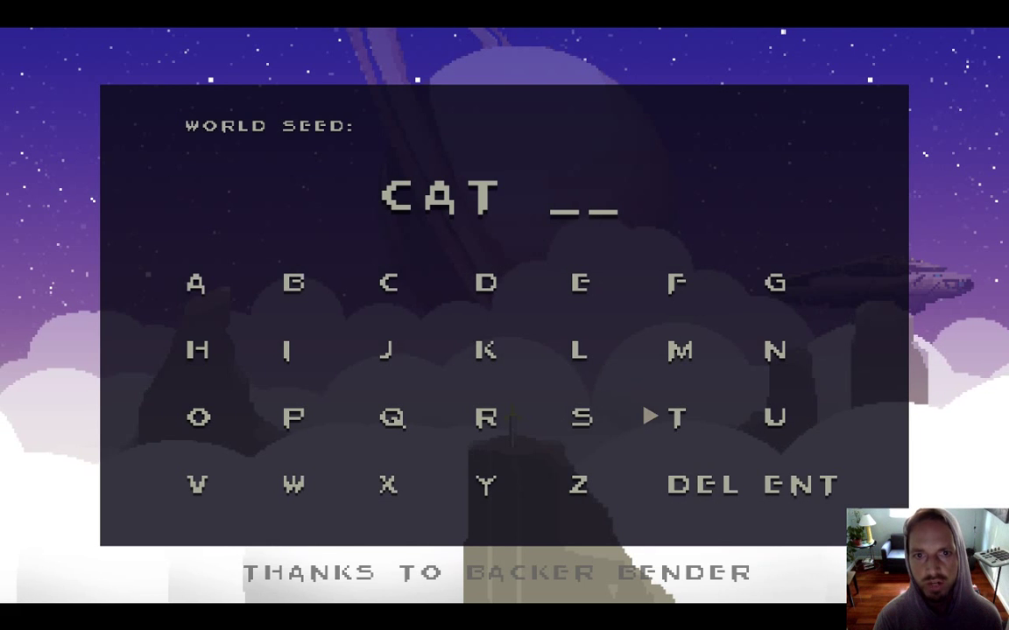
pyautogui.press('Right')
pyautogui.press('Right')
pyautogui.press('Right')
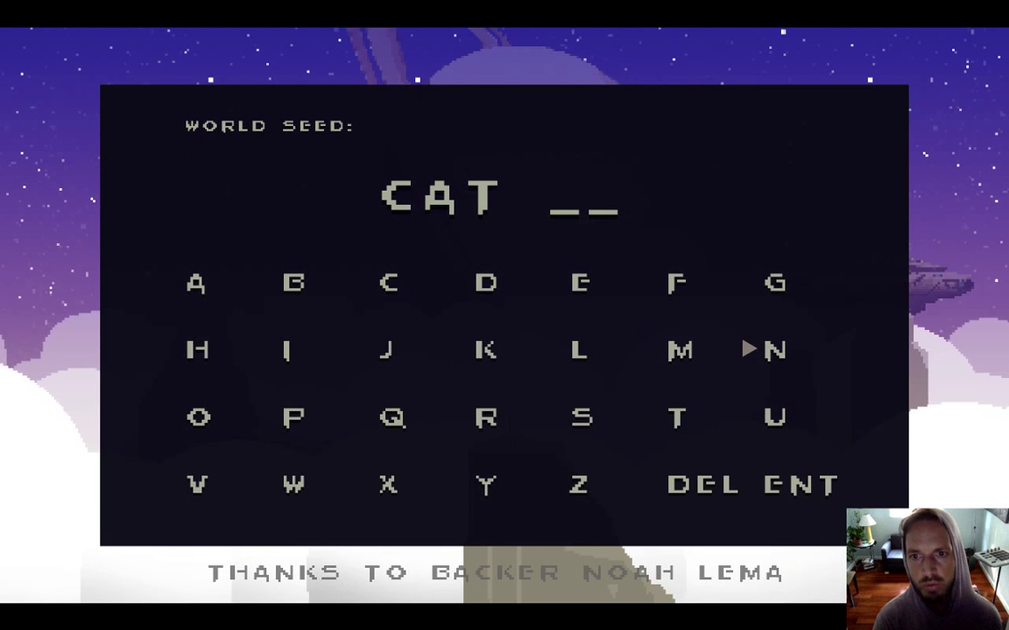
pyautogui.press('Left')
pyautogui.press('Left')
pyautogui.press('Left')
pyautogui.press('Left')
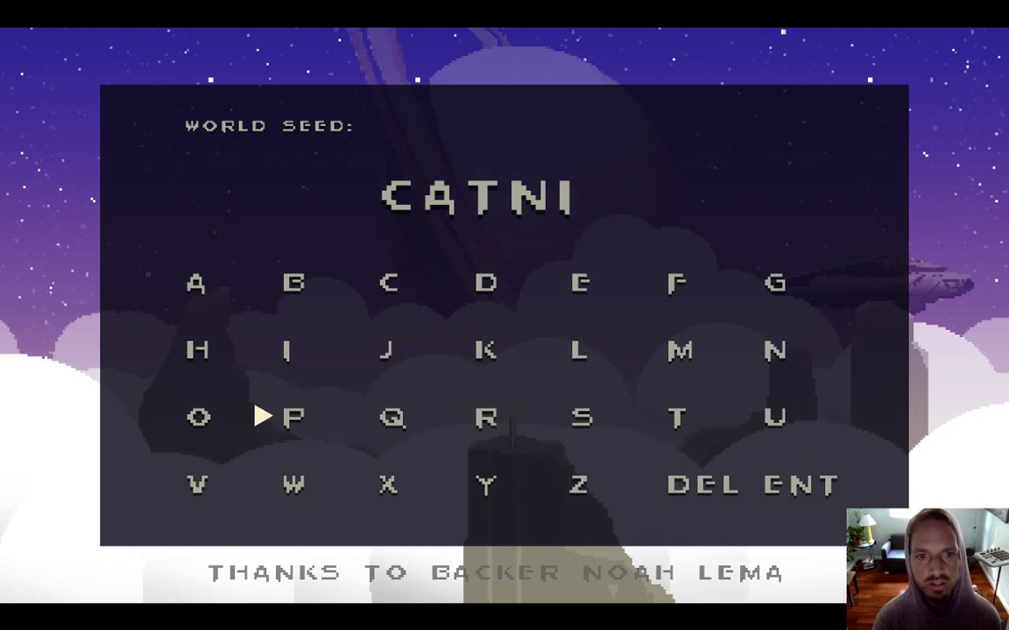
pyautogui.press('Return')
pyautogui.press('Right')
pyautogui.press('Down')
pyautogui.press('Right')
pyautogui.press('Right')
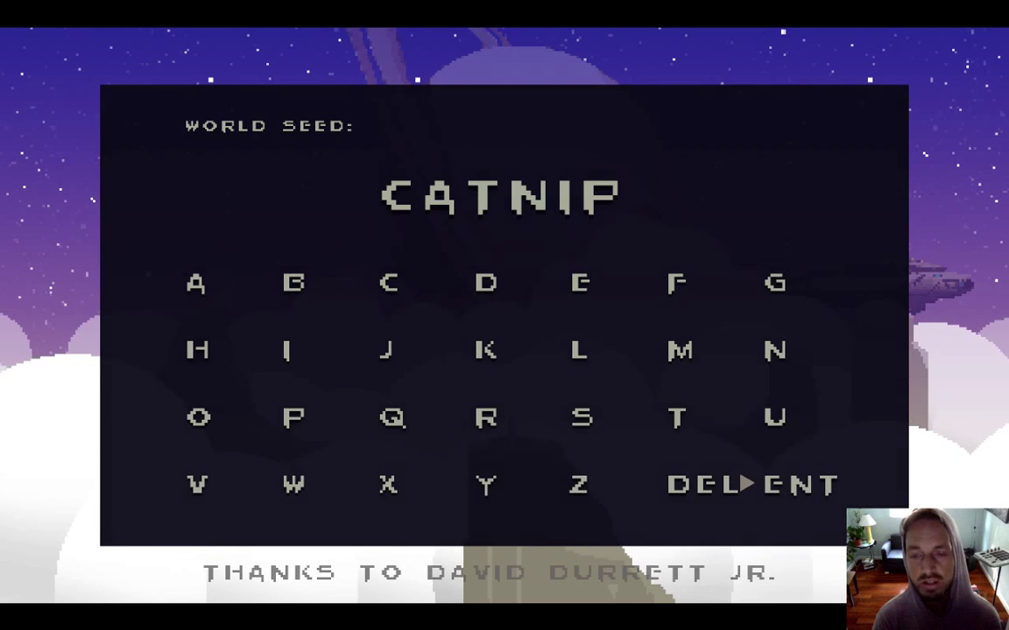
pyautogui.press('Return')
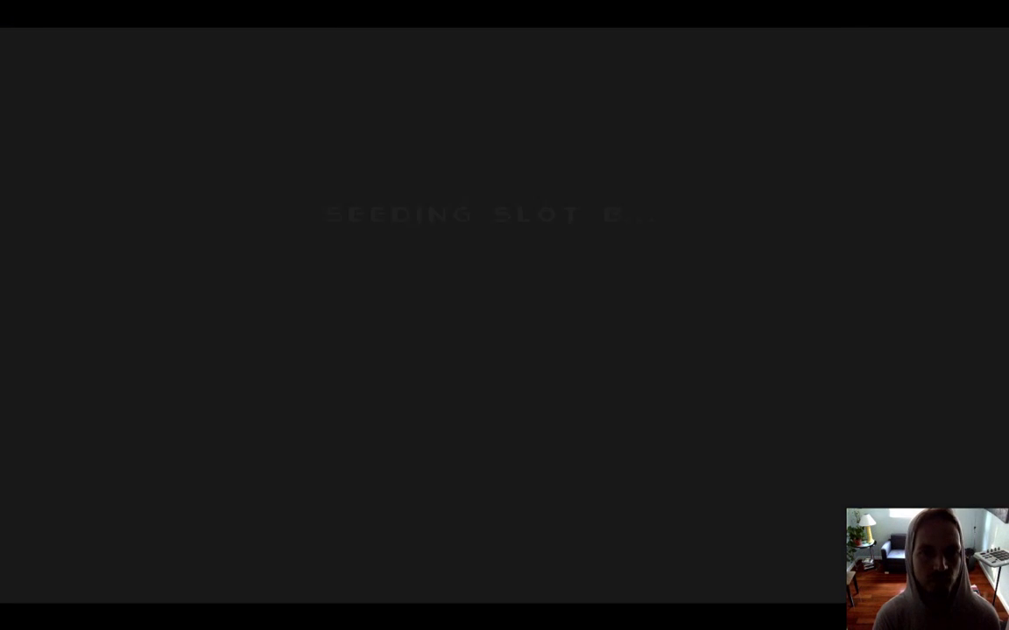
# Switch to Safari, open twitter.com/wizard_fu in a new window, and copy the profile's address.
pyautogui.press('super+Tab')
pyautogui.press('super+Tab')
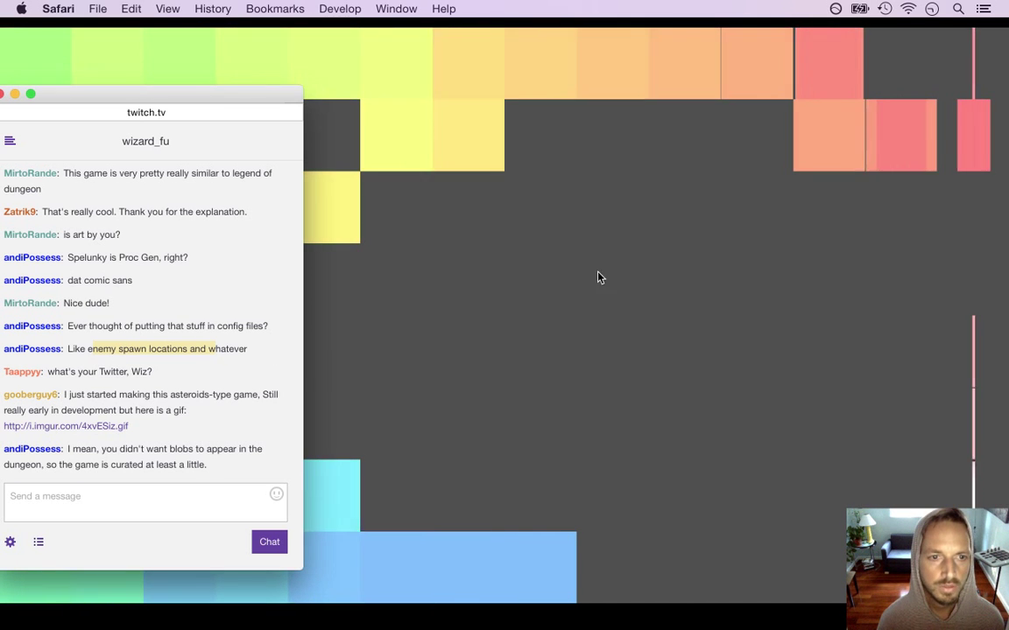
pyautogui.moveTo(1006, 165)
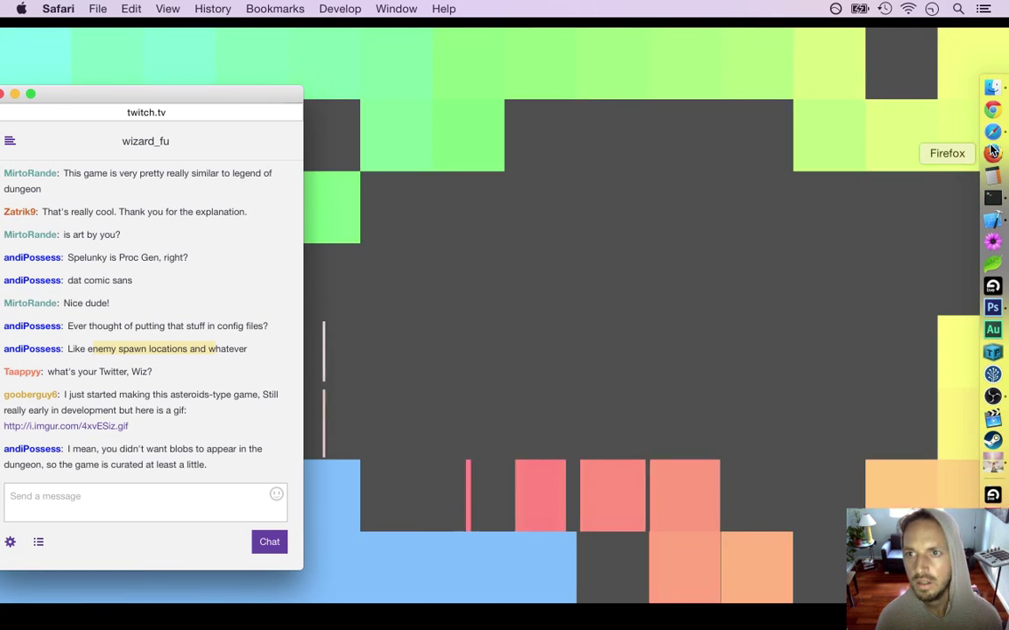
pyautogui.press('super+n')
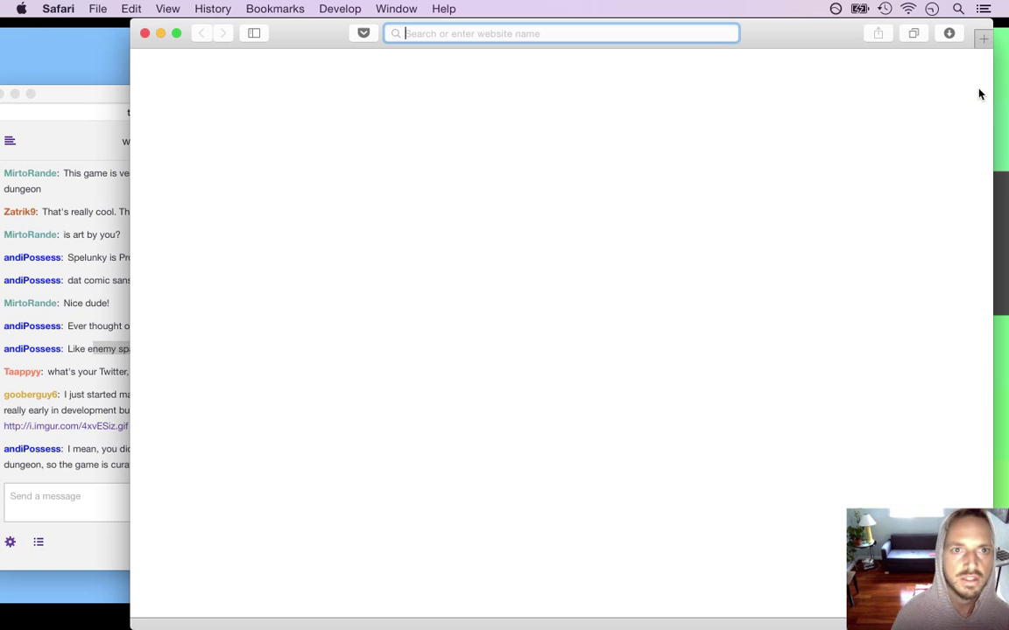
pyautogui.write('twitter.com')
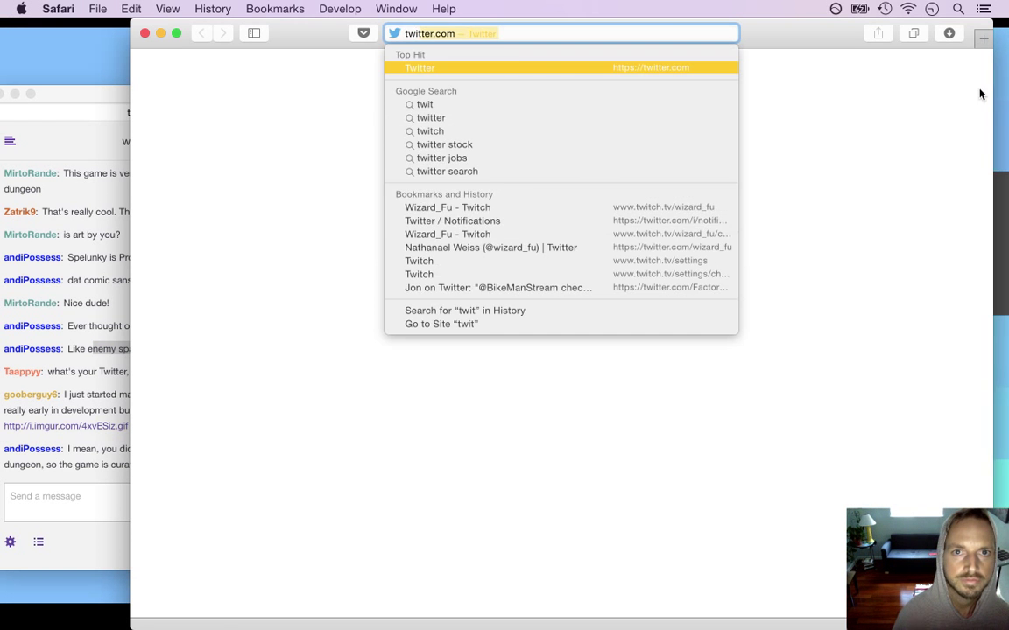
pyautogui.write('/wizard_fu')
pyautogui.press('Return')
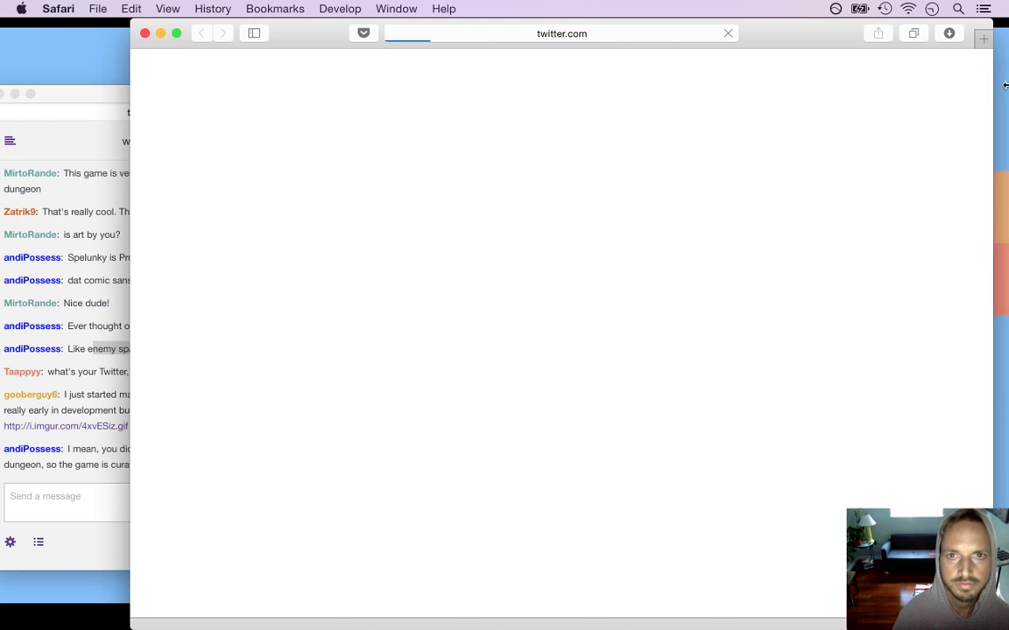
pyautogui.click(610, 38)
pyautogui.press('super+c')
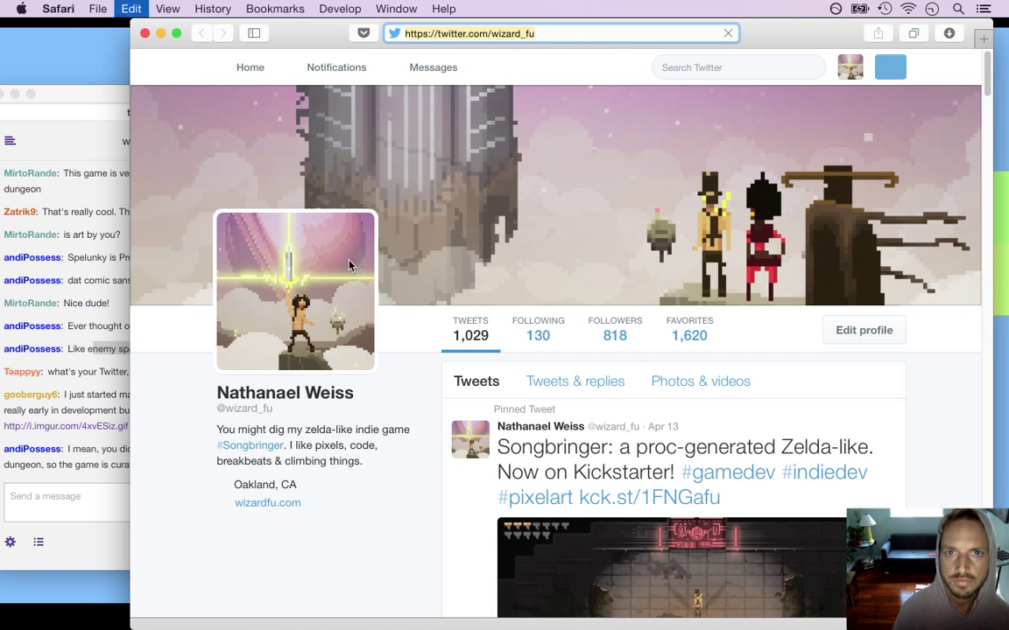
# Post the copied Twitter profile link in the stream chat and close the profile's window.
pyautogui.click(127, 440)
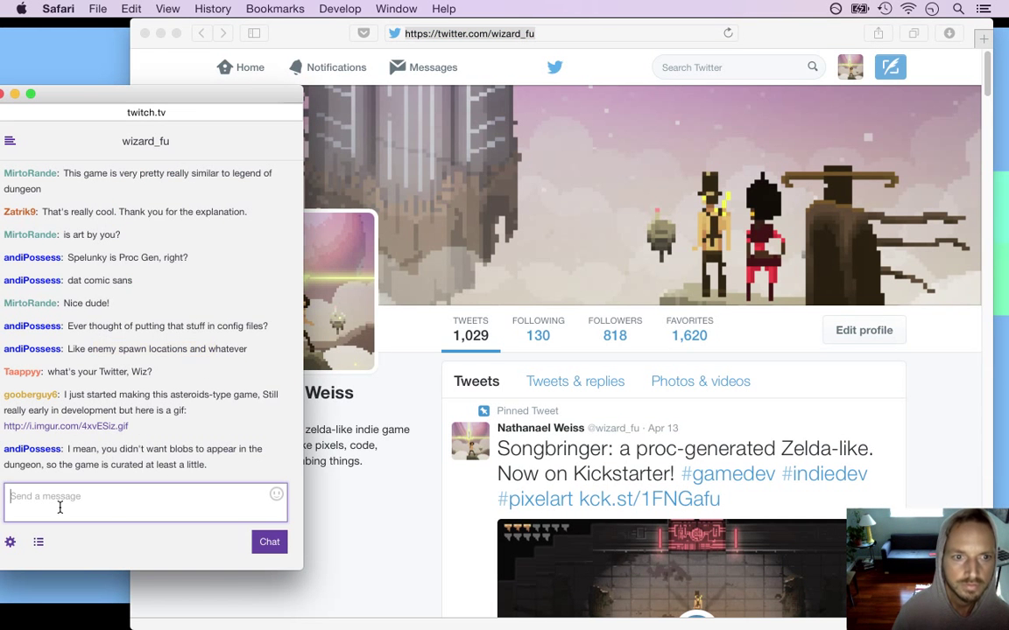
pyautogui.press('super+v')
pyautogui.press('Return')
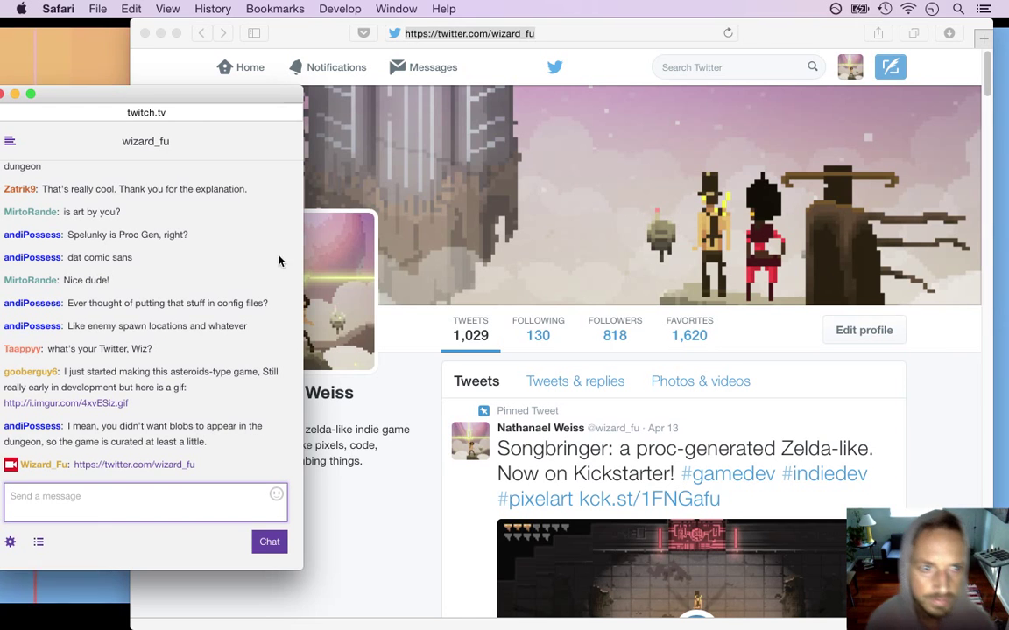
pyautogui.click(145, 33)
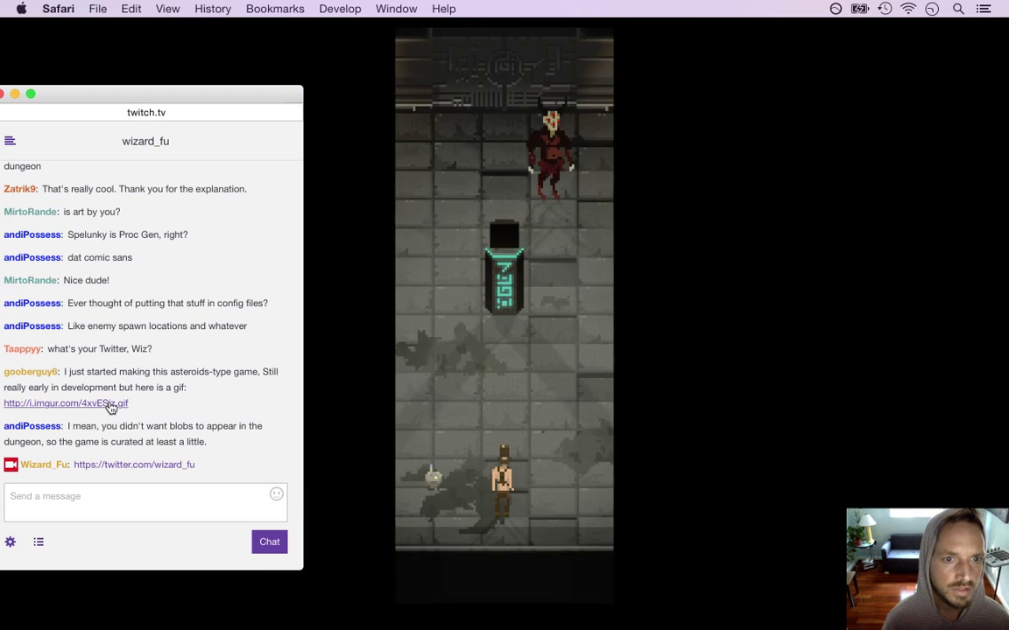
# Return to the game, walk around the first dungeon room to check its horned foes, and quit the game.
pyautogui.click(326, 359)
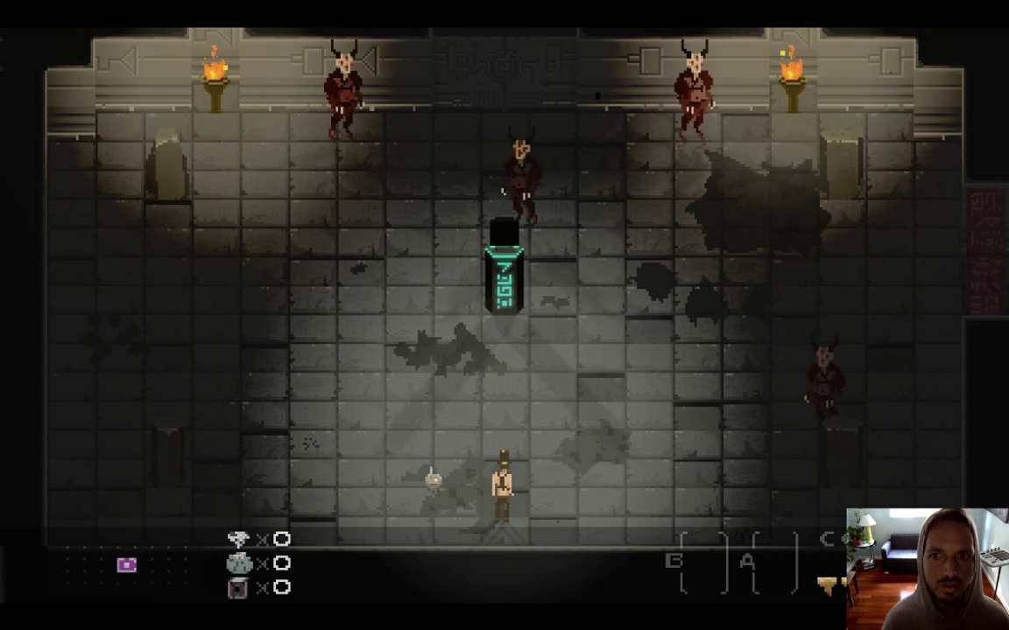
pyautogui.press('Right')
pyautogui.press('Left')
pyautogui.press('Up')
pyautogui.press('Up')
pyautogui.press('Left')
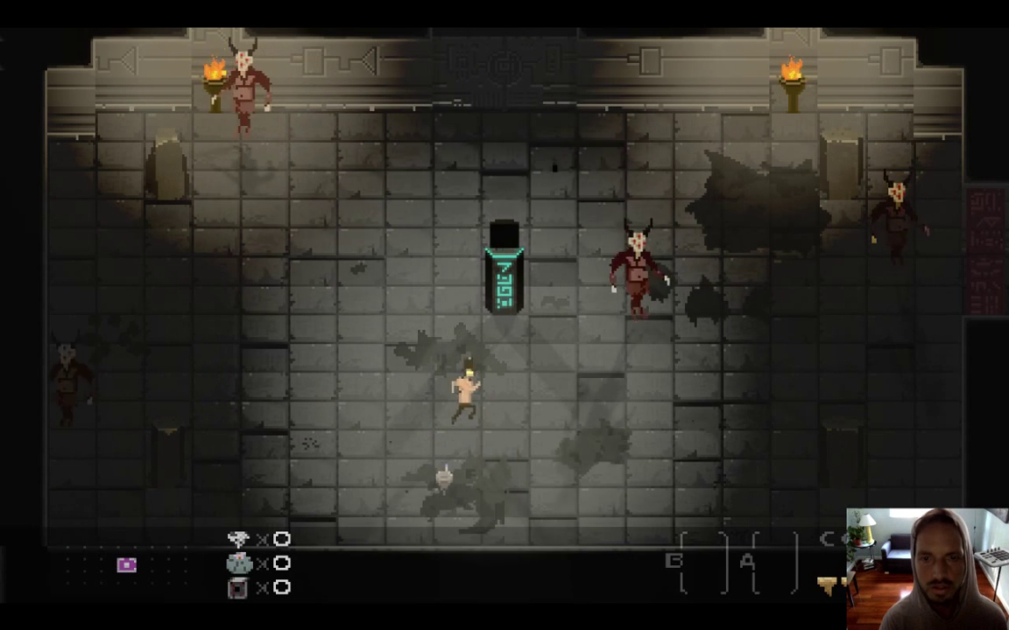
pyautogui.press('Right')
pyautogui.press('Left')
pyautogui.press('super+q')
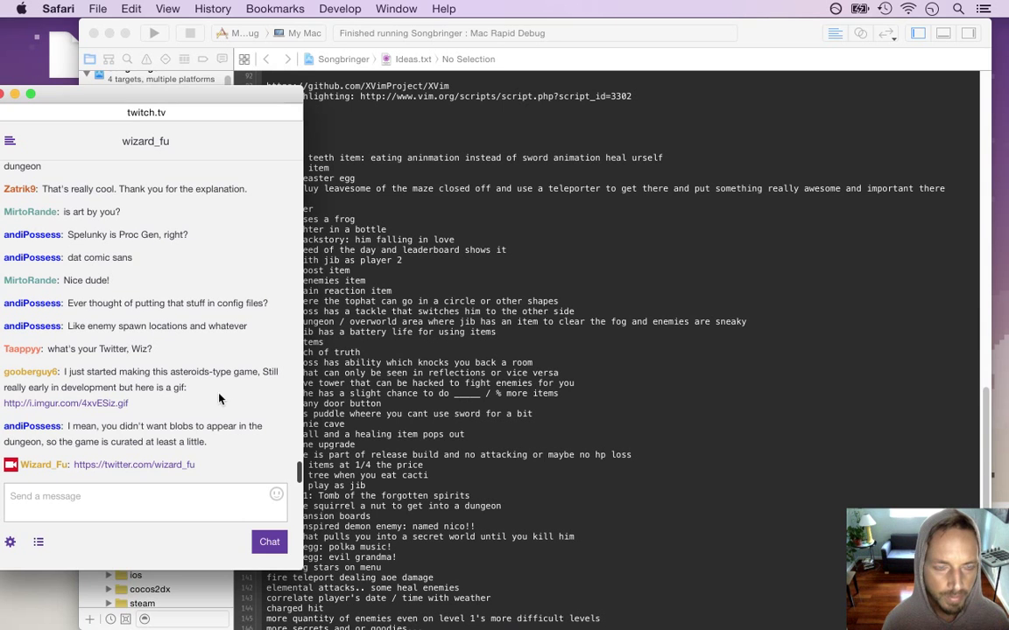
# Open the asteroids-type game GIF link from the stream chat in a new window, view it and close the window.
pyautogui.rightClick(102, 405)
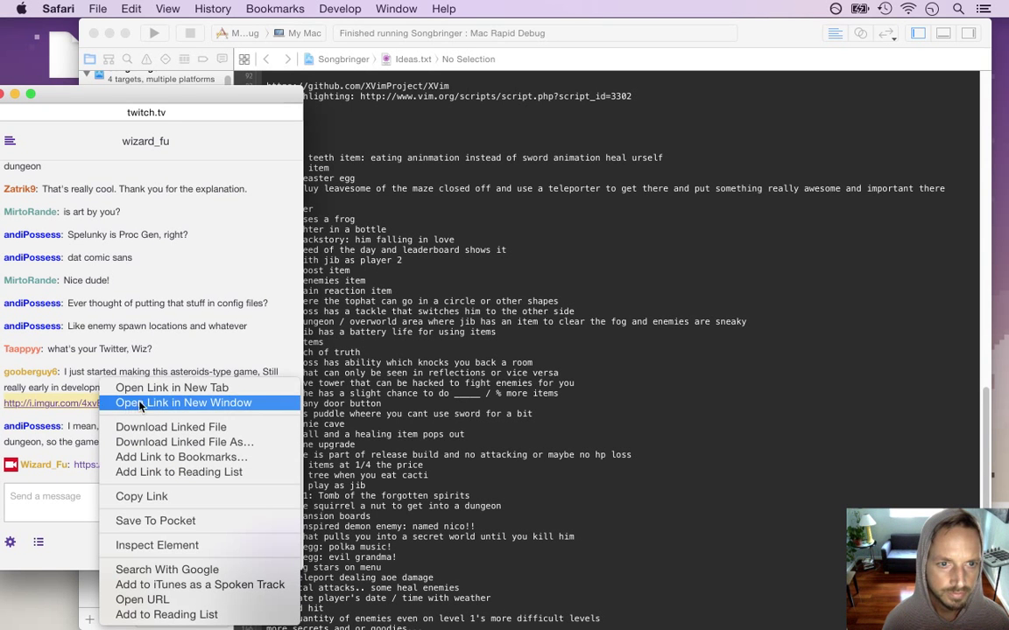
pyautogui.click(138, 404)
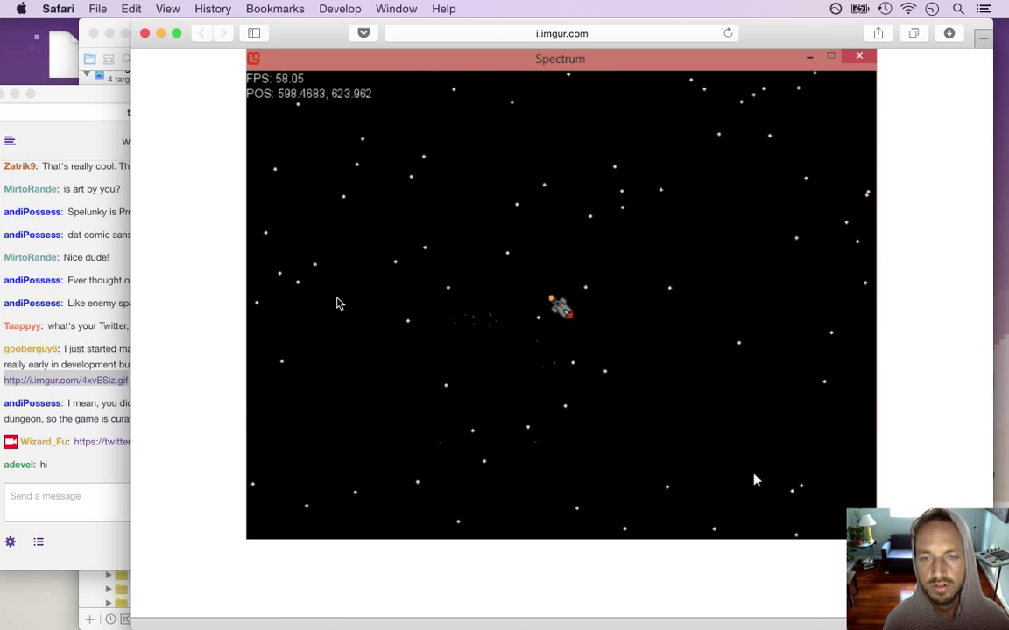
pyautogui.click(146, 34)
# Read the latest chat messages, and in Xcode go back from Ideas.txt to World::addFoes in World.cpp.
pyautogui.moveTo(87, 350); pyautogui.dragTo(166, 366)
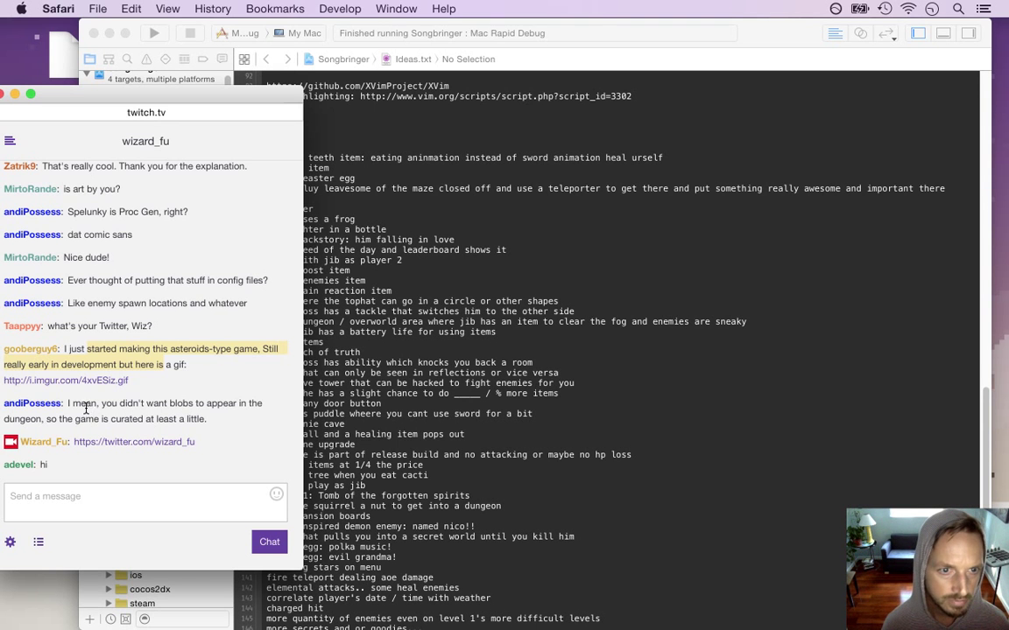
pyautogui.moveTo(69, 404); pyautogui.dragTo(148, 417)
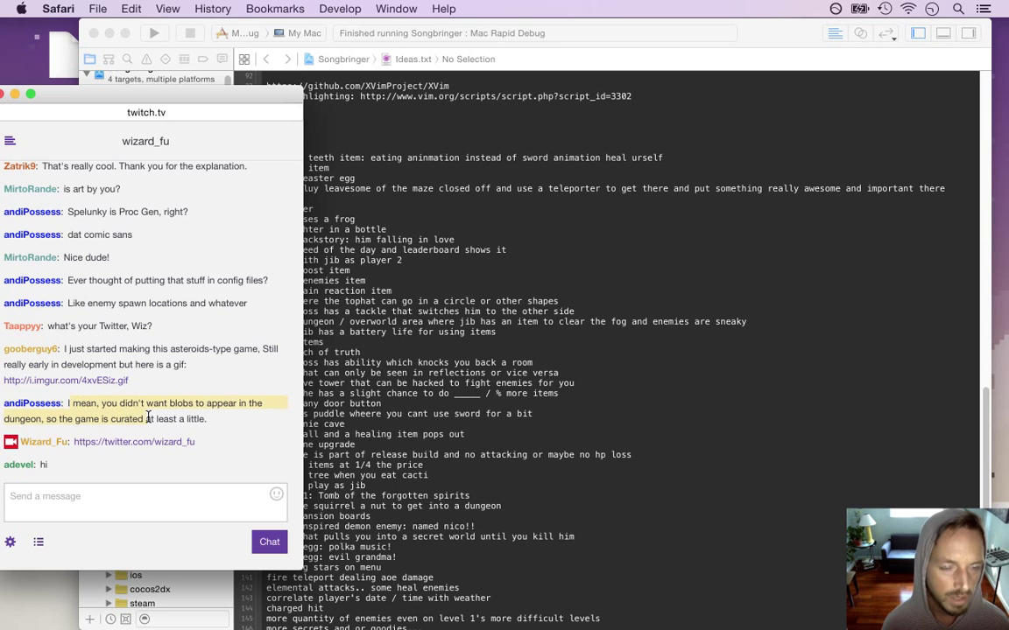
pyautogui.moveTo(39, 464); pyautogui.dragTo(66, 468)
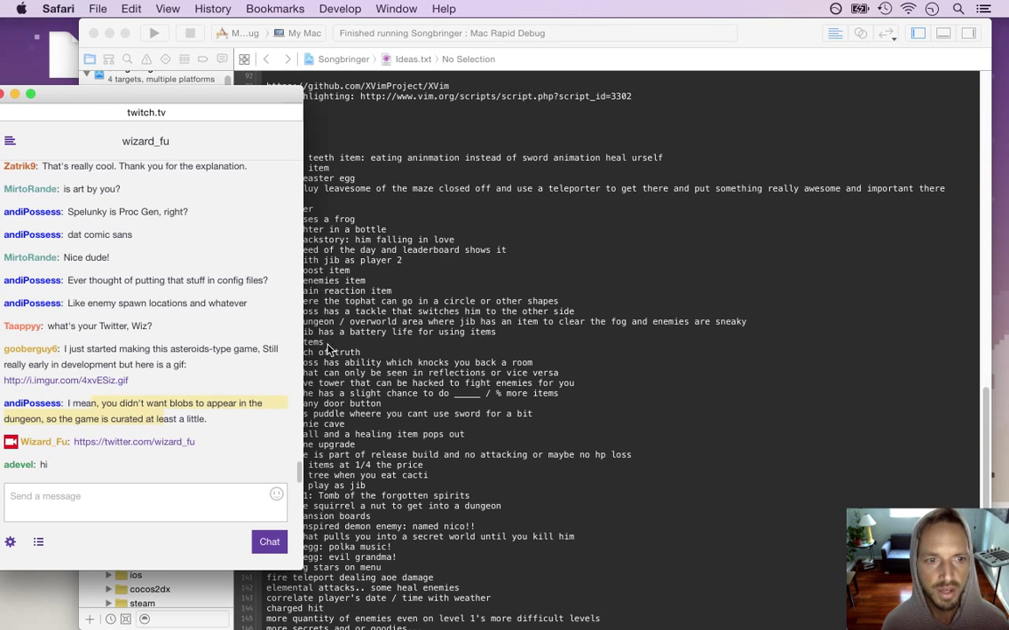
pyautogui.click(285, 102)
pyautogui.click(266, 59)
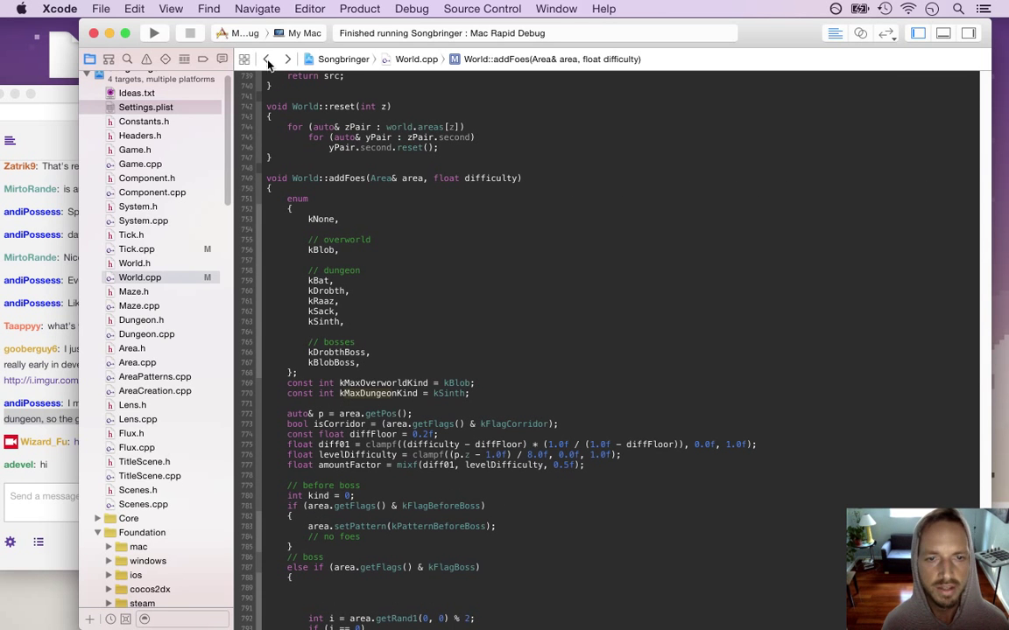
pyautogui.click(53, 392)
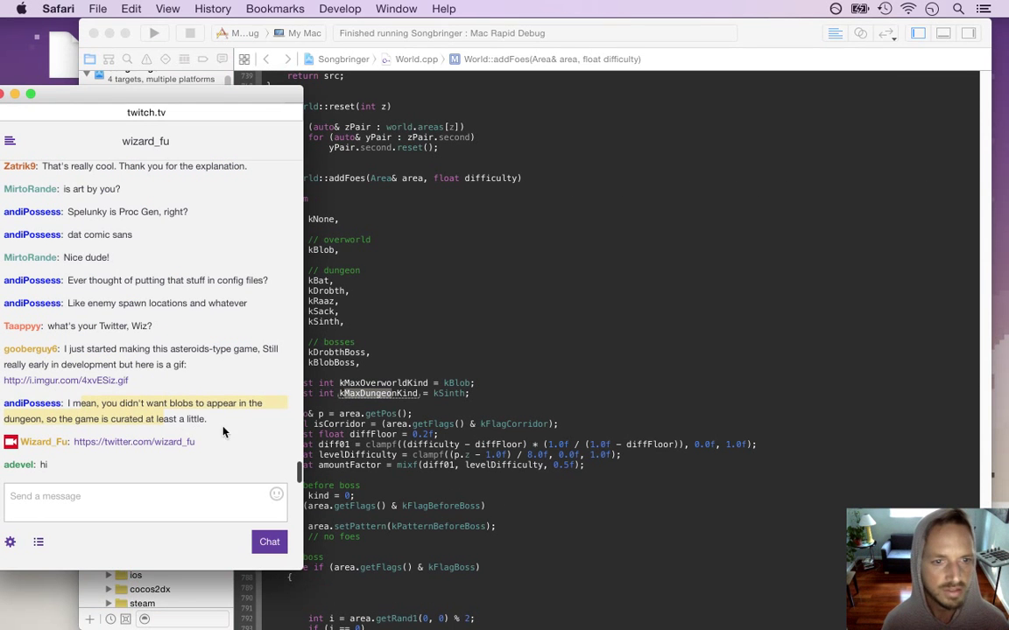
pyautogui.click(358, 337)
# Open Blob0.txt from the Behaviors assets and examine its behaviour sequences.
pyautogui.scroll(-10, 227, 185)
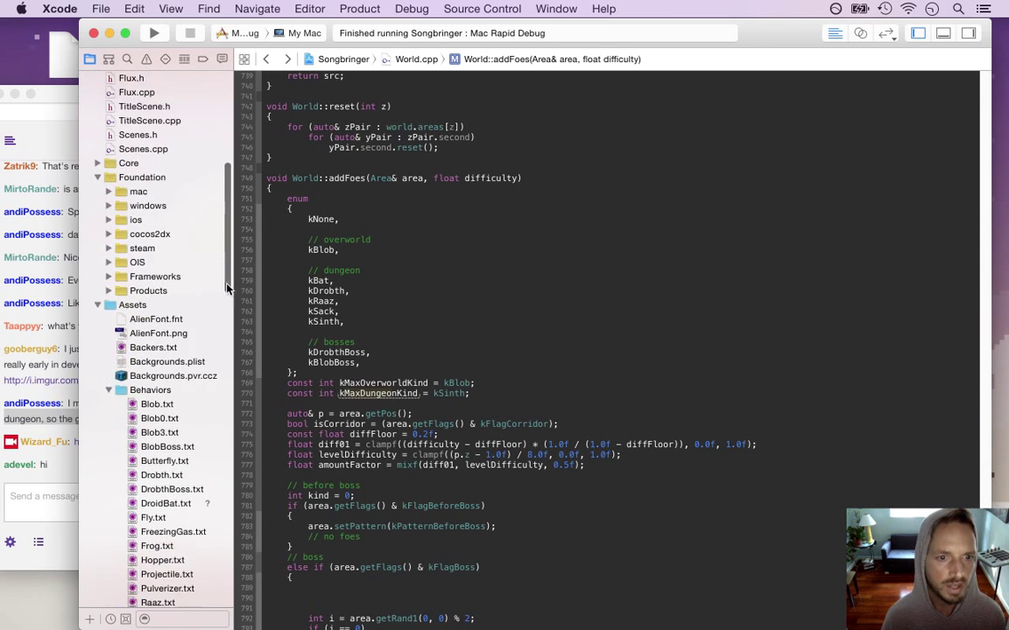
pyautogui.scroll(-3, 226, 288)
pyautogui.click(188, 298)
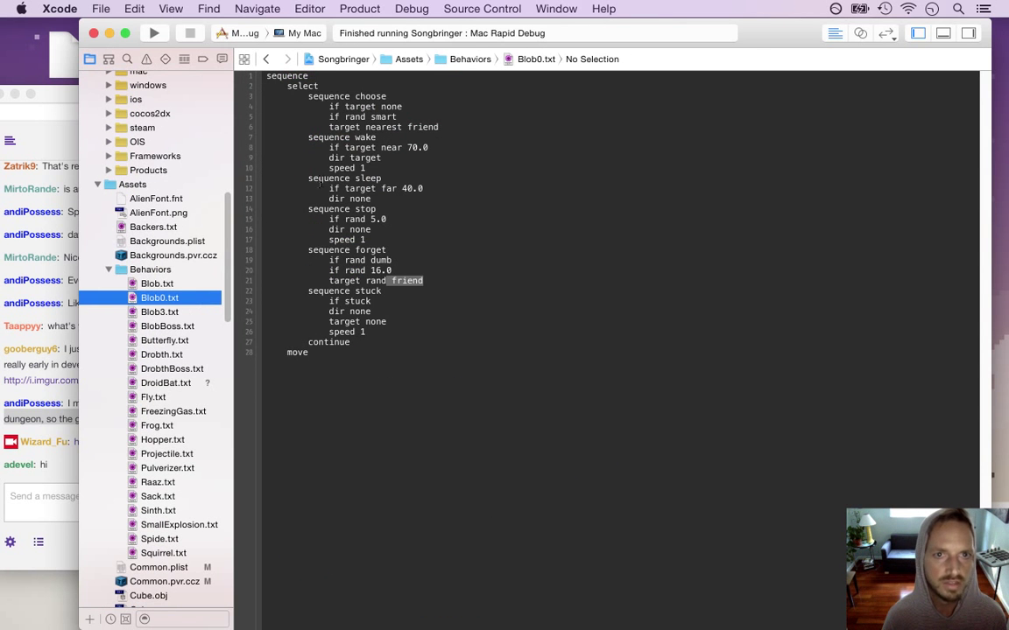
pyautogui.moveTo(291, 91); pyautogui.dragTo(450, 344)
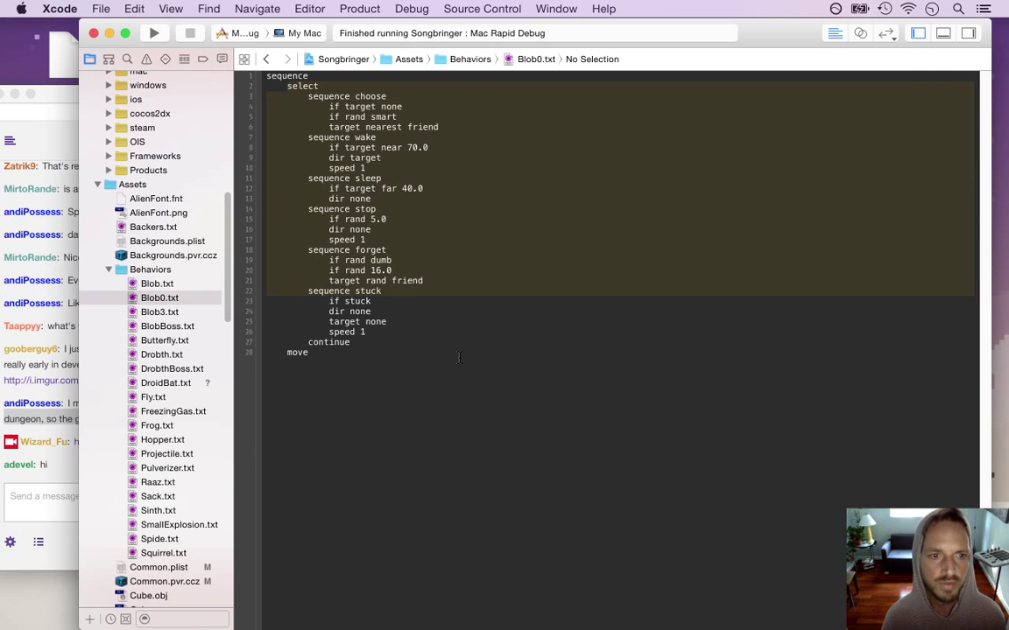
pyautogui.click(452, 178)
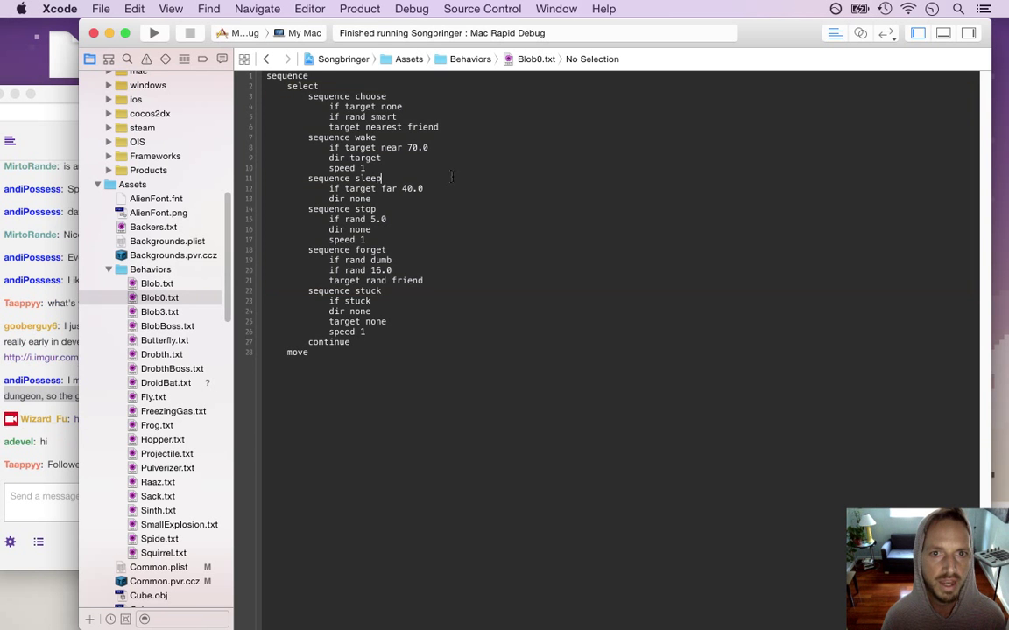
# Go back to World::addFoes and examine the boss and overworld branches and the dungeon foe kinds in the enum.
pyautogui.click(265, 58)
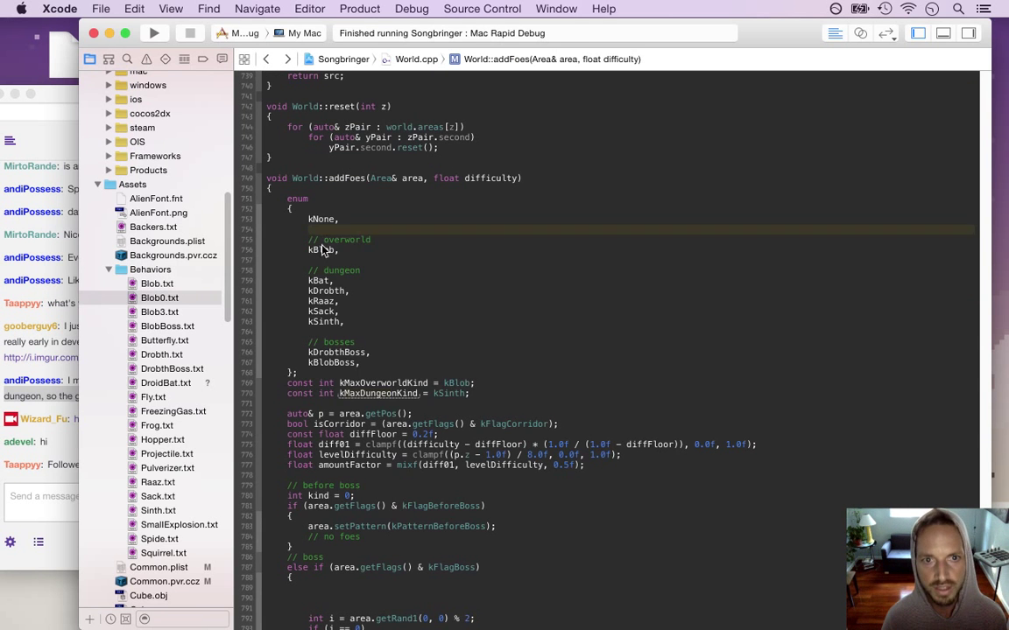
pyautogui.click(476, 345)
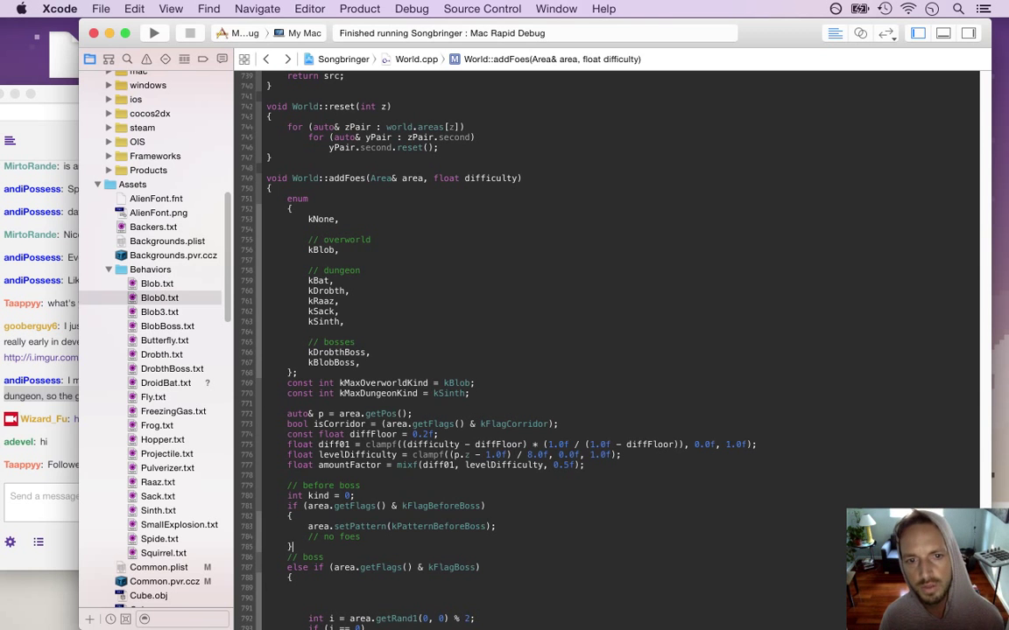
pyautogui.press('Down')
pyautogui.press('Down')
pyautogui.press('Down')
pyautogui.press('Down')
pyautogui.press('Down')
pyautogui.press('Down')
pyautogui.press('Down')
pyautogui.press('Down')
pyautogui.press('Down')
pyautogui.press('Down')
pyautogui.press('Down')
pyautogui.press('Down')
pyautogui.press('Down')
pyautogui.press('Down')
pyautogui.press('Down')
pyautogui.press('Down')
pyautogui.press('Down')
pyautogui.press('Down')
pyautogui.press('Down')
pyautogui.press('Down')
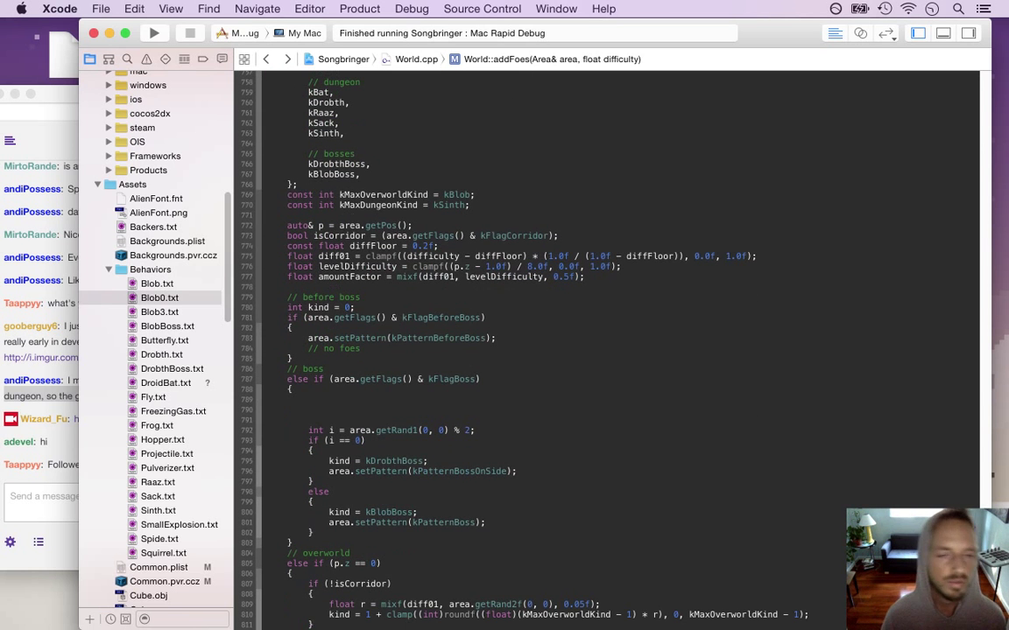
pyautogui.press('Down')
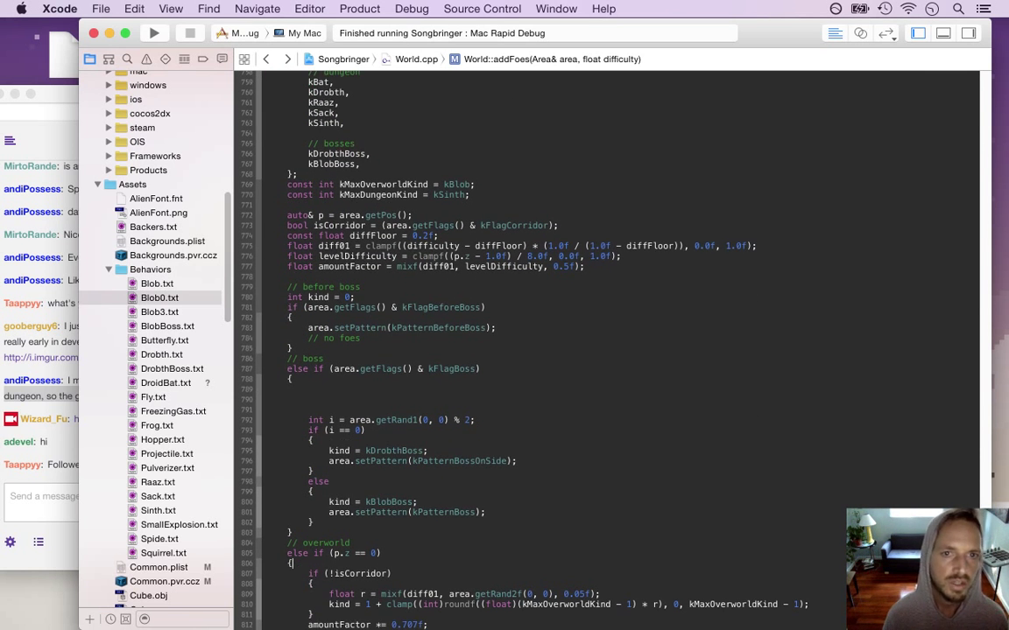
pyautogui.press('Up')
pyautogui.press('Up')
pyautogui.press('Up')
pyautogui.press('Up')
pyautogui.press('Up')
pyautogui.press('Up')
pyautogui.press('Up')
pyautogui.press('Up')
pyautogui.press('Up')
pyautogui.press('Up')
pyautogui.press('Up')
pyautogui.press('Up')
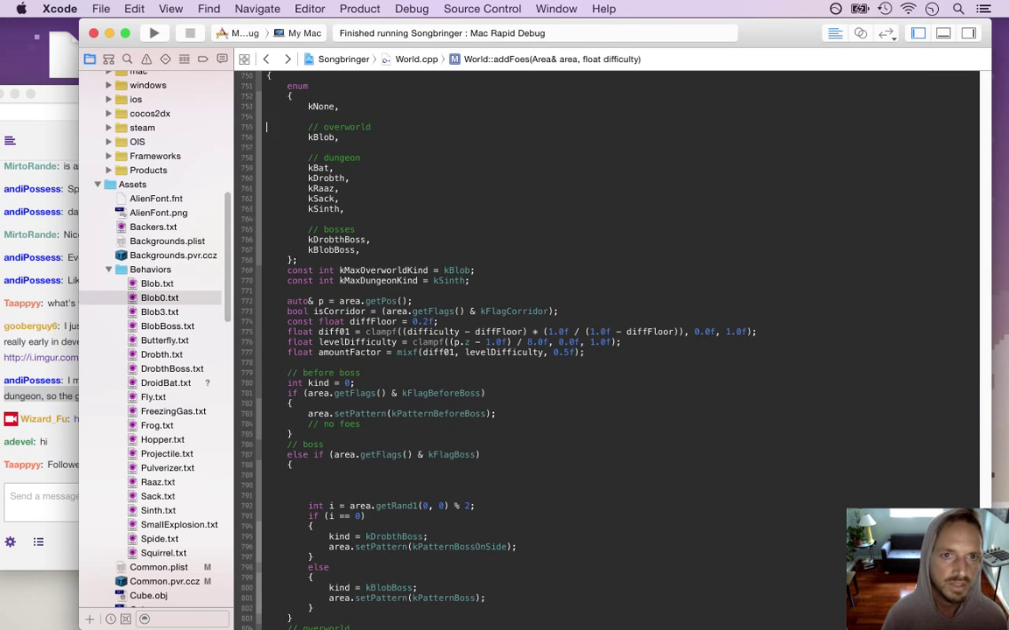
pyautogui.press('Down')
pyautogui.press('Down')
pyautogui.press('Down')
pyautogui.hotkey('shift', 'Down')
pyautogui.hotkey('shift', 'Down')
pyautogui.hotkey('shift', 'Down')
pyautogui.hotkey('shift', 'Down')
pyautogui.hotkey('shift', 'Down')
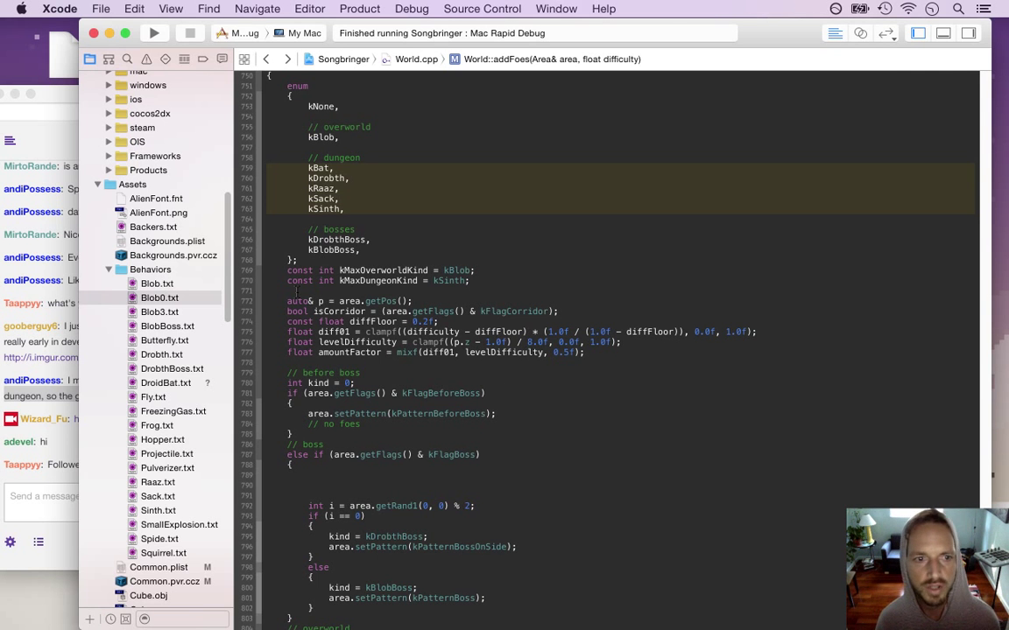
# Reread the chat message about blobs in the dungeon and the game being curated, and return to the code.
pyautogui.click(66, 440)
pyautogui.moveTo(72, 380); pyautogui.dragTo(203, 394)
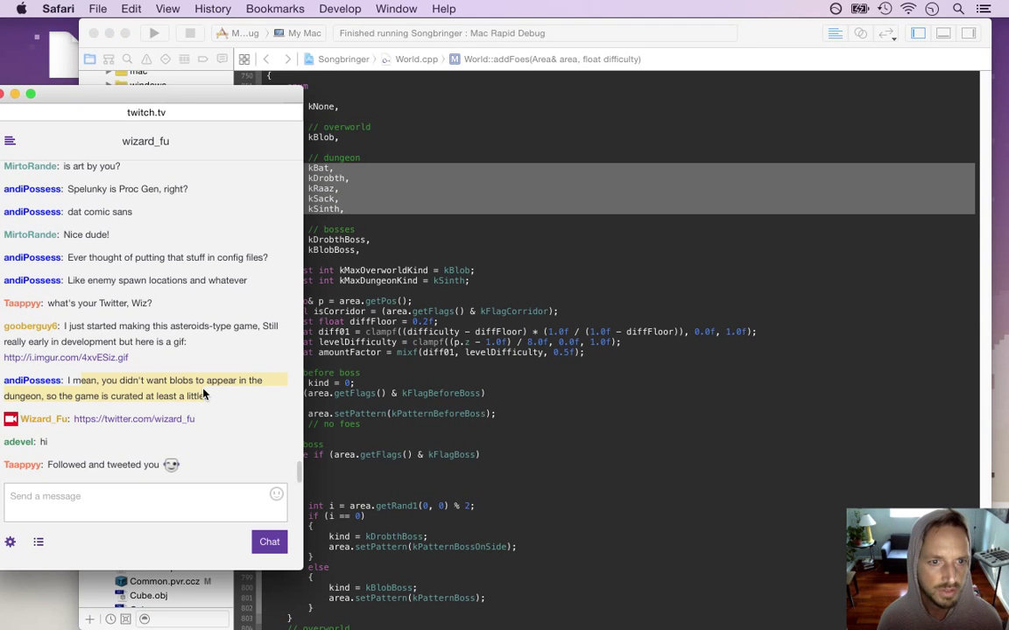
pyautogui.click(402, 220)
# Add the comment "// this should go into a config file..." followed by a blank line above the enum in World::addFoes.
pyautogui.click(353, 115)
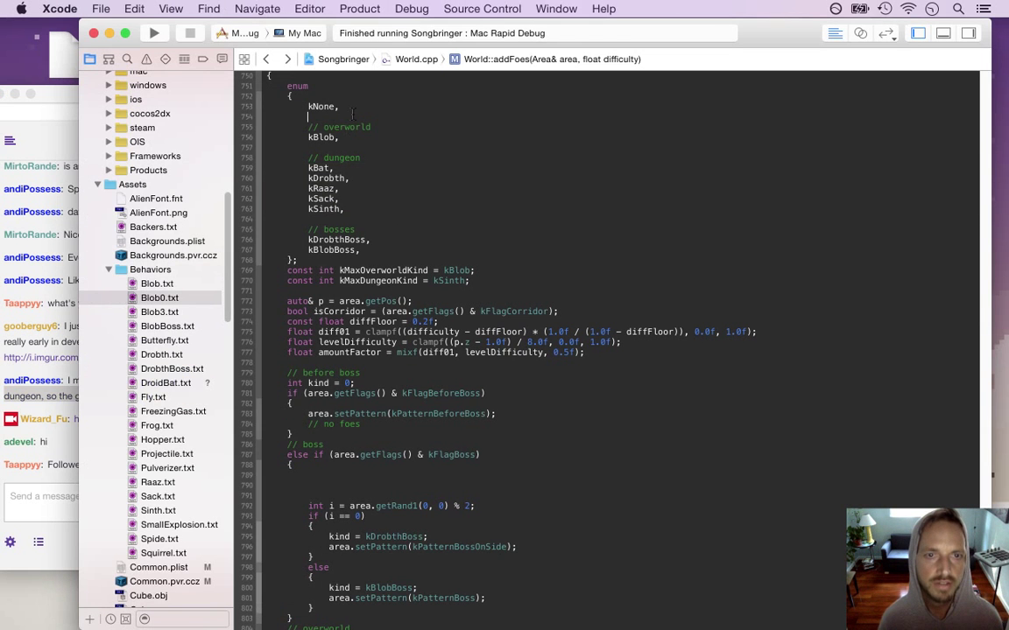
pyautogui.press('Up')
pyautogui.press('Up')
pyautogui.press('Up')
pyautogui.press('Up')
pyautogui.press('Down')
pyautogui.press('Down')
pyautogui.press('Down')
pyautogui.press('Down')
pyautogui.press('Return')
pyautogui.press('Return')
pyautogui.press('Up')
pyautogui.write('// this')
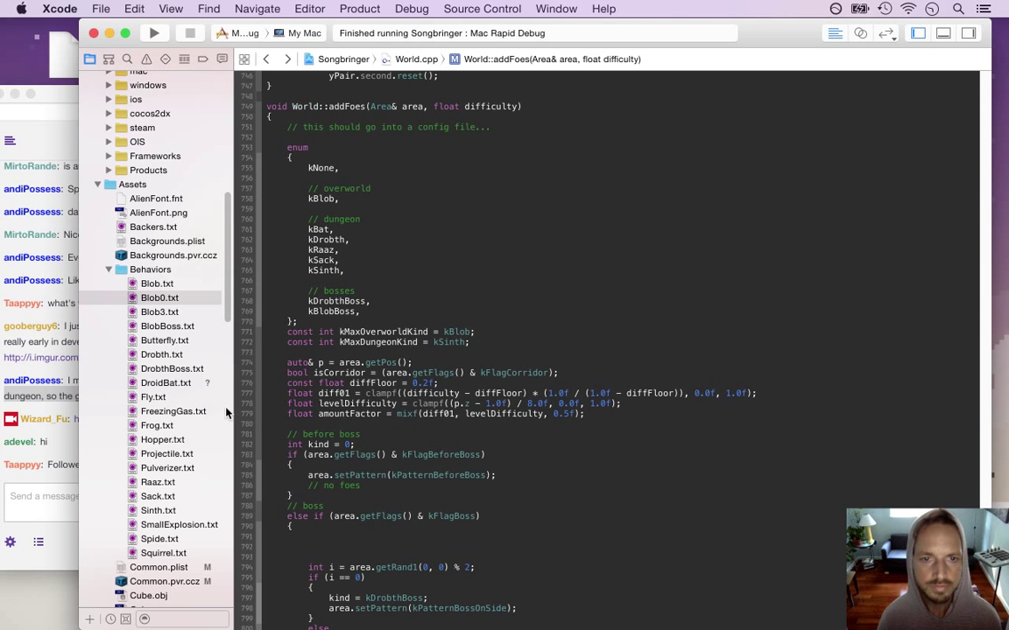
# Read the newest chat message about following and tweeting, and switch back to Xcode.
pyautogui.click(38, 464)
pyautogui.moveTo(85, 465); pyautogui.dragTo(145, 482)
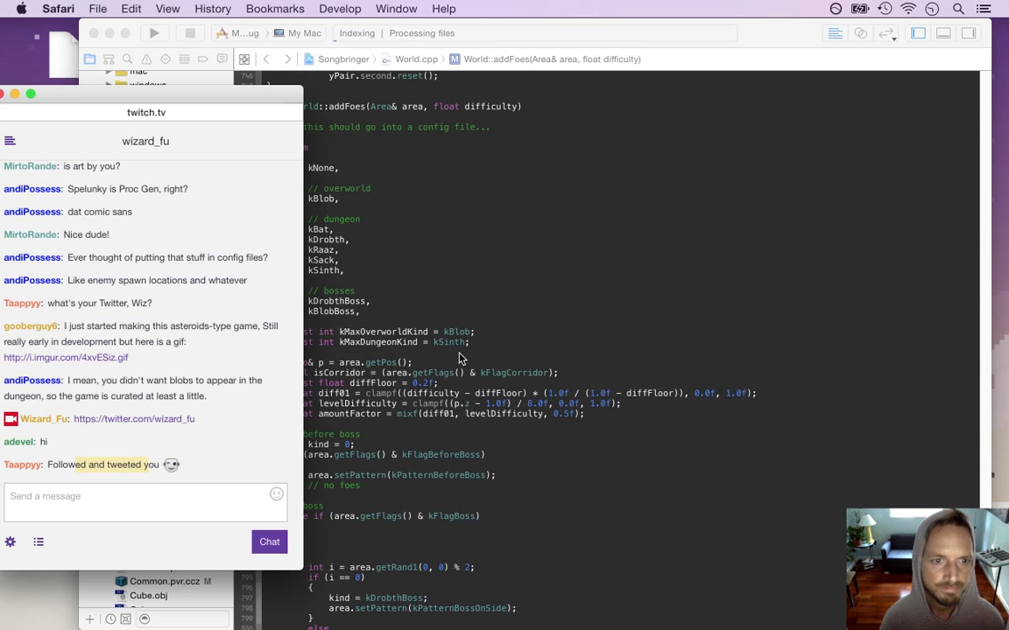
pyautogui.click(491, 333)
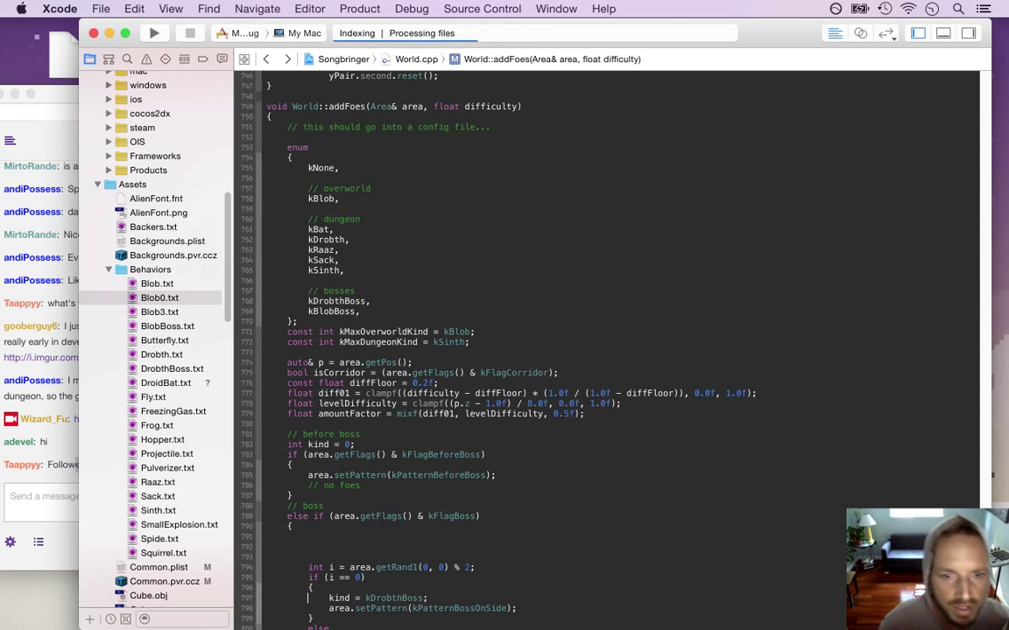
# Make the loop that collects possible dungeon foe kinds in World::addFoes start at kMaxOverworldKind + 1.
pyautogui.scroll(-3, 613, 351)
pyautogui.press('Down')
pyautogui.press('Down')
pyautogui.press('Down')
pyautogui.press('Down')
pyautogui.press('Down')
pyautogui.press('Down')
pyautogui.press('Down')
pyautogui.press('Down')
pyautogui.press('Down')
pyautogui.press('Down')
pyautogui.press('Down')
pyautogui.press('Down')
pyautogui.press('Down')
pyautogui.press('Down')
pyautogui.press('Down')
pyautogui.press('Down')
pyautogui.press('Down')
pyautogui.press('Down')
pyautogui.press('Down')
pyautogui.press('Down')
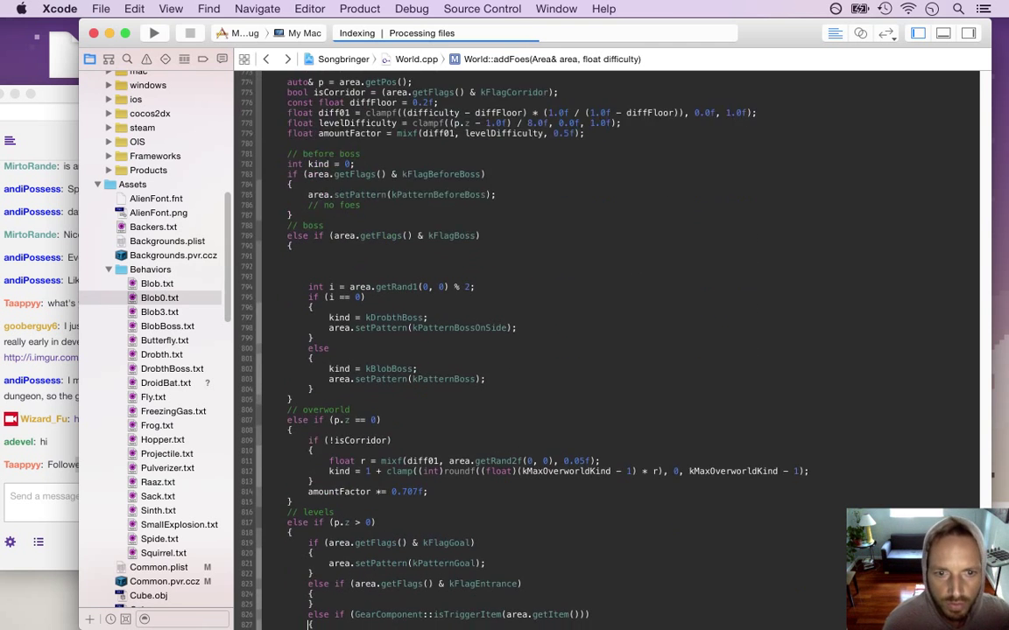
pyautogui.press('Down')
pyautogui.press('Down')
pyautogui.press('Down')
pyautogui.press('Down')
pyautogui.press('Down')
pyautogui.press('Down')
pyautogui.press('Down')
pyautogui.press('Down')
pyautogui.press('Down')
pyautogui.press('Down')
pyautogui.press('Down')
pyautogui.press('Down')
pyautogui.press('Down')
pyautogui.press('Down')
pyautogui.press('Down')
pyautogui.press('Down')
pyautogui.press('Down')
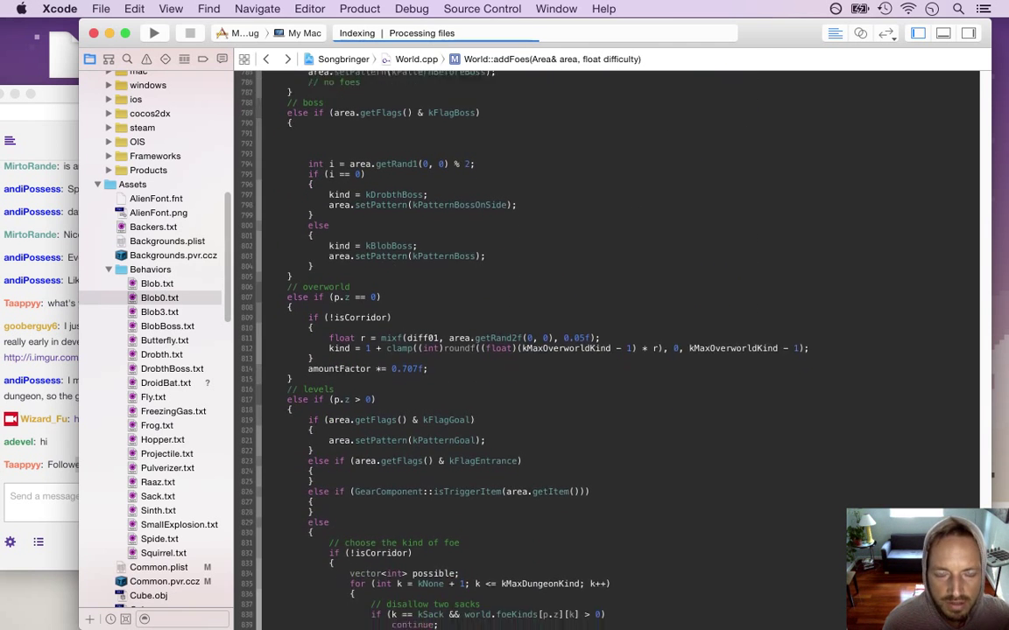
pyautogui.press('Down')
pyautogui.press('Down')
pyautogui.press('Down')
pyautogui.press('Down')
pyautogui.press('Down')
pyautogui.press('Down')
pyautogui.press('Down')
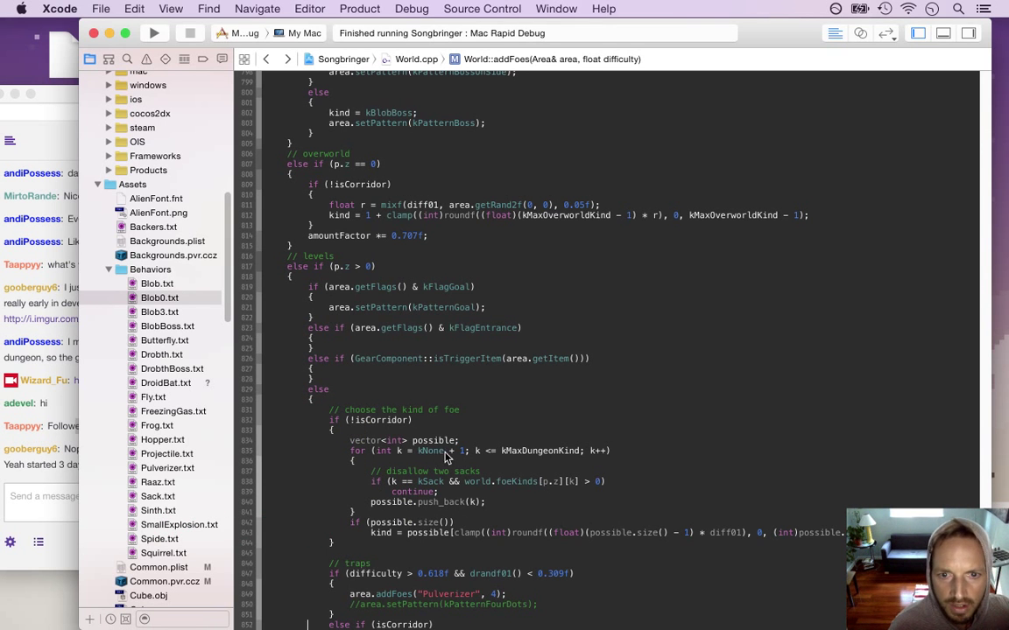
pyautogui.press('BackSpace')
pyautogui.press('BackSpace')
pyautogui.press('BackSpace')
pyautogui.press('BackSpace')
pyautogui.press('BackSpace')
pyautogui.press('BackSpace')
pyautogui.press('BackSpace')
pyautogui.press('BackSpace')
pyautogui.press('BackSpace')
pyautogui.write('kMax')
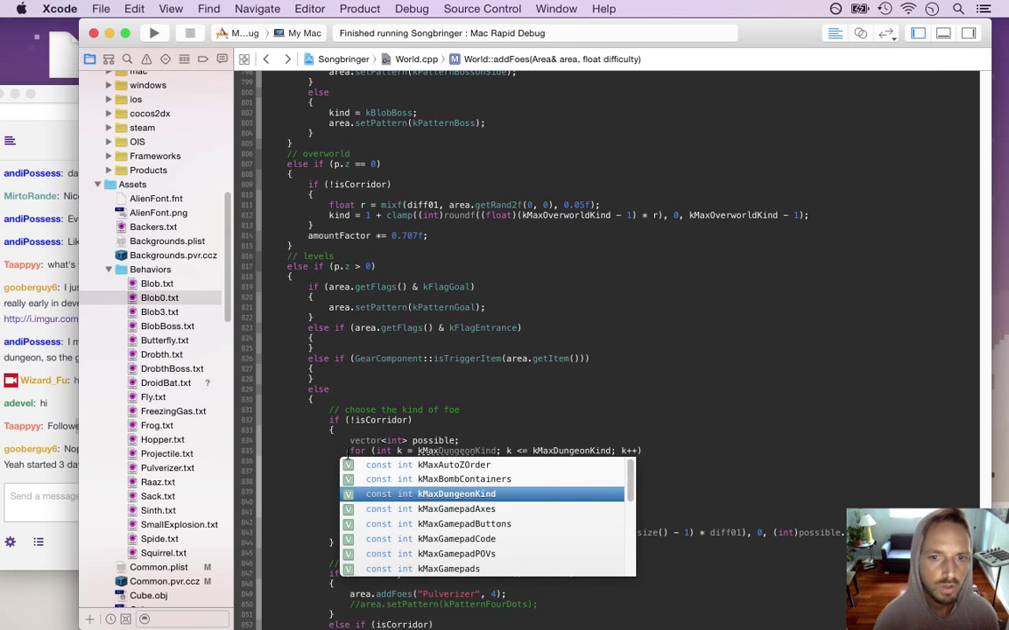
pyautogui.write('Ov')
pyautogui.press('Return')
pyautogui.write('+ 1')
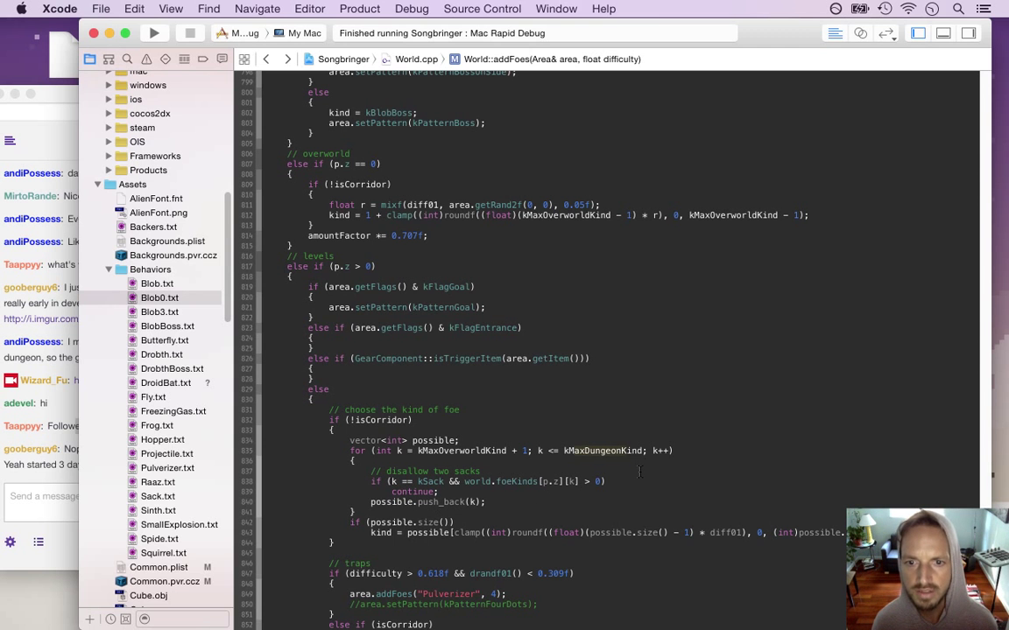
# Build and run the game, reading the new chat messages about Windows 8, C# and Monogame during compilation.
pyautogui.press('super+r')
pyautogui.click(50, 467)
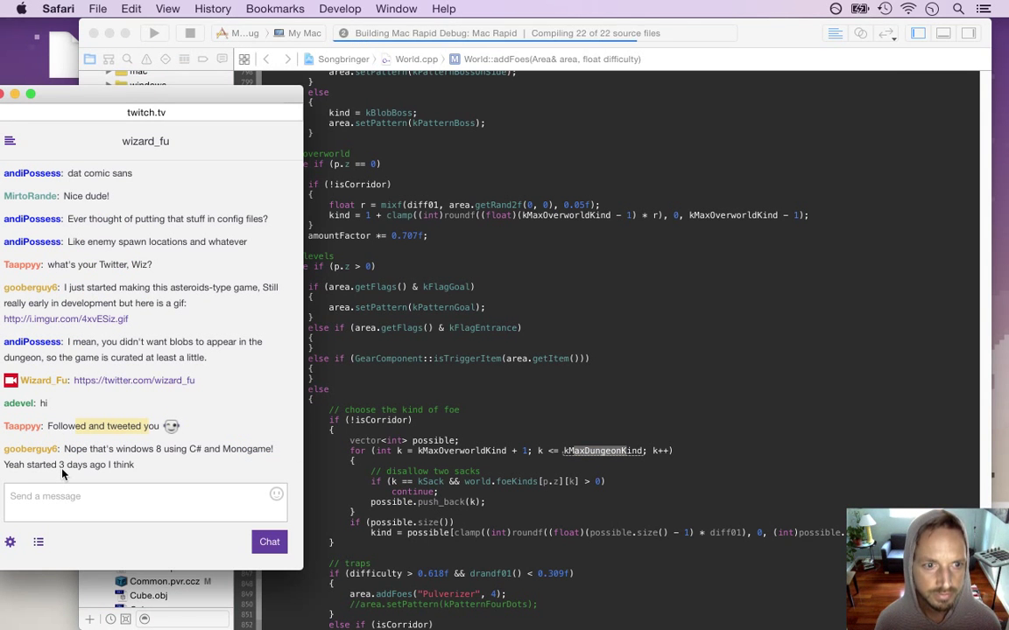
pyautogui.moveTo(88, 428); pyautogui.dragTo(155, 429)
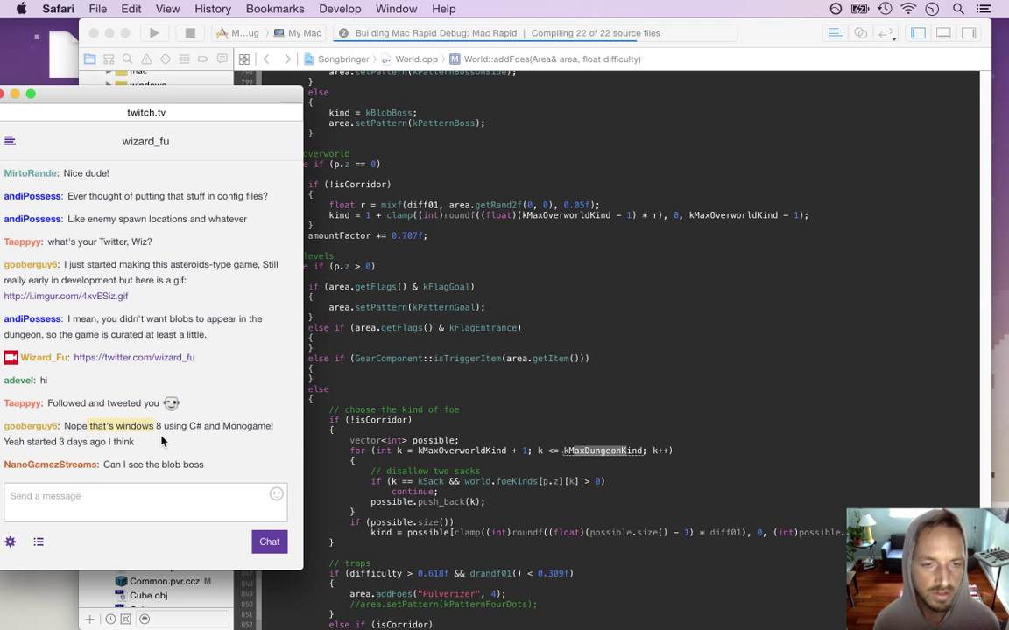
pyautogui.click(124, 437)
pyautogui.moveTo(89, 441); pyautogui.dragTo(193, 480)
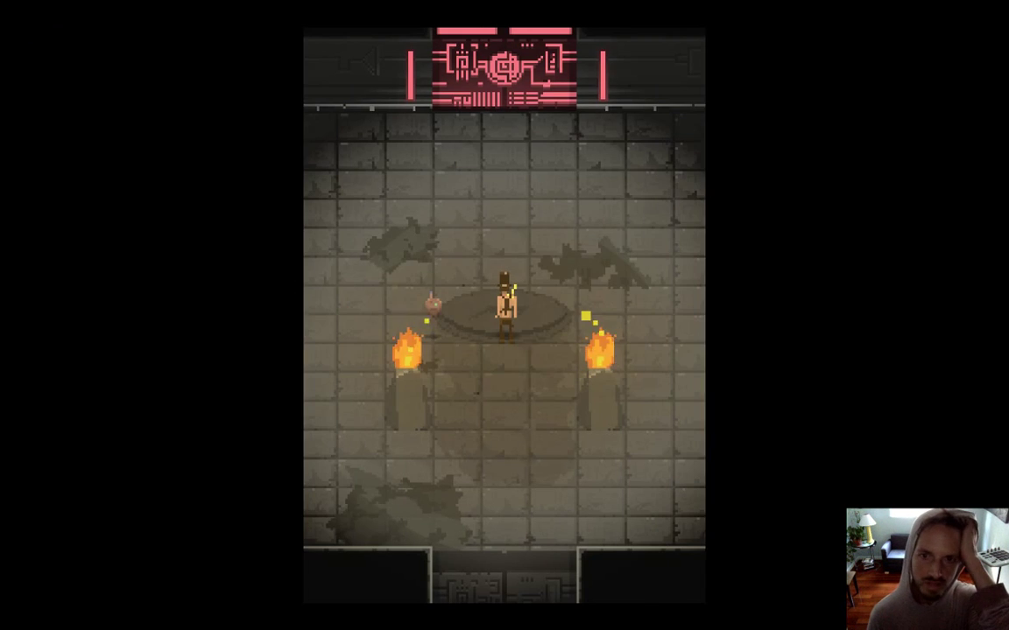
# Walk east from the dungeon's entrance room into the pool room and attack the nearest bats with the sword.
pyautogui.press('Right')
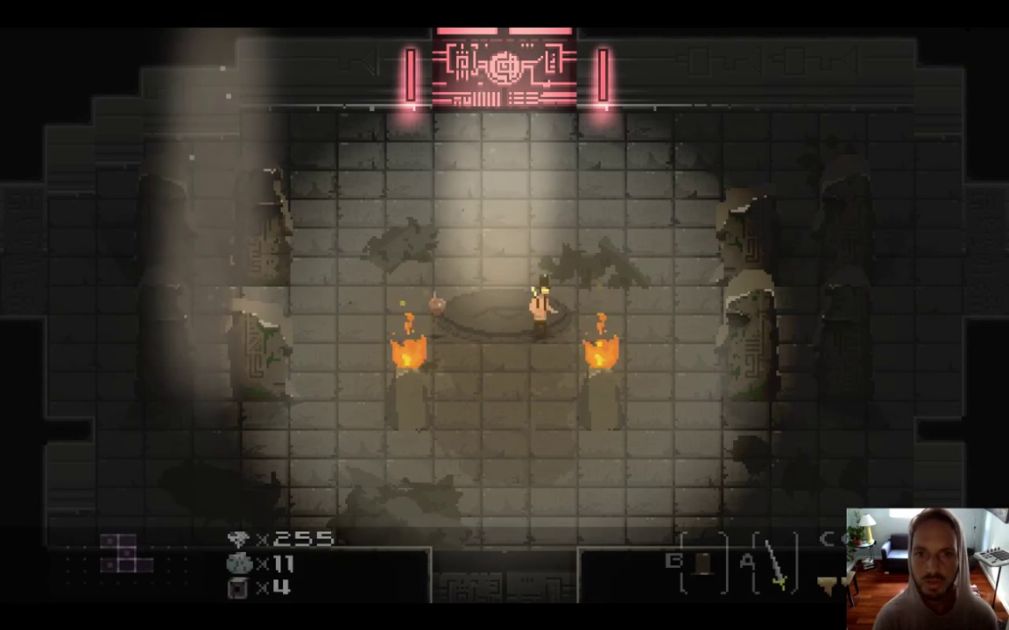
pyautogui.press('Right')
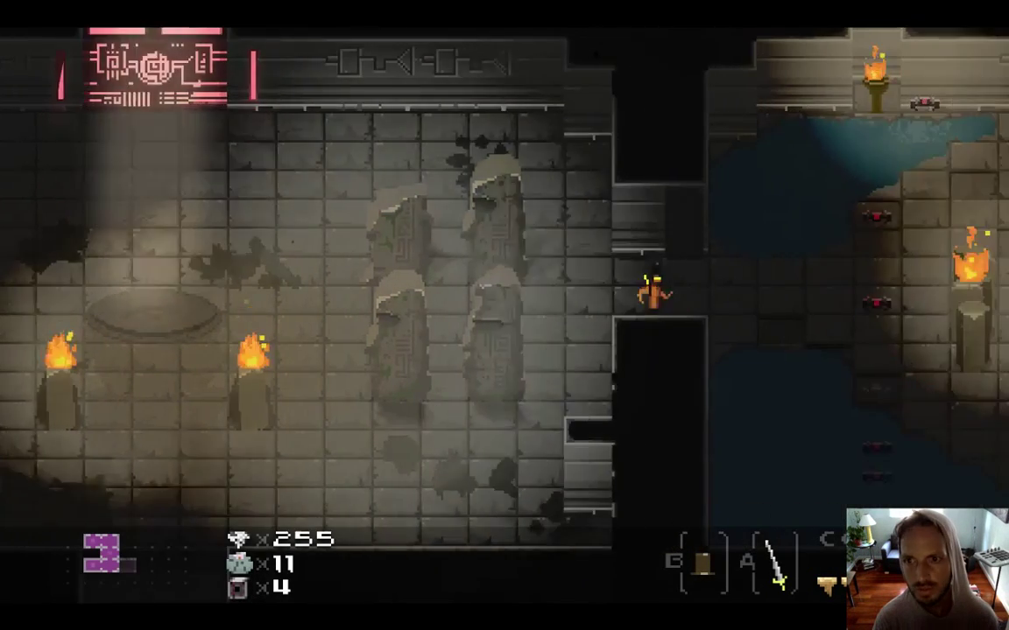
pyautogui.press('a')
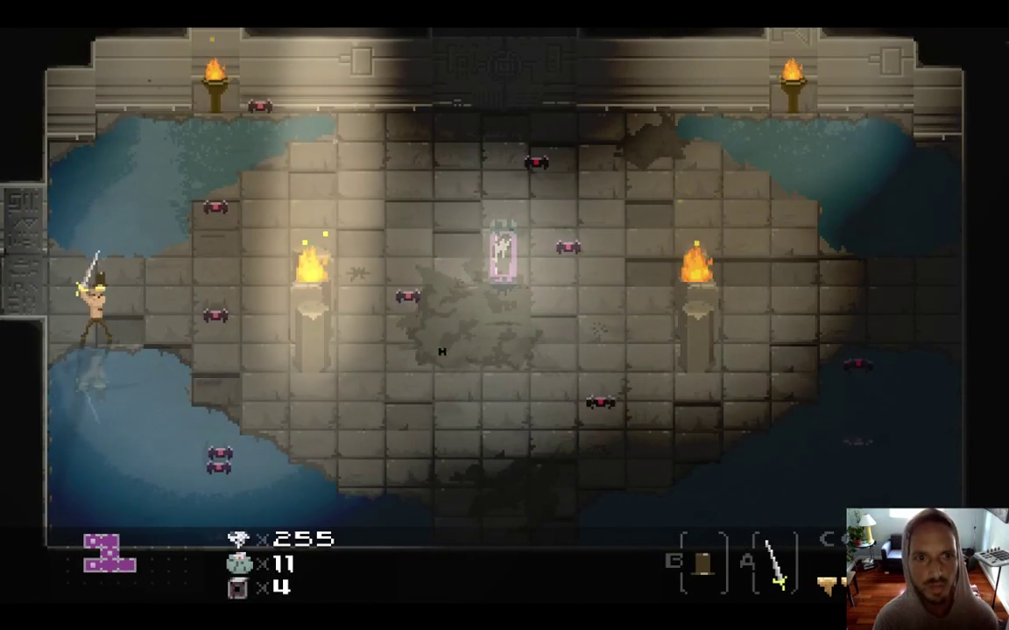
pyautogui.press('Right')
pyautogui.press('Up')
pyautogui.press('a')
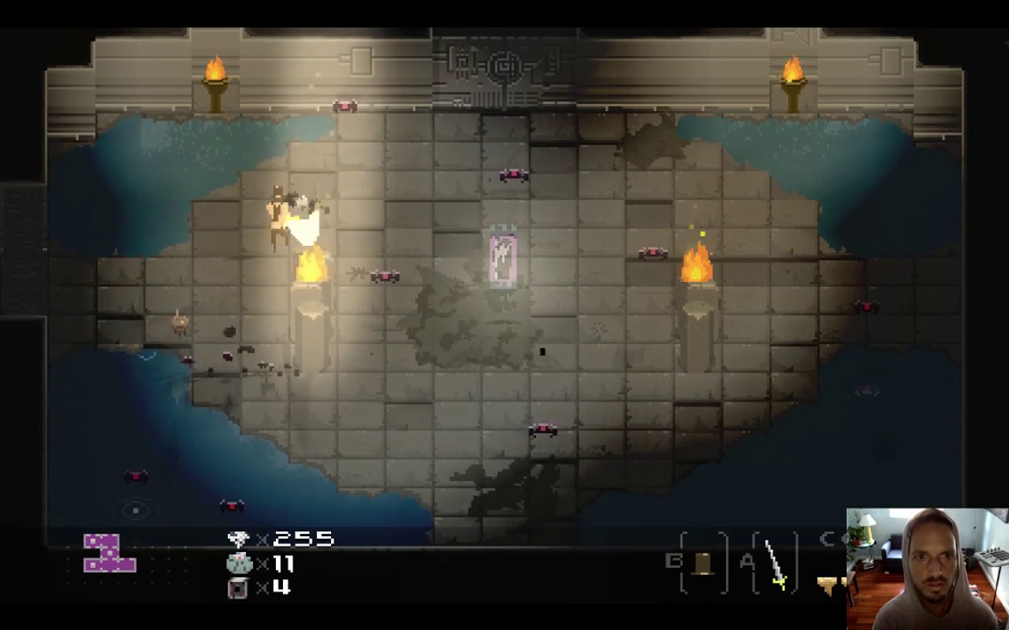
# Fight the bats along the room's northern side over to the eastern pool, testing how the spawned group plays.
pyautogui.press('Right')
pyautogui.press('Up')
pyautogui.press('Up')
pyautogui.press('Right')
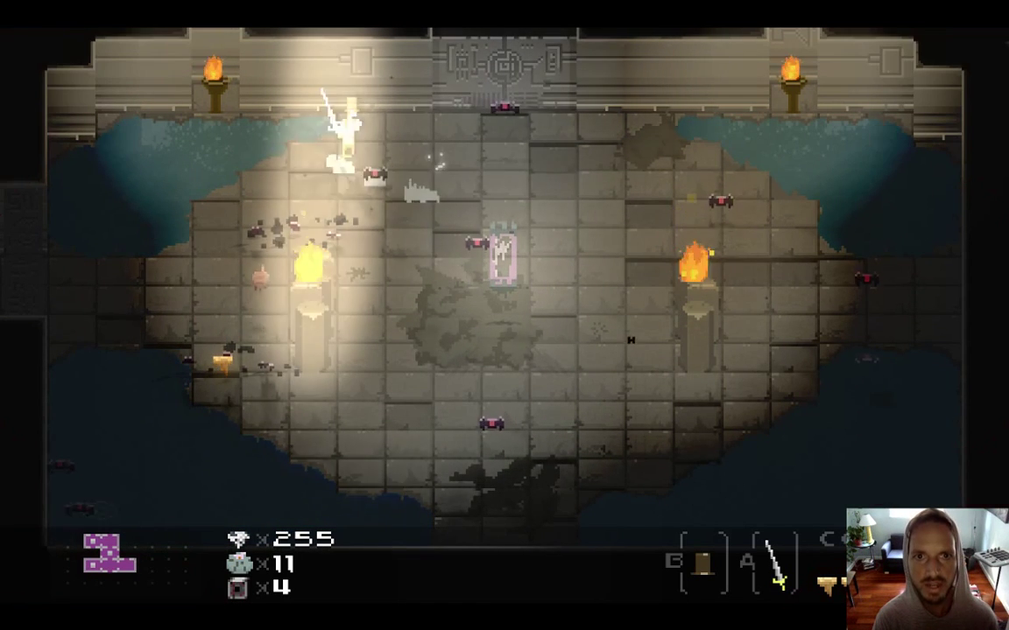
pyautogui.press('Right')
pyautogui.press('x')
pyautogui.press('Down')
pyautogui.press('Right')
pyautogui.press('x')
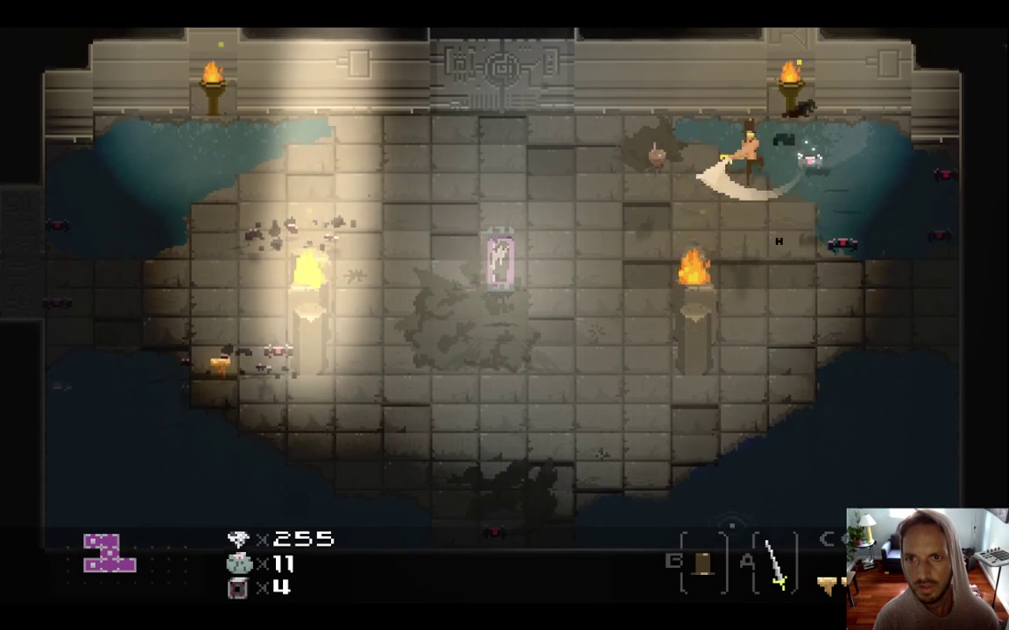
pyautogui.press('Down')
pyautogui.press('Right')
pyautogui.press('Right')
pyautogui.press('x')
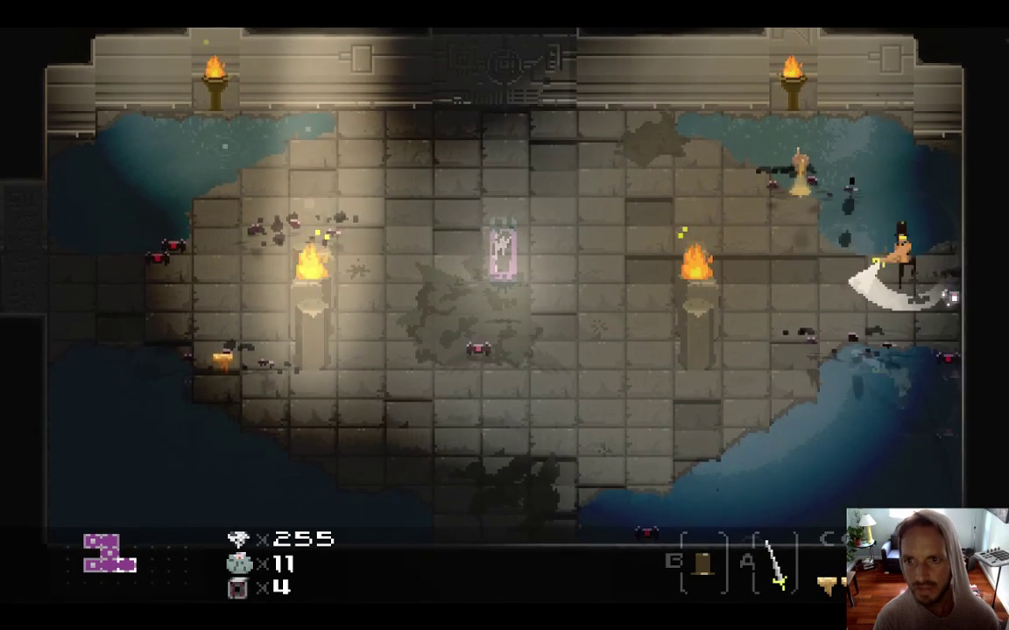
# Clear the remaining bats around the room's centre and the southeastern pool to open the northern door.
pyautogui.press('Down')
pyautogui.press('Left')
pyautogui.press('Down')
pyautogui.press('Left')
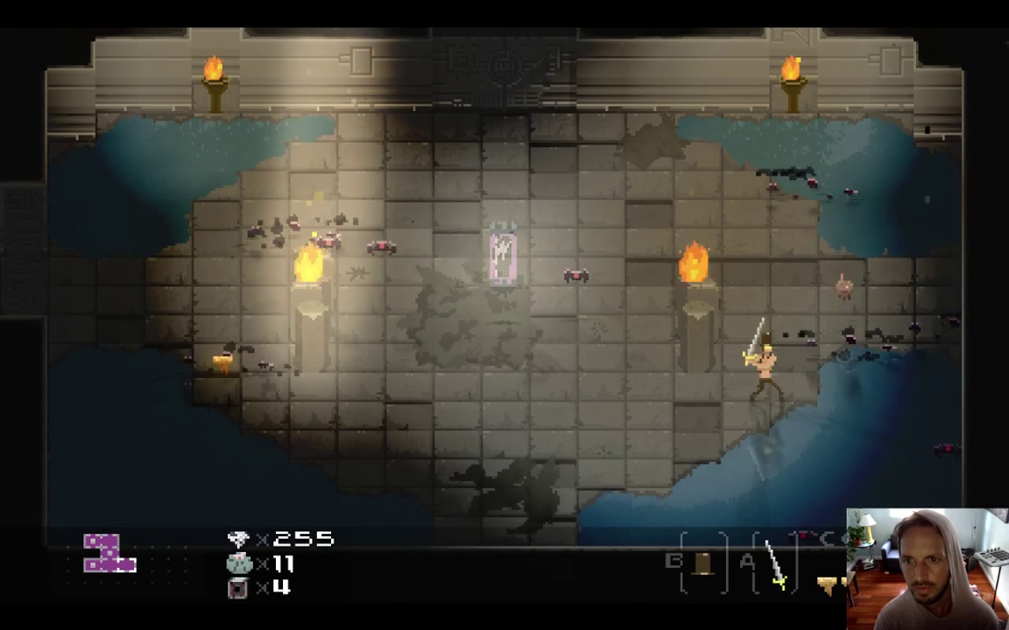
pyautogui.press('Up')
pyautogui.press('x')
pyautogui.press('Up')
pyautogui.press('x')
pyautogui.press('Left')
pyautogui.press('x')
pyautogui.press('Right')
pyautogui.press('Right')
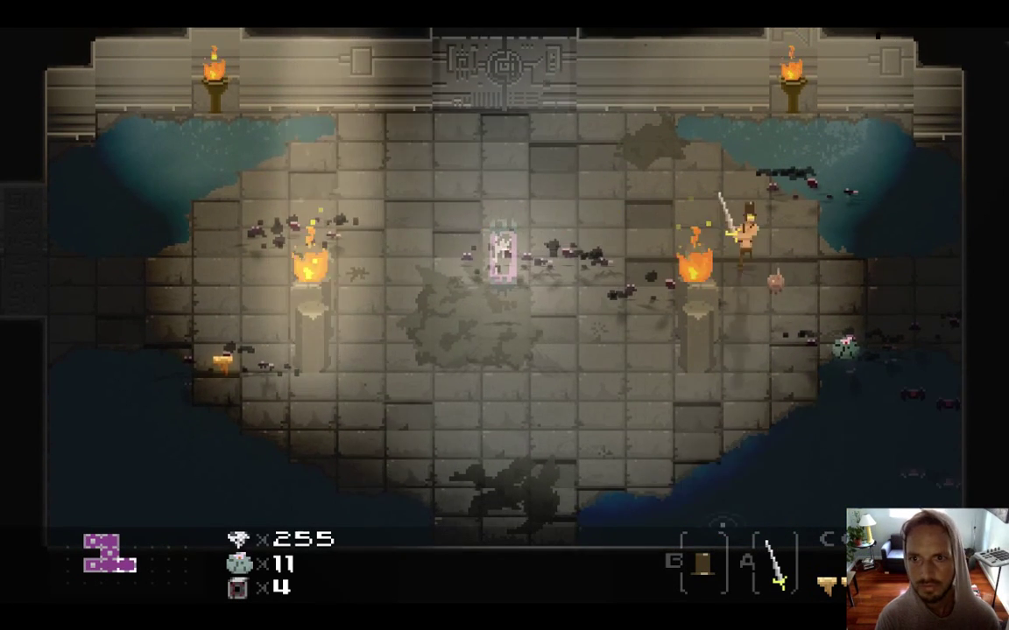
pyautogui.press('Down')
pyautogui.press('Right')
pyautogui.press('x')
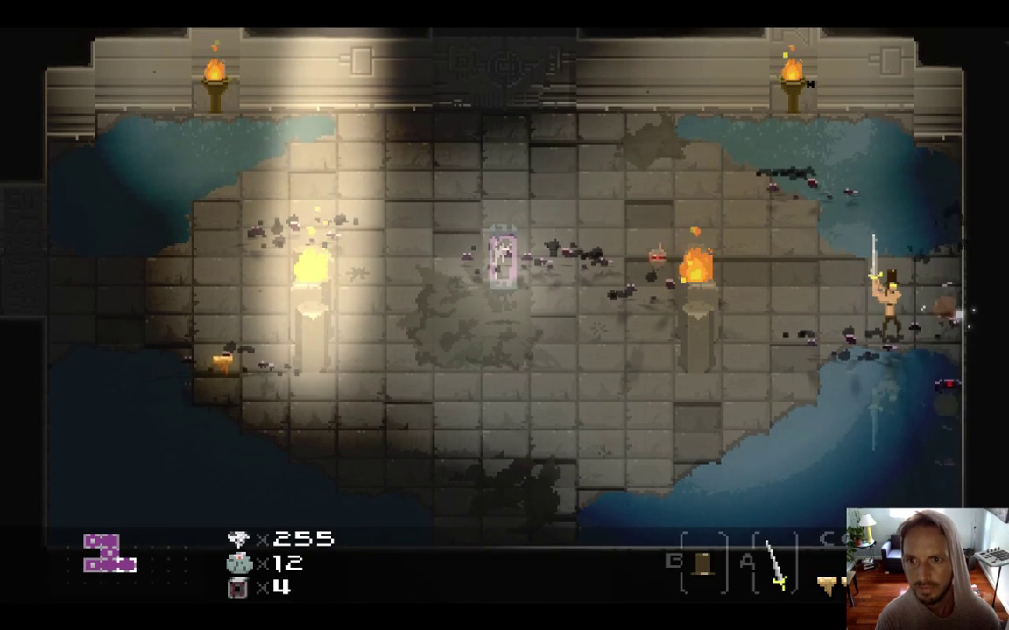
pyautogui.press('x')
pyautogui.press('Left')
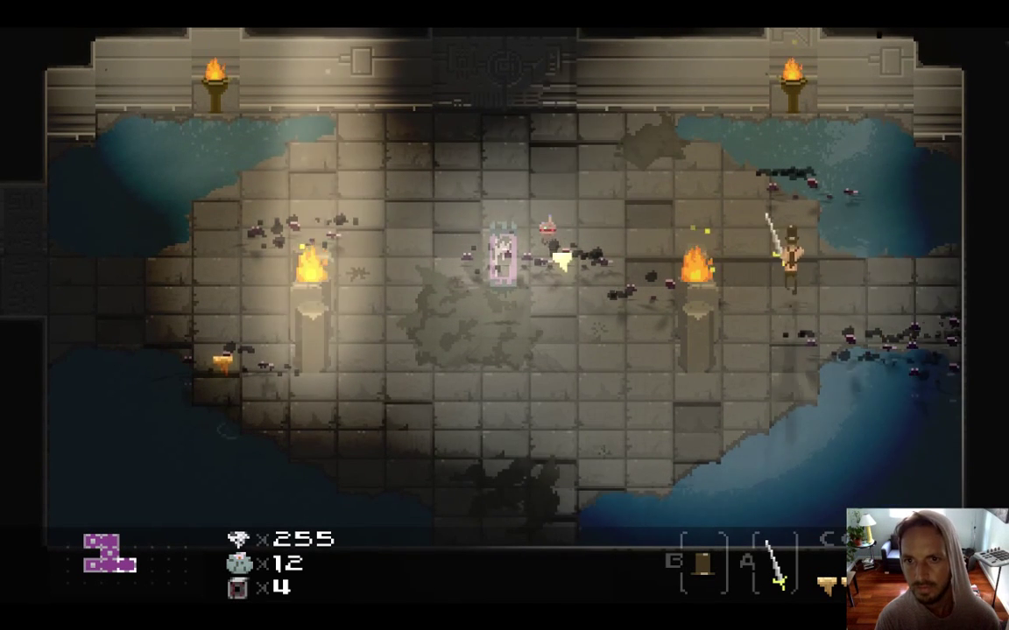
# Go north past the horned foes into the pink-carpeted room with the cyan door, and quit the game.
pyautogui.press('Up')
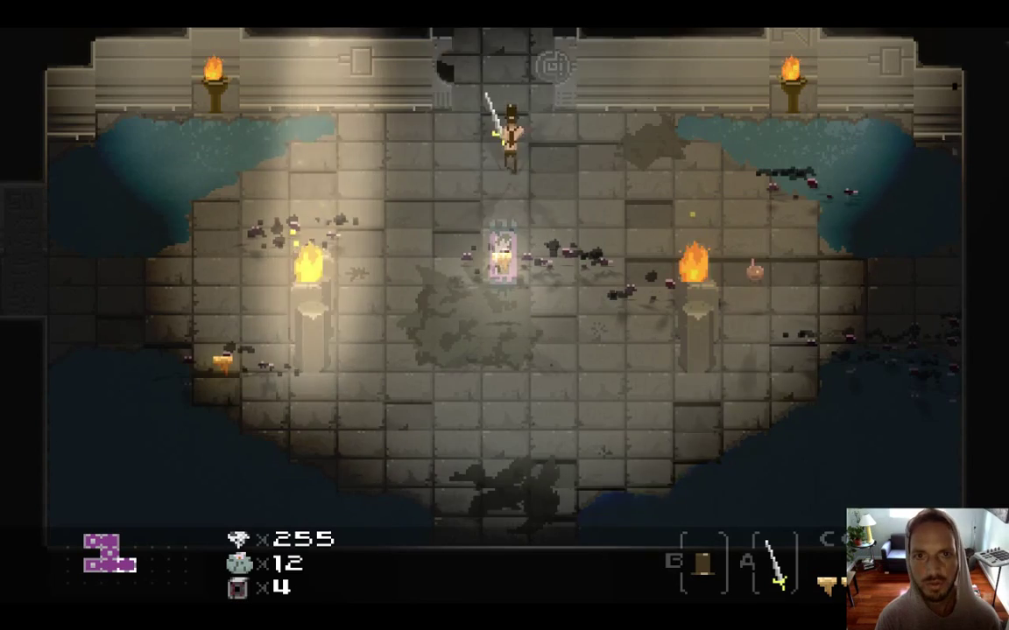
pyautogui.press('Up')
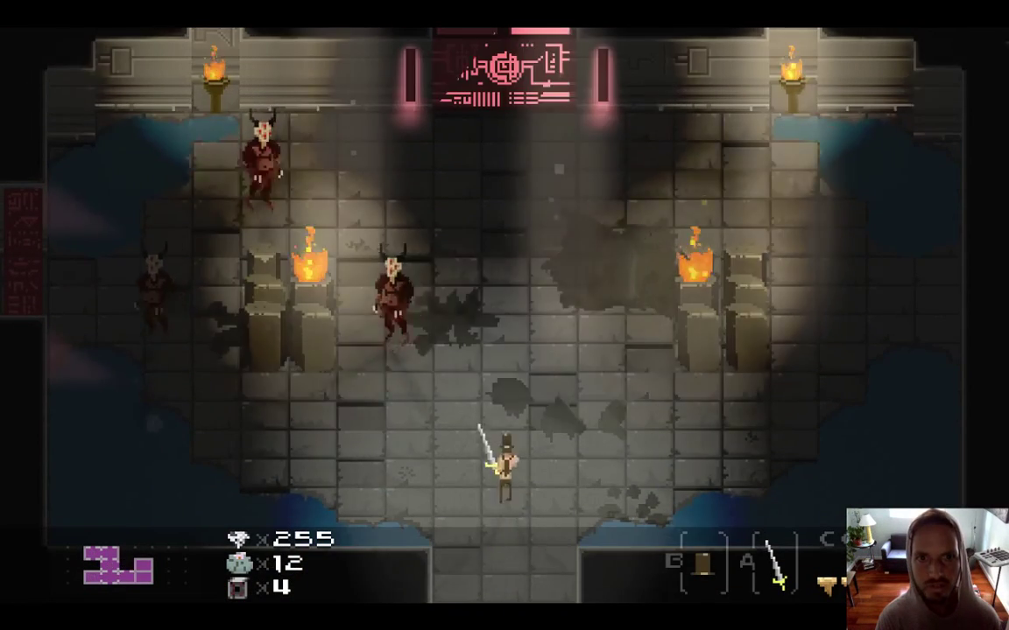
pyautogui.press('Left')
pyautogui.press('x')
pyautogui.press('Up')
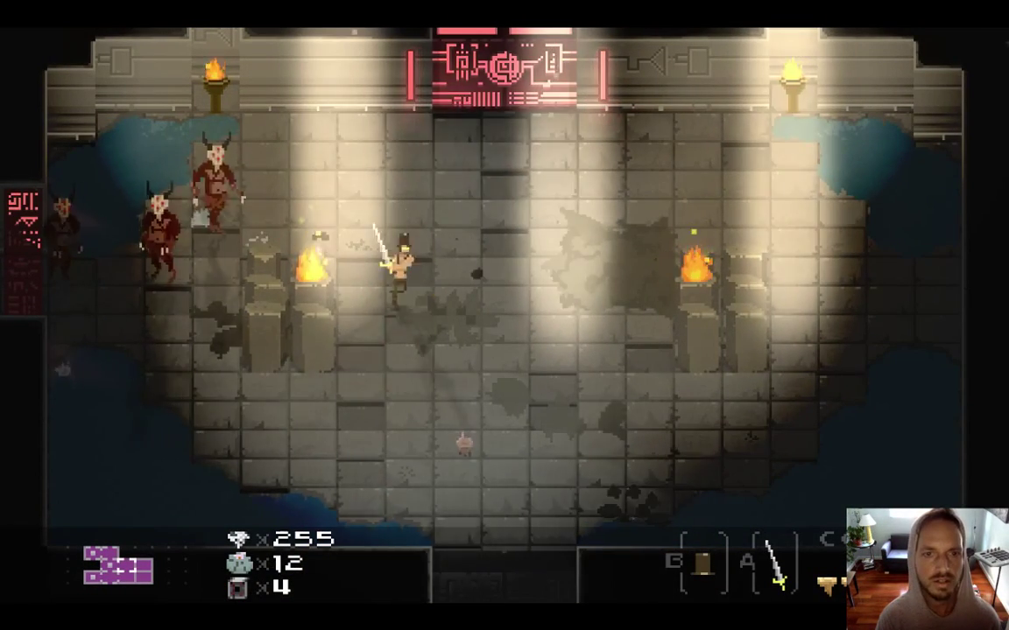
pyautogui.press('Right')
pyautogui.press('Up')
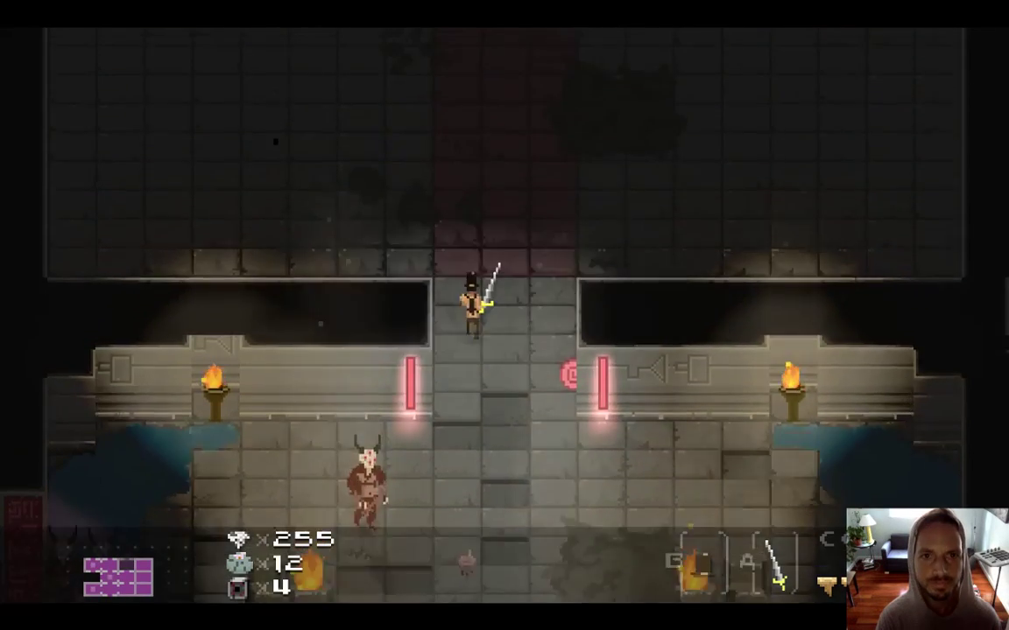
pyautogui.press('Up')
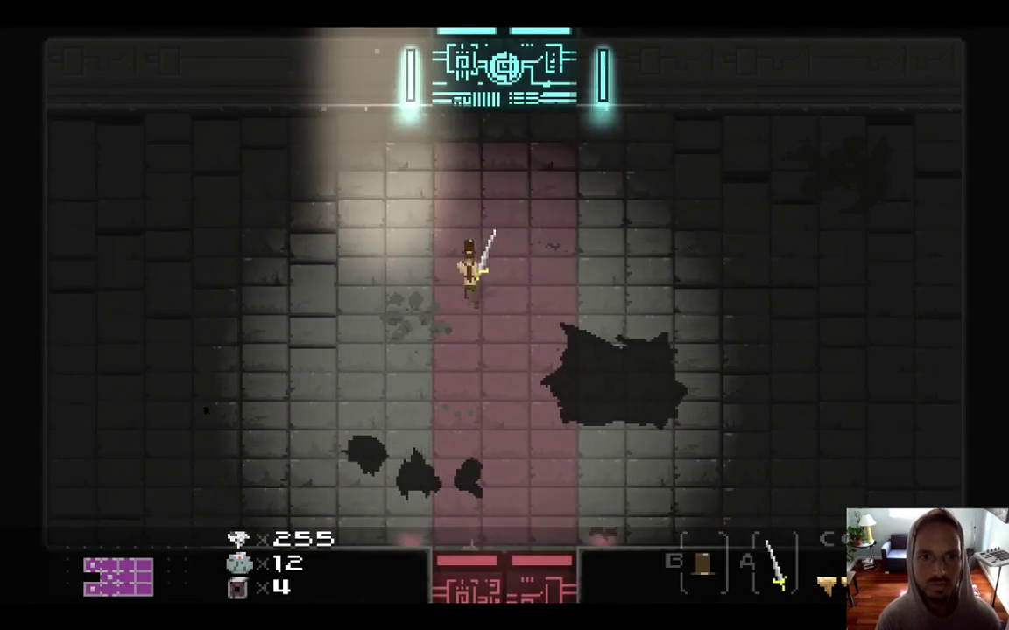
pyautogui.press('super+q')
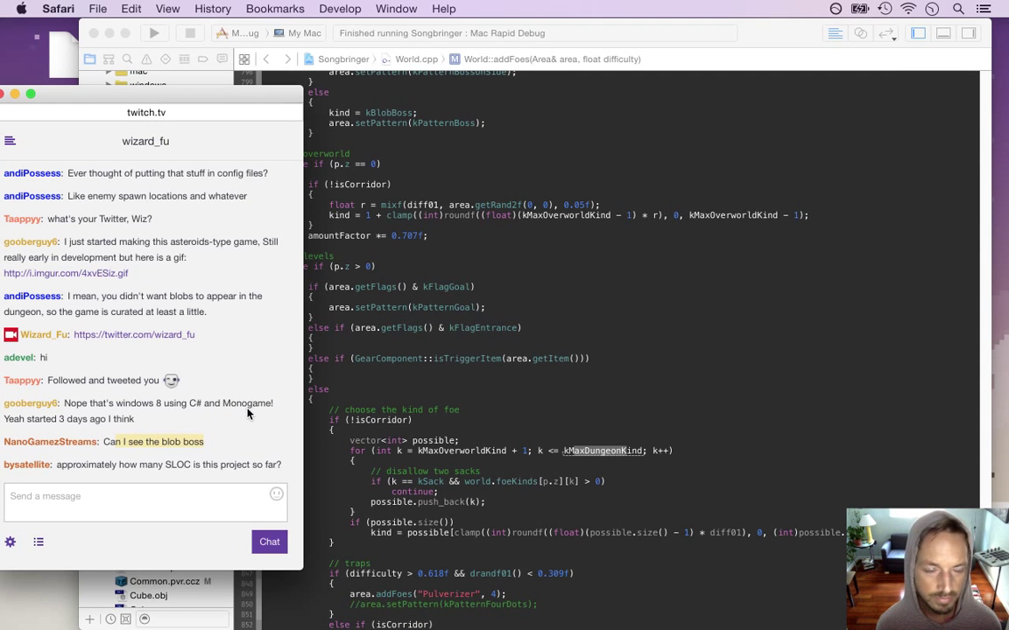
# Read the chat question about SLOC, switch to Terminal and count the project's source lines with "make wc".
pyautogui.doubleClick(166, 465)
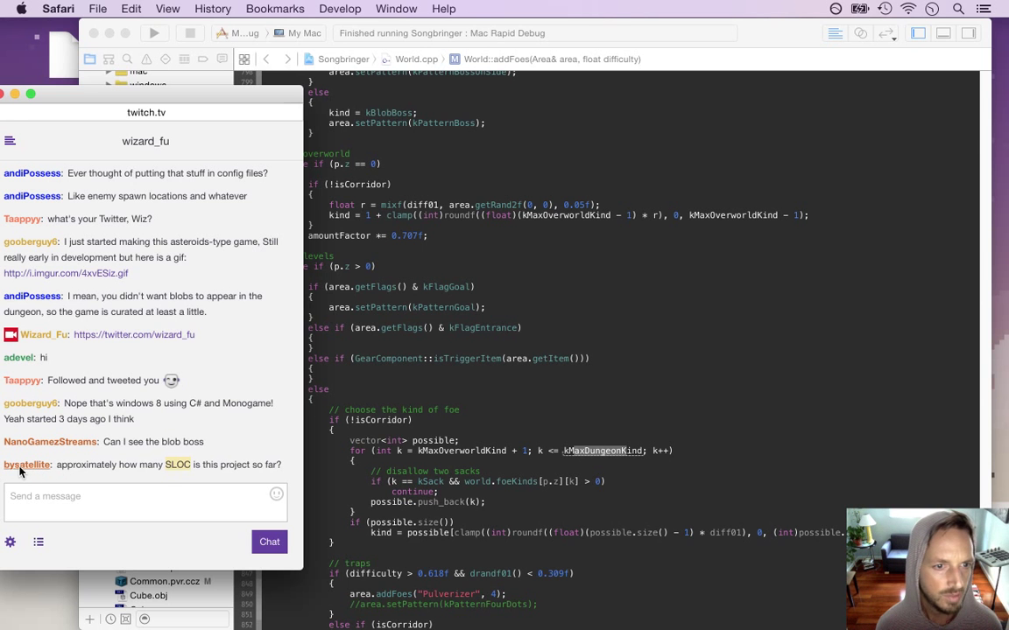
pyautogui.press('super+Tab')
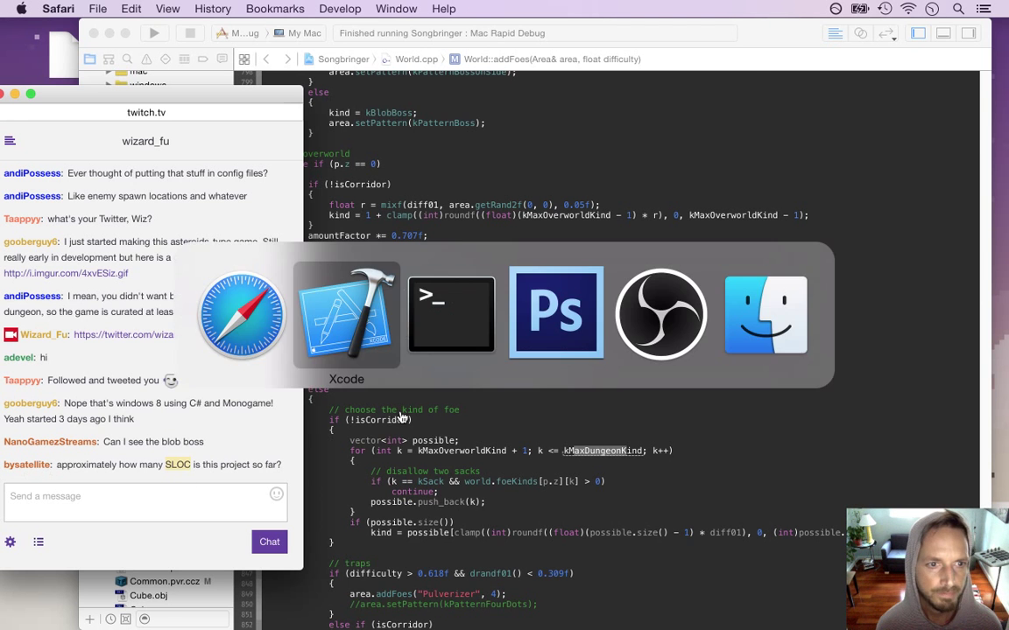
pyautogui.click(461, 360)
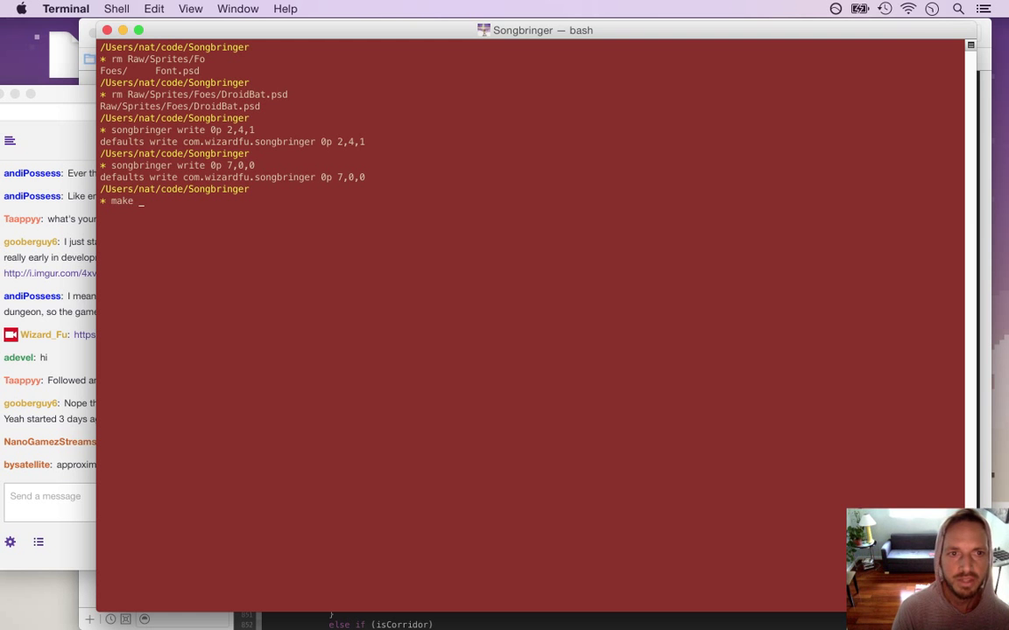
pyautogui.write('make wv')
pyautogui.press('Return')
pyautogui.press('BackSpace')
pyautogui.write('c')
pyautogui.press('Return')
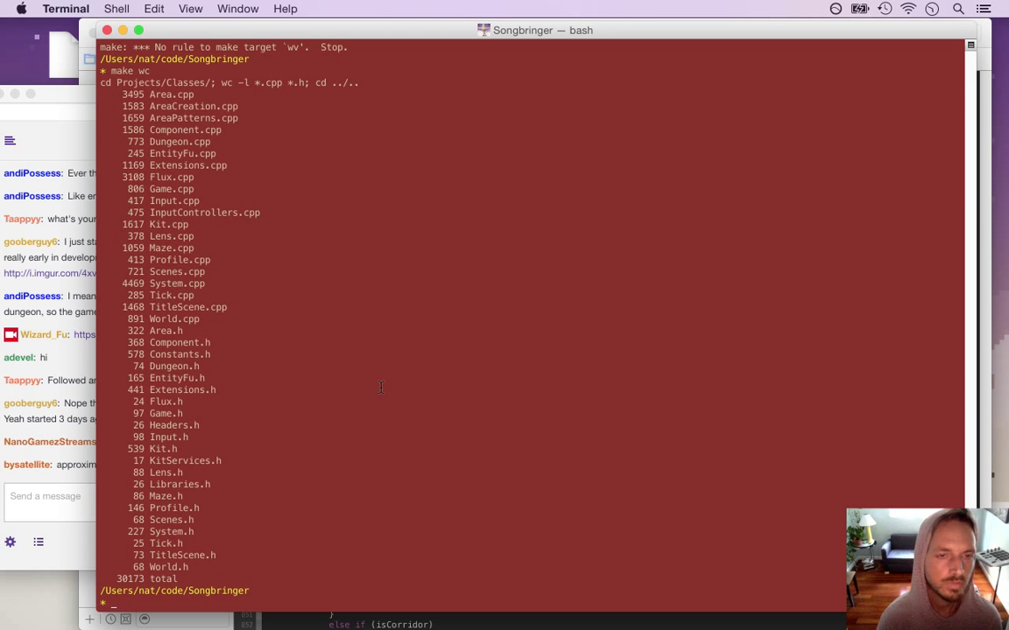
# Return to Xcode and review the boss, overworld and levels branches of World::addFoes, glancing at the stream chat.
pyautogui.press('super+Tab')
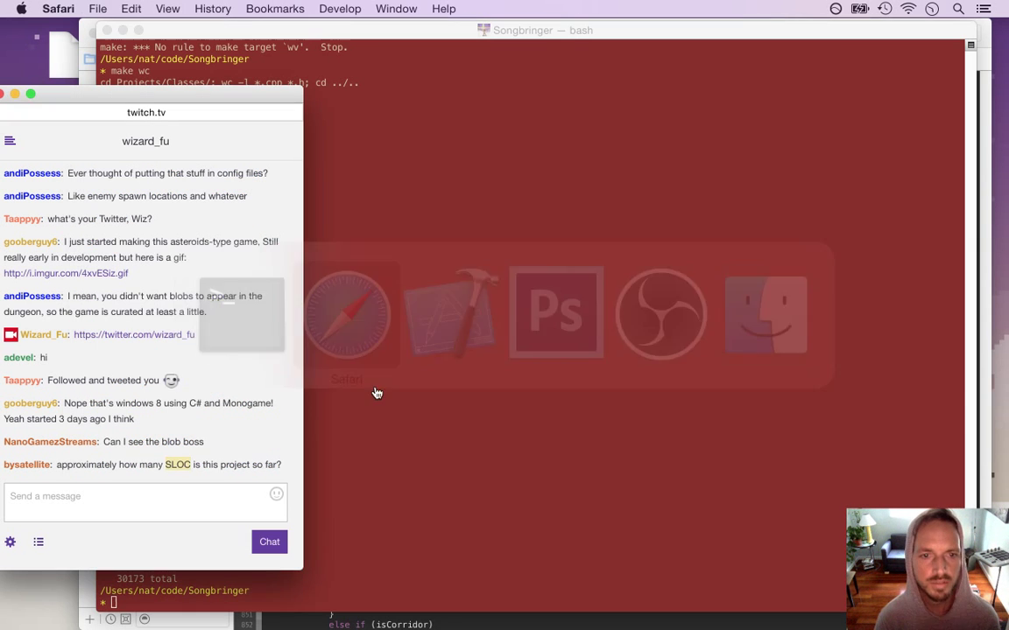
pyautogui.press('super+Tab')
pyautogui.click(460, 326)
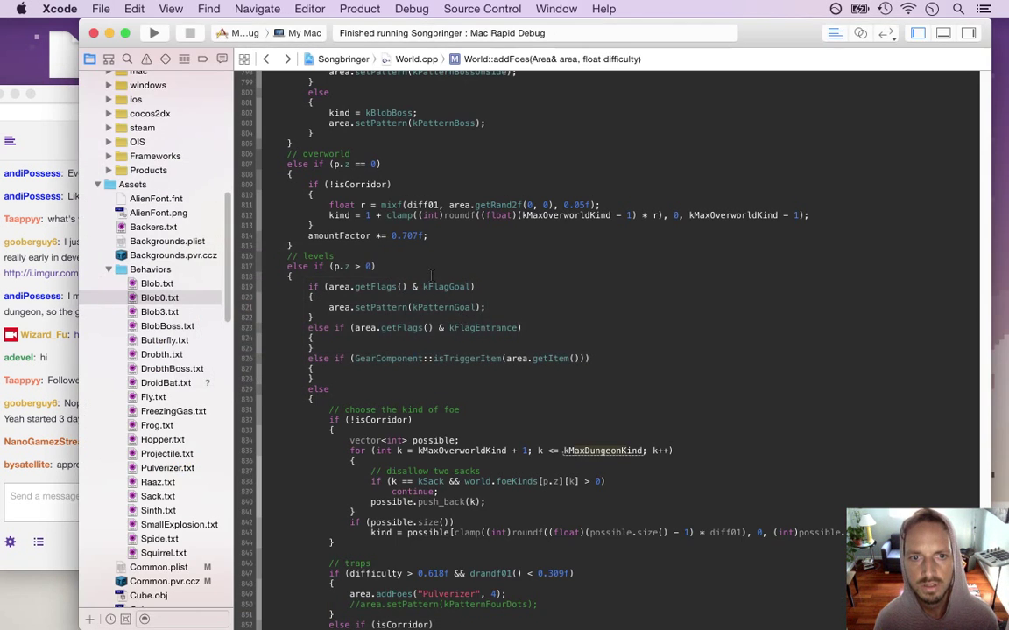
pyautogui.click(418, 260)
pyautogui.moveTo(325, 128); pyautogui.dragTo(449, 344)
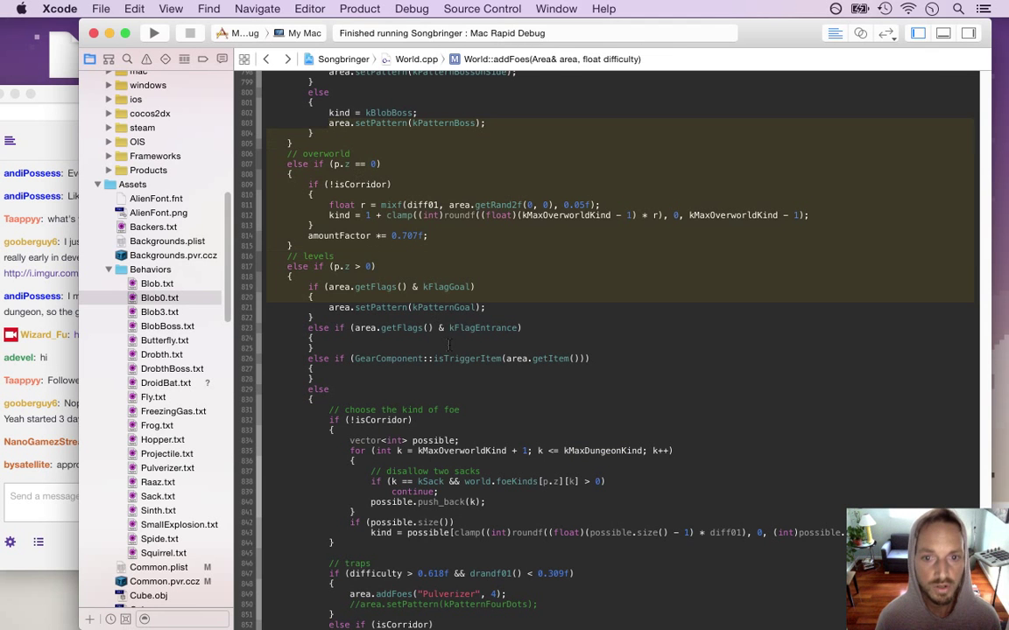
pyautogui.click(59, 318)
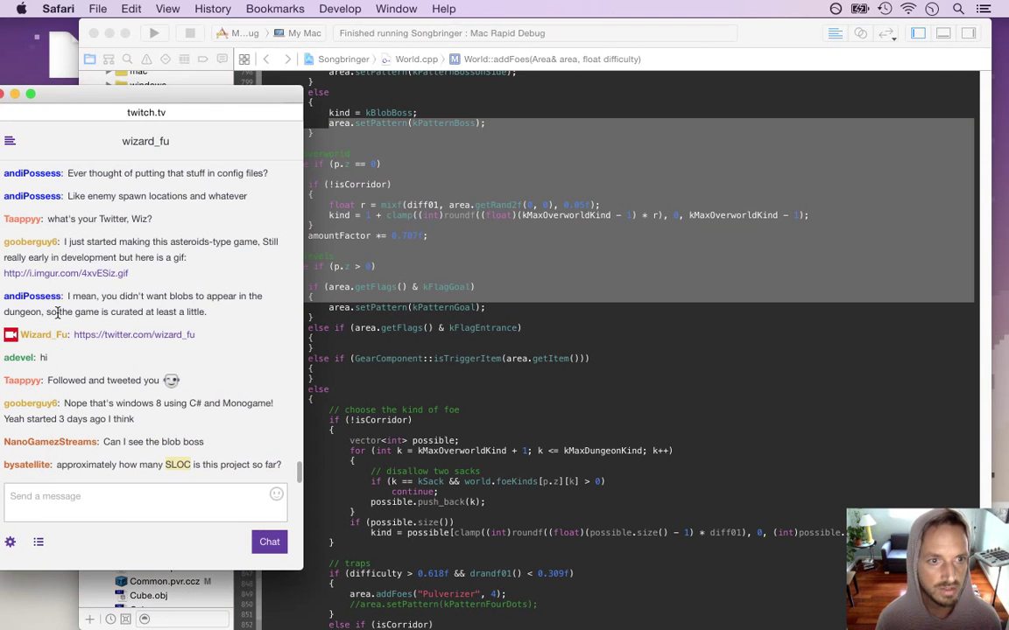
pyautogui.click(408, 252)
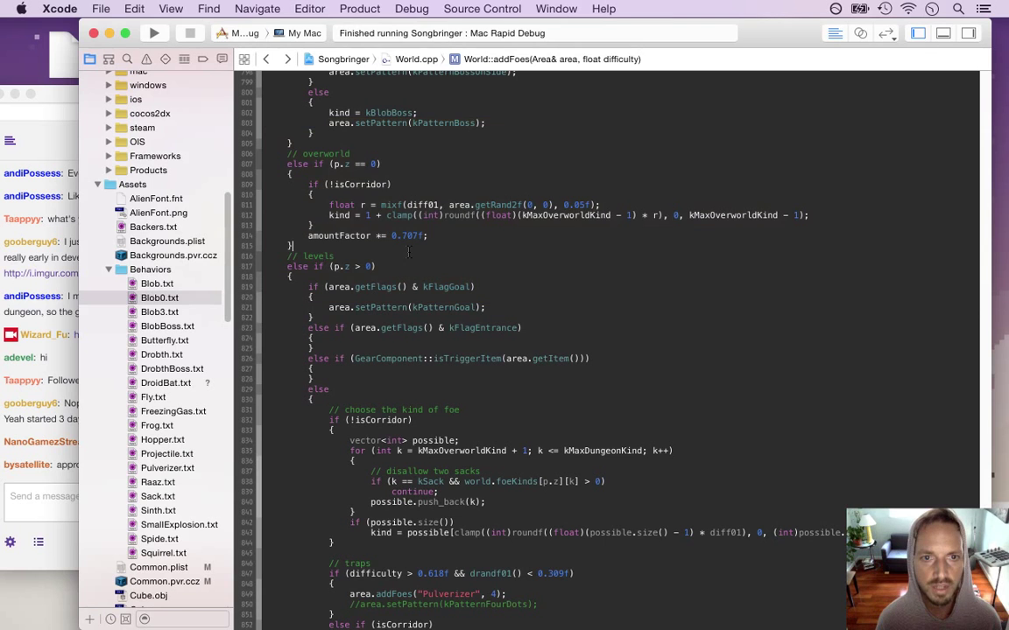
pyautogui.moveTo(376, 173); pyautogui.dragTo(415, 222)
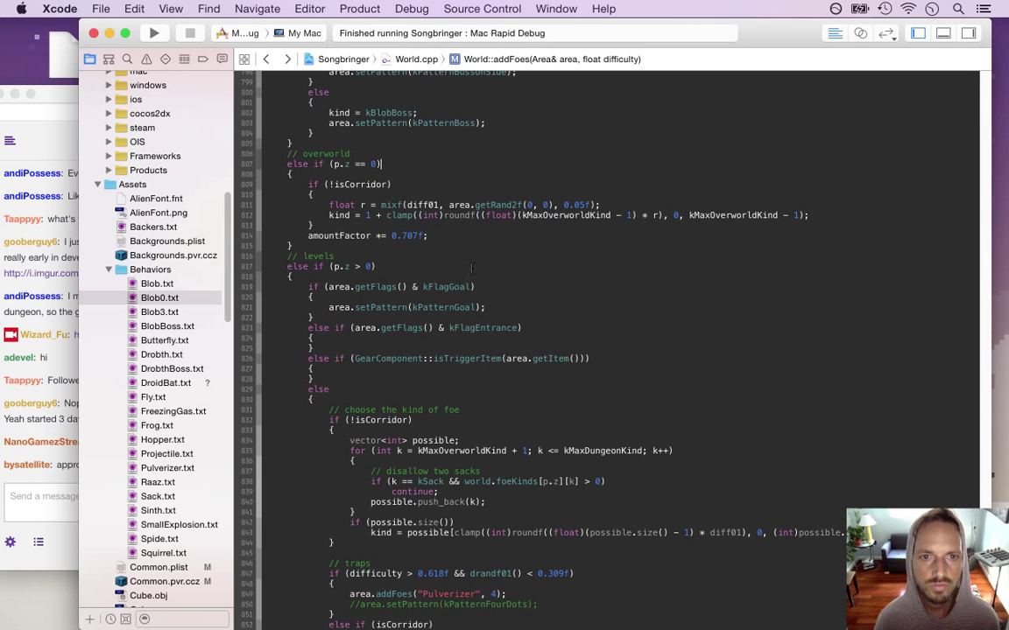
# Open and enlarge the debug console, and examine the generated map of dungeon 1 for its boss room.
pyautogui.hotkey('alt', 'pageup')
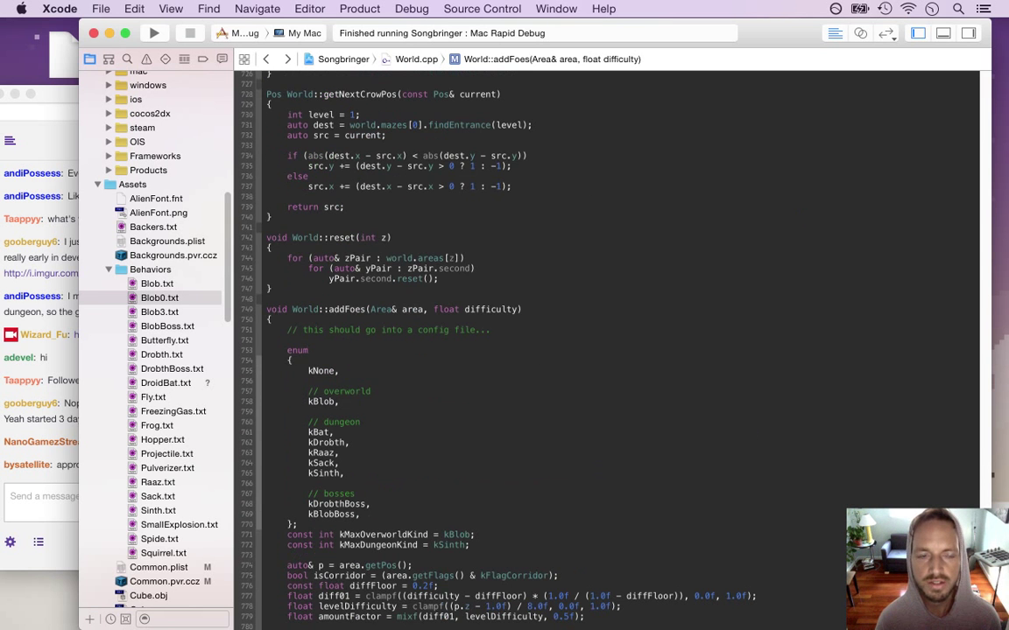
pyautogui.scroll(-11, 613, 297)
pyautogui.press('super+shift+y')
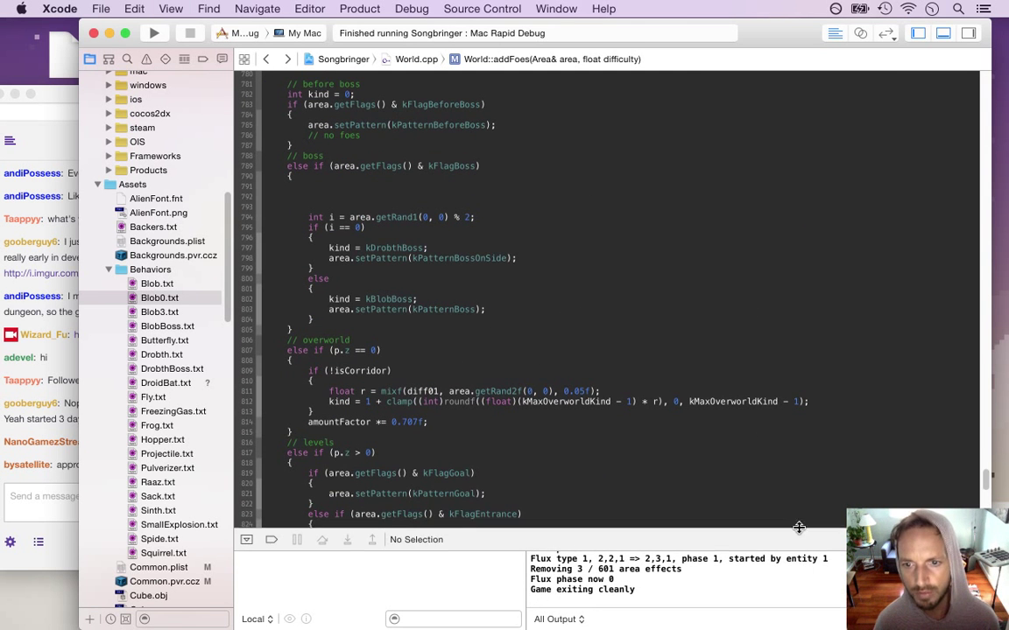
pyautogui.moveTo(799, 528); pyautogui.dragTo(793, 63)
pyautogui.scroll(5, 917, 323)
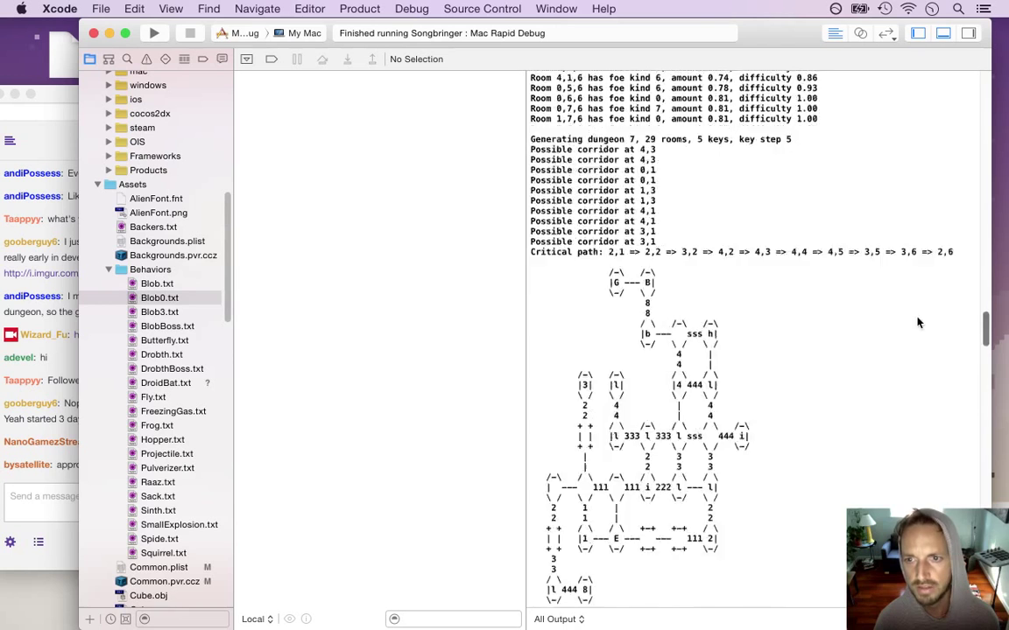
pyautogui.scroll(15, 918, 323)
pyautogui.scroll(-5, 966, 133)
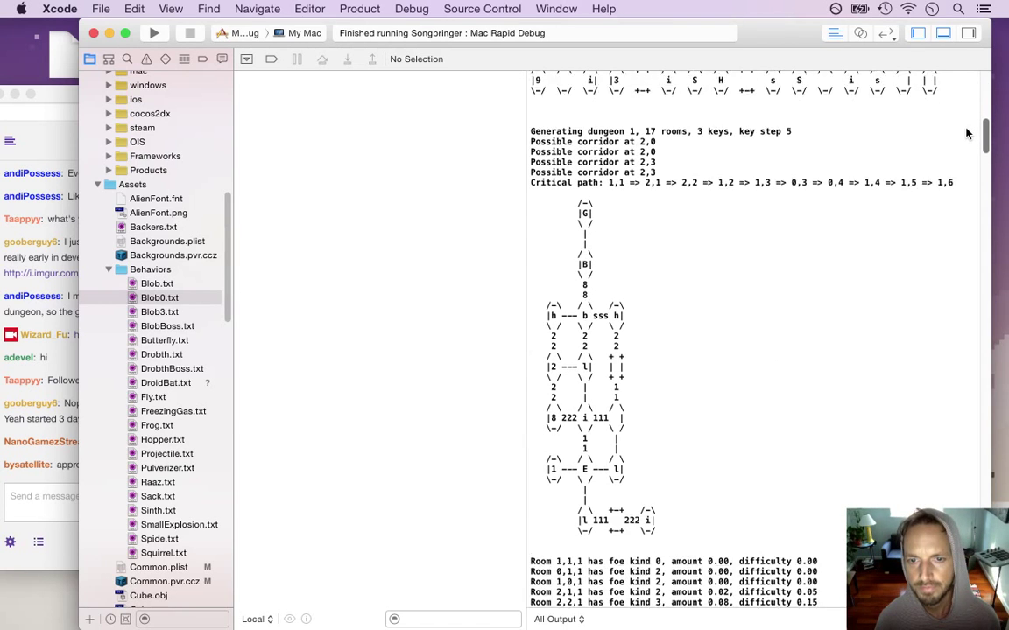
pyautogui.scroll(-1, 967, 134)
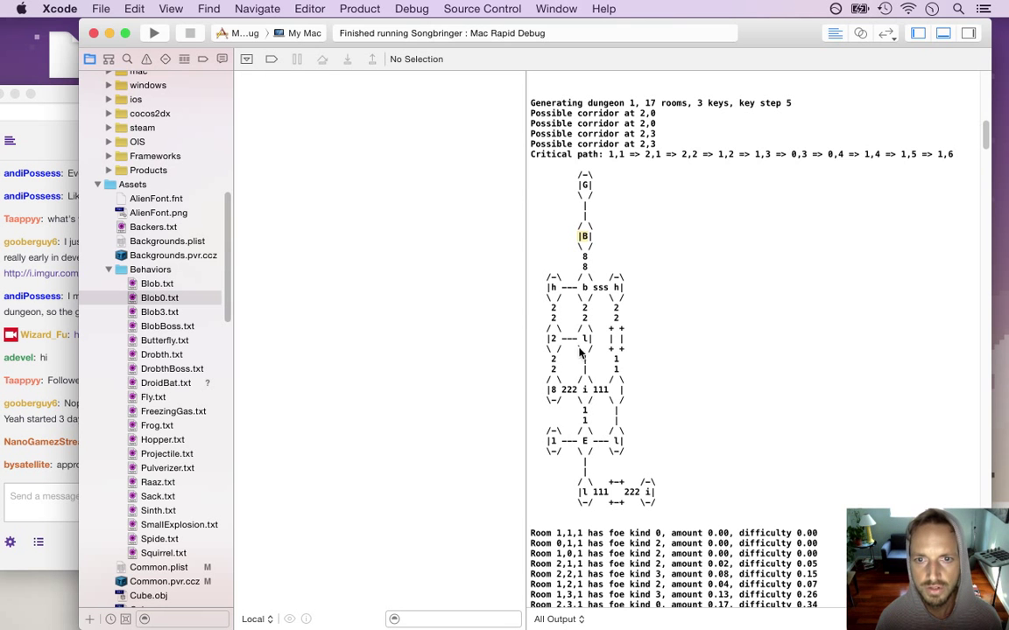
# Switch to Terminal and set the game's start position to boss room 1,5,1 with "songbringer write 0p 1,5,1".
pyautogui.press('super+Tab')
pyautogui.press('super+Tab')
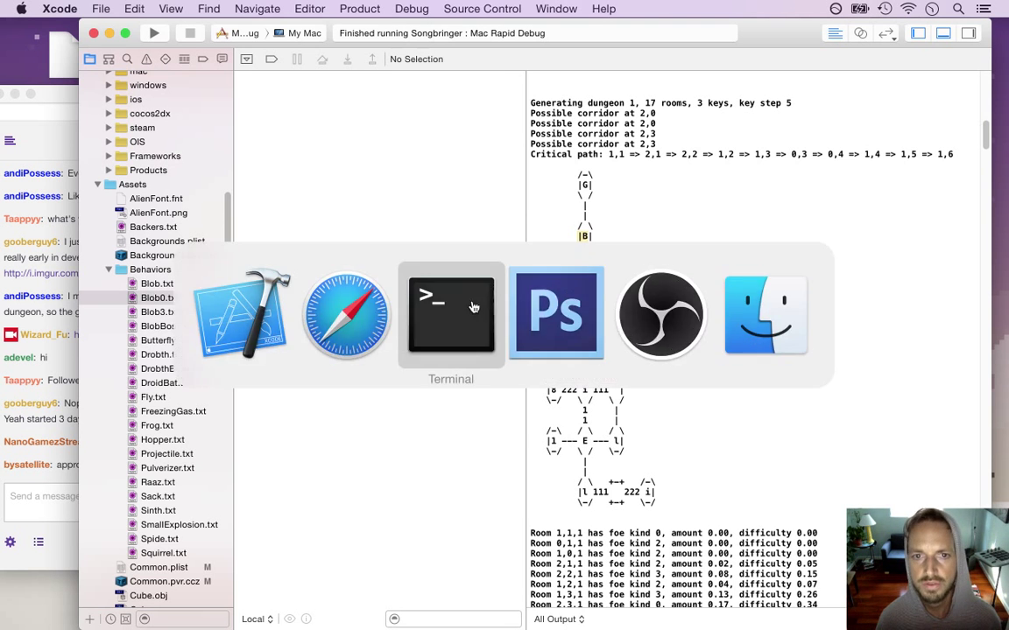
pyautogui.press('Up')
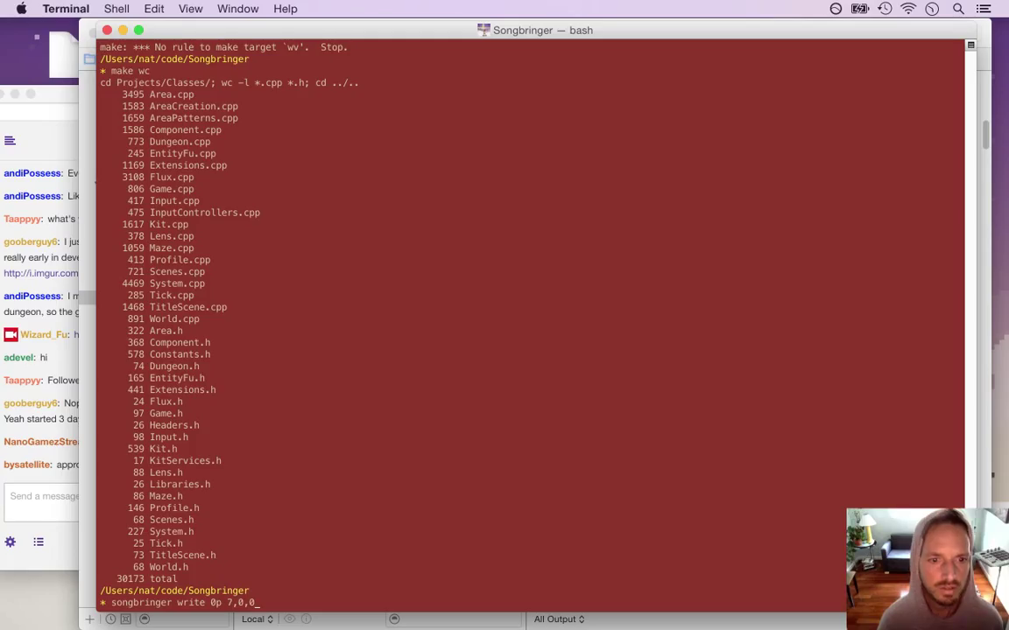
pyautogui.press('BackSpace')
pyautogui.press('BackSpace')
pyautogui.press('BackSpace')
pyautogui.press('BackSpace')
pyautogui.write('1,5,')
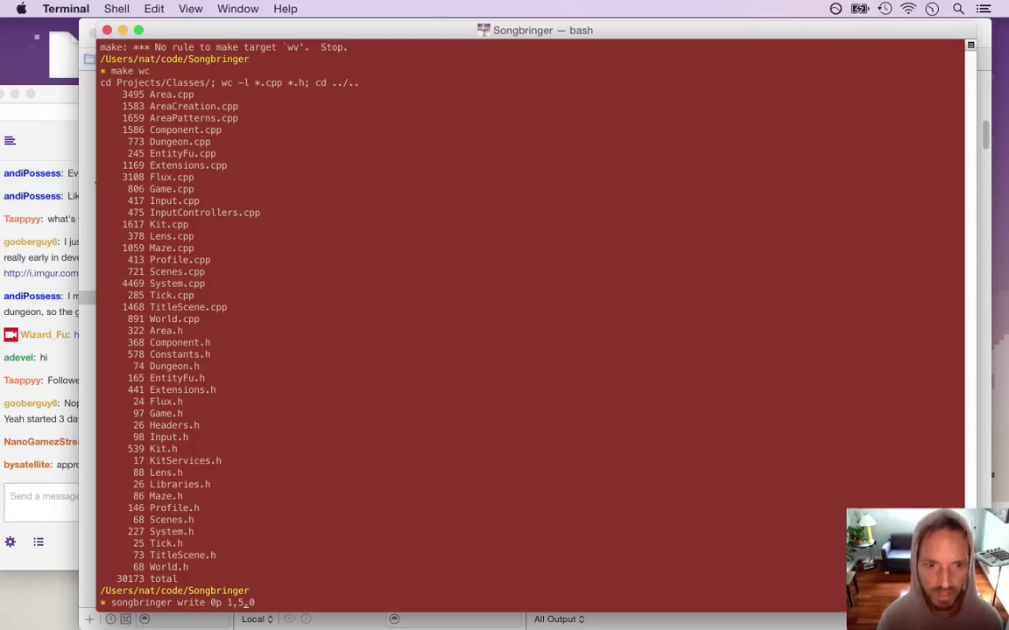
pyautogui.write('1')
pyautogui.press('Return')
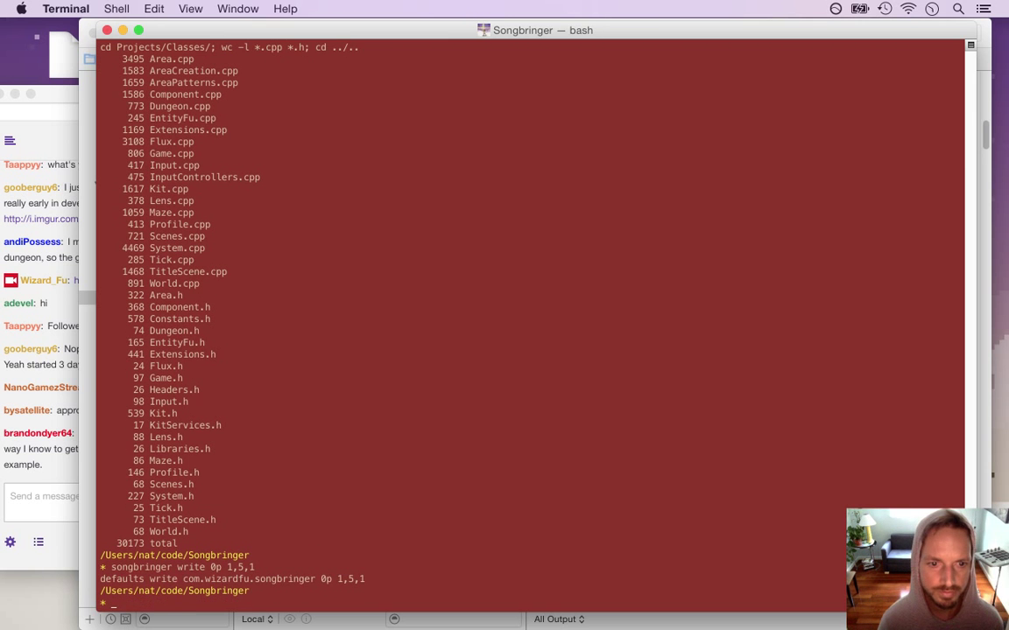
# Read the chat question about whether the game will get lore, with FNAF as the example.
pyautogui.click(38, 475)
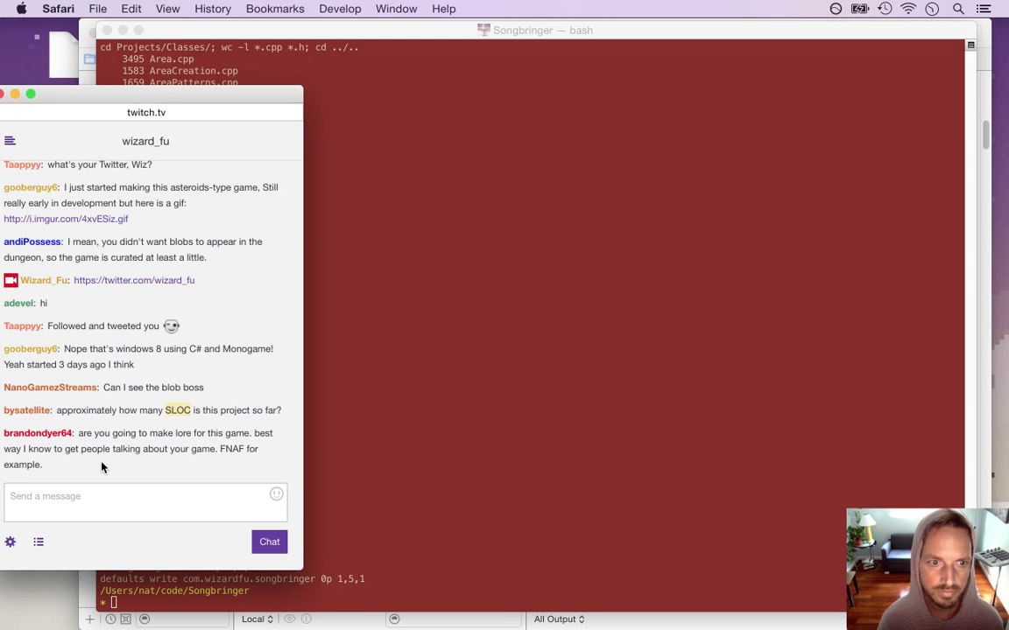
pyautogui.moveTo(88, 435); pyautogui.dragTo(170, 460)
pyautogui.click(127, 452)
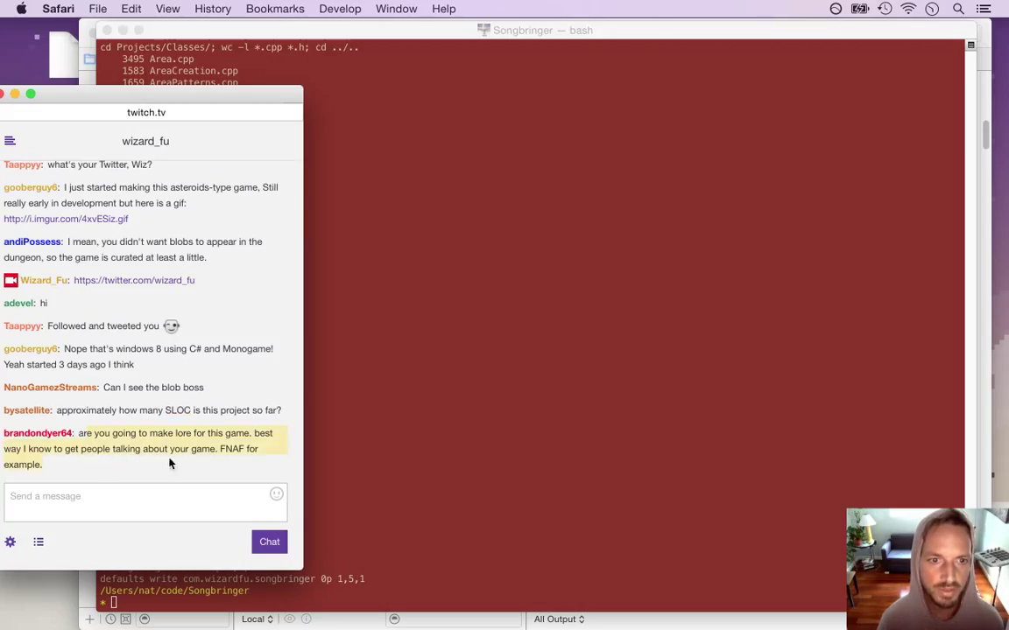
pyautogui.click(210, 445)
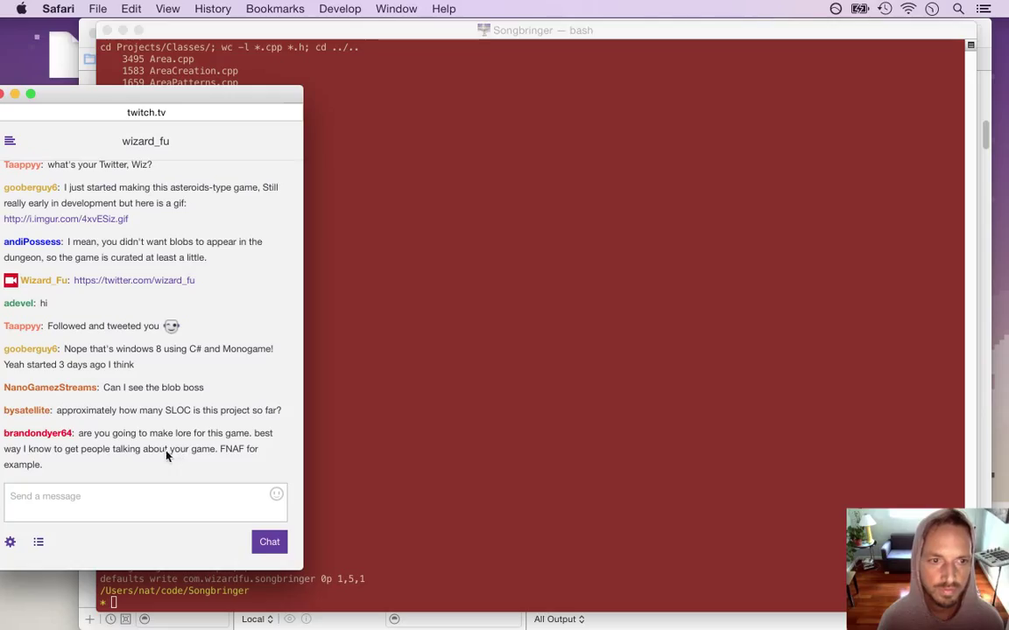
pyautogui.moveTo(17, 450); pyautogui.dragTo(147, 462)
pyautogui.click(107, 443)
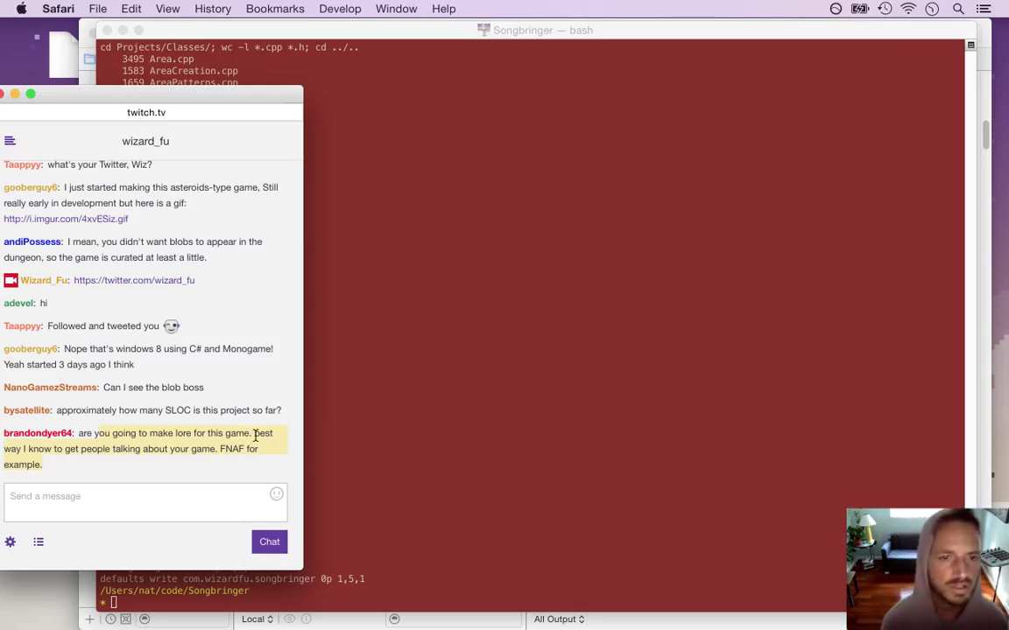
pyautogui.click(95, 465)
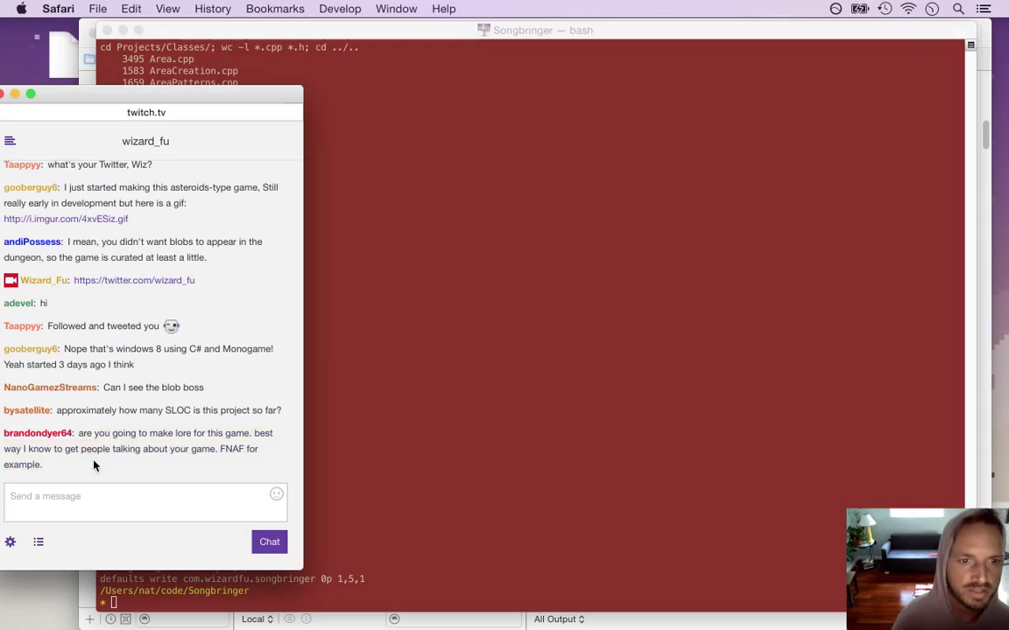
pyautogui.moveTo(91, 435); pyautogui.dragTo(118, 450)
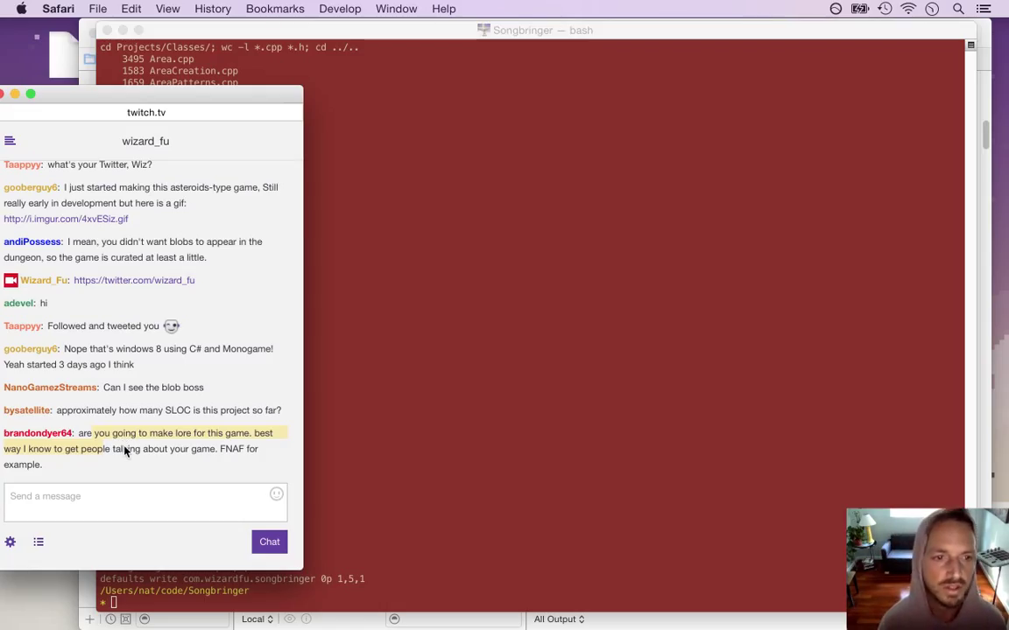
pyautogui.click(92, 435)
pyautogui.moveTo(79, 432); pyautogui.dragTo(170, 474)
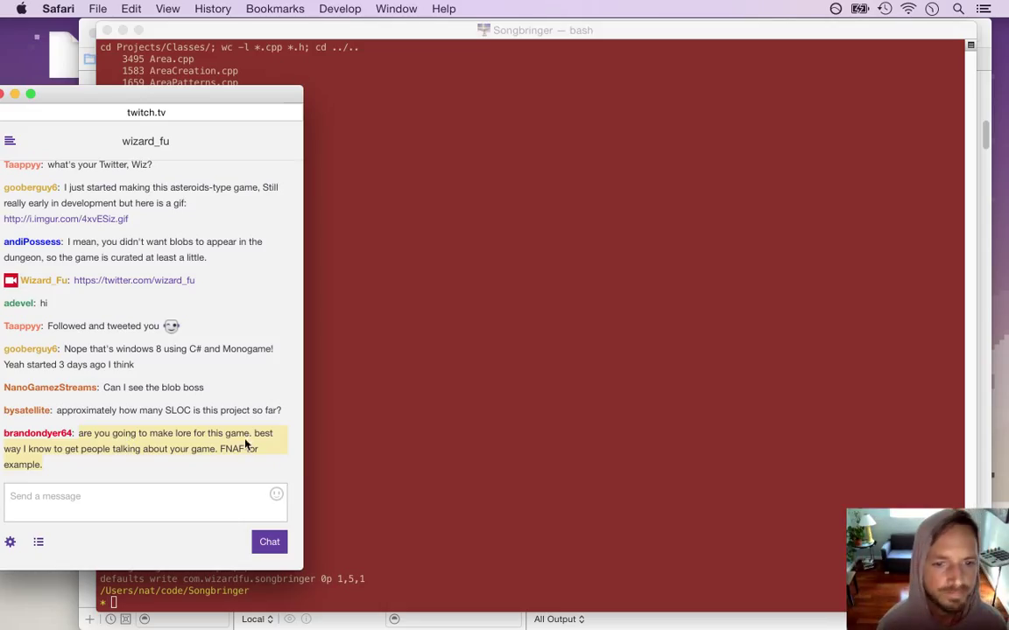
pyautogui.click(192, 444)
pyautogui.moveTo(150, 438); pyautogui.dragTo(181, 461)
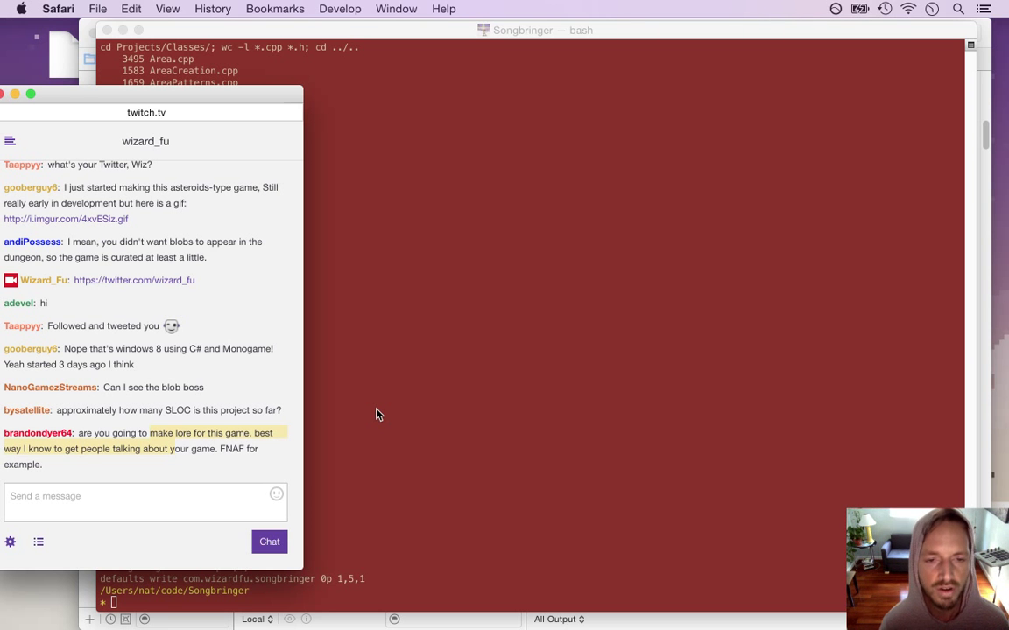
# Return to Xcode and run Songbringer, reading the newest chat messages during the build.
pyautogui.press('super+Tab')
pyautogui.press('super+Tab')
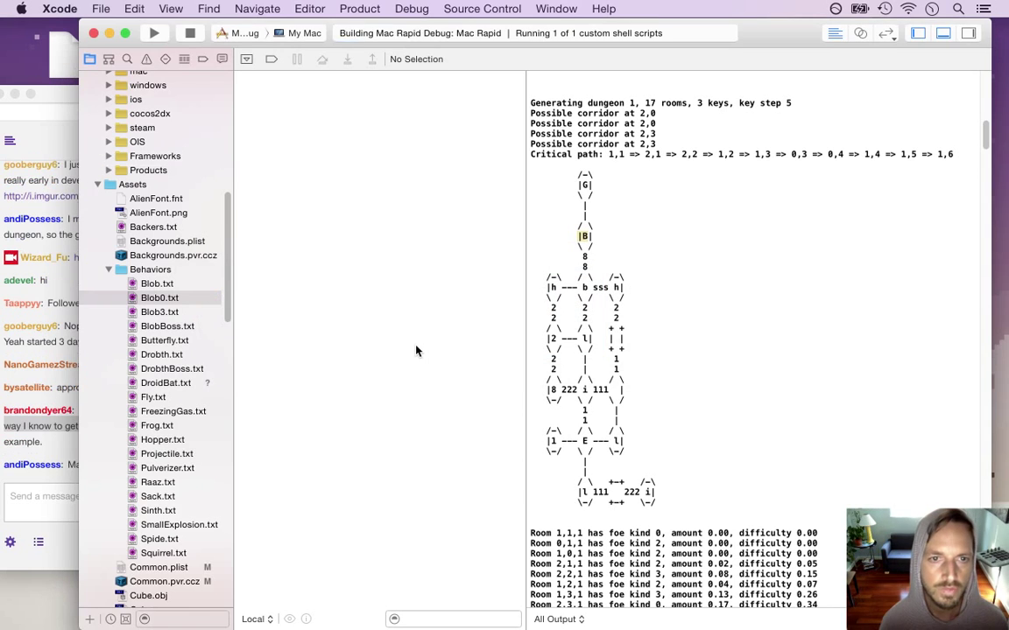
pyautogui.click(61, 470)
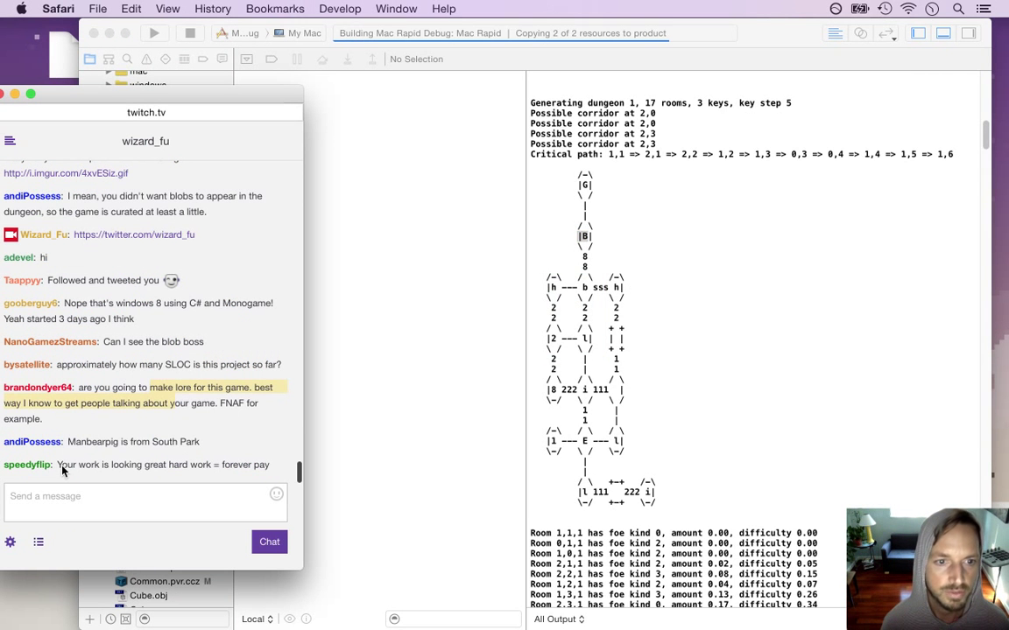
pyautogui.moveTo(68, 443); pyautogui.dragTo(163, 466)
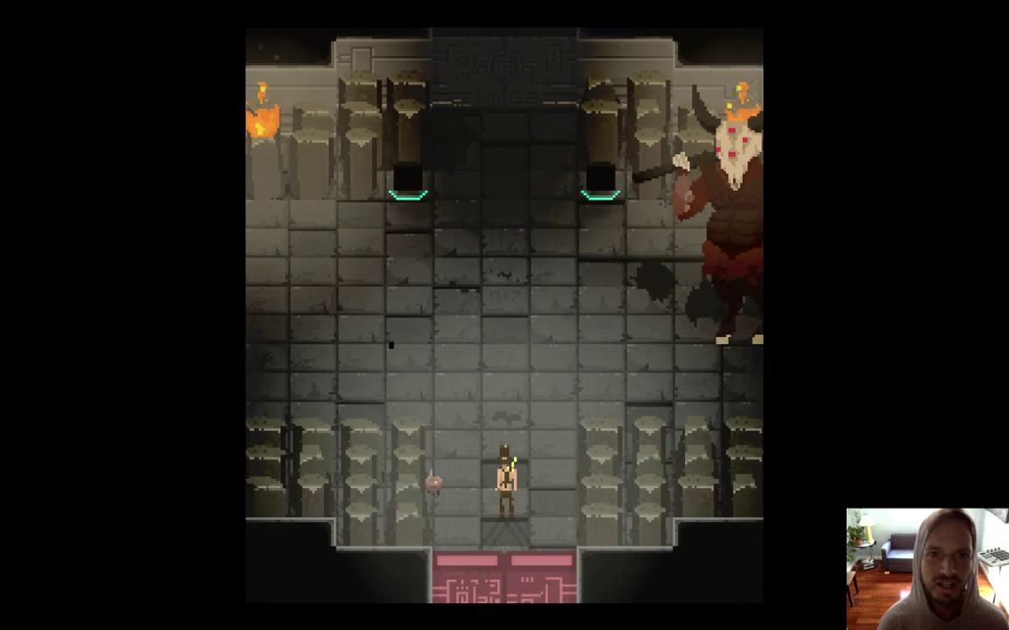
# Move north through the boss room swinging the sword, and approach the horned, hammer-wielding boss on the east side.
pyautogui.press('Left')
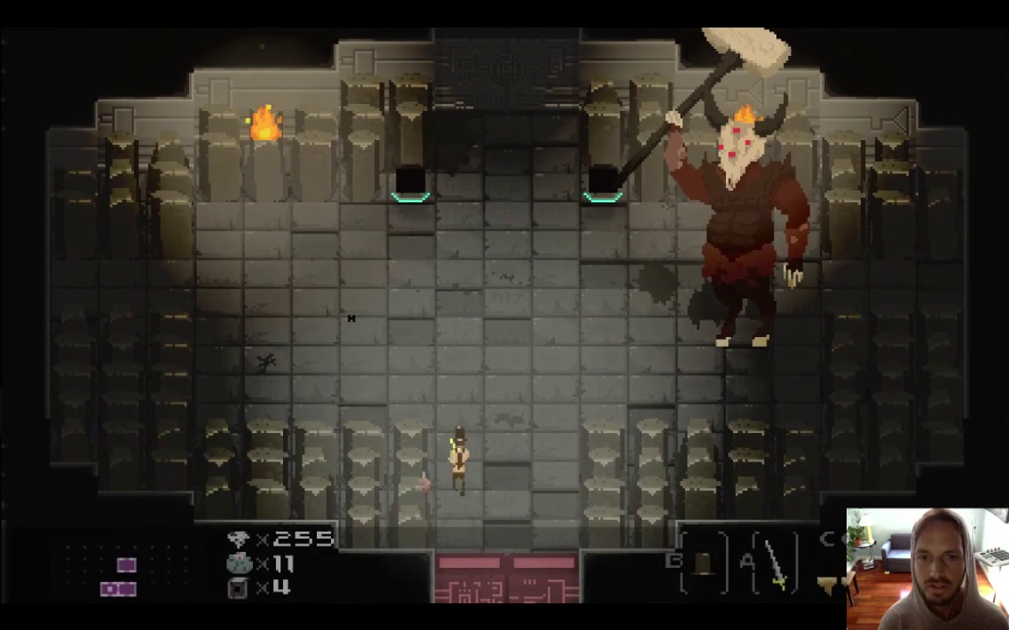
pyautogui.press('Up')
pyautogui.press('space')
pyautogui.press('Up')
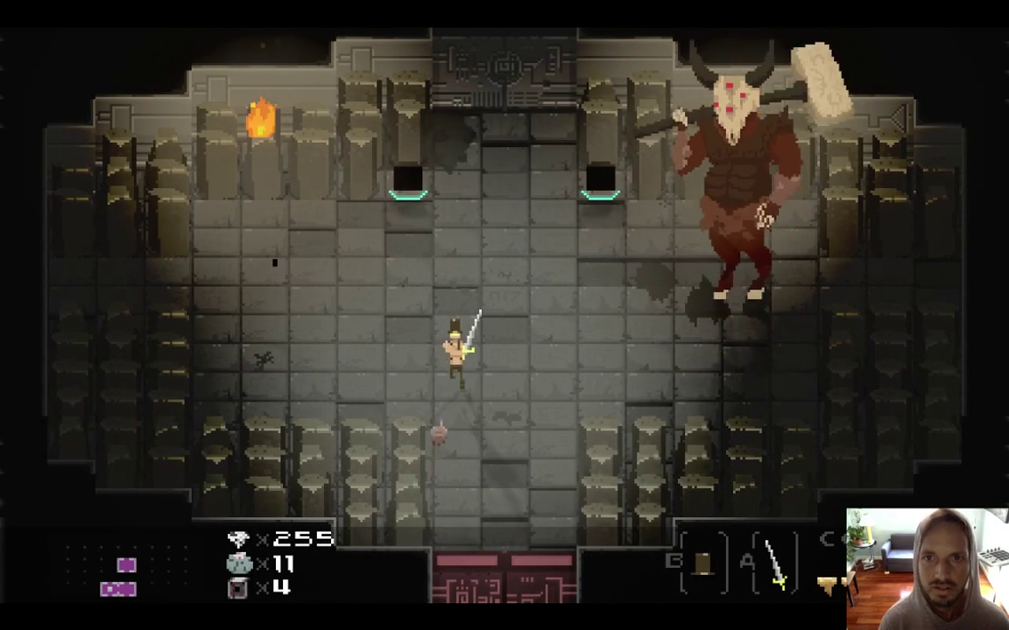
pyautogui.press('Down')
pyautogui.press('Right')
pyautogui.press('Right')
pyautogui.press('Up')
pyautogui.press('space')
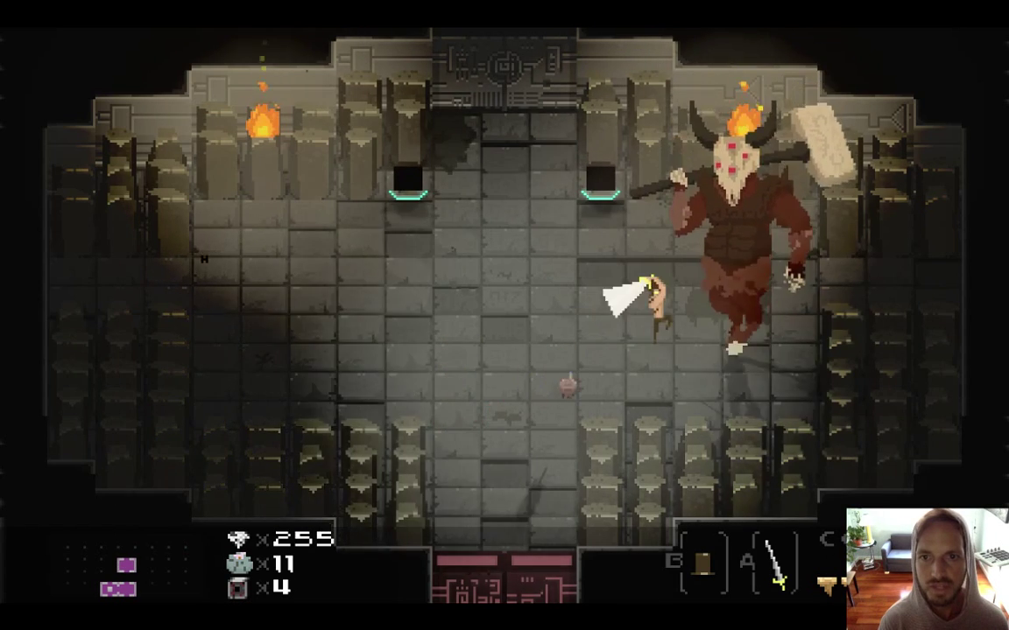
# Retreat from the horned boss toward the west side of the room and quit the game.
pyautogui.press('Down')
pyautogui.press('Left')
pyautogui.press('Left')
pyautogui.press('Right')
pyautogui.press('Down')
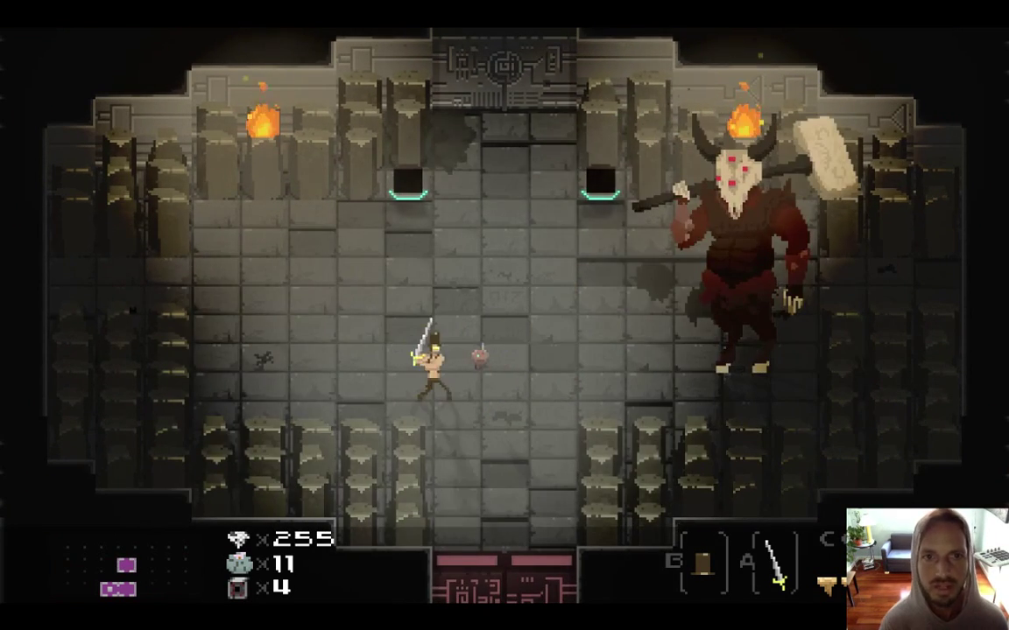
pyautogui.press('super+q')
pyautogui.click(785, 312)
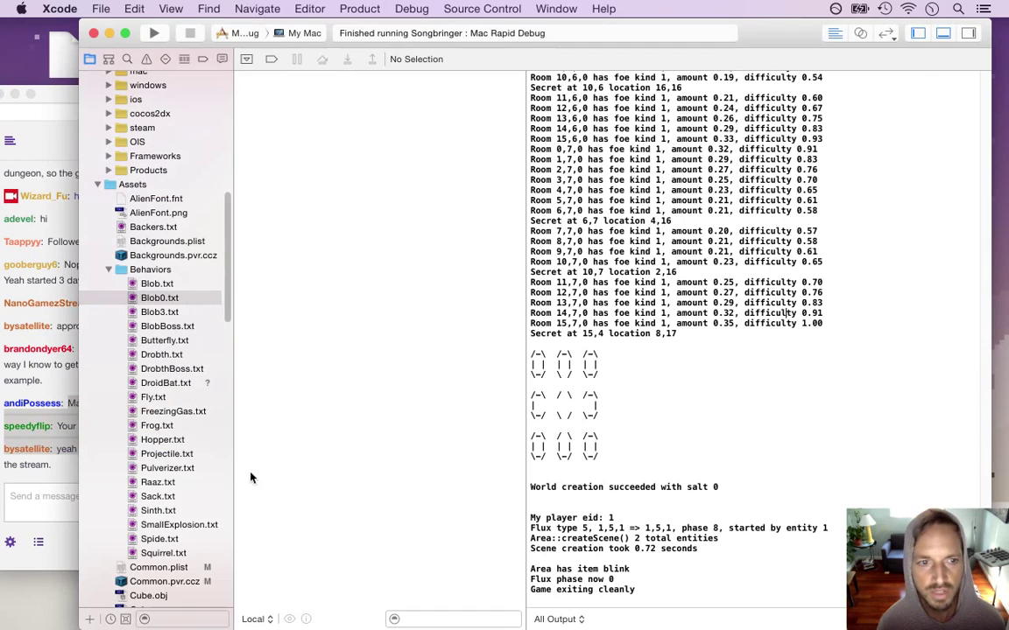
# Read the new chat messages about the hard work, source lines of code and Manbearpig.
pyautogui.click(50, 483)
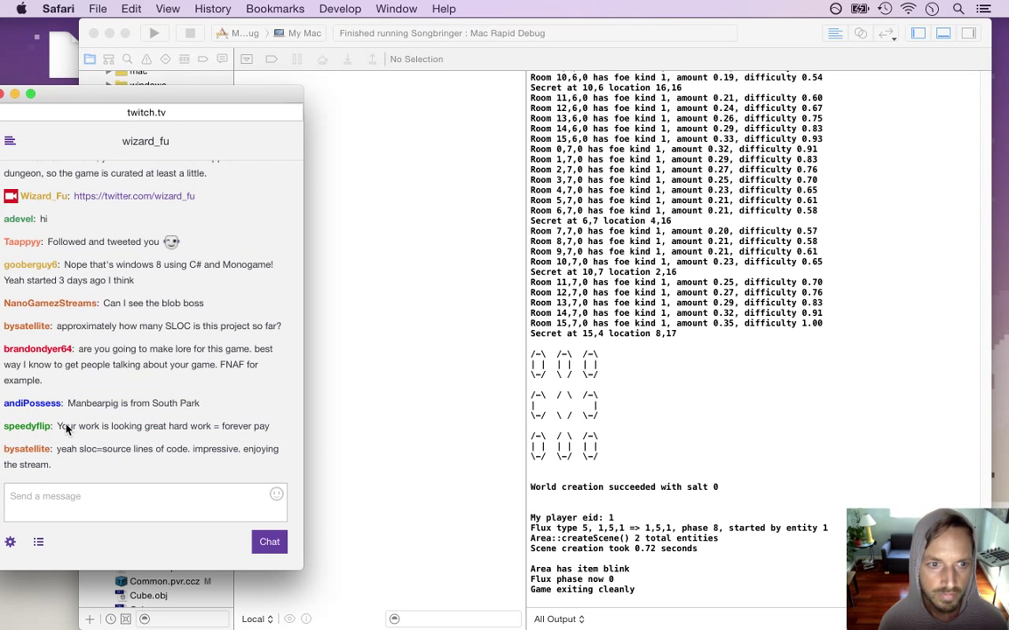
pyautogui.moveTo(57, 427); pyautogui.dragTo(265, 428)
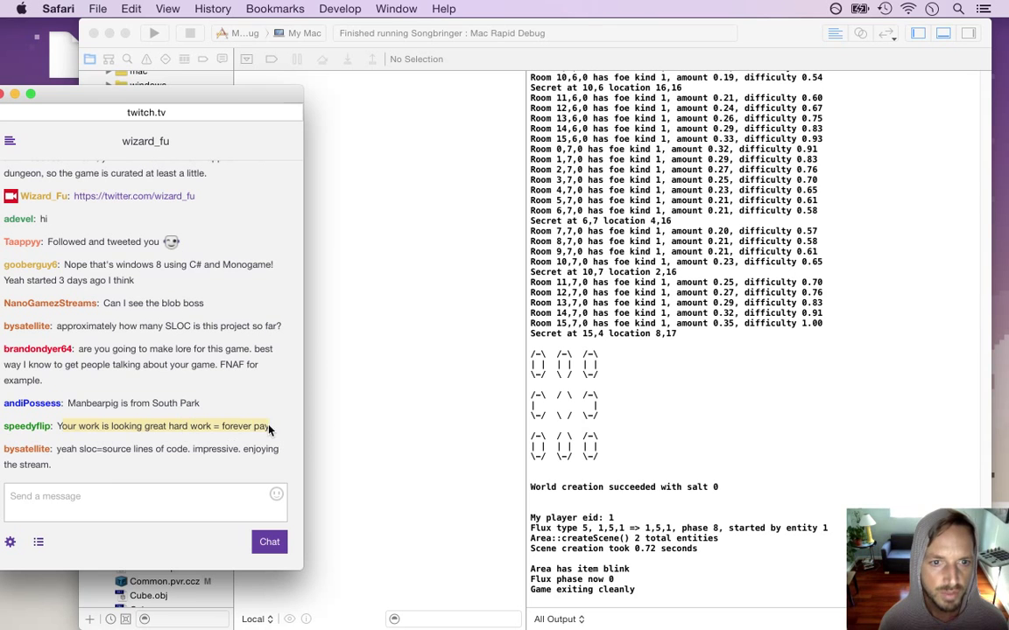
pyautogui.click(138, 469)
pyautogui.moveTo(68, 450); pyautogui.dragTo(187, 461)
pyautogui.click(166, 418)
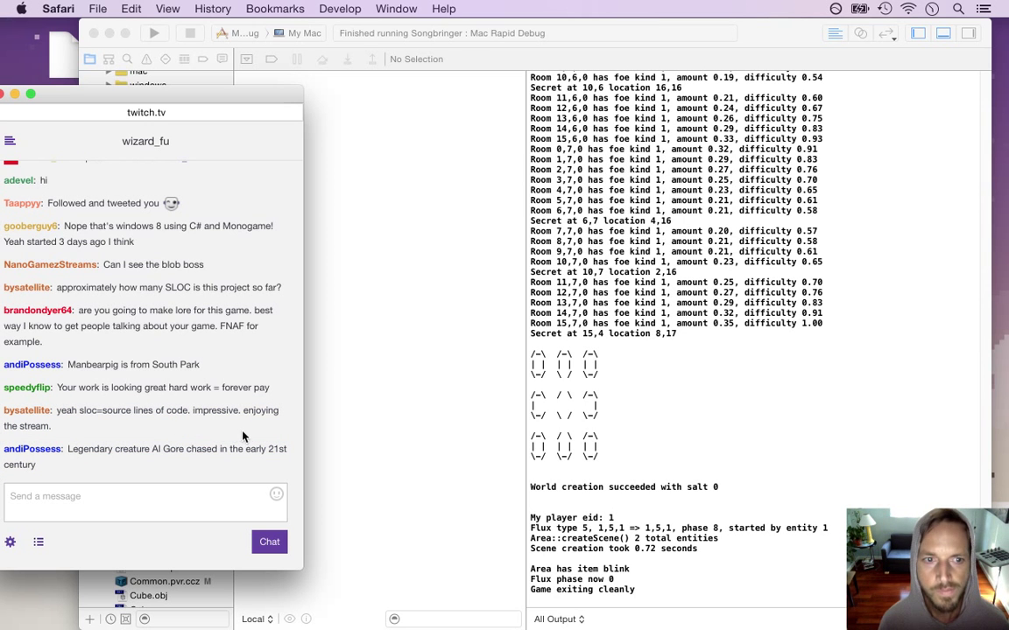
pyautogui.moveTo(82, 410); pyautogui.dragTo(353, 427)
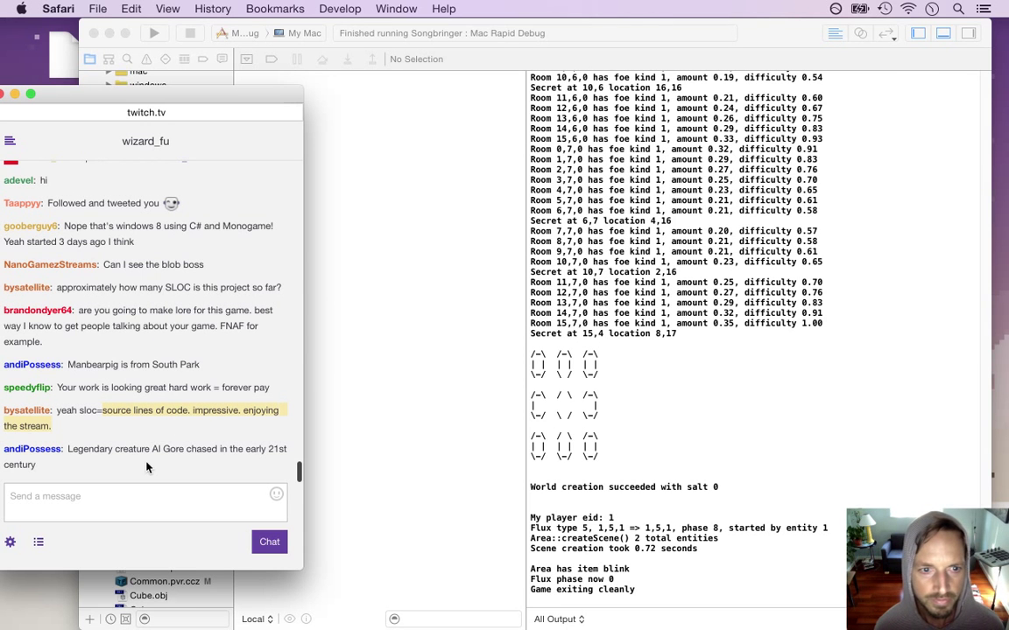
pyautogui.moveTo(94, 455); pyautogui.dragTo(172, 454)
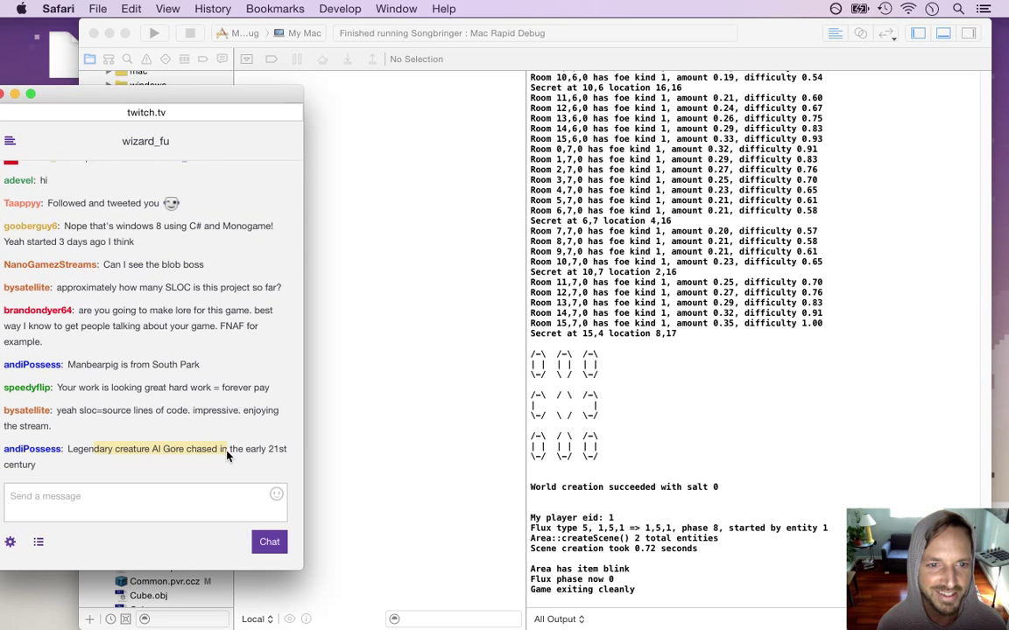
pyautogui.click(147, 387)
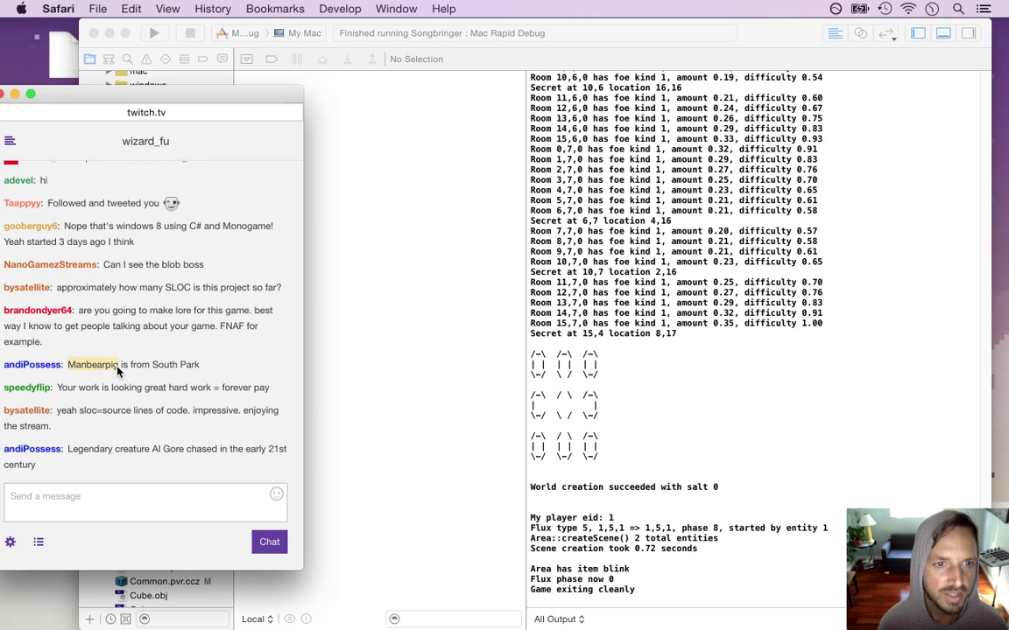
# Return to the Xcode debug console and examine the generated map of dungeon 2 for its boss room.
pyautogui.click(428, 234)
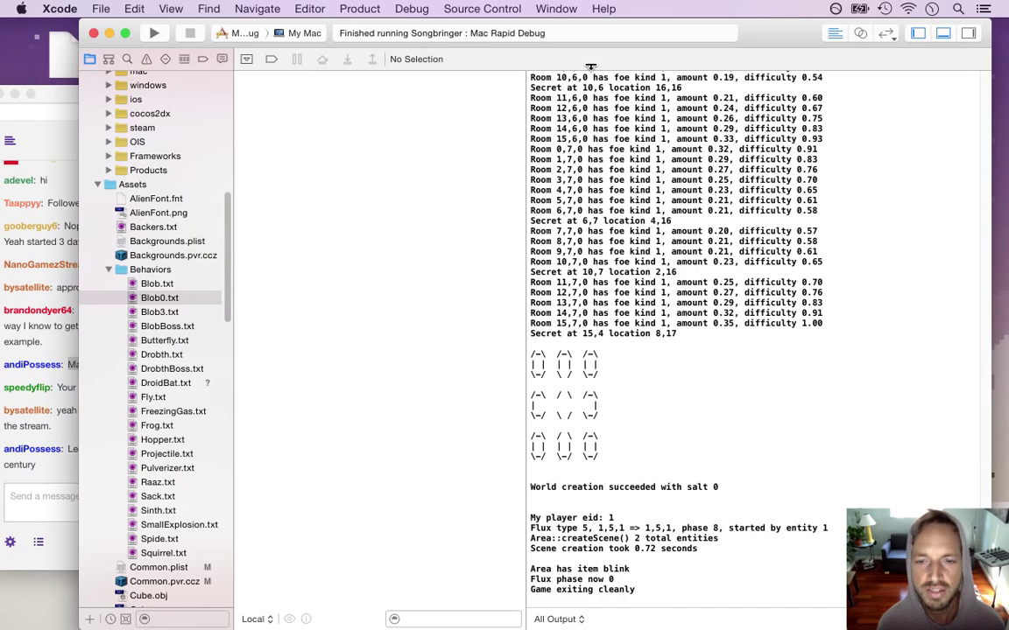
pyautogui.scroll(20, 959, 126)
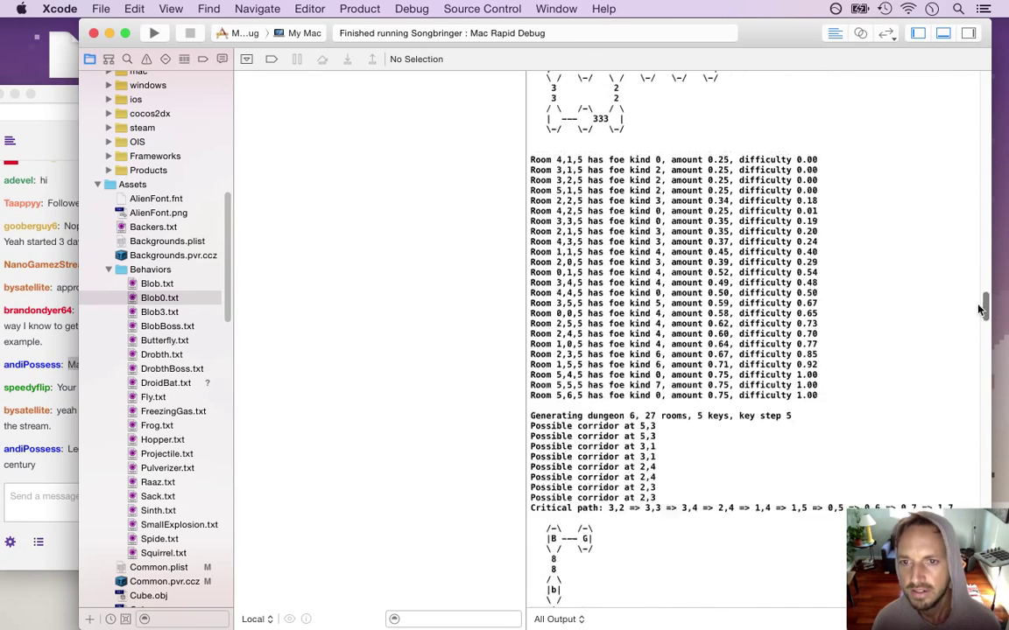
pyautogui.scroll(5, 959, 126)
pyautogui.scroll(-15, 953, 149)
pyautogui.scroll(-1, 947, 180)
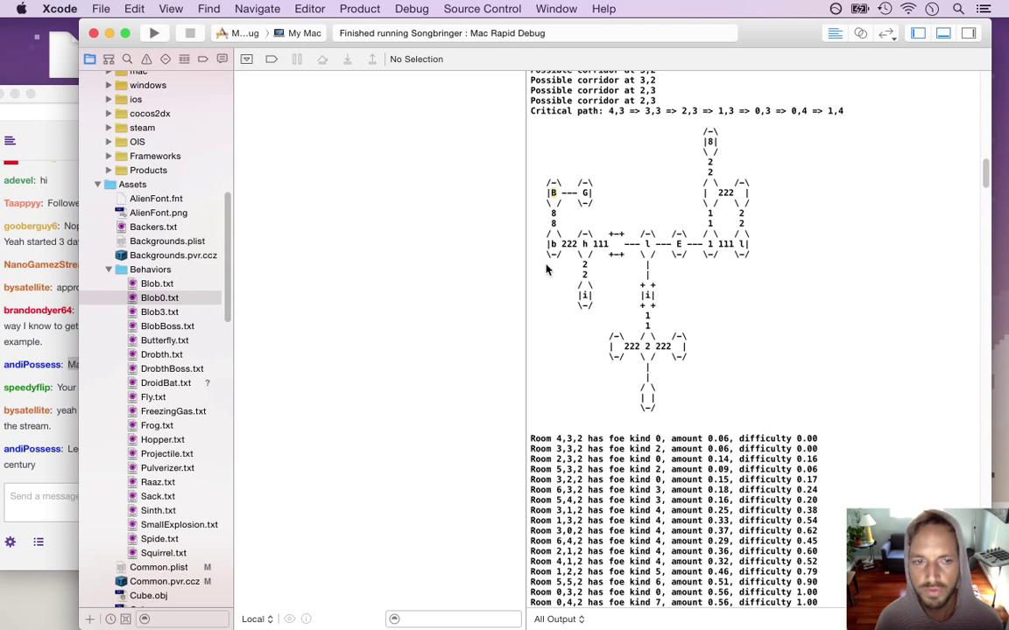
# Set the start position to room 0,4,2 in Terminal with "songbringer write 0p 0,4,2", and run the game from Xcode.
pyautogui.press('super+Tab')
pyautogui.press('super+Tab')
pyautogui.press('Up')
pyautogui.press('Up')
pyautogui.press('Down')
pyautogui.press('BackSpace')
pyautogui.write('0p 0,4,2')
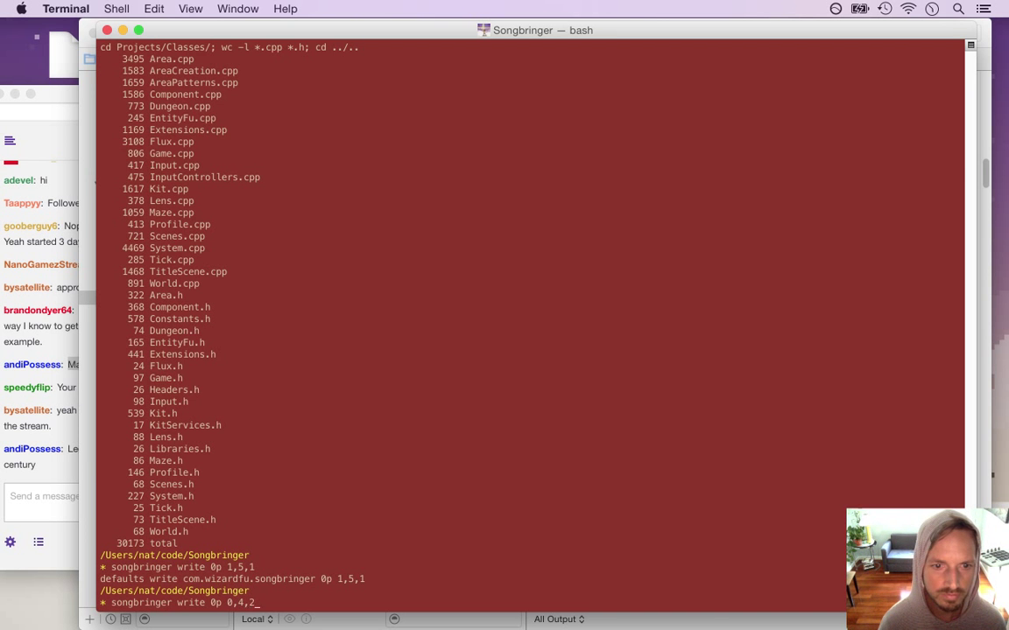
pyautogui.press('Return')
pyautogui.press('super+Tab')
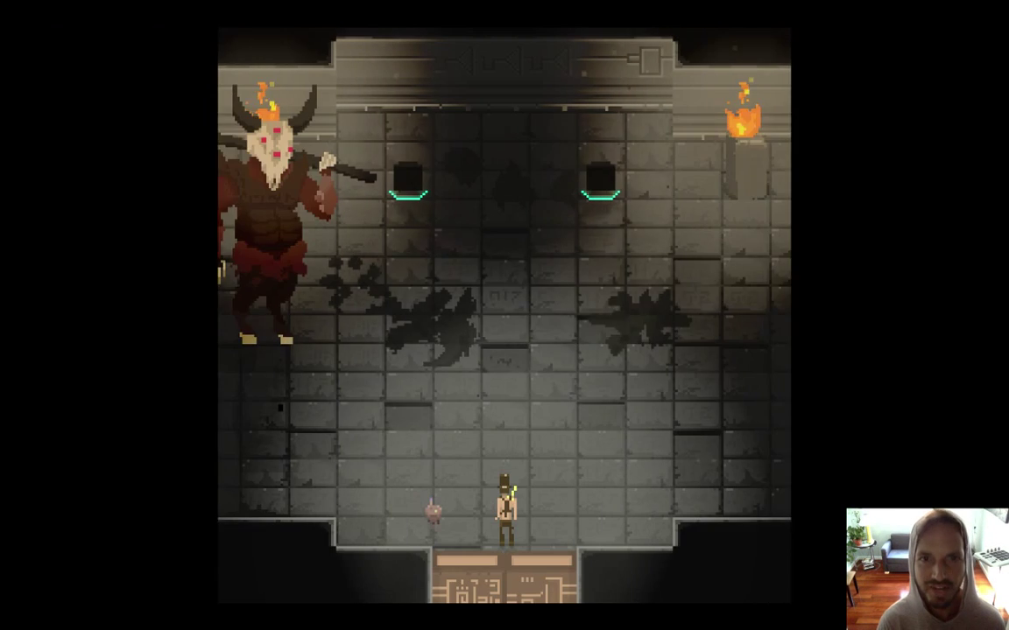
# Walk north into the dungeon 2 boss room to check which boss spawned, and quit the game.
pyautogui.press('Up')
pyautogui.press('Left')
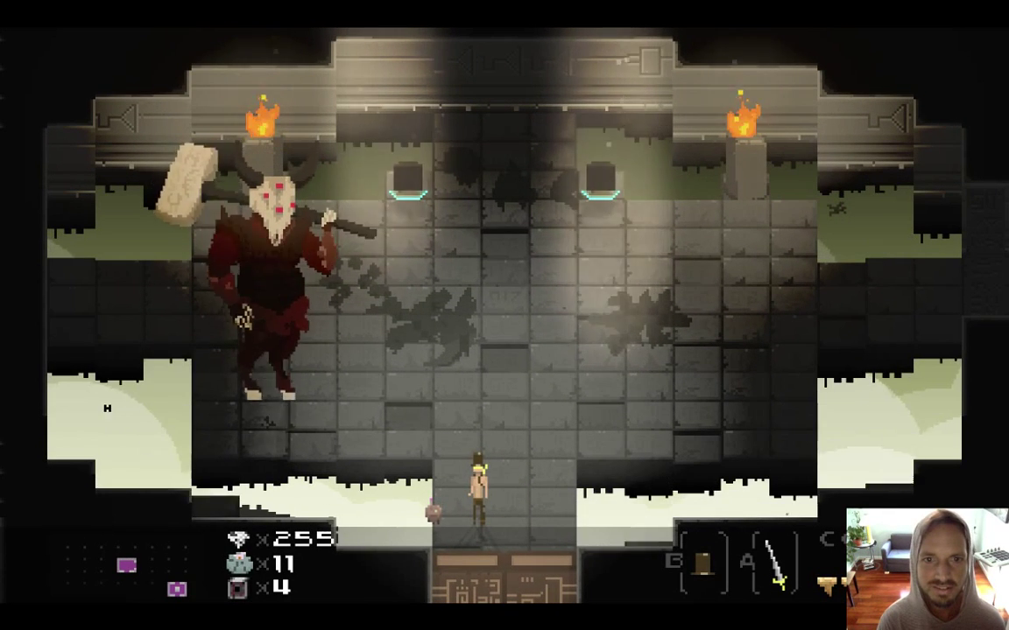
pyautogui.press('Up')
pyautogui.press('Up')
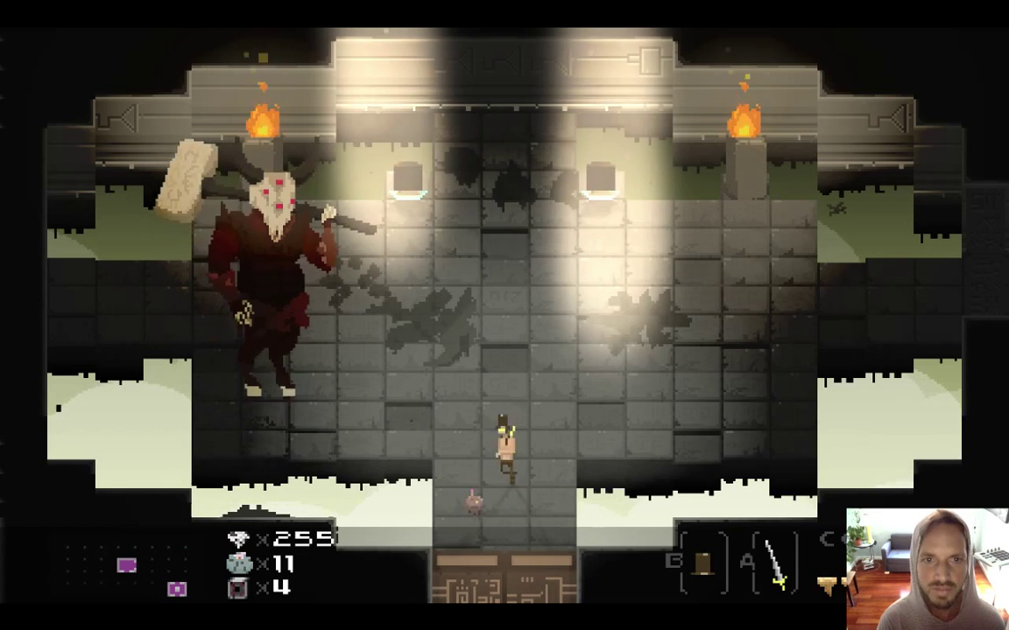
pyautogui.press('Right')
pyautogui.press('super+Tab')
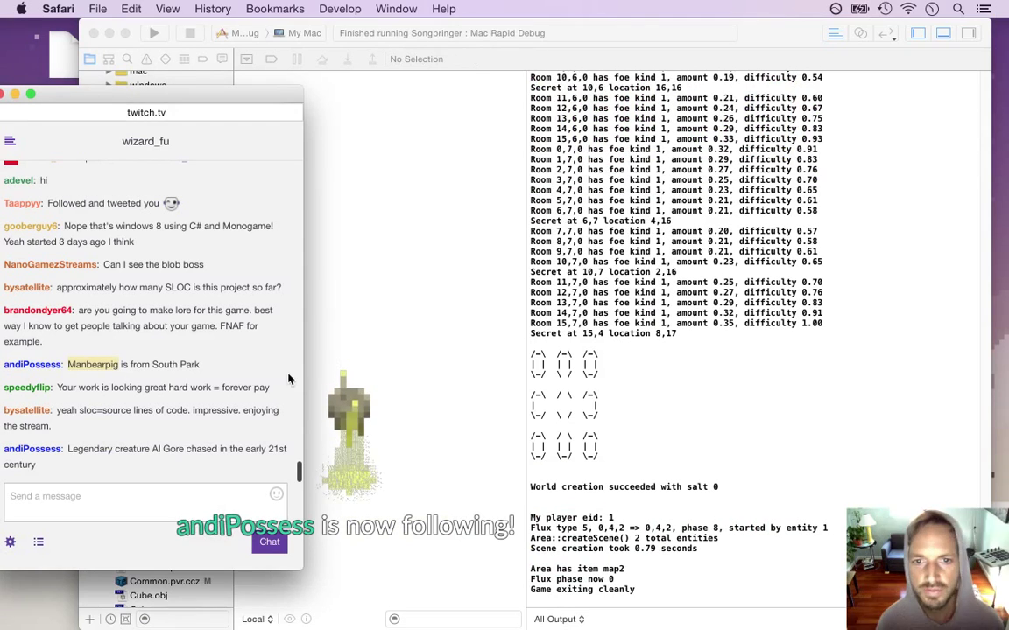
# Return to Xcode and collapse the debug console to bring back the boss code of World::addFoes.
pyautogui.click(550, 59)
pyautogui.moveTo(550, 59); pyautogui.dragTo(517, 623)
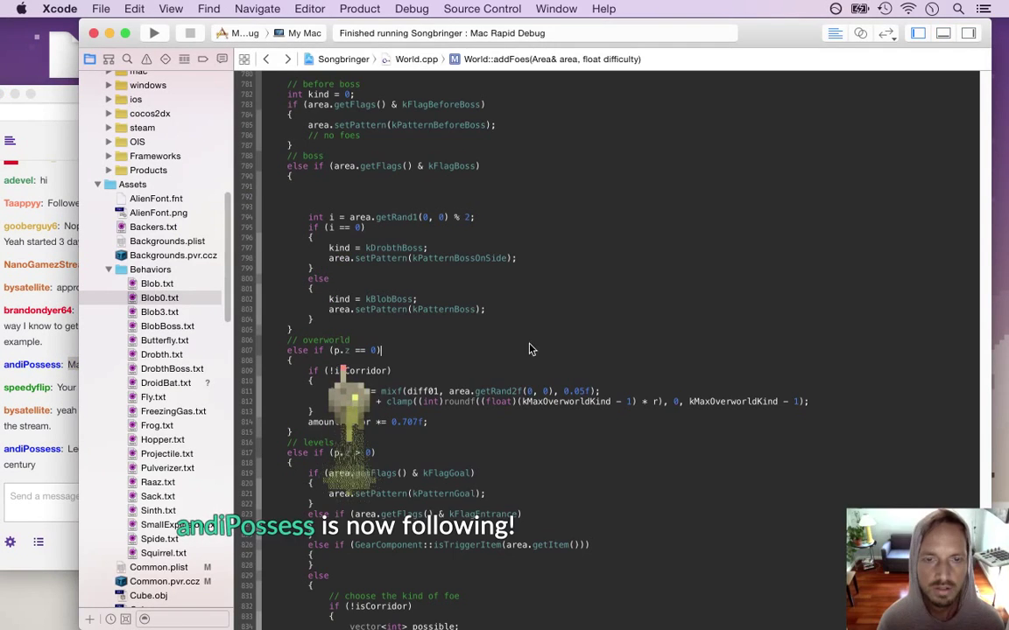
# Change the Drobth boss condition in World::addFoes to i == 1 and delete the three blank lines above the random index declaration.
pyautogui.press('Up')
pyautogui.press('Up')
pyautogui.press('Up')
pyautogui.press('Up')
pyautogui.press('Up')
pyautogui.press('Up')
pyautogui.press('Up')
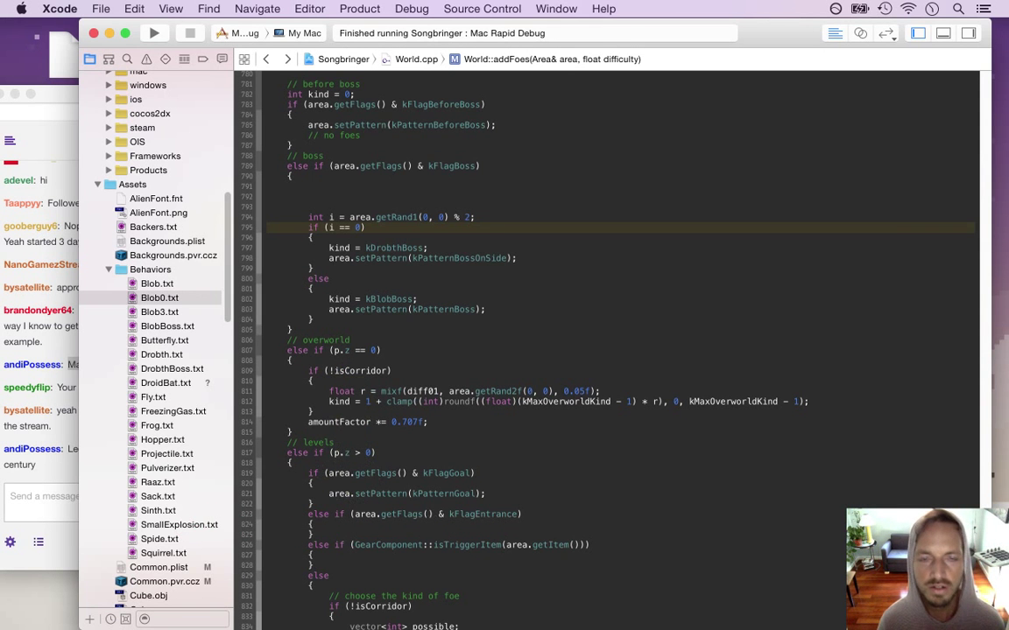
pyautogui.click(267, 206)
pyautogui.hotkey('shift', 'Down')
pyautogui.hotkey('shift', 'Down')
pyautogui.hotkey('shift', 'Down')
pyautogui.press('BackSpace')
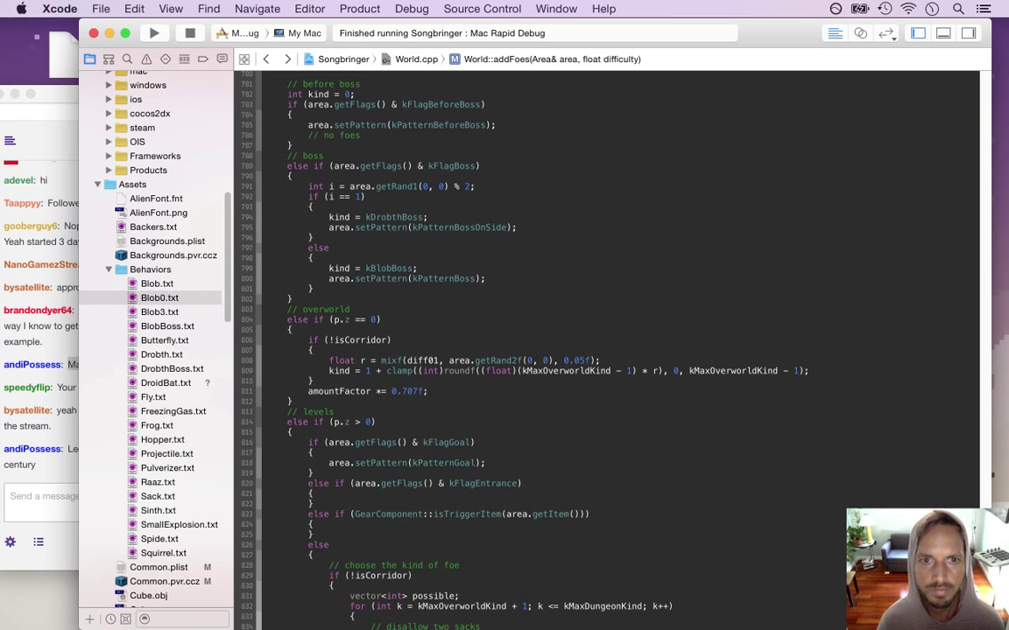
# Run the game and approach the blob boss in the dungeon 2 boss room, swinging the sword.
pyautogui.press('super+r')
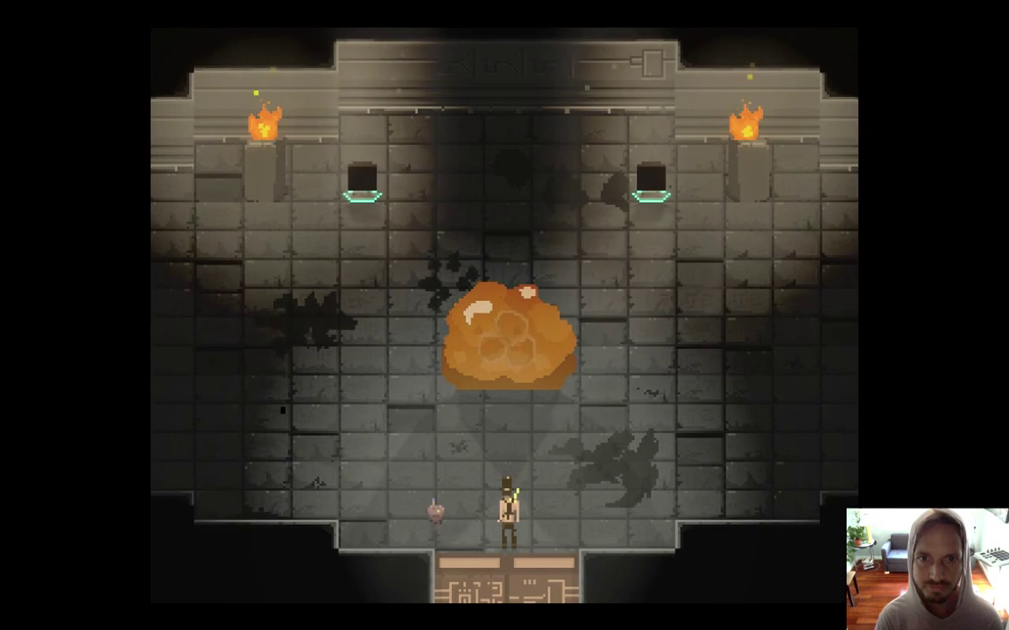
pyautogui.press('Left')
pyautogui.press('space')
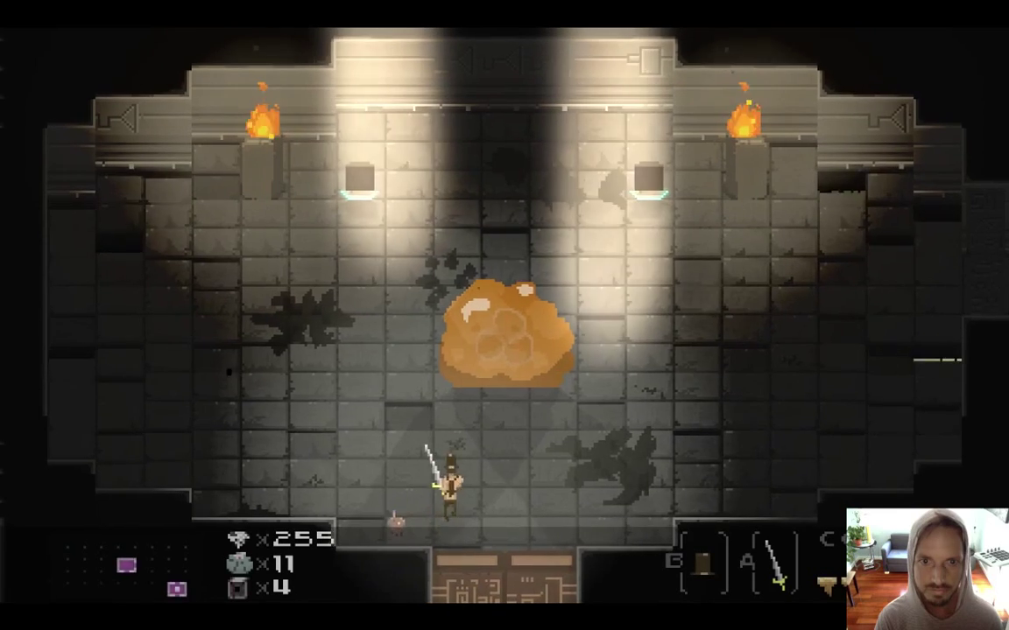
pyautogui.press('Left')
pyautogui.press('Right')
pyautogui.press('Up')
pyautogui.press('space')
pyautogui.press('space')
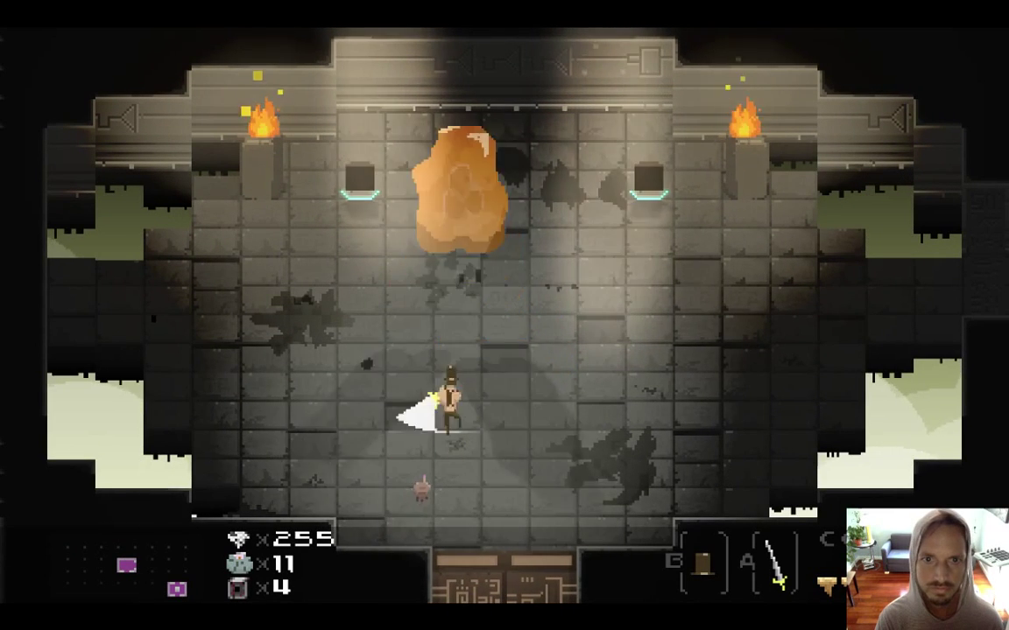
# Fight the blob boss with the sword around the room while dodging its jumps.
pyautogui.press('Right')
pyautogui.press('Up')
pyautogui.press('space')
pyautogui.press('Down')
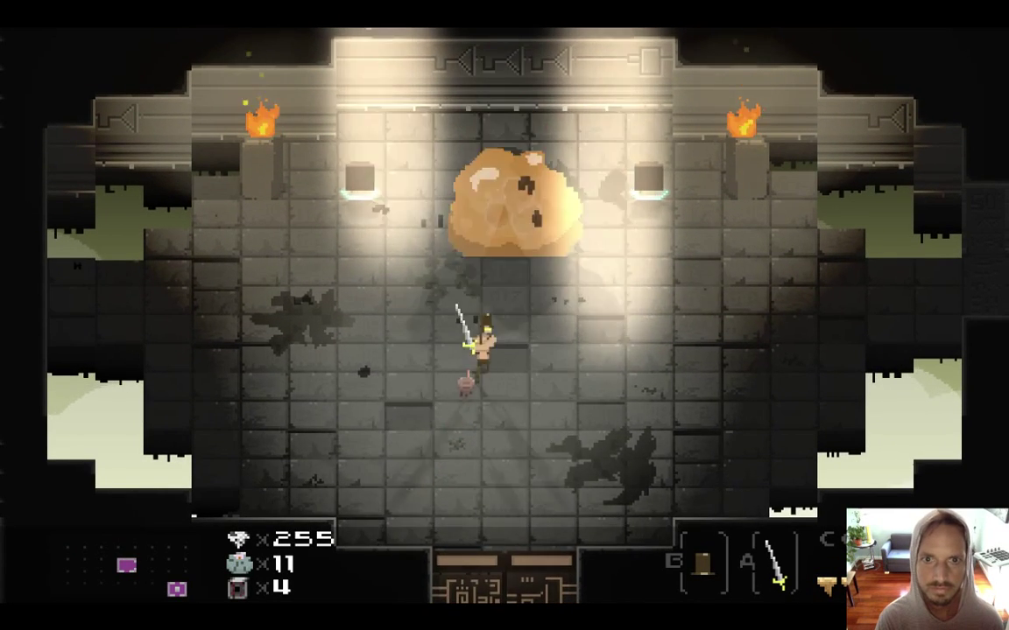
pyautogui.press('Right')
pyautogui.press('Down')
pyautogui.press('space')
pyautogui.press('Down')
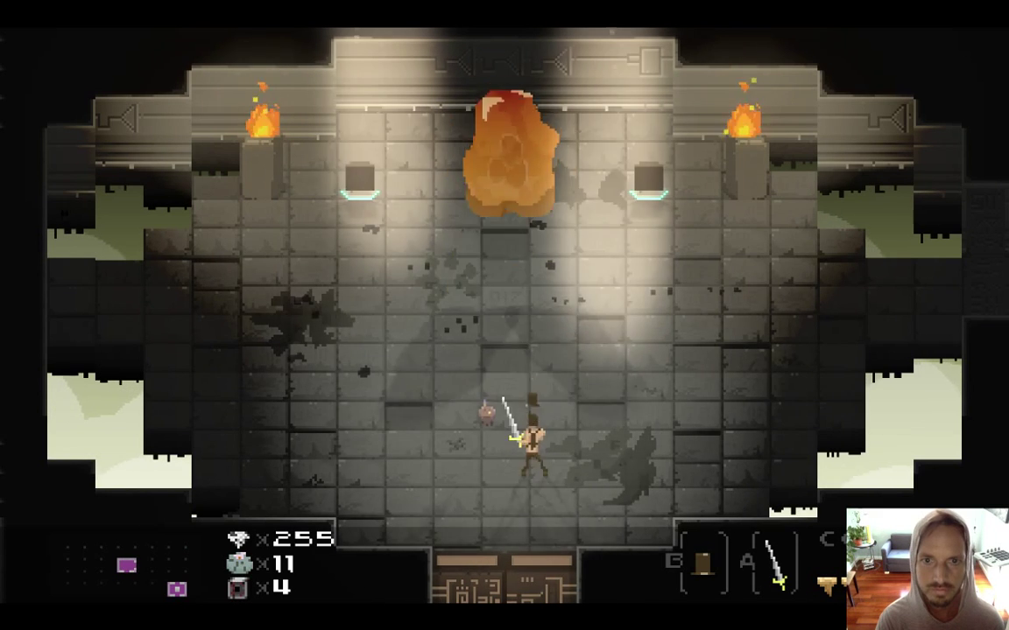
pyautogui.press('Left')
pyautogui.press('Up')
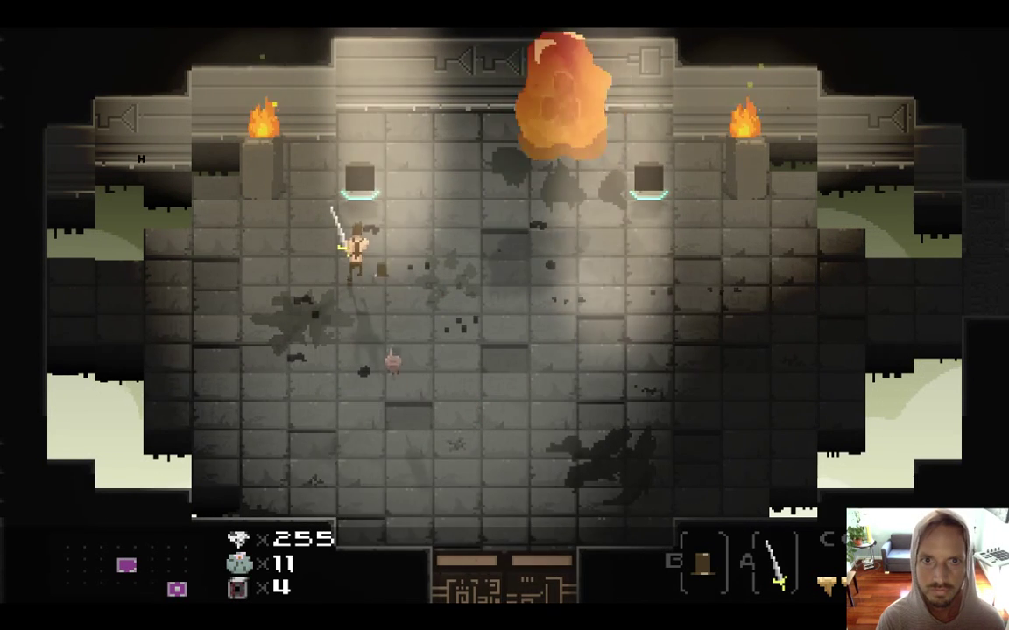
pyautogui.press('Right')
pyautogui.press('Up')
pyautogui.press('space')
pyautogui.press('Down')
pyautogui.press('Left')
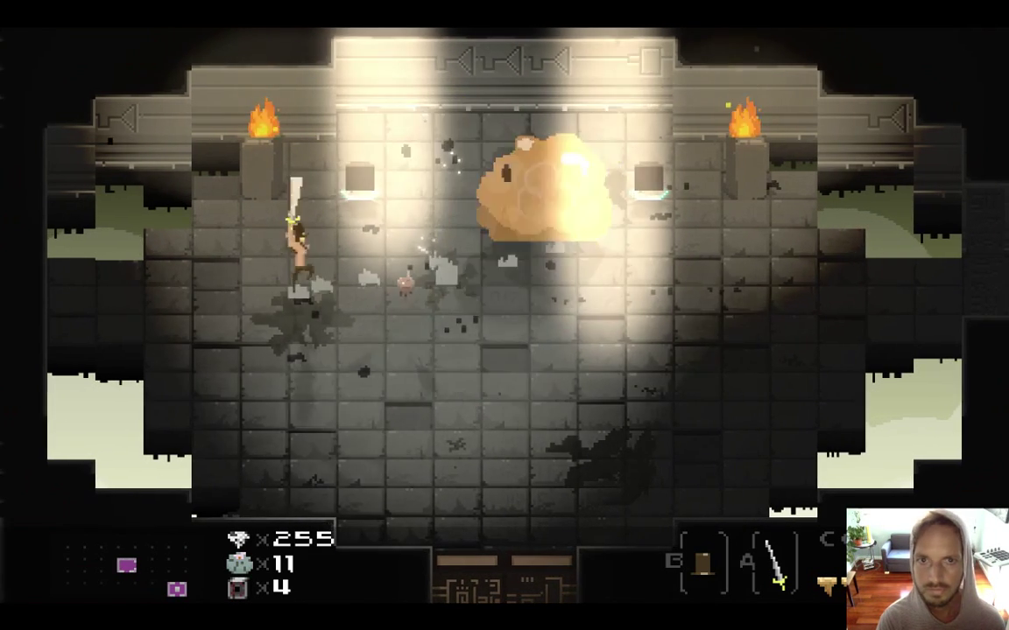
pyautogui.press('Down')
pyautogui.press('Left')
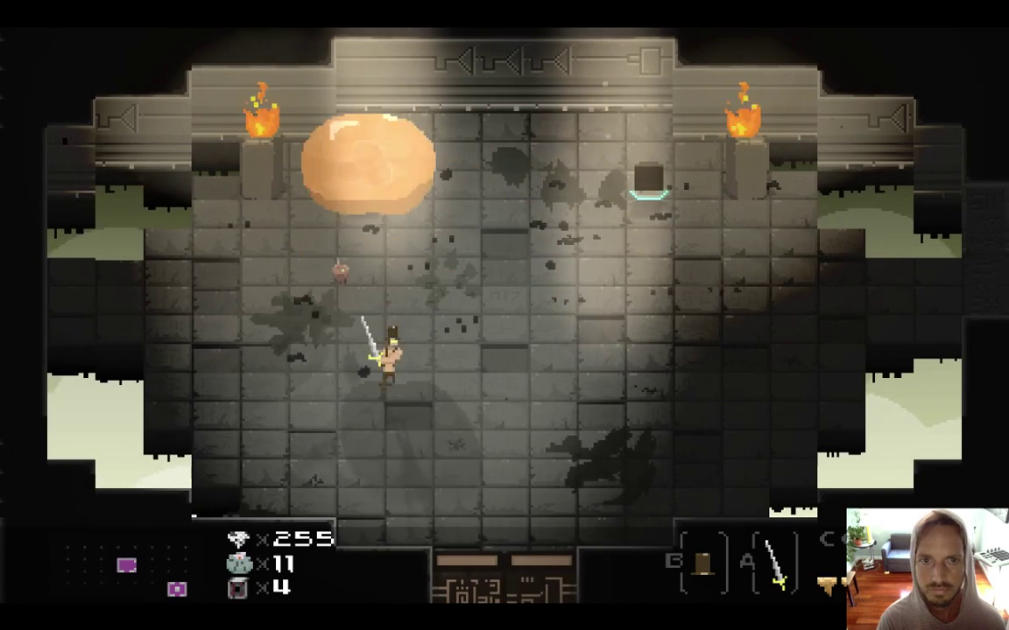
# Equip the Bomb Cube in gear slot B and resume the boss fight.
pyautogui.press('Right')
pyautogui.press('Return')
pyautogui.press('Left')
pyautogui.press('Left')
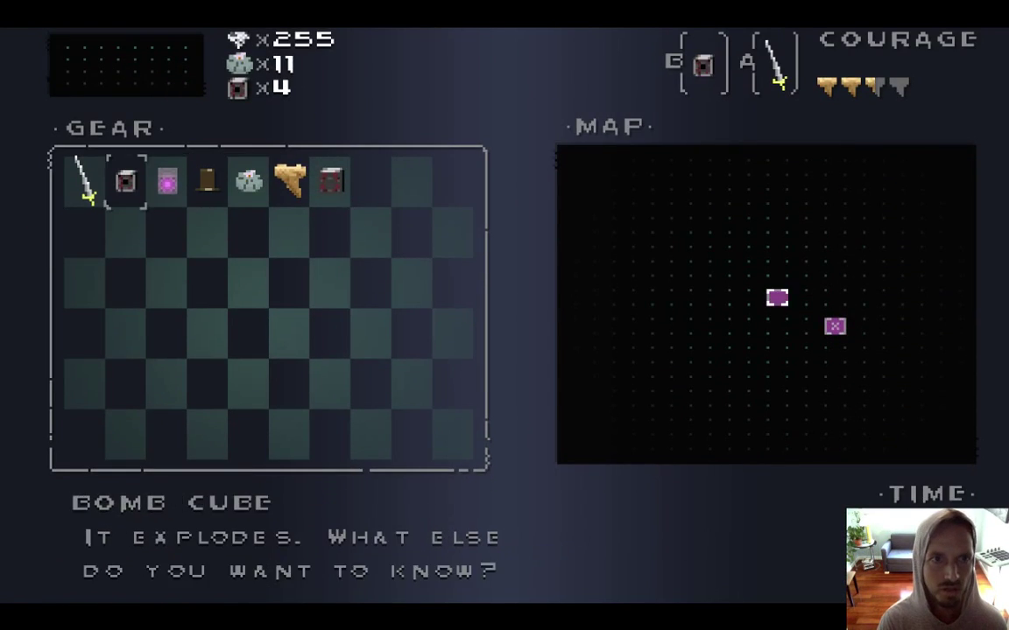
pyautogui.press('Return')
# Drop a bomb cube near the centre of the boss room, retreat southeast, and return toward the blob boss.
pyautogui.press('Up')
pyautogui.press('Right')
pyautogui.press('x')
pyautogui.press('Down')
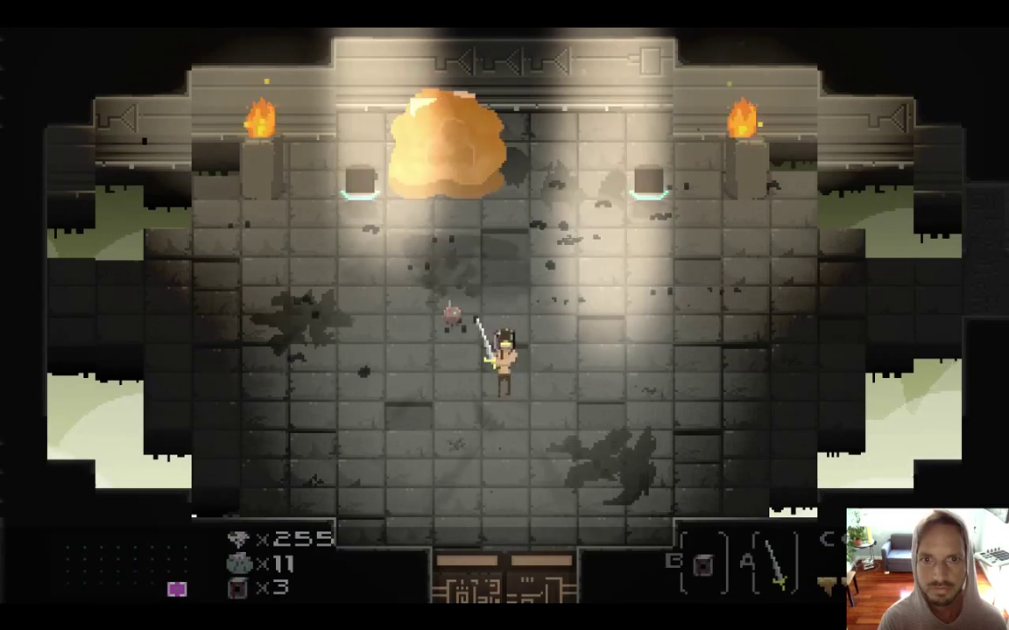
pyautogui.press('Right')
pyautogui.press('Down')
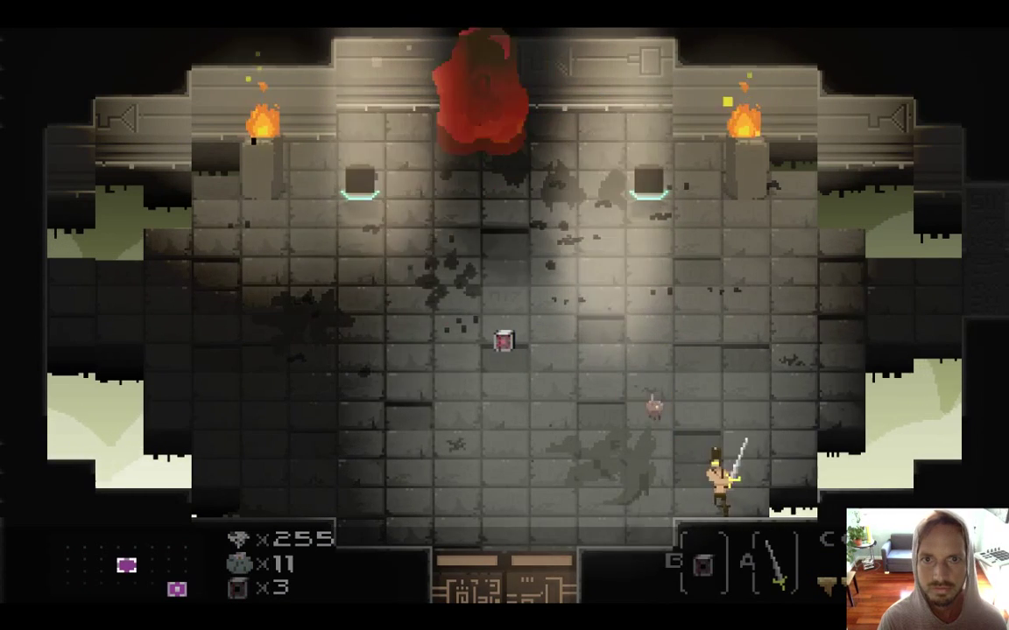
pyautogui.press('Left')
pyautogui.press('Up')
pyautogui.press('Left')
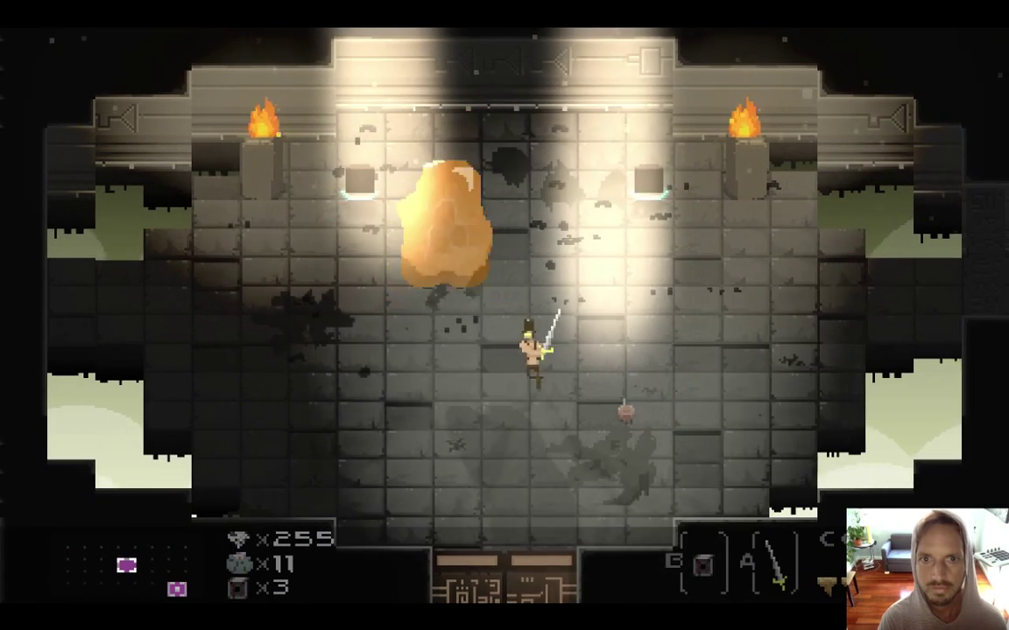
# Drop another bomb cube, slash the blob boss with the sword, and retreat to the room's northeast corner.
pyautogui.press('Right')
pyautogui.press('z')
pyautogui.press('Left')
pyautogui.press('z')
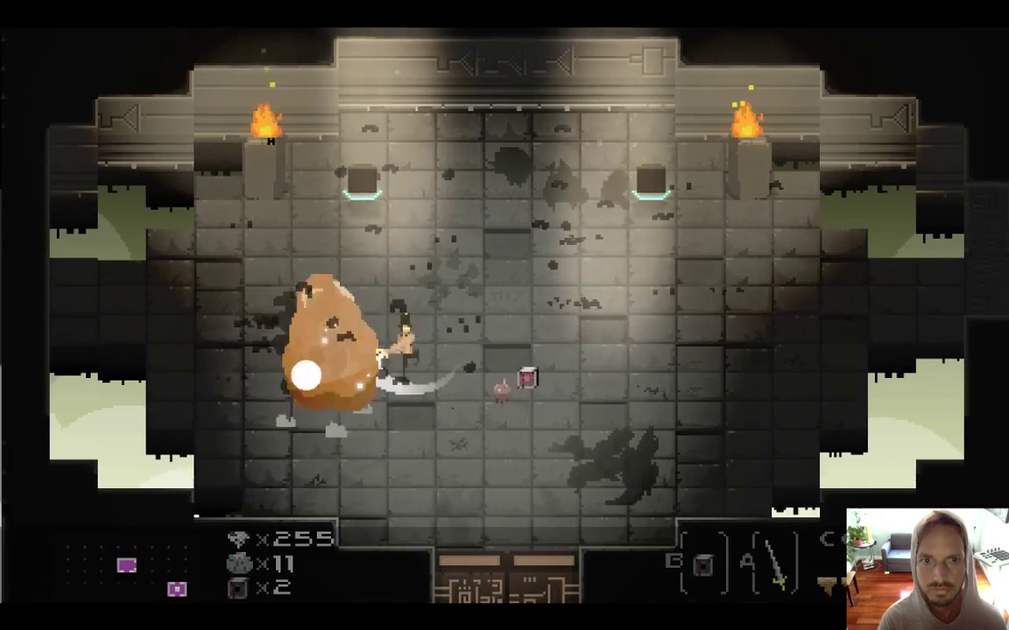
pyautogui.press('Right')
pyautogui.press('Up')
pyautogui.press('Right')
pyautogui.press('Right')
pyautogui.press('Up')
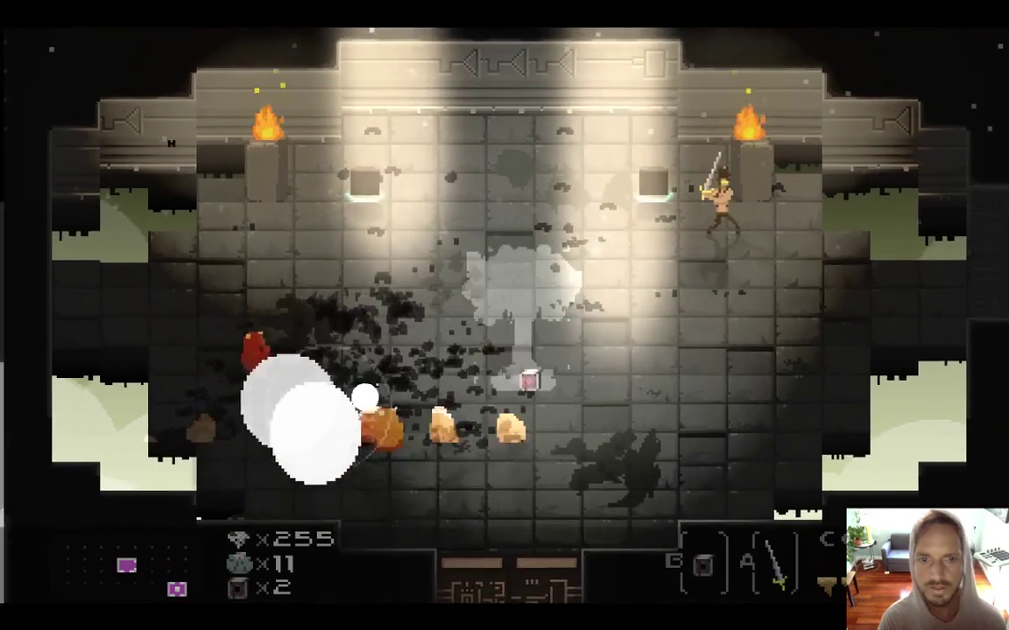
pyautogui.press('Left')
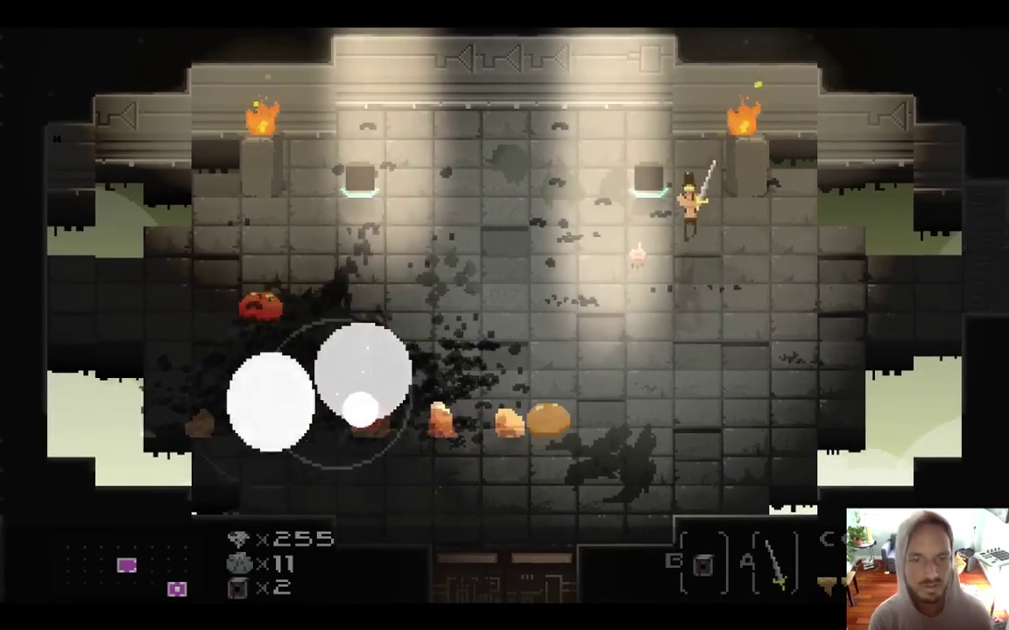
# Slash the small blobs split from the boss along the east side of the room.
pyautogui.press('Down')
pyautogui.press('Left')
pyautogui.press('z')
pyautogui.press('Down')
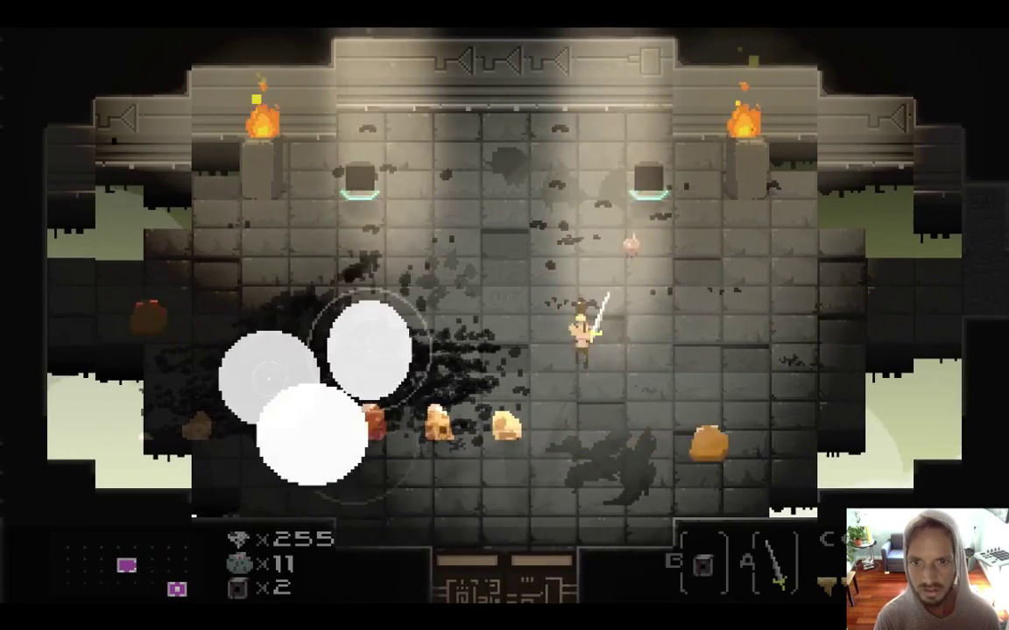
pyautogui.press('Right')
pyautogui.press('z')
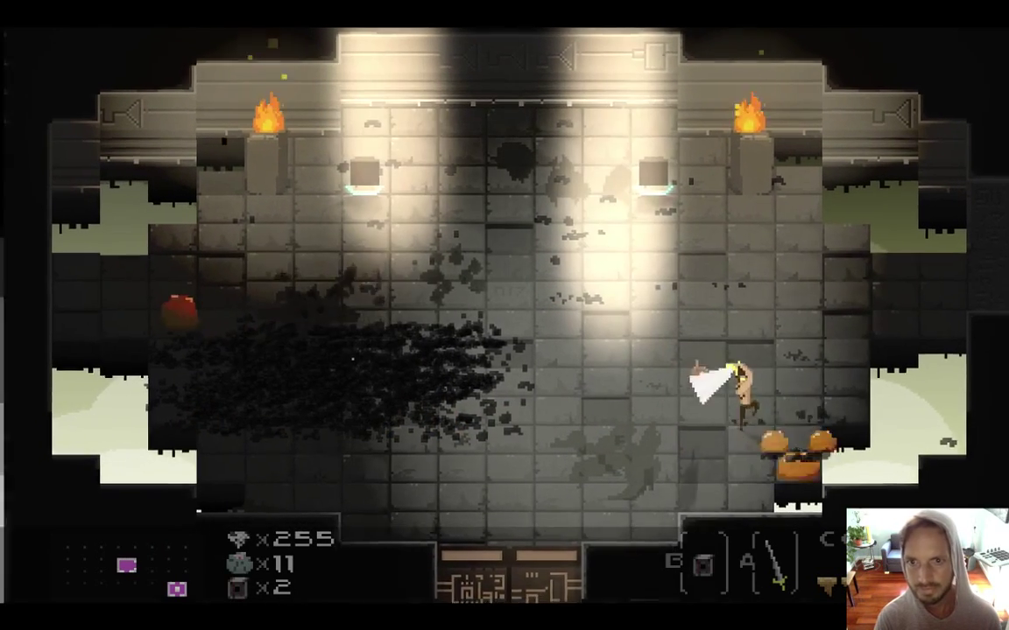
pyautogui.press('Left')
pyautogui.press('Down')
pyautogui.press('z')
pyautogui.press('Right')
pyautogui.press('Right')
pyautogui.press('z')
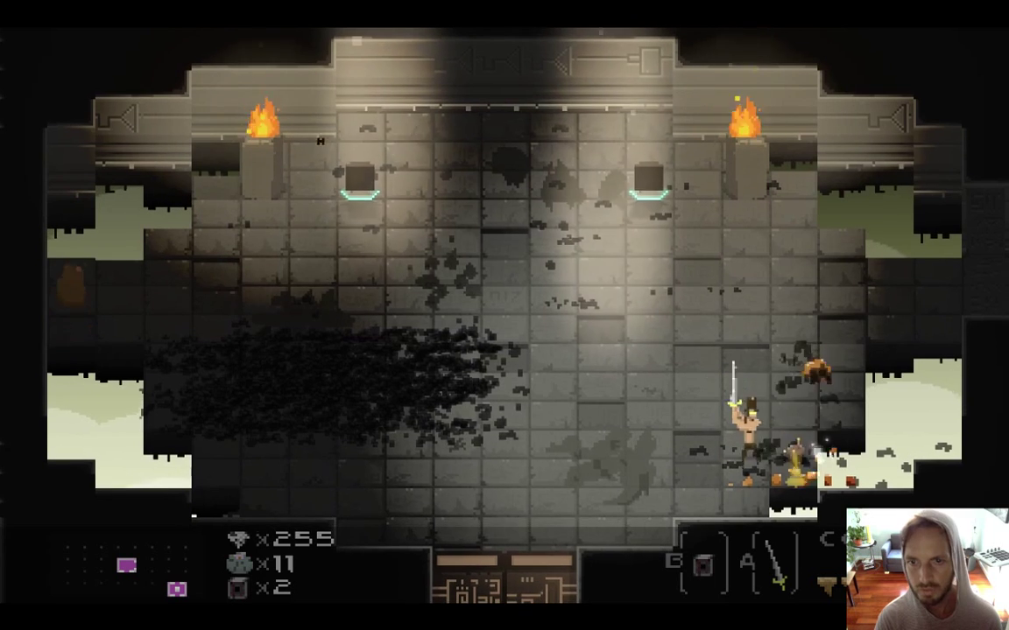
pyautogui.press('Up')
pyautogui.press('Right')
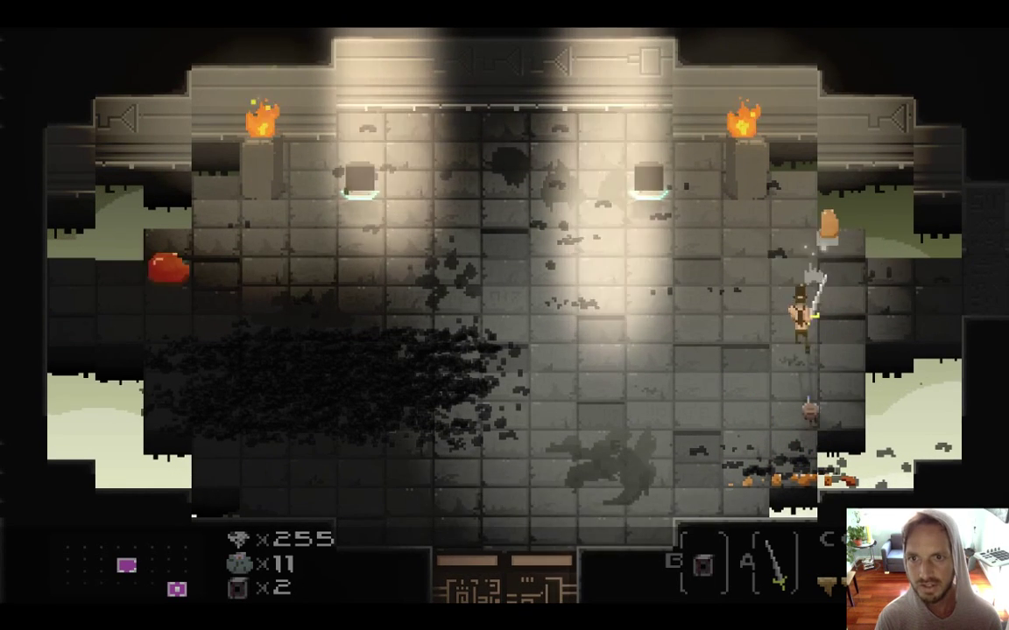
pyautogui.press('z')
# Cross to the room's west side, slash the remaining small blobs, and quit the game.
pyautogui.press('Left')
pyautogui.press('Down')
pyautogui.press('Left')
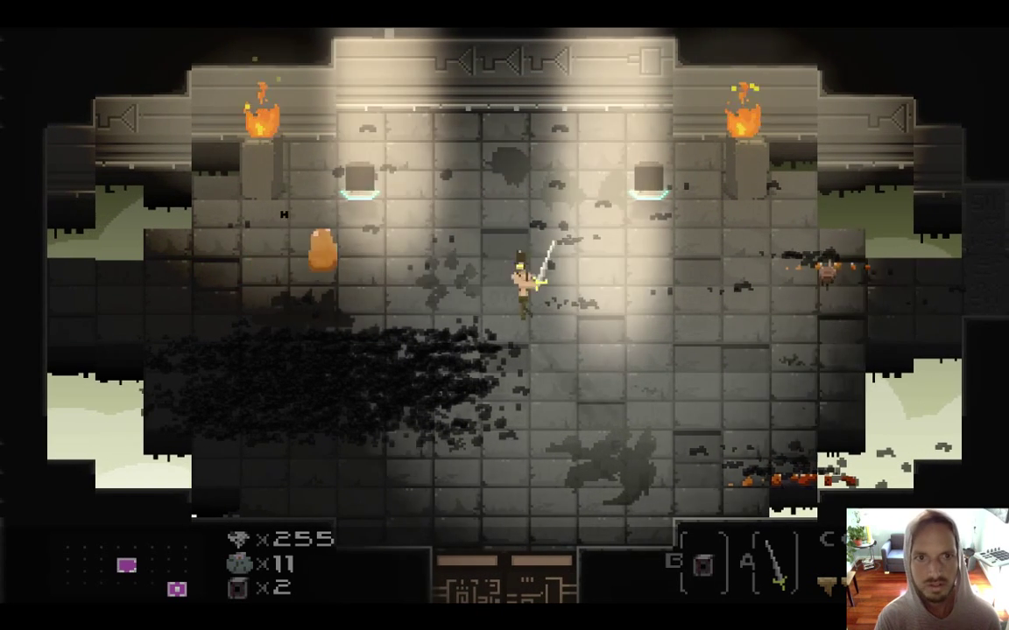
pyautogui.press('x')
pyautogui.press('x')
pyautogui.press('Left')
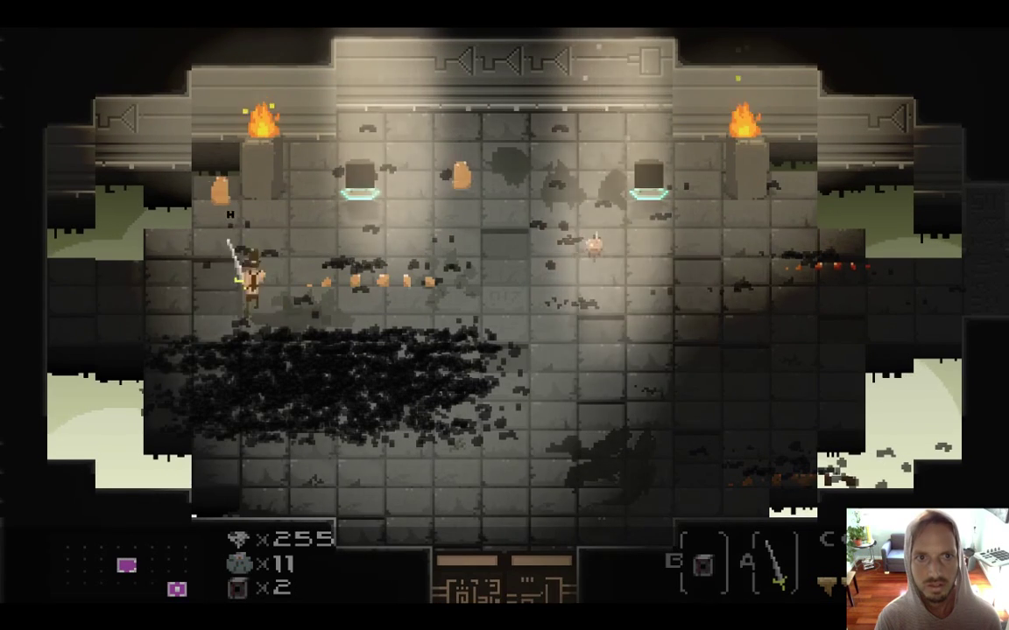
pyautogui.press('Up')
pyautogui.press('x')
pyautogui.press('Left')
pyautogui.press('x')
pyautogui.press('Right')
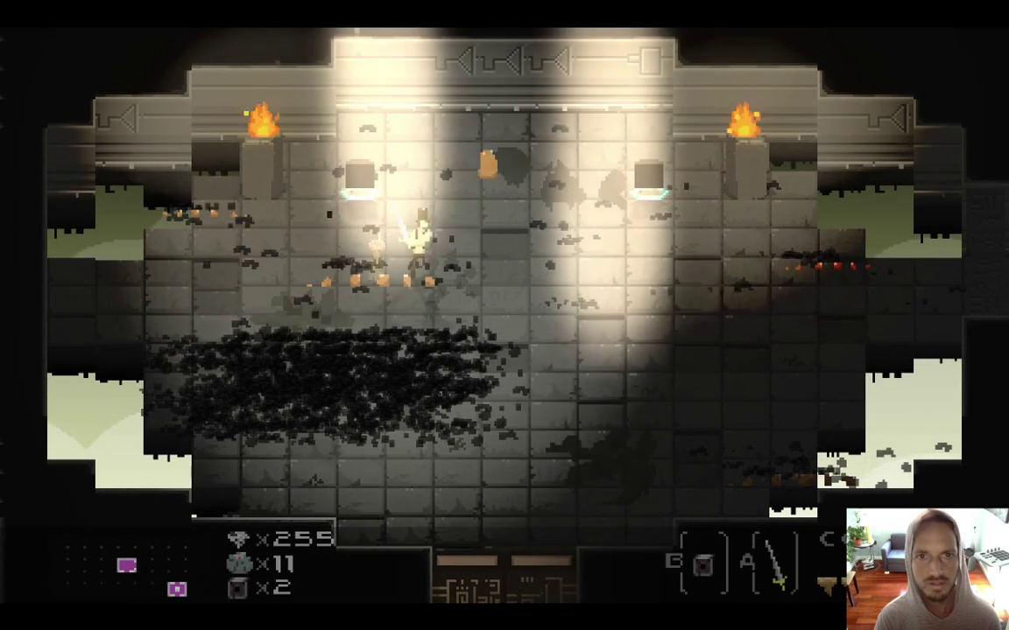
pyautogui.press('Up')
pyautogui.press('x')
pyautogui.press('super+q')
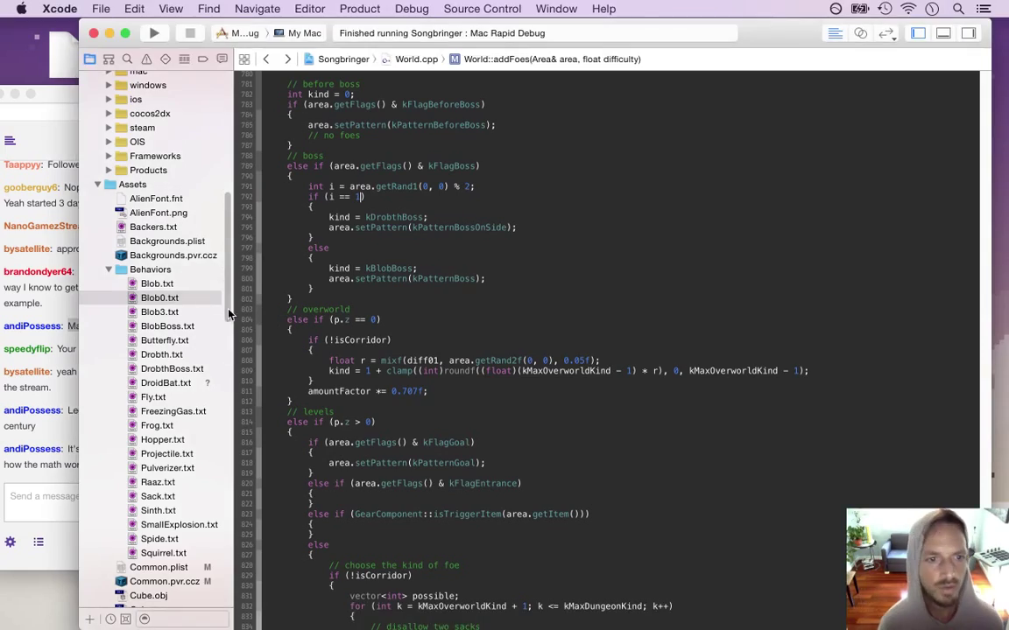
pyautogui.click(66, 441)
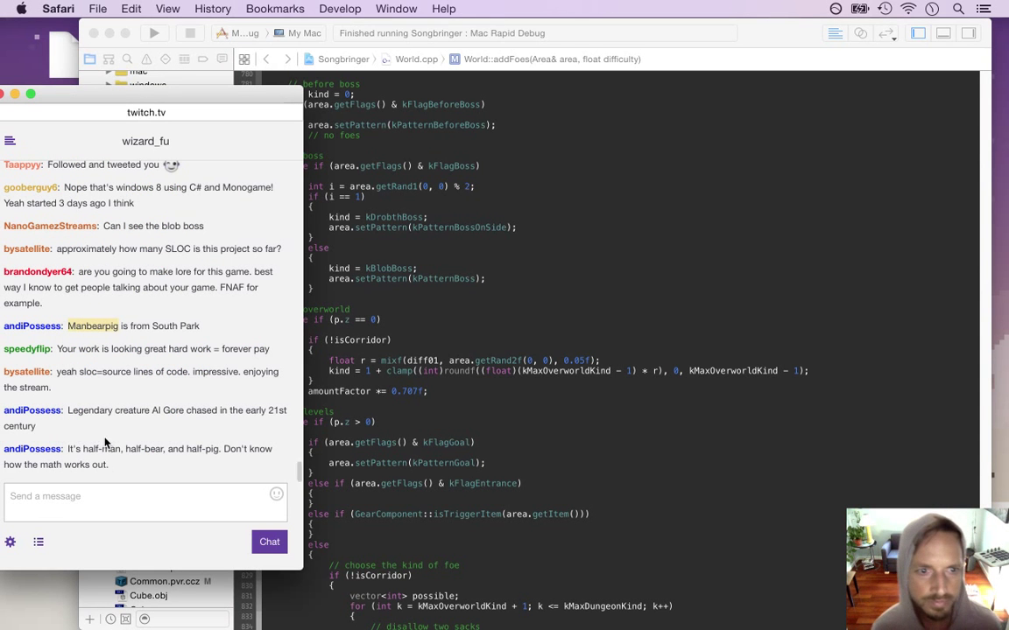
pyautogui.moveTo(82, 450); pyautogui.dragTo(151, 479)
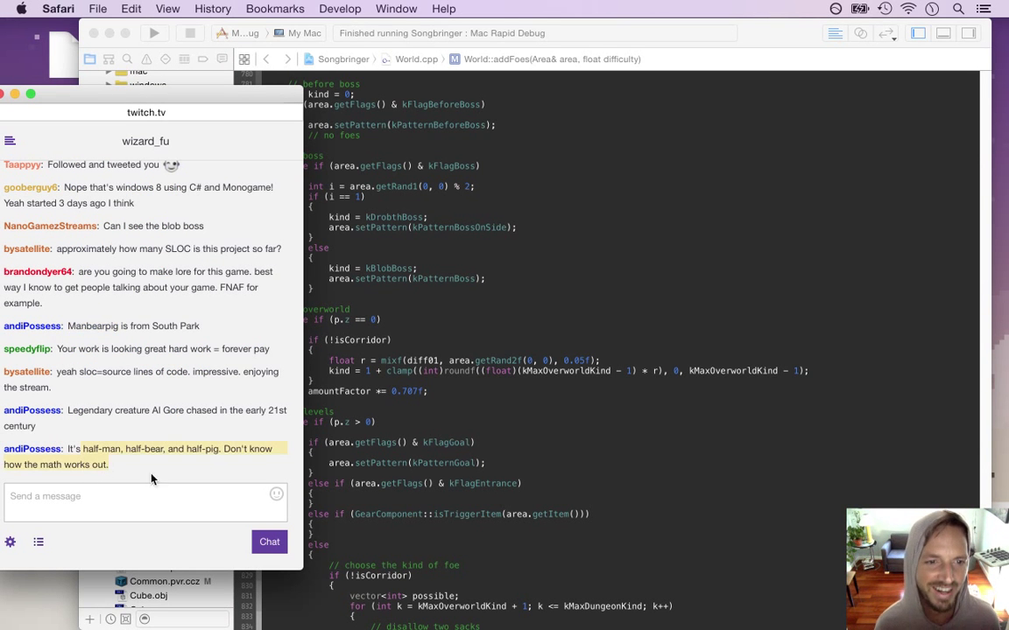
pyautogui.click(371, 370)
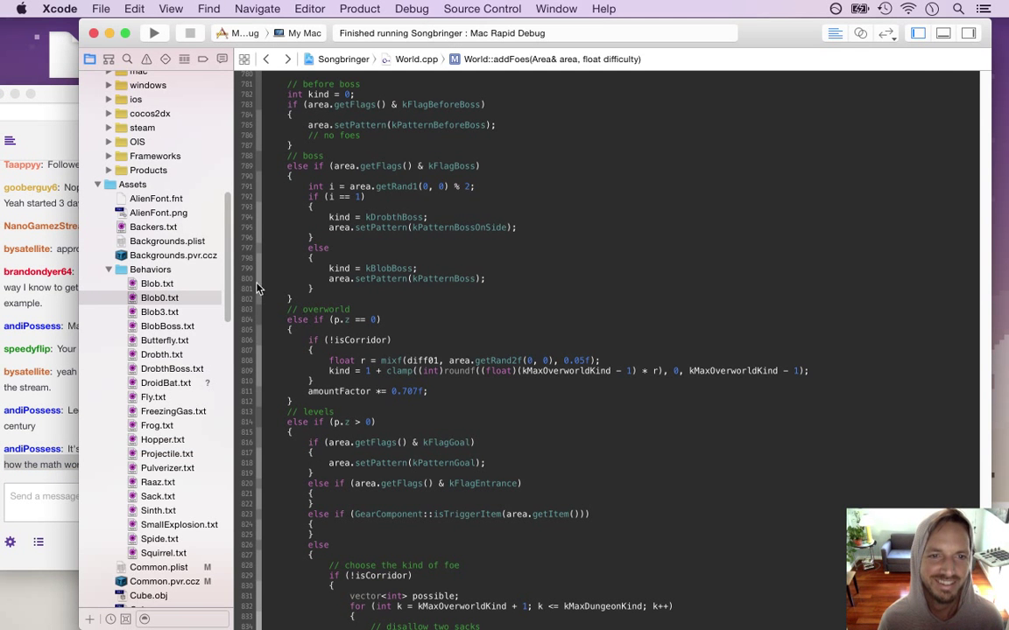
# Open BlobBoss.plist from the Profiles folder and set the health attribute to 150.
pyautogui.scroll(-15, 206, 315)
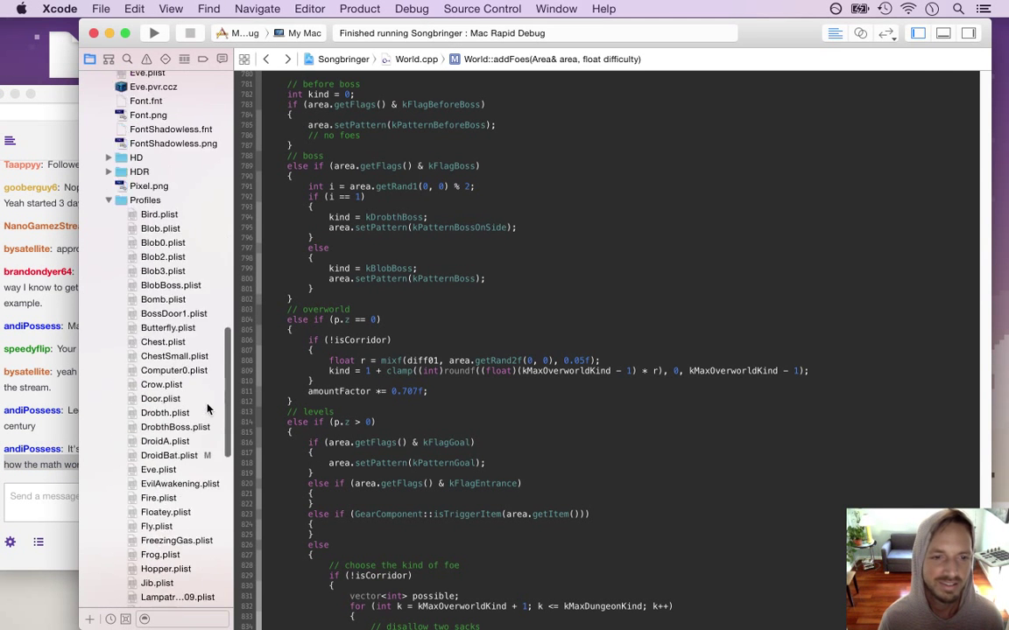
pyautogui.scroll(-2, 207, 408)
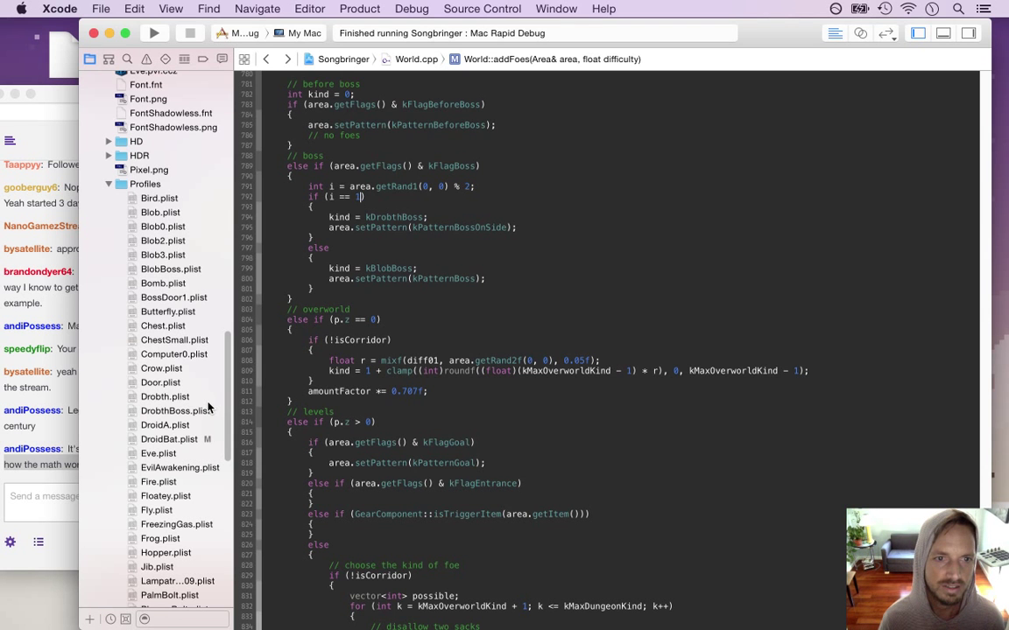
pyautogui.click(171, 269)
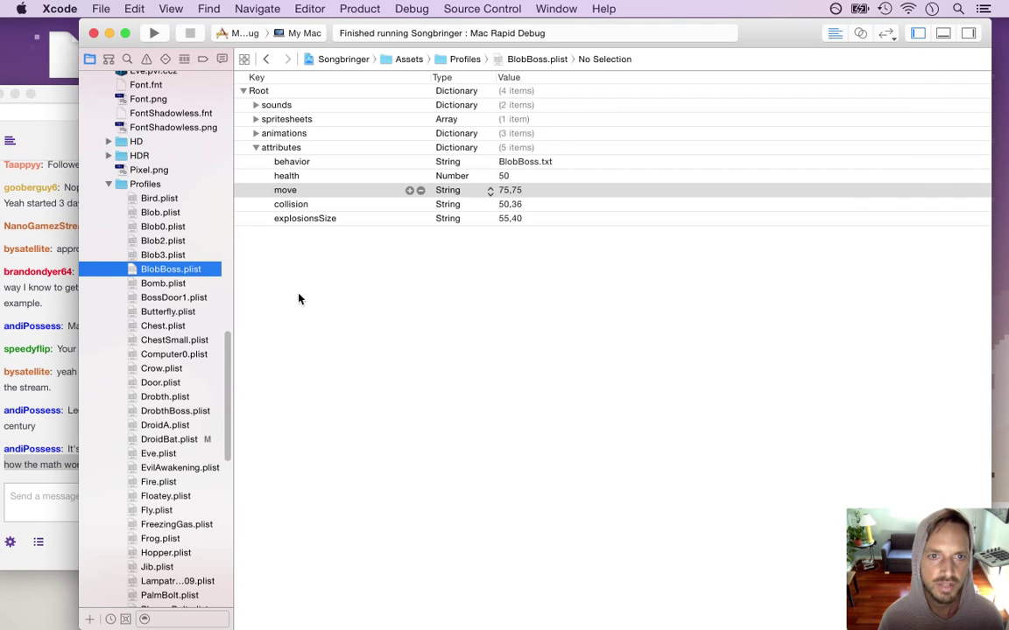
pyautogui.doubleClick(503, 178)
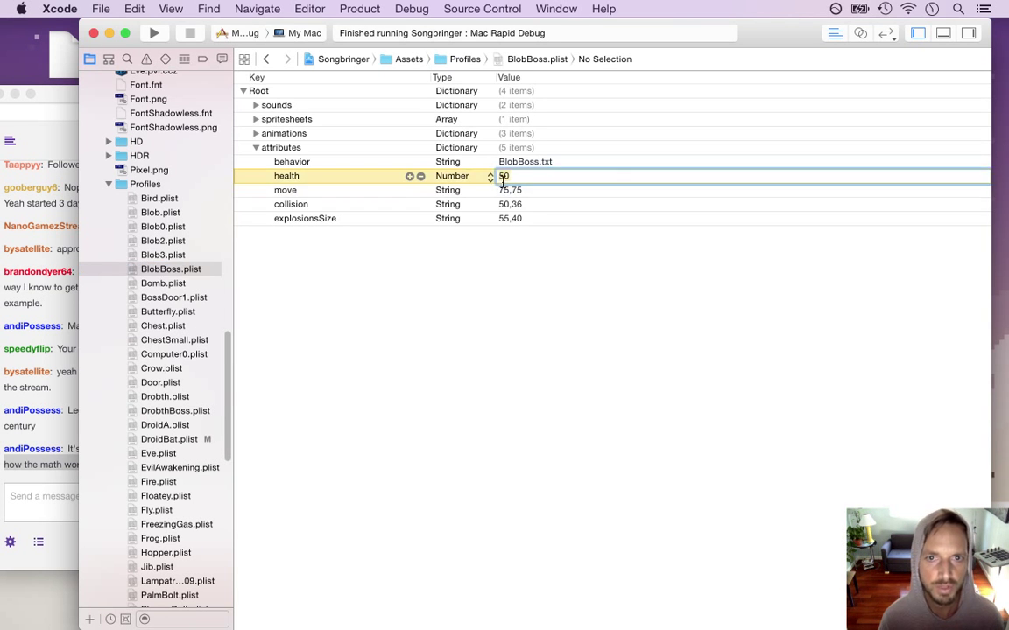
pyautogui.press('Left')
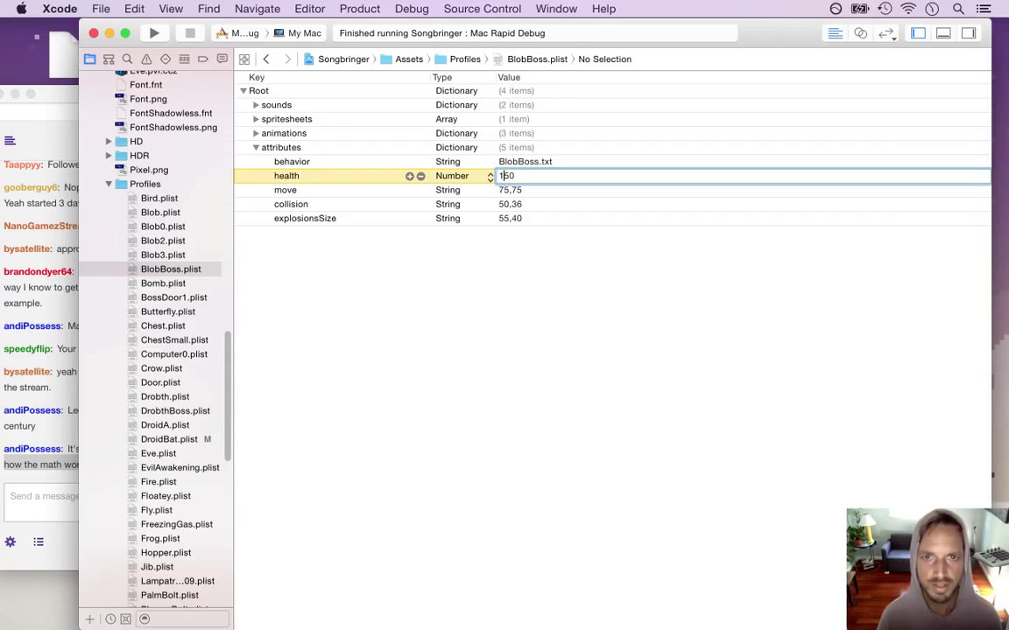
pyautogui.write('1')
pyautogui.press('Return')
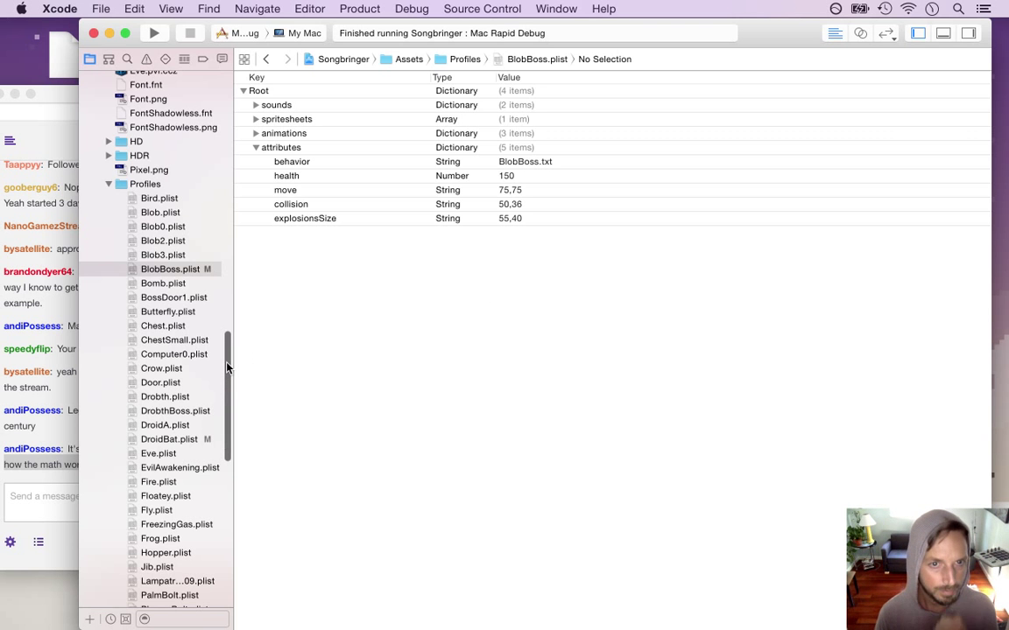
pyautogui.moveTo(226, 365); pyautogui.dragTo(227, 359)
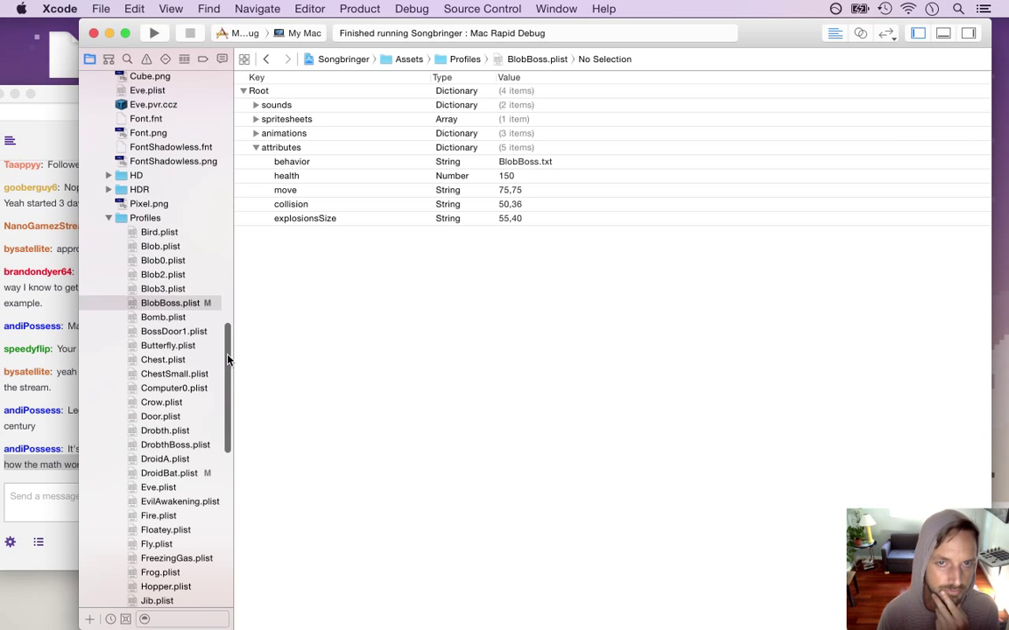
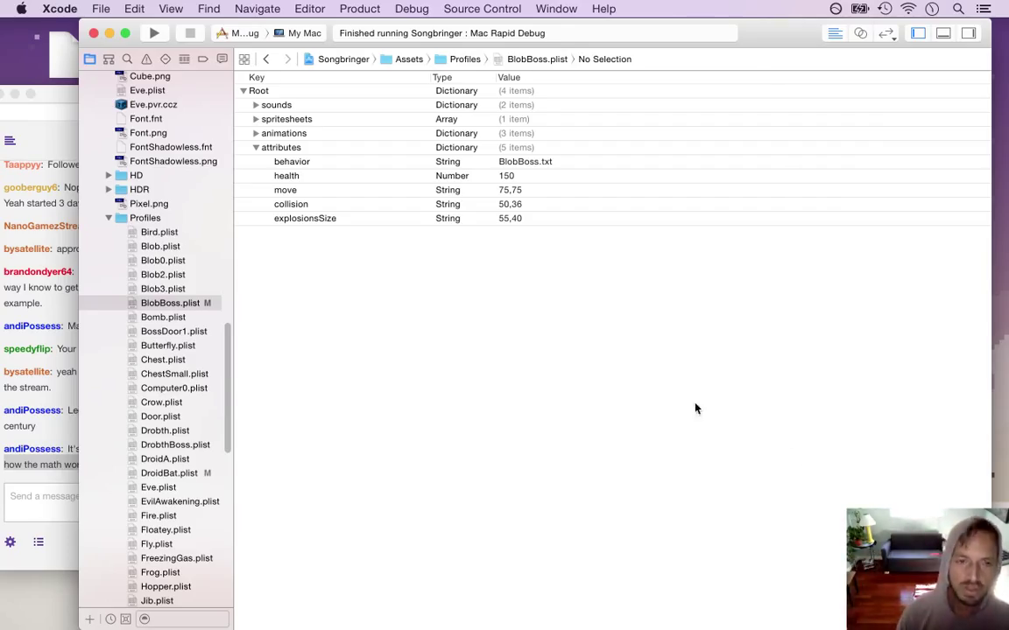
# Switch to Photoshop, play the DroidBatDie.psd timeline animation, and stop it.
pyautogui.press('super+Tab')
pyautogui.click(358, 353)
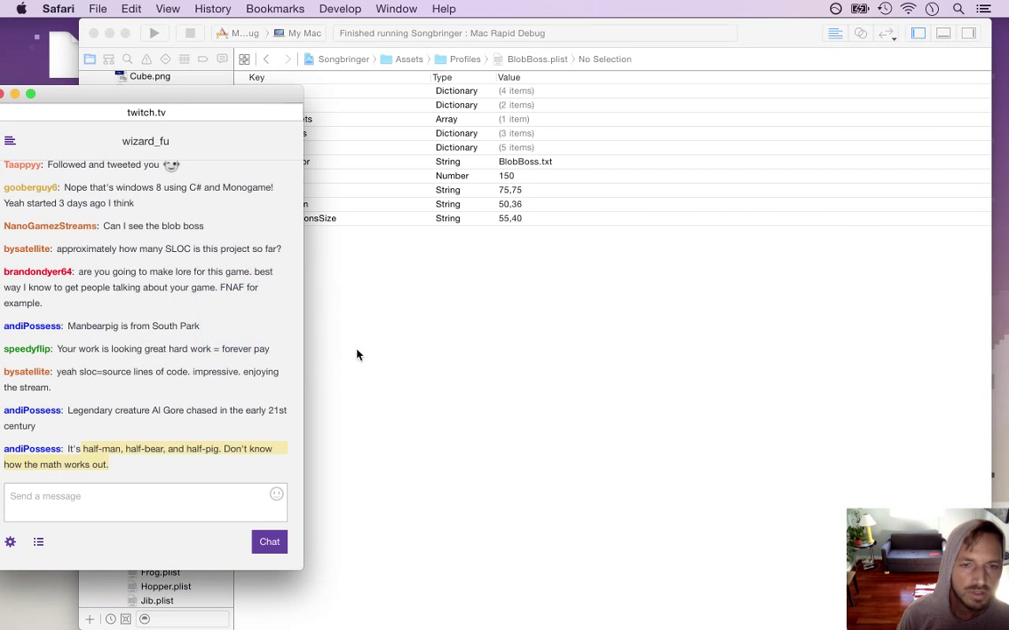
pyautogui.press('super+Tab')
pyautogui.click(582, 337)
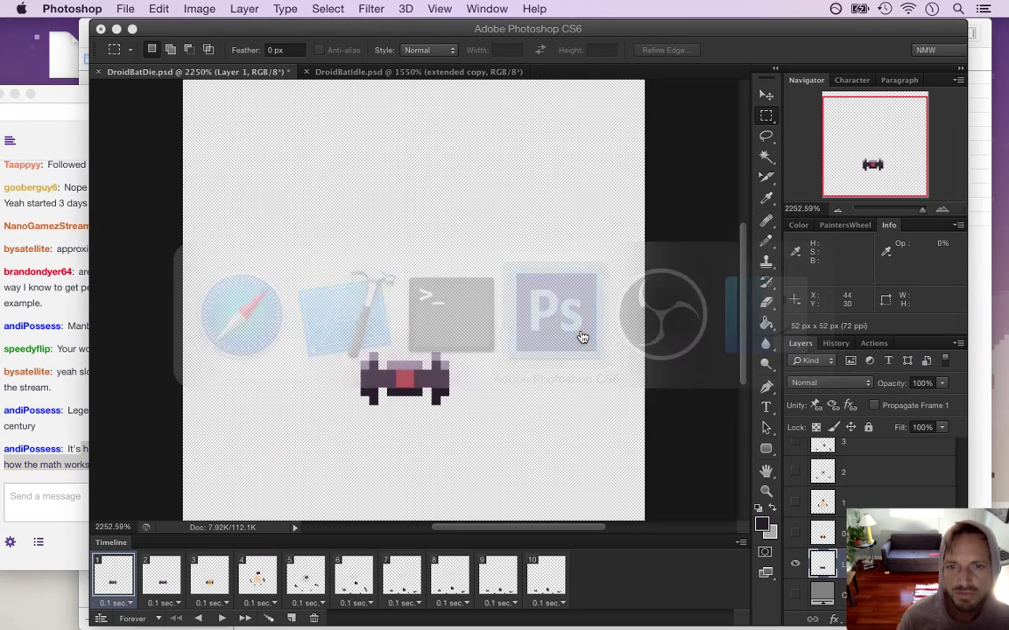
pyautogui.click(220, 619)
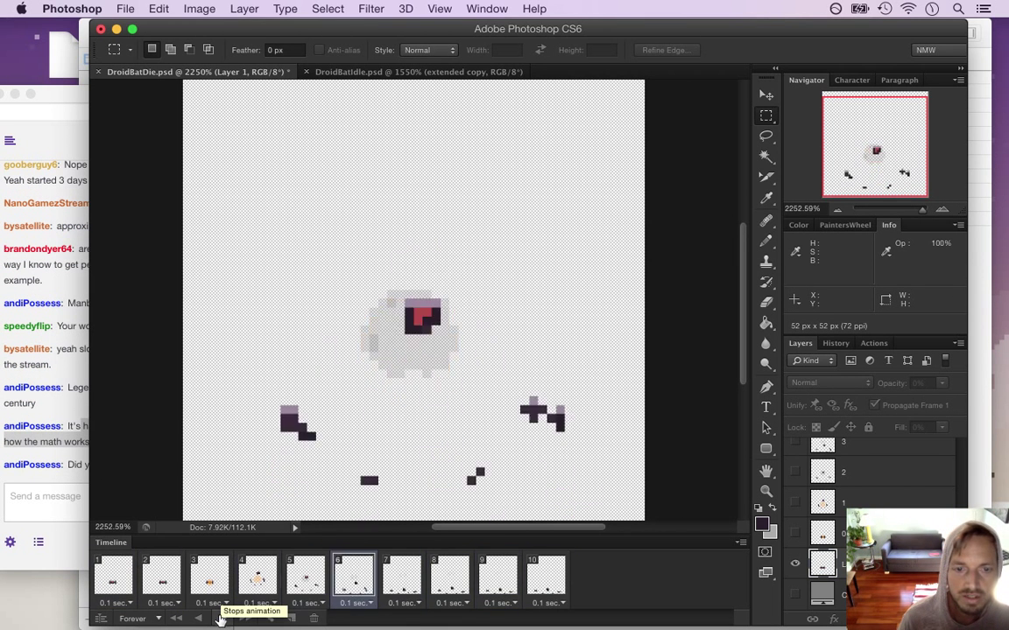
pyautogui.click(221, 619)
# Read the newest Twitch chat question about the behavior tree parser and return to Xcode.
pyautogui.click(74, 487)
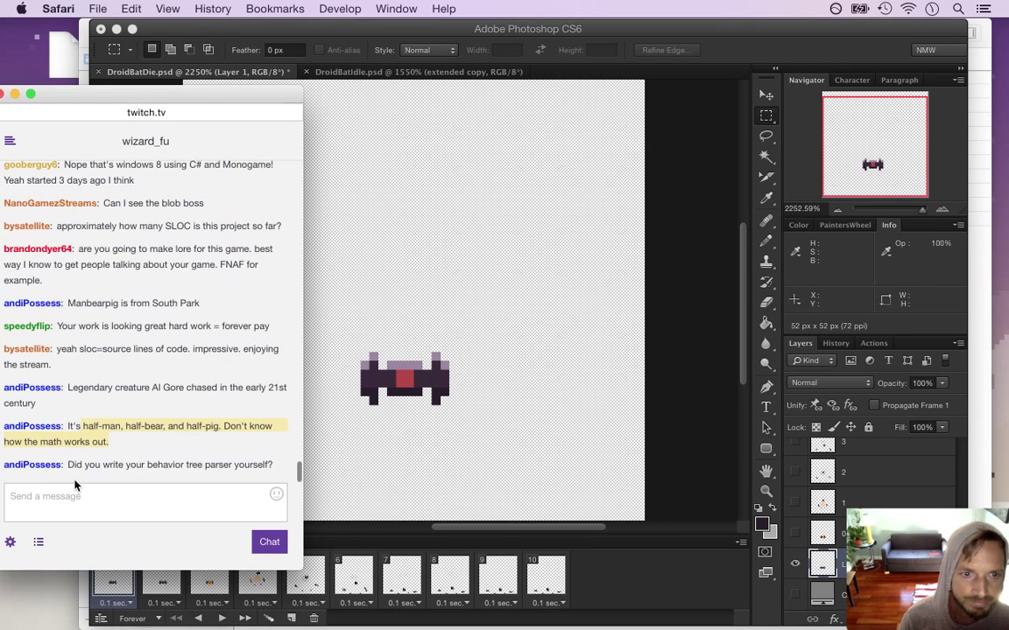
pyautogui.moveTo(85, 465); pyautogui.dragTo(203, 466)
pyautogui.press('super+Tab')
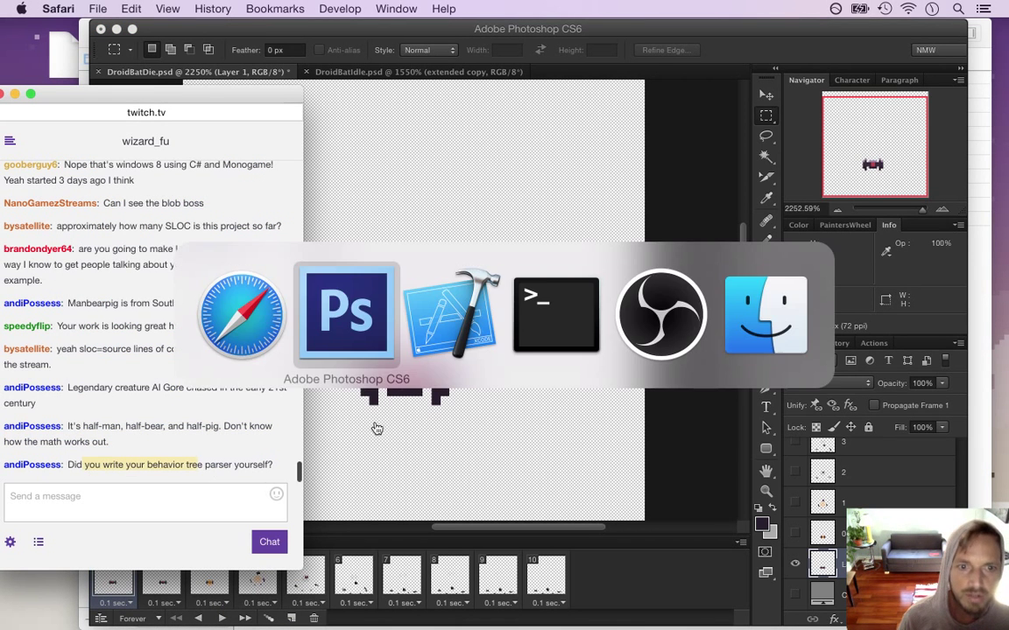
pyautogui.click(445, 338)
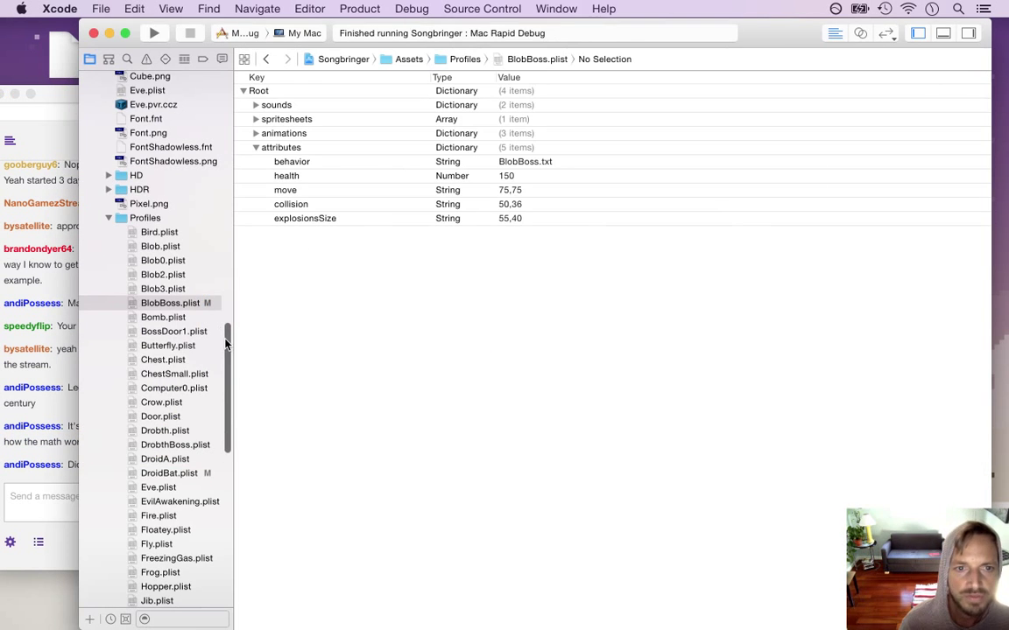
# Open Blob.txt from the Behaviors folder and examine its opening sequence node.
pyautogui.scroll(10, 202, 304)
pyautogui.scroll(3, 201, 196)
pyautogui.scroll(-3, 201, 205)
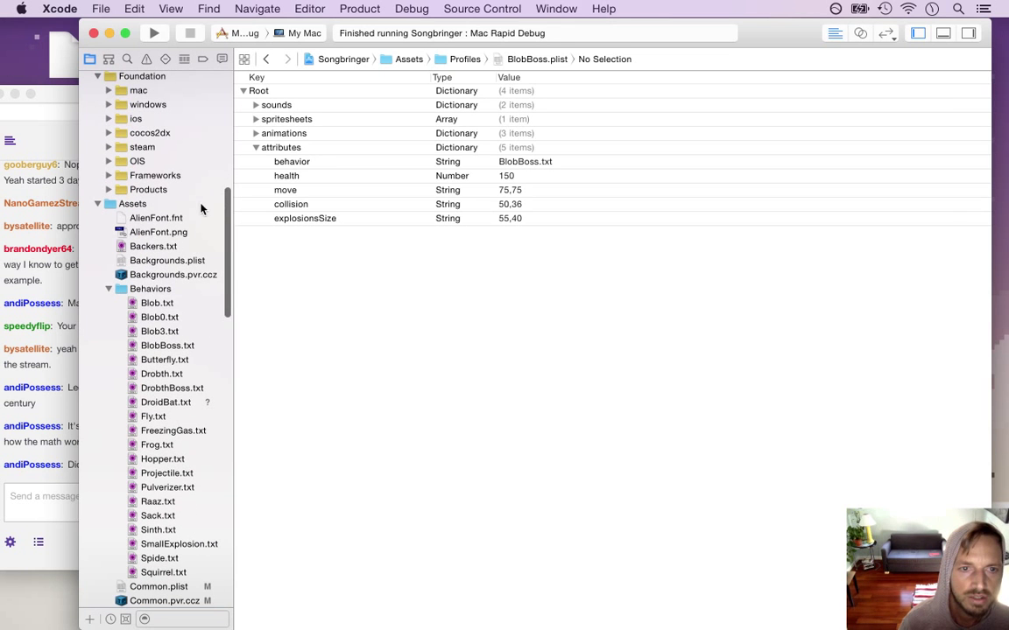
pyautogui.click(173, 304)
pyautogui.moveTo(267, 75); pyautogui.dragTo(294, 75)
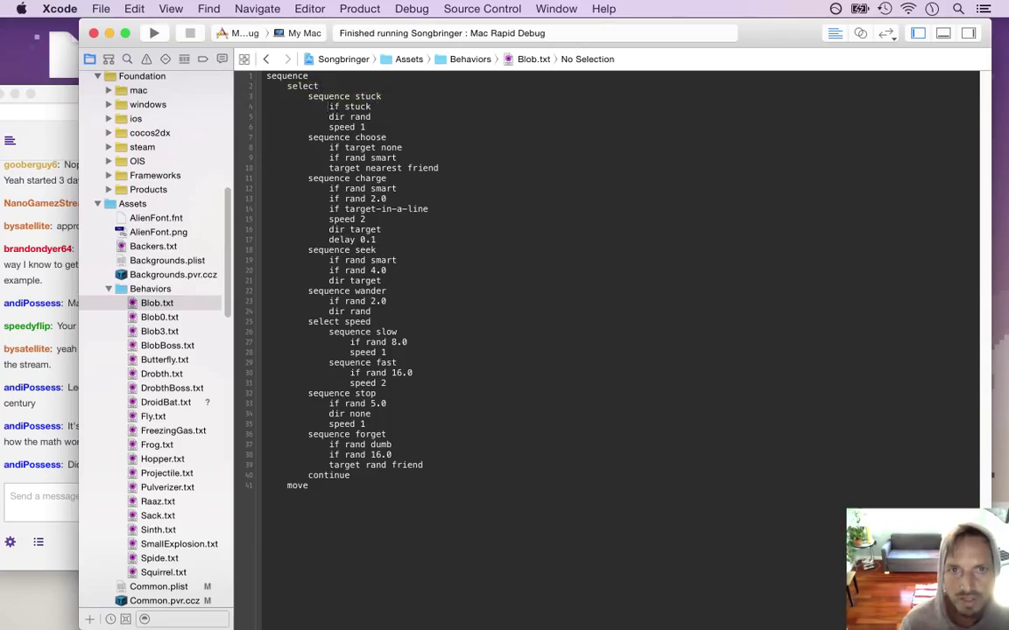
# Open Component.cpp and find the kBehaviorWords map to examine its sequence and select keywords.
pyautogui.scroll(10, 213, 143)
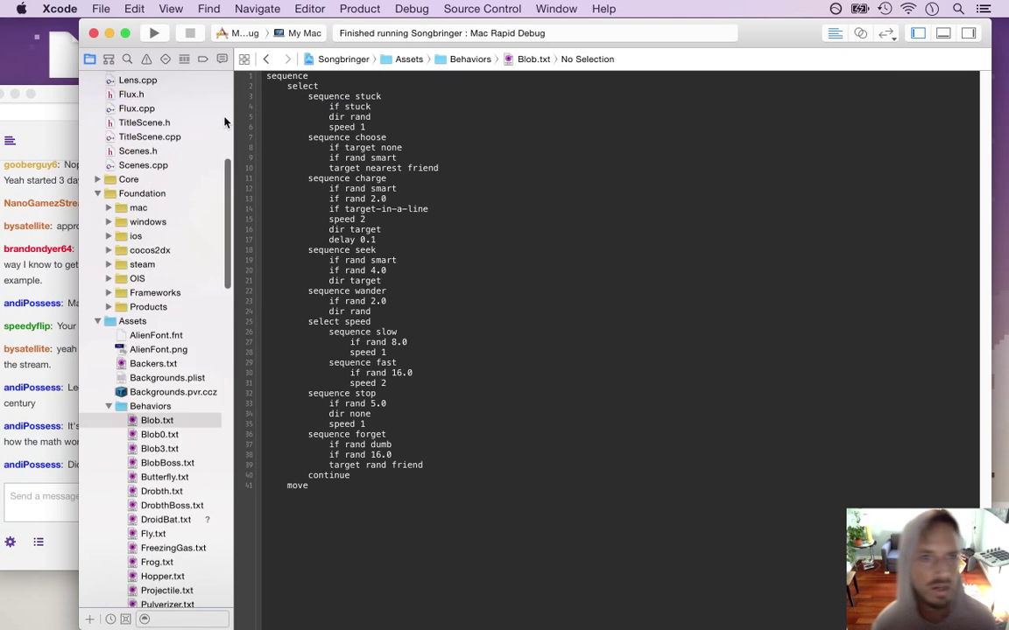
pyautogui.click(175, 197)
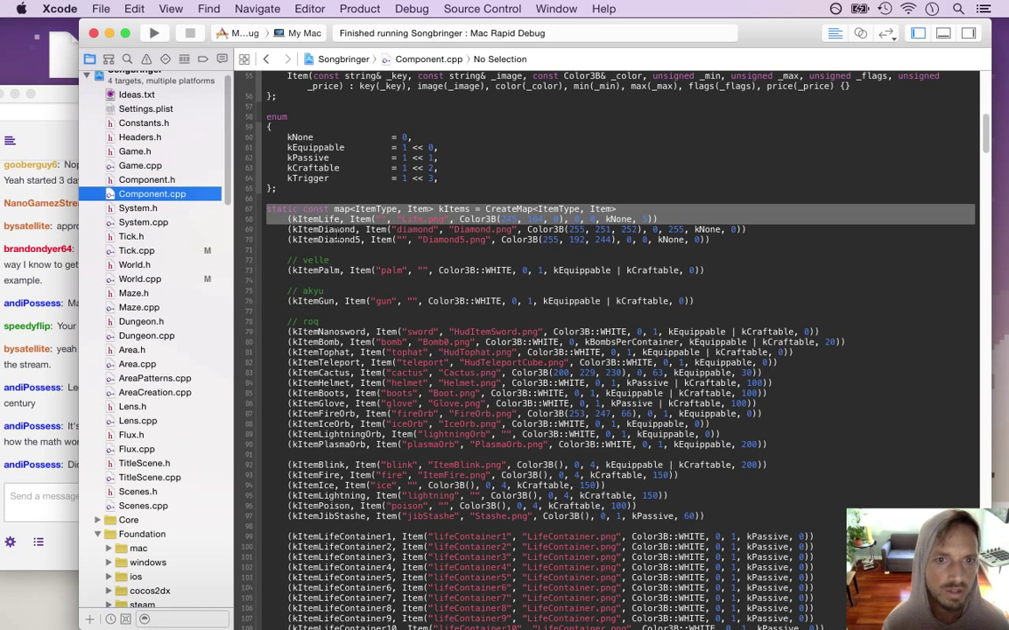
pyautogui.press('super+Down')
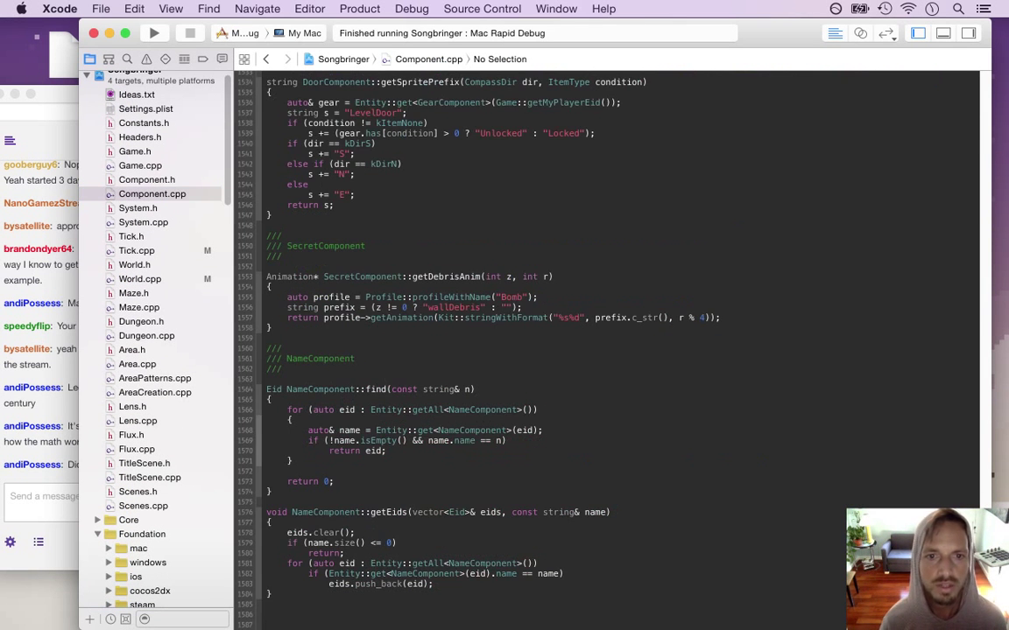
pyautogui.press('super+Up')
pyautogui.scroll(-20, 267, 203)
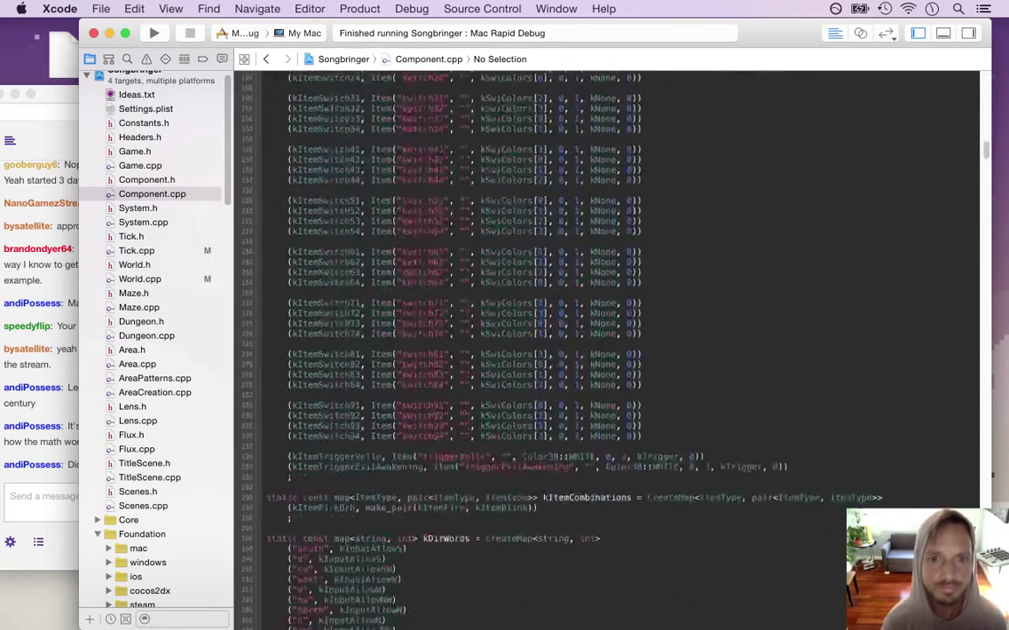
pyautogui.scroll(4, 267, 203)
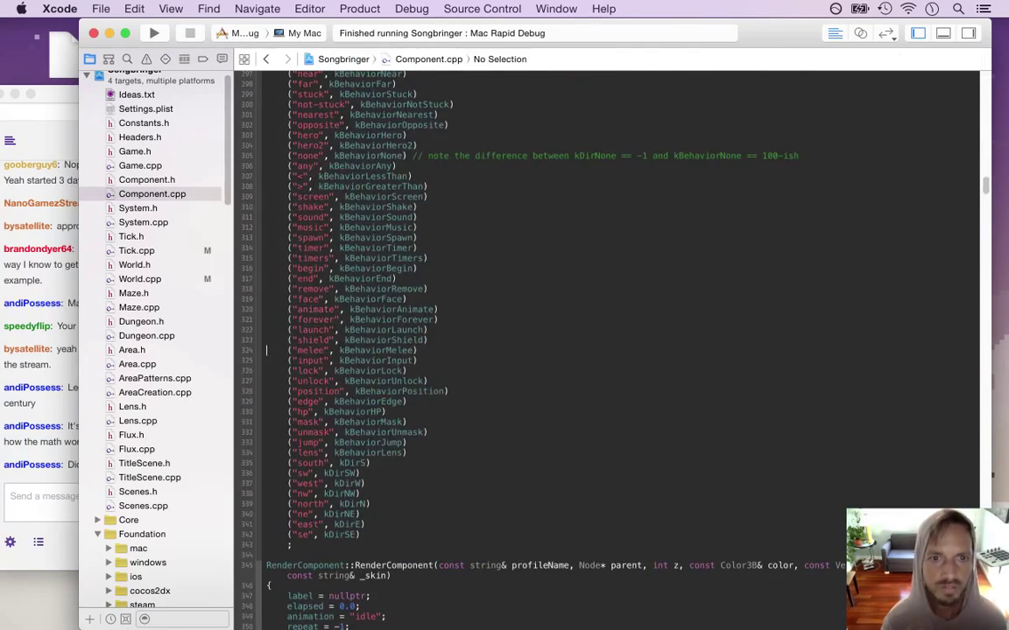
pyautogui.scroll(5, 490, 316)
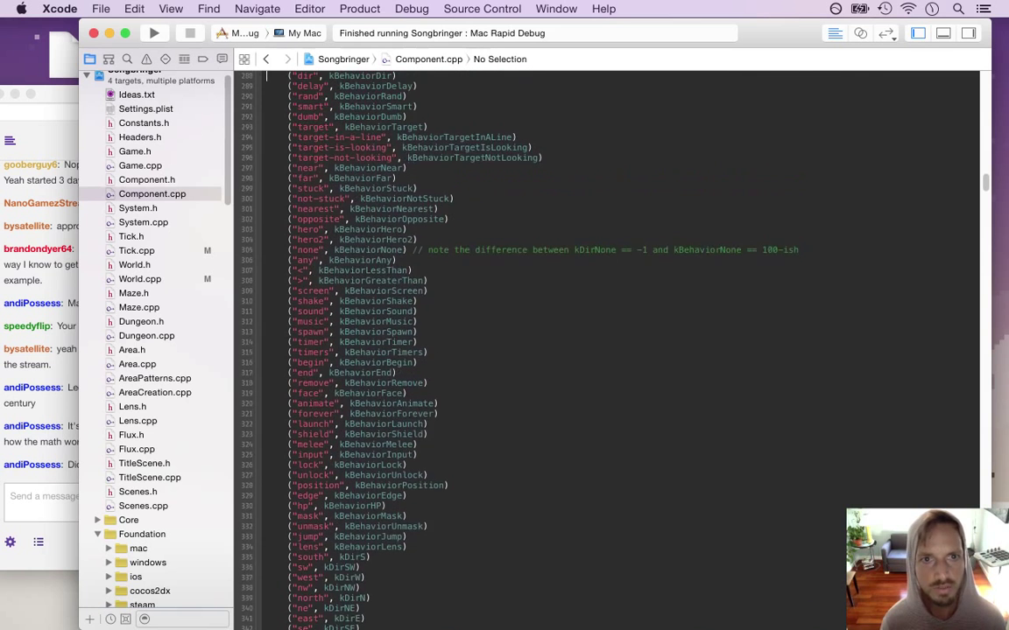
pyautogui.scroll(1, 335, 212)
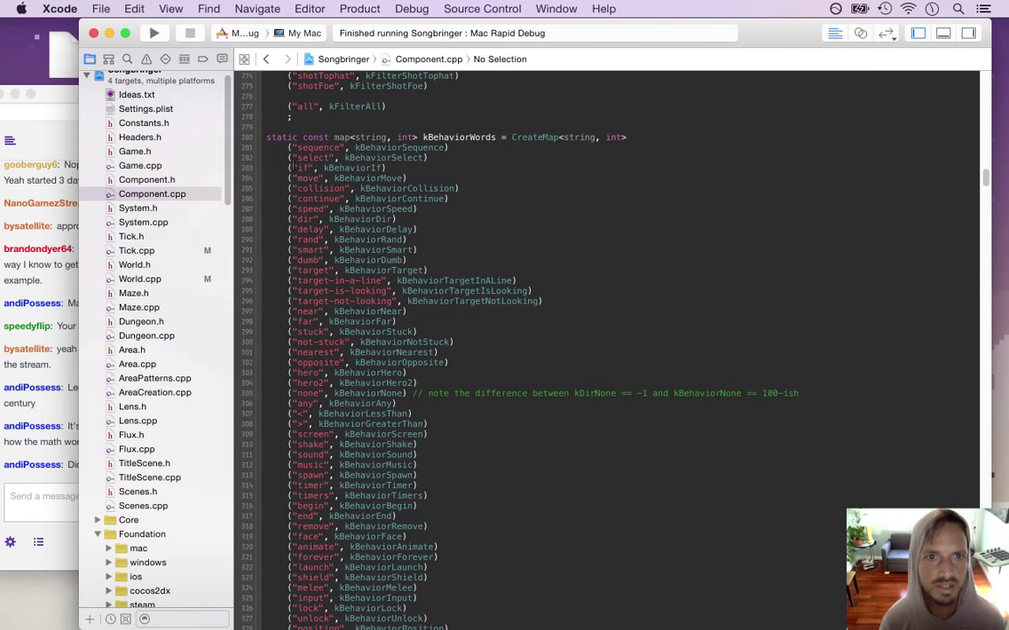
pyautogui.click(271, 149)
pyautogui.click(296, 159)
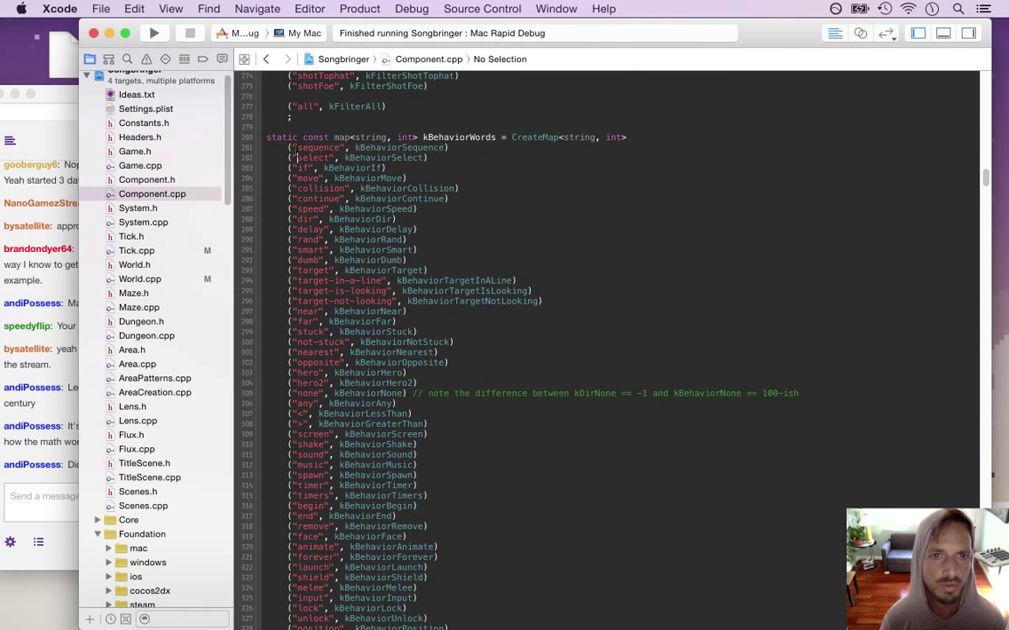
# Jump to the definition of kBehaviorSelect in Constants.h and look through the behavior enum.
pyautogui.keyDown('super'); pyautogui.click(401, 158); pyautogui.keyUp('super')
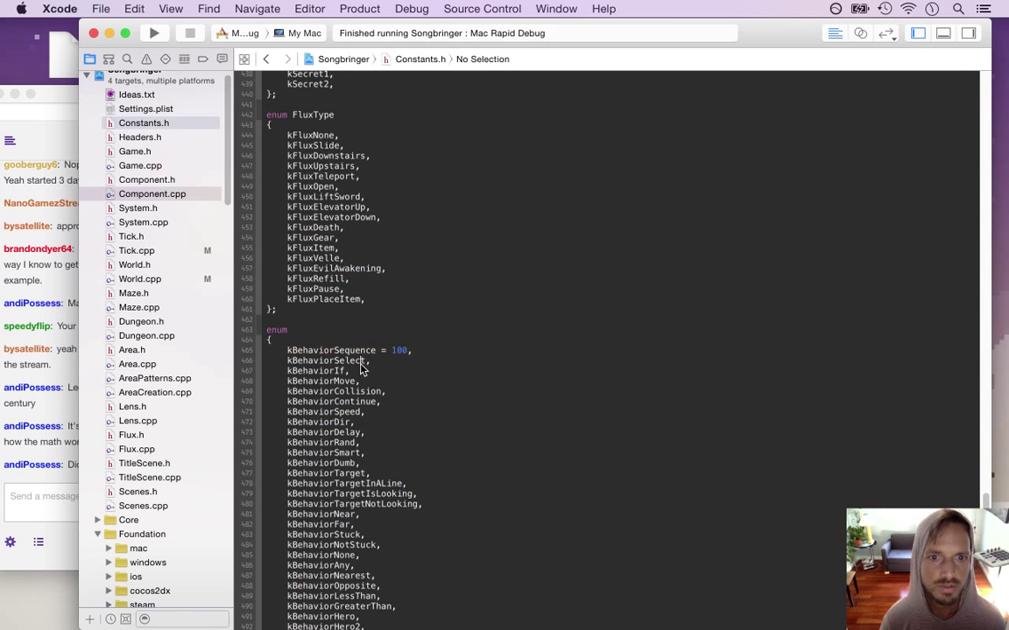
pyautogui.moveTo(326, 351); pyautogui.dragTo(348, 392)
pyautogui.click(412, 443)
pyautogui.press('Down')
pyautogui.press('Down')
pyautogui.press('Down')
pyautogui.press('Down')
pyautogui.press('Down')
pyautogui.press('Down')
pyautogui.press('Down')
pyautogui.press('Down')
pyautogui.press('Down')
pyautogui.press('Down')
pyautogui.press('Down')
pyautogui.press('Down')
pyautogui.press('Down')
pyautogui.press('Down')
pyautogui.press('Down')
pyautogui.press('Down')
pyautogui.press('Down')
pyautogui.press('Down')
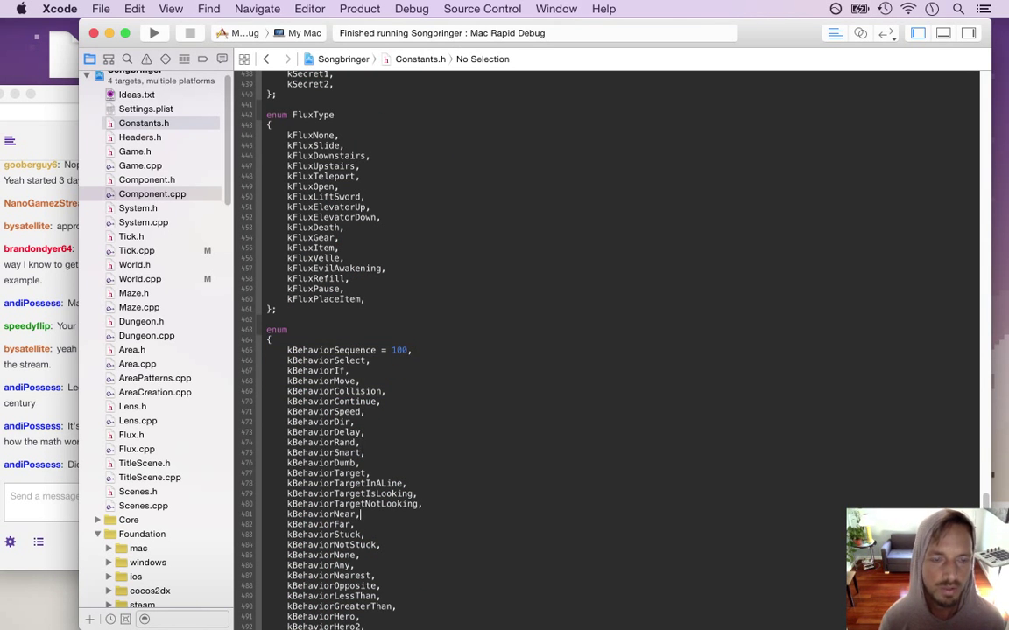
pyautogui.scroll(-5, 333, 350)
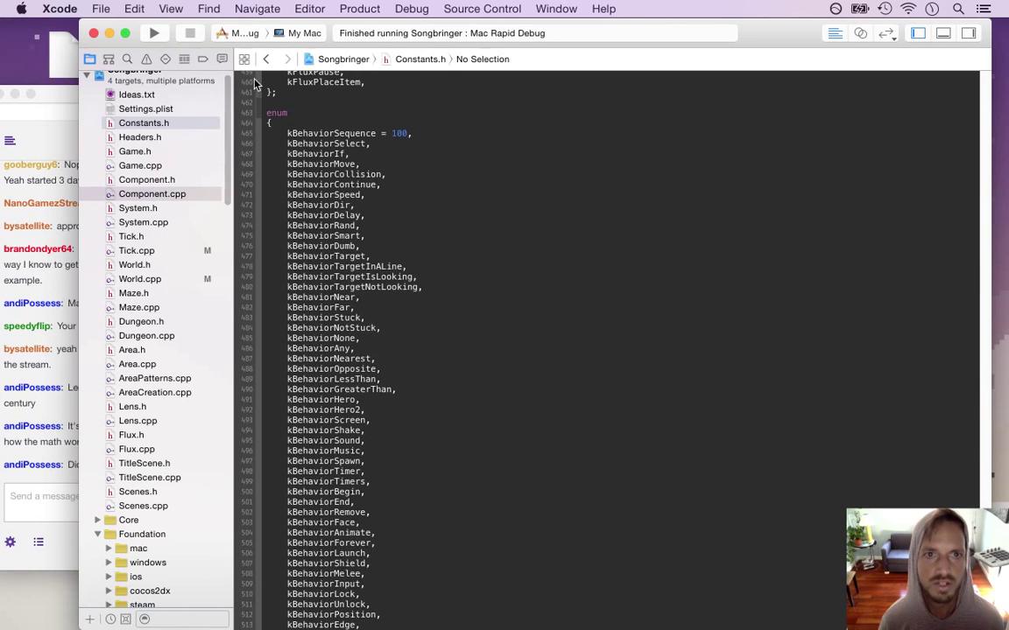
# Go back through Component.cpp to Blob.txt and review its child sequences from stuck to forget.
pyautogui.click(267, 59)
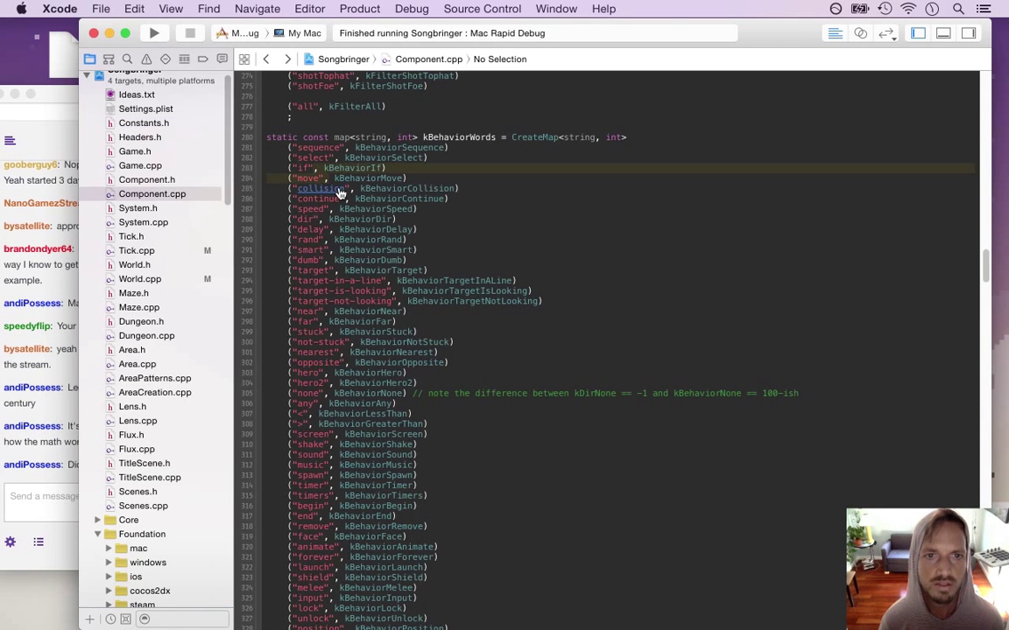
pyautogui.press('super+Tab')
pyautogui.press('super+Tab')
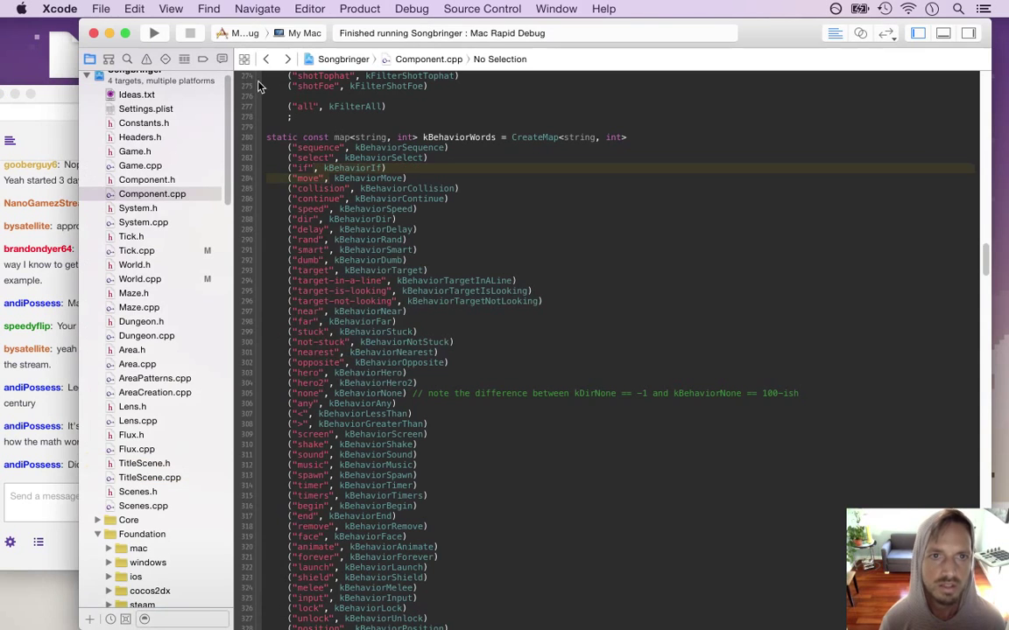
pyautogui.click(265, 59)
pyautogui.moveTo(308, 96); pyautogui.dragTo(386, 108)
pyautogui.click(382, 109)
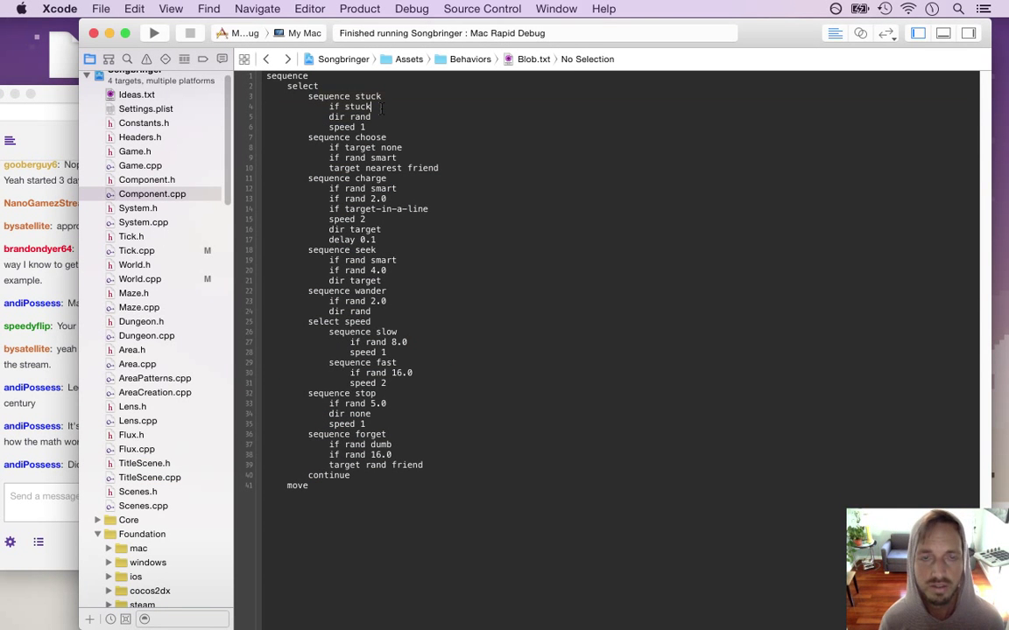
pyautogui.moveTo(313, 98); pyautogui.dragTo(420, 435)
pyautogui.click(412, 178)
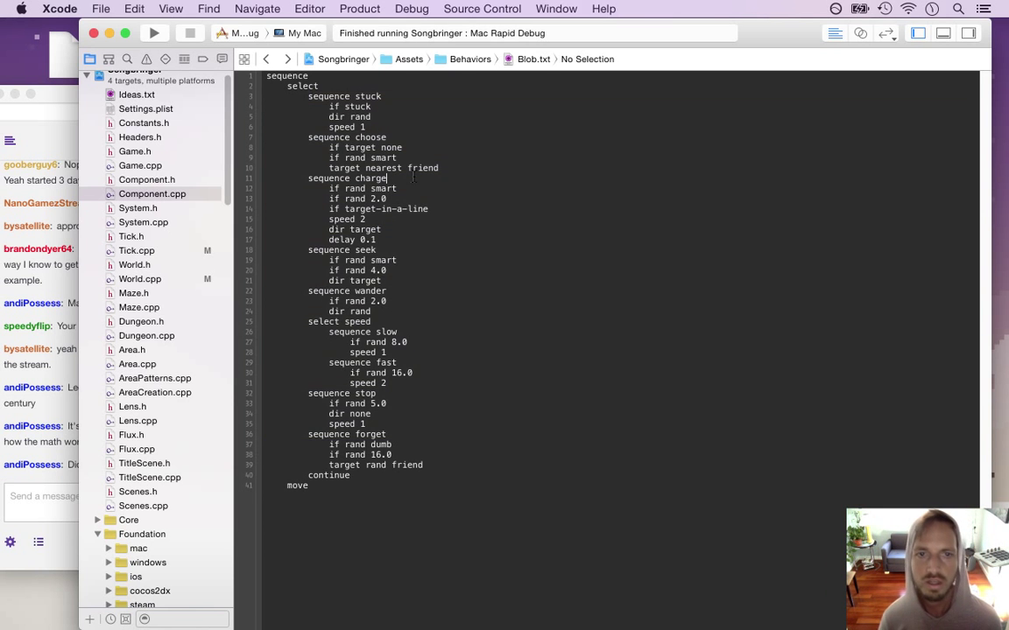
# Open System.cpp at the AISystem::behave overload taking an AIComponent::Behavior and find its kBehaviorSequence branch.
pyautogui.click(163, 225)
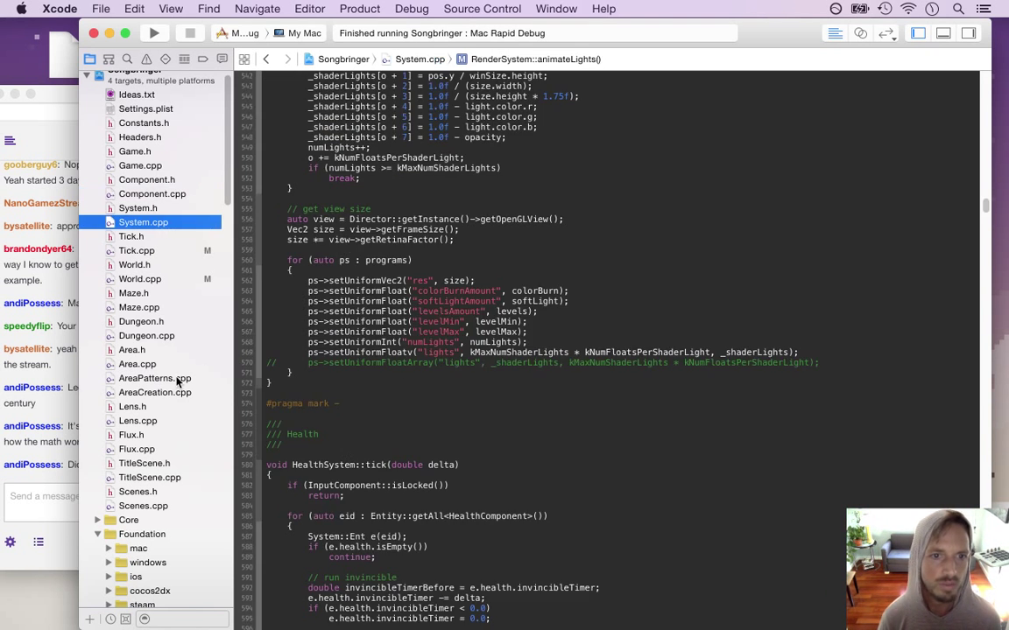
pyautogui.click(450, 55)
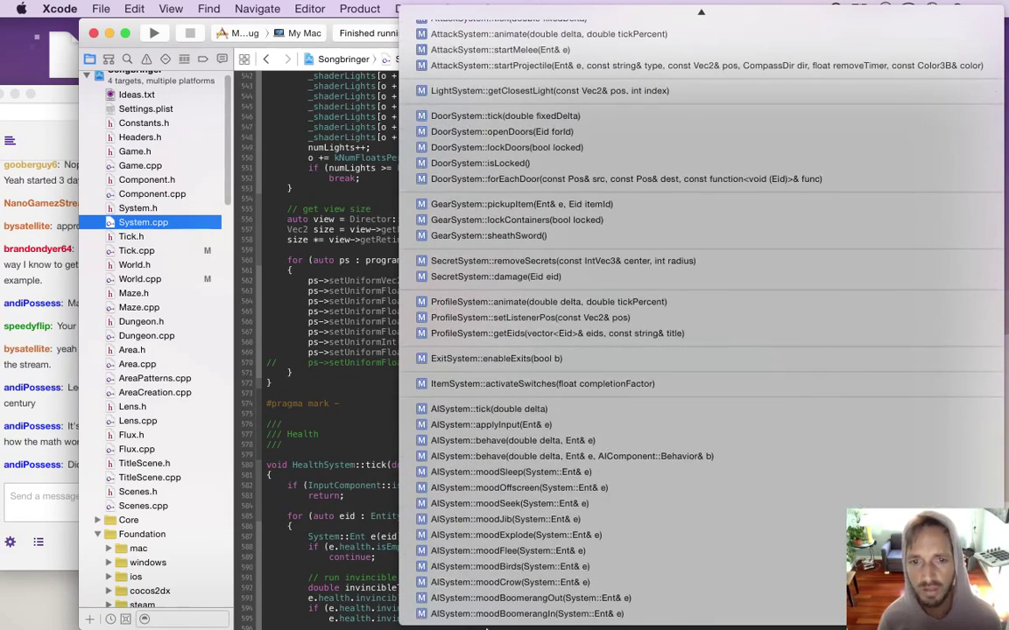
pyautogui.click(450, 457)
pyautogui.click(399, 381)
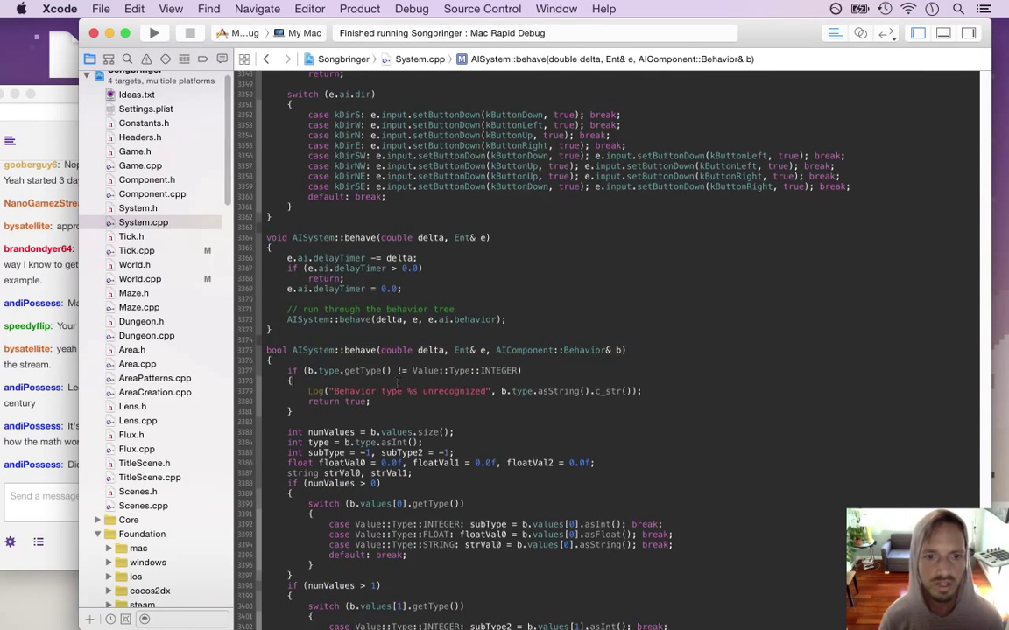
pyautogui.scroll(-10, 398, 383)
pyautogui.click(311, 196)
# Check the Twitch chat question again, return to Xcode, and examine the kBehaviorSequence branch's loop over its children.
pyautogui.click(58, 412)
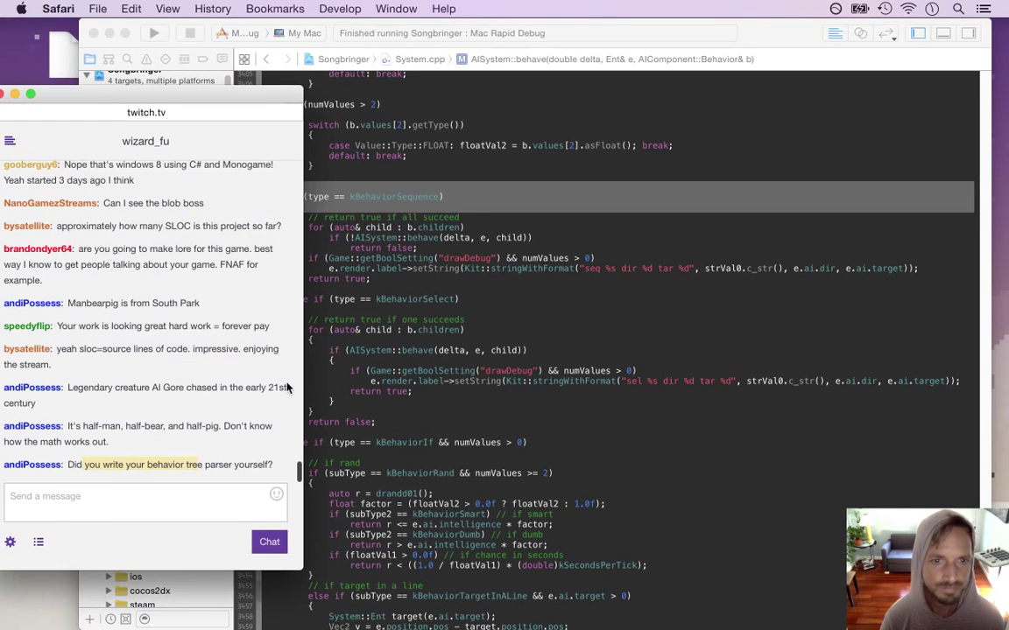
pyautogui.click(317, 289)
pyautogui.click(318, 217)
pyautogui.moveTo(288, 197); pyautogui.dragTo(350, 289)
pyautogui.click(355, 230)
pyautogui.moveTo(306, 218); pyautogui.dragTo(380, 247)
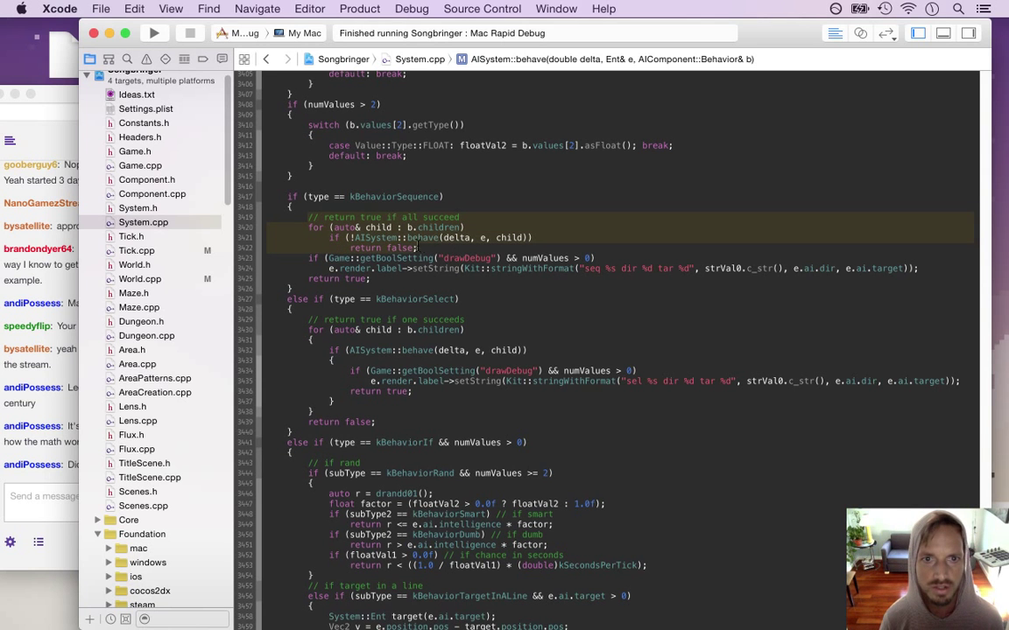
pyautogui.click(363, 217)
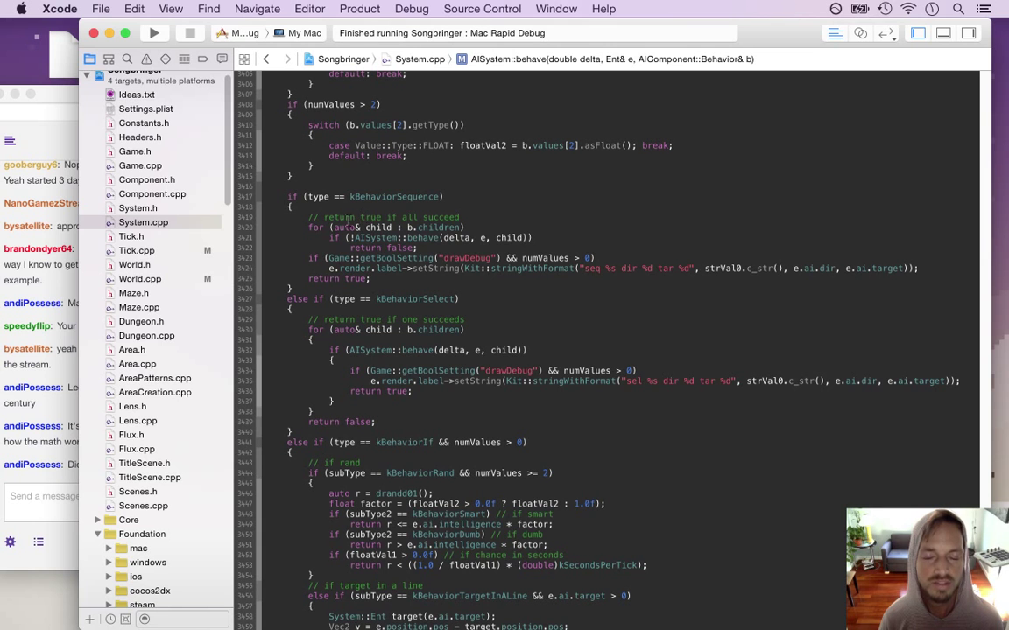
pyautogui.moveTo(278, 216); pyautogui.dragTo(421, 248)
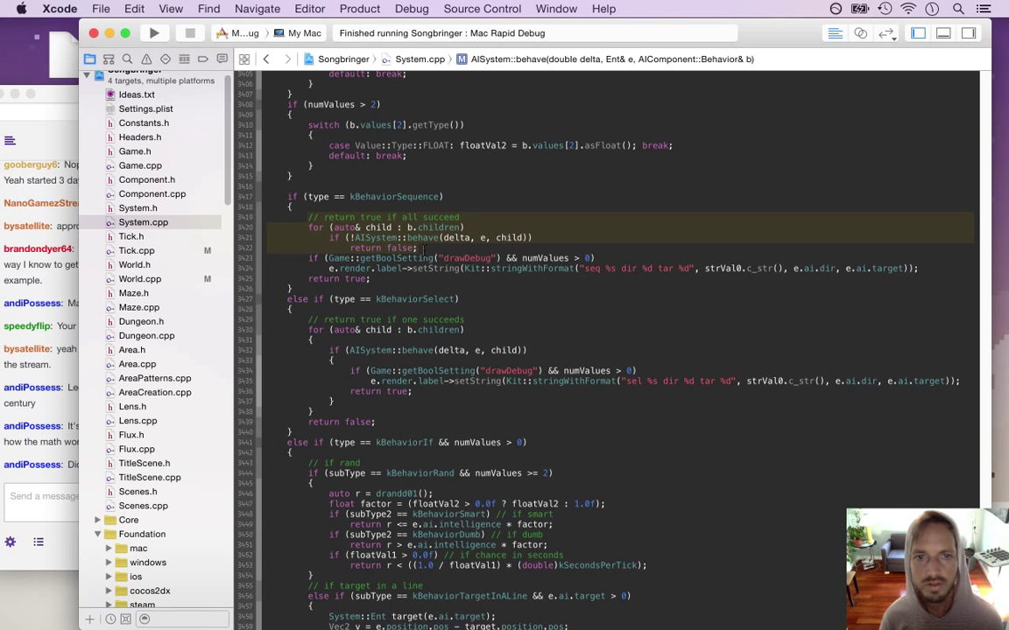
# Examine the kBehaviorSelect branch and the kBehaviorIf branch's random, smart and dumb conditions in AISystem::behave.
pyautogui.click(331, 352)
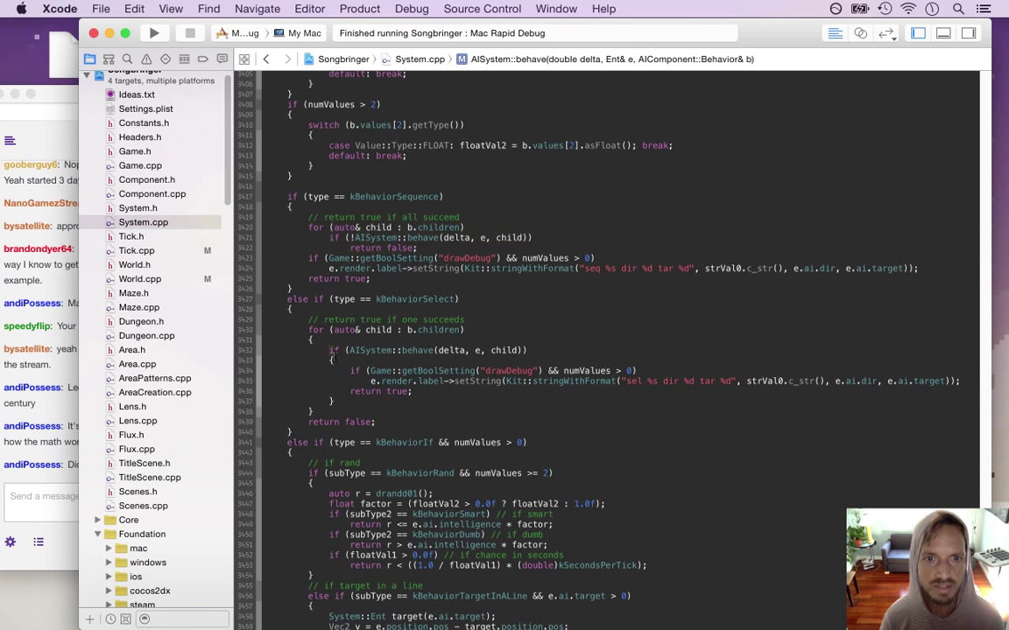
pyautogui.click(370, 376)
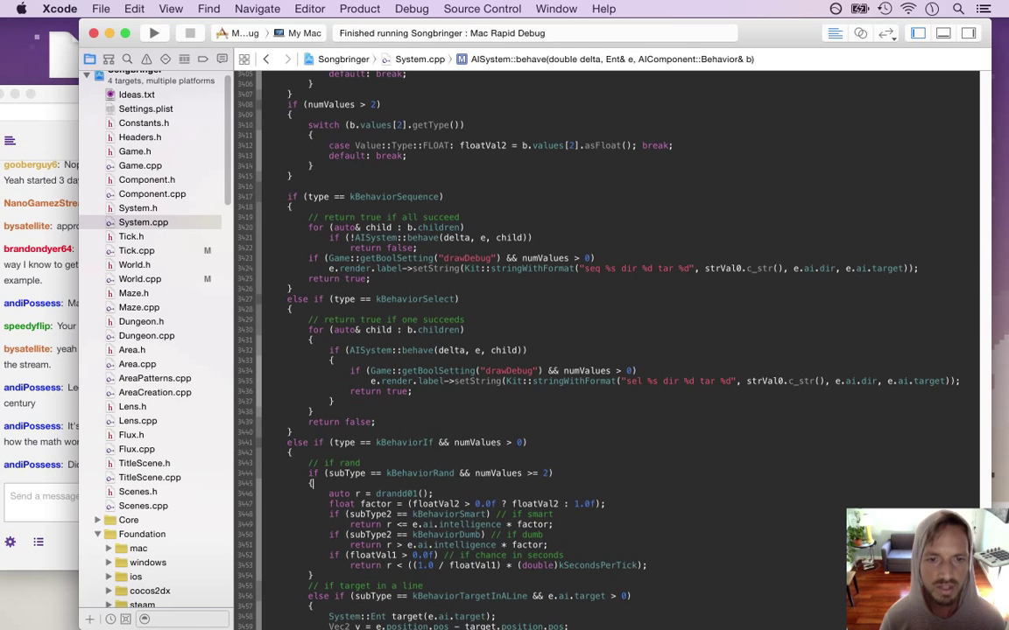
pyautogui.scroll(-5, 359, 616)
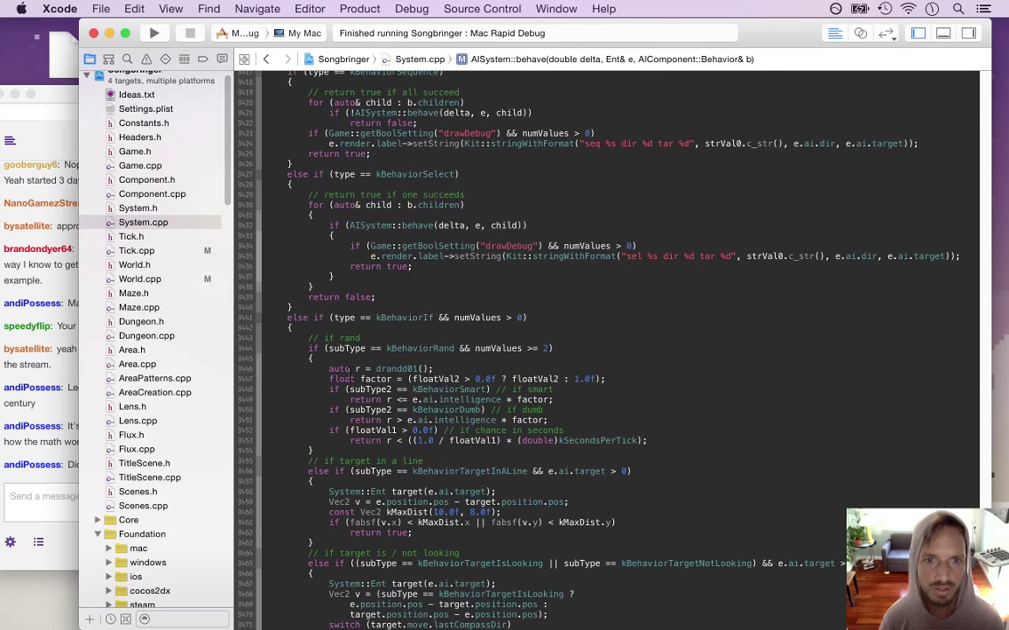
pyautogui.click(396, 378)
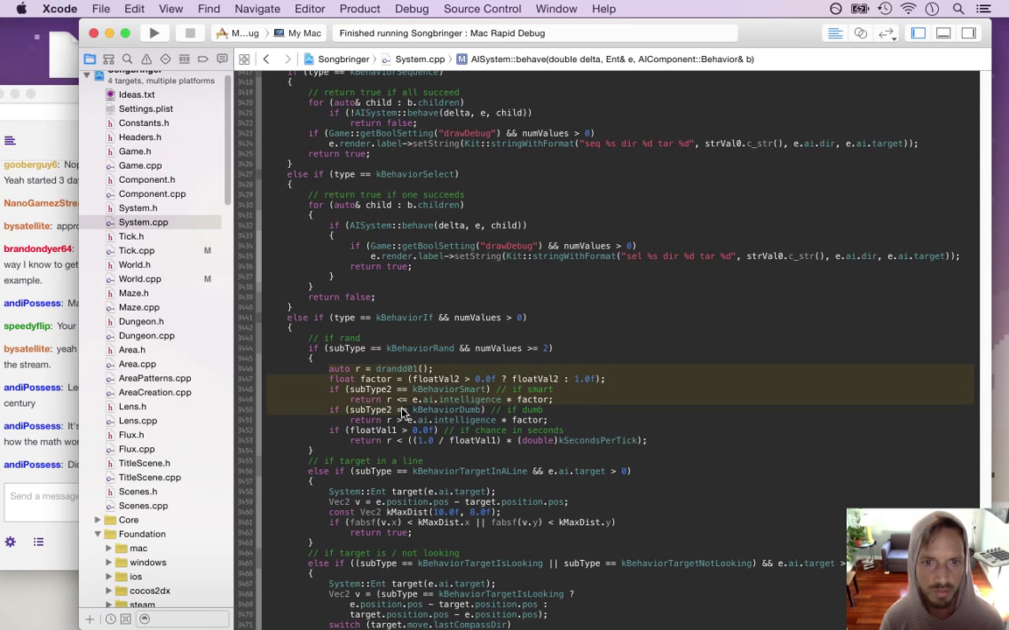
# Return to AISystem::behave in System.cpp and review the kBehaviorSelect branch down to the start of the kBehaviorIf branch.
pyautogui.click(377, 391)
pyautogui.click(265, 60)
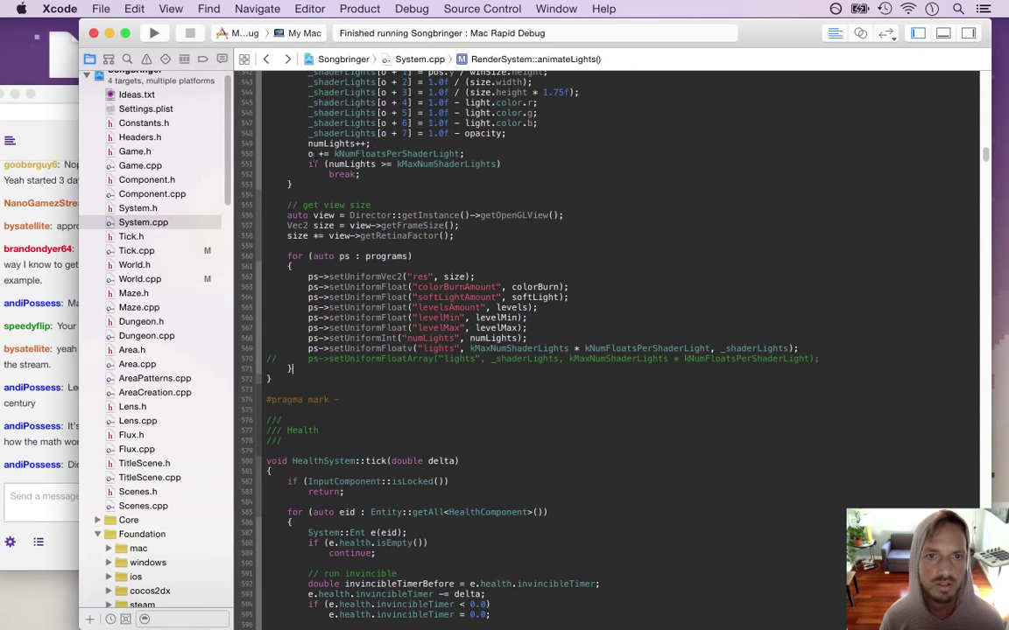
pyautogui.click(286, 58)
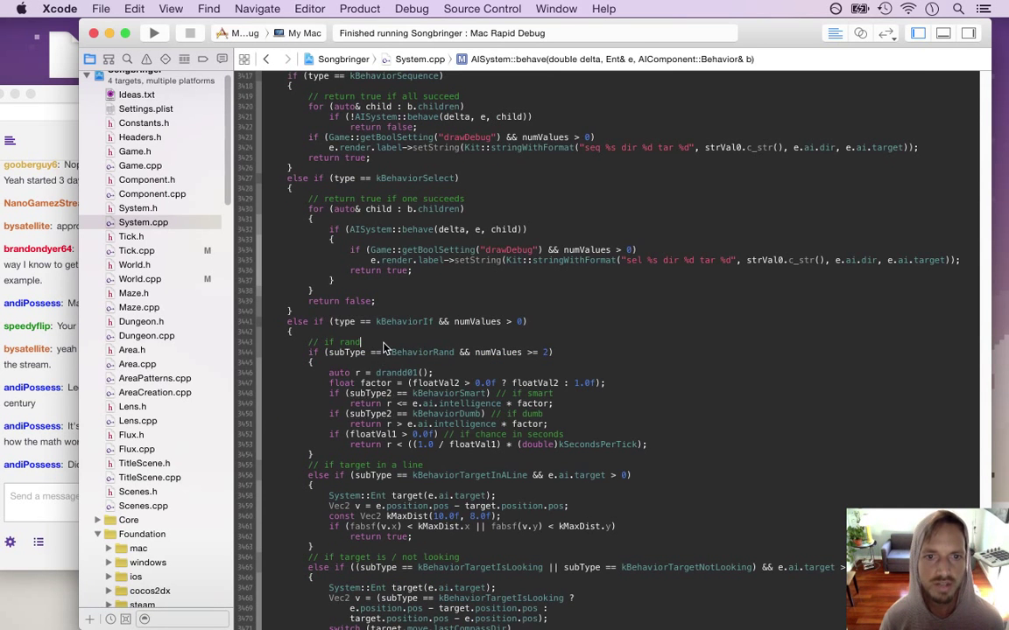
pyautogui.scroll(-10, 364, 352)
pyautogui.scroll(9, 364, 352)
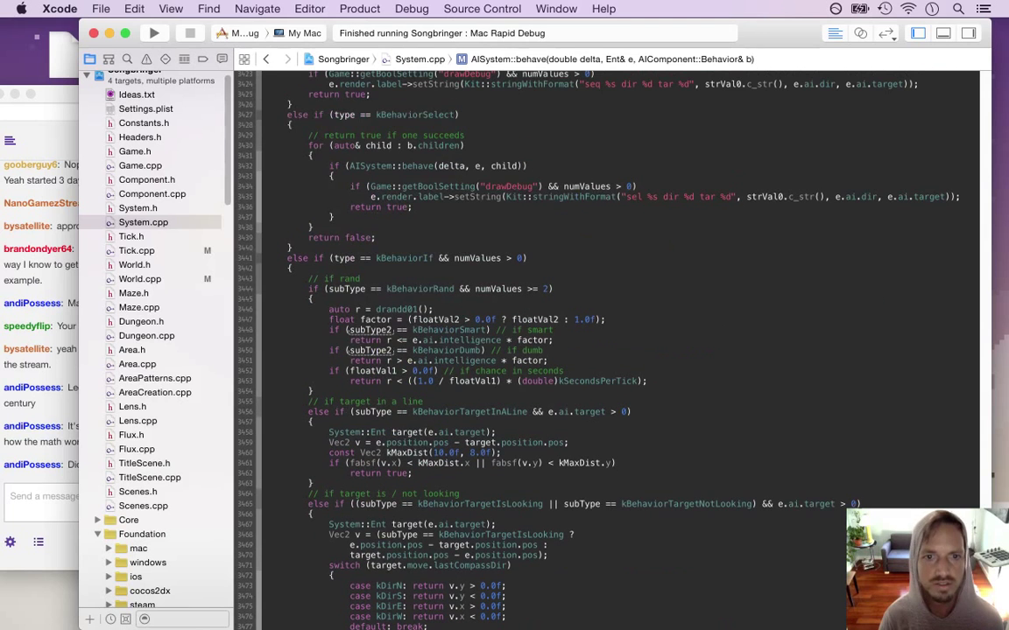
pyautogui.moveTo(289, 117); pyautogui.dragTo(396, 271)
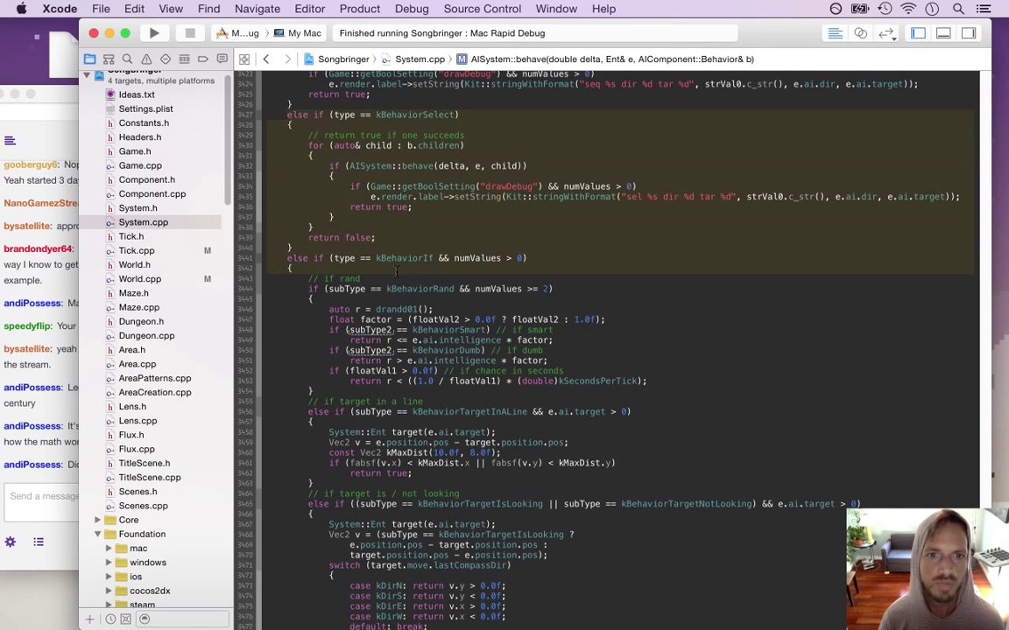
pyautogui.click(398, 223)
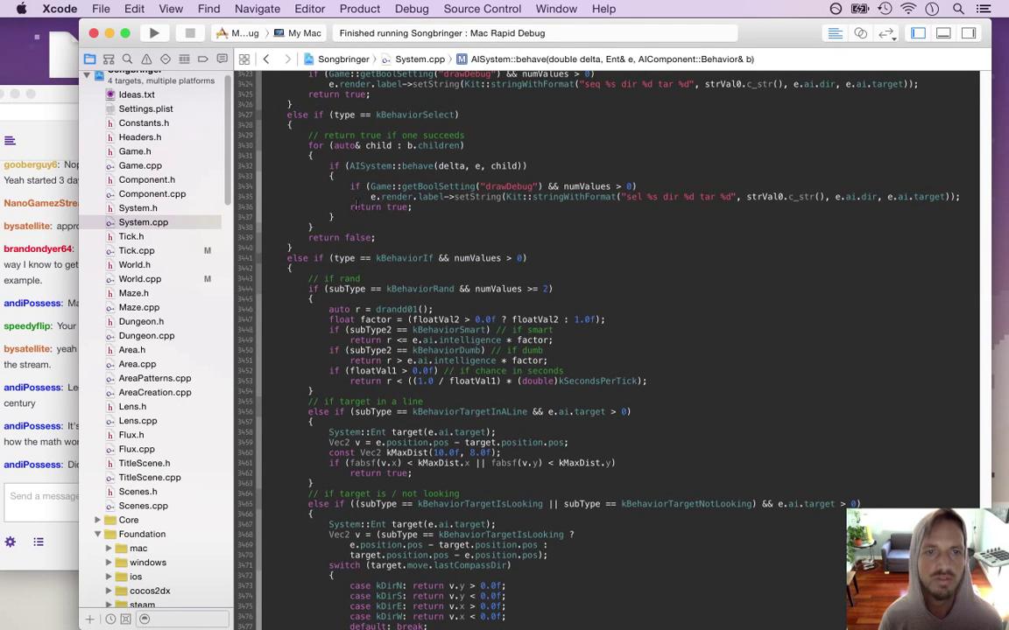
pyautogui.scroll(1, 200, 81)
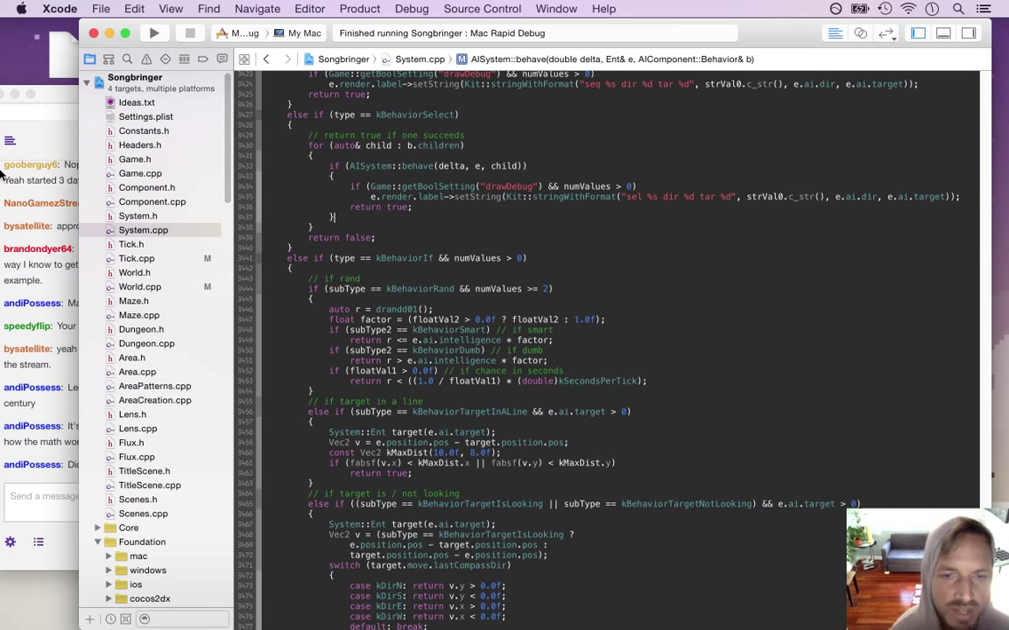
# Build and run Songbringer, approach the blob boss at the room's centre and open the fight with sword strikes.
pyautogui.press('super+r')
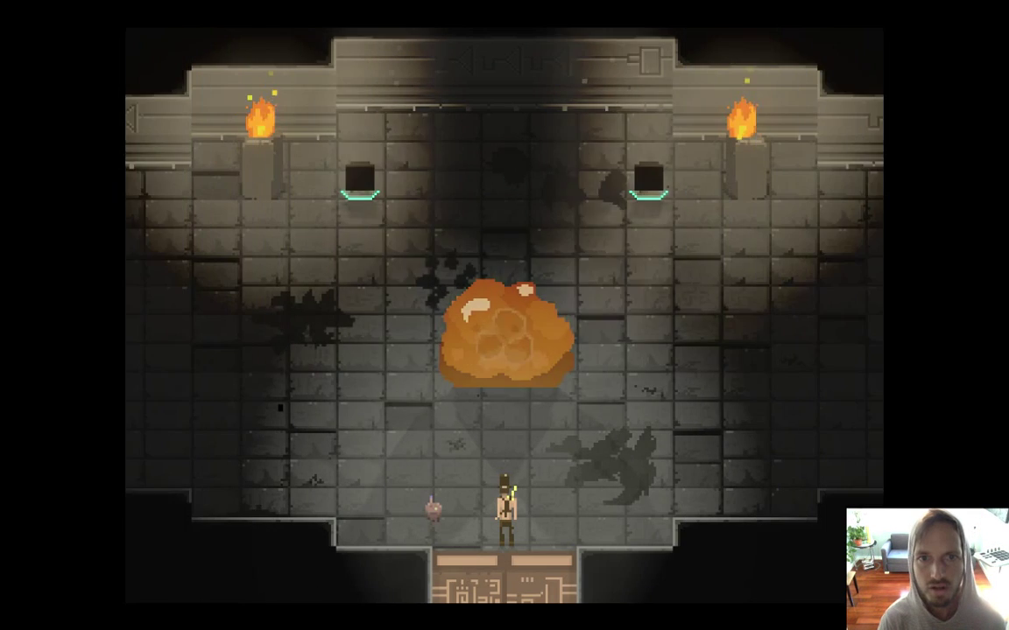
pyautogui.press('Up')
pyautogui.press('Left')
pyautogui.press('a')
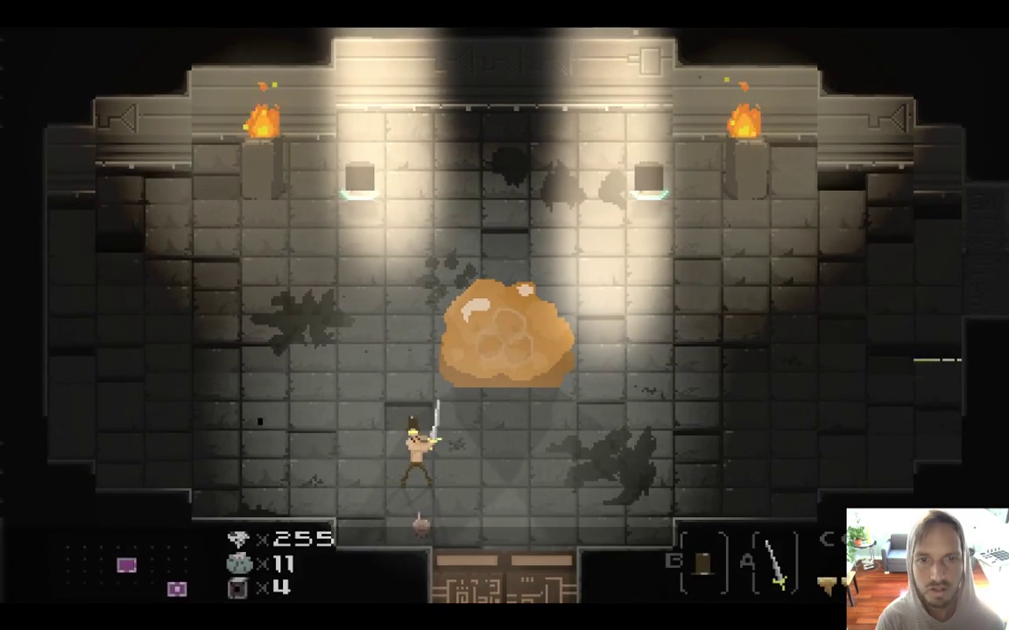
pyautogui.press('Up')
pyautogui.press('Right')
pyautogui.press('a')
pyautogui.press('Down')
pyautogui.press('Right')
pyautogui.press('Up')
pyautogui.press('Right')
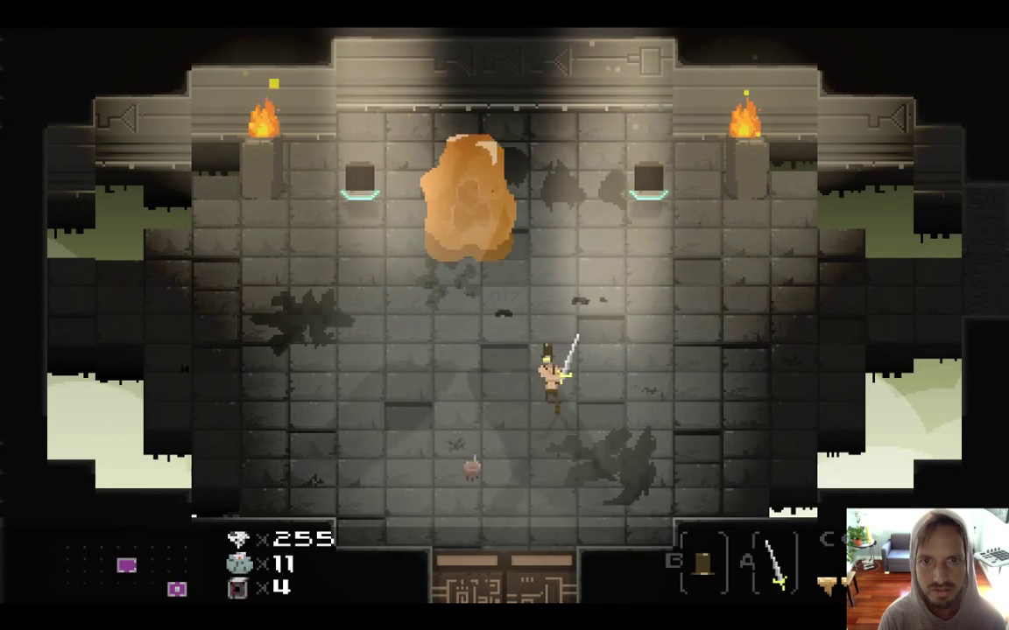
# Playtest the blob boss along the room's north wall, striking it with the sword and retreating from its lunges.
pyautogui.press('Left')
pyautogui.press('a')
pyautogui.press('Down')
pyautogui.press('Down')
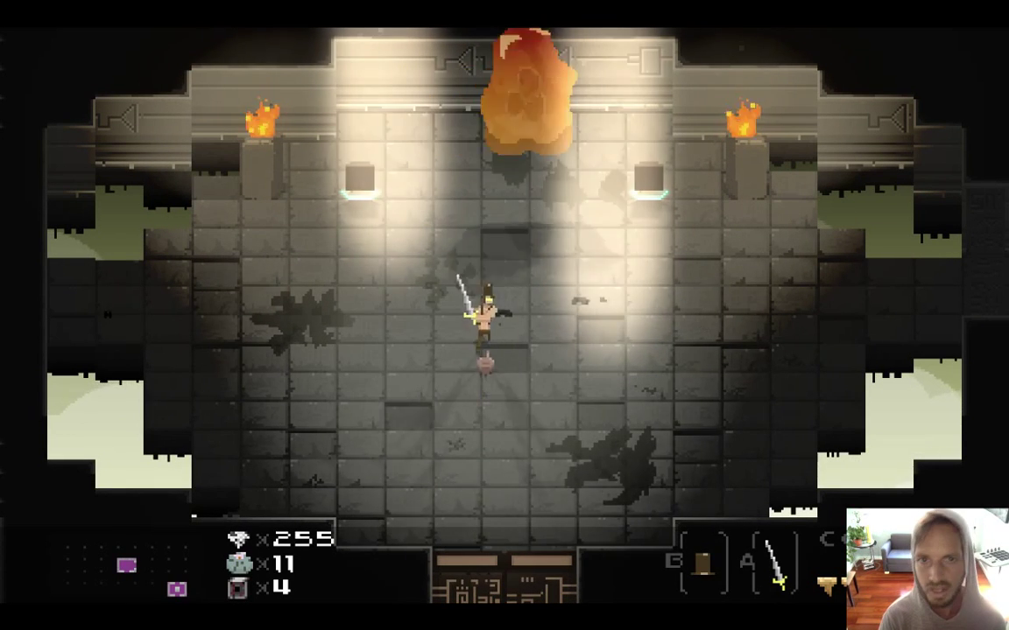
pyautogui.press('Right')
pyautogui.press('Up')
pyautogui.press('Left')
pyautogui.press('a')
pyautogui.press('Down')
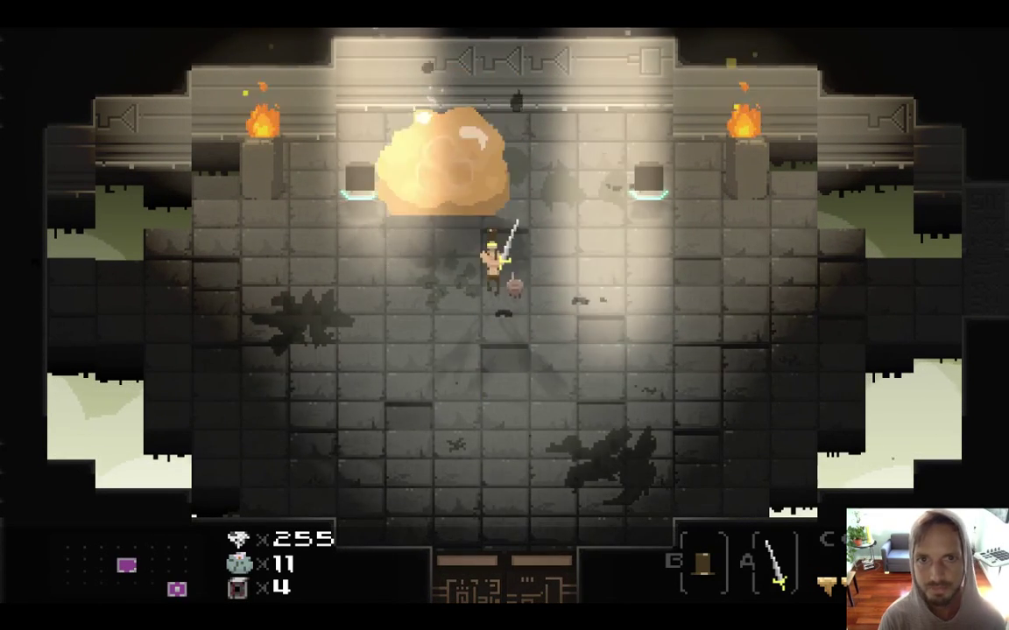
pyautogui.press('a')
pyautogui.press('Right')
pyautogui.press('Down')
pyautogui.press('Left')
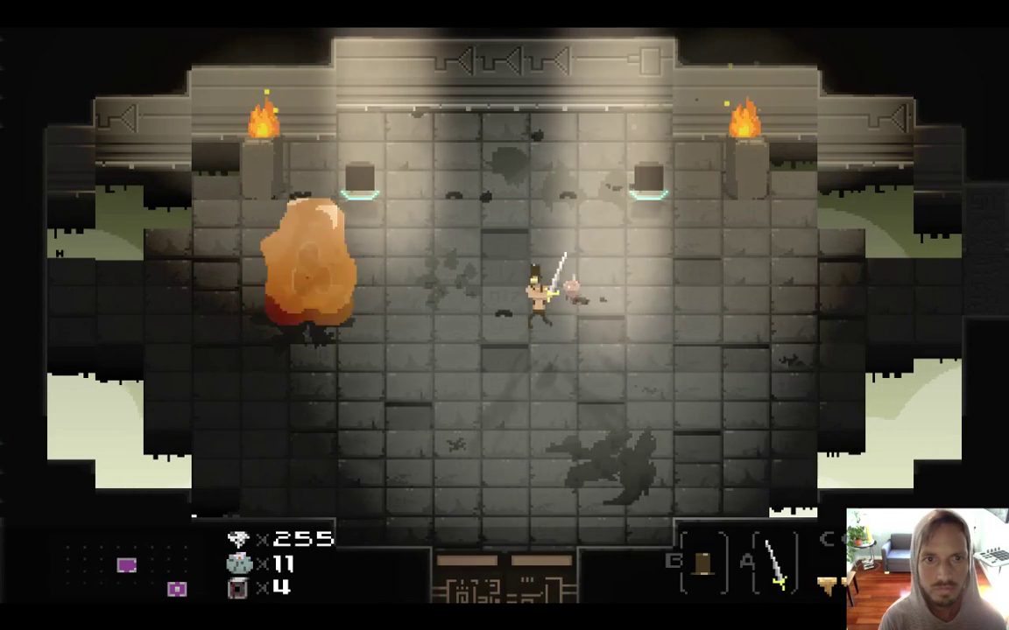
pyautogui.press('Up')
pyautogui.press('Right')
pyautogui.press('Down')
pyautogui.press('Down')
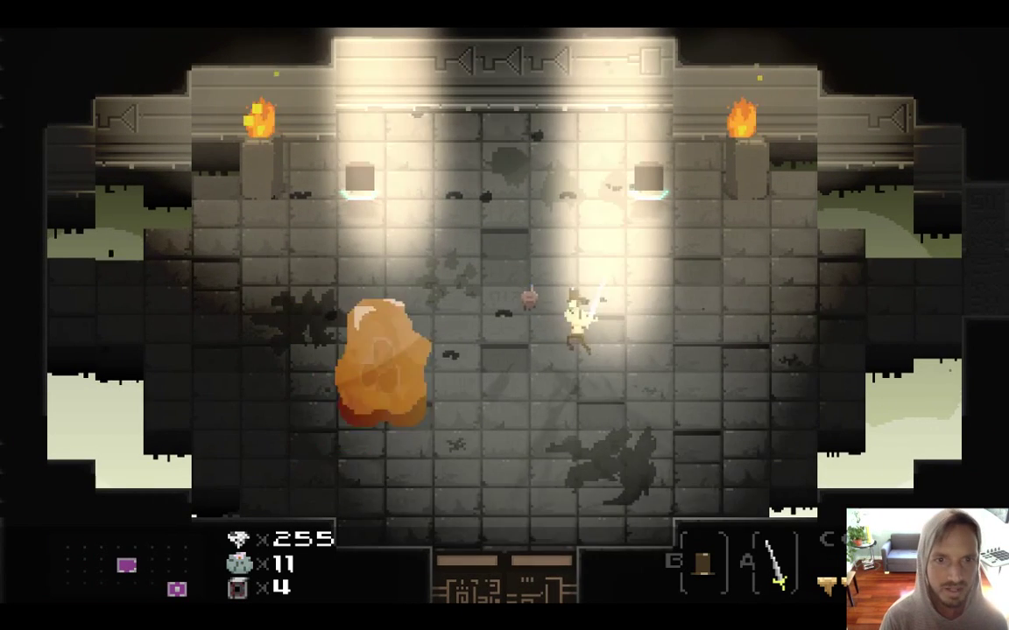
# Fight the blob boss in the room's southwest area, alternating sword strikes with dodges to either side of it.
pyautogui.press('Left')
pyautogui.press('a')
pyautogui.press('Right')
pyautogui.press('Down')
pyautogui.press('Left')
pyautogui.press('Left')
pyautogui.press('Up')
pyautogui.press('a')
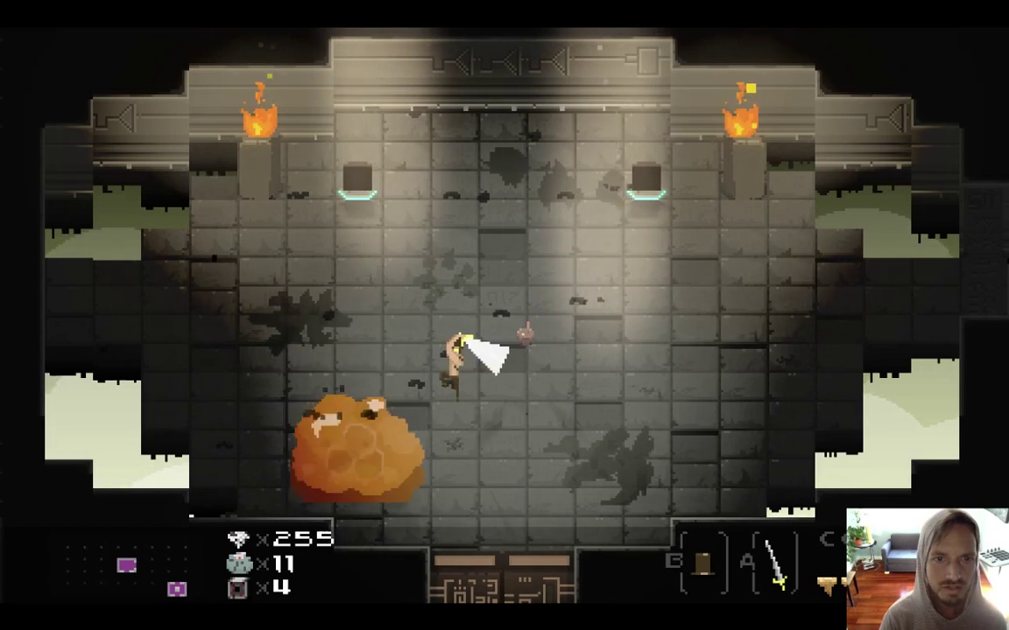
pyautogui.press('Right')
pyautogui.press('Down')
pyautogui.press('a')
pyautogui.press('Right')
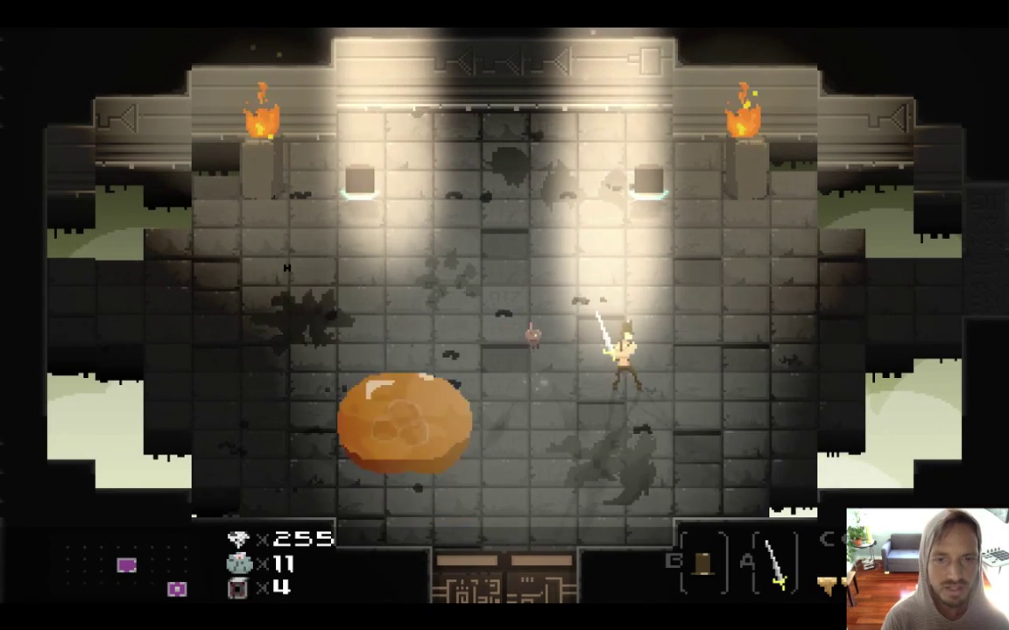
pyautogui.press('Up')
pyautogui.press('Left')
pyautogui.press('a')
pyautogui.press('Down')
pyautogui.press('Left')
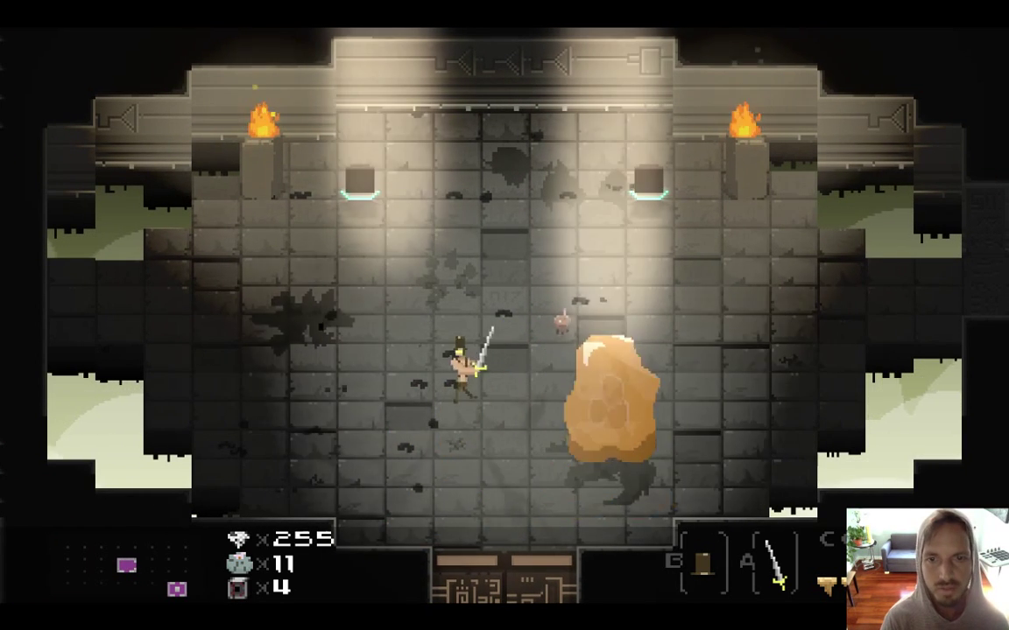
# Pursue the blob boss to the room's east side, attack it there and dodge back west across the floor.
pyautogui.press('Right')
pyautogui.press('Right')
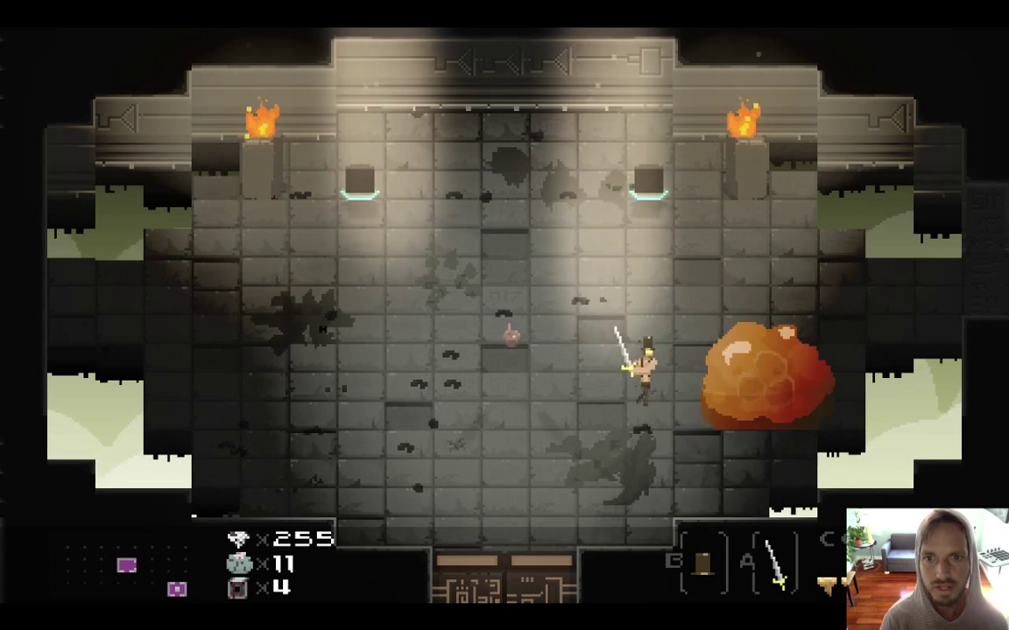
pyautogui.press('x')
pyautogui.press('Up')
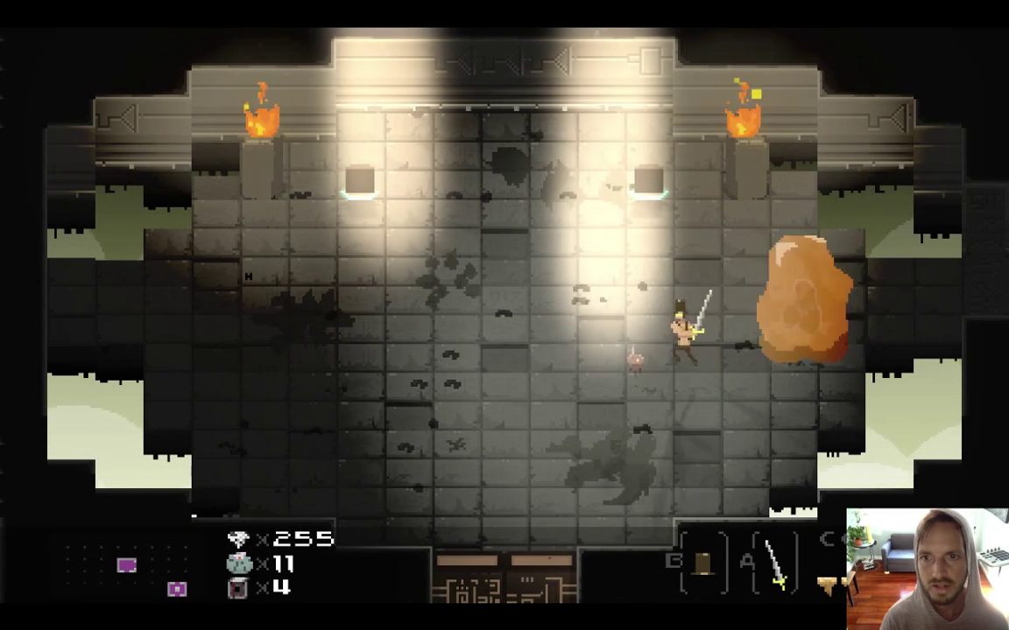
pyautogui.press('Left')
pyautogui.press('Right')
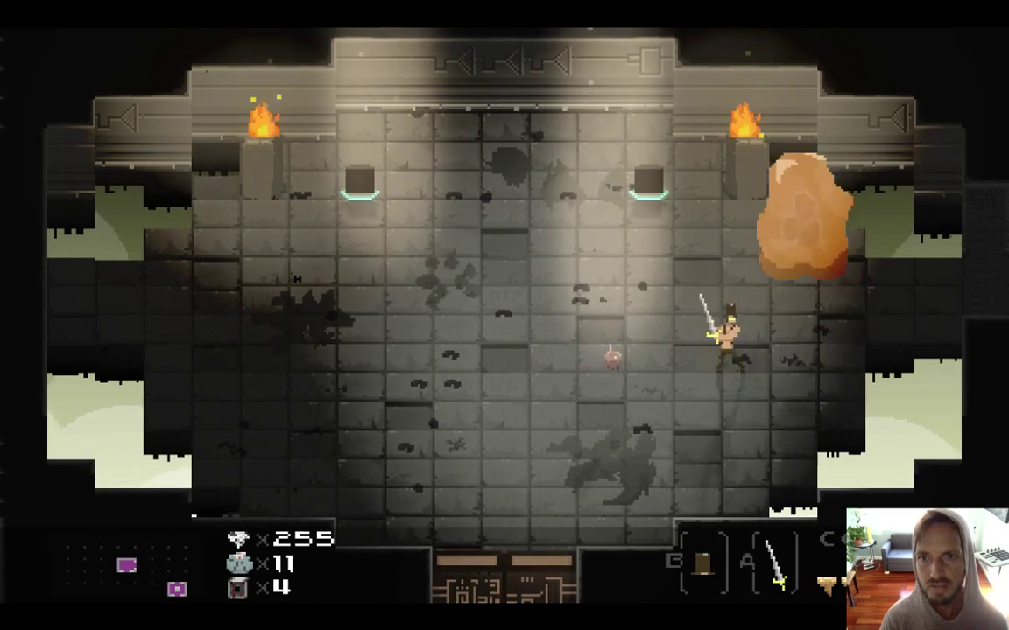
pyautogui.press('x')
pyautogui.press('Left')
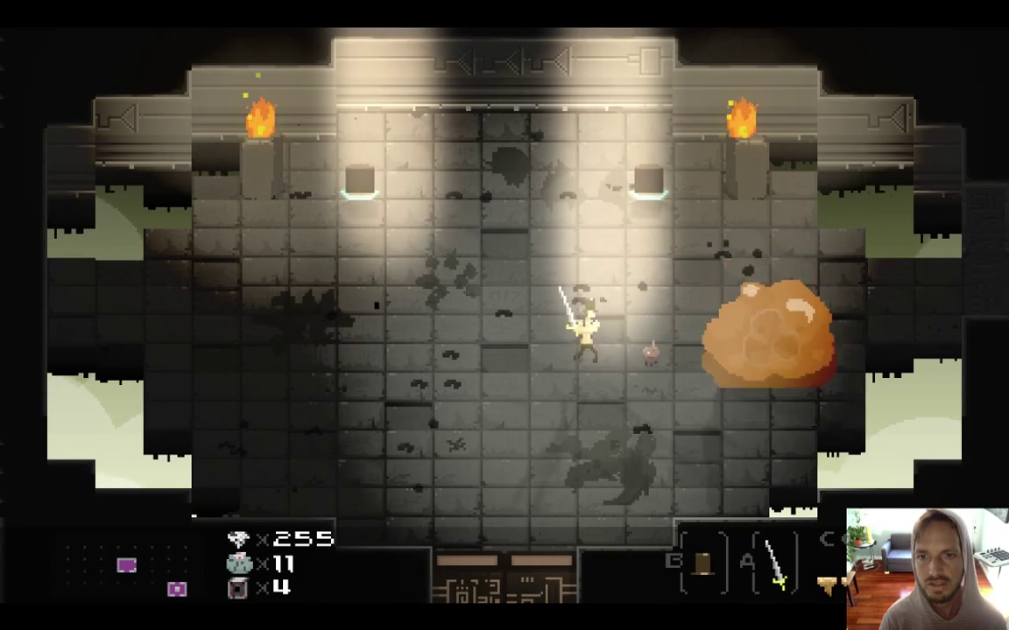
pyautogui.press('Right')
pyautogui.press('x')
pyautogui.press('Left')
pyautogui.press('Left')
pyautogui.press('Down')
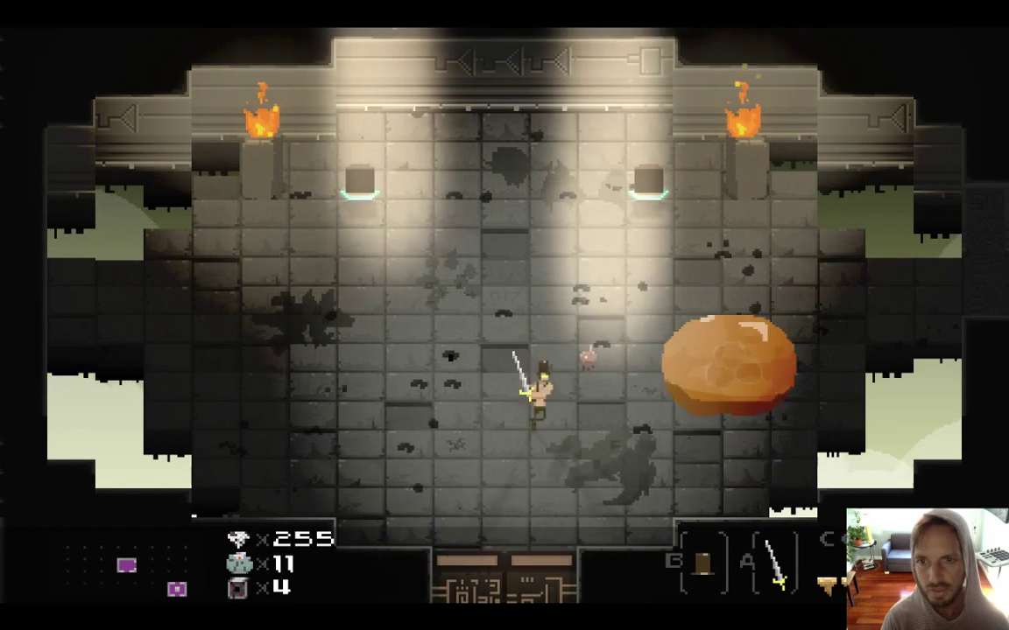
pyautogui.press('x')
pyautogui.press('Right')
pyautogui.press('Left')
pyautogui.press('Up')
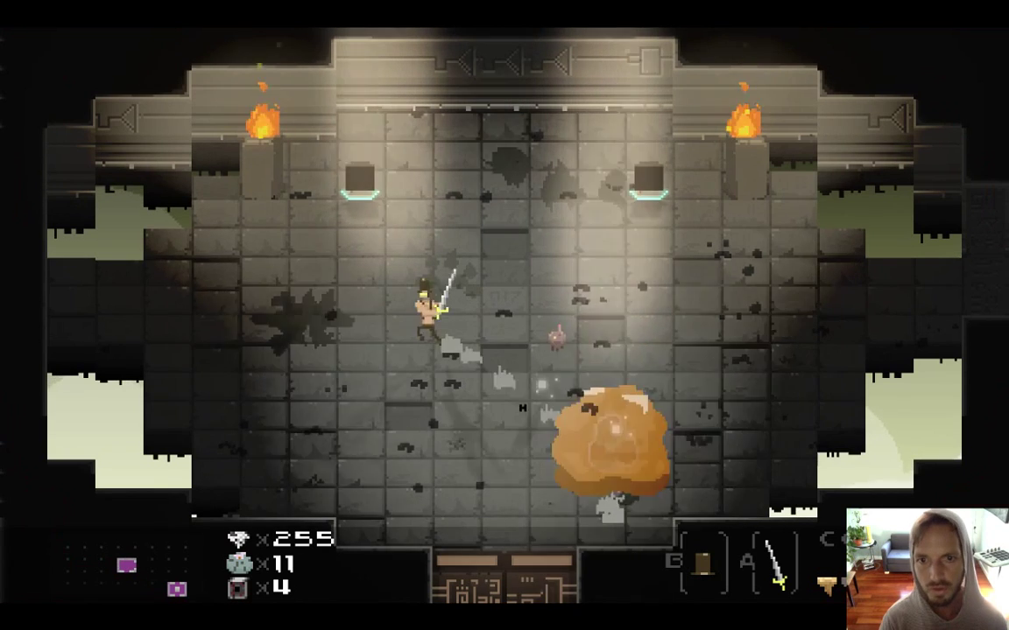
# Keep attacking the blob boss as it jumps to the north wall, using the sword and the thrown top hat.
pyautogui.press('Right')
pyautogui.press('Down')
pyautogui.press('Left')
pyautogui.press('Up')
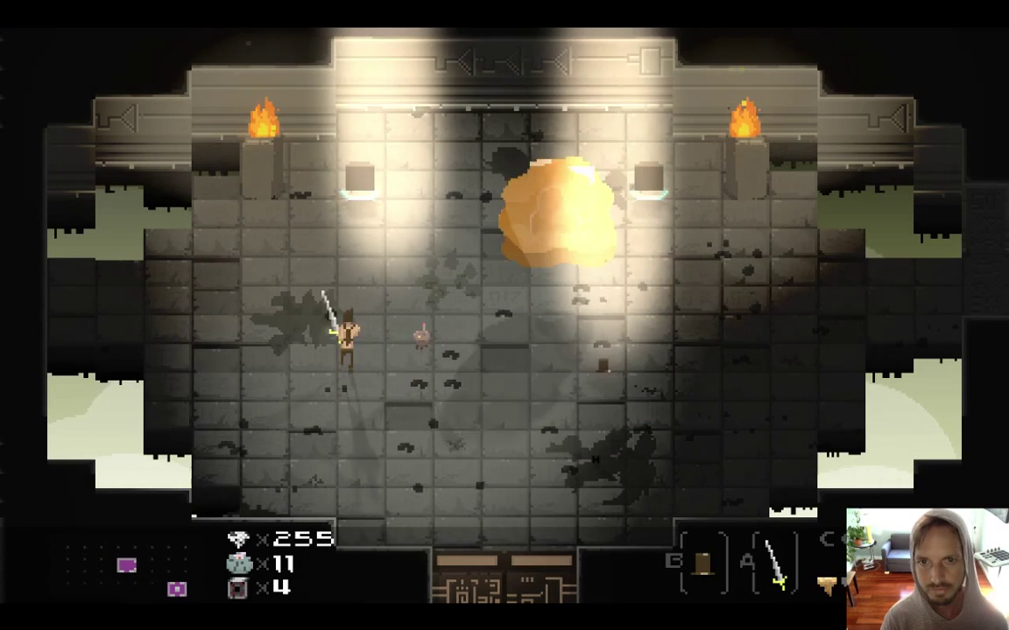
pyautogui.press('Right')
pyautogui.press('Up')
pyautogui.press('x')
pyautogui.press('Down')
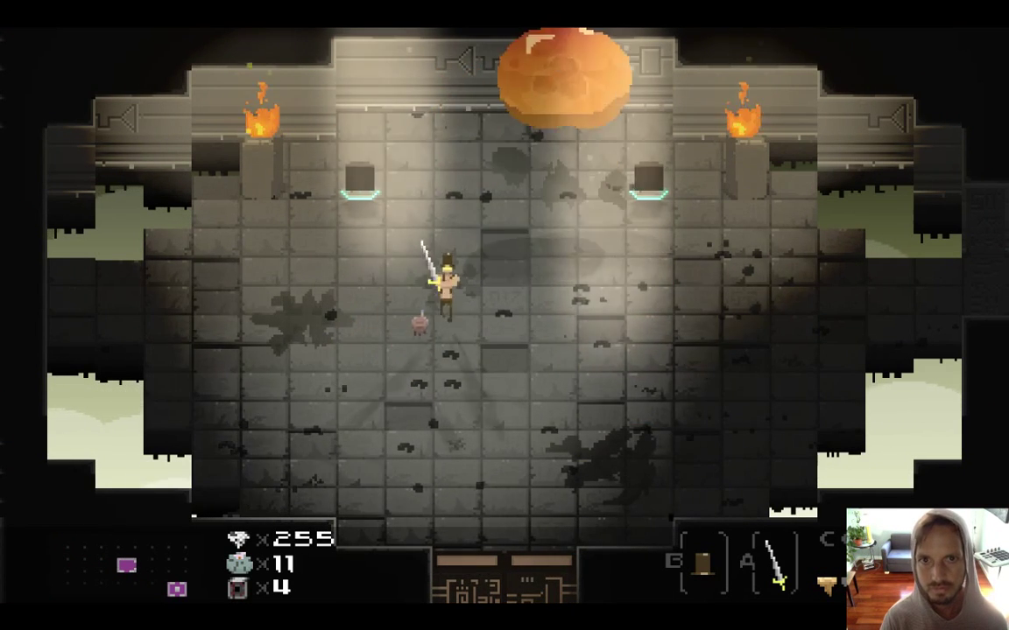
pyautogui.press('Right')
pyautogui.press('Left')
pyautogui.press('Up')
pyautogui.press('Down')
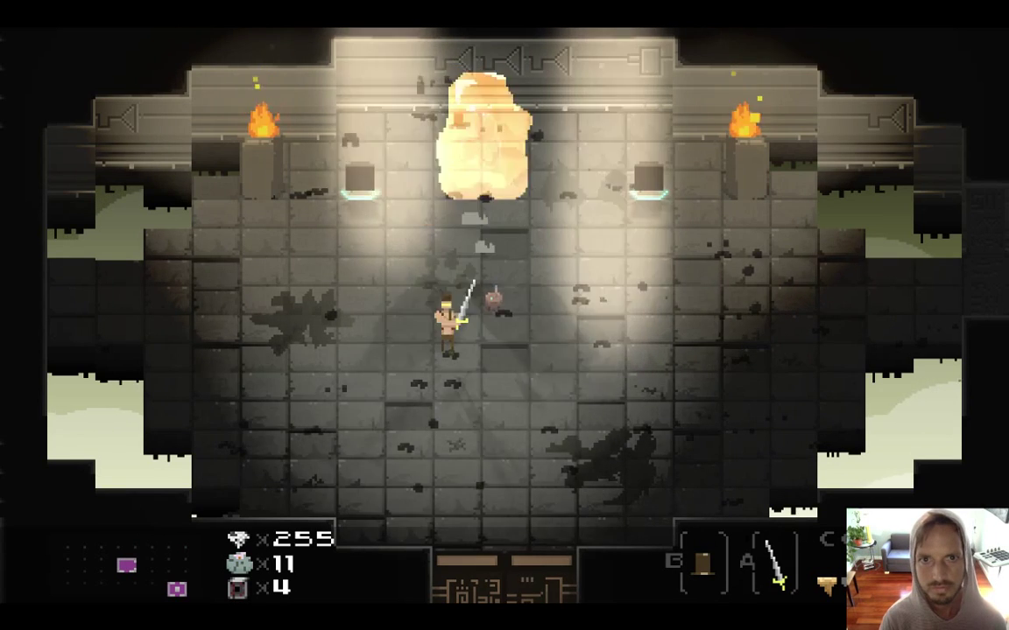
pyautogui.press('Right')
pyautogui.press('Up')
pyautogui.press('x')
pyautogui.press('Left')
pyautogui.press('Up')
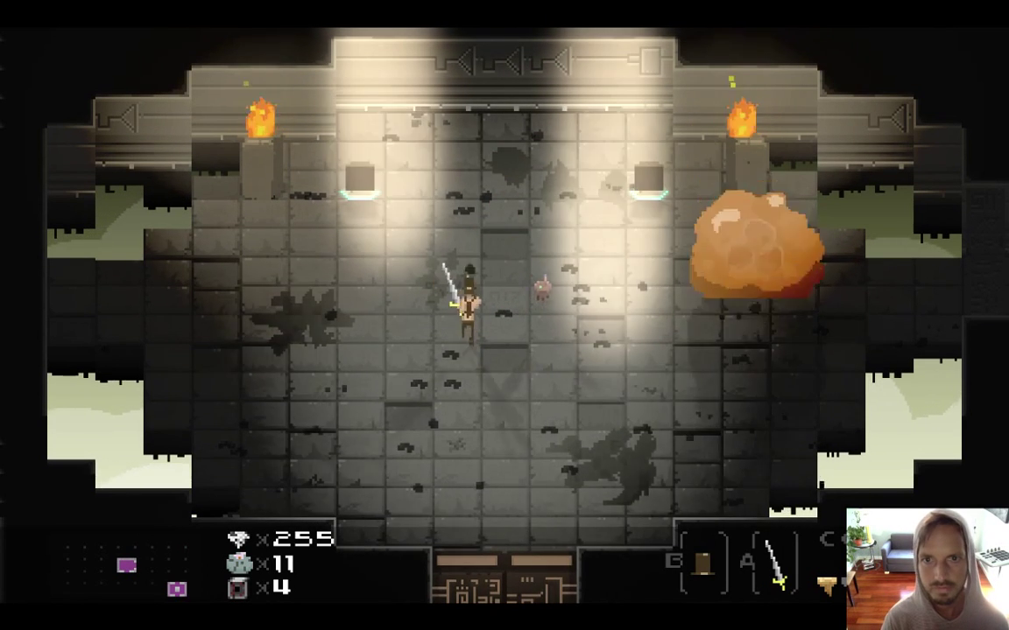
# Back away to the room's west side and throw the top hat at the approaching blob boss.
pyautogui.press('Right')
pyautogui.press('Left')
pyautogui.press('Left')
pyautogui.press('Down')
pyautogui.press('Left')
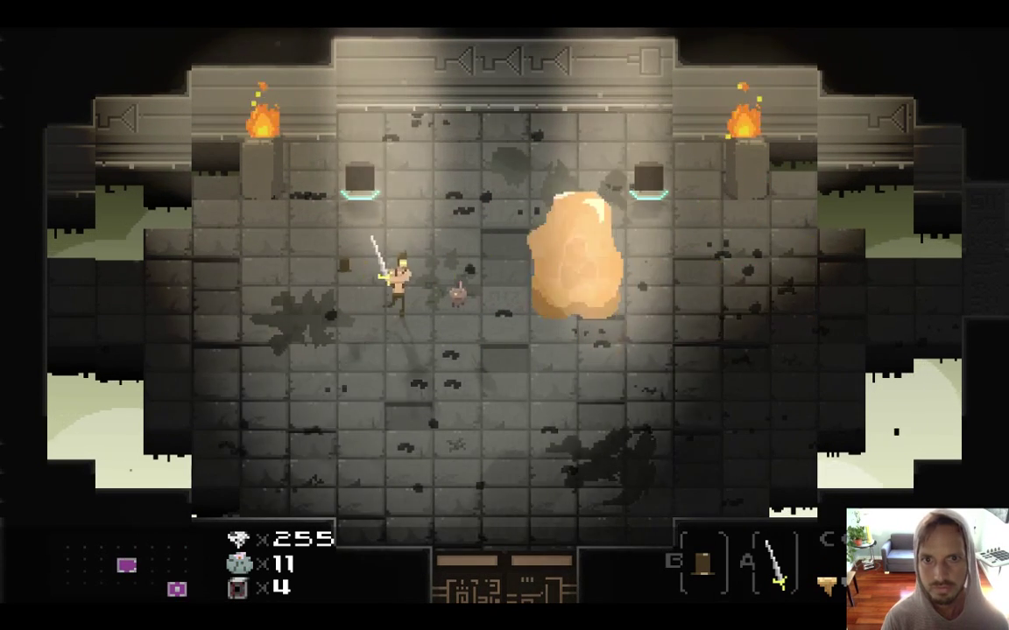
pyautogui.press('Up')
pyautogui.press('x')
pyautogui.press('Left')
pyautogui.press('x')
pyautogui.press('Down')
pyautogui.press('Right')
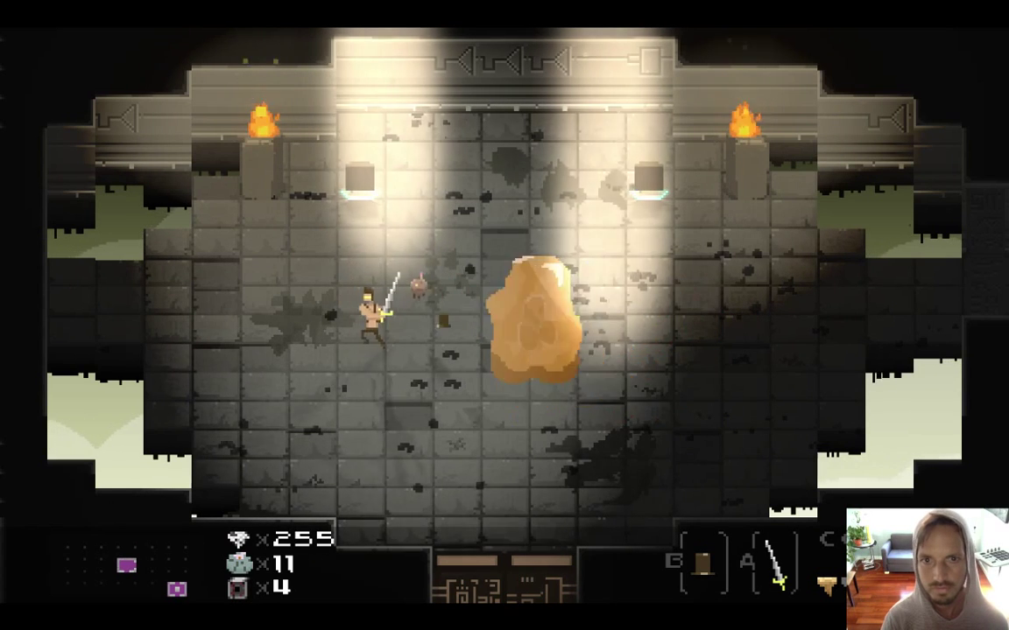
pyautogui.press('Left')
pyautogui.press('Right')
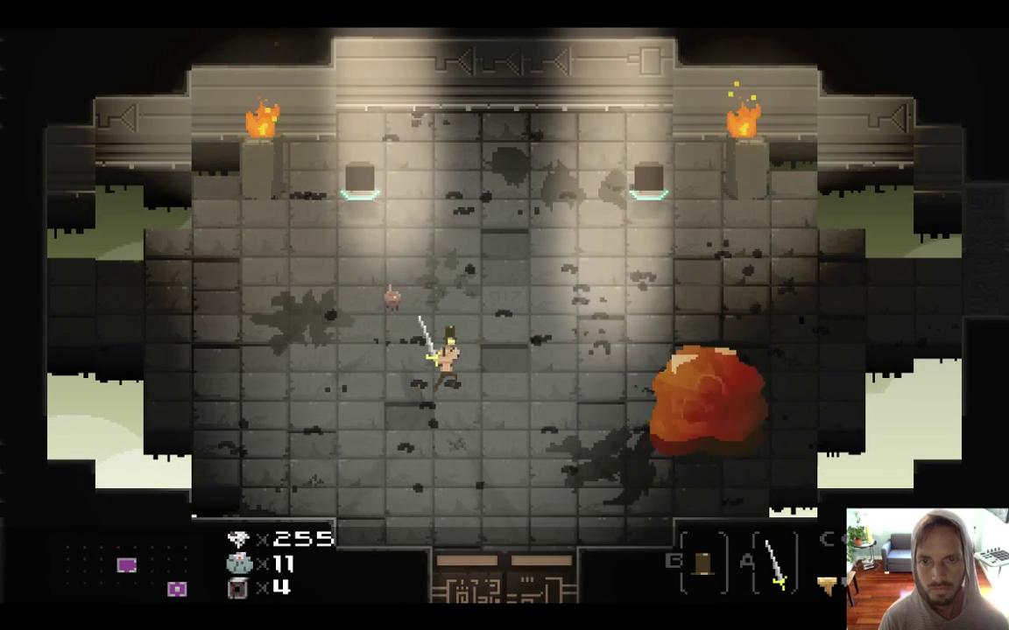
# Charge the blob boss near the east wall, slash it at close range, retreat west and approach it again.
pyautogui.press('Up')
pyautogui.press('Right')
pyautogui.press('x')
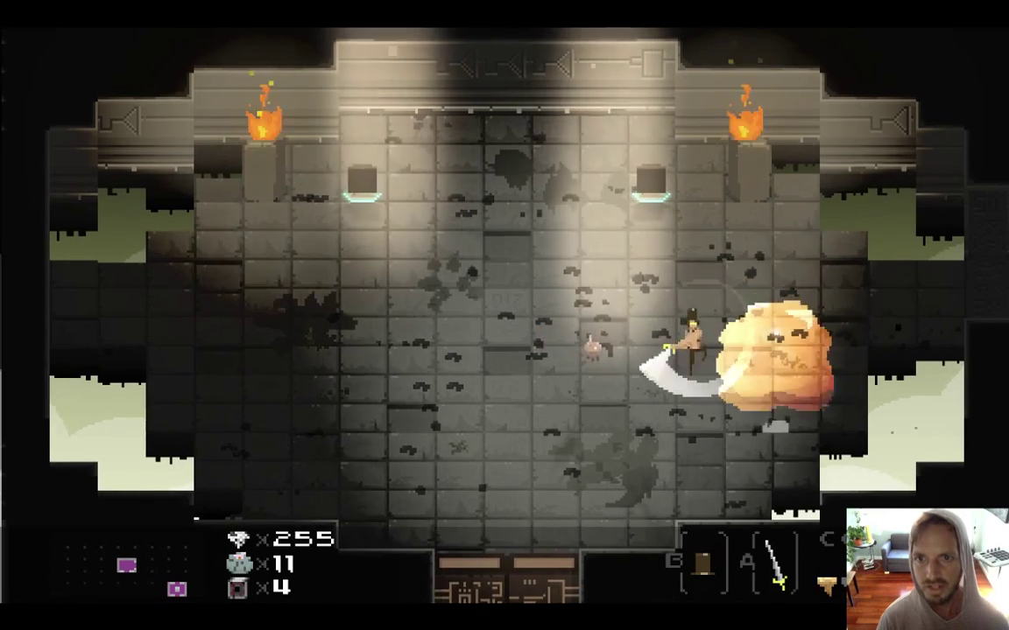
pyautogui.press('Left')
pyautogui.press('x')
pyautogui.press('Left')
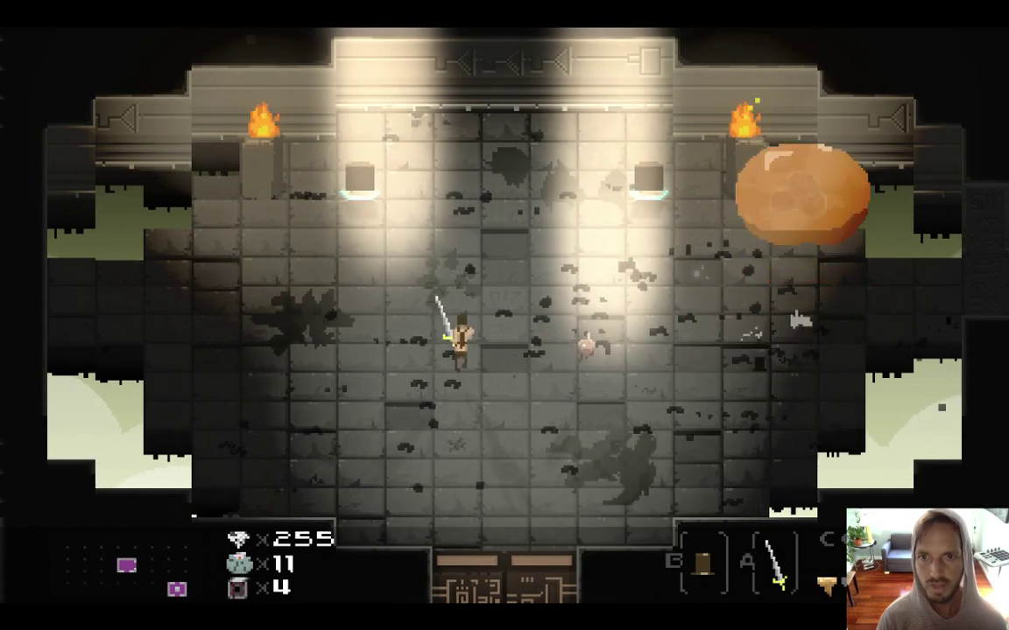
pyautogui.press('Up')
pyautogui.press('Right')
pyautogui.press('Down')
pyautogui.press('Right')
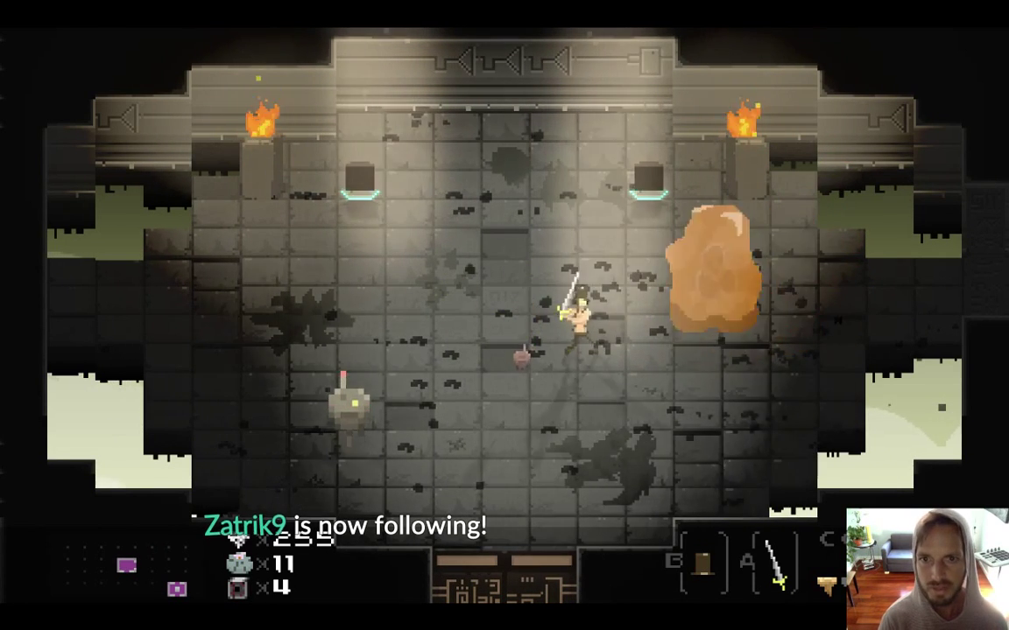
# Slash the blob boss near the room's east side, throw the top hat at it and retreat west.
pyautogui.press('x')
pyautogui.press('Left')
pyautogui.press('Right')
pyautogui.press('x')
pyautogui.press('Left')
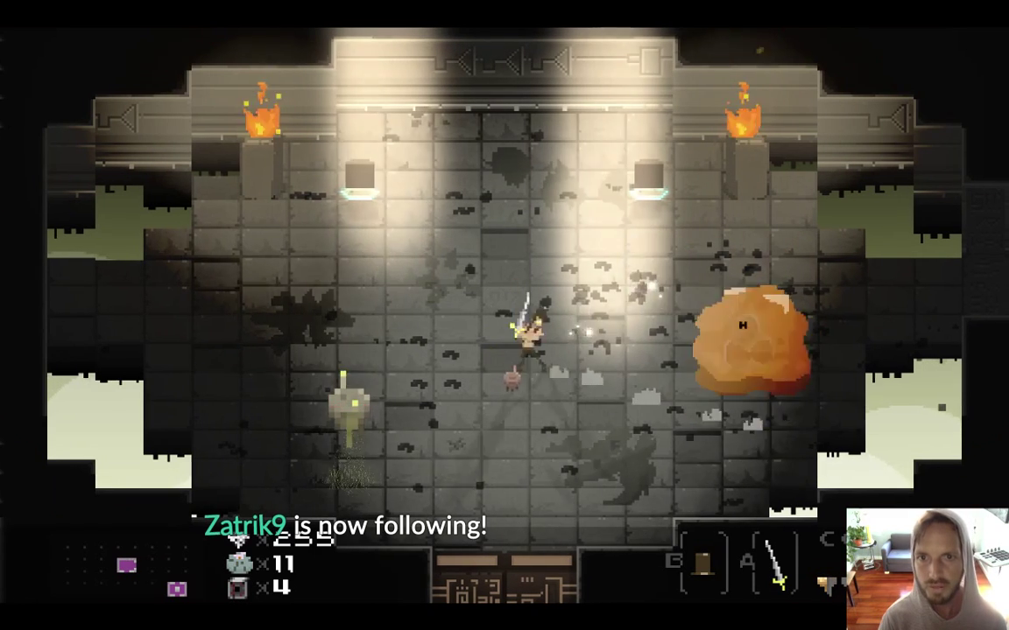
pyautogui.press('Right')
pyautogui.press('z')
pyautogui.press('Left')
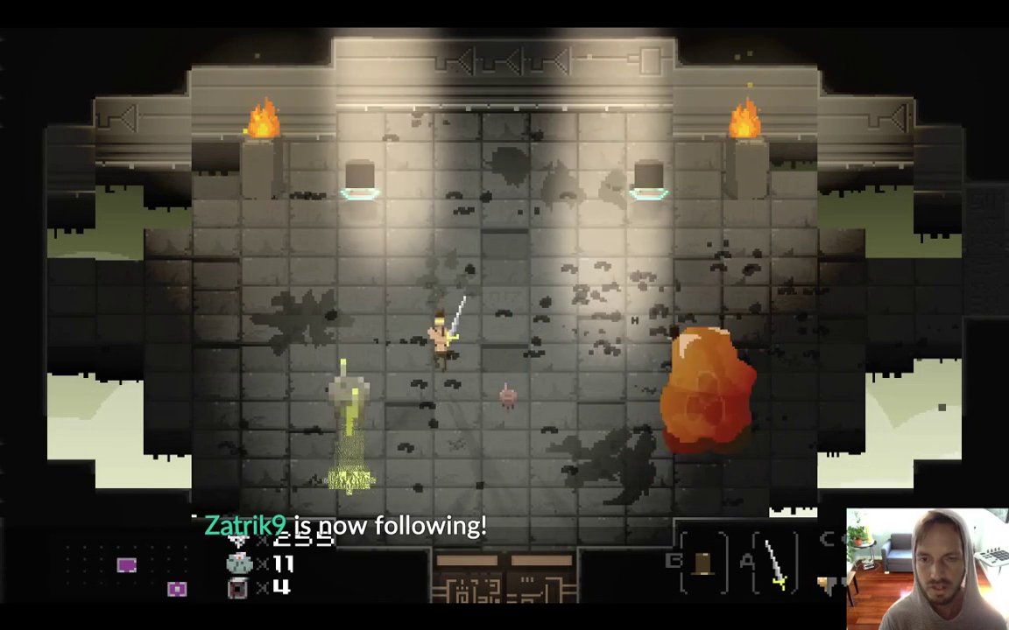
# Fight the blob boss once more in the southeast until the character dies, and quit the game from the Permanent Fear screen.
pyautogui.press('Down')
pyautogui.press('Right')
pyautogui.press('Up')
pyautogui.press('Right')
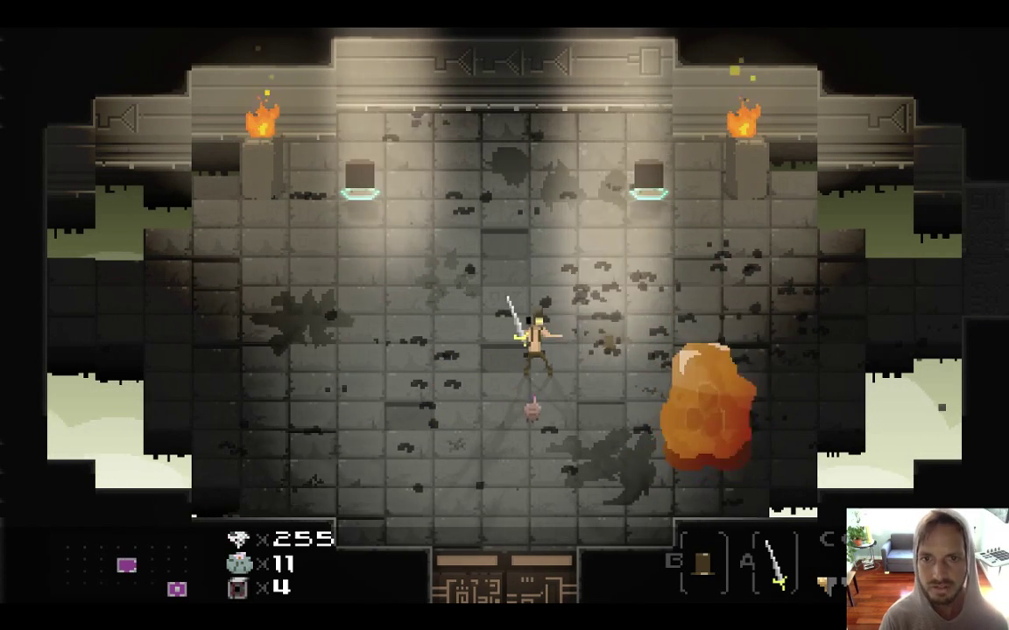
pyautogui.press('Down')
pyautogui.press('Left')
pyautogui.press('Left')
pyautogui.press('Right')
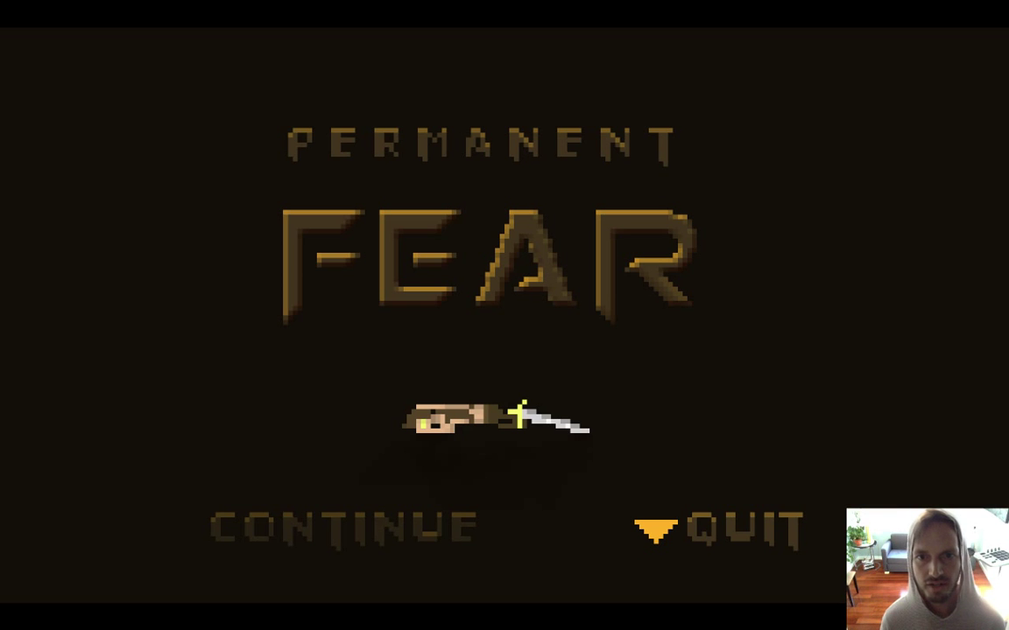
pyautogui.press('Return')
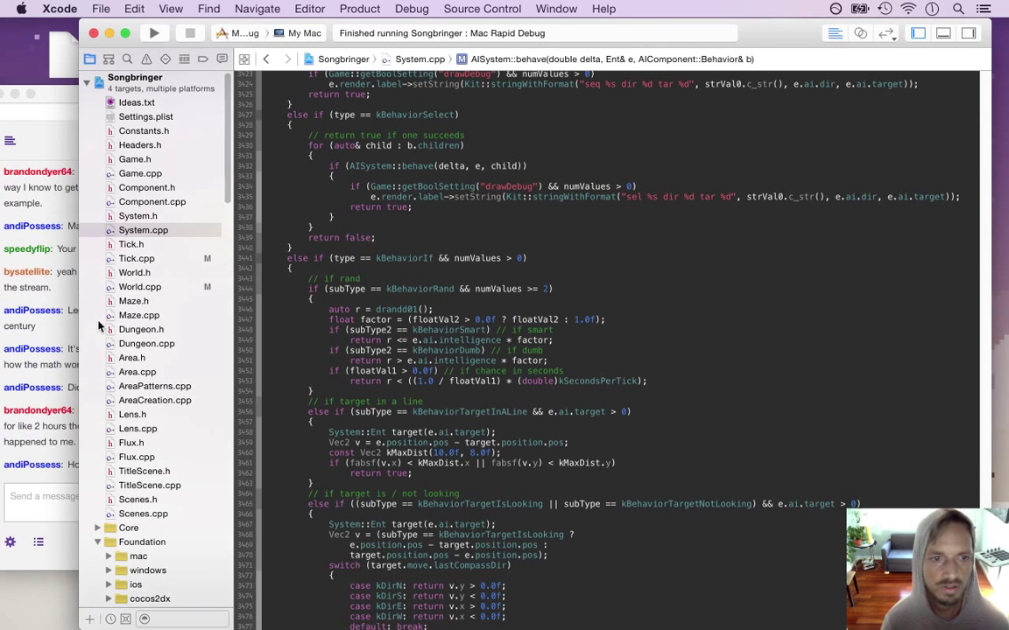
# Read the latest Twitch chat messages in Safari, including the question about how the sound effects were made.
pyautogui.click(51, 444)
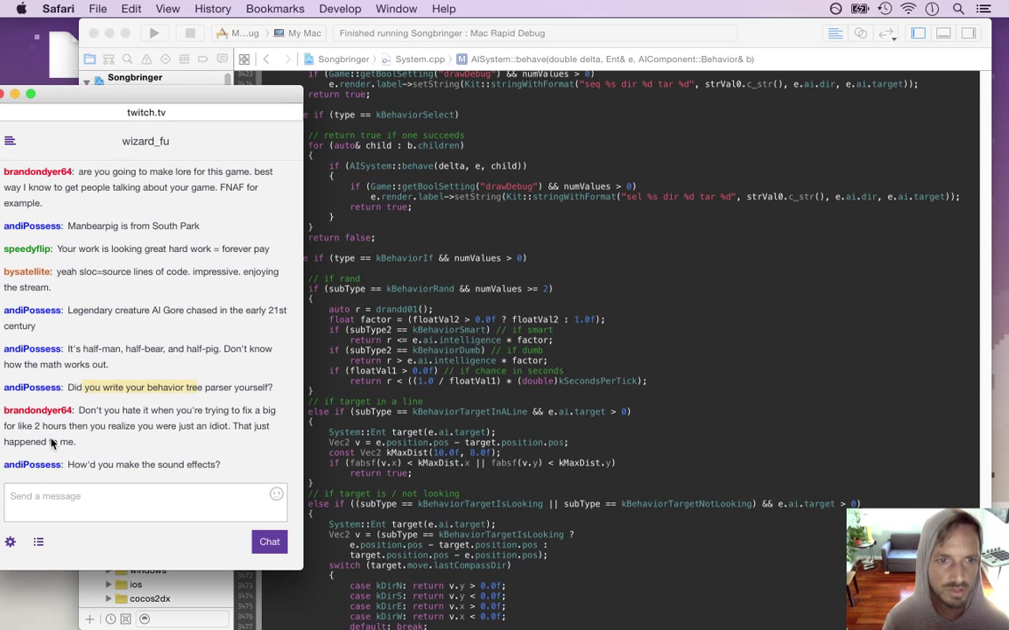
pyautogui.moveTo(79, 410); pyautogui.dragTo(130, 449)
pyautogui.click(110, 433)
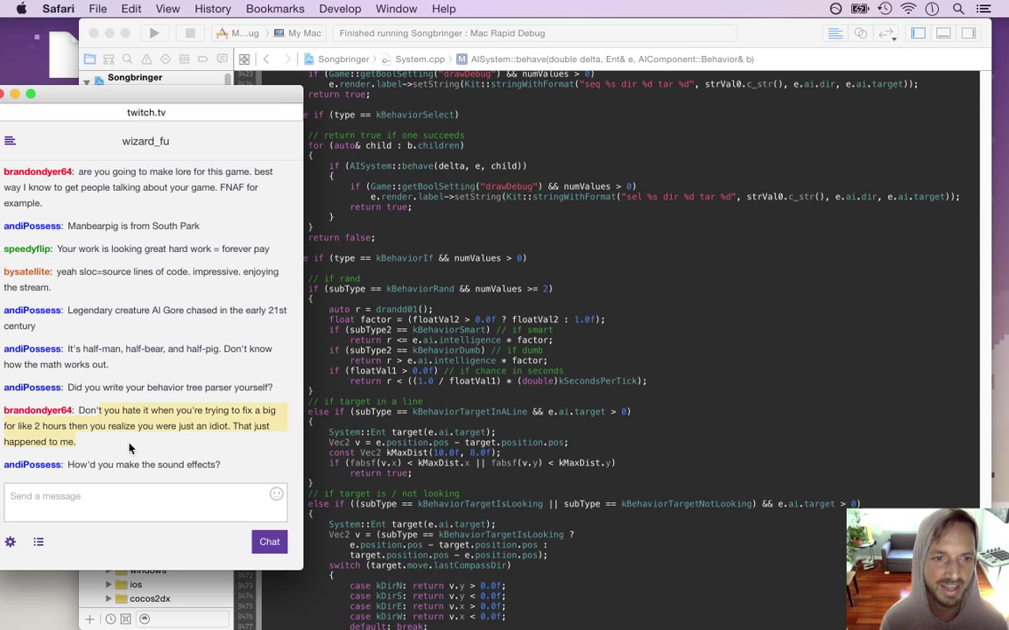
pyautogui.moveTo(78, 411); pyautogui.dragTo(219, 478)
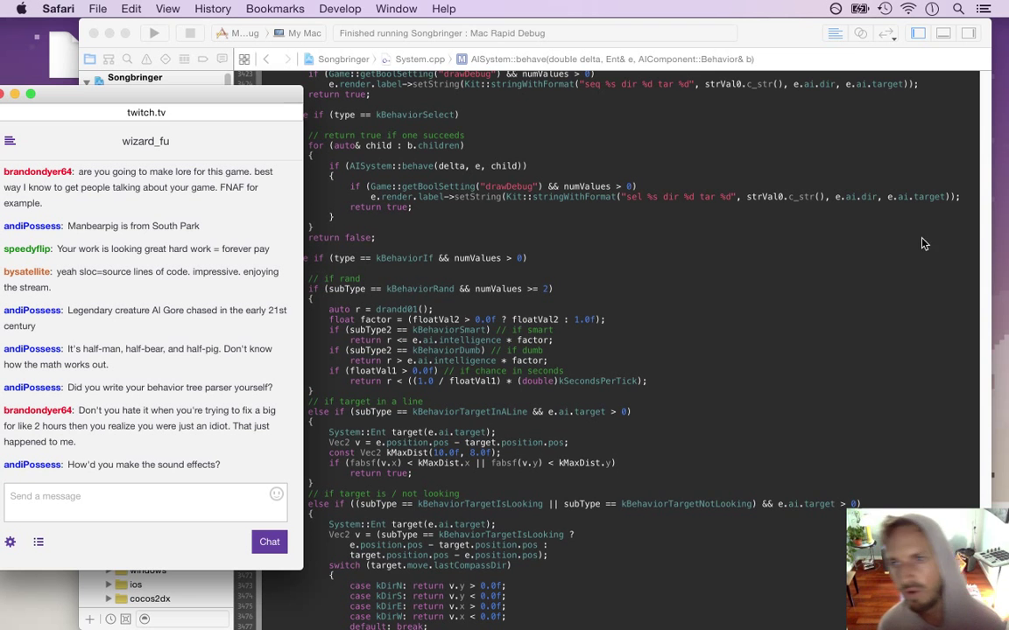
# Open freesound.org in a new Safari window.
pyautogui.click(993, 143)
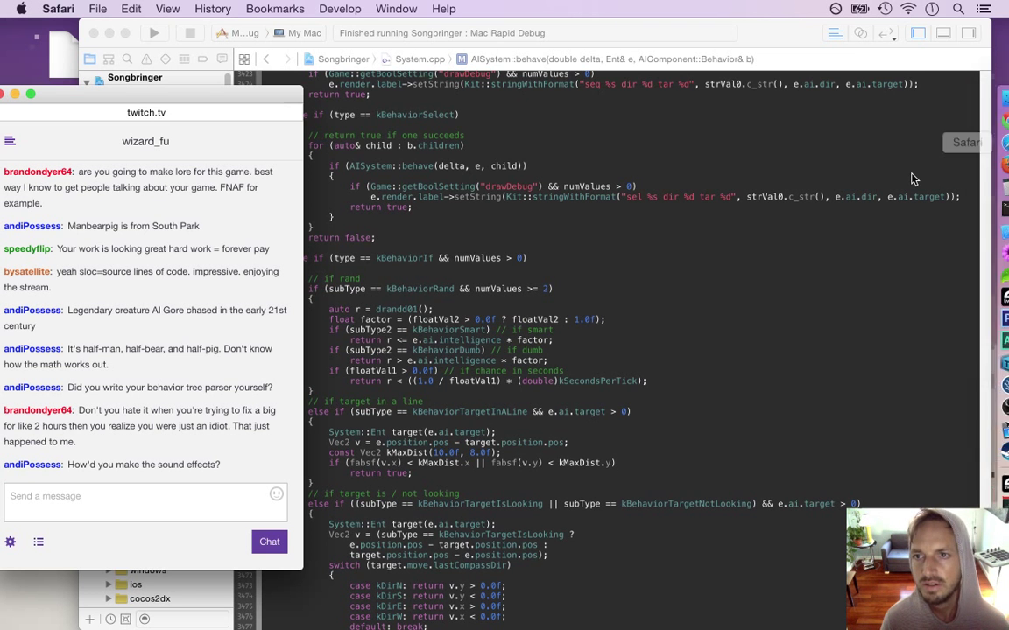
pyautogui.write('freesound.org')
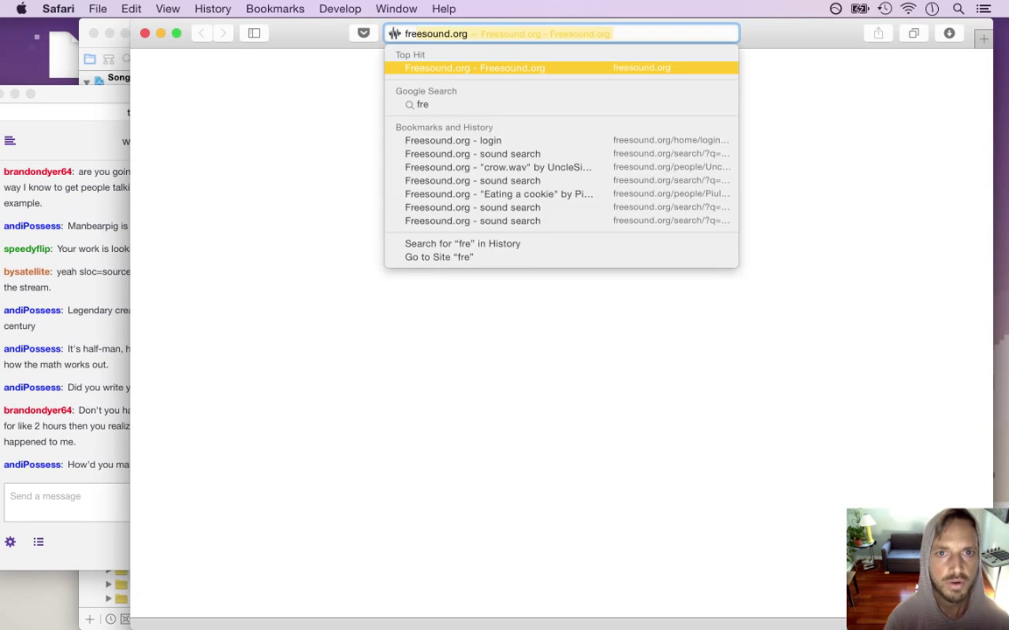
pyautogui.press('Return')
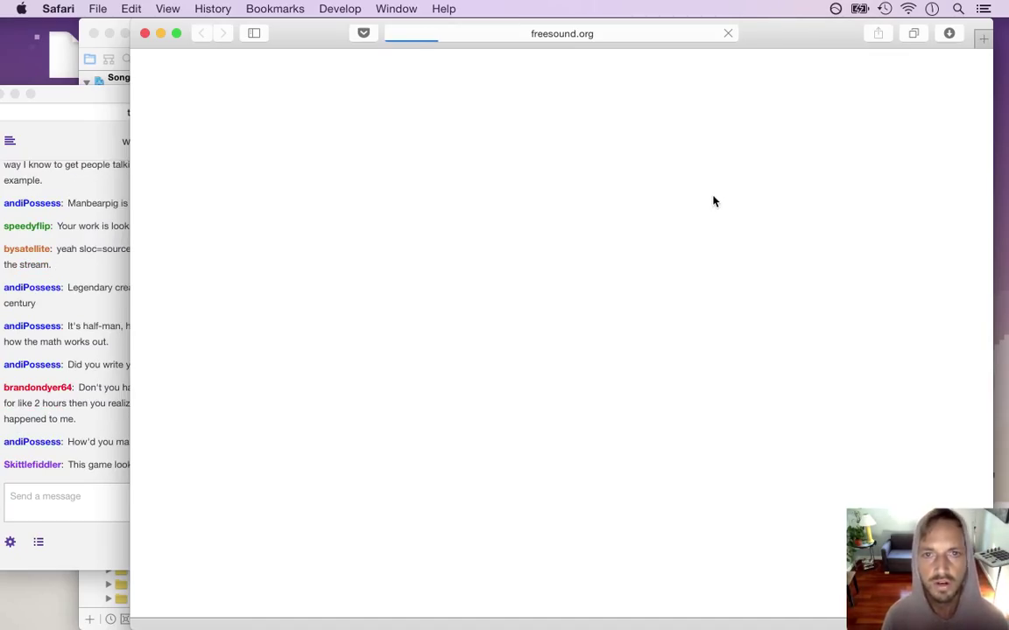
# Switch to Ableton Live and open the recent Songbringer set Jib.
pyautogui.moveTo(995, 184)
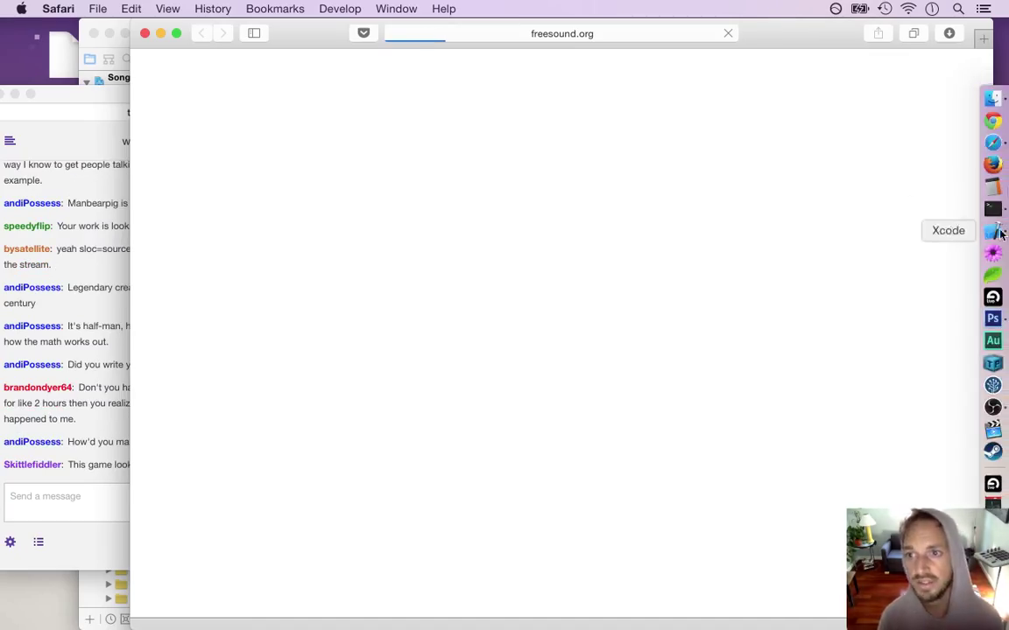
pyautogui.click(990, 297)
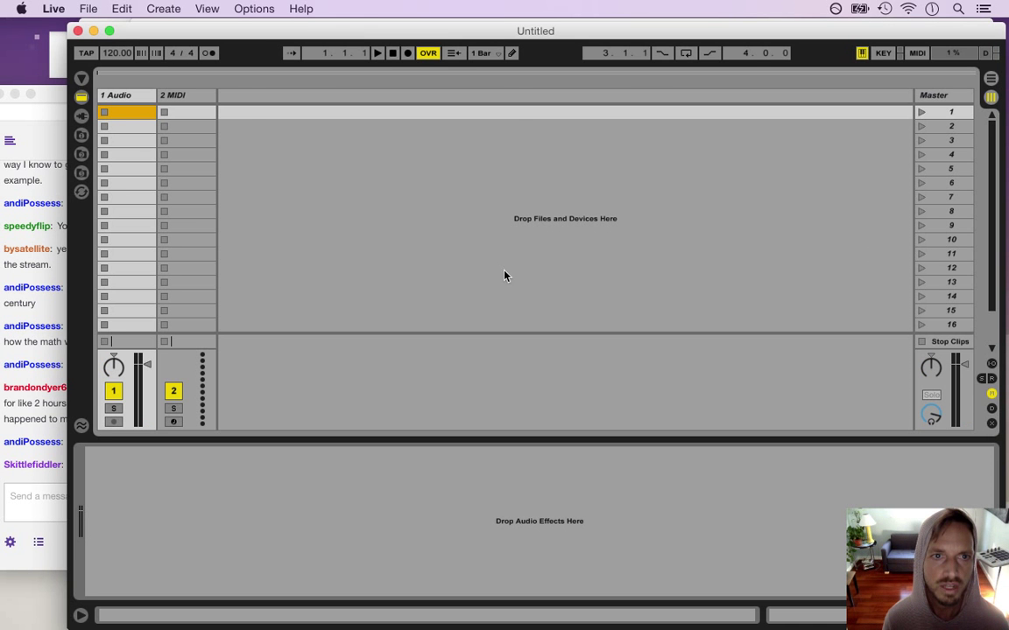
pyautogui.click(92, 8)
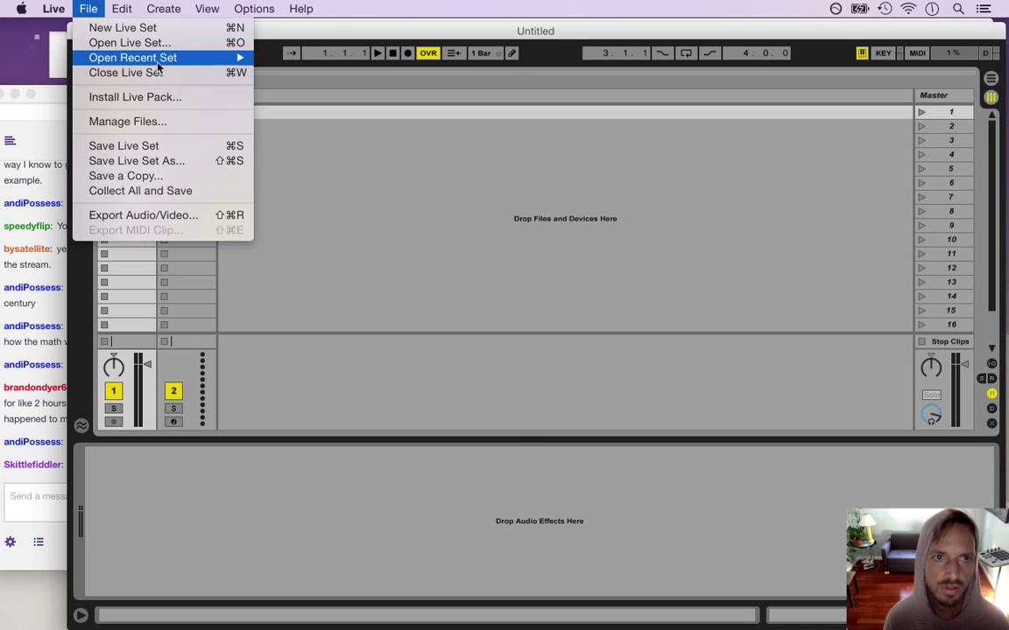
pyautogui.moveTo(131, 57)
pyautogui.click(281, 149)
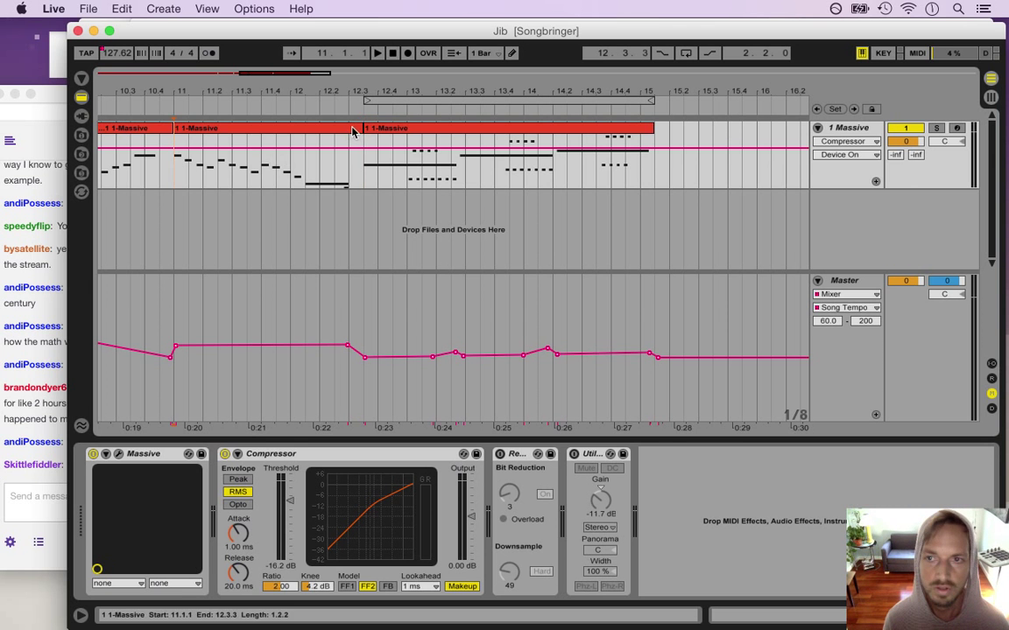
# Play back the 1-Massive clip that starts at bar 11 of the arrangement.
pyautogui.moveTo(265, 92); pyautogui.dragTo(344, 94)
pyautogui.press('space')
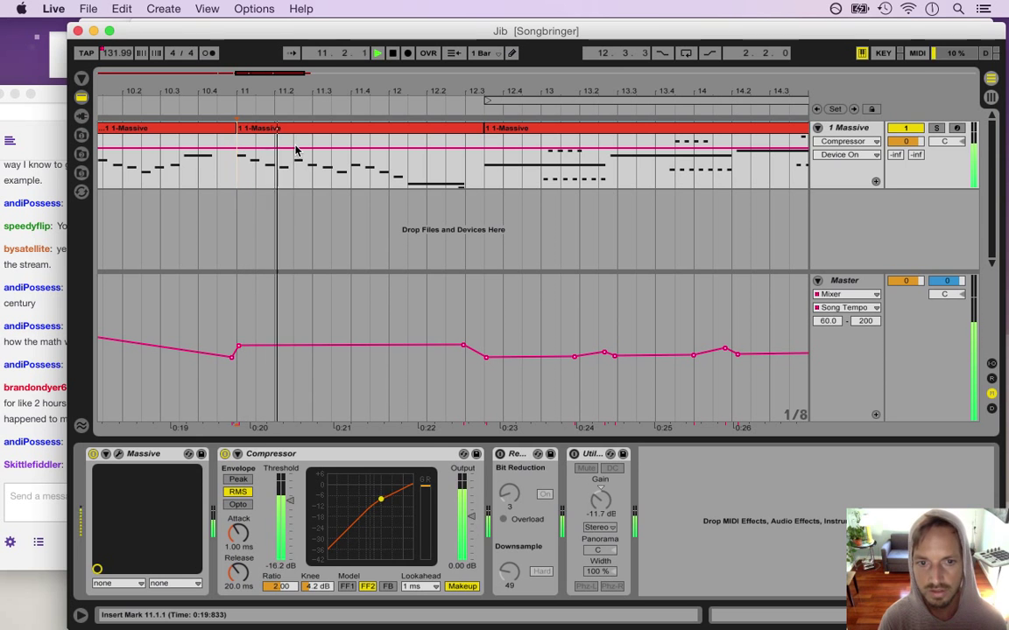
pyautogui.press('space')
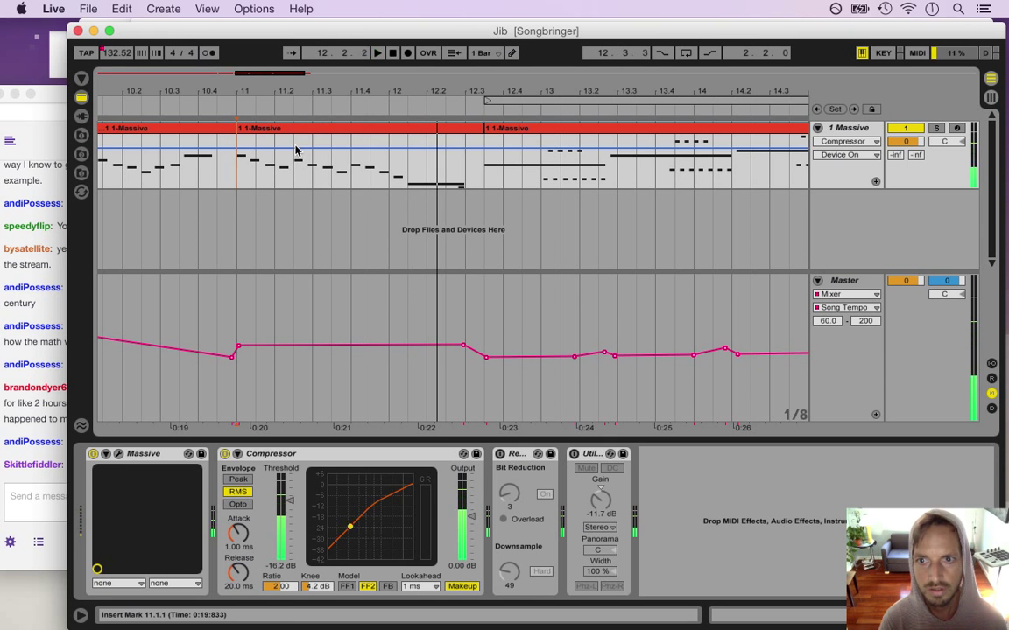
pyautogui.moveTo(234, 91); pyautogui.dragTo(397, 87)
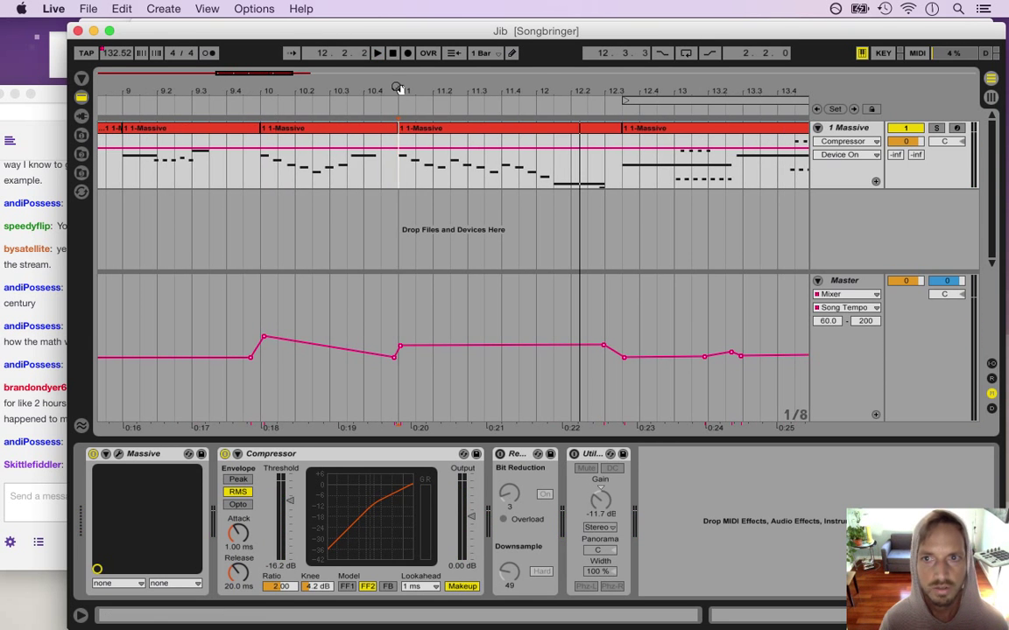
# Play the 1-Massive clips that start at bar 10 and at 12.3.3.
pyautogui.click(868, 132)
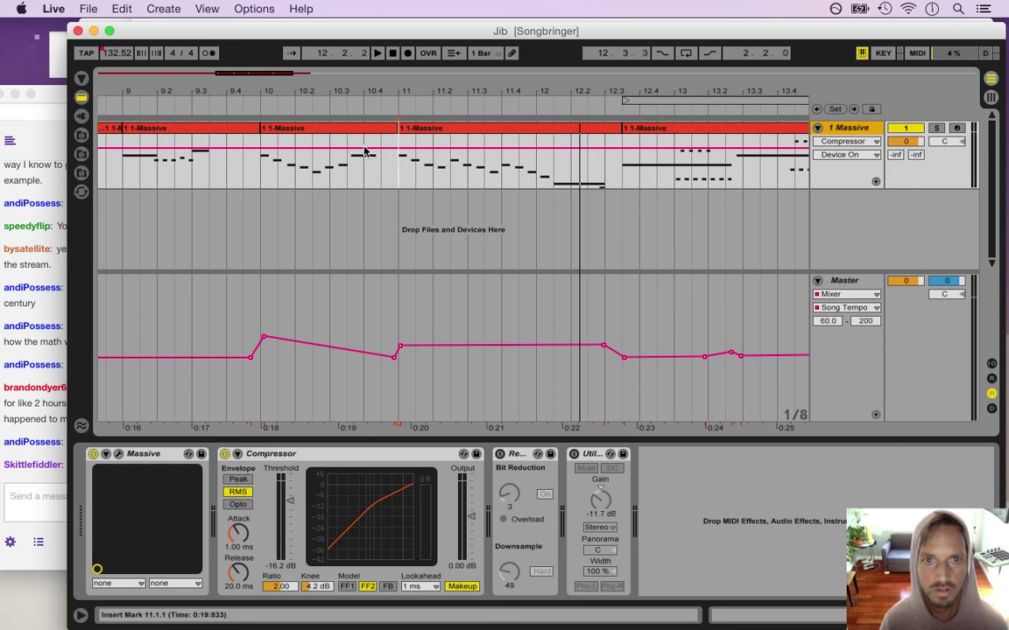
pyautogui.moveTo(259, 173); pyautogui.dragTo(311, 159)
pyautogui.moveTo(282, 91); pyautogui.dragTo(281, 40)
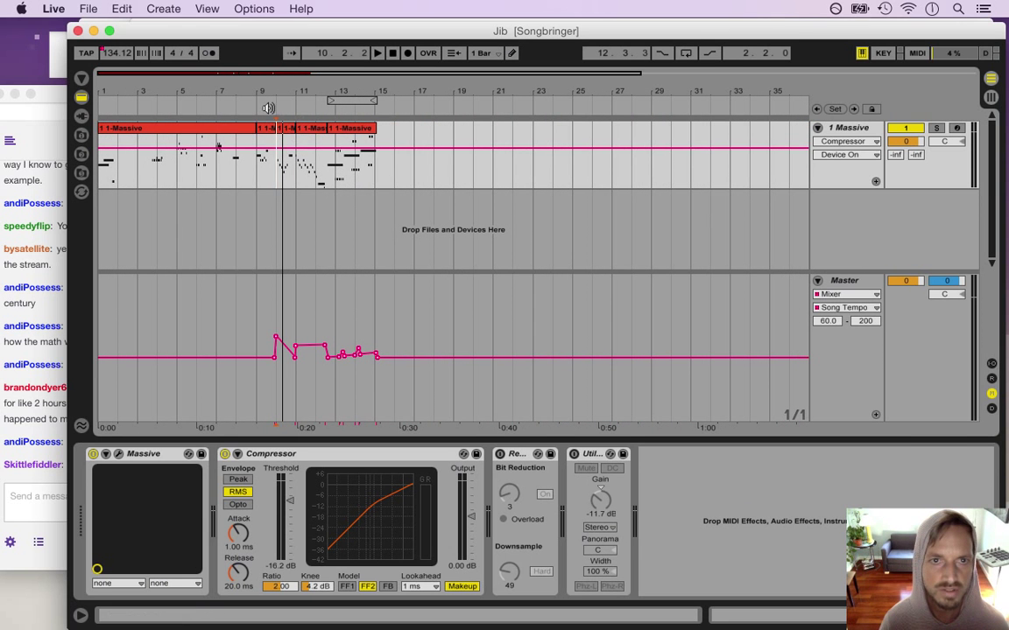
pyautogui.click(327, 169)
pyautogui.press('space')
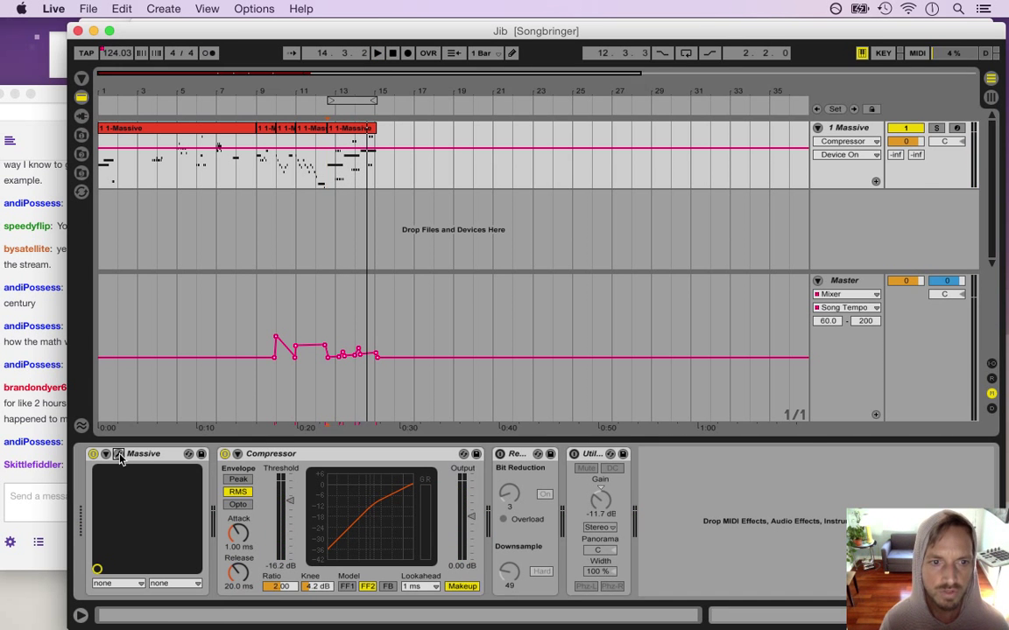
# Show the Massive synthesizer's controls and its preset list, and close the plug-in window.
pyautogui.click(119, 455)
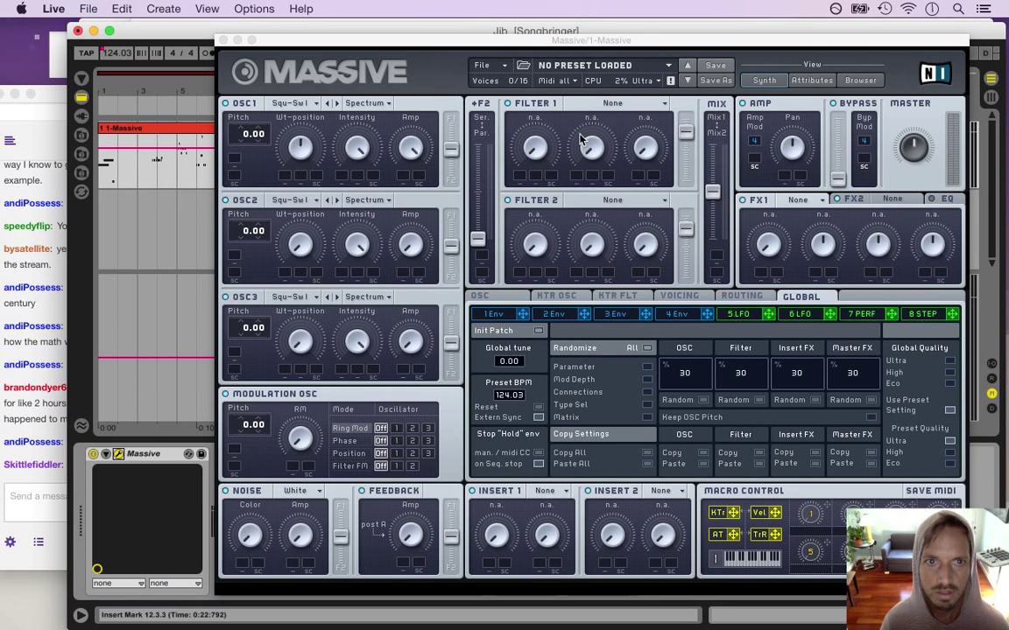
pyautogui.moveTo(434, 41); pyautogui.dragTo(414, 50)
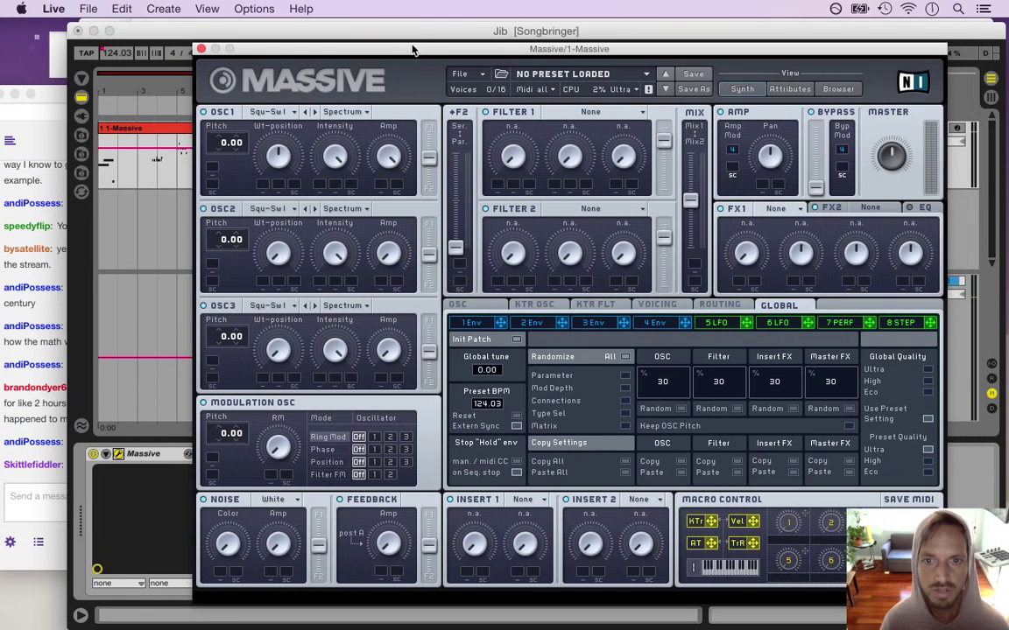
pyautogui.click(647, 76)
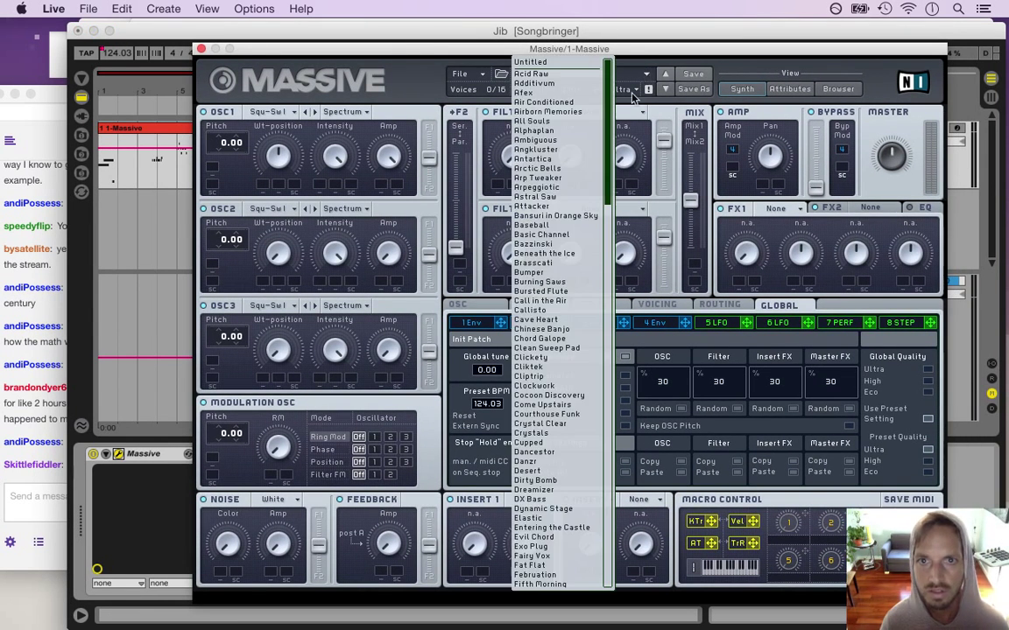
pyautogui.click(647, 76)
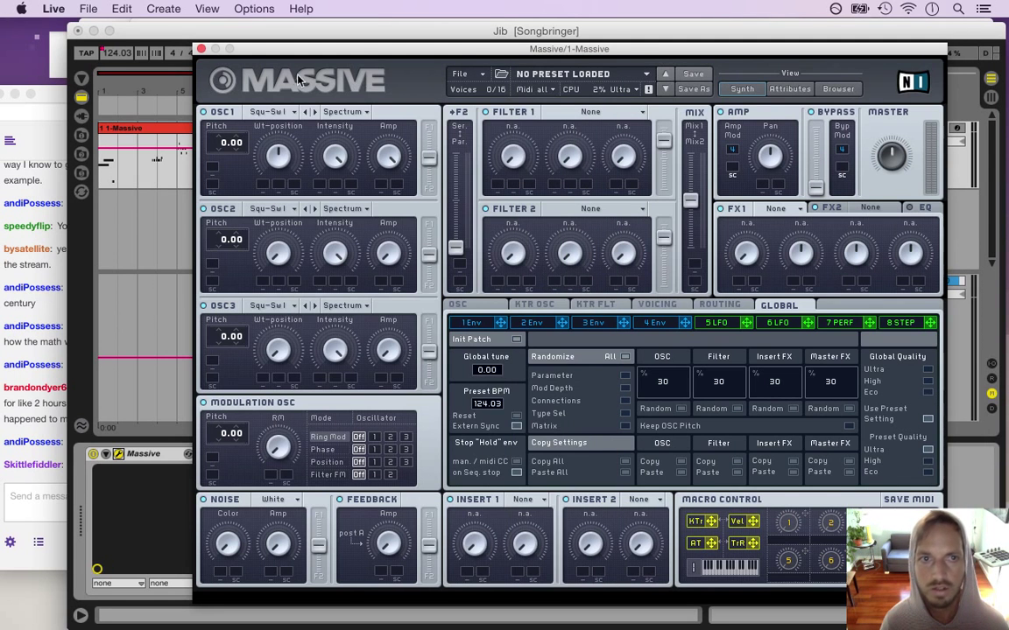
pyautogui.click(200, 50)
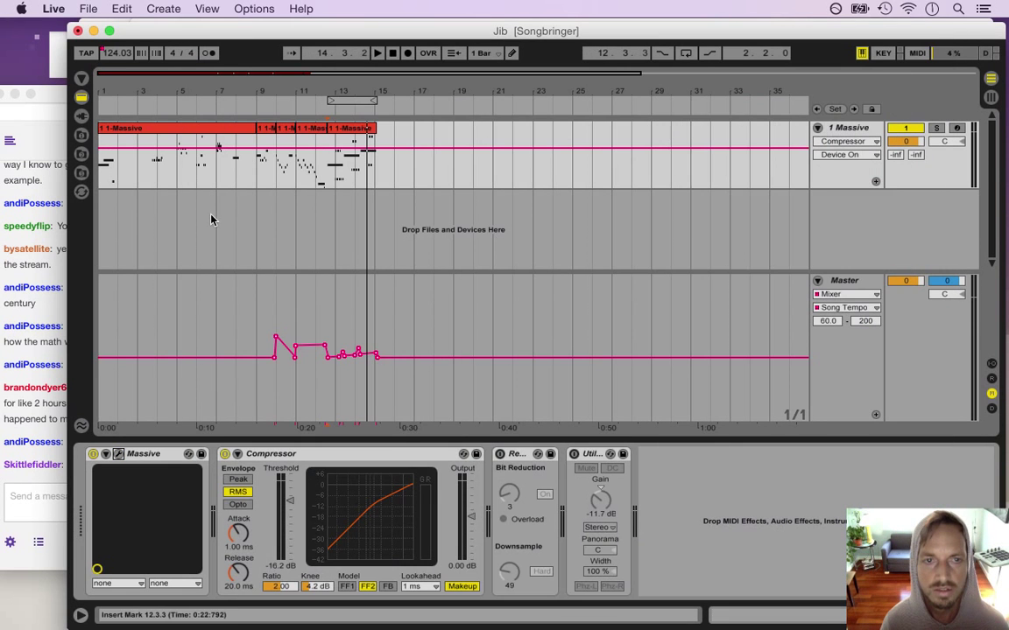
pyautogui.moveTo(123, 89); pyautogui.dragTo(110, 90)
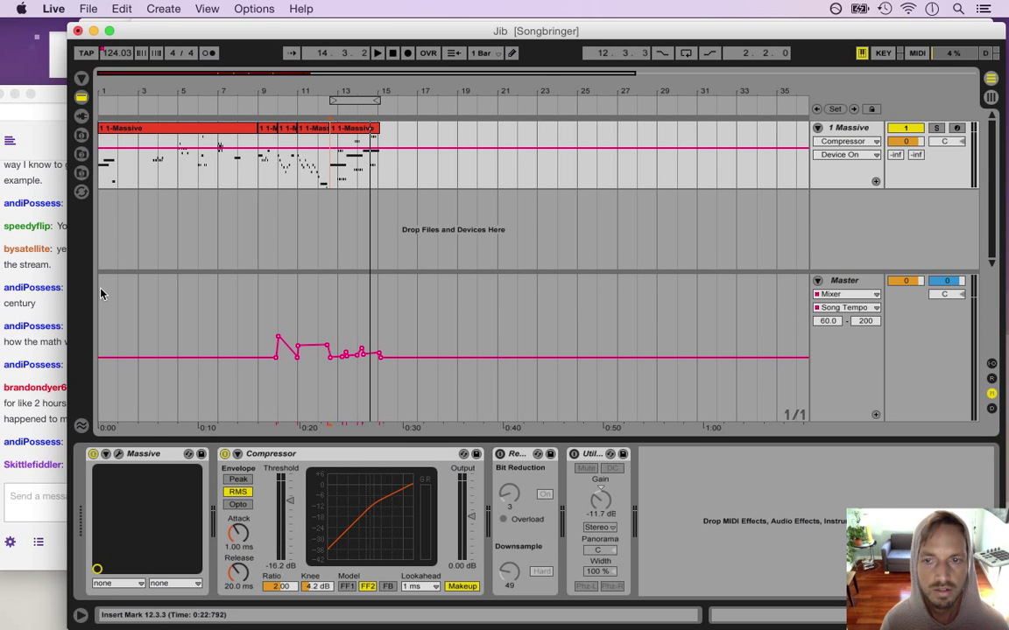
# Check the newest Twitch chat messages and quit Ableton Live without saving the changes to Jib.
pyautogui.click(35, 404)
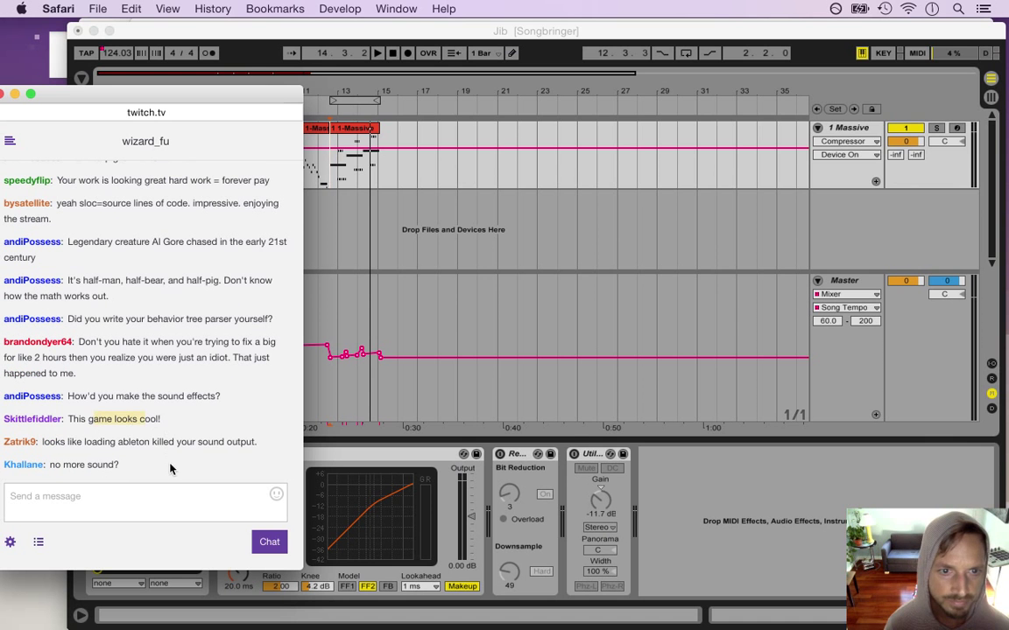
pyautogui.moveTo(70, 443); pyautogui.dragTo(131, 480)
pyautogui.click(256, 40)
pyautogui.press('super+q')
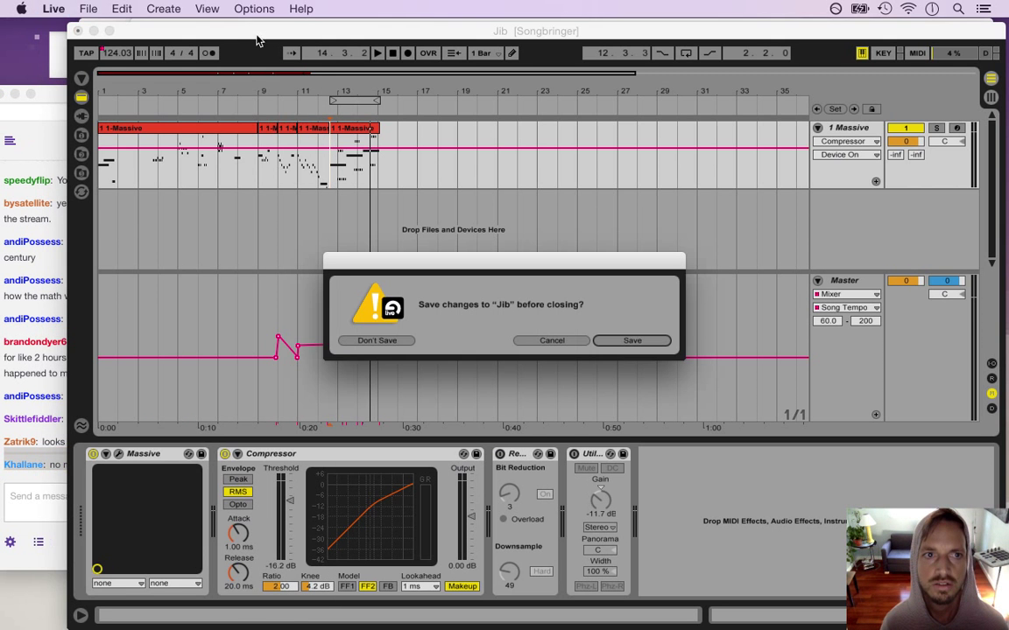
pyautogui.click(376, 340)
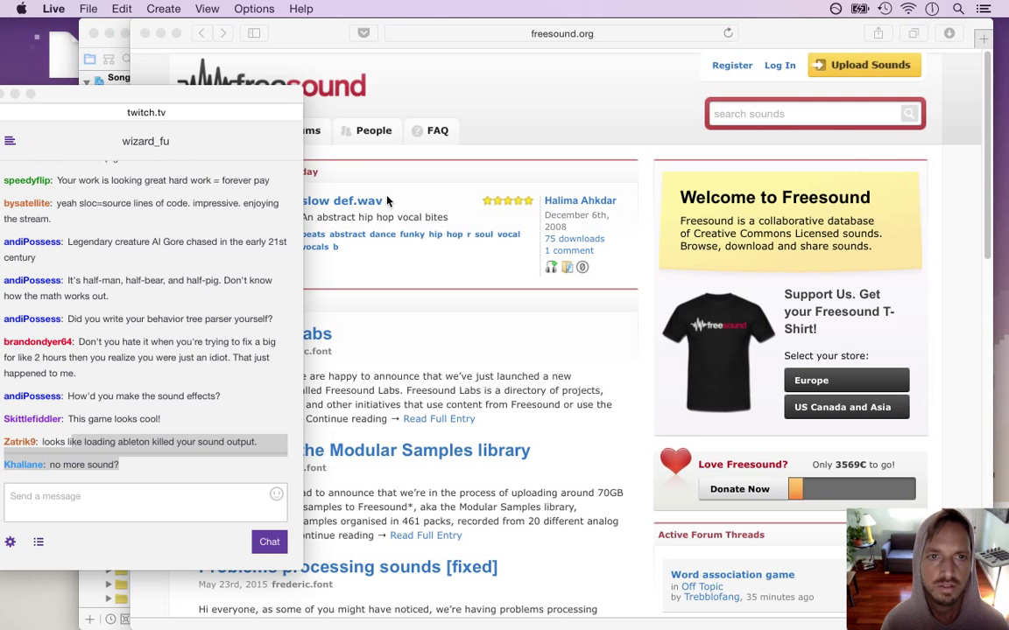
# Close the freesound.org window and post "doh!" in the Twitch chat.
pyautogui.press('super+w')
pyautogui.click(84, 513)
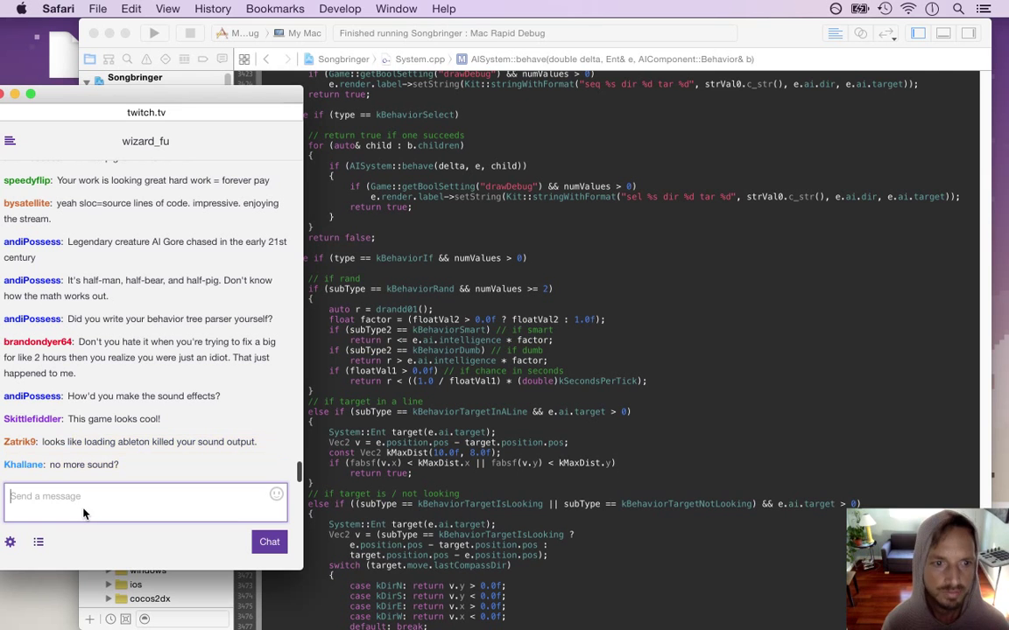
pyautogui.write('doh!')
pyautogui.press('Return')
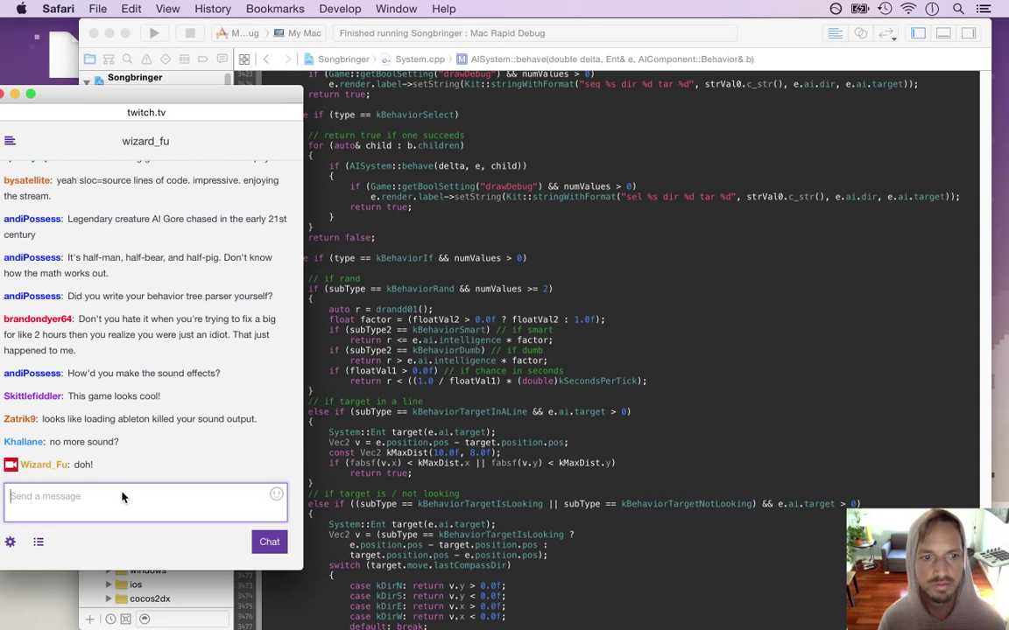
# Post "sorry guys" and "well the stream was about finished anyway" in the Twitch chat.
pyautogui.write('sor')
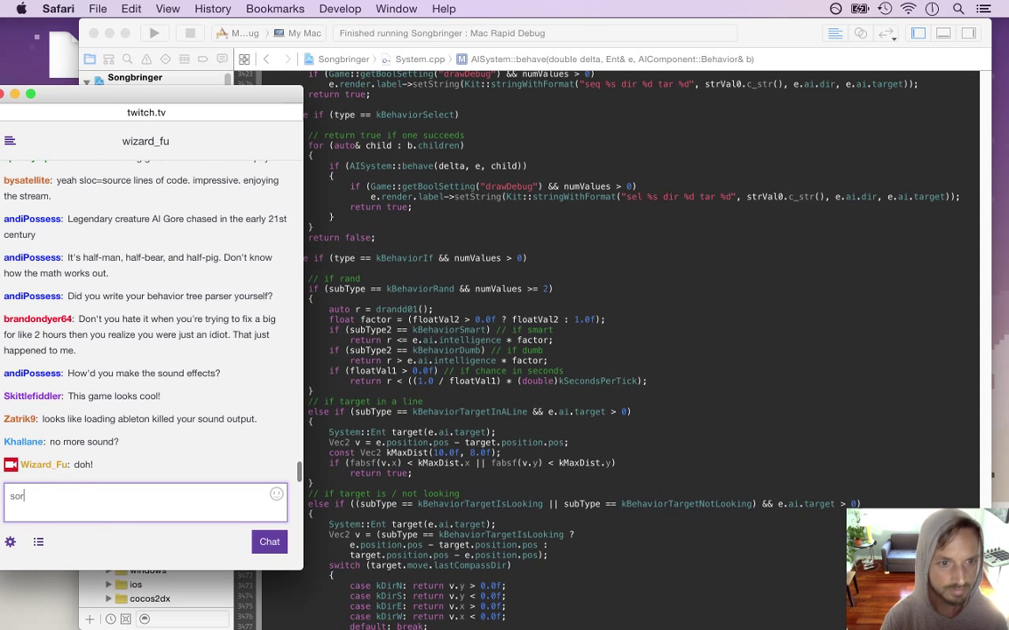
pyautogui.write('ry guys')
pyautogui.press('Return')
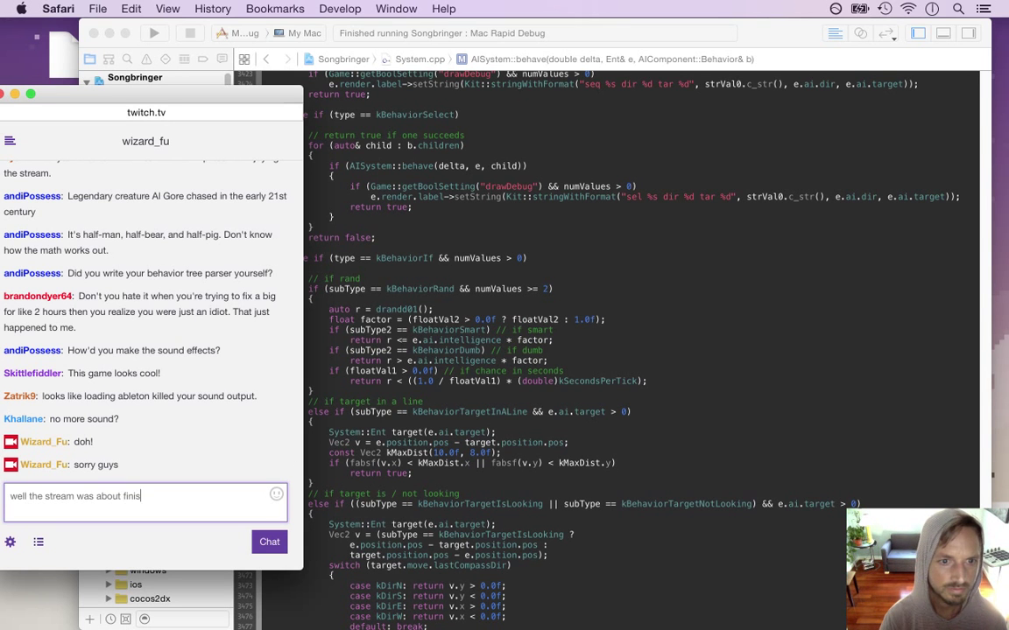
pyautogui.write('well the stream was about finished anyway')
pyautogui.press('Return')
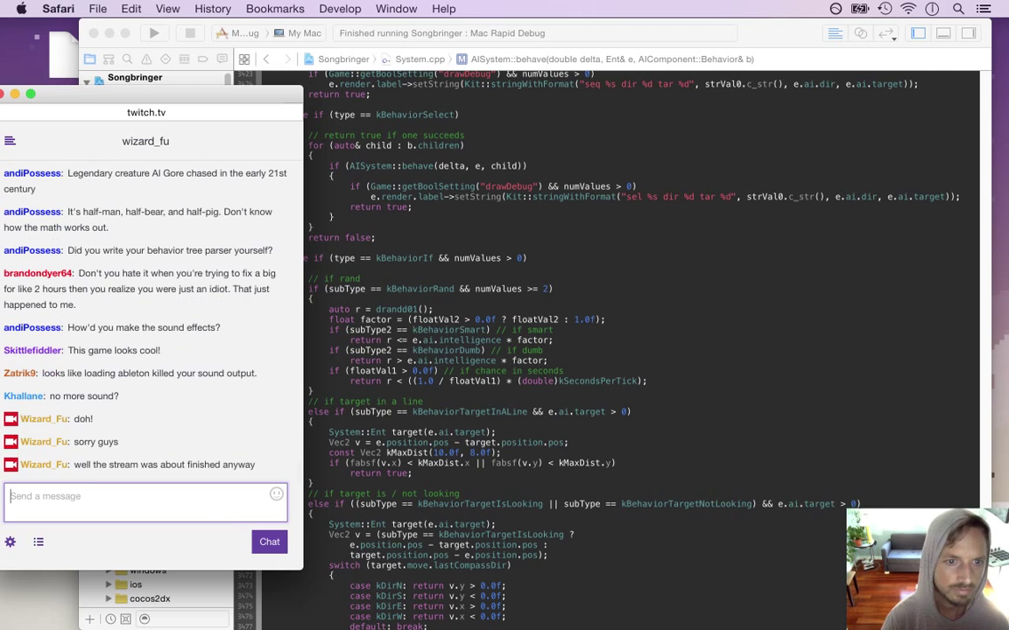
# Post "will fight the blob boss one more time tho" in the Twitch chat.
pyautogui.write('will fight the blob')
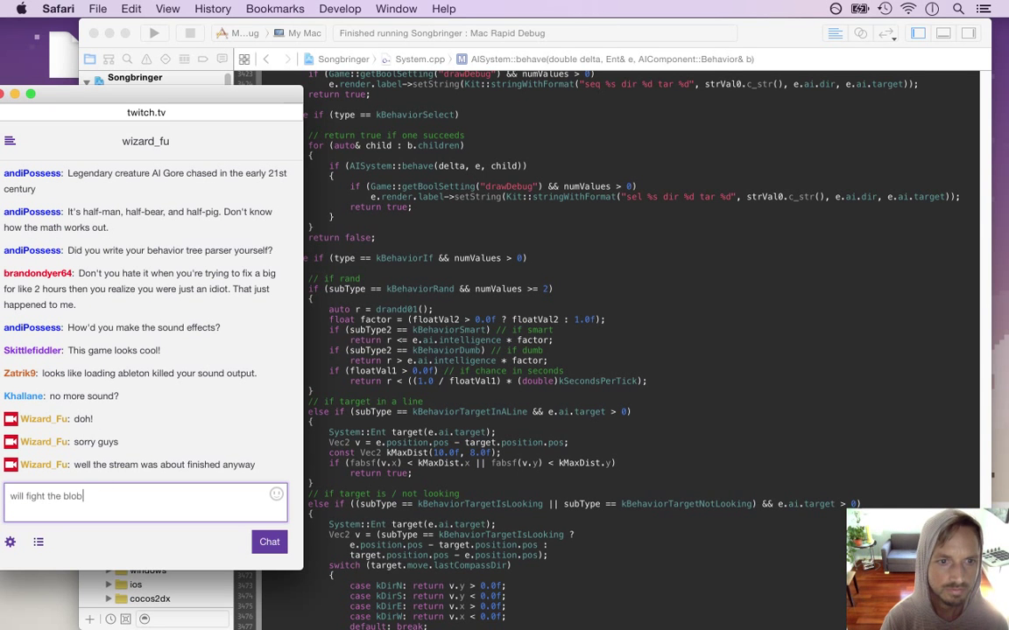
pyautogui.write(' boss one more time tho')
pyautogui.press('Return')
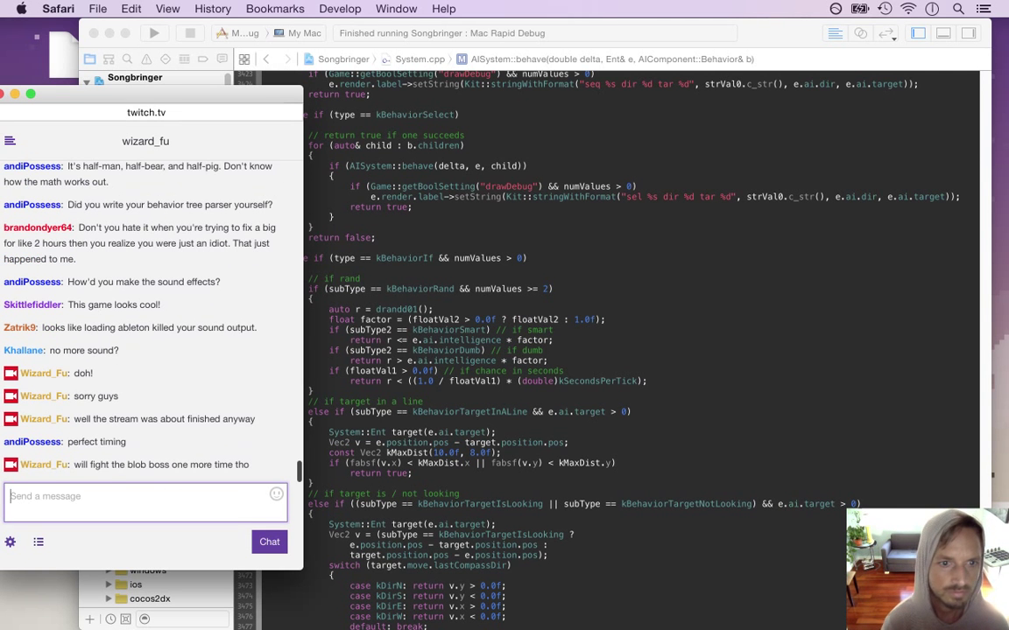
# Switch to Xcode, build and run Songbringer, and open the blob boss fight with sword swings from below the boss.
pyautogui.click(412, 394)
pyautogui.press('super+r')
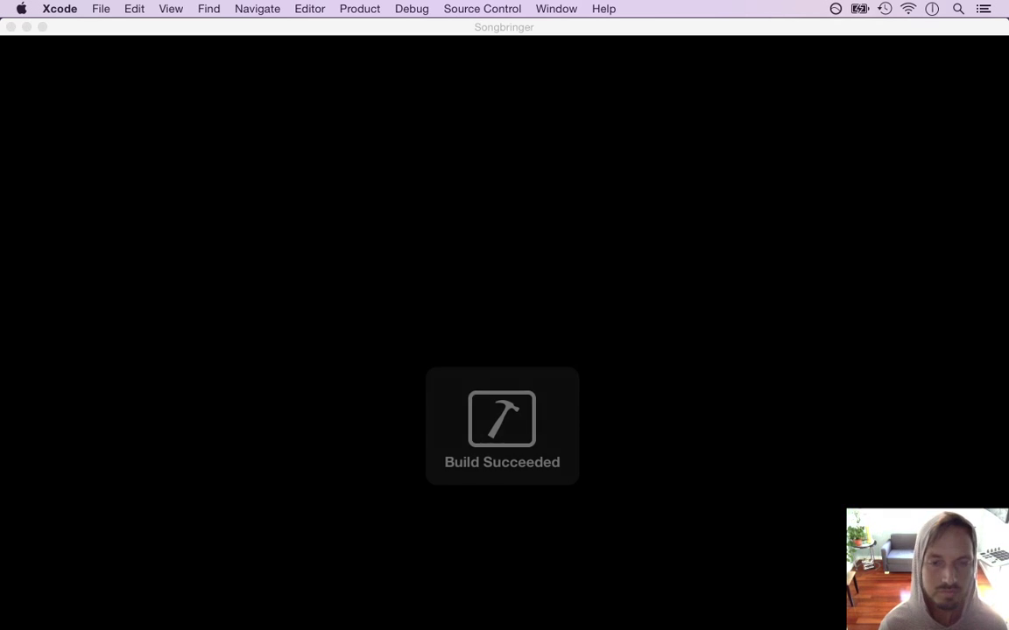
pyautogui.press('Left')
pyautogui.press('a')
pyautogui.press('Up')
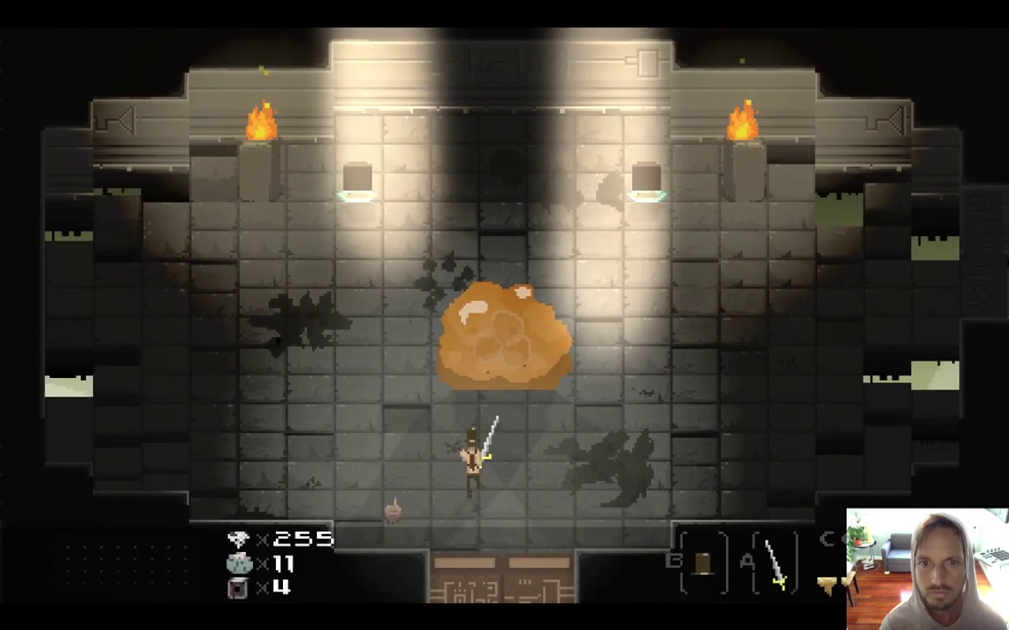
pyautogui.press('a')
pyautogui.press('Right')
pyautogui.press('a')
pyautogui.press('Down')
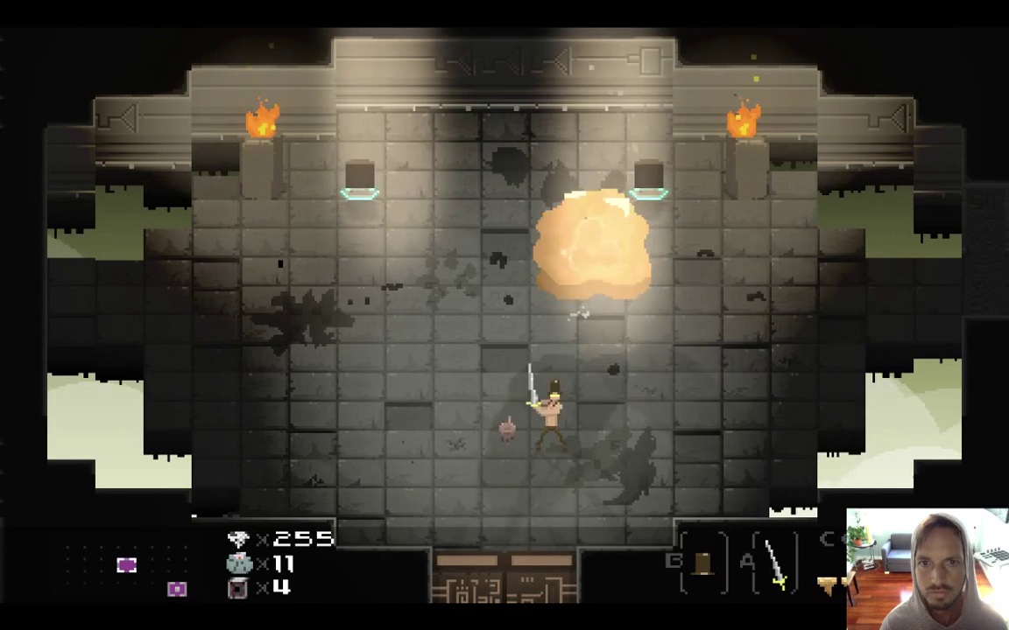
# Slash the blob boss as it drops beside the hero, and retreat towards the middle of the room.
pyautogui.press('Left')
pyautogui.press('Right')
pyautogui.press('Right')
pyautogui.press('a')
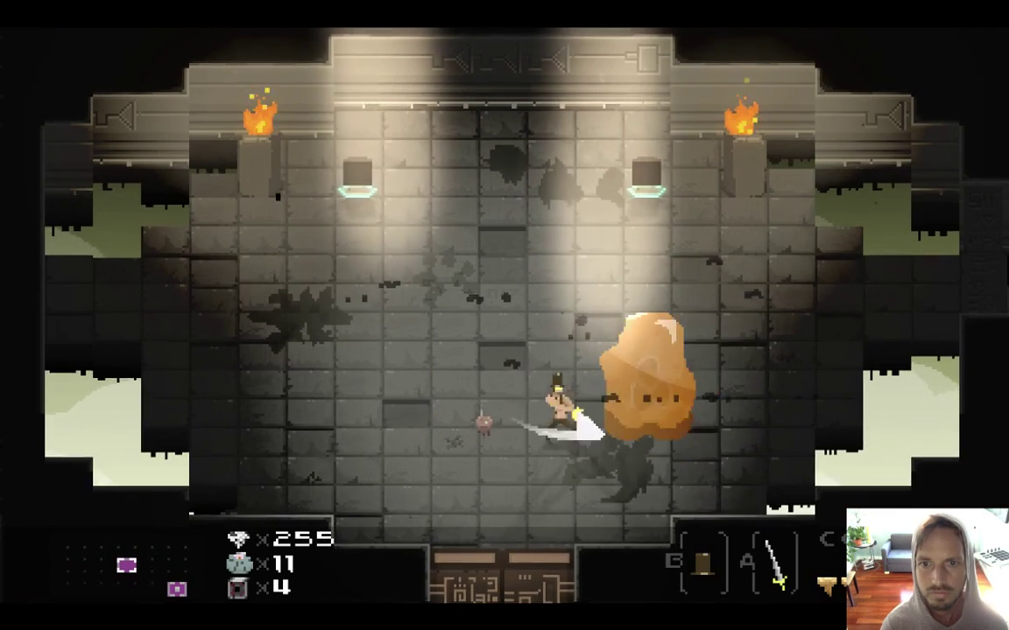
pyautogui.press('Left')
pyautogui.press('Up')
pyautogui.press('Left')
pyautogui.press('Right')
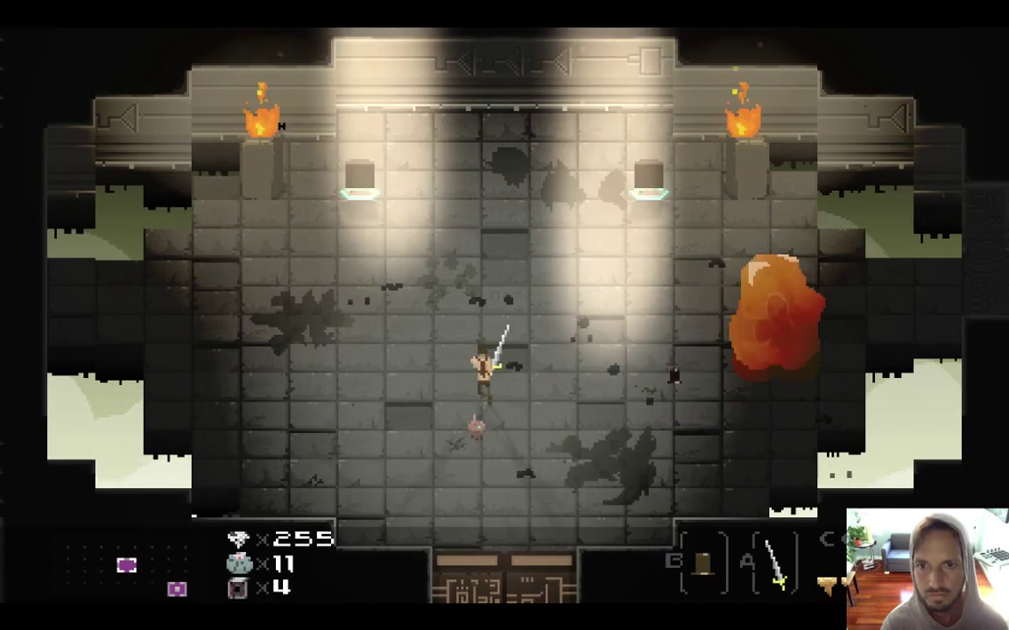
# Smash the block on the room's upper-left pedestal with the sword and throw the top hat.
pyautogui.press('Up')
pyautogui.press('Left')
pyautogui.press('Up')
pyautogui.press('a')
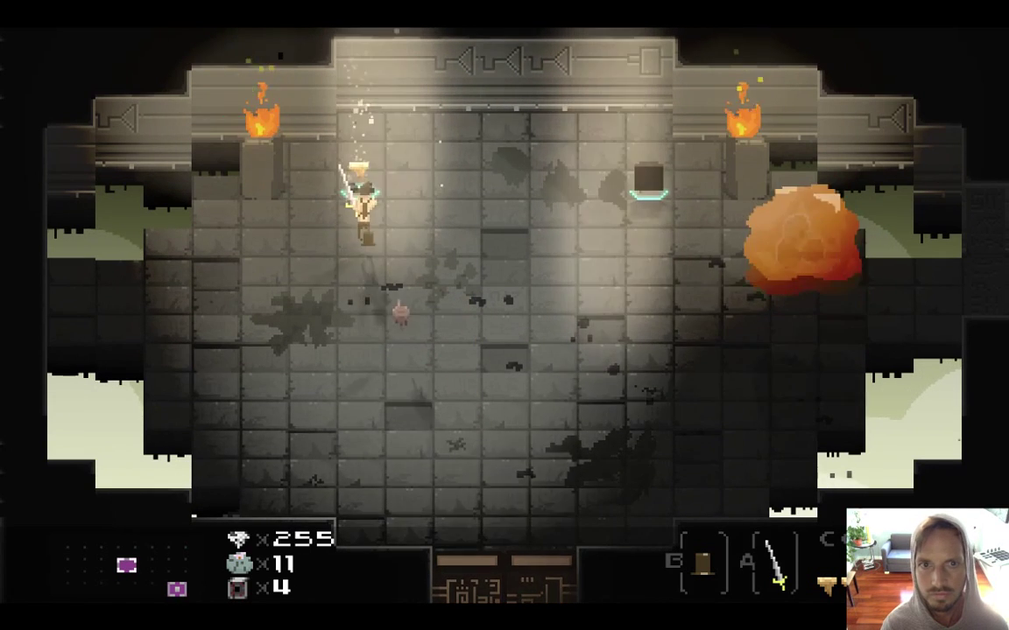
pyautogui.press('Up')
pyautogui.press('Down')
pyautogui.press('Right')
pyautogui.press('b')
pyautogui.press('Down')
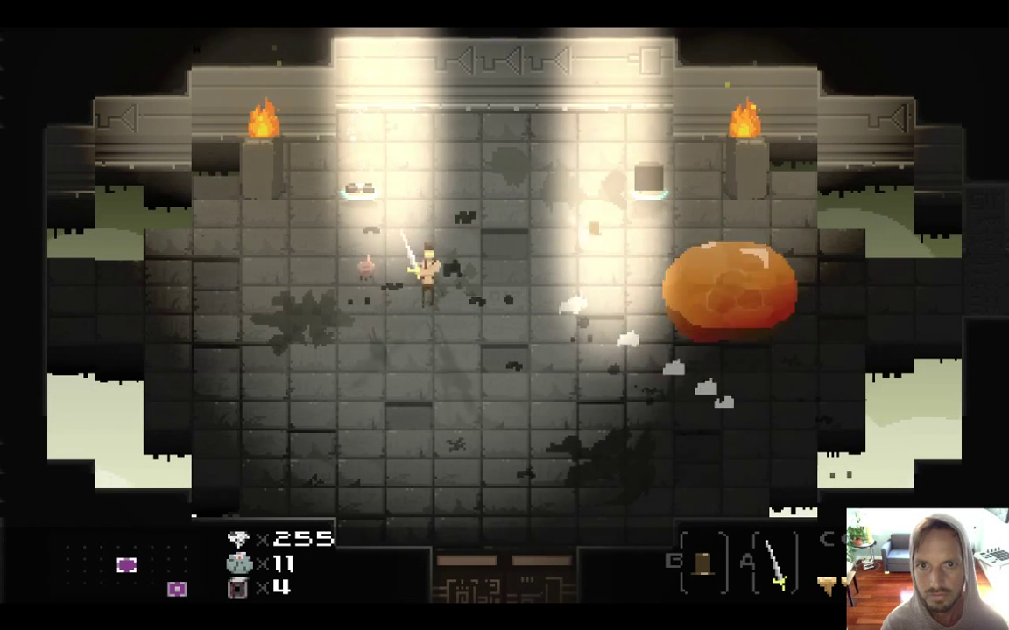
# Circle the lower half of the room and attack the blob boss with the sword and thrown top hat.
pyautogui.press('Right')
pyautogui.press('Up')
pyautogui.press('a')
pyautogui.press('Left')
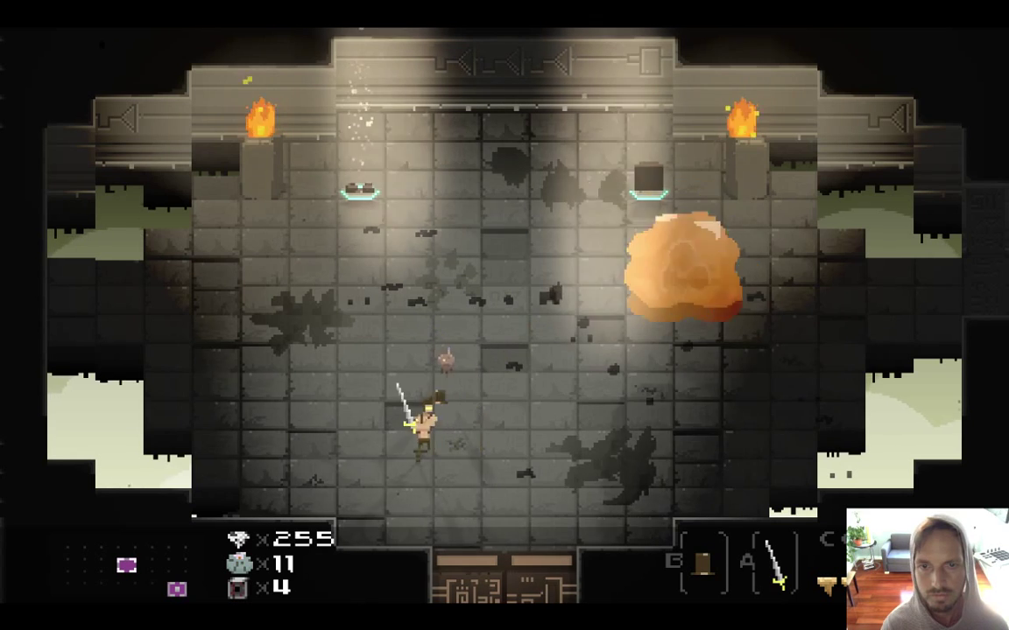
pyautogui.press('Right')
pyautogui.press('Up')
pyautogui.press('b')
pyautogui.press('Left')
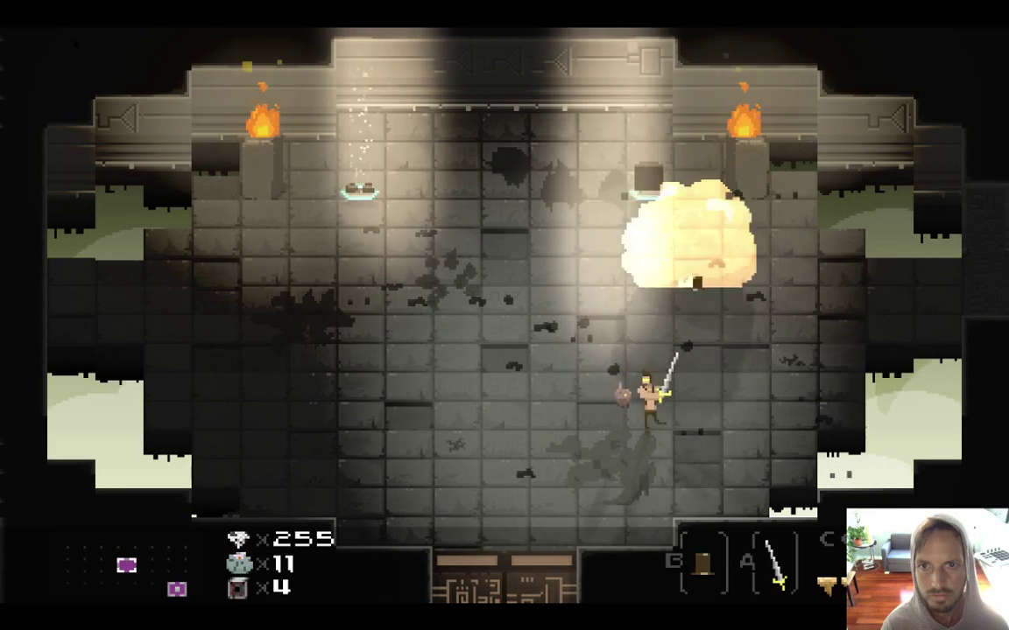
# Slash the blob boss repeatedly from its east side near the room's lower door, and back away.
pyautogui.press('Down')
pyautogui.press('Right')
pyautogui.press('Left')
pyautogui.press('a')
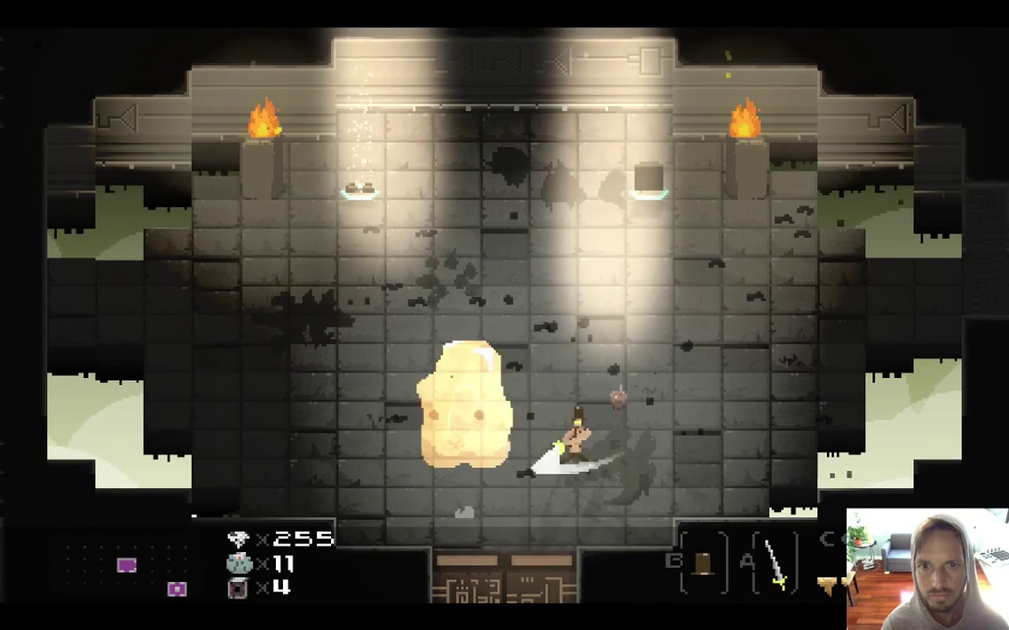
pyautogui.press('Left')
pyautogui.press('a')
pyautogui.press('Right')
pyautogui.press('Up')
pyautogui.press('a')
pyautogui.press('Right')
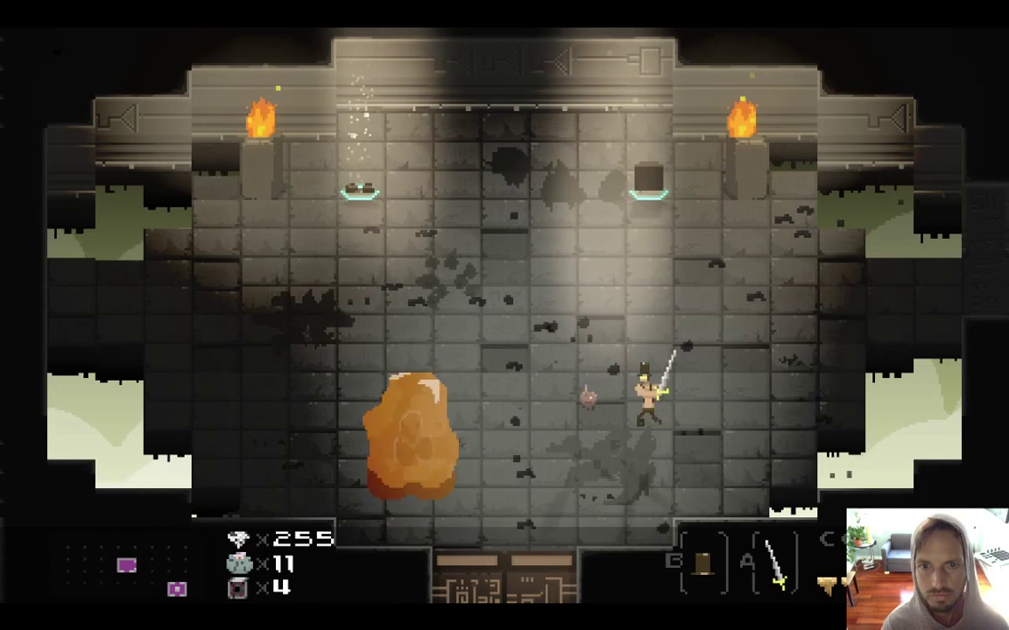
# Dodge the blob boss's leap by moving up the room, and come back down to slash it.
pyautogui.press('Left')
pyautogui.press('Right')
pyautogui.press('Up')
pyautogui.press('Right')
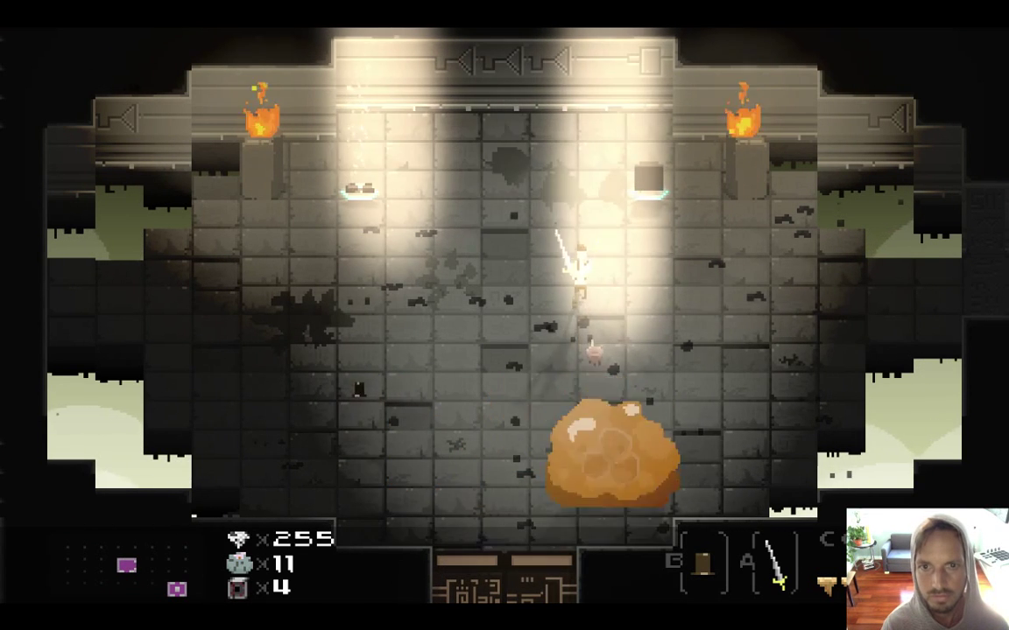
pyautogui.press('Down')
pyautogui.press('a')
pyautogui.press('Right')
pyautogui.press('a')
pyautogui.press('Right')
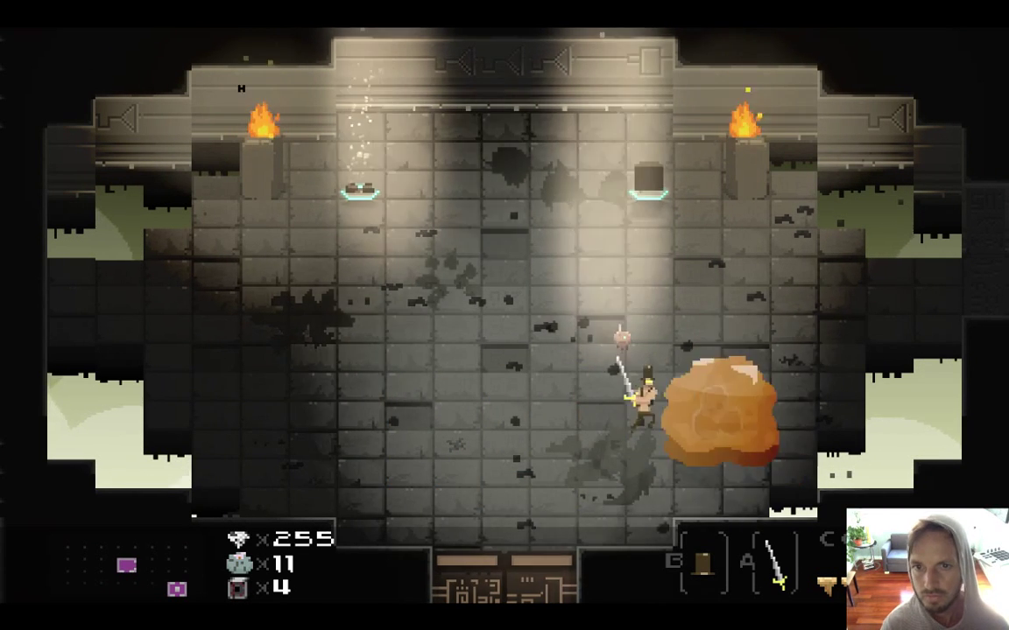
# Sidestep the blob boss, strike it once more, and move away to the room's west side.
pyautogui.press('Left')
pyautogui.press('Up')
pyautogui.press('Down')
pyautogui.press('Right')
pyautogui.press('a')
pyautogui.press('Left')
pyautogui.press('Up')
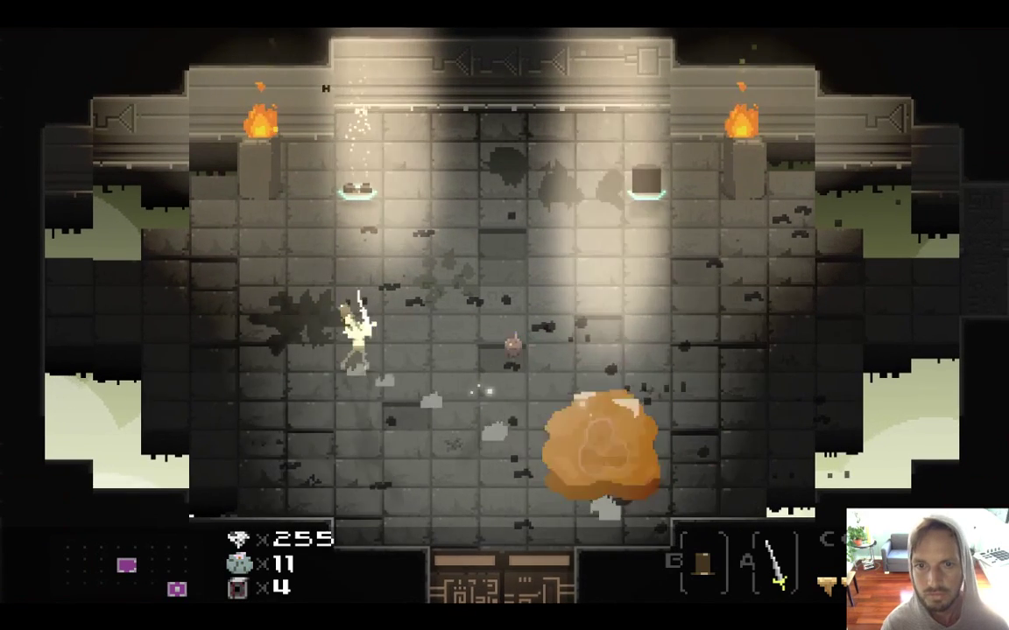